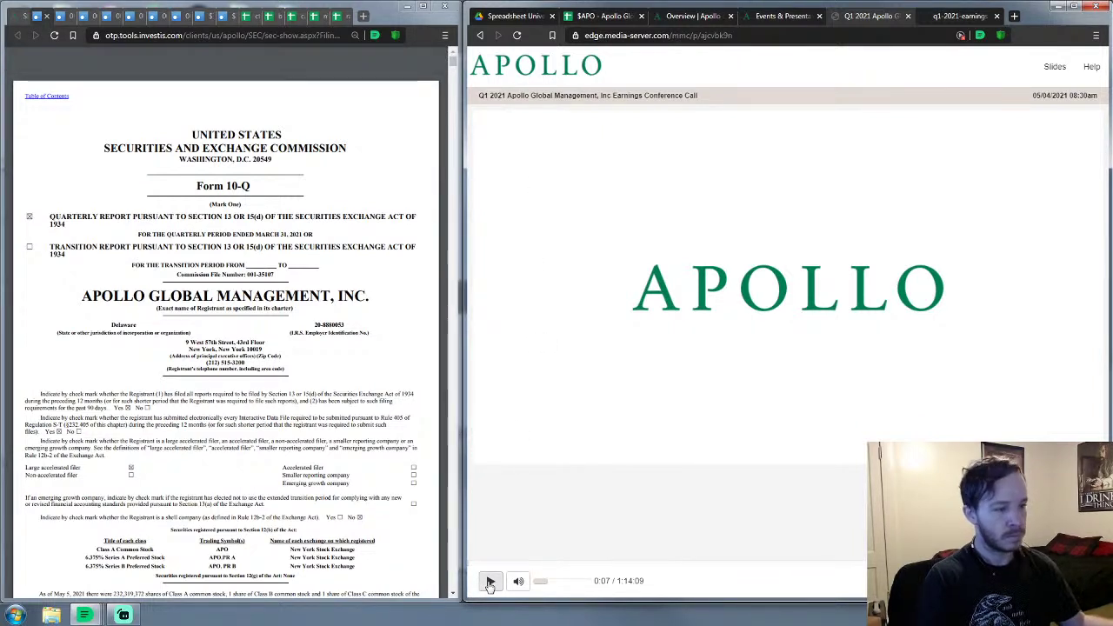
Step: Start playing the Q1 2021 Apollo earnings call webcast from the beginning
{"action": "mouse_move", "coordinate": [85, 615]}
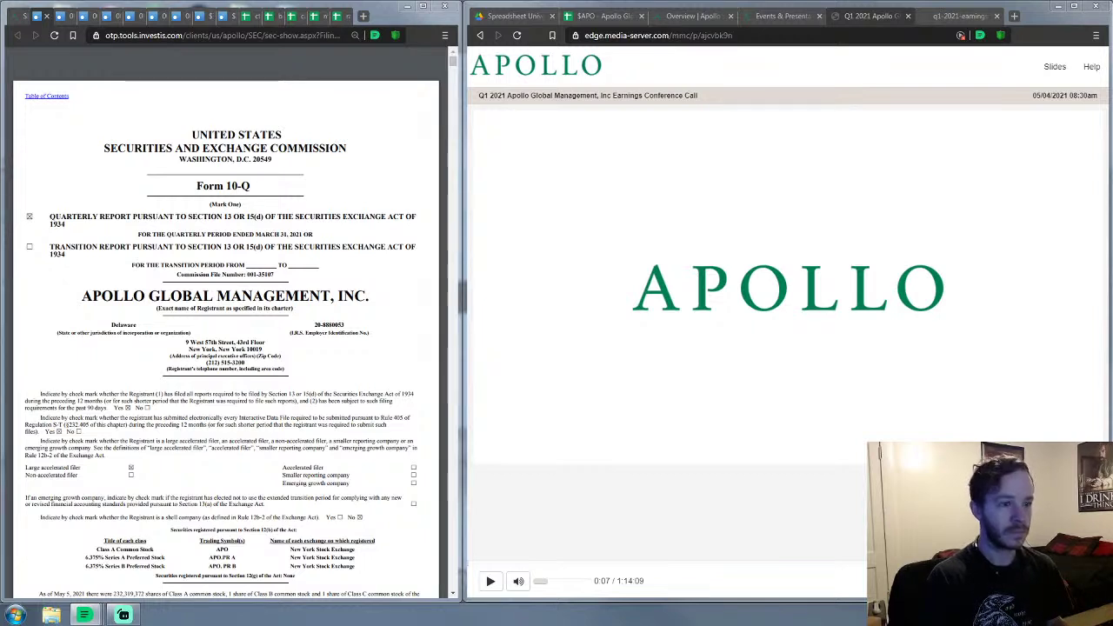
{"action": "left_click", "coordinate": [490, 581]}
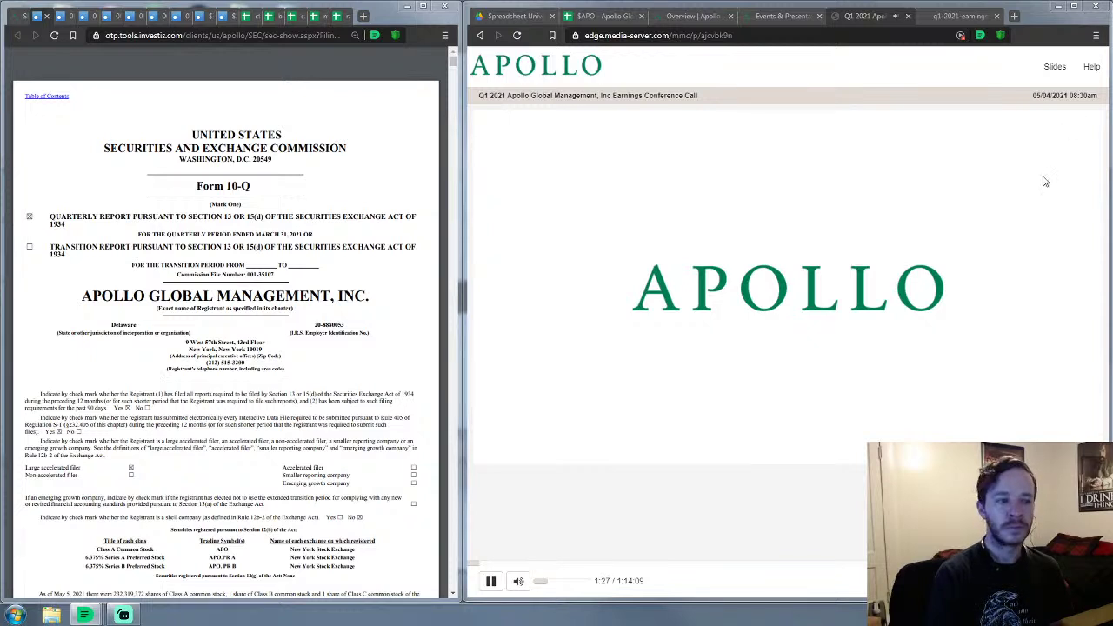
Step: Pause the earnings call webcast at about 1:36 of 1:14:09
{"action": "left_click", "coordinate": [491, 582]}
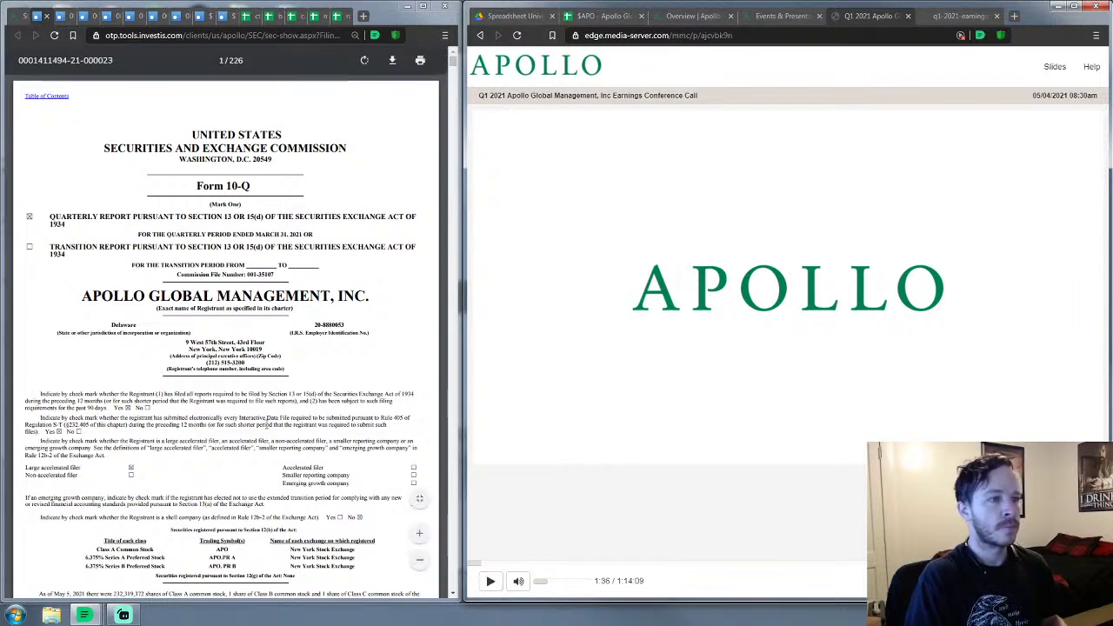
Step: Switch to the q1-2021-earnings-press-release.pdf tab
{"action": "left_click", "coordinate": [953, 17]}
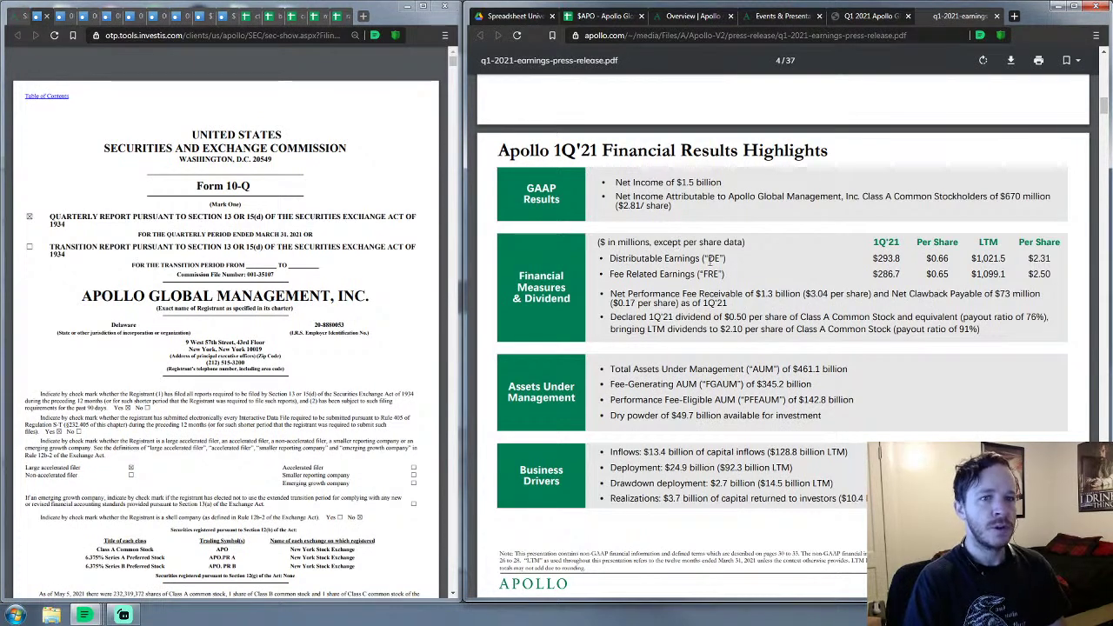
Step: Select the $461.1 billion Total AUM bullet on page 4's 1Q'21 Highlights
{"action": "scroll", "coordinate": [711, 259], "scroll_direction": "up", "scroll_amount": 2}
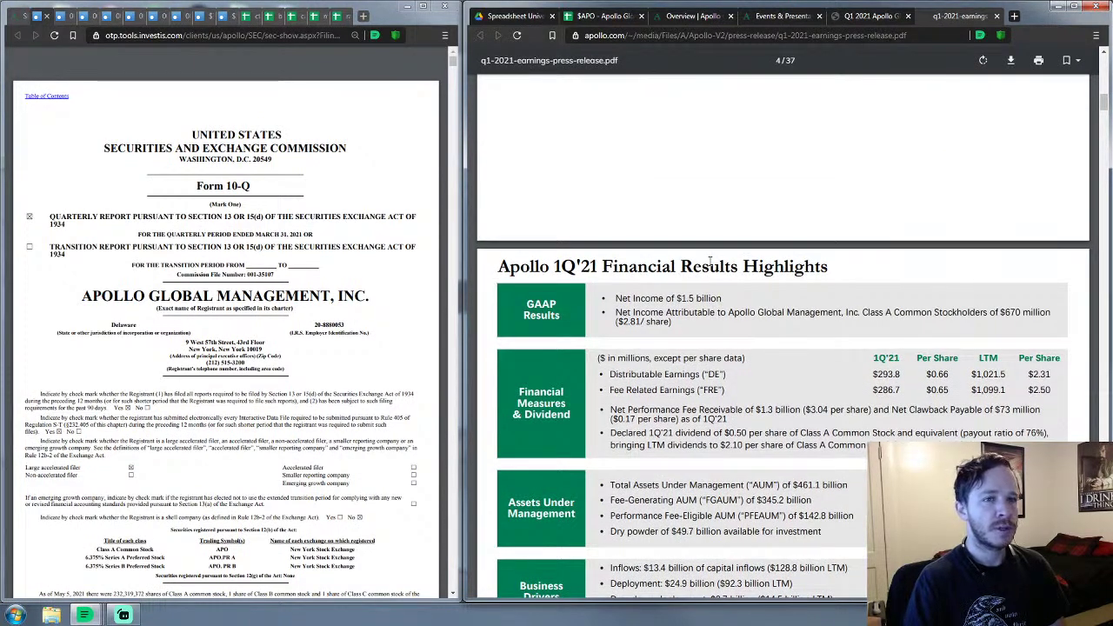
{"action": "scroll", "coordinate": [710, 259], "scroll_direction": "down", "scroll_amount": 2}
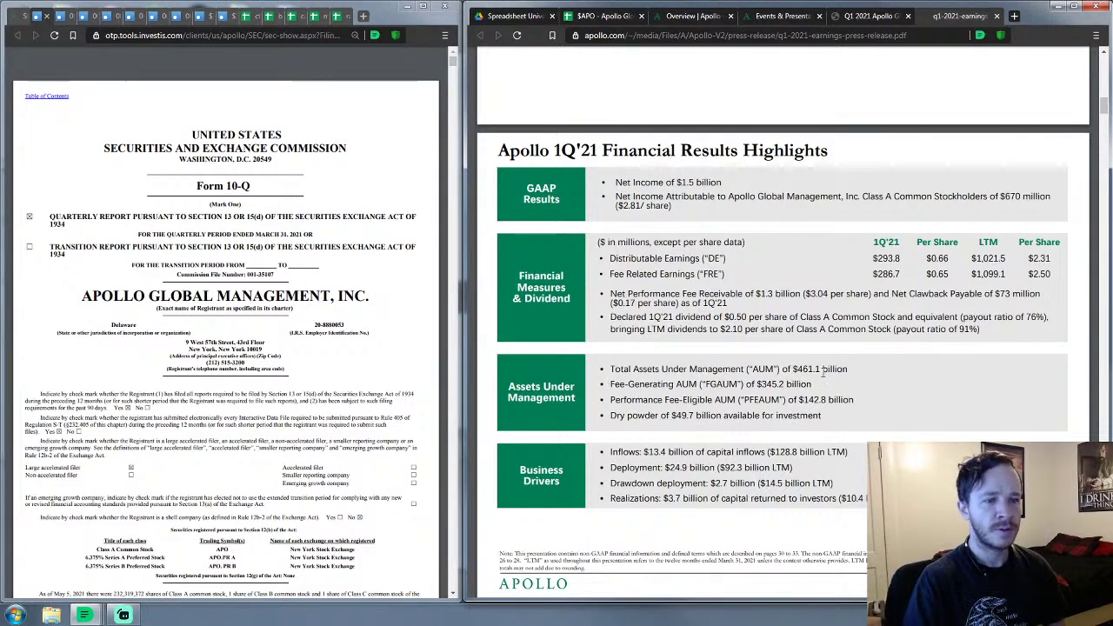
{"action": "left_click_drag", "start_coordinate": [851, 369], "coordinate": [613, 372]}
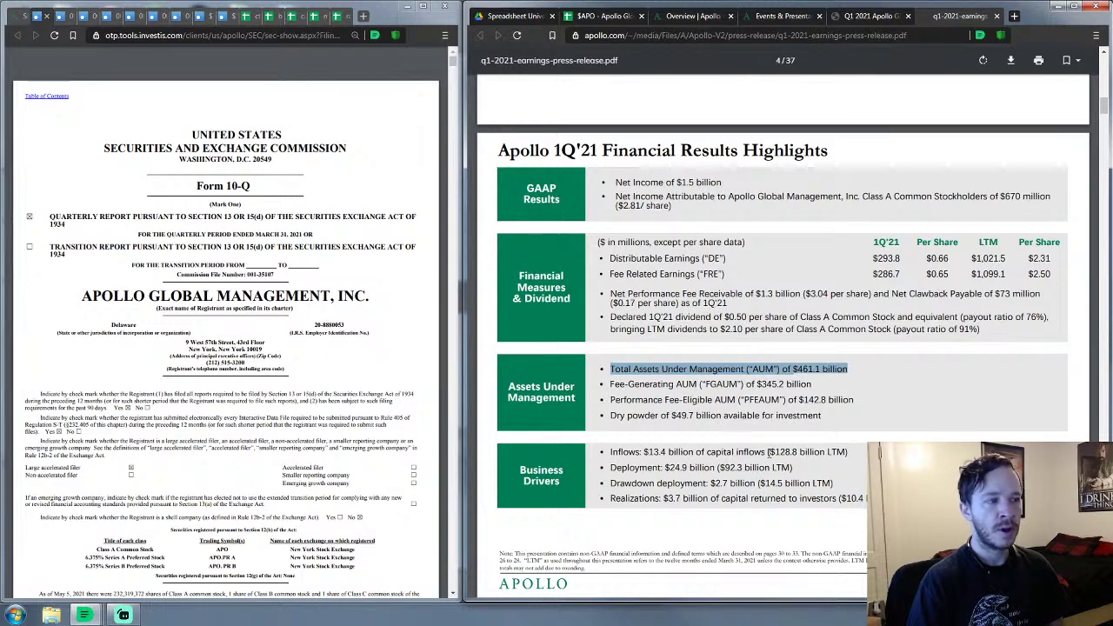
Step: Scroll the press release past the GAAP statements to the page 6 Total Segments table
{"action": "scroll", "coordinate": [755, 309], "scroll_direction": "down", "scroll_amount": 3}
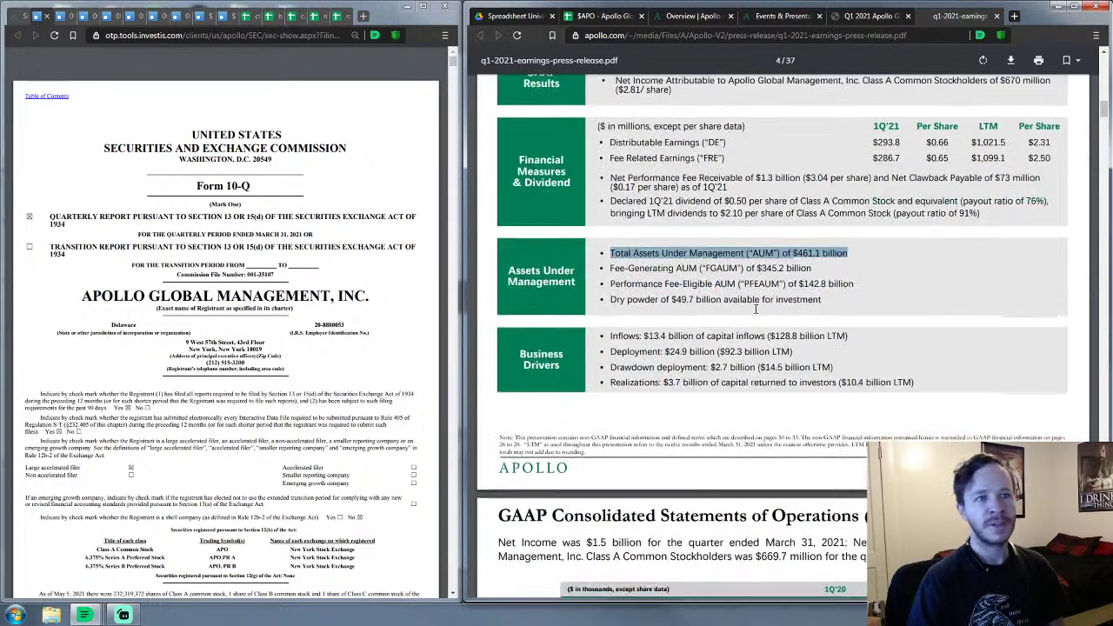
{"action": "scroll", "coordinate": [754, 308], "scroll_direction": "up", "scroll_amount": 3}
{"action": "scroll", "coordinate": [756, 308], "scroll_direction": "down", "scroll_amount": 1}
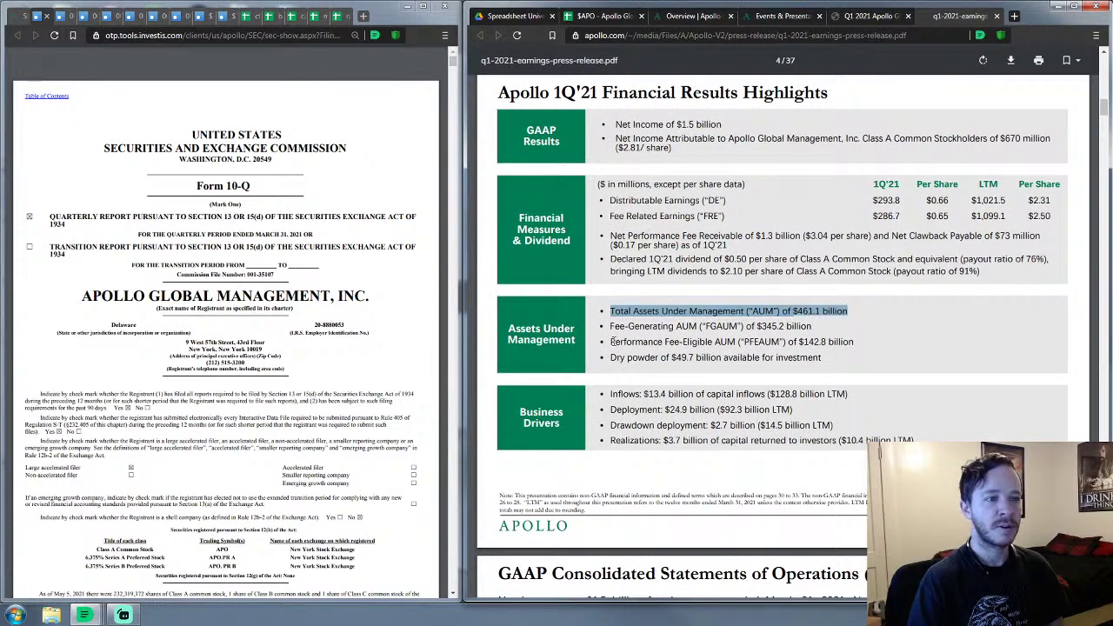
{"action": "scroll", "coordinate": [612, 341], "scroll_direction": "down", "scroll_amount": 4}
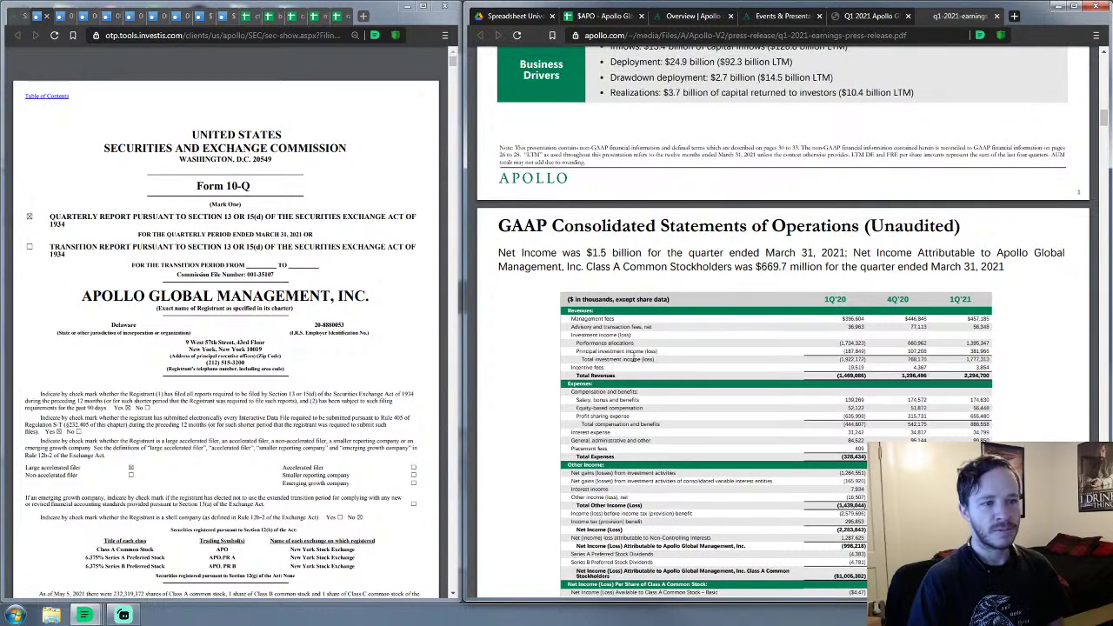
{"action": "scroll", "coordinate": [779, 308], "scroll_direction": "down", "scroll_amount": 1}
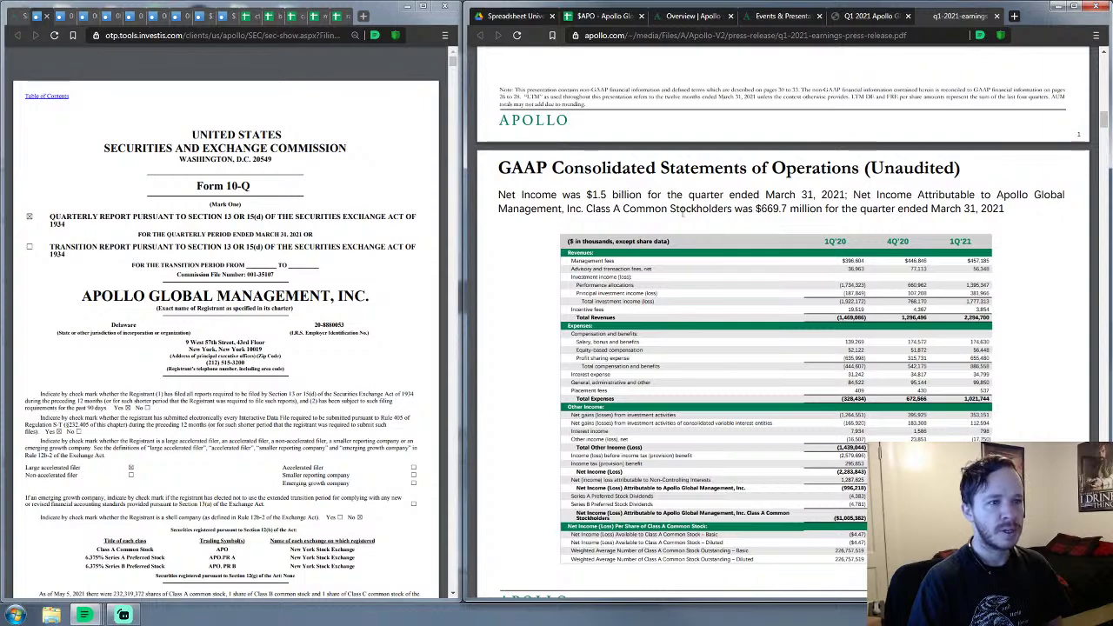
{"action": "scroll", "coordinate": [688, 220], "scroll_direction": "down", "scroll_amount": 1}
{"action": "scroll", "coordinate": [692, 217], "scroll_direction": "down", "scroll_amount": 5}
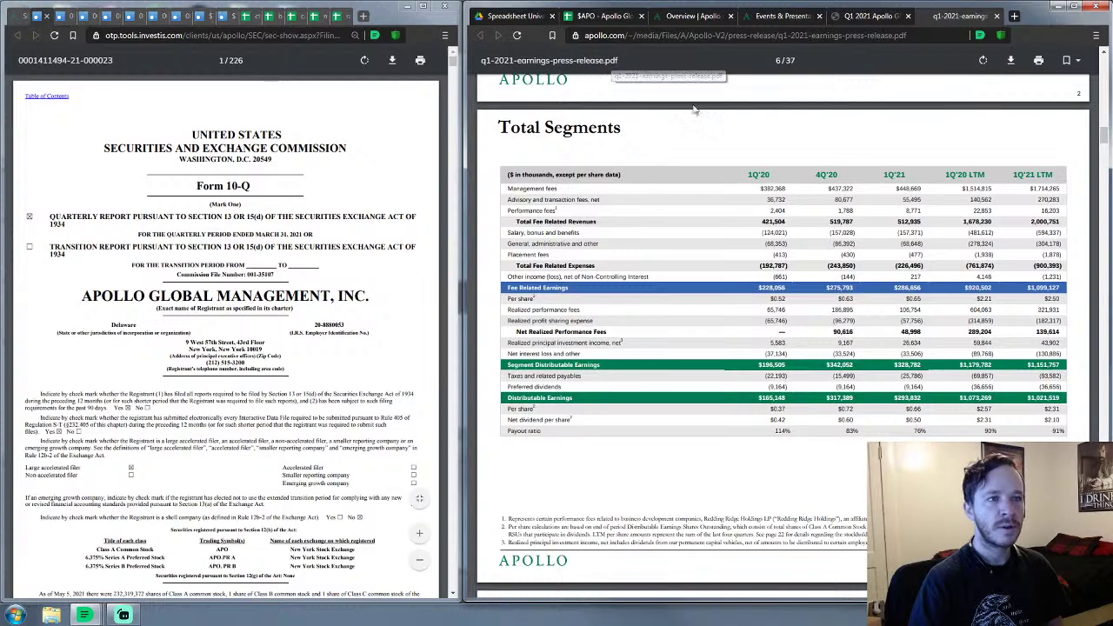
Step: Scroll past the Total AUM charts to the Performance Fee AUM page ($82.3 billion)
{"action": "scroll", "coordinate": [793, 155], "scroll_direction": "down", "scroll_amount": 3}
{"action": "scroll", "coordinate": [793, 154], "scroll_direction": "up", "scroll_amount": 3}
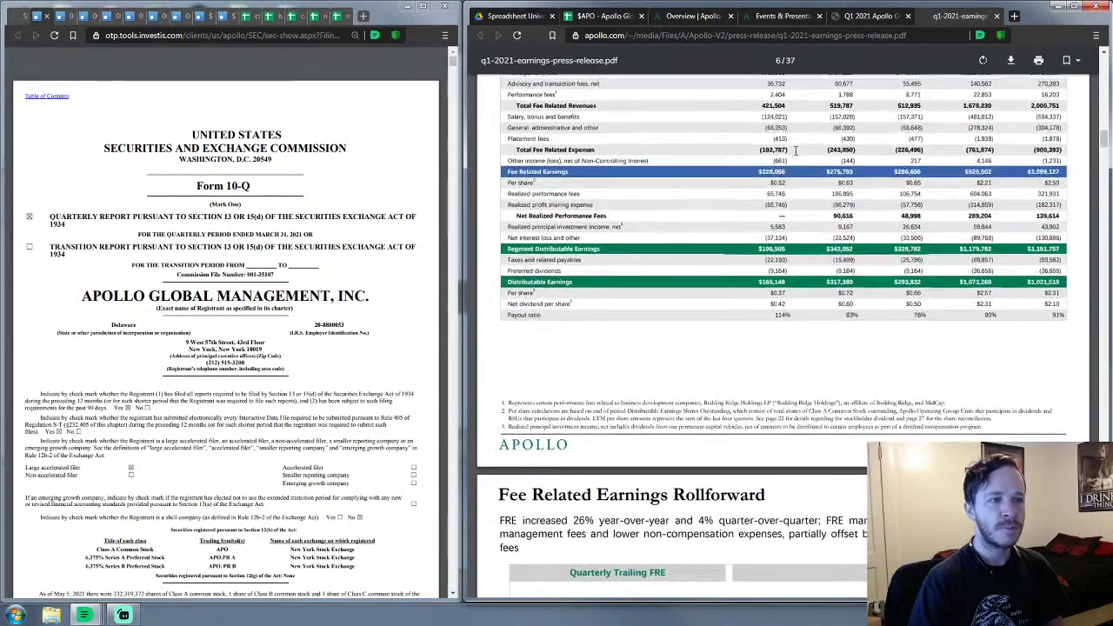
{"action": "scroll", "coordinate": [795, 152], "scroll_direction": "down", "scroll_amount": 5}
{"action": "scroll", "coordinate": [796, 151], "scroll_direction": "down", "scroll_amount": 5}
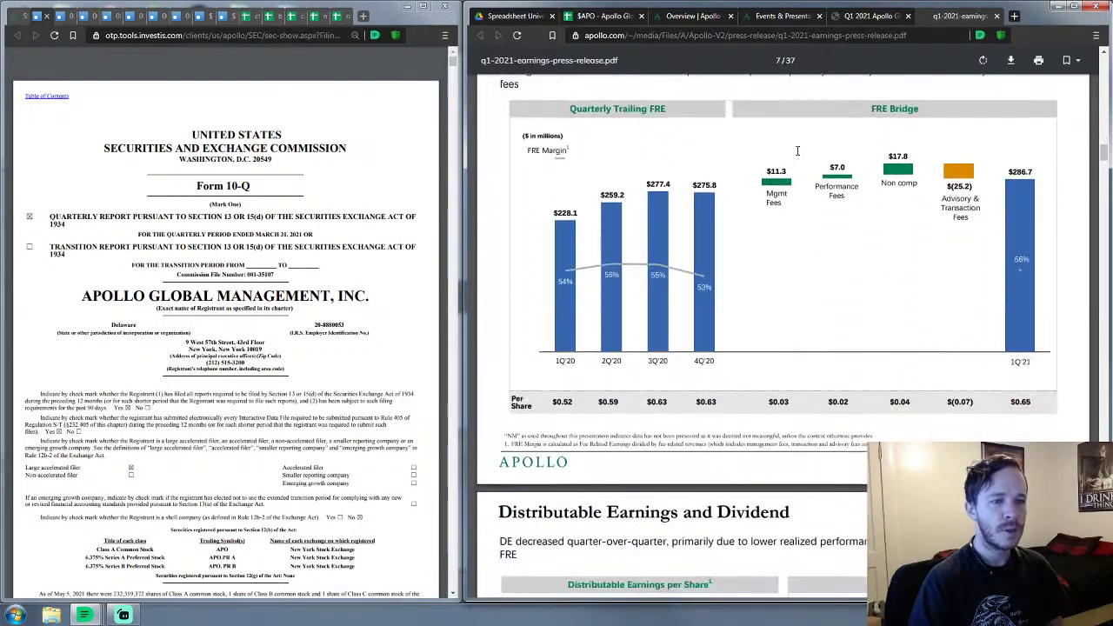
{"action": "scroll", "coordinate": [797, 151], "scroll_direction": "up", "scroll_amount": 1}
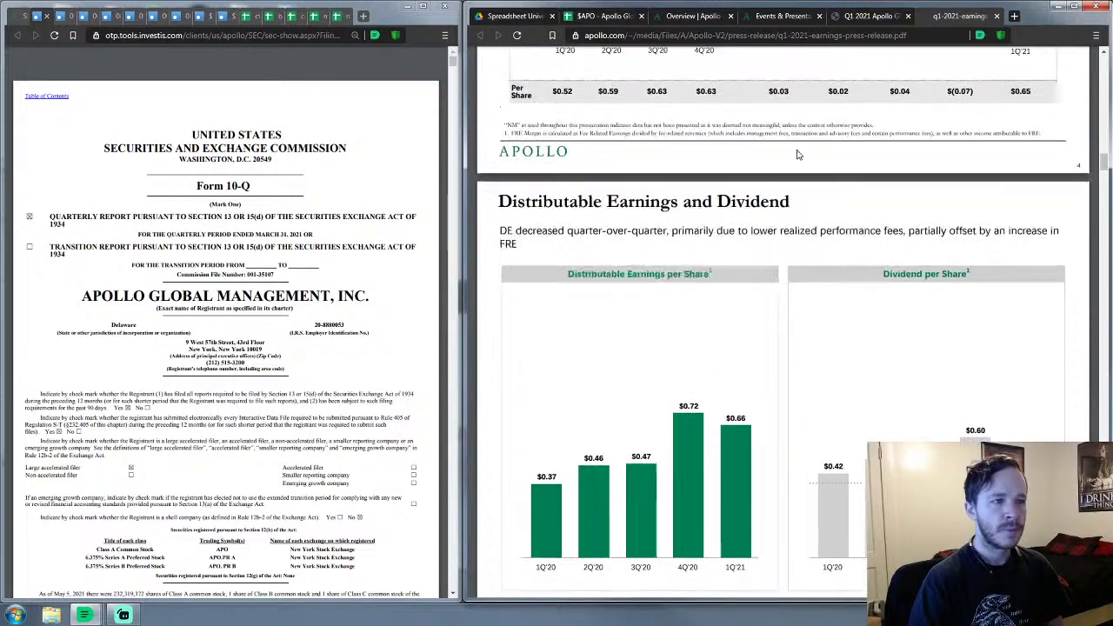
{"action": "scroll", "coordinate": [797, 153], "scroll_direction": "down", "scroll_amount": 5}
{"action": "scroll", "coordinate": [797, 155], "scroll_direction": "down", "scroll_amount": 2}
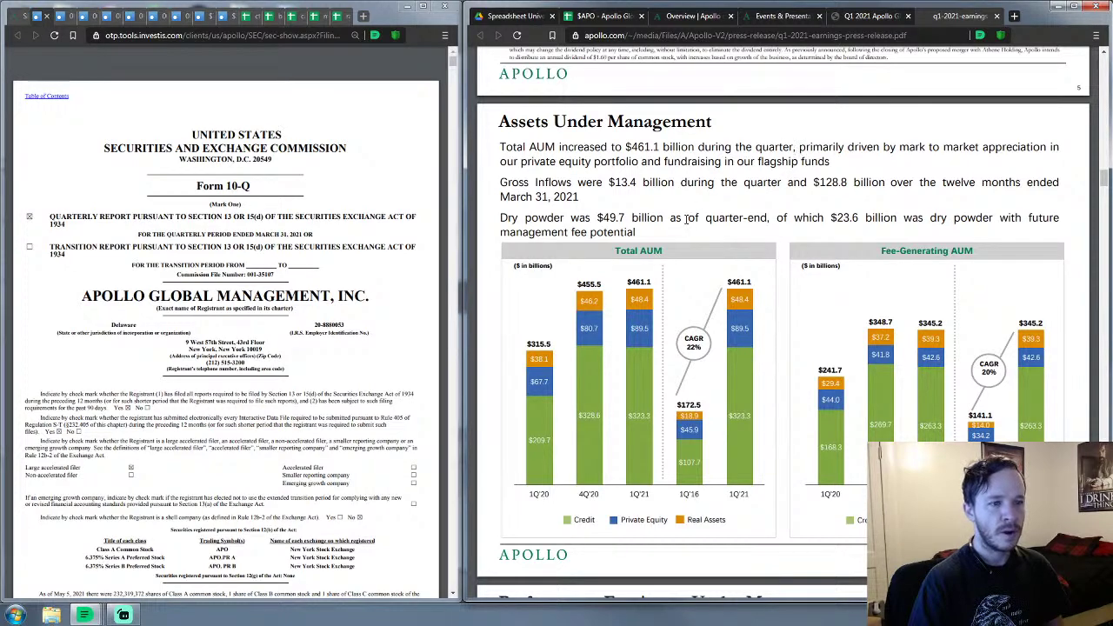
{"action": "scroll", "coordinate": [726, 163], "scroll_direction": "up", "scroll_amount": 2}
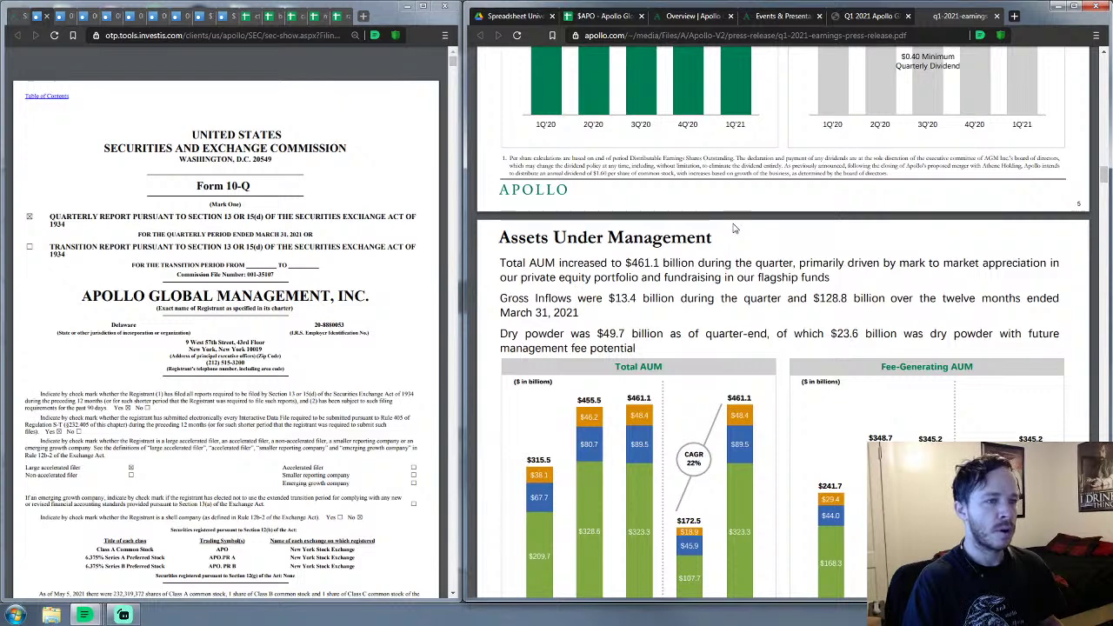
{"action": "scroll", "coordinate": [747, 226], "scroll_direction": "down", "scroll_amount": 2}
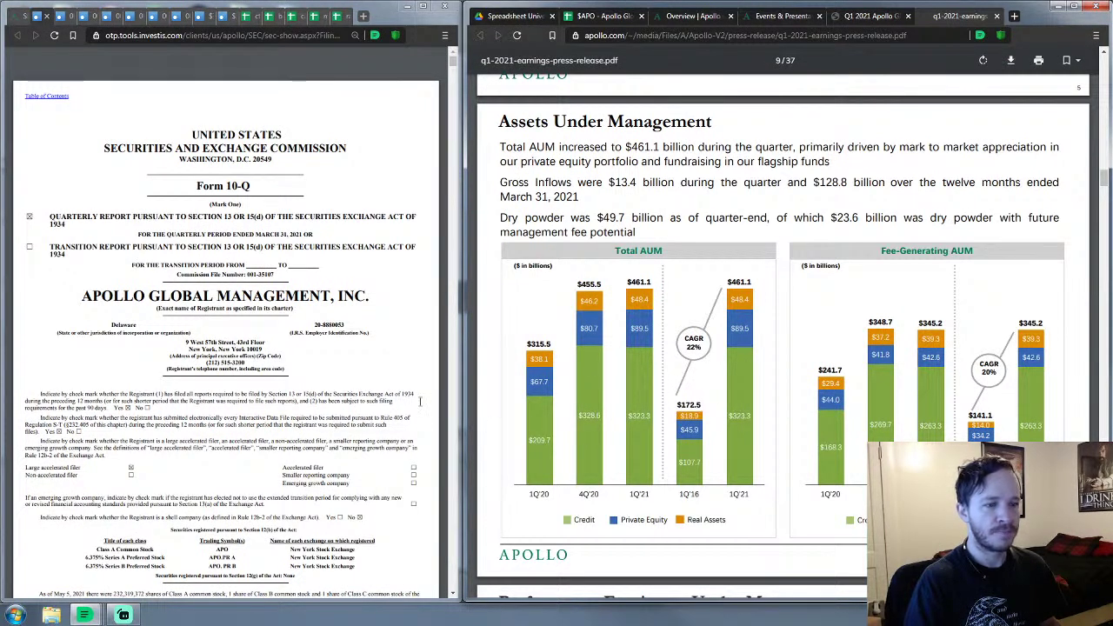
{"action": "scroll", "coordinate": [600, 472], "scroll_direction": "down", "scroll_amount": 1}
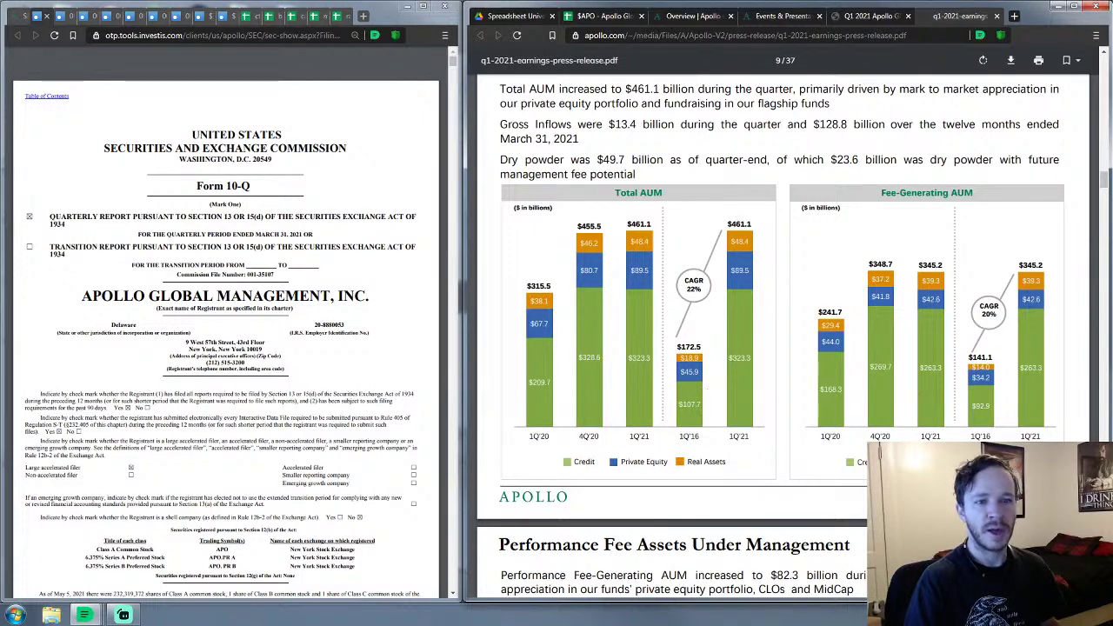
{"action": "scroll", "coordinate": [731, 320], "scroll_direction": "down", "scroll_amount": 3}
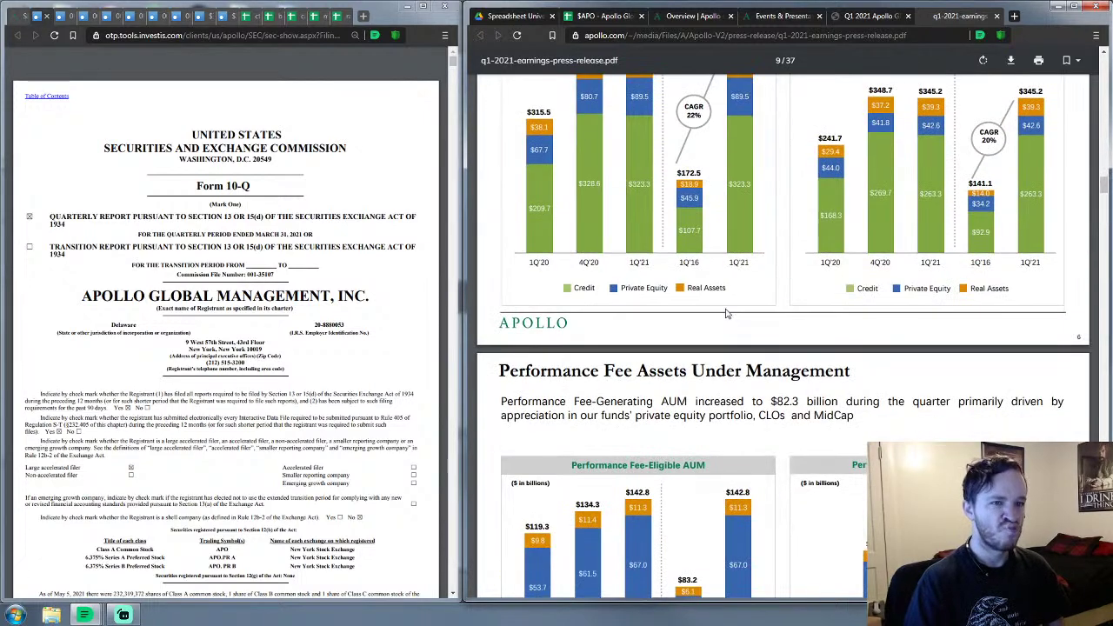
{"action": "scroll", "coordinate": [727, 314], "scroll_direction": "up", "scroll_amount": 2}
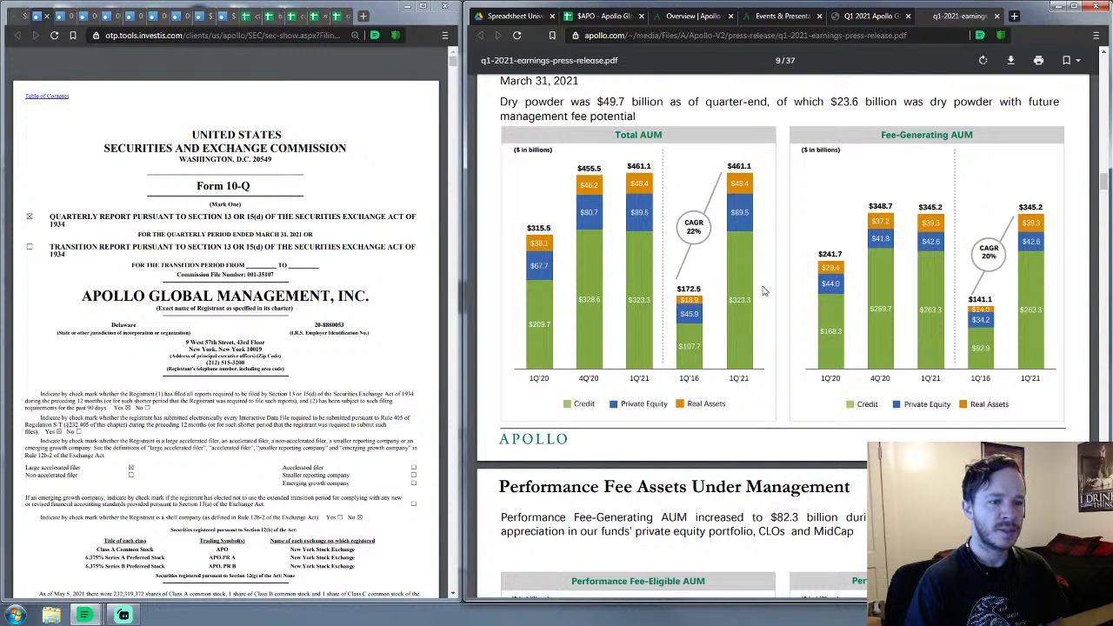
{"action": "scroll", "coordinate": [756, 278], "scroll_direction": "down", "scroll_amount": 3}
{"action": "scroll", "coordinate": [732, 240], "scroll_direction": "up", "scroll_amount": 3}
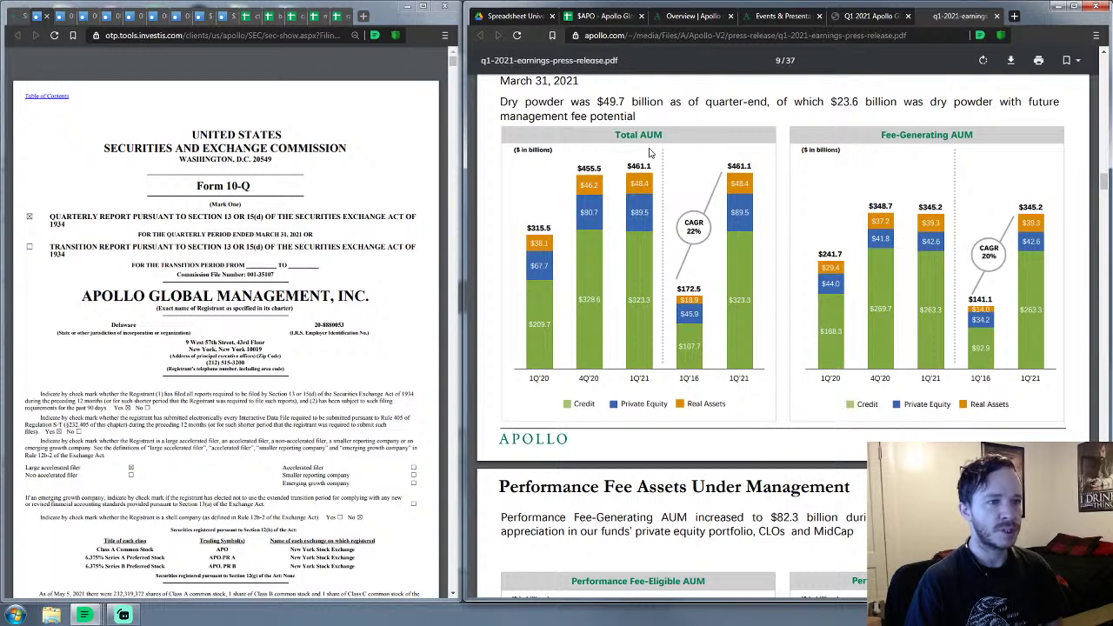
{"action": "scroll", "coordinate": [615, 238], "scroll_direction": "down", "scroll_amount": 1}
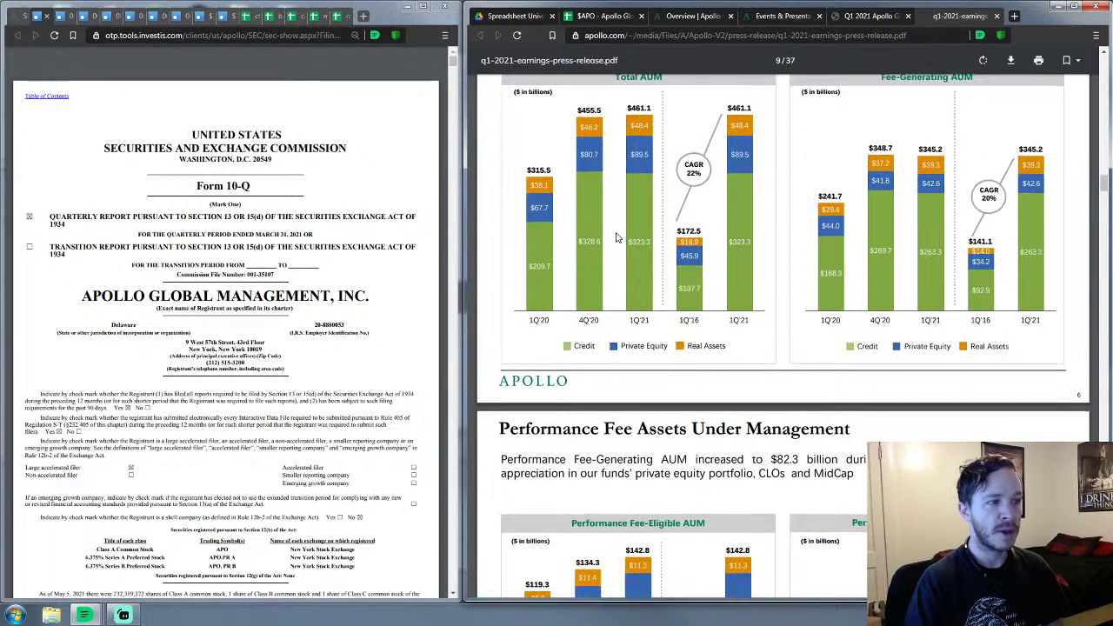
{"action": "scroll", "coordinate": [614, 237], "scroll_direction": "up", "scroll_amount": 1}
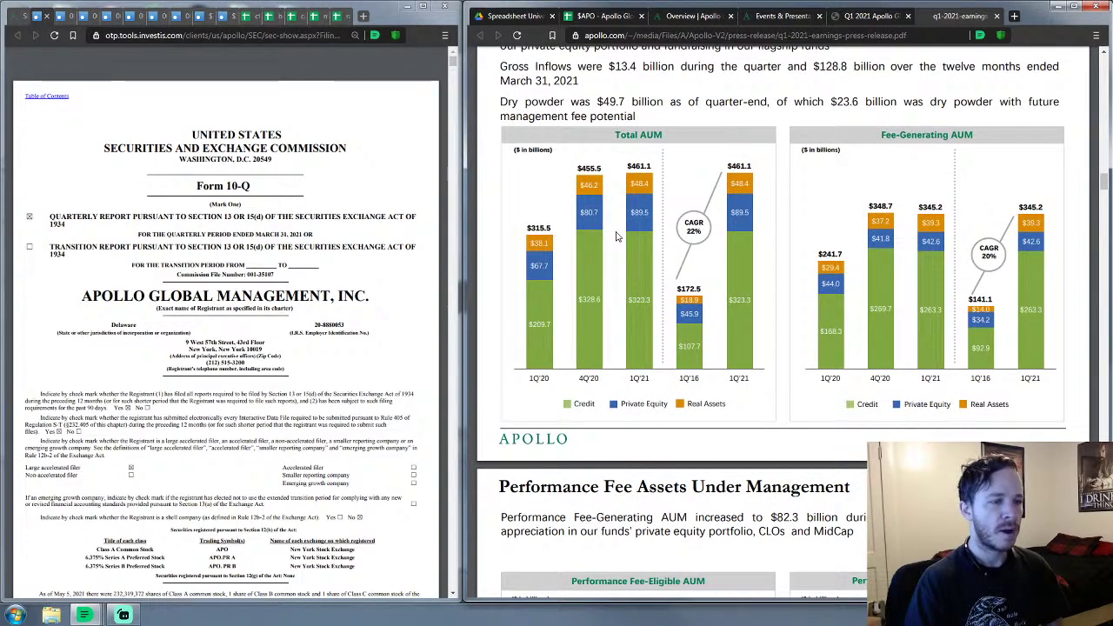
{"action": "scroll", "coordinate": [620, 278], "scroll_direction": "down", "scroll_amount": 3}
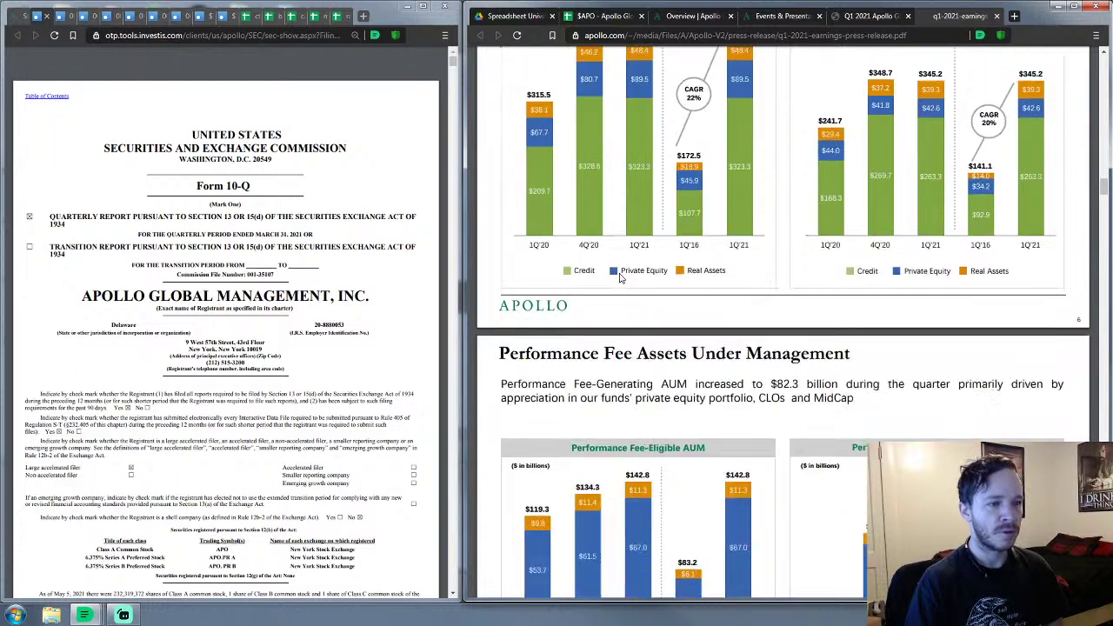
{"action": "scroll", "coordinate": [620, 276], "scroll_direction": "down", "scroll_amount": 1}
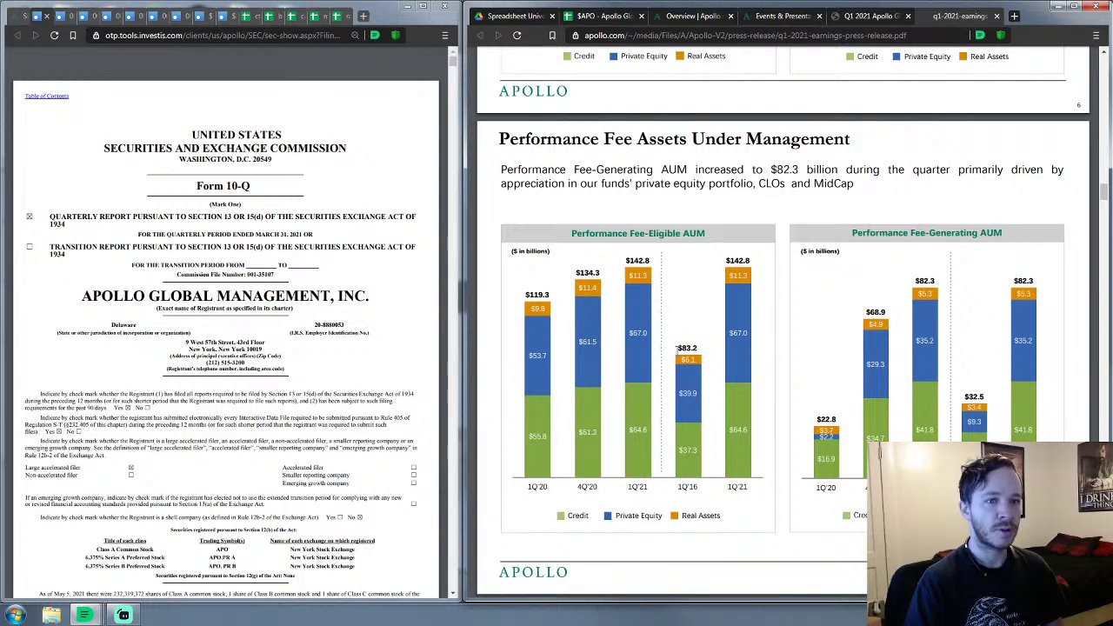
Step: Return to the Q1 2021 Apollo webcast tab, still paused at 1:38
{"action": "scroll", "coordinate": [678, 348], "scroll_direction": "down", "scroll_amount": 4}
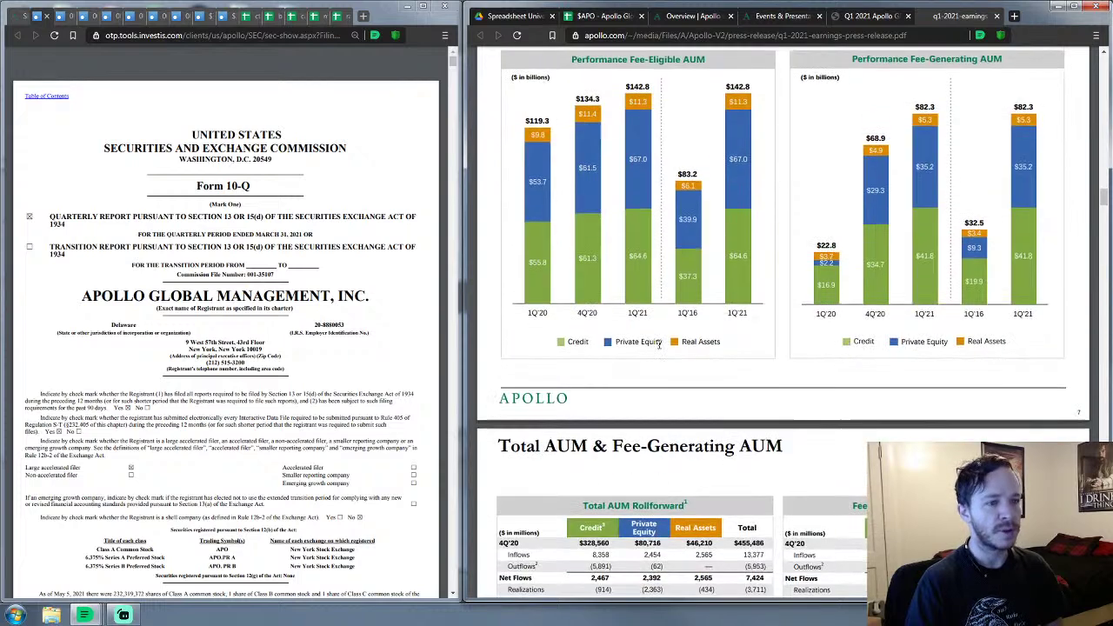
{"action": "scroll", "coordinate": [660, 343], "scroll_direction": "up", "scroll_amount": 2}
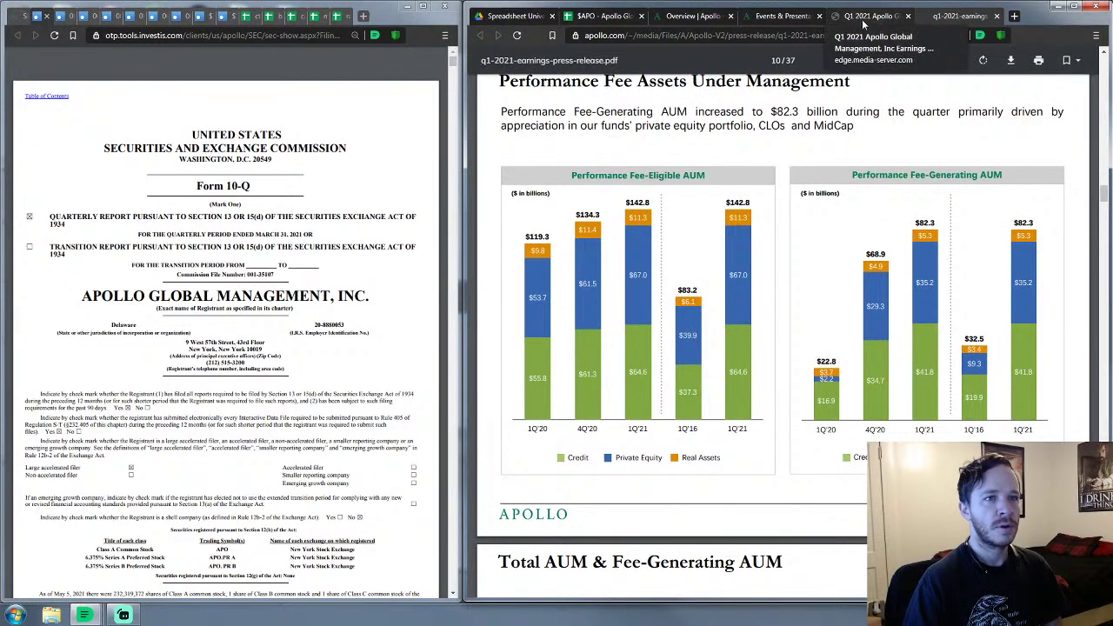
{"action": "scroll", "coordinate": [799, 214], "scroll_direction": "down", "scroll_amount": 1}
{"action": "scroll", "coordinate": [798, 214], "scroll_direction": "down", "scroll_amount": 5}
{"action": "scroll", "coordinate": [789, 209], "scroll_direction": "down", "scroll_amount": 3}
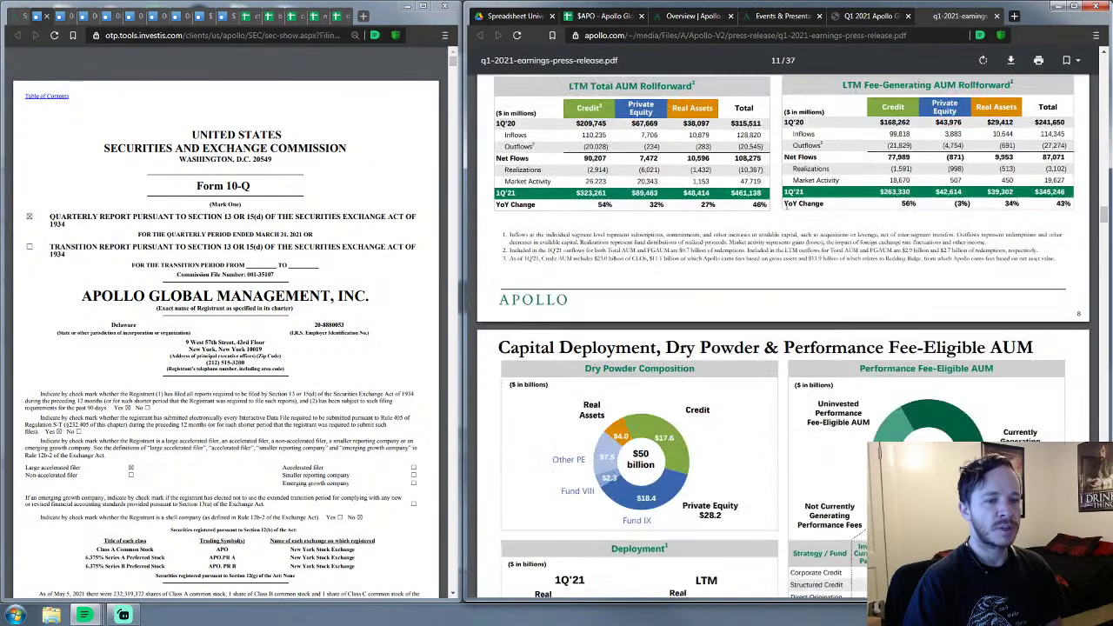
{"action": "scroll", "coordinate": [789, 209], "scroll_direction": "up", "scroll_amount": 5}
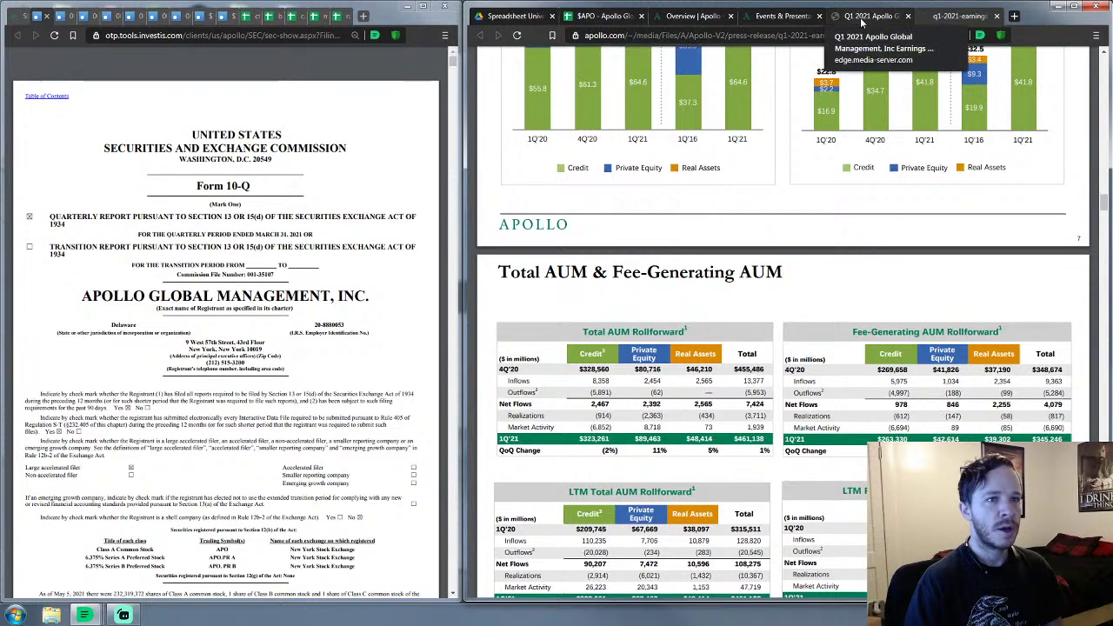
{"action": "left_click", "coordinate": [865, 16]}
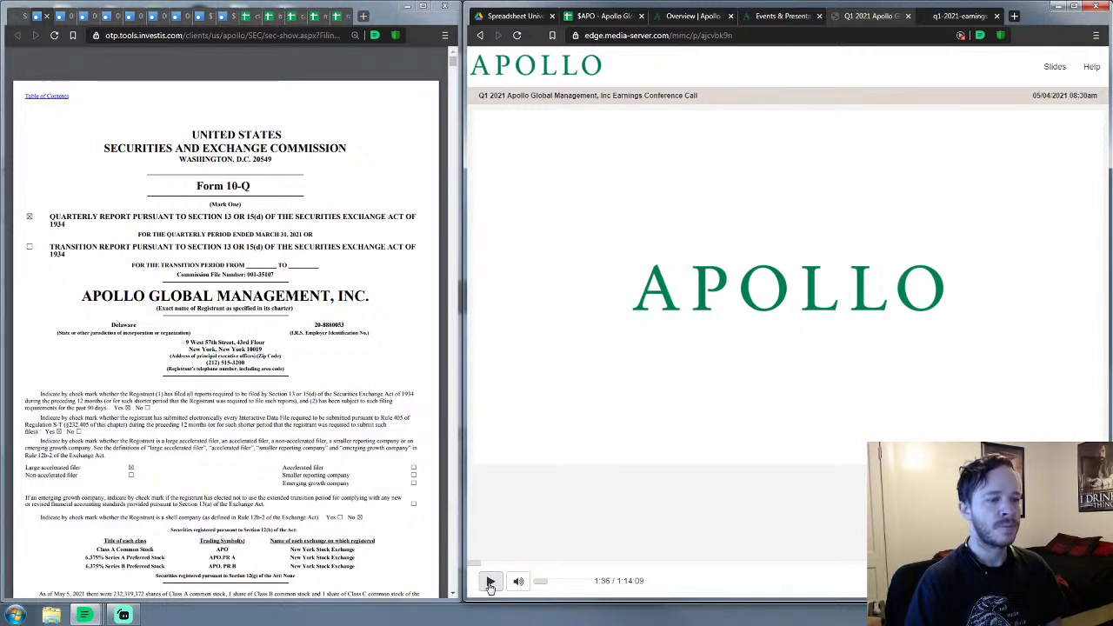
Step: Bring up the $APO - Apollo Global Management Fundamentals sheet beside the 10-Q filing
{"action": "left_click", "coordinate": [602, 16]}
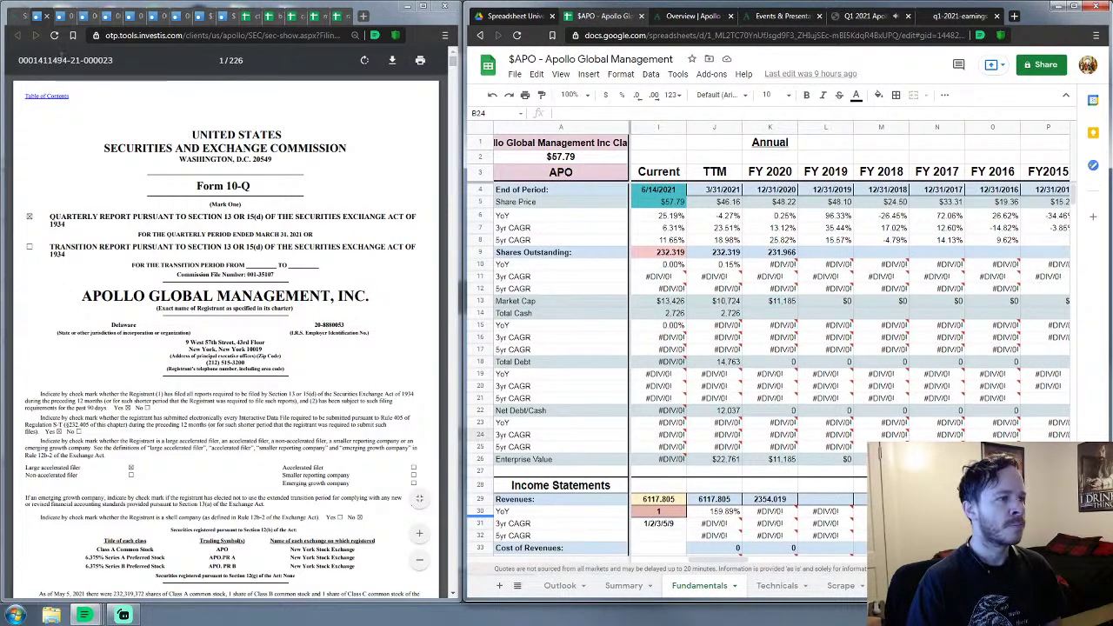
{"action": "left_click", "coordinate": [162, 198]}
{"action": "scroll", "coordinate": [174, 226], "scroll_direction": "down", "scroll_amount": 3}
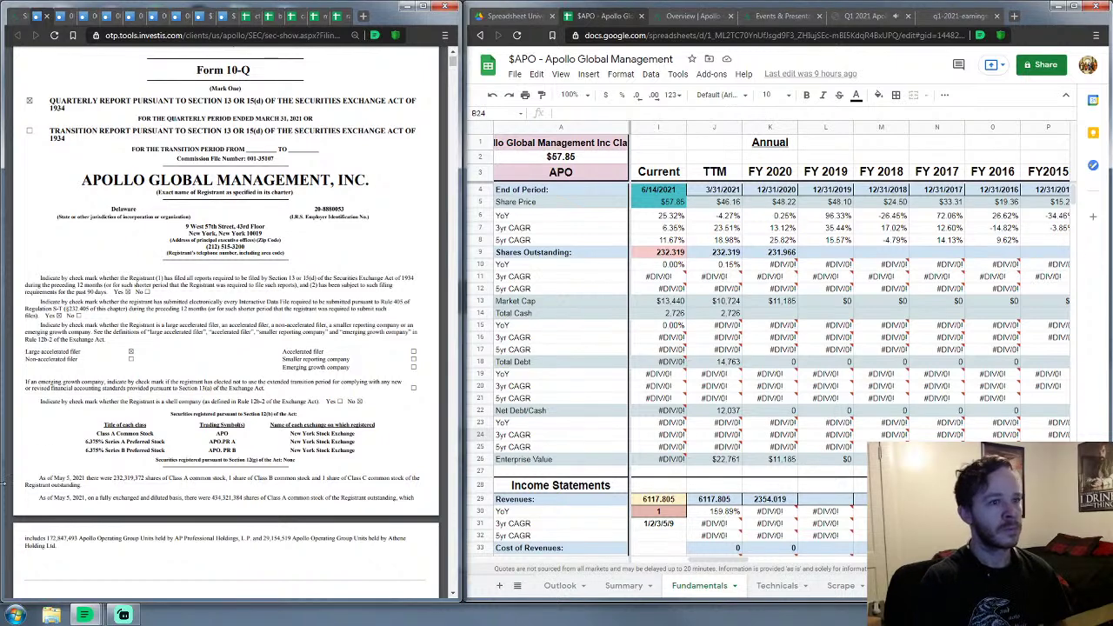
Step: Move the 10-Q filing to page 29 of 226, Note 3 Investments
{"action": "left_click", "coordinate": [736, 416]}
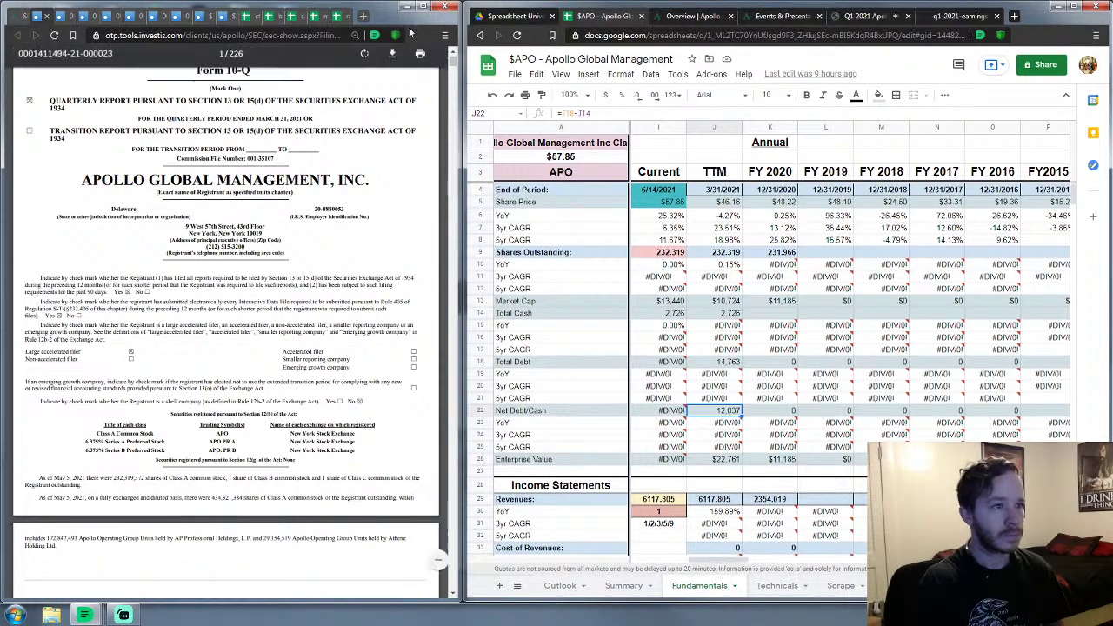
{"action": "left_click_drag", "start_coordinate": [454, 67], "coordinate": [455, 95]}
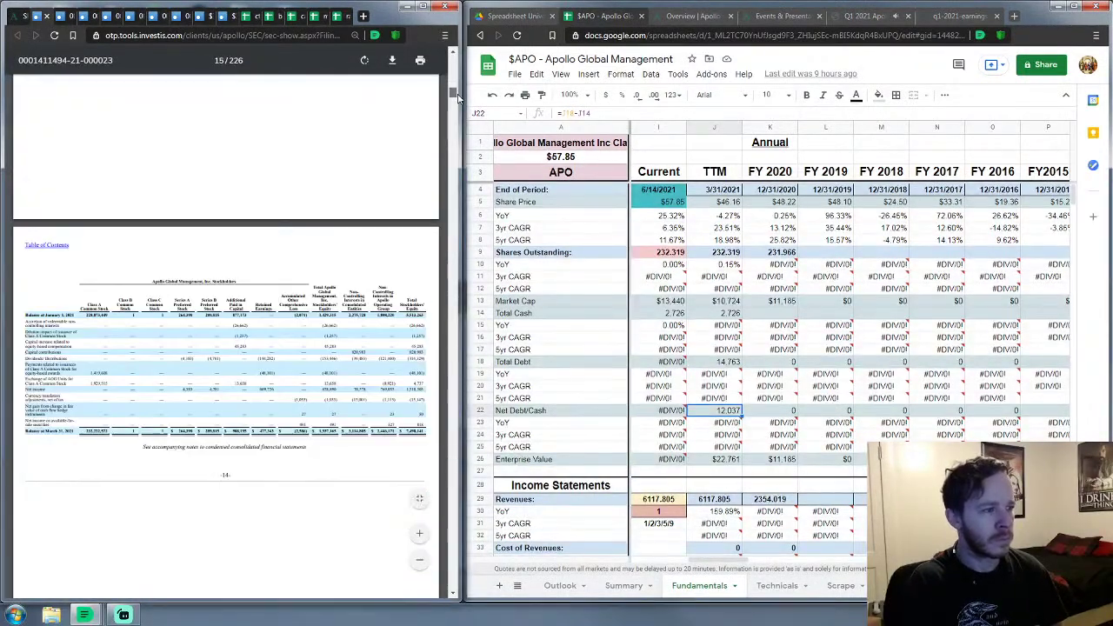
{"action": "scroll", "coordinate": [265, 375], "scroll_direction": "down", "scroll_amount": 10}
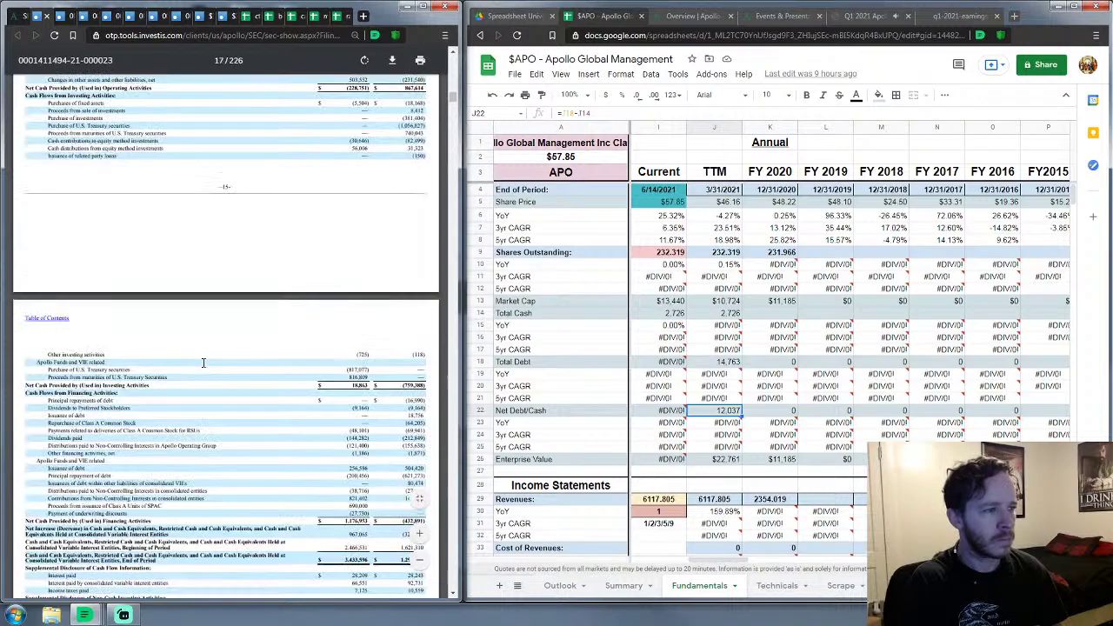
{"action": "left_click_drag", "start_coordinate": [453, 97], "coordinate": [470, 130]}
{"action": "scroll", "coordinate": [139, 210], "scroll_direction": "up", "scroll_amount": 4}
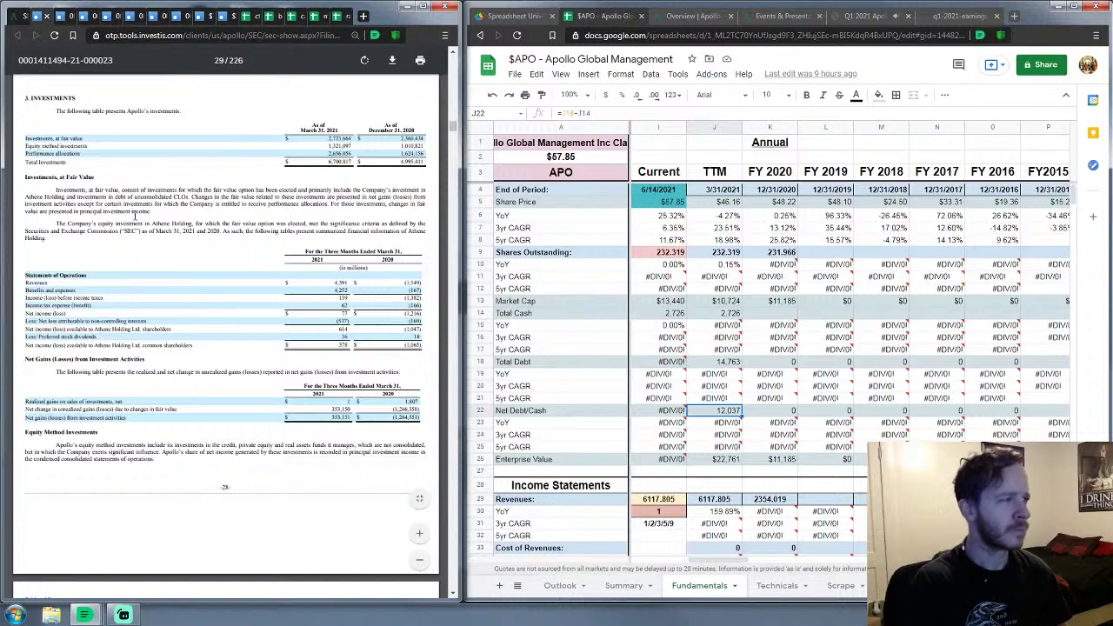
Step: Allow the linked data access from cell B37 so the #REF! errors clear
{"action": "left_click_drag", "start_coordinate": [744, 565], "coordinate": [661, 565]}
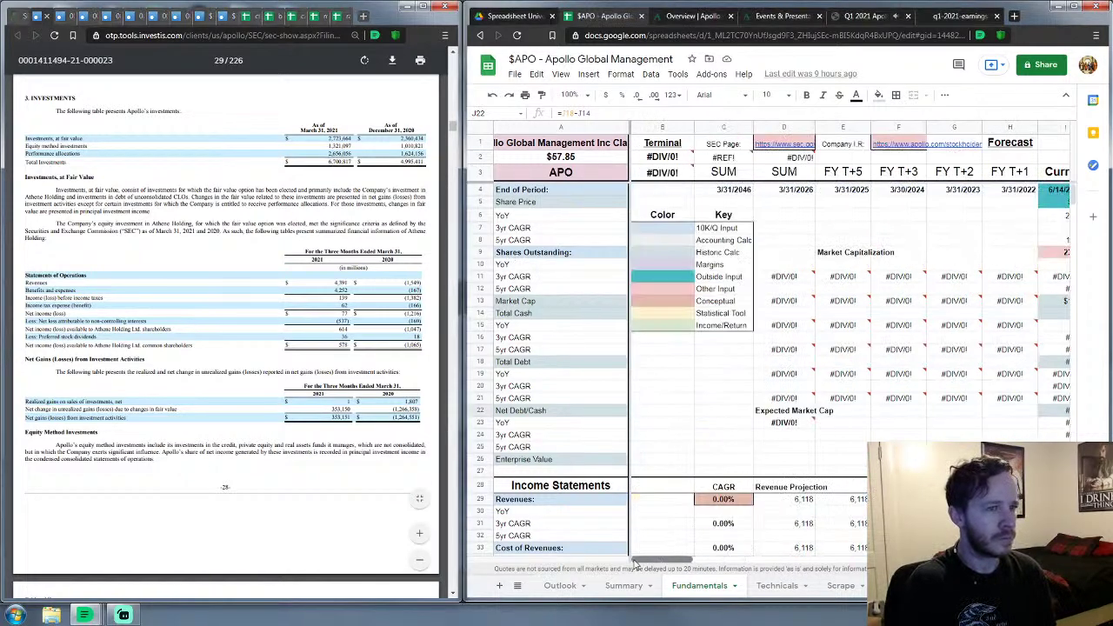
{"action": "scroll", "coordinate": [754, 192], "scroll_direction": "down", "scroll_amount": 9}
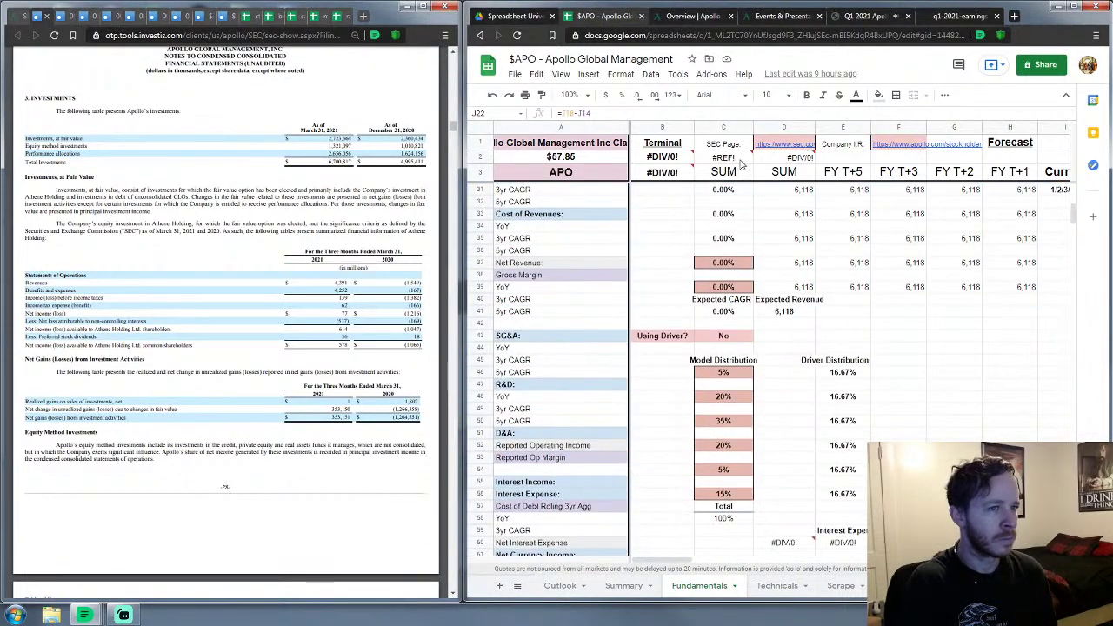
{"action": "left_click", "coordinate": [661, 262]}
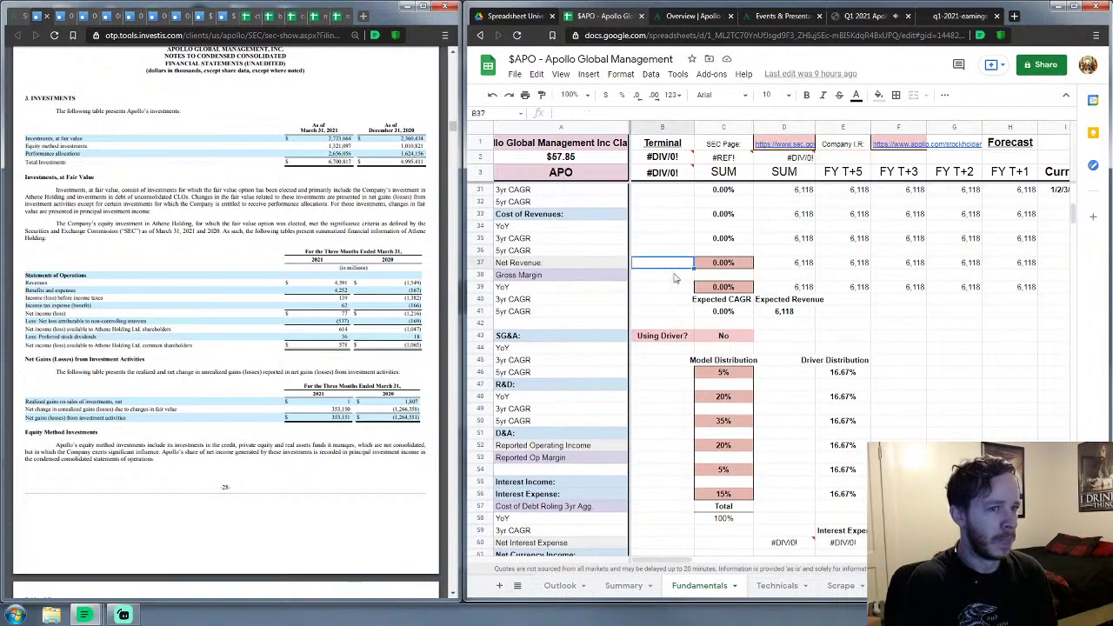
{"action": "left_click_drag", "start_coordinate": [1075, 216], "coordinate": [1058, 350]}
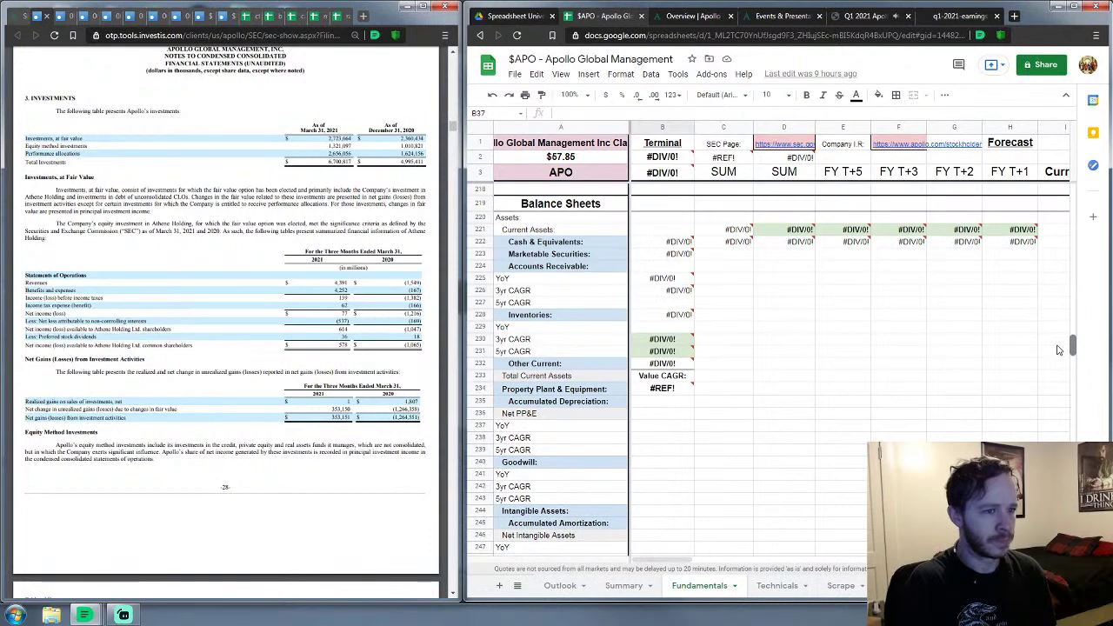
{"action": "left_click", "coordinate": [742, 383]}
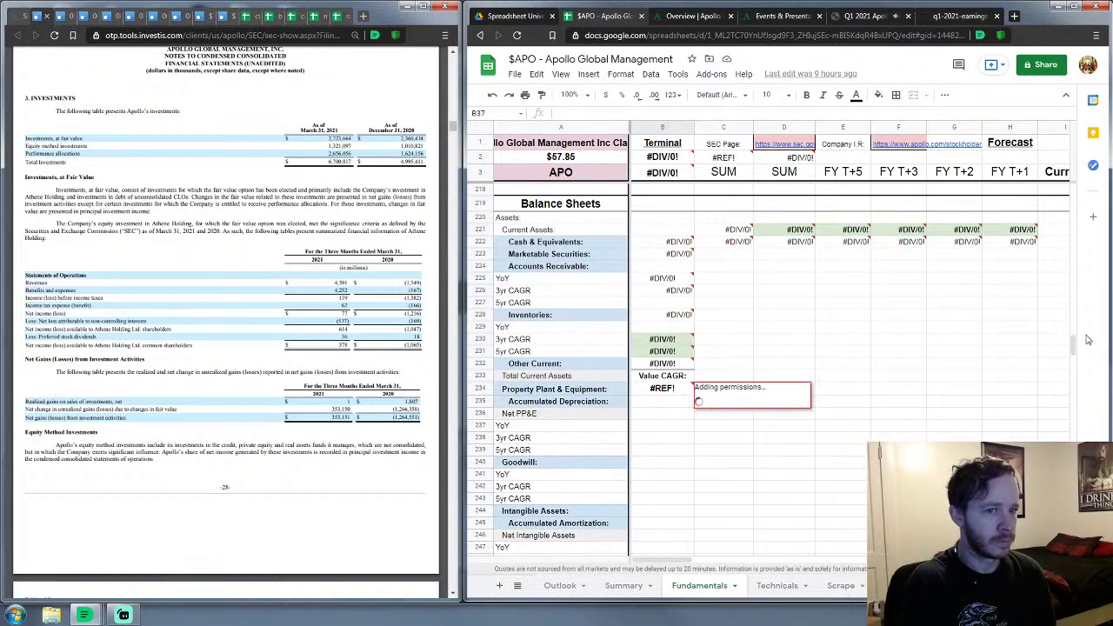
Step: Scroll the sheet to row 364 Segments & Beta and the 10-Q to Note 8 Leases
{"action": "scroll", "coordinate": [1087, 339], "scroll_direction": "down", "scroll_amount": 20}
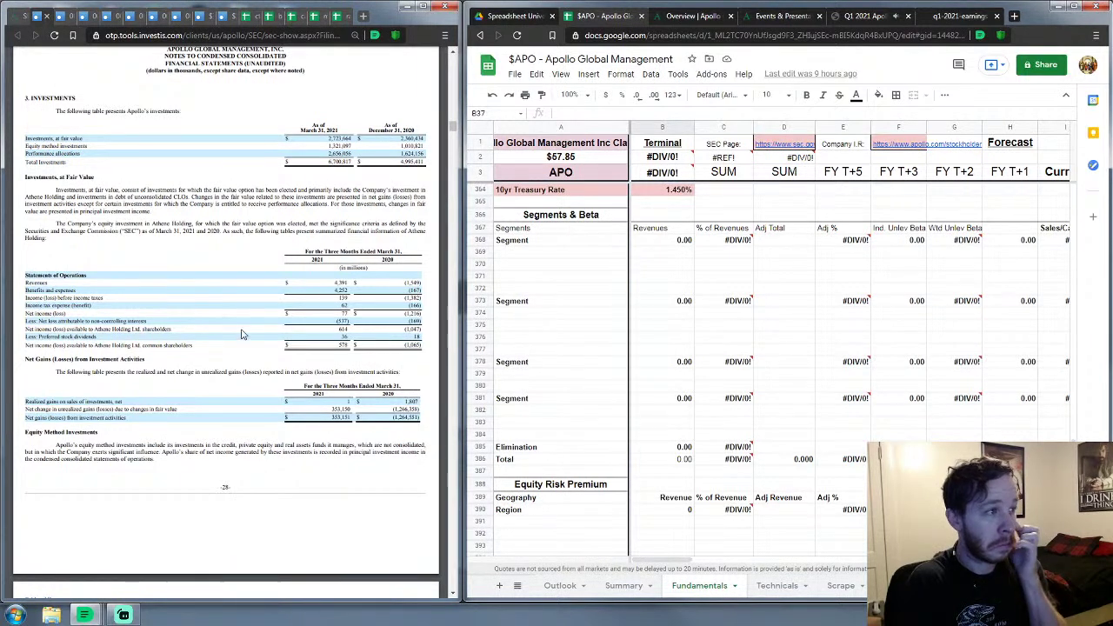
{"action": "scroll", "coordinate": [243, 335], "scroll_direction": "down", "scroll_amount": 3}
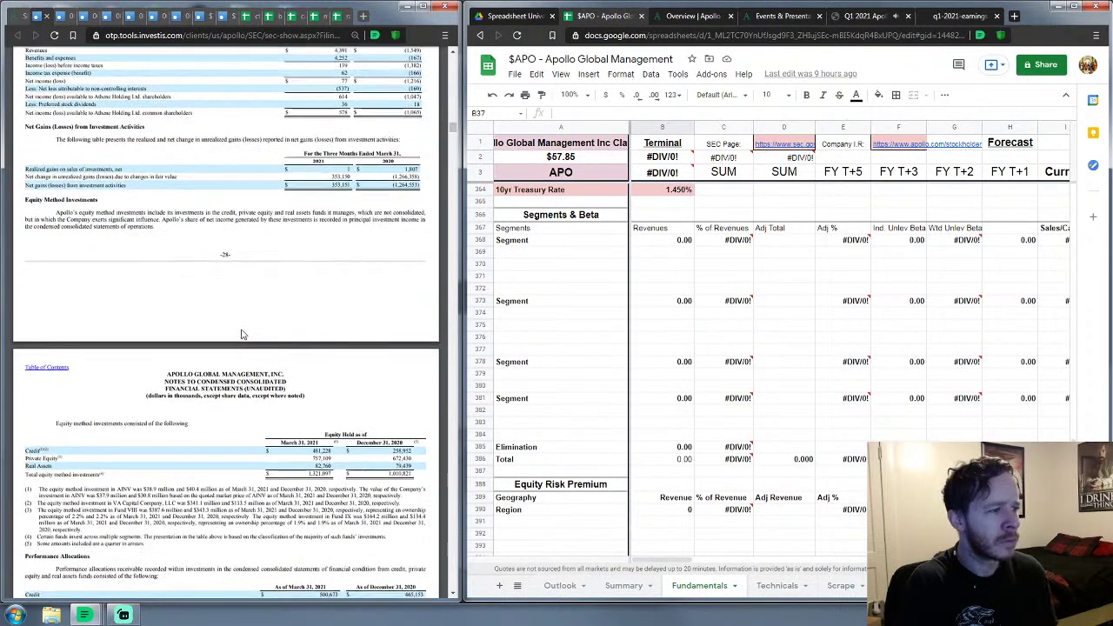
{"action": "scroll", "coordinate": [242, 335], "scroll_direction": "down", "scroll_amount": 1}
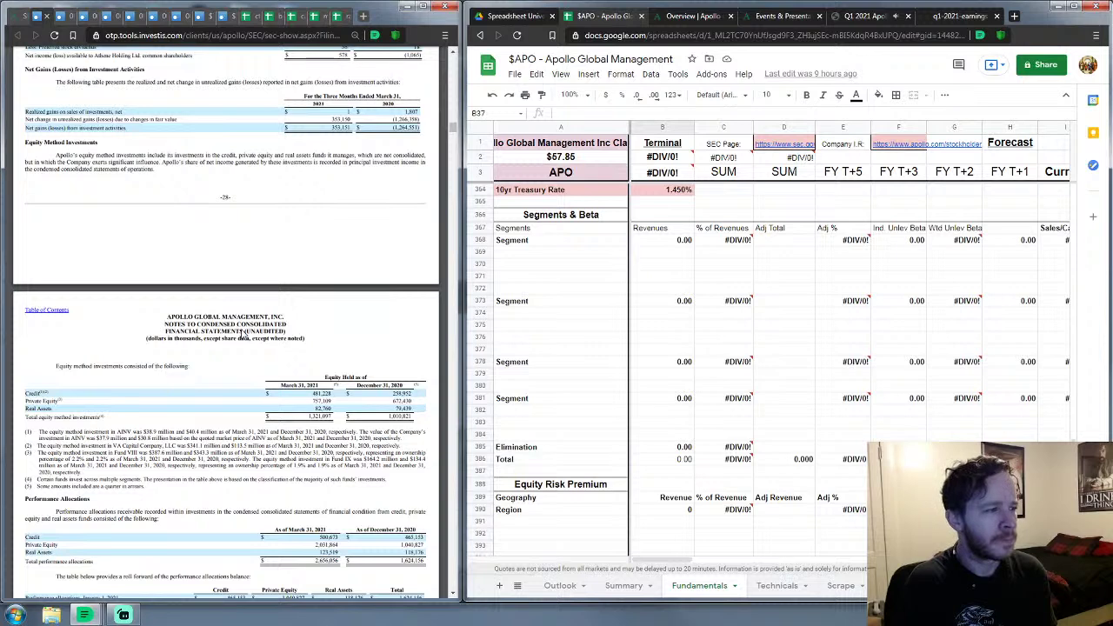
{"action": "scroll", "coordinate": [242, 335], "scroll_direction": "down", "scroll_amount": 3}
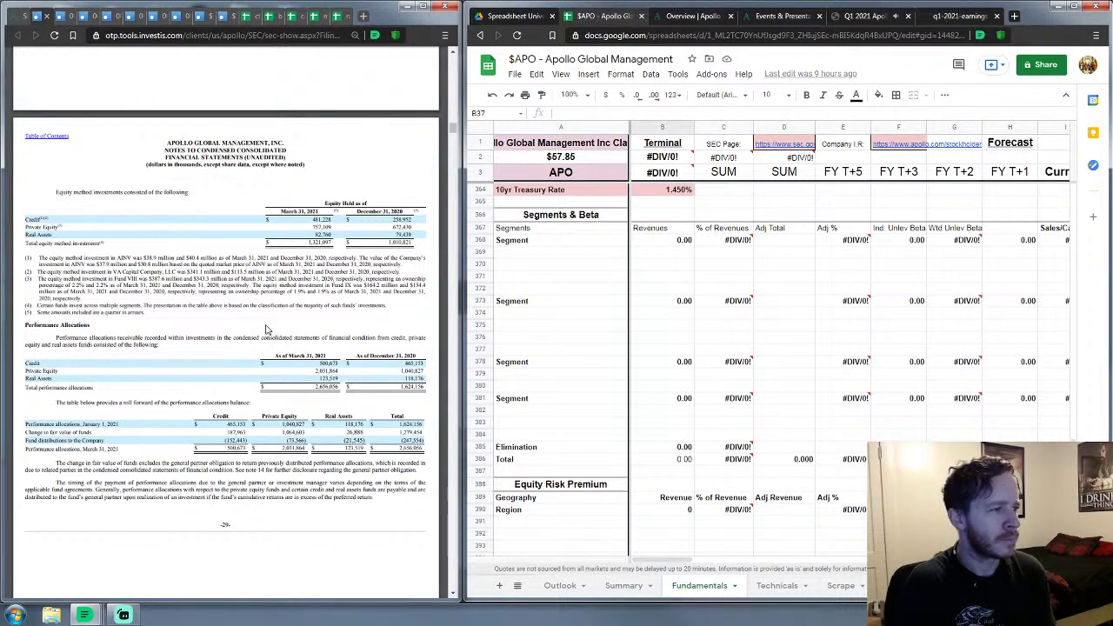
{"action": "scroll", "coordinate": [266, 328], "scroll_direction": "down", "scroll_amount": 2}
{"action": "scroll", "coordinate": [260, 327], "scroll_direction": "down", "scroll_amount": 3}
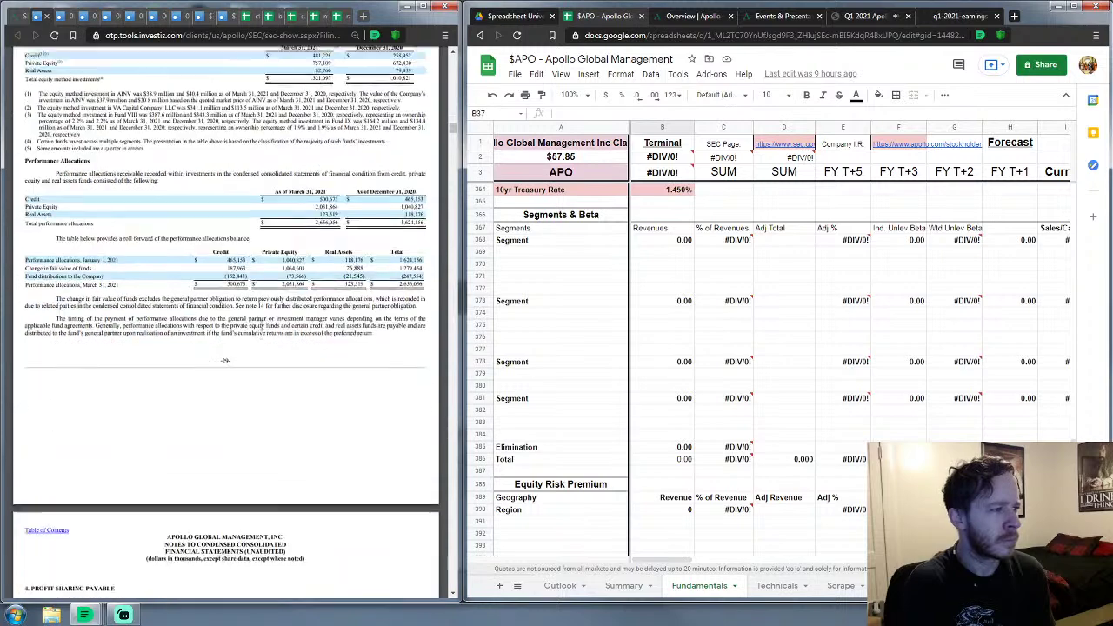
{"action": "scroll", "coordinate": [259, 326], "scroll_direction": "down", "scroll_amount": 3}
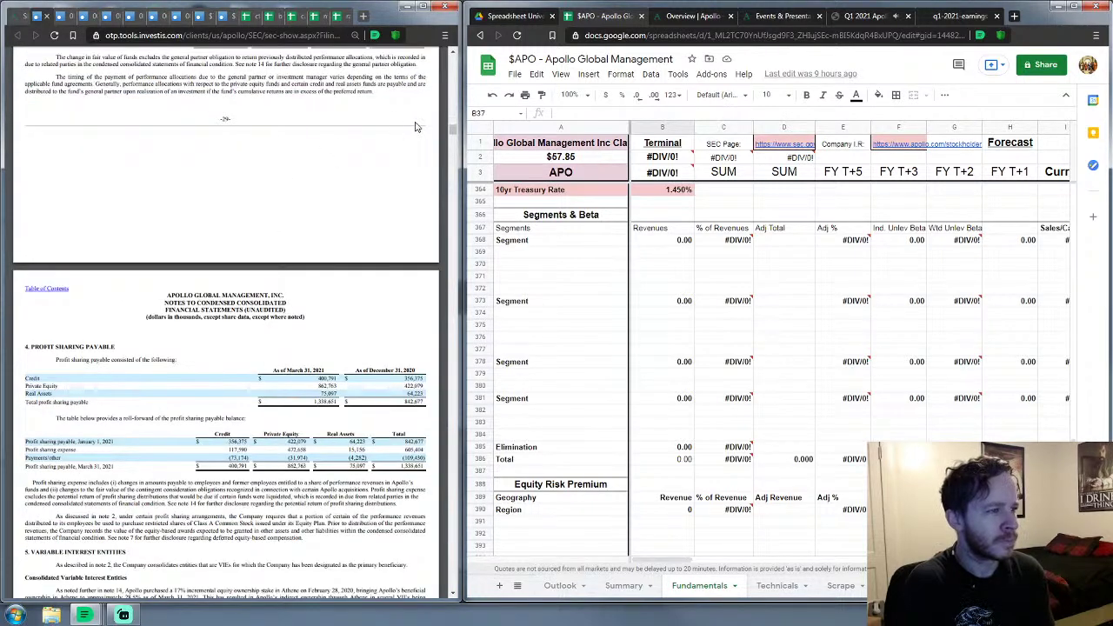
{"action": "left_click_drag", "start_coordinate": [454, 130], "coordinate": [450, 158]}
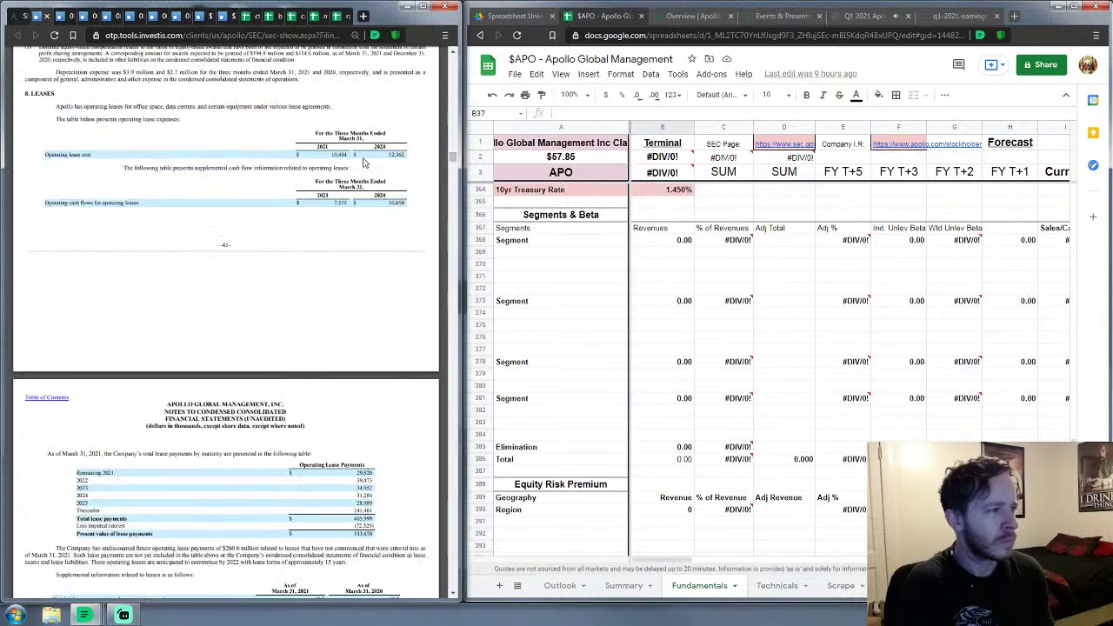
Step: Scroll the Fundamentals sheet down to the empty Debt table at rows 462–472
{"action": "scroll", "coordinate": [242, 173], "scroll_direction": "up", "scroll_amount": 3}
{"action": "scroll", "coordinate": [242, 173], "scroll_direction": "up", "scroll_amount": 3}
{"action": "scroll", "coordinate": [200, 252], "scroll_direction": "down", "scroll_amount": 3}
{"action": "scroll", "coordinate": [158, 326], "scroll_direction": "up", "scroll_amount": 1}
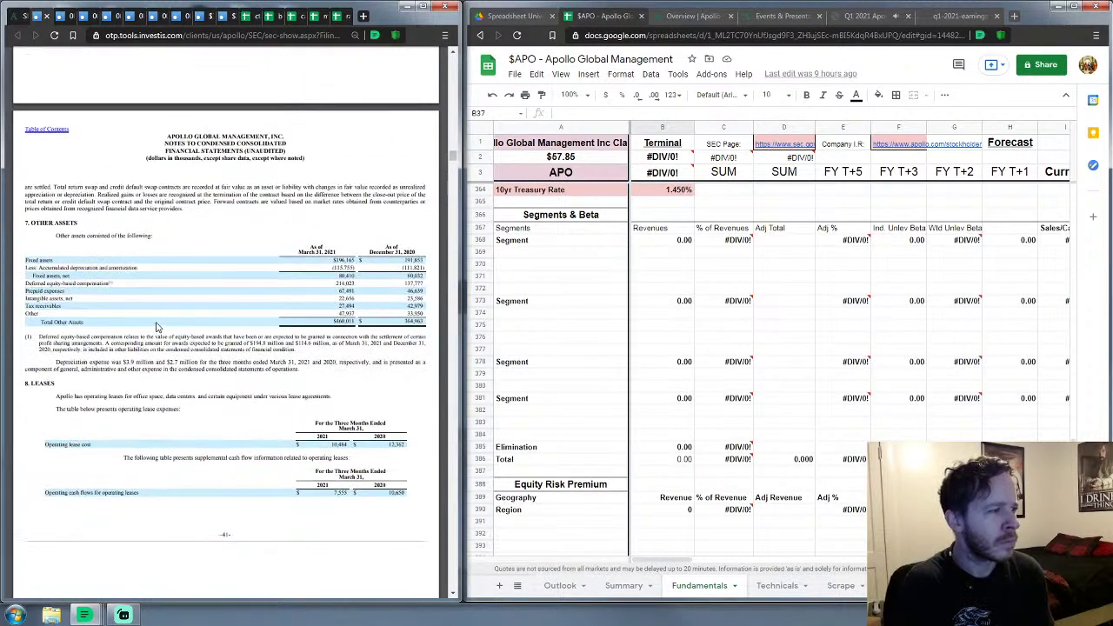
{"action": "scroll", "coordinate": [158, 326], "scroll_direction": "down", "scroll_amount": 3}
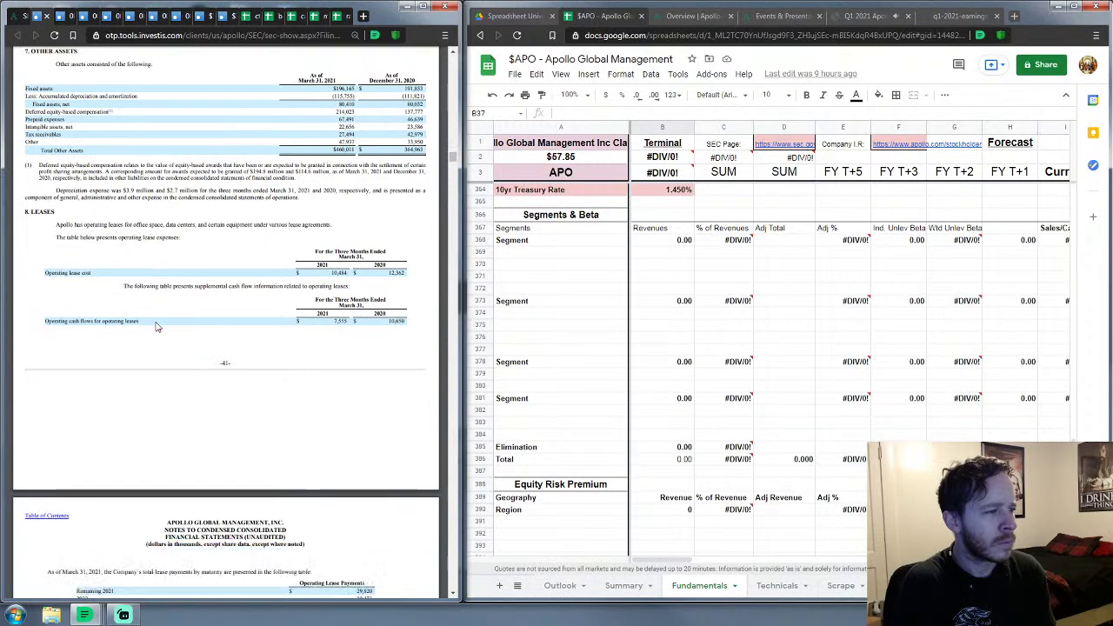
{"action": "scroll", "coordinate": [157, 326], "scroll_direction": "down", "scroll_amount": 2}
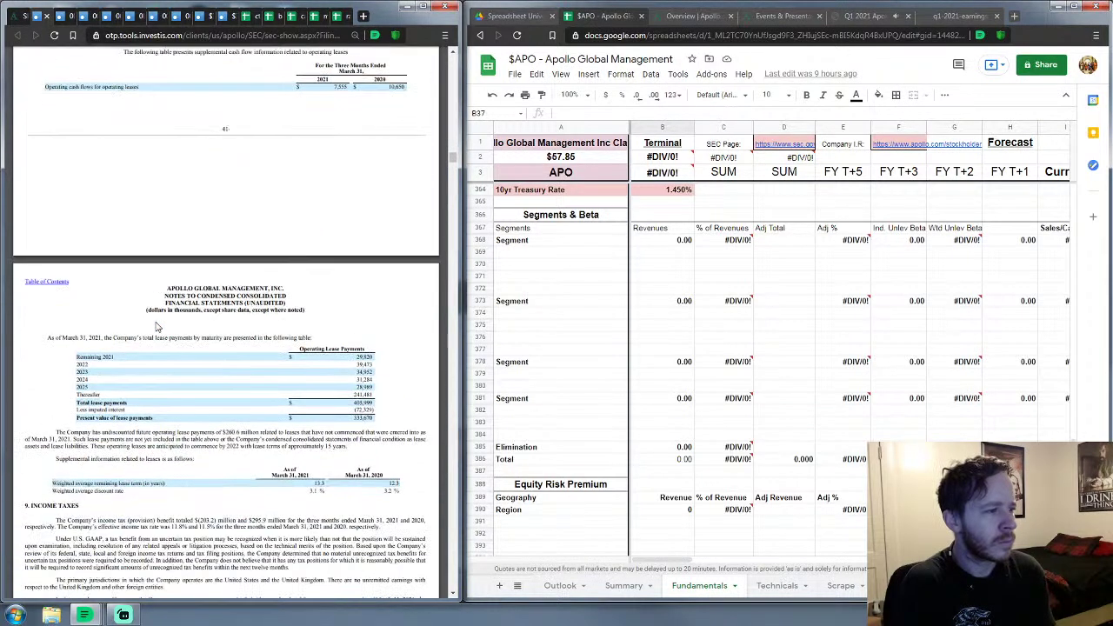
{"action": "scroll", "coordinate": [158, 326], "scroll_direction": "down", "scroll_amount": 1}
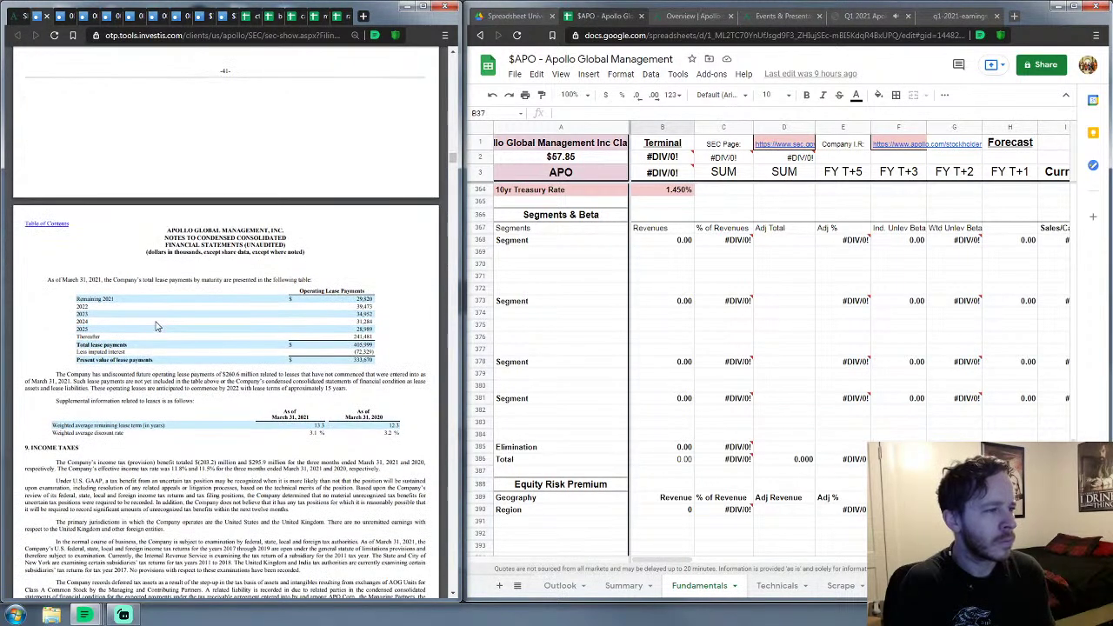
{"action": "scroll", "coordinate": [577, 403], "scroll_direction": "down", "scroll_amount": 10}
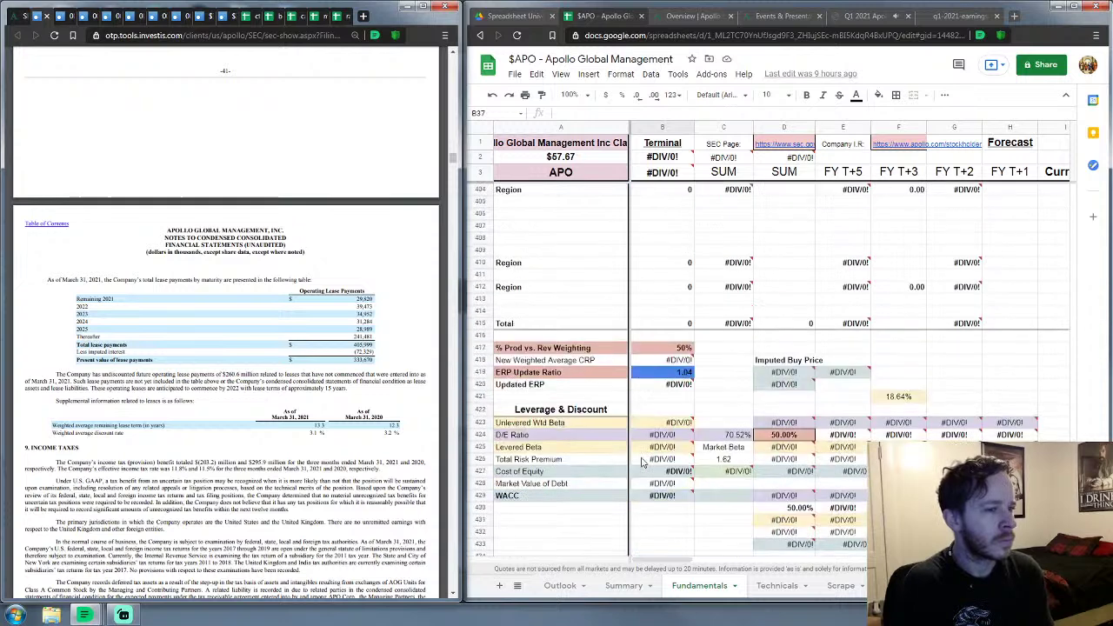
{"action": "scroll", "coordinate": [641, 461], "scroll_direction": "down", "scroll_amount": 4}
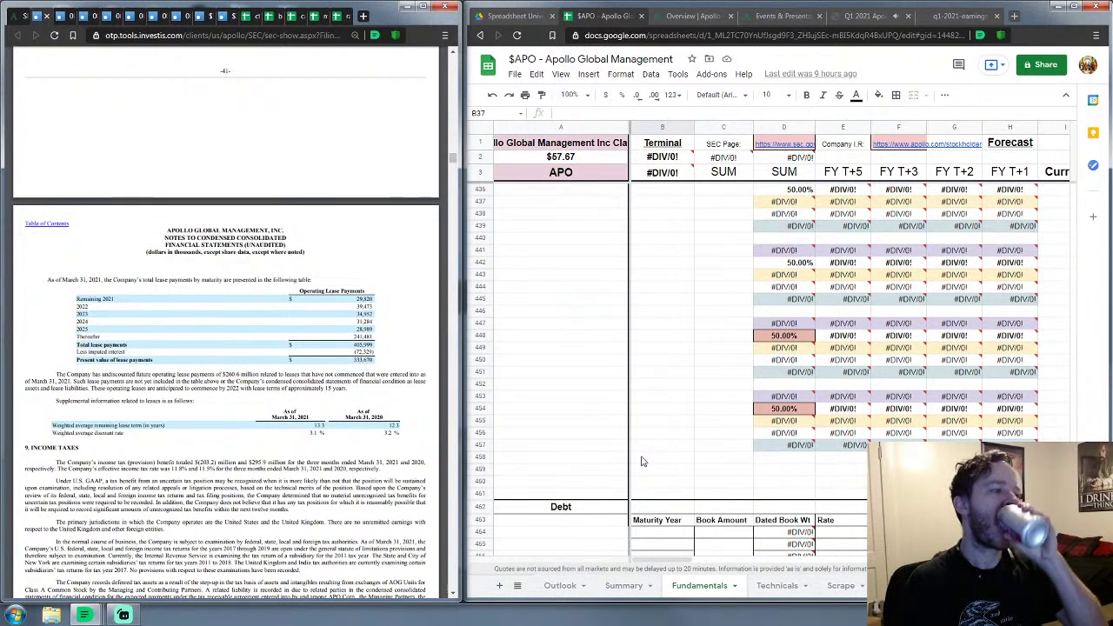
{"action": "scroll", "coordinate": [640, 462], "scroll_direction": "down", "scroll_amount": 1}
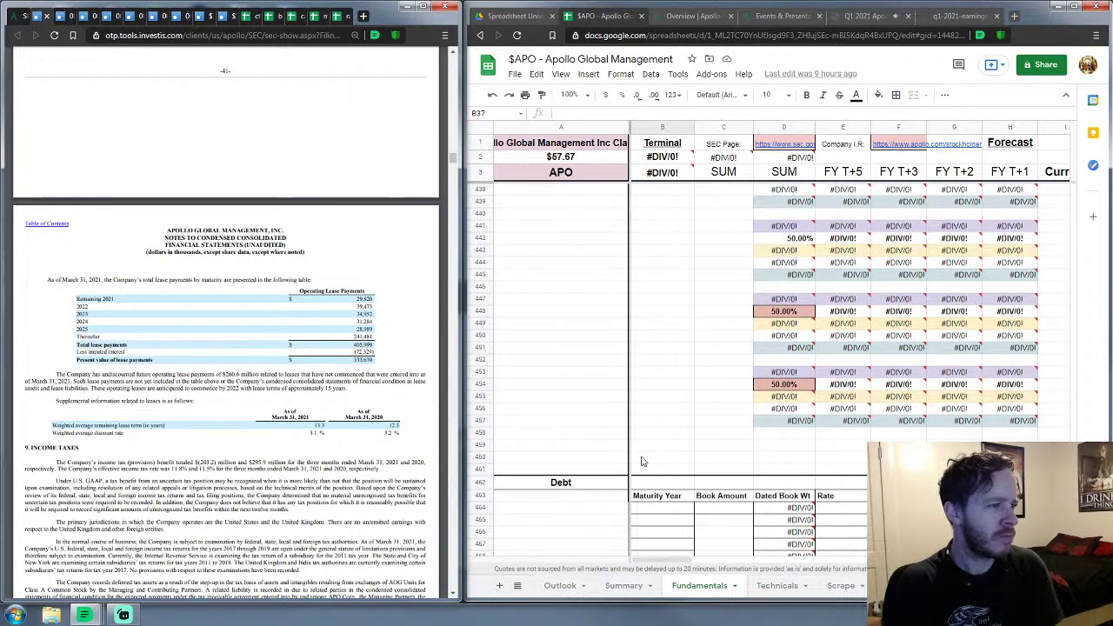
{"action": "scroll", "coordinate": [641, 462], "scroll_direction": "down", "scroll_amount": 1}
{"action": "scroll", "coordinate": [693, 438], "scroll_direction": "down", "scroll_amount": 3}
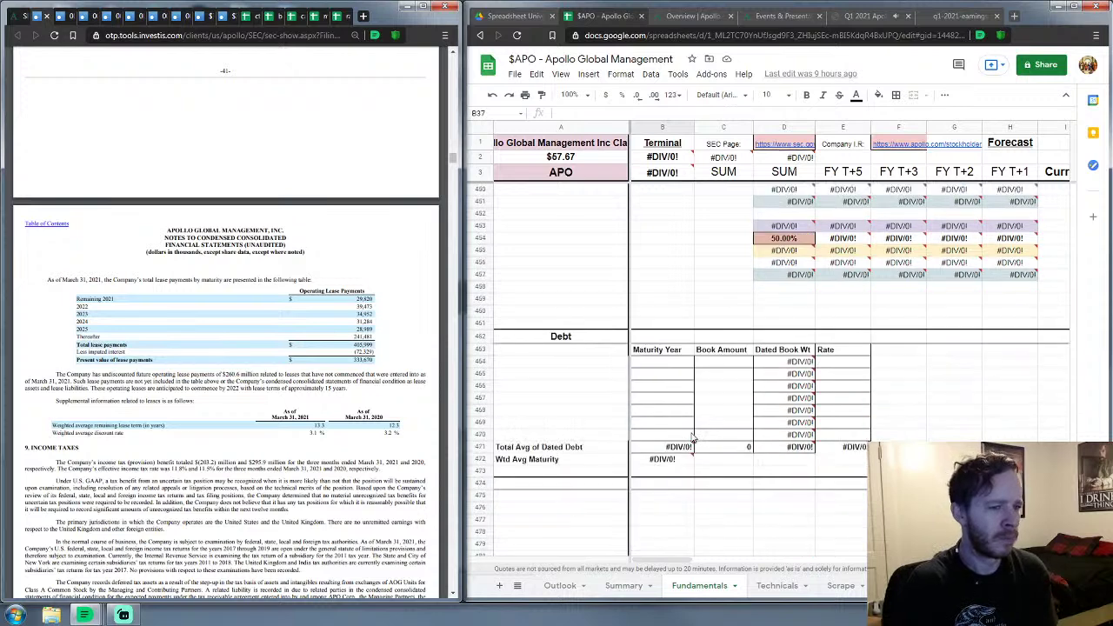
Step: Enter the lease debt in row 464: book amount 405.999, maturity year 2034.3, rate 3.1%
{"action": "left_click", "coordinate": [720, 363]}
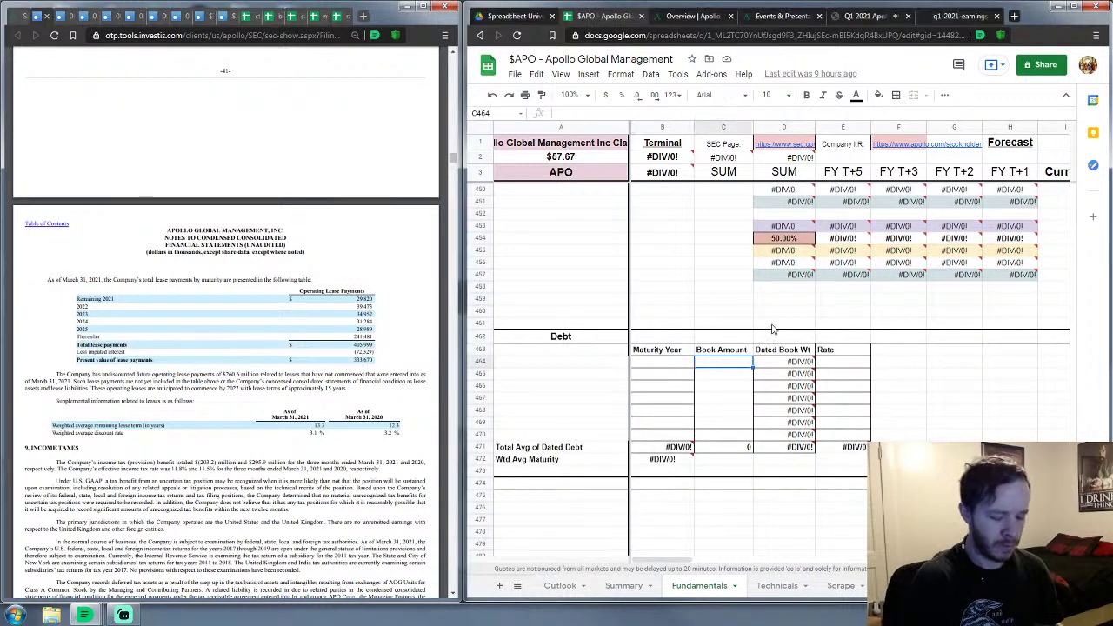
{"action": "type", "text": "405.999"}
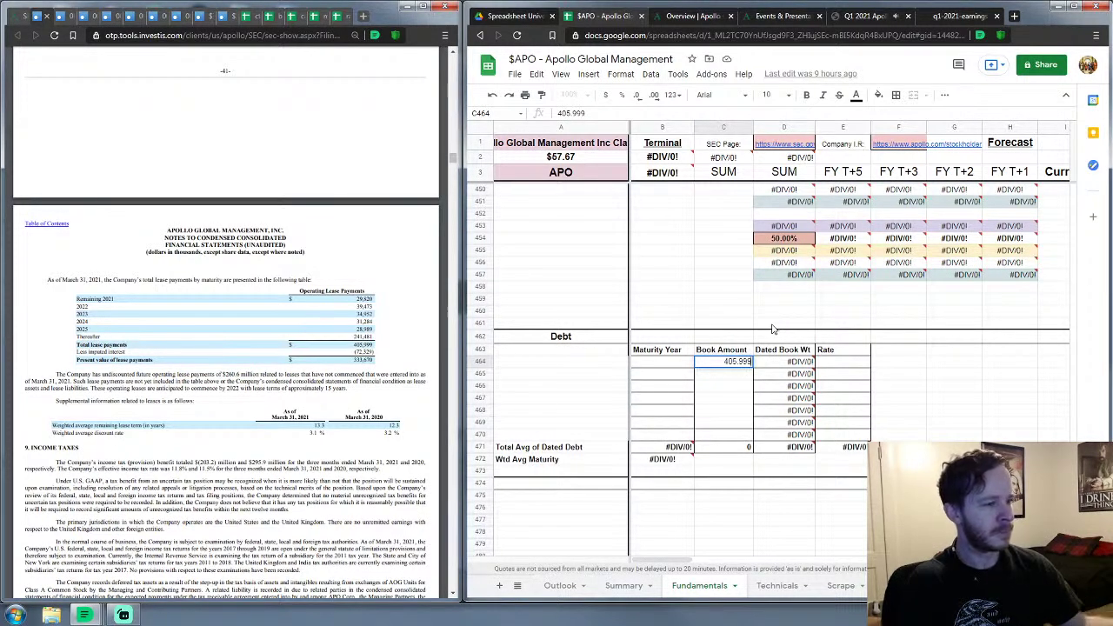
{"action": "key", "text": "Left"}
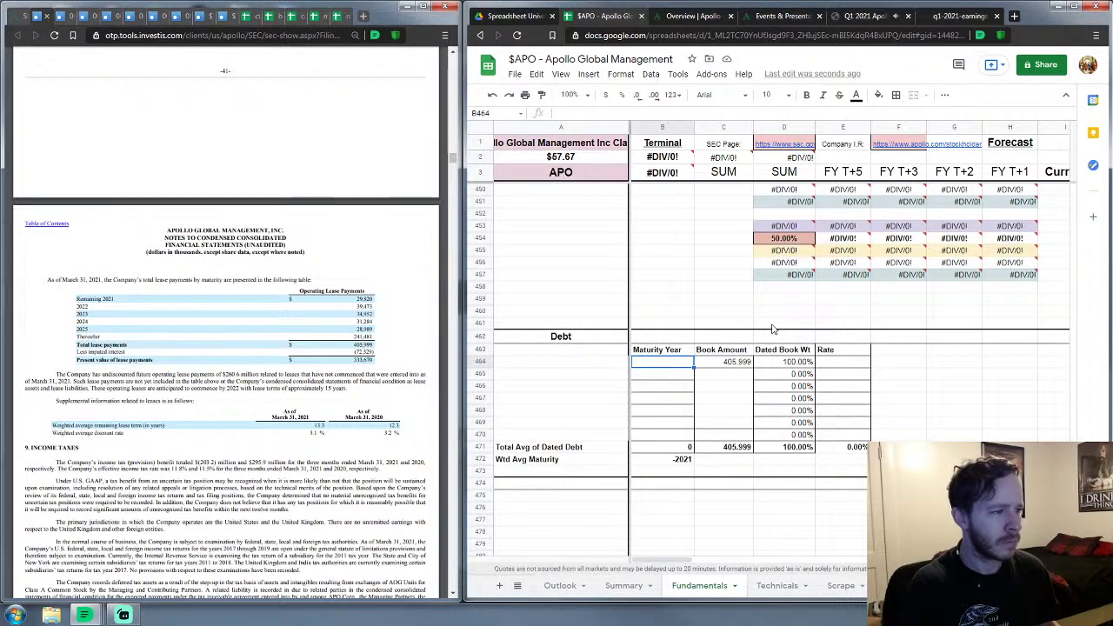
{"action": "type", "text": "20"}
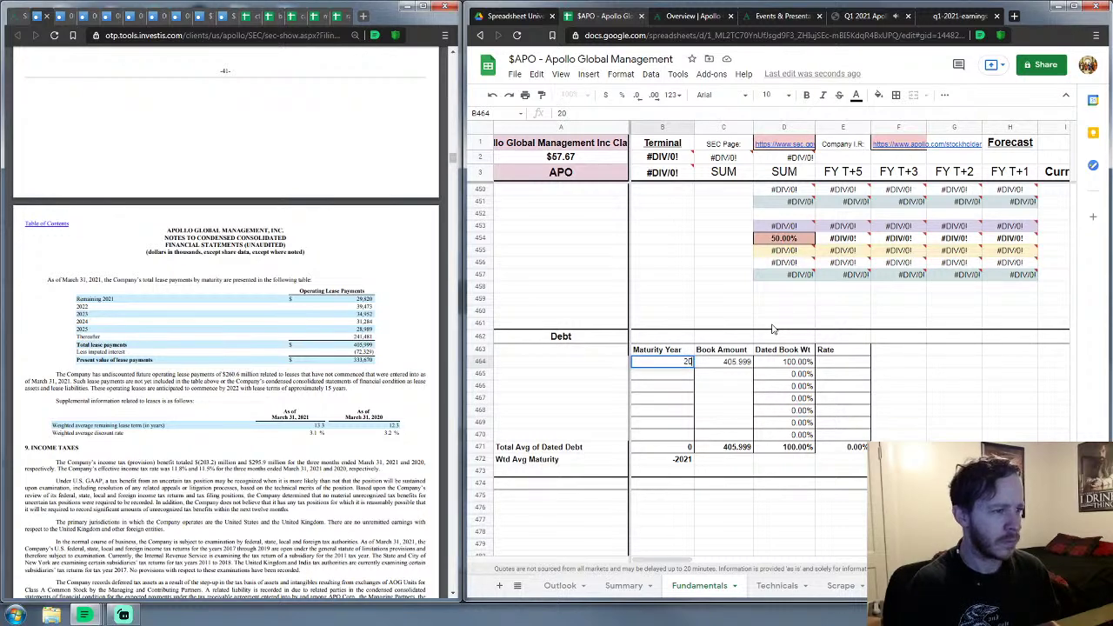
{"action": "type", "text": "34.3"}
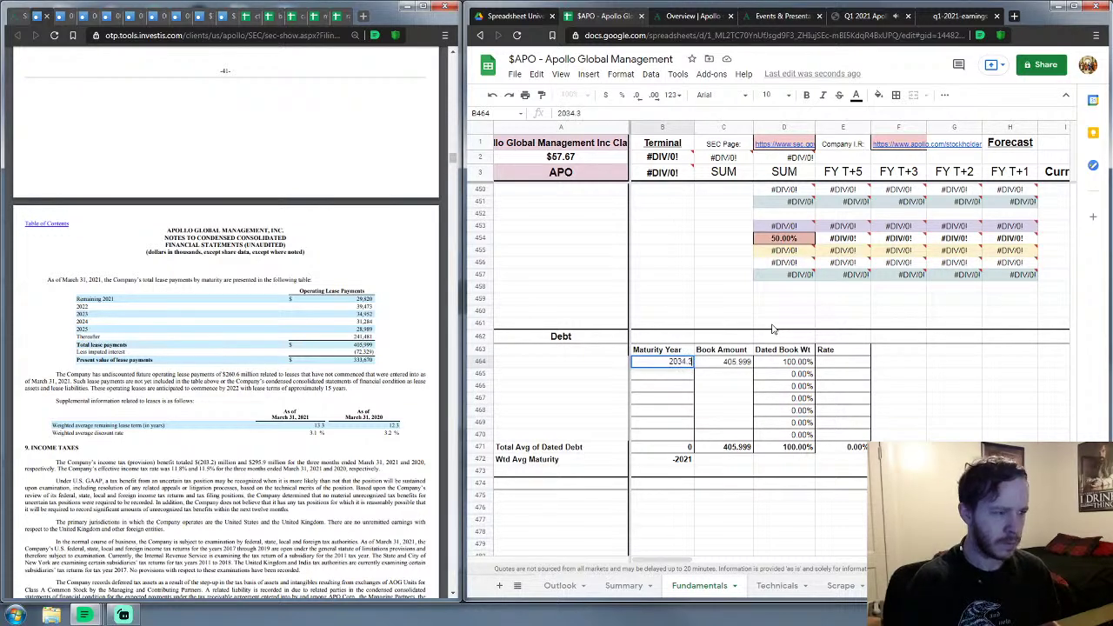
{"action": "key", "text": "Tab"}
{"action": "key", "text": "Tab"}
{"action": "key", "text": "Tab"}
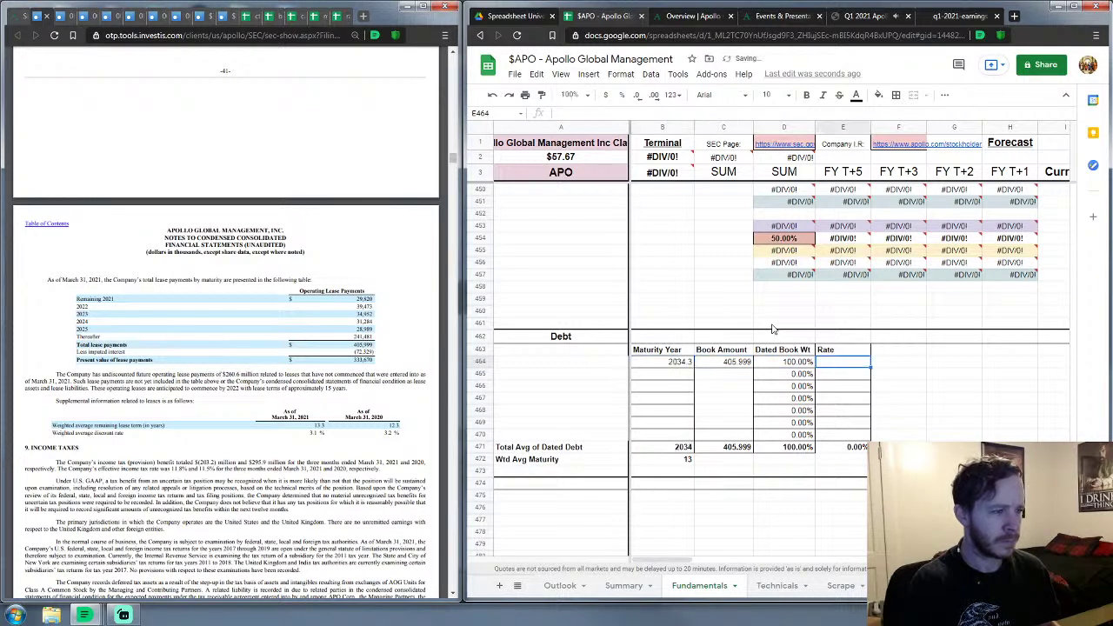
{"action": "type", "text": "3.1%"}
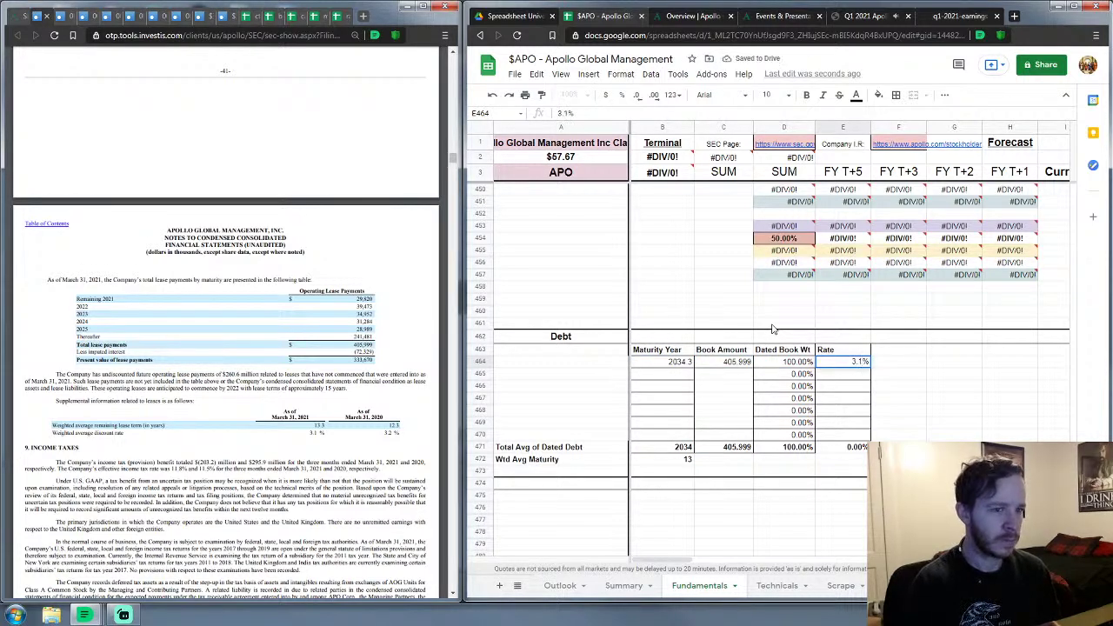
{"action": "key", "text": "Return"}
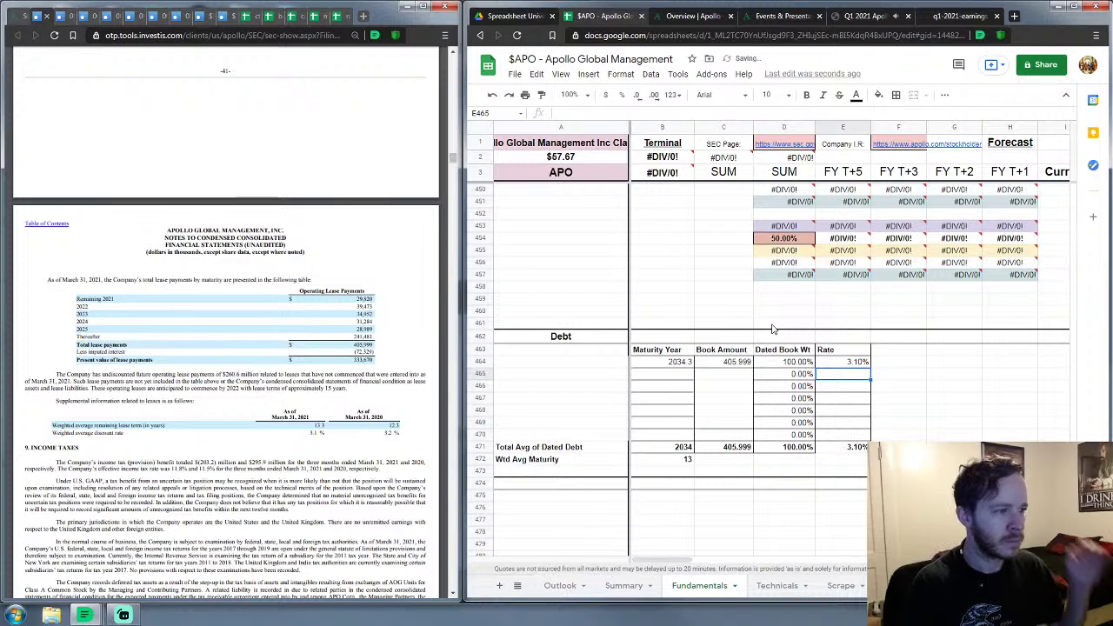
Step: Scroll the 10-Q beside the sheet down through the Note 10 Debt and senior notes tables
{"action": "scroll", "coordinate": [235, 415], "scroll_direction": "down", "scroll_amount": 5}
{"action": "scroll", "coordinate": [235, 415], "scroll_direction": "down", "scroll_amount": 4}
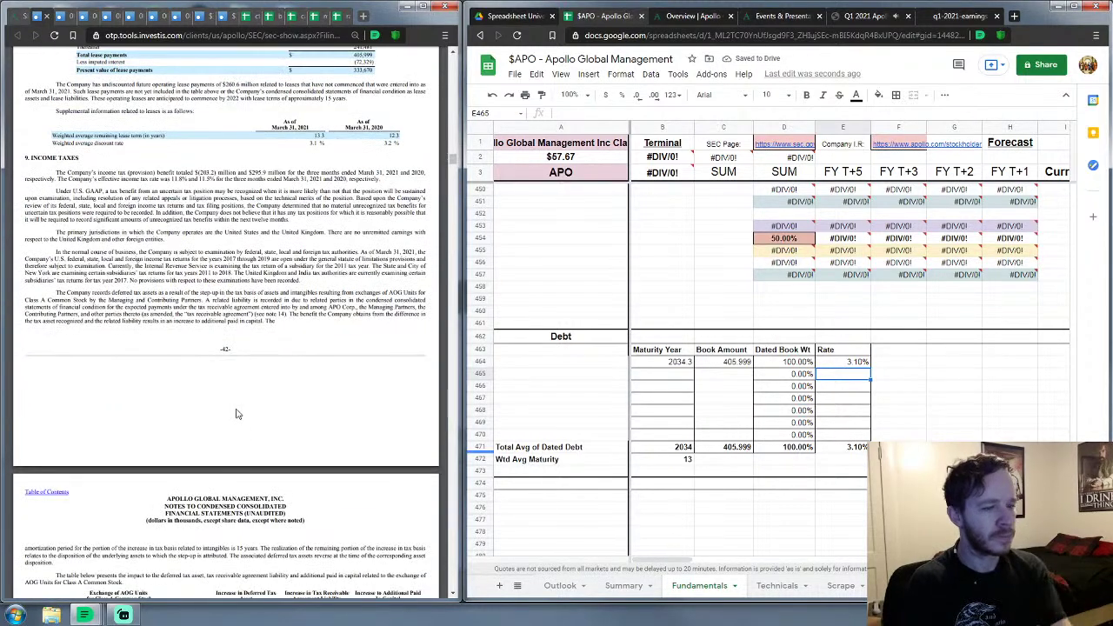
{"action": "scroll", "coordinate": [228, 399], "scroll_direction": "down", "scroll_amount": 2}
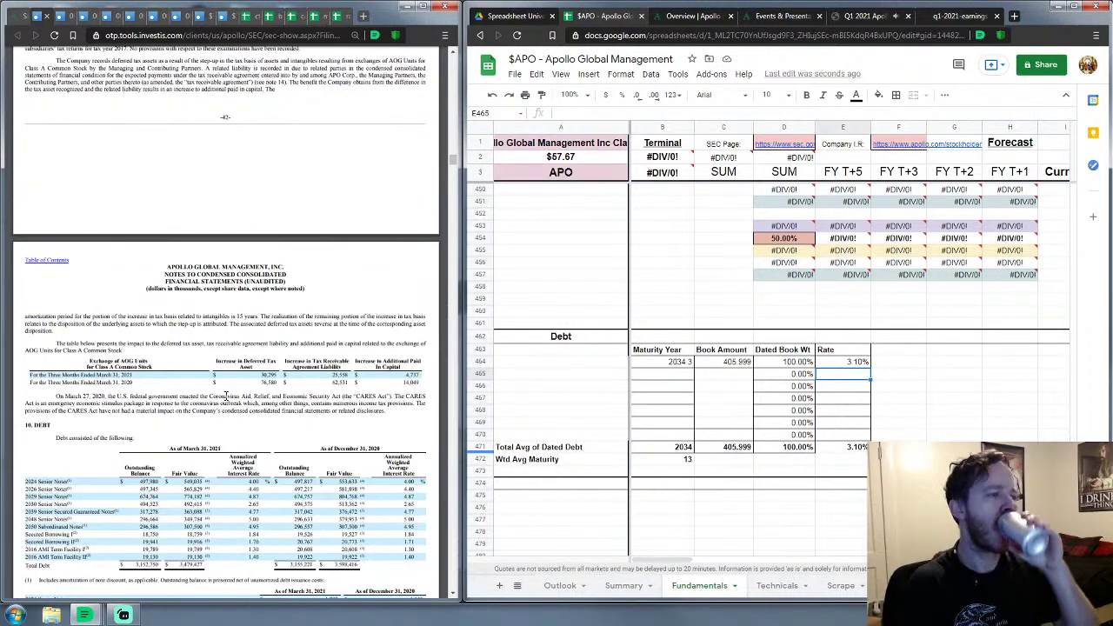
{"action": "scroll", "coordinate": [228, 400], "scroll_direction": "down", "scroll_amount": 3}
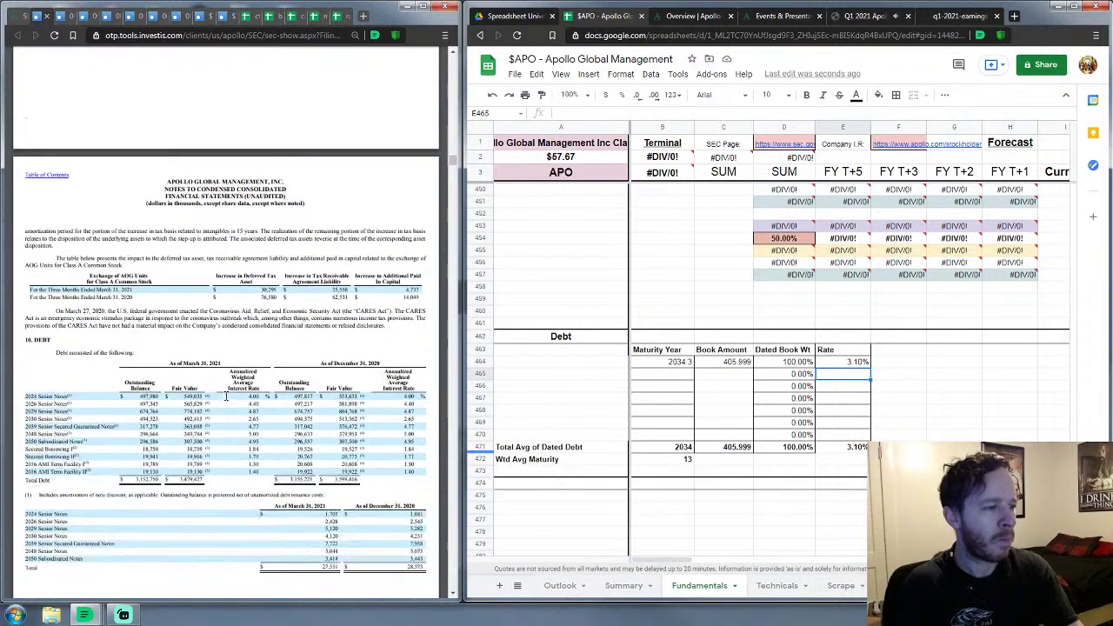
{"action": "scroll", "coordinate": [123, 344], "scroll_direction": "down", "scroll_amount": 5}
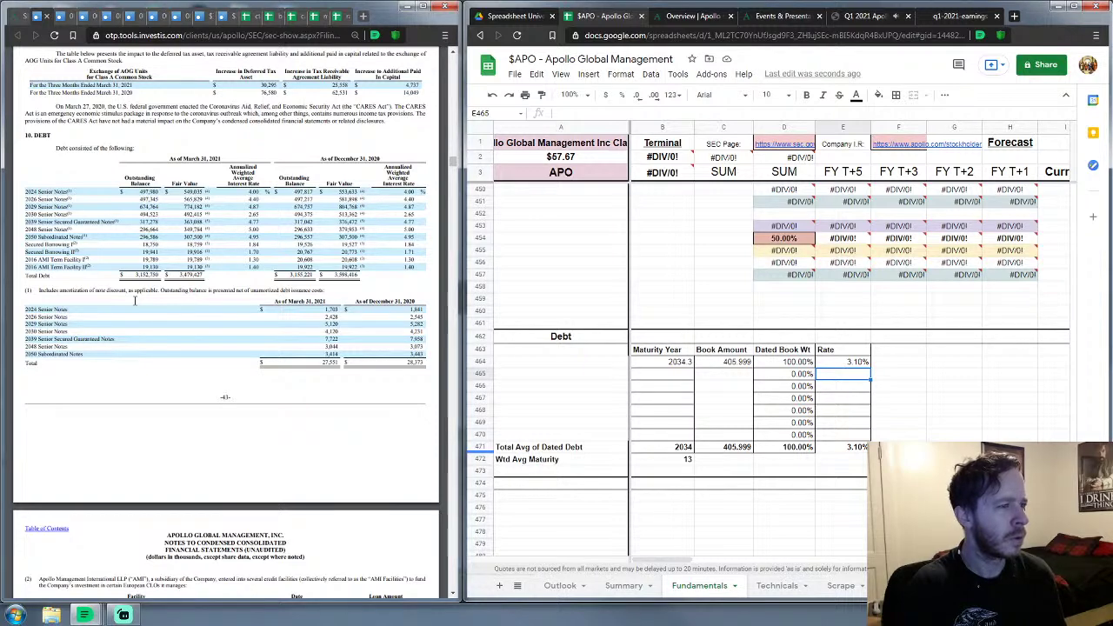
{"action": "scroll", "coordinate": [135, 301], "scroll_direction": "down", "scroll_amount": 1}
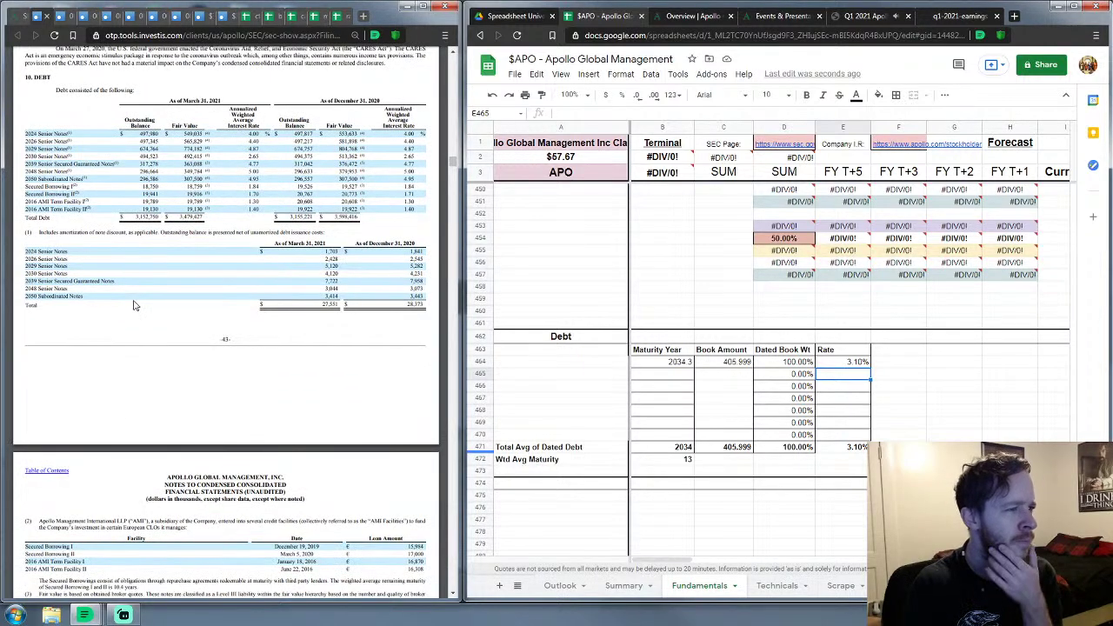
{"action": "scroll", "coordinate": [135, 305], "scroll_direction": "down", "scroll_amount": 2}
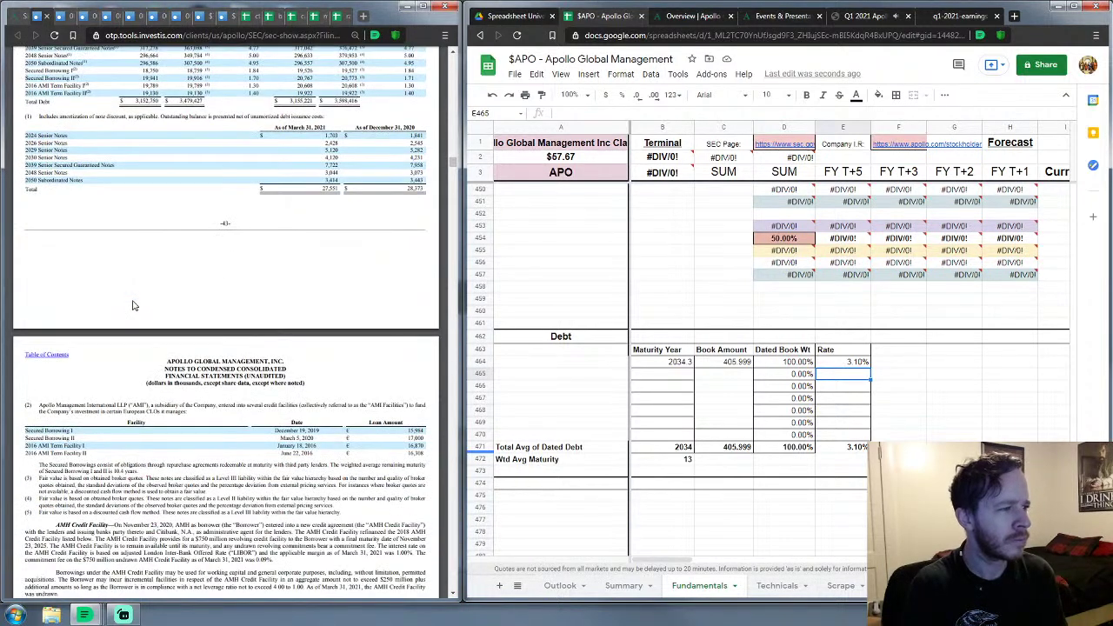
{"action": "scroll", "coordinate": [135, 305], "scroll_direction": "down", "scroll_amount": 2}
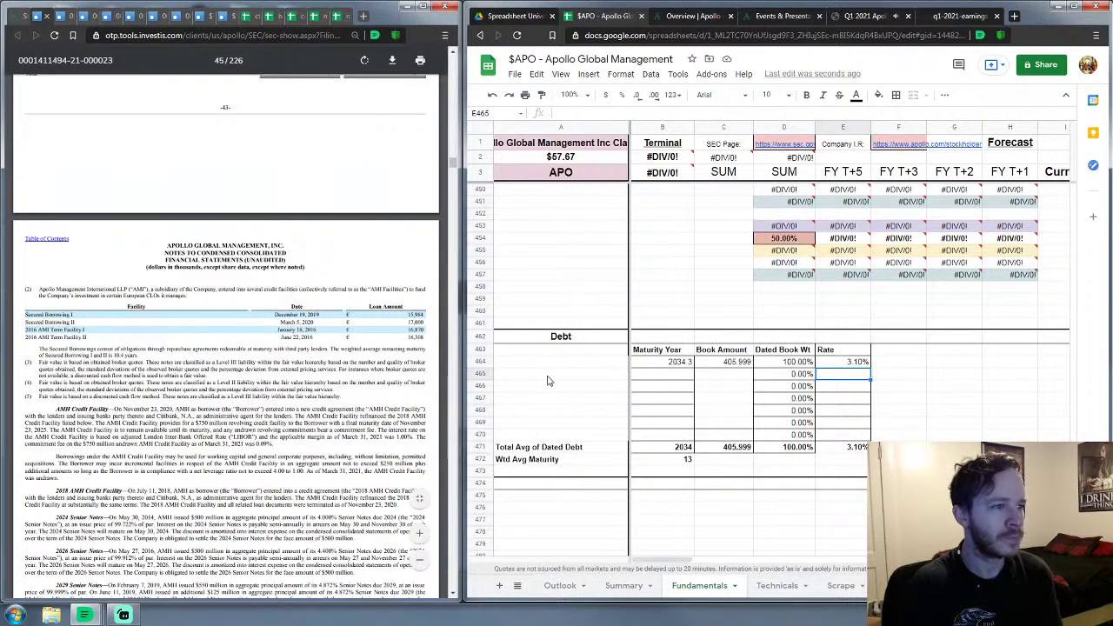
Step: Scroll the sheet up and back down to the Leverage & Discount rows
{"action": "left_click_drag", "start_coordinate": [699, 563], "coordinate": [755, 563]}
{"action": "scroll", "coordinate": [754, 521], "scroll_direction": "up", "scroll_amount": 5}
{"action": "left_click_drag", "start_coordinate": [1076, 499], "coordinate": [1076, 378]}
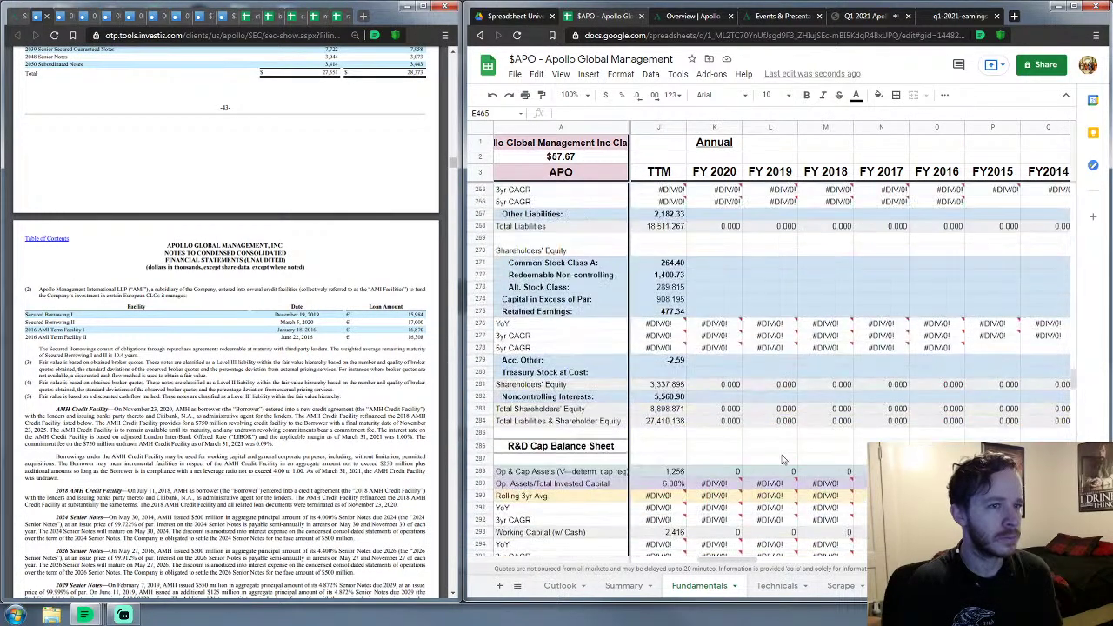
{"action": "left_click_drag", "start_coordinate": [739, 563], "coordinate": [726, 563]}
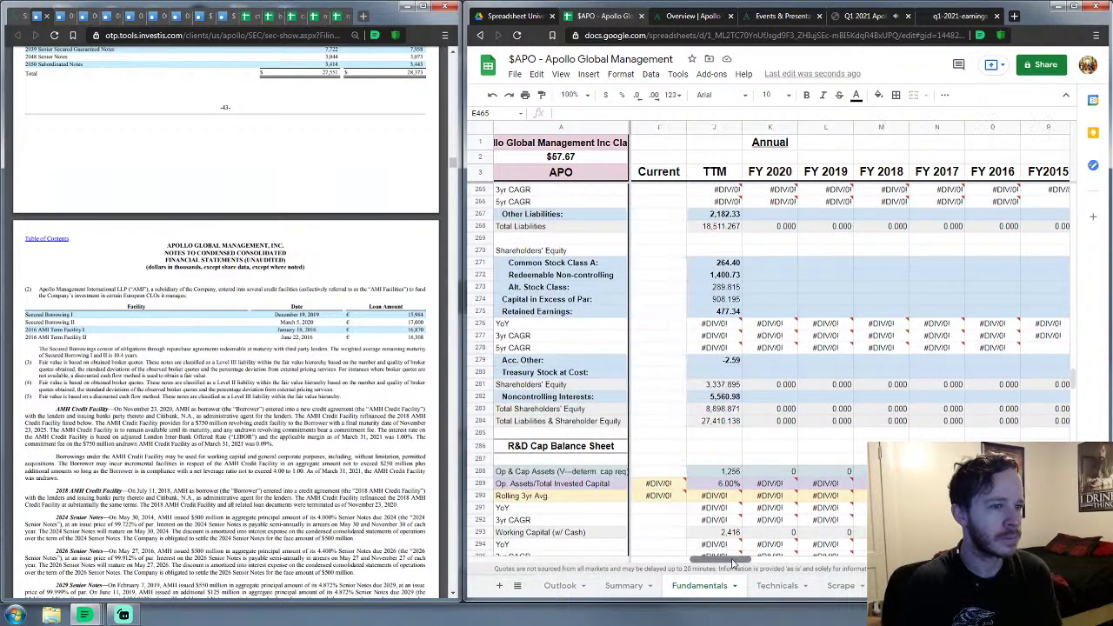
{"action": "scroll", "coordinate": [759, 453], "scroll_direction": "up", "scroll_amount": 3}
{"action": "scroll", "coordinate": [759, 454], "scroll_direction": "up", "scroll_amount": 1}
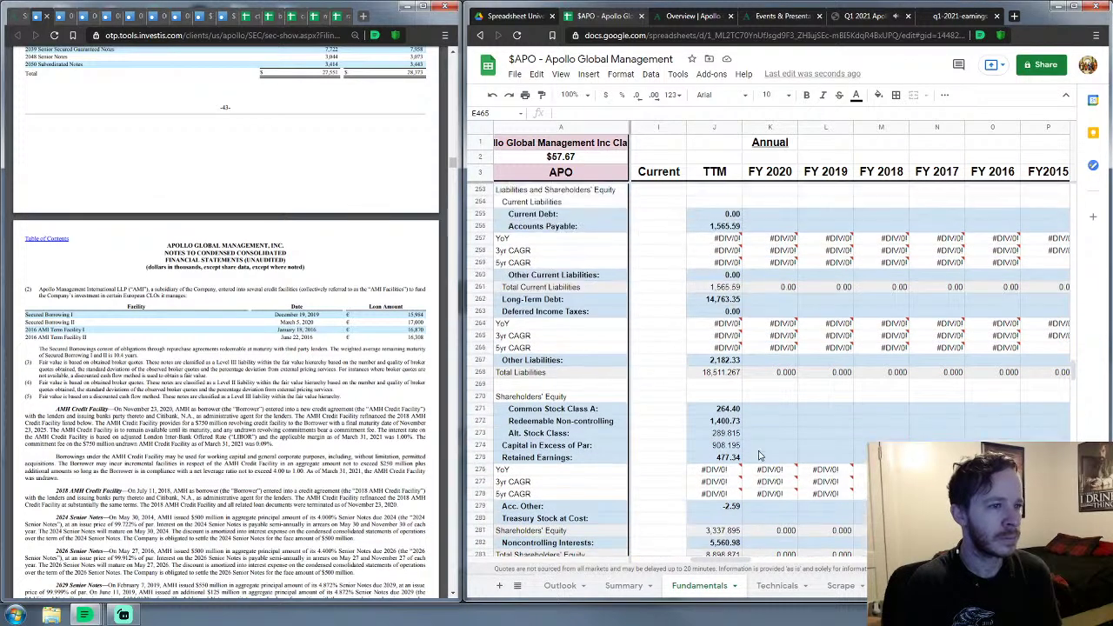
{"action": "scroll", "coordinate": [759, 456], "scroll_direction": "down", "scroll_amount": 14}
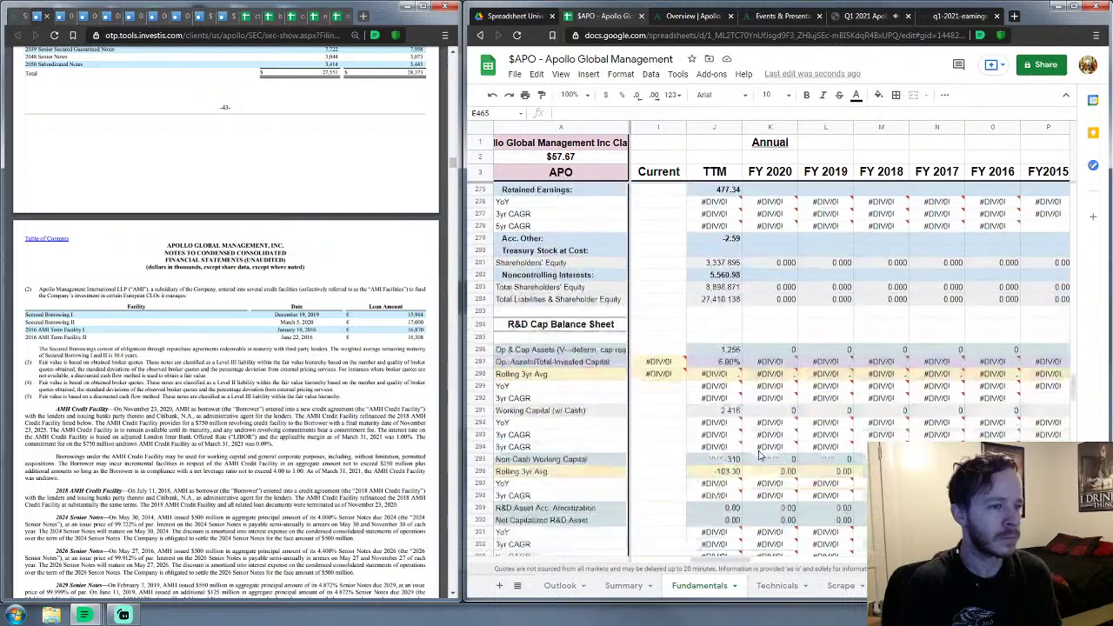
{"action": "scroll", "coordinate": [759, 455], "scroll_direction": "down", "scroll_amount": 9}
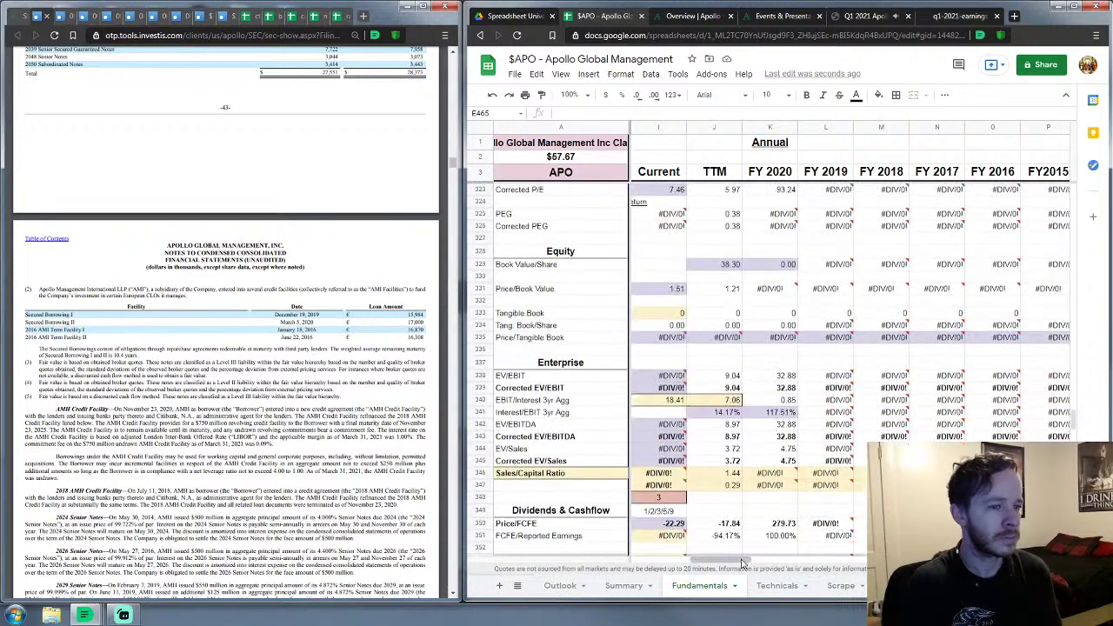
{"action": "left_click_drag", "start_coordinate": [746, 563], "coordinate": [667, 566]}
{"action": "scroll", "coordinate": [685, 487], "scroll_direction": "down", "scroll_amount": 18}
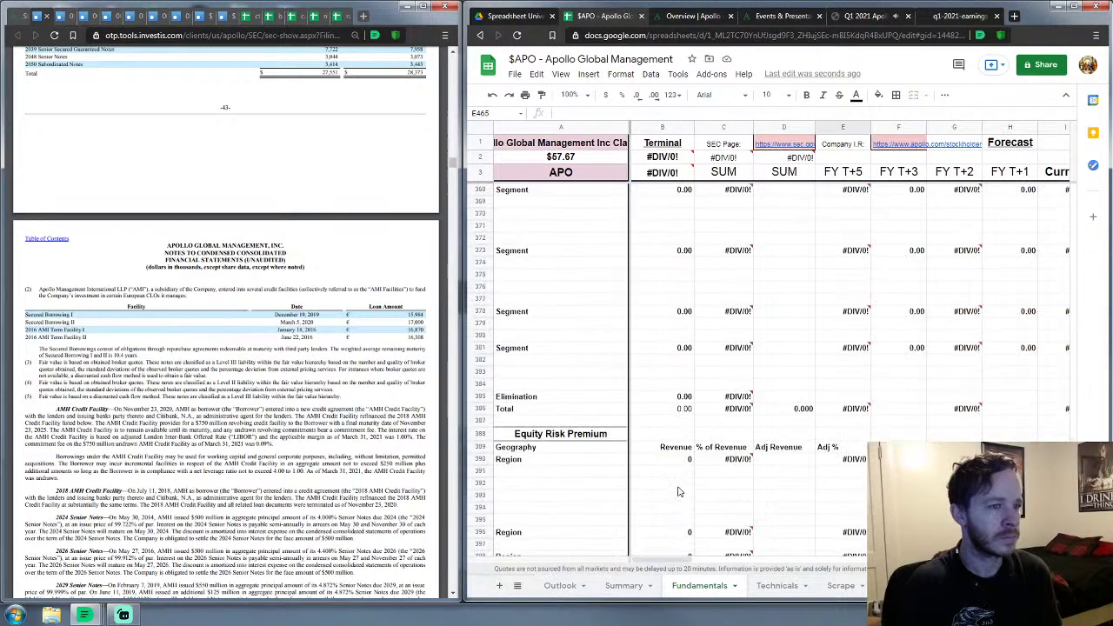
{"action": "scroll", "coordinate": [685, 486], "scroll_direction": "down", "scroll_amount": 14}
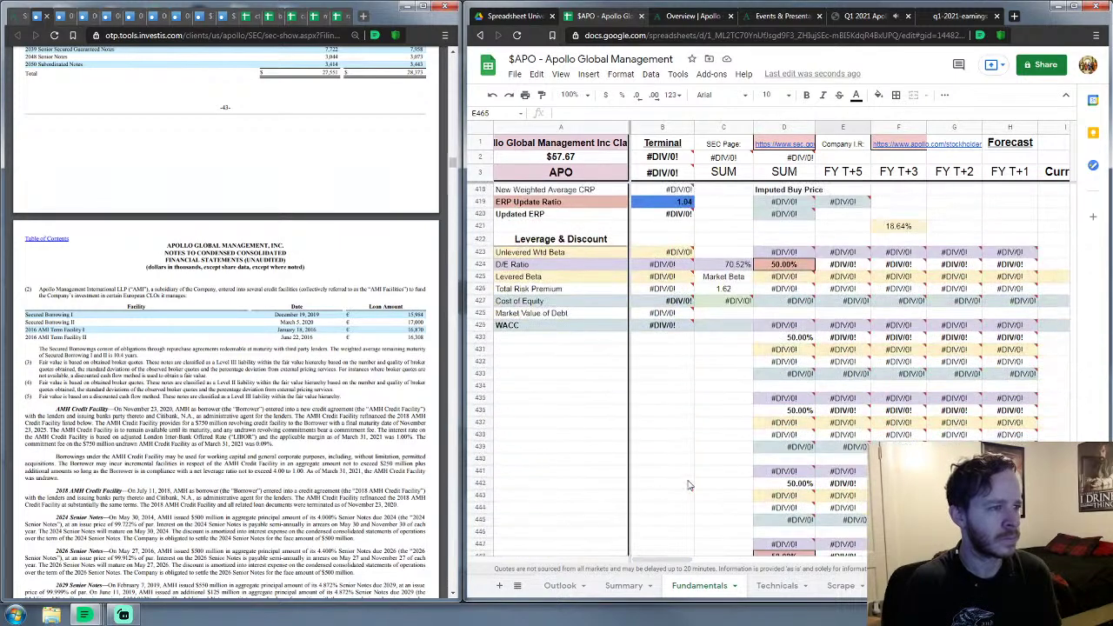
{"action": "scroll", "coordinate": [686, 485], "scroll_direction": "up", "scroll_amount": 1}
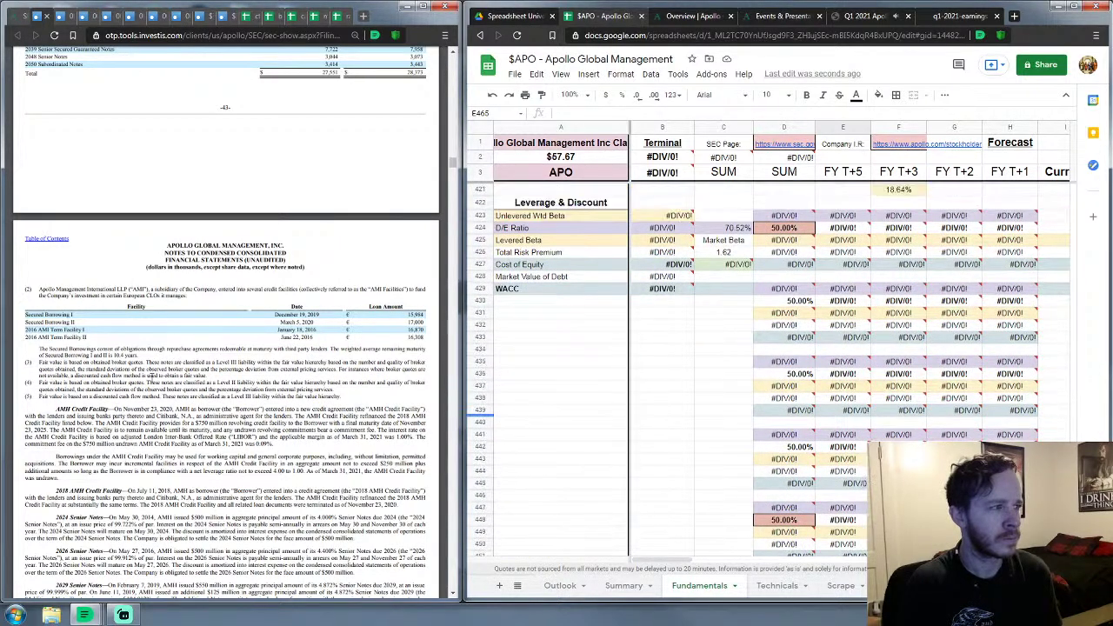
{"action": "scroll", "coordinate": [184, 404], "scroll_direction": "up", "scroll_amount": 3}
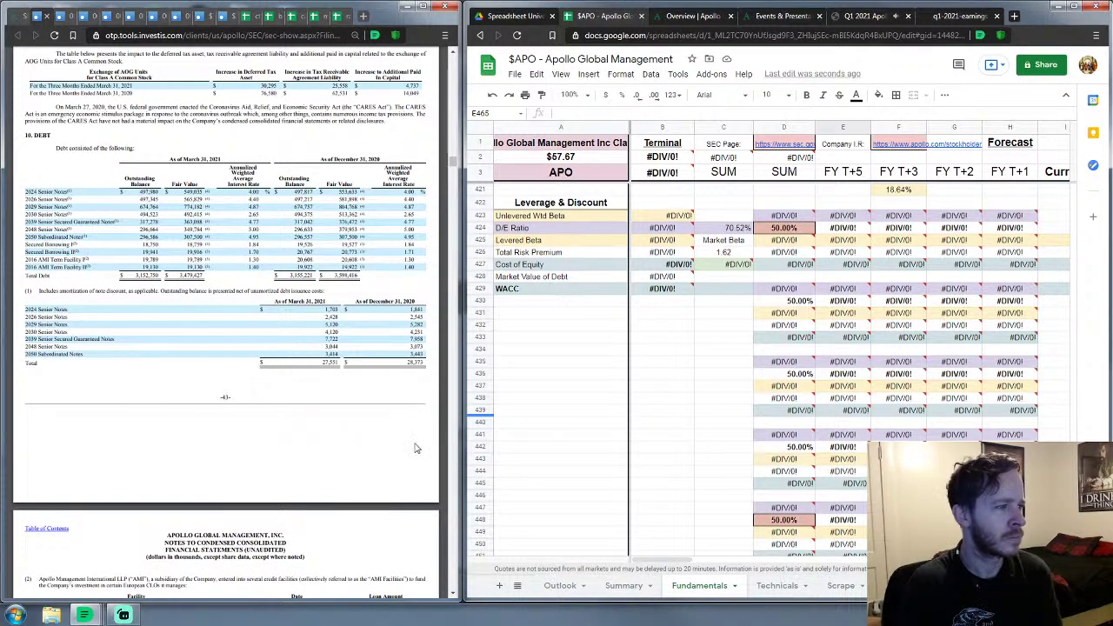
Step: Move the filing back to the page 10 condensed consolidated statements of financial condition
{"action": "left_click", "coordinate": [453, 168]}
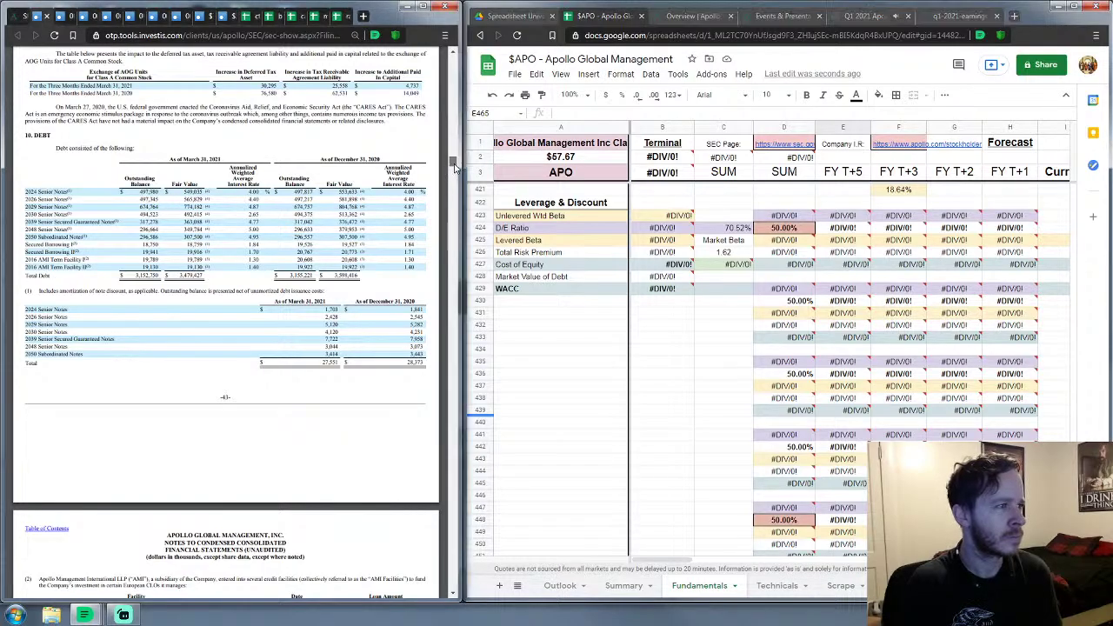
{"action": "left_click_drag", "start_coordinate": [453, 168], "coordinate": [446, 87]}
{"action": "scroll", "coordinate": [204, 231], "scroll_direction": "down", "scroll_amount": 1}
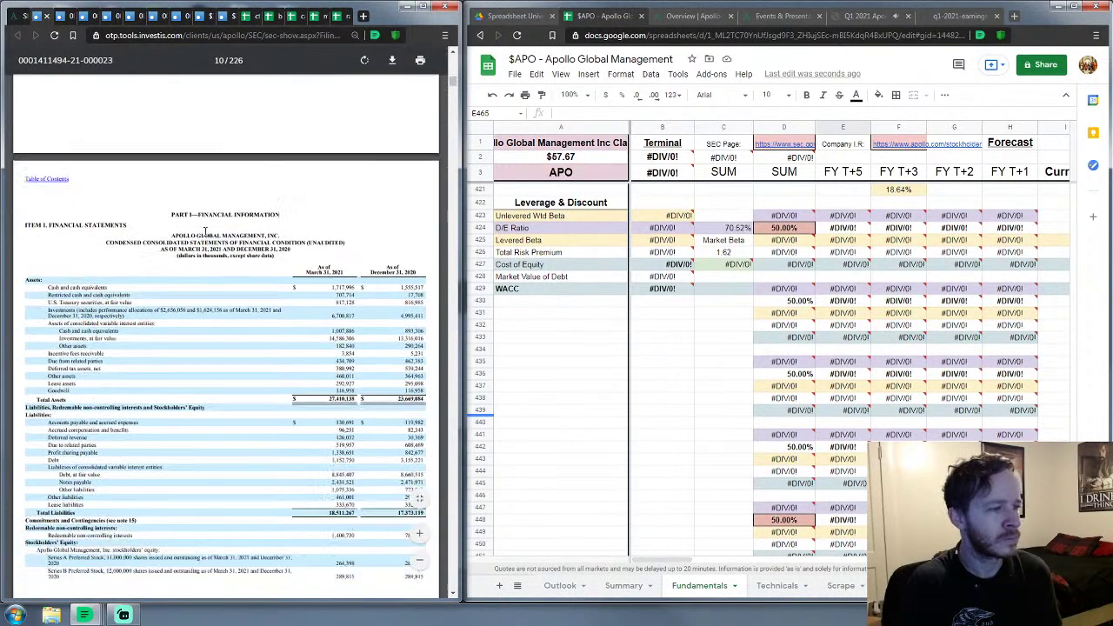
{"action": "scroll", "coordinate": [204, 233], "scroll_direction": "down", "scroll_amount": 2}
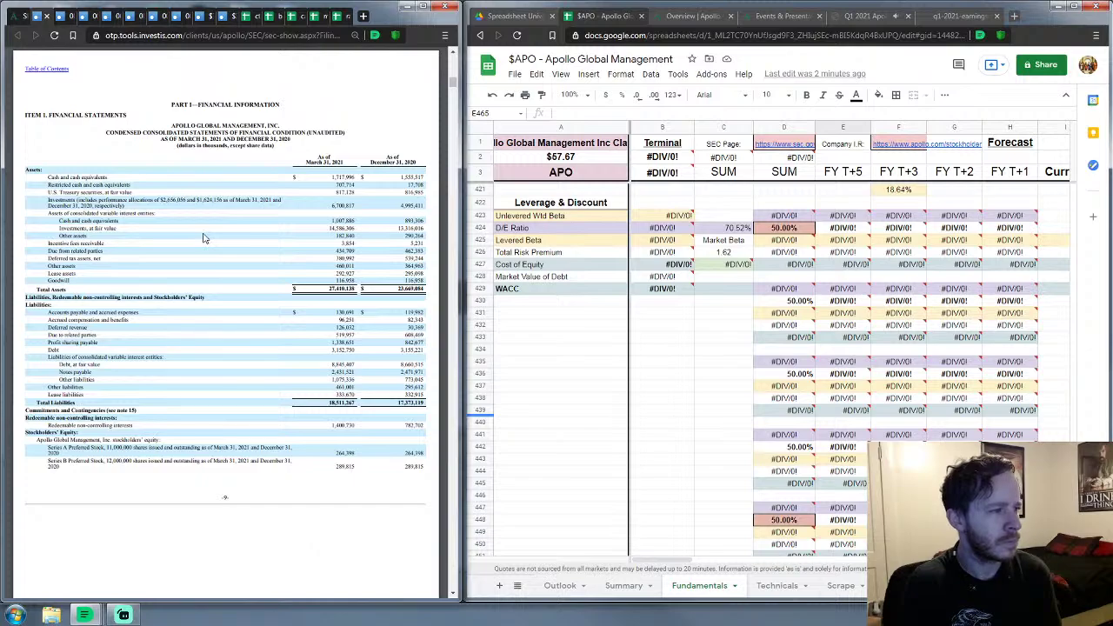
Step: Scroll the 10-Q to page 30's Note 4 Profit Sharing Payable and Note 5 Variable Interest Entities
{"action": "left_click_drag", "start_coordinate": [452, 84], "coordinate": [439, 137]}
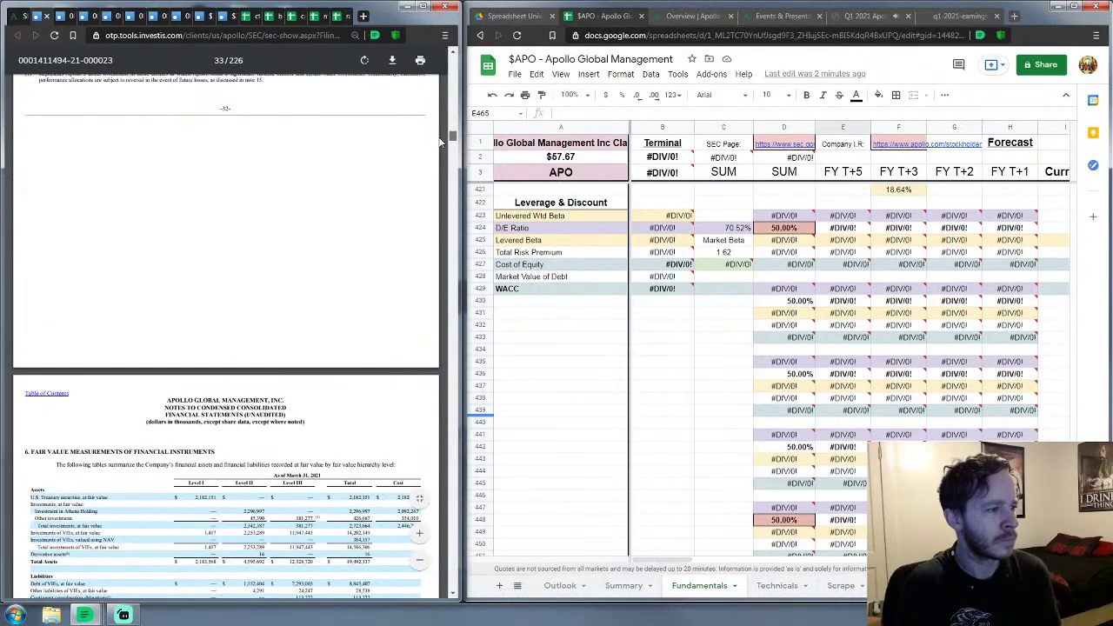
{"action": "scroll", "coordinate": [218, 234], "scroll_direction": "down", "scroll_amount": 10}
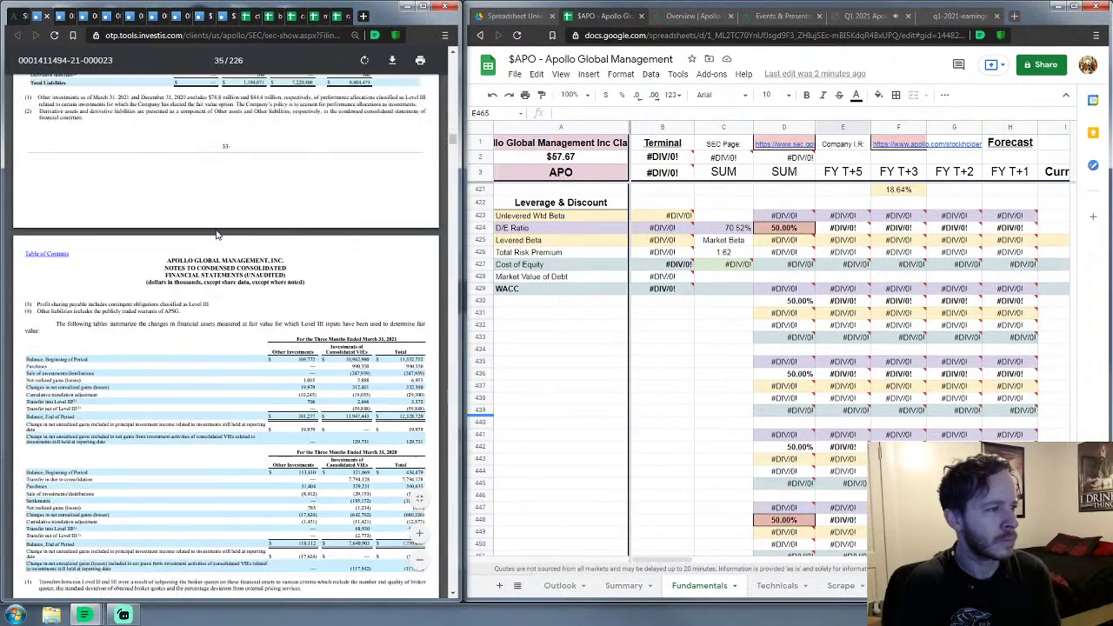
{"action": "scroll", "coordinate": [218, 235], "scroll_direction": "up", "scroll_amount": 5}
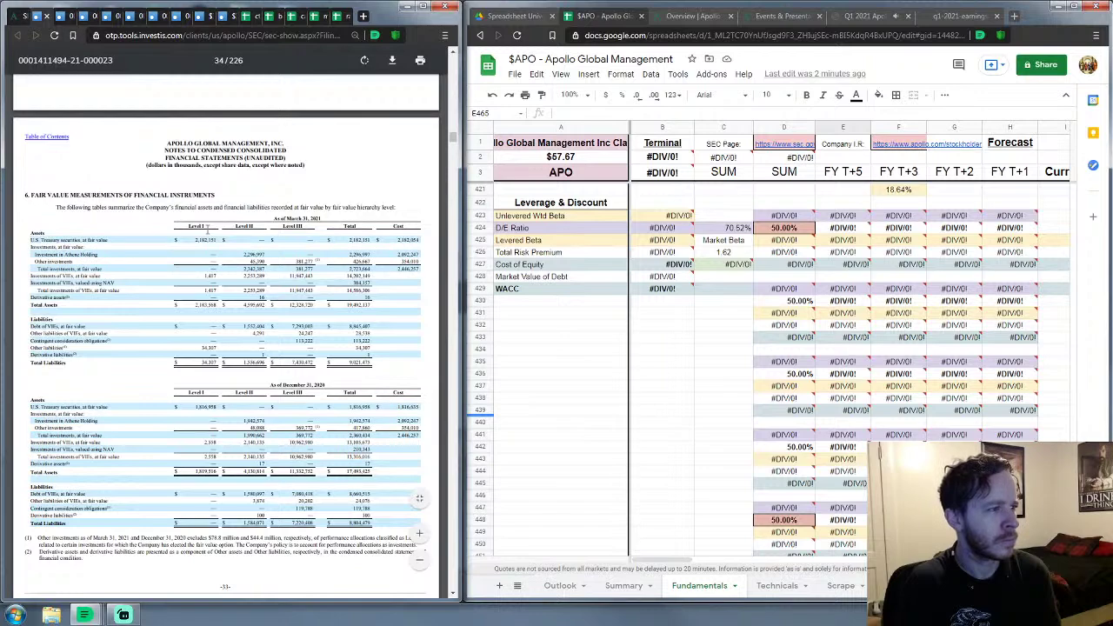
{"action": "scroll", "coordinate": [207, 228], "scroll_direction": "up", "scroll_amount": 4}
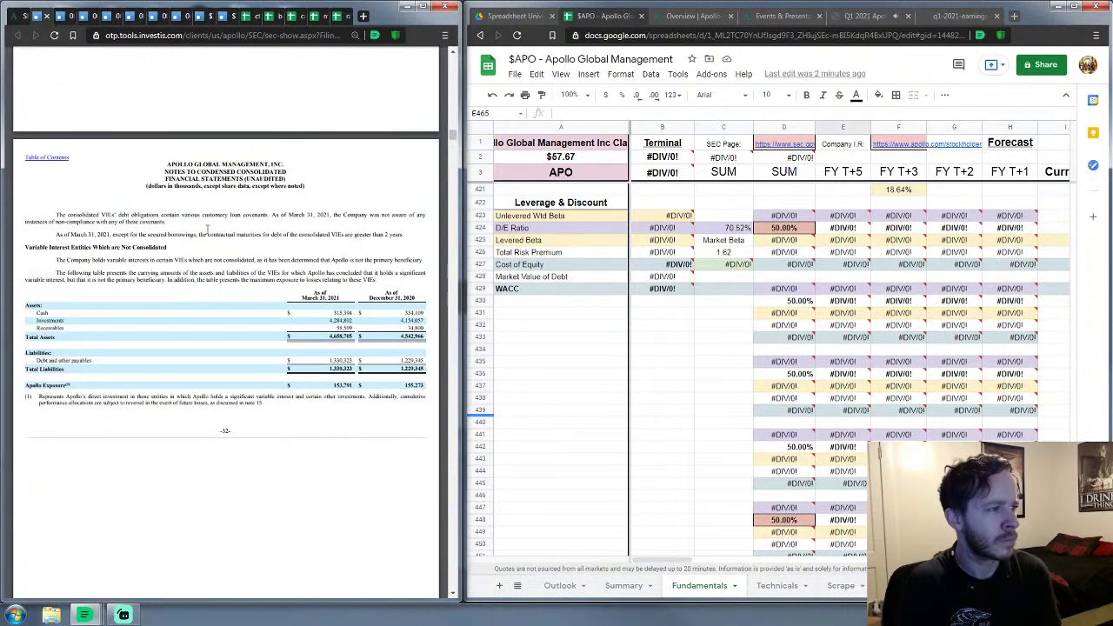
{"action": "scroll", "coordinate": [207, 229], "scroll_direction": "up", "scroll_amount": 3}
{"action": "scroll", "coordinate": [207, 230], "scroll_direction": "down", "scroll_amount": 1}
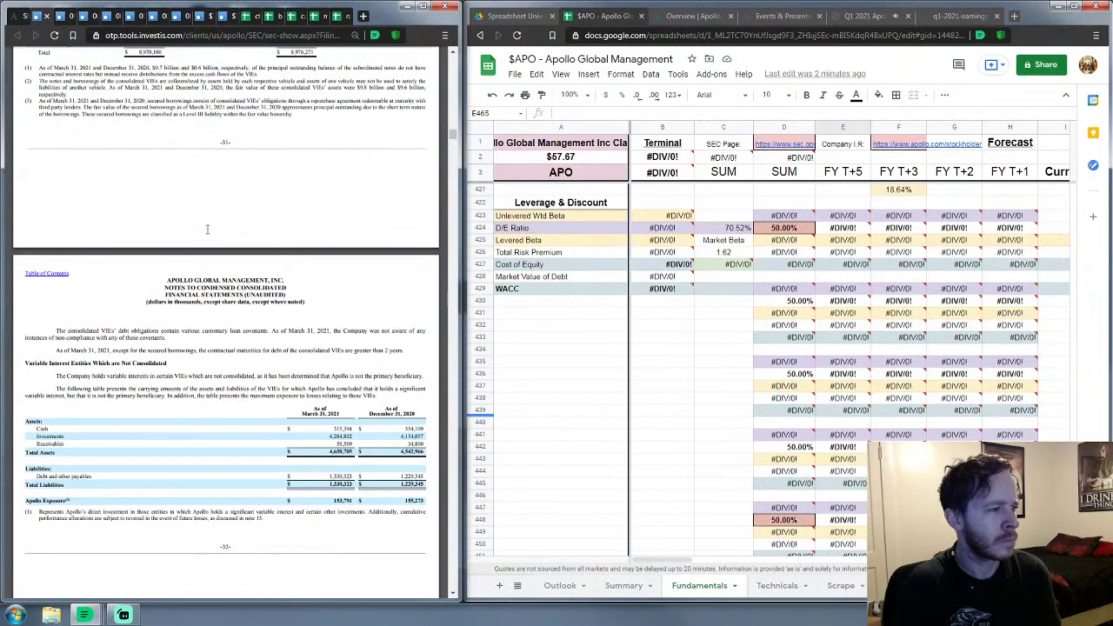
{"action": "scroll", "coordinate": [207, 230], "scroll_direction": "up", "scroll_amount": 3}
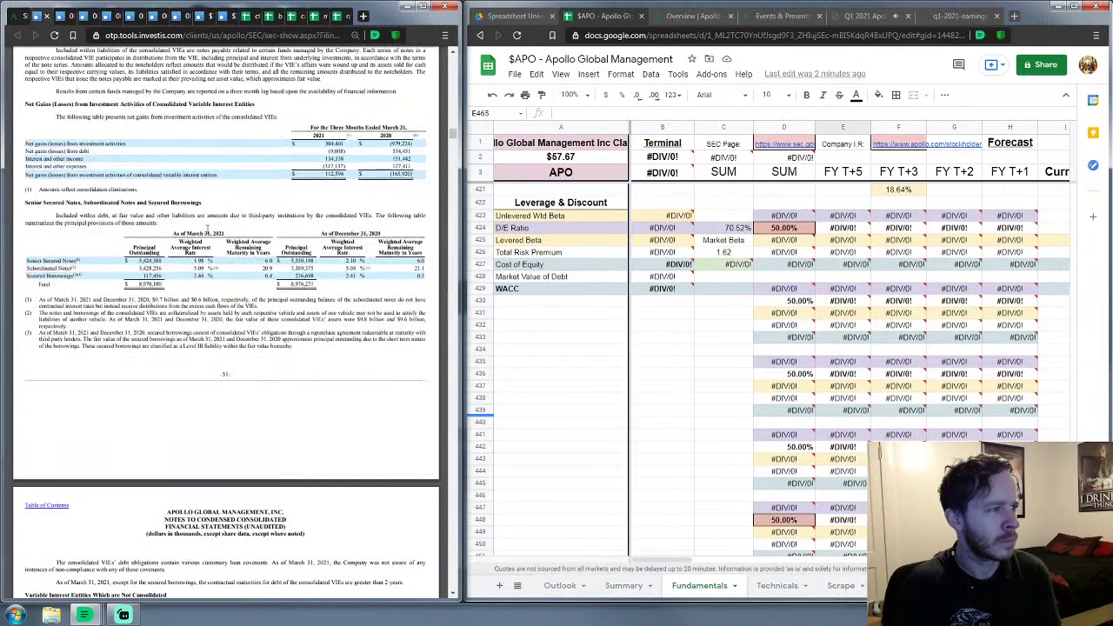
{"action": "scroll", "coordinate": [207, 228], "scroll_direction": "up", "scroll_amount": 5}
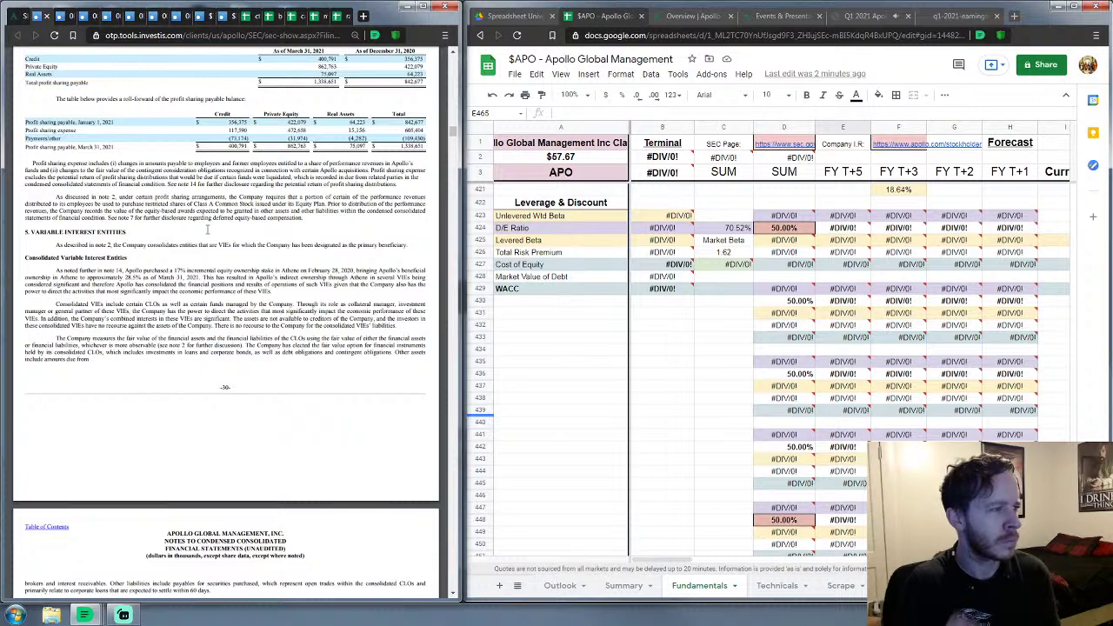
{"action": "scroll", "coordinate": [206, 230], "scroll_direction": "down", "scroll_amount": 5}
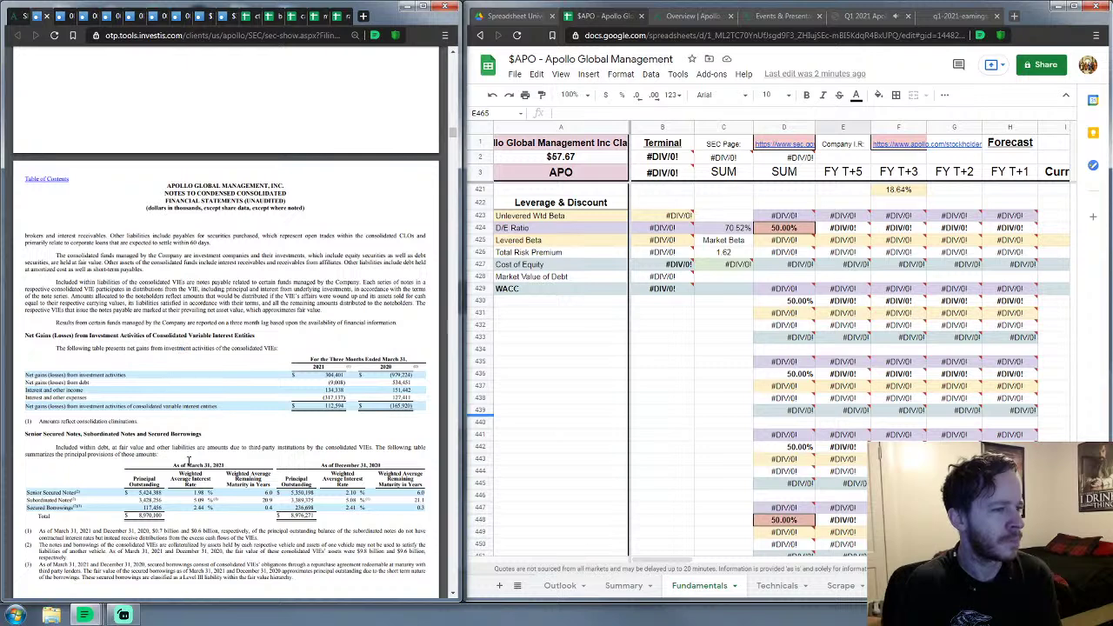
{"action": "scroll", "coordinate": [188, 461], "scroll_direction": "down", "scroll_amount": 1}
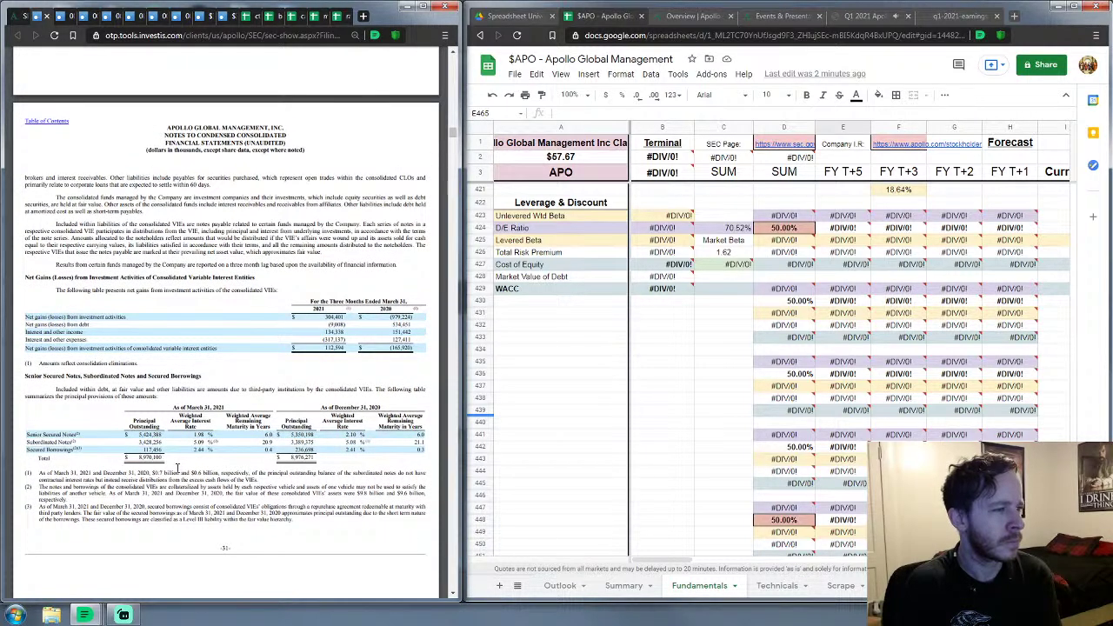
{"action": "scroll", "coordinate": [178, 467], "scroll_direction": "up", "scroll_amount": 12}
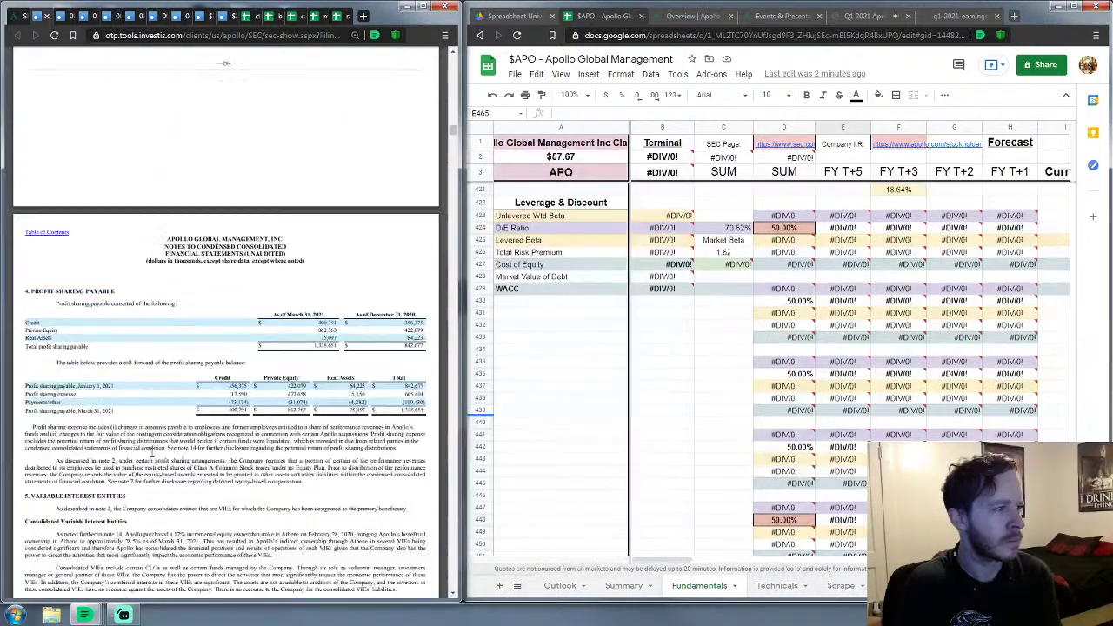
{"action": "scroll", "coordinate": [151, 451], "scroll_direction": "up", "scroll_amount": 15}
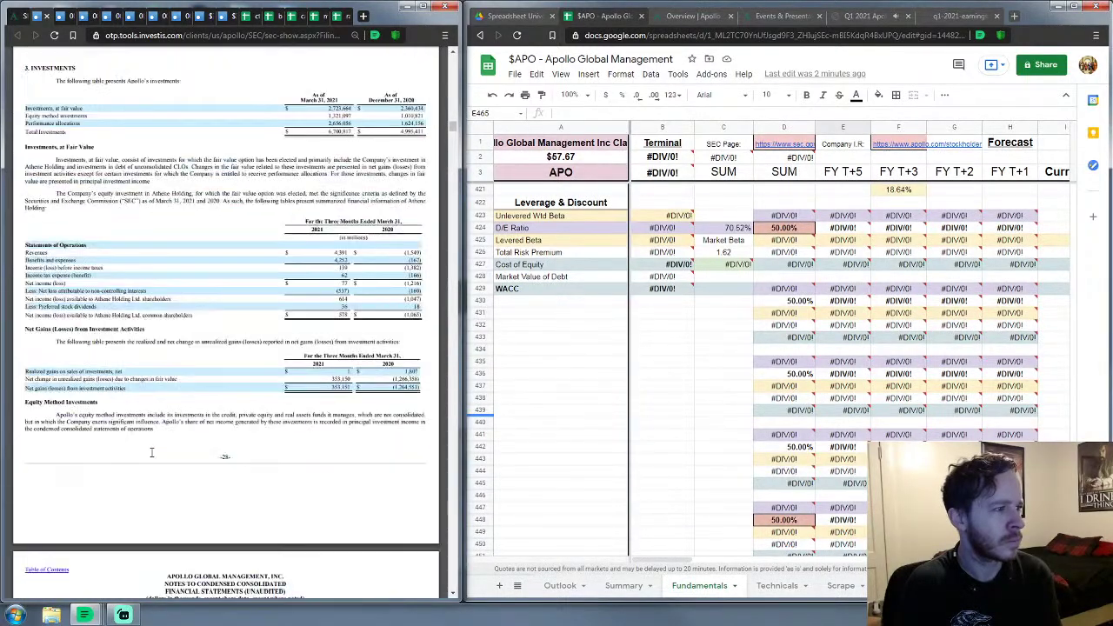
{"action": "scroll", "coordinate": [151, 451], "scroll_direction": "up", "scroll_amount": 5}
{"action": "scroll", "coordinate": [151, 454], "scroll_direction": "down", "scroll_amount": 17}
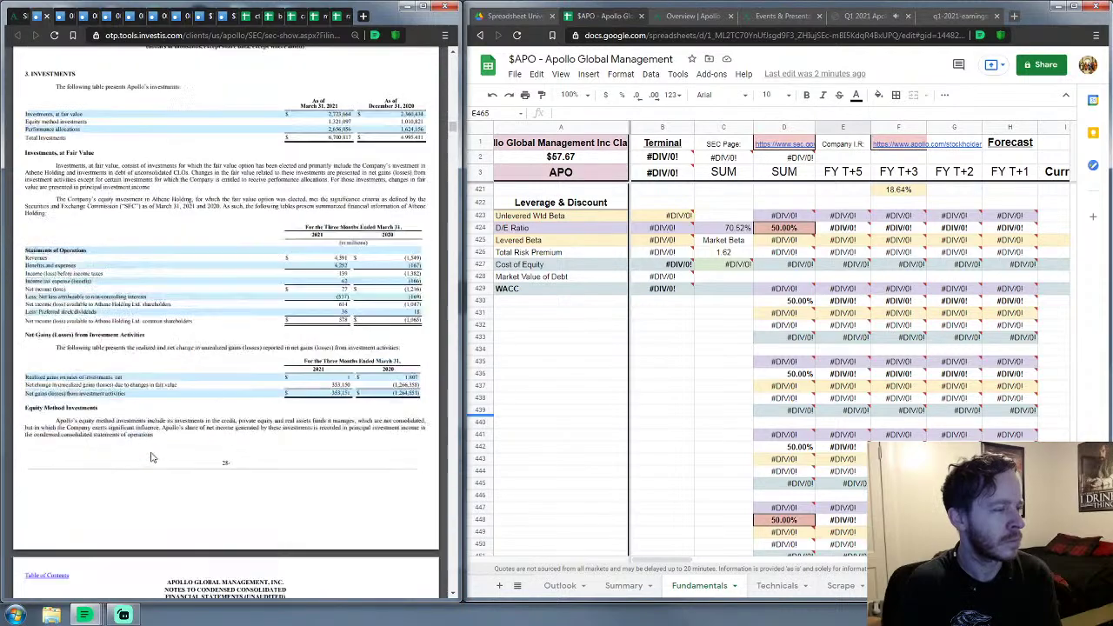
{"action": "scroll", "coordinate": [151, 456], "scroll_direction": "down", "scroll_amount": 20}
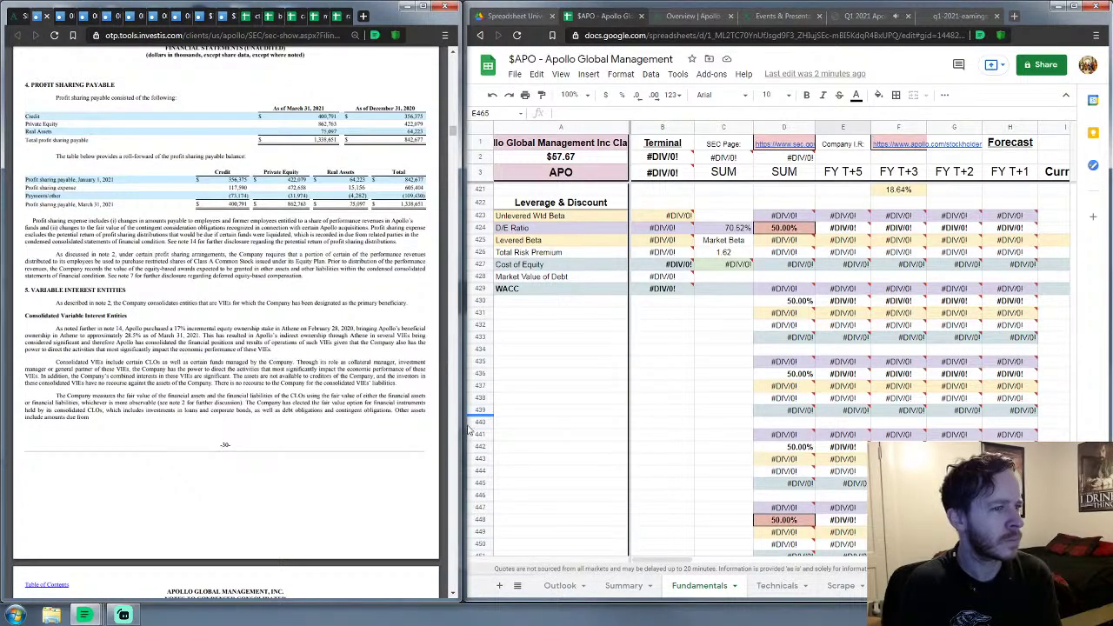
Step: Enter the first VIE debt row: book amount 5424.388 with maturity year 2027
{"action": "scroll", "coordinate": [773, 404], "scroll_direction": "down", "scroll_amount": 5}
{"action": "scroll", "coordinate": [772, 404], "scroll_direction": "down", "scroll_amount": 3}
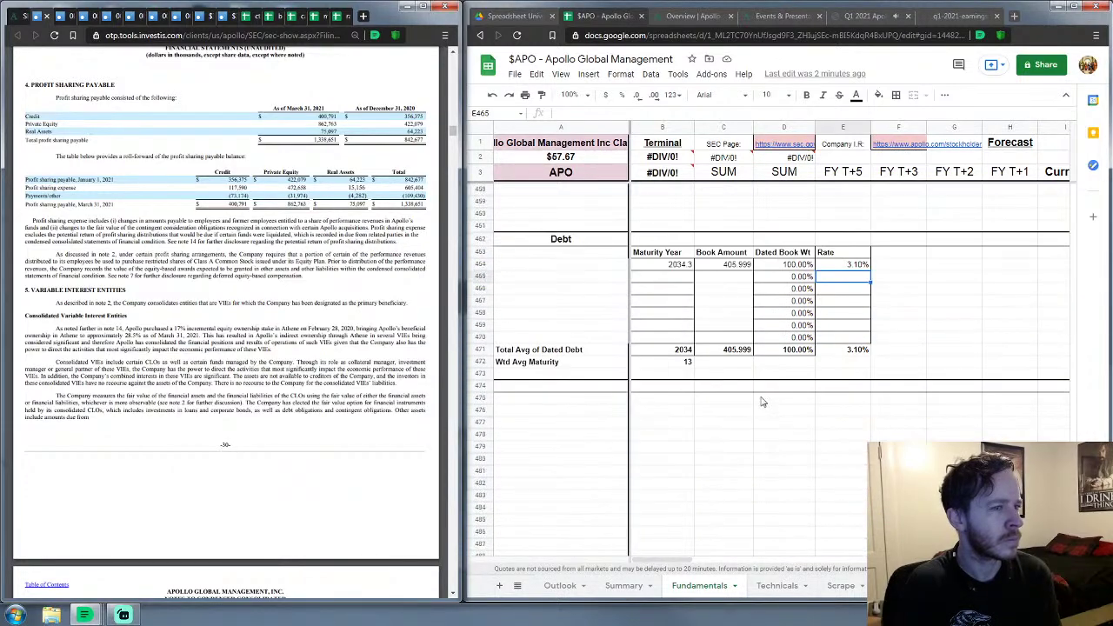
{"action": "scroll", "coordinate": [125, 370], "scroll_direction": "down", "scroll_amount": 10}
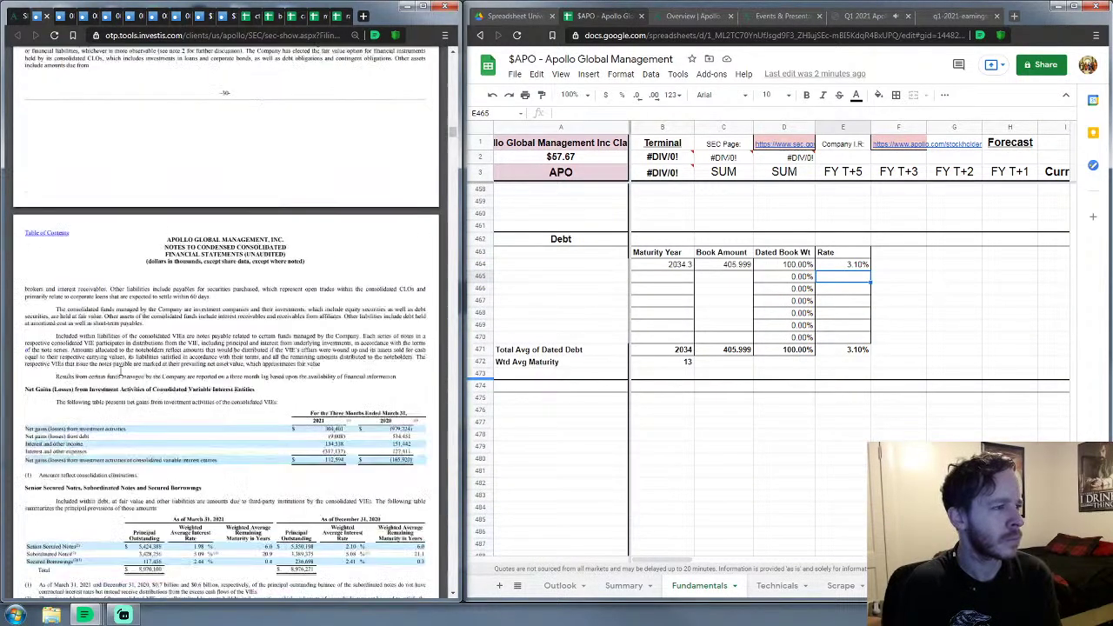
{"action": "scroll", "coordinate": [120, 371], "scroll_direction": "down", "scroll_amount": 4}
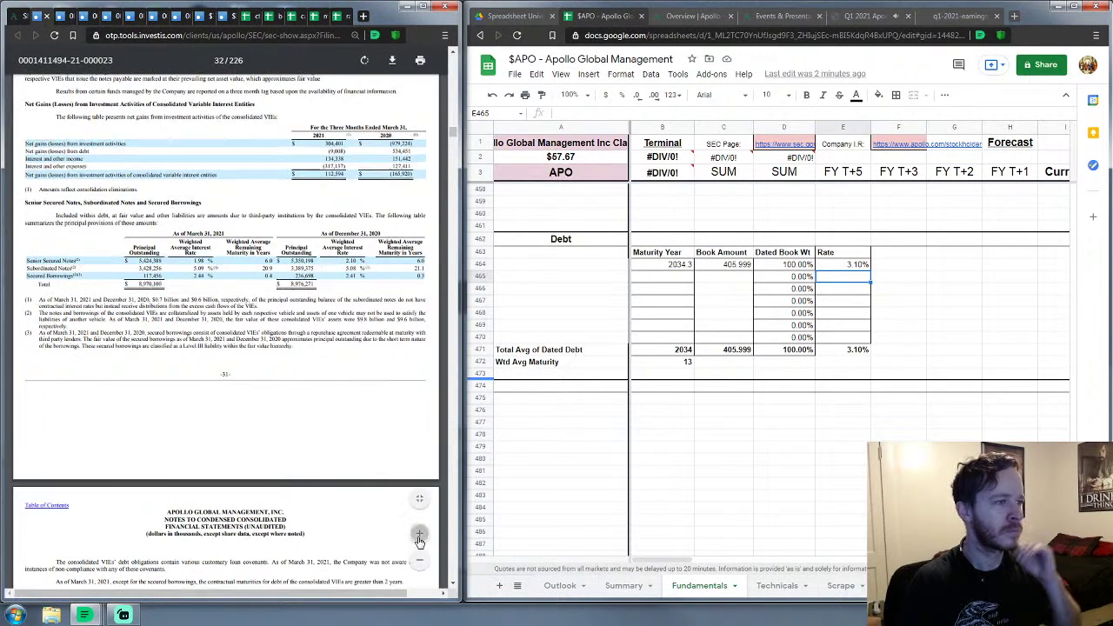
{"action": "left_click", "coordinate": [419, 534]}
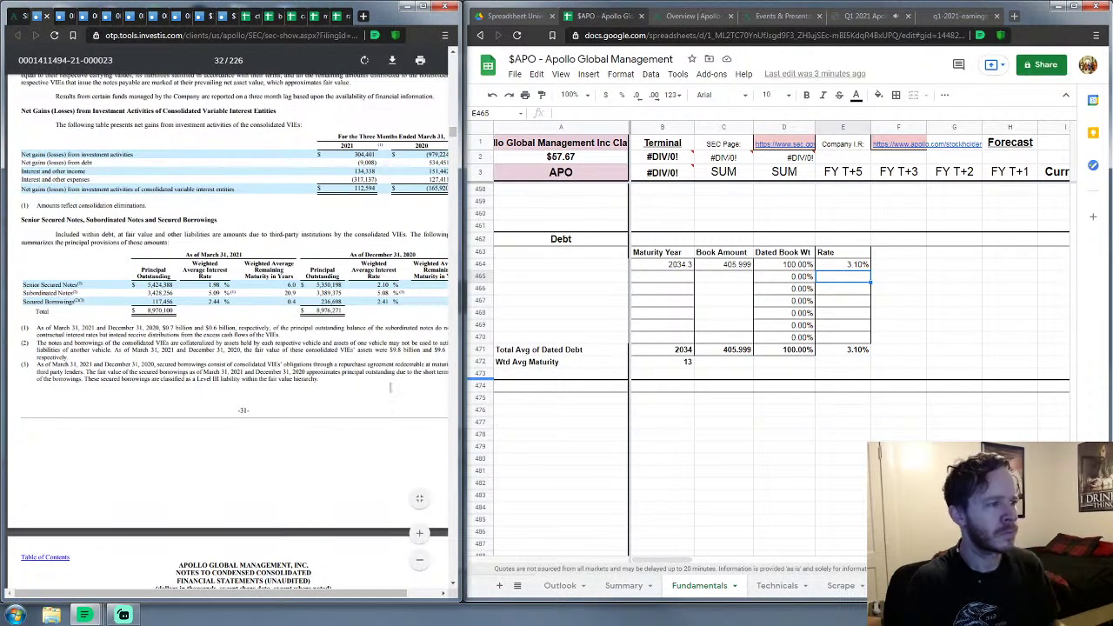
{"action": "left_click", "coordinate": [728, 282]}
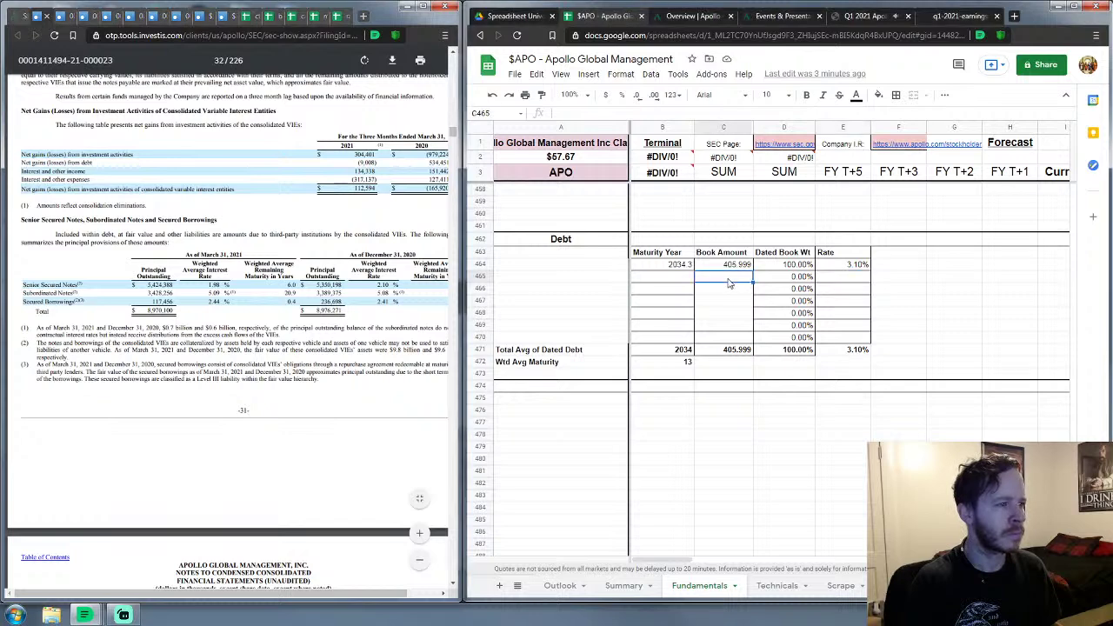
{"action": "type", "text": "5424"}
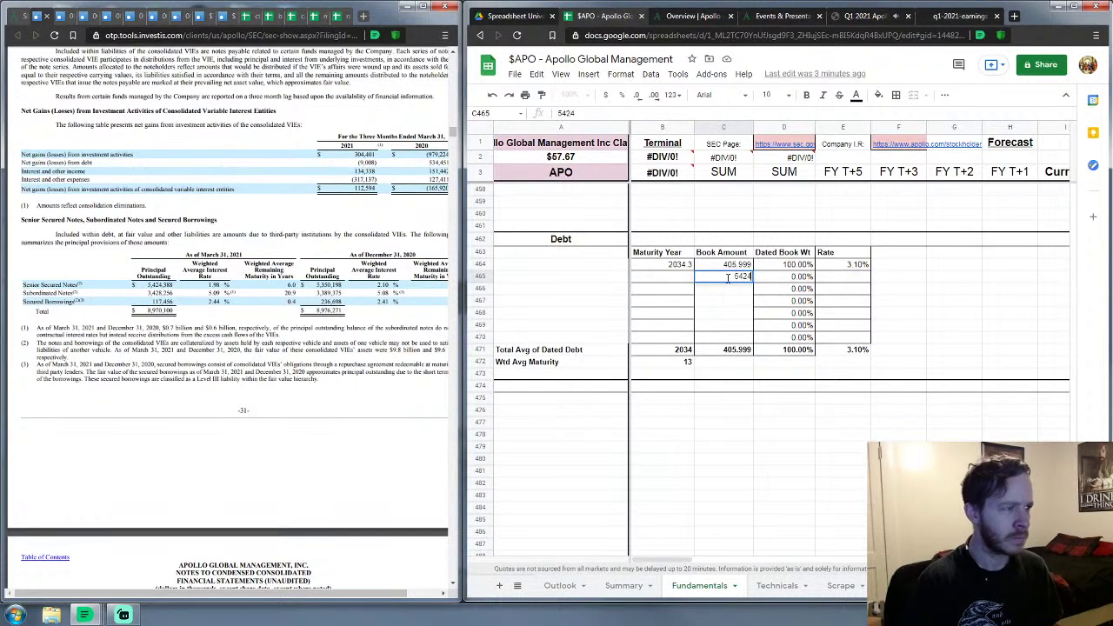
{"action": "type", "text": ".388"}
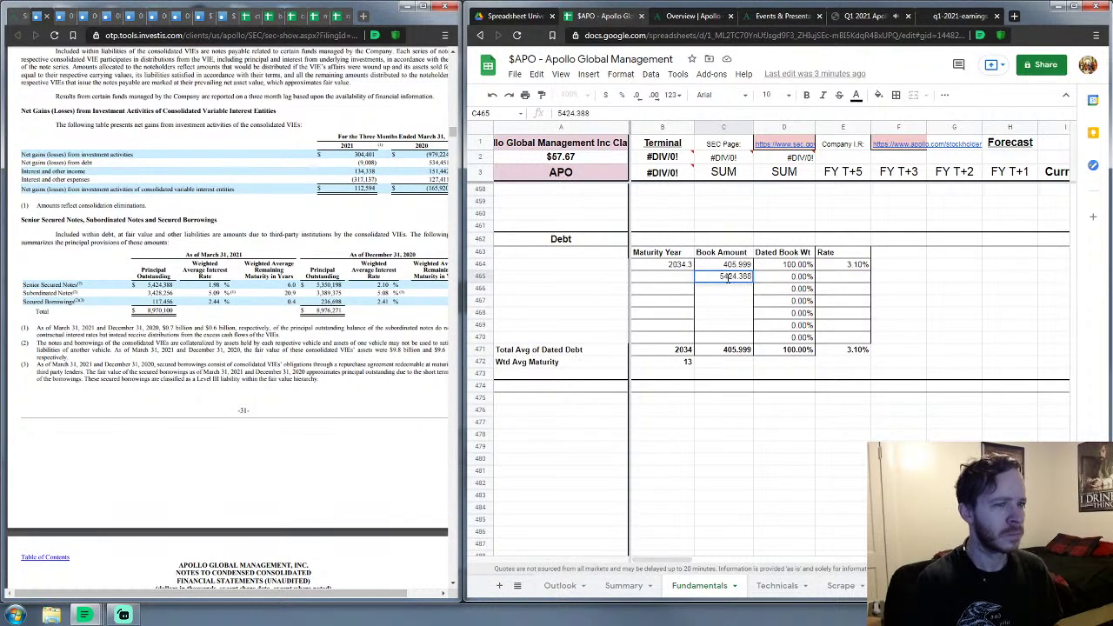
{"action": "key", "text": "Left"}
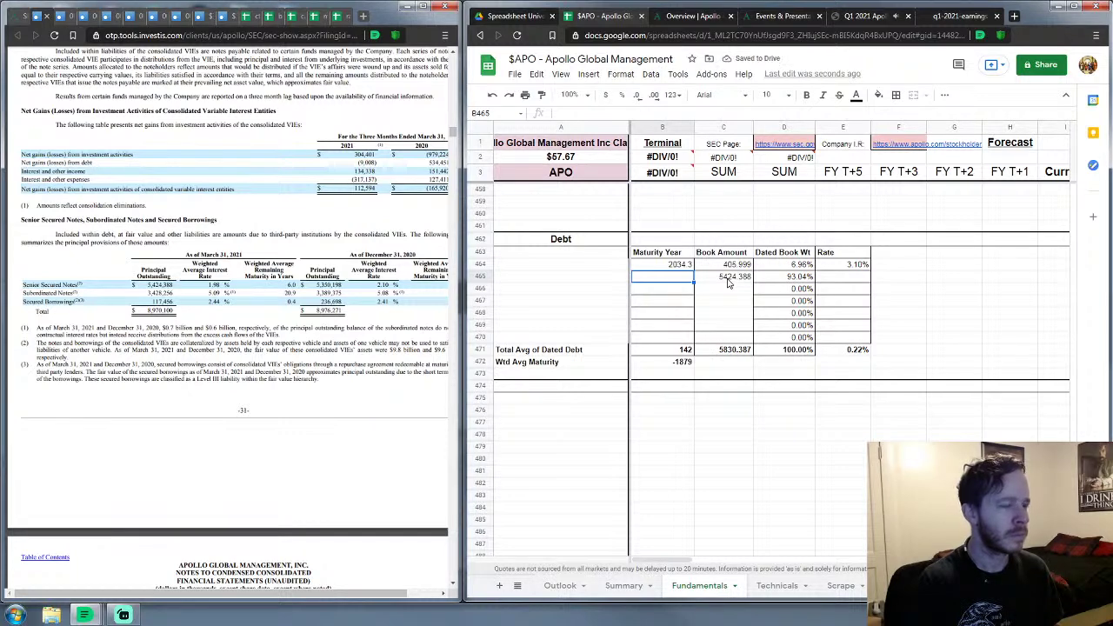
{"action": "type", "text": "2027"}
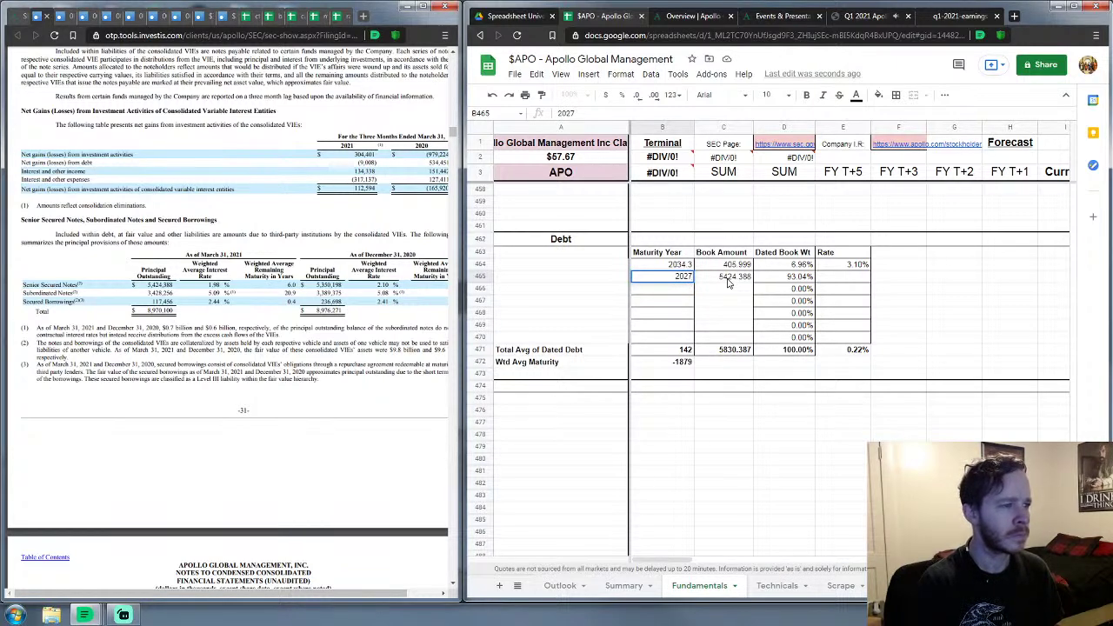
{"action": "key", "text": "Return"}
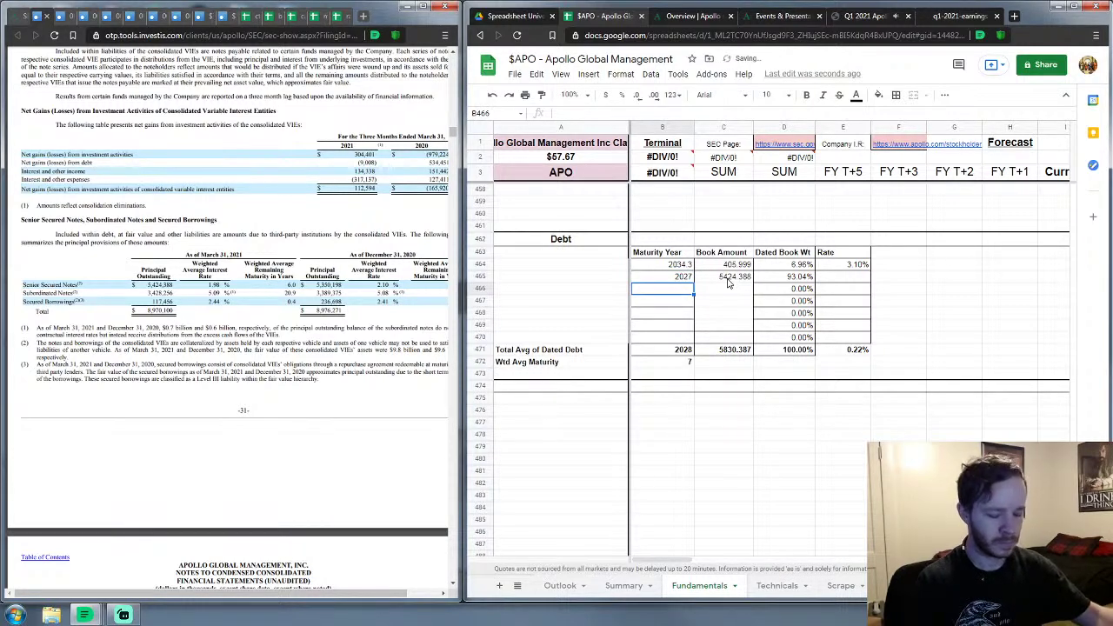
Step: Fill the next two rows with maturities 2041.9 and 2021.4 and book amounts 3428.256 and 117.456
{"action": "type", "text": "20"}
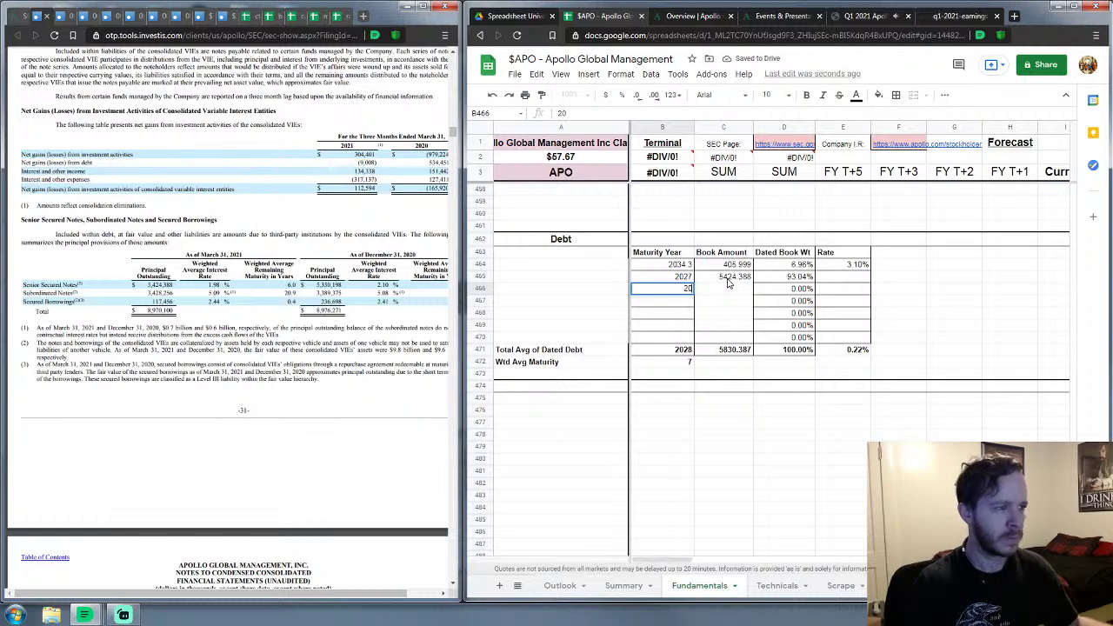
{"action": "type", "text": "4"}
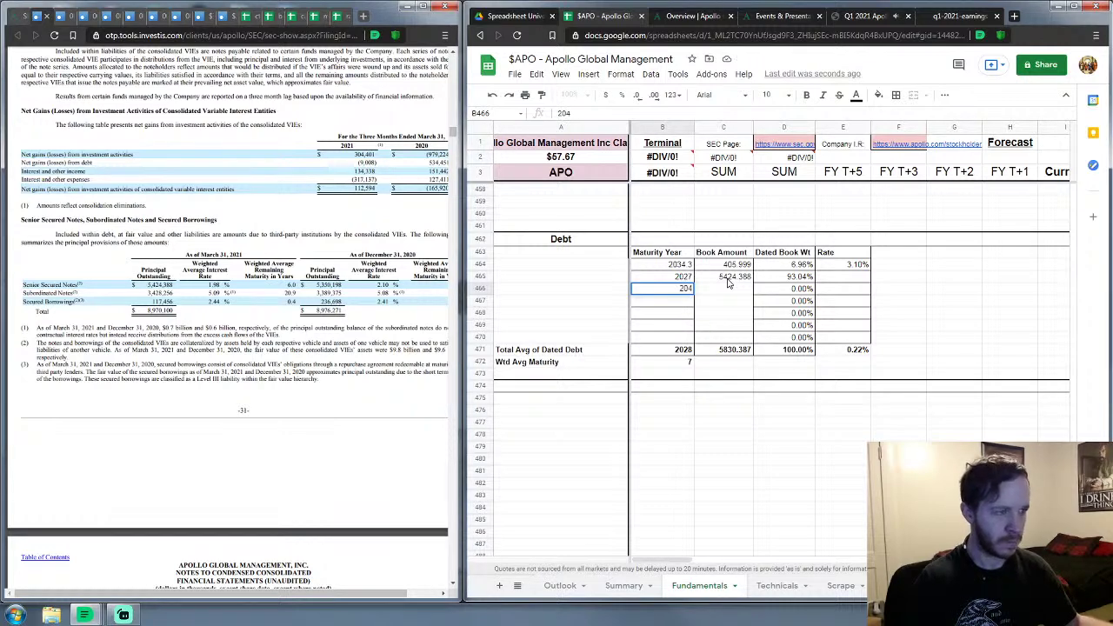
{"action": "type", "text": "1.9"}
{"action": "key", "text": "Return"}
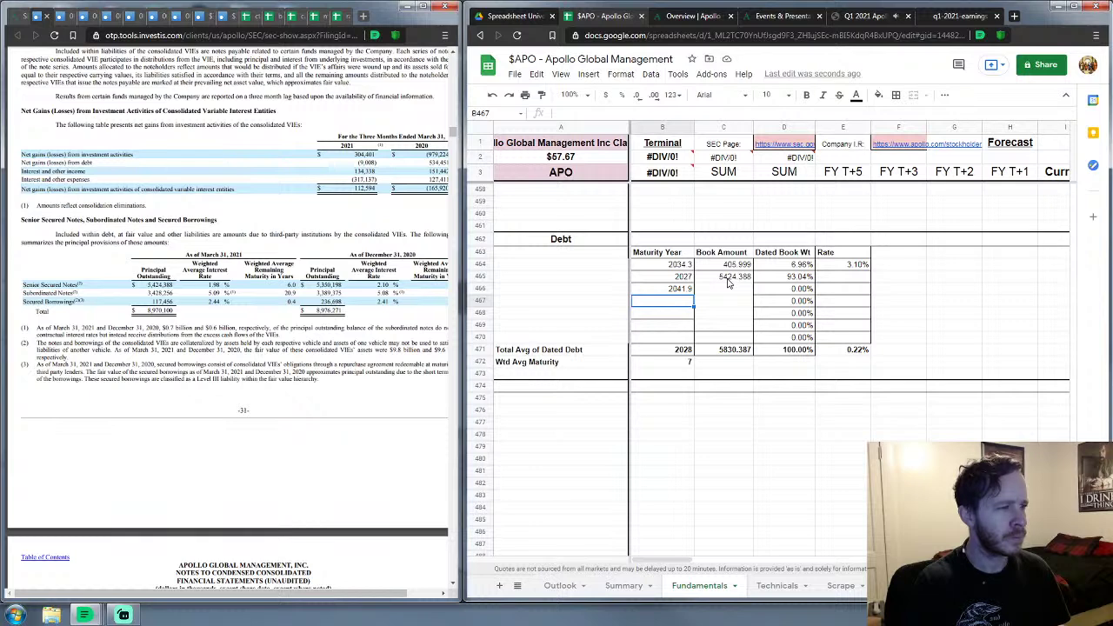
{"action": "type", "text": "20"}
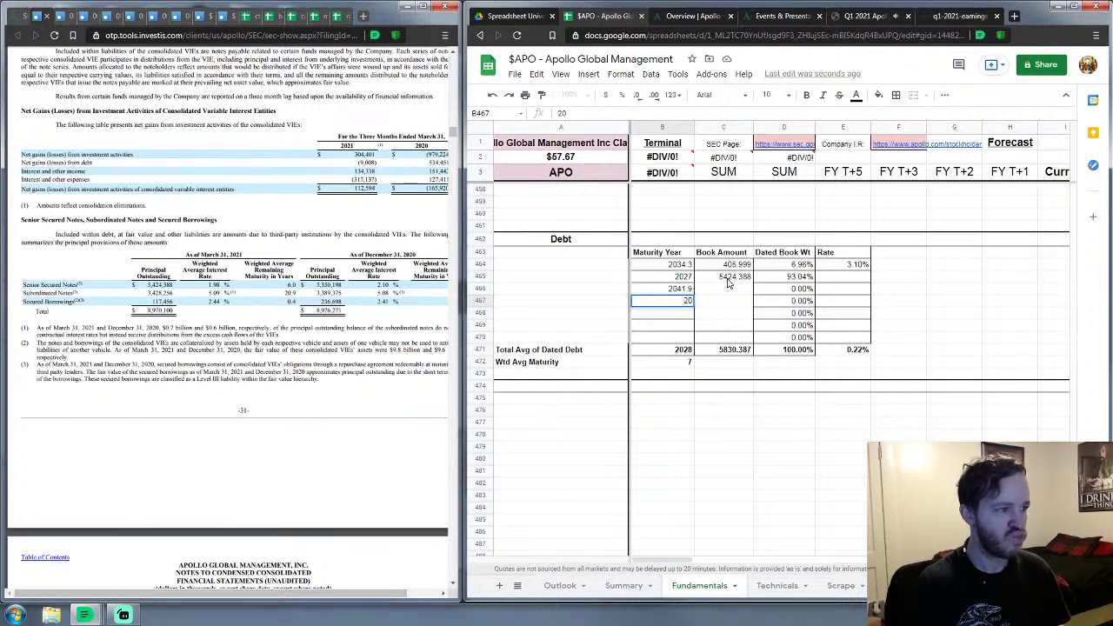
{"action": "type", "text": "2"}
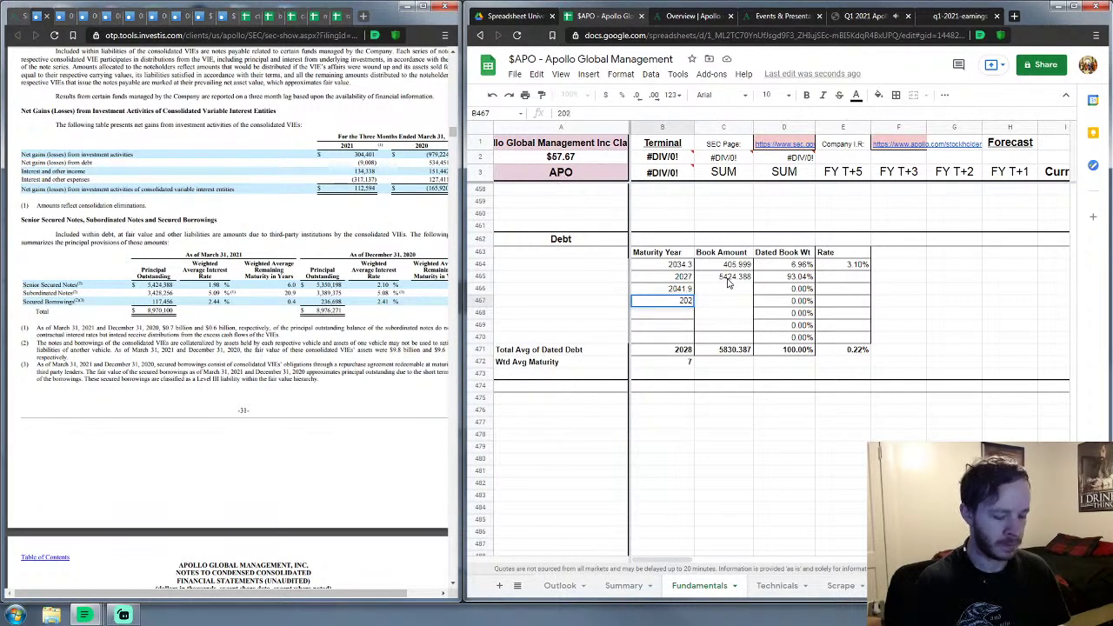
{"action": "type", "text": "1.4"}
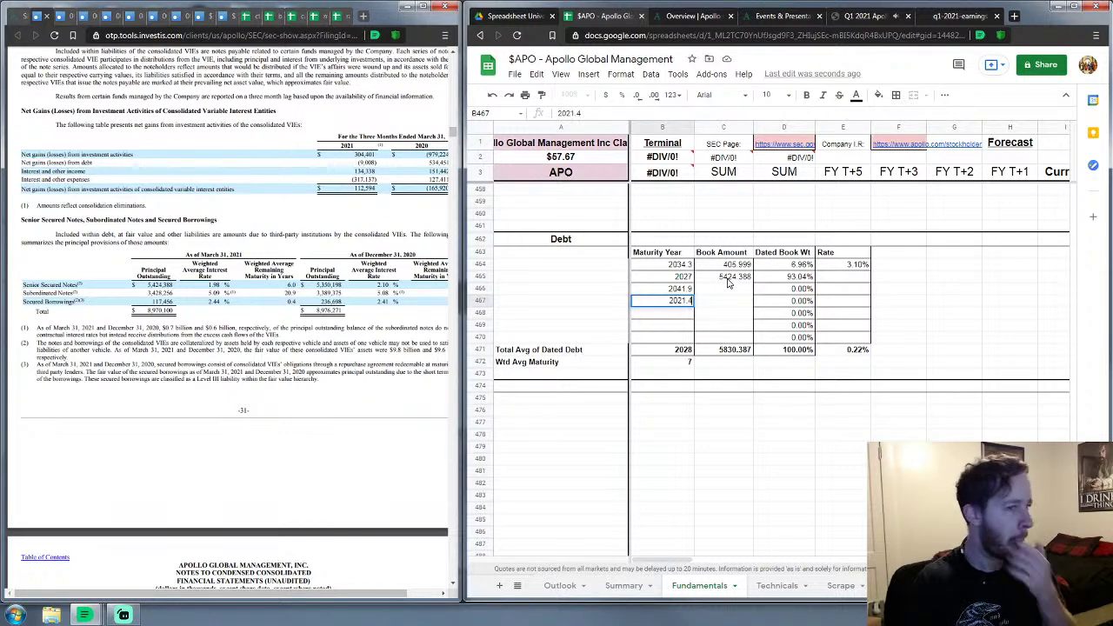
{"action": "left_click", "coordinate": [728, 285]}
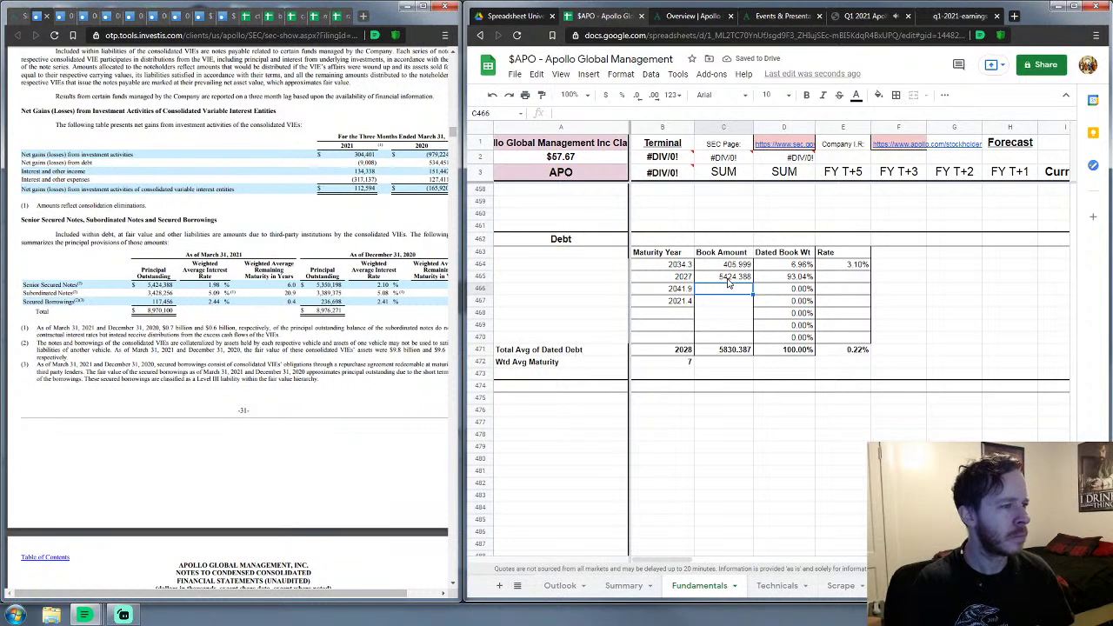
{"action": "type", "text": "3428"}
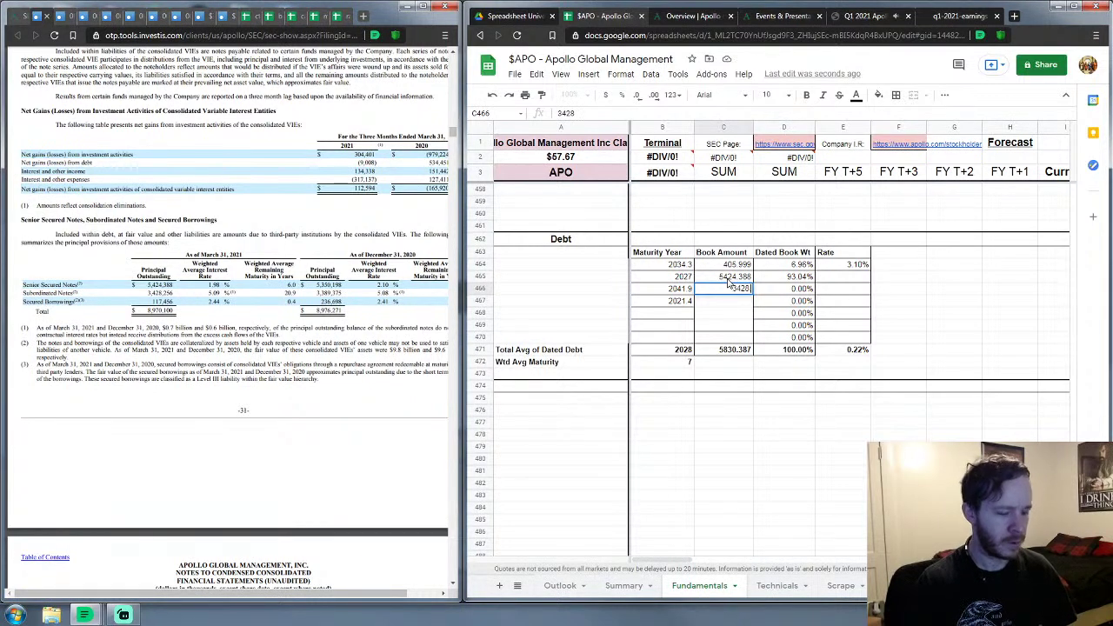
{"action": "type", "text": ".256+"}
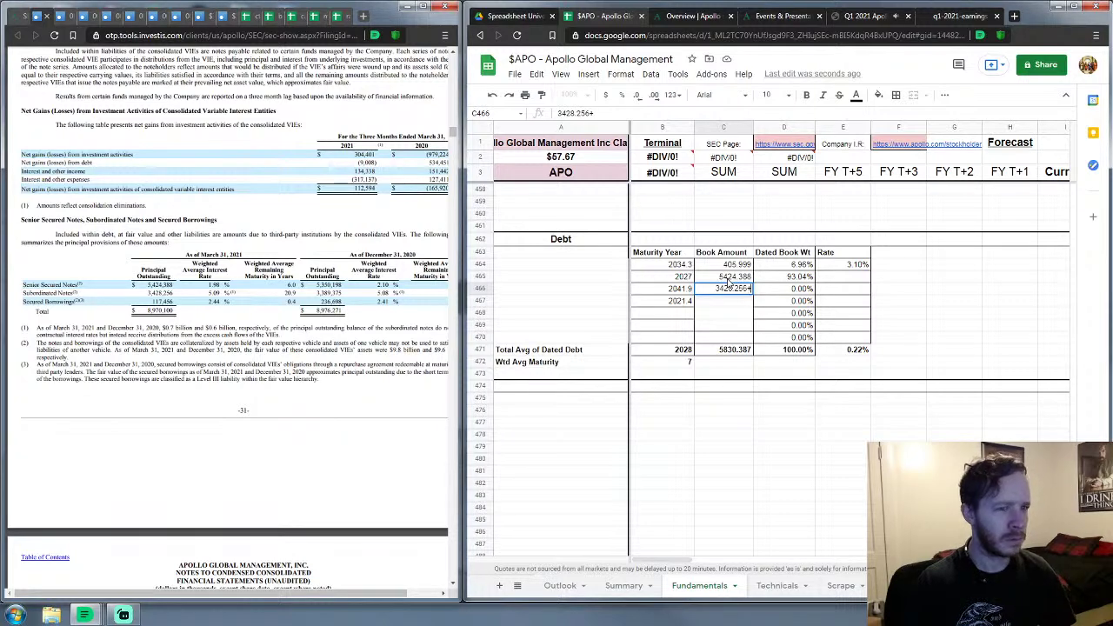
{"action": "key", "text": "BackSpace"}
{"action": "key", "text": "Return"}
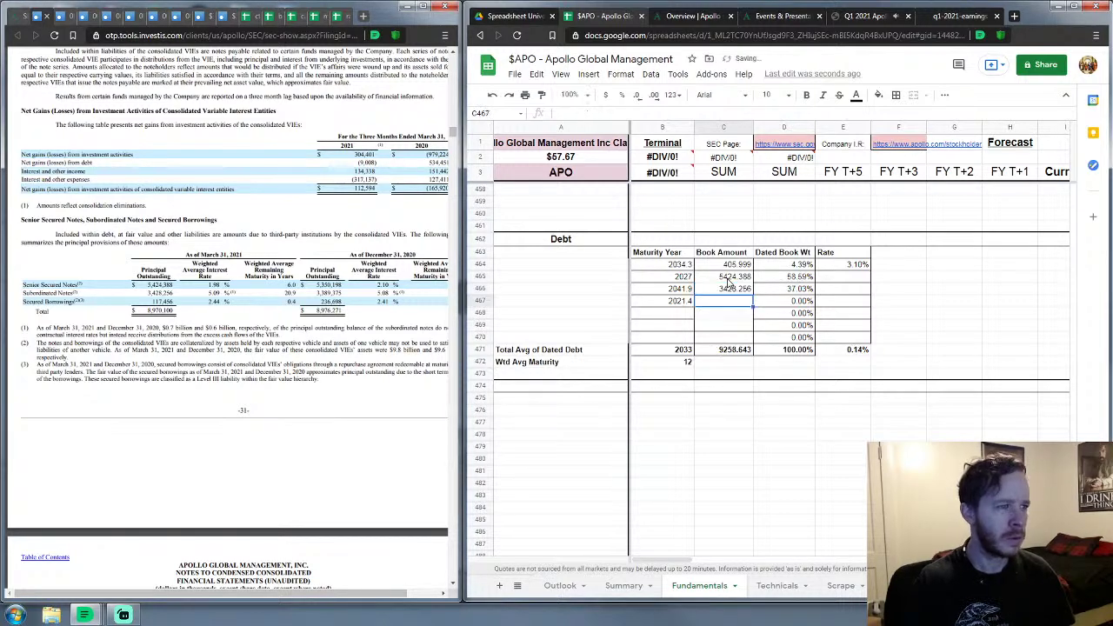
{"action": "type", "text": "117"}
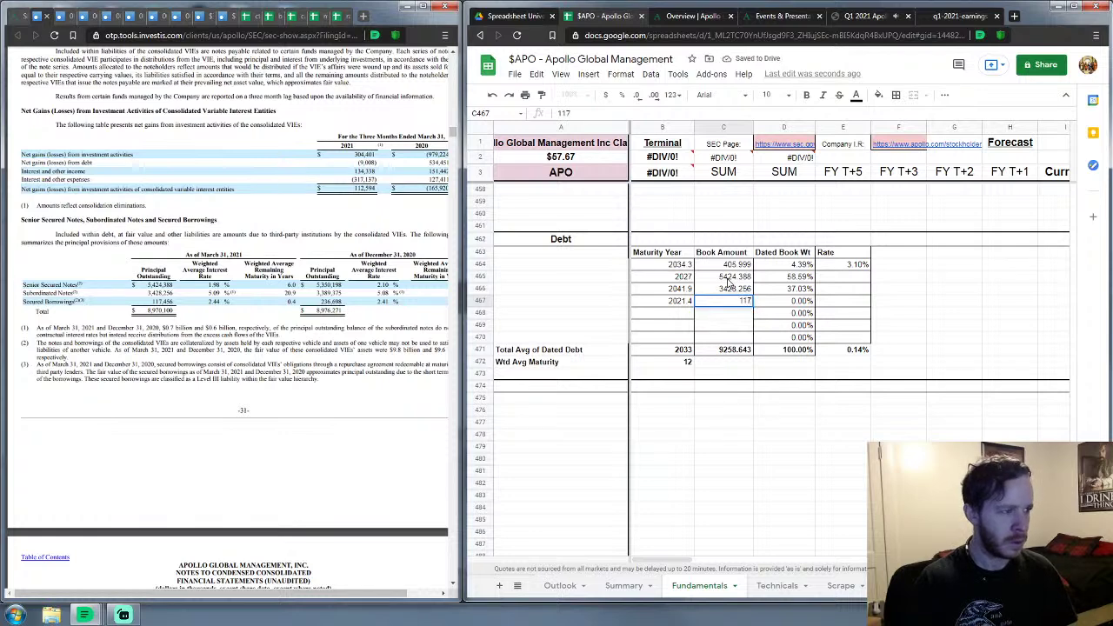
{"action": "type", "text": ".456"}
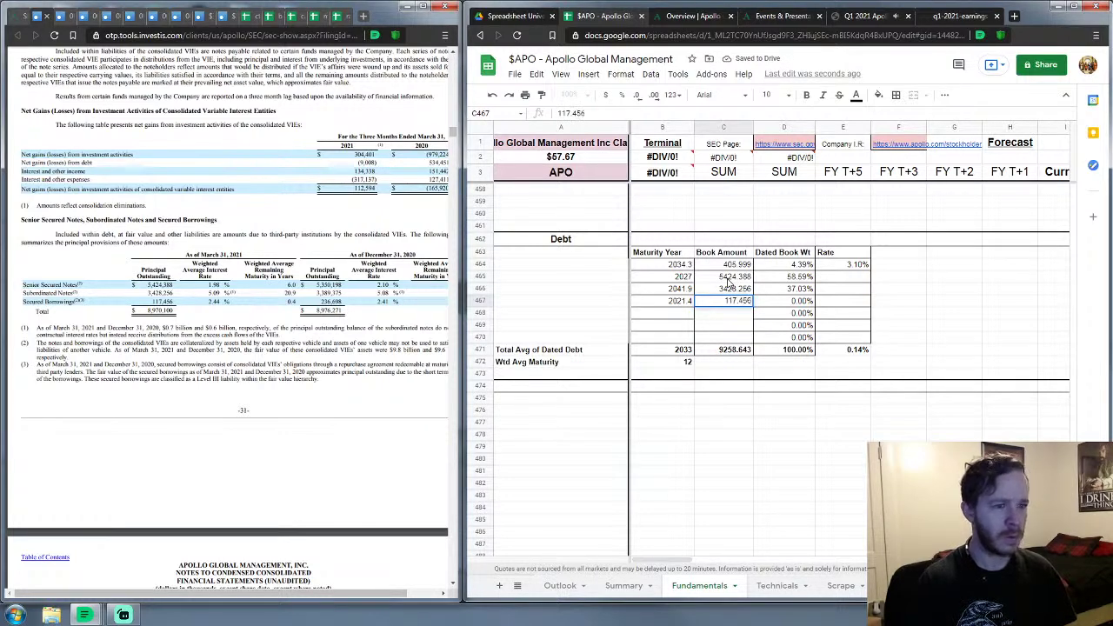
{"action": "key", "text": "Tab"}
{"action": "key", "text": "Tab"}
{"action": "key", "text": "Up"}
{"action": "key", "text": "Up"}
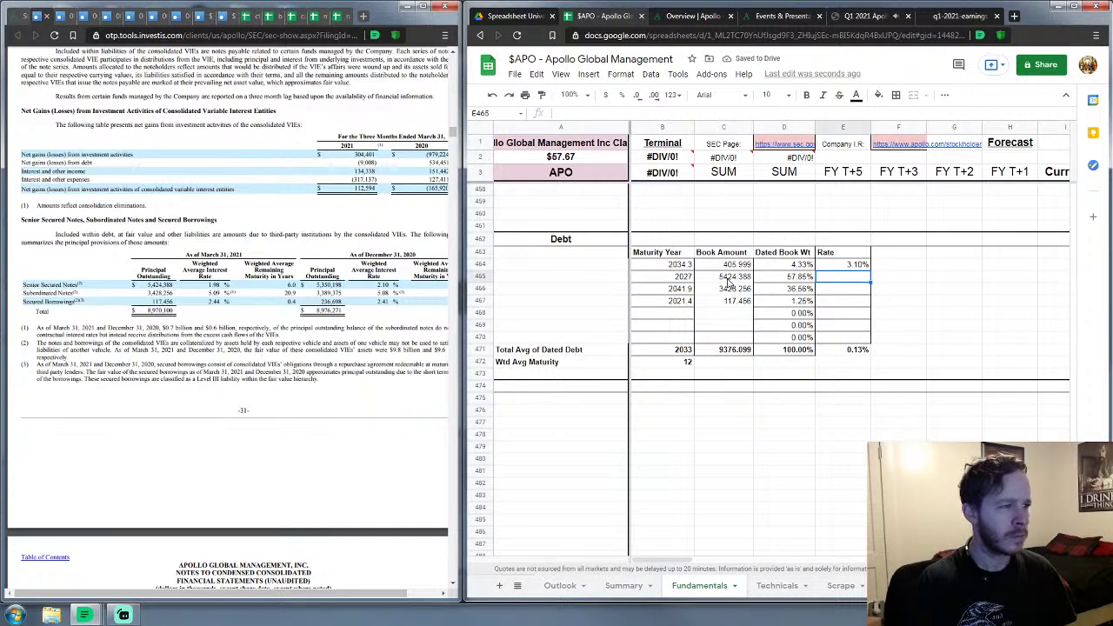
Step: Enter rates 1.98%, 5.09% and 2.44% for the three VIE debt rows in E465:E467
{"action": "type", "text": "1.98"}
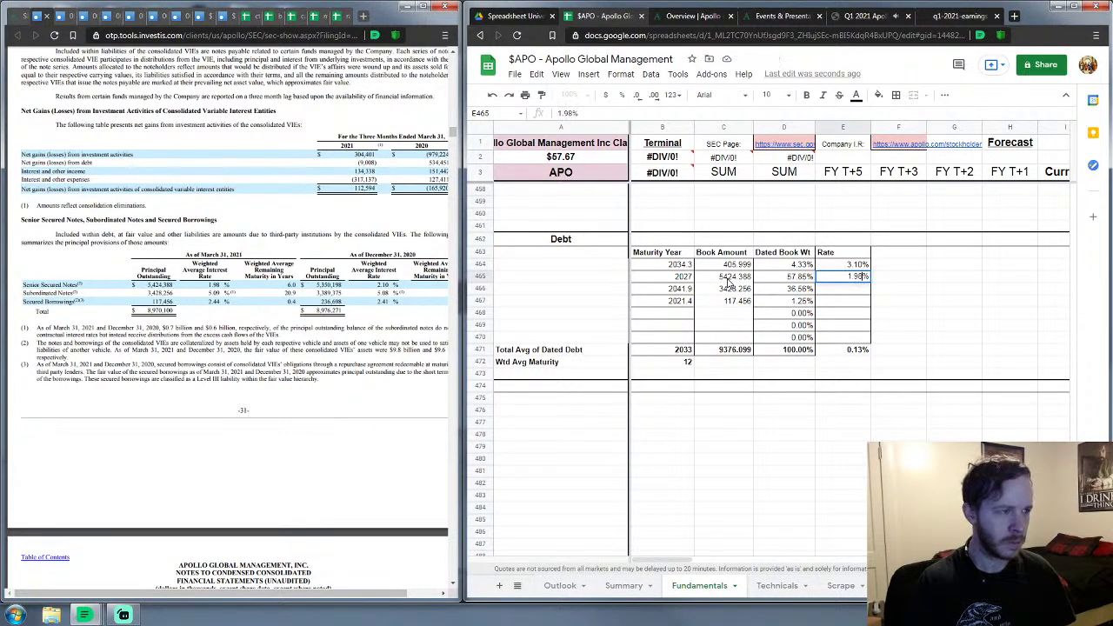
{"action": "key", "text": "Return"}
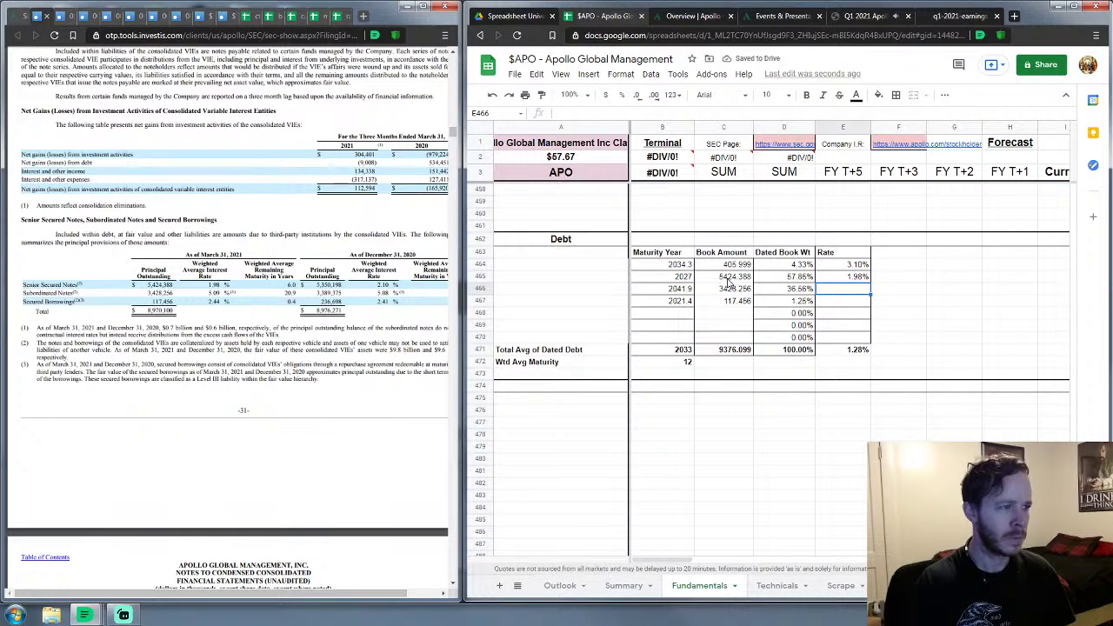
{"action": "type", "text": "5.09"}
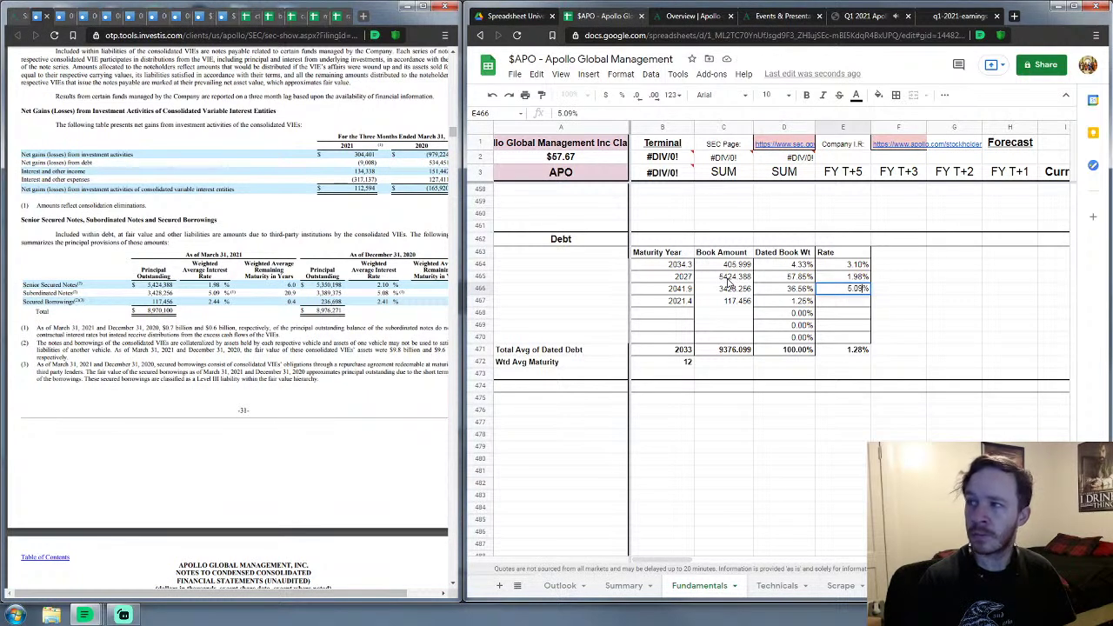
{"action": "key", "text": "Return"}
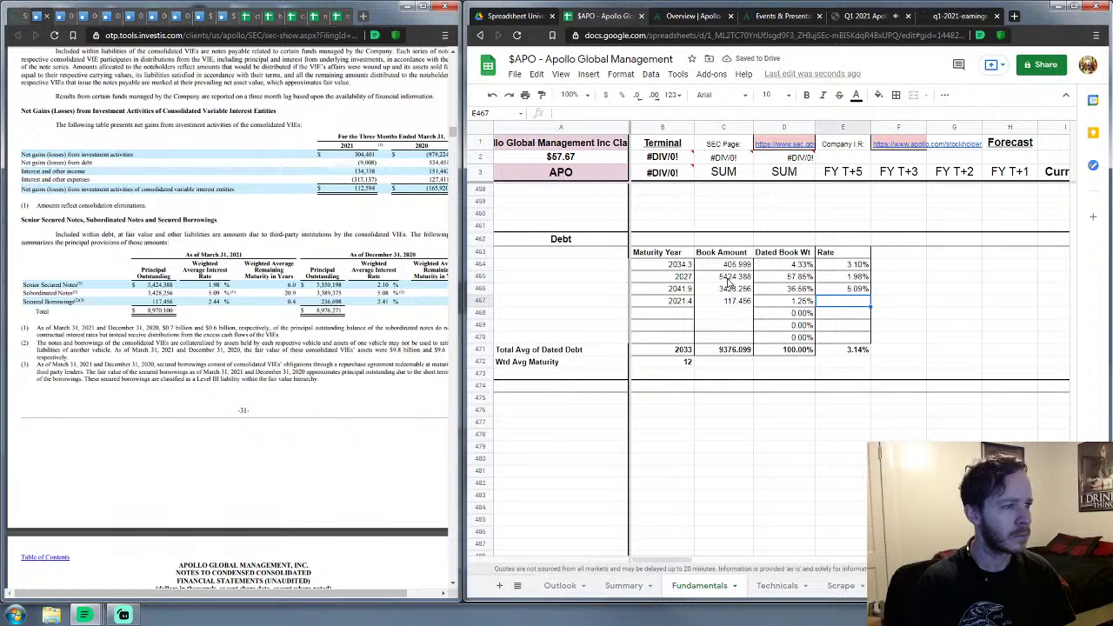
{"action": "type", "text": "2.44"}
{"action": "key", "text": "Return"}
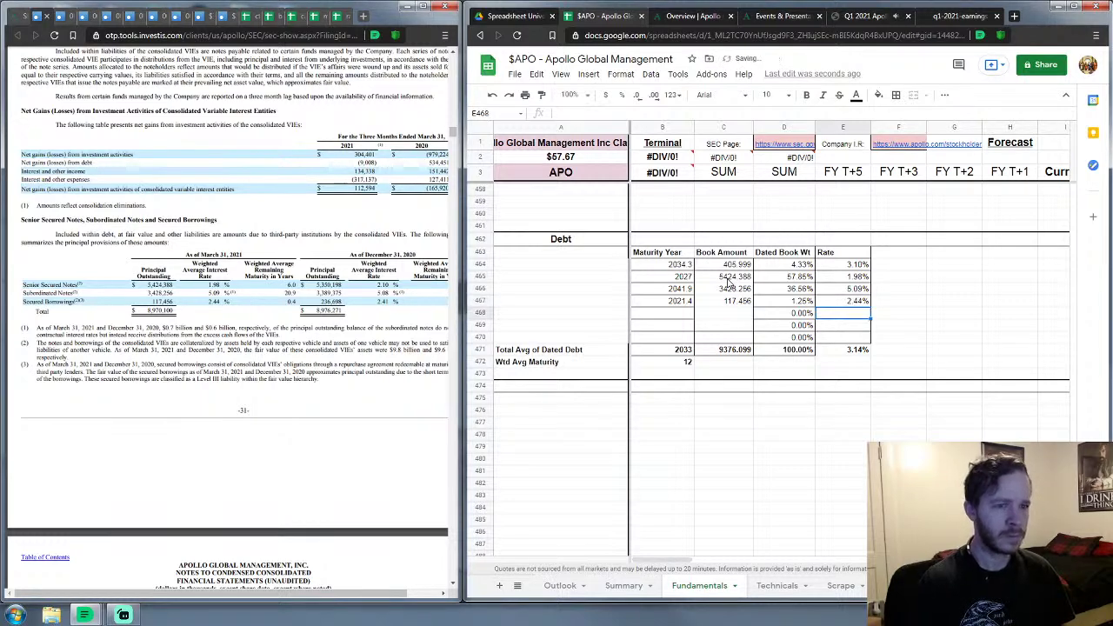
Step: Select the next empty maturity cell and scroll the filing to page 43's Note 10 Debt table
{"action": "left_click", "coordinate": [673, 315]}
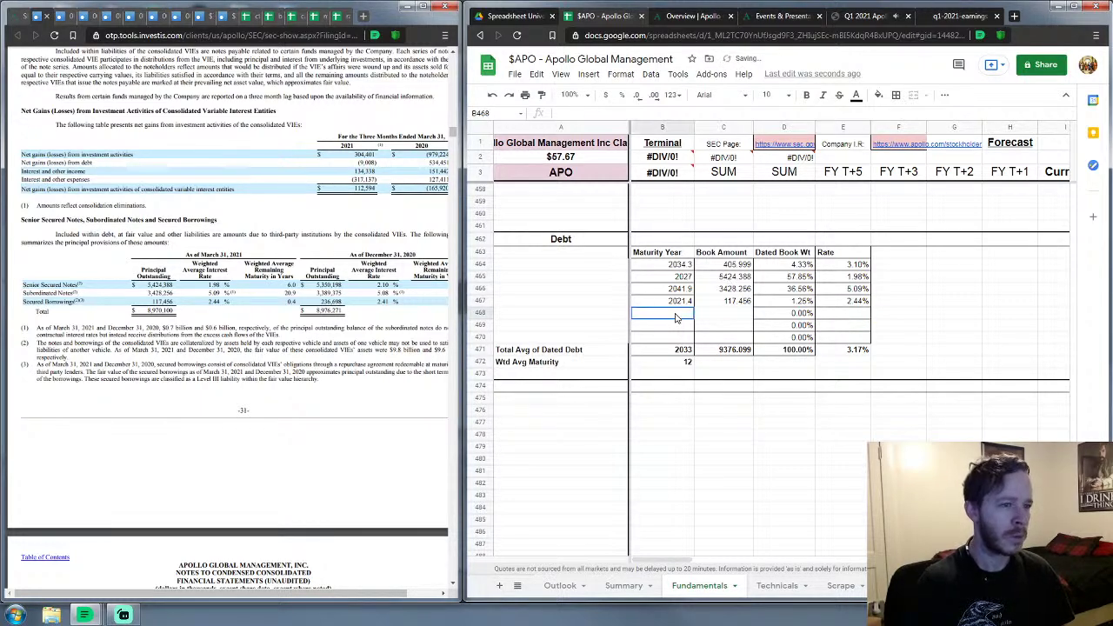
{"action": "scroll", "coordinate": [344, 325], "scroll_direction": "down", "scroll_amount": 15}
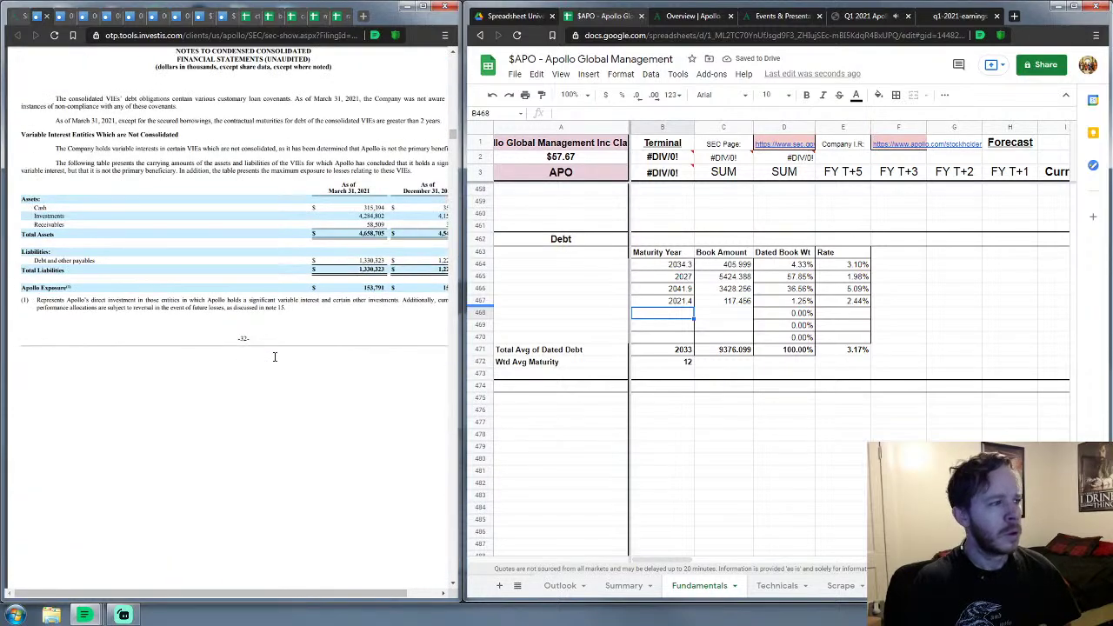
{"action": "scroll", "coordinate": [271, 360], "scroll_direction": "down", "scroll_amount": 15}
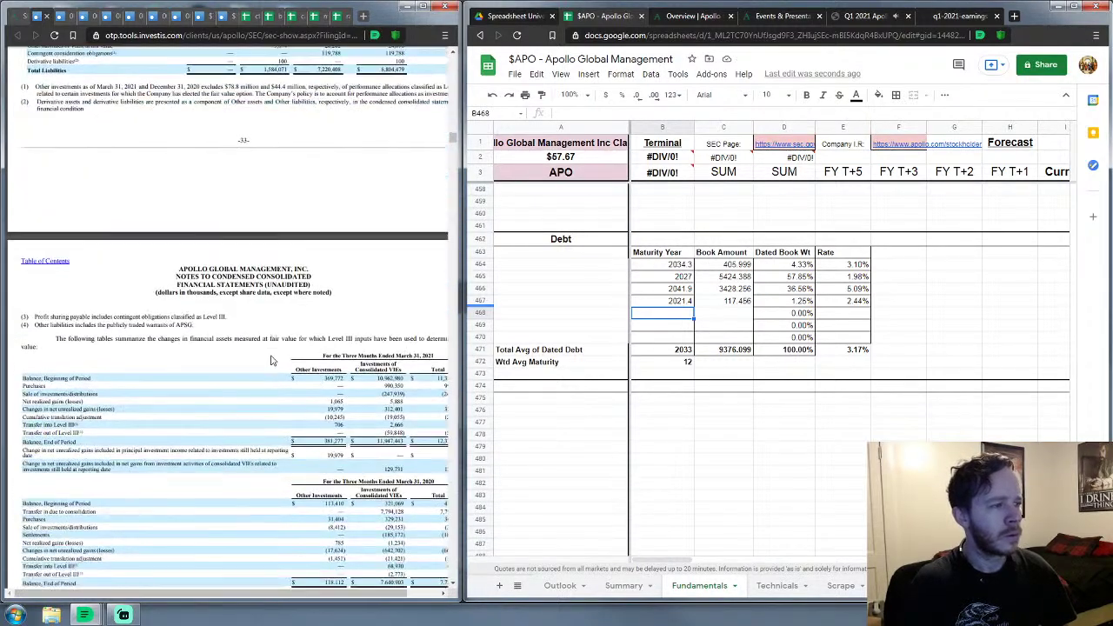
{"action": "scroll", "coordinate": [271, 360], "scroll_direction": "down", "scroll_amount": 10}
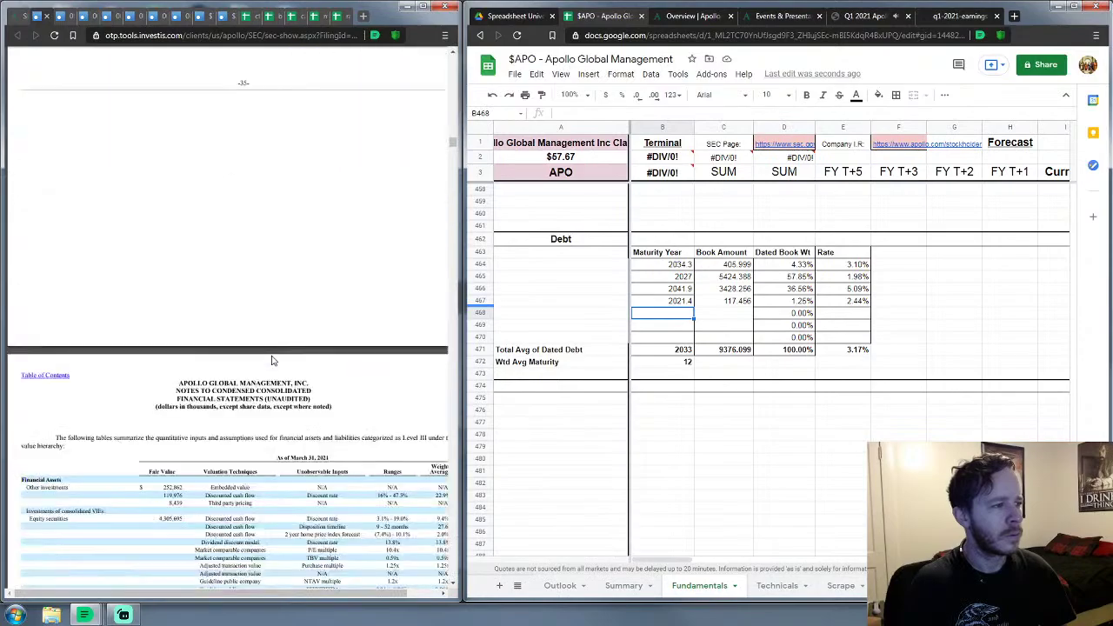
{"action": "scroll", "coordinate": [271, 360], "scroll_direction": "down", "scroll_amount": 15}
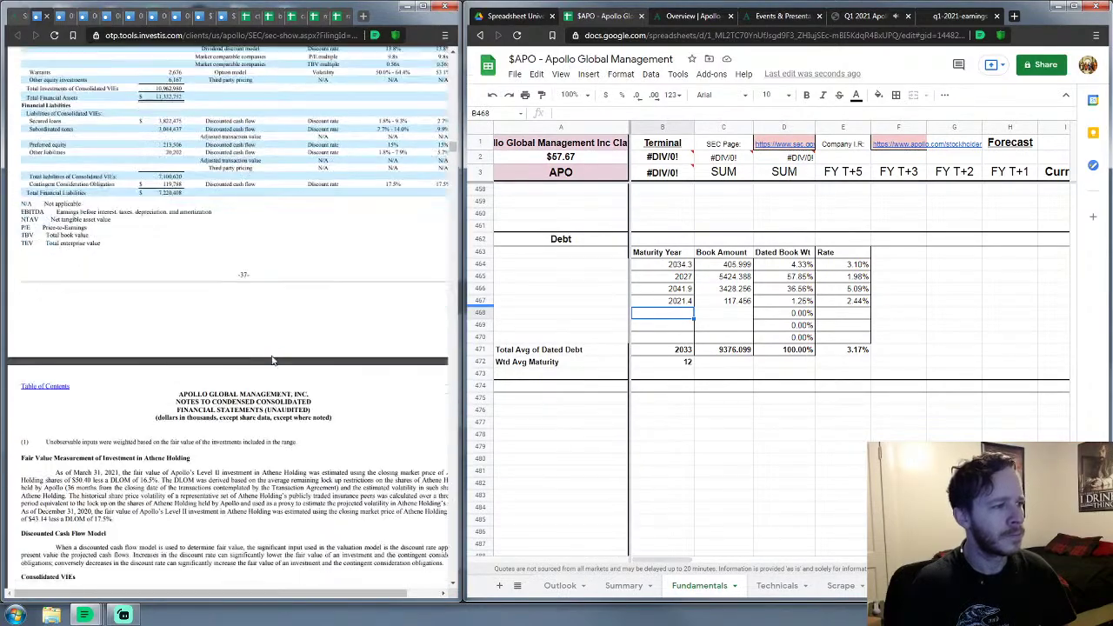
{"action": "scroll", "coordinate": [271, 355], "scroll_direction": "down", "scroll_amount": 15}
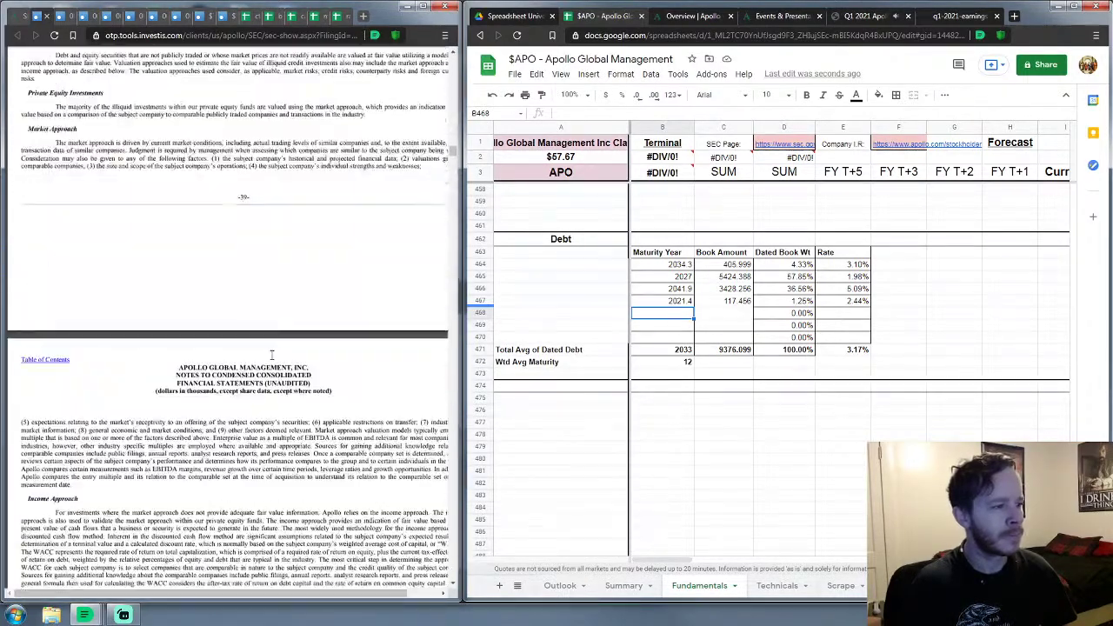
{"action": "scroll", "coordinate": [272, 355], "scroll_direction": "down", "scroll_amount": 5}
{"action": "scroll", "coordinate": [271, 354], "scroll_direction": "down", "scroll_amount": 15}
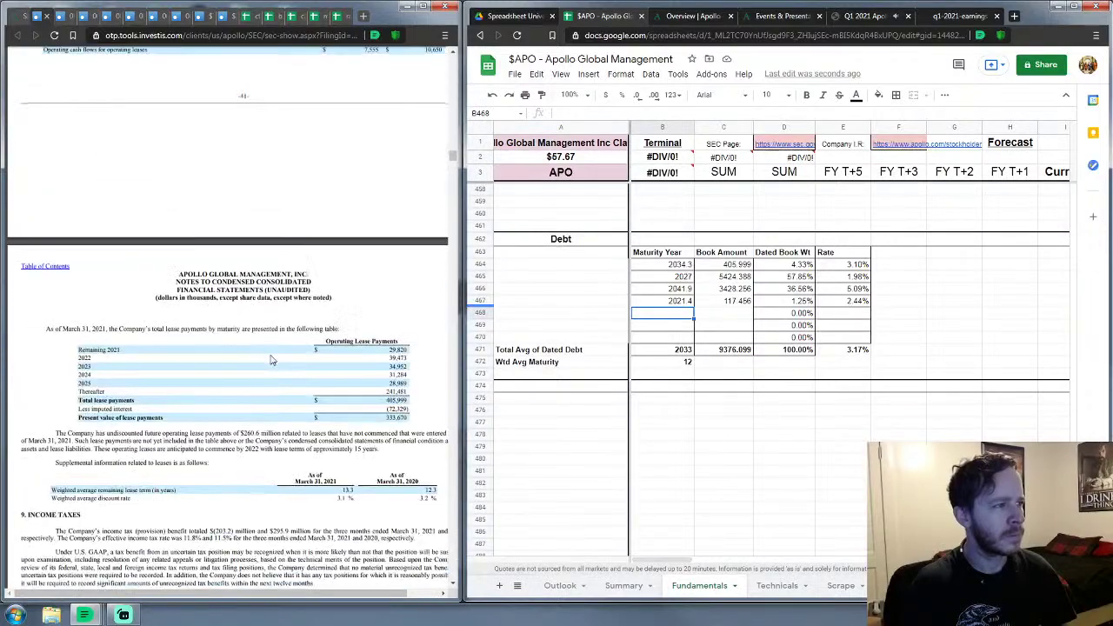
{"action": "scroll", "coordinate": [272, 357], "scroll_direction": "down", "scroll_amount": 3}
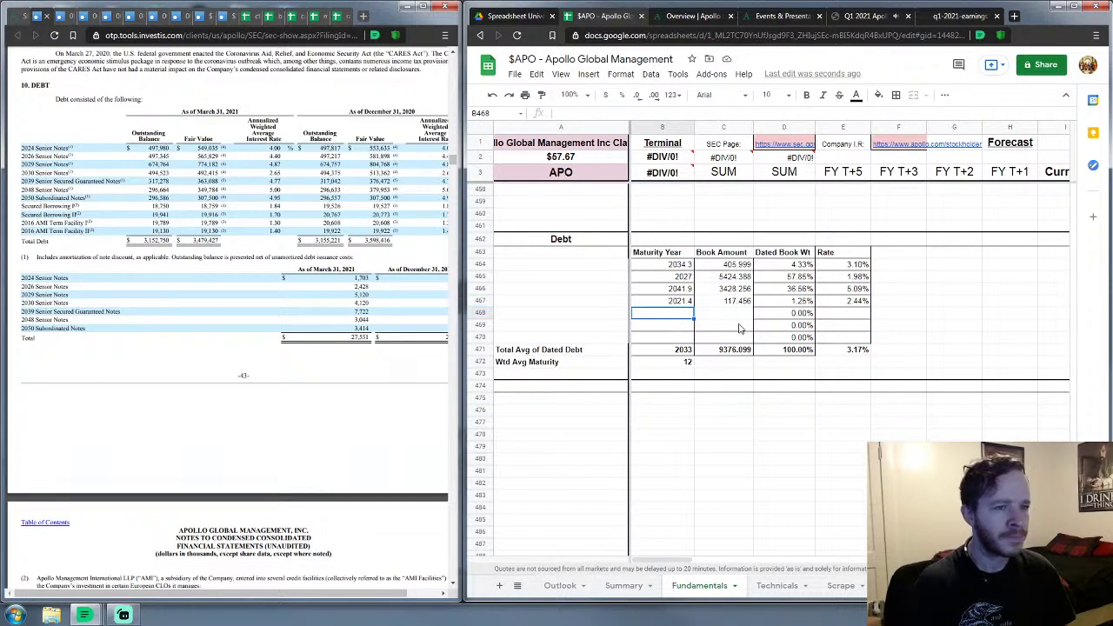
Step: Insert blank rows into the debt table so it extends through row 478
{"action": "left_click_drag", "start_coordinate": [479, 312], "coordinate": [475, 335]}
{"action": "right_click", "coordinate": [475, 335]}
{"action": "left_click", "coordinate": [498, 353]}
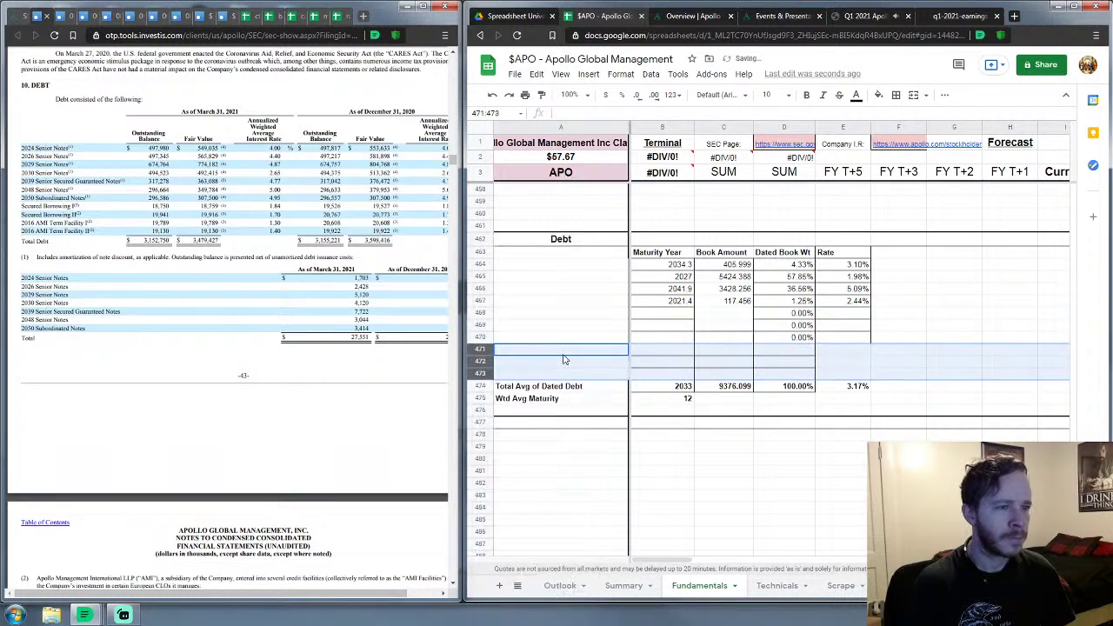
{"action": "right_click", "coordinate": [479, 356]}
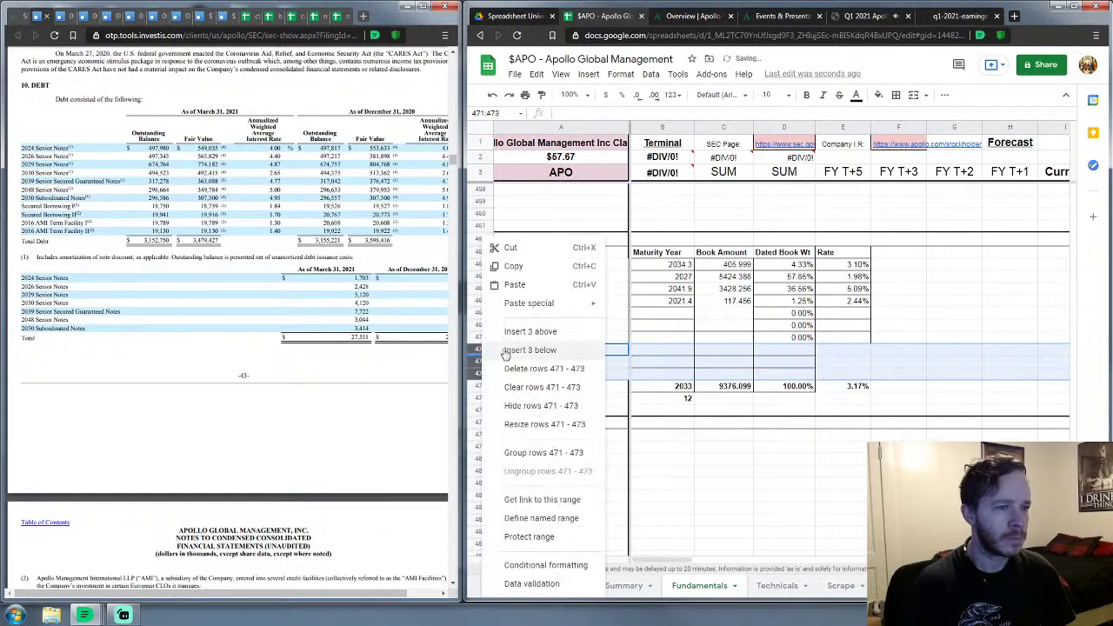
{"action": "left_click", "coordinate": [529, 350]}
{"action": "left_click", "coordinate": [481, 398]}
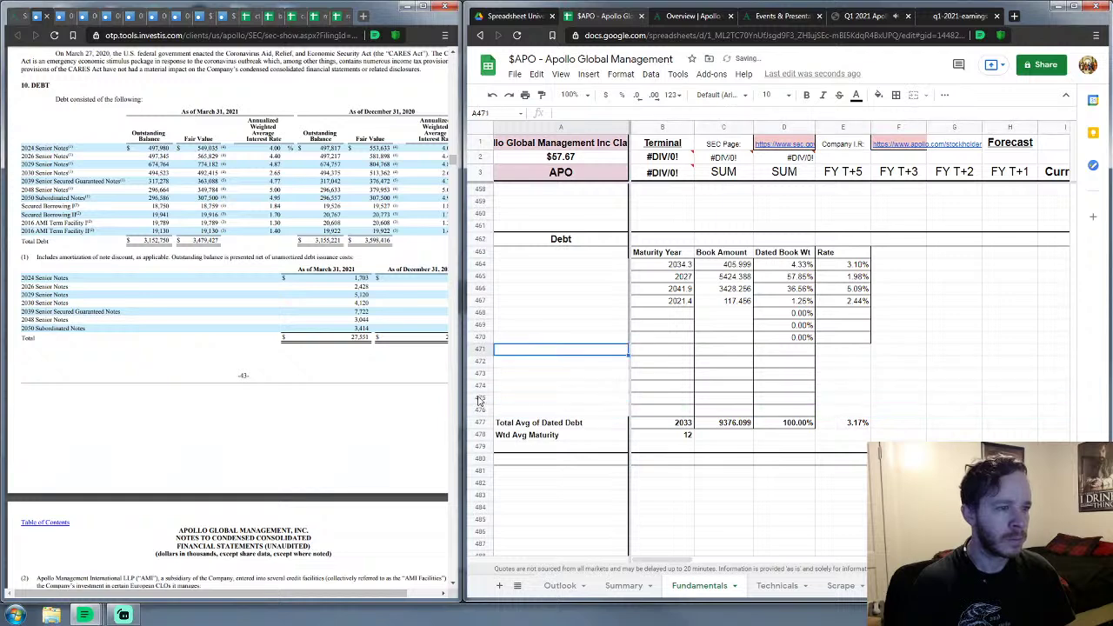
{"action": "left_click", "coordinate": [488, 410], "text": "shift"}
{"action": "right_click", "coordinate": [483, 408]}
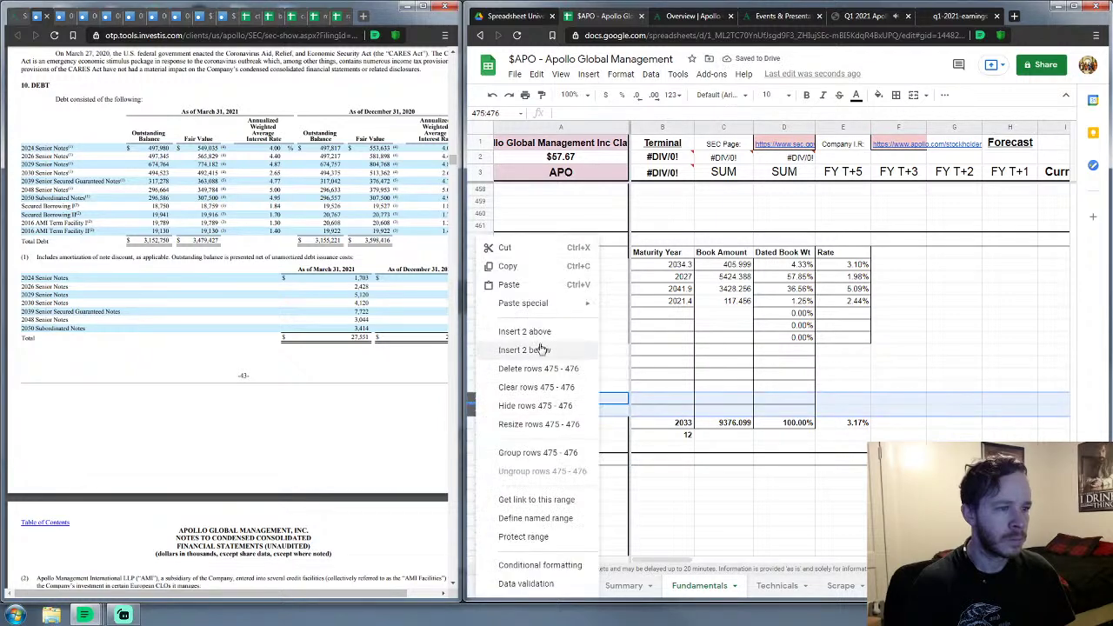
{"action": "left_click", "coordinate": [525, 349]}
Step: Copy the D470 Dated Book Wt formula down to row 478
{"action": "left_click", "coordinate": [802, 338]}
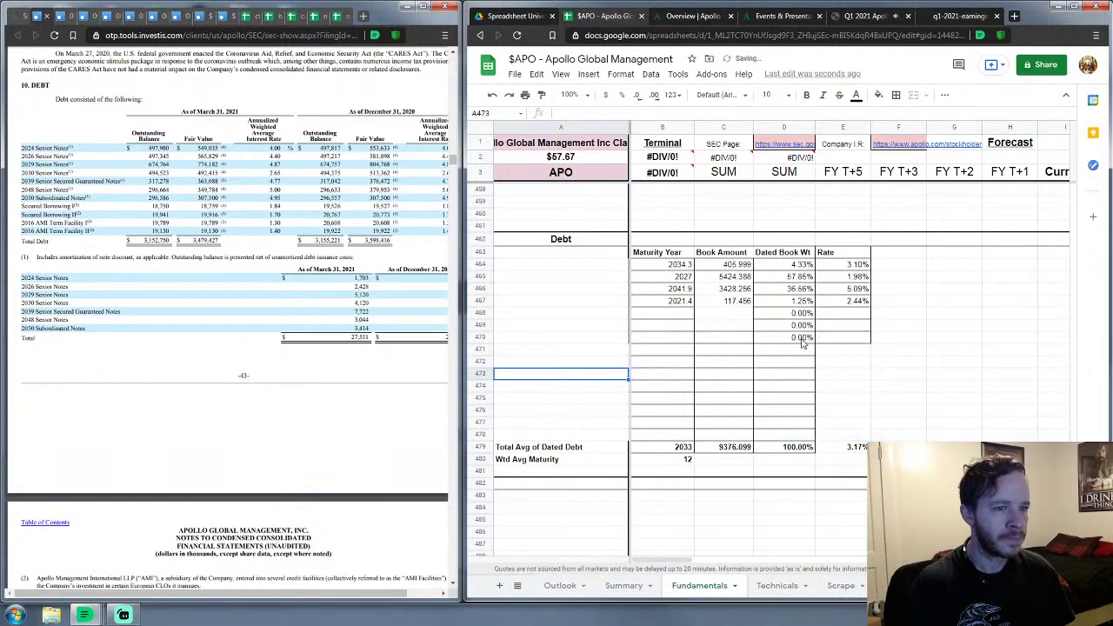
{"action": "left_click", "coordinate": [589, 114]}
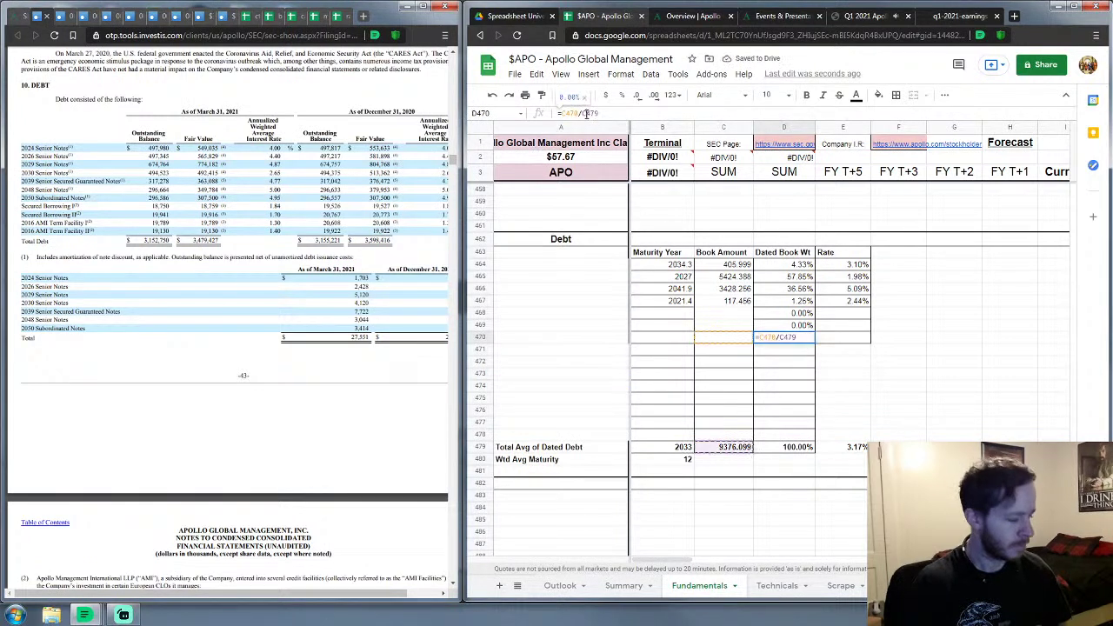
{"action": "key", "text": "ctrl+a"}
{"action": "key", "text": "BackSpace"}
{"action": "key", "text": "Return"}
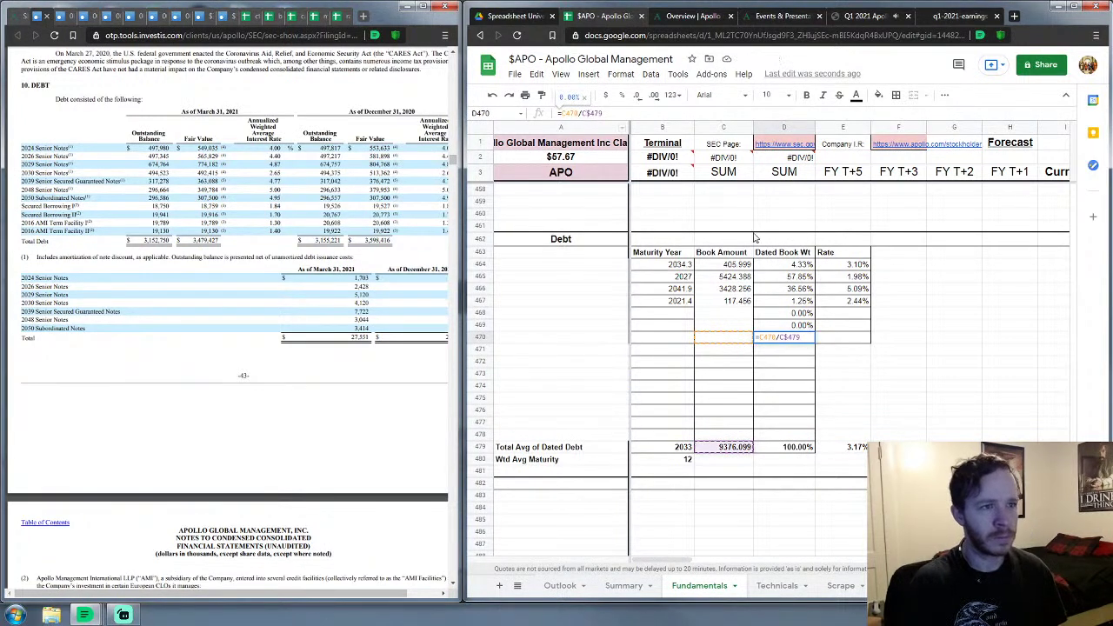
{"action": "key", "text": "ctrl+z"}
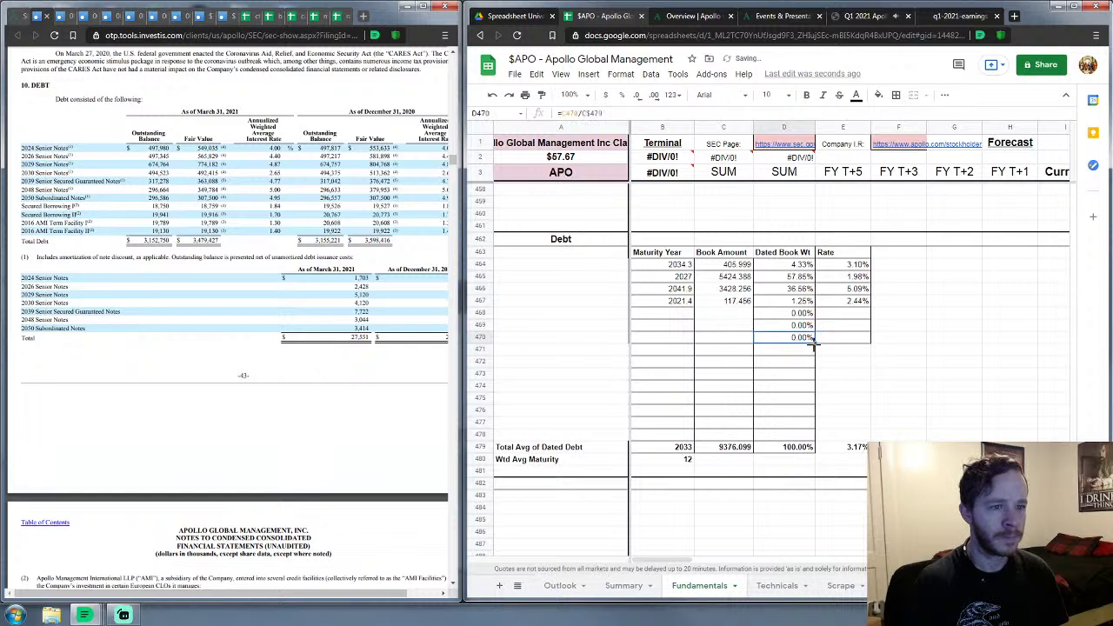
{"action": "left_click_drag", "start_coordinate": [815, 342], "coordinate": [813, 437]}
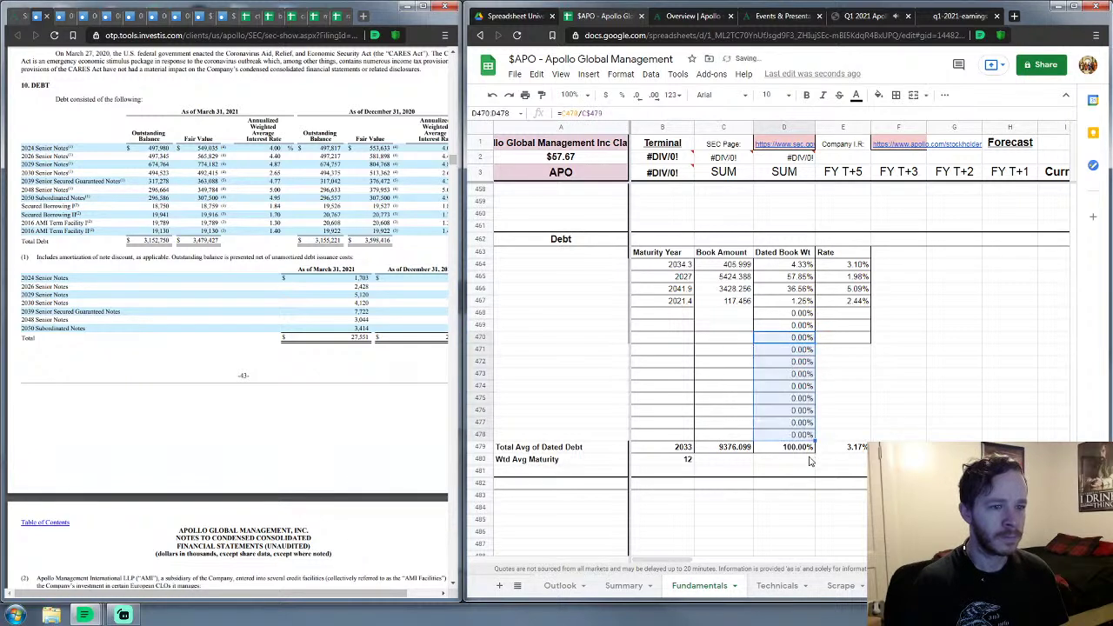
{"action": "left_click", "coordinate": [800, 449]}
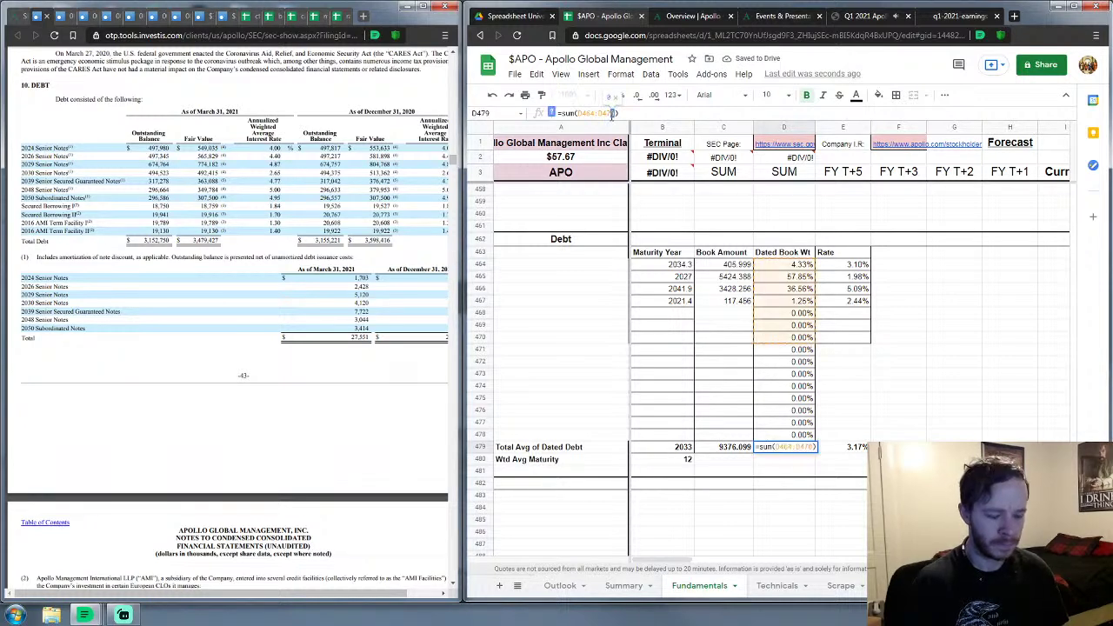
Step: Make the D479 and C479 totals sum rows 464–478, then expand the formula bar for B479
{"action": "key", "text": "Return"}
{"action": "left_click", "coordinate": [687, 449]}
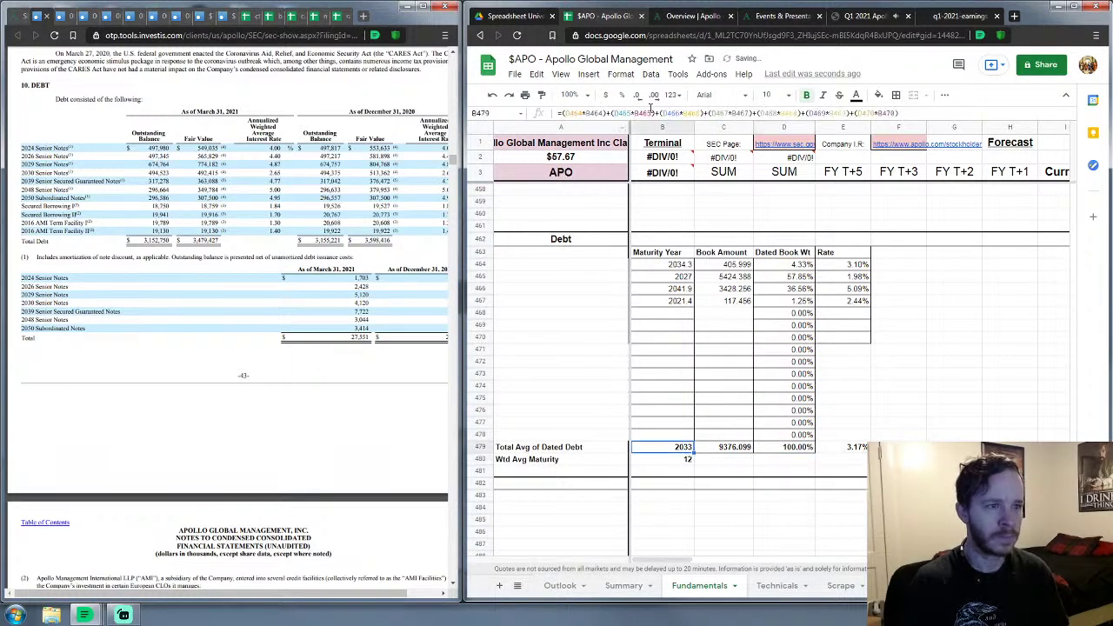
{"action": "left_click", "coordinate": [731, 449]}
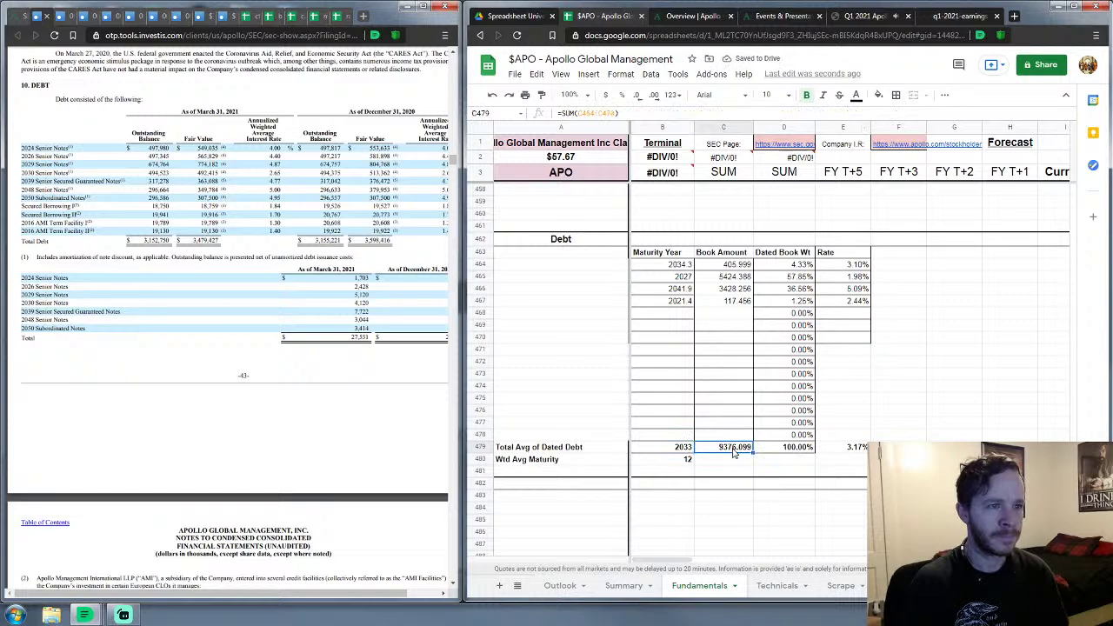
{"action": "left_click", "coordinate": [614, 109]}
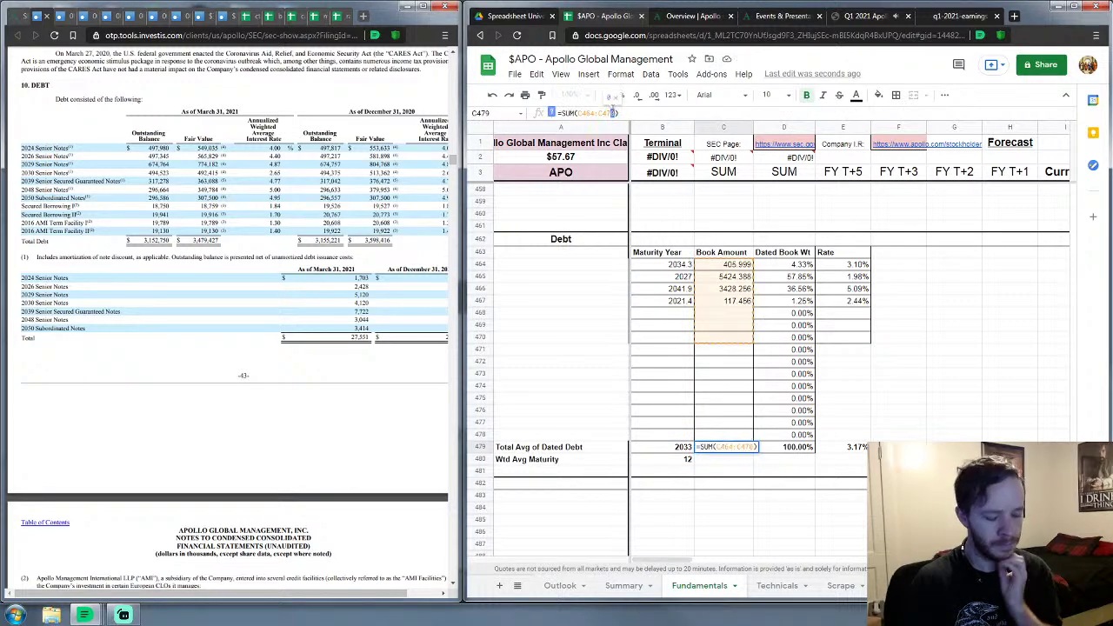
{"action": "key", "text": "Return"}
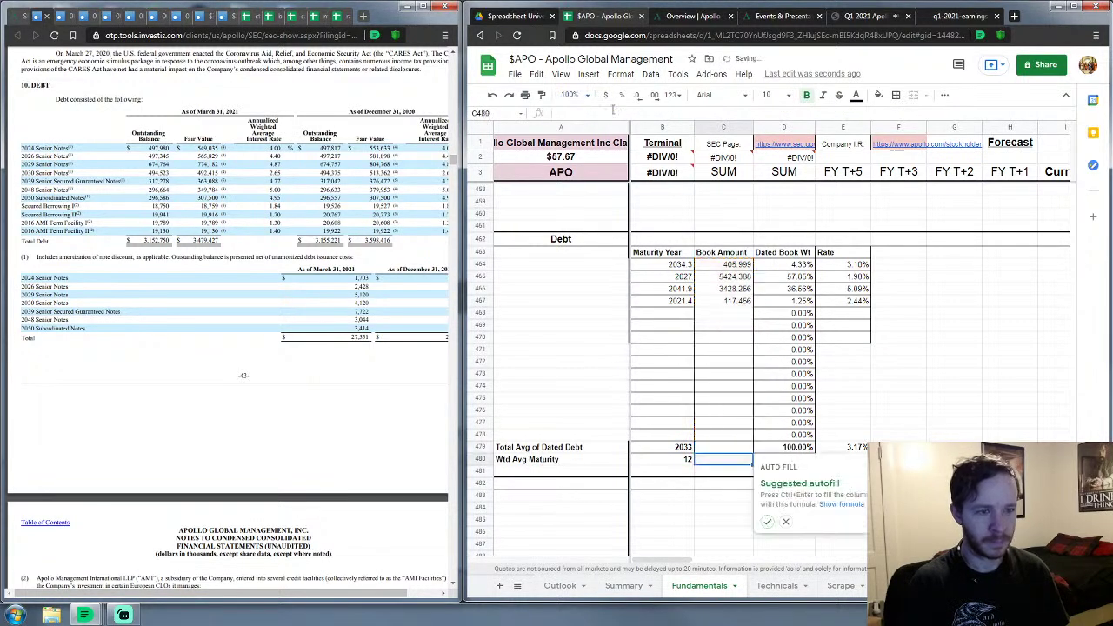
{"action": "left_click", "coordinate": [686, 448]}
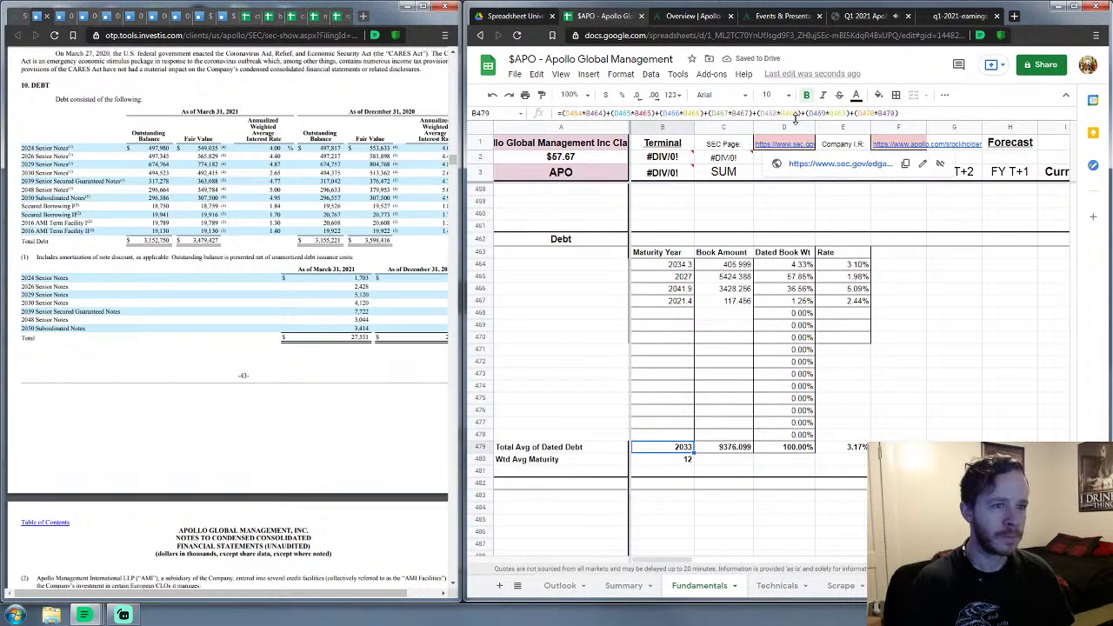
{"action": "left_click_drag", "start_coordinate": [795, 120], "coordinate": [810, 139]}
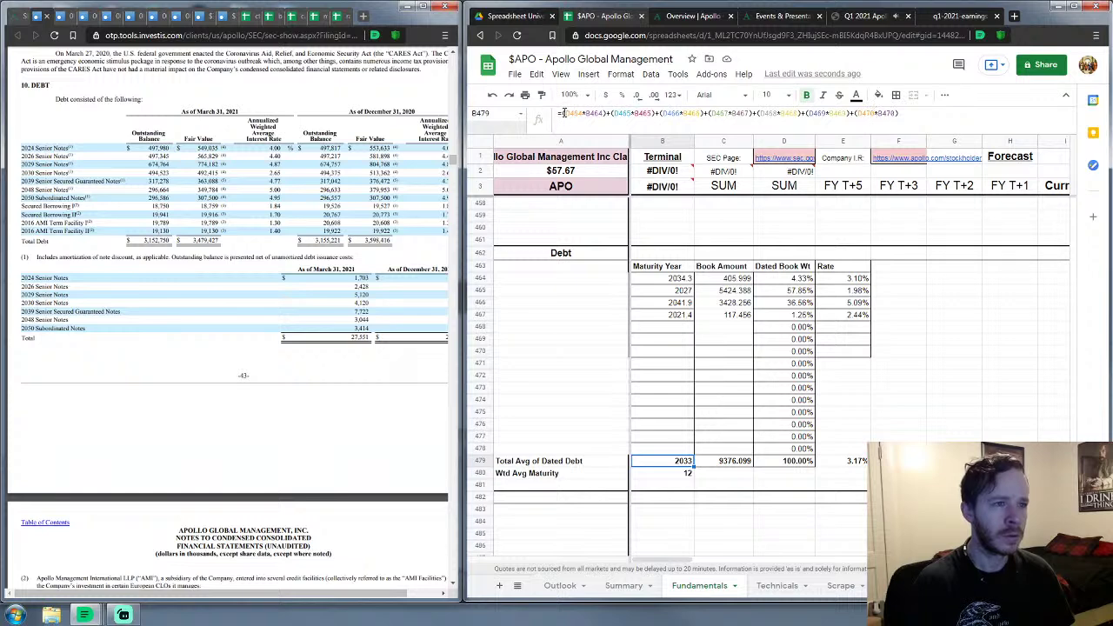
Step: Extend B479's weighted-maturity formula by appending copies of the D×B terms
{"action": "left_click_drag", "start_coordinate": [563, 113], "coordinate": [919, 122]}
{"action": "key", "text": "ctrl+c"}
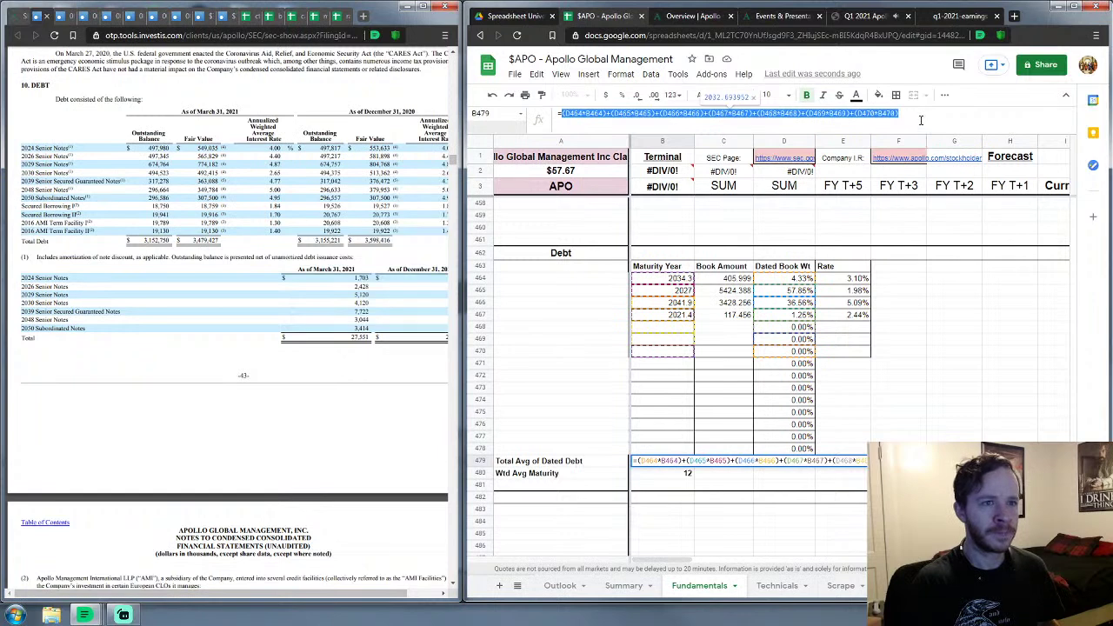
{"action": "left_click", "coordinate": [913, 113]}
{"action": "type", "text": "+"}
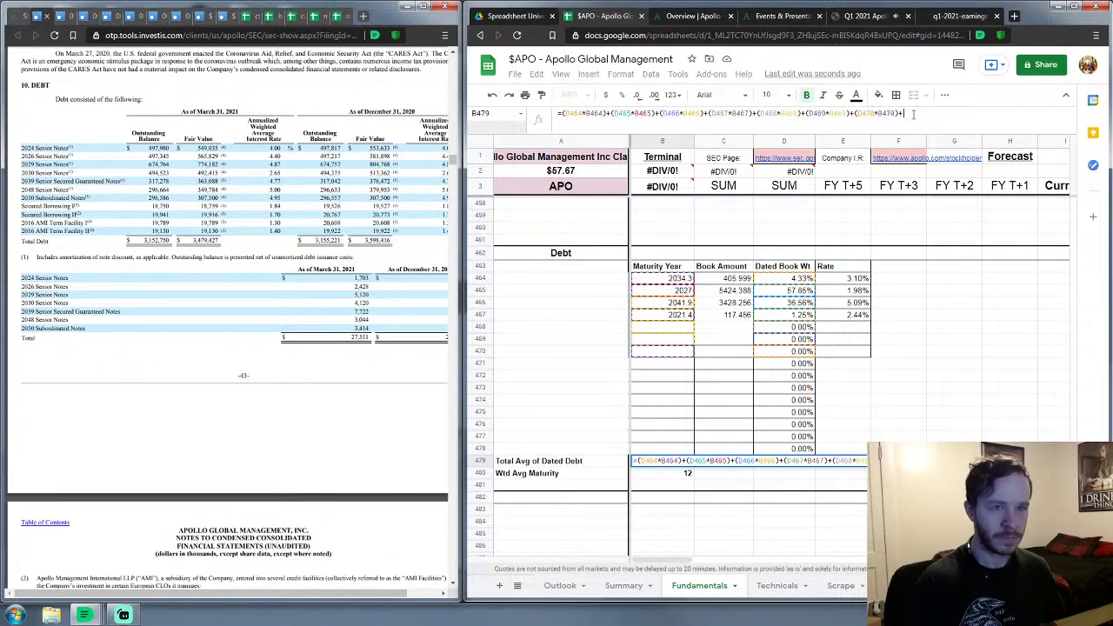
{"action": "key", "text": "ctrl+v"}
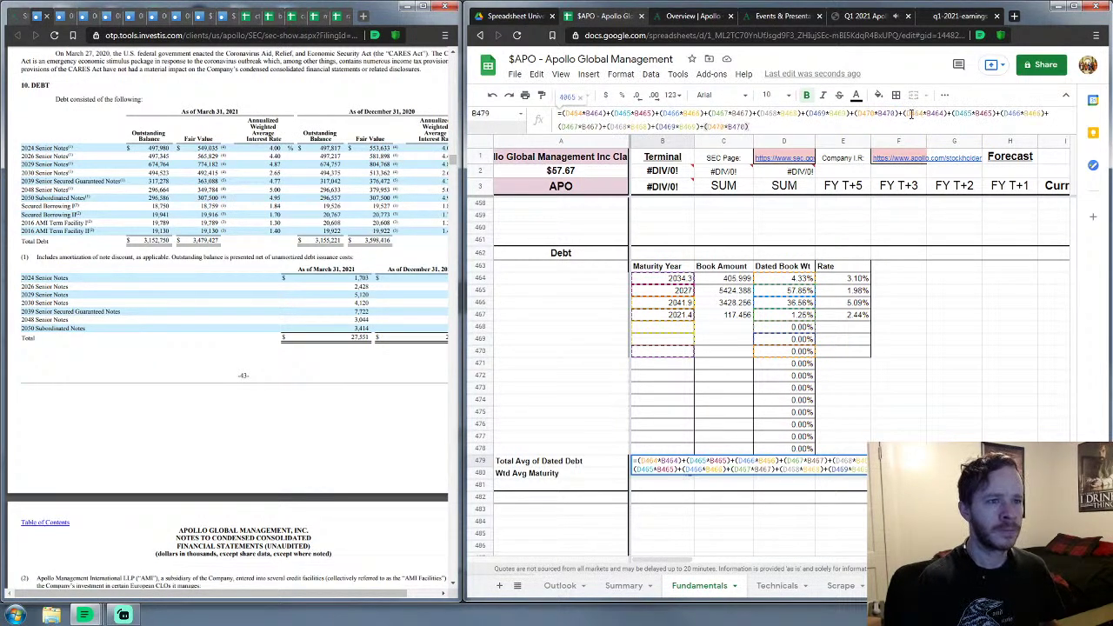
{"action": "left_click_drag", "start_coordinate": [701, 126], "coordinate": [750, 126]}
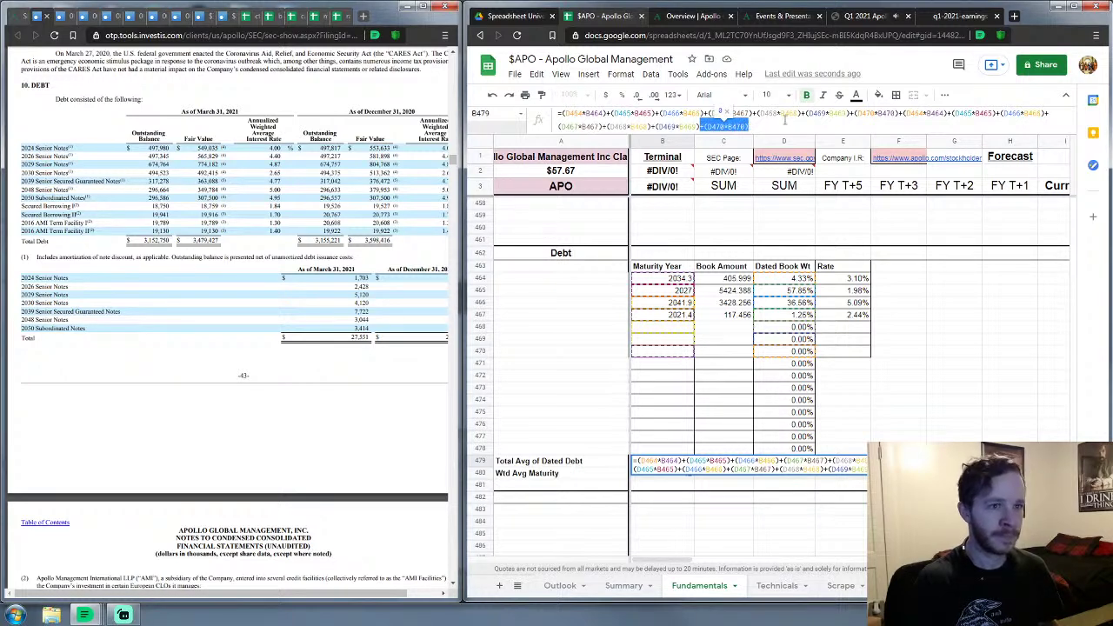
{"action": "key", "text": "ctrl+c"}
{"action": "key", "text": "End"}
{"action": "type", "text": "+"}
{"action": "key", "text": "ctrl+v"}
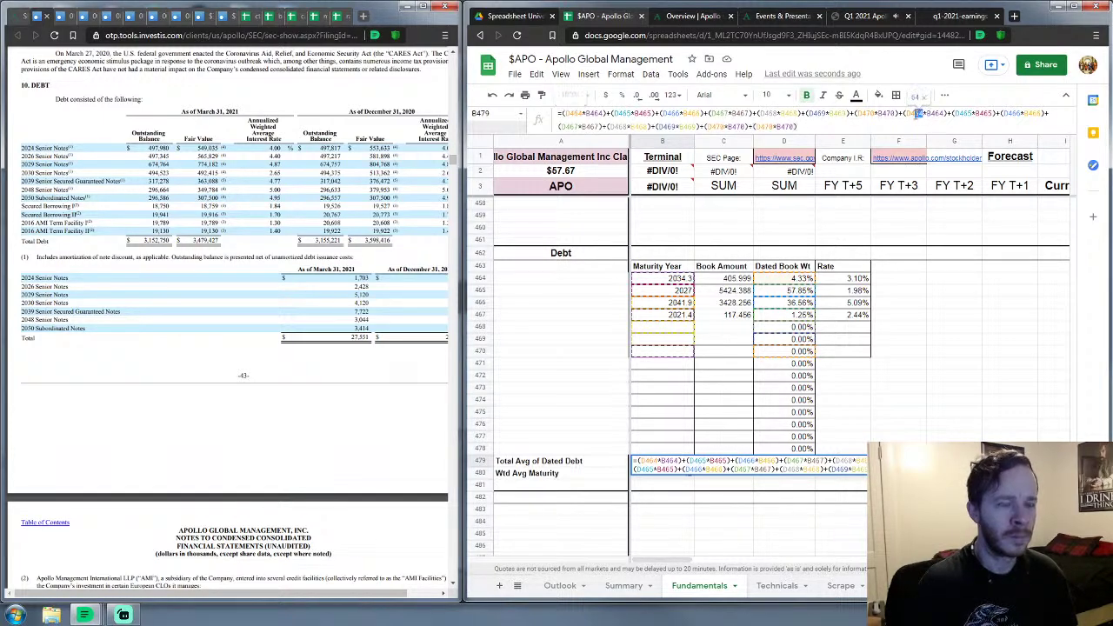
Step: Renumber the duplicated terms into D×B products for rows 471 through 473
{"action": "left_click", "coordinate": [929, 114]}
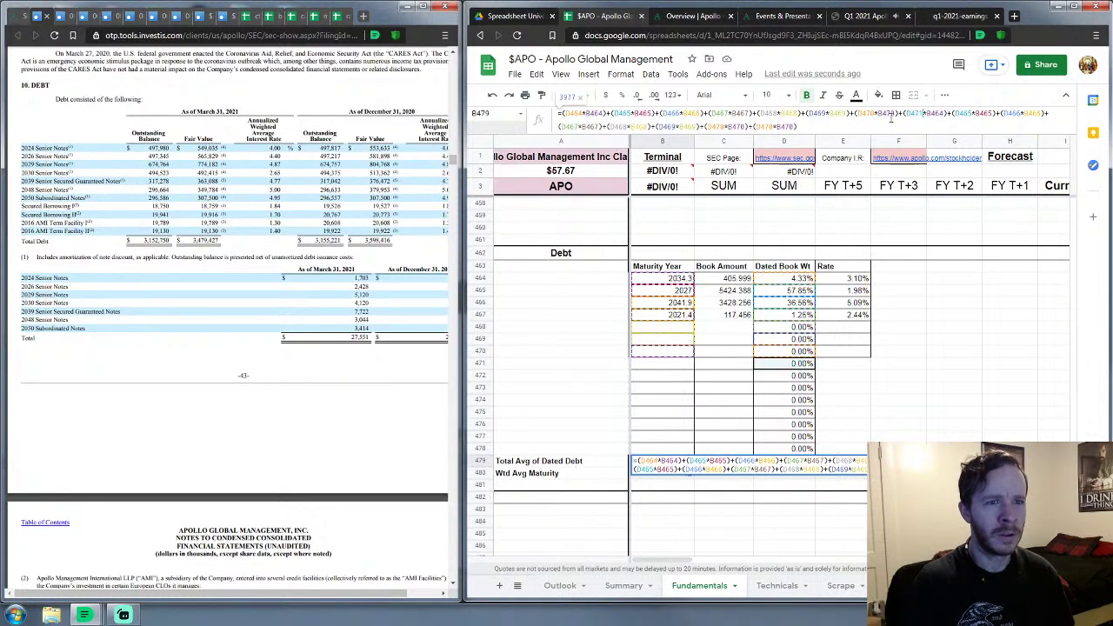
{"action": "double_click", "coordinate": [939, 113]}
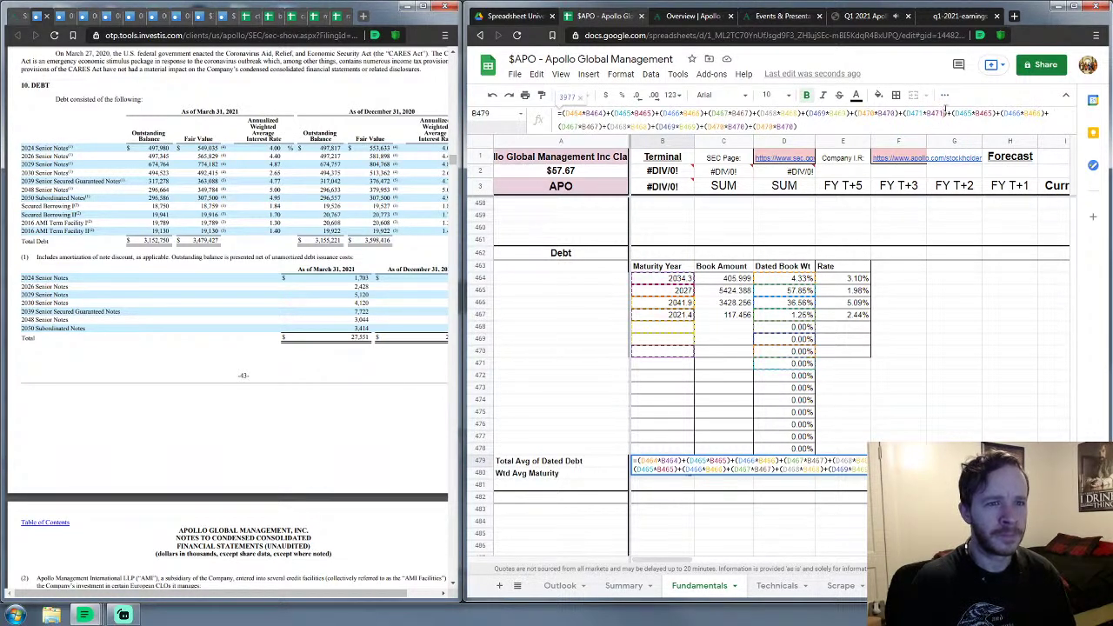
{"action": "type", "text": "B471"}
{"action": "double_click", "coordinate": [972, 113]}
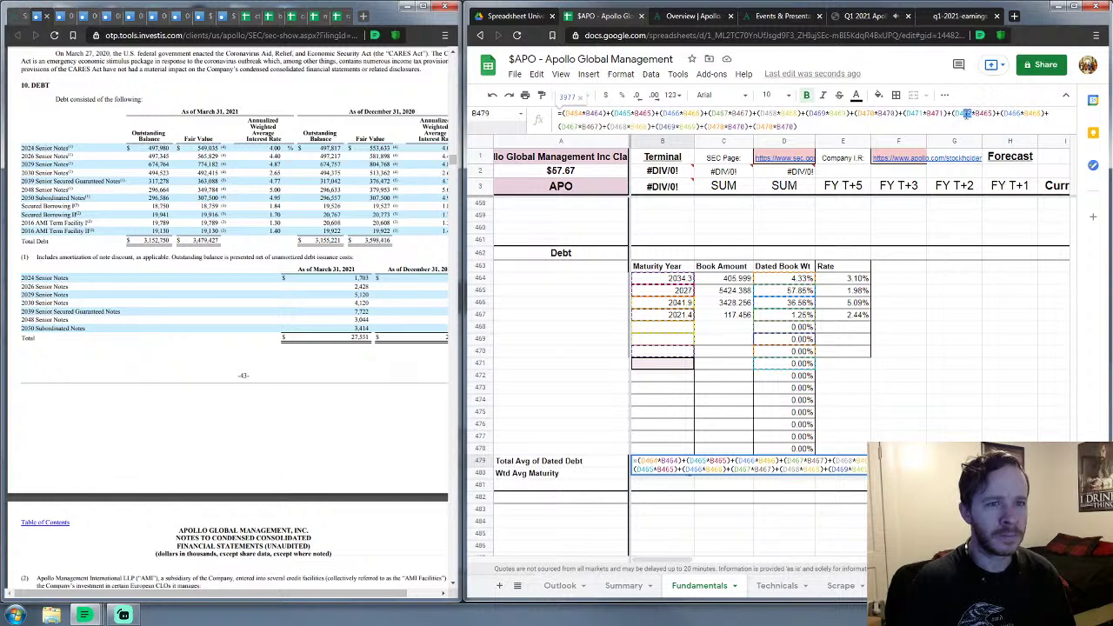
{"action": "type", "text": "D472"}
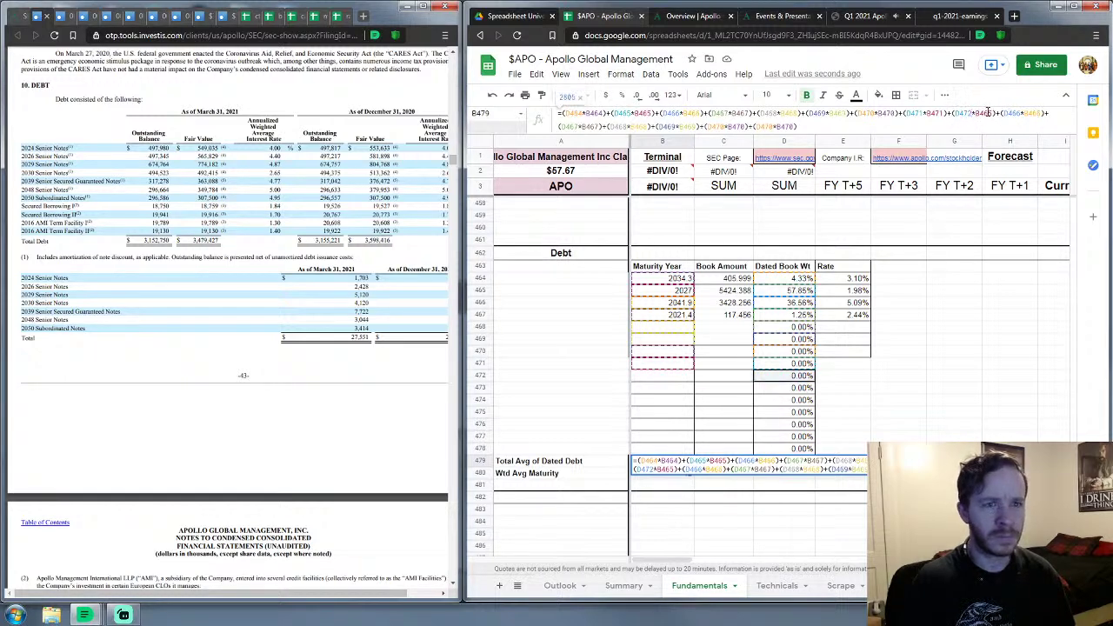
{"action": "double_click", "coordinate": [991, 113]}
{"action": "type", "text": "B472)+("}
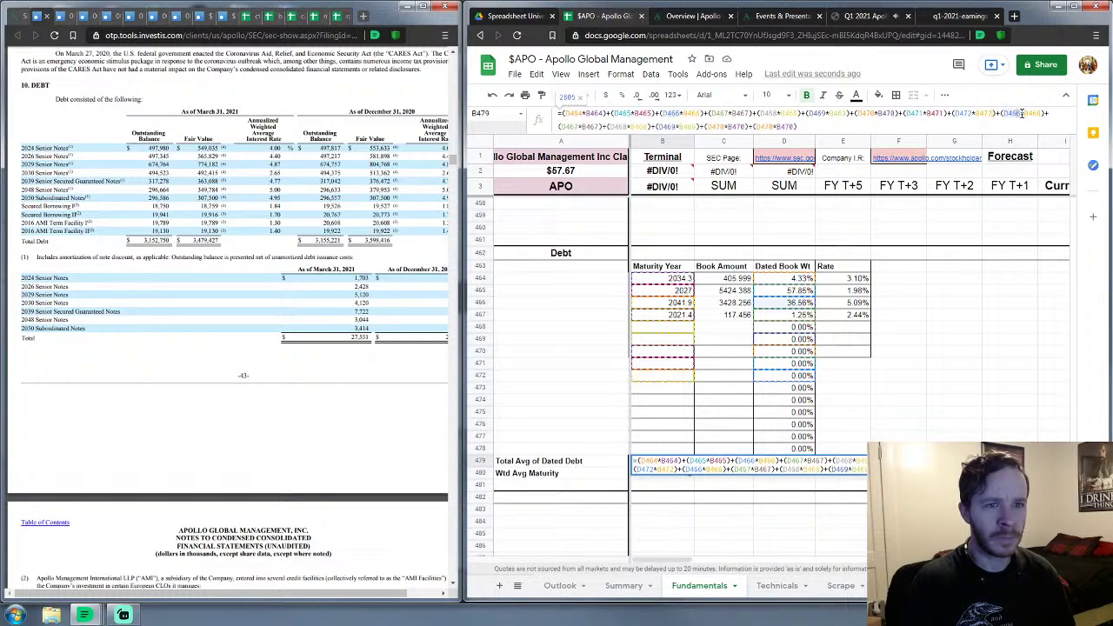
{"action": "type", "text": "D473"}
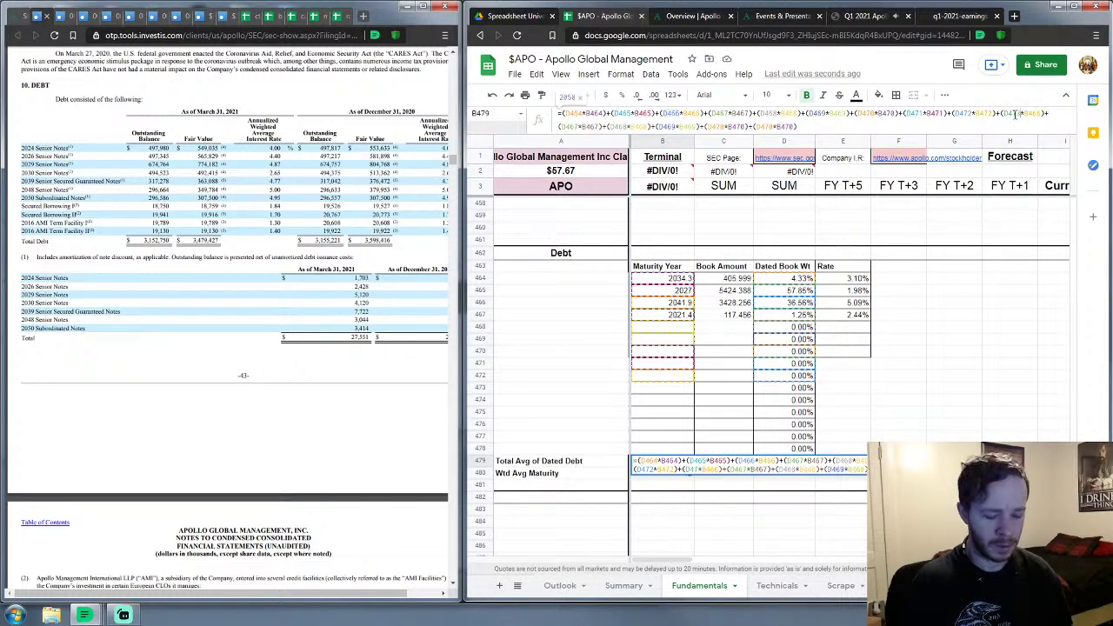
{"action": "double_click", "coordinate": [1039, 113]}
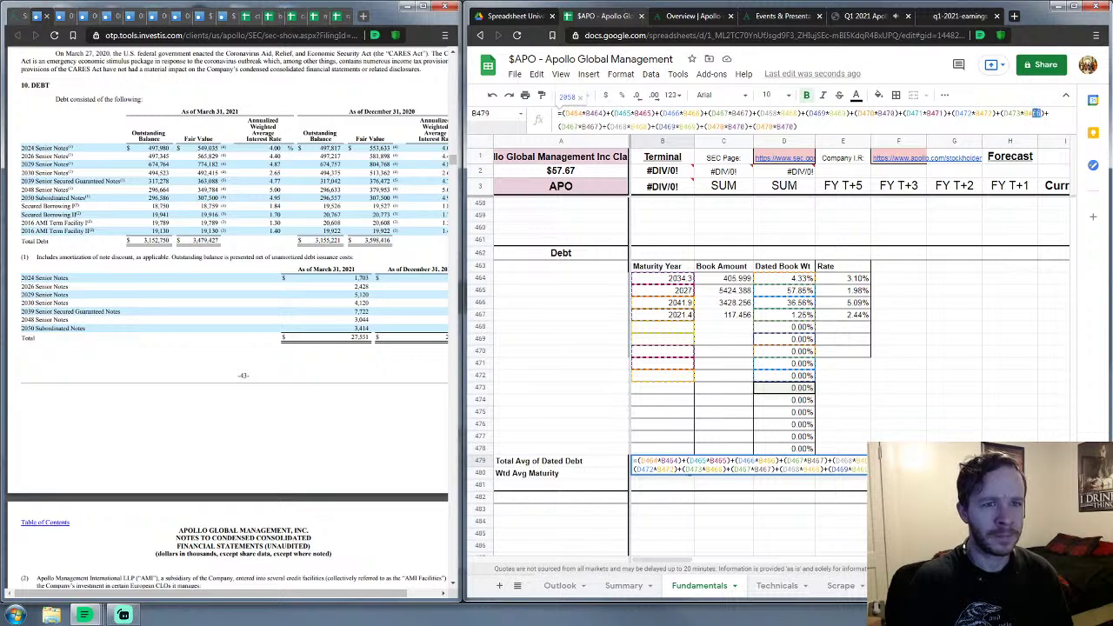
{"action": "type", "text": "B473)+"}
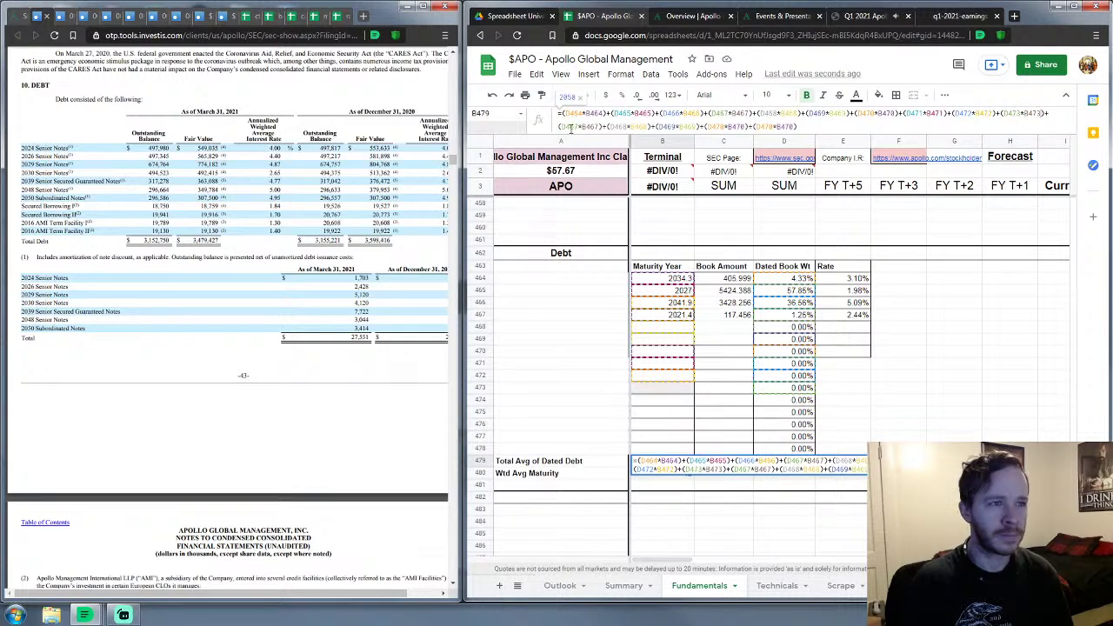
Step: Renumber the following terms to reference rows 474, 475 and 476
{"action": "double_click", "coordinate": [571, 127]}
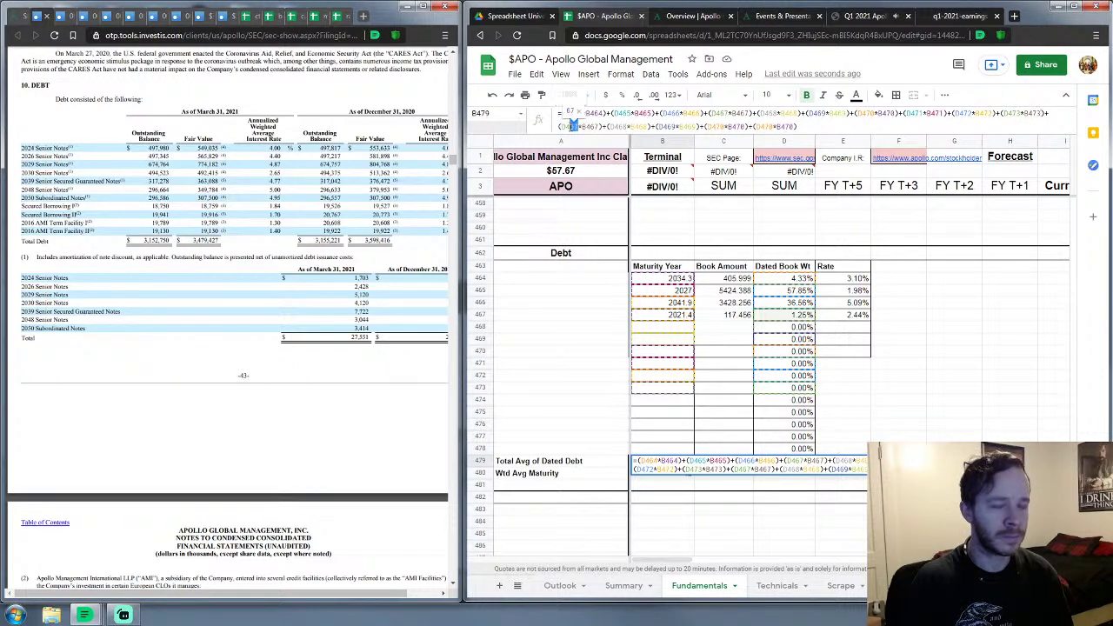
{"action": "type", "text": "D474"}
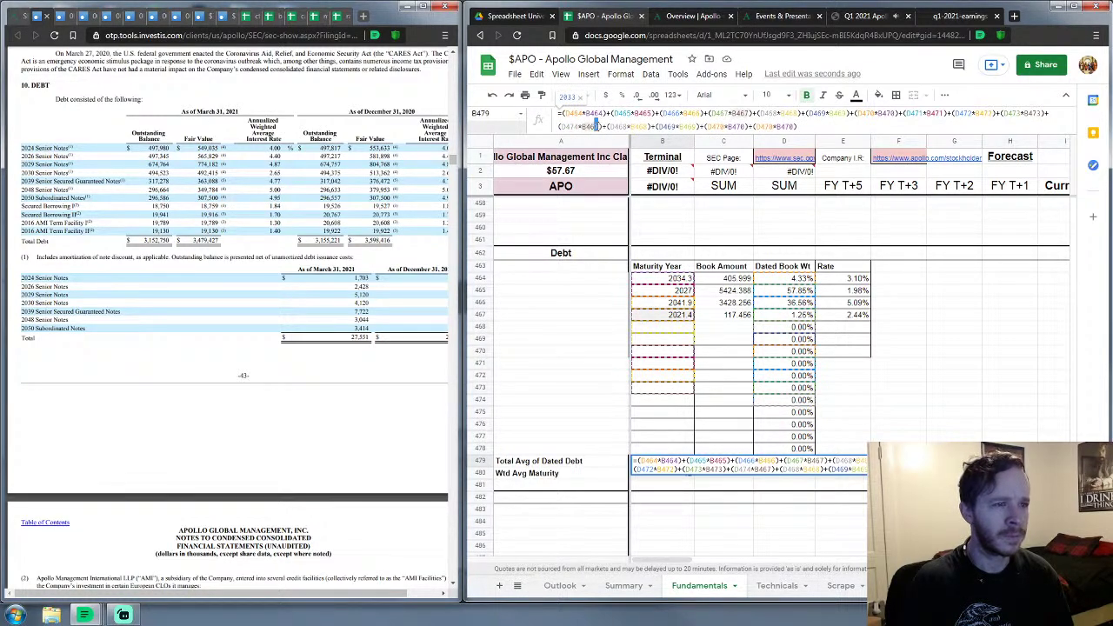
{"action": "key", "text": "BackSpace"}
{"action": "type", "text": "74"}
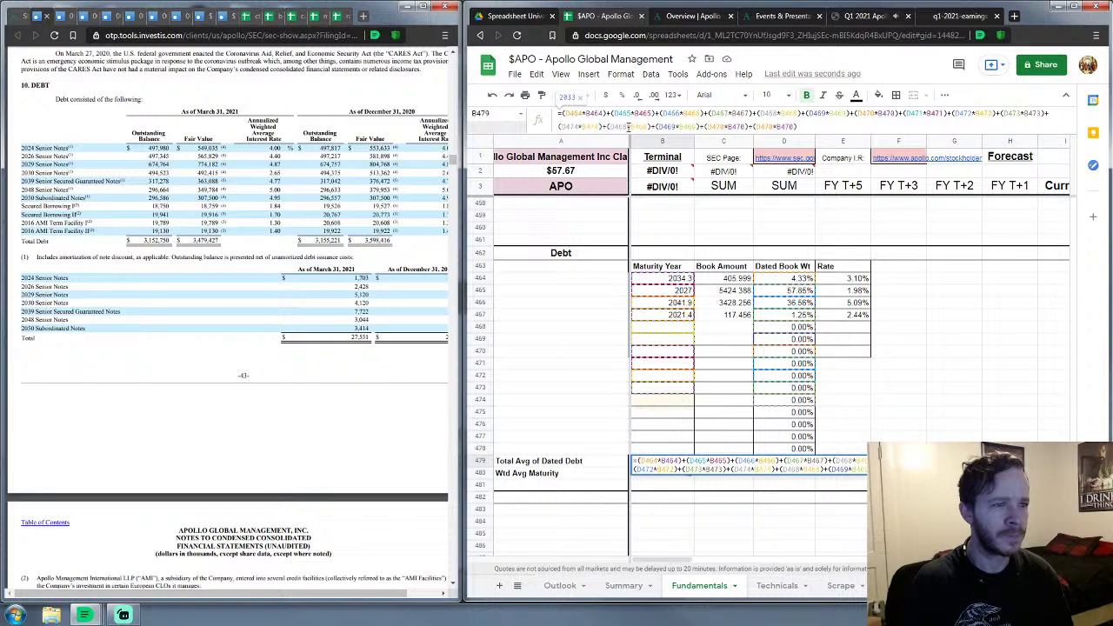
{"action": "double_click", "coordinate": [622, 127]}
{"action": "type", "text": "D475"}
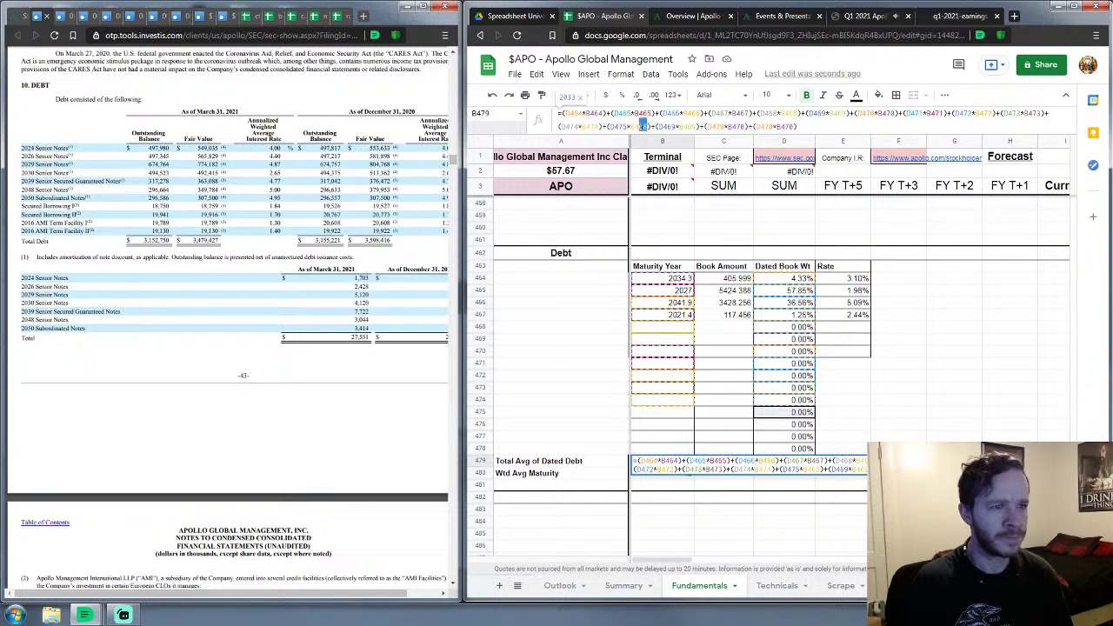
{"action": "left_click", "coordinate": [655, 127]}
{"action": "left_click", "coordinate": [673, 126]}
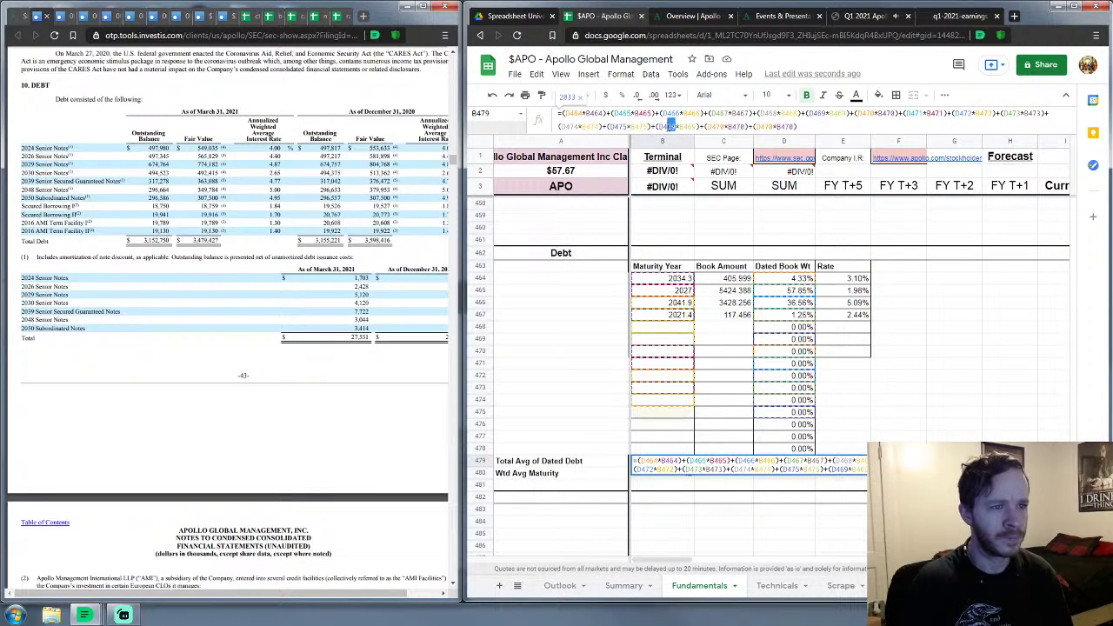
{"action": "type", "text": "476"}
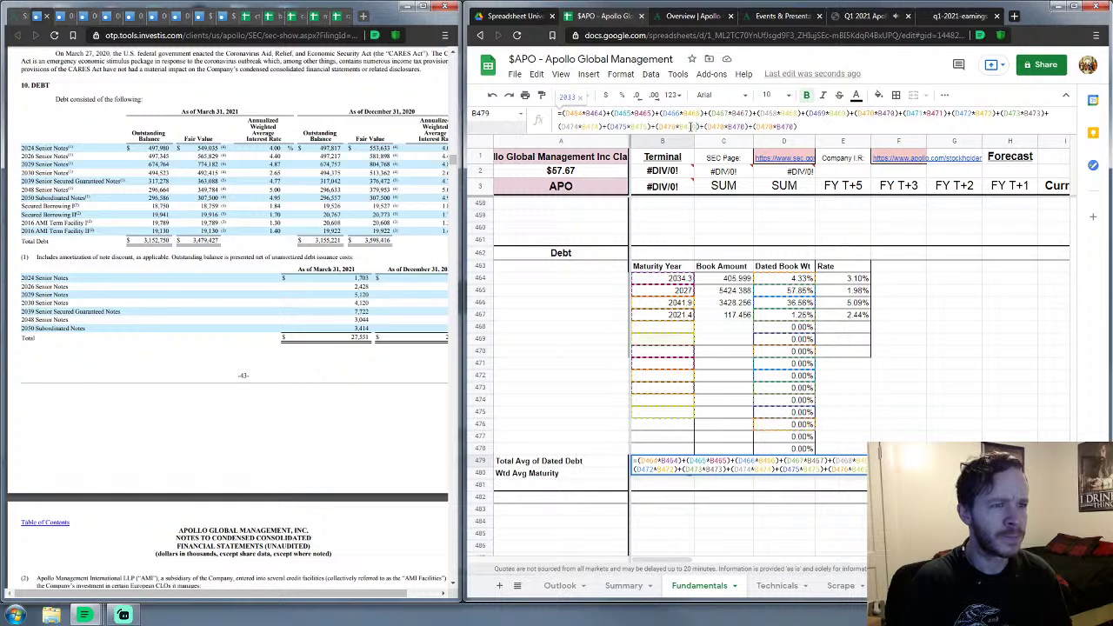
Step: Verify the row 476–477 terms, copy the full formula and commit it, showing 2033 and 12 years
{"action": "left_click", "coordinate": [724, 128]}
{"action": "double_click", "coordinate": [718, 126]}
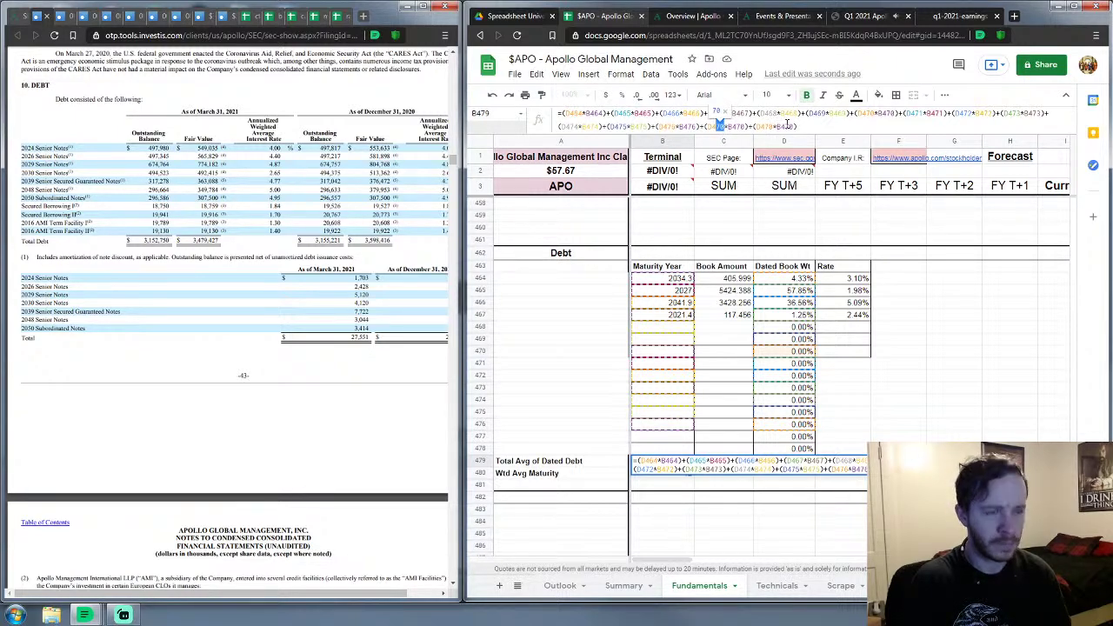
{"action": "left_click", "coordinate": [746, 128]}
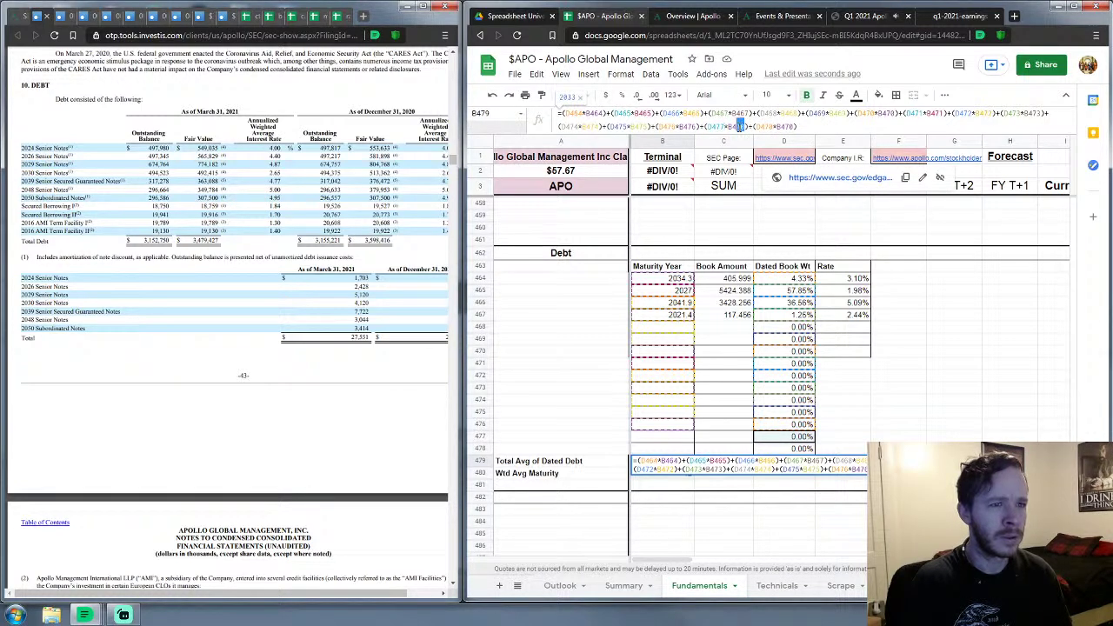
{"action": "left_click", "coordinate": [774, 127]}
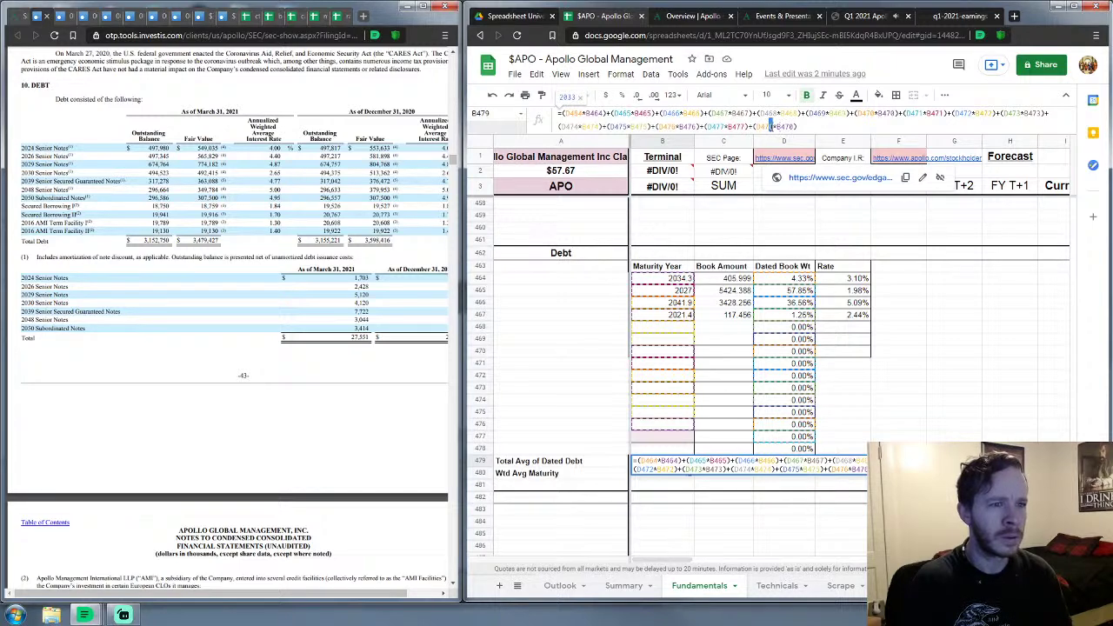
{"action": "left_click", "coordinate": [793, 126]}
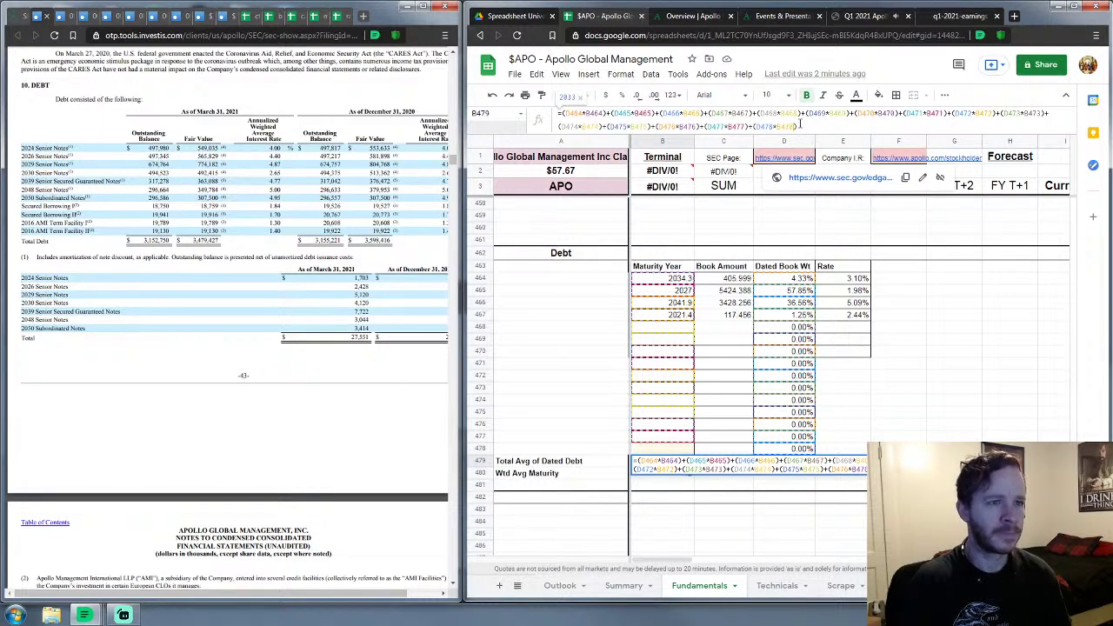
{"action": "left_click_drag", "start_coordinate": [796, 126], "coordinate": [531, 115]}
{"action": "key", "text": "ctrl+c"}
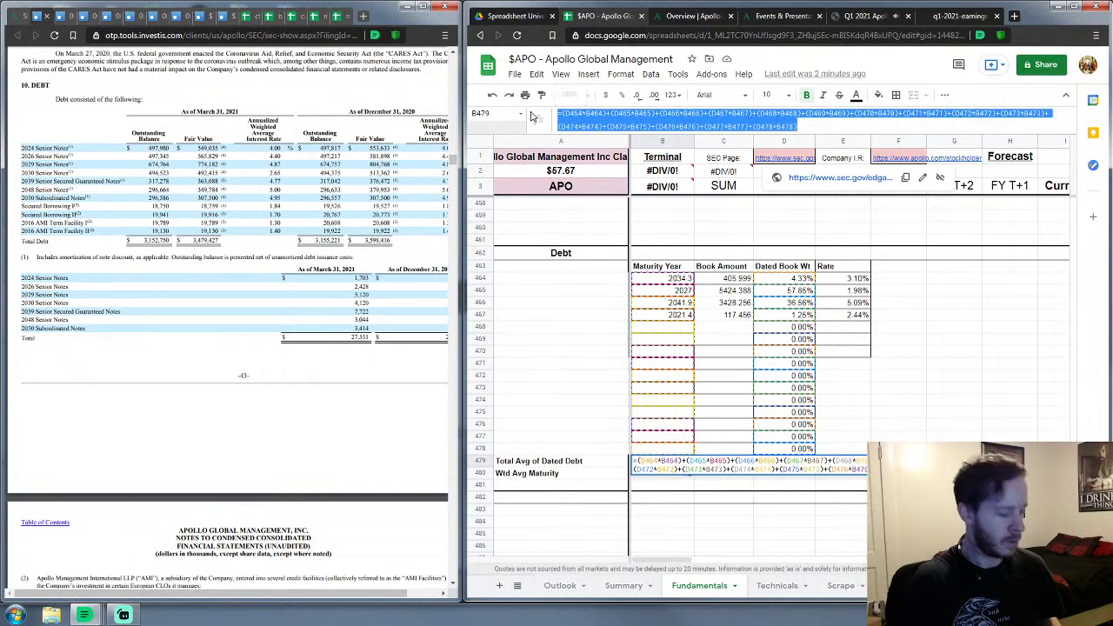
{"action": "key", "text": "Return"}
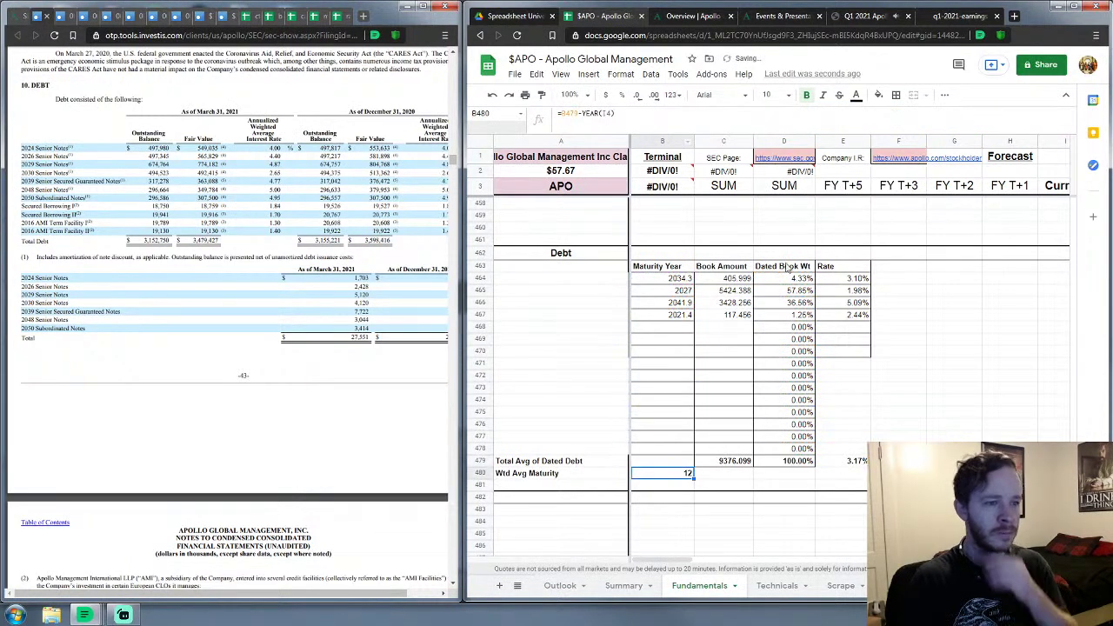
Step: Paste the weighted formula into E479 and switch its first B references to E
{"action": "left_click", "coordinate": [832, 462]}
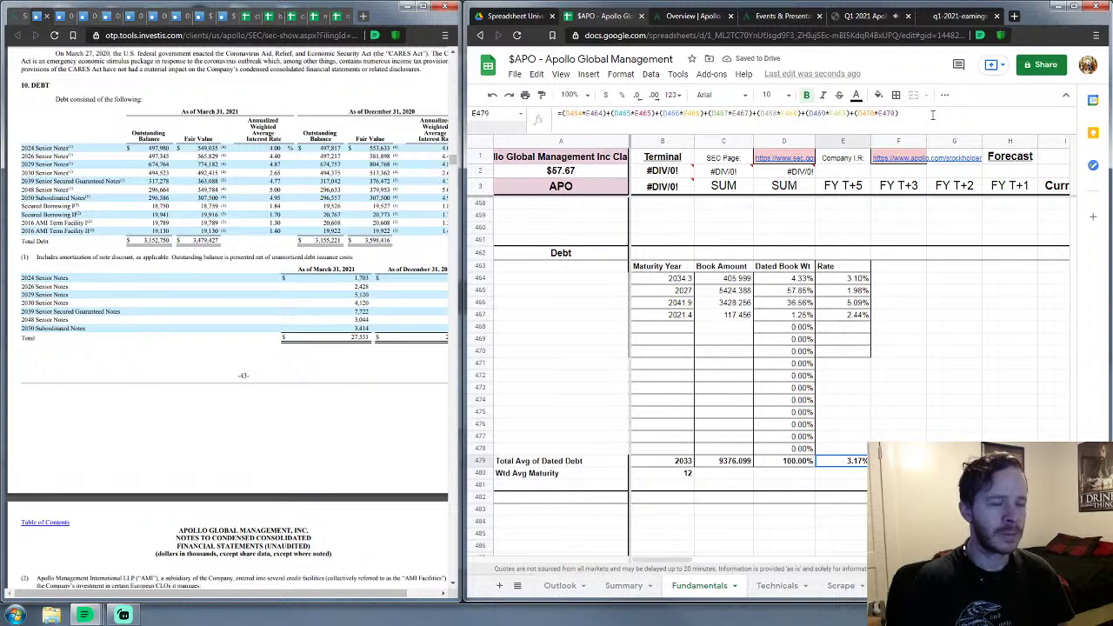
{"action": "left_click_drag", "start_coordinate": [899, 113], "coordinate": [491, 129]}
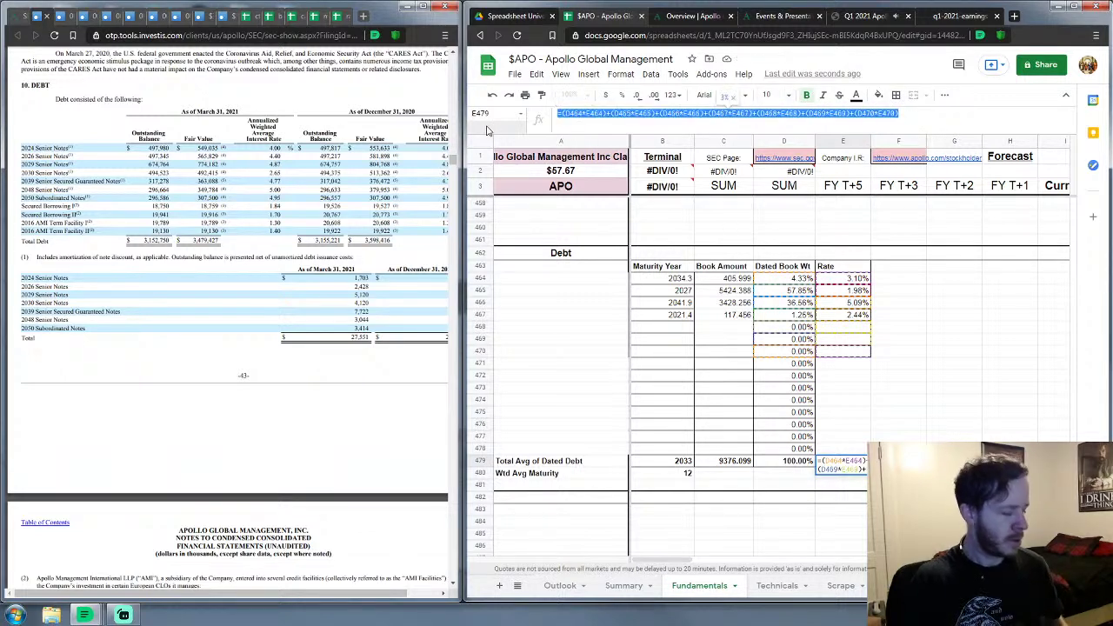
{"action": "key", "text": "ctrl+v"}
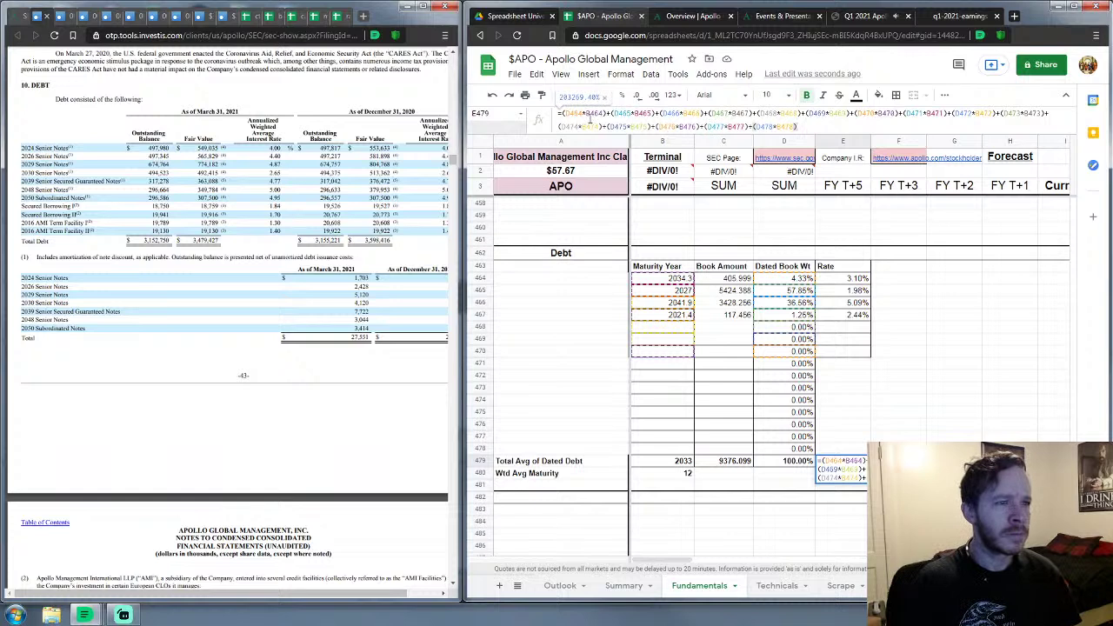
{"action": "left_click_drag", "start_coordinate": [581, 114], "coordinate": [602, 124]}
{"action": "left_click", "coordinate": [602, 124]}
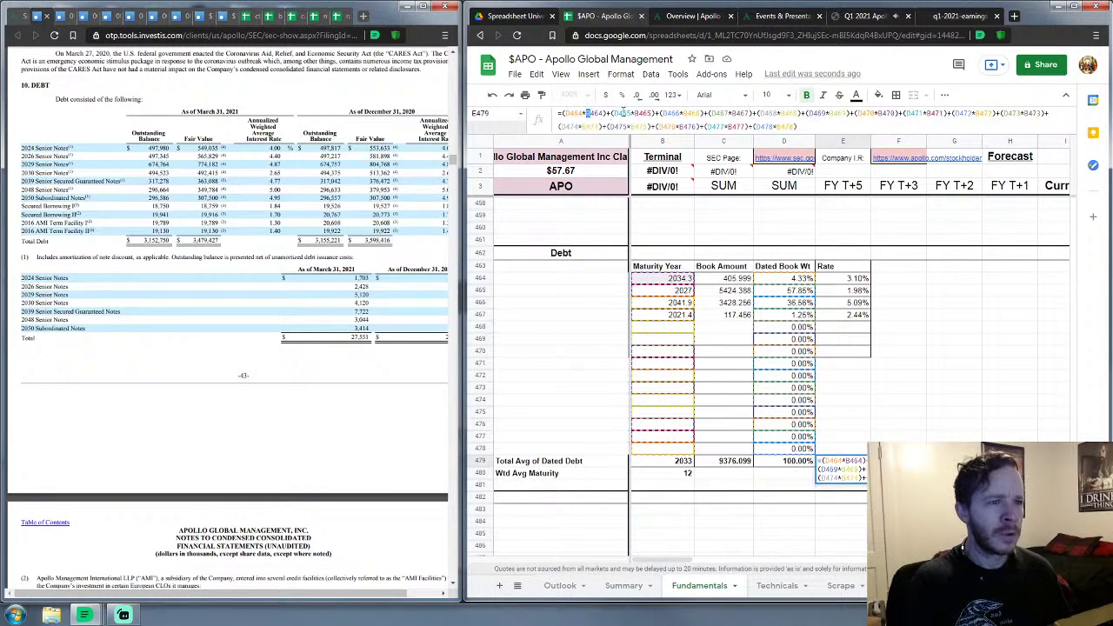
{"action": "type", "text": "E"}
{"action": "left_click_drag", "start_coordinate": [634, 114], "coordinate": [691, 114]}
{"action": "type", "text": "E"}
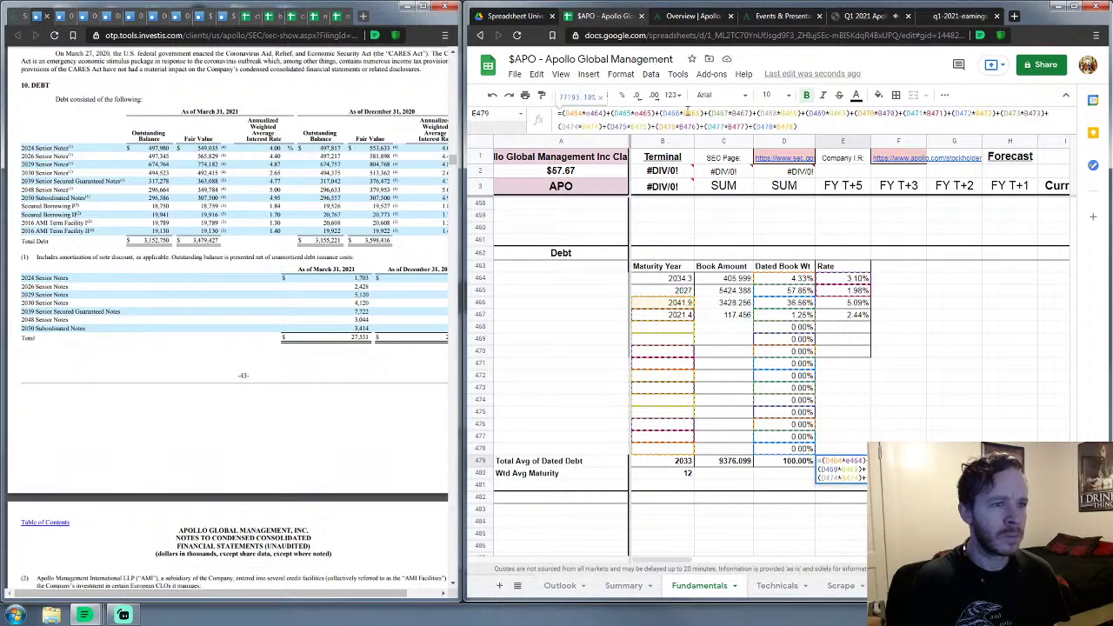
{"action": "type", "text": "E"}
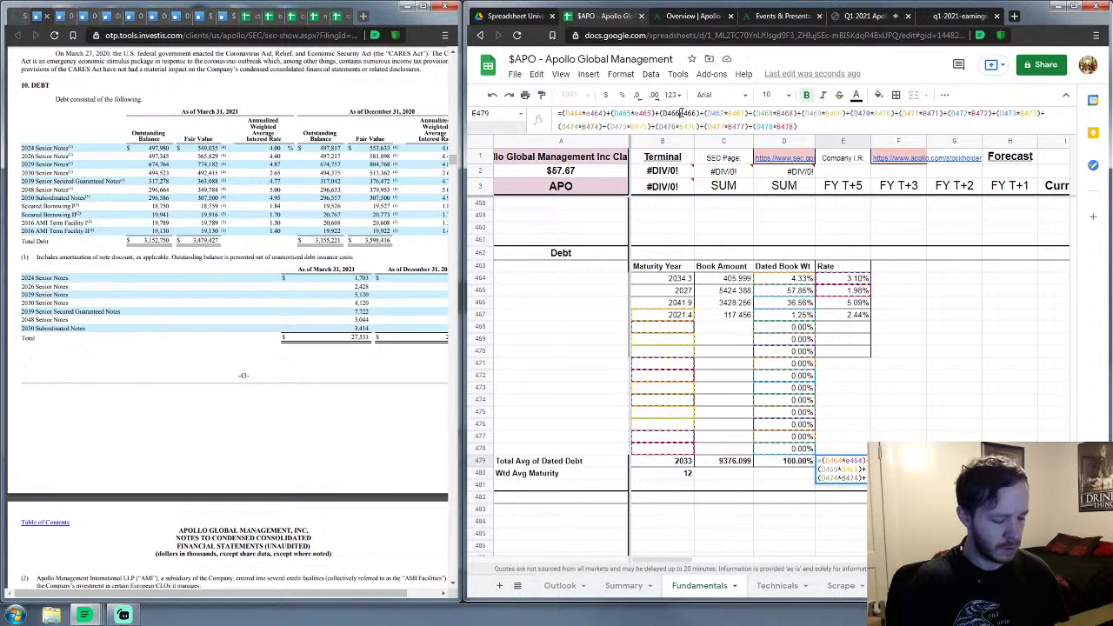
Step: Change the B references from row 467 onward to column E
{"action": "left_click", "coordinate": [733, 113]}
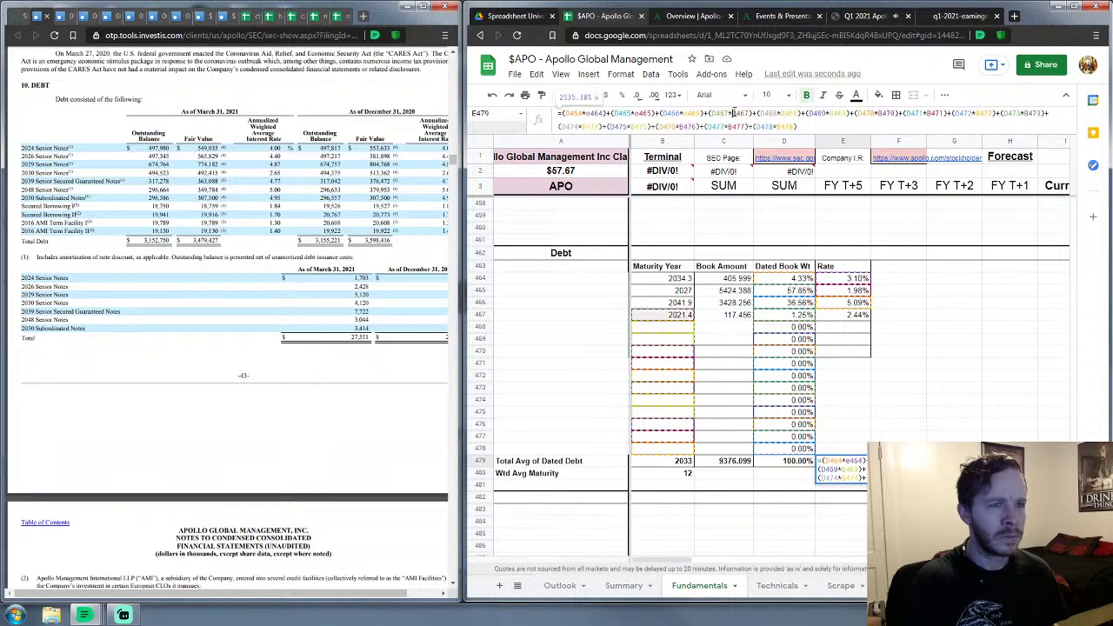
{"action": "left_click_drag", "start_coordinate": [732, 113], "coordinate": [738, 113]}
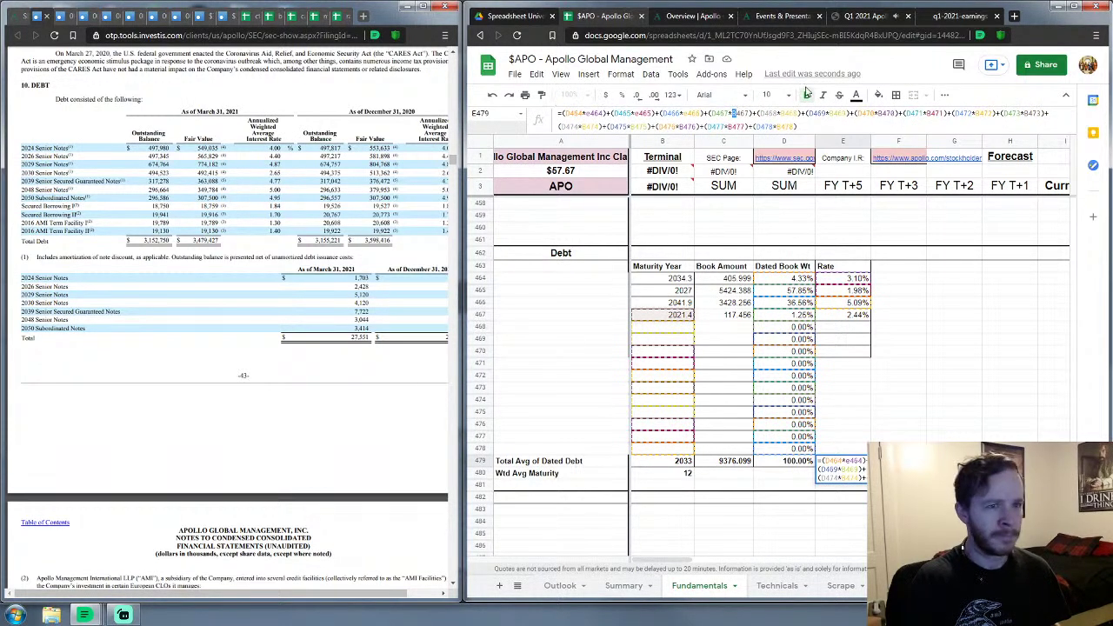
{"action": "type", "text": "e"}
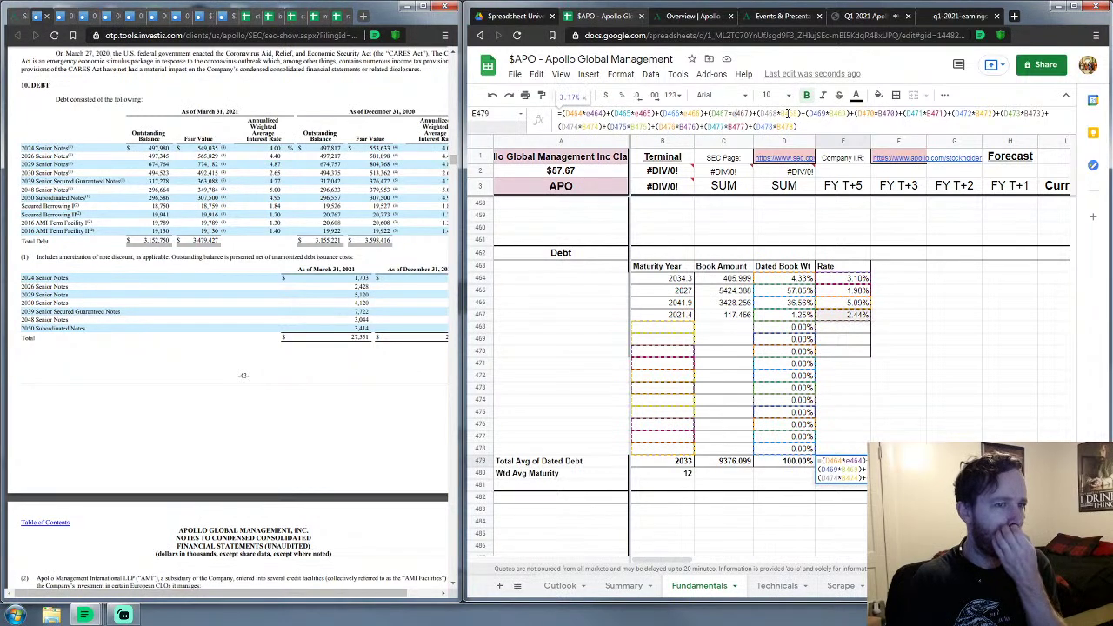
{"action": "left_click_drag", "start_coordinate": [780, 113], "coordinate": [1032, 113]}
{"action": "type", "text": "e"}
{"action": "type", "text": "e"}
{"action": "type", "text": "e"}
{"action": "type", "text": "e"}
{"action": "type", "text": "e"}
{"action": "type", "text": "e"}
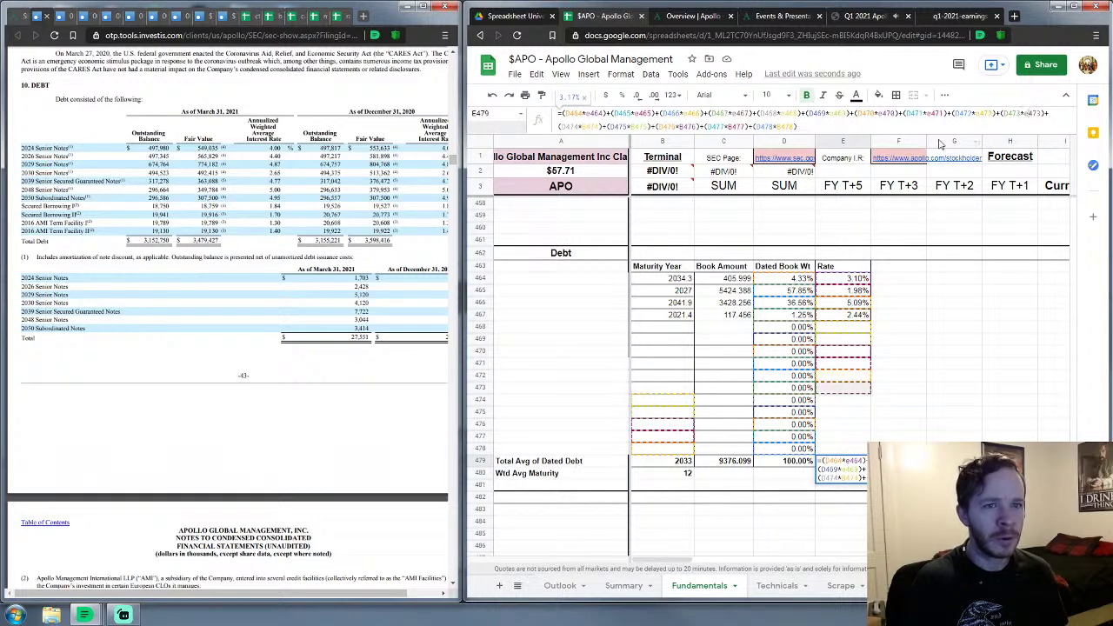
Step: Switch the remaining row 474–477 references to E and commit, giving a 3.17% average rate
{"action": "left_click_drag", "start_coordinate": [586, 126], "coordinate": [591, 126]}
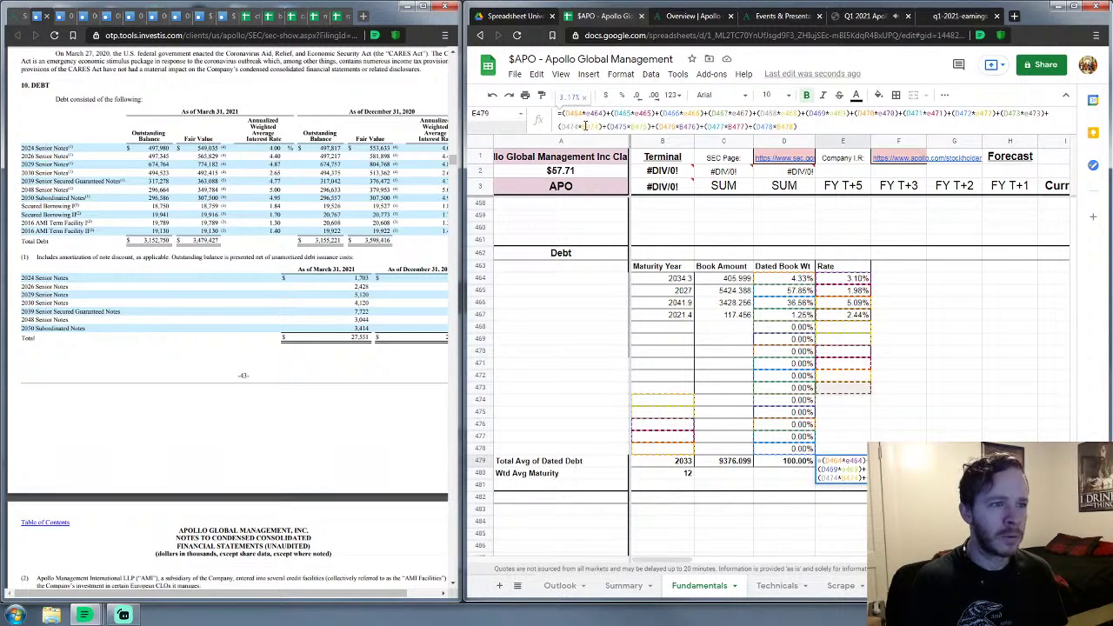
{"action": "type", "text": "e"}
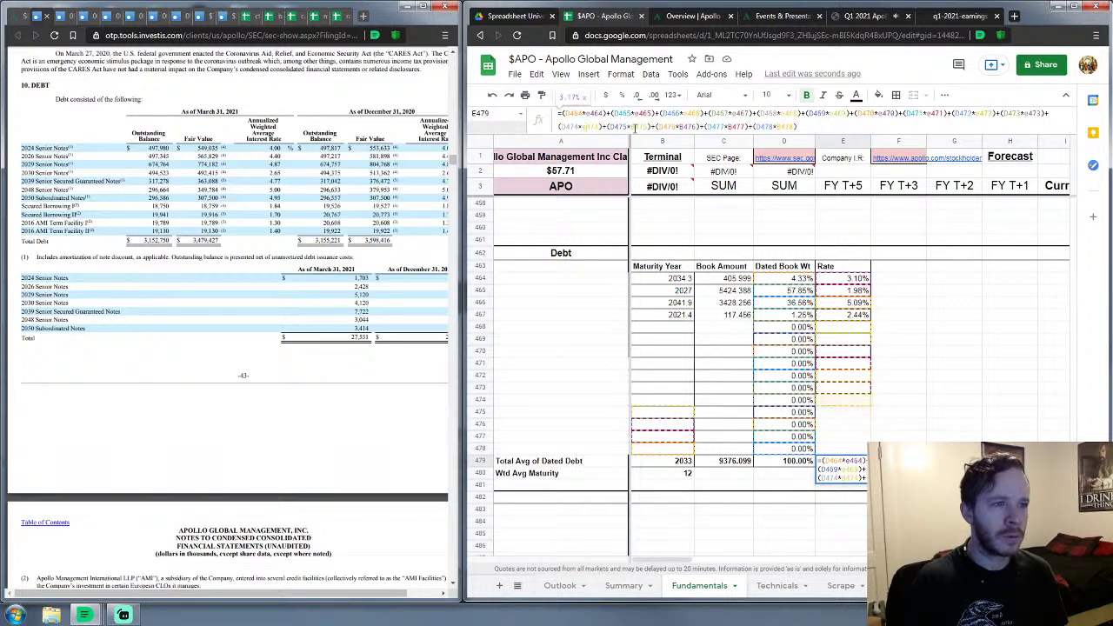
{"action": "left_click_drag", "start_coordinate": [631, 126], "coordinate": [683, 126]}
{"action": "type", "text": "e"}
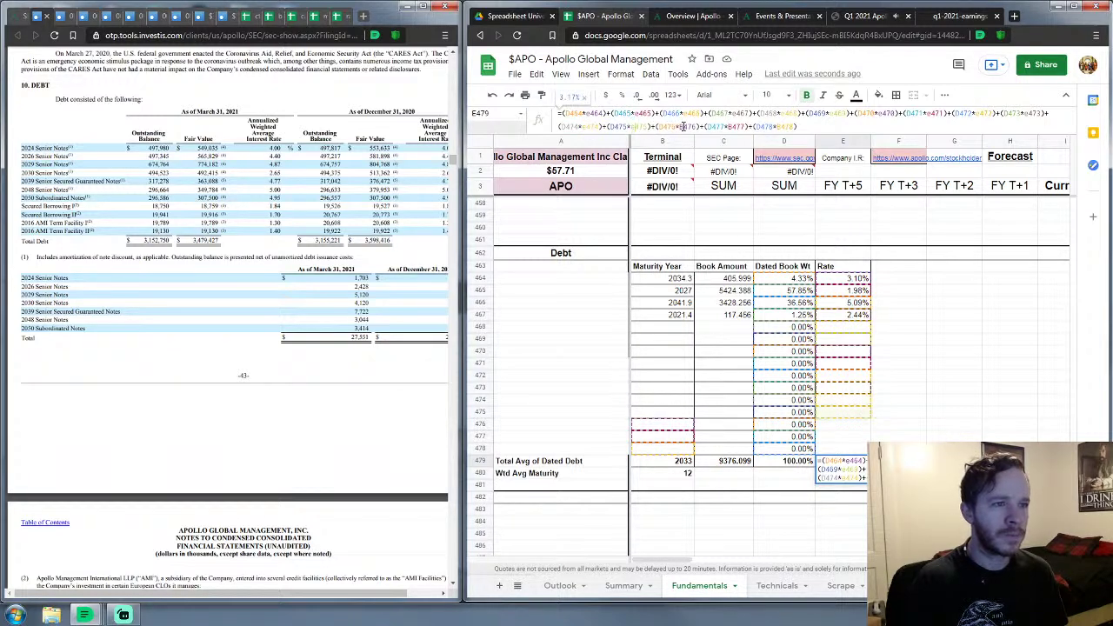
{"action": "type", "text": "e"}
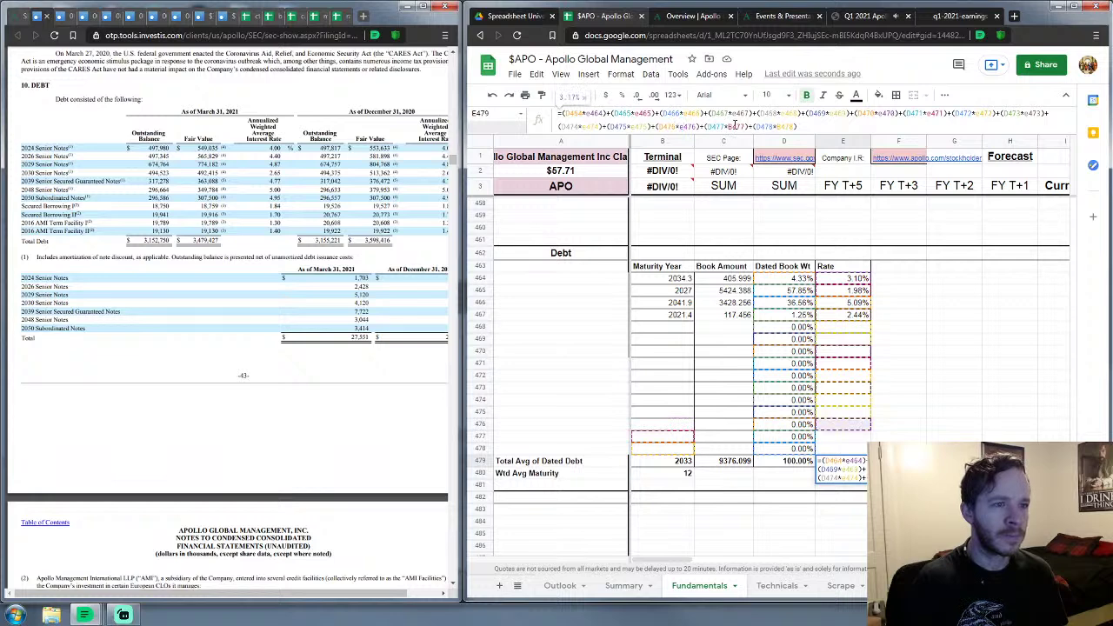
{"action": "left_click_drag", "start_coordinate": [728, 126], "coordinate": [784, 126]}
{"action": "type", "text": "ee"}
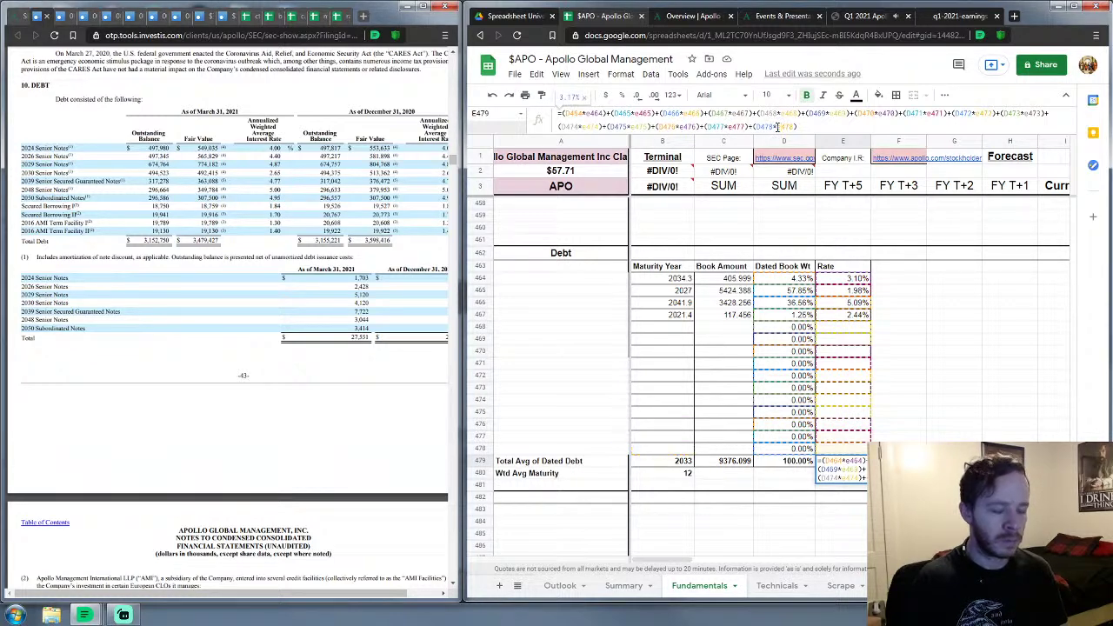
{"action": "key", "text": "Return"}
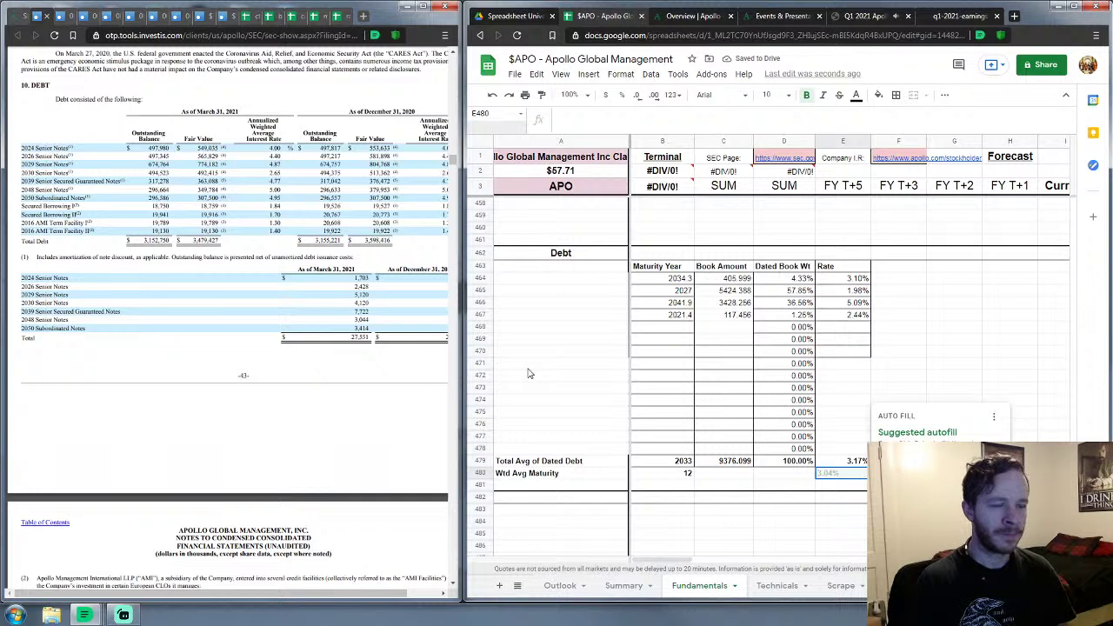
Step: Enter book amounts 497.98, 497.345 and 674.764 starting at C468
{"action": "left_click", "coordinate": [528, 369]}
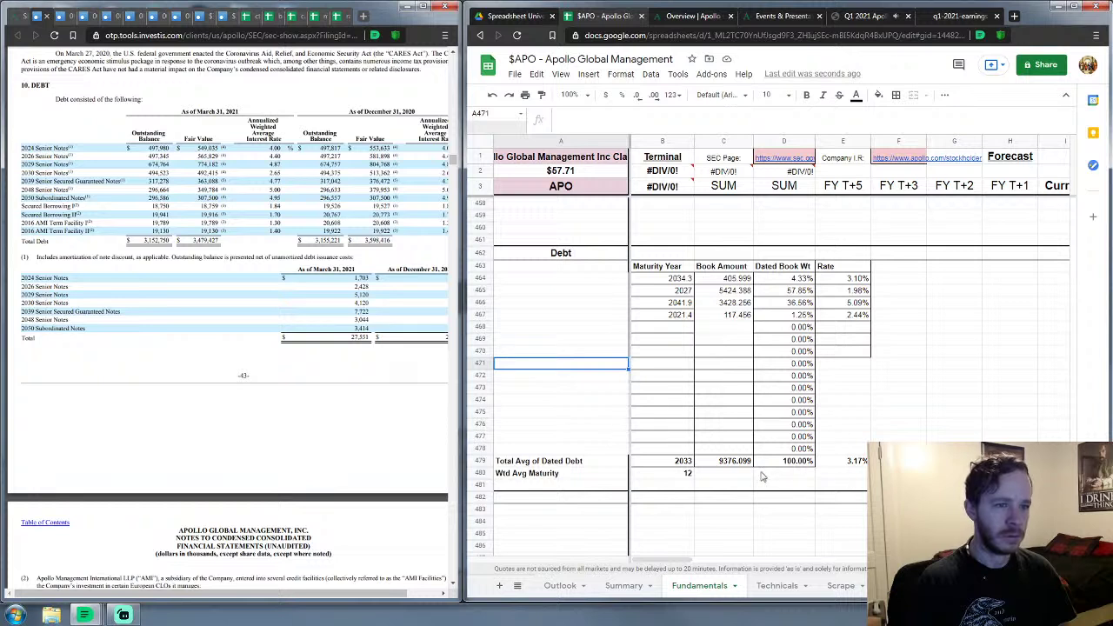
{"action": "left_click", "coordinate": [675, 329]}
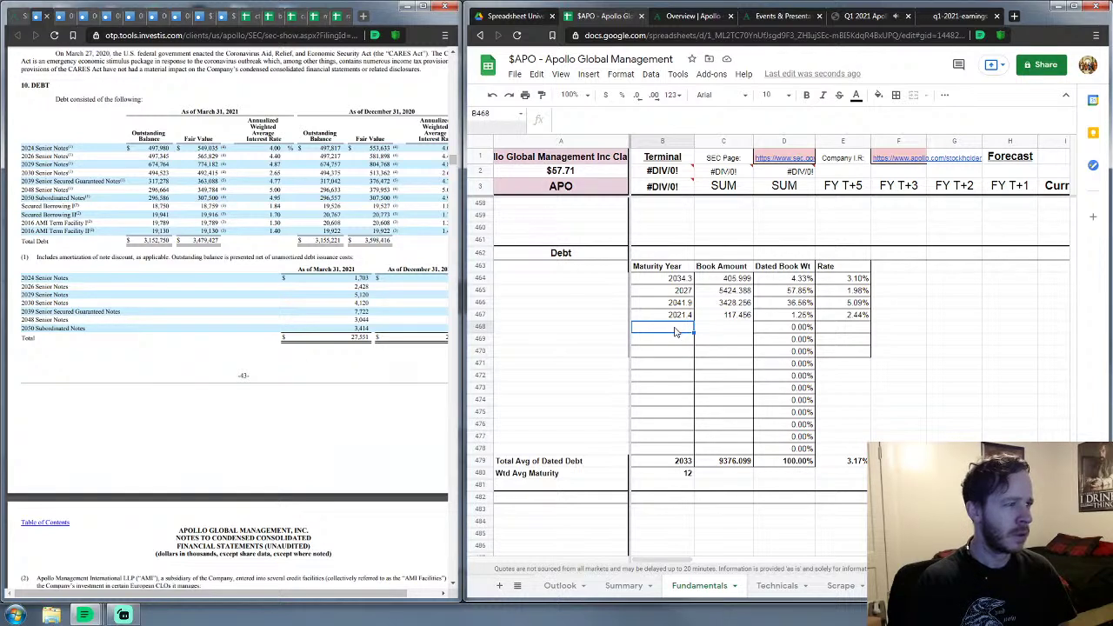
{"action": "left_click", "coordinate": [744, 329]}
{"action": "type", "text": "4"}
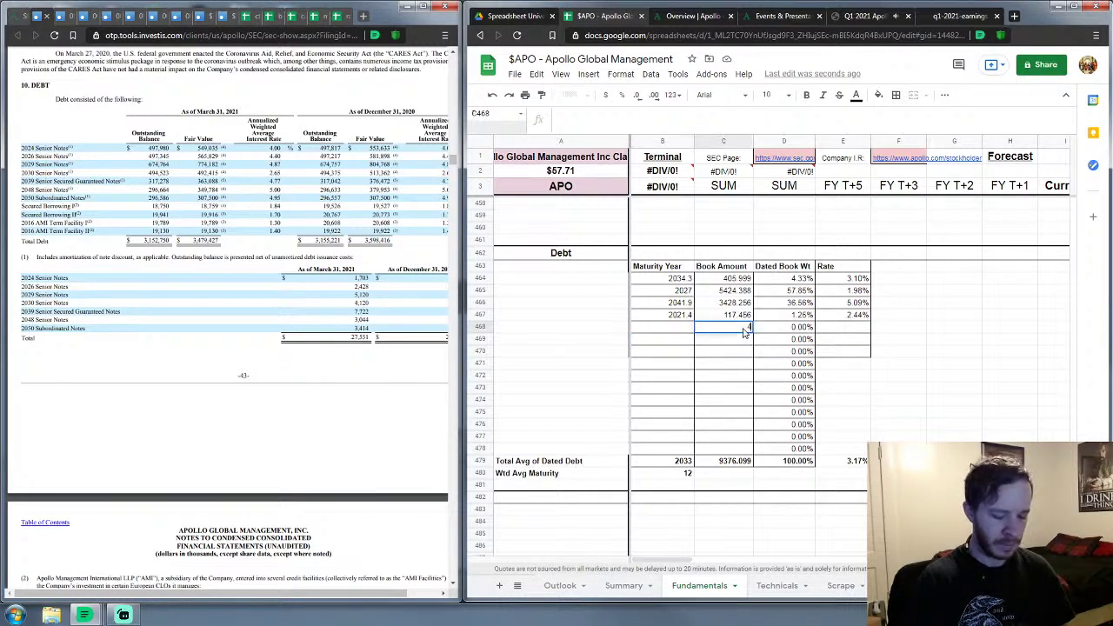
{"action": "type", "text": "97.98"}
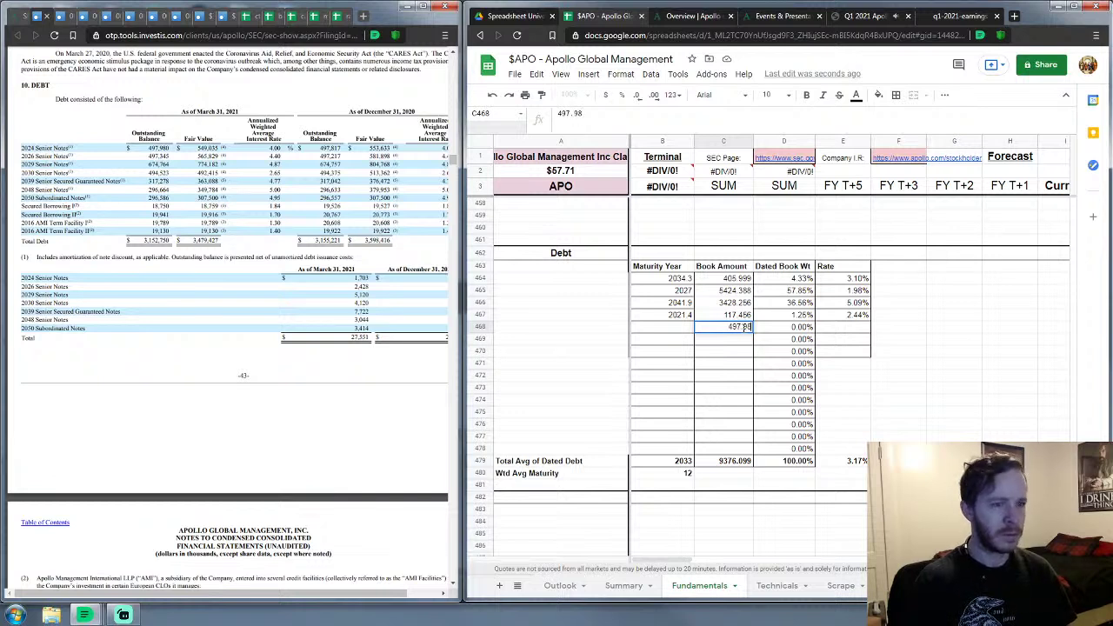
{"action": "key", "text": "Return"}
{"action": "type", "text": "4"}
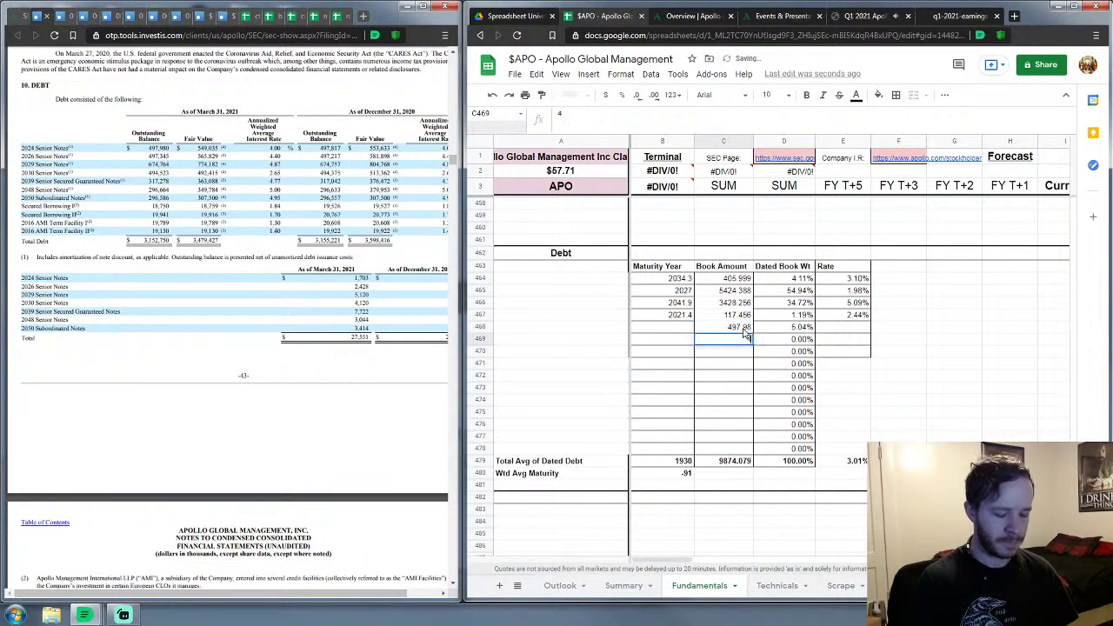
{"action": "type", "text": "97.345"}
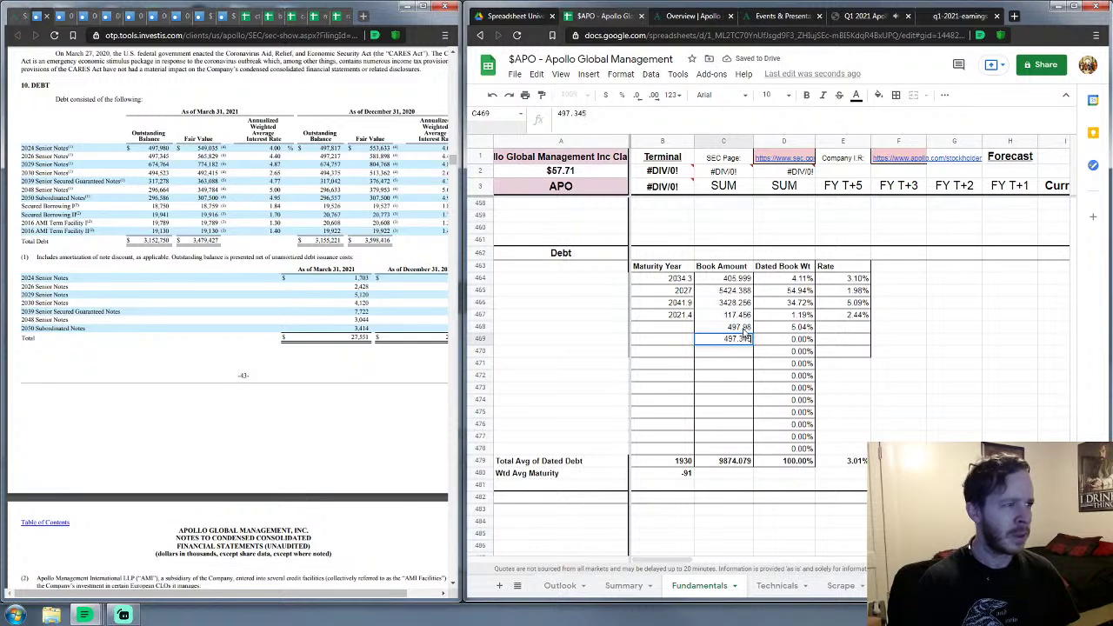
{"action": "key", "text": "Return"}
{"action": "type", "text": "674"}
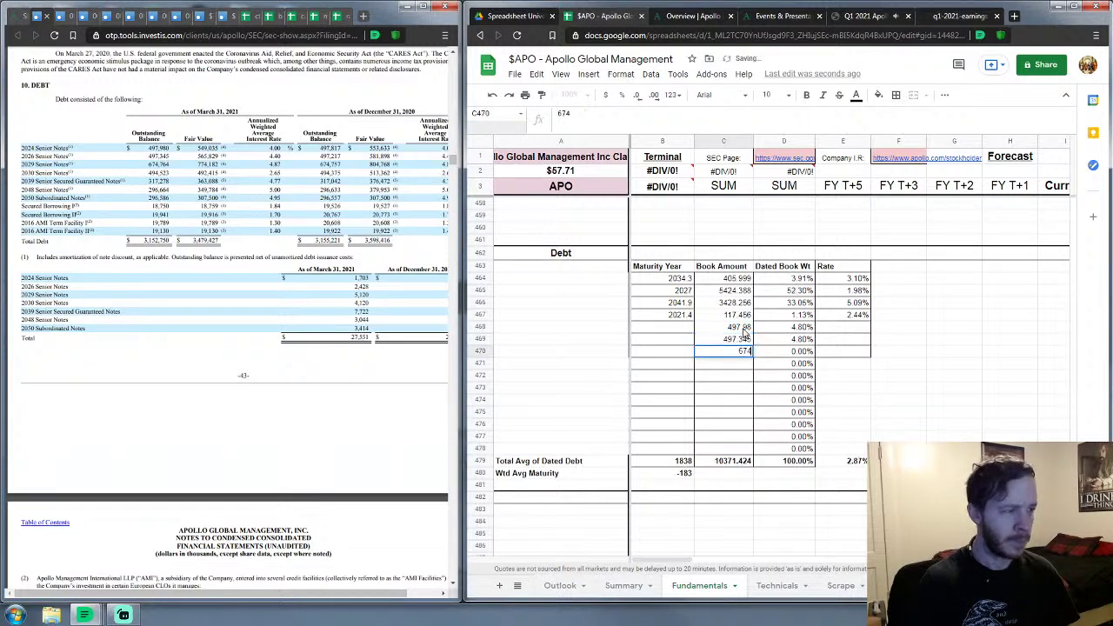
{"action": "type", "text": ".764"}
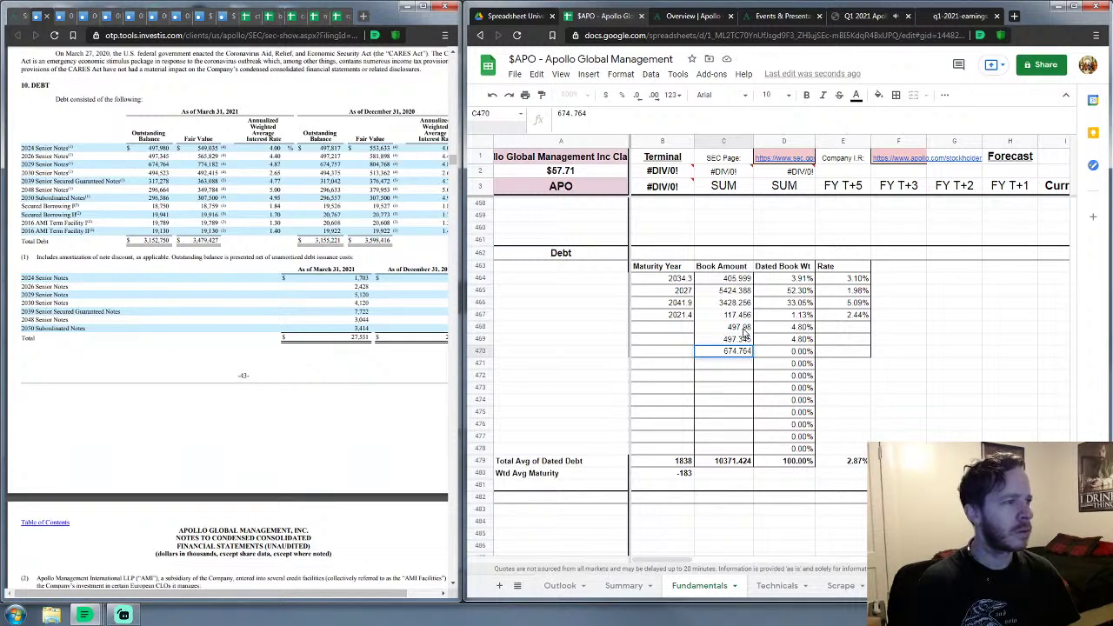
{"action": "key", "text": "Return"}
Step: Enter book amounts 494.523, 317.278, 296.586 and 18.75 in the next rows
{"action": "type", "text": "494"}
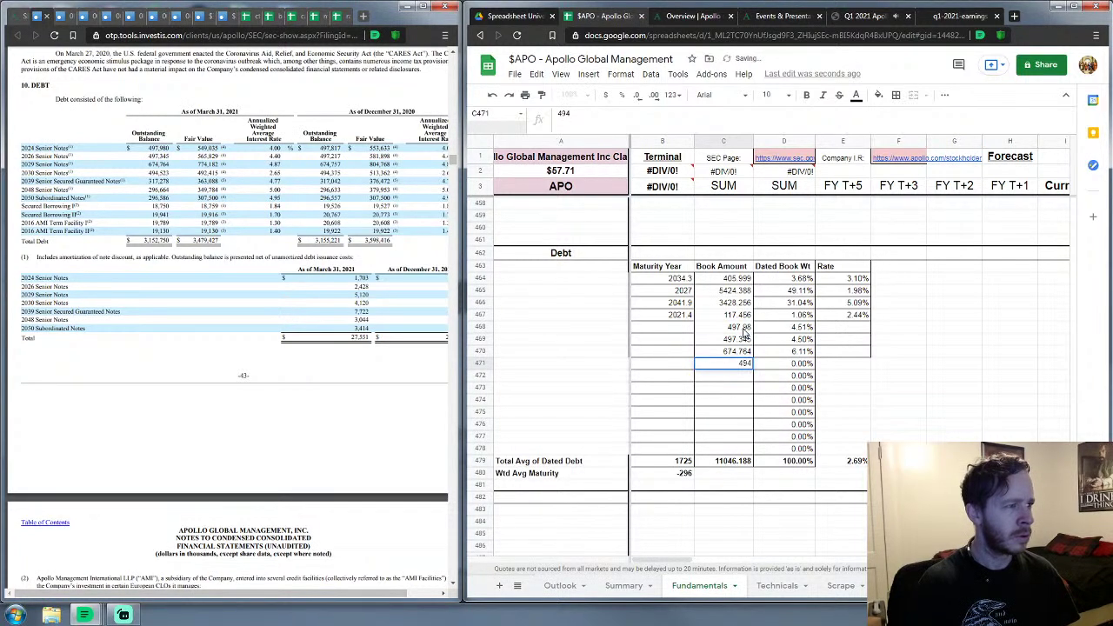
{"action": "type", "text": ".523"}
{"action": "key", "text": "Return"}
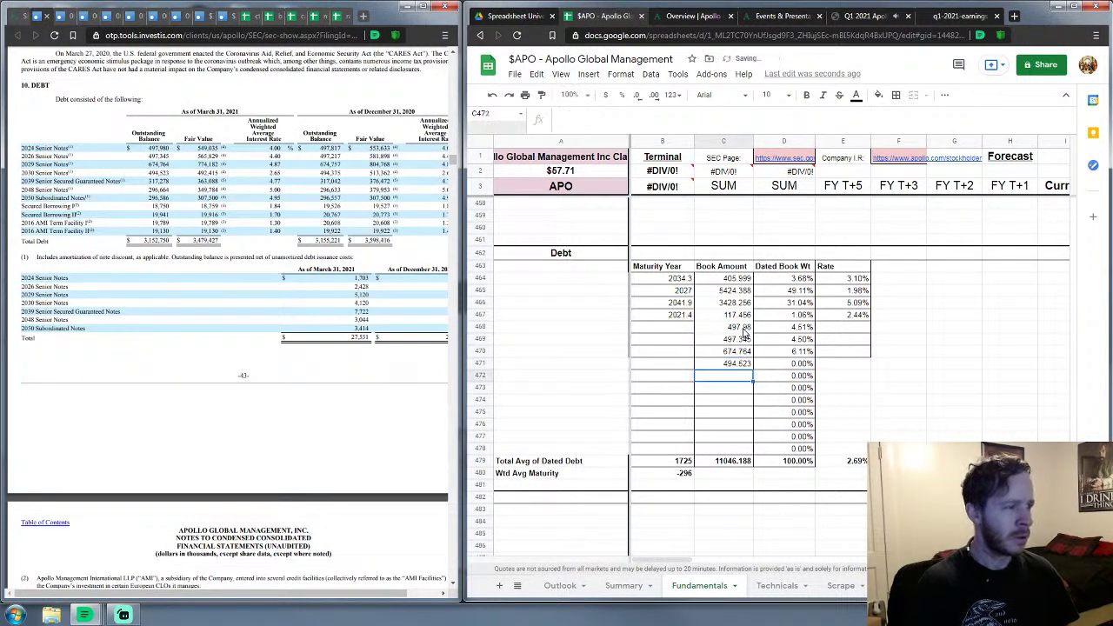
{"action": "type", "text": "317"}
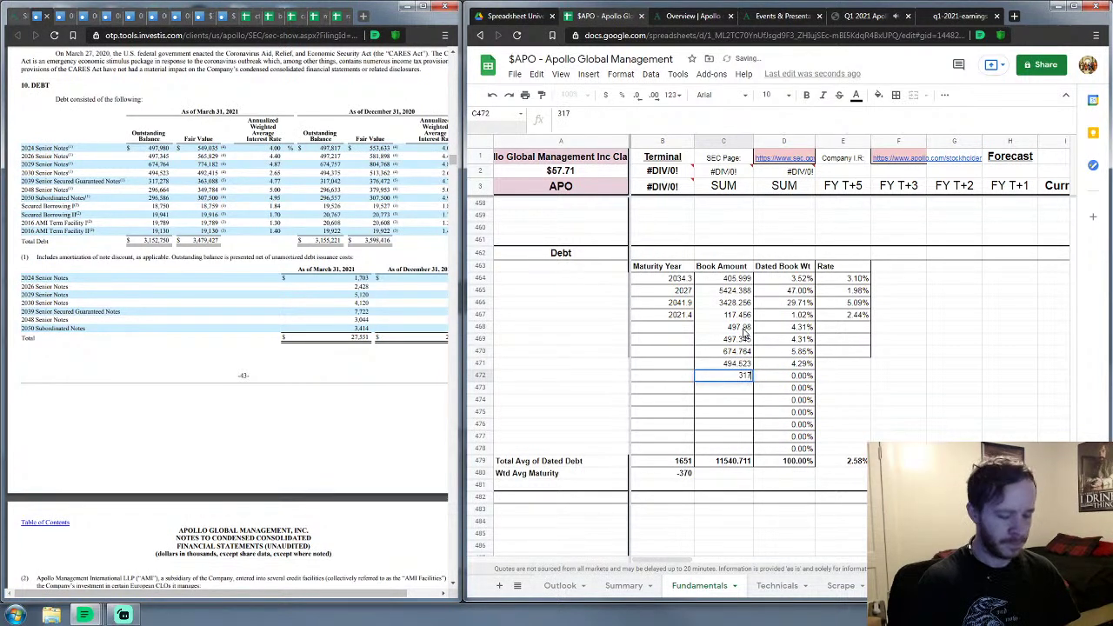
{"action": "type", "text": ".278"}
{"action": "key", "text": "Return"}
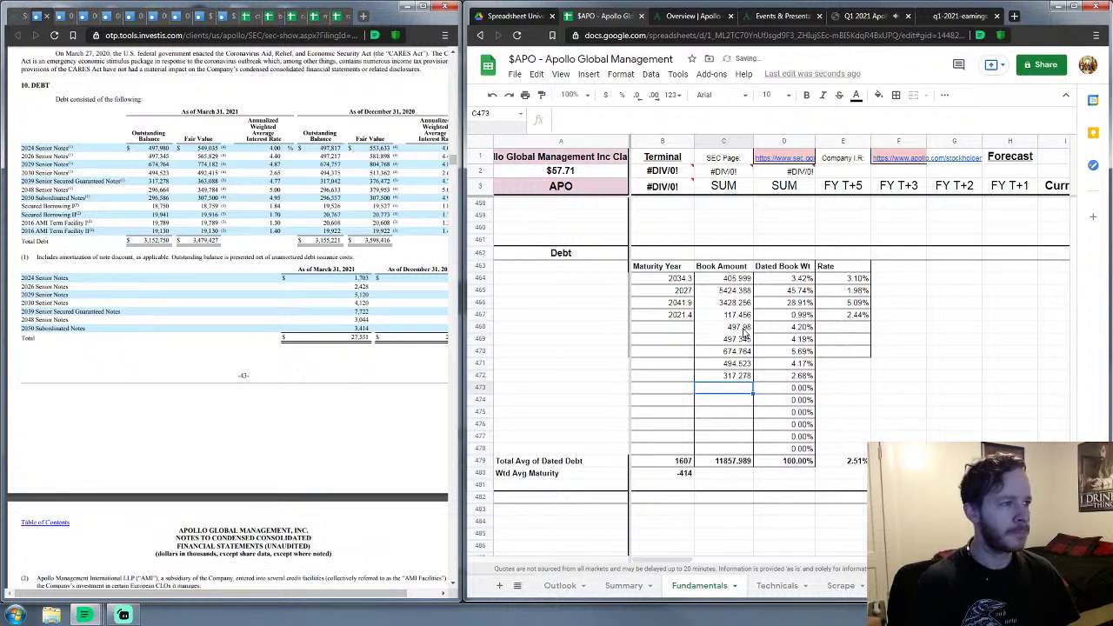
{"action": "type", "text": "296"}
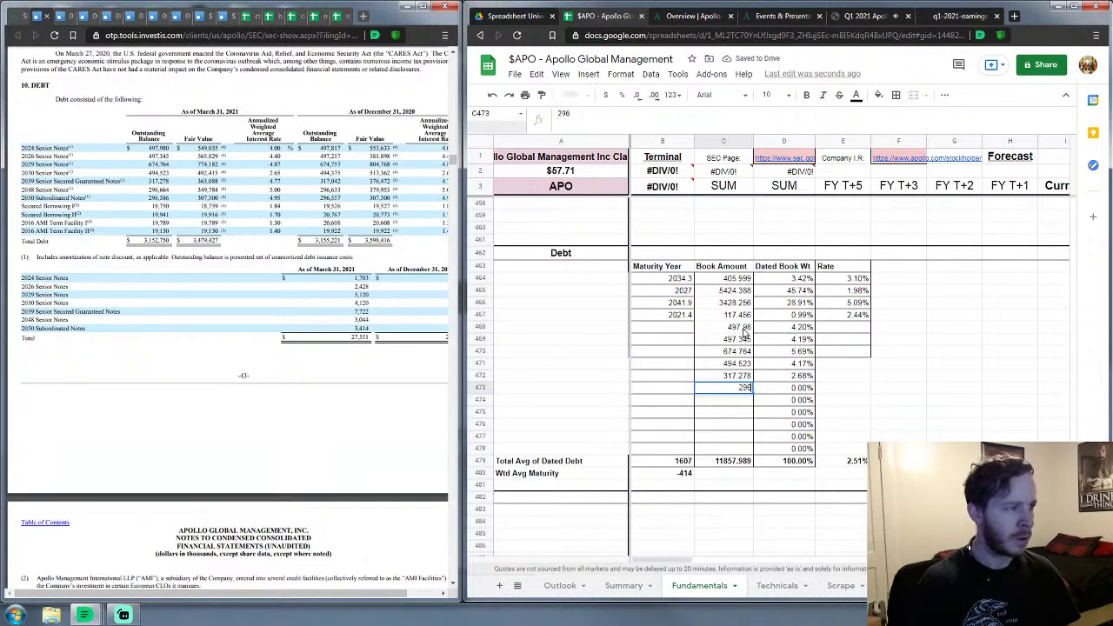
{"action": "type", "text": ".586"}
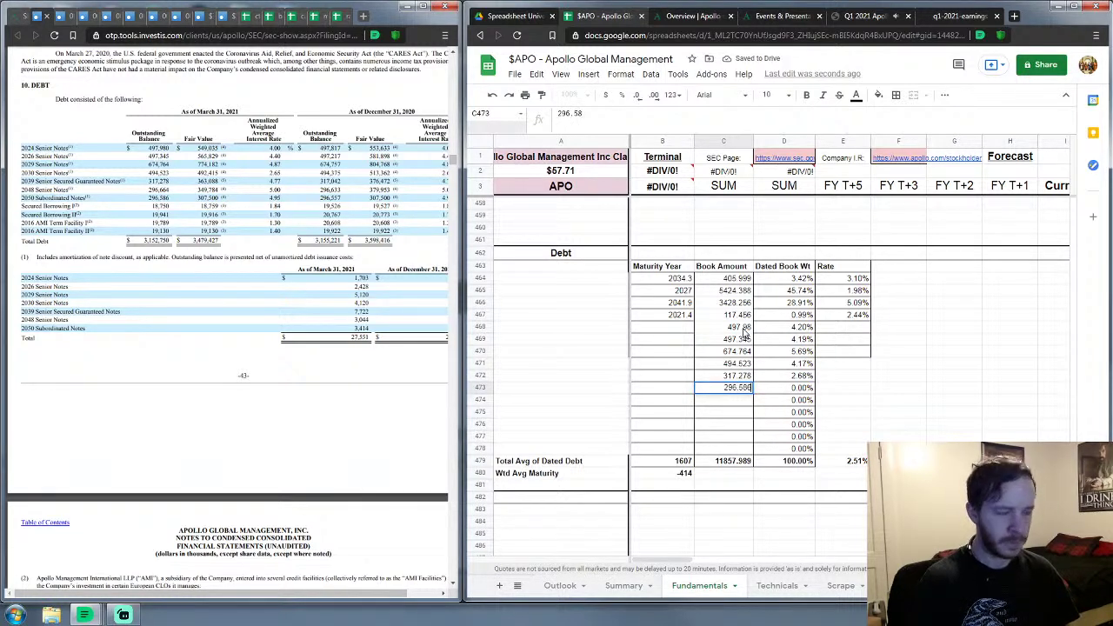
{"action": "key", "text": "Return"}
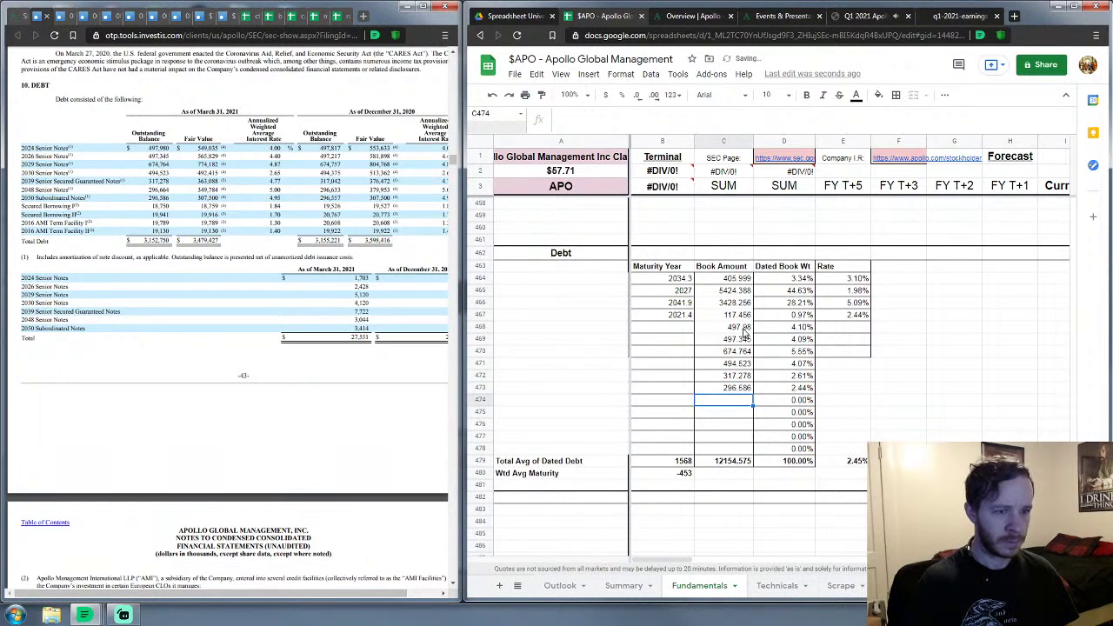
{"action": "type", "text": "18.75"}
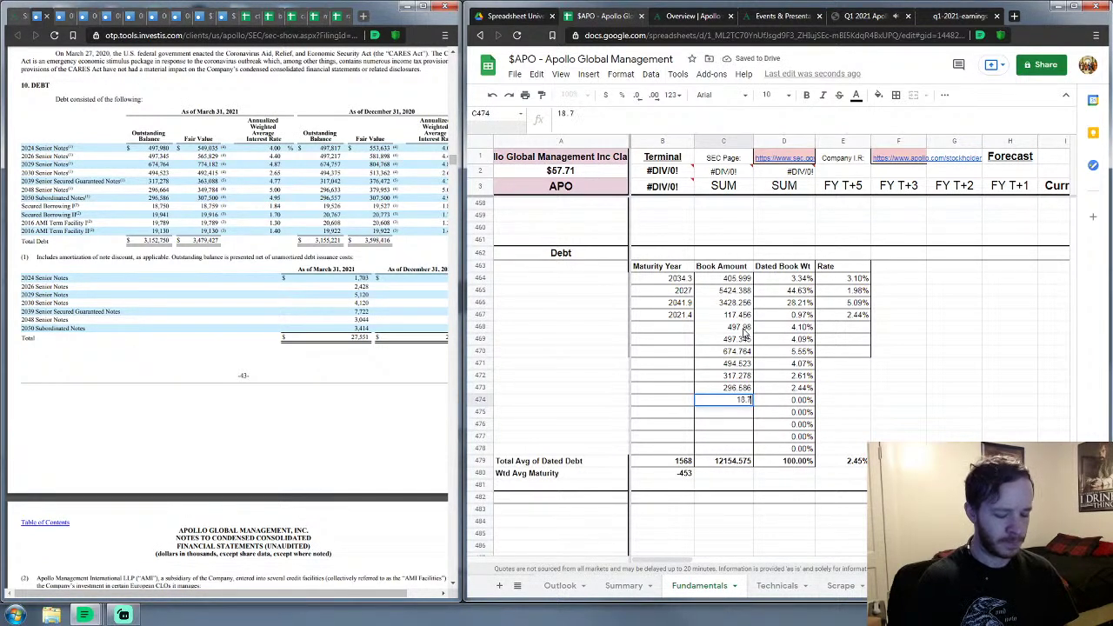
{"action": "key", "text": "Return"}
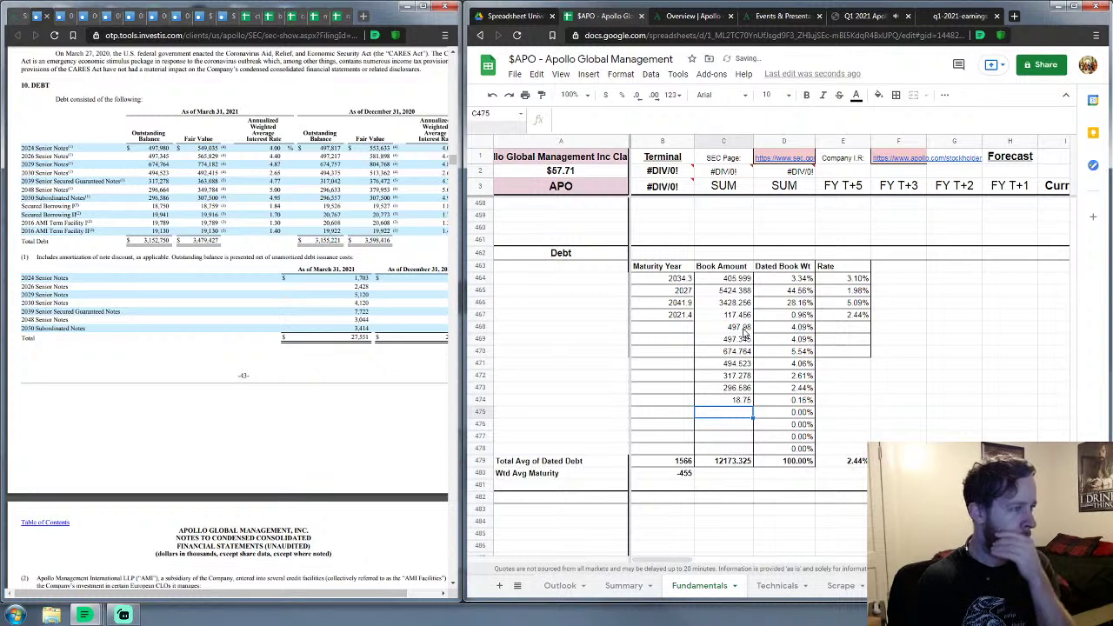
Step: Enter the final book amounts 19.941, 19.789 and 19.13
{"action": "type", "text": "19.941"}
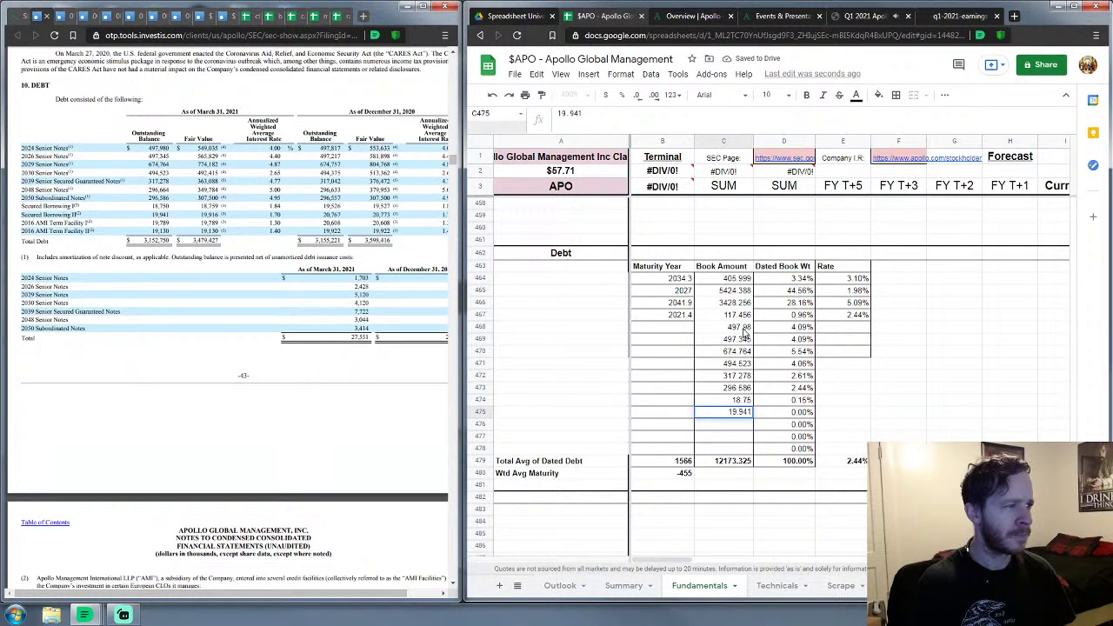
{"action": "key", "text": "Return"}
{"action": "type", "text": "19"}
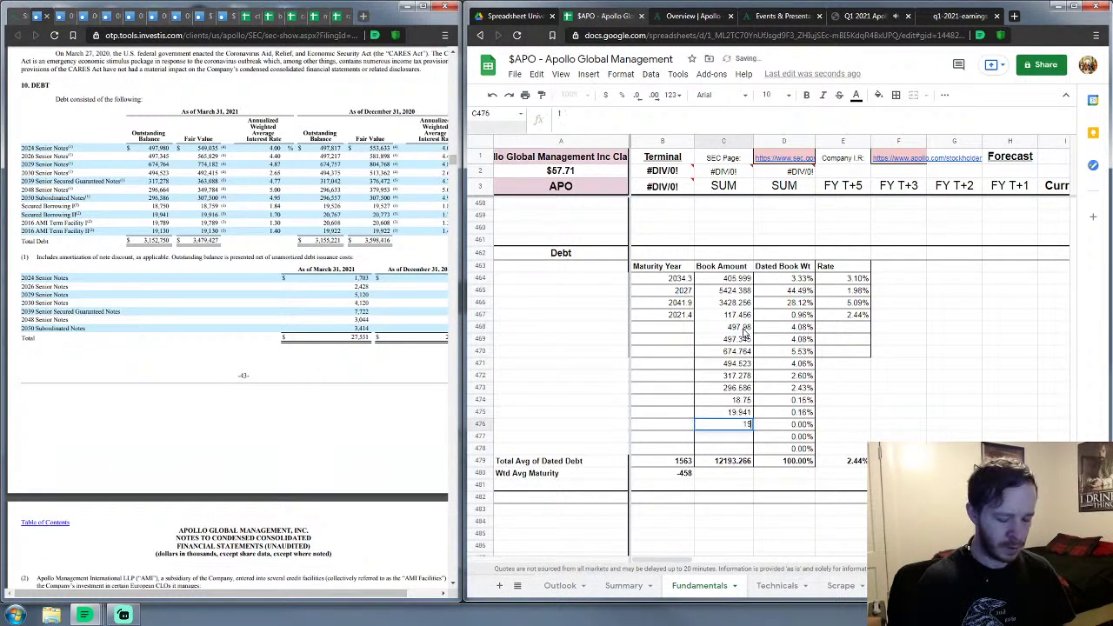
{"action": "type", "text": ".789"}
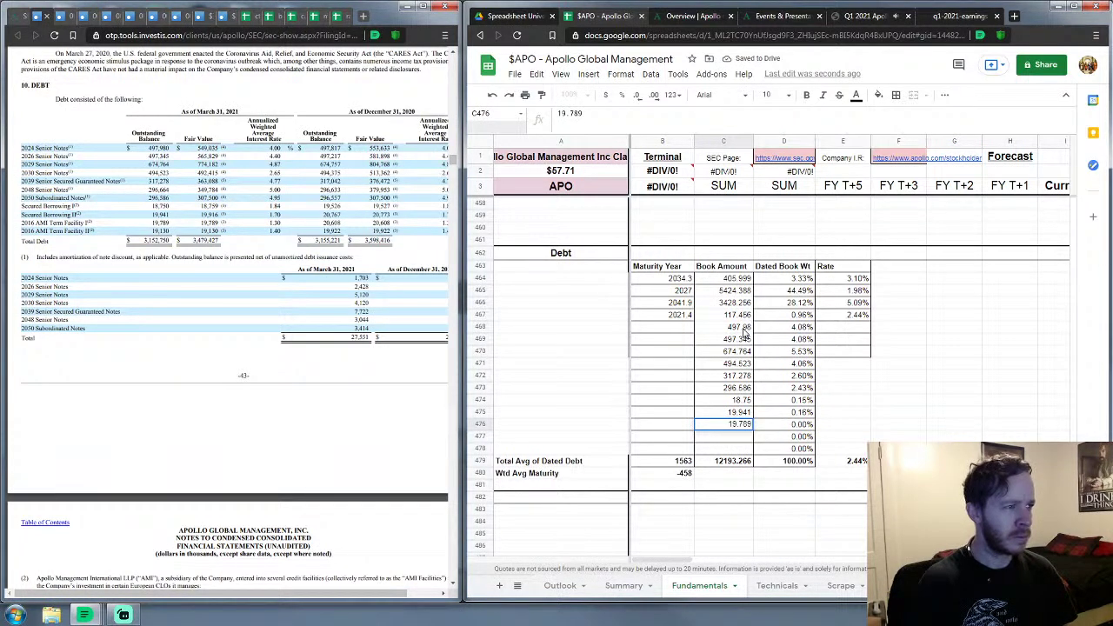
{"action": "key", "text": "Return"}
{"action": "type", "text": "19."}
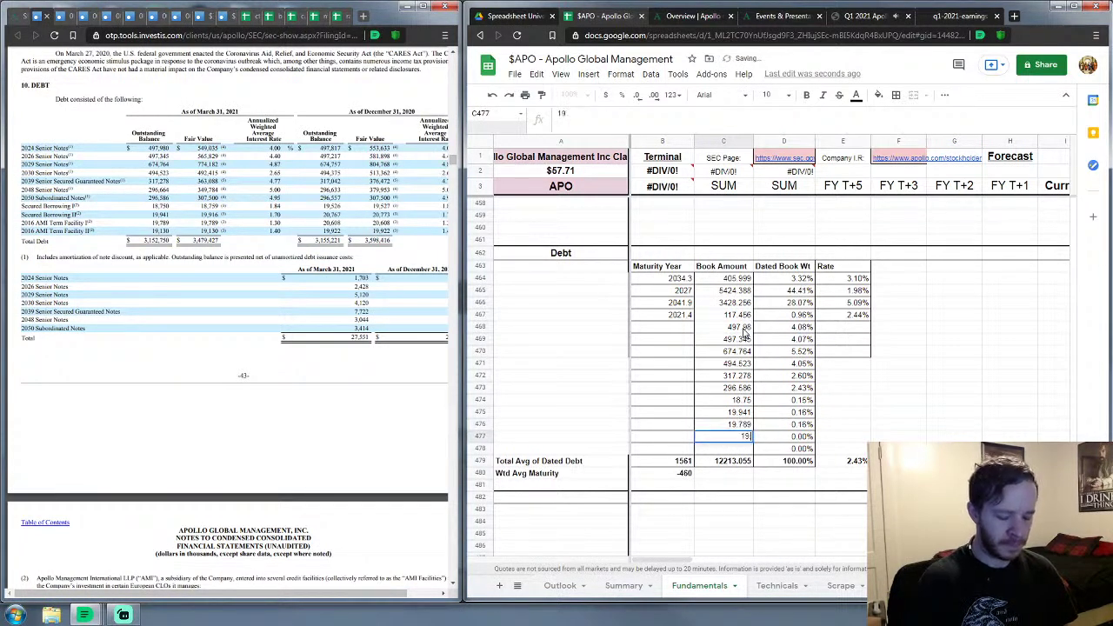
{"action": "type", "text": "13"}
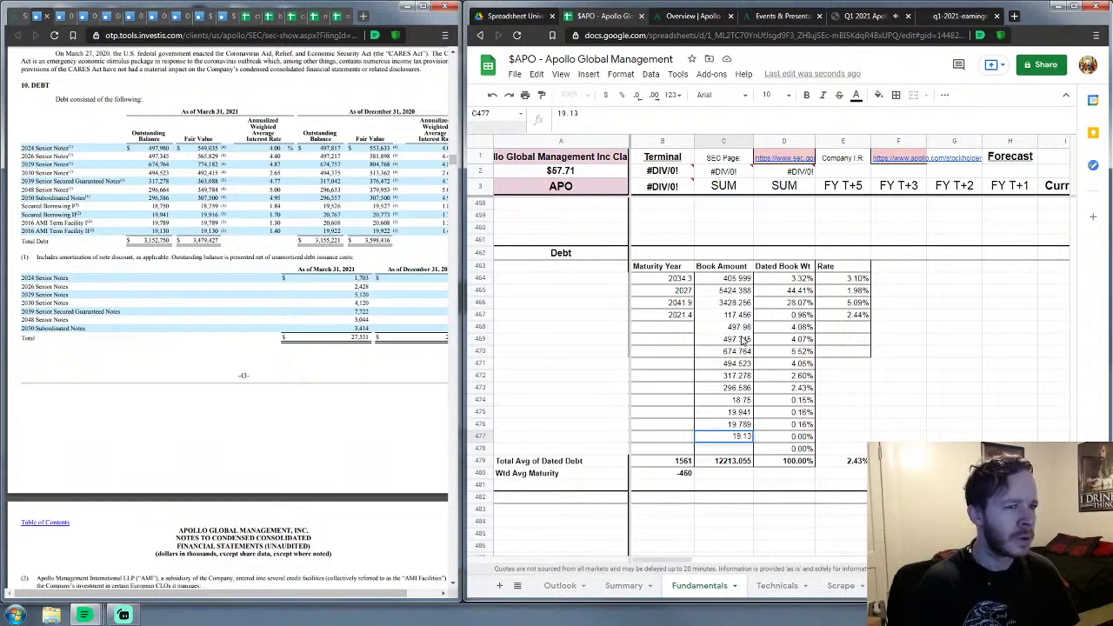
{"action": "key", "text": "Return"}
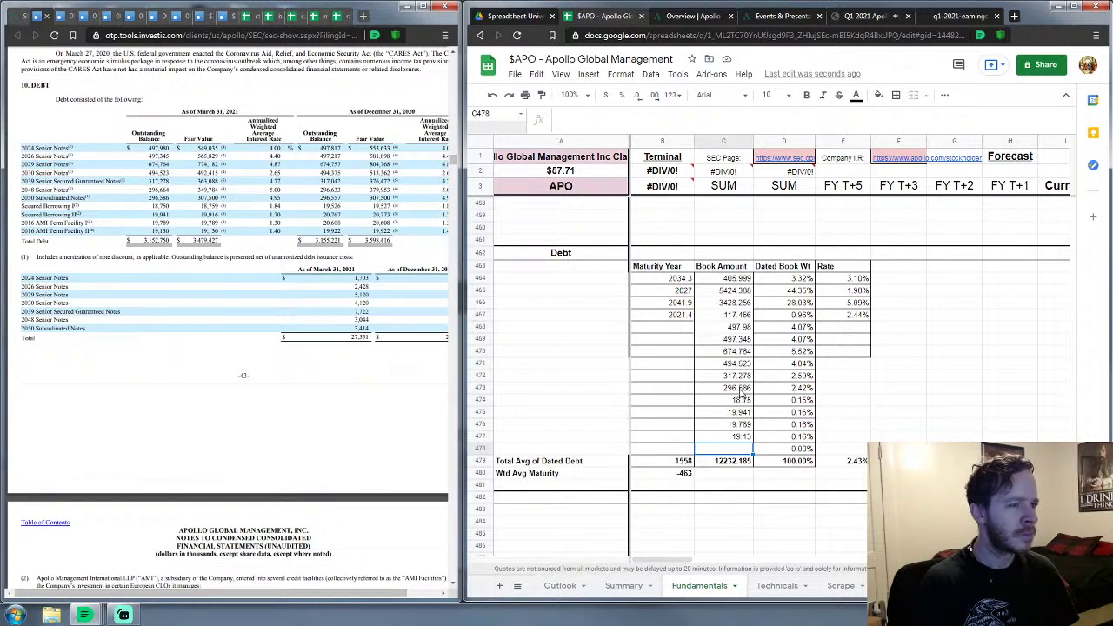
Step: Shift the book amounts 296.586 through 19.13 down one row by copying and pasting
{"action": "left_click", "coordinate": [743, 391]}
{"action": "left_click_drag", "start_coordinate": [743, 396], "coordinate": [752, 439]}
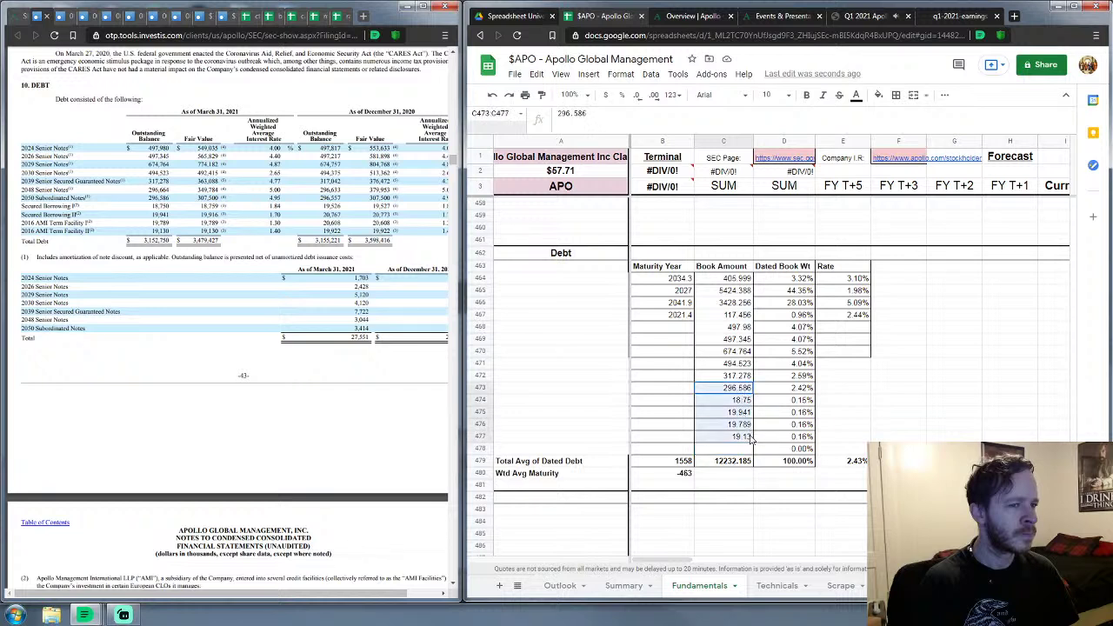
{"action": "key", "text": "ctrl+c"}
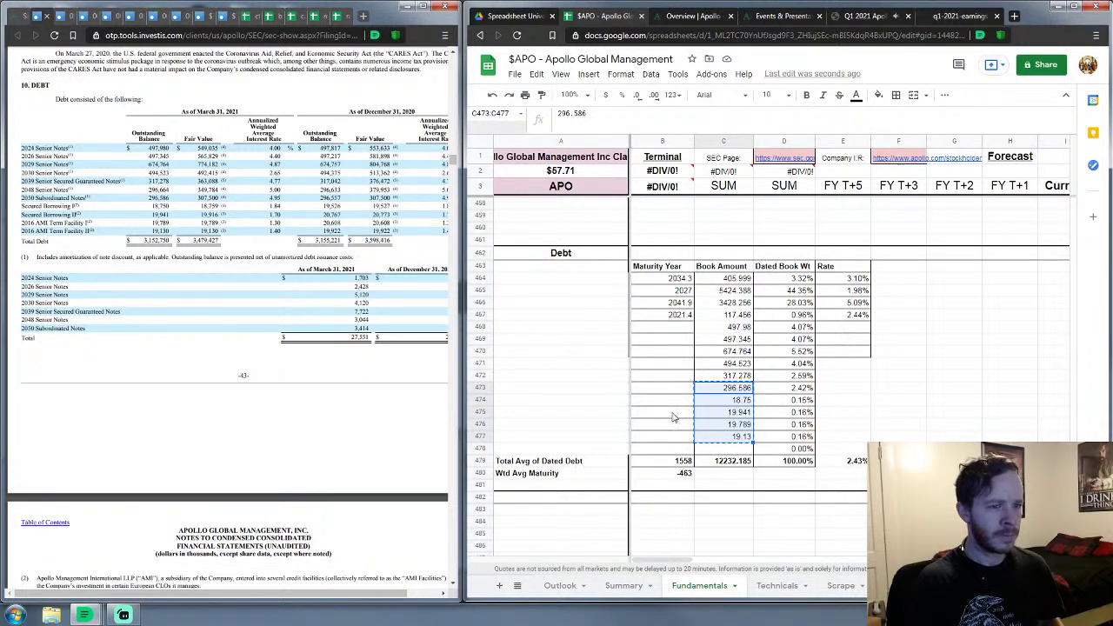
{"action": "left_click", "coordinate": [741, 401]}
{"action": "key", "text": "ctrl+v"}
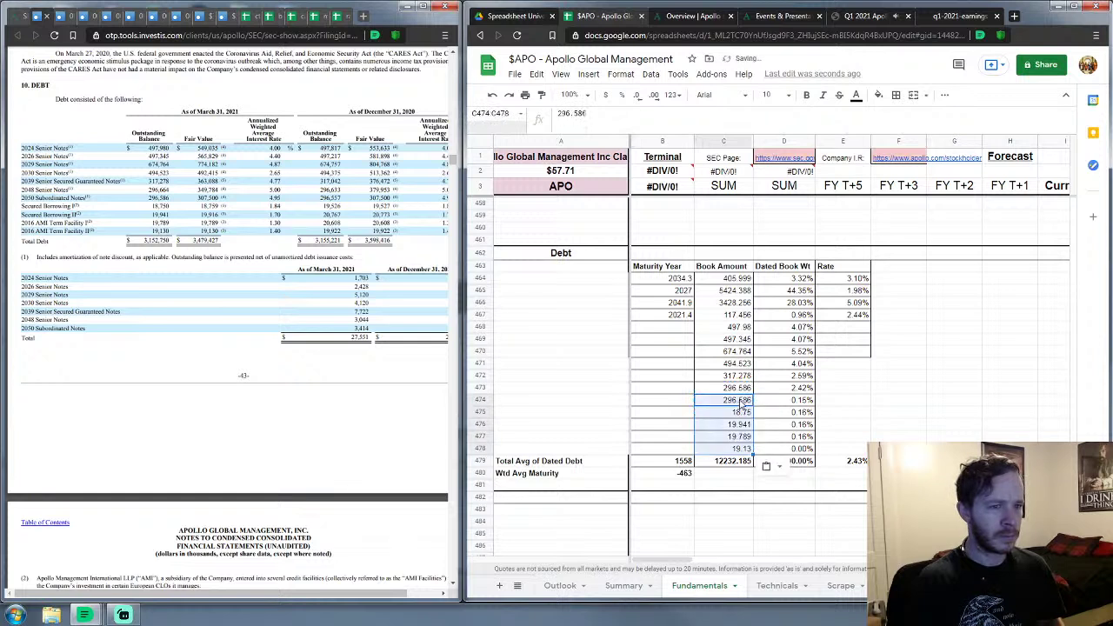
Step: Enter 296.664 in the freed cell above 296.586
{"action": "left_click", "coordinate": [743, 389]}
{"action": "type", "text": "29"}
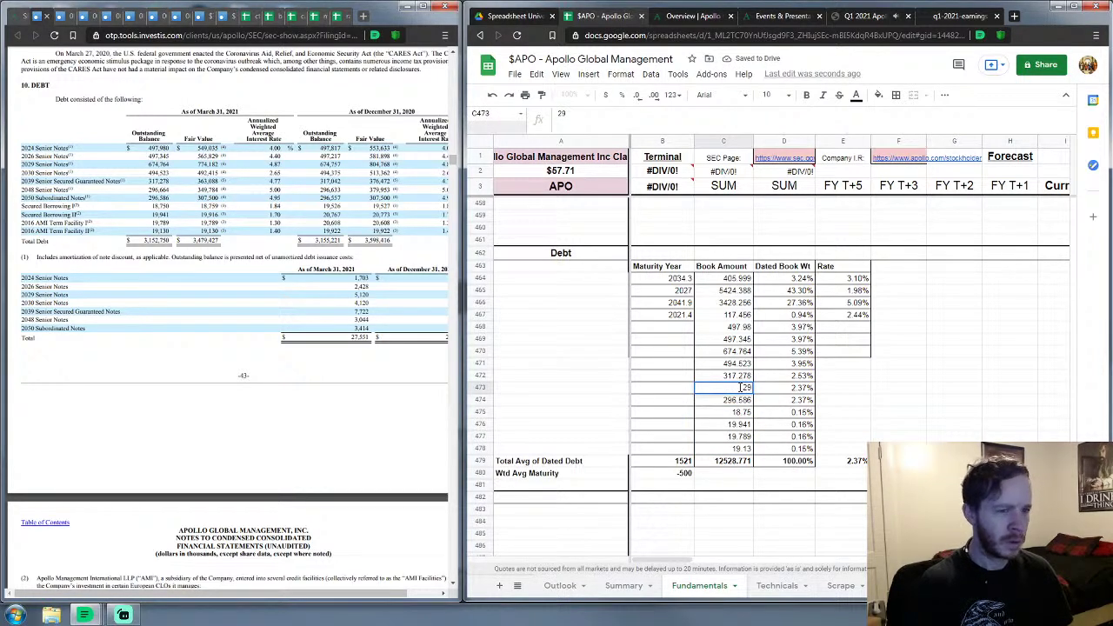
{"action": "type", "text": "6"}
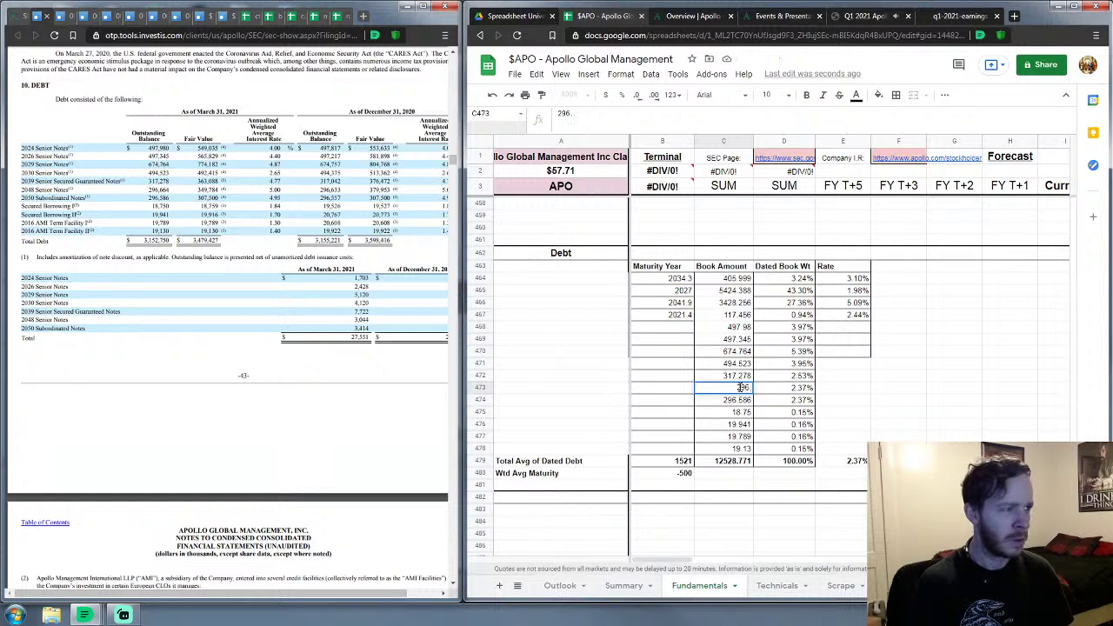
{"action": "type", "text": ".664"}
{"action": "key", "text": "Return"}
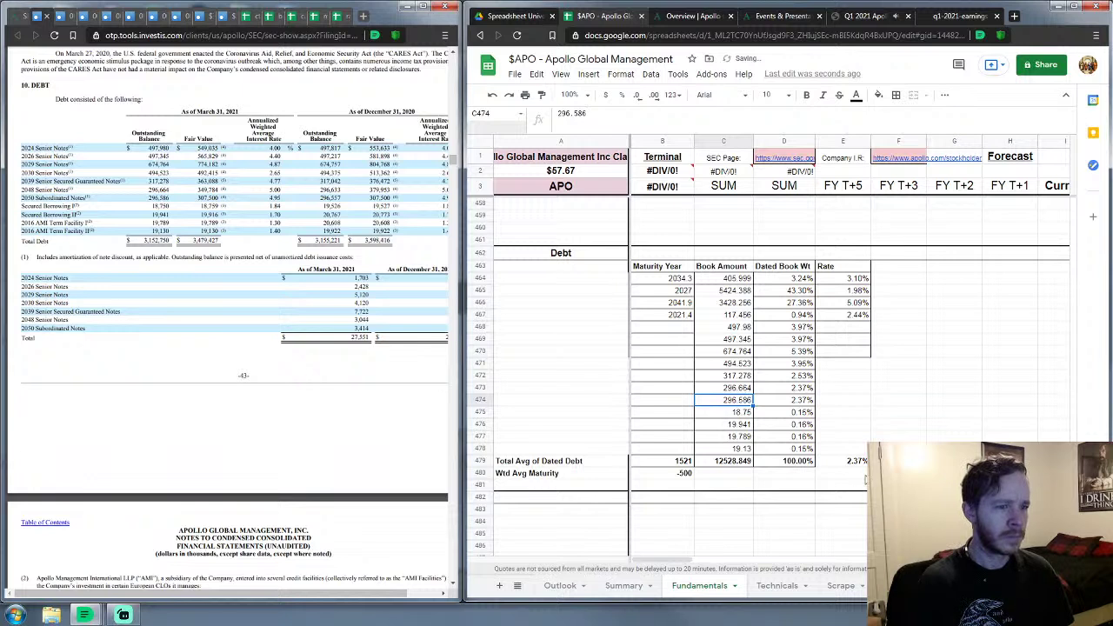
{"action": "left_click", "coordinate": [678, 329]}
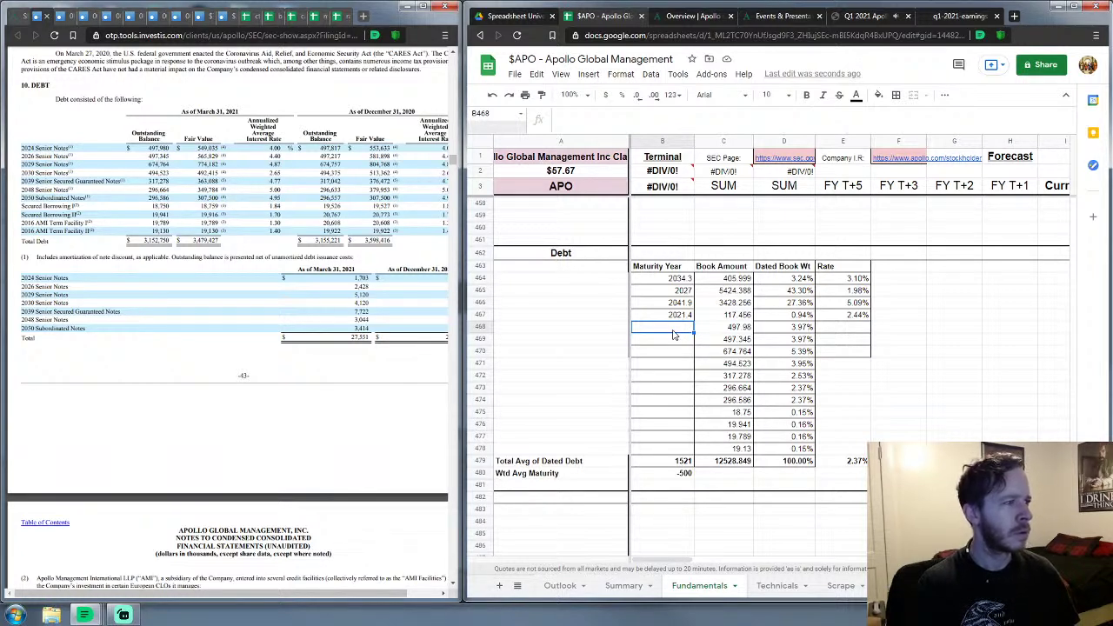
Step: Enter maturity years 2024, 2026 and 2029 from B468 downward
{"action": "type", "text": "2024"}
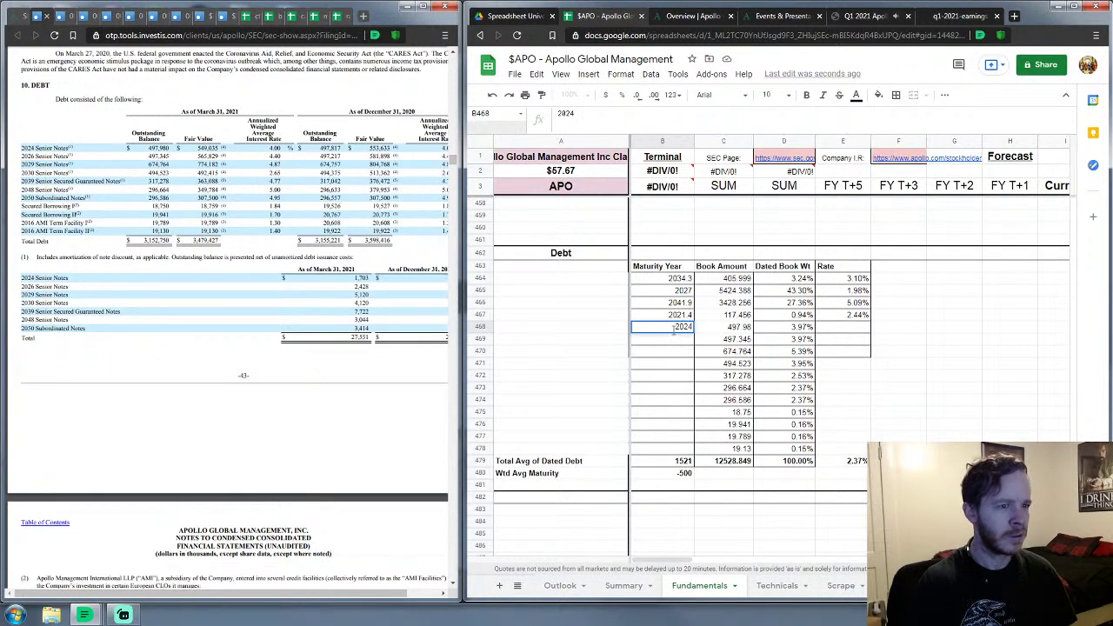
{"action": "key", "text": "Return"}
{"action": "type", "text": "2026"}
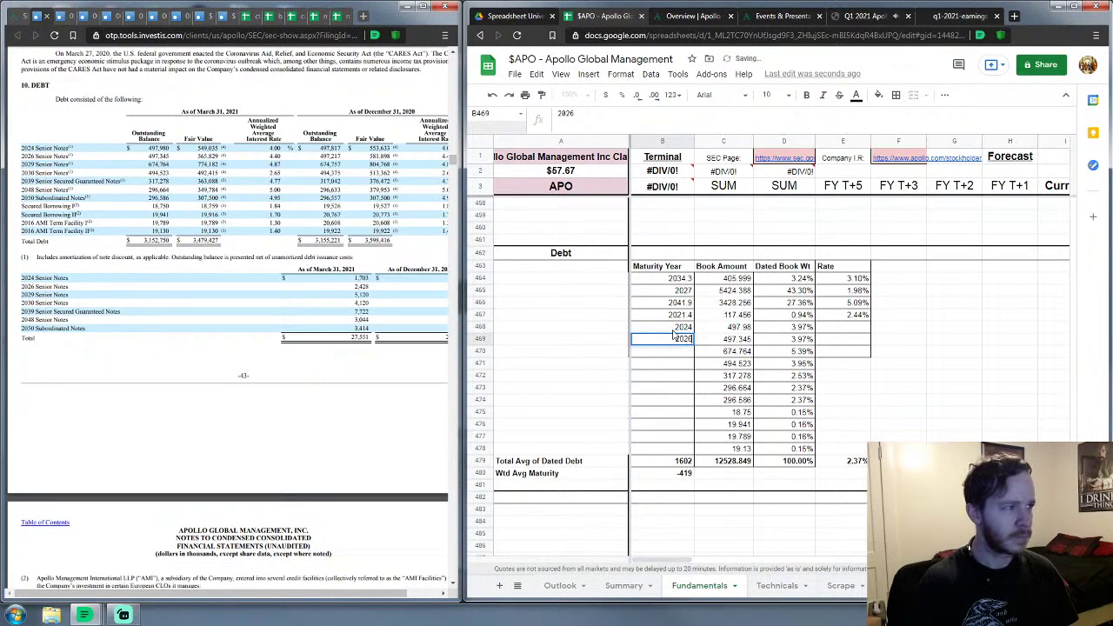
{"action": "key", "text": "Return"}
{"action": "type", "text": "2029"}
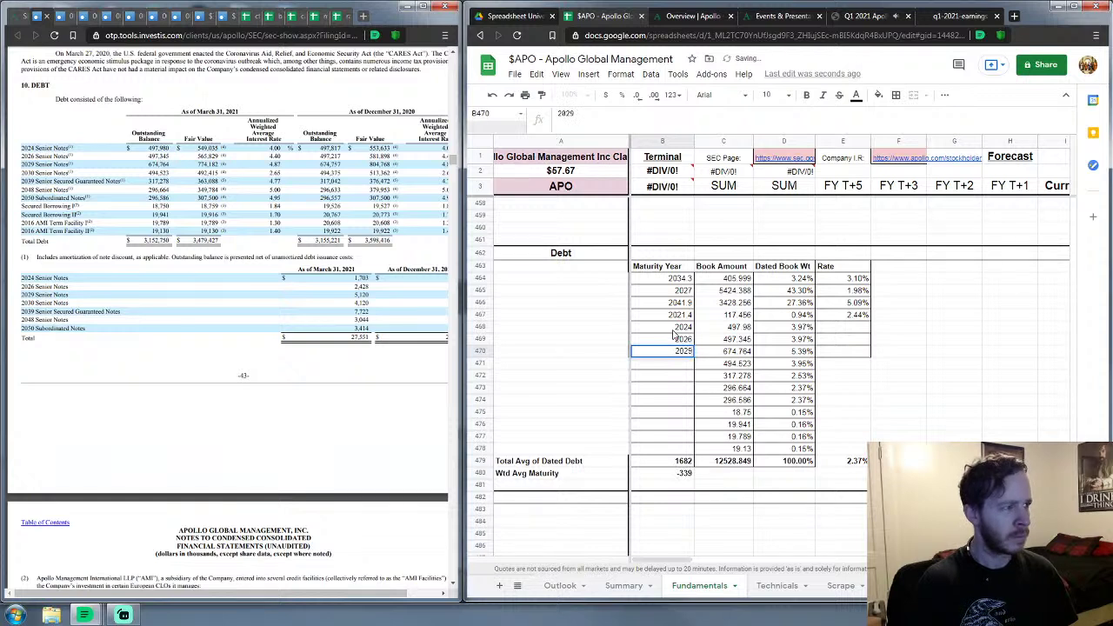
{"action": "key", "text": "Return"}
Step: Enter maturity years 2030, 2039, 2048 and 2050 in the following senior notes rows
{"action": "type", "text": "2030"}
{"action": "key", "text": "Return"}
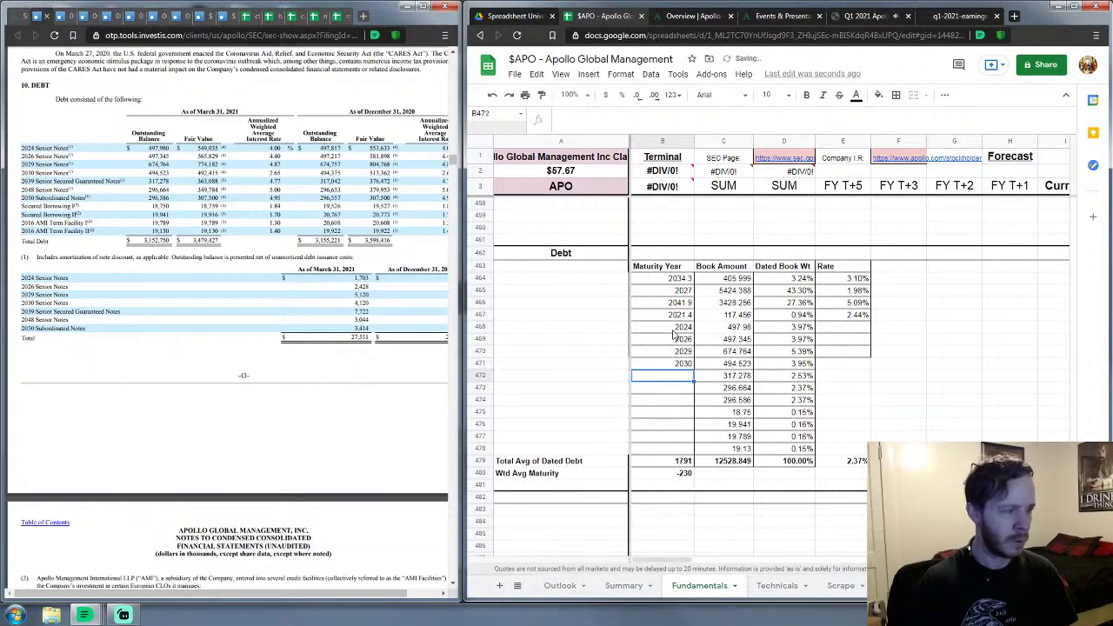
{"action": "type", "text": "2039"}
{"action": "key", "text": "Return"}
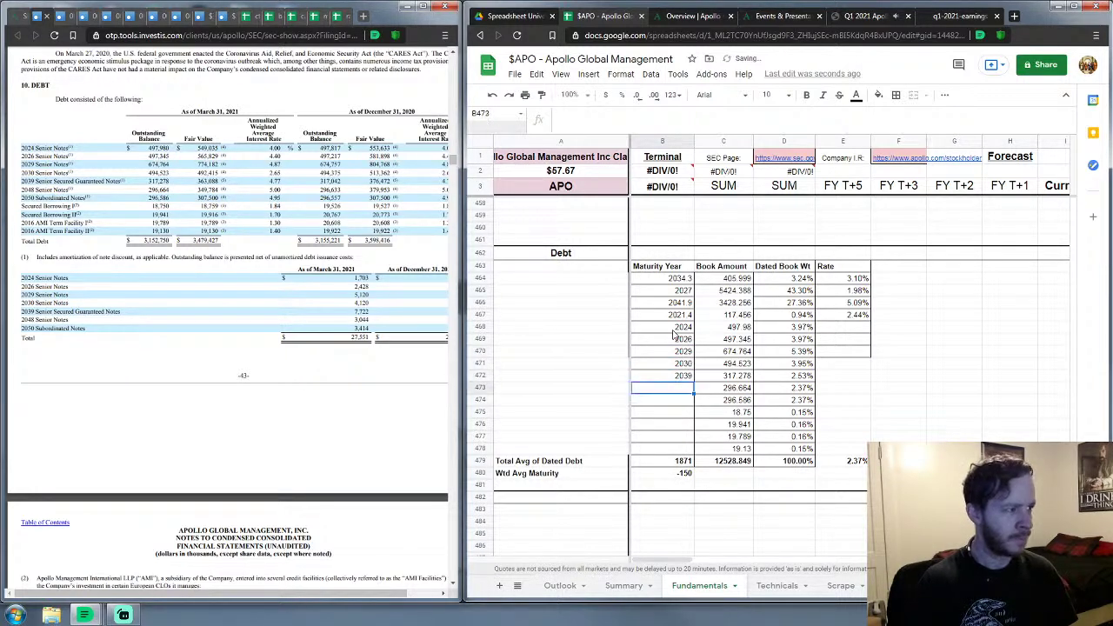
{"action": "type", "text": "2048"}
{"action": "key", "text": "Return"}
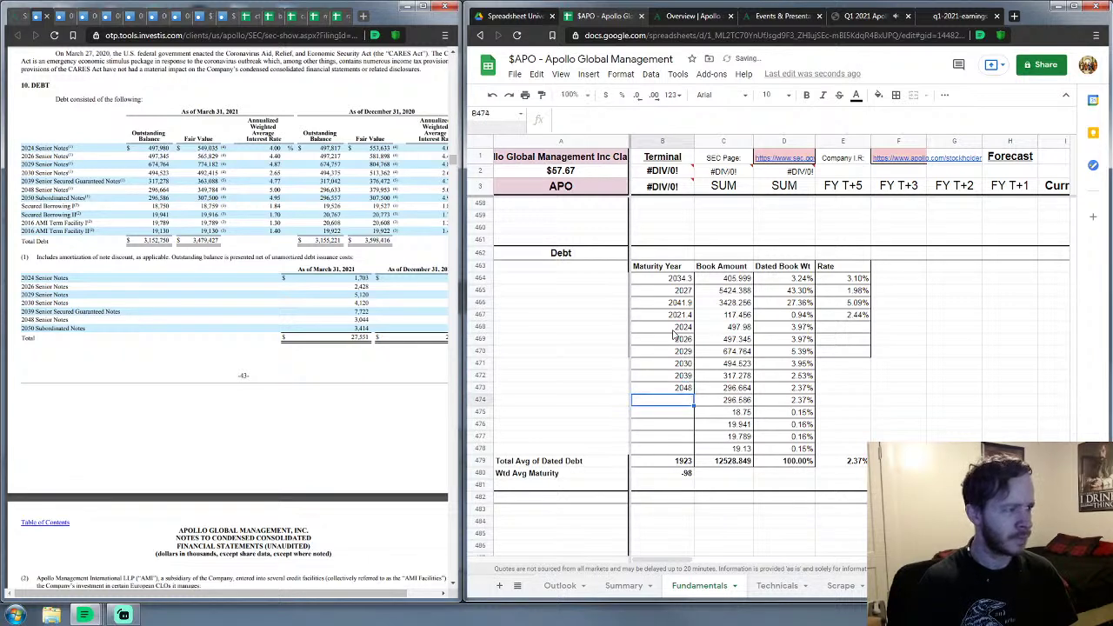
{"action": "type", "text": "2050"}
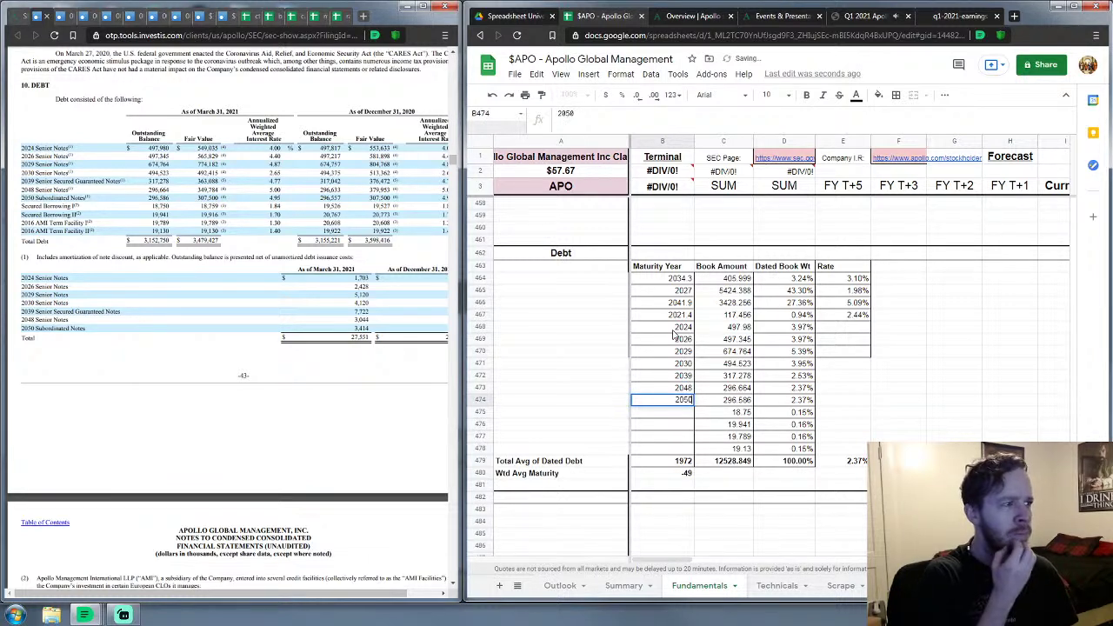
{"action": "key", "text": "Return"}
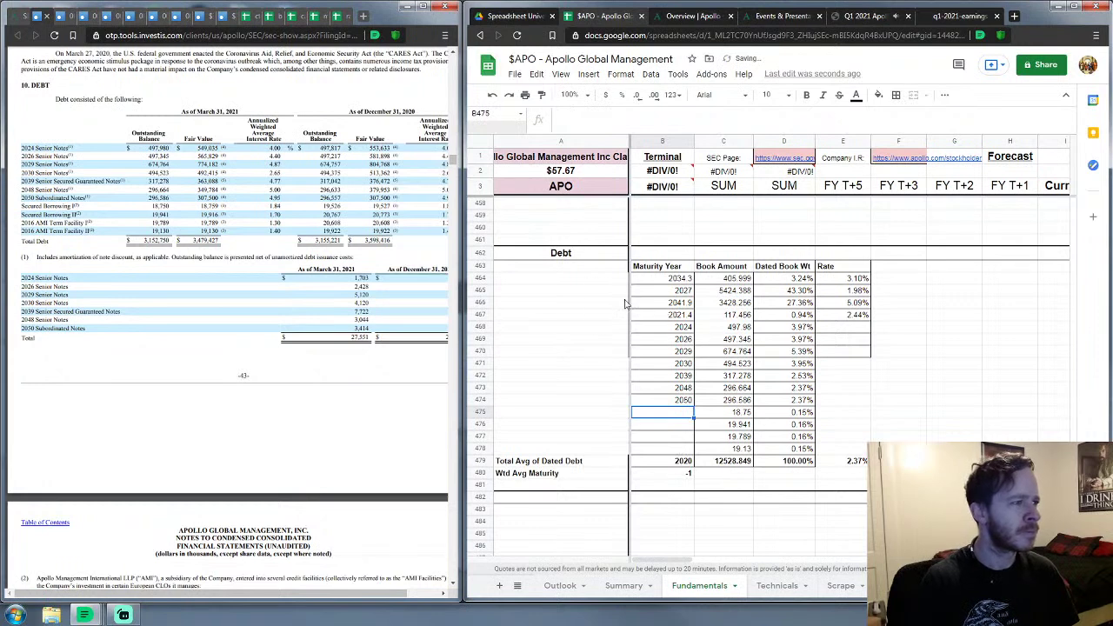
{"action": "scroll", "coordinate": [219, 360], "scroll_direction": "down", "scroll_amount": 3}
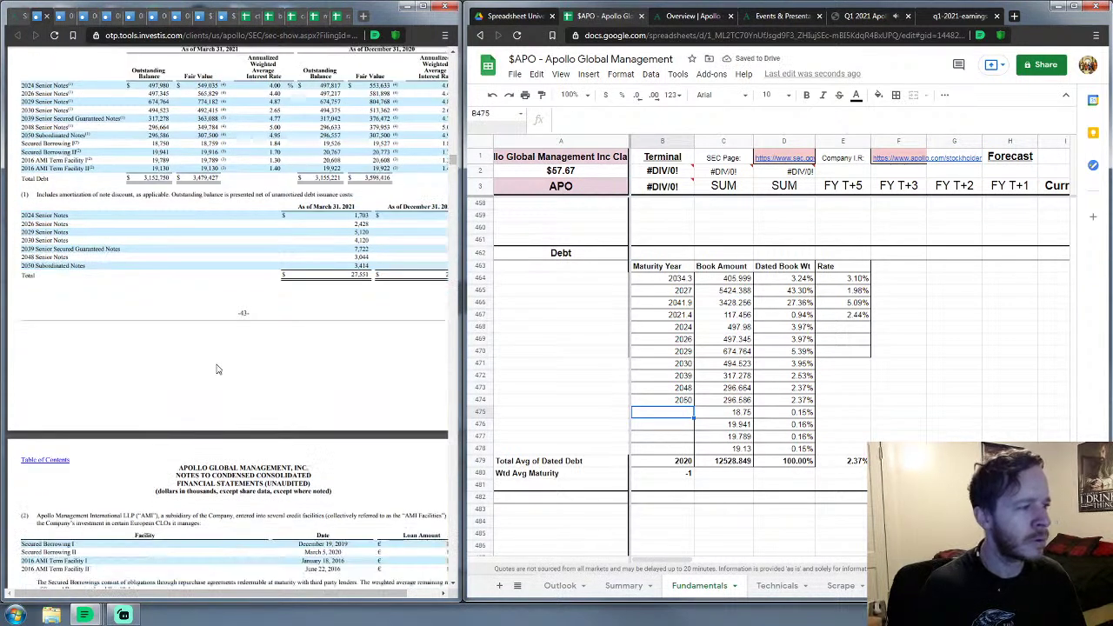
{"action": "scroll", "coordinate": [218, 370], "scroll_direction": "down", "scroll_amount": 1}
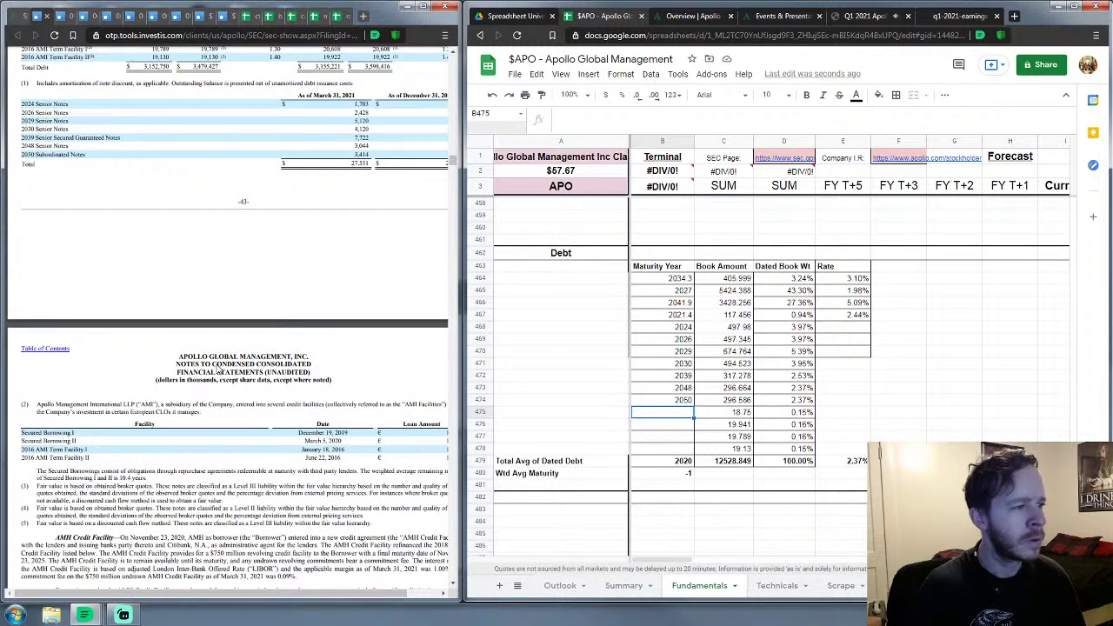
{"action": "scroll", "coordinate": [220, 370], "scroll_direction": "down", "scroll_amount": 1}
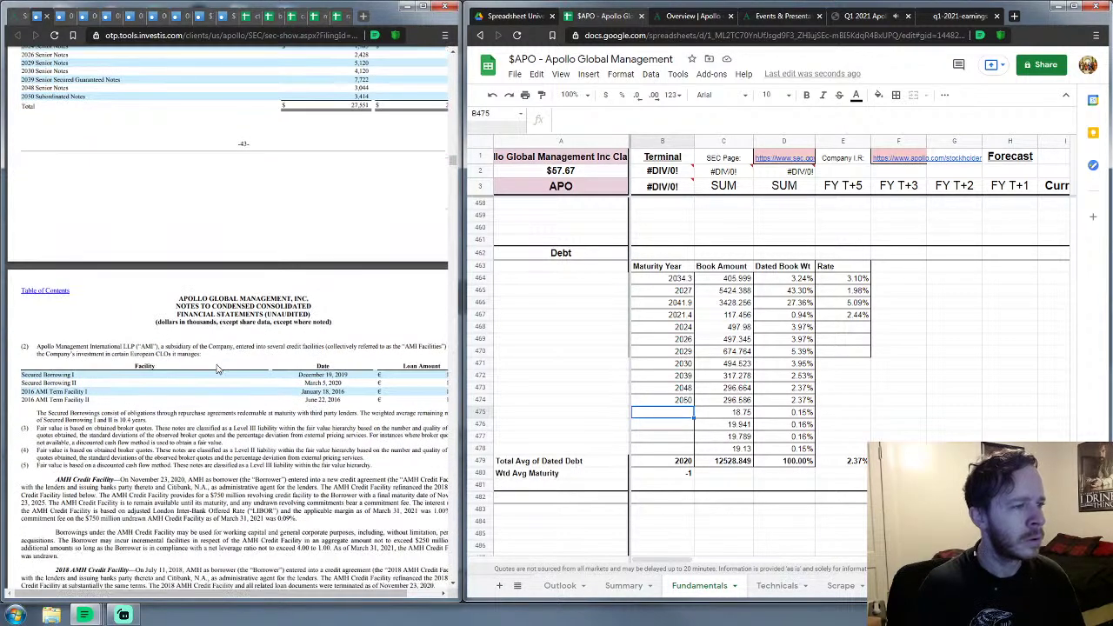
{"action": "scroll", "coordinate": [217, 370], "scroll_direction": "down", "scroll_amount": 1}
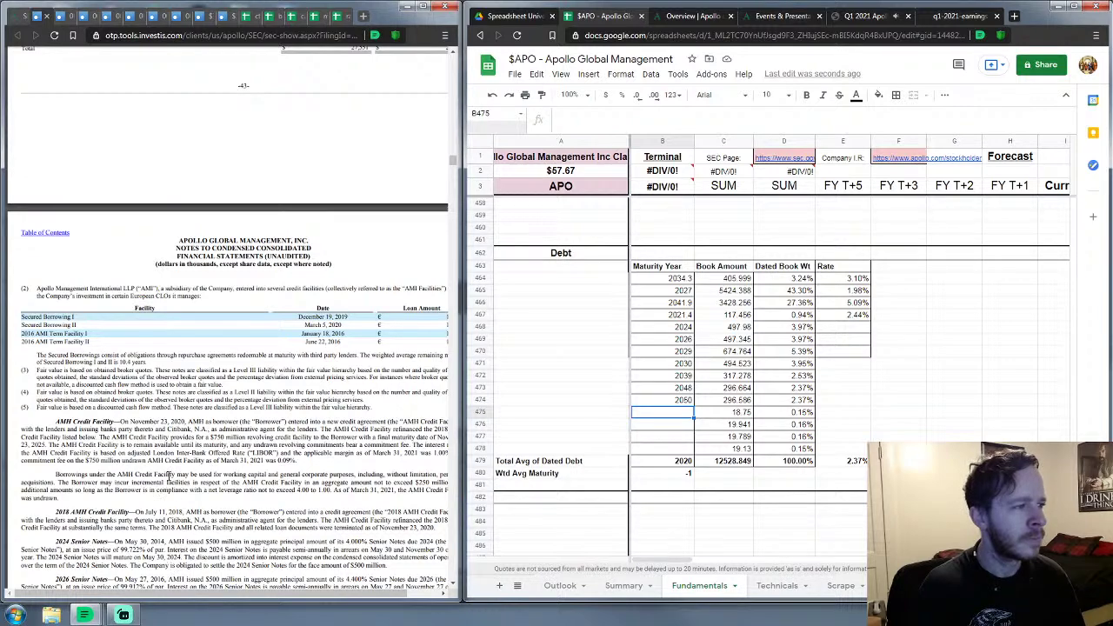
{"action": "scroll", "coordinate": [168, 476], "scroll_direction": "up", "scroll_amount": 5}
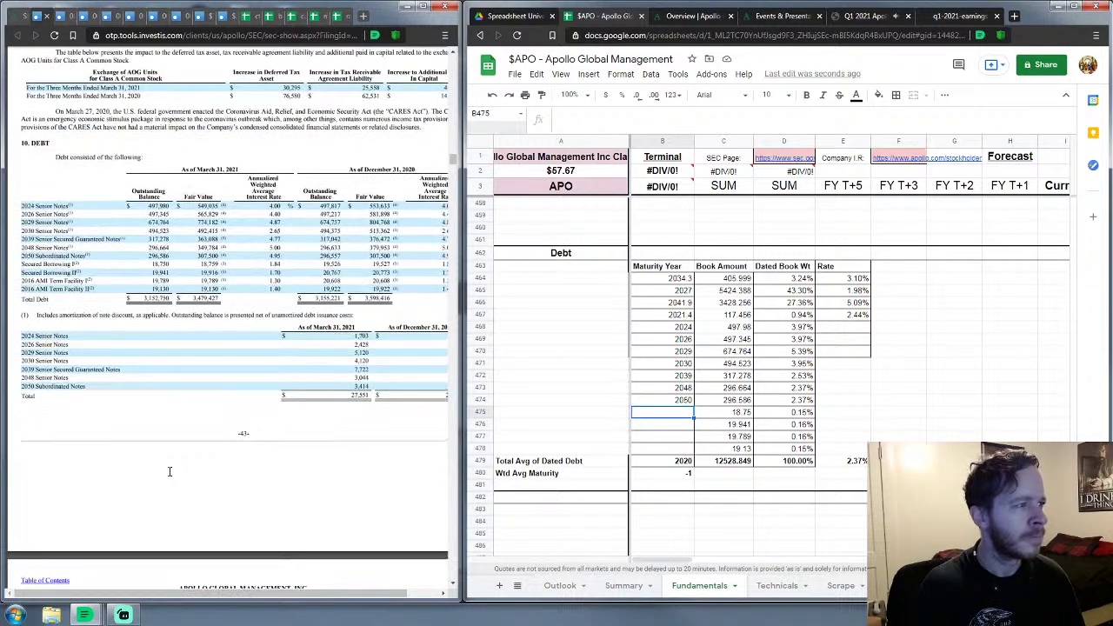
{"action": "scroll", "coordinate": [170, 471], "scroll_direction": "down", "scroll_amount": 5}
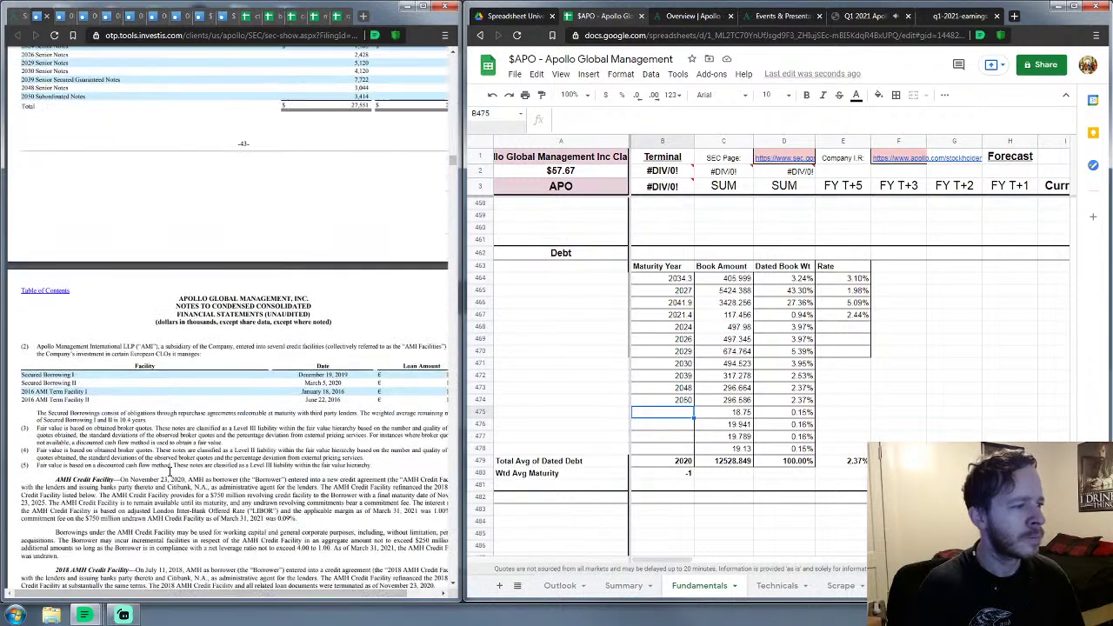
{"action": "scroll", "coordinate": [169, 477], "scroll_direction": "up", "scroll_amount": 1}
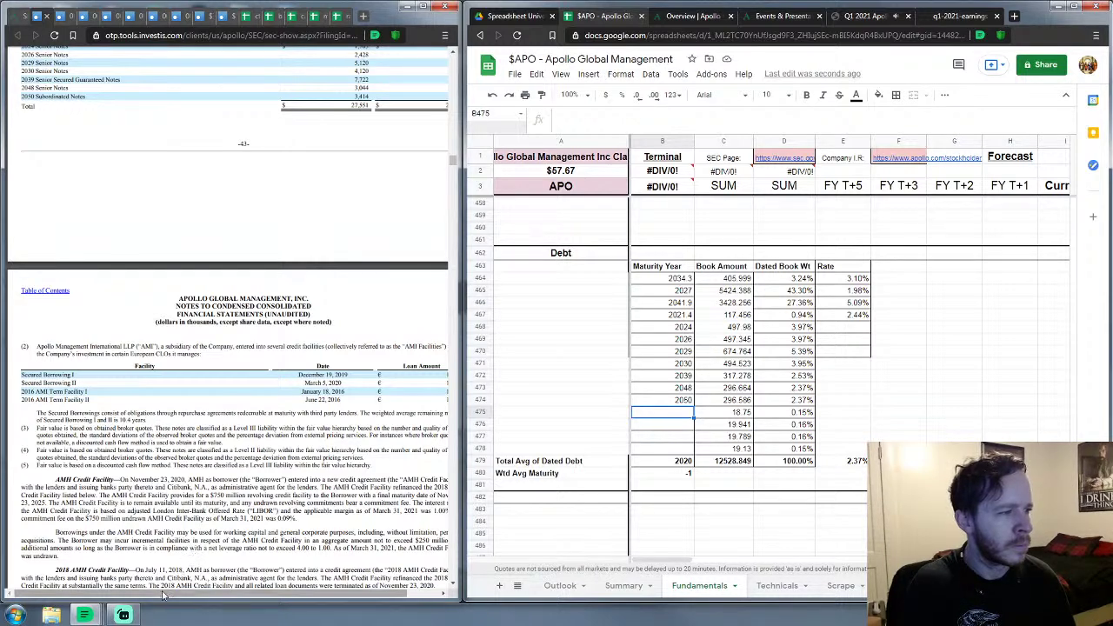
{"action": "mouse_move", "coordinate": [163, 594]}
{"action": "left_mouse_down"}
{"action": "mouse_move", "coordinate": [196, 598]}
{"action": "mouse_move", "coordinate": [180, 598]}
{"action": "left_mouse_up"}
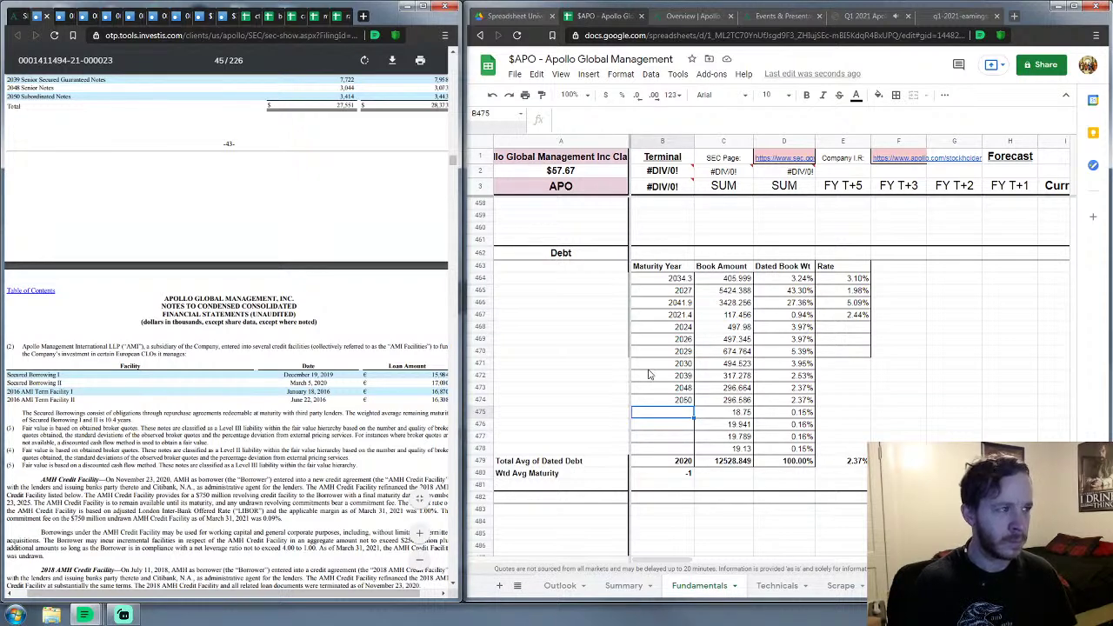
Step: Enter 2031.4 as the maturity year in B475 and B476, fixing the mistyped 2031.0
{"action": "type", "text": "20"}
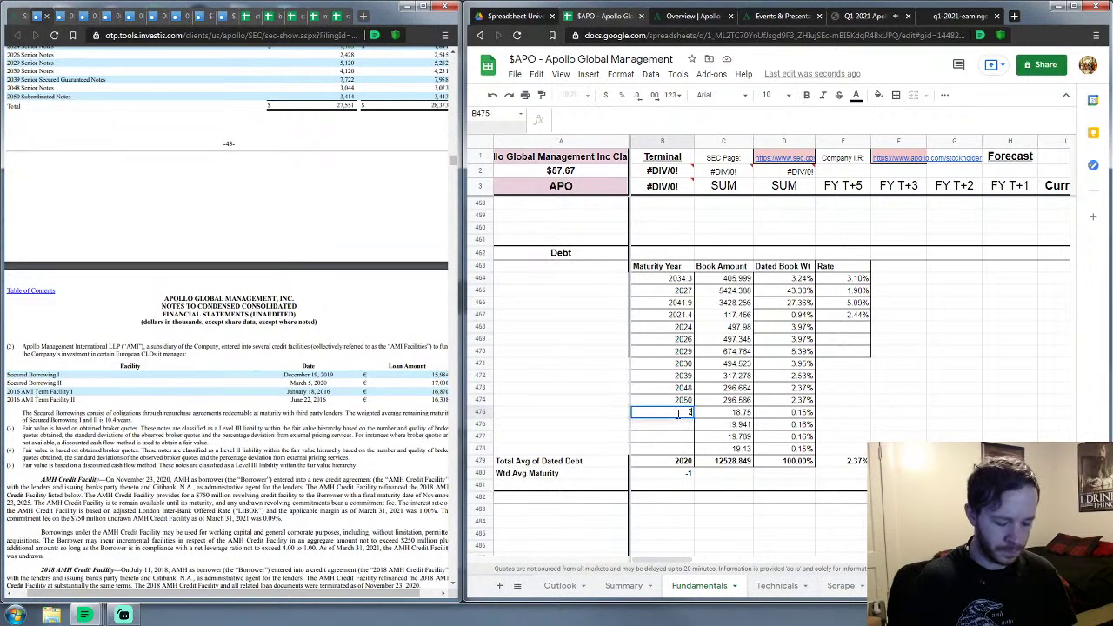
{"action": "type", "text": "31.0"}
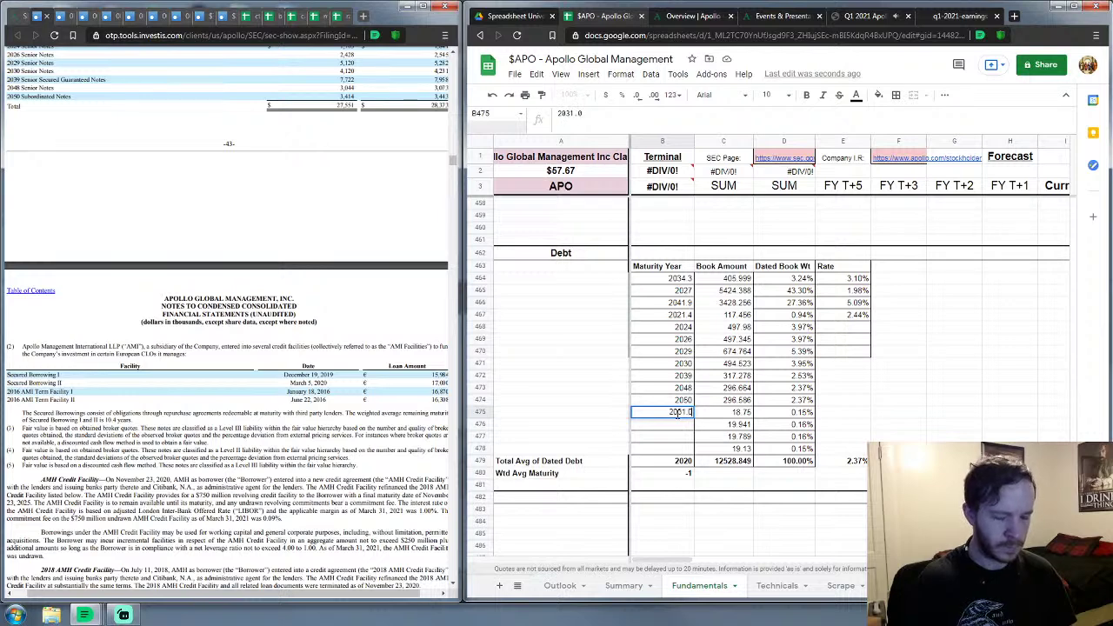
{"action": "key", "text": "BackSpace"}
{"action": "type", "text": "4"}
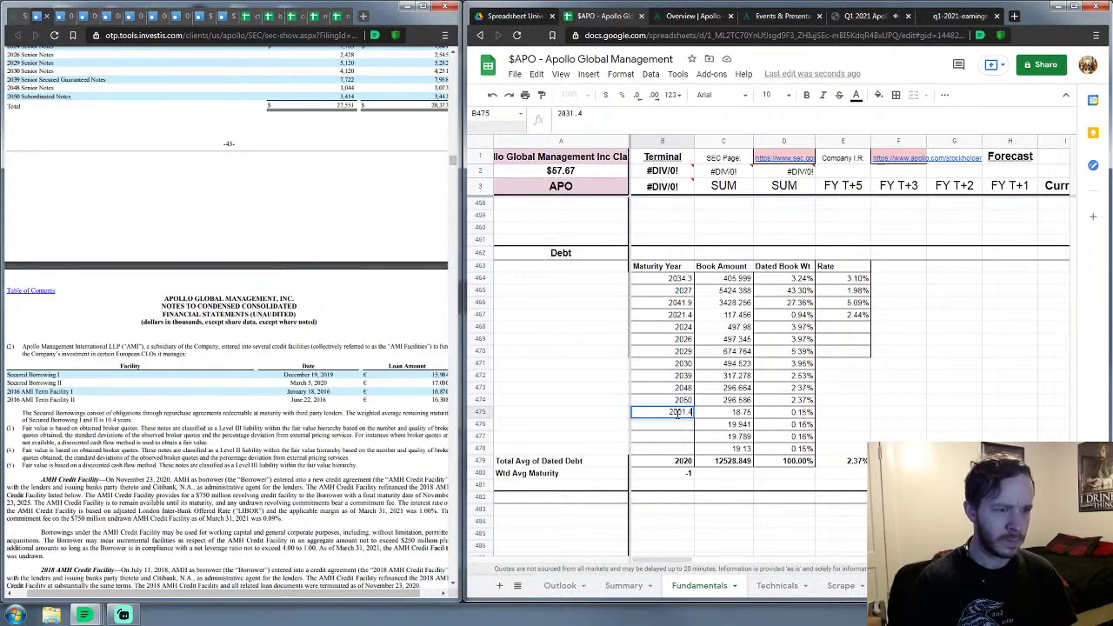
{"action": "key", "text": "Return"}
{"action": "type", "text": "2031."}
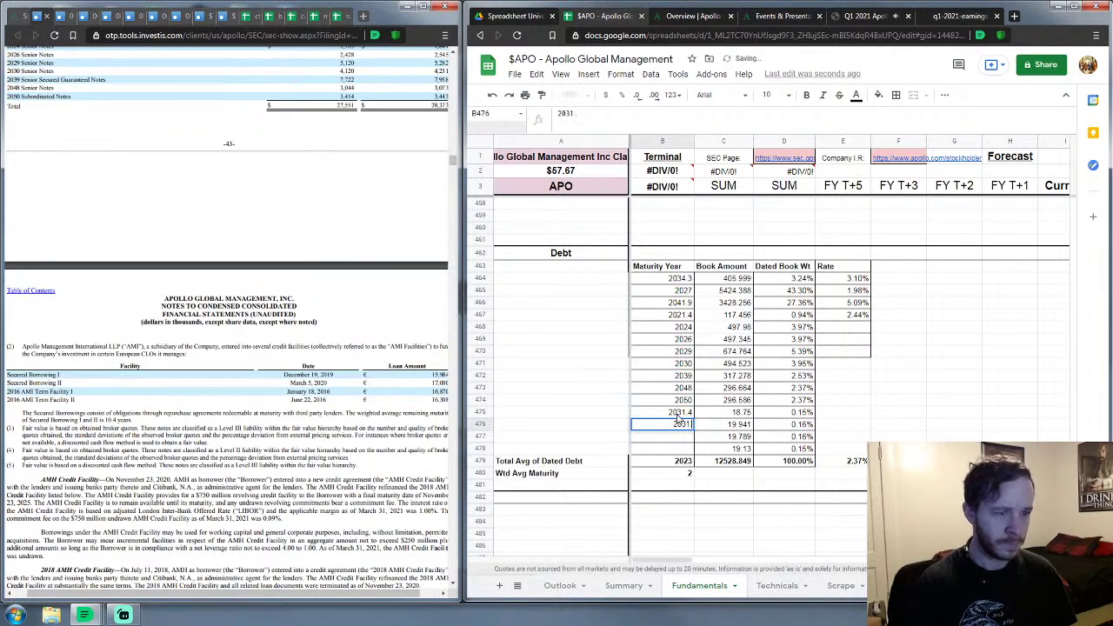
{"action": "type", "text": "4"}
{"action": "key", "text": "Return"}
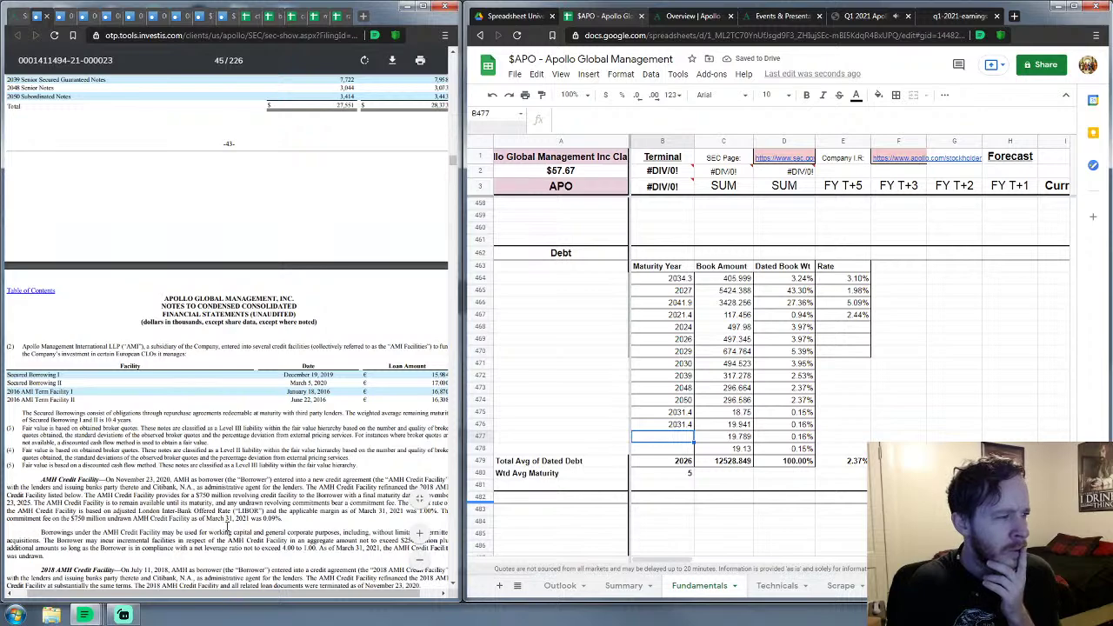
{"action": "scroll", "coordinate": [228, 527], "scroll_direction": "up", "scroll_amount": 3}
{"action": "scroll", "coordinate": [219, 524], "scroll_direction": "up", "scroll_amount": 2}
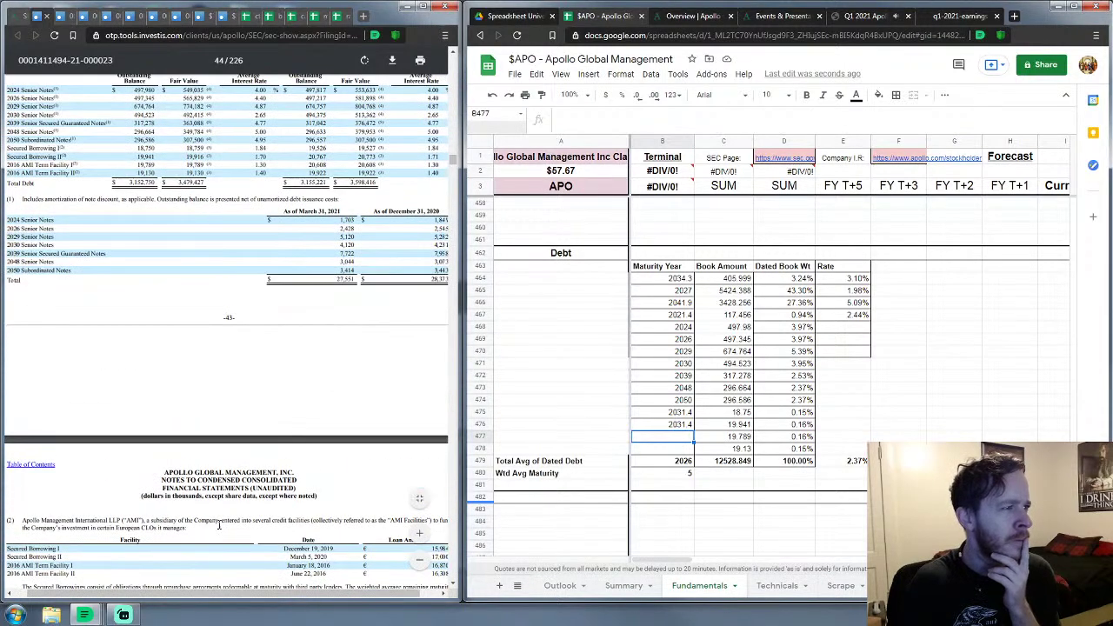
{"action": "scroll", "coordinate": [220, 525], "scroll_direction": "down", "scroll_amount": 5}
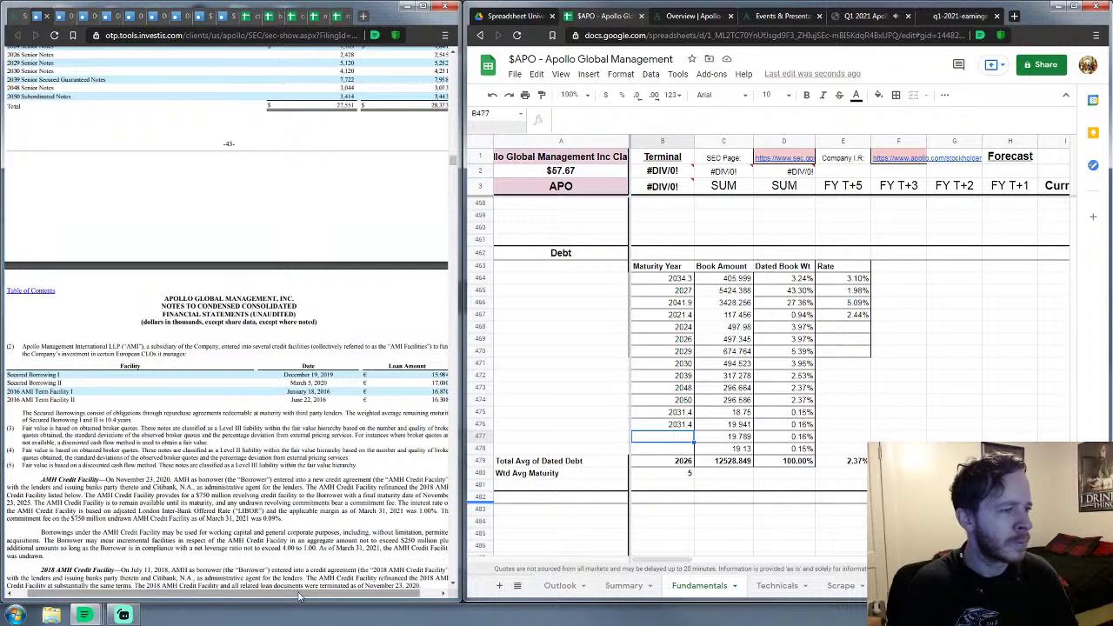
{"action": "left_click_drag", "start_coordinate": [300, 595], "coordinate": [293, 595]}
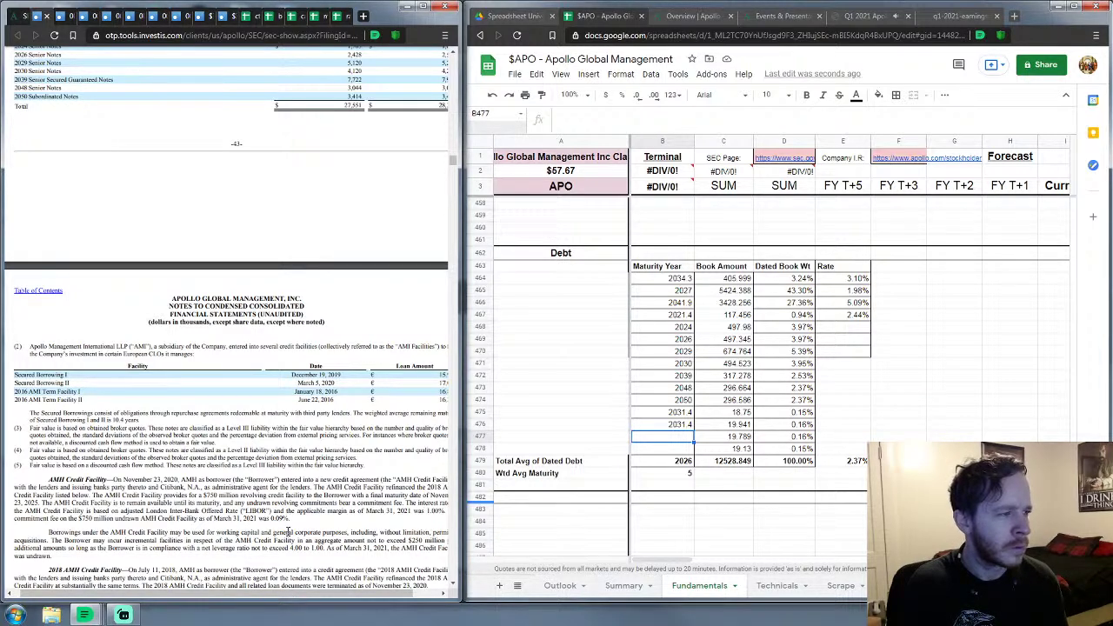
{"action": "scroll", "coordinate": [277, 539], "scroll_direction": "down", "scroll_amount": 3}
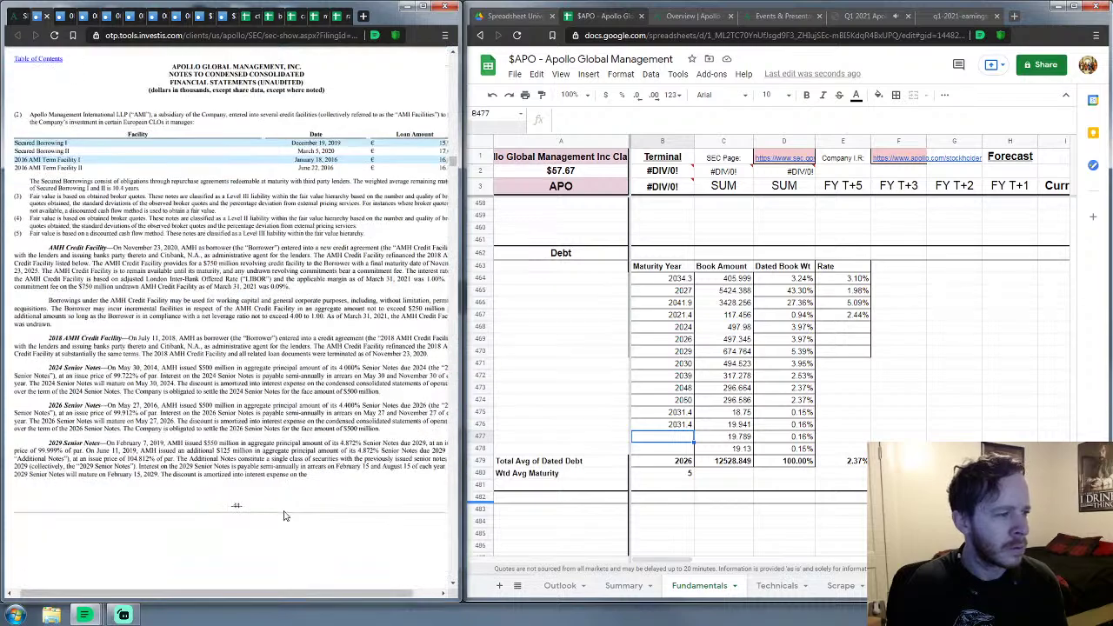
{"action": "scroll", "coordinate": [283, 517], "scroll_direction": "down", "scroll_amount": 5}
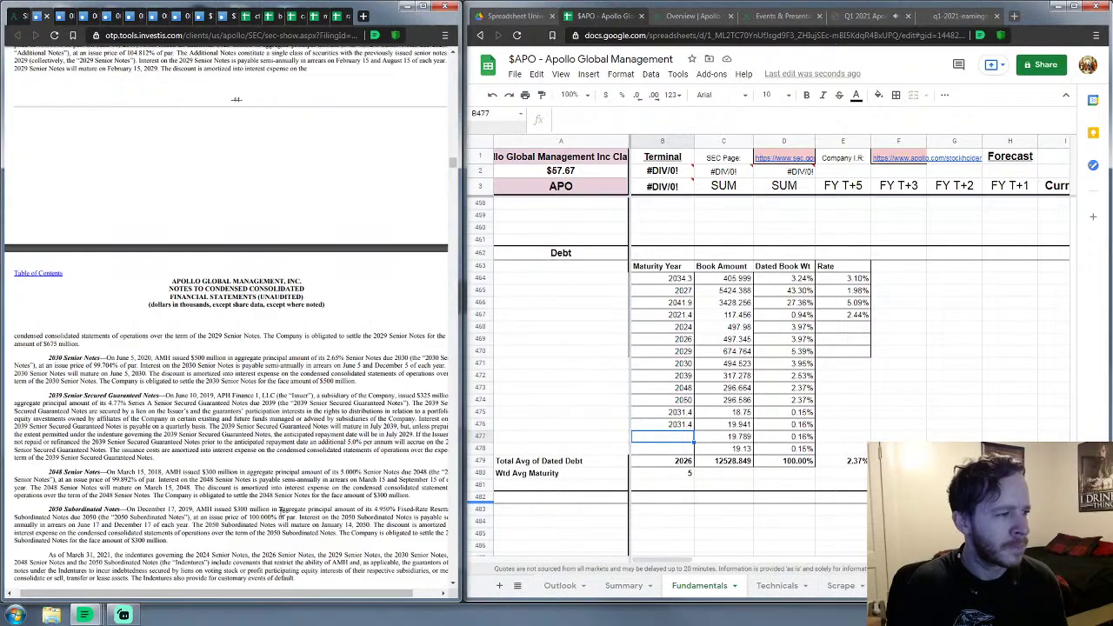
{"action": "scroll", "coordinate": [280, 510], "scroll_direction": "down", "scroll_amount": 3}
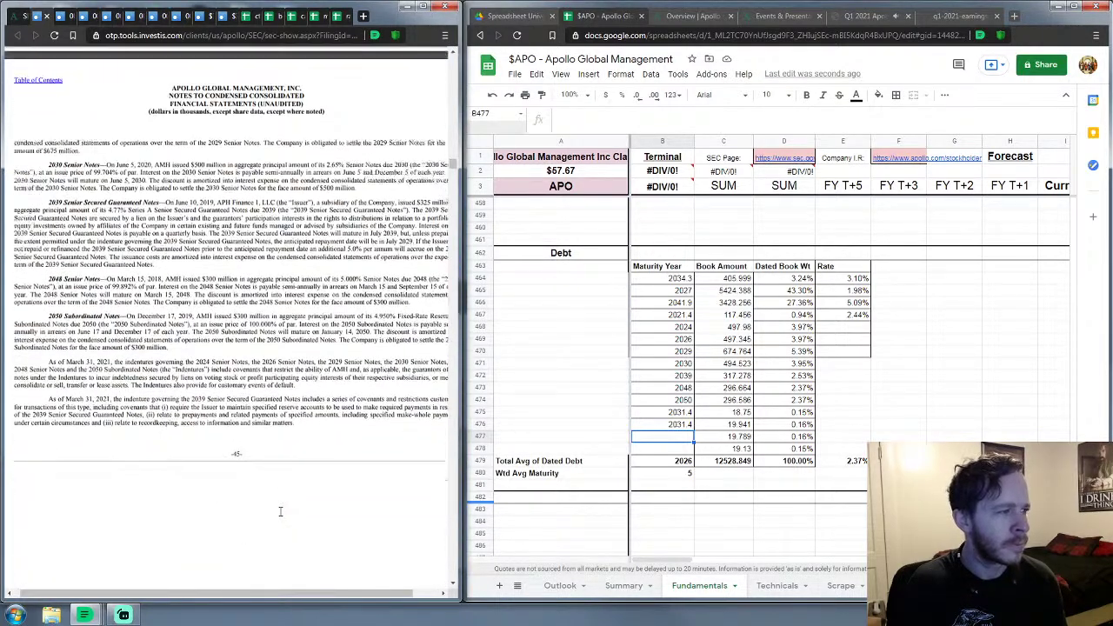
{"action": "scroll", "coordinate": [280, 513], "scroll_direction": "down", "scroll_amount": 5}
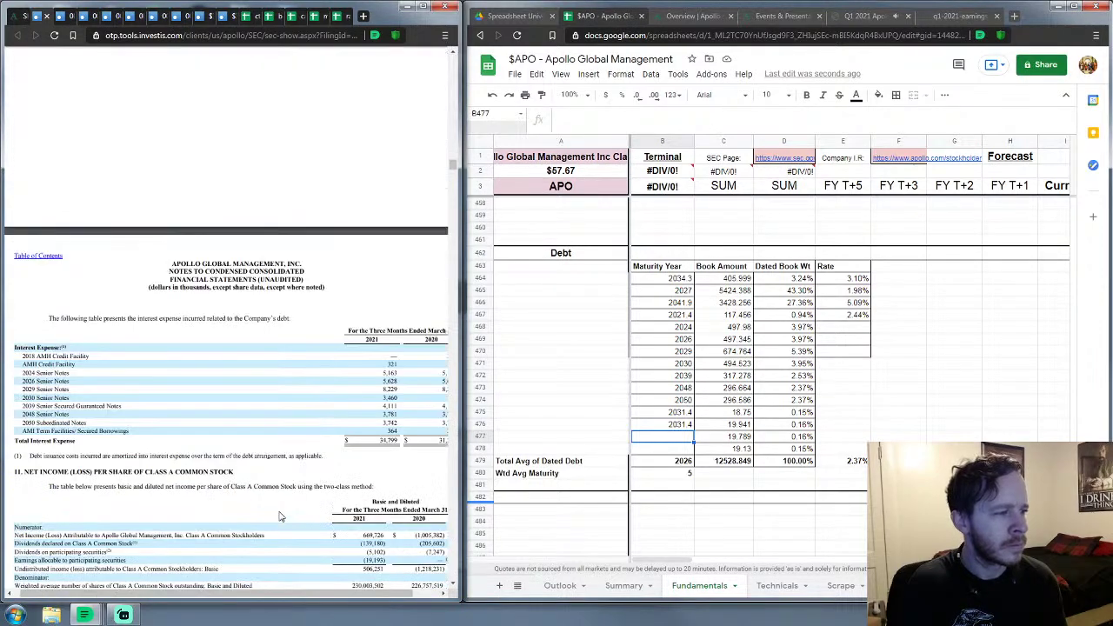
{"action": "scroll", "coordinate": [279, 516], "scroll_direction": "up", "scroll_amount": 8}
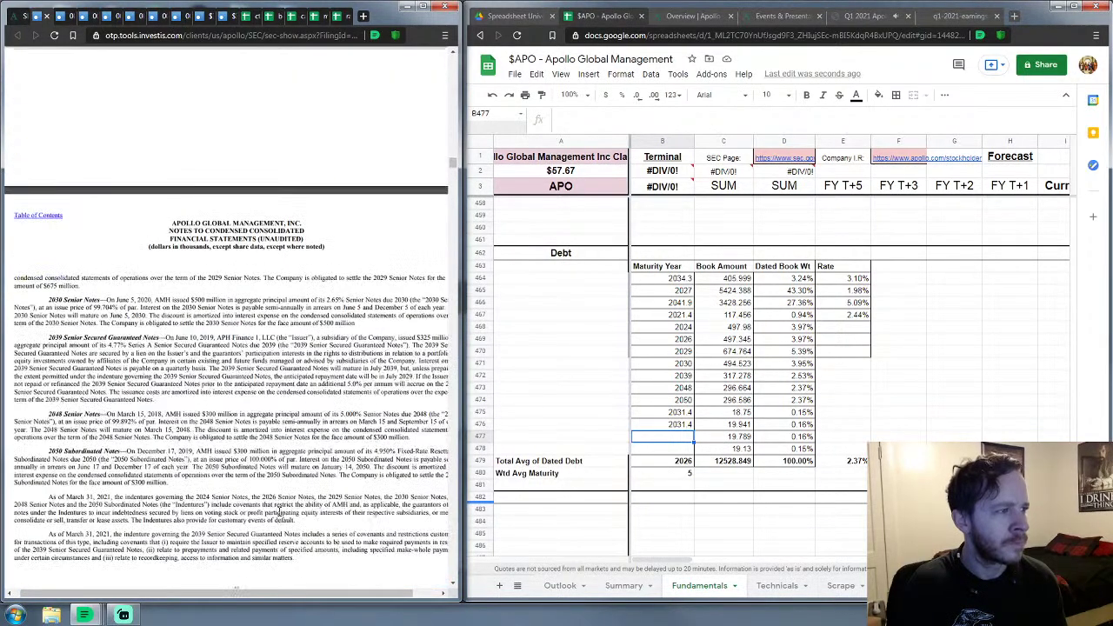
{"action": "scroll", "coordinate": [278, 511], "scroll_direction": "up", "scroll_amount": 5}
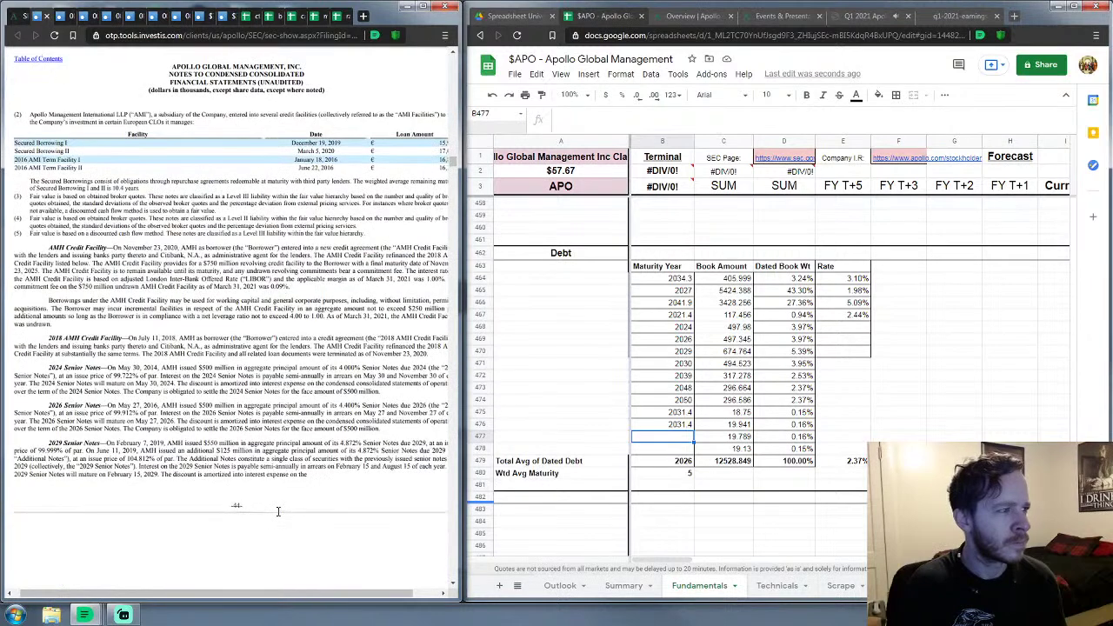
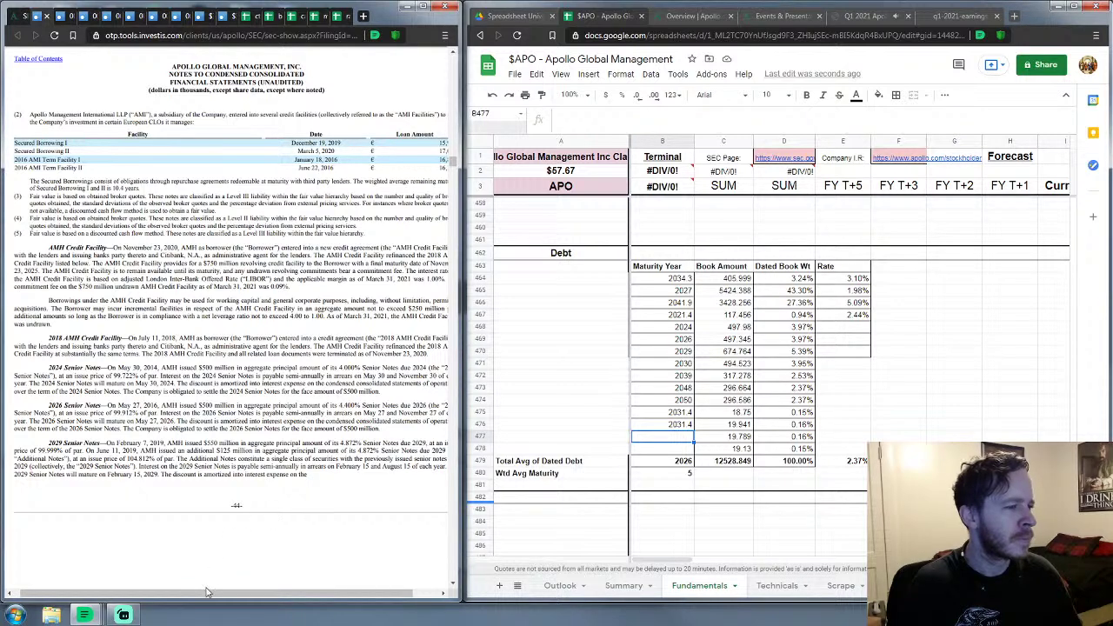
Step: Scroll the filing to its left margin and up to the senior notes table ending page 43
{"action": "left_click_drag", "start_coordinate": [203, 597], "coordinate": [230, 597]}
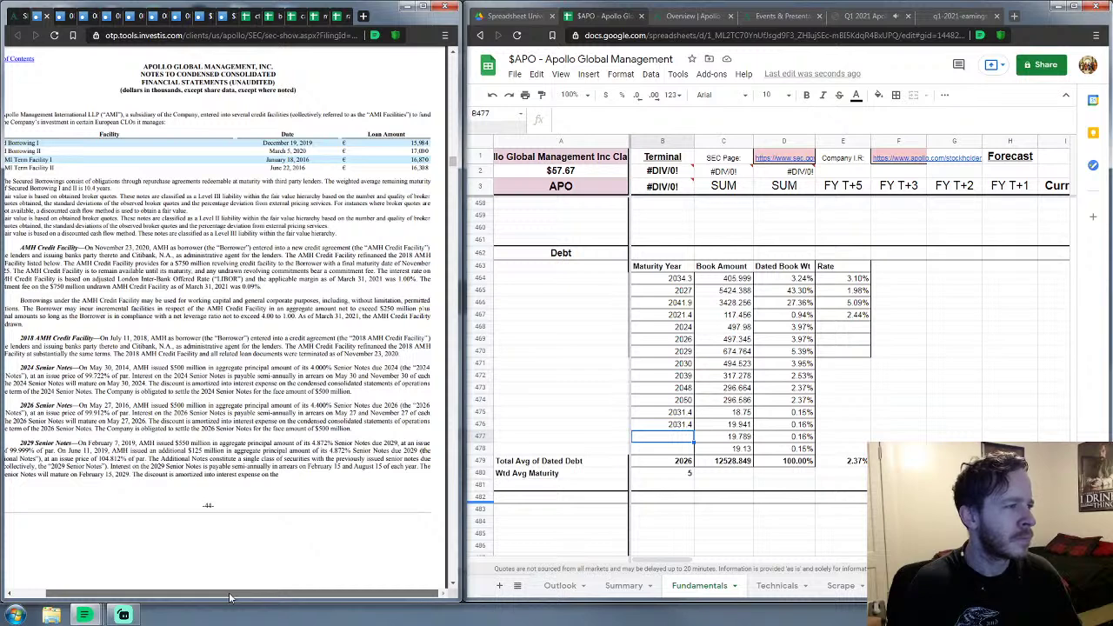
{"action": "left_click_drag", "start_coordinate": [230, 597], "coordinate": [191, 597]}
{"action": "scroll", "coordinate": [234, 458], "scroll_direction": "up", "scroll_amount": 5}
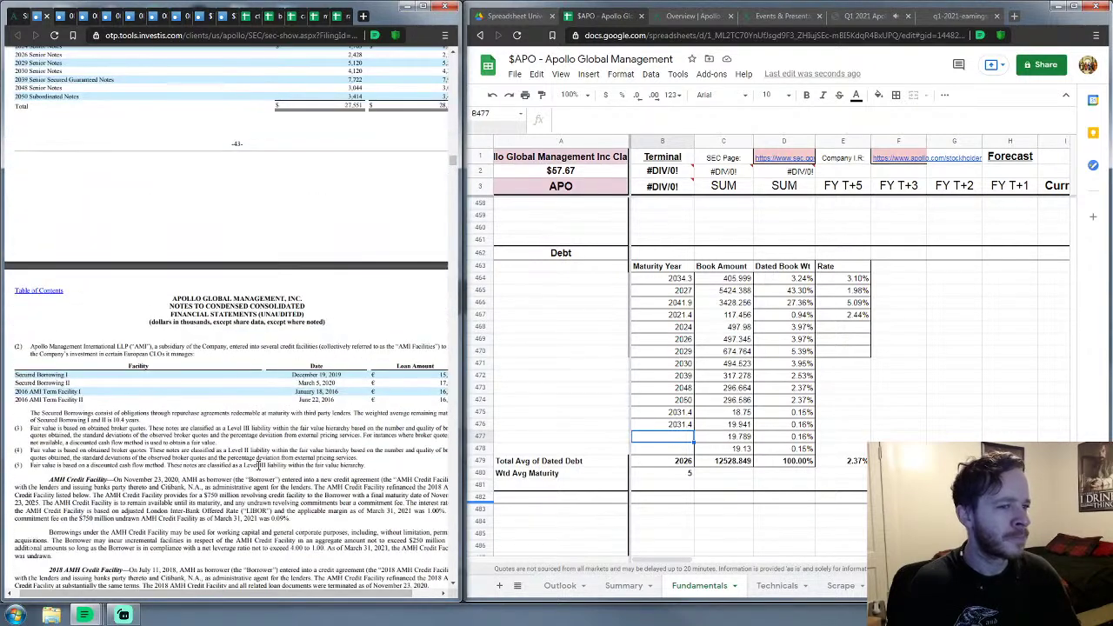
{"action": "scroll", "coordinate": [235, 459], "scroll_direction": "down", "scroll_amount": 3}
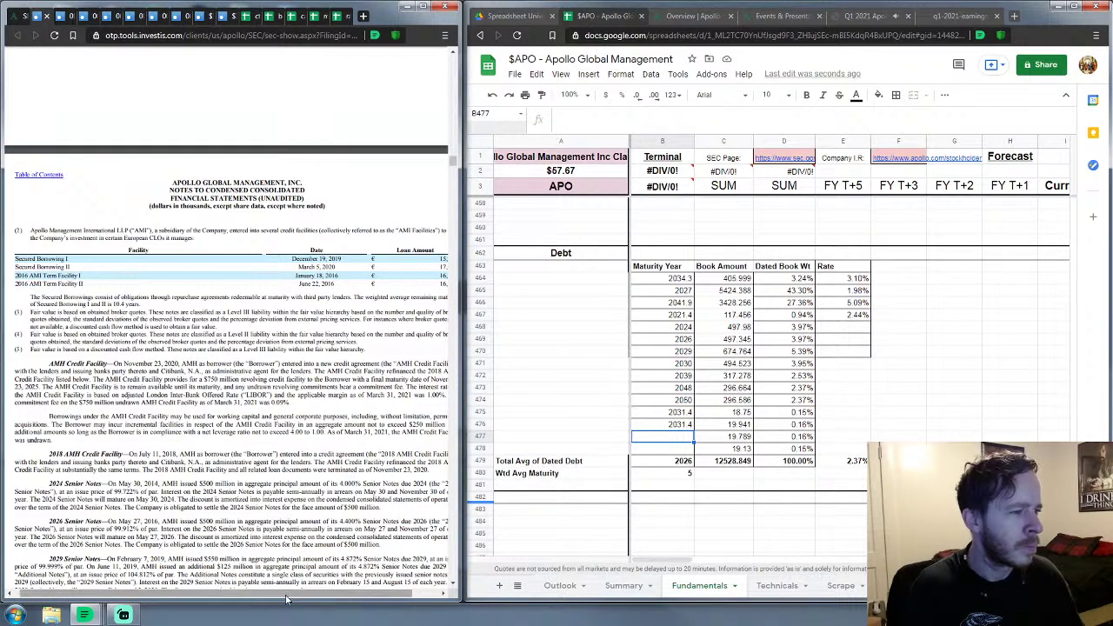
{"action": "mouse_move", "coordinate": [287, 597]}
{"action": "left_mouse_down"}
{"action": "mouse_move", "coordinate": [306, 600]}
{"action": "mouse_move", "coordinate": [278, 600]}
{"action": "left_mouse_up"}
Step: Enter 2025 as the maturity year in B477 and B478
{"action": "scroll", "coordinate": [287, 522], "scroll_direction": "up", "scroll_amount": 3}
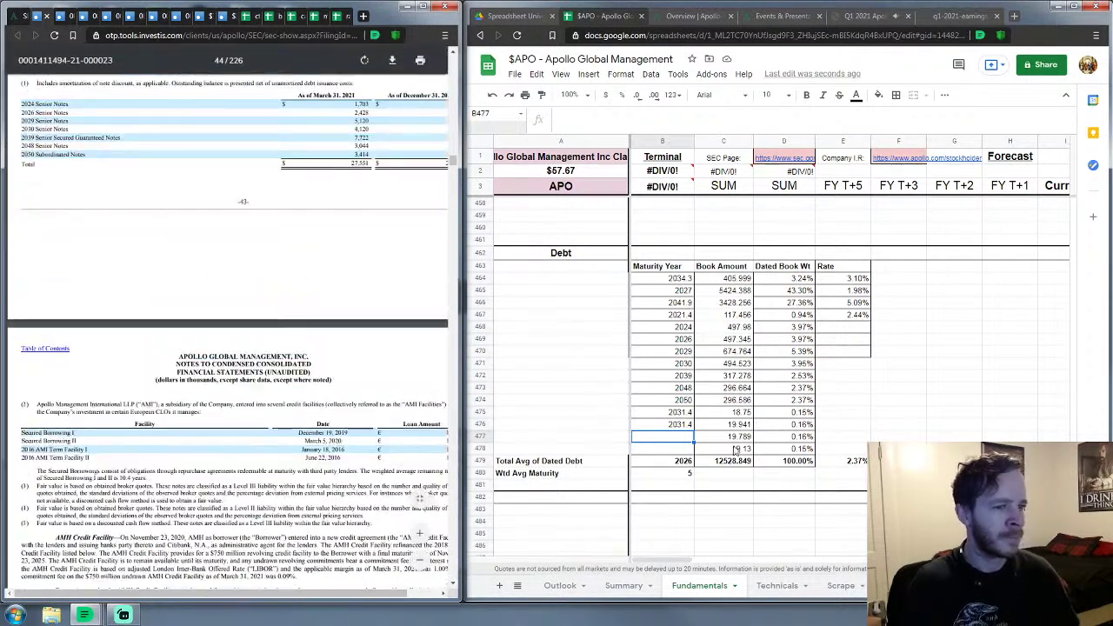
{"action": "left_click", "coordinate": [685, 437]}
{"action": "type", "text": "2025"}
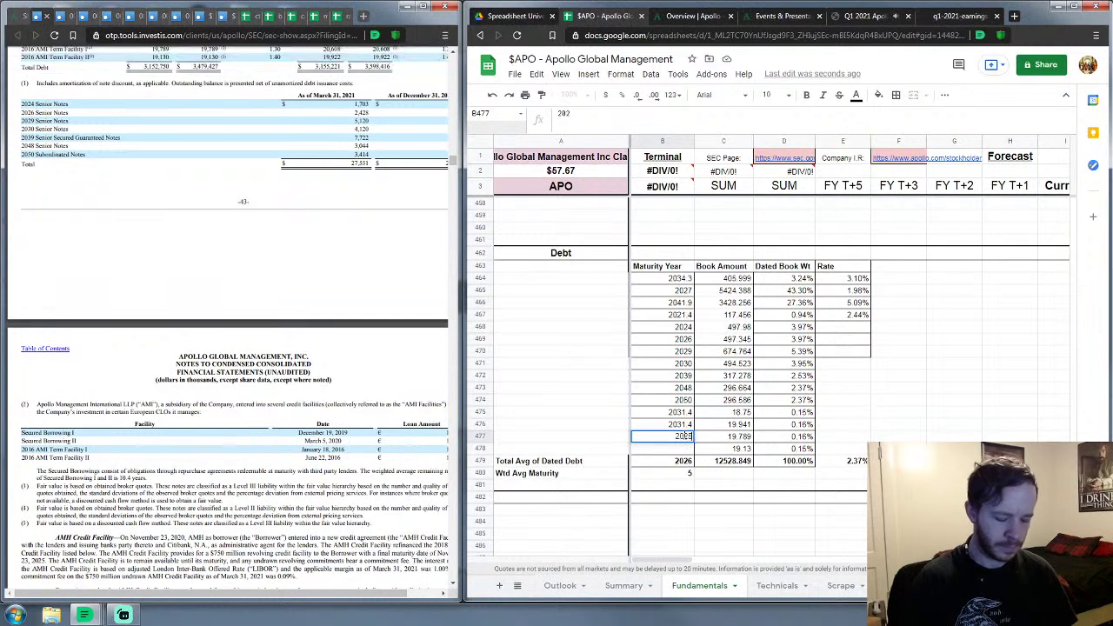
{"action": "key", "text": "Return"}
{"action": "type", "text": "2025"}
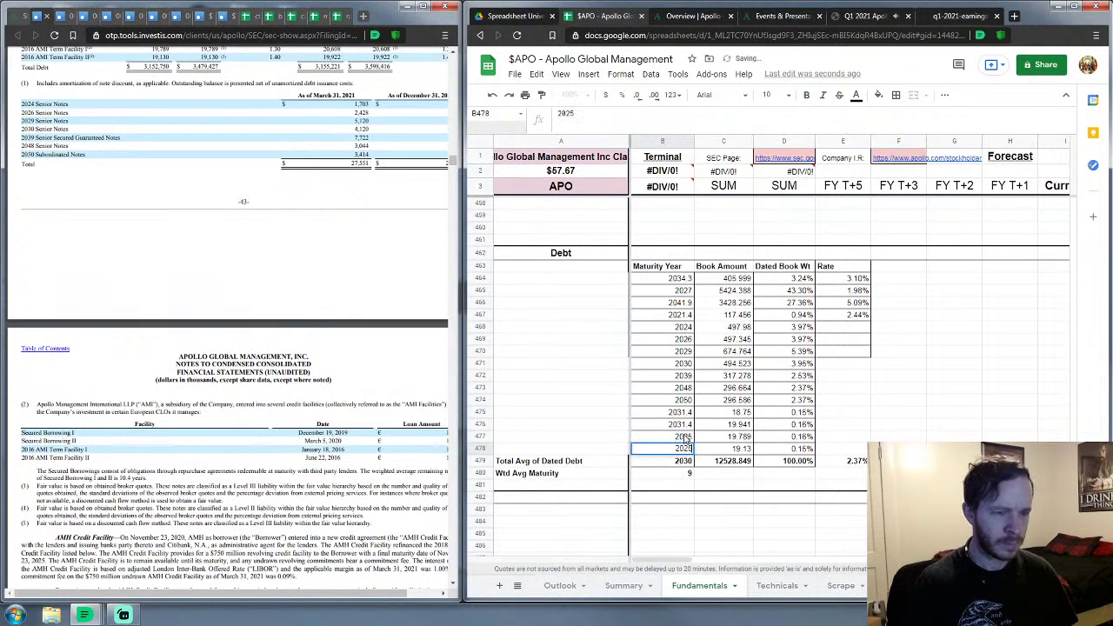
{"action": "key", "text": "Tab"}
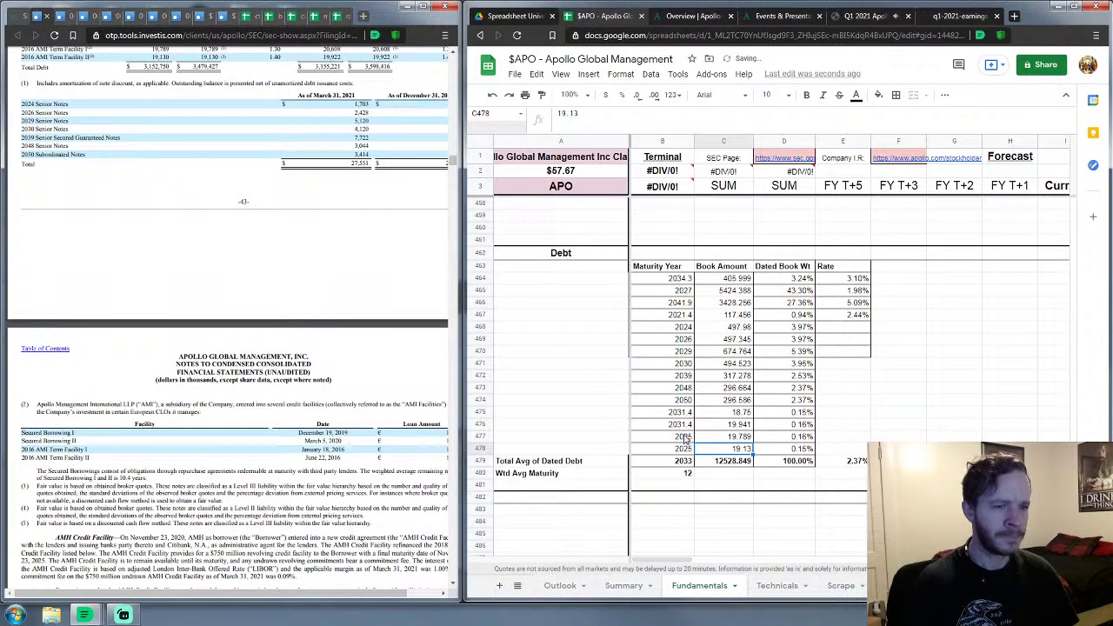
Step: Set E477 to =B364+.01 (treasury plus 1%) and make E478 equal E477
{"action": "left_click", "coordinate": [859, 437]}
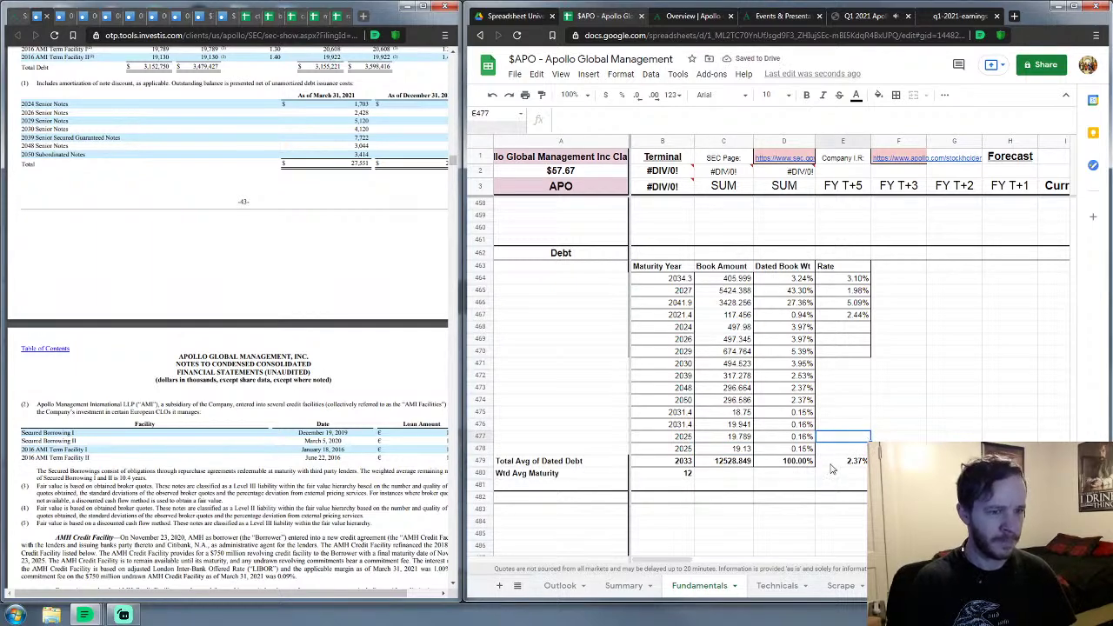
{"action": "type", "text": "="}
{"action": "scroll", "coordinate": [551, 419], "scroll_direction": "up", "scroll_amount": 15}
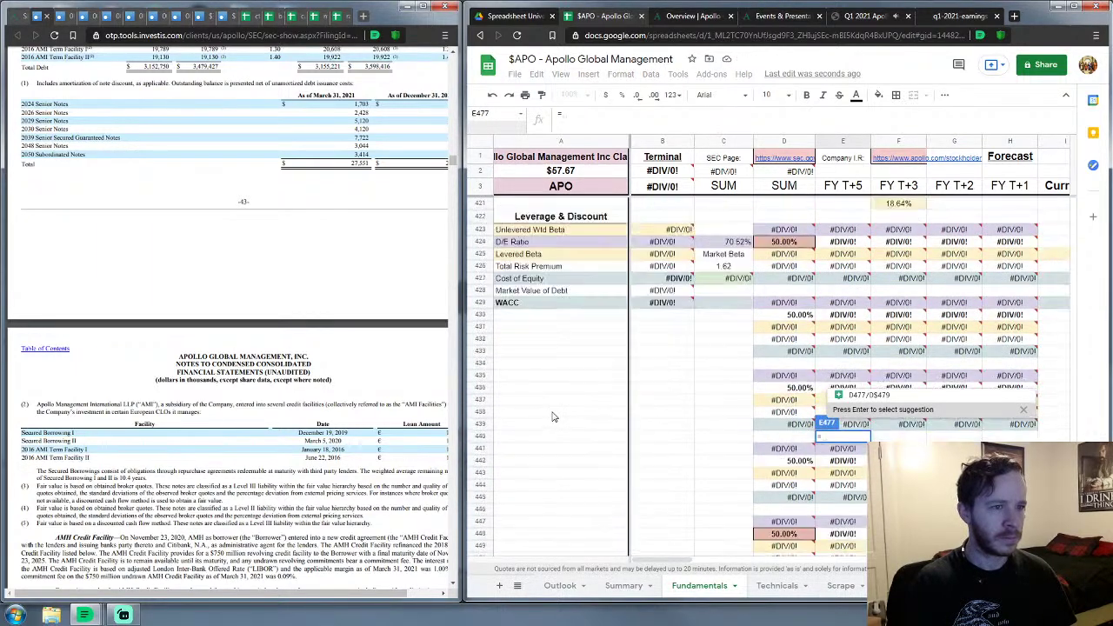
{"action": "scroll", "coordinate": [551, 417], "scroll_direction": "up", "scroll_amount": 4}
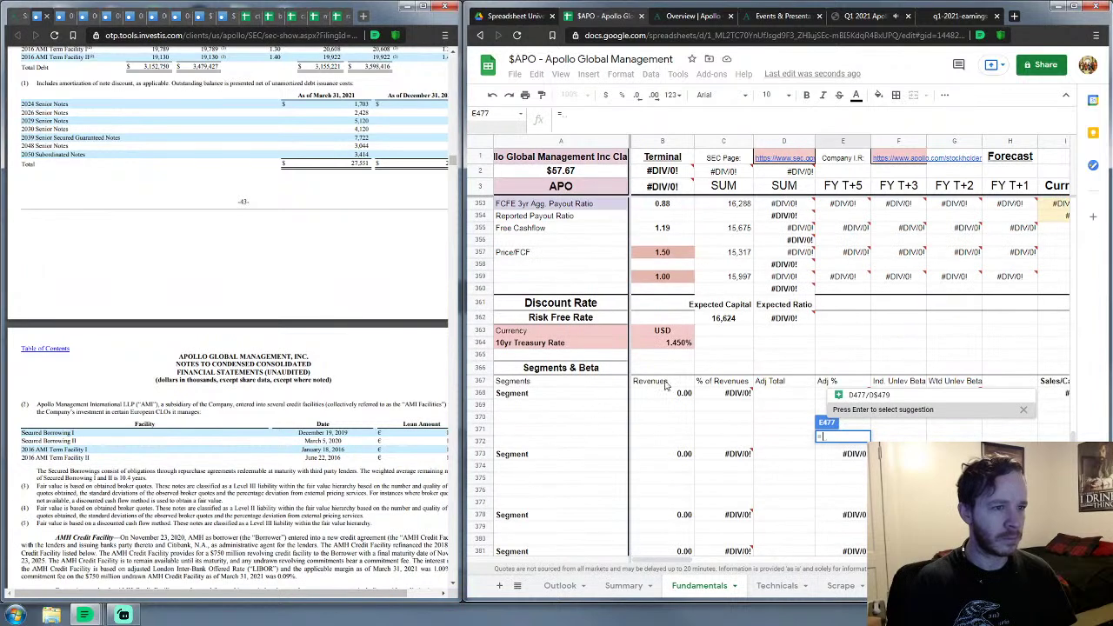
{"action": "left_click", "coordinate": [686, 344]}
{"action": "type", "text": "+.01"}
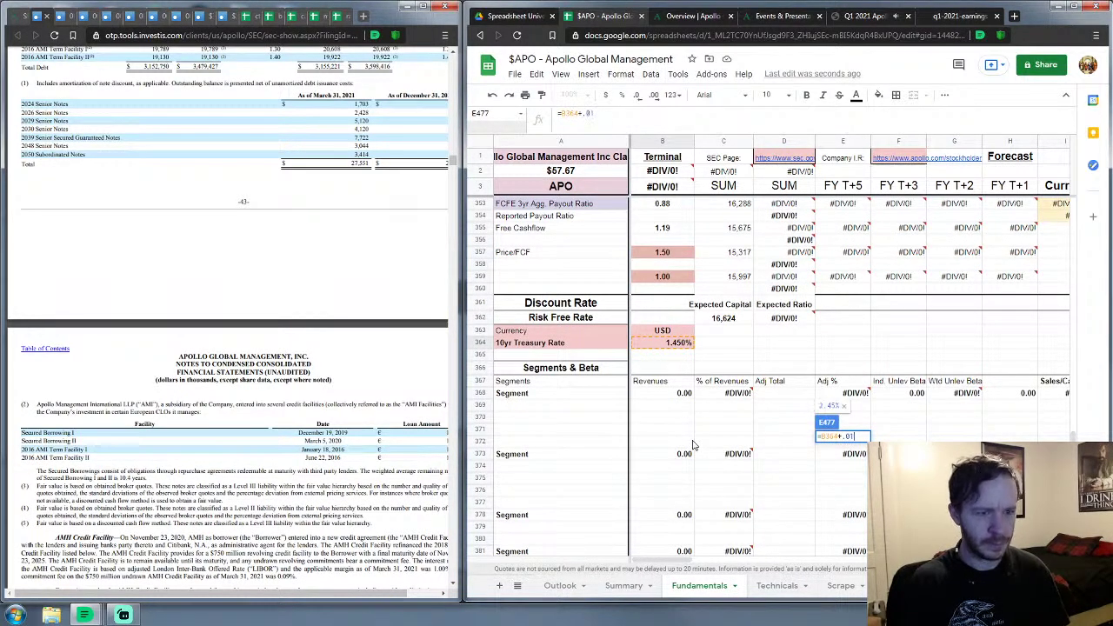
{"action": "key", "text": "Return"}
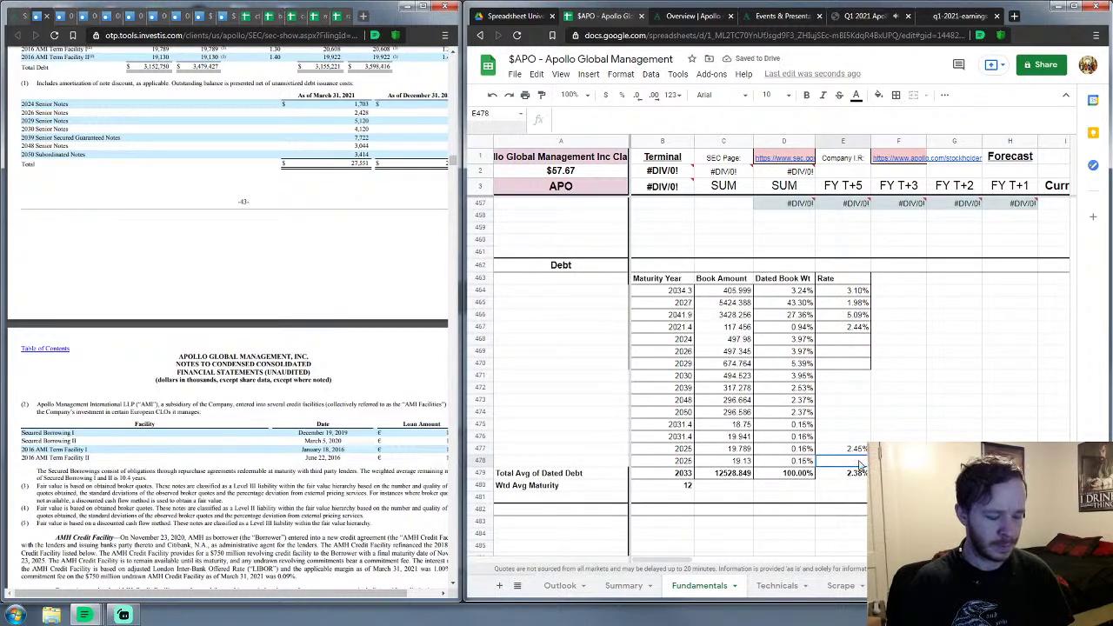
{"action": "type", "text": "="}
{"action": "left_click", "coordinate": [859, 448]}
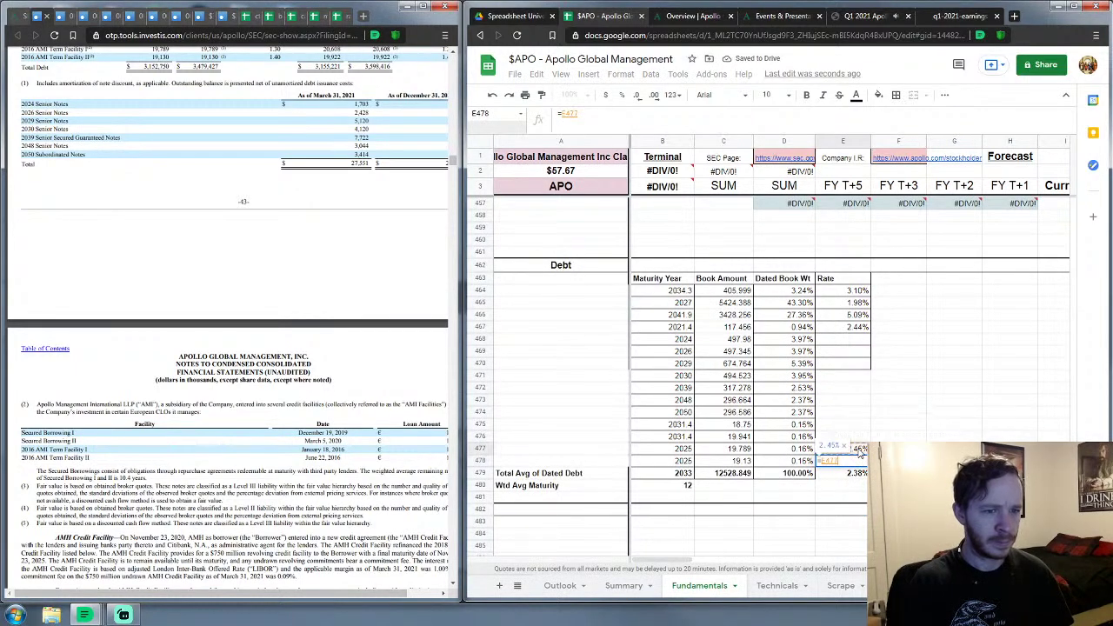
{"action": "key", "text": "Return"}
{"action": "scroll", "coordinate": [704, 435], "scroll_direction": "down", "scroll_amount": 2}
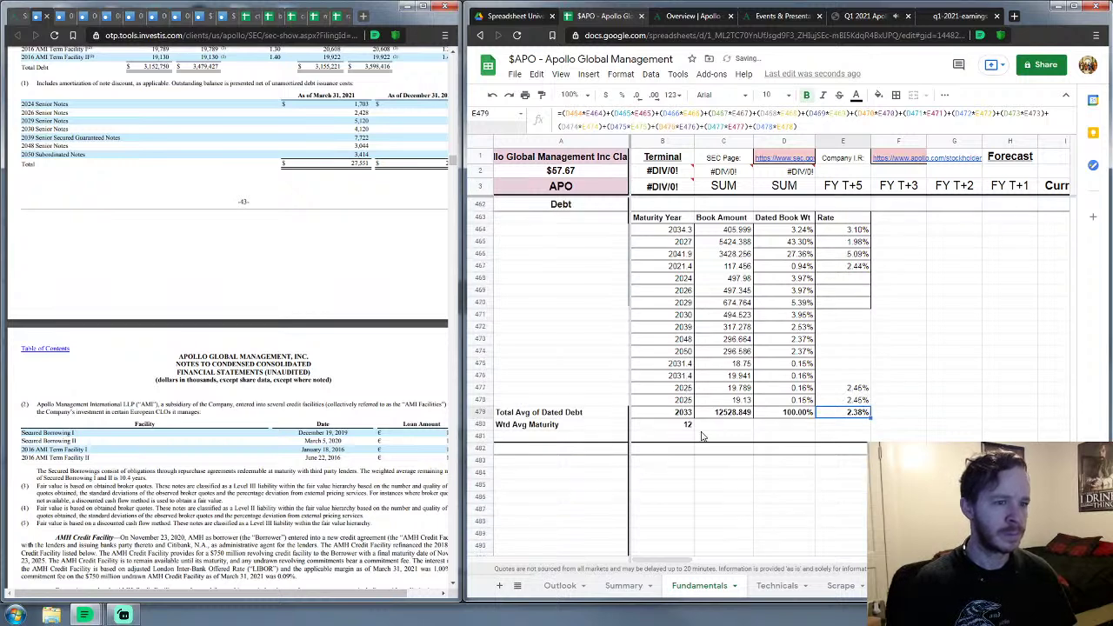
{"action": "scroll", "coordinate": [221, 389], "scroll_direction": "up", "scroll_amount": 5}
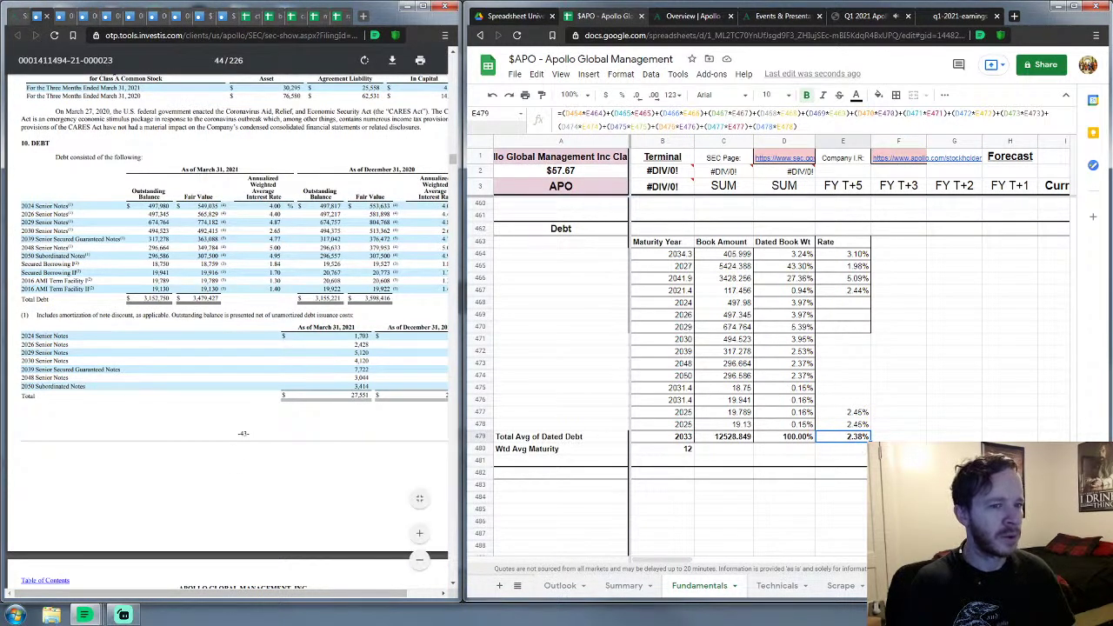
Step: Replace the rates in rows 477 and 478 with 1.3 and 1.4
{"action": "left_click", "coordinate": [841, 414]}
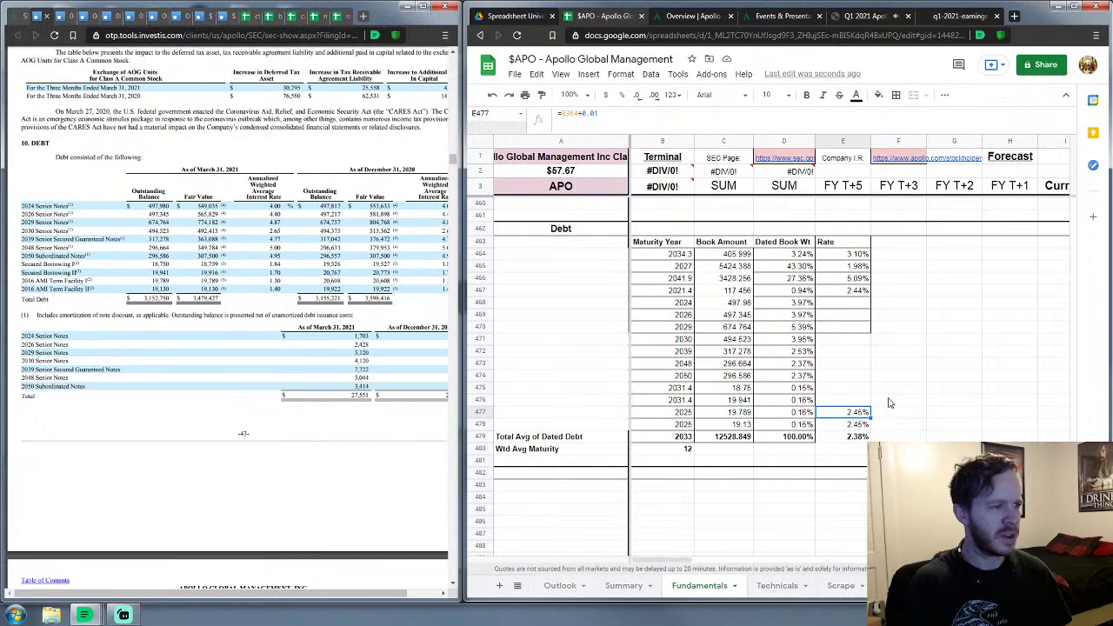
{"action": "type", "text": "1.3"}
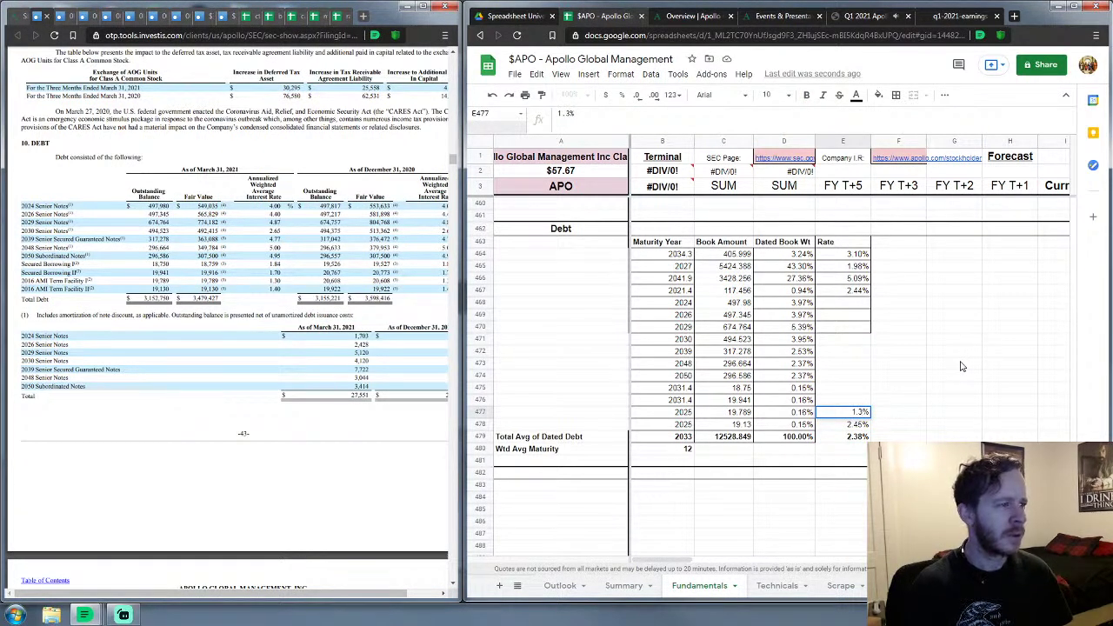
{"action": "key", "text": "Return"}
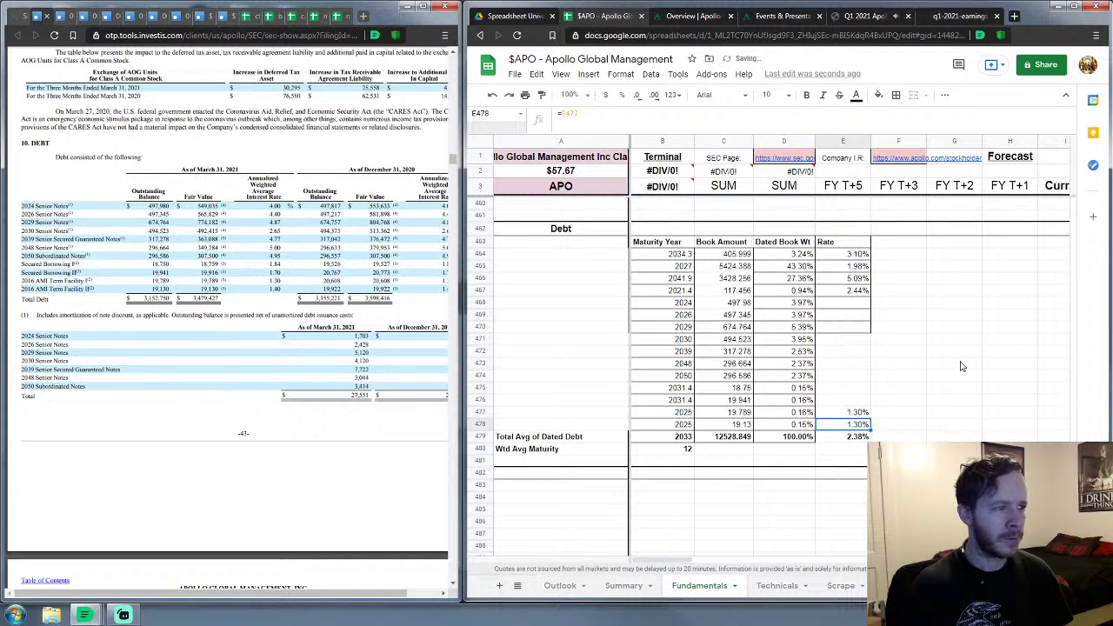
{"action": "type", "text": "1.4"}
{"action": "key", "text": "Return"}
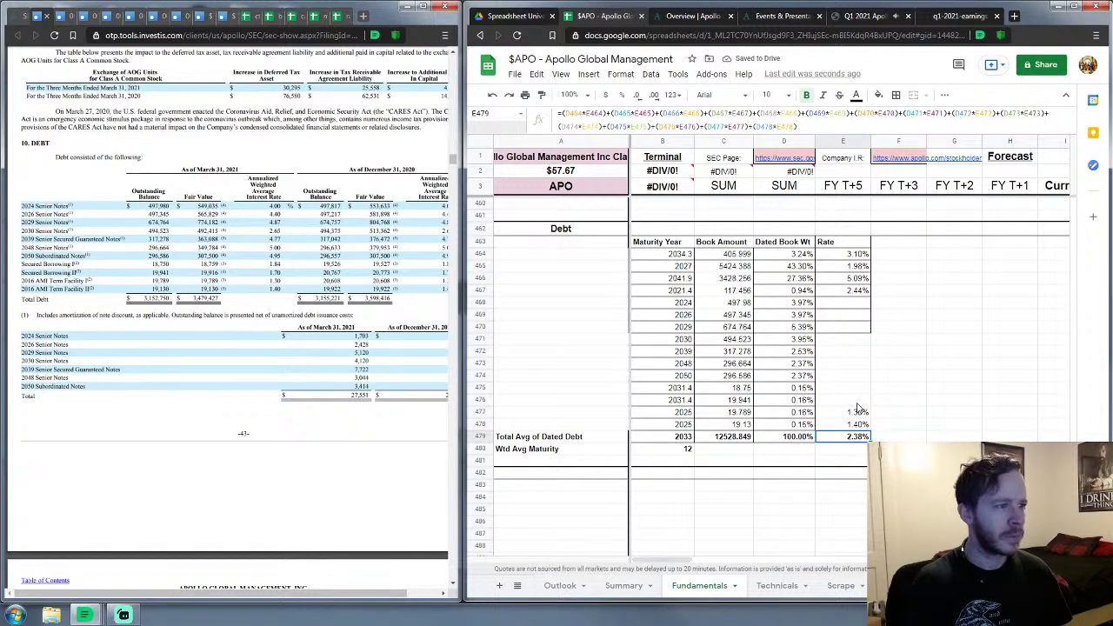
Step: Enter rates 4%, 4%, 4.87%, 2.65% and 4.77% for Debt rows 468–472
{"action": "left_click", "coordinate": [864, 306]}
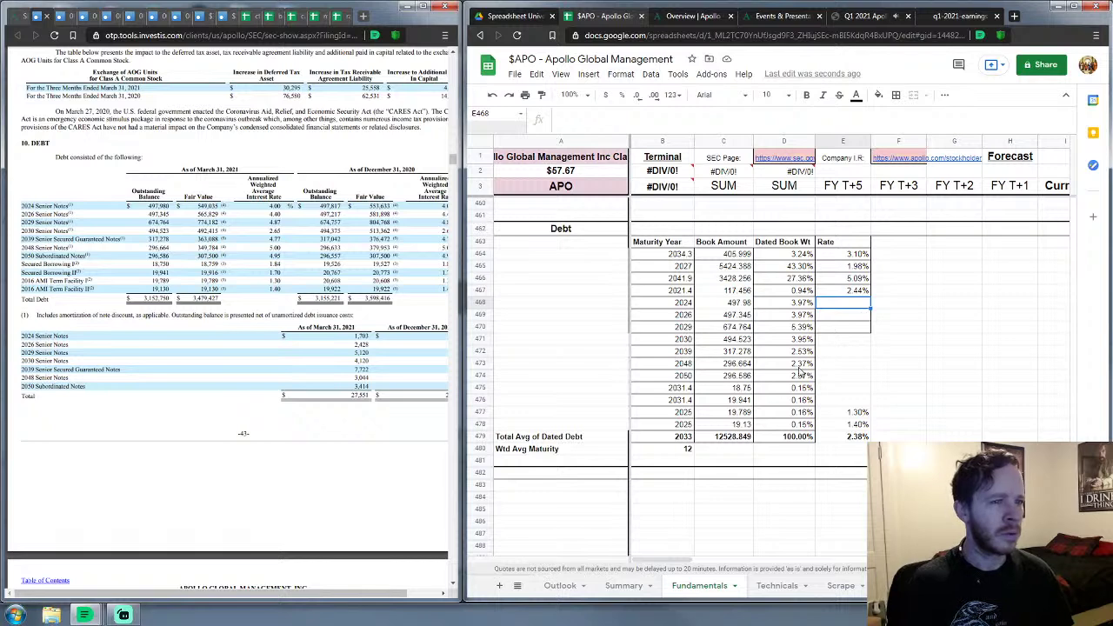
{"action": "type", "text": "4%"}
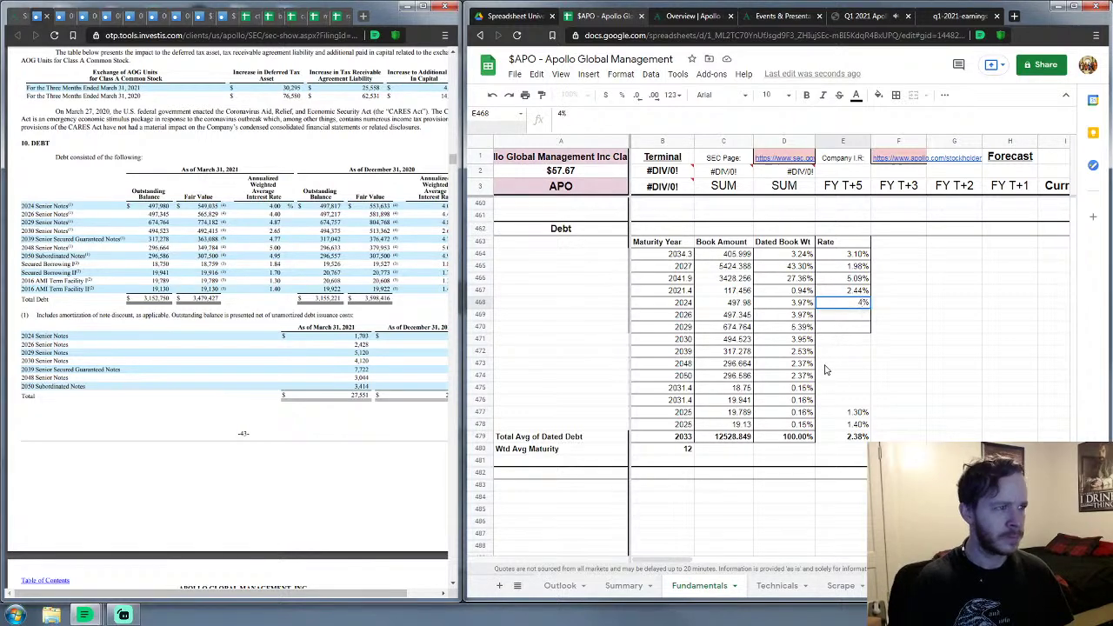
{"action": "key", "text": "Return"}
{"action": "type", "text": "4%"}
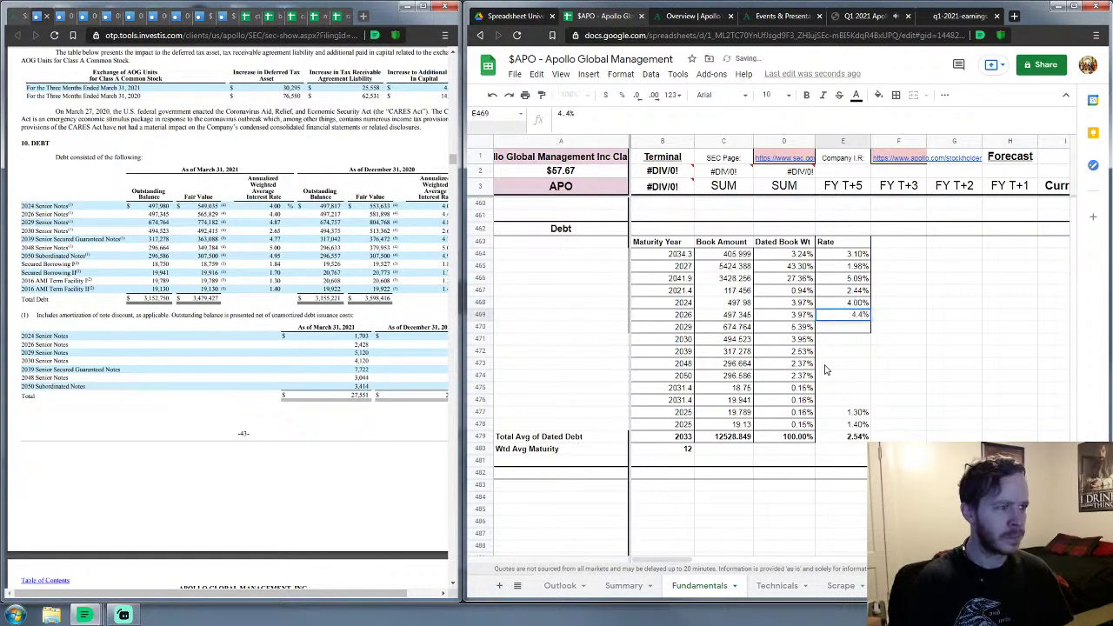
{"action": "key", "text": "Return"}
{"action": "type", "text": "4.87%"}
{"action": "key", "text": "Return"}
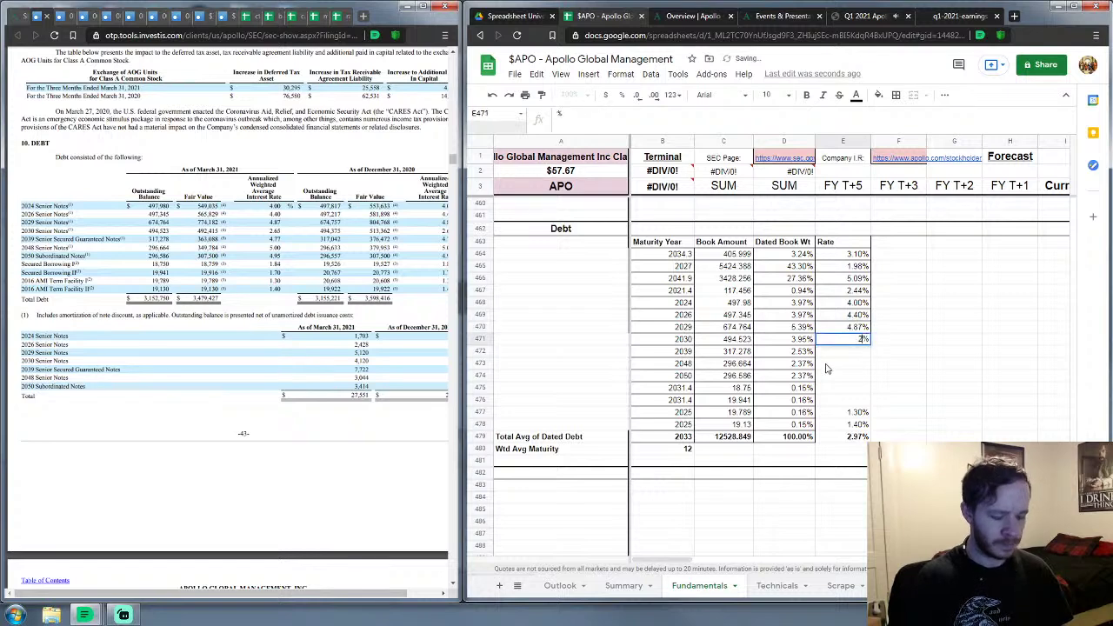
{"action": "type", "text": "2.65%"}
{"action": "key", "text": "Return"}
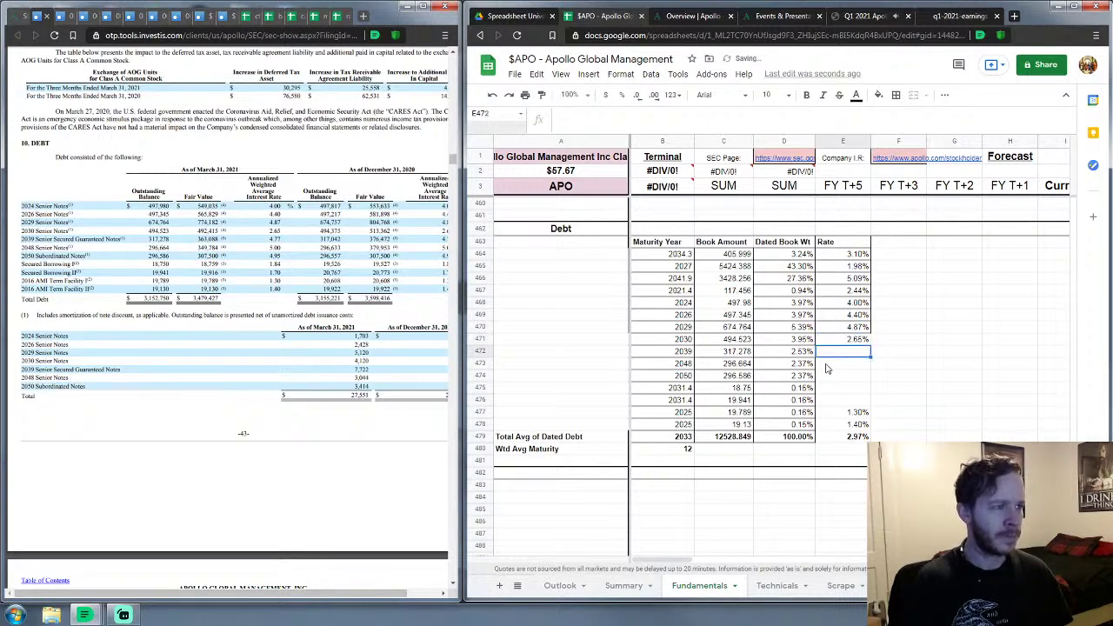
{"action": "type", "text": "4.77%"}
{"action": "key", "text": "Return"}
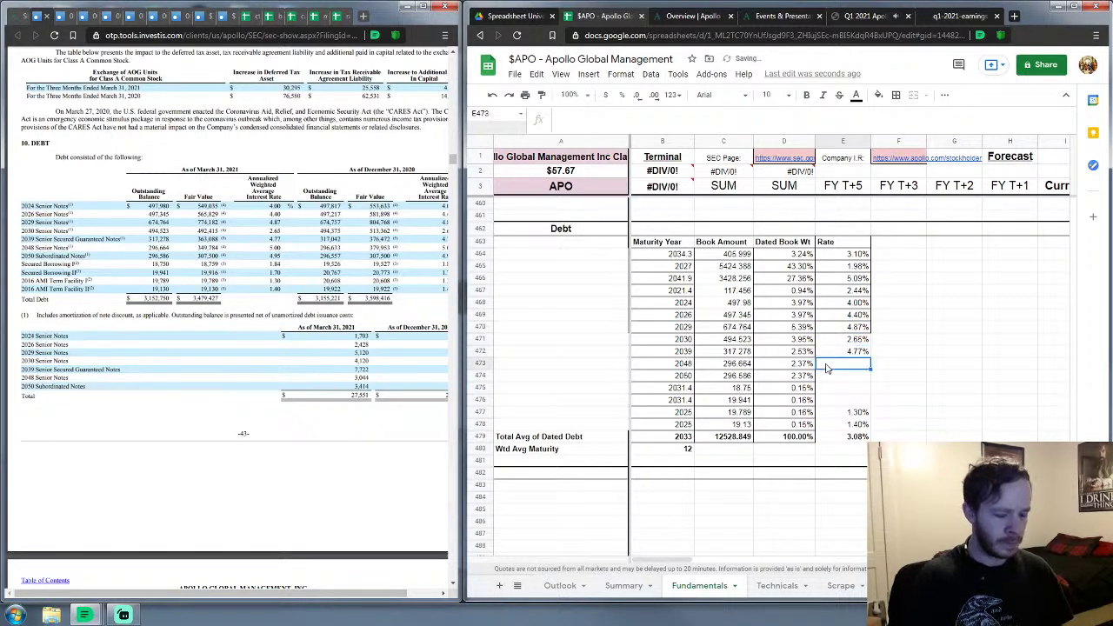
Step: Enter rates 5%, 4.95%, 1.84%, 1.7% and 1.3% for Debt rows 473–477
{"action": "type", "text": "5%"}
{"action": "key", "text": "Return"}
{"action": "type", "text": "4.95%"}
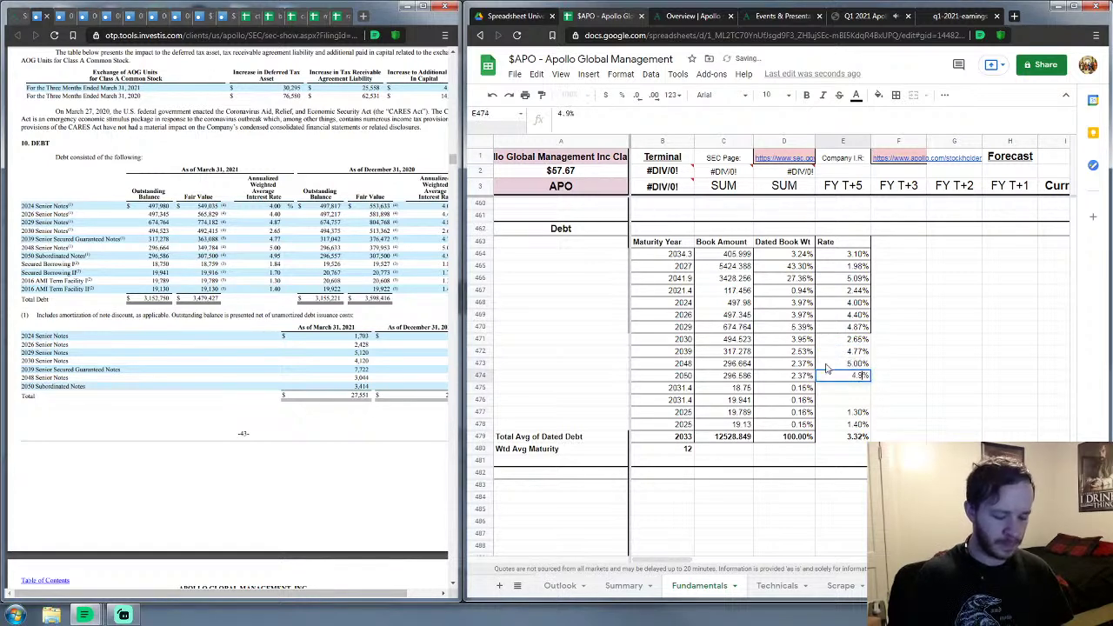
{"action": "key", "text": "Return"}
{"action": "type", "text": "1.84%"}
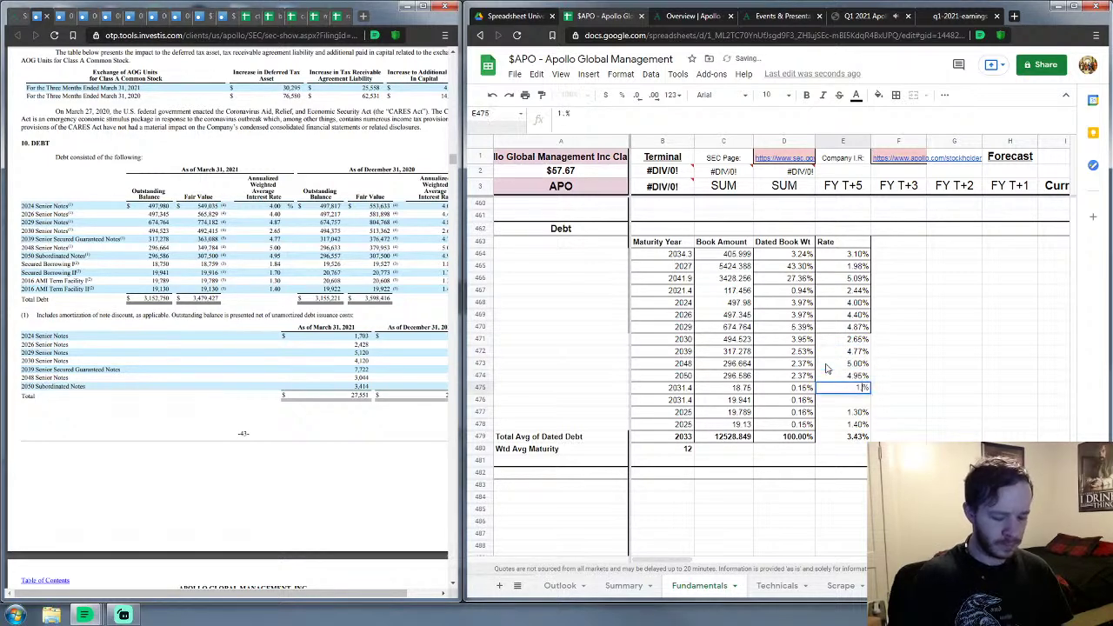
{"action": "key", "text": "Return"}
{"action": "type", "text": "1.7%"}
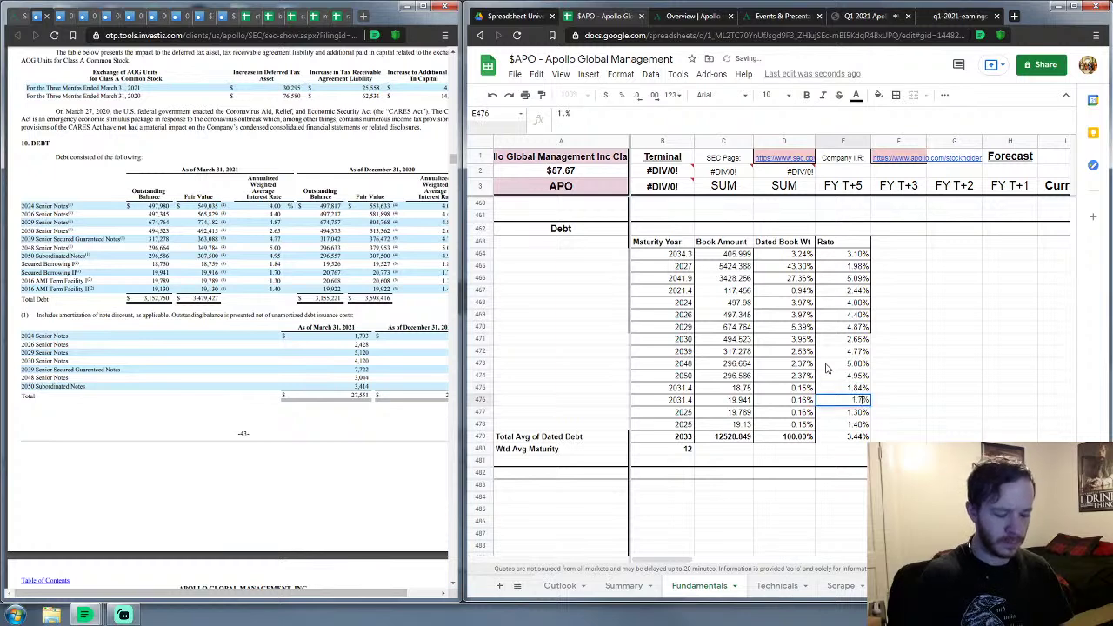
{"action": "key", "text": "Return"}
{"action": "type", "text": "1.3%1.3"}
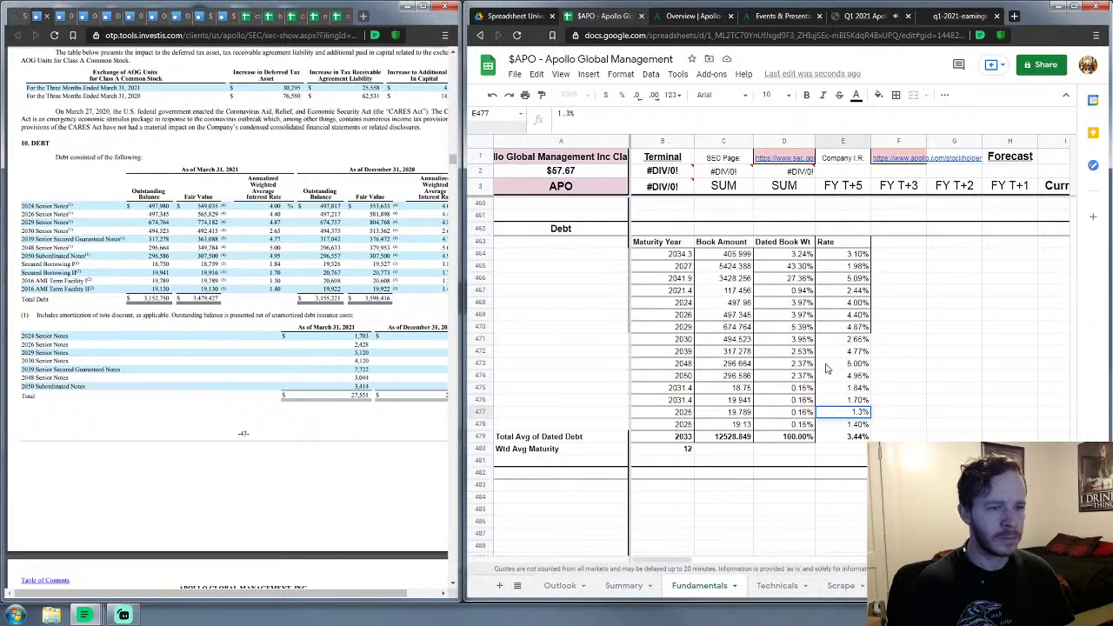
{"action": "key", "text": "Up"}
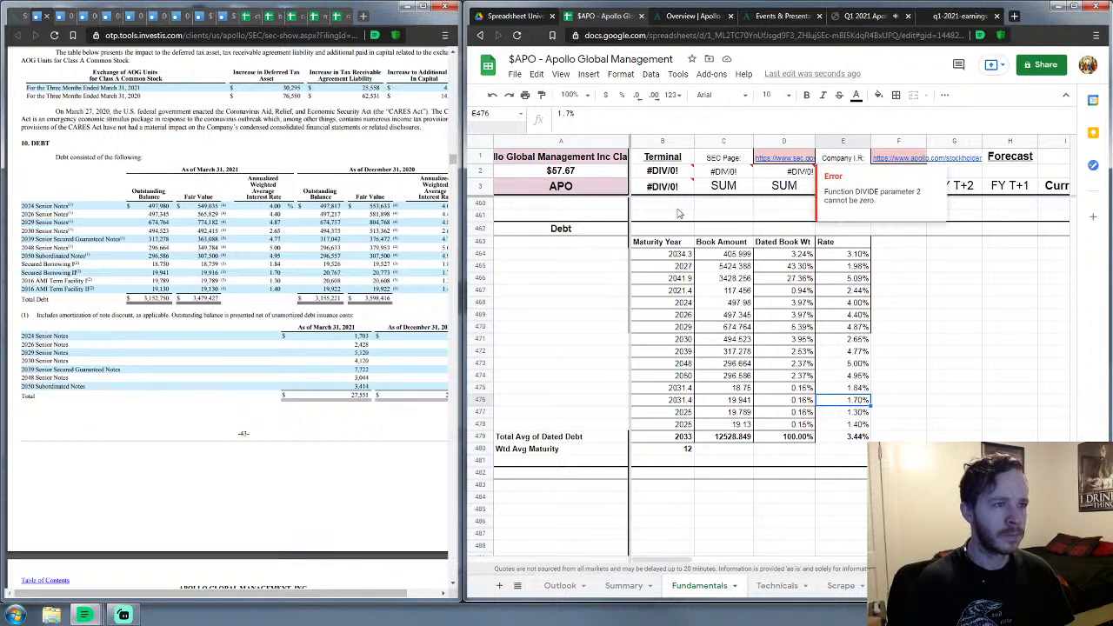
{"action": "left_click", "coordinate": [955, 400]}
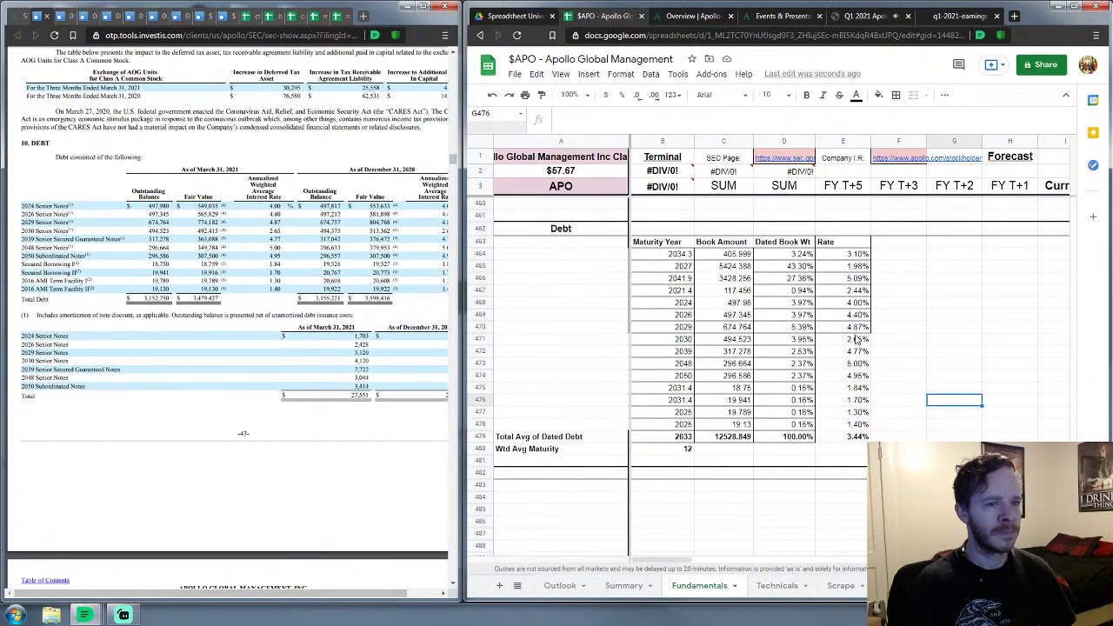
Step: Scroll the sheet up to Equity Risk Premium and move the filing to page 81's Athene tables
{"action": "scroll", "coordinate": [882, 328], "scroll_direction": "up", "scroll_amount": 10}
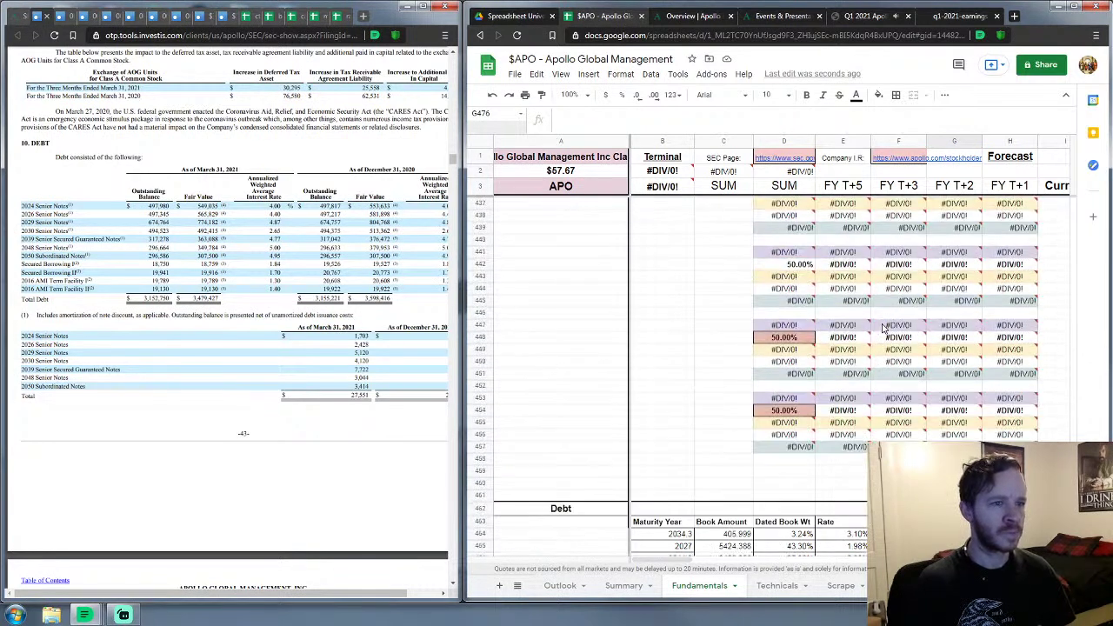
{"action": "scroll", "coordinate": [883, 328], "scroll_direction": "up", "scroll_amount": 10}
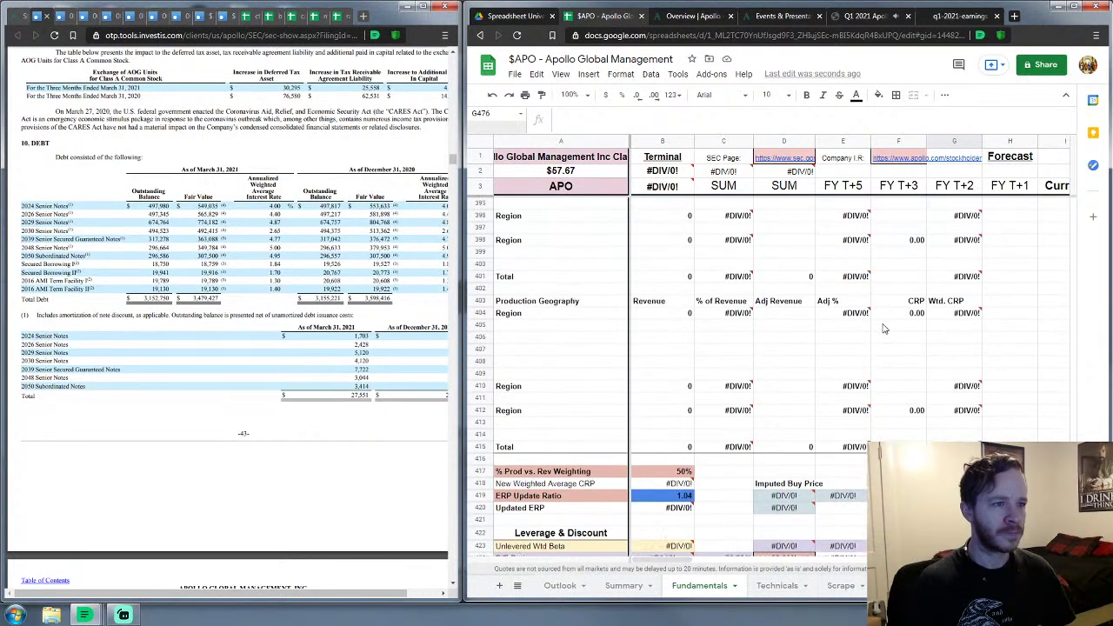
{"action": "scroll", "coordinate": [882, 328], "scroll_direction": "up", "scroll_amount": 1}
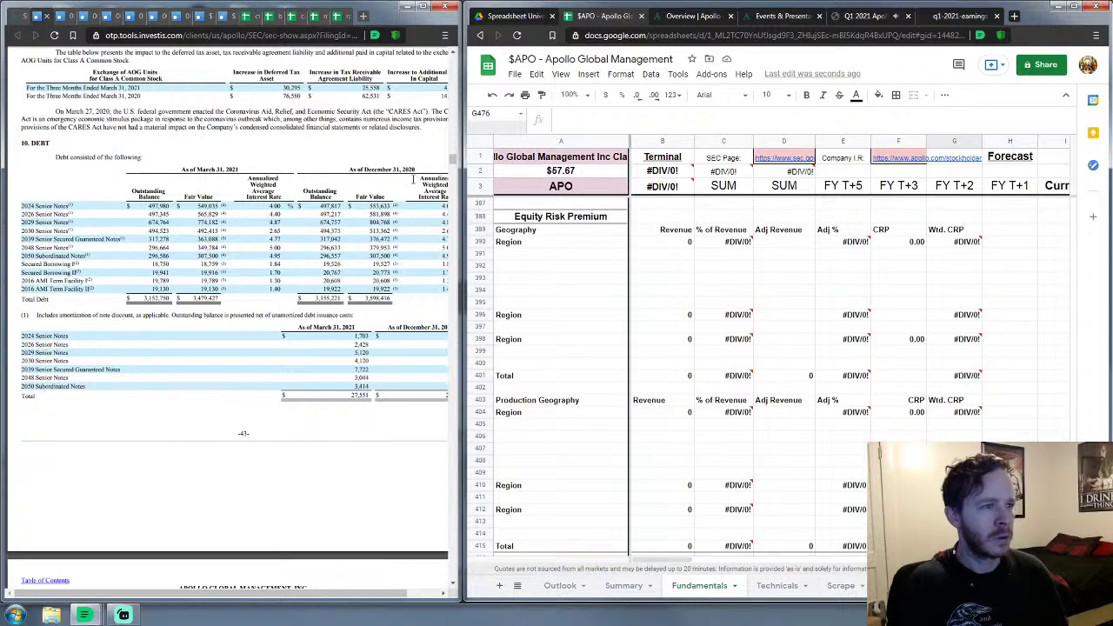
{"action": "left_click_drag", "start_coordinate": [450, 168], "coordinate": [464, 200]}
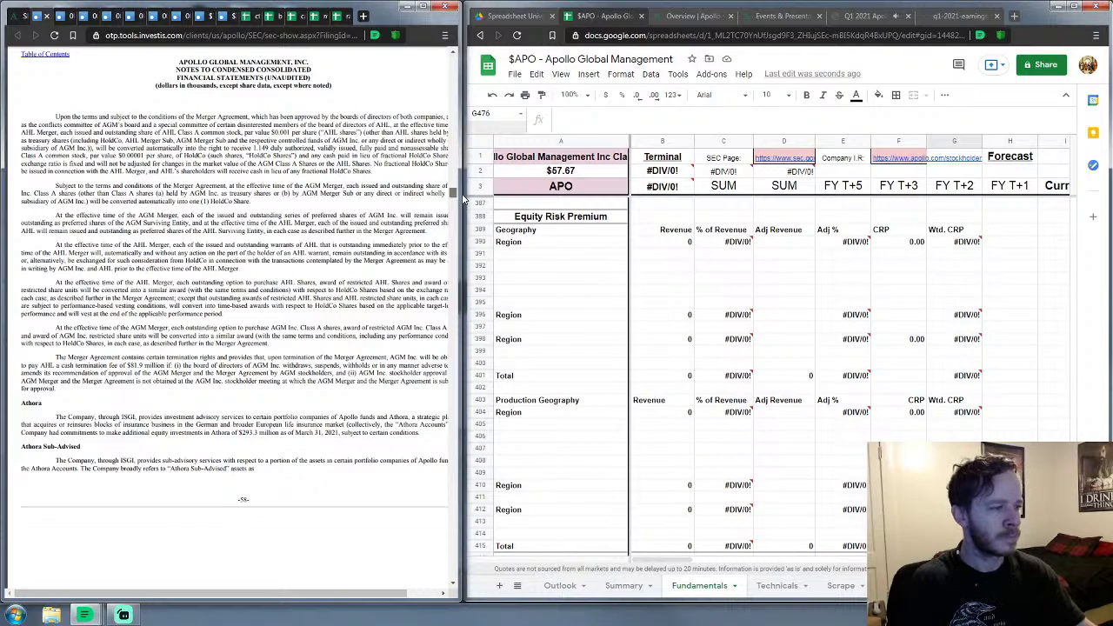
{"action": "left_click_drag", "start_coordinate": [463, 199], "coordinate": [464, 200]}
{"action": "scroll", "coordinate": [323, 220], "scroll_direction": "down", "scroll_amount": 8}
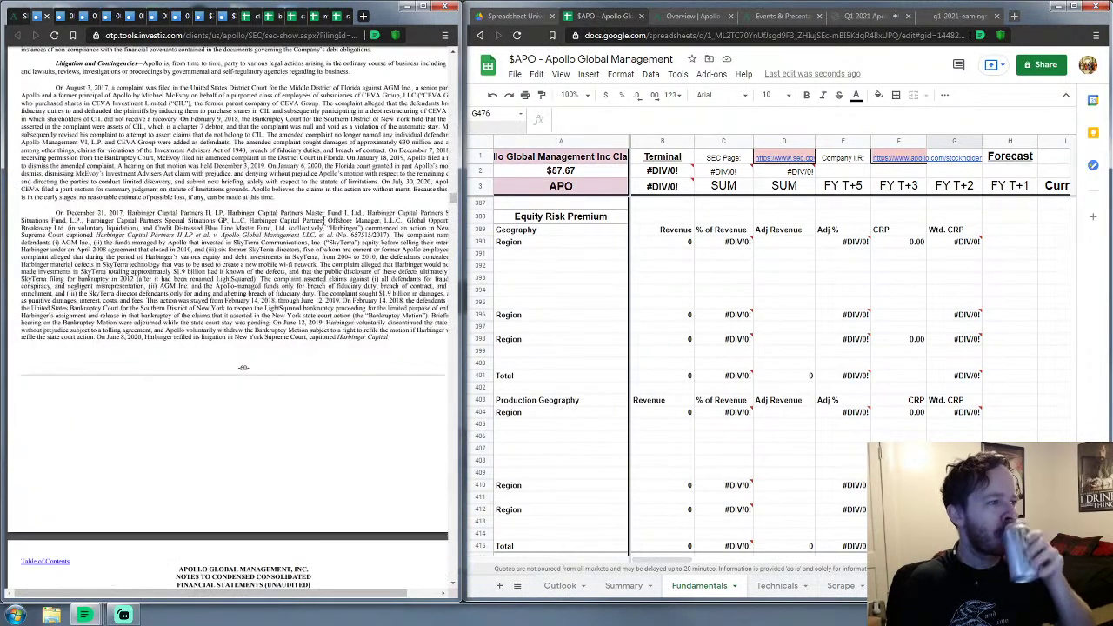
{"action": "scroll", "coordinate": [322, 220], "scroll_direction": "down", "scroll_amount": 8}
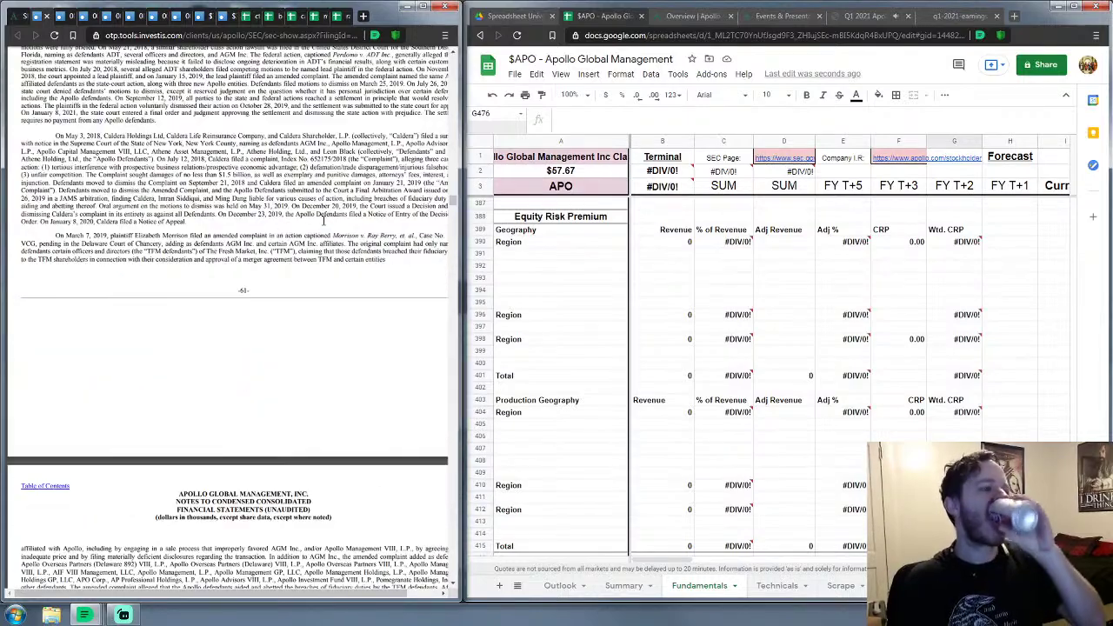
{"action": "scroll", "coordinate": [323, 220], "scroll_direction": "down", "scroll_amount": 8}
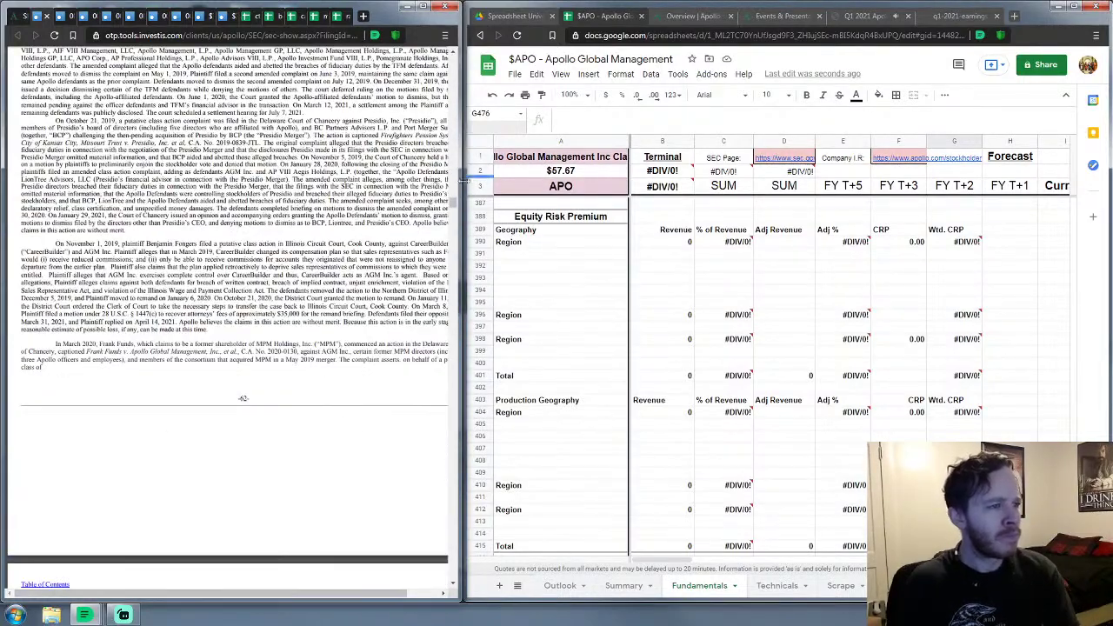
{"action": "left_click_drag", "start_coordinate": [456, 204], "coordinate": [471, 252]}
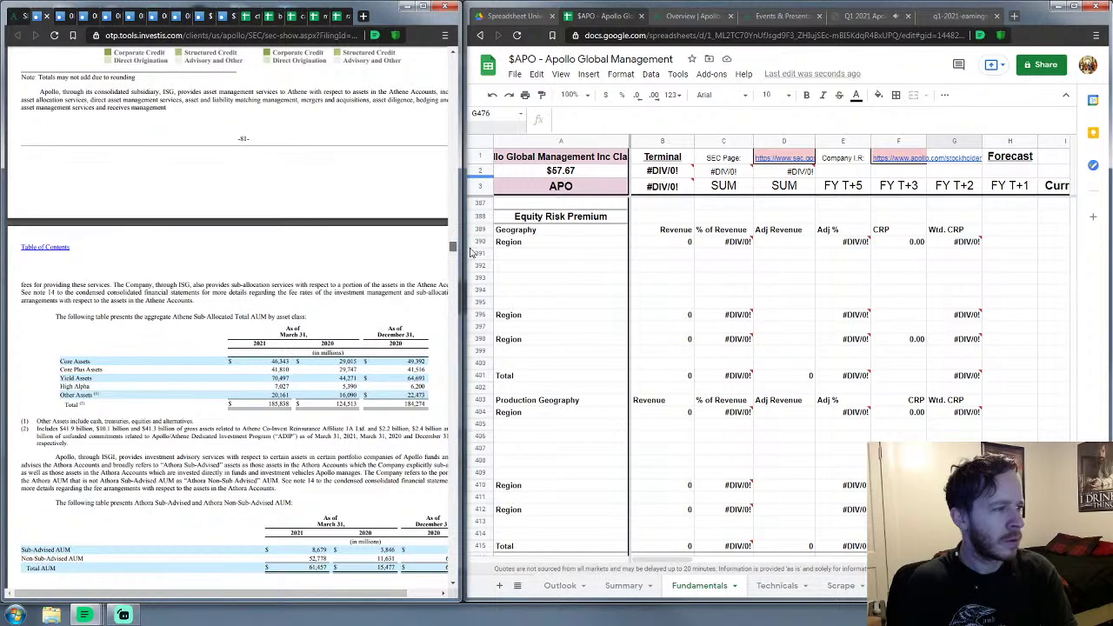
Step: Skim the filing's later pages down to the exhibits
{"action": "left_click_drag", "start_coordinate": [470, 252], "coordinate": [452, 273]}
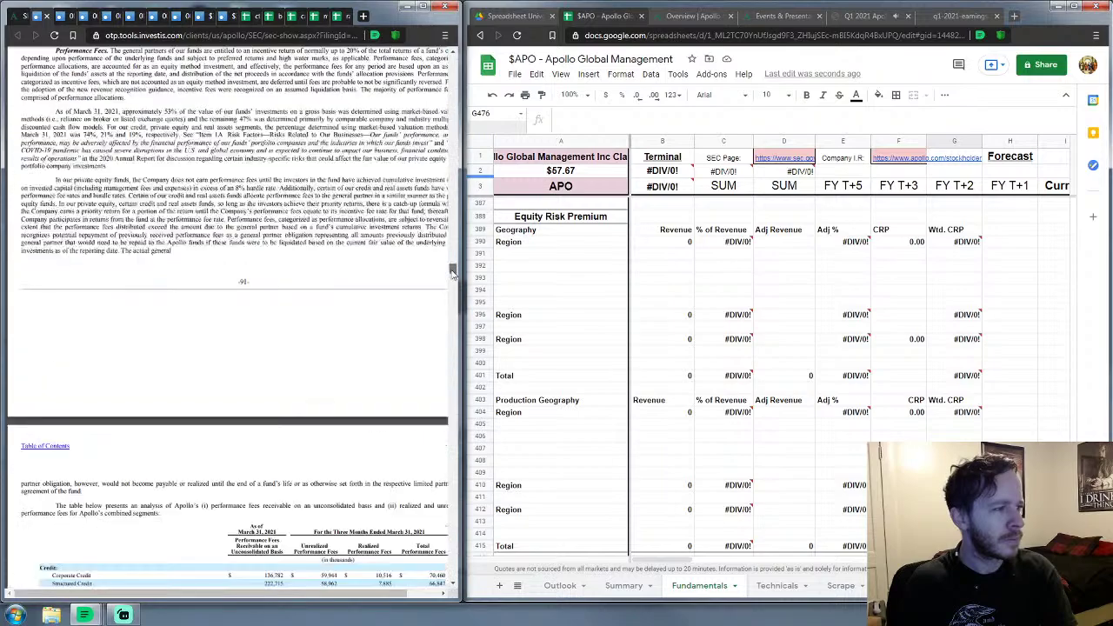
{"action": "scroll", "coordinate": [269, 274], "scroll_direction": "up", "scroll_amount": 5}
{"action": "scroll", "coordinate": [270, 274], "scroll_direction": "down", "scroll_amount": 10}
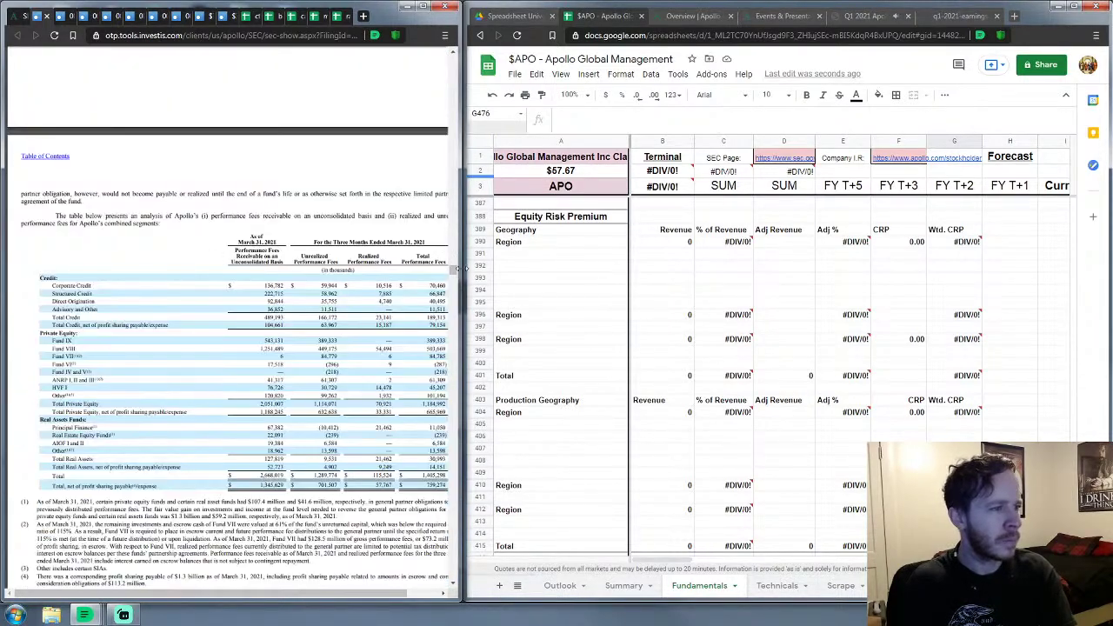
{"action": "left_click_drag", "start_coordinate": [453, 272], "coordinate": [455, 301]}
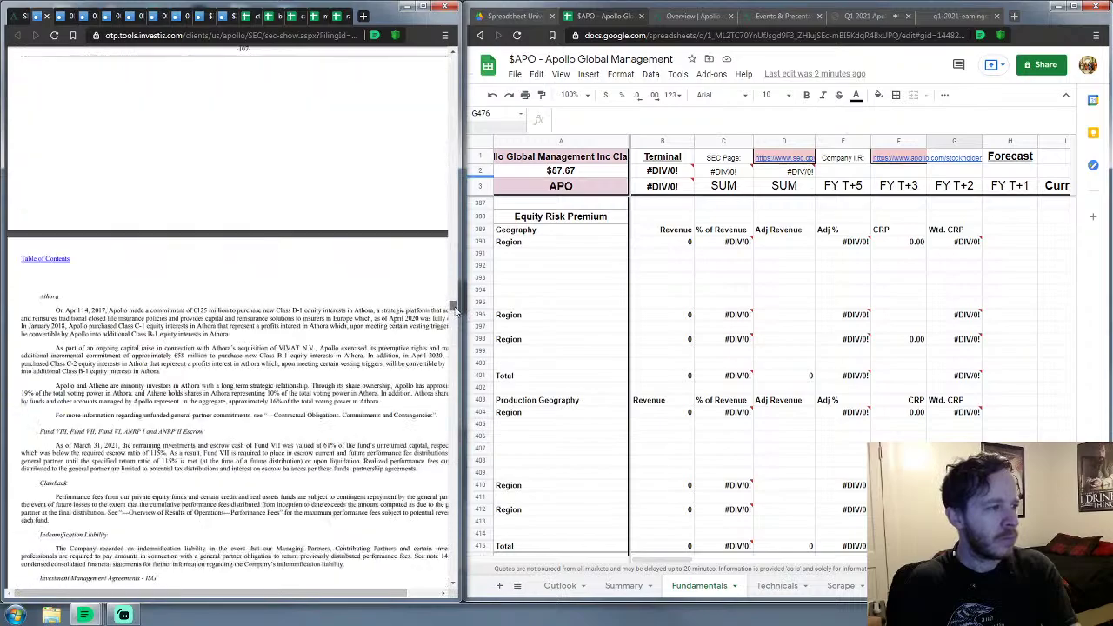
{"action": "left_click_drag", "start_coordinate": [452, 314], "coordinate": [452, 319]}
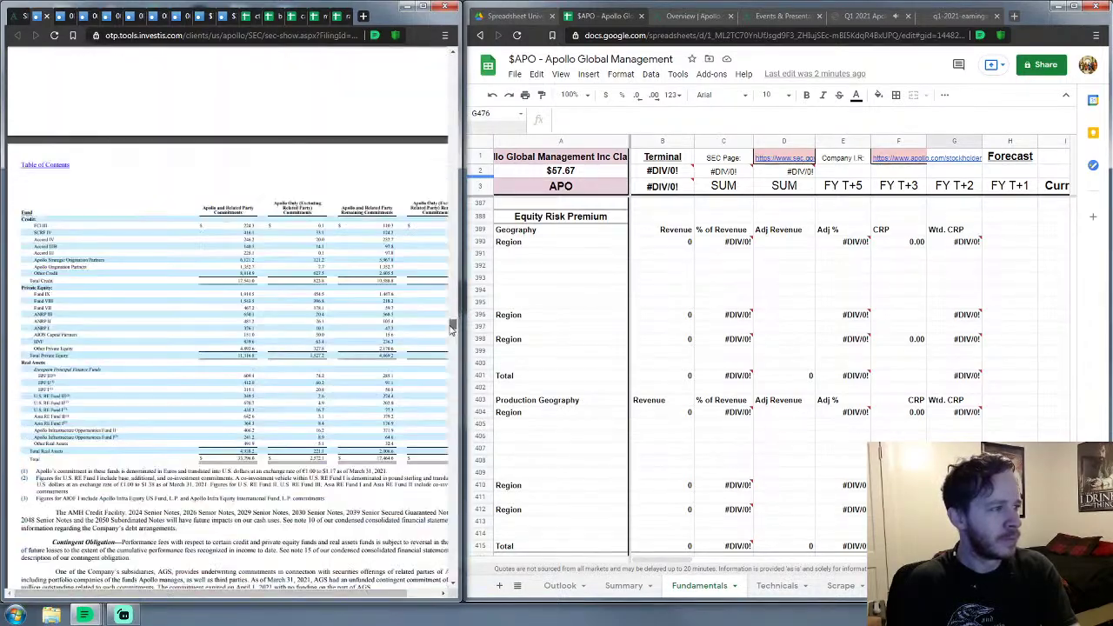
{"action": "scroll", "coordinate": [281, 333], "scroll_direction": "up", "scroll_amount": 5}
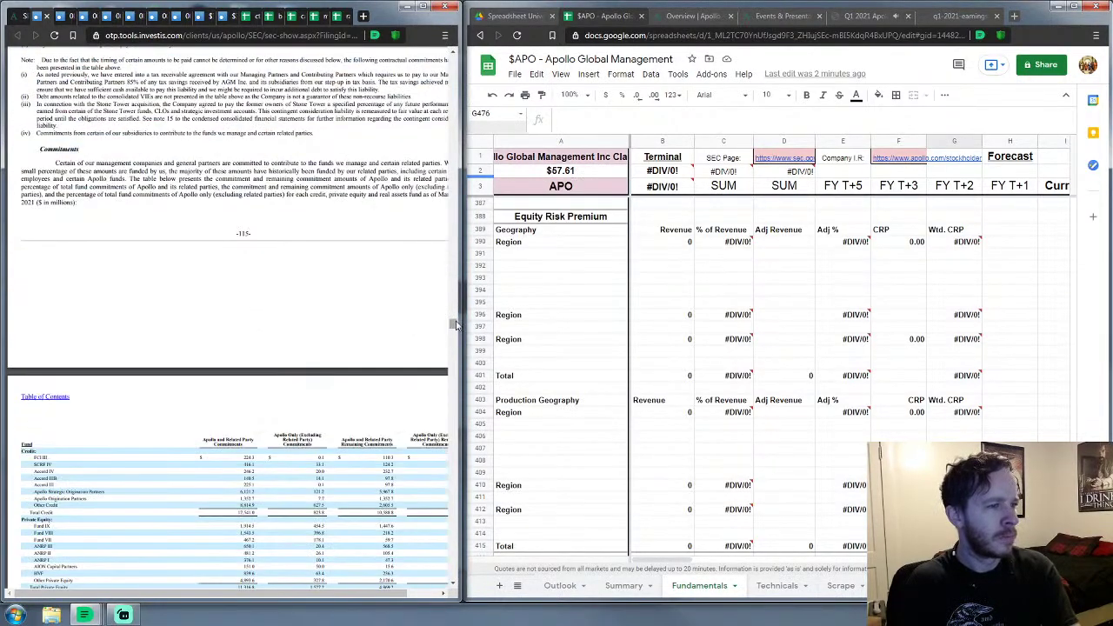
{"action": "left_click_drag", "start_coordinate": [454, 324], "coordinate": [454, 339]}
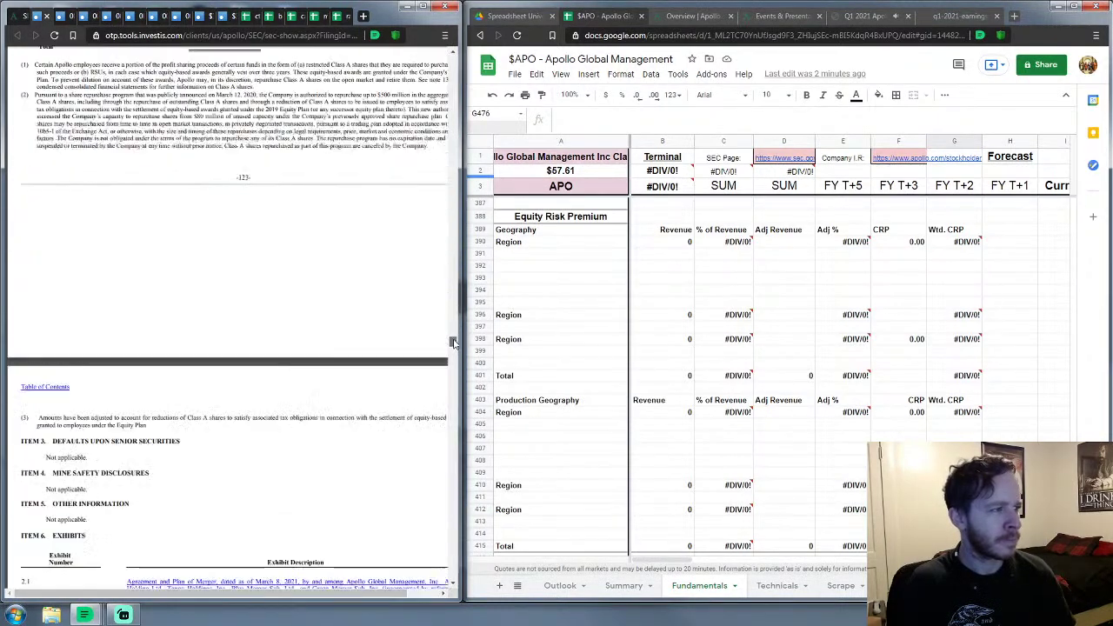
{"action": "left_click_drag", "start_coordinate": [452, 347], "coordinate": [452, 358]}
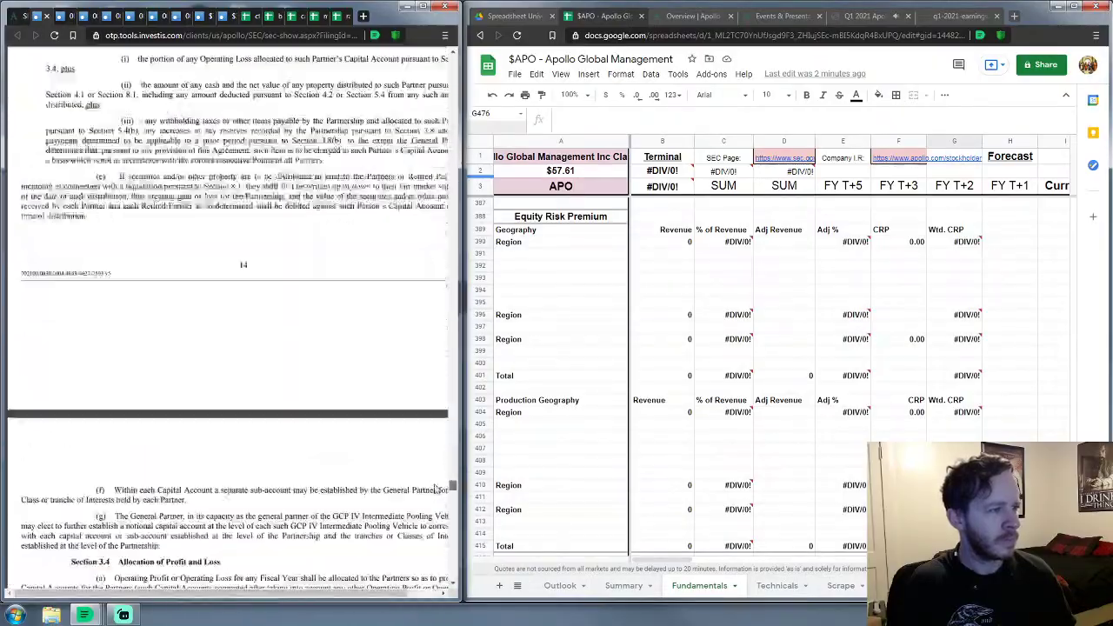
{"action": "left_click_drag", "start_coordinate": [437, 489], "coordinate": [436, 569]}
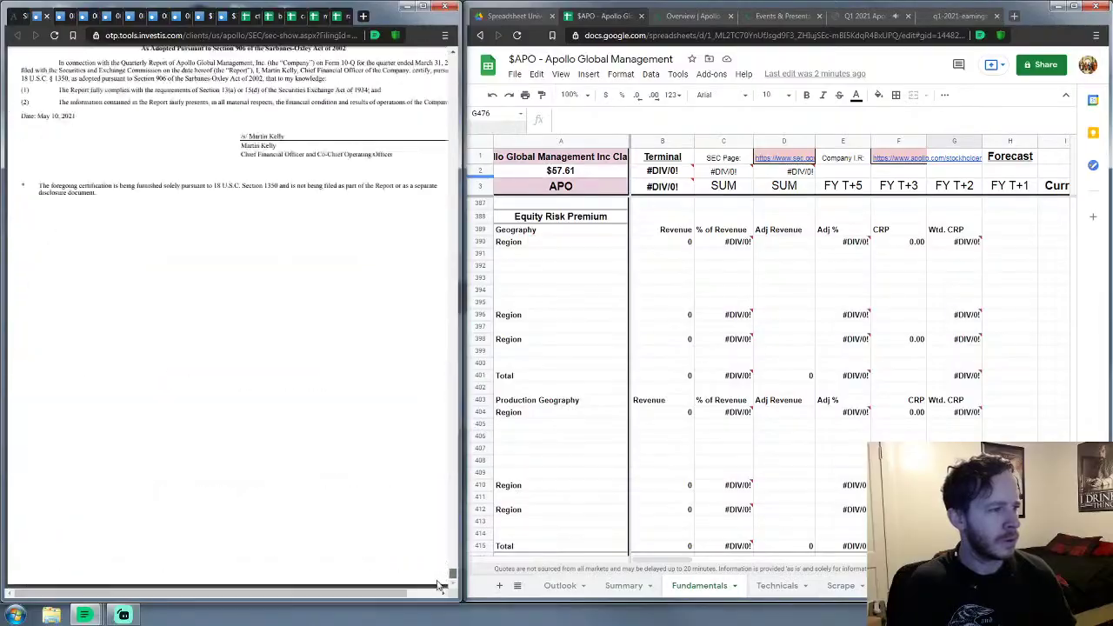
{"action": "left_click_drag", "start_coordinate": [426, 519], "coordinate": [424, 472]}
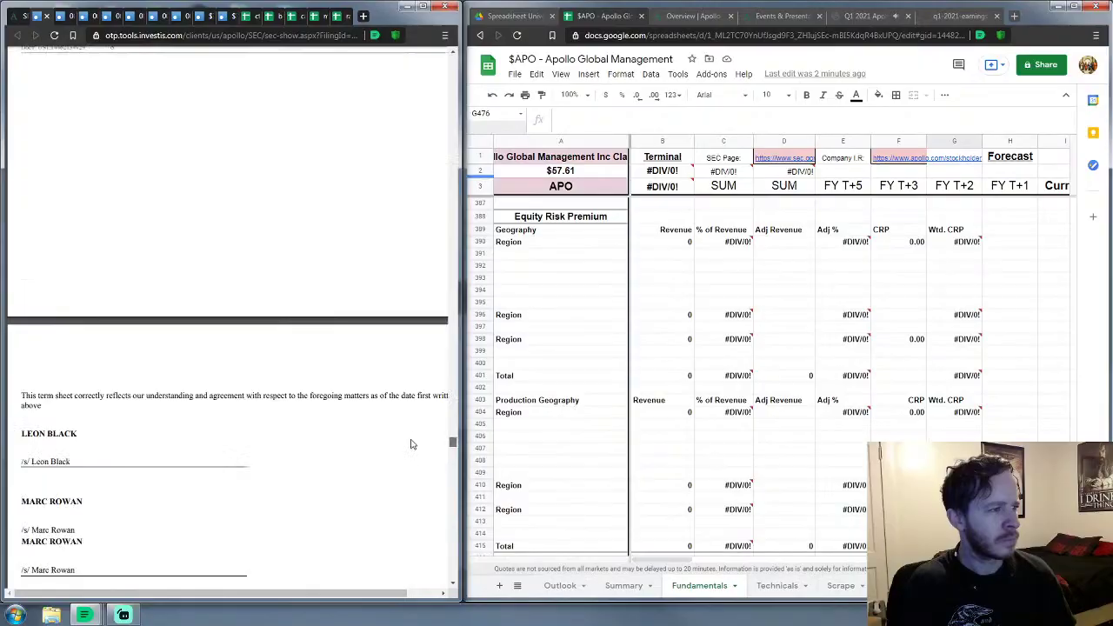
Step: Scroll back up to page 108's clawback and indemnification notes
{"action": "scroll", "coordinate": [400, 426], "scroll_direction": "up", "scroll_amount": 5}
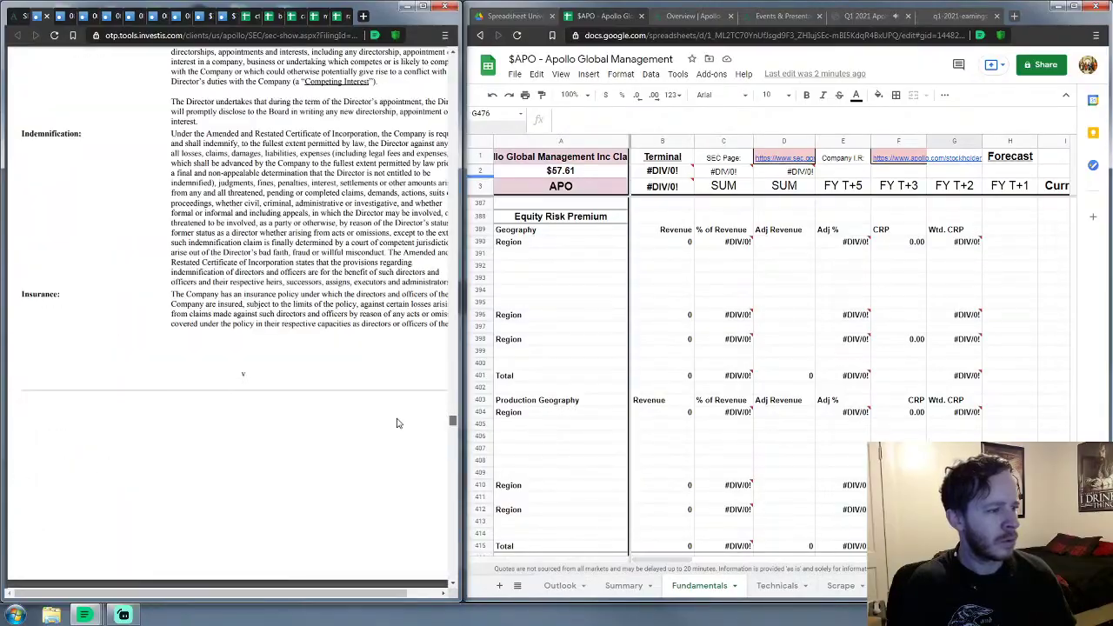
{"action": "scroll", "coordinate": [396, 417], "scroll_direction": "up", "scroll_amount": 10}
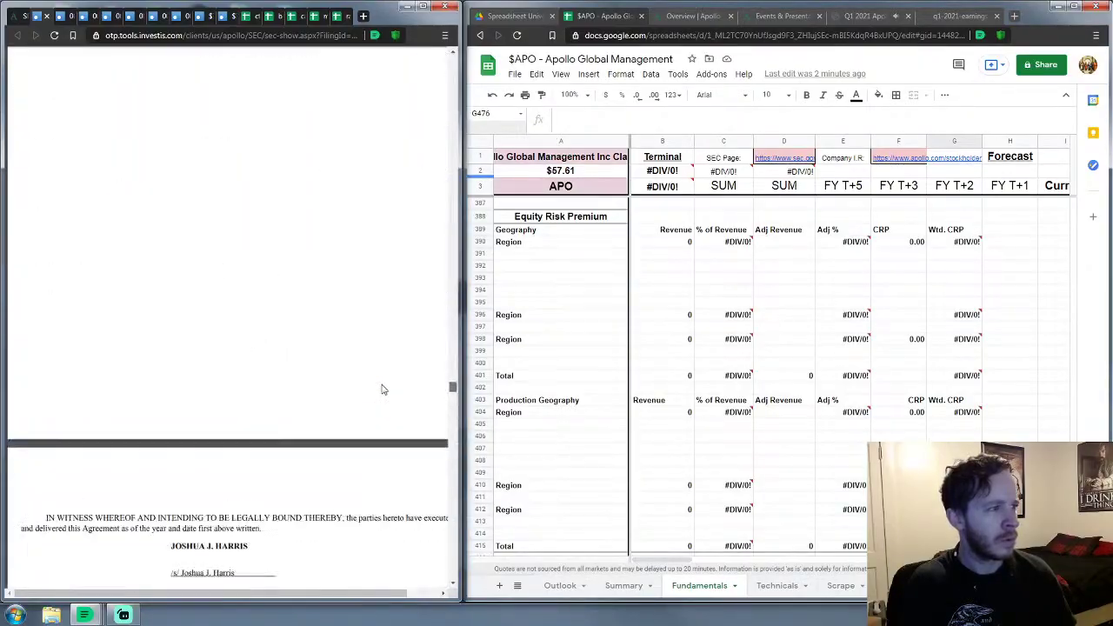
{"action": "scroll", "coordinate": [380, 383], "scroll_direction": "up", "scroll_amount": 20}
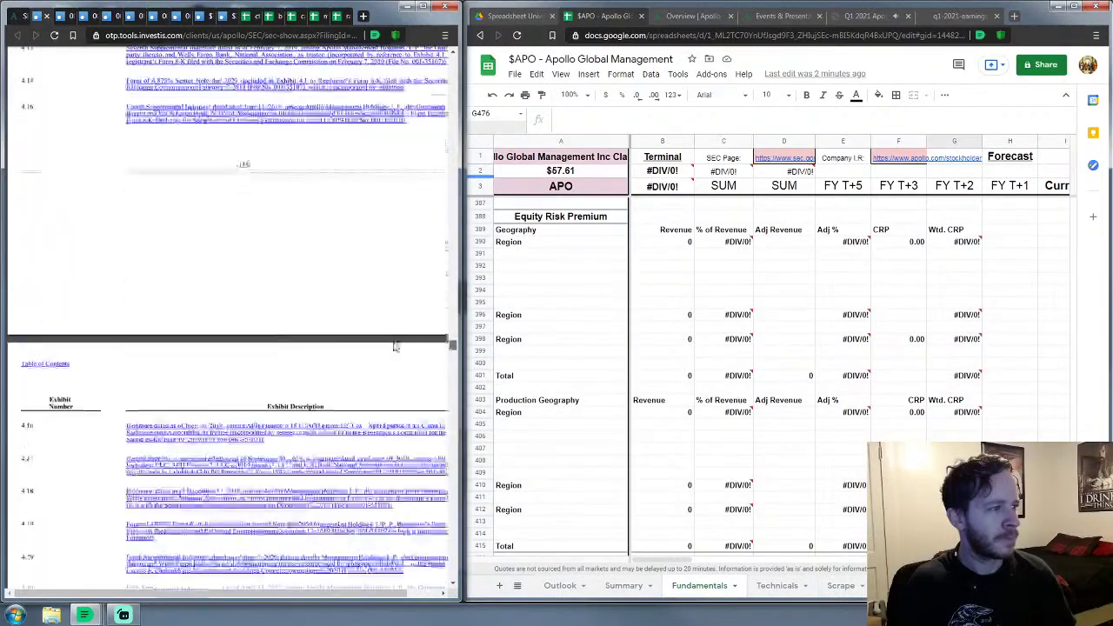
{"action": "scroll", "coordinate": [401, 342], "scroll_direction": "up", "scroll_amount": 3}
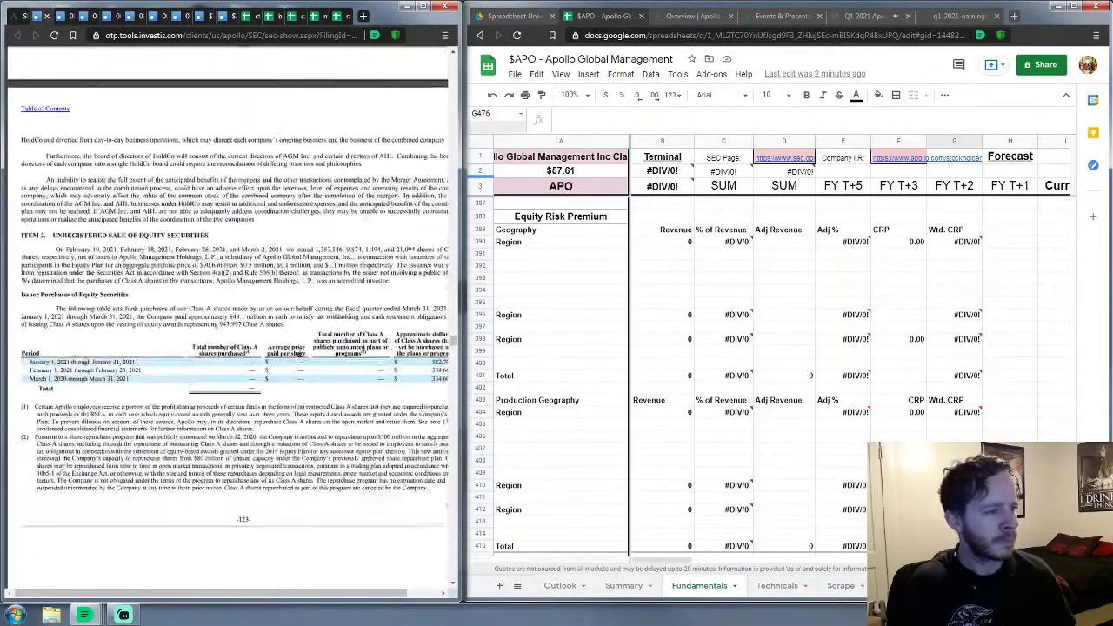
{"action": "scroll", "coordinate": [292, 347], "scroll_direction": "up", "scroll_amount": 10}
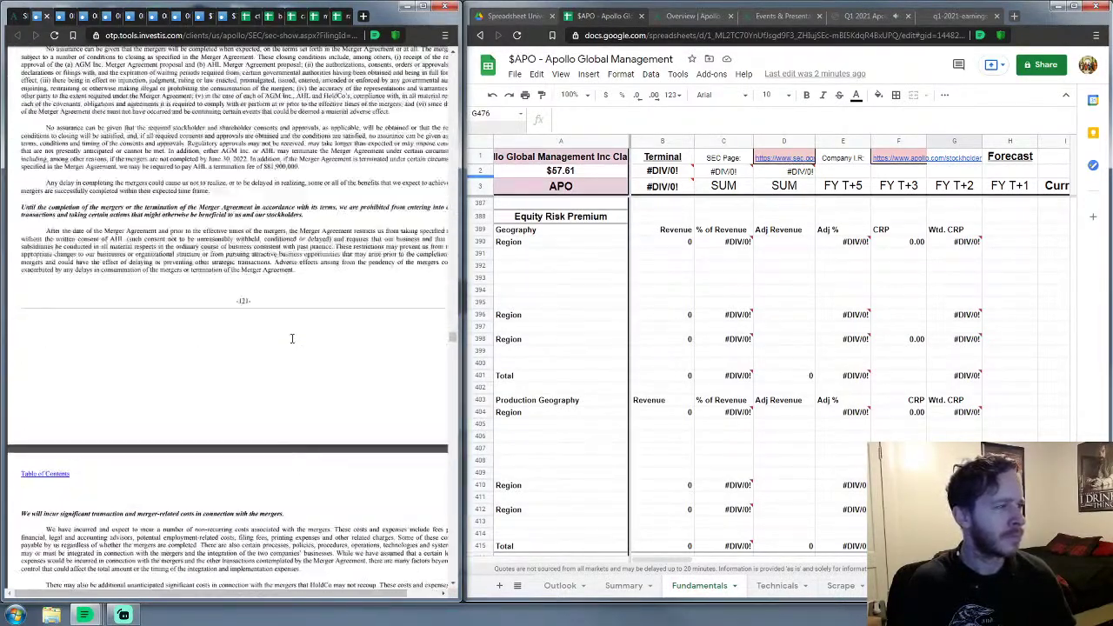
{"action": "scroll", "coordinate": [292, 338], "scroll_direction": "up", "scroll_amount": 5}
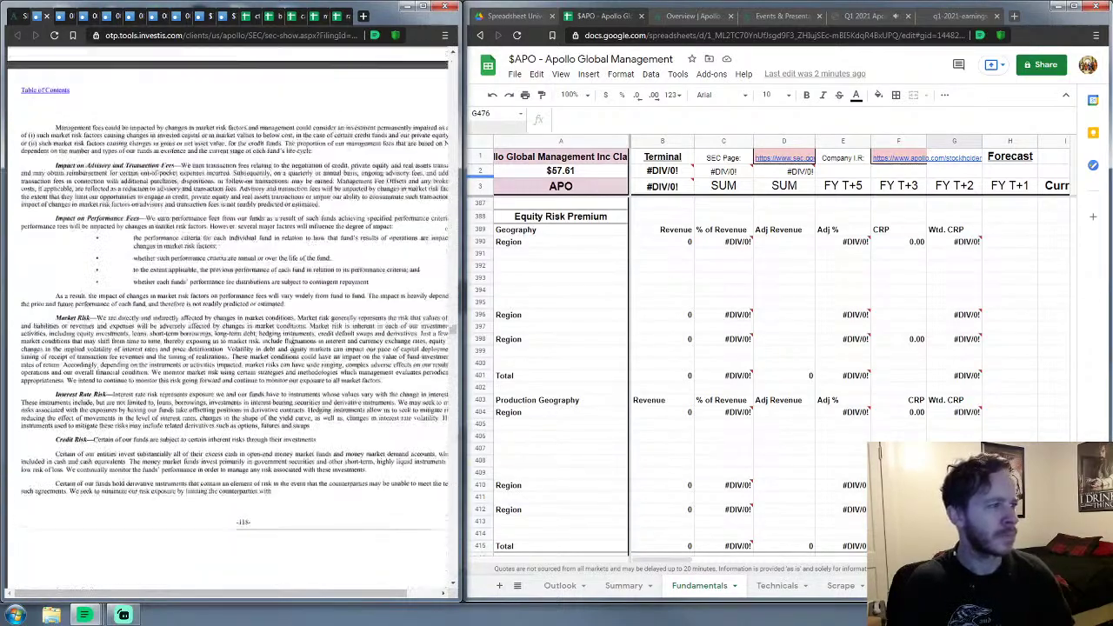
{"action": "scroll", "coordinate": [292, 338], "scroll_direction": "up", "scroll_amount": 4}
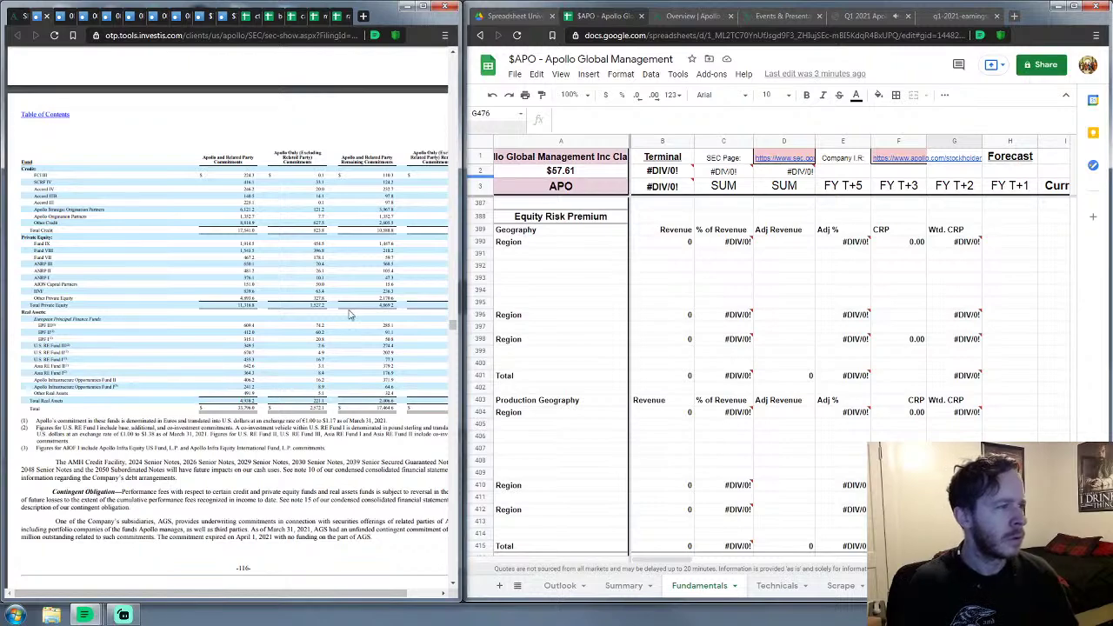
{"action": "scroll", "coordinate": [198, 290], "scroll_direction": "up", "scroll_amount": 10}
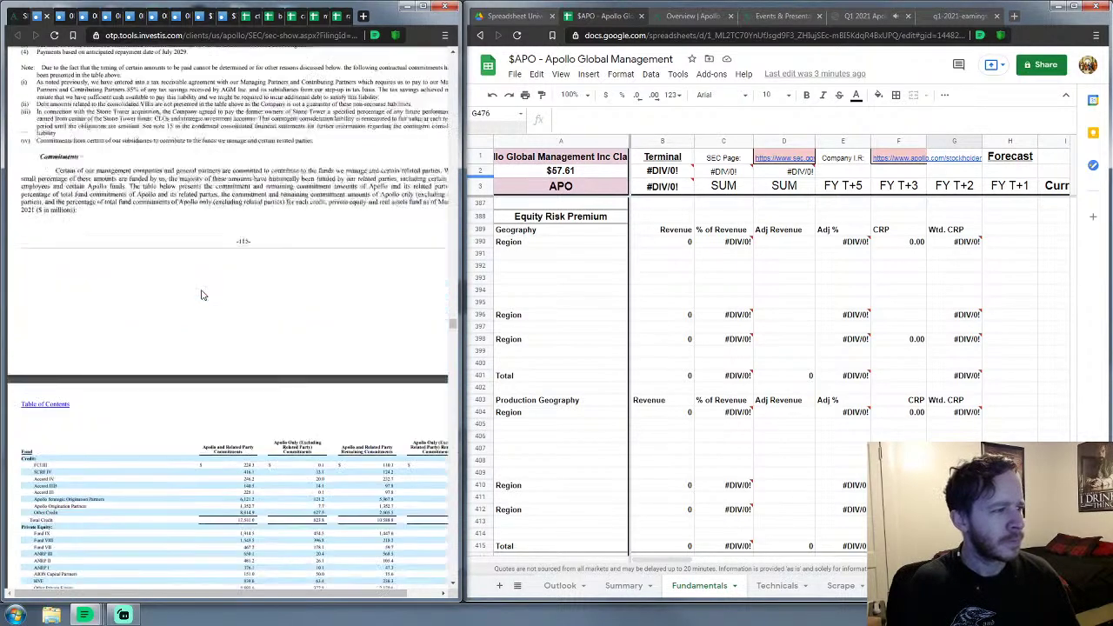
{"action": "scroll", "coordinate": [212, 306], "scroll_direction": "up", "scroll_amount": 10}
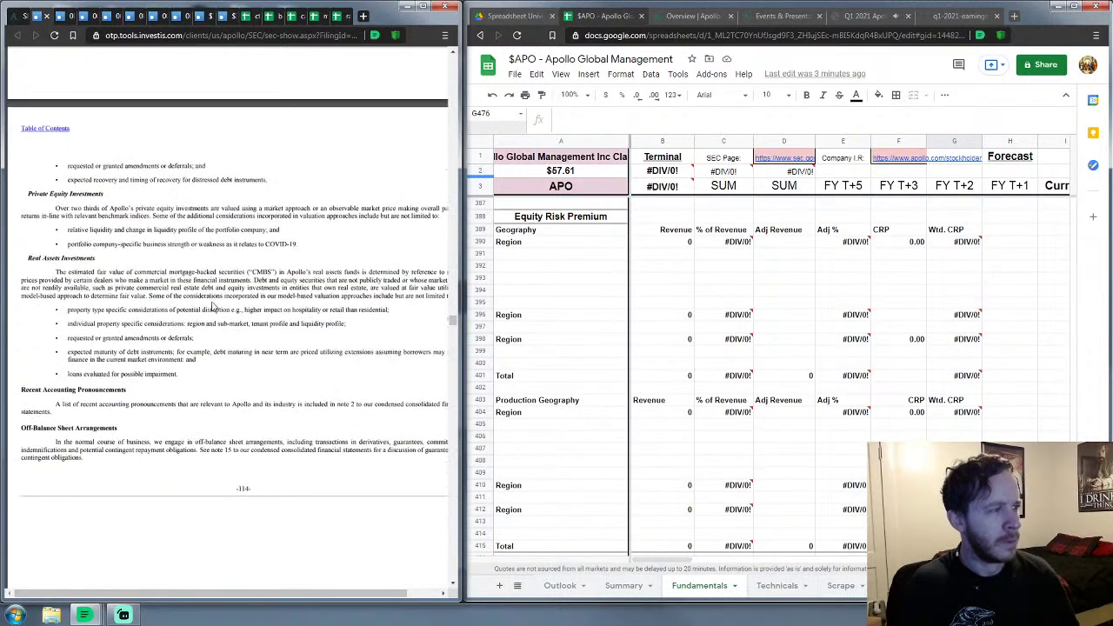
{"action": "scroll", "coordinate": [212, 305], "scroll_direction": "up", "scroll_amount": 15}
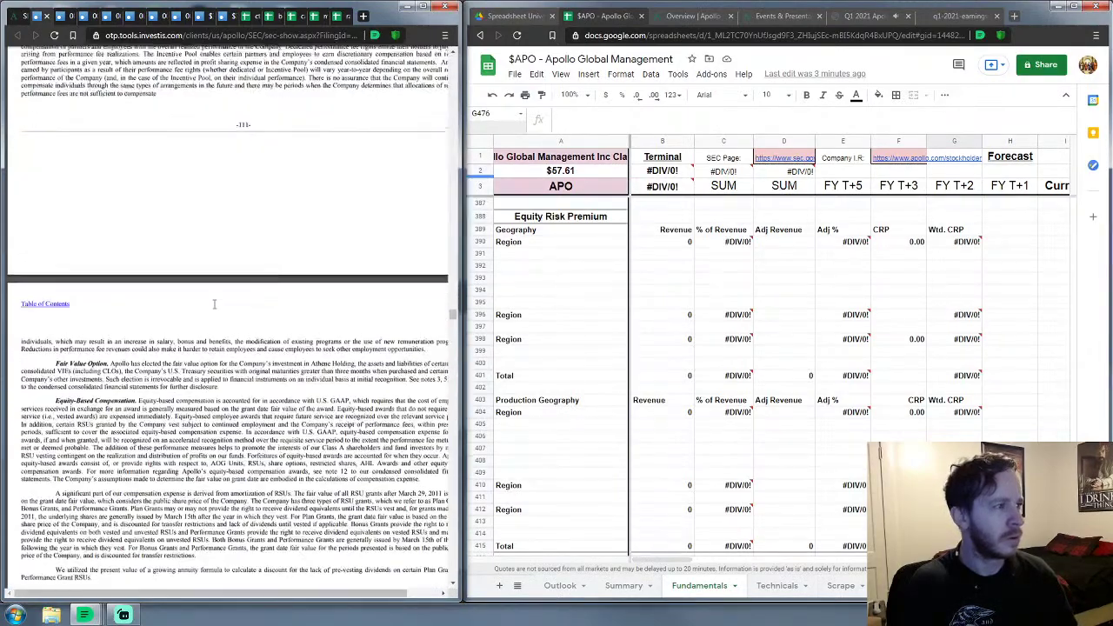
{"action": "scroll", "coordinate": [217, 315], "scroll_direction": "up", "scroll_amount": 5}
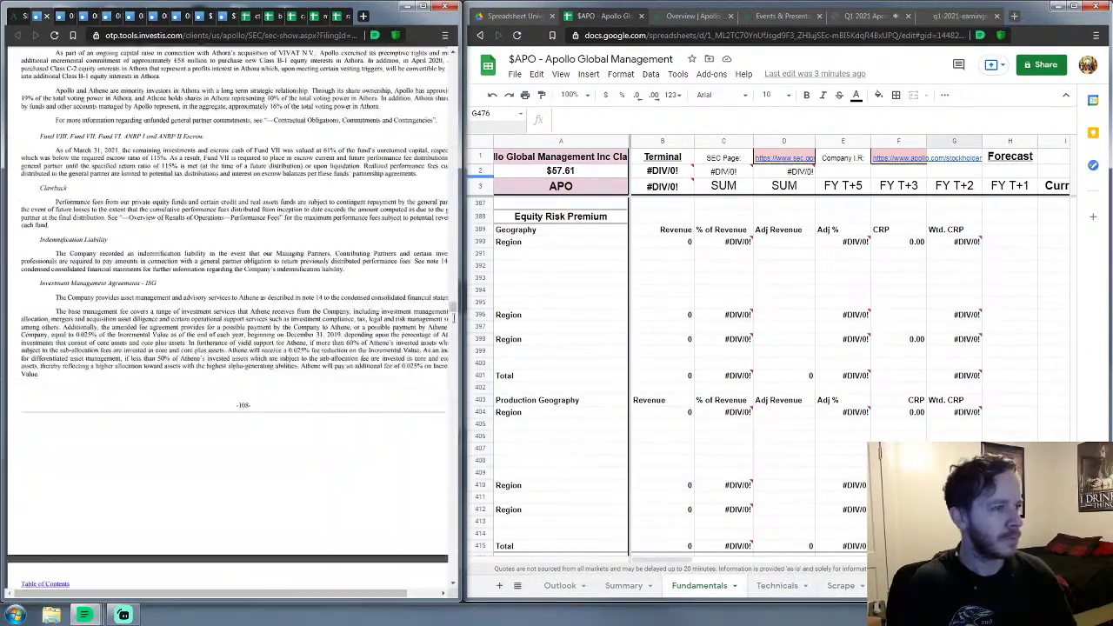
{"action": "left_click_drag", "start_coordinate": [453, 309], "coordinate": [313, 308]}
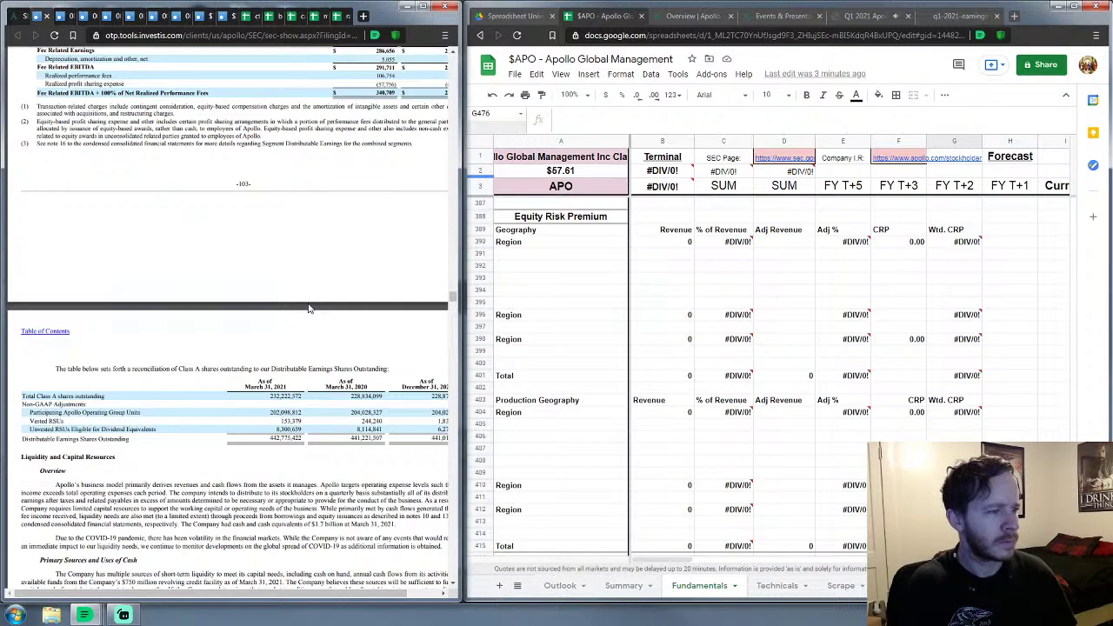
{"action": "scroll", "coordinate": [309, 307], "scroll_direction": "up", "scroll_amount": 3}
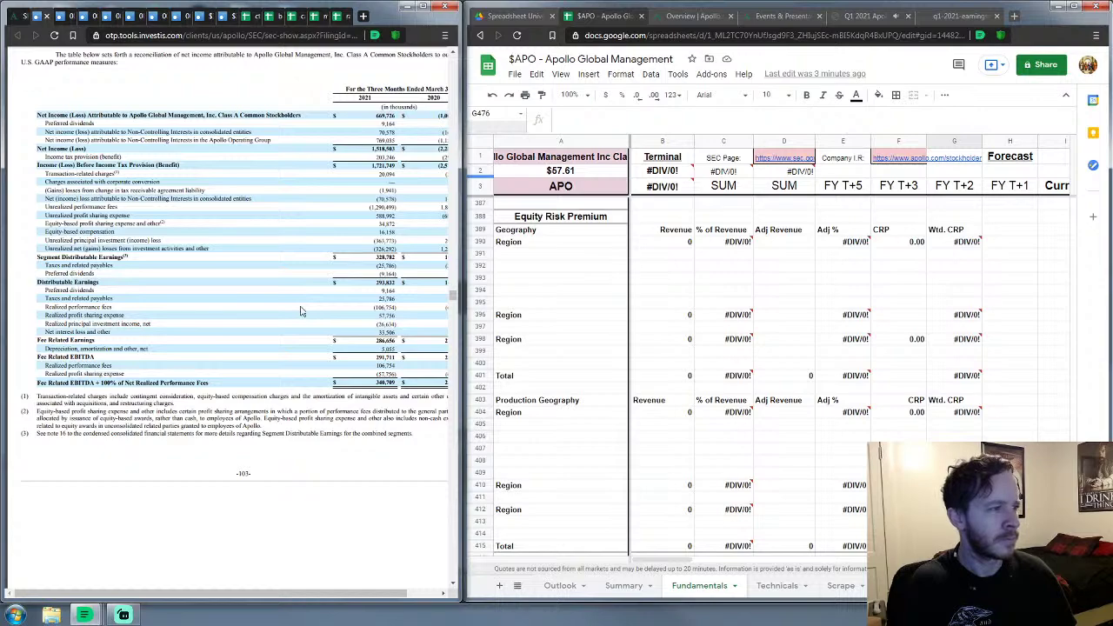
{"action": "scroll", "coordinate": [297, 313], "scroll_direction": "up", "scroll_amount": 1}
{"action": "scroll", "coordinate": [297, 313], "scroll_direction": "up", "scroll_amount": 1}
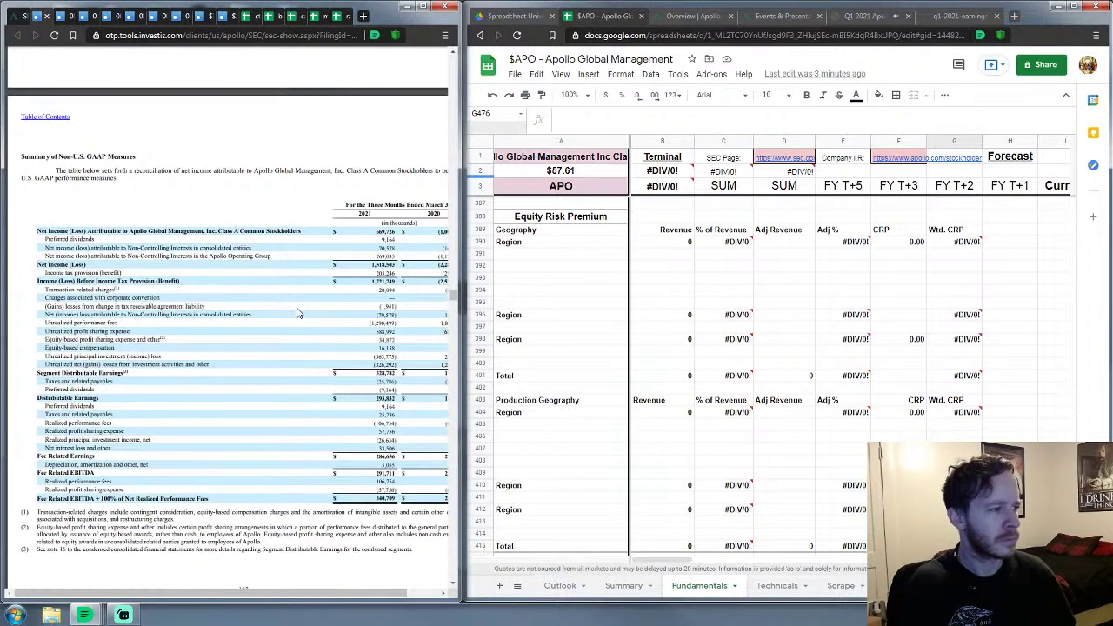
{"action": "scroll", "coordinate": [296, 313], "scroll_direction": "up", "scroll_amount": 5}
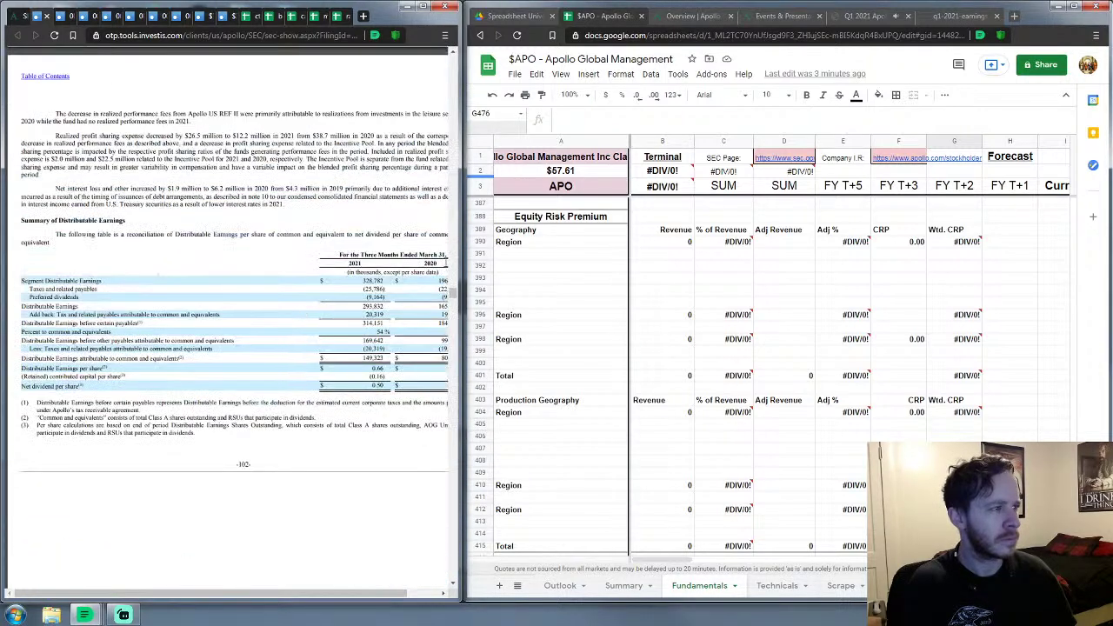
{"action": "left_click_drag", "start_coordinate": [453, 294], "coordinate": [460, 279]}
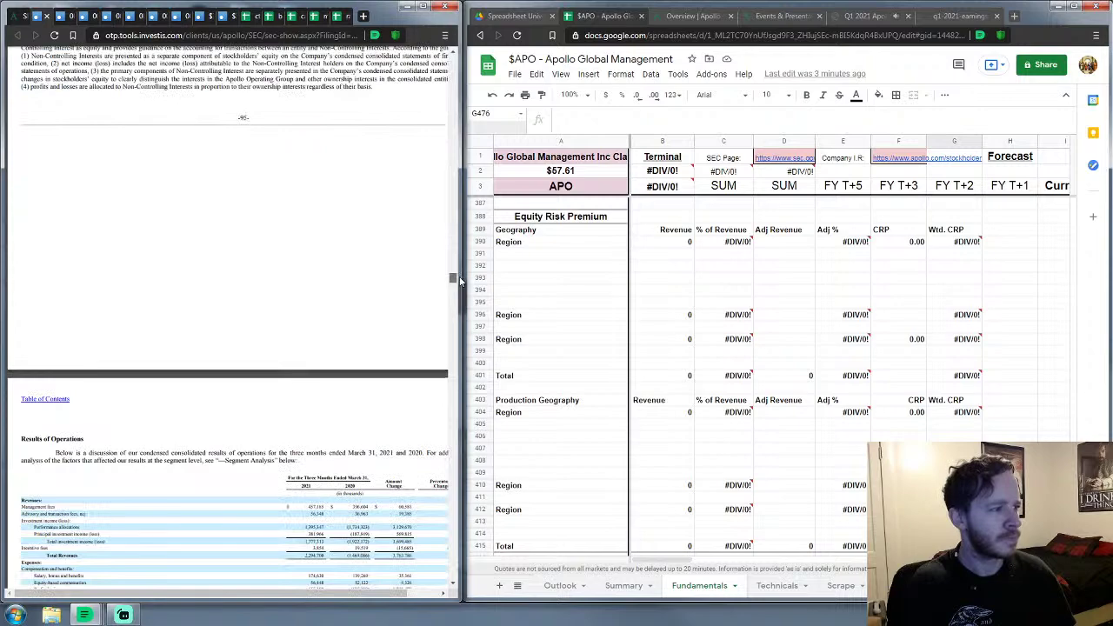
{"action": "scroll", "coordinate": [459, 280], "scroll_direction": "down", "scroll_amount": 12}
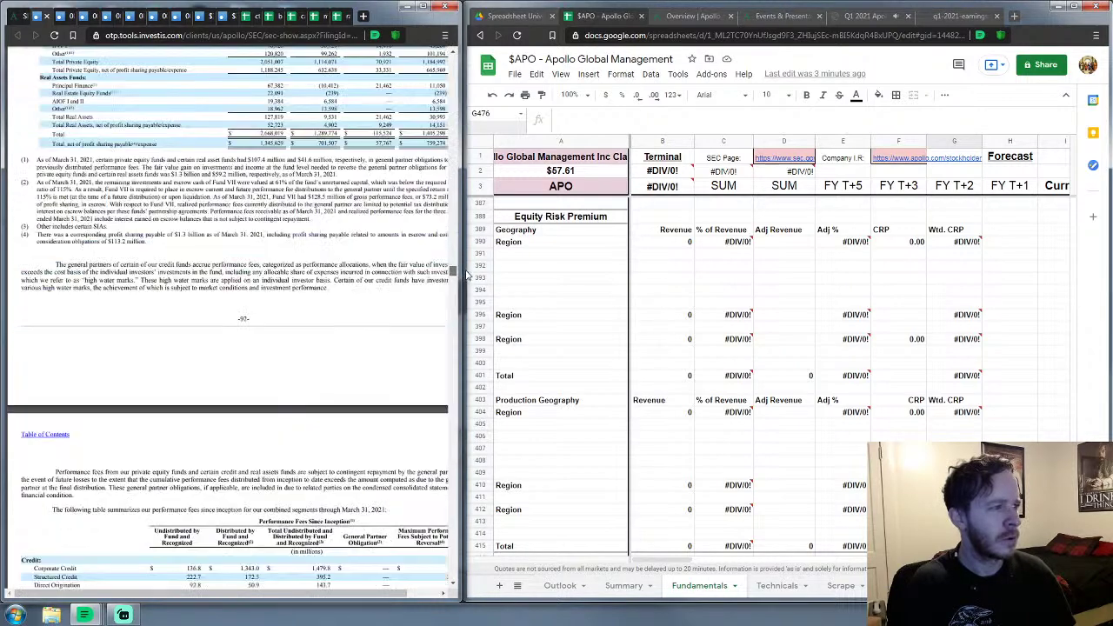
{"action": "left_click_drag", "start_coordinate": [467, 274], "coordinate": [474, 270]}
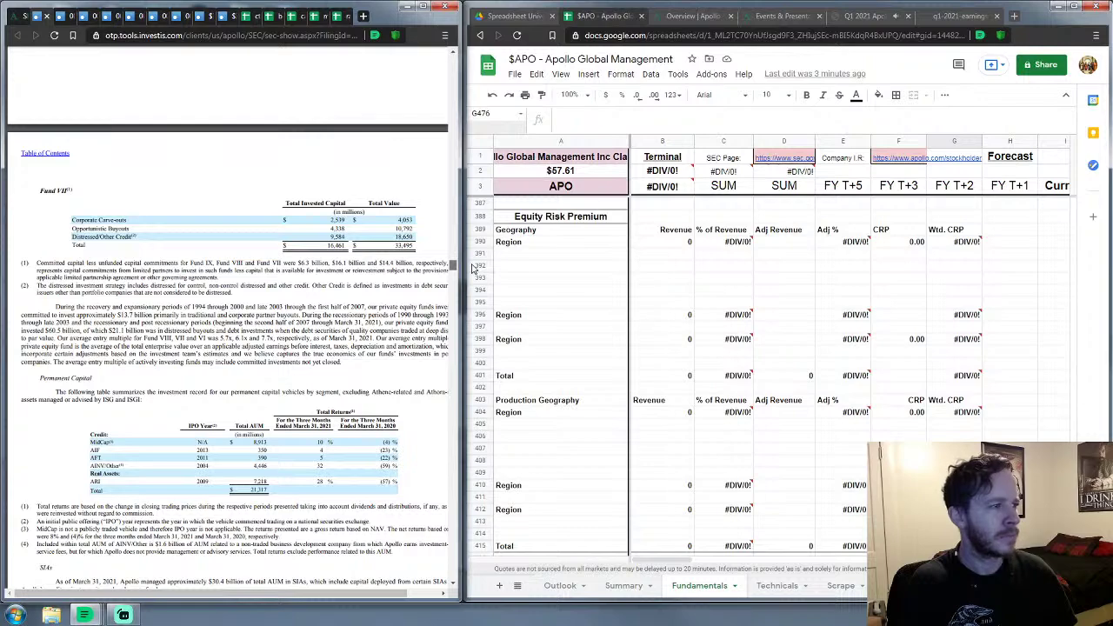
{"action": "left_click_drag", "start_coordinate": [474, 270], "coordinate": [493, 247]}
{"action": "scroll", "coordinate": [313, 297], "scroll_direction": "down", "scroll_amount": 5}
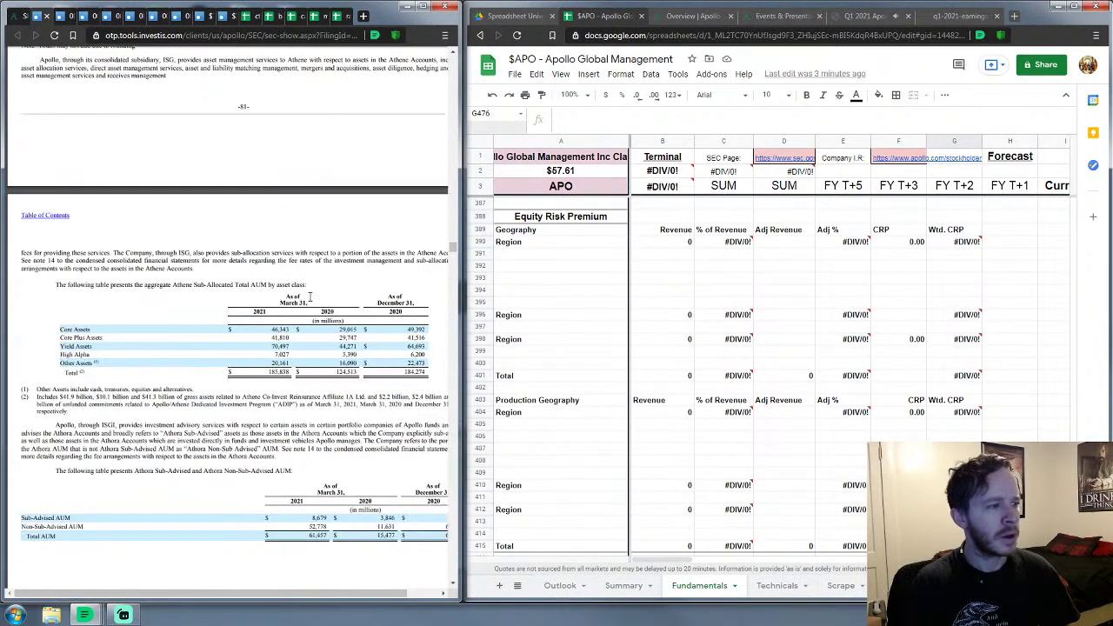
{"action": "scroll", "coordinate": [309, 297], "scroll_direction": "down", "scroll_amount": 5}
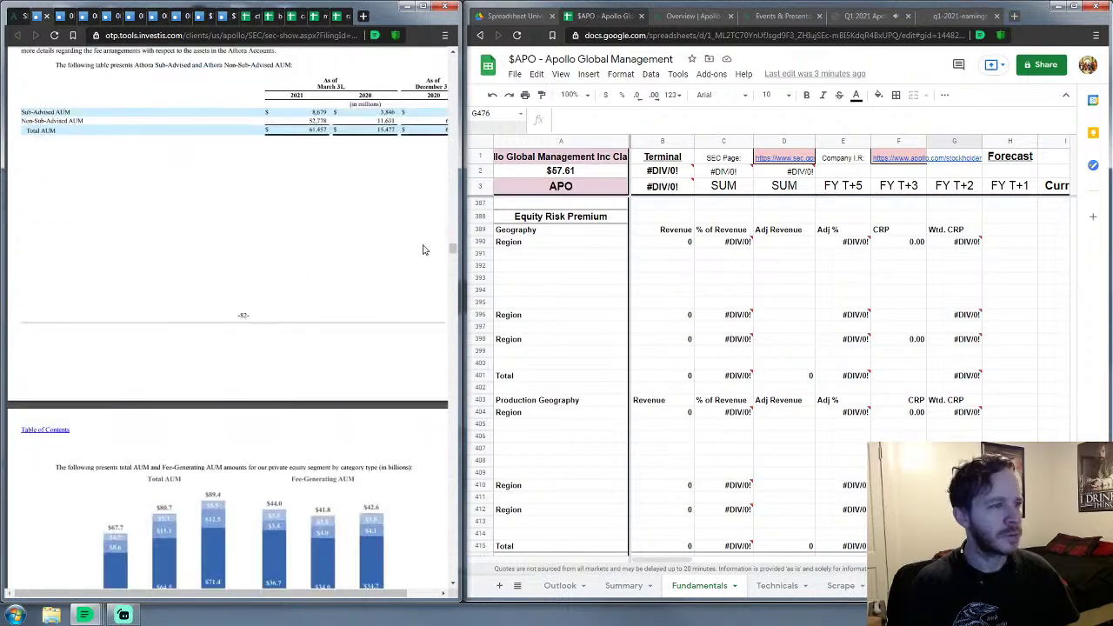
{"action": "scroll", "coordinate": [452, 253], "scroll_direction": "down", "scroll_amount": 10}
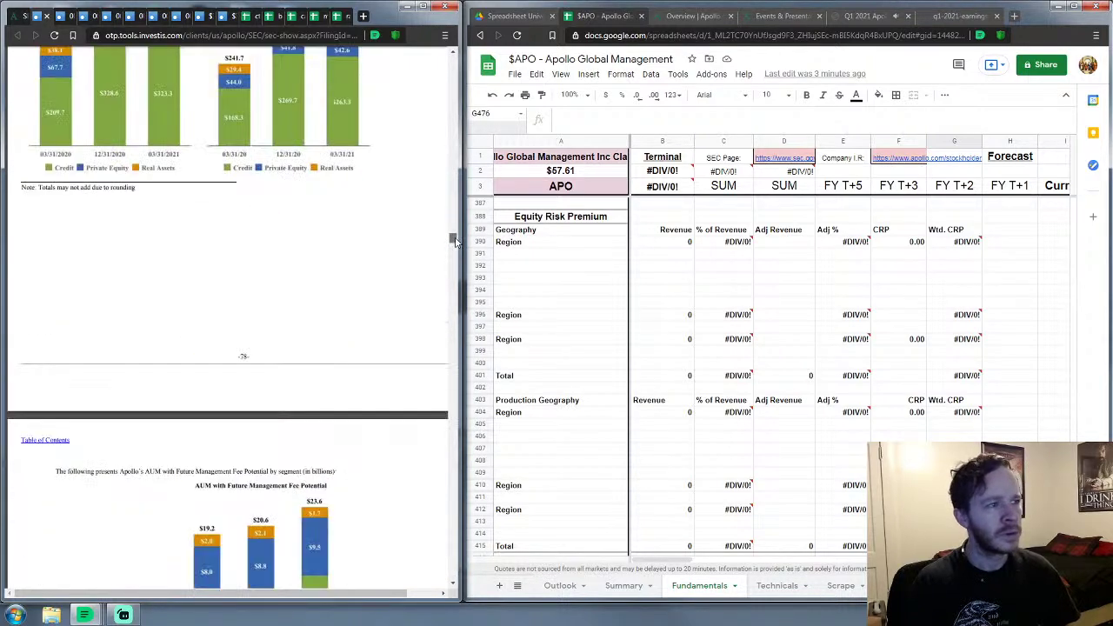
{"action": "scroll", "coordinate": [452, 237], "scroll_direction": "up", "scroll_amount": 10}
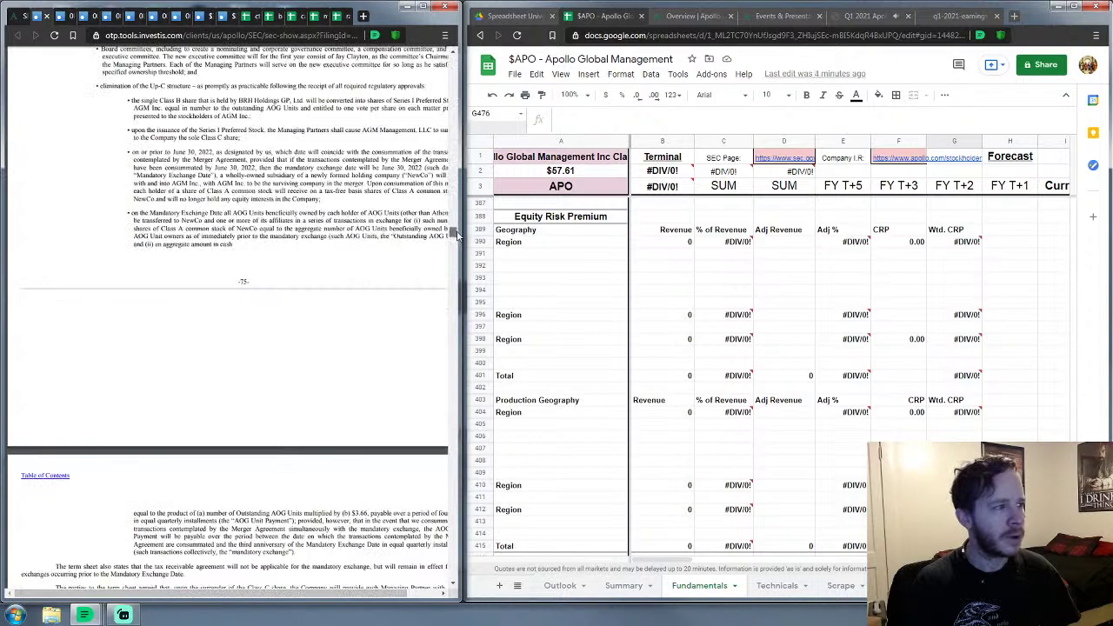
{"action": "left_click_drag", "start_coordinate": [456, 235], "coordinate": [457, 227]}
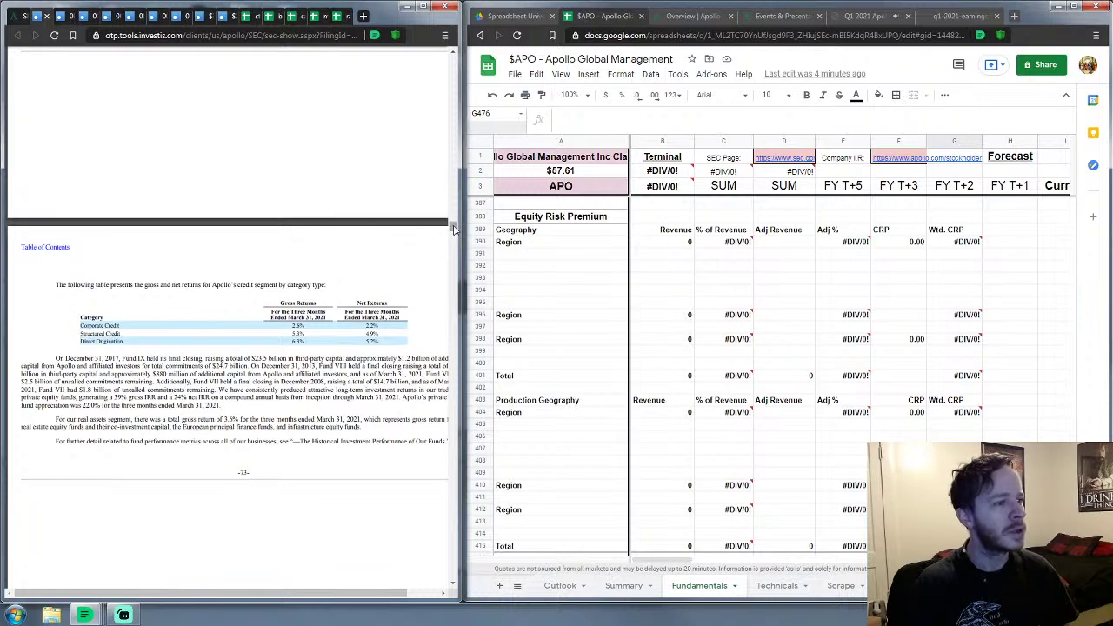
Step: Move the 10-Q from the Note 16 segment tables back to its cover page
{"action": "left_click_drag", "start_coordinate": [453, 228], "coordinate": [459, 221]}
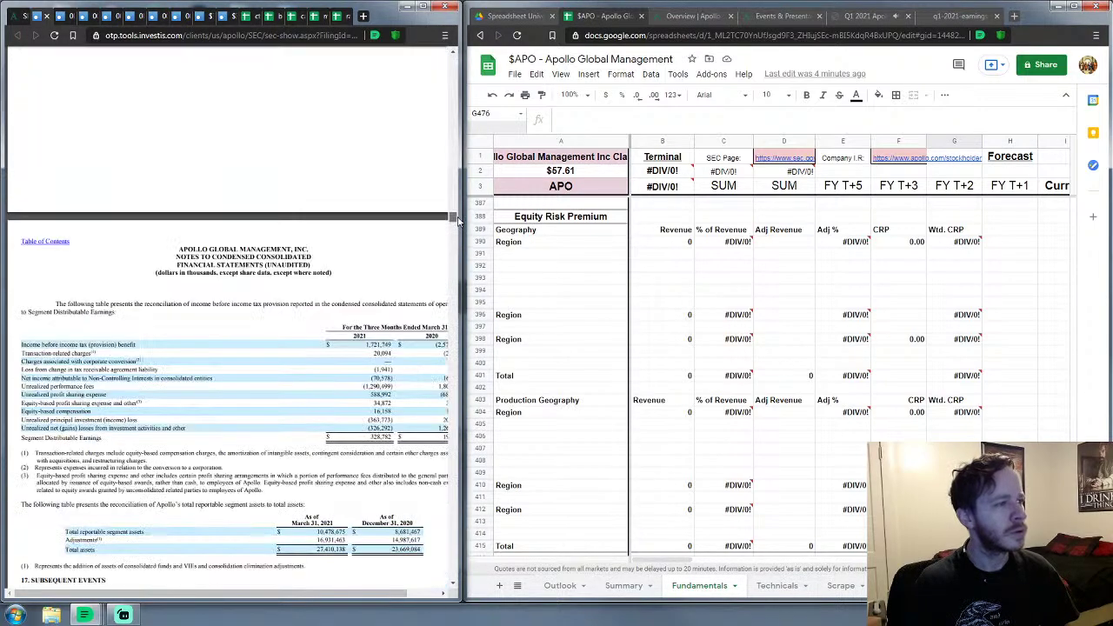
{"action": "scroll", "coordinate": [186, 277], "scroll_direction": "down", "scroll_amount": 3}
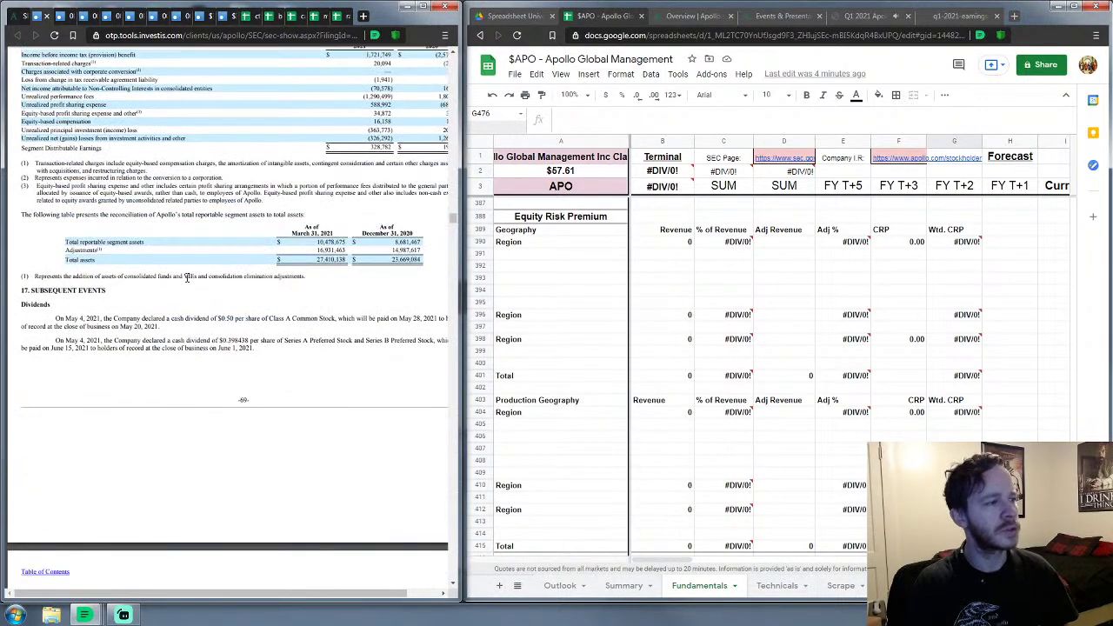
{"action": "scroll", "coordinate": [186, 277], "scroll_direction": "up", "scroll_amount": 5}
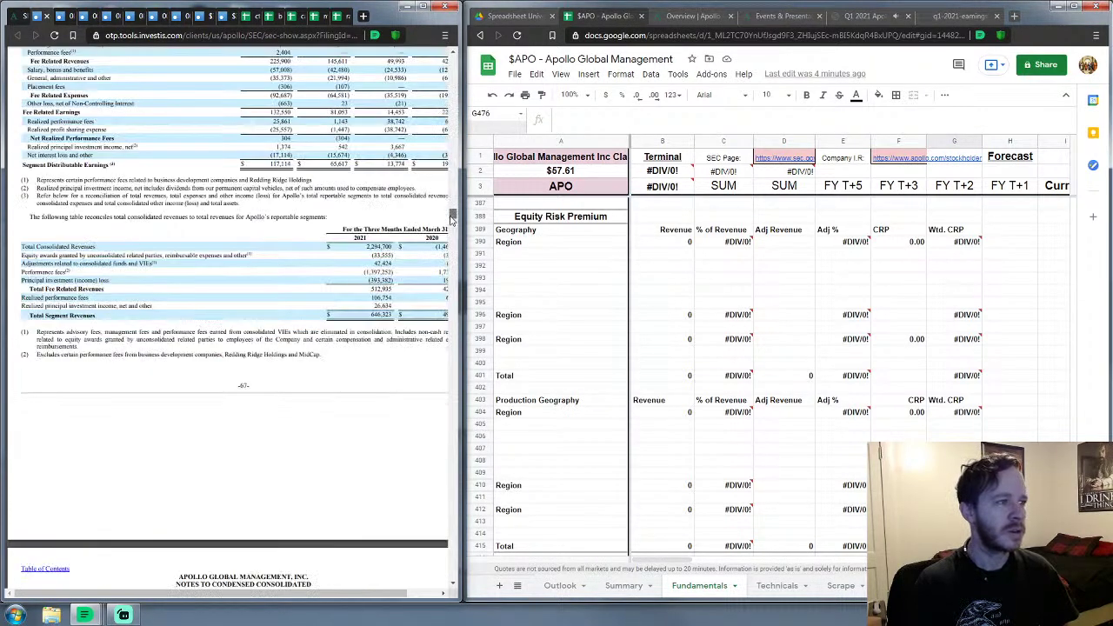
{"action": "left_click_drag", "start_coordinate": [450, 224], "coordinate": [417, 42]}
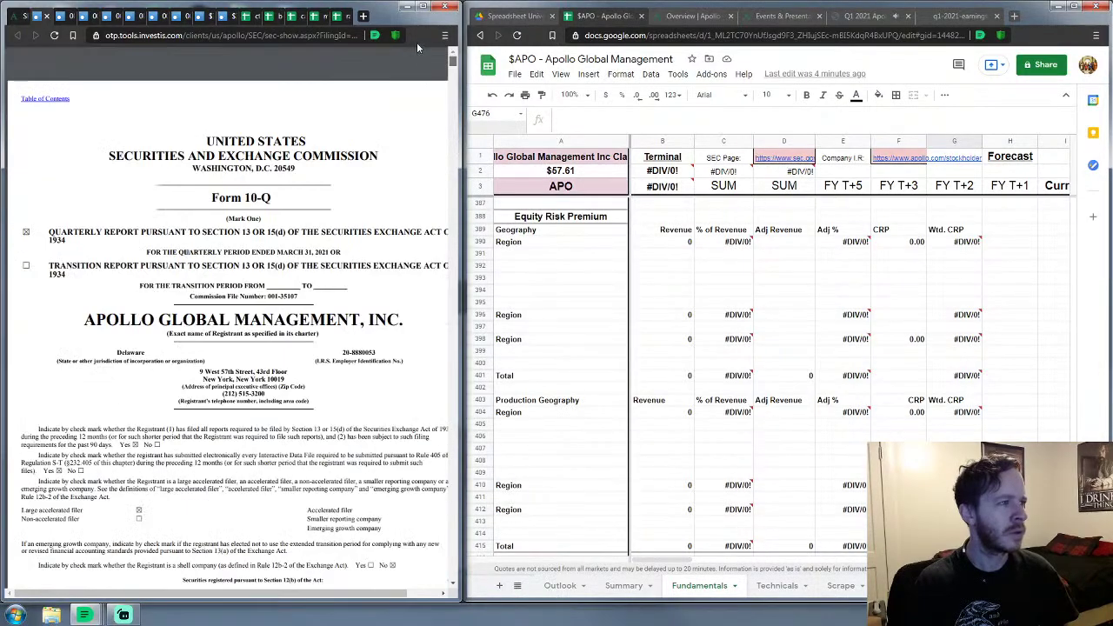
Step: In the 10-K, scroll up from page -217- to the deferred tax table on page -204-
{"action": "left_click", "coordinate": [71, 16]}
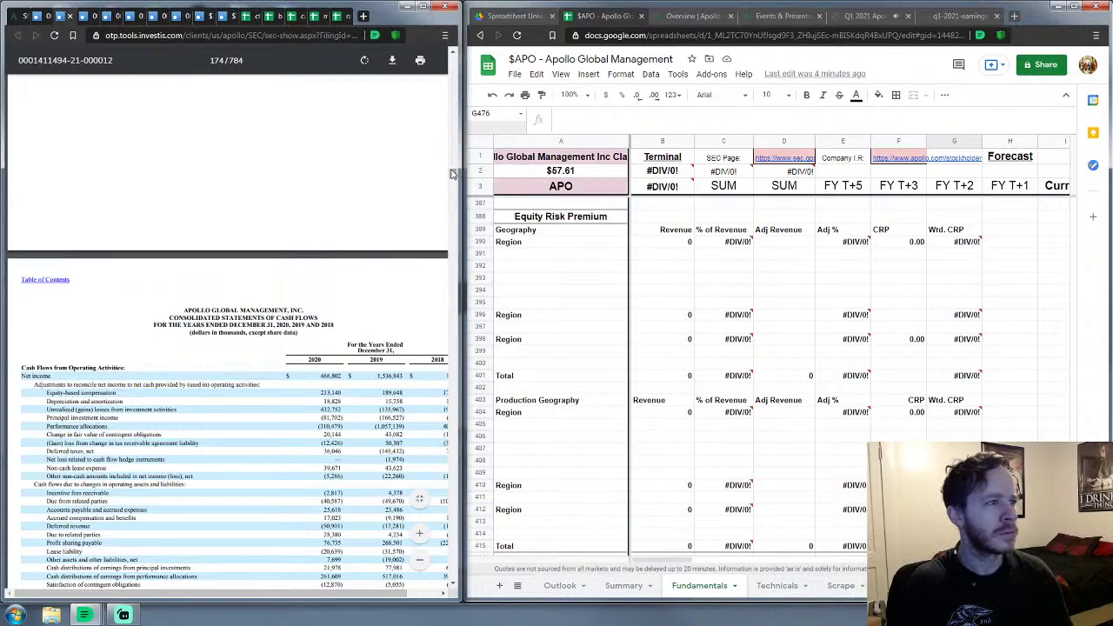
{"action": "mouse_move", "coordinate": [451, 174]}
{"action": "left_mouse_down"}
{"action": "mouse_move", "coordinate": [424, 372]}
{"action": "mouse_move", "coordinate": [434, 491]}
{"action": "mouse_move", "coordinate": [441, 385]}
{"action": "mouse_move", "coordinate": [465, 359]}
{"action": "mouse_move", "coordinate": [443, 333]}
{"action": "mouse_move", "coordinate": [437, 297]}
{"action": "mouse_move", "coordinate": [480, 236]}
{"action": "left_mouse_up"}
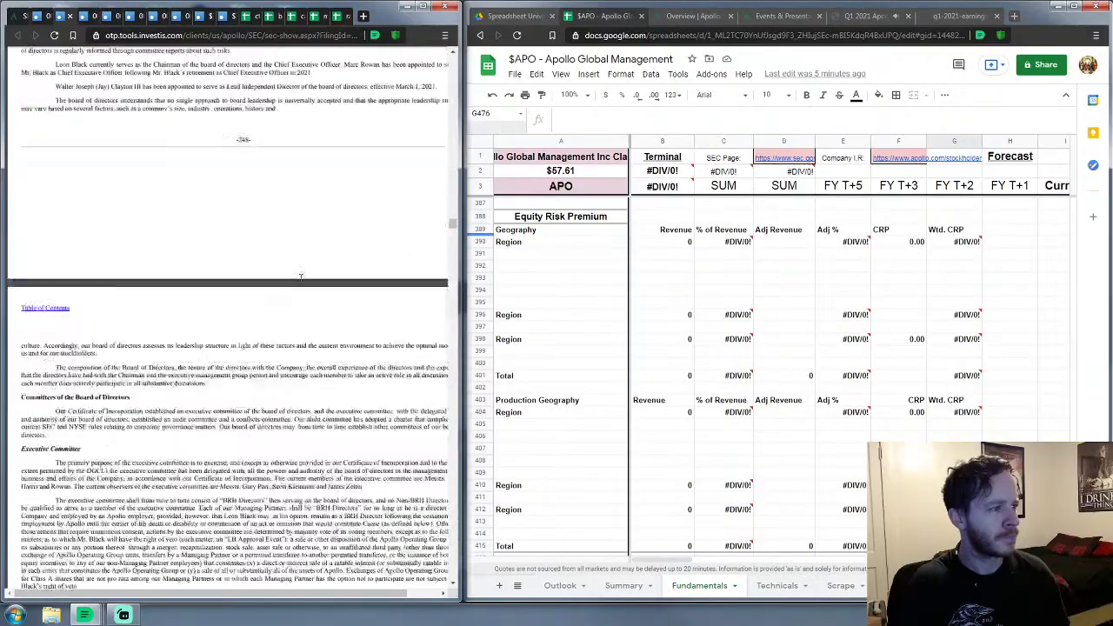
{"action": "scroll", "coordinate": [300, 276], "scroll_direction": "up", "scroll_amount": 4}
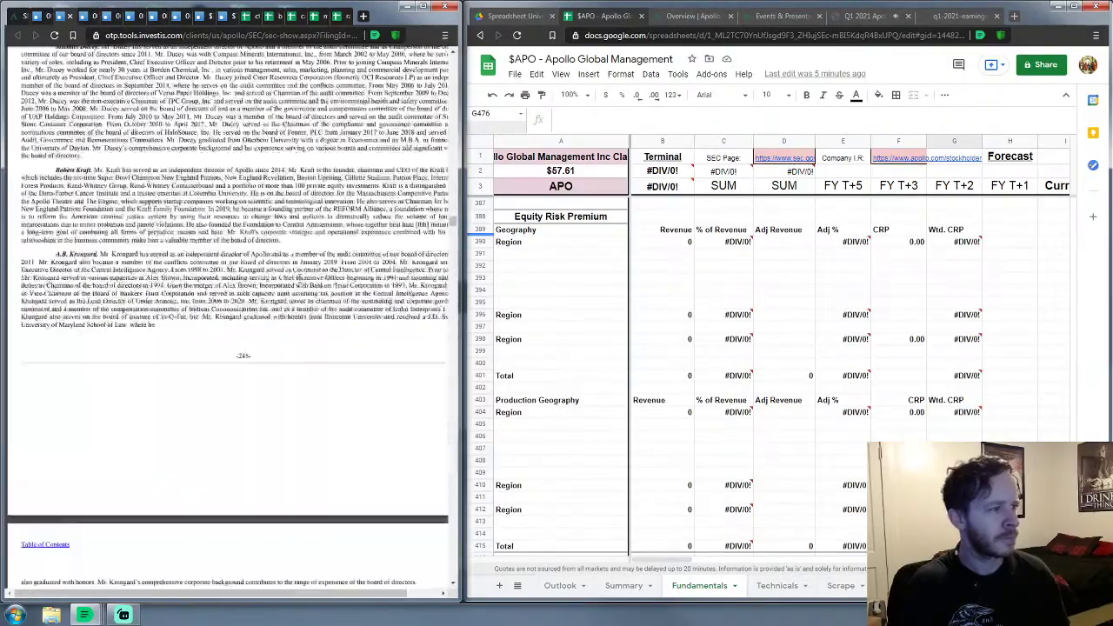
{"action": "scroll", "coordinate": [300, 278], "scroll_direction": "down", "scroll_amount": 2}
{"action": "scroll", "coordinate": [351, 236], "scroll_direction": "up", "scroll_amount": 1}
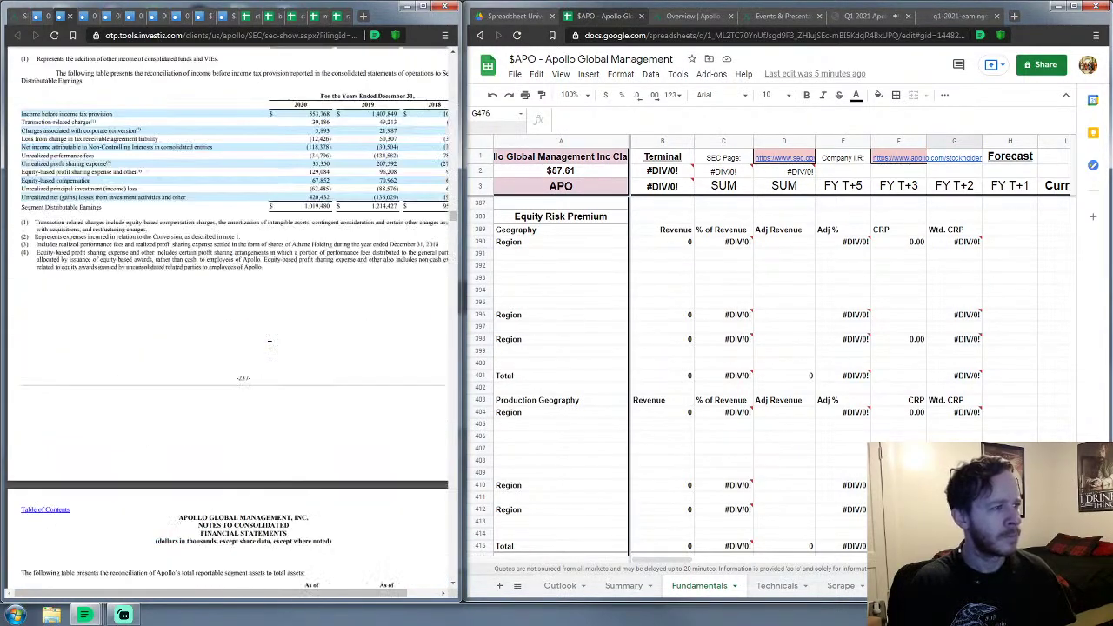
{"action": "scroll", "coordinate": [270, 345], "scroll_direction": "down", "scroll_amount": 3}
{"action": "scroll", "coordinate": [269, 345], "scroll_direction": "up", "scroll_amount": 5}
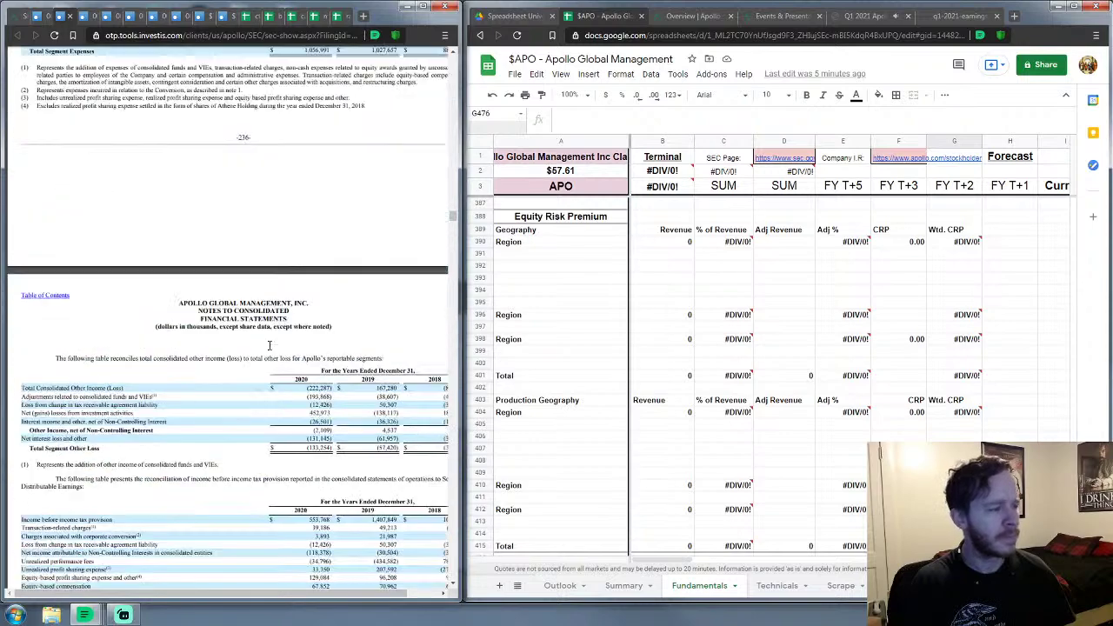
{"action": "scroll", "coordinate": [270, 345], "scroll_direction": "up", "scroll_amount": 5}
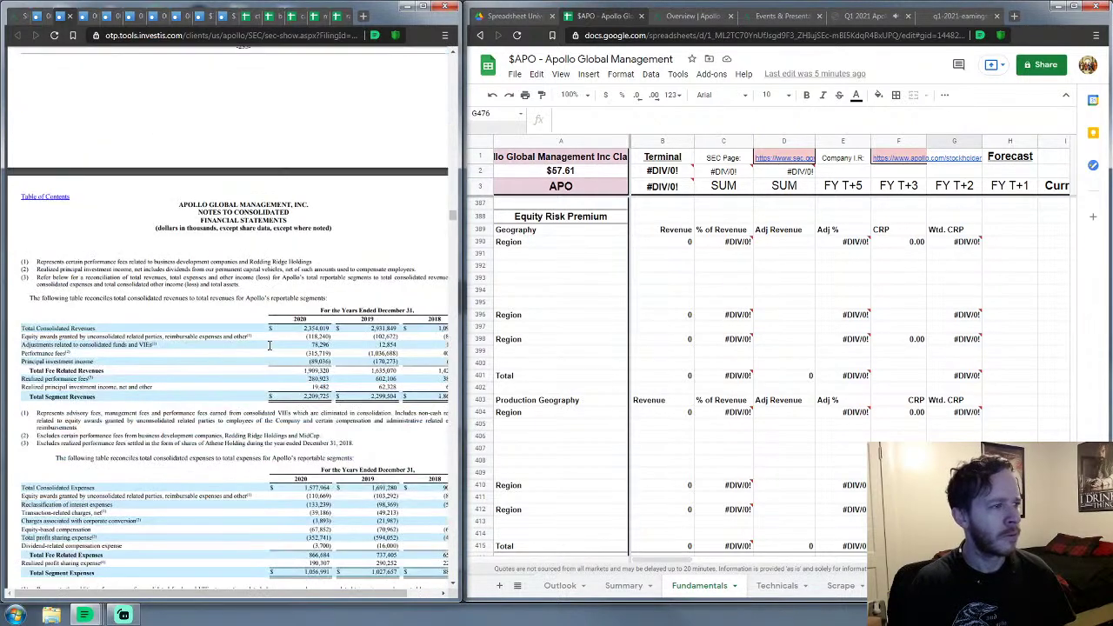
{"action": "scroll", "coordinate": [270, 345], "scroll_direction": "up", "scroll_amount": 15}
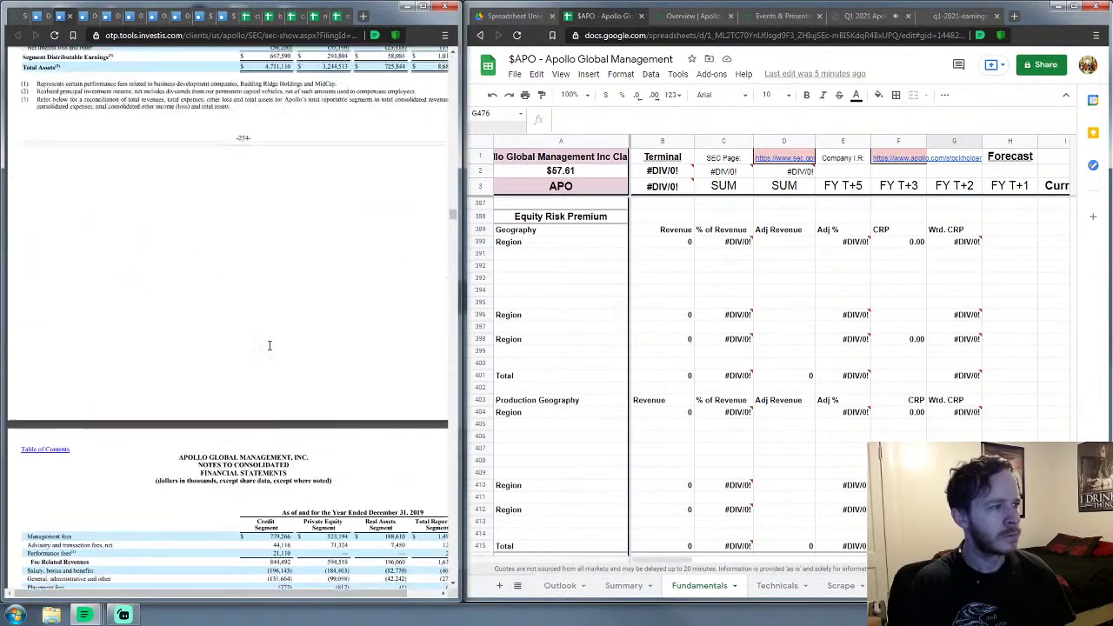
{"action": "scroll", "coordinate": [270, 345], "scroll_direction": "up", "scroll_amount": 20}
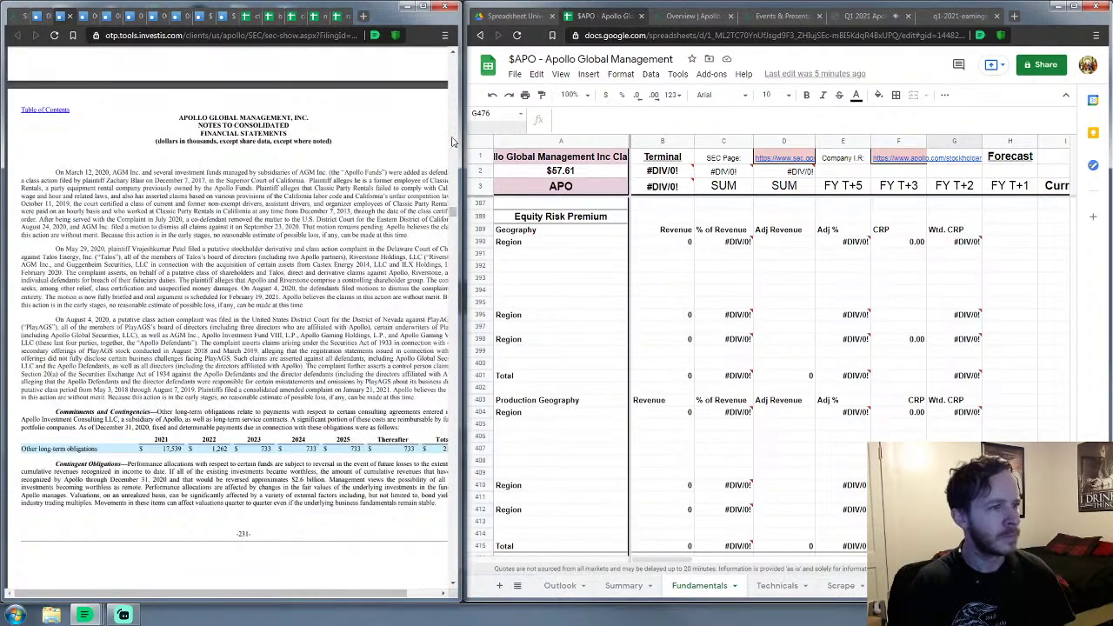
{"action": "scroll", "coordinate": [452, 140], "scroll_direction": "up", "scroll_amount": 8}
{"action": "scroll", "coordinate": [452, 141], "scroll_direction": "up", "scroll_amount": 20}
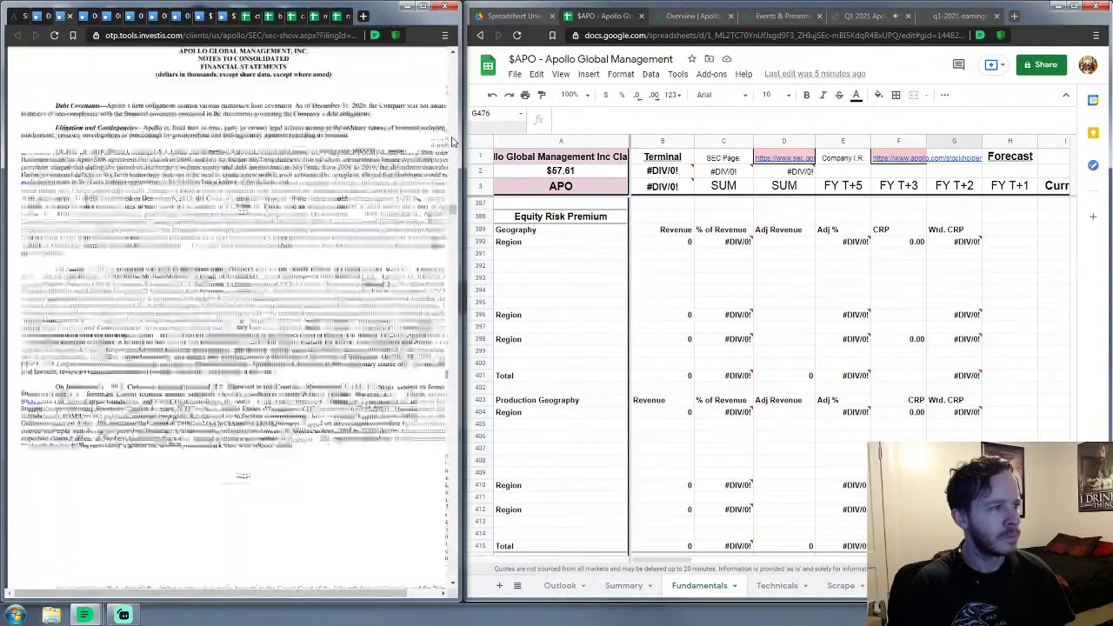
{"action": "scroll", "coordinate": [452, 141], "scroll_direction": "up", "scroll_amount": 8}
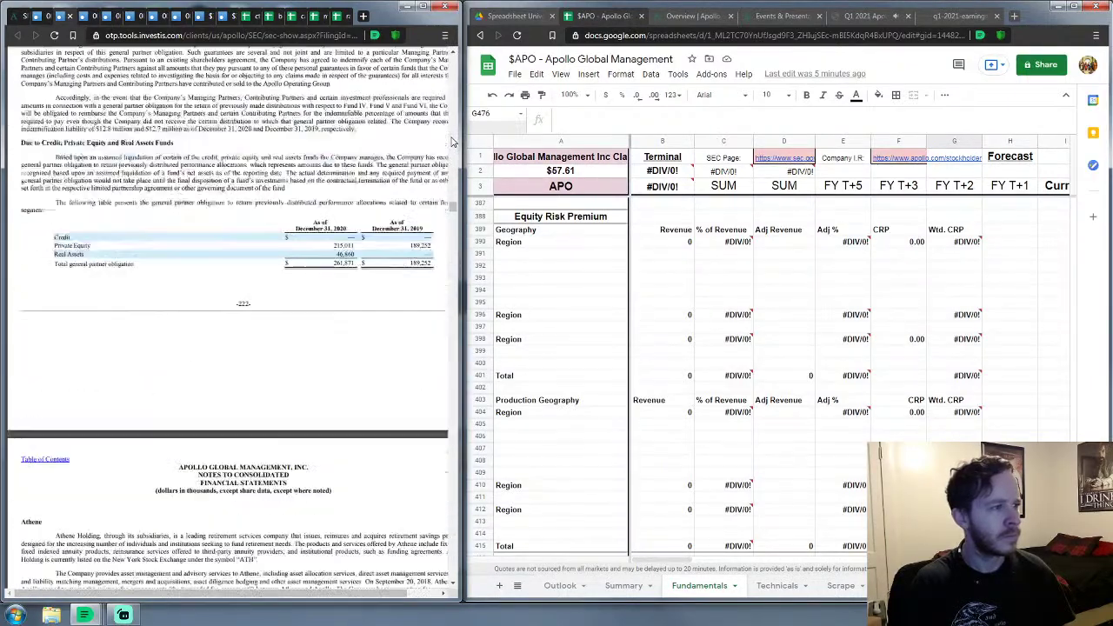
{"action": "scroll", "coordinate": [257, 241], "scroll_direction": "down", "scroll_amount": 5}
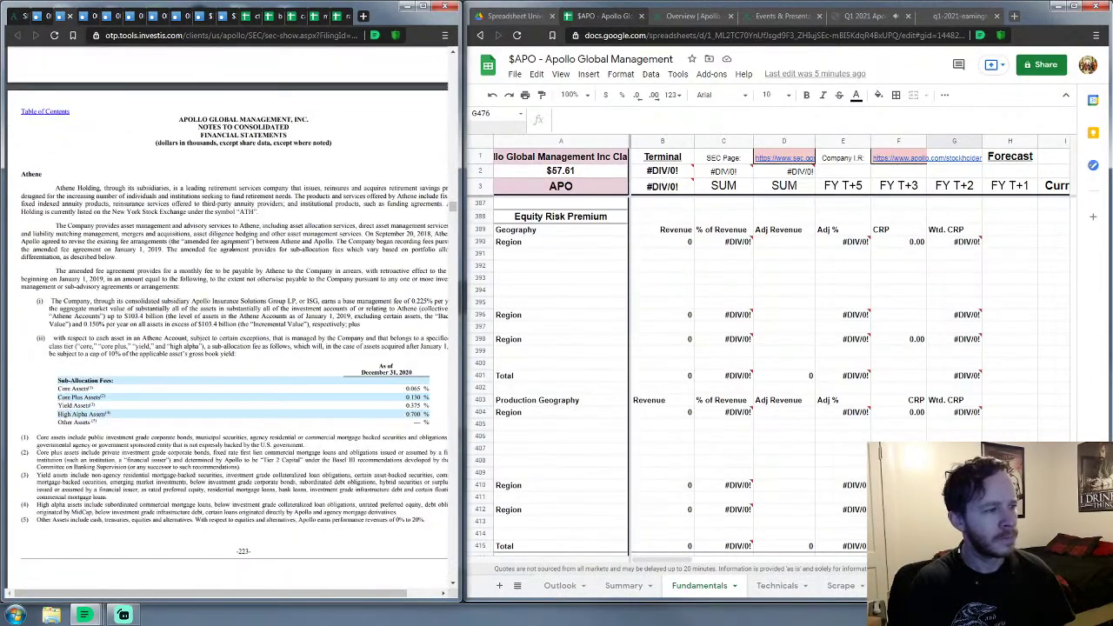
{"action": "scroll", "coordinate": [232, 248], "scroll_direction": "up", "scroll_amount": 12}
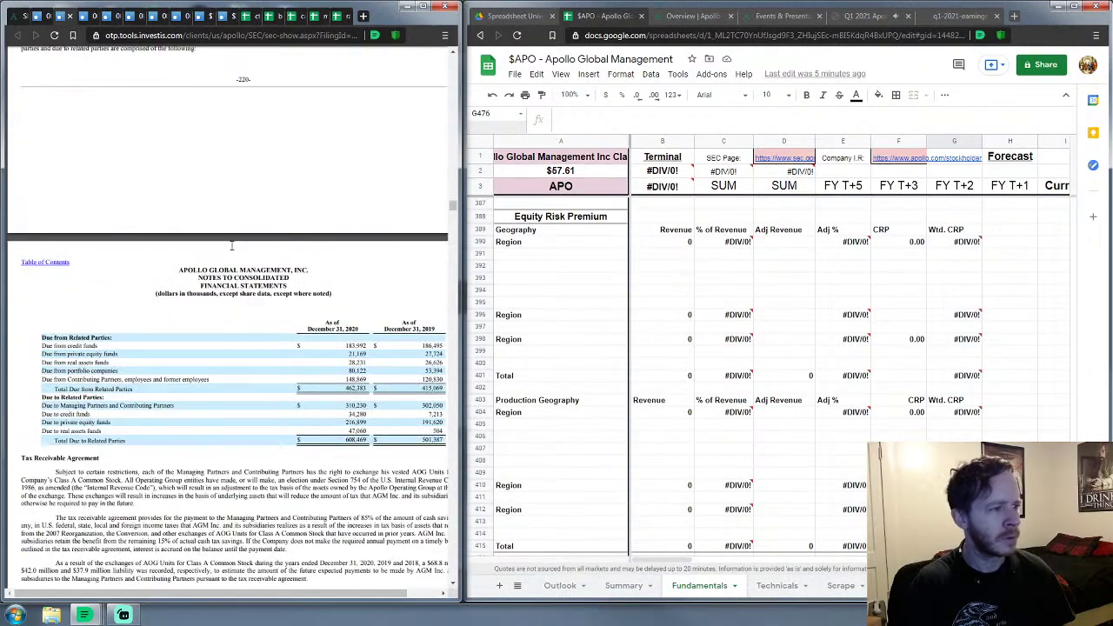
{"action": "scroll", "coordinate": [232, 248], "scroll_direction": "up", "scroll_amount": 15}
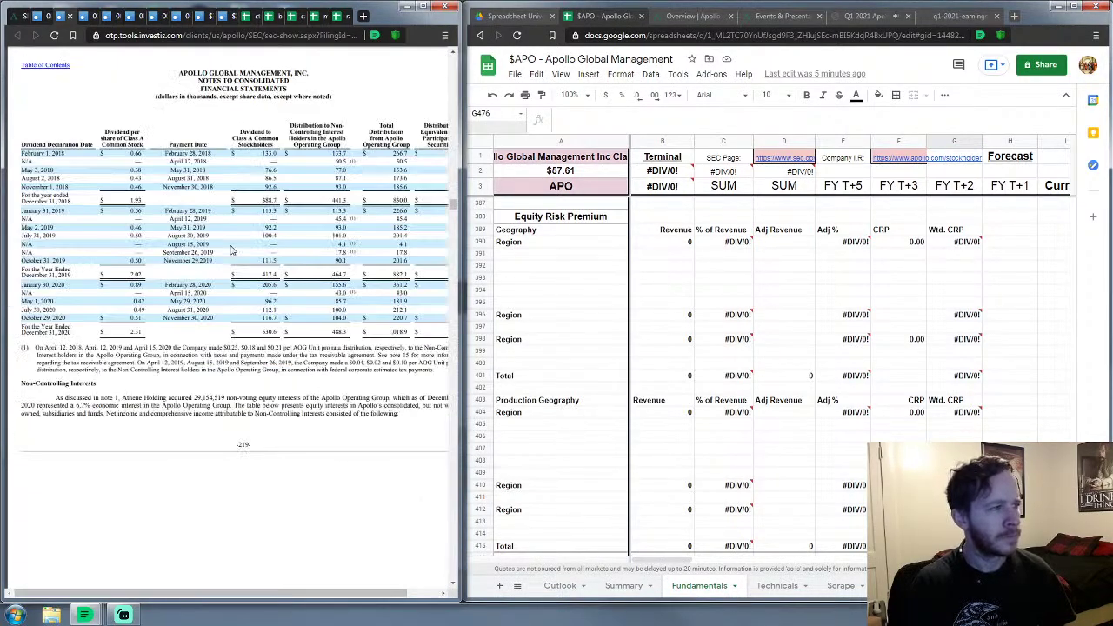
{"action": "scroll", "coordinate": [232, 249], "scroll_direction": "up", "scroll_amount": 10}
{"action": "scroll", "coordinate": [232, 249], "scroll_direction": "up", "scroll_amount": 5}
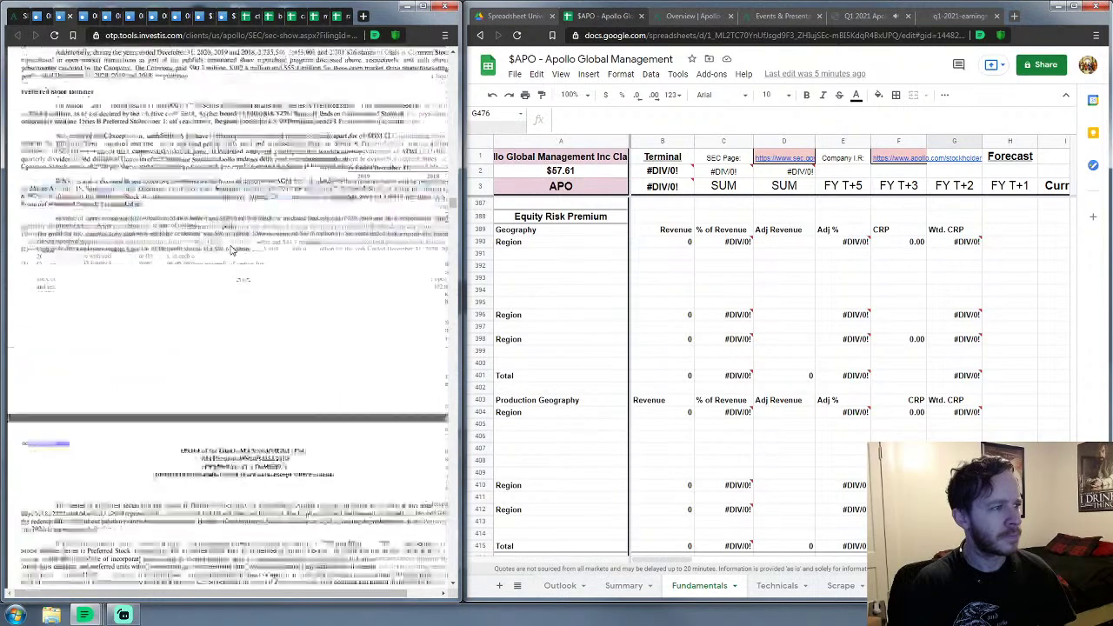
{"action": "scroll", "coordinate": [232, 250], "scroll_direction": "up", "scroll_amount": 3}
{"action": "scroll", "coordinate": [232, 247], "scroll_direction": "up", "scroll_amount": 5}
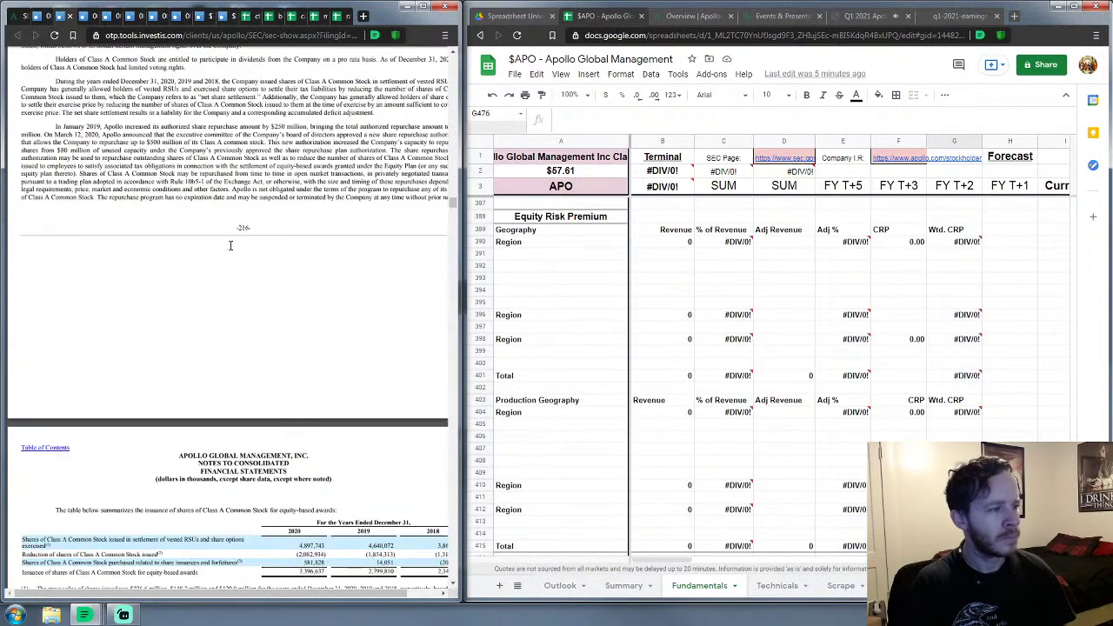
{"action": "scroll", "coordinate": [232, 250], "scroll_direction": "up", "scroll_amount": 6}
{"action": "scroll", "coordinate": [232, 250], "scroll_direction": "up", "scroll_amount": 1}
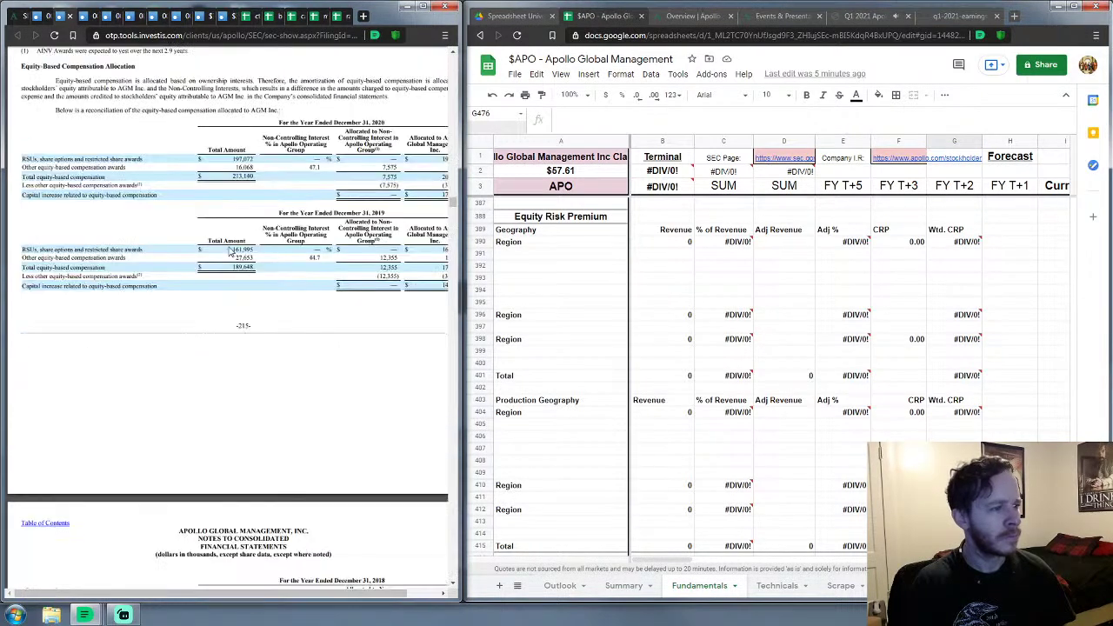
{"action": "scroll", "coordinate": [231, 251], "scroll_direction": "down", "scroll_amount": 2}
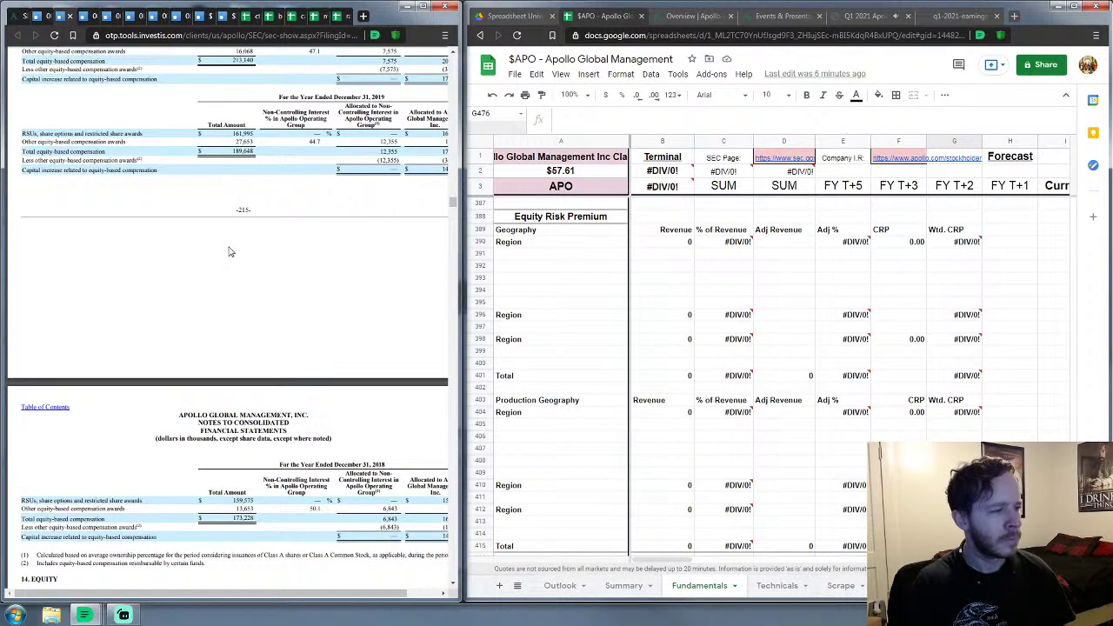
{"action": "scroll", "coordinate": [230, 252], "scroll_direction": "up", "scroll_amount": 3}
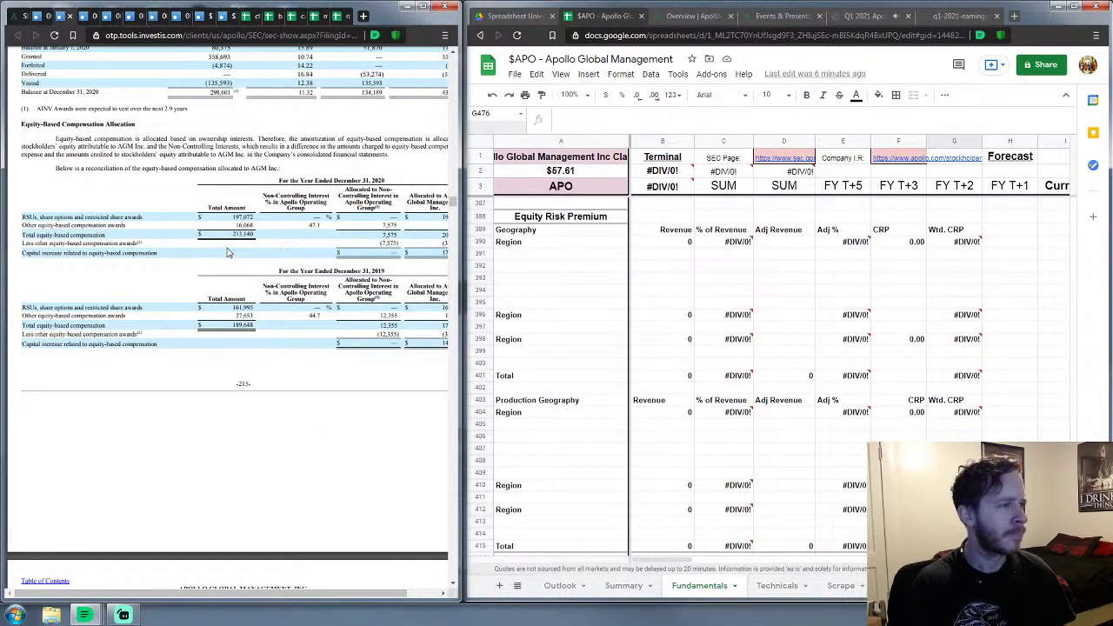
{"action": "scroll", "coordinate": [204, 276], "scroll_direction": "up", "scroll_amount": 4}
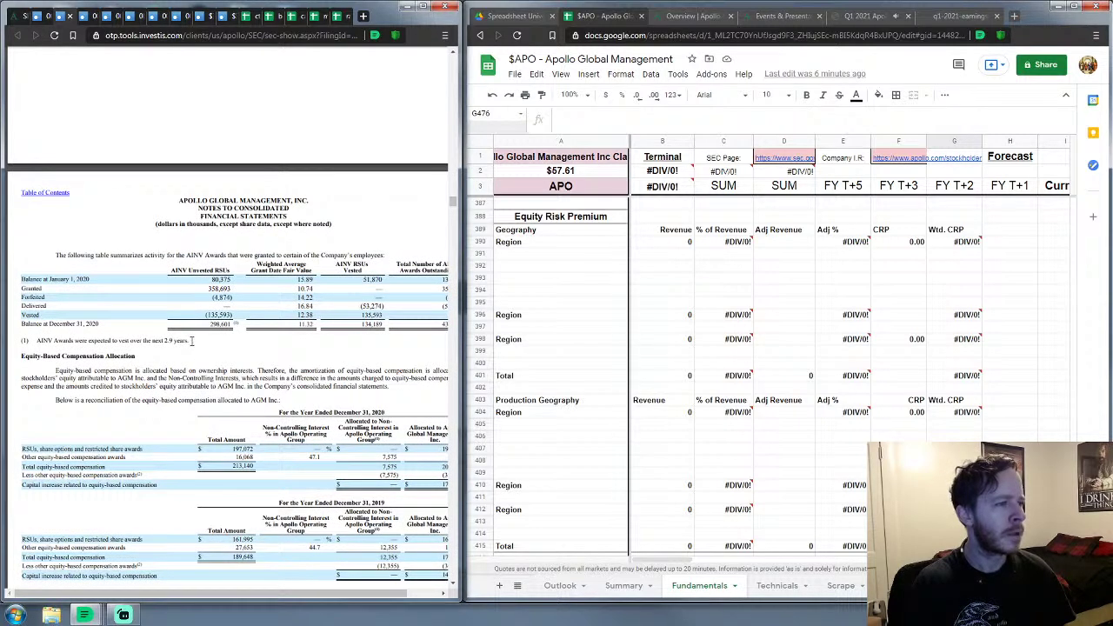
{"action": "scroll", "coordinate": [191, 340], "scroll_direction": "up", "scroll_amount": 10}
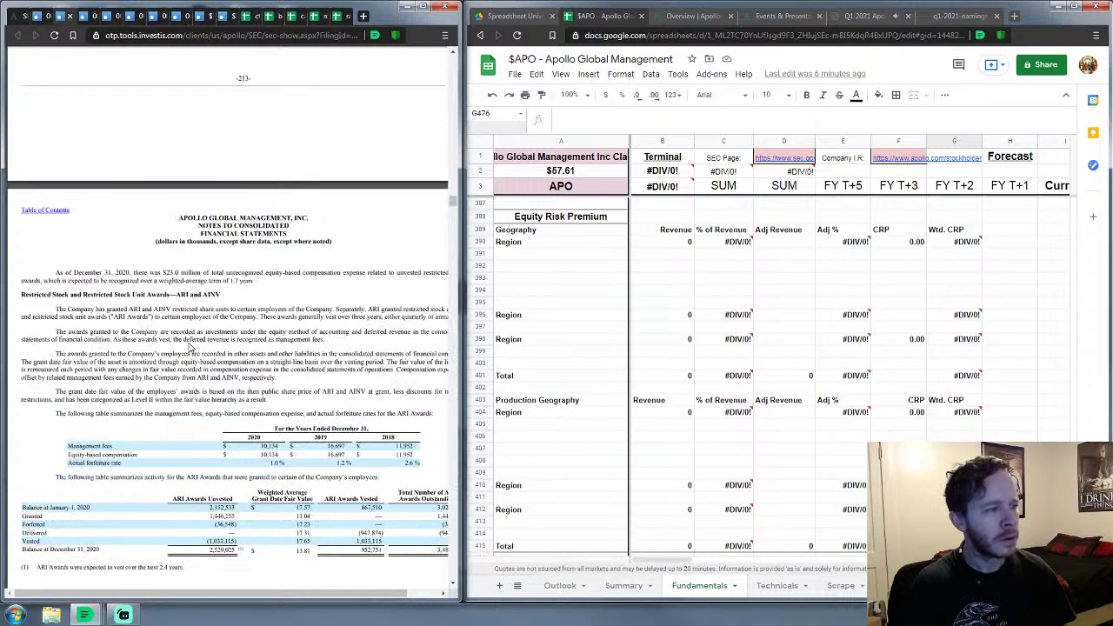
{"action": "scroll", "coordinate": [189, 346], "scroll_direction": "up", "scroll_amount": 6}
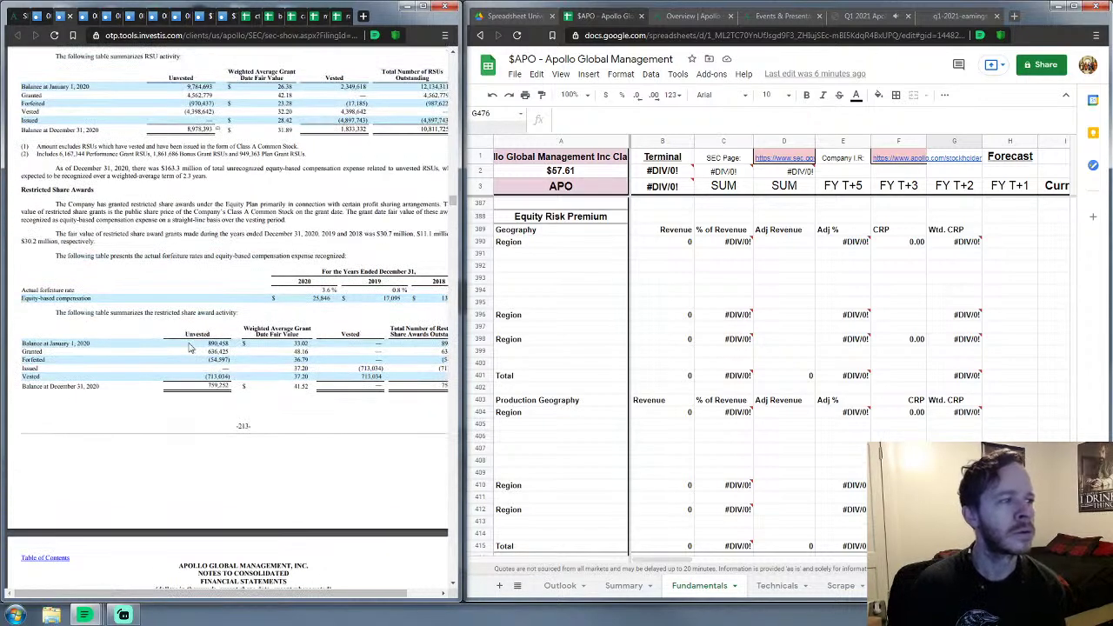
{"action": "scroll", "coordinate": [188, 343], "scroll_direction": "up", "scroll_amount": 9}
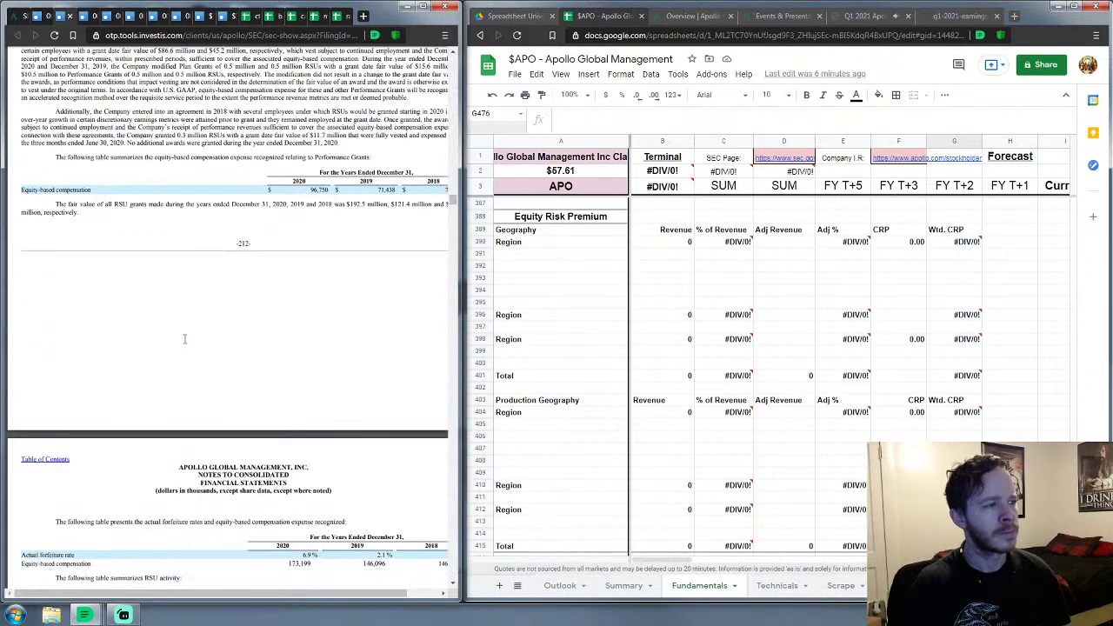
{"action": "scroll", "coordinate": [184, 339], "scroll_direction": "up", "scroll_amount": 15}
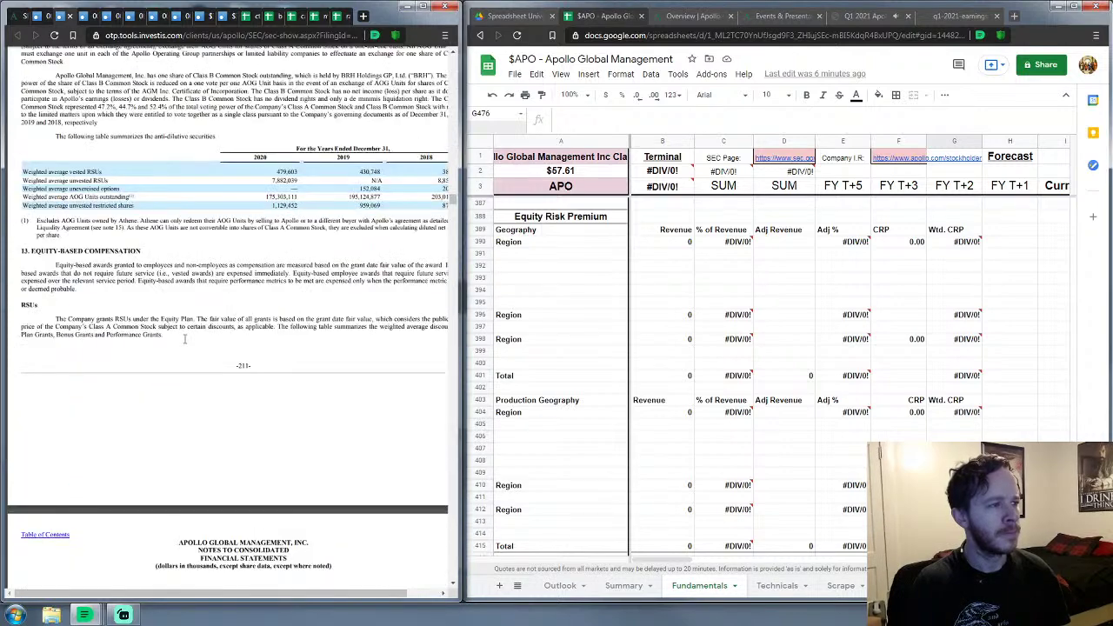
{"action": "scroll", "coordinate": [184, 339], "scroll_direction": "up", "scroll_amount": 5}
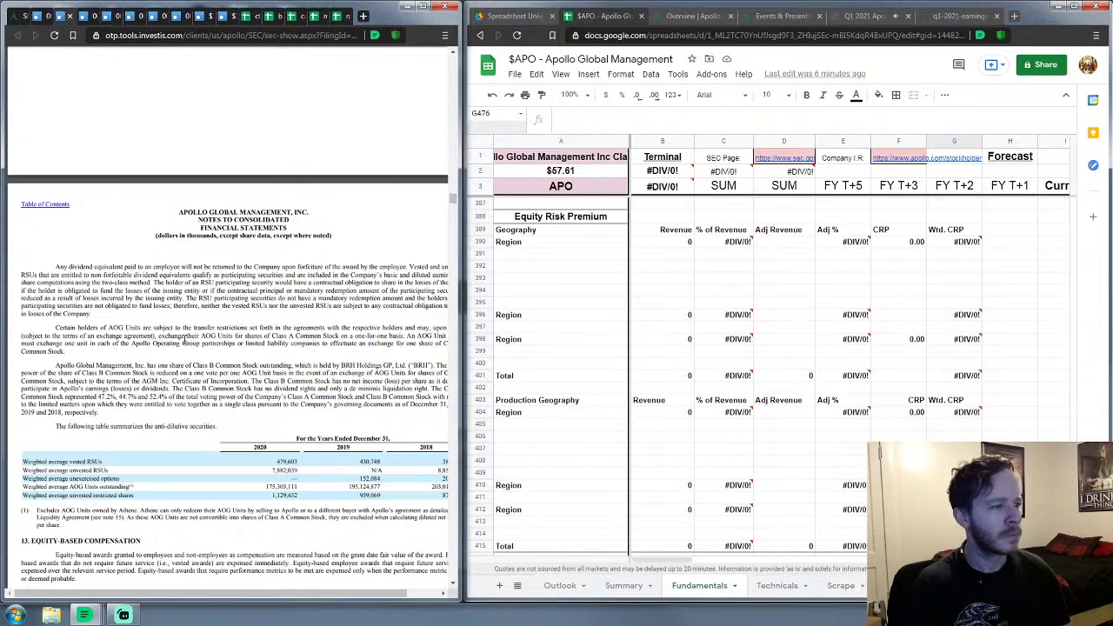
{"action": "scroll", "coordinate": [185, 339], "scroll_direction": "down", "scroll_amount": 2}
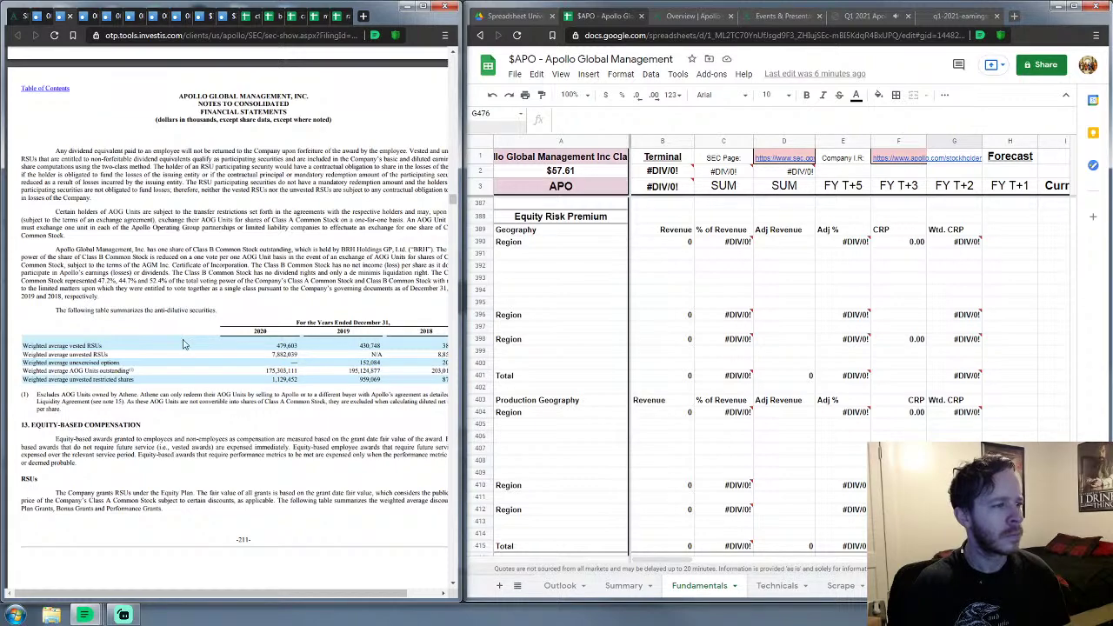
{"action": "scroll", "coordinate": [183, 344], "scroll_direction": "up", "scroll_amount": 15}
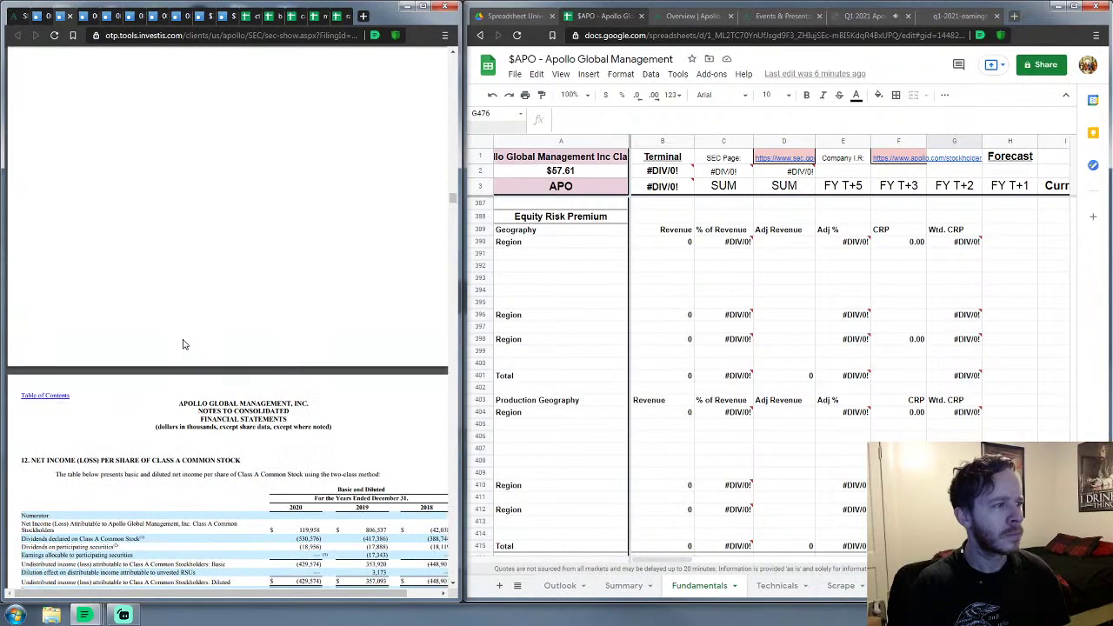
{"action": "scroll", "coordinate": [182, 344], "scroll_direction": "up", "scroll_amount": 10}
{"action": "scroll", "coordinate": [183, 344], "scroll_direction": "up", "scroll_amount": 15}
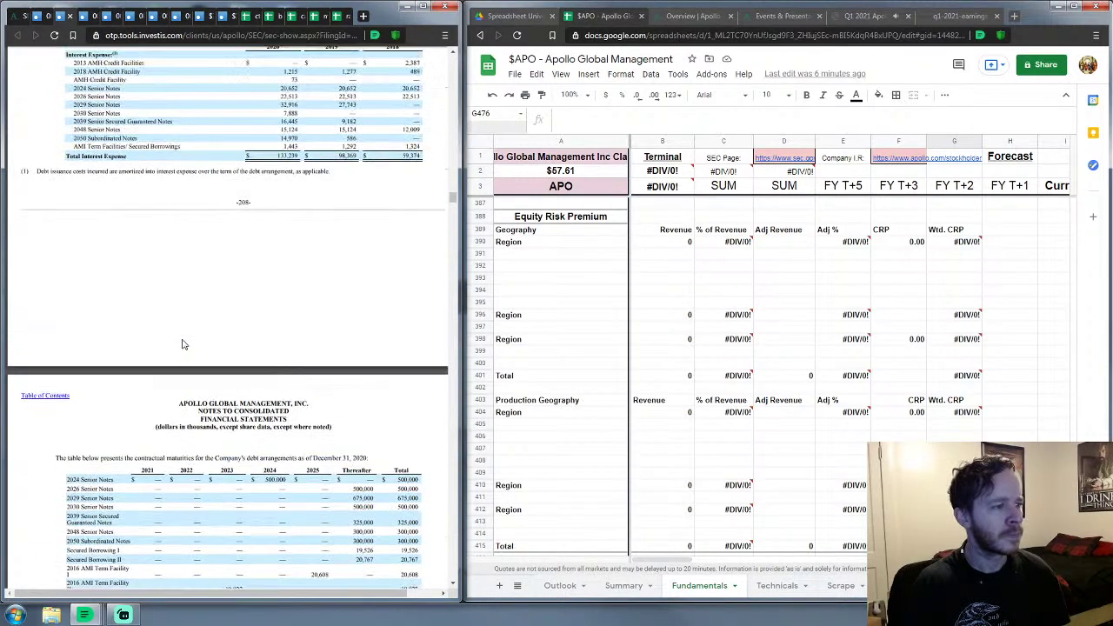
{"action": "scroll", "coordinate": [182, 345], "scroll_direction": "up", "scroll_amount": 10}
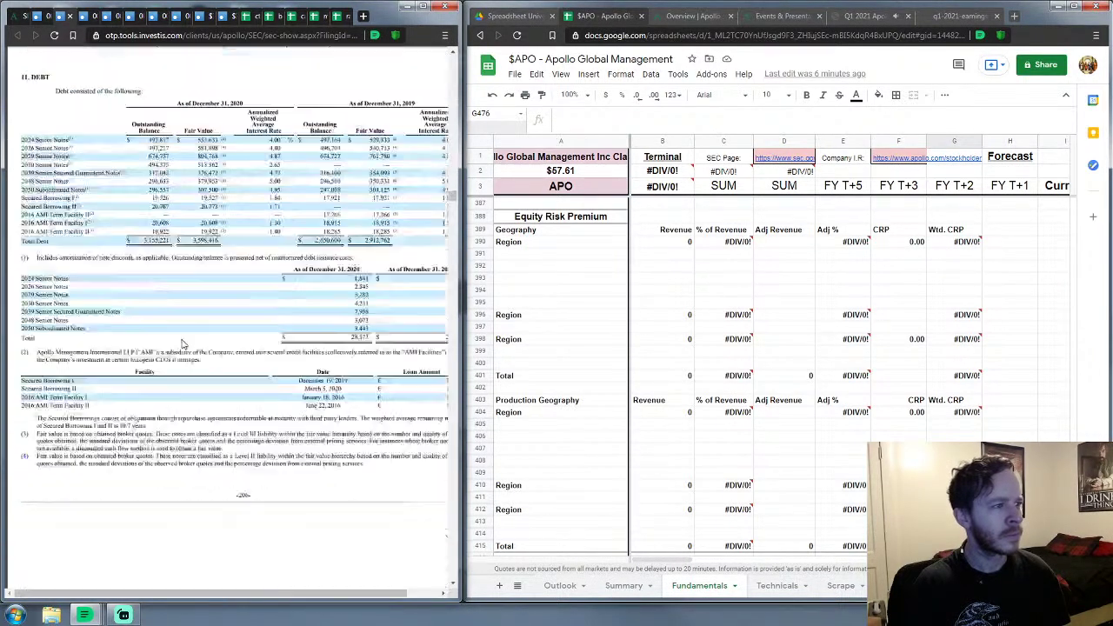
{"action": "scroll", "coordinate": [183, 344], "scroll_direction": "up", "scroll_amount": 15}
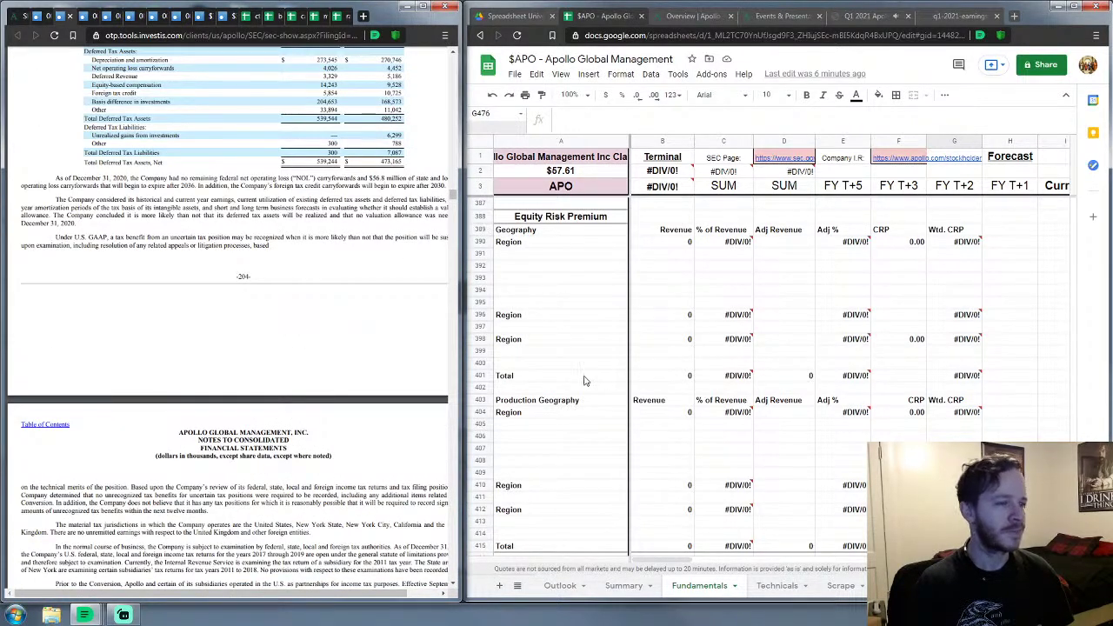
Step: Label the first region row Global with a revenue of 1
{"action": "left_click", "coordinate": [663, 317]}
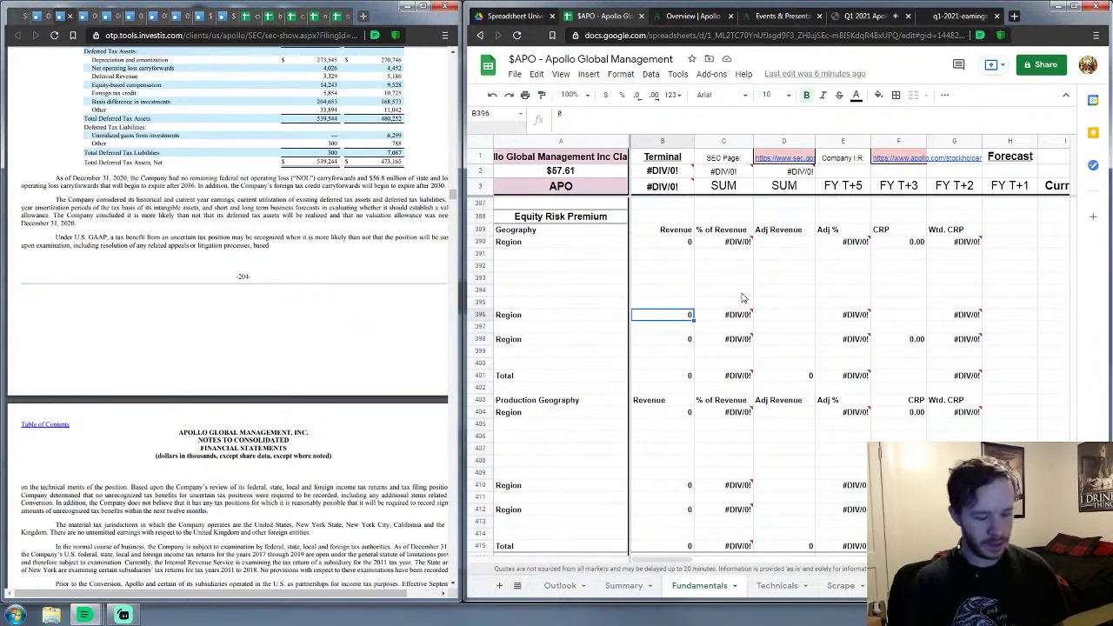
{"action": "type", "text": "1"}
{"action": "key", "text": "Return"}
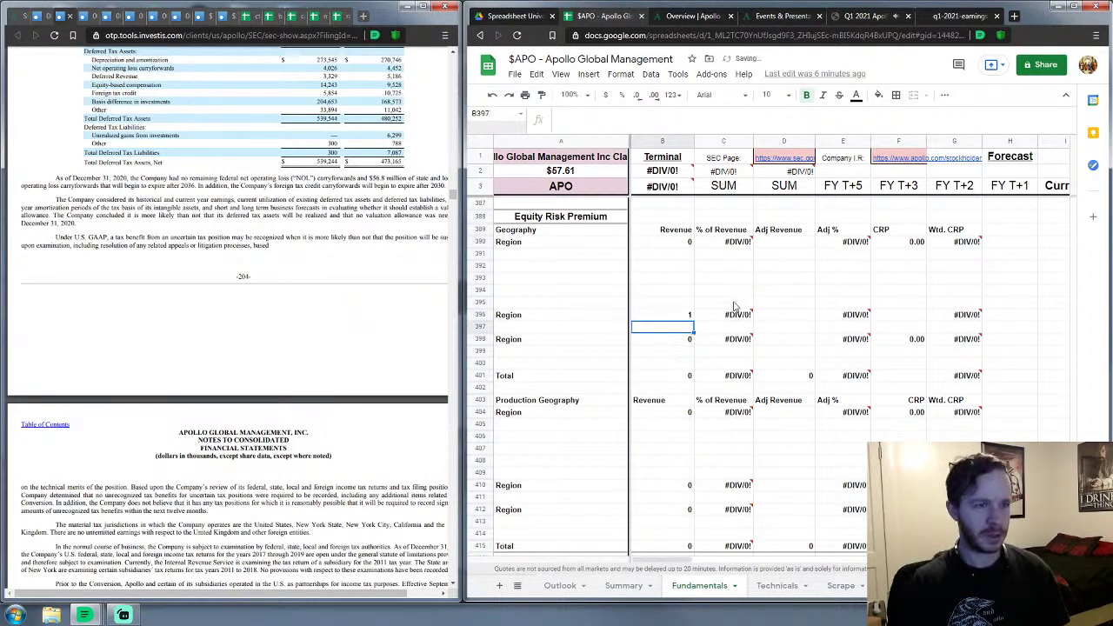
{"action": "left_click", "coordinate": [518, 318]}
{"action": "type", "text": "Gl"}
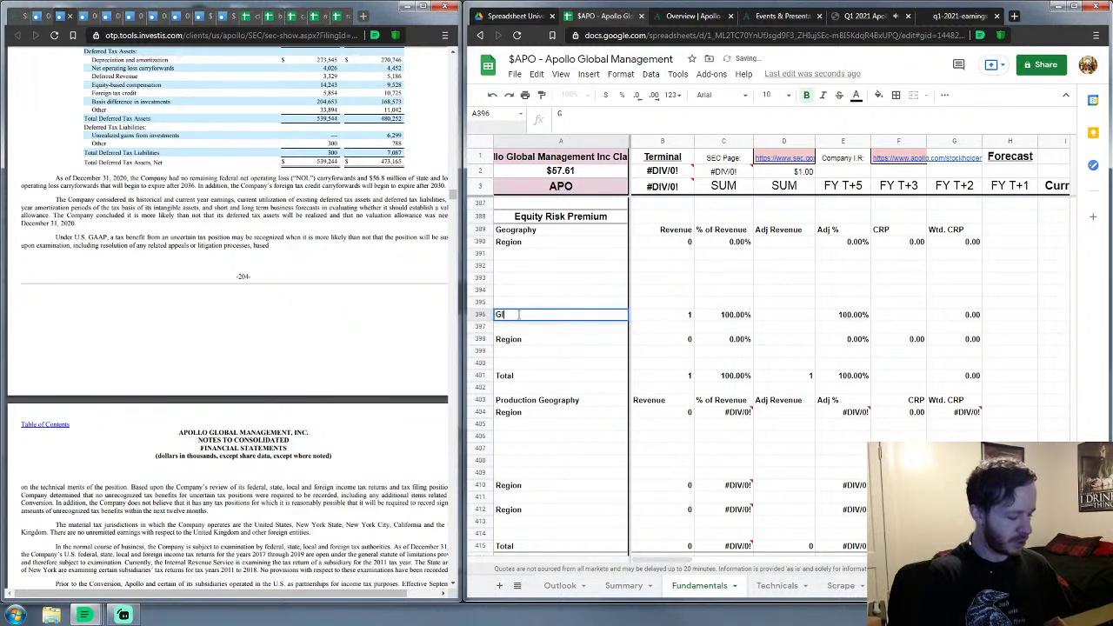
{"action": "type", "text": "obal"}
{"action": "key", "text": "Return"}
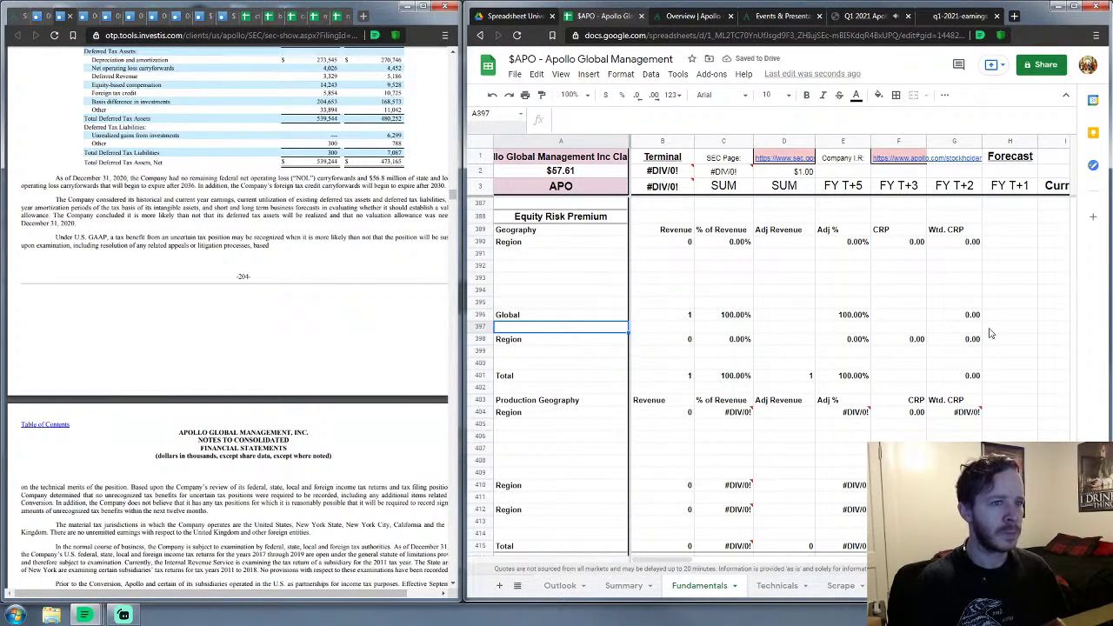
Step: Enter 5.76 as Global's country risk premium and bring up the ctryprem workbook
{"action": "left_click", "coordinate": [912, 328]}
{"action": "type", "text": "5"}
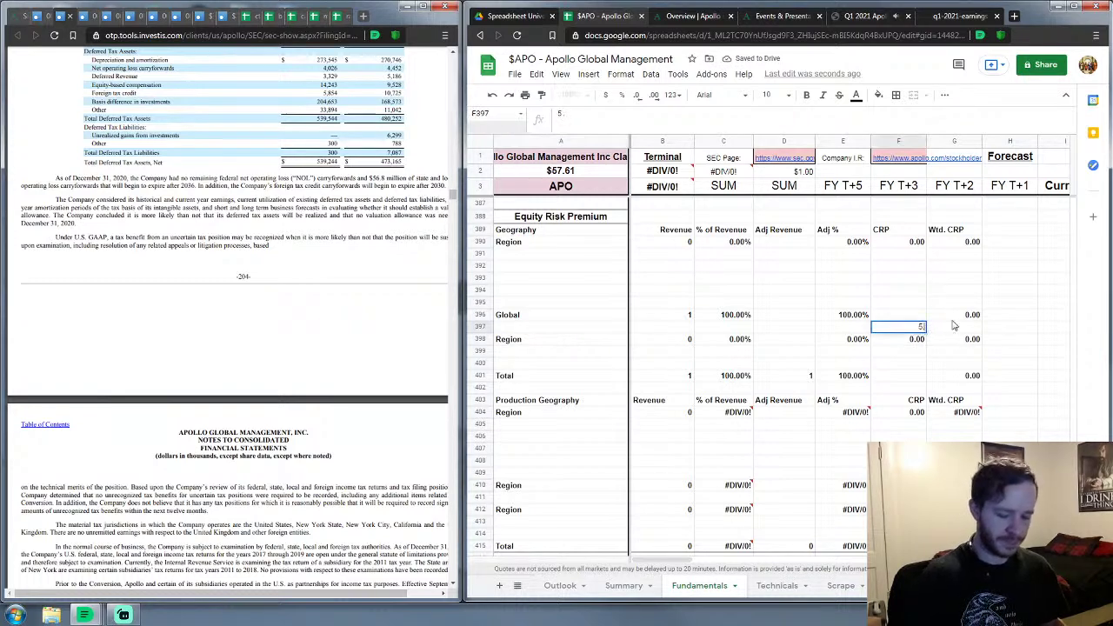
{"action": "type", "text": ".76"}
{"action": "key", "text": "Return"}
{"action": "left_click", "coordinate": [252, 15]}
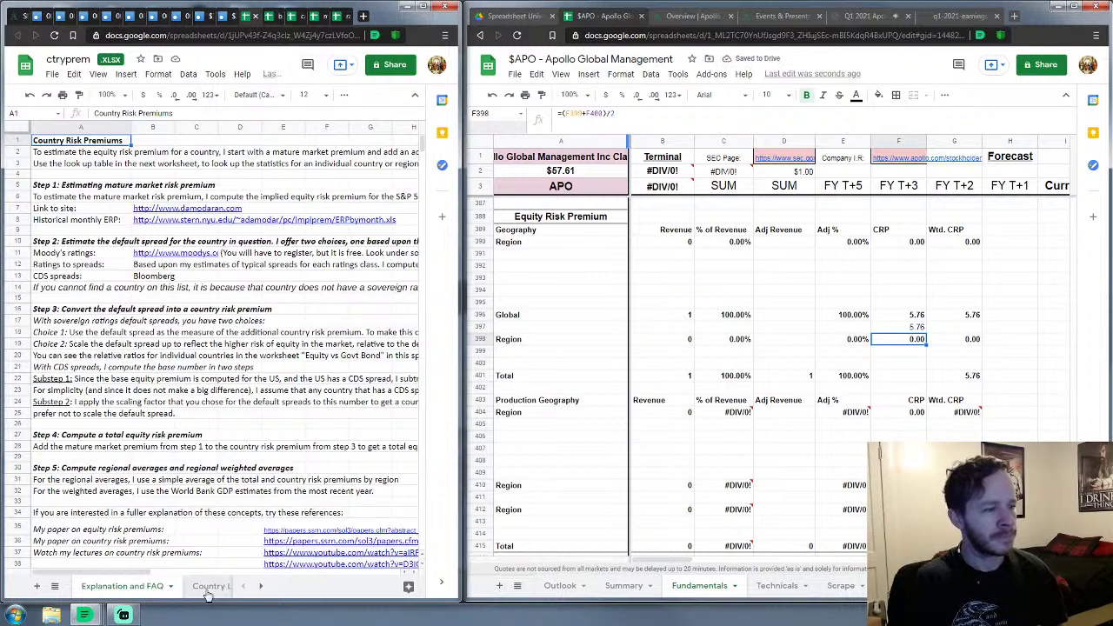
Step: Show ctryprem's Regional Weighted Averages sheet at the Region table with Global's 5.76% ERP
{"action": "scroll", "coordinate": [207, 591], "scroll_direction": "down", "scroll_amount": 2}
{"action": "scroll", "coordinate": [207, 591], "scroll_direction": "down", "scroll_amount": 3}
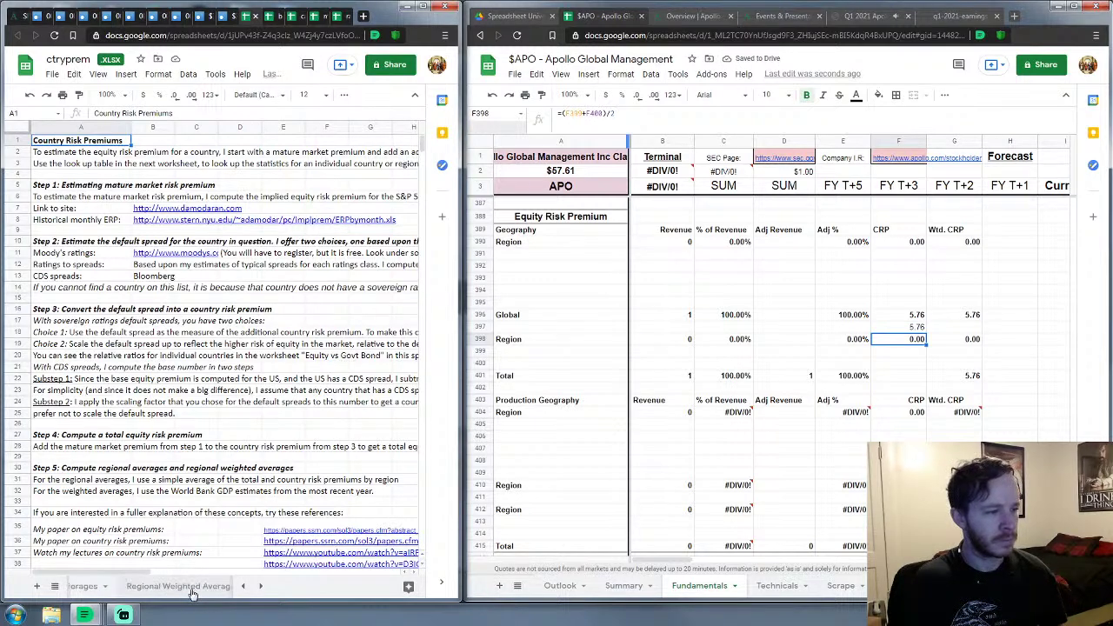
{"action": "left_click", "coordinate": [178, 586]}
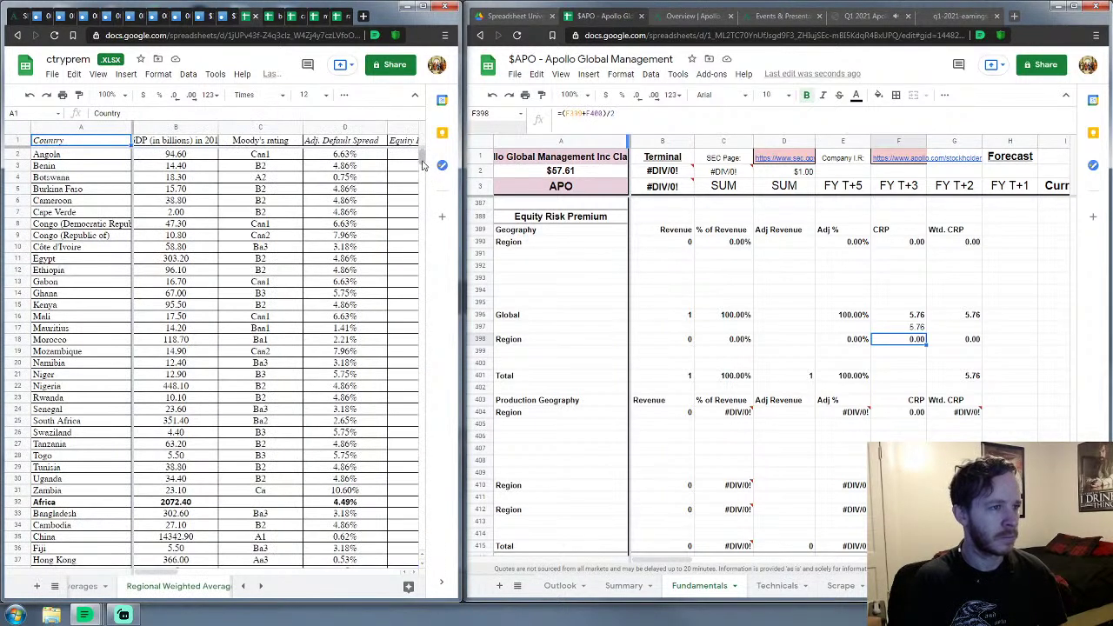
{"action": "left_click", "coordinate": [424, 190]}
{"action": "left_click_drag", "start_coordinate": [423, 190], "coordinate": [409, 244]}
{"action": "scroll", "coordinate": [408, 244], "scroll_direction": "up", "scroll_amount": 3}
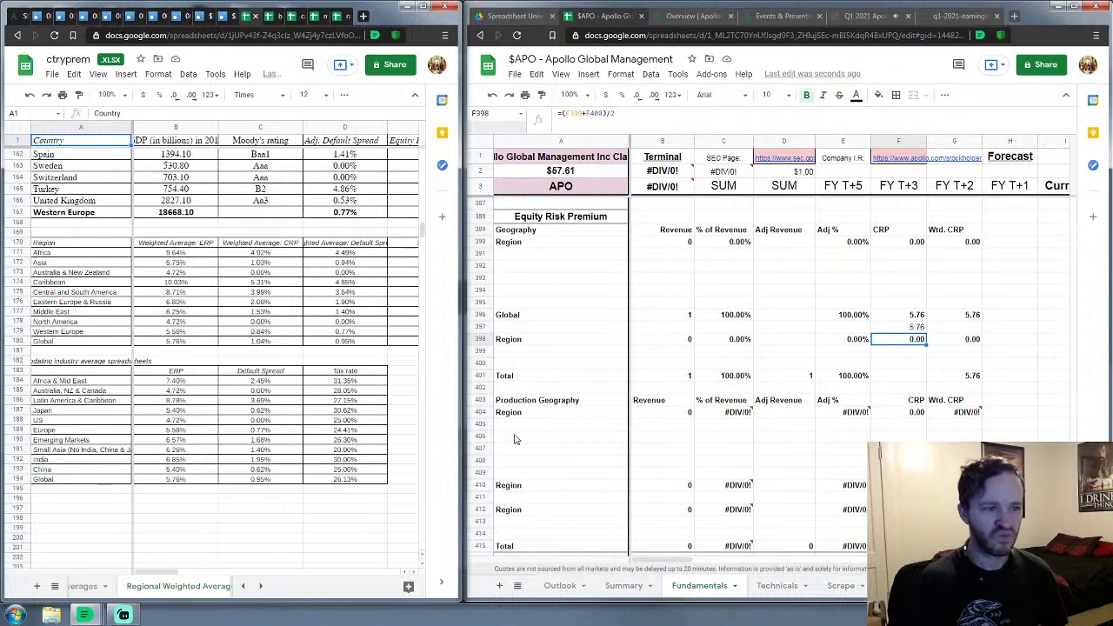
{"action": "left_click", "coordinate": [673, 490]}
{"action": "type", "text": "1"}
{"action": "key", "text": "Return"}
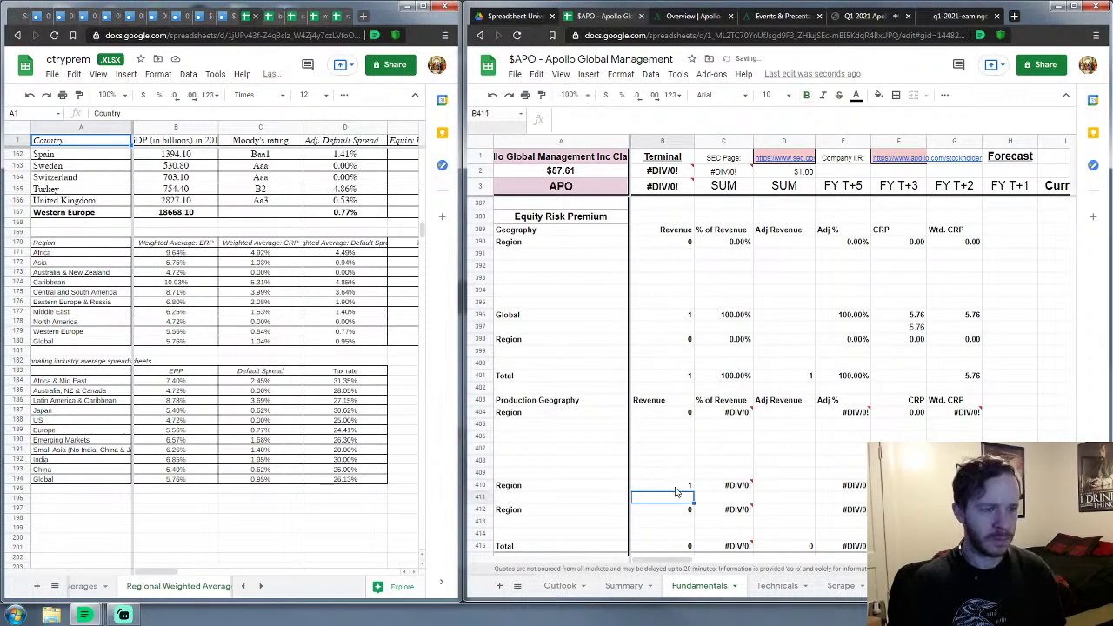
{"action": "left_click", "coordinate": [550, 486]}
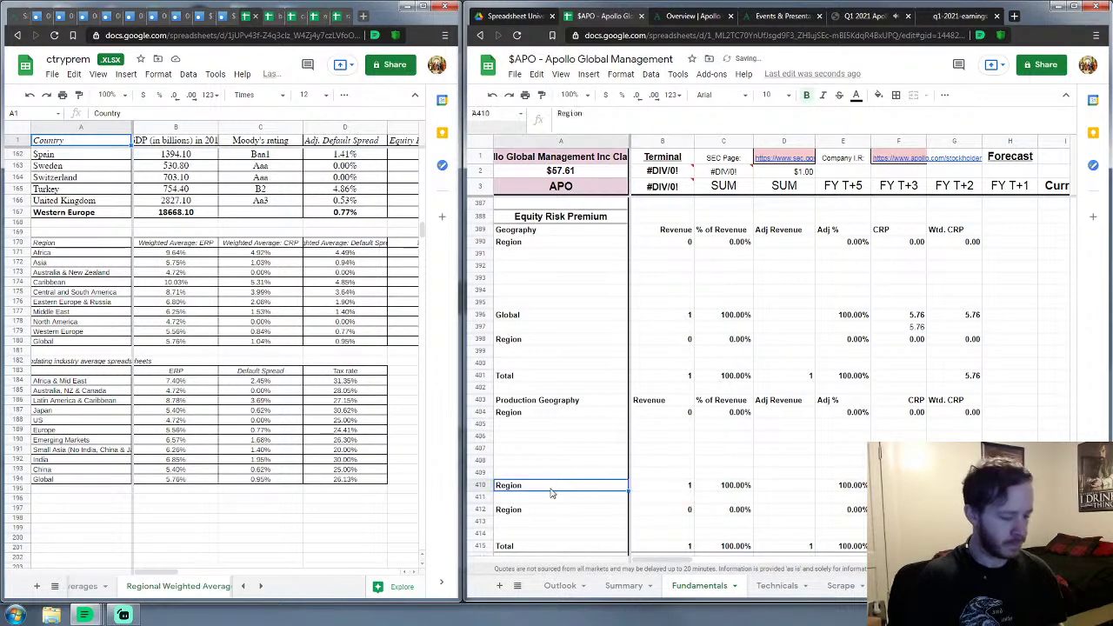
{"action": "type", "text": "Global"}
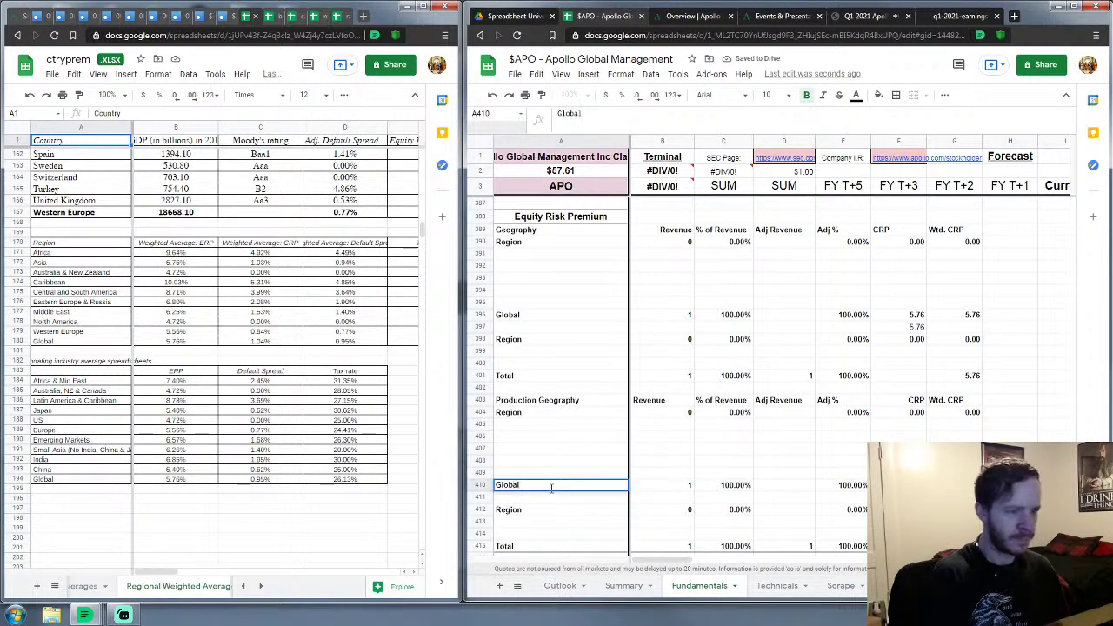
{"action": "key", "text": "Return"}
{"action": "left_click", "coordinate": [898, 497]}
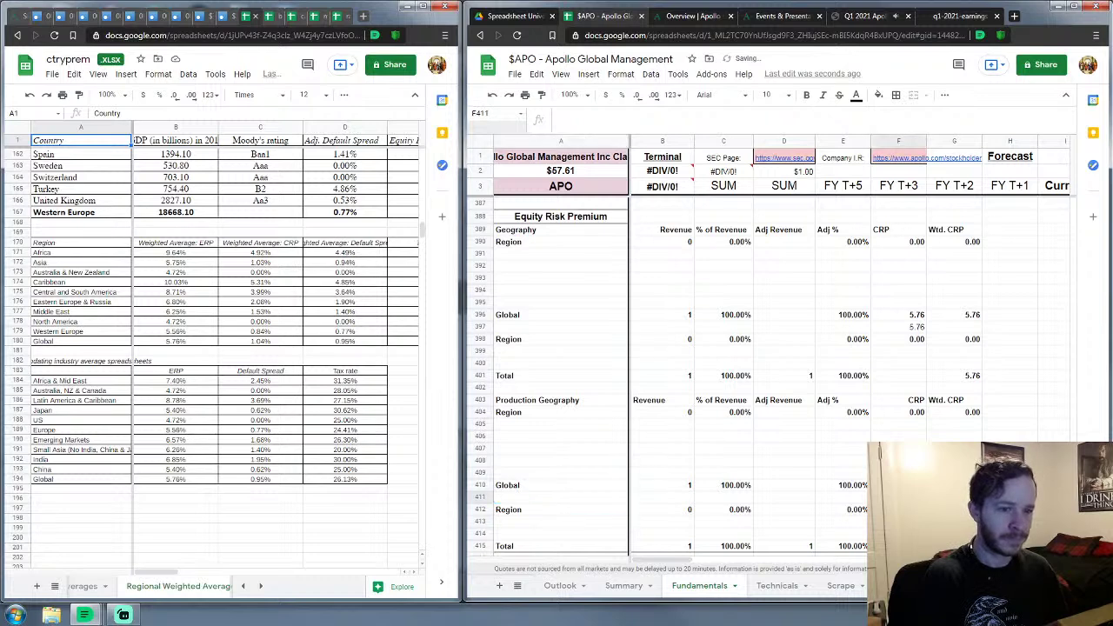
{"action": "type", "text": "5.7"}
{"action": "key", "text": "Return"}
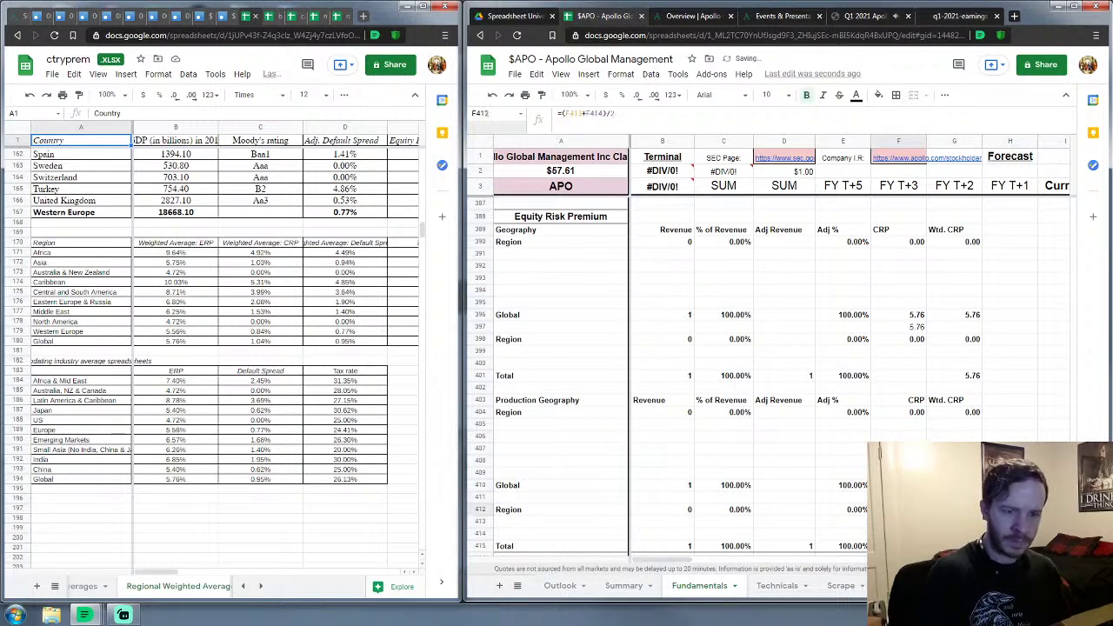
{"action": "scroll", "coordinate": [745, 313], "scroll_direction": "down", "scroll_amount": 2}
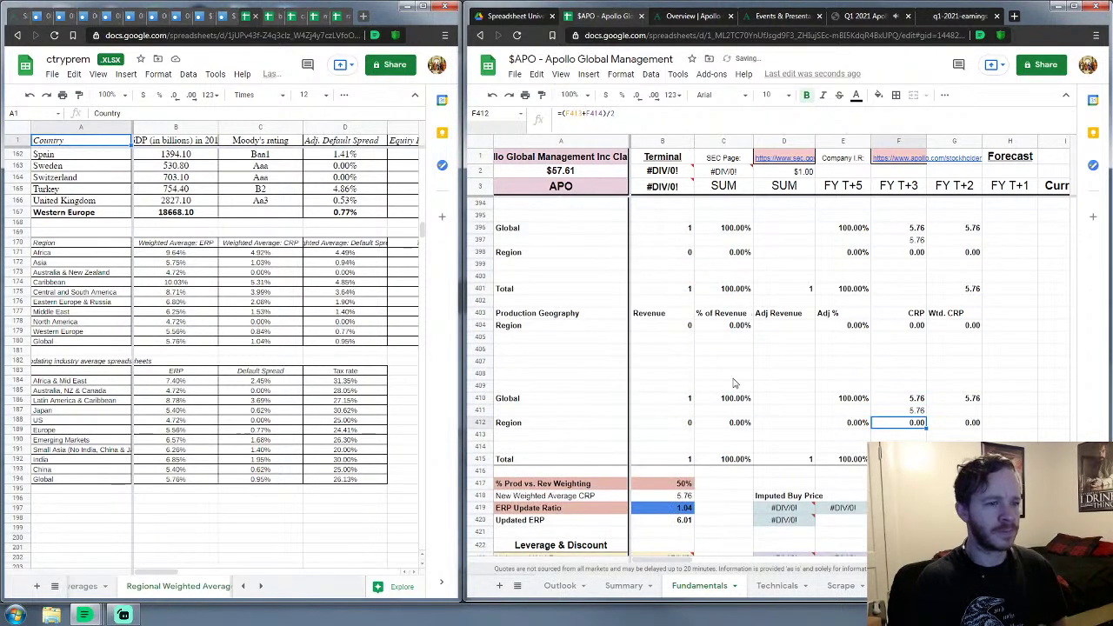
{"action": "scroll", "coordinate": [733, 384], "scroll_direction": "down", "scroll_amount": 1}
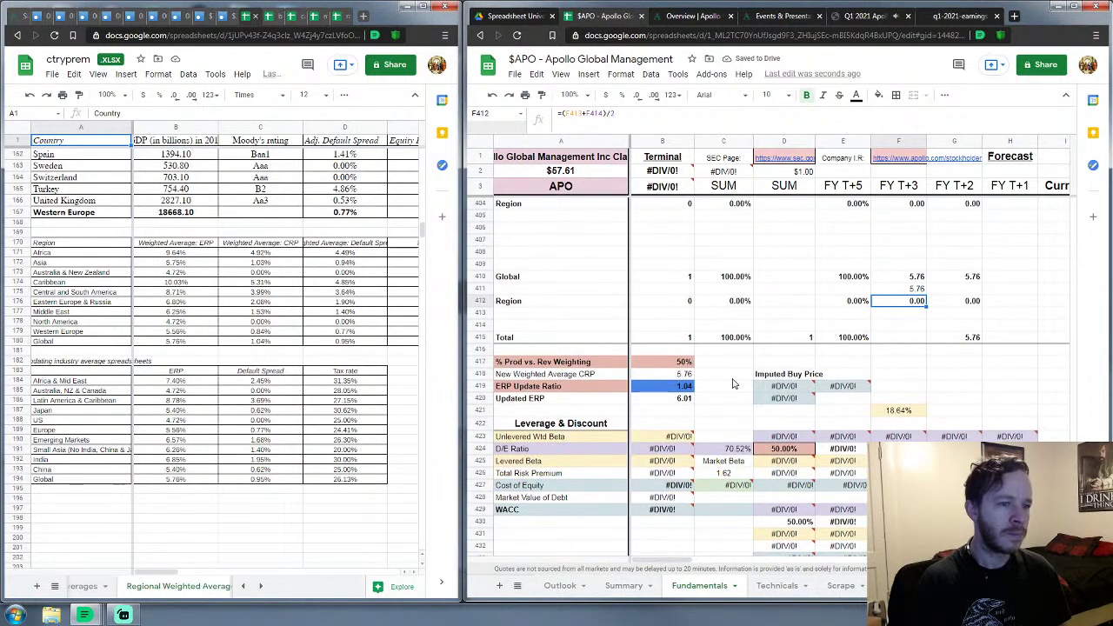
{"action": "scroll", "coordinate": [733, 383], "scroll_direction": "down", "scroll_amount": 1}
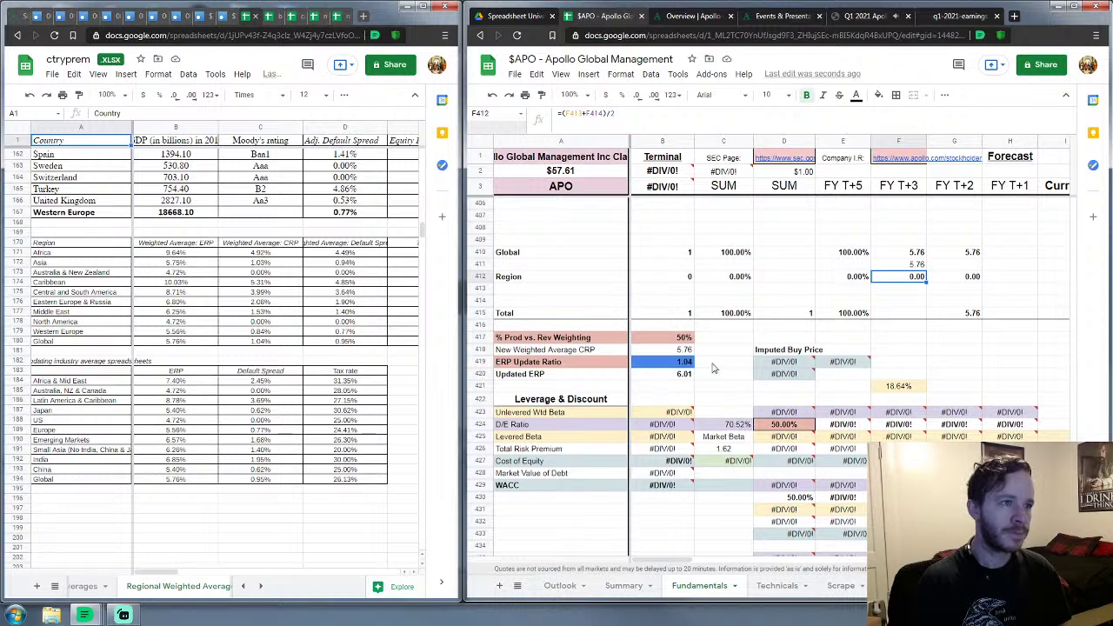
{"action": "left_click", "coordinate": [1014, 17]}
{"action": "type", "text": "yardeni.com"}
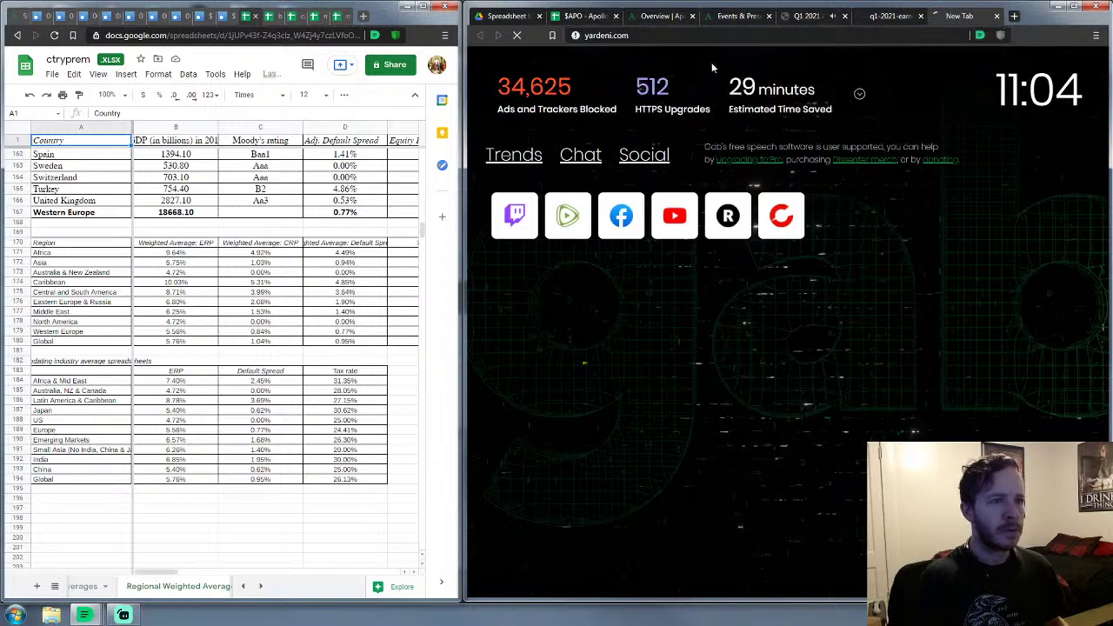
{"action": "key", "text": "Return"}
{"action": "scroll", "coordinate": [727, 378], "scroll_direction": "down", "scroll_amount": 3}
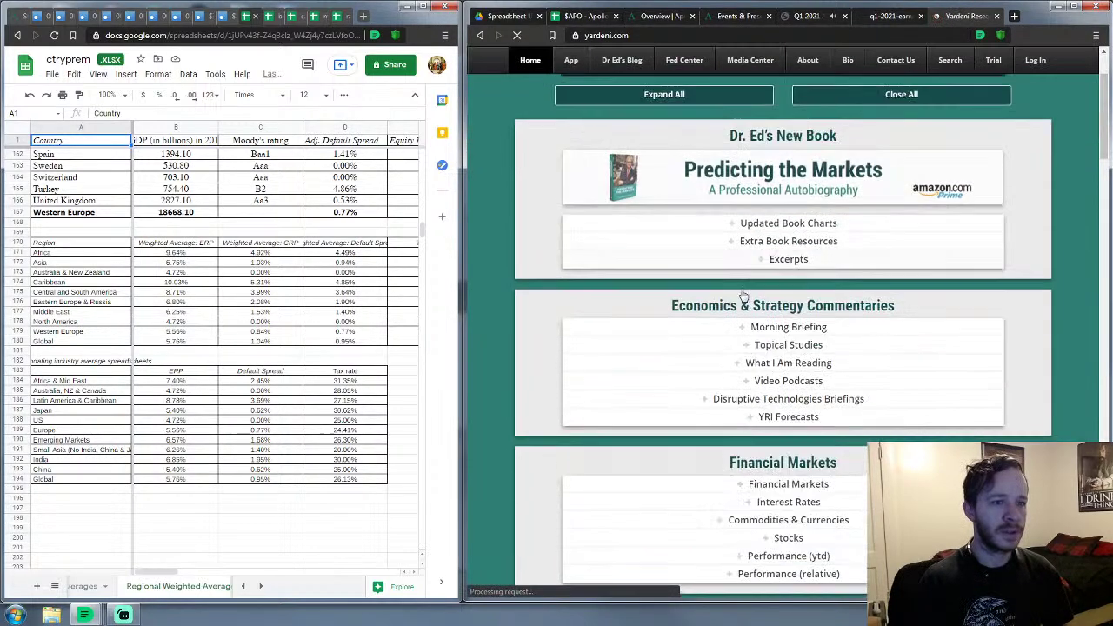
{"action": "left_click", "coordinate": [754, 416]}
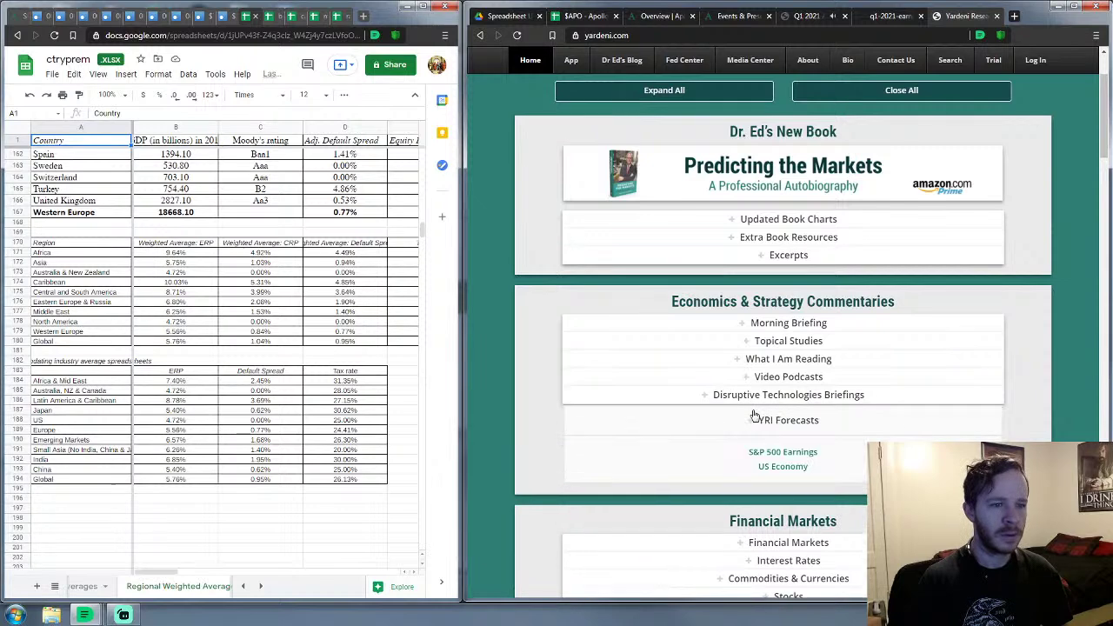
{"action": "left_click", "coordinate": [786, 451]}
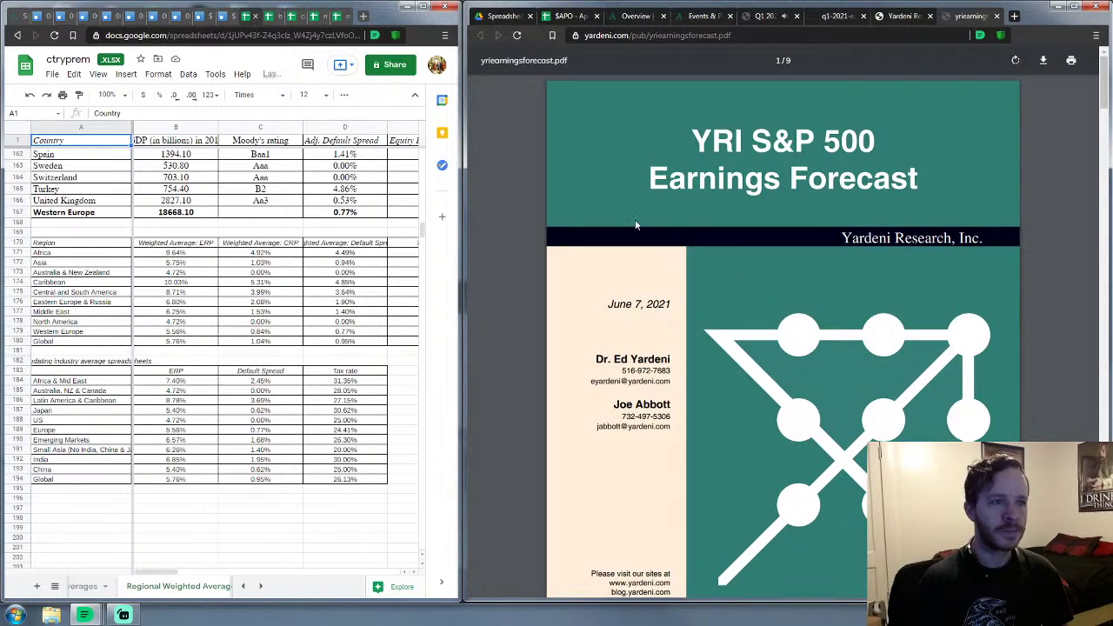
{"action": "scroll", "coordinate": [642, 221], "scroll_direction": "down", "scroll_amount": 4}
{"action": "left_click", "coordinate": [996, 16]}
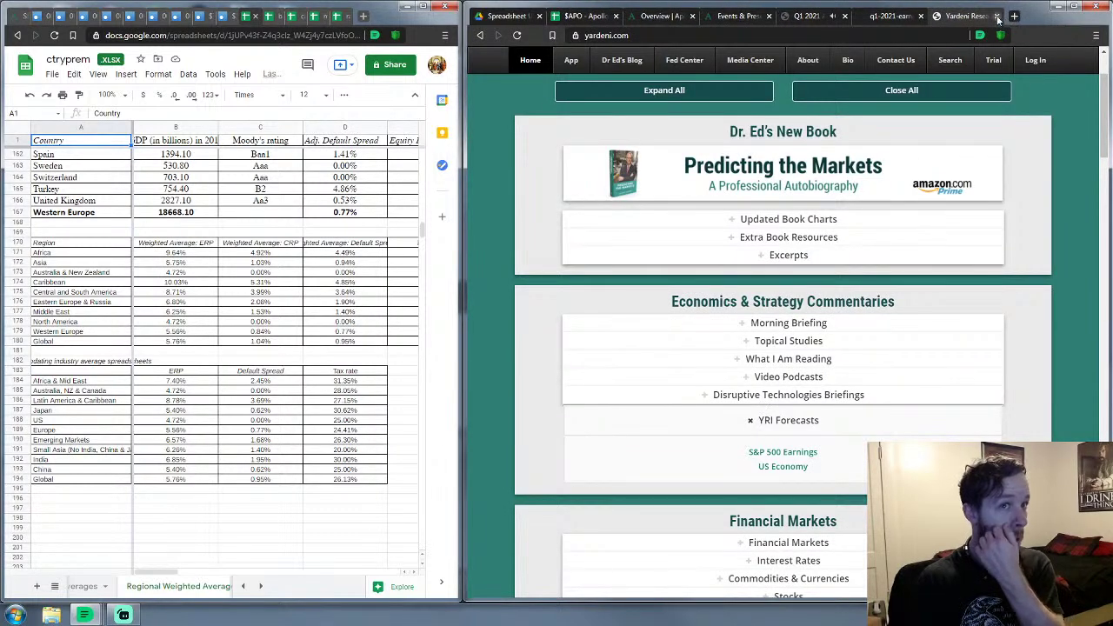
{"action": "left_click", "coordinate": [996, 16]}
Step: Look up the Investment & Asset Management unlevered beta on the betas workbook's Industry Averages sheet
{"action": "left_click", "coordinate": [598, 18]}
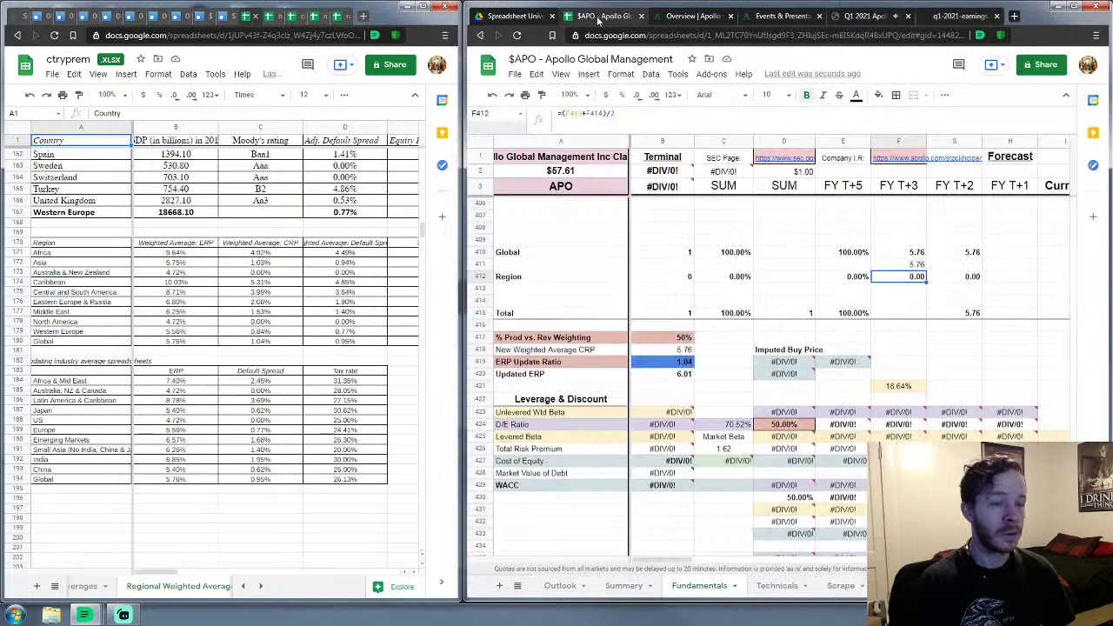
{"action": "scroll", "coordinate": [728, 348], "scroll_direction": "up", "scroll_amount": 2}
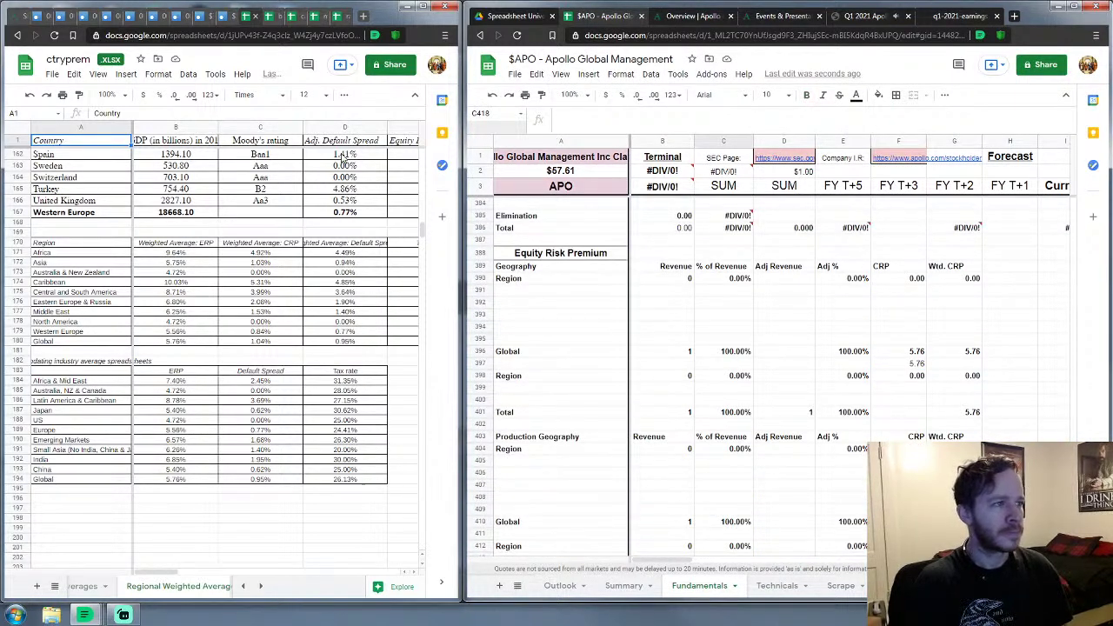
{"action": "left_click", "coordinate": [259, 16]}
{"action": "scroll", "coordinate": [193, 587], "scroll_direction": "down", "scroll_amount": 2}
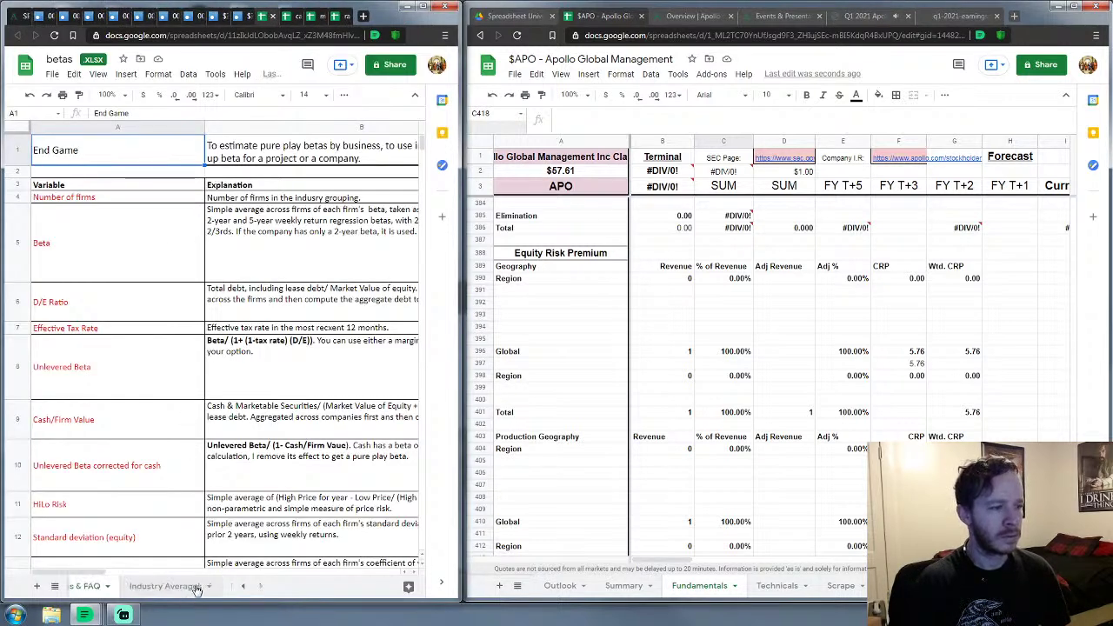
{"action": "left_click", "coordinate": [122, 586]}
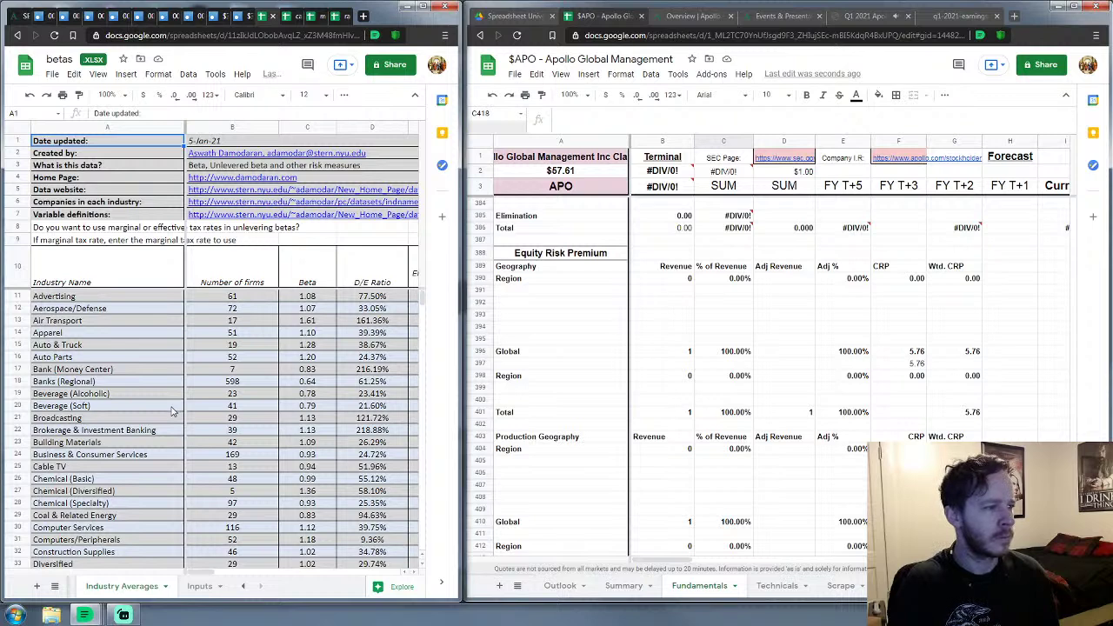
{"action": "scroll", "coordinate": [172, 412], "scroll_direction": "down", "scroll_amount": 4}
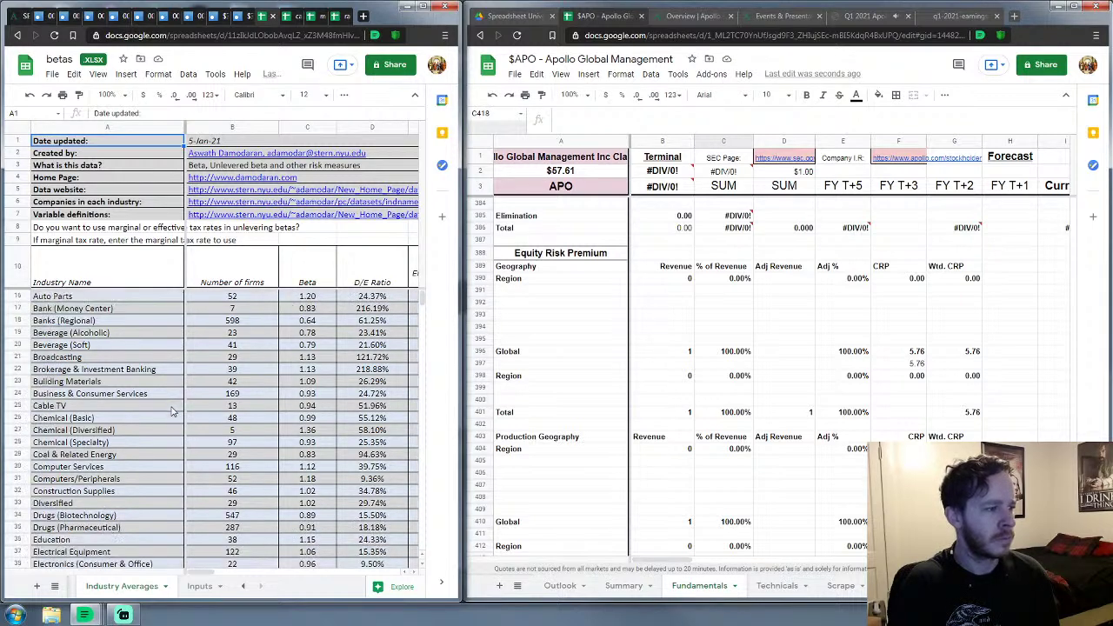
{"action": "scroll", "coordinate": [171, 413], "scroll_direction": "down", "scroll_amount": 5}
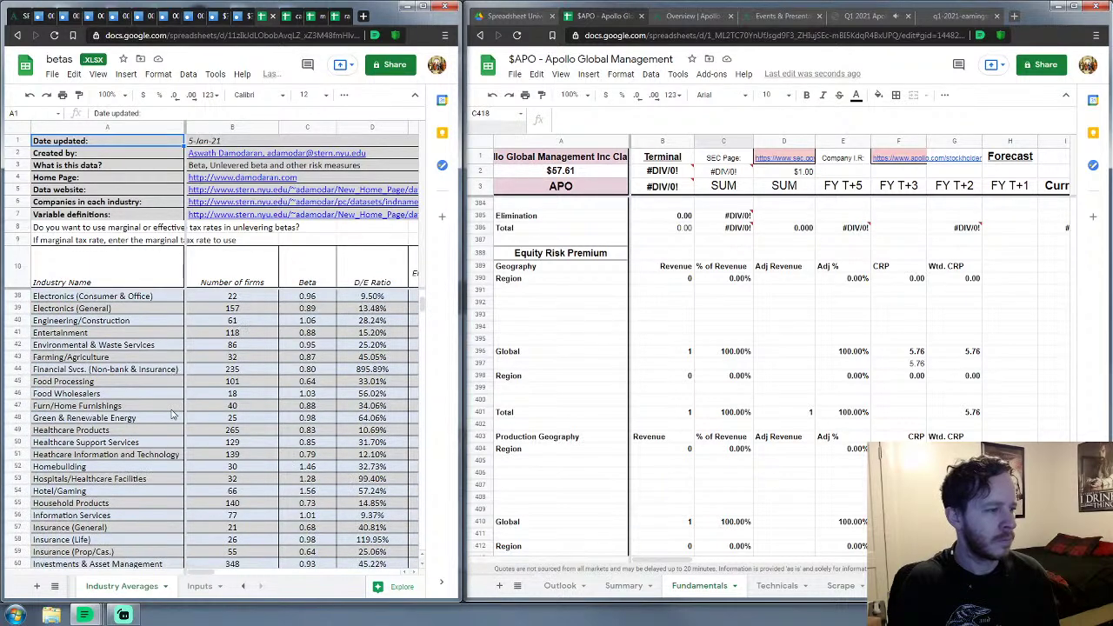
{"action": "scroll", "coordinate": [171, 415], "scroll_direction": "down", "scroll_amount": 2}
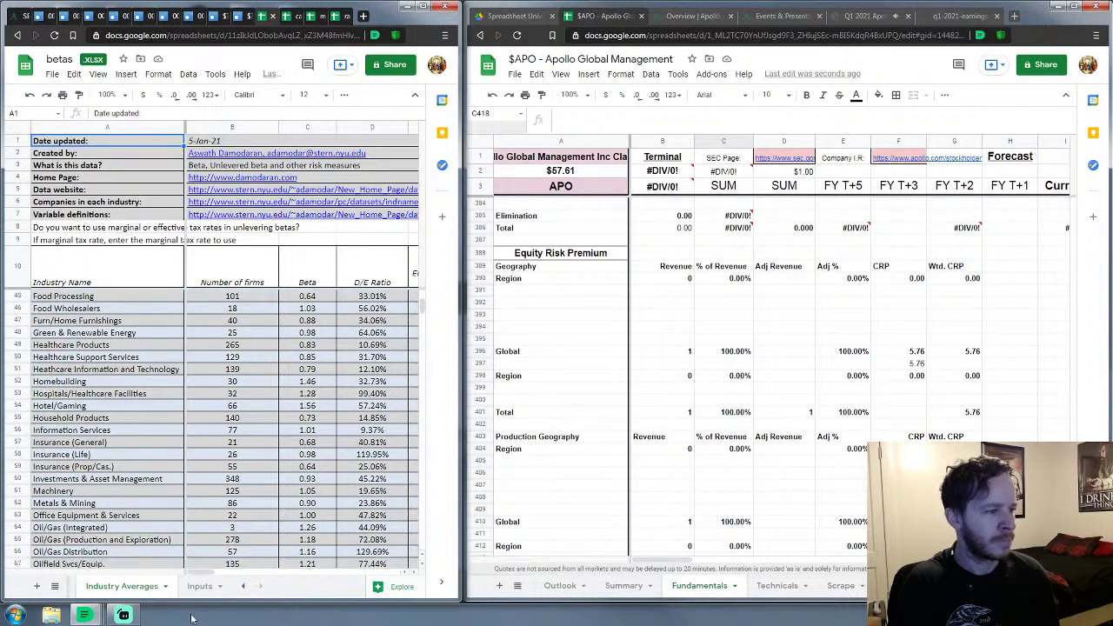
{"action": "left_click_drag", "start_coordinate": [202, 572], "coordinate": [387, 544]}
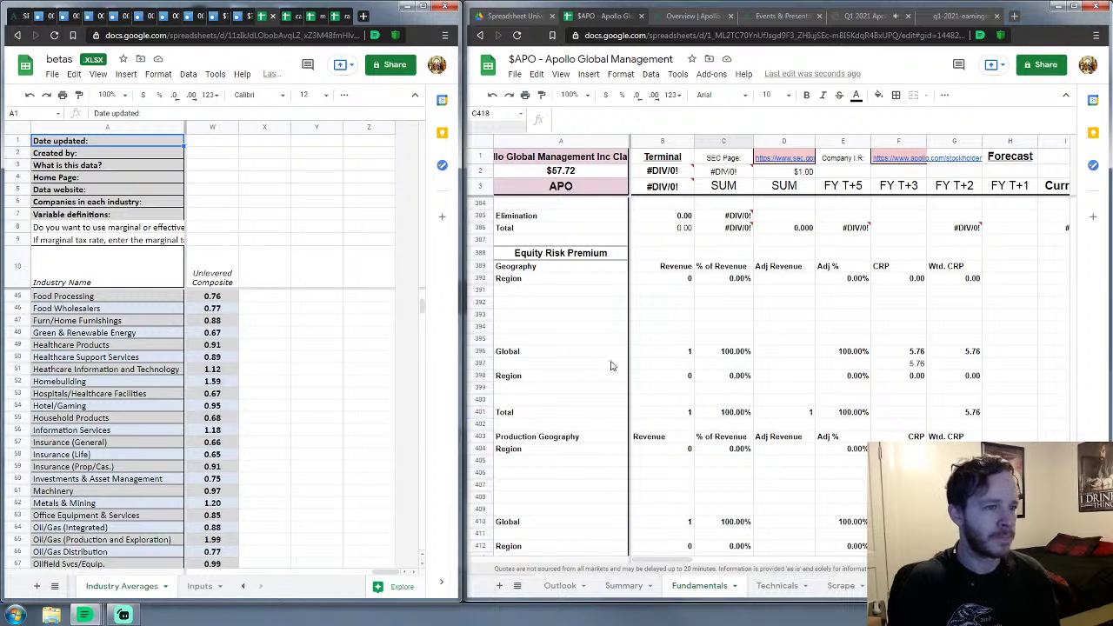
{"action": "scroll", "coordinate": [647, 358], "scroll_direction": "up", "scroll_amount": 5}
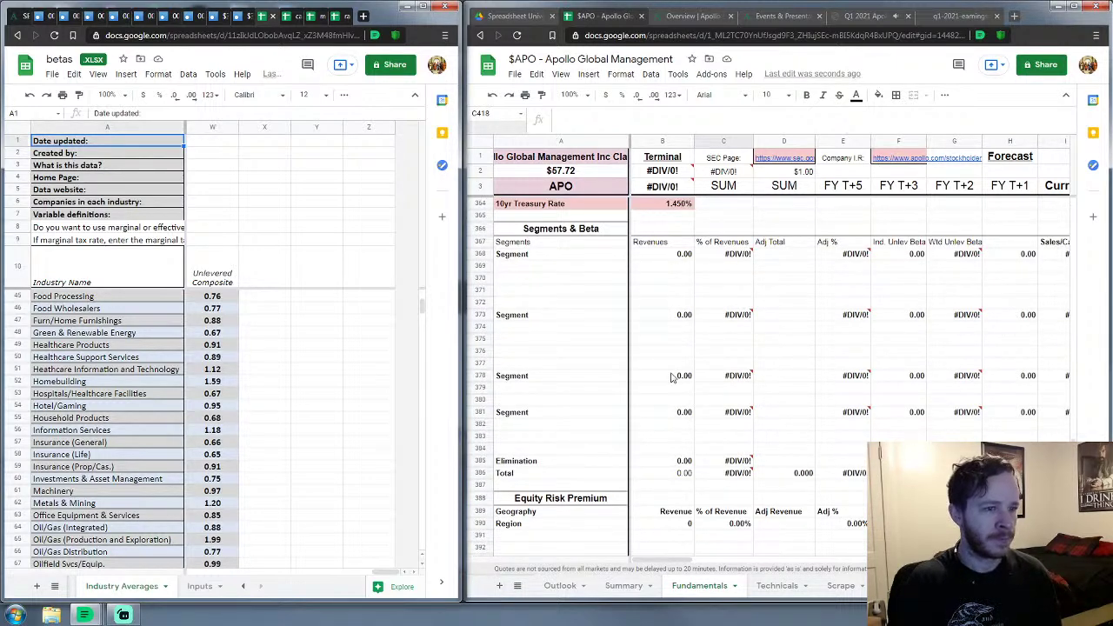
Step: Add the Investment/Asset Management segment in row 378 with a revenue of 1
{"action": "left_click", "coordinate": [672, 376]}
{"action": "type", "text": "1"}
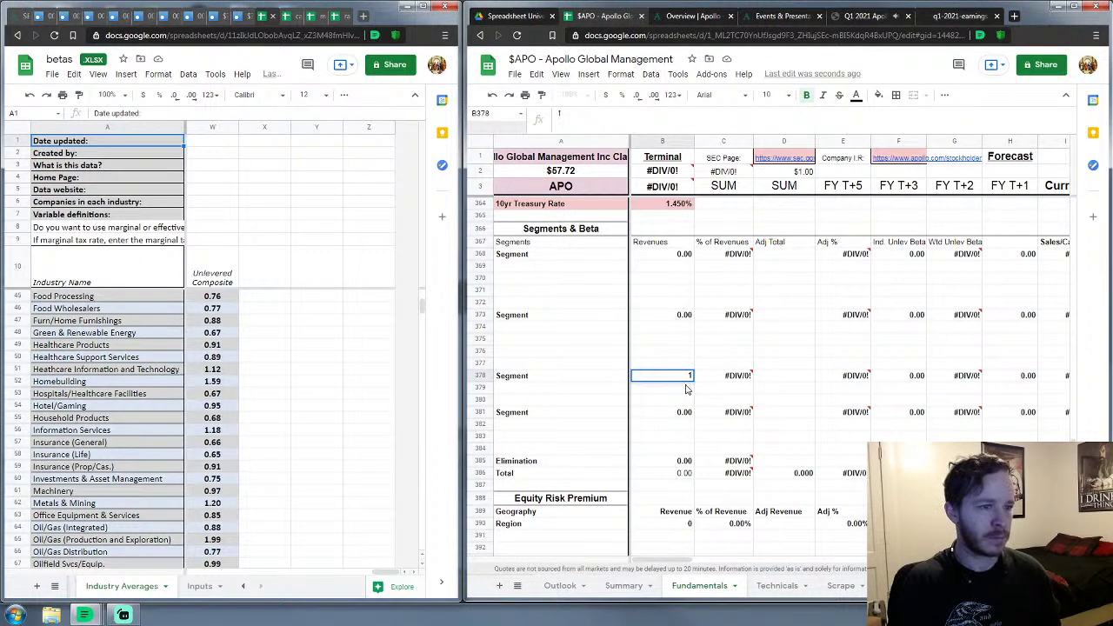
{"action": "key", "text": "Return"}
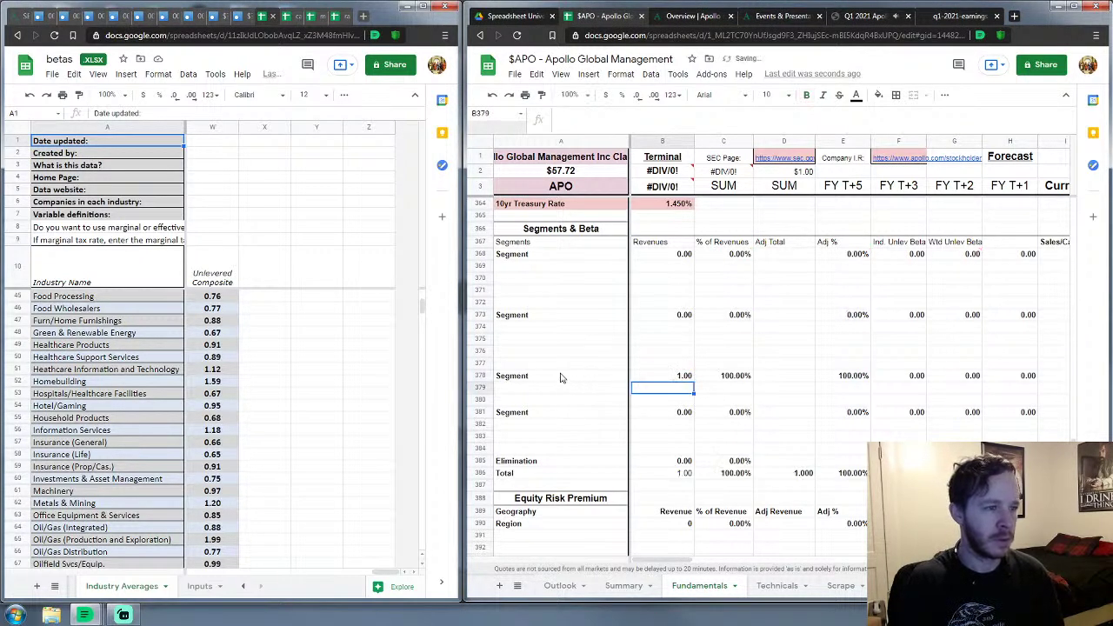
{"action": "left_click", "coordinate": [561, 377]}
{"action": "type", "text": "Investm"}
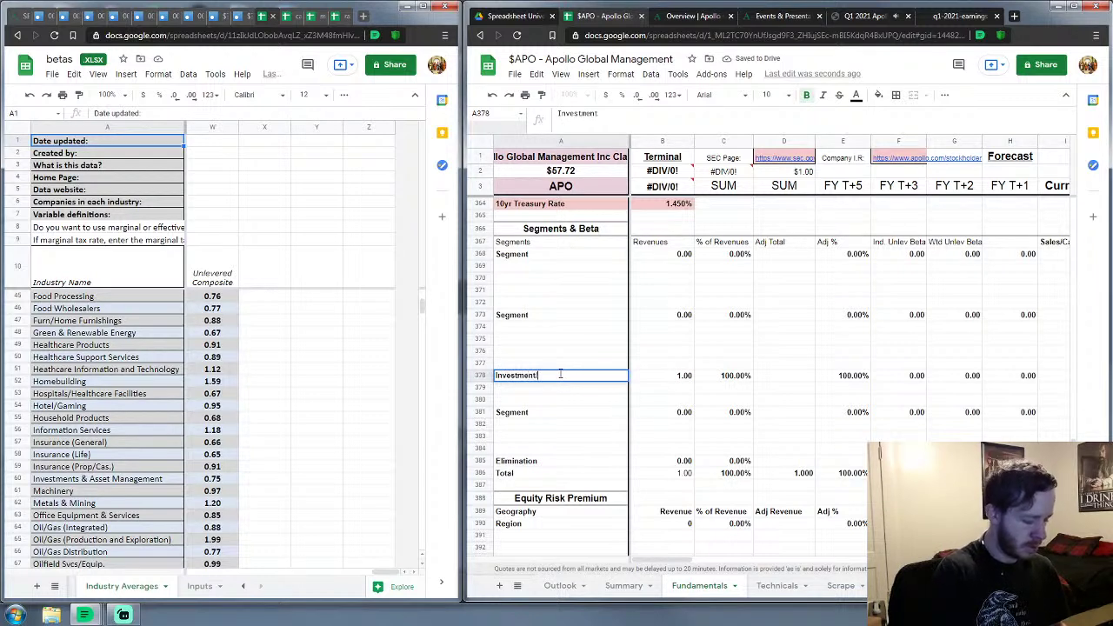
{"action": "type", "text": "ent/Asset"}
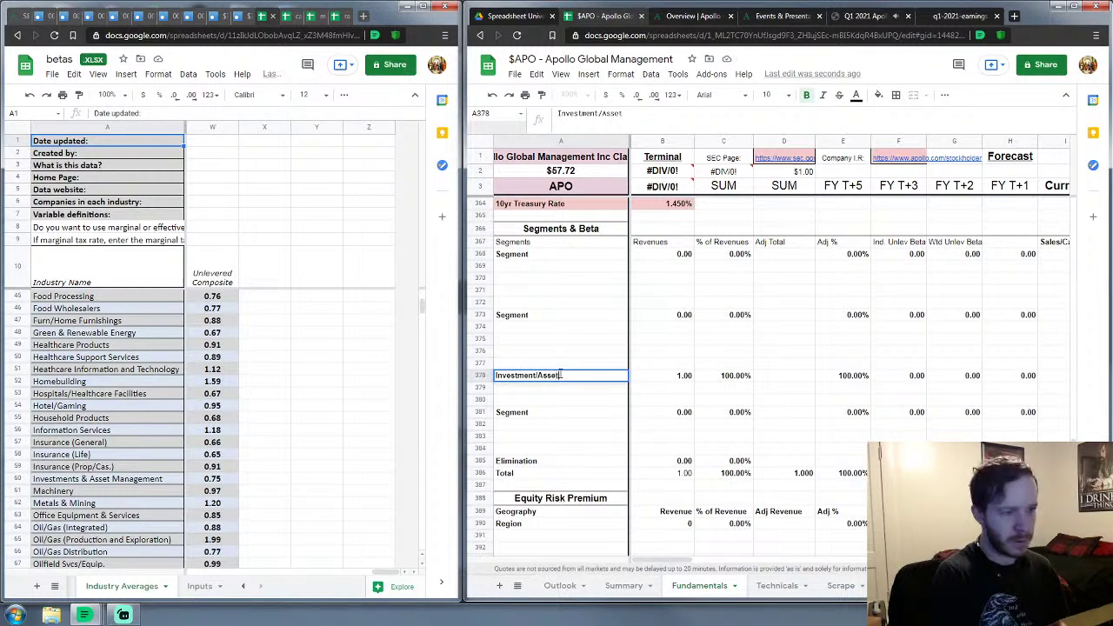
{"action": "type", "text": " Management"}
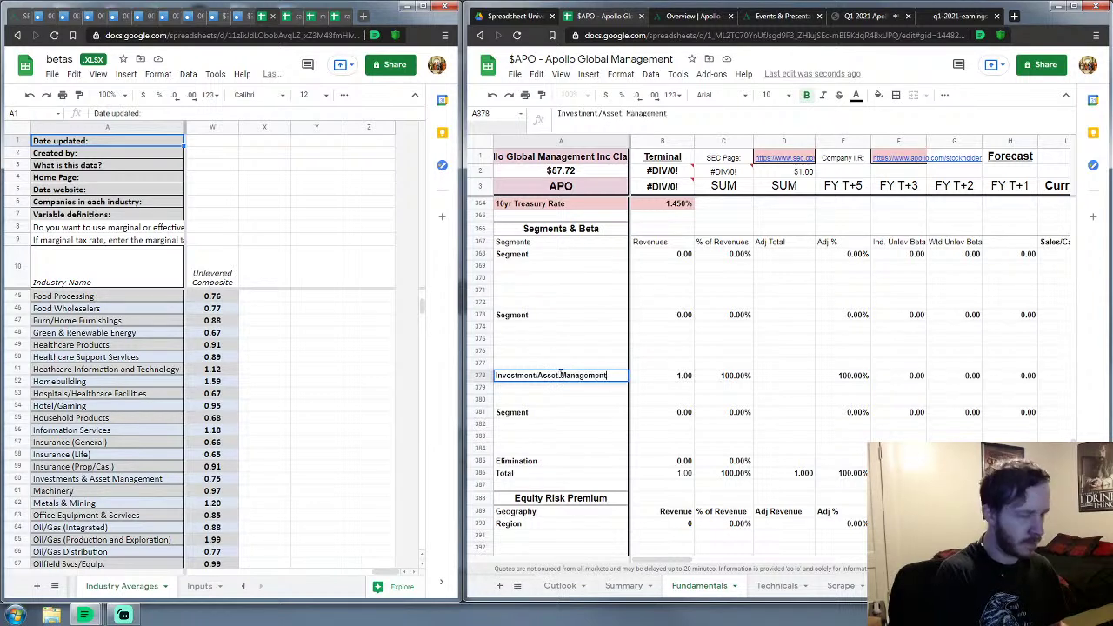
{"action": "key", "text": "Return"}
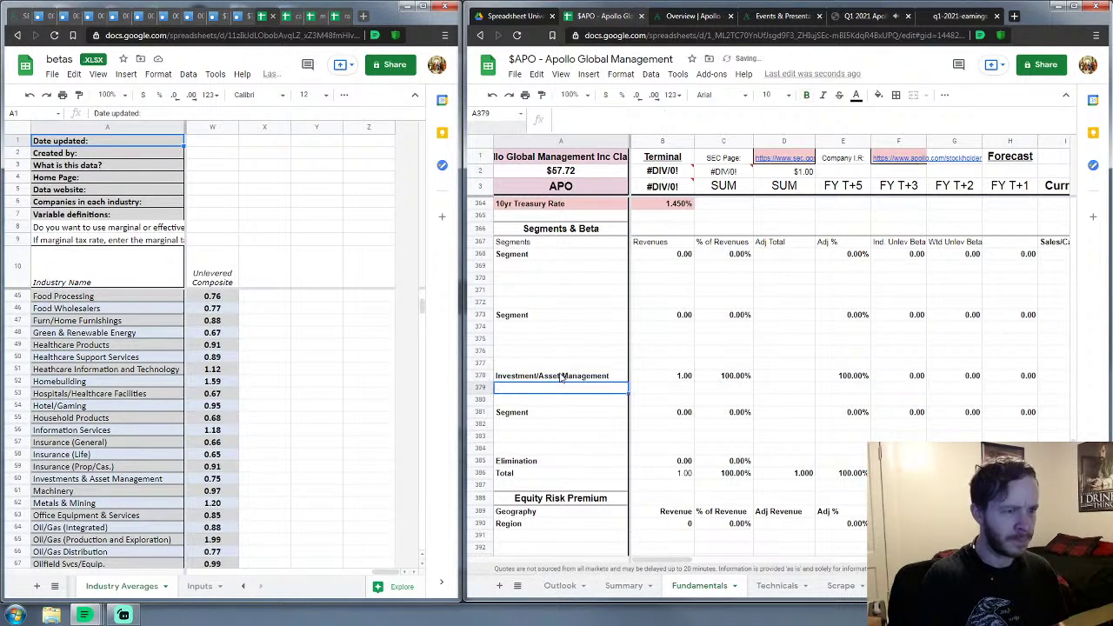
Step: Drop the row 380 term from F378's formula and enter 0.75 as the unlevered beta in F379
{"action": "left_click", "coordinate": [918, 380]}
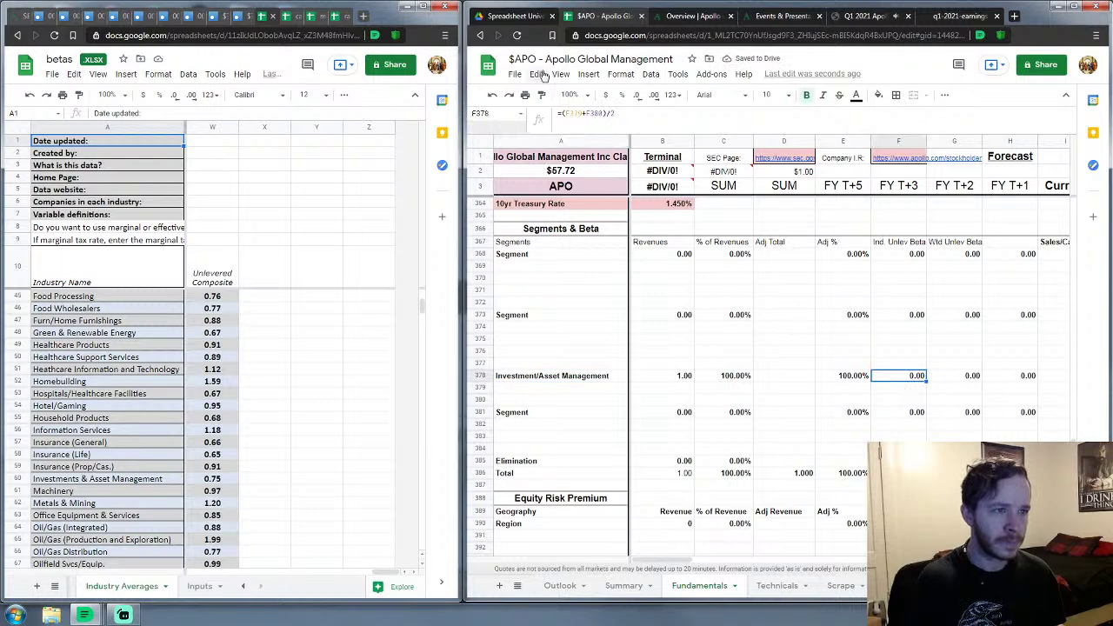
{"action": "left_click", "coordinate": [604, 116]}
{"action": "left_click_drag", "start_coordinate": [604, 116], "coordinate": [587, 115]}
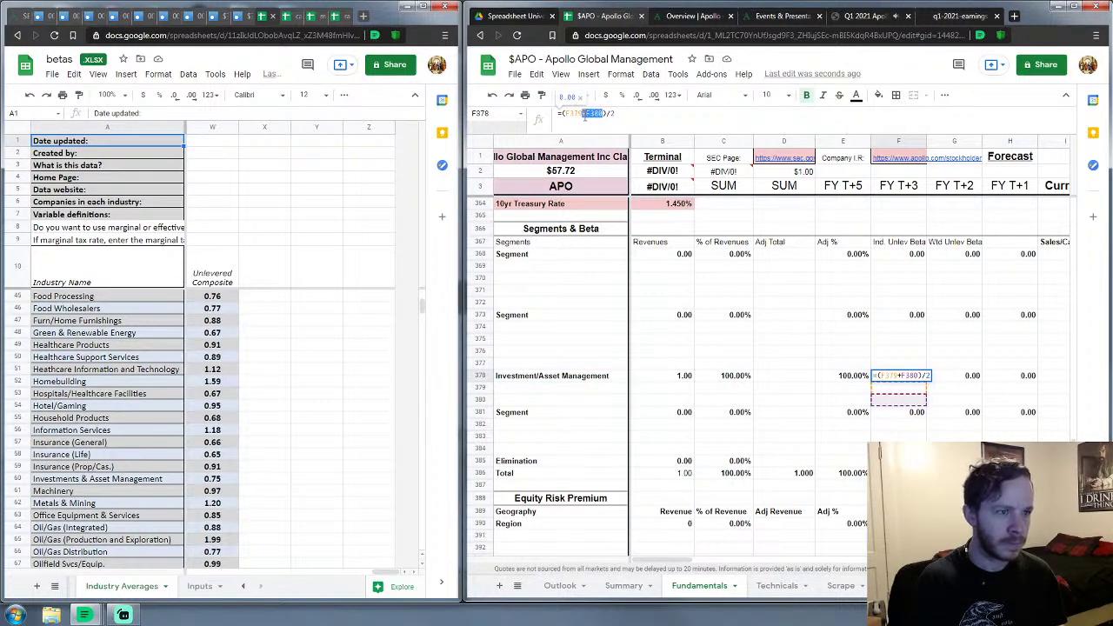
{"action": "key", "text": "BackSpace"}
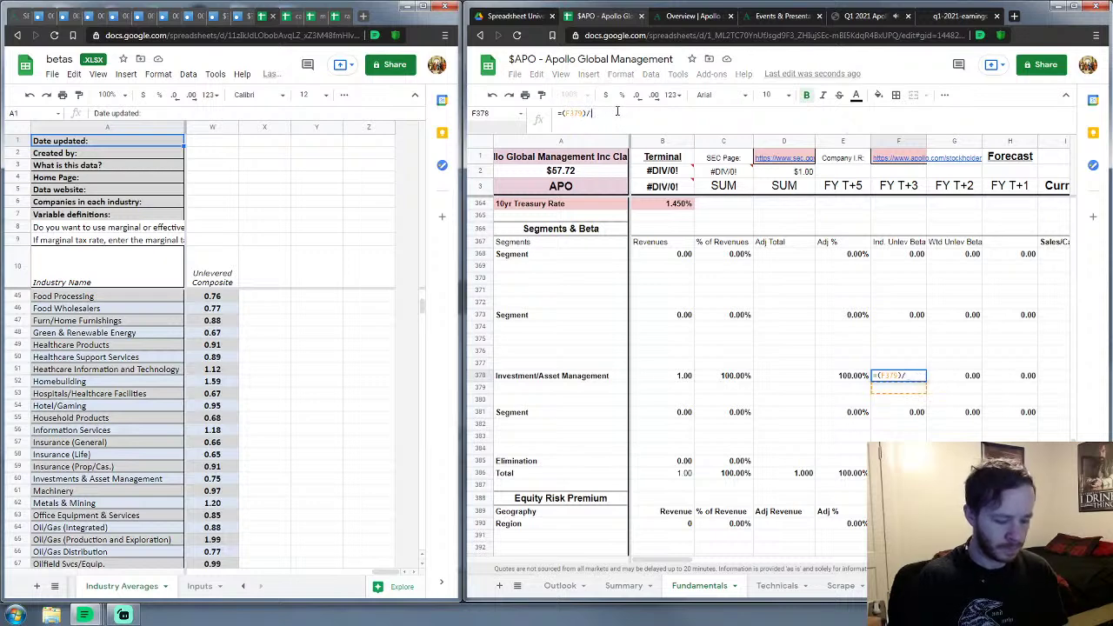
{"action": "key", "text": "Return"}
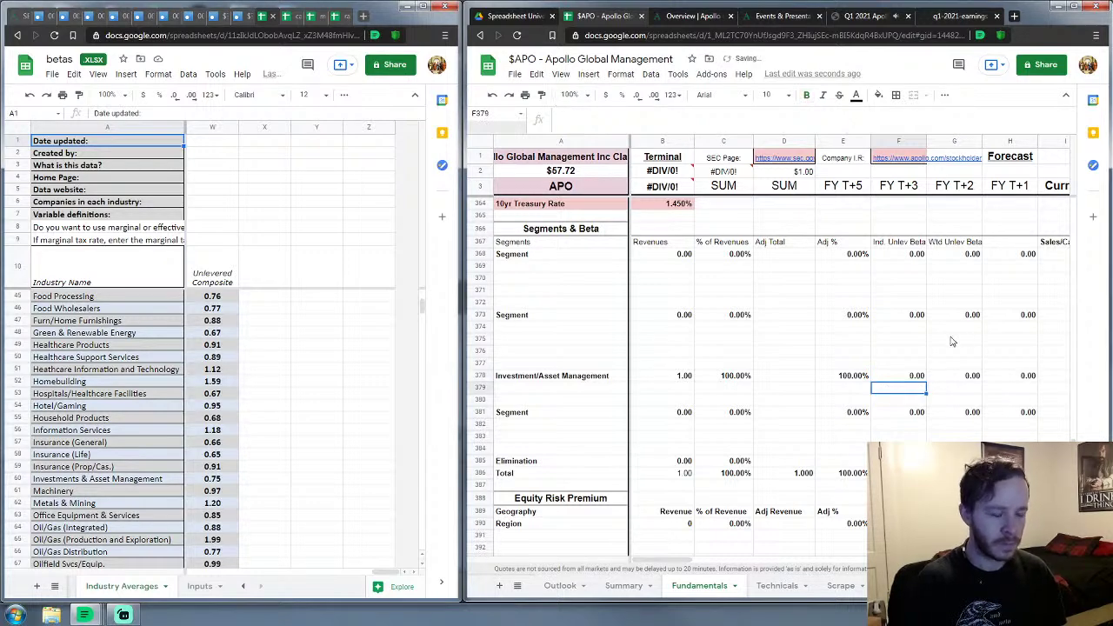
{"action": "type", "text": "0.75"}
{"action": "key", "text": "Return"}
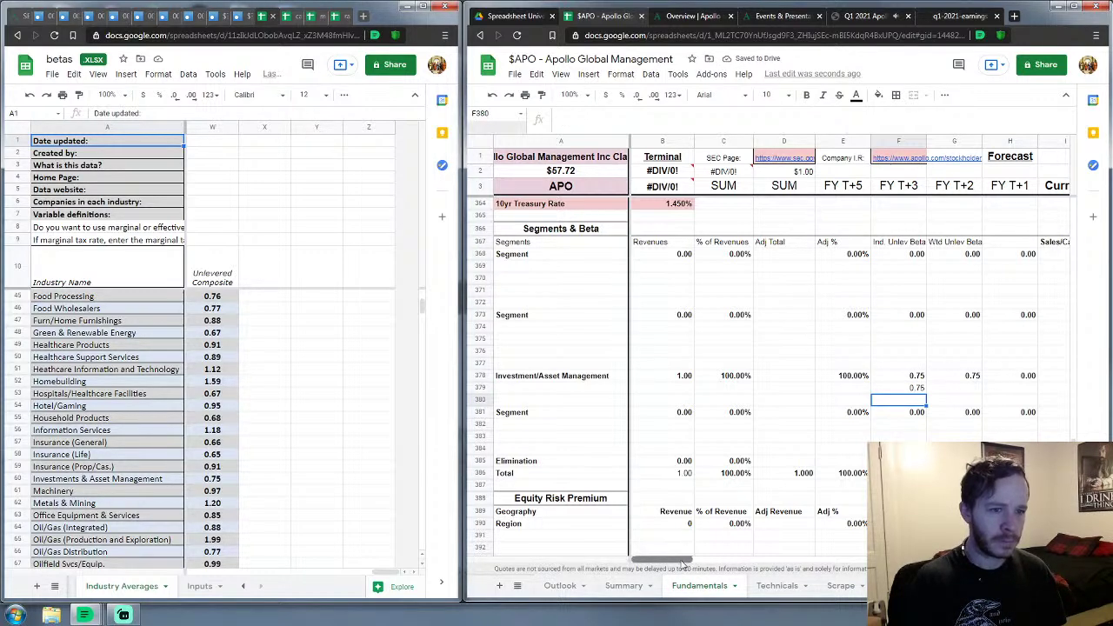
{"action": "left_click_drag", "start_coordinate": [682, 563], "coordinate": [715, 562]}
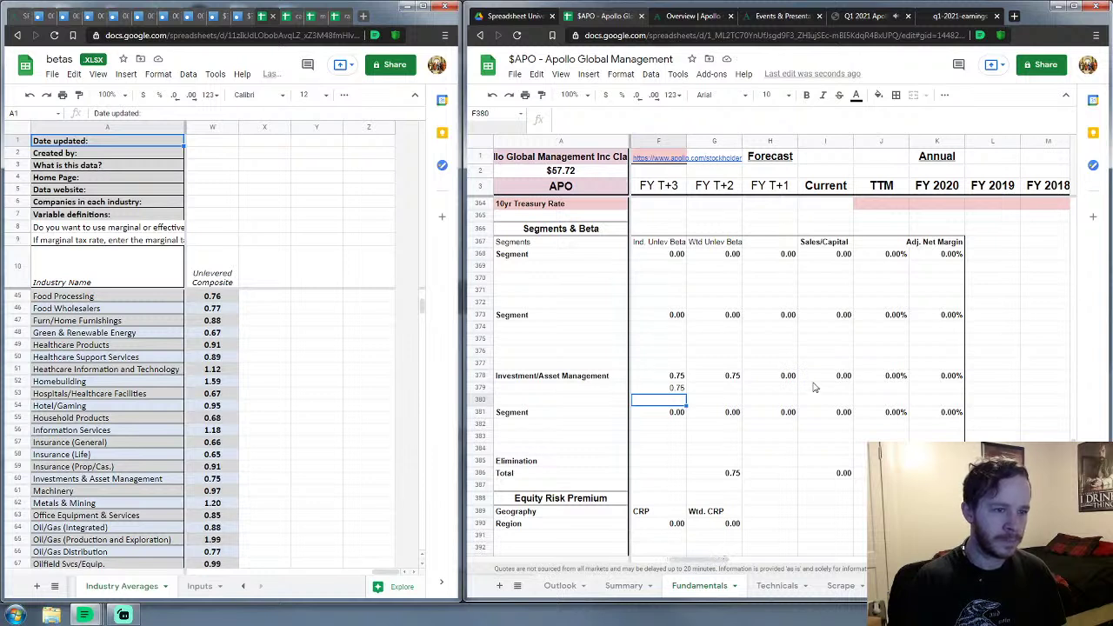
Step: Remove the row 380 references from the H378 and J378 formulas, keeping the /2
{"action": "left_click", "coordinate": [787, 375]}
{"action": "double_click", "coordinate": [595, 113]}
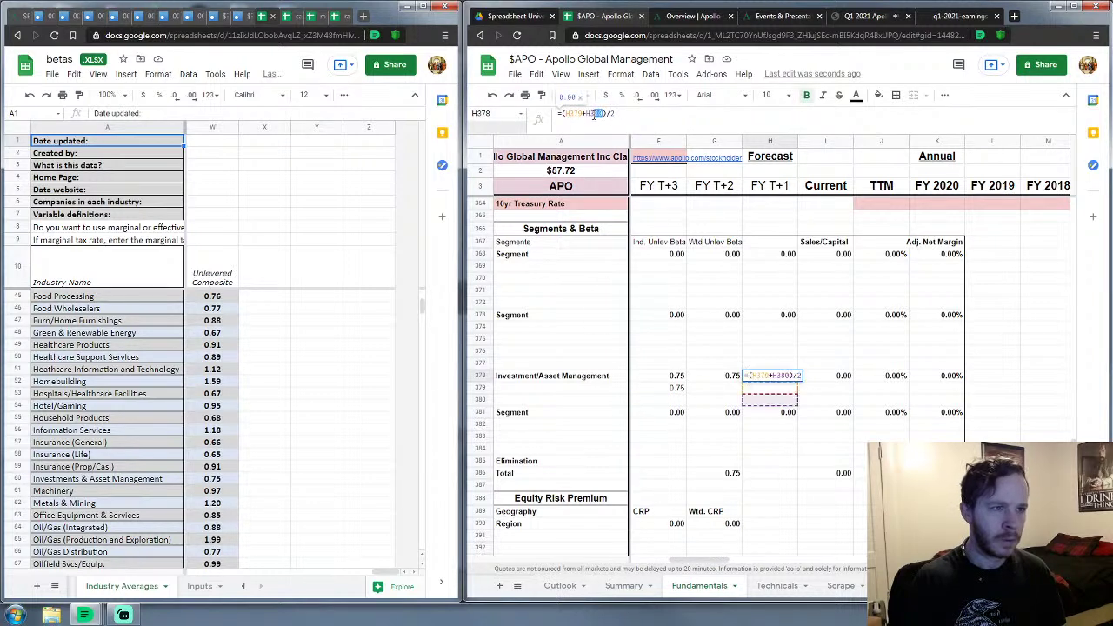
{"action": "key", "text": "BackSpace"}
{"action": "key", "text": "BackSpace"}
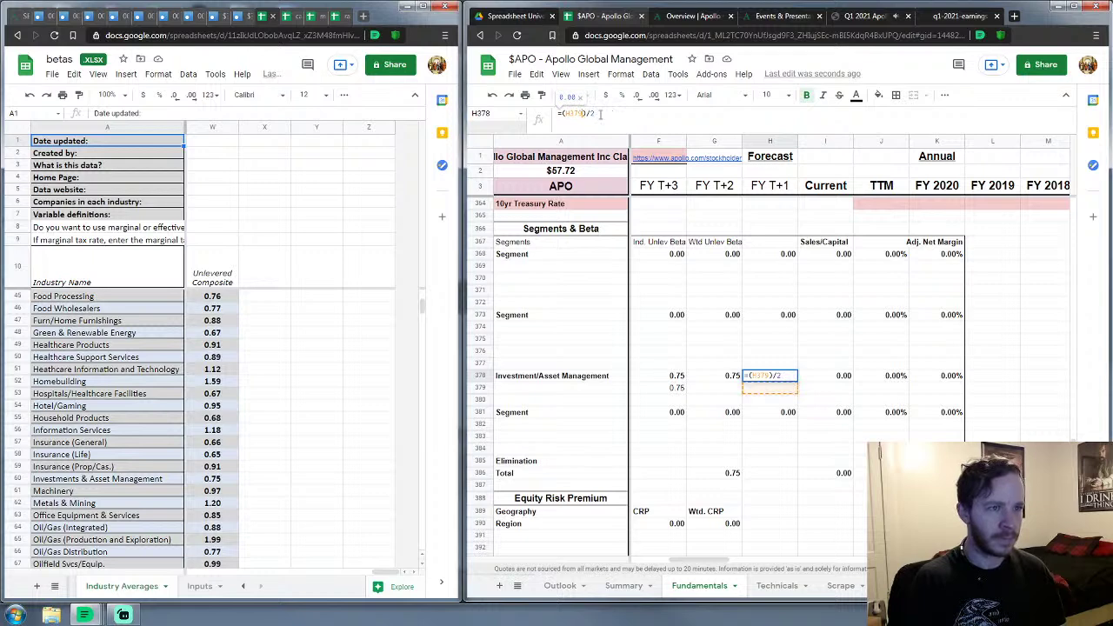
{"action": "left_click", "coordinate": [600, 113]}
{"action": "key", "text": "BackSpace"}
{"action": "key", "text": "Return"}
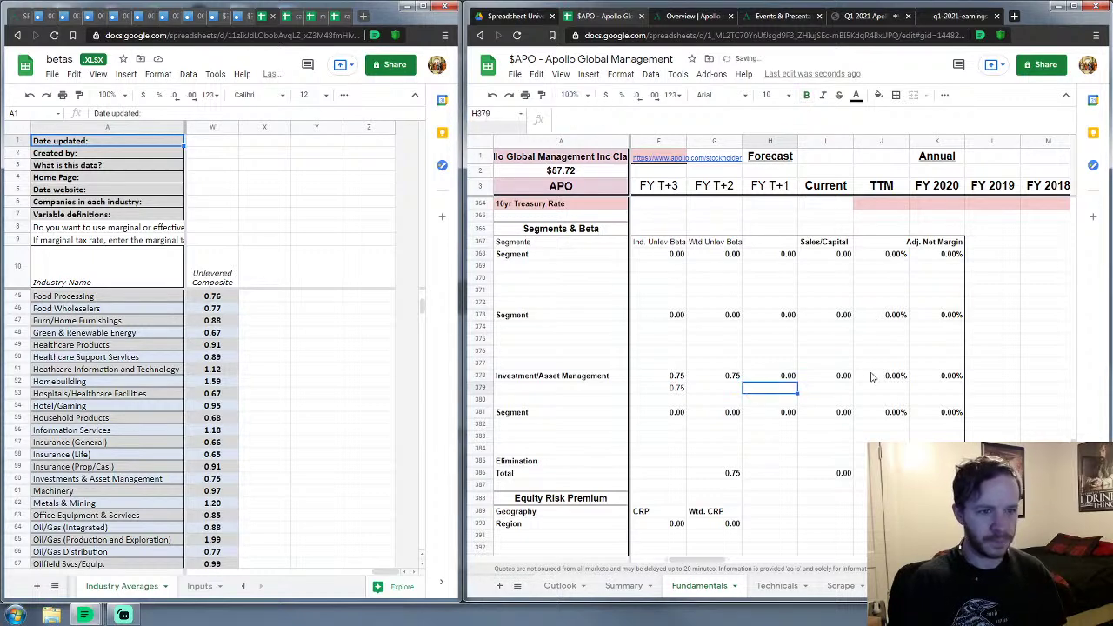
{"action": "left_click", "coordinate": [887, 379]}
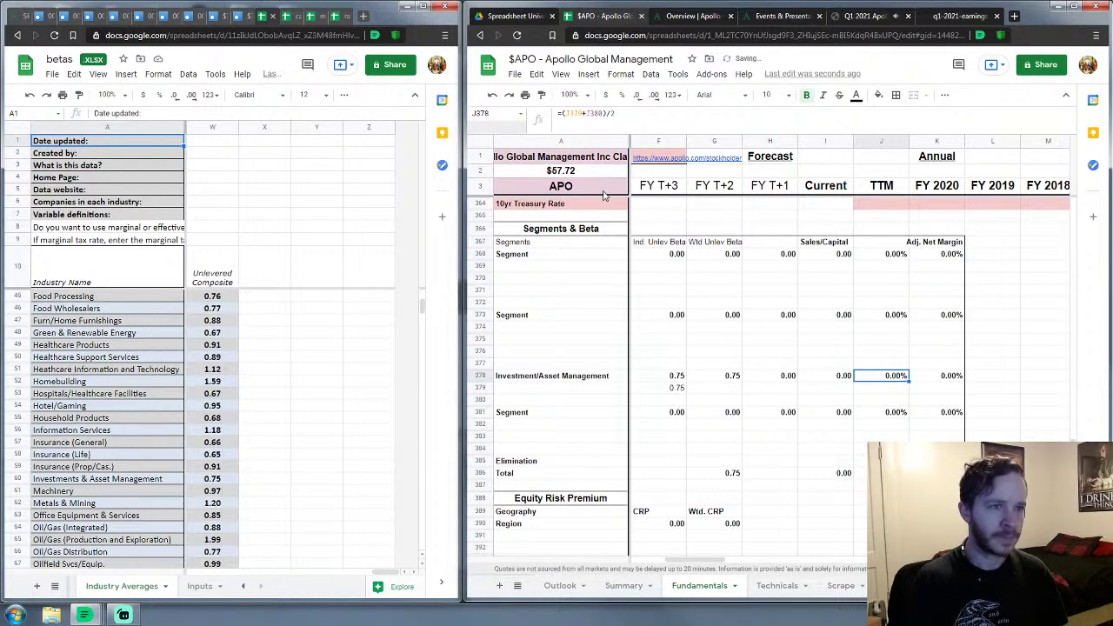
{"action": "left_click", "coordinate": [603, 113]}
{"action": "key", "text": "BackSpace"}
{"action": "left_click", "coordinate": [619, 113]}
{"action": "key", "text": "BackSpace"}
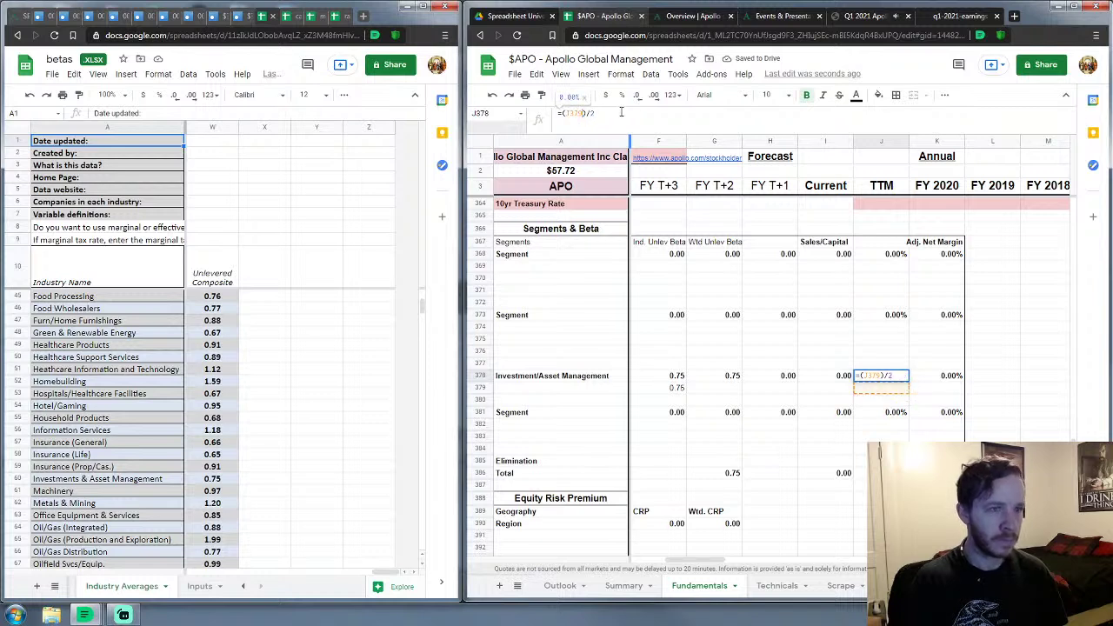
{"action": "type", "text": "2"}
{"action": "key", "text": "Return"}
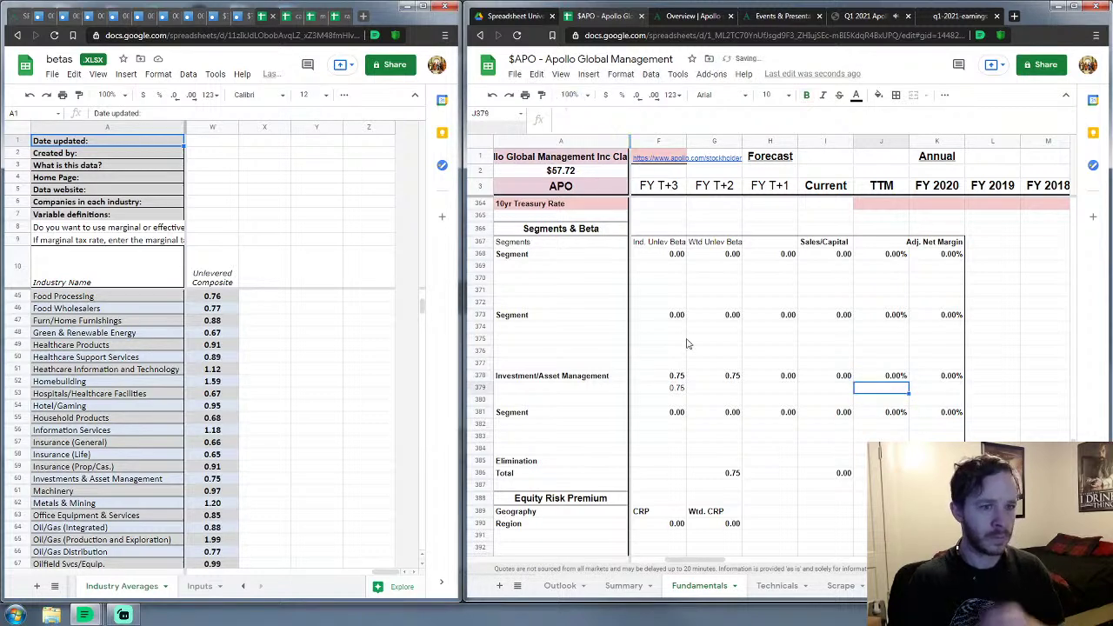
{"action": "left_click", "coordinate": [840, 391]}
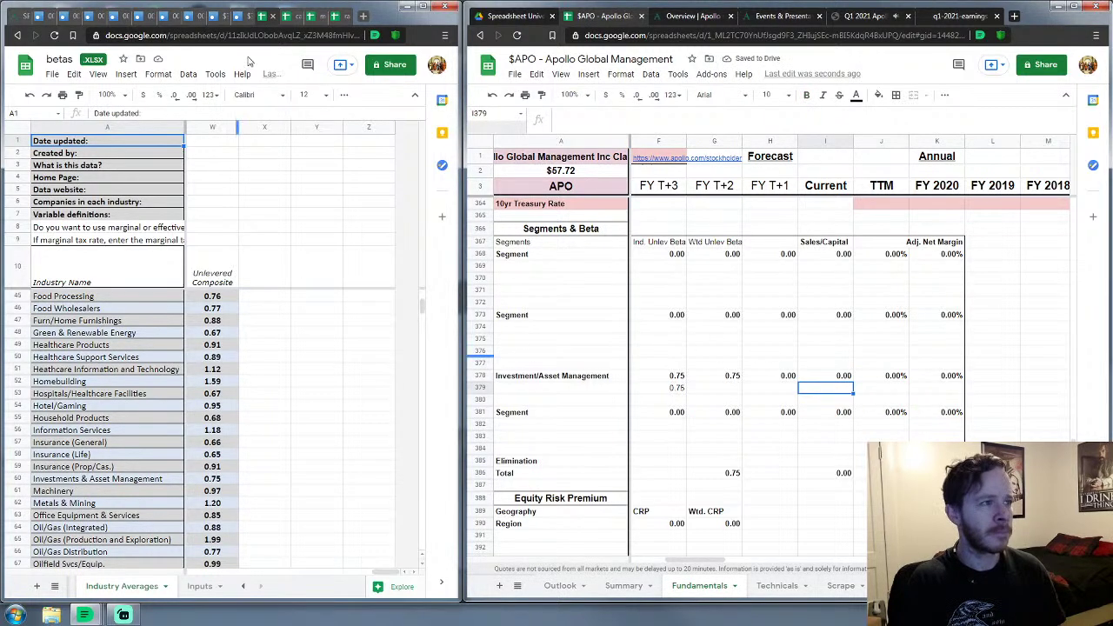
Step: Find the Investments & Asset Management sales-to-capital ratio on the capex workbook's Industry Averages sheet
{"action": "left_click", "coordinate": [282, 16]}
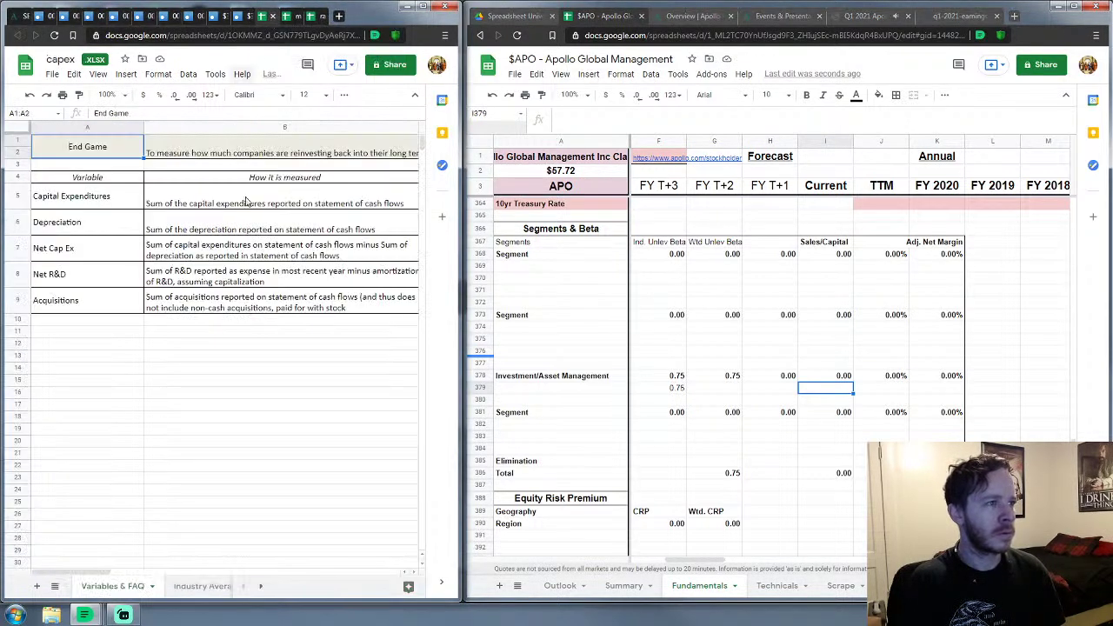
{"action": "left_click", "coordinate": [202, 586]}
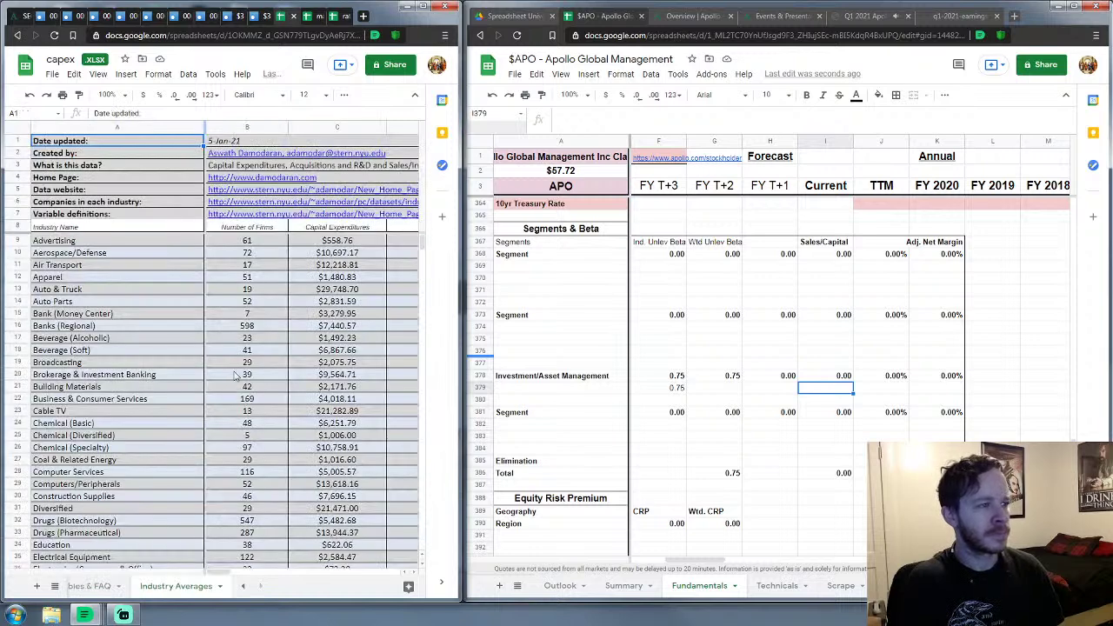
{"action": "scroll", "coordinate": [174, 383], "scroll_direction": "down", "scroll_amount": 10}
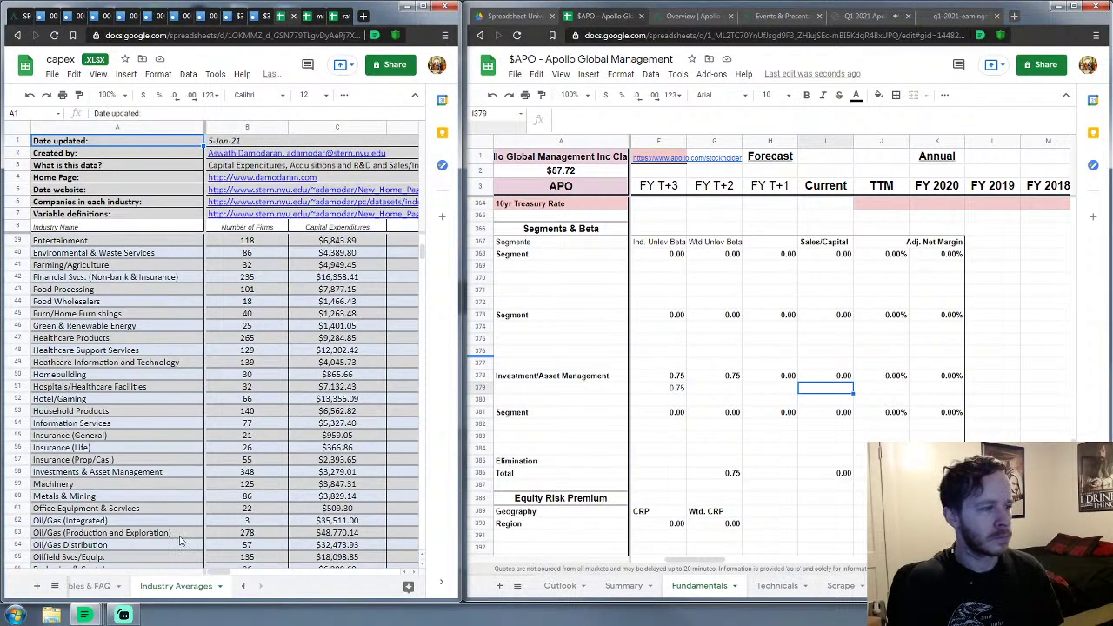
{"action": "left_click_drag", "start_coordinate": [219, 571], "coordinate": [311, 559]}
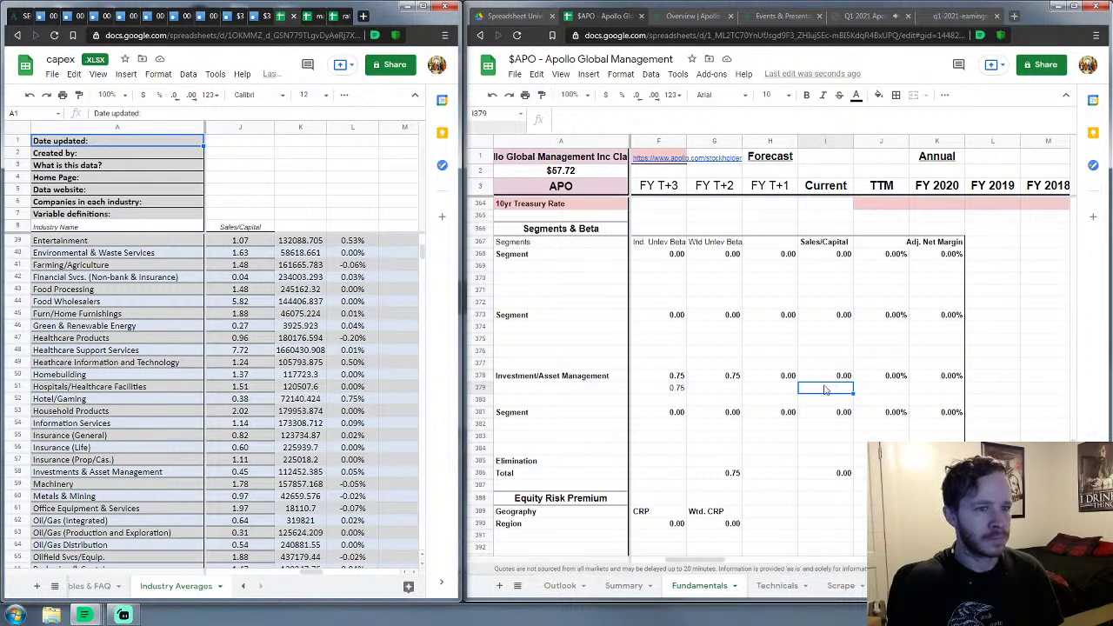
Step: Enter 0.45 in H379, undoing the mistaken entry in I379
{"action": "type", "text": "0.45"}
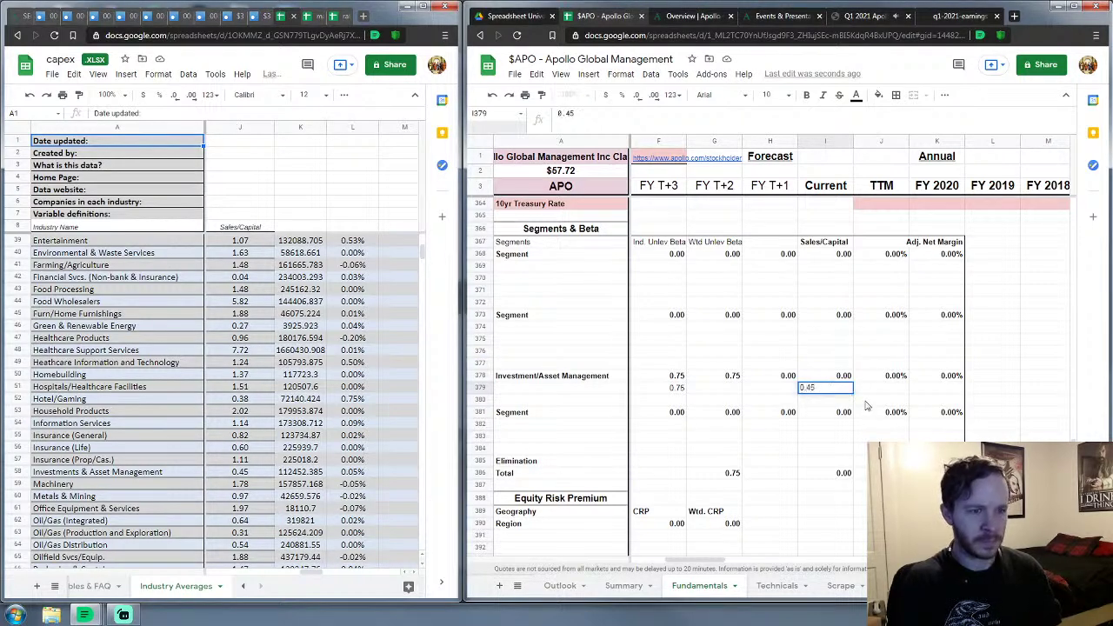
{"action": "left_click", "coordinate": [929, 392]}
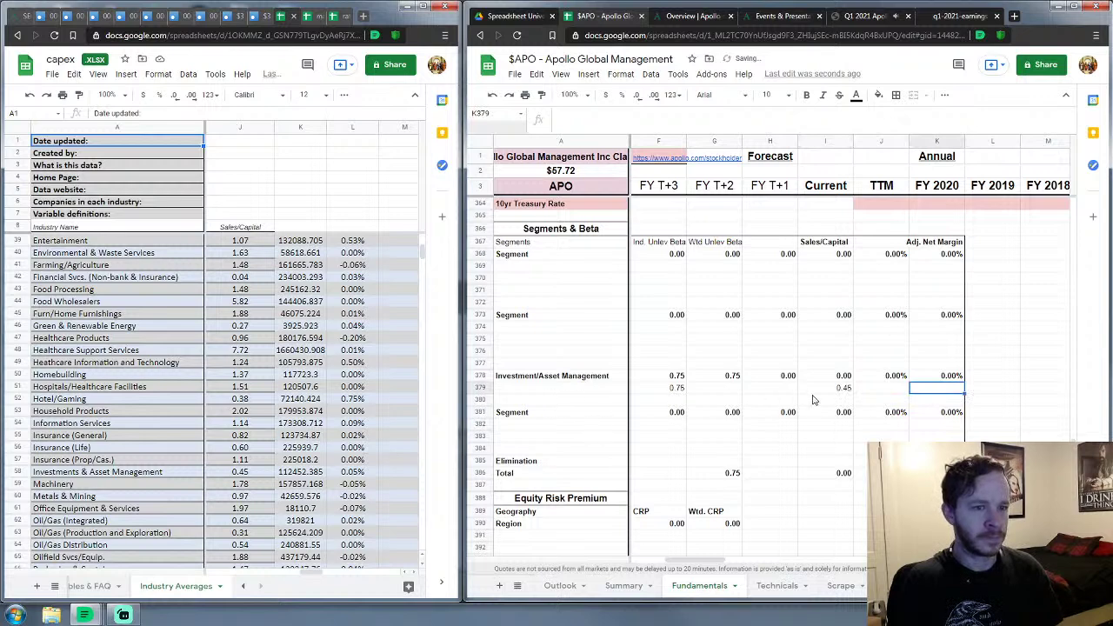
{"action": "key", "text": "ctrl+z"}
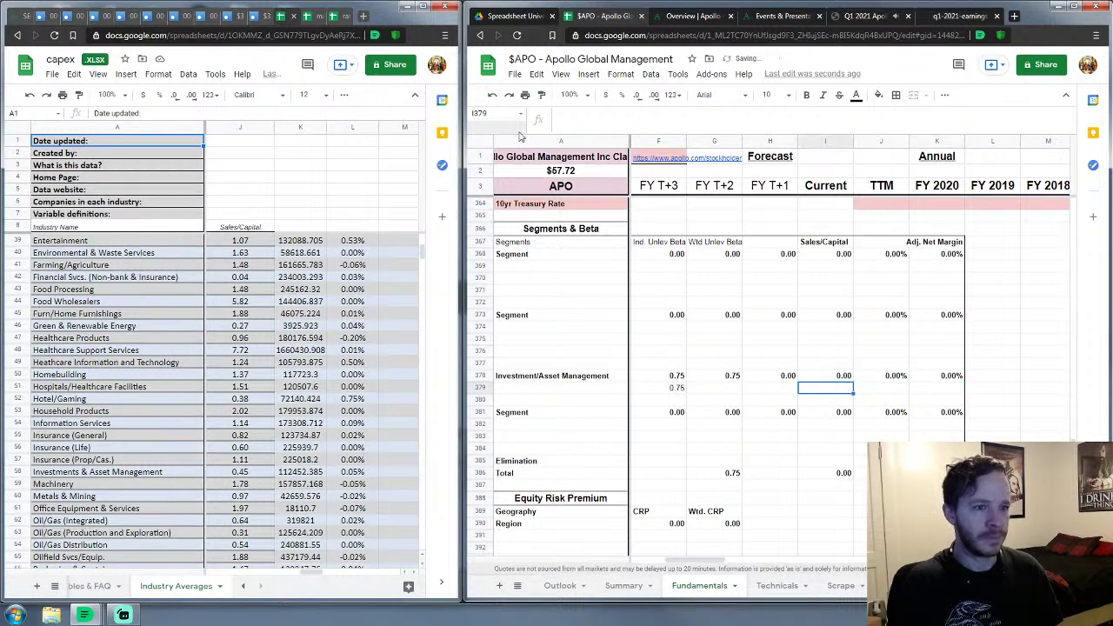
{"action": "left_click", "coordinate": [787, 389]}
{"action": "type", "text": "0"}
{"action": "key", "text": "Tab"}
{"action": "key", "text": "Tab"}
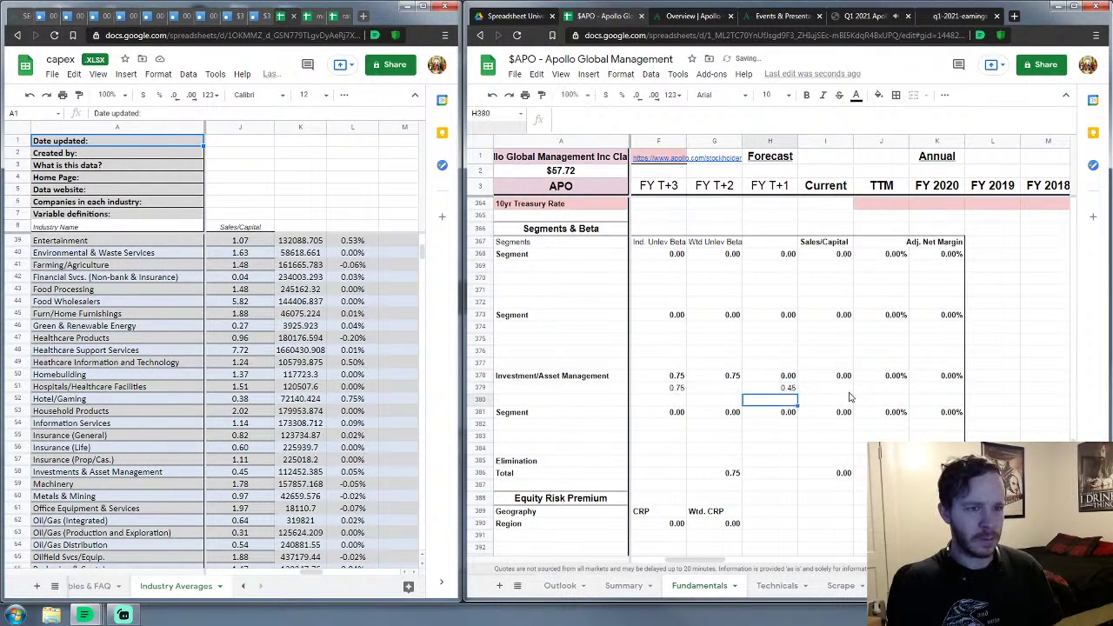
Step: Read the 15.97% after-tax adjusted margin from the margin workbook and enter it in J379
{"action": "left_click", "coordinate": [312, 15]}
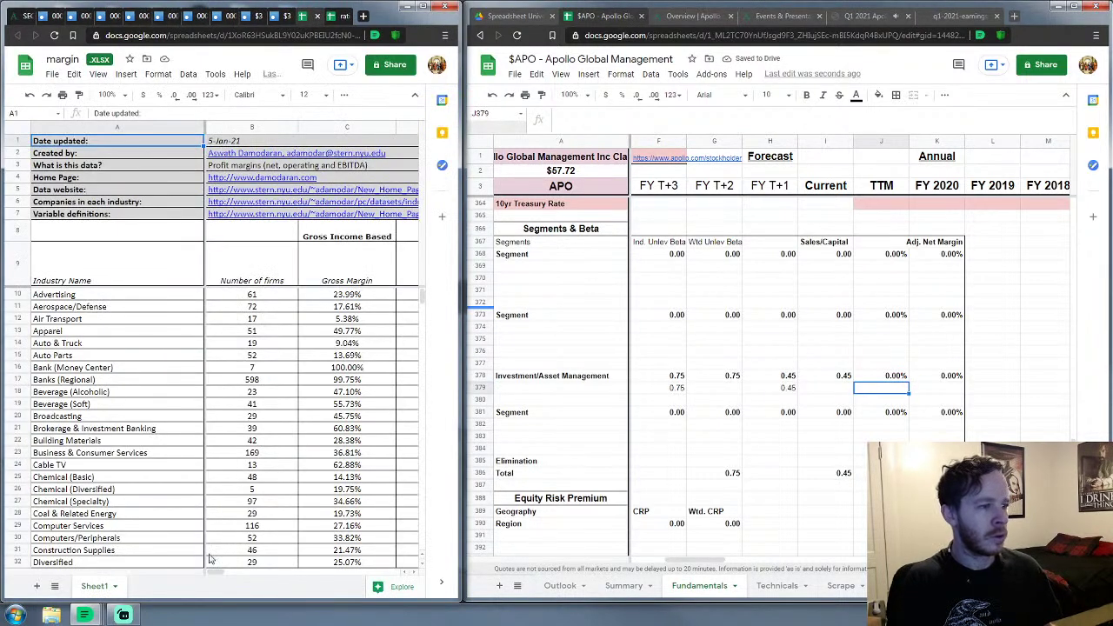
{"action": "left_click_drag", "start_coordinate": [220, 577], "coordinate": [335, 565]}
{"action": "scroll", "coordinate": [230, 418], "scroll_direction": "down", "scroll_amount": 7}
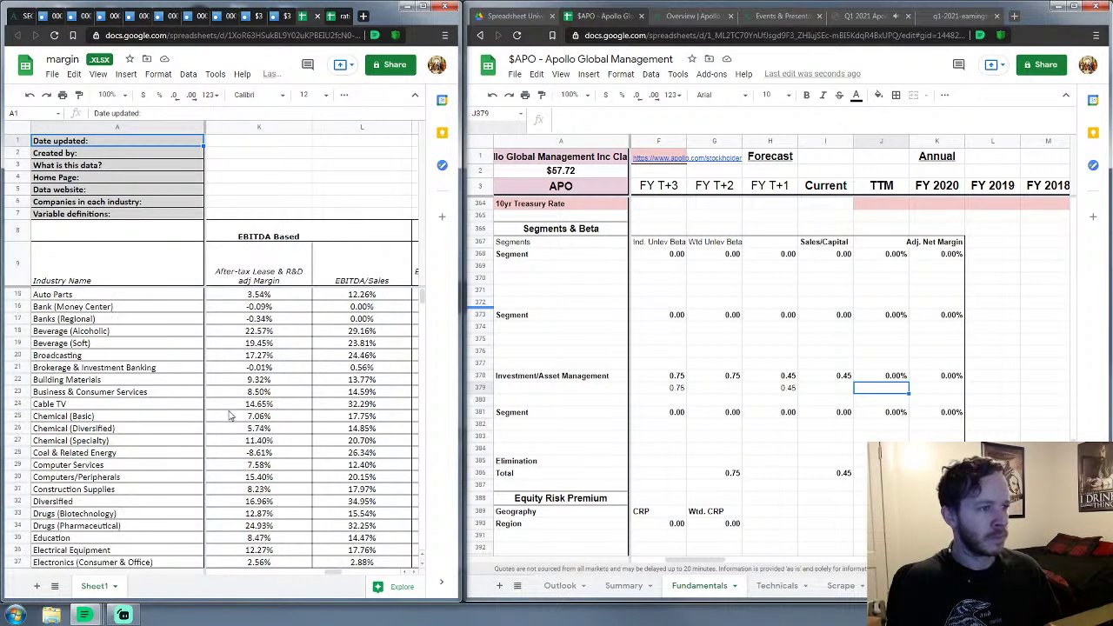
{"action": "scroll", "coordinate": [230, 416], "scroll_direction": "down", "scroll_amount": 4}
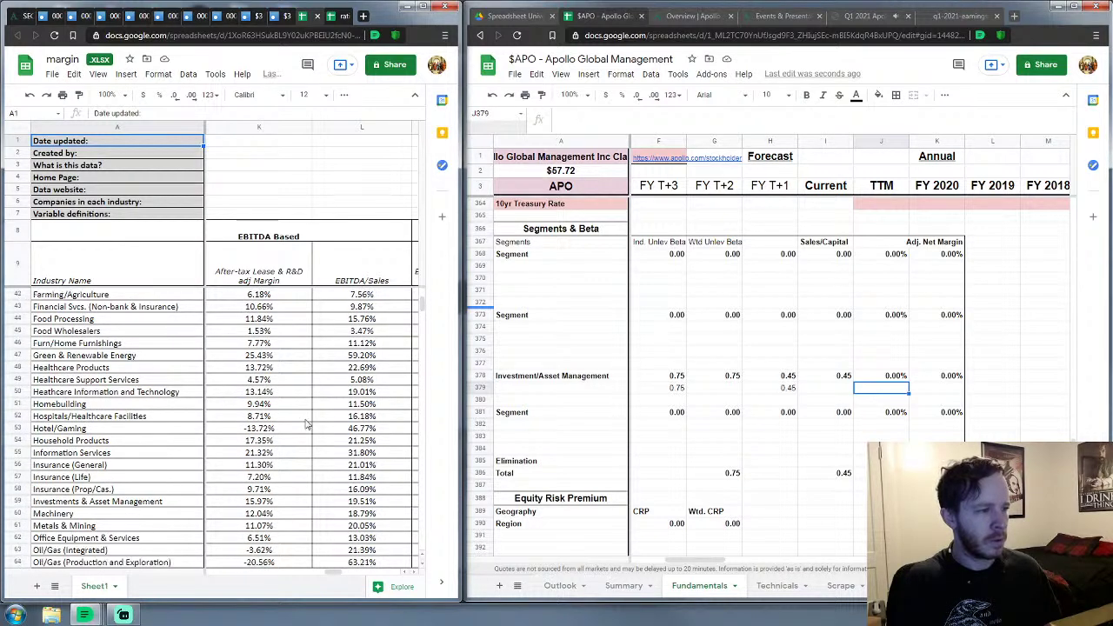
{"action": "type", "text": "1%"}
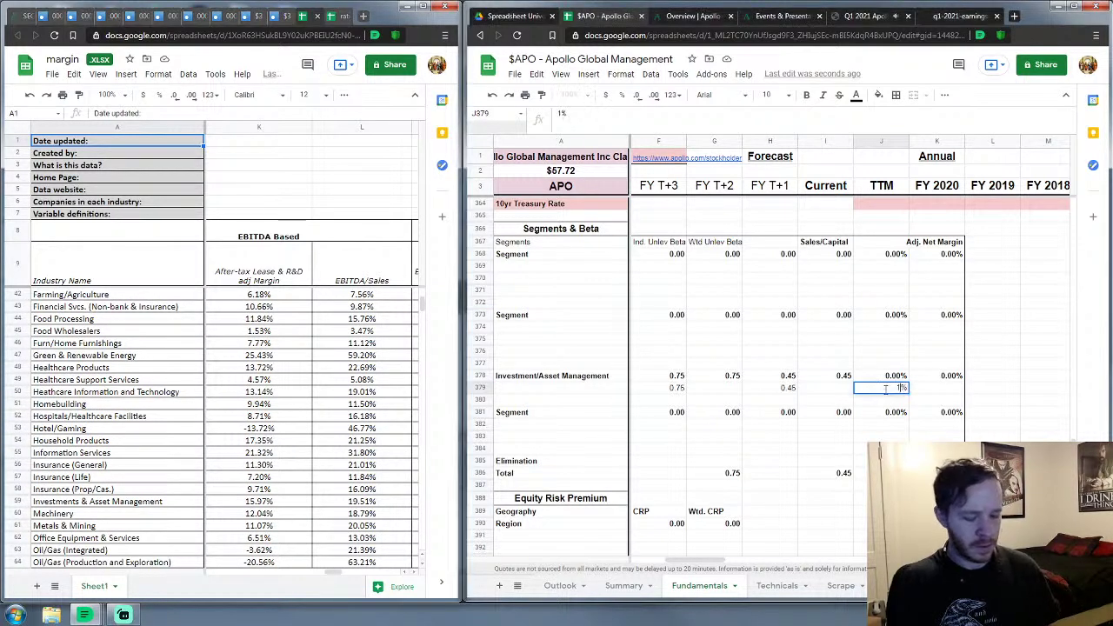
{"action": "key", "text": "Return"}
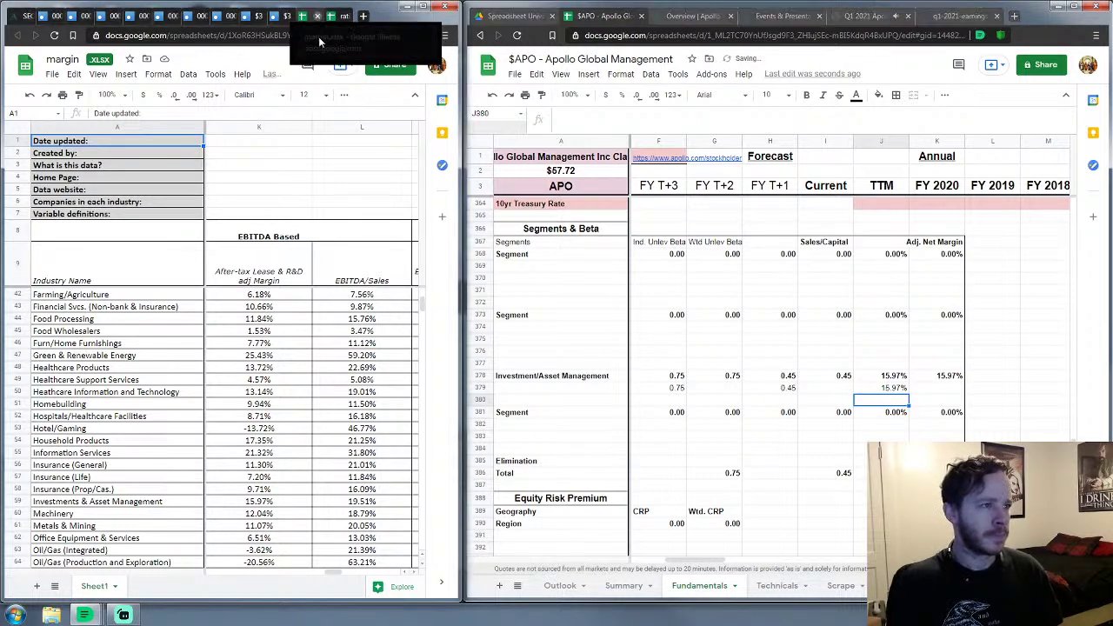
{"action": "left_click", "coordinate": [337, 15]}
Step: Go through the 10-K's Item 8 to the Consolidated Statements of Operations on page 167
{"action": "left_click", "coordinate": [53, 15]}
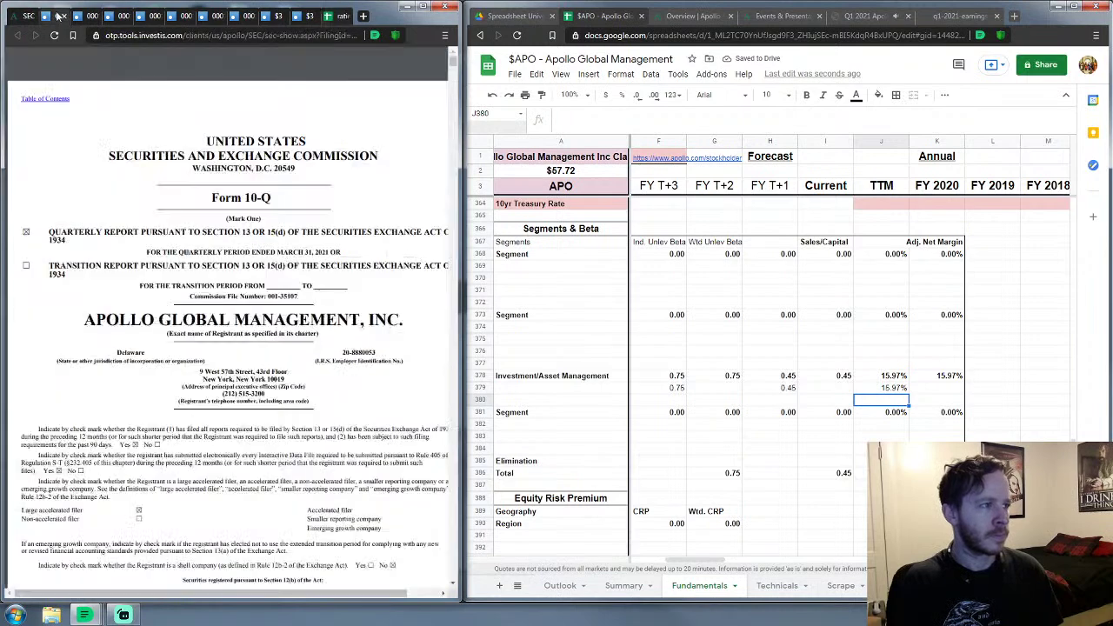
{"action": "left_click", "coordinate": [91, 16]}
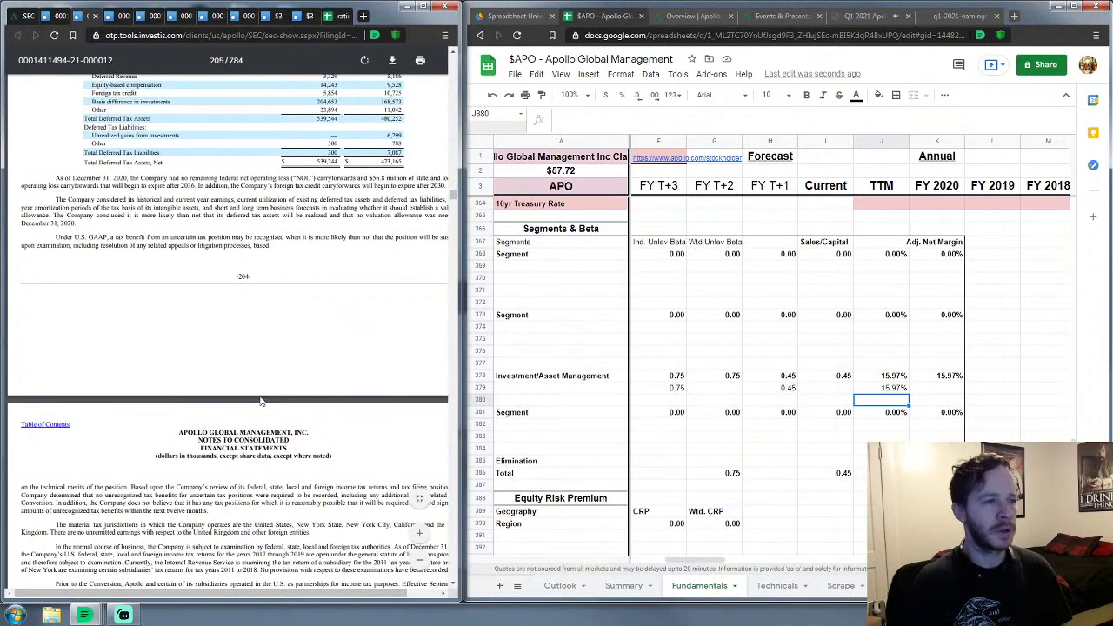
{"action": "left_click_drag", "start_coordinate": [454, 196], "coordinate": [450, 52]}
{"action": "scroll", "coordinate": [347, 324], "scroll_direction": "down", "scroll_amount": 5}
{"action": "scroll", "coordinate": [347, 324], "scroll_direction": "down", "scroll_amount": 5}
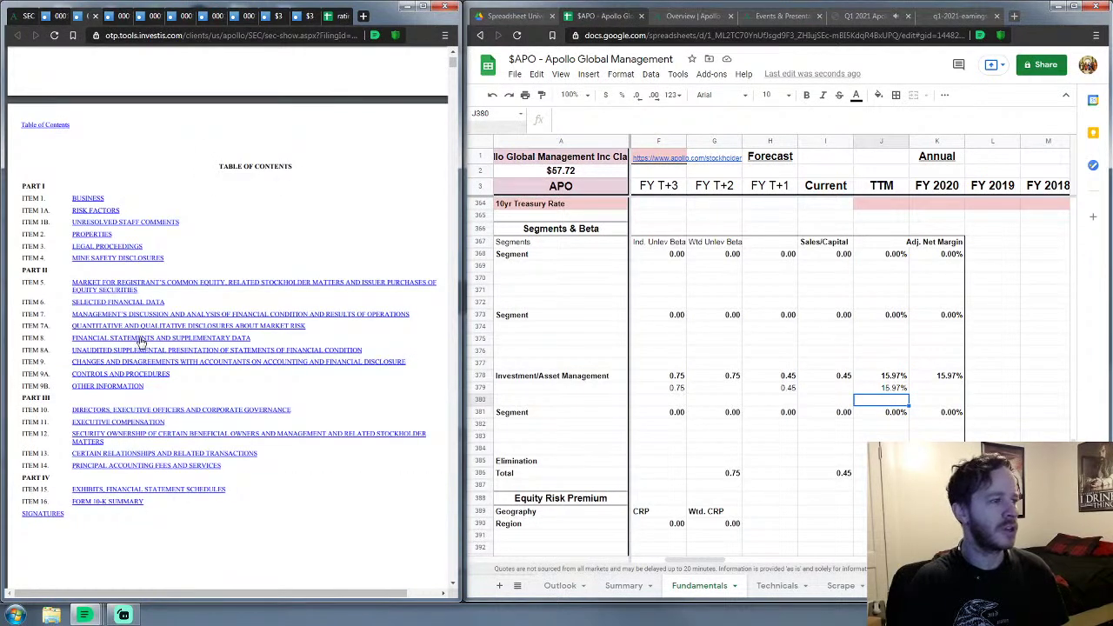
{"action": "left_click", "coordinate": [139, 341]}
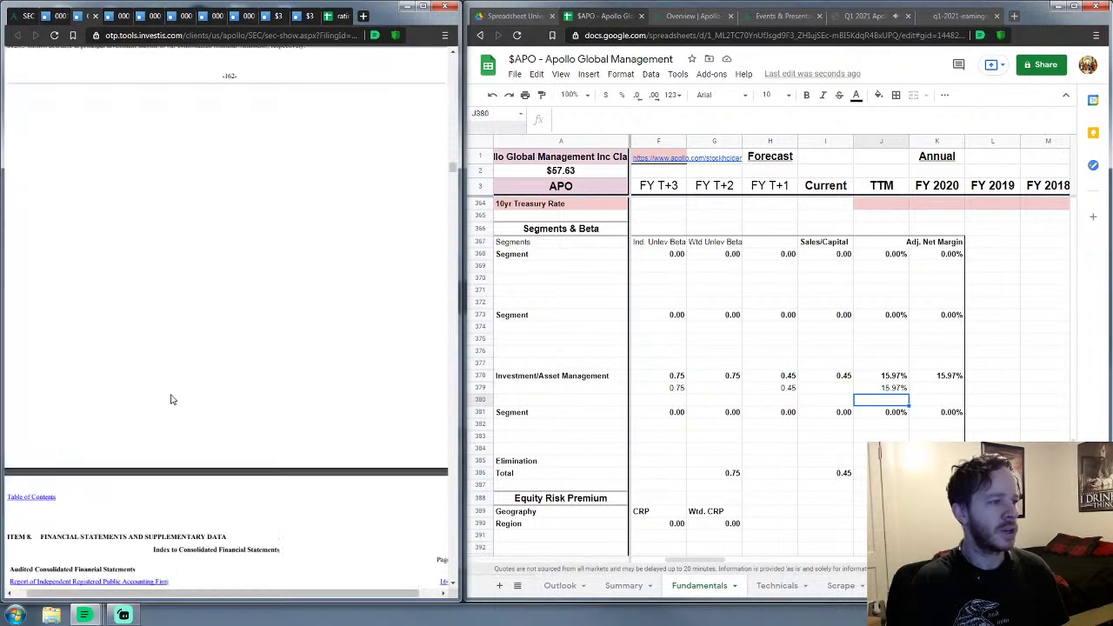
{"action": "scroll", "coordinate": [164, 382], "scroll_direction": "down", "scroll_amount": 5}
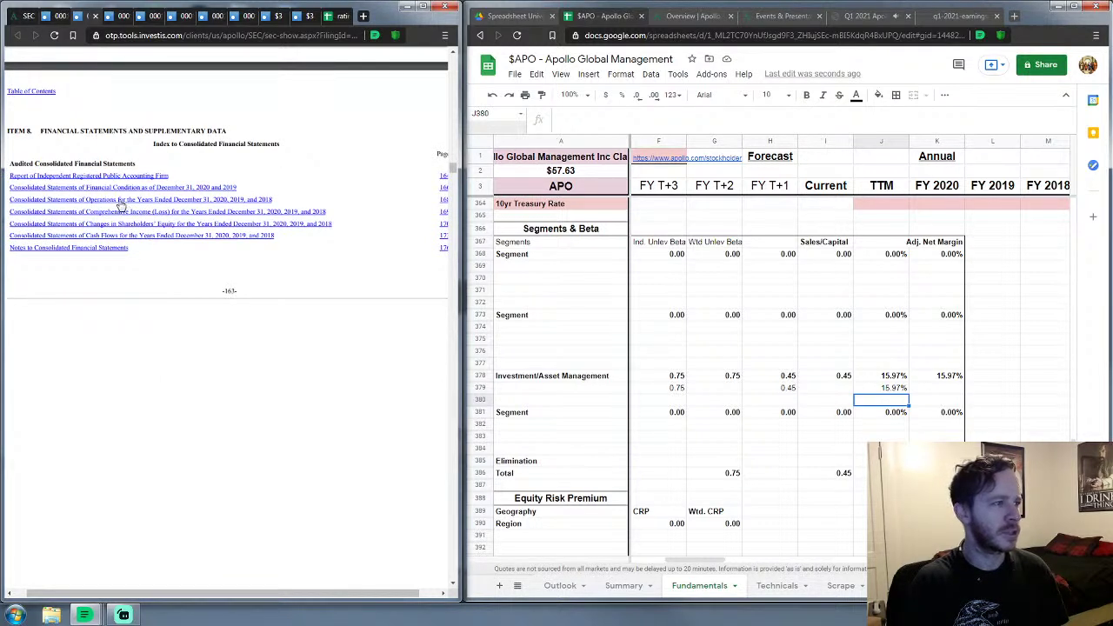
{"action": "left_click", "coordinate": [121, 202]}
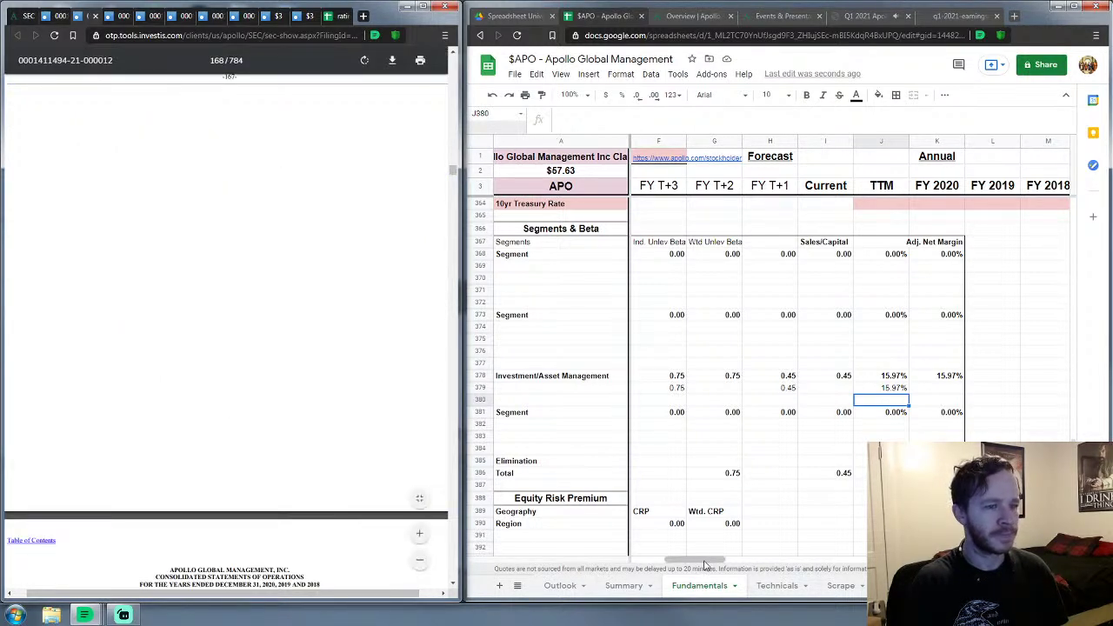
{"action": "mouse_move", "coordinate": [705, 564]}
{"action": "left_mouse_down"}
{"action": "mouse_move", "coordinate": [671, 567]}
{"action": "mouse_move", "coordinate": [701, 565]}
{"action": "left_mouse_up"}
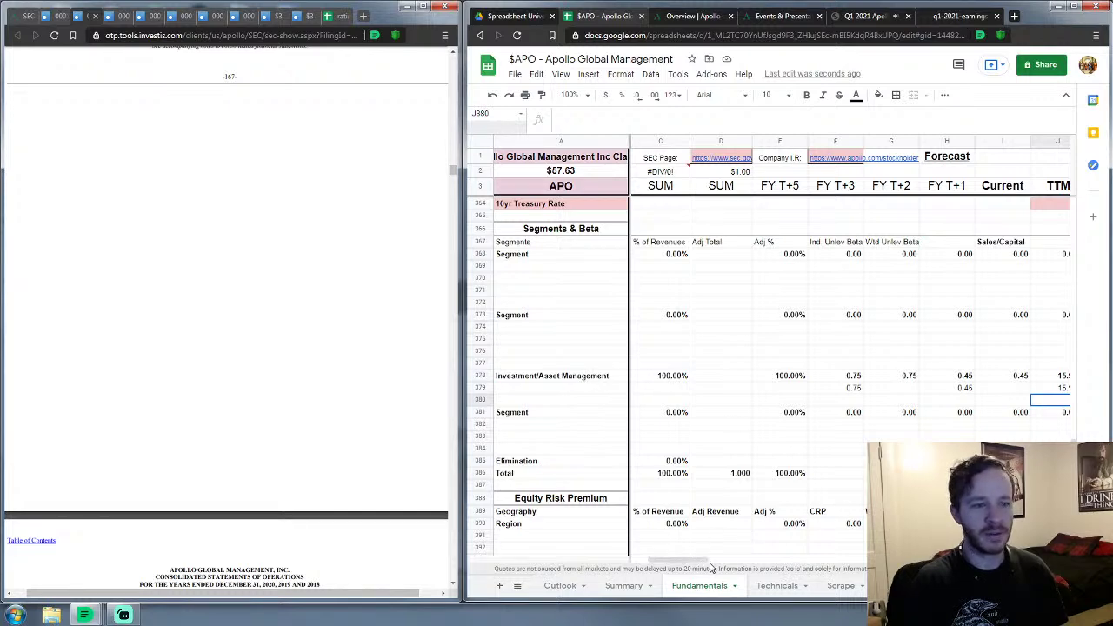
Step: Check the division formula behind the 0.29 ratio in J347
{"action": "scroll", "coordinate": [711, 467], "scroll_direction": "down", "scroll_amount": 2}
{"action": "scroll", "coordinate": [710, 466], "scroll_direction": "down", "scroll_amount": 20}
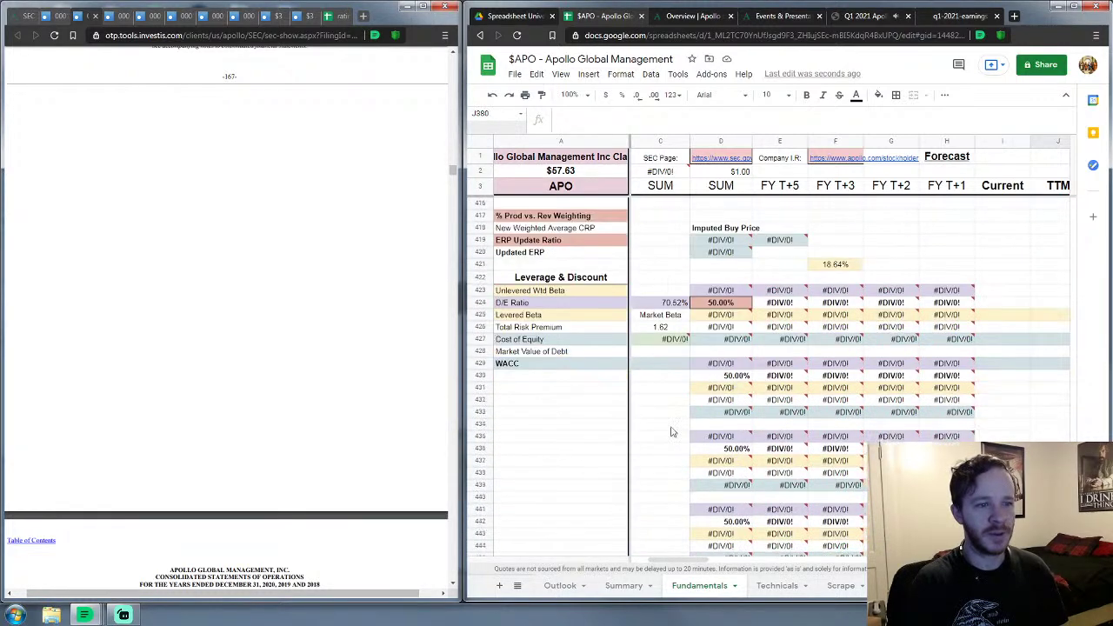
{"action": "scroll", "coordinate": [666, 419], "scroll_direction": "down", "scroll_amount": 5}
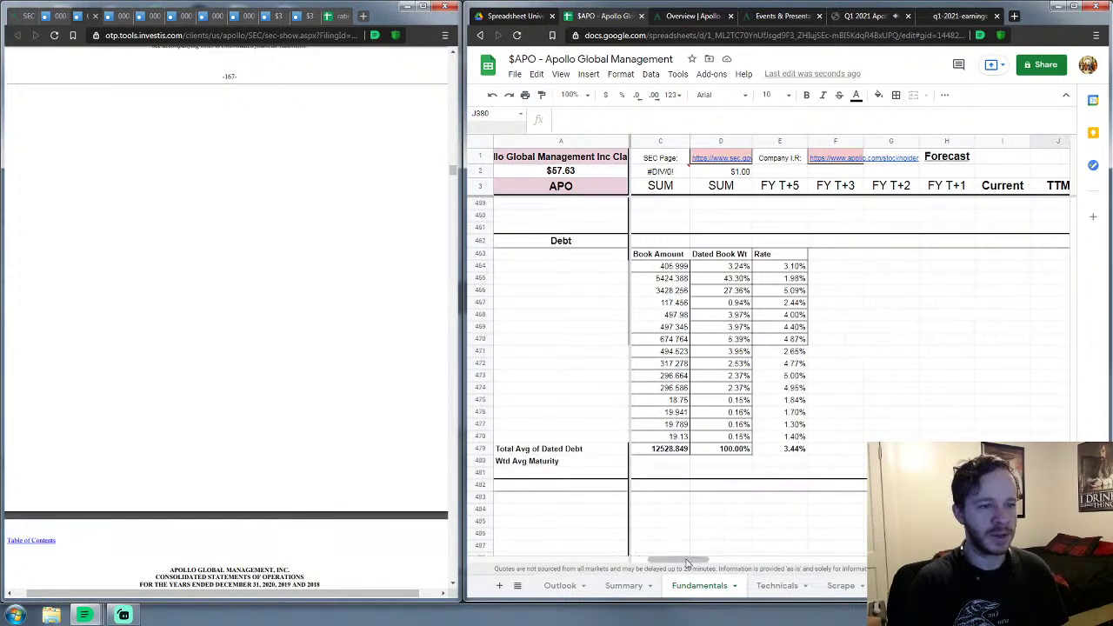
{"action": "left_click_drag", "start_coordinate": [677, 561], "coordinate": [659, 566]}
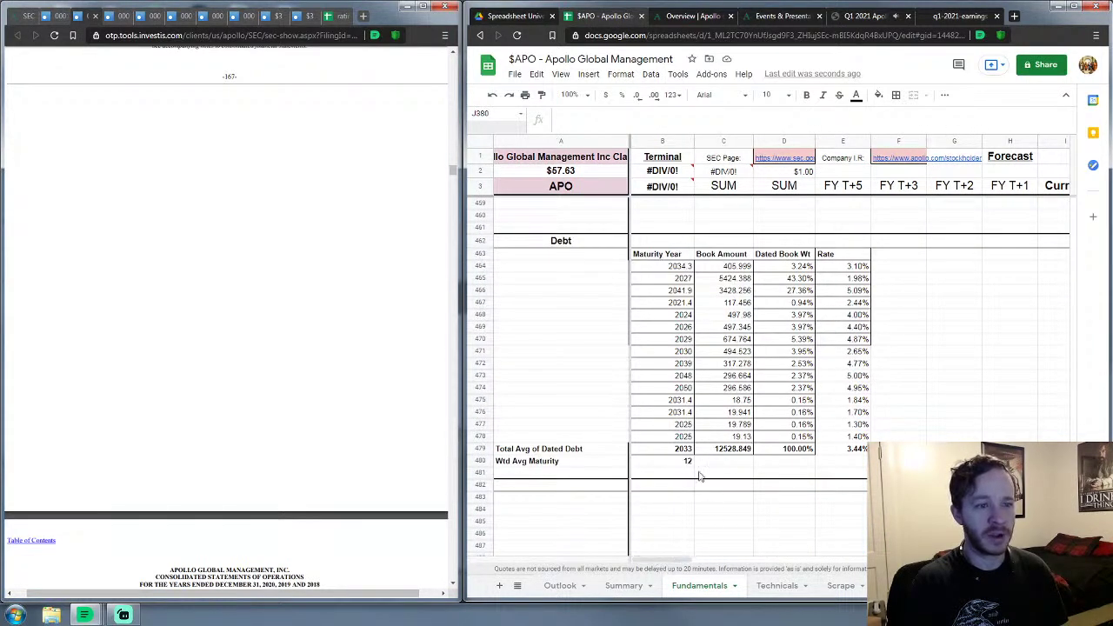
{"action": "scroll", "coordinate": [744, 414], "scroll_direction": "up", "scroll_amount": 7}
{"action": "scroll", "coordinate": [744, 415], "scroll_direction": "up", "scroll_amount": 20}
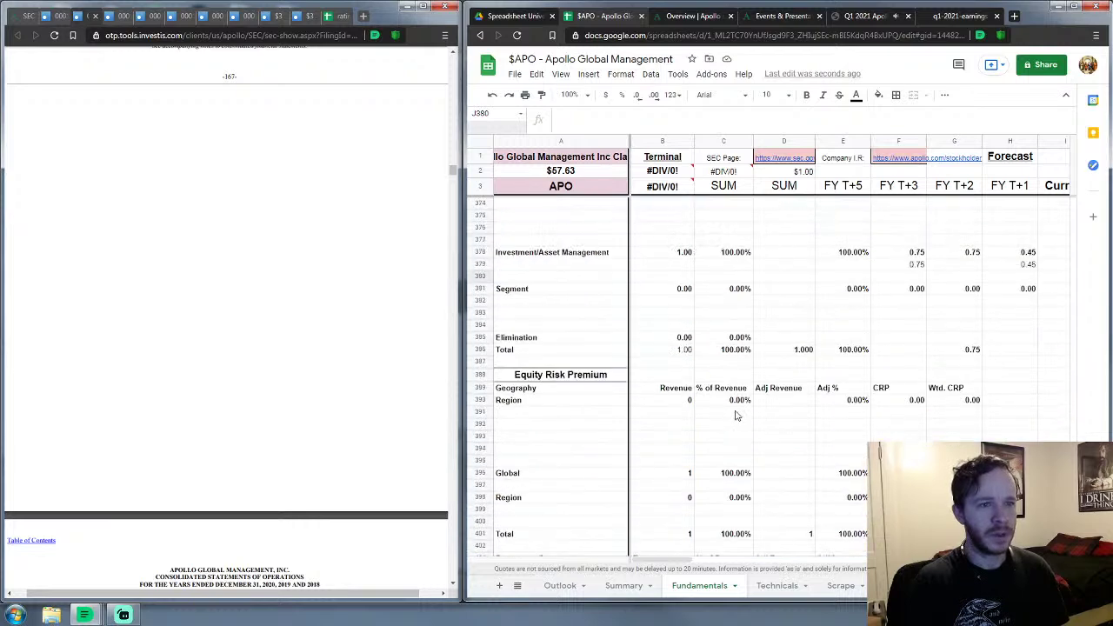
{"action": "scroll", "coordinate": [734, 416], "scroll_direction": "up", "scroll_amount": 1}
{"action": "left_click_drag", "start_coordinate": [680, 560], "coordinate": [711, 555]}
{"action": "scroll", "coordinate": [762, 458], "scroll_direction": "down", "scroll_amount": 2}
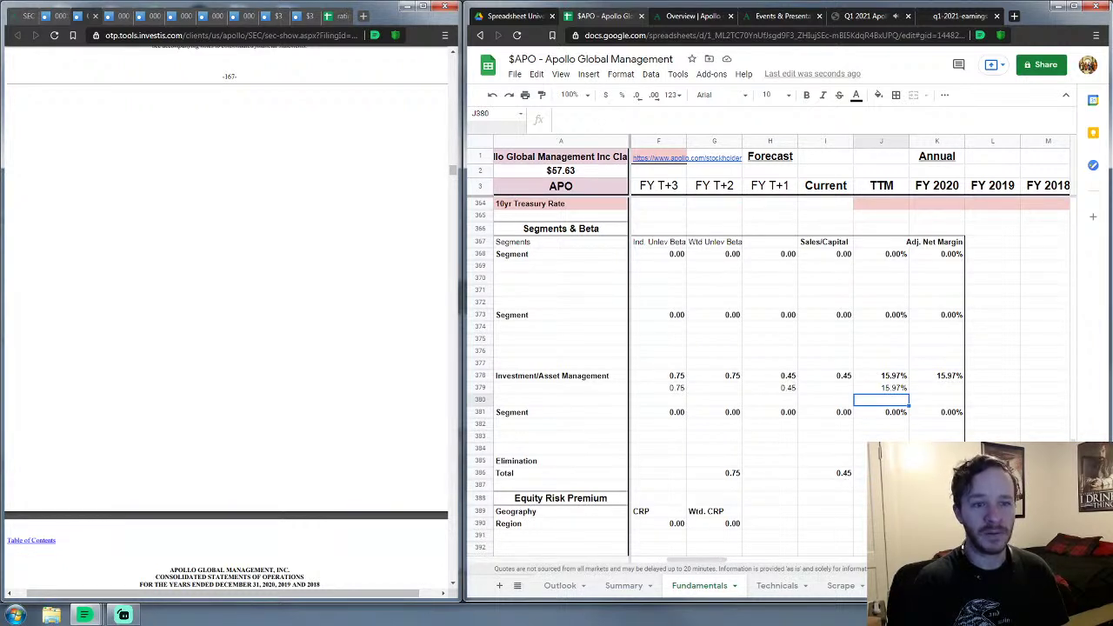
{"action": "left_click_drag", "start_coordinate": [705, 558], "coordinate": [726, 560]}
{"action": "scroll", "coordinate": [775, 432], "scroll_direction": "up", "scroll_amount": 12}
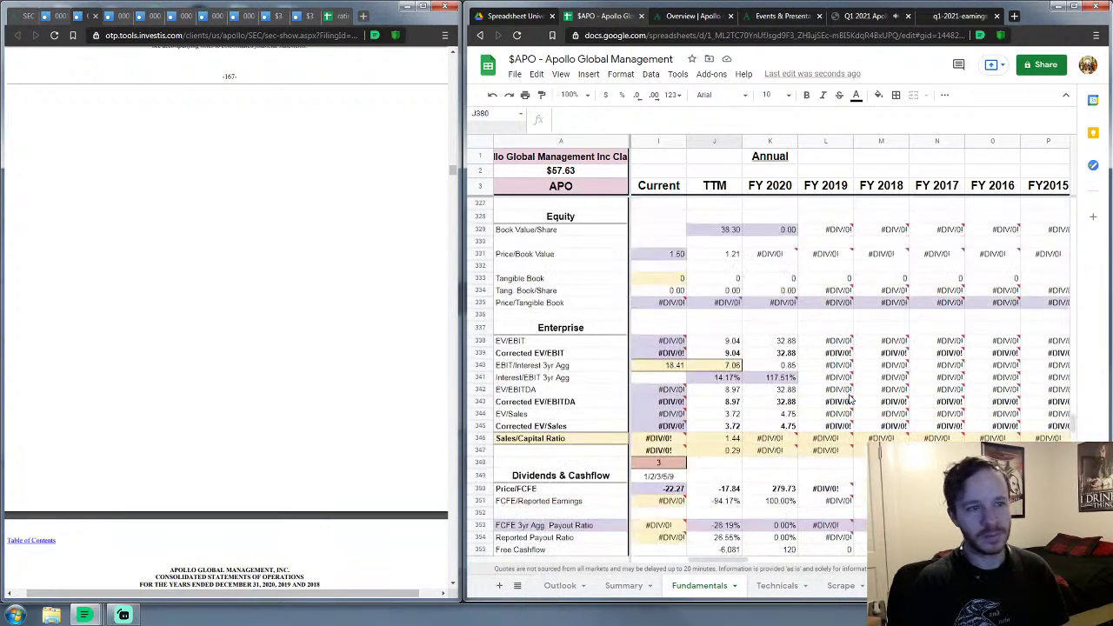
{"action": "left_click", "coordinate": [720, 452]}
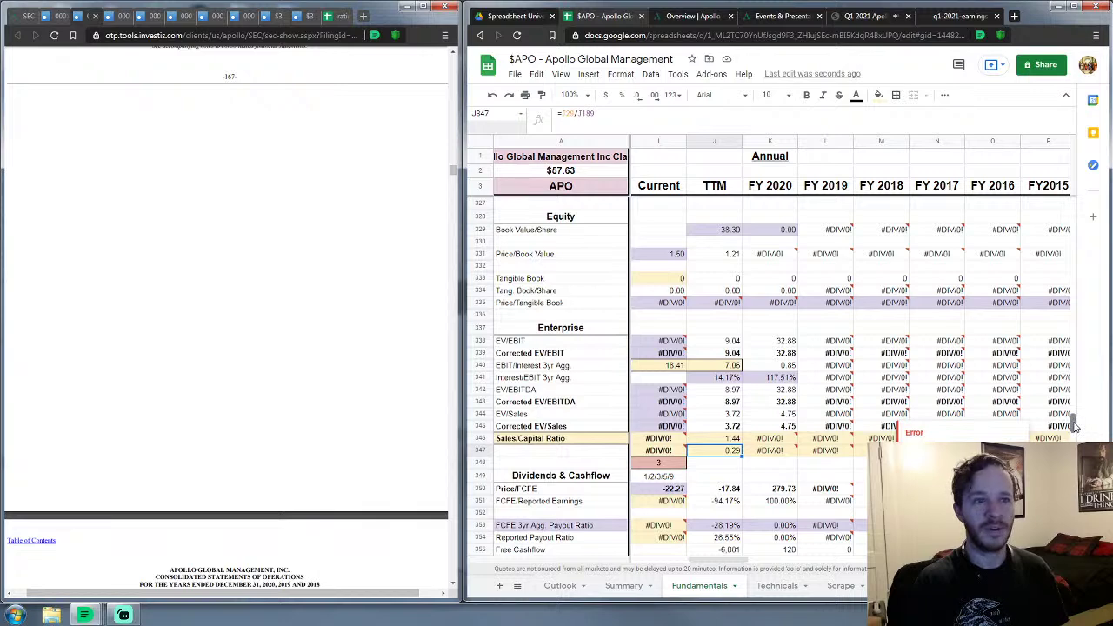
Step: Scroll the Fundamentals sheet to the Cashflow & Growth section
{"action": "scroll", "coordinate": [1074, 426], "scroll_direction": "up", "scroll_amount": 3}
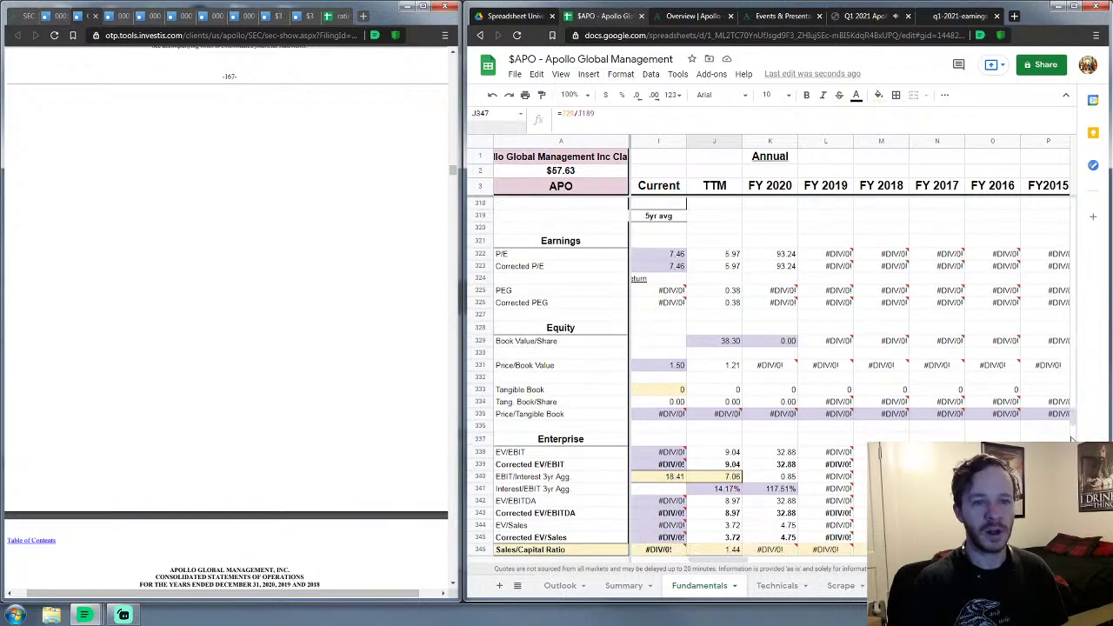
{"action": "scroll", "coordinate": [1076, 410], "scroll_direction": "up", "scroll_amount": 5}
{"action": "left_click_drag", "start_coordinate": [1077, 410], "coordinate": [1085, 248]}
{"action": "scroll", "coordinate": [839, 287], "scroll_direction": "down", "scroll_amount": 5}
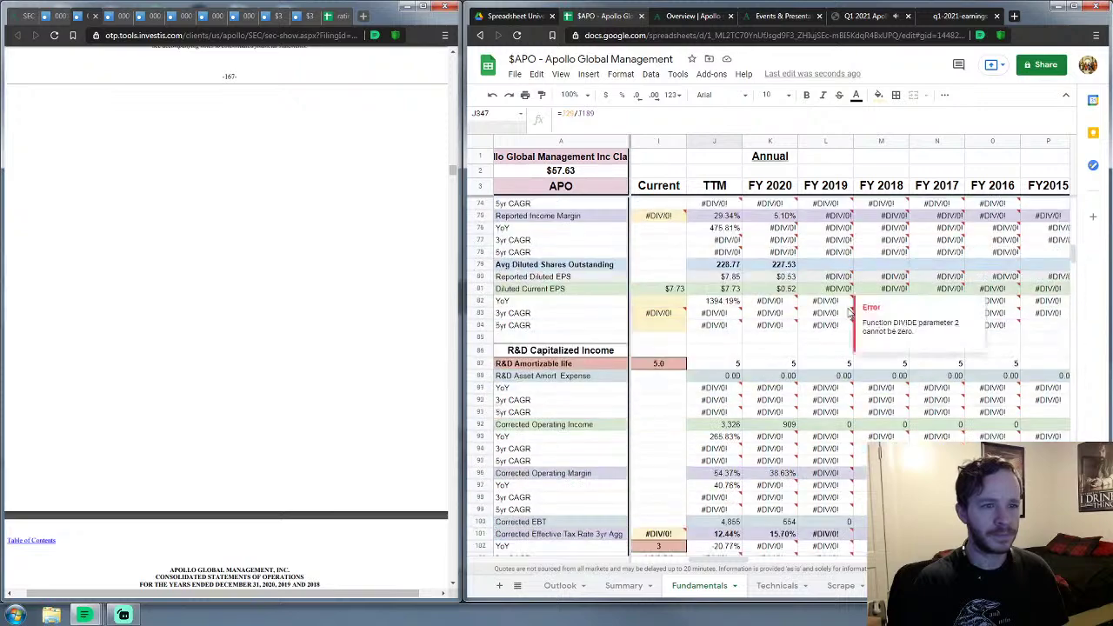
{"action": "scroll", "coordinate": [841, 315], "scroll_direction": "down", "scroll_amount": 4}
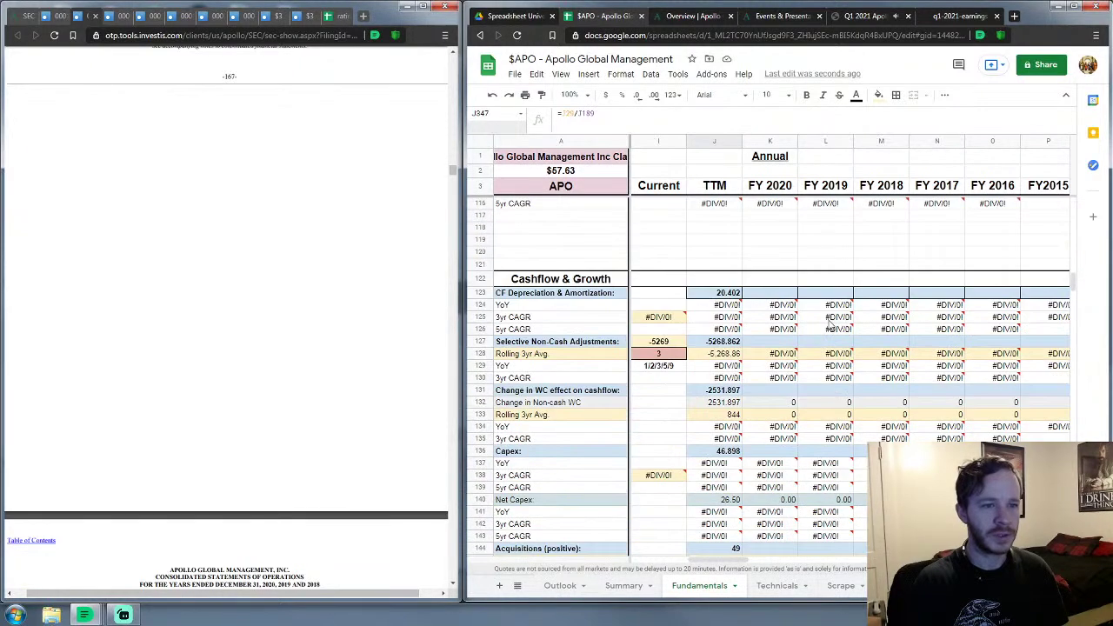
Step: Select K123 and bring the filing's page 173 Consolidated Statements of Cash Flows into view
{"action": "left_click", "coordinate": [784, 297]}
{"action": "scroll", "coordinate": [252, 273], "scroll_direction": "down", "scroll_amount": 15}
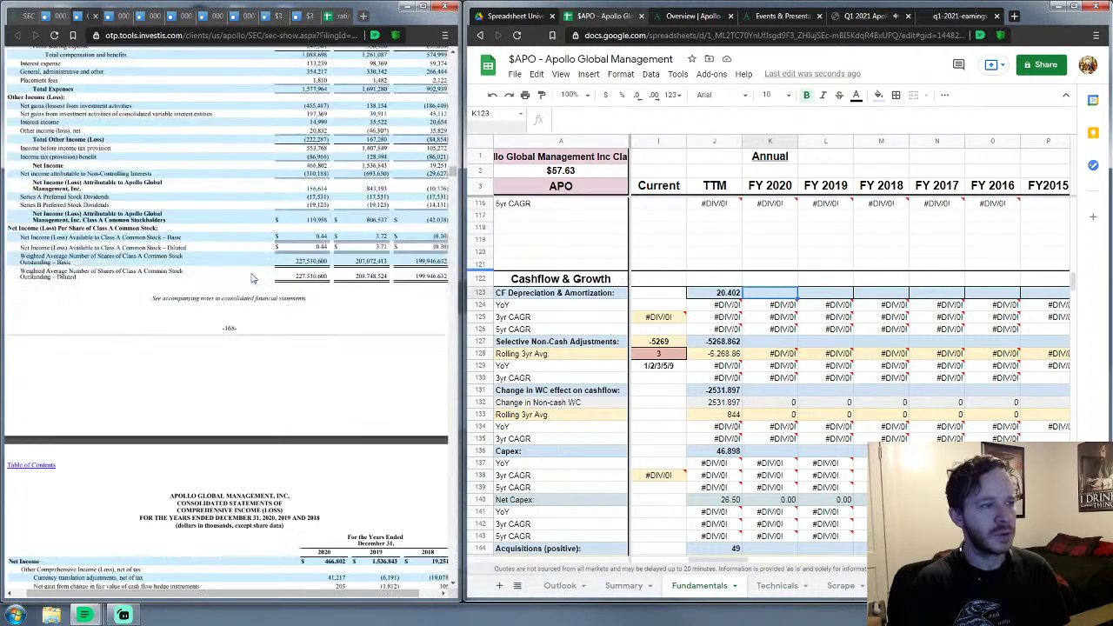
{"action": "scroll", "coordinate": [241, 270], "scroll_direction": "down", "scroll_amount": 10}
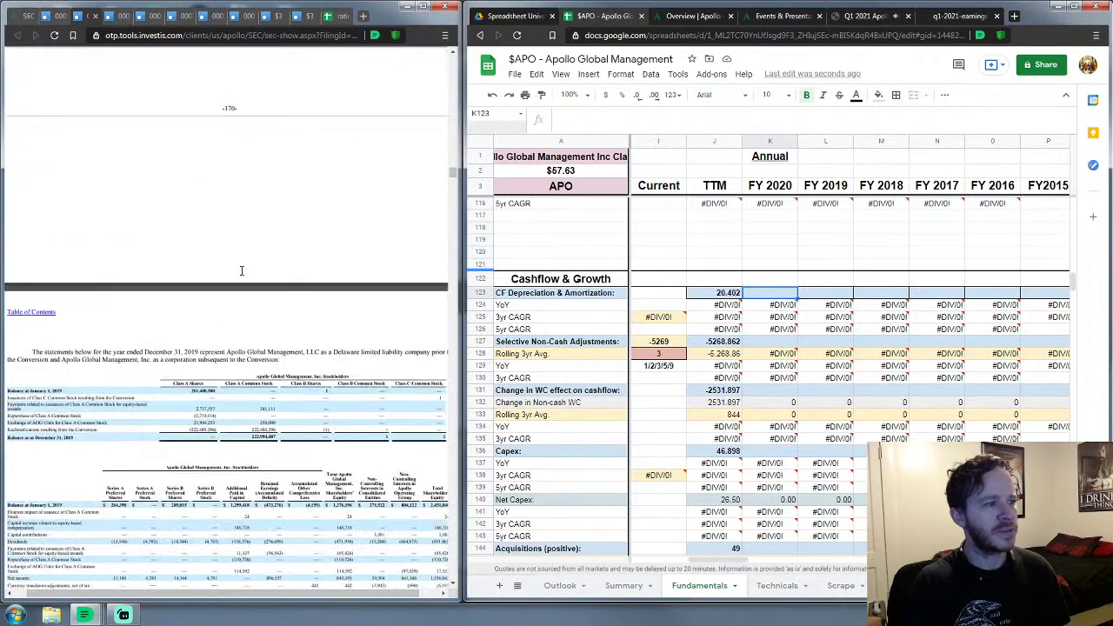
{"action": "scroll", "coordinate": [241, 270], "scroll_direction": "down", "scroll_amount": 10}
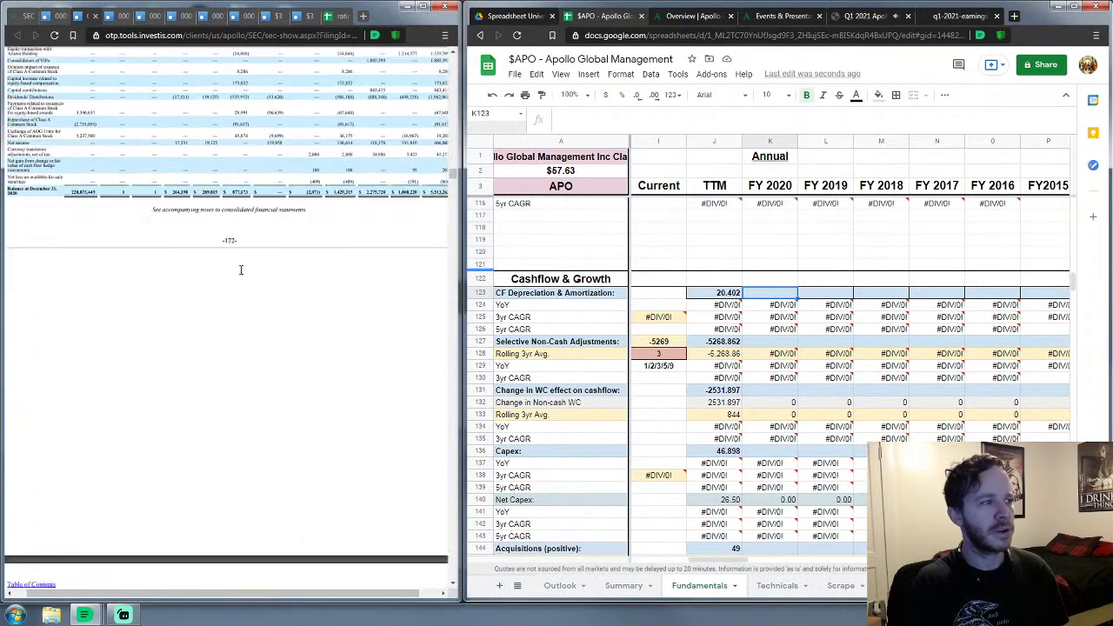
{"action": "scroll", "coordinate": [238, 270], "scroll_direction": "down", "scroll_amount": 3}
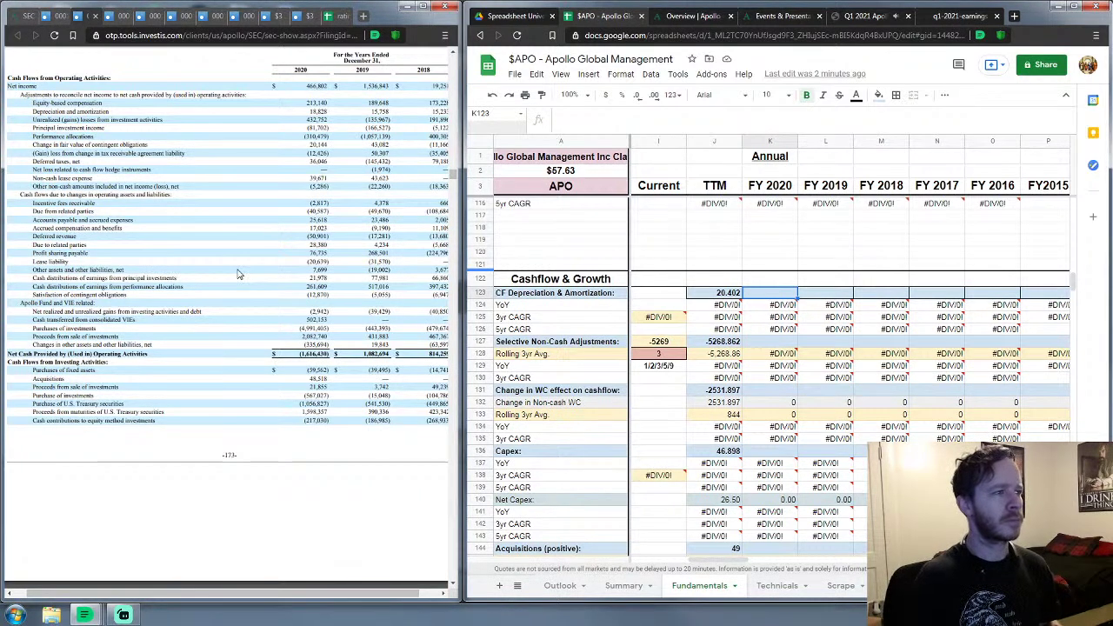
Step: Enter FY 2020 D&A of 18.828 in K123 and non-cash adjustments of 40.571 in K127
{"action": "type", "text": "18"}
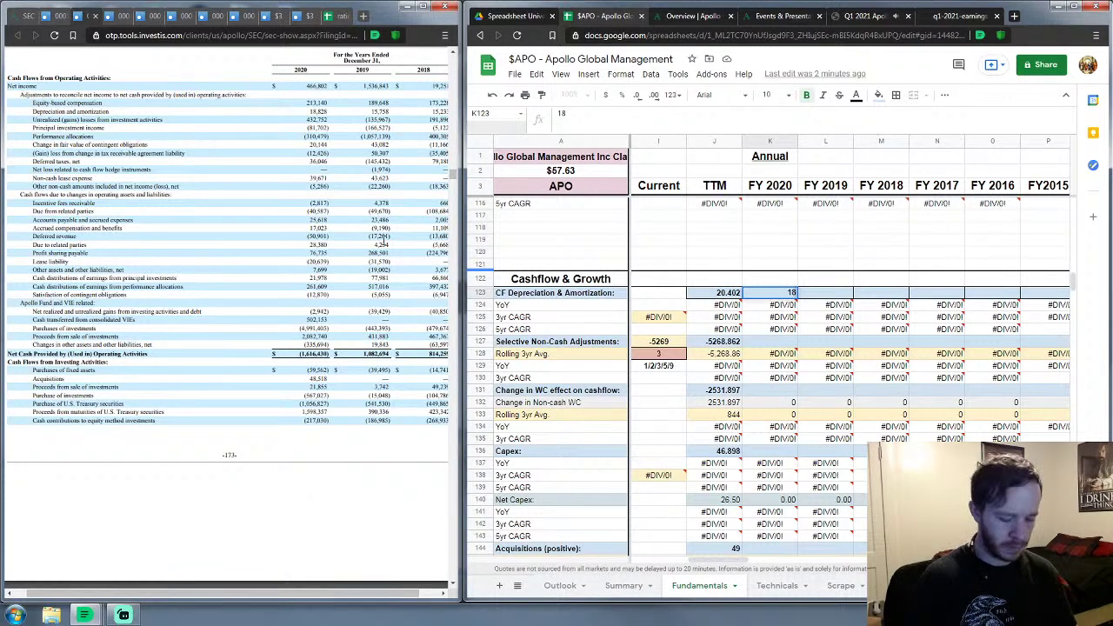
{"action": "type", "text": ".828"}
{"action": "key", "text": "Return"}
{"action": "key", "text": "Down"}
{"action": "key", "text": "Down"}
{"action": "key", "text": "Down"}
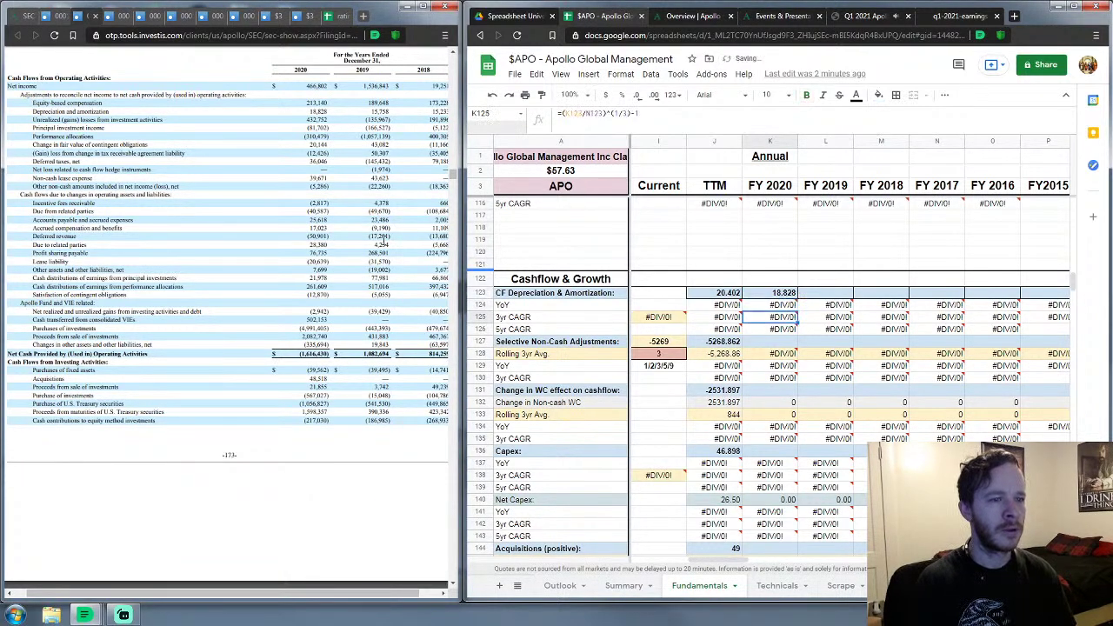
{"action": "scroll", "coordinate": [843, 334], "scroll_direction": "down", "scroll_amount": 2}
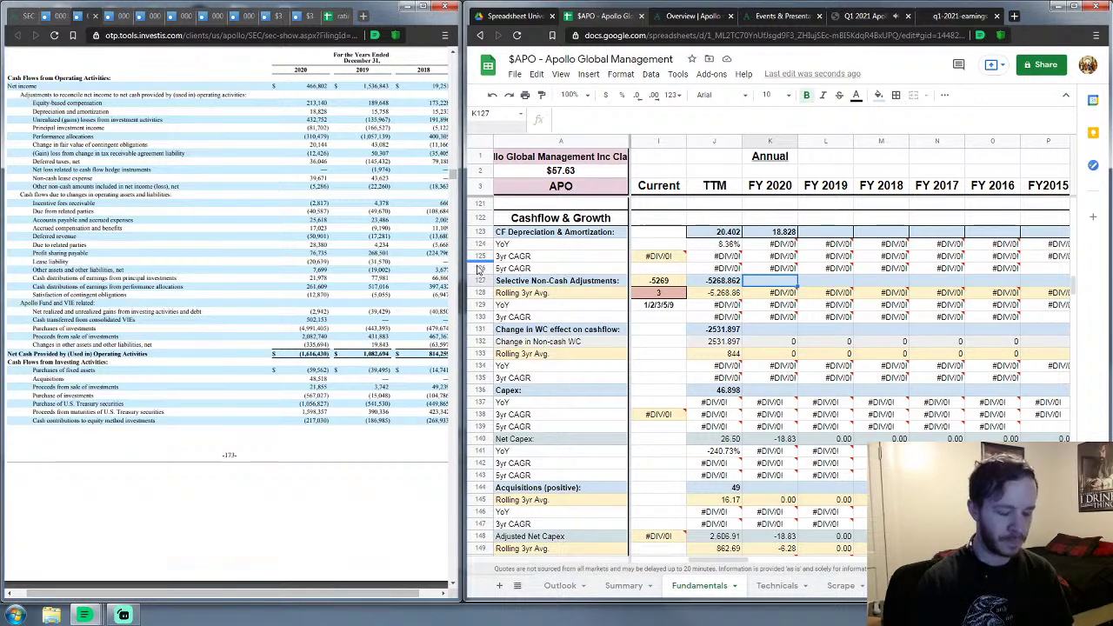
{"action": "type", "text": "40"}
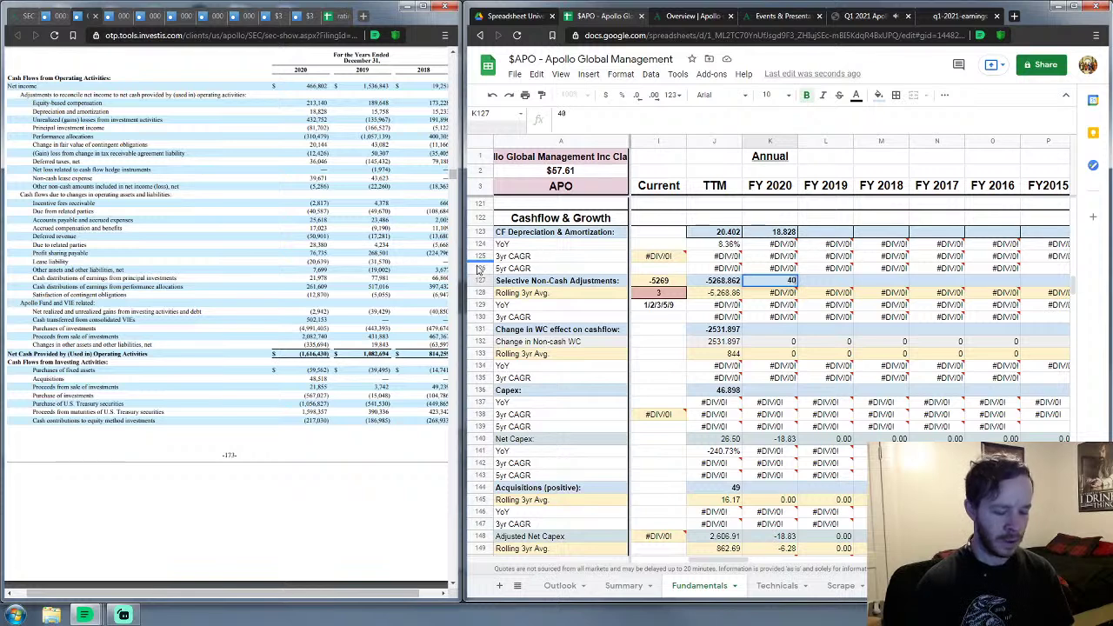
{"action": "type", "text": ".571"}
{"action": "key", "text": "Return"}
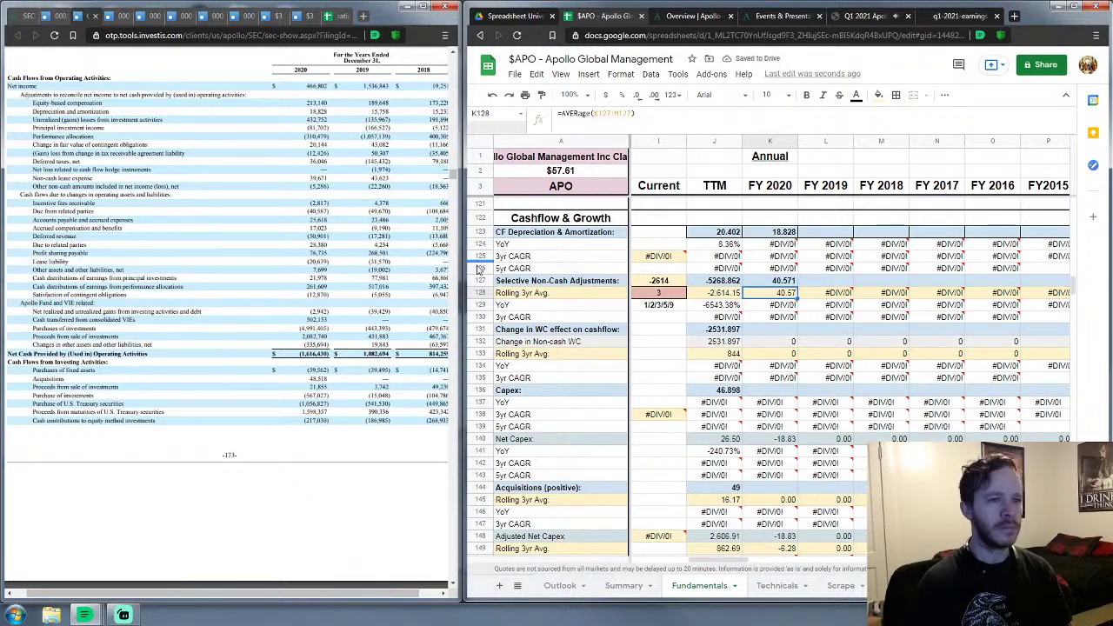
{"action": "key", "text": "Down"}
{"action": "key", "text": "Down"}
{"action": "key", "text": "Down"}
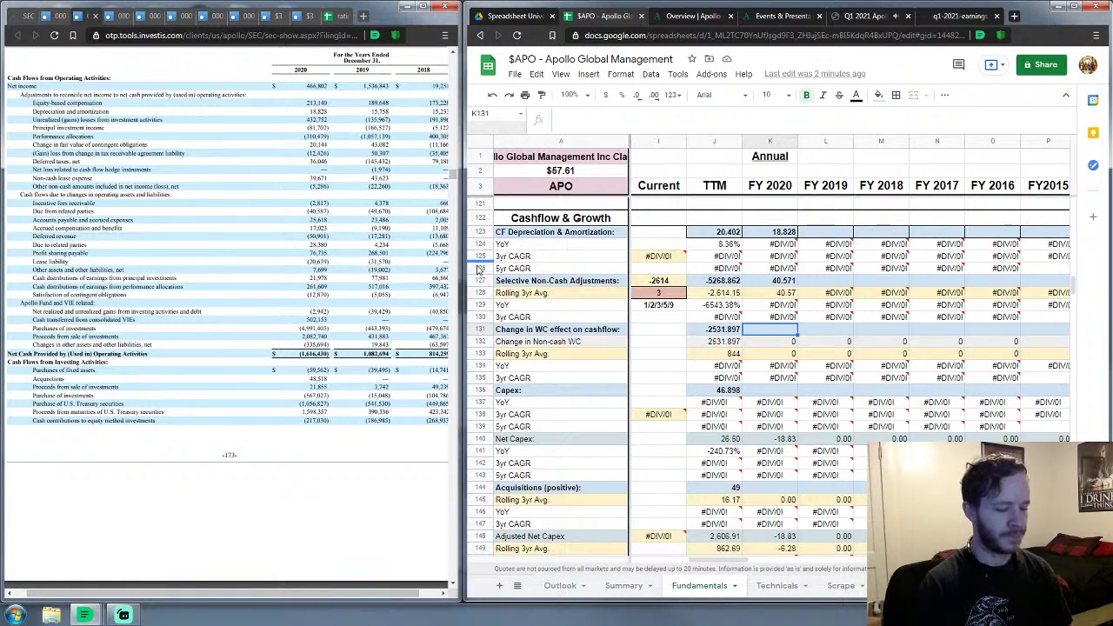
Step: Enter FY 2020 working capital change -2352.746, capex 59.562 and acquisitions 48.518 in column K
{"action": "type", "text": "-"}
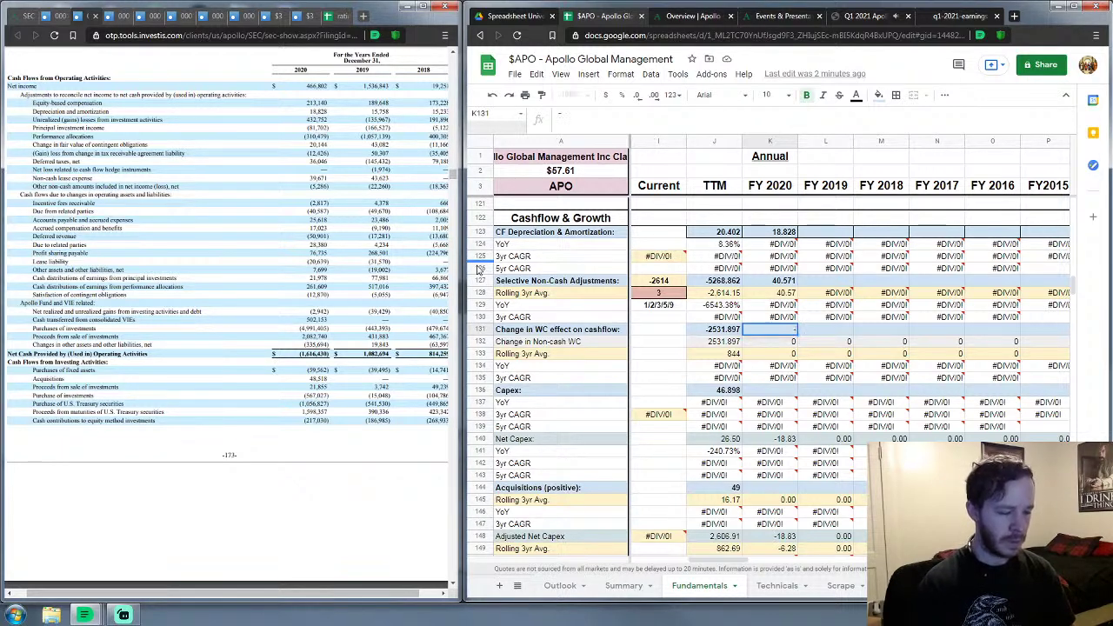
{"action": "type", "text": "2352.7"}
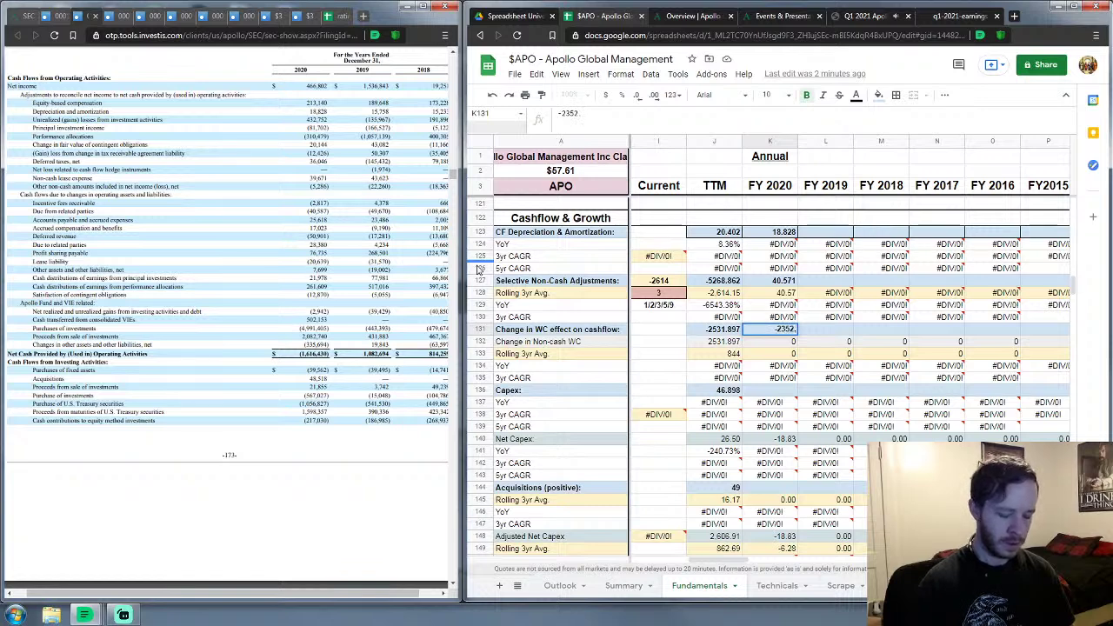
{"action": "type", "text": "46"}
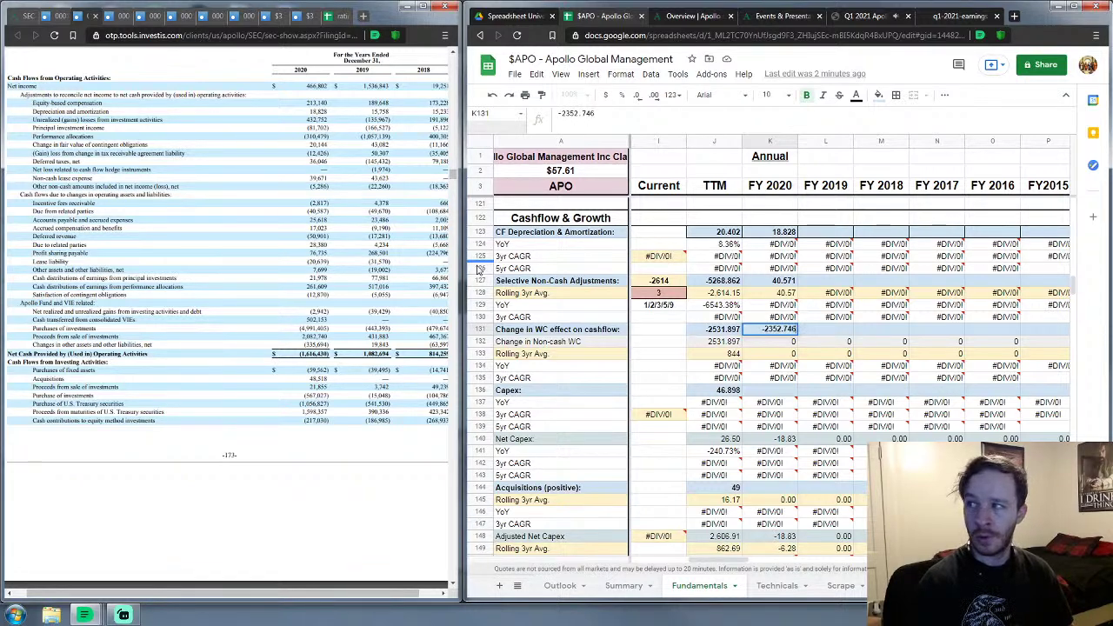
{"action": "key", "text": "Return"}
{"action": "key", "text": "Down"}
{"action": "key", "text": "Down"}
{"action": "key", "text": "Down"}
{"action": "key", "text": "Down"}
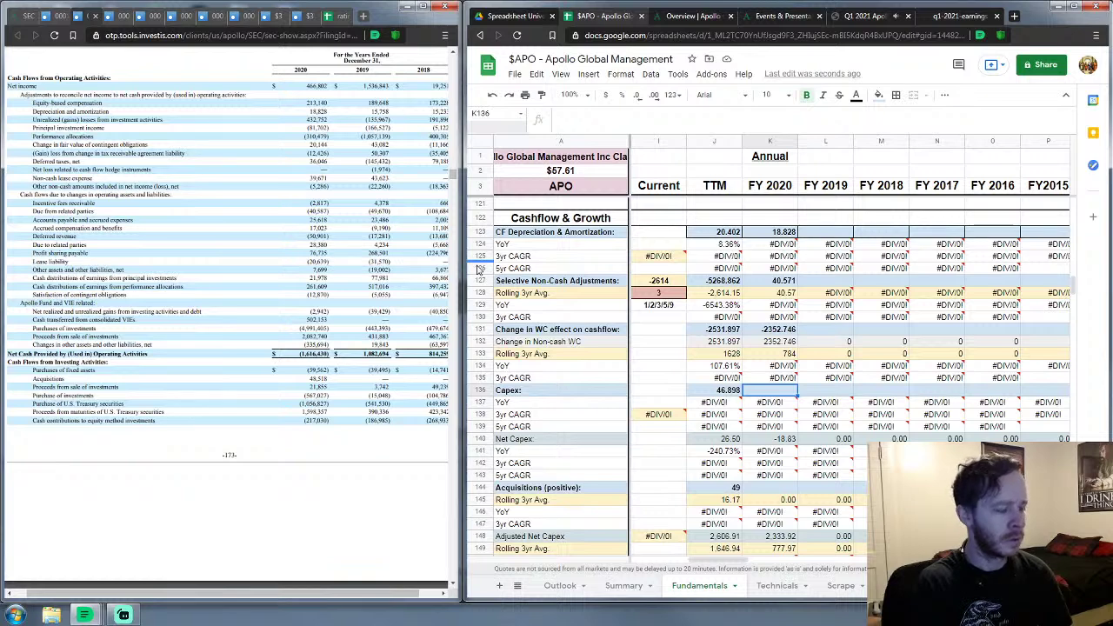
{"action": "type", "text": "59"}
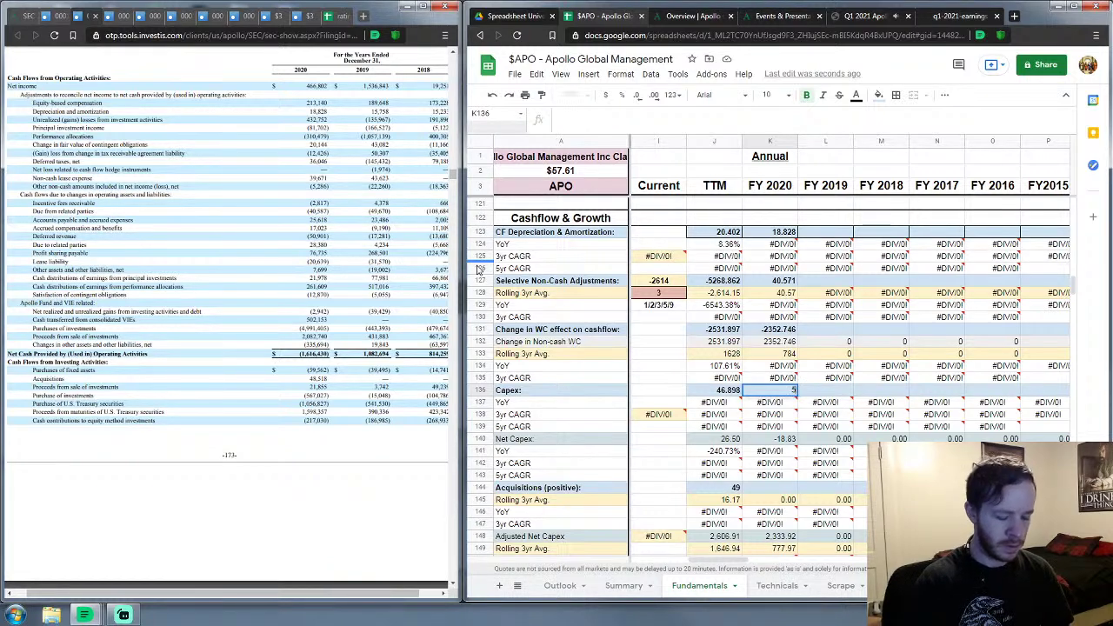
{"action": "type", "text": ".5652"}
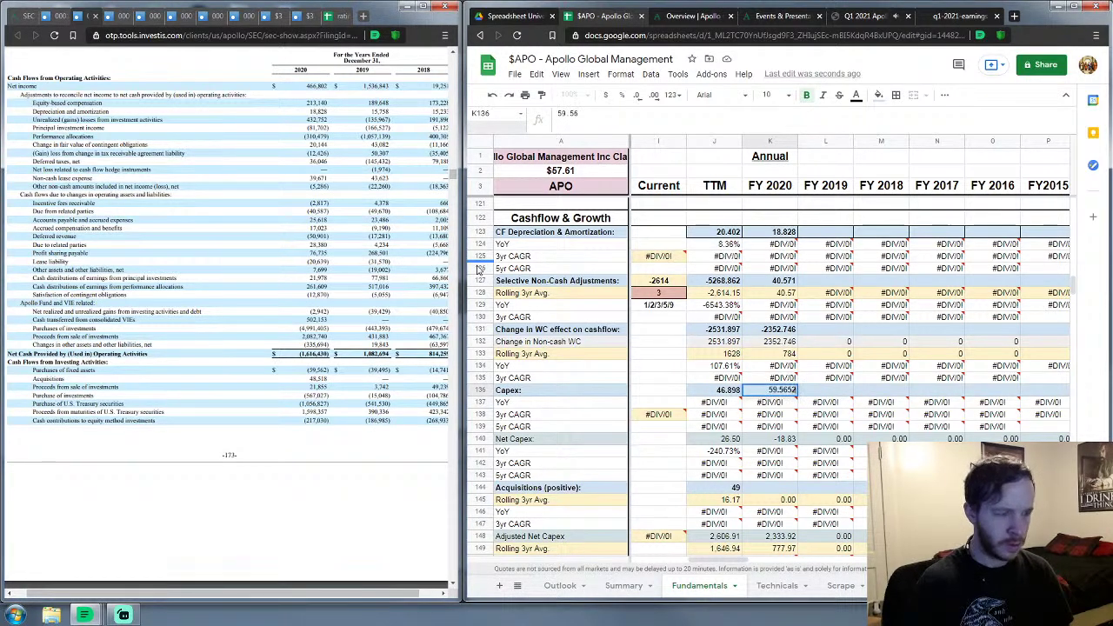
{"action": "key", "text": "BackSpace"}
{"action": "key", "text": "BackSpace"}
{"action": "key", "text": "BackSpace"}
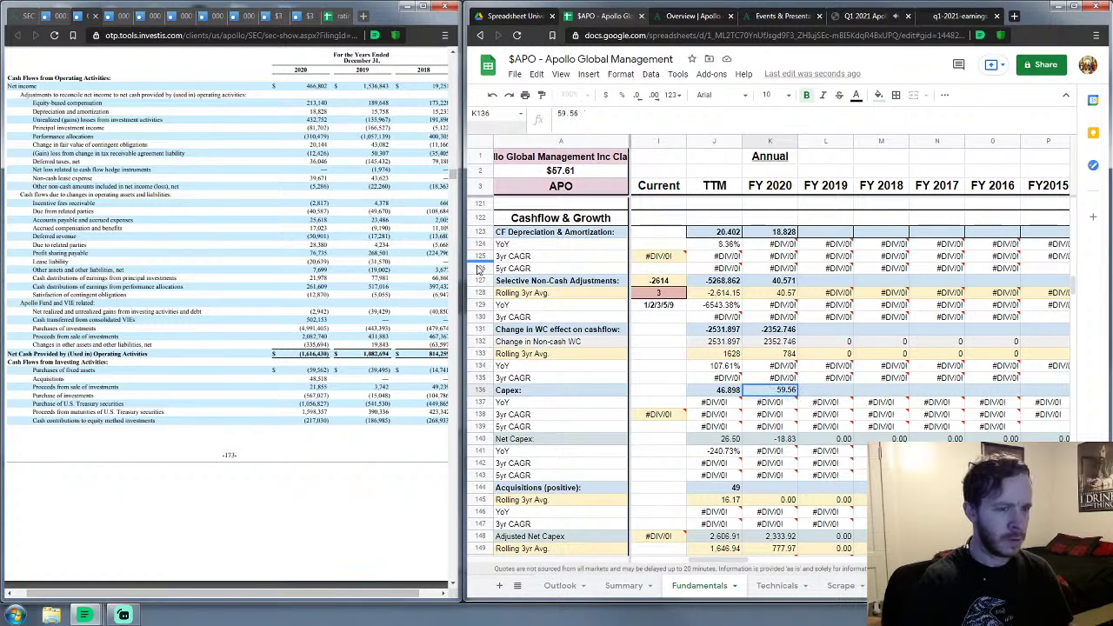
{"action": "type", "text": "2"}
{"action": "key", "text": "Return"}
{"action": "key", "text": "Down"}
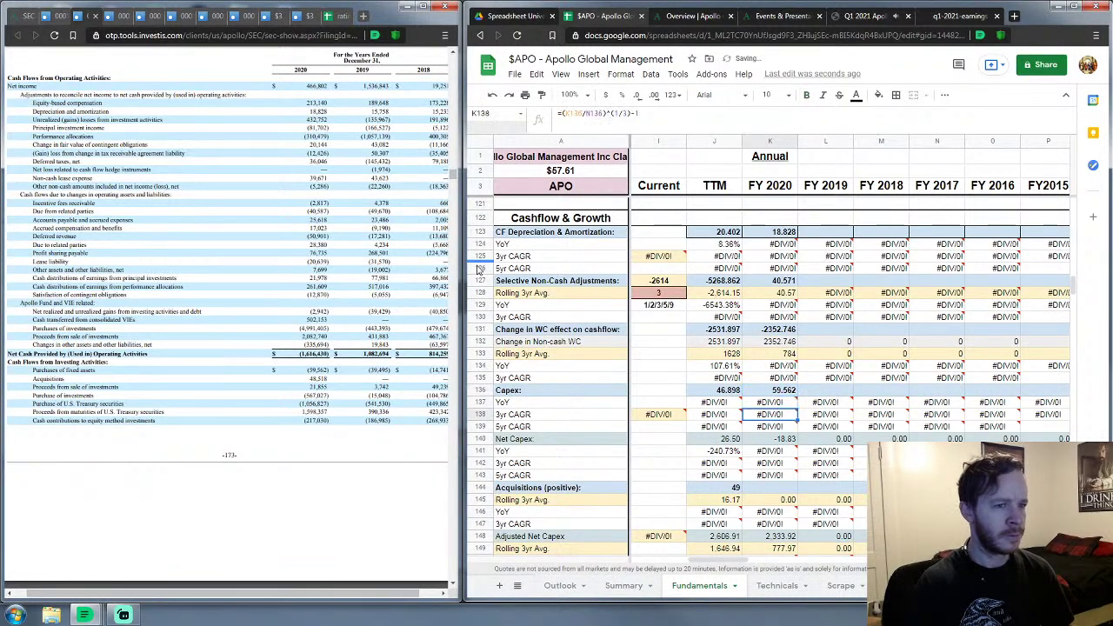
{"action": "key", "text": "Down"}
{"action": "key", "text": "Down"}
{"action": "key", "text": "Down"}
{"action": "key", "text": "Down"}
{"action": "key", "text": "Down"}
{"action": "key", "text": "Down"}
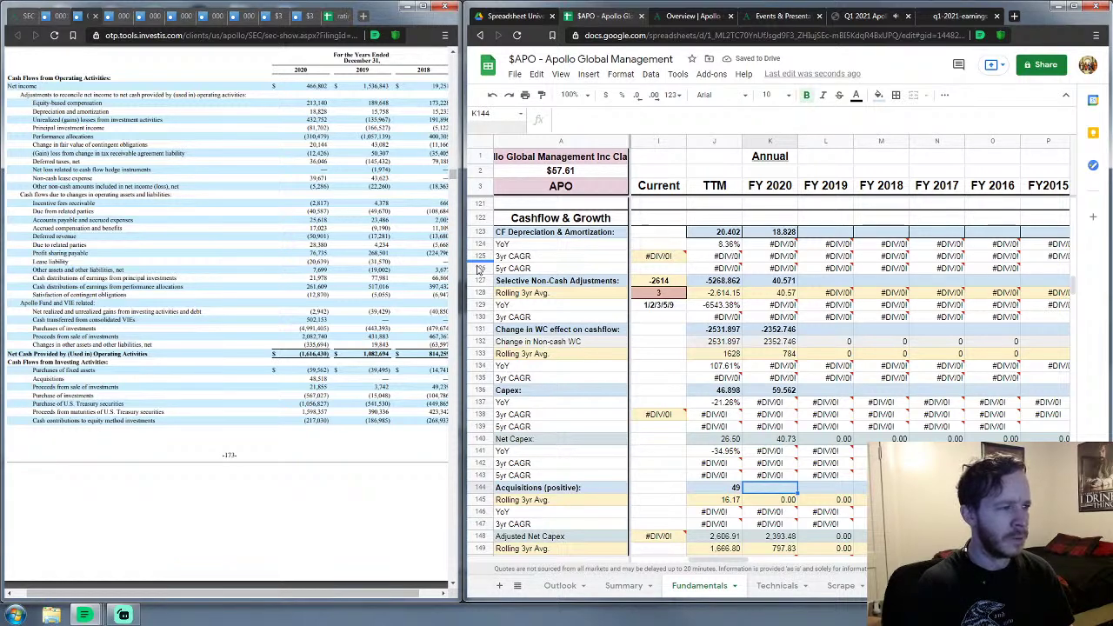
{"action": "type", "text": "48.518"}
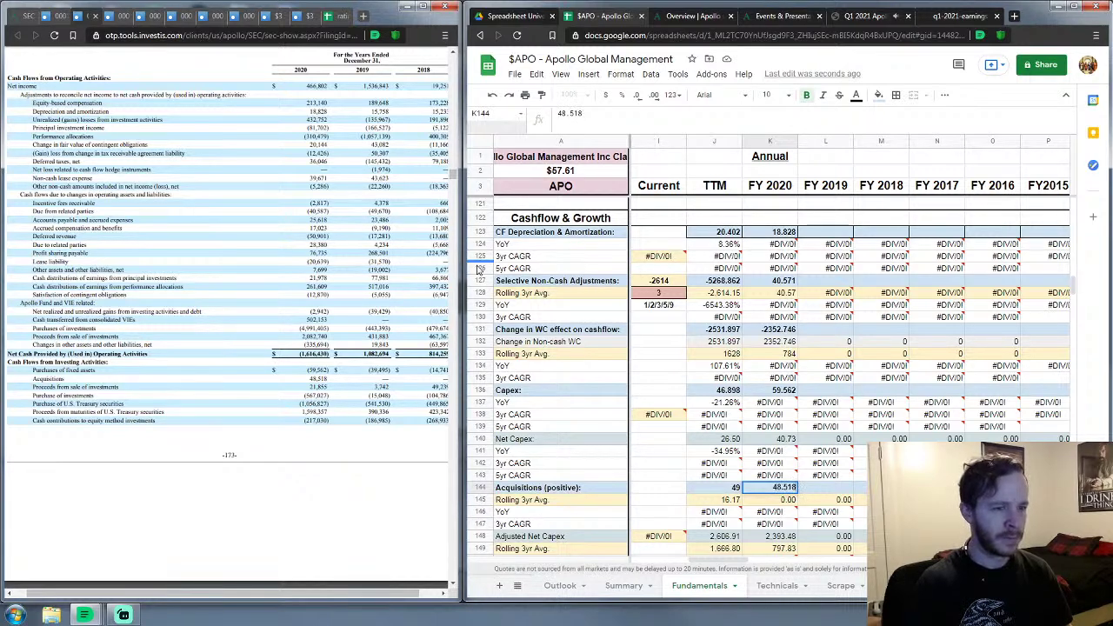
{"action": "key", "text": "Return"}
{"action": "key", "text": "Down"}
{"action": "key", "text": "Down"}
{"action": "key", "text": "Down"}
{"action": "key", "text": "Down"}
{"action": "key", "text": "Down"}
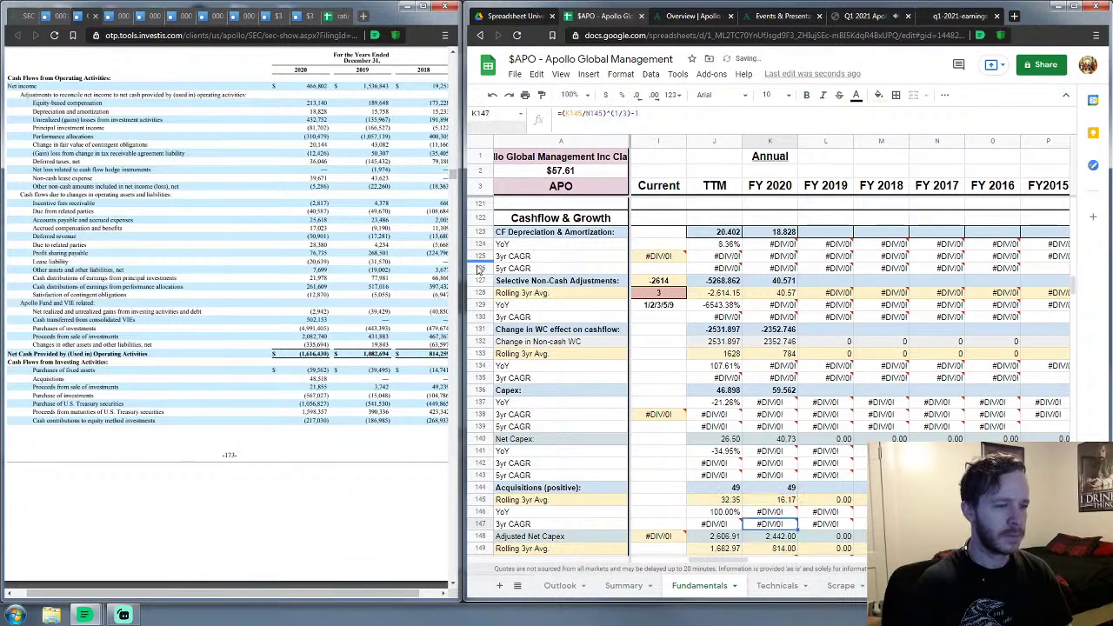
{"action": "key", "text": "Down"}
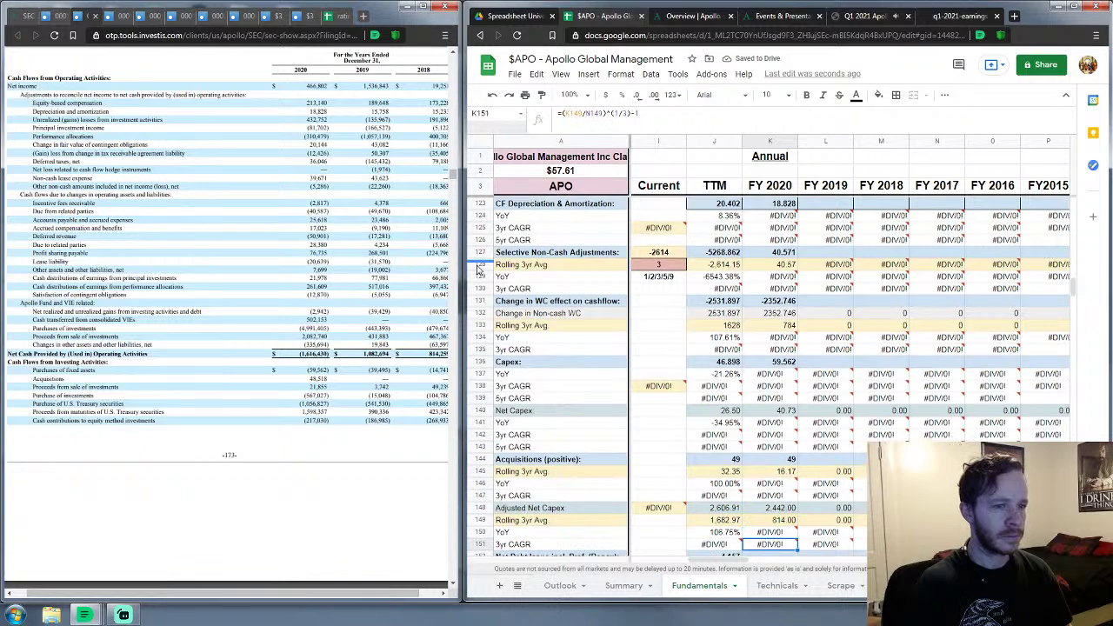
{"action": "key", "text": "Down"}
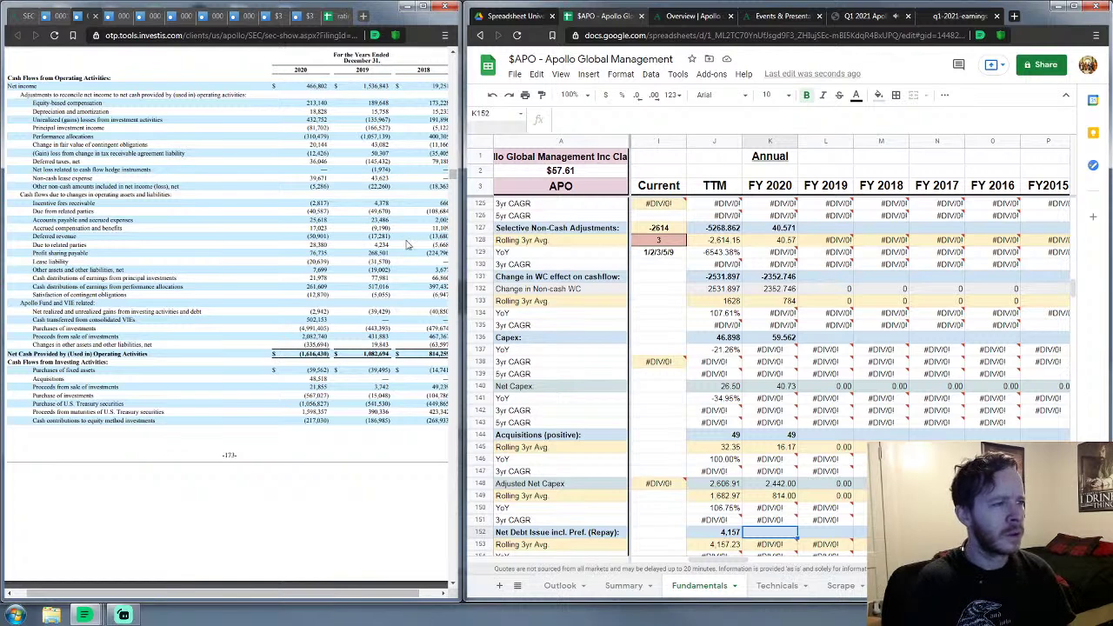
Step: Scroll the filing to the financing activities section on page 174
{"action": "scroll", "coordinate": [289, 317], "scroll_direction": "down", "scroll_amount": 8}
{"action": "scroll", "coordinate": [289, 317], "scroll_direction": "down", "scroll_amount": 3}
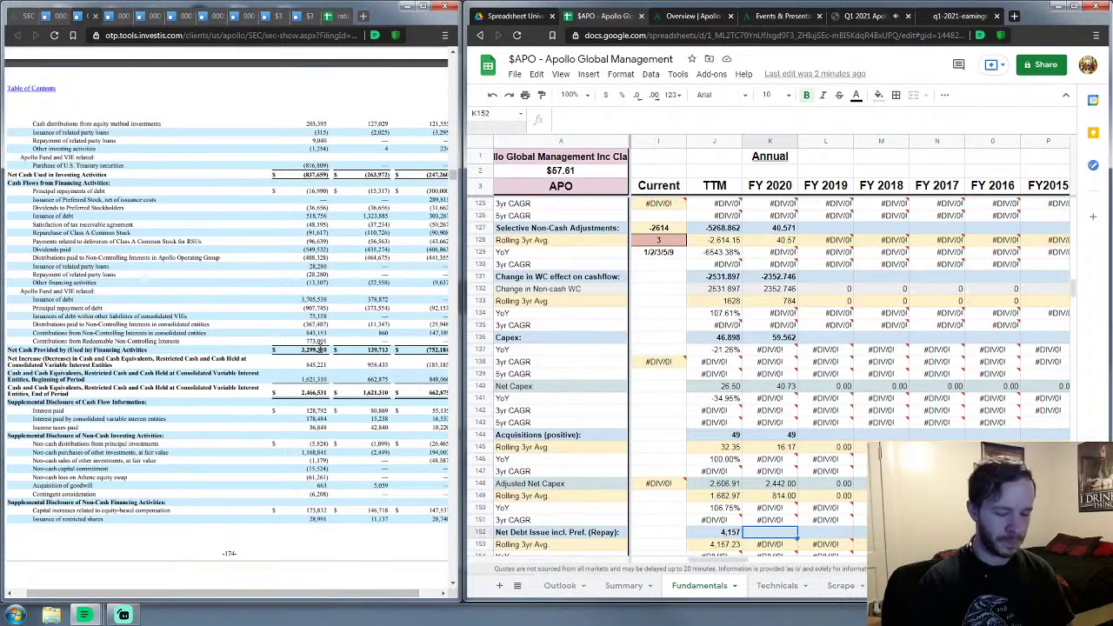
Step: Enter FY 2020 net debt issuance 3338.061, net treasury purchases 91.617 and dividends paid 549.532
{"action": "type", "text": "3338"}
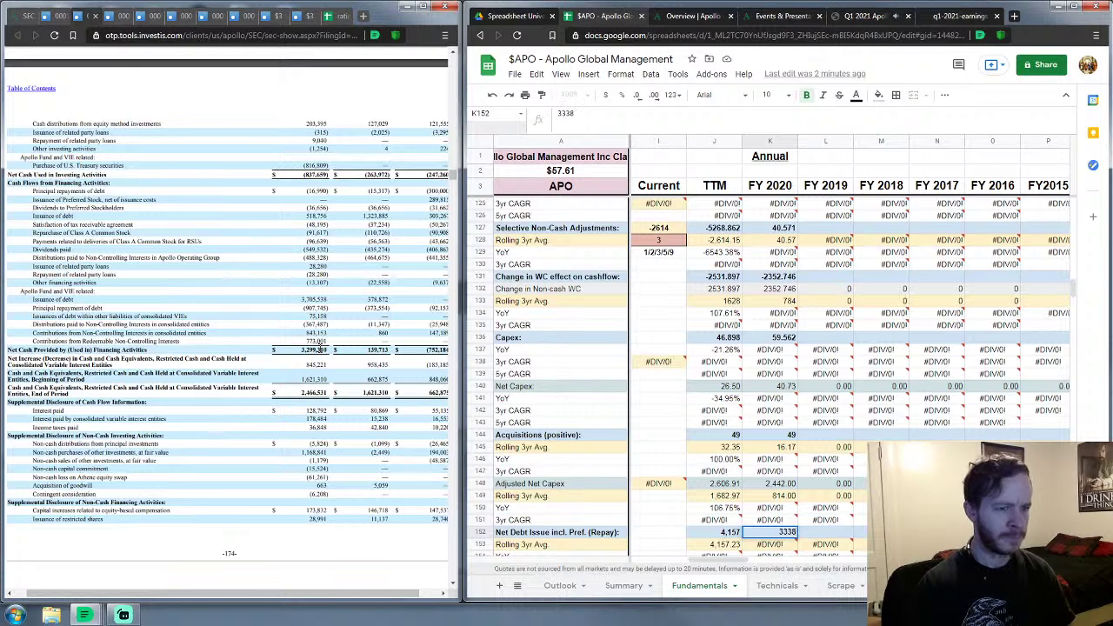
{"action": "type", "text": ".061"}
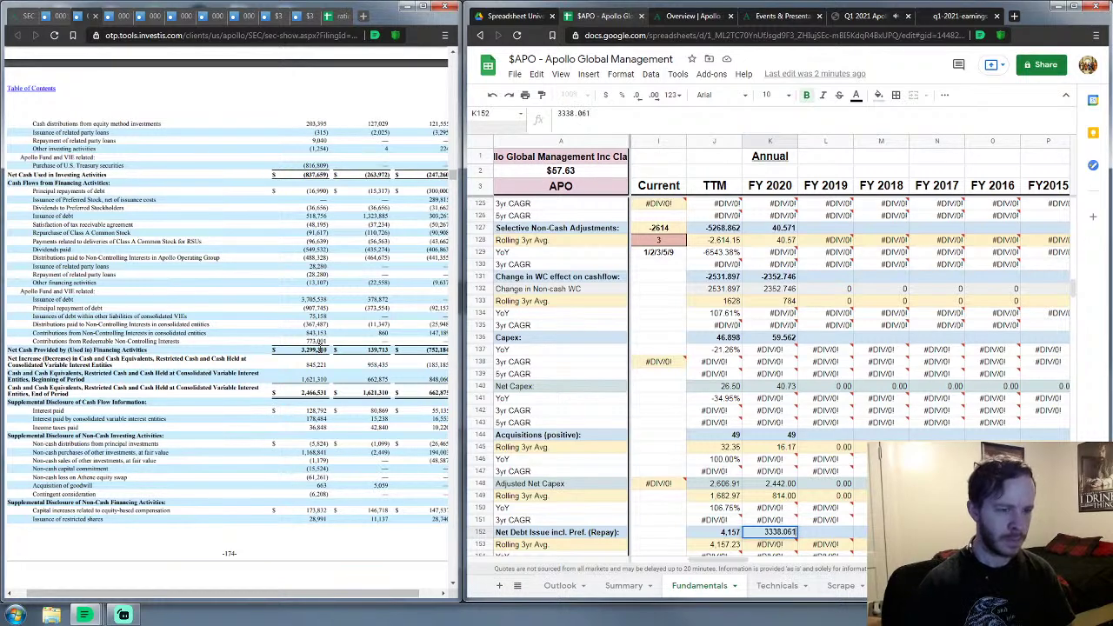
{"action": "key", "text": "Return"}
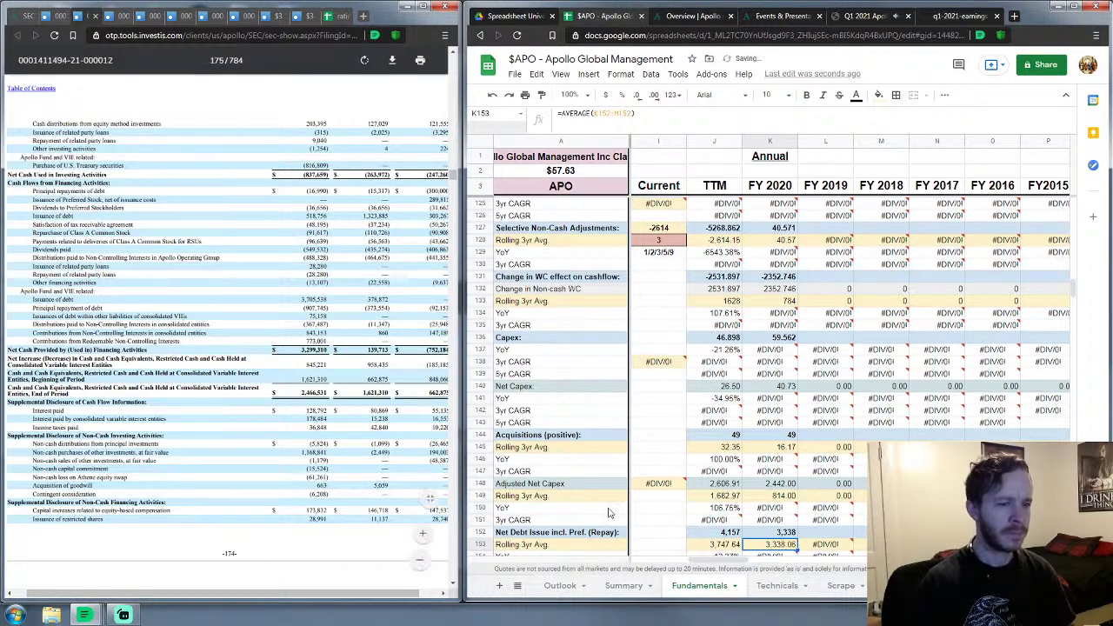
{"action": "scroll", "coordinate": [746, 461], "scroll_direction": "down", "scroll_amount": 2}
{"action": "scroll", "coordinate": [746, 461], "scroll_direction": "down", "scroll_amount": 5}
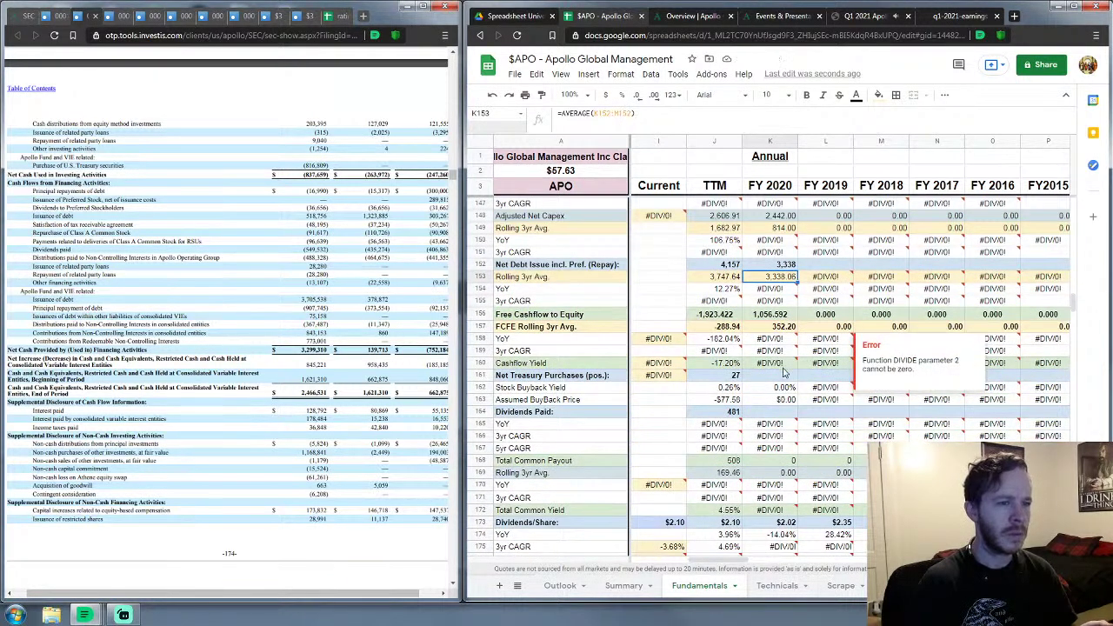
{"action": "left_click", "coordinate": [773, 378]}
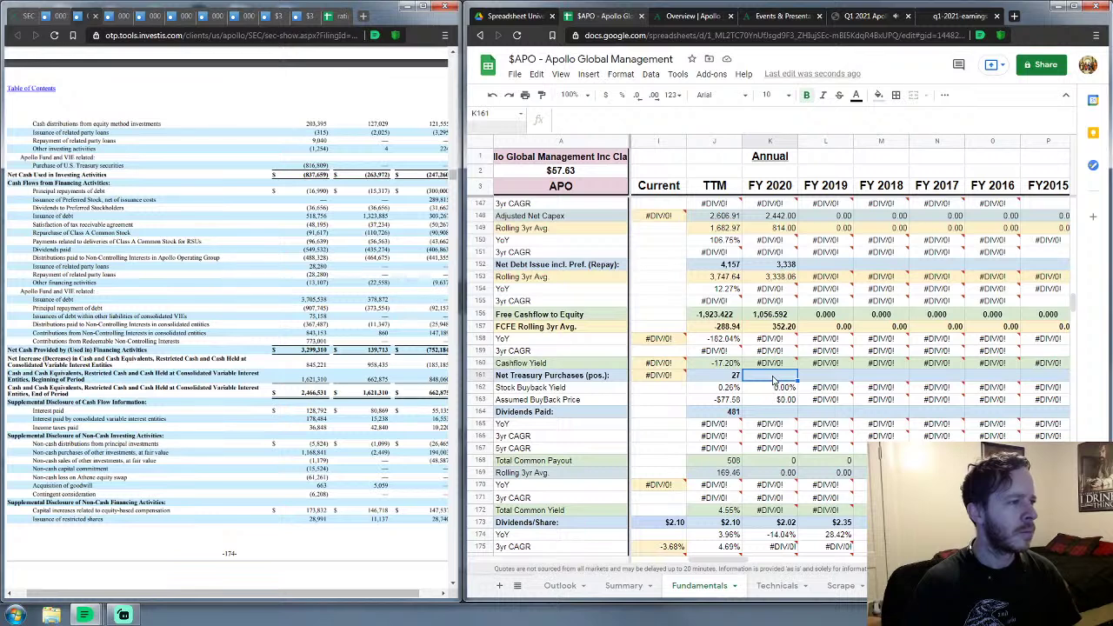
{"action": "type", "text": "91"}
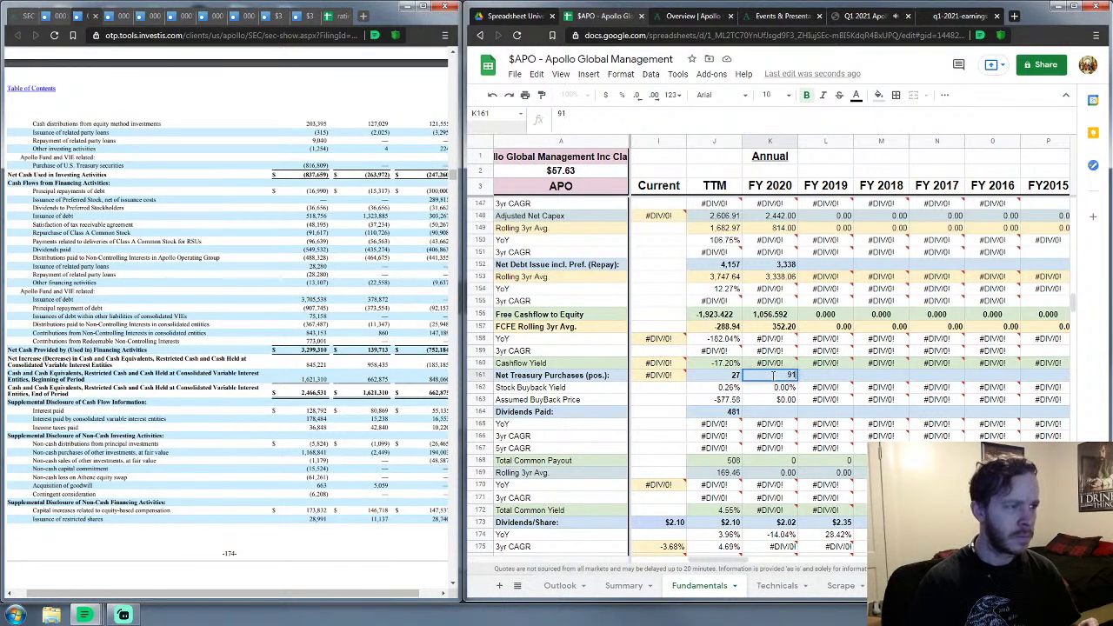
{"action": "key", "text": "BackSpace"}
{"action": "type", "text": "2"}
{"action": "key", "text": "Return"}
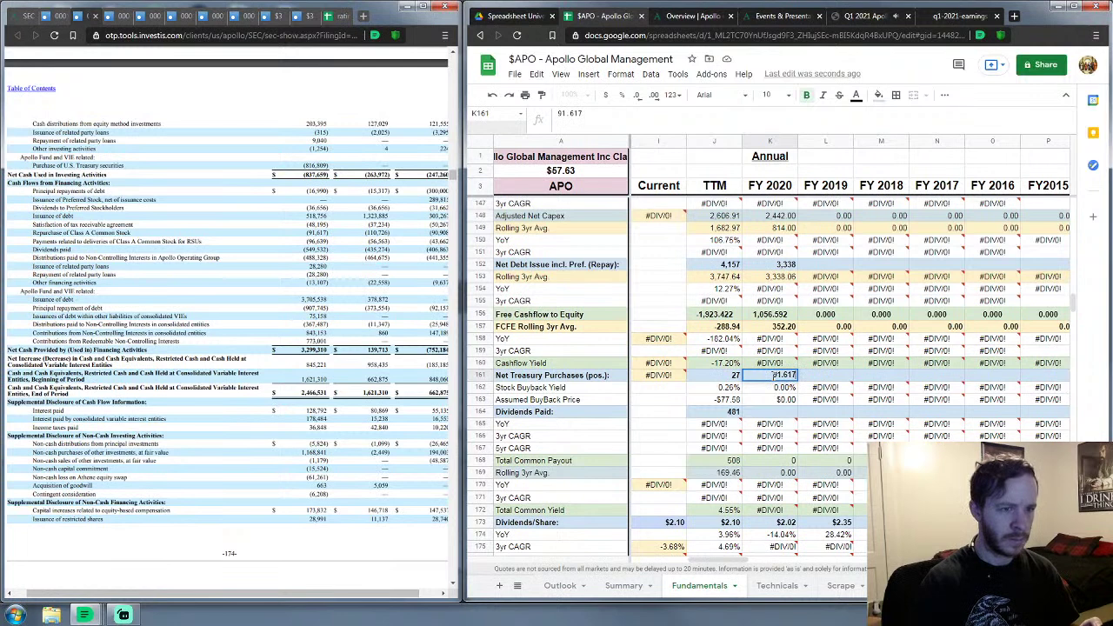
{"action": "key", "text": "Down"}
{"action": "key", "text": "Down"}
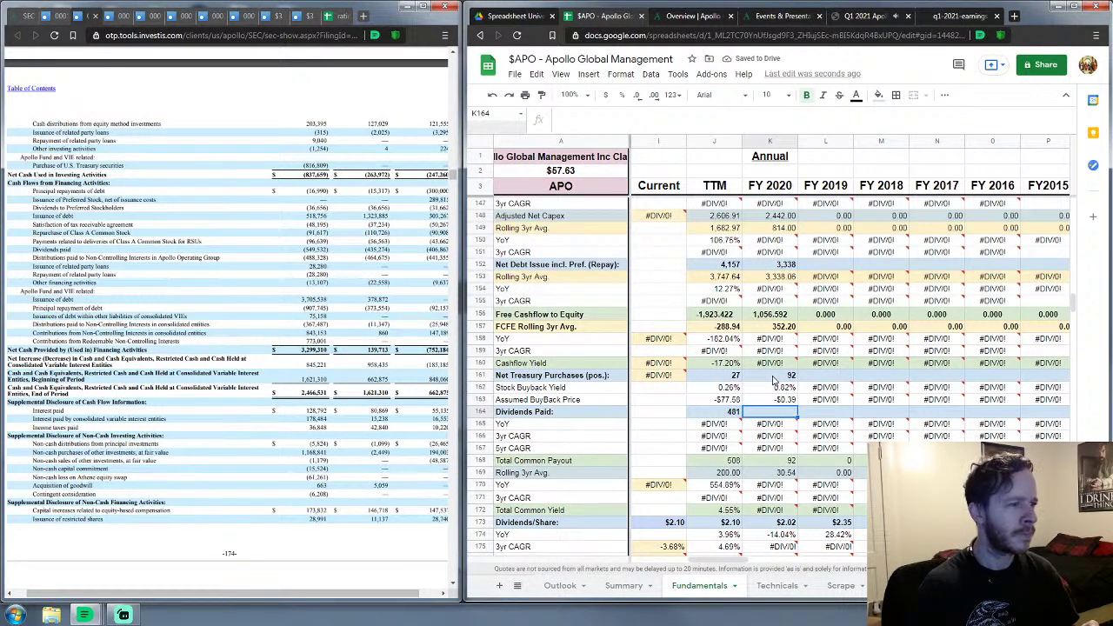
{"action": "type", "text": "549"}
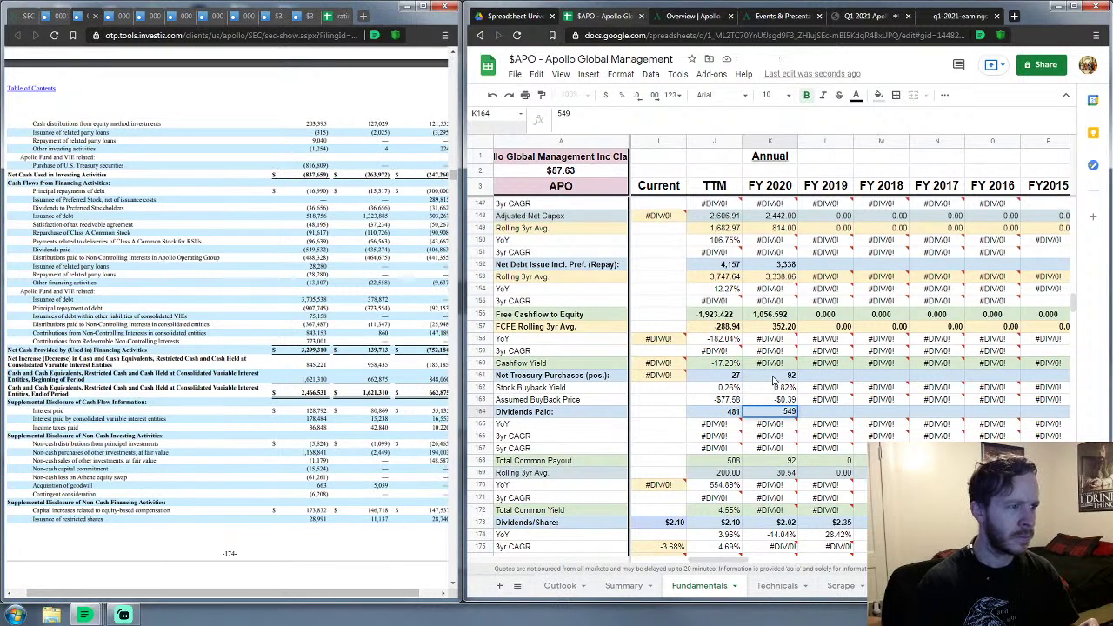
{"action": "type", "text": ".532"}
{"action": "key", "text": "Return"}
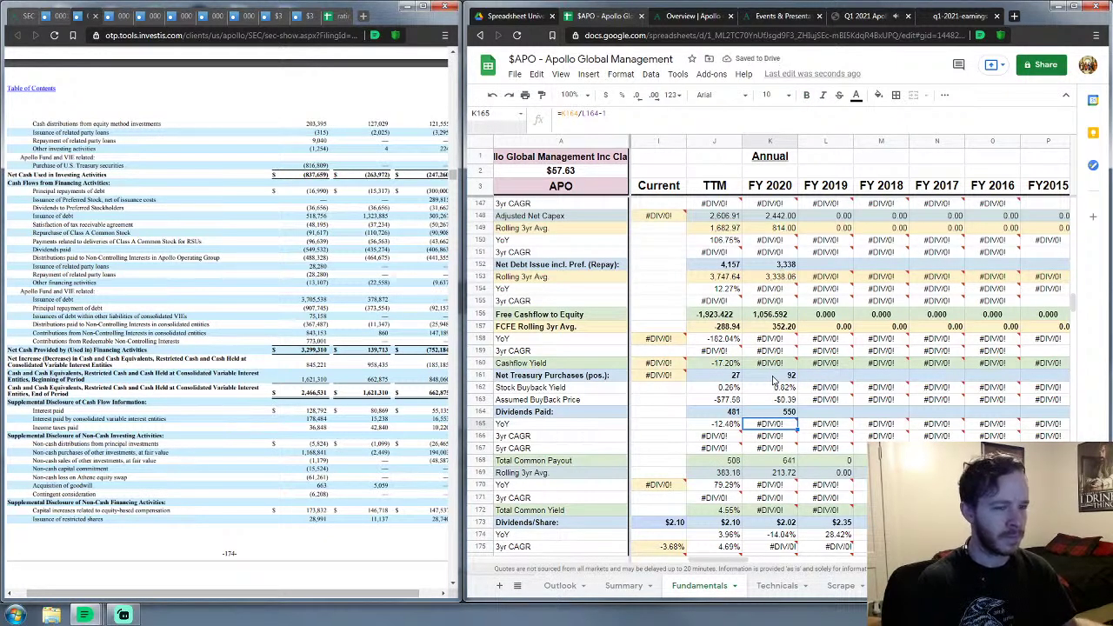
Step: Scroll down to the Balance Sheets section and select the FY 2020 Cash & Equivalents cell K222
{"action": "scroll", "coordinate": [765, 391], "scroll_direction": "down", "scroll_amount": 2}
{"action": "scroll", "coordinate": [766, 390], "scroll_direction": "down", "scroll_amount": 6}
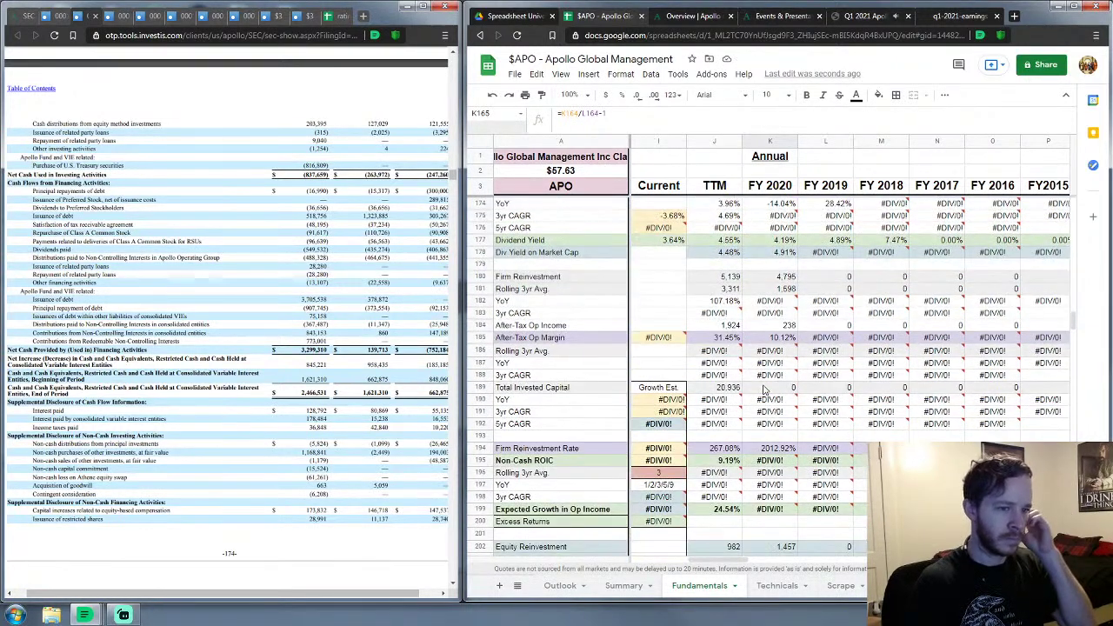
{"action": "scroll", "coordinate": [764, 390], "scroll_direction": "down", "scroll_amount": 2}
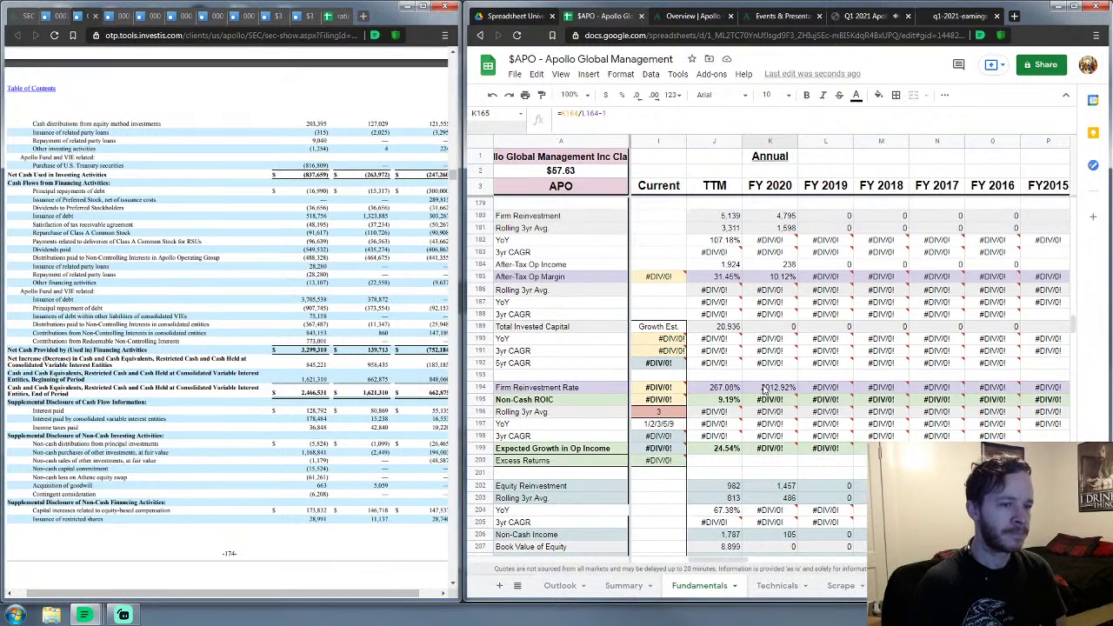
{"action": "scroll", "coordinate": [774, 408], "scroll_direction": "down", "scroll_amount": 1}
{"action": "scroll", "coordinate": [793, 437], "scroll_direction": "down", "scroll_amount": 2}
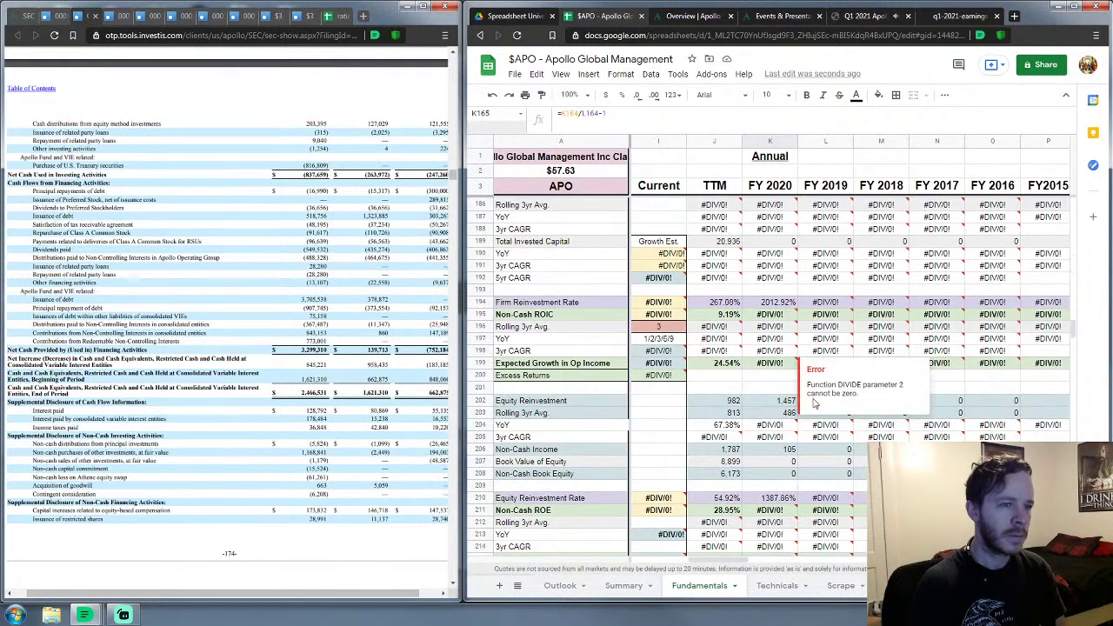
{"action": "scroll", "coordinate": [735, 395], "scroll_direction": "down", "scroll_amount": 1}
{"action": "scroll", "coordinate": [735, 396], "scroll_direction": "down", "scroll_amount": 2}
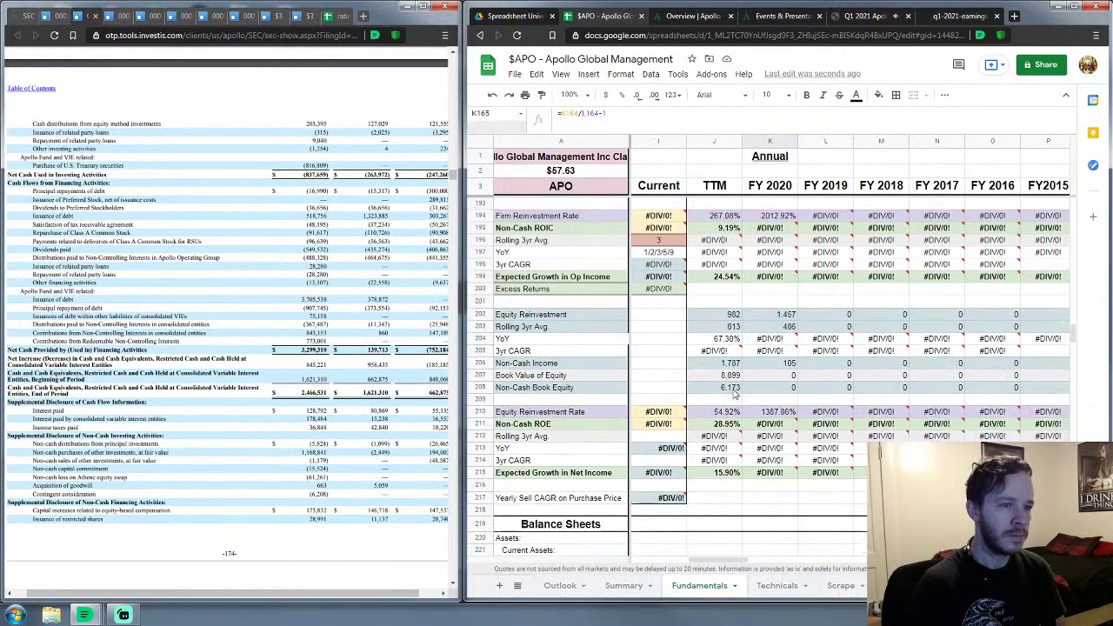
{"action": "scroll", "coordinate": [755, 389], "scroll_direction": "down", "scroll_amount": 5}
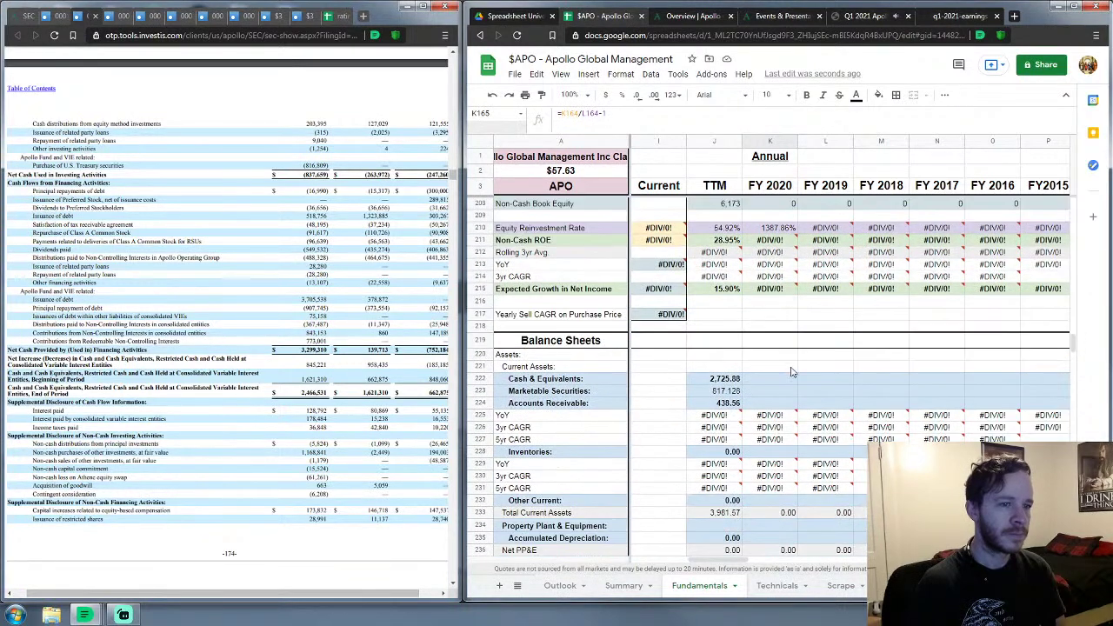
{"action": "left_click", "coordinate": [792, 379]}
{"action": "scroll", "coordinate": [796, 374], "scroll_direction": "down", "scroll_amount": 2}
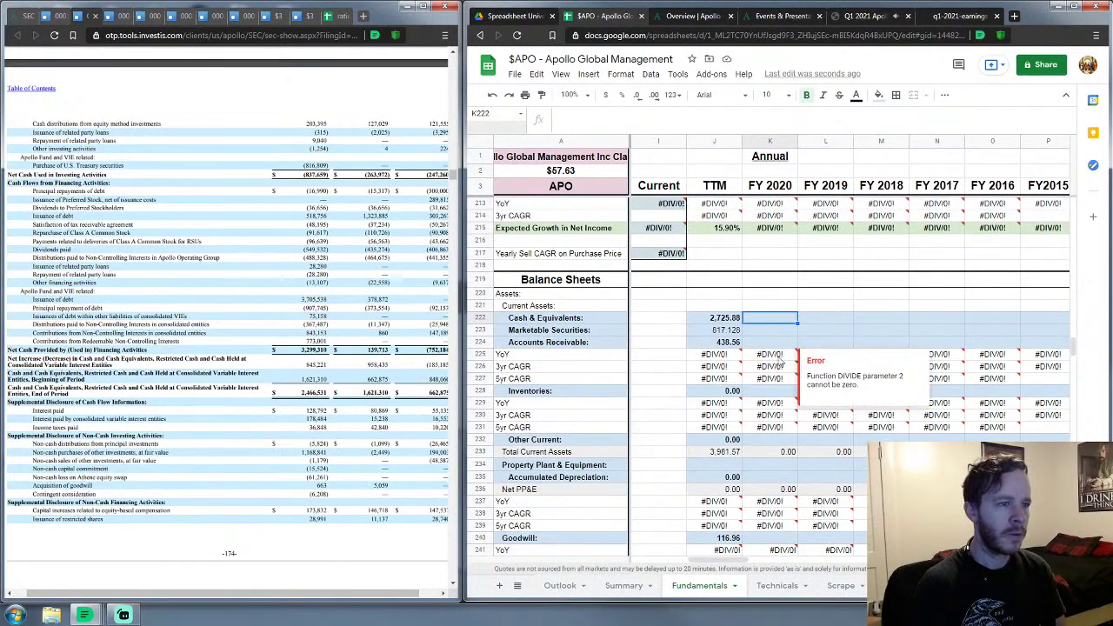
{"action": "scroll", "coordinate": [314, 374], "scroll_direction": "up", "scroll_amount": 15}
Step: Scroll the 10-K up to page 166, the Consolidated Statements of Financial Condition
{"action": "scroll", "coordinate": [314, 374], "scroll_direction": "up", "scroll_amount": 12}
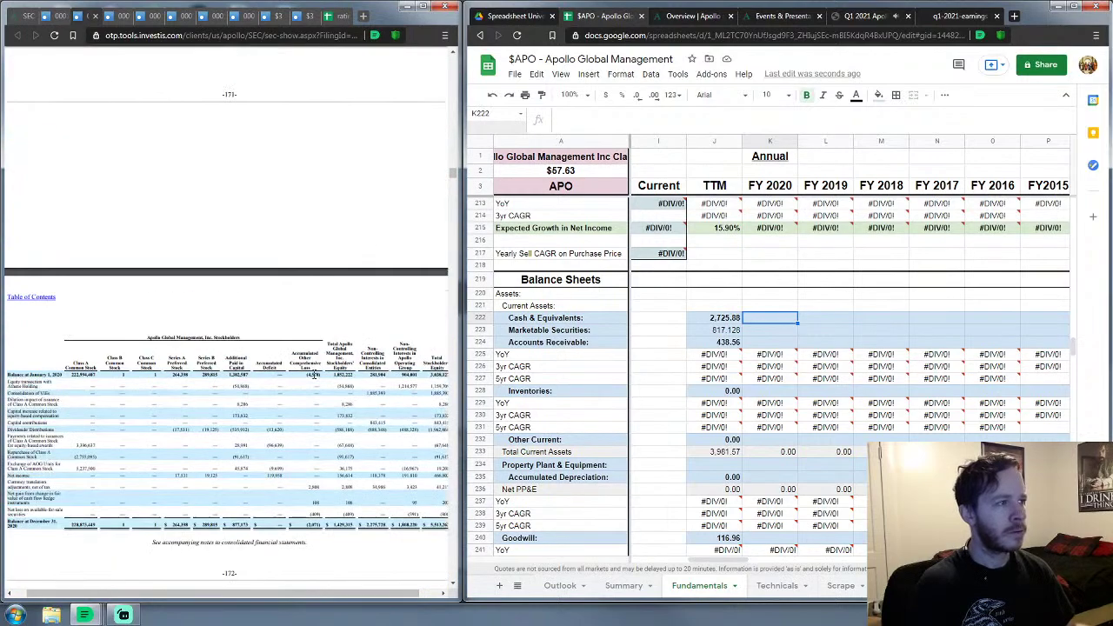
{"action": "scroll", "coordinate": [314, 374], "scroll_direction": "up", "scroll_amount": 12}
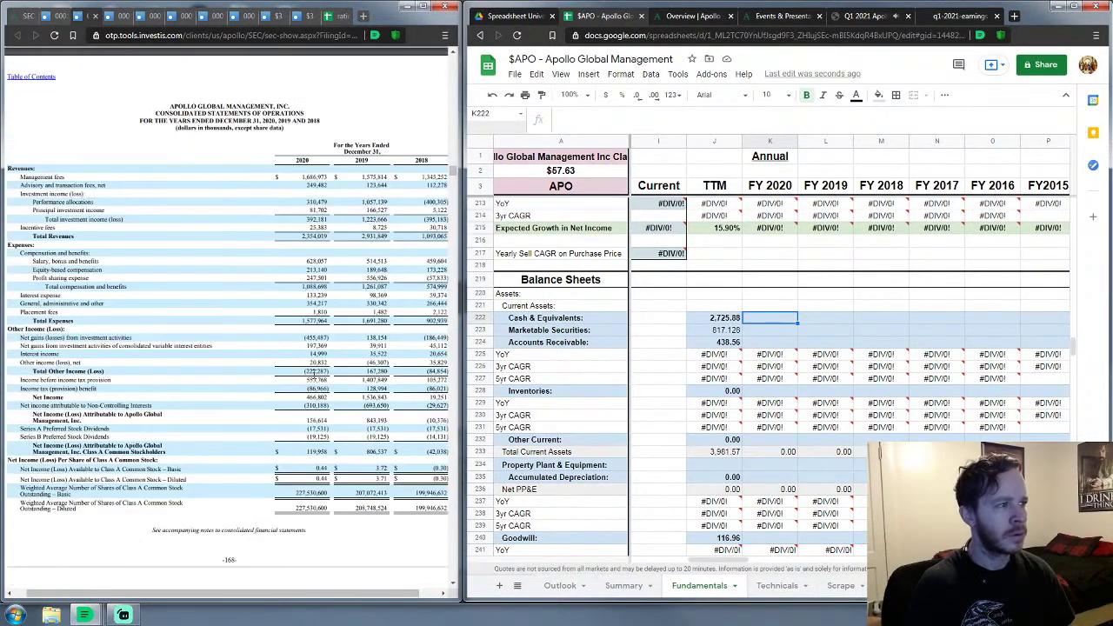
{"action": "scroll", "coordinate": [314, 374], "scroll_direction": "up", "scroll_amount": 10}
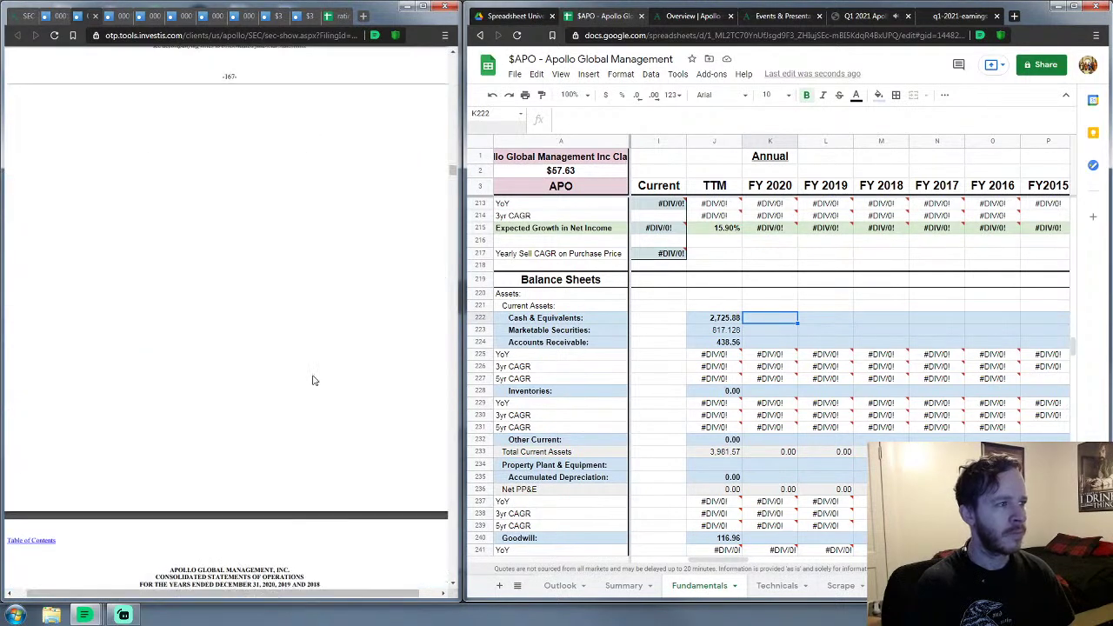
{"action": "scroll", "coordinate": [314, 381], "scroll_direction": "up", "scroll_amount": 3}
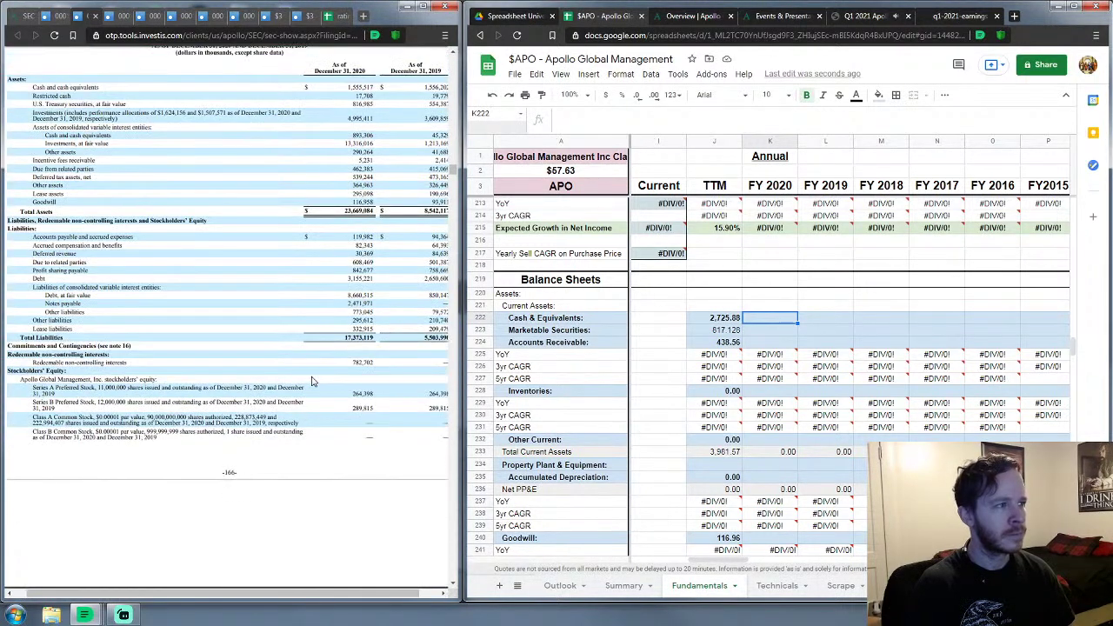
{"action": "scroll", "coordinate": [314, 380], "scroll_direction": "up", "scroll_amount": 3}
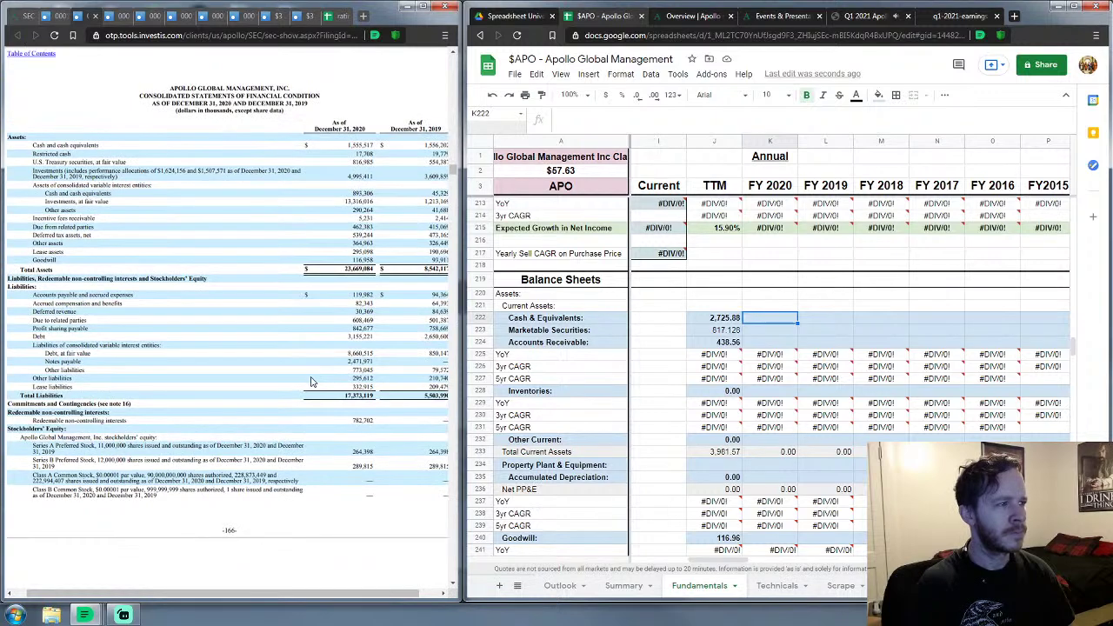
{"action": "scroll", "coordinate": [314, 380], "scroll_direction": "down", "scroll_amount": 3}
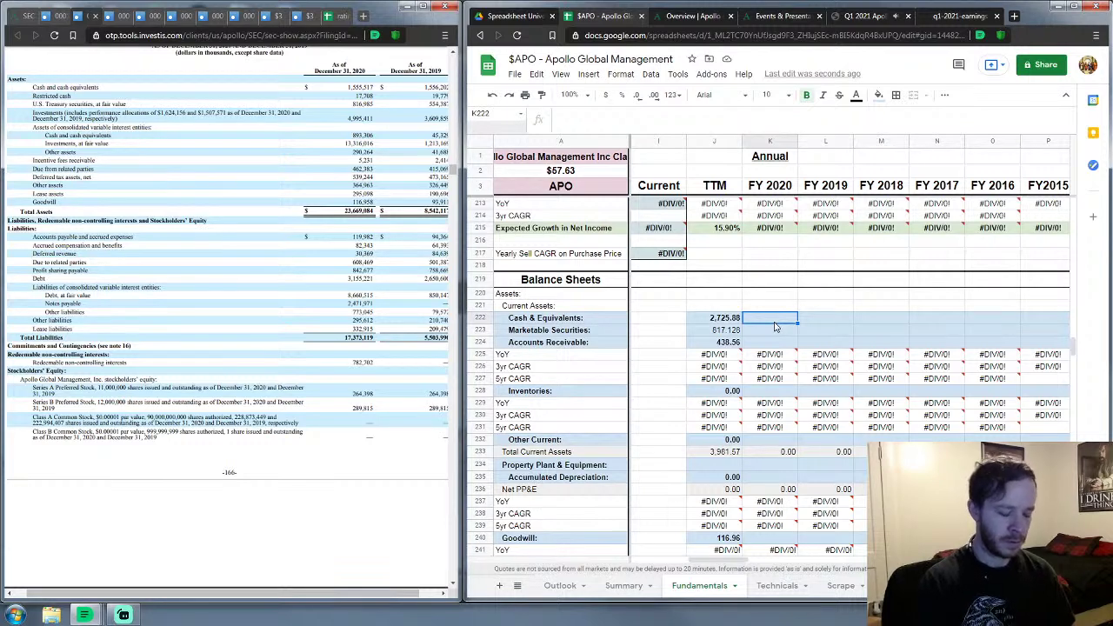
Step: Enter FY 2020 cash 2,448.82, marketable securities 816.985 and receivables 467.61
{"action": "type", "text": "2,448"}
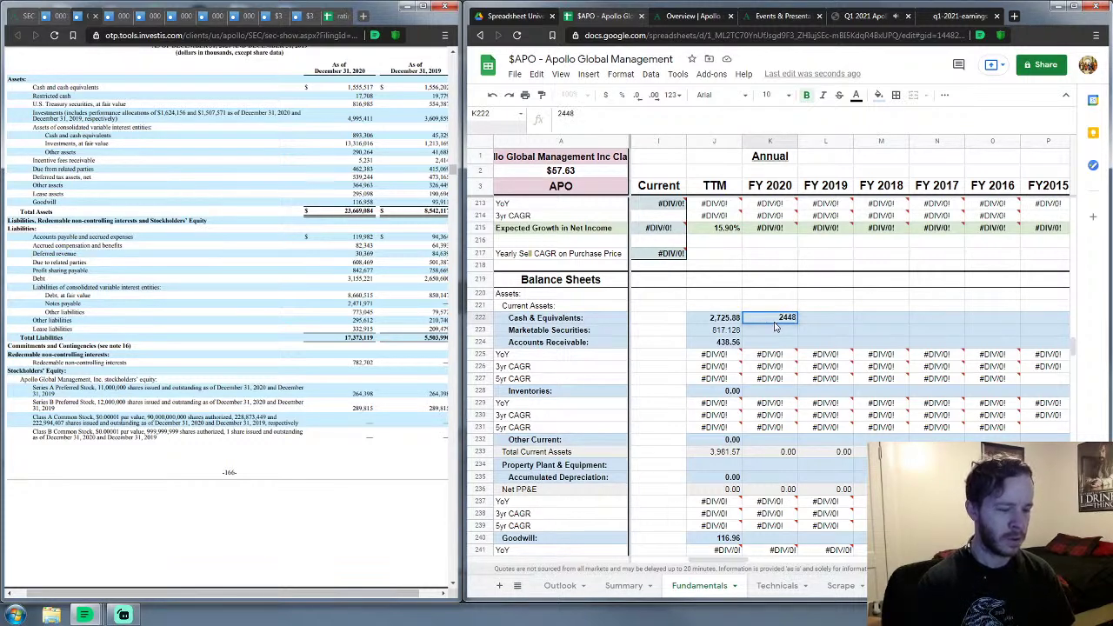
{"action": "type", "text": ".823"}
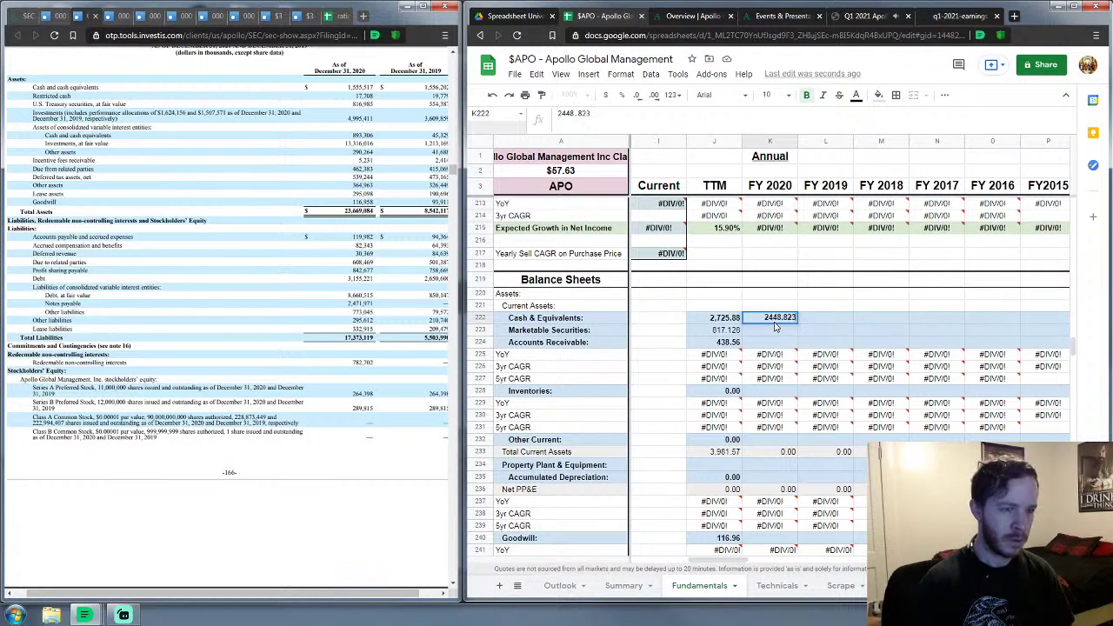
{"action": "key", "text": "Return"}
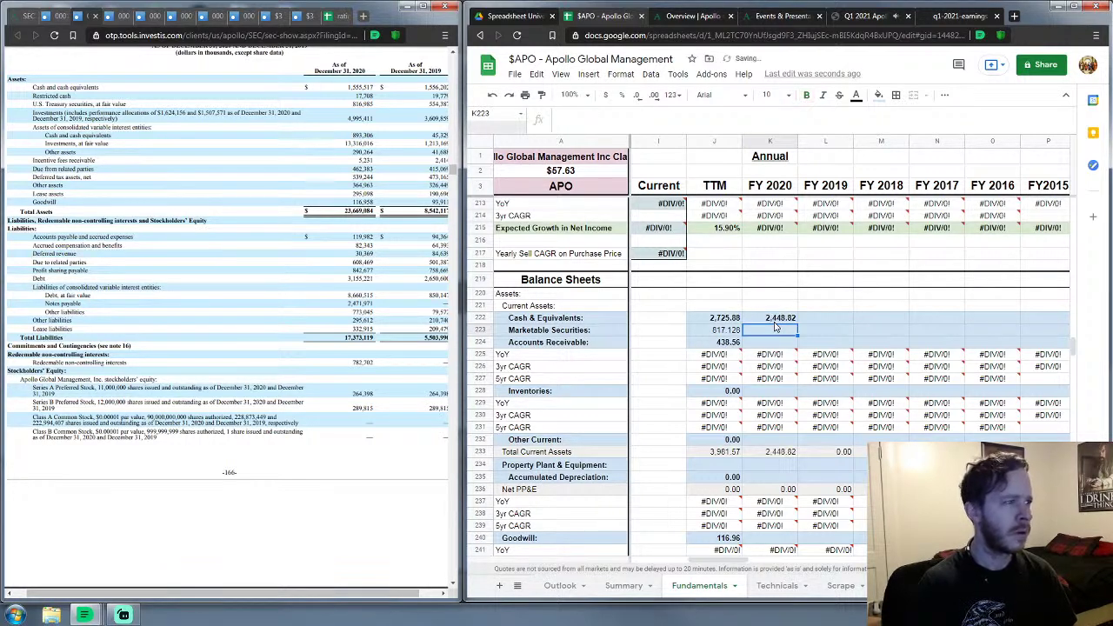
{"action": "type", "text": "816"}
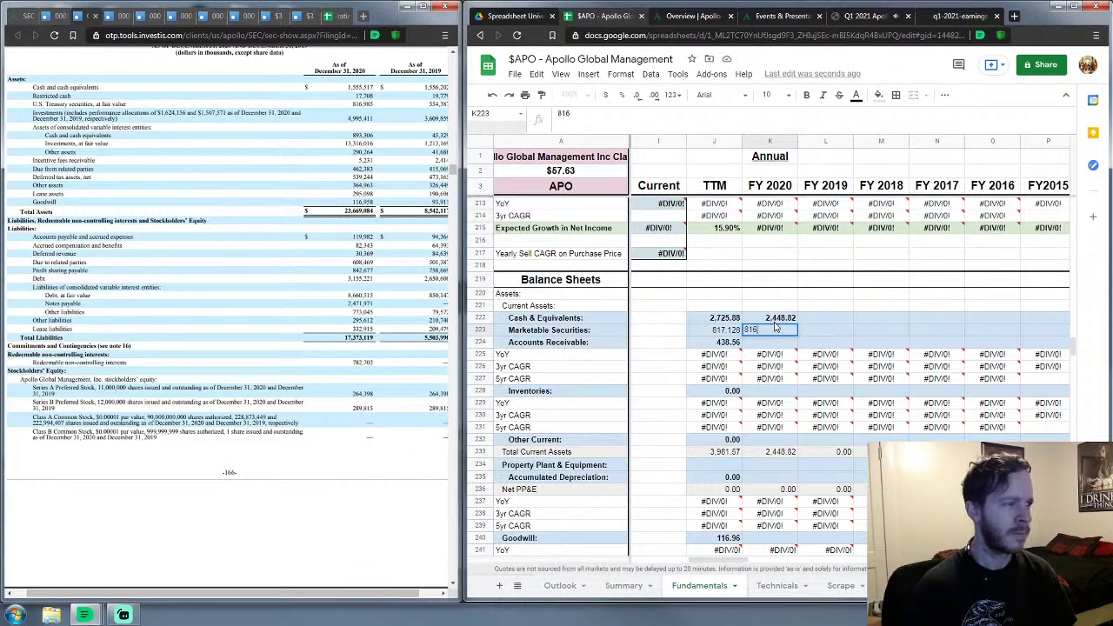
{"action": "type", "text": ".985"}
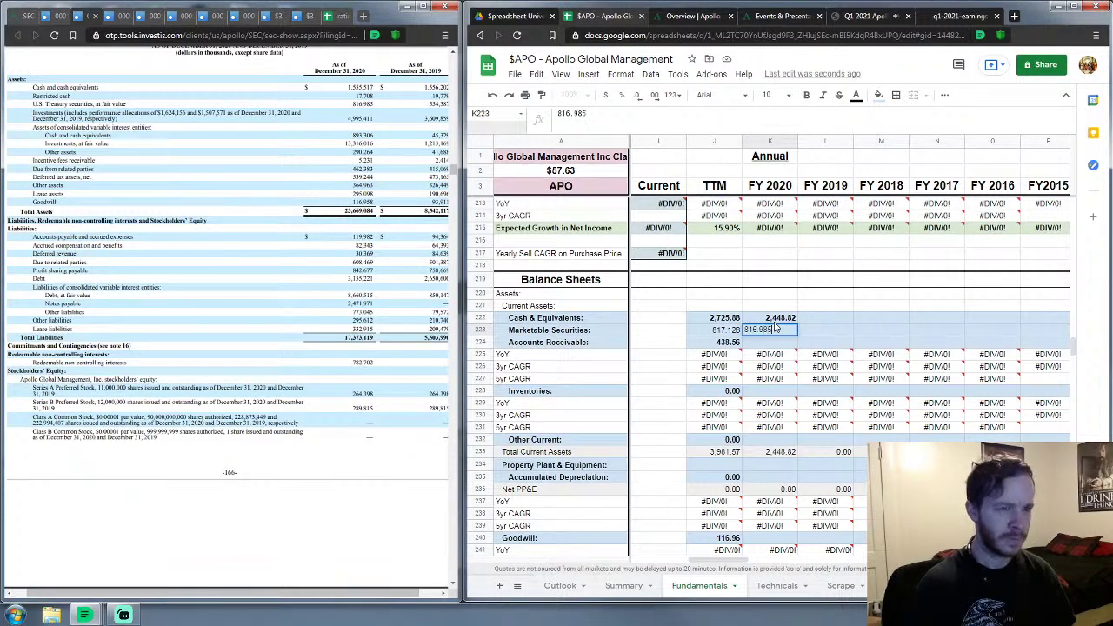
{"action": "key", "text": "Return"}
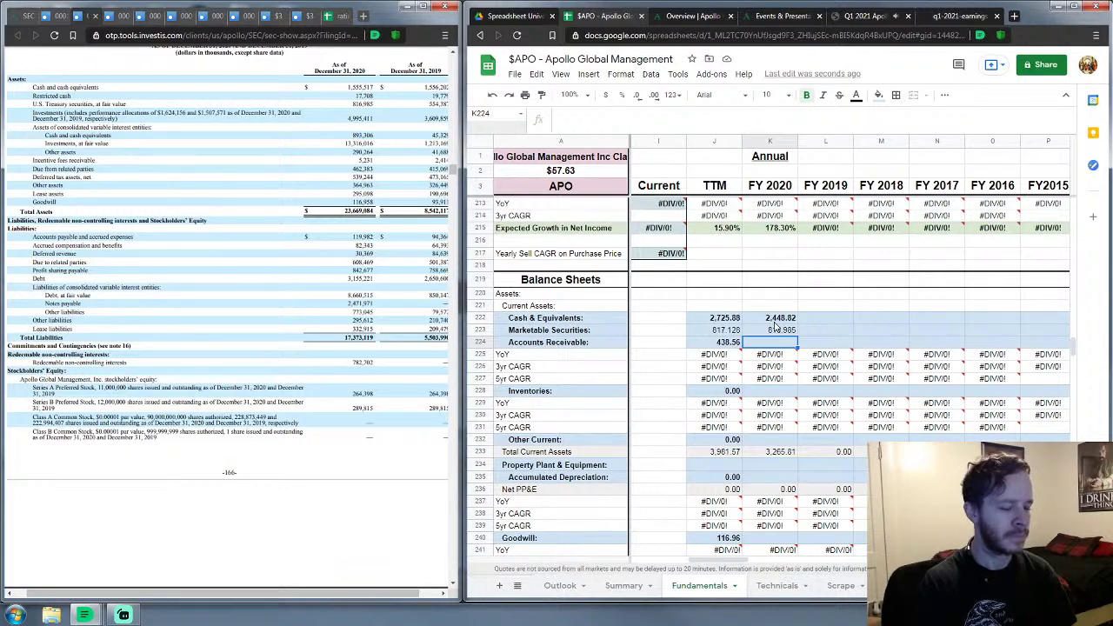
{"action": "type", "text": "467.614"}
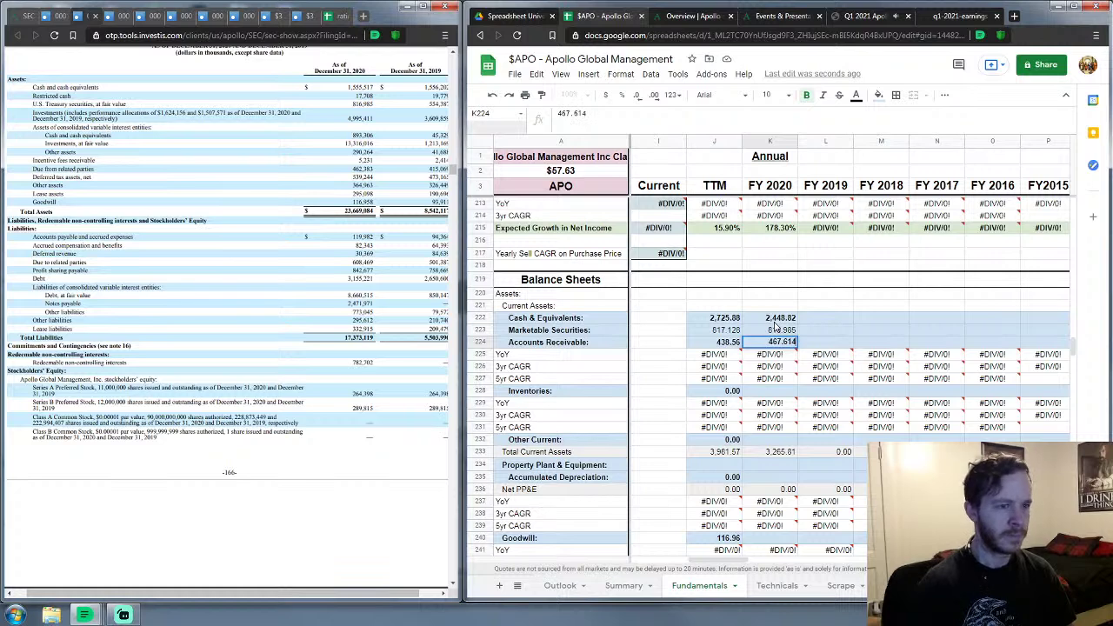
{"action": "key", "text": "Return"}
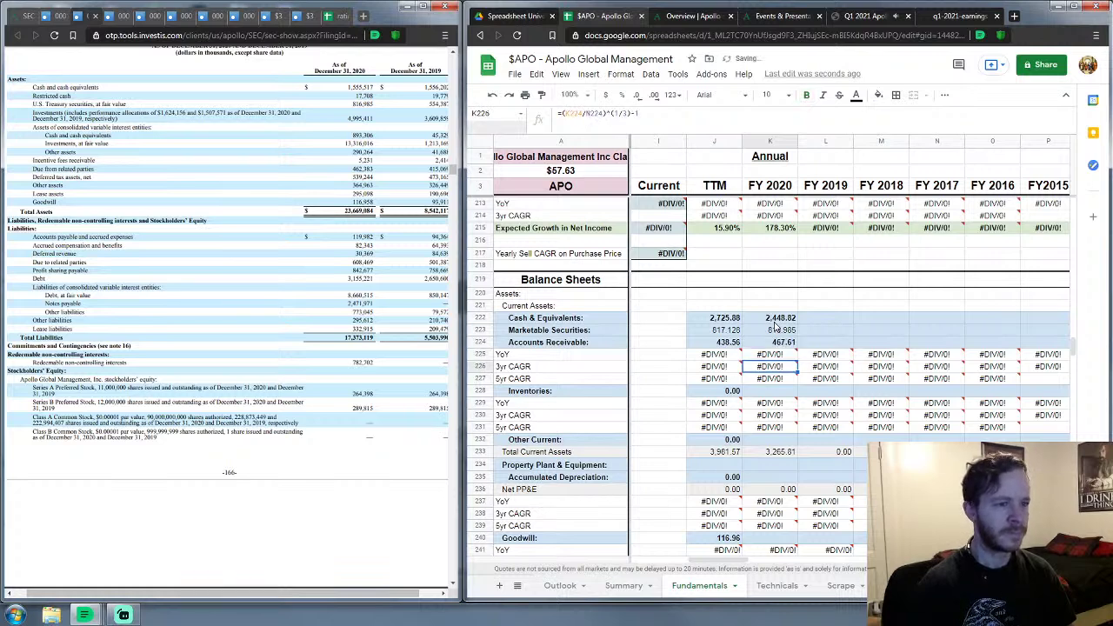
Step: Enter 0 for FY 2020 Inventories and Other Current assets
{"action": "key", "text": "Down"}
{"action": "key", "text": "Down"}
{"action": "key", "text": "Down"}
{"action": "type", "text": "0"}
{"action": "key", "text": "Return"}
{"action": "key", "text": "Down"}
{"action": "key", "text": "Down"}
{"action": "key", "text": "Down"}
{"action": "type", "text": "0"}
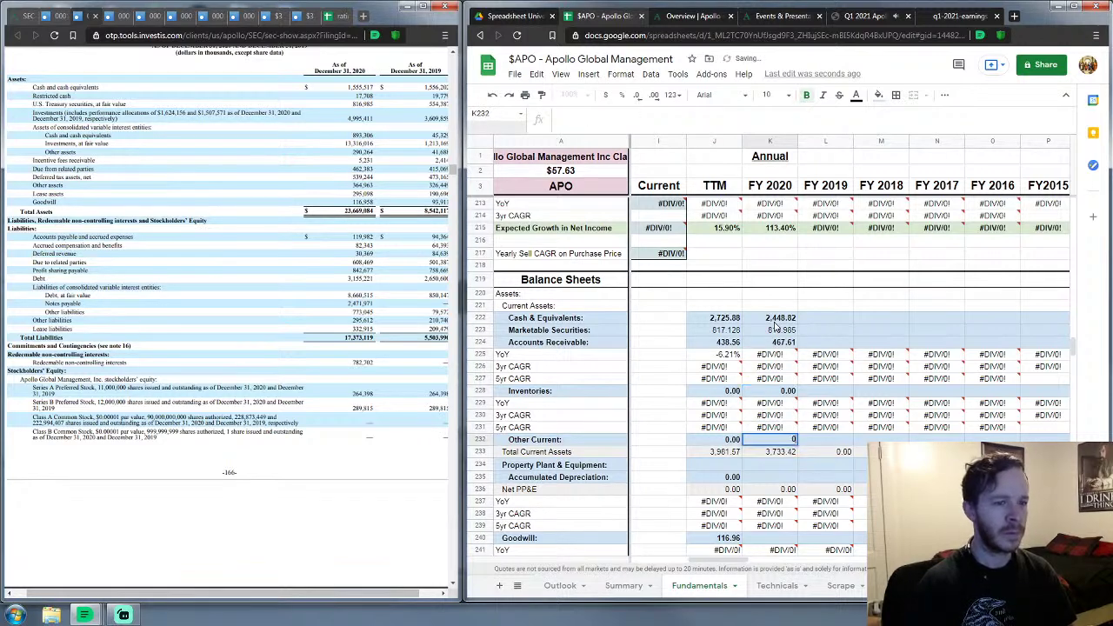
{"action": "key", "text": "Return"}
{"action": "key", "text": "Down"}
Step: Enter 0 for Property Plant & Equipment and Accumulated Depreciation in columns J and K
{"action": "key", "text": "Left"}
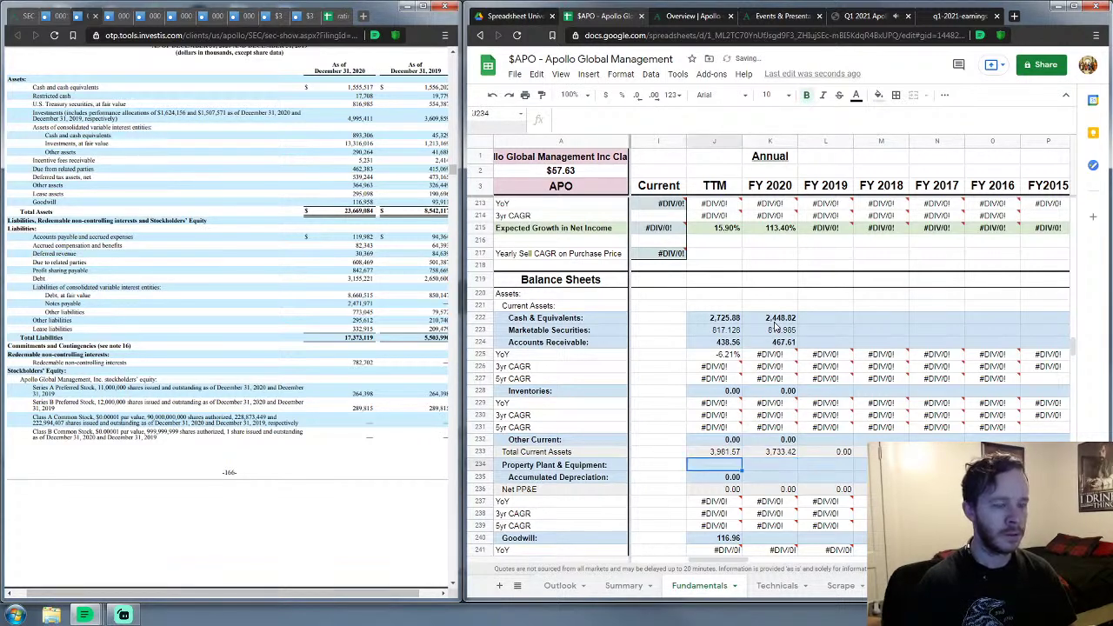
{"action": "type", "text": "0"}
{"action": "key", "text": "Tab"}
{"action": "type", "text": "0"}
{"action": "key", "text": "Return"}
{"action": "type", "text": "0"}
{"action": "key", "text": "Tab"}
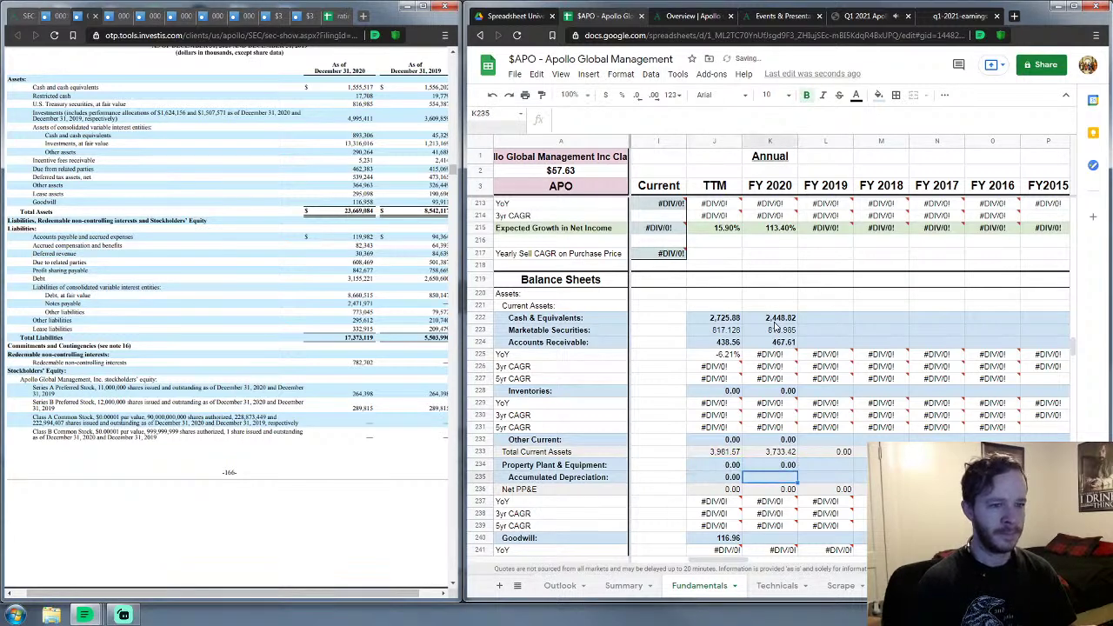
{"action": "type", "text": "0"}
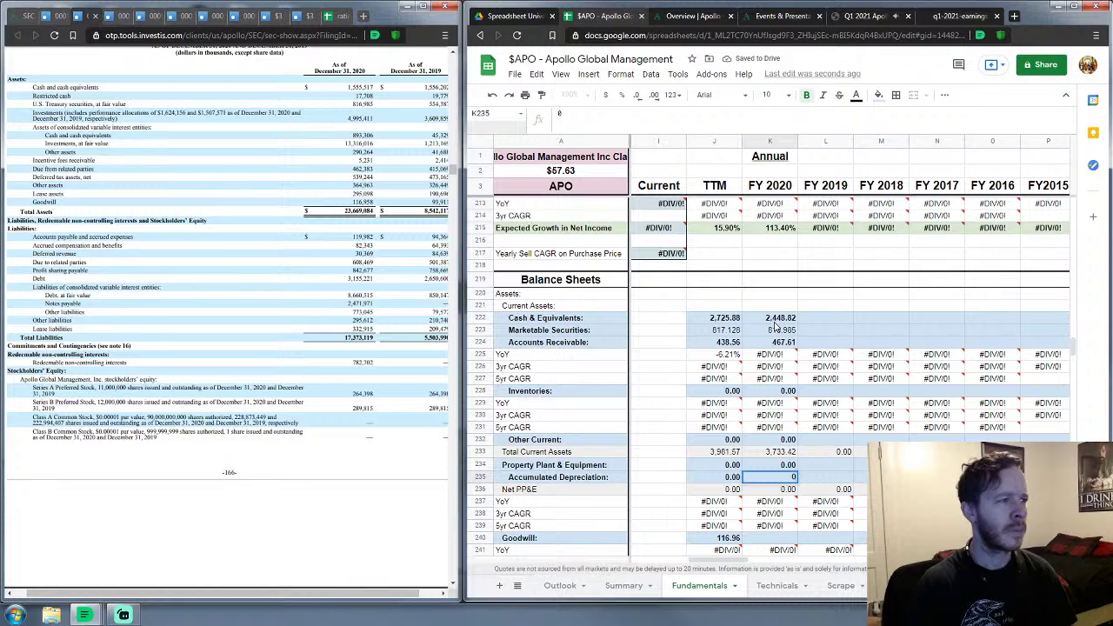
{"action": "key", "text": "Left"}
{"action": "key", "text": "Up"}
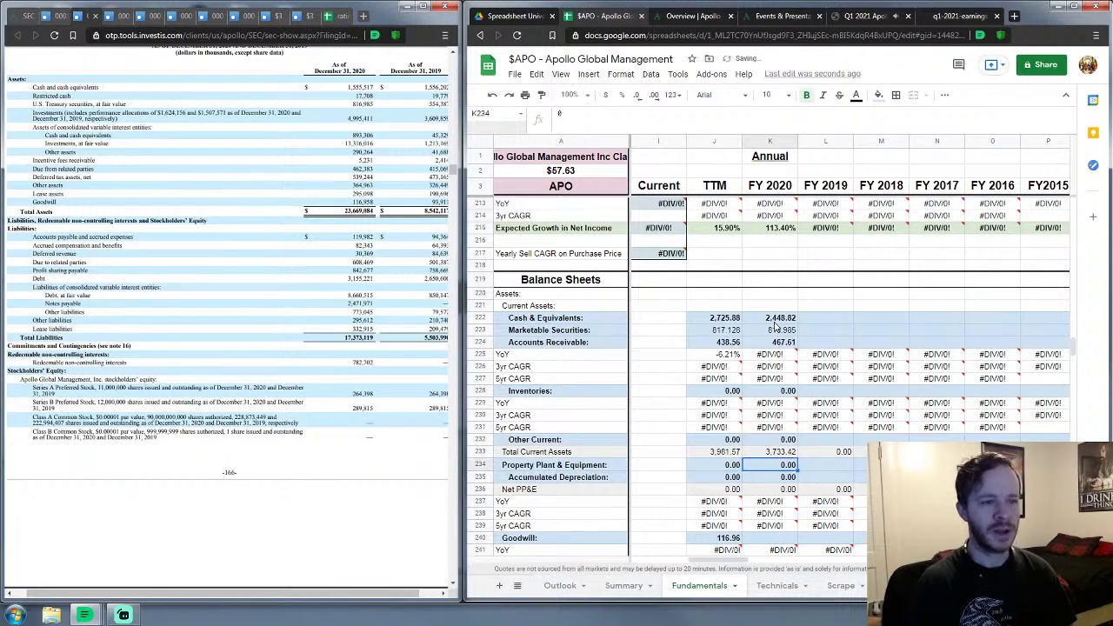
{"action": "key", "text": "Right"}
{"action": "key", "text": "Down"}
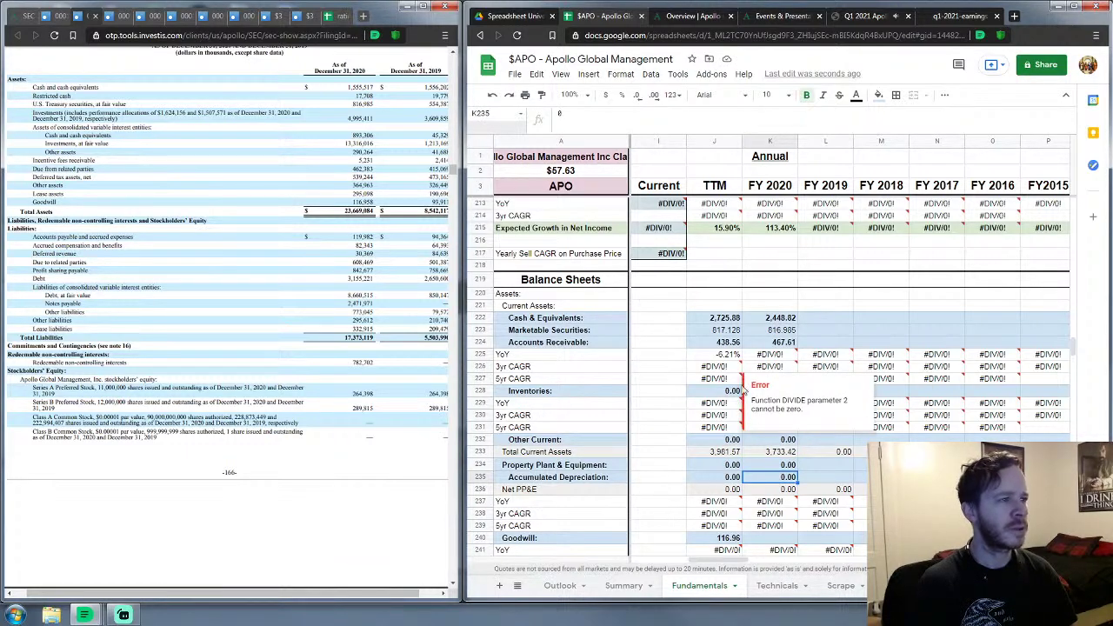
Step: Enter FY 2020 Goodwill as 116.958 in K240
{"action": "scroll", "coordinate": [737, 391], "scroll_direction": "down", "scroll_amount": 4}
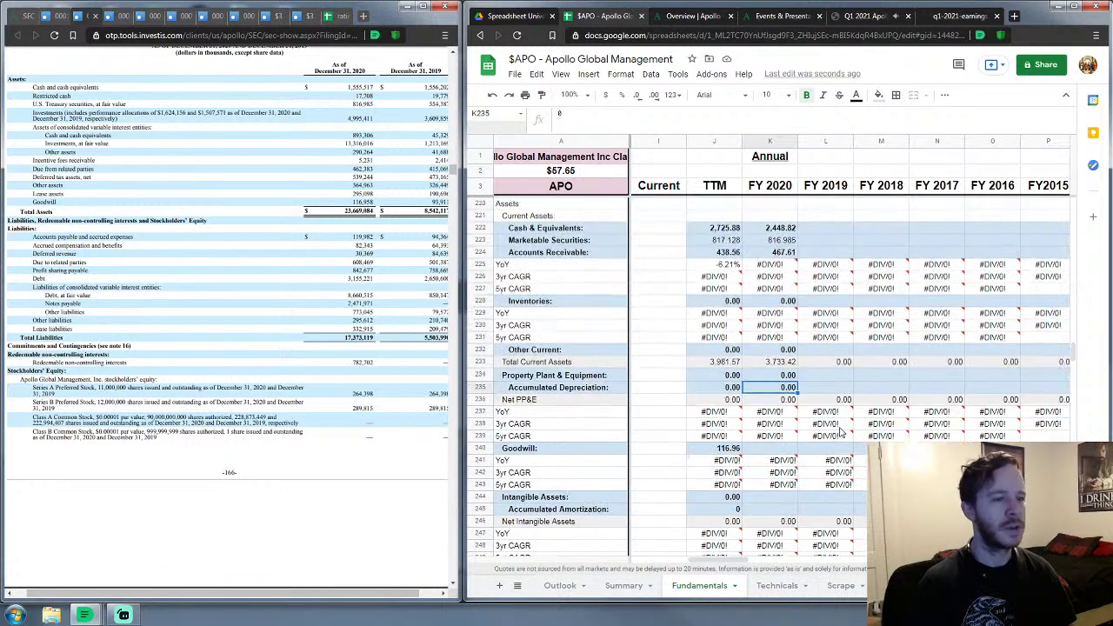
{"action": "left_click", "coordinate": [780, 390]}
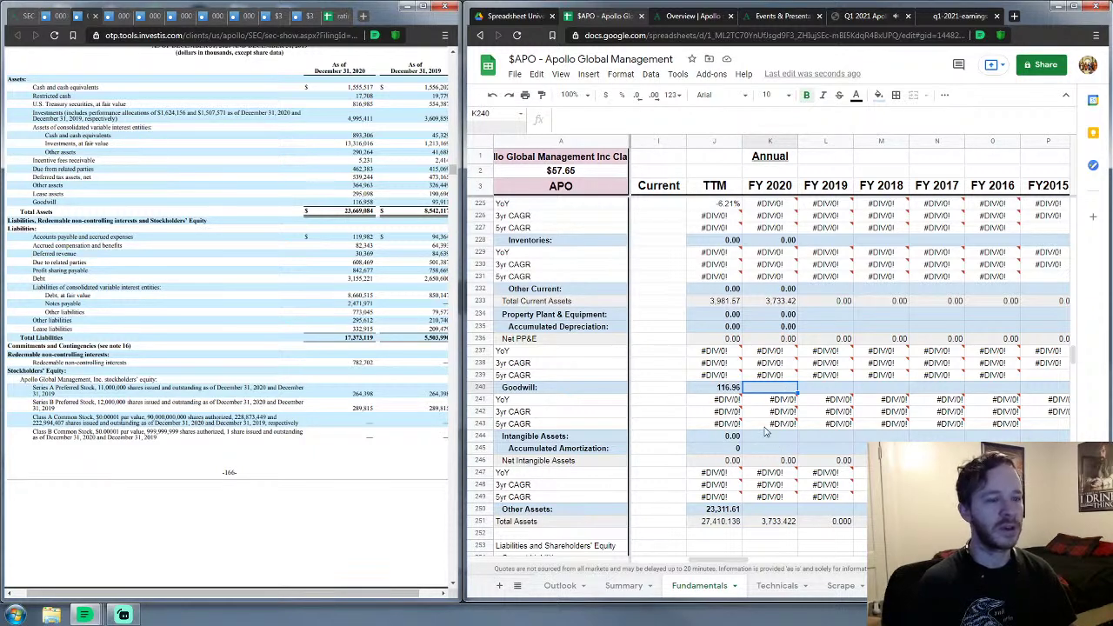
{"action": "mouse_move", "coordinate": [765, 432]}
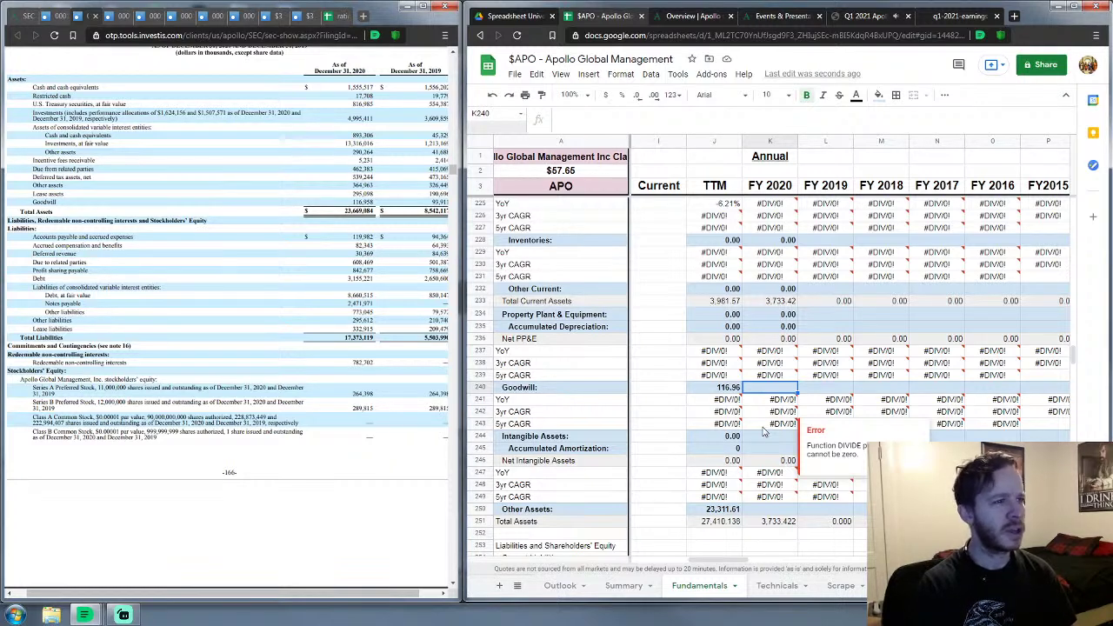
{"action": "type", "text": "116"}
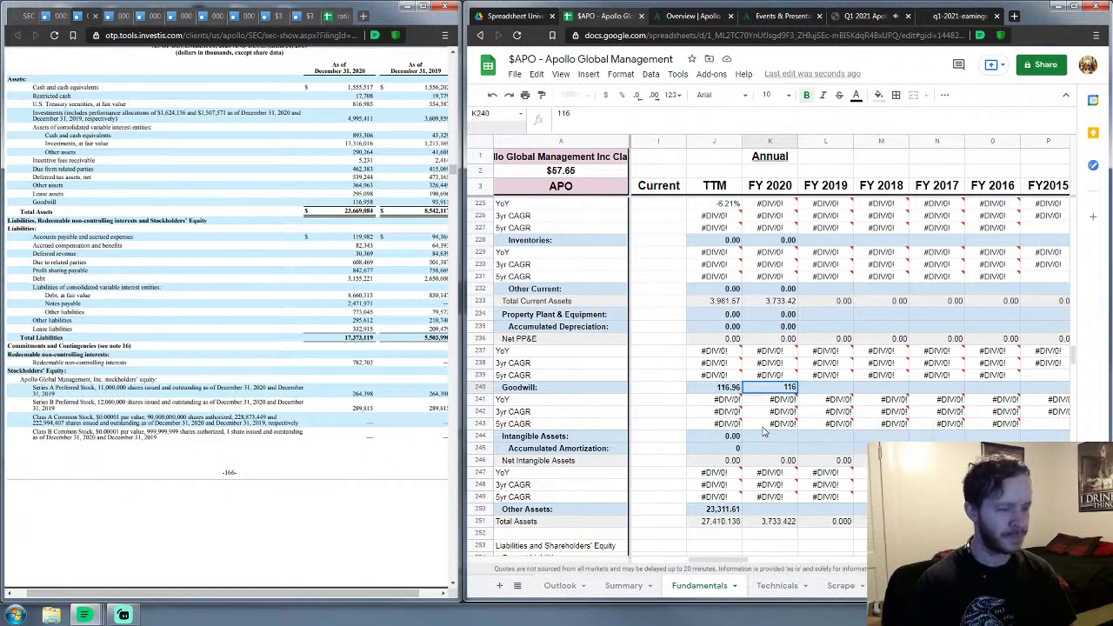
{"action": "type", "text": "."}
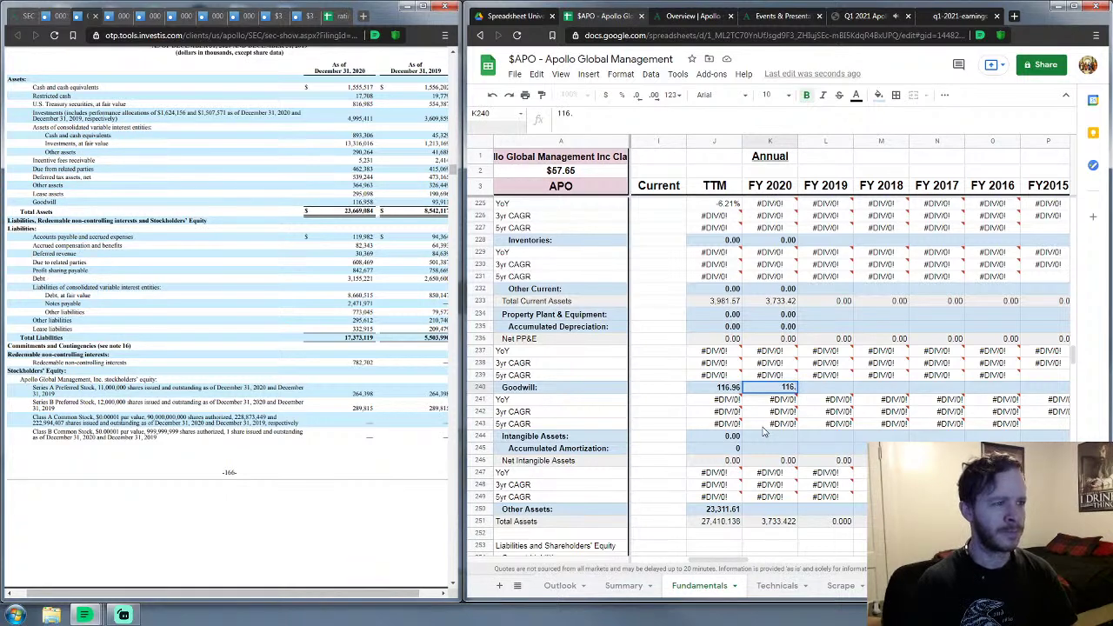
{"action": "type", "text": "958"}
{"action": "key", "text": "Return"}
Step: Enter 0 for Intangible Assets and Accumulated Amortization, and 19,818.70 for Other Assets
{"action": "key", "text": "Down"}
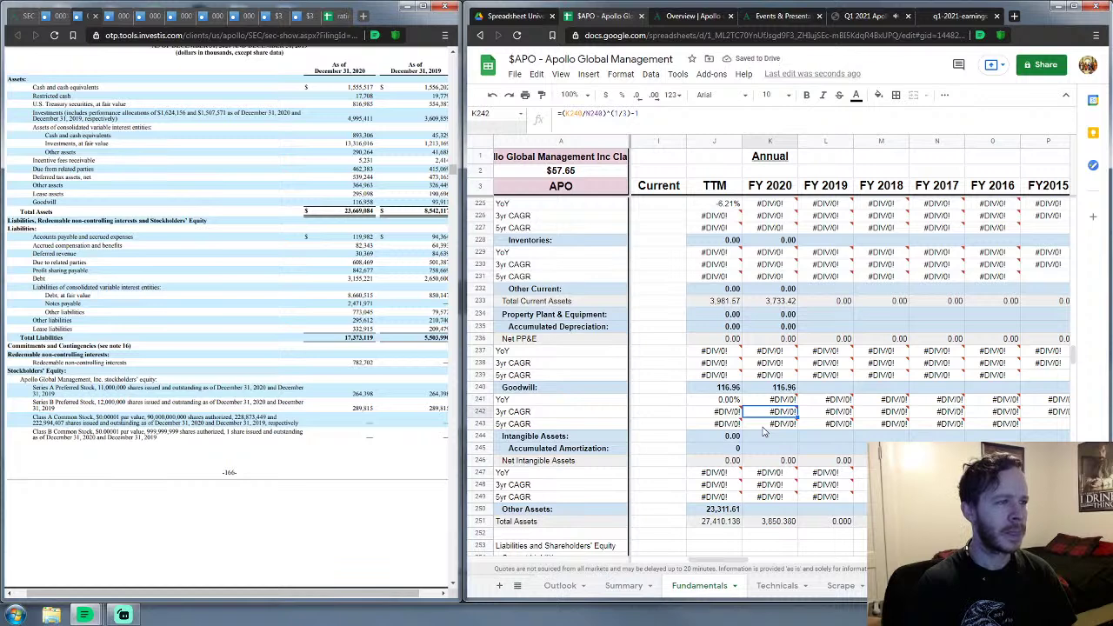
{"action": "key", "text": "Down"}
{"action": "key", "text": "Down"}
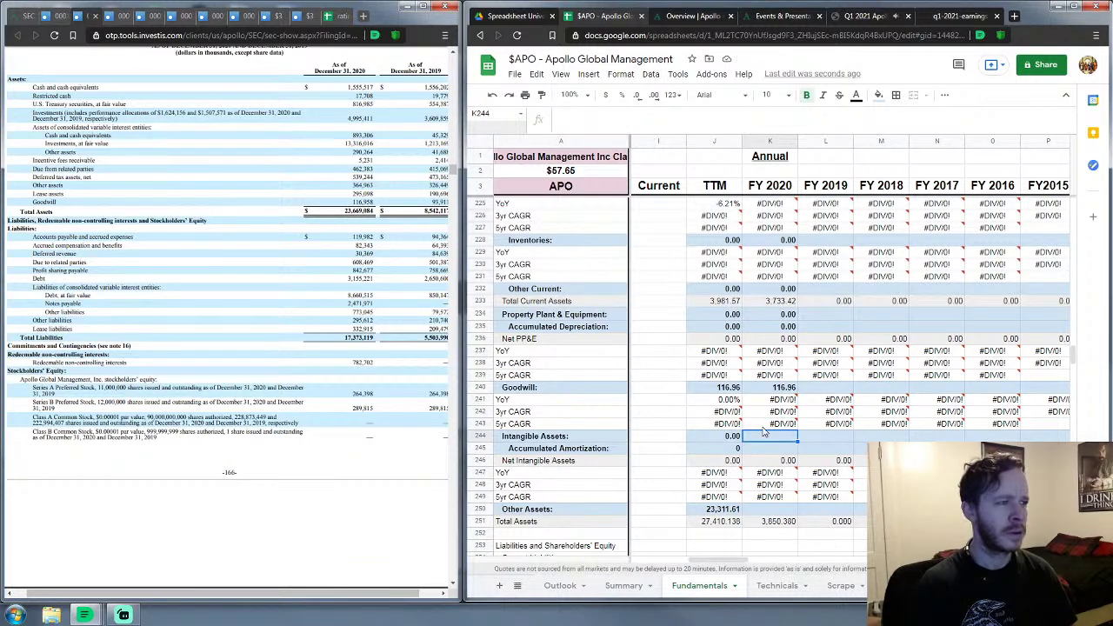
{"action": "type", "text": "0"}
{"action": "key", "text": "Return"}
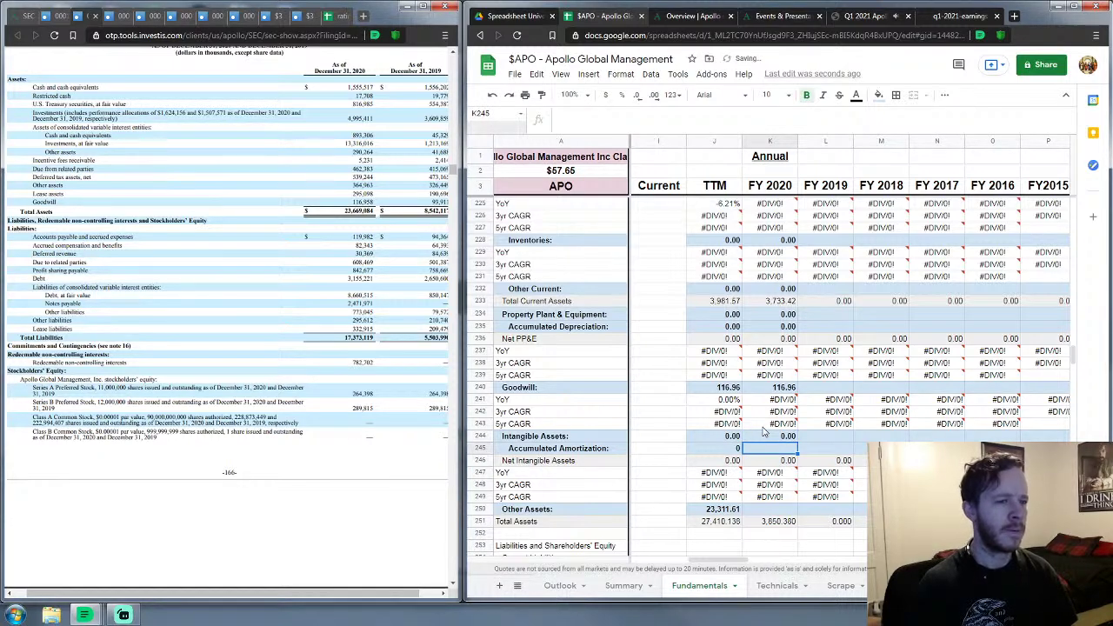
{"action": "type", "text": "0"}
{"action": "key", "text": "Return"}
{"action": "key", "text": "Down"}
{"action": "key", "text": "Down"}
{"action": "key", "text": "Down"}
{"action": "key", "text": "Down"}
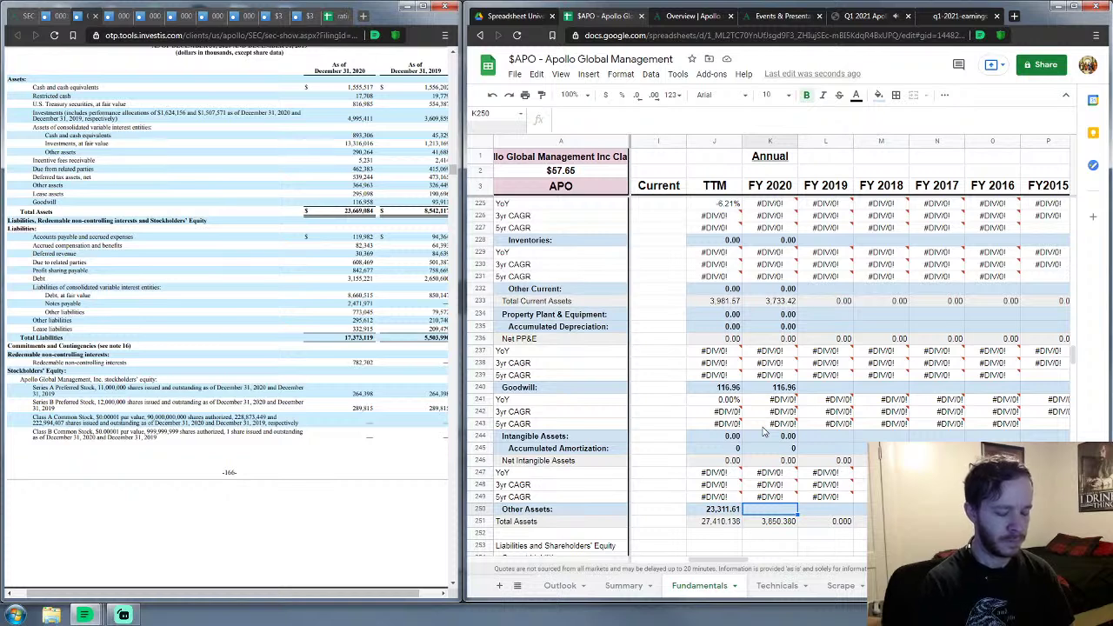
{"action": "type", "text": "19"}
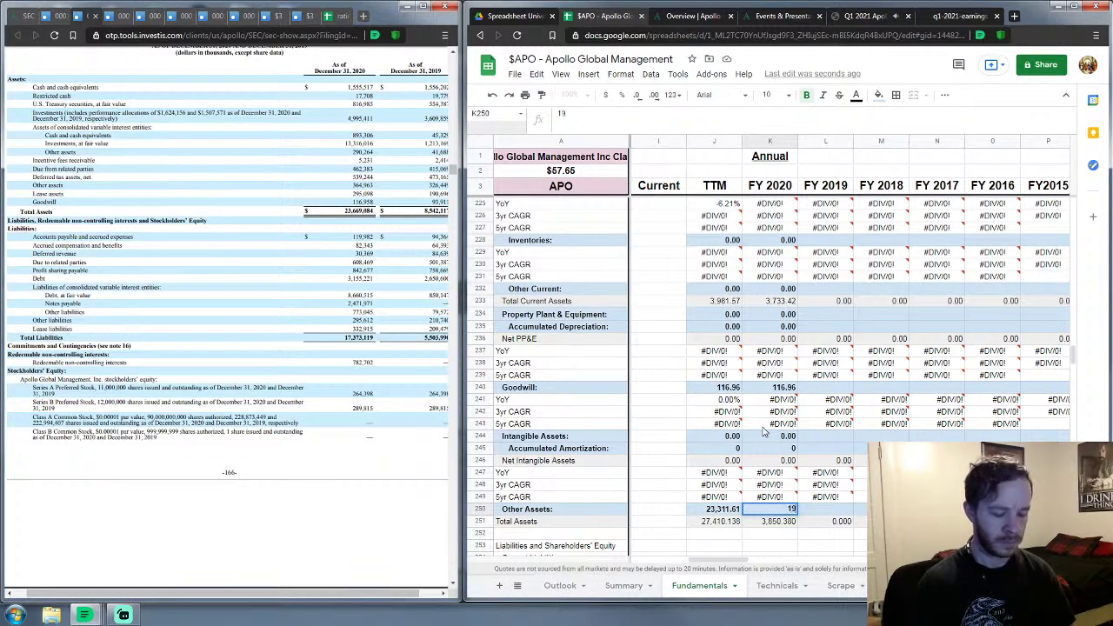
{"action": "type", "text": ",8"}
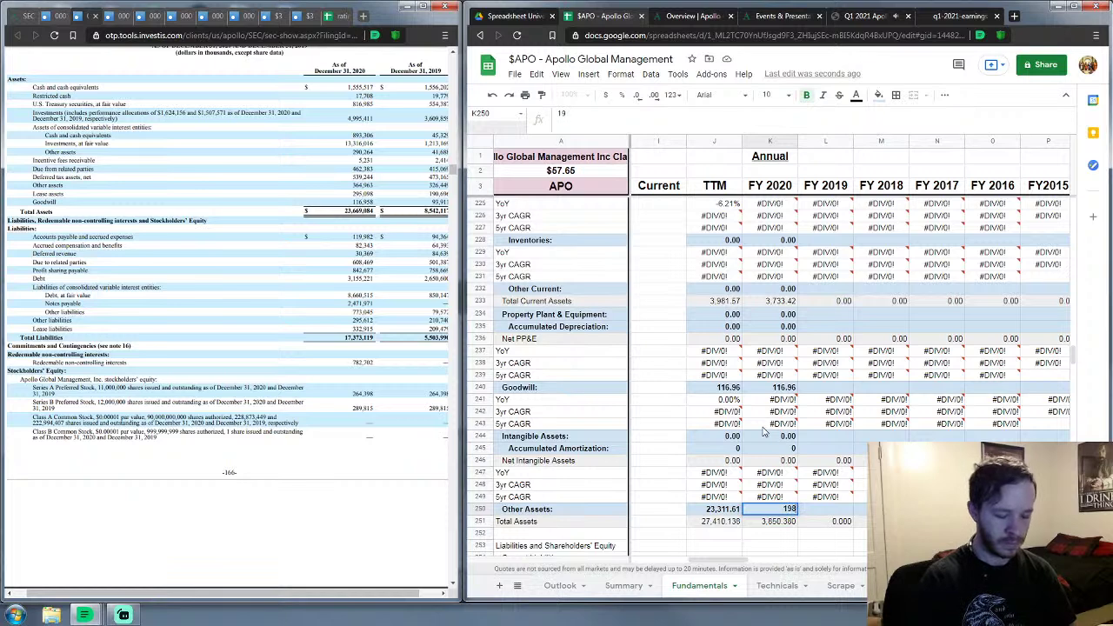
{"action": "type", "text": "18.704"}
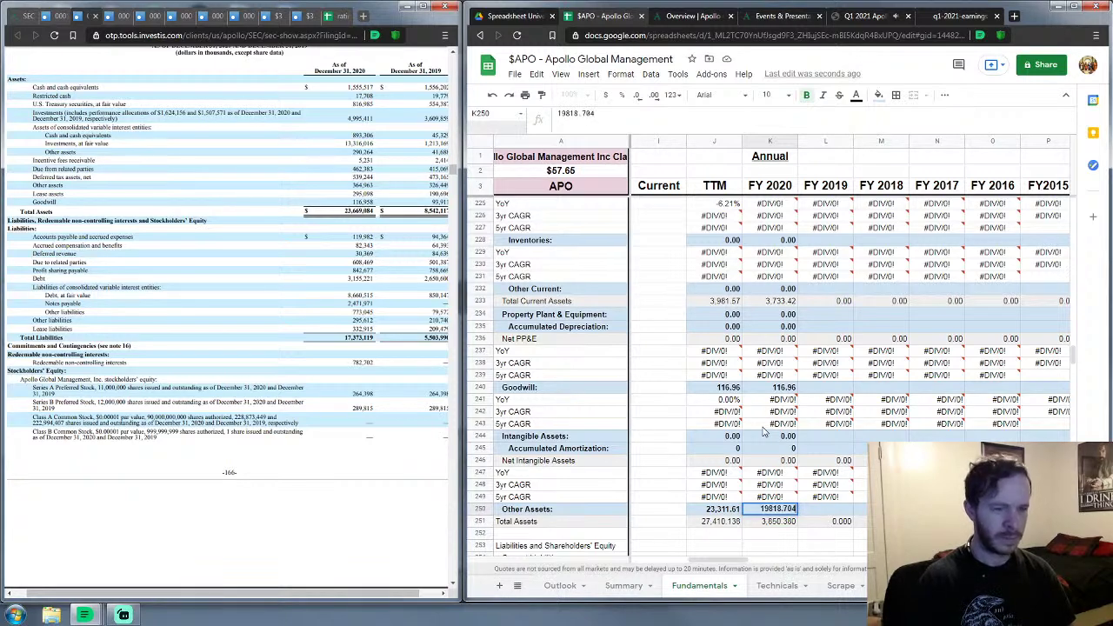
{"action": "key", "text": "Return"}
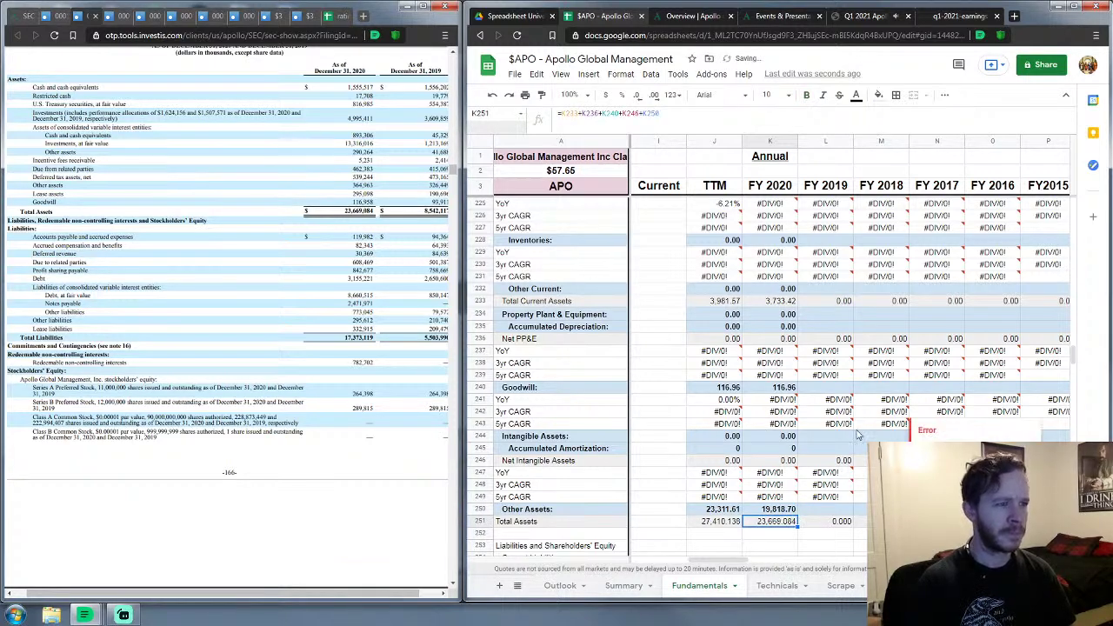
Step: Scroll to the liabilities section and enter 0 for FY 2020 Current Debt in K255
{"action": "scroll", "coordinate": [858, 434], "scroll_direction": "down", "scroll_amount": 4}
{"action": "scroll", "coordinate": [857, 435], "scroll_direction": "down", "scroll_amount": 3}
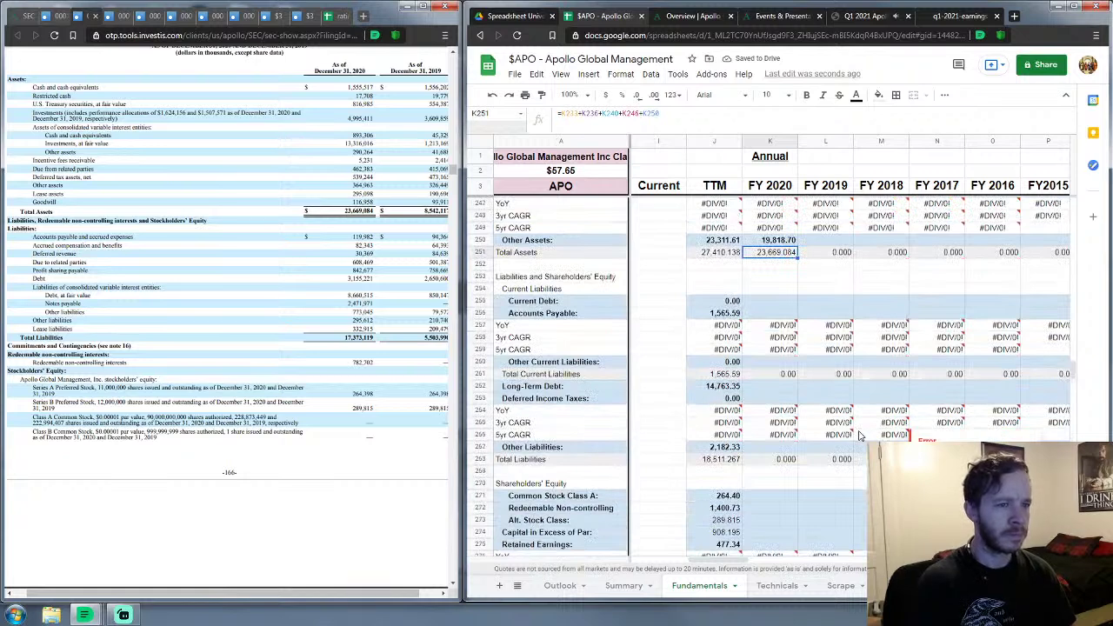
{"action": "scroll", "coordinate": [859, 426], "scroll_direction": "down", "scroll_amount": 2}
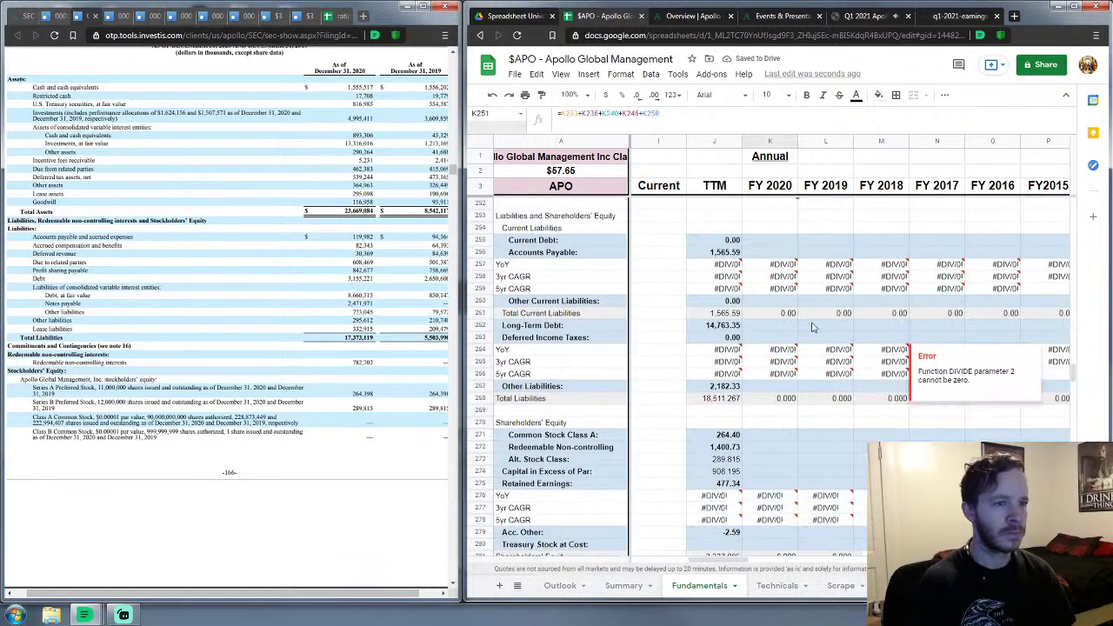
{"action": "left_click", "coordinate": [782, 243]}
{"action": "type", "text": "0"}
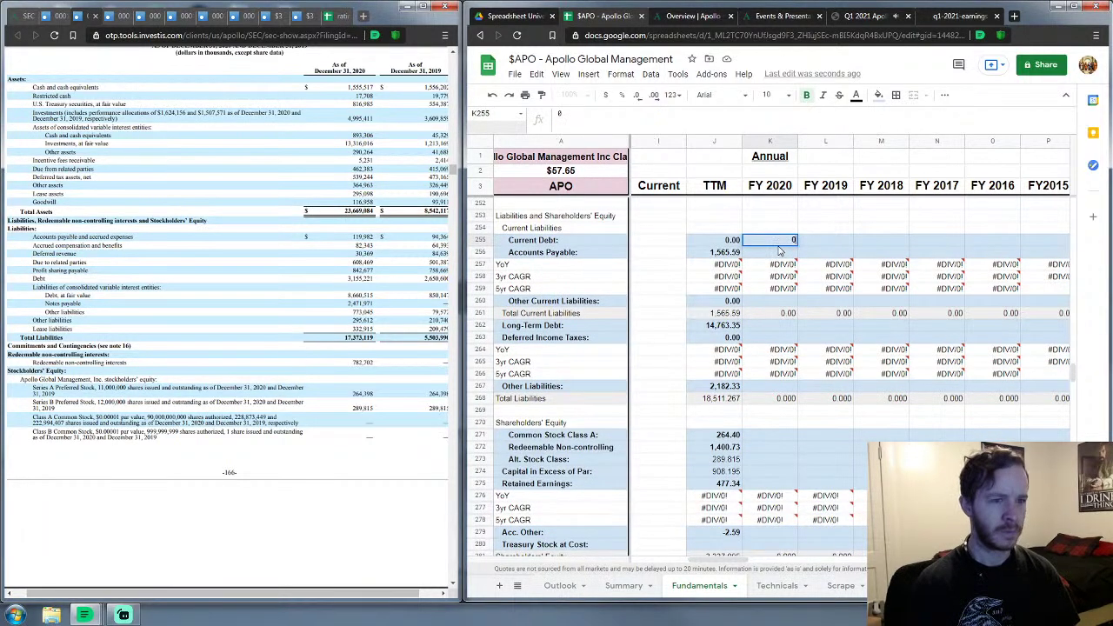
{"action": "key", "text": "Return"}
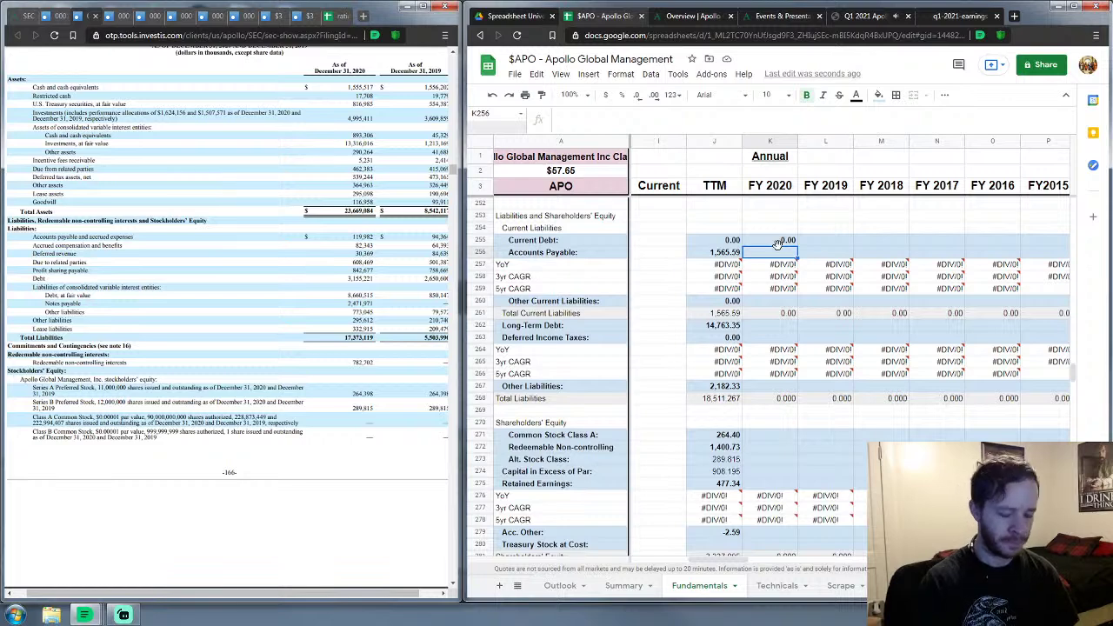
Step: Enter Accounts Payable 1451.146 and Other Current Liabilities 0, then recheck Accounts Payable
{"action": "type", "text": "1451.146"}
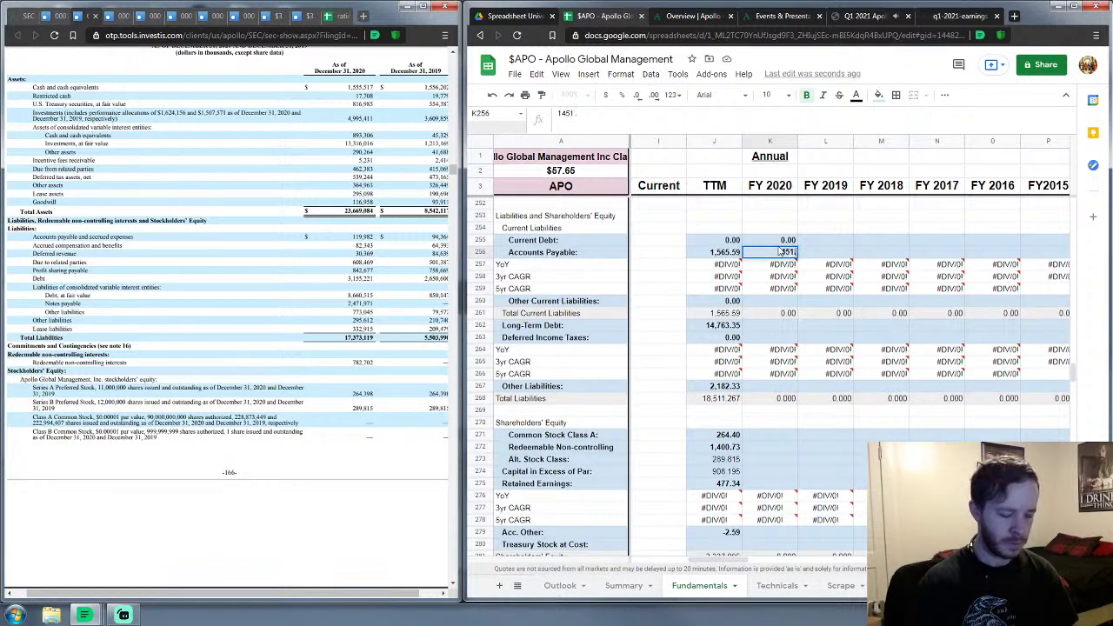
{"action": "key", "text": "Return"}
{"action": "key", "text": "Down"}
{"action": "key", "text": "Down"}
{"action": "key", "text": "Down"}
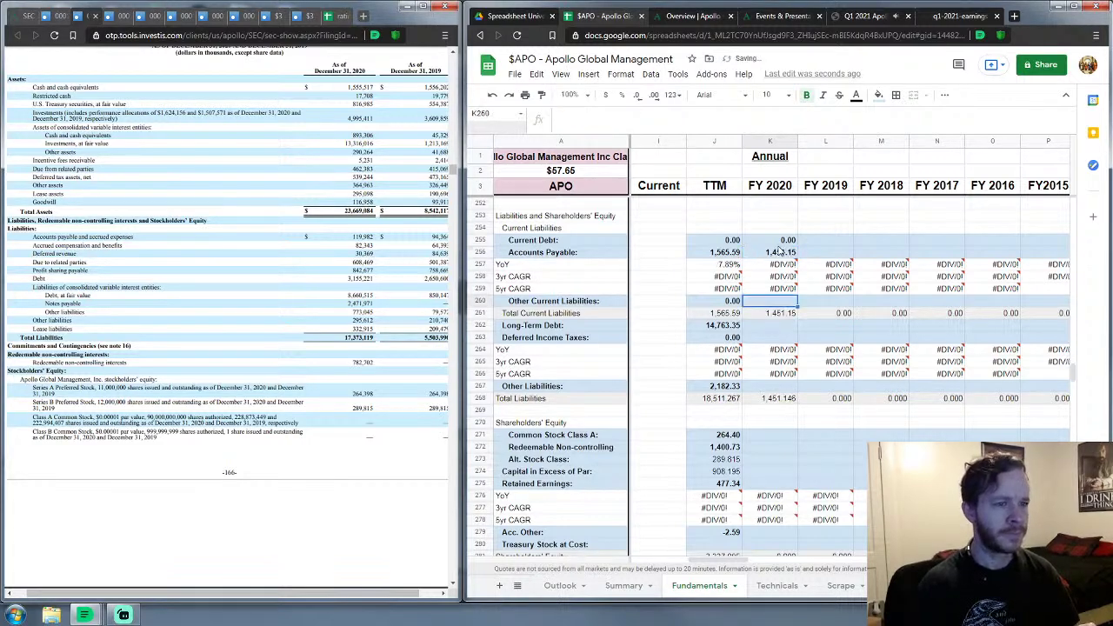
{"action": "type", "text": "0"}
{"action": "key", "text": "Return"}
{"action": "key", "text": "Down"}
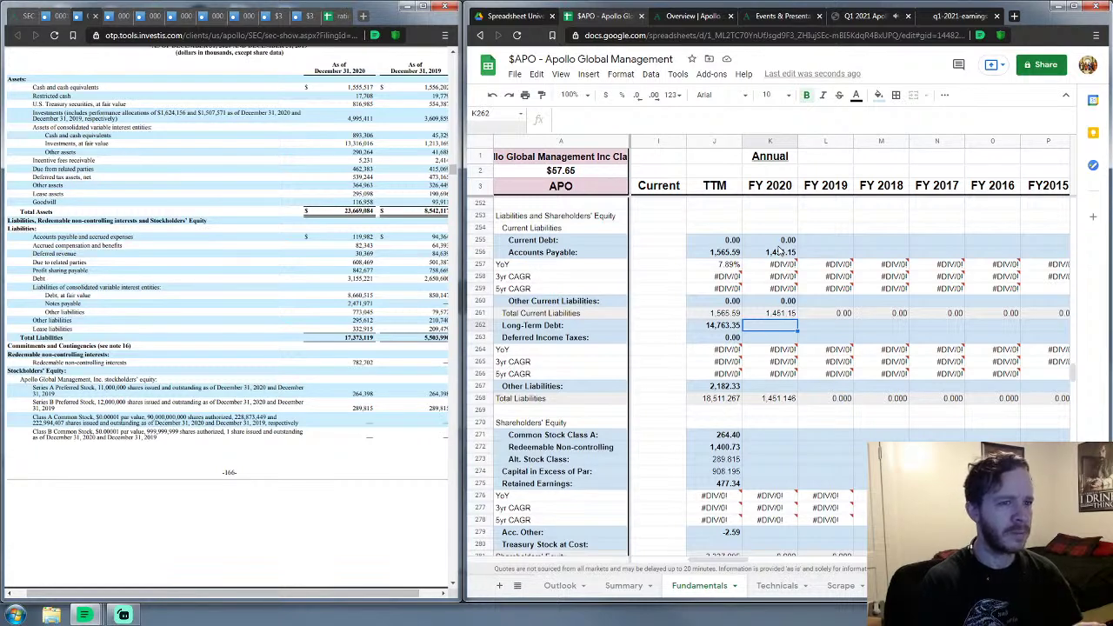
{"action": "left_click", "coordinate": [784, 253]}
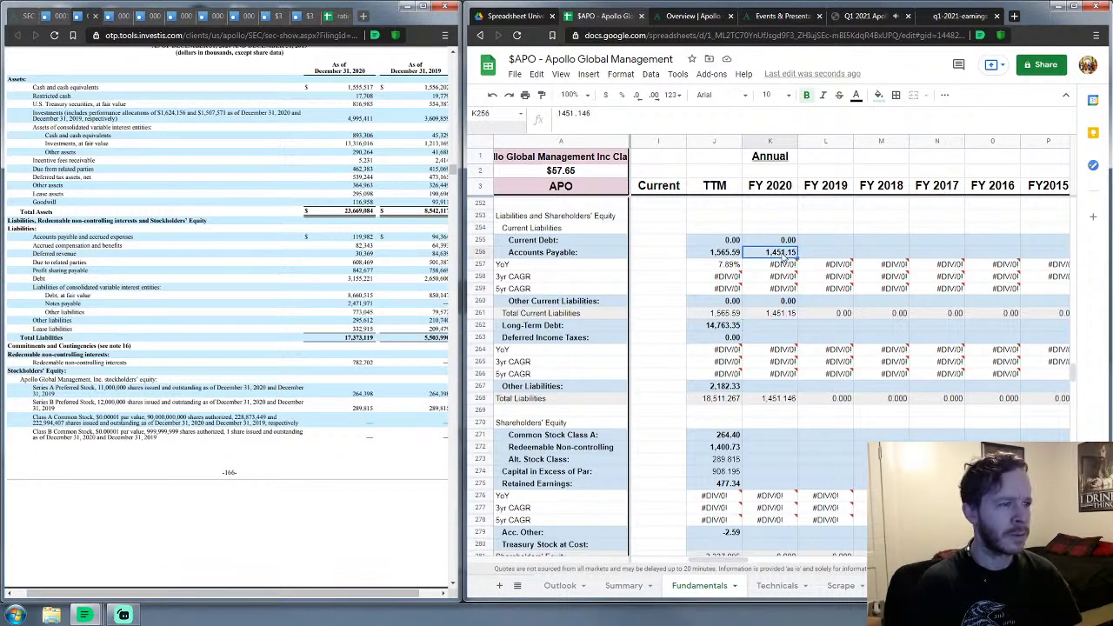
{"action": "mouse_move", "coordinate": [901, 266]}
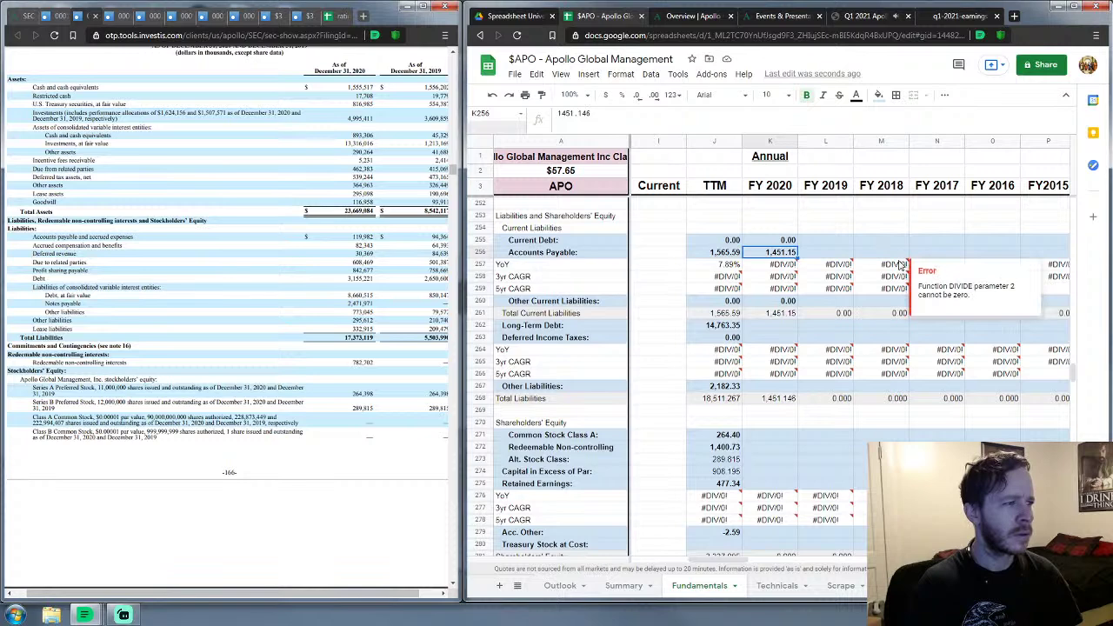
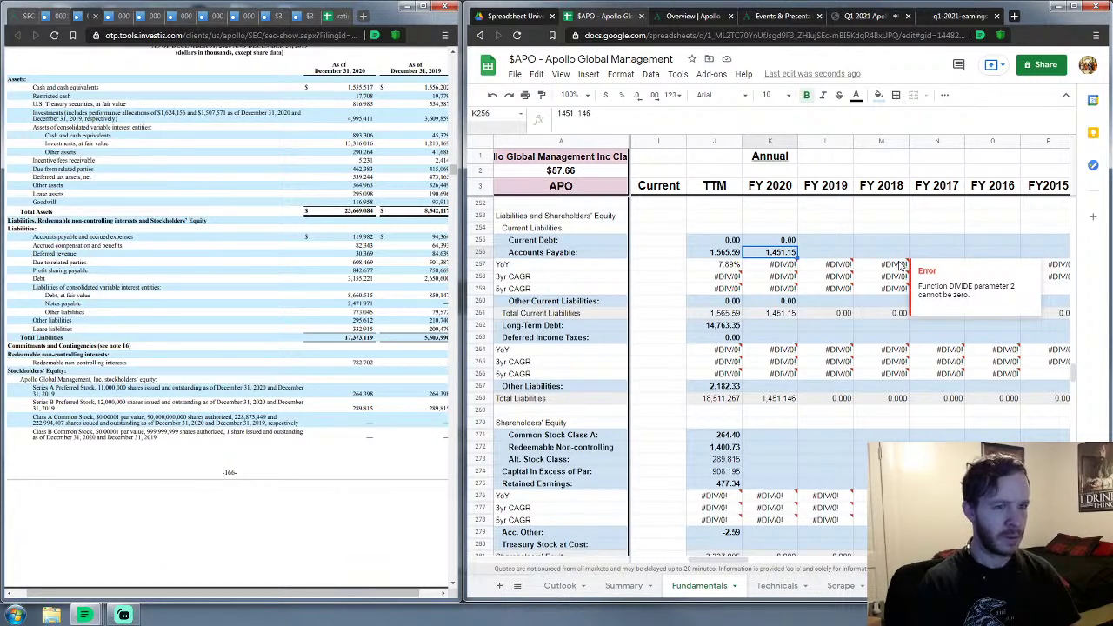
Step: Enter FY2020 Accounts Payable 1,653.47, Long-Term Debt 14,287.71 and Deferred Income Taxes 0
{"action": "type", "text": "1,"}
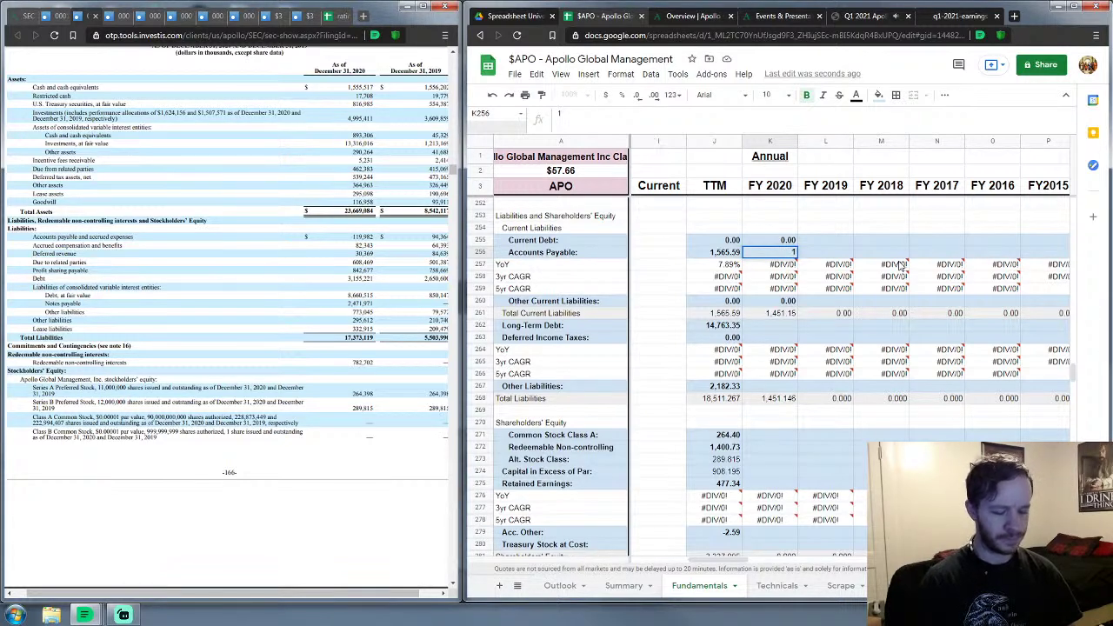
{"action": "type", "text": "653"}
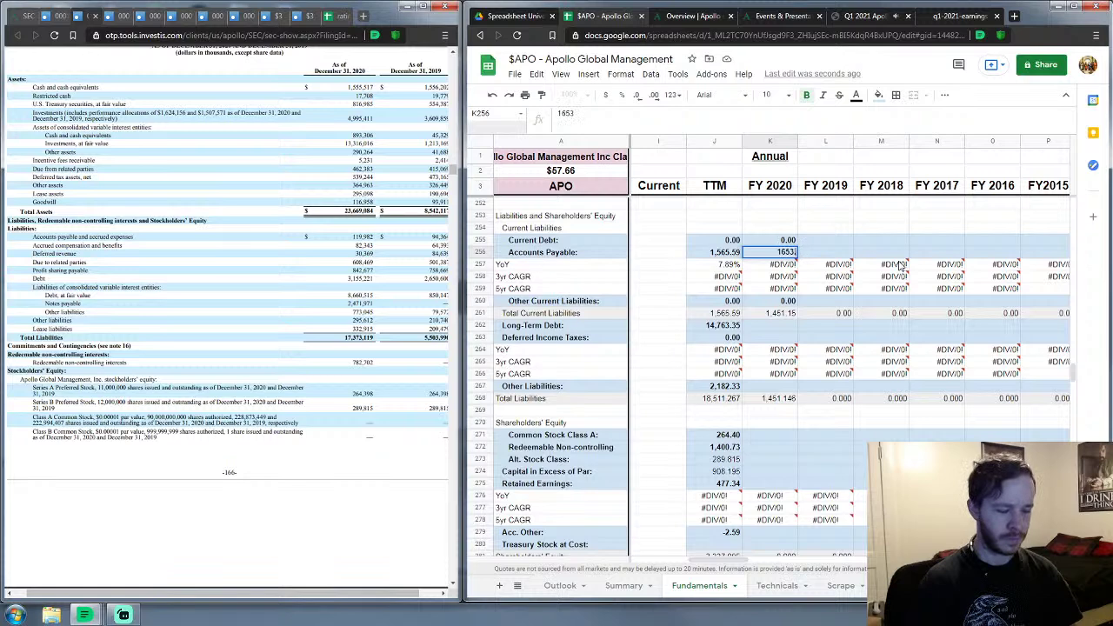
{"action": "type", "text": ".471"}
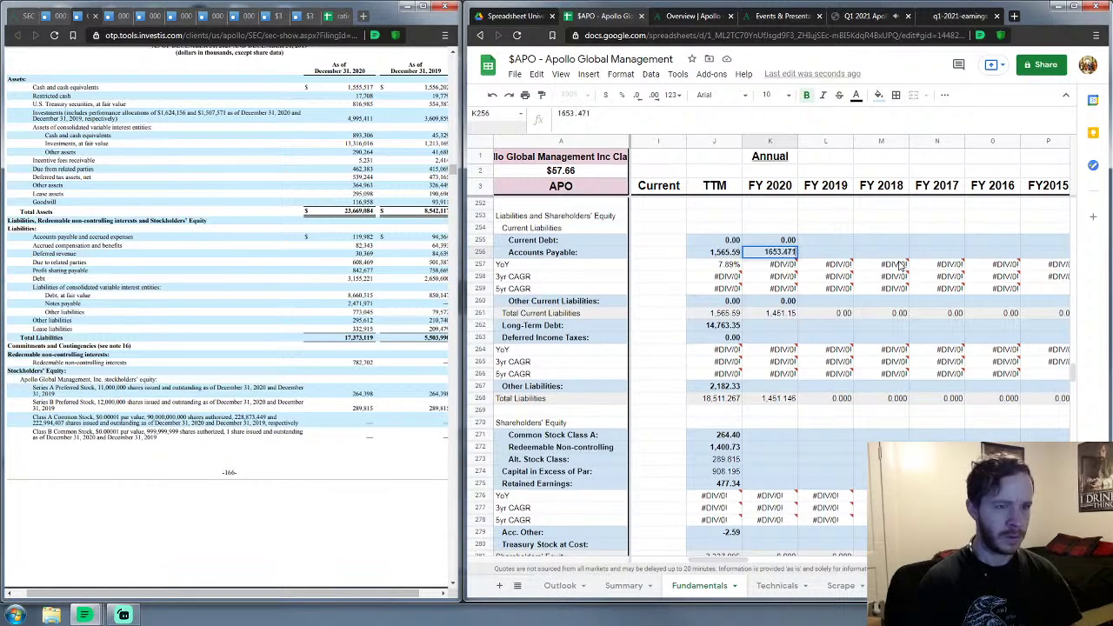
{"action": "key", "text": "Return"}
{"action": "key", "text": "Down"}
{"action": "key", "text": "Down"}
{"action": "key", "text": "Down"}
{"action": "key", "text": "Down"}
{"action": "key", "text": "Down"}
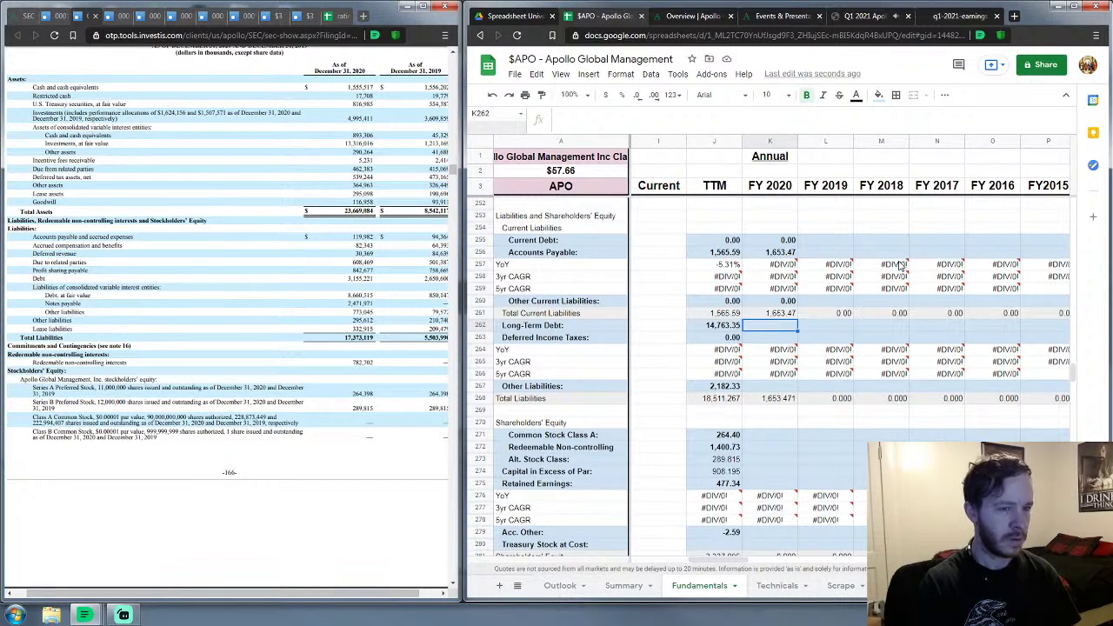
{"action": "type", "text": "14,287"}
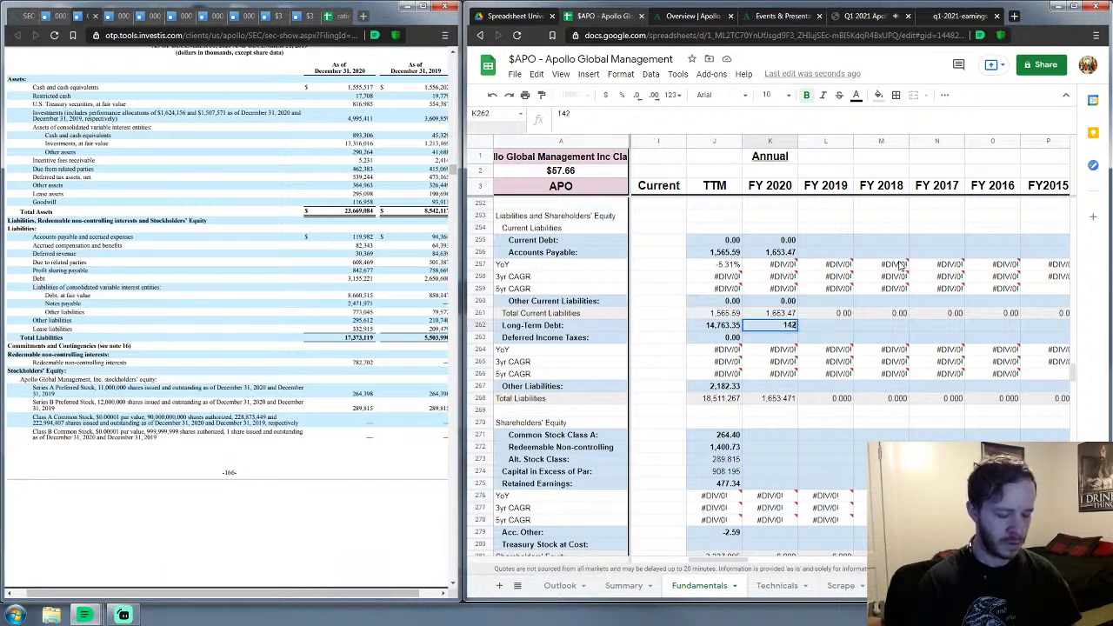
{"action": "type", "text": ".71"}
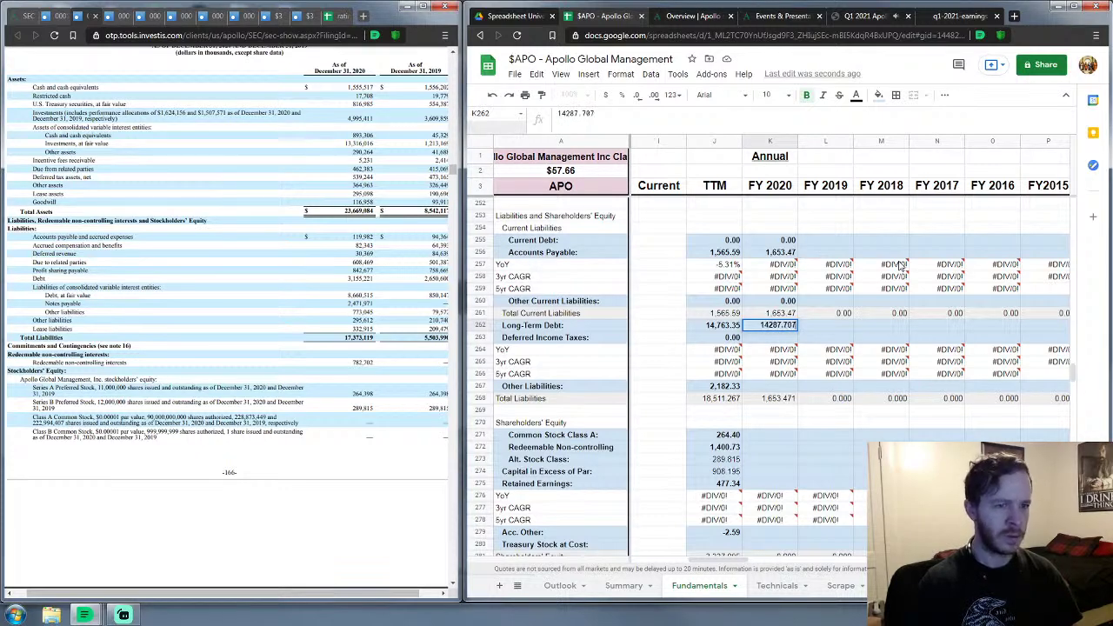
{"action": "key", "text": "Return"}
{"action": "type", "text": "0"}
{"action": "key", "text": "Return"}
{"action": "key", "text": "Down"}
{"action": "key", "text": "Down"}
{"action": "key", "text": "Down"}
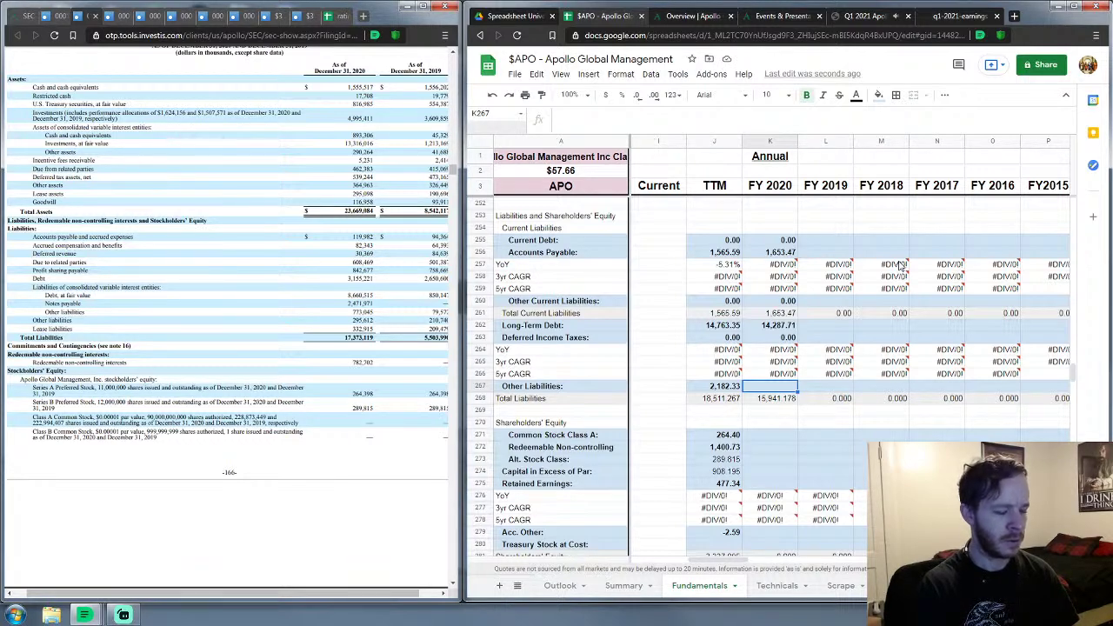
Step: Correct FY2020 Long-Term Debt to 14,620.622
{"action": "key", "text": "Up"}
{"action": "key", "text": "Up"}
{"action": "key", "text": "Up"}
{"action": "key", "text": "Up"}
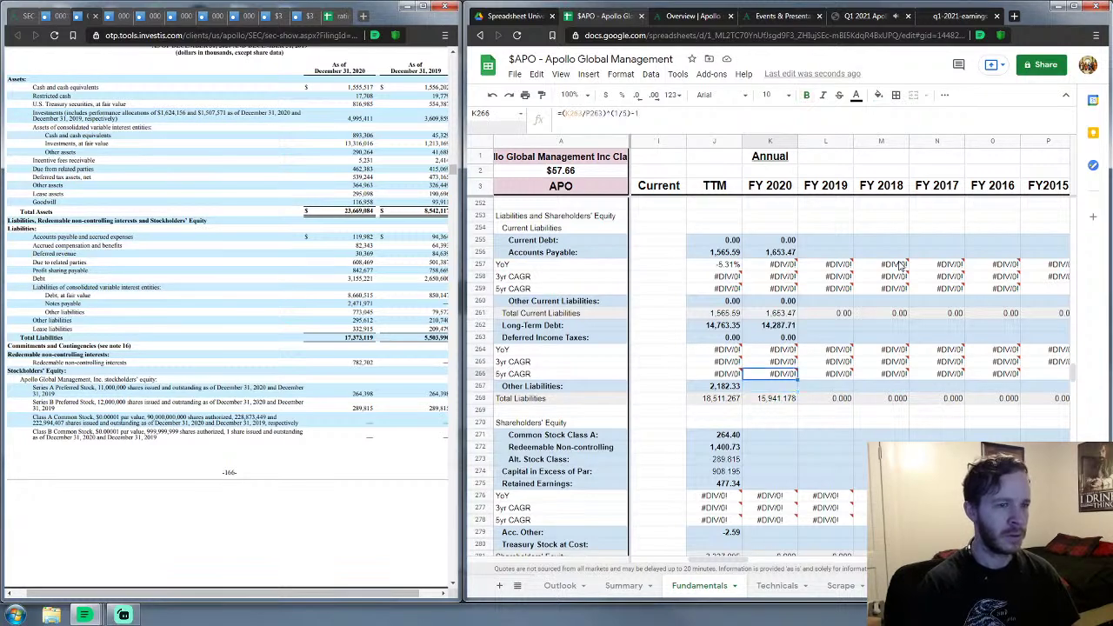
{"action": "key", "text": "Up"}
{"action": "type", "text": "14"}
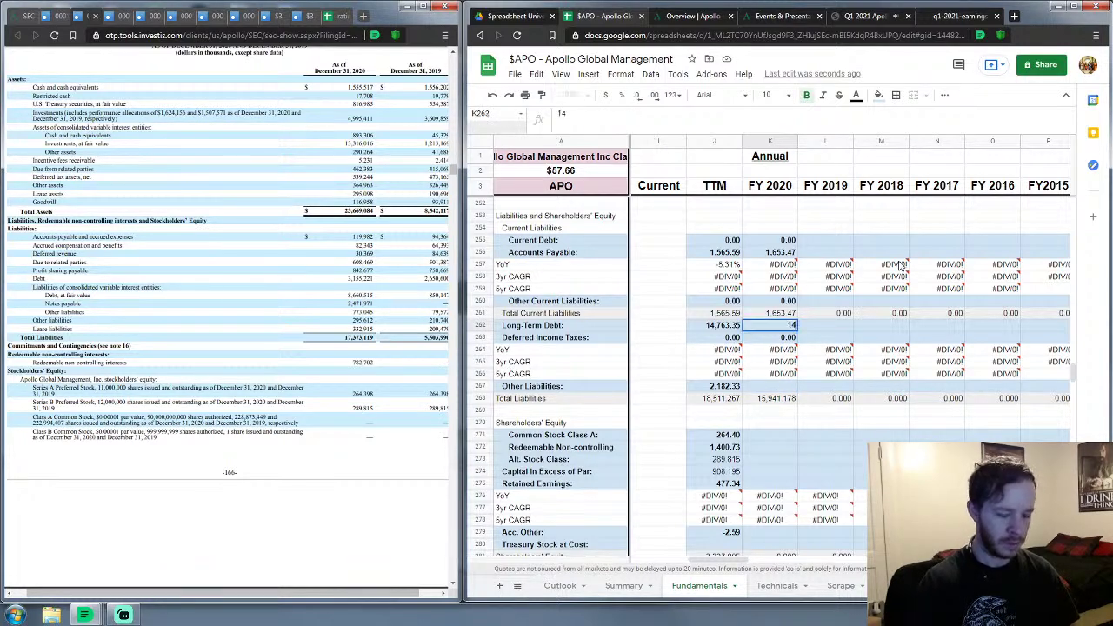
{"action": "type", "text": "620.622"}
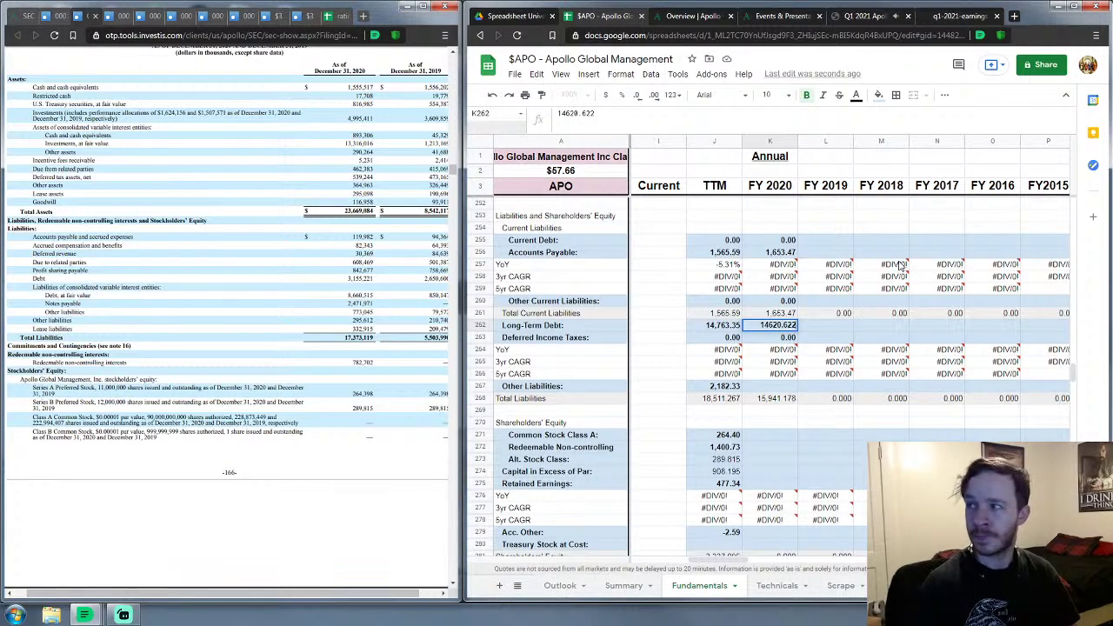
{"action": "key", "text": "Return"}
{"action": "key", "text": "Down"}
{"action": "key", "text": "Down"}
{"action": "key", "text": "Down"}
{"action": "key", "text": "Down"}
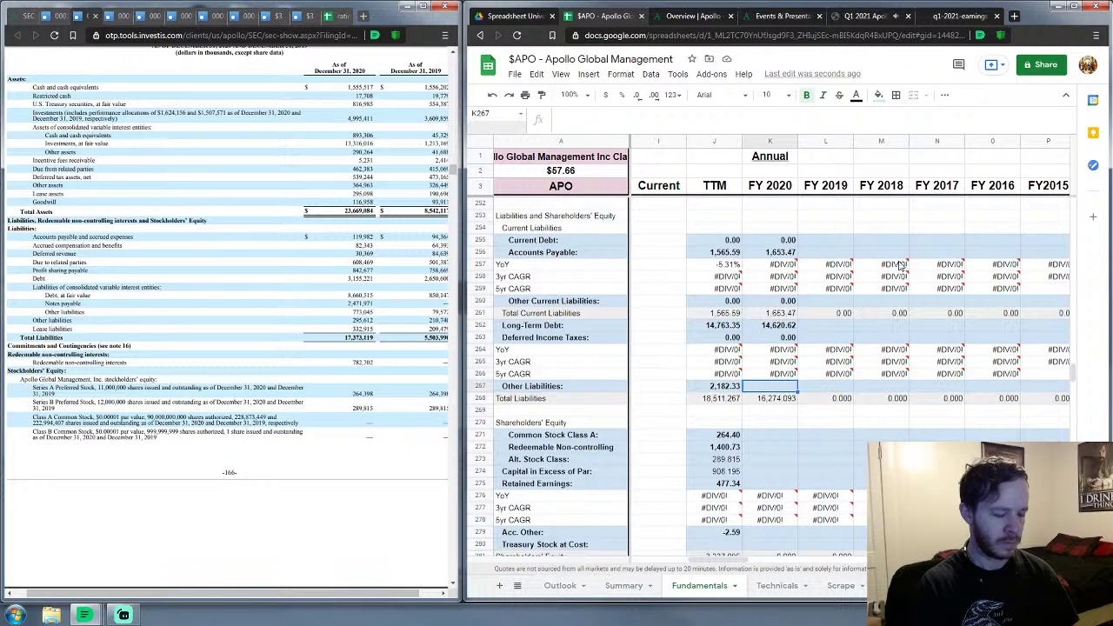
Step: Enter FY2020 Other Liabilities 1,099.026, Redeemable Non-controlling 782.702, Common Stock Class A 264.398, Alt. Stock Class 289.815
{"action": "type", "text": "10"}
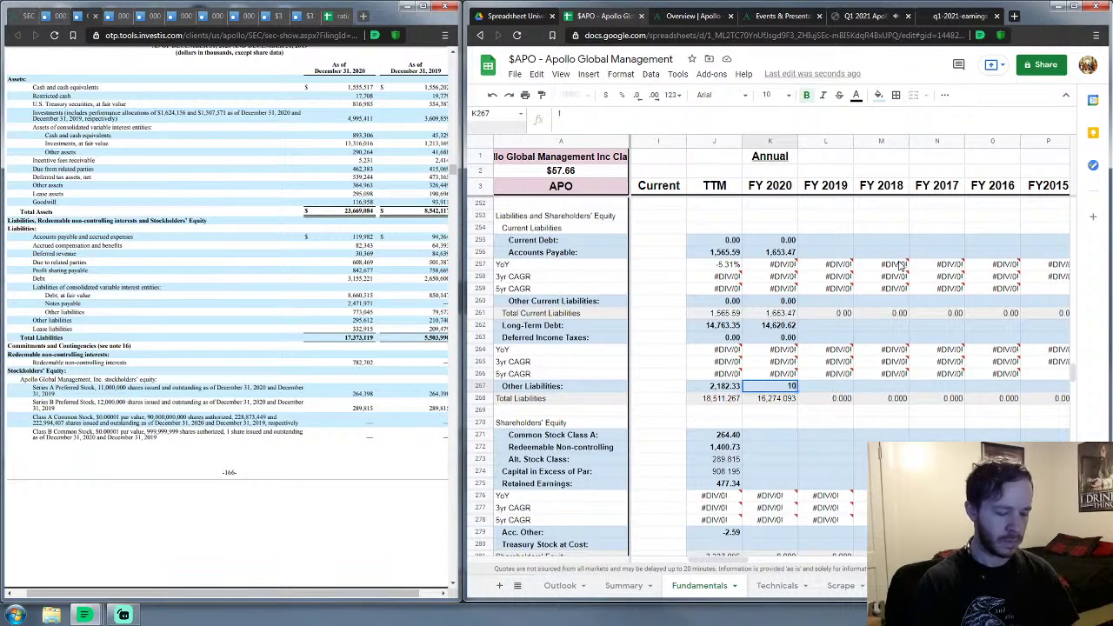
{"action": "type", "text": "99.026"}
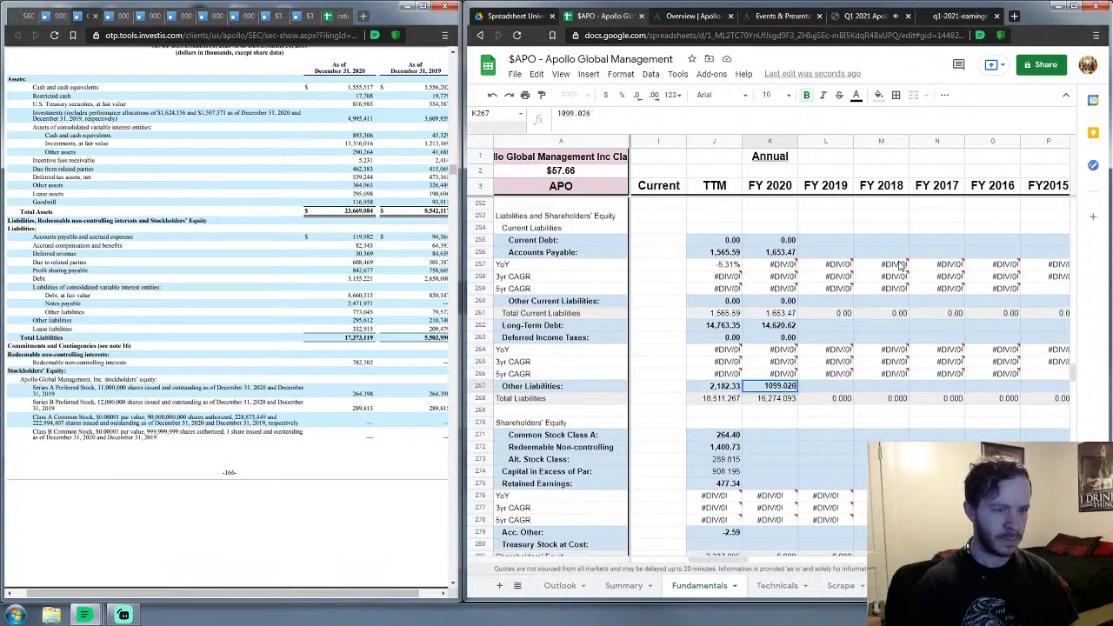
{"action": "key", "text": "Return"}
{"action": "key", "text": "Down"}
{"action": "key", "text": "Down"}
{"action": "key", "text": "Down"}
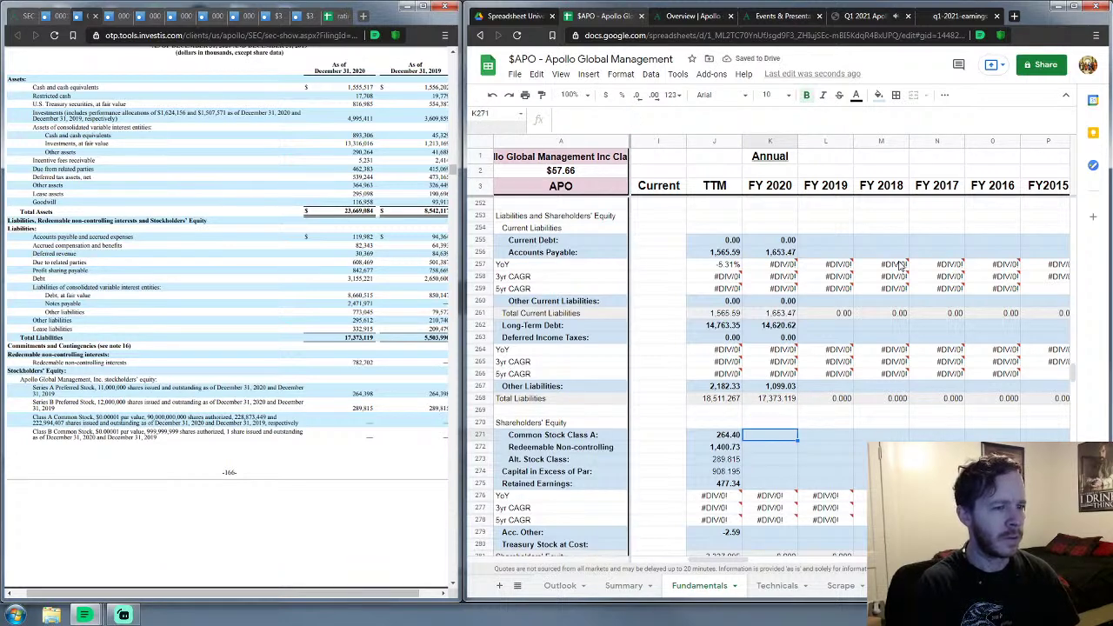
{"action": "key", "text": "Down"}
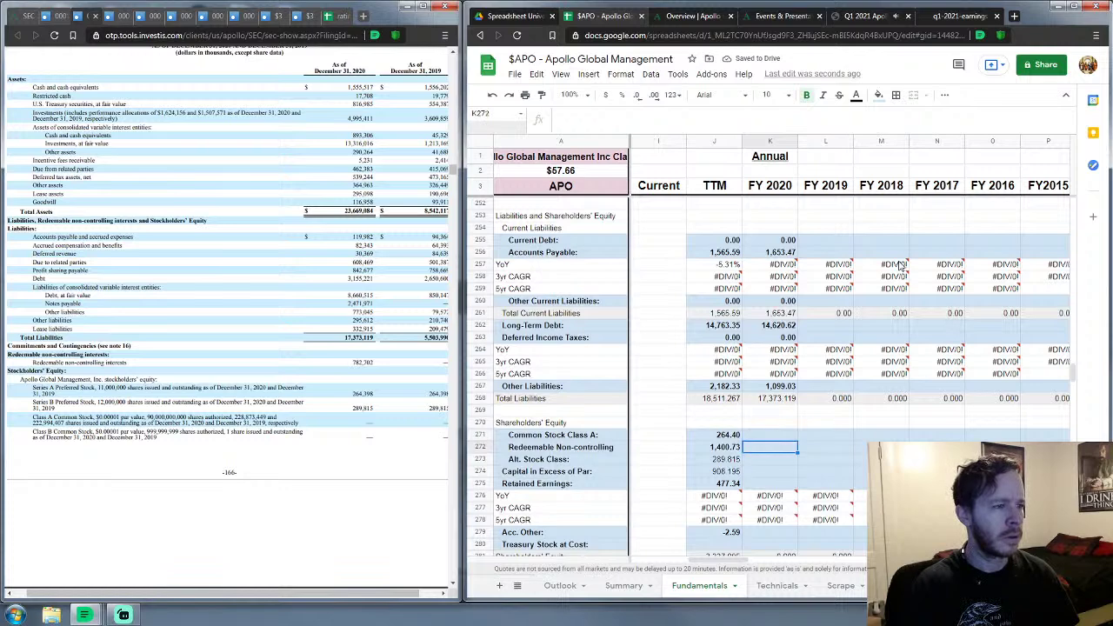
{"action": "type", "text": "782.702"}
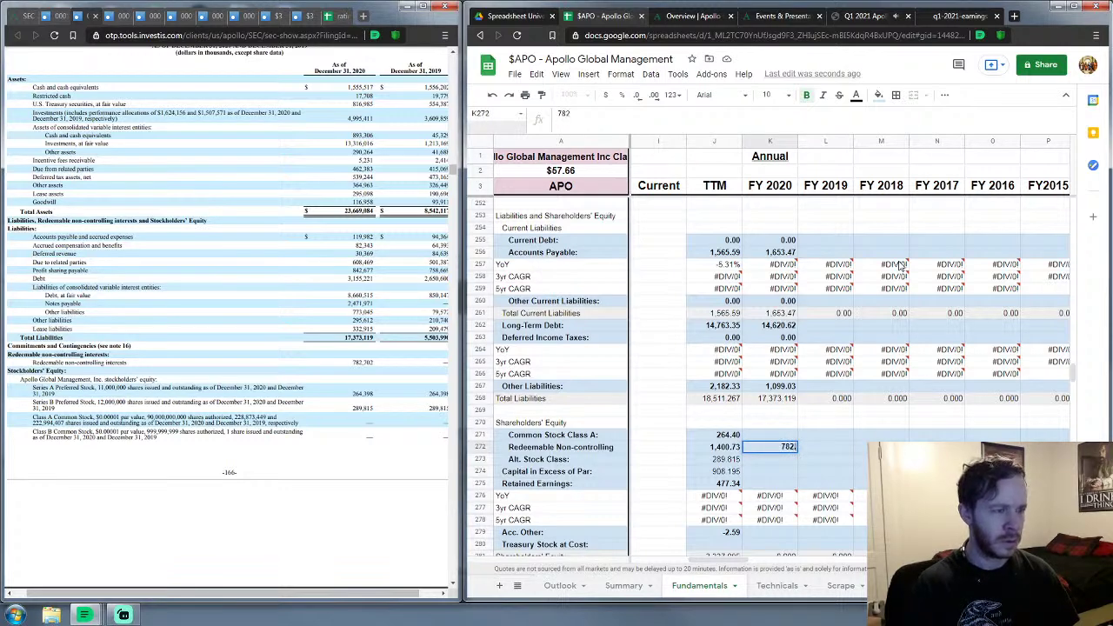
{"action": "key", "text": "Up"}
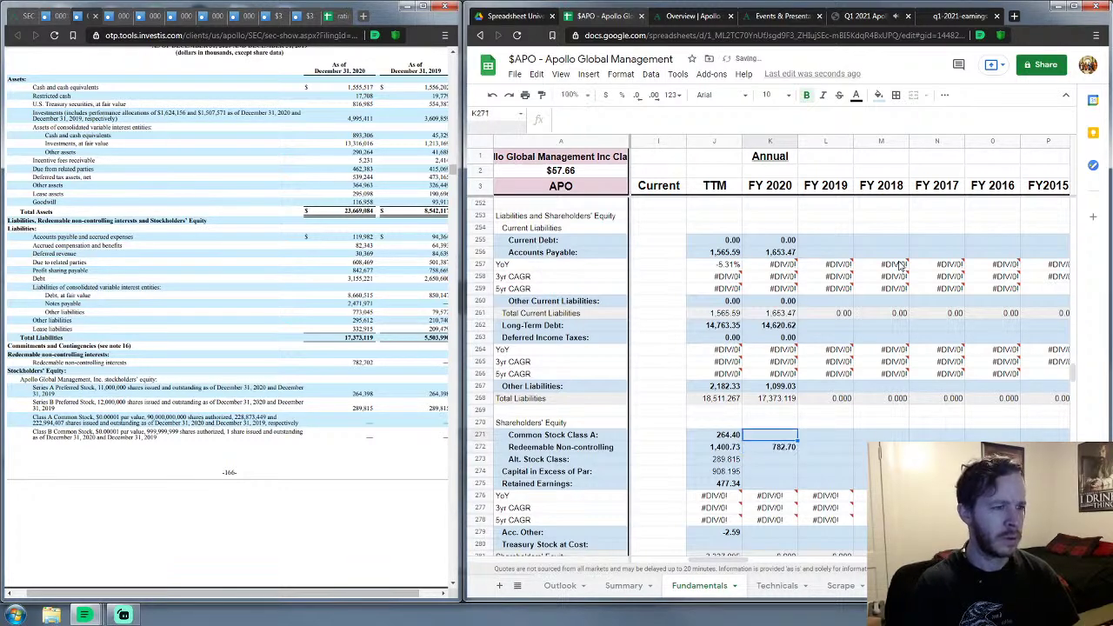
{"action": "type", "text": "264.398"}
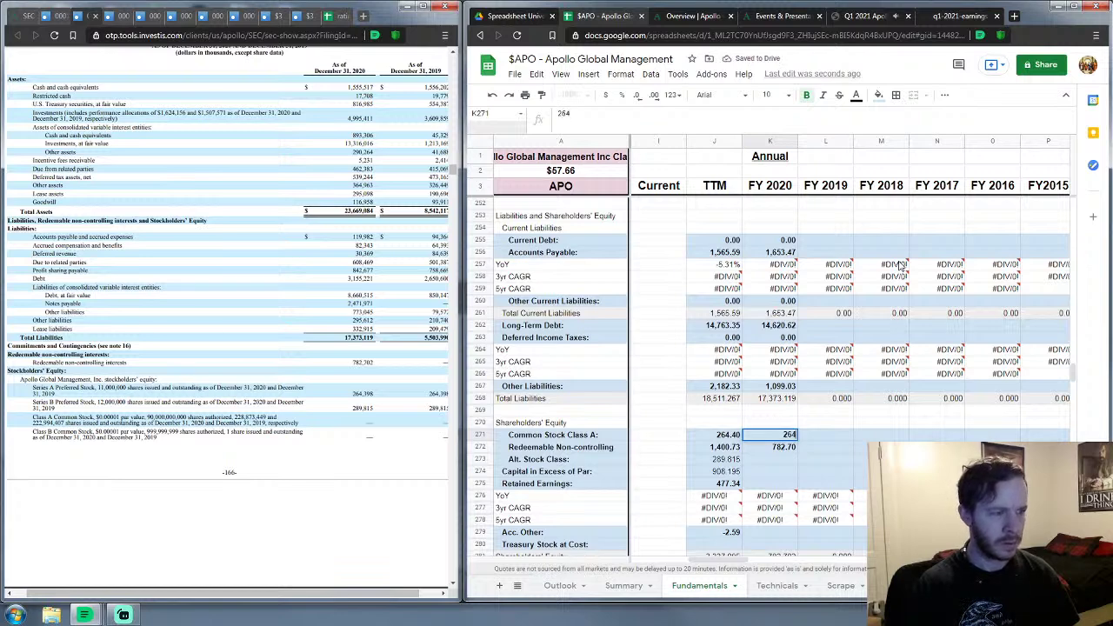
{"action": "key", "text": "Down"}
{"action": "key", "text": "Down"}
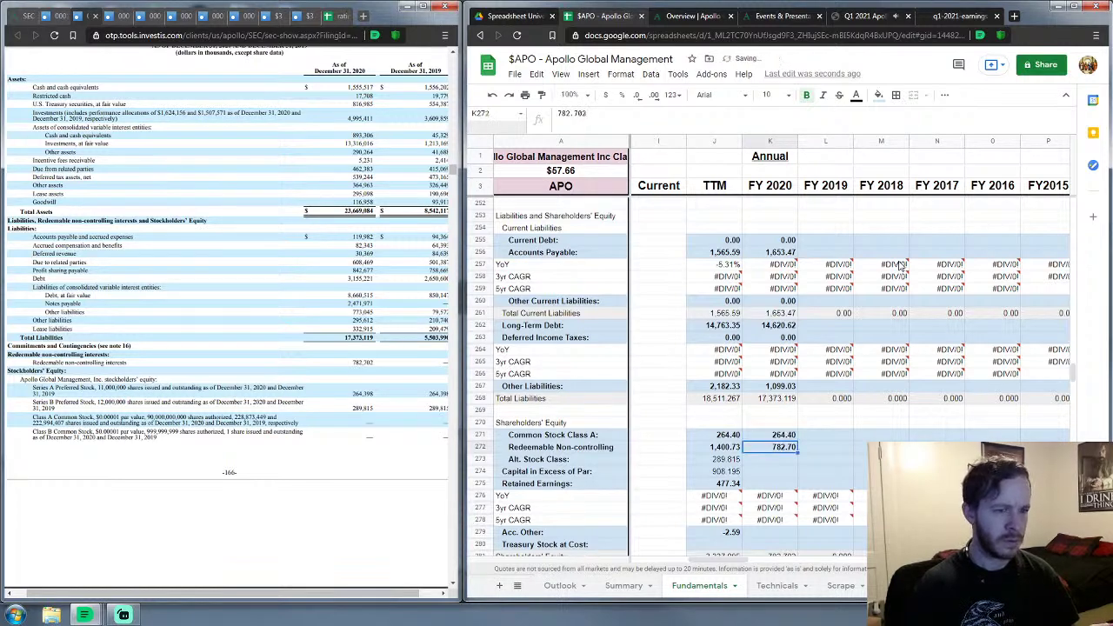
{"action": "type", "text": "289"}
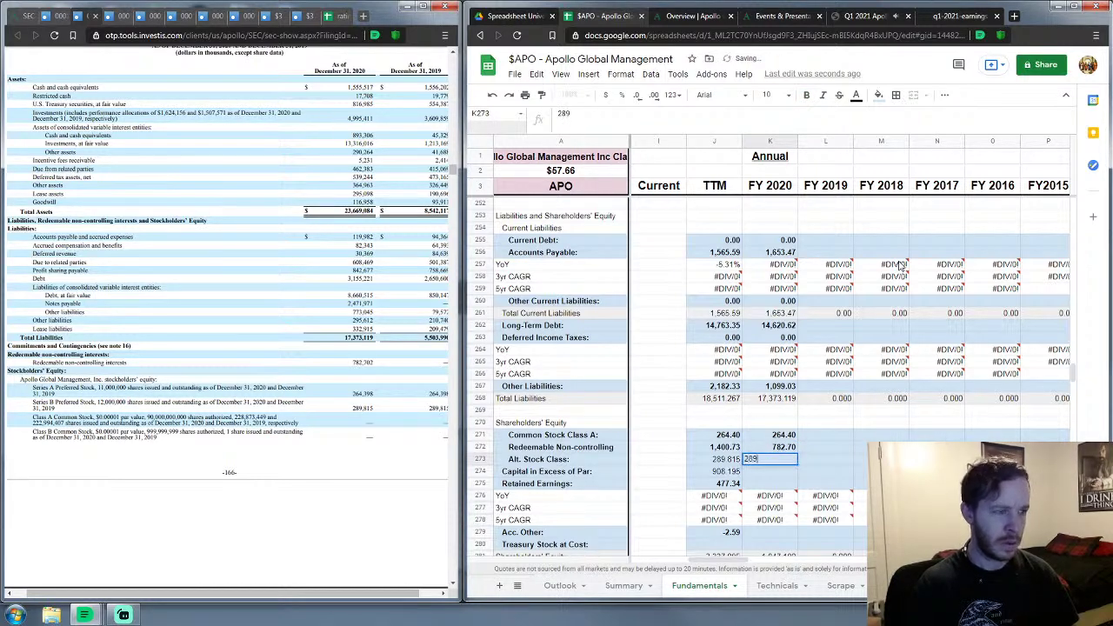
{"action": "type", "text": ".815"}
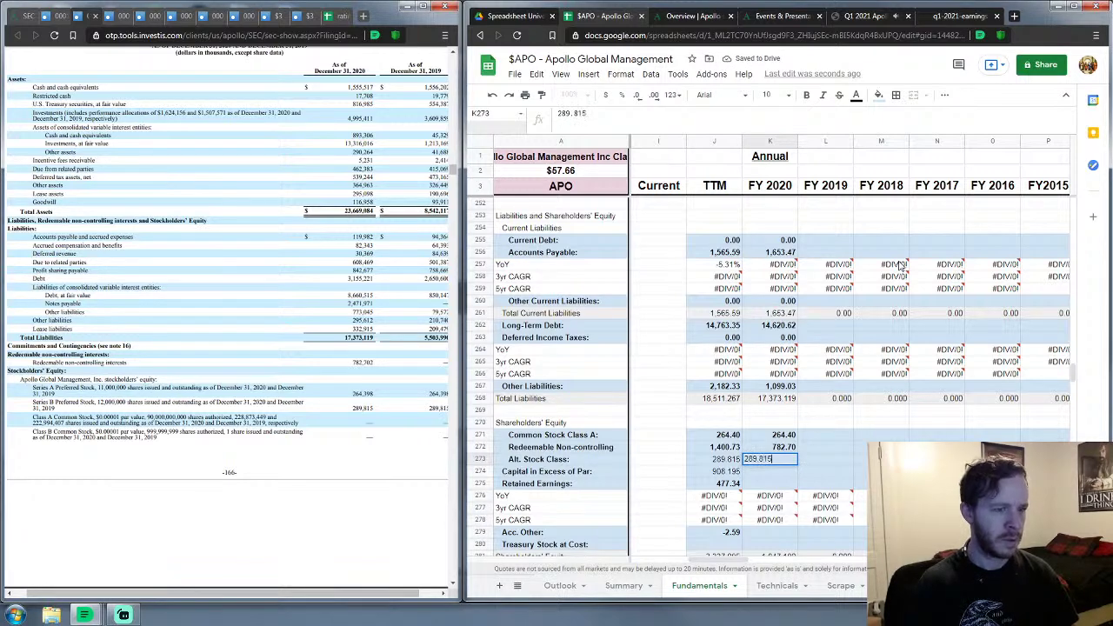
{"action": "key", "text": "Return"}
Step: Enter FY2020 Capital in Excess of Par 877.173, Acc. Other -2.071 and the Noncontrolling Interests figure
{"action": "scroll", "coordinate": [325, 375], "scroll_direction": "down", "scroll_amount": 4}
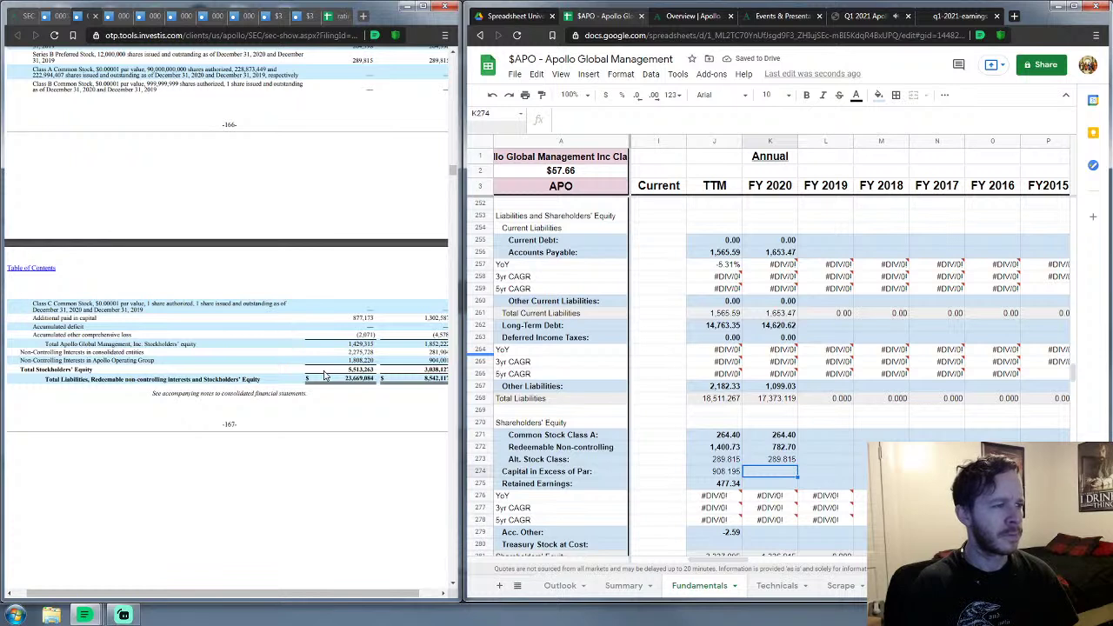
{"action": "type", "text": "877.1"}
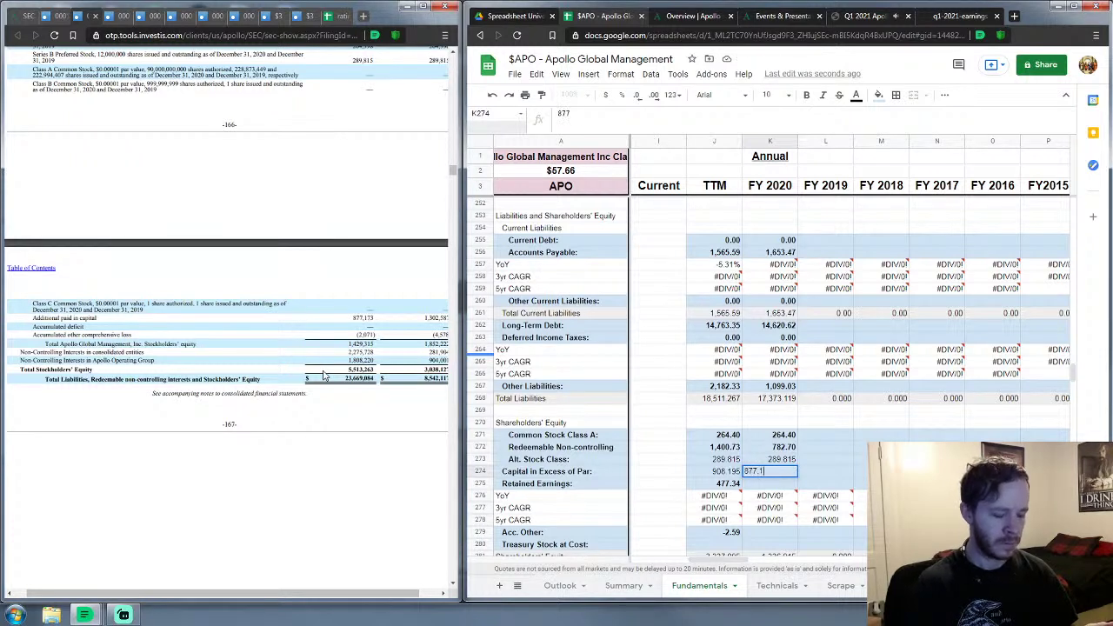
{"action": "type", "text": "73"}
{"action": "key", "text": "Return"}
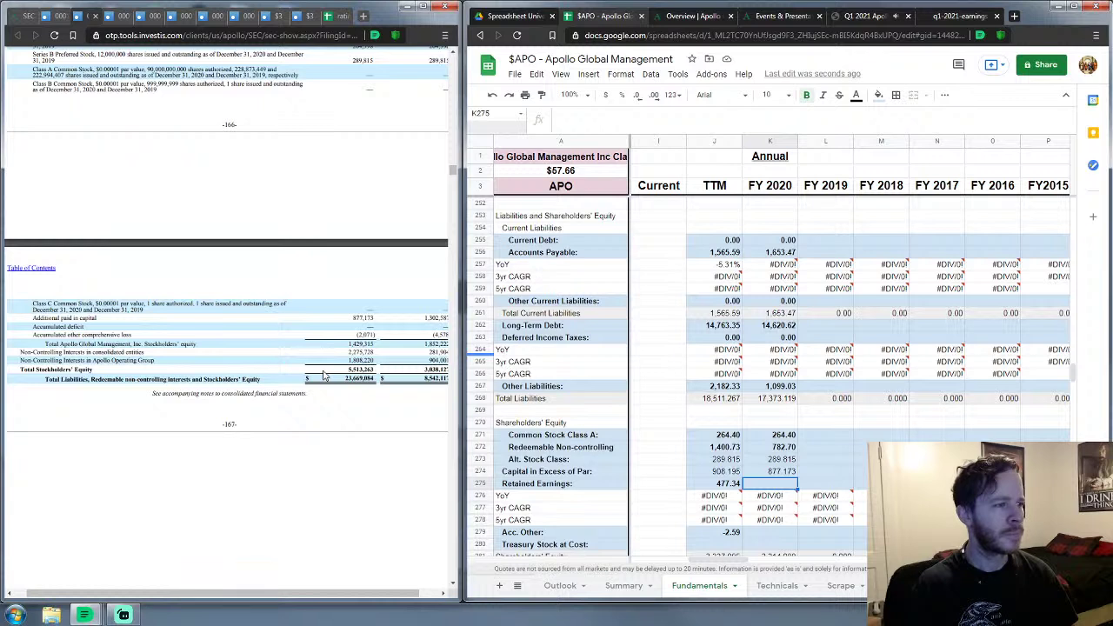
{"action": "key", "text": "Down"}
{"action": "key", "text": "Down"}
{"action": "key", "text": "Down"}
{"action": "key", "text": "Down"}
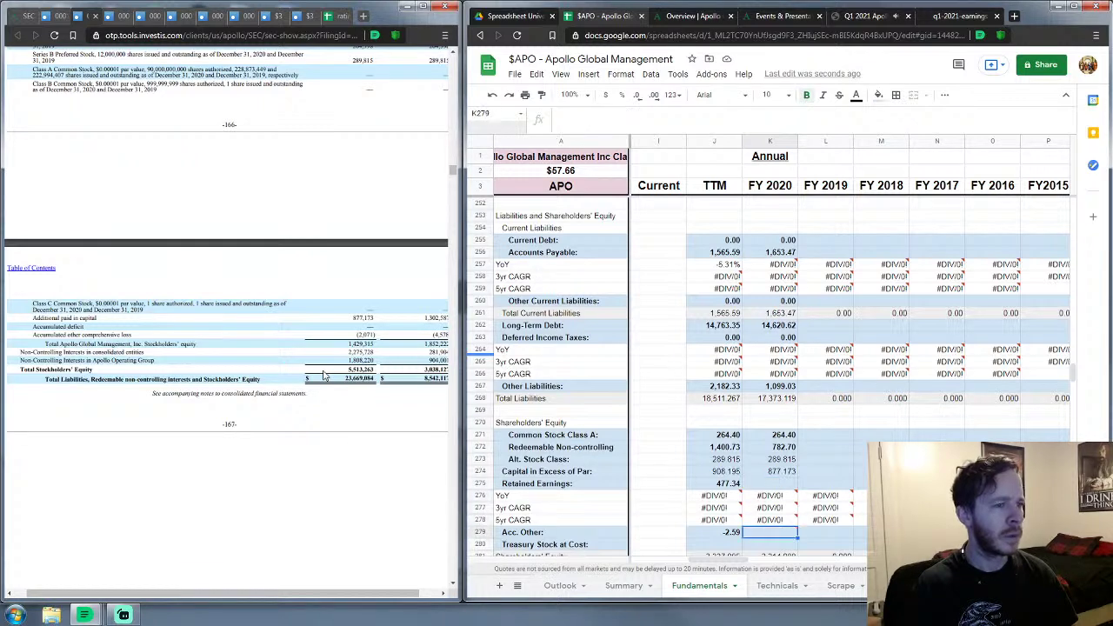
{"action": "type", "text": "-2.071"}
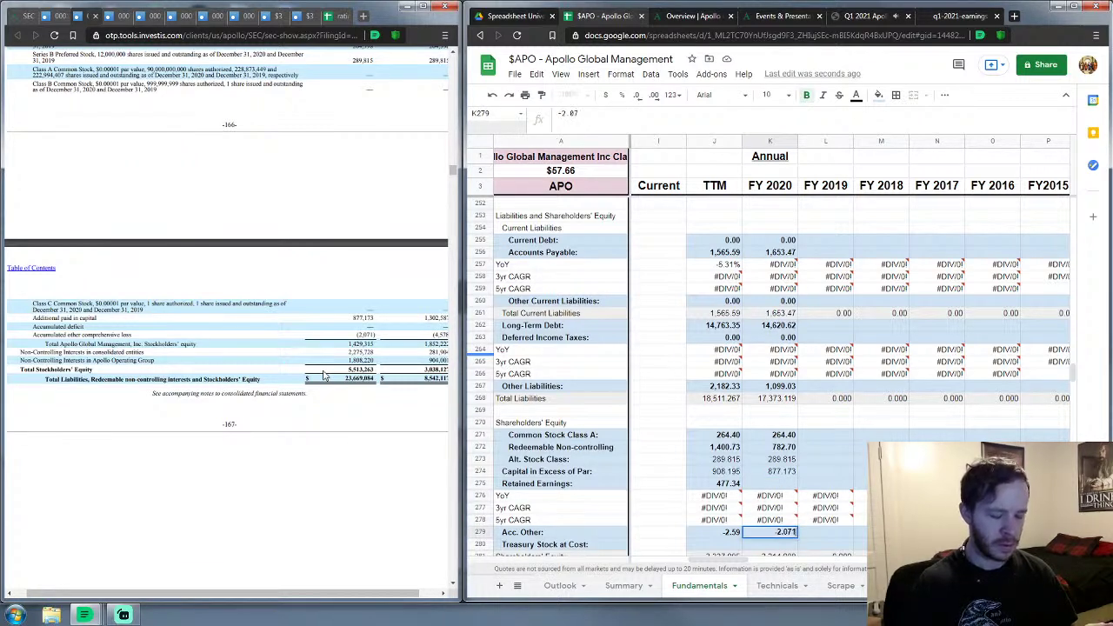
{"action": "key", "text": "Return"}
{"action": "key", "text": "Down"}
{"action": "key", "text": "Down"}
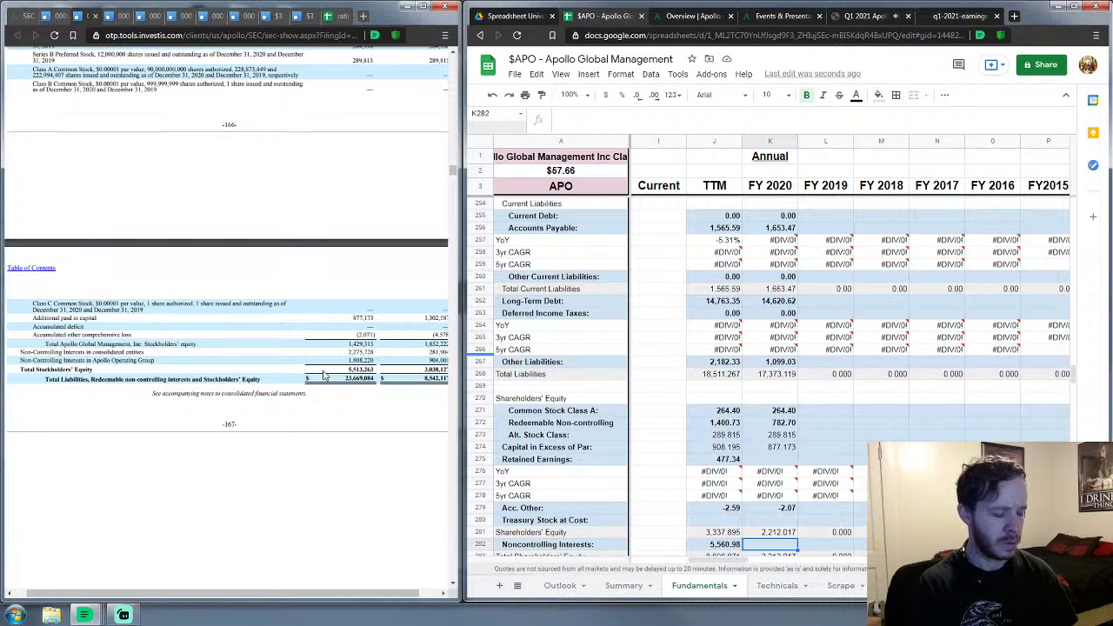
{"action": "type", "text": "4"}
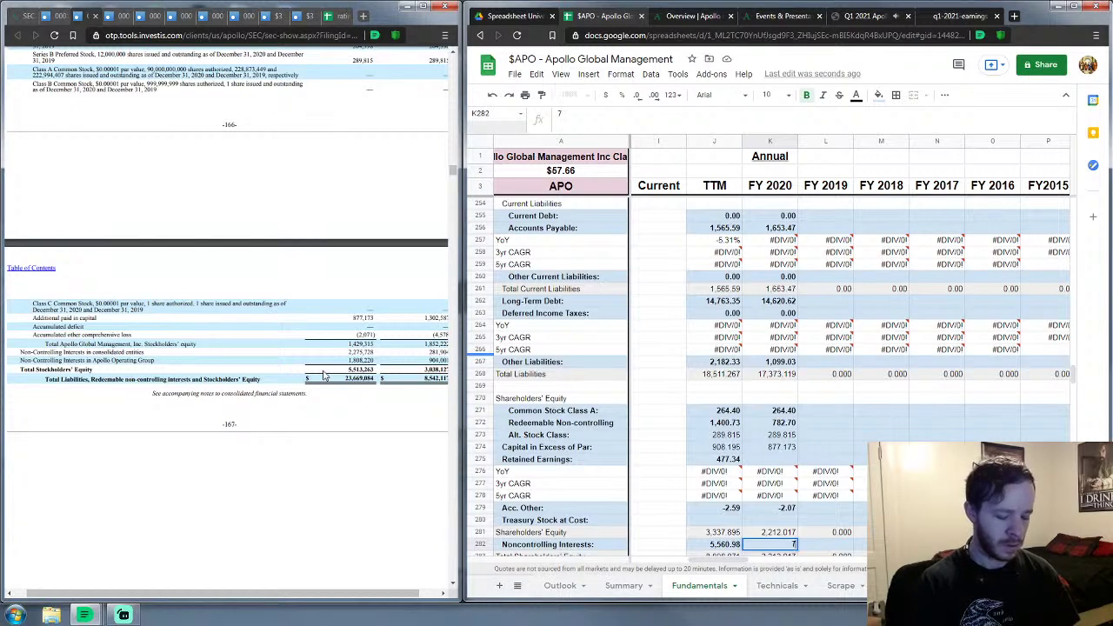
{"action": "type", "text": "883.948"}
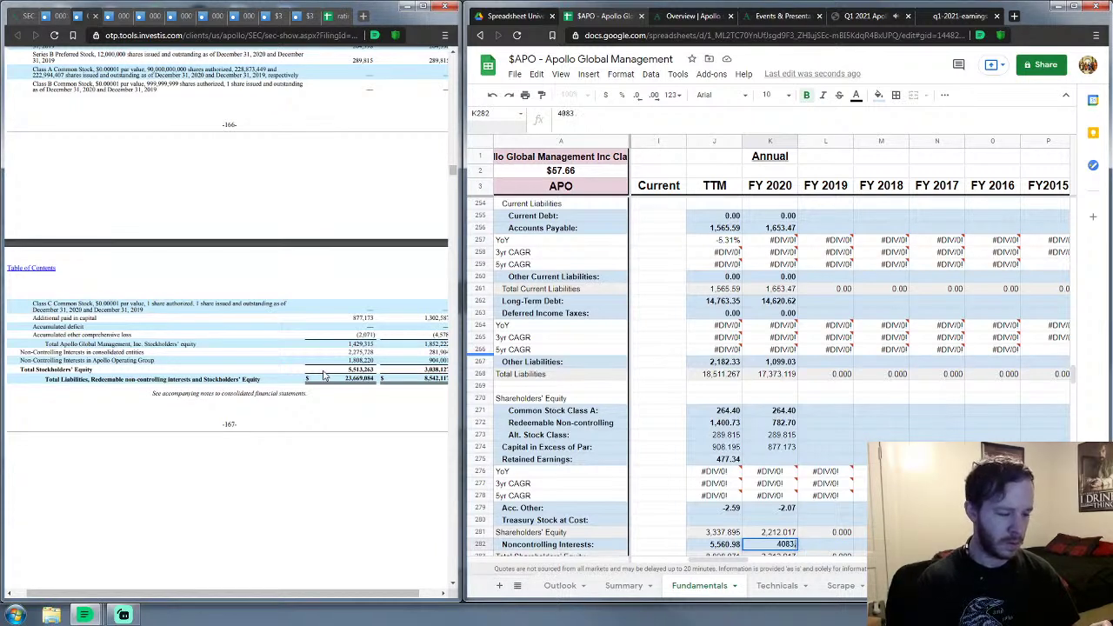
{"action": "key", "text": "Return"}
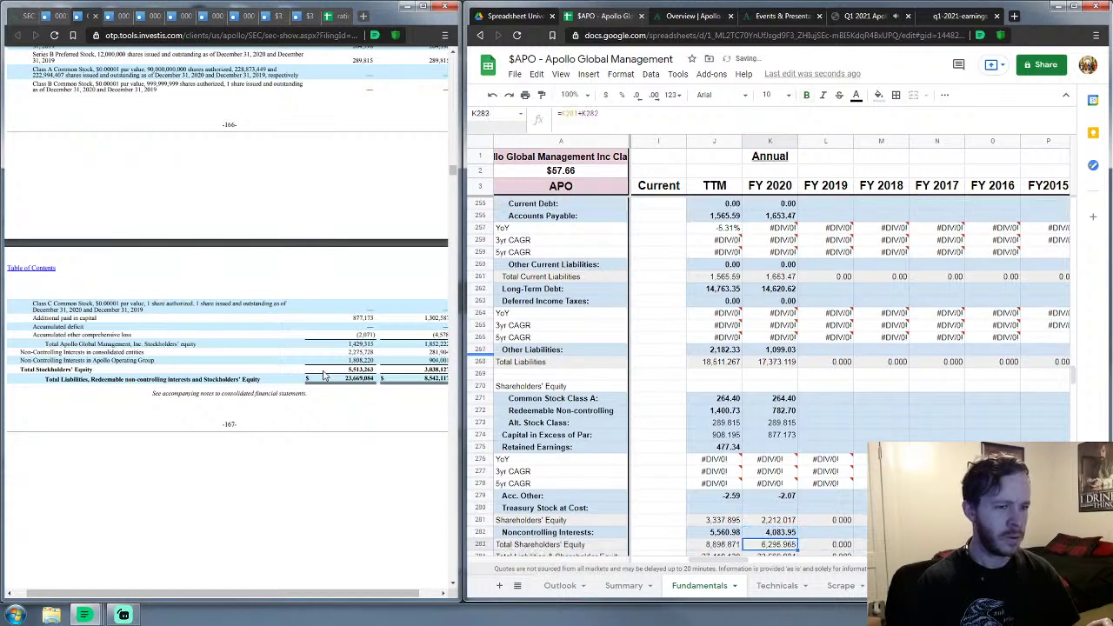
Step: Select the FY 2019 Shares Outstanding cell and bring up the FY2019 10-K cover page
{"action": "scroll", "coordinate": [756, 446], "scroll_direction": "down", "scroll_amount": 1}
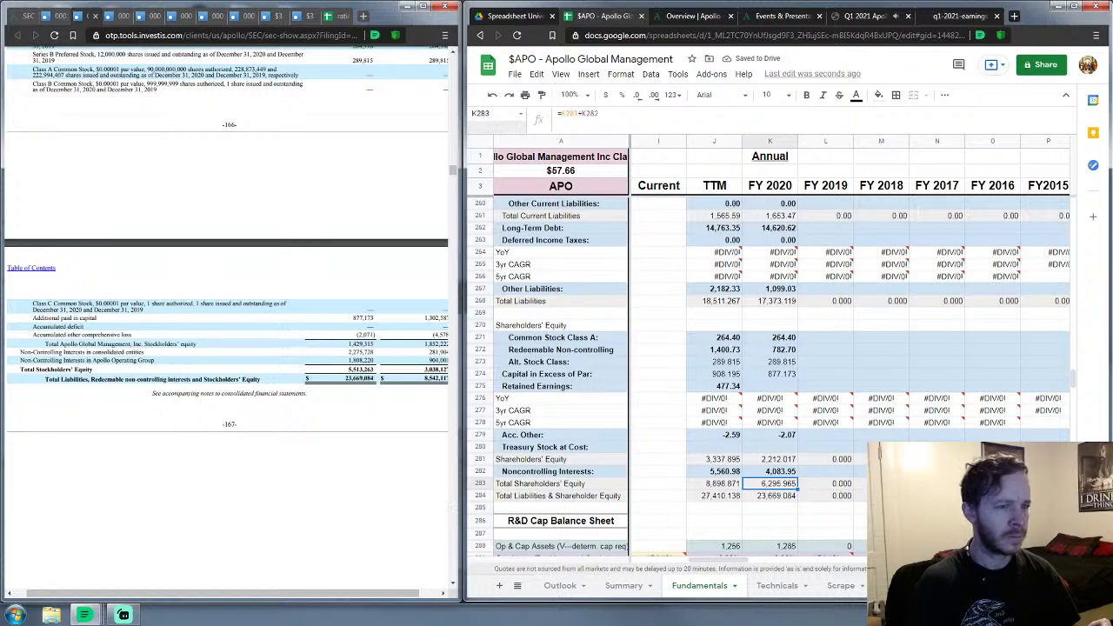
{"action": "scroll", "coordinate": [775, 511], "scroll_direction": "up", "scroll_amount": 20}
{"action": "scroll", "coordinate": [909, 347], "scroll_direction": "up", "scroll_amount": 15}
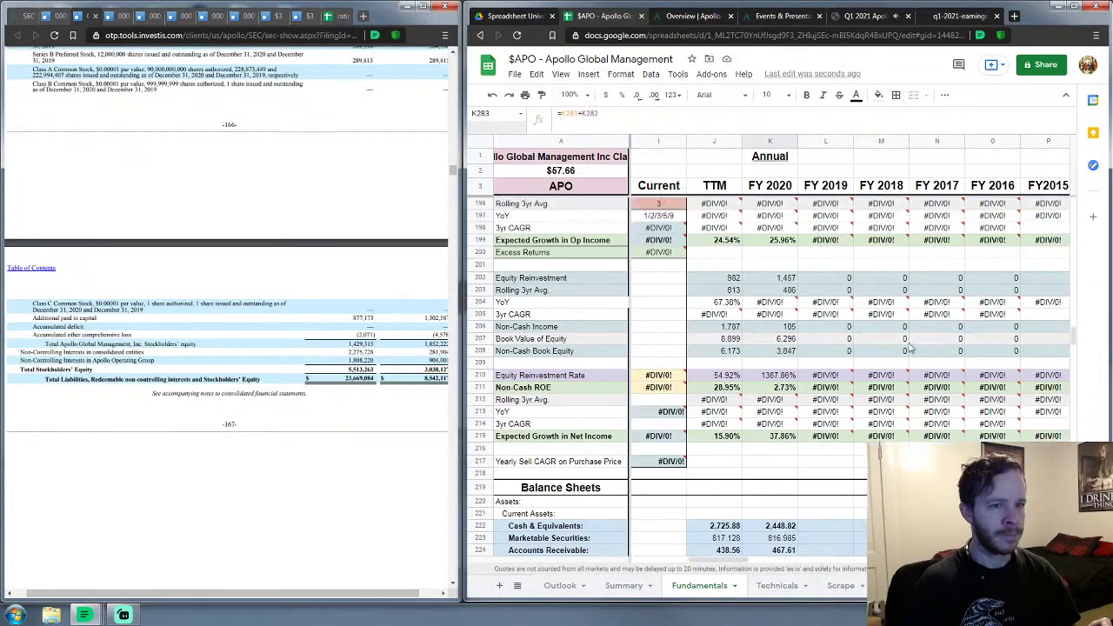
{"action": "scroll", "coordinate": [909, 347], "scroll_direction": "up", "scroll_amount": 20}
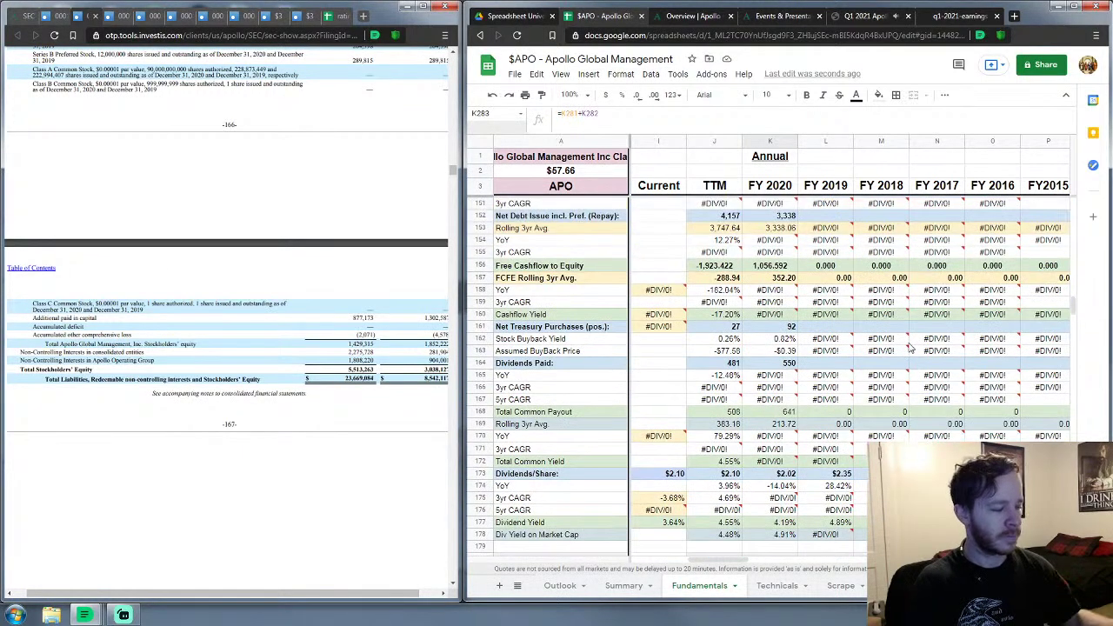
{"action": "scroll", "coordinate": [910, 347], "scroll_direction": "up", "scroll_amount": 20}
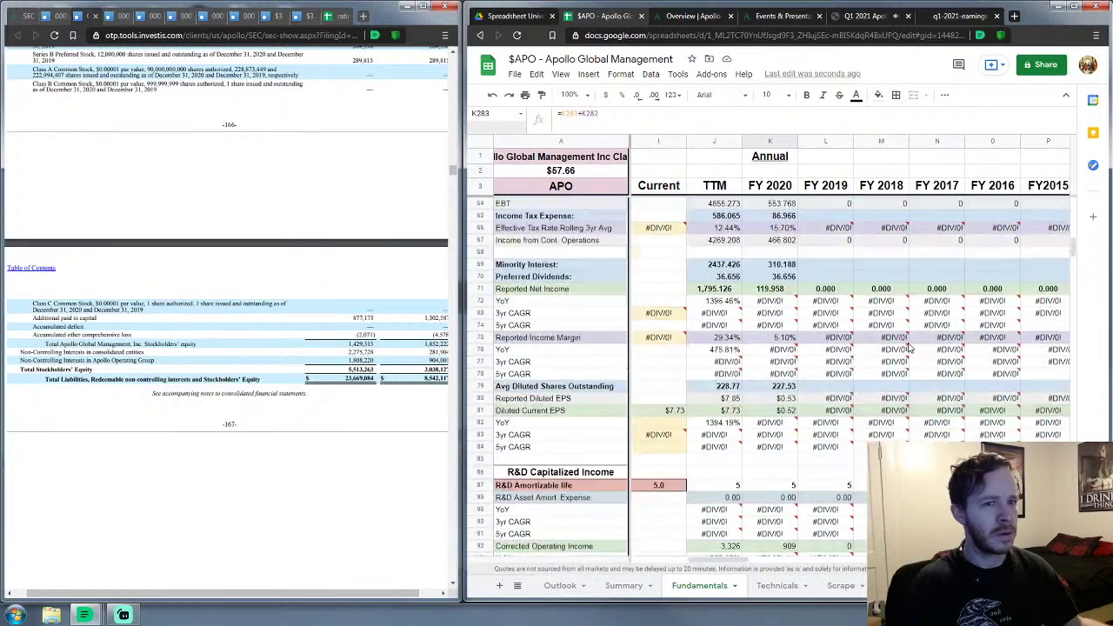
{"action": "scroll", "coordinate": [909, 347], "scroll_direction": "up", "scroll_amount": 2}
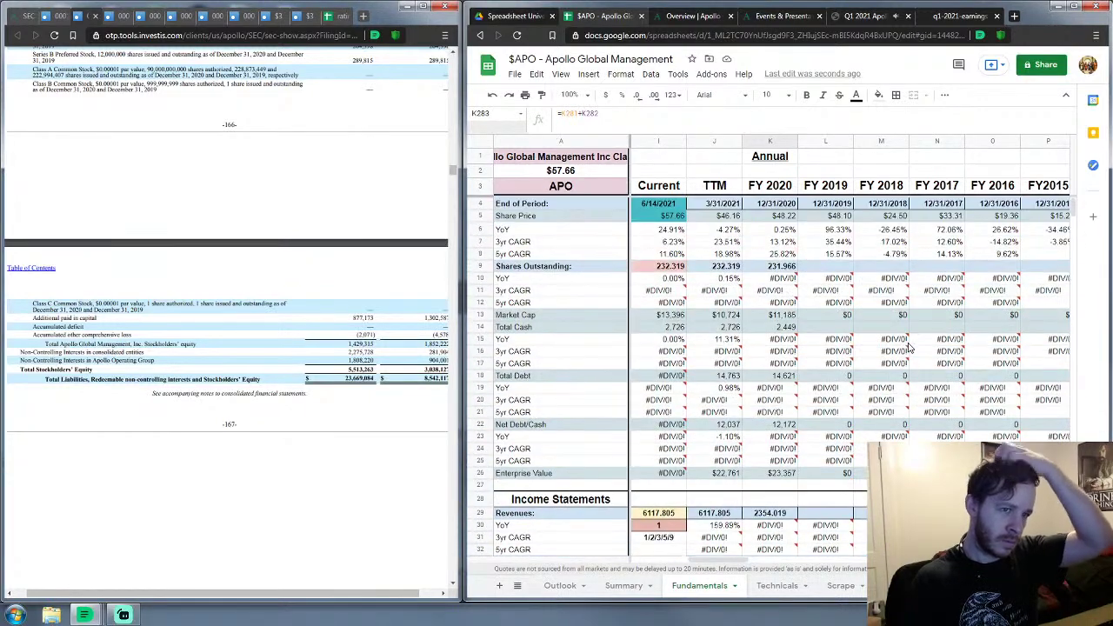
{"action": "scroll", "coordinate": [845, 243], "scroll_direction": "down", "scroll_amount": 1}
{"action": "left_click", "coordinate": [845, 243]}
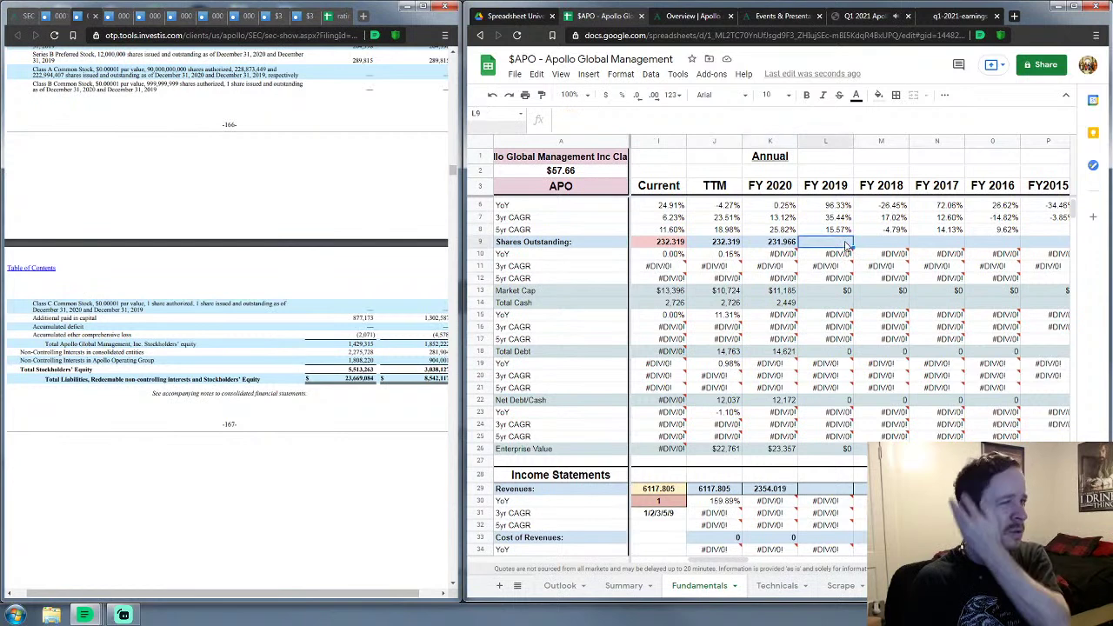
{"action": "left_click", "coordinate": [111, 19]}
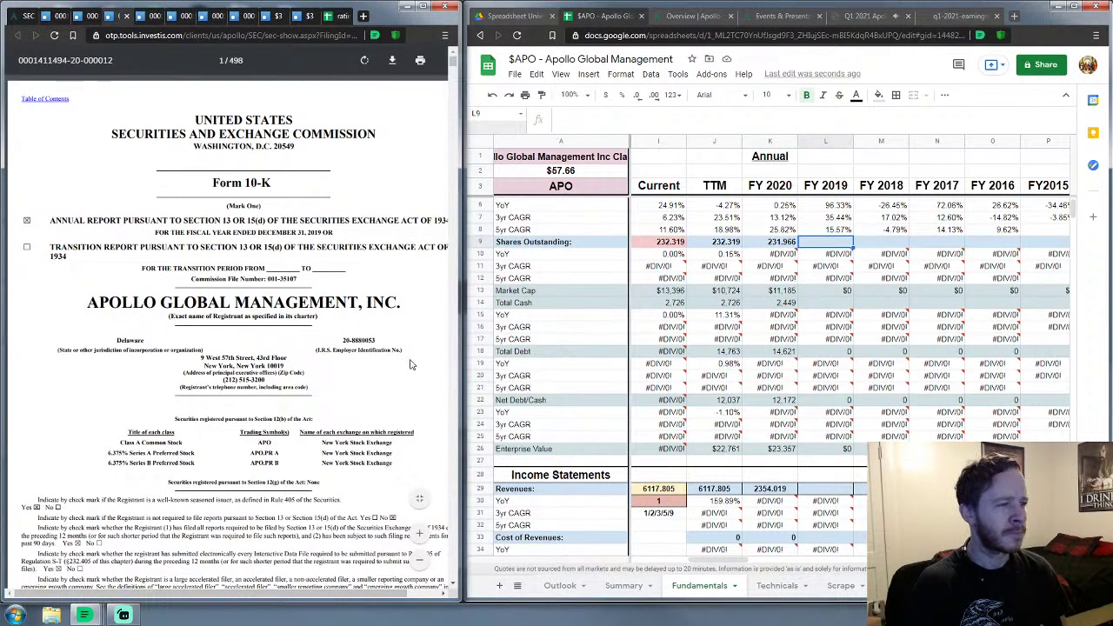
{"action": "scroll", "coordinate": [313, 347], "scroll_direction": "down", "scroll_amount": 4}
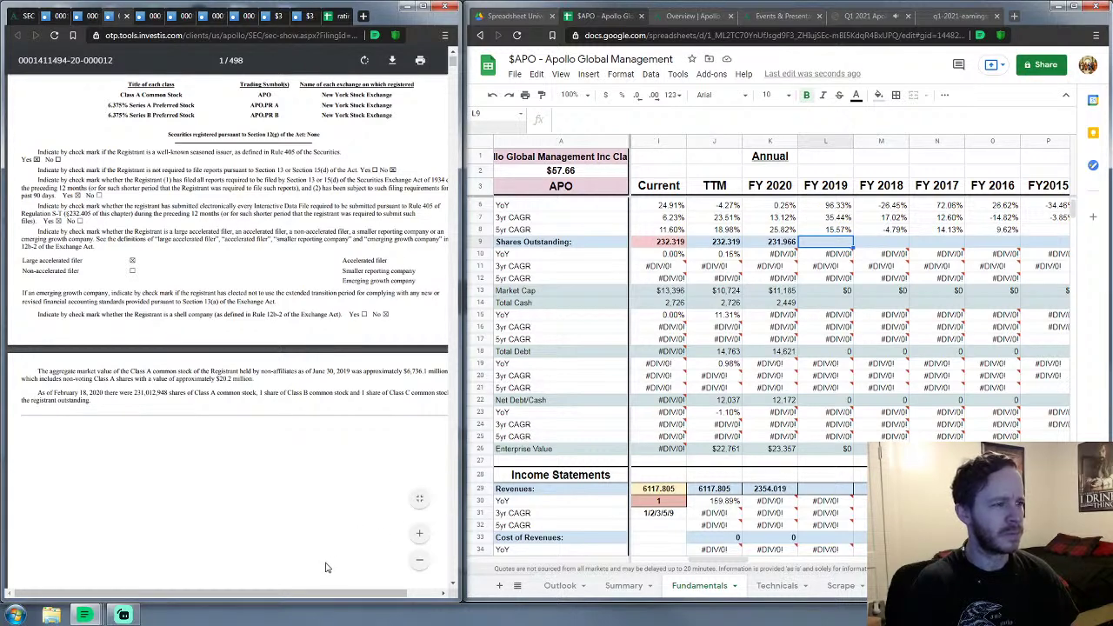
Step: Enter 231.012948 as FY 2019 Shares Outstanding in L9
{"action": "left_click", "coordinate": [830, 248]}
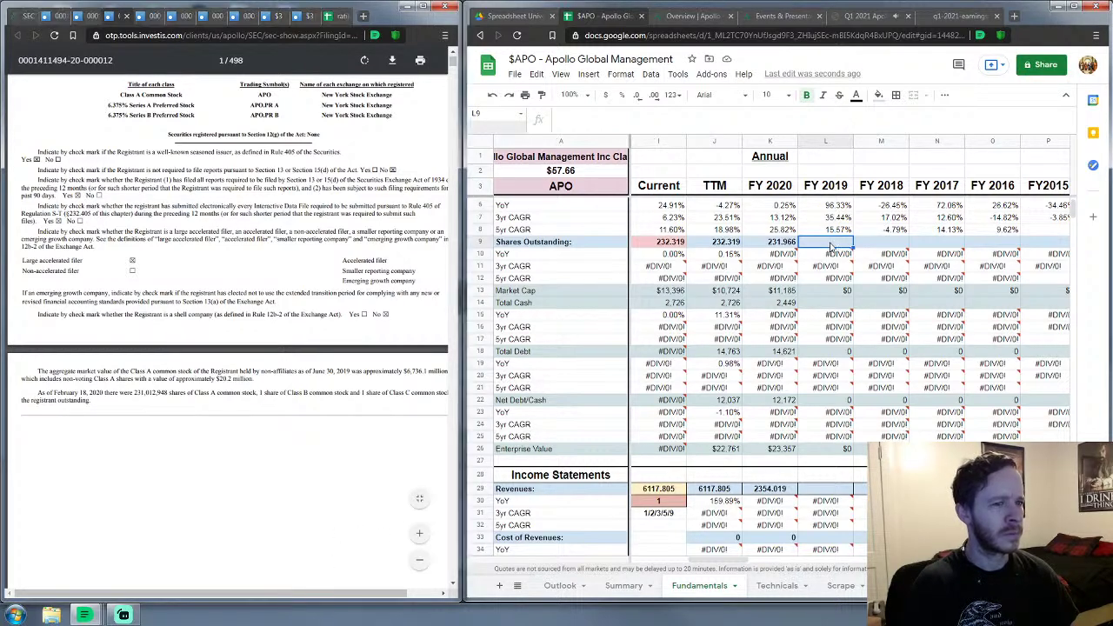
{"action": "type", "text": "231"}
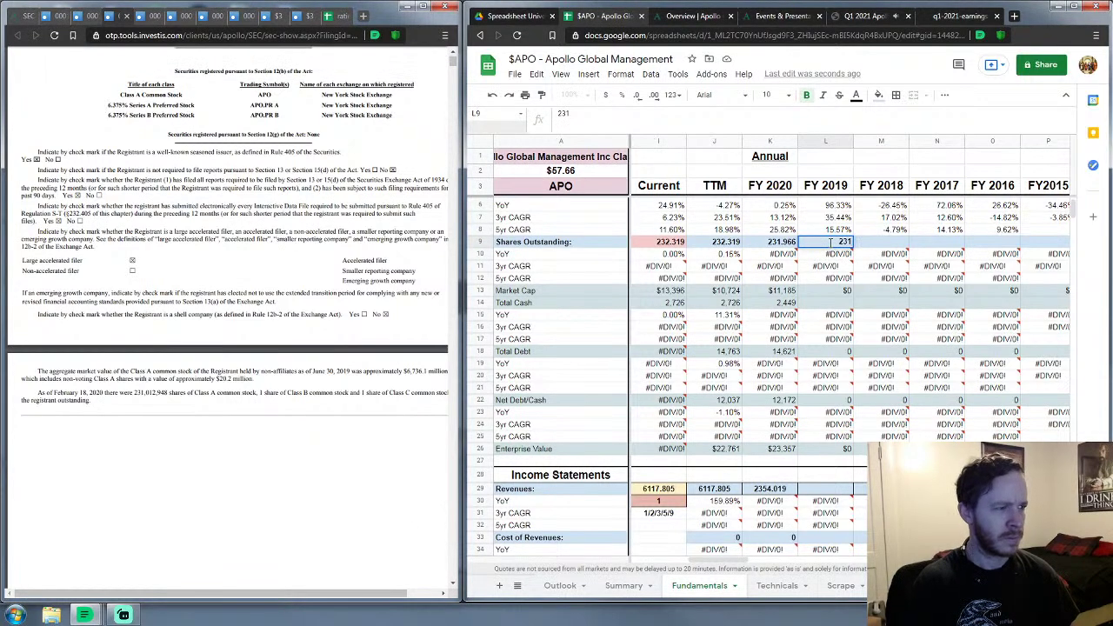
{"action": "type", "text": ".012"}
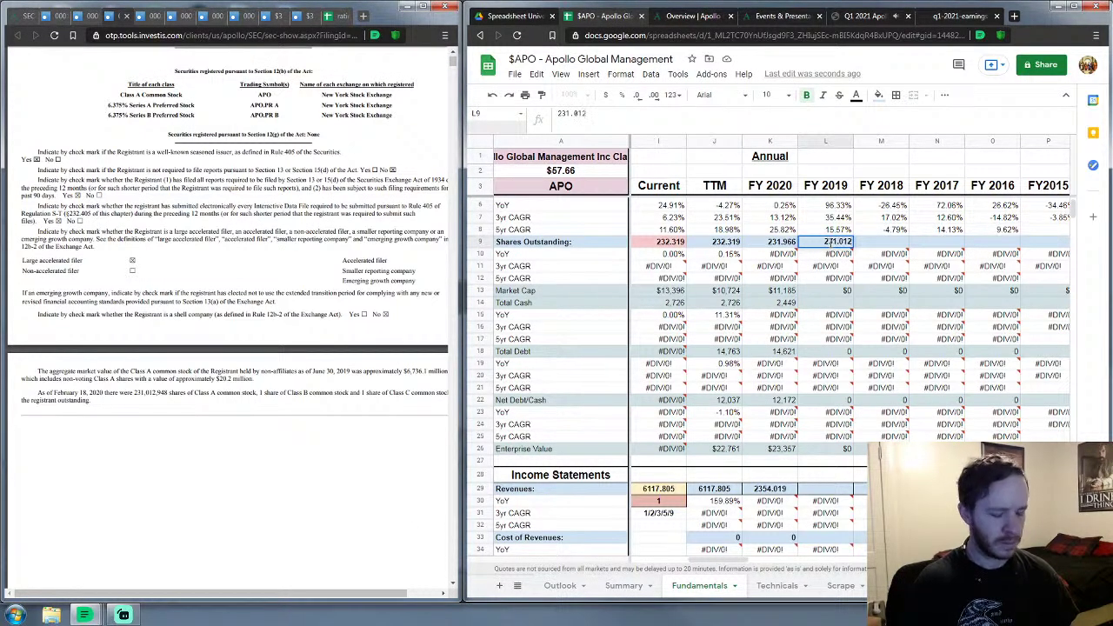
{"action": "type", "text": "948"}
{"action": "key", "text": "Return"}
{"action": "key", "text": "Down"}
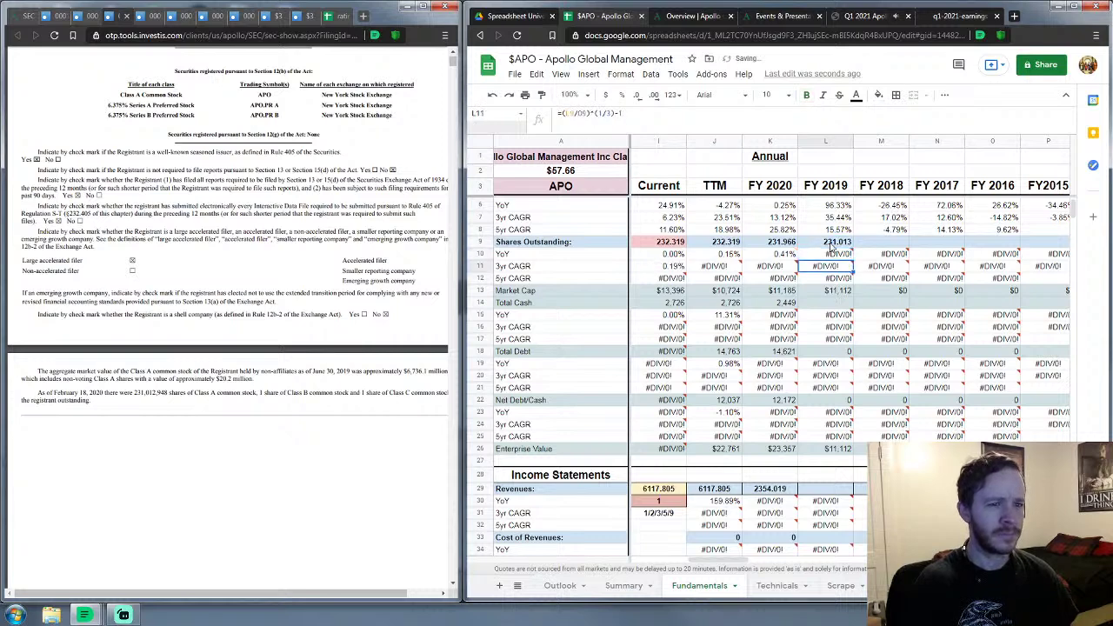
{"action": "key", "text": "Down"}
{"action": "key", "text": "Down"}
{"action": "key", "text": "Down"}
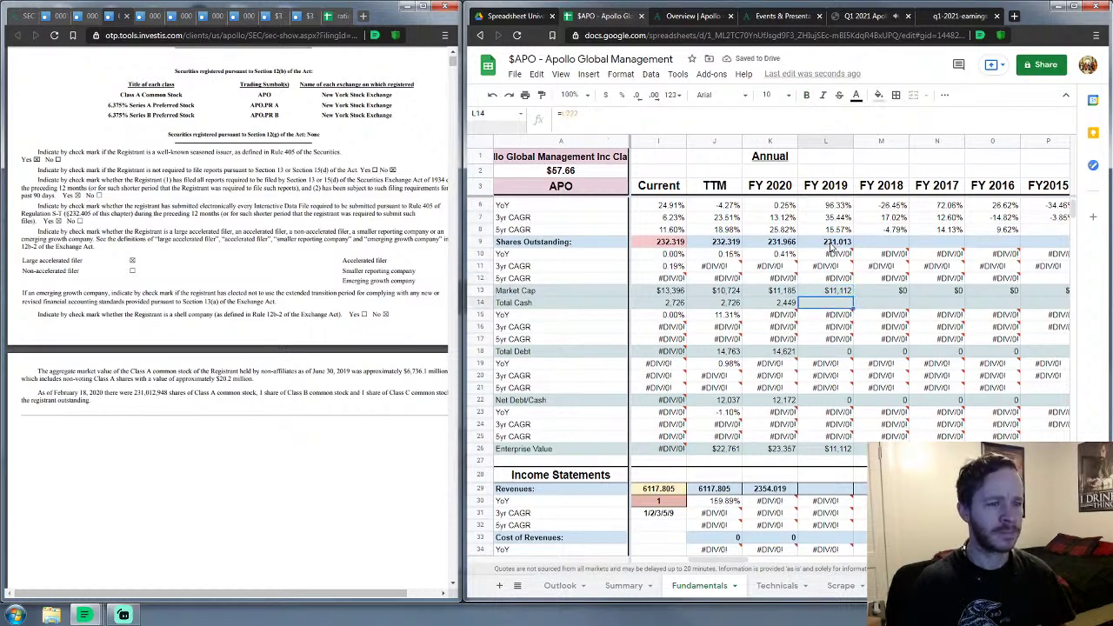
{"action": "key", "text": "Down"}
{"action": "key", "text": "Down"}
{"action": "key", "text": "Down"}
{"action": "key", "text": "Down"}
{"action": "key", "text": "Down"}
{"action": "key", "text": "Down"}
{"action": "key", "text": "Down"}
{"action": "key", "text": "Down"}
{"action": "key", "text": "Down"}
{"action": "key", "text": "Down"}
{"action": "key", "text": "Down"}
{"action": "key", "text": "Down"}
{"action": "key", "text": "Down"}
{"action": "key", "text": "Down"}
{"action": "key", "text": "Down"}
{"action": "key", "text": "Down"}
{"action": "key", "text": "Down"}
{"action": "key", "text": "Down"}
{"action": "key", "text": "Down"}
{"action": "key", "text": "Up"}
{"action": "key", "text": "Up"}
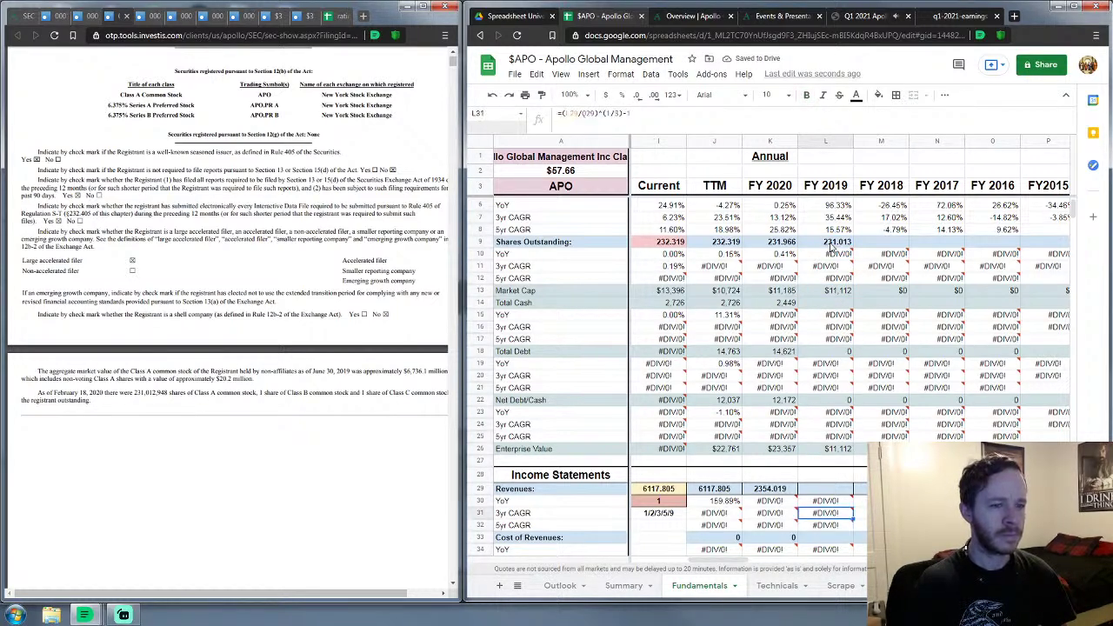
{"action": "key", "text": "Up"}
{"action": "key", "text": "Up"}
{"action": "scroll", "coordinate": [857, 360], "scroll_direction": "down", "scroll_amount": 2}
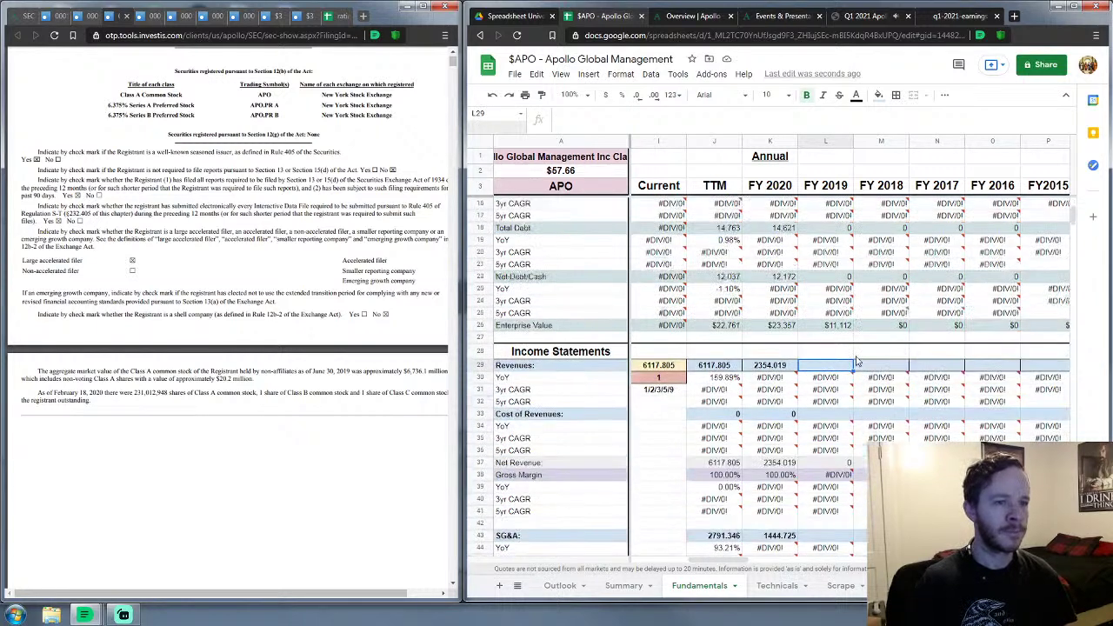
{"action": "scroll", "coordinate": [857, 361], "scroll_direction": "down", "scroll_amount": 3}
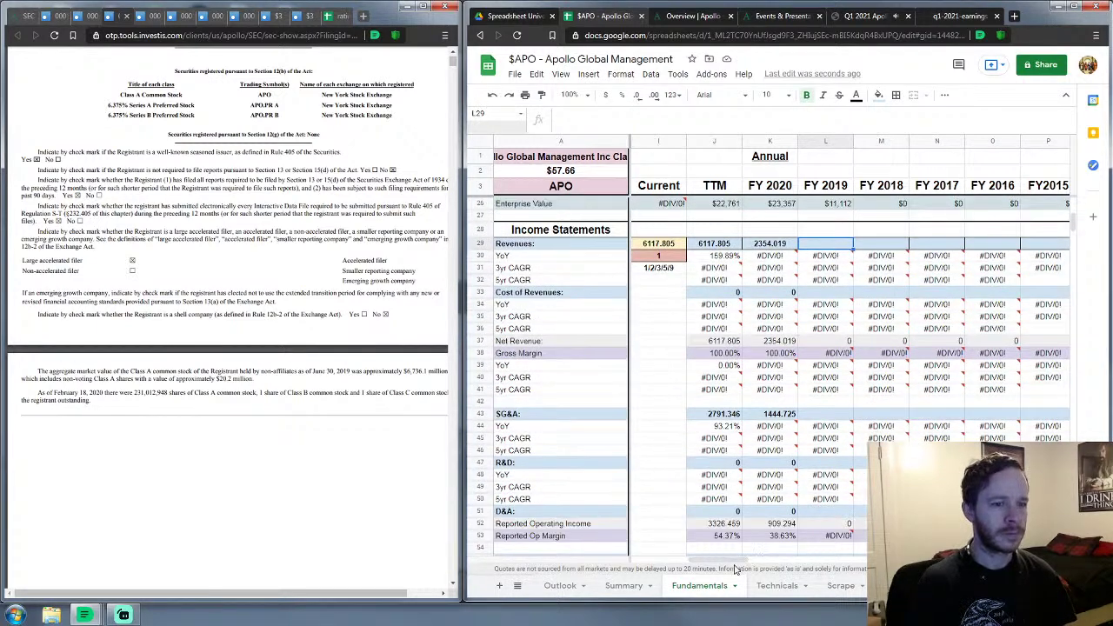
Step: Scroll the sheet to the FY 2019 income-statement rows and open the 10-K's Consolidated Statements of Operations
{"action": "scroll", "coordinate": [738, 561], "scroll_direction": "right", "scroll_amount": 2}
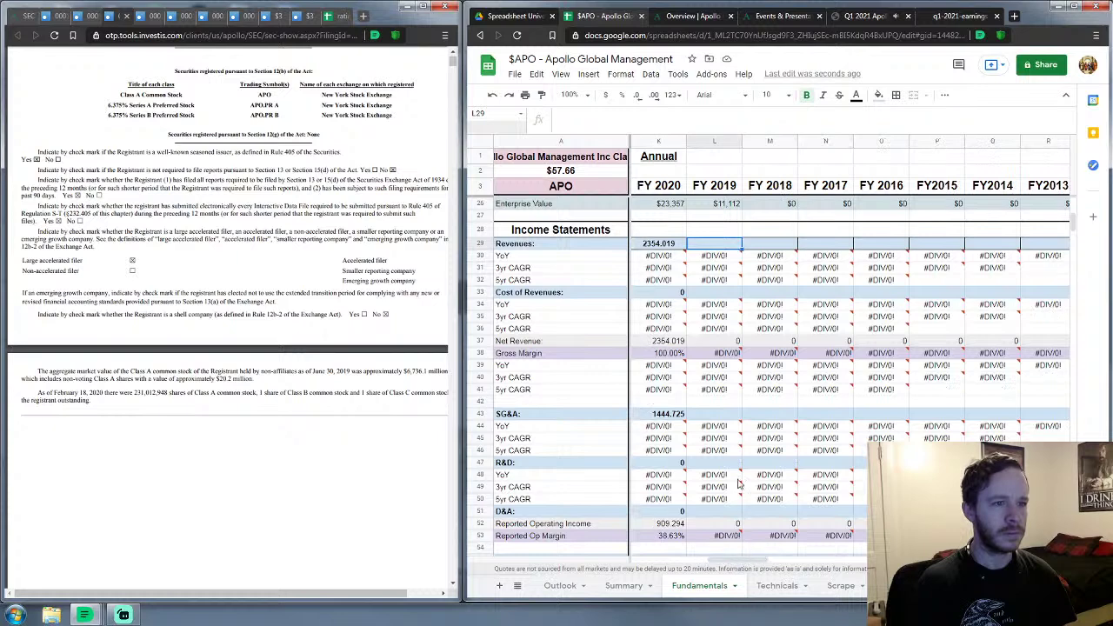
{"action": "scroll", "coordinate": [737, 484], "scroll_direction": "down", "scroll_amount": 1}
{"action": "scroll", "coordinate": [281, 366], "scroll_direction": "down", "scroll_amount": 5}
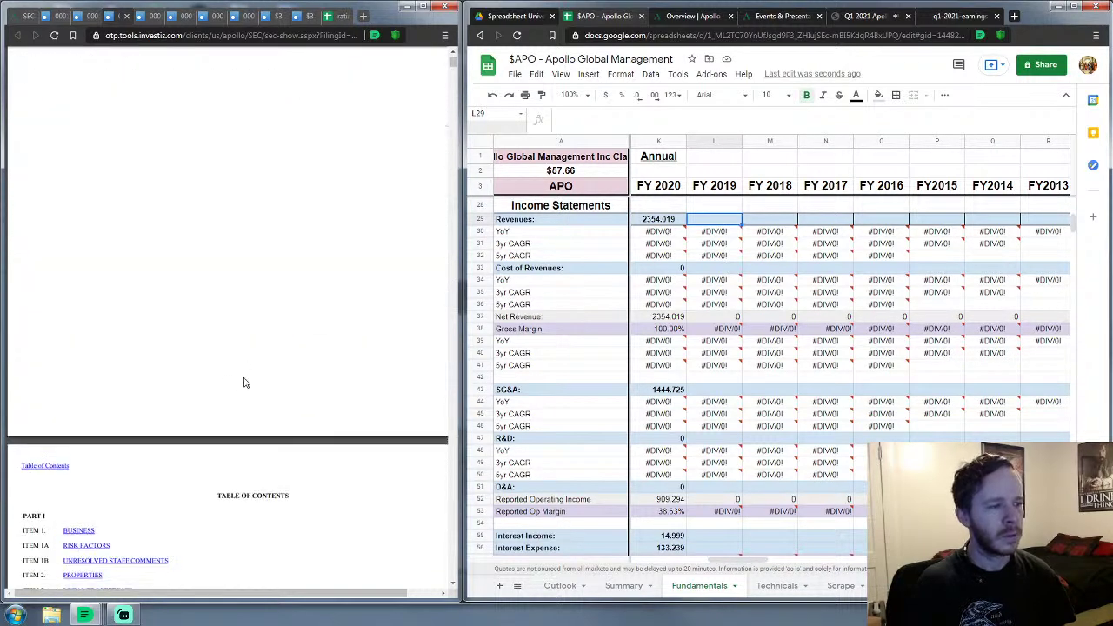
{"action": "scroll", "coordinate": [181, 403], "scroll_direction": "down", "scroll_amount": 5}
{"action": "left_click", "coordinate": [116, 420]}
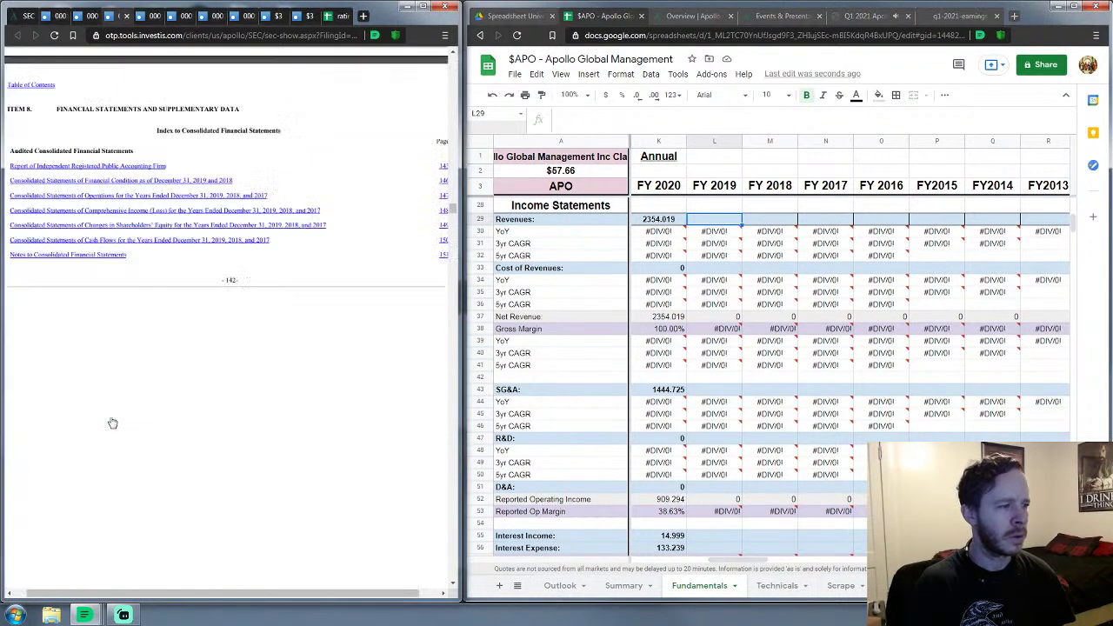
{"action": "left_click", "coordinate": [127, 196]}
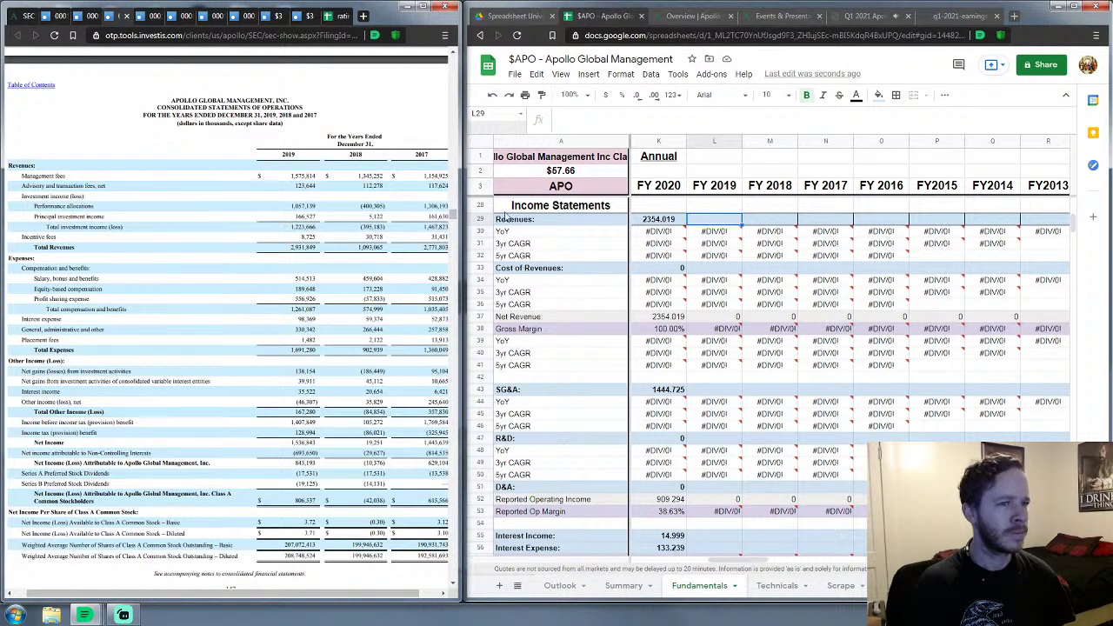
Step: Enter FY 2019 Revenues 2,931.849 and SG&A 1,592.911
{"action": "left_click", "coordinate": [718, 221]}
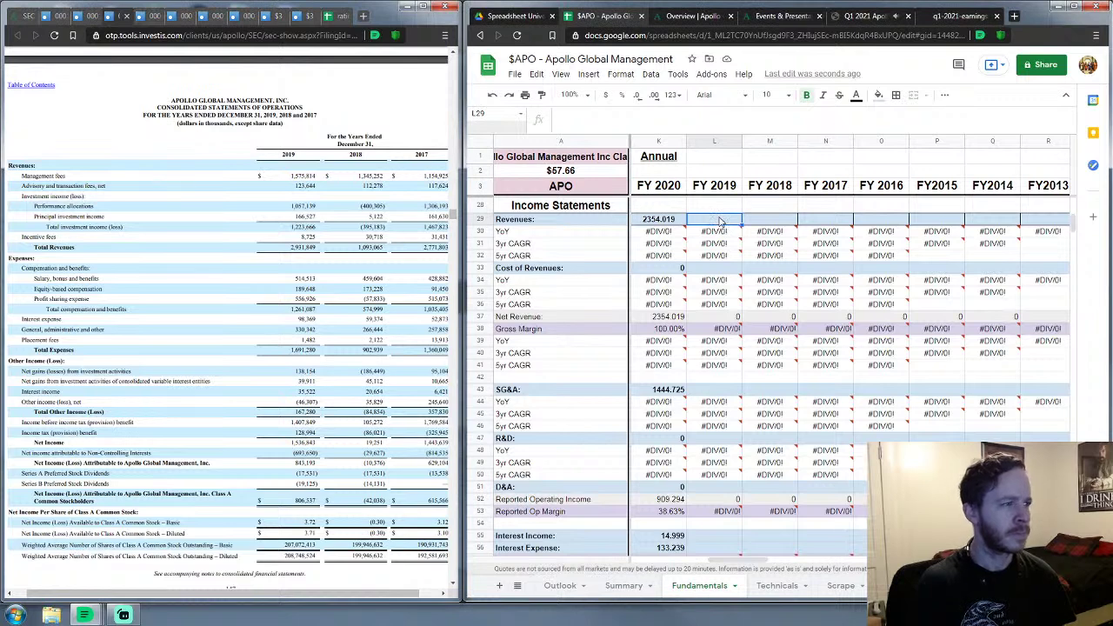
{"action": "type", "text": "2931"}
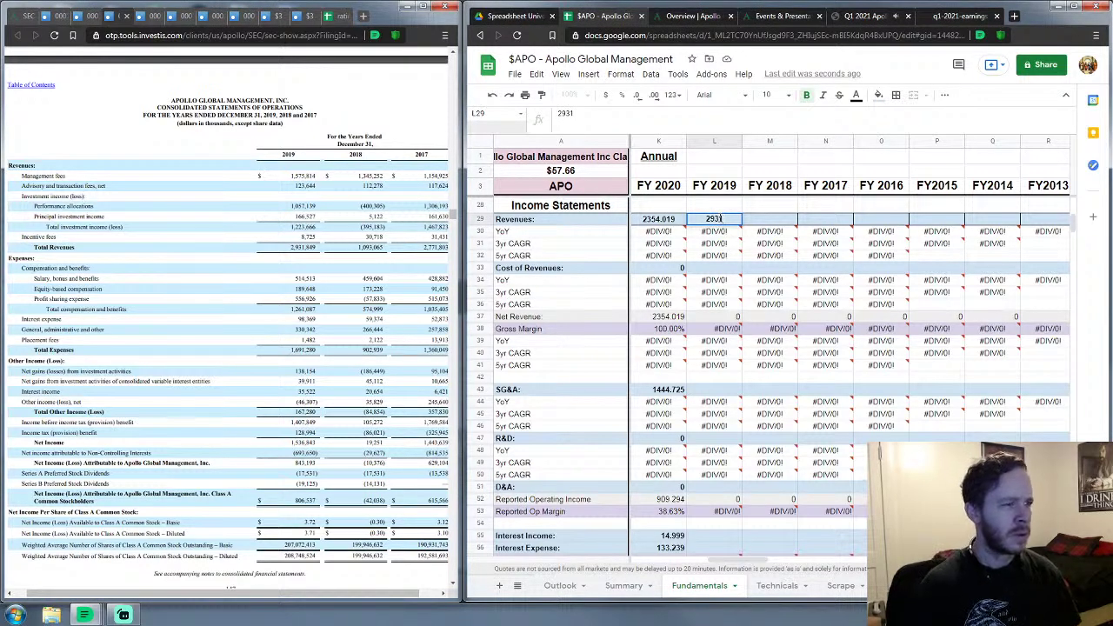
{"action": "type", "text": ".149"}
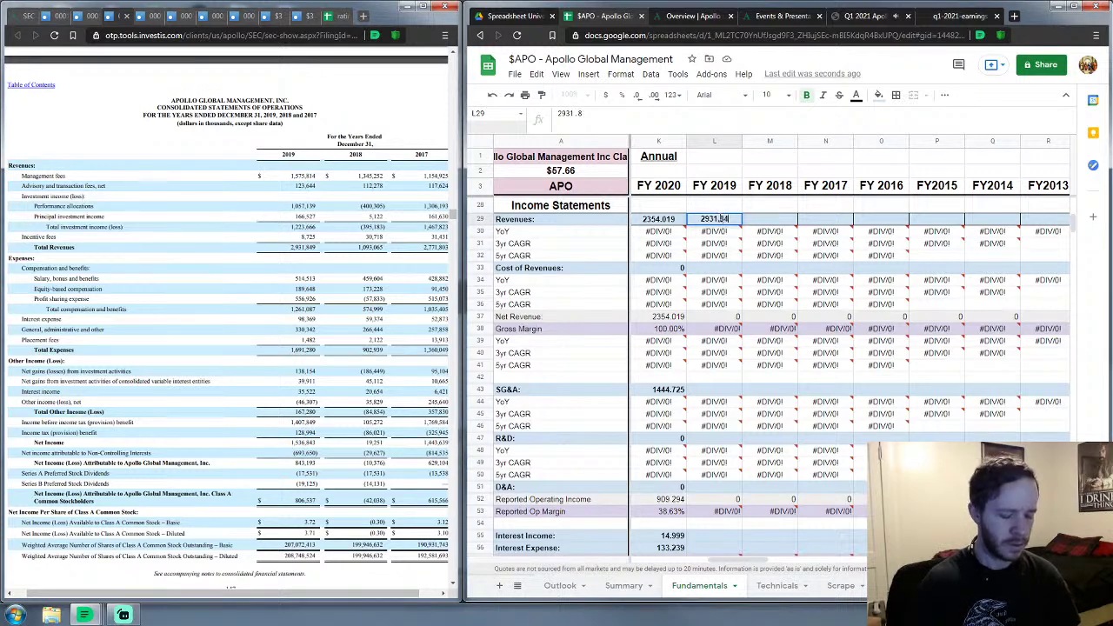
{"action": "key", "text": "Return"}
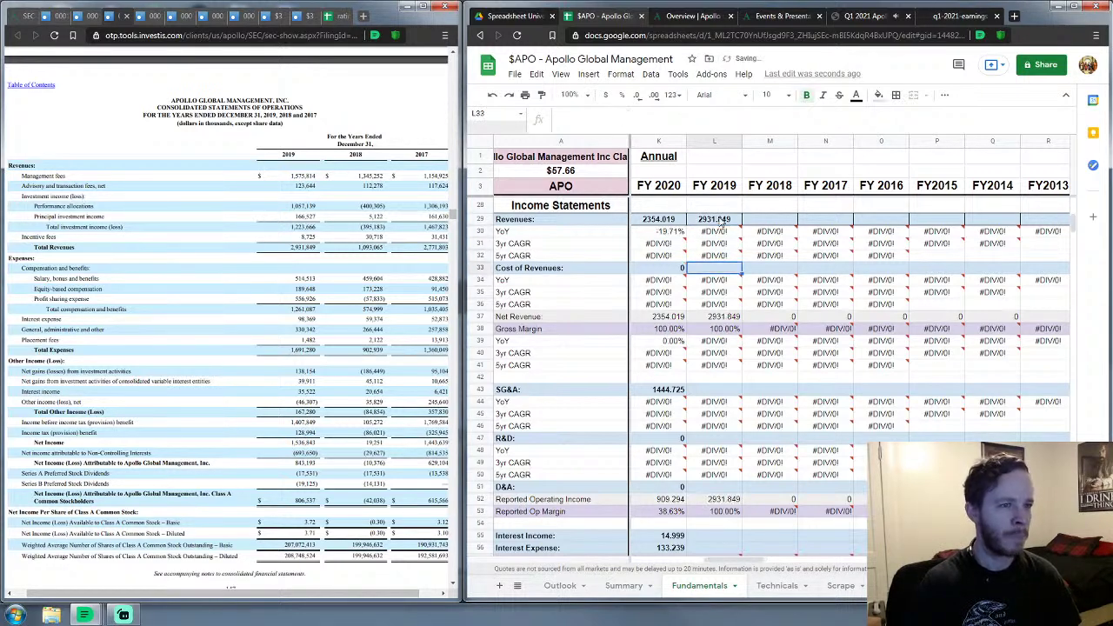
{"action": "key", "text": "Down"}
{"action": "key", "text": "Down"}
{"action": "key", "text": "Down"}
{"action": "key", "text": "Down"}
{"action": "key", "text": "Down"}
{"action": "key", "text": "Down"}
{"action": "key", "text": "Down"}
{"action": "key", "text": "Down"}
{"action": "key", "text": "Down"}
{"action": "key", "text": "Down"}
{"action": "key", "text": "Down"}
{"action": "key", "text": "Down"}
{"action": "key", "text": "Down"}
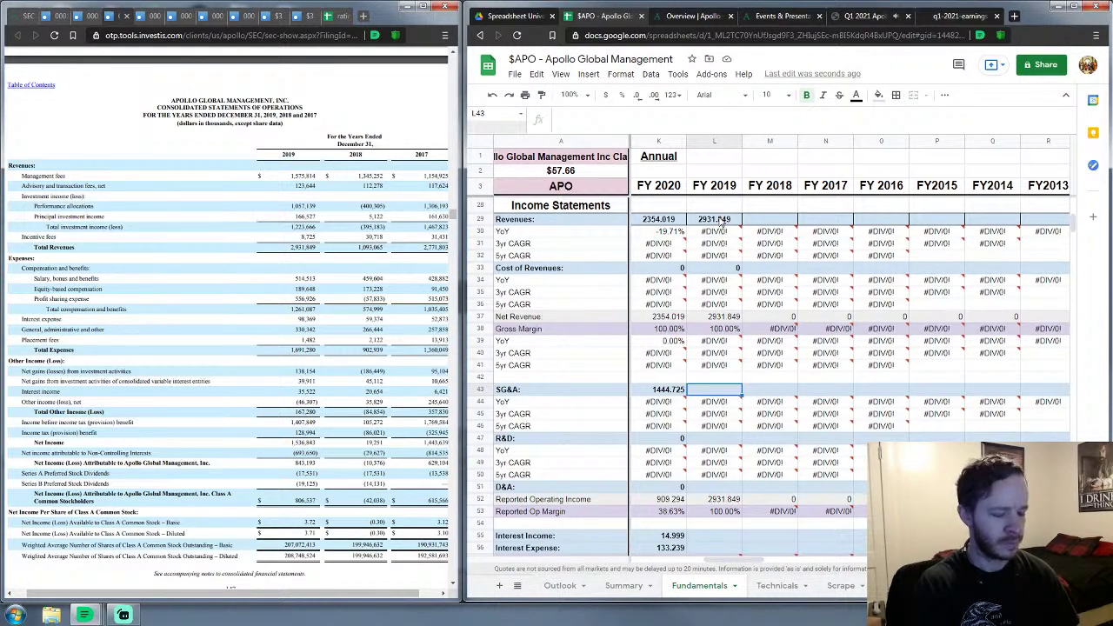
{"action": "type", "text": "1592.911"}
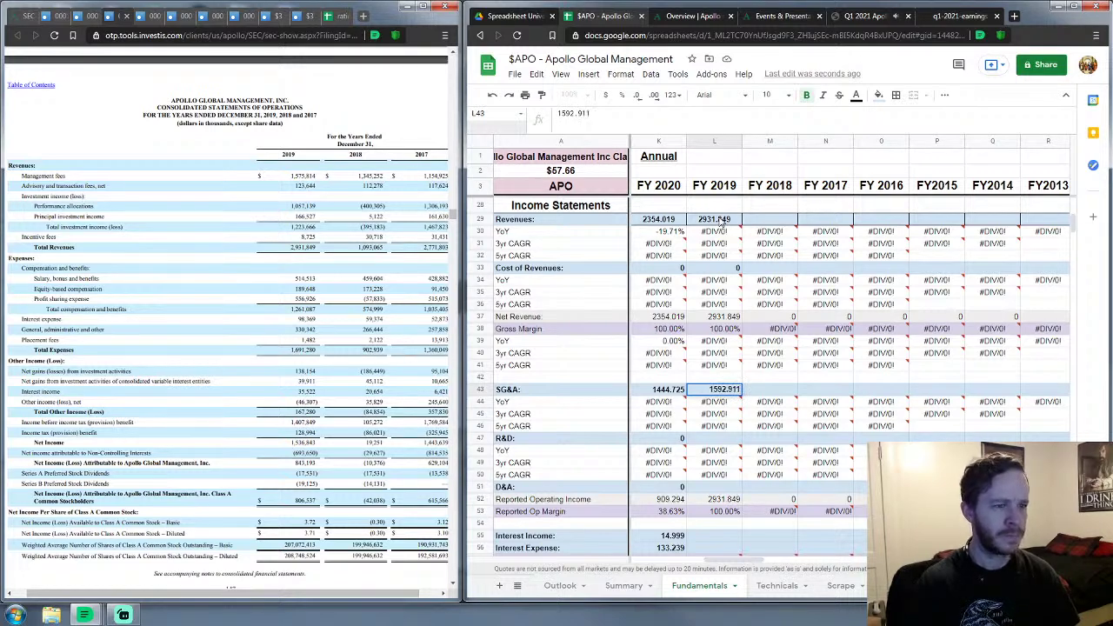
{"action": "key", "text": "Return"}
{"action": "key", "text": "Down"}
{"action": "key", "text": "Down"}
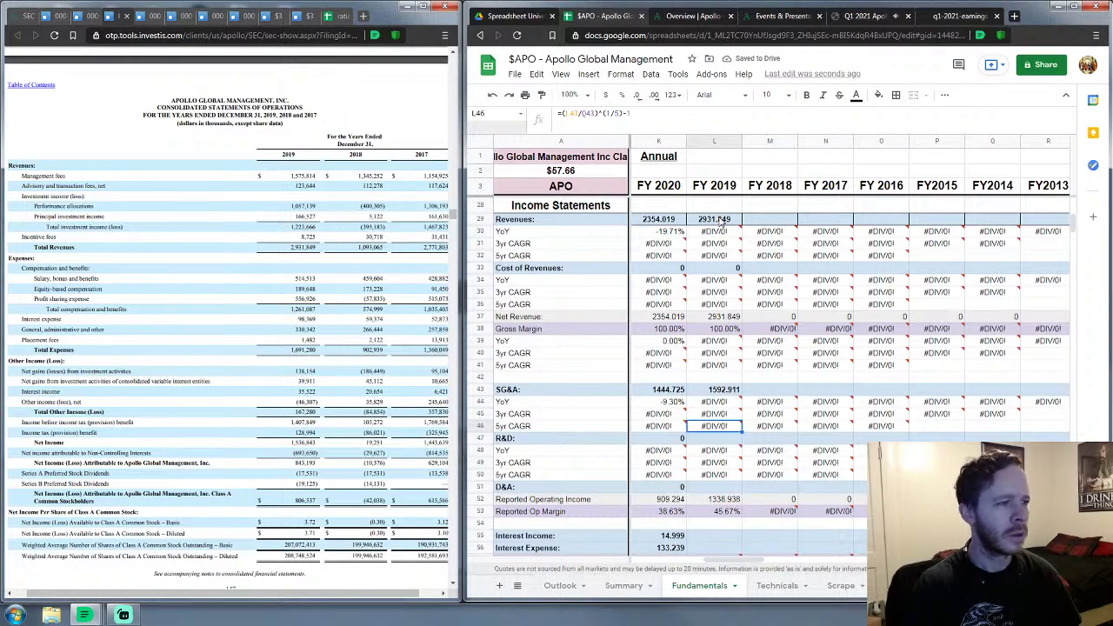
Step: Set FY 2019 R&D and D&A to 0 and Interest Expense to 98.369
{"action": "key", "text": "Down"}
{"action": "type", "text": "0"}
{"action": "key", "text": "Return"}
{"action": "key", "text": "Down"}
{"action": "key", "text": "Down"}
{"action": "key", "text": "Down"}
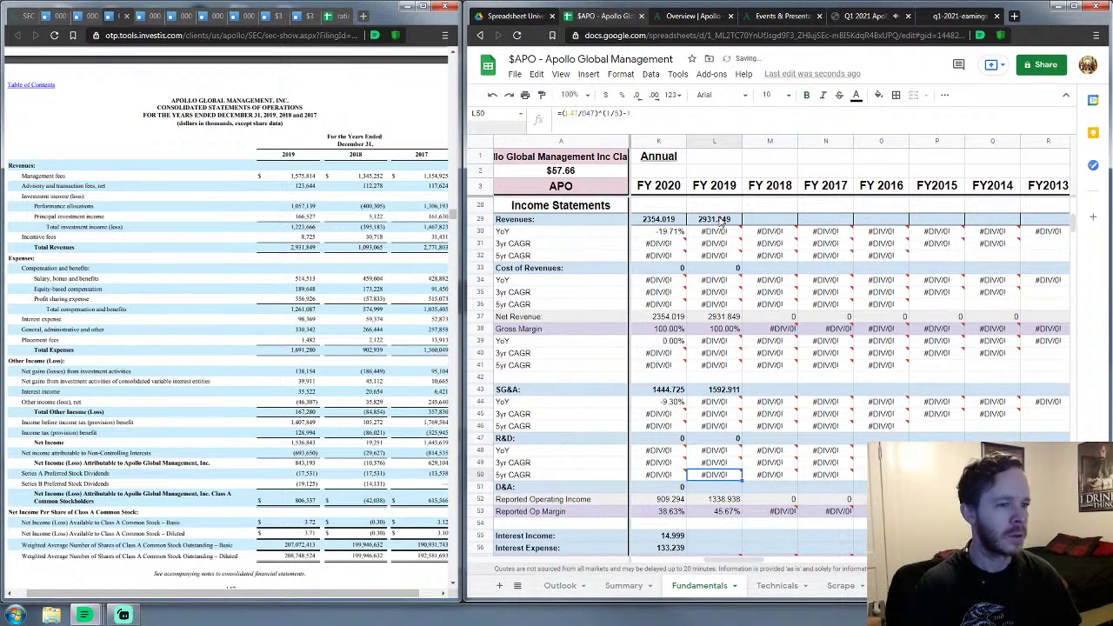
{"action": "type", "text": "0"}
{"action": "key", "text": "Return"}
{"action": "key", "text": "Down"}
{"action": "key", "text": "Down"}
{"action": "key", "text": "Down"}
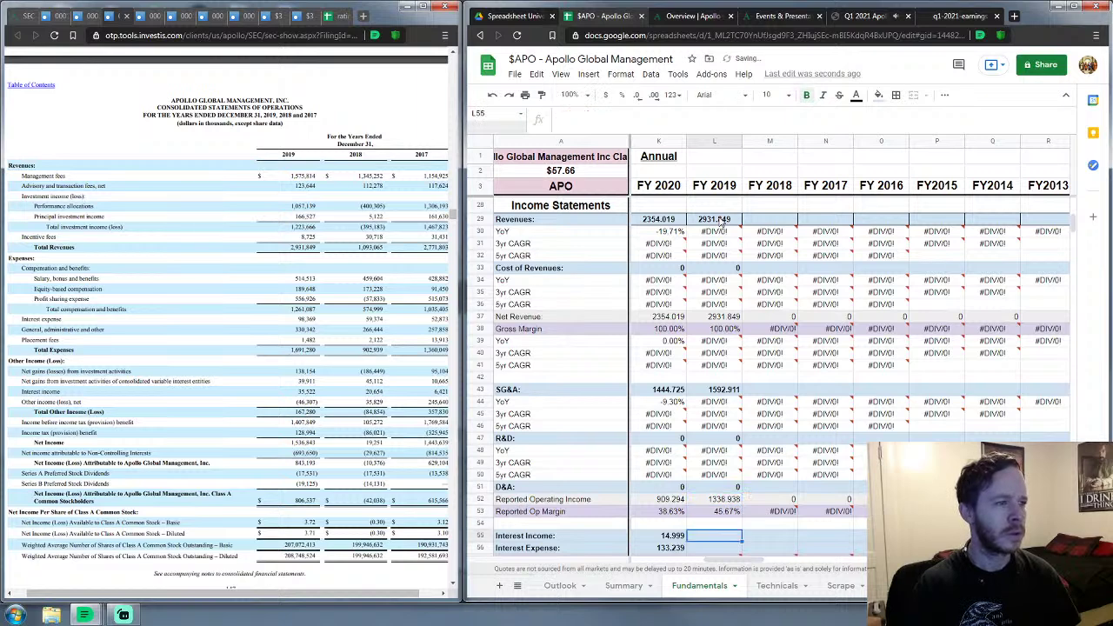
{"action": "key", "text": "Down"}
{"action": "type", "text": "98"}
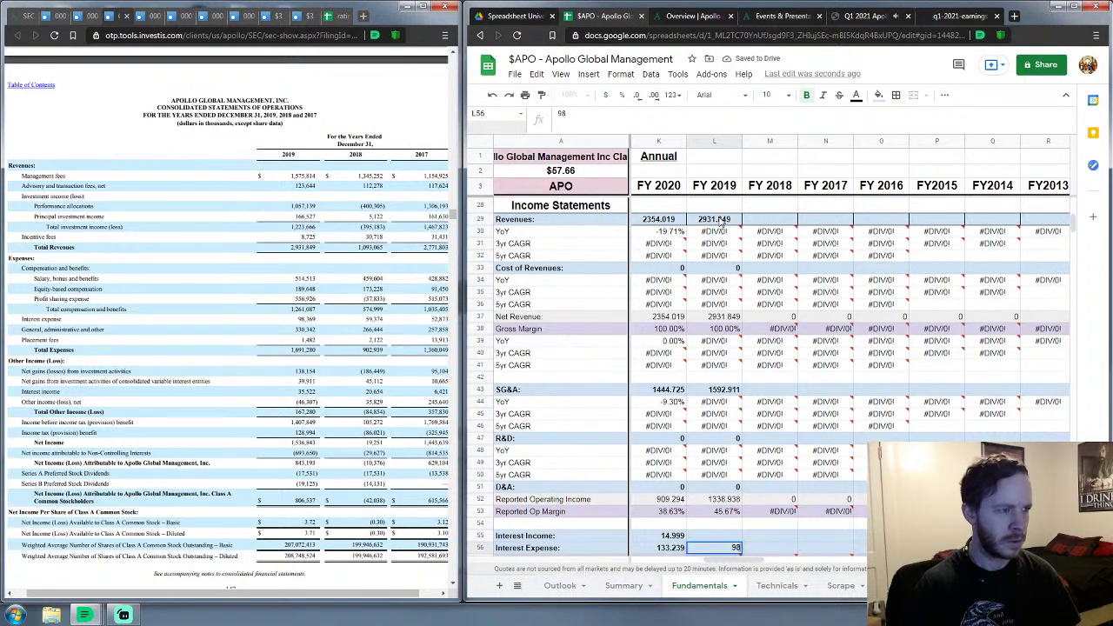
{"action": "type", "text": ".369"}
{"action": "key", "text": "Up"}
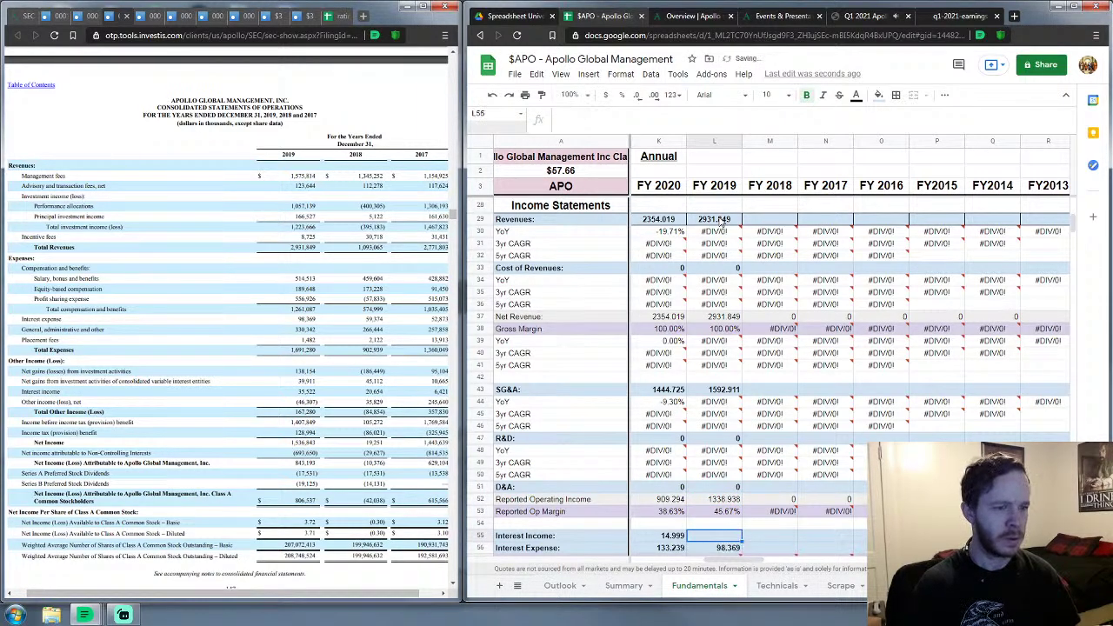
Step: Enter FY 2019 Interest Income 35.522 and Net Currency Income 0
{"action": "scroll", "coordinate": [733, 307], "scroll_direction": "down", "scroll_amount": 2}
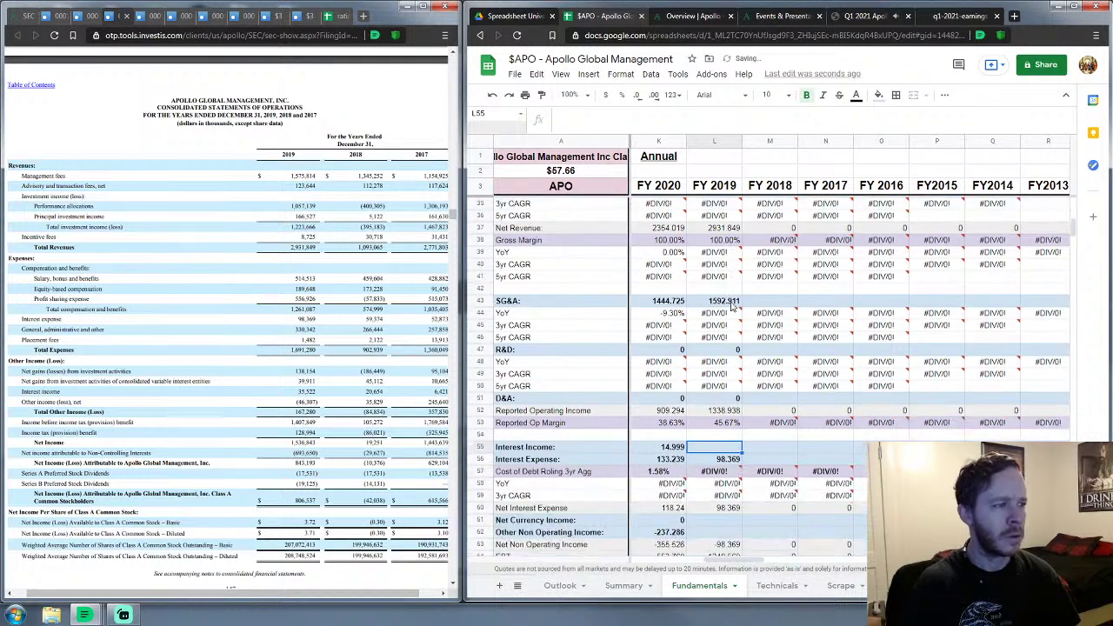
{"action": "scroll", "coordinate": [733, 307], "scroll_direction": "down", "scroll_amount": 1}
{"action": "type", "text": "35"}
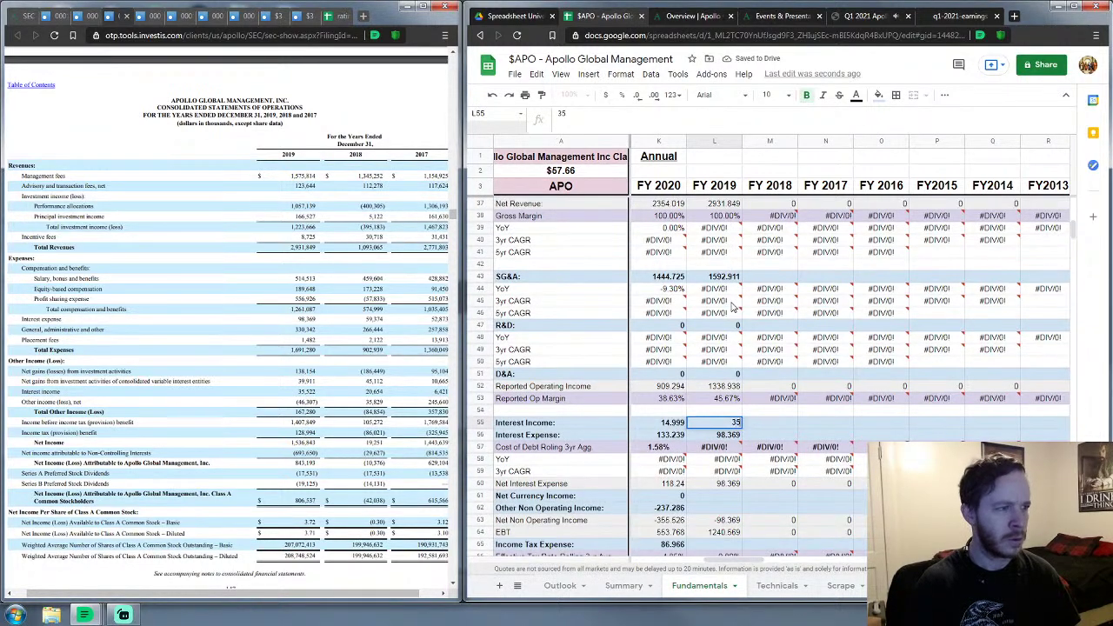
{"action": "type", "text": "."}
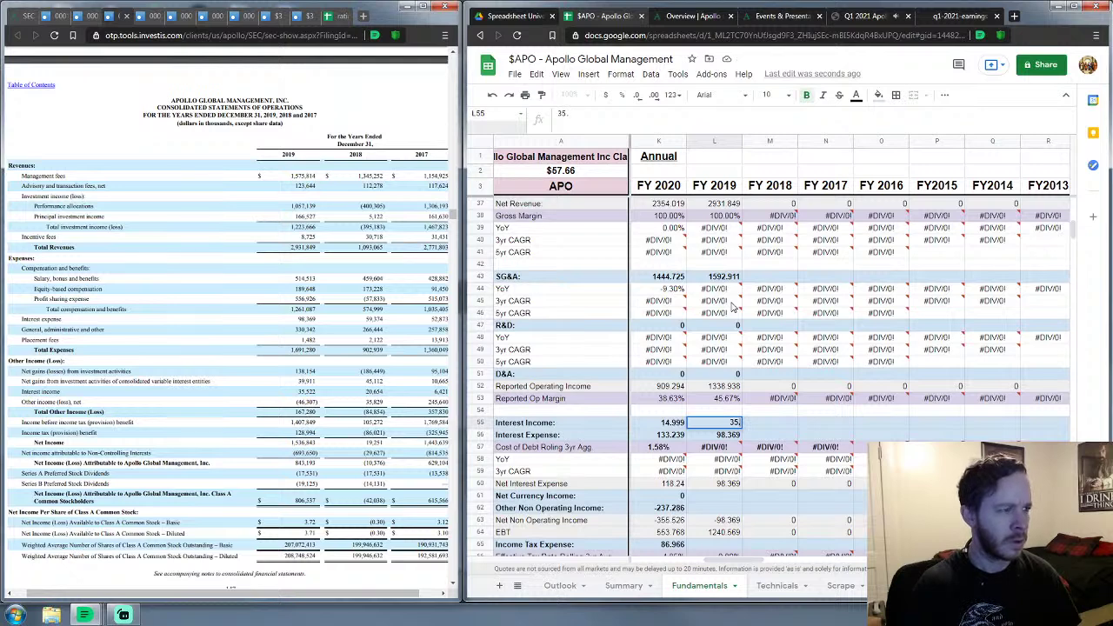
{"action": "type", "text": "522"}
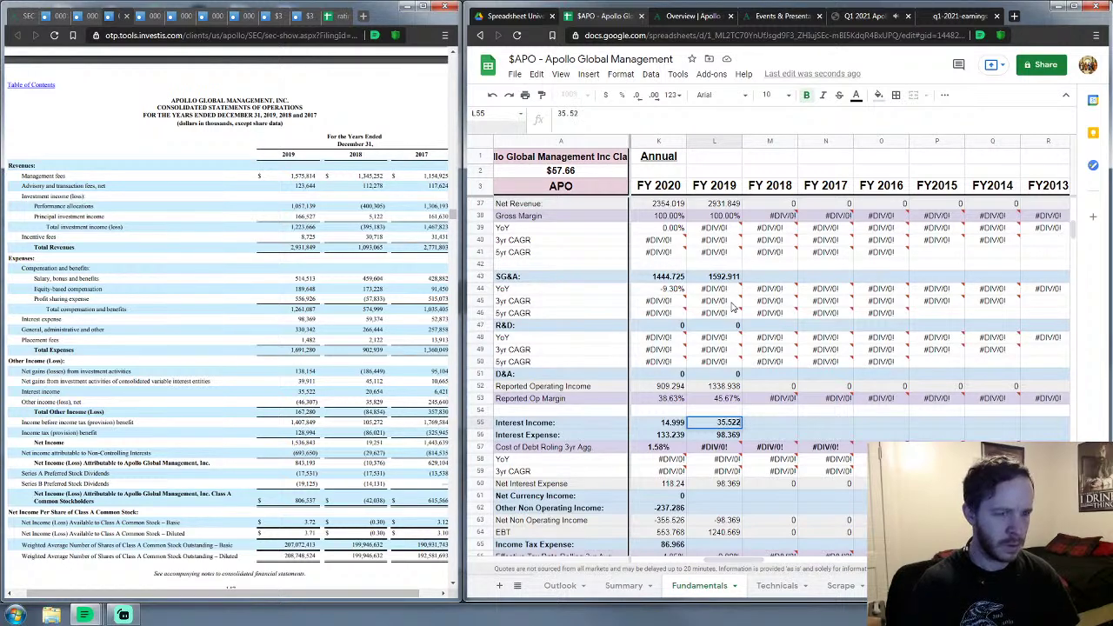
{"action": "key", "text": "Down"}
{"action": "key", "text": "Down"}
{"action": "key", "text": "Down"}
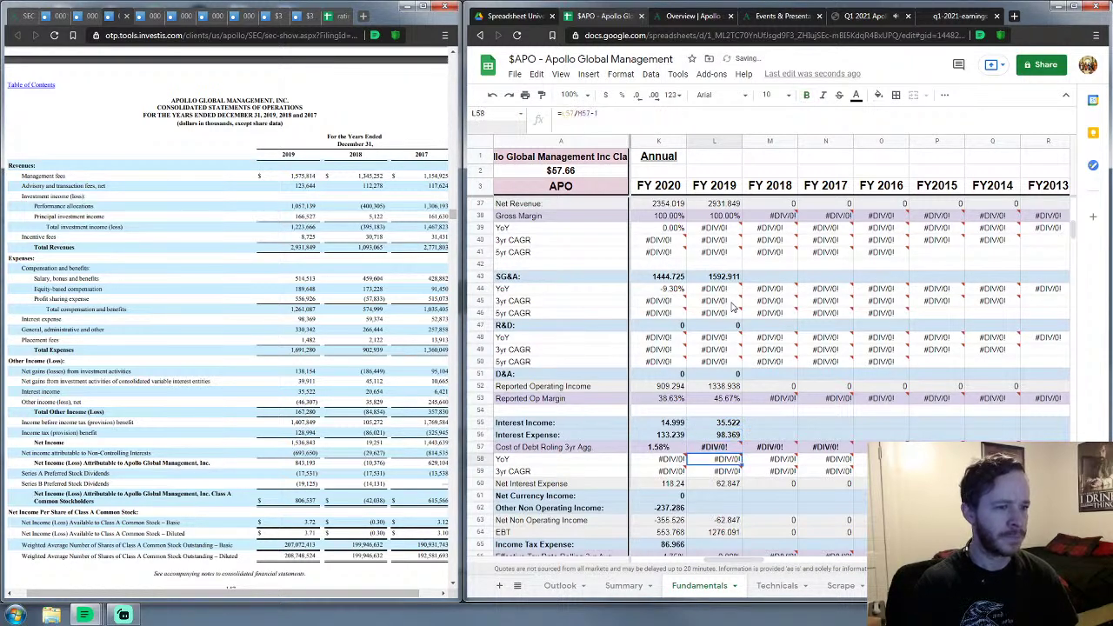
{"action": "key", "text": "Down"}
{"action": "key", "text": "Down"}
{"action": "key", "text": "Down"}
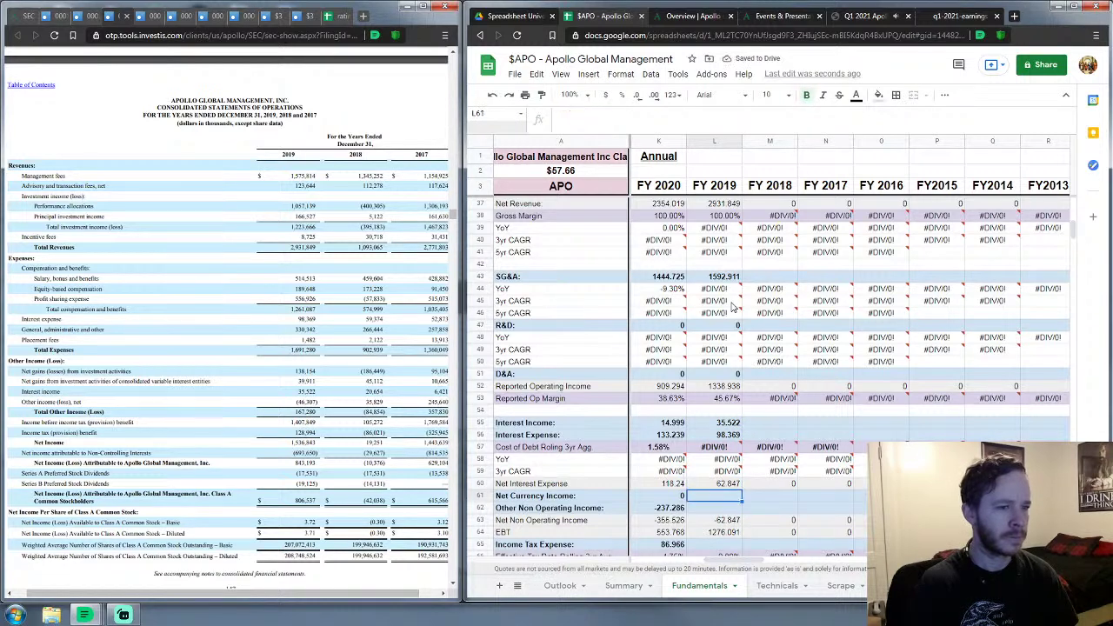
{"action": "type", "text": "0"}
{"action": "key", "text": "Down"}
Step: Enter FY 2019 Other Non Operating Income 131.758 and Income Tax Expense -128.994
{"action": "scroll", "coordinate": [733, 306], "scroll_direction": "down", "scroll_amount": 2}
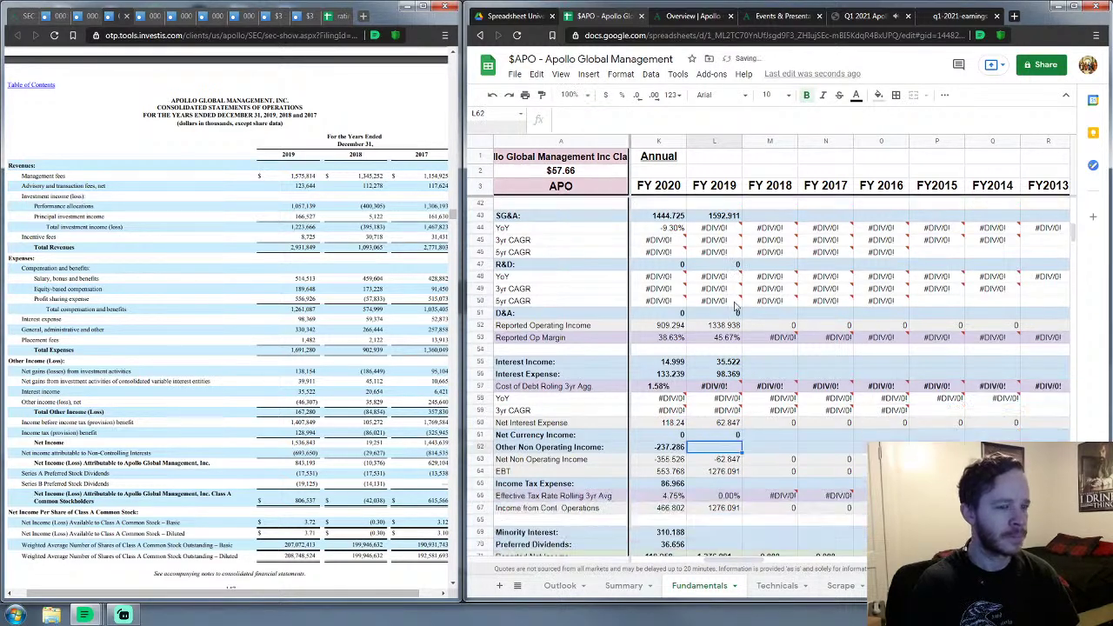
{"action": "scroll", "coordinate": [737, 306], "scroll_direction": "down", "scroll_amount": 2}
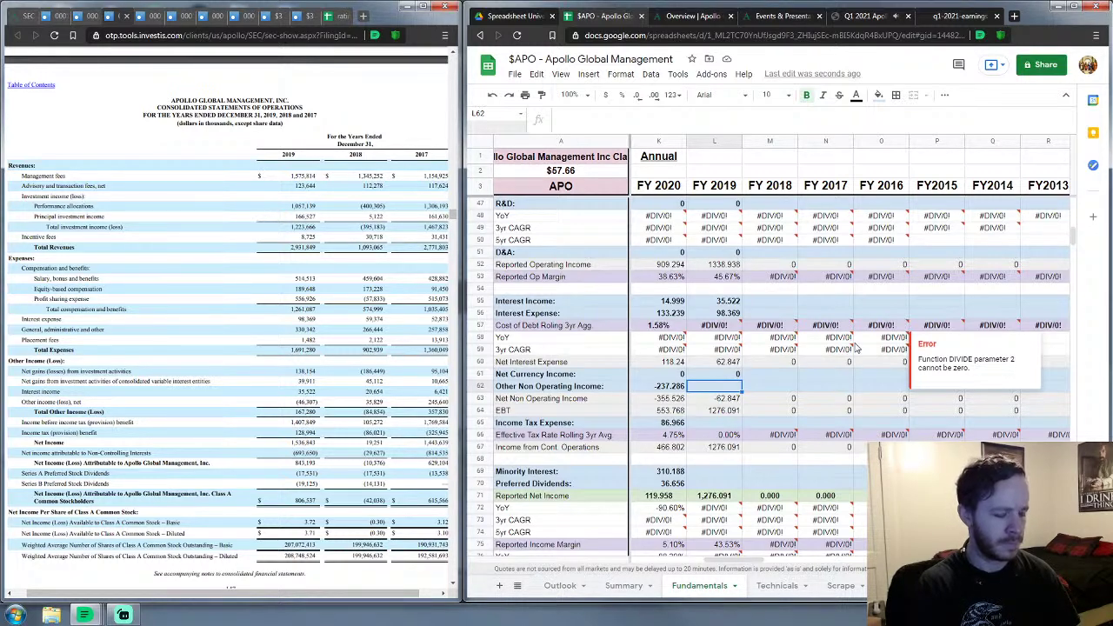
{"action": "type", "text": "131"}
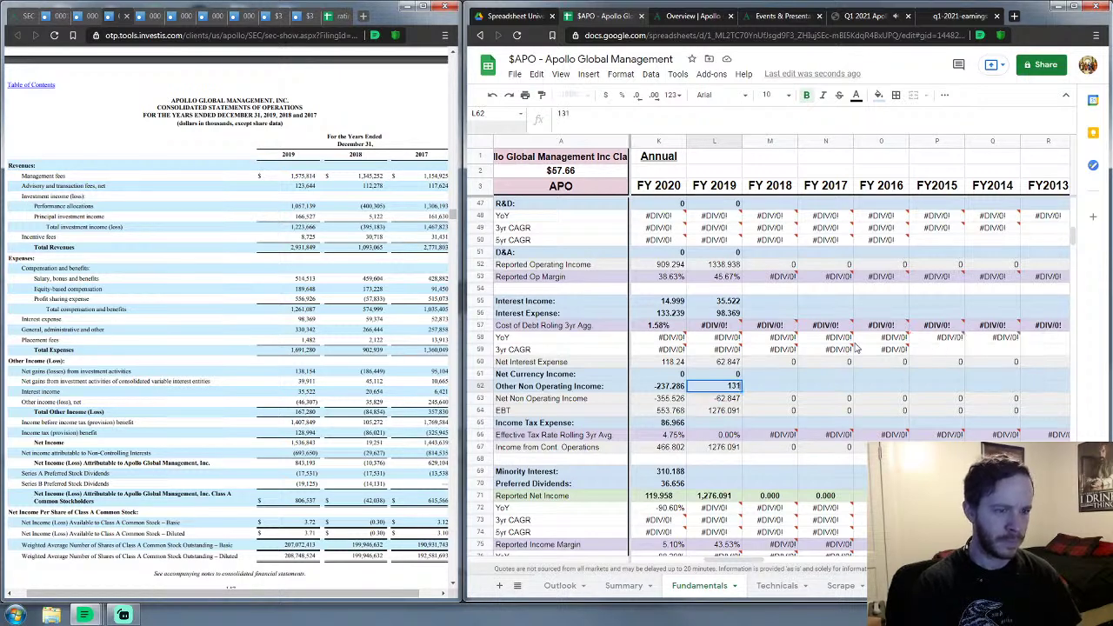
{"action": "type", "text": "."}
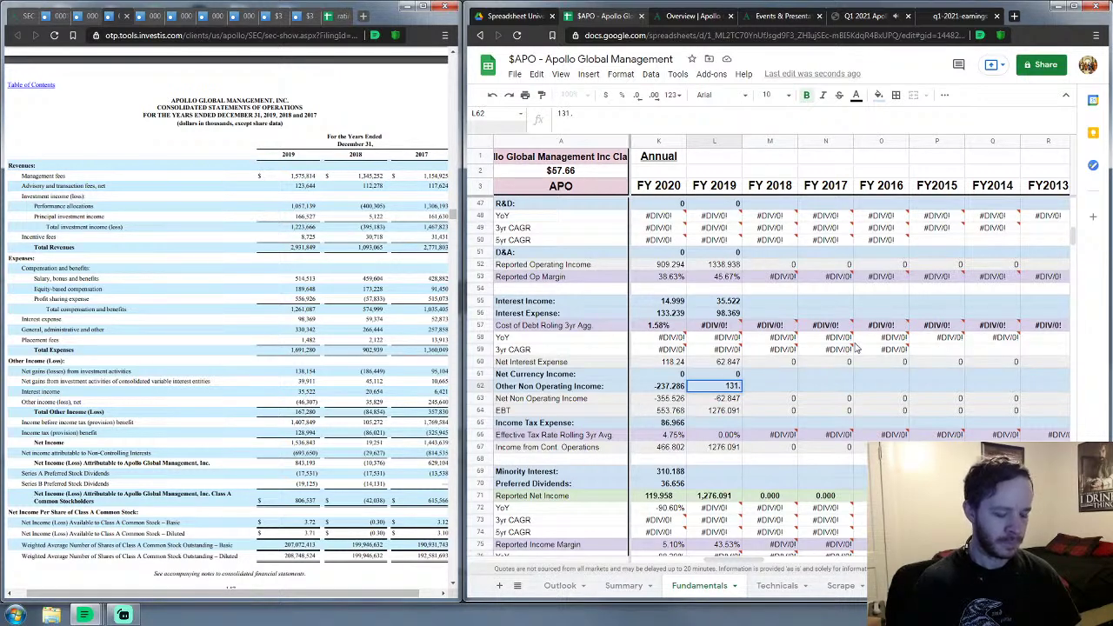
{"action": "type", "text": "758"}
{"action": "key", "text": "Return"}
{"action": "key", "text": "Down"}
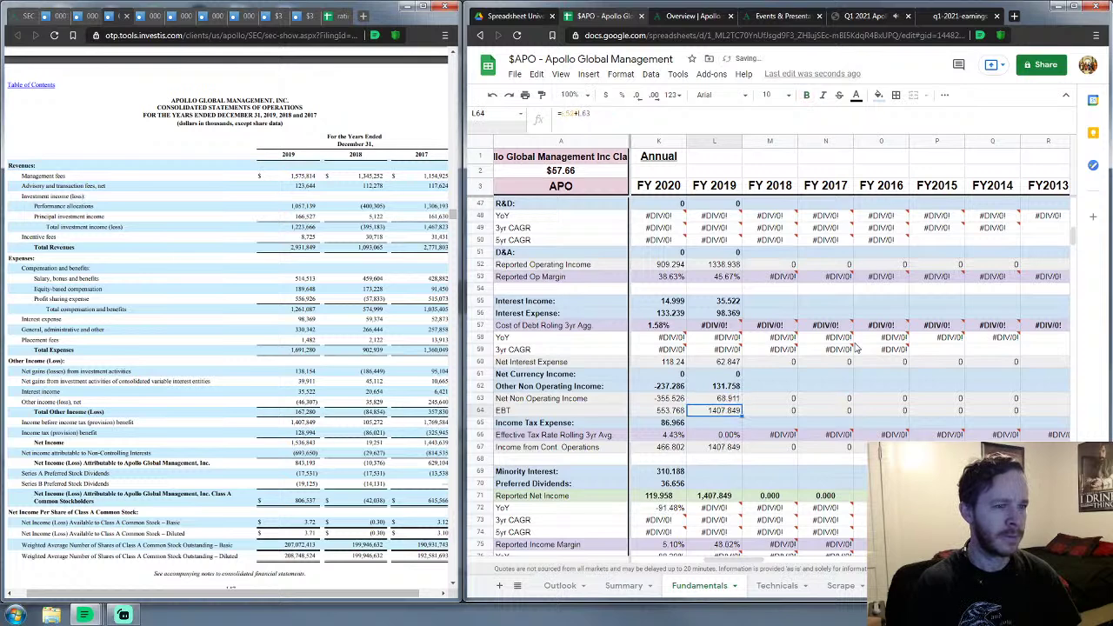
{"action": "key", "text": "Down"}
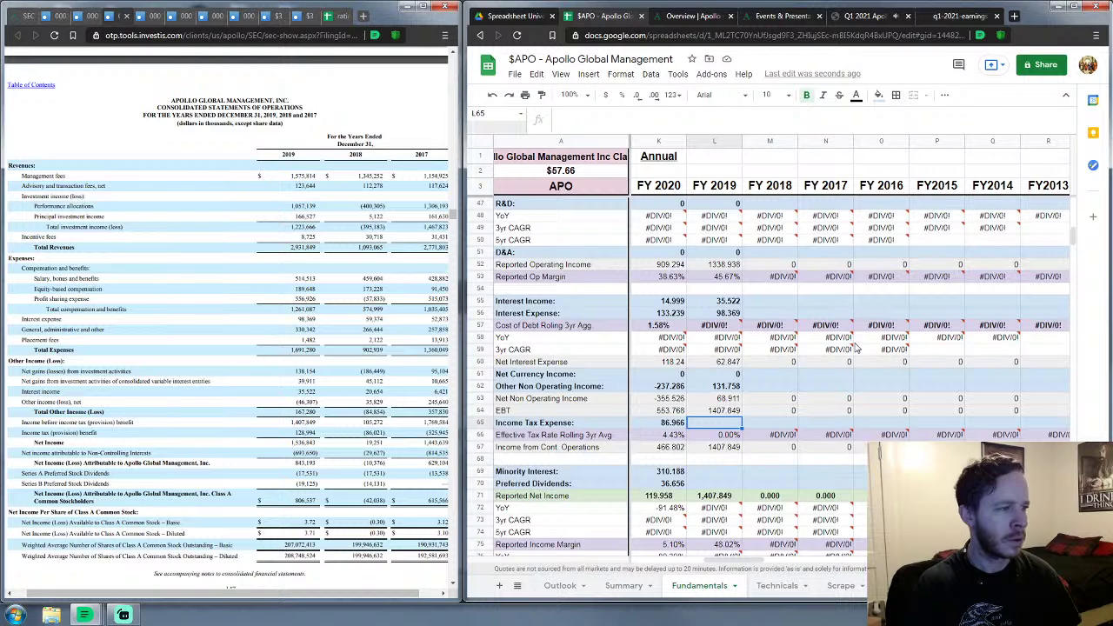
{"action": "type", "text": "-128"}
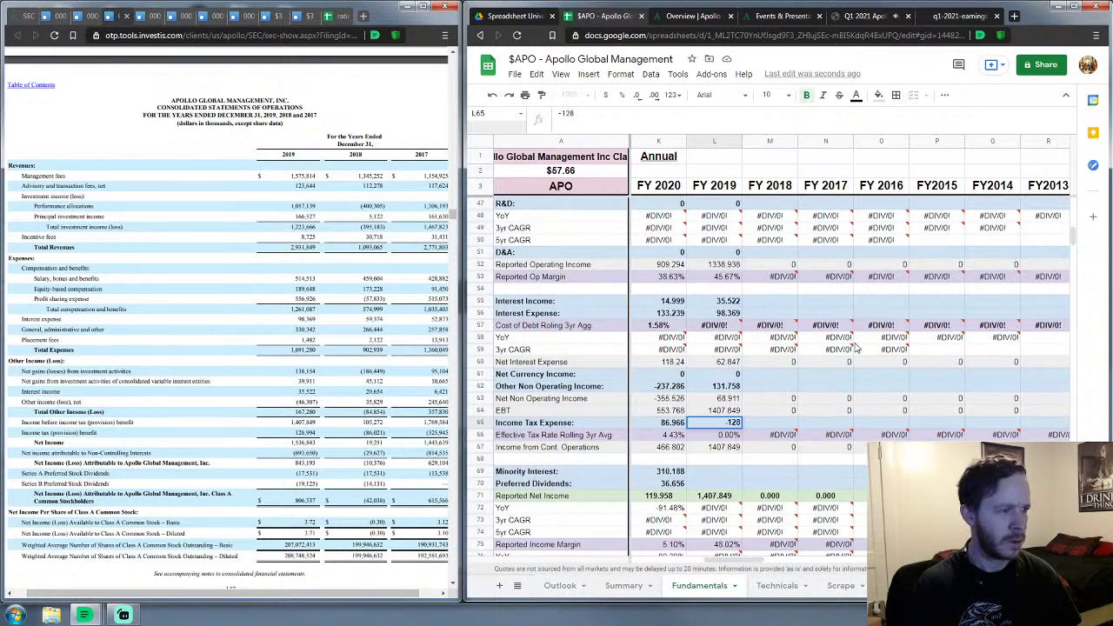
{"action": "type", "text": ".994"}
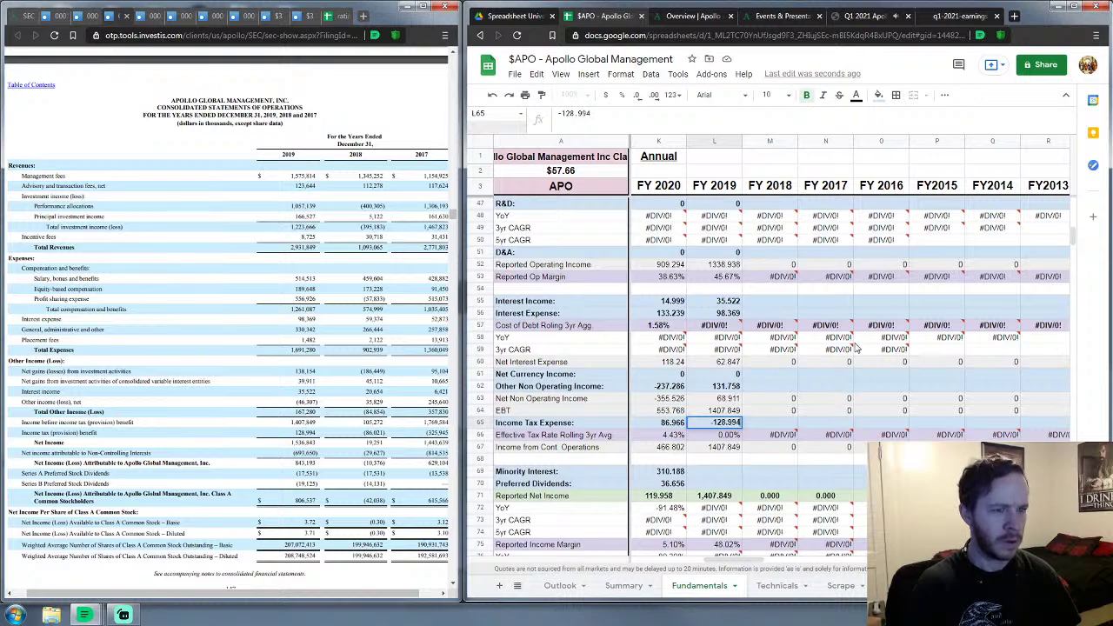
{"action": "key", "text": "Down"}
{"action": "key", "text": "Down"}
{"action": "key", "text": "Down"}
{"action": "key", "text": "Down"}
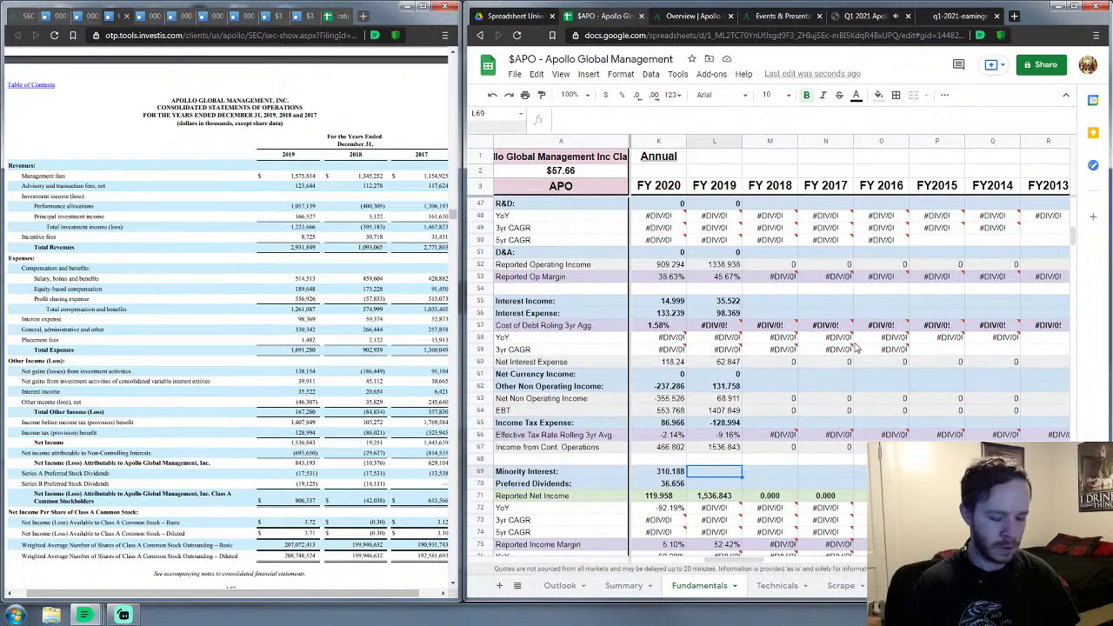
Step: Enter FY 2019 Minority Interest 693.65 and Preferred Dividends 36.656
{"action": "type", "text": "693.65"}
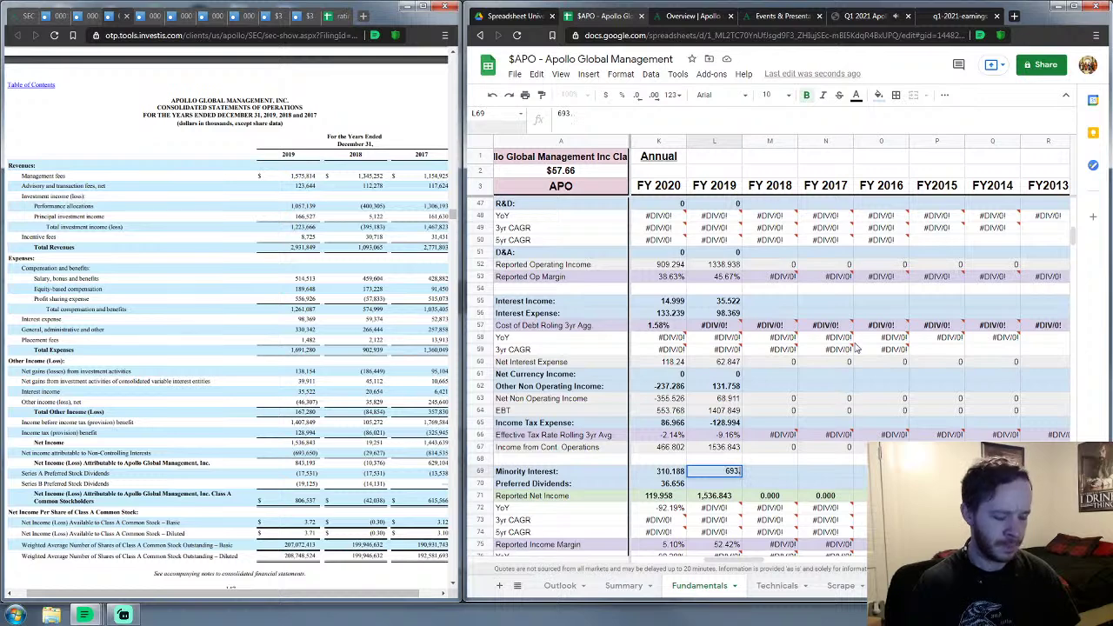
{"action": "key", "text": "Return"}
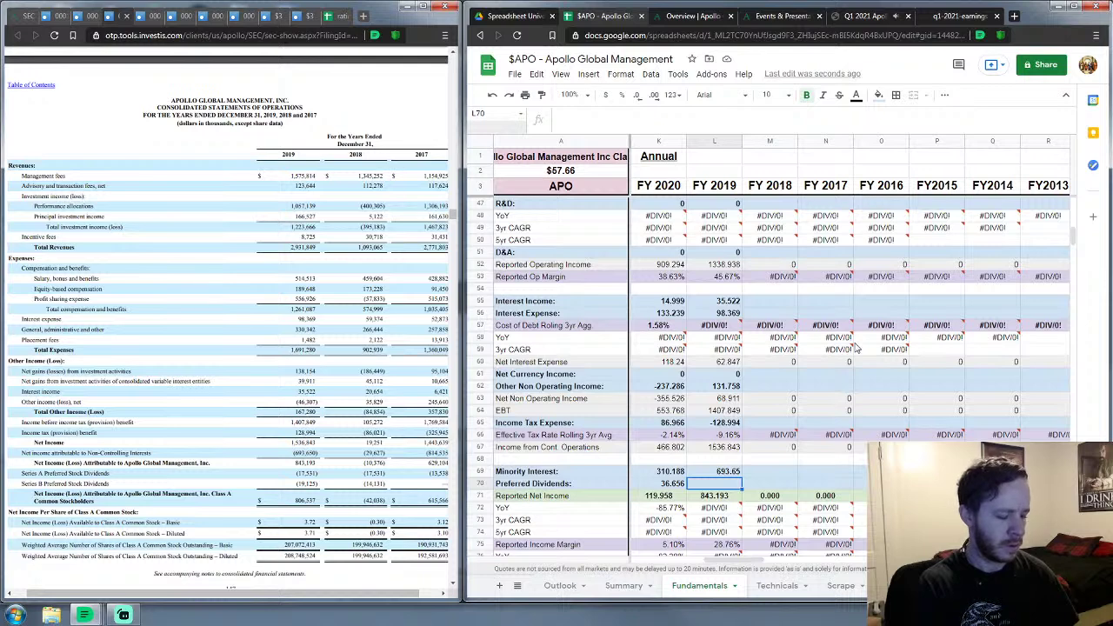
{"action": "type", "text": "36.656"}
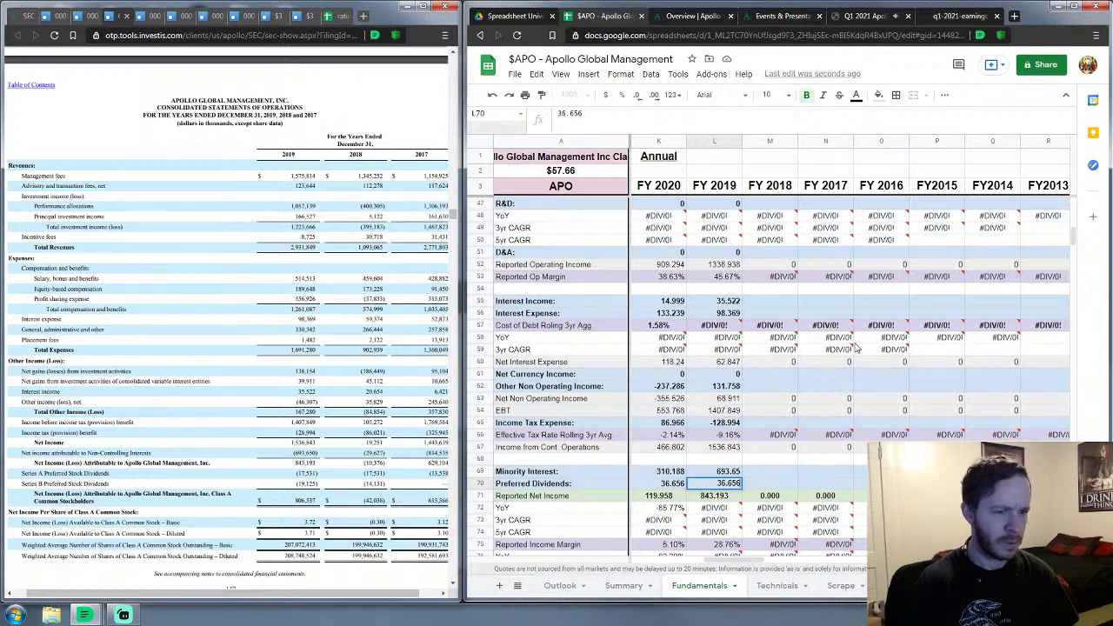
{"action": "key", "text": "Return"}
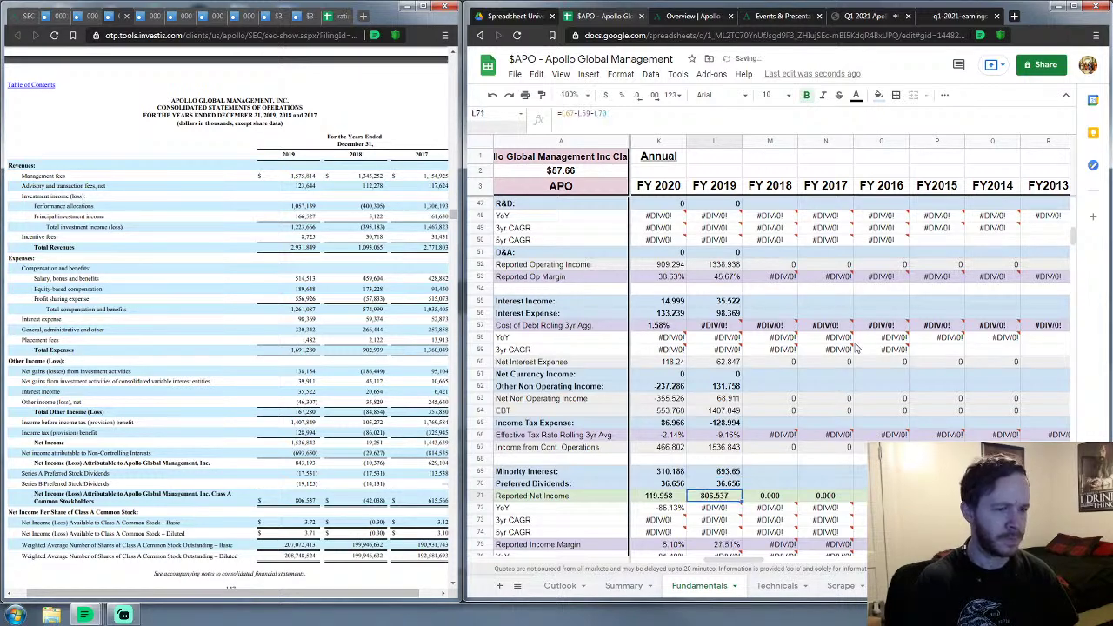
Step: Set FY 2019 Avg Diluted Shares Outstanding in L79 to 208.748524
{"action": "mouse_move", "coordinate": [854, 347]}
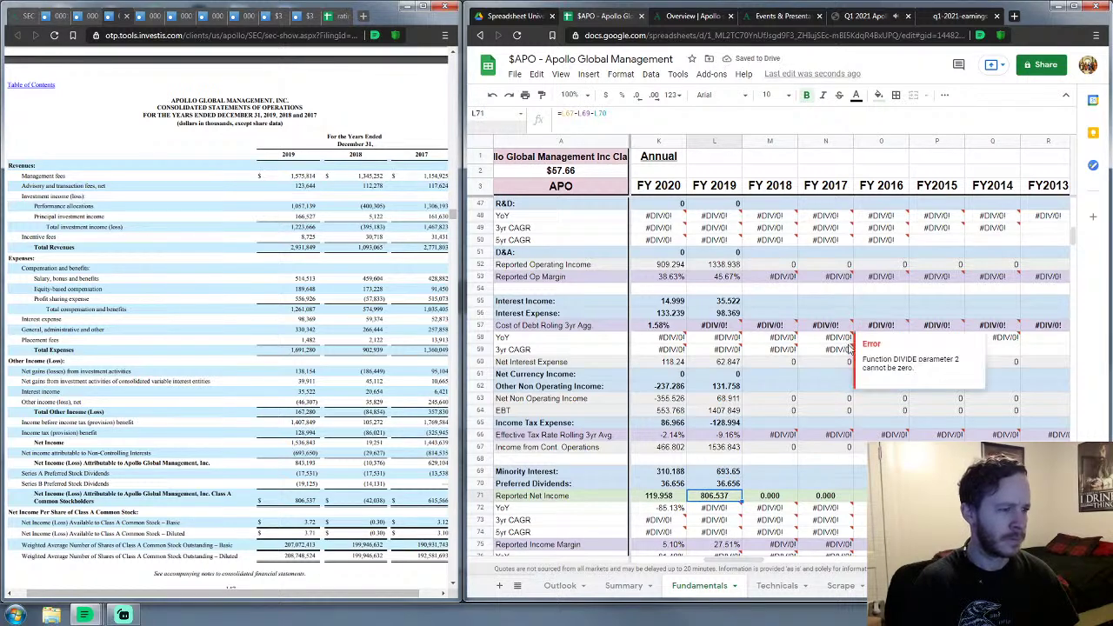
{"action": "scroll", "coordinate": [828, 425], "scroll_direction": "down", "scroll_amount": 2}
{"action": "scroll", "coordinate": [827, 425], "scroll_direction": "down", "scroll_amount": 1}
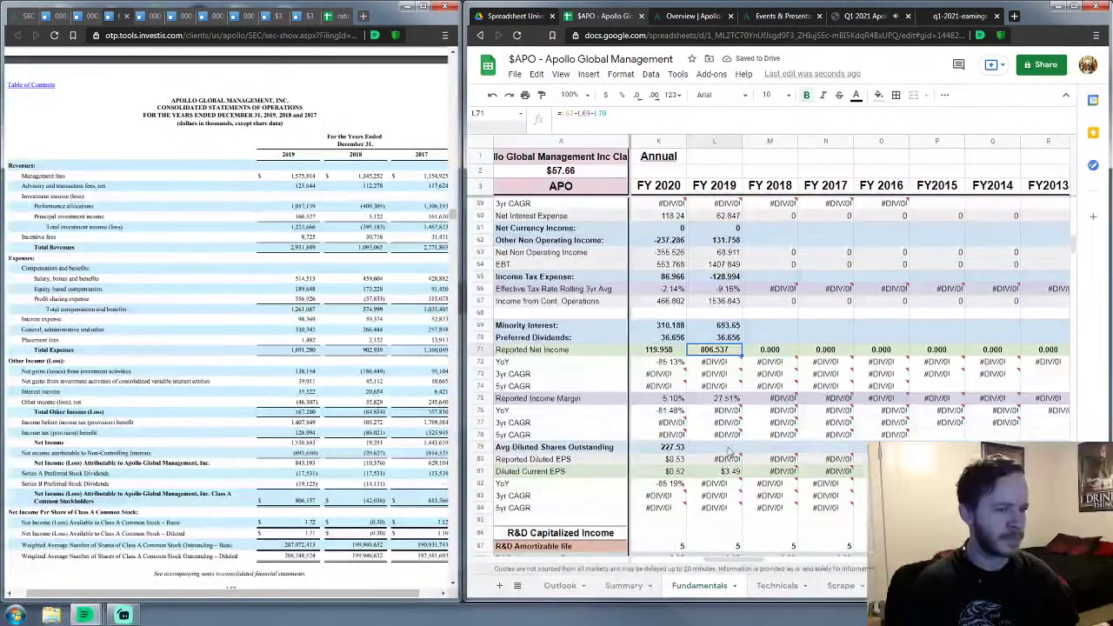
{"action": "left_click", "coordinate": [726, 449]}
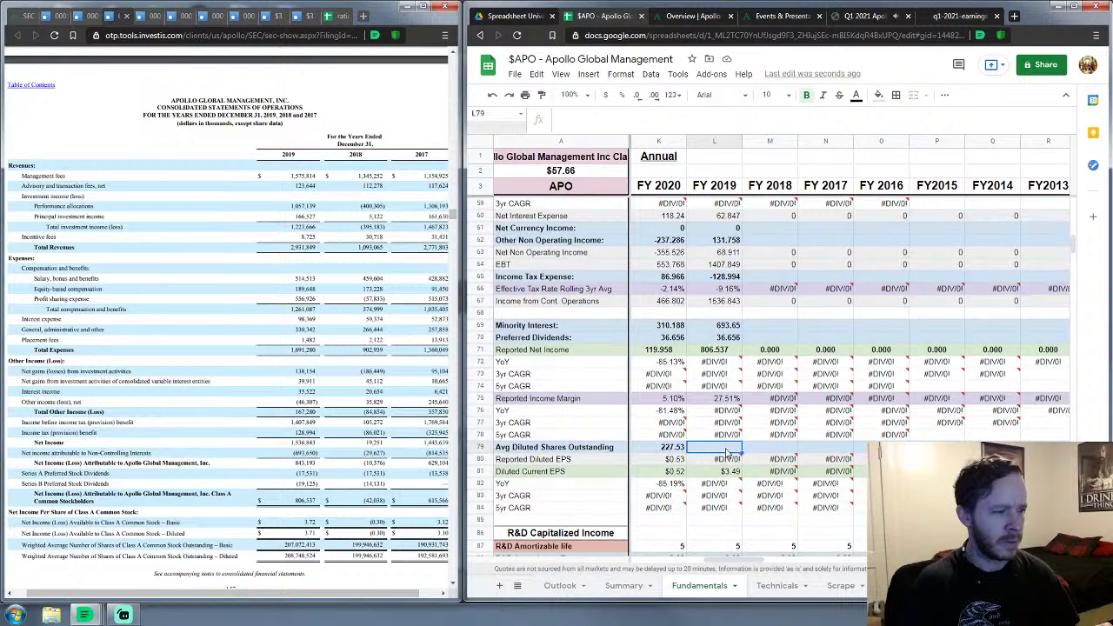
{"action": "type", "text": "208"}
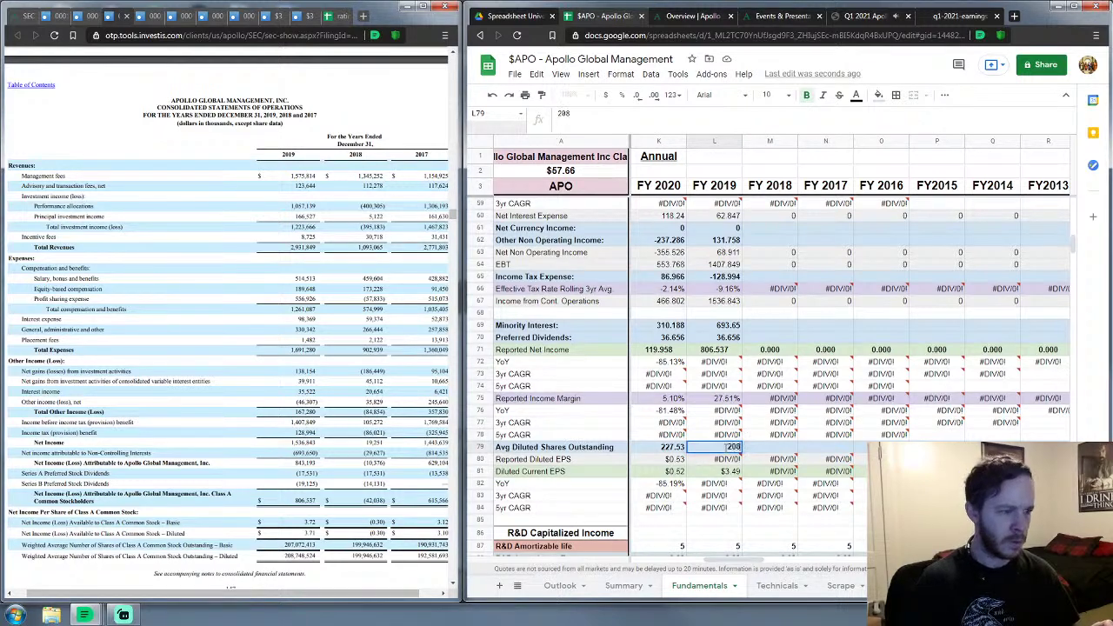
{"action": "type", "text": ".74"}
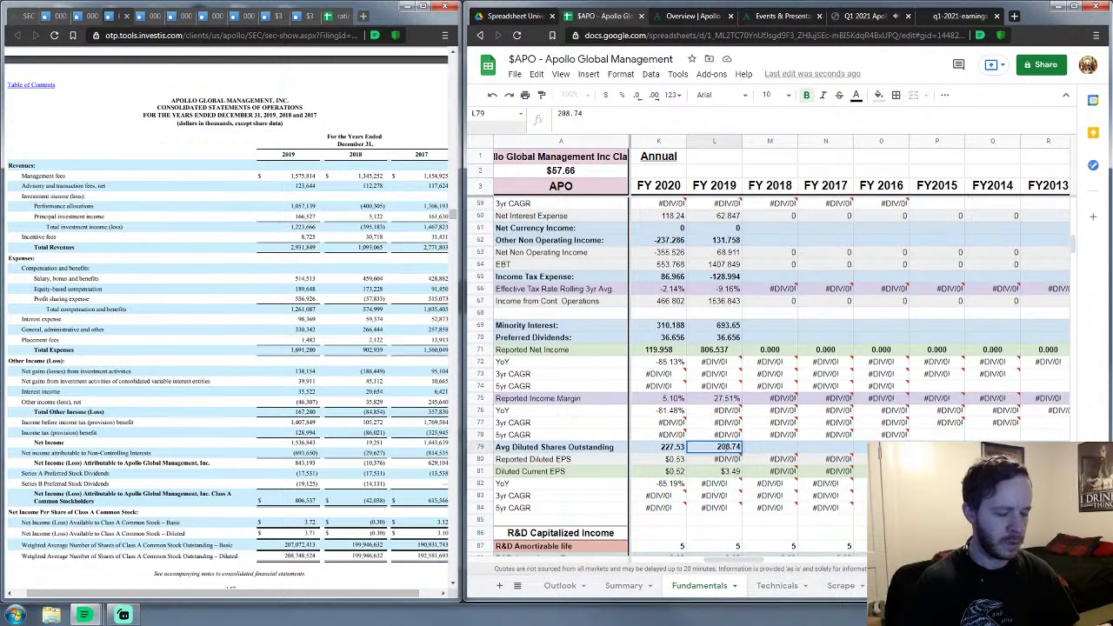
{"action": "type", "text": "8524"}
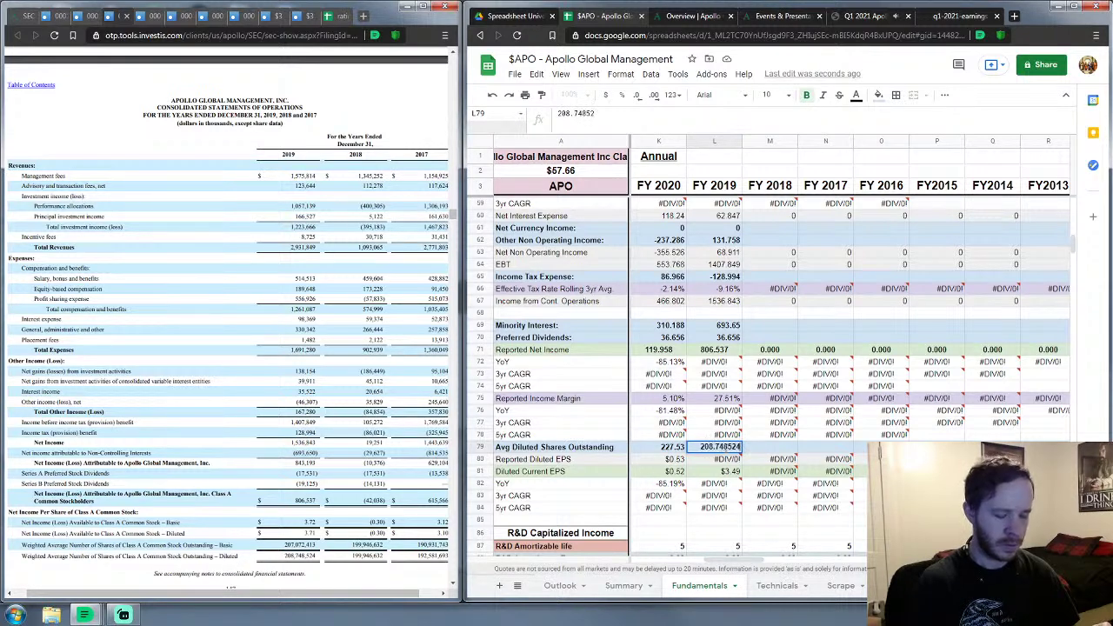
{"action": "key", "text": "Return"}
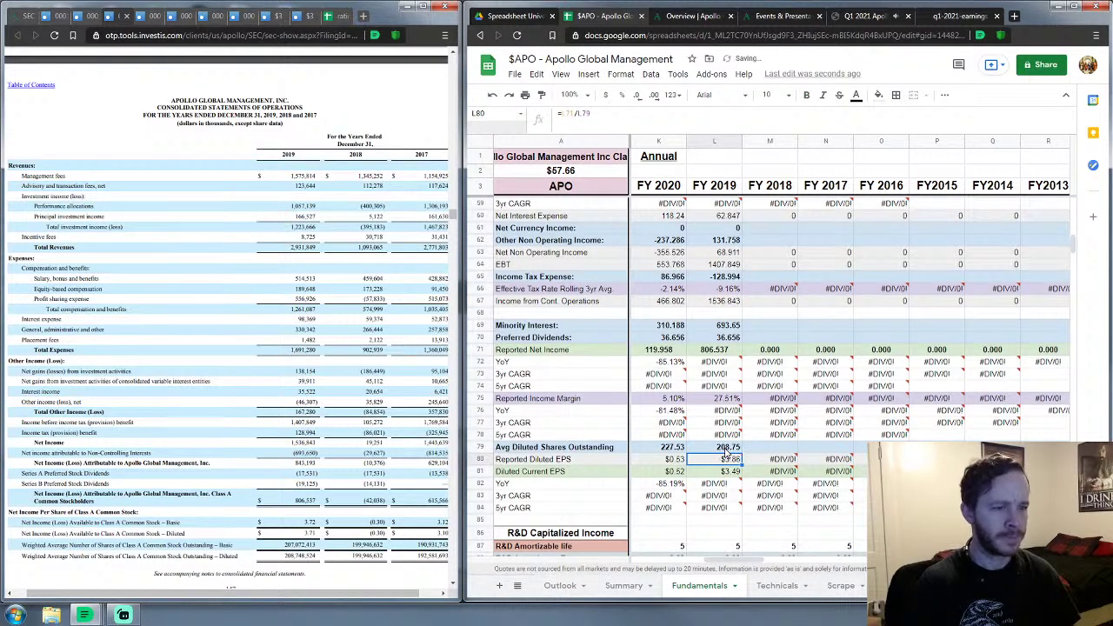
Step: Scroll the 10-K to the cash flow statement
{"action": "scroll", "coordinate": [749, 332], "scroll_direction": "down", "scroll_amount": 2}
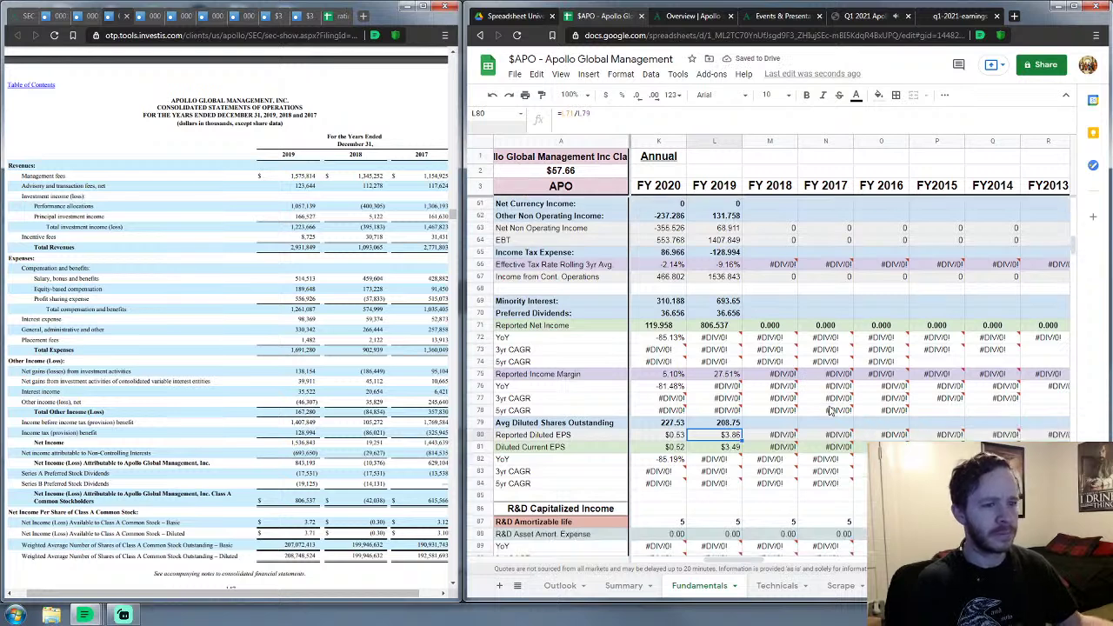
{"action": "scroll", "coordinate": [830, 410], "scroll_direction": "down", "scroll_amount": 3}
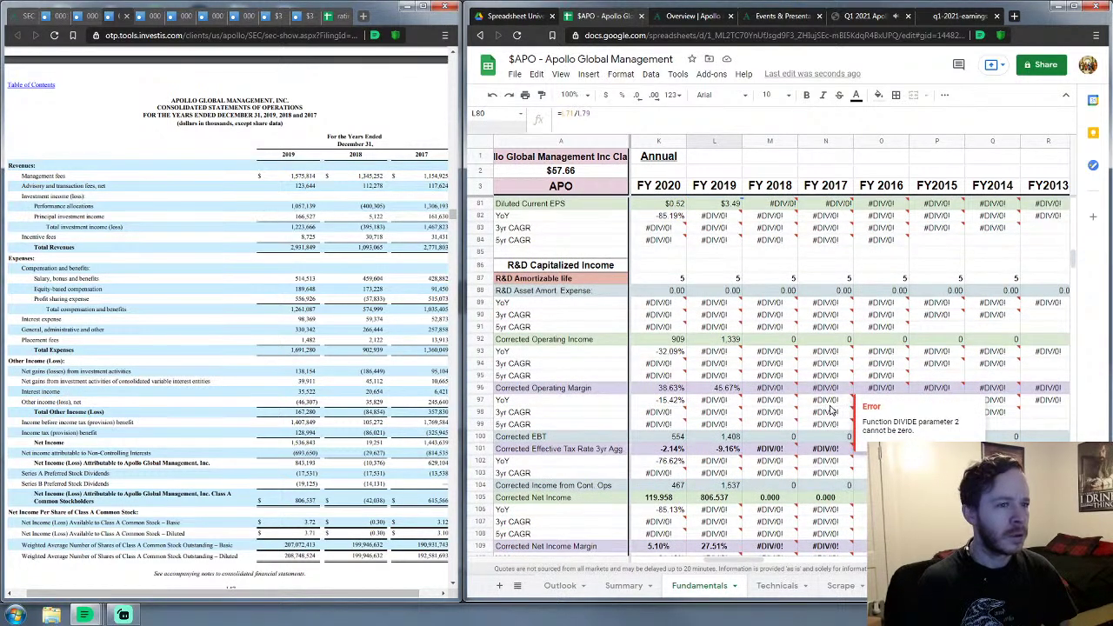
{"action": "scroll", "coordinate": [830, 410], "scroll_direction": "up", "scroll_amount": 4}
{"action": "scroll", "coordinate": [830, 412], "scroll_direction": "down", "scroll_amount": 3}
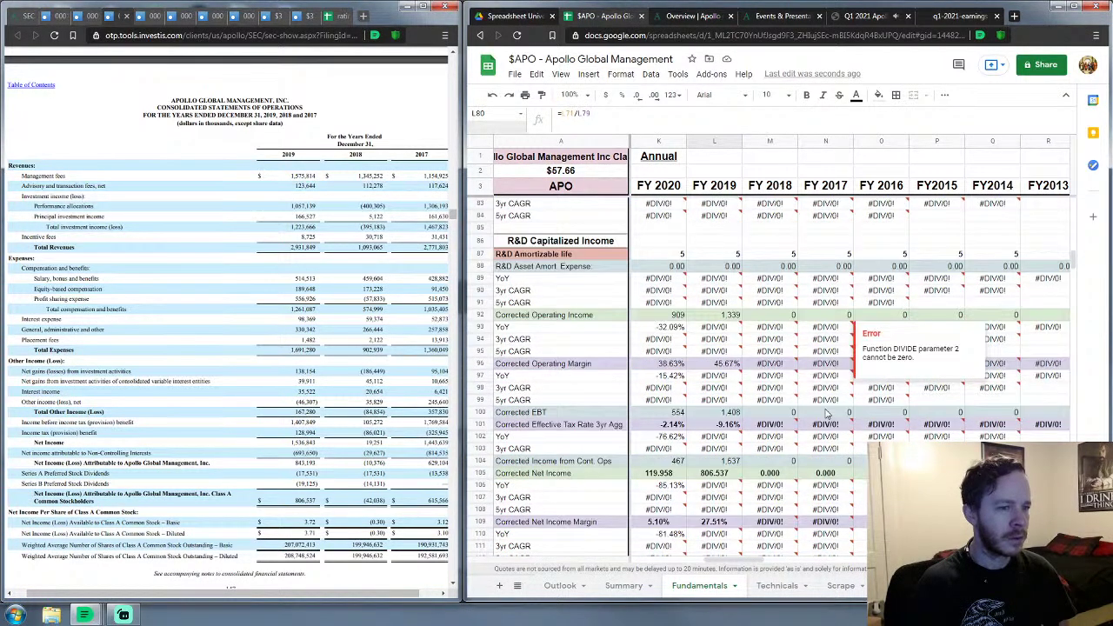
{"action": "scroll", "coordinate": [827, 414], "scroll_direction": "down", "scroll_amount": 6}
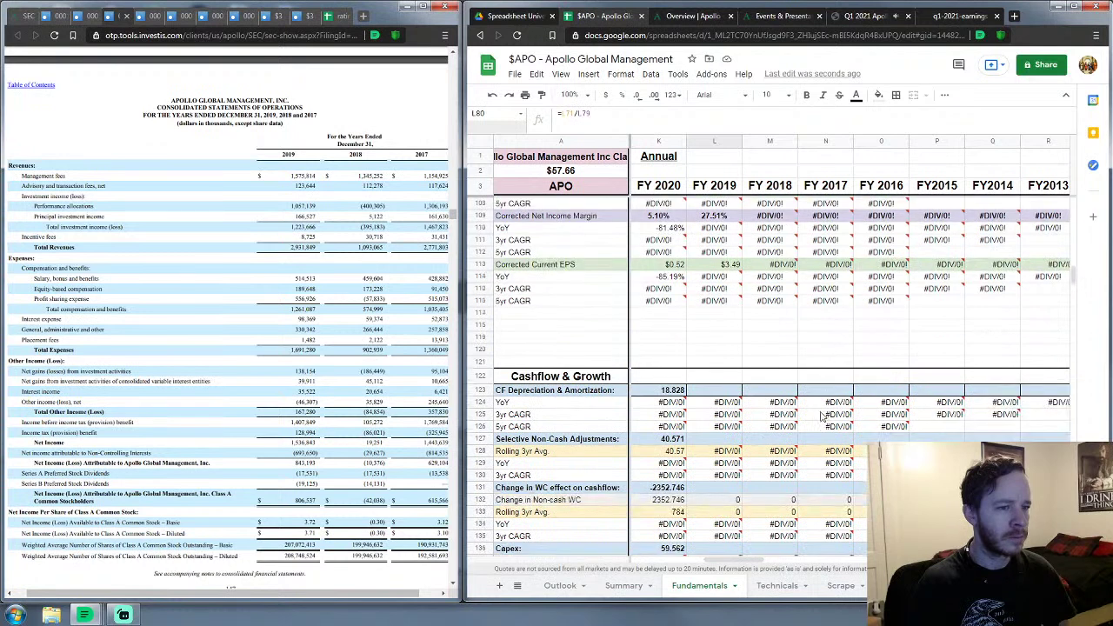
{"action": "scroll", "coordinate": [821, 417], "scroll_direction": "down", "scroll_amount": 1}
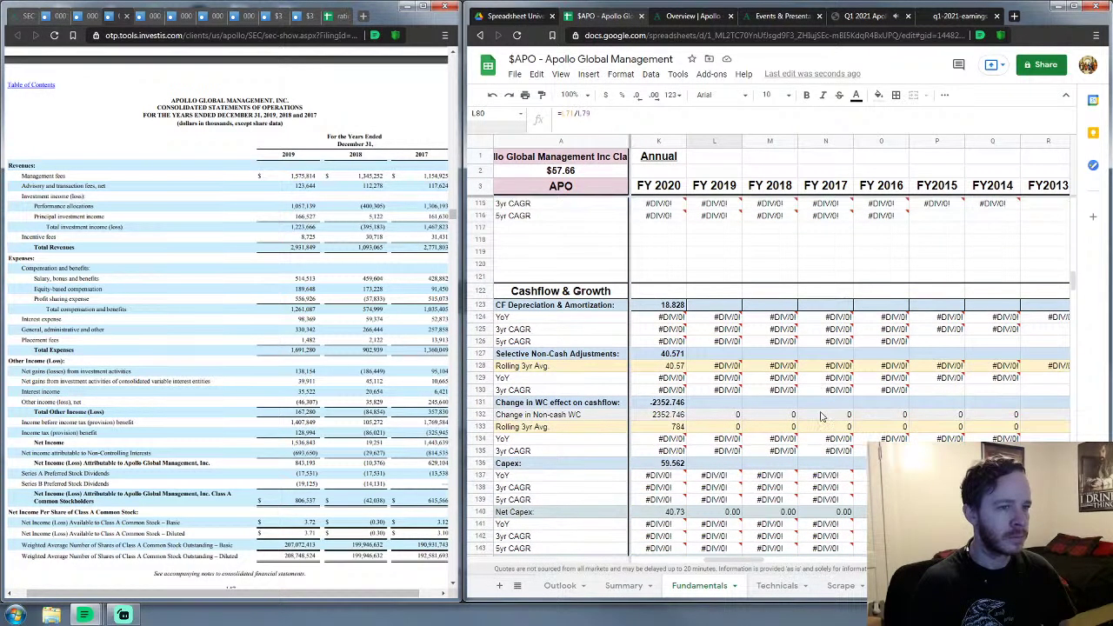
Step: Enter FY 2019 CF Depreciation & Amortization 15.758 and Selective Non-Cash Adjustments -1,359.633
{"action": "left_click", "coordinate": [717, 306]}
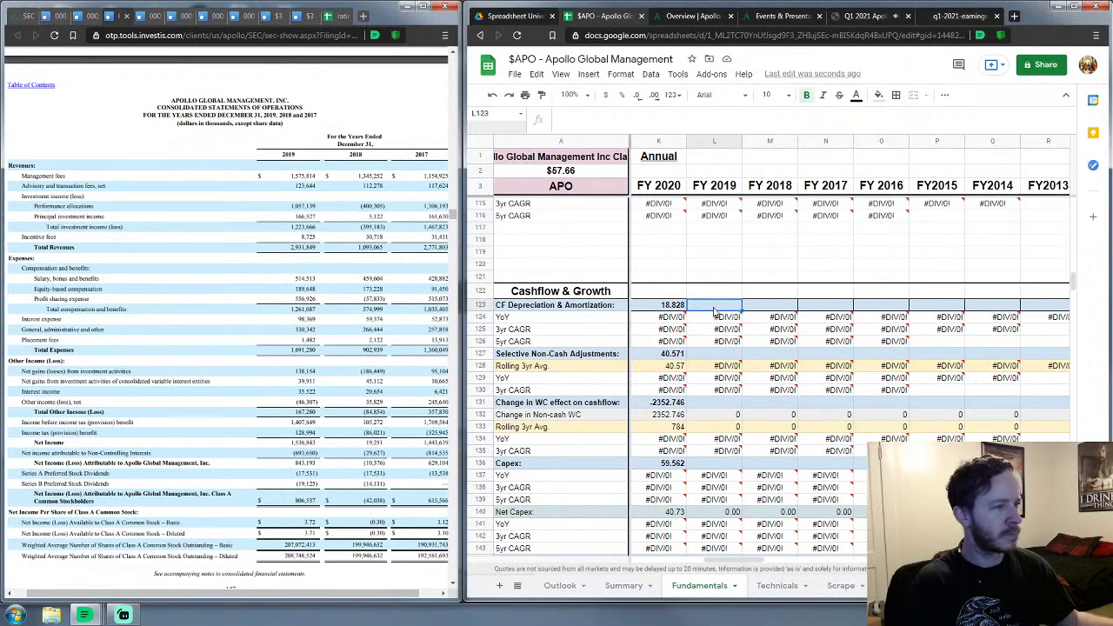
{"action": "scroll", "coordinate": [283, 345], "scroll_direction": "down", "scroll_amount": 15}
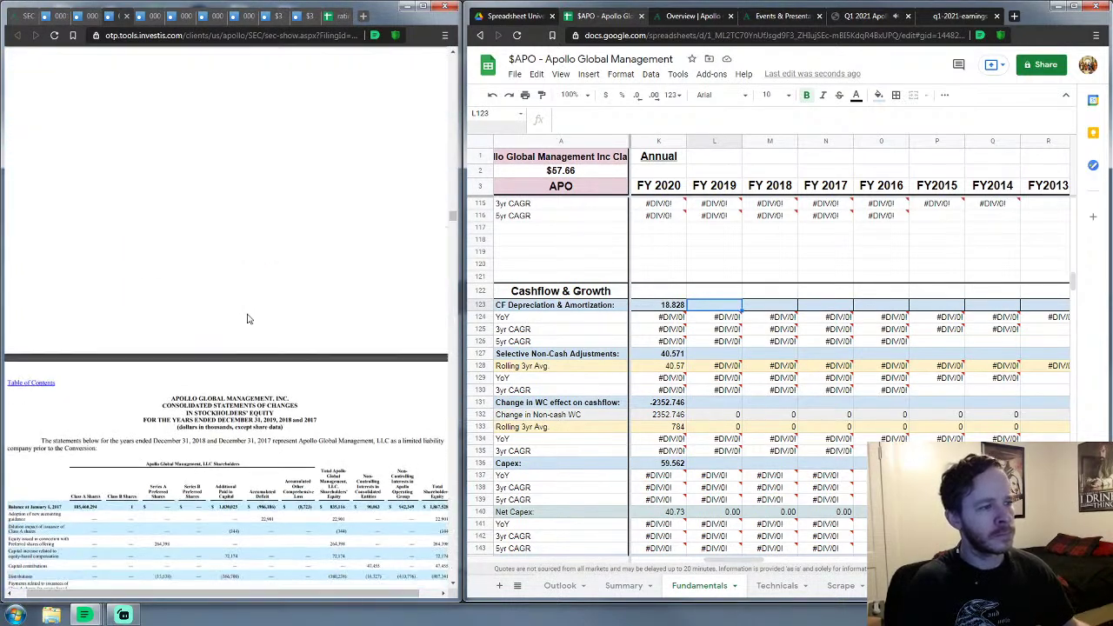
{"action": "scroll", "coordinate": [246, 320], "scroll_direction": "down", "scroll_amount": 10}
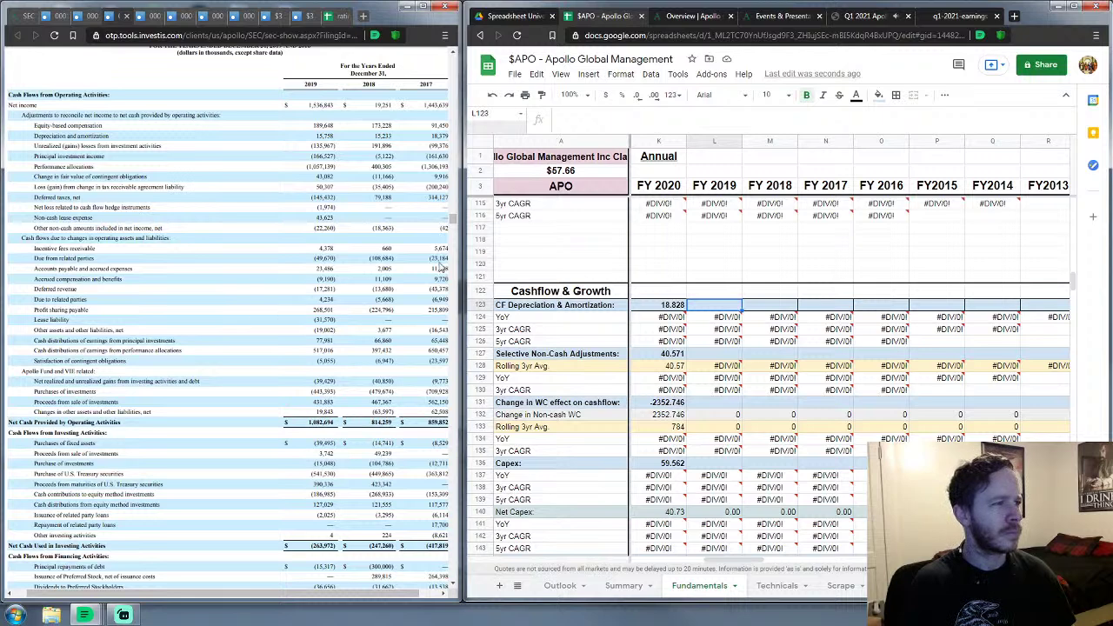
{"action": "left_click", "coordinate": [711, 304]}
{"action": "type", "text": "15"}
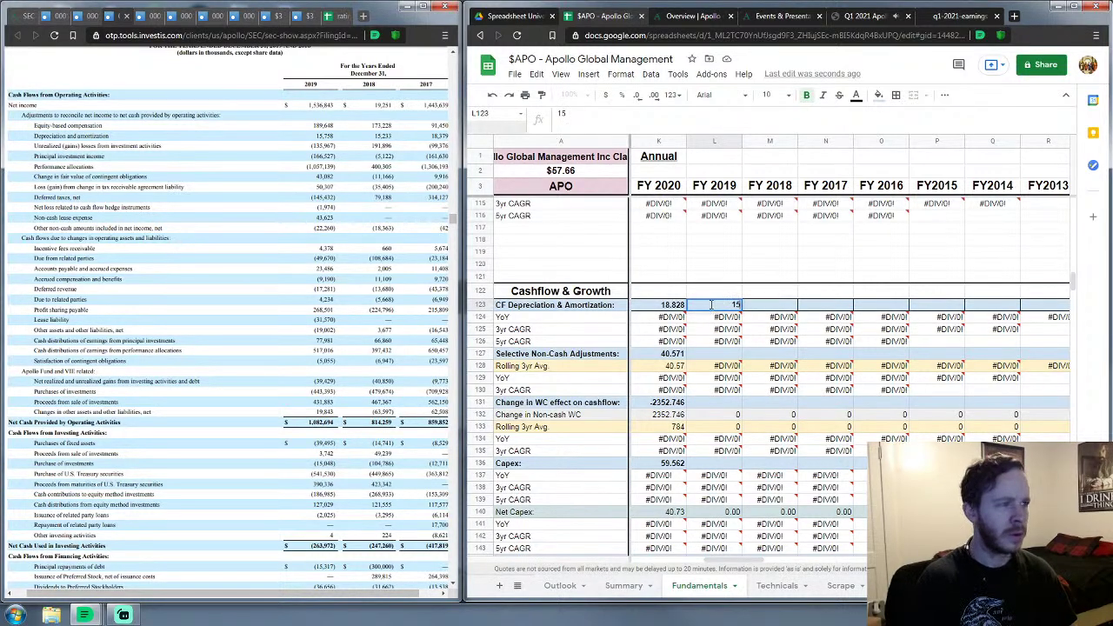
{"action": "type", "text": ".758"}
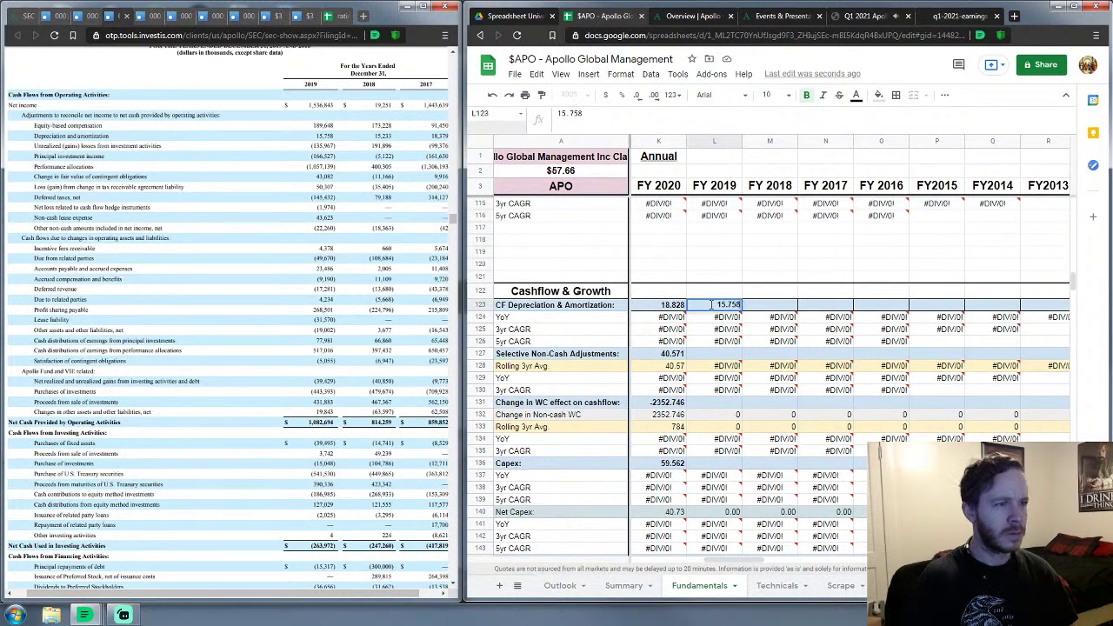
{"action": "key", "text": "Return"}
{"action": "key", "text": "Down"}
{"action": "key", "text": "Down"}
{"action": "key", "text": "Down"}
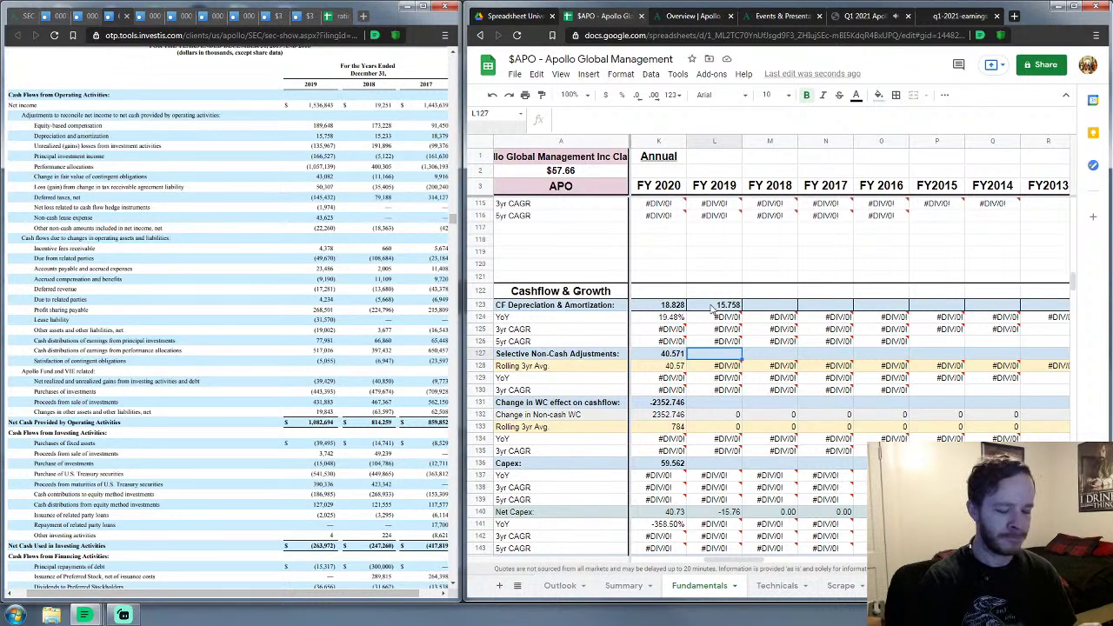
{"action": "type", "text": "-1359.633"}
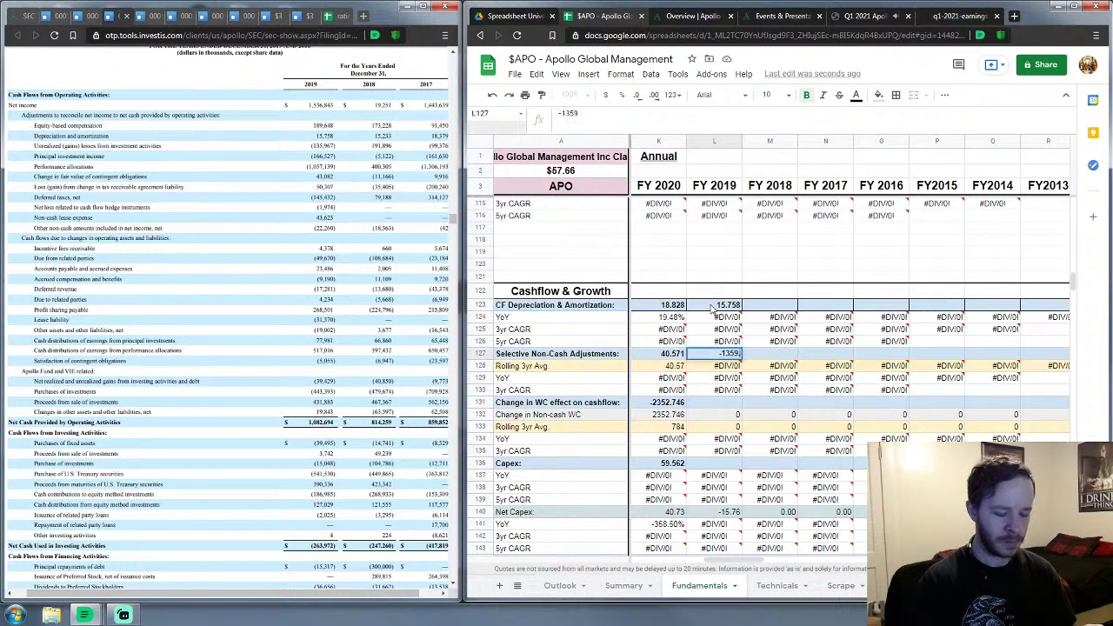
{"action": "key", "text": "Return"}
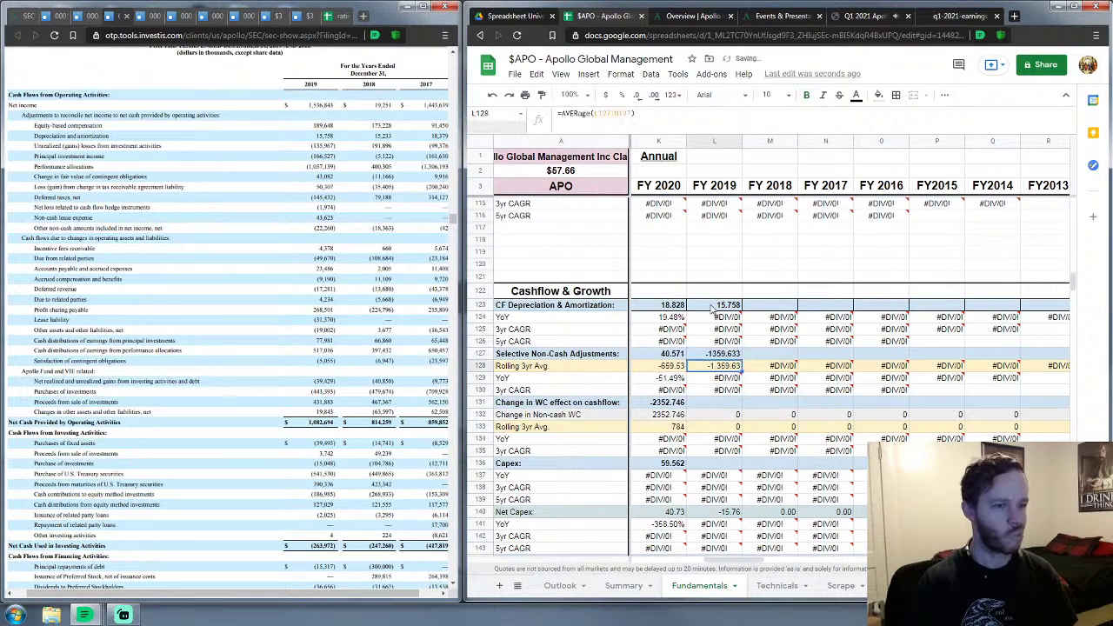
{"action": "key", "text": "Down"}
{"action": "key", "text": "Down"}
{"action": "key", "text": "Down"}
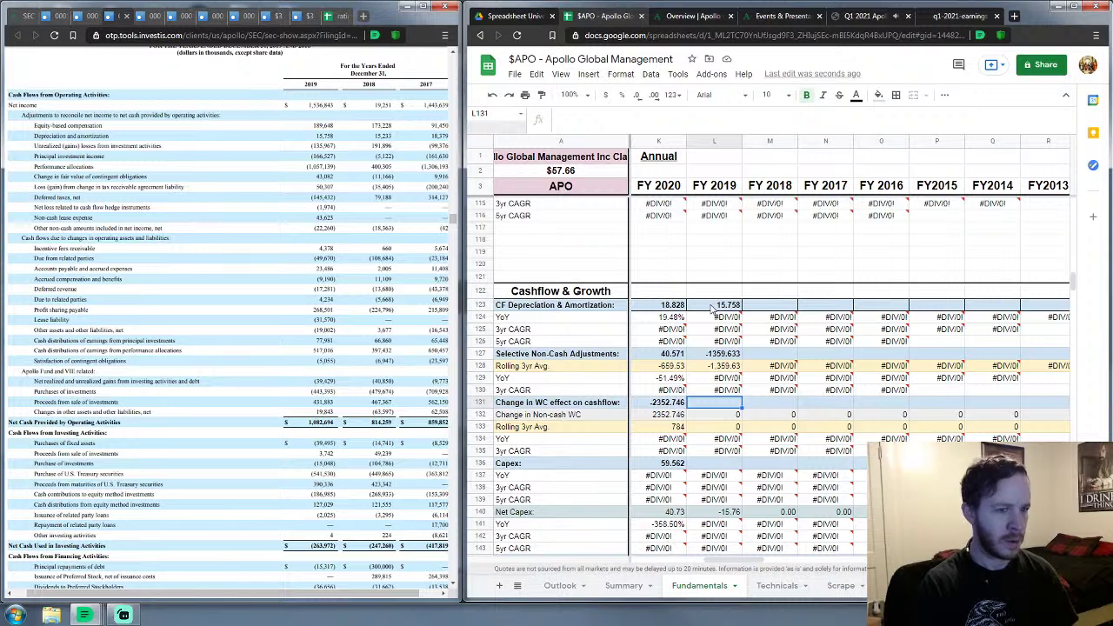
Step: Enter 732.732 in L131 as FY 2019 Change in WC effect on cashflow
{"action": "type", "text": "732"}
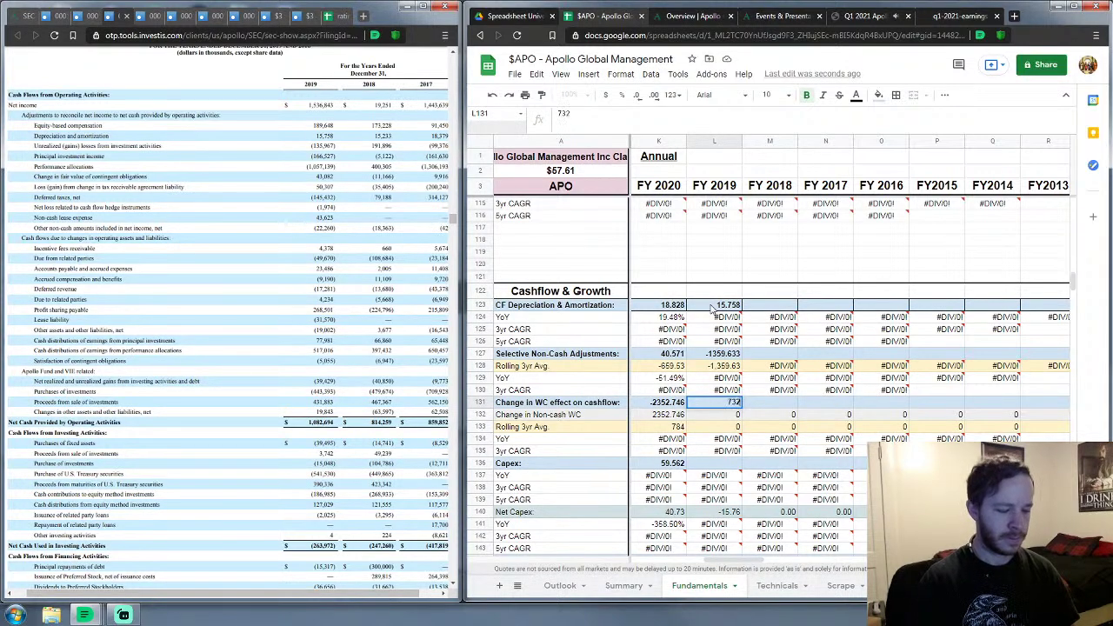
{"action": "type", "text": ".73"}
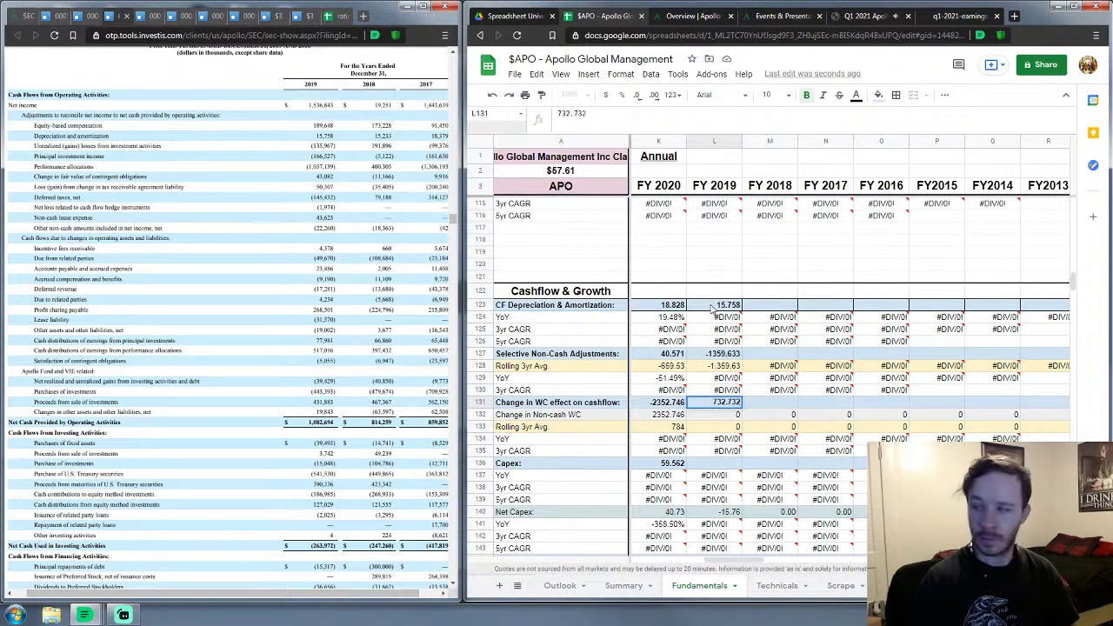
{"action": "type", "text": "2"}
{"action": "key", "text": "Return"}
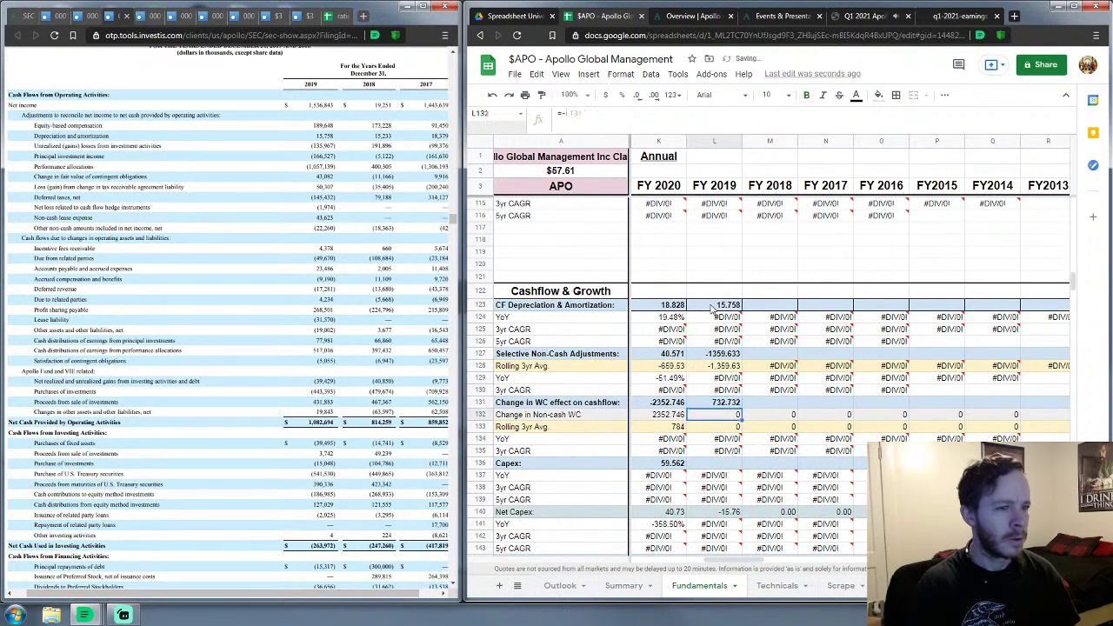
{"action": "key", "text": "Down"}
{"action": "key", "text": "Down"}
{"action": "key", "text": "Down"}
{"action": "key", "text": "Down"}
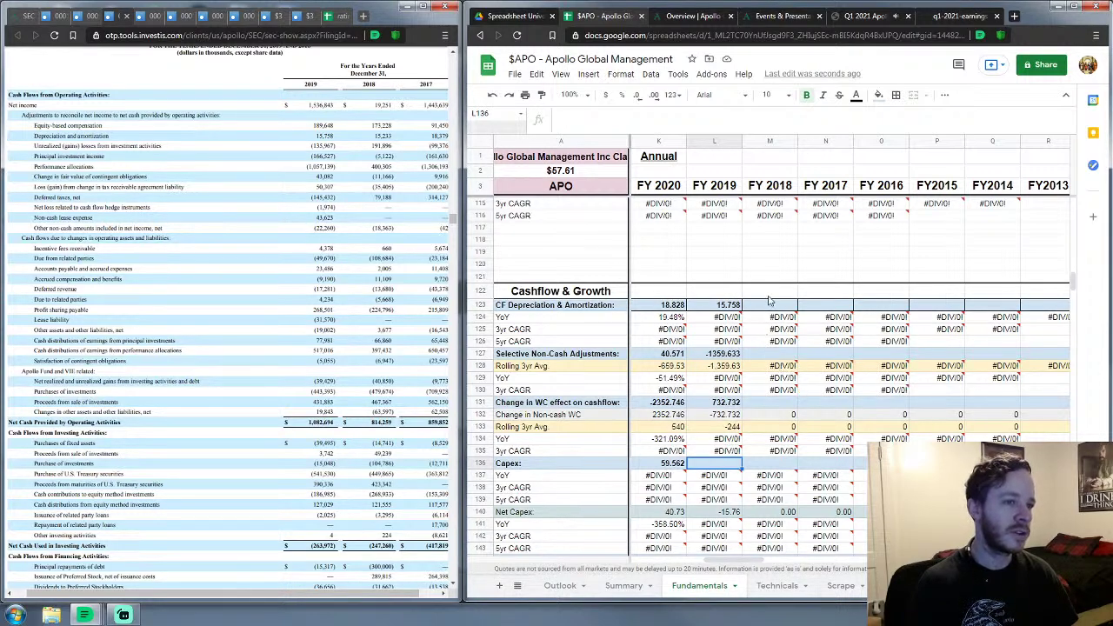
Step: Enter 39,495 as FY 2019 Capex in L136, bringing FY 2019 Net Capex to 23.74
{"action": "scroll", "coordinate": [769, 301], "scroll_direction": "down", "scroll_amount": 3}
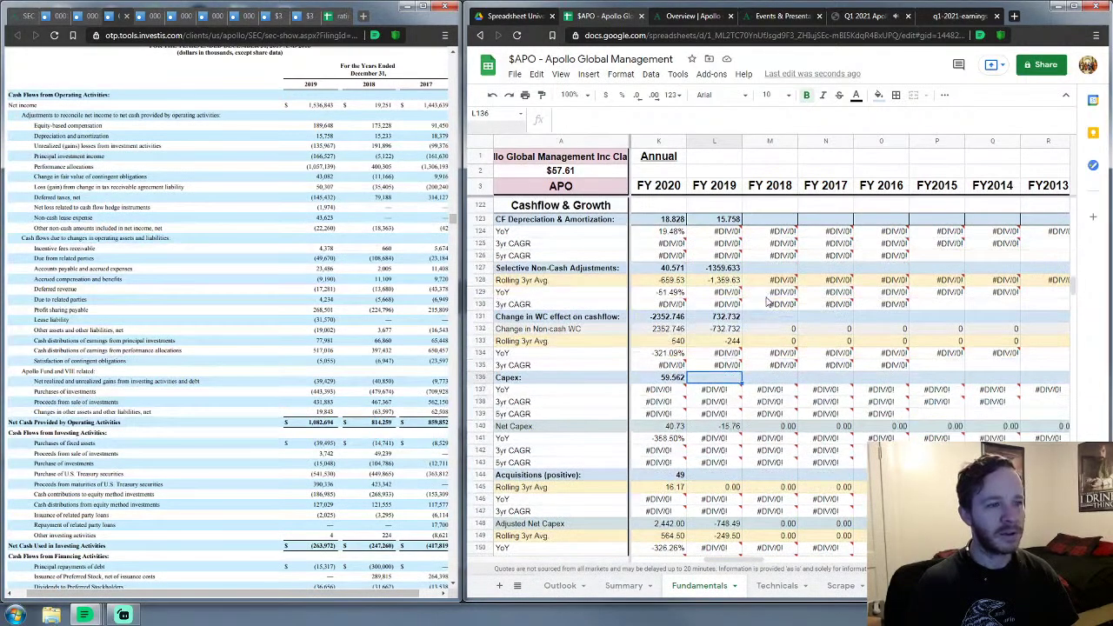
{"action": "scroll", "coordinate": [721, 370], "scroll_direction": "down", "scroll_amount": 3}
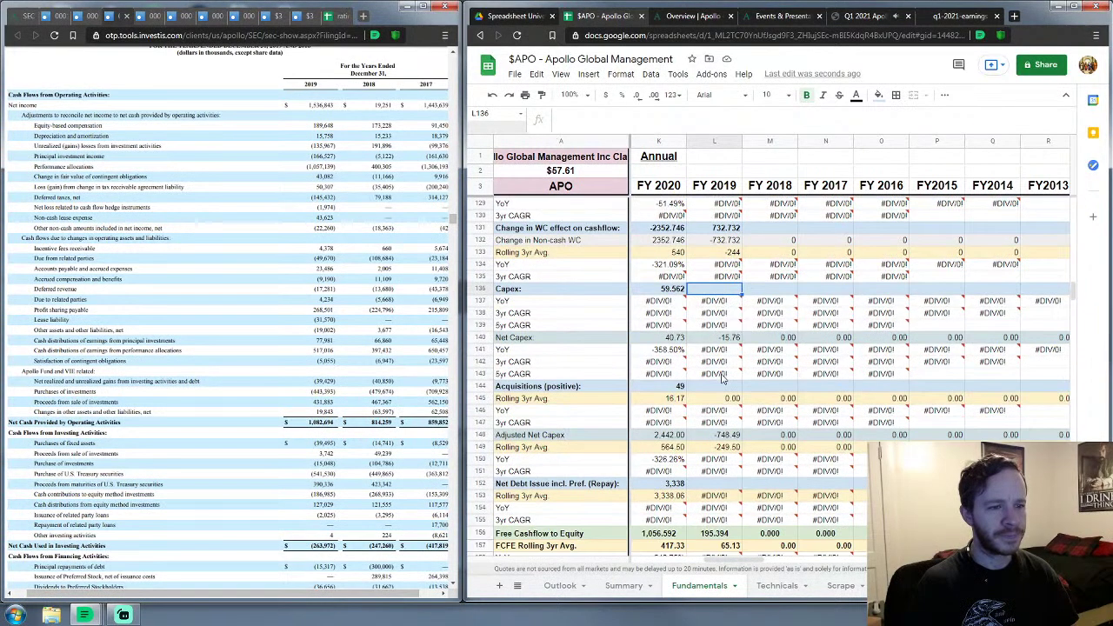
{"action": "scroll", "coordinate": [721, 379], "scroll_direction": "up", "scroll_amount": 4}
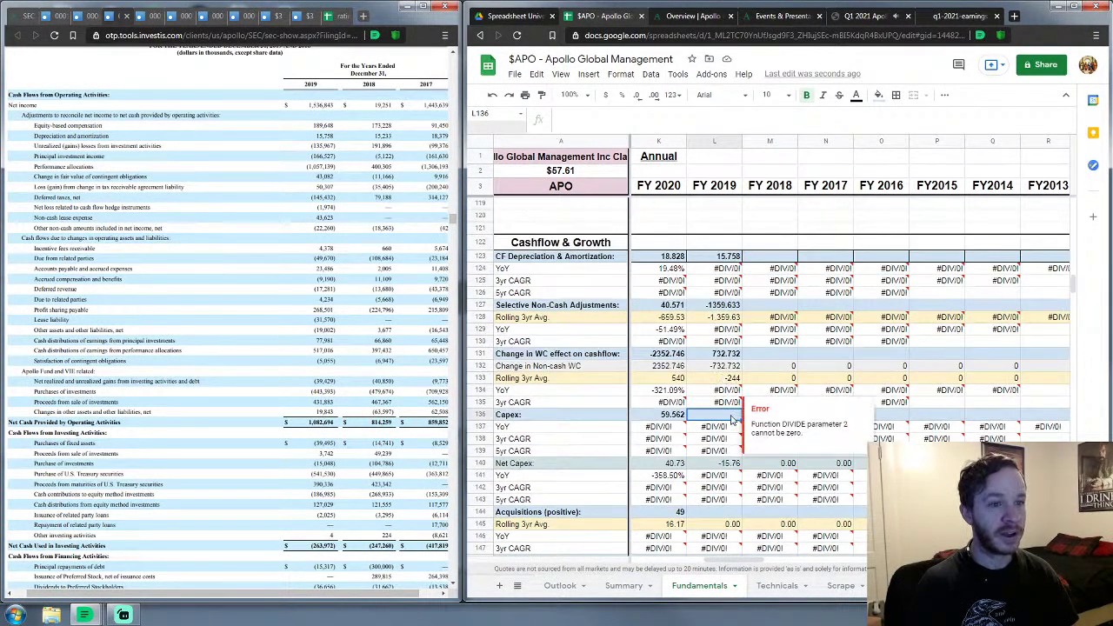
{"action": "scroll", "coordinate": [735, 416], "scroll_direction": "down", "scroll_amount": 4}
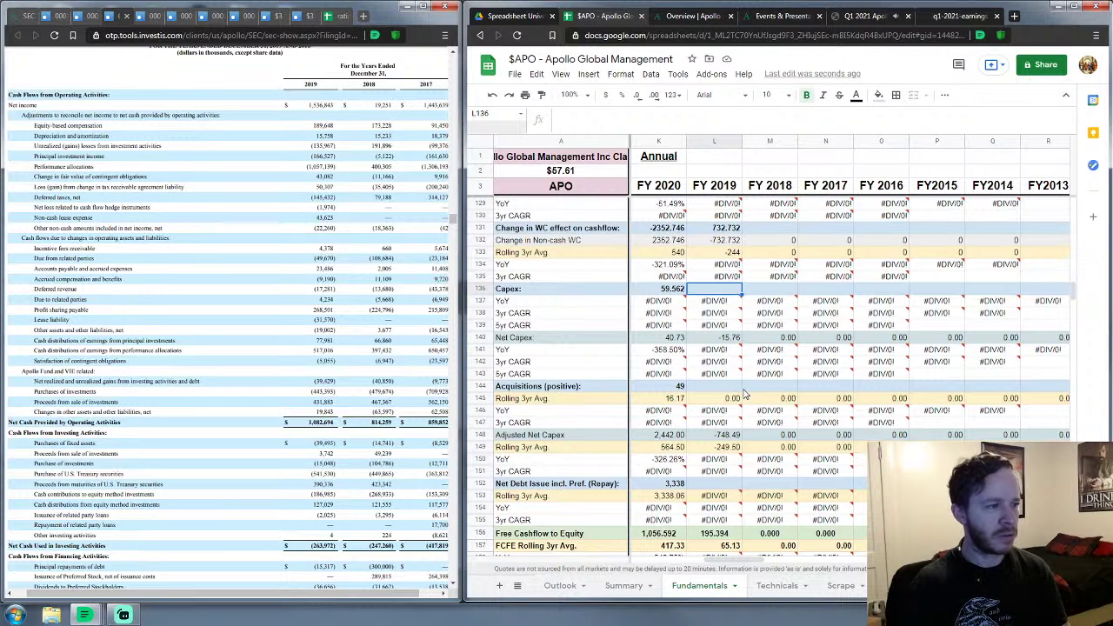
{"action": "type", "text": "3"}
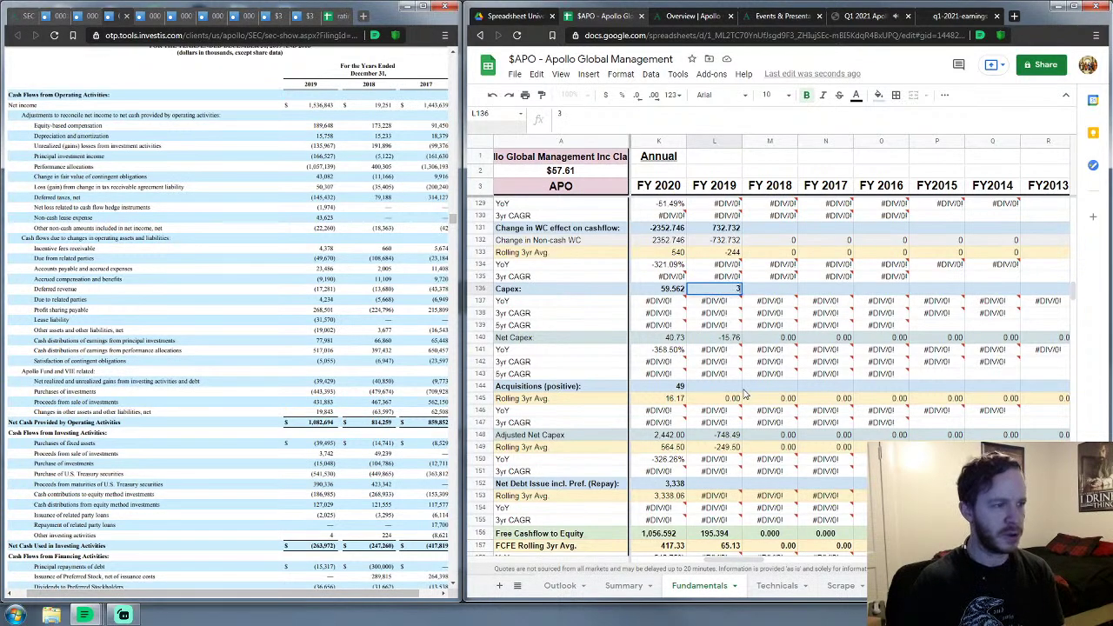
{"action": "type", "text": "9,495"}
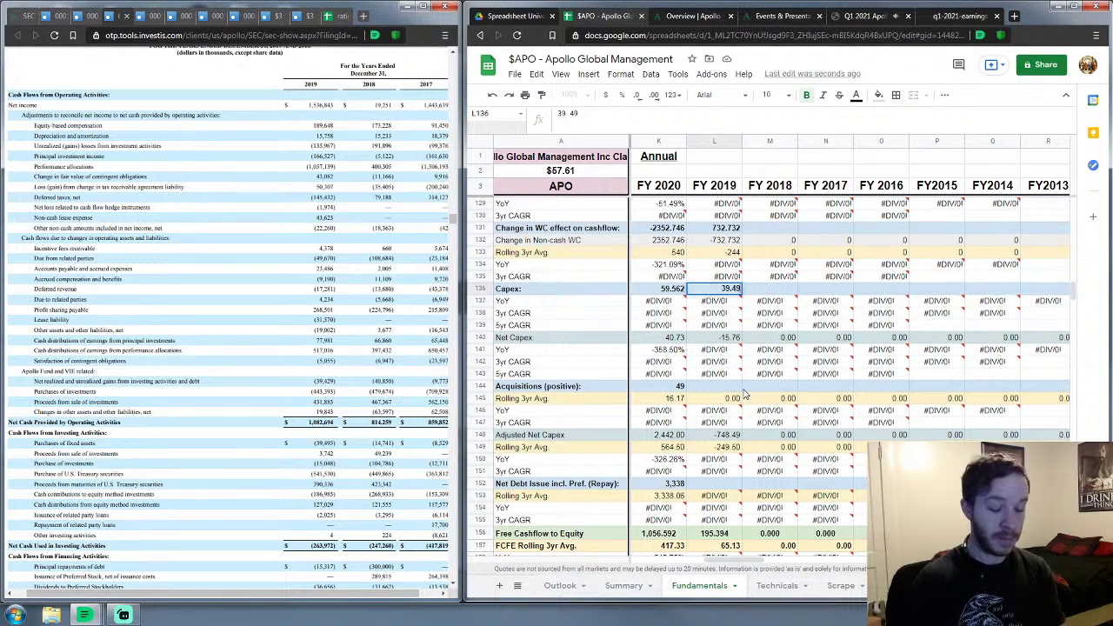
{"action": "key", "text": "Return"}
{"action": "key", "text": "Down"}
{"action": "key", "text": "Down"}
{"action": "key", "text": "Down"}
{"action": "key", "text": "Down"}
{"action": "key", "text": "Down"}
{"action": "key", "text": "Down"}
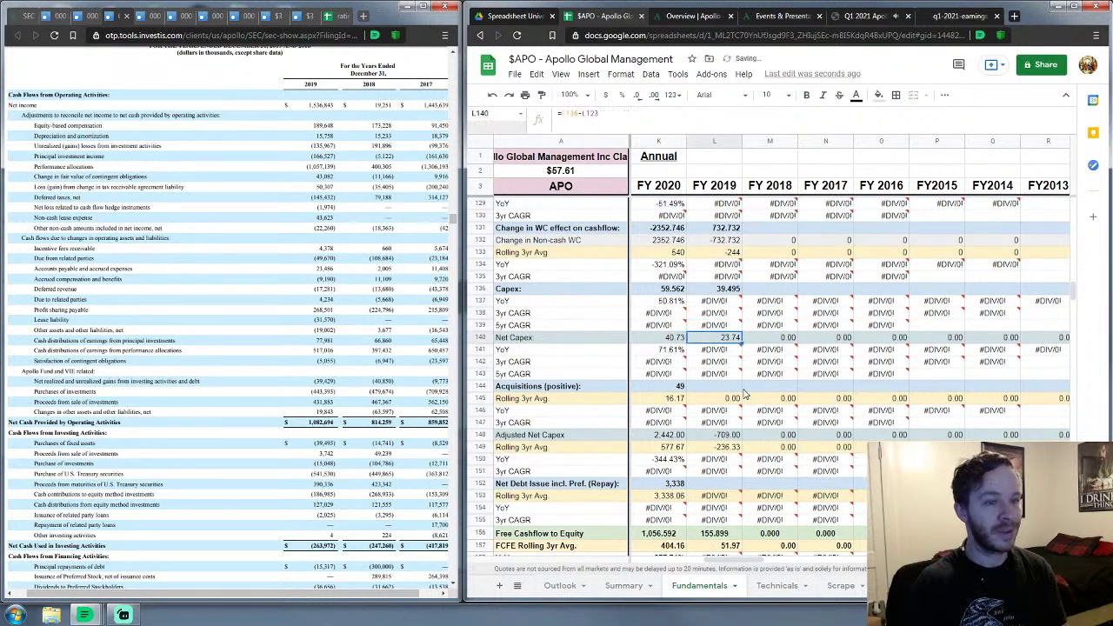
{"action": "key", "text": "Down"}
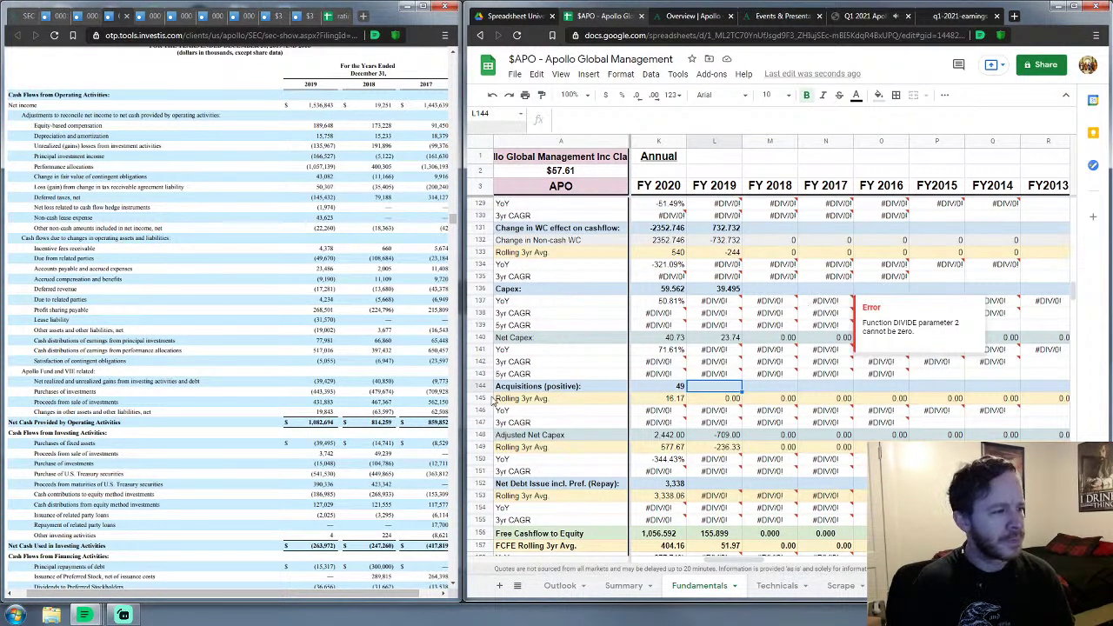
Step: Enter 0 as FY 2019 Acquisitions in L144, keeping Adjusted Net Capex at -709.00
{"action": "scroll", "coordinate": [319, 444], "scroll_direction": "down", "scroll_amount": 1}
{"action": "scroll", "coordinate": [319, 444], "scroll_direction": "down", "scroll_amount": 4}
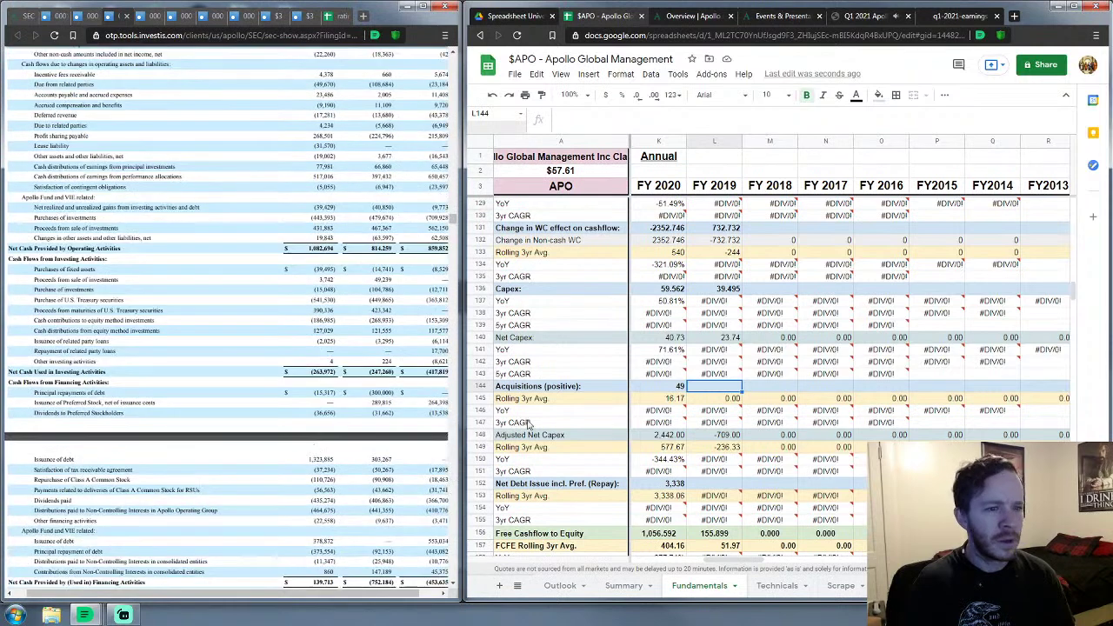
{"action": "type", "text": "0"}
{"action": "key", "text": "Return"}
{"action": "key", "text": "Down"}
{"action": "key", "text": "Down"}
{"action": "key", "text": "Down"}
{"action": "key", "text": "Down"}
{"action": "key", "text": "Down"}
{"action": "key", "text": "Down"}
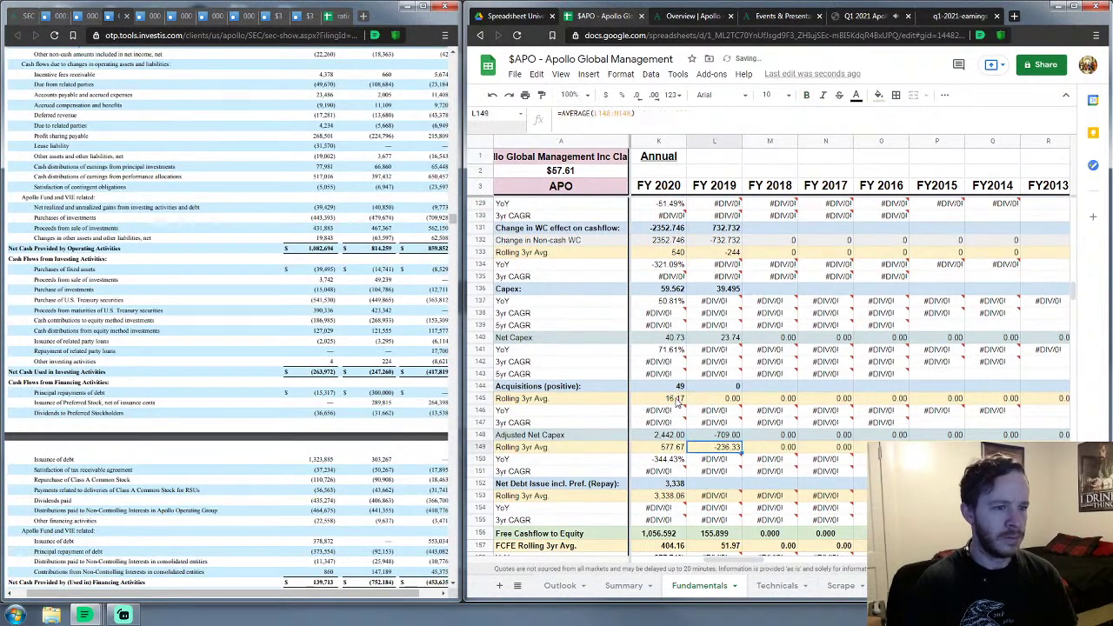
{"action": "key", "text": "Down"}
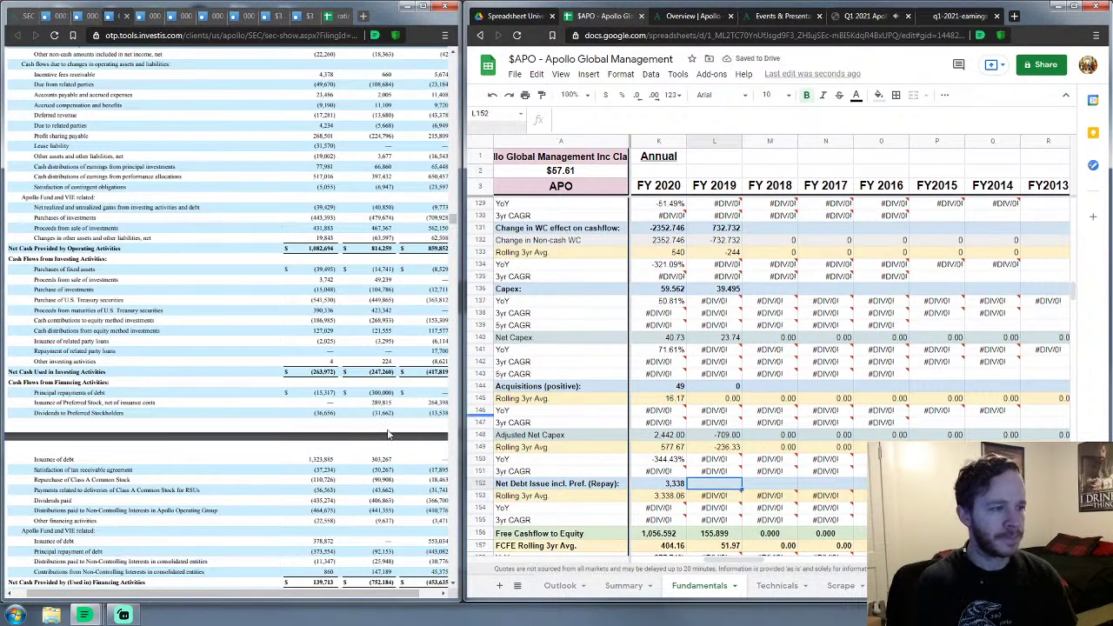
{"action": "scroll", "coordinate": [343, 424], "scroll_direction": "down", "scroll_amount": 3}
{"action": "scroll", "coordinate": [344, 425], "scroll_direction": "down", "scroll_amount": 1}
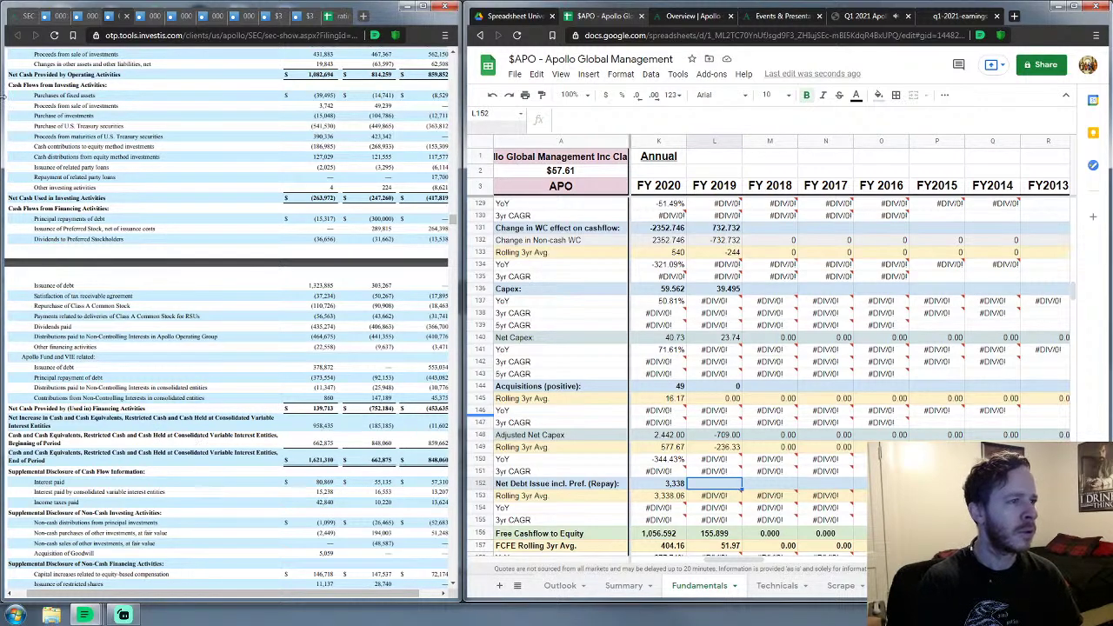
{"action": "scroll", "coordinate": [222, 285], "scroll_direction": "up", "scroll_amount": 3}
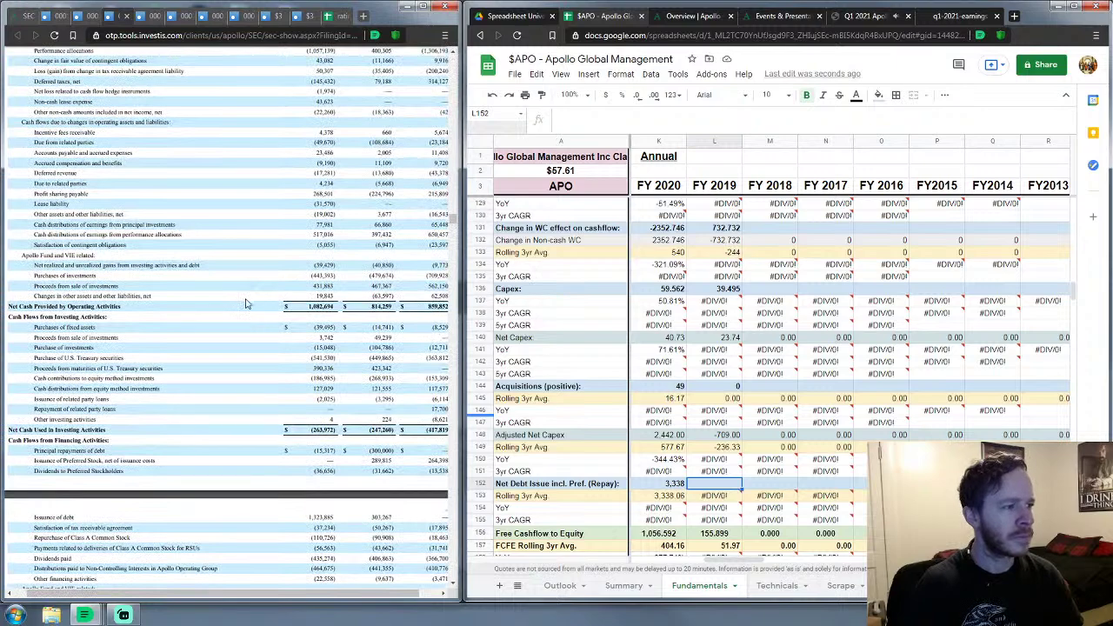
{"action": "scroll", "coordinate": [676, 351], "scroll_direction": "up", "scroll_amount": 3}
{"action": "scroll", "coordinate": [677, 351], "scroll_direction": "up", "scroll_amount": 15}
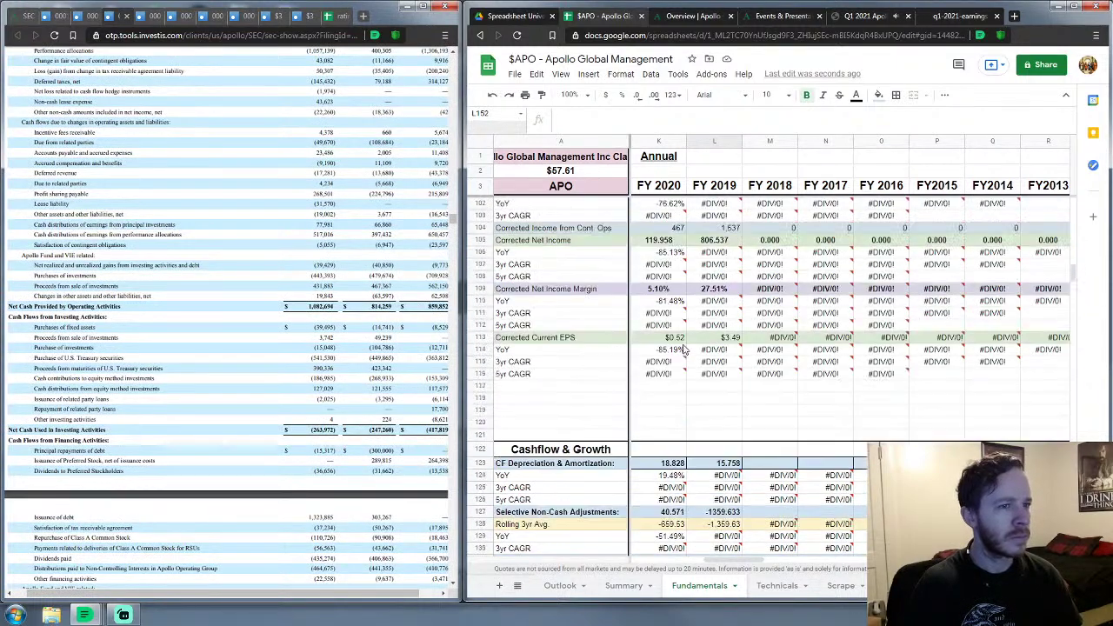
{"action": "scroll", "coordinate": [684, 349], "scroll_direction": "up", "scroll_amount": 1}
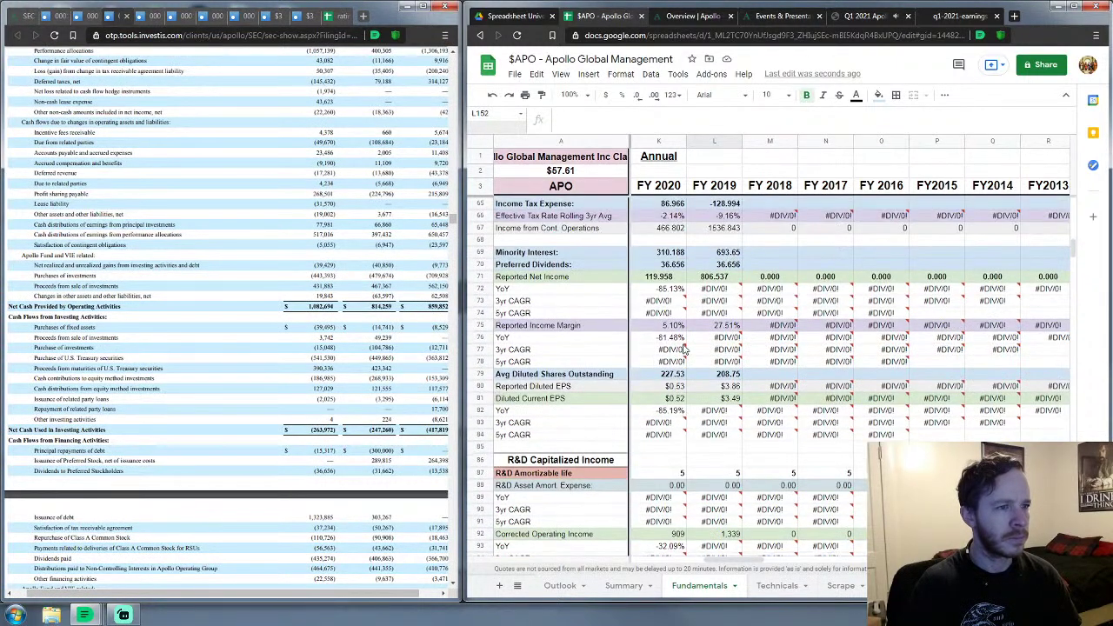
{"action": "scroll", "coordinate": [685, 349], "scroll_direction": "down", "scroll_amount": 14}
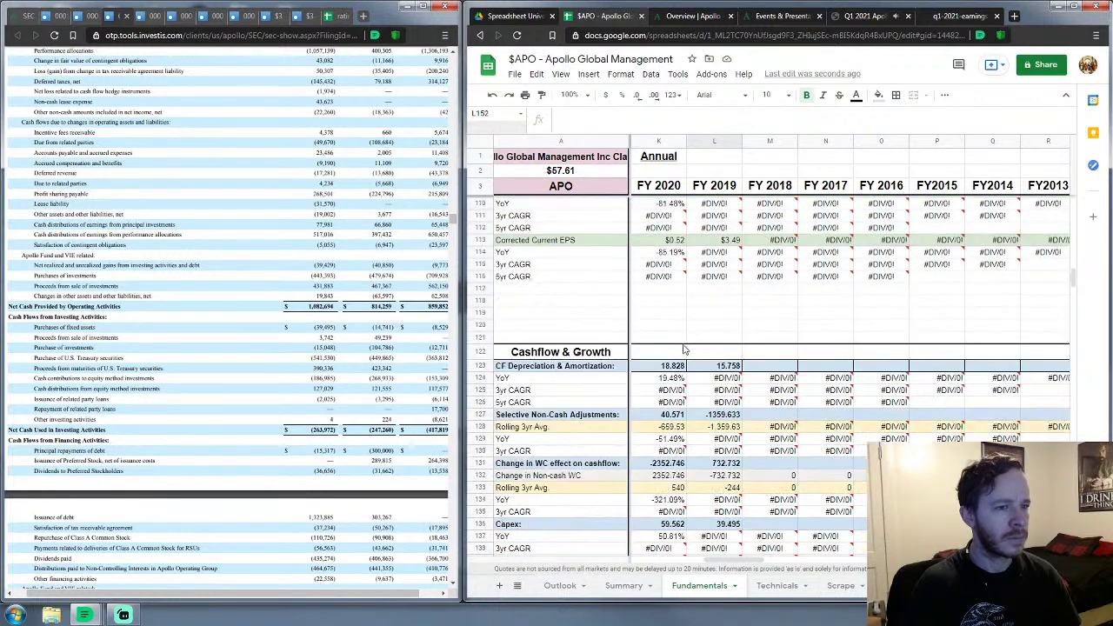
{"action": "scroll", "coordinate": [684, 349], "scroll_direction": "down", "scroll_amount": 1}
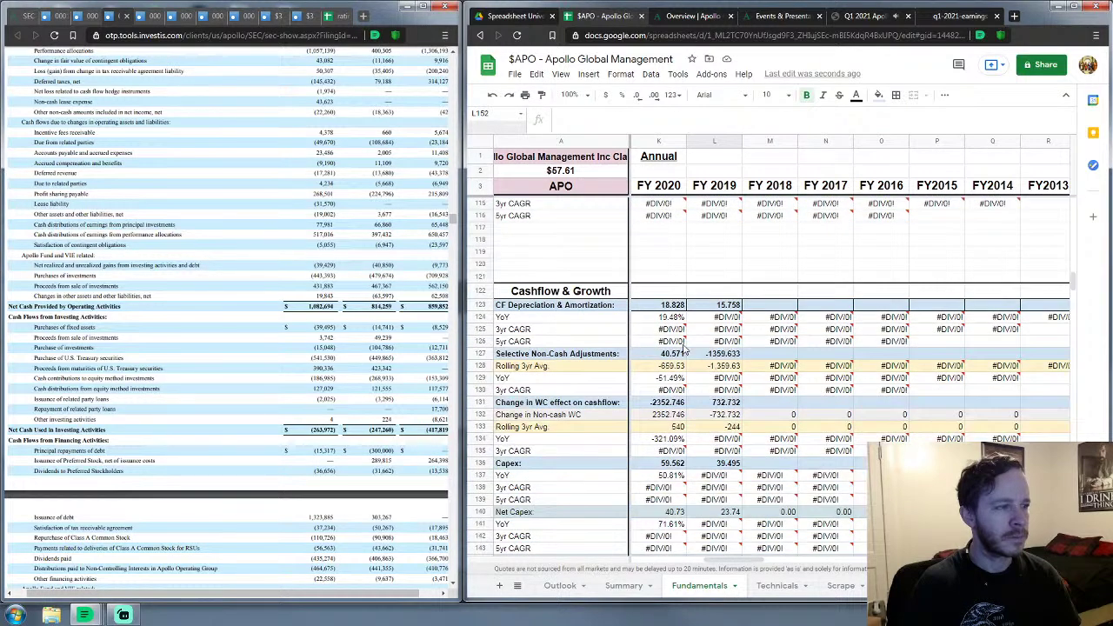
{"action": "scroll", "coordinate": [684, 348], "scroll_direction": "down", "scroll_amount": 2}
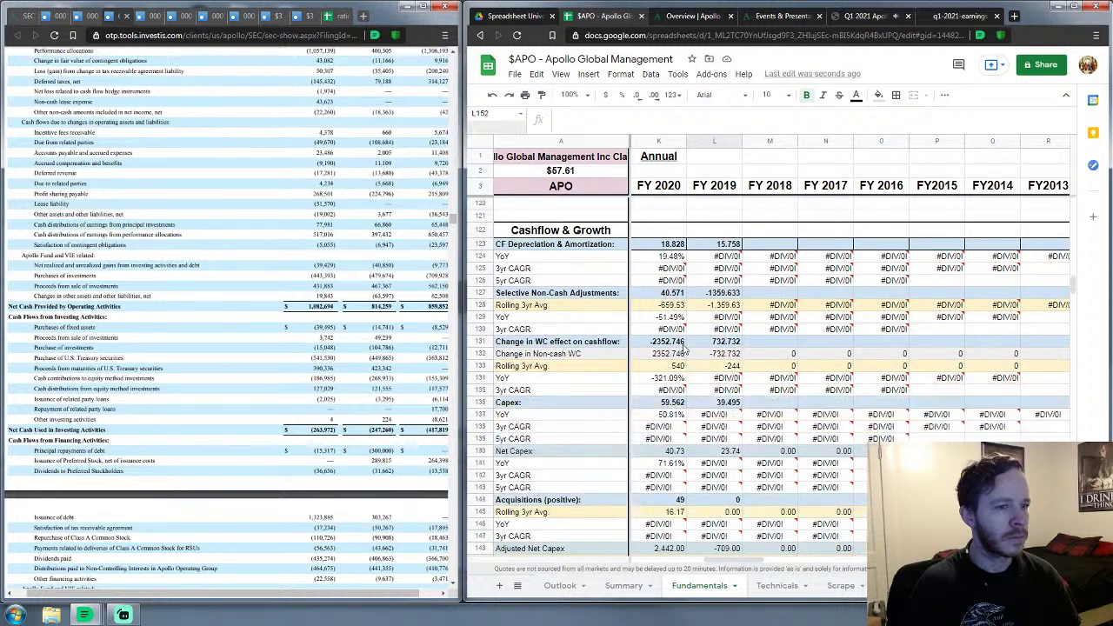
{"action": "scroll", "coordinate": [684, 349], "scroll_direction": "down", "scroll_amount": 4}
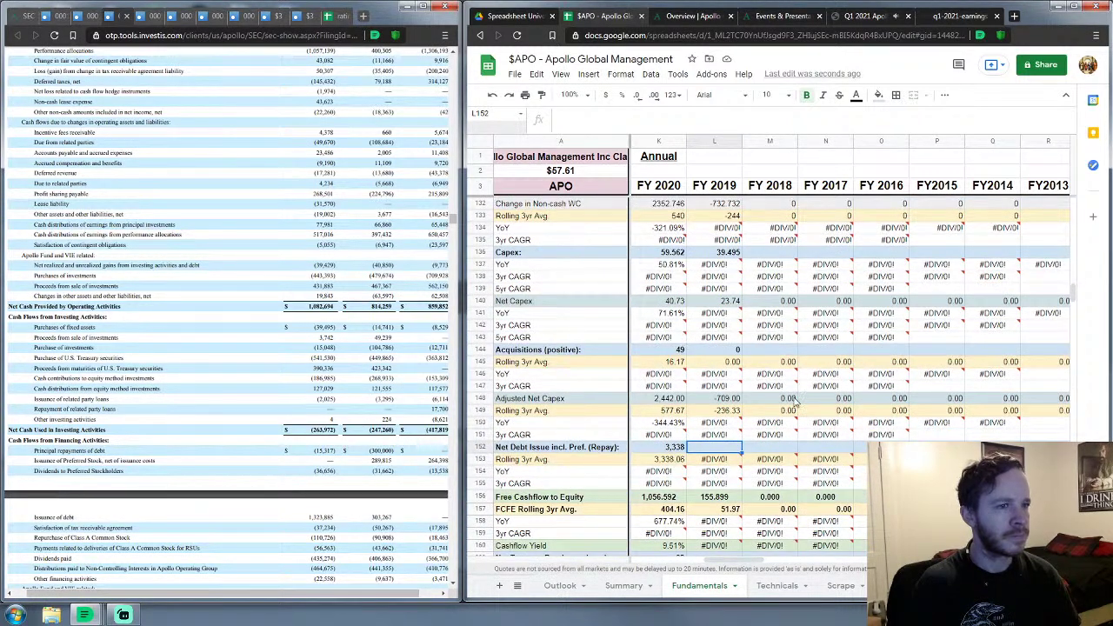
{"action": "left_click", "coordinate": [674, 450]}
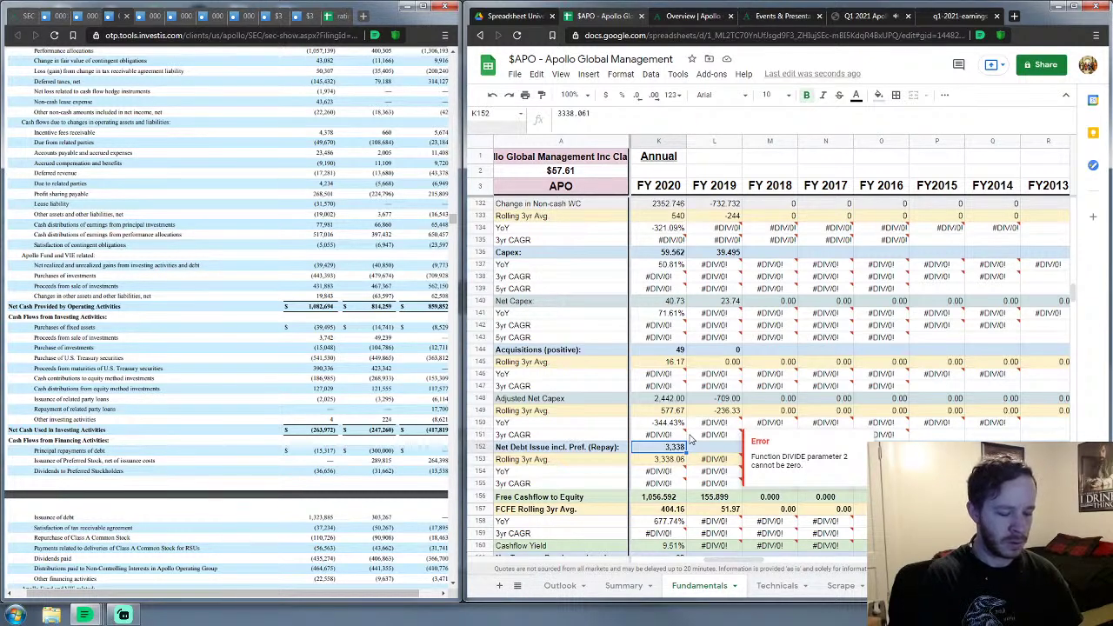
Step: Replace FY 2020 Net Debt Issue in K152 with 3374.72, raising Free Cashflow to Equity to 1,093.248
{"action": "left_click", "coordinate": [706, 460]}
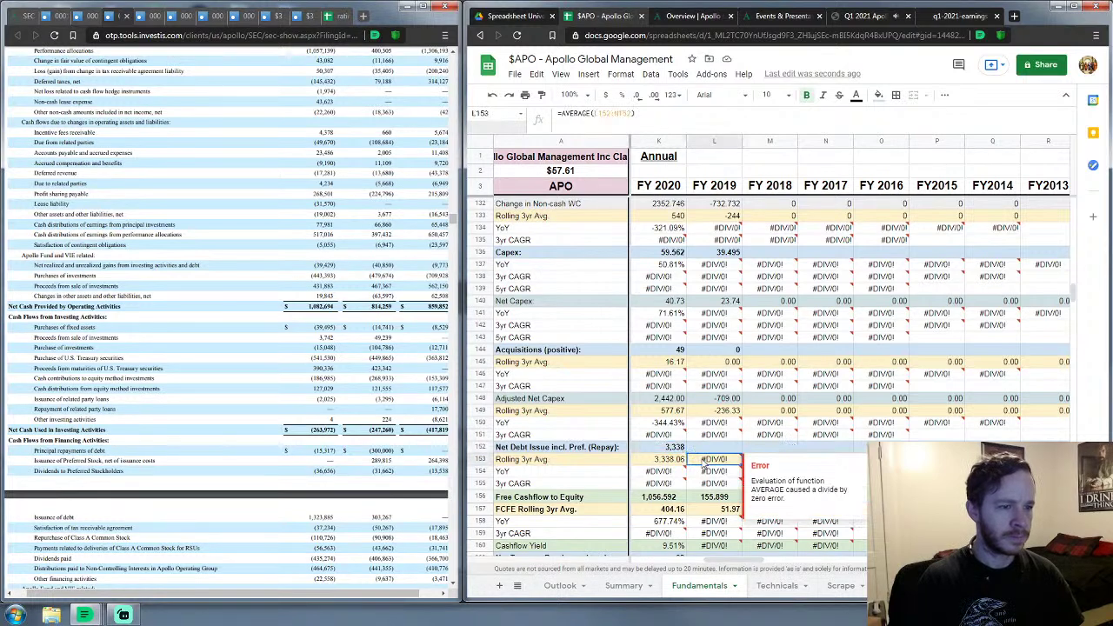
{"action": "left_click", "coordinate": [675, 448]}
{"action": "type", "text": "337"}
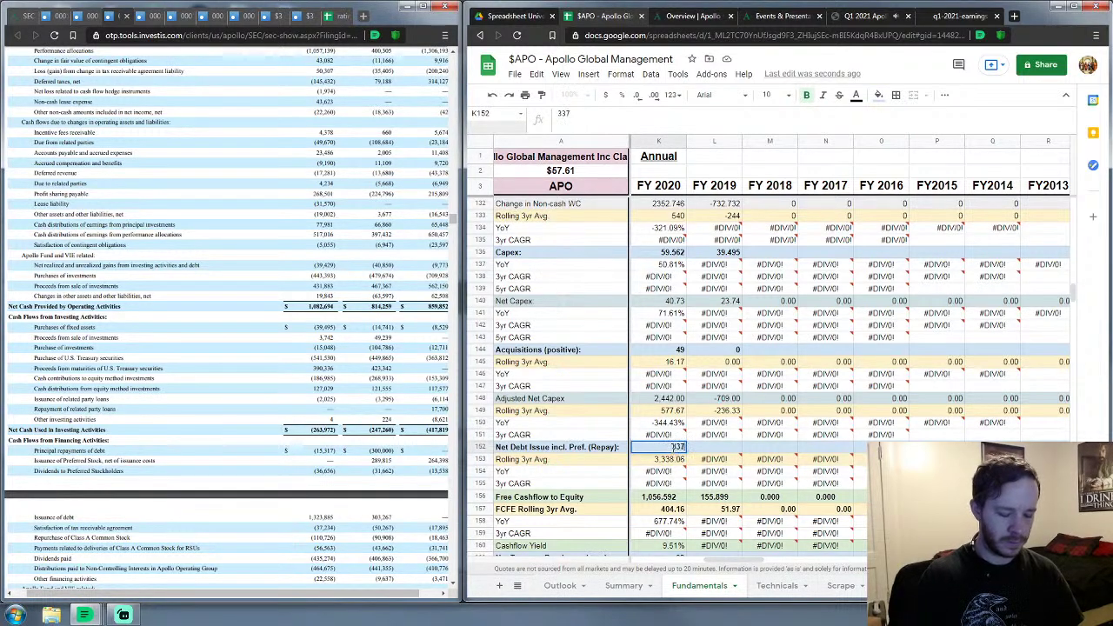
{"action": "type", "text": "4.72"}
{"action": "key", "text": "Tab"}
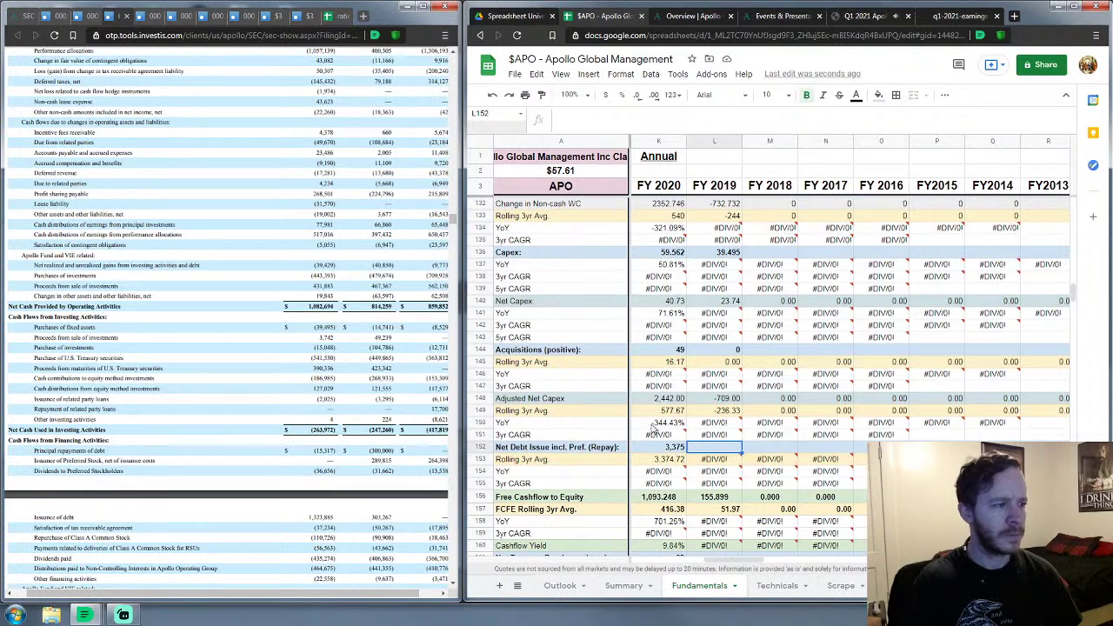
{"action": "scroll", "coordinate": [404, 383], "scroll_direction": "down", "scroll_amount": 5}
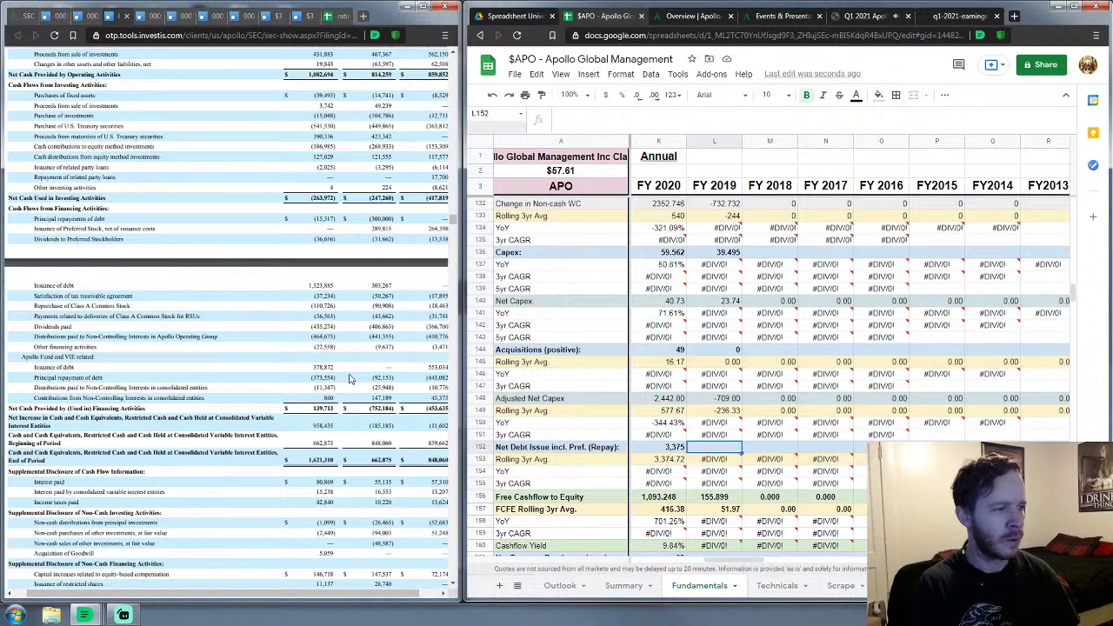
Step: Enter 1,314 as the FY 2019 Net Debt Issue in L152
{"action": "type", "text": "1"}
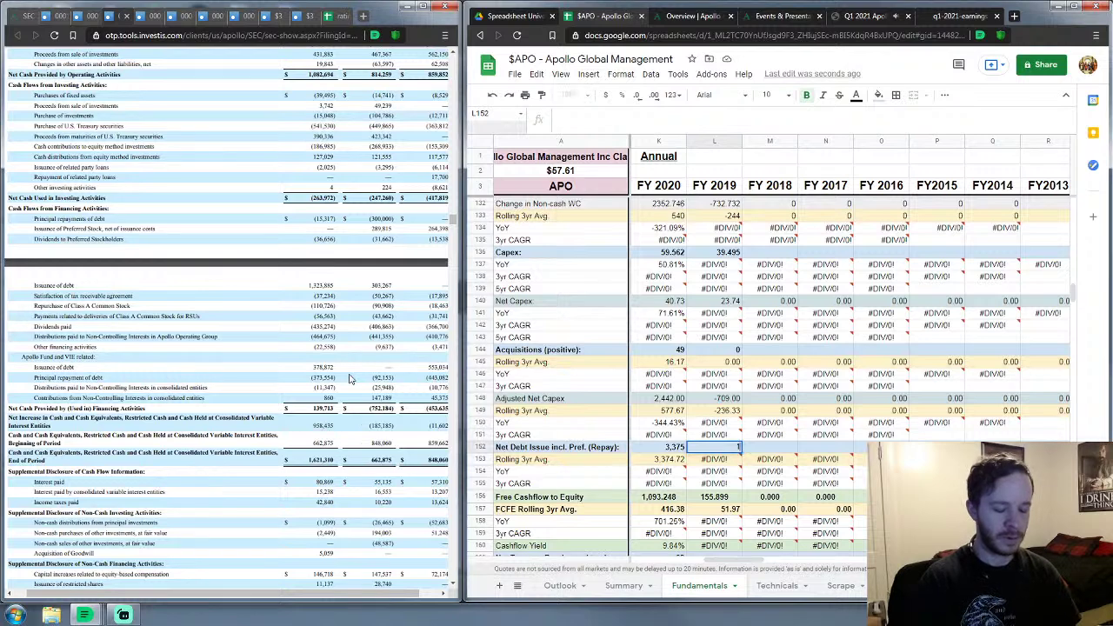
{"action": "type", "text": ",314"}
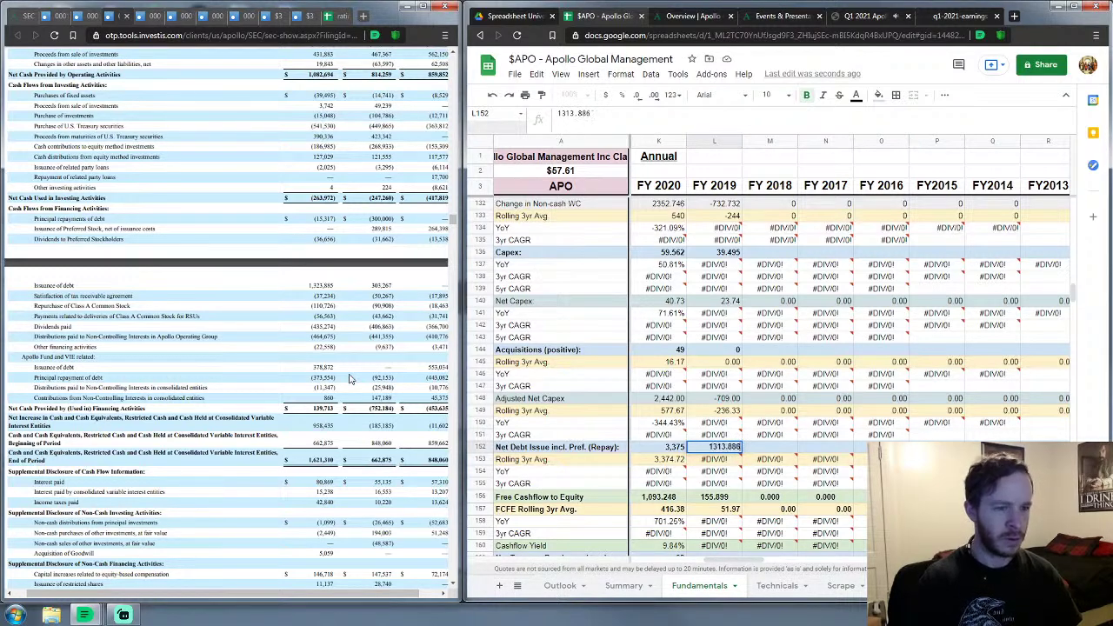
{"action": "key", "text": "Return"}
{"action": "key", "text": "Right"}
{"action": "key", "text": "Left"}
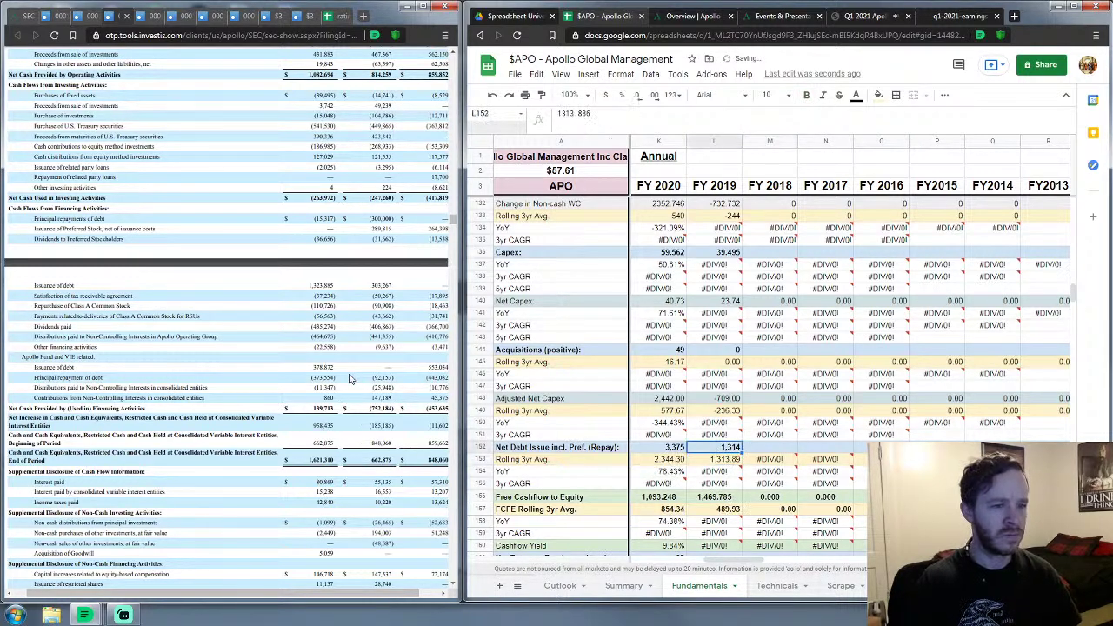
{"action": "key", "text": "Down"}
{"action": "key", "text": "Down"}
{"action": "key", "text": "Down"}
{"action": "key", "text": "Down"}
{"action": "key", "text": "Down"}
{"action": "key", "text": "Down"}
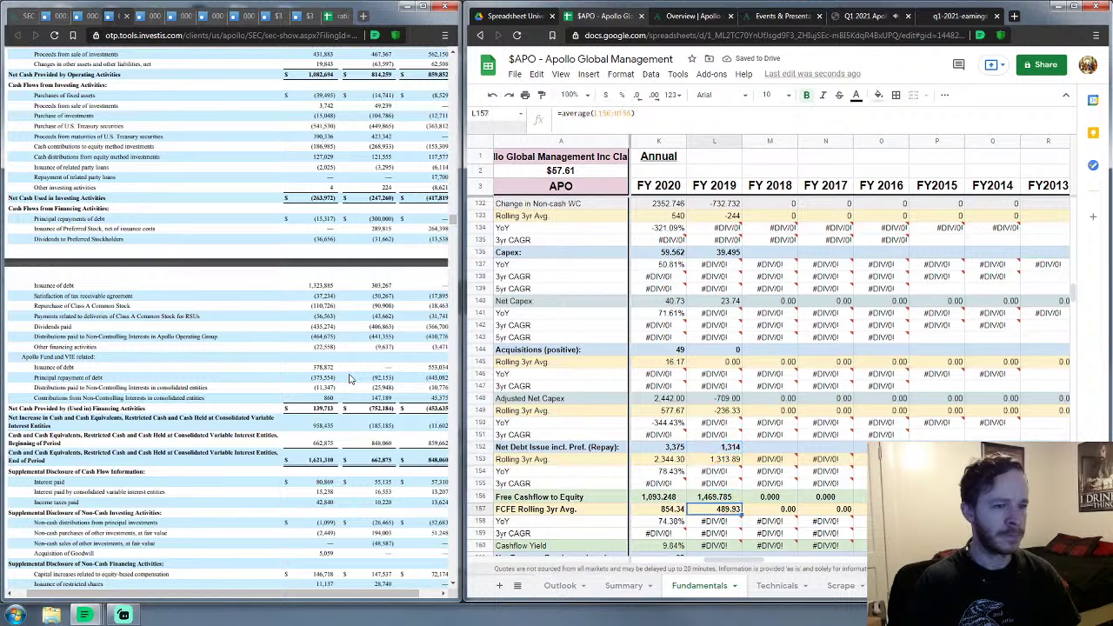
{"action": "scroll", "coordinate": [696, 382], "scroll_direction": "down", "scroll_amount": 5}
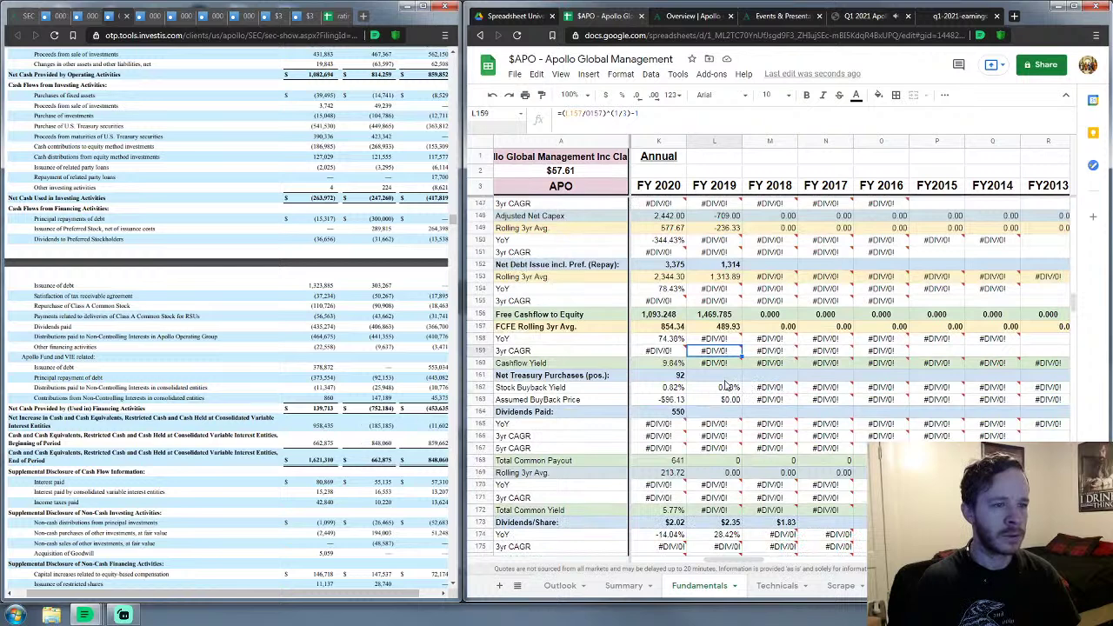
Step: Enter FY 2019 Net Treasury Purchases 110.726 and Dividends Paid 435.274, giving Total Common Payout 546
{"action": "left_click", "coordinate": [721, 379]}
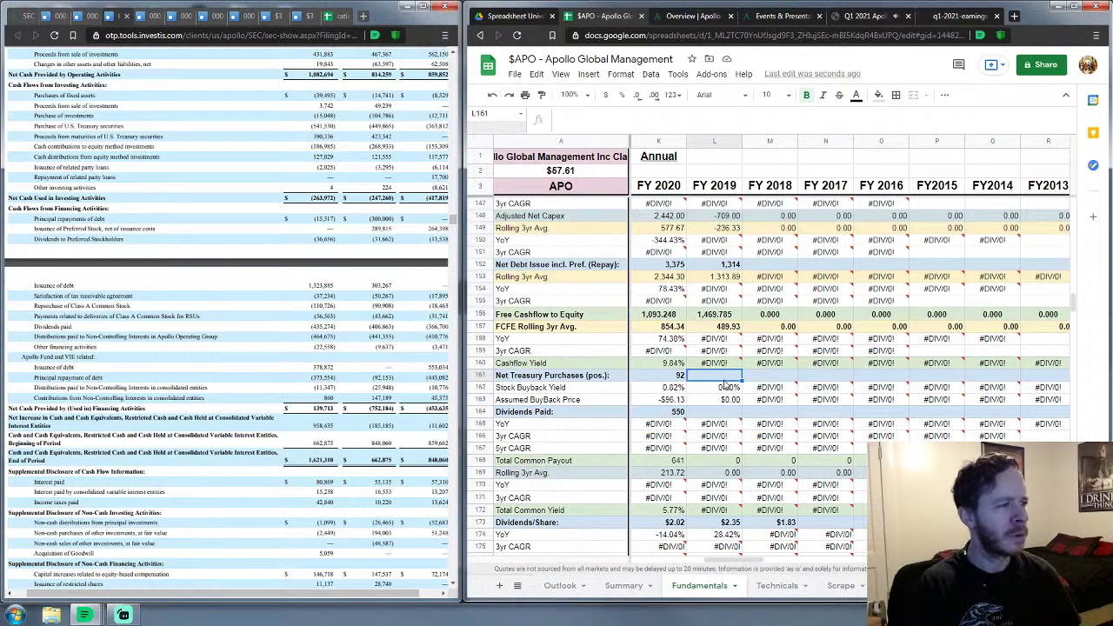
{"action": "type", "text": "110"}
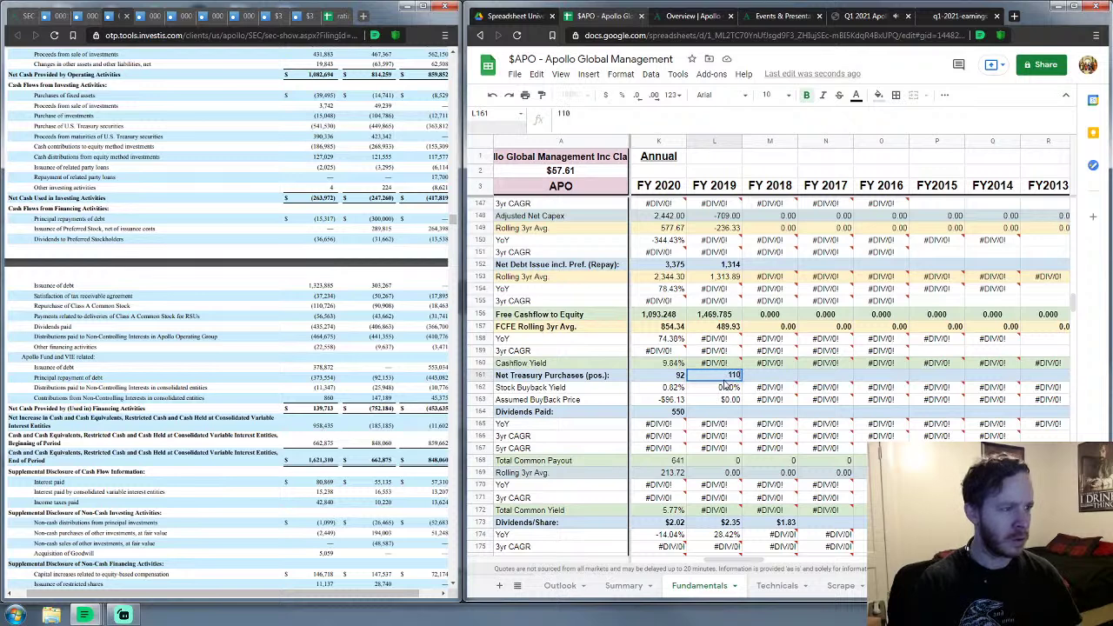
{"action": "type", "text": ".726"}
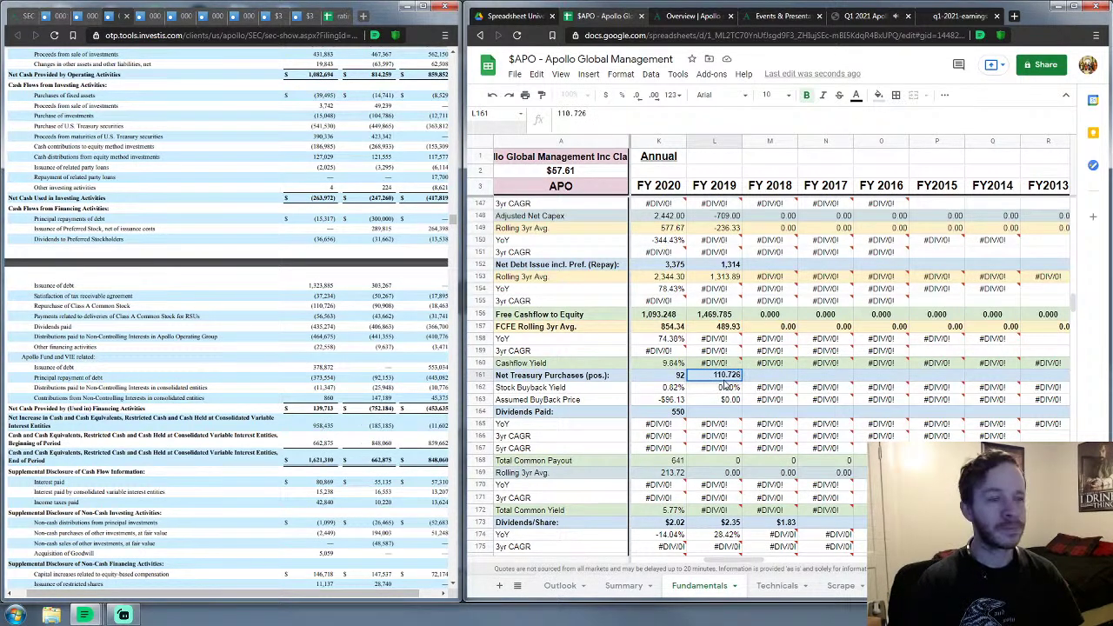
{"action": "key", "text": "Return"}
{"action": "key", "text": "Down"}
{"action": "key", "text": "Down"}
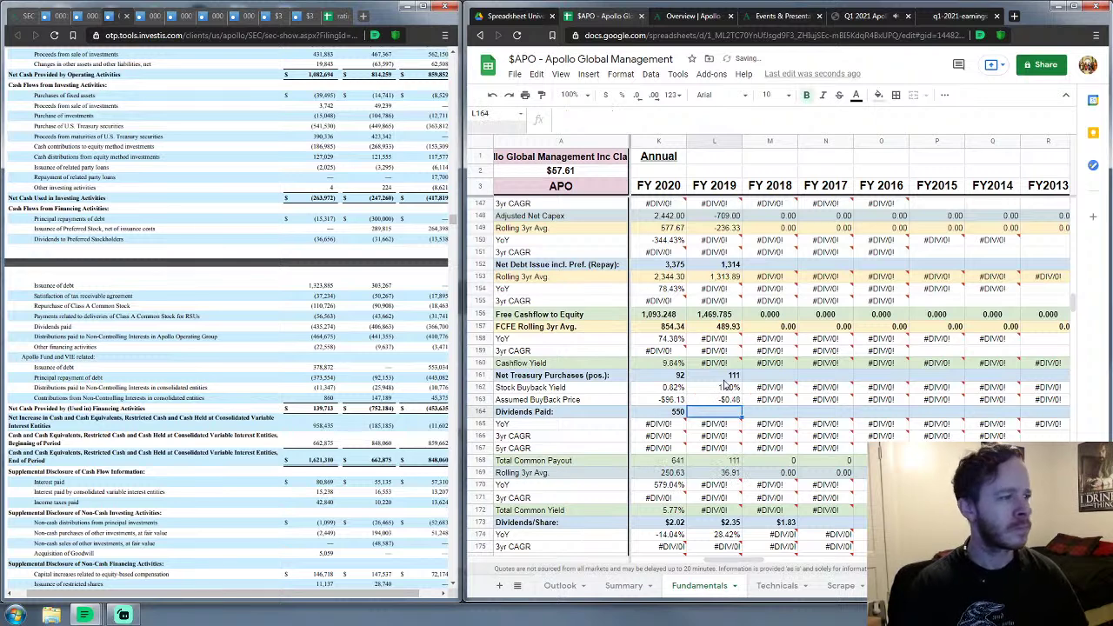
{"action": "type", "text": "435"}
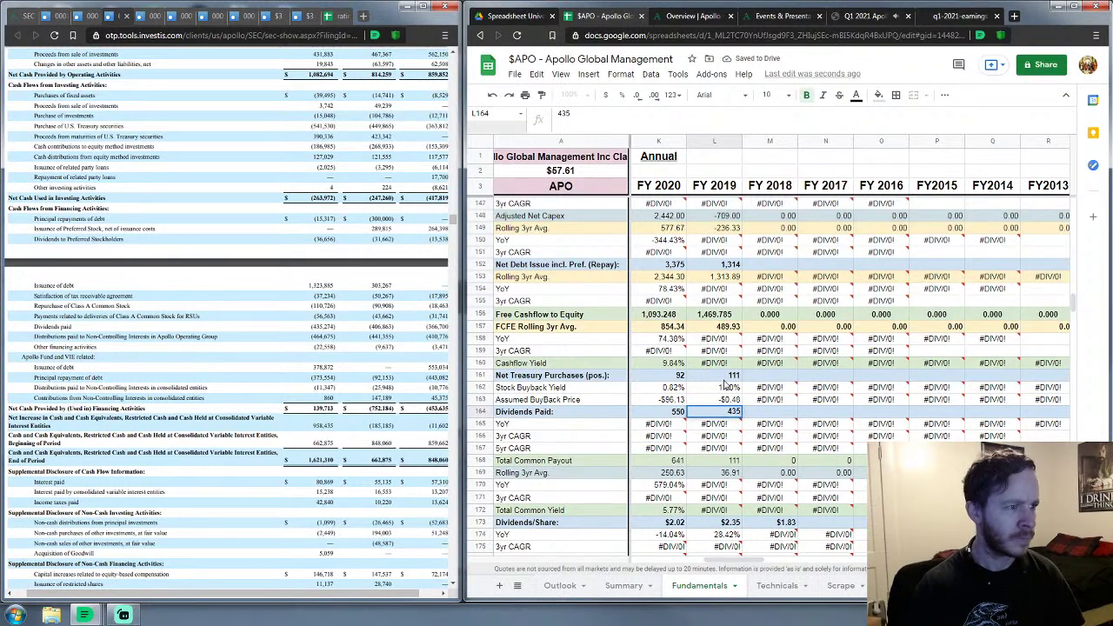
{"action": "type", "text": ".274"}
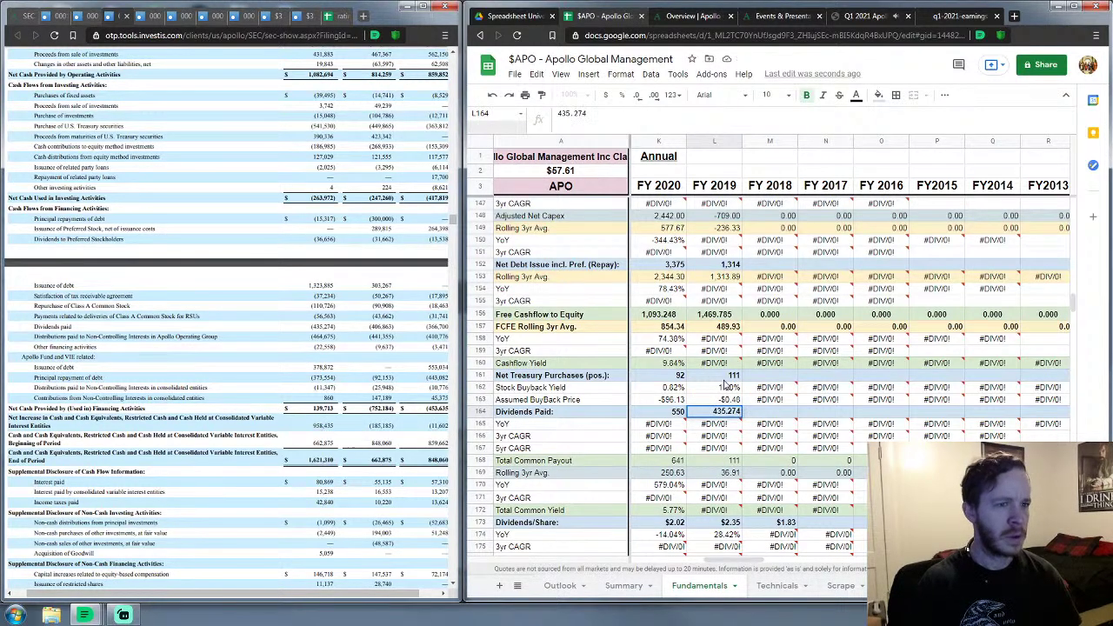
{"action": "key", "text": "Return"}
{"action": "key", "text": "Down"}
{"action": "key", "text": "Down"}
{"action": "key", "text": "Down"}
{"action": "key", "text": "Down"}
{"action": "key", "text": "Down"}
{"action": "key", "text": "Down"}
{"action": "key", "text": "Down"}
{"action": "key", "text": "Down"}
{"action": "key", "text": "Down"}
{"action": "key", "text": "Down"}
{"action": "key", "text": "Down"}
{"action": "key", "text": "Down"}
{"action": "key", "text": "Down"}
{"action": "key", "text": "Down"}
{"action": "key", "text": "Down"}
{"action": "key", "text": "Down"}
{"action": "key", "text": "Down"}
{"action": "key", "text": "Down"}
{"action": "key", "text": "Down"}
{"action": "key", "text": "Down"}
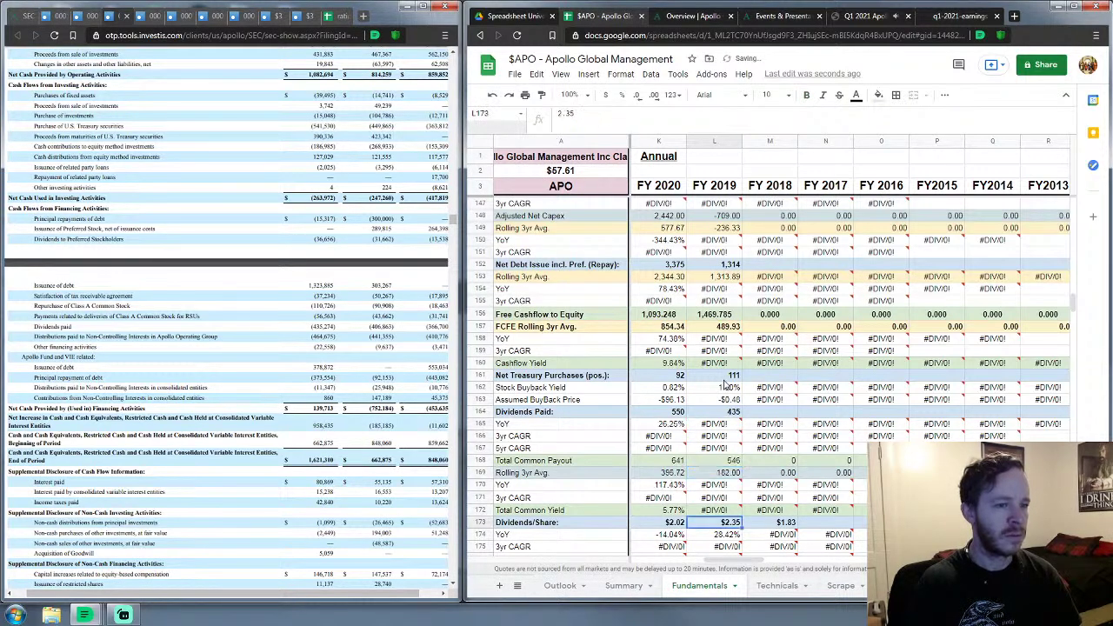
{"action": "key", "text": "Down"}
{"action": "key", "text": "Down"}
{"action": "key", "text": "Down"}
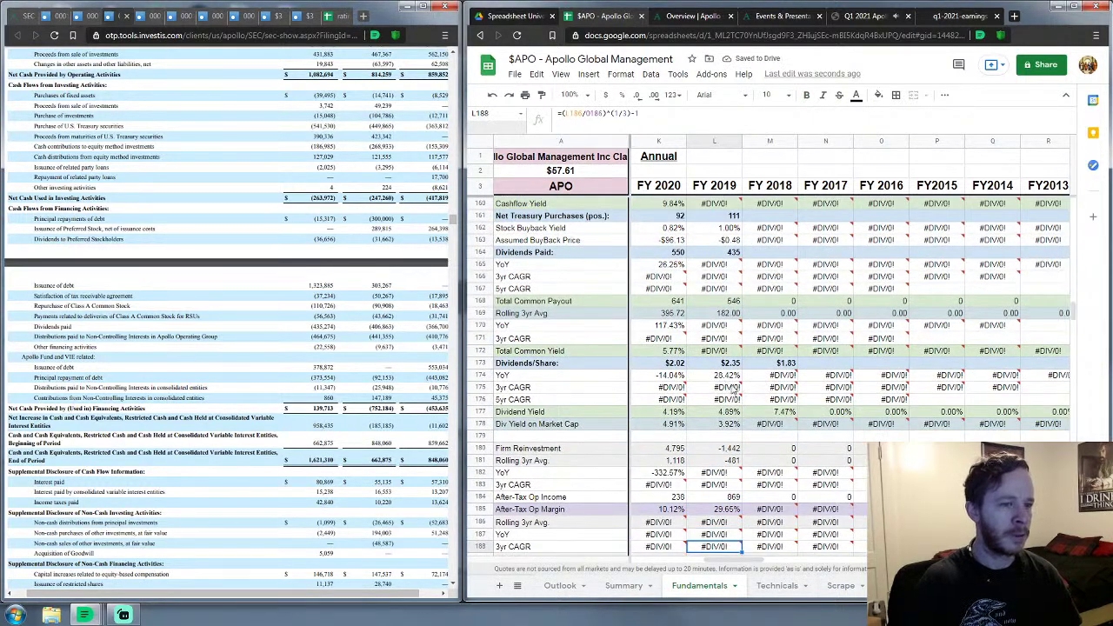
Step: Scroll to the Balance Sheets section and select the FY 2019 Cash & Equivalents cell L222
{"action": "scroll", "coordinate": [726, 385], "scroll_direction": "down", "scroll_amount": 10}
{"action": "scroll", "coordinate": [738, 391], "scroll_direction": "down", "scroll_amount": 2}
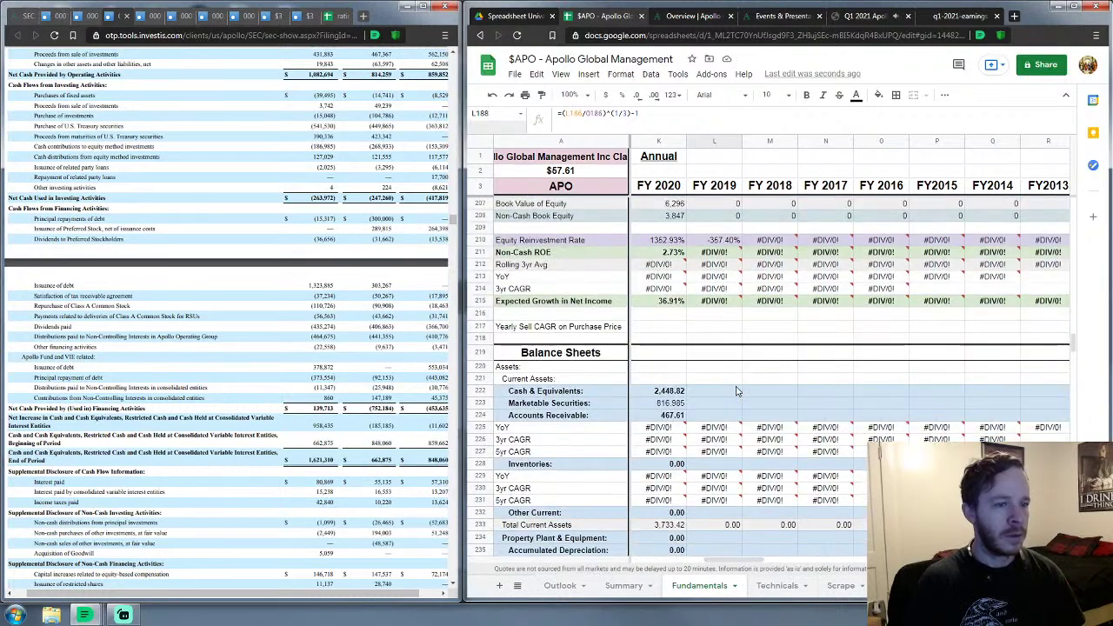
{"action": "left_click", "coordinate": [738, 391]}
{"action": "scroll", "coordinate": [747, 365], "scroll_direction": "down", "scroll_amount": 2}
{"action": "scroll", "coordinate": [245, 386], "scroll_direction": "down", "scroll_amount": 15}
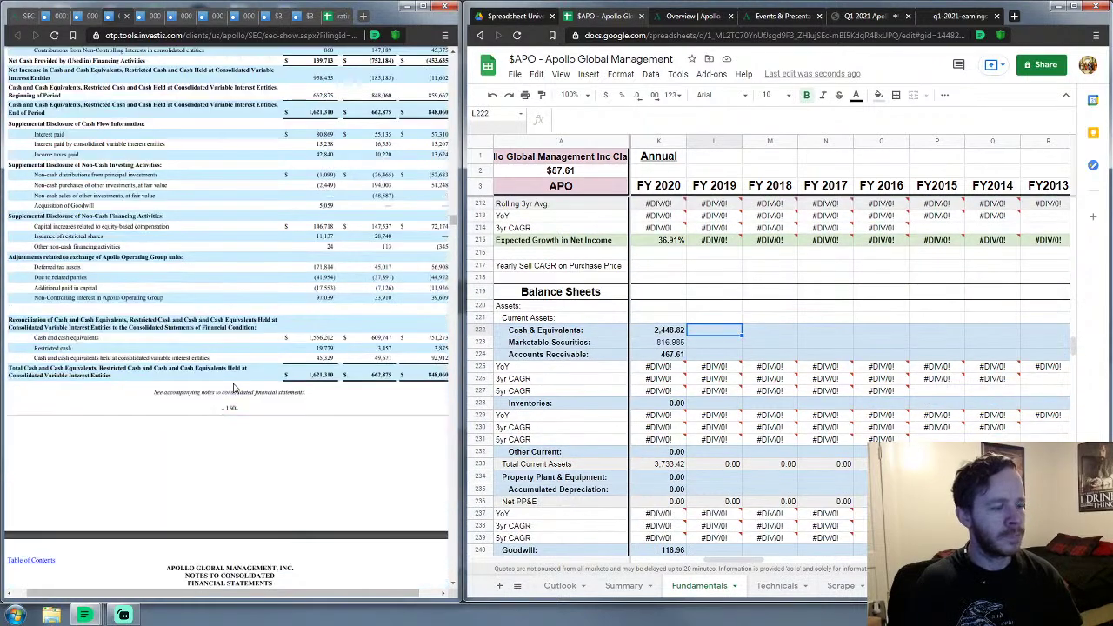
{"action": "scroll", "coordinate": [235, 376], "scroll_direction": "up", "scroll_amount": 14}
{"action": "scroll", "coordinate": [235, 376], "scroll_direction": "up", "scroll_amount": 20}
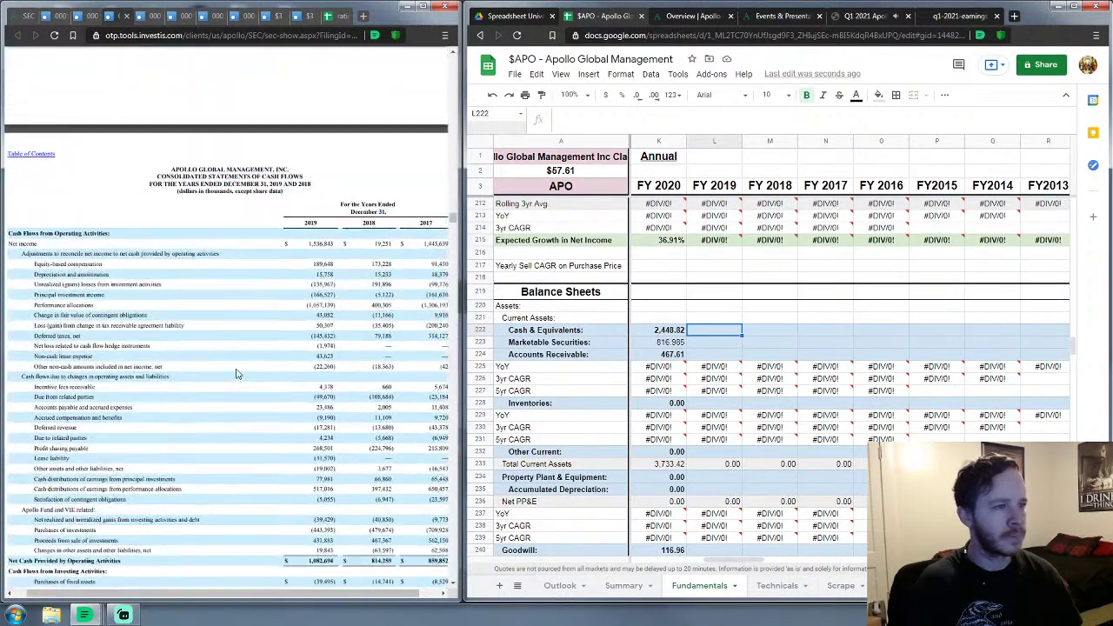
{"action": "scroll", "coordinate": [233, 372], "scroll_direction": "up", "scroll_amount": 8}
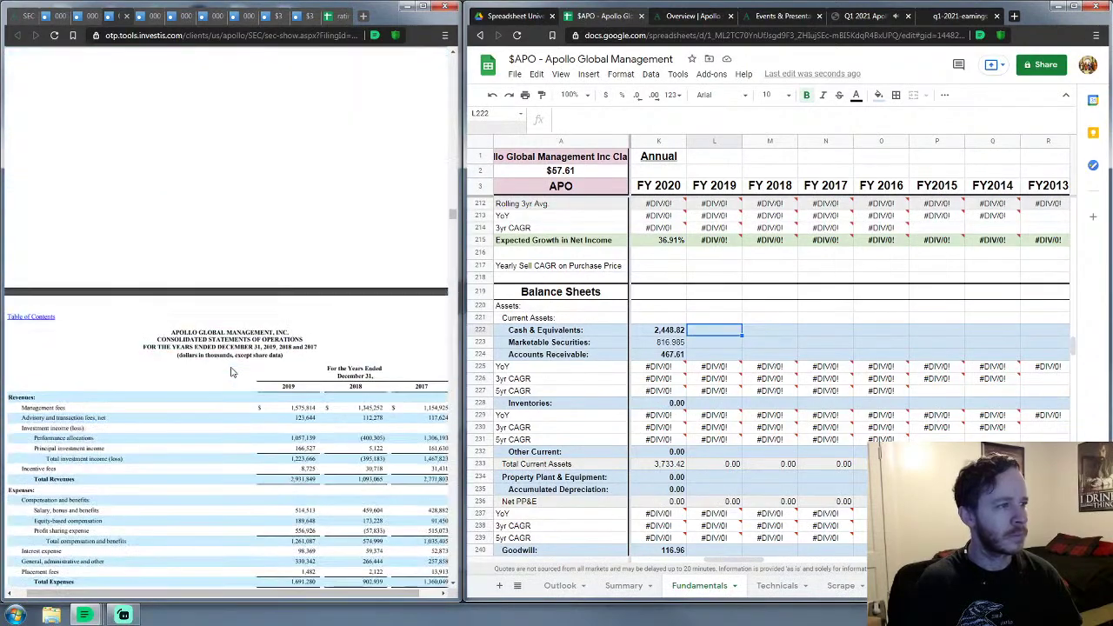
{"action": "scroll", "coordinate": [232, 372], "scroll_direction": "up", "scroll_amount": 8}
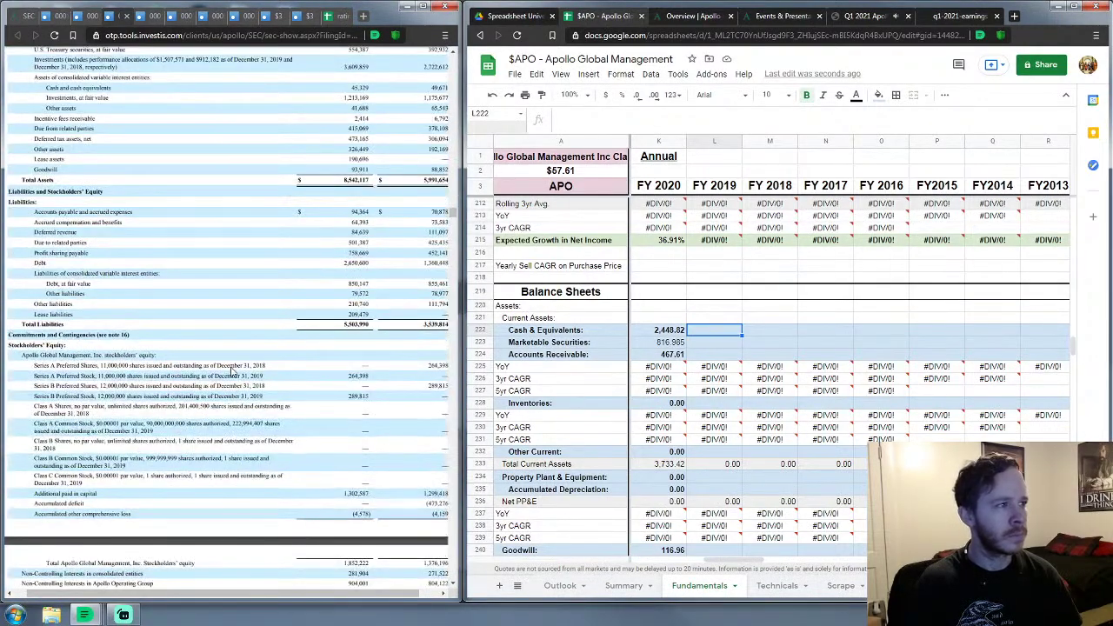
{"action": "scroll", "coordinate": [232, 373], "scroll_direction": "down", "scroll_amount": 3}
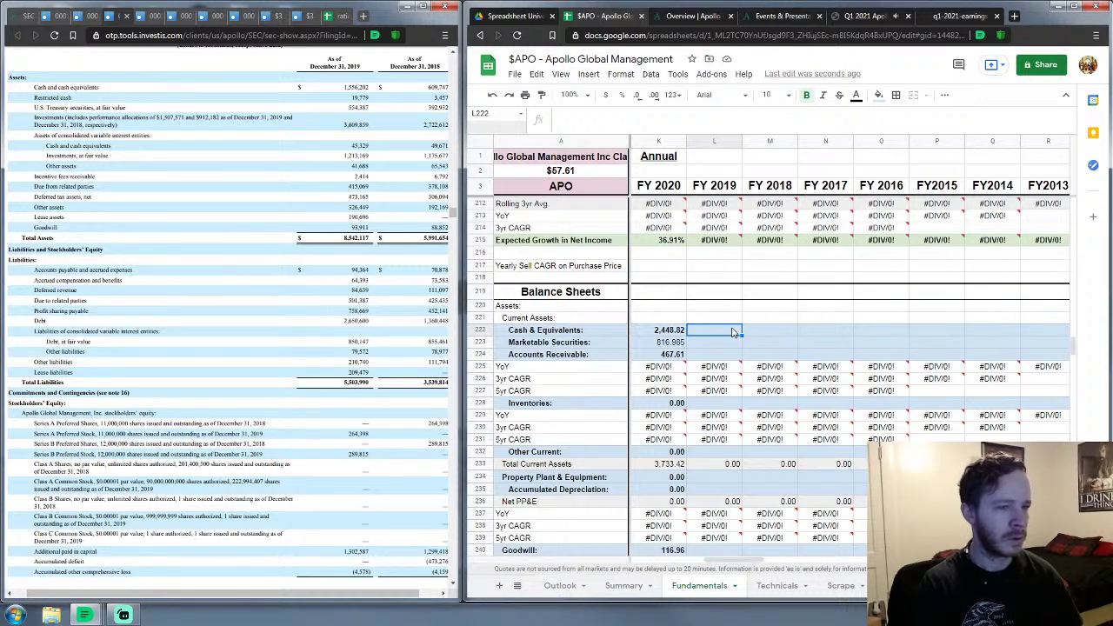
Step: Enter FY 2019 Cash 1,601.53, Marketable Securities 554.387 and Accounts Receivable 417.483
{"action": "type", "text": "1"}
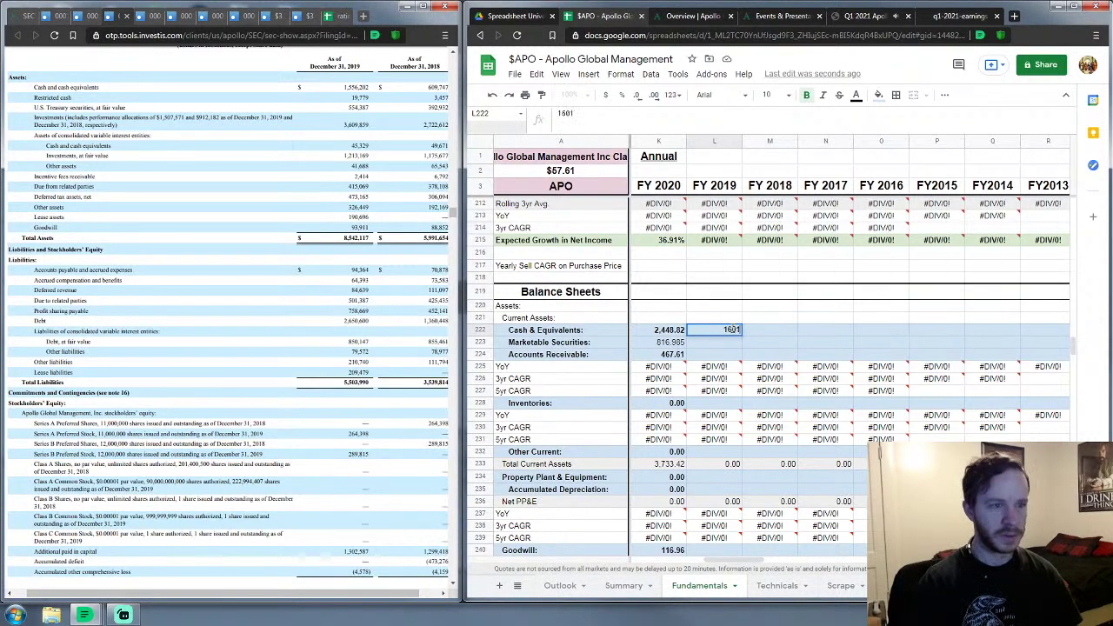
{"action": "type", "text": ",601.531"}
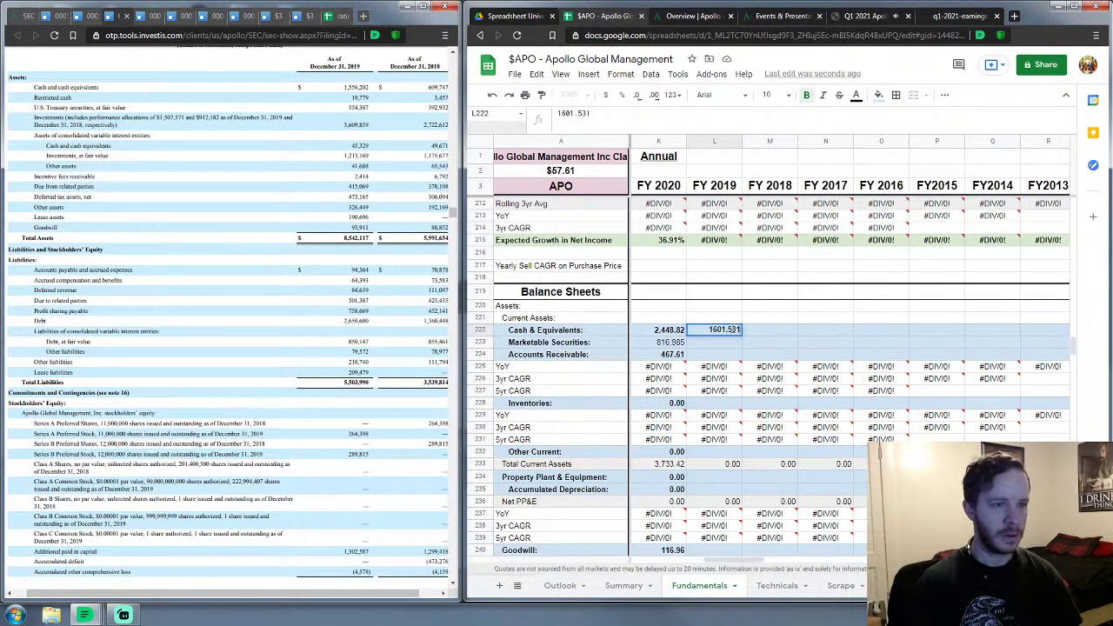
{"action": "key", "text": "Return"}
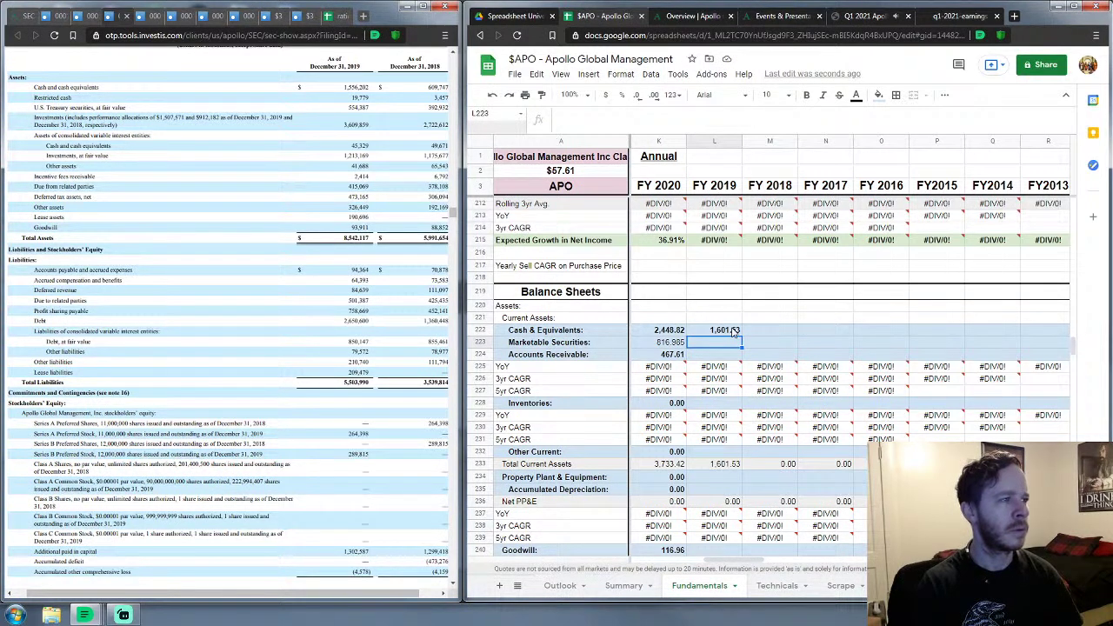
{"action": "type", "text": "554"}
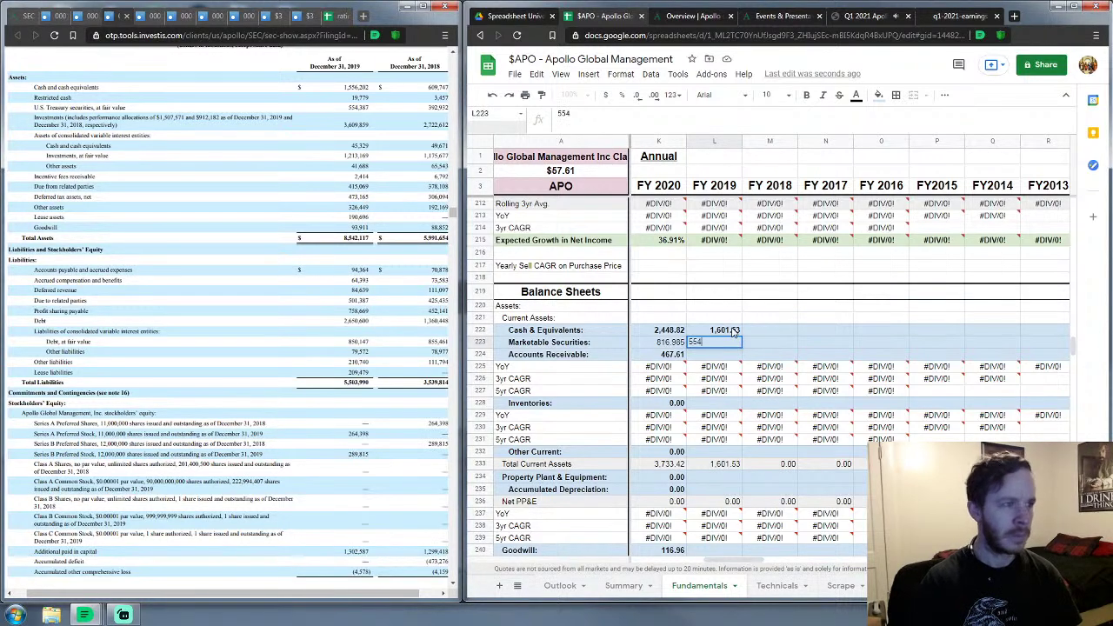
{"action": "type", "text": ".387"}
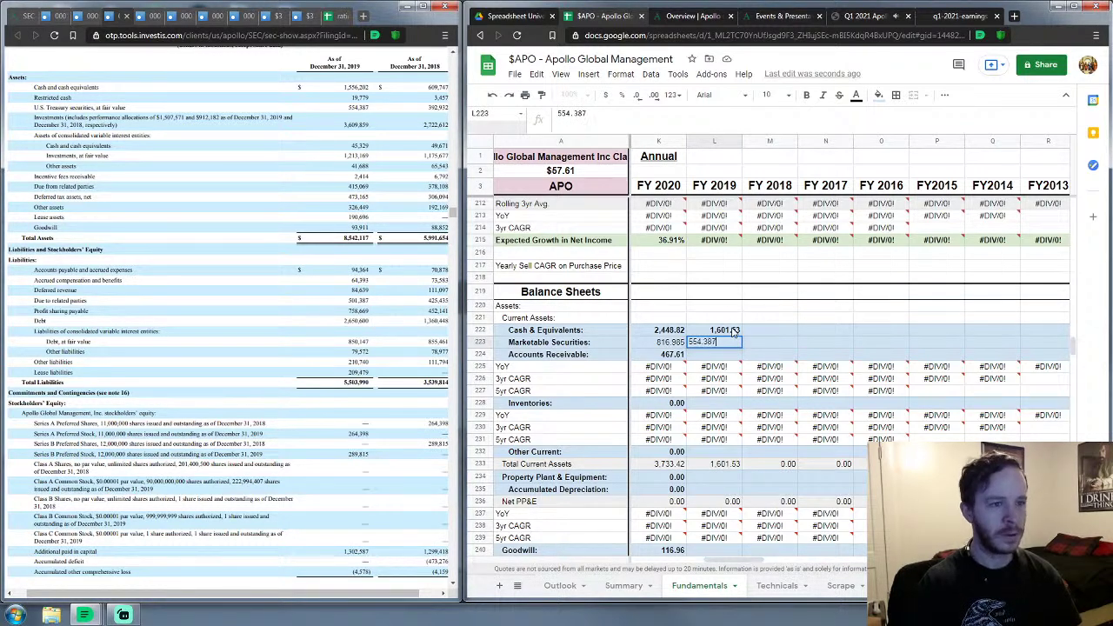
{"action": "key", "text": "Return"}
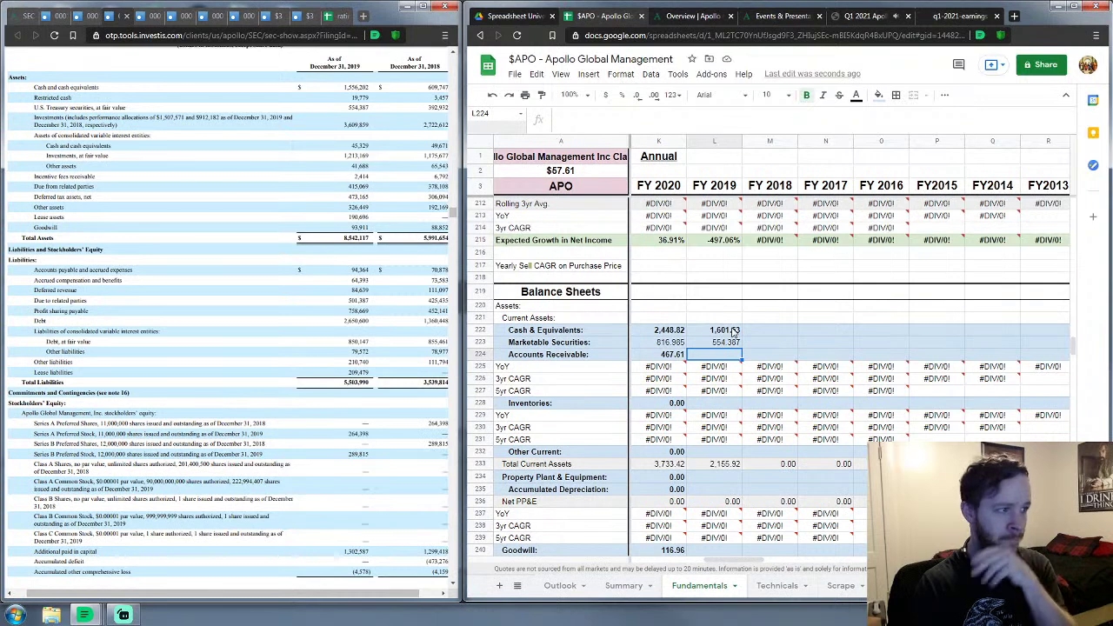
{"action": "type", "text": "417.483"}
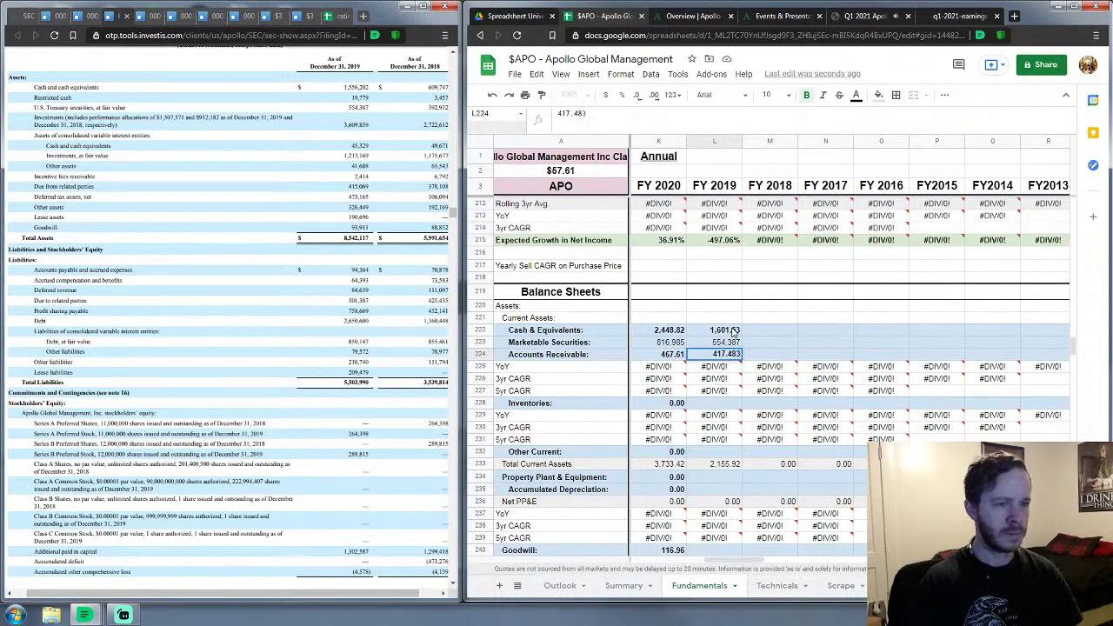
{"action": "key", "text": "Return"}
{"action": "key", "text": "Down"}
{"action": "key", "text": "Down"}
{"action": "key", "text": "Down"}
{"action": "key", "text": "Down"}
{"action": "key", "text": "Down"}
{"action": "key", "text": "Down"}
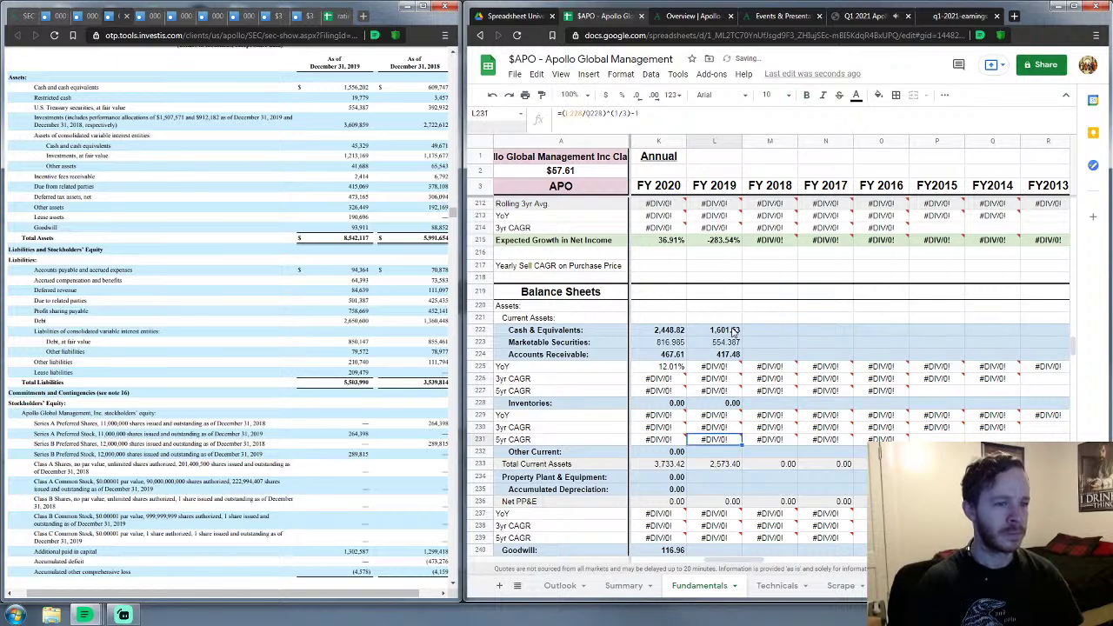
{"action": "key", "text": "Down"}
Step: Enter 0 for FY 2019 Other Current, Property Plant & Equipment and Accumulated Depreciation
{"action": "type", "text": "0"}
{"action": "key", "text": "Return"}
{"action": "key", "text": "Down"}
{"action": "type", "text": "0"}
{"action": "key", "text": "Return"}
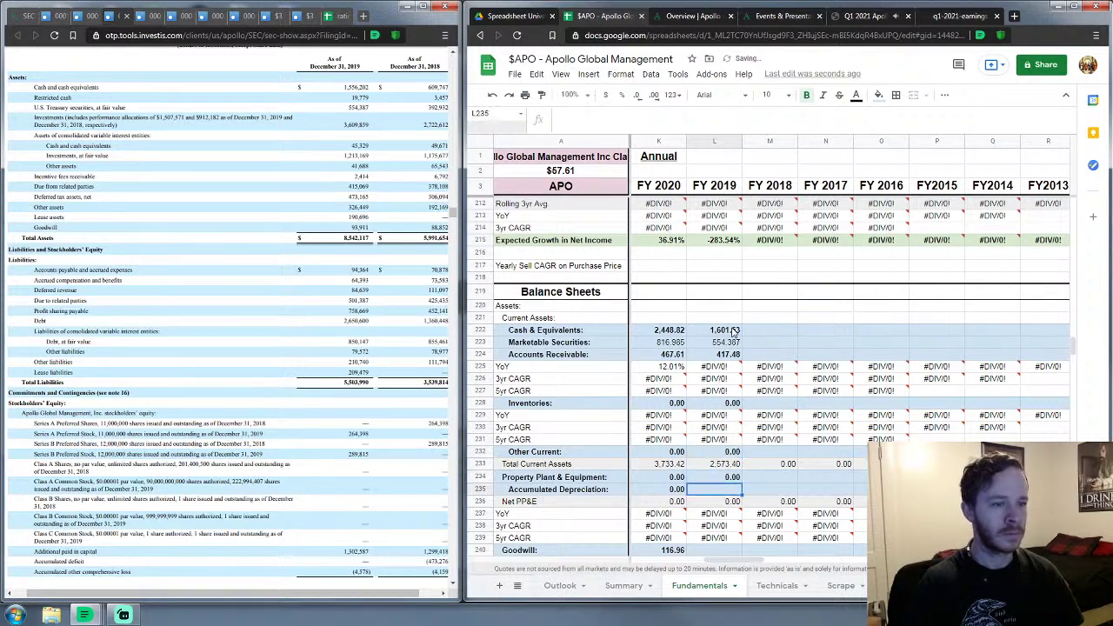
{"action": "type", "text": "0"}
{"action": "key", "text": "Return"}
{"action": "key", "text": "Down"}
{"action": "key", "text": "Down"}
{"action": "key", "text": "Down"}
{"action": "key", "text": "Down"}
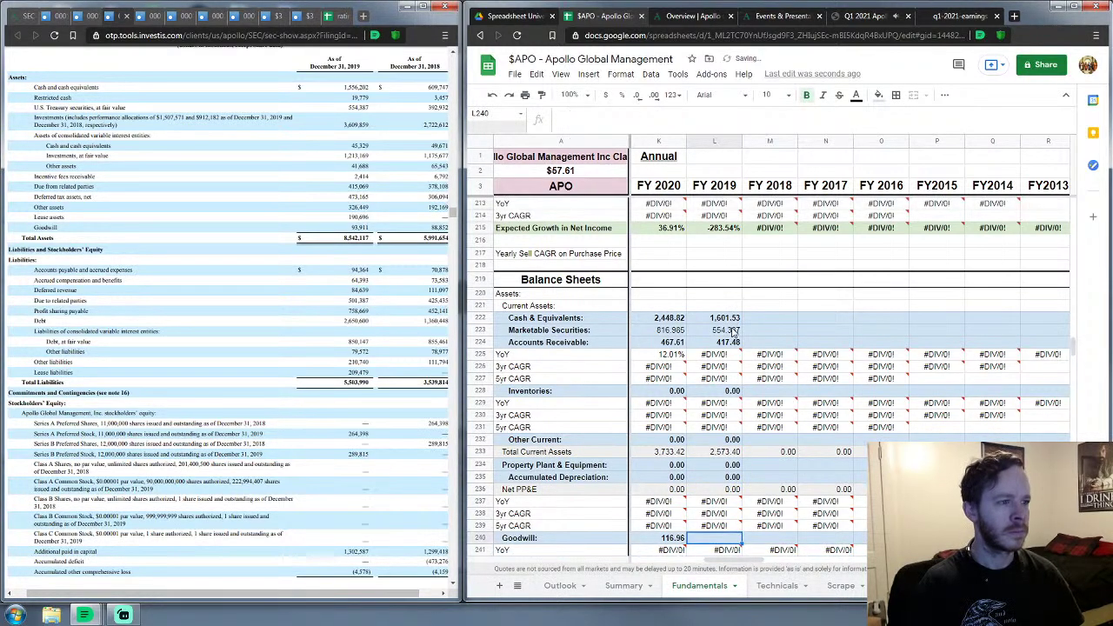
Step: Enter FY 2019 Goodwill 93.911 and zero intangibles and amortization, clearing the stray 0 in M245
{"action": "scroll", "coordinate": [765, 424], "scroll_direction": "down", "scroll_amount": 5}
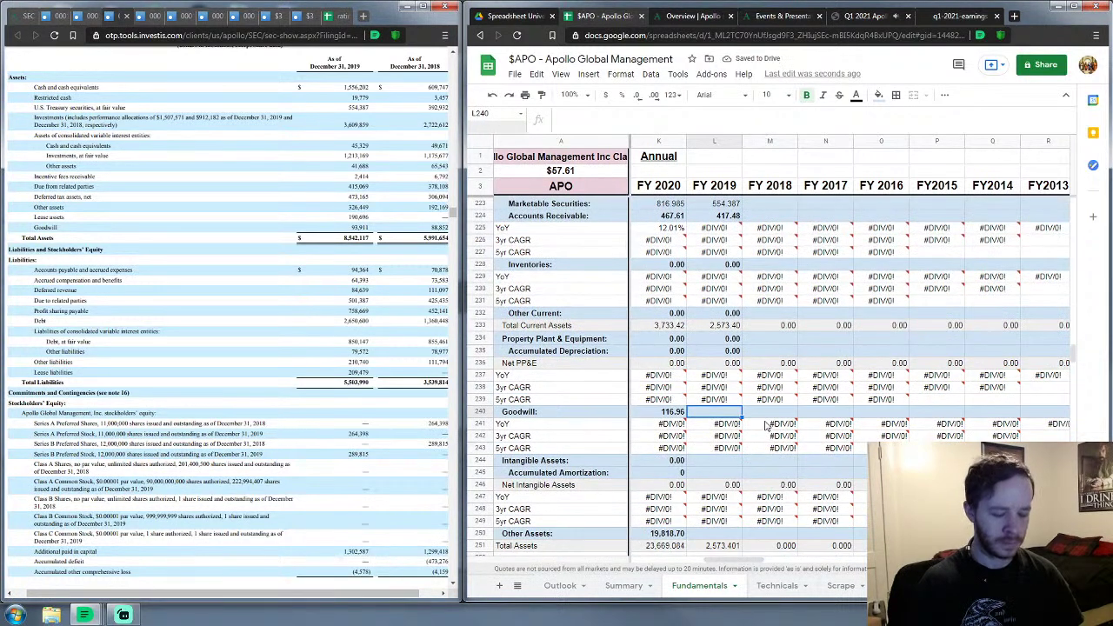
{"action": "type", "text": "93.911"}
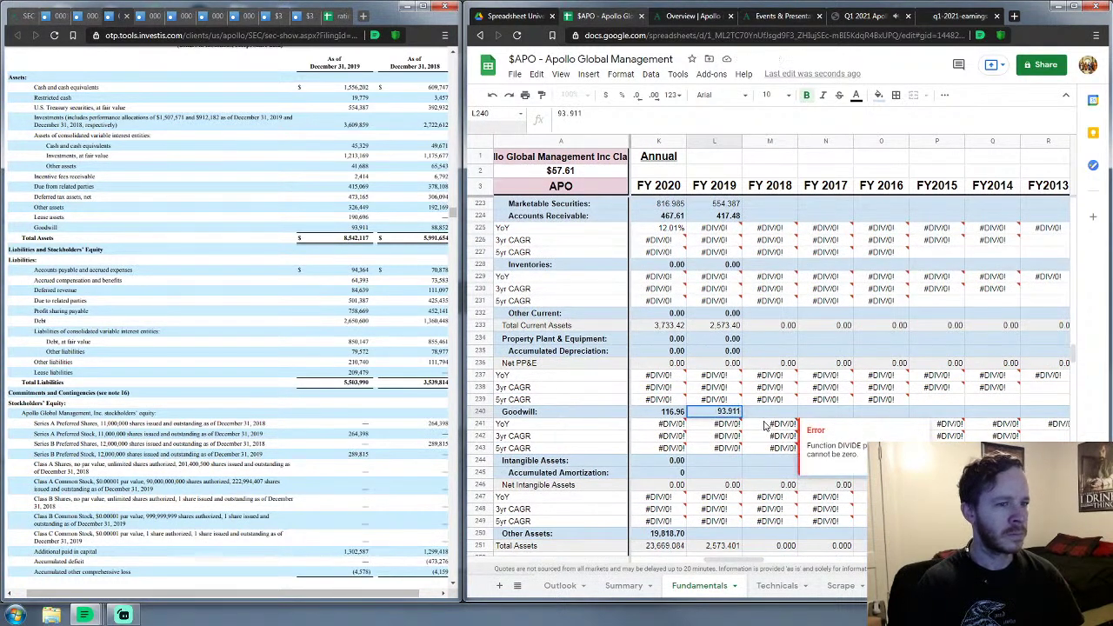
{"action": "key", "text": "Return"}
{"action": "key", "text": "Down"}
{"action": "key", "text": "Down"}
{"action": "key", "text": "Down"}
{"action": "type", "text": "0"}
{"action": "key", "text": "Return"}
{"action": "key", "text": "Right"}
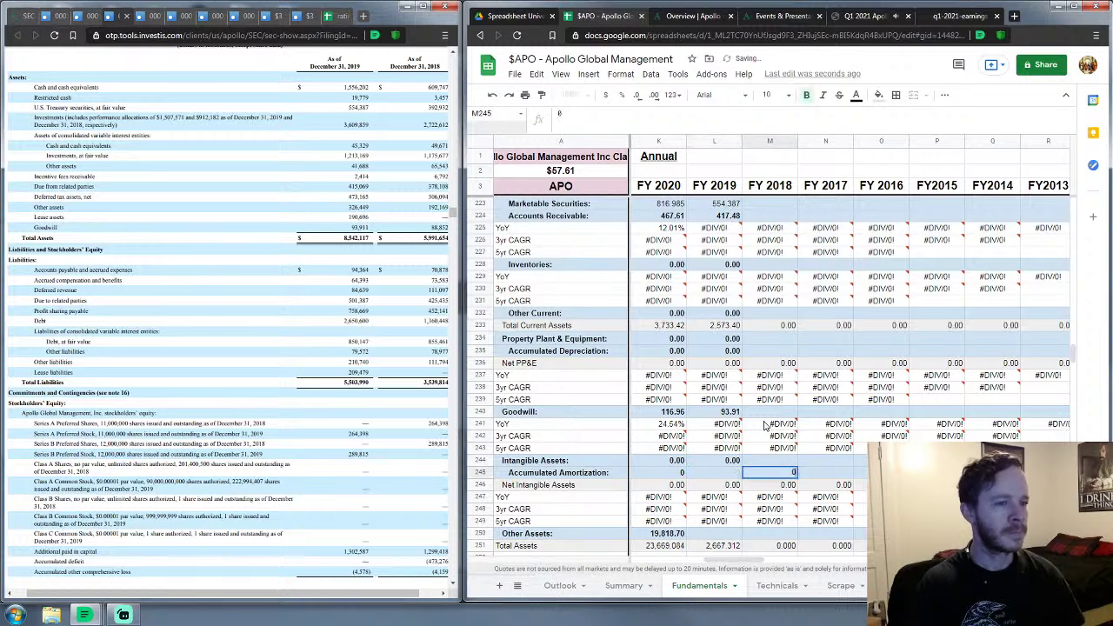
{"action": "key", "text": "Delete"}
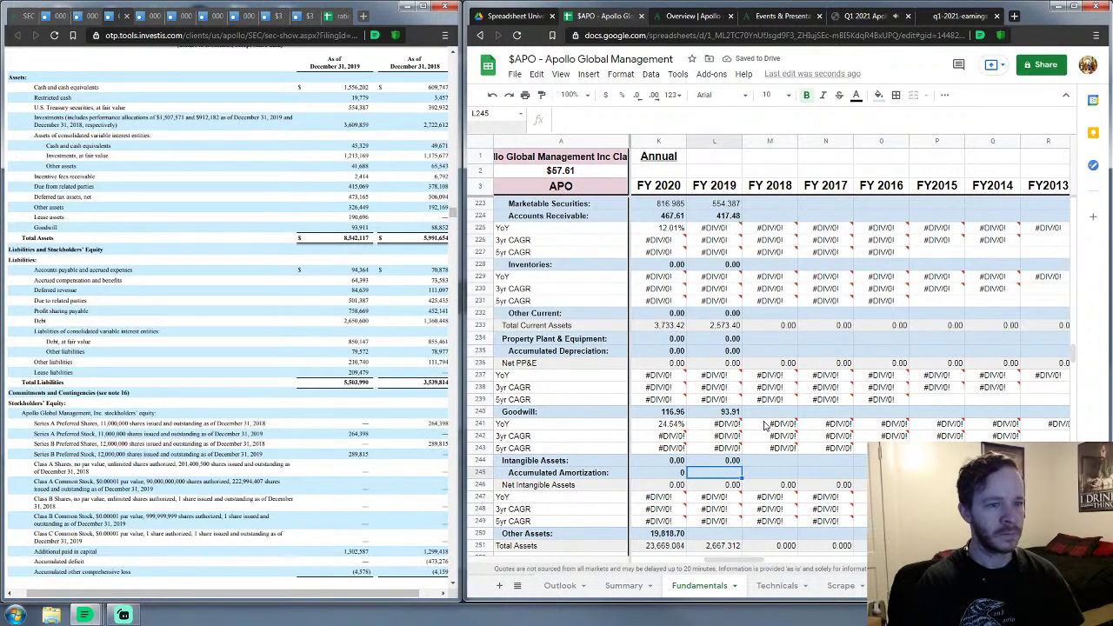
{"action": "key", "text": "Left"}
{"action": "type", "text": "0"}
{"action": "key", "text": "Return"}
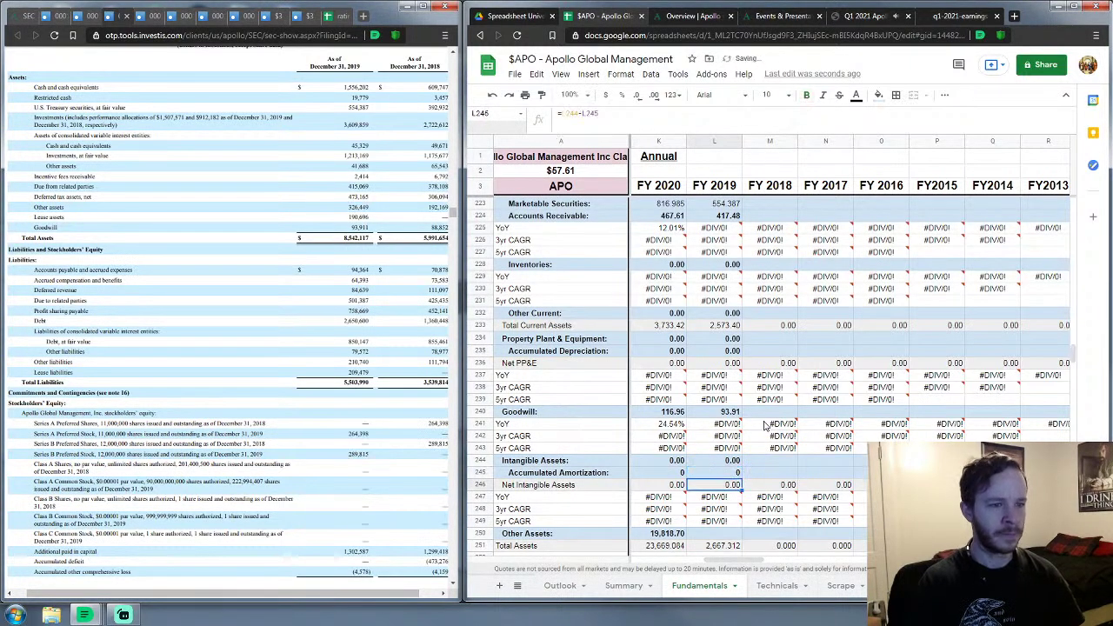
{"action": "key", "text": "Down"}
{"action": "key", "text": "Down"}
{"action": "key", "text": "Down"}
{"action": "key", "text": "Down"}
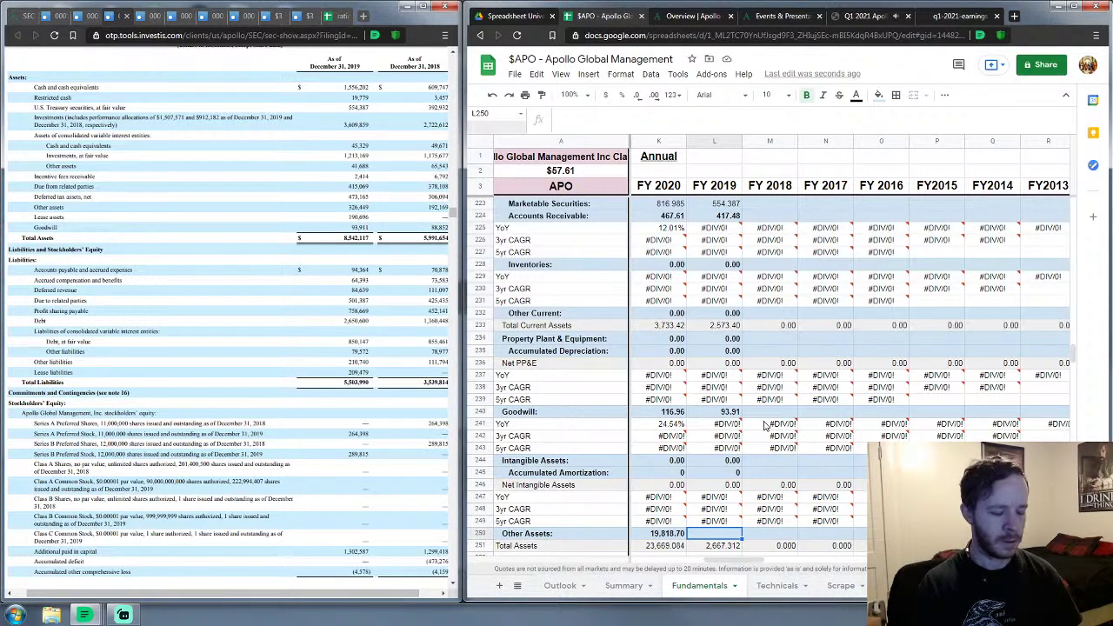
Step: Enter 5784.805 as FY 2019 Other Assets, bringing Total Assets to 8,452.117
{"action": "type", "text": "578"}
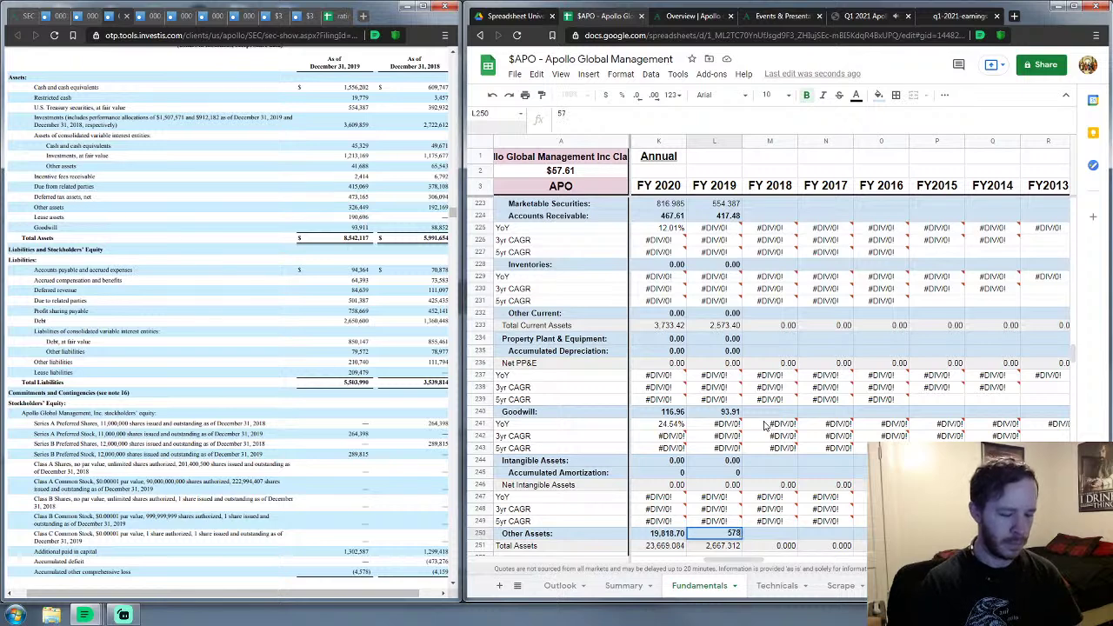
{"action": "type", "text": "4.805"}
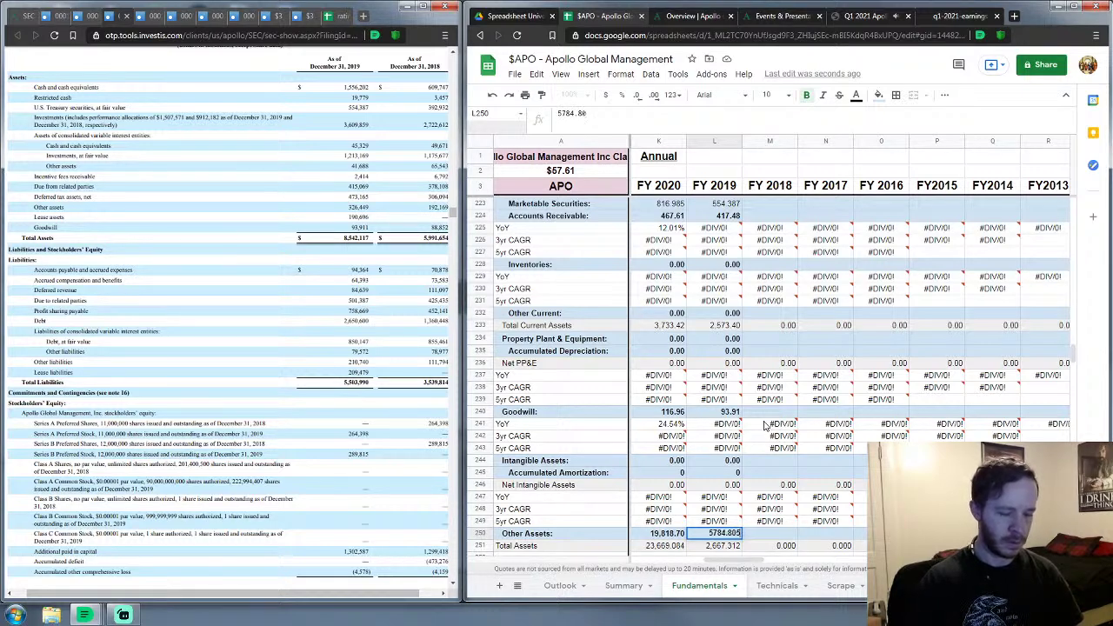
{"action": "key", "text": "Return"}
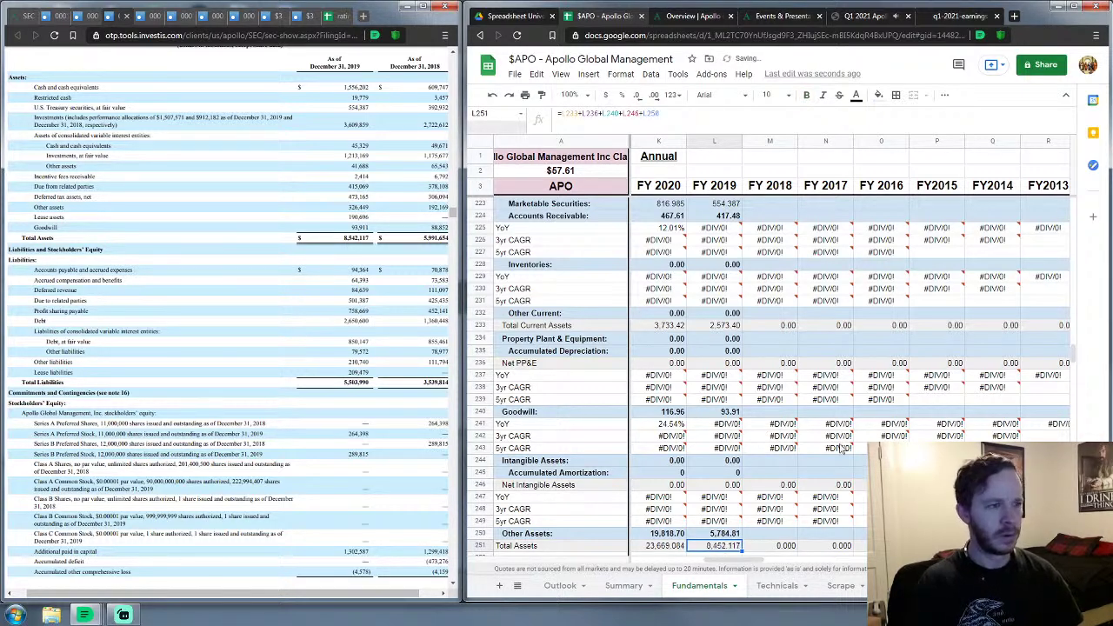
{"action": "scroll", "coordinate": [841, 448], "scroll_direction": "down", "scroll_amount": 2}
{"action": "scroll", "coordinate": [841, 448], "scroll_direction": "down", "scroll_amount": 5}
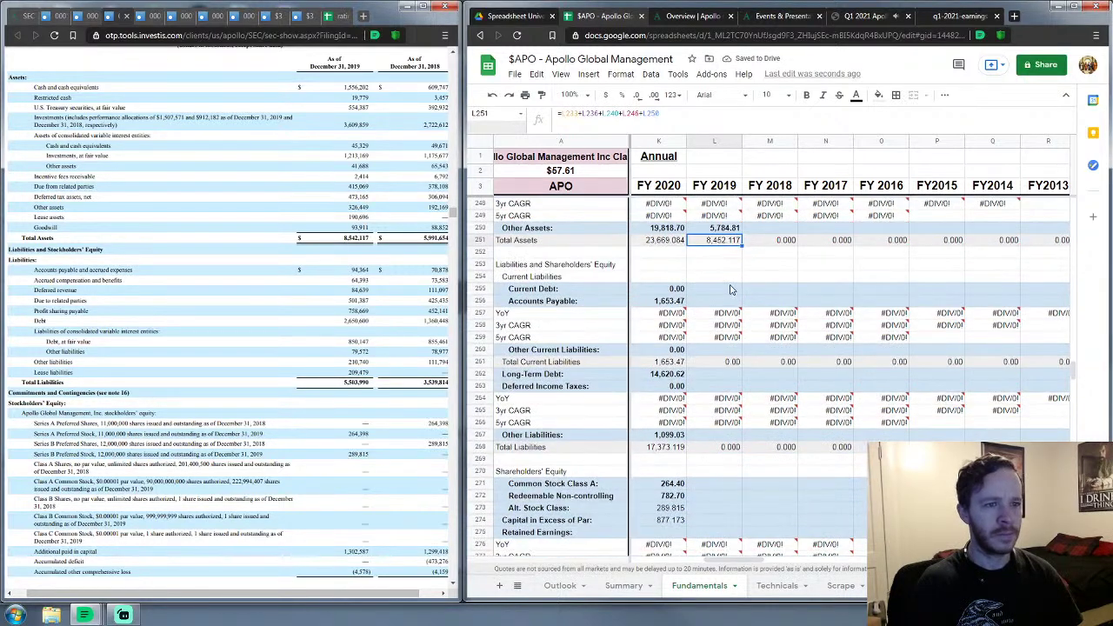
Step: Enter FY 2019 Current Debt 0, Accounts Payable 1,418.81, Other Current Liabilities 0 and Long-Term Debt 3,710.226
{"action": "left_click", "coordinate": [733, 290]}
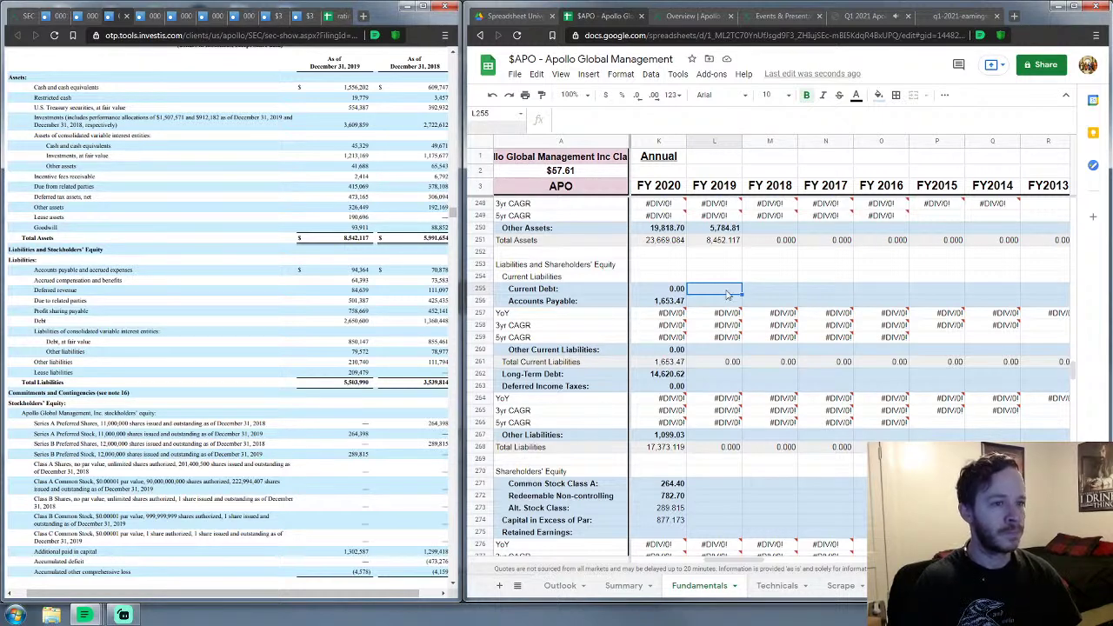
{"action": "type", "text": "0"}
{"action": "key", "text": "Return"}
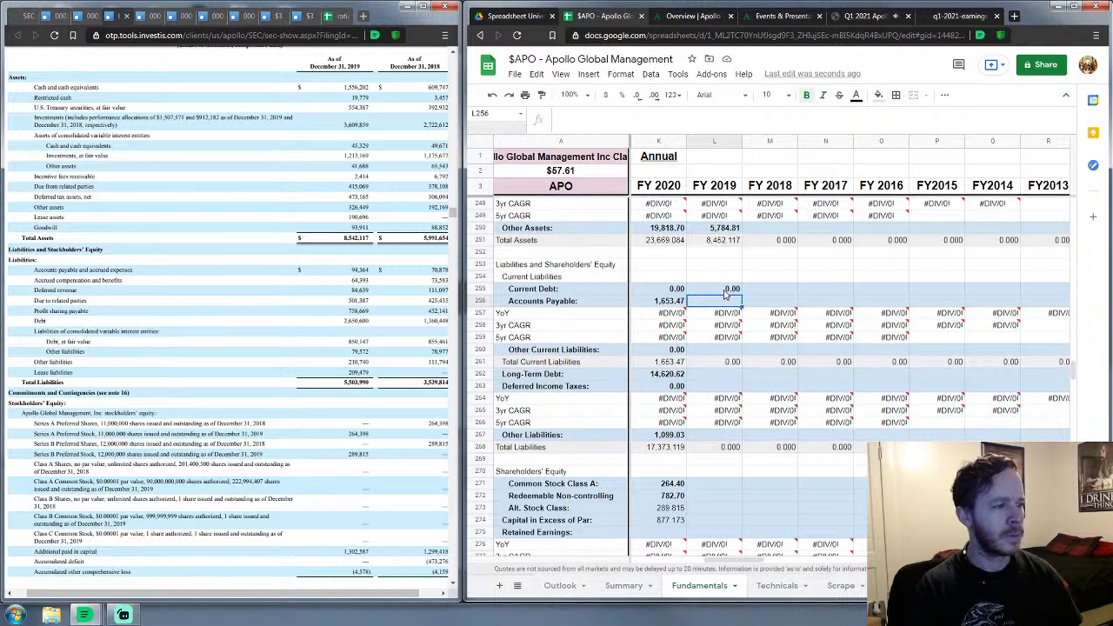
{"action": "type", "text": "1,418"}
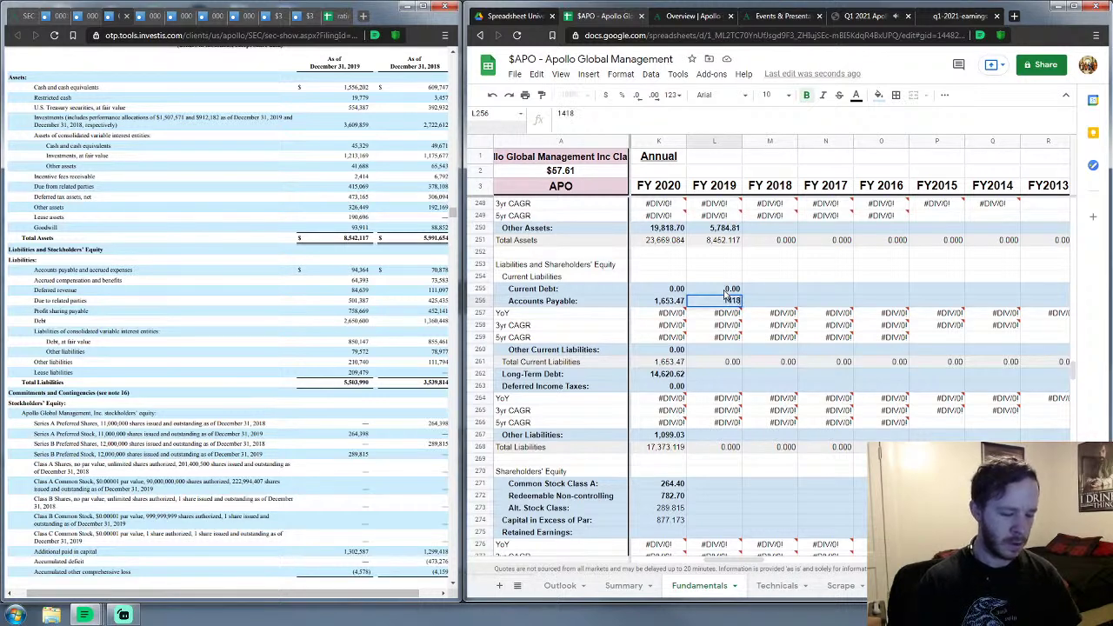
{"action": "type", "text": ".813"}
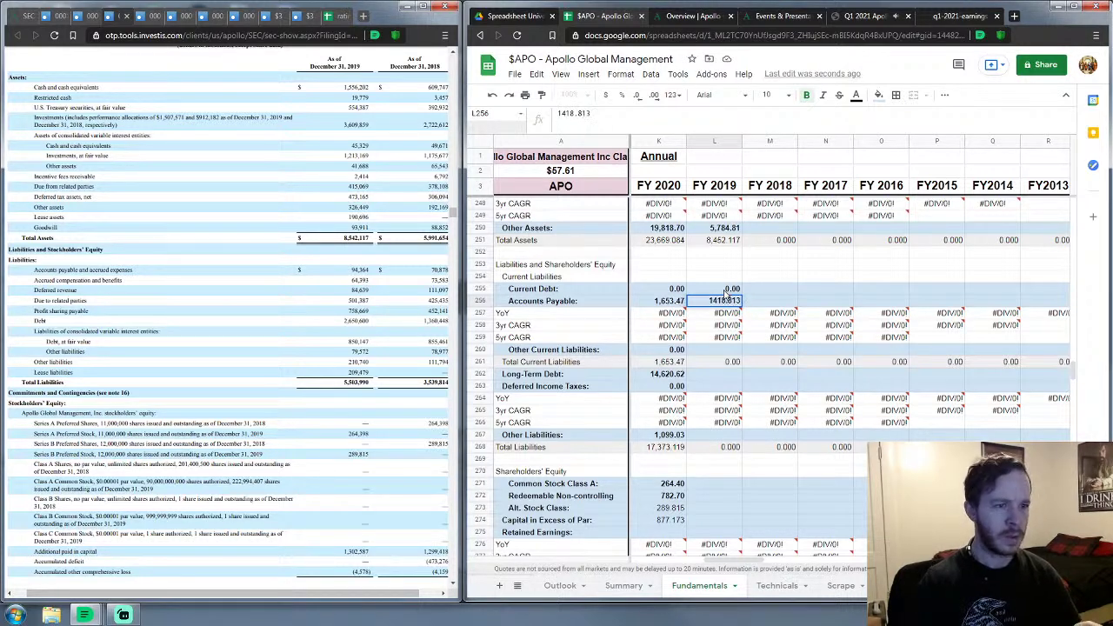
{"action": "key", "text": "Return"}
{"action": "key", "text": "Down"}
{"action": "key", "text": "Down"}
{"action": "key", "text": "Down"}
{"action": "type", "text": "0"}
{"action": "key", "text": "Return"}
{"action": "key", "text": "Down"}
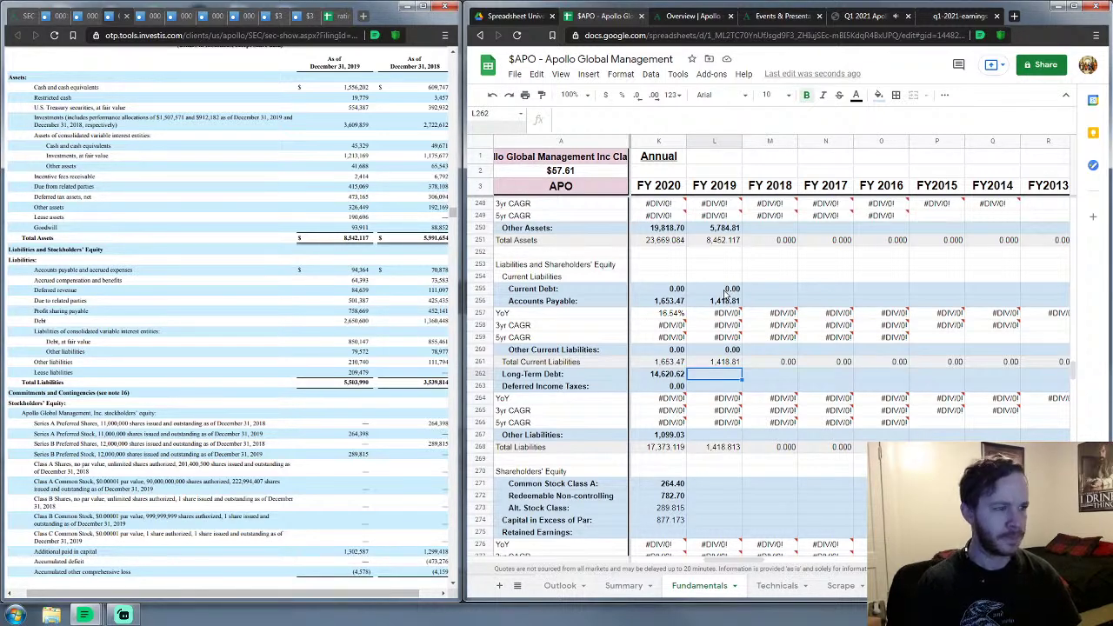
{"action": "type", "text": "3"}
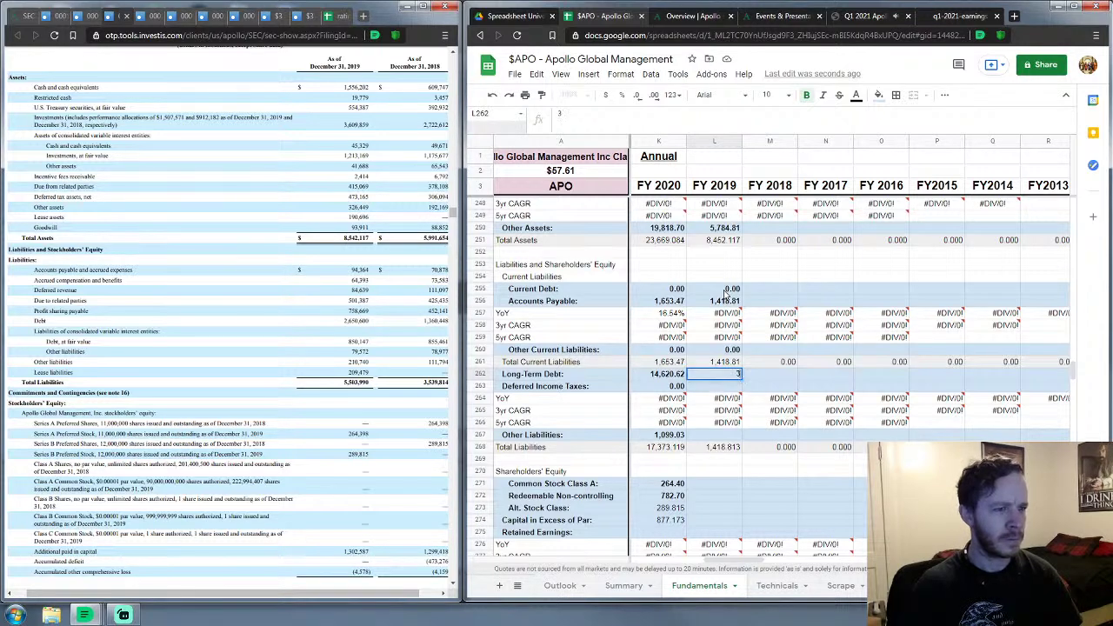
{"action": "type", "text": "71"}
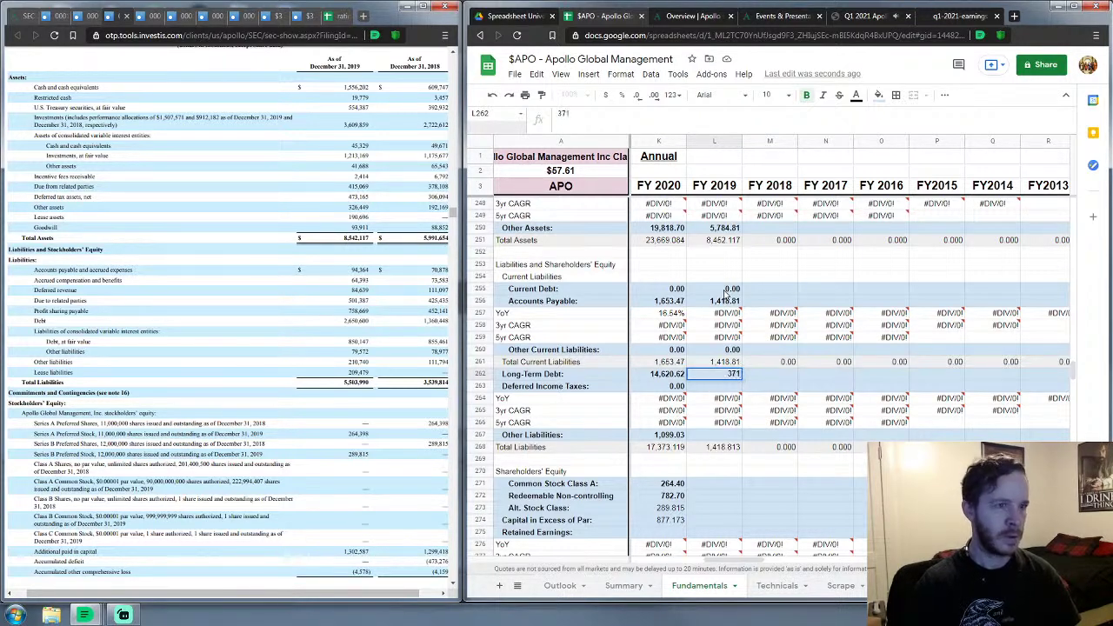
{"action": "type", "text": "0.226"}
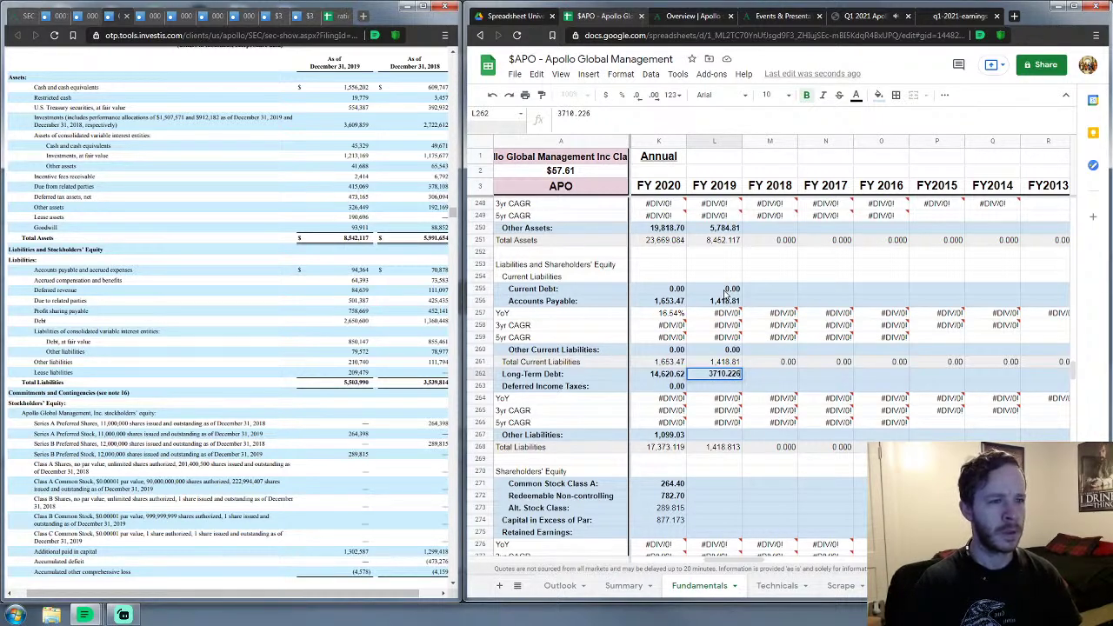
{"action": "key", "text": "Return"}
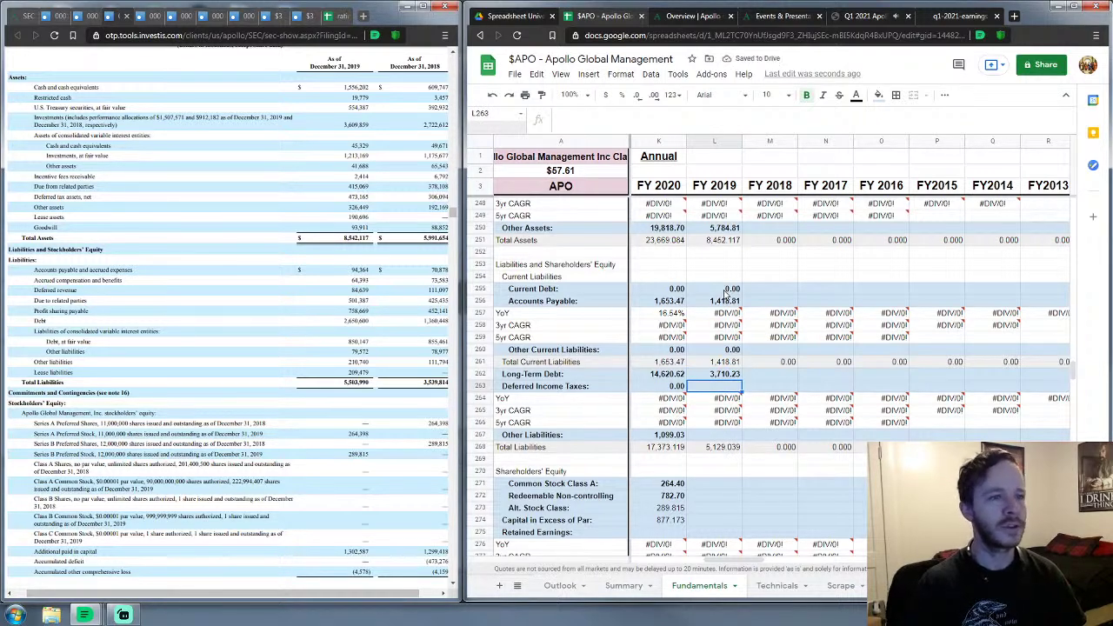
Step: Enter 0 for FY 2019 Deferred Income Taxes and check the FY 2020 and FY 2019 Other Assets values
{"action": "type", "text": "0"}
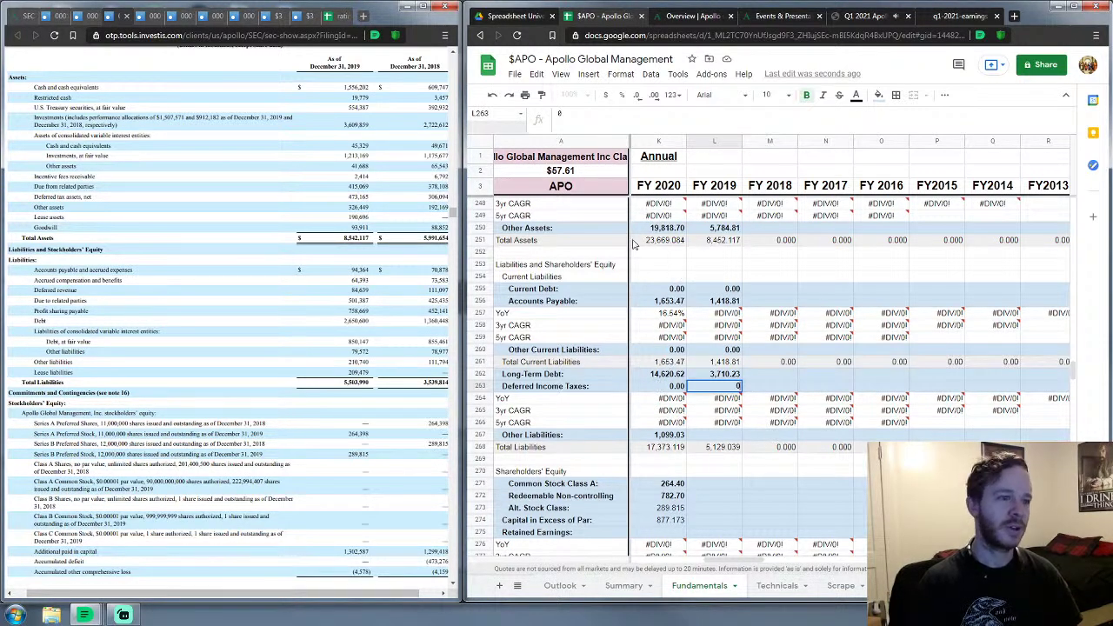
{"action": "left_click", "coordinate": [680, 231]}
{"action": "left_click", "coordinate": [710, 230]}
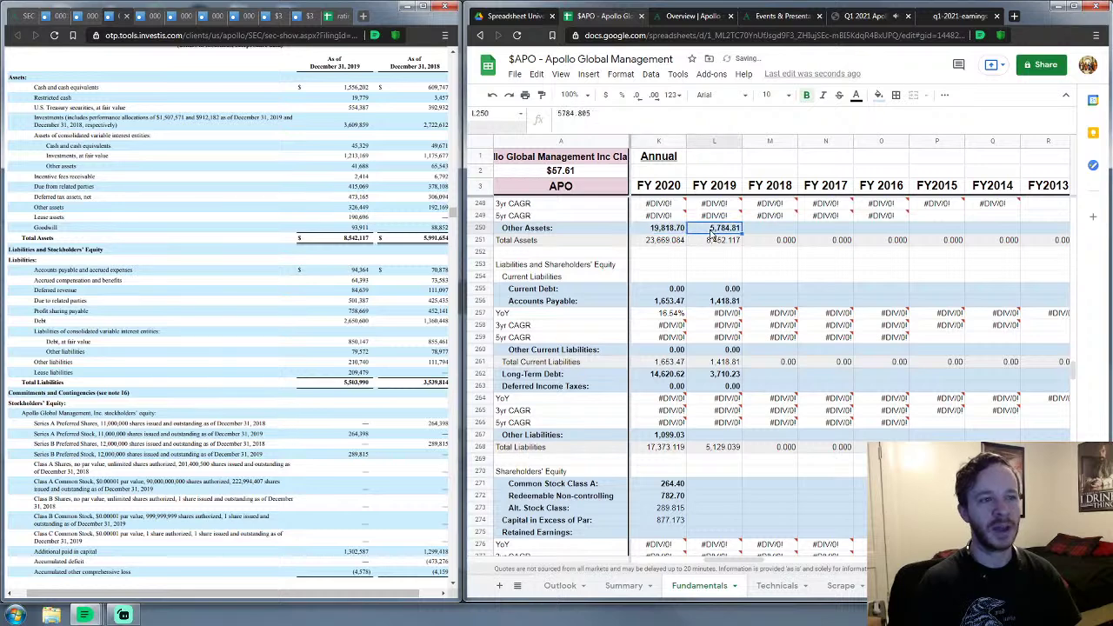
{"action": "left_click", "coordinate": [669, 232]}
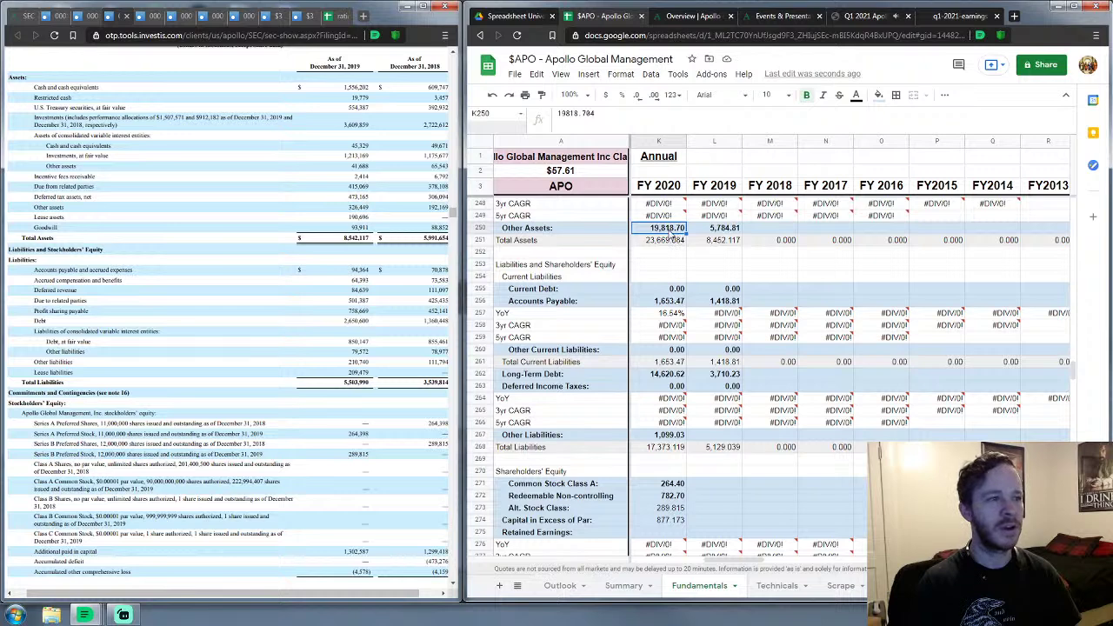
Step: Enter 374.95 as FY 2019 Other Liabilities, lifting Total Liabilities to 5,503.990
{"action": "scroll", "coordinate": [691, 324], "scroll_direction": "down", "scroll_amount": 2}
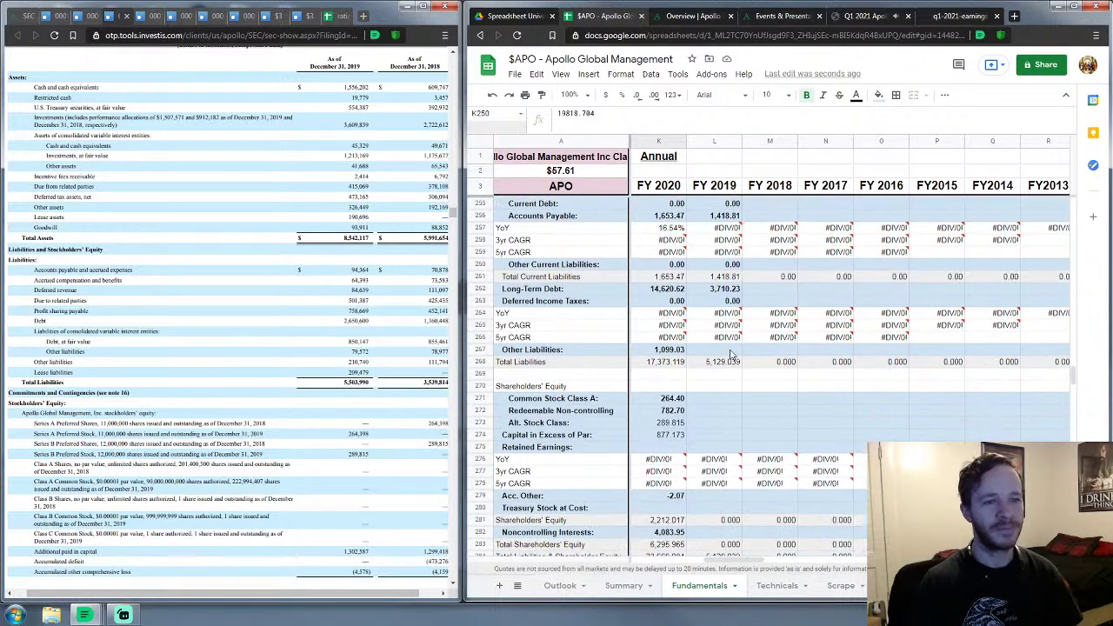
{"action": "left_click", "coordinate": [731, 353]}
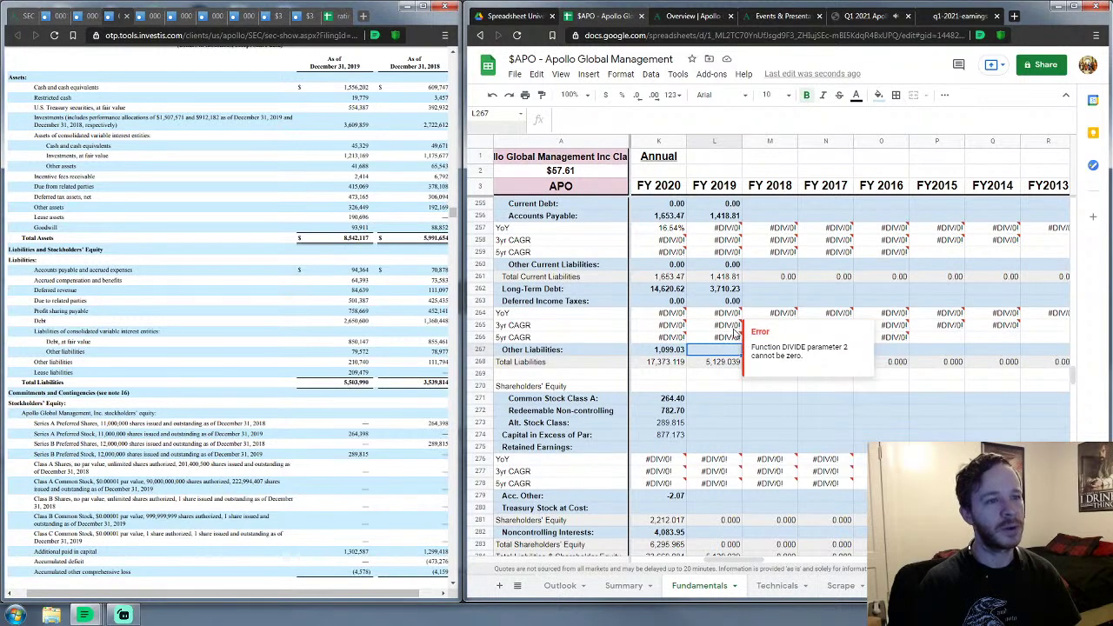
{"action": "left_click", "coordinate": [791, 301]}
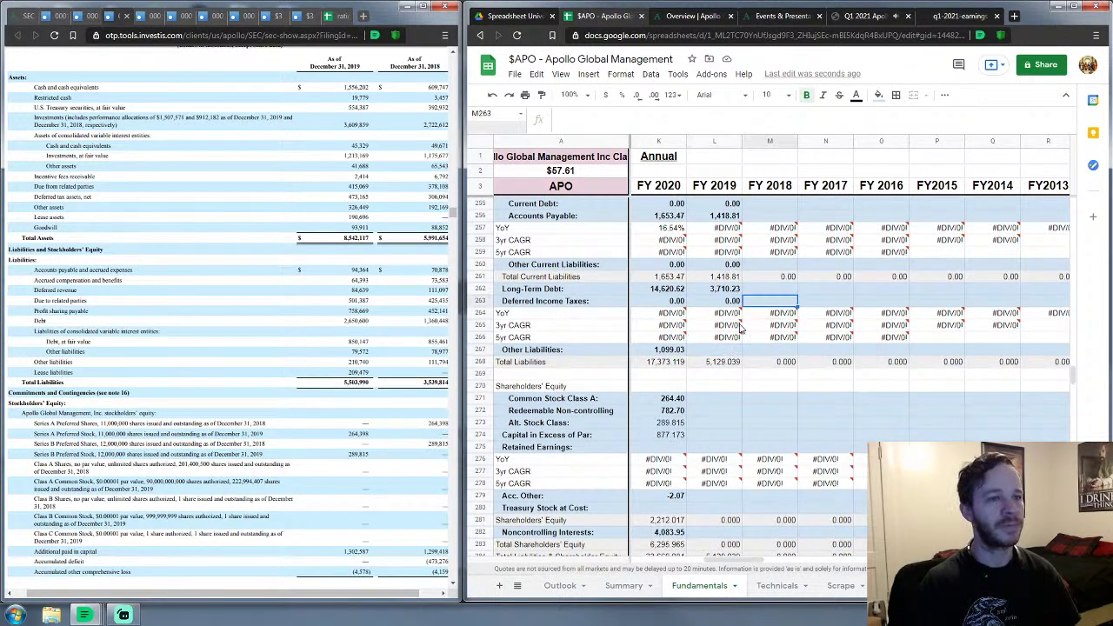
{"action": "left_click", "coordinate": [721, 353]}
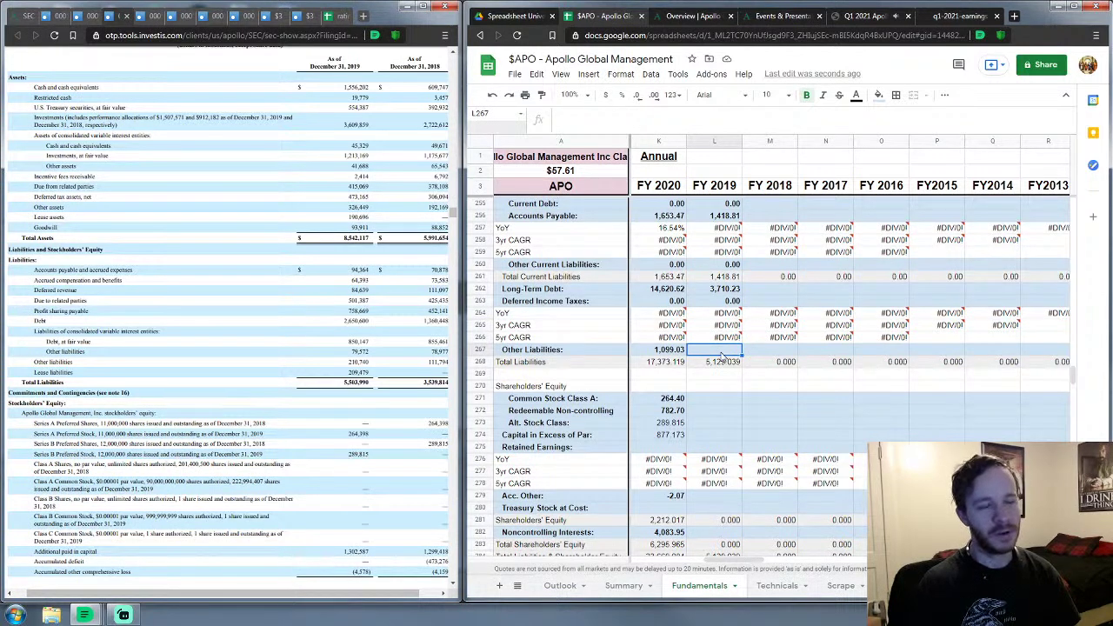
{"action": "scroll", "coordinate": [721, 356], "scroll_direction": "down", "scroll_amount": 1}
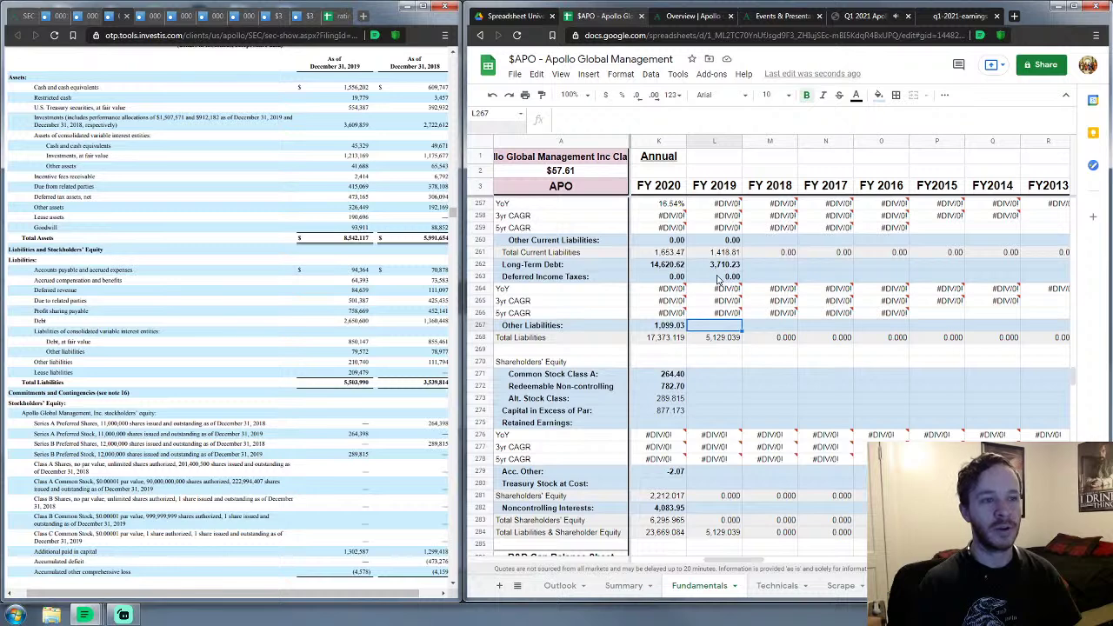
{"action": "mouse_move", "coordinate": [728, 317]}
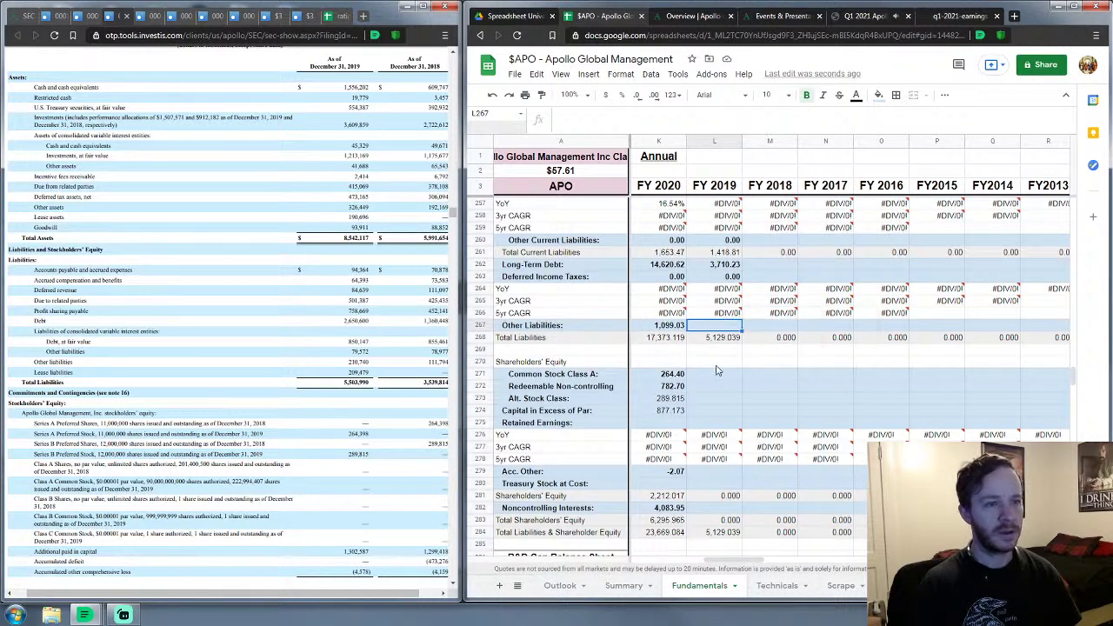
{"action": "key", "text": "Down"}
{"action": "key", "text": "Down"}
{"action": "key", "text": "Down"}
{"action": "left_click", "coordinate": [733, 328]}
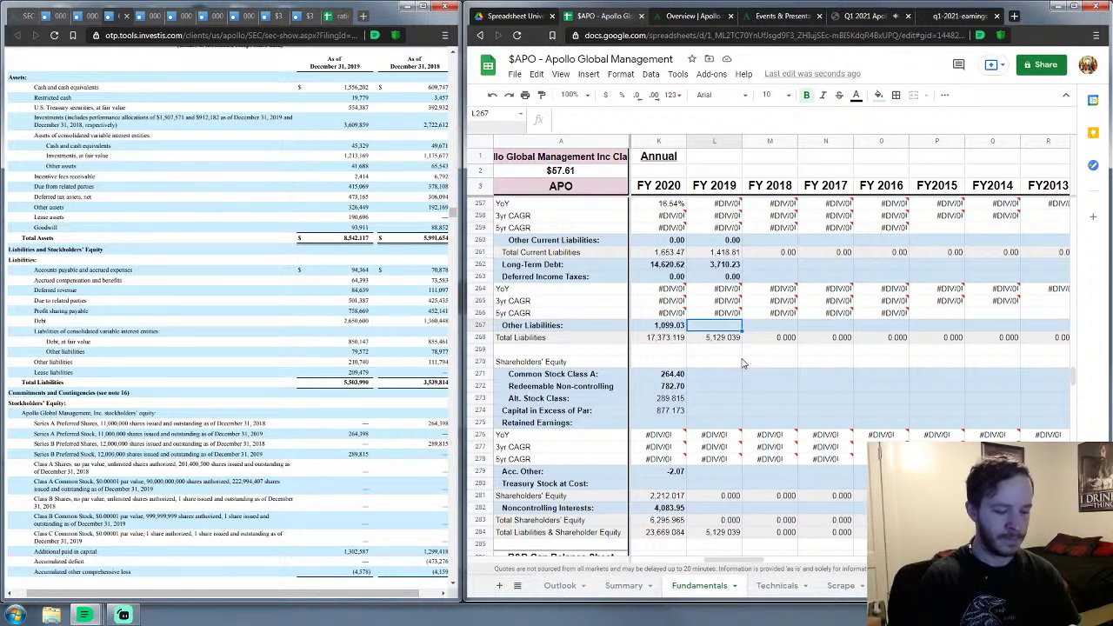
{"action": "type", "text": "374."}
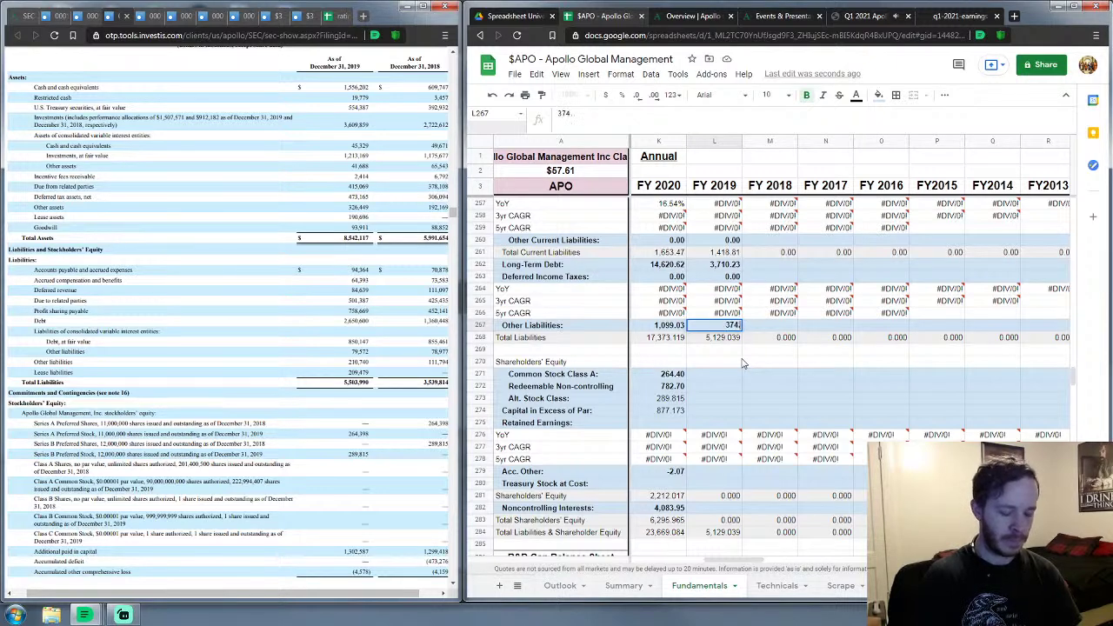
{"action": "type", "text": "95"}
{"action": "key", "text": "Return"}
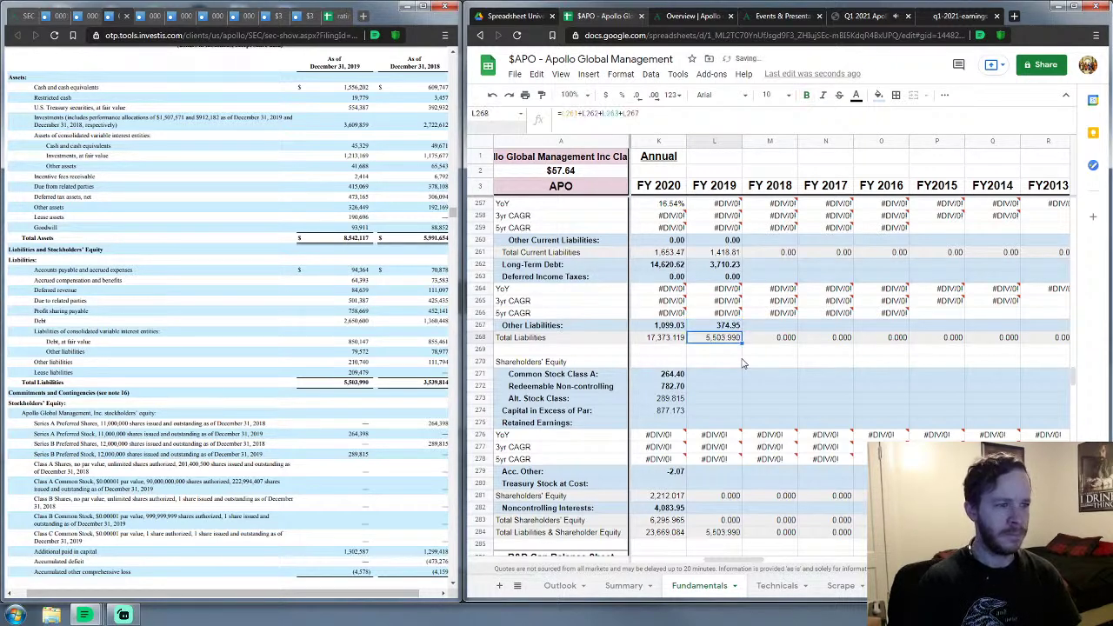
{"action": "left_click", "coordinate": [738, 380]}
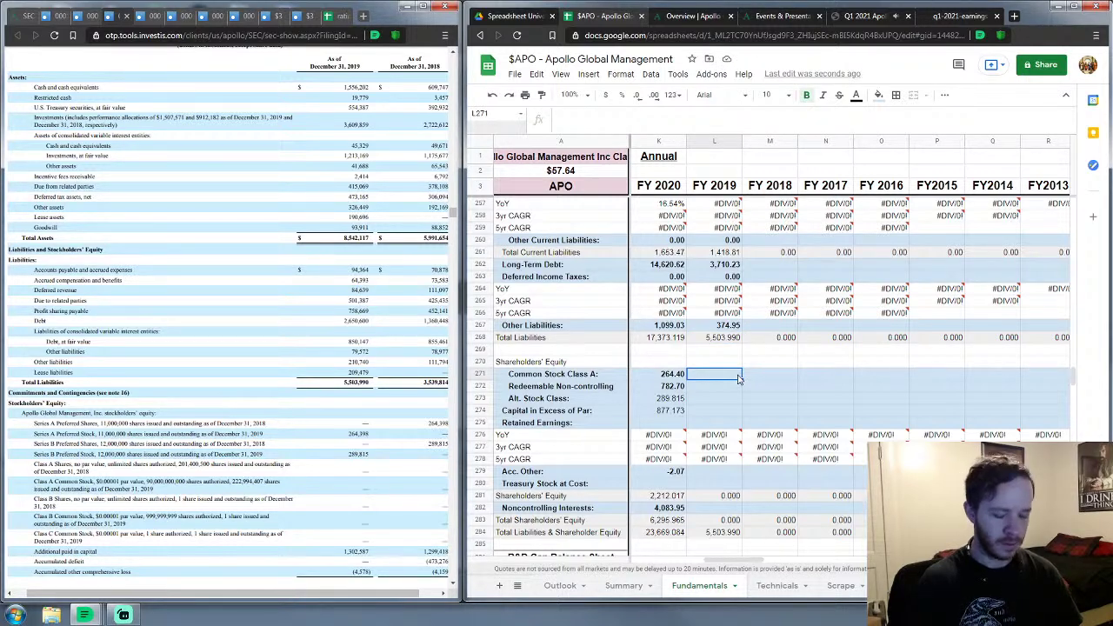
Step: Enter FY 2019 Common Stock Class A 264.398, Alt. Stock Class 289.815 and Capital in Excess of Par 1302.587
{"action": "type", "text": "264.39"}
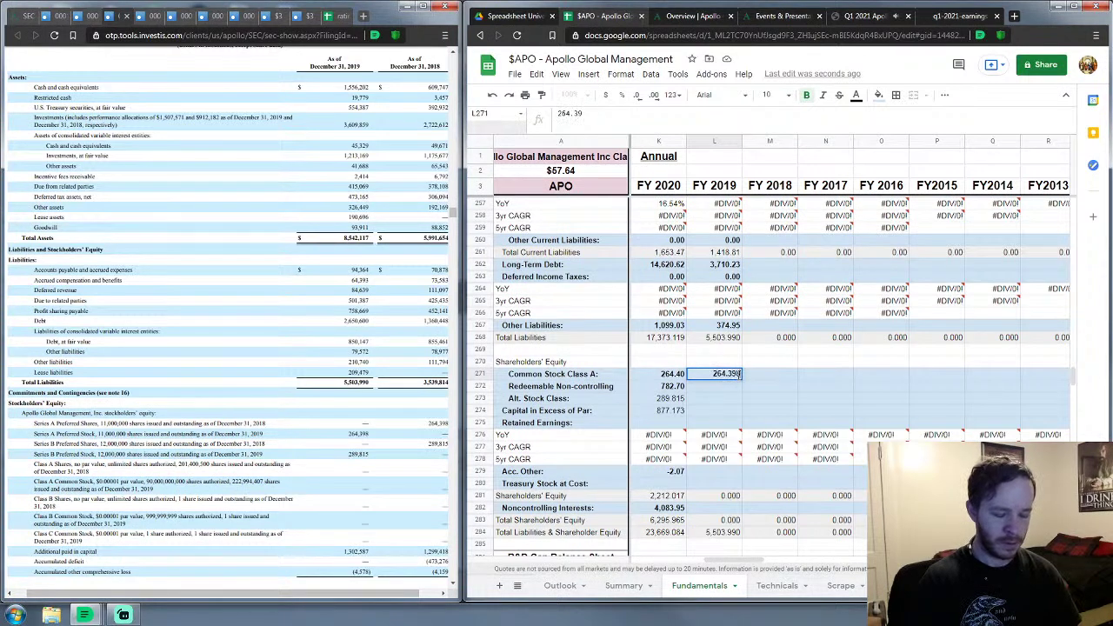
{"action": "type", "text": "8"}
{"action": "key", "text": "Return"}
{"action": "key", "text": "Down"}
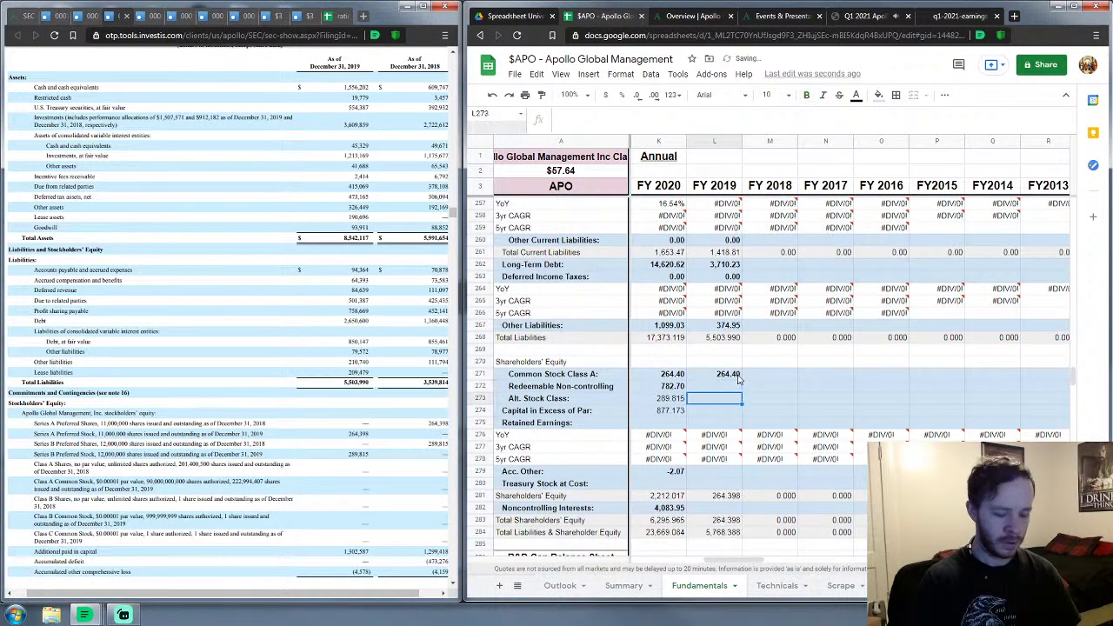
{"action": "type", "text": "289.815"}
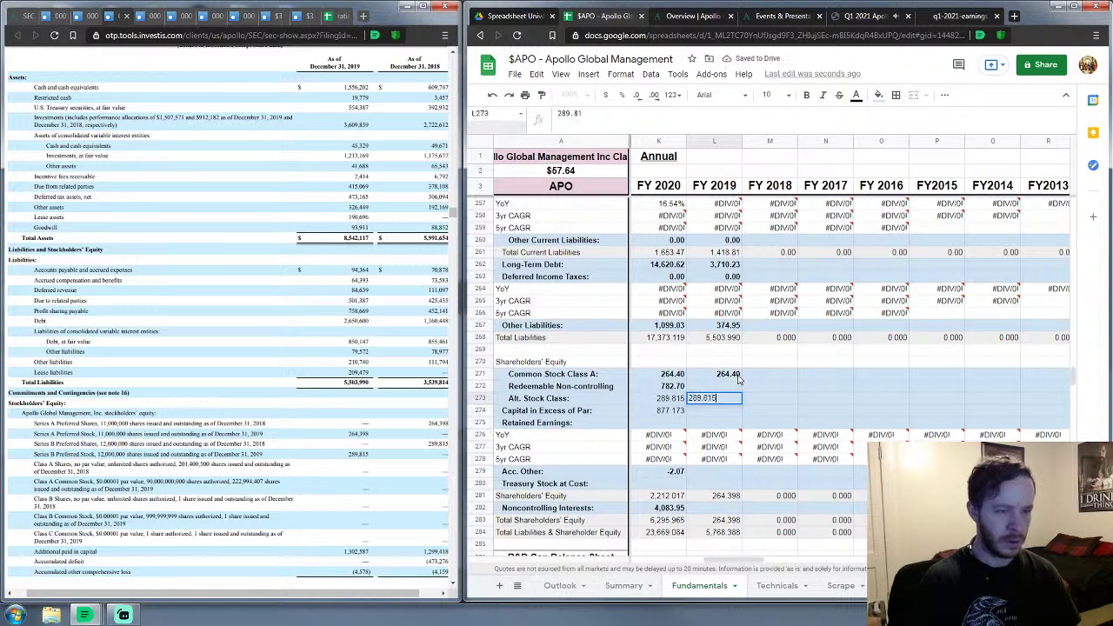
{"action": "key", "text": "Return"}
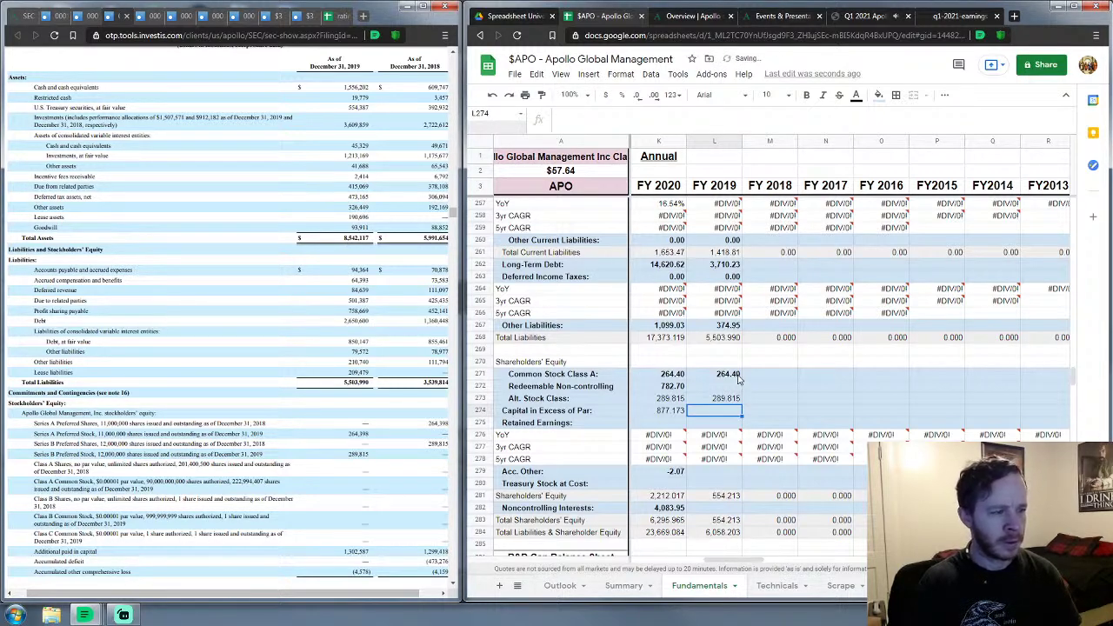
{"action": "type", "text": "1302."}
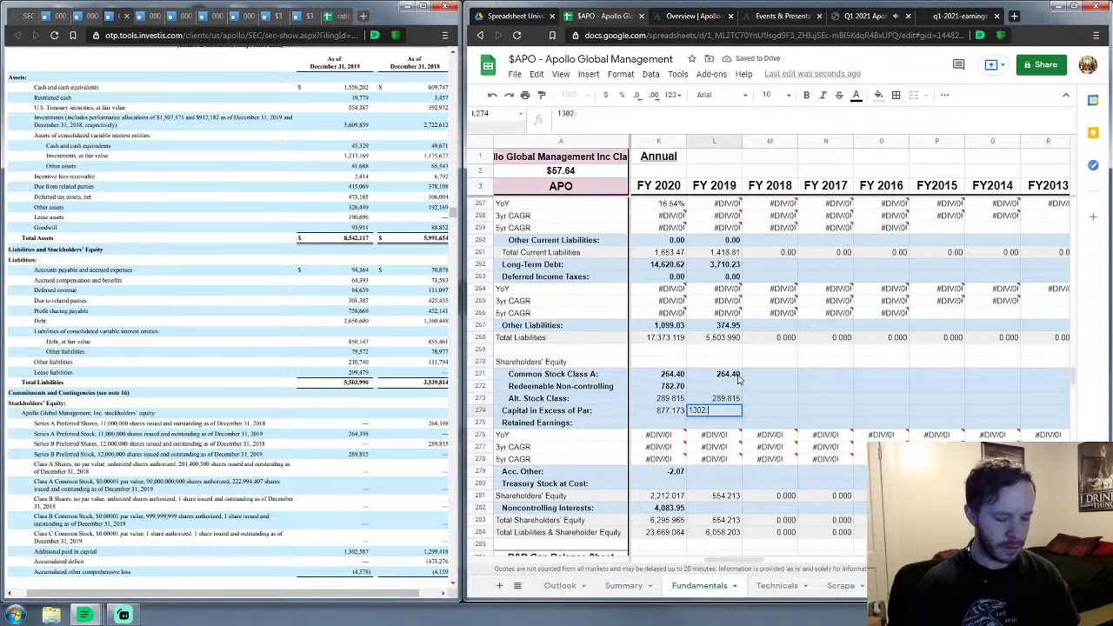
{"action": "type", "text": "587"}
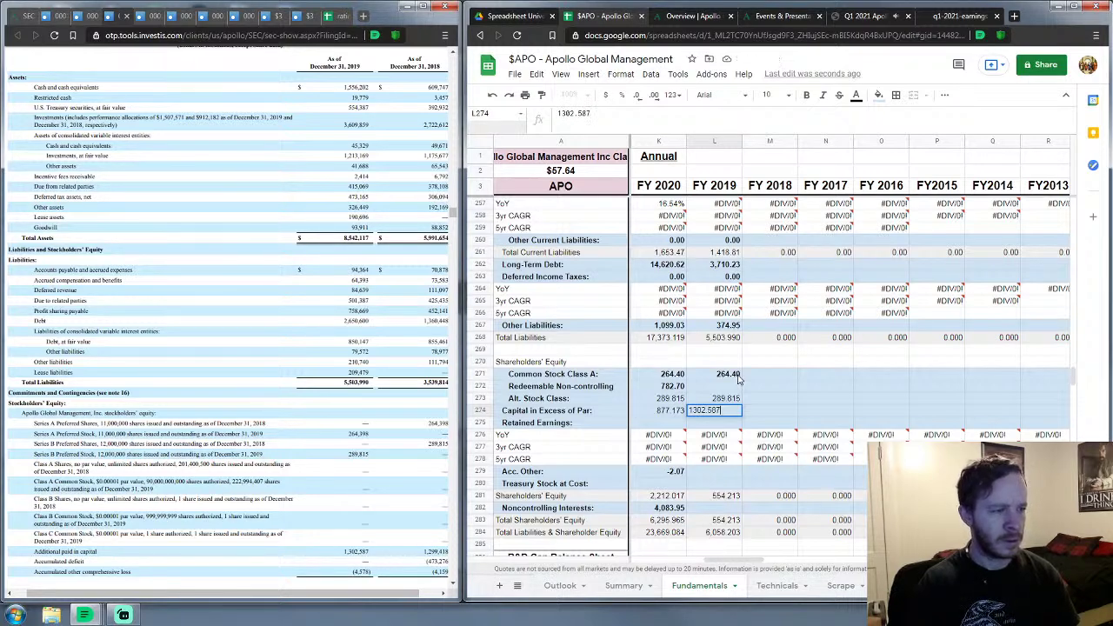
{"action": "key", "text": "Return"}
Step: Enter FY 2019 Acc. Other -4.578 and Noncontrolling Interests 1185.90, bringing Total Shareholders' Equity to 3,038.127
{"action": "key", "text": "Down"}
{"action": "key", "text": "Down"}
{"action": "key", "text": "Down"}
{"action": "key", "text": "Down"}
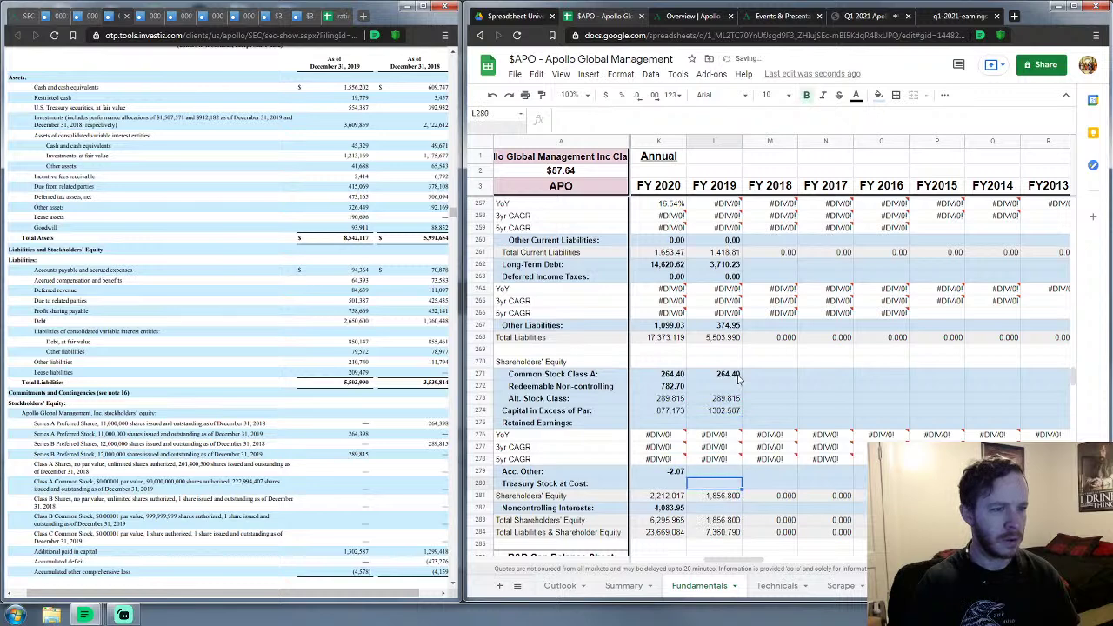
{"action": "type", "text": "-4"}
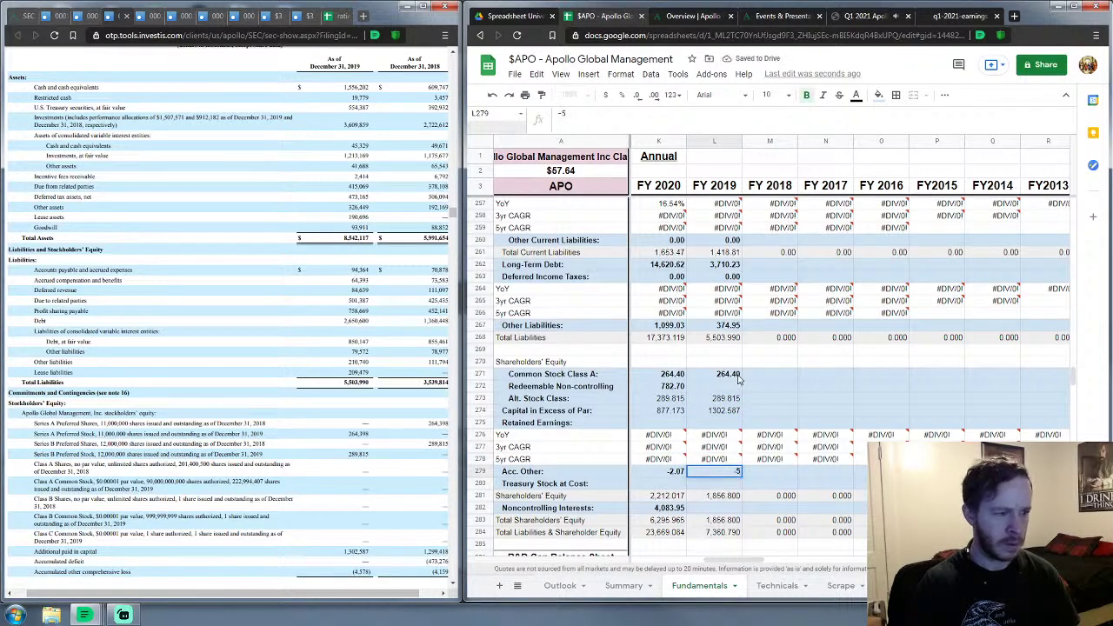
{"action": "type", "text": ".578"}
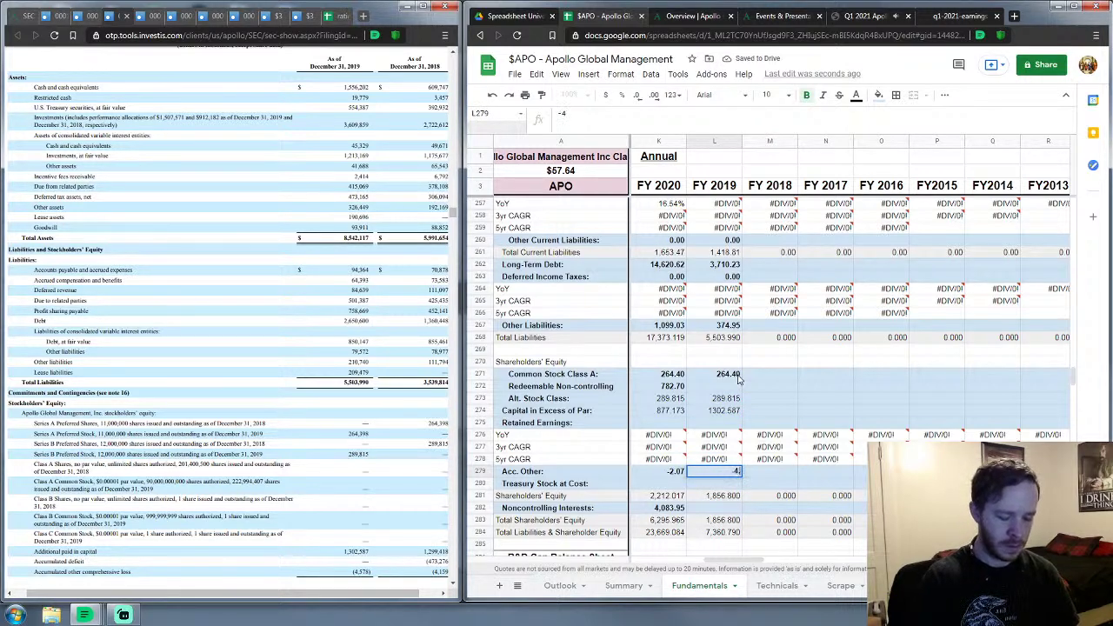
{"action": "key", "text": "Return"}
{"action": "key", "text": "Down"}
{"action": "key", "text": "Down"}
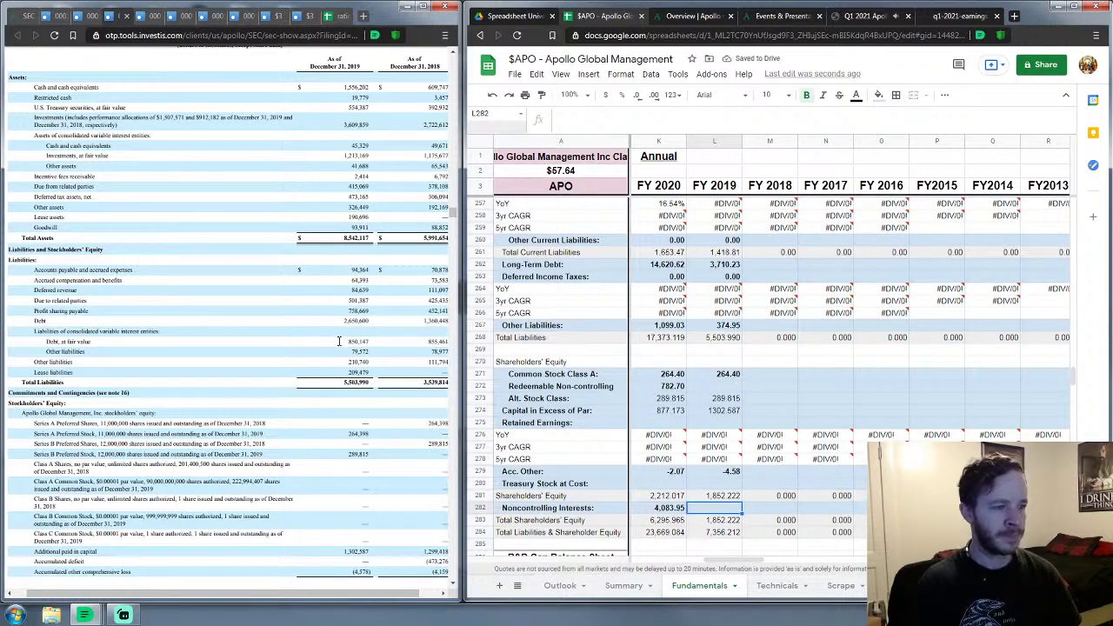
{"action": "scroll", "coordinate": [320, 360], "scroll_direction": "down", "scroll_amount": 5}
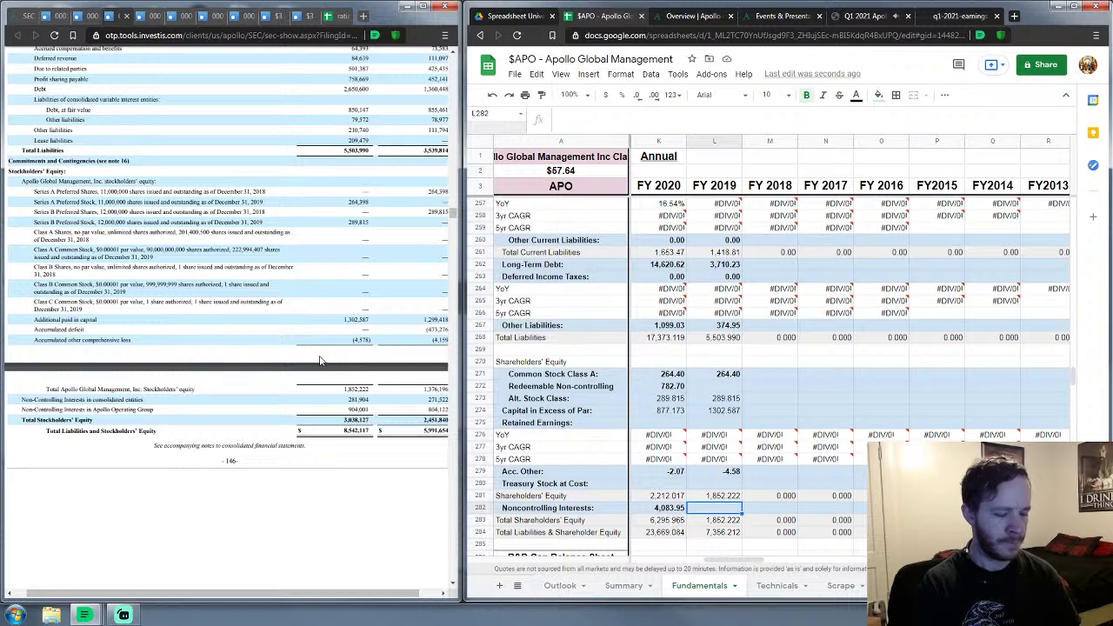
{"action": "type", "text": "1185.90"}
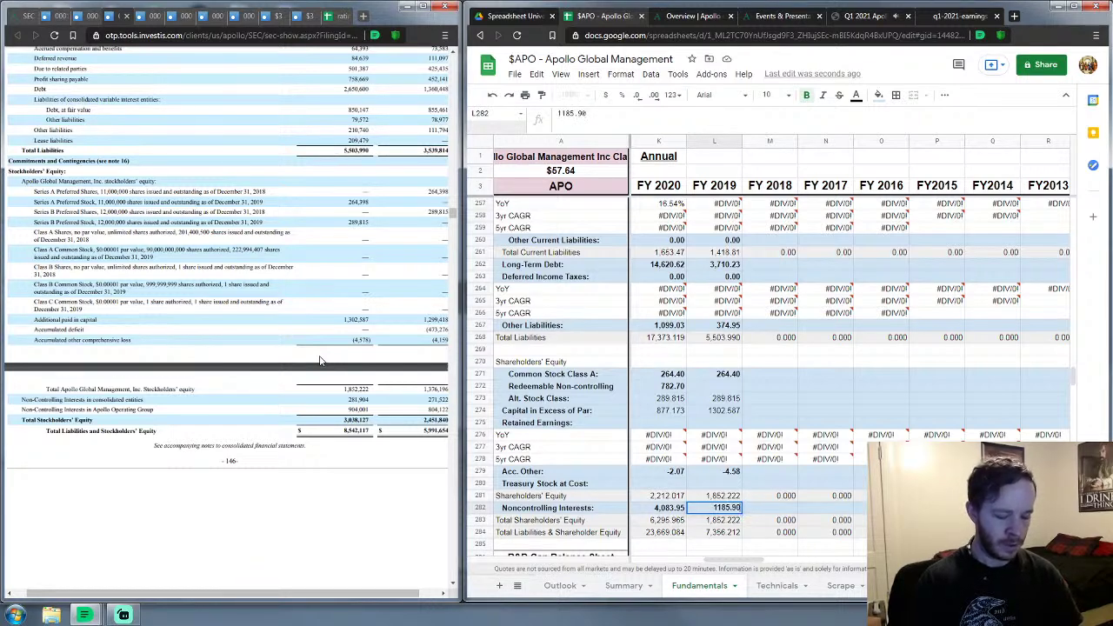
{"action": "key", "text": "Return"}
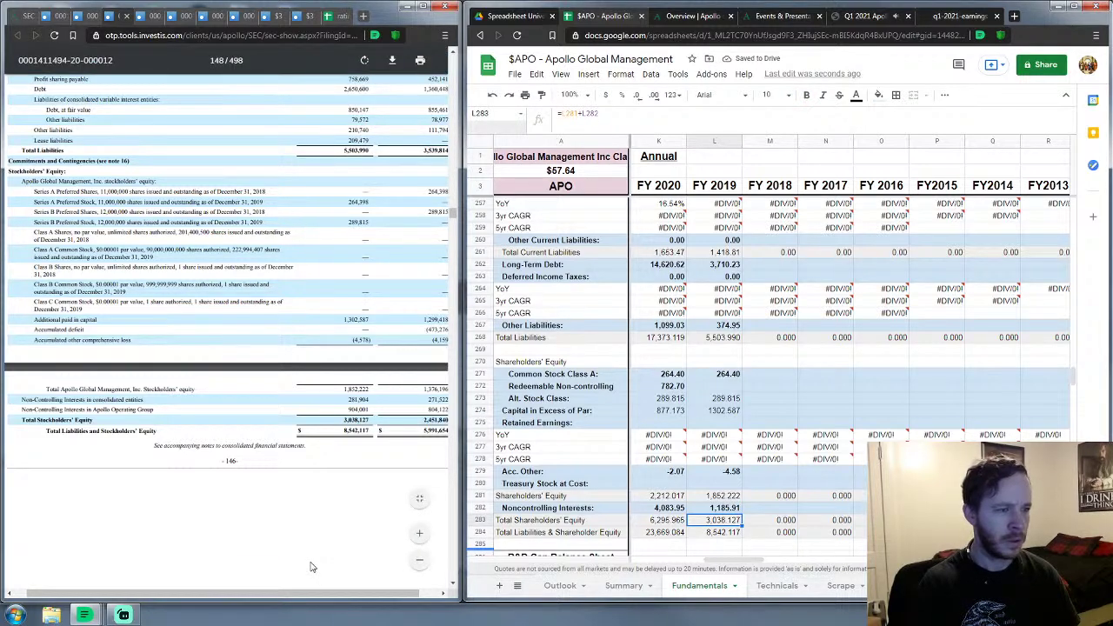
Step: Select FY 2018 Shares Outstanding cell M9 and bring up the 2018 10-K cover page beside it
{"action": "scroll", "coordinate": [842, 463], "scroll_direction": "up", "scroll_amount": 10}
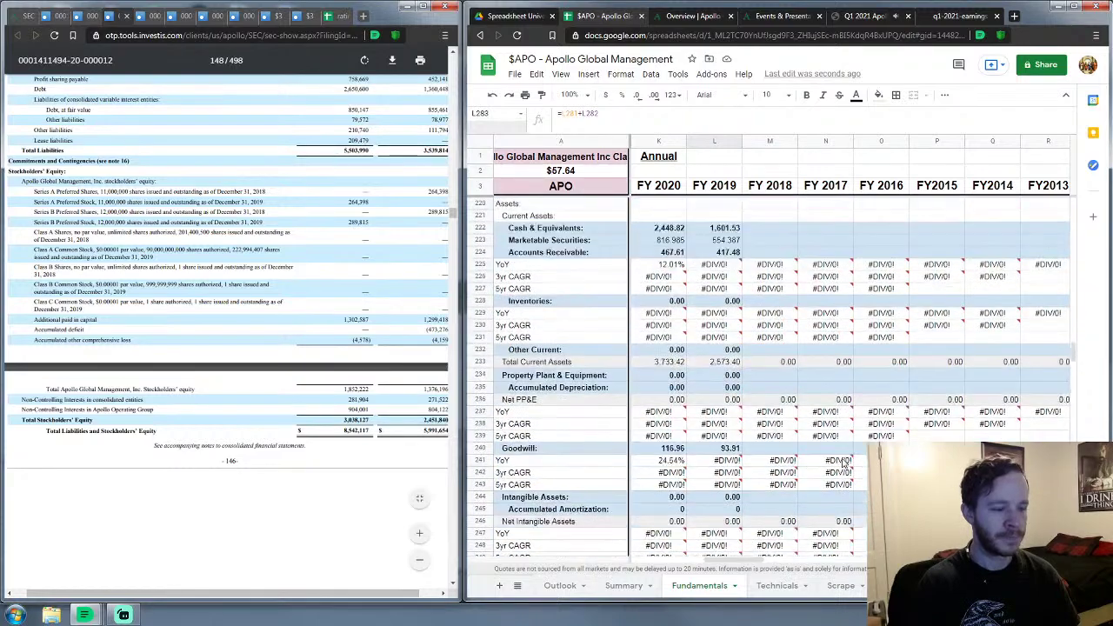
{"action": "scroll", "coordinate": [841, 463], "scroll_direction": "up", "scroll_amount": 6}
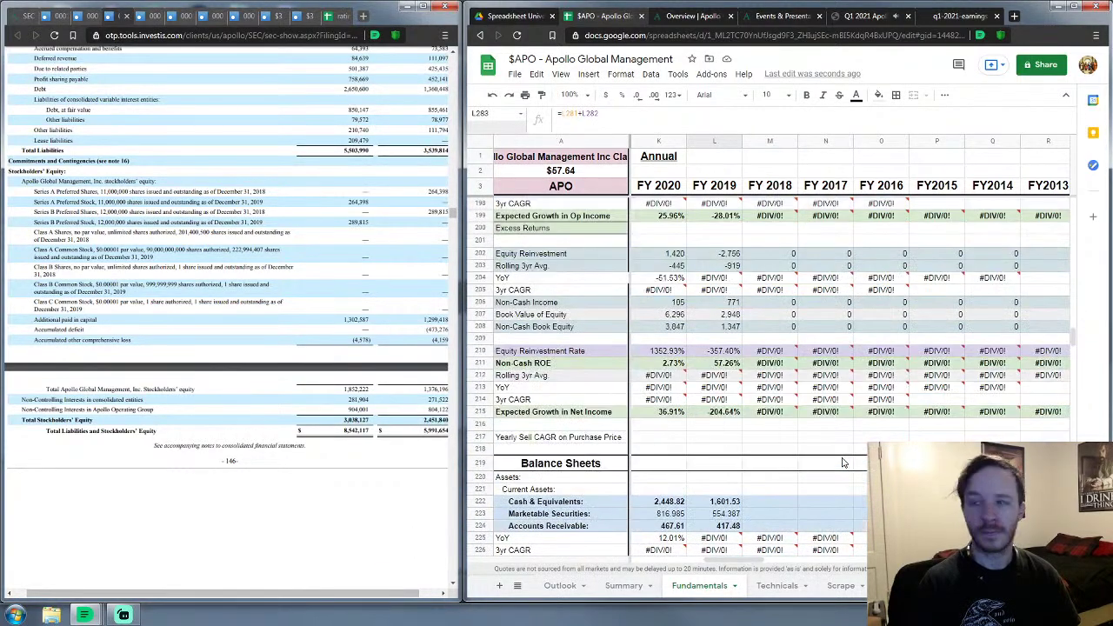
{"action": "scroll", "coordinate": [842, 463], "scroll_direction": "up", "scroll_amount": 20}
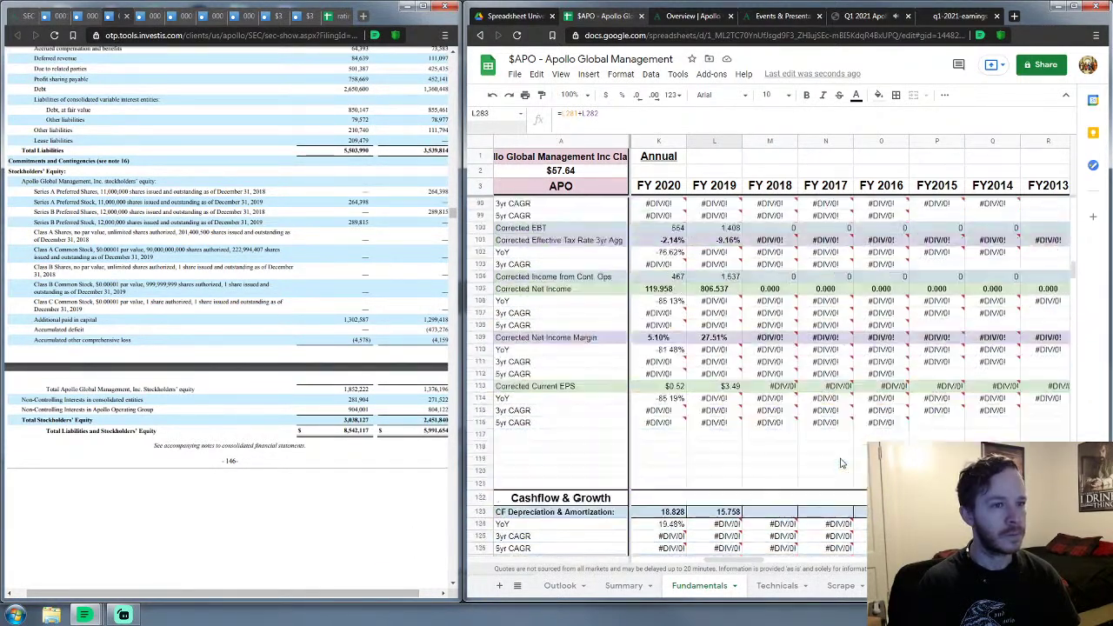
{"action": "scroll", "coordinate": [841, 463], "scroll_direction": "up", "scroll_amount": 20}
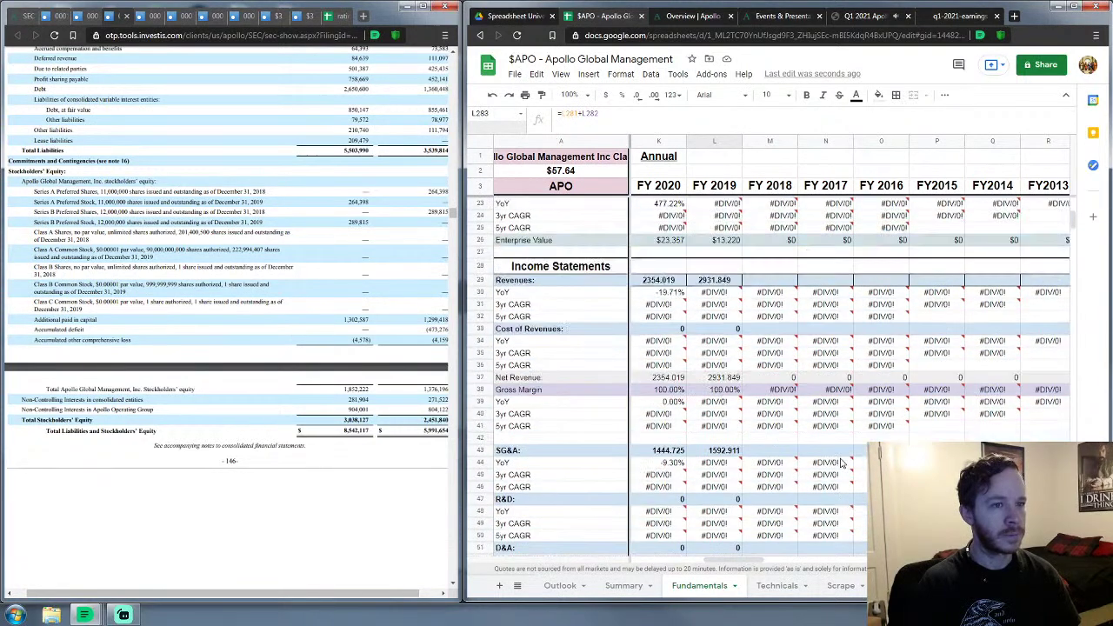
{"action": "scroll", "coordinate": [841, 464], "scroll_direction": "up", "scroll_amount": 6}
{"action": "left_click", "coordinate": [767, 257]}
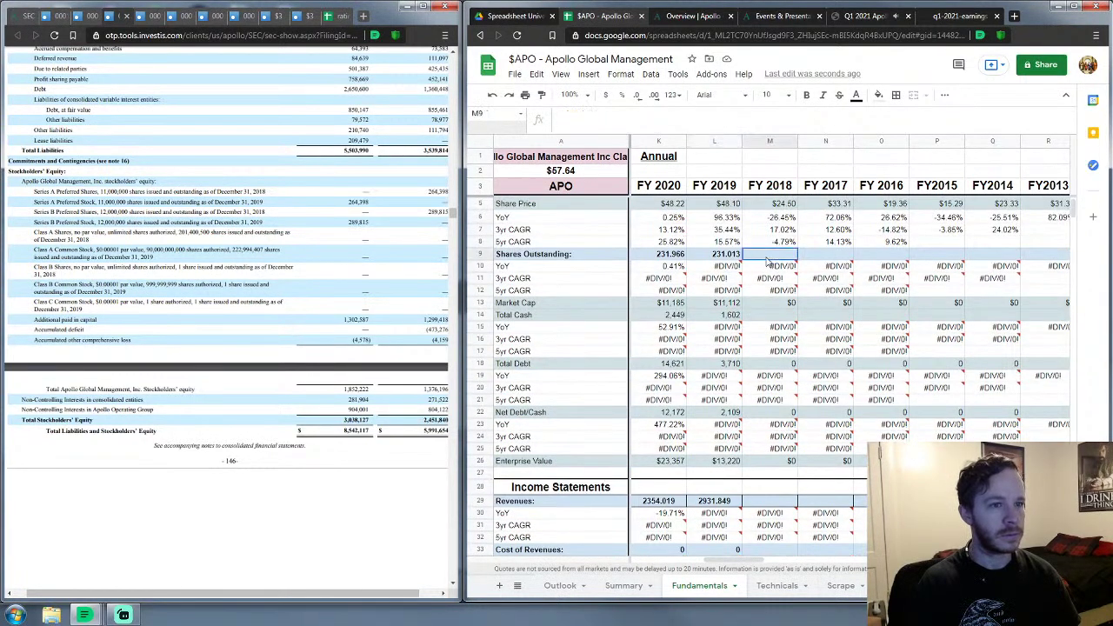
{"action": "left_click", "coordinate": [148, 15]}
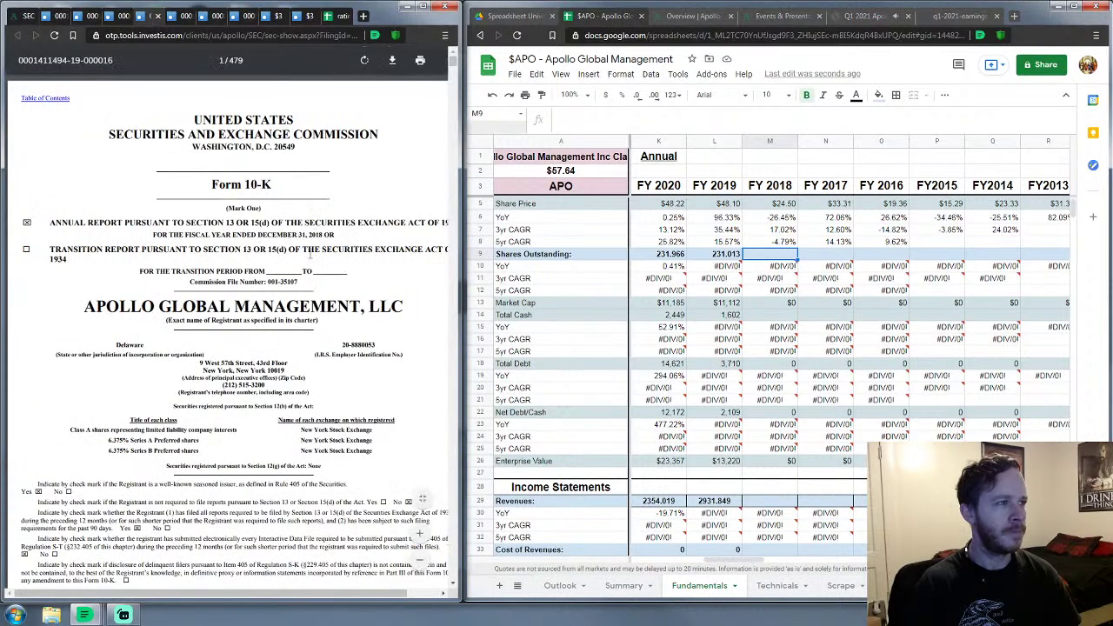
{"action": "scroll", "coordinate": [341, 281], "scroll_direction": "down", "scroll_amount": 5}
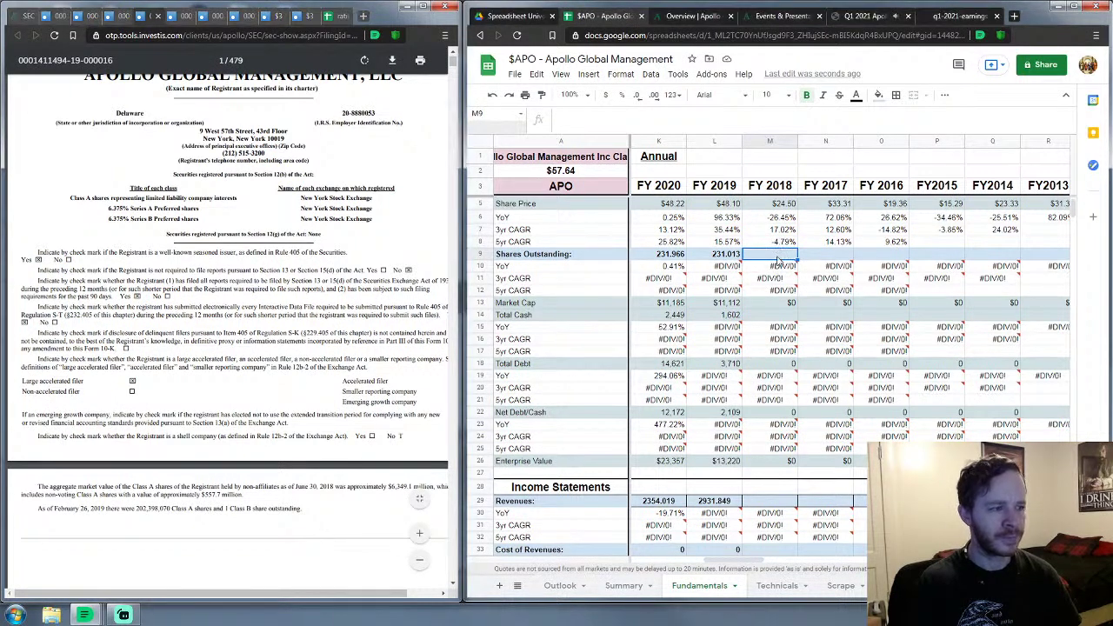
Step: Enter 202.39807 as FY 2018 Shares Outstanding, then move down to the Revenues row
{"action": "type", "text": "202"}
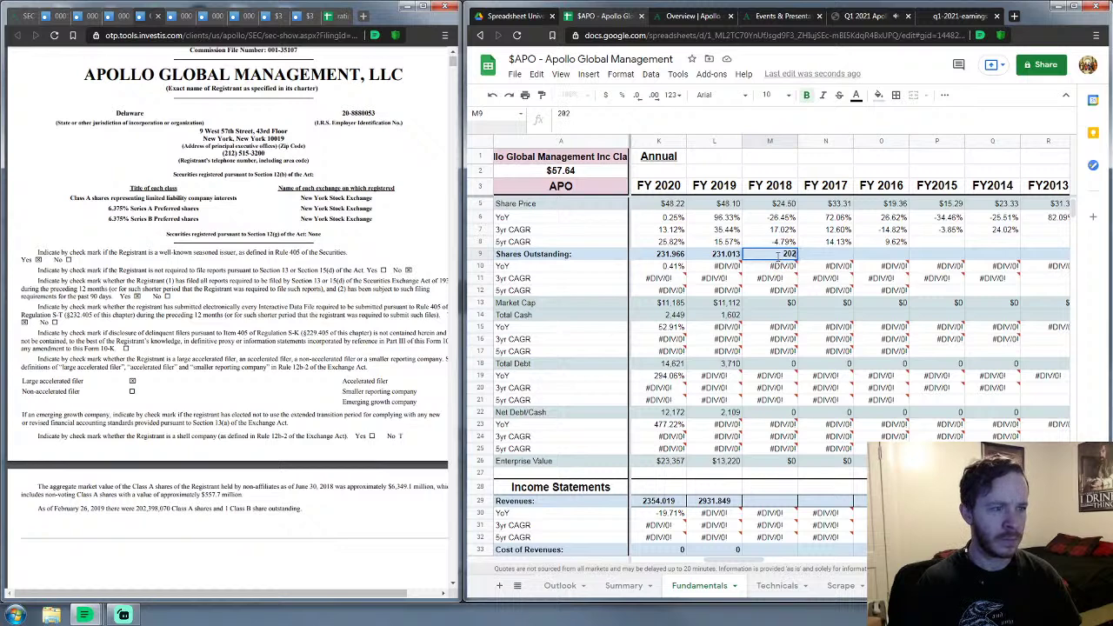
{"action": "type", "text": ",398"}
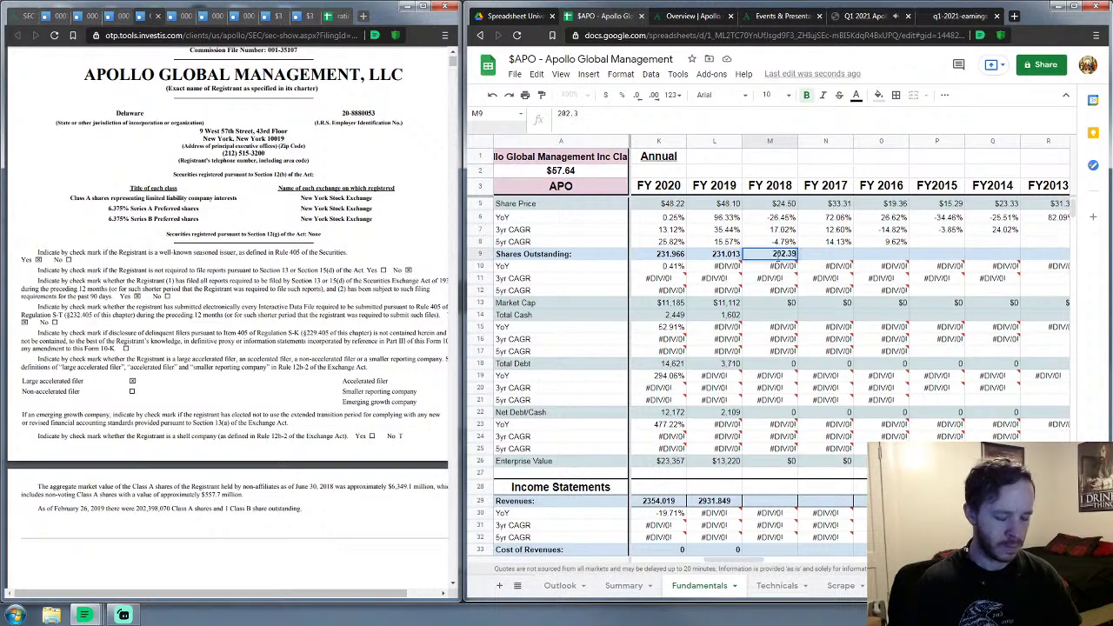
{"action": "type", "text": "07"}
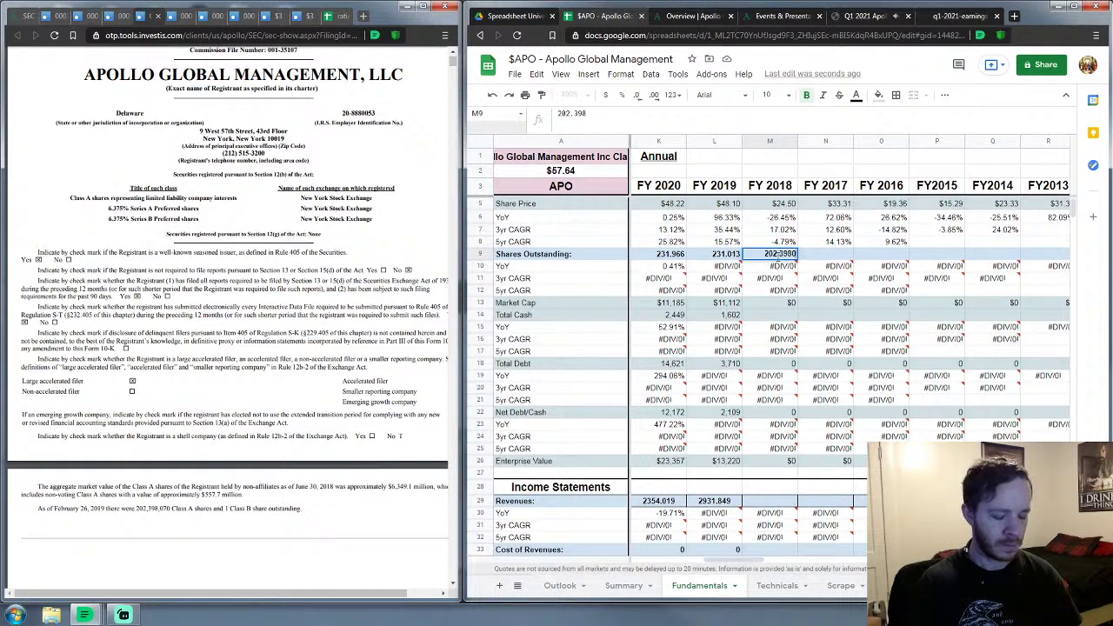
{"action": "key", "text": "Return"}
{"action": "key", "text": "Down"}
{"action": "key", "text": "Down"}
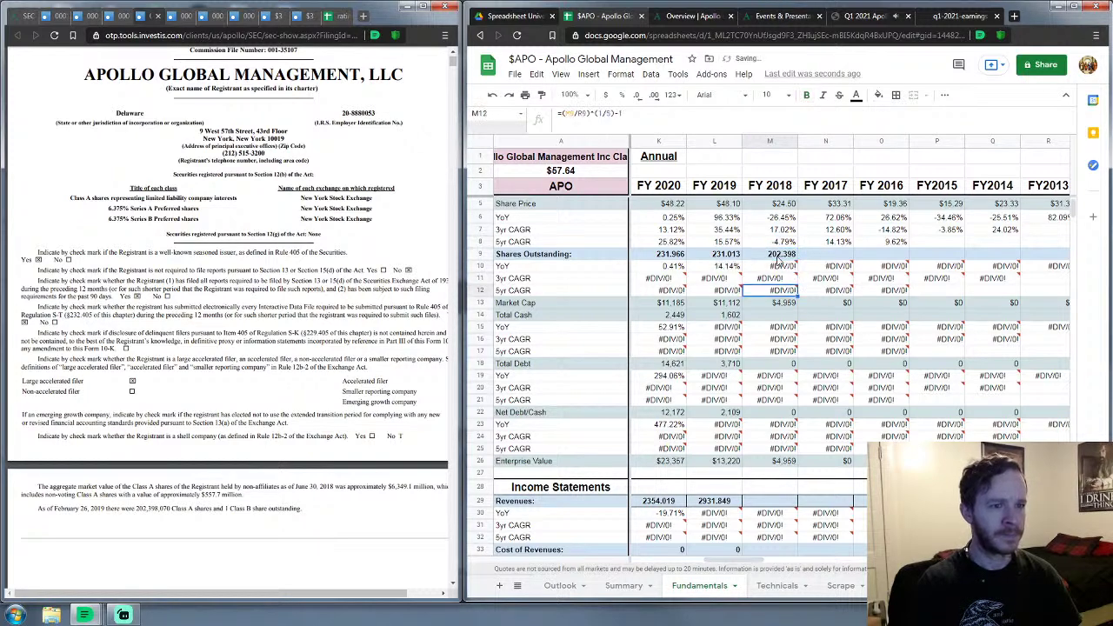
{"action": "key", "text": "Down"}
{"action": "key", "text": "Down"}
{"action": "key", "text": "Down"}
{"action": "key", "text": "Down"}
{"action": "key", "text": "Down"}
{"action": "key", "text": "Down"}
{"action": "key", "text": "Down"}
{"action": "key", "text": "Down"}
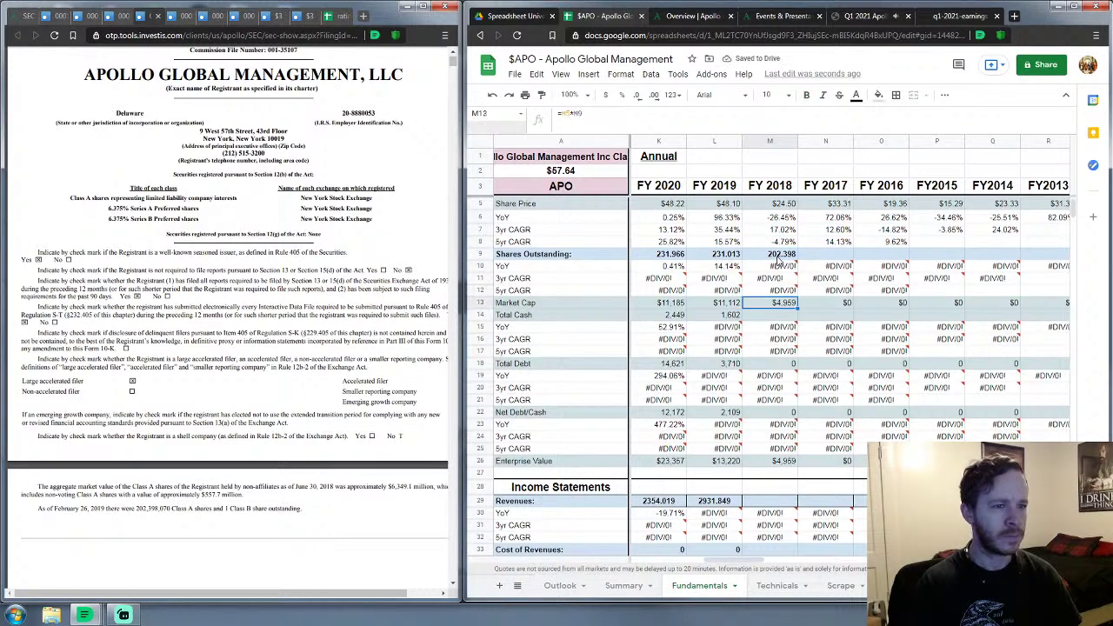
{"action": "key", "text": "Down"}
{"action": "key", "text": "Down"}
{"action": "key", "text": "Down"}
{"action": "key", "text": "Down"}
{"action": "key", "text": "Down"}
{"action": "key", "text": "Down"}
{"action": "key", "text": "Down"}
{"action": "key", "text": "Down"}
{"action": "key", "text": "Down"}
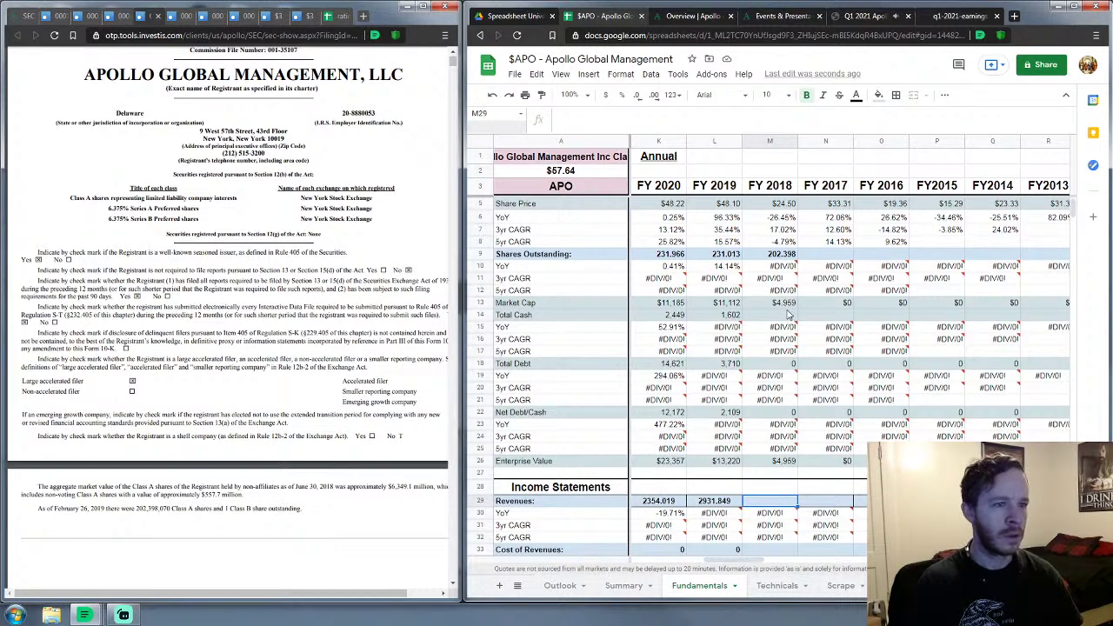
Step: Go through the 10-K's Item 8 to the Consolidated Statements of Operations
{"action": "scroll", "coordinate": [786, 314], "scroll_direction": "down", "scroll_amount": 5}
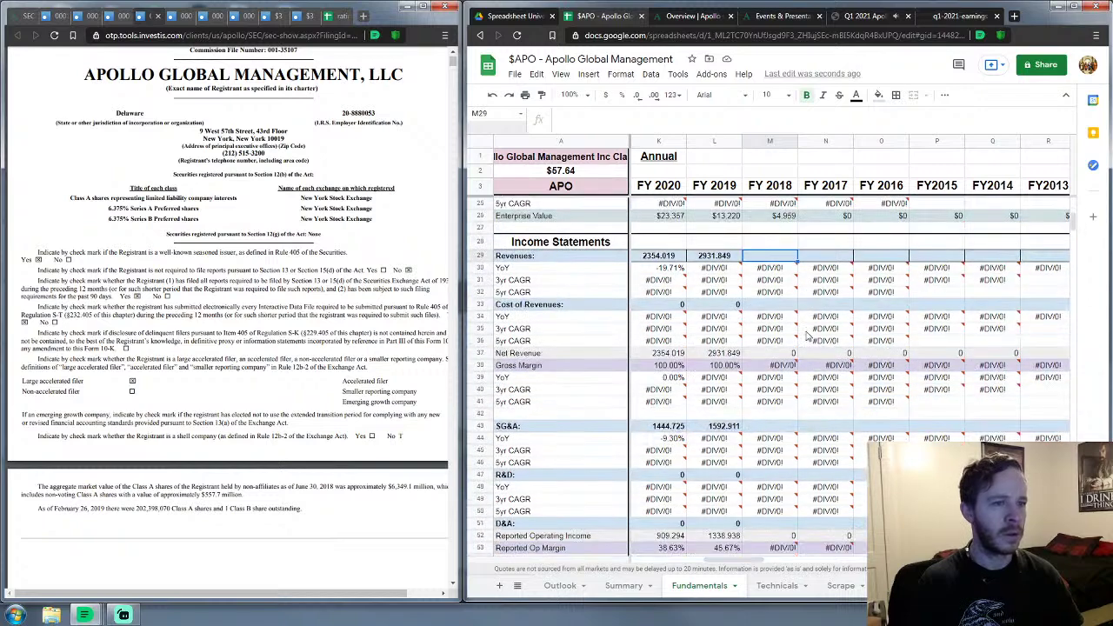
{"action": "scroll", "coordinate": [307, 344], "scroll_direction": "down", "scroll_amount": 10}
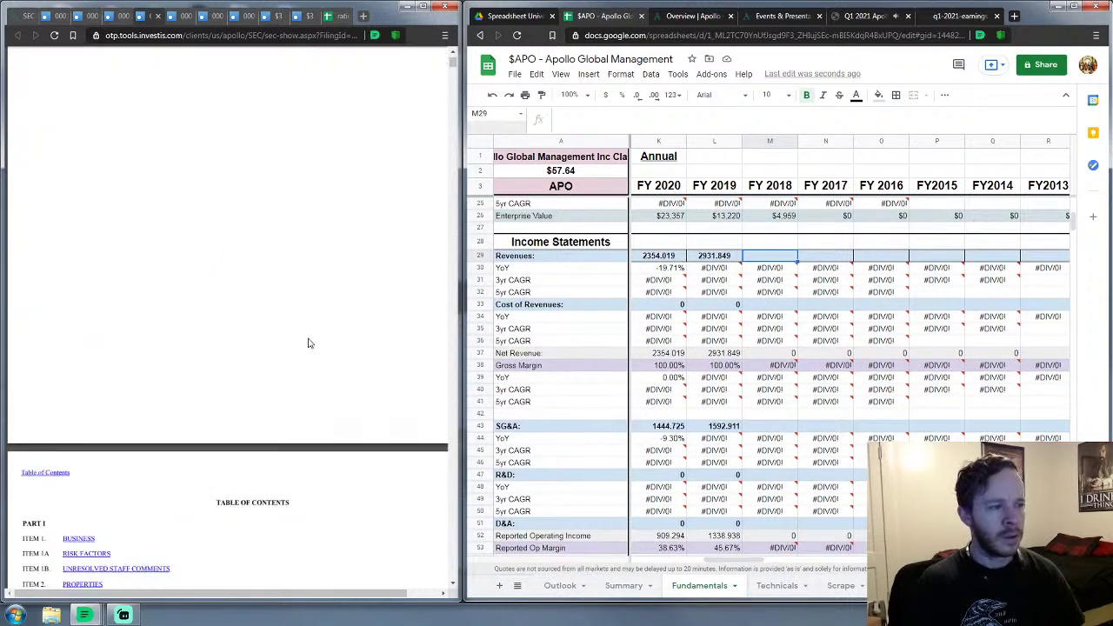
{"action": "scroll", "coordinate": [308, 344], "scroll_direction": "down", "scroll_amount": 2}
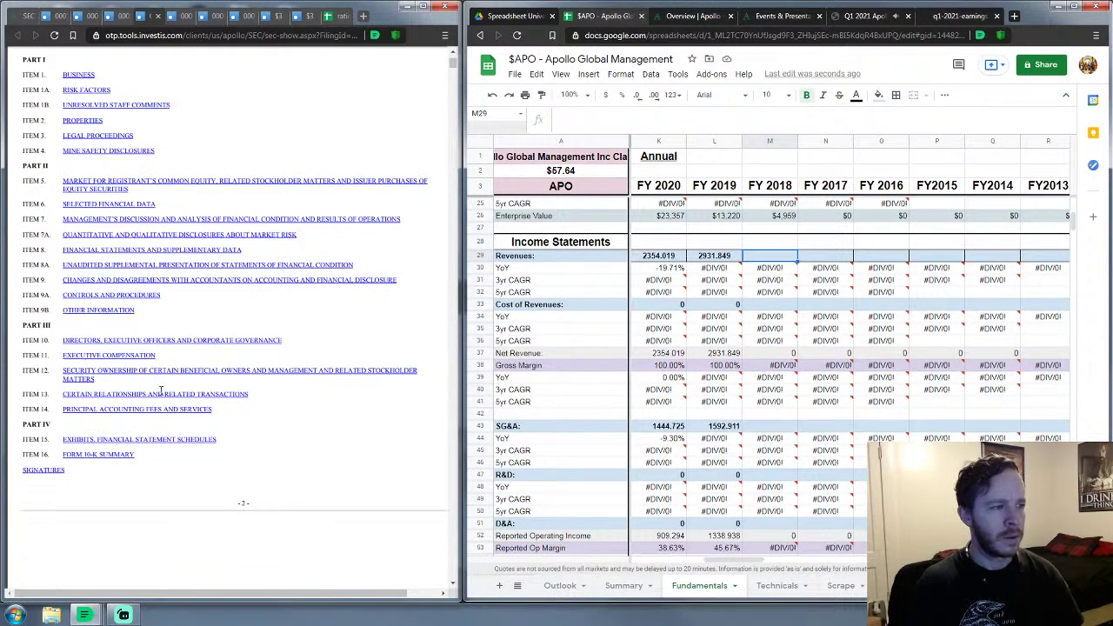
{"action": "left_click", "coordinate": [117, 252]}
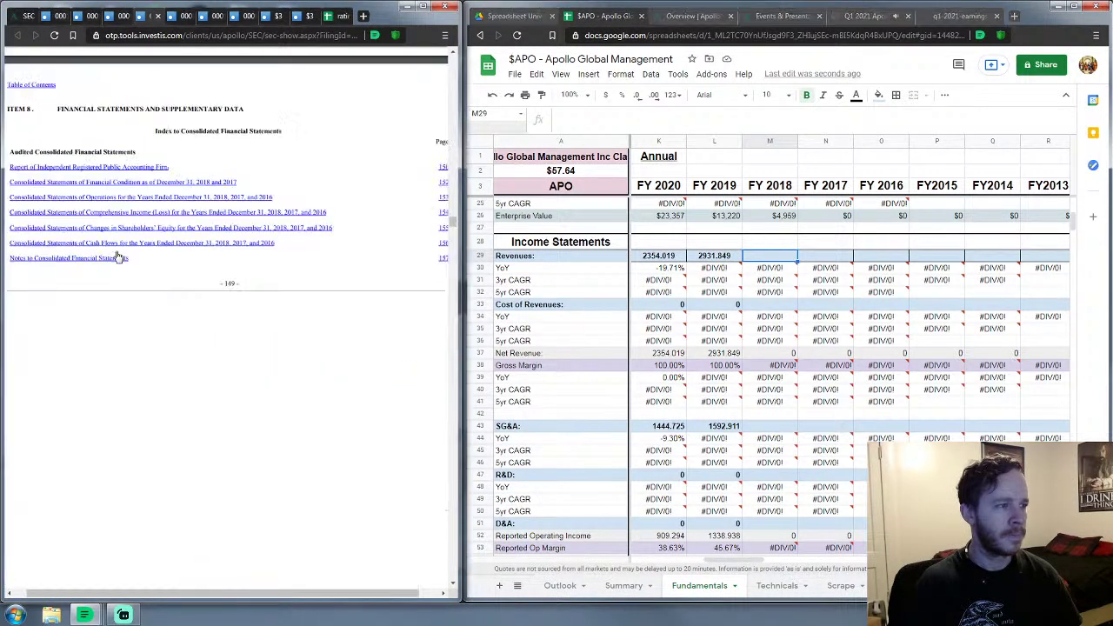
{"action": "left_click", "coordinate": [117, 198]}
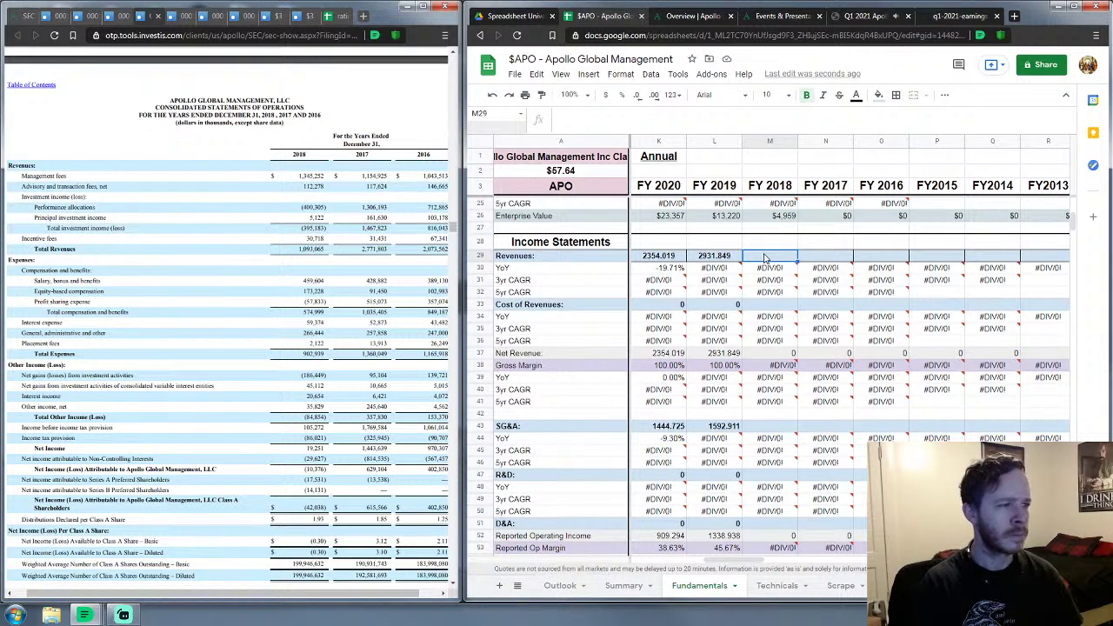
Step: Enter FY 2018 revenues 1093.065 and SG&A 843.565 in column M
{"action": "type", "text": "1093"}
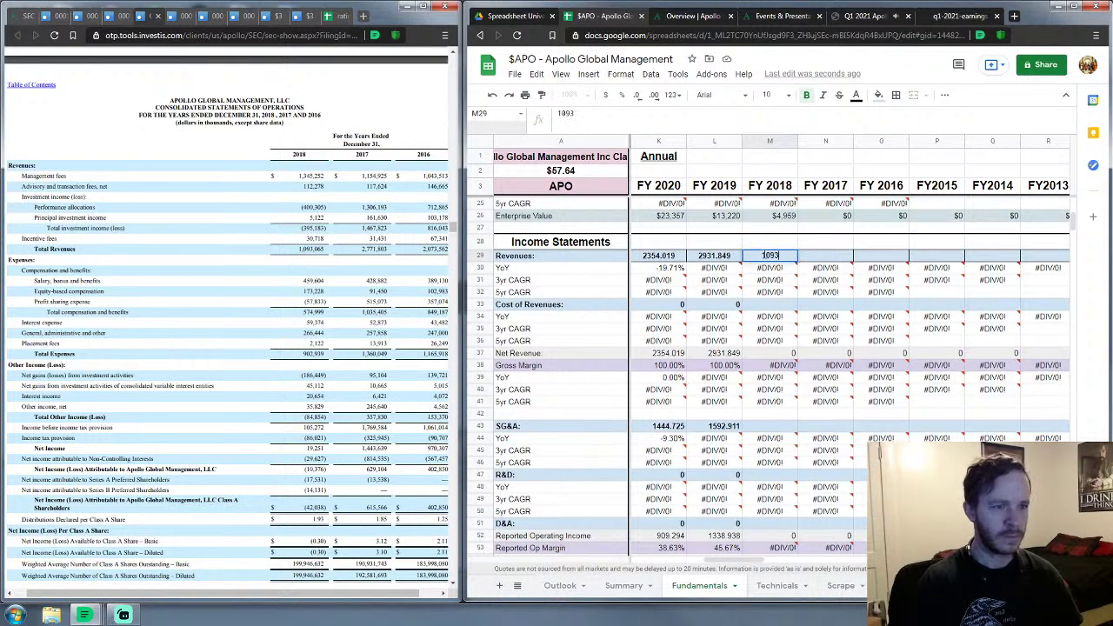
{"action": "type", "text": ".065"}
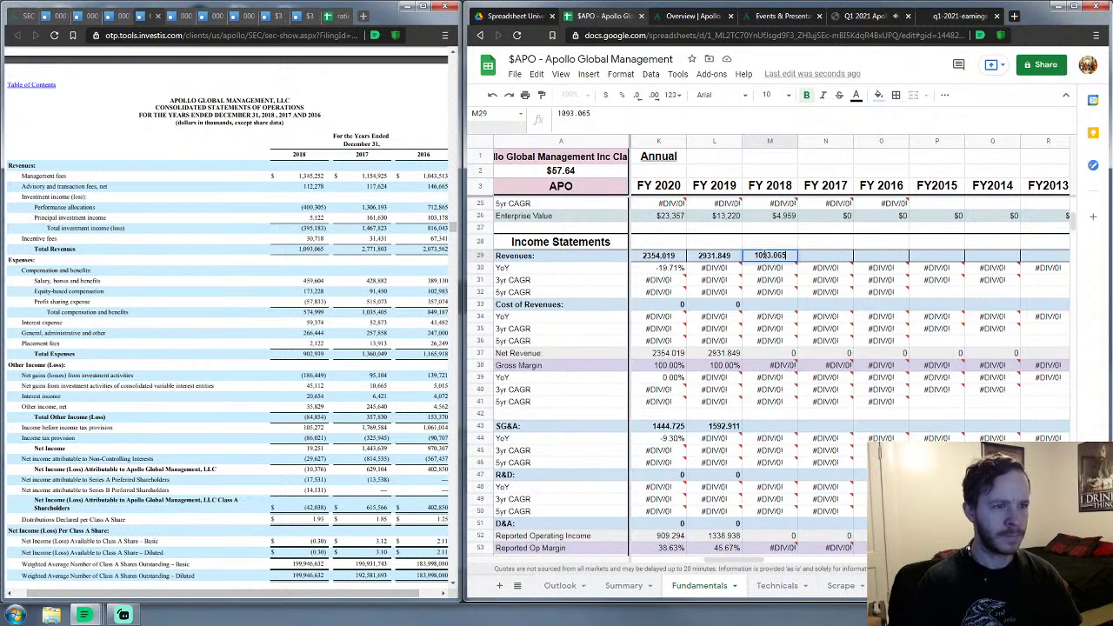
{"action": "key", "text": "Return"}
{"action": "key", "text": "Down"}
{"action": "key", "text": "Down"}
{"action": "key", "text": "Down"}
{"action": "key", "text": "Down"}
{"action": "key", "text": "Down"}
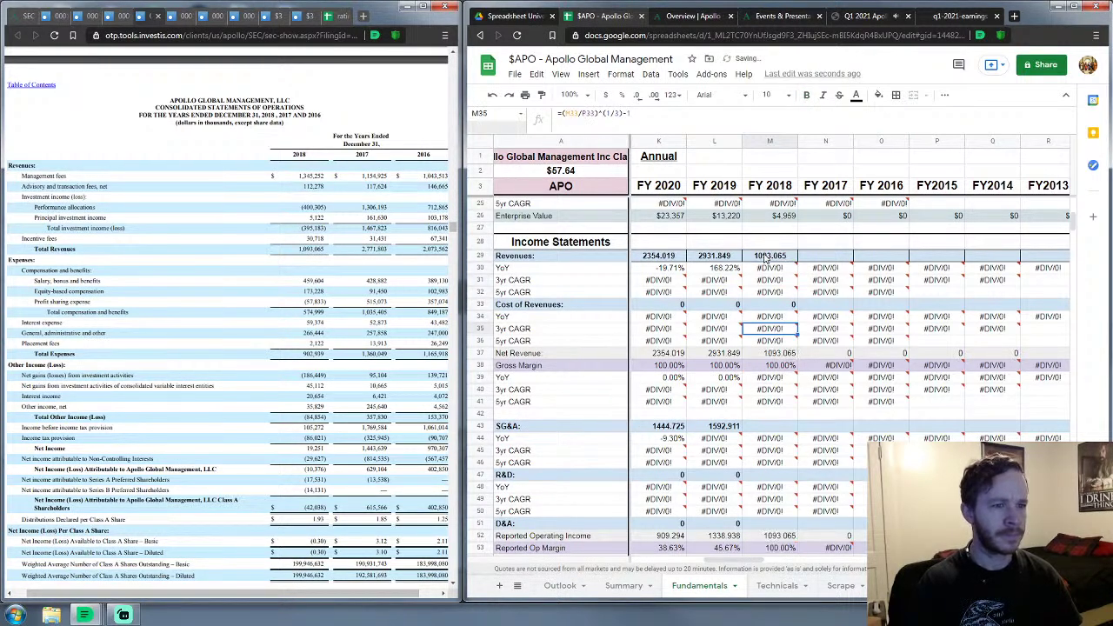
{"action": "key", "text": "Down"}
{"action": "key", "text": "Down"}
{"action": "key", "text": "Down"}
{"action": "key", "text": "Down"}
{"action": "key", "text": "Down"}
{"action": "key", "text": "Down"}
{"action": "key", "text": "Down"}
{"action": "key", "text": "Down"}
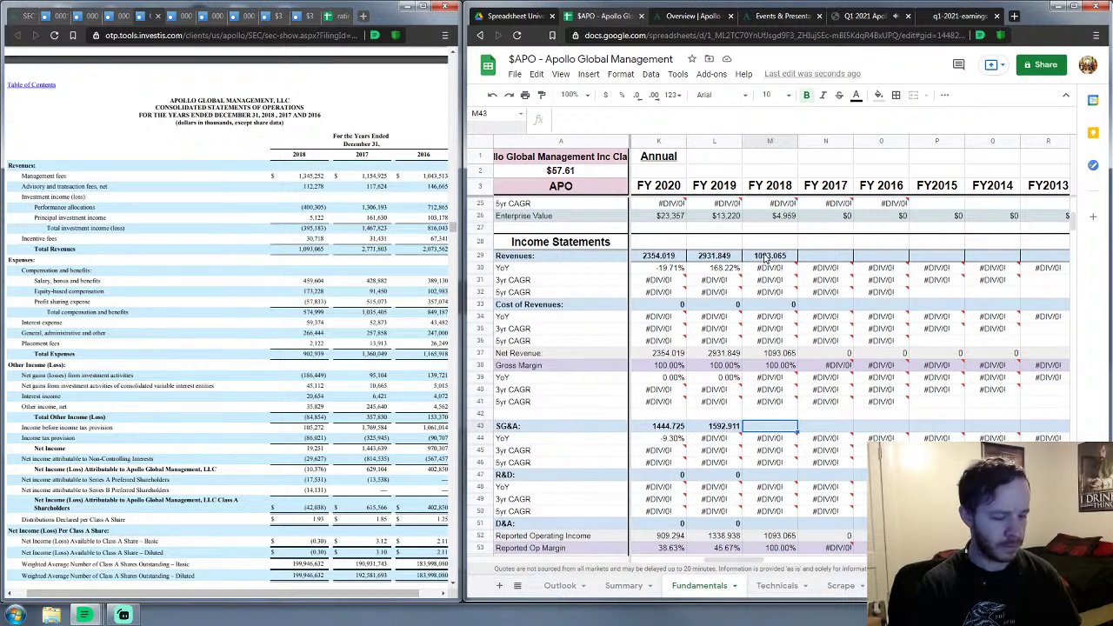
{"action": "type", "text": "843."}
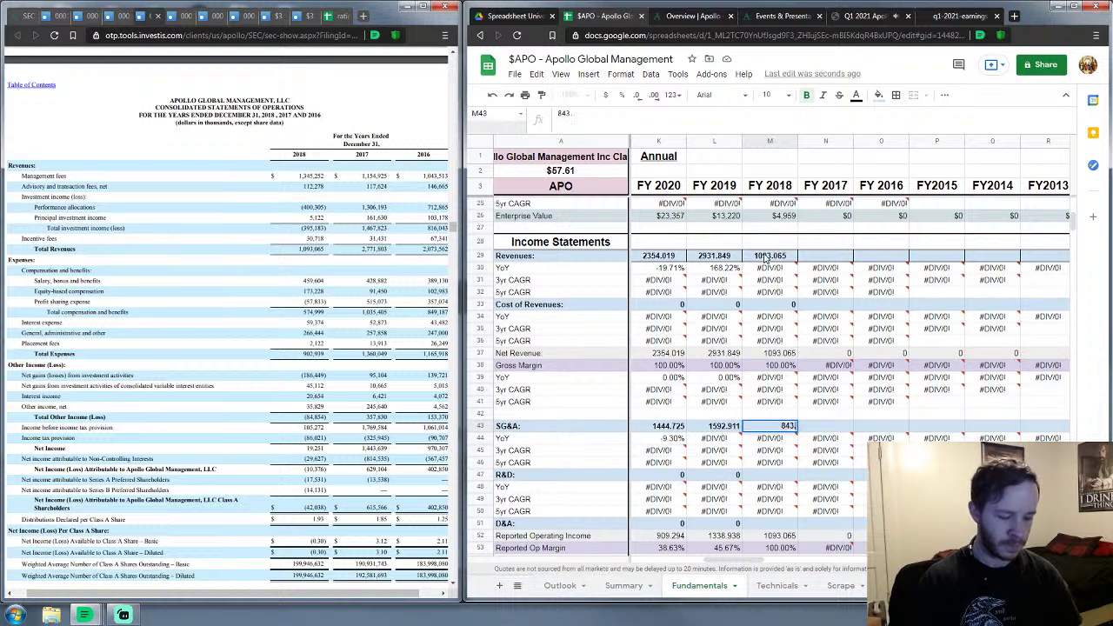
{"action": "type", "text": "565"}
{"action": "key", "text": "Return"}
{"action": "key", "text": "Down"}
{"action": "key", "text": "Down"}
{"action": "key", "text": "Down"}
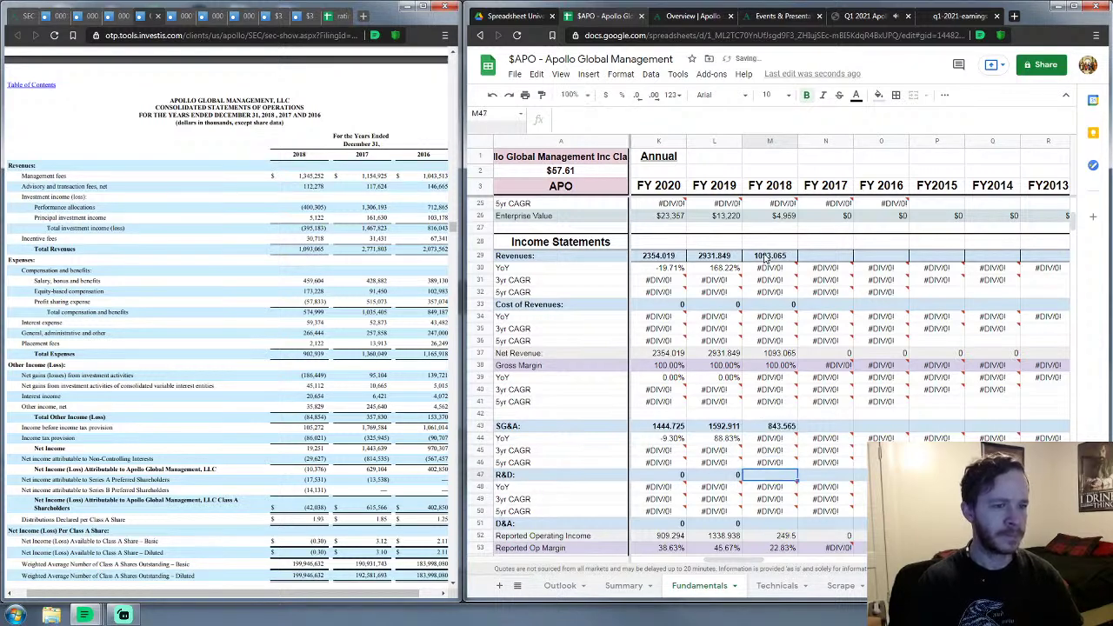
{"action": "key", "text": "Down"}
{"action": "key", "text": "Down"}
{"action": "key", "text": "Down"}
{"action": "key", "text": "Down"}
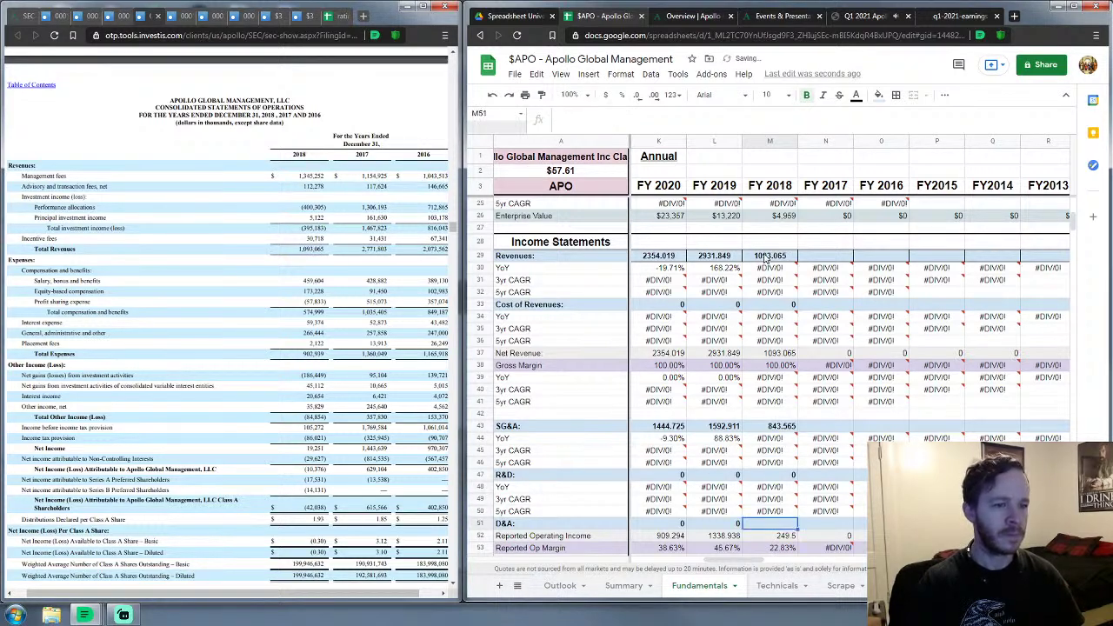
{"action": "key", "text": "Down"}
{"action": "key", "text": "Down"}
{"action": "key", "text": "Down"}
{"action": "key", "text": "Down"}
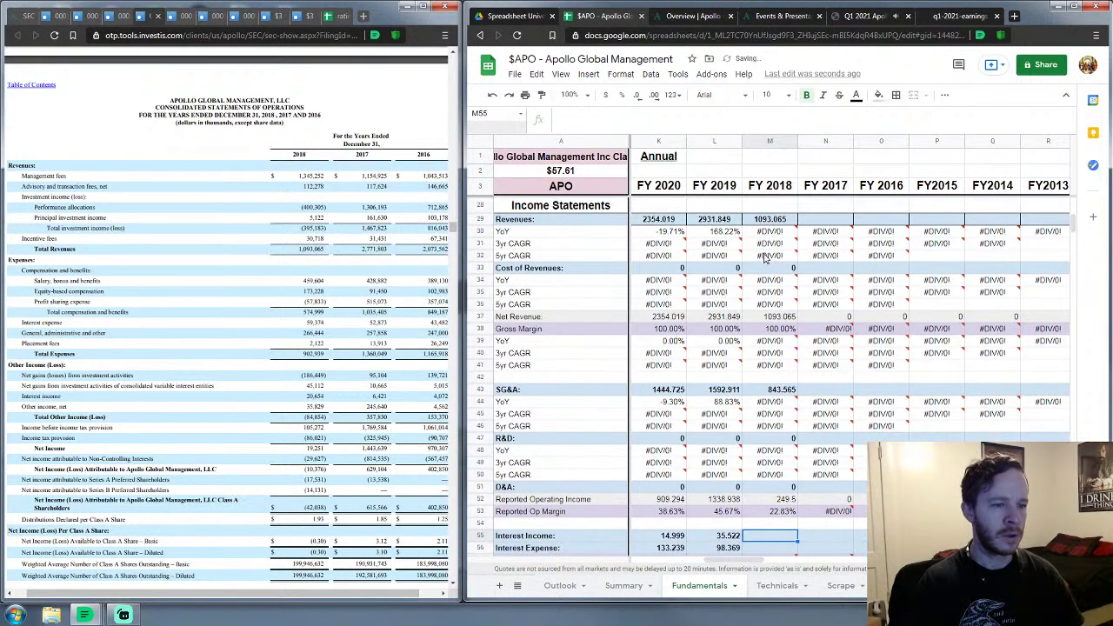
Step: Enter FY 2018 interest income 20.654, interest expense 59.374 and net currency income 0
{"action": "scroll", "coordinate": [798, 373], "scroll_direction": "down", "scroll_amount": 2}
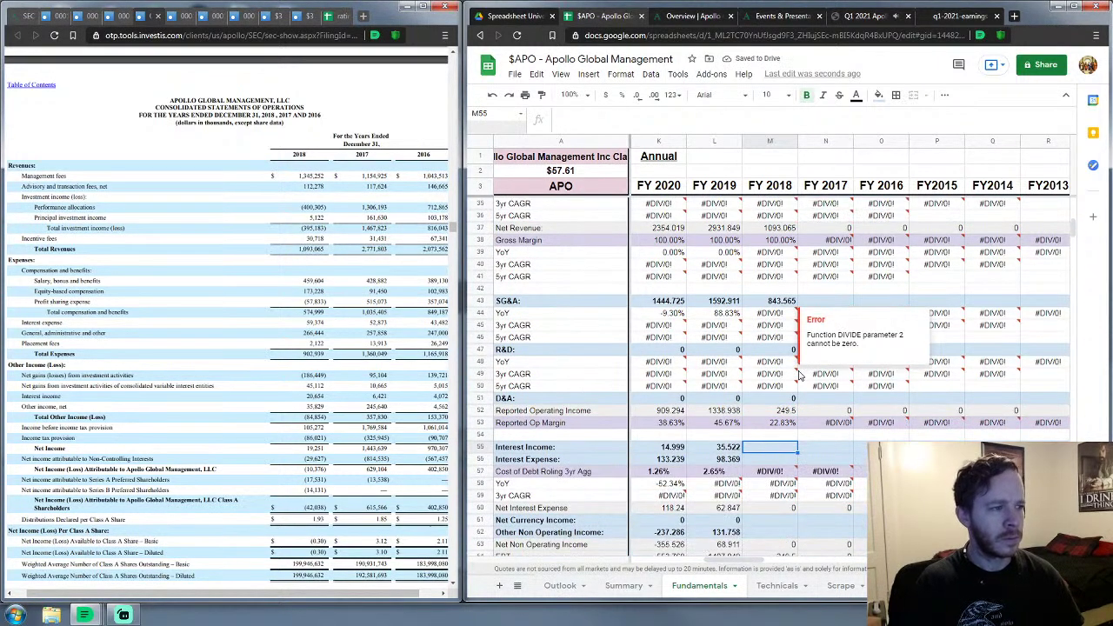
{"action": "type", "text": "20"}
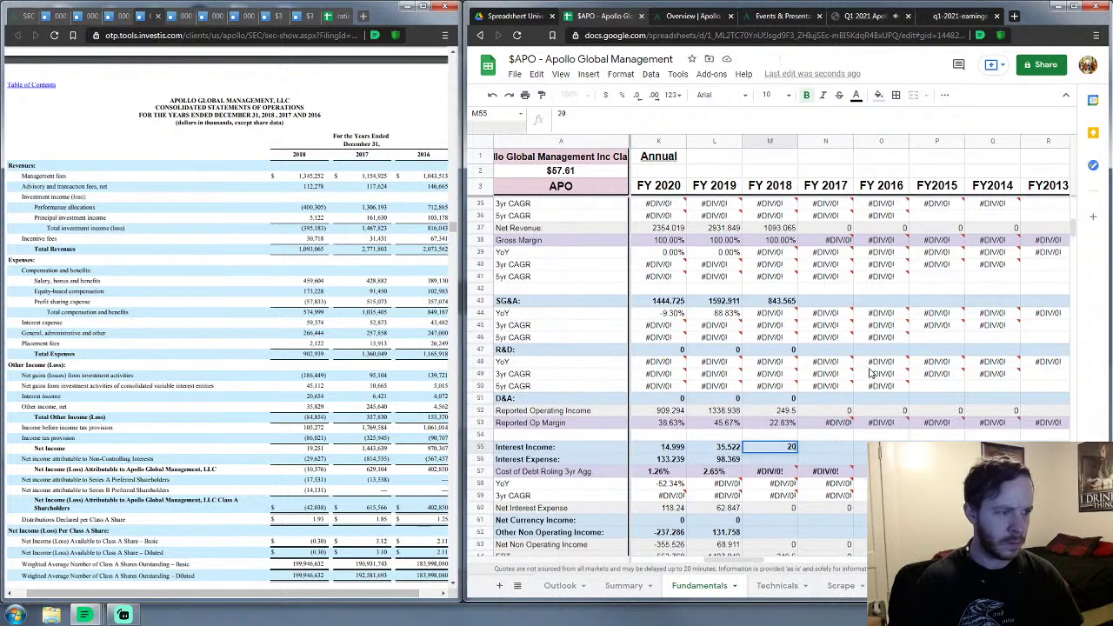
{"action": "type", "text": ".654"}
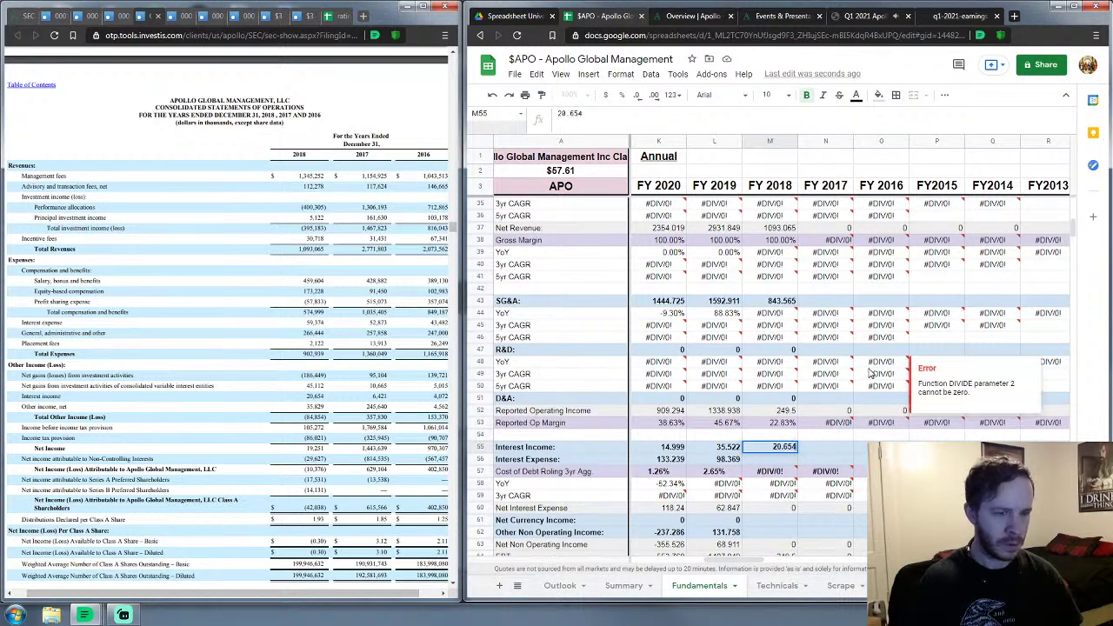
{"action": "key", "text": "Return"}
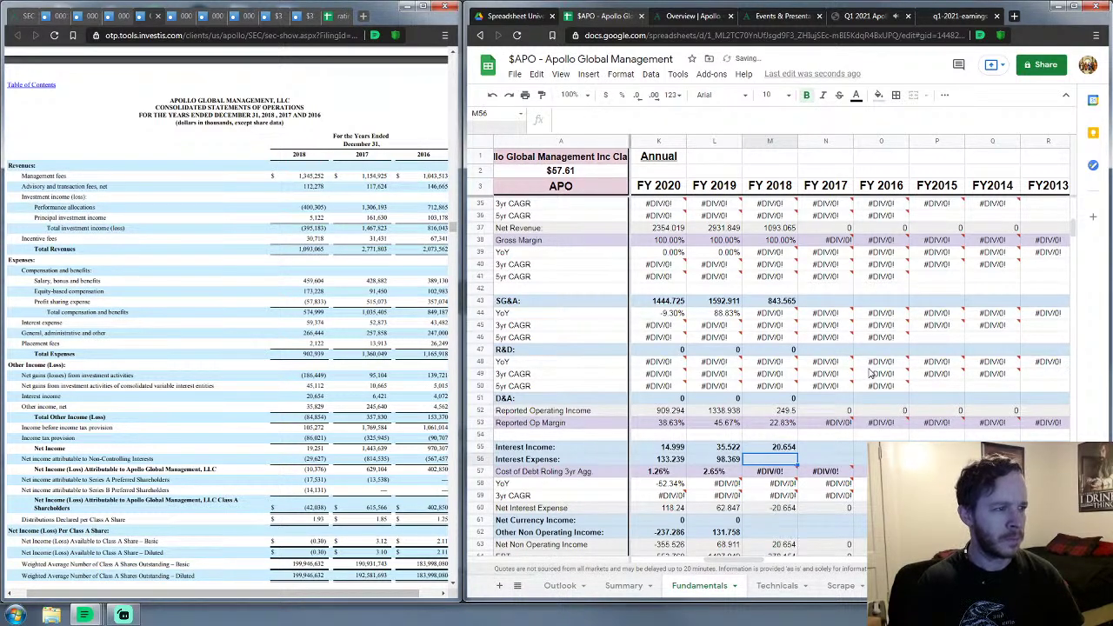
{"action": "type", "text": "59.3"}
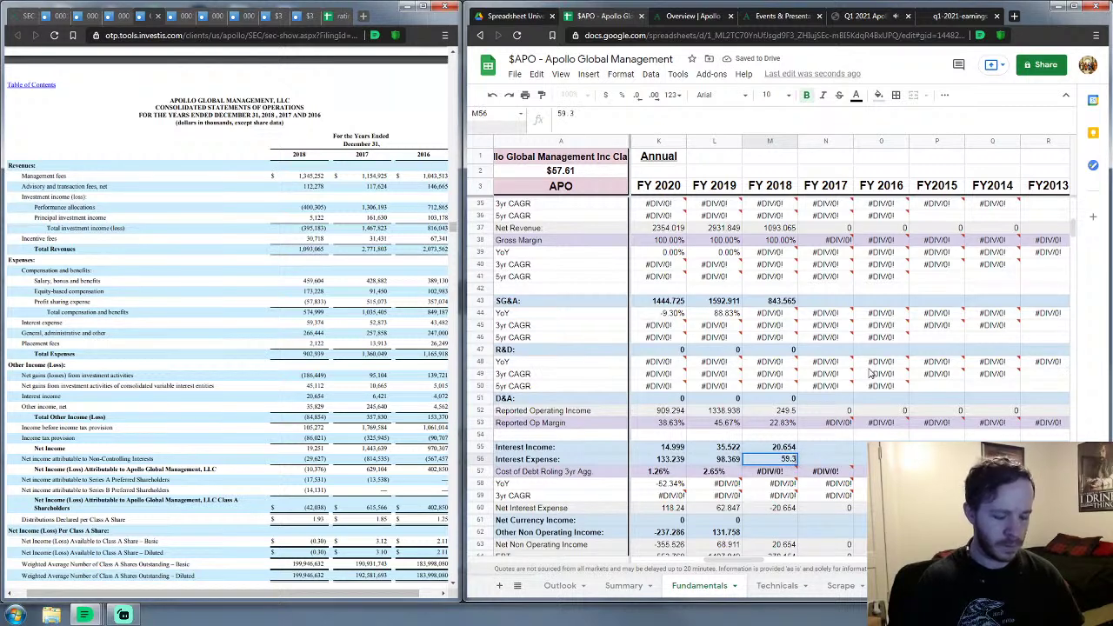
{"action": "type", "text": "74"}
{"action": "key", "text": "Return"}
{"action": "key", "text": "Down"}
{"action": "key", "text": "Down"}
{"action": "key", "text": "Down"}
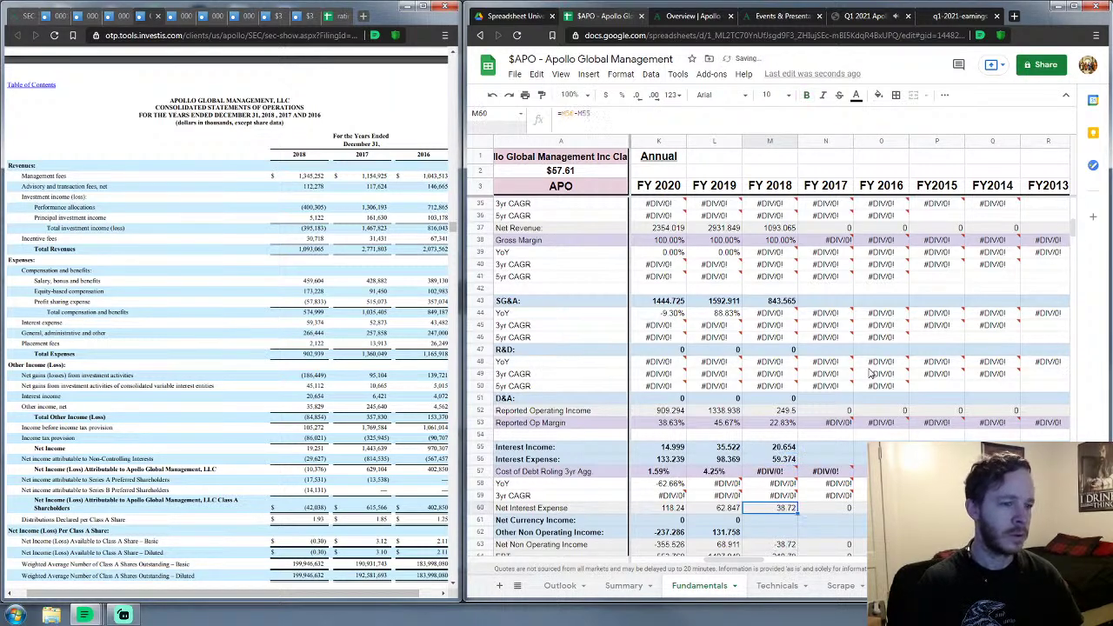
{"action": "key", "text": "Down"}
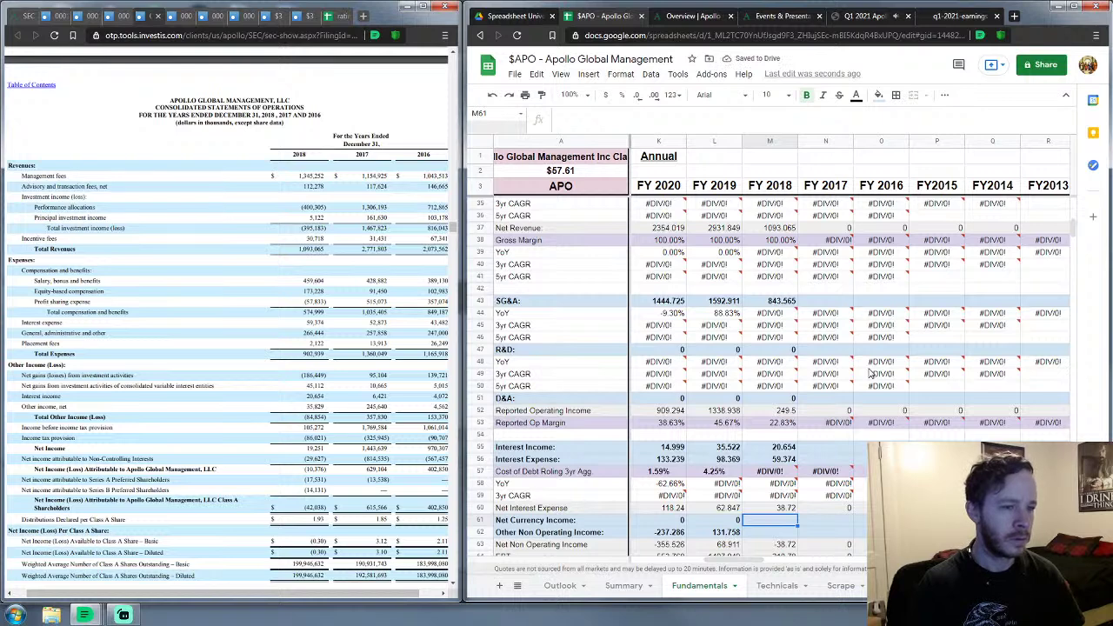
{"action": "type", "text": "0"}
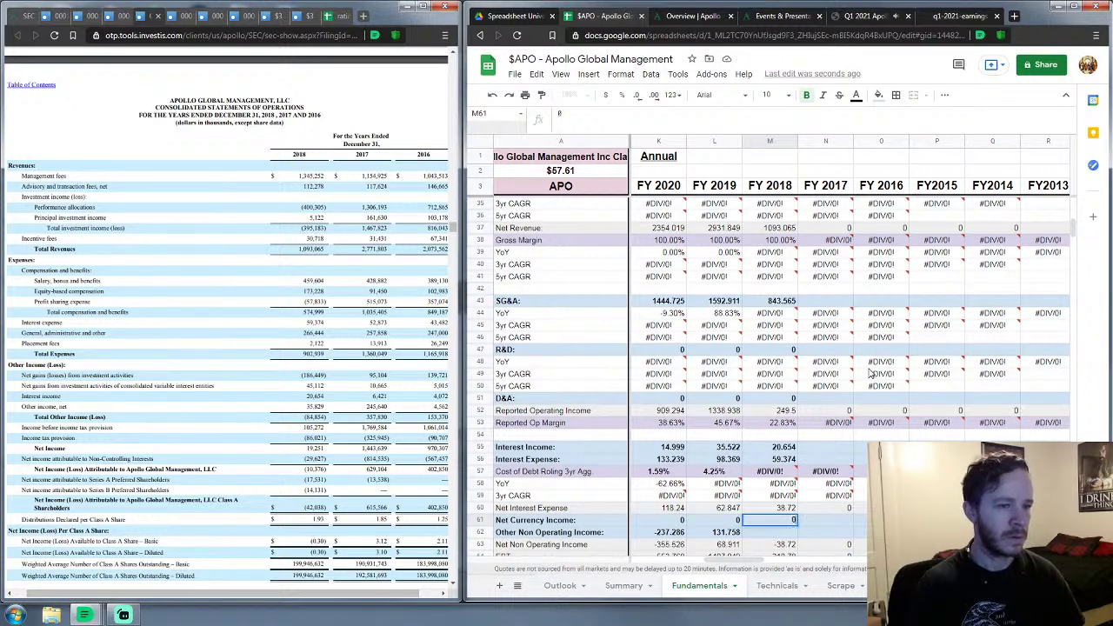
{"action": "key", "text": "Return"}
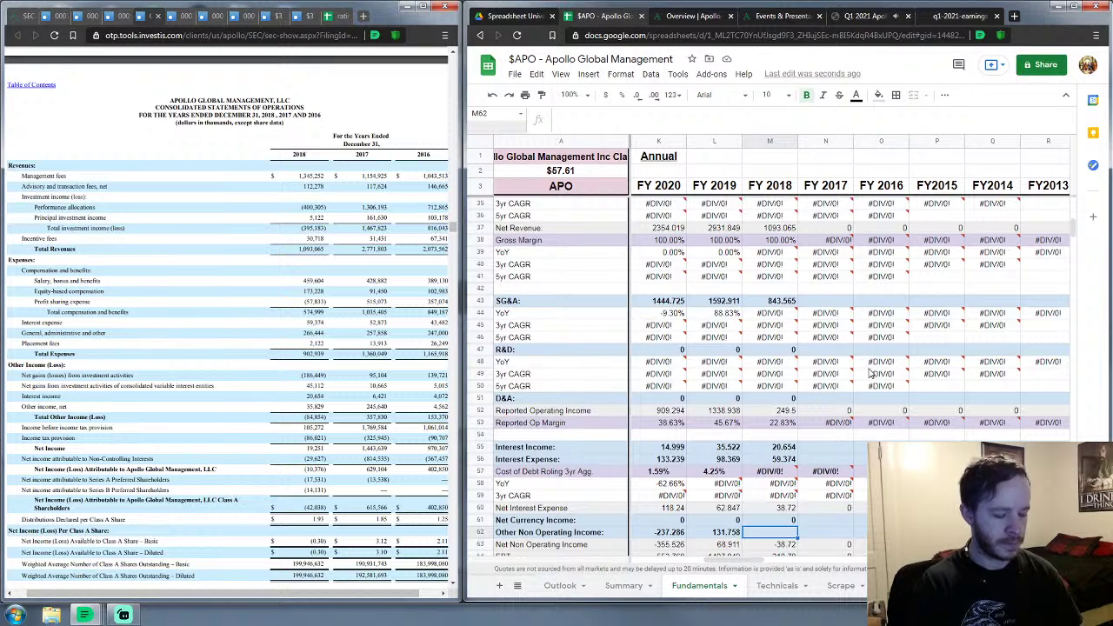
Step: Enter -105.508 as FY 2018 other non-operating income
{"action": "key", "text": "Return"}
{"action": "type", "text": "-105.508"}
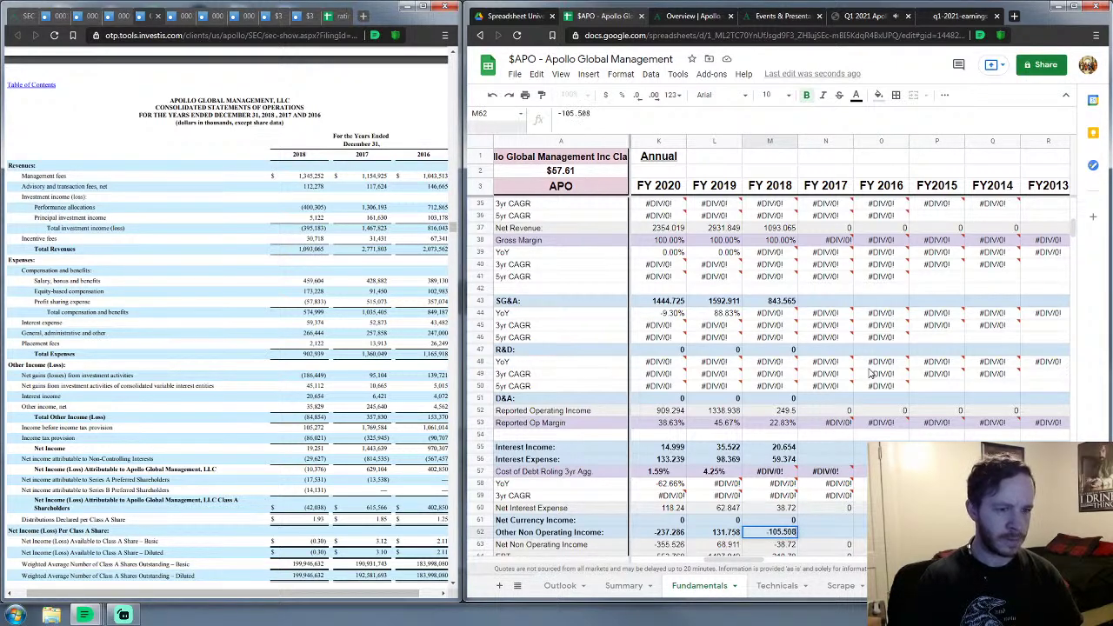
{"action": "key", "text": "Return"}
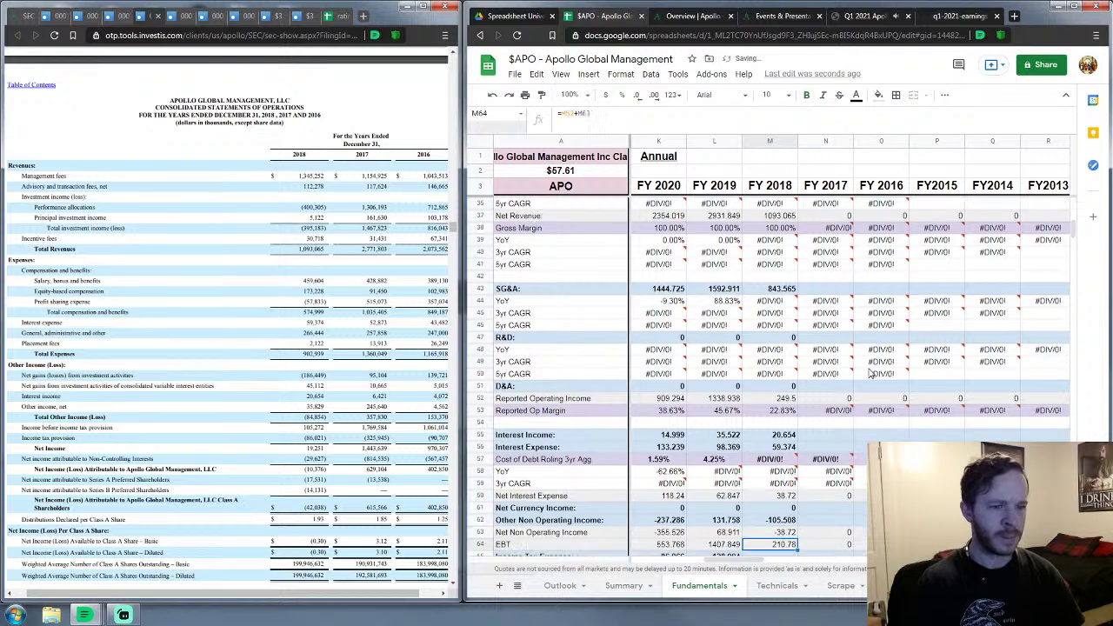
{"action": "key", "text": "Down"}
{"action": "key", "text": "Down"}
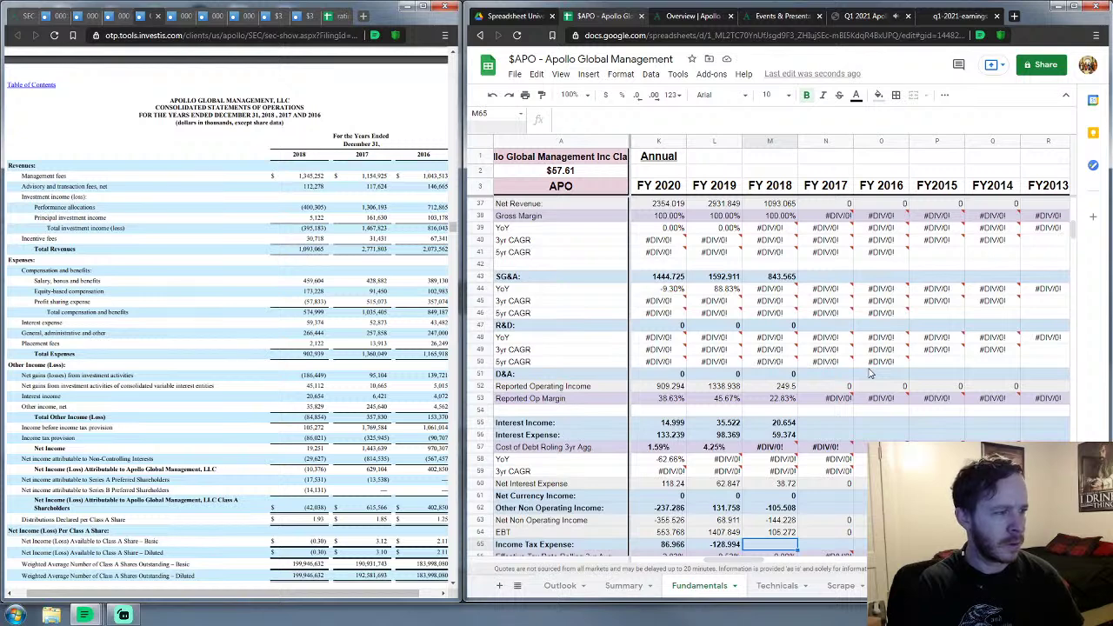
Step: Enter FY 2018 income tax 86.021, minority interest 29.627 and preferred dividends 31.662
{"action": "type", "text": "86"}
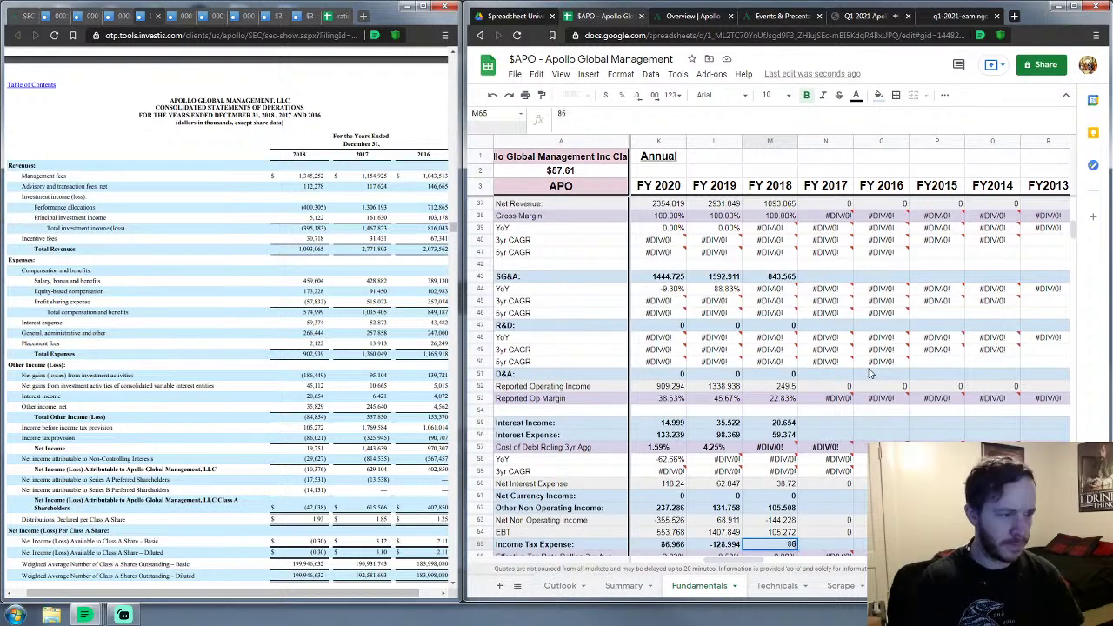
{"action": "type", "text": ".021"}
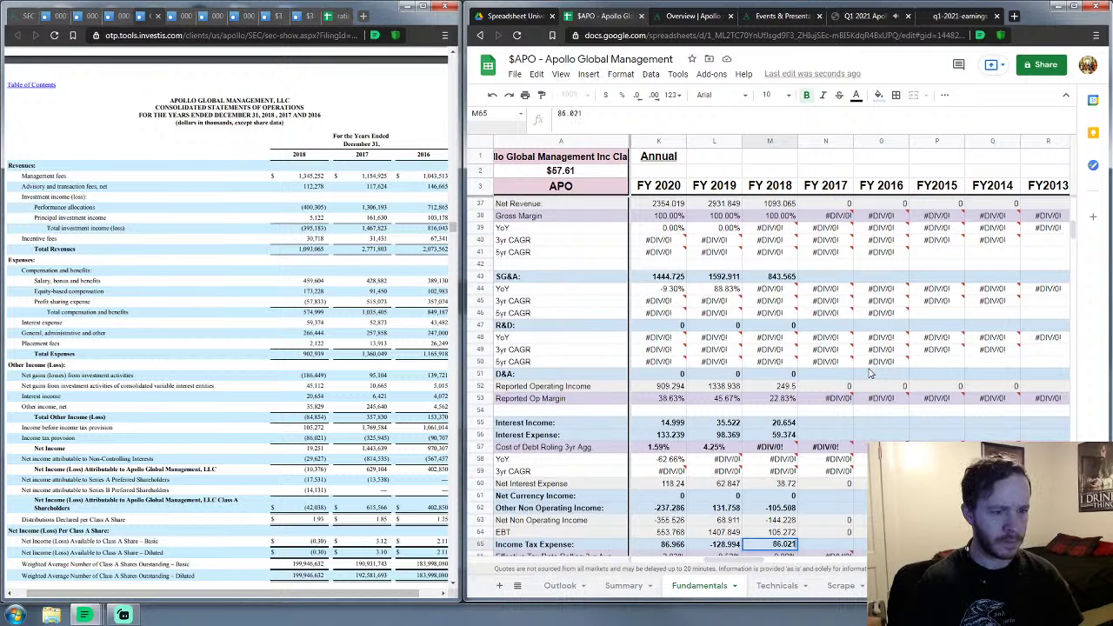
{"action": "key", "text": "Return"}
{"action": "key", "text": "Return"}
{"action": "key", "text": "Return"}
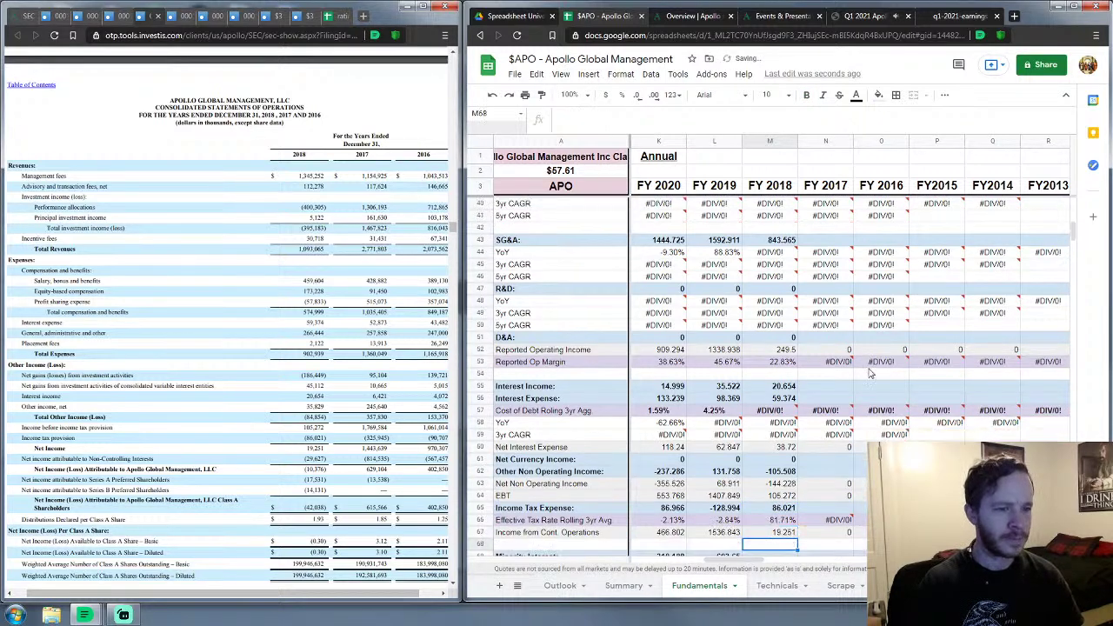
{"action": "key", "text": "Return"}
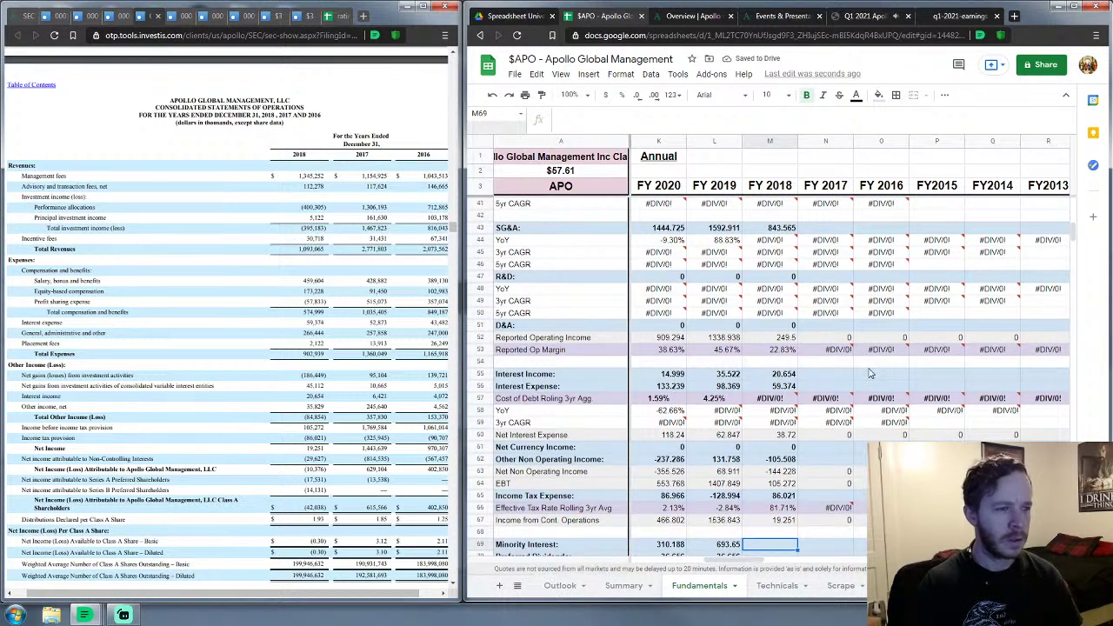
{"action": "mouse_move", "coordinate": [836, 351]}
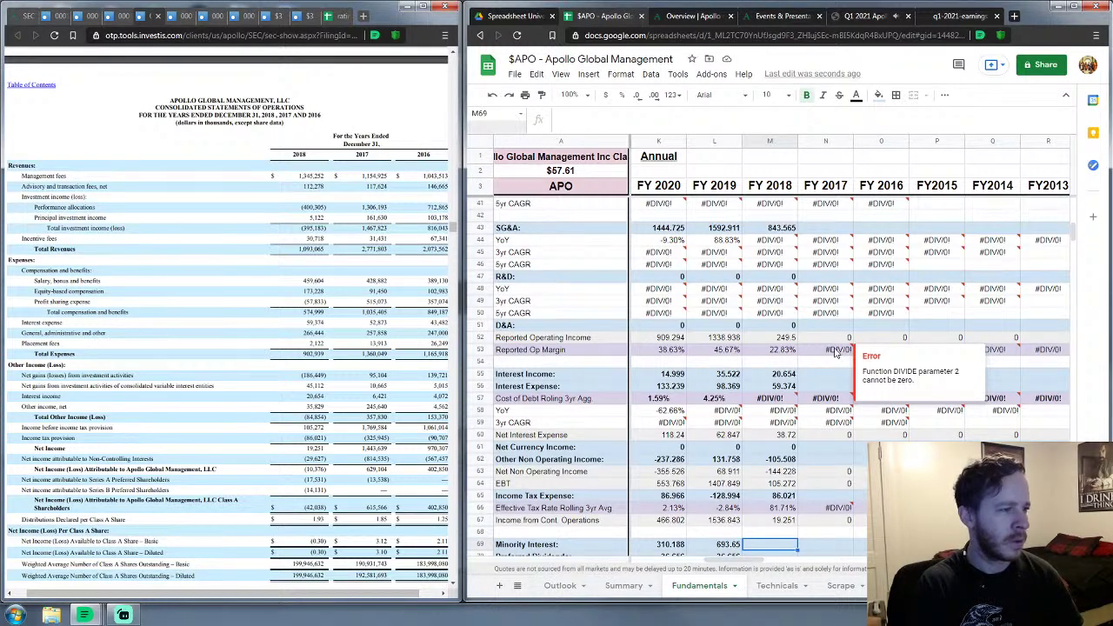
{"action": "type", "text": "2"}
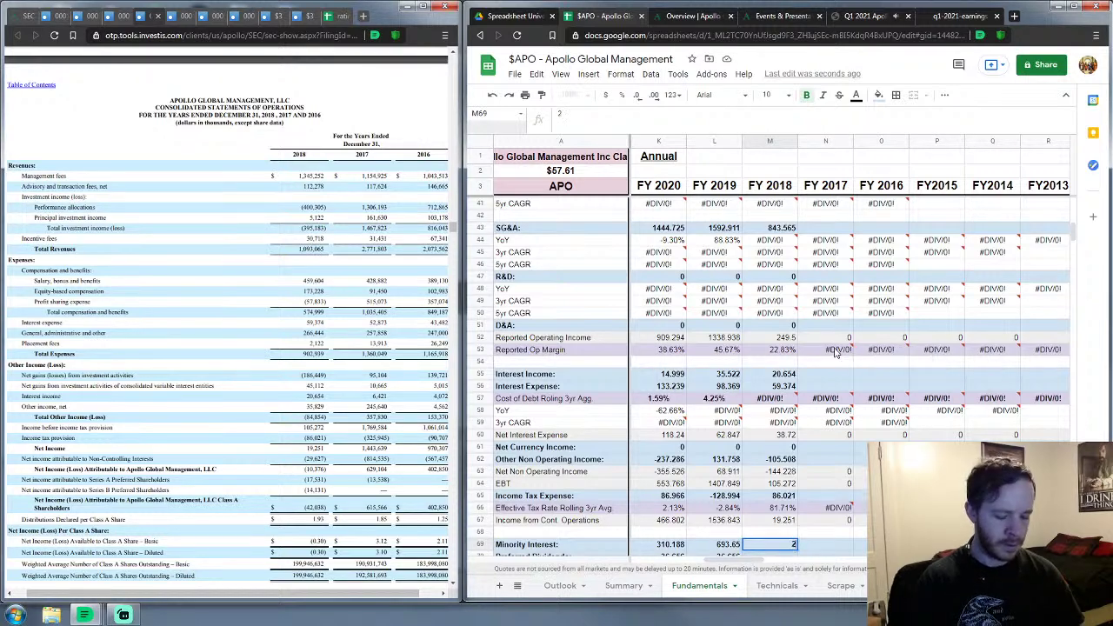
{"action": "type", "text": "9.627"}
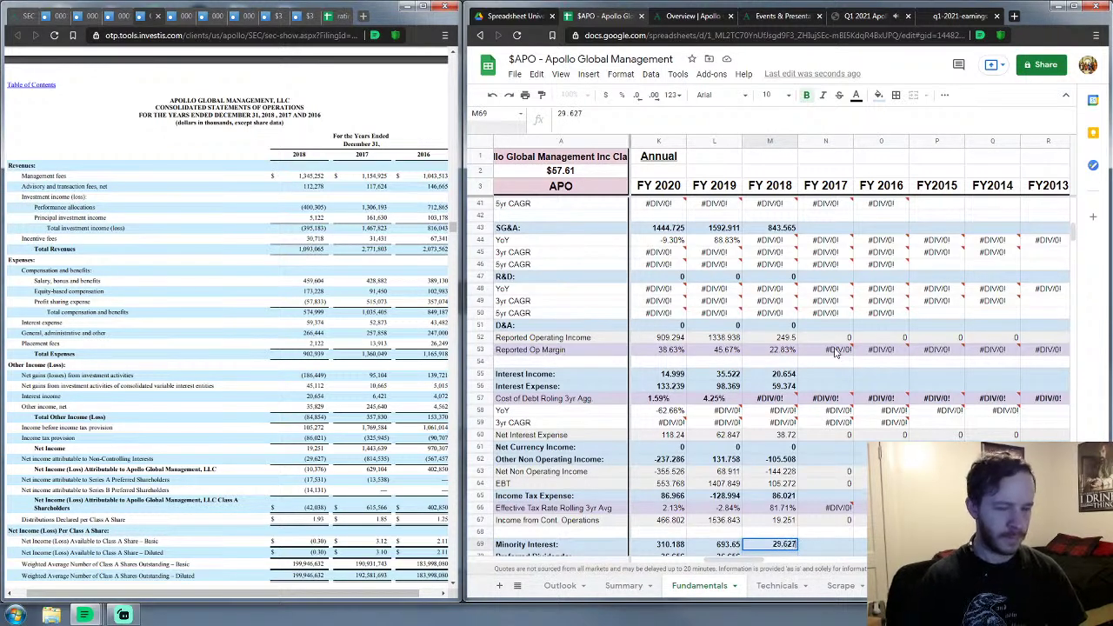
{"action": "key", "text": "Return"}
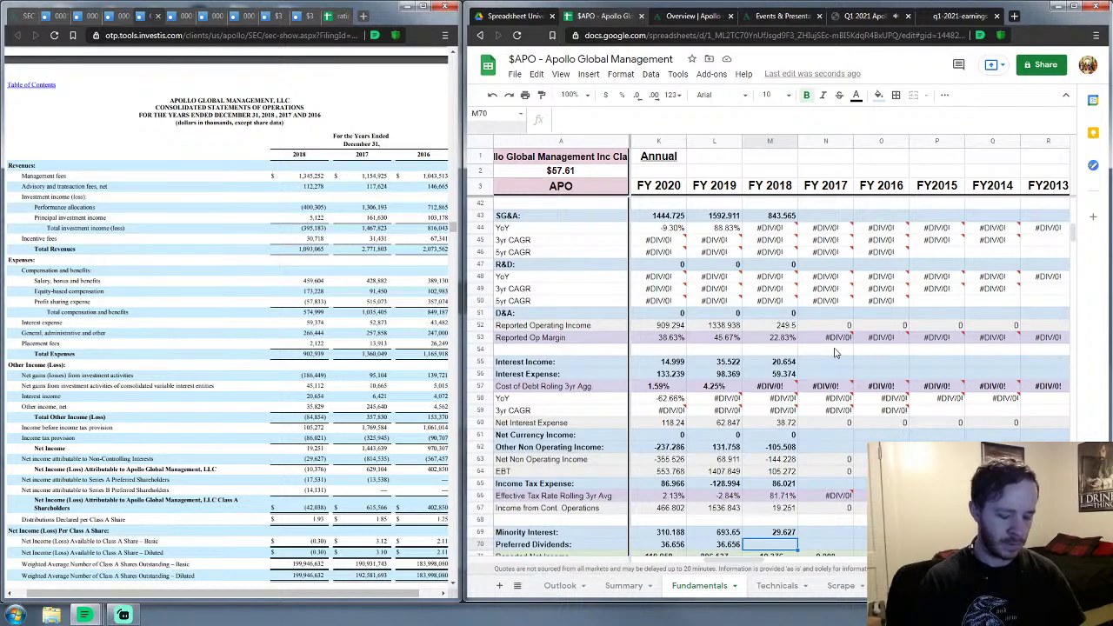
{"action": "type", "text": "31.662"}
{"action": "key", "text": "Return"}
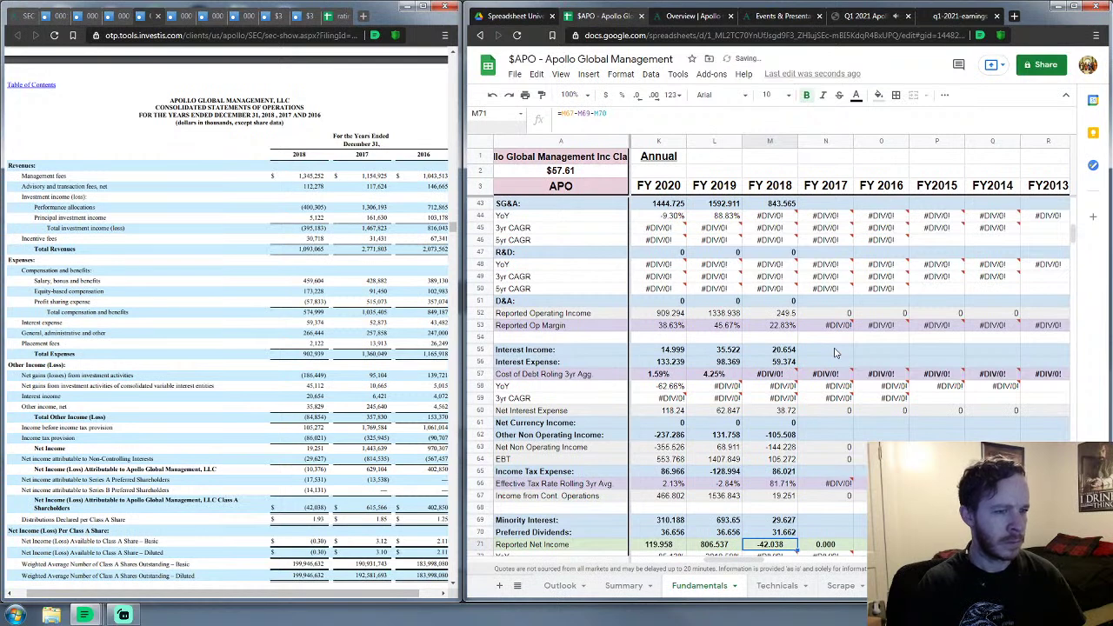
{"action": "scroll", "coordinate": [837, 366], "scroll_direction": "down", "scroll_amount": 4}
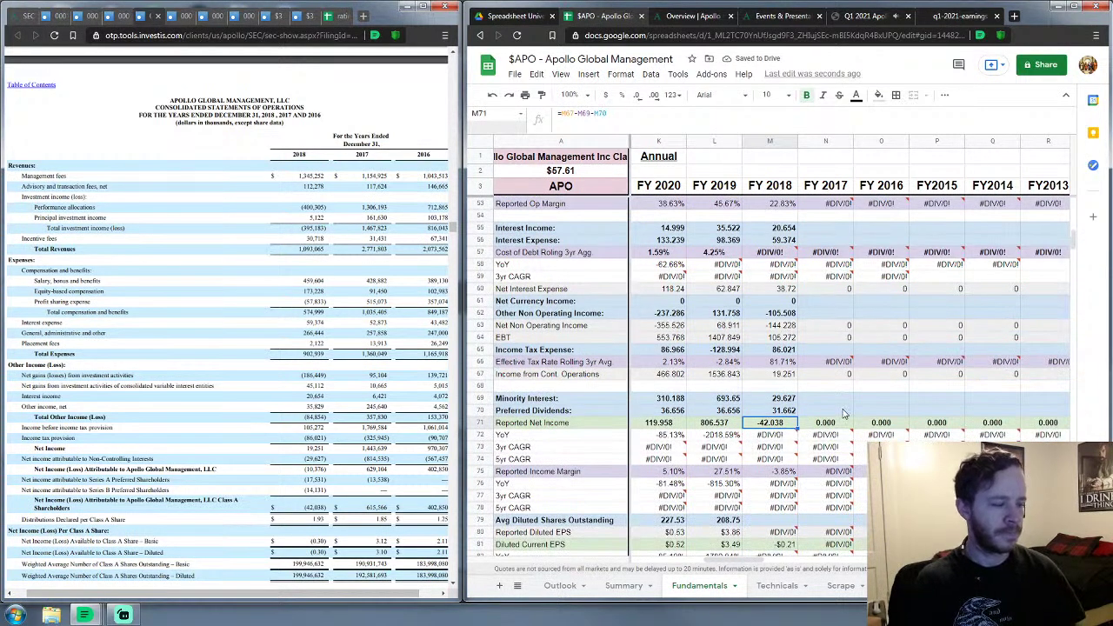
Step: Enter 199.946 in M79 as FY 2018 diluted shares, replacing the full share count first typed
{"action": "scroll", "coordinate": [842, 414], "scroll_direction": "down", "scroll_amount": 2}
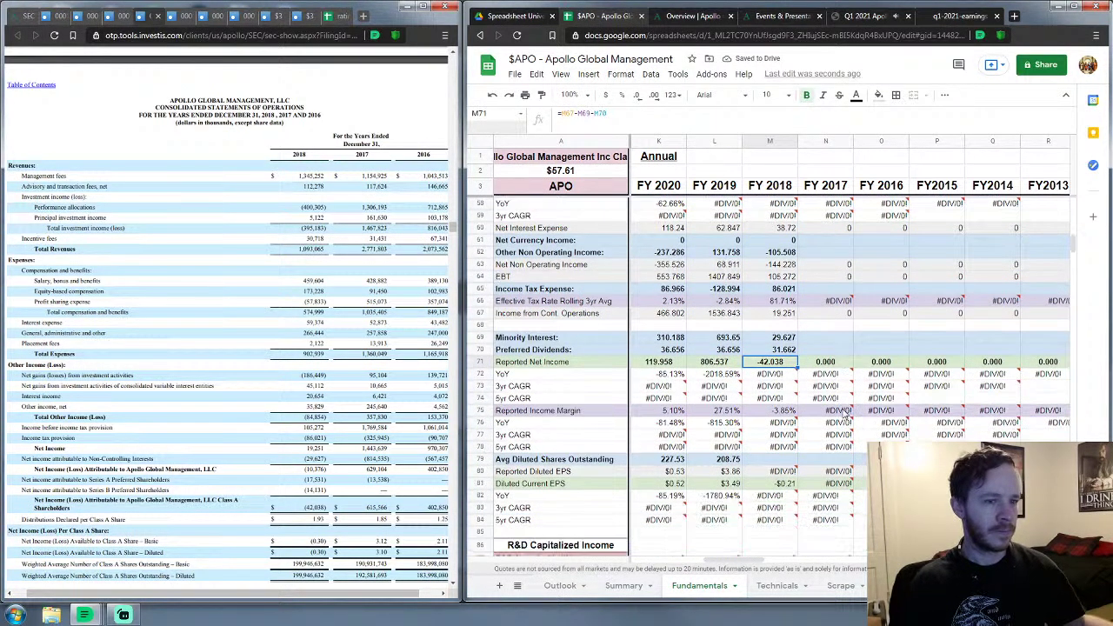
{"action": "left_click", "coordinate": [797, 461]}
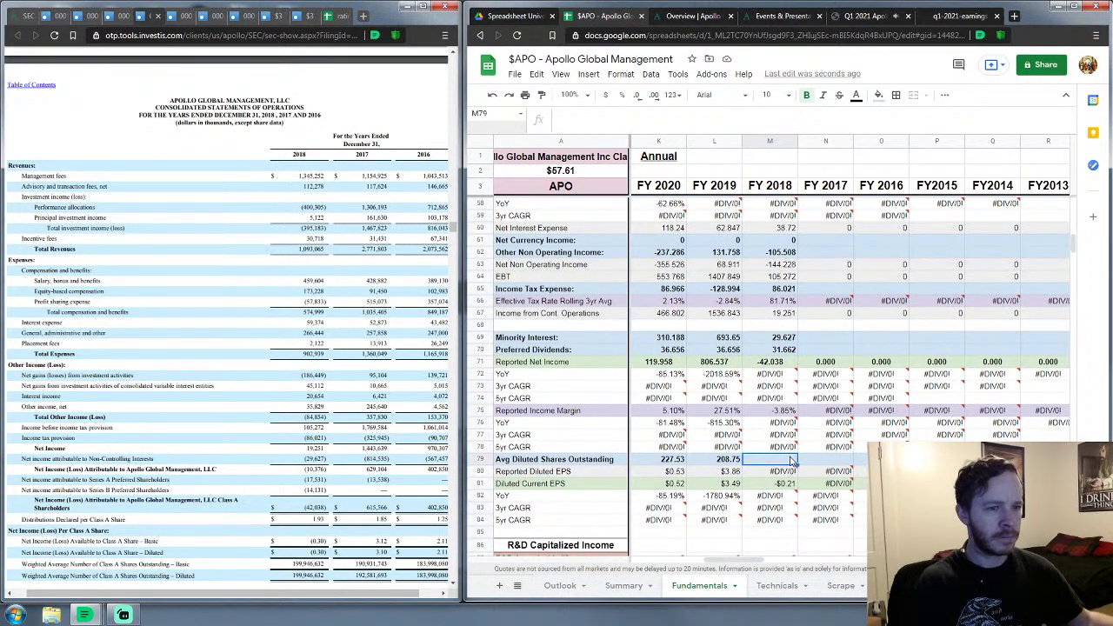
{"action": "scroll", "coordinate": [346, 424], "scroll_direction": "down", "scroll_amount": 2}
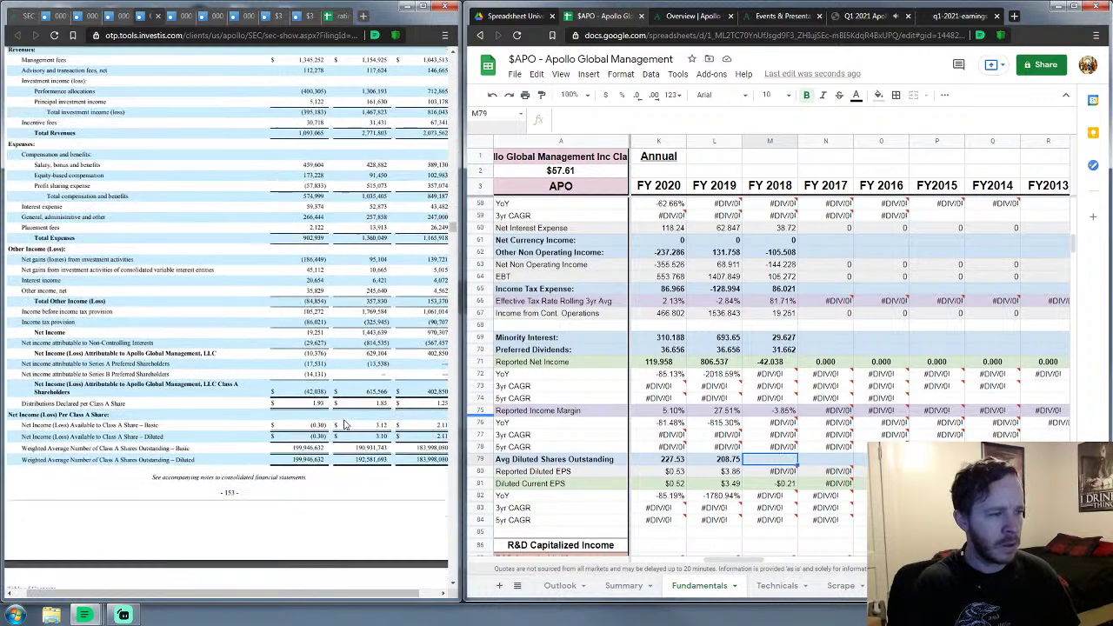
{"action": "type", "text": "199"}
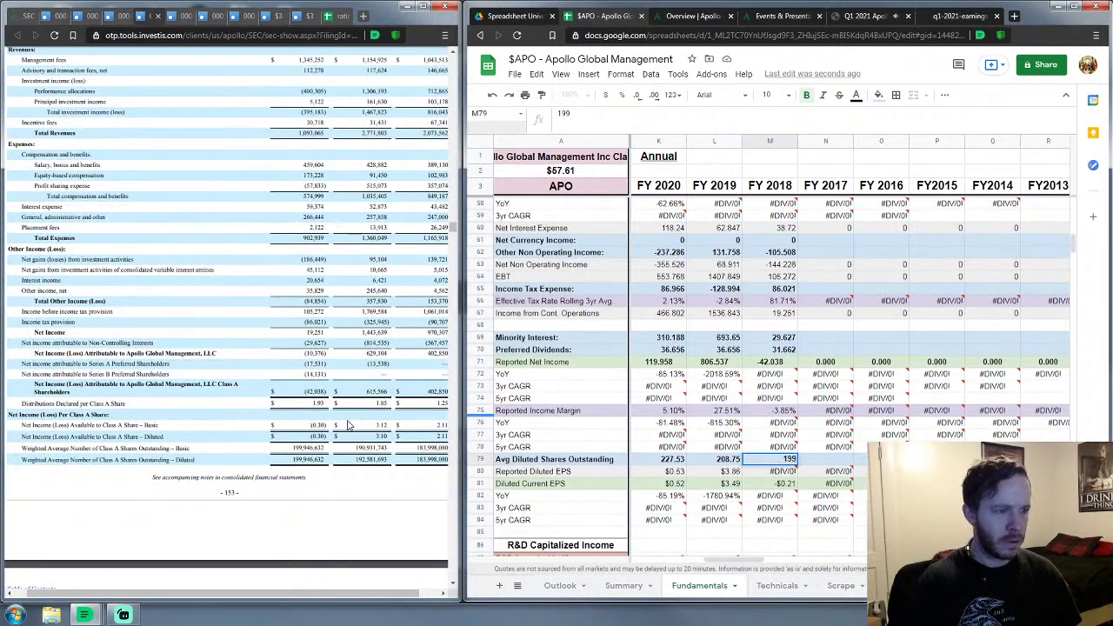
{"action": "type", "text": ".946"}
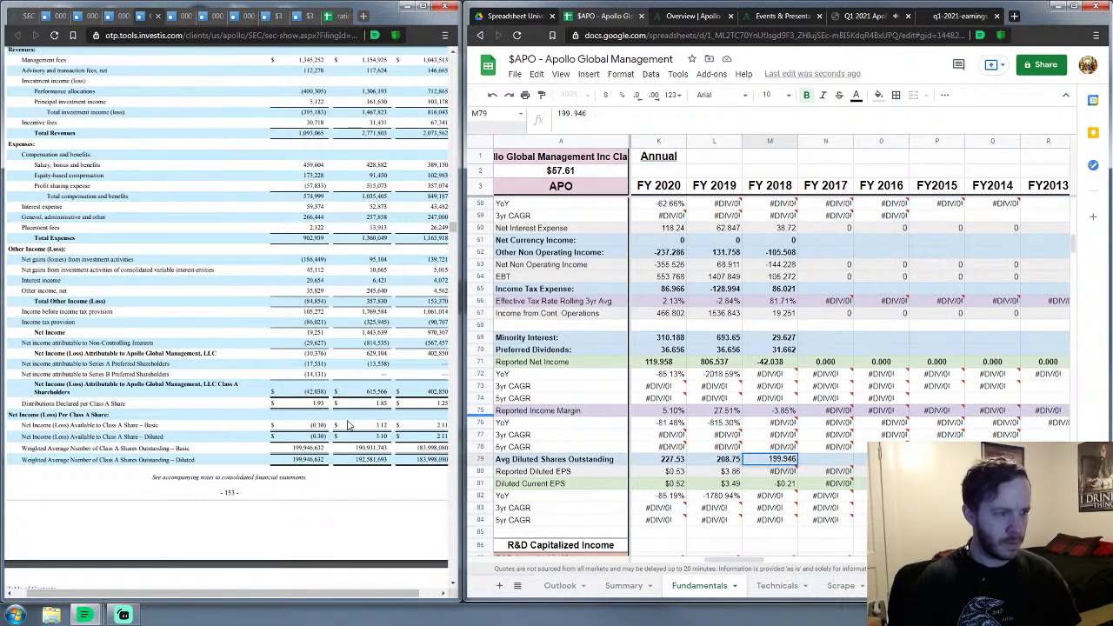
{"action": "type", "text": ",632"}
{"action": "key", "text": "Return"}
{"action": "key", "text": "Down"}
{"action": "key", "text": "Down"}
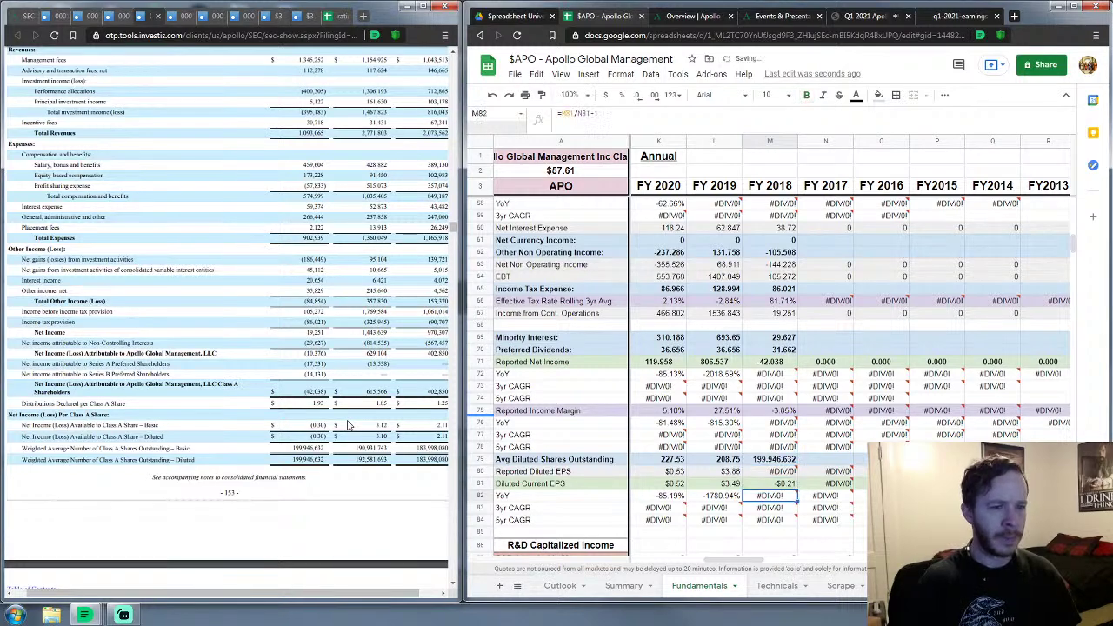
{"action": "key", "text": "Down"}
{"action": "key", "text": "Down"}
{"action": "key", "text": "Up"}
{"action": "key", "text": "Up"}
{"action": "key", "text": "Up"}
{"action": "key", "text": "Up"}
{"action": "key", "text": "Up"}
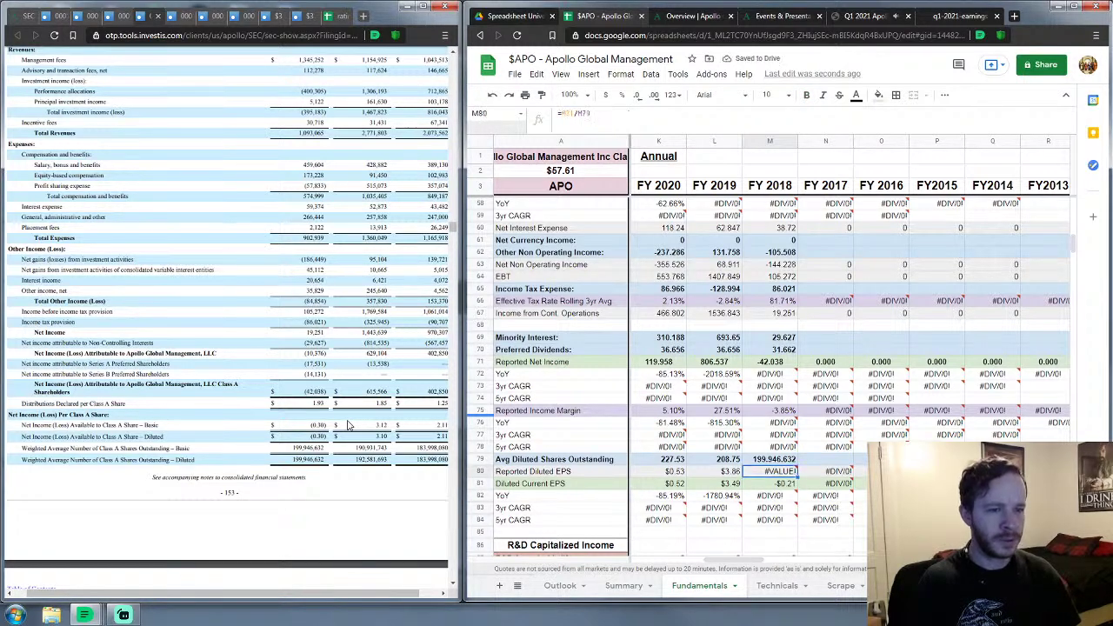
{"action": "type", "text": "199"}
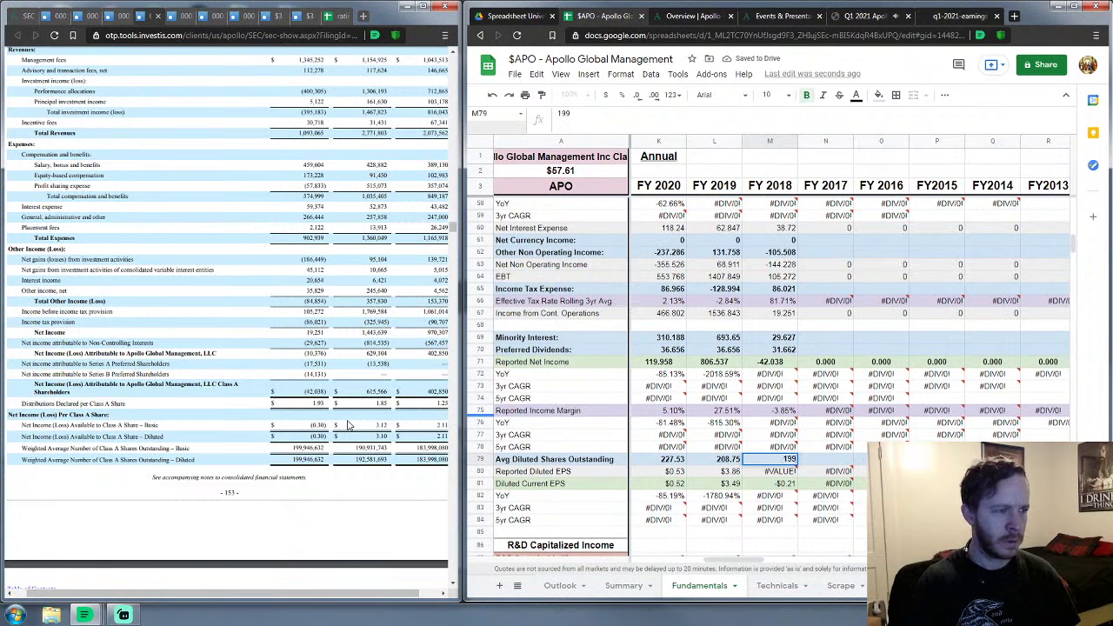
{"action": "type", "text": ".946632"}
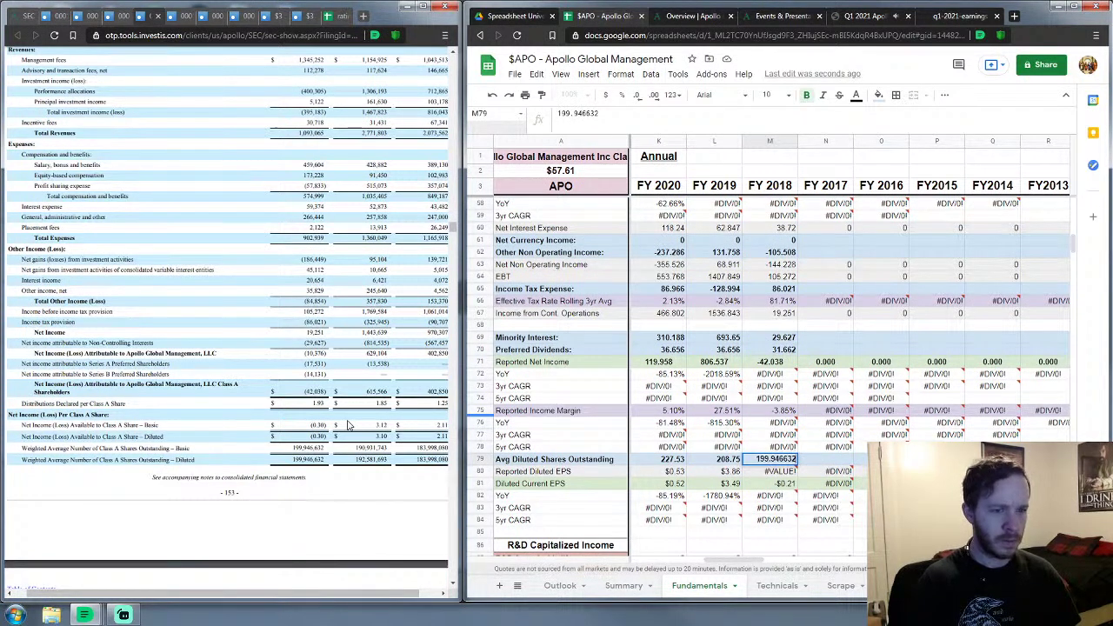
{"action": "key", "text": "Return"}
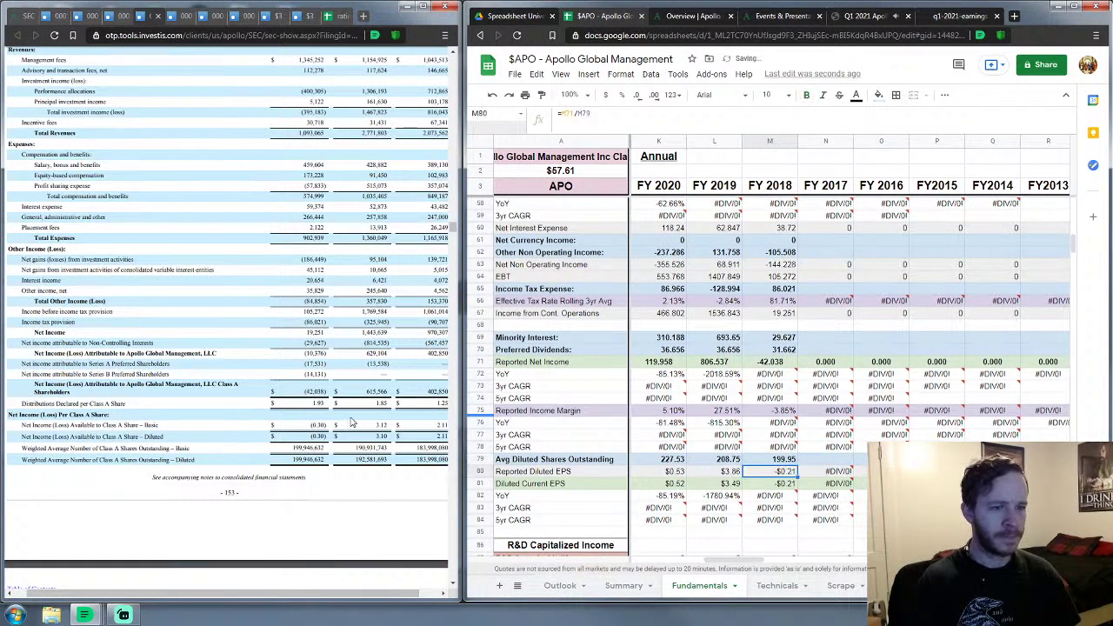
Step: Select FY 2018 CF Depreciation & Amortization cell M123 and scroll the filing to the cash flow statement
{"action": "scroll", "coordinate": [886, 344], "scroll_direction": "down", "scroll_amount": 8}
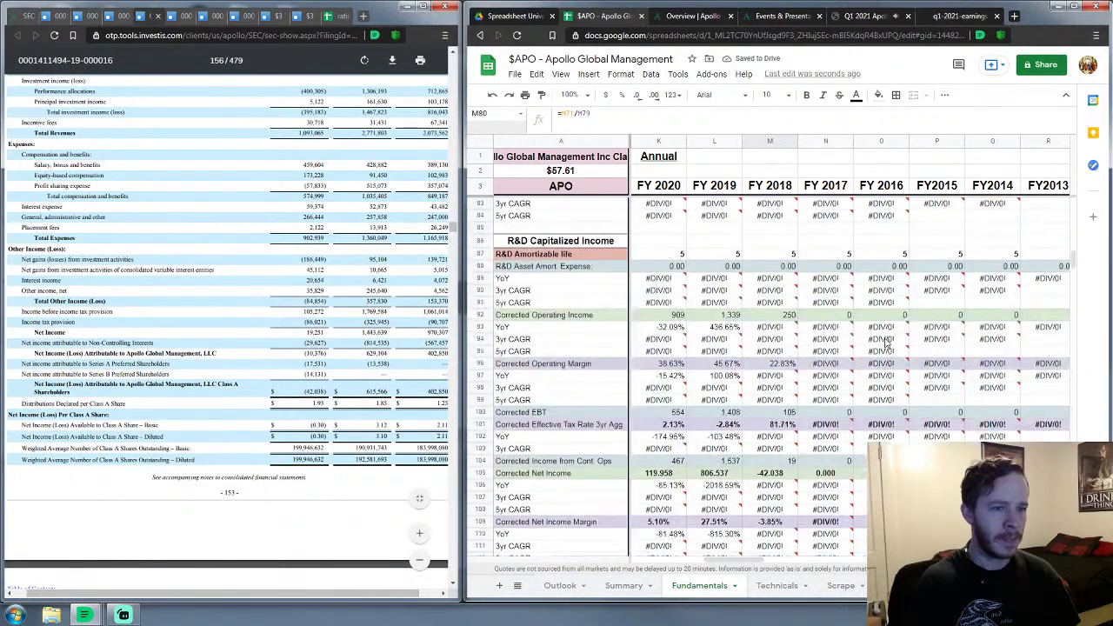
{"action": "scroll", "coordinate": [885, 344], "scroll_direction": "down", "scroll_amount": 11}
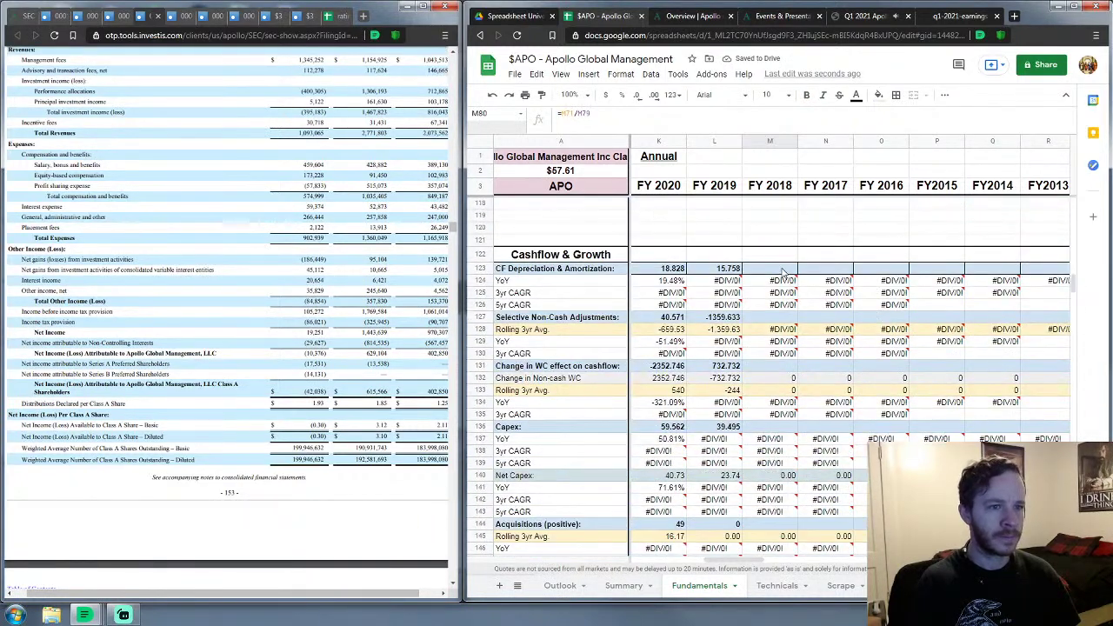
{"action": "left_click", "coordinate": [782, 271]}
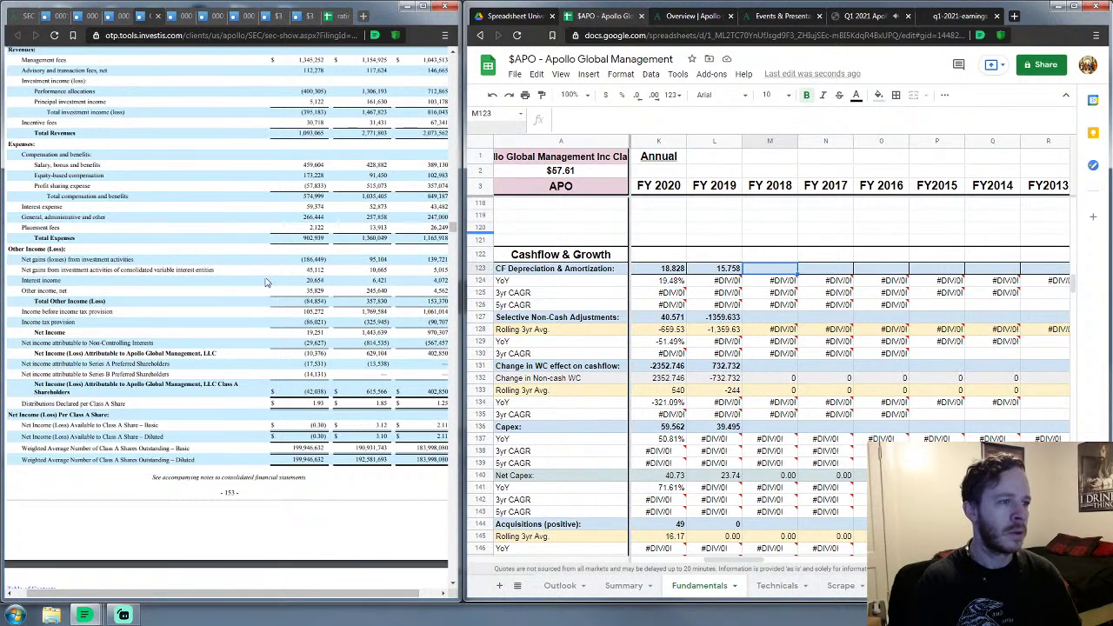
{"action": "scroll", "coordinate": [261, 274], "scroll_direction": "down", "scroll_amount": 10}
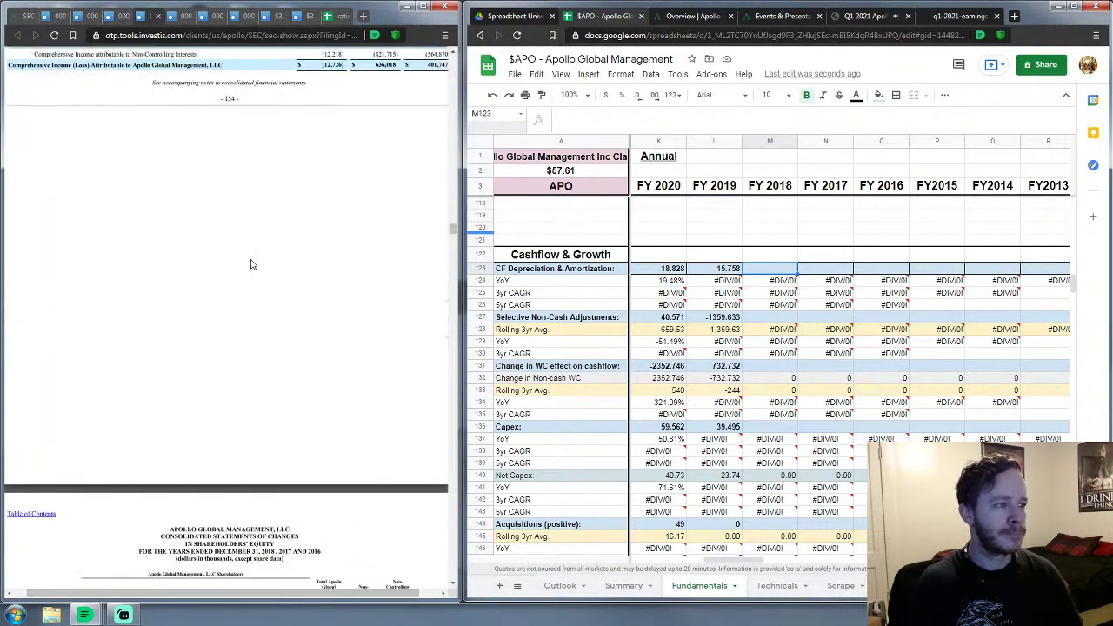
{"action": "scroll", "coordinate": [251, 265], "scroll_direction": "down", "scroll_amount": 5}
{"action": "scroll", "coordinate": [251, 264], "scroll_direction": "down", "scroll_amount": 15}
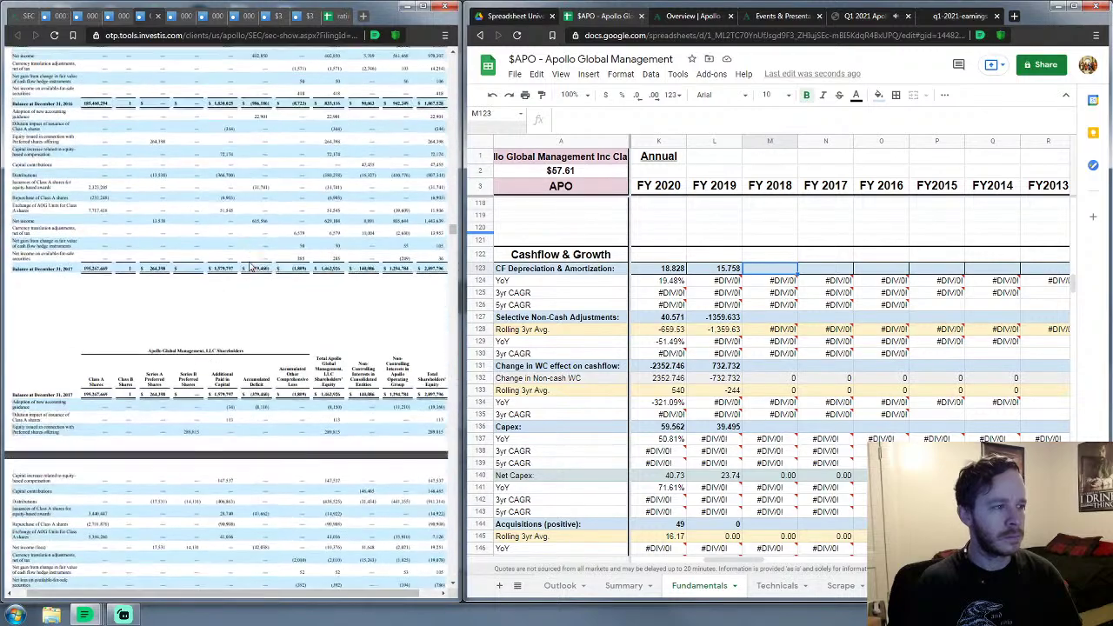
{"action": "scroll", "coordinate": [249, 265], "scroll_direction": "down", "scroll_amount": 15}
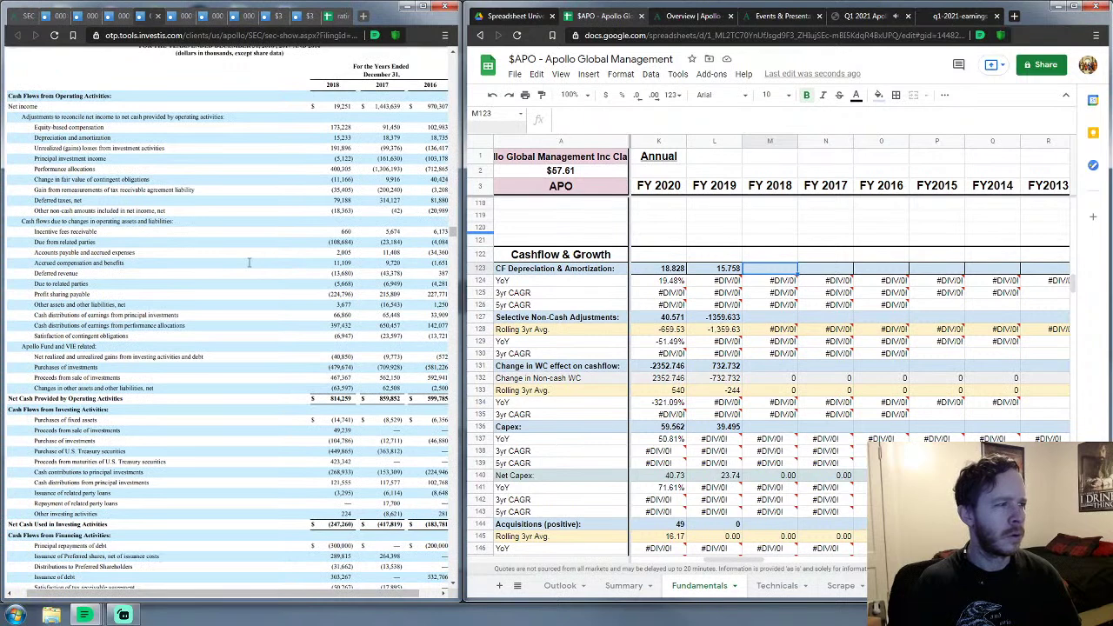
Step: Enter FY 2018 CF D&A 15.233 and non-cash adjustments 587.079, moving down to Change in WC
{"action": "type", "text": "15"}
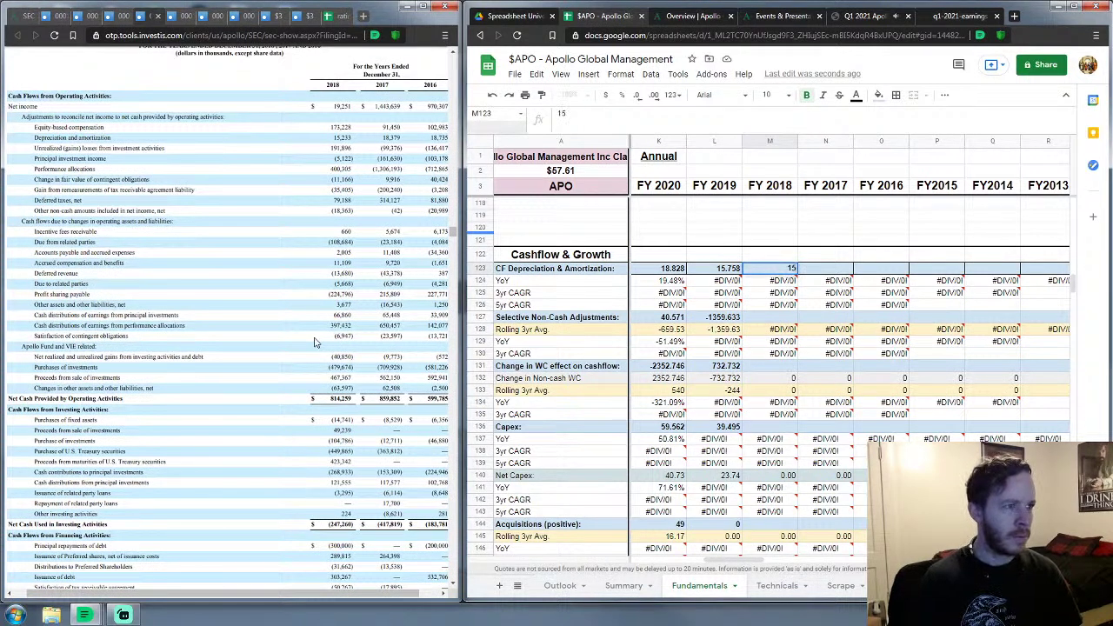
{"action": "type", "text": ".233"}
{"action": "key", "text": "Return"}
{"action": "key", "text": "Down"}
{"action": "key", "text": "Down"}
{"action": "key", "text": "Down"}
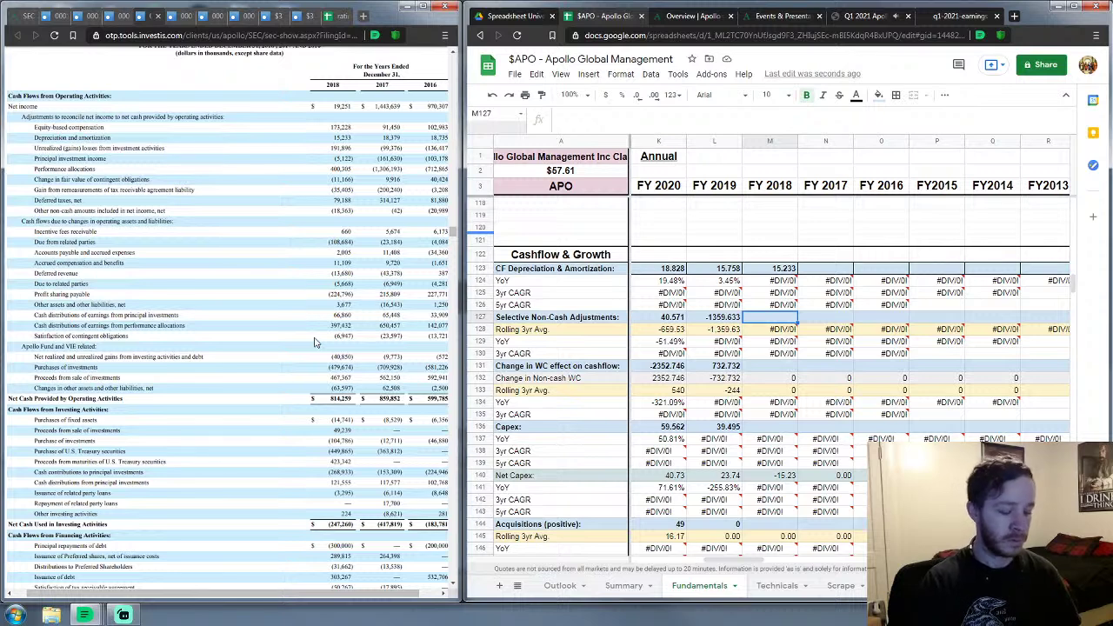
{"action": "type", "text": "587.079"}
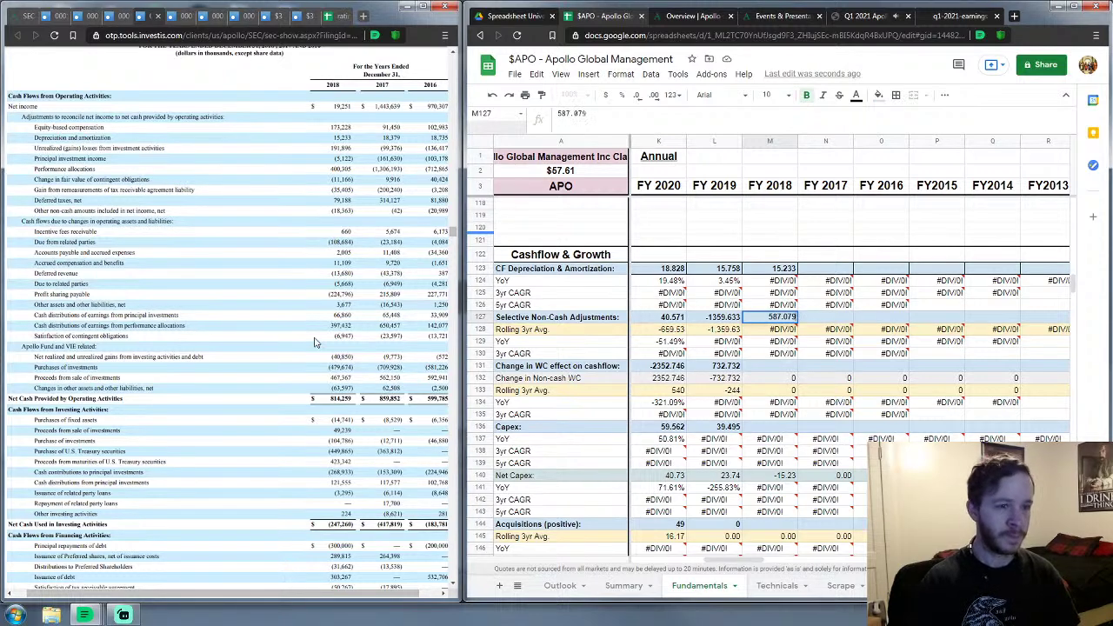
{"action": "key", "text": "Return"}
{"action": "key", "text": "Down"}
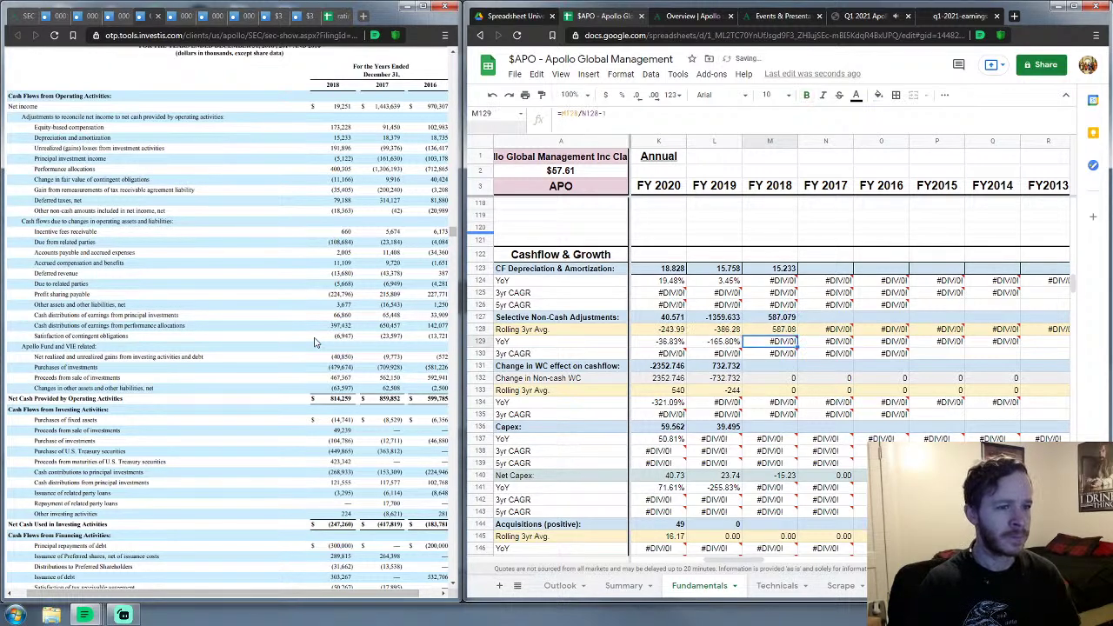
{"action": "key", "text": "Down"}
{"action": "key", "text": "Down"}
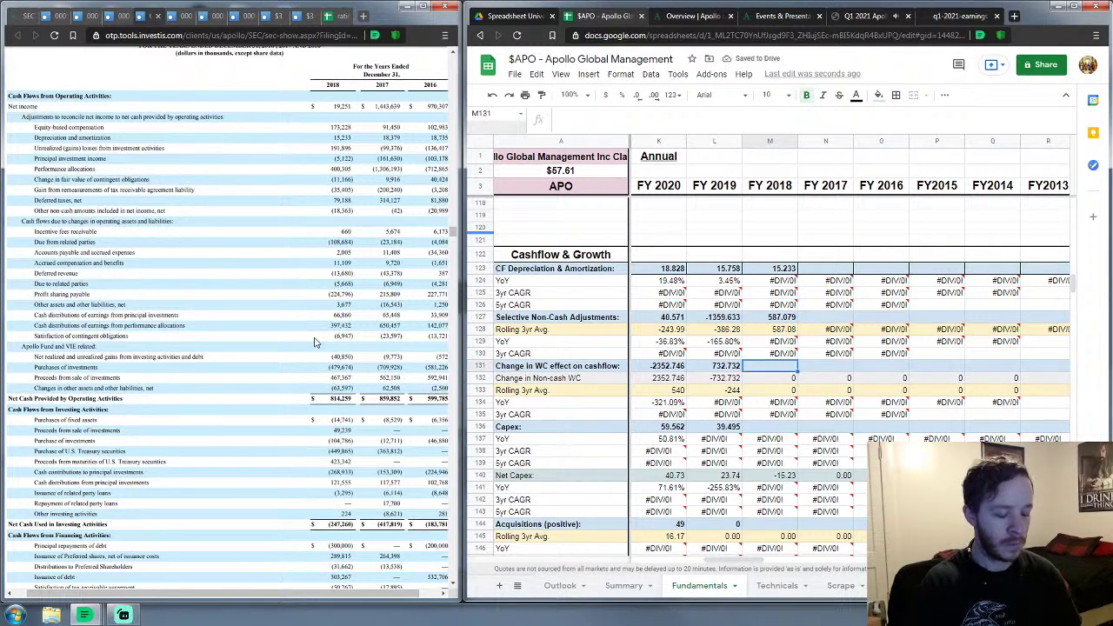
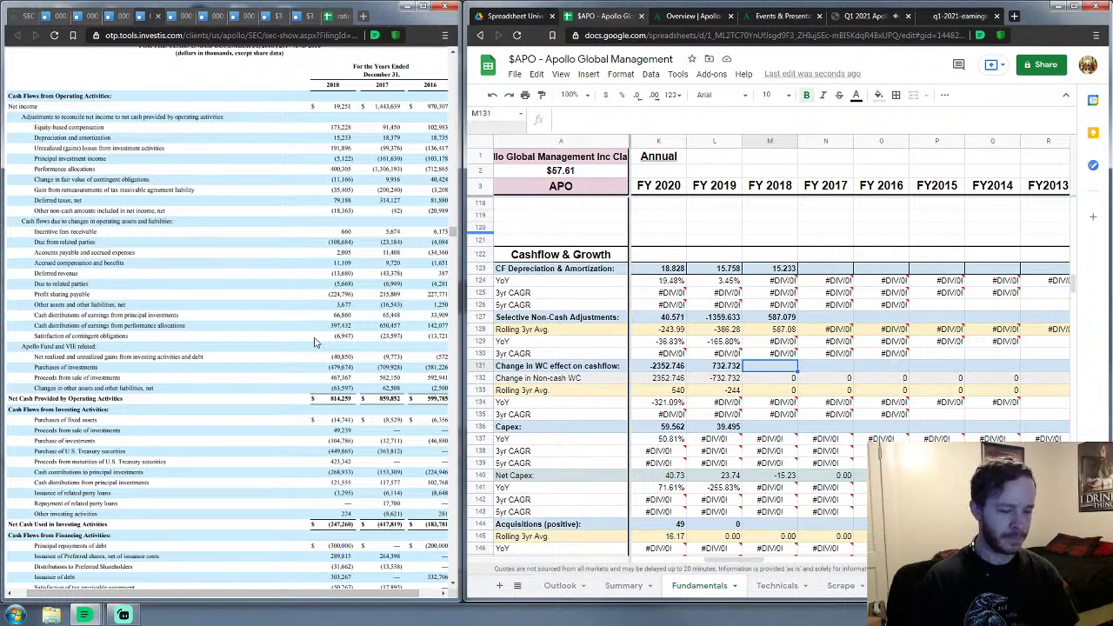
Step: Enter FY 2018 working-capital change 5.214, Capex 14.741 and Acquisitions 0 in column M
{"action": "key", "text": "ctrl+v"}
{"action": "key", "text": "Down"}
{"action": "key", "text": "Down"}
{"action": "key", "text": "Down"}
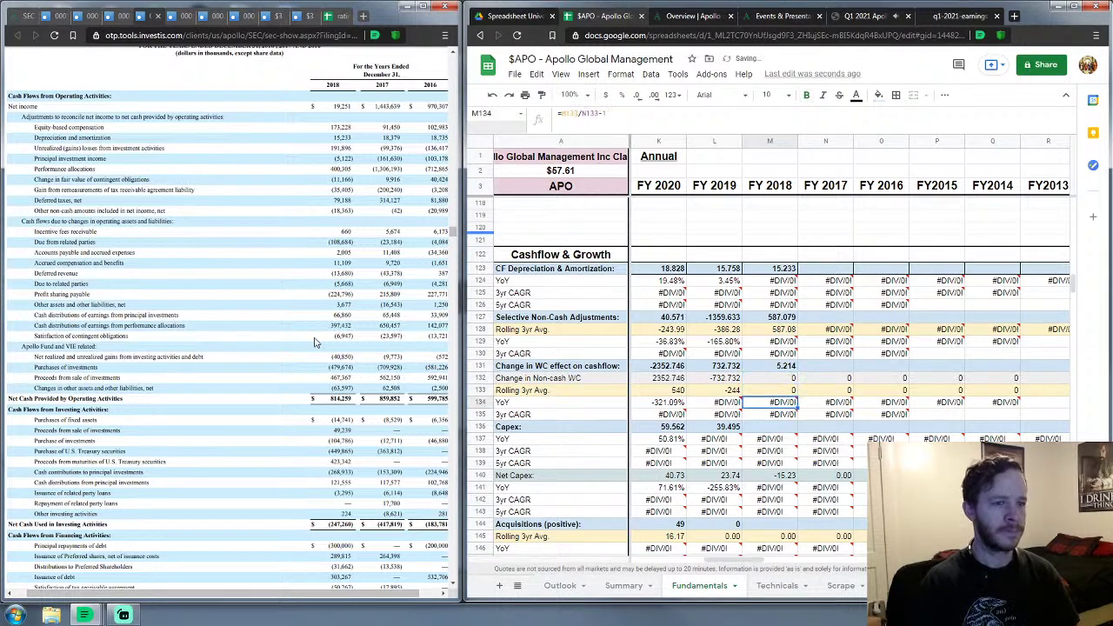
{"action": "key", "text": "Down"}
{"action": "key", "text": "Down"}
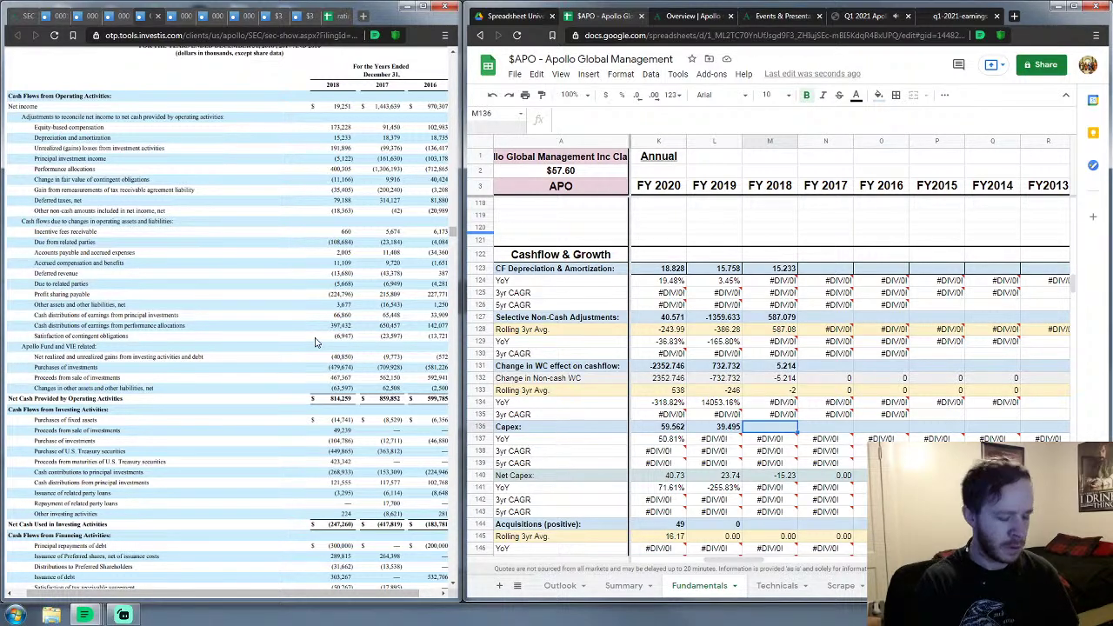
{"action": "type", "text": "14.741"}
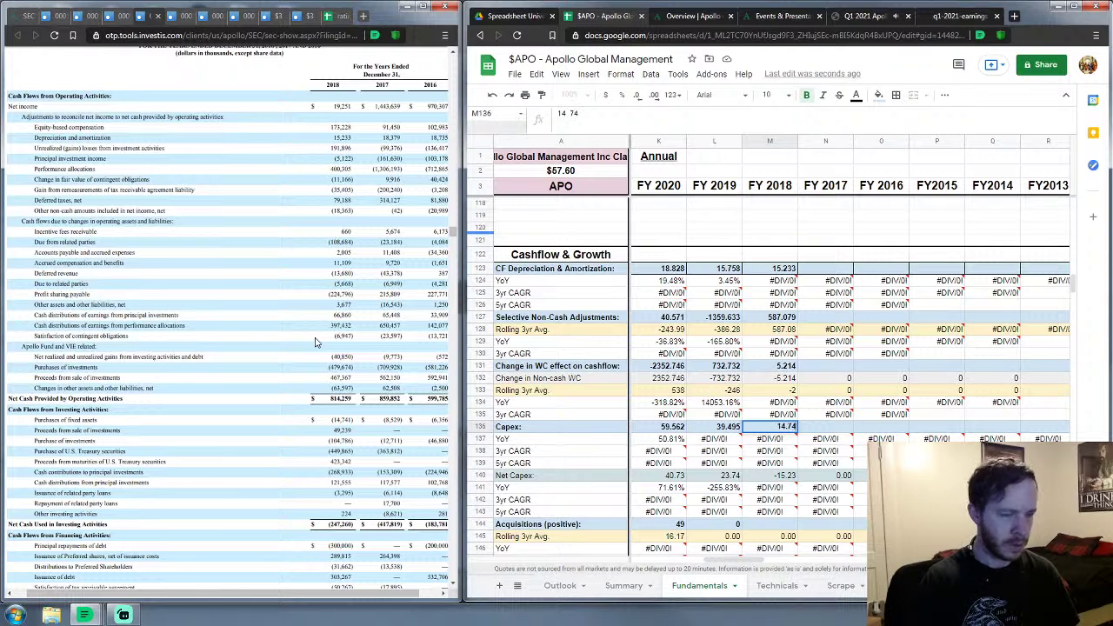
{"action": "key", "text": "Return"}
{"action": "key", "text": "Down"}
{"action": "key", "text": "Down"}
{"action": "key", "text": "Down"}
{"action": "key", "text": "Down"}
{"action": "key", "text": "Down"}
{"action": "key", "text": "Down"}
{"action": "key", "text": "Down"}
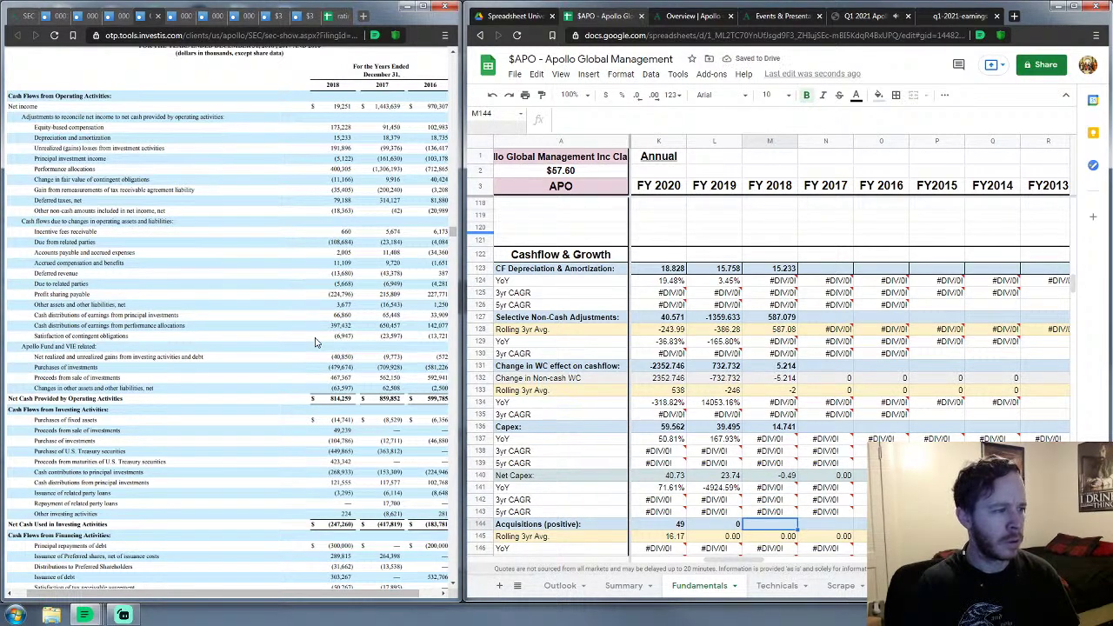
{"action": "type", "text": "0"}
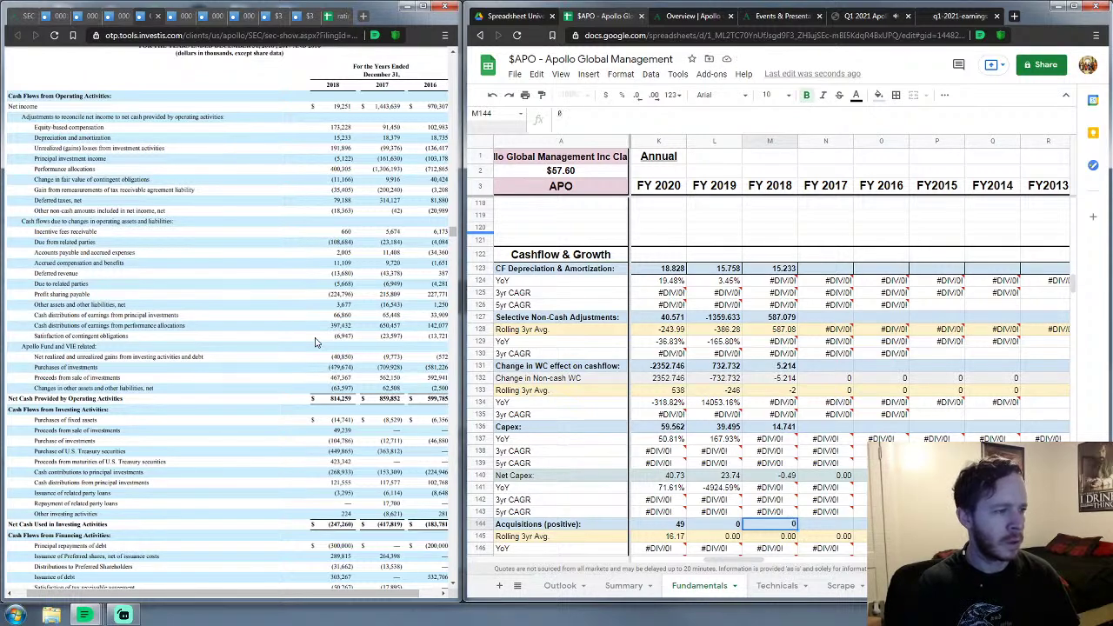
{"action": "key", "text": "Down"}
{"action": "key", "text": "Down"}
{"action": "key", "text": "Down"}
{"action": "key", "text": "Down"}
{"action": "key", "text": "Down"}
{"action": "key", "text": "Down"}
{"action": "key", "text": "Down"}
{"action": "key", "text": "Down"}
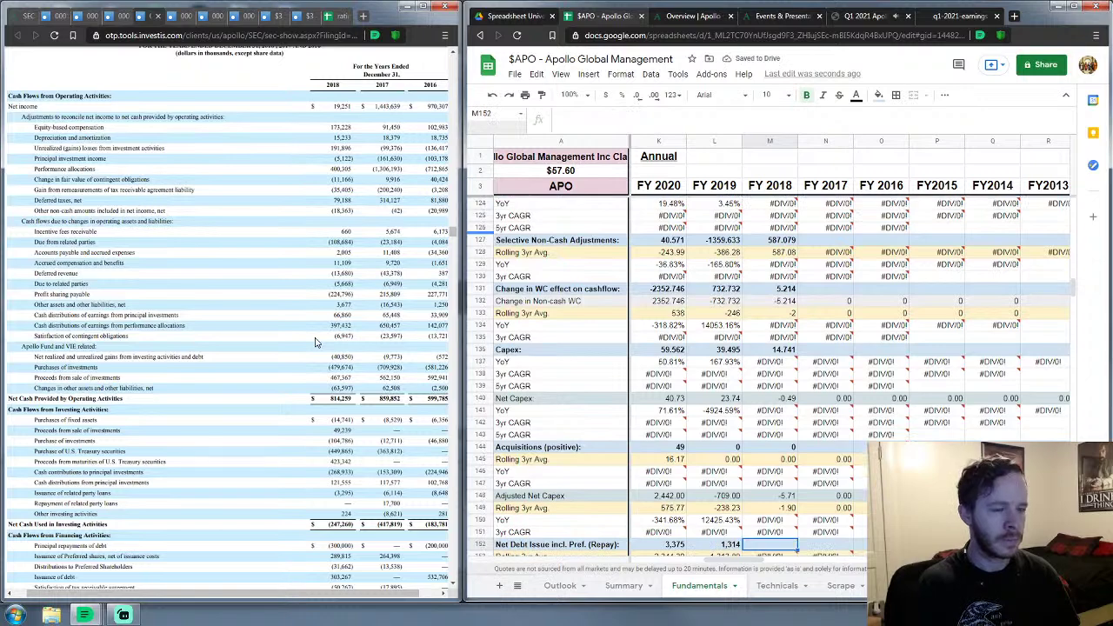
Step: Enter FY 2018 Net Debt Issue 3,267 and Net Treasury Purchases 90.9 in column M
{"action": "scroll", "coordinate": [315, 341], "scroll_direction": "down", "scroll_amount": 3}
{"action": "scroll", "coordinate": [901, 326], "scroll_direction": "down", "scroll_amount": 5}
{"action": "scroll", "coordinate": [902, 325], "scroll_direction": "down", "scroll_amount": 1}
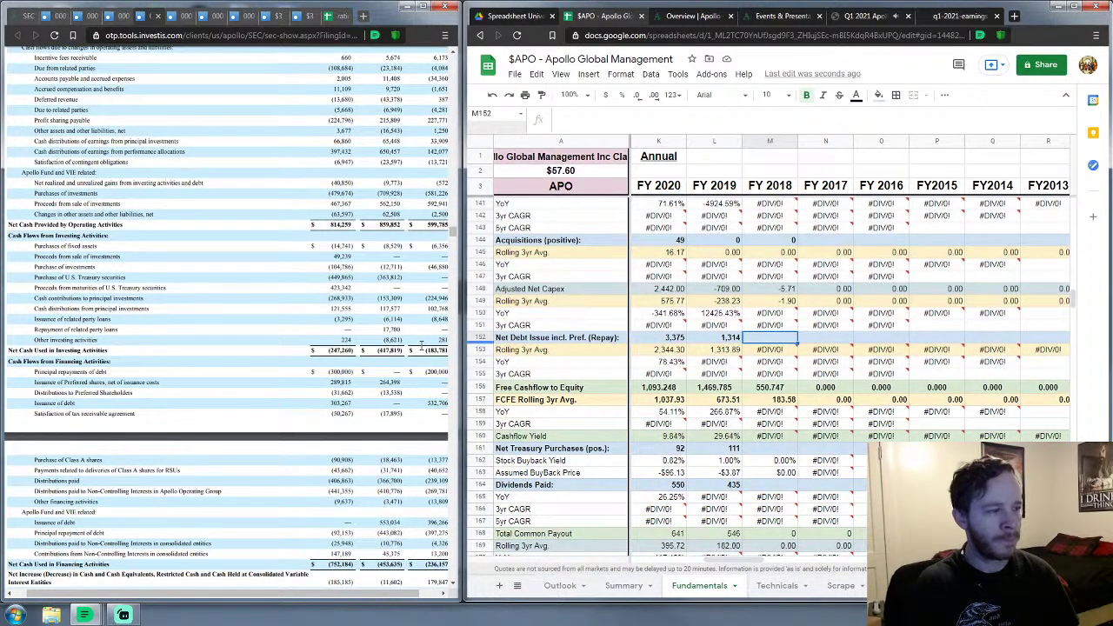
{"action": "scroll", "coordinate": [419, 346], "scroll_direction": "down", "scroll_amount": 3}
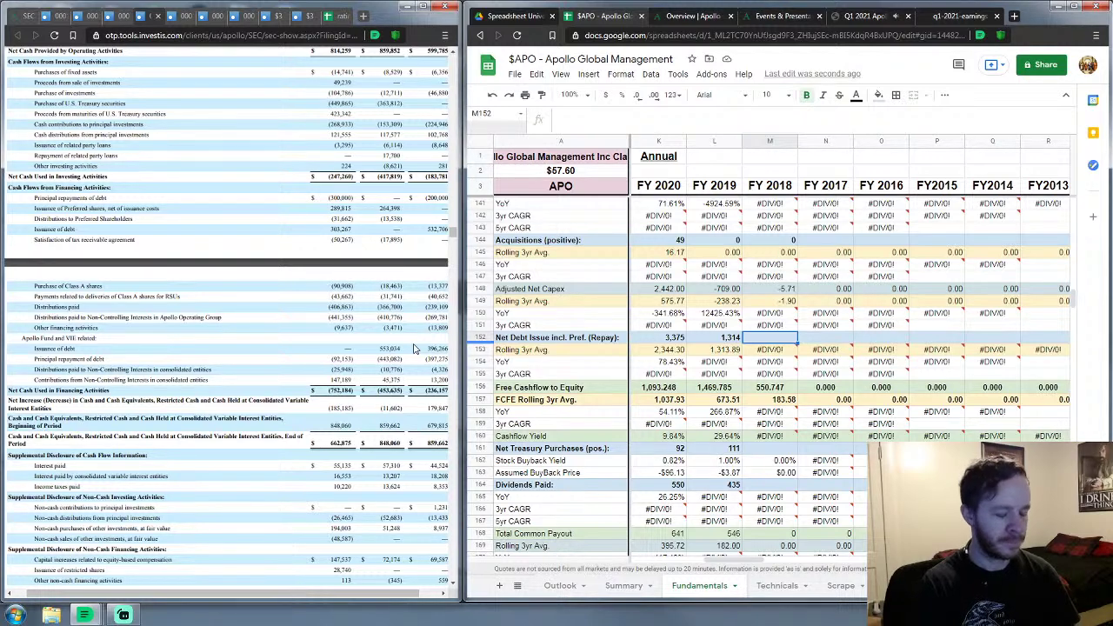
{"action": "type", "text": "3,267"}
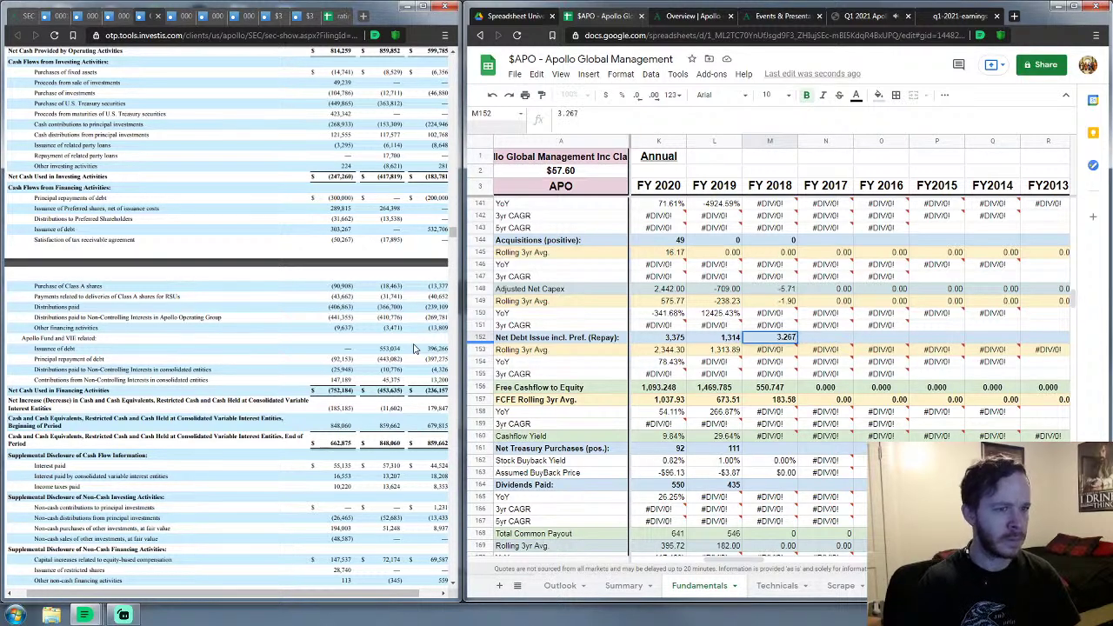
{"action": "key", "text": "Return"}
{"action": "key", "text": "Down"}
{"action": "key", "text": "Down"}
{"action": "key", "text": "Down"}
{"action": "key", "text": "Down"}
{"action": "key", "text": "Down"}
{"action": "key", "text": "Down"}
{"action": "key", "text": "Down"}
{"action": "key", "text": "Down"}
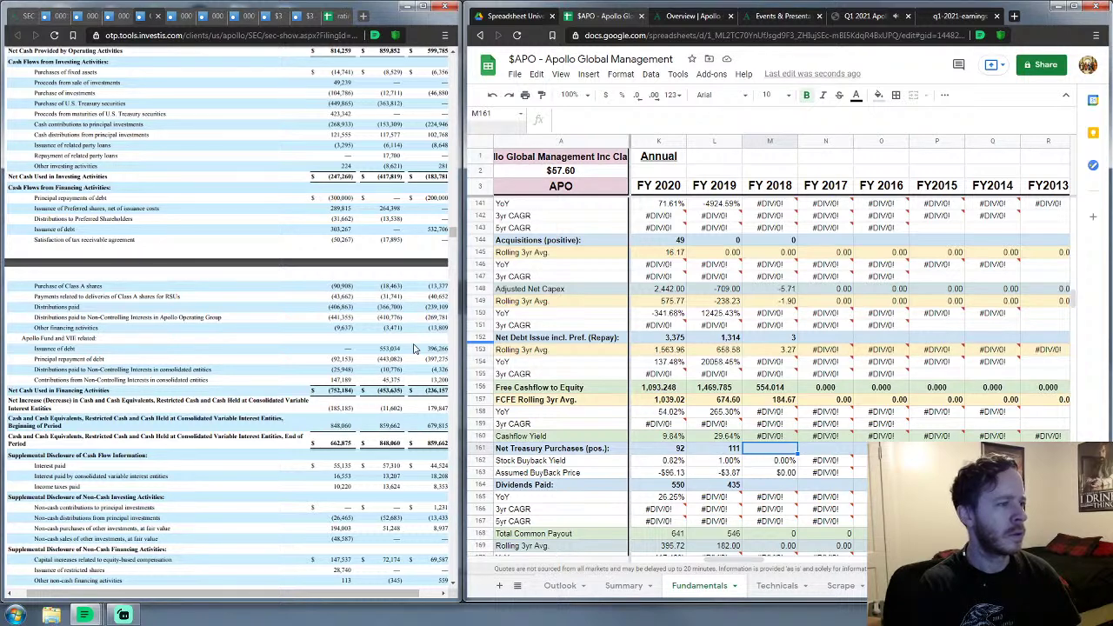
{"action": "type", "text": "90.9"}
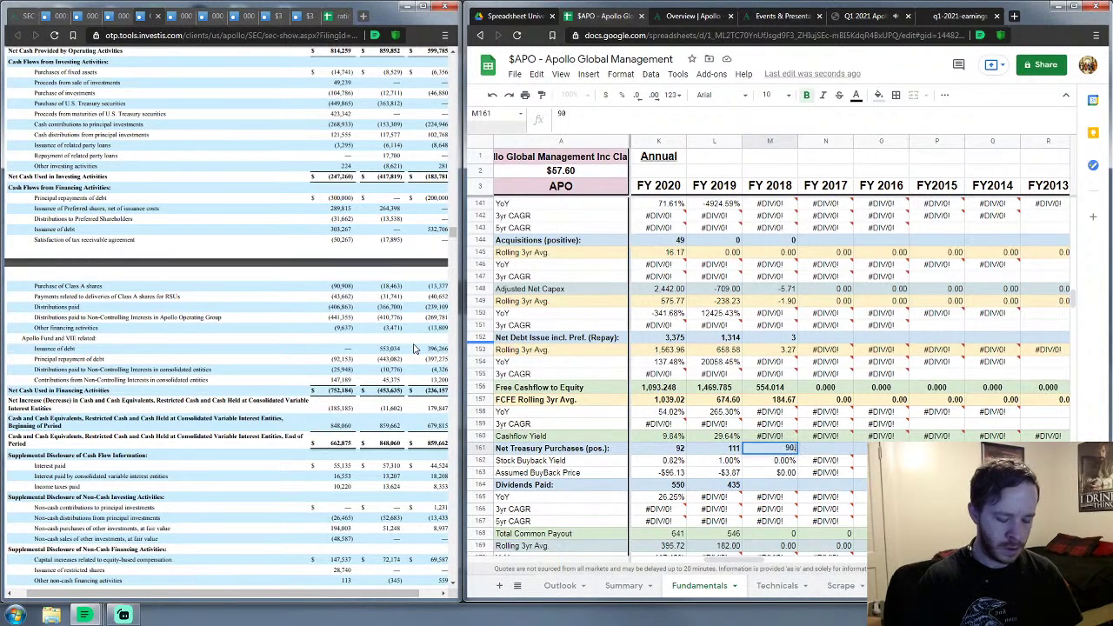
{"action": "key", "text": "Return"}
{"action": "key", "text": "Down"}
{"action": "key", "text": "Down"}
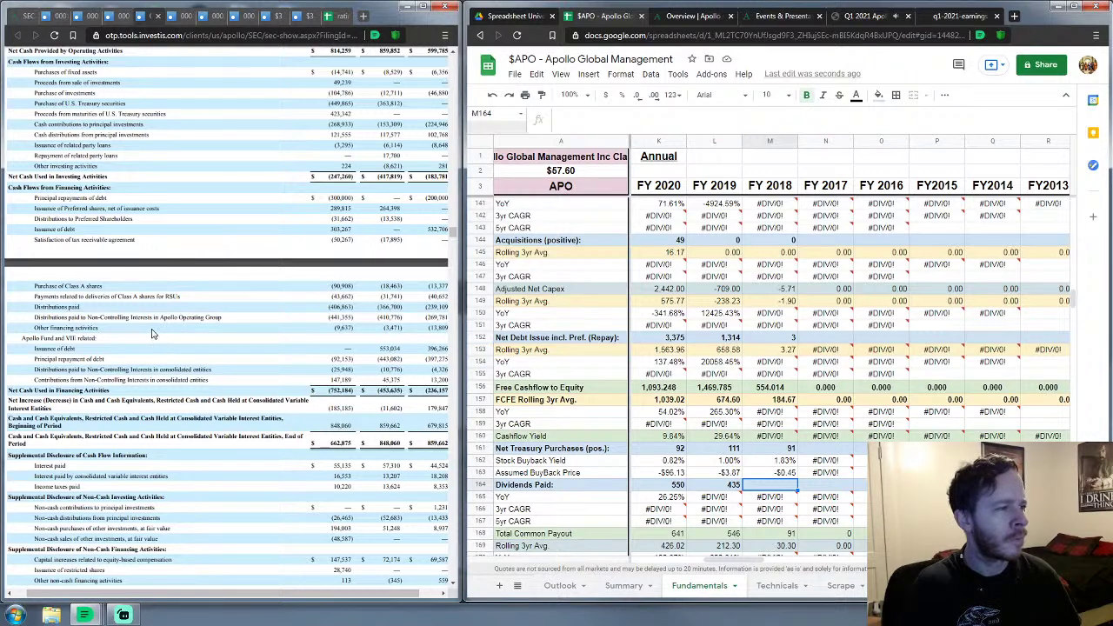
Step: Enter 407 as FY 2018 Dividends Paid, then move down to FY 2018 Cash & Equivalents
{"action": "scroll", "coordinate": [632, 348], "scroll_direction": "down", "scroll_amount": 1}
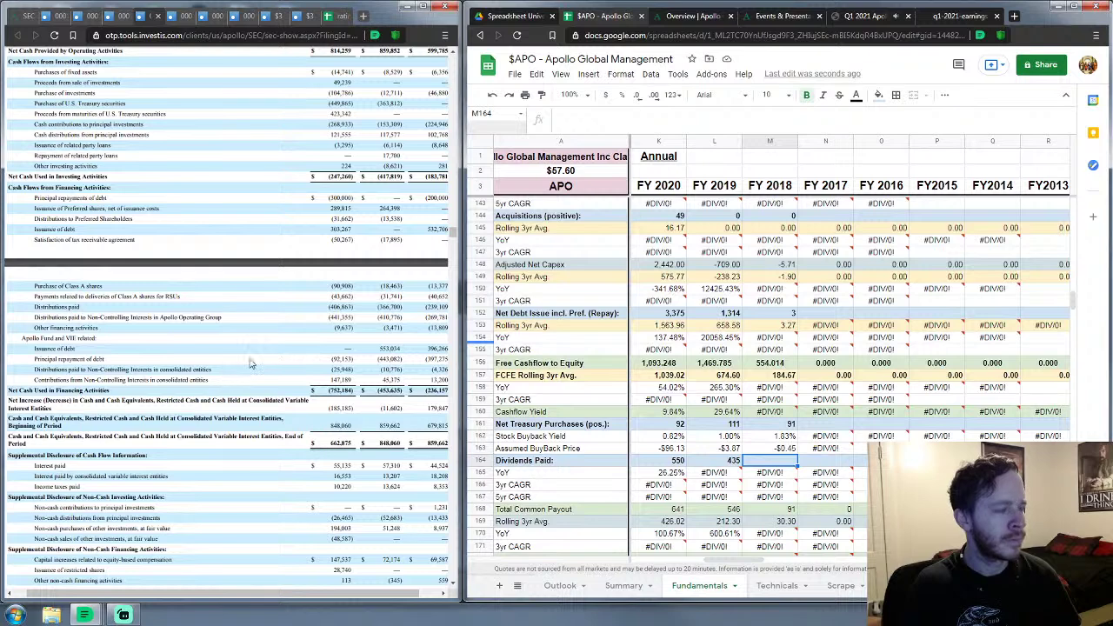
{"action": "type", "text": "406."}
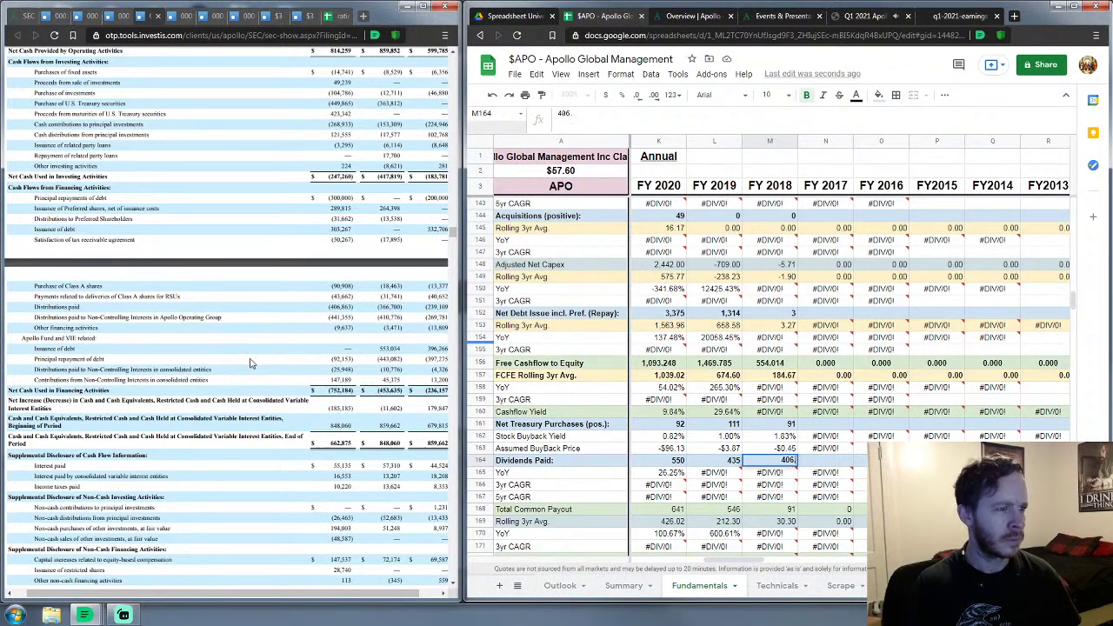
{"action": "key", "text": "BackSpace"}
{"action": "type", "text": "7"}
{"action": "key", "text": "Return"}
{"action": "key", "text": "Down"}
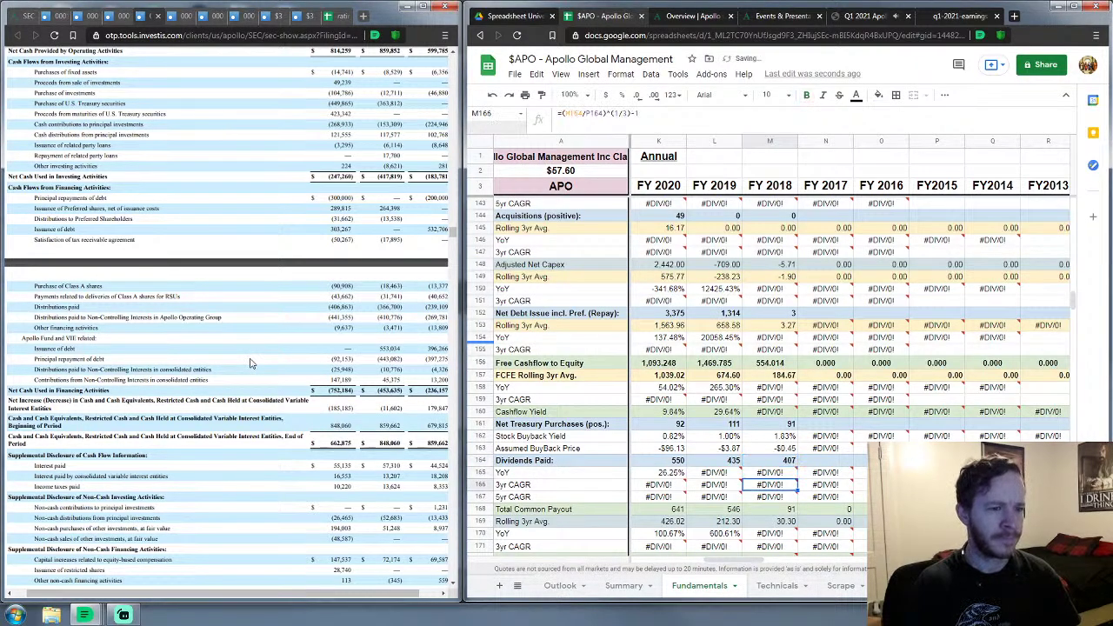
{"action": "key", "text": "Down"}
{"action": "key", "text": "Down"}
{"action": "key", "text": "Down"}
{"action": "key", "text": "Down"}
{"action": "key", "text": "Down"}
{"action": "key", "text": "Down"}
{"action": "key", "text": "Down"}
{"action": "key", "text": "Down"}
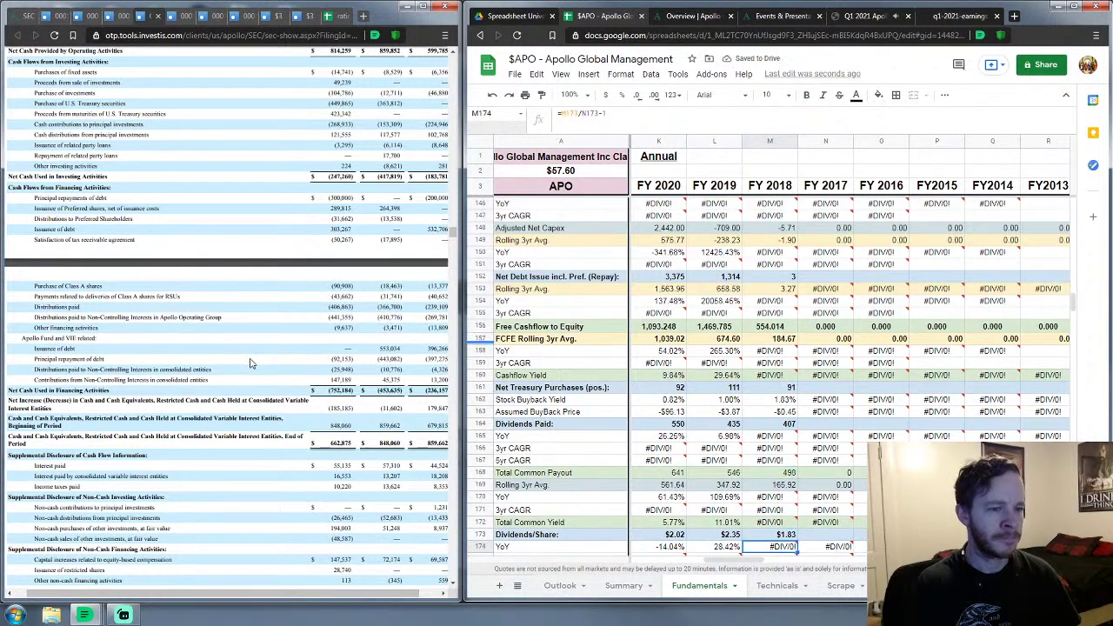
{"action": "key", "text": "Down"}
{"action": "key", "text": "Down"}
{"action": "key", "text": "Down"}
{"action": "key", "text": "Down"}
{"action": "key", "text": "Down"}
{"action": "key", "text": "Down"}
{"action": "key", "text": "Down"}
{"action": "key", "text": "Down"}
{"action": "key", "text": "Down"}
{"action": "key", "text": "Down"}
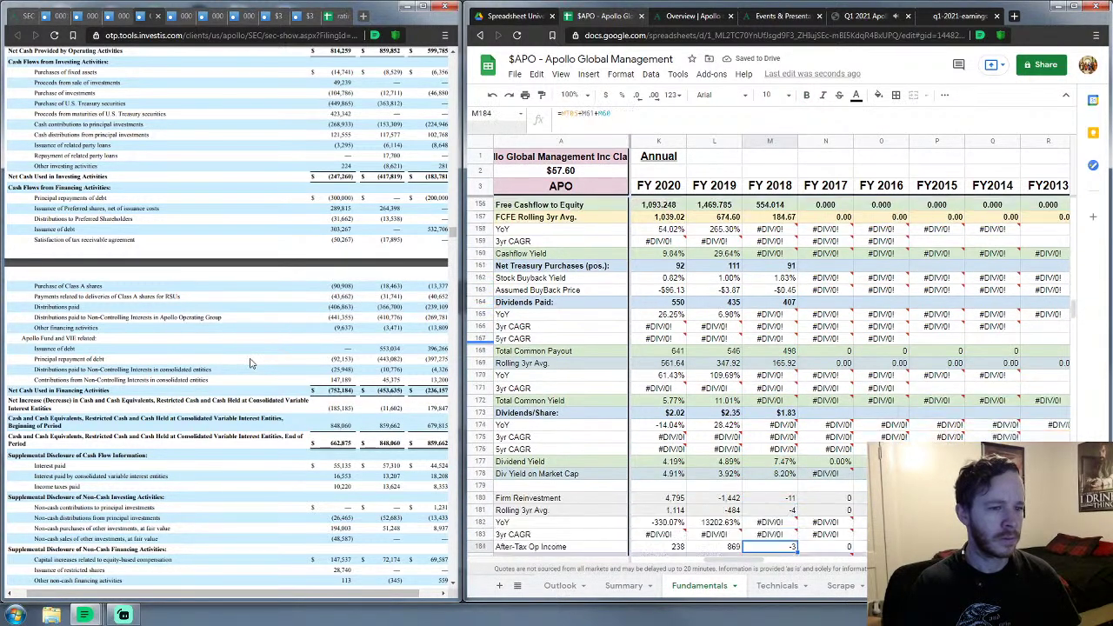
{"action": "key", "text": "Down"}
{"action": "key", "text": "Down"}
{"action": "key", "text": "Down"}
{"action": "key", "text": "Down"}
{"action": "key", "text": "Down"}
{"action": "key", "text": "Down"}
{"action": "key", "text": "Down"}
{"action": "key", "text": "Down"}
{"action": "key", "text": "Down"}
{"action": "key", "text": "Down"}
{"action": "key", "text": "Down"}
{"action": "key", "text": "Down"}
{"action": "key", "text": "Down"}
{"action": "key", "text": "Down"}
{"action": "key", "text": "Down"}
{"action": "key", "text": "Down"}
{"action": "key", "text": "Down"}
{"action": "key", "text": "Down"}
{"action": "key", "text": "Down"}
{"action": "key", "text": "Down"}
{"action": "key", "text": "Down"}
{"action": "key", "text": "Down"}
{"action": "key", "text": "Down"}
{"action": "key", "text": "Down"}
{"action": "key", "text": "Down"}
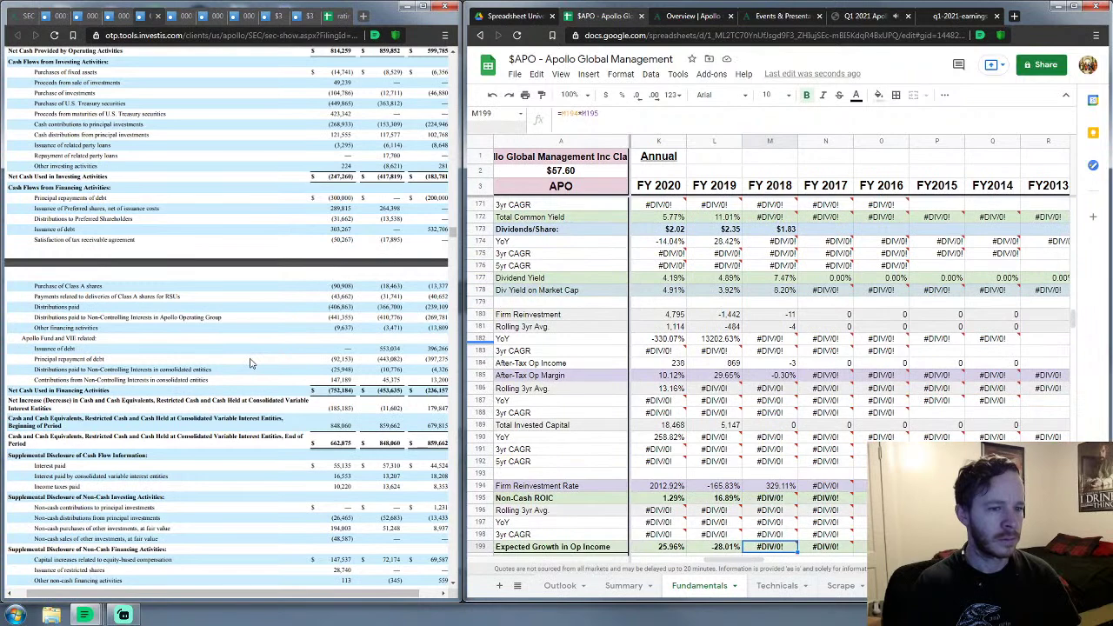
{"action": "key", "text": "Down"}
{"action": "key", "text": "Down"}
{"action": "key", "text": "Down"}
{"action": "key", "text": "Down"}
{"action": "key", "text": "Down"}
{"action": "key", "text": "Down"}
{"action": "key", "text": "Down"}
{"action": "key", "text": "Down"}
{"action": "key", "text": "Down"}
{"action": "key", "text": "Down"}
{"action": "key", "text": "Down"}
{"action": "key", "text": "Down"}
{"action": "key", "text": "Down"}
{"action": "key", "text": "Down"}
{"action": "key", "text": "Down"}
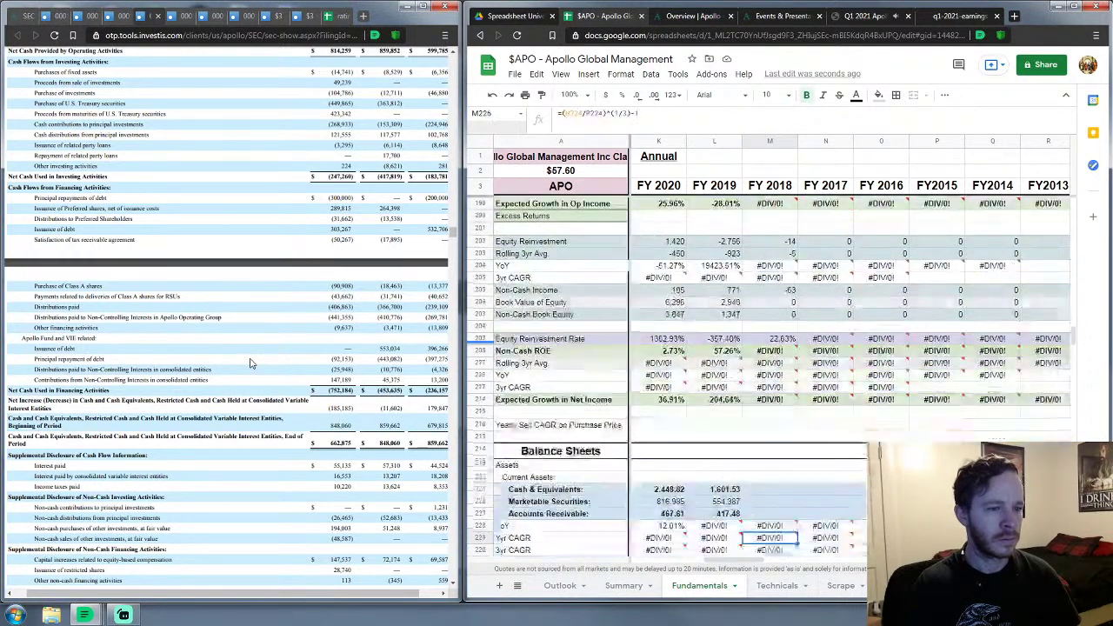
{"action": "key", "text": "Up"}
{"action": "key", "text": "Up"}
{"action": "key", "text": "Up"}
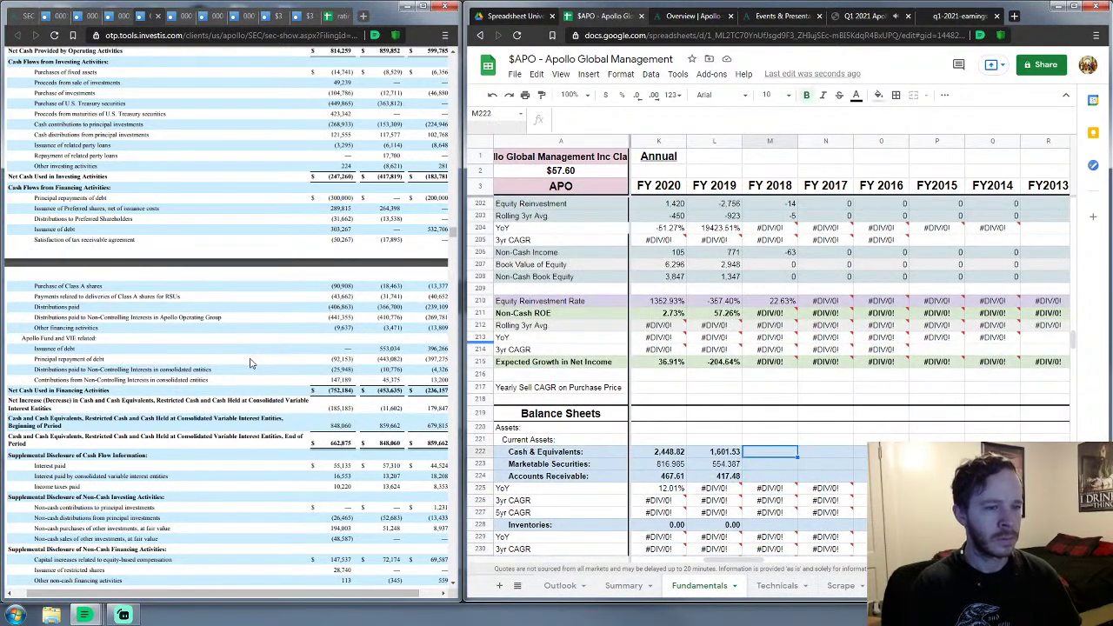
Step: Scroll to the Balance Sheets rows alongside the filing's 2018/2017 Statement of Financial Condition
{"action": "scroll", "coordinate": [726, 356], "scroll_direction": "down", "scroll_amount": 5}
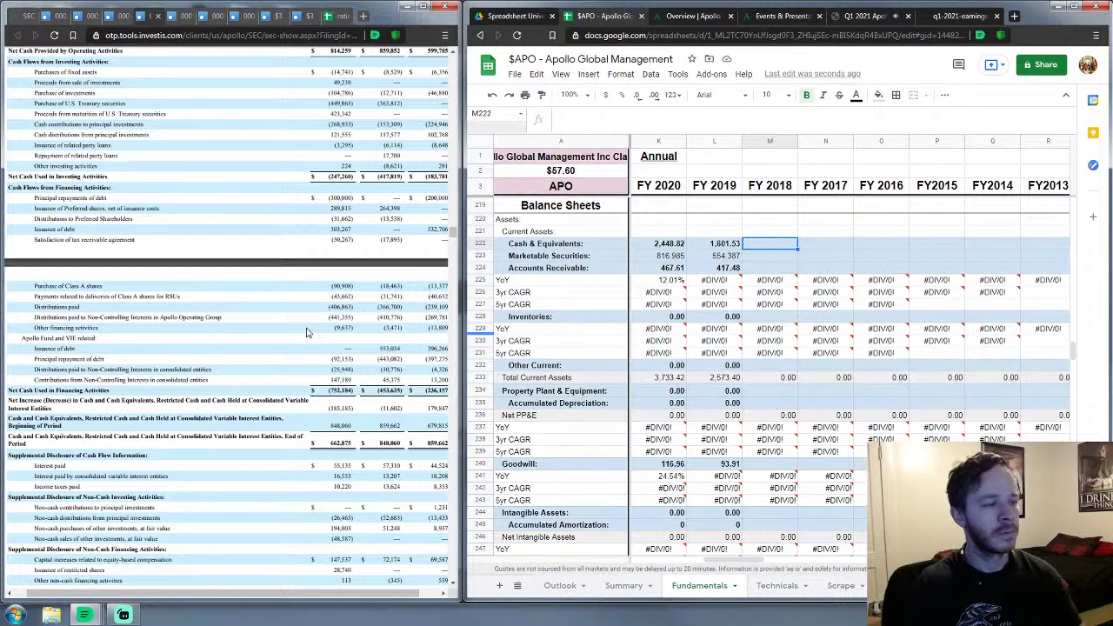
{"action": "scroll", "coordinate": [287, 309], "scroll_direction": "up", "scroll_amount": 6}
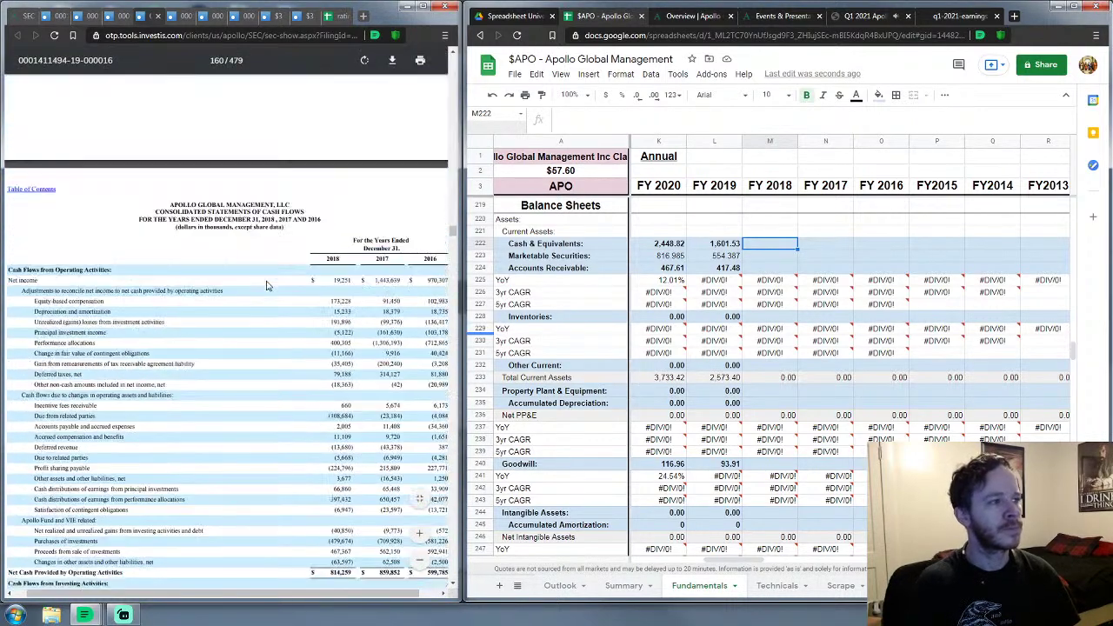
{"action": "scroll", "coordinate": [267, 285], "scroll_direction": "up", "scroll_amount": 15}
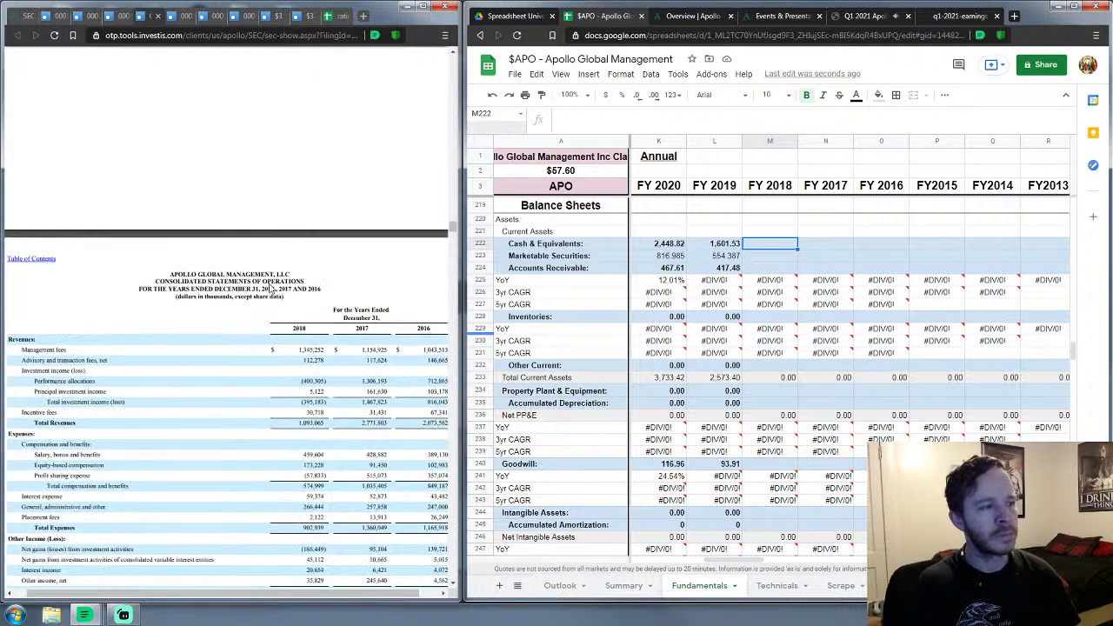
{"action": "scroll", "coordinate": [269, 288], "scroll_direction": "up", "scroll_amount": 5}
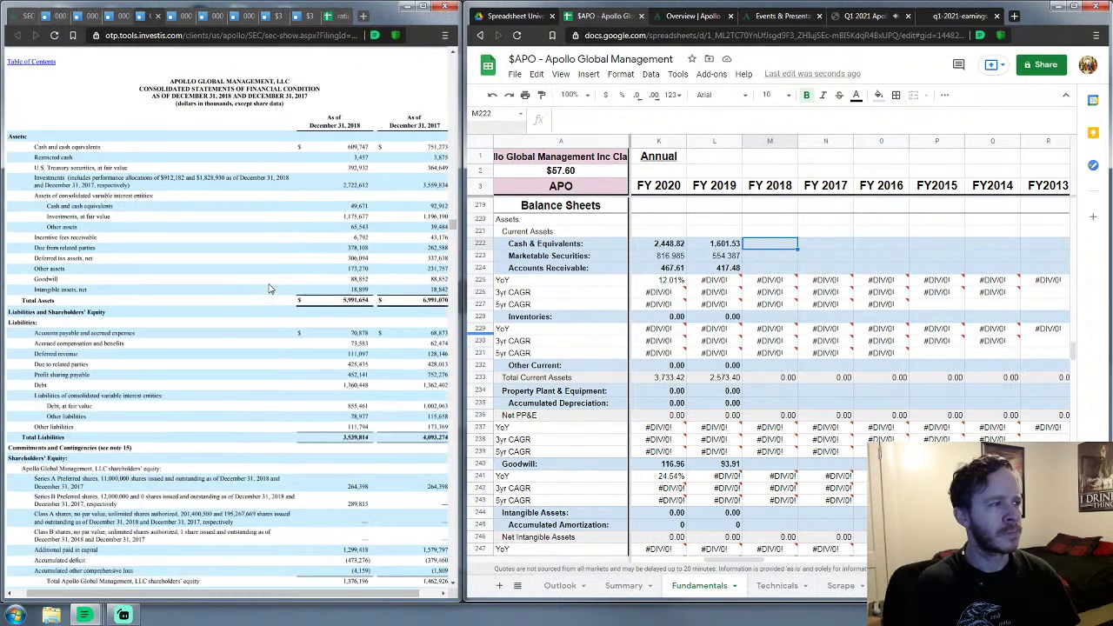
{"action": "scroll", "coordinate": [269, 289], "scroll_direction": "down", "scroll_amount": 1}
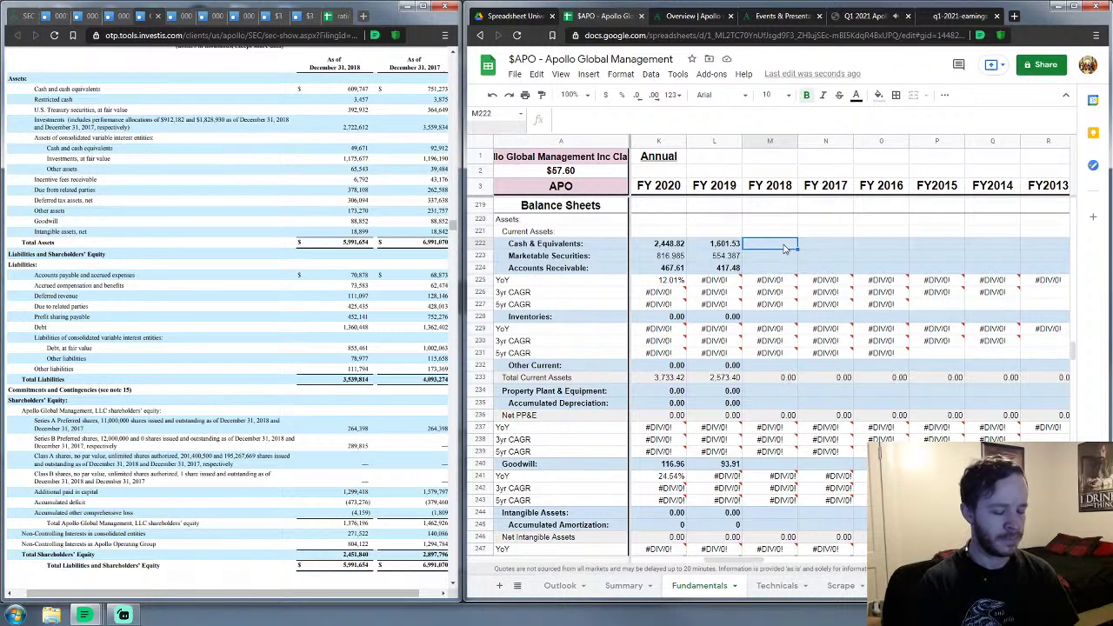
Step: Enter FY 2018 Cash 659.418, Marketable Securities 392.932 and Accounts Receivable 384.9
{"action": "type", "text": "659.418"}
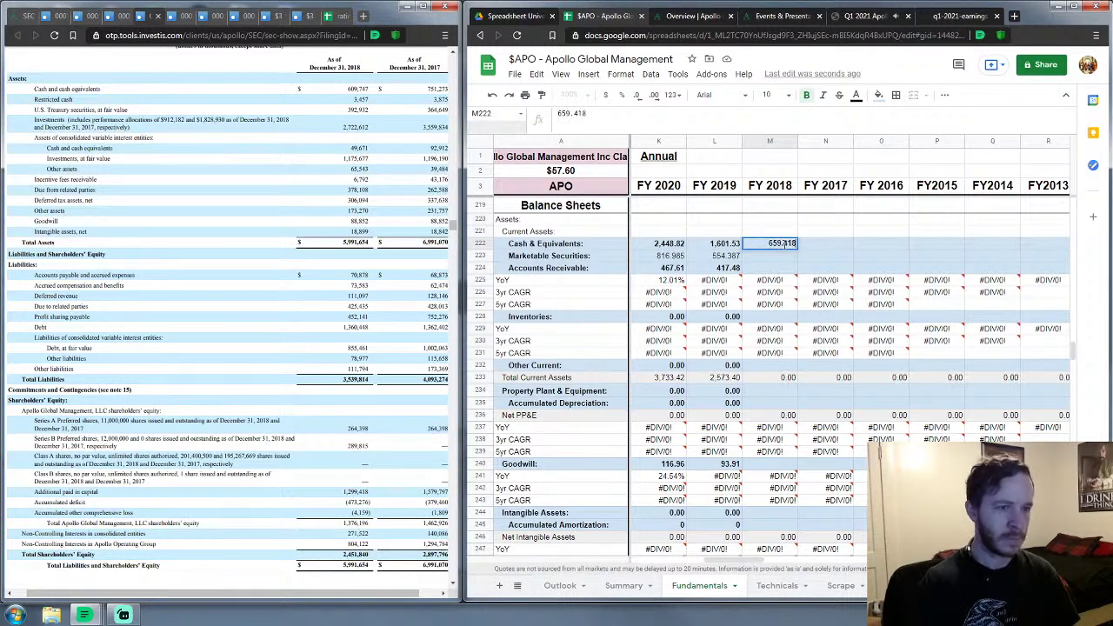
{"action": "key", "text": "Return"}
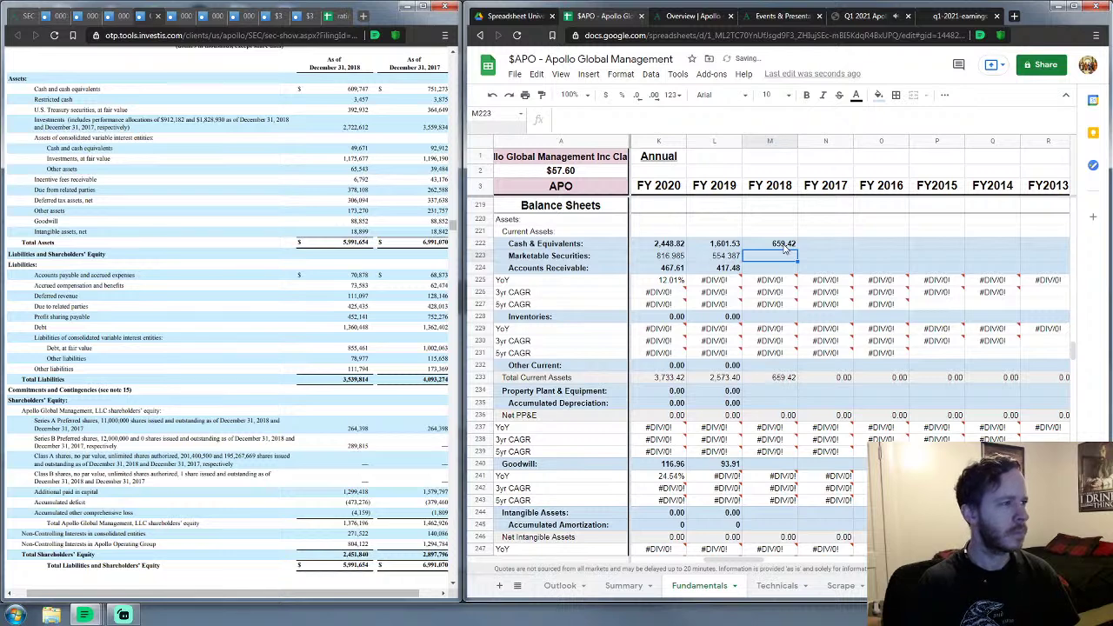
{"action": "type", "text": "392"}
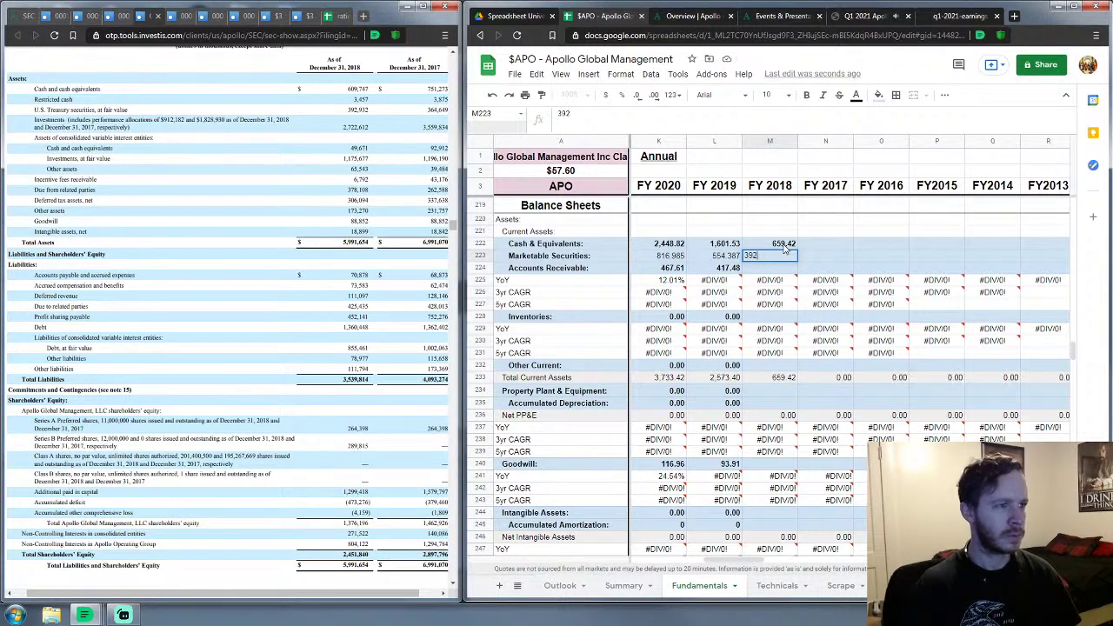
{"action": "type", "text": "."}
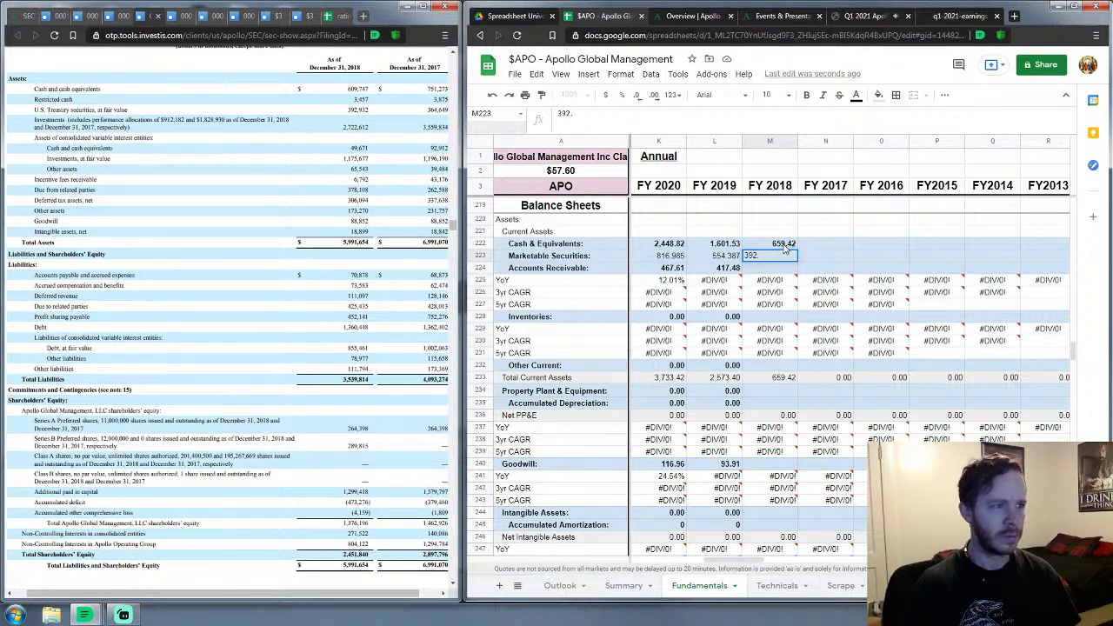
{"action": "type", "text": "932"}
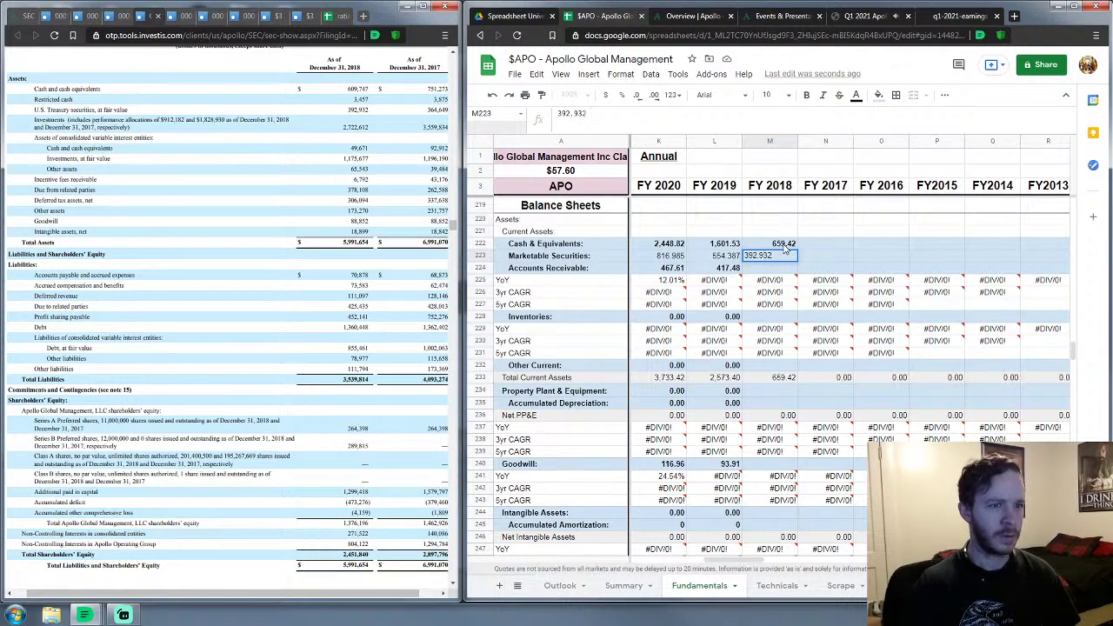
{"action": "key", "text": "Return"}
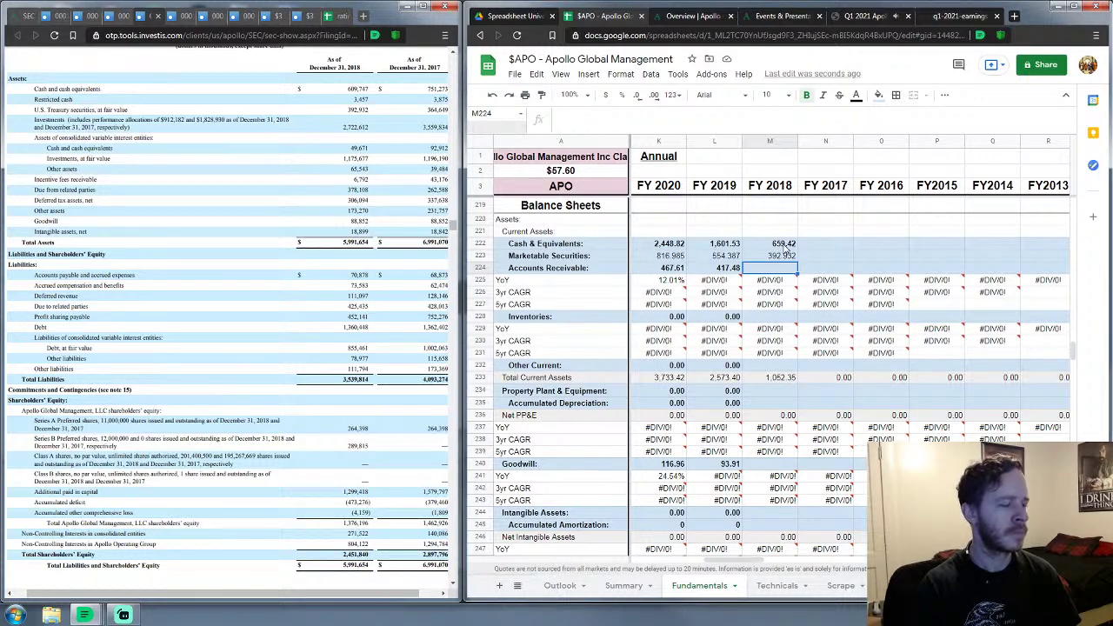
{"action": "type", "text": "384.9"}
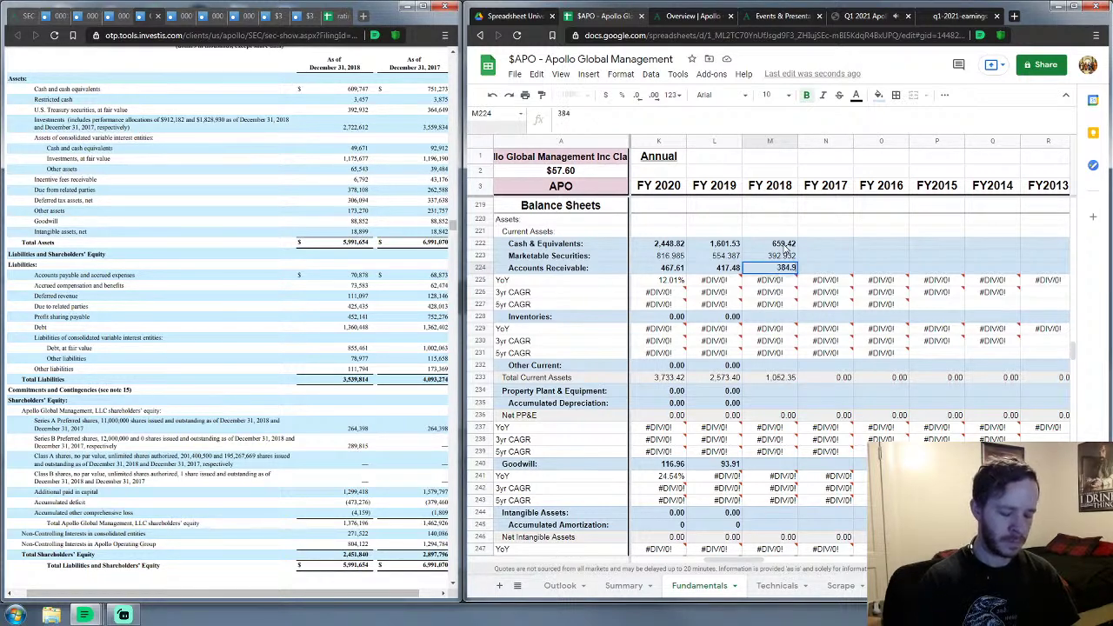
{"action": "key", "text": "Return"}
Step: Enter 0 for FY 2018 Inventories, Other Current, PP&E and Accumulated Depreciation
{"action": "key", "text": "Down"}
{"action": "key", "text": "Down"}
{"action": "key", "text": "Down"}
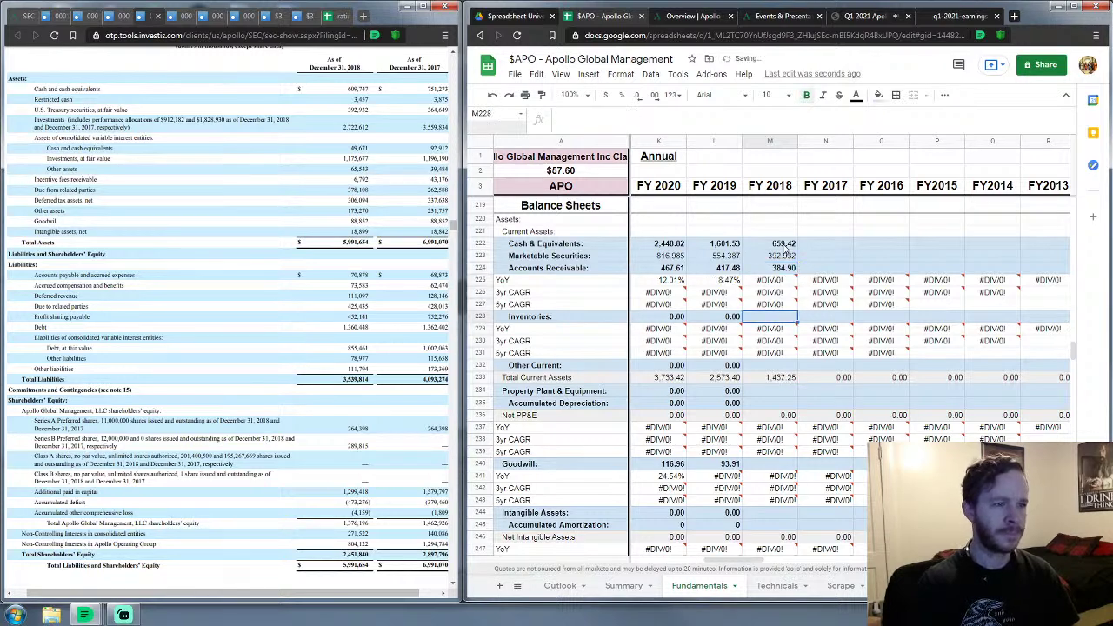
{"action": "type", "text": "0"}
{"action": "key", "text": "Return"}
{"action": "key", "text": "Down"}
{"action": "key", "text": "Down"}
{"action": "key", "text": "Down"}
{"action": "type", "text": "0"}
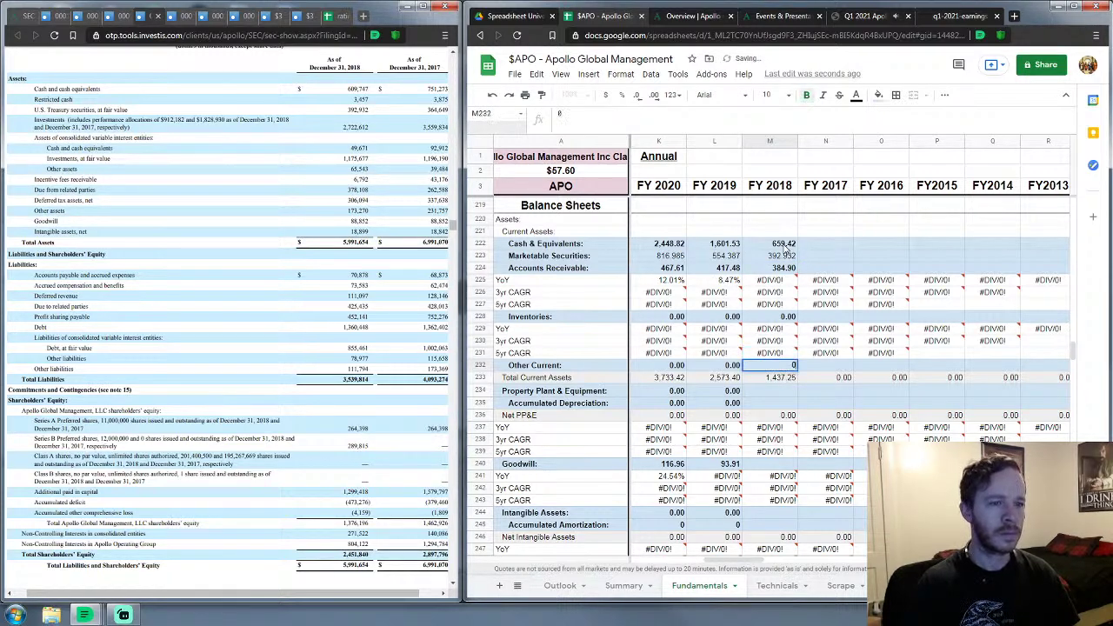
{"action": "key", "text": "Return"}
{"action": "key", "text": "Down"}
{"action": "type", "text": "0"}
{"action": "key", "text": "Return"}
{"action": "type", "text": "0"}
{"action": "key", "text": "Return"}
{"action": "key", "text": "Down"}
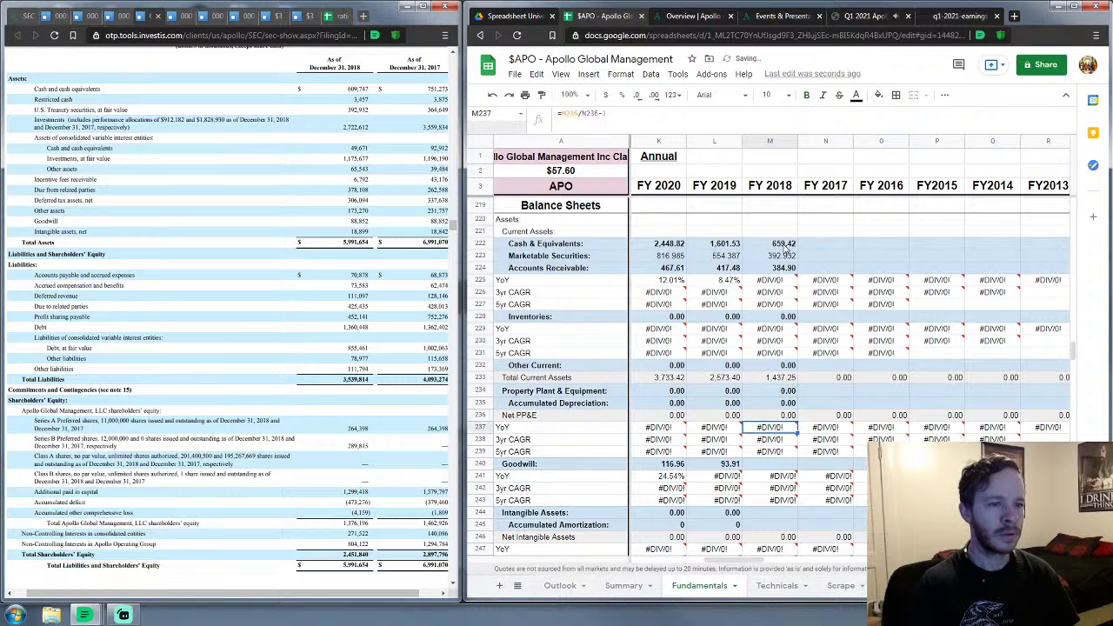
{"action": "key", "text": "Down"}
{"action": "key", "text": "Down"}
{"action": "key", "text": "Down"}
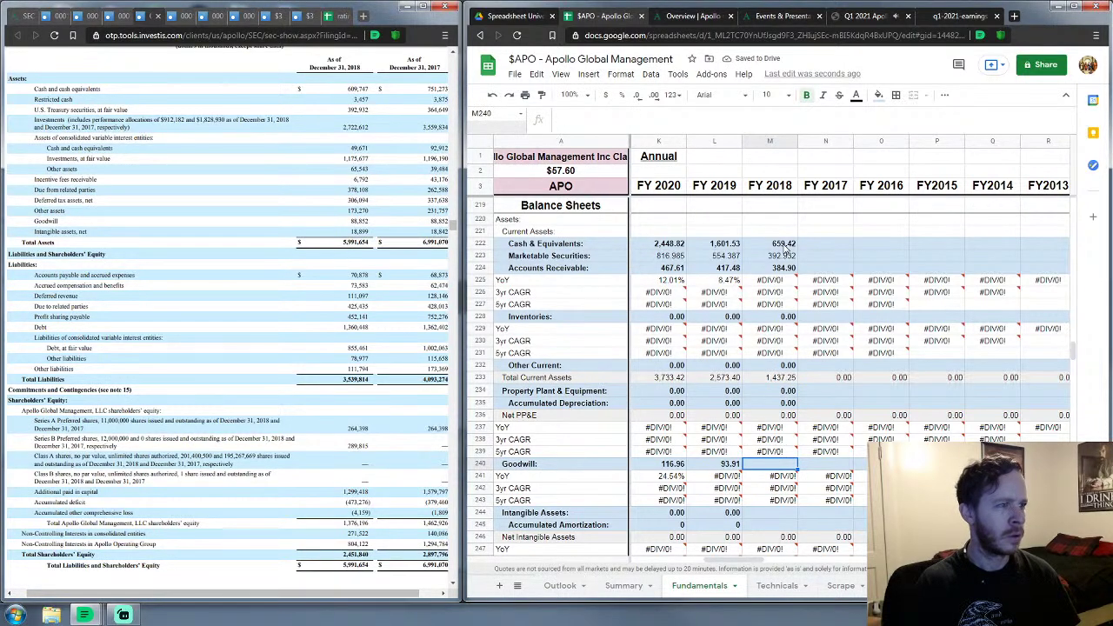
Step: Enter FY 2018 Goodwill 88.85 and Intangible Assets 18.9
{"action": "type", "text": "88"}
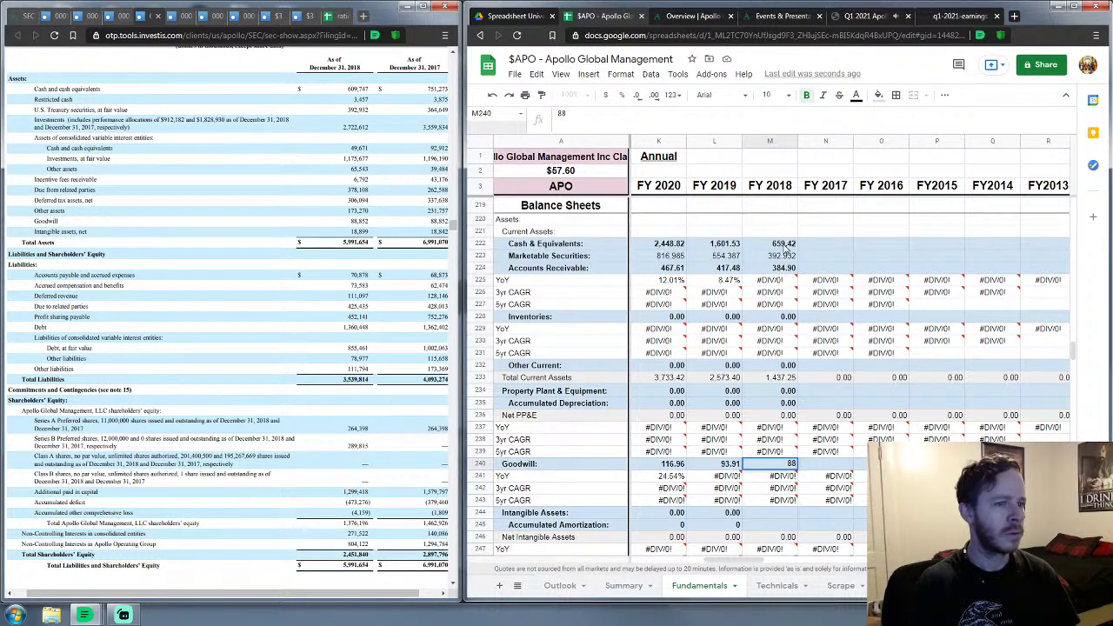
{"action": "type", "text": ".85"}
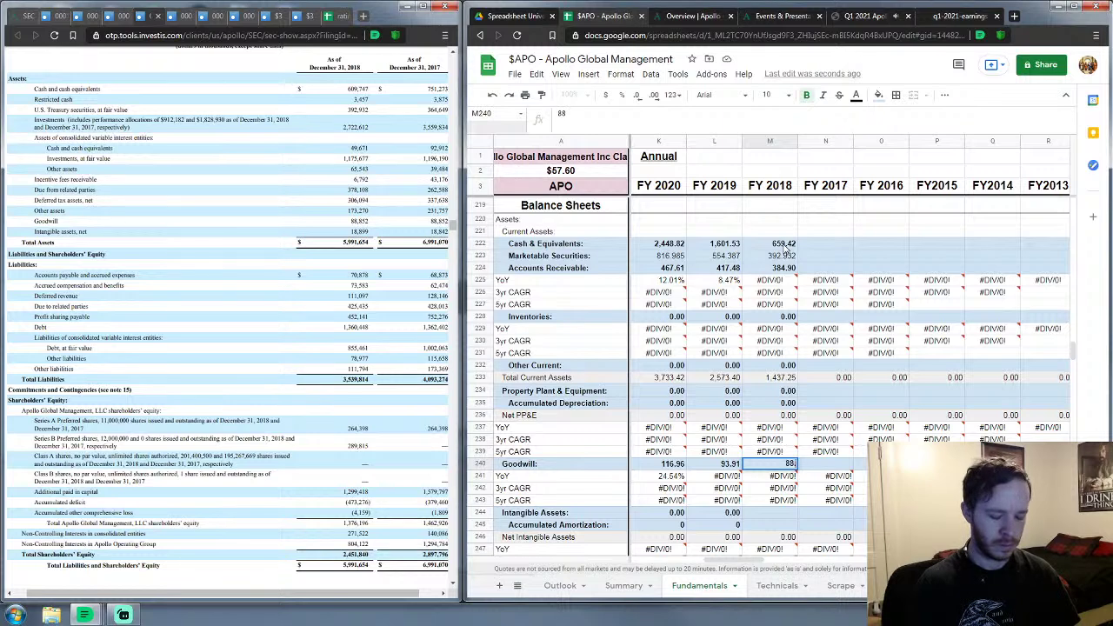
{"action": "key", "text": "Return"}
{"action": "key", "text": "Down"}
{"action": "key", "text": "Down"}
{"action": "key", "text": "Down"}
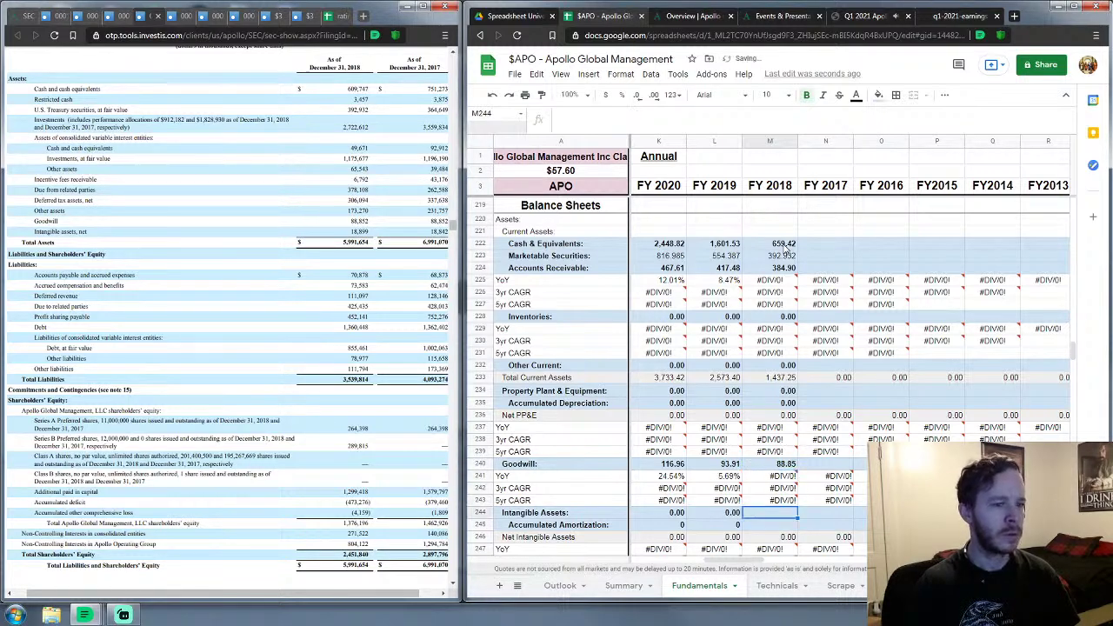
{"action": "type", "text": "18.8"}
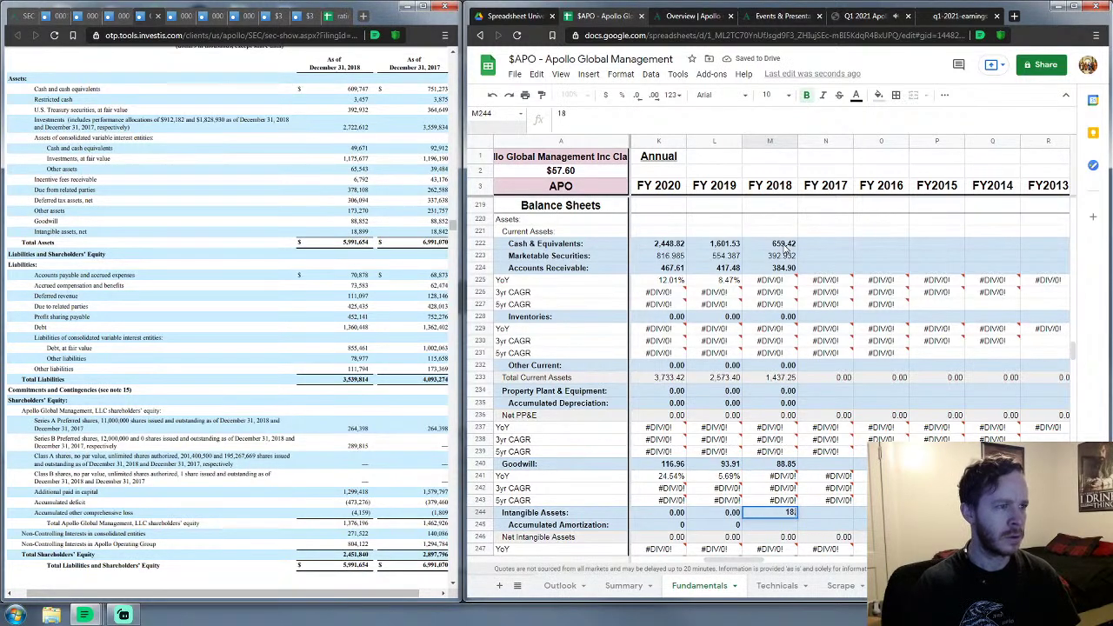
{"action": "key", "text": "BackSpace"}
{"action": "type", "text": "9"}
{"action": "key", "text": "Return"}
{"action": "key", "text": "Down"}
{"action": "key", "text": "Down"}
{"action": "key", "text": "Down"}
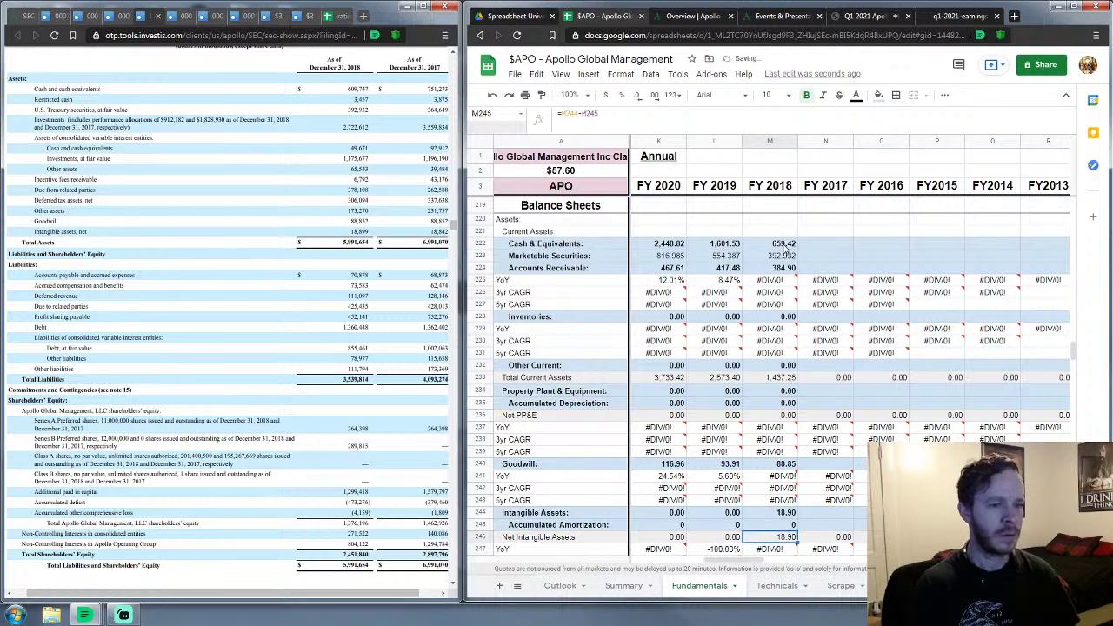
{"action": "key", "text": "Down"}
{"action": "key", "text": "Down"}
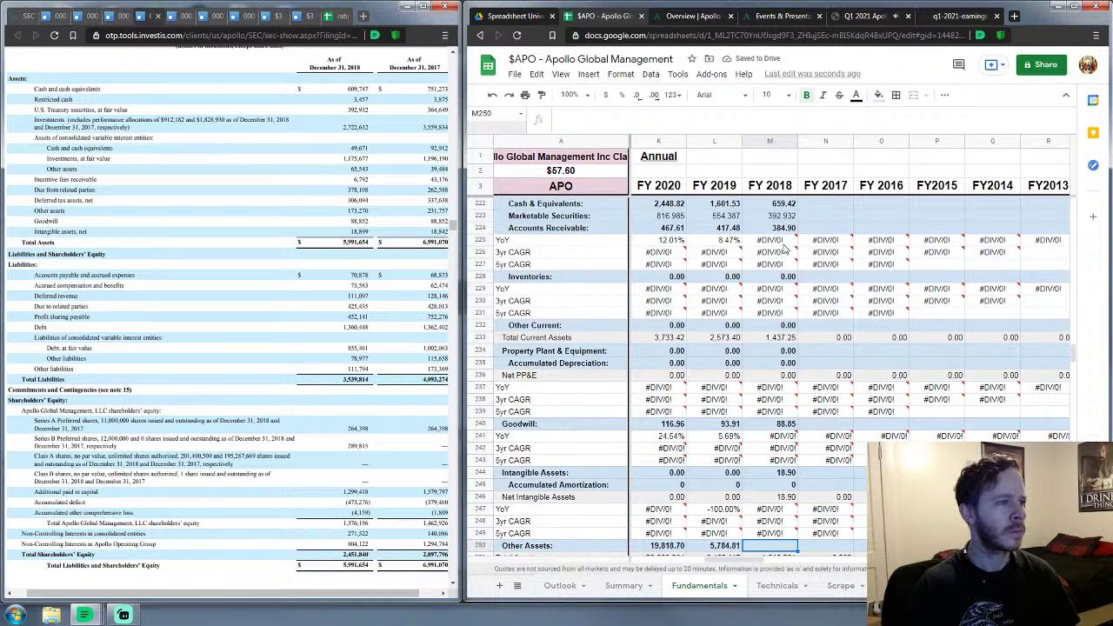
Step: Replace the FY 2018 Other Assets entry with 4,446.65, making Total Assets 5,991.654
{"action": "scroll", "coordinate": [785, 248], "scroll_direction": "down", "scroll_amount": 2}
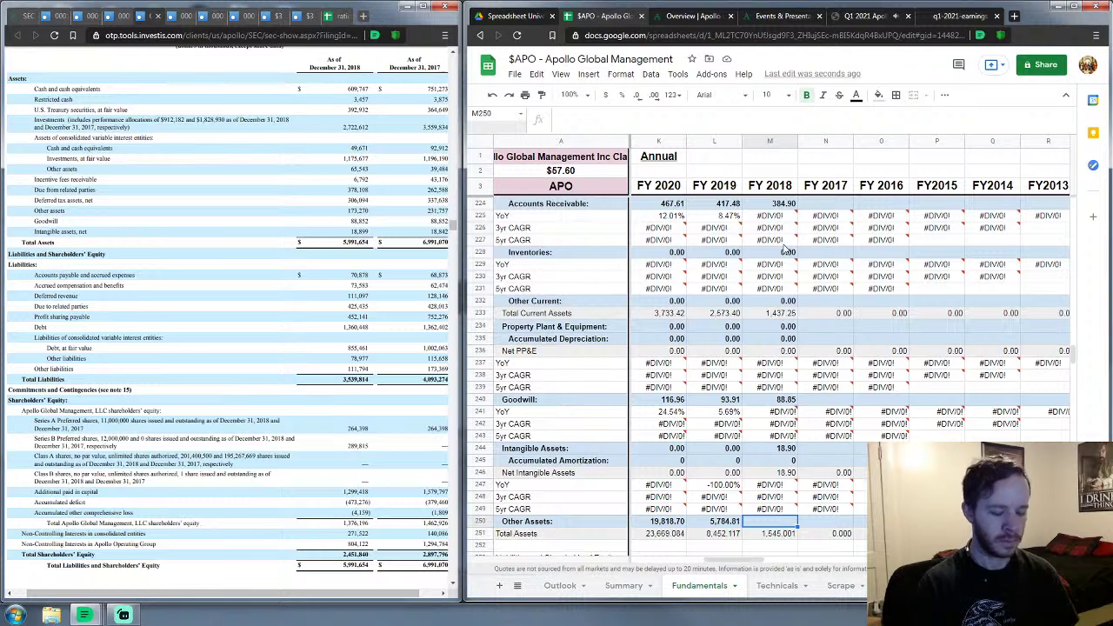
{"action": "type", "text": "59"}
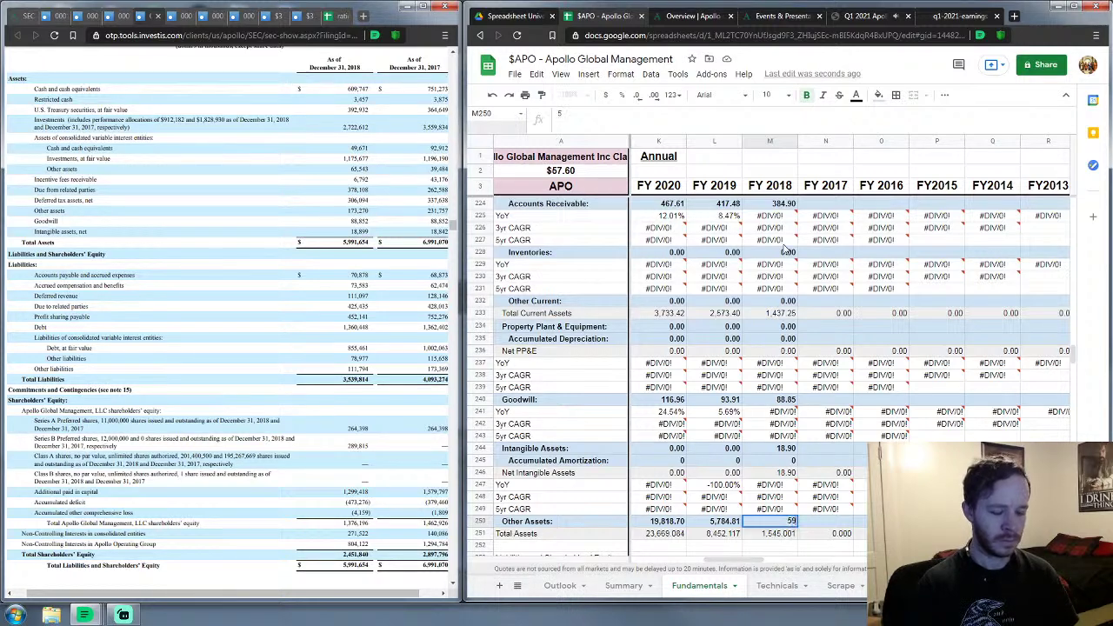
{"action": "type", "text": "90"}
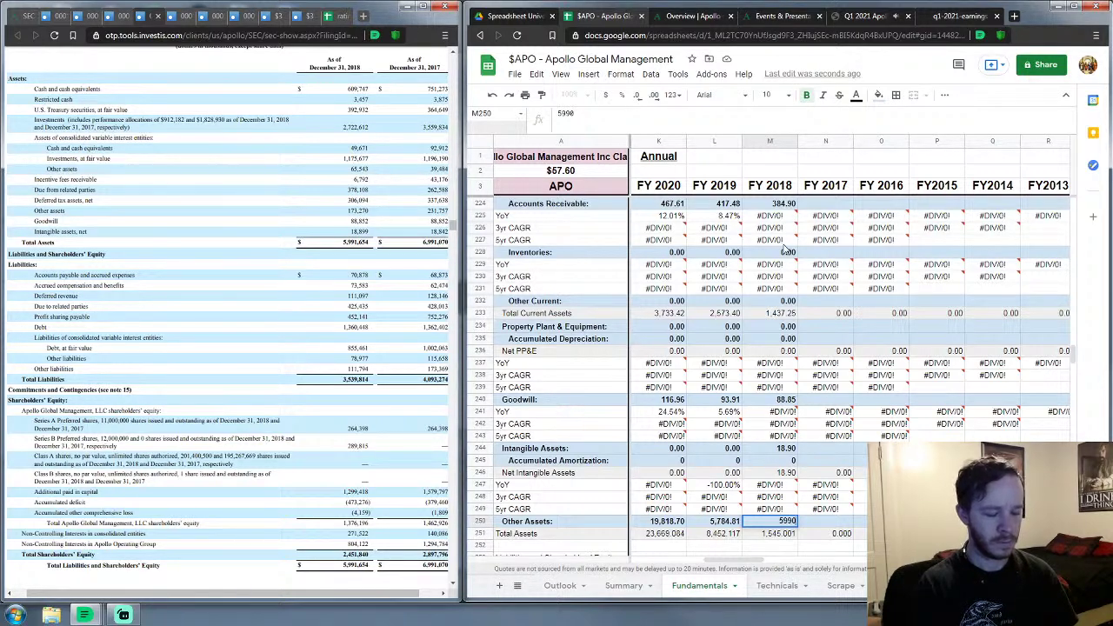
{"action": "key", "text": "BackSpace"}
{"action": "key", "text": "BackSpace"}
{"action": "key", "text": "BackSpace"}
{"action": "key", "text": "BackSpace"}
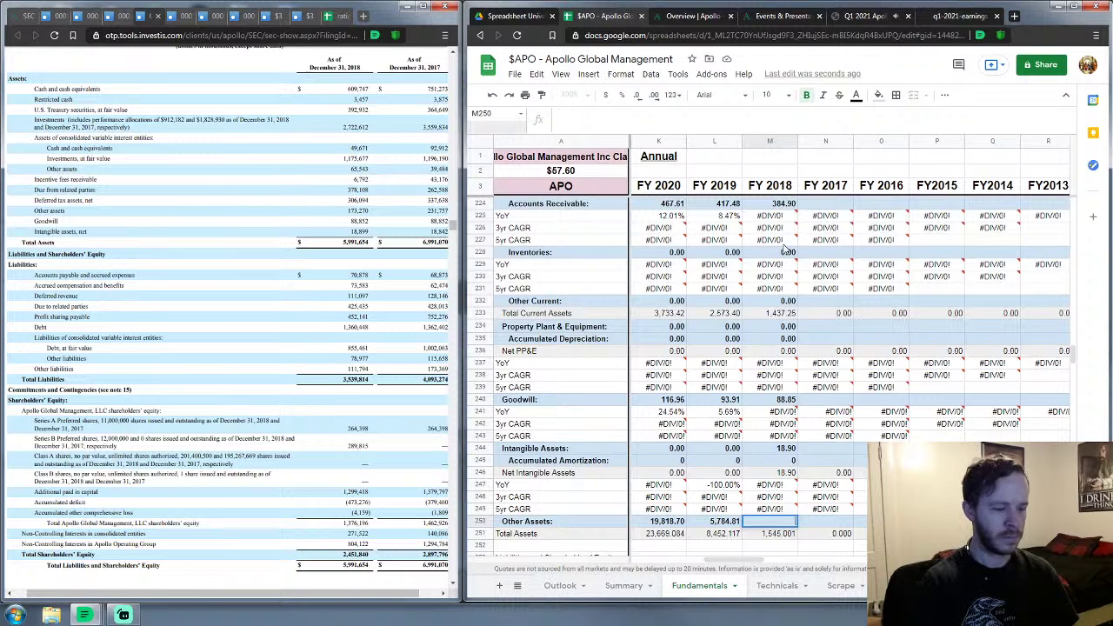
{"action": "type", "text": "4,446.653"}
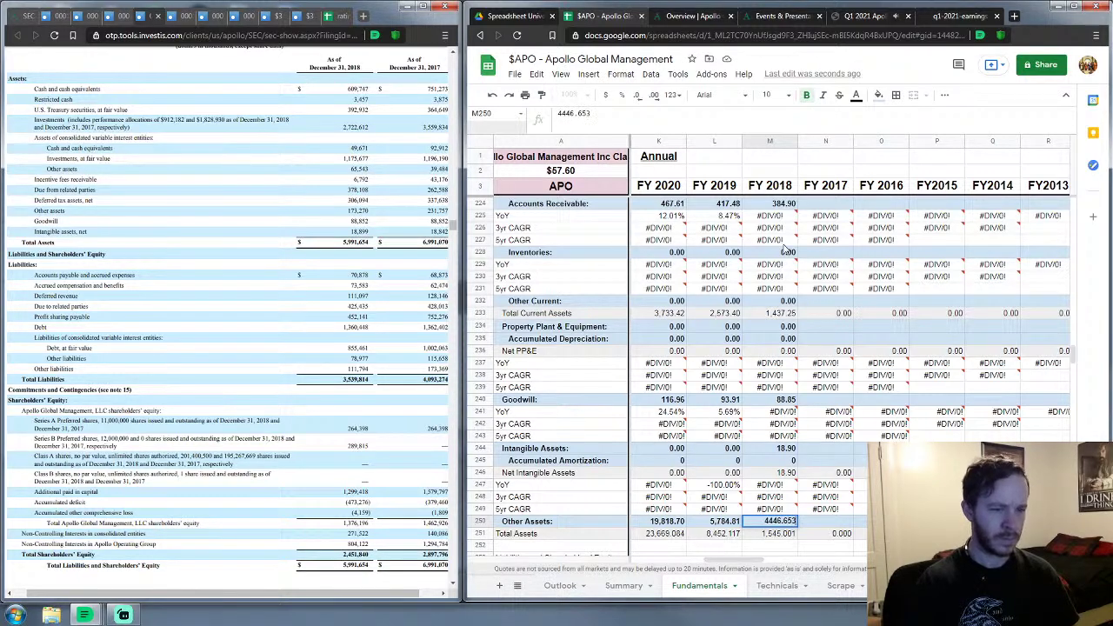
{"action": "key", "text": "Return"}
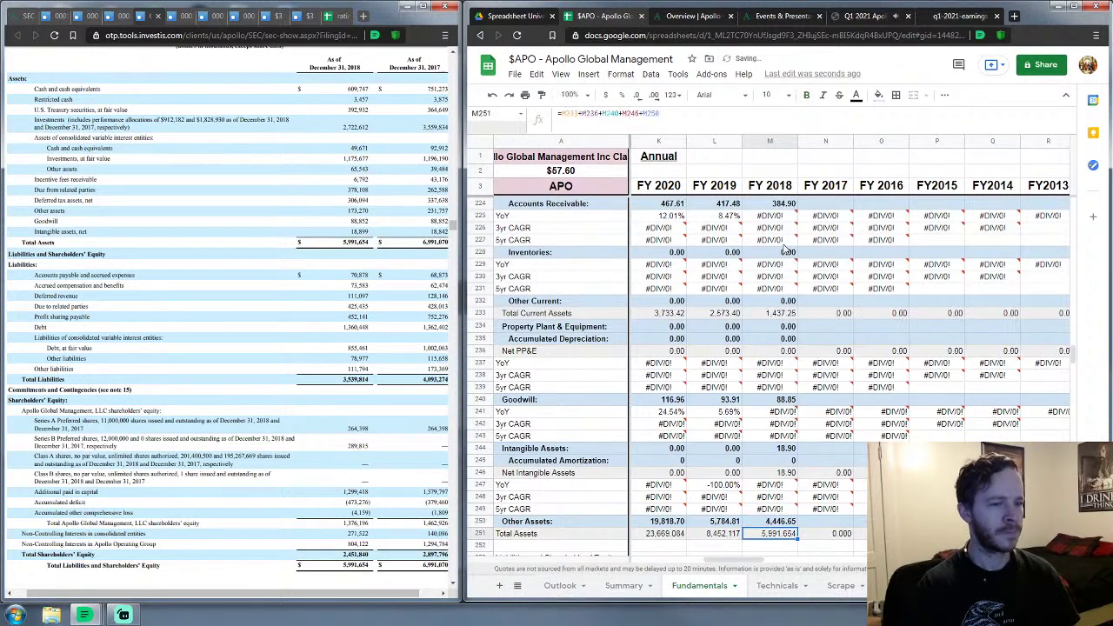
{"action": "key", "text": "Down"}
{"action": "key", "text": "Down"}
{"action": "key", "text": "Down"}
{"action": "key", "text": "Down"}
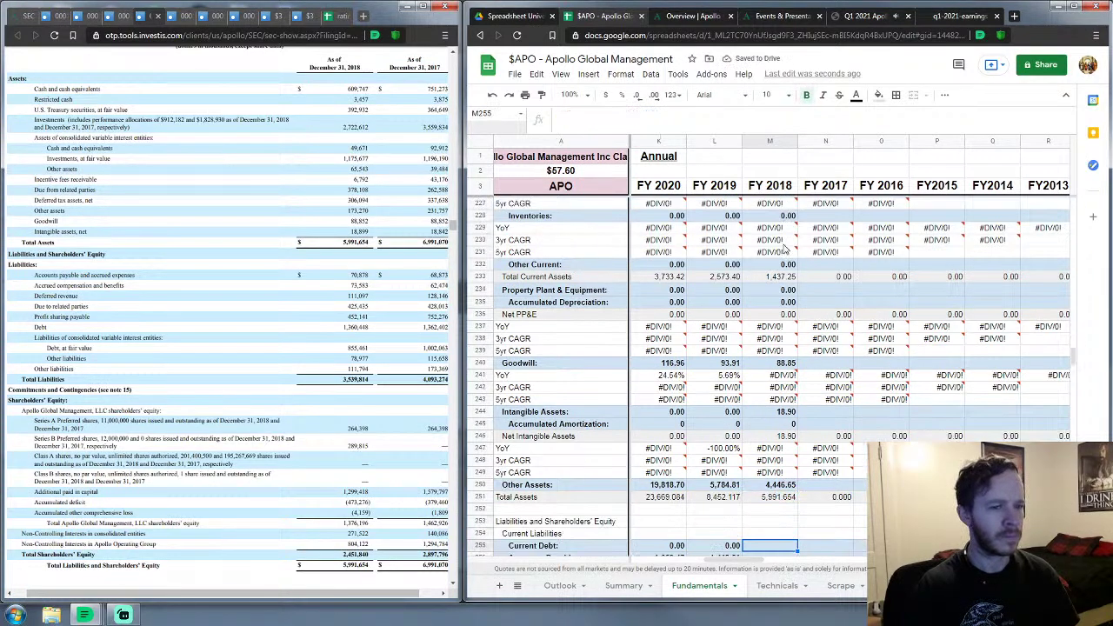
Step: Enter FY 2018 Current Debt 0, Accounts Payable 1022.03 and Other Current Liabilities 0
{"action": "scroll", "coordinate": [791, 278], "scroll_direction": "down", "scroll_amount": 7}
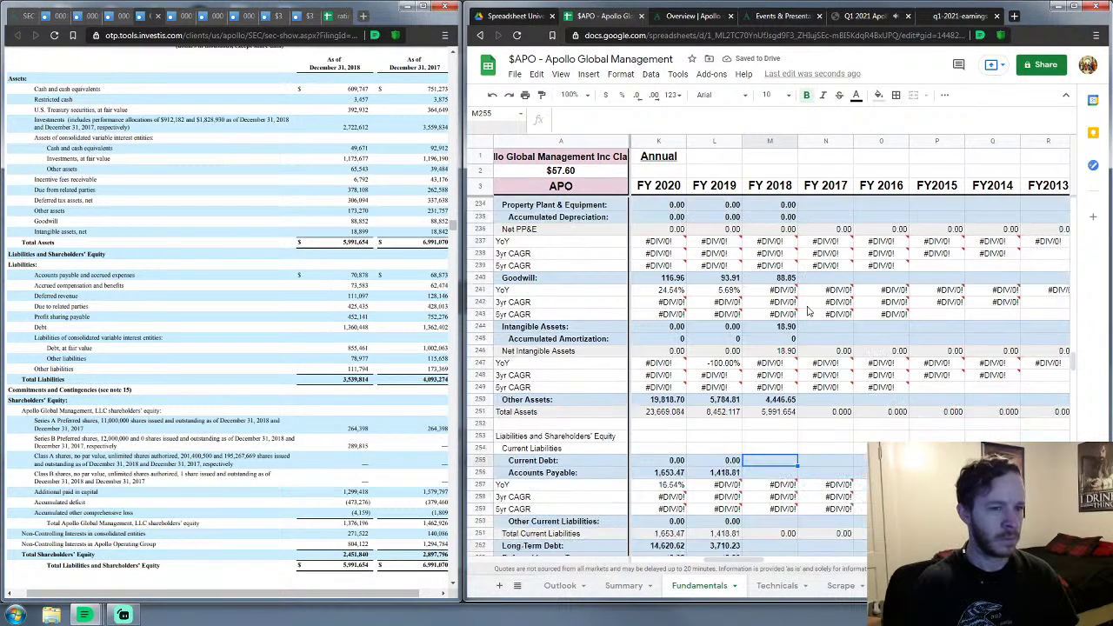
{"action": "type", "text": "0"}
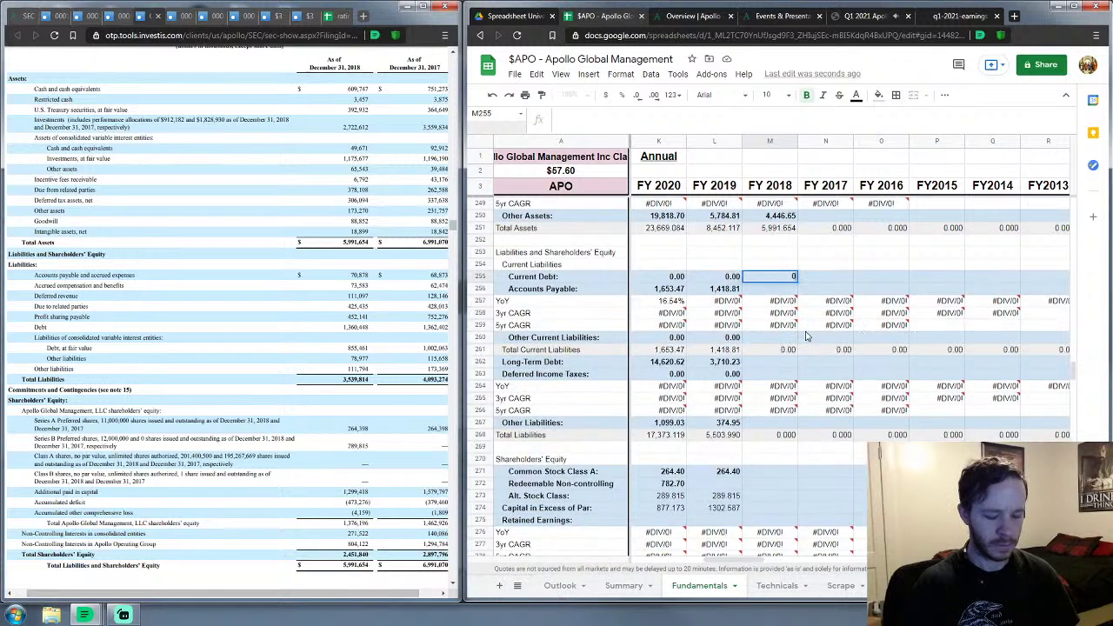
{"action": "key", "text": "Return"}
{"action": "key", "text": "Down"}
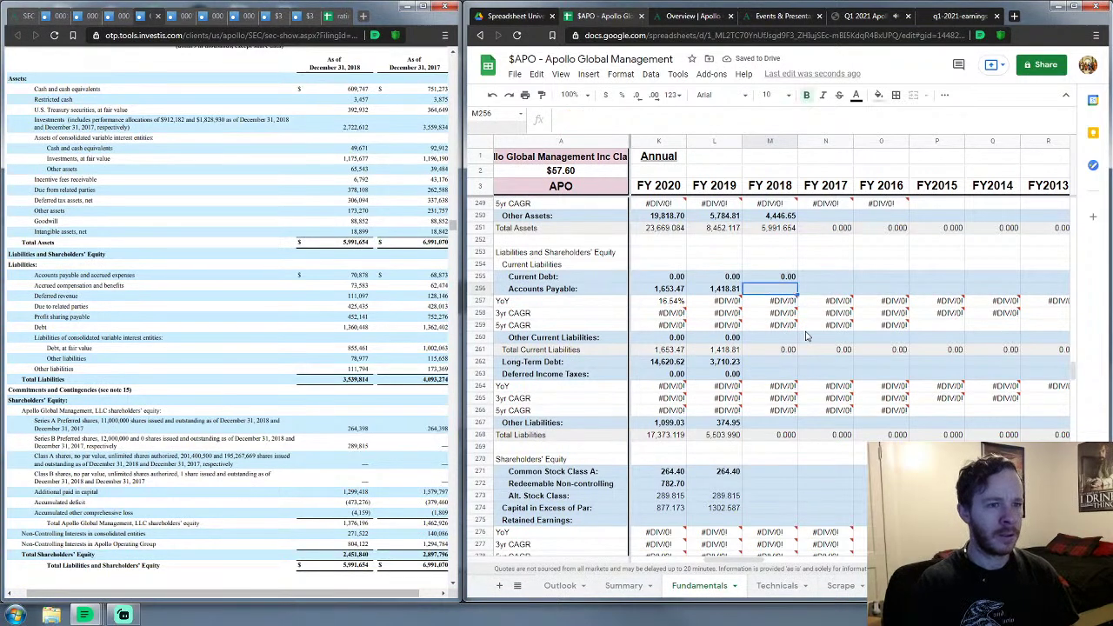
{"action": "key", "text": "Up"}
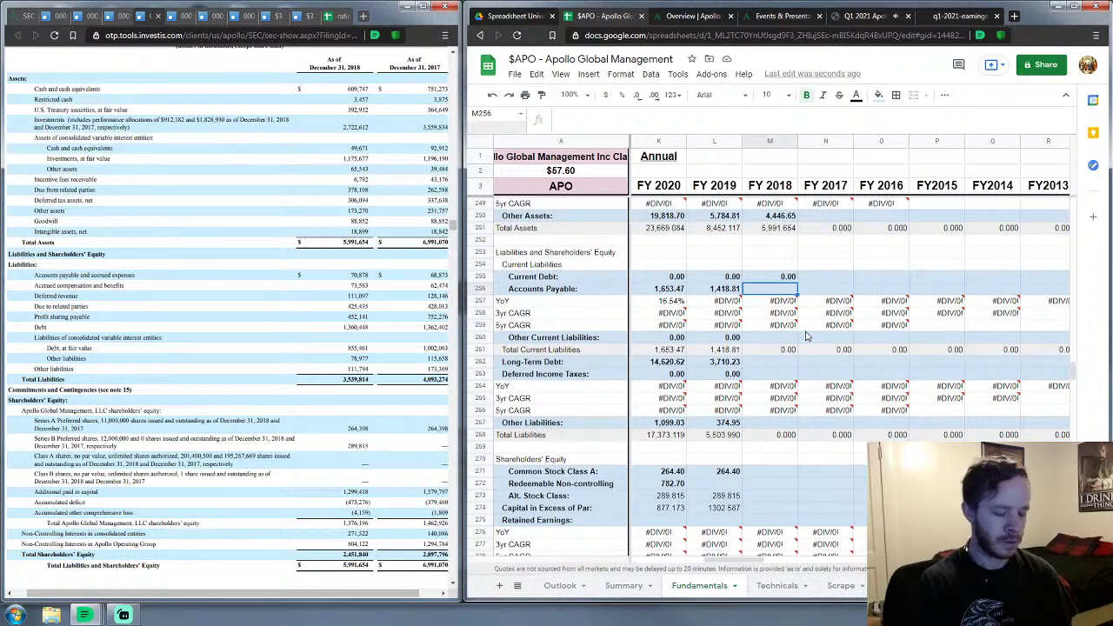
{"action": "type", "text": "1022.037"}
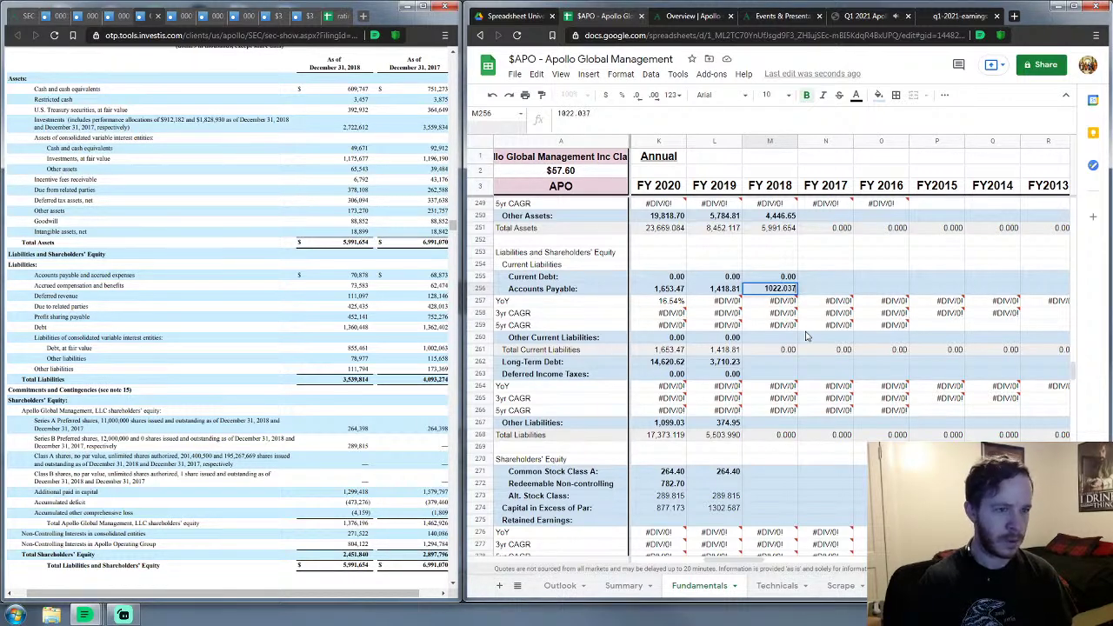
{"action": "key", "text": "Return"}
{"action": "key", "text": "Down"}
{"action": "key", "text": "Down"}
{"action": "key", "text": "Down"}
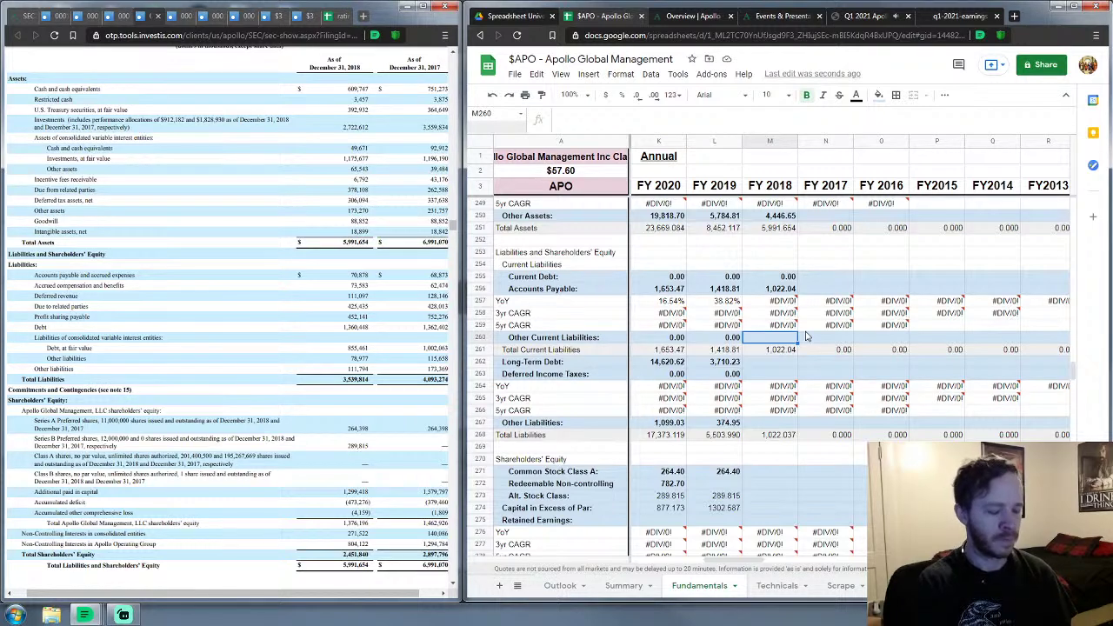
{"action": "type", "text": "0"}
{"action": "key", "text": "Down"}
{"action": "key", "text": "Down"}
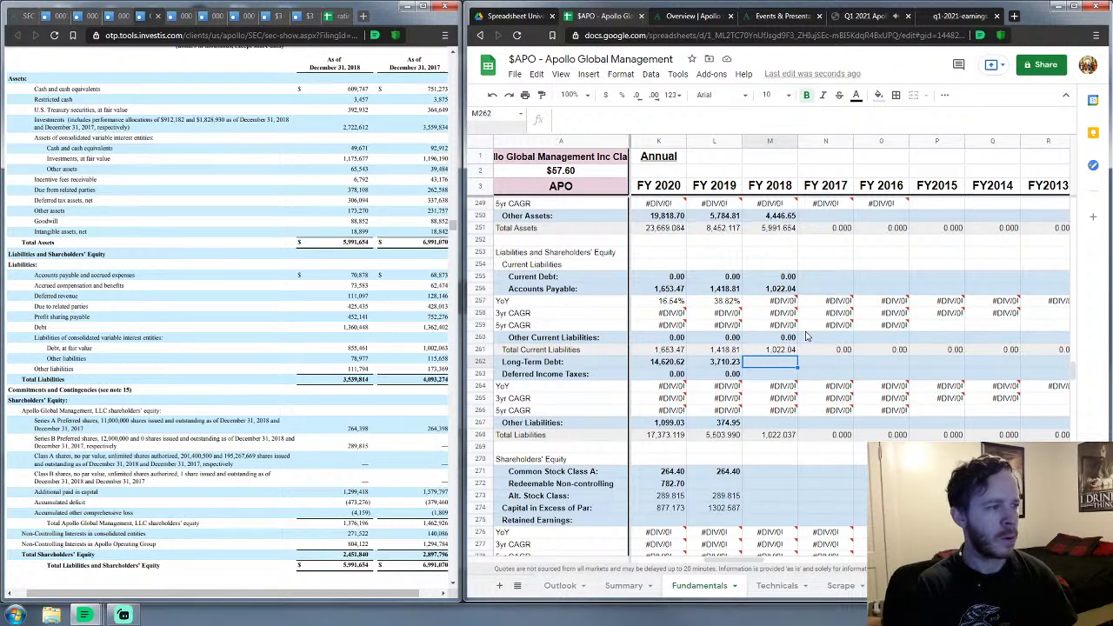
Step: Enter FY 2018 Long-Term Debt 2215.989 and Deferred Income Taxes 0
{"action": "type", "text": "221"}
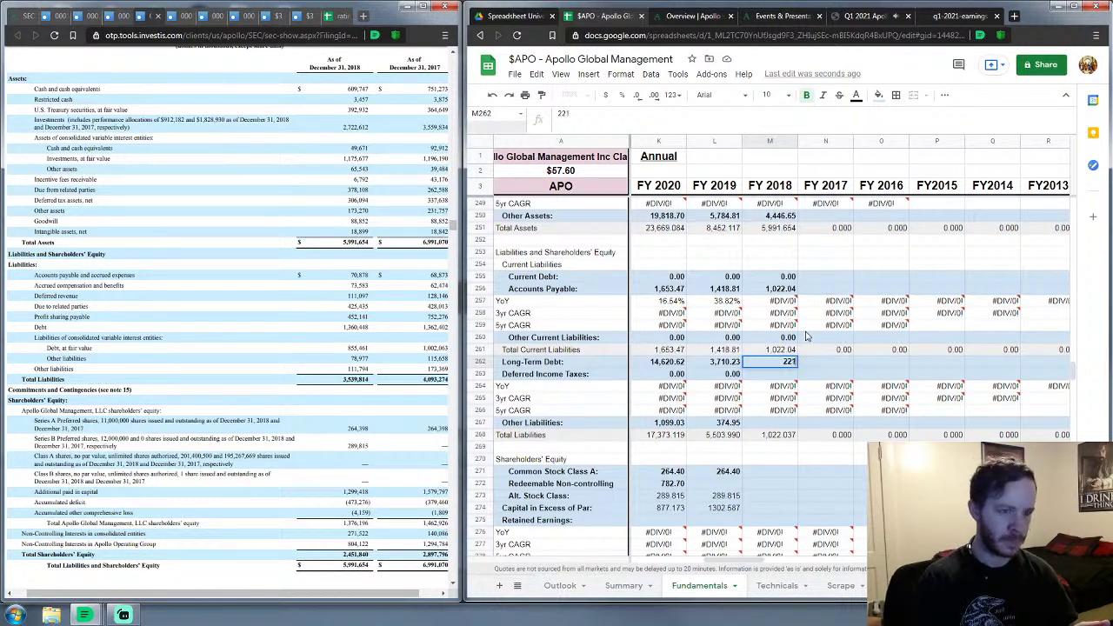
{"action": "type", "text": "5.989"}
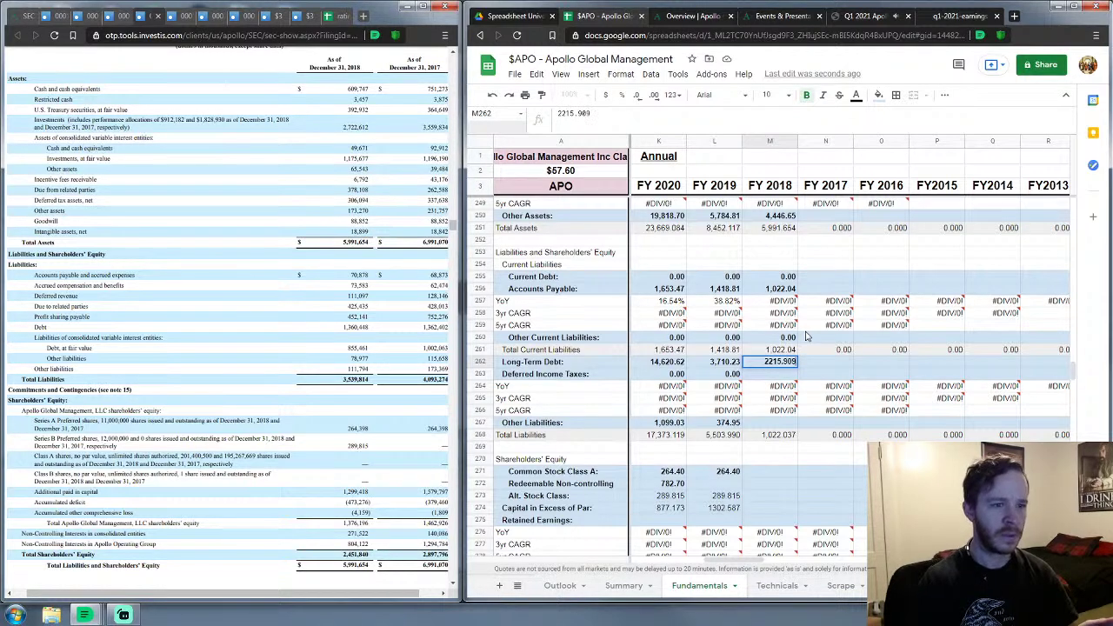
{"action": "key", "text": "Return"}
{"action": "type", "text": "0"}
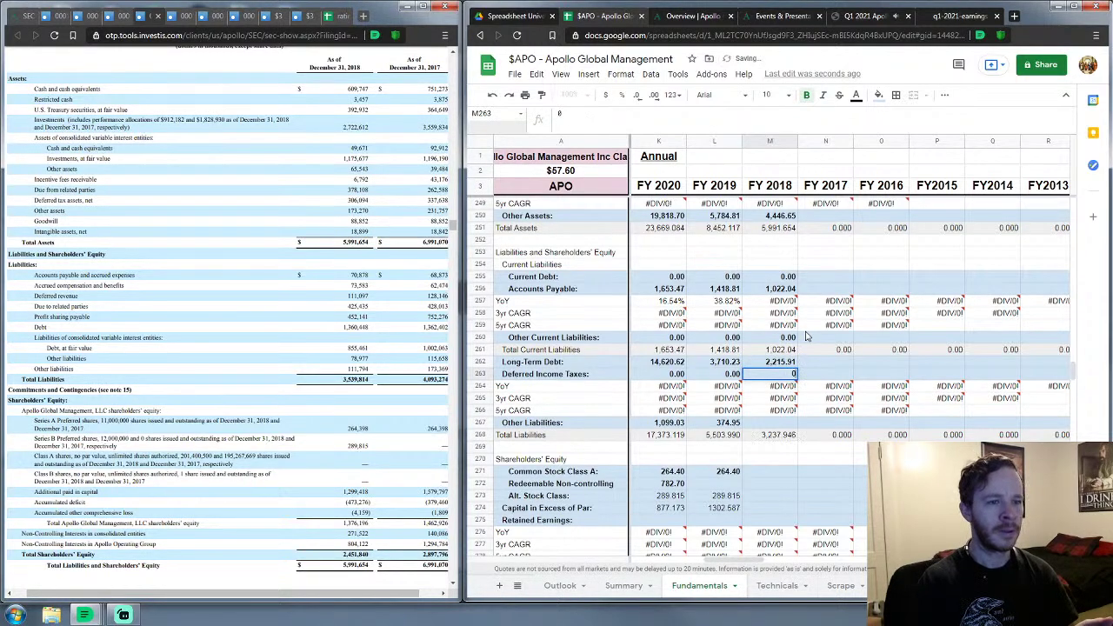
{"action": "key", "text": "Return"}
{"action": "key", "text": "Down"}
{"action": "key", "text": "Down"}
{"action": "key", "text": "Down"}
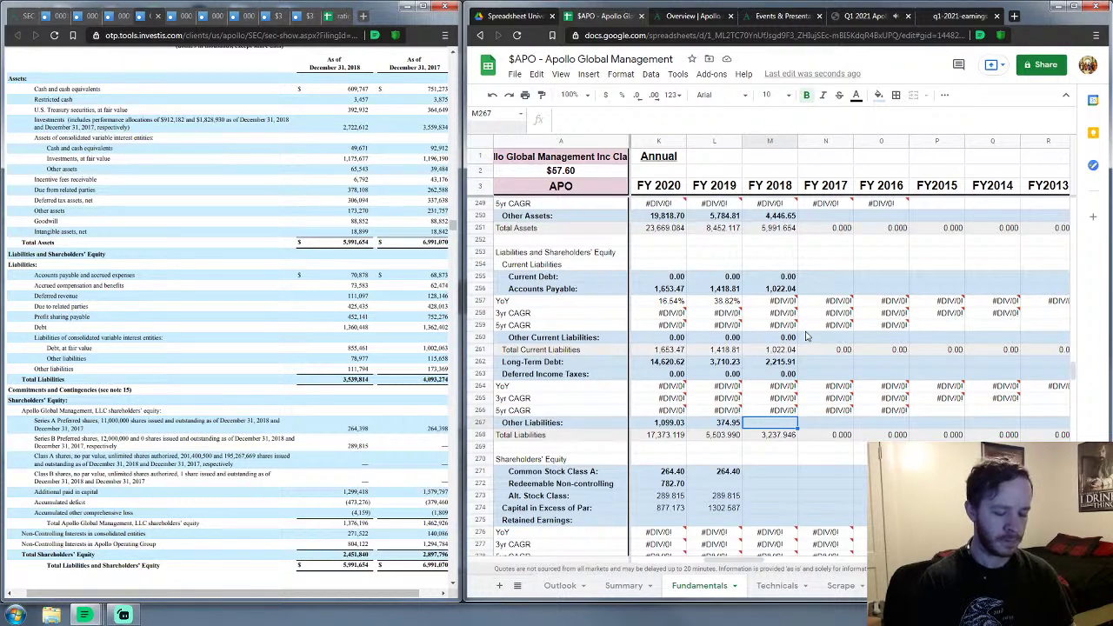
Step: Enter 301.87 in FY 2018 Other Liabilities, giving Total Liabilities 3,539.814
{"action": "type", "text": "301."}
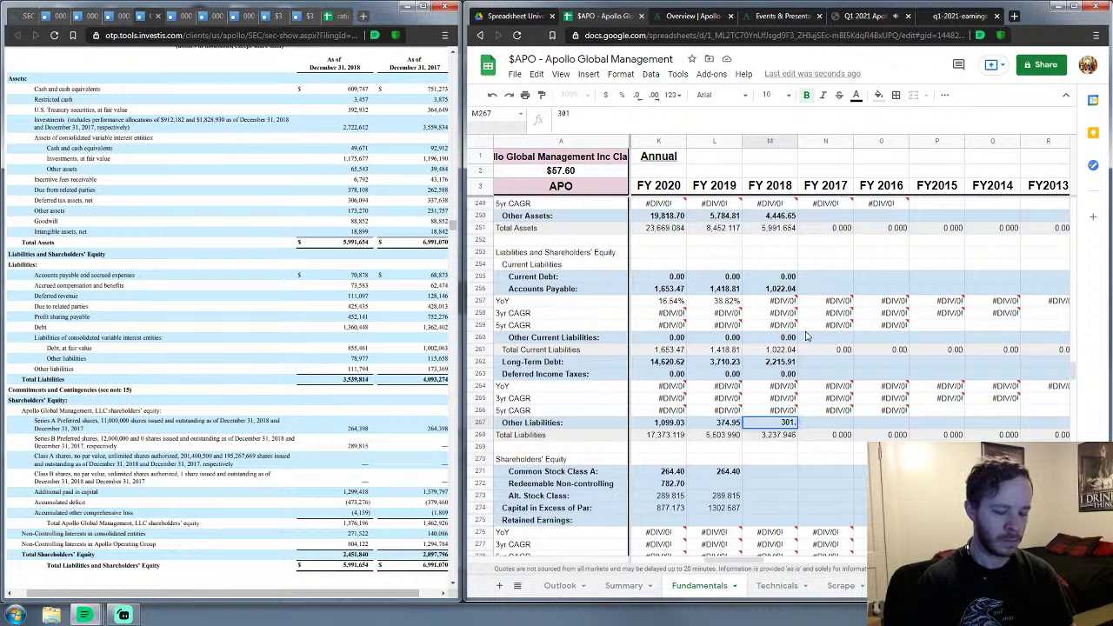
{"action": "type", "text": "87"}
{"action": "key", "text": "Return"}
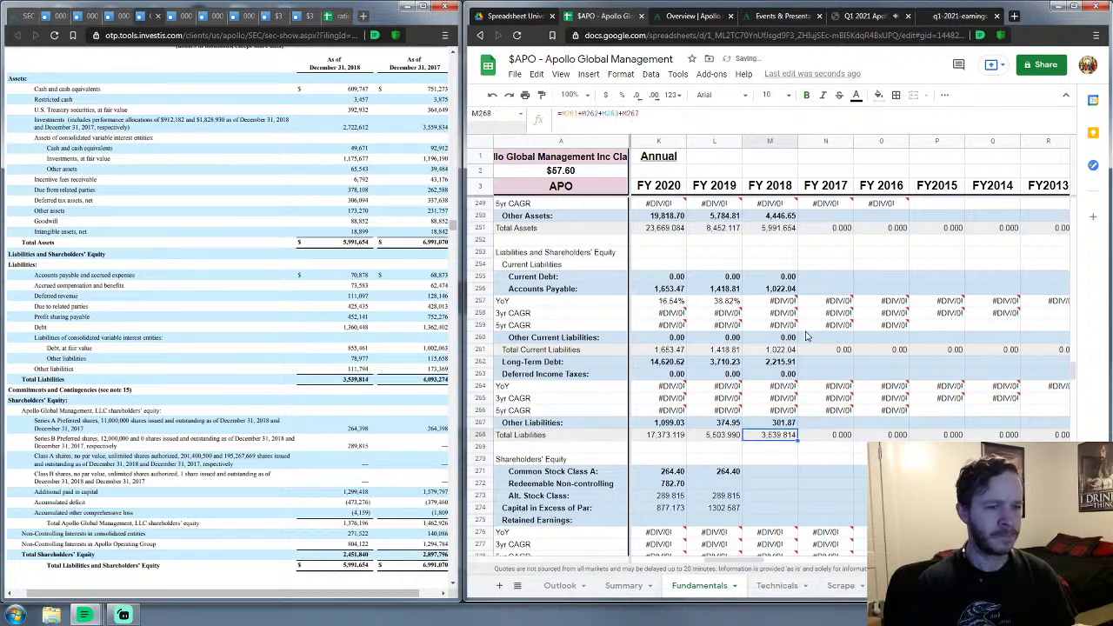
{"action": "key", "text": "Down"}
{"action": "key", "text": "Down"}
{"action": "key", "text": "Down"}
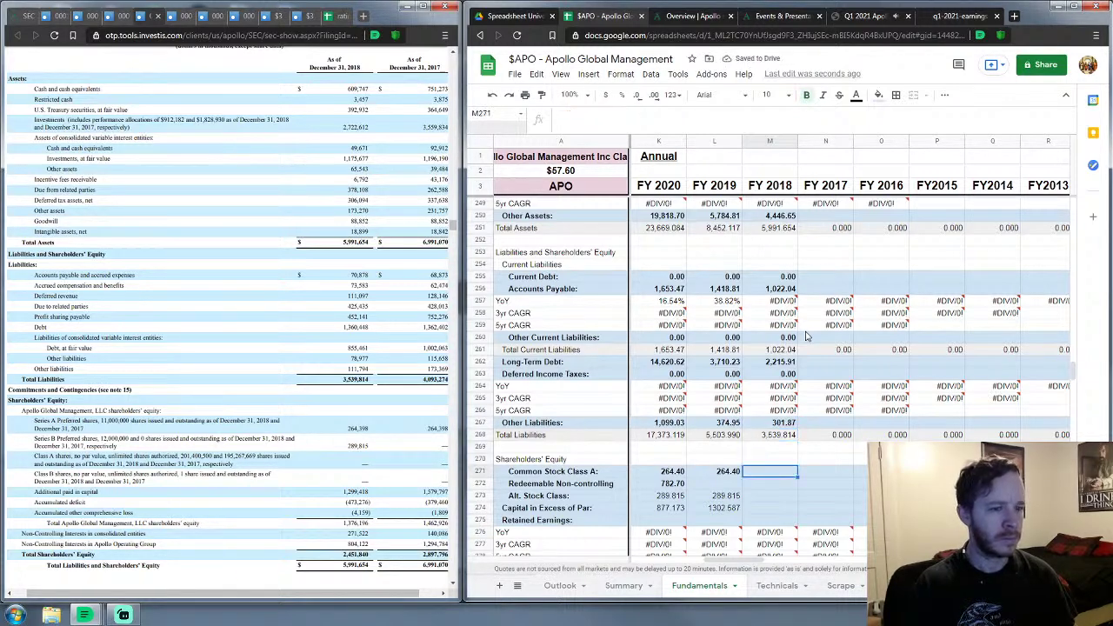
Step: Enter FY 2018 Common Stock Class A 264.39, Alt. Stock Class 289.815 and Capital in Excess of Par 1299.418
{"action": "type", "text": "264.398"}
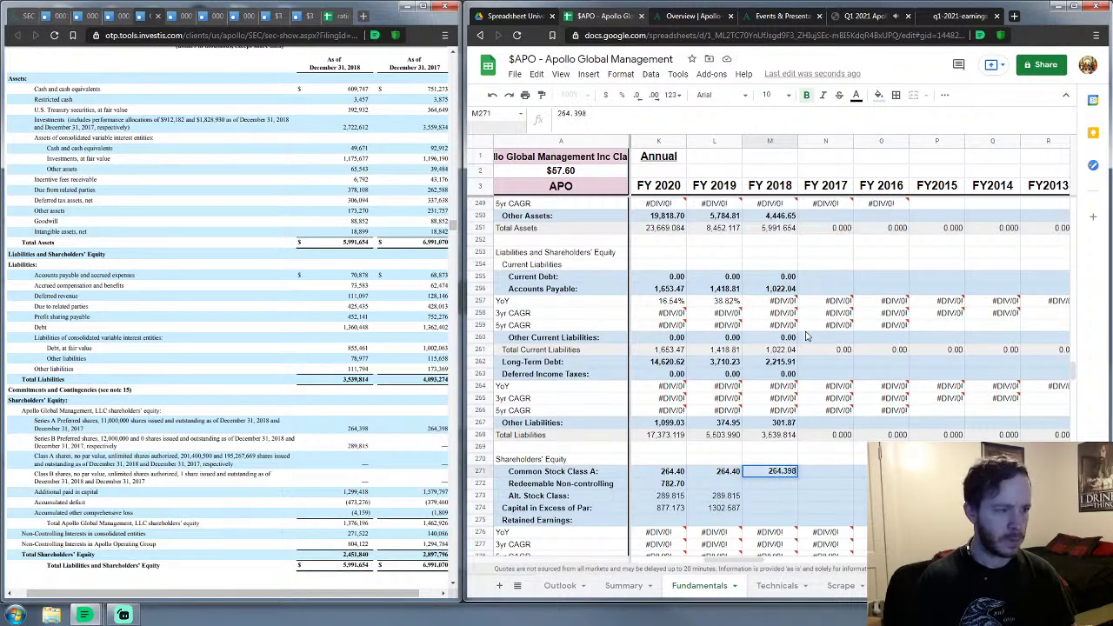
{"action": "key", "text": "Down"}
{"action": "key", "text": "Down"}
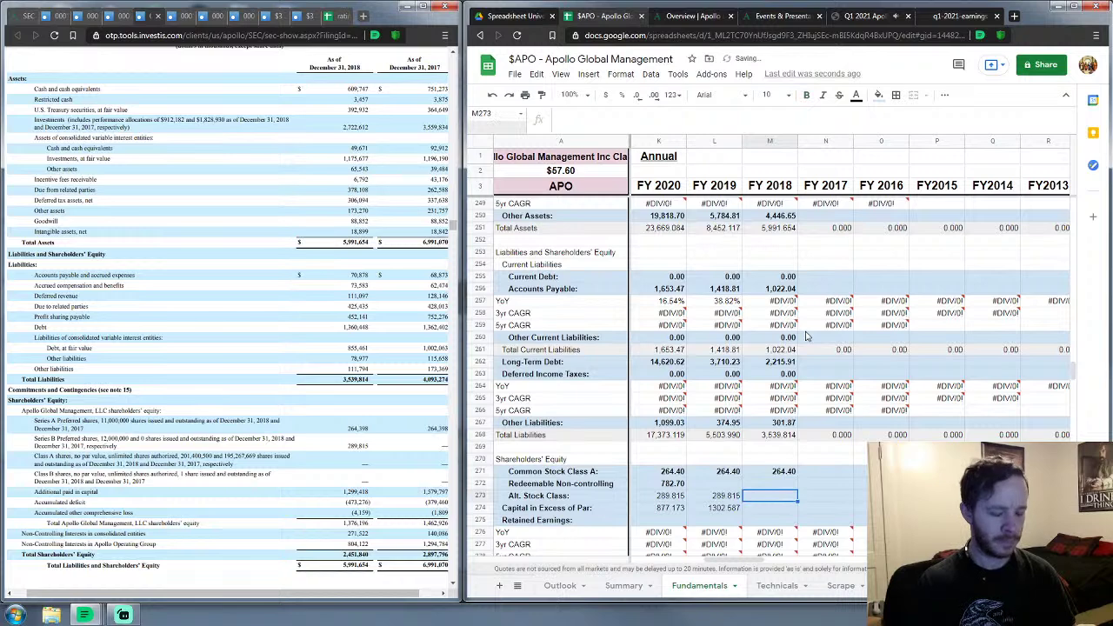
{"action": "type", "text": "289.815"}
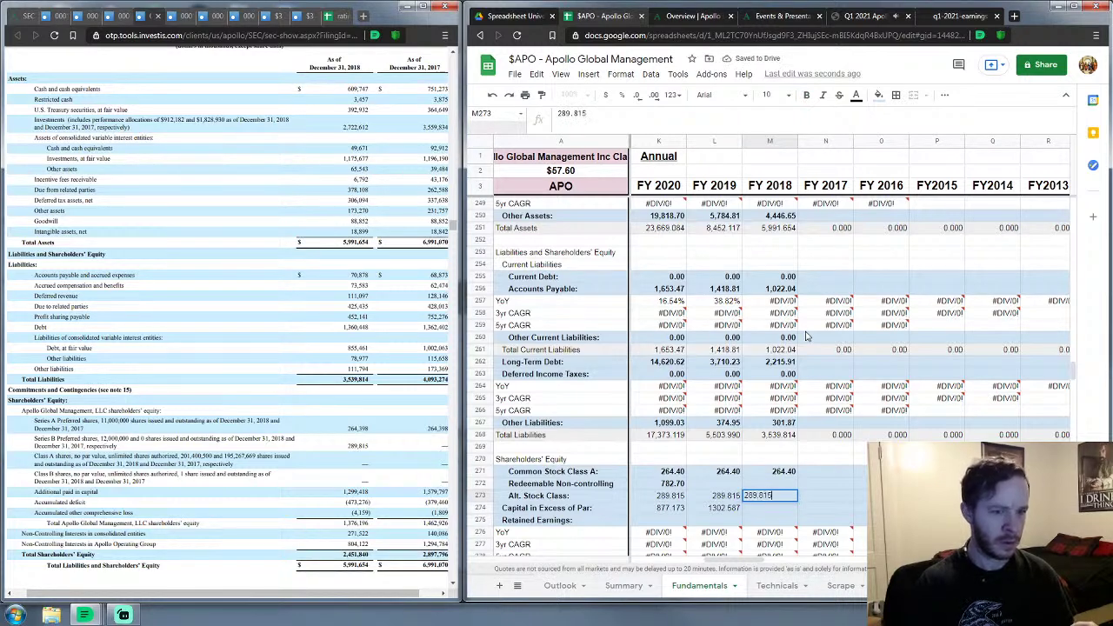
{"action": "key", "text": "Return"}
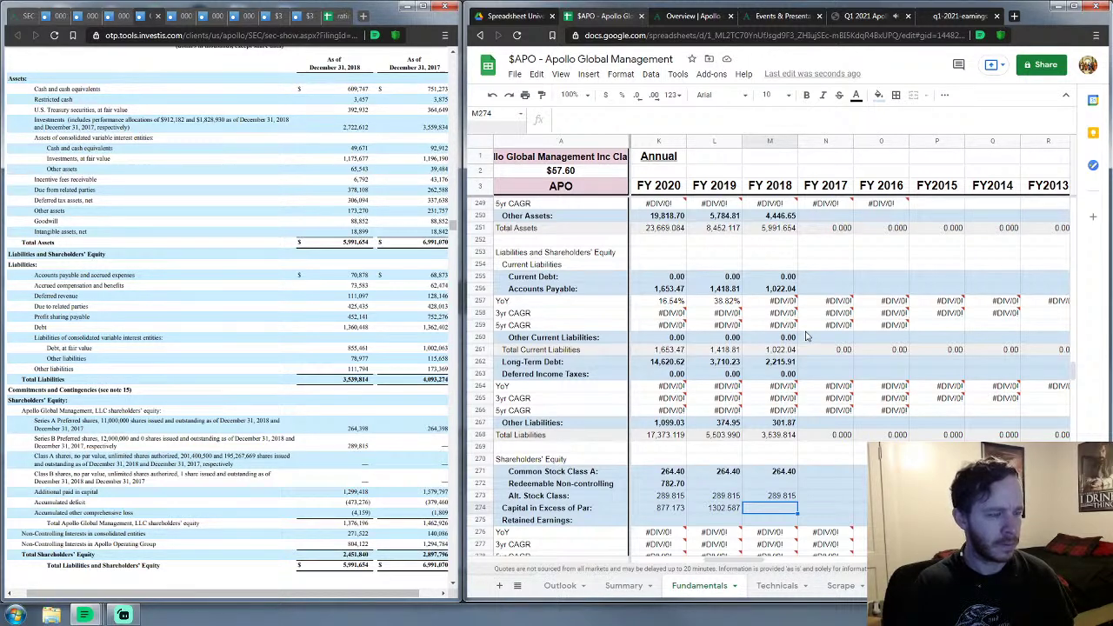
{"action": "type", "text": "1299"}
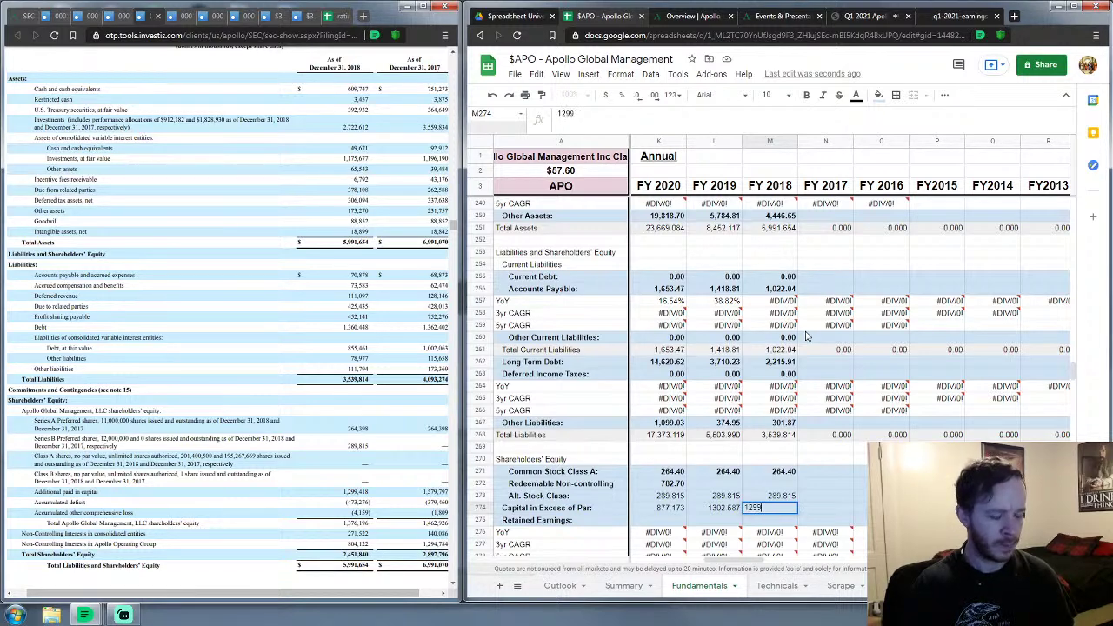
{"action": "type", "text": ".418"}
{"action": "key", "text": "Return"}
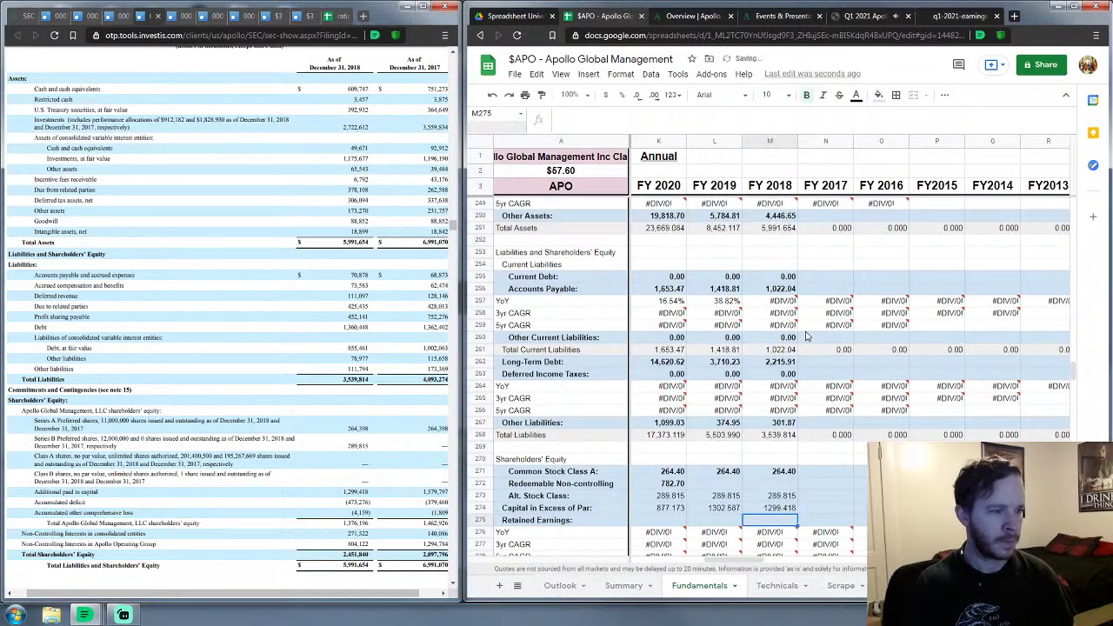
Step: Enter FY 2018 Retained Earnings -473.276, Acc. Other -4.159 and Noncontrolling Interests 1,075.64
{"action": "type", "text": "-473"}
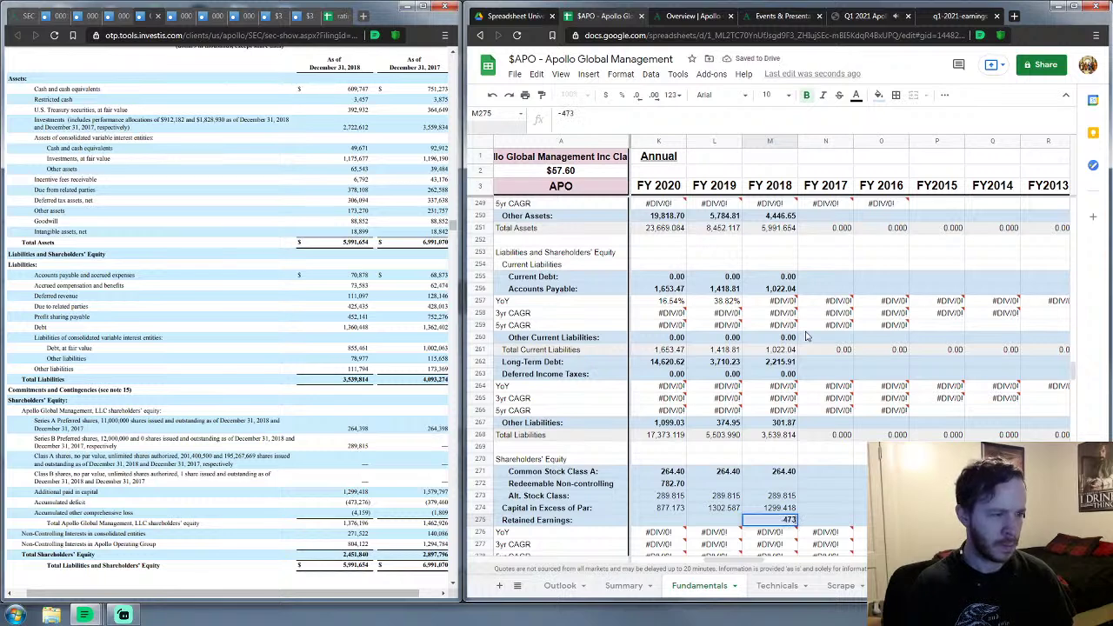
{"action": "type", "text": ".27"}
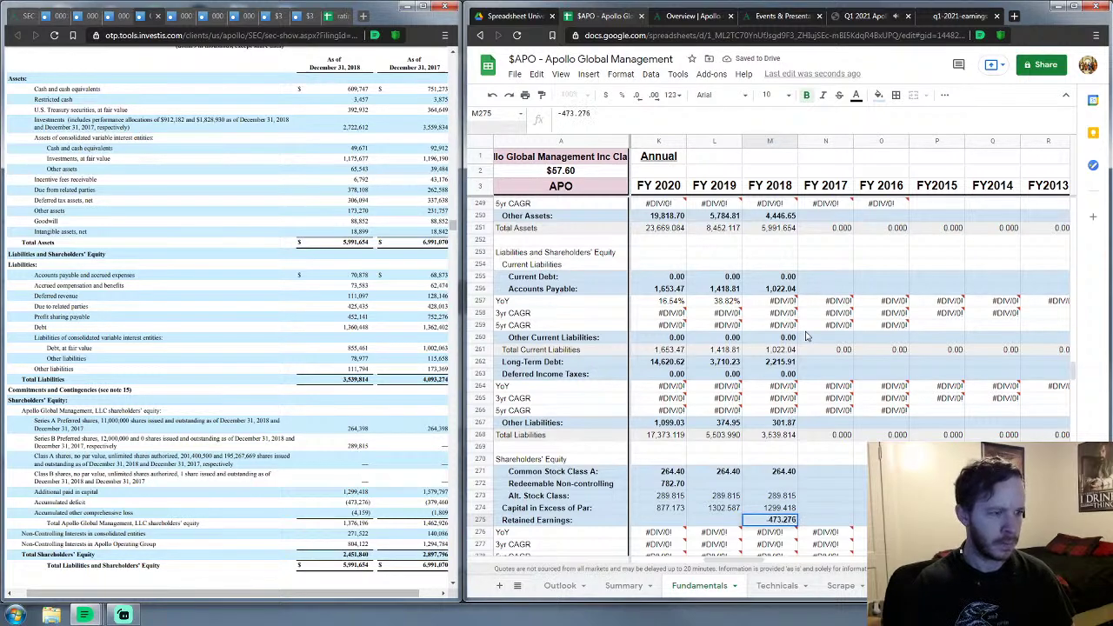
{"action": "type", "text": "6"}
{"action": "key", "text": "Return"}
{"action": "key", "text": "Down"}
{"action": "key", "text": "Down"}
{"action": "key", "text": "Down"}
{"action": "key", "text": "Down"}
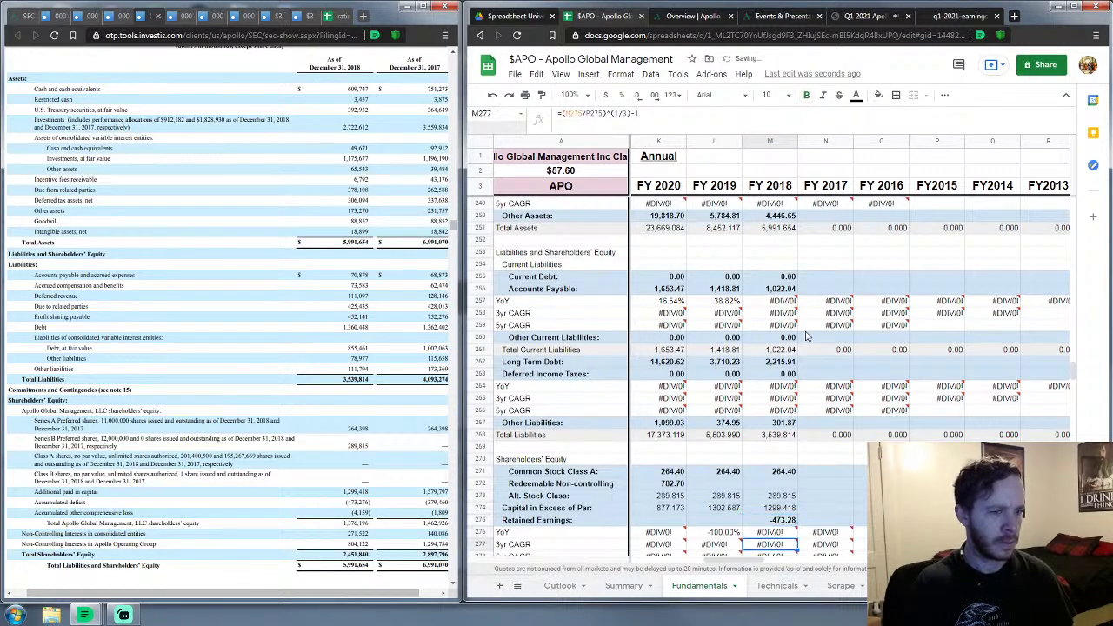
{"action": "key", "text": "Up"}
{"action": "type", "text": "-4"}
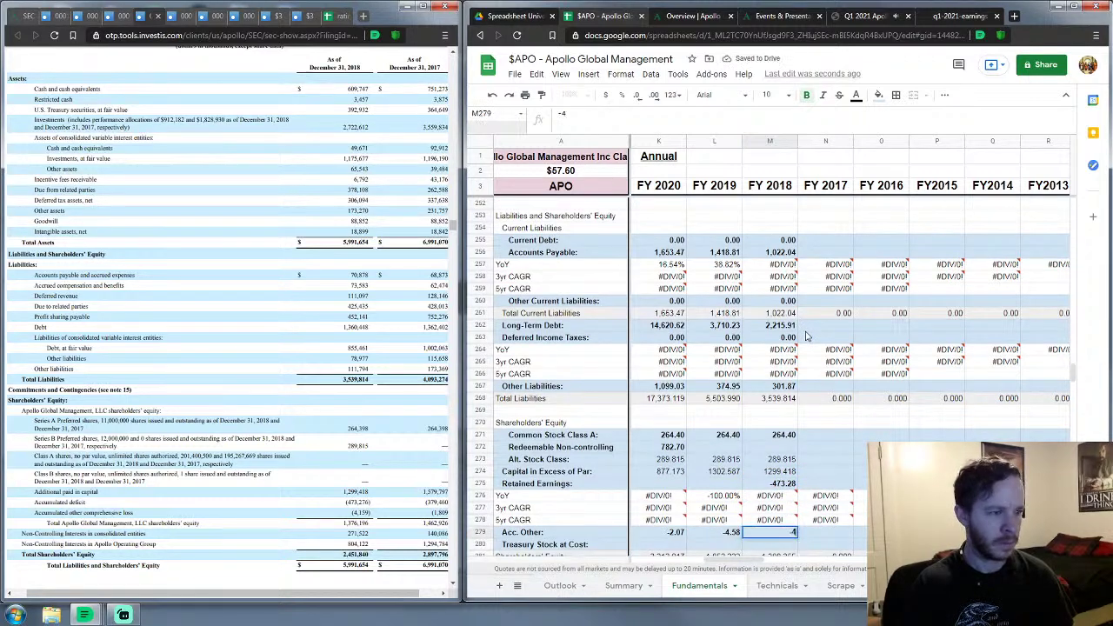
{"action": "type", "text": ".159"}
{"action": "key", "text": "Return"}
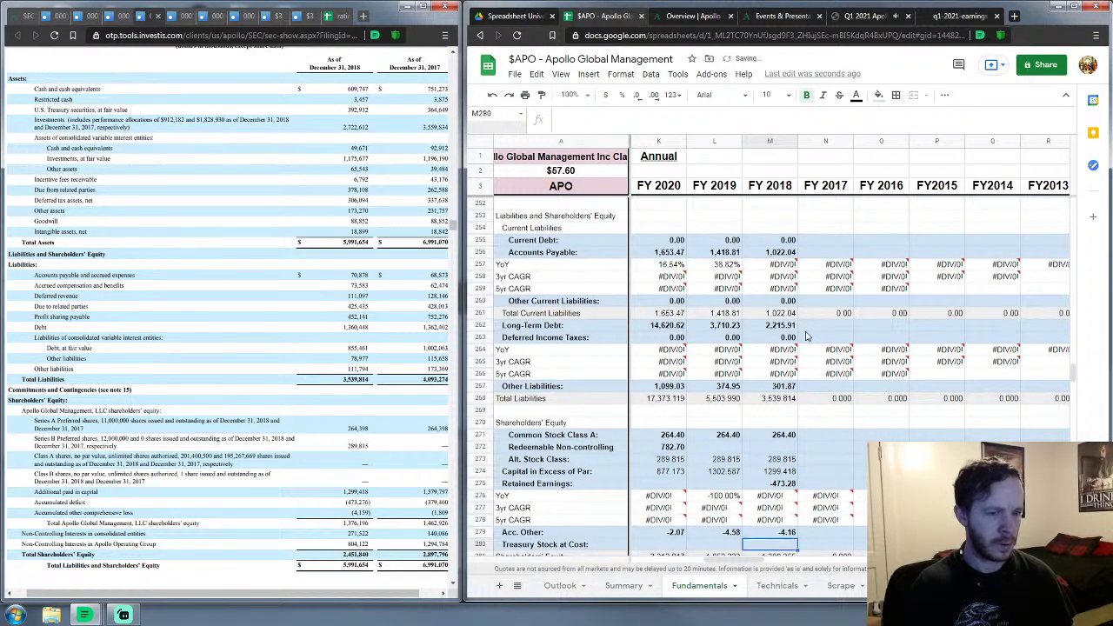
{"action": "key", "text": "Down"}
{"action": "key", "text": "Down"}
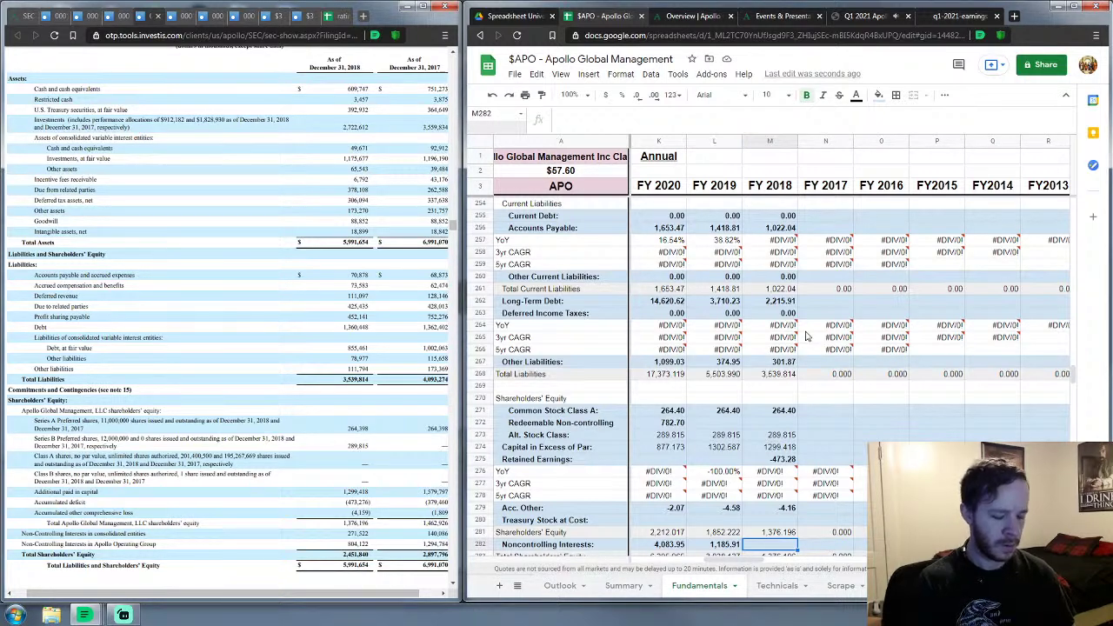
{"action": "type", "text": "1,075.644"}
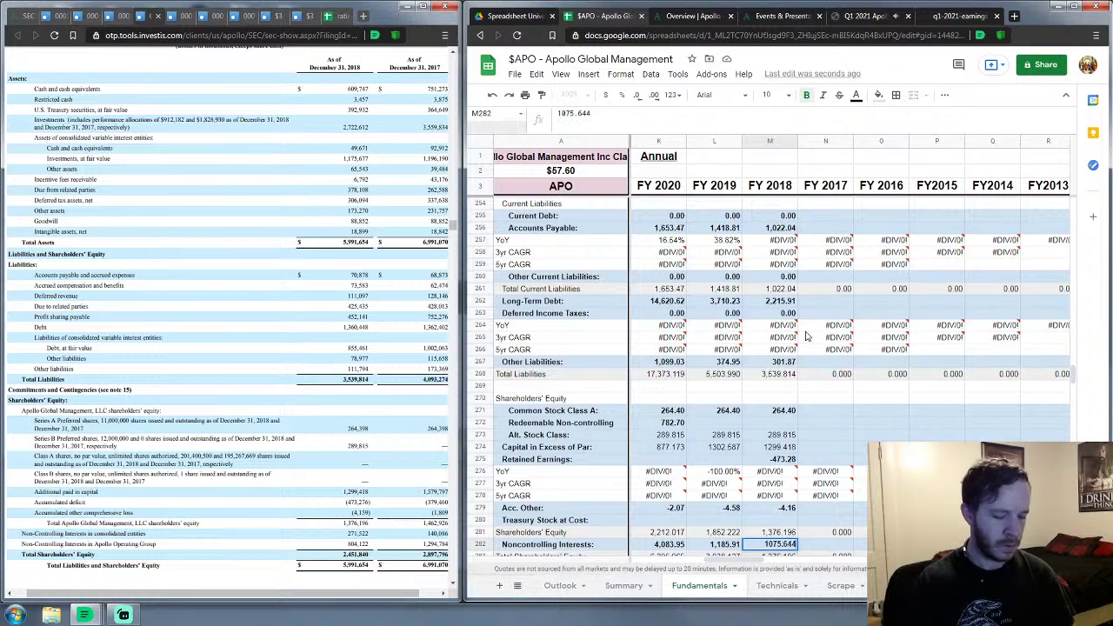
{"action": "key", "text": "Return"}
{"action": "key", "text": "Down"}
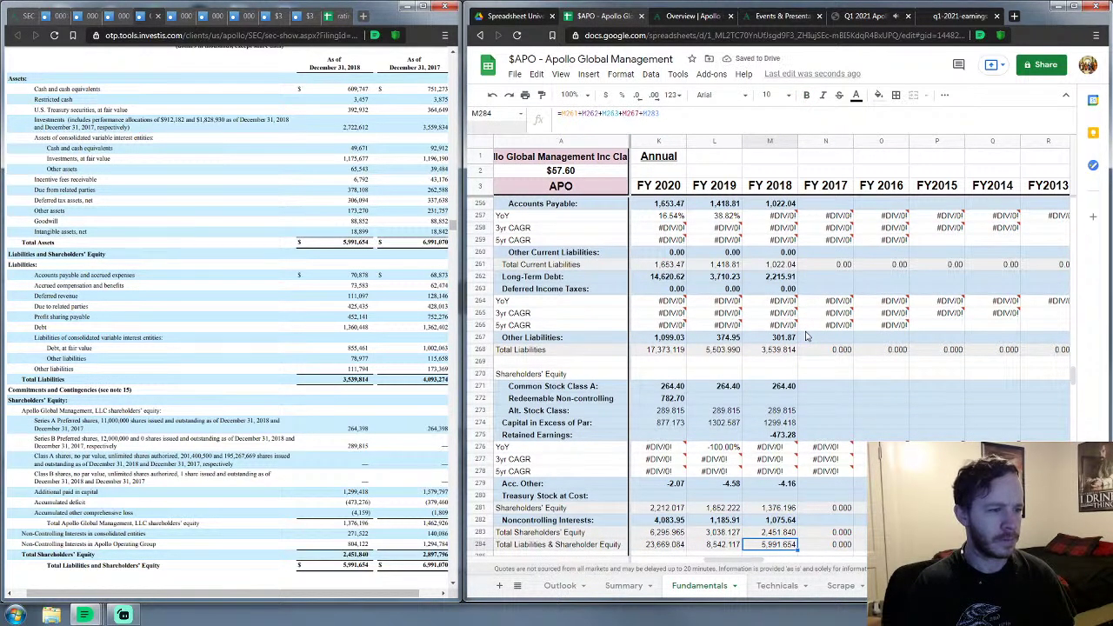
{"action": "key", "text": "Down"}
{"action": "key", "text": "Down"}
{"action": "key", "text": "Down"}
{"action": "key", "text": "Down"}
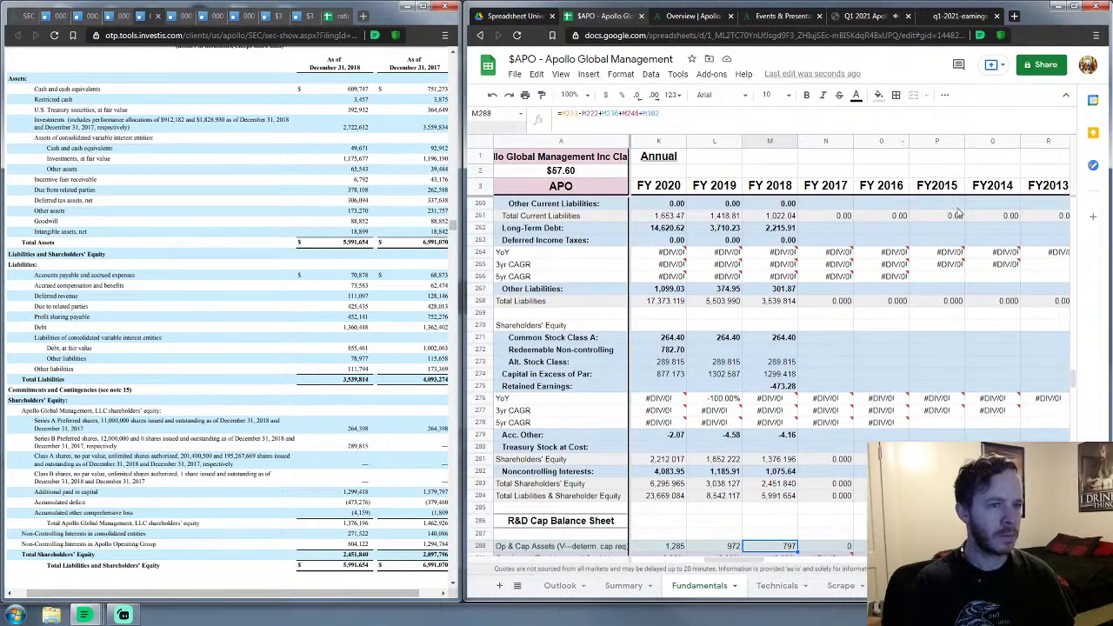
Step: Select FY 2017 Shares Outstanding cell N9 and bring up the fiscal-2017 Form 10-K
{"action": "scroll", "coordinate": [913, 283], "scroll_direction": "up", "scroll_amount": 15}
{"action": "scroll", "coordinate": [915, 280], "scroll_direction": "up", "scroll_amount": 20}
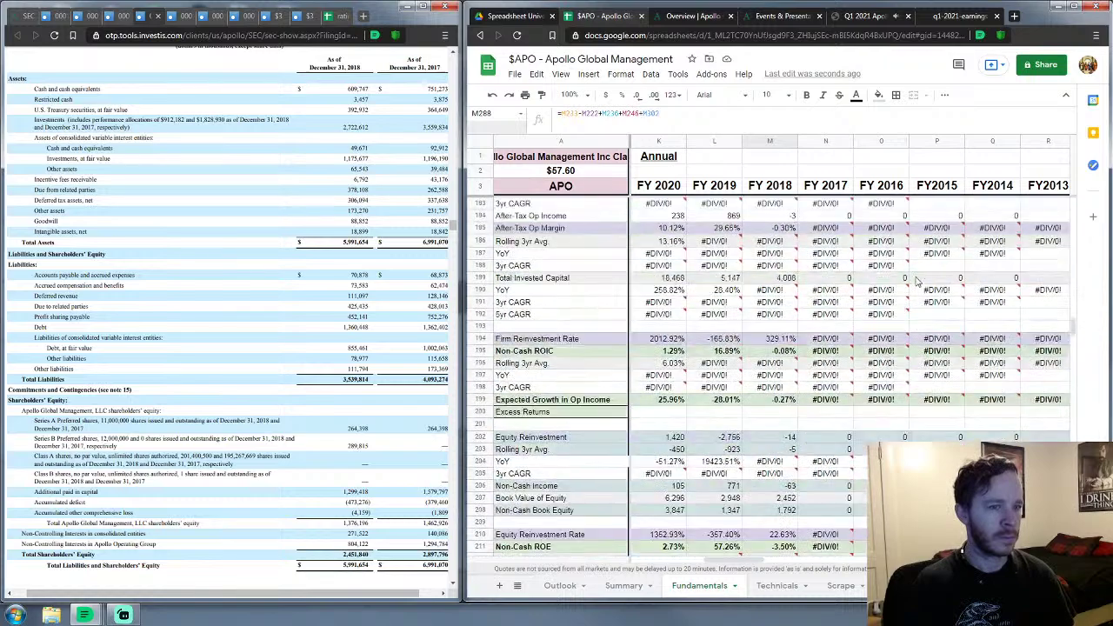
{"action": "scroll", "coordinate": [915, 280], "scroll_direction": "up", "scroll_amount": 20}
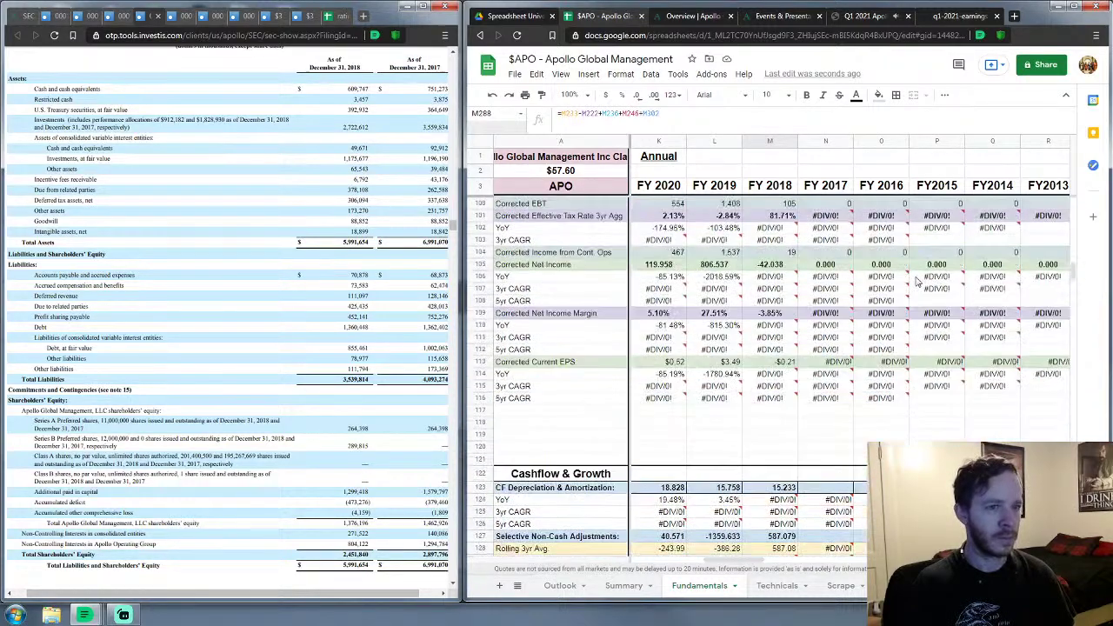
{"action": "scroll", "coordinate": [915, 280], "scroll_direction": "up", "scroll_amount": 8}
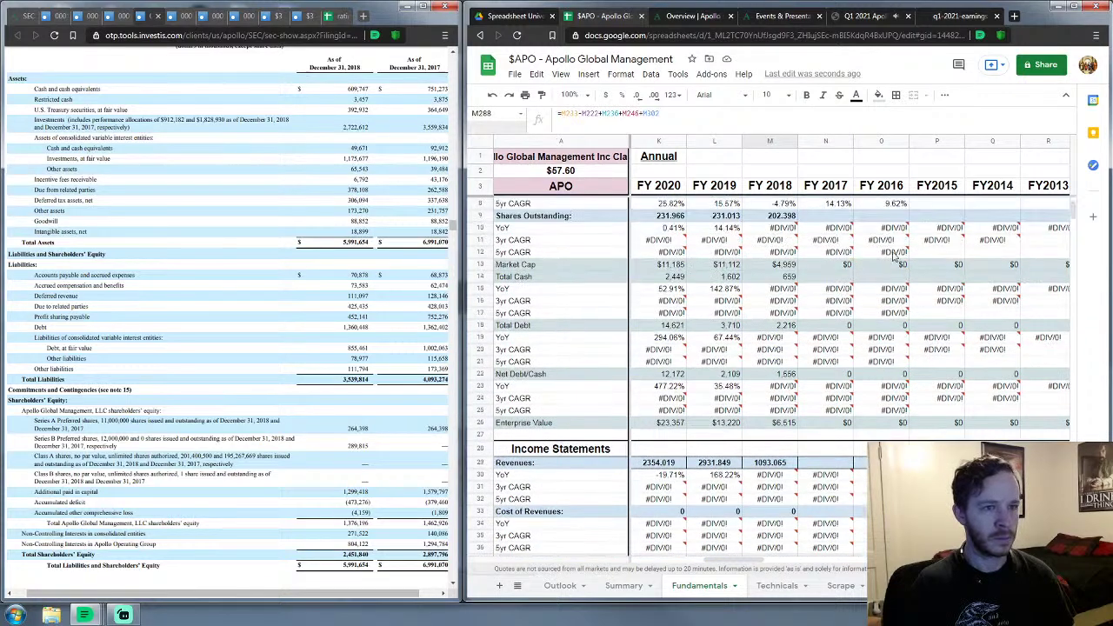
{"action": "left_click", "coordinate": [835, 217]}
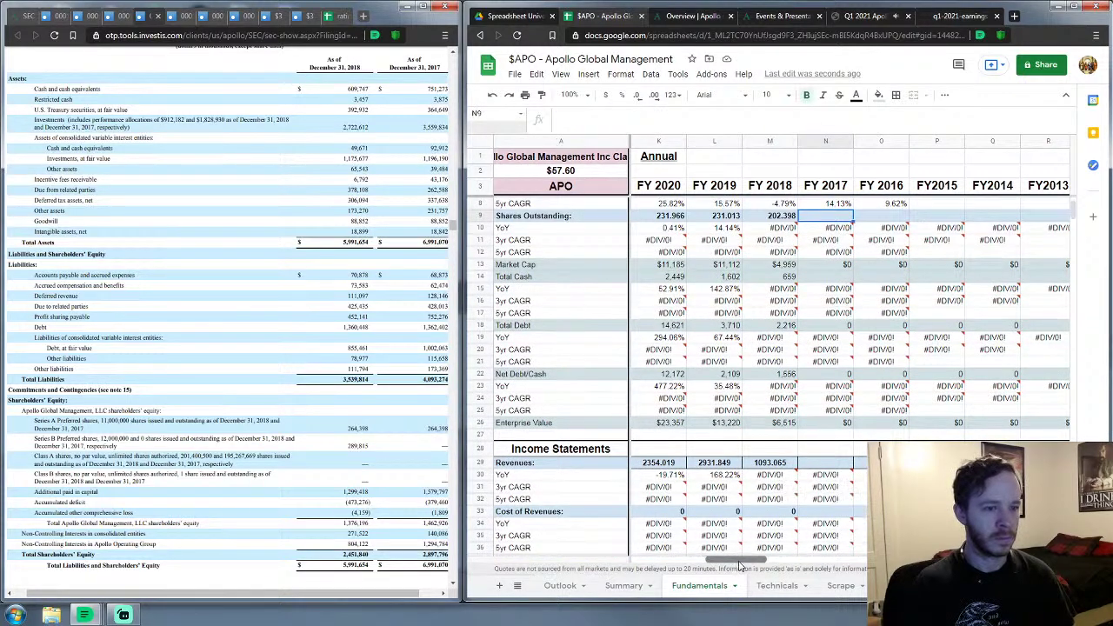
{"action": "left_click_drag", "start_coordinate": [735, 563], "coordinate": [755, 564]}
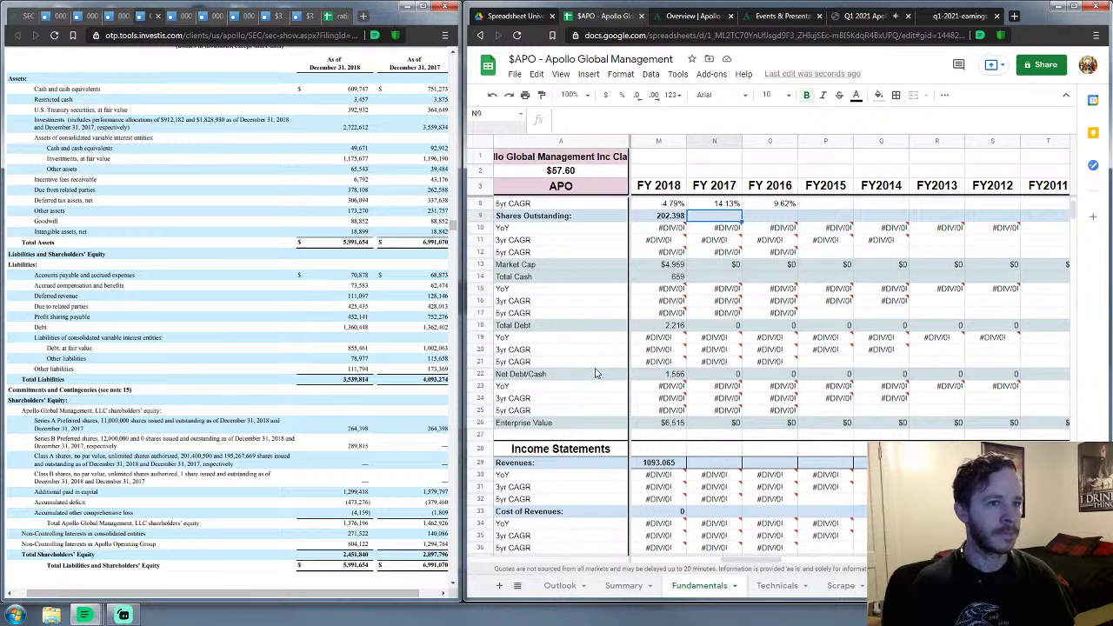
{"action": "left_click", "coordinate": [180, 22]}
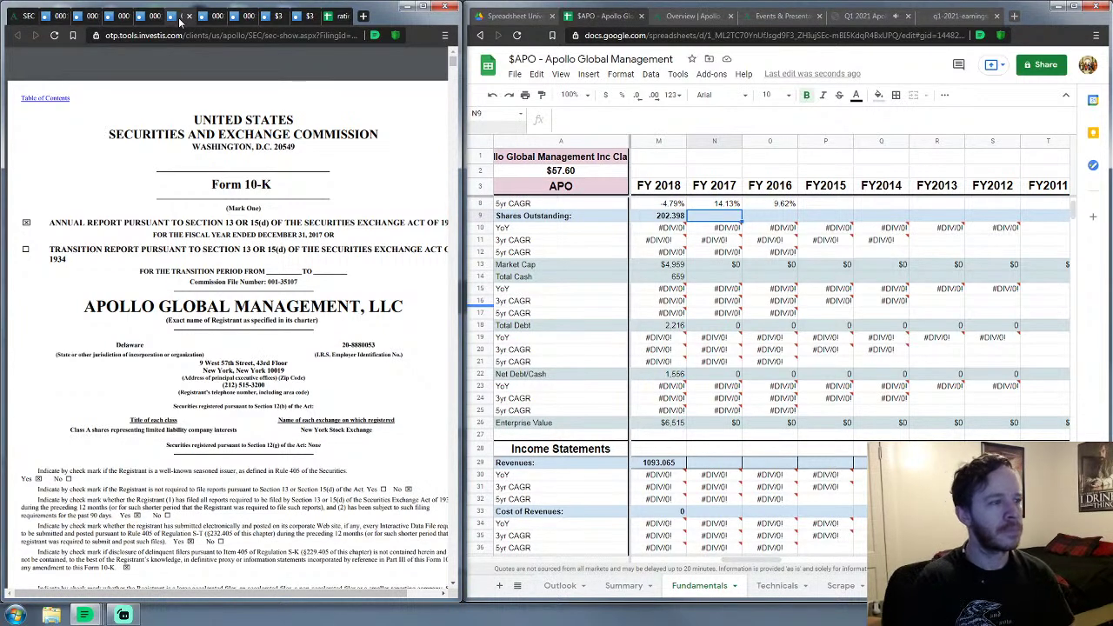
Step: Enter 201.536994 as FY 2017 shares outstanding in N9, making Market Cap and Enterprise Value $6,713
{"action": "scroll", "coordinate": [347, 260], "scroll_direction": "down", "scroll_amount": 2}
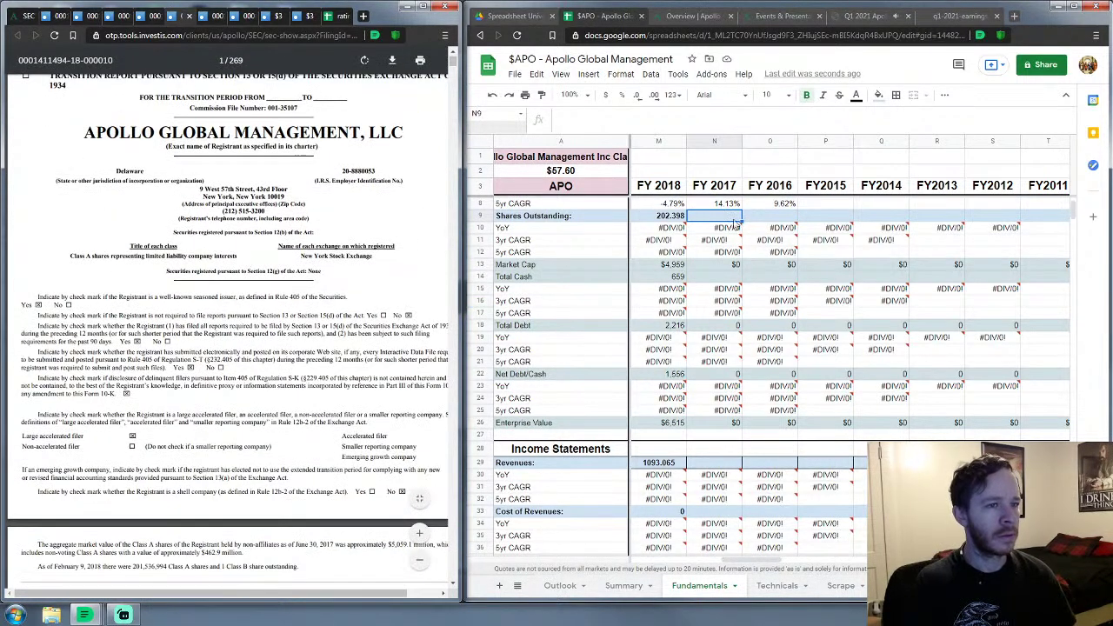
{"action": "scroll", "coordinate": [151, 375], "scroll_direction": "down", "scroll_amount": 3}
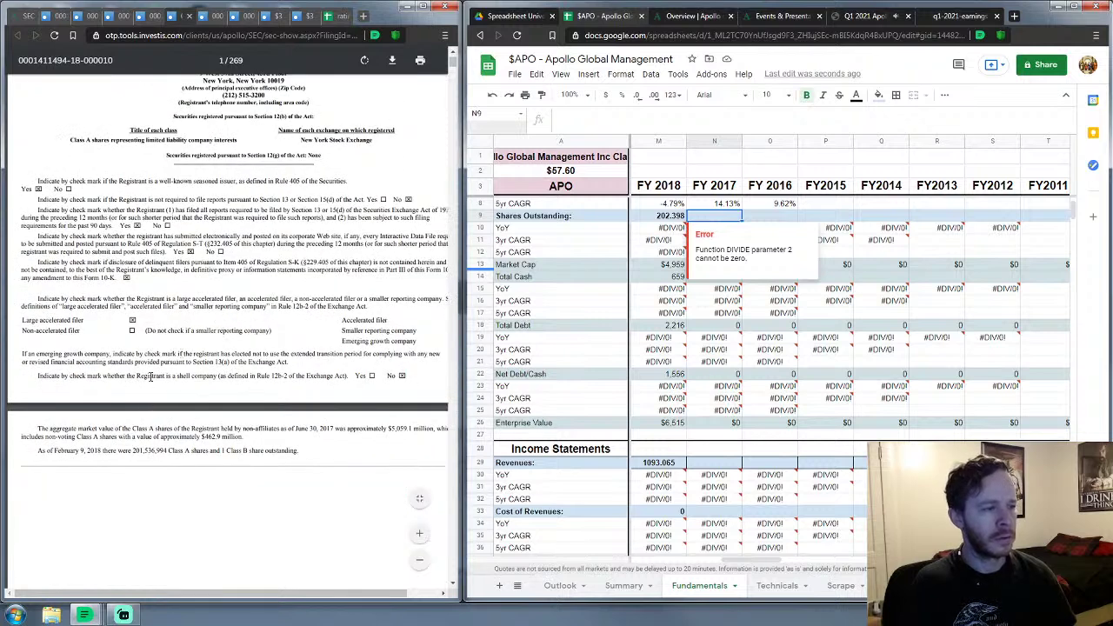
{"action": "type", "text": "201"}
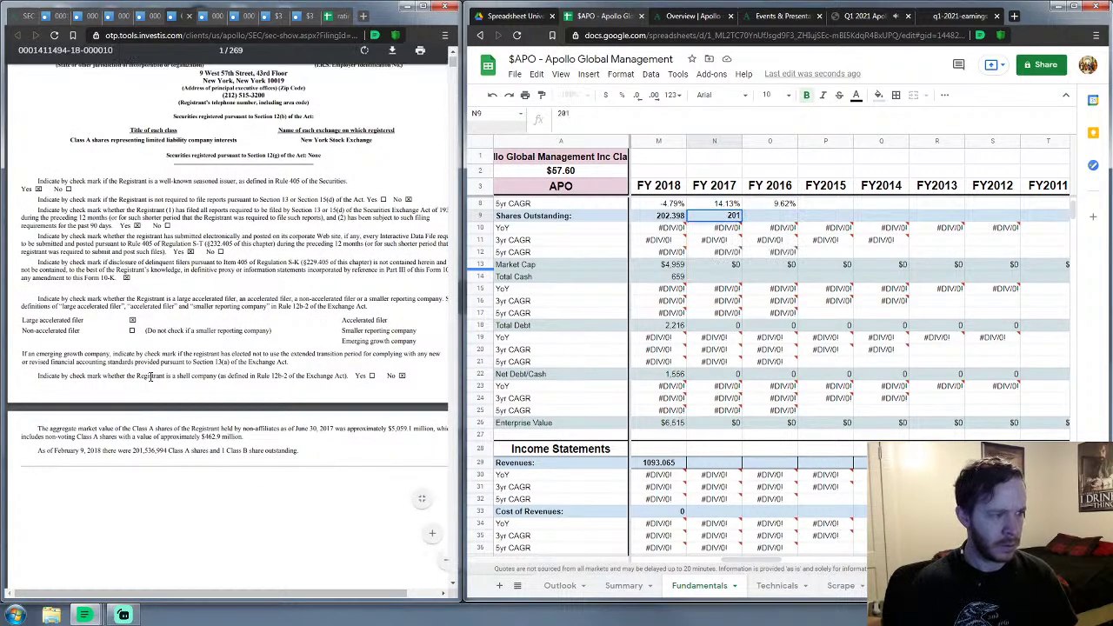
{"action": "type", "text": ".536994"}
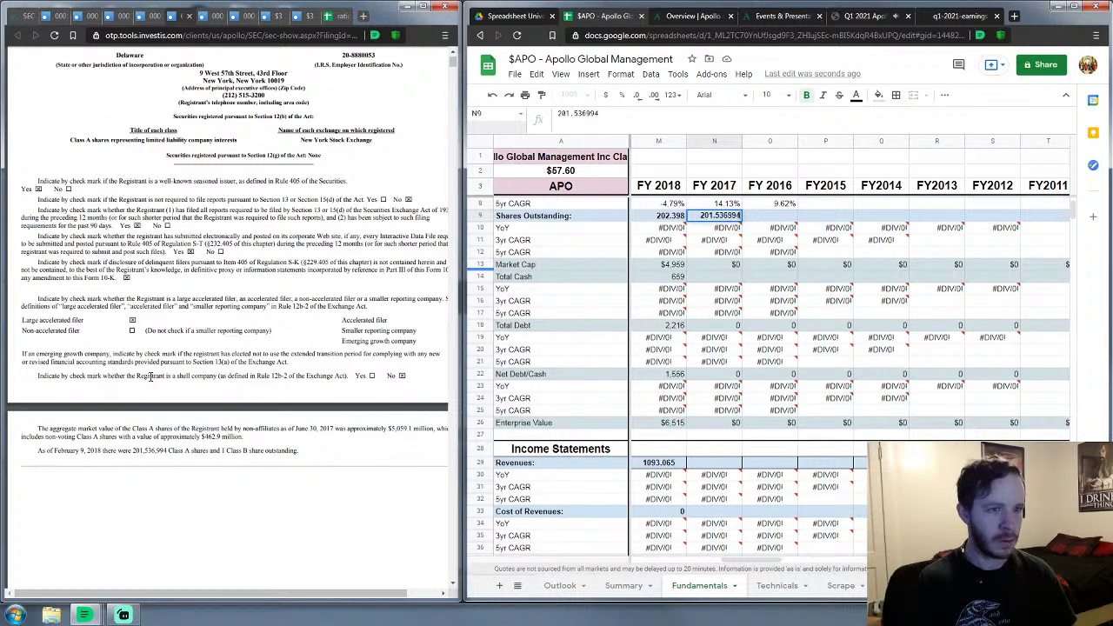
{"action": "key", "text": "Return"}
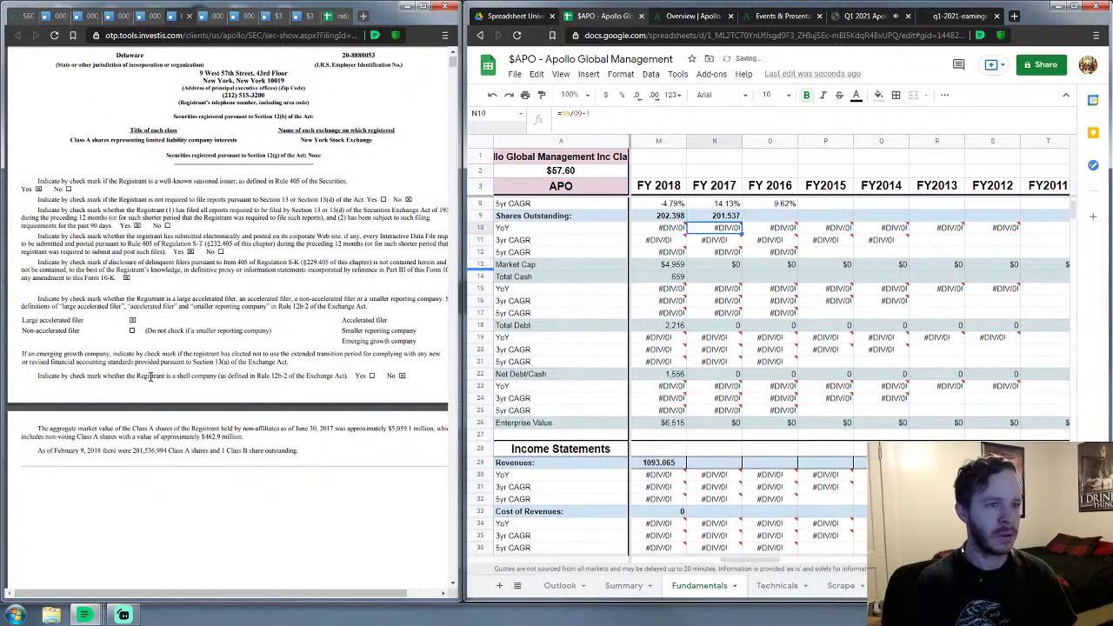
{"action": "key", "text": "Down"}
{"action": "key", "text": "Down"}
{"action": "key", "text": "Down"}
{"action": "key", "text": "Down"}
{"action": "key", "text": "Down"}
{"action": "key", "text": "Down"}
{"action": "key", "text": "Down"}
{"action": "key", "text": "Down"}
{"action": "key", "text": "Down"}
{"action": "key", "text": "Down"}
{"action": "key", "text": "Down"}
{"action": "key", "text": "Down"}
{"action": "key", "text": "Down"}
{"action": "key", "text": "Down"}
{"action": "key", "text": "Down"}
{"action": "key", "text": "Down"}
{"action": "key", "text": "Down"}
{"action": "key", "text": "Down"}
{"action": "key", "text": "Down"}
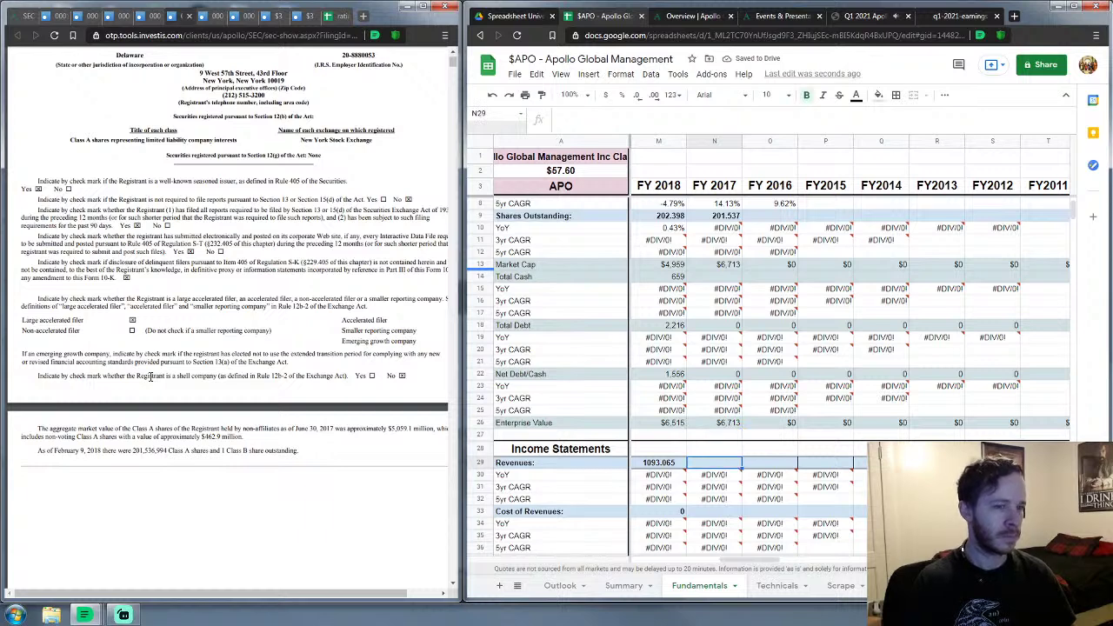
{"action": "scroll", "coordinate": [511, 354], "scroll_direction": "down", "scroll_amount": 2}
{"action": "scroll", "coordinate": [722, 361], "scroll_direction": "down", "scroll_amount": 2}
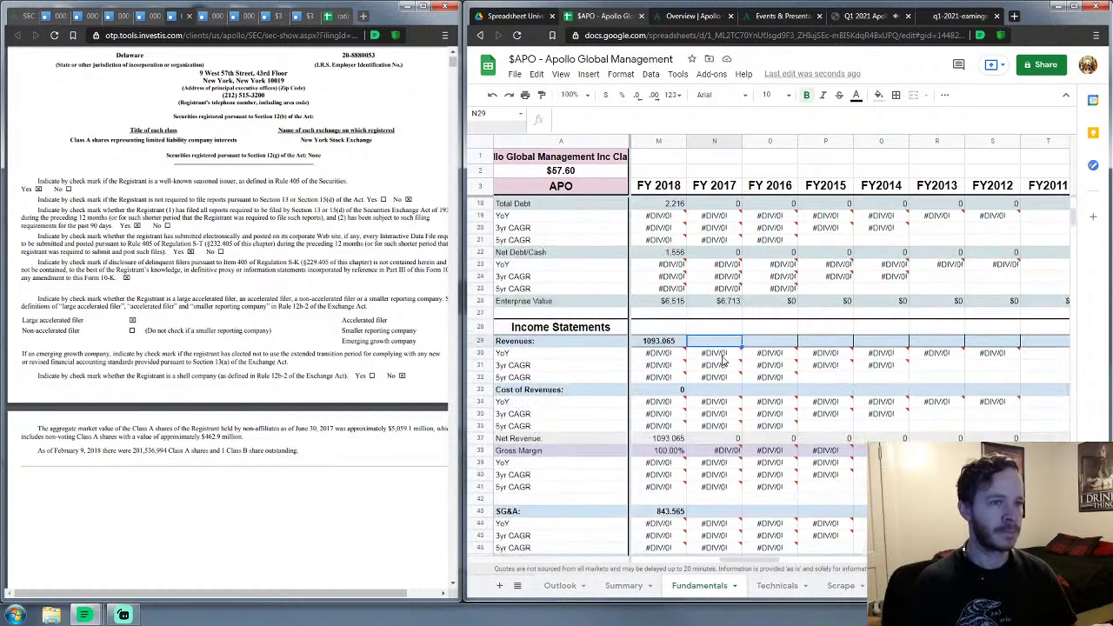
{"action": "scroll", "coordinate": [721, 361], "scroll_direction": "down", "scroll_amount": 2}
{"action": "scroll", "coordinate": [135, 379], "scroll_direction": "down", "scroll_amount": 5}
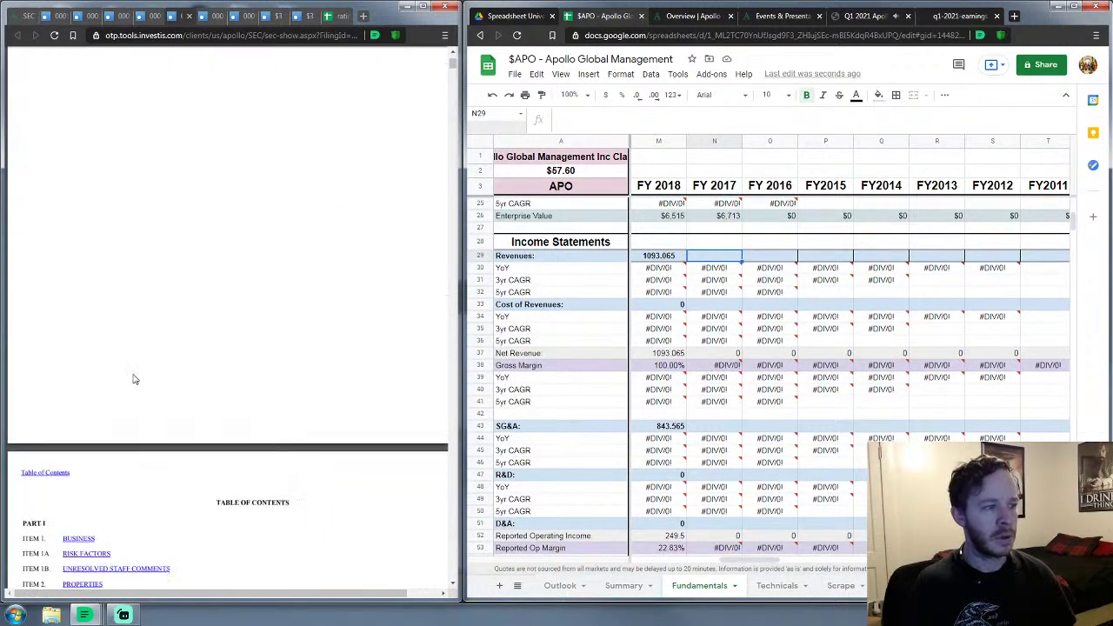
Step: Bring up the 10-K's Consolidated Statements of Operations via the Item 8 financial statements index
{"action": "scroll", "coordinate": [135, 379], "scroll_direction": "down", "scroll_amount": 3}
{"action": "left_click", "coordinate": [116, 488]}
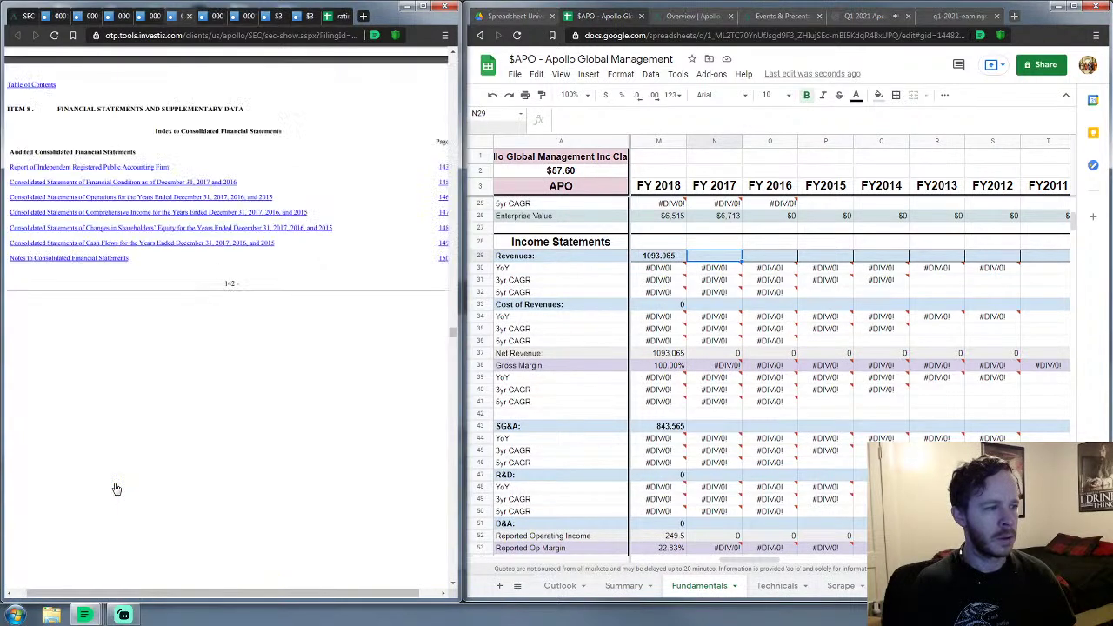
{"action": "left_click", "coordinate": [118, 198]}
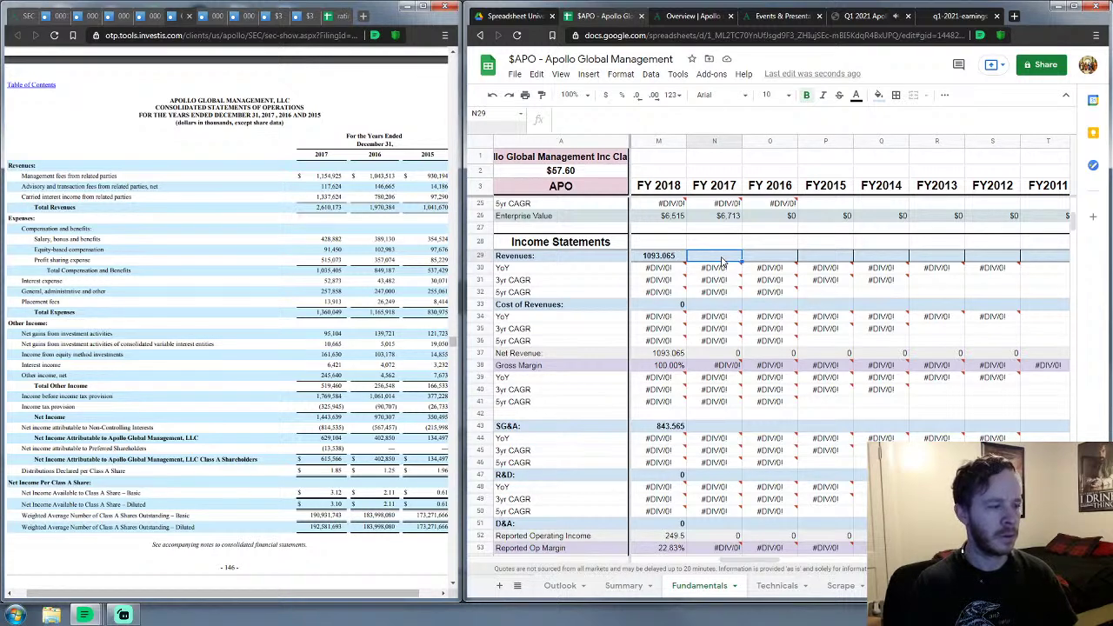
Step: Enter FY 2017 Revenues of 2610.173 in N29
{"action": "type", "text": "2610"}
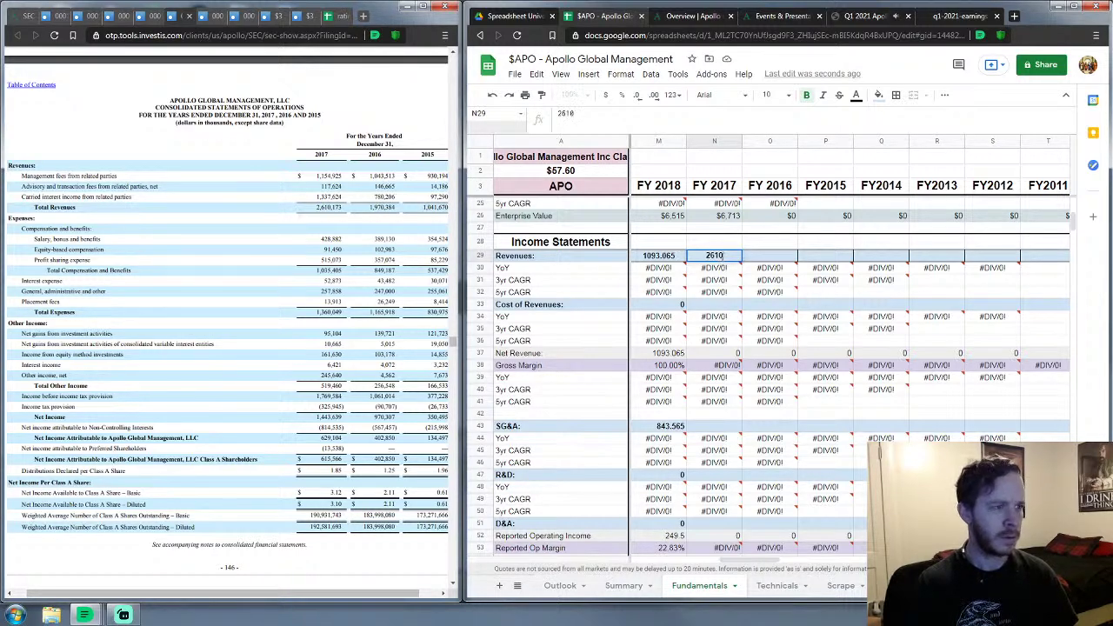
{"action": "type", "text": ".373"}
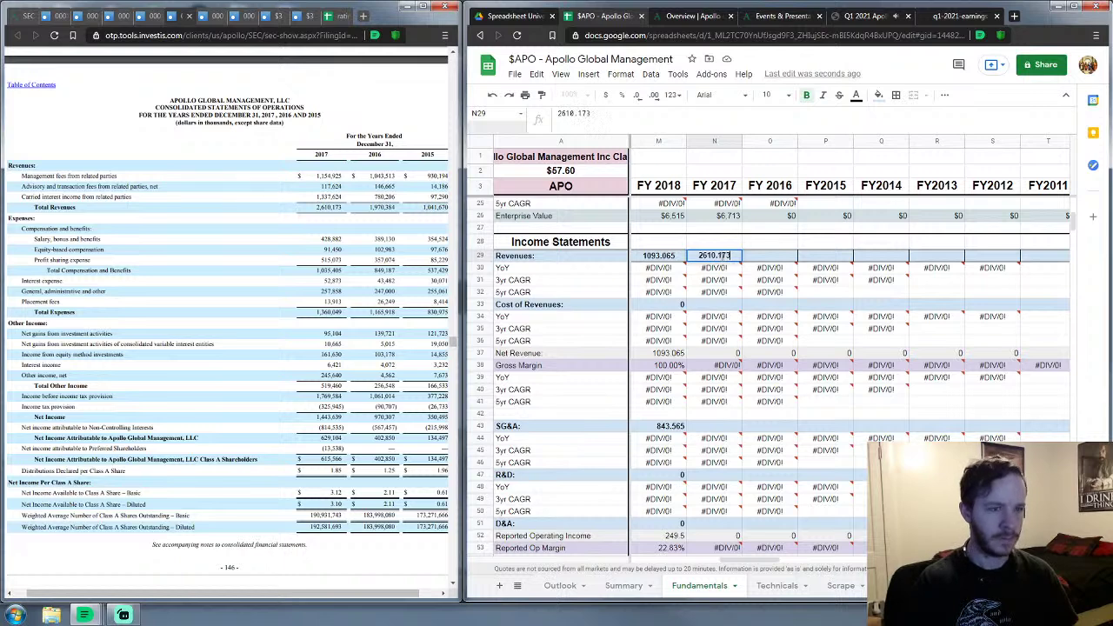
{"action": "key", "text": "Return"}
{"action": "key", "text": "Down"}
{"action": "key", "text": "Down"}
{"action": "key", "text": "Down"}
{"action": "key", "text": "Down"}
{"action": "key", "text": "Down"}
{"action": "key", "text": "Down"}
{"action": "key", "text": "Down"}
{"action": "key", "text": "Down"}
{"action": "key", "text": "Down"}
{"action": "key", "text": "Down"}
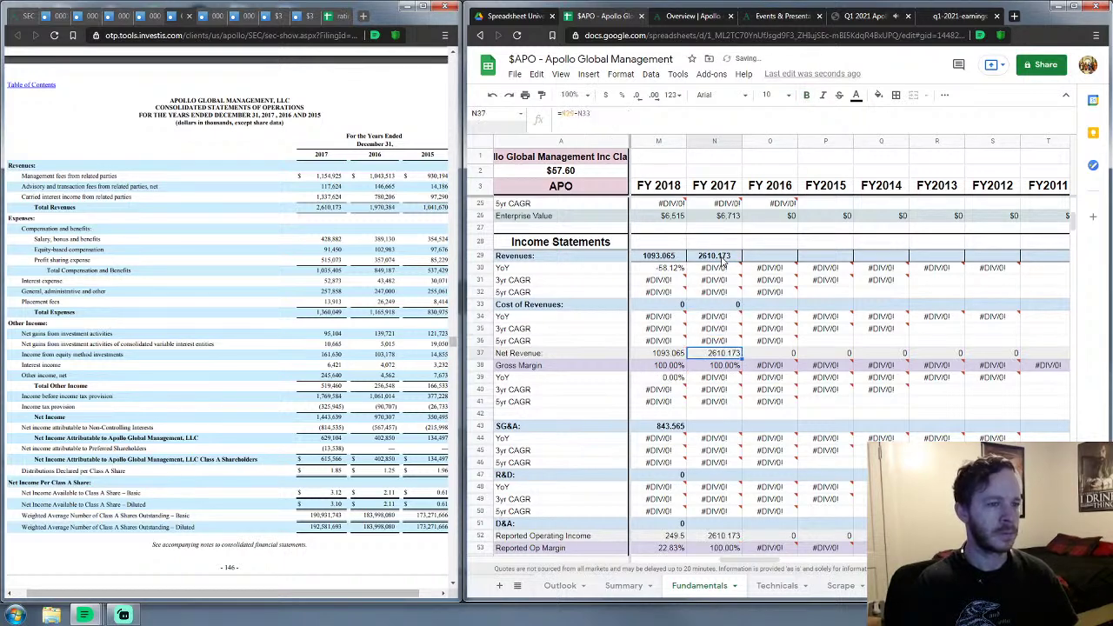
{"action": "key", "text": "Down"}
{"action": "key", "text": "Down"}
{"action": "key", "text": "Down"}
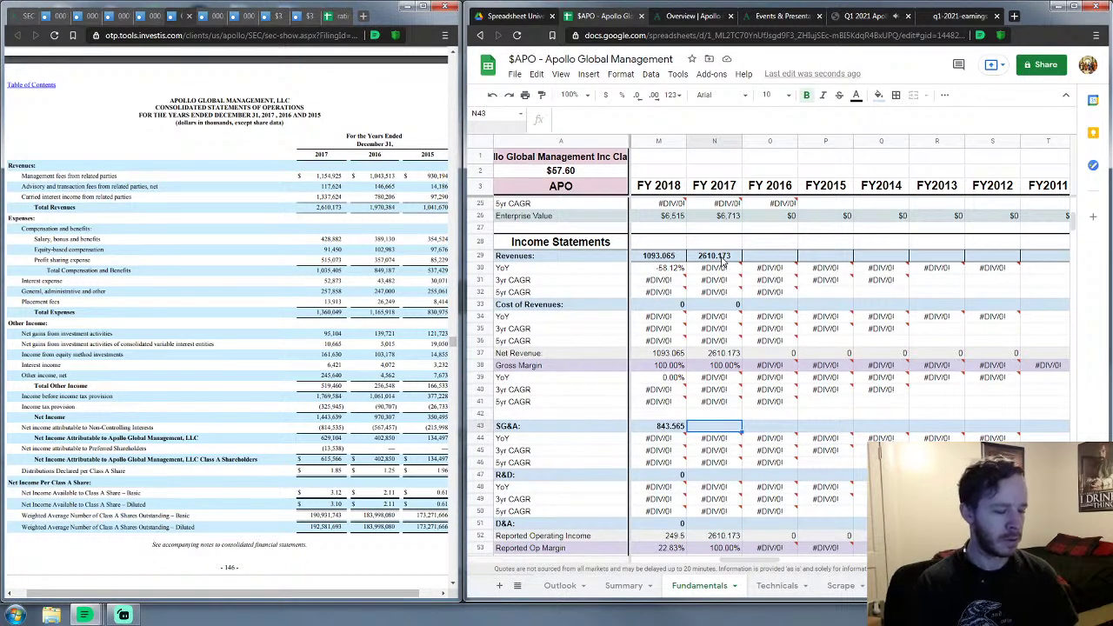
Step: Enter FY 2017 SG&A of 1307.176 in N43
{"action": "type", "text": "1307.176"}
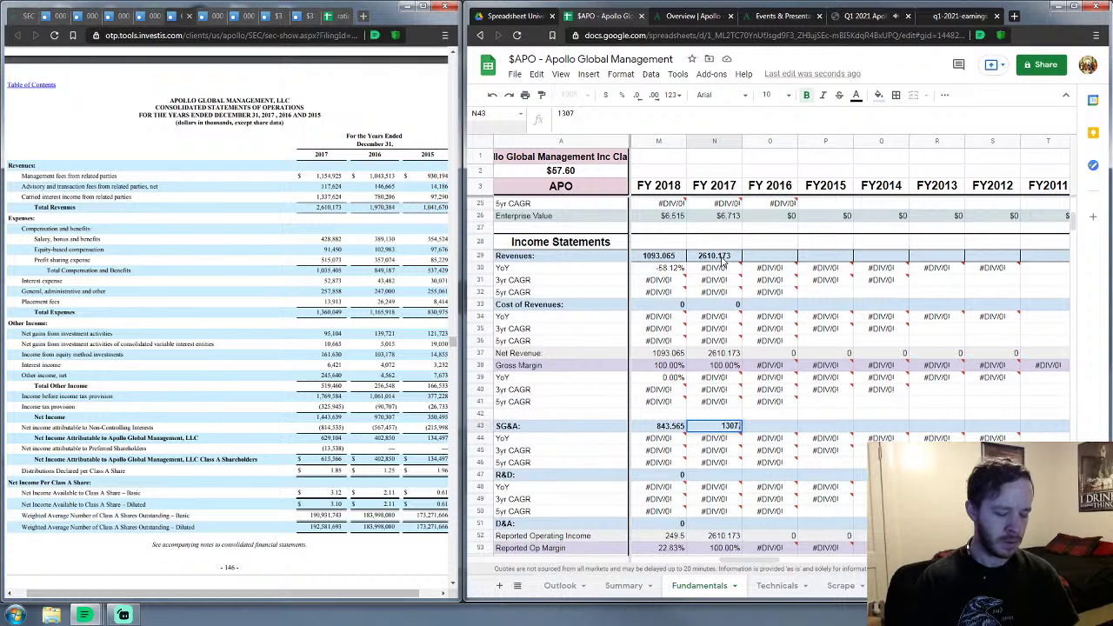
{"action": "key", "text": "Return"}
{"action": "key", "text": "Down"}
{"action": "key", "text": "Down"}
{"action": "key", "text": "Down"}
{"action": "key", "text": "Down"}
{"action": "key", "text": "Down"}
{"action": "key", "text": "Down"}
{"action": "key", "text": "Down"}
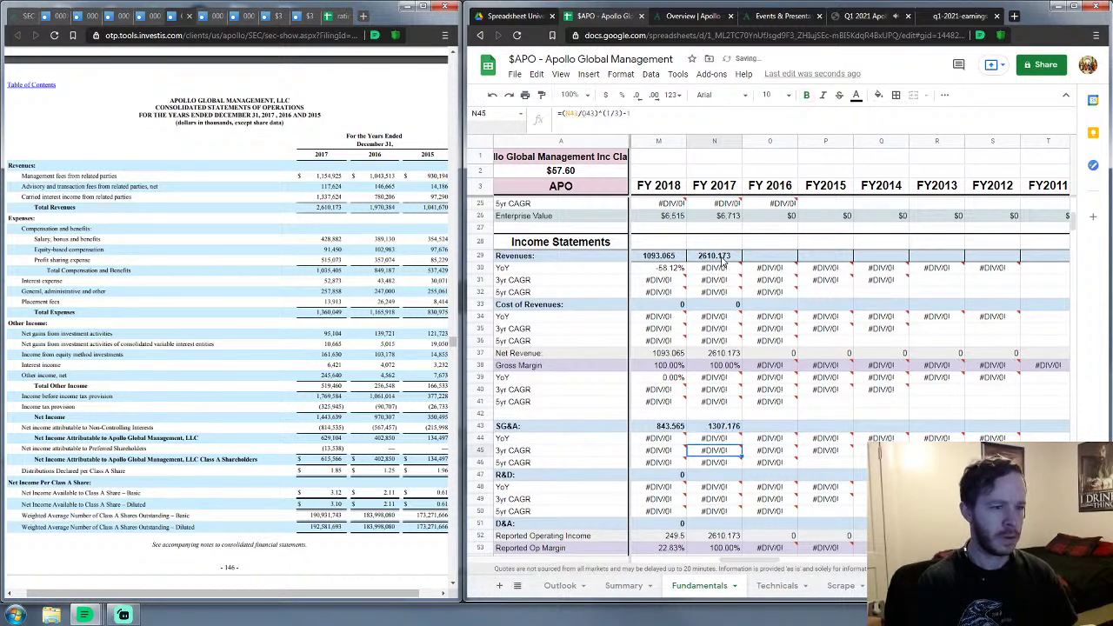
{"action": "key", "text": "Down"}
{"action": "key", "text": "Down"}
{"action": "key", "text": "Down"}
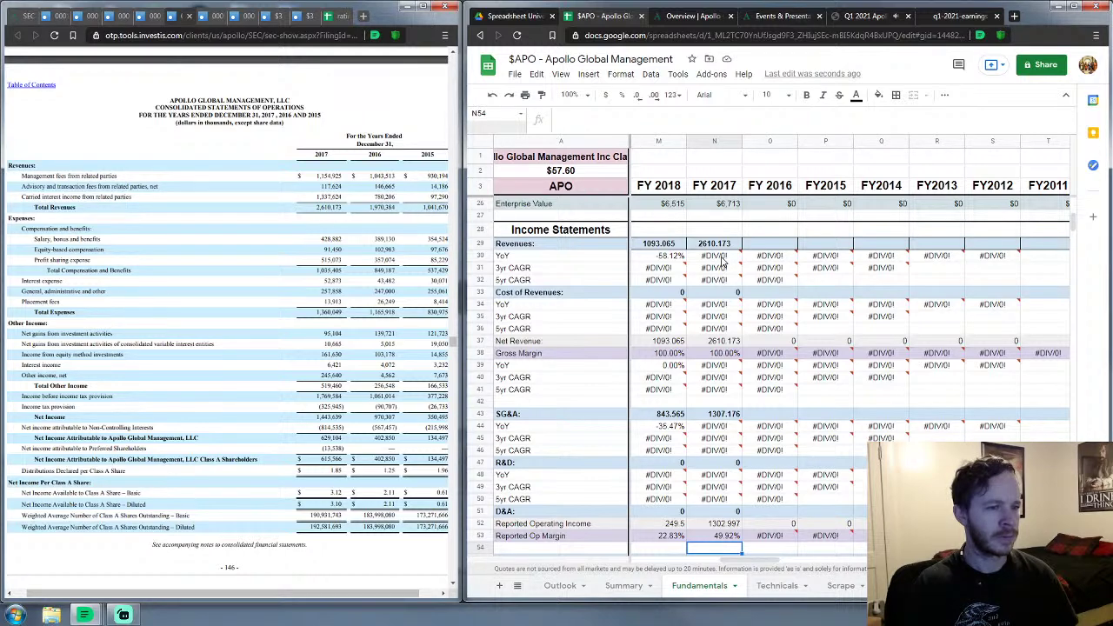
{"action": "key", "text": "Down"}
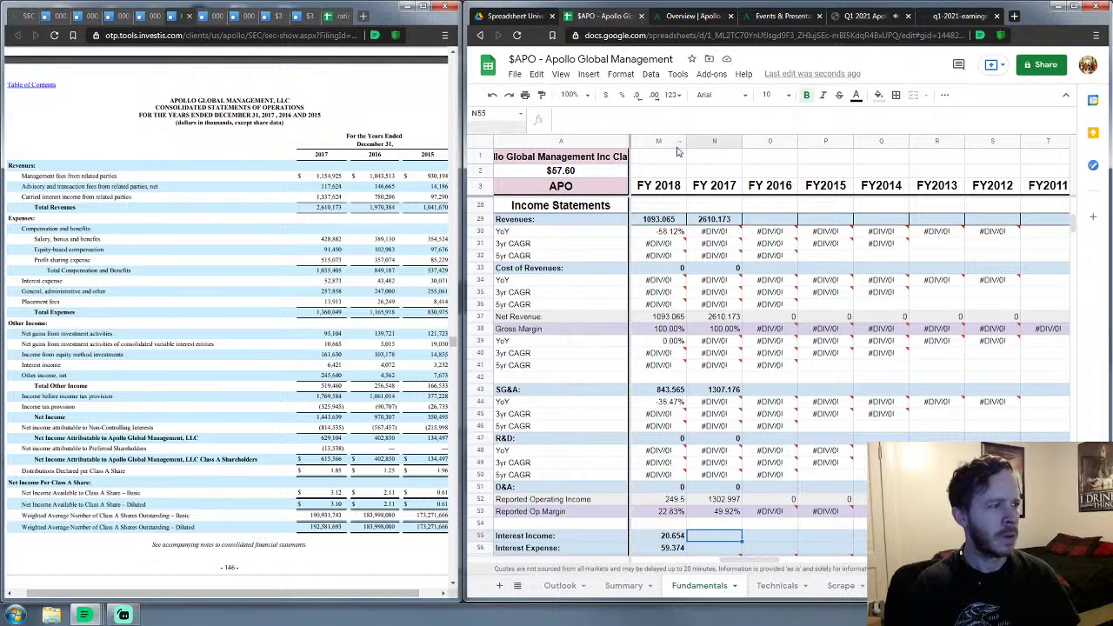
{"action": "key", "text": "Down"}
Step: Enter FY 2017 Interest Expense 52.873, Interest Income 6.421 and Net Currency Income 0
{"action": "type", "text": "52."}
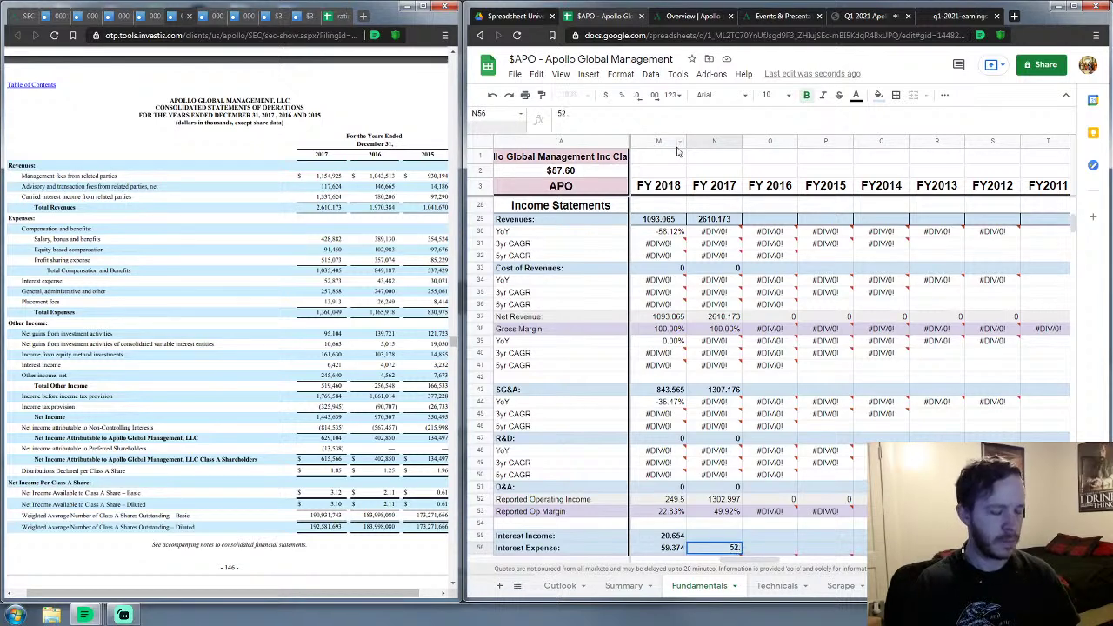
{"action": "type", "text": "873"}
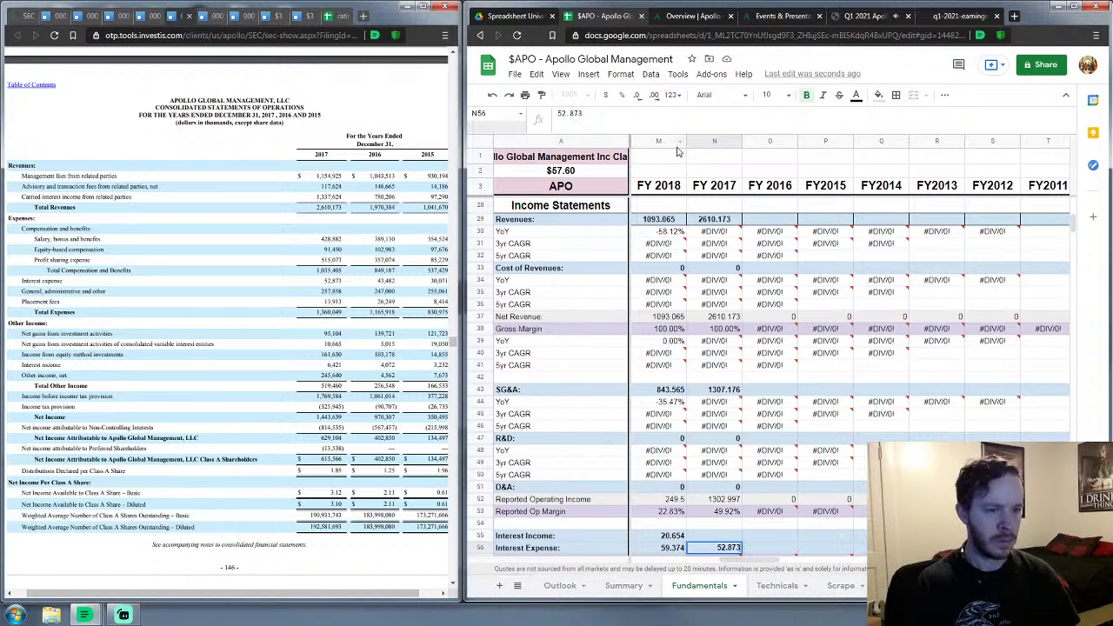
{"action": "key", "text": "Up"}
{"action": "scroll", "coordinate": [769, 326], "scroll_direction": "down", "scroll_amount": 2}
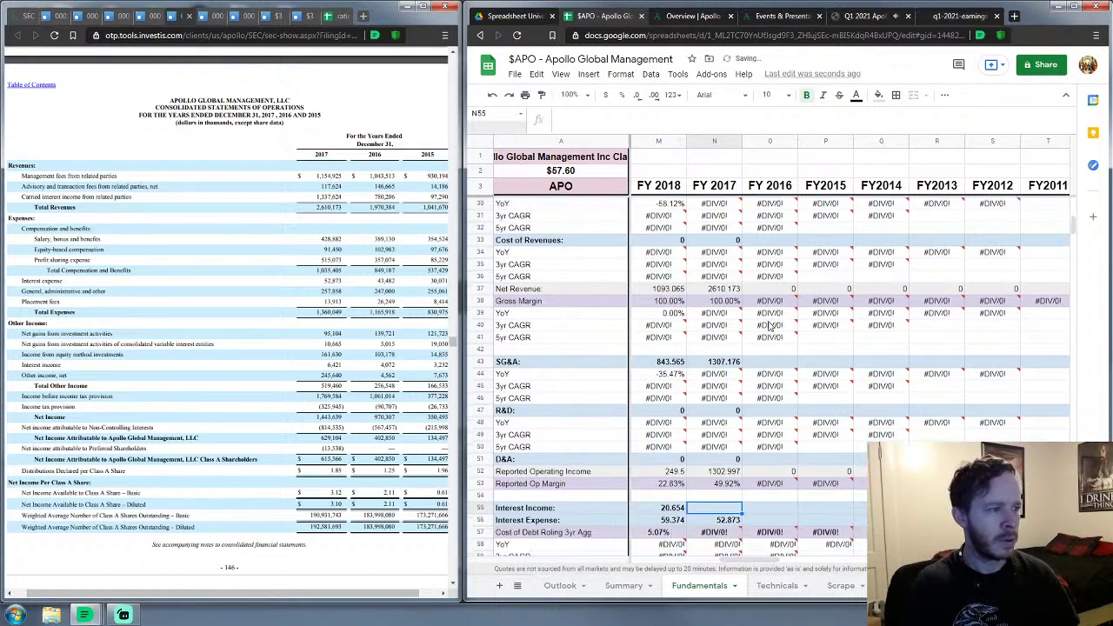
{"action": "type", "text": "6.421"}
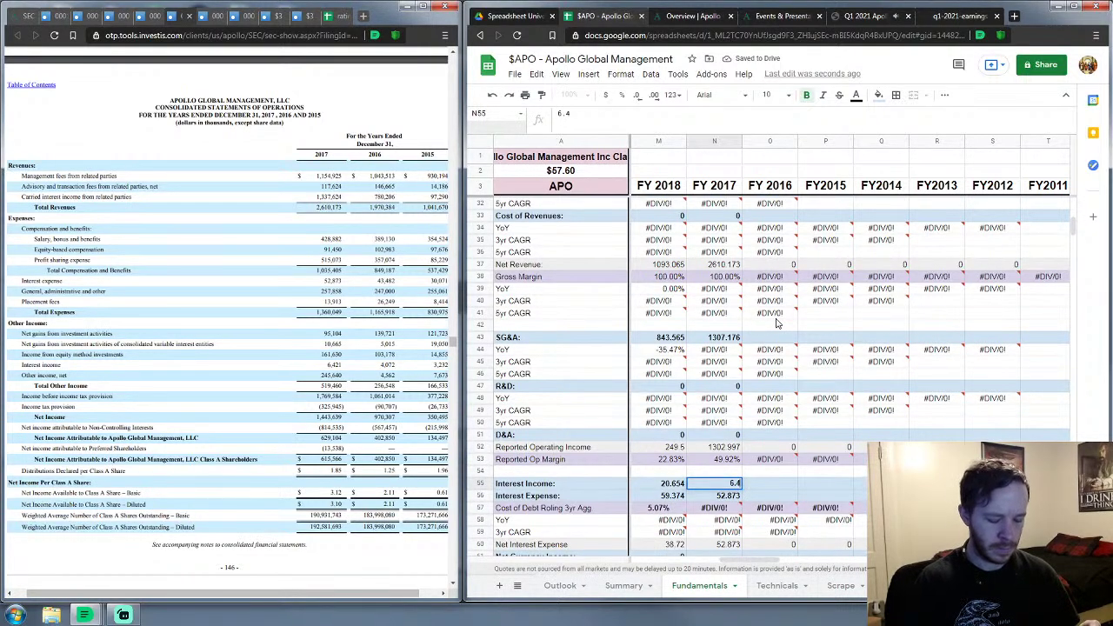
{"action": "key", "text": "Return"}
{"action": "key", "text": "Down"}
{"action": "key", "text": "Down"}
{"action": "key", "text": "Down"}
{"action": "key", "text": "Down"}
{"action": "key", "text": "Down"}
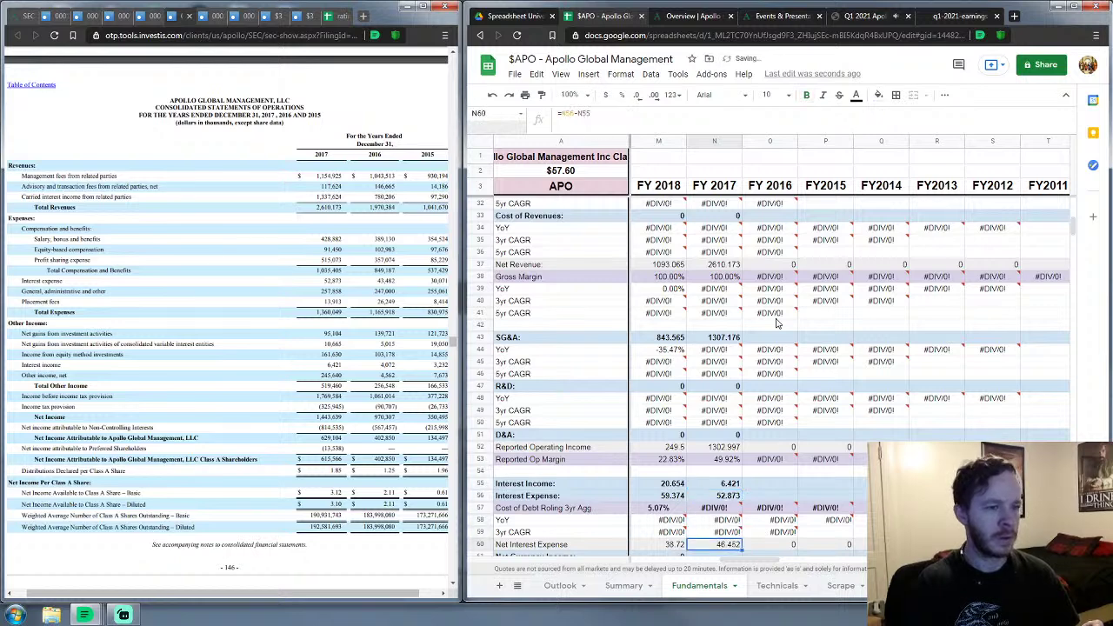
{"action": "type", "text": "0"}
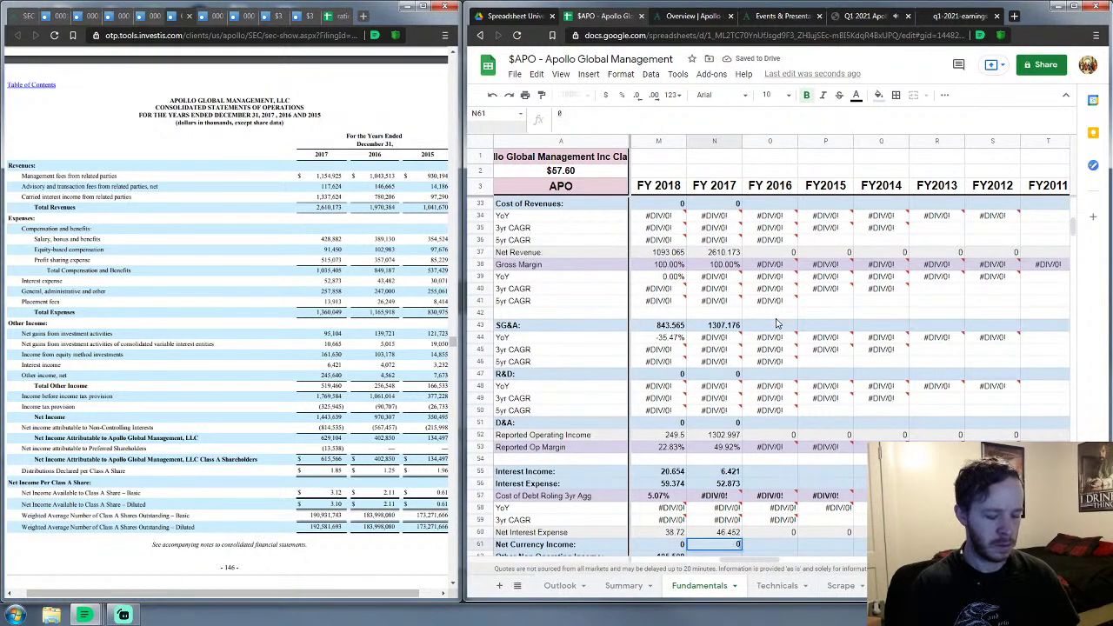
{"action": "key", "text": "Return"}
{"action": "scroll", "coordinate": [777, 324], "scroll_direction": "down", "scroll_amount": 7}
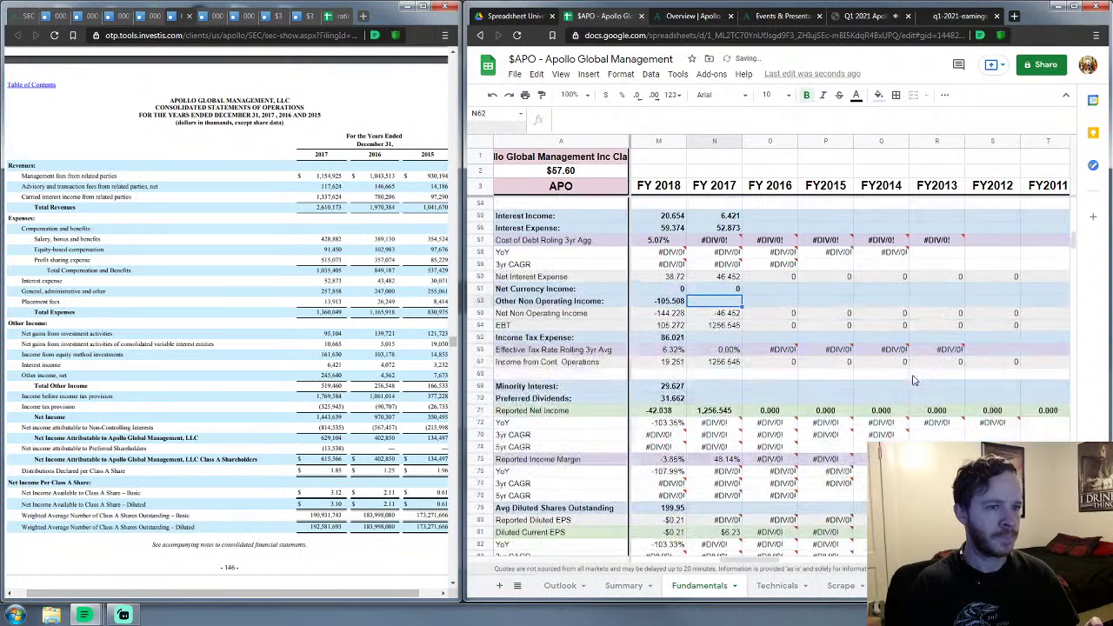
Step: Enter FY 2017 Other Non Operating Income 513.039 and Income Tax Expense 325.945
{"action": "scroll", "coordinate": [264, 399], "scroll_direction": "down", "scroll_amount": 3}
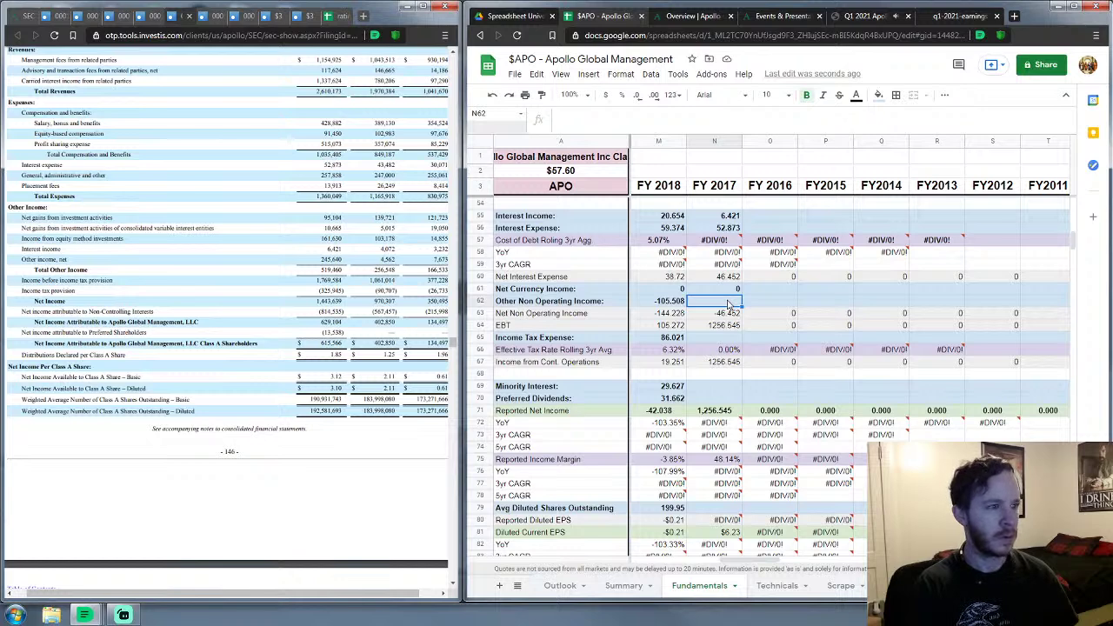
{"action": "type", "text": "513.039"}
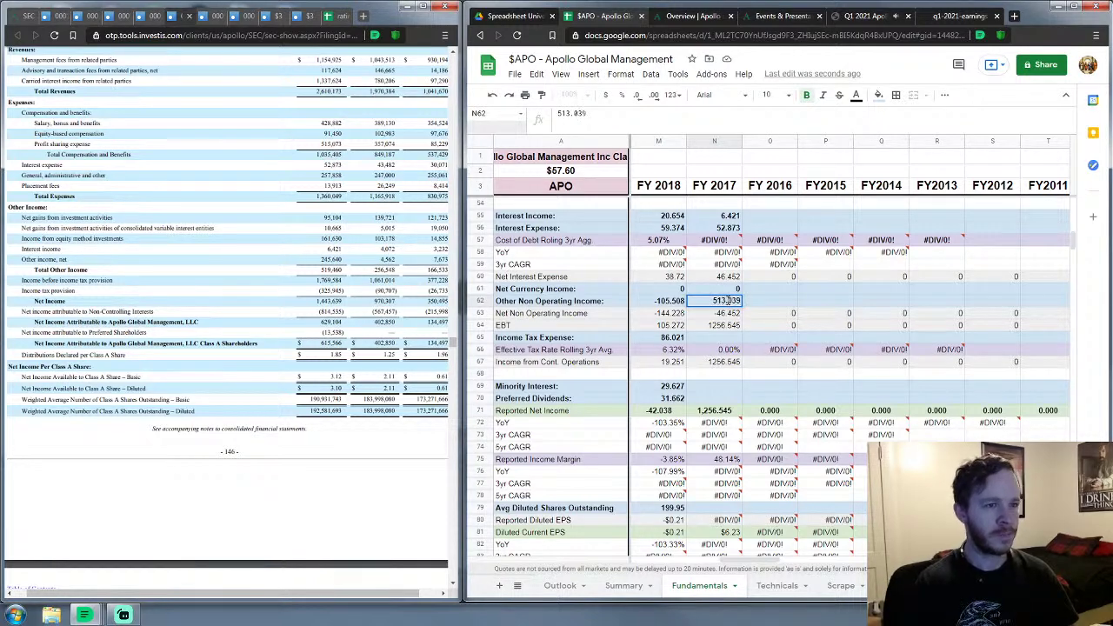
{"action": "key", "text": "Return"}
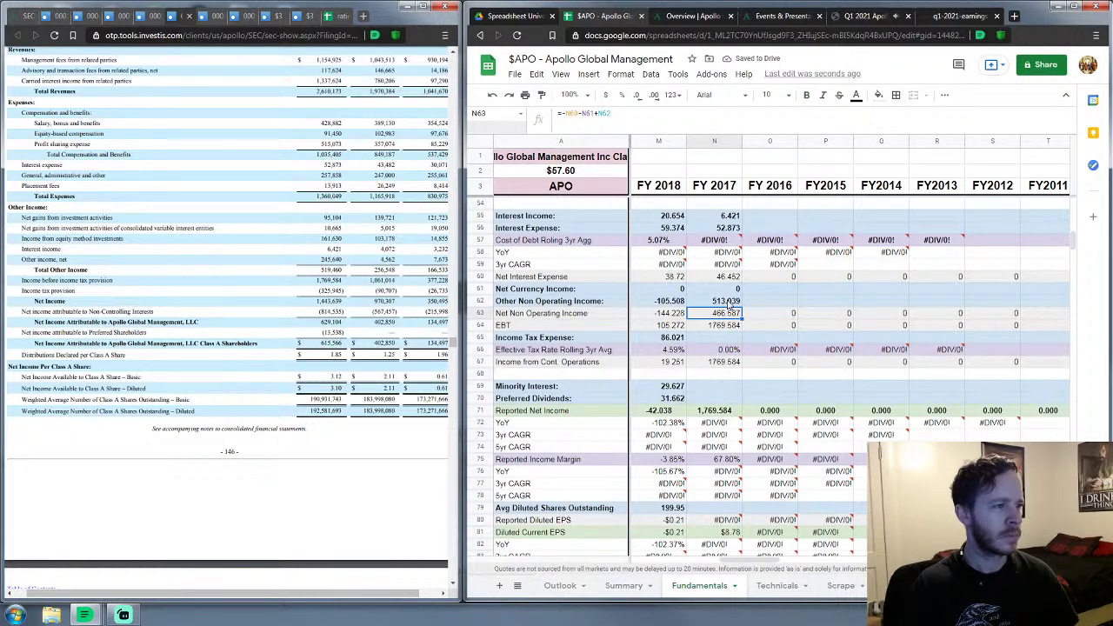
{"action": "key", "text": "Down"}
{"action": "key", "text": "Down"}
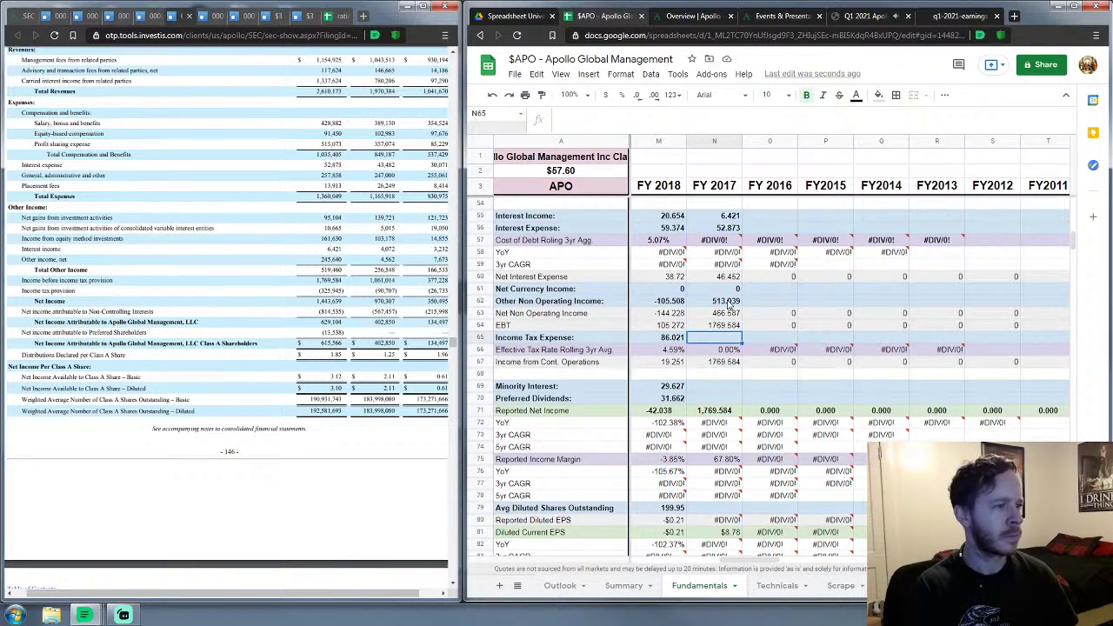
{"action": "type", "text": "325"}
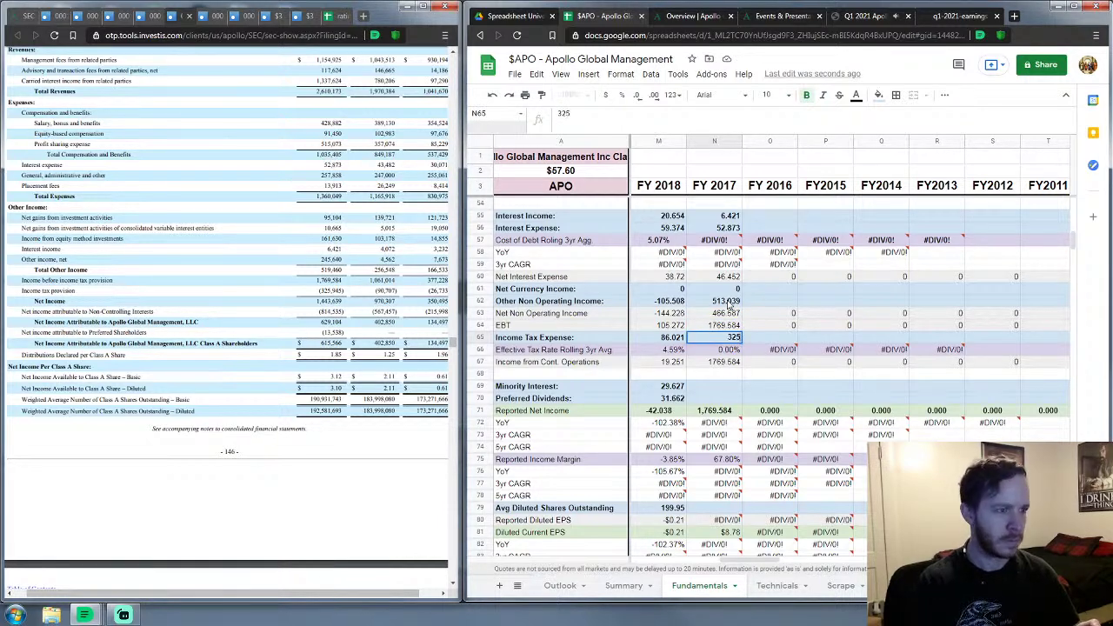
{"action": "type", "text": ".945"}
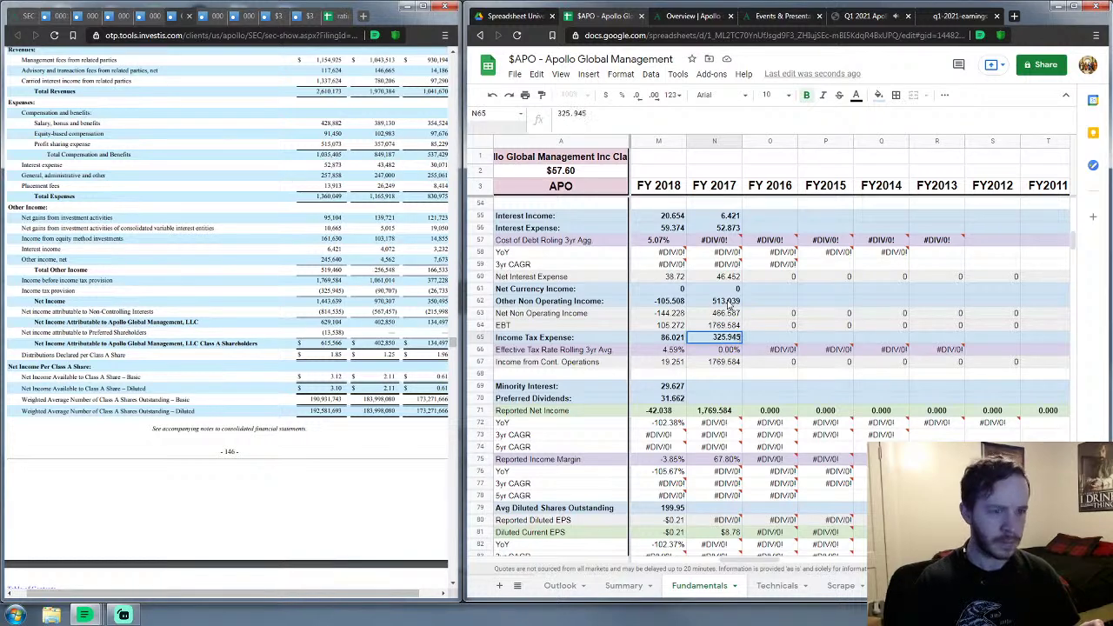
{"action": "key", "text": "Return"}
Step: Enter FY 2017 Minority Interest 814.535 and Preferred Dividends 13.538 in N69 and N70
{"action": "key", "text": "Down"}
{"action": "key", "text": "Down"}
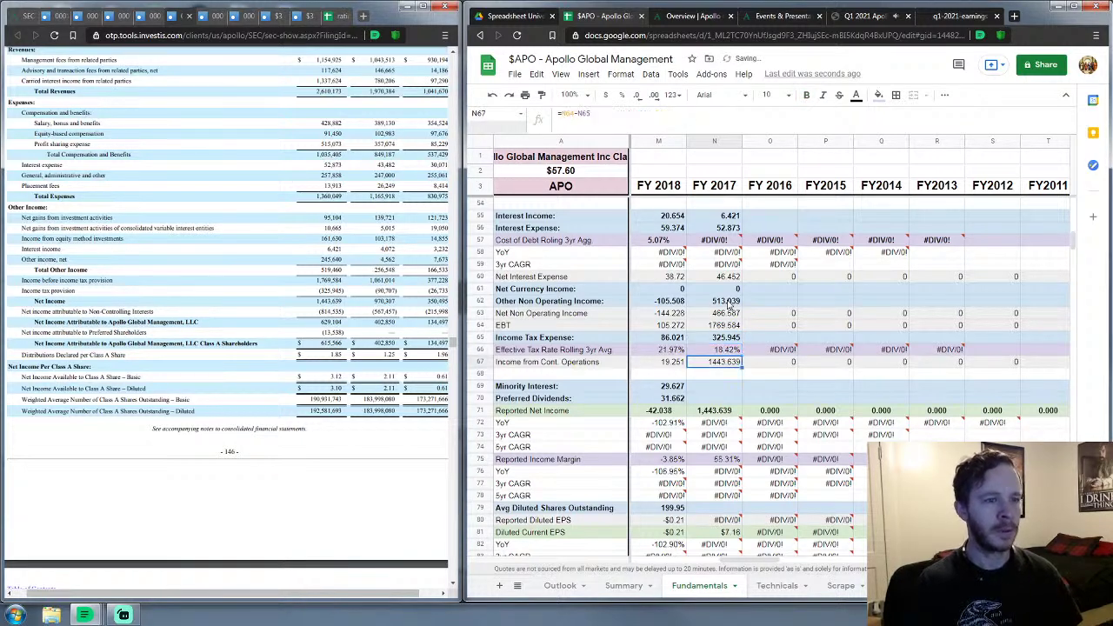
{"action": "key", "text": "Down"}
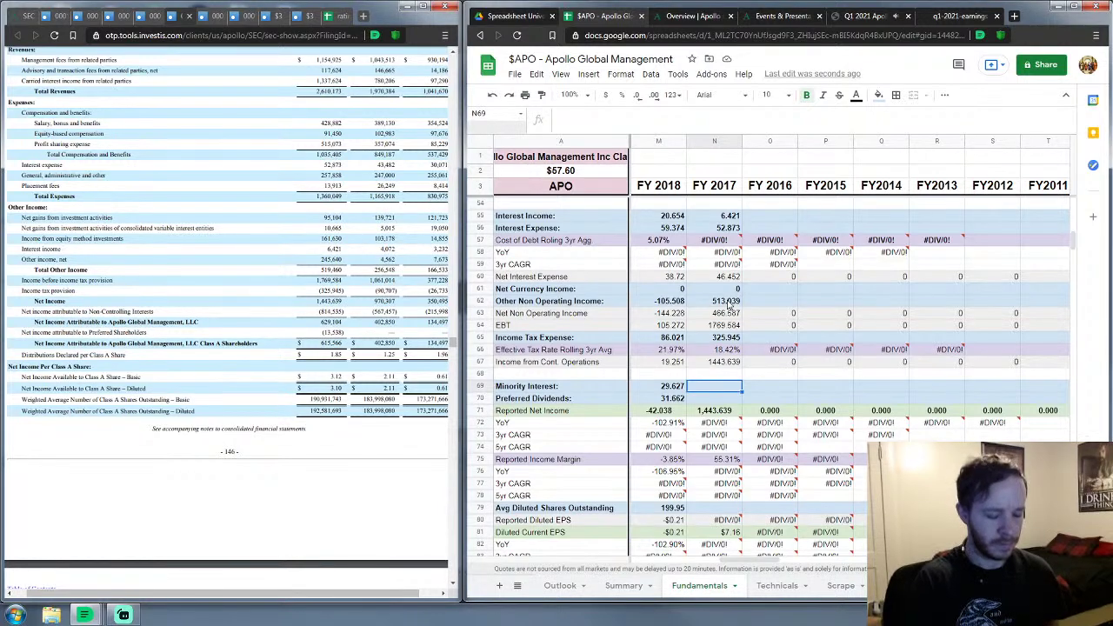
{"action": "type", "text": "814."}
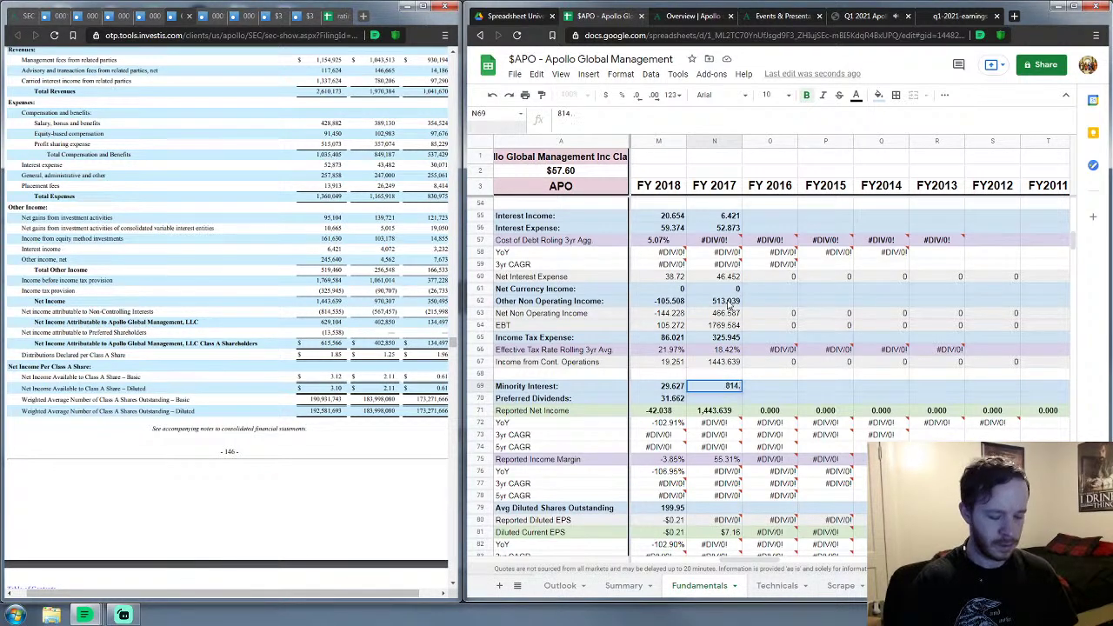
{"action": "type", "text": "535"}
{"action": "key", "text": "Return"}
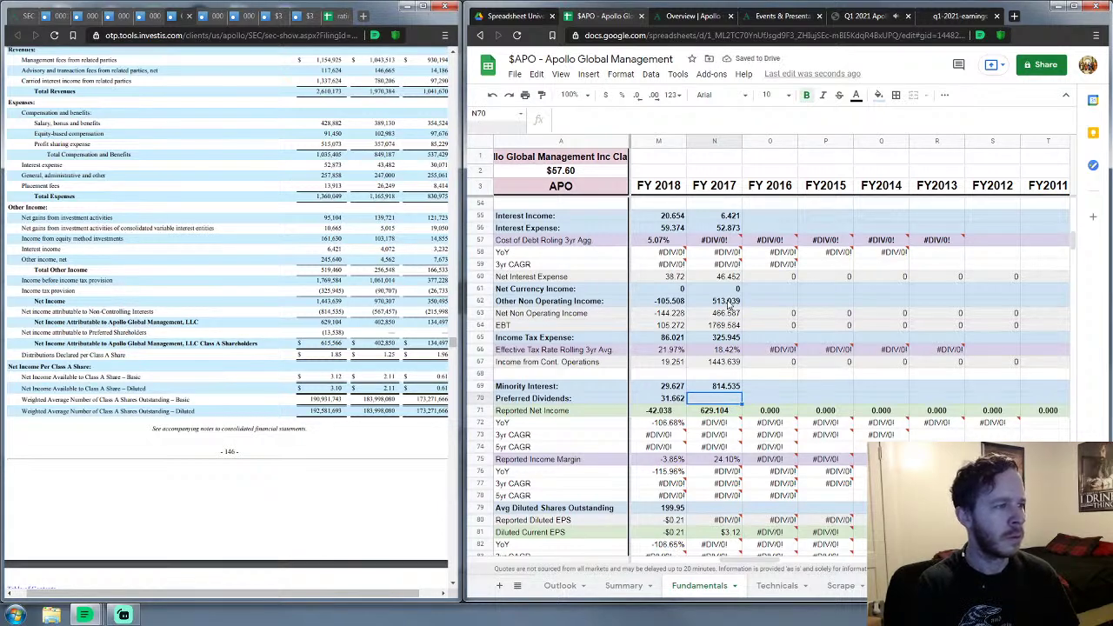
{"action": "type", "text": "13.538"}
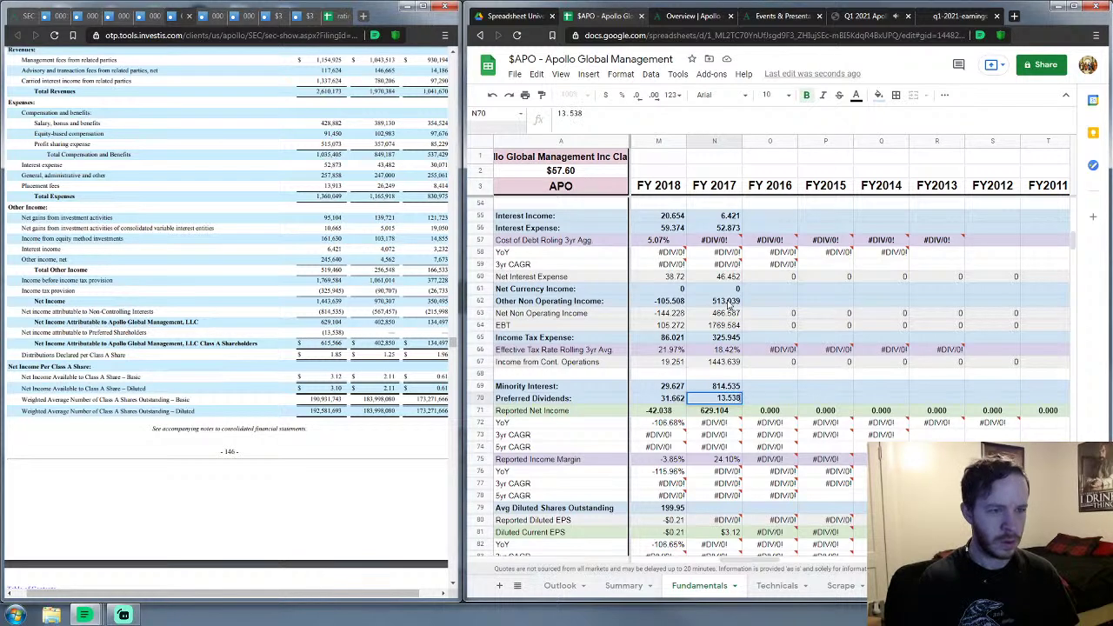
{"action": "key", "text": "Return"}
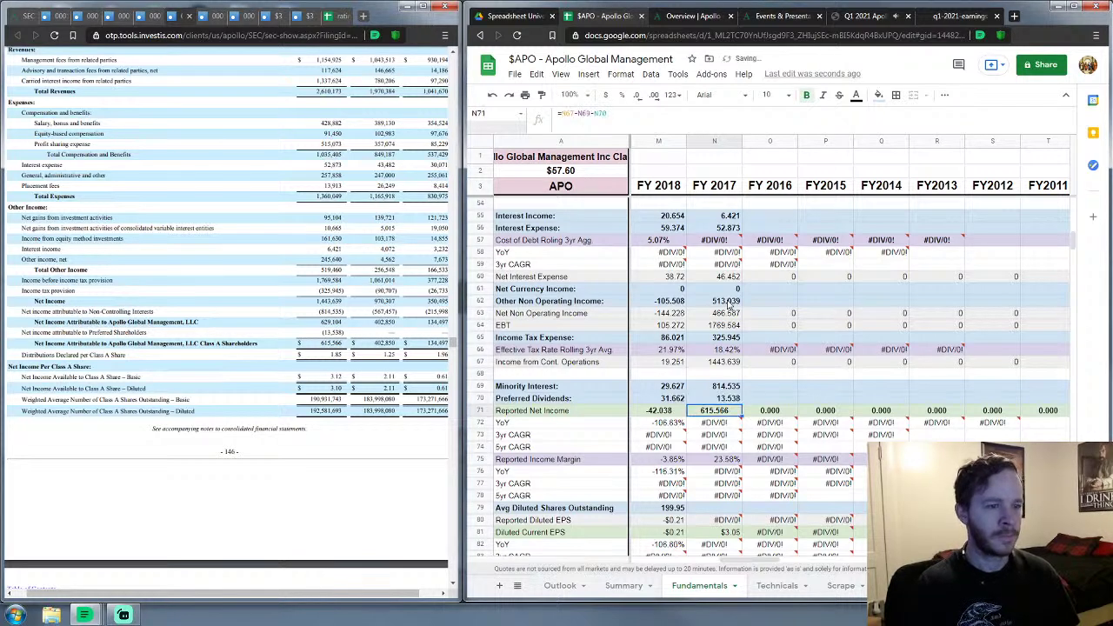
{"action": "key", "text": "Down"}
{"action": "key", "text": "Down"}
{"action": "key", "text": "Down"}
{"action": "key", "text": "Down"}
{"action": "key", "text": "Down"}
{"action": "key", "text": "Down"}
{"action": "key", "text": "Down"}
{"action": "key", "text": "Down"}
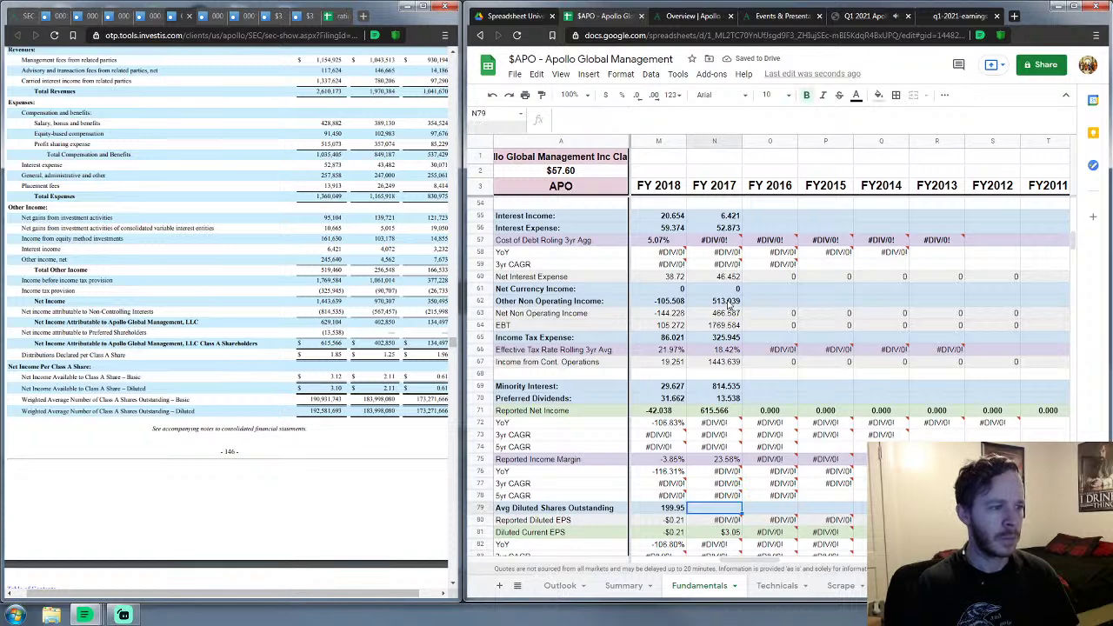
Step: Enter 192.581693 as FY 2017 average diluted shares in N79, giving diluted EPS of $3.20
{"action": "type", "text": "192.581"}
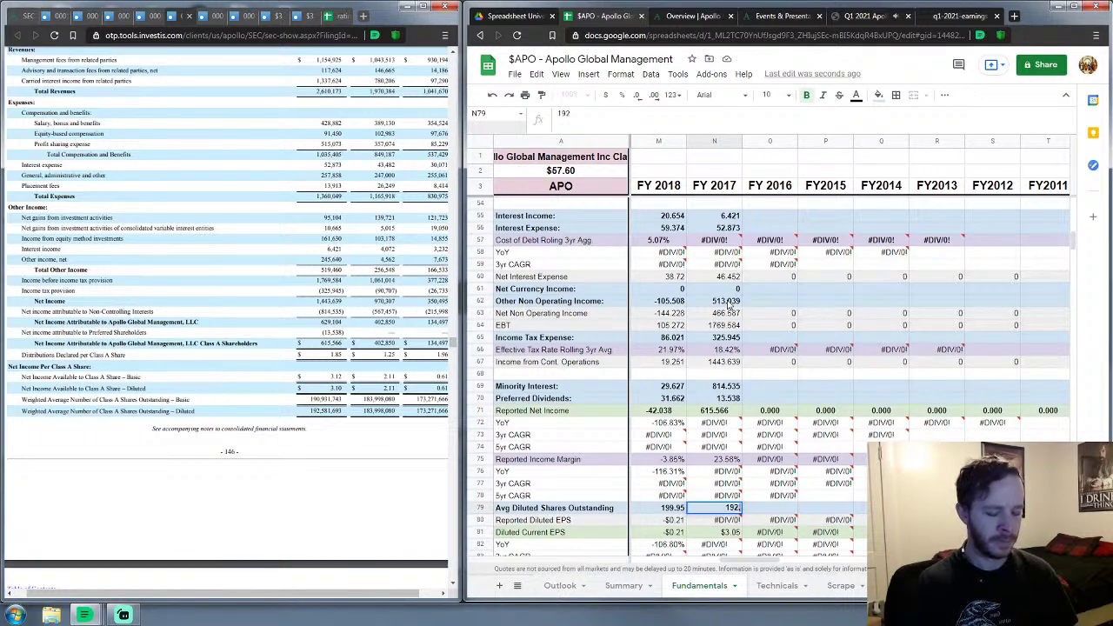
{"action": "type", "text": "693"}
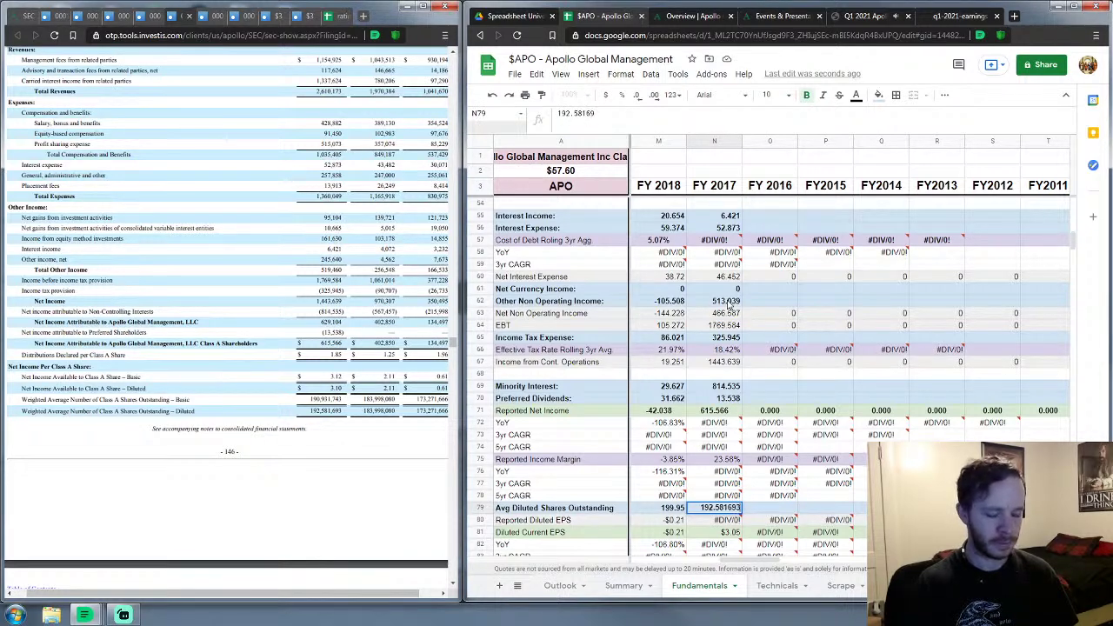
{"action": "key", "text": "Return"}
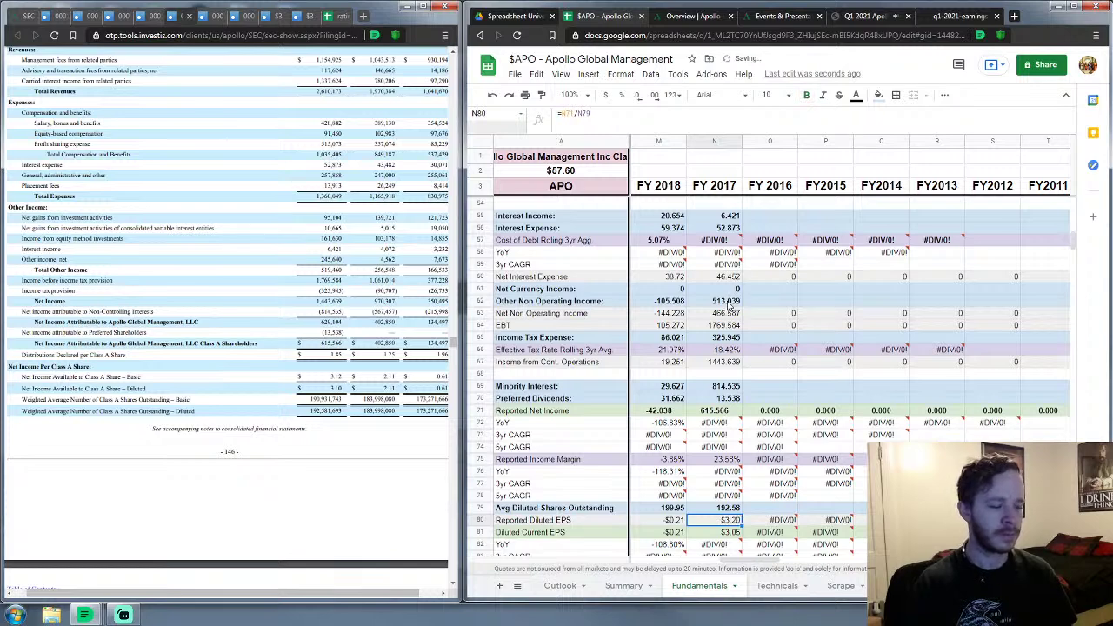
{"action": "scroll", "coordinate": [770, 317], "scroll_direction": "down", "scroll_amount": 9}
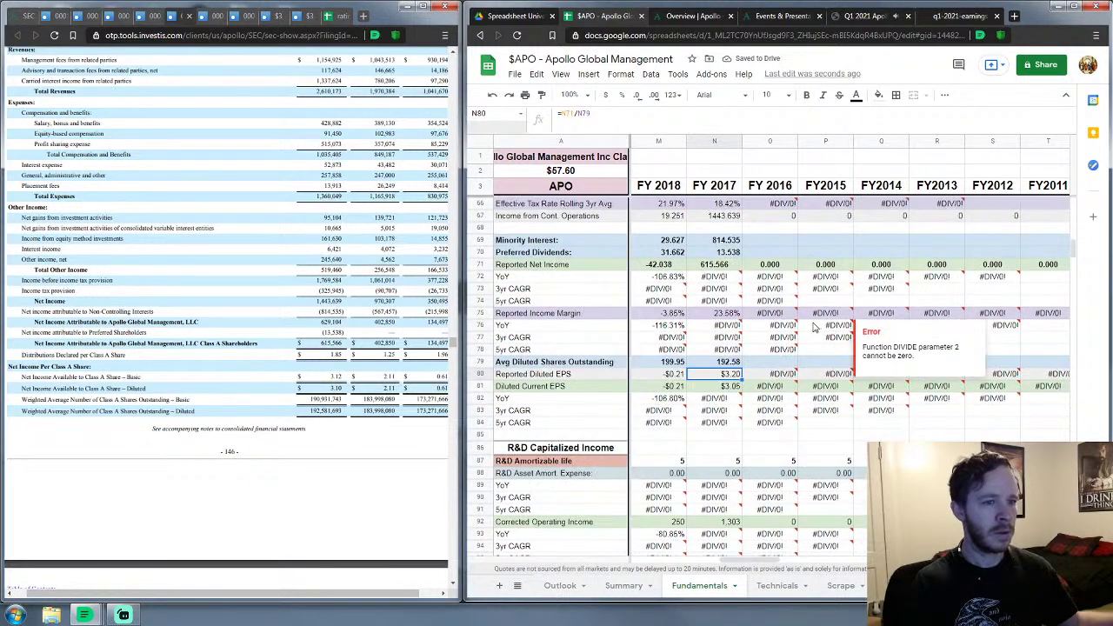
{"action": "scroll", "coordinate": [806, 329], "scroll_direction": "down", "scroll_amount": 7}
{"action": "scroll", "coordinate": [803, 330], "scroll_direction": "up", "scroll_amount": 7}
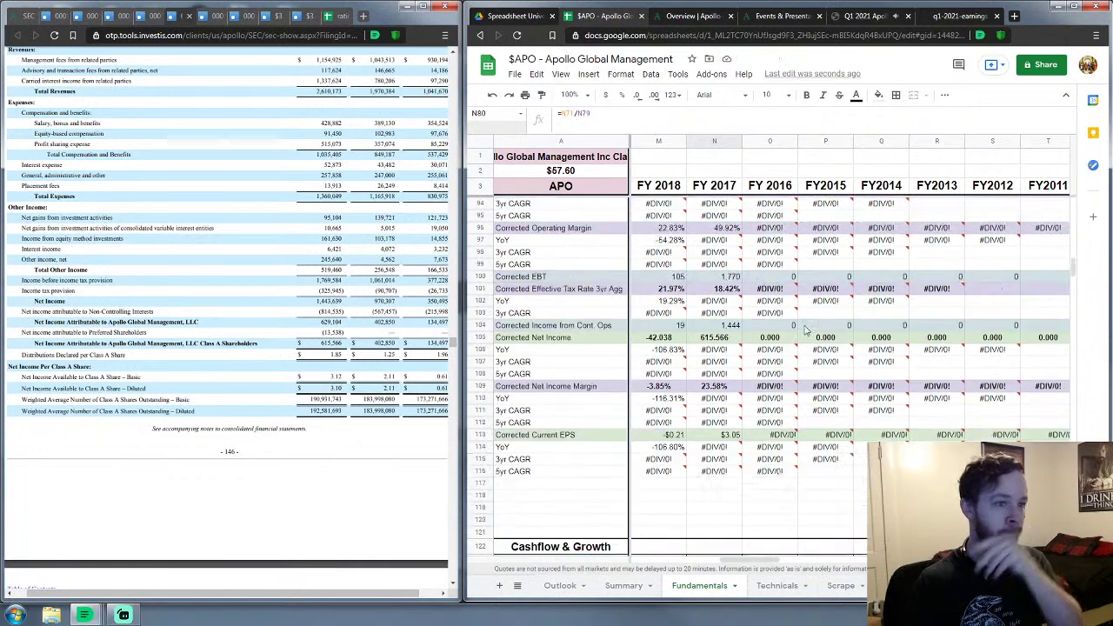
{"action": "scroll", "coordinate": [805, 331], "scroll_direction": "up", "scroll_amount": 7}
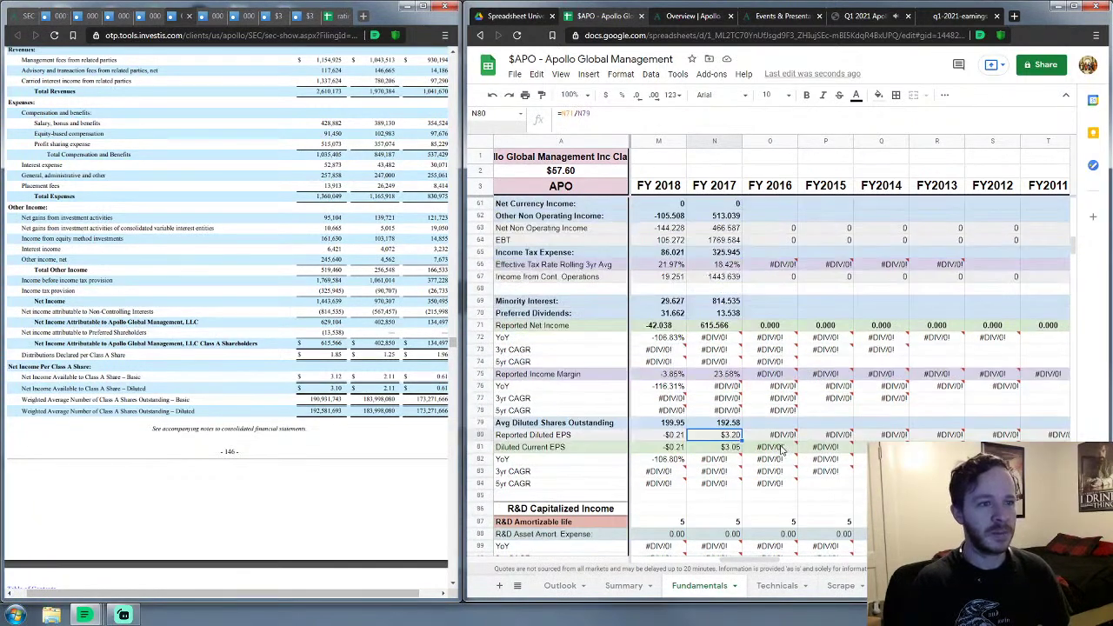
Step: Compare Reported Net Income across the TTM to FY 2017 columns by selecting J71:N71
{"action": "left_click_drag", "start_coordinate": [755, 563], "coordinate": [720, 568]}
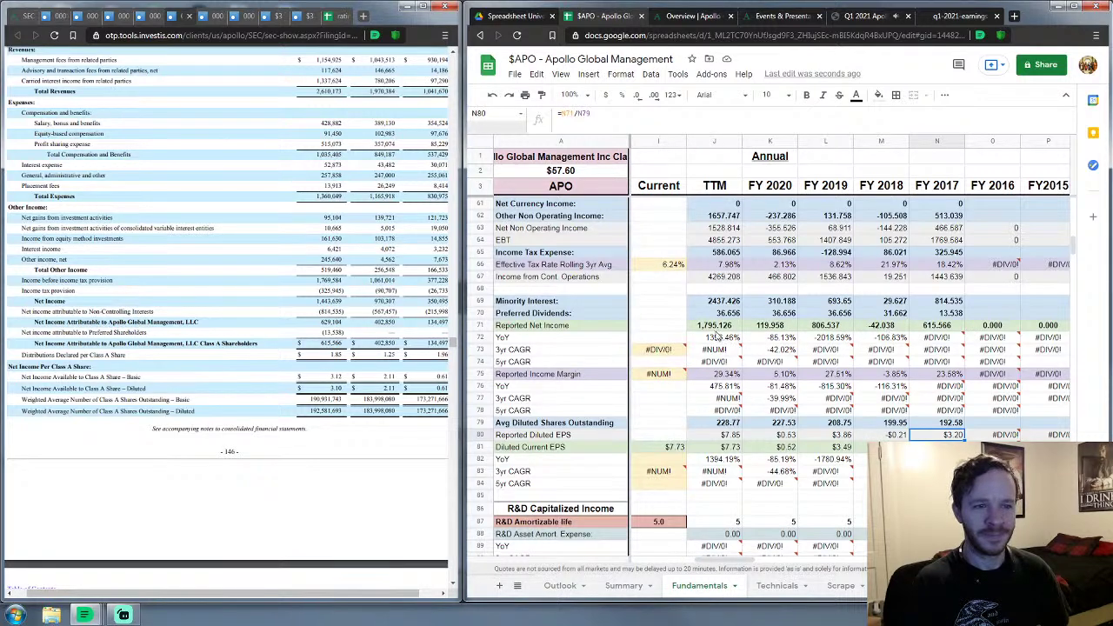
{"action": "left_click_drag", "start_coordinate": [709, 325], "coordinate": [963, 328]}
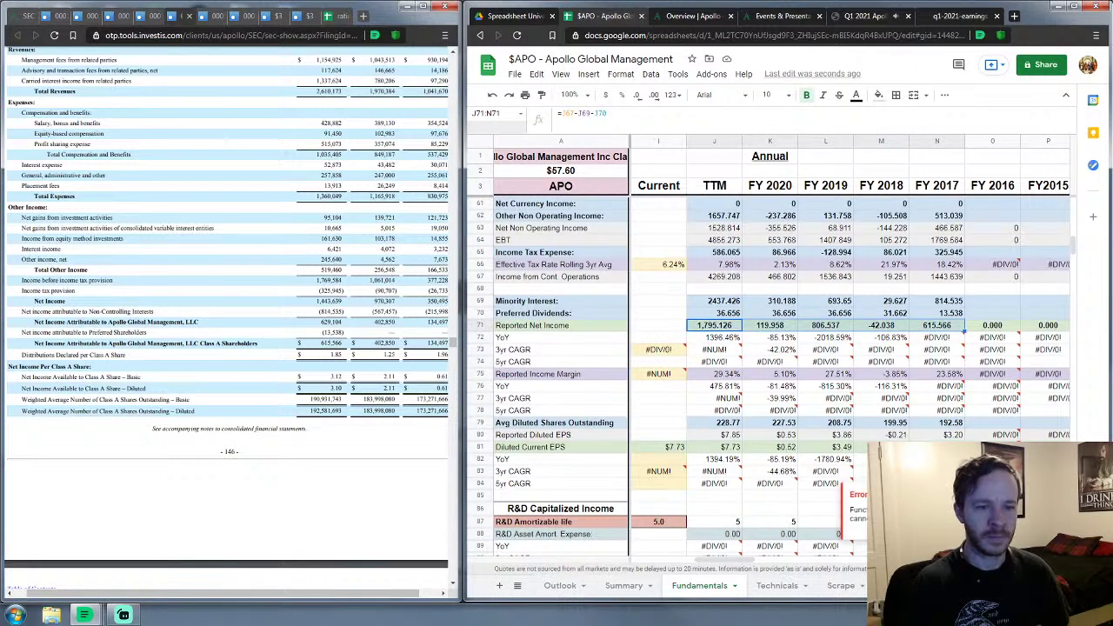
{"action": "left_click", "coordinate": [795, 508]}
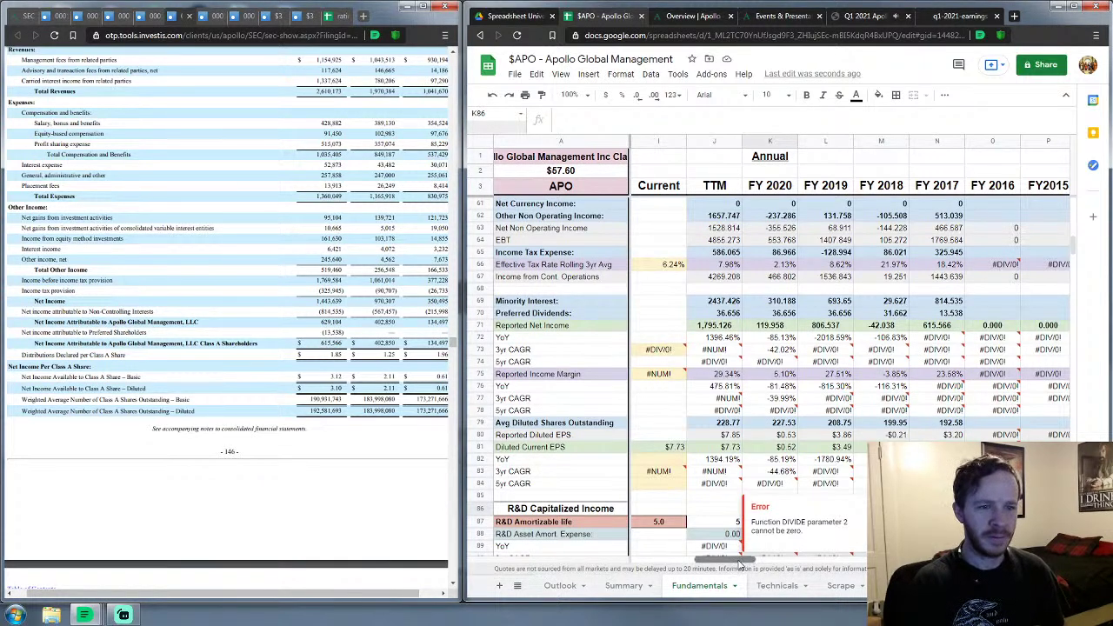
{"action": "mouse_move", "coordinate": [734, 560]}
{"action": "left_mouse_down"}
{"action": "mouse_move", "coordinate": [745, 561]}
{"action": "mouse_move", "coordinate": [729, 564]}
{"action": "left_mouse_up"}
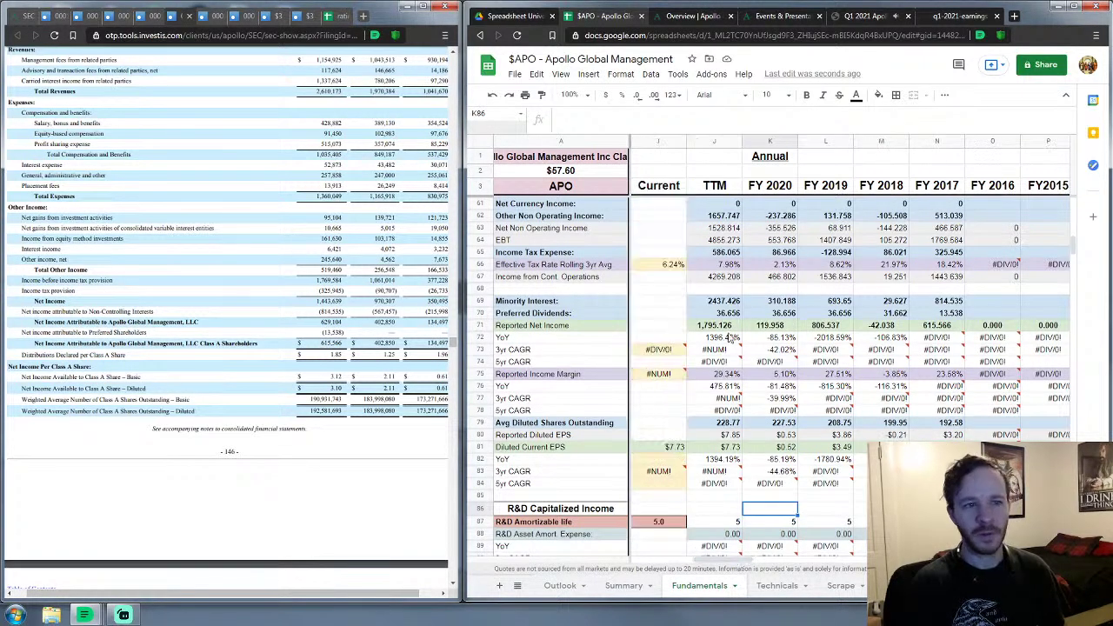
{"action": "key", "text": "Up"}
{"action": "key", "text": "Right"}
{"action": "key", "text": "Right"}
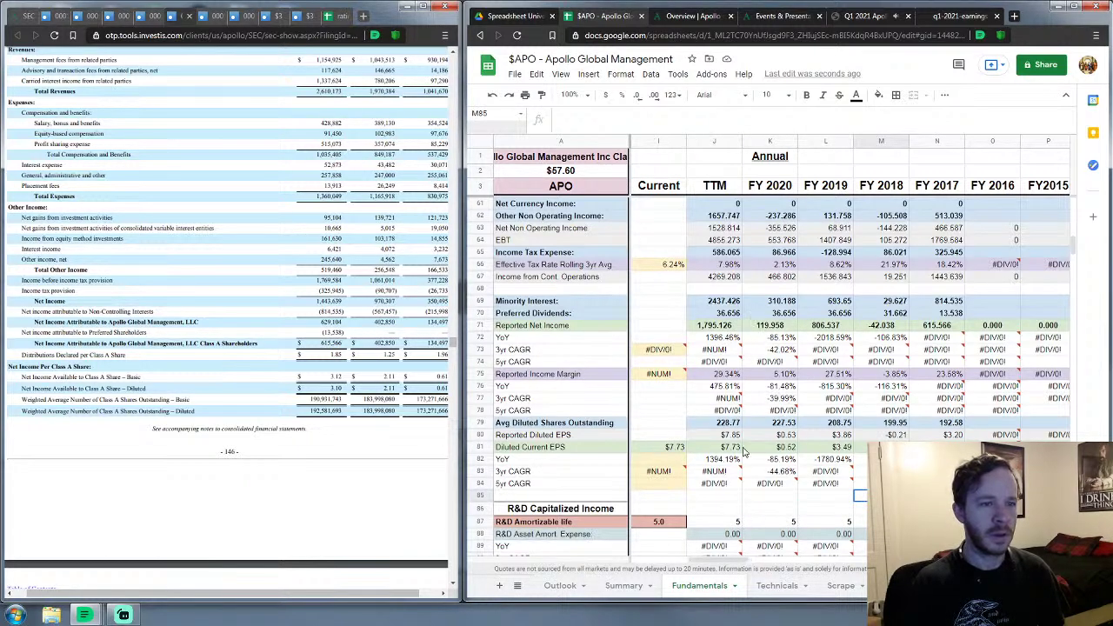
{"action": "left_click_drag", "start_coordinate": [733, 564], "coordinate": [770, 560]}
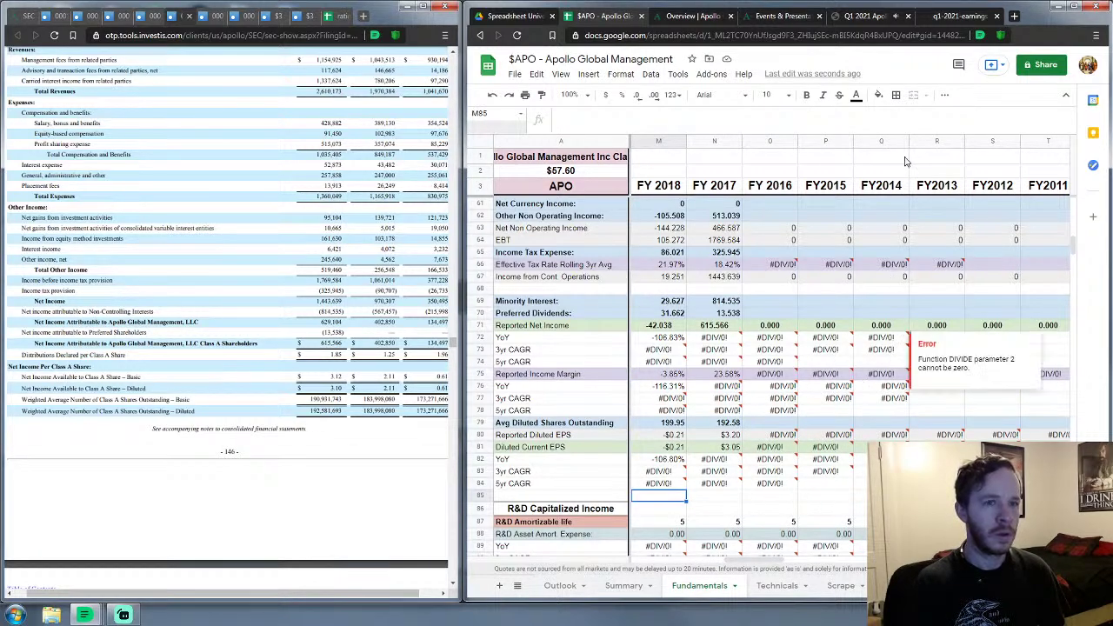
Step: Check the earnings webcast, press release and Apollo overview, then return to the Cashflow & Growth section
{"action": "left_click", "coordinate": [876, 20]}
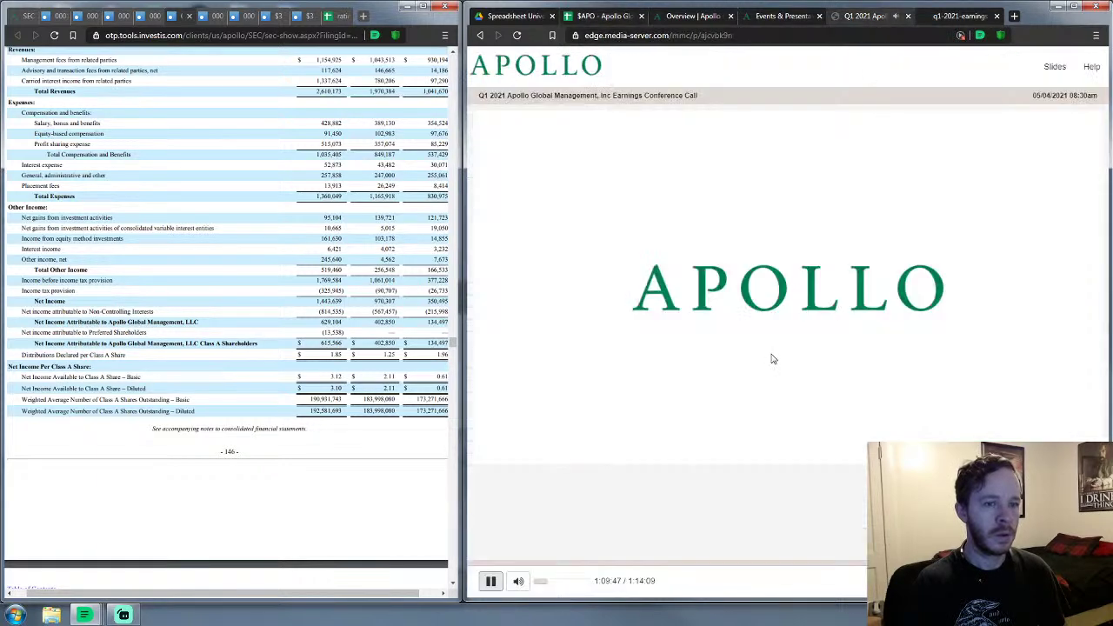
{"action": "left_click", "coordinate": [963, 16]}
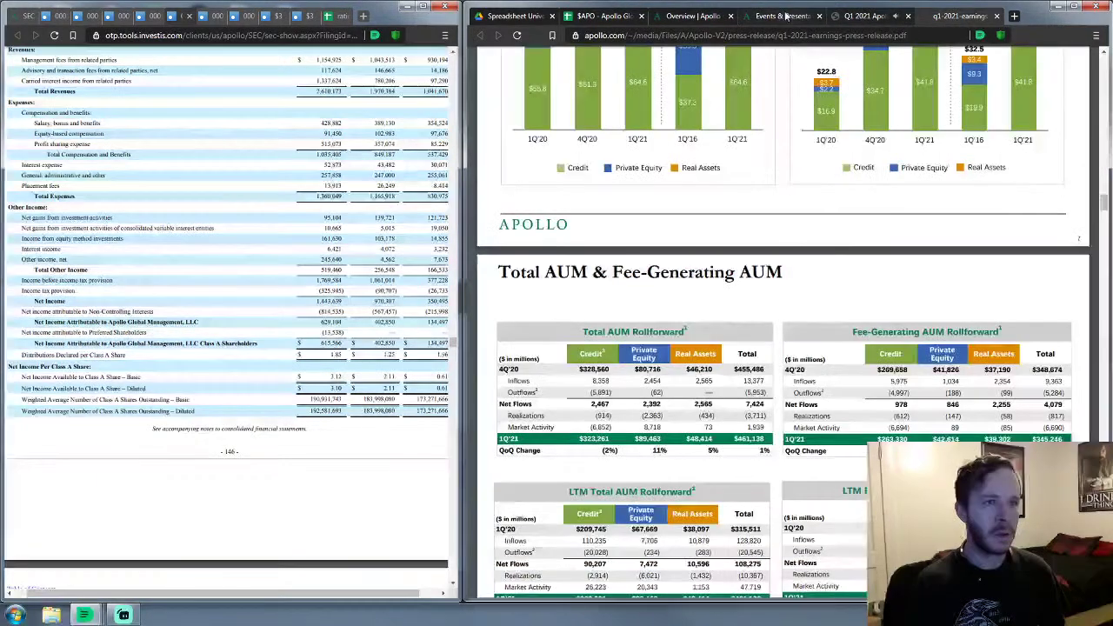
{"action": "left_click", "coordinate": [693, 17]}
{"action": "left_click", "coordinate": [633, 21]}
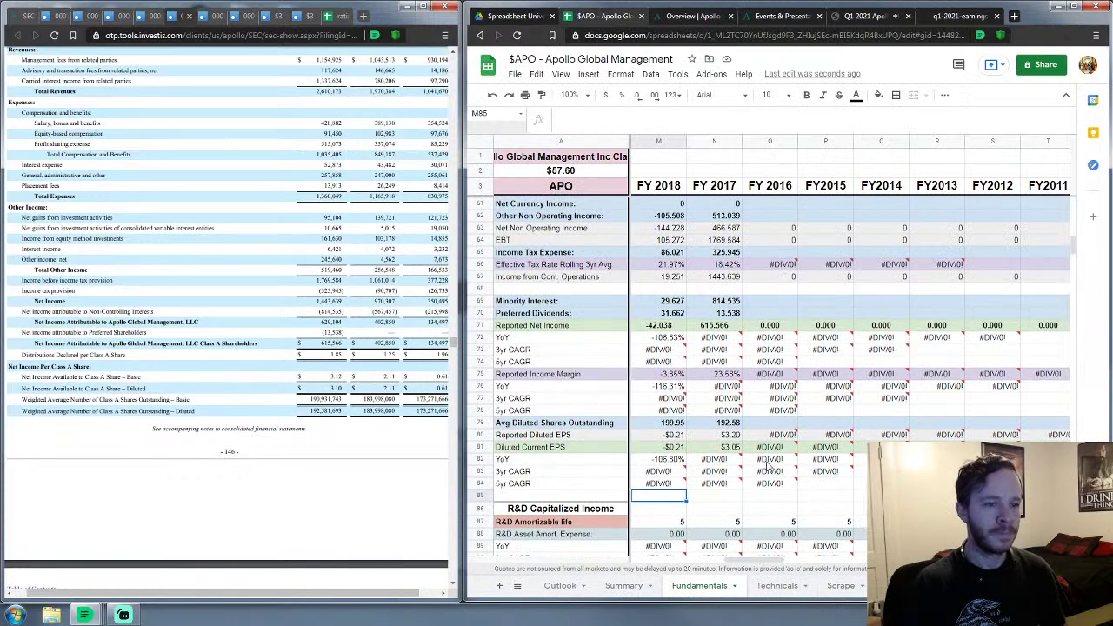
{"action": "scroll", "coordinate": [771, 444], "scroll_direction": "down", "scroll_amount": 2}
{"action": "scroll", "coordinate": [771, 444], "scroll_direction": "down", "scroll_amount": 10}
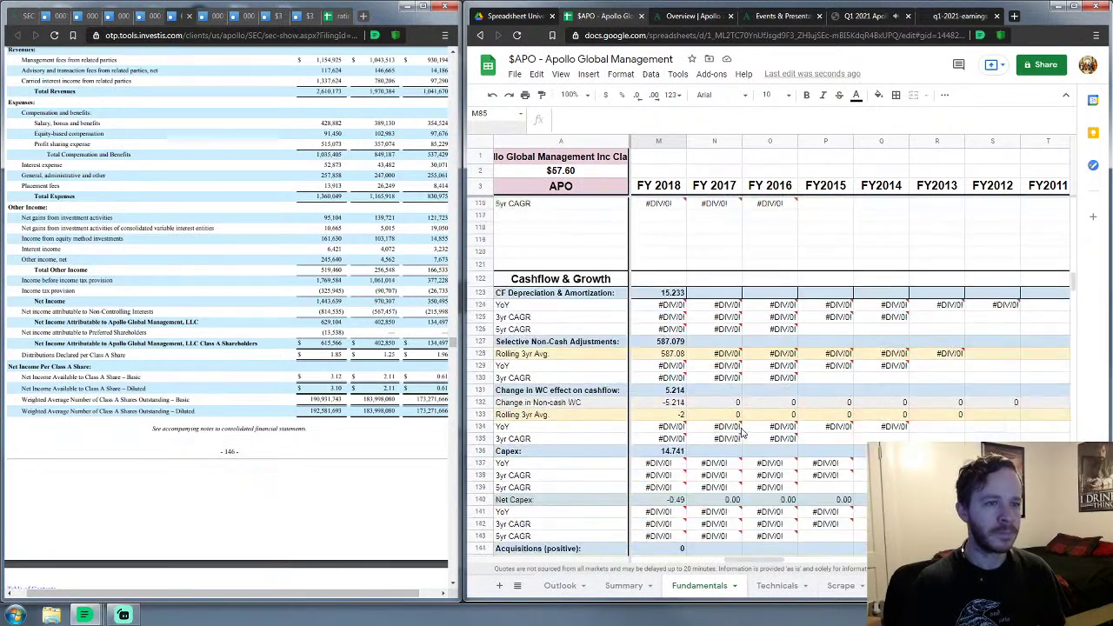
Step: Select FY 2017 D&A cell N123 and show the 10-K's 2017 Consolidated Statements of Cash Flows alongside
{"action": "left_click", "coordinate": [713, 233]}
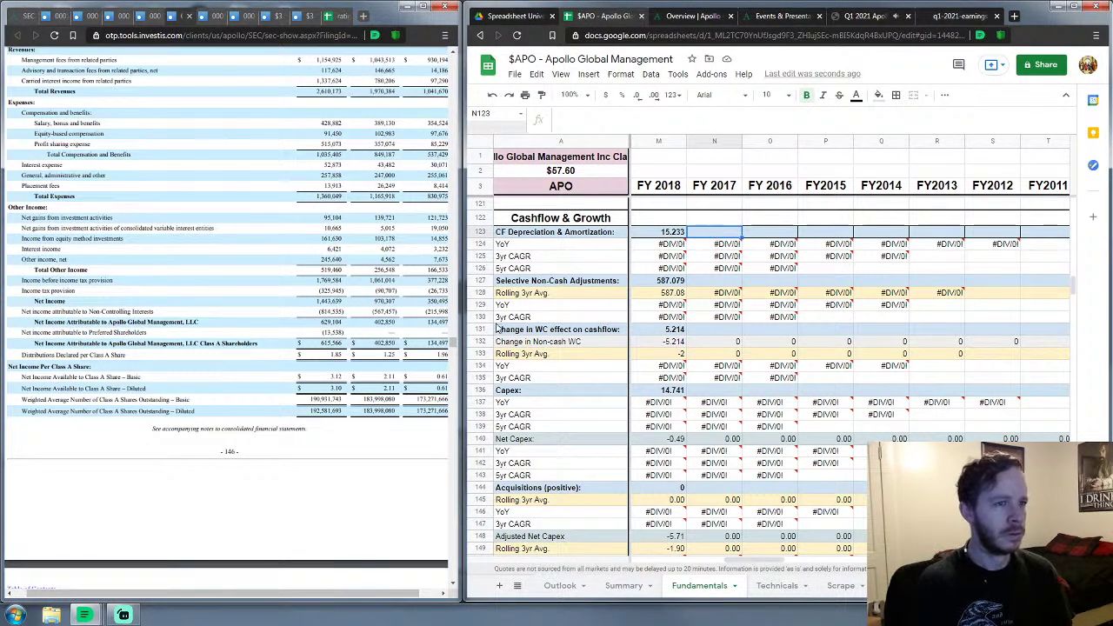
{"action": "scroll", "coordinate": [197, 381], "scroll_direction": "down", "scroll_amount": 1}
{"action": "scroll", "coordinate": [198, 380], "scroll_direction": "down", "scroll_amount": 15}
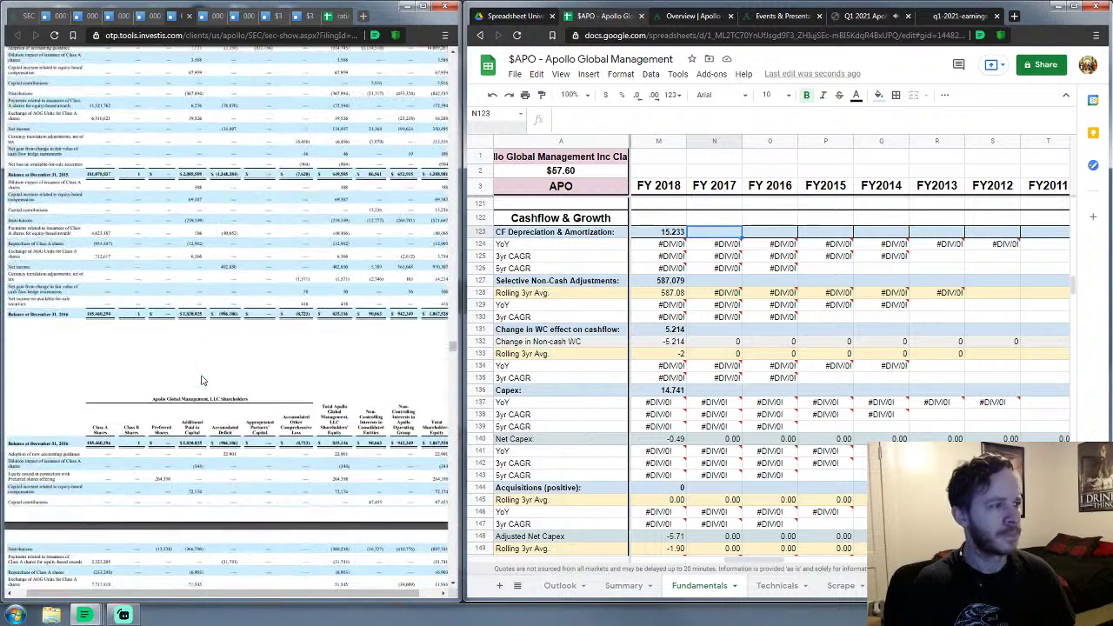
{"action": "scroll", "coordinate": [200, 380], "scroll_direction": "down", "scroll_amount": 3}
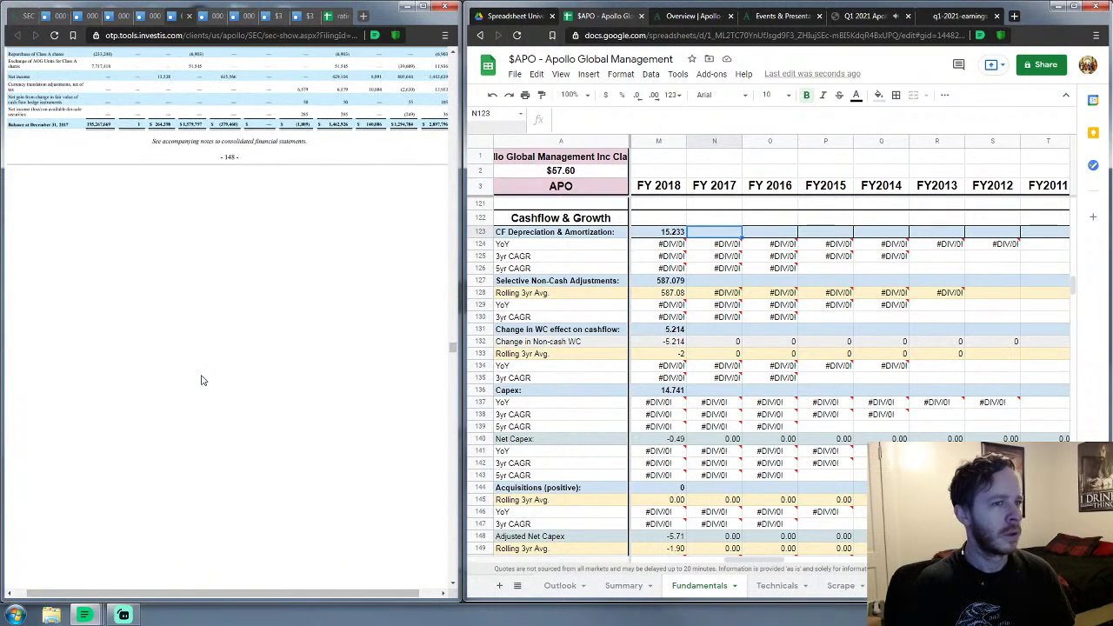
{"action": "scroll", "coordinate": [773, 358], "scroll_direction": "up", "scroll_amount": 8}
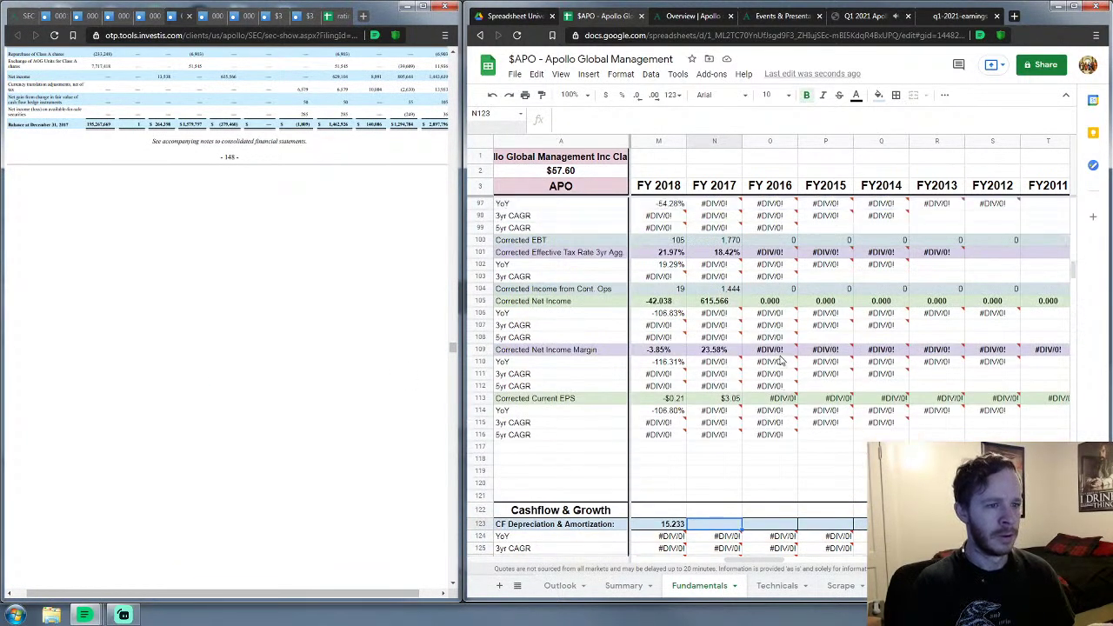
{"action": "scroll", "coordinate": [781, 358], "scroll_direction": "down", "scroll_amount": 8}
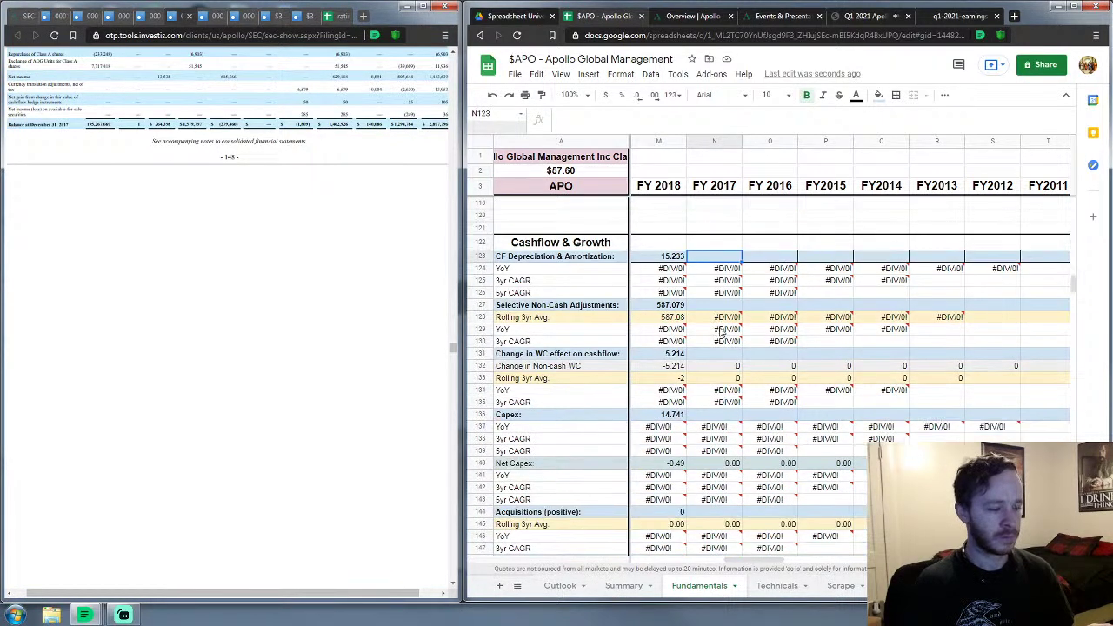
{"action": "scroll", "coordinate": [206, 379], "scroll_direction": "down", "scroll_amount": 5}
{"action": "scroll", "coordinate": [206, 378], "scroll_direction": "down", "scroll_amount": 3}
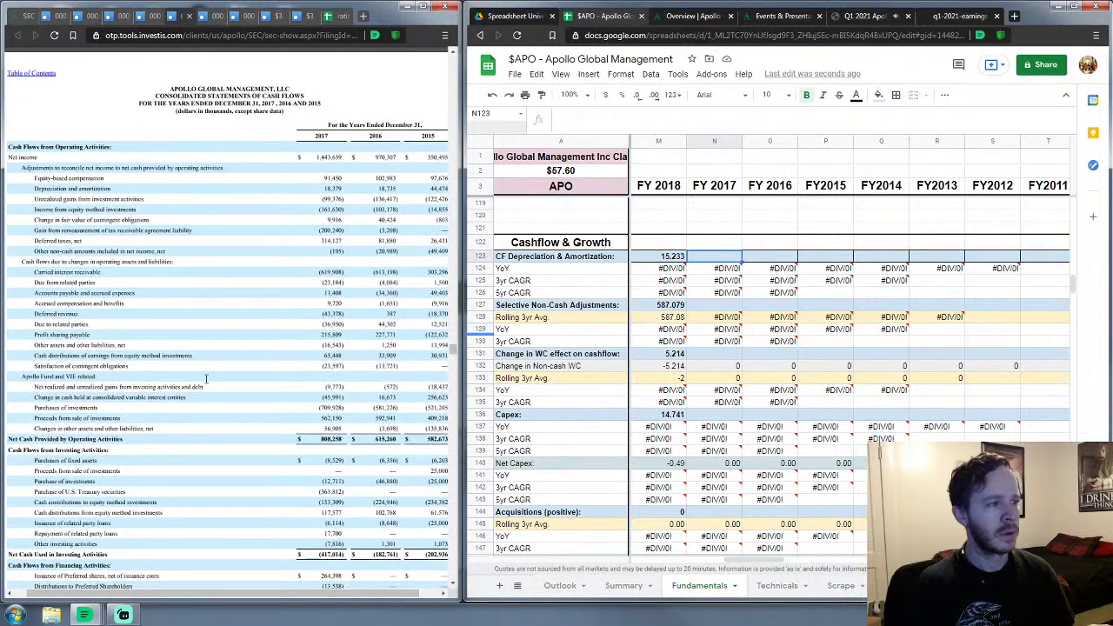
{"action": "scroll", "coordinate": [206, 378], "scroll_direction": "down", "scroll_amount": 1}
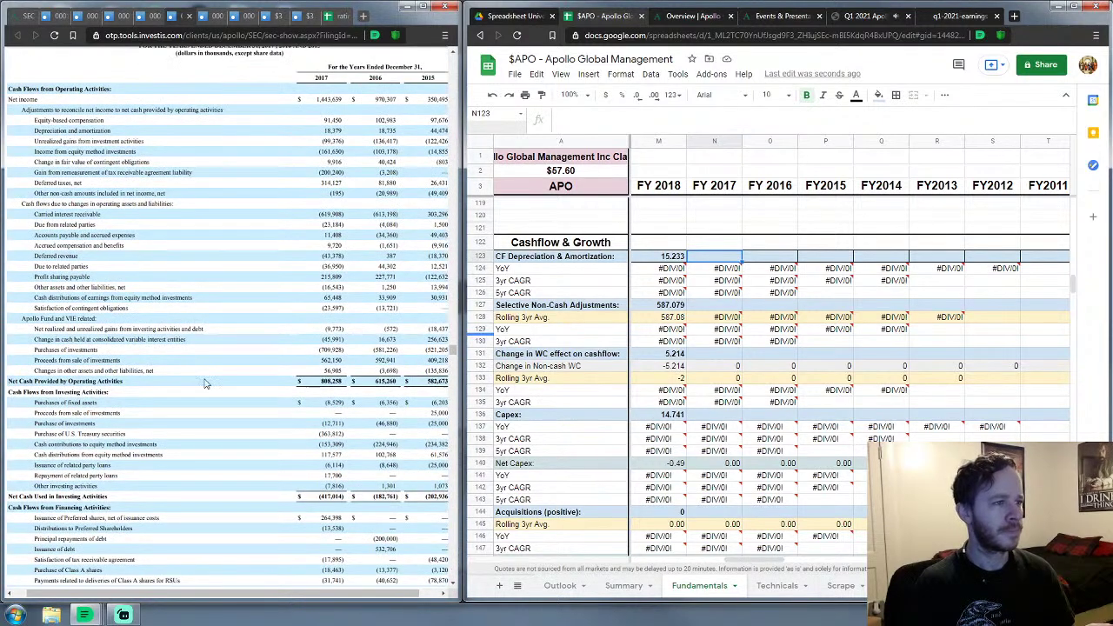
Step: Enter 18.379 as FY 2017 cash-flow Depreciation & Amortization in N123
{"action": "type", "text": "18"}
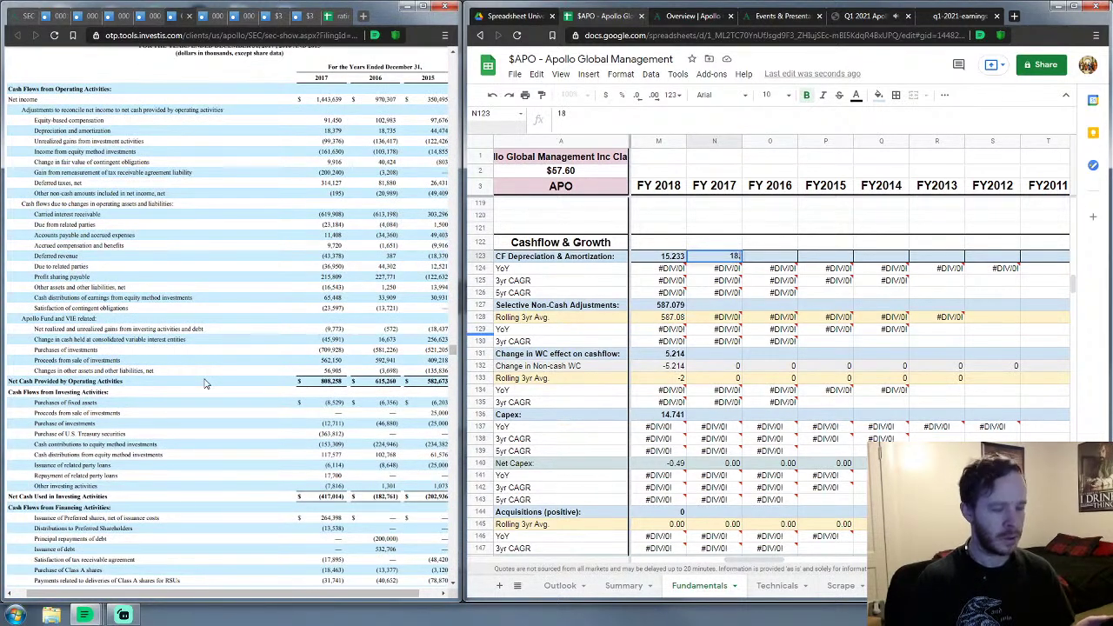
{"action": "type", "text": ".379"}
{"action": "key", "text": "Return"}
{"action": "key", "text": "Down"}
{"action": "key", "text": "Down"}
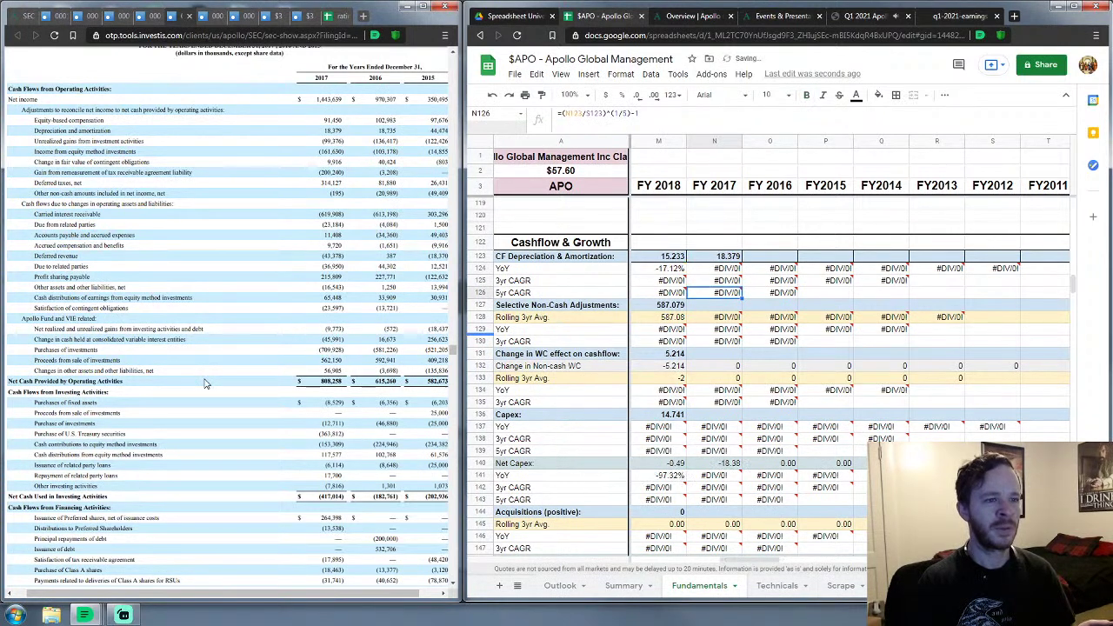
{"action": "key", "text": "Down"}
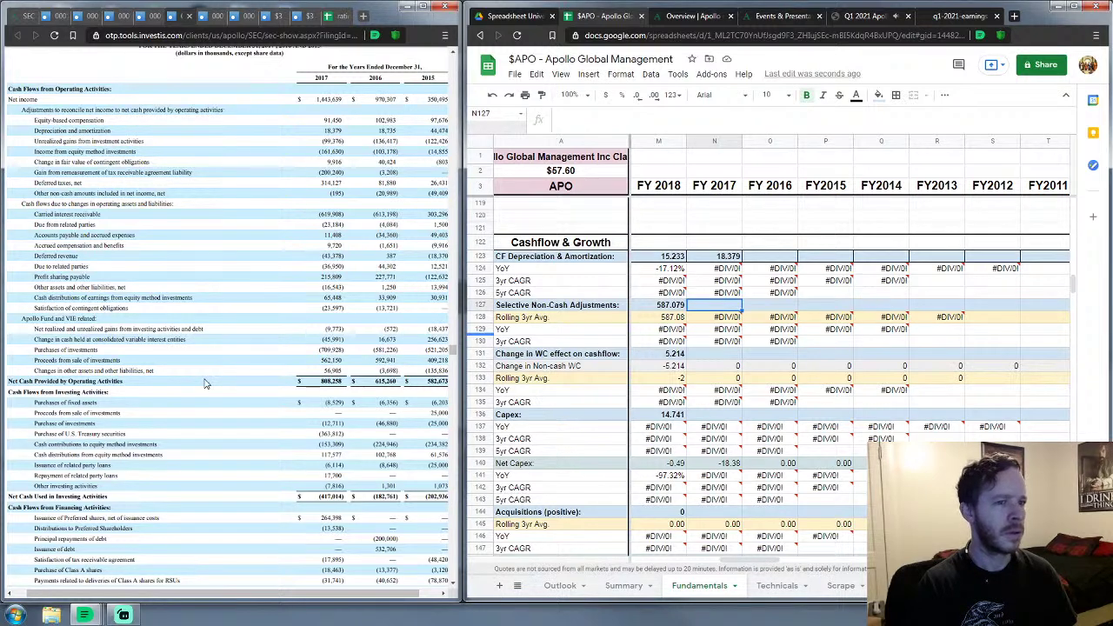
{"action": "left_click", "coordinate": [149, 14]}
{"action": "scroll", "coordinate": [222, 273], "scroll_direction": "down", "scroll_amount": 5}
{"action": "scroll", "coordinate": [222, 273], "scroll_direction": "down", "scroll_amount": 20}
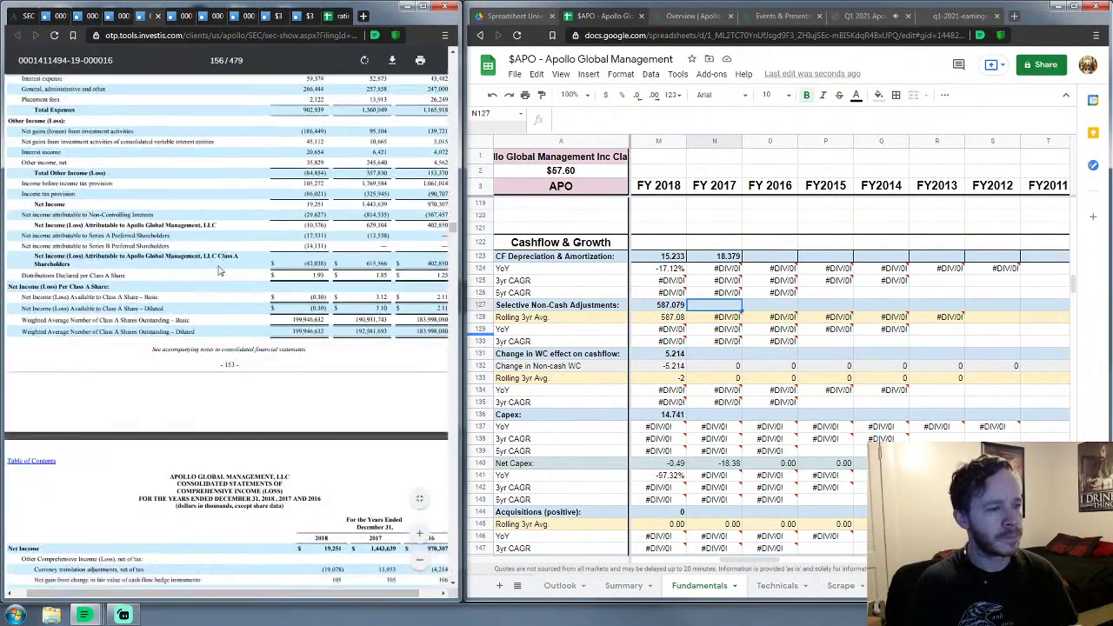
{"action": "scroll", "coordinate": [219, 264], "scroll_direction": "down", "scroll_amount": 8}
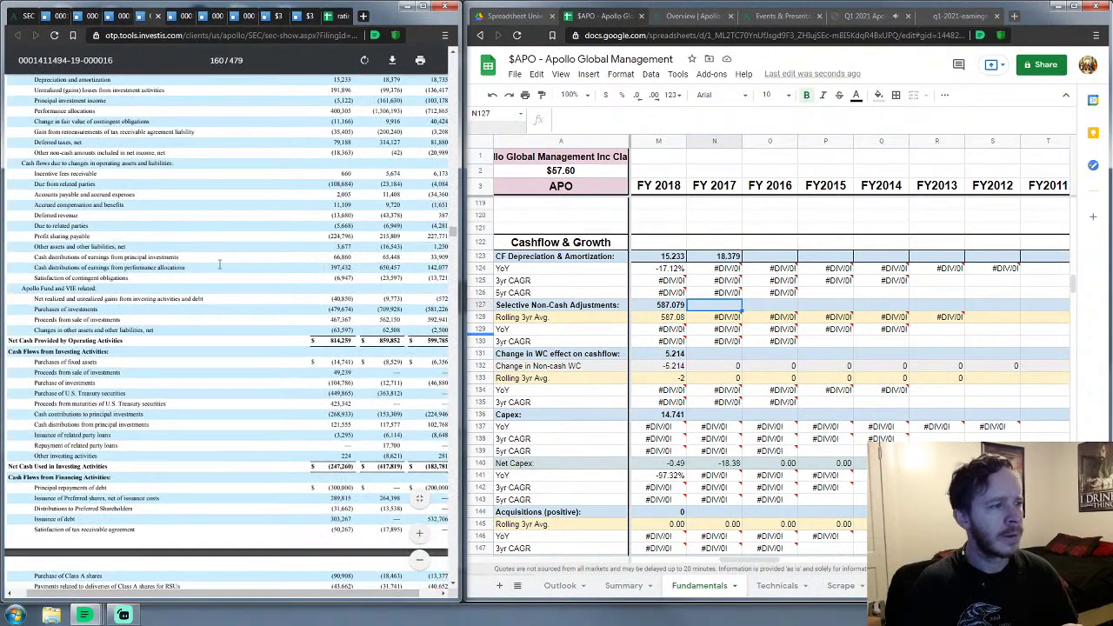
{"action": "scroll", "coordinate": [220, 264], "scroll_direction": "up", "scroll_amount": 4}
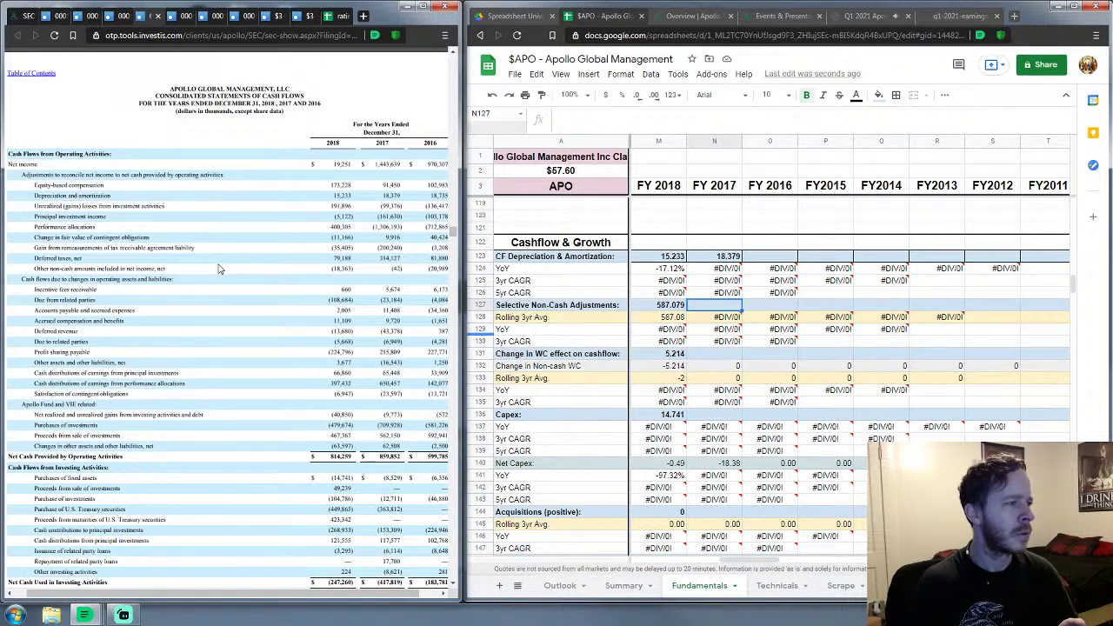
{"action": "left_click", "coordinate": [178, 16]}
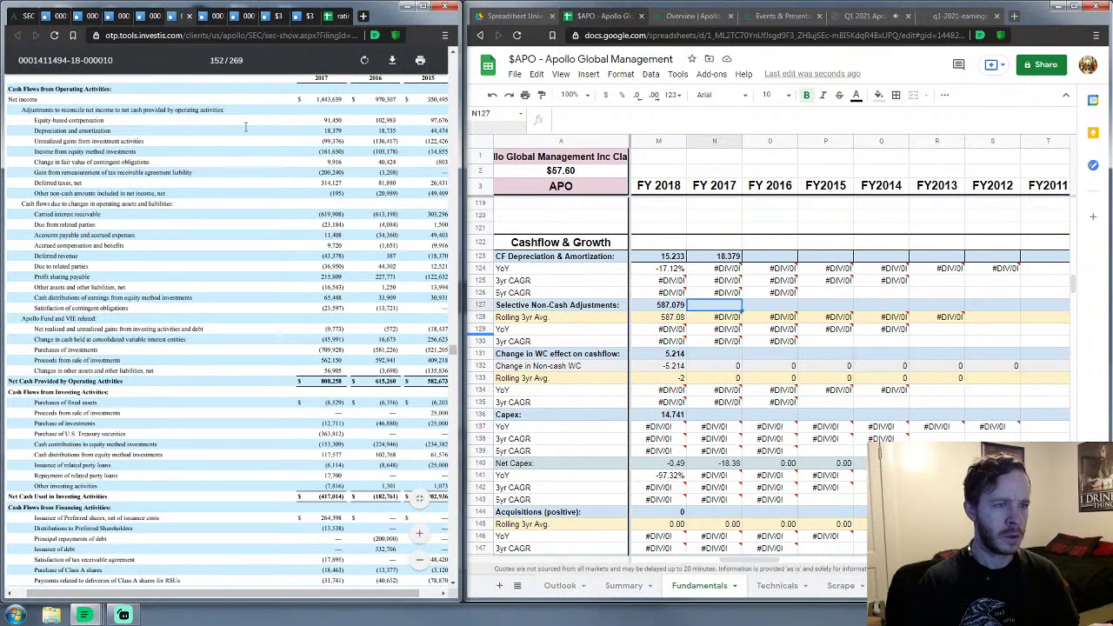
Step: Enter -261.006 in N127 as FY 2017 Selective Non-Cash Adjustments
{"action": "left_click", "coordinate": [730, 310]}
{"action": "type", "text": "-2"}
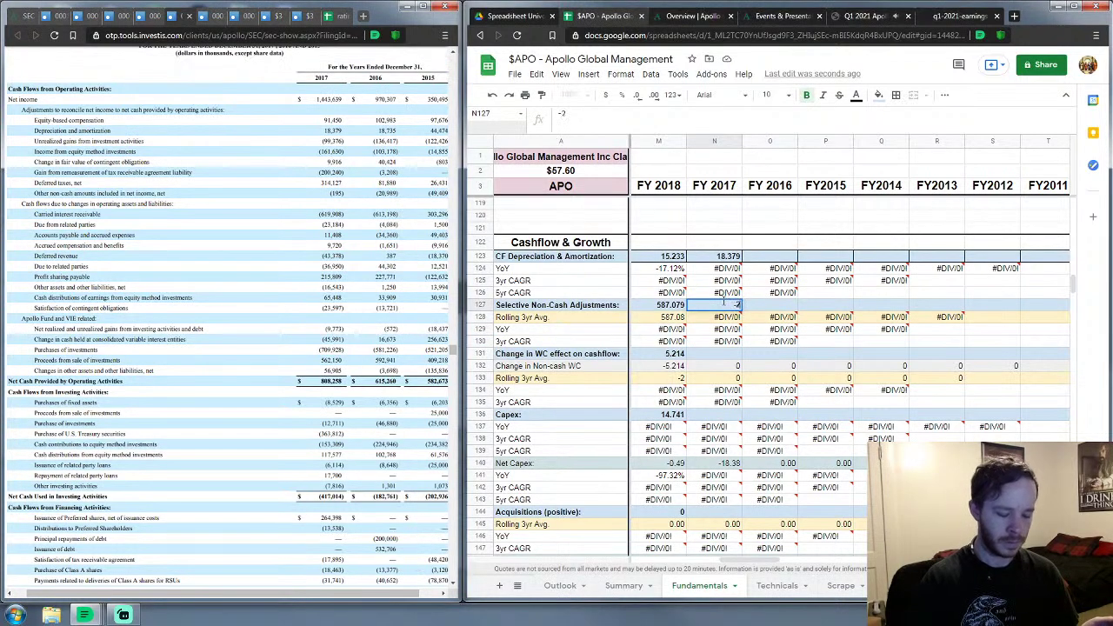
{"action": "type", "text": "61.006"}
{"action": "key", "text": "Return"}
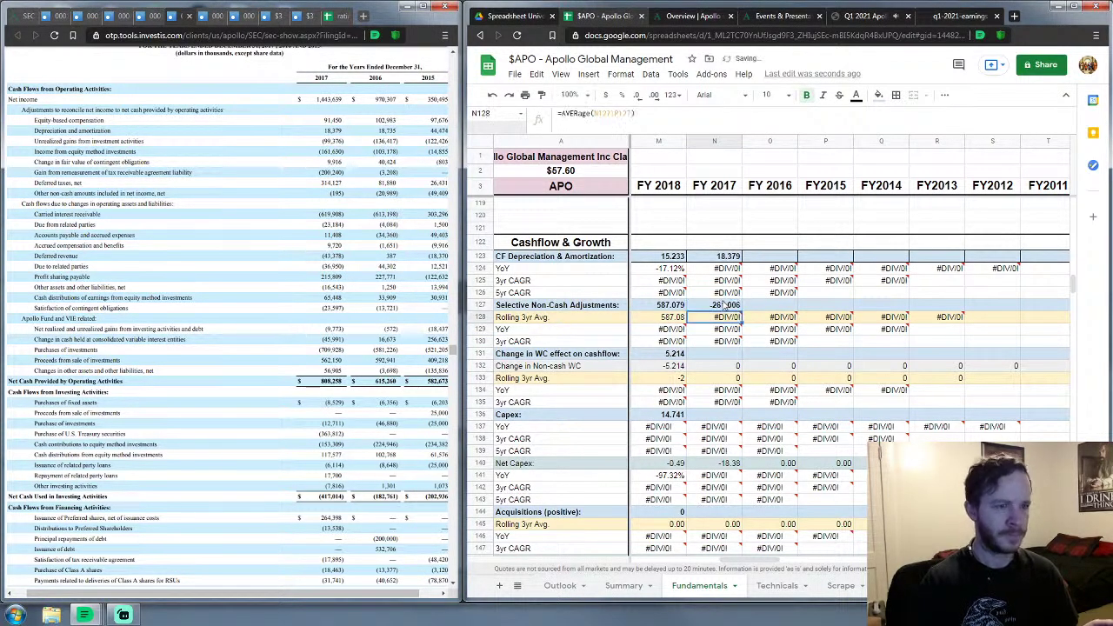
{"action": "key", "text": "Down"}
{"action": "key", "text": "Down"}
{"action": "key", "text": "Down"}
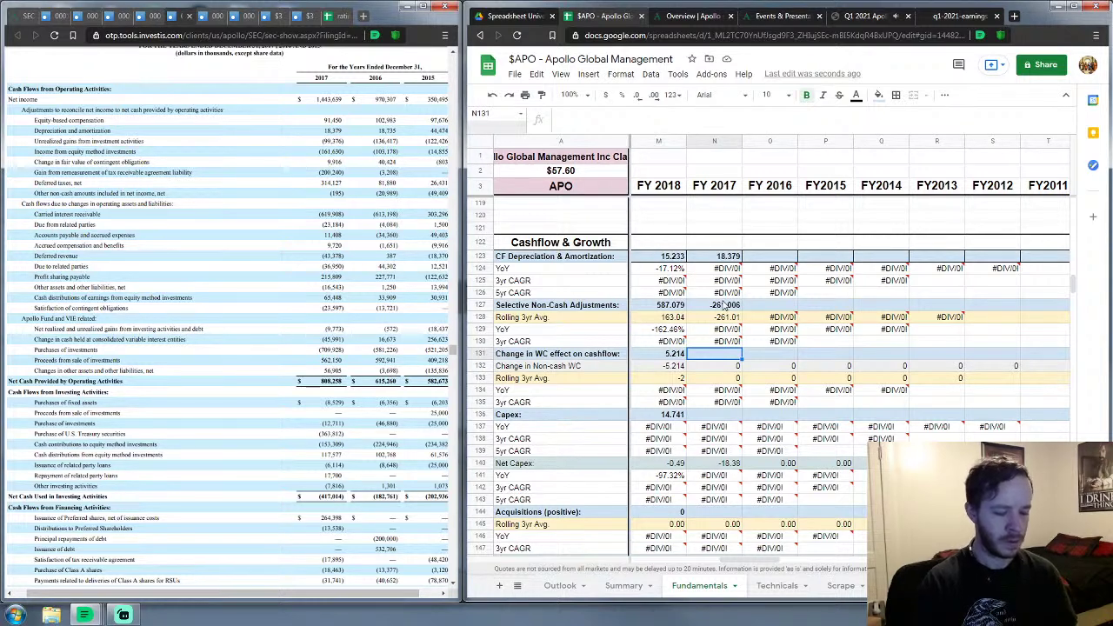
Step: Enter FY 2017 working-capital change -607.812, Capex 8.529 and Acquisitions 0
{"action": "type", "text": "-6"}
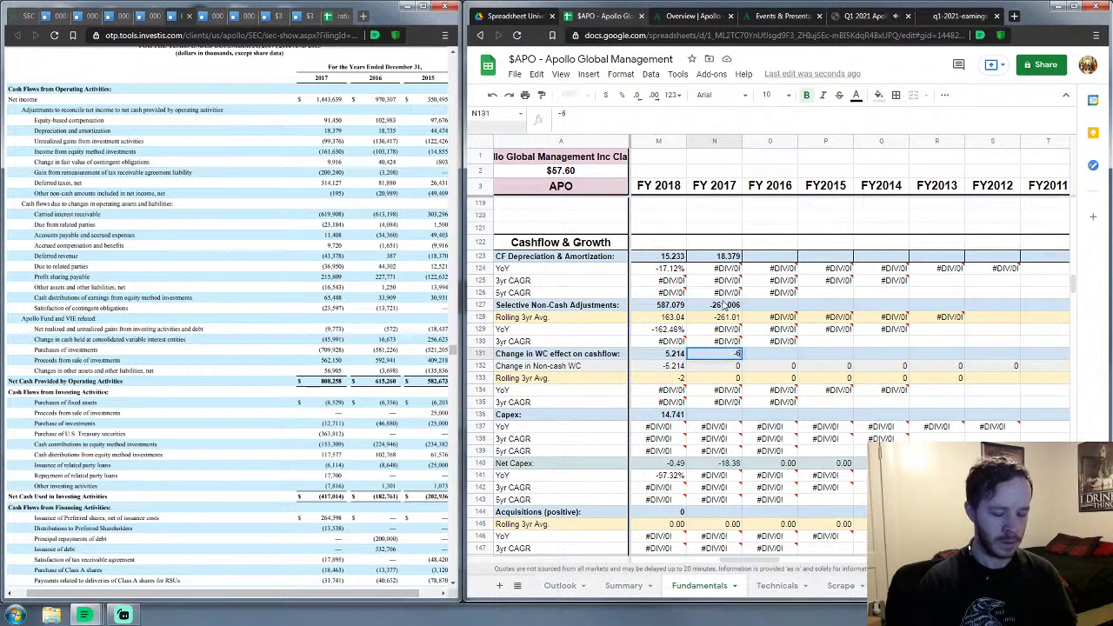
{"action": "type", "text": "07.812"}
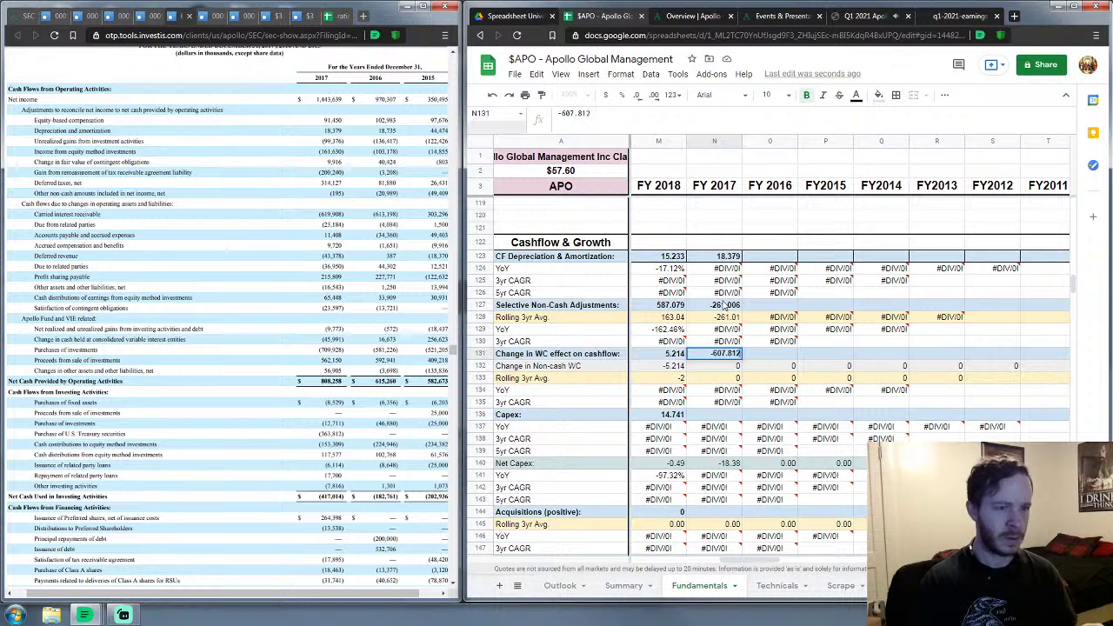
{"action": "key", "text": "Return"}
{"action": "key", "text": "Down"}
{"action": "key", "text": "Down"}
{"action": "key", "text": "Down"}
{"action": "key", "text": "Down"}
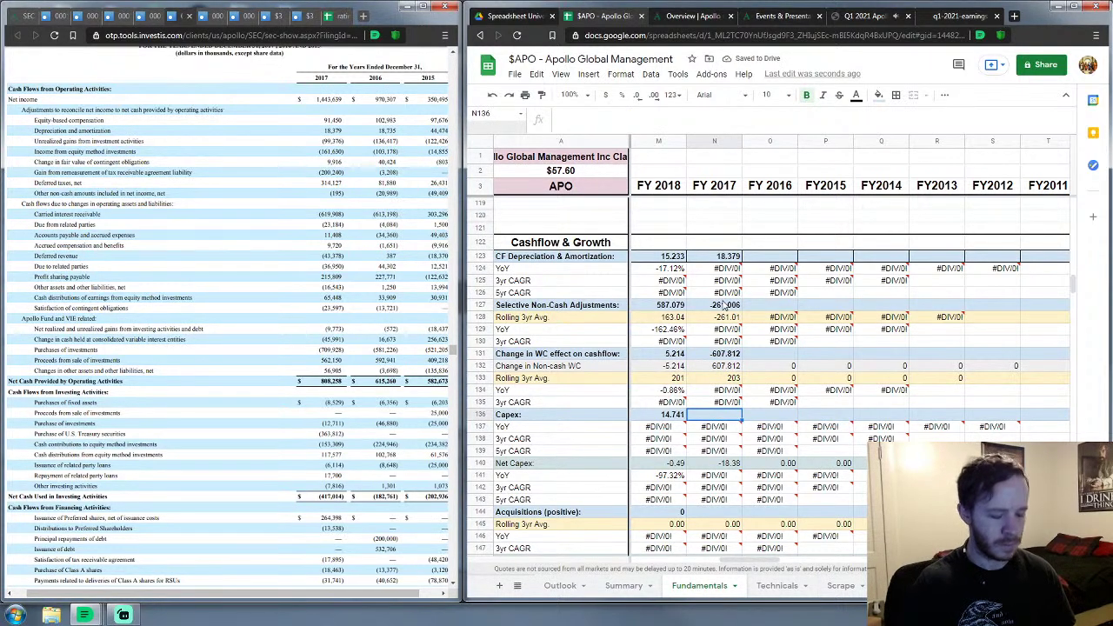
{"action": "type", "text": "8"}
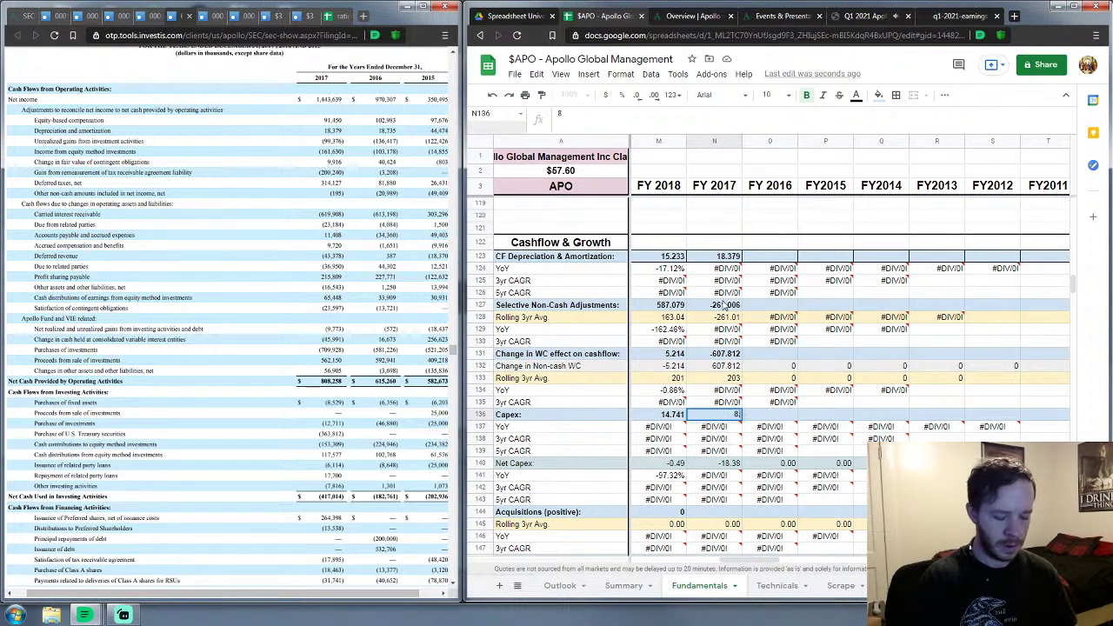
{"action": "type", "text": ".529"}
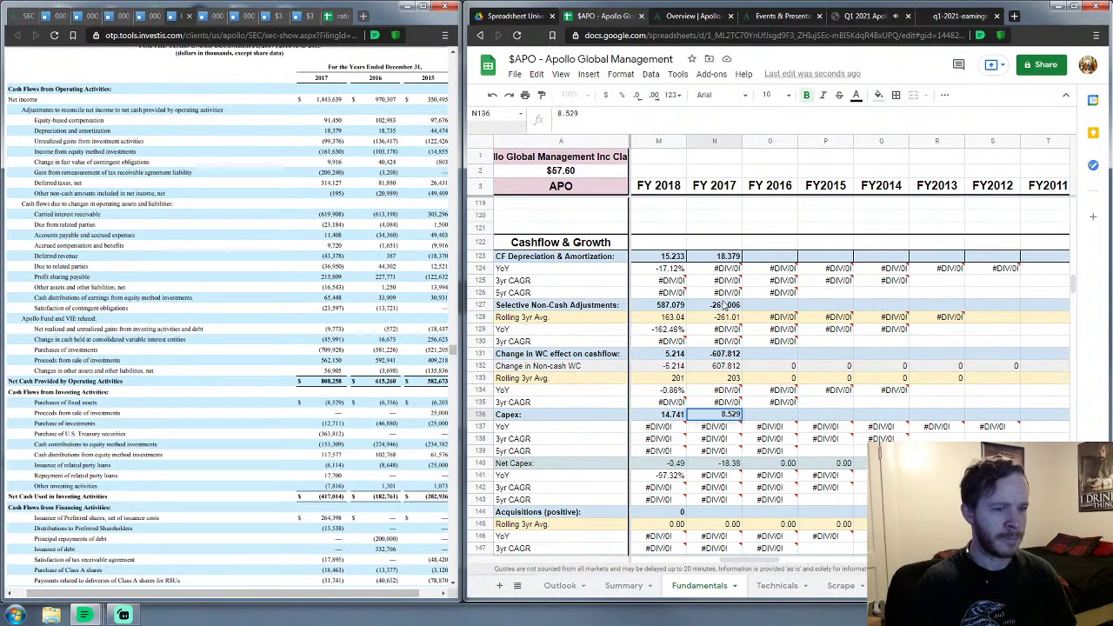
{"action": "key", "text": "Down"}
{"action": "key", "text": "Down"}
{"action": "key", "text": "Down"}
{"action": "key", "text": "Down"}
{"action": "key", "text": "Down"}
{"action": "key", "text": "Down"}
{"action": "key", "text": "Down"}
{"action": "key", "text": "Down"}
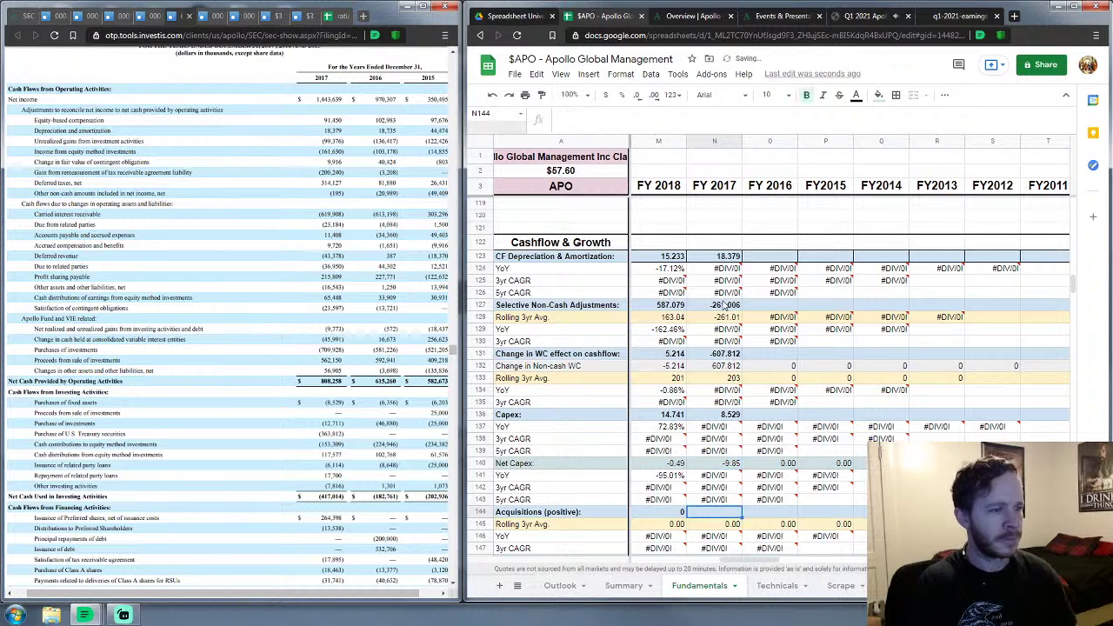
{"action": "type", "text": "0"}
{"action": "key", "text": "Down"}
{"action": "key", "text": "Down"}
{"action": "key", "text": "Down"}
{"action": "key", "text": "Down"}
{"action": "key", "text": "Down"}
{"action": "key", "text": "Down"}
{"action": "key", "text": "Down"}
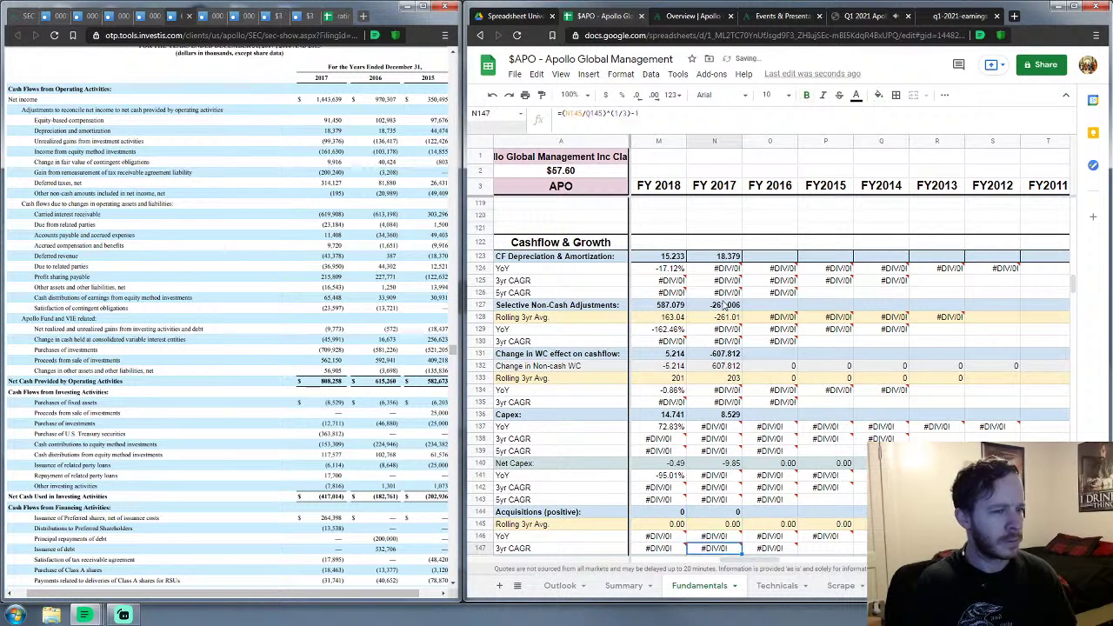
{"action": "key", "text": "Down"}
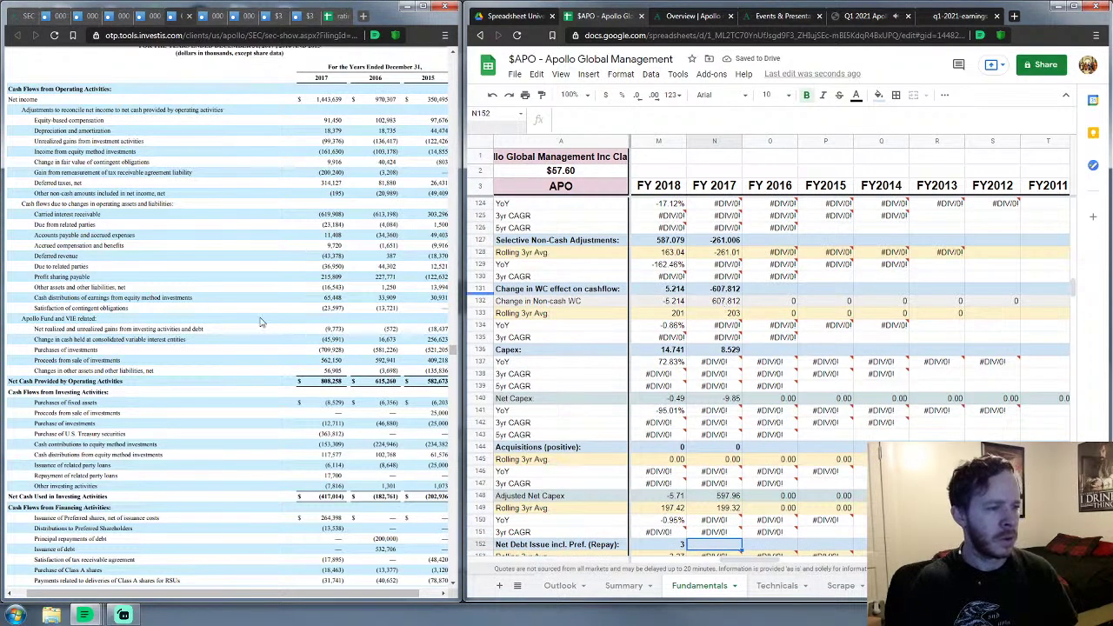
Step: Enter 109.9 as the FY 2017 net debt issuance
{"action": "scroll", "coordinate": [261, 332], "scroll_direction": "down", "scroll_amount": 4}
{"action": "scroll", "coordinate": [261, 332], "scroll_direction": "down", "scroll_amount": 2}
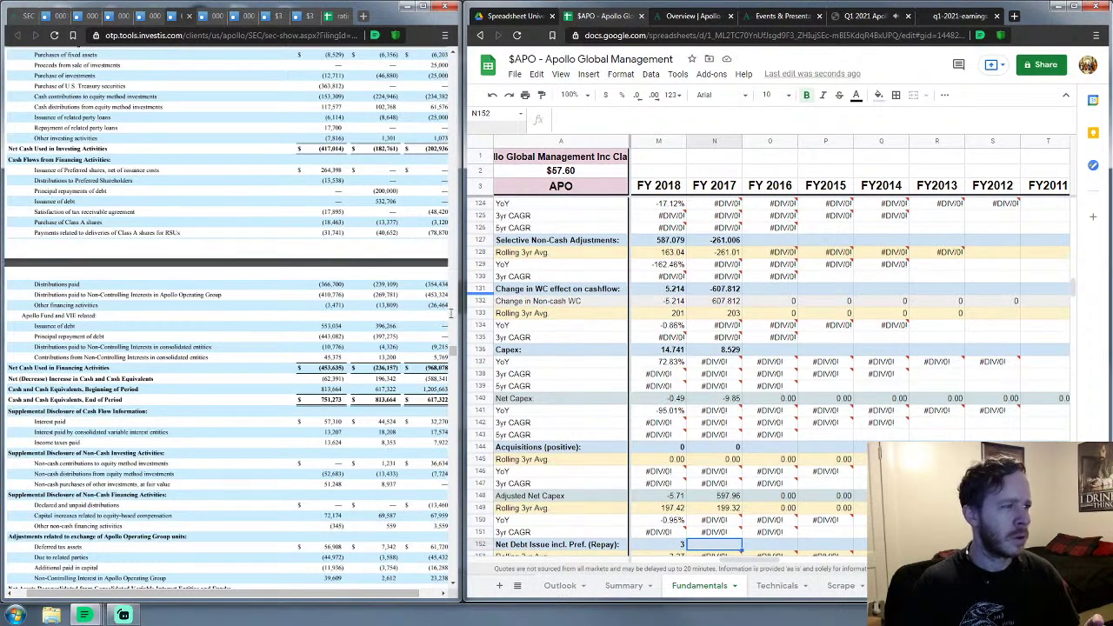
{"action": "scroll", "coordinate": [783, 441], "scroll_direction": "down", "scroll_amount": 5}
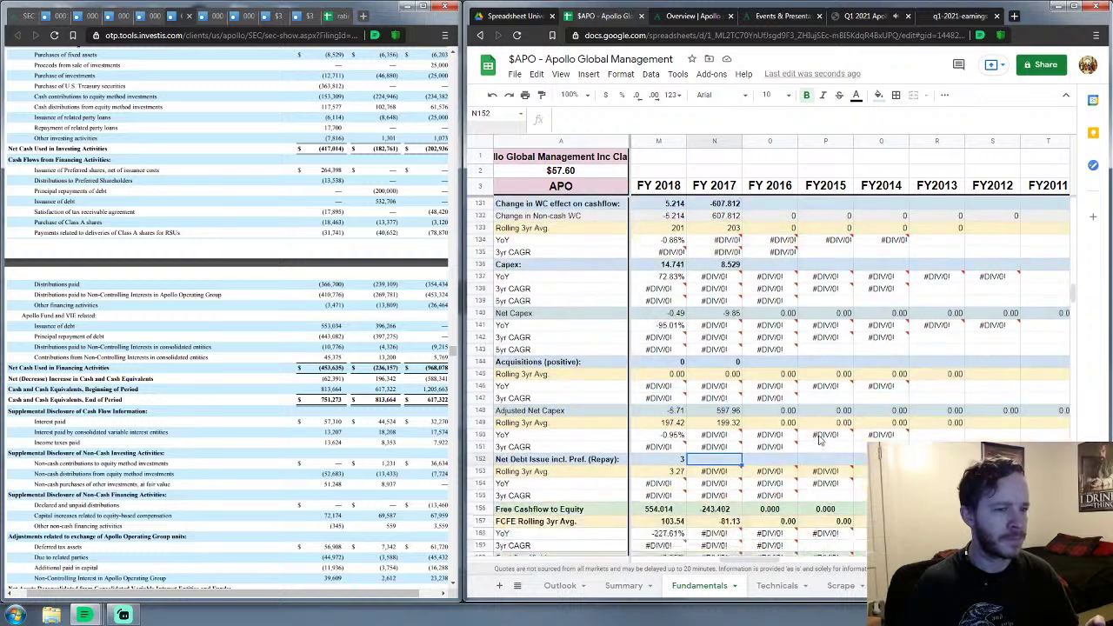
{"action": "scroll", "coordinate": [820, 440], "scroll_direction": "down", "scroll_amount": 1}
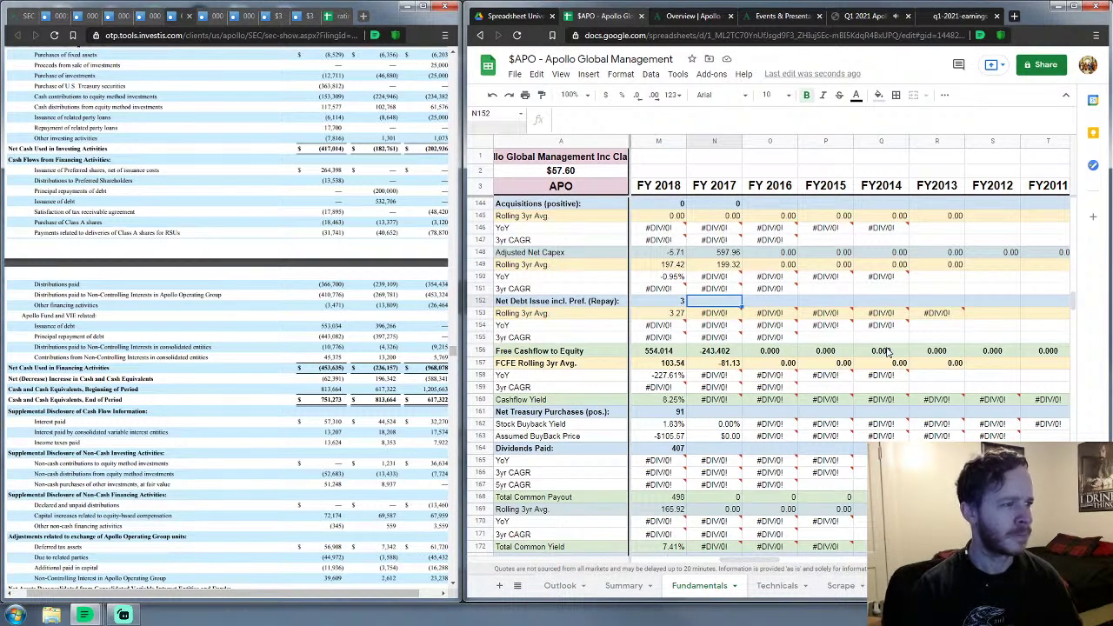
{"action": "type", "text": "109.9"}
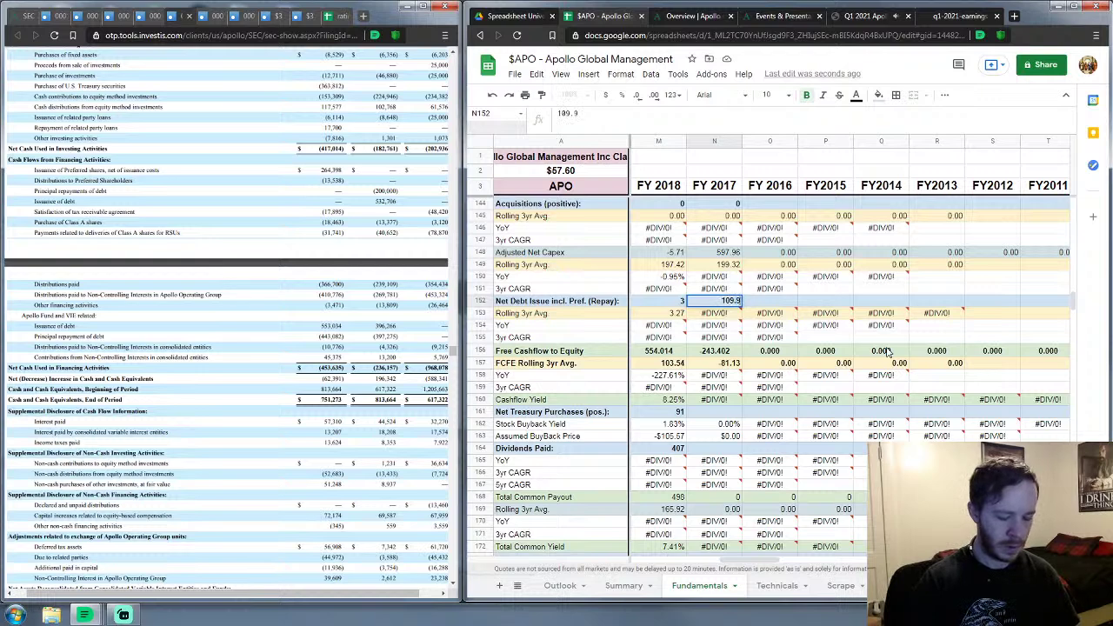
{"action": "key", "text": "Return"}
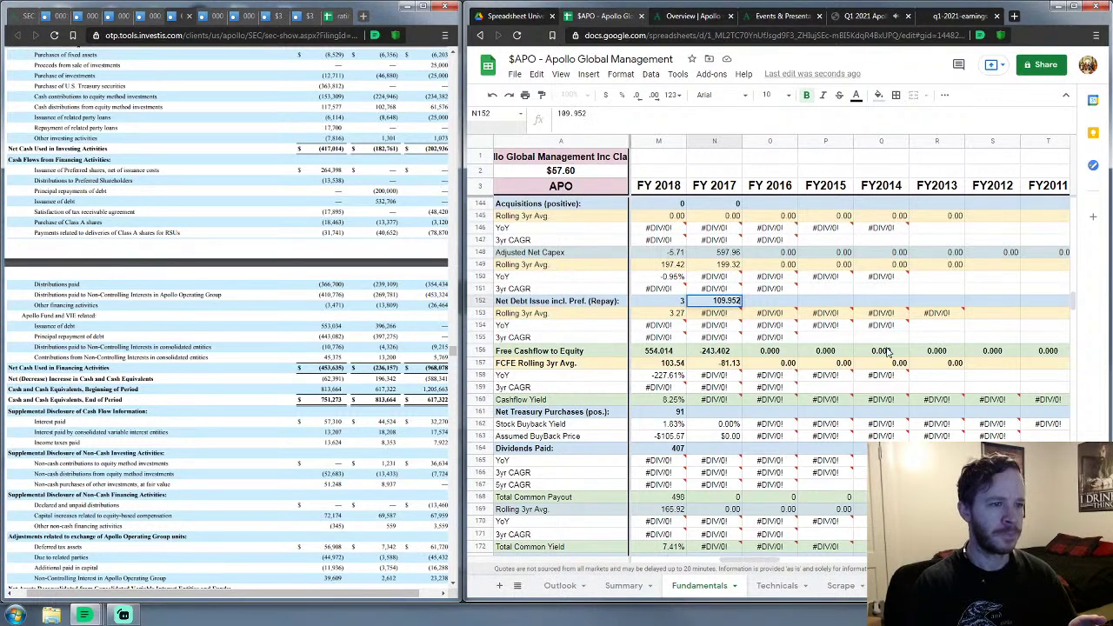
Step: Enter FY 2017 net treasury purchases of 18 and dividends paid of 366.7
{"action": "key", "text": "Down"}
{"action": "key", "text": "Down"}
{"action": "key", "text": "Down"}
{"action": "key", "text": "Down"}
{"action": "key", "text": "Down"}
{"action": "key", "text": "Down"}
{"action": "key", "text": "Down"}
{"action": "key", "text": "Down"}
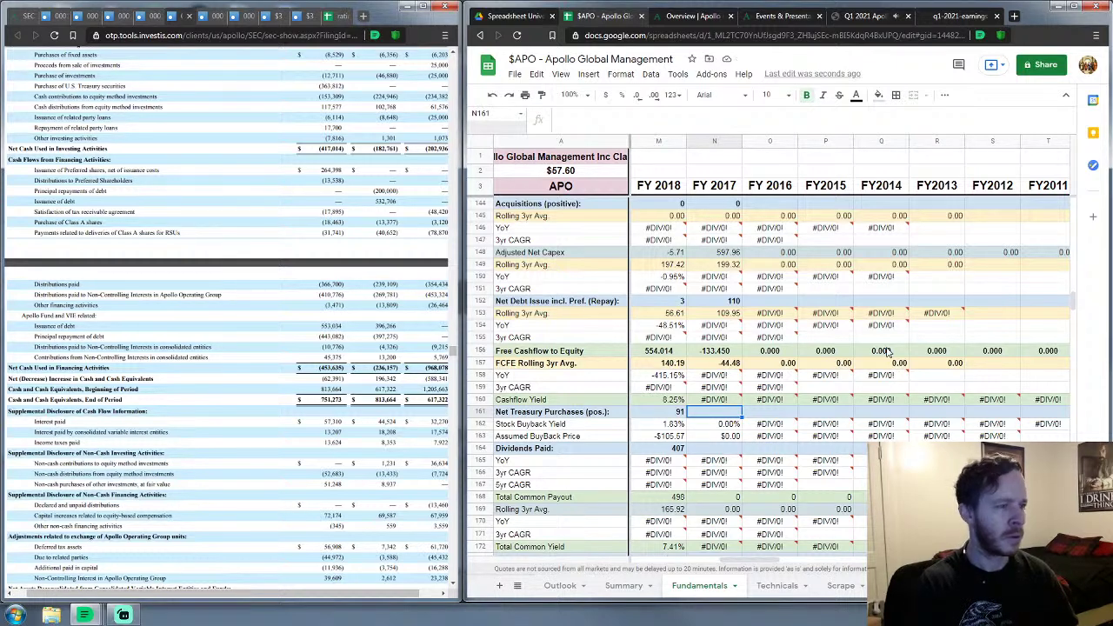
{"action": "type", "text": "18.463"}
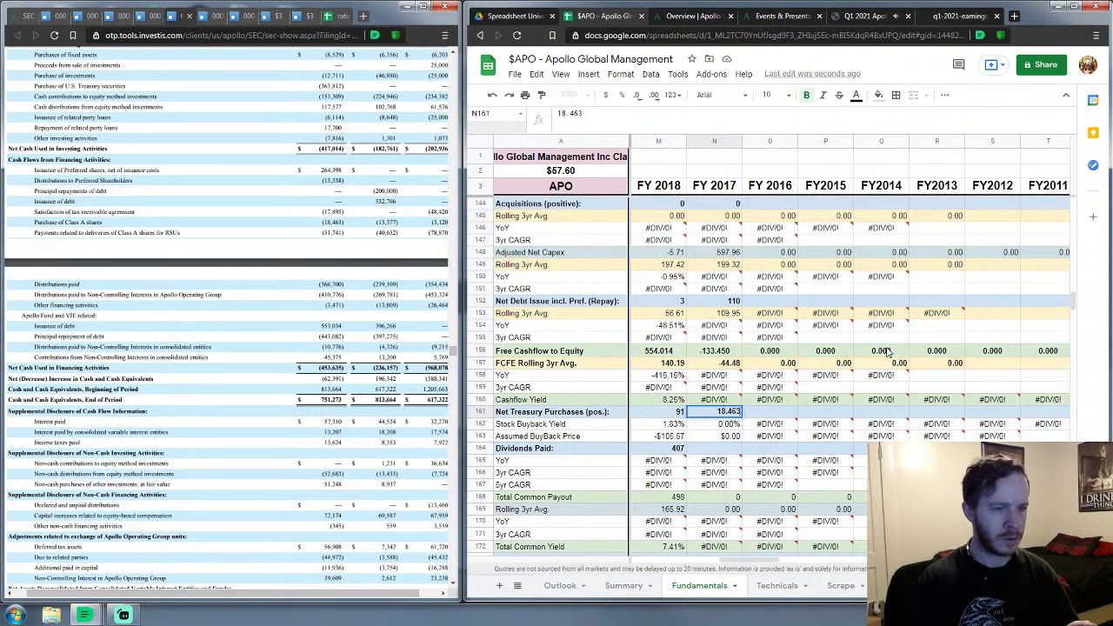
{"action": "key", "text": "Return"}
{"action": "key", "text": "Down"}
{"action": "key", "text": "Down"}
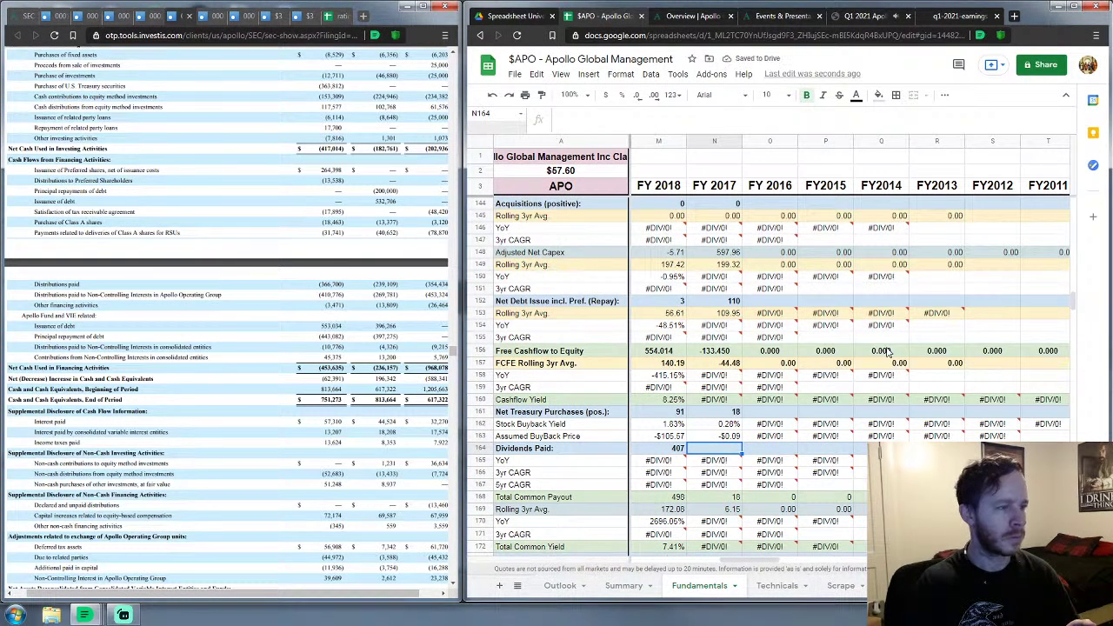
{"action": "type", "text": "366.7"}
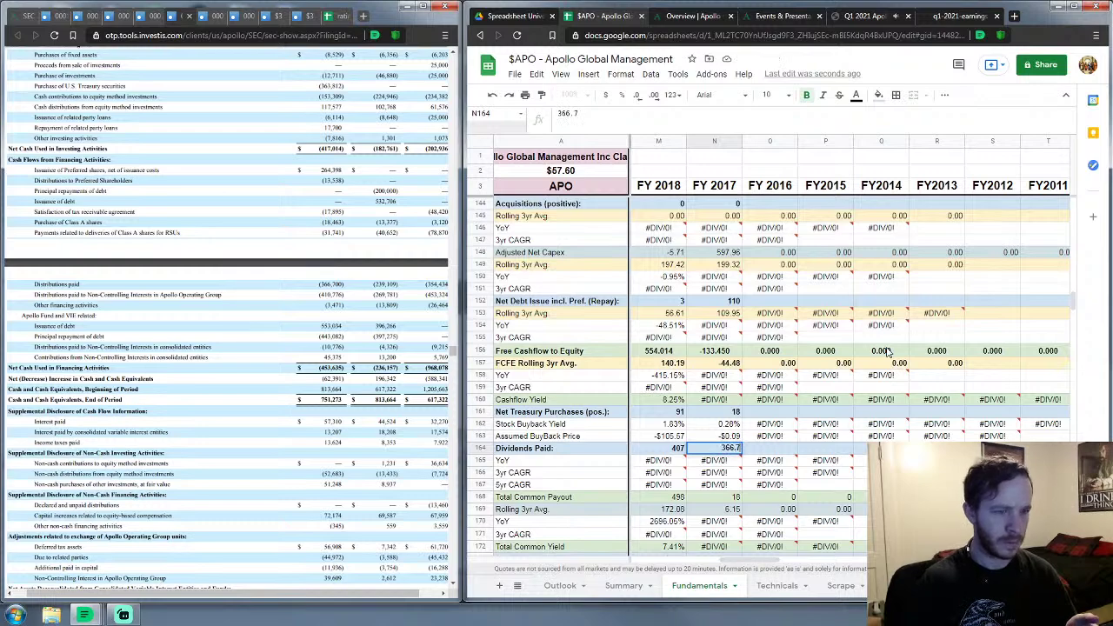
{"action": "key", "text": "Return"}
{"action": "key", "text": "Down"}
{"action": "key", "text": "Down"}
Step: Select the FY 2017 Cash & Equivalents cell, then switch to the Q1 2021 earnings call page
{"action": "scroll", "coordinate": [884, 351], "scroll_direction": "down", "scroll_amount": 10}
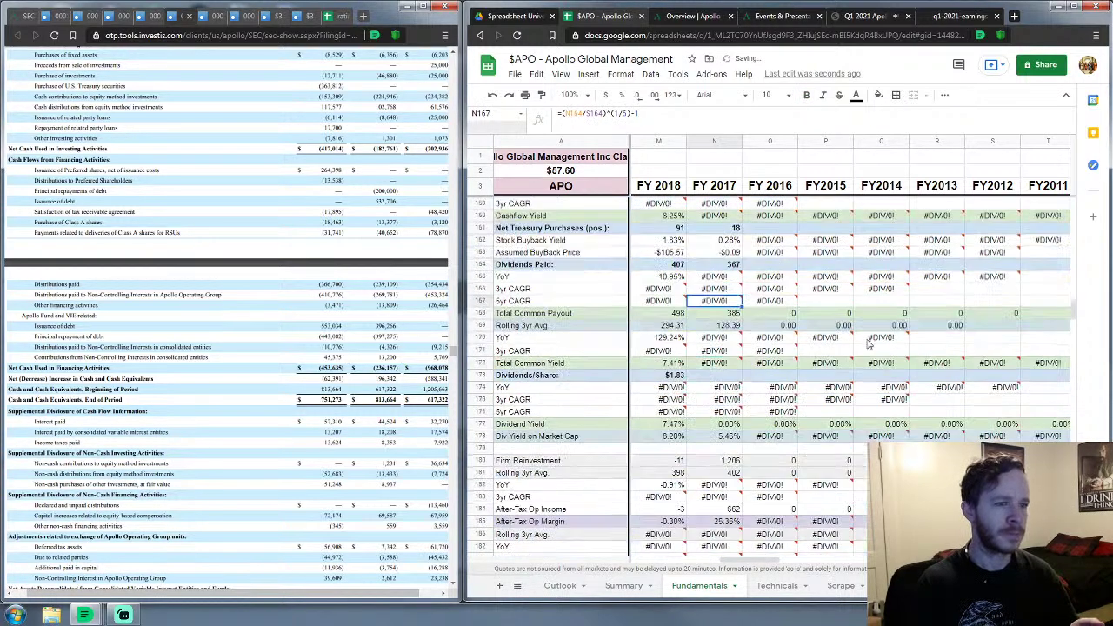
{"action": "scroll", "coordinate": [832, 355], "scroll_direction": "down", "scroll_amount": 3}
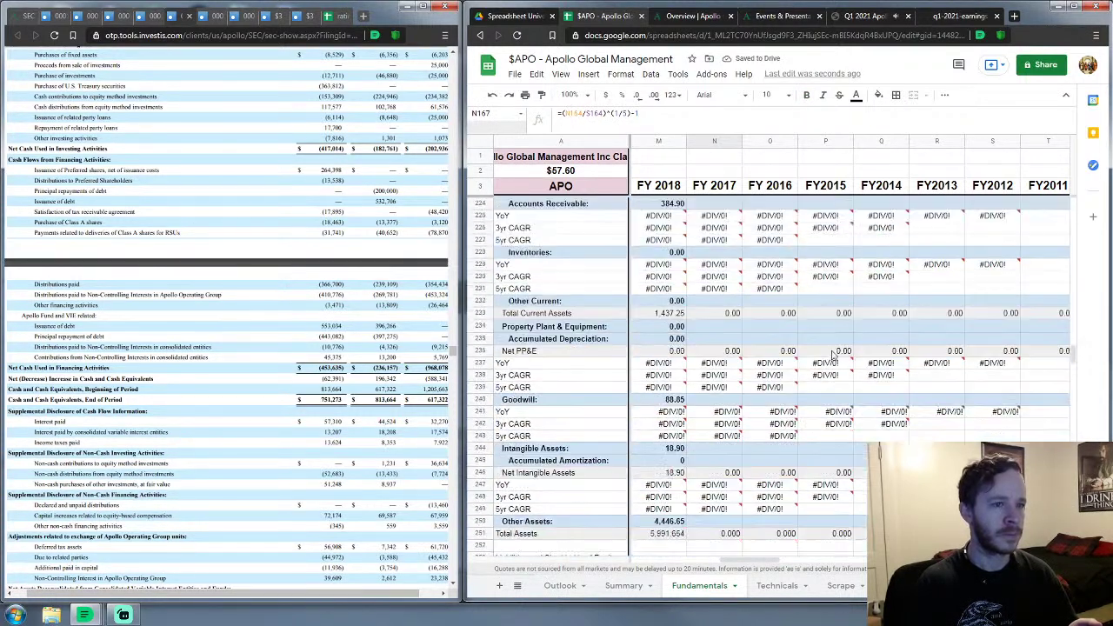
{"action": "scroll", "coordinate": [722, 240], "scroll_direction": "up", "scroll_amount": 1}
{"action": "left_click", "coordinate": [718, 248]}
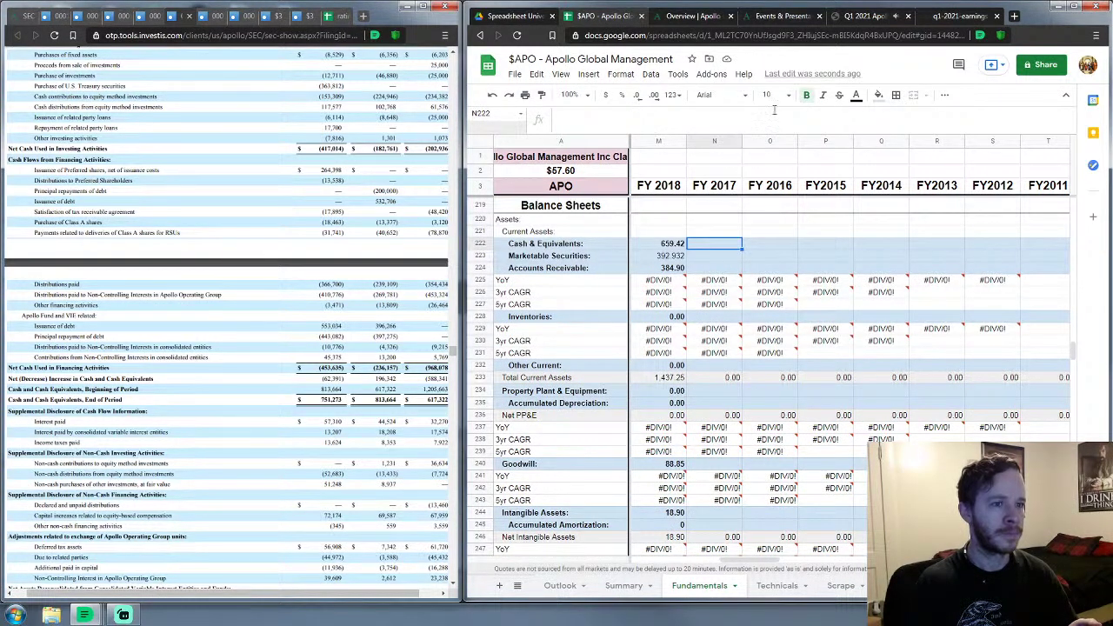
{"action": "left_click", "coordinate": [901, 17]}
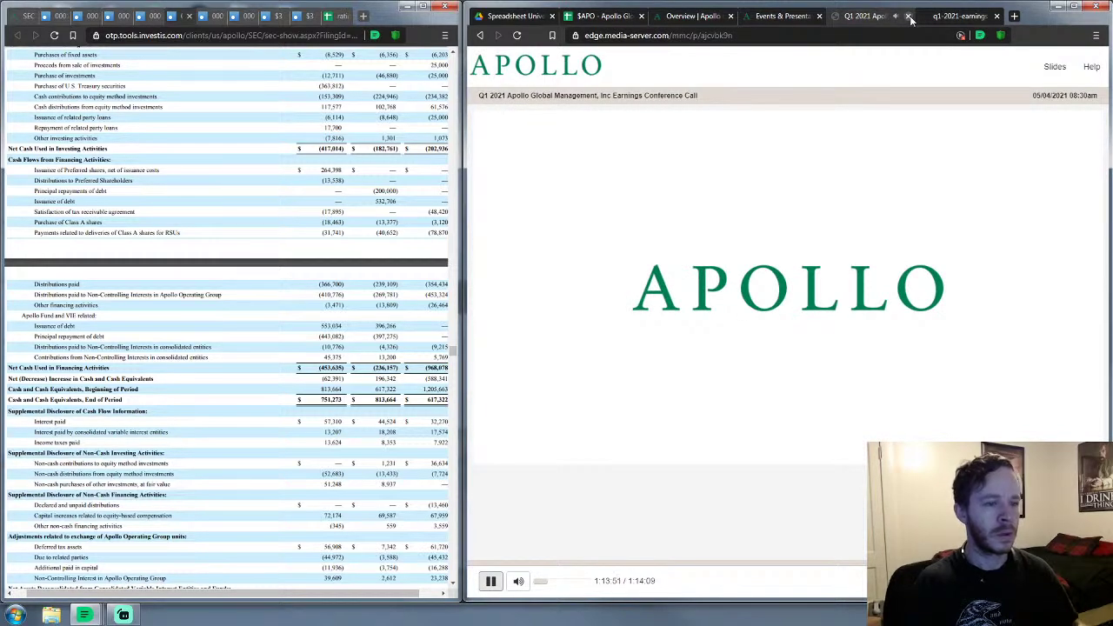
Step: Close the Q1 2021 call page and open the February 03, 2021 earnings call webcast
{"action": "left_click", "coordinate": [909, 17]}
{"action": "left_click", "coordinate": [782, 16]}
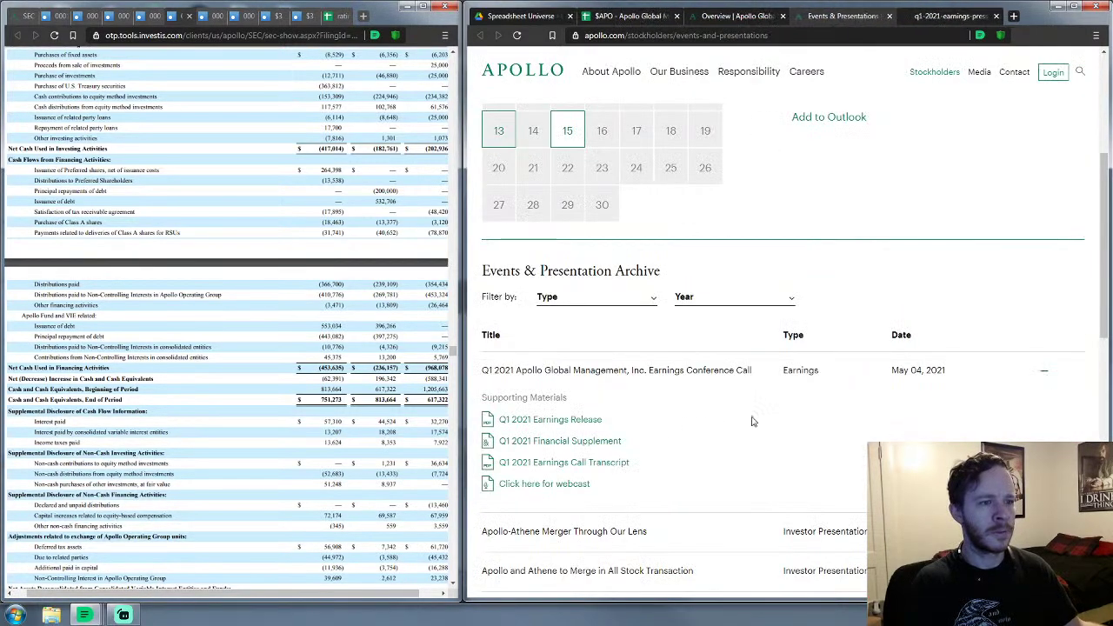
{"action": "scroll", "coordinate": [869, 403], "scroll_direction": "down", "scroll_amount": 3}
{"action": "scroll", "coordinate": [869, 403], "scroll_direction": "down", "scroll_amount": 1}
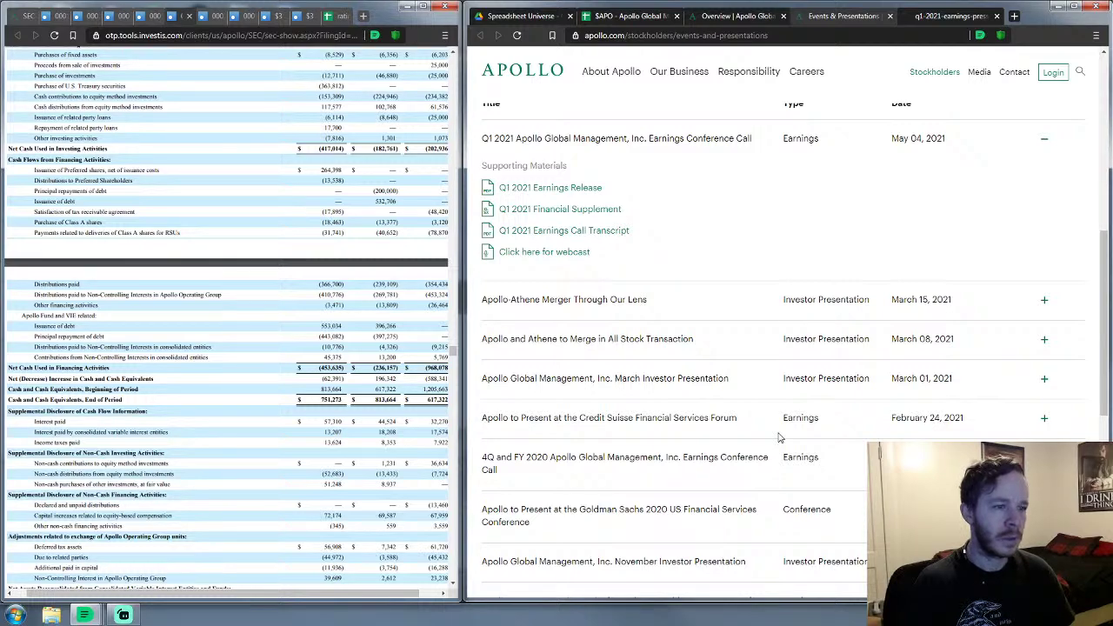
{"action": "left_click", "coordinate": [1045, 379]}
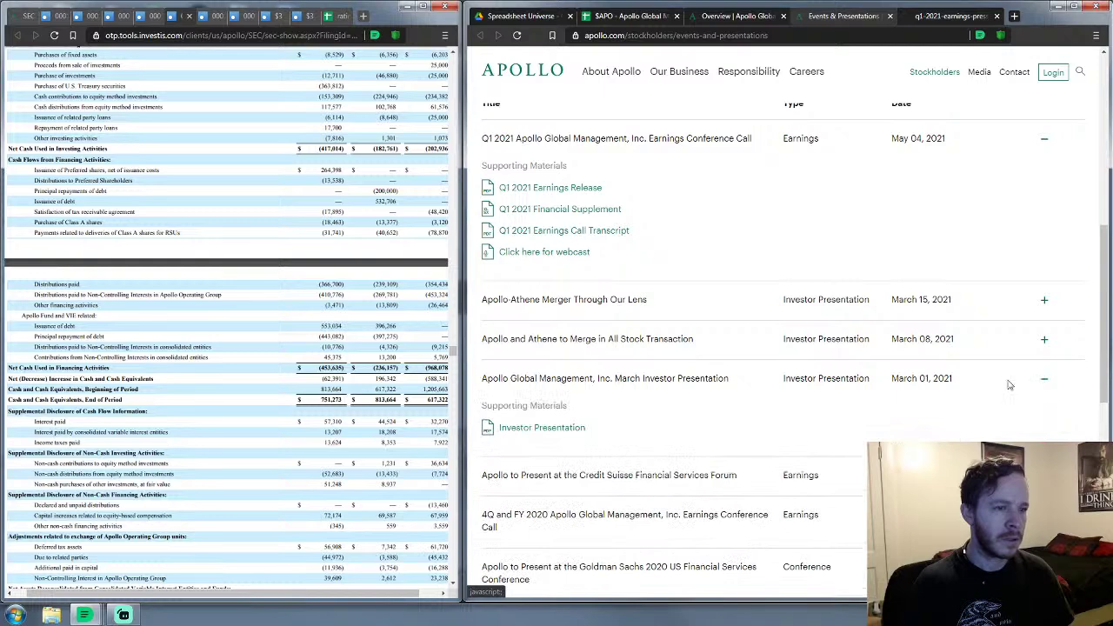
{"action": "scroll", "coordinate": [1009, 384], "scroll_direction": "down", "scroll_amount": 1}
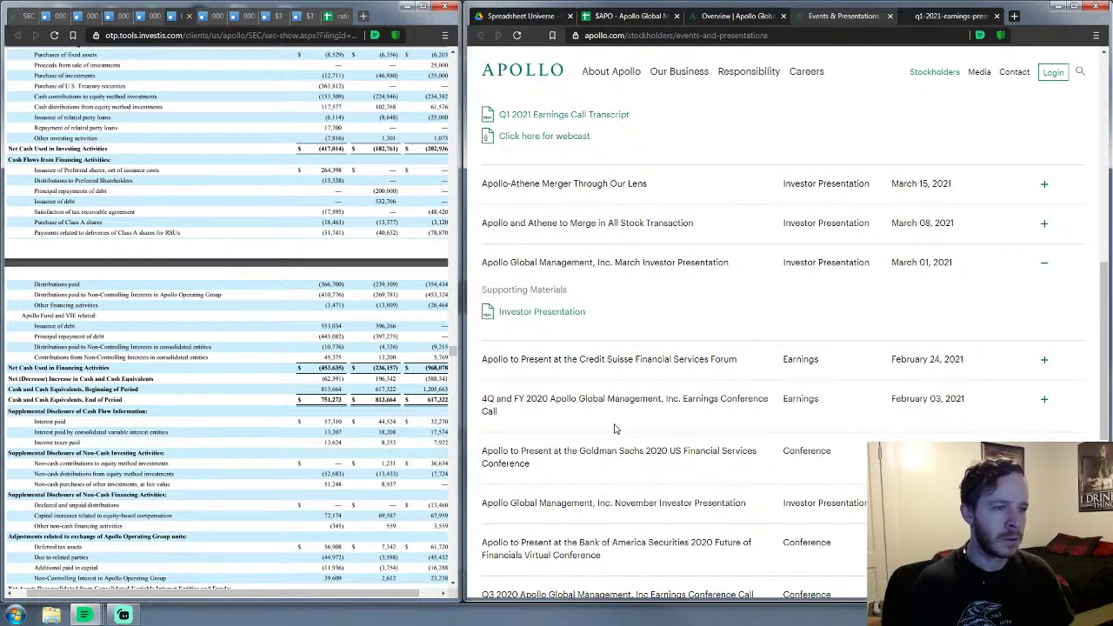
{"action": "left_click", "coordinate": [1043, 403]}
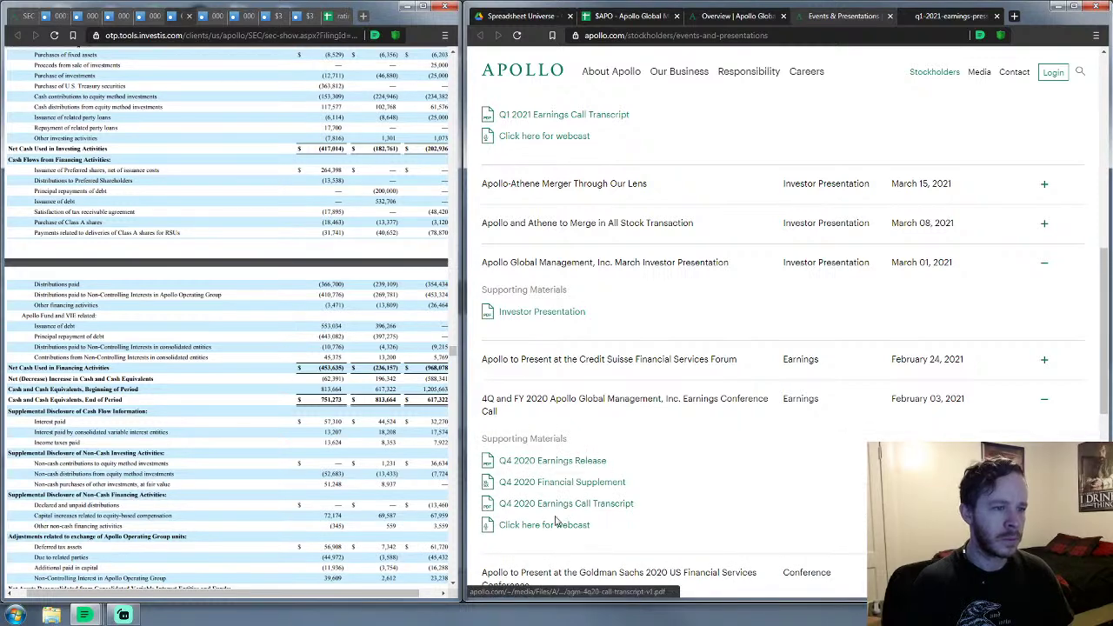
{"action": "left_click", "coordinate": [556, 524]}
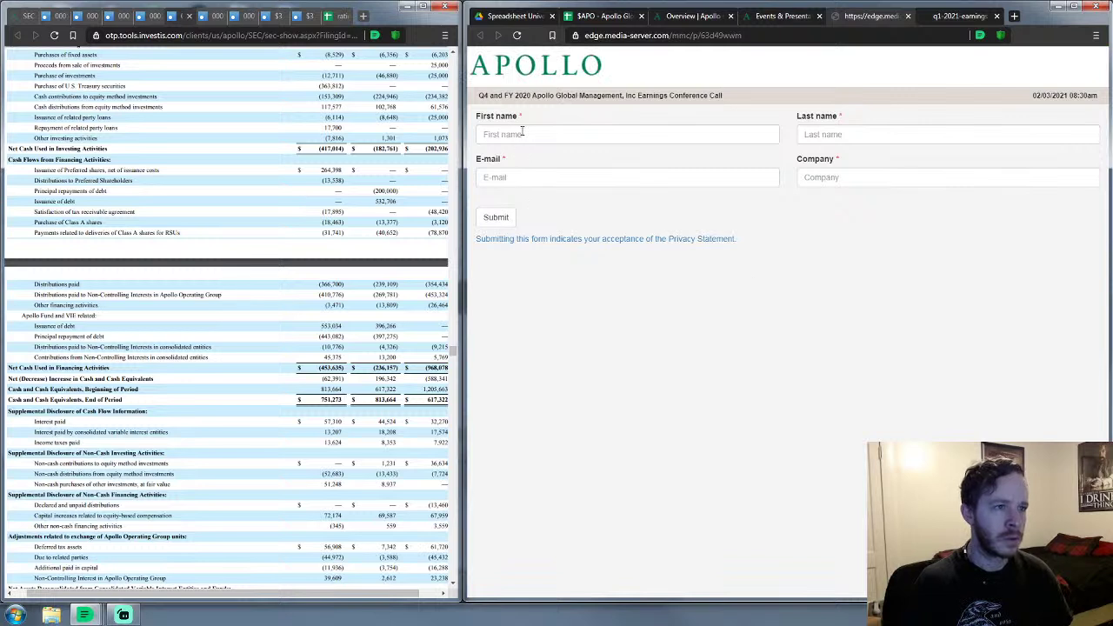
Step: Fill the webcast registration form from saved details, with Company set to n/a, and submit
{"action": "left_click", "coordinate": [523, 133]}
{"action": "left_click", "coordinate": [521, 172]}
{"action": "left_click", "coordinate": [537, 177]}
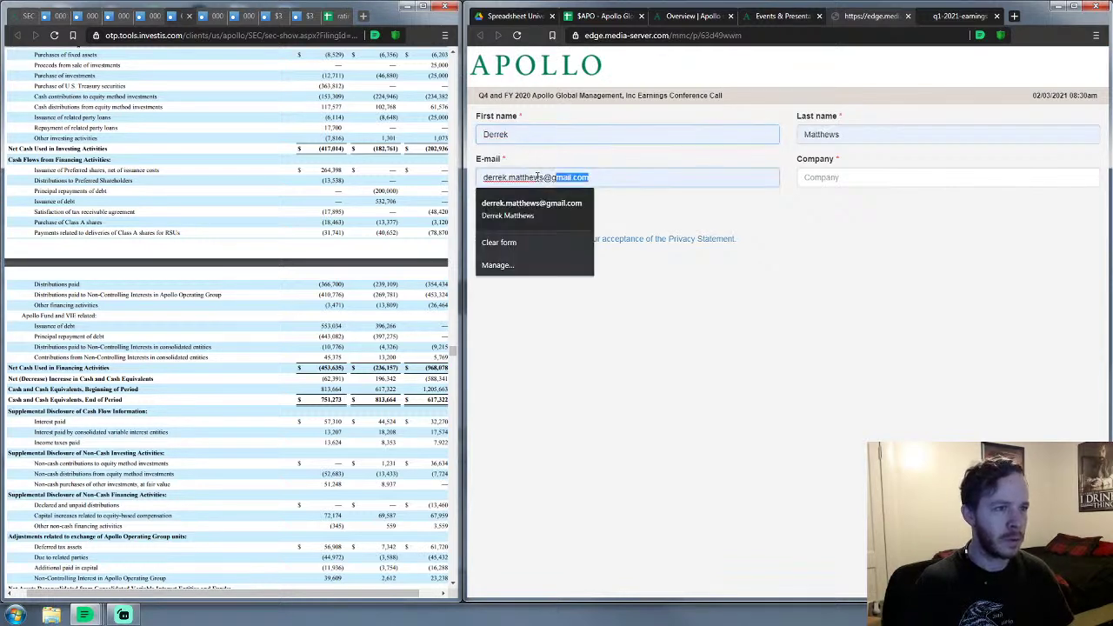
{"action": "key", "text": "ctrl+a"}
{"action": "key", "text": "BackSpace"}
{"action": "type", "text": "k"}
{"action": "left_click", "coordinate": [531, 201]}
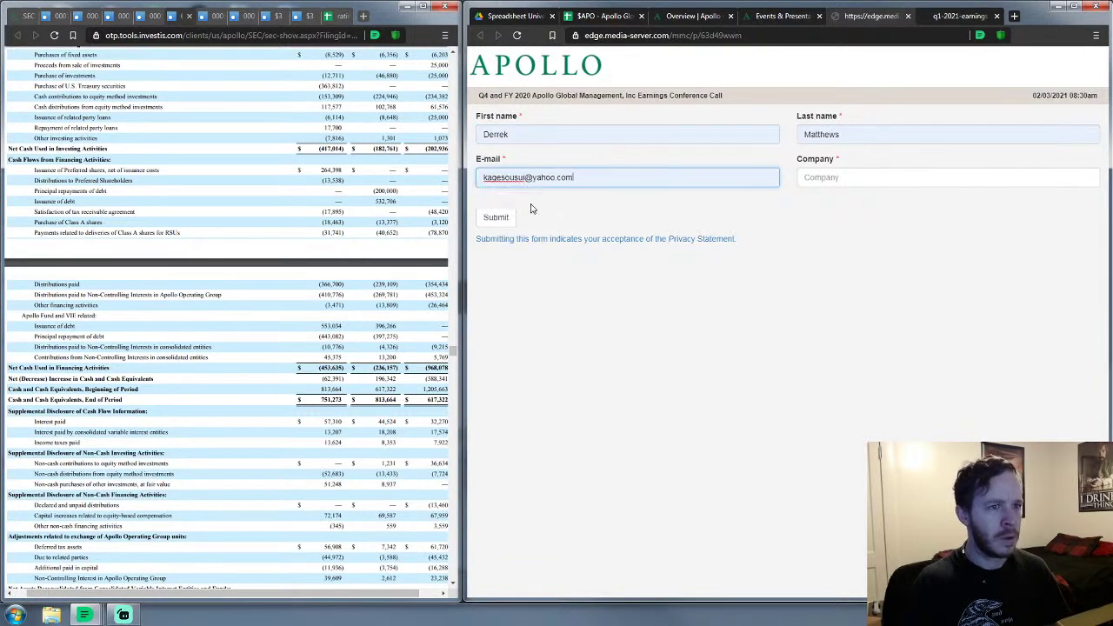
{"action": "left_click", "coordinate": [835, 177]}
{"action": "left_click", "coordinate": [846, 197]}
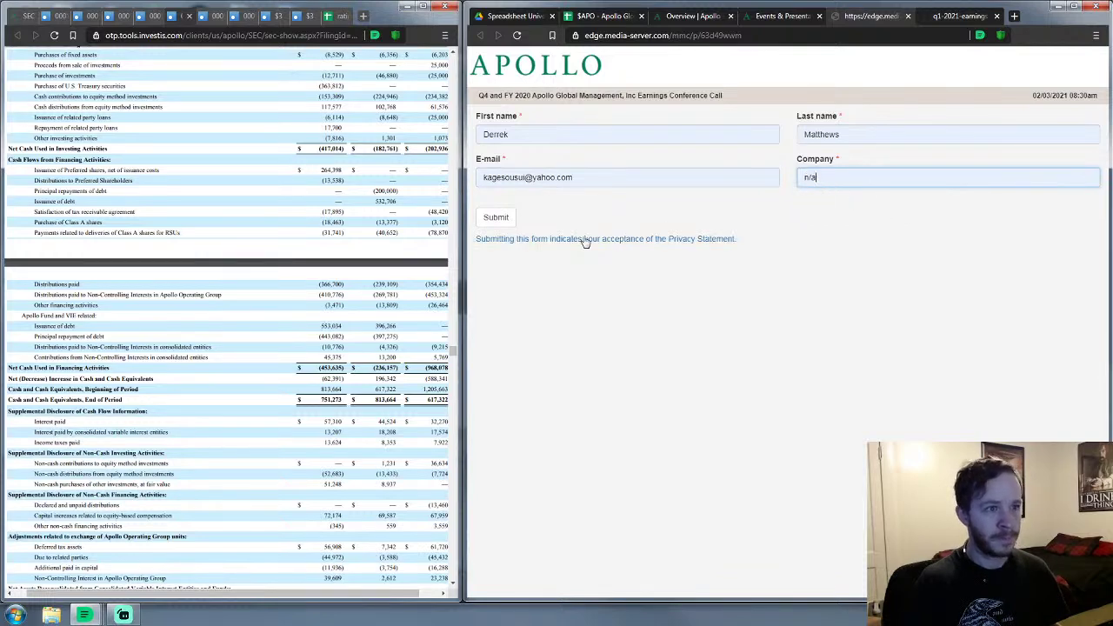
{"action": "left_click", "coordinate": [495, 218]}
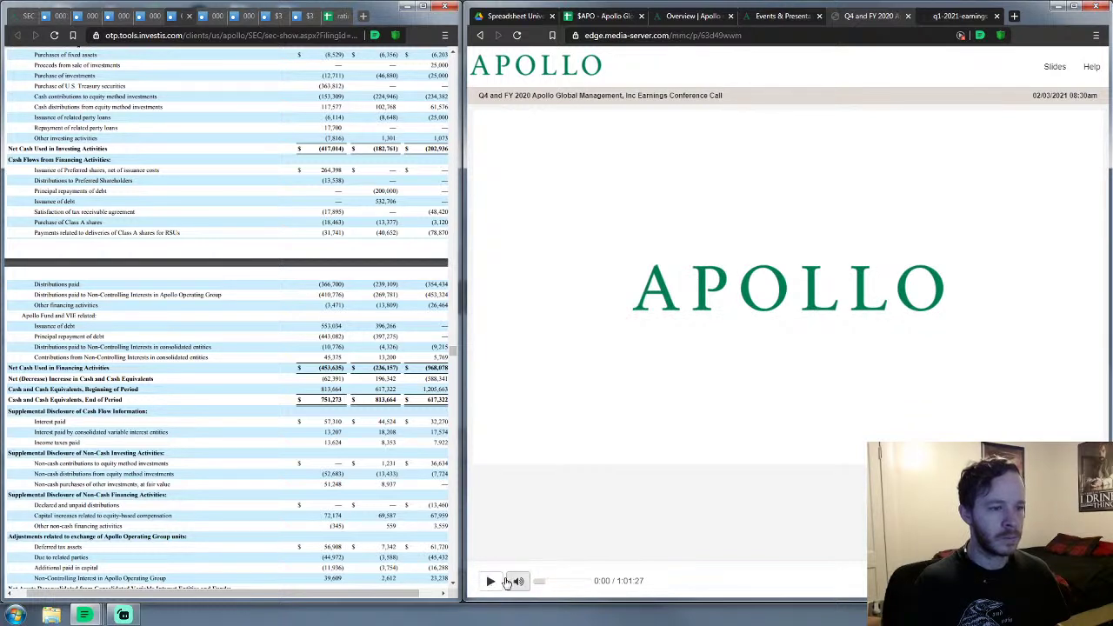
Step: Play the Q4 2020 earnings call audio and return to the APO spreadsheet
{"action": "left_click", "coordinate": [490, 581]}
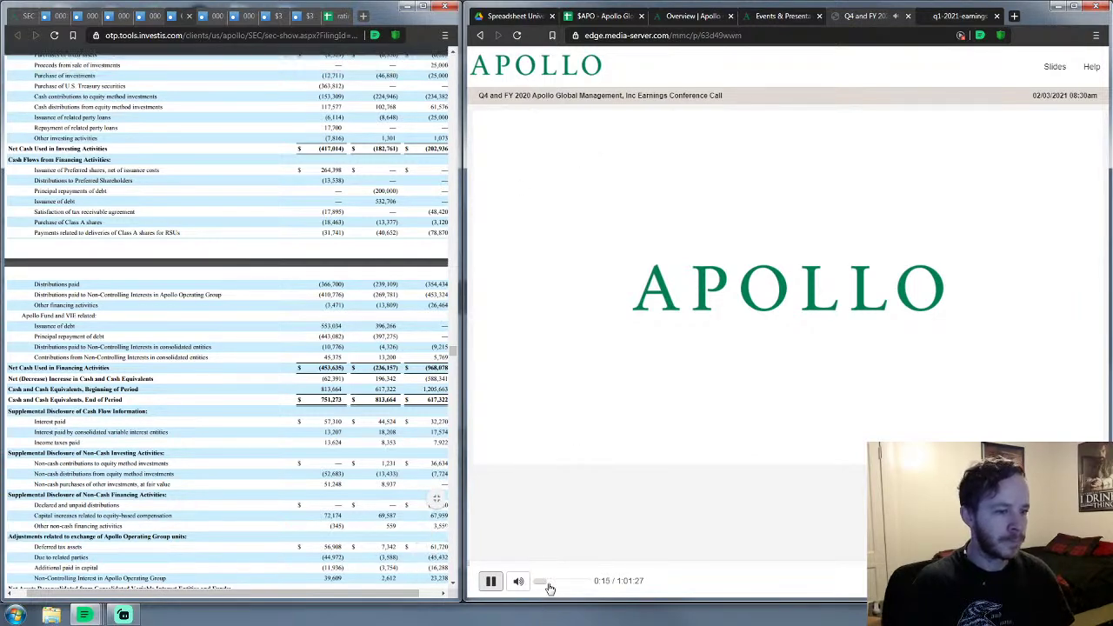
{"action": "left_click", "coordinate": [604, 16]}
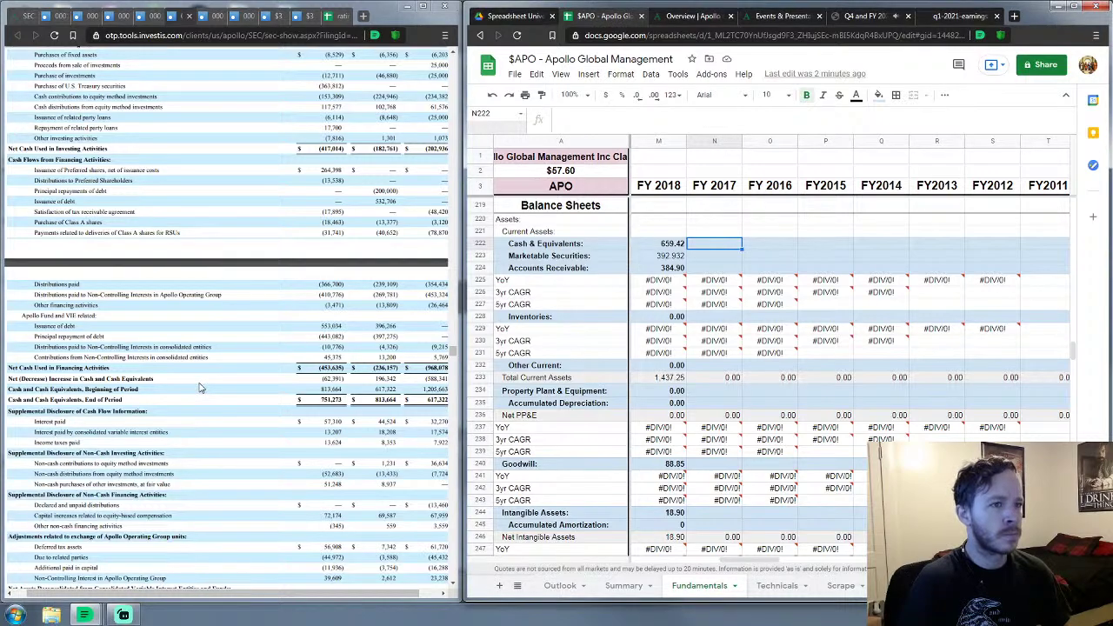
Step: Enter FY 2017 Cash & Equivalents 844.164 and Marketable Securities 364.649, then type Accounts Receivable 2134.694
{"action": "scroll", "coordinate": [198, 387], "scroll_direction": "up", "scroll_amount": 20}
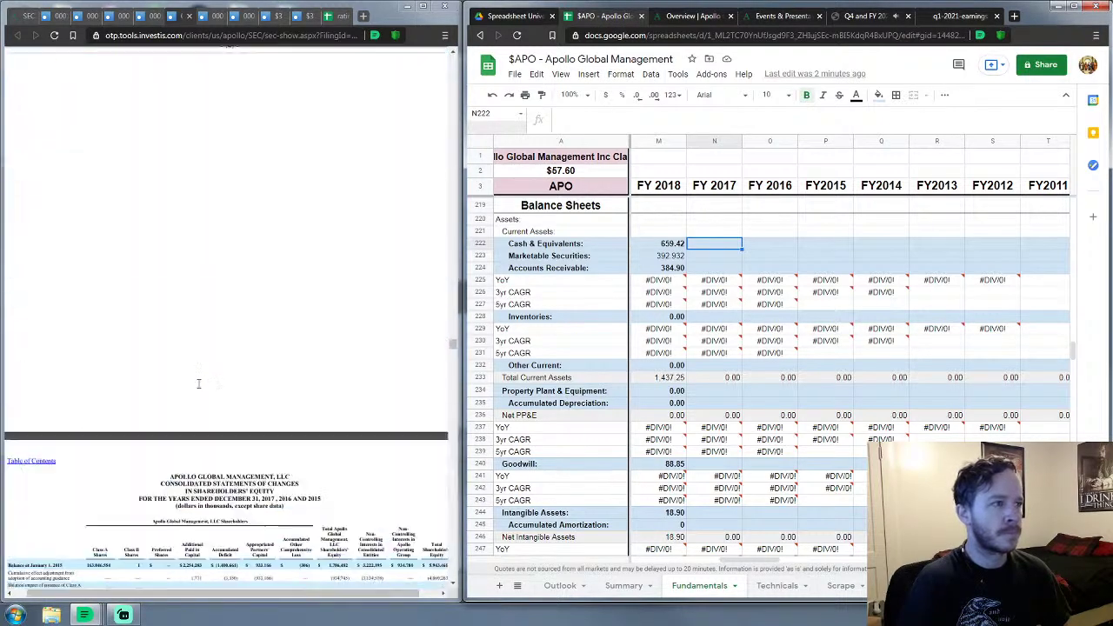
{"action": "scroll", "coordinate": [199, 386], "scroll_direction": "up", "scroll_amount": 20}
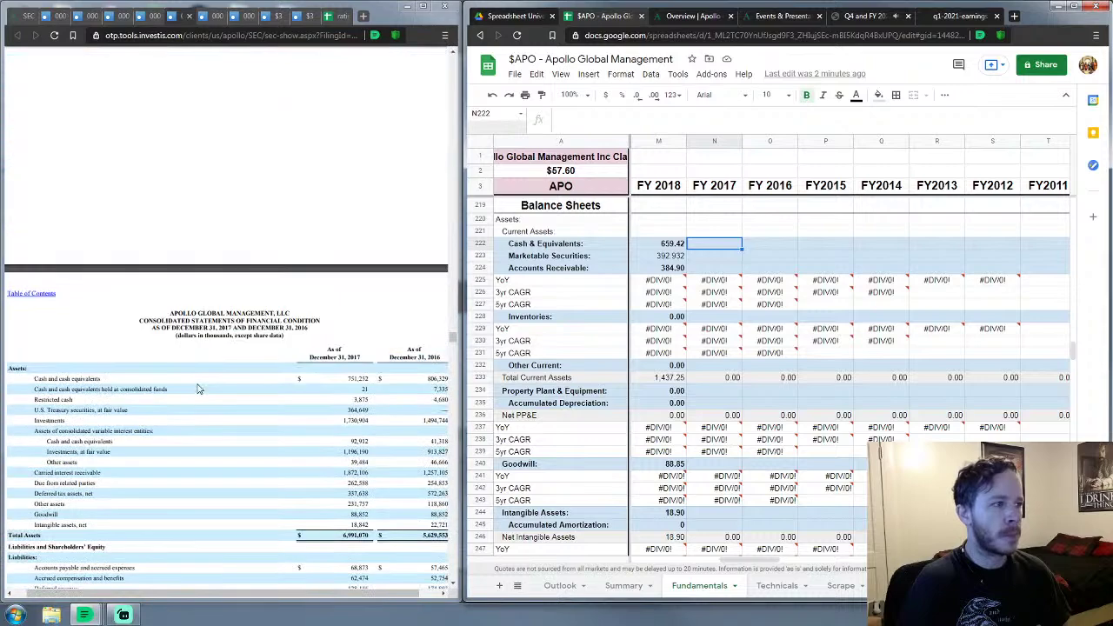
{"action": "scroll", "coordinate": [198, 388], "scroll_direction": "down", "scroll_amount": 5}
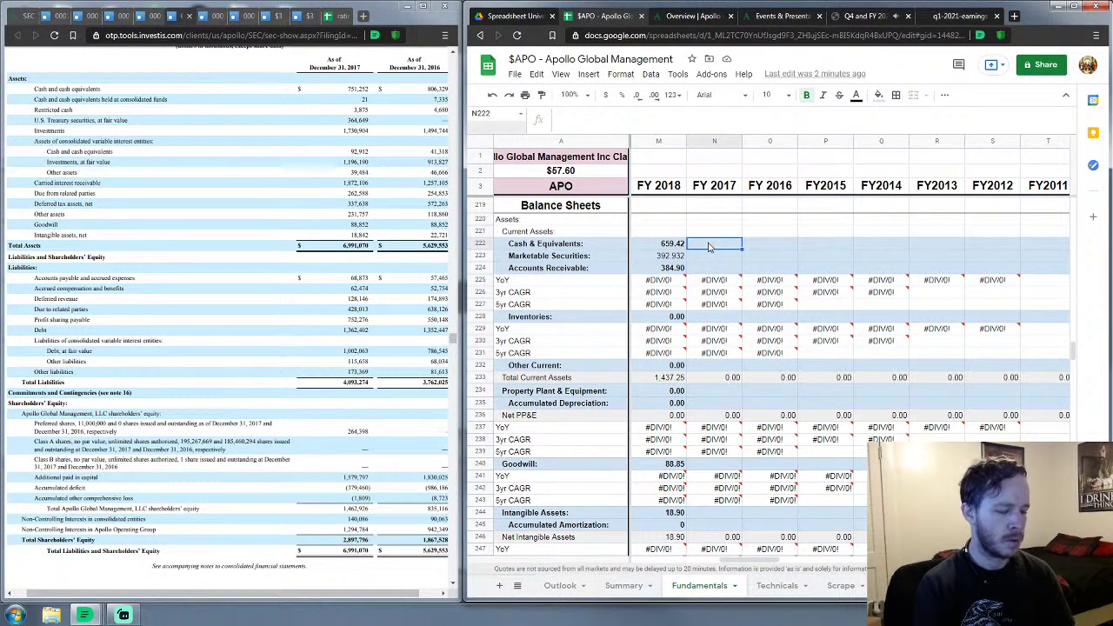
{"action": "type", "text": "844."}
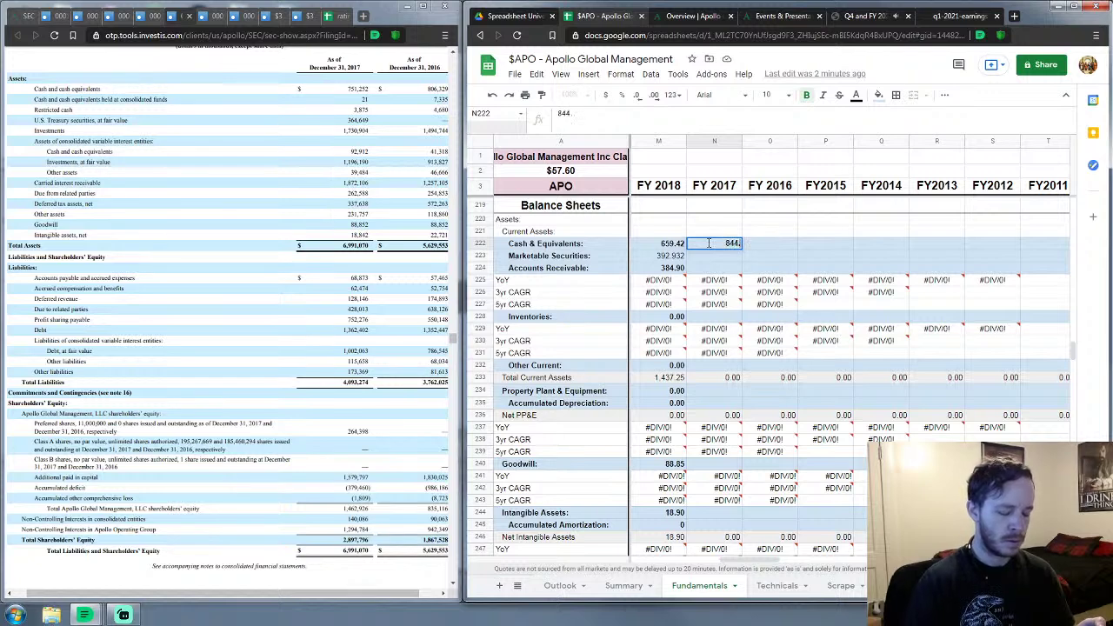
{"action": "type", "text": "164"}
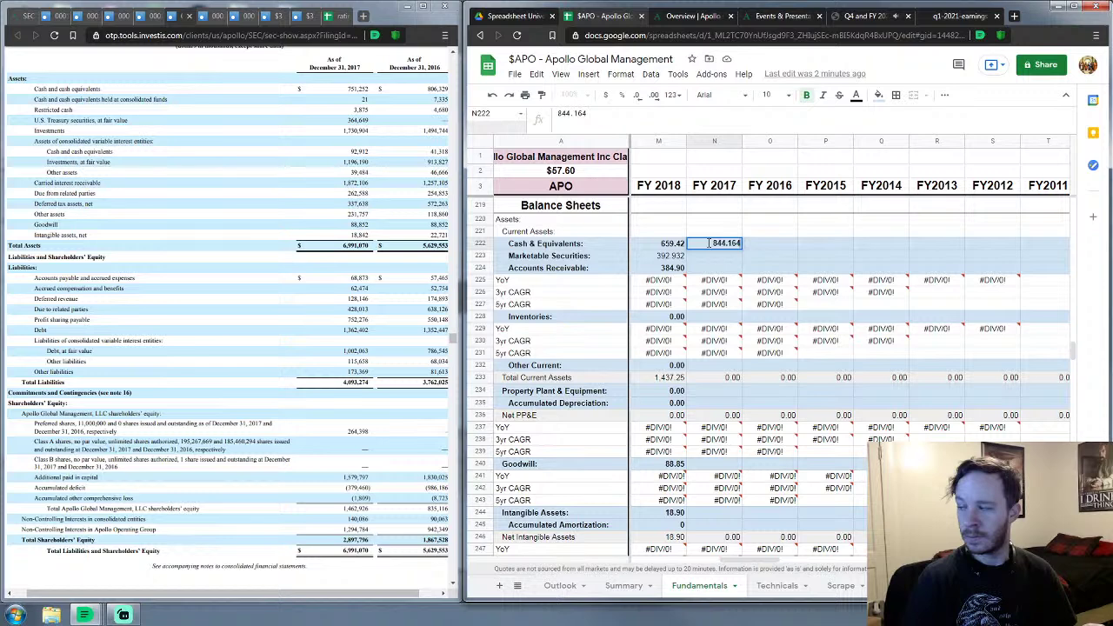
{"action": "key", "text": "Return"}
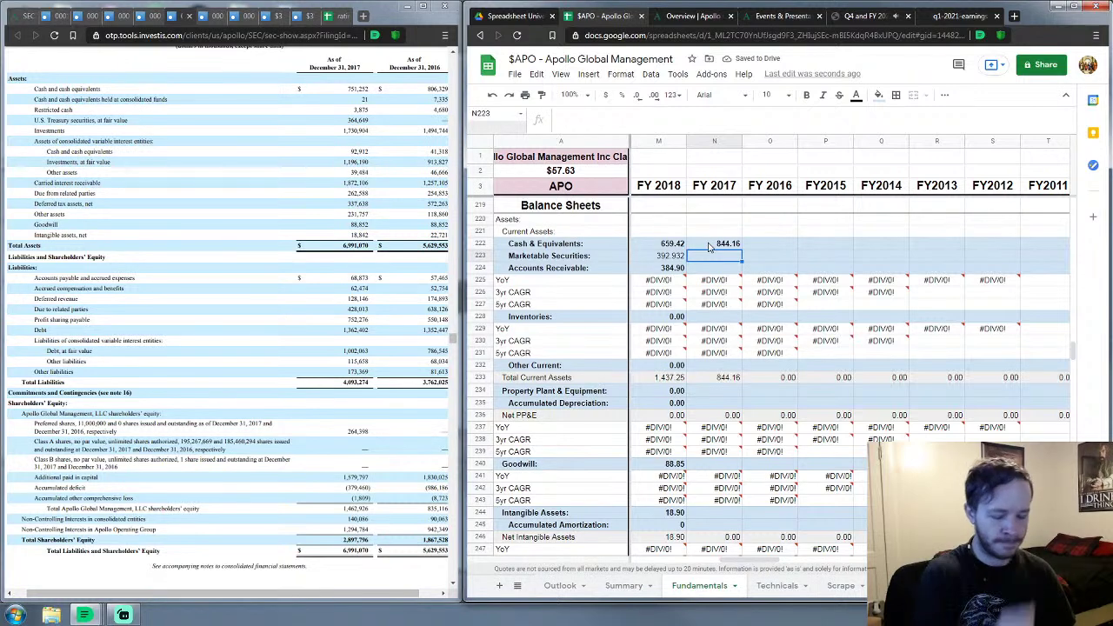
{"action": "type", "text": "364"}
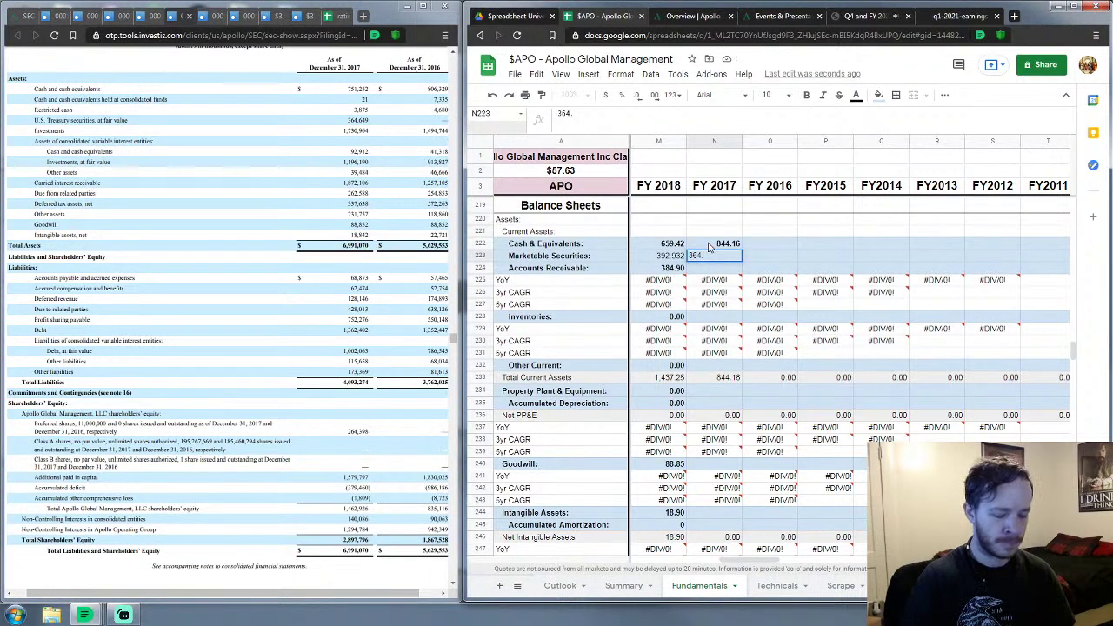
{"action": "type", "text": ".649"}
{"action": "key", "text": "Return"}
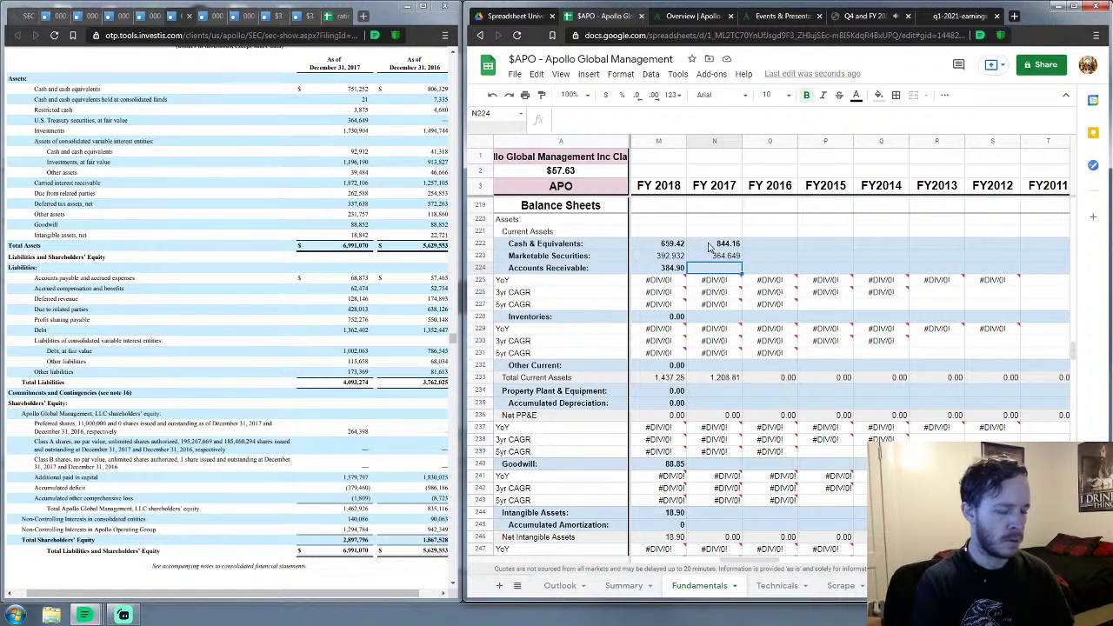
{"action": "type", "text": "2134"}
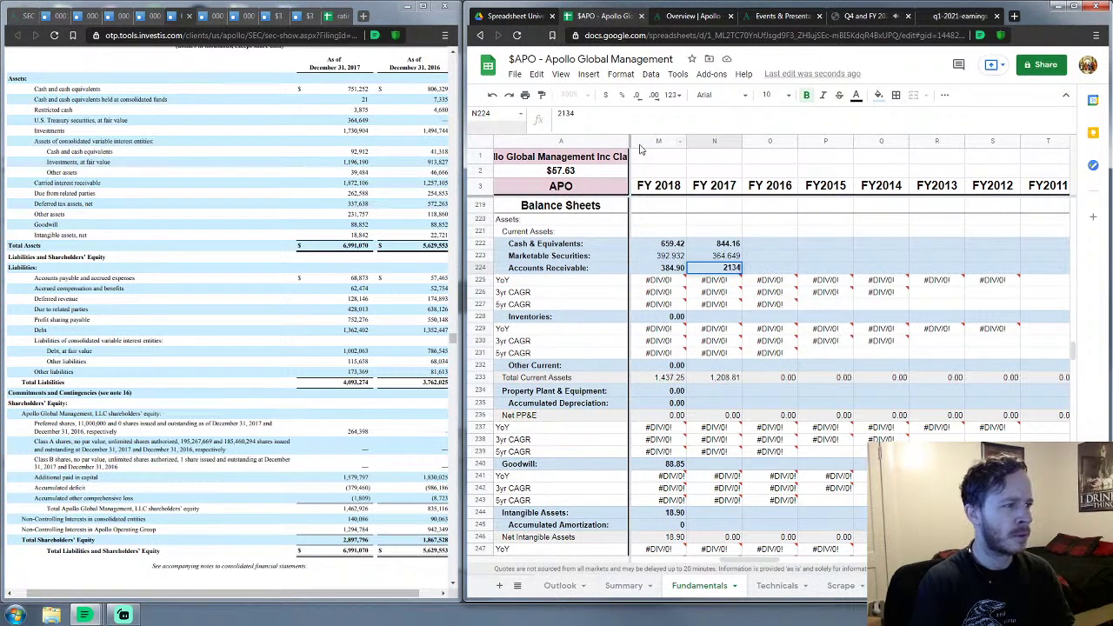
{"action": "type", "text": "213"}
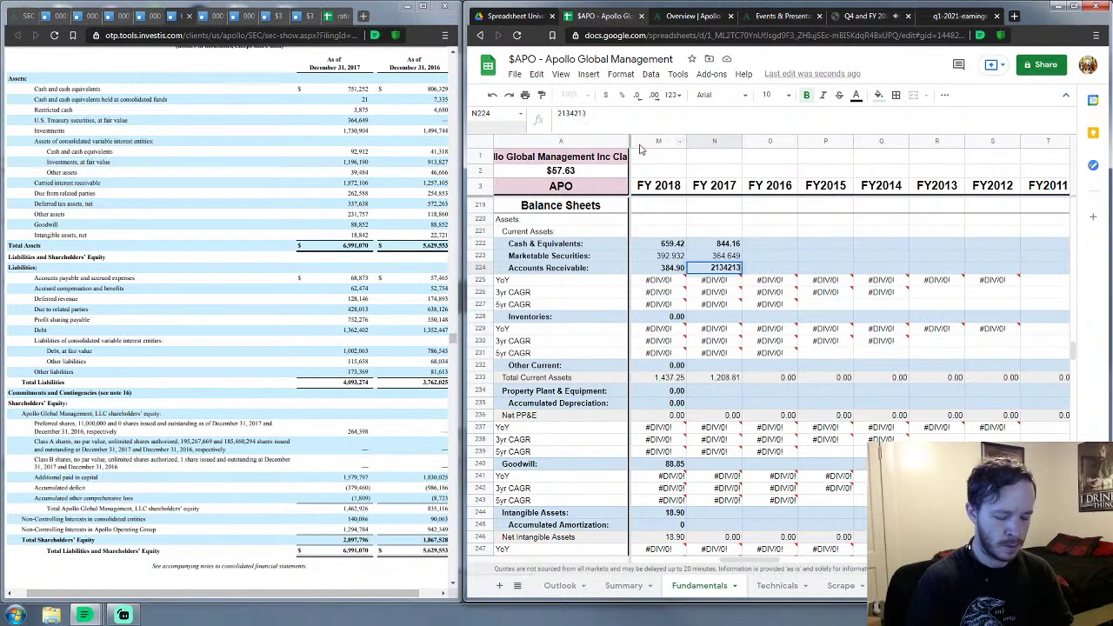
{"action": "type", "text": "4.694"}
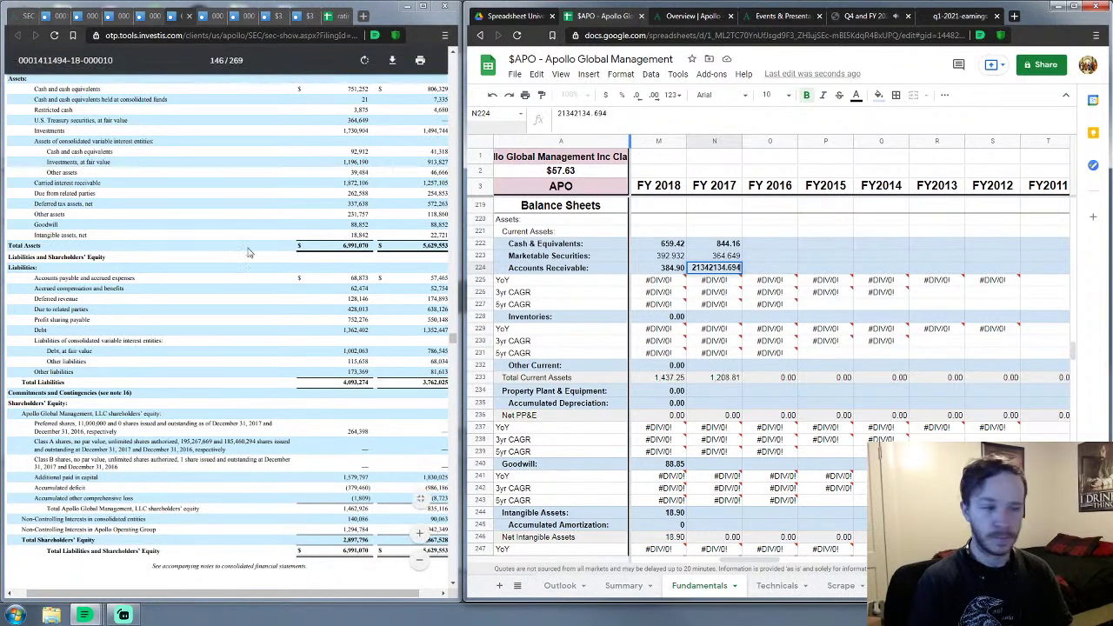
Step: Correct the FY 2017 Accounts Receivable entry to 2,134.69 by removing the duplicated digits
{"action": "mouse_move", "coordinate": [90, 614]}
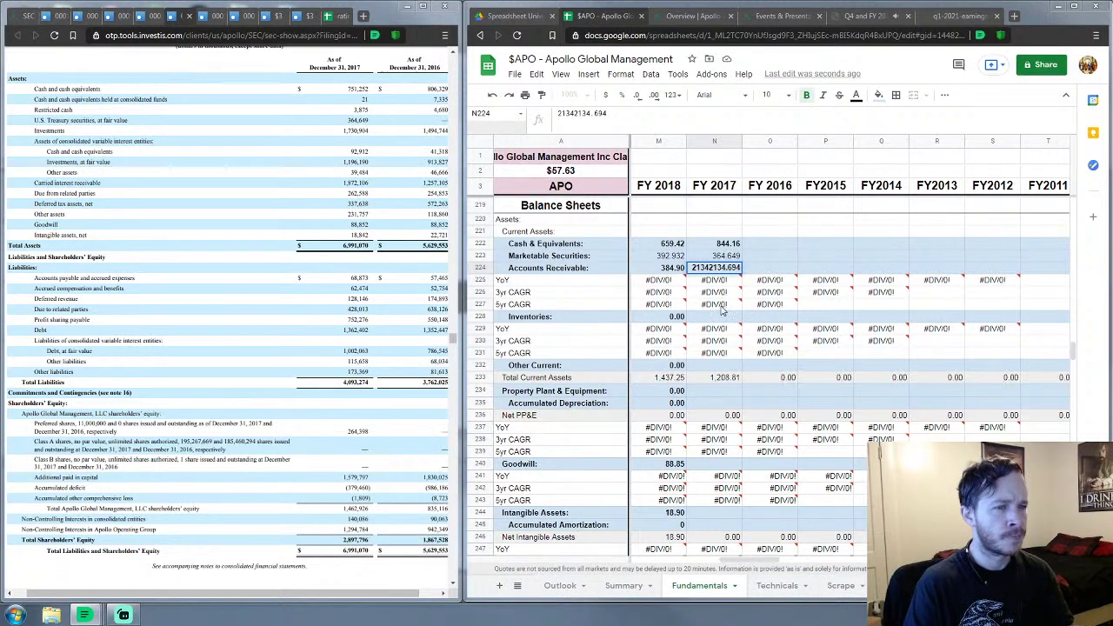
{"action": "mouse_move", "coordinate": [720, 311]}
{"action": "mouse_move", "coordinate": [718, 282]}
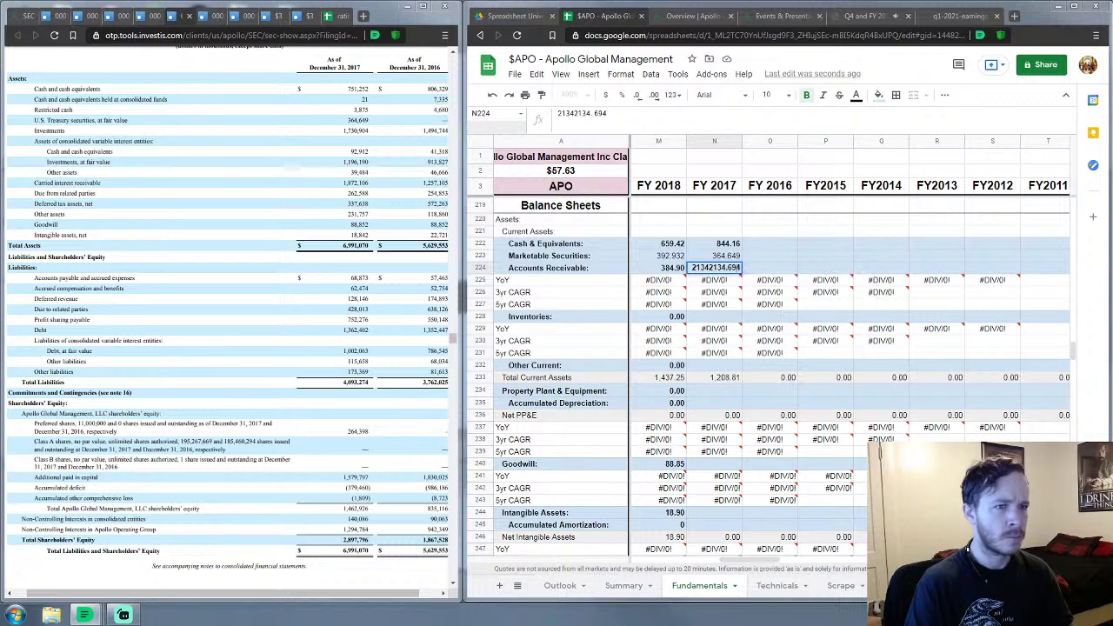
{"action": "left_click", "coordinate": [641, 118]}
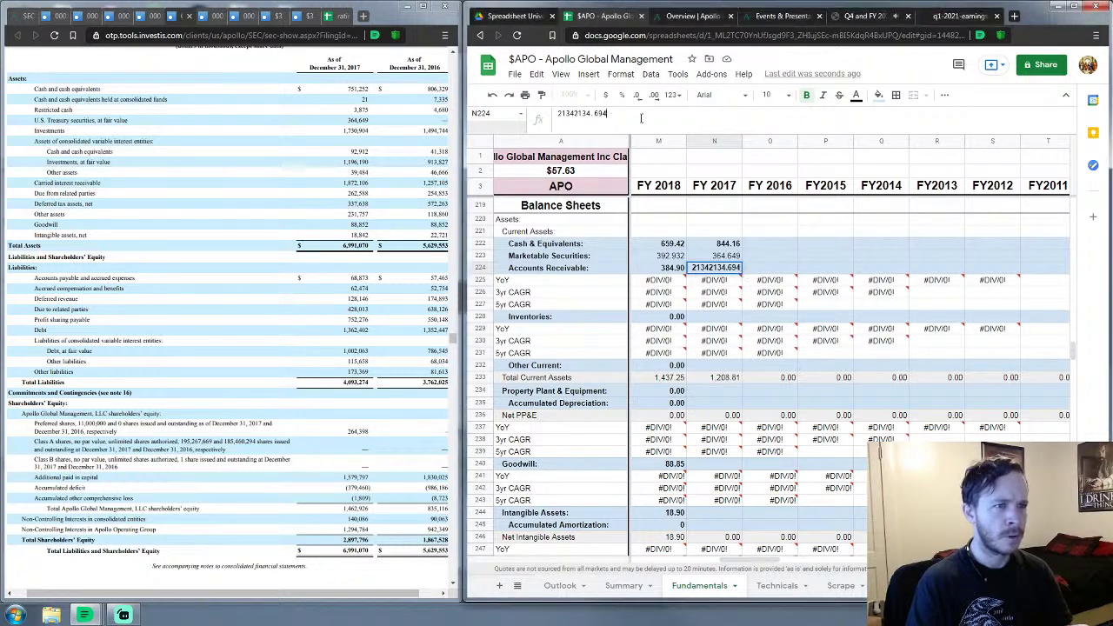
{"action": "left_click", "coordinate": [581, 113]}
{"action": "key", "text": "BackSpace"}
{"action": "key", "text": "BackSpace"}
{"action": "key", "text": "BackSpace"}
{"action": "key", "text": "BackSpace"}
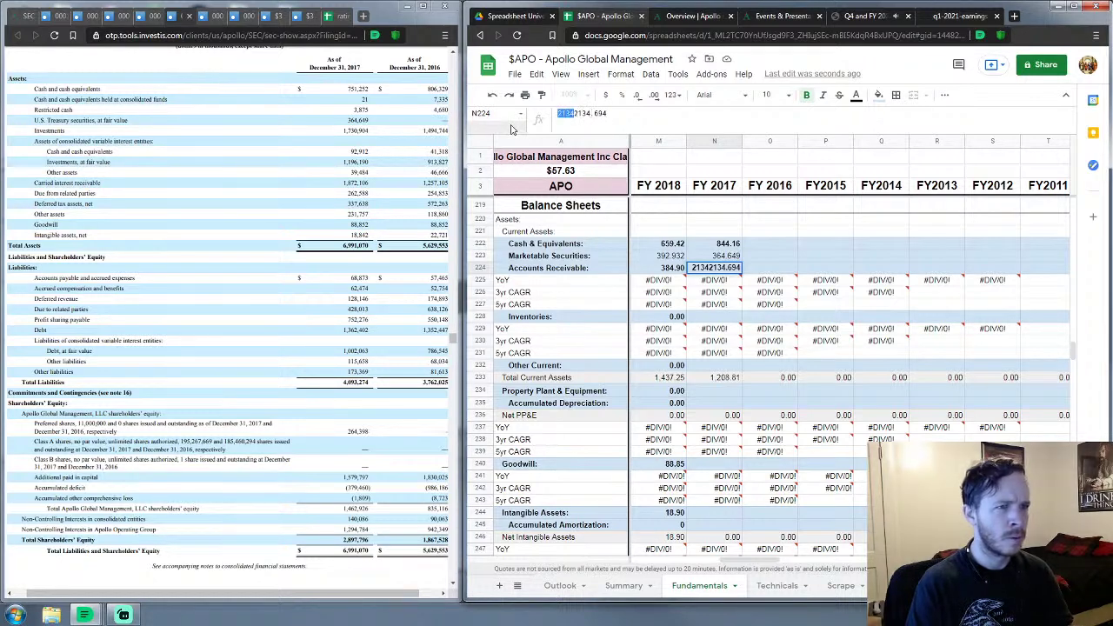
{"action": "key", "text": "Return"}
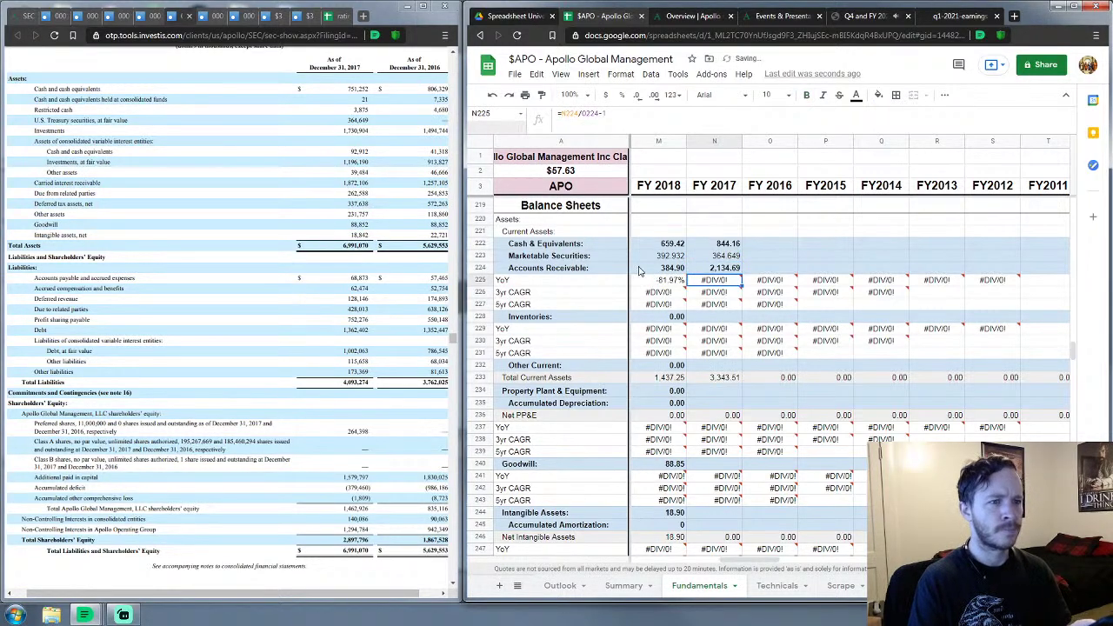
Step: Enter 0 for FY 2017 Inventories, Other Current Assets, PP&E and Accumulated Depreciation
{"action": "left_click", "coordinate": [728, 320]}
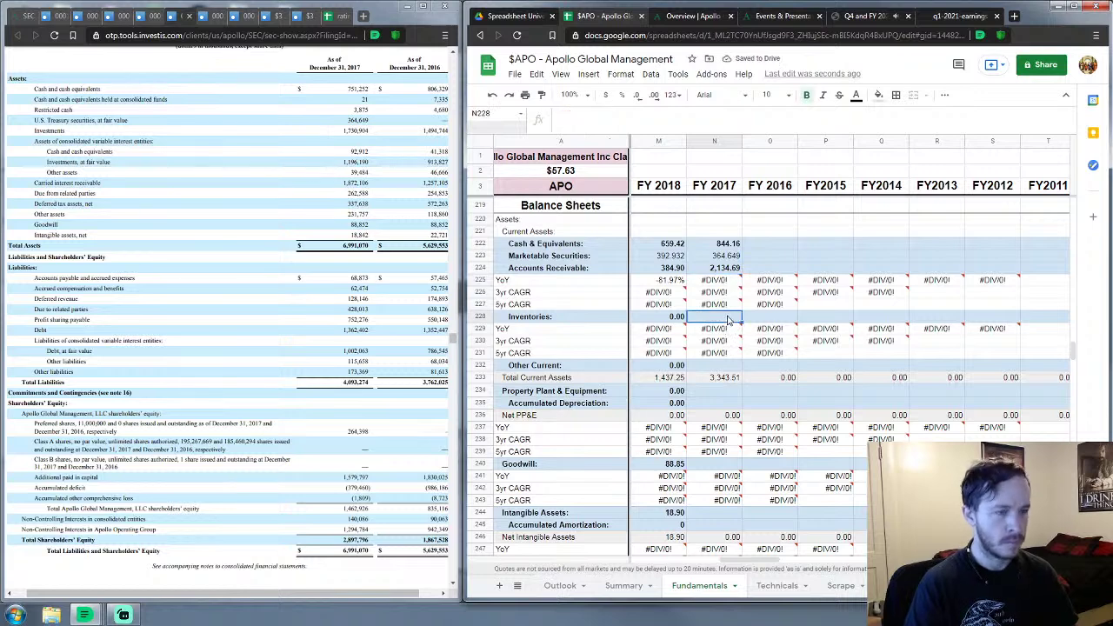
{"action": "type", "text": "0"}
{"action": "key", "text": "Return"}
{"action": "key", "text": "Down"}
{"action": "key", "text": "Down"}
{"action": "key", "text": "Down"}
{"action": "type", "text": "0"}
{"action": "key", "text": "Return"}
{"action": "key", "text": "Down"}
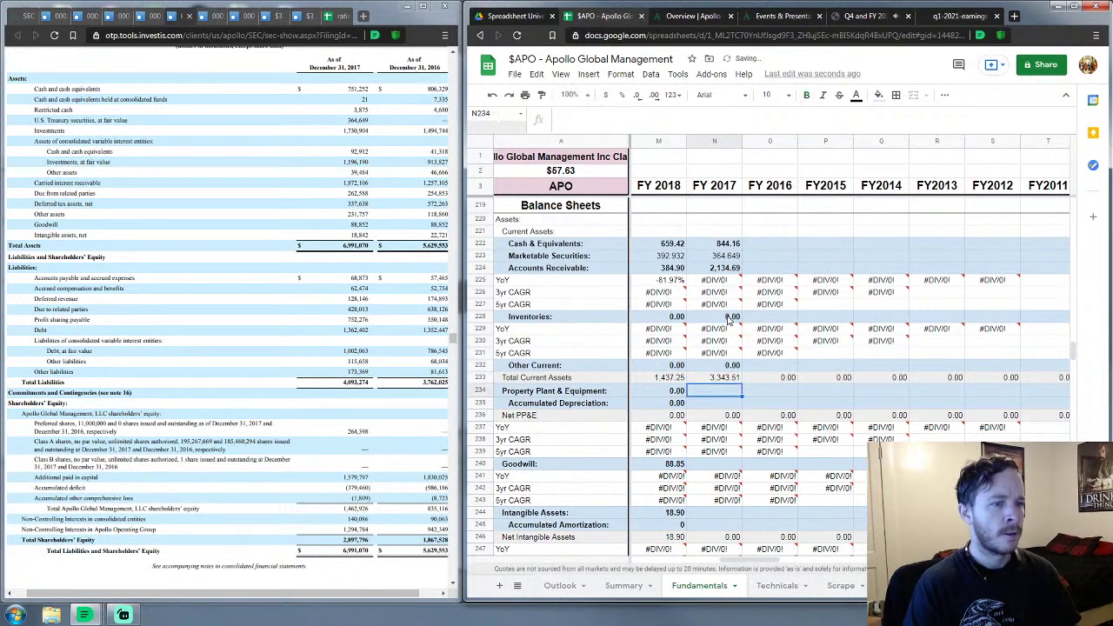
{"action": "type", "text": "0"}
{"action": "key", "text": "Return"}
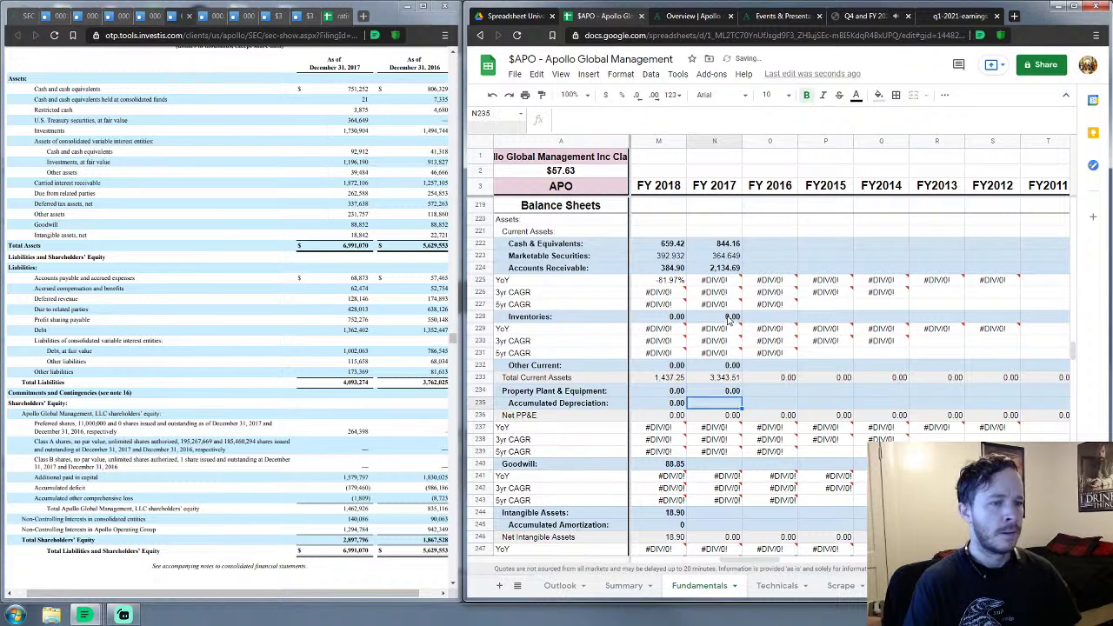
{"action": "type", "text": "0"}
{"action": "key", "text": "Return"}
Step: Enter FY 2017 Goodwill 88.85, Intangible Assets 18.842 and Other Assets 3,539.87
{"action": "key", "text": "Down"}
{"action": "key", "text": "Down"}
{"action": "key", "text": "Down"}
{"action": "key", "text": "Down"}
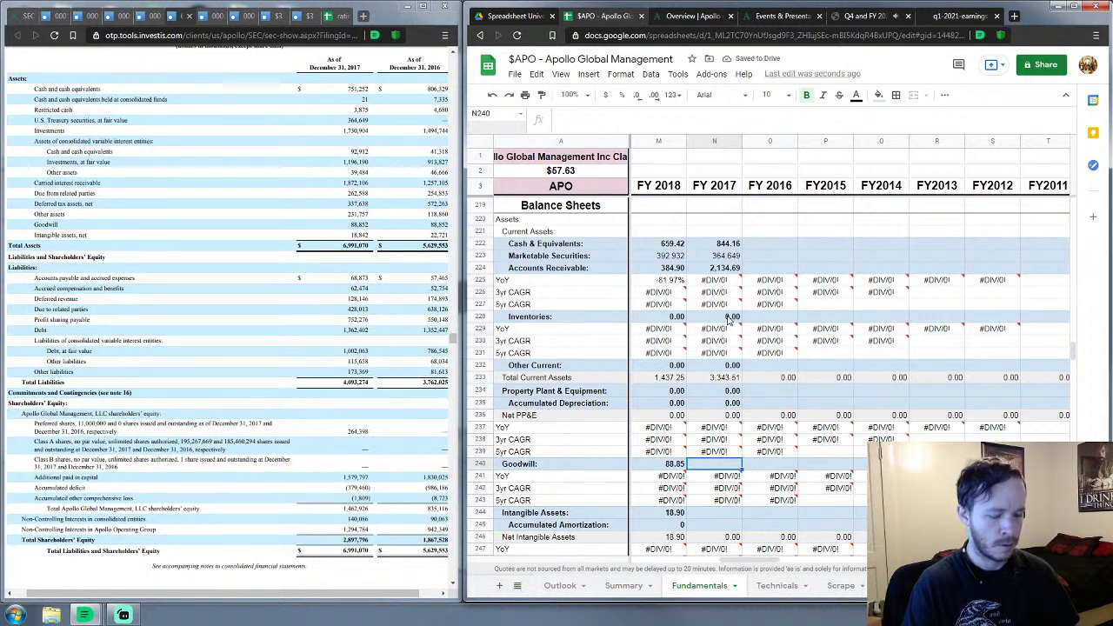
{"action": "type", "text": "88."}
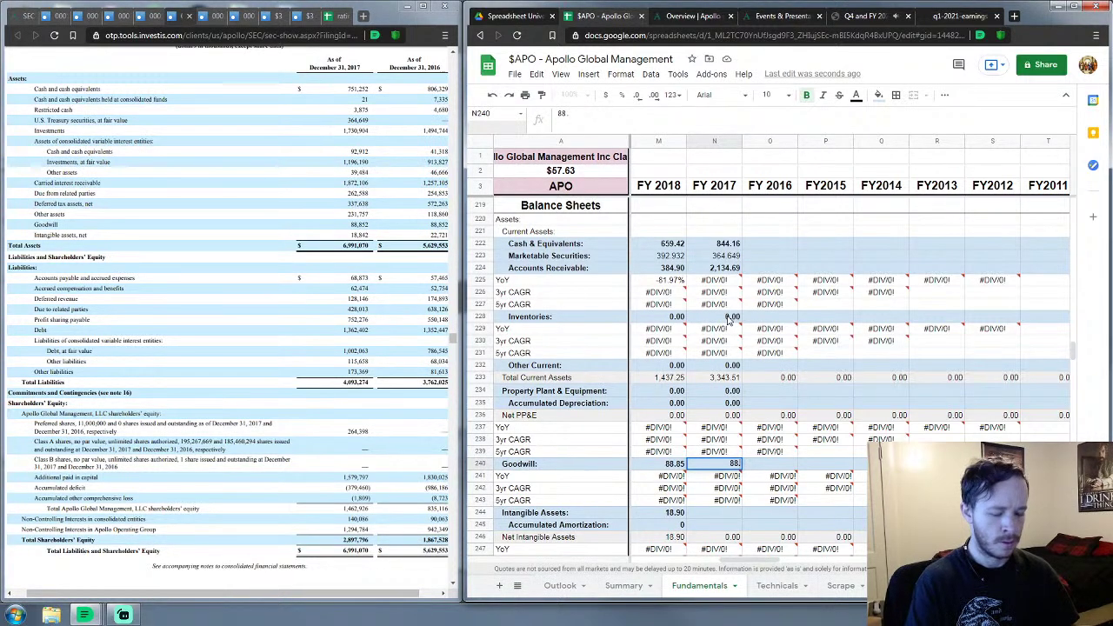
{"action": "type", "text": "85"}
{"action": "key", "text": "Return"}
{"action": "key", "text": "Down"}
{"action": "key", "text": "Down"}
{"action": "key", "text": "Down"}
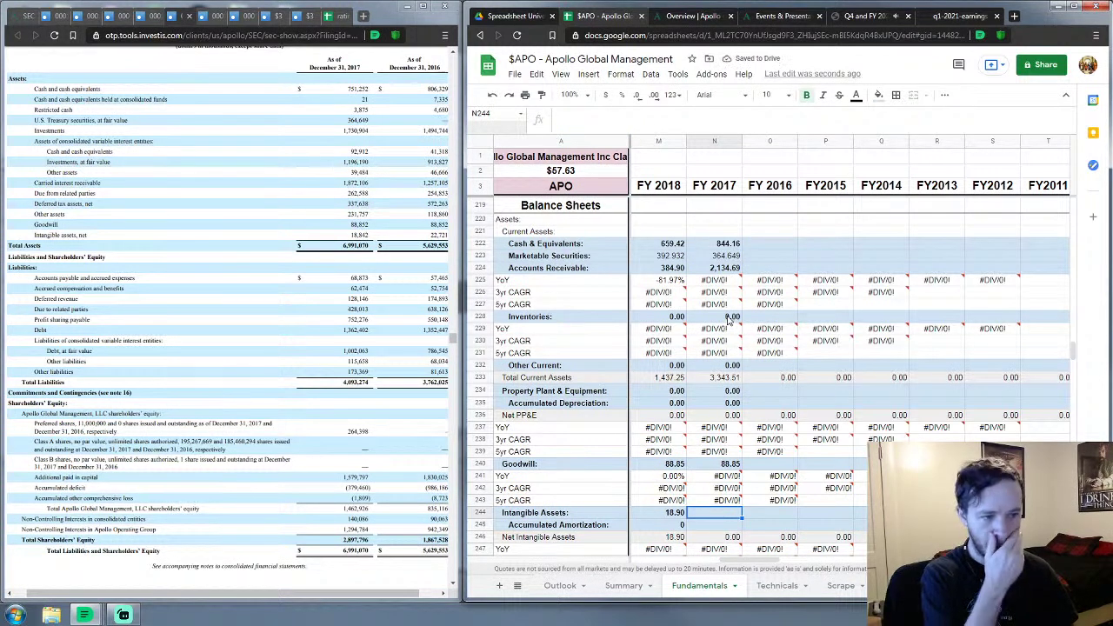
{"action": "type", "text": "18.842"}
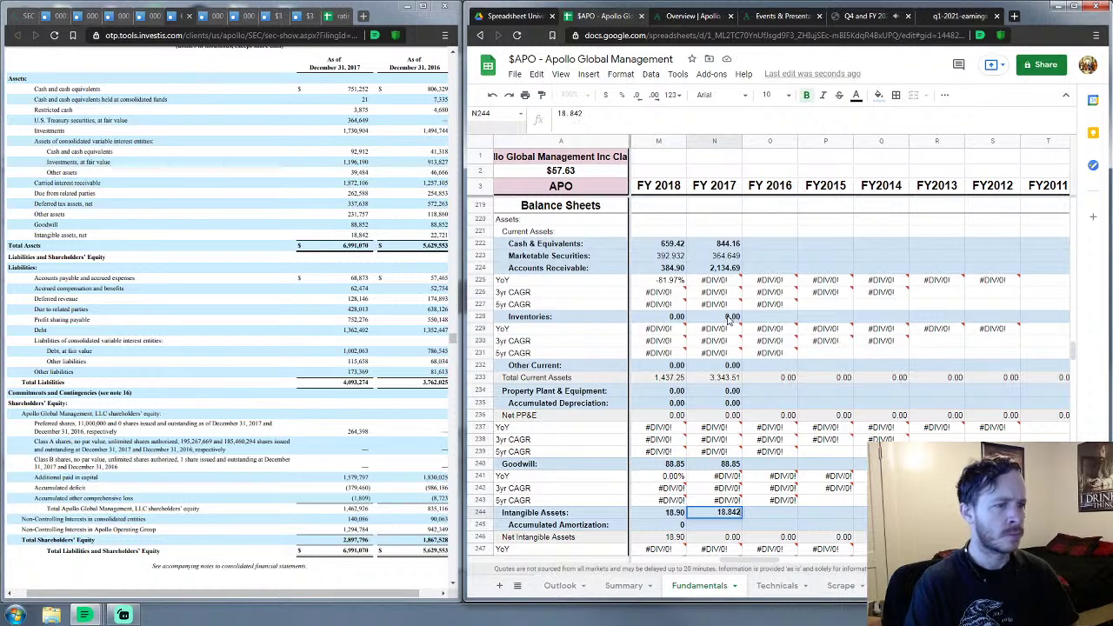
{"action": "key", "text": "Return"}
{"action": "key", "text": "Down"}
{"action": "key", "text": "Down"}
{"action": "key", "text": "Down"}
{"action": "key", "text": "Down"}
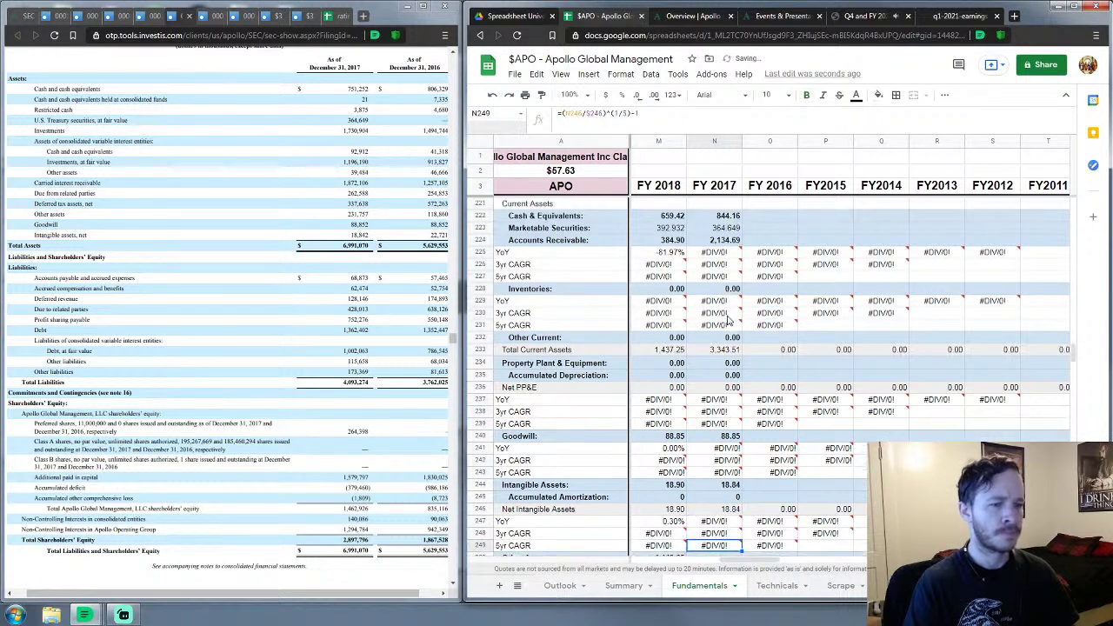
{"action": "key", "text": "Down"}
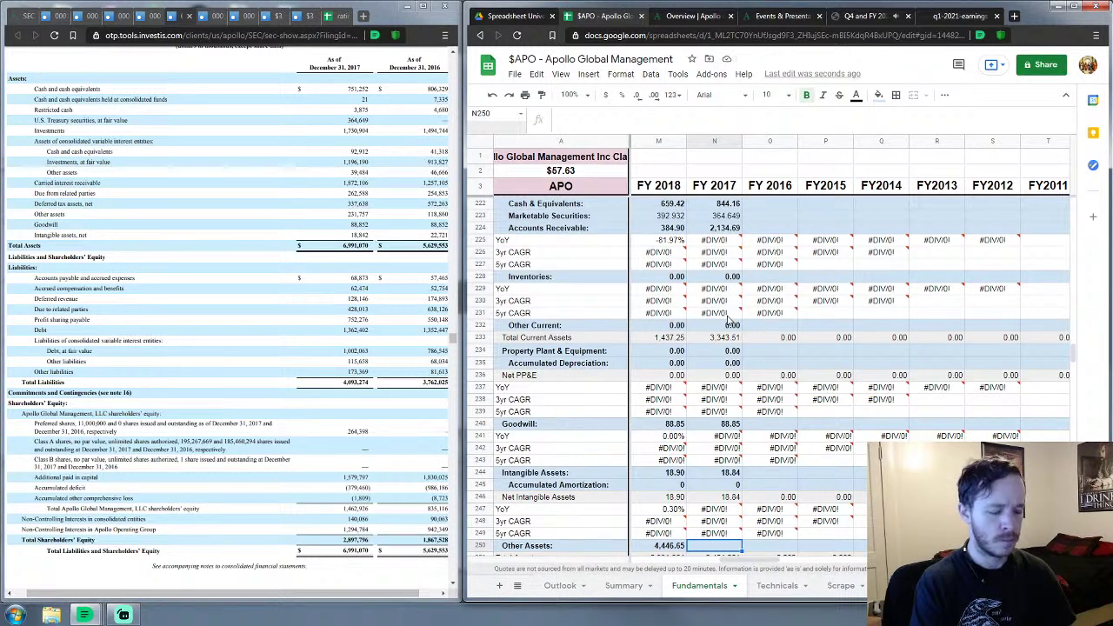
{"action": "scroll", "coordinate": [728, 320], "scroll_direction": "down", "scroll_amount": 2}
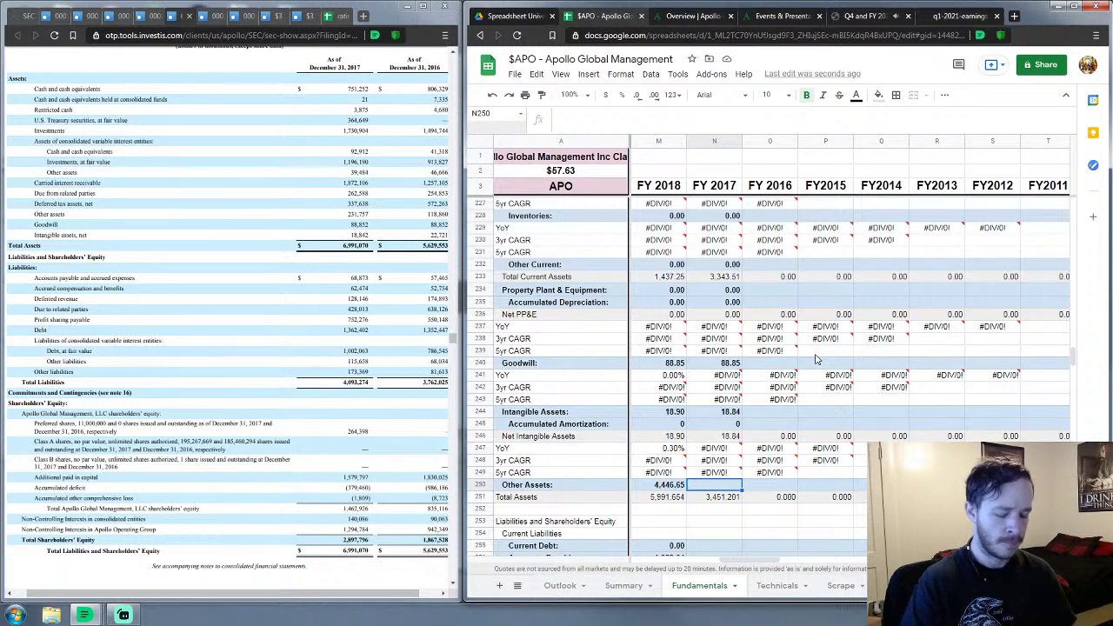
{"action": "type", "text": "3,539.87"}
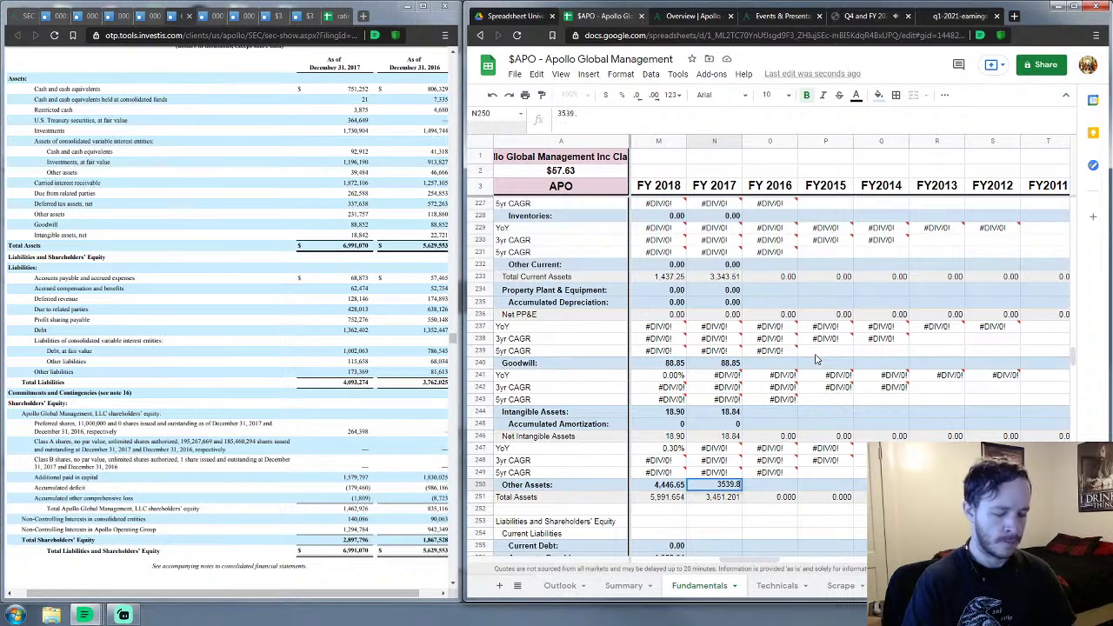
{"action": "key", "text": "Return"}
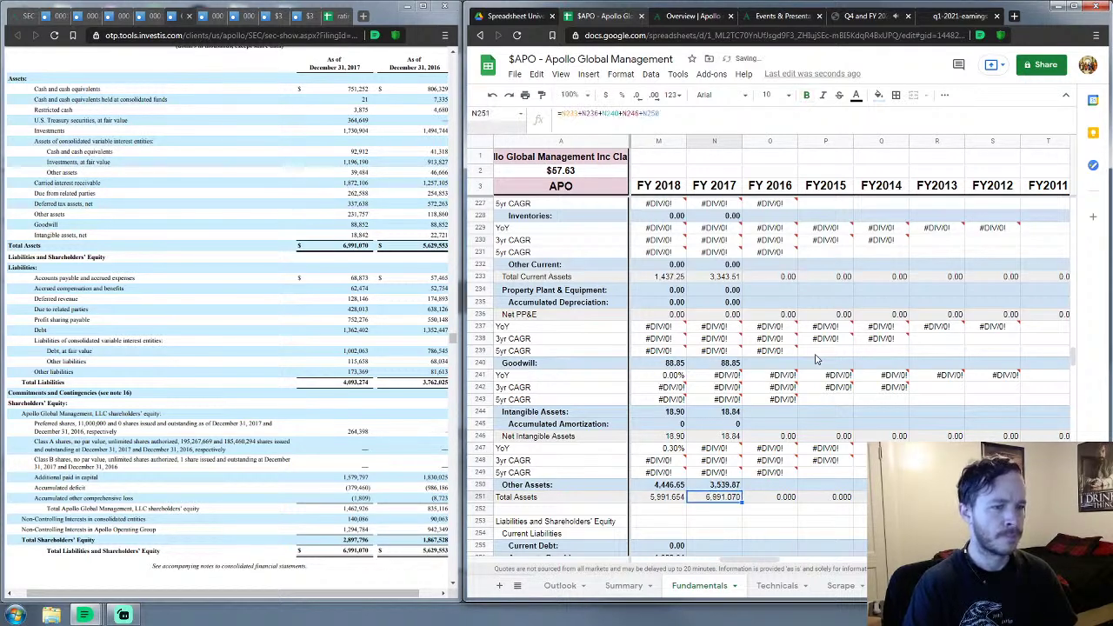
{"action": "key", "text": "Down"}
{"action": "key", "text": "Down"}
{"action": "key", "text": "Down"}
{"action": "key", "text": "Down"}
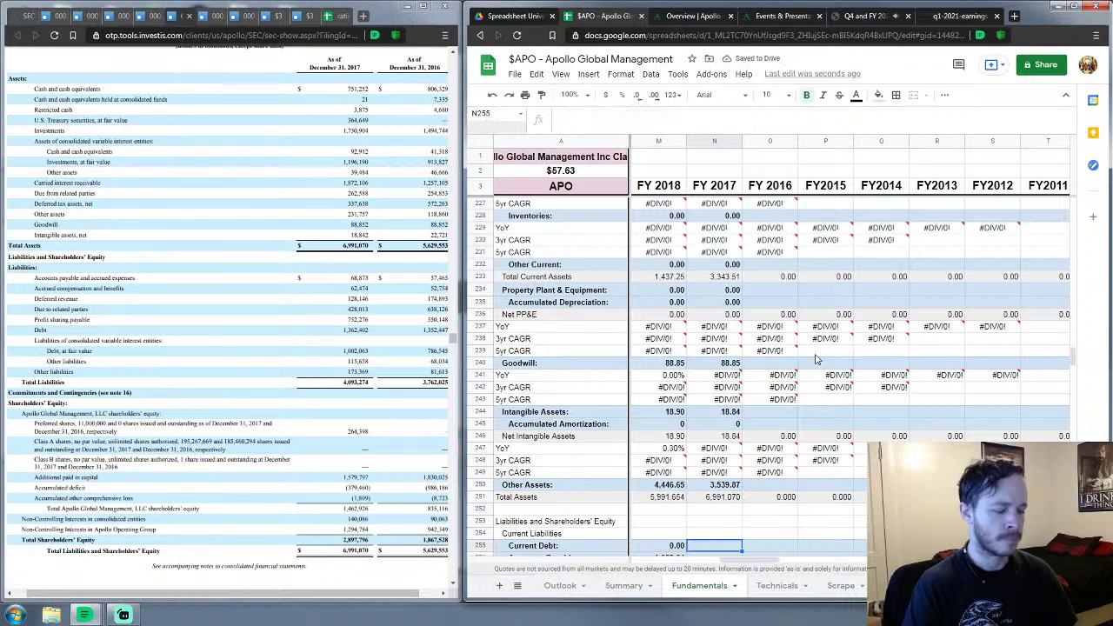
Step: Enter FY 2017 Current Debt 0 and Accounts Payable 1311.636
{"action": "scroll", "coordinate": [816, 359], "scroll_direction": "down", "scroll_amount": 5}
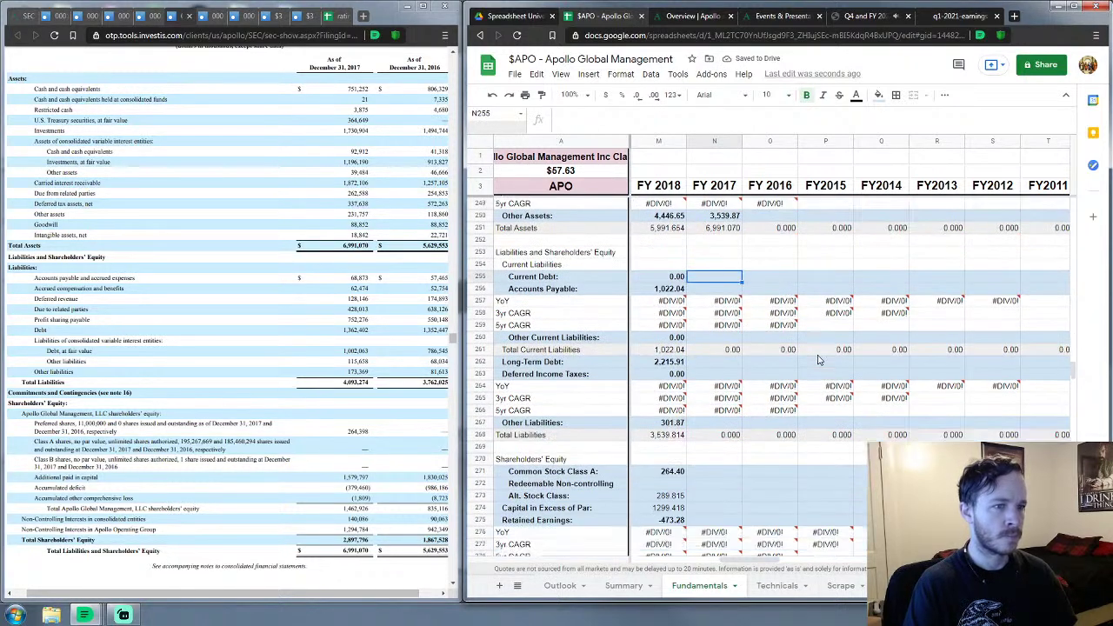
{"action": "type", "text": "0"}
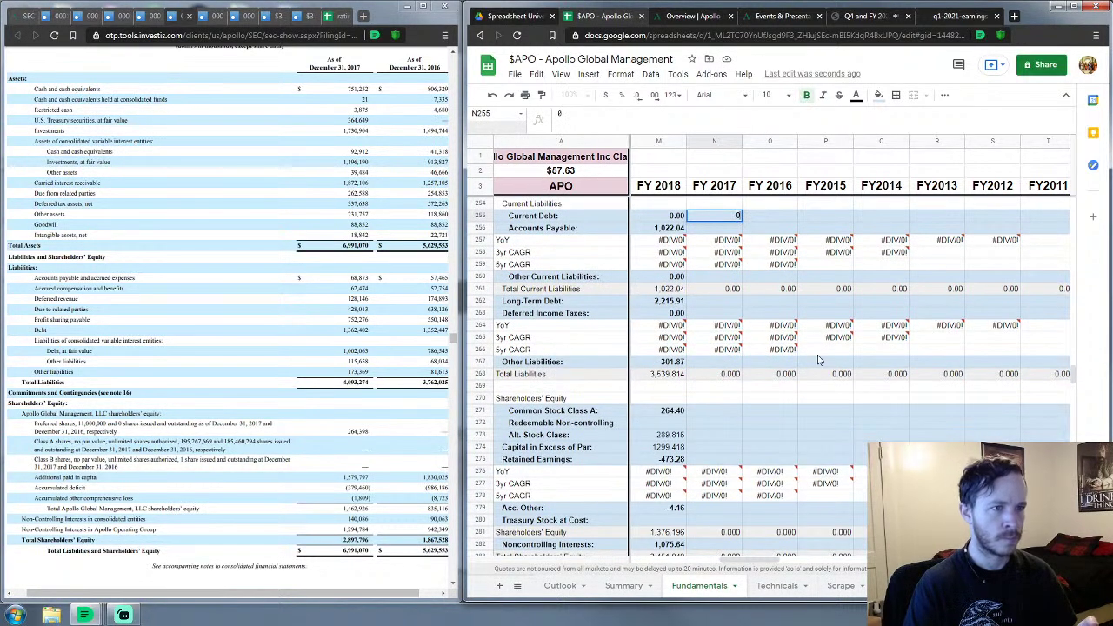
{"action": "key", "text": "Return"}
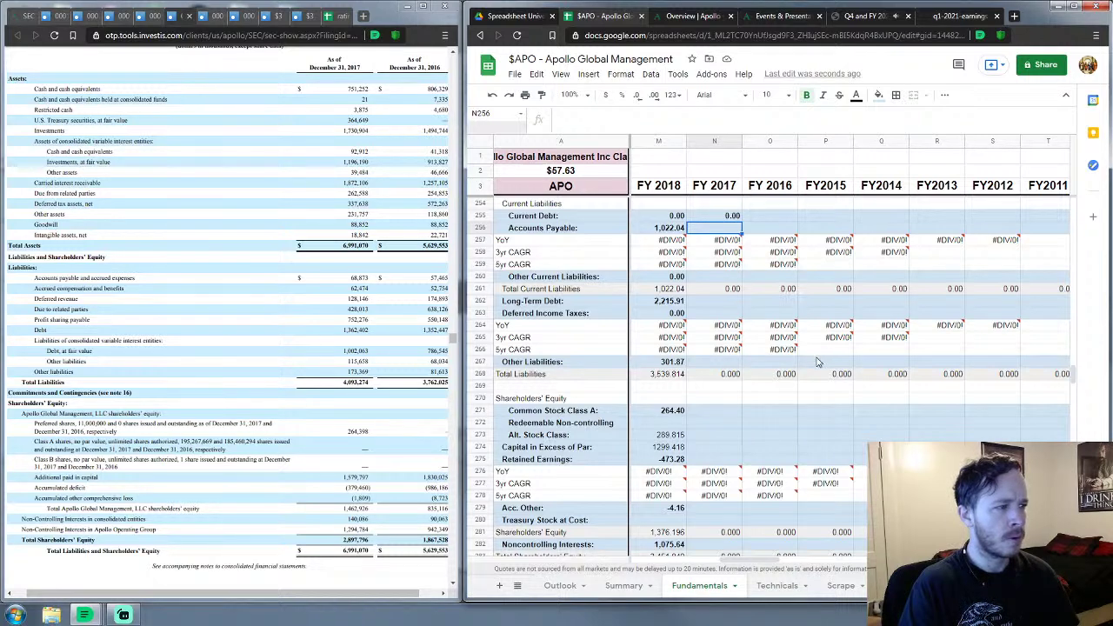
{"action": "type", "text": "131"}
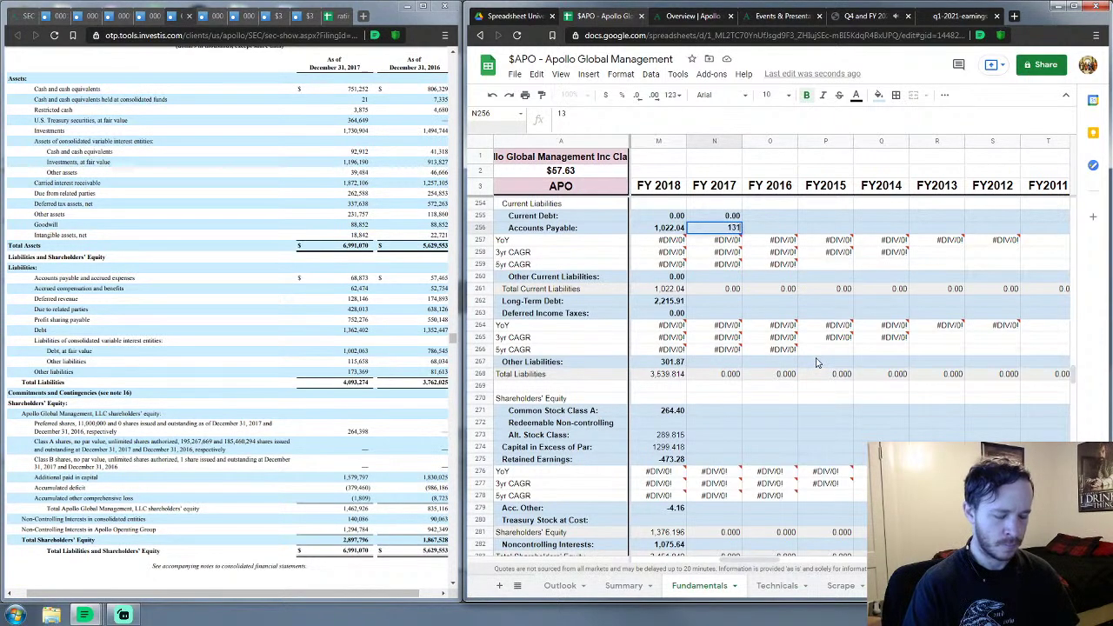
{"action": "type", "text": "1.636"}
{"action": "key", "text": "Return"}
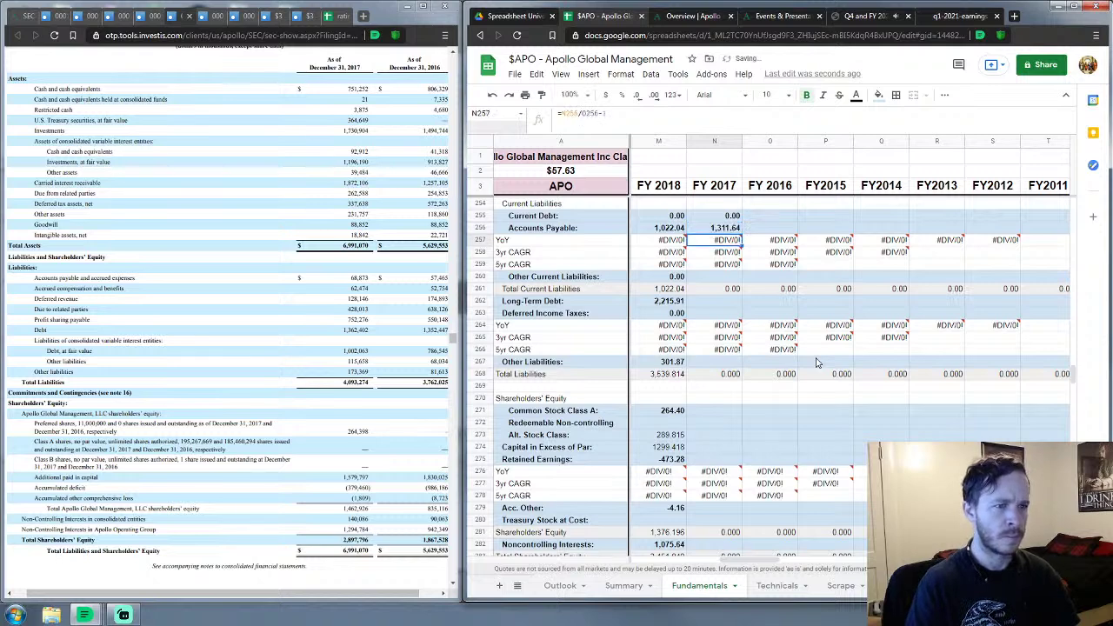
Step: Enter FY 2017 Other Current Liabilities 0, Long-Term Debt 2,364.47 and Deferred Income Taxes 0
{"action": "key", "text": "Down"}
{"action": "key", "text": "Down"}
{"action": "key", "text": "Down"}
{"action": "type", "text": "0"}
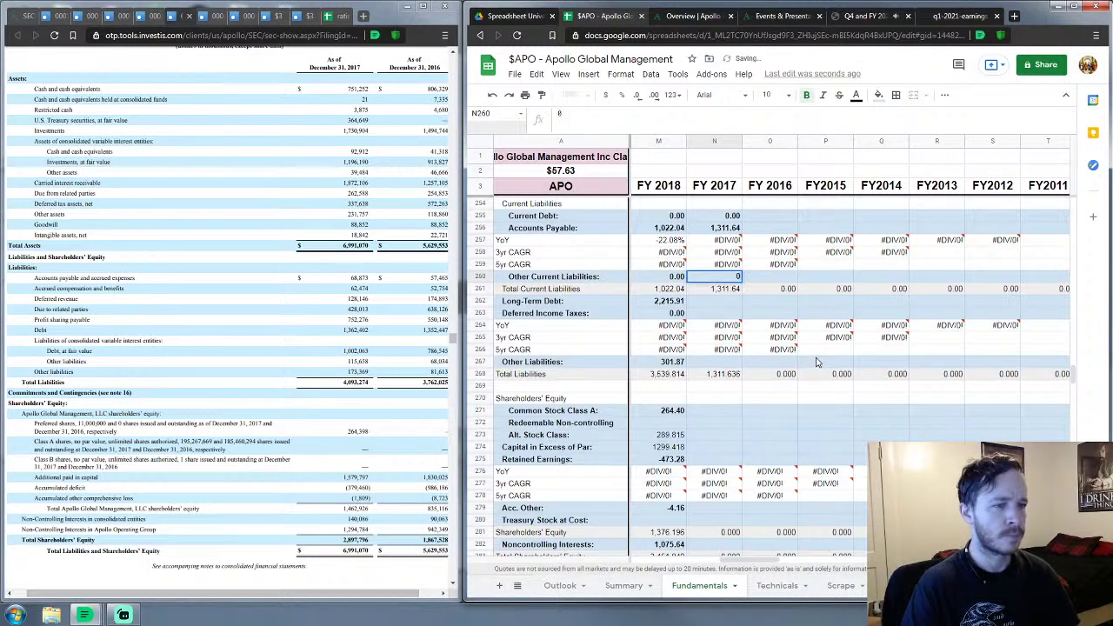
{"action": "key", "text": "Return"}
{"action": "key", "text": "Down"}
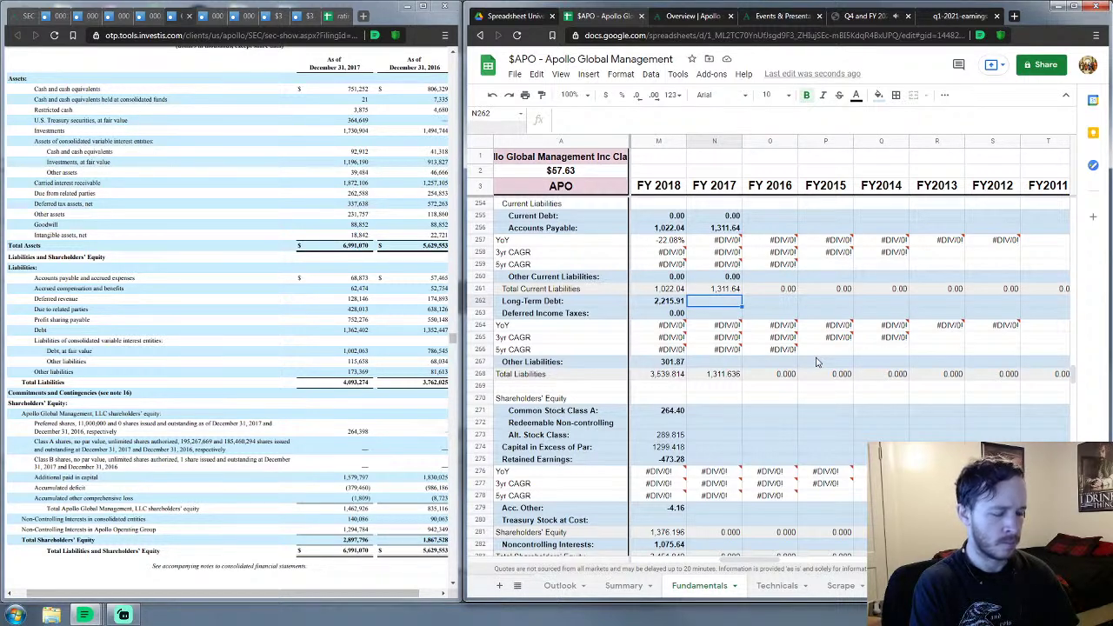
{"action": "type", "text": "2,364"}
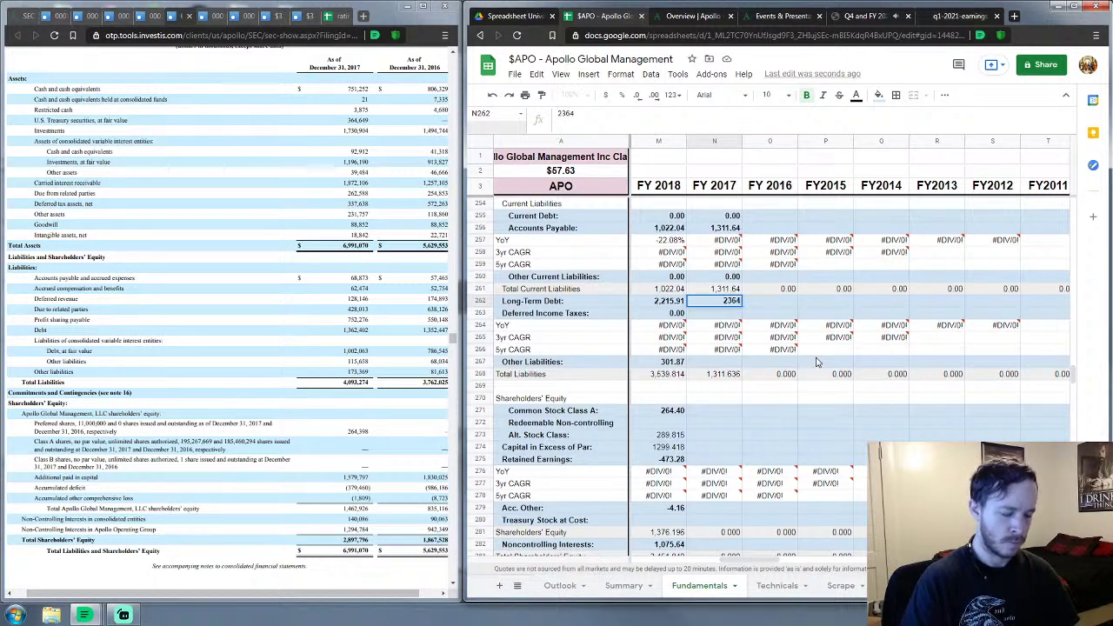
{"action": "type", "text": ".47"}
{"action": "key", "text": "Return"}
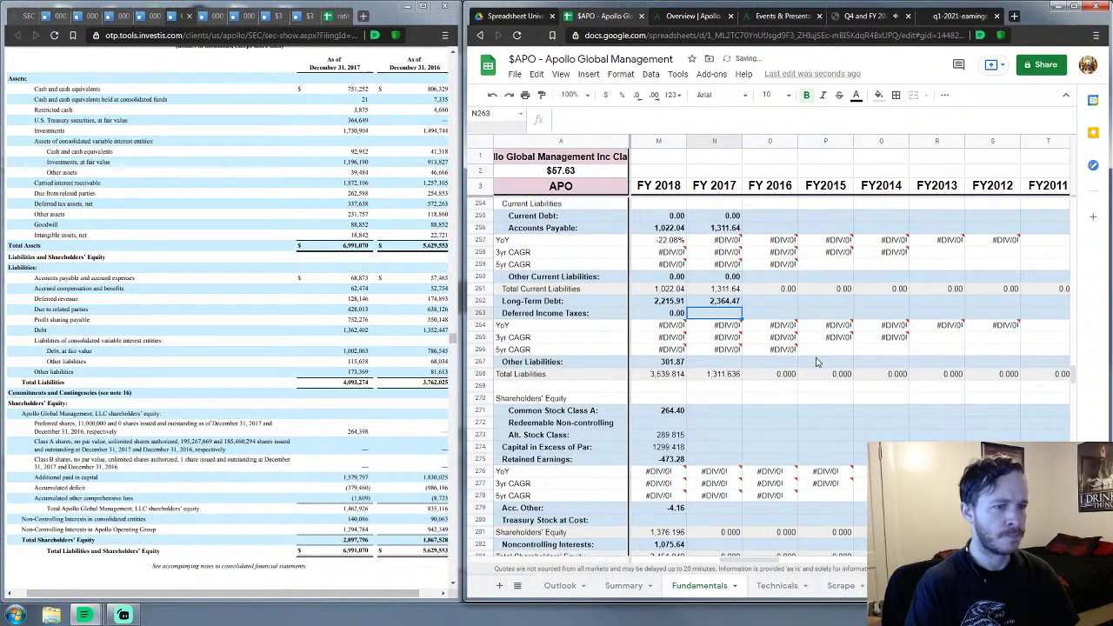
{"action": "type", "text": "0"}
{"action": "key", "text": "Return"}
{"action": "key", "text": "Down"}
{"action": "key", "text": "Down"}
{"action": "key", "text": "Down"}
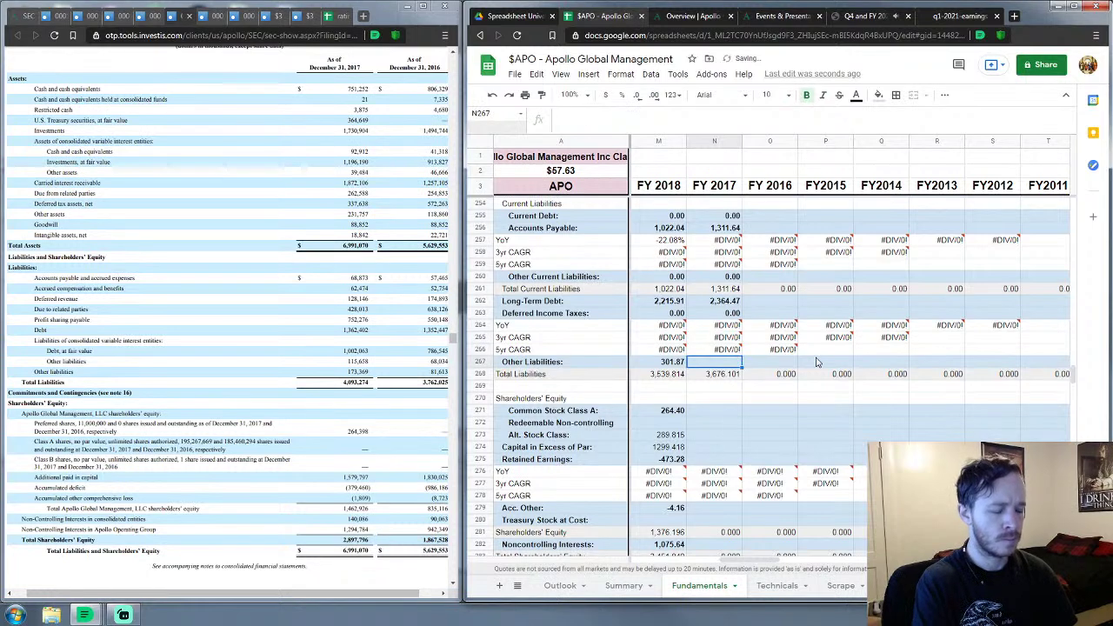
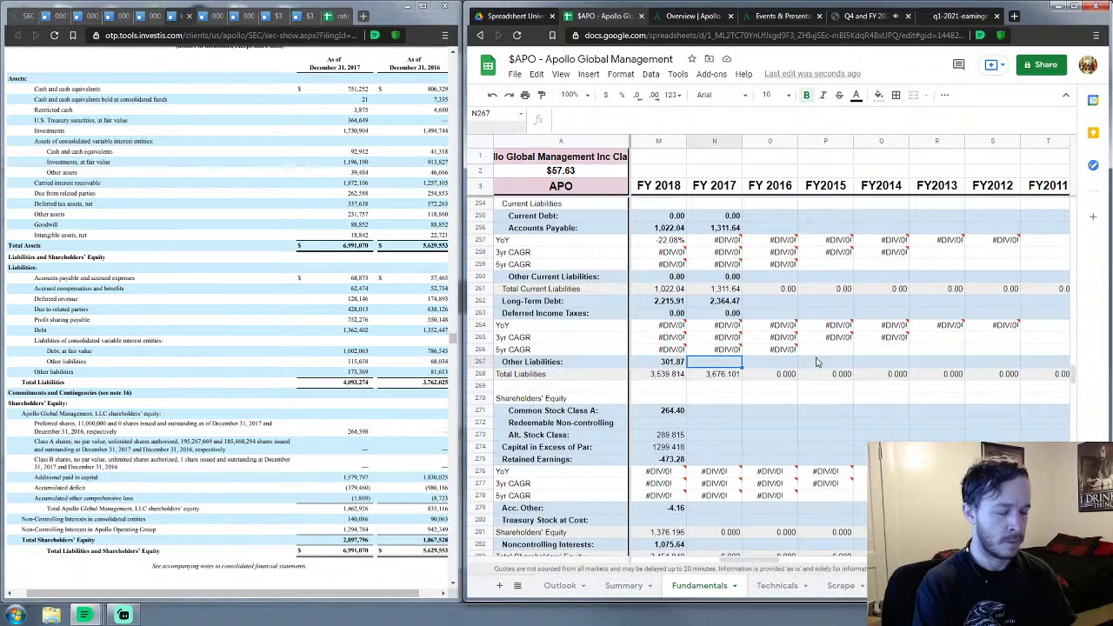
Step: Enter FY 2017 Other Liabilities 417.17 and Common Stock Class A 264.39 in column N
{"action": "type", "text": "417"}
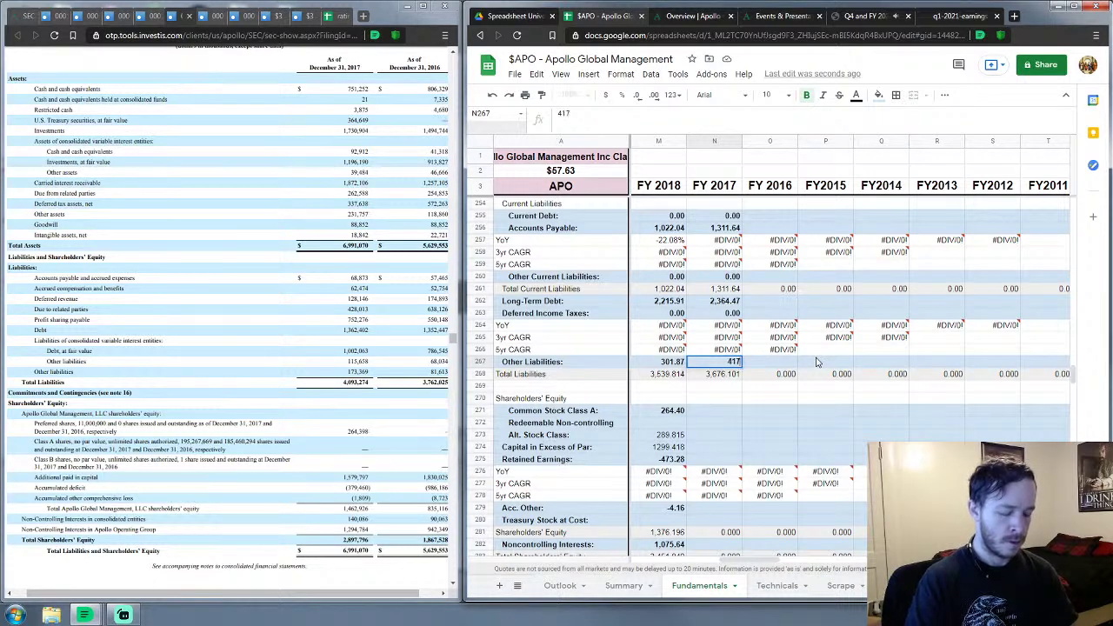
{"action": "type", "text": ".17"}
{"action": "key", "text": "Return"}
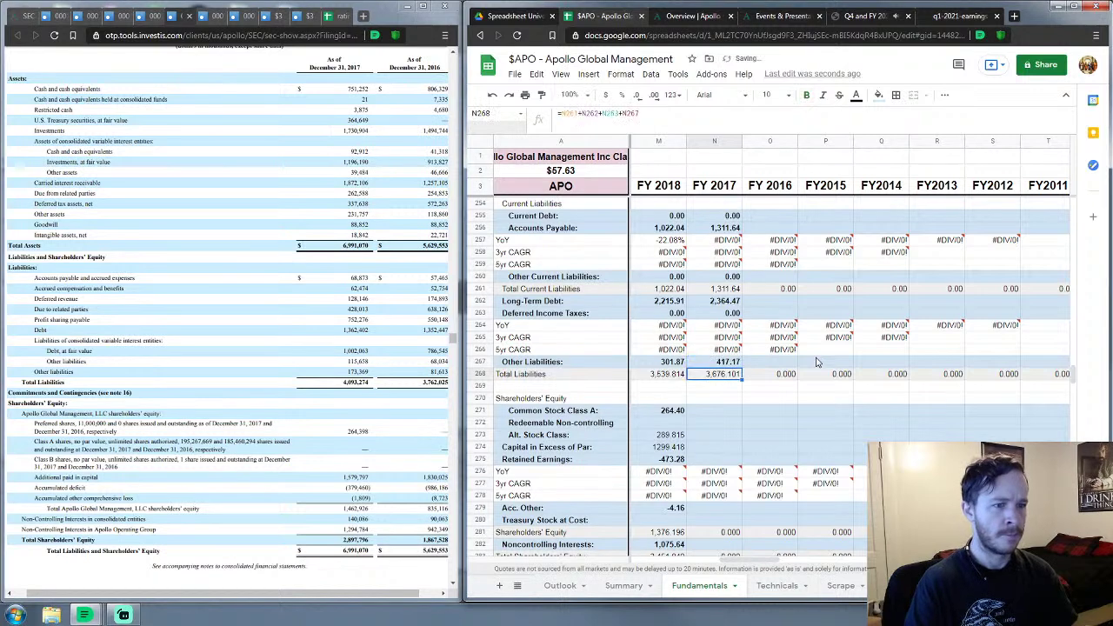
{"action": "key", "text": "Down"}
{"action": "key", "text": "Down"}
{"action": "key", "text": "Down"}
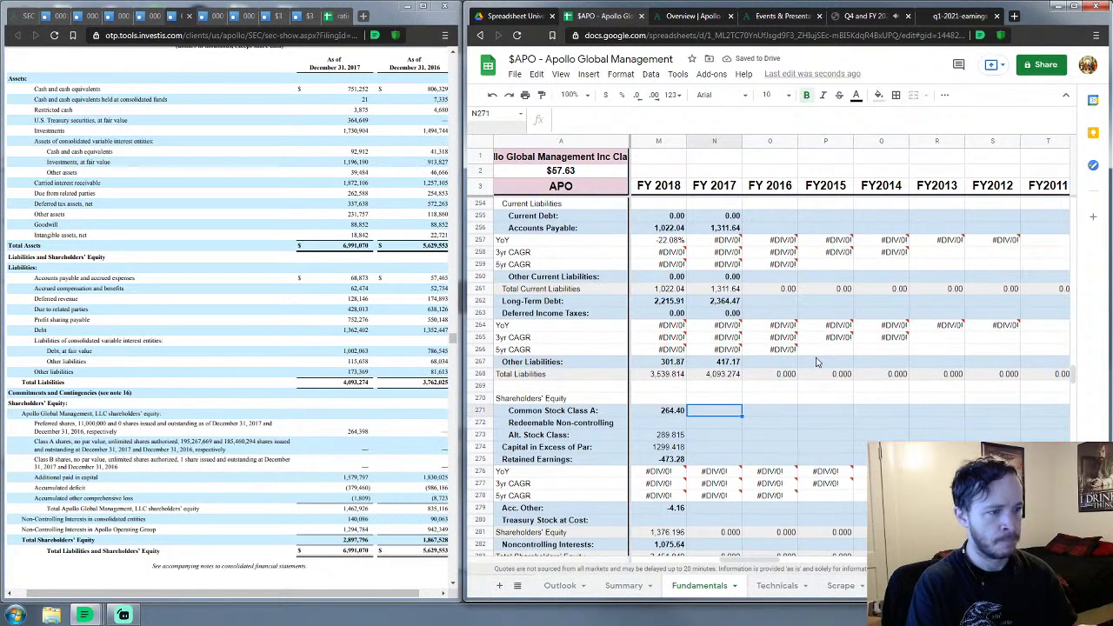
{"action": "type", "text": "264.398"}
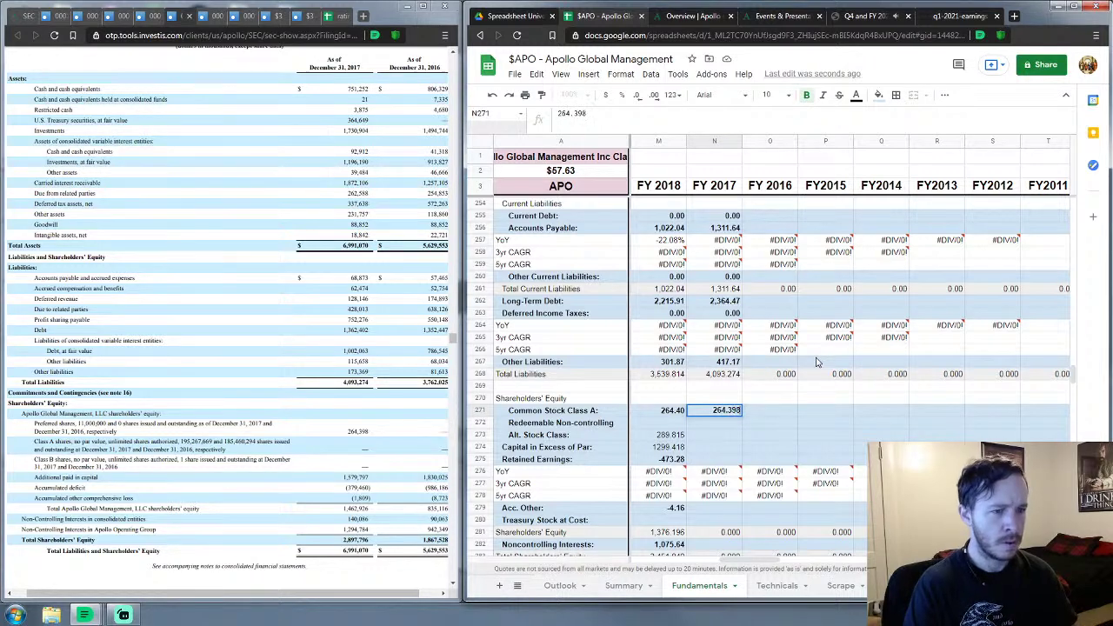
{"action": "key", "text": "Return"}
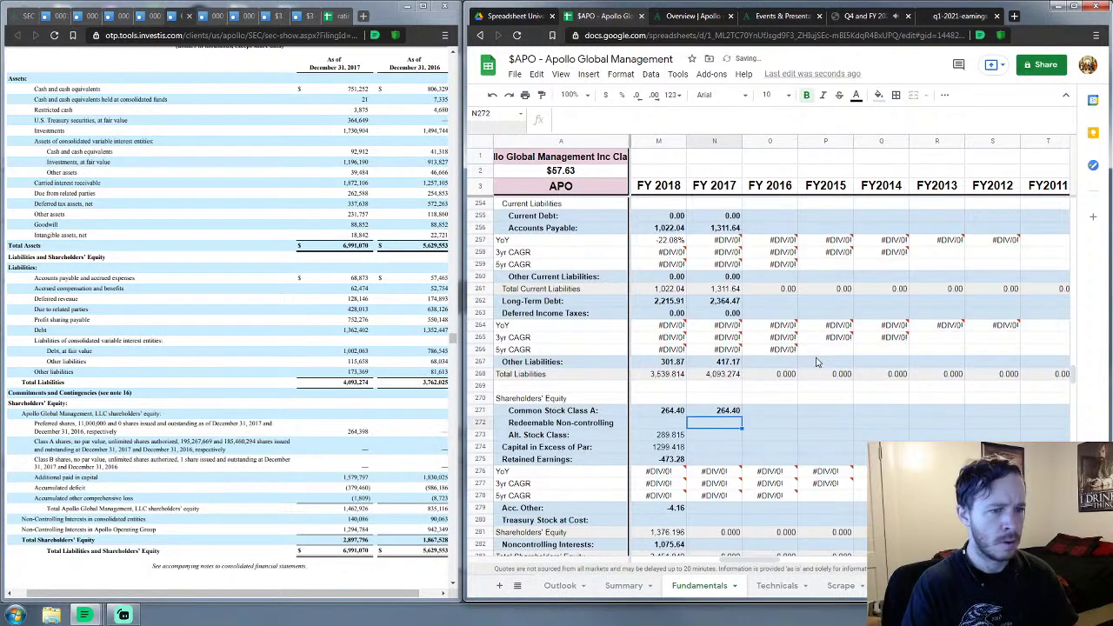
{"action": "key", "text": "Down"}
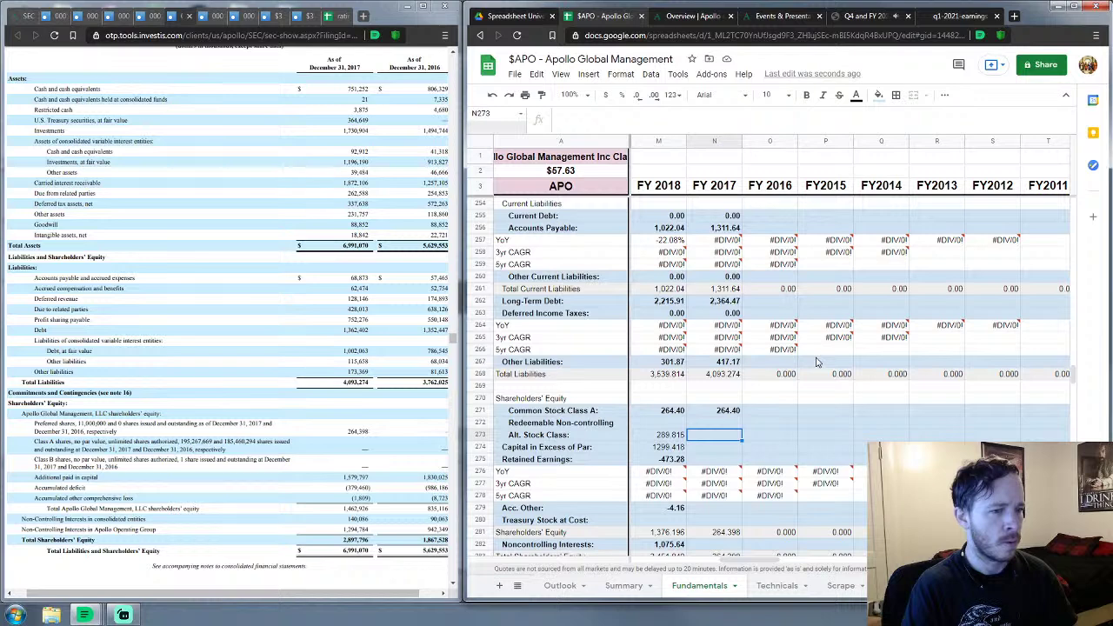
{"action": "key", "text": "Down"}
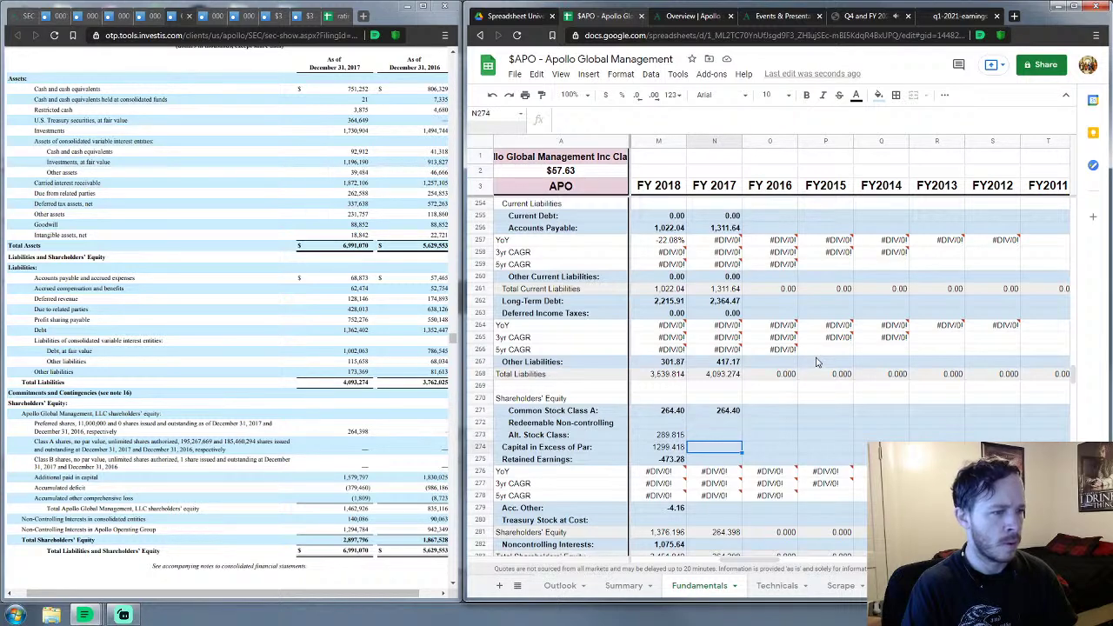
Step: Enter FY 2017 Capital in Excess of Par 1579.797, Retained Earnings -379.46, Acc. Other -1.809 and Noncontrolling Interests 1,432.87
{"action": "type", "text": "1579"}
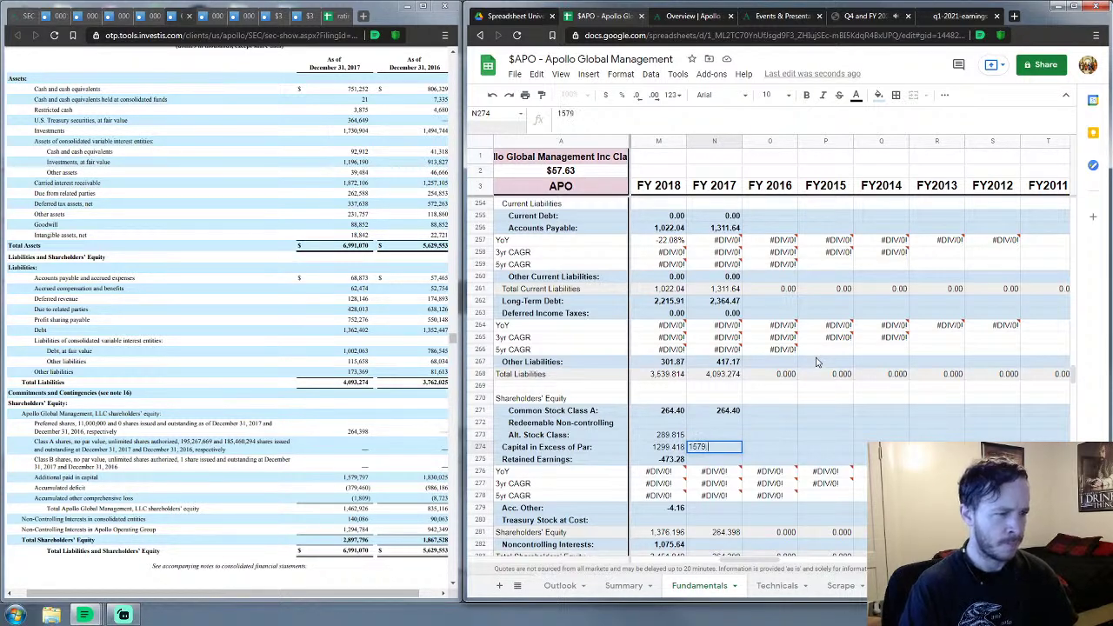
{"action": "type", "text": ".797"}
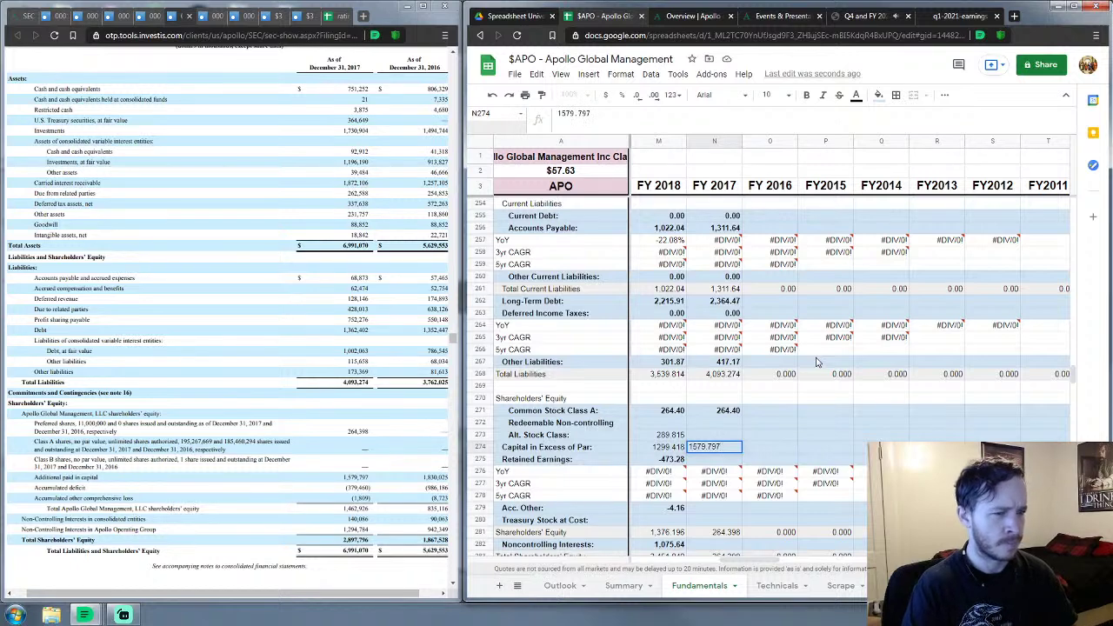
{"action": "key", "text": "Return"}
{"action": "type", "text": "-37"}
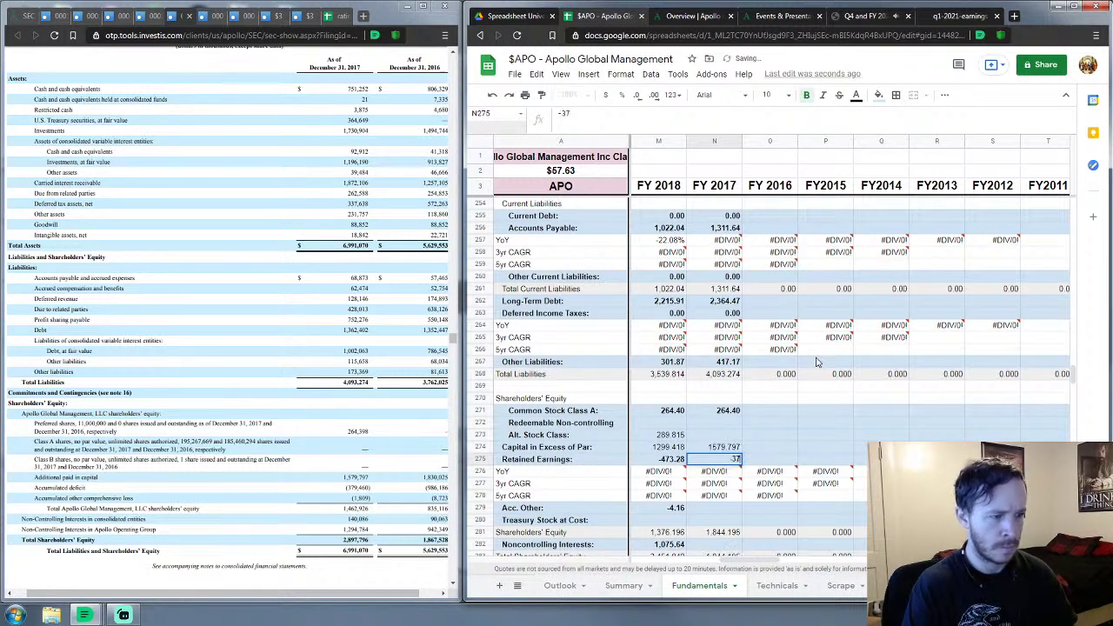
{"action": "type", "text": "9.46"}
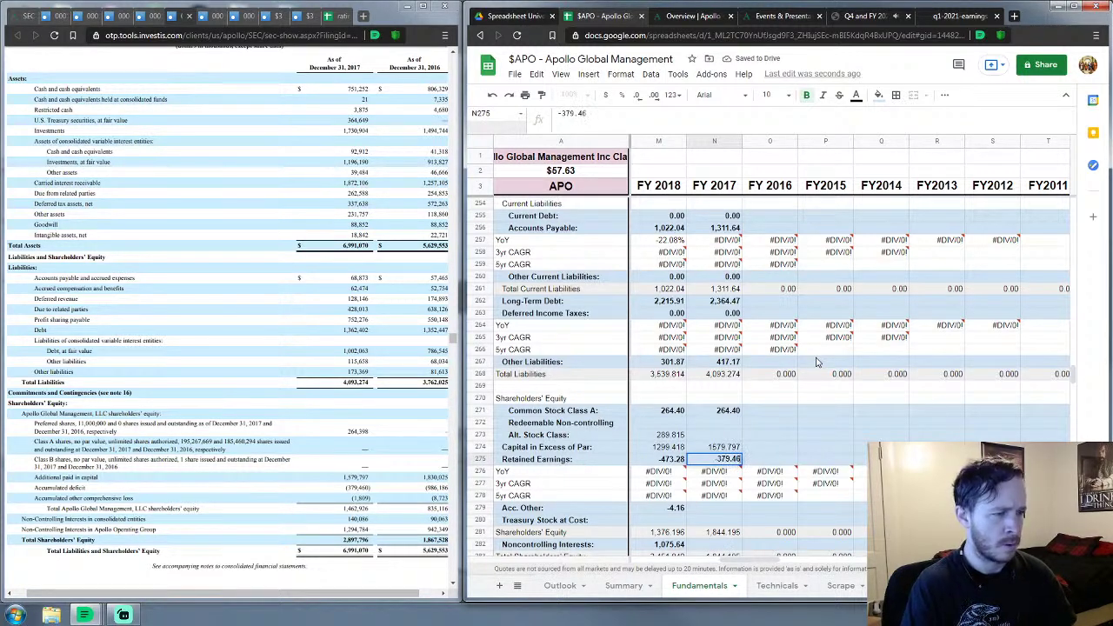
{"action": "key", "text": "Return"}
{"action": "key", "text": "Down"}
{"action": "key", "text": "Down"}
{"action": "key", "text": "Down"}
{"action": "type", "text": "-"}
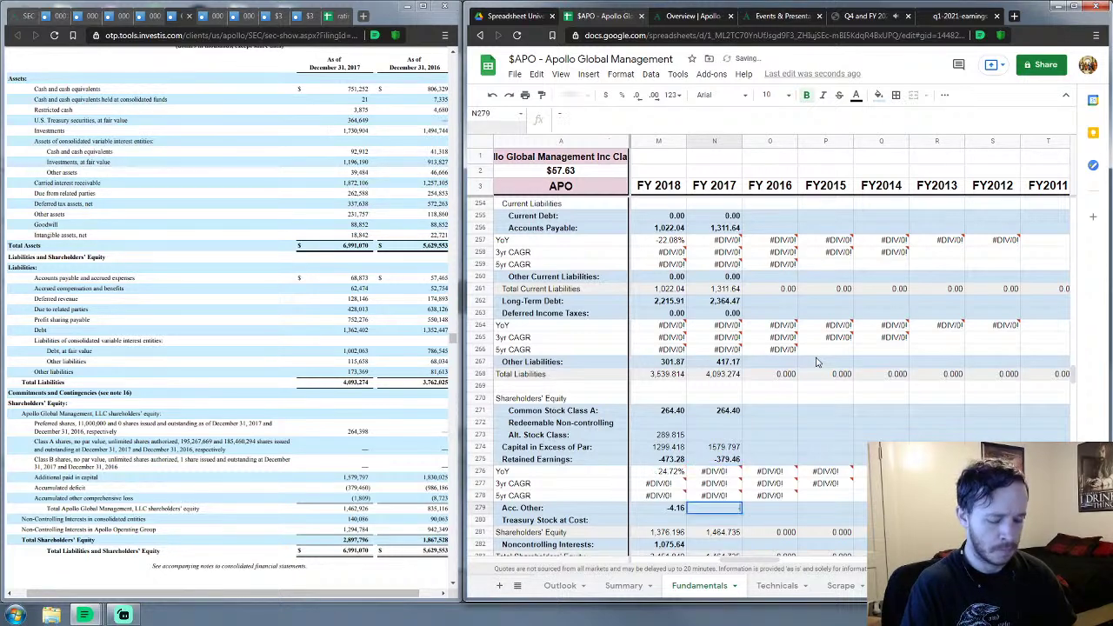
{"action": "type", "text": "1.809"}
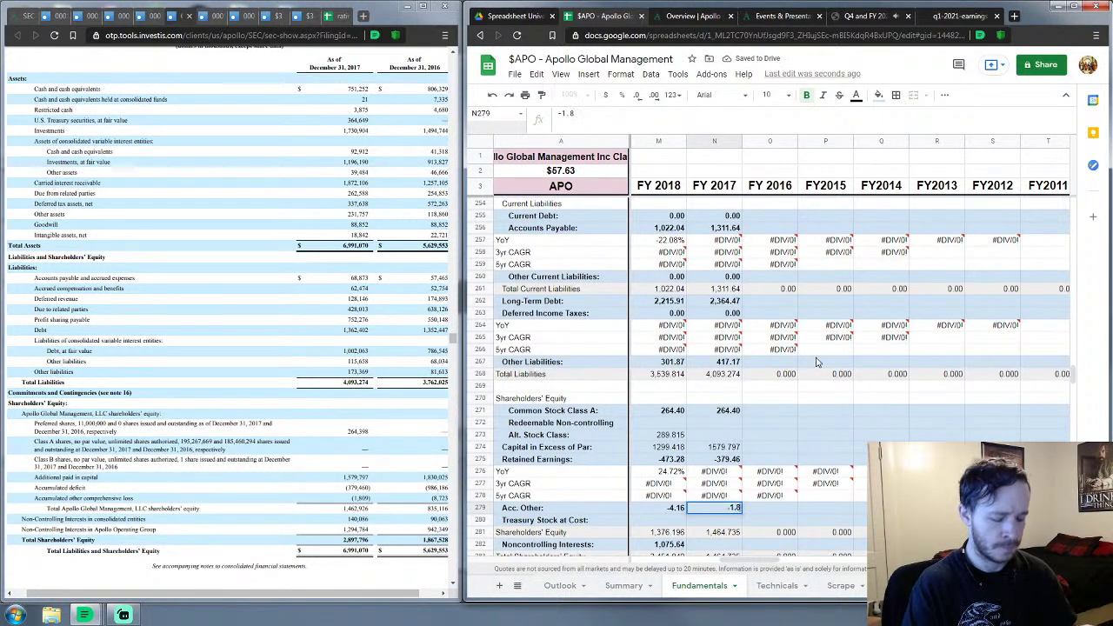
{"action": "key", "text": "Return"}
{"action": "key", "text": "Down"}
{"action": "key", "text": "Down"}
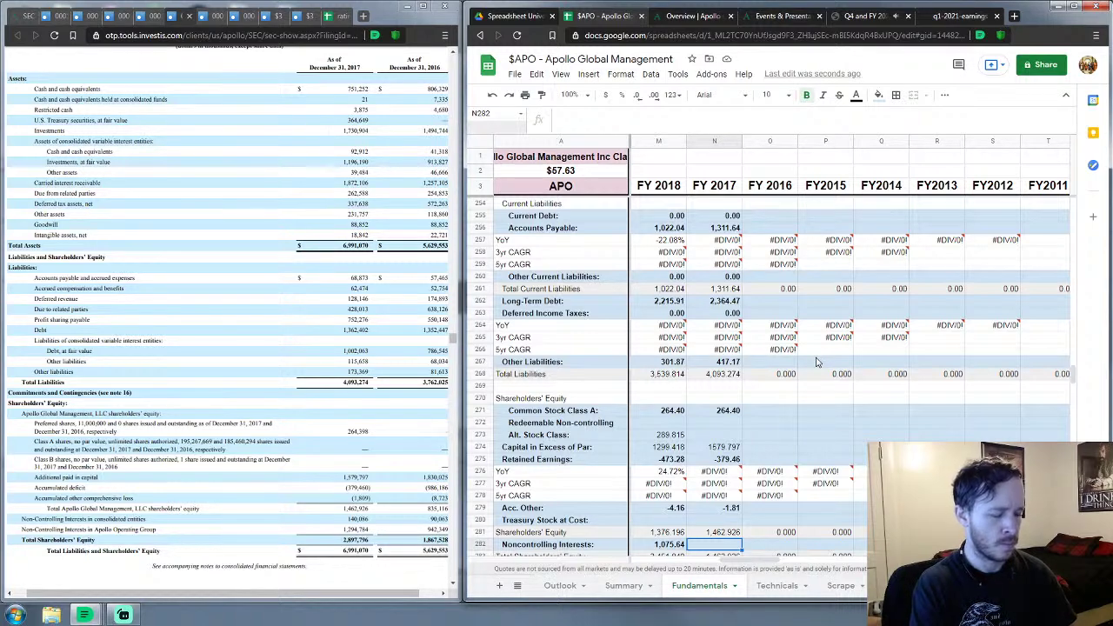
{"action": "type", "text": "1,432"}
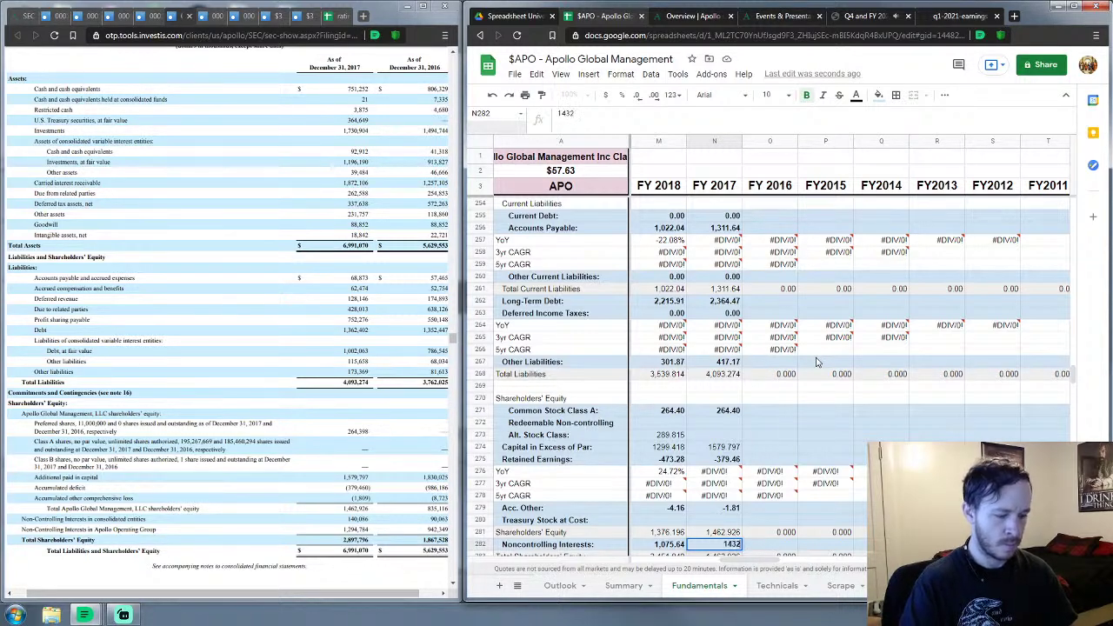
{"action": "type", "text": ".87"}
{"action": "key", "text": "Return"}
{"action": "key", "text": "Down"}
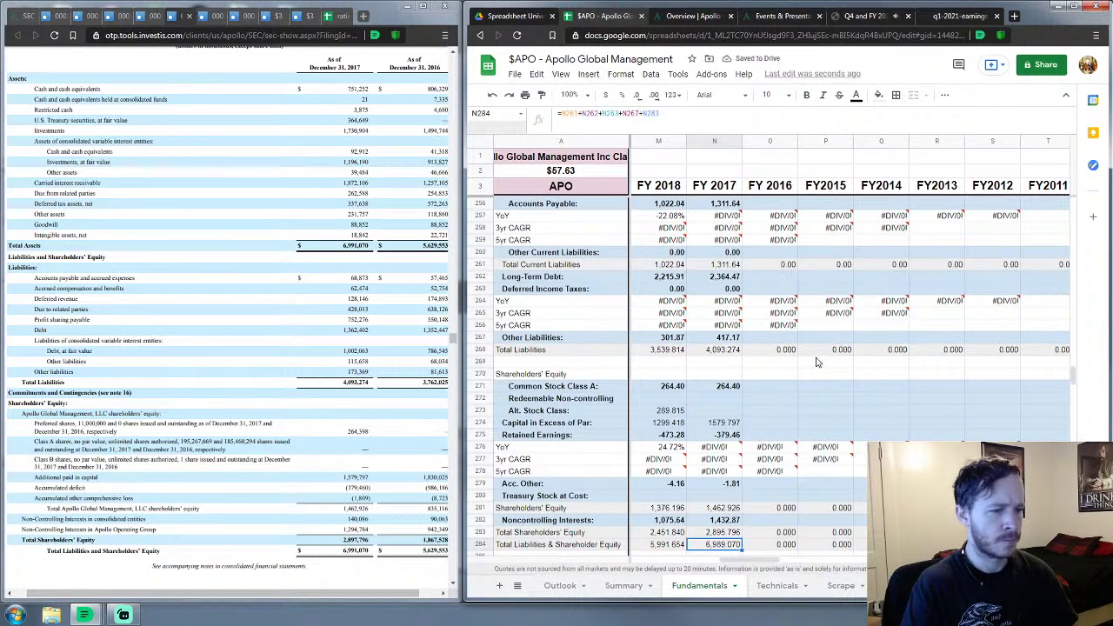
Step: Move up to the top of the FY 2016 column and bring up the earlier Apollo 10-K filing
{"action": "key", "text": "Right"}
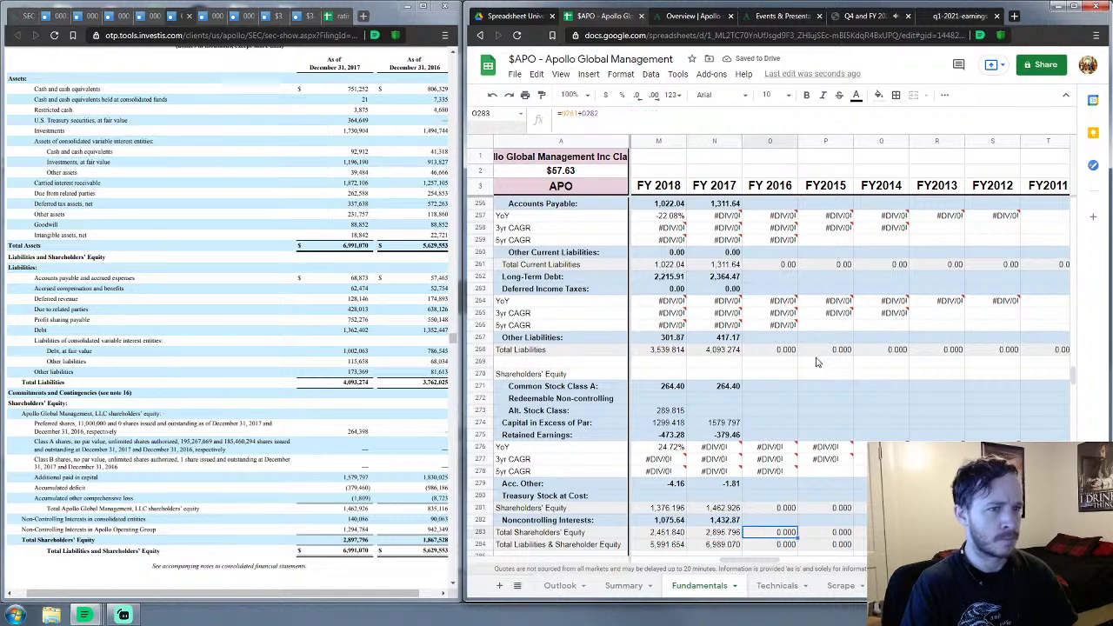
{"action": "key", "text": "Up"}
{"action": "key", "text": "Up"}
{"action": "key", "text": "Up"}
{"action": "key", "text": "Up"}
{"action": "key", "text": "Up"}
{"action": "key", "text": "Up"}
{"action": "key", "text": "Up"}
{"action": "key", "text": "Up"}
{"action": "key", "text": "Up"}
{"action": "key", "text": "Up"}
{"action": "key", "text": "Up"}
{"action": "key", "text": "Up"}
{"action": "key", "text": "Up"}
{"action": "key", "text": "Up"}
{"action": "key", "text": "Up"}
{"action": "key", "text": "Up"}
{"action": "key", "text": "Up"}
{"action": "key", "text": "Up"}
{"action": "key", "text": "Up"}
{"action": "key", "text": "Up"}
{"action": "key", "text": "Up"}
{"action": "key", "text": "Up"}
{"action": "key", "text": "Up"}
{"action": "key", "text": "Up"}
{"action": "key", "text": "Up"}
{"action": "key", "text": "Up"}
{"action": "key", "text": "Up"}
{"action": "key", "text": "Up"}
{"action": "key", "text": "Up"}
{"action": "key", "text": "Up"}
{"action": "key", "text": "Up"}
{"action": "key", "text": "Up"}
{"action": "key", "text": "Up"}
{"action": "key", "text": "Up"}
{"action": "key", "text": "Up"}
{"action": "key", "text": "Up"}
{"action": "key", "text": "Up"}
{"action": "key", "text": "Up"}
{"action": "key", "text": "Up"}
{"action": "key", "text": "Up"}
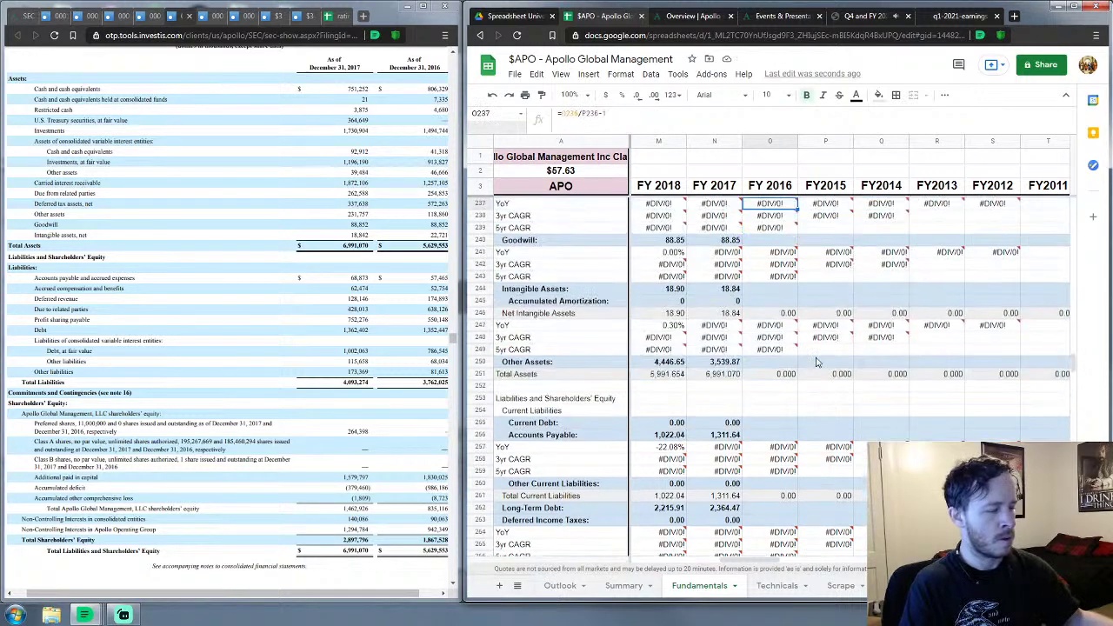
{"action": "key", "text": "Up"}
{"action": "key", "text": "Up"}
{"action": "key", "text": "Up"}
{"action": "key", "text": "Up"}
{"action": "key", "text": "Up"}
{"action": "key", "text": "Up"}
{"action": "key", "text": "Up"}
{"action": "key", "text": "Up"}
{"action": "key", "text": "Up"}
{"action": "key", "text": "Up"}
{"action": "key", "text": "Up"}
{"action": "key", "text": "Up"}
{"action": "key", "text": "Up"}
{"action": "key", "text": "Up"}
{"action": "key", "text": "Up"}
{"action": "key", "text": "Up"}
{"action": "key", "text": "Up"}
{"action": "key", "text": "Up"}
{"action": "key", "text": "Up"}
{"action": "key", "text": "Up"}
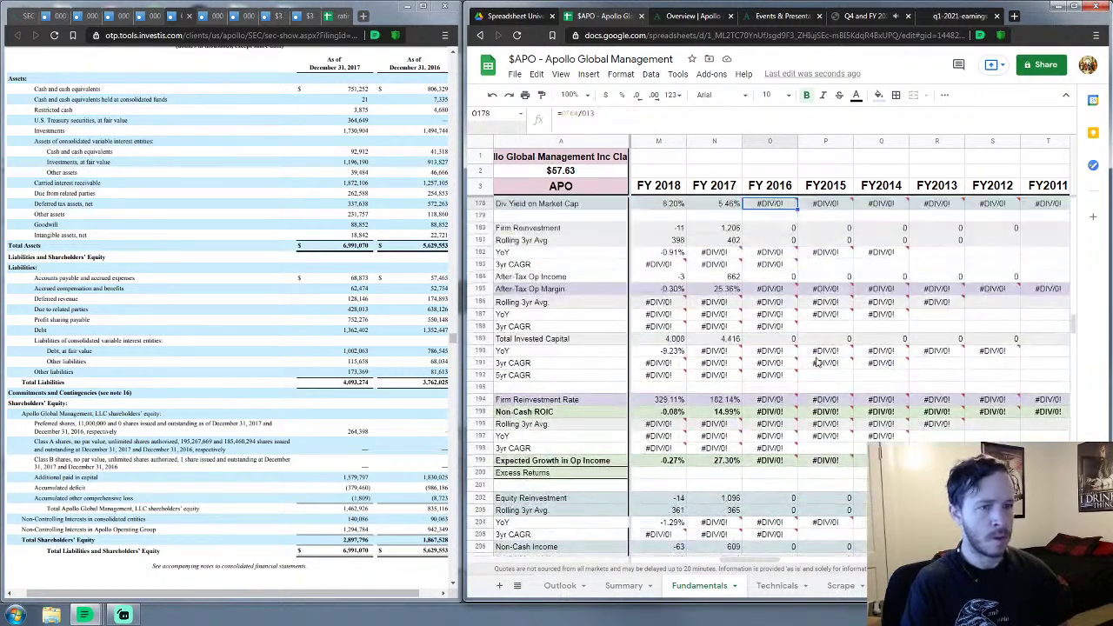
{"action": "key", "text": "Up"}
{"action": "key", "text": "Up"}
{"action": "key", "text": "Up"}
{"action": "key", "text": "Up"}
{"action": "key", "text": "Up"}
{"action": "key", "text": "Up"}
{"action": "key", "text": "Up"}
{"action": "key", "text": "Up"}
{"action": "key", "text": "Up"}
{"action": "key", "text": "Up"}
{"action": "key", "text": "Up"}
{"action": "key", "text": "Up"}
{"action": "key", "text": "Up"}
{"action": "key", "text": "Up"}
{"action": "key", "text": "Up"}
{"action": "key", "text": "Up"}
{"action": "key", "text": "Up"}
{"action": "key", "text": "Up"}
{"action": "key", "text": "Up"}
{"action": "key", "text": "Up"}
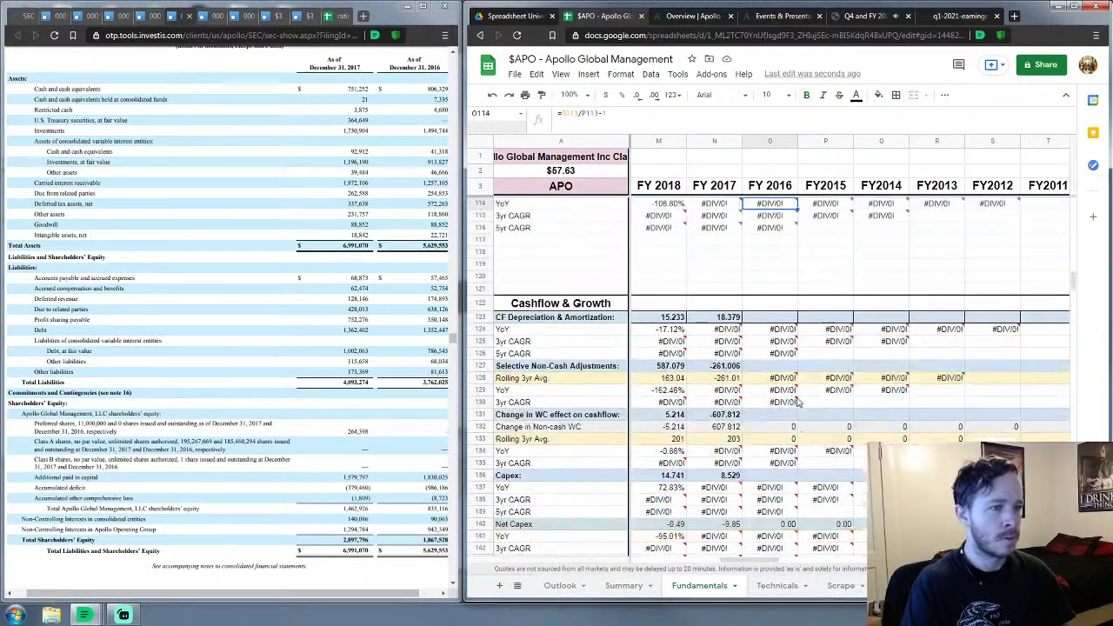
{"action": "key", "text": "Up"}
{"action": "key", "text": "Up"}
{"action": "key", "text": "Up"}
{"action": "key", "text": "Up"}
{"action": "key", "text": "Up"}
{"action": "key", "text": "Up"}
{"action": "key", "text": "Up"}
{"action": "key", "text": "Up"}
{"action": "key", "text": "Up"}
{"action": "key", "text": "Up"}
{"action": "key", "text": "Up"}
{"action": "key", "text": "Up"}
{"action": "key", "text": "Up"}
{"action": "key", "text": "Up"}
{"action": "key", "text": "Up"}
{"action": "key", "text": "Up"}
{"action": "key", "text": "Up"}
{"action": "key", "text": "Up"}
{"action": "key", "text": "Up"}
{"action": "key", "text": "Up"}
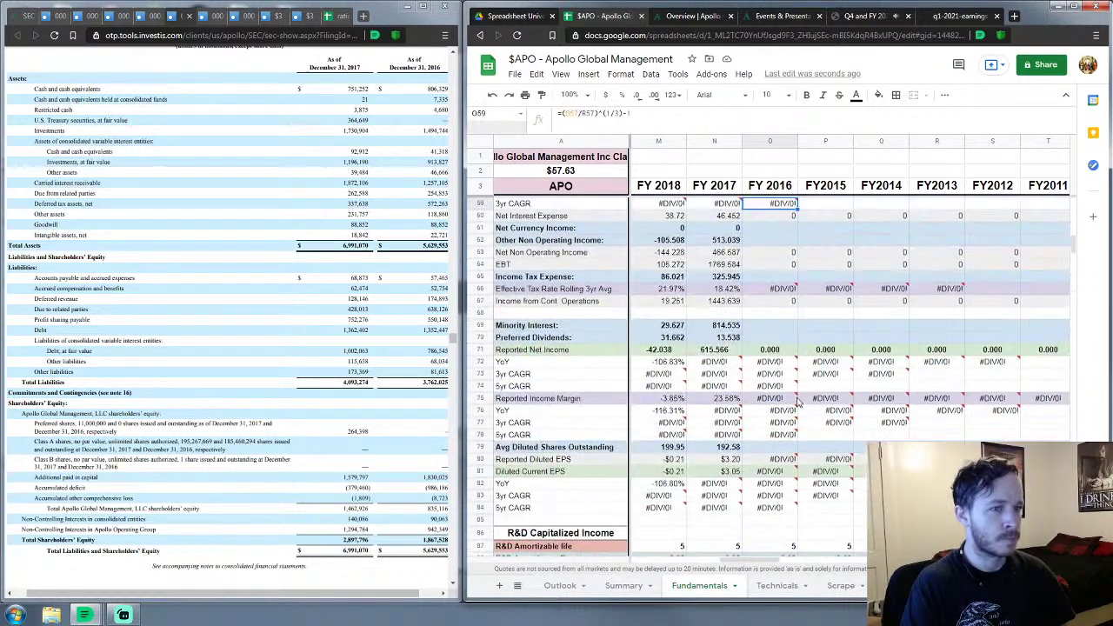
{"action": "key", "text": "Up"}
{"action": "key", "text": "Up"}
{"action": "key", "text": "Up"}
{"action": "key", "text": "Up"}
{"action": "key", "text": "Up"}
{"action": "key", "text": "Up"}
{"action": "key", "text": "Up"}
{"action": "key", "text": "Up"}
{"action": "key", "text": "Up"}
{"action": "key", "text": "Up"}
{"action": "key", "text": "Up"}
{"action": "key", "text": "Up"}
{"action": "key", "text": "Up"}
{"action": "key", "text": "Up"}
{"action": "key", "text": "Up"}
{"action": "key", "text": "Up"}
{"action": "key", "text": "Up"}
{"action": "key", "text": "Up"}
{"action": "key", "text": "Up"}
{"action": "key", "text": "Up"}
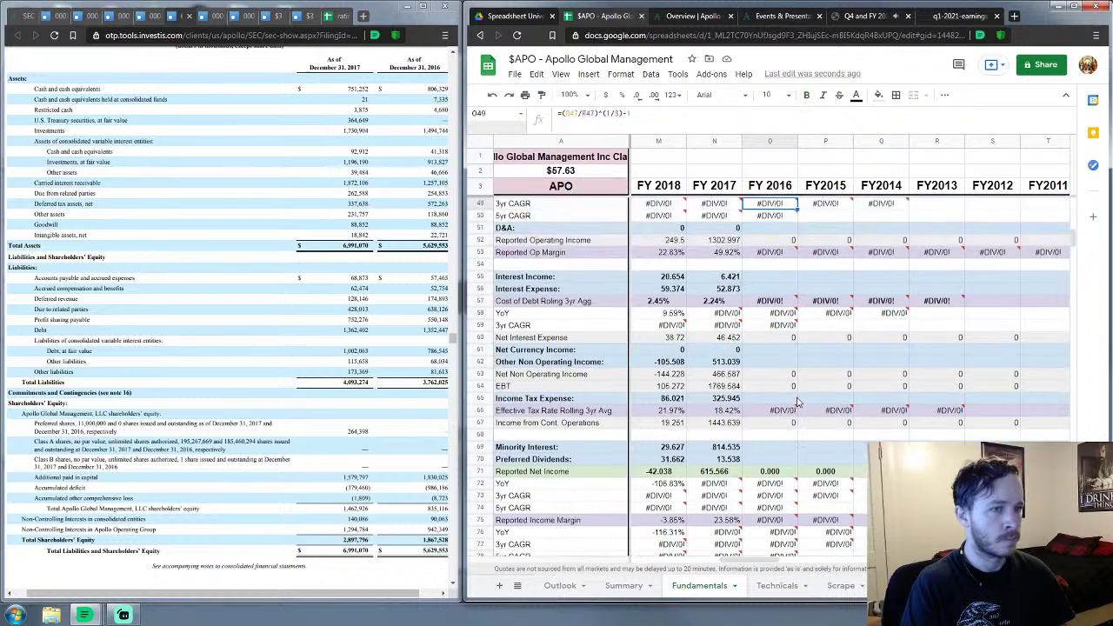
{"action": "key", "text": "Up"}
{"action": "key", "text": "Up"}
{"action": "key", "text": "Up"}
{"action": "key", "text": "Up"}
{"action": "key", "text": "Up"}
{"action": "key", "text": "Up"}
{"action": "key", "text": "Up"}
{"action": "key", "text": "Up"}
{"action": "key", "text": "Up"}
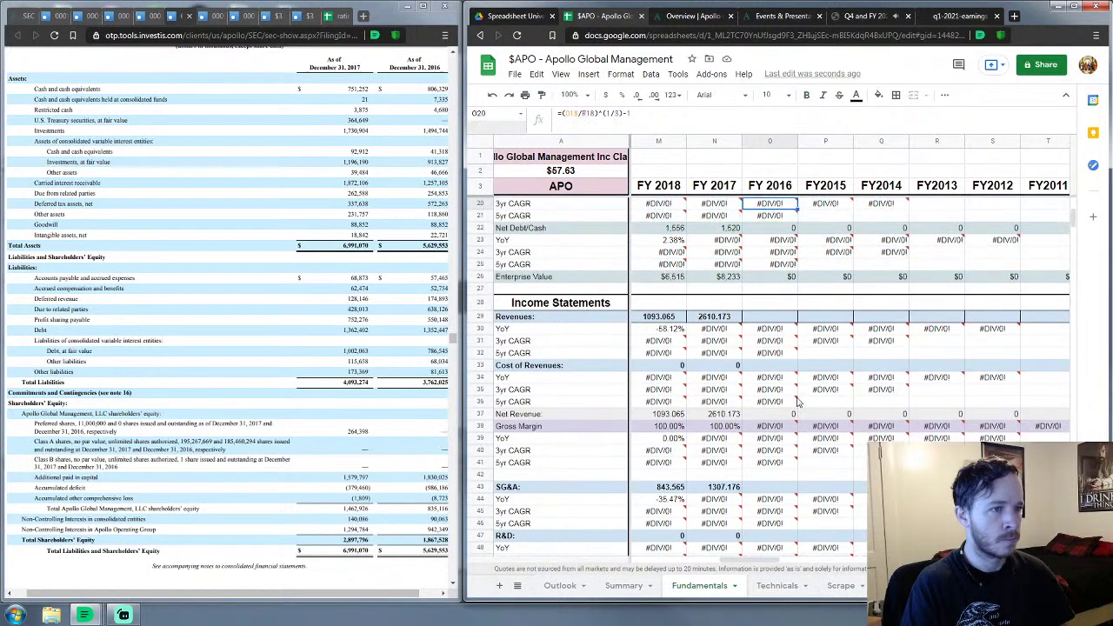
{"action": "key", "text": "Up"}
{"action": "key", "text": "Up"}
{"action": "key", "text": "Up"}
{"action": "key", "text": "Up"}
{"action": "key", "text": "Up"}
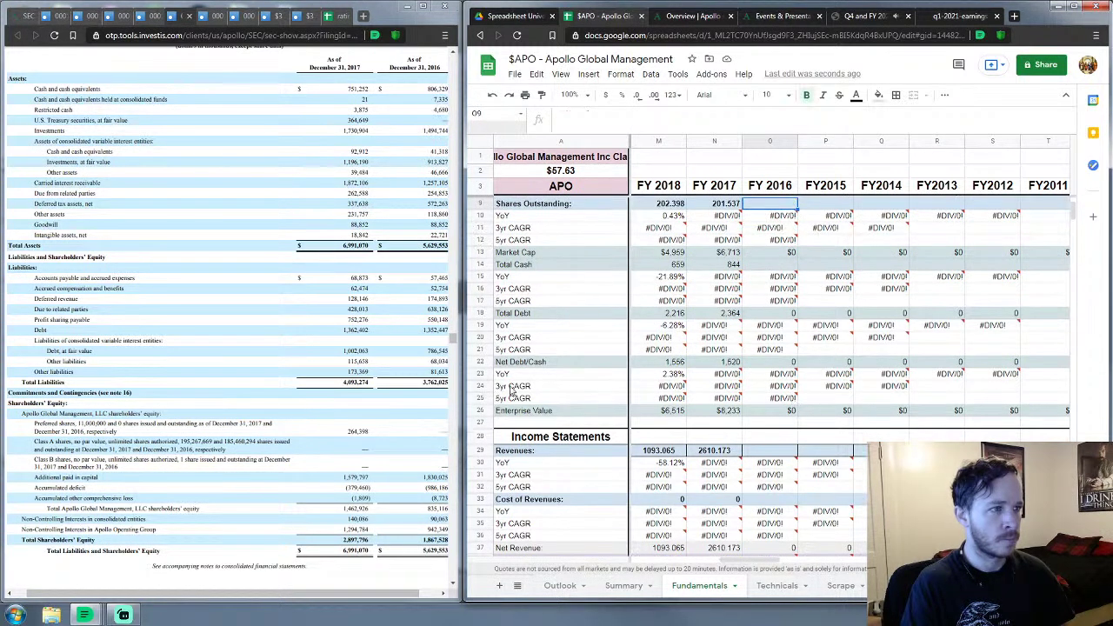
{"action": "left_click", "coordinate": [208, 15]}
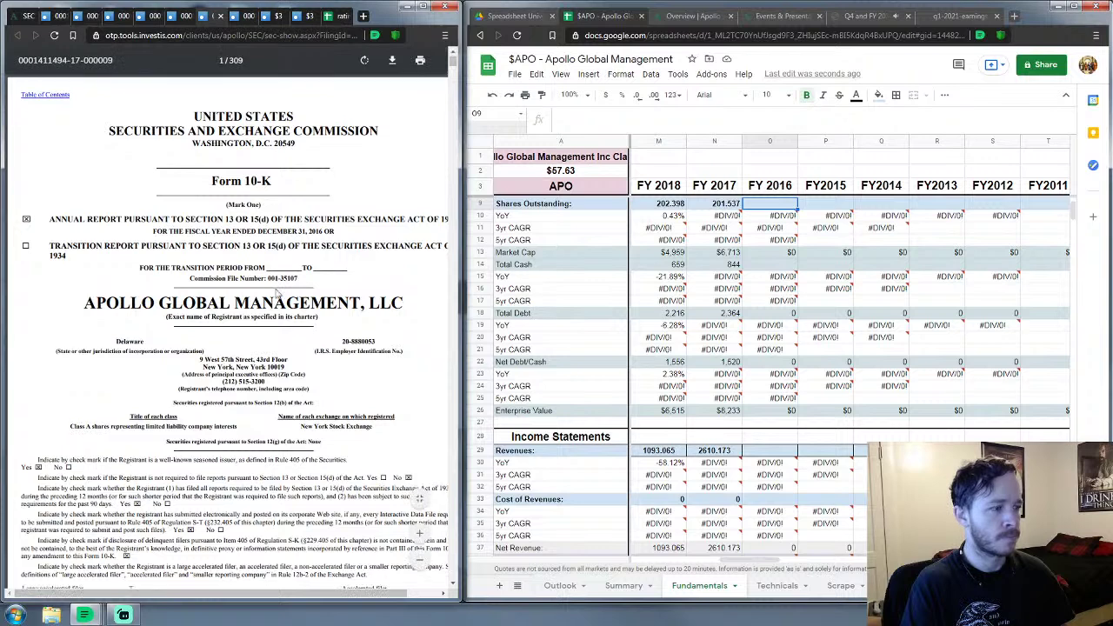
{"action": "scroll", "coordinate": [290, 259], "scroll_direction": "down", "scroll_amount": 5}
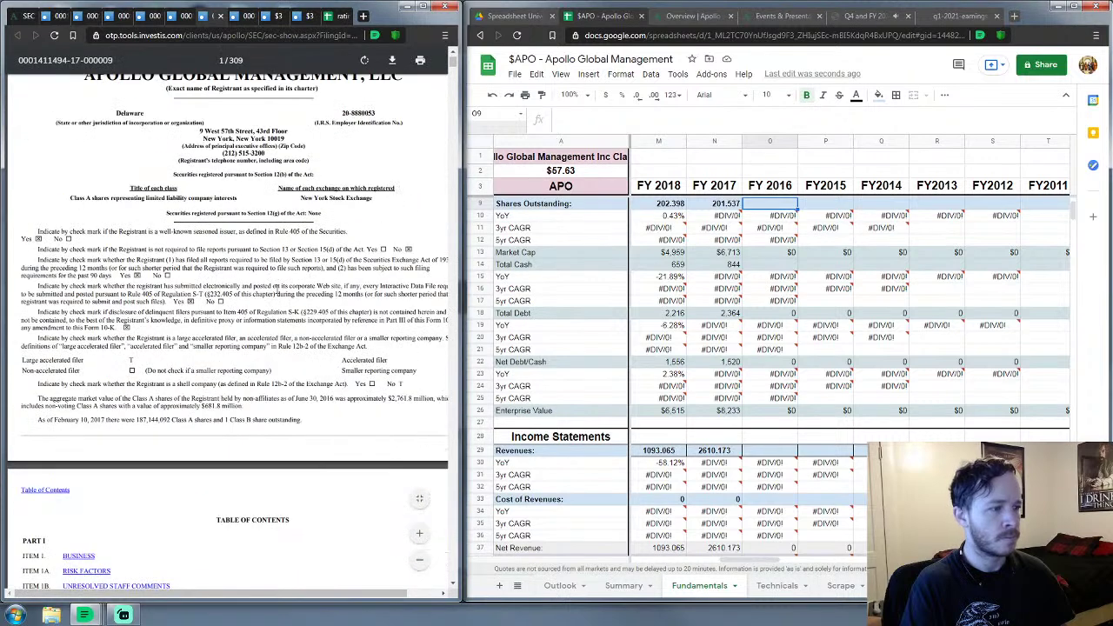
Step: Enter 187.144 as FY 2016 Shares Outstanding
{"action": "left_click", "coordinate": [790, 206]}
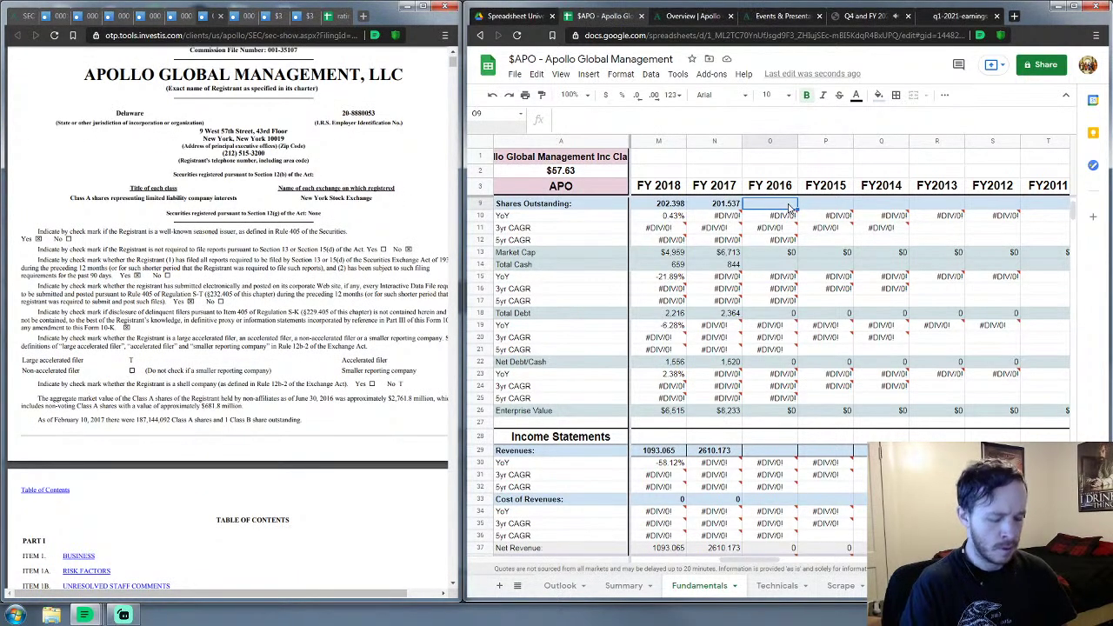
{"action": "type", "text": "187.144092"}
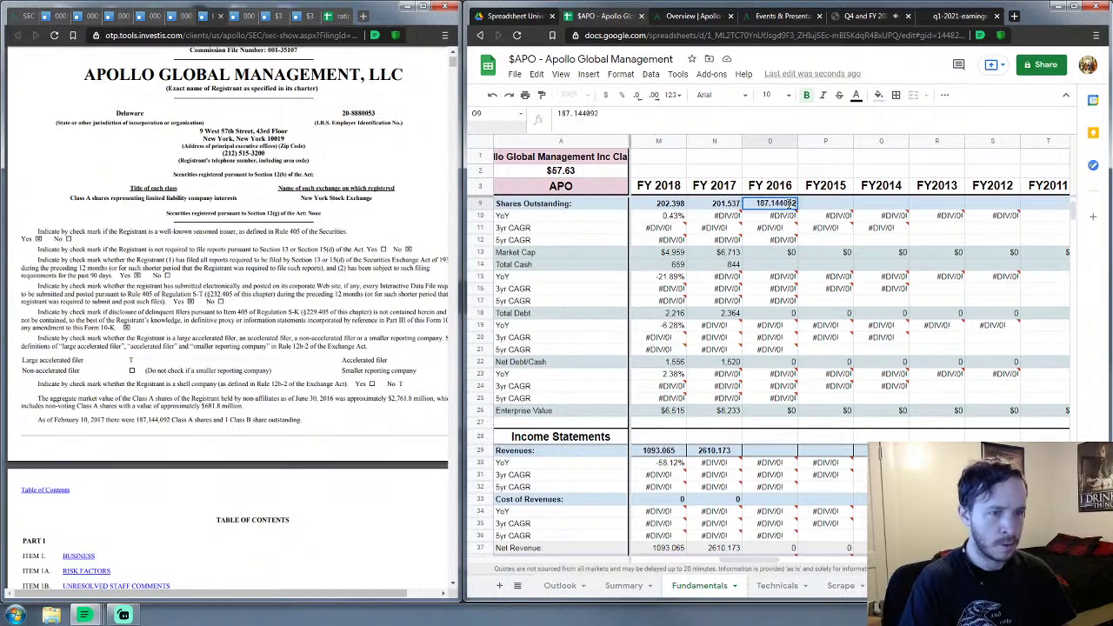
{"action": "key", "text": "Return"}
{"action": "key", "text": "Down"}
{"action": "key", "text": "Down"}
{"action": "key", "text": "Down"}
{"action": "key", "text": "Down"}
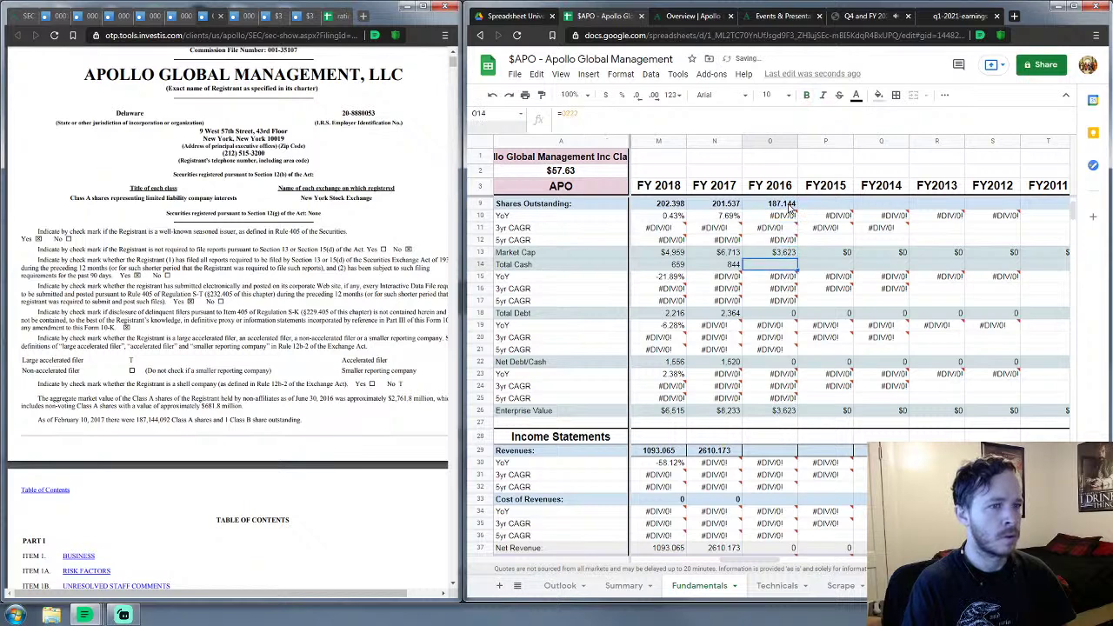
Step: Select the FY 2016 Revenues cell and scroll to the 10-K's table of contents
{"action": "left_click", "coordinate": [772, 450]}
{"action": "scroll", "coordinate": [863, 385], "scroll_direction": "down", "scroll_amount": 2}
{"action": "scroll", "coordinate": [864, 386], "scroll_direction": "down", "scroll_amount": 4}
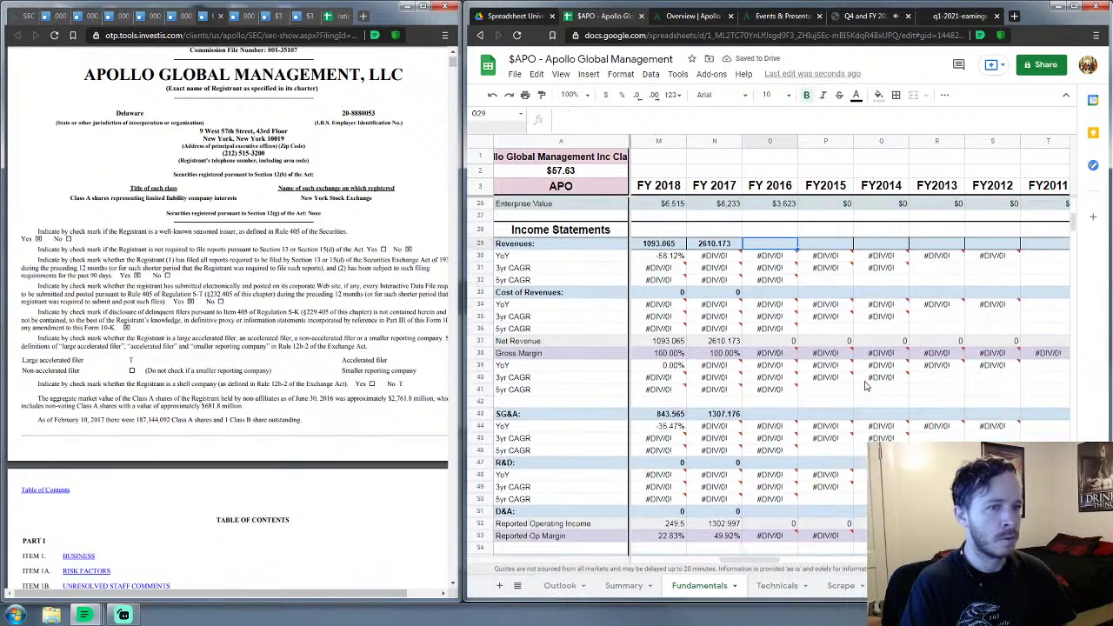
{"action": "scroll", "coordinate": [866, 385], "scroll_direction": "down", "scroll_amount": 2}
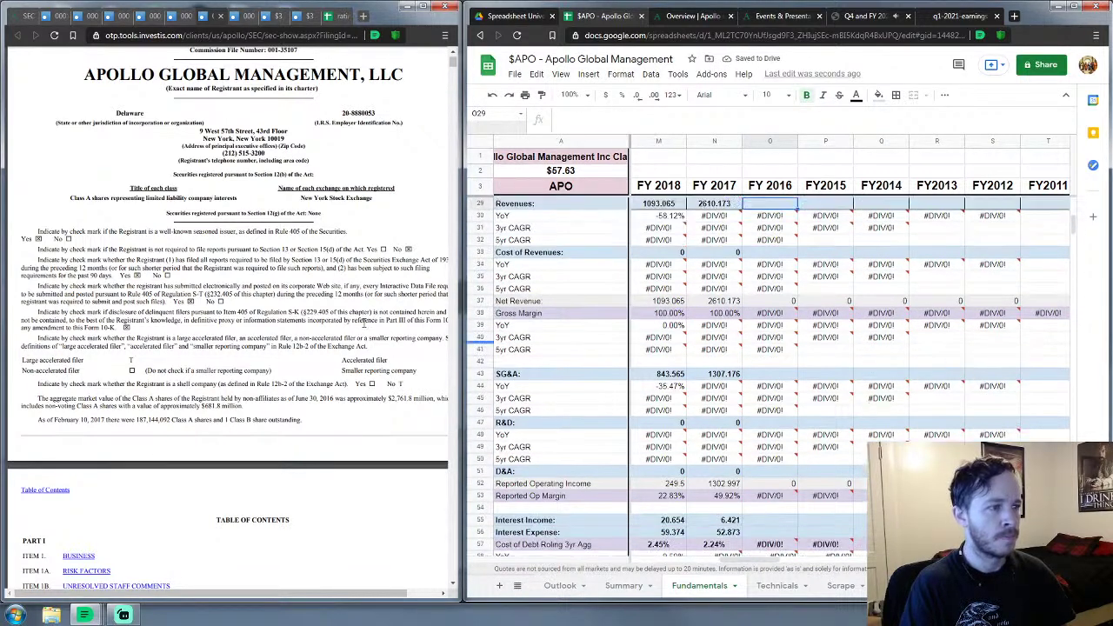
{"action": "scroll", "coordinate": [135, 358], "scroll_direction": "down", "scroll_amount": 5}
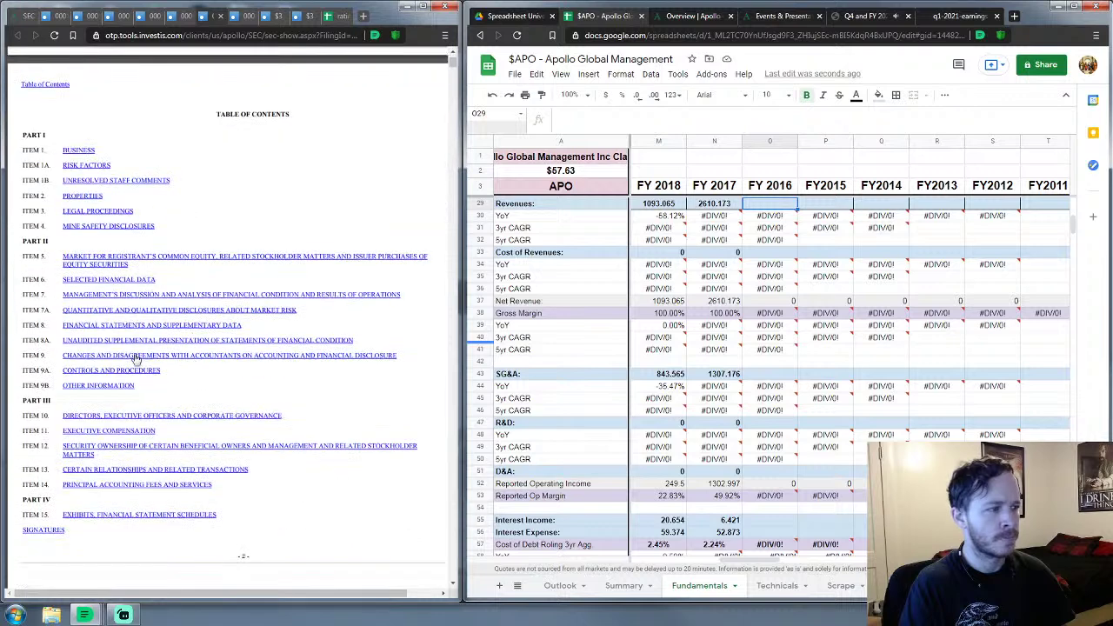
Step: From the 10-K's consolidated statements of operations, enter FY 2016 Revenues of 970.38
{"action": "left_click", "coordinate": [116, 325]}
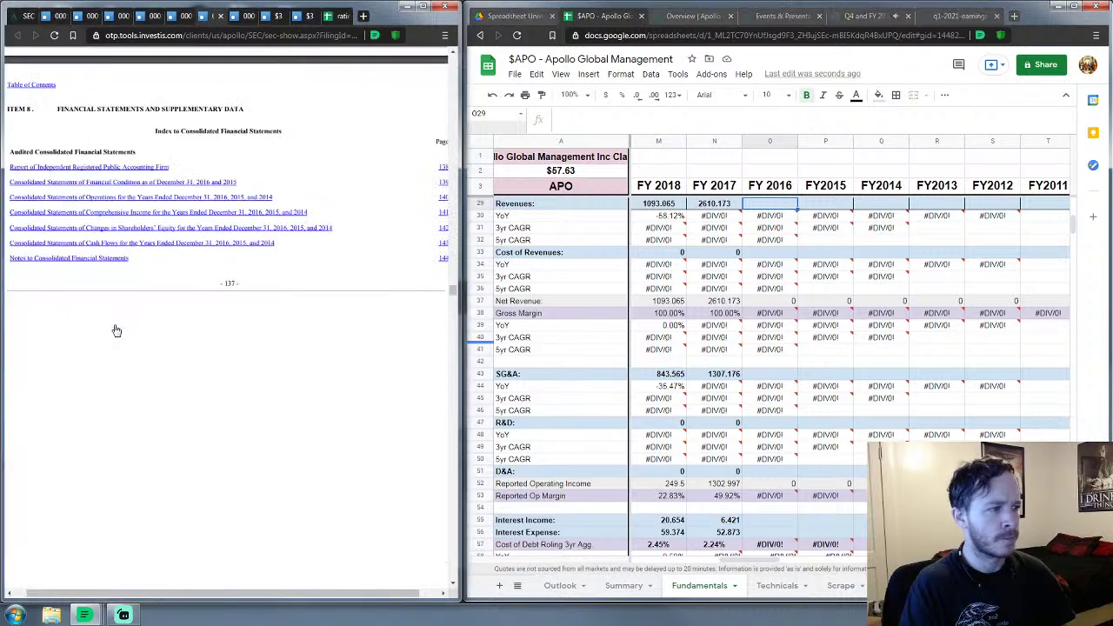
{"action": "left_click", "coordinate": [120, 198]}
{"action": "left_click", "coordinate": [781, 205]}
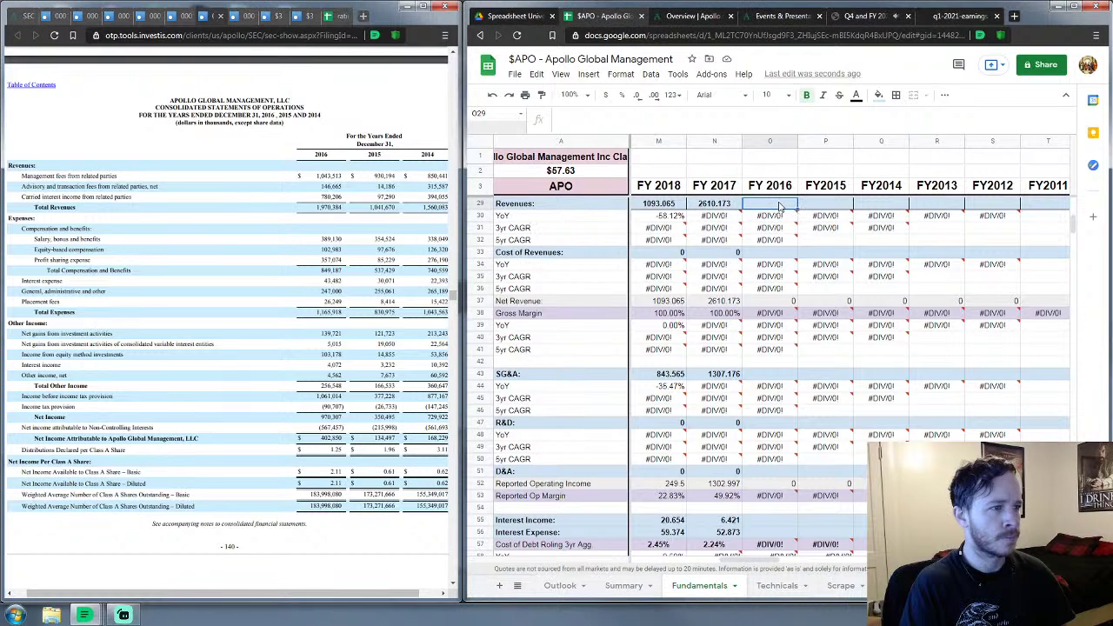
{"action": "type", "text": "97"}
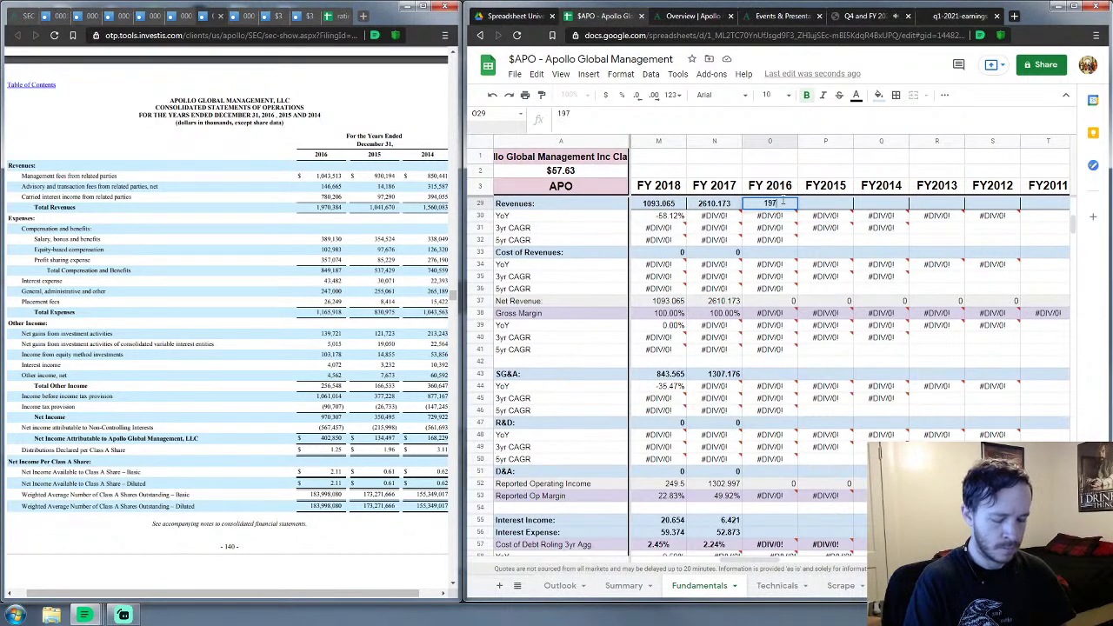
{"action": "type", "text": "0.384"}
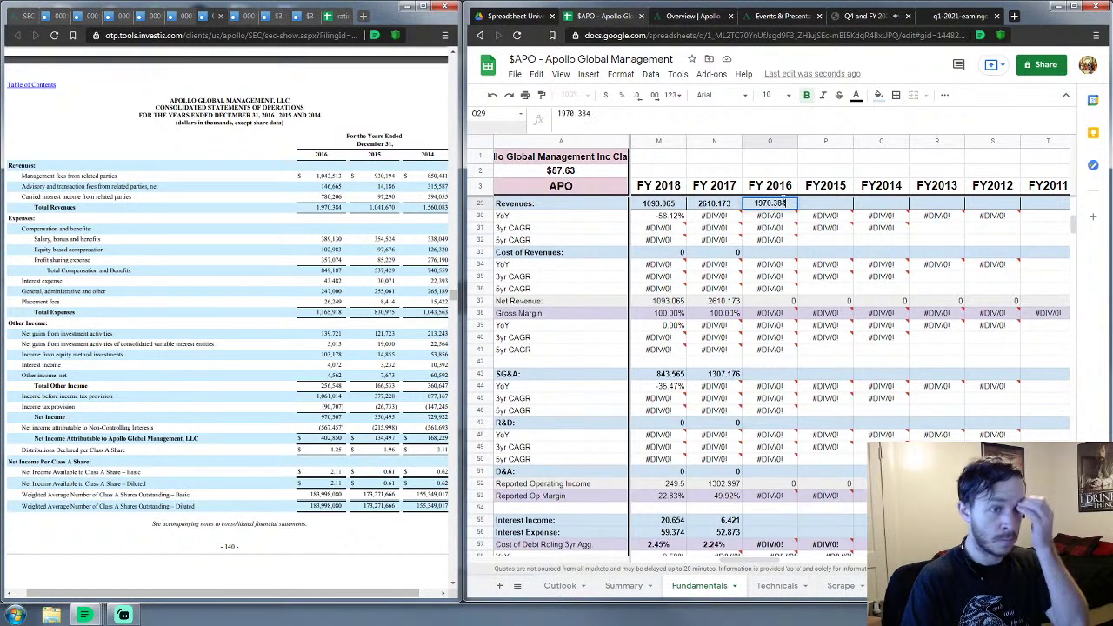
{"action": "key", "text": "Return"}
{"action": "key", "text": "Down"}
{"action": "key", "text": "Down"}
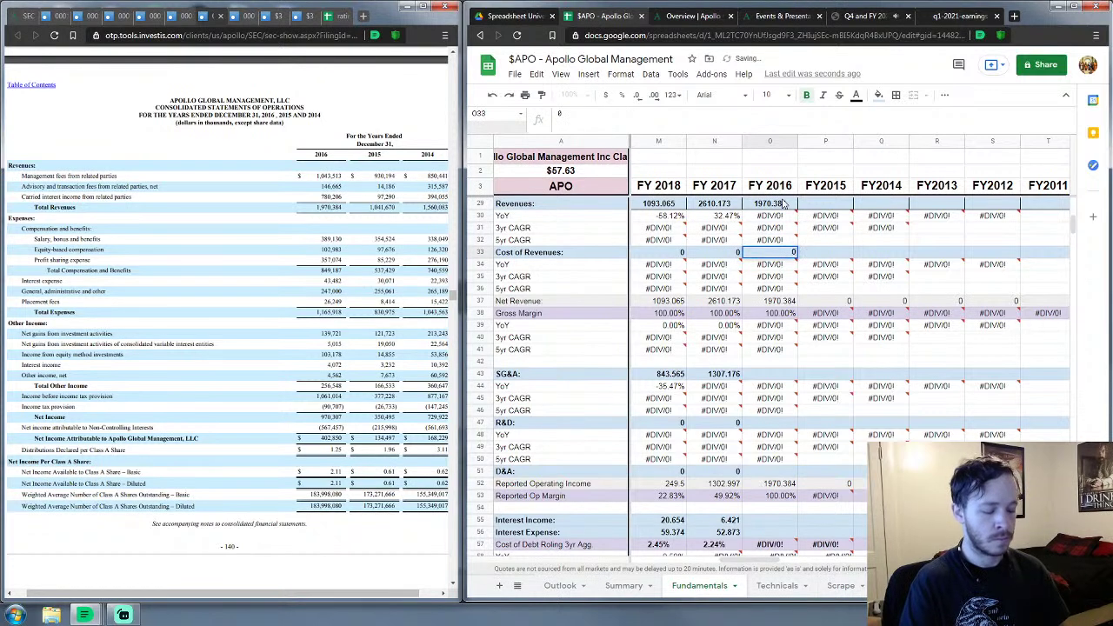
{"action": "key", "text": "Down"}
{"action": "key", "text": "Down"}
{"action": "key", "text": "Down"}
{"action": "key", "text": "Down"}
{"action": "key", "text": "Down"}
{"action": "key", "text": "Down"}
{"action": "key", "text": "Down"}
{"action": "key", "text": "Down"}
{"action": "key", "text": "Down"}
{"action": "key", "text": "Down"}
{"action": "key", "text": "Down"}
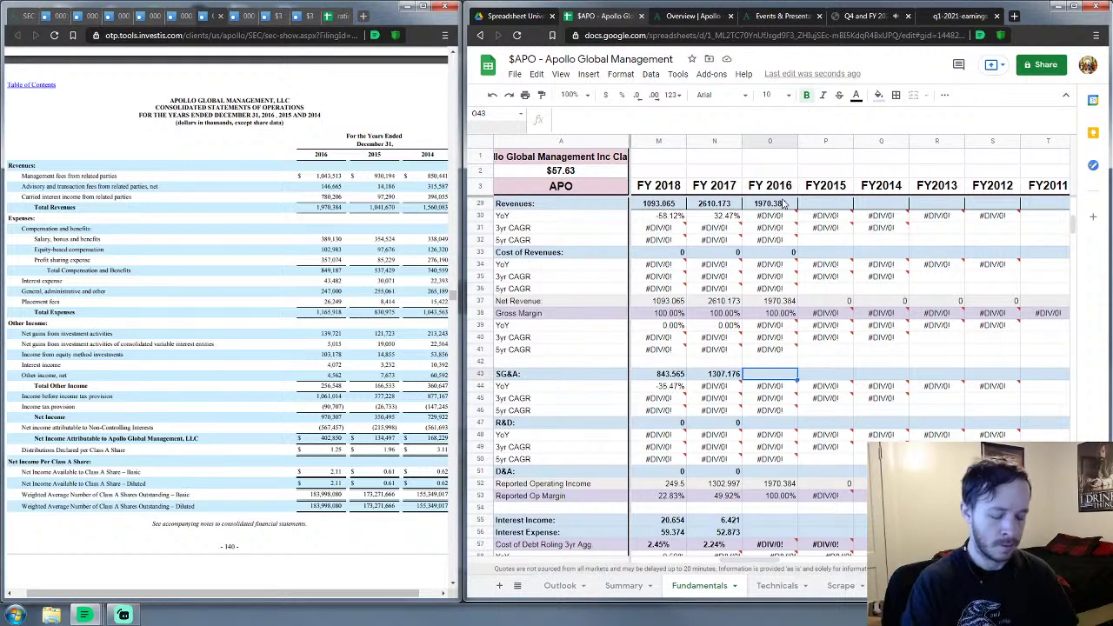
Step: Enter FY 2016 SG&A 1122.436, with R&D and D&A both 0
{"action": "type", "text": "1122.436"}
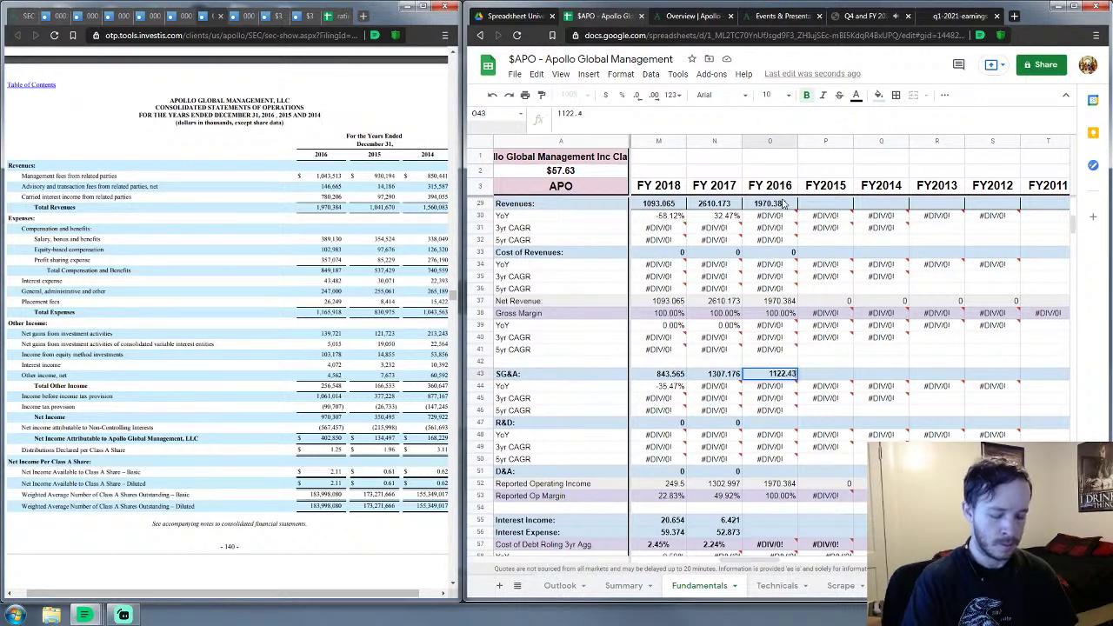
{"action": "key", "text": "Return"}
{"action": "key", "text": "Down"}
{"action": "key", "text": "Down"}
{"action": "key", "text": "Down"}
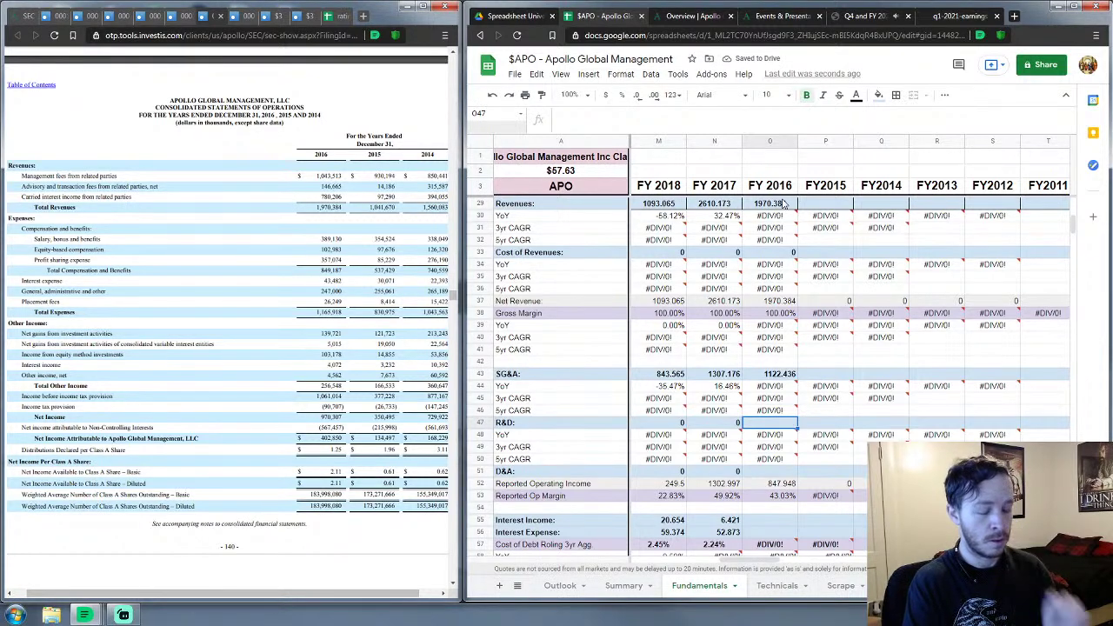
{"action": "type", "text": "0"}
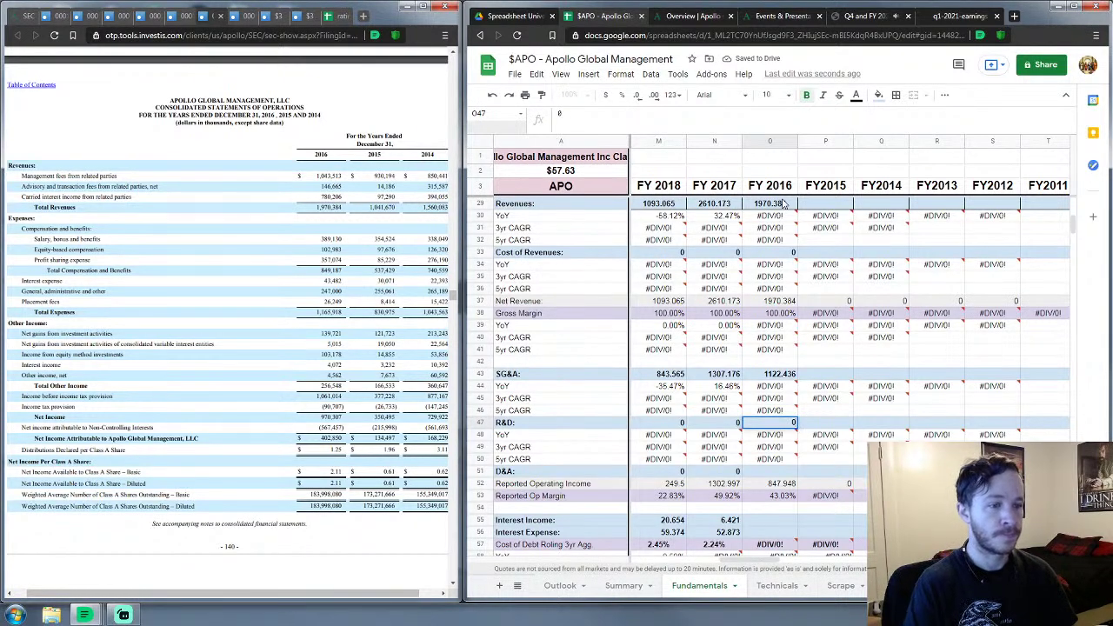
{"action": "key", "text": "Return"}
{"action": "key", "text": "Down"}
{"action": "key", "text": "Down"}
{"action": "key", "text": "Down"}
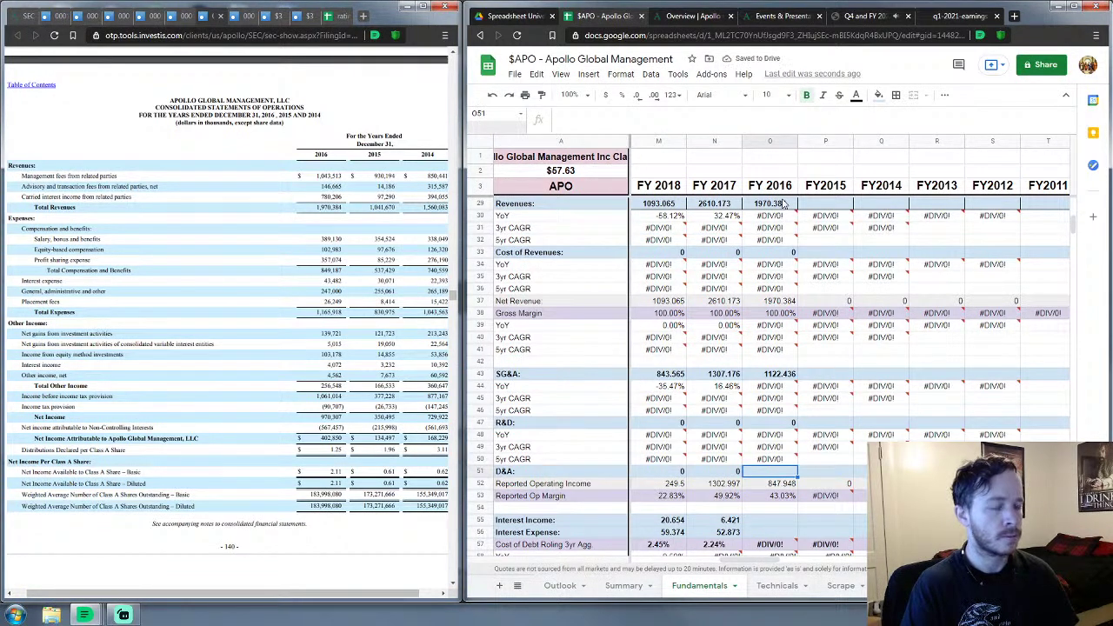
{"action": "type", "text": "0"}
{"action": "key", "text": "Return"}
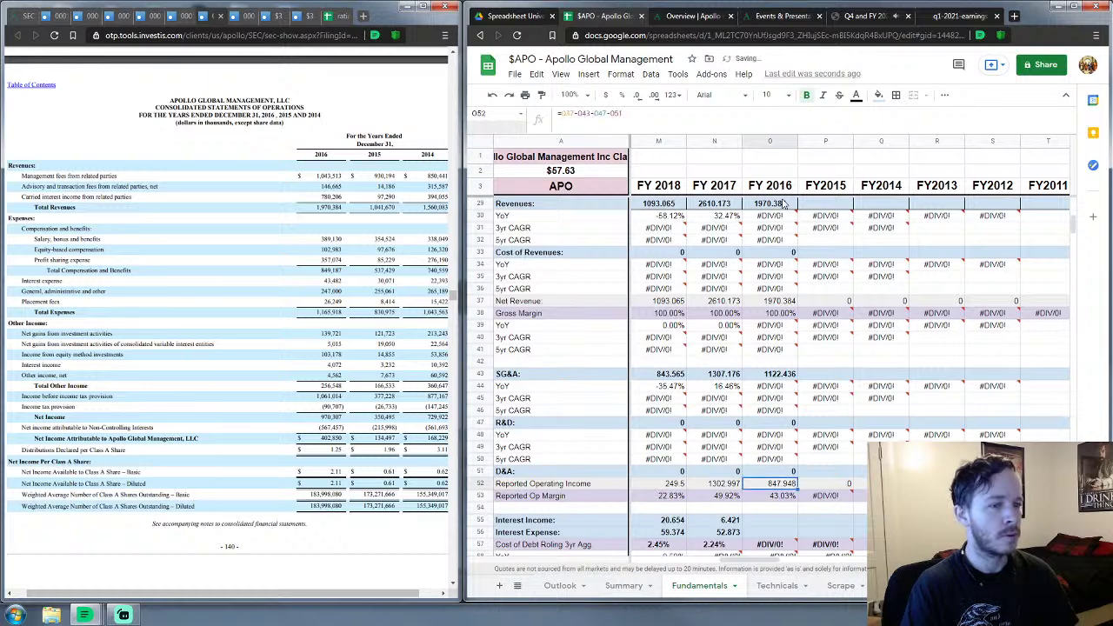
{"action": "key", "text": "Down"}
{"action": "key", "text": "Down"}
{"action": "key", "text": "Down"}
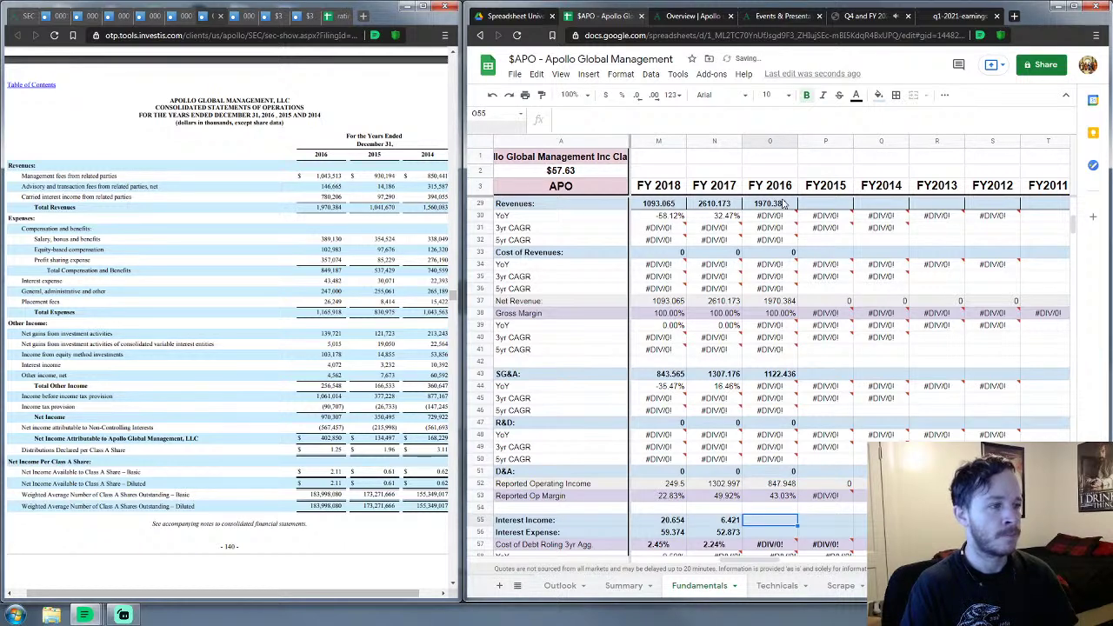
{"action": "key", "text": "Down"}
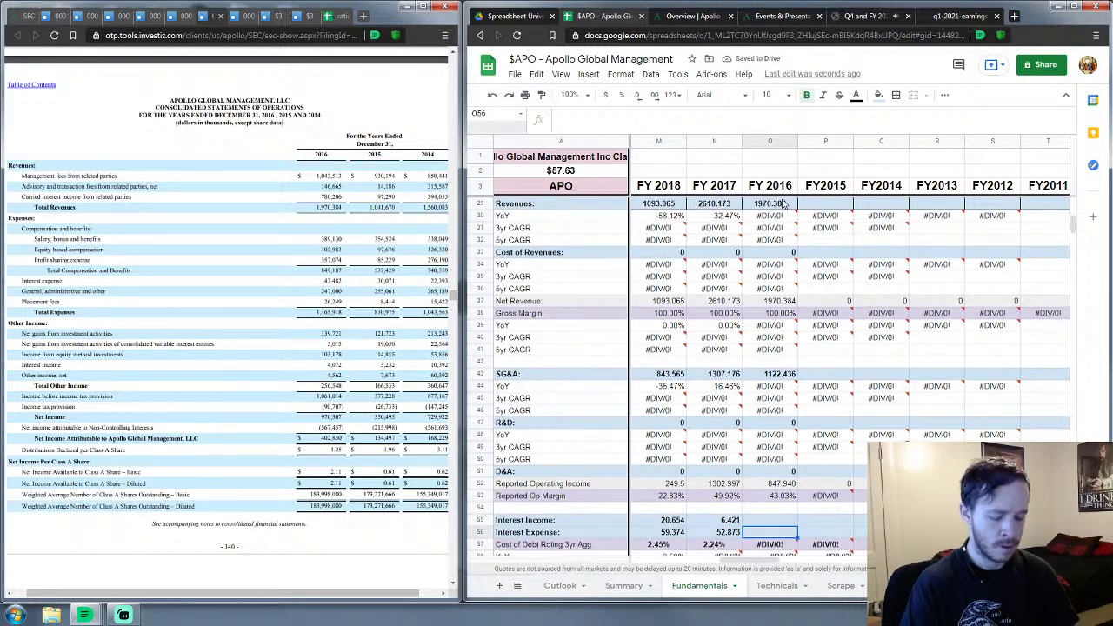
Step: Enter FY 2016 Interest Expense 43.482 and Interest Income 4.072
{"action": "type", "text": "43.482"}
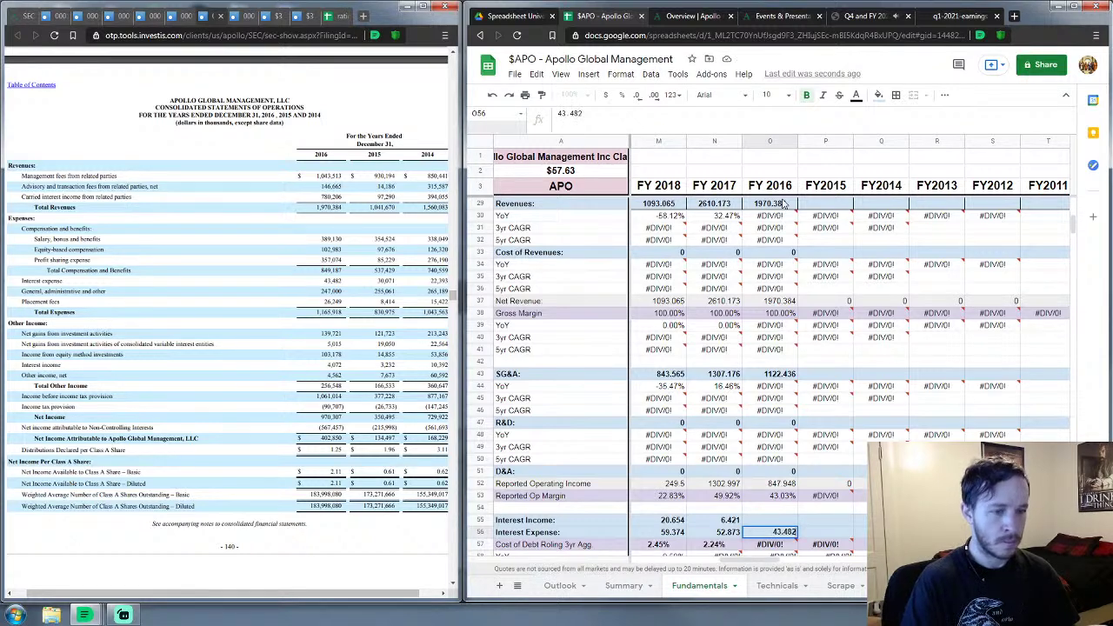
{"action": "key", "text": "Up"}
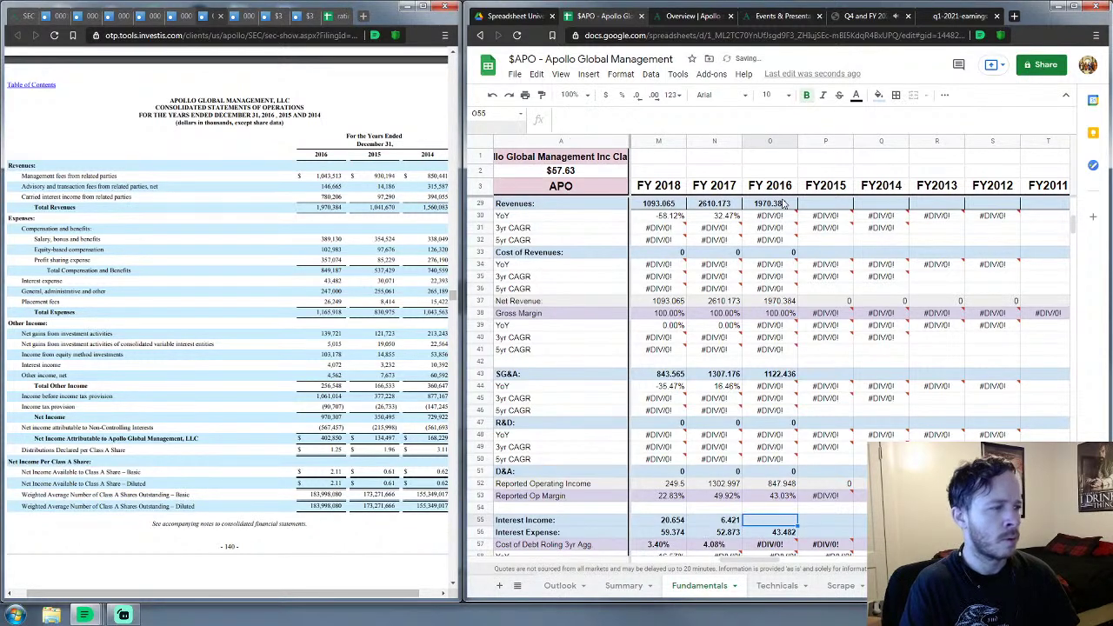
{"action": "type", "text": "4.072"}
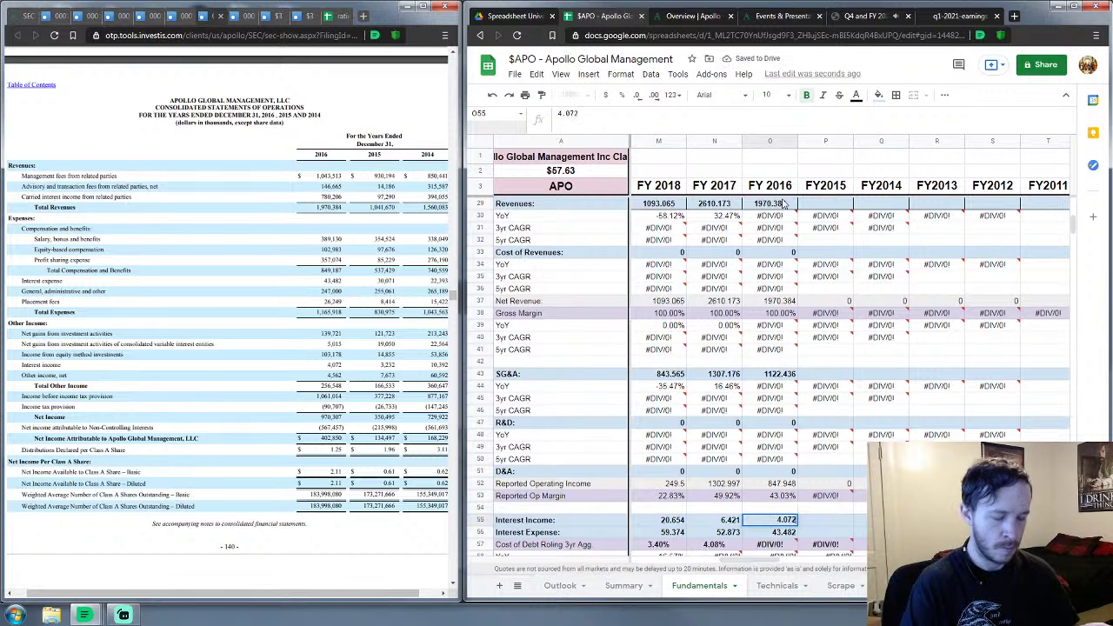
{"action": "key", "text": "Return"}
{"action": "key", "text": "Down"}
{"action": "key", "text": "Down"}
{"action": "key", "text": "Down"}
{"action": "key", "text": "Down"}
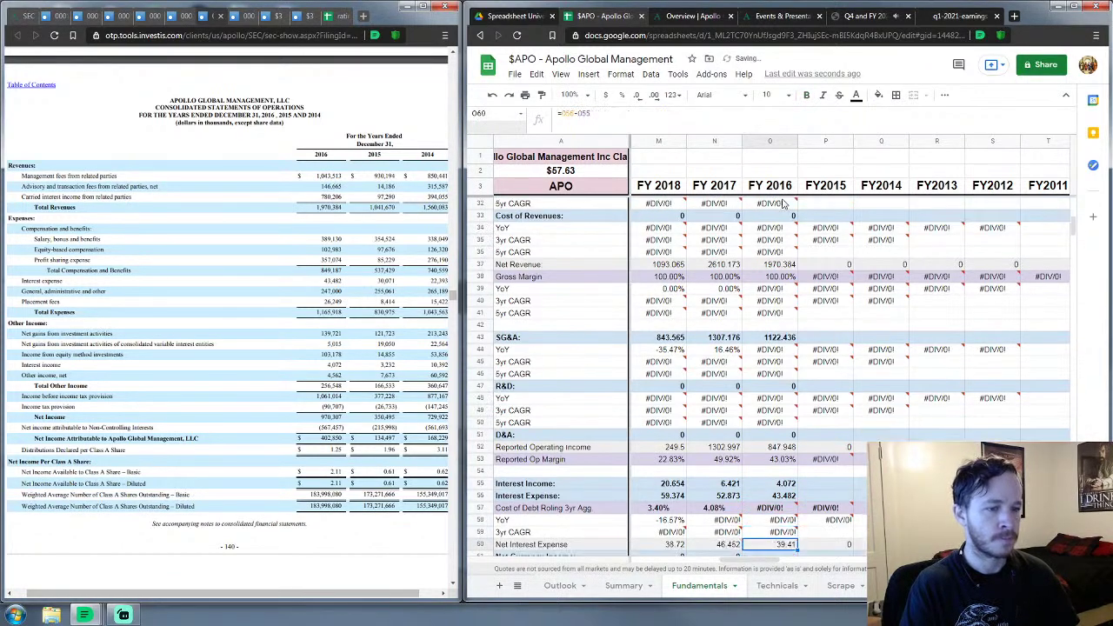
{"action": "key", "text": "Down"}
{"action": "key", "text": "Down"}
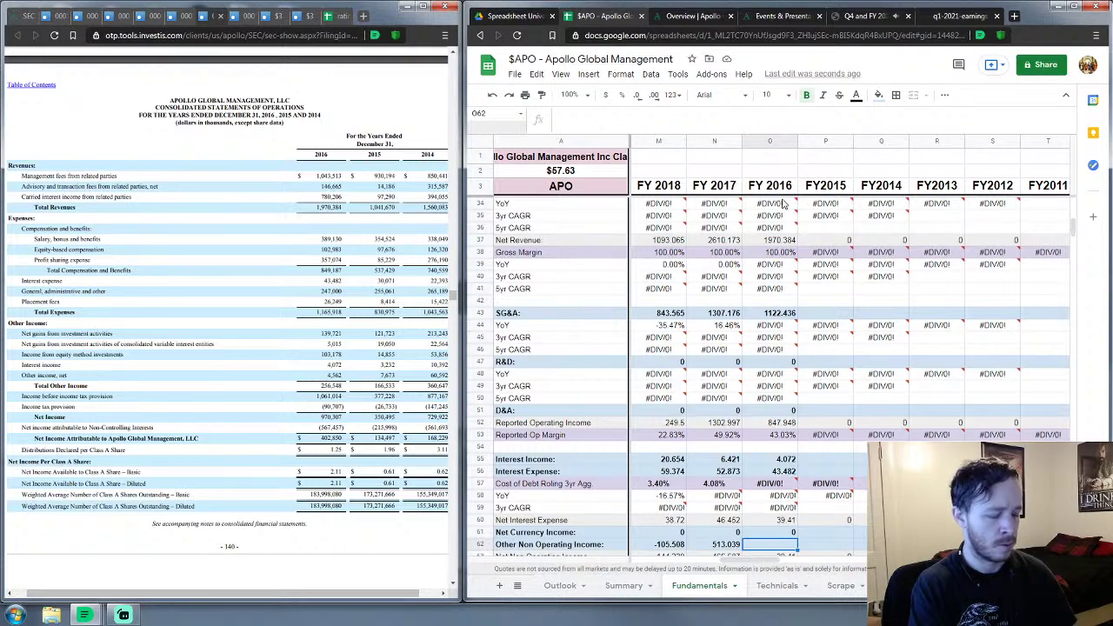
Step: Enter FY 2016 Other Non Operating Income 252.476, Income Tax 90.707 and Minority Interest 567.457
{"action": "type", "text": "252.476"}
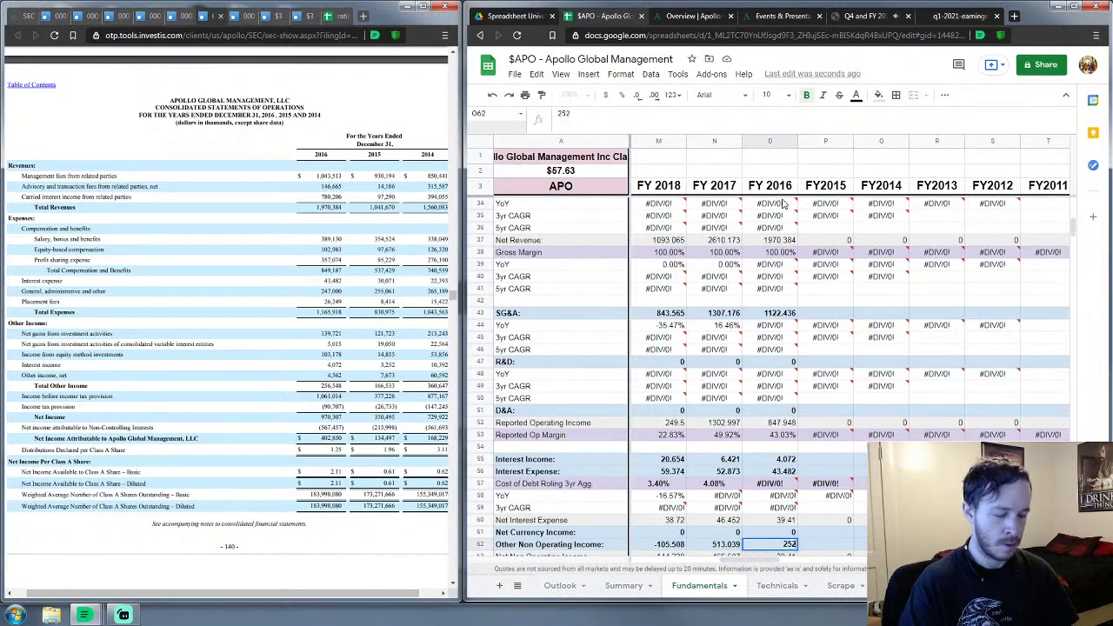
{"action": "key", "text": "Return"}
{"action": "key", "text": "Down"}
{"action": "key", "text": "Down"}
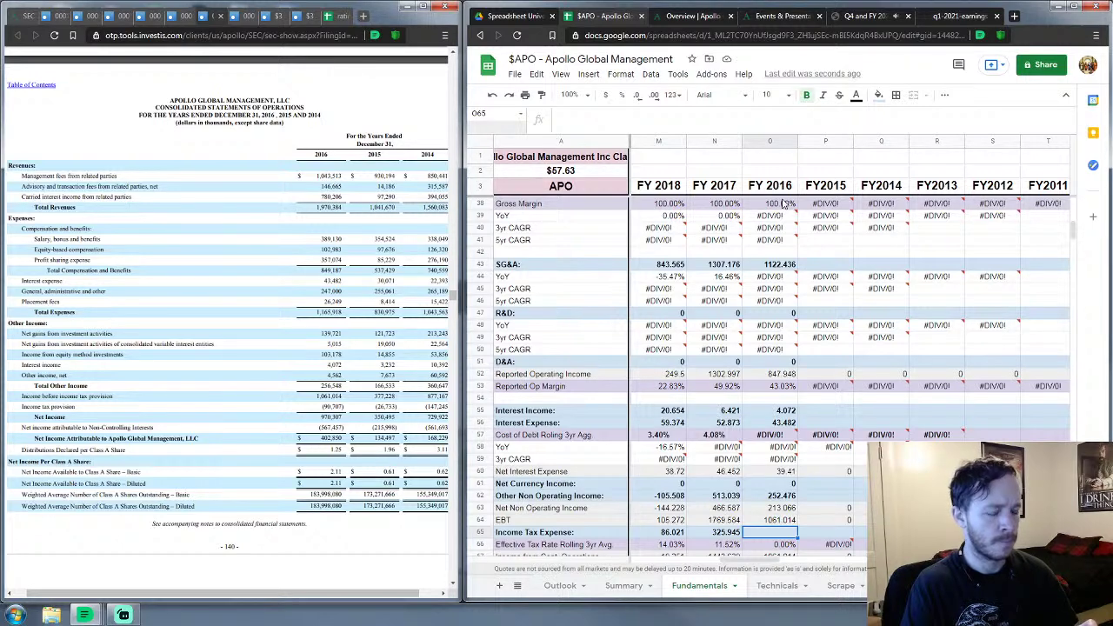
{"action": "type", "text": "90"}
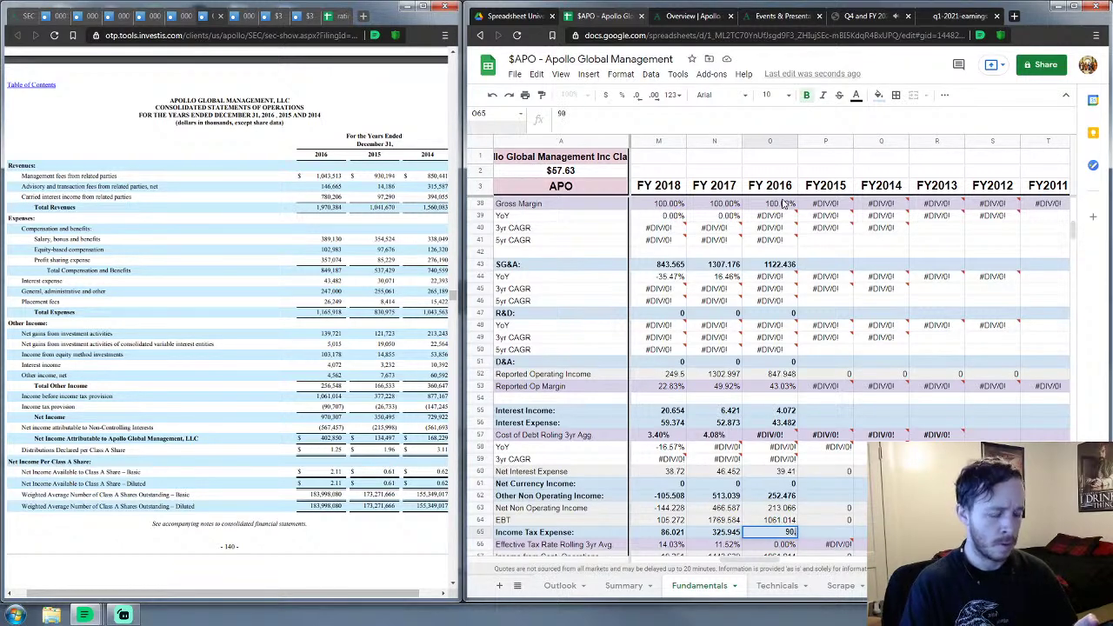
{"action": "type", "text": ".707"}
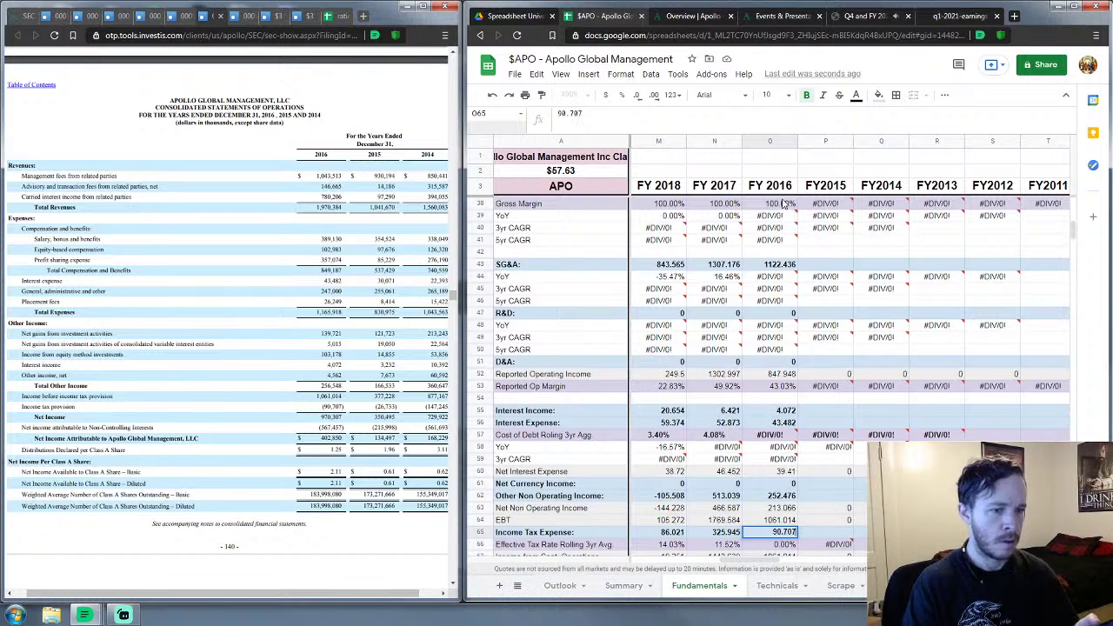
{"action": "key", "text": "Return"}
{"action": "key", "text": "Down"}
{"action": "key", "text": "Down"}
{"action": "key", "text": "Down"}
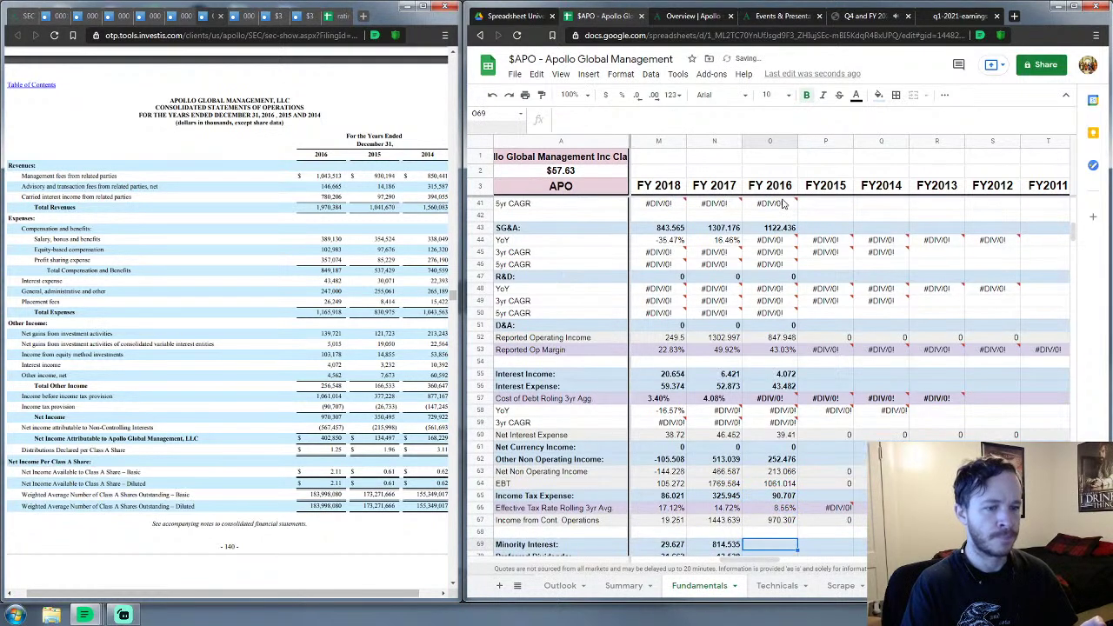
{"action": "scroll", "coordinate": [826, 365], "scroll_direction": "down", "scroll_amount": 5}
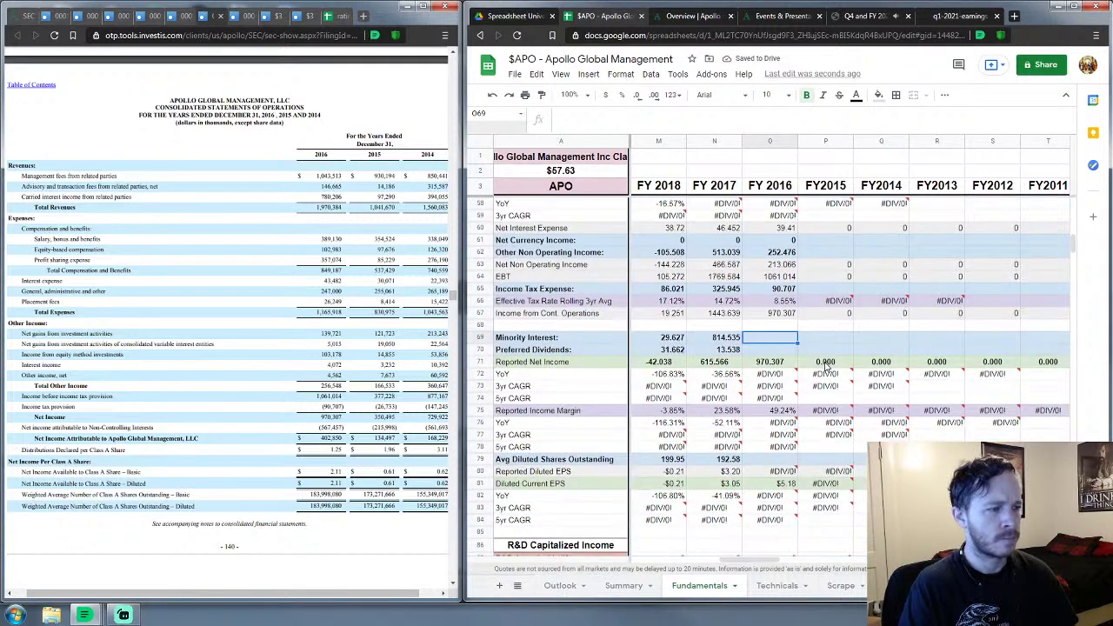
{"action": "type", "text": "567"}
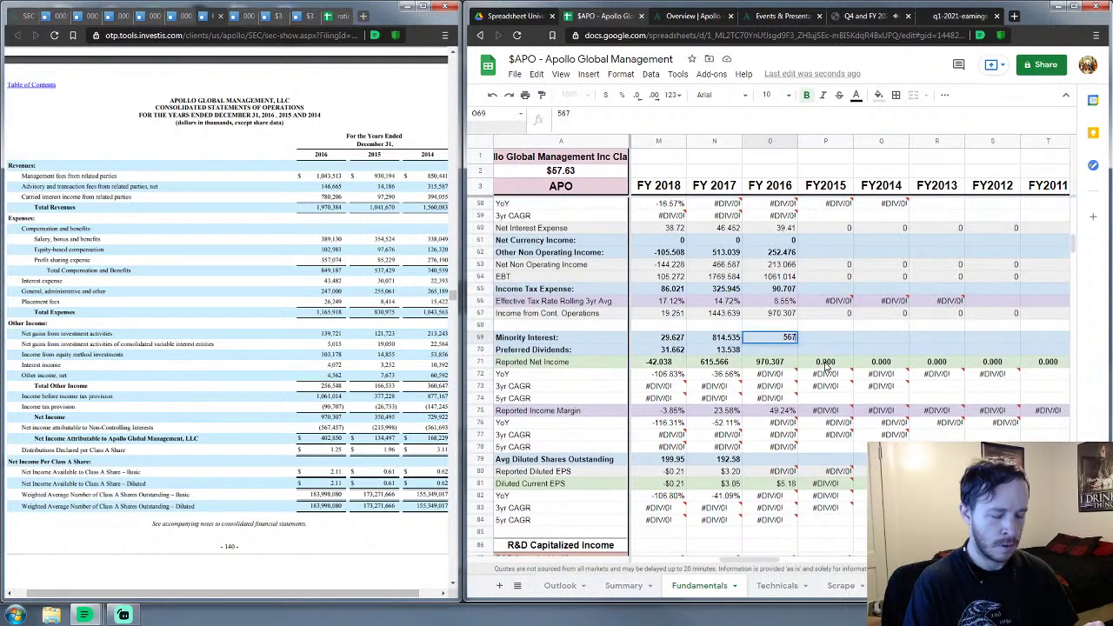
{"action": "type", "text": ".457"}
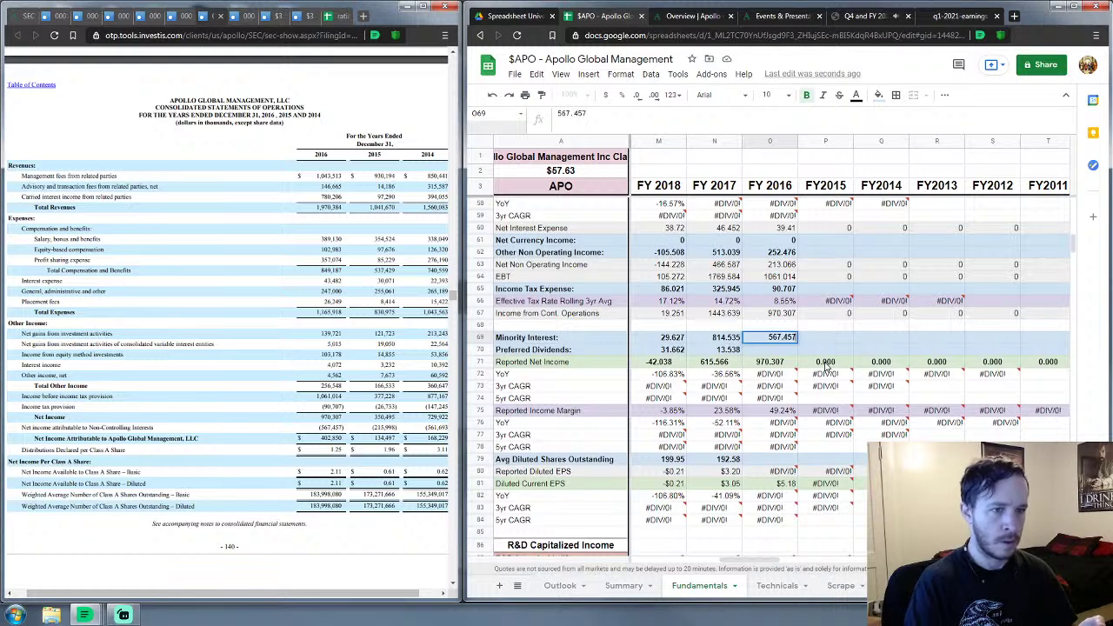
{"action": "key", "text": "Return"}
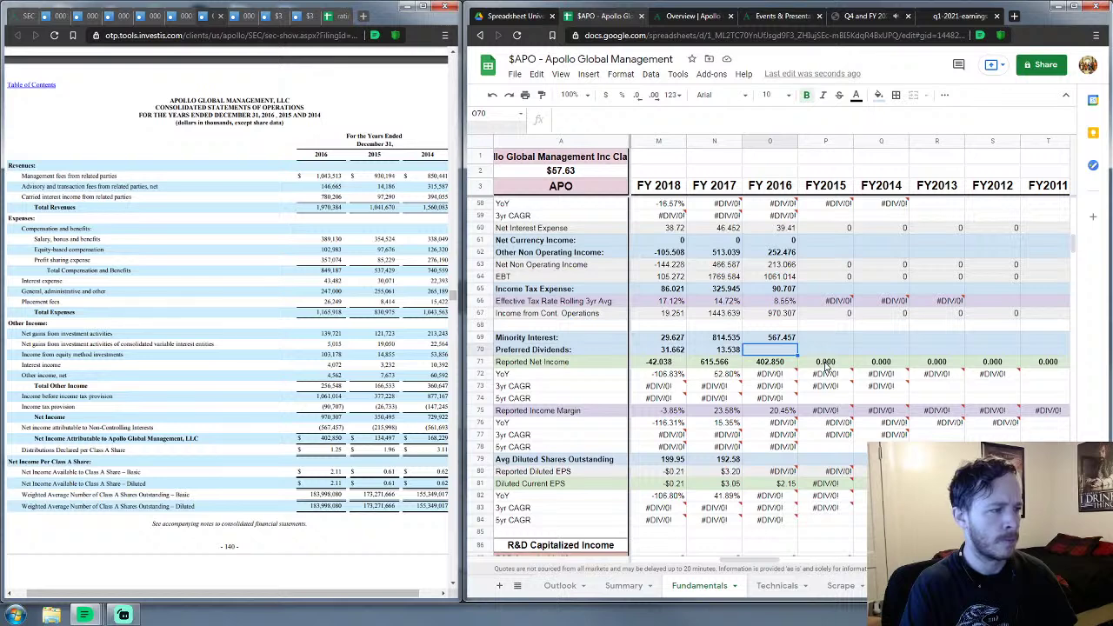
Step: Enter FY 2016 Preferred Dividends 0 and Avg Diluted Shares Outstanding 183.99808
{"action": "type", "text": "0"}
{"action": "key", "text": "Return"}
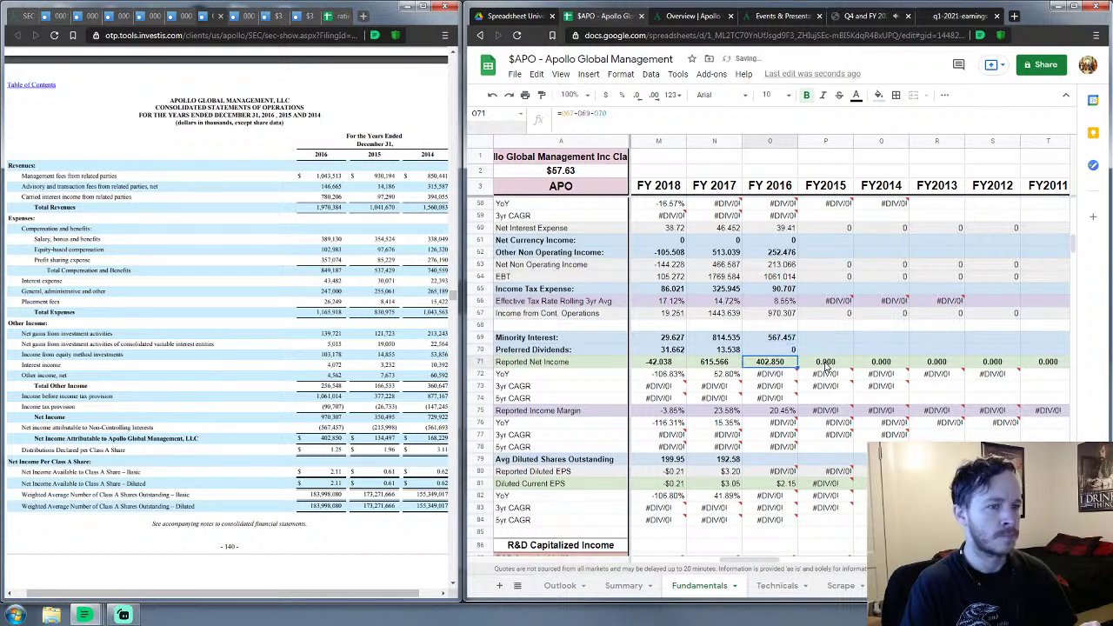
{"action": "key", "text": "Down"}
{"action": "key", "text": "Down"}
{"action": "key", "text": "Down"}
{"action": "key", "text": "Down"}
{"action": "key", "text": "Down"}
{"action": "key", "text": "Down"}
{"action": "key", "text": "Down"}
{"action": "key", "text": "Down"}
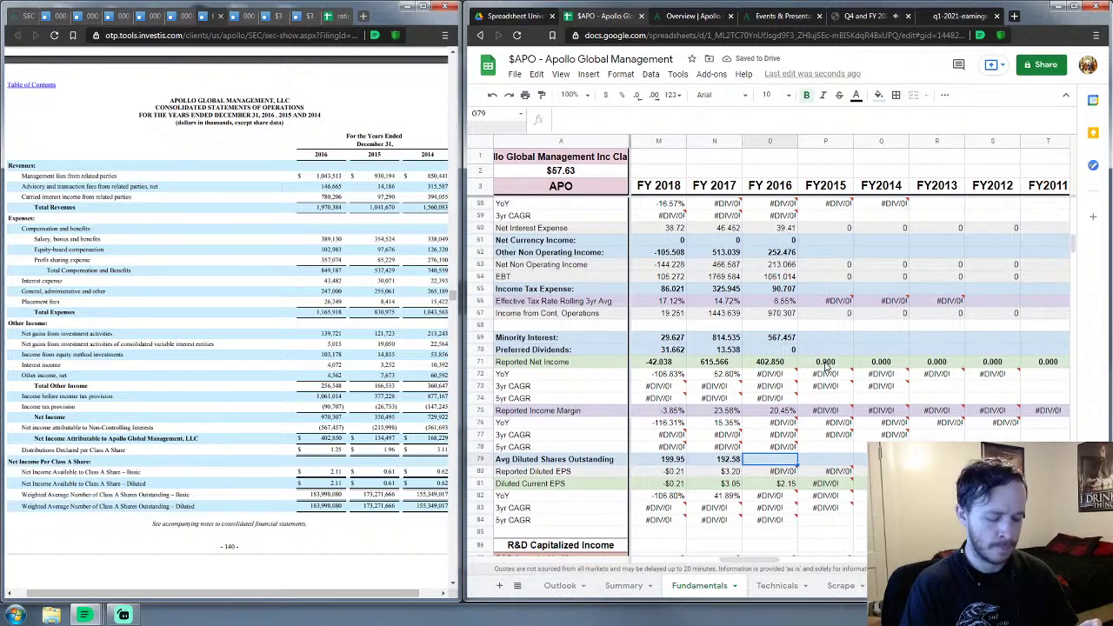
{"action": "type", "text": "183.99"}
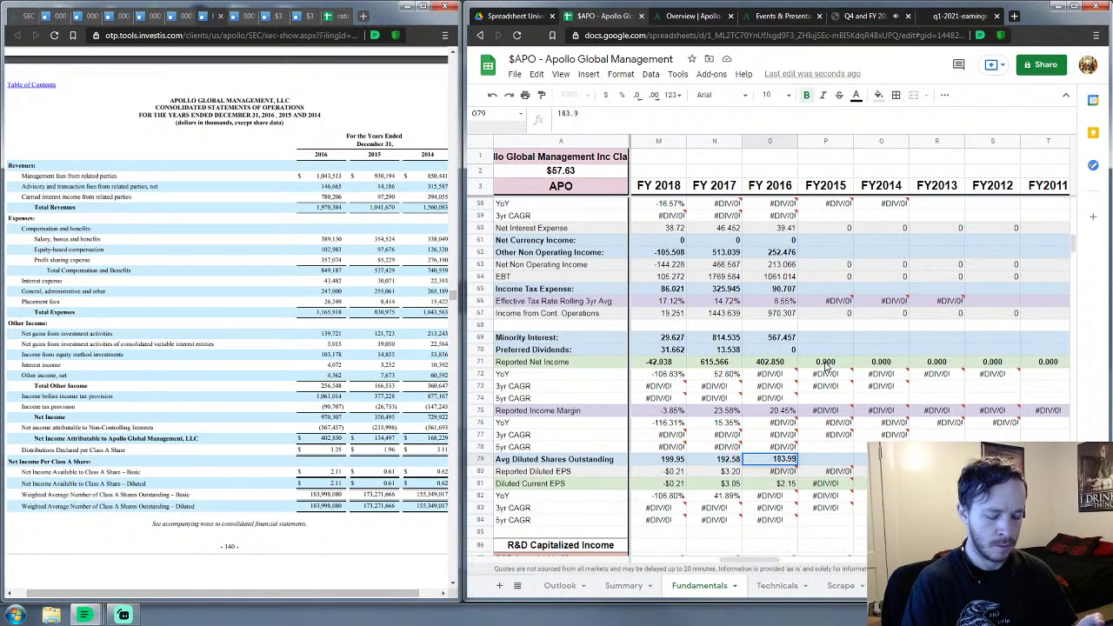
{"action": "type", "text": "808"}
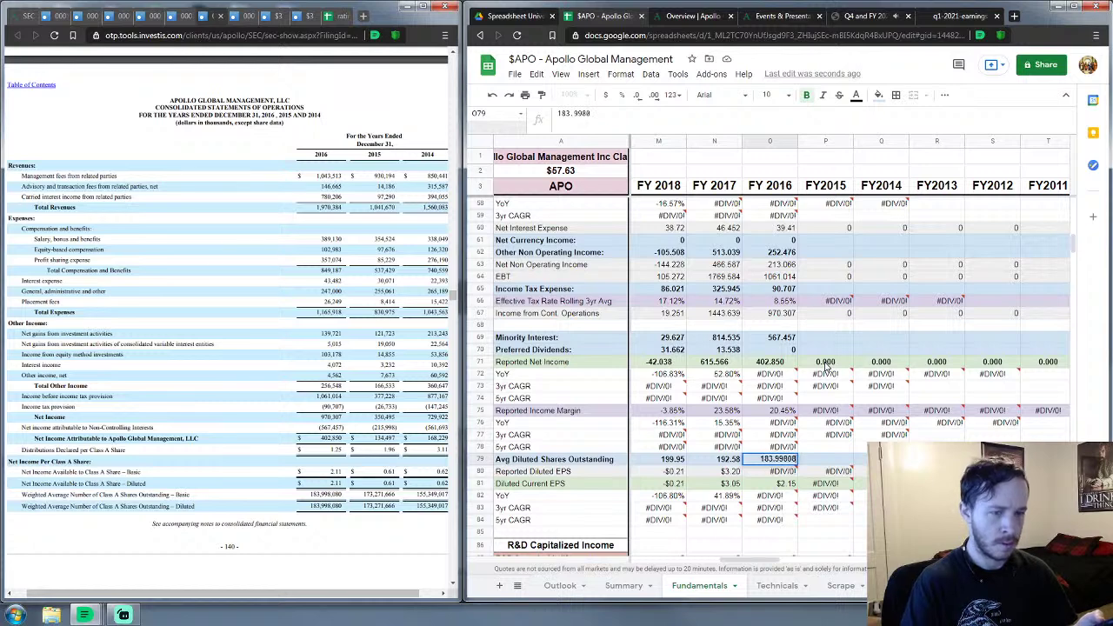
{"action": "key", "text": "Return"}
{"action": "key", "text": "Down"}
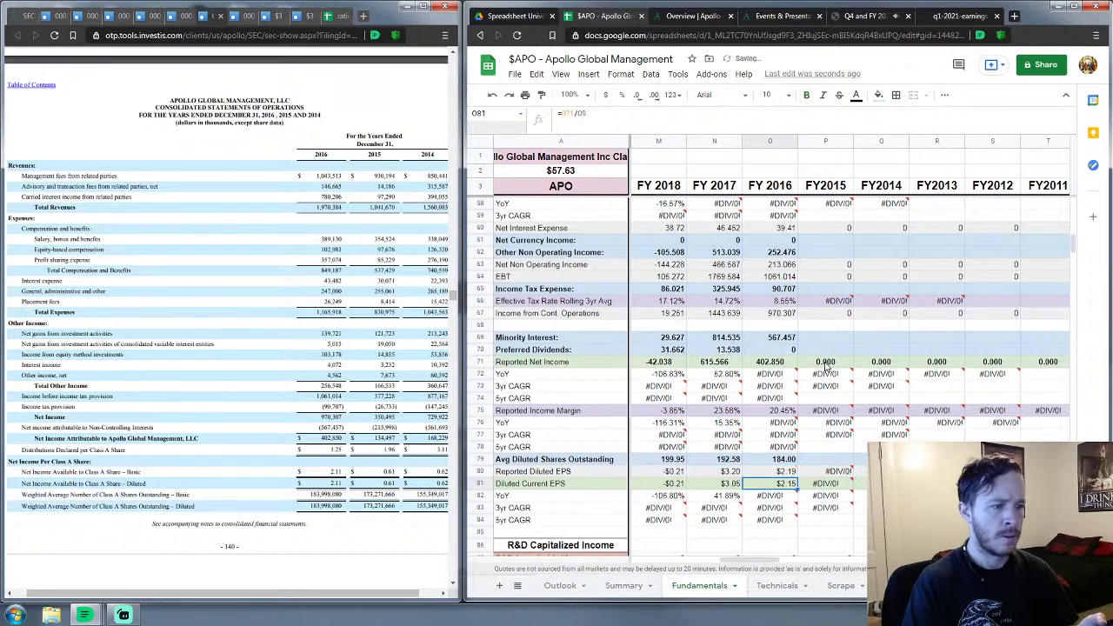
{"action": "scroll", "coordinate": [748, 379], "scroll_direction": "down", "scroll_amount": 3}
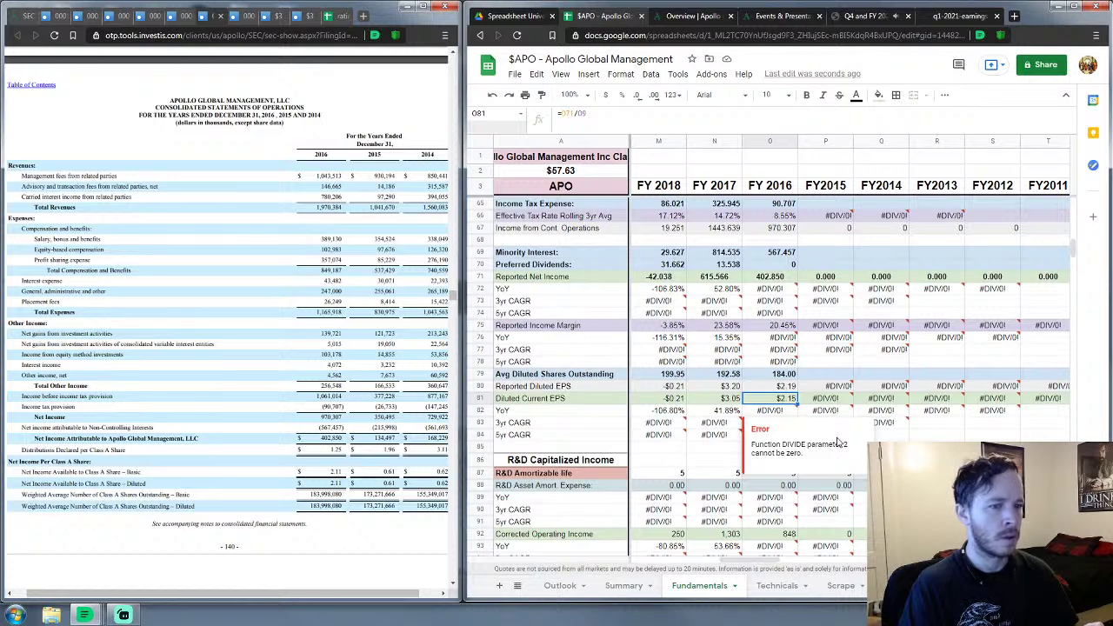
Step: Enter 18.735 as FY 2016 cash-flow Depreciation & Amortization, then begin typing -102.508 below
{"action": "scroll", "coordinate": [837, 443], "scroll_direction": "down", "scroll_amount": 15}
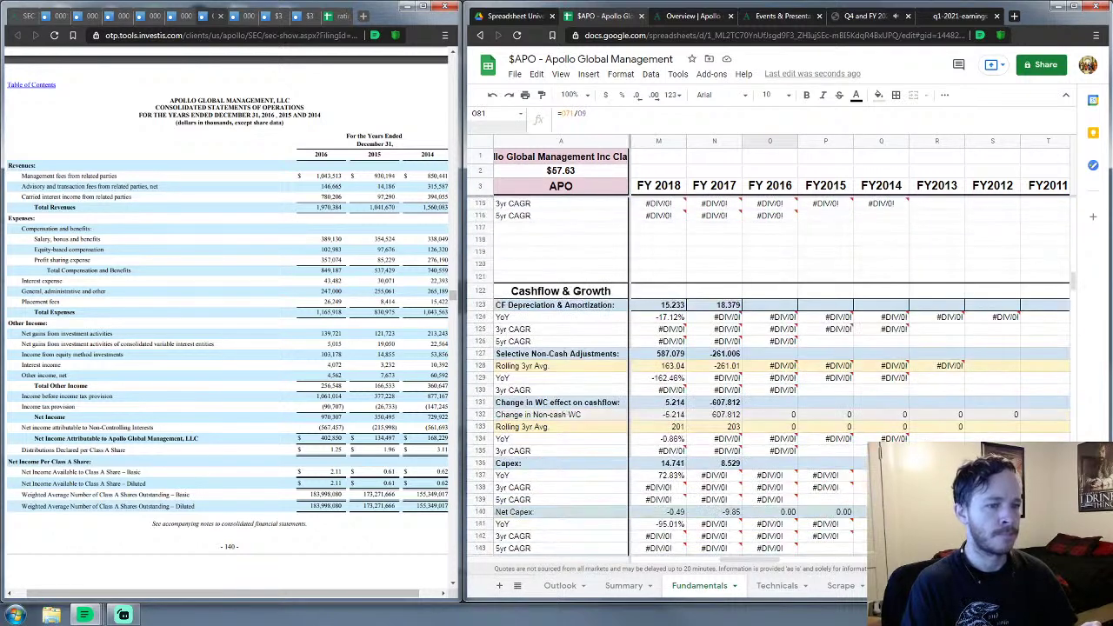
{"action": "scroll", "coordinate": [687, 389], "scroll_direction": "right", "scroll_amount": 1}
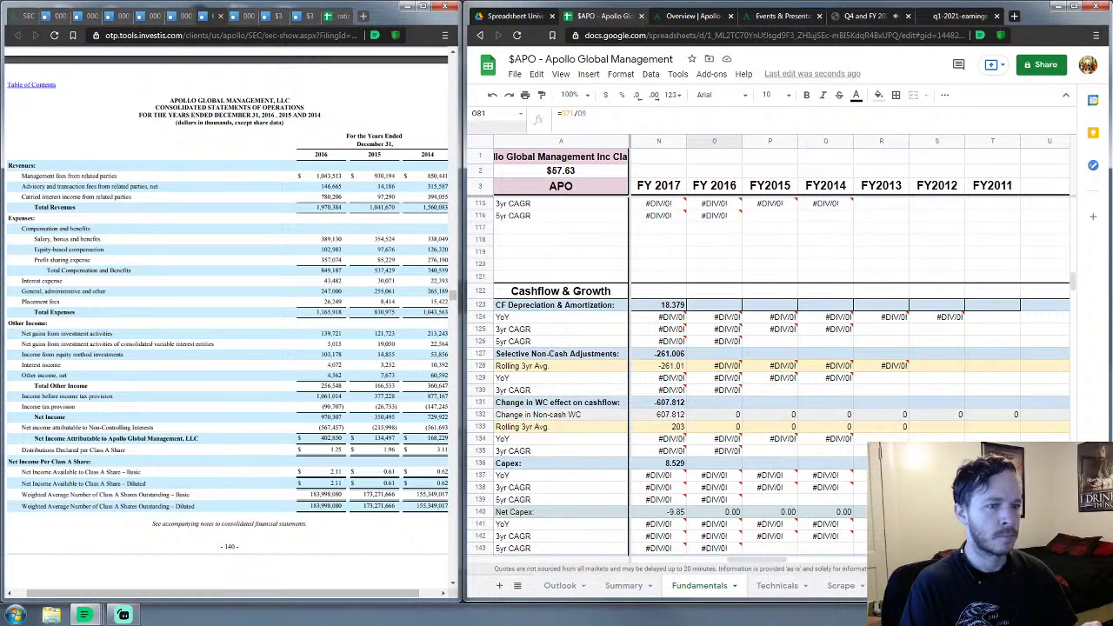
{"action": "left_click", "coordinate": [722, 308]}
{"action": "scroll", "coordinate": [722, 308], "scroll_direction": "down", "scroll_amount": 2}
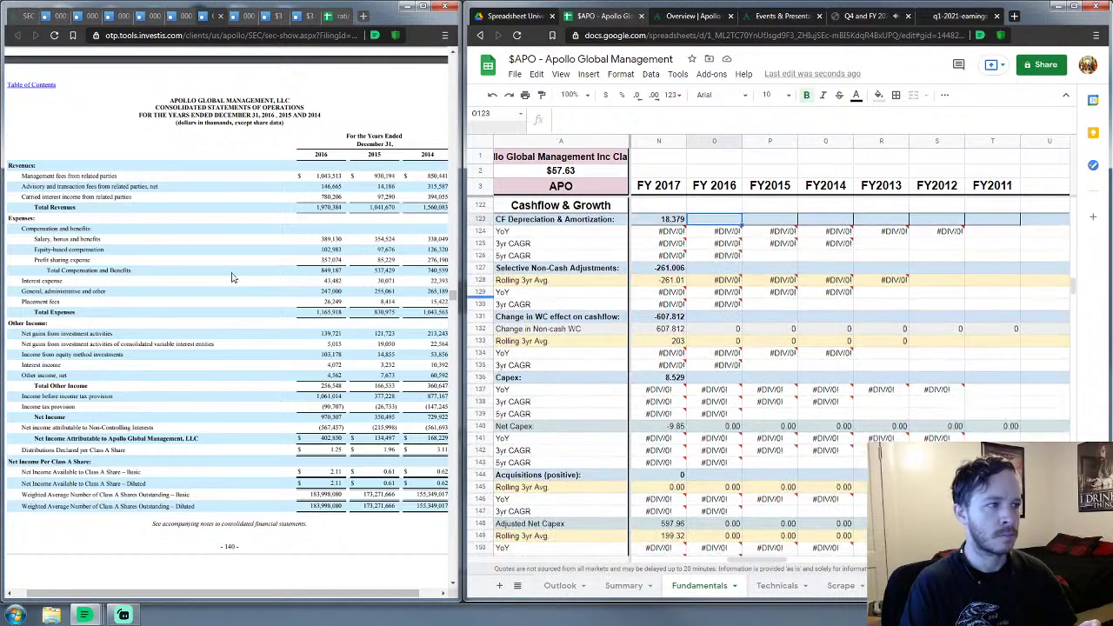
{"action": "scroll", "coordinate": [231, 276], "scroll_direction": "down", "scroll_amount": 4}
{"action": "scroll", "coordinate": [231, 277], "scroll_direction": "down", "scroll_amount": 7}
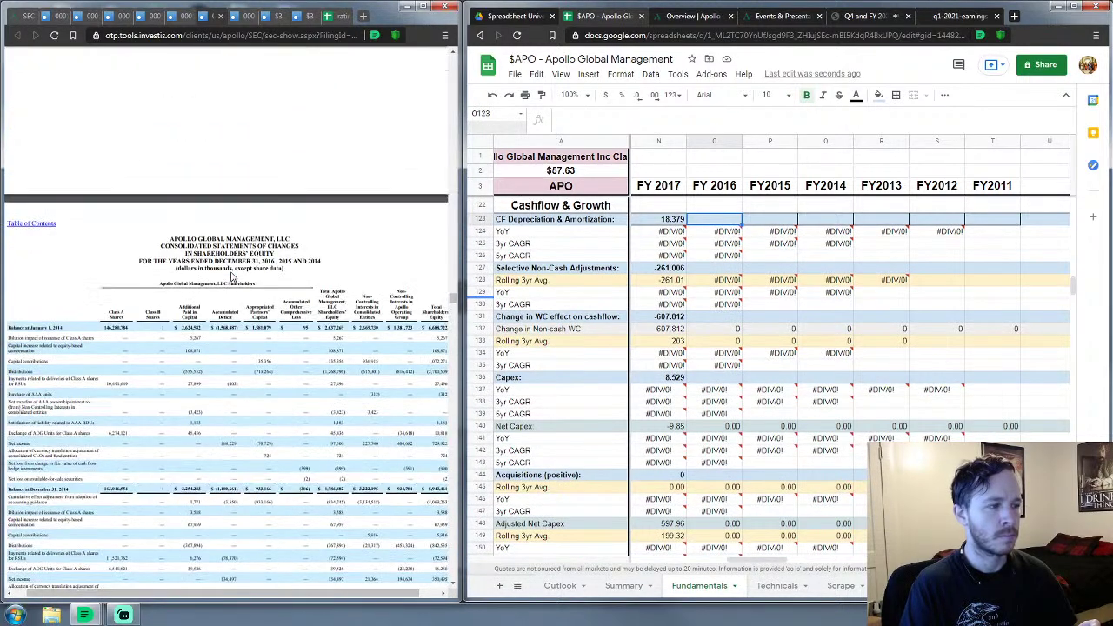
{"action": "scroll", "coordinate": [231, 276], "scroll_direction": "down", "scroll_amount": 8}
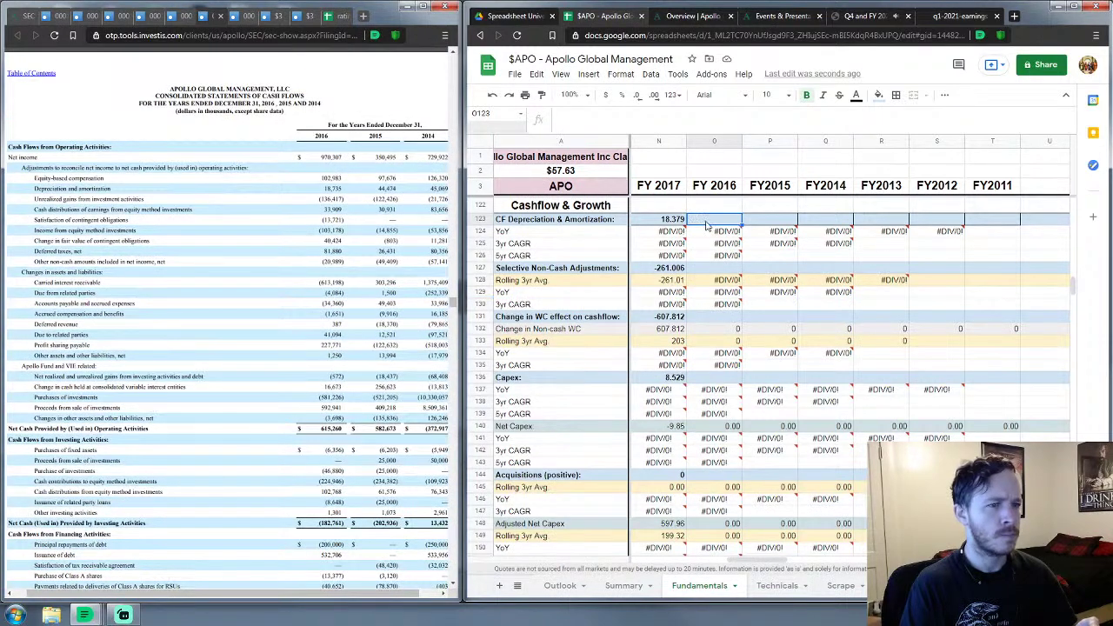
{"action": "type", "text": "18"}
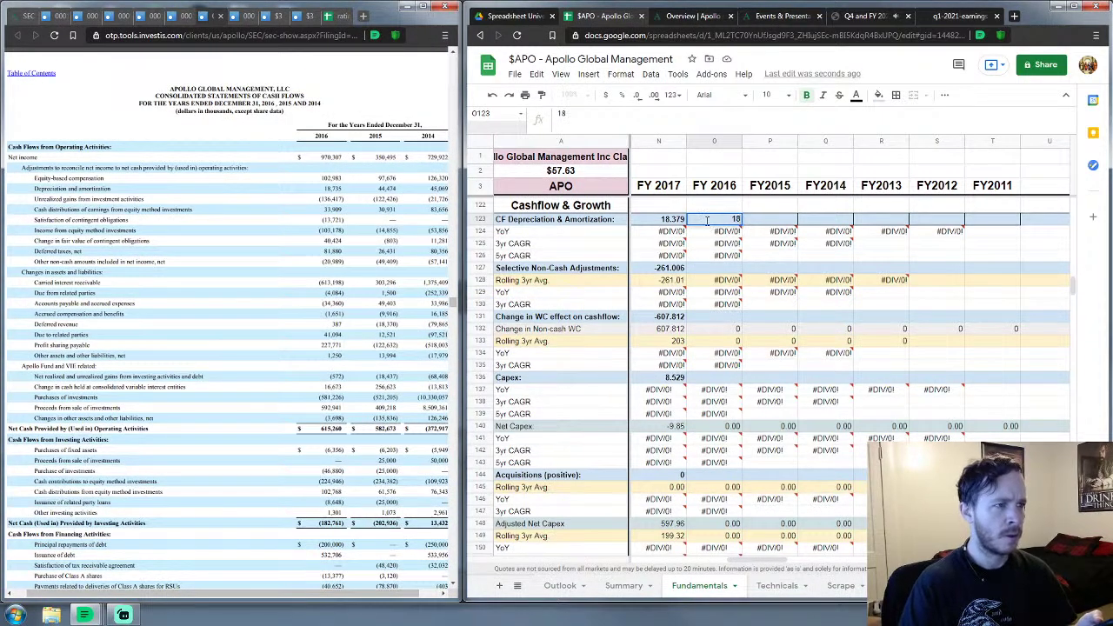
{"action": "type", "text": ".735"}
{"action": "key", "text": "Return"}
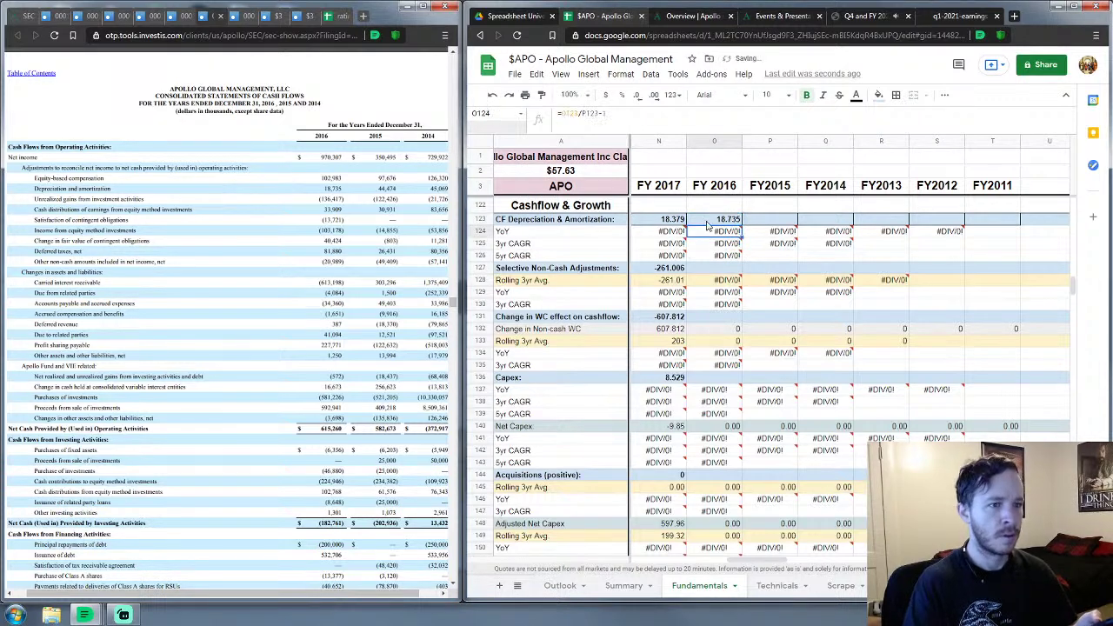
{"action": "key", "text": "Down"}
{"action": "key", "text": "Down"}
{"action": "key", "text": "Down"}
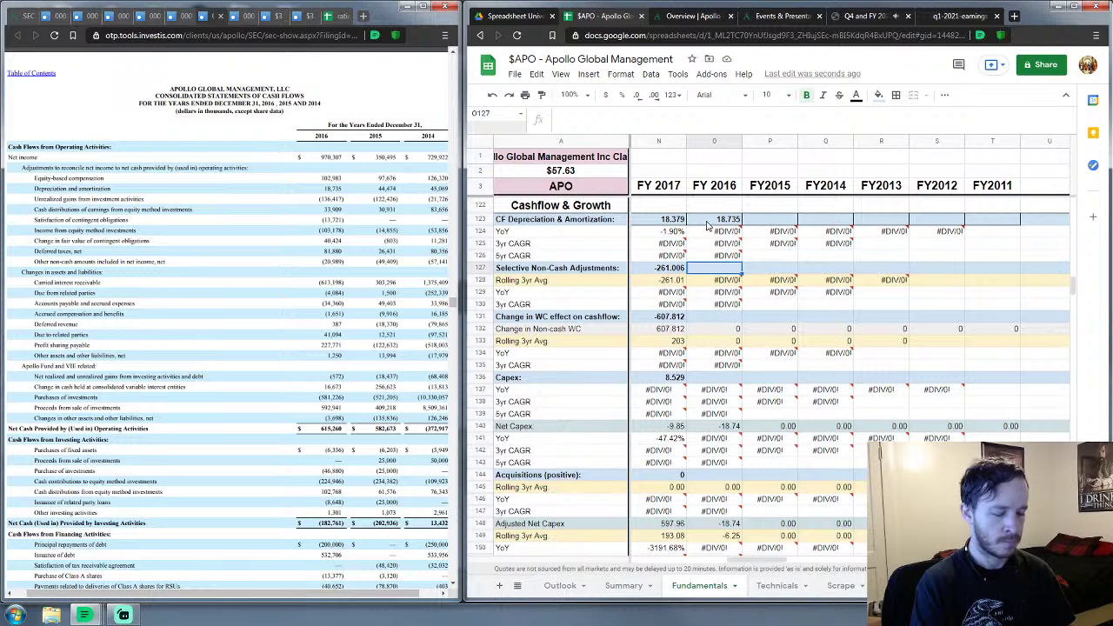
{"action": "type", "text": "-1"}
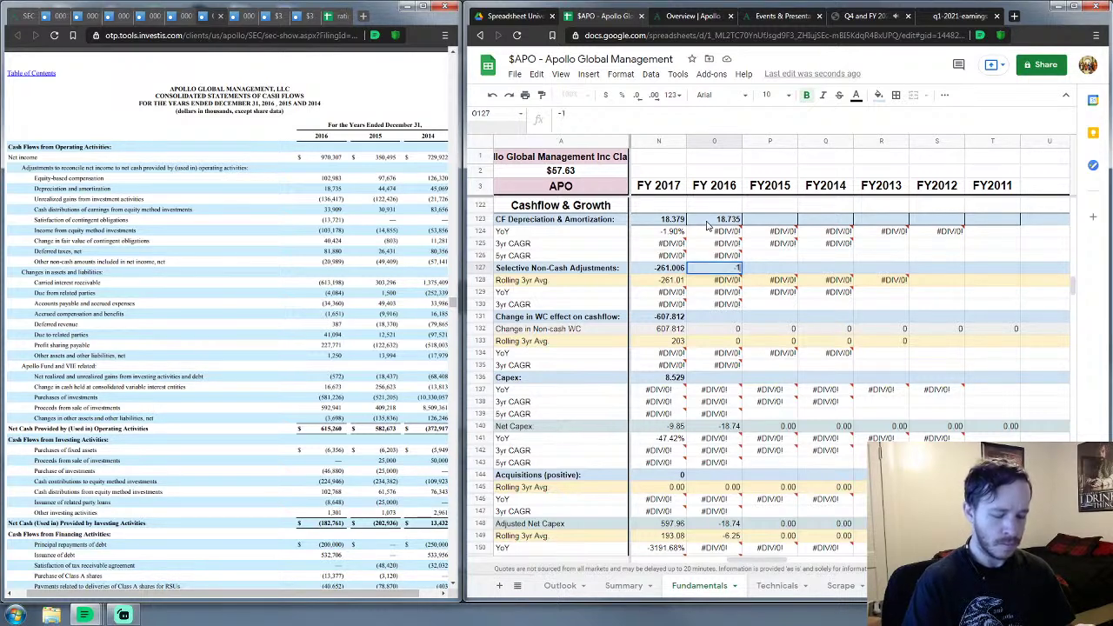
{"action": "type", "text": "02.508"}
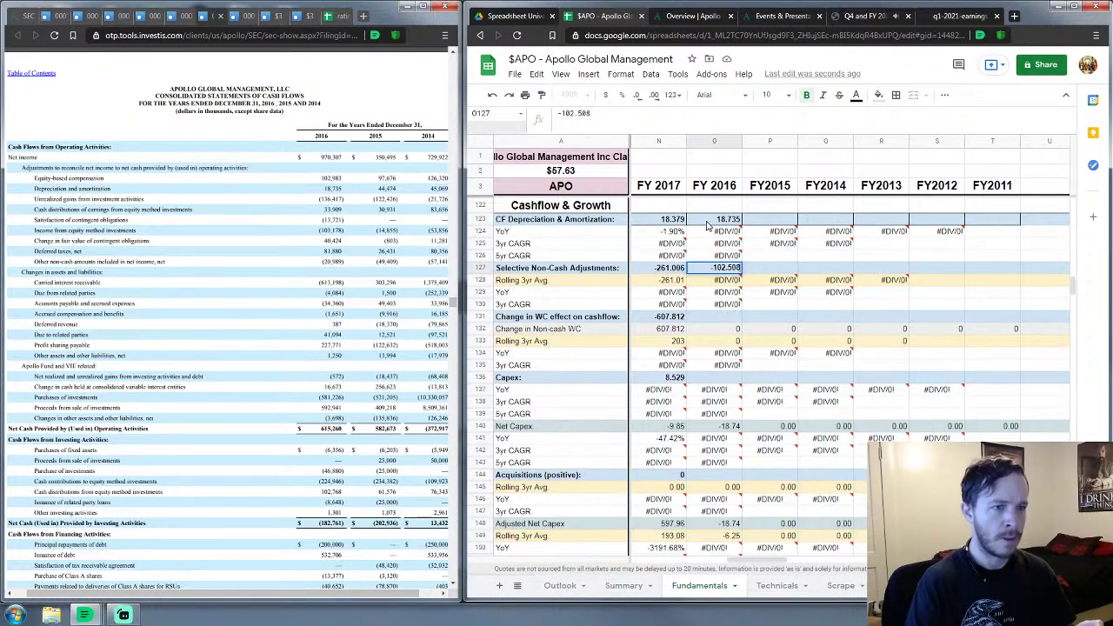
Step: Commit -102.508 as FY 2016 Selective Non-Cash Adjustments and move down to Change in WC
{"action": "key", "text": "Return"}
{"action": "key", "text": "Down"}
{"action": "key", "text": "Down"}
{"action": "key", "text": "Down"}
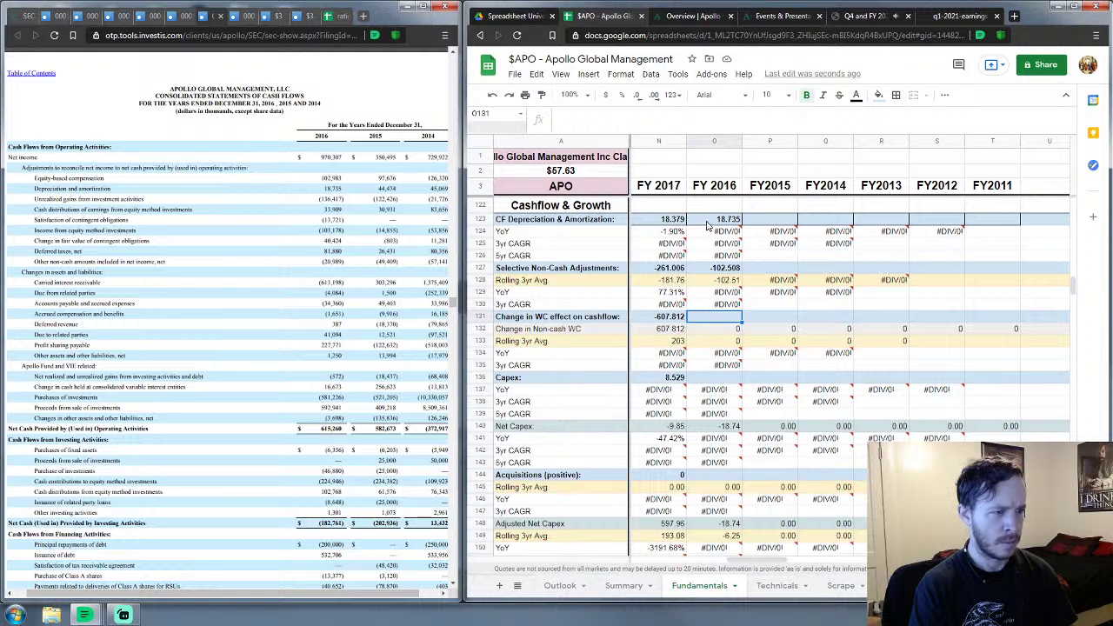
Step: Enter FY 2016 Change in WC 253.912, Capex 6.356 and Acquisitions 0 in column O
{"action": "type", "text": "25"}
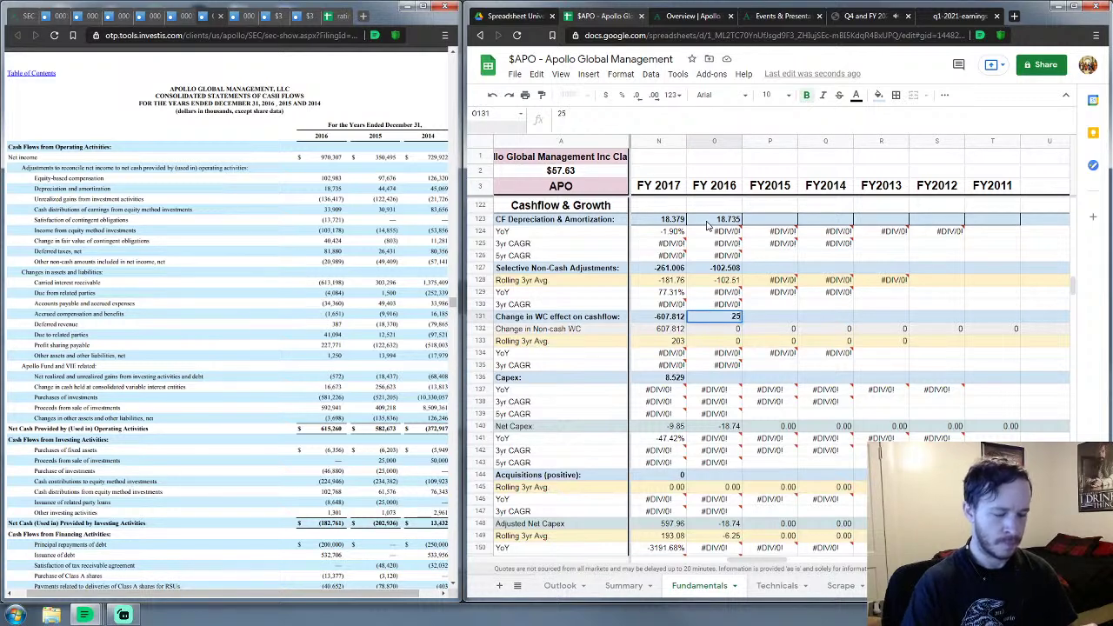
{"action": "type", "text": "3.912"}
{"action": "key", "text": "Return"}
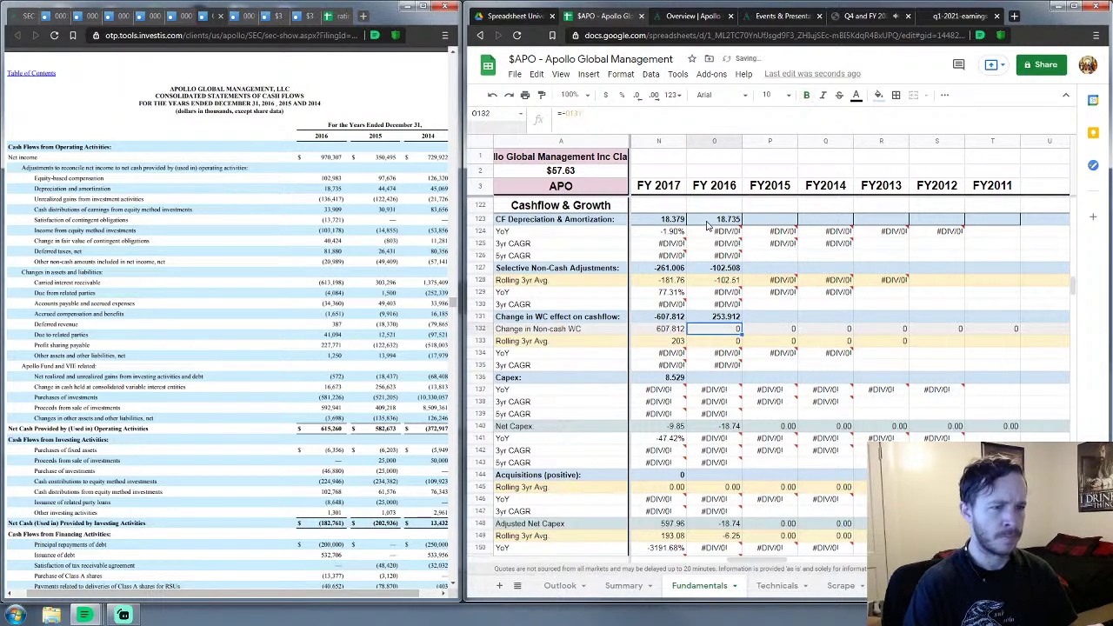
{"action": "key", "text": "Down"}
{"action": "key", "text": "Down"}
{"action": "key", "text": "Down"}
{"action": "key", "text": "Down"}
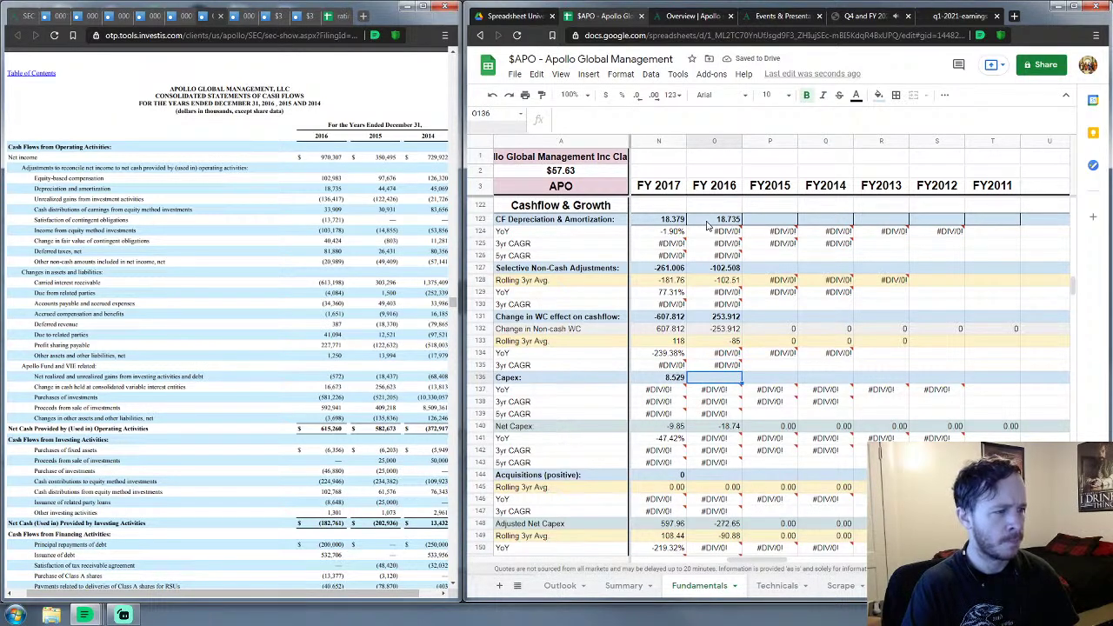
{"action": "type", "text": "6.356"}
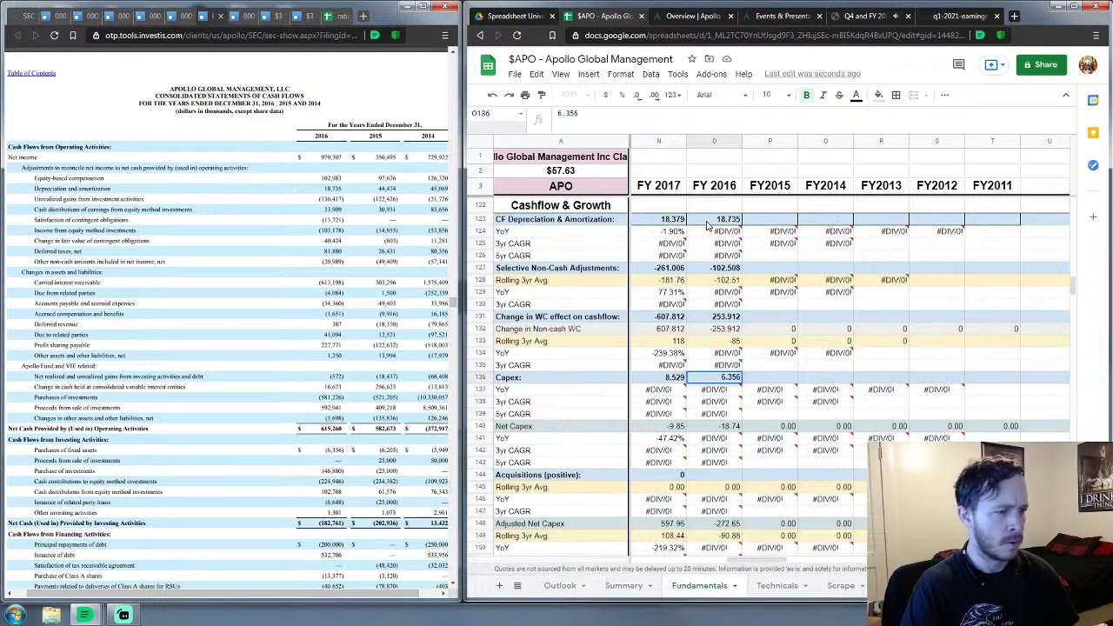
{"action": "key", "text": "Return"}
{"action": "key", "text": "Down"}
{"action": "key", "text": "Down"}
{"action": "key", "text": "Down"}
{"action": "key", "text": "Down"}
{"action": "key", "text": "Down"}
{"action": "key", "text": "Down"}
{"action": "key", "text": "Down"}
{"action": "type", "text": "0"}
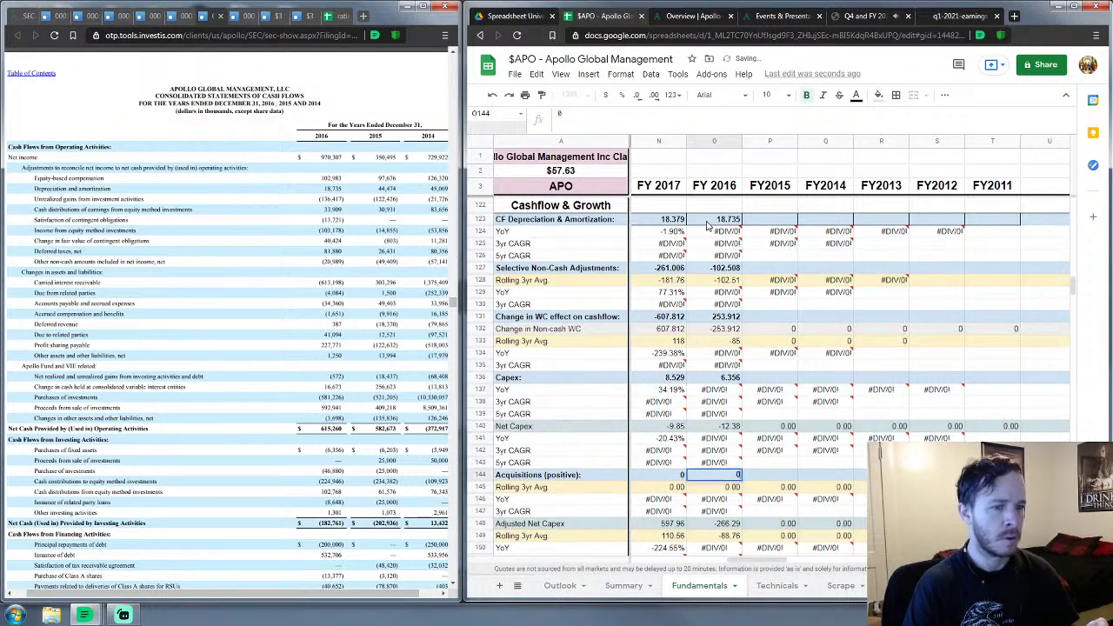
{"action": "key", "text": "Return"}
{"action": "key", "text": "Down"}
{"action": "key", "text": "Down"}
{"action": "key", "text": "Down"}
{"action": "key", "text": "Down"}
{"action": "key", "text": "Down"}
{"action": "key", "text": "Down"}
{"action": "key", "text": "Down"}
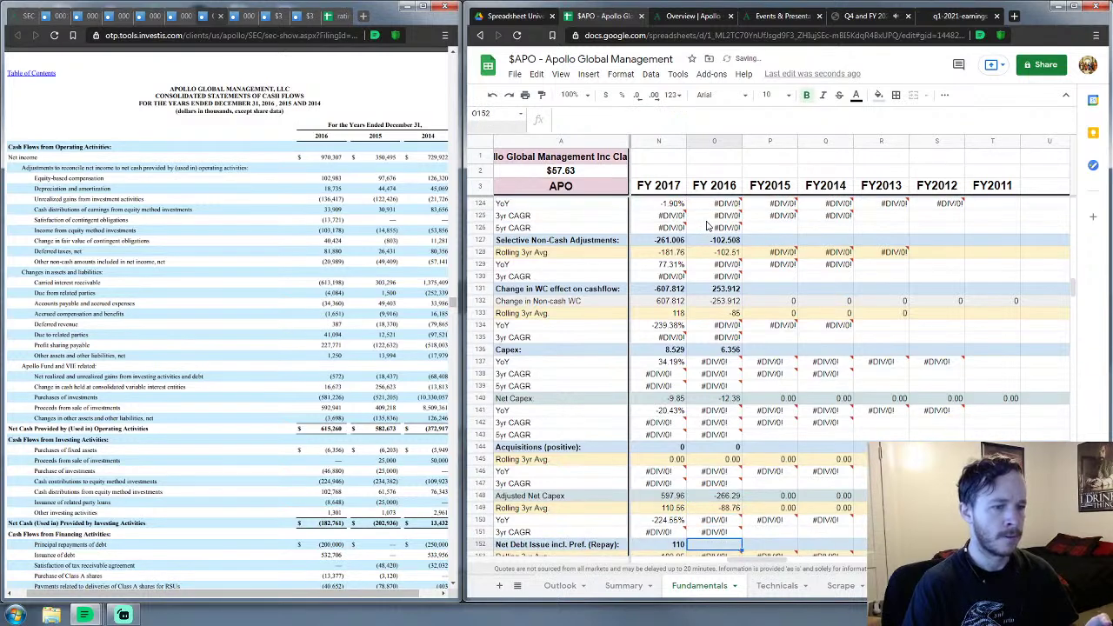
{"action": "scroll", "coordinate": [830, 300], "scroll_direction": "down", "scroll_amount": 4}
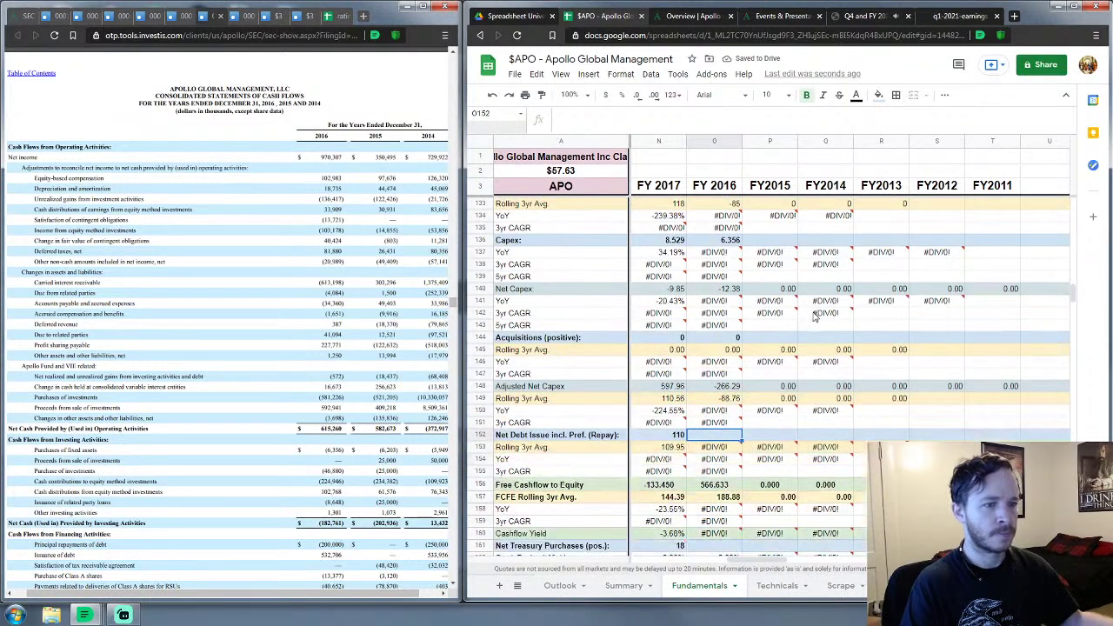
Step: Enter 332 as FY 2016 Net Debt Issue, correcting a mistyped 331
{"action": "scroll", "coordinate": [287, 336], "scroll_direction": "down", "scroll_amount": 5}
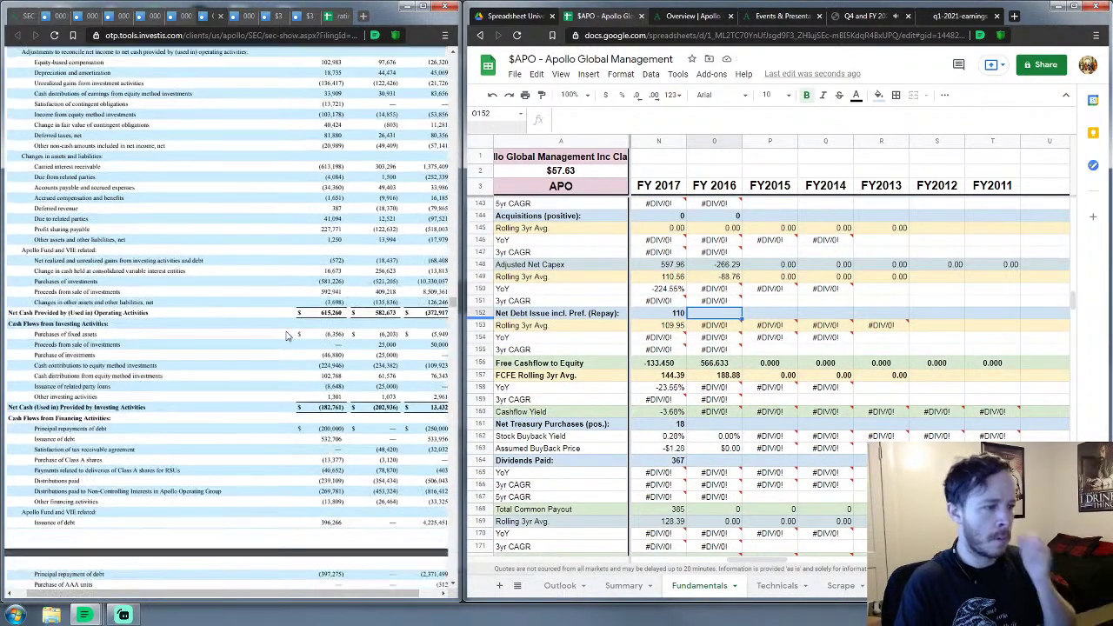
{"action": "scroll", "coordinate": [287, 335], "scroll_direction": "down", "scroll_amount": 1}
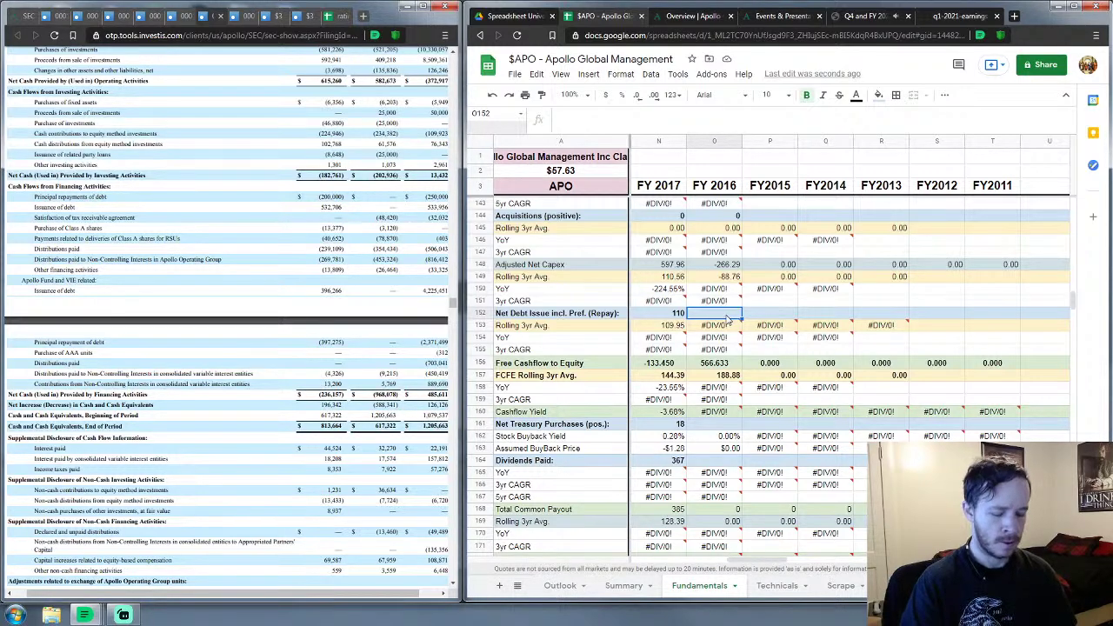
{"action": "type", "text": "331"}
{"action": "key", "text": "BackSpace"}
{"action": "type", "text": "2"}
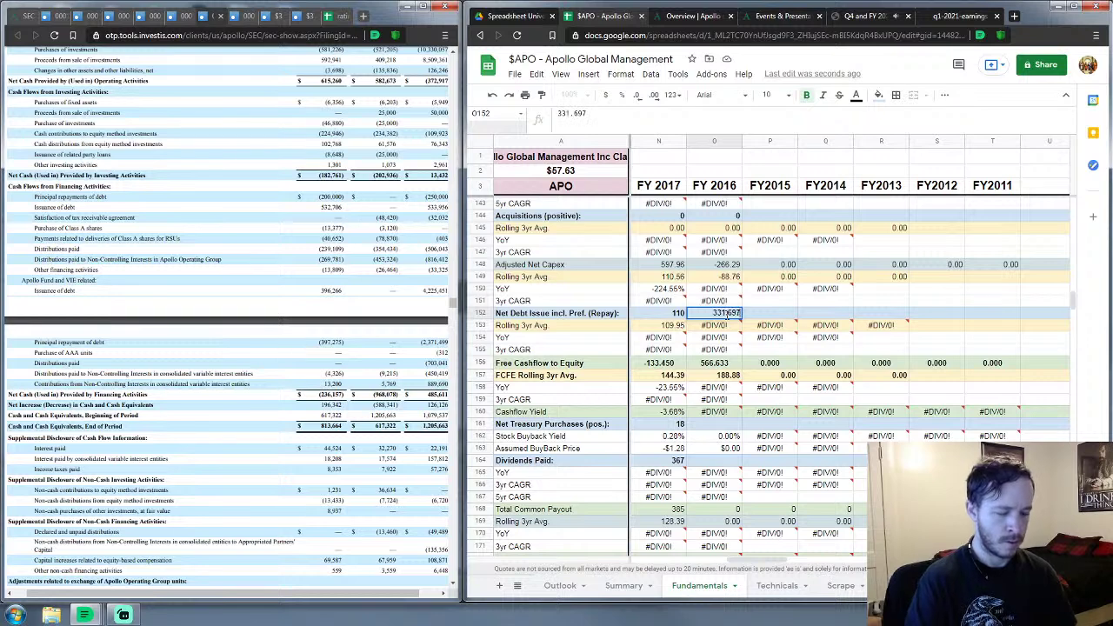
{"action": "key", "text": "Return"}
{"action": "key", "text": "Down"}
{"action": "key", "text": "Down"}
{"action": "key", "text": "Down"}
{"action": "key", "text": "Down"}
{"action": "key", "text": "Down"}
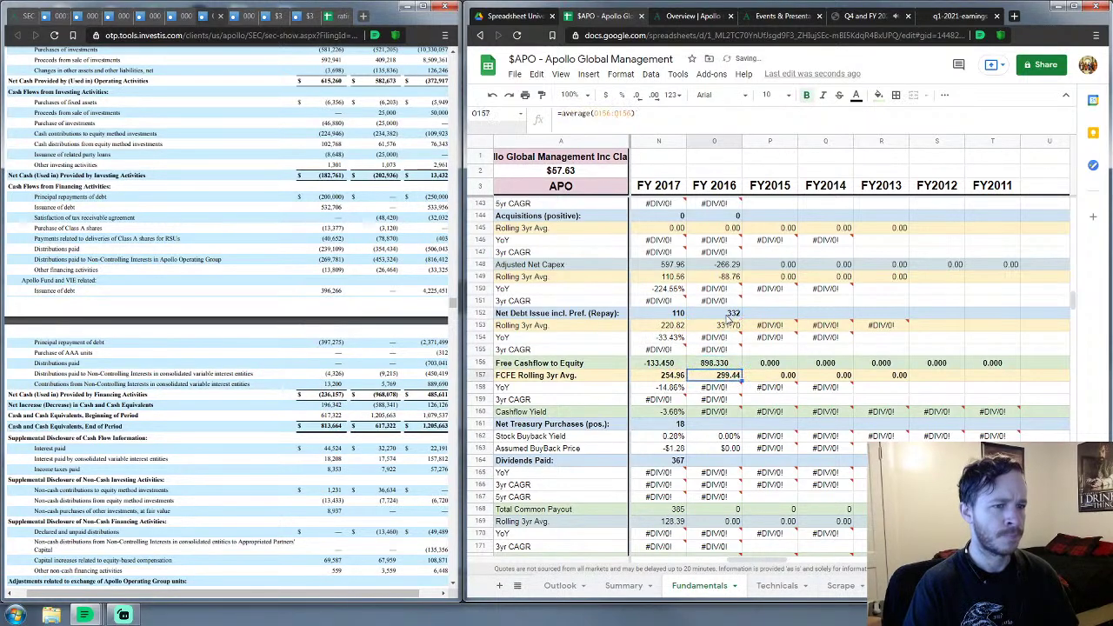
{"action": "key", "text": "Down"}
{"action": "key", "text": "Down"}
{"action": "key", "text": "Down"}
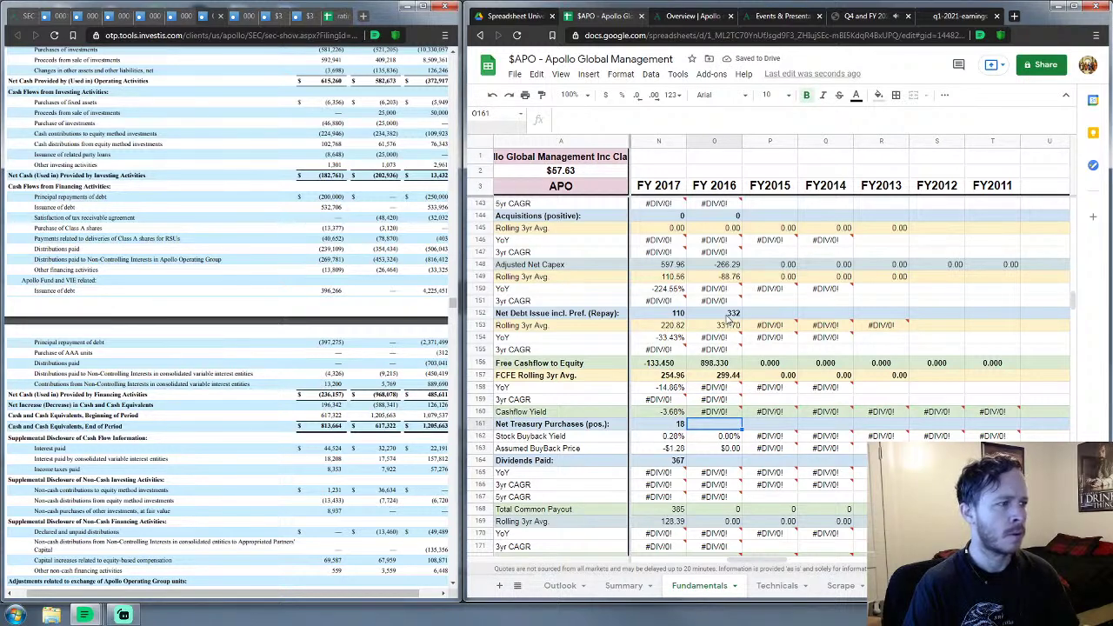
Step: Enter FY 2016 Net Treasury Purchases 13 and Dividends Paid 239.109
{"action": "type", "text": "13.3"}
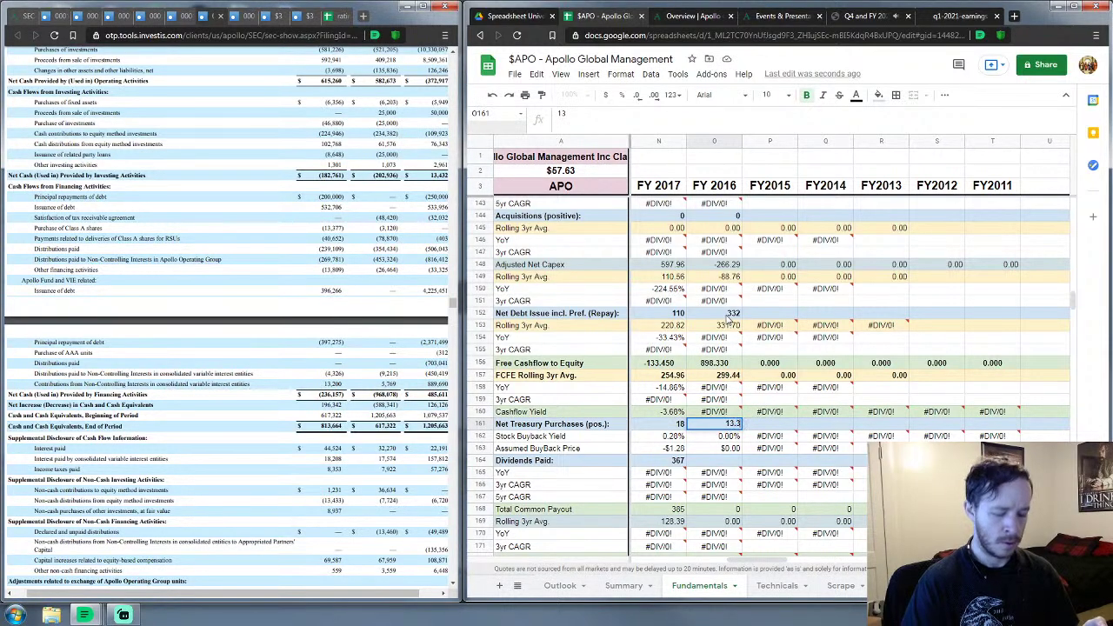
{"action": "key", "text": "Return"}
{"action": "key", "text": "Down"}
{"action": "key", "text": "Down"}
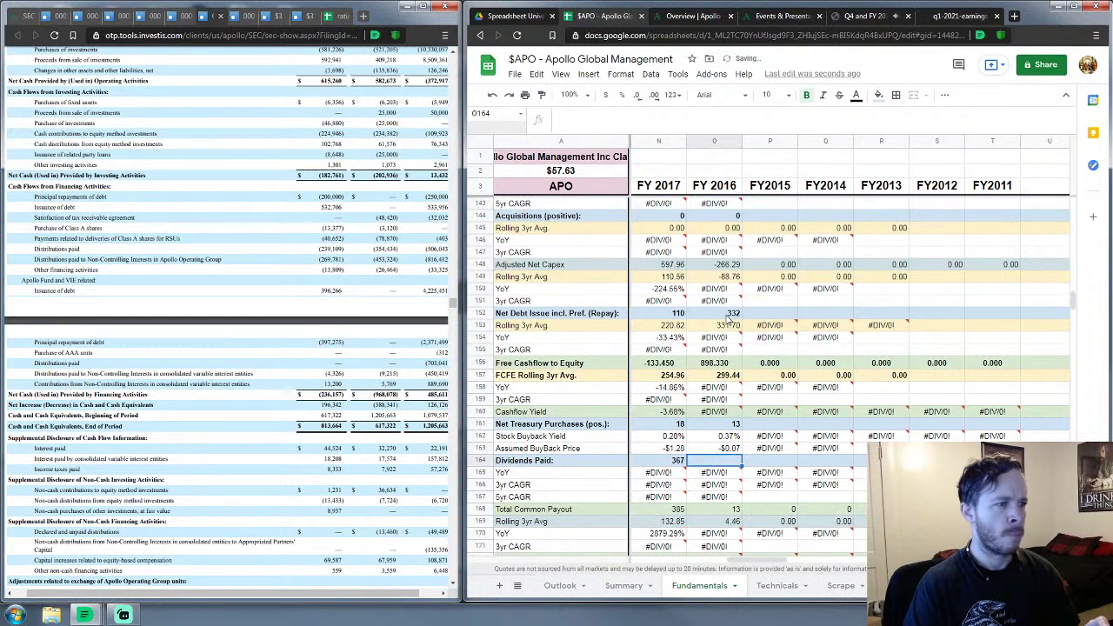
{"action": "type", "text": "23"}
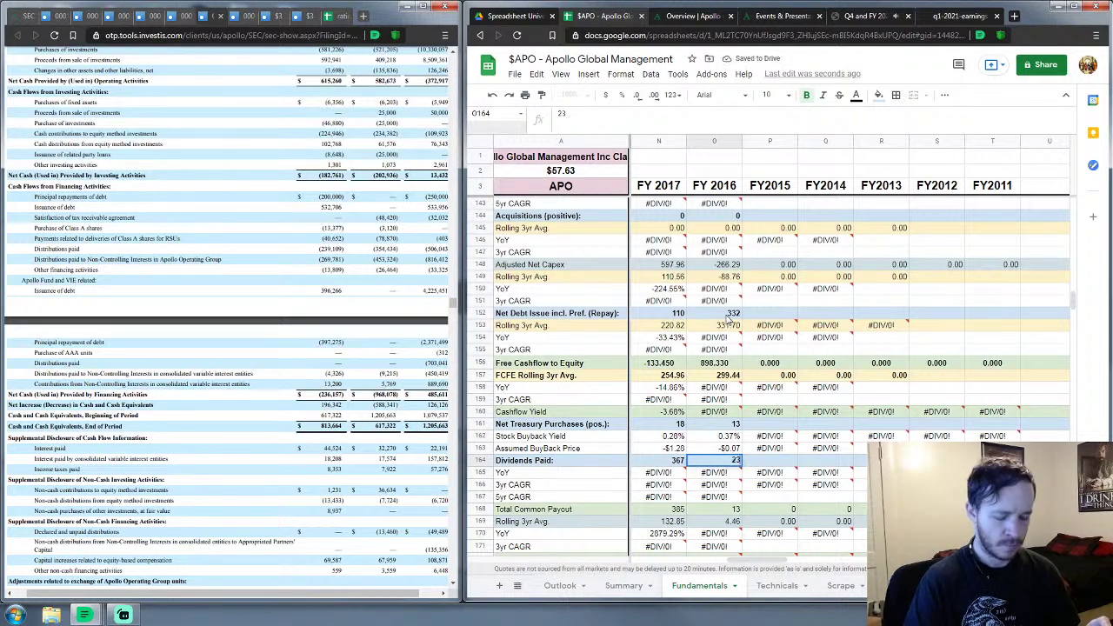
{"action": "type", "text": "9.109"}
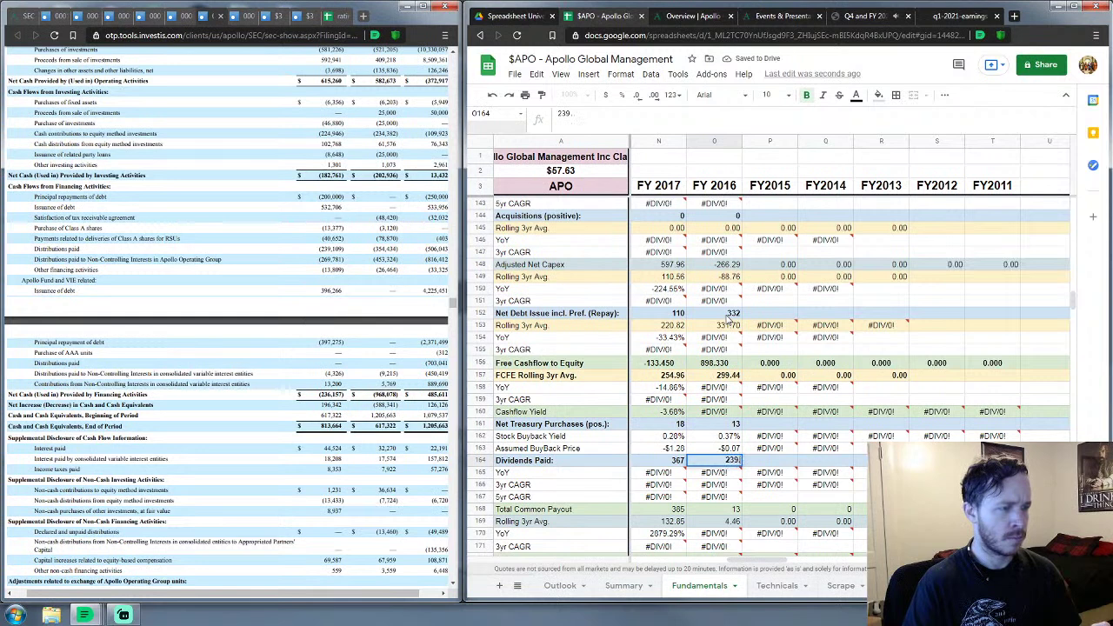
{"action": "key", "text": "Return"}
{"action": "key", "text": "Down"}
{"action": "key", "text": "Down"}
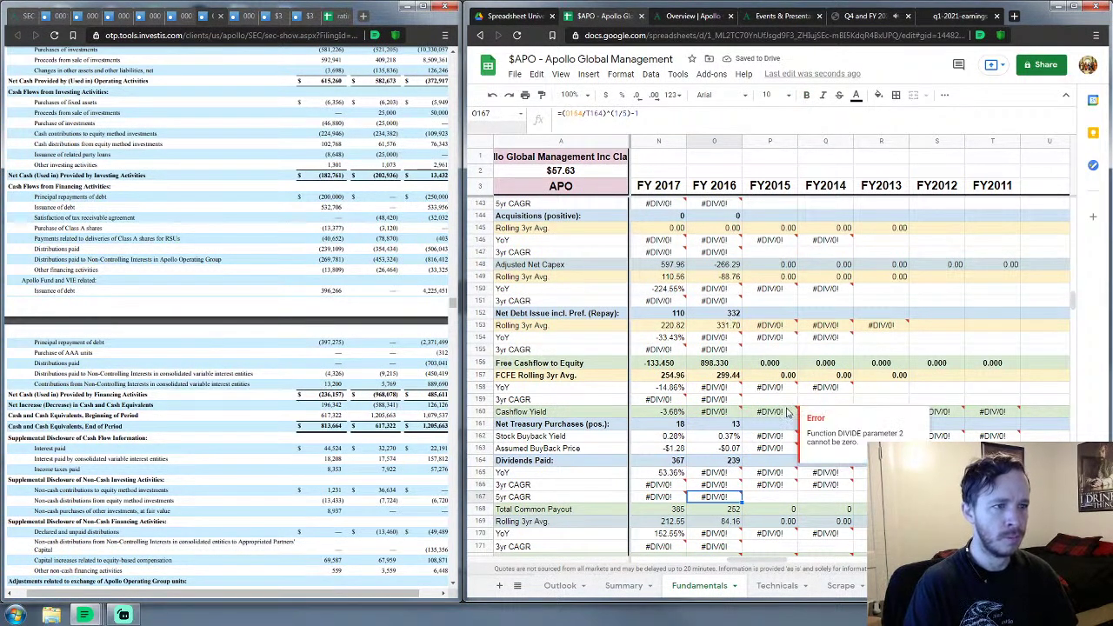
{"action": "scroll", "coordinate": [790, 417], "scroll_direction": "down", "scroll_amount": 5}
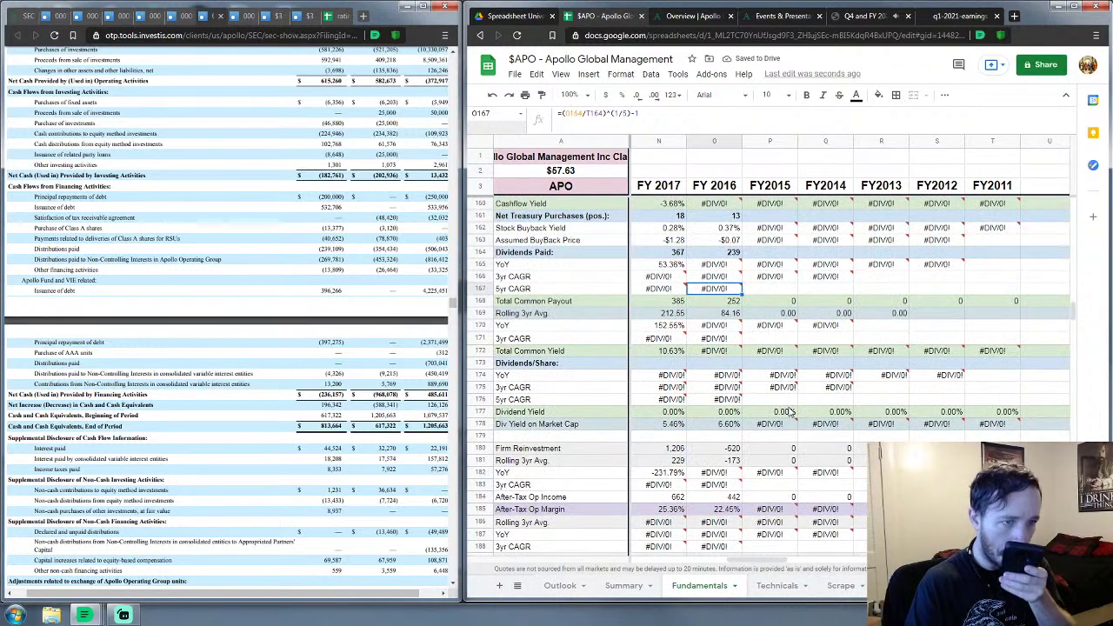
Step: Select FY 2016 Cash & Equivalents (O222) and show the 10-K's statements of financial condition
{"action": "scroll", "coordinate": [790, 413], "scroll_direction": "down", "scroll_amount": 15}
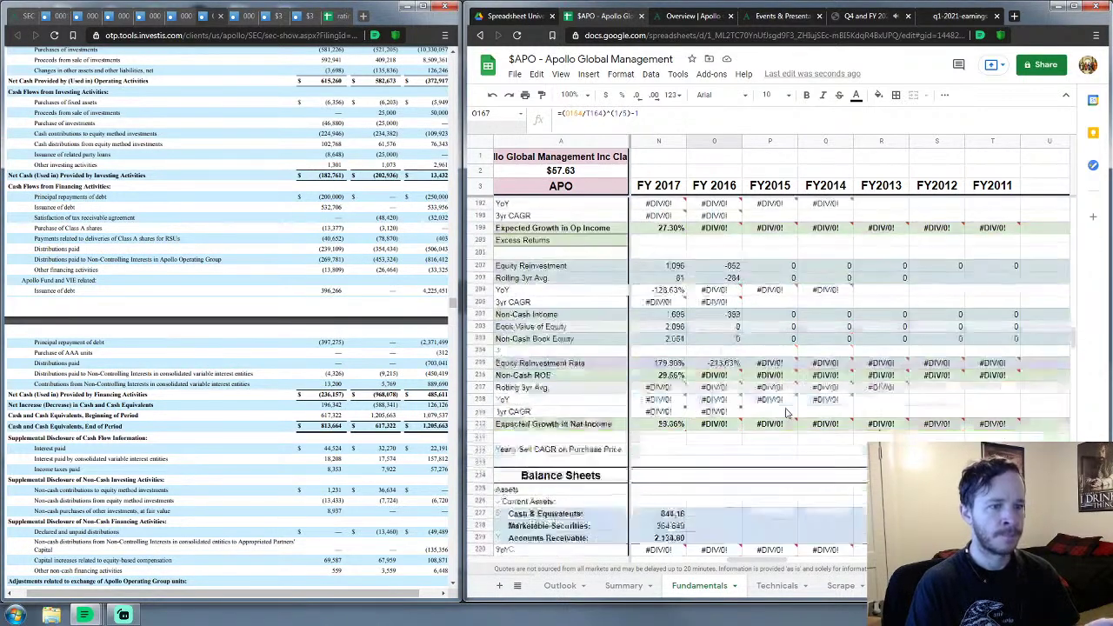
{"action": "scroll", "coordinate": [787, 415], "scroll_direction": "down", "scroll_amount": 3}
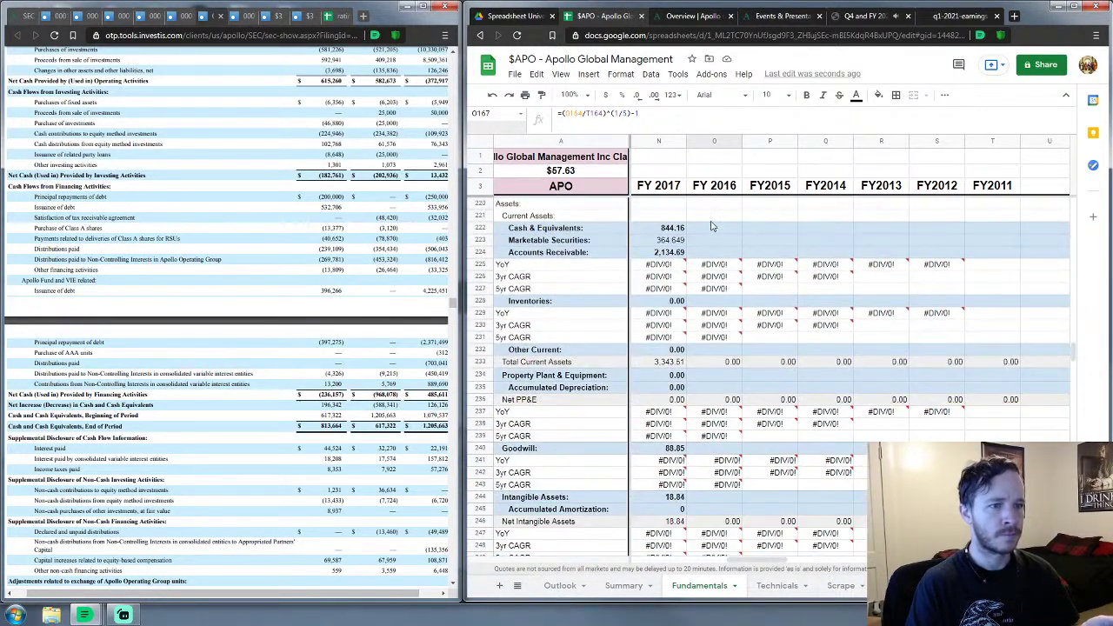
{"action": "left_click", "coordinate": [711, 230]}
{"action": "scroll", "coordinate": [218, 330], "scroll_direction": "up", "scroll_amount": 10}
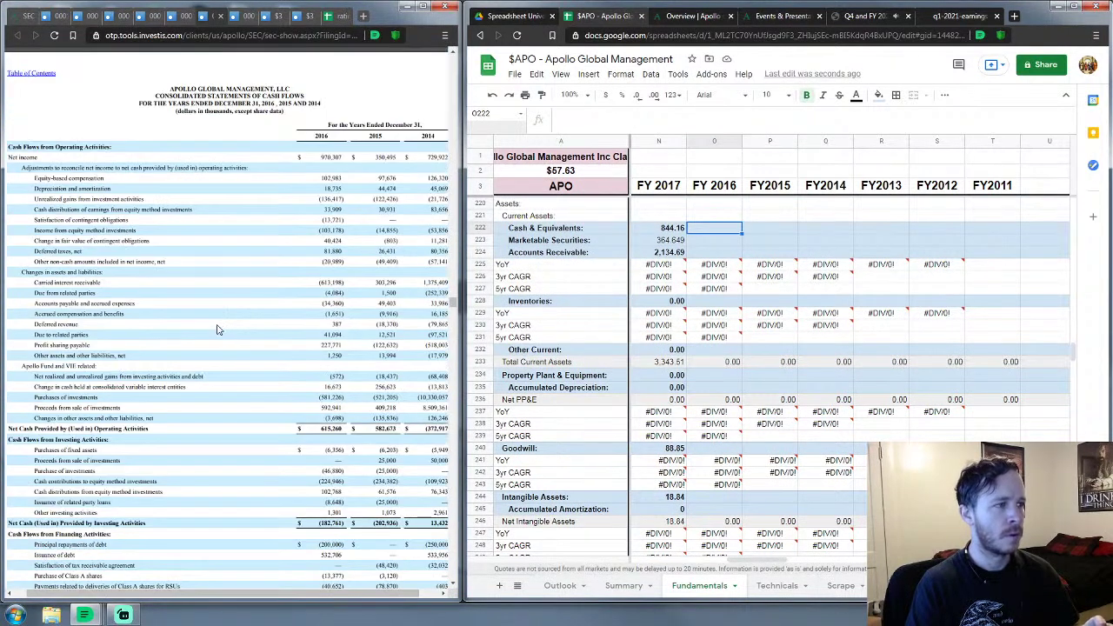
{"action": "scroll", "coordinate": [217, 330], "scroll_direction": "up", "scroll_amount": 10}
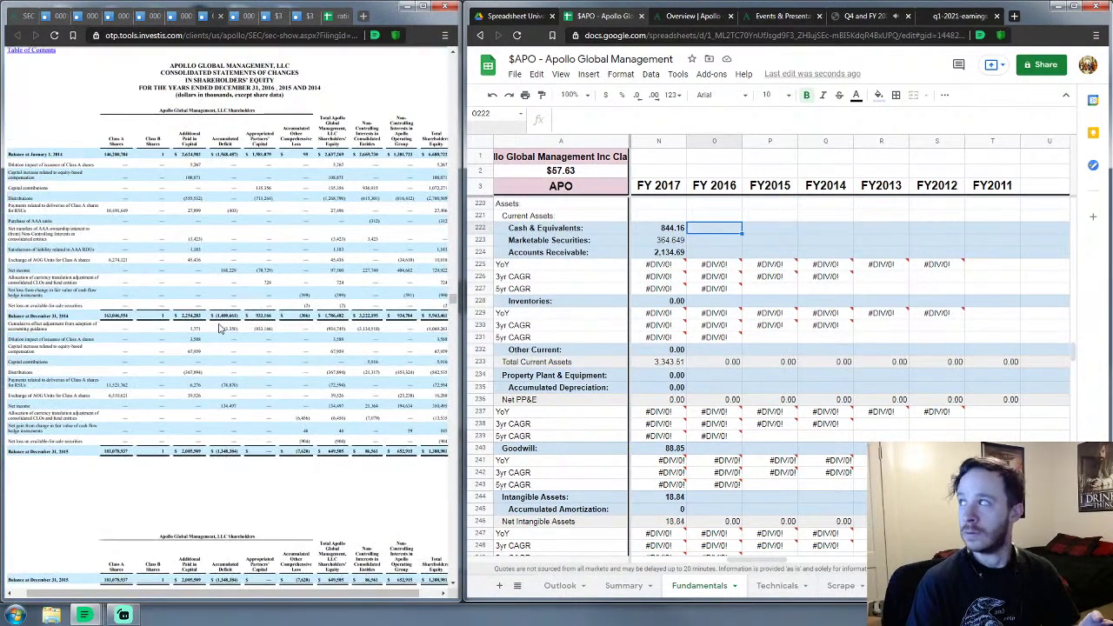
{"action": "left_click", "coordinate": [222, 328]}
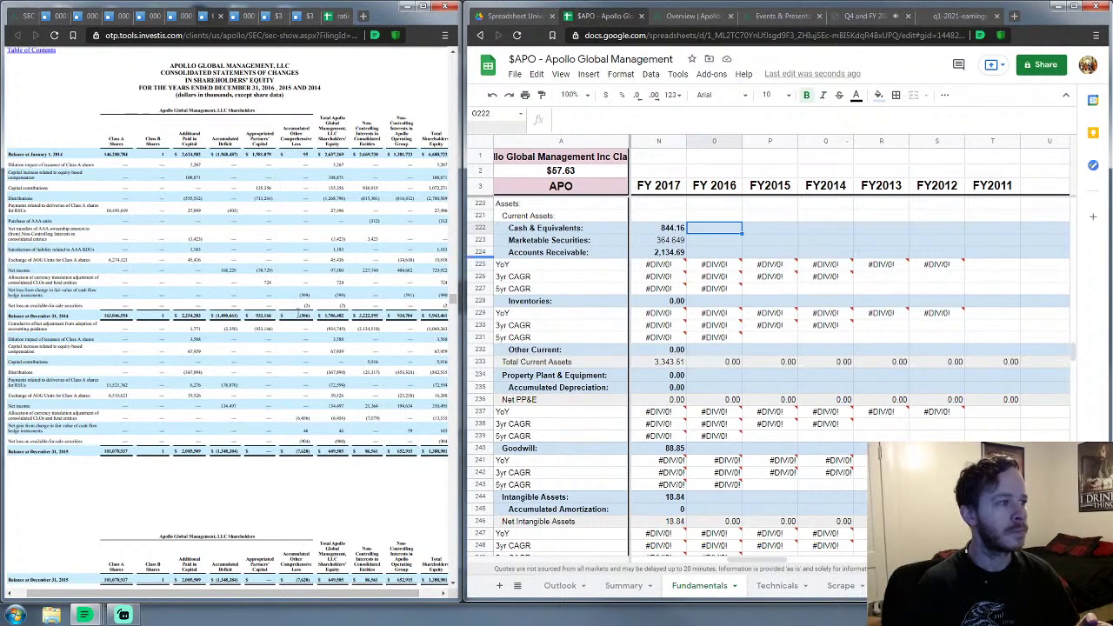
{"action": "scroll", "coordinate": [343, 296], "scroll_direction": "up", "scroll_amount": 7}
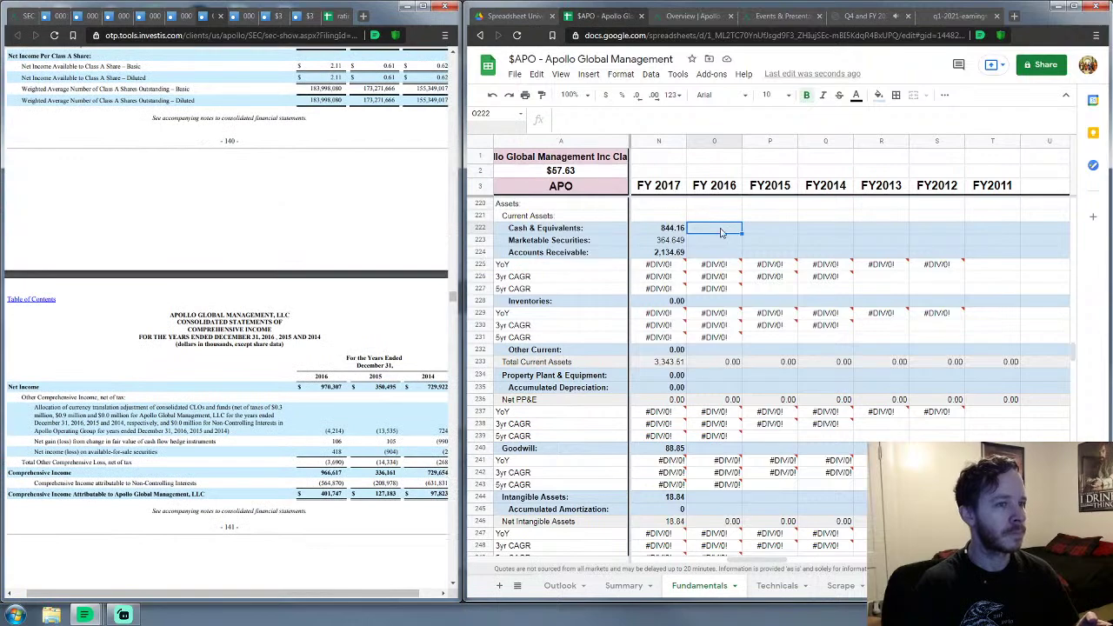
{"action": "scroll", "coordinate": [309, 242], "scroll_direction": "up", "scroll_amount": 5}
{"action": "scroll", "coordinate": [309, 242], "scroll_direction": "up", "scroll_amount": 5}
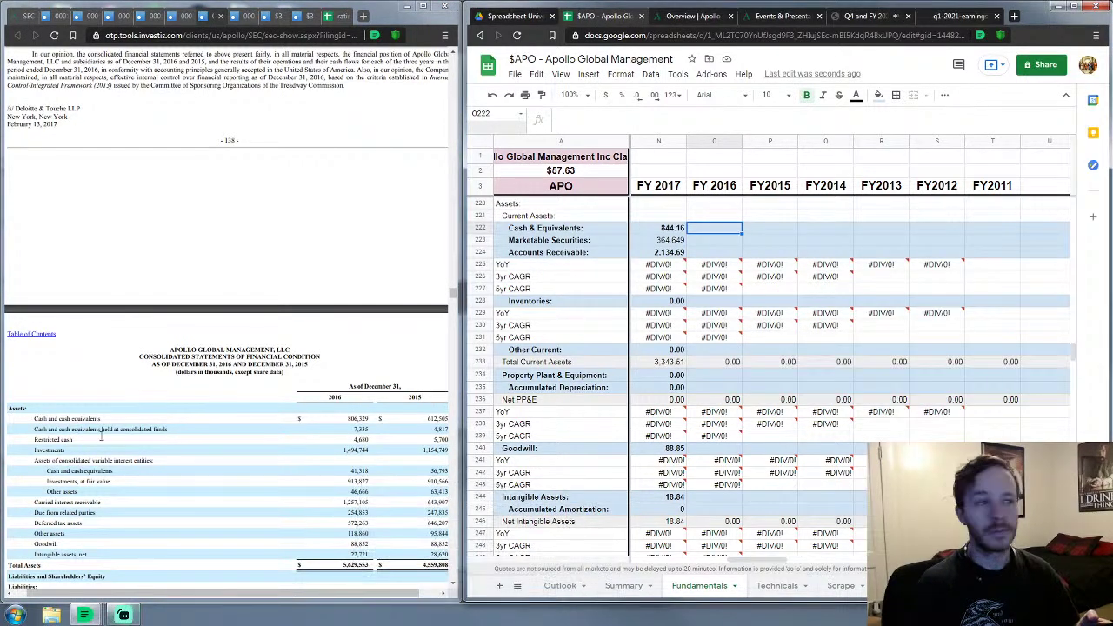
{"action": "scroll", "coordinate": [298, 261], "scroll_direction": "down", "scroll_amount": 3}
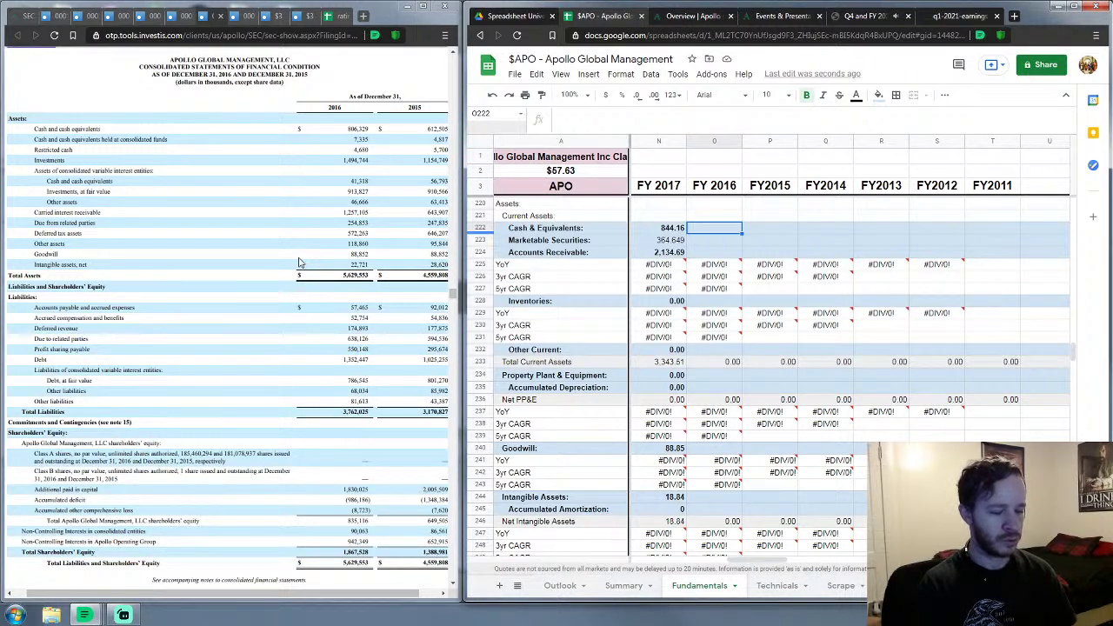
Step: Enter FY 2016 Cash 847.647, Marketable Securities 0, Accounts Receivable 1511.958 and Inventories 0
{"action": "type", "text": "847.647"}
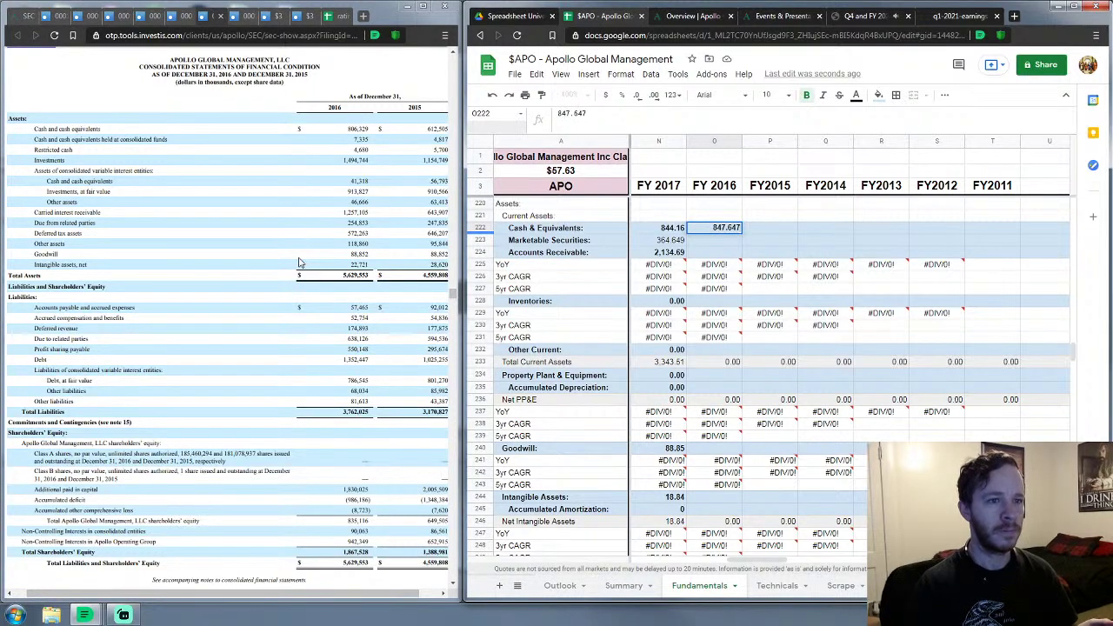
{"action": "key", "text": "Return"}
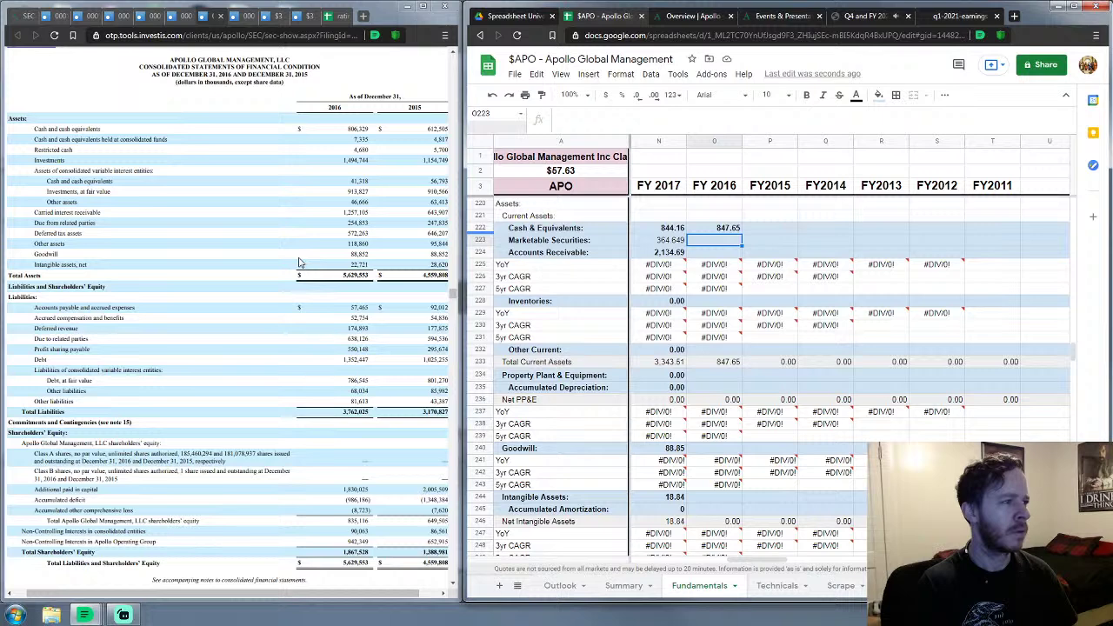
{"action": "type", "text": "0"}
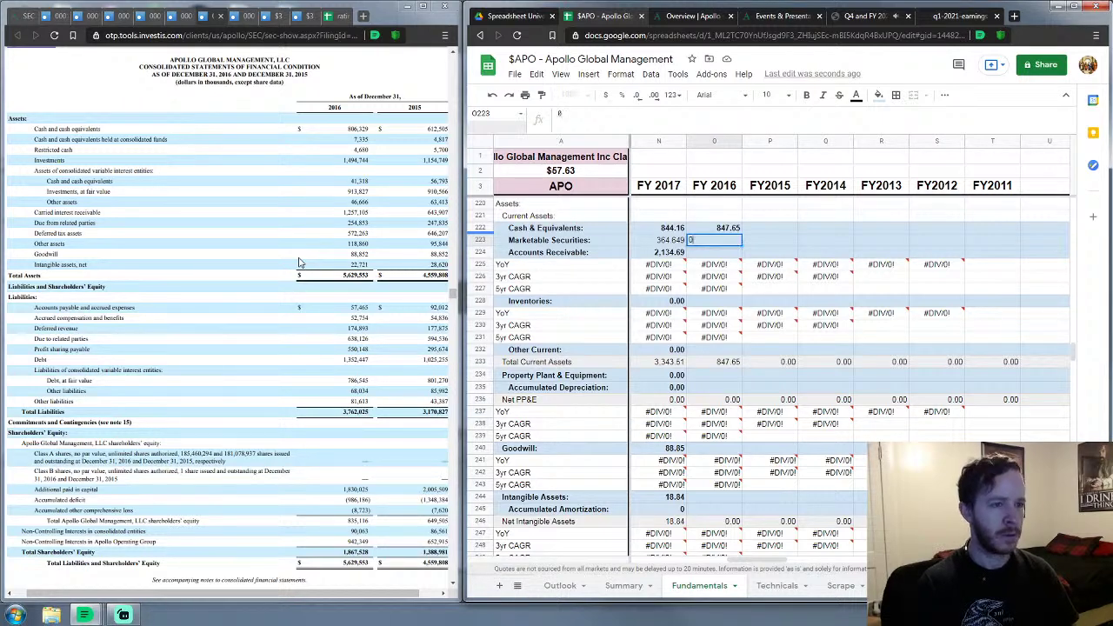
{"action": "key", "text": "Return"}
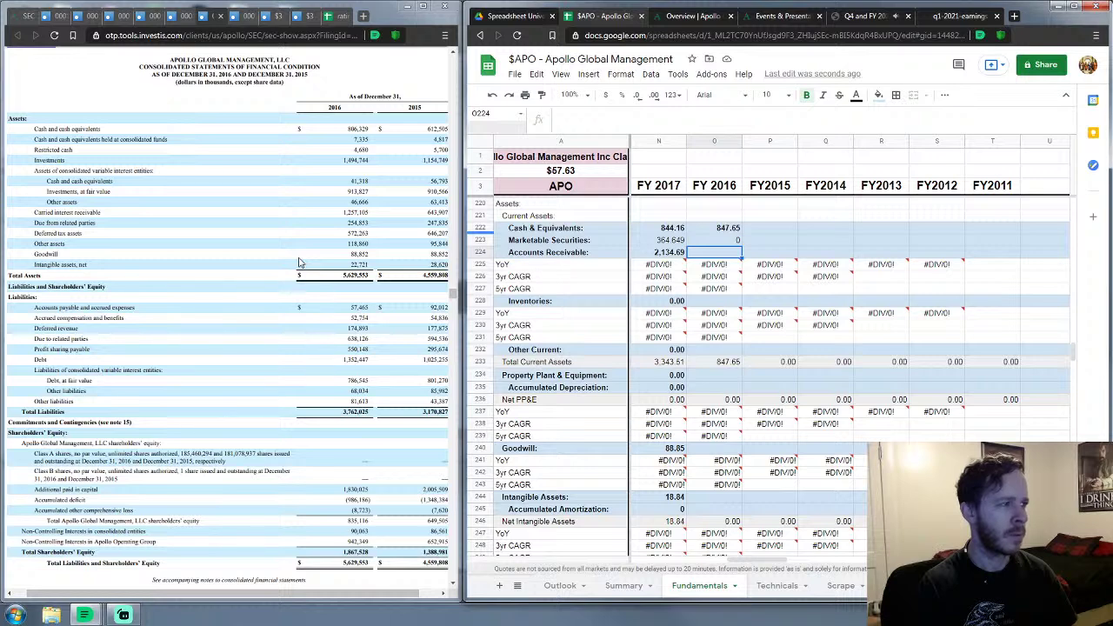
{"action": "type", "text": "1511"}
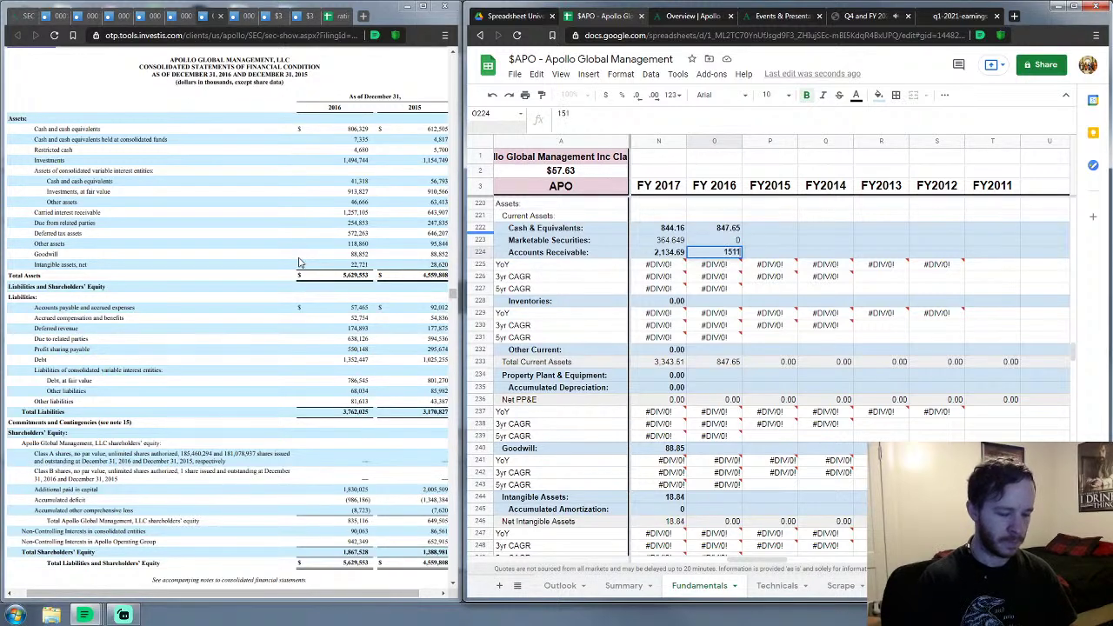
{"action": "type", "text": ".958"}
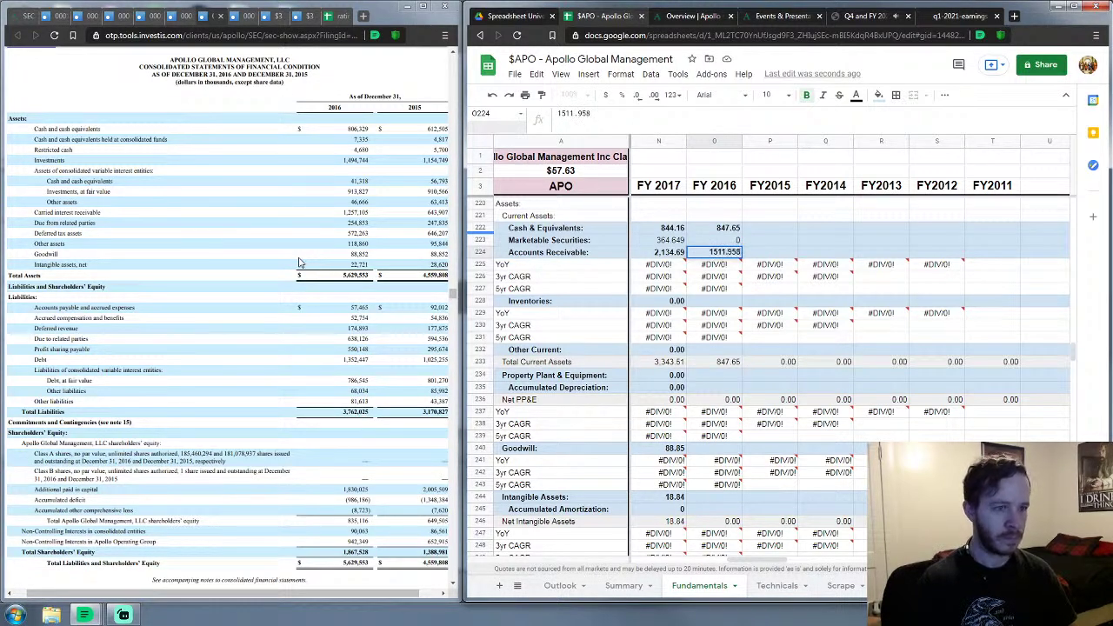
{"action": "key", "text": "Return"}
{"action": "key", "text": "Down"}
{"action": "key", "text": "Down"}
{"action": "key", "text": "Down"}
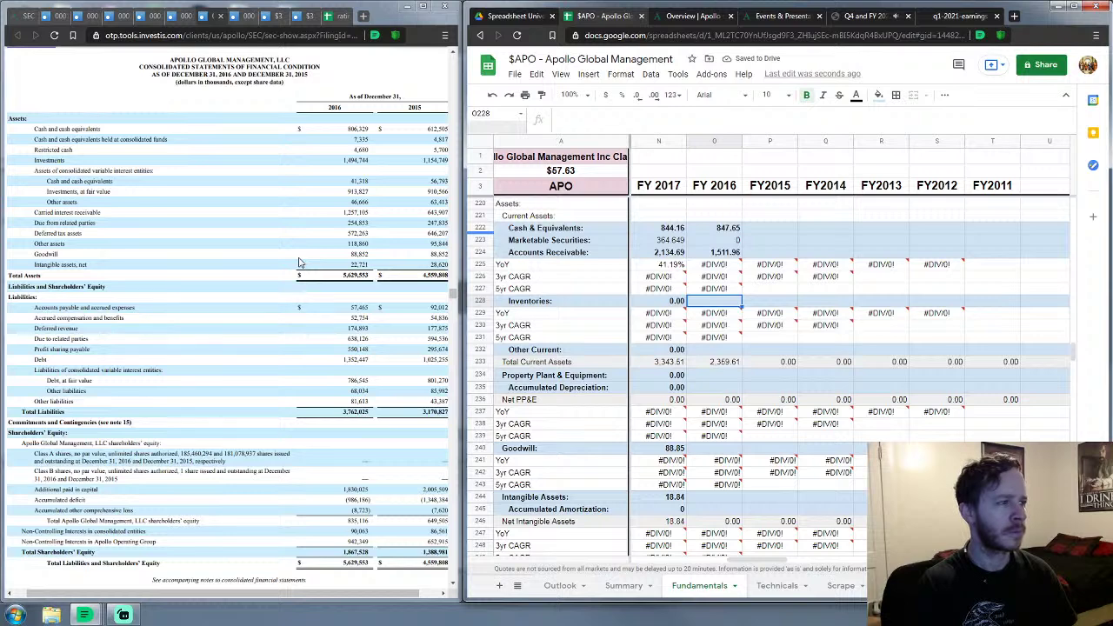
{"action": "type", "text": "0"}
{"action": "key", "text": "Return"}
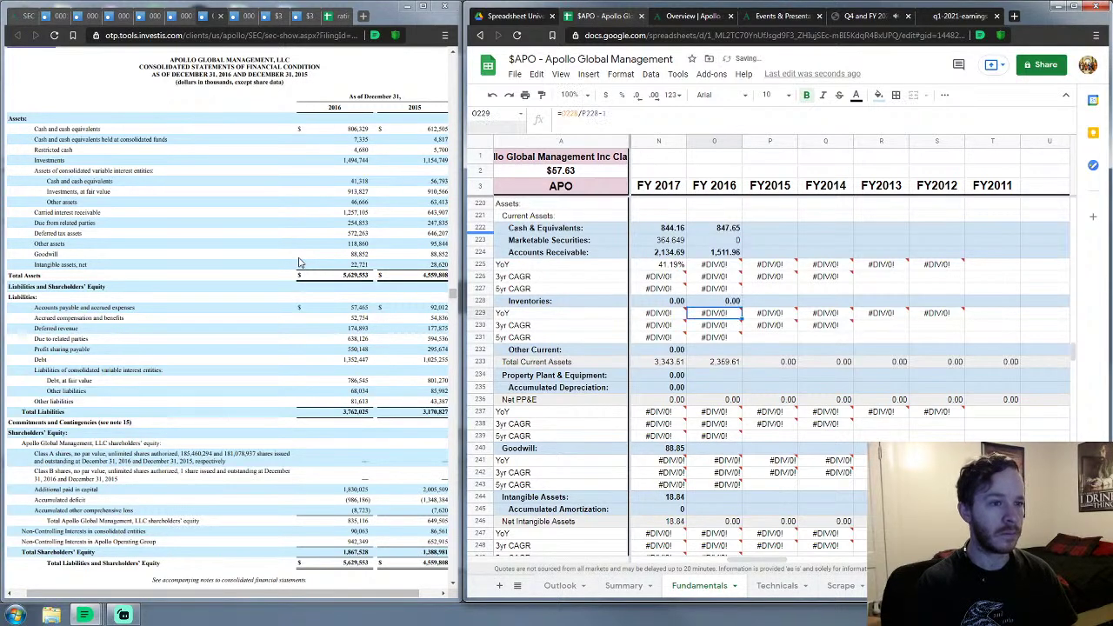
{"action": "key", "text": "Down"}
{"action": "key", "text": "Down"}
{"action": "key", "text": "Down"}
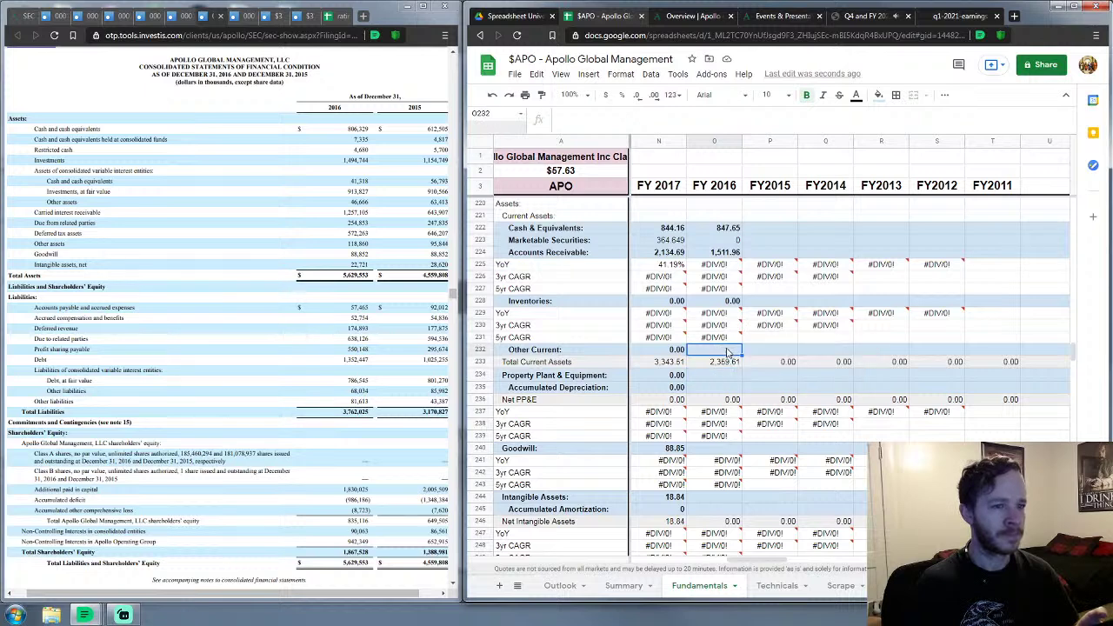
Step: Enter zeros for FY 2016 Other Current Assets, Property Plant & Equipment and depreciation
{"action": "type", "text": "0"}
{"action": "key", "text": "Return"}
{"action": "key", "text": "Return"}
{"action": "type", "text": "00"}
{"action": "key", "text": "Return"}
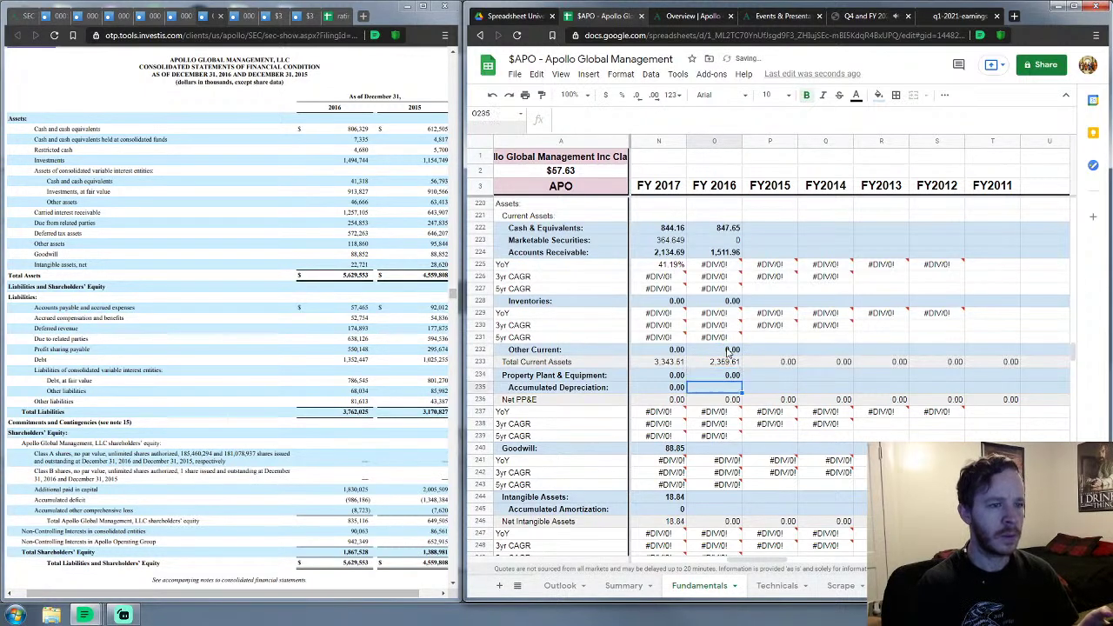
{"action": "type", "text": "0"}
{"action": "key", "text": "Return"}
{"action": "key", "text": "Down"}
{"action": "key", "text": "Down"}
{"action": "key", "text": "Down"}
{"action": "key", "text": "Down"}
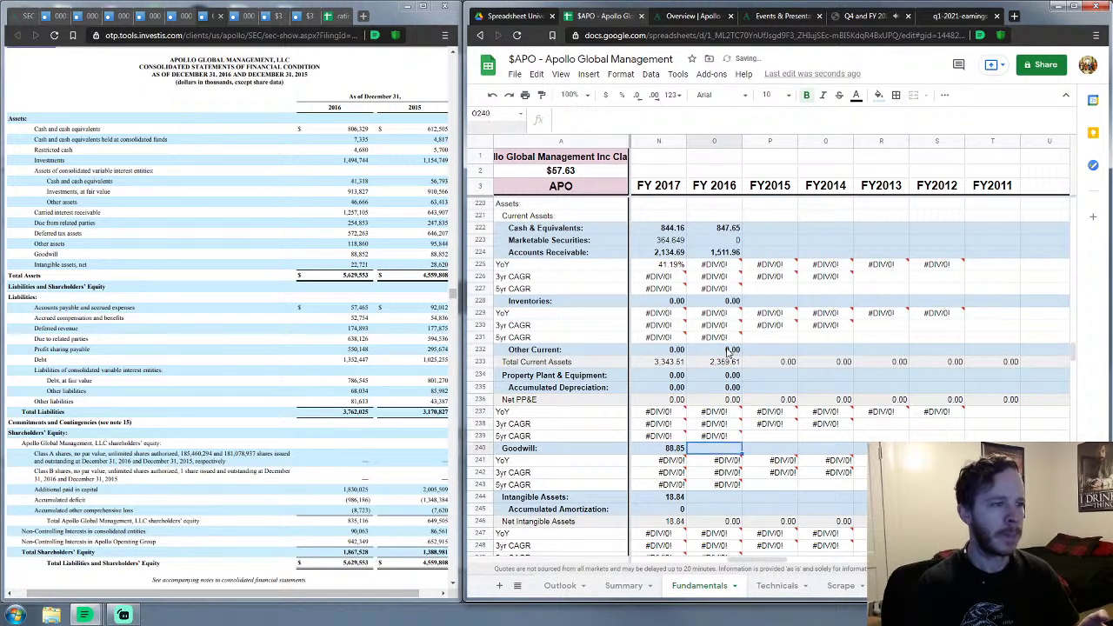
Step: Enter FY 2016 Goodwill 88.852, Intangible Assets 22.72 and Other Assets 3,158.38
{"action": "type", "text": "88.852"}
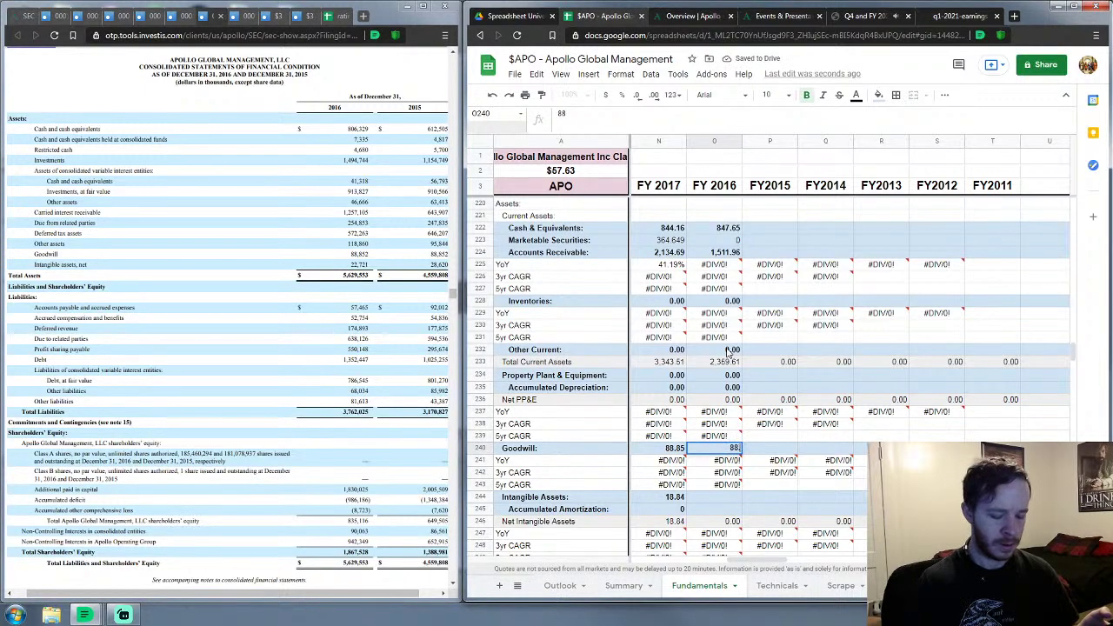
{"action": "key", "text": "Return"}
{"action": "key", "text": "Down"}
{"action": "key", "text": "Down"}
{"action": "key", "text": "Down"}
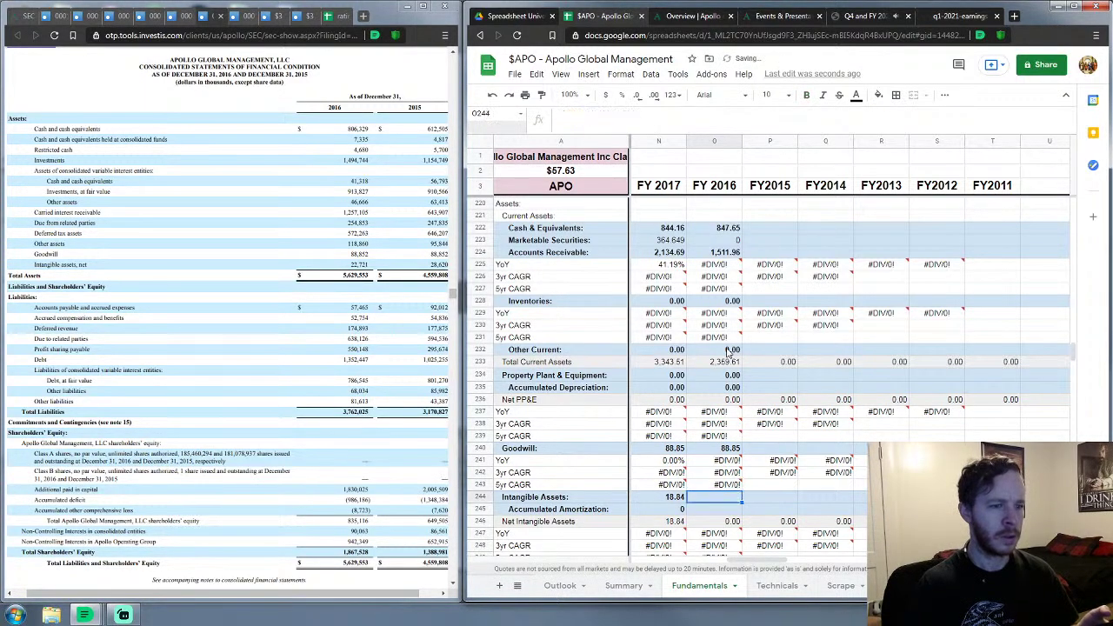
{"action": "type", "text": "22.72"}
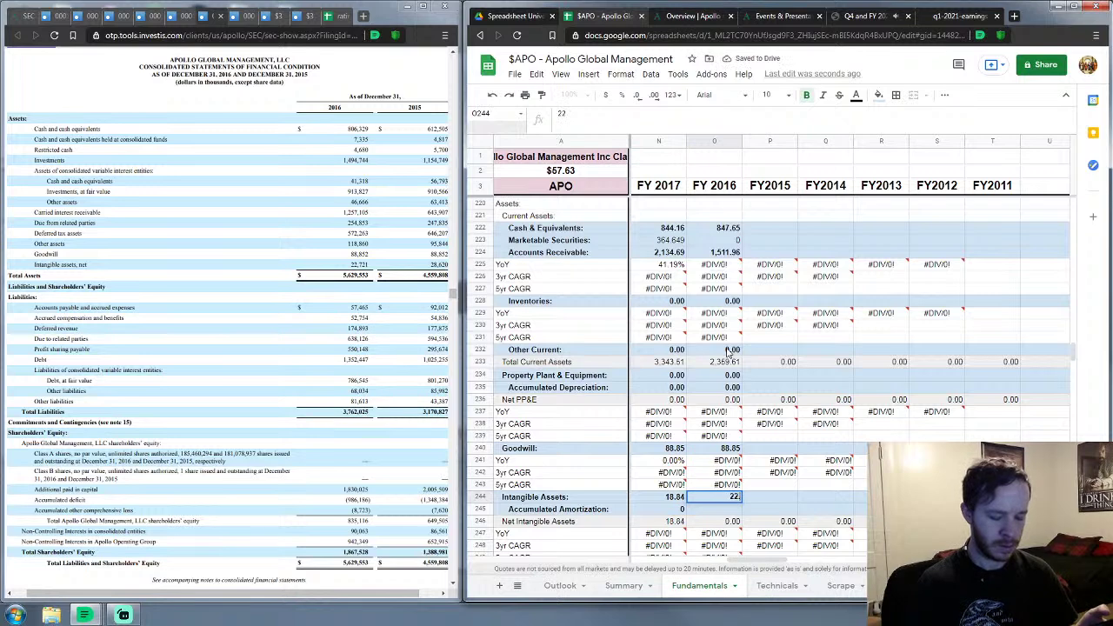
{"action": "key", "text": "Return"}
{"action": "key", "text": "Down"}
{"action": "key", "text": "Down"}
{"action": "key", "text": "Down"}
{"action": "key", "text": "Down"}
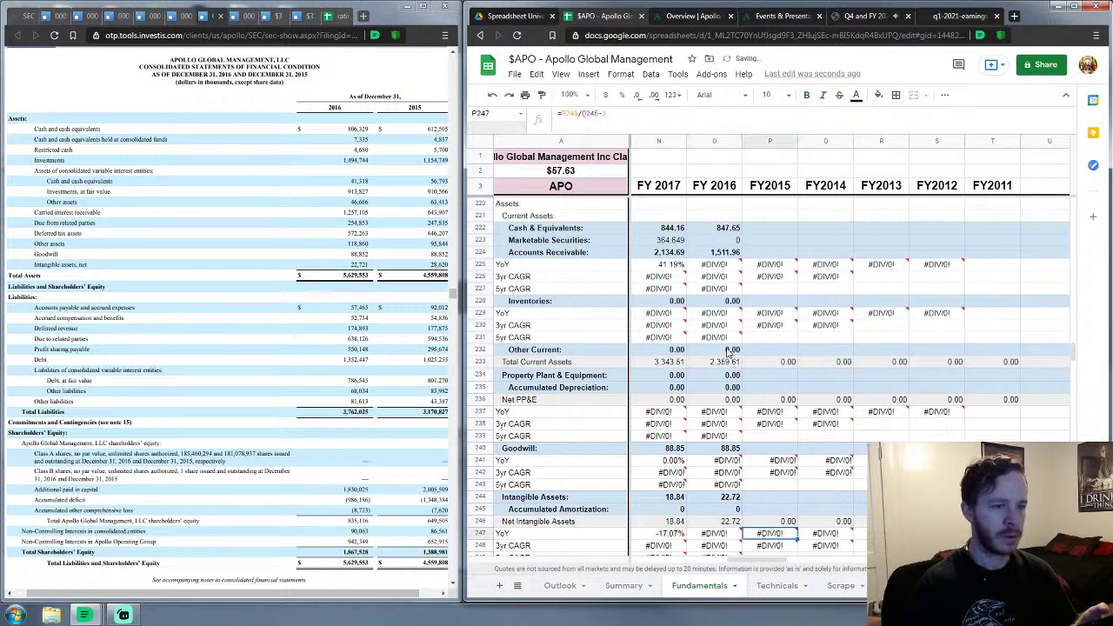
{"action": "key", "text": "Down"}
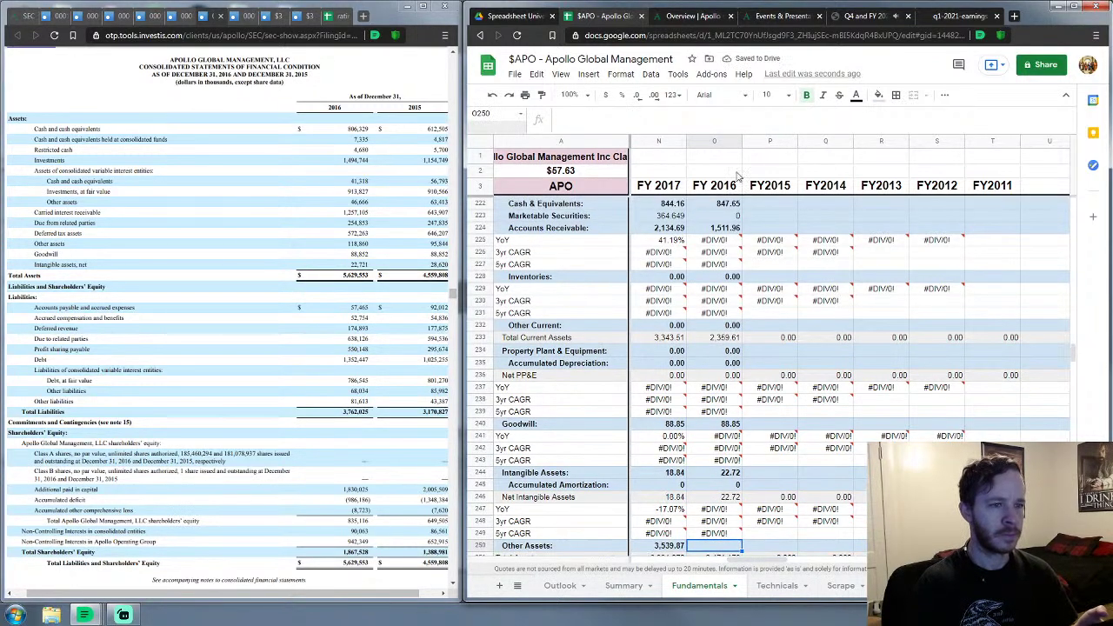
{"action": "scroll", "coordinate": [852, 351], "scroll_direction": "down", "scroll_amount": 2}
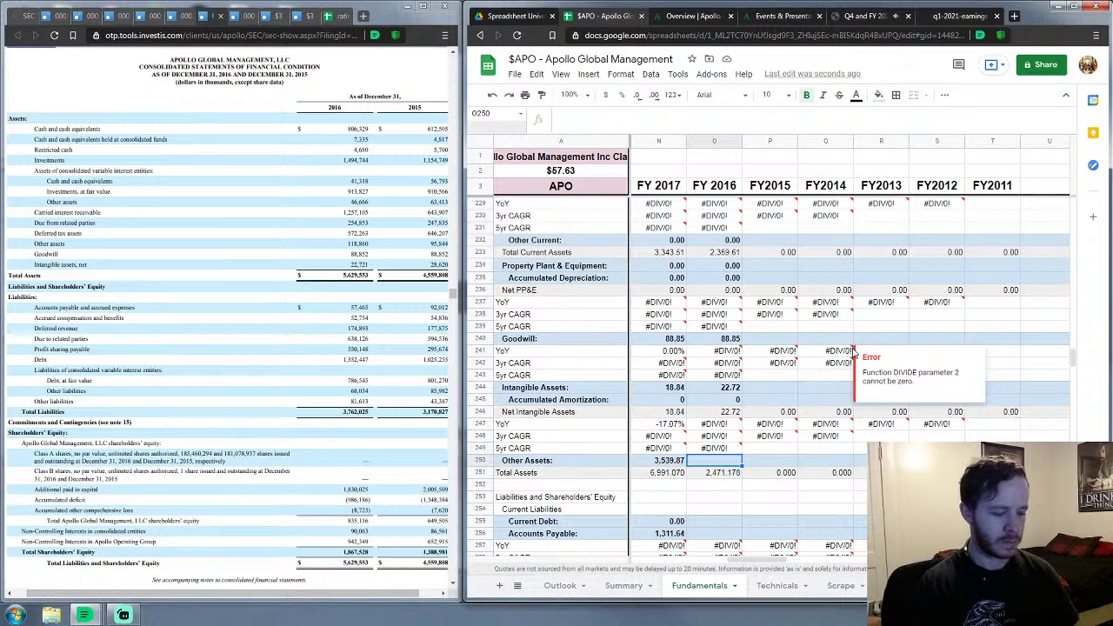
{"action": "type", "text": "3,158"}
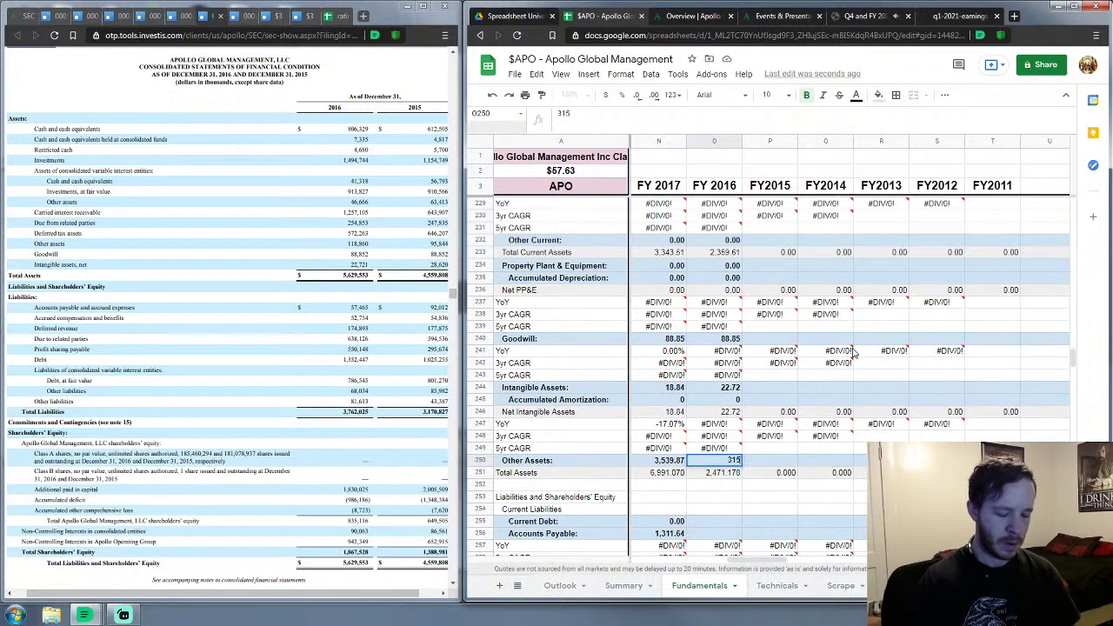
{"action": "type", "text": ".38"}
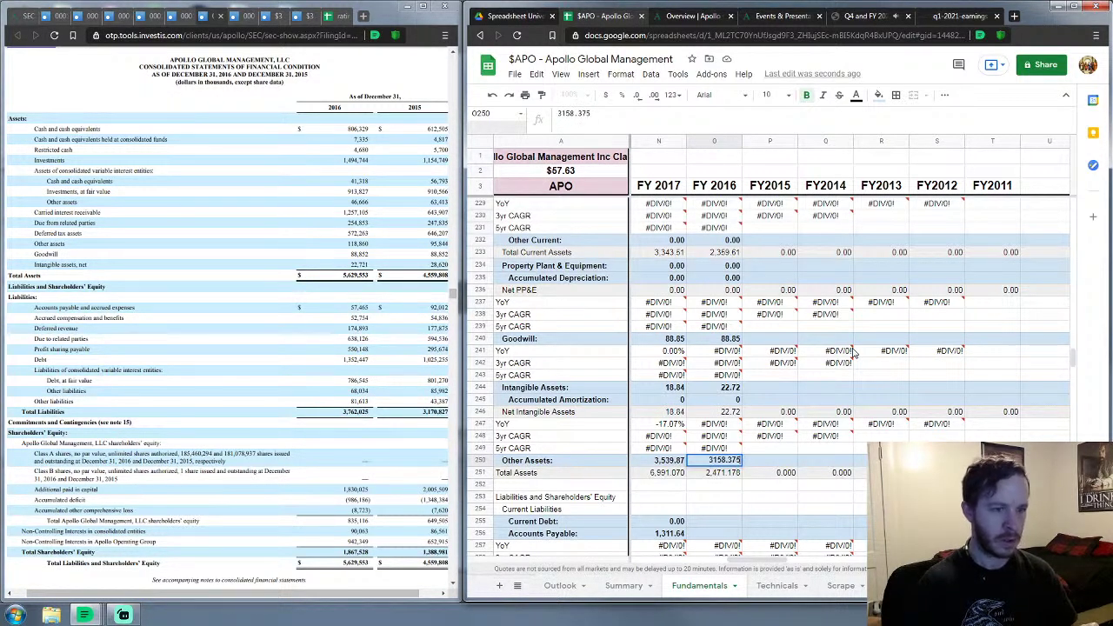
{"action": "key", "text": "Return"}
{"action": "key", "text": "Return"}
{"action": "key", "text": "Return"}
{"action": "key", "text": "Return"}
{"action": "key", "text": "Return"}
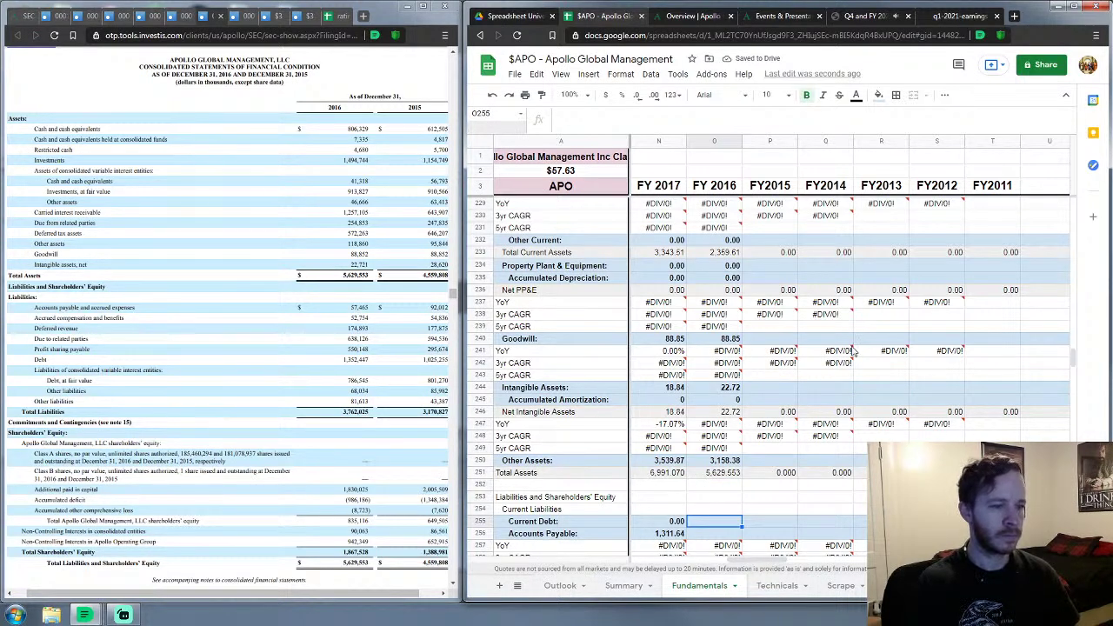
Step: Enter FY 2016 Current Debt 0, Accounts Payable 1,298.49 and Other Current Liabilities 0
{"action": "scroll", "coordinate": [848, 365], "scroll_direction": "down", "scroll_amount": 5}
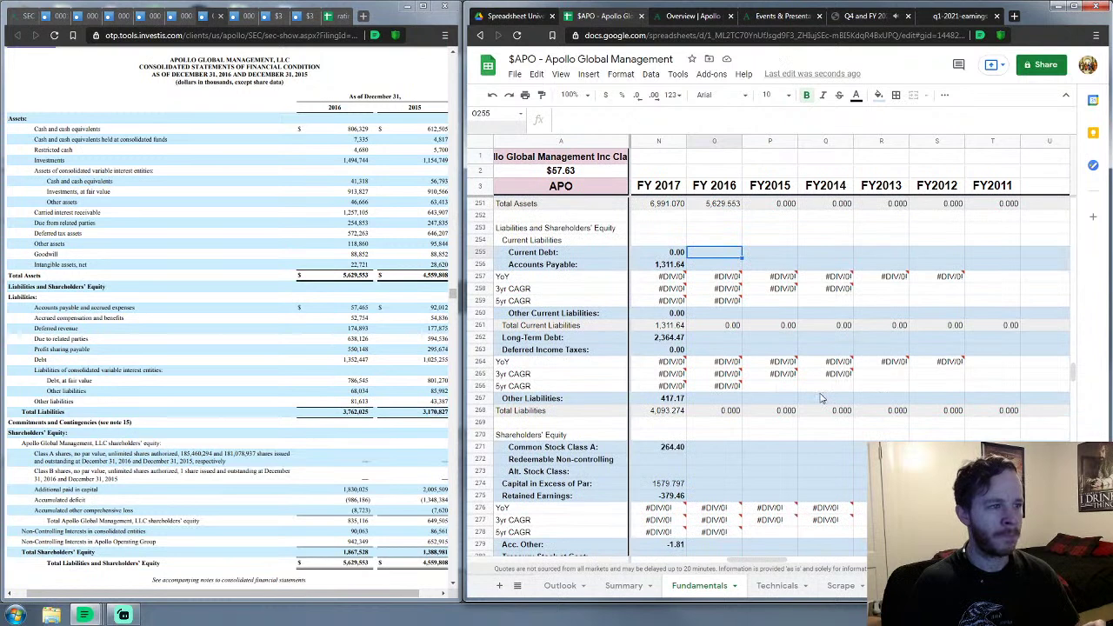
{"action": "type", "text": "0"}
{"action": "key", "text": "Return"}
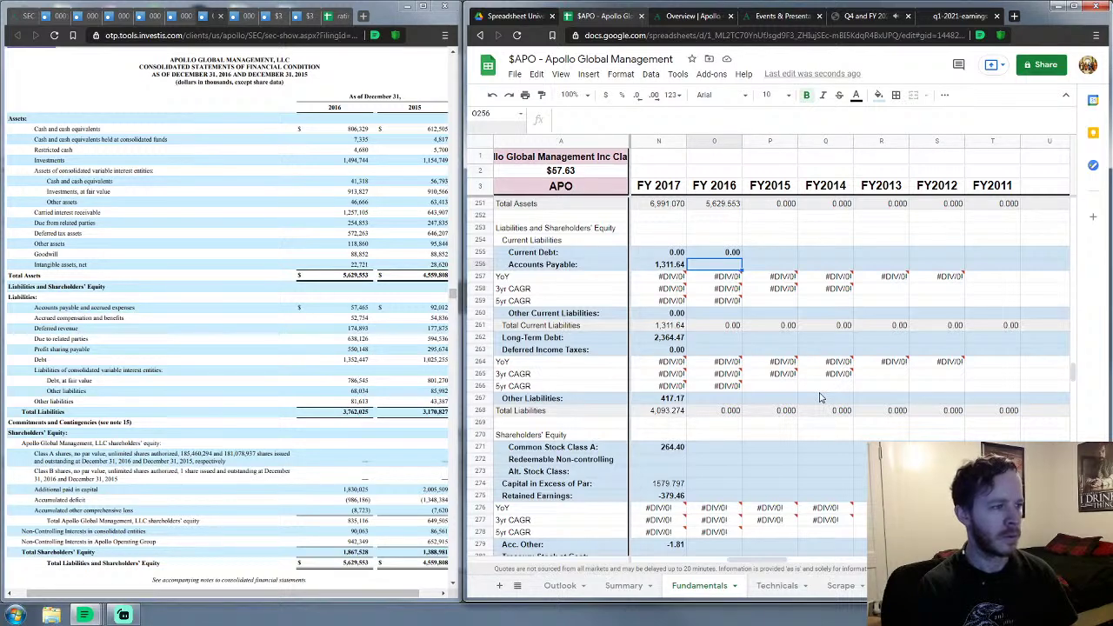
{"action": "type", "text": "1,298"}
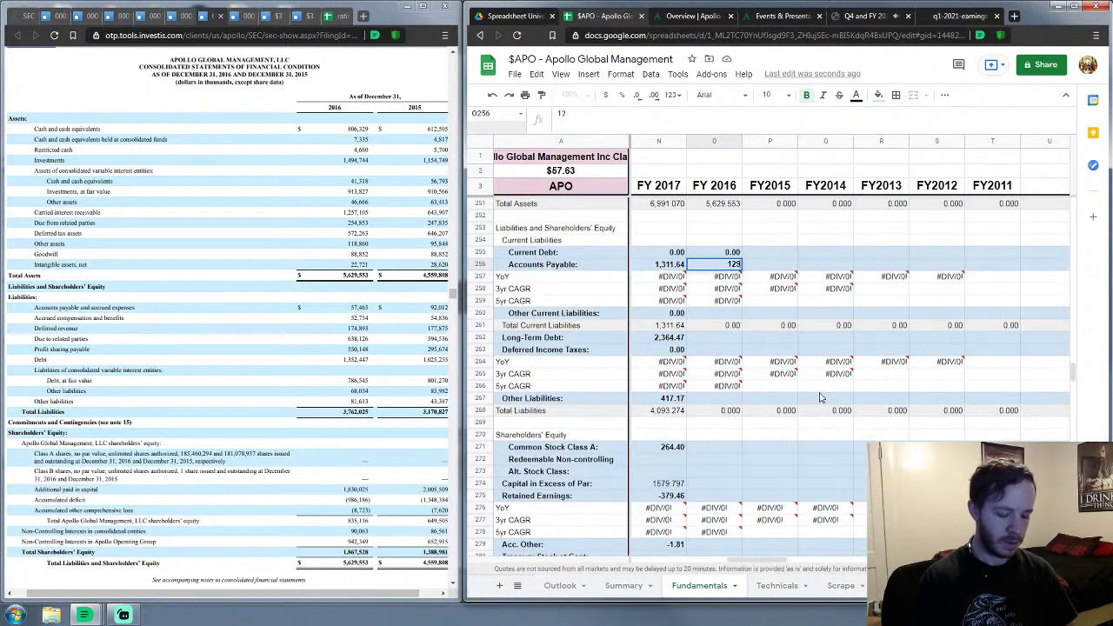
{"action": "type", "text": ".493"}
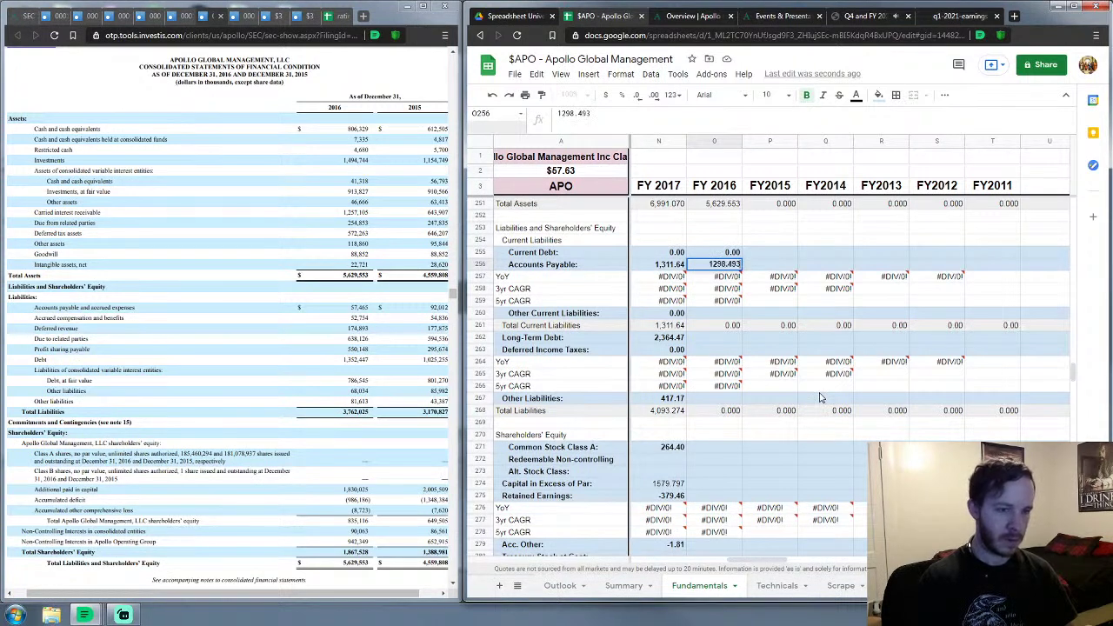
{"action": "key", "text": "Return"}
{"action": "key", "text": "Return"}
{"action": "key", "text": "Down"}
{"action": "key", "text": "Down"}
{"action": "type", "text": "0"}
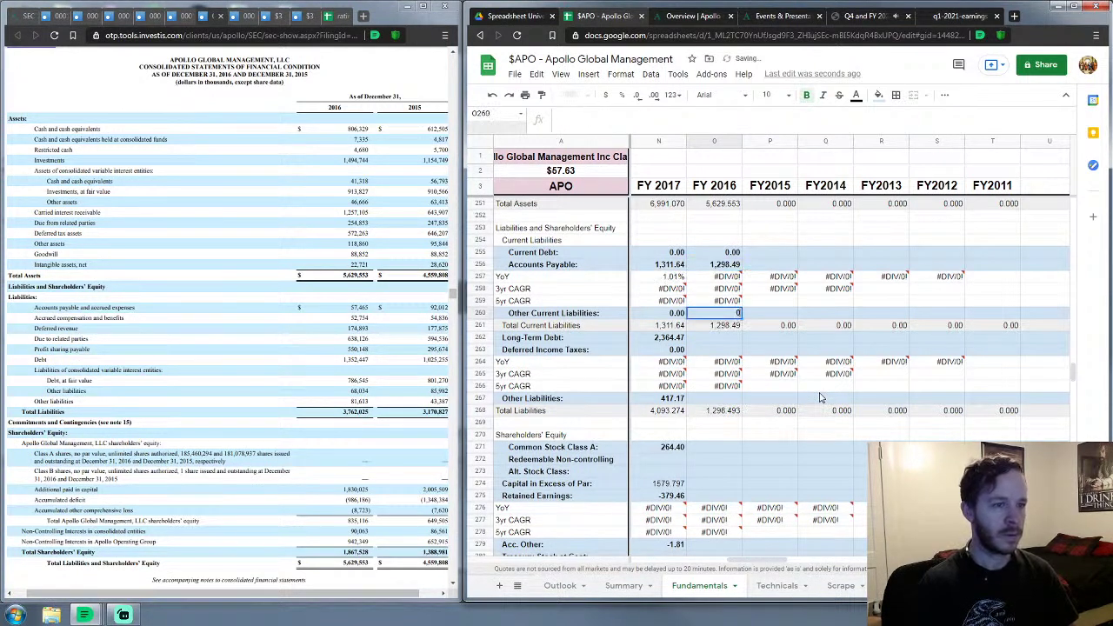
{"action": "key", "text": "Return"}
Step: Enter FY 2016 Long-Term Debt 2,138.992 and Other Liabilities 324.54
{"action": "key", "text": "Down"}
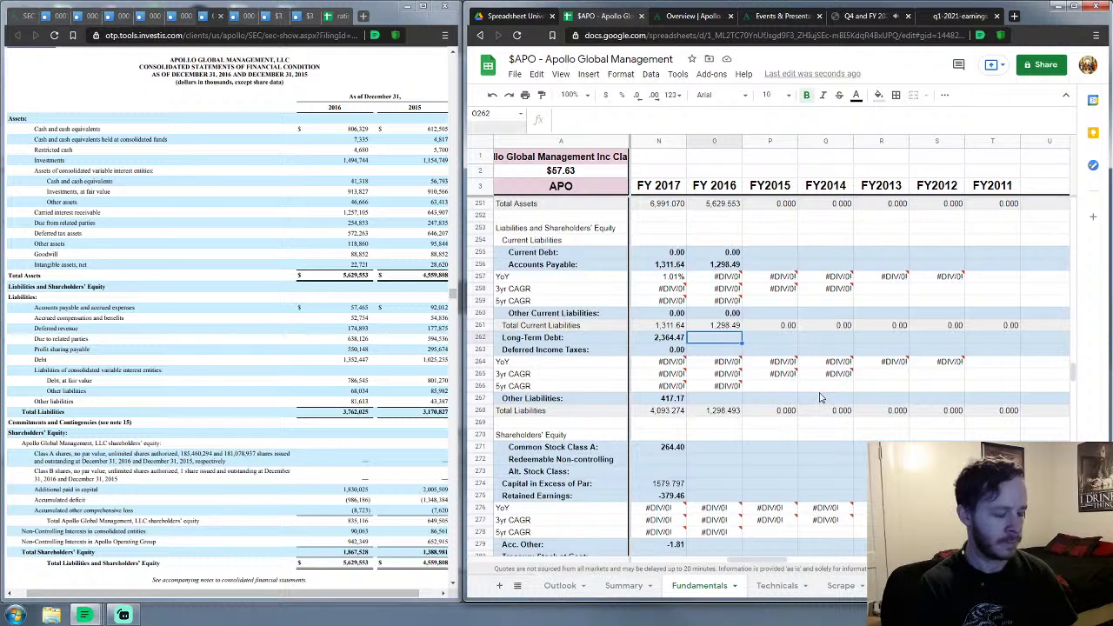
{"action": "type", "text": "21"}
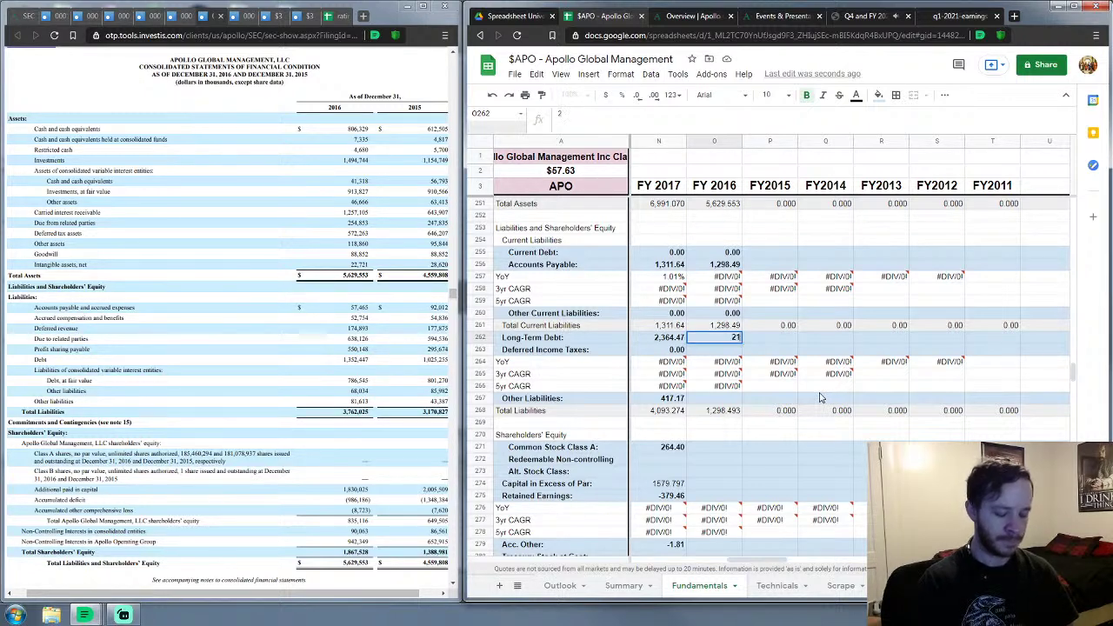
{"action": "type", "text": "38.992"}
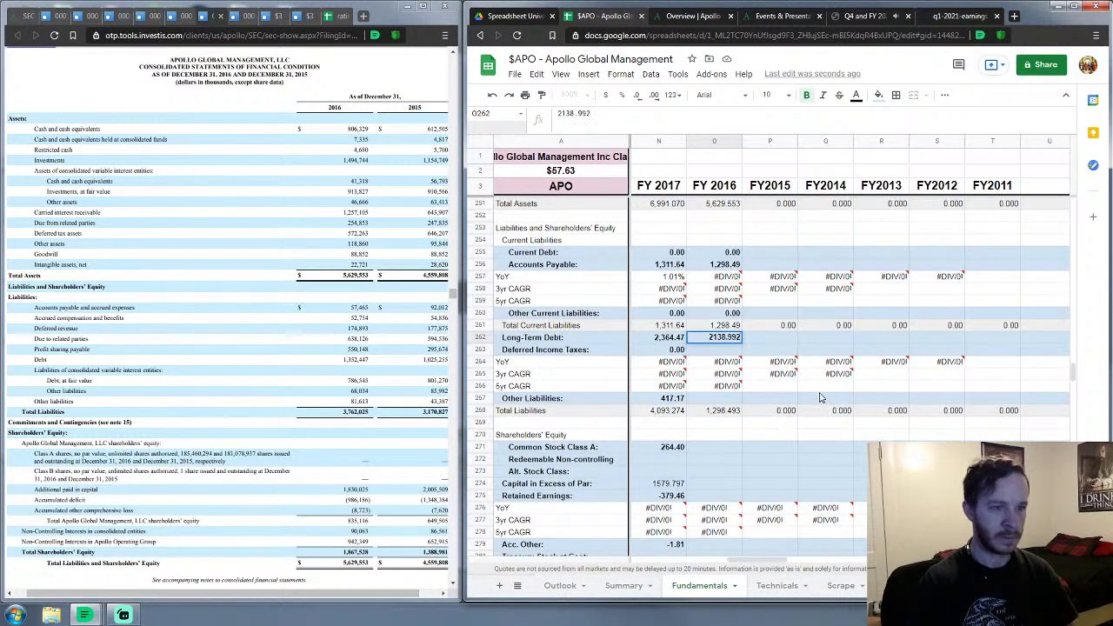
{"action": "key", "text": "Return"}
{"action": "key", "text": "Down"}
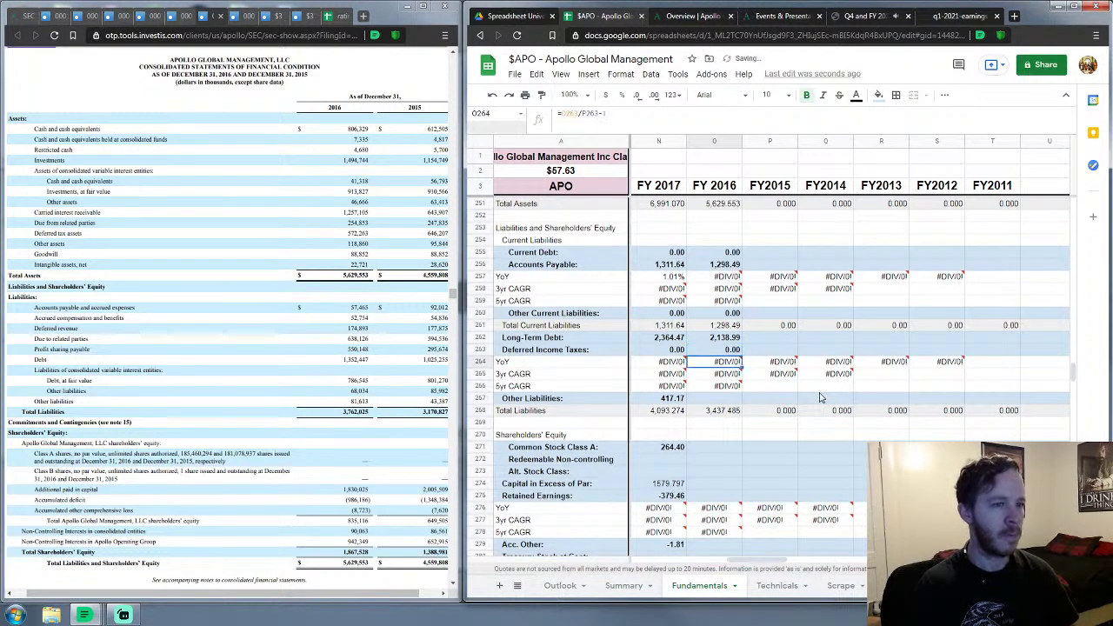
{"action": "key", "text": "Down"}
{"action": "key", "text": "Down"}
{"action": "key", "text": "Down"}
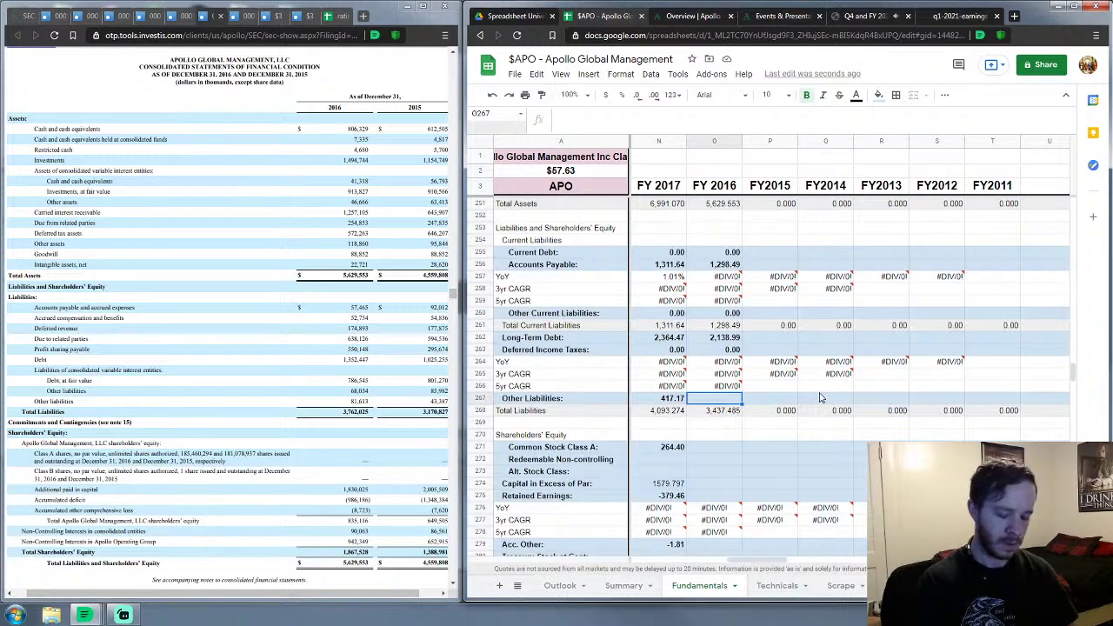
{"action": "type", "text": "324.54"}
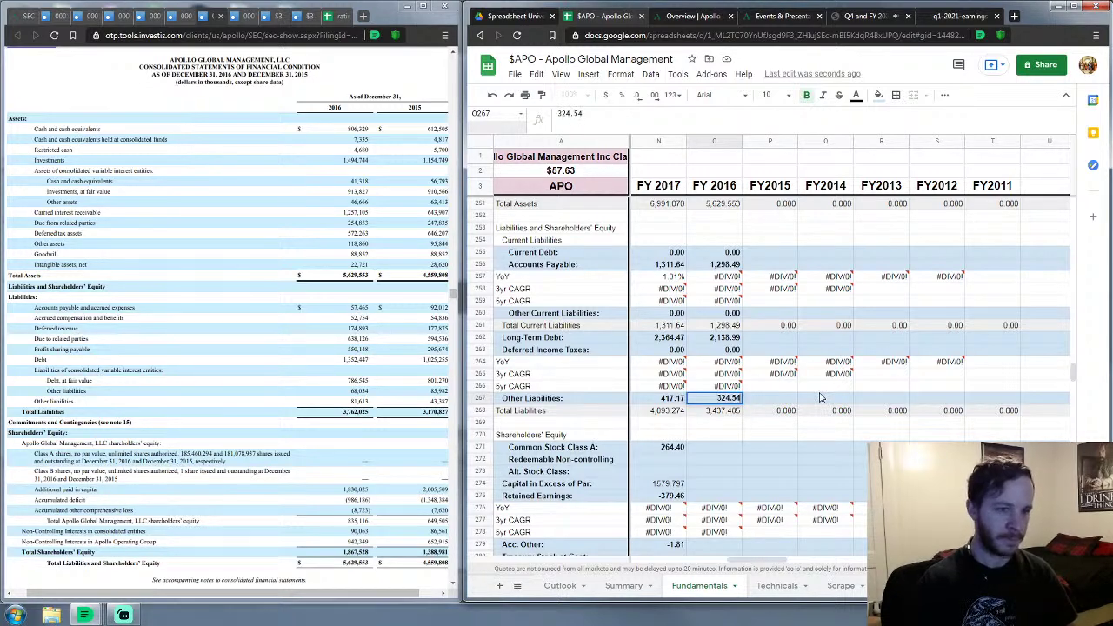
{"action": "key", "text": "Return"}
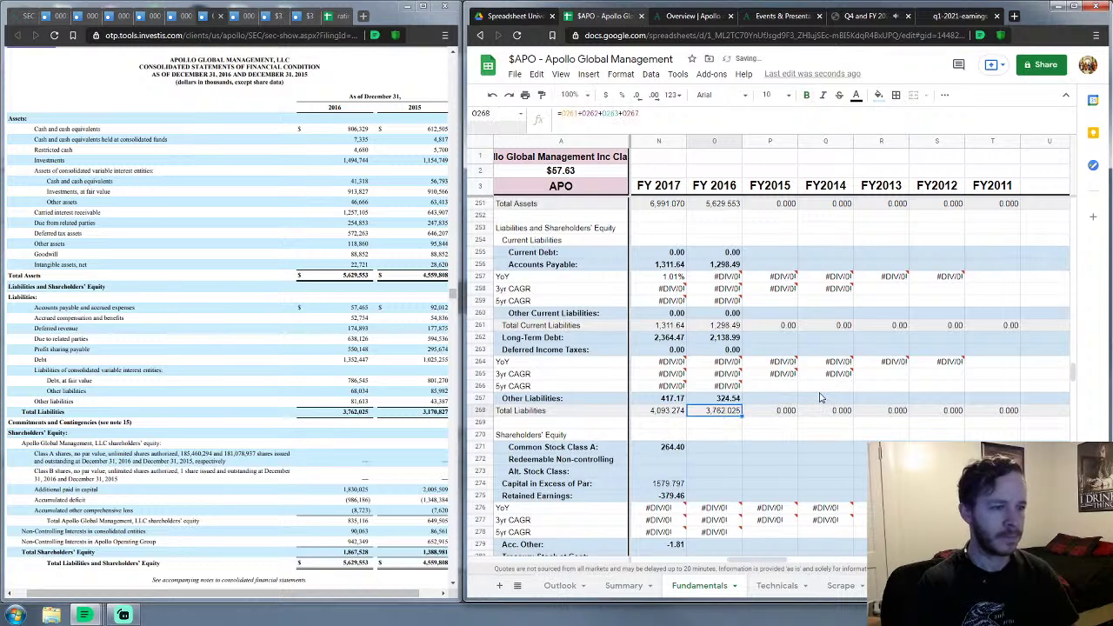
{"action": "key", "text": "Down"}
{"action": "key", "text": "Down"}
{"action": "key", "text": "Down"}
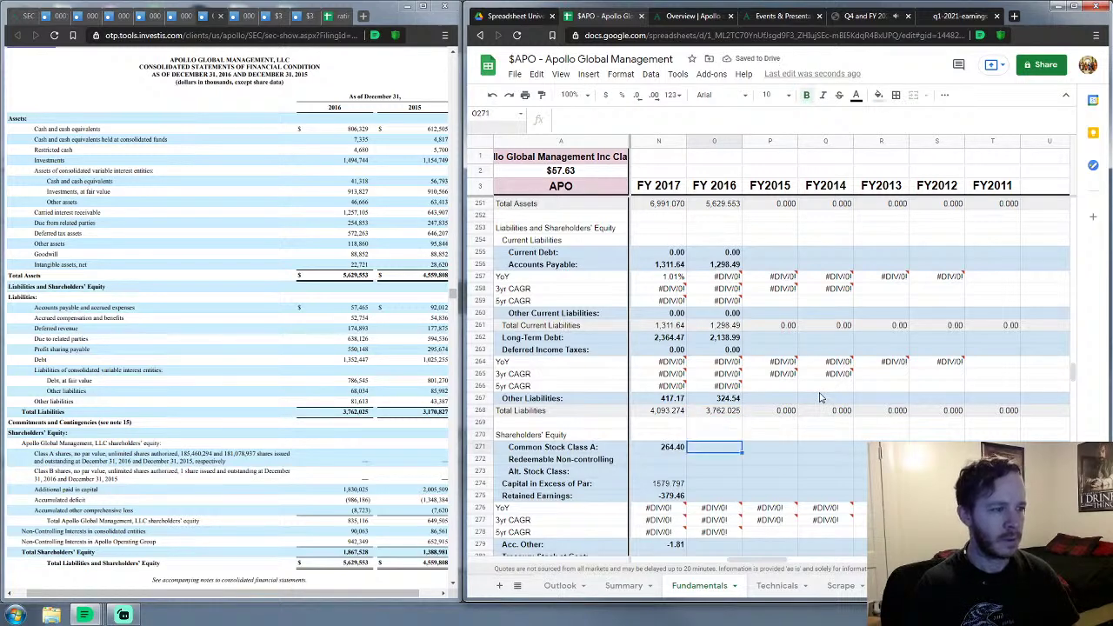
Step: Enter FY 2016 Capital in Excess of Par 1,830.025 and Retained Earnings -986.19
{"action": "key", "text": "Down"}
{"action": "key", "text": "Down"}
{"action": "key", "text": "Down"}
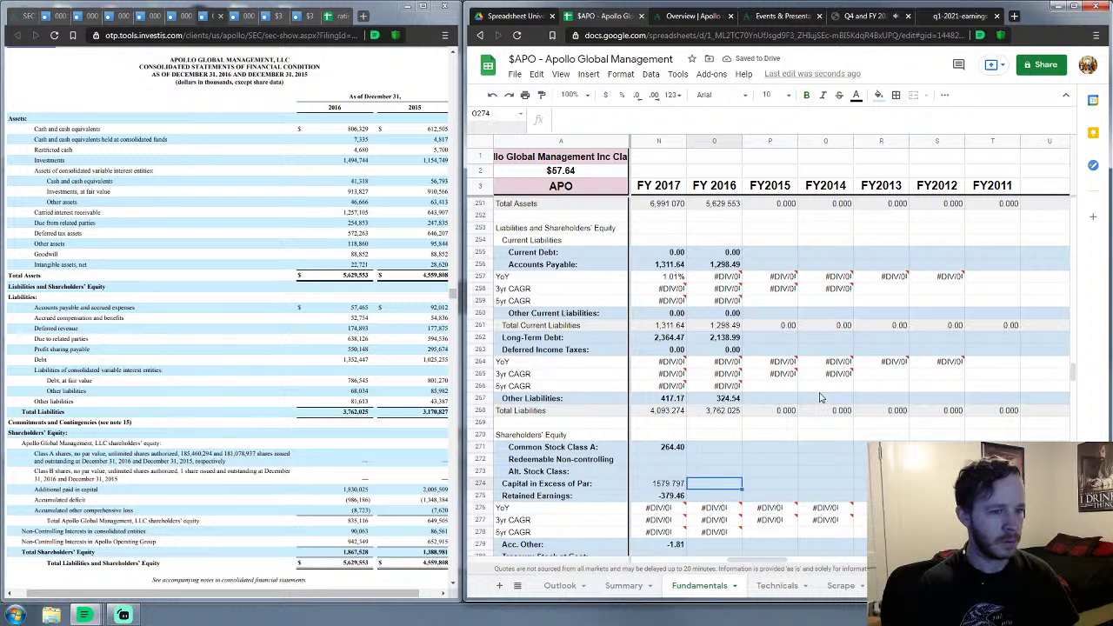
{"action": "type", "text": "1830"}
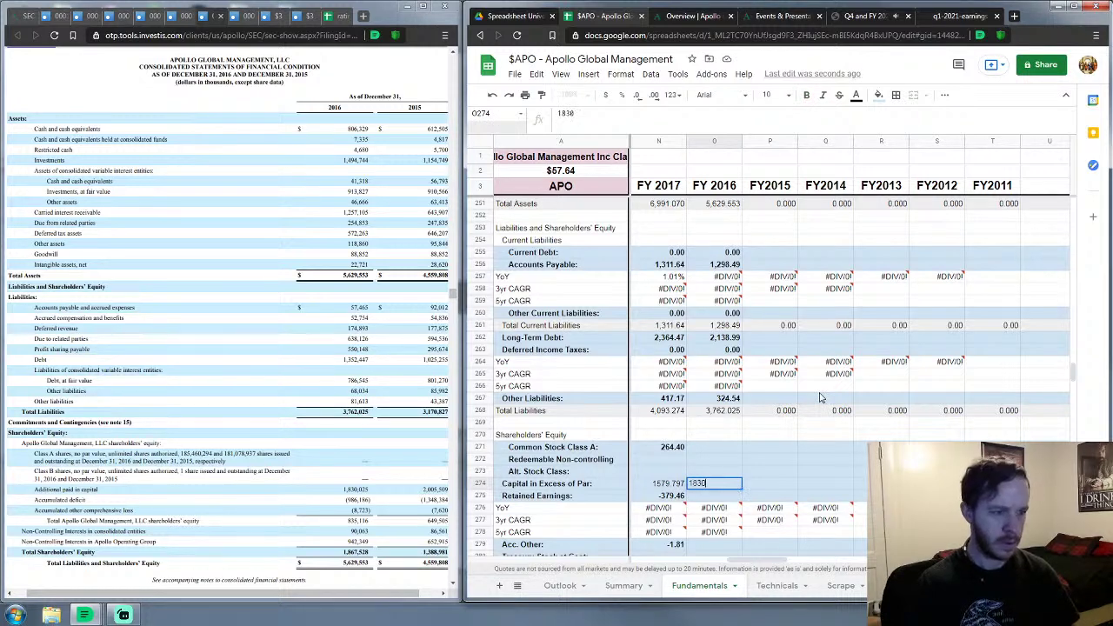
{"action": "type", "text": ".025"}
{"action": "key", "text": "Return"}
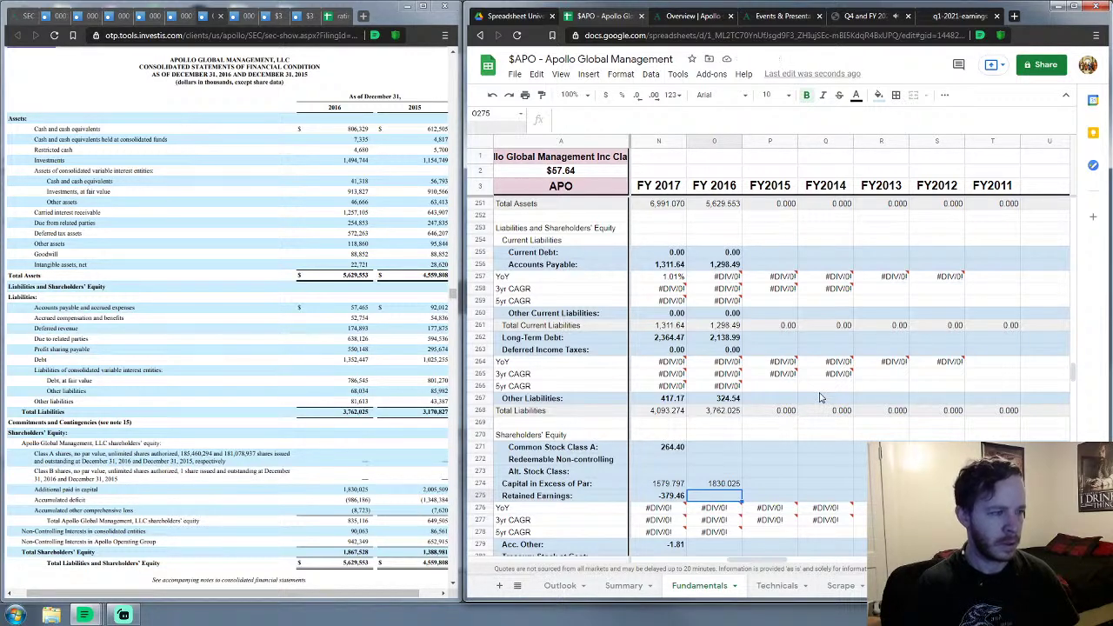
{"action": "type", "text": "-986"}
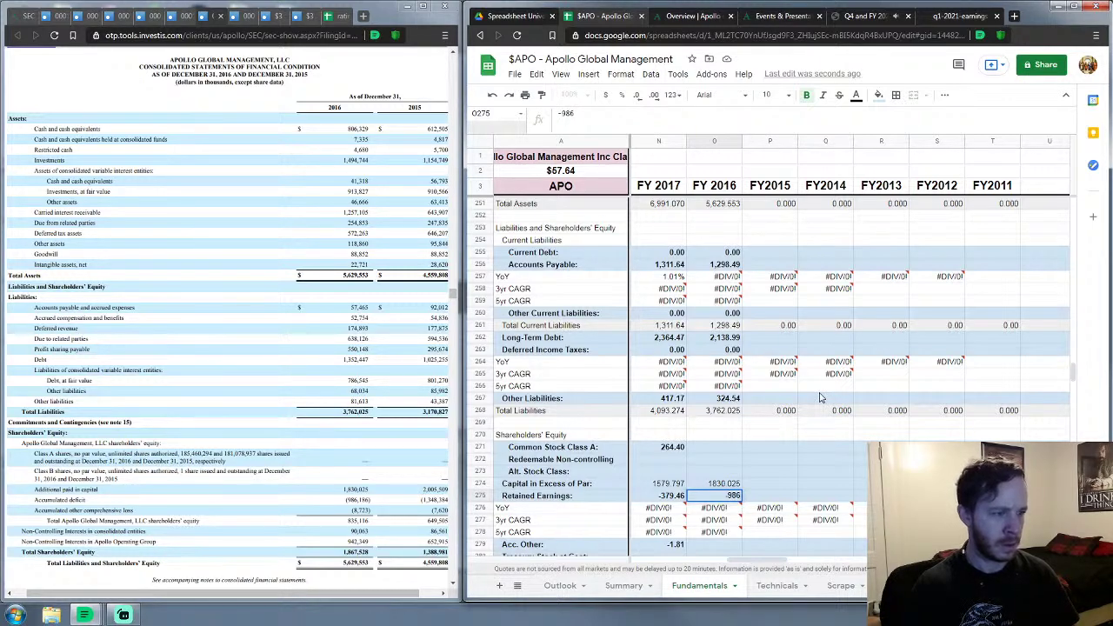
{"action": "type", "text": ".19"}
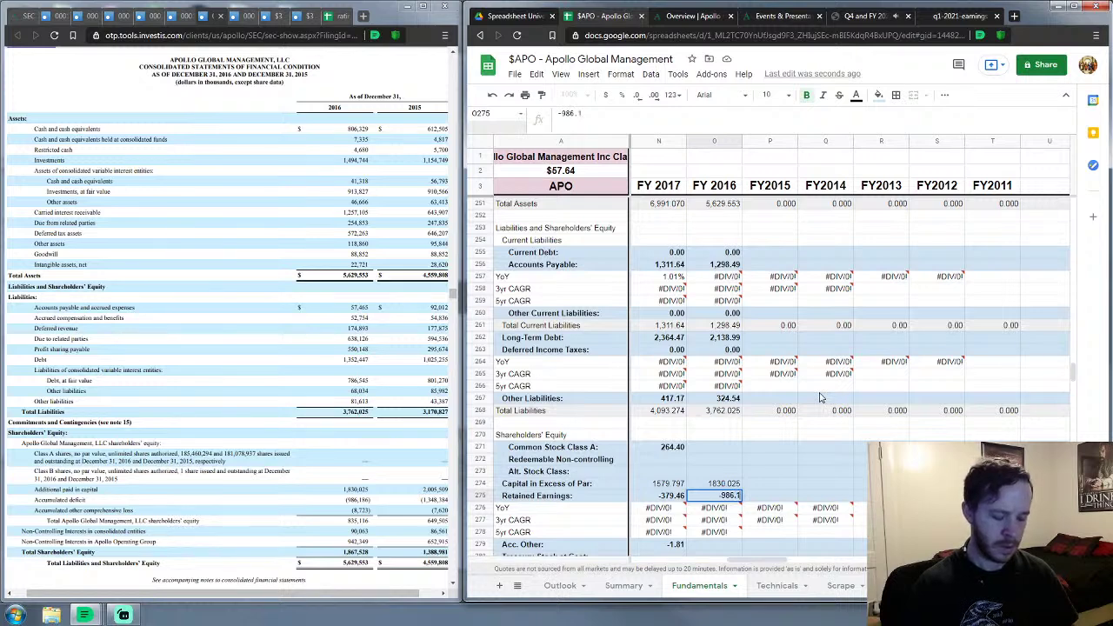
{"action": "key", "text": "Return"}
Step: Enter FY 2016 Acc. Other -8.72 and Noncontrolling Interests 1,032.41
{"action": "key", "text": "Down"}
{"action": "key", "text": "Down"}
{"action": "key", "text": "Down"}
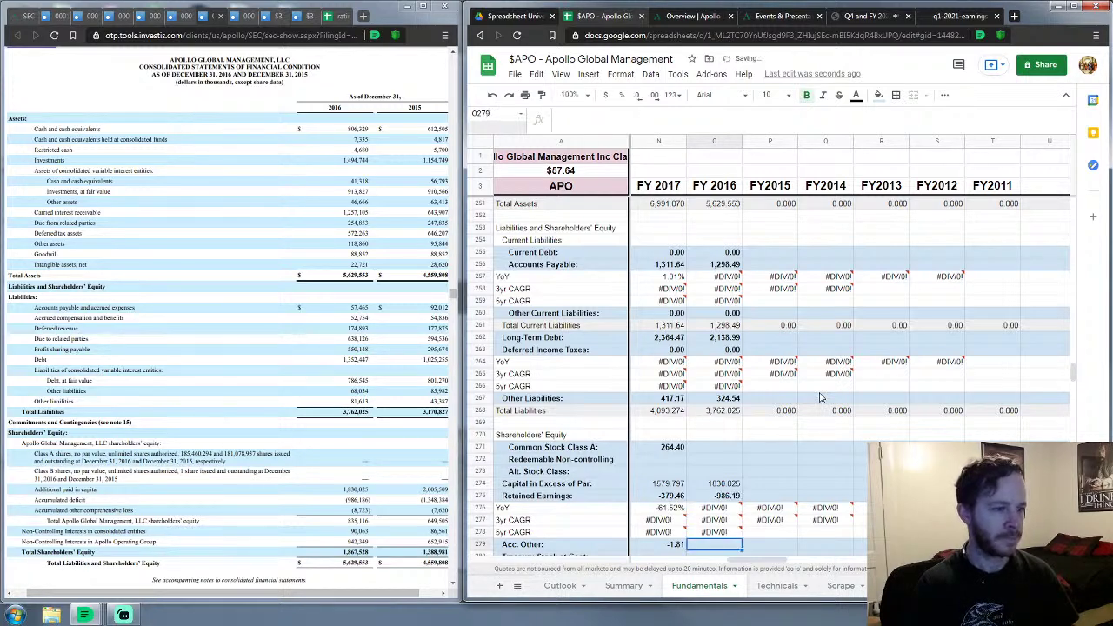
{"action": "type", "text": "-"}
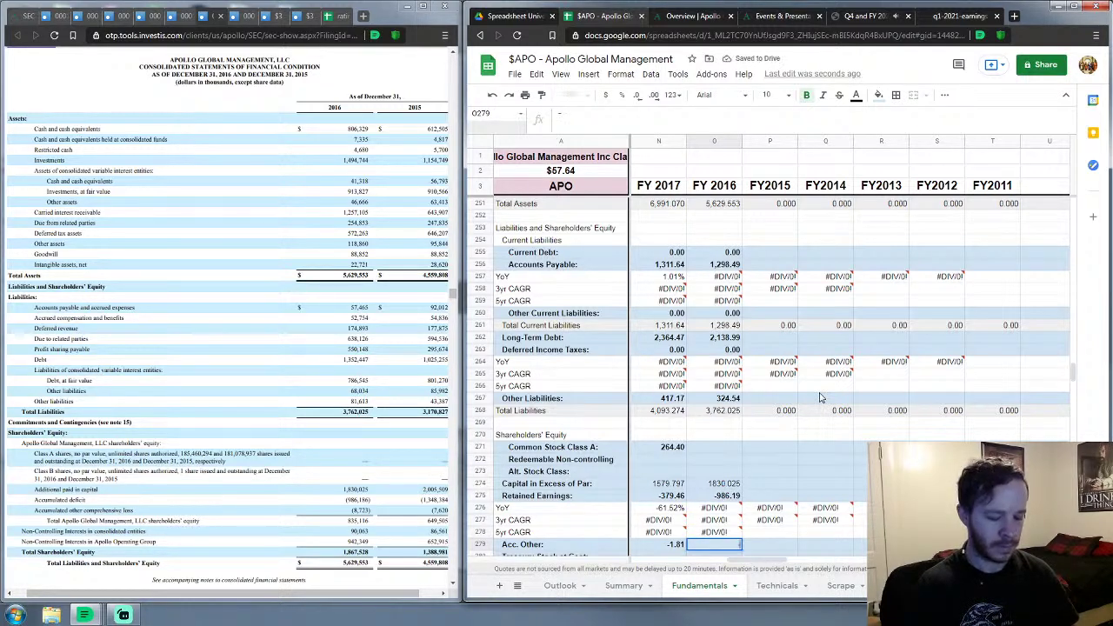
{"action": "type", "text": "8.72"}
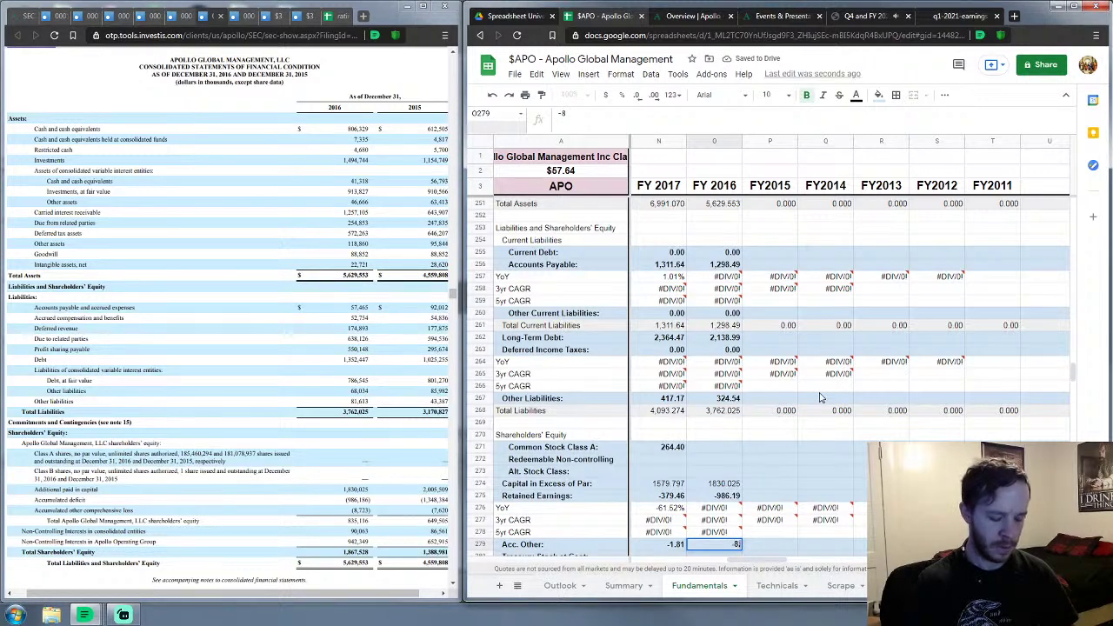
{"action": "key", "text": "Return"}
{"action": "key", "text": "Down"}
{"action": "key", "text": "Down"}
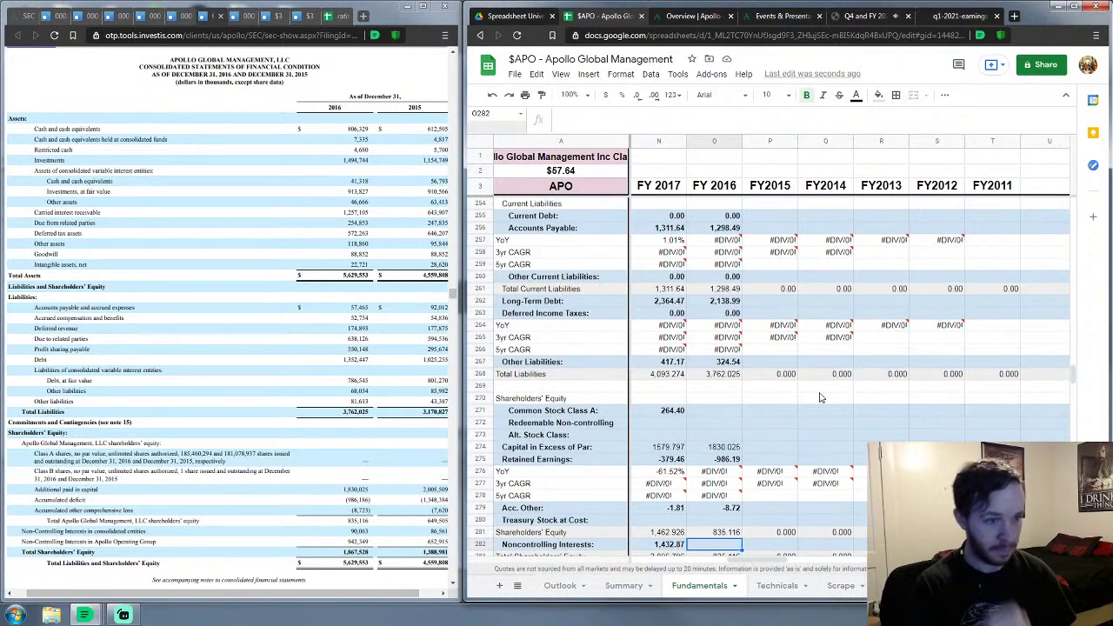
{"action": "type", "text": "1032.41"}
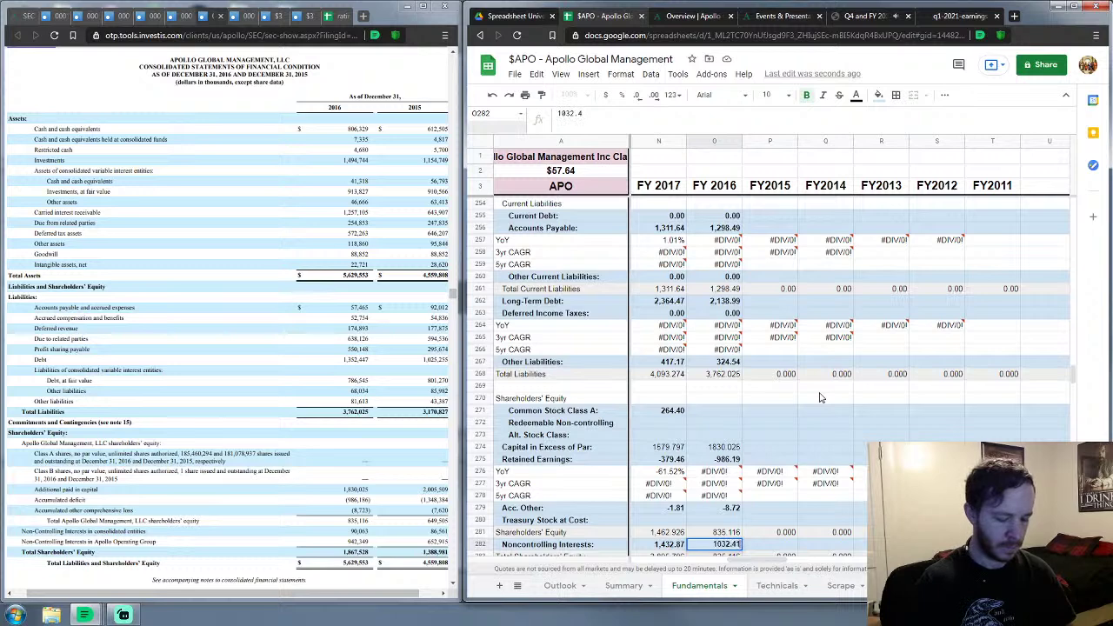
{"action": "key", "text": "Return"}
{"action": "key", "text": "Down"}
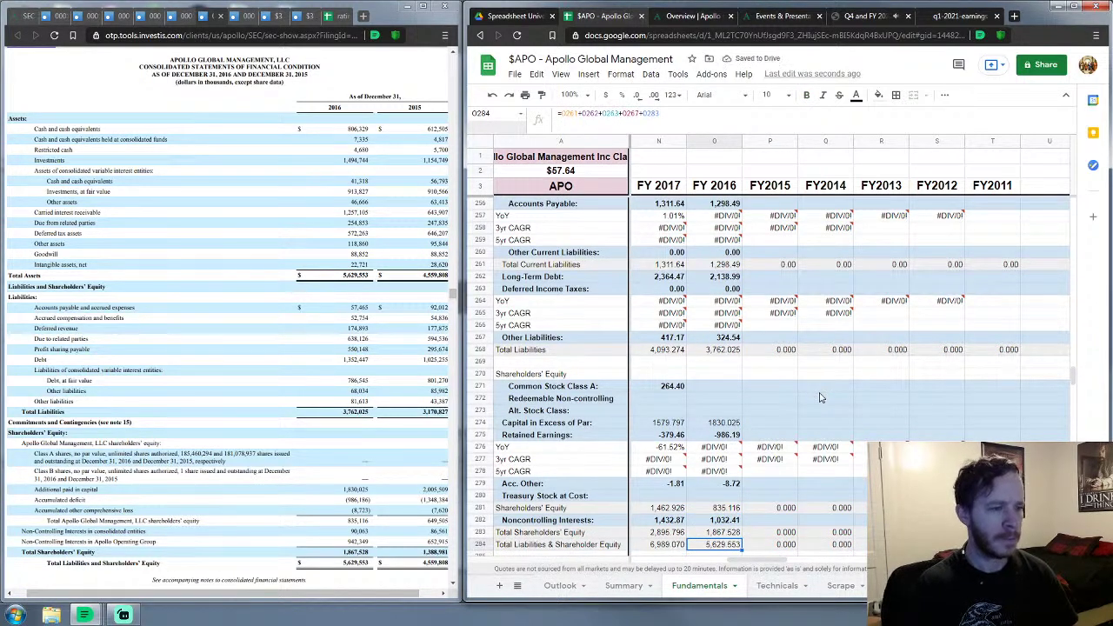
{"action": "key", "text": "Right"}
{"action": "key", "text": "Up"}
{"action": "key", "text": "Up"}
{"action": "key", "text": "Up"}
{"action": "key", "text": "Up"}
{"action": "key", "text": "Up"}
{"action": "key", "text": "Up"}
{"action": "key", "text": "Up"}
{"action": "key", "text": "Up"}
{"action": "key", "text": "Up"}
{"action": "key", "text": "Up"}
{"action": "key", "text": "Up"}
{"action": "key", "text": "Up"}
{"action": "key", "text": "Up"}
{"action": "key", "text": "Up"}
{"action": "key", "text": "Up"}
{"action": "key", "text": "Up"}
{"action": "key", "text": "Up"}
{"action": "key", "text": "Up"}
{"action": "key", "text": "Up"}
{"action": "key", "text": "Up"}
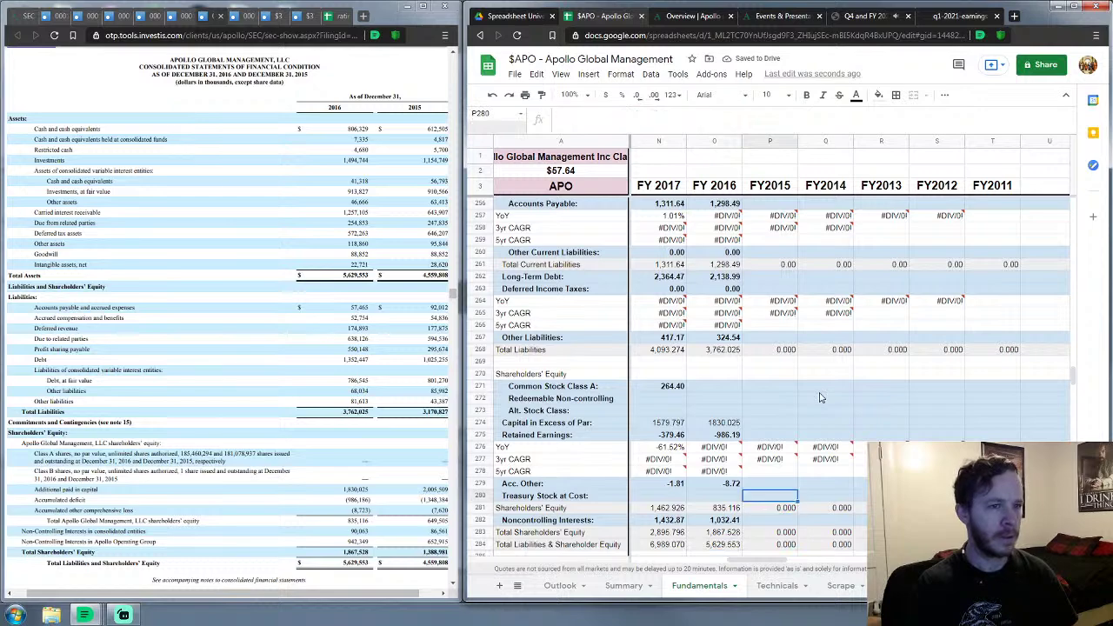
{"action": "key", "text": "Up"}
{"action": "key", "text": "Up"}
{"action": "key", "text": "Up"}
{"action": "key", "text": "Up"}
{"action": "key", "text": "Up"}
{"action": "key", "text": "Up"}
{"action": "key", "text": "Up"}
{"action": "key", "text": "Up"}
{"action": "key", "text": "Up"}
{"action": "key", "text": "Up"}
{"action": "key", "text": "Up"}
{"action": "key", "text": "Up"}
{"action": "key", "text": "Up"}
{"action": "key", "text": "Up"}
{"action": "key", "text": "Up"}
{"action": "key", "text": "Up"}
{"action": "key", "text": "Up"}
{"action": "key", "text": "Up"}
{"action": "key", "text": "Up"}
{"action": "key", "text": "Up"}
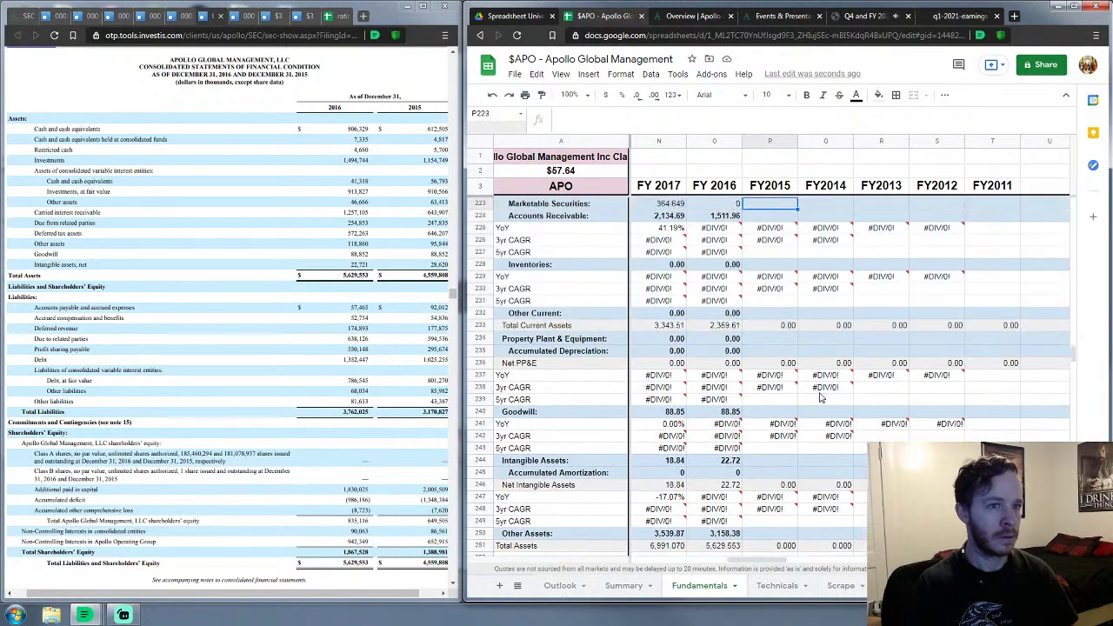
{"action": "key", "text": "Up"}
{"action": "key", "text": "Up"}
{"action": "key", "text": "Up"}
{"action": "key", "text": "Up"}
{"action": "key", "text": "Up"}
{"action": "key", "text": "Up"}
{"action": "key", "text": "Up"}
{"action": "key", "text": "Up"}
{"action": "key", "text": "Up"}
{"action": "key", "text": "Up"}
{"action": "key", "text": "Up"}
{"action": "key", "text": "Up"}
{"action": "key", "text": "Up"}
{"action": "key", "text": "Up"}
{"action": "key", "text": "Up"}
{"action": "key", "text": "Up"}
{"action": "key", "text": "Up"}
{"action": "key", "text": "Up"}
{"action": "key", "text": "Up"}
{"action": "key", "text": "Up"}
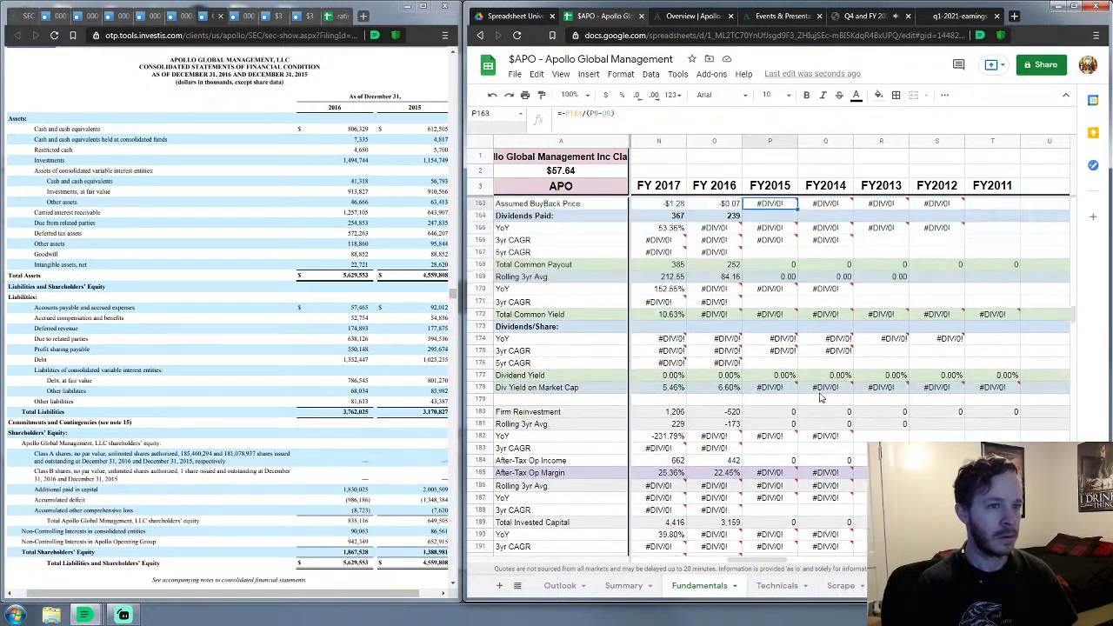
{"action": "key", "text": "Up"}
{"action": "key", "text": "Up"}
{"action": "key", "text": "Up"}
{"action": "key", "text": "Up"}
{"action": "key", "text": "Up"}
{"action": "key", "text": "Up"}
{"action": "key", "text": "Up"}
{"action": "key", "text": "Up"}
{"action": "key", "text": "Up"}
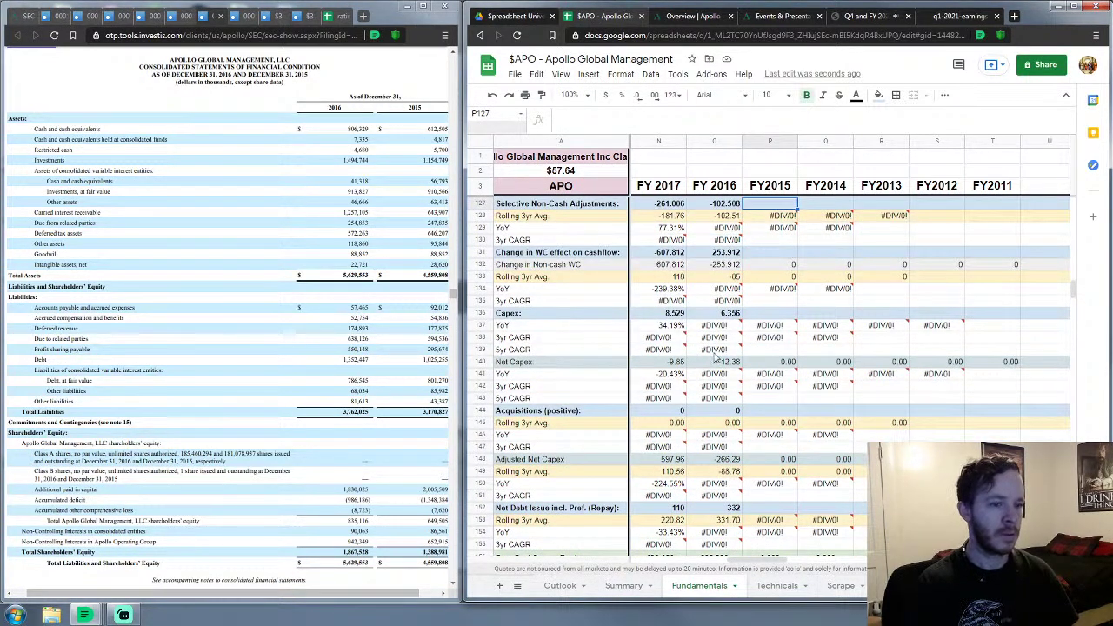
{"action": "left_click_drag", "start_coordinate": [741, 563], "coordinate": [732, 568]}
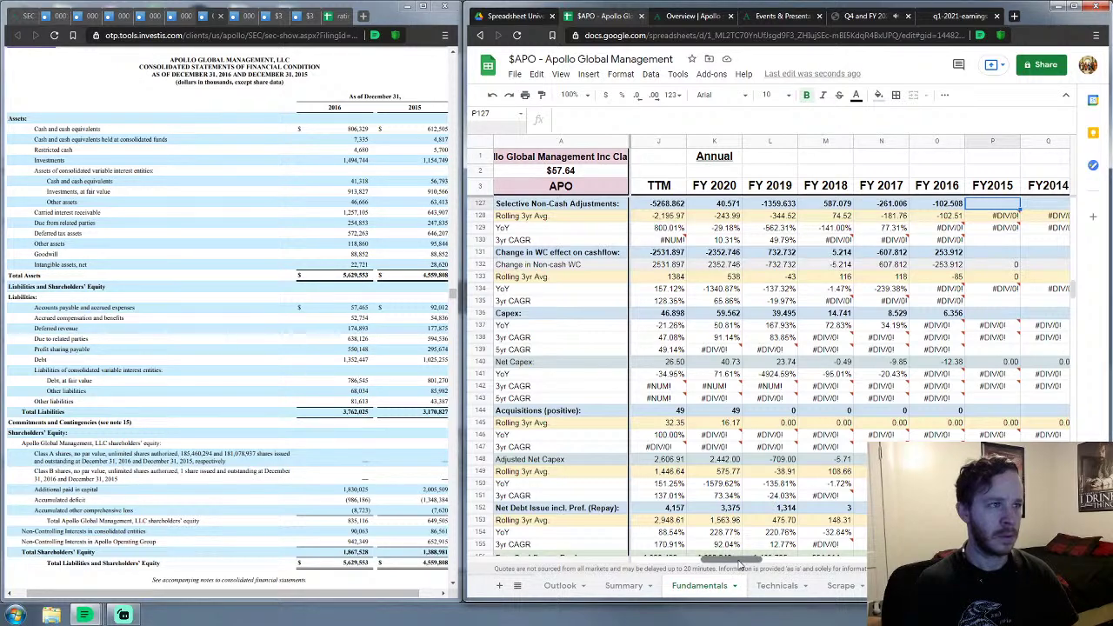
{"action": "left_click_drag", "start_coordinate": [741, 565], "coordinate": [753, 563]}
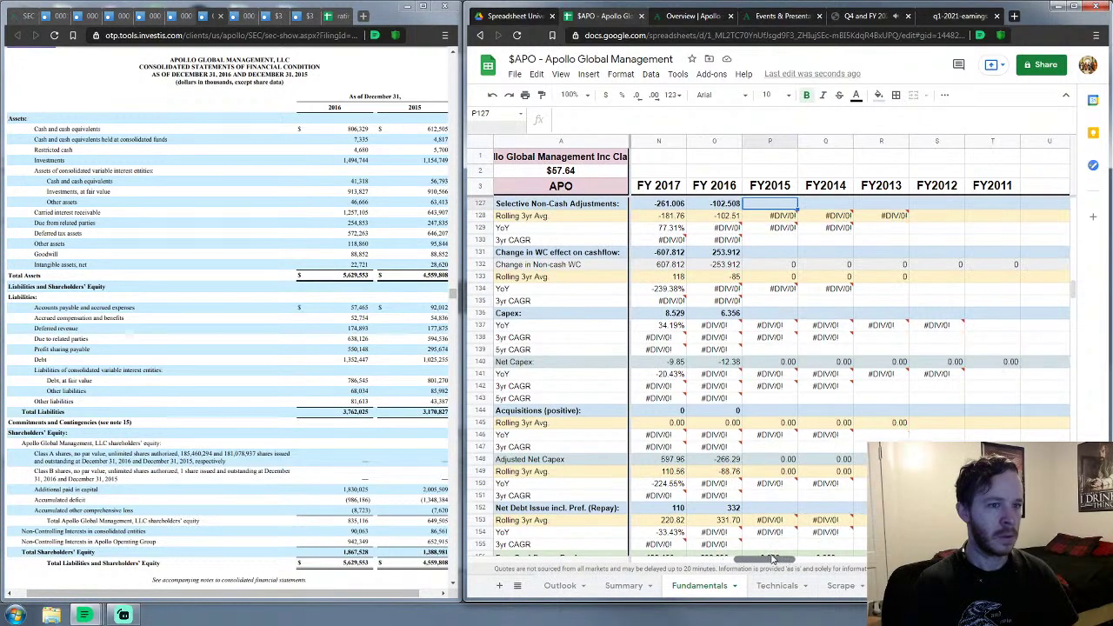
Step: Switch to the FY2015 10-K tab and enter 183.517438 as FY2015 Shares Outstanding in P9
{"action": "left_click", "coordinate": [265, 15]}
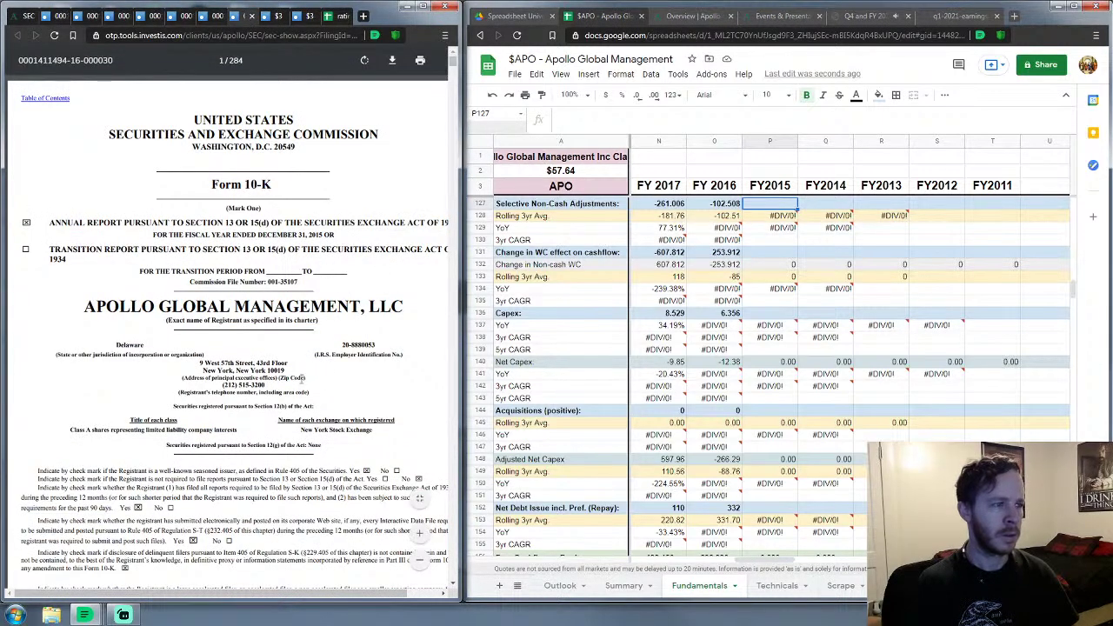
{"action": "scroll", "coordinate": [783, 305], "scroll_direction": "up", "scroll_amount": 7}
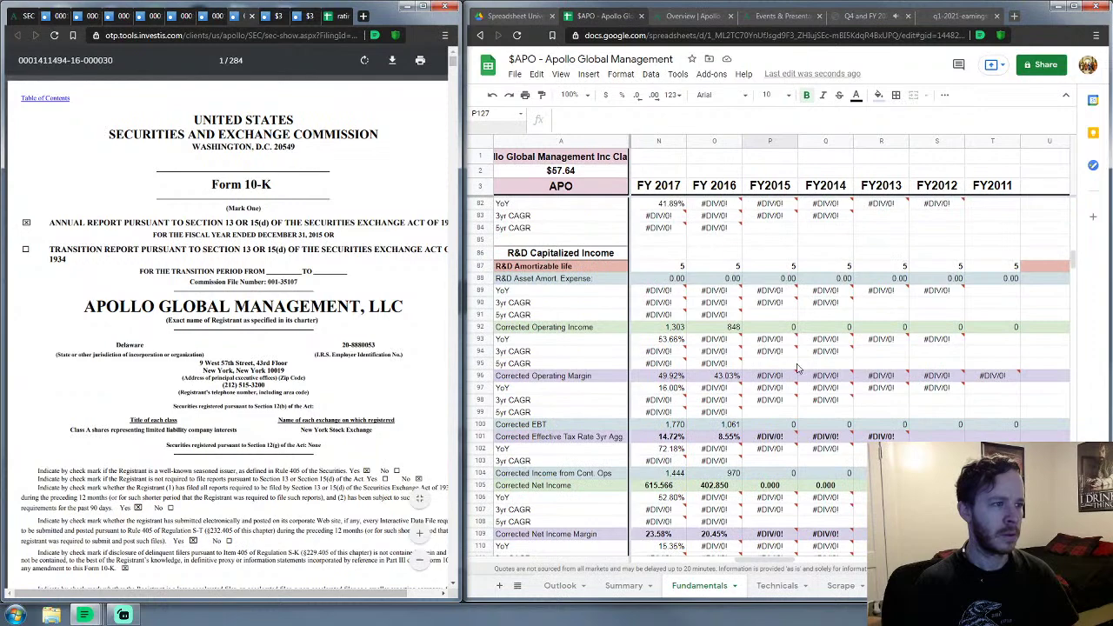
{"action": "scroll", "coordinate": [821, 357], "scroll_direction": "up", "scroll_amount": 6}
{"action": "scroll", "coordinate": [853, 365], "scroll_direction": "up", "scroll_amount": 7}
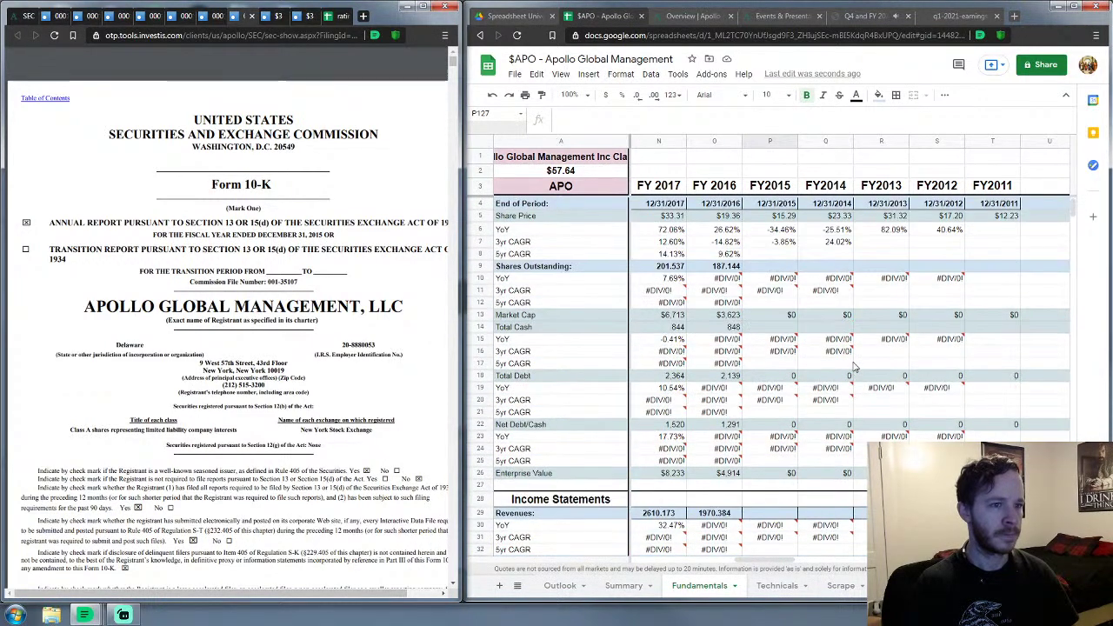
{"action": "left_click", "coordinate": [782, 266]}
{"action": "scroll", "coordinate": [805, 274], "scroll_direction": "down", "scroll_amount": 1}
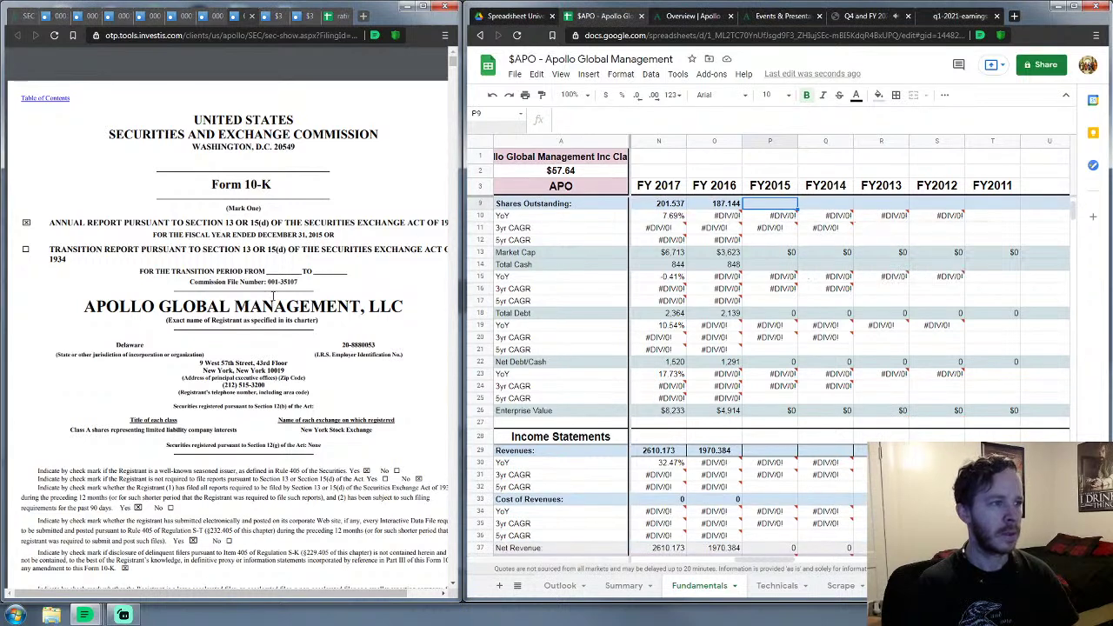
{"action": "scroll", "coordinate": [272, 296], "scroll_direction": "down", "scroll_amount": 5}
{"action": "type", "text": "183"}
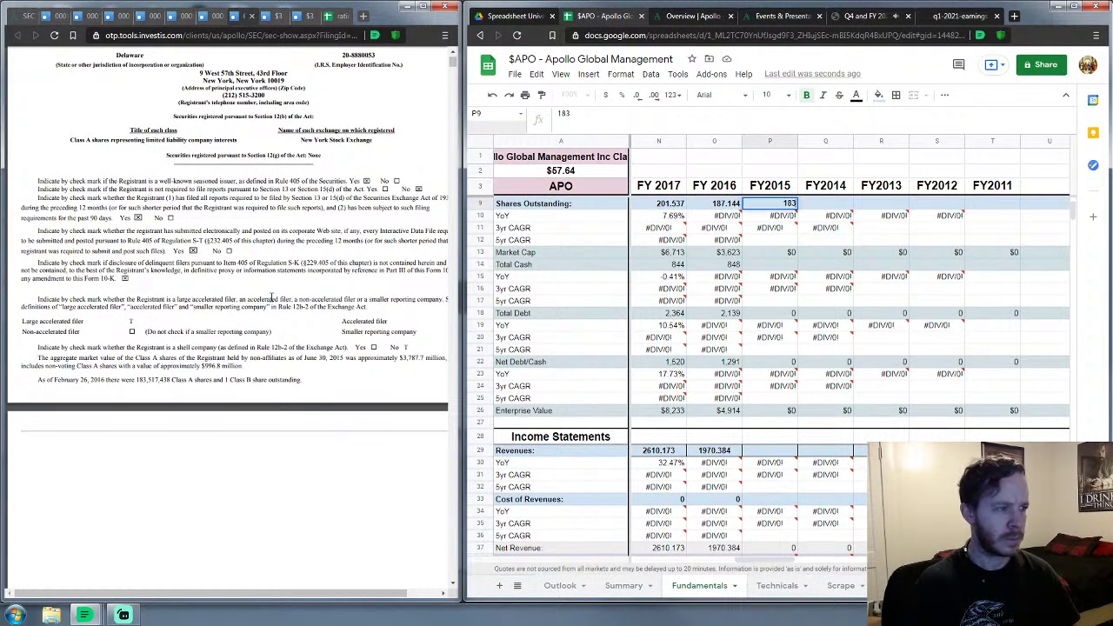
{"action": "type", "text": ".517"}
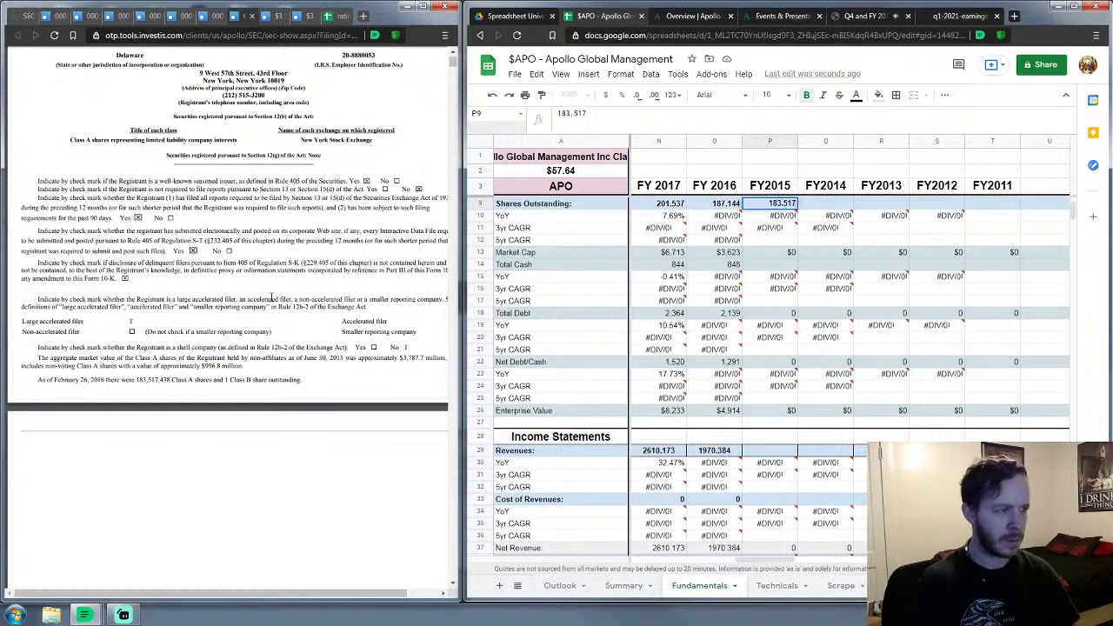
{"action": "type", "text": "438"}
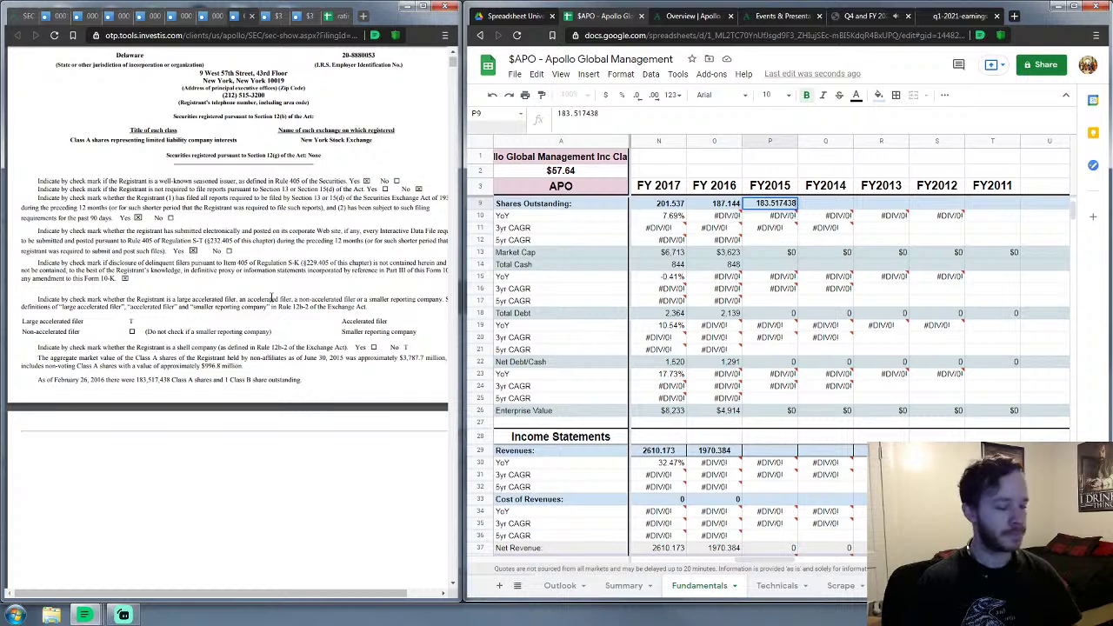
{"action": "key", "text": "Return"}
{"action": "key", "text": "Down"}
{"action": "key", "text": "Down"}
{"action": "key", "text": "Down"}
{"action": "key", "text": "Down"}
{"action": "key", "text": "Down"}
{"action": "key", "text": "Down"}
{"action": "key", "text": "Down"}
{"action": "key", "text": "Down"}
{"action": "key", "text": "Down"}
{"action": "key", "text": "Down"}
{"action": "key", "text": "Down"}
{"action": "key", "text": "Down"}
{"action": "key", "text": "Down"}
{"action": "key", "text": "Down"}
{"action": "key", "text": "Down"}
{"action": "key", "text": "Down"}
{"action": "key", "text": "Down"}
{"action": "key", "text": "Down"}
{"action": "key", "text": "Down"}
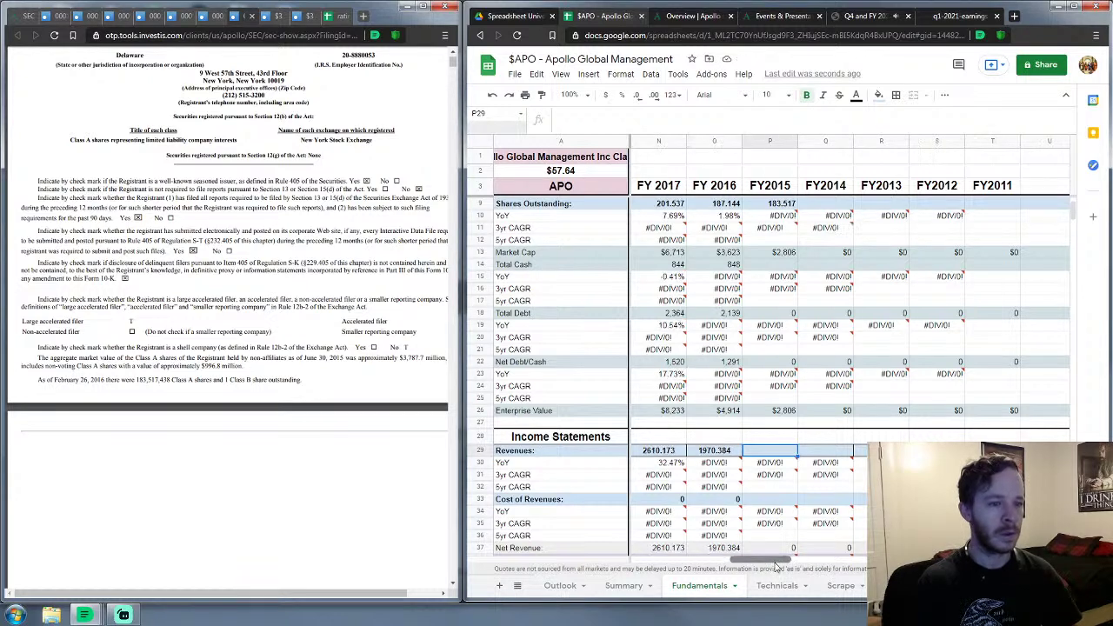
Step: Scroll the FY2015 10-K down to its Table of Contents
{"action": "scroll", "coordinate": [776, 567], "scroll_direction": "right", "scroll_amount": 1}
{"action": "scroll", "coordinate": [751, 466], "scroll_direction": "down", "scroll_amount": 3}
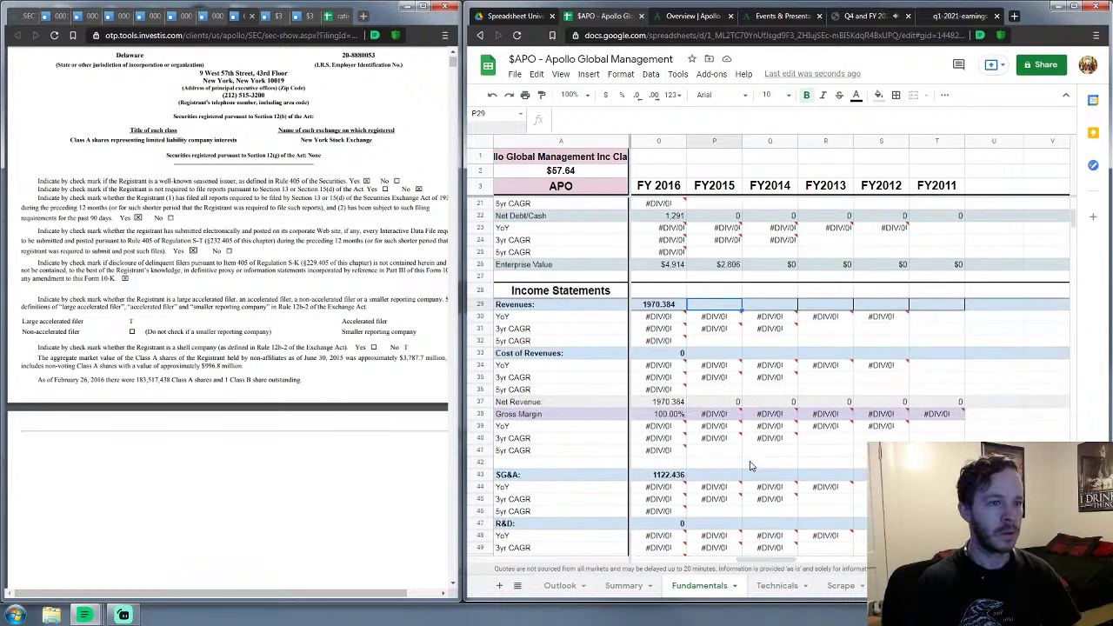
{"action": "scroll", "coordinate": [751, 466], "scroll_direction": "down", "scroll_amount": 2}
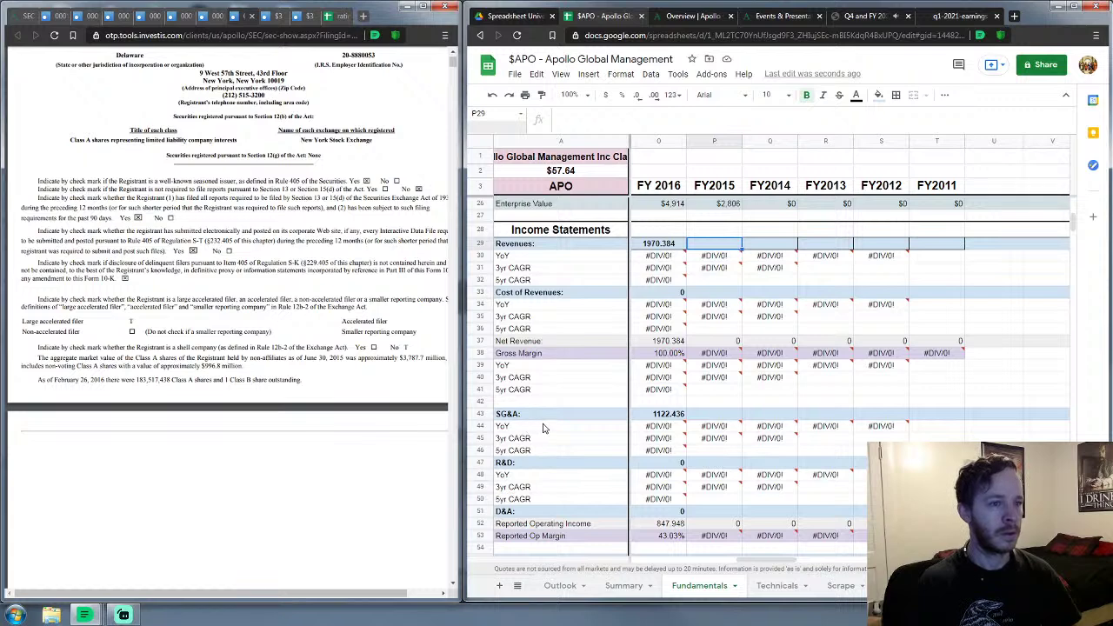
{"action": "scroll", "coordinate": [116, 367], "scroll_direction": "down", "scroll_amount": 5}
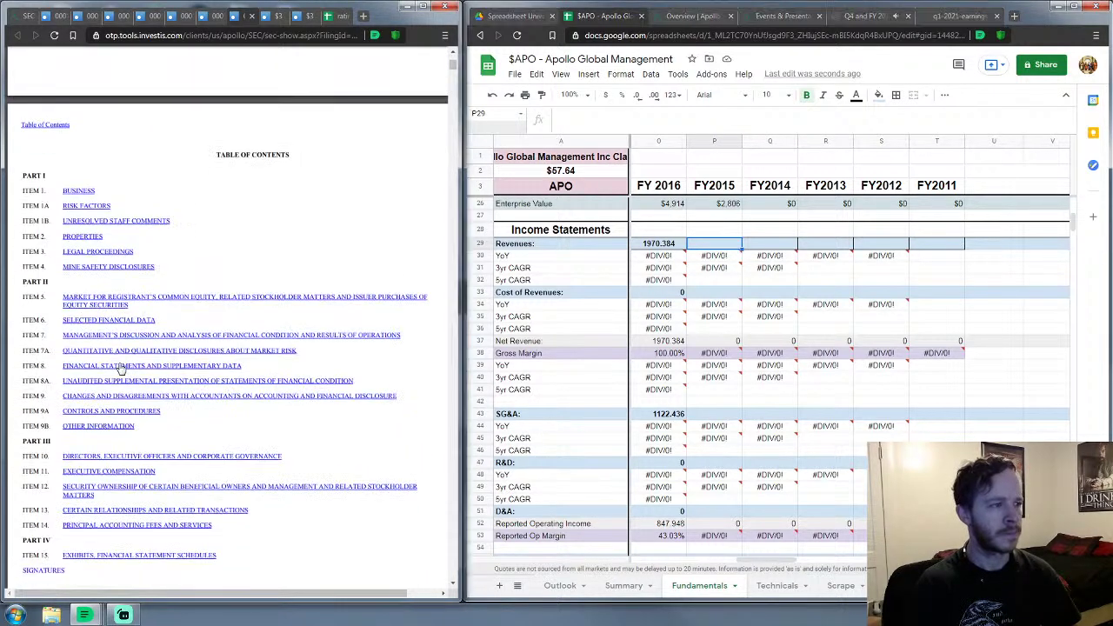
Step: From the 10-K's Consolidated Statements of Operations, enter FY2015 Revenues 1041.67 and Cost of Revenues 0
{"action": "left_click", "coordinate": [115, 366]}
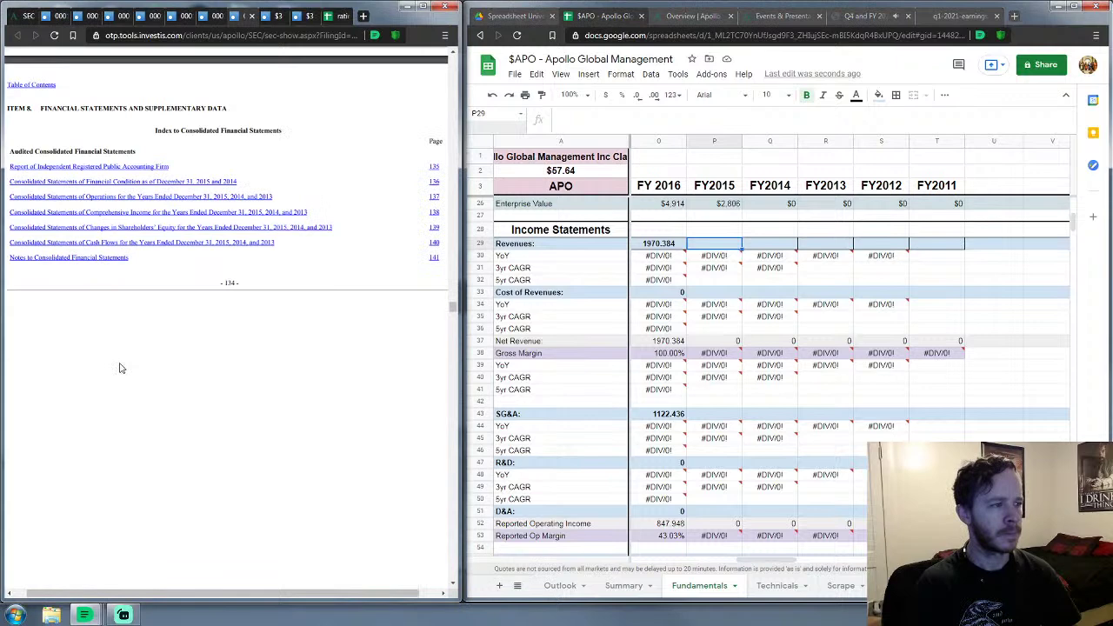
{"action": "left_click", "coordinate": [113, 198]}
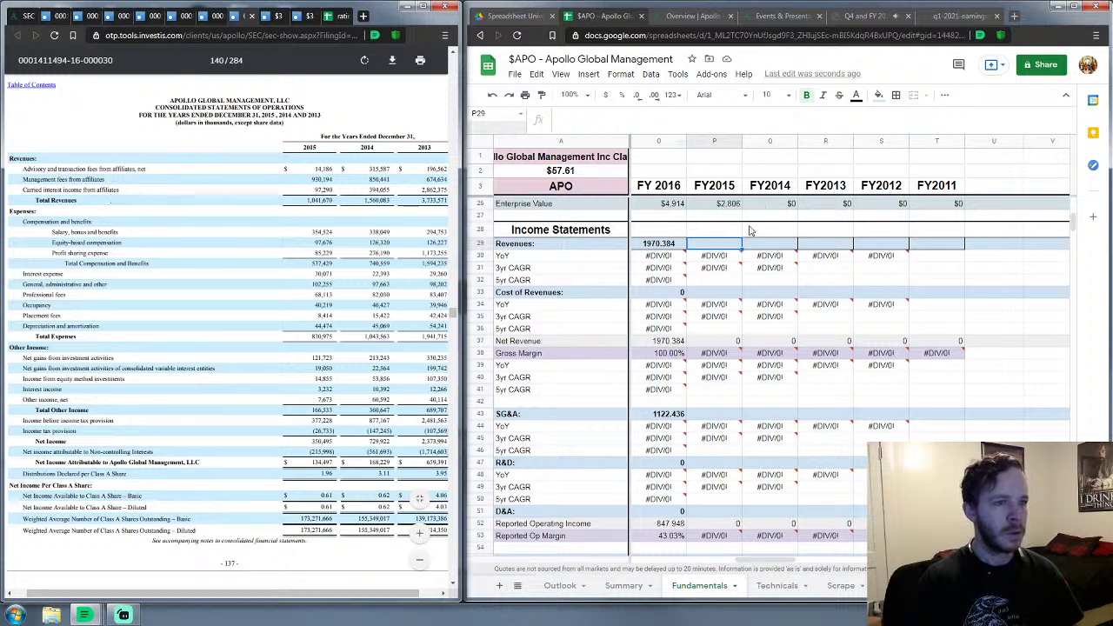
{"action": "left_click", "coordinate": [730, 248]}
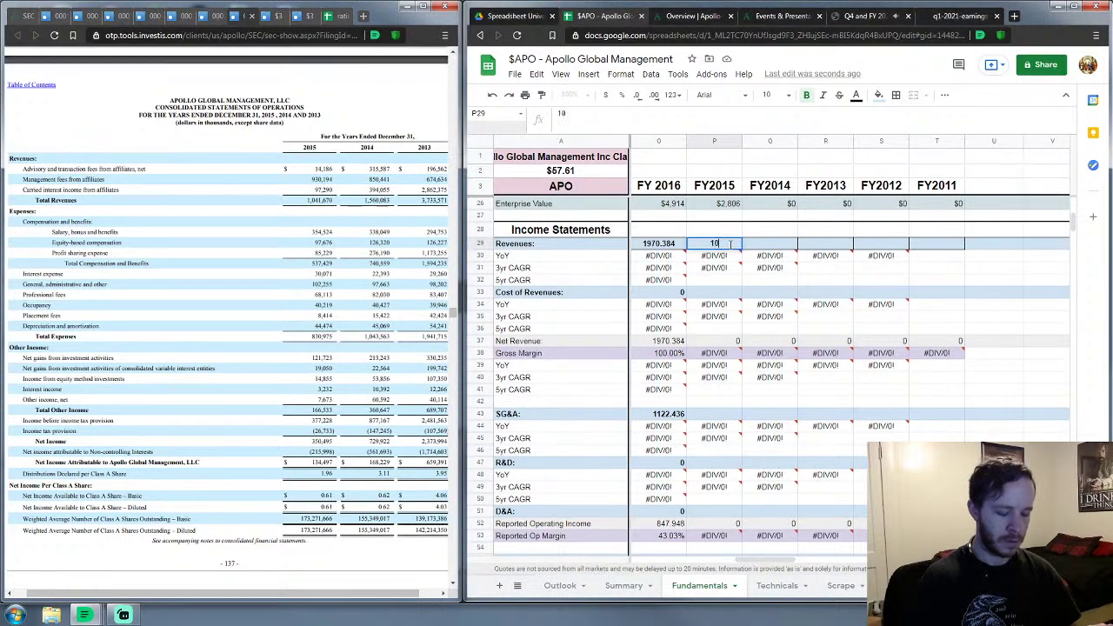
{"action": "type", "text": "1041."}
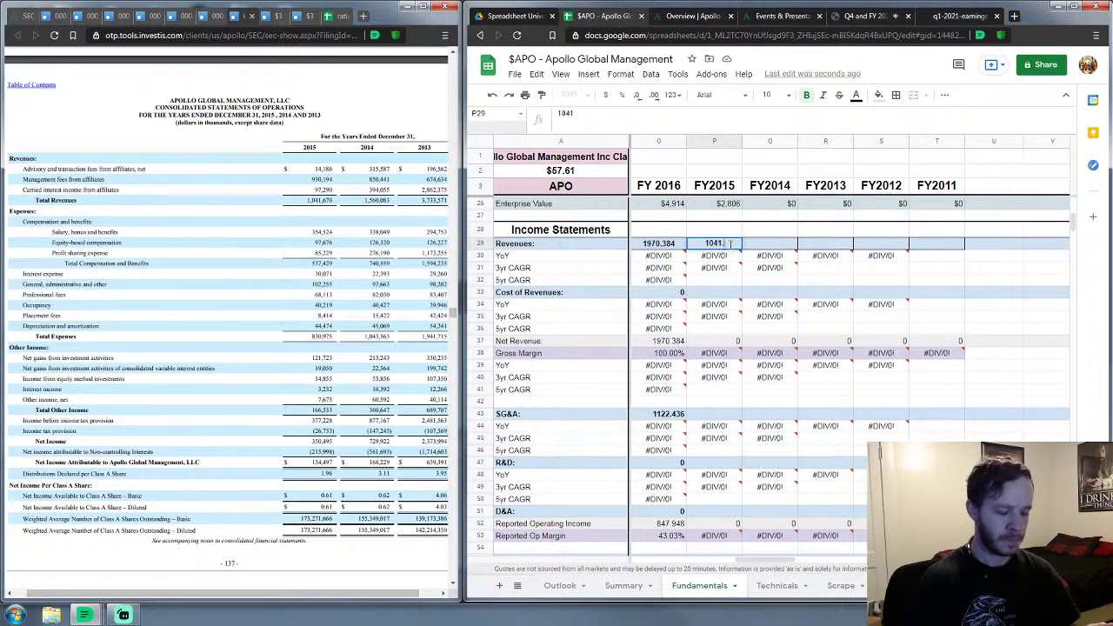
{"action": "type", "text": "67"}
{"action": "key", "text": "Return"}
{"action": "key", "text": "Down"}
{"action": "key", "text": "Down"}
{"action": "key", "text": "Down"}
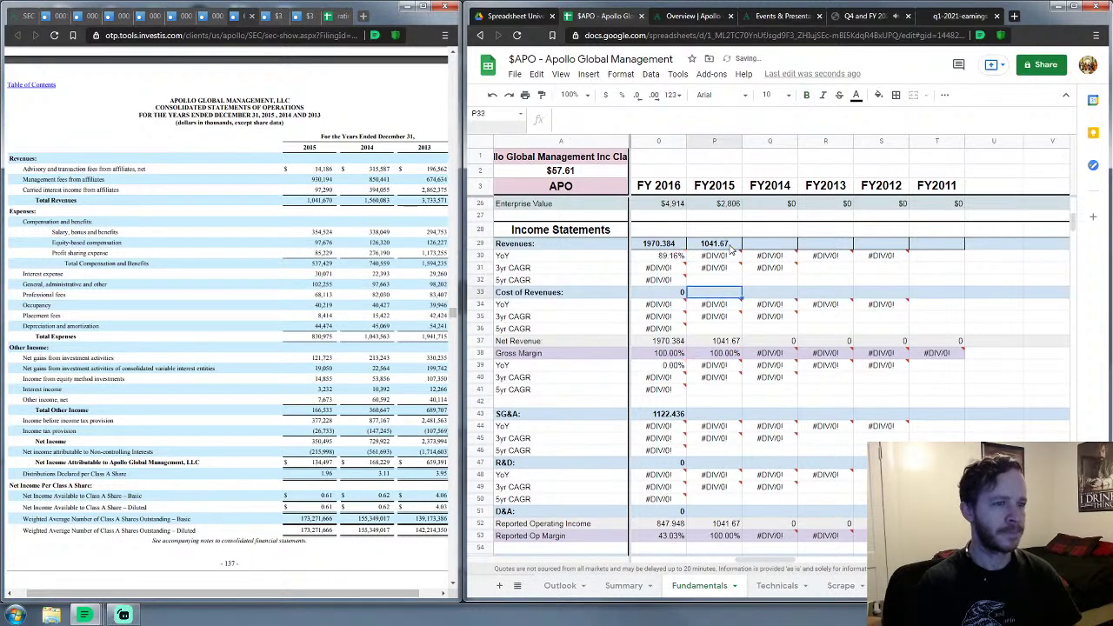
{"action": "type", "text": "0"}
{"action": "key", "text": "Return"}
{"action": "key", "text": "Down"}
{"action": "key", "text": "Down"}
{"action": "key", "text": "Down"}
{"action": "key", "text": "Down"}
{"action": "key", "text": "Down"}
{"action": "key", "text": "Down"}
{"action": "key", "text": "Down"}
{"action": "key", "text": "Down"}
{"action": "key", "text": "Down"}
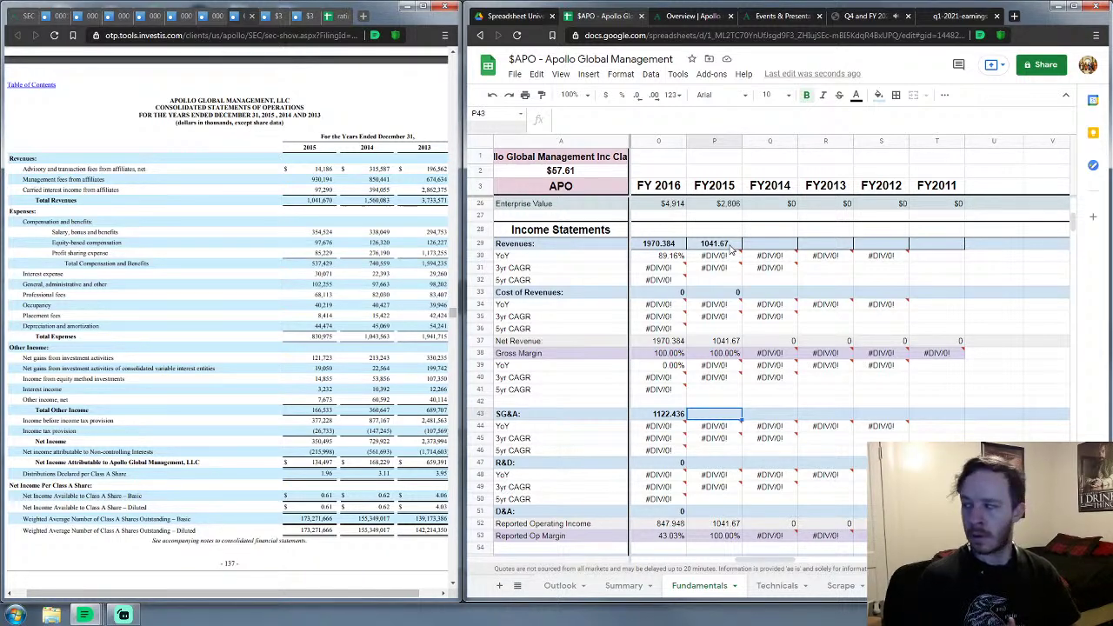
Step: Enter FY2015 SG&A 756.43, R&D 0 and D&A 44.474
{"action": "type", "text": "756.43"}
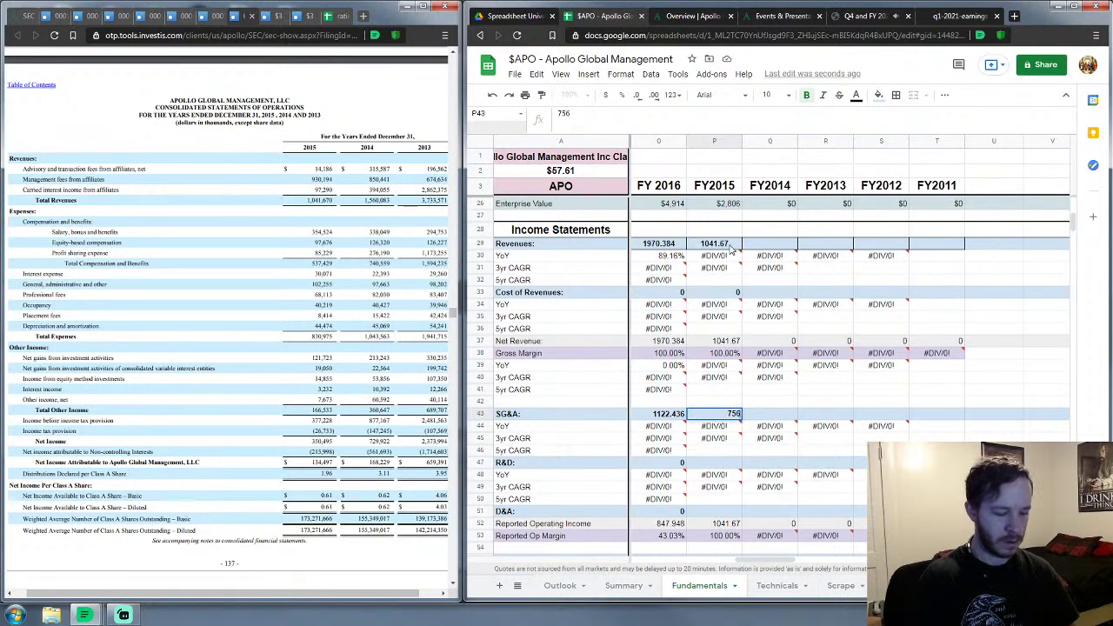
{"action": "key", "text": "Return"}
{"action": "key", "text": "Down"}
{"action": "key", "text": "Down"}
{"action": "key", "text": "Down"}
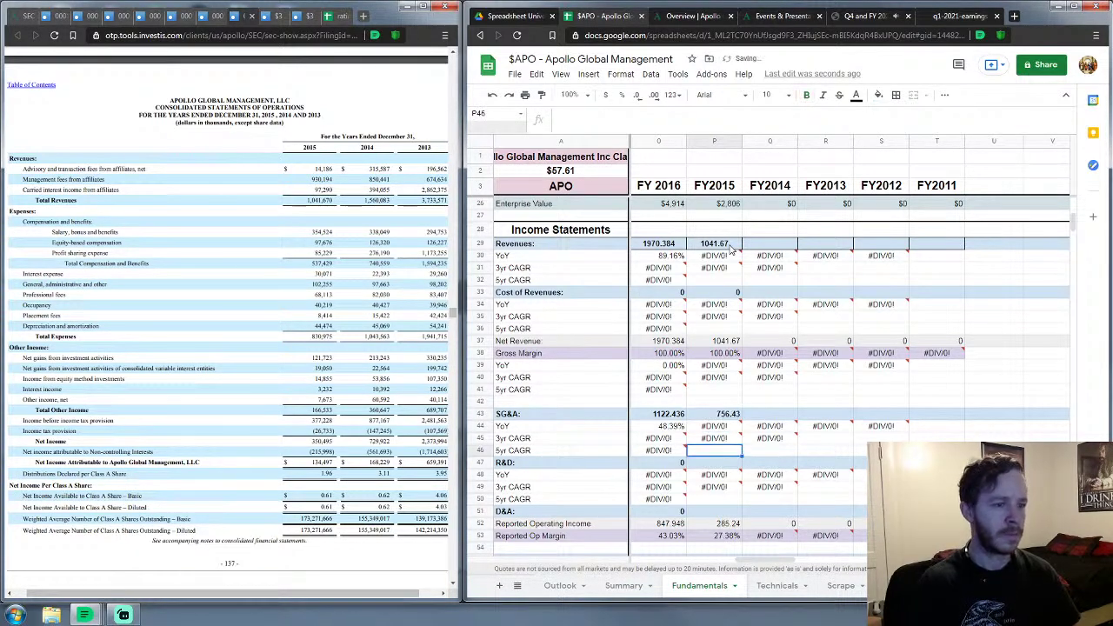
{"action": "type", "text": "0"}
{"action": "key", "text": "Return"}
{"action": "key", "text": "Down"}
{"action": "key", "text": "Down"}
{"action": "key", "text": "Down"}
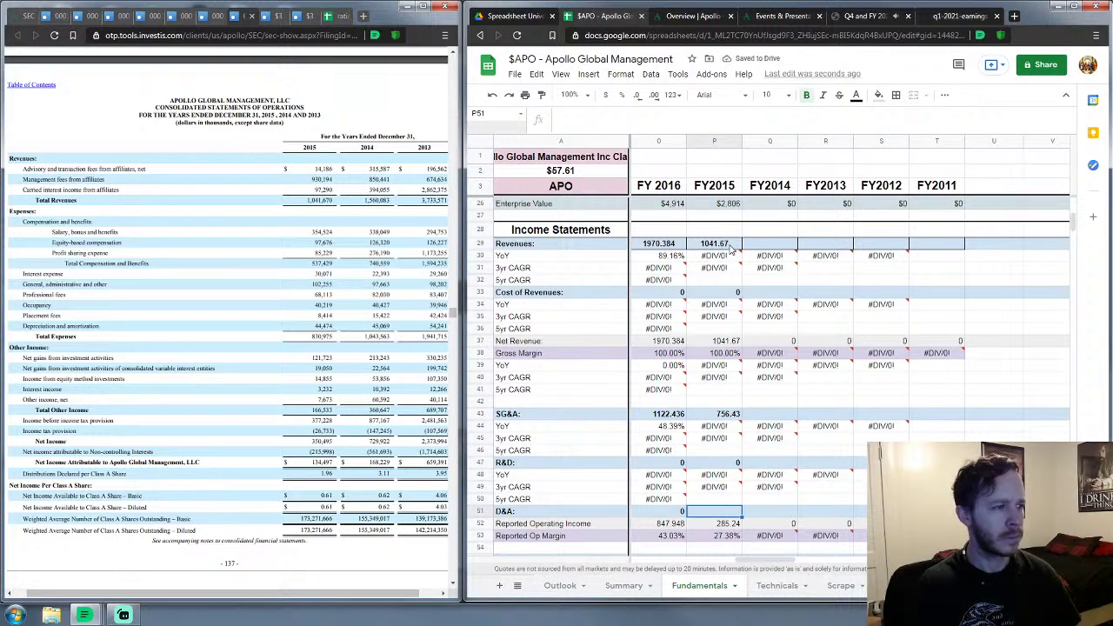
{"action": "type", "text": "44.4"}
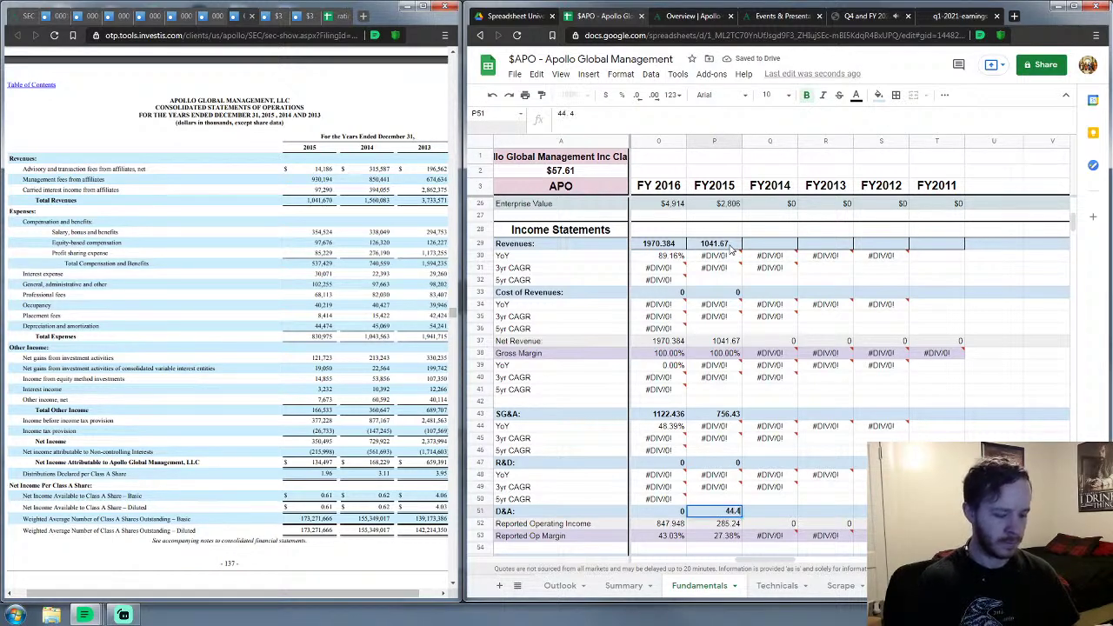
{"action": "type", "text": "74"}
{"action": "key", "text": "Return"}
{"action": "key", "text": "Down"}
{"action": "key", "text": "Down"}
{"action": "key", "text": "Down"}
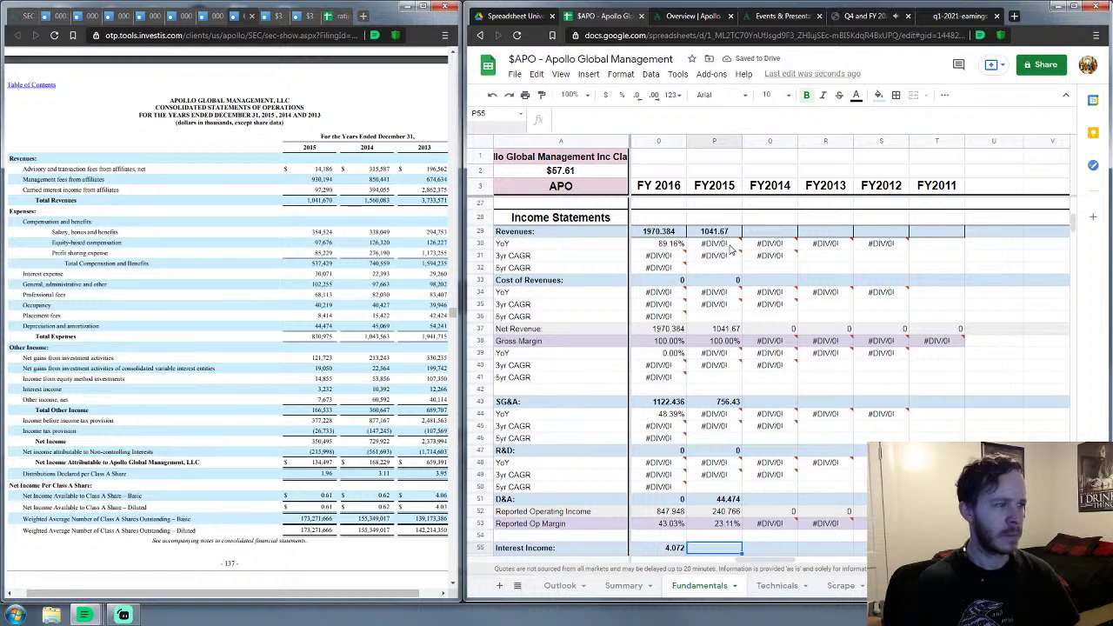
Step: Enter FY2015 Interest Expense 30.071, Interest Income 3.232 and Net Currency Income 0
{"action": "key", "text": "Down"}
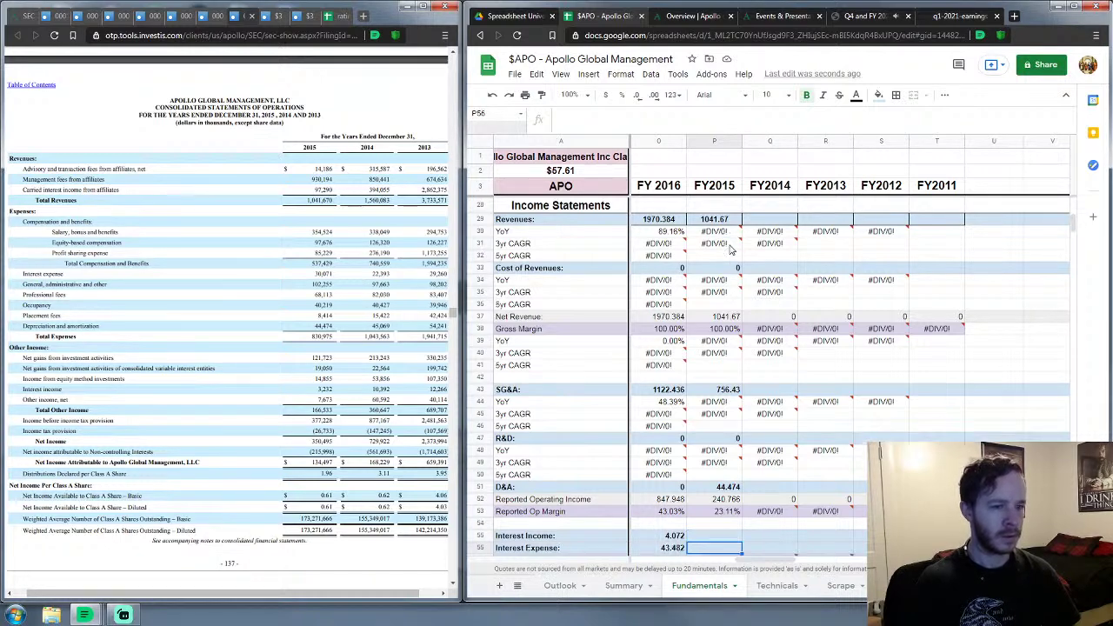
{"action": "type", "text": "30.071"}
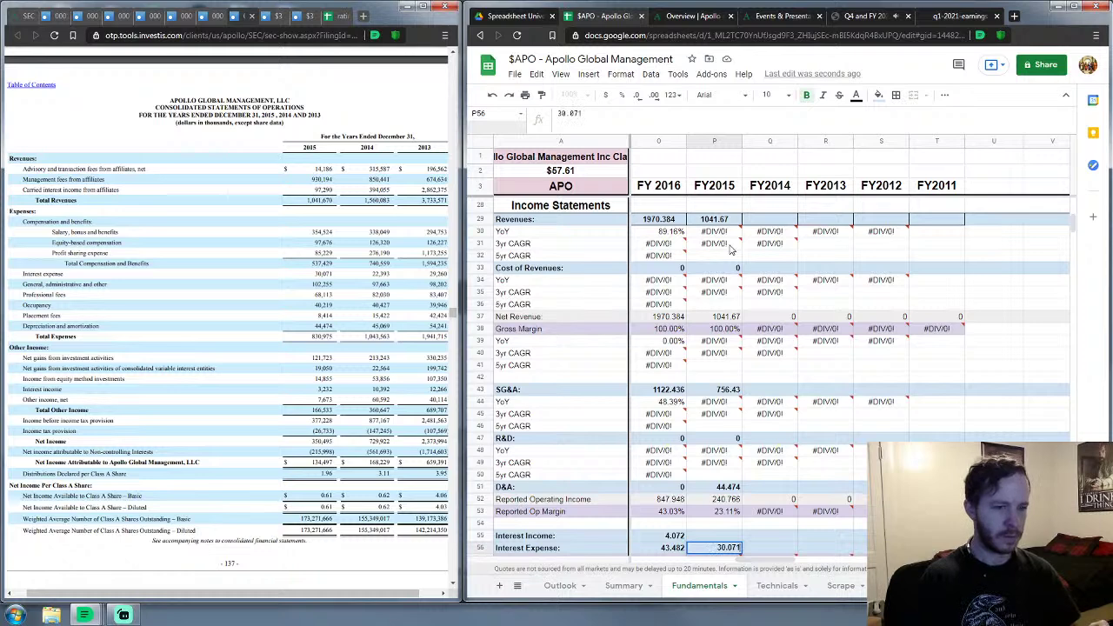
{"action": "key", "text": "Up"}
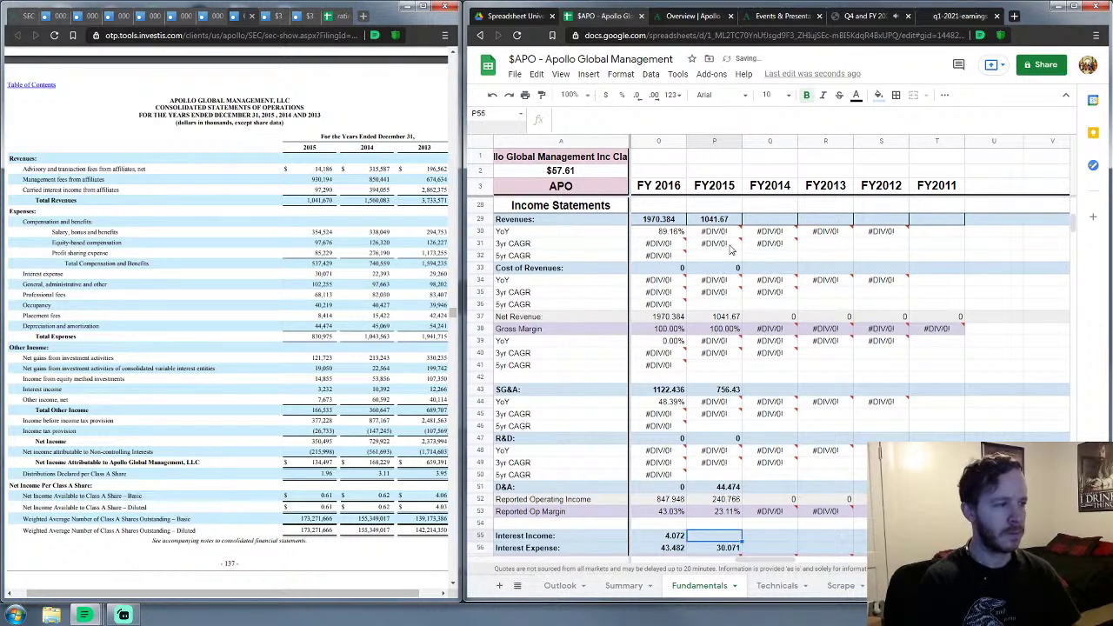
{"action": "type", "text": "3.2"}
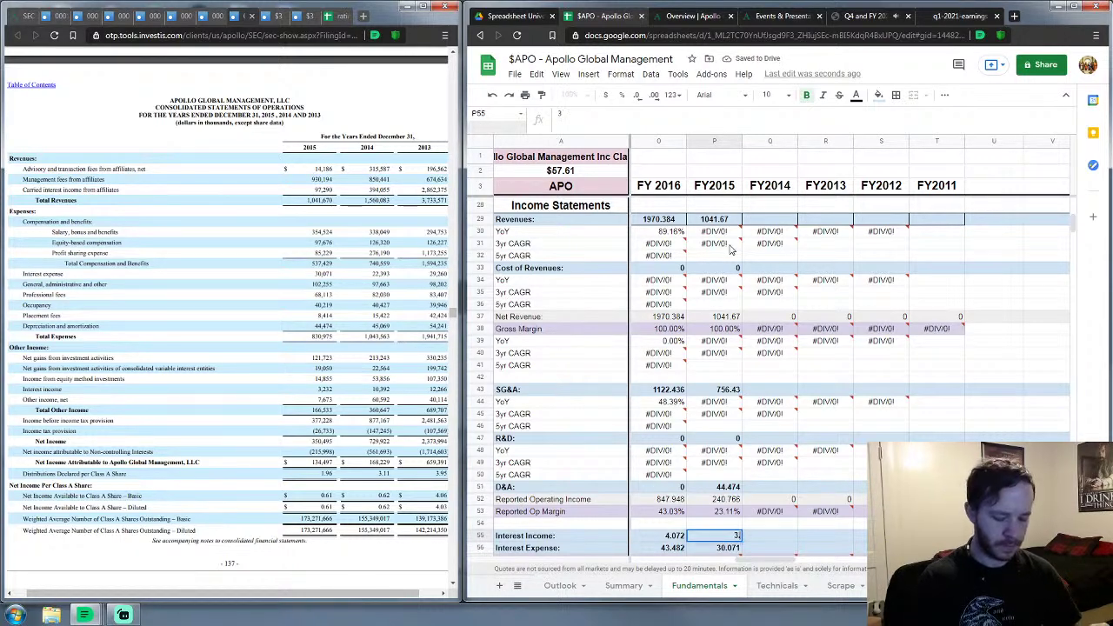
{"action": "type", "text": "32"}
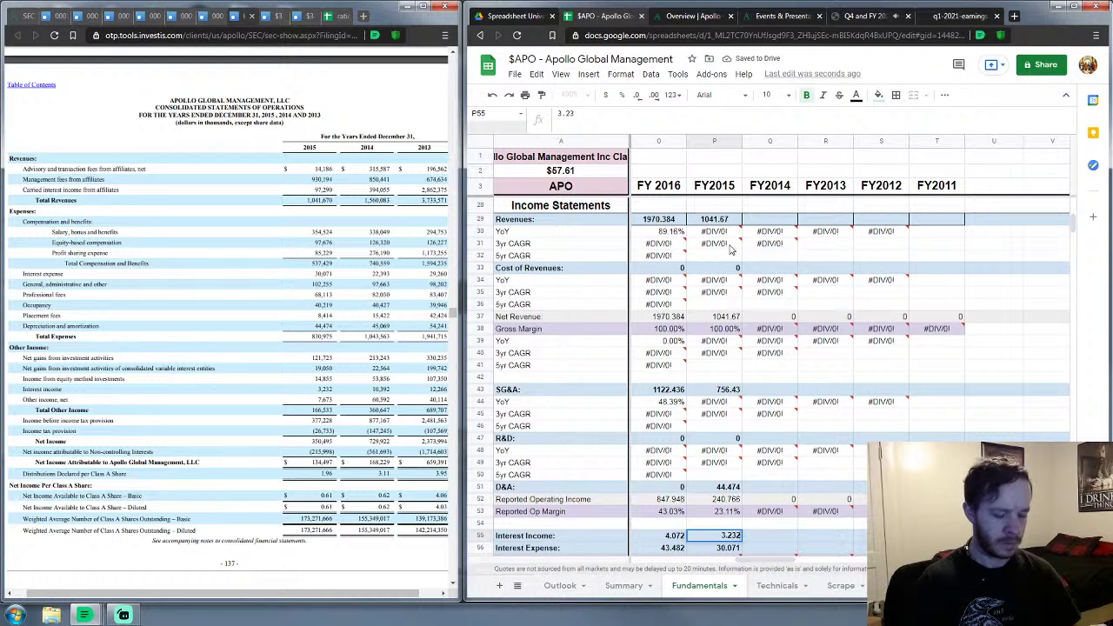
{"action": "key", "text": "Return"}
{"action": "key", "text": "Down"}
{"action": "key", "text": "Down"}
{"action": "key", "text": "Down"}
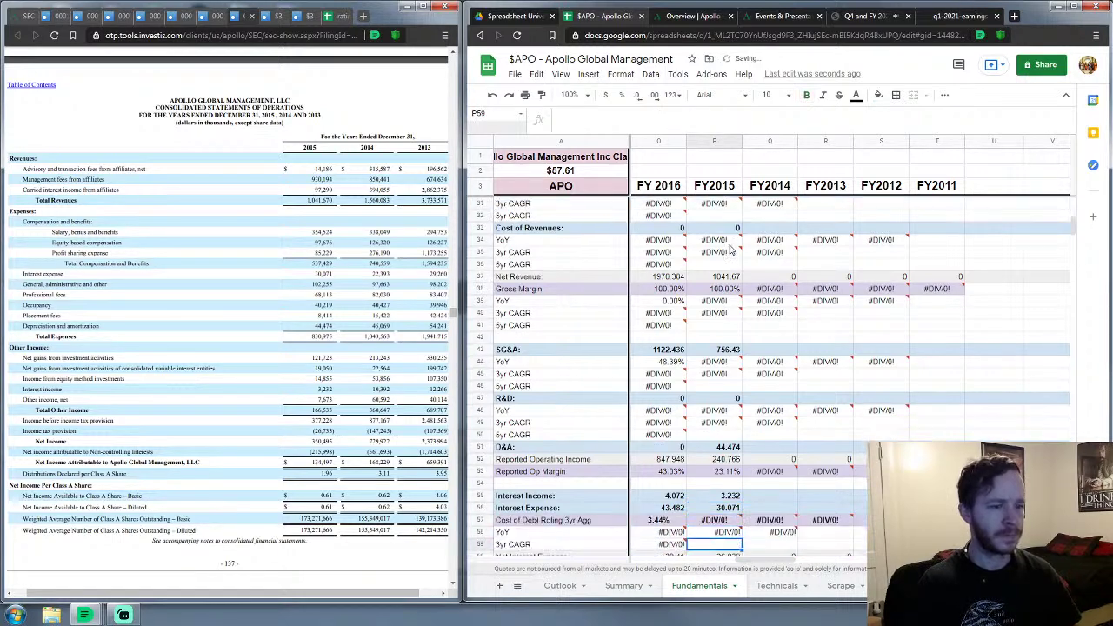
{"action": "key", "text": "Down"}
{"action": "key", "text": "Down"}
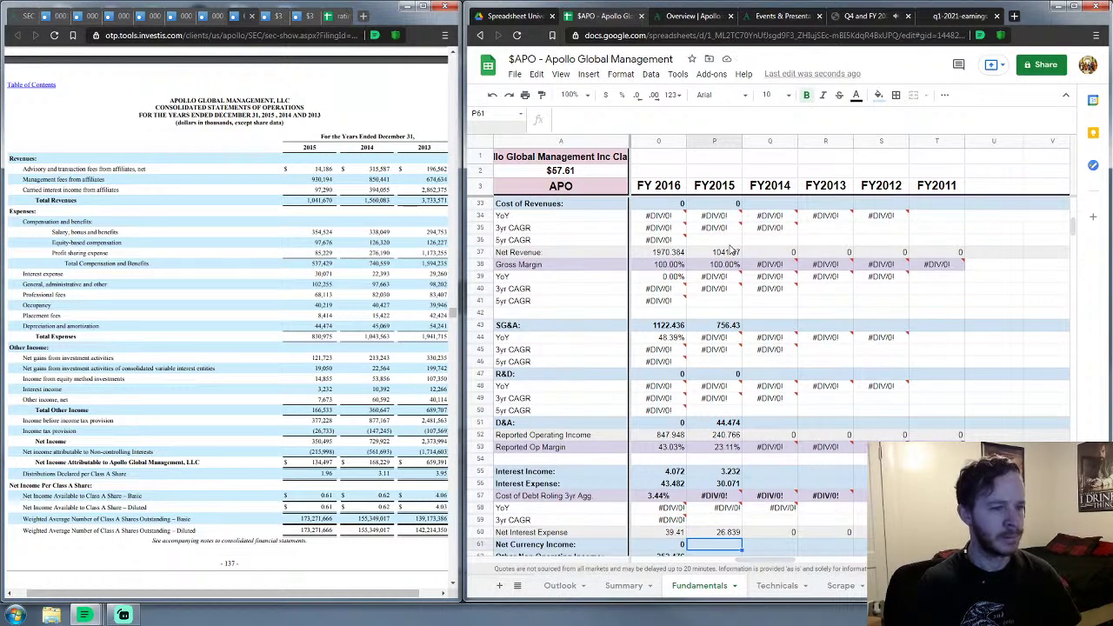
{"action": "type", "text": "0"}
{"action": "key", "text": "Return"}
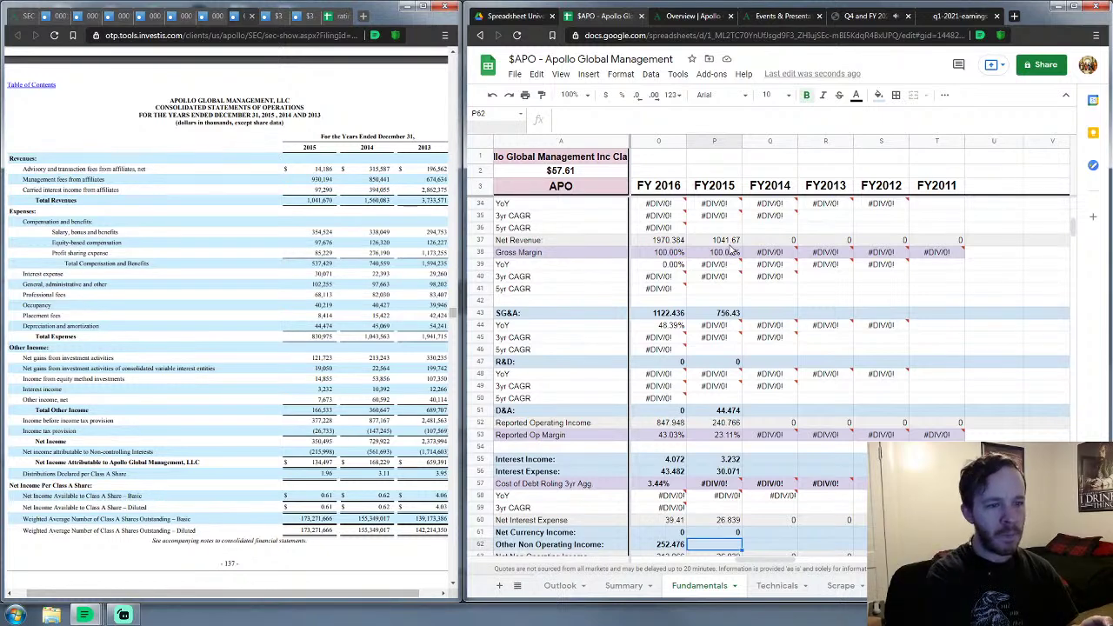
Step: Enter FY2015 other non-operating income 163.301, income tax 26.733, minority interest 215.998, preferred dividends 0
{"action": "type", "text": "163"}
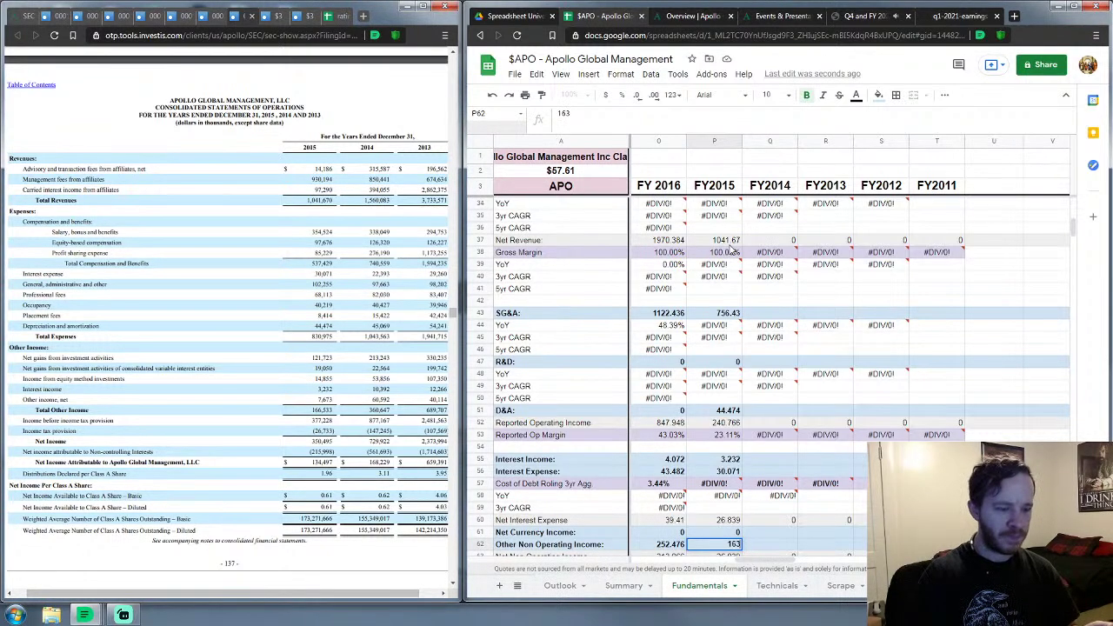
{"action": "type", "text": ".301"}
{"action": "key", "text": "Return"}
{"action": "key", "text": "Down"}
{"action": "key", "text": "Down"}
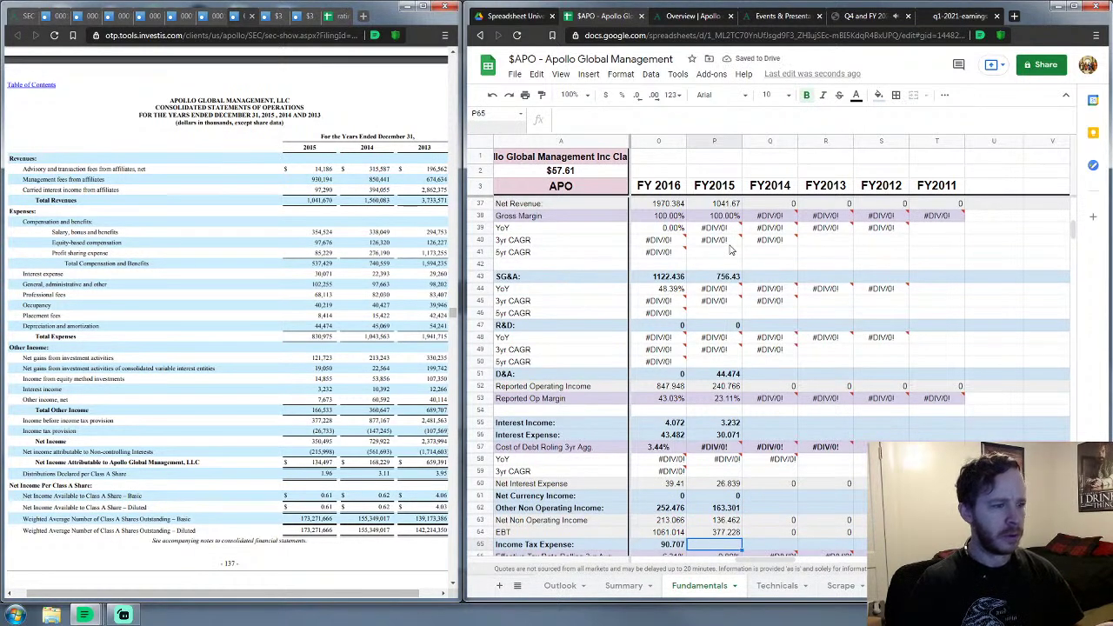
{"action": "scroll", "coordinate": [731, 251], "scroll_direction": "down", "scroll_amount": 1}
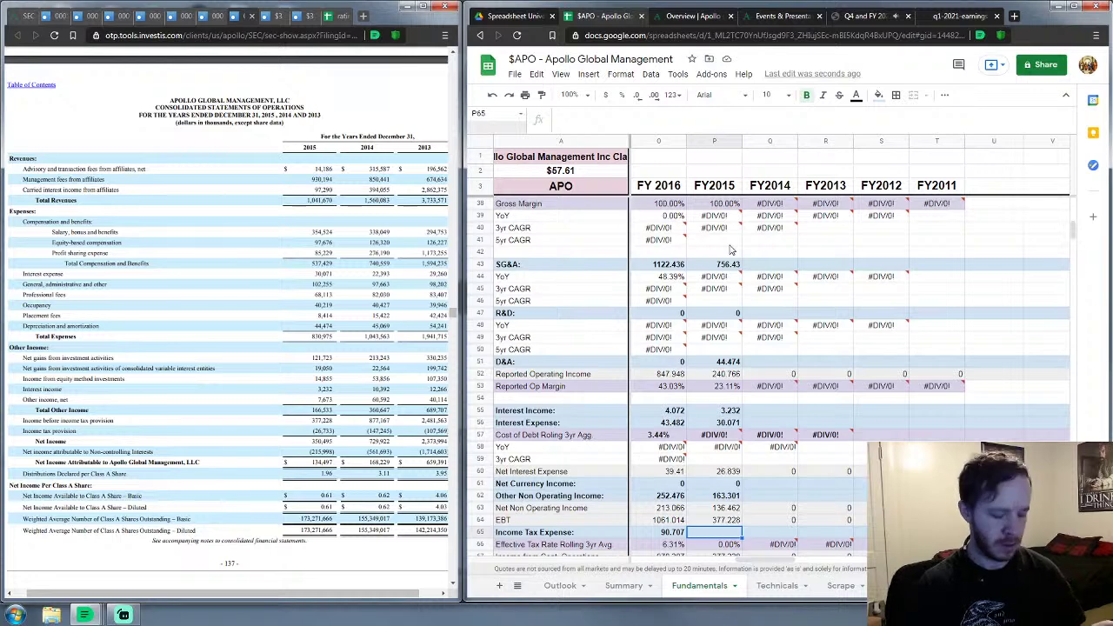
{"action": "type", "text": "26"}
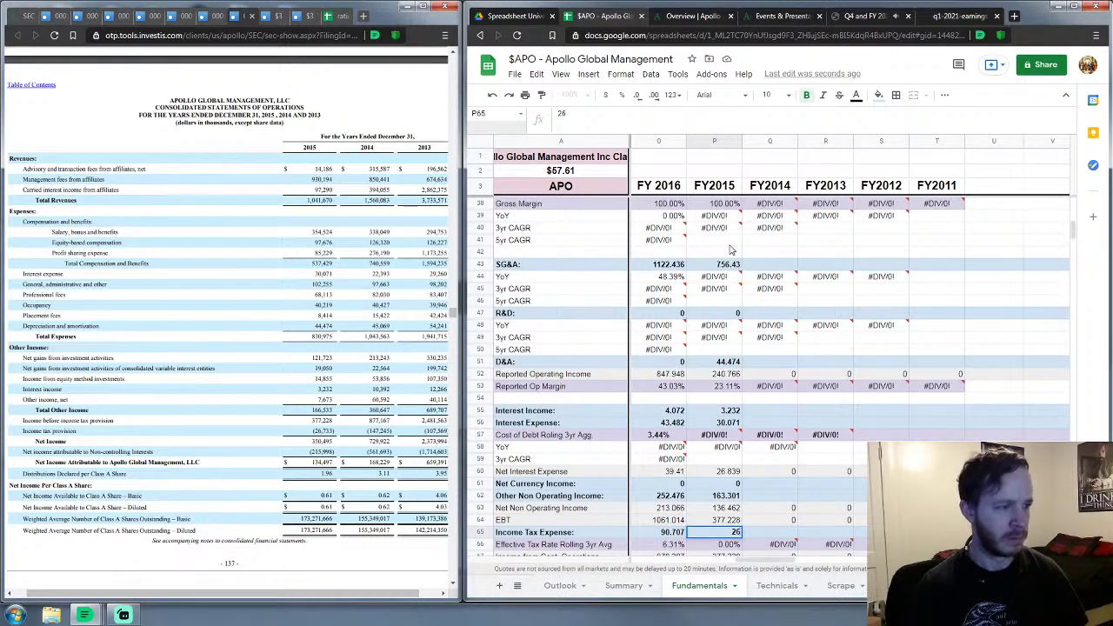
{"action": "type", "text": ".733"}
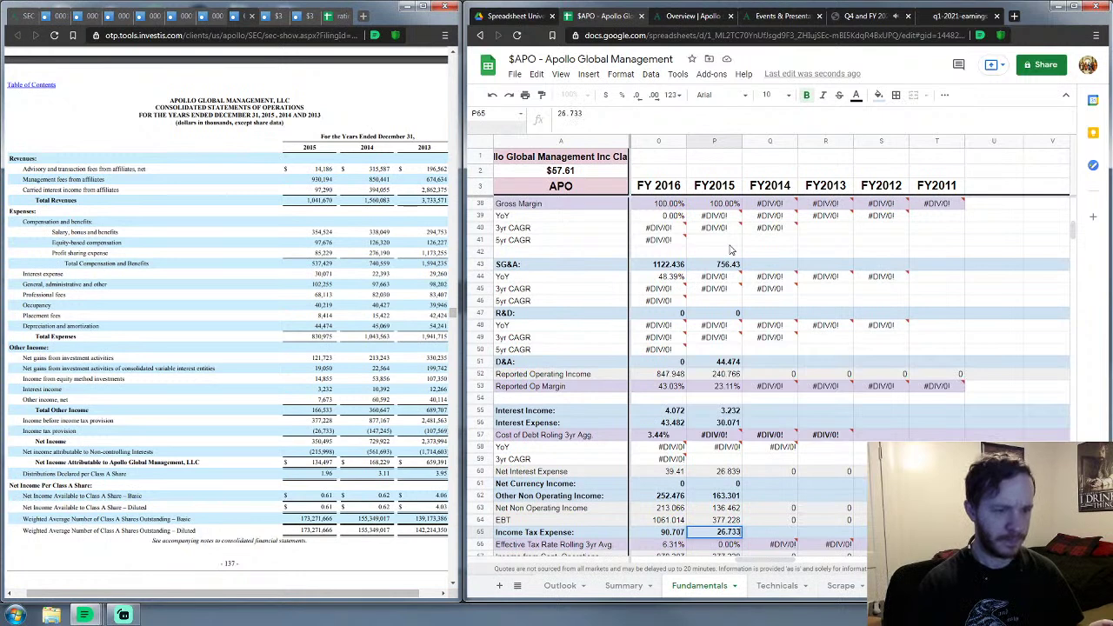
{"action": "key", "text": "Return"}
{"action": "key", "text": "Down"}
{"action": "key", "text": "Down"}
{"action": "key", "text": "Down"}
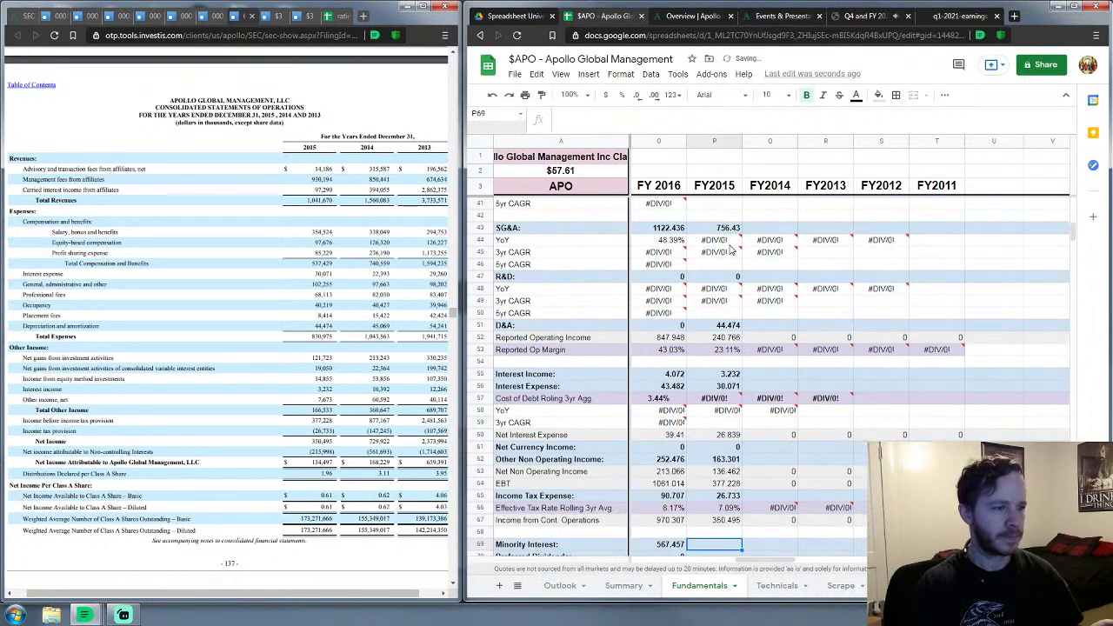
{"action": "type", "text": "215"}
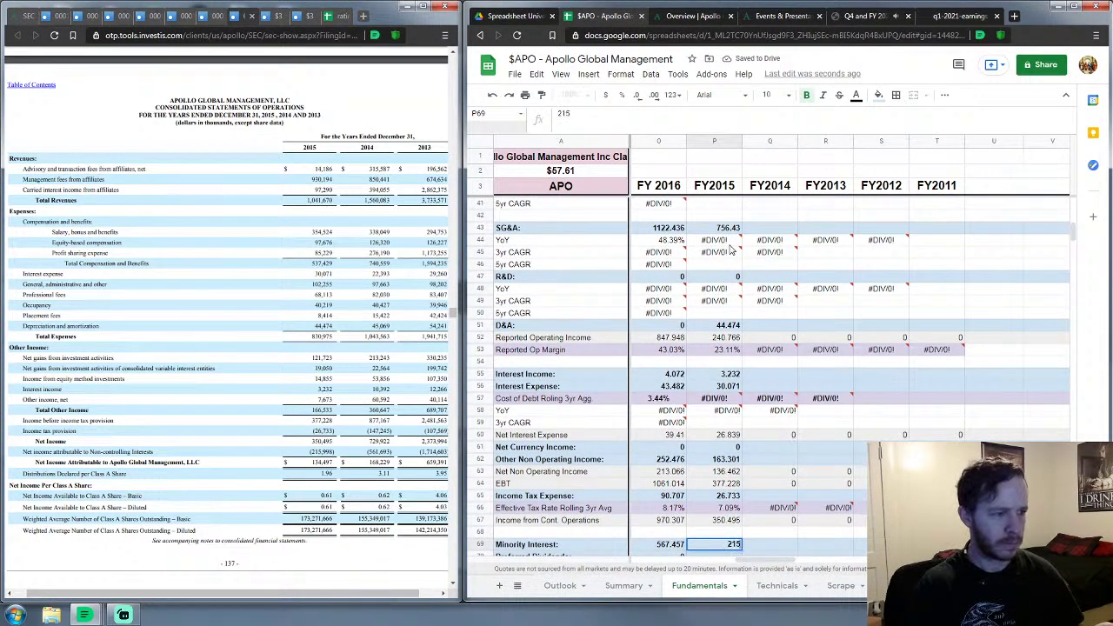
{"action": "type", "text": ".998"}
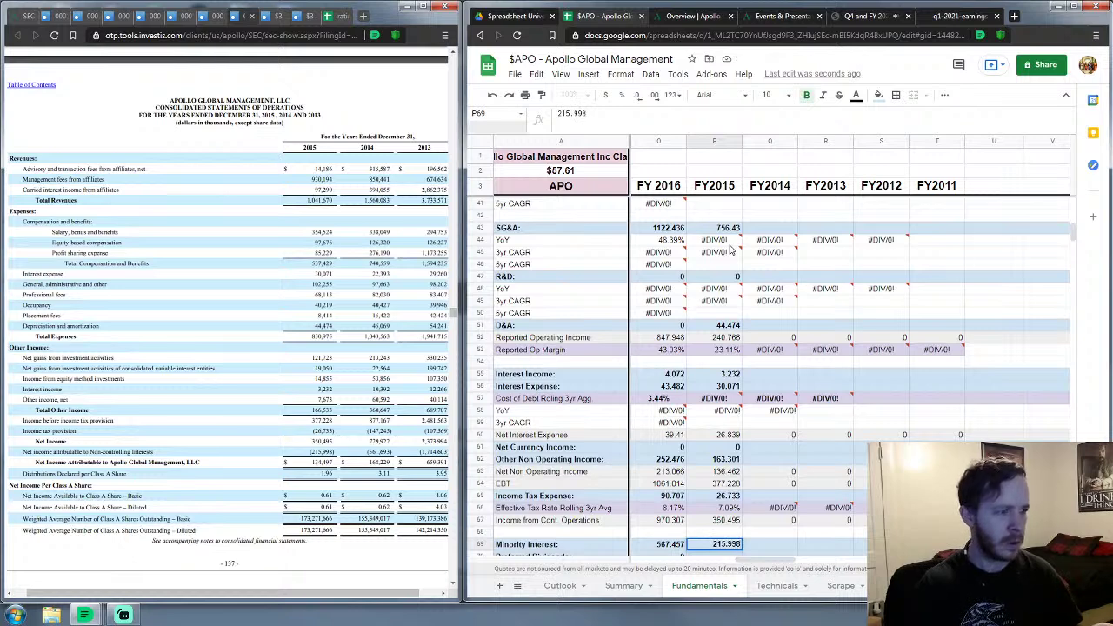
{"action": "key", "text": "Return"}
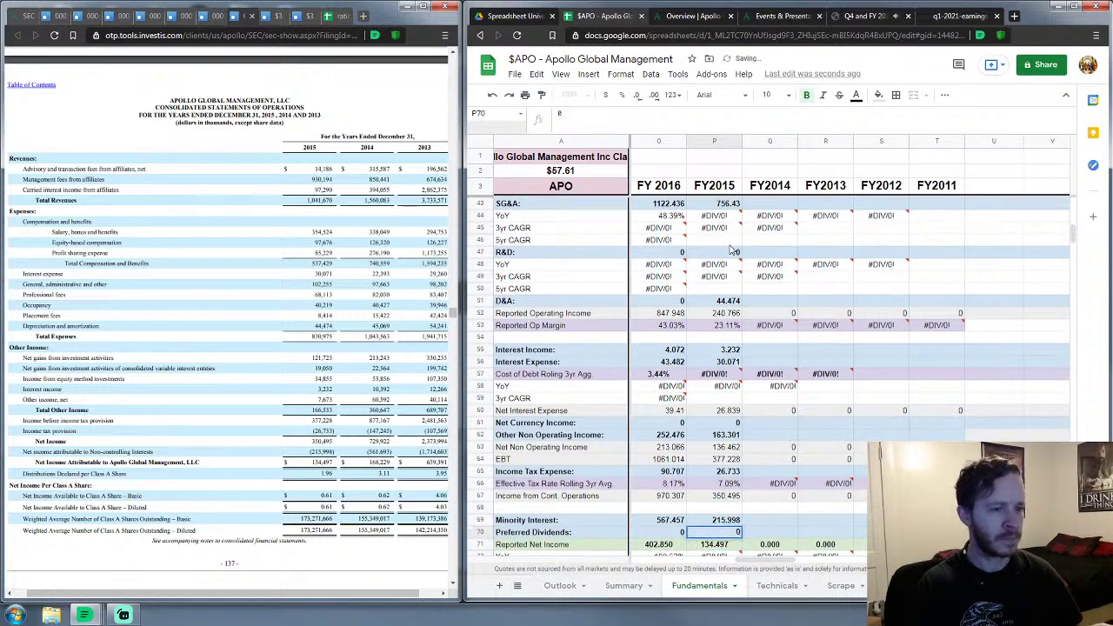
{"action": "type", "text": "0"}
{"action": "key", "text": "Return"}
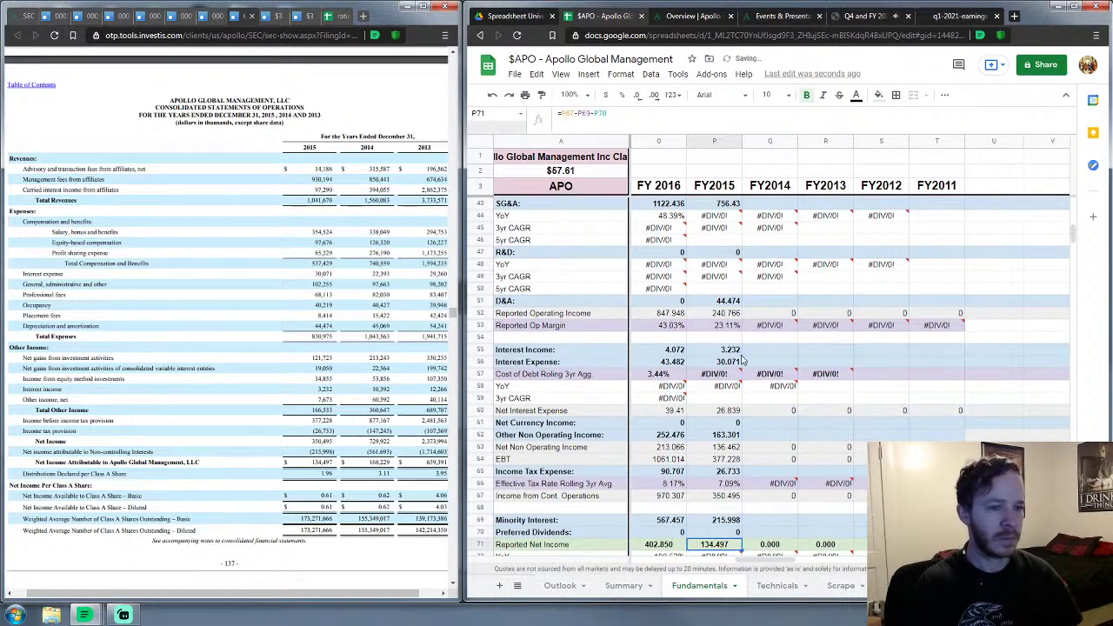
Step: Enter 173.271 as FY2015 Avg Diluted Shares Outstanding
{"action": "scroll", "coordinate": [746, 382], "scroll_direction": "down", "scroll_amount": 5}
{"action": "left_click", "coordinate": [738, 398]}
{"action": "type", "text": "173"}
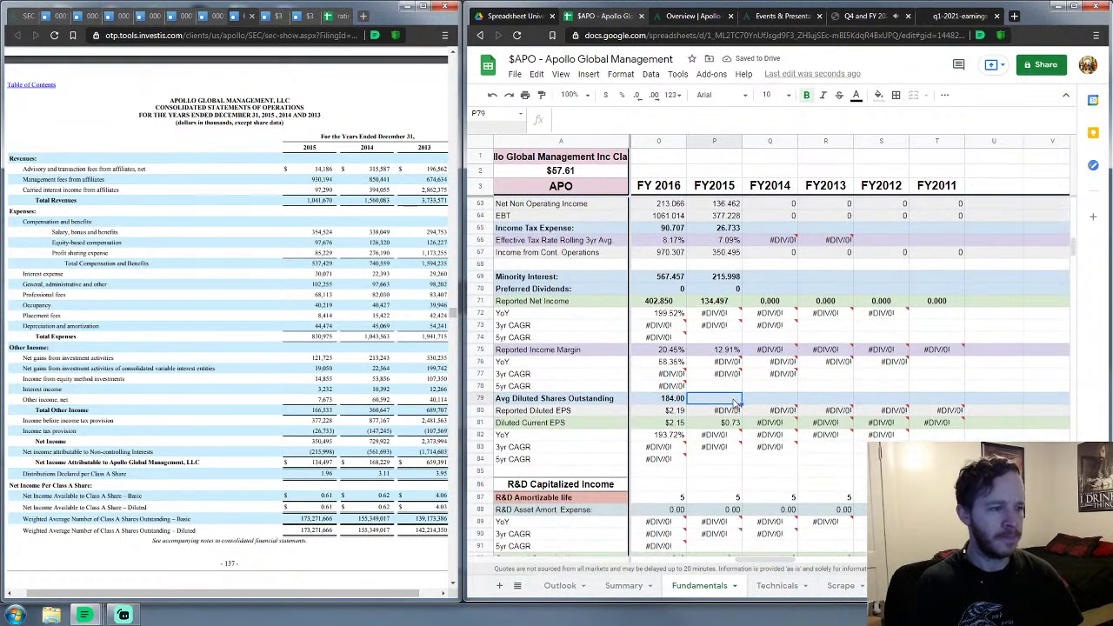
{"action": "type", "text": ".271666"}
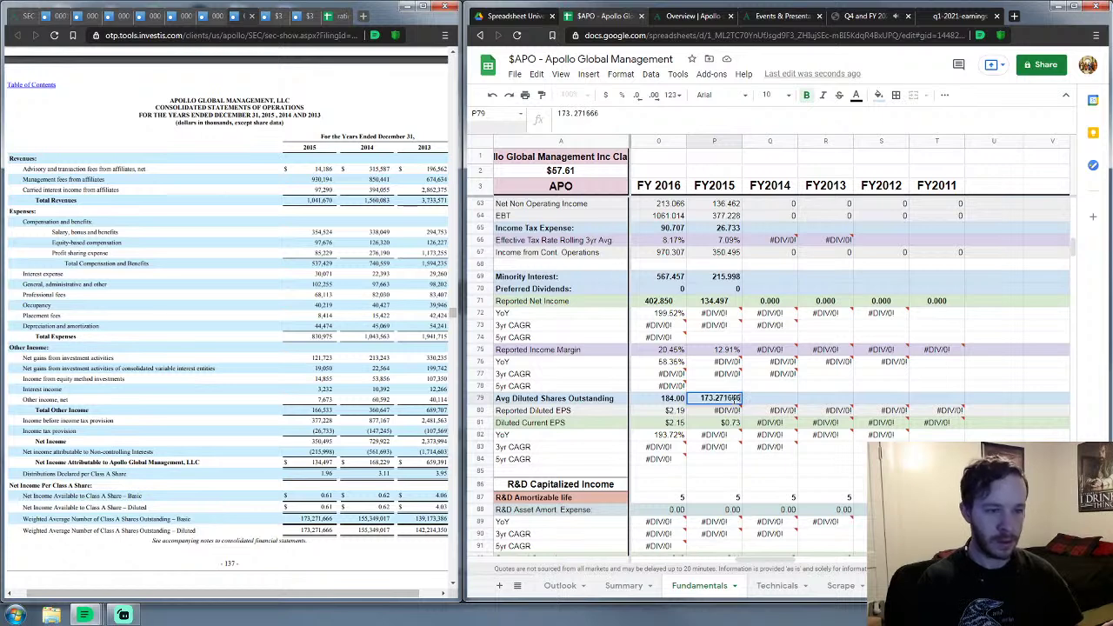
{"action": "key", "text": "Return"}
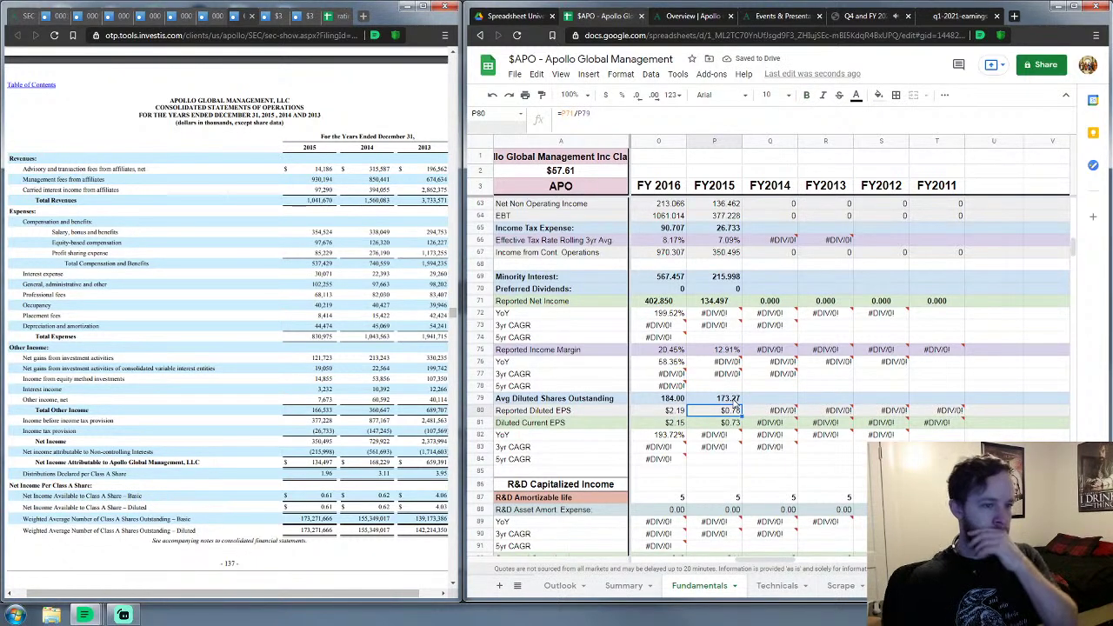
{"action": "key", "text": "Down"}
{"action": "key", "text": "Down"}
{"action": "key", "text": "Down"}
{"action": "key", "text": "Down"}
{"action": "key", "text": "Down"}
{"action": "key", "text": "Down"}
{"action": "key", "text": "Down"}
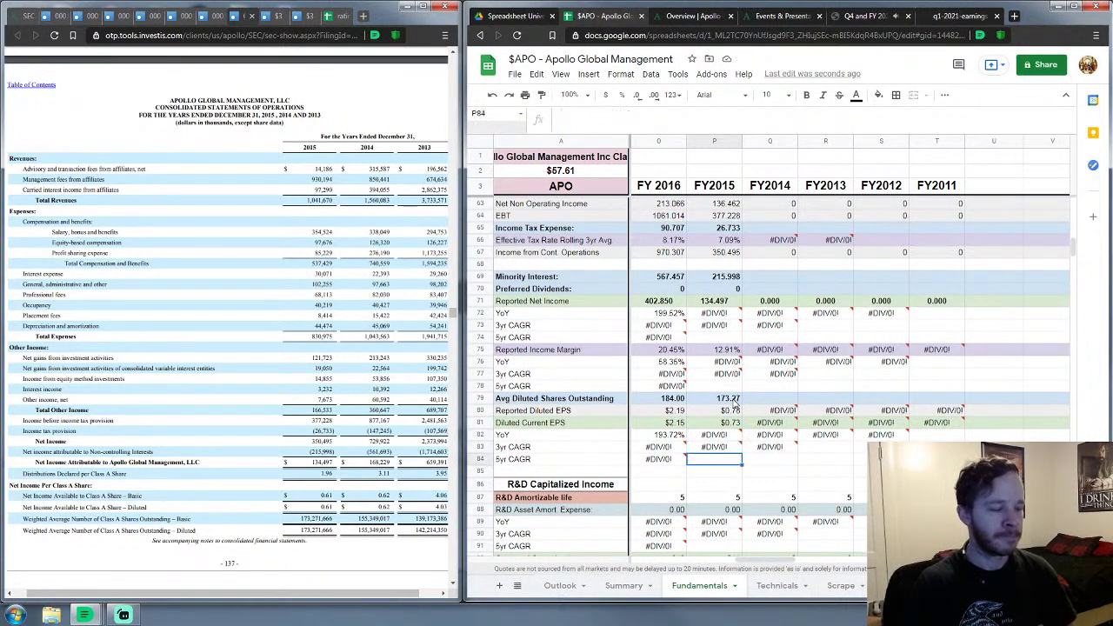
{"action": "key", "text": "Down"}
{"action": "key", "text": "Down"}
{"action": "key", "text": "Down"}
{"action": "key", "text": "Down"}
{"action": "key", "text": "Down"}
{"action": "key", "text": "Down"}
{"action": "key", "text": "Down"}
{"action": "key", "text": "Down"}
{"action": "key", "text": "Down"}
{"action": "key", "text": "Down"}
{"action": "key", "text": "Down"}
{"action": "key", "text": "Down"}
{"action": "key", "text": "Down"}
{"action": "key", "text": "Down"}
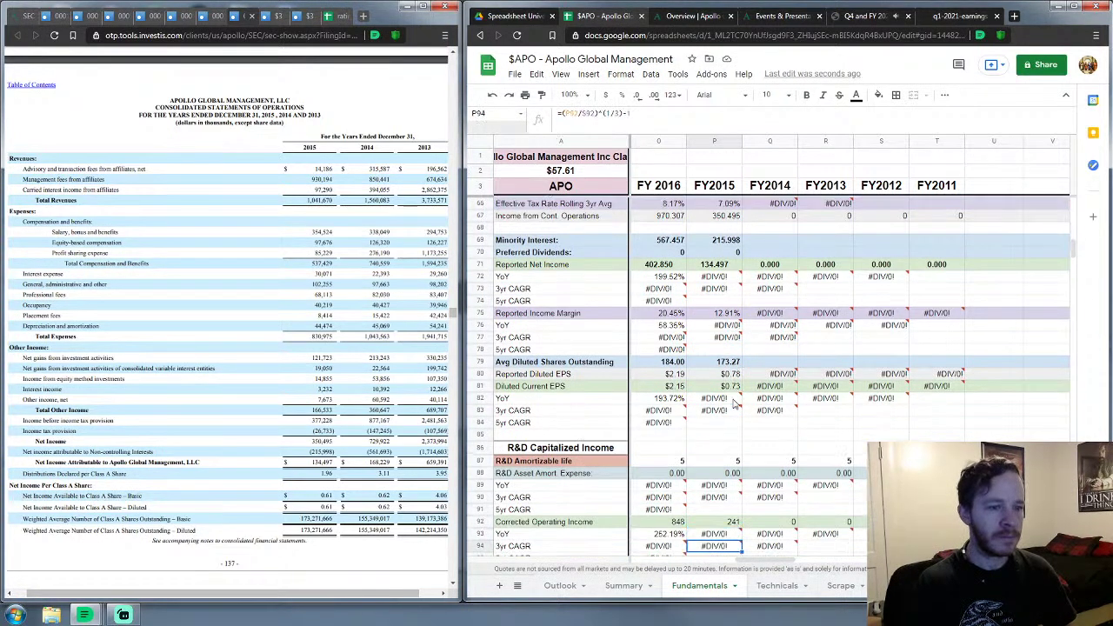
{"action": "key", "text": "Down"}
{"action": "key", "text": "Down"}
{"action": "key", "text": "Down"}
{"action": "key", "text": "Down"}
{"action": "key", "text": "Down"}
{"action": "key", "text": "Down"}
{"action": "key", "text": "Down"}
{"action": "key", "text": "Down"}
{"action": "key", "text": "Down"}
{"action": "key", "text": "Down"}
{"action": "key", "text": "Down"}
{"action": "key", "text": "Down"}
{"action": "key", "text": "Down"}
{"action": "key", "text": "Down"}
{"action": "key", "text": "Down"}
{"action": "key", "text": "Down"}
{"action": "key", "text": "Down"}
{"action": "key", "text": "Down"}
{"action": "key", "text": "Down"}
{"action": "key", "text": "Down"}
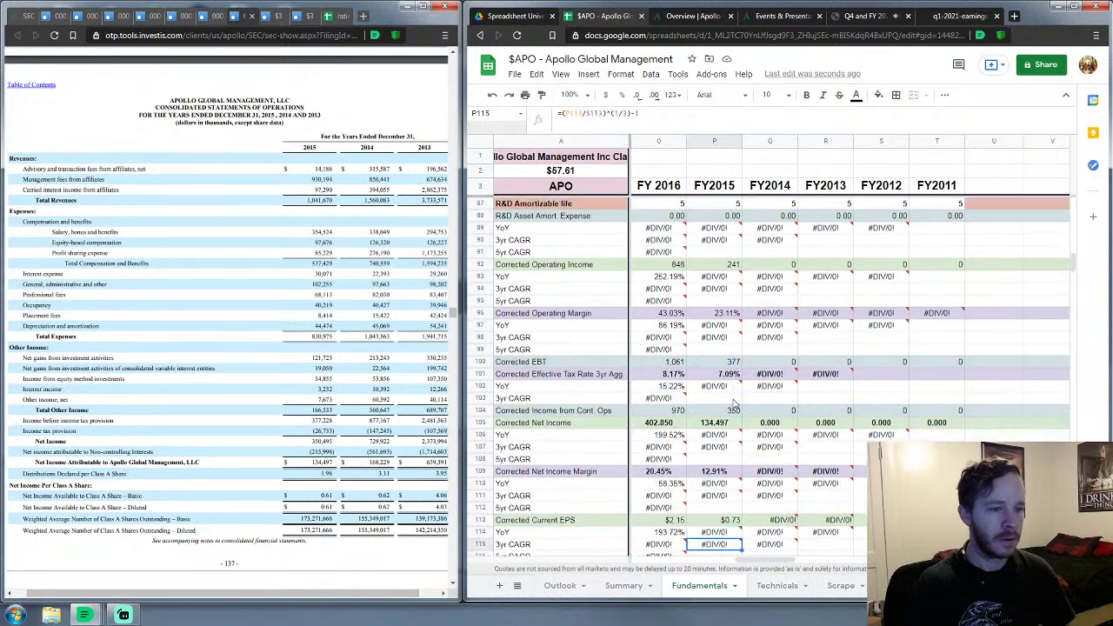
{"action": "key", "text": "Down"}
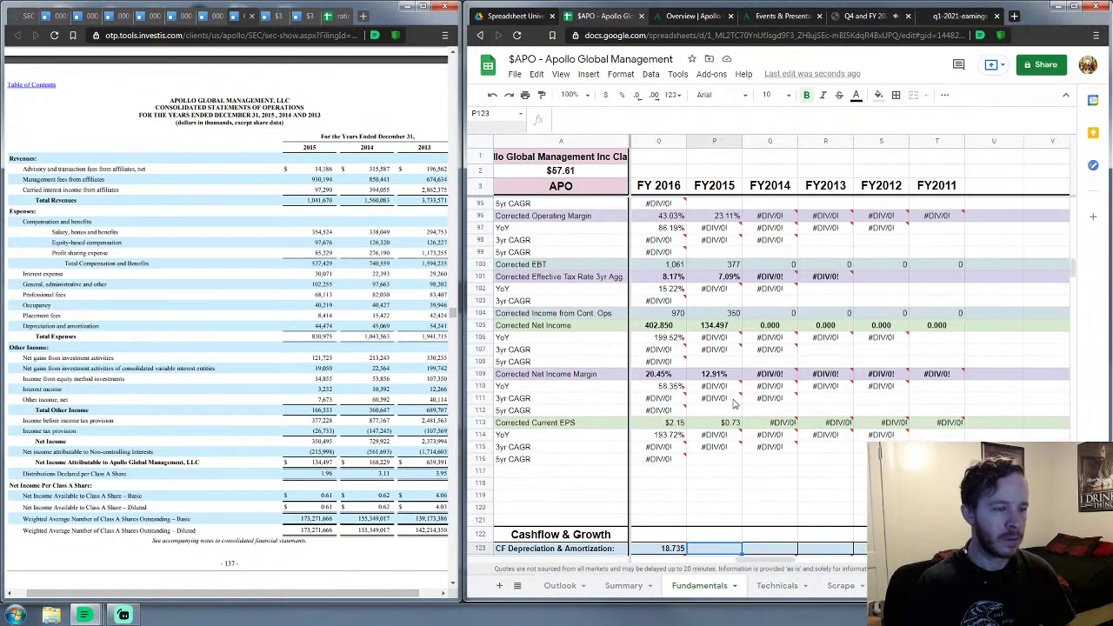
Step: From the 10-K cash flow statement, enter 44.474 in P123 and -106.35 in P127
{"action": "scroll", "coordinate": [733, 403], "scroll_direction": "down", "scroll_amount": 6}
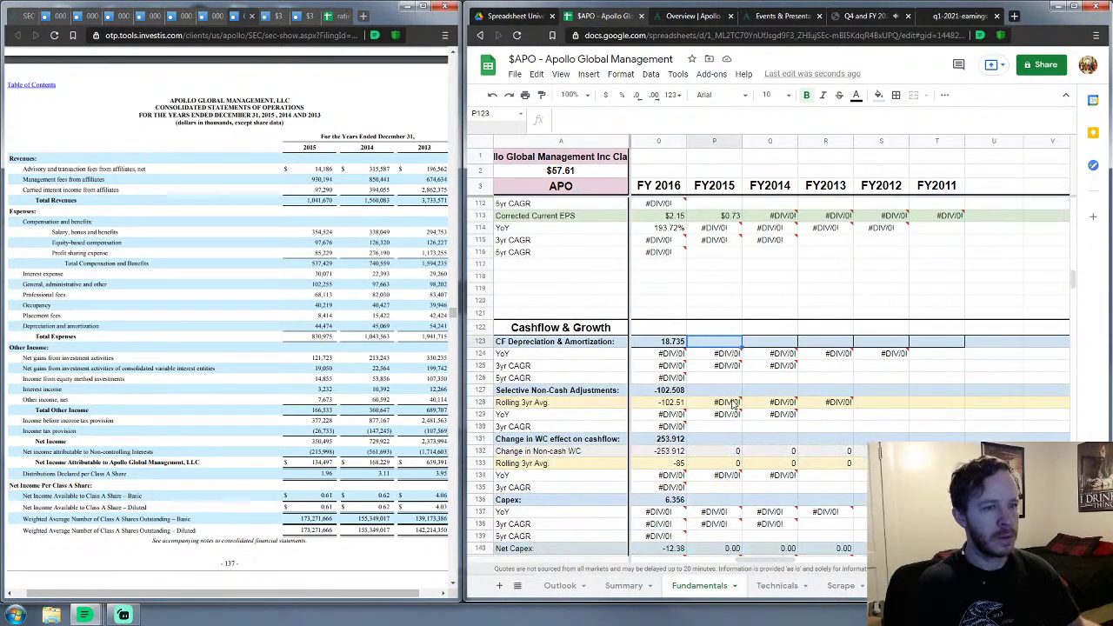
{"action": "scroll", "coordinate": [733, 403], "scroll_direction": "down", "scroll_amount": 2}
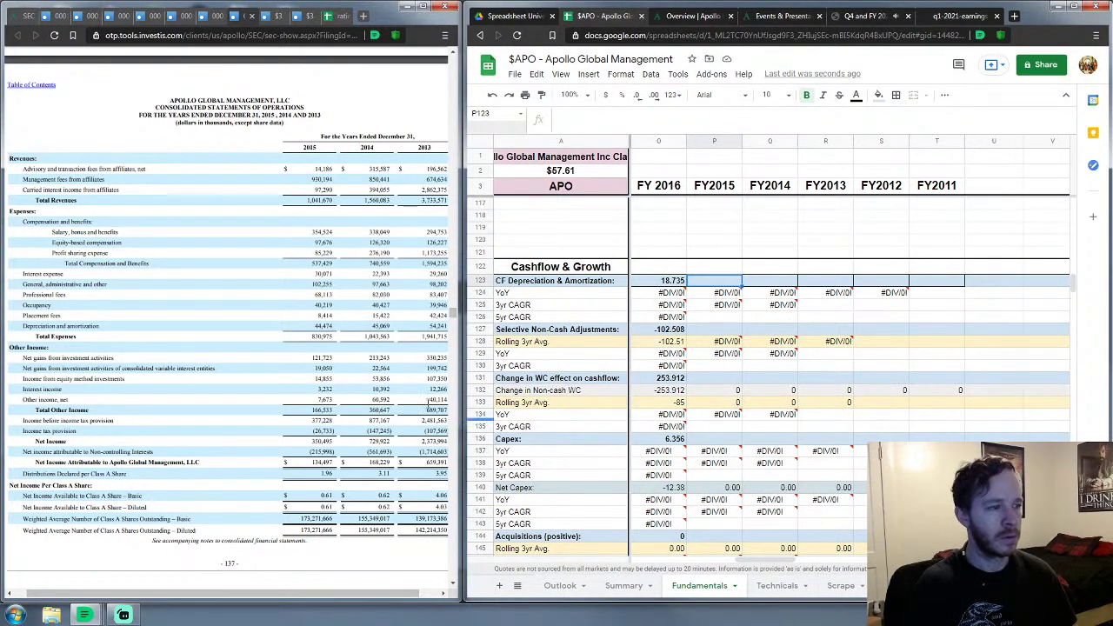
{"action": "scroll", "coordinate": [202, 345], "scroll_direction": "down", "scroll_amount": 10}
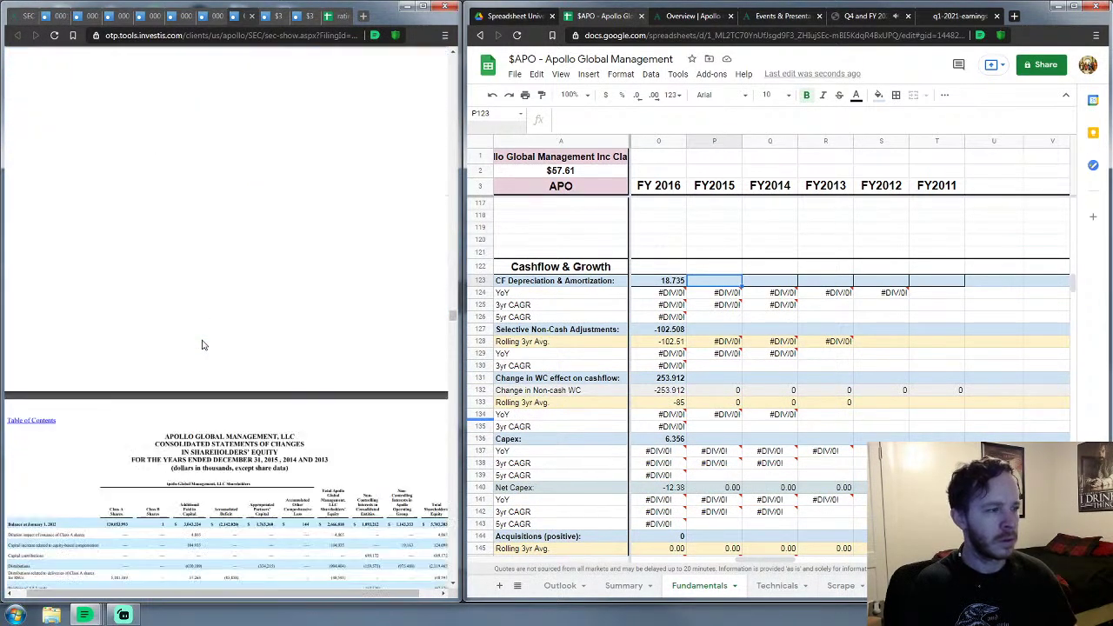
{"action": "scroll", "coordinate": [202, 345], "scroll_direction": "down", "scroll_amount": 10}
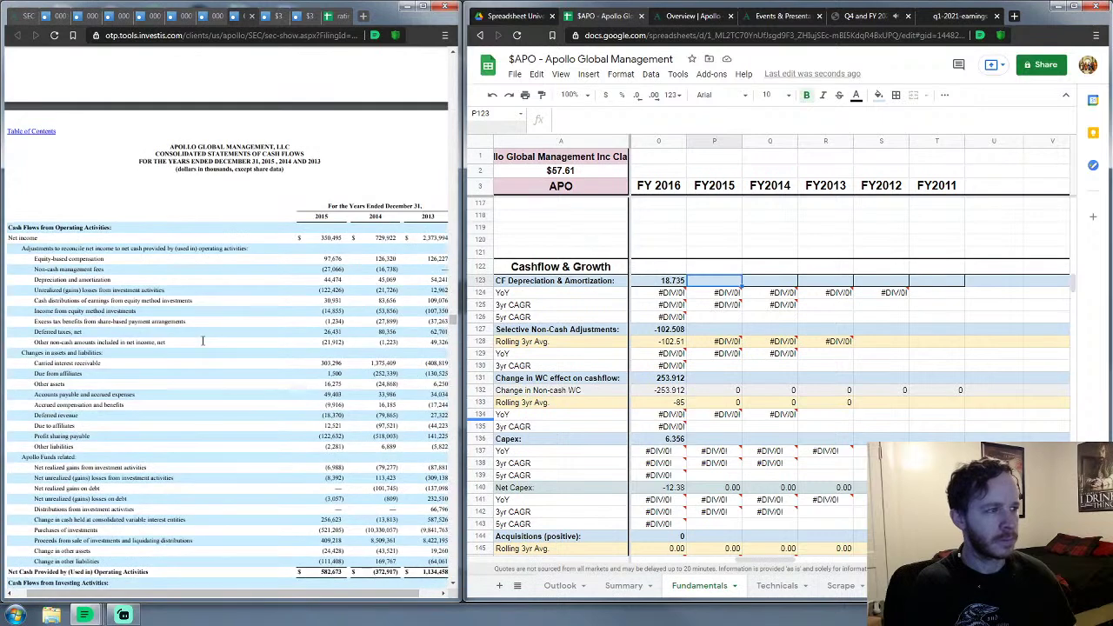
{"action": "scroll", "coordinate": [203, 341], "scroll_direction": "down", "scroll_amount": 1}
{"action": "scroll", "coordinate": [203, 341], "scroll_direction": "down", "scroll_amount": 1}
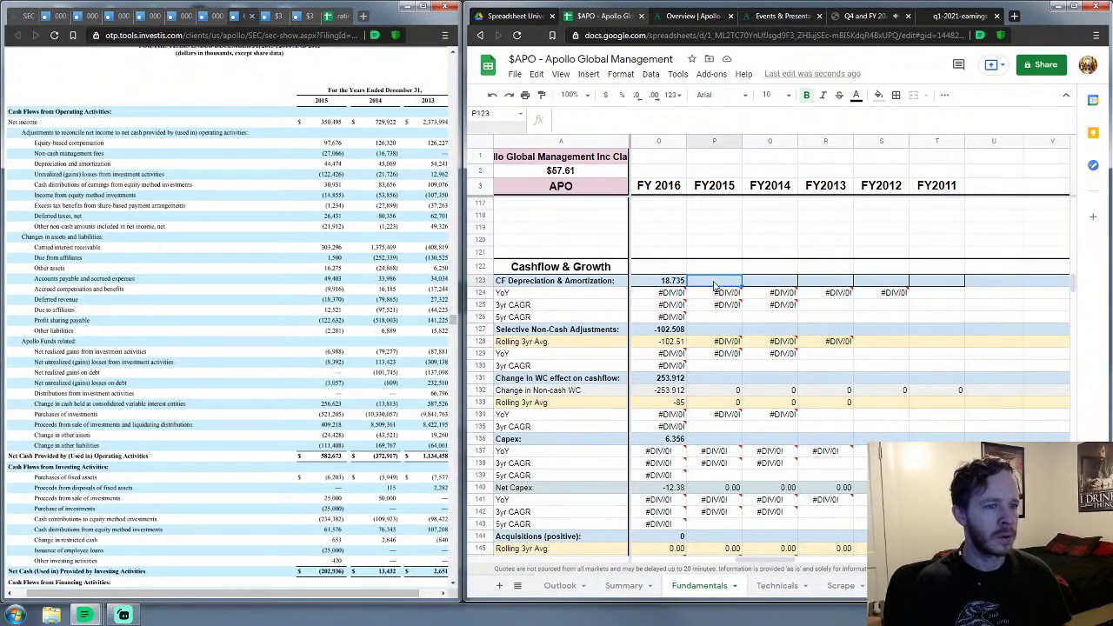
{"action": "type", "text": ".474"}
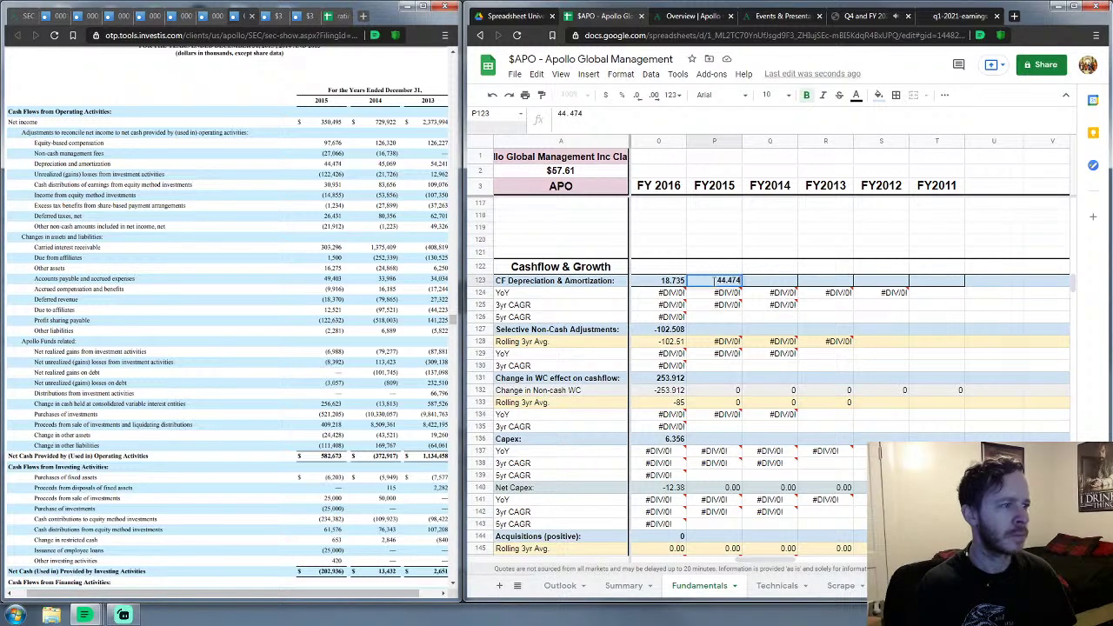
{"action": "key", "text": "Return"}
{"action": "key", "text": "Down"}
{"action": "key", "text": "Down"}
{"action": "key", "text": "Down"}
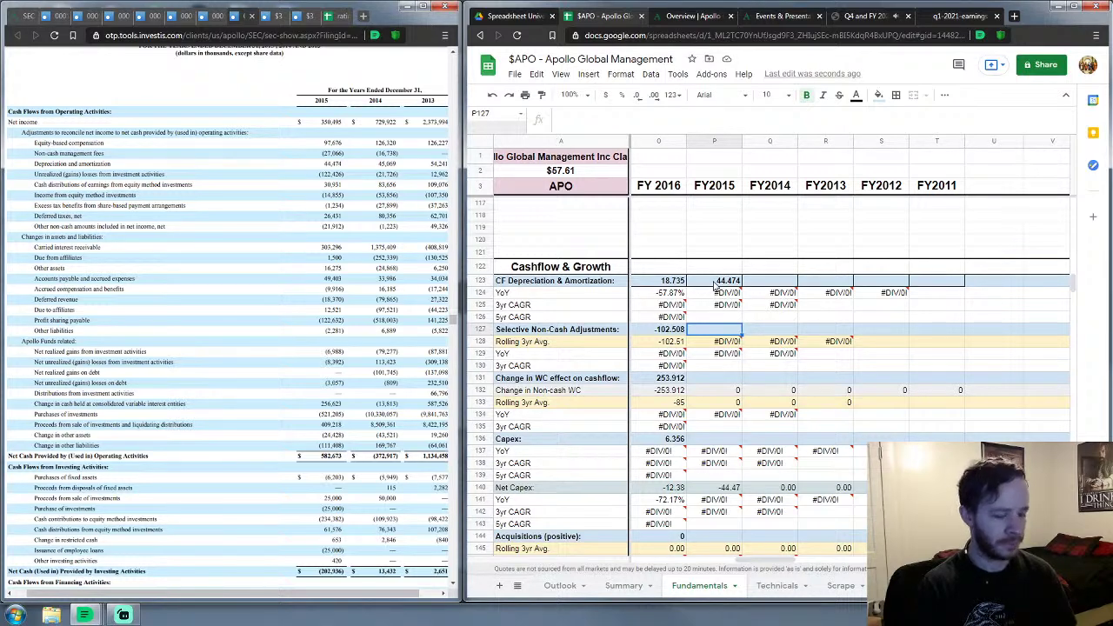
{"action": "type", "text": "-1"}
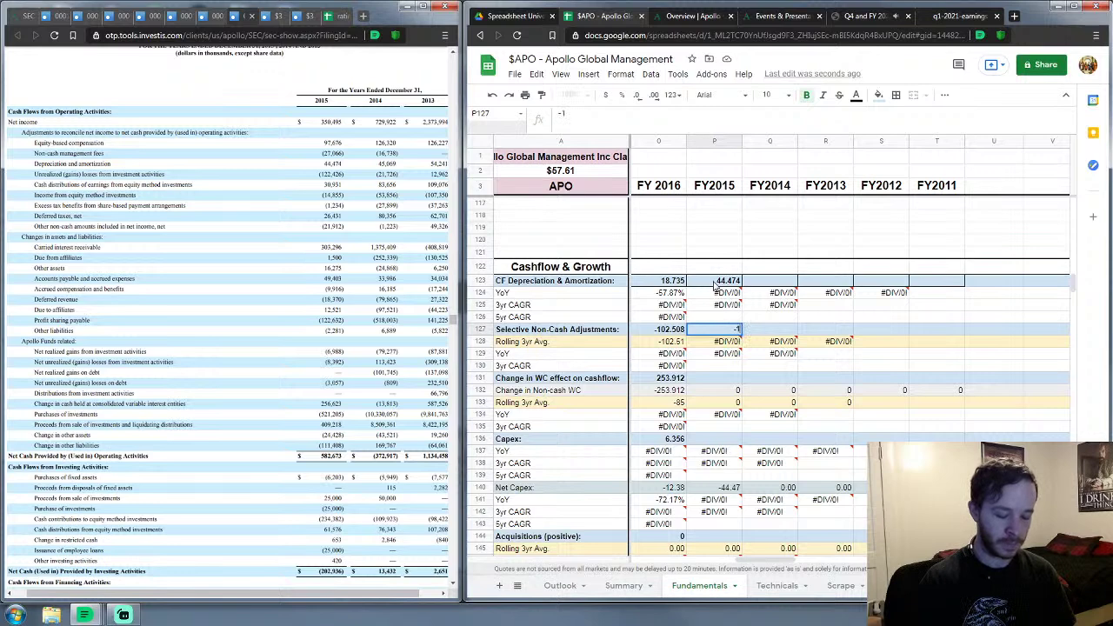
{"action": "type", "text": "06.35"}
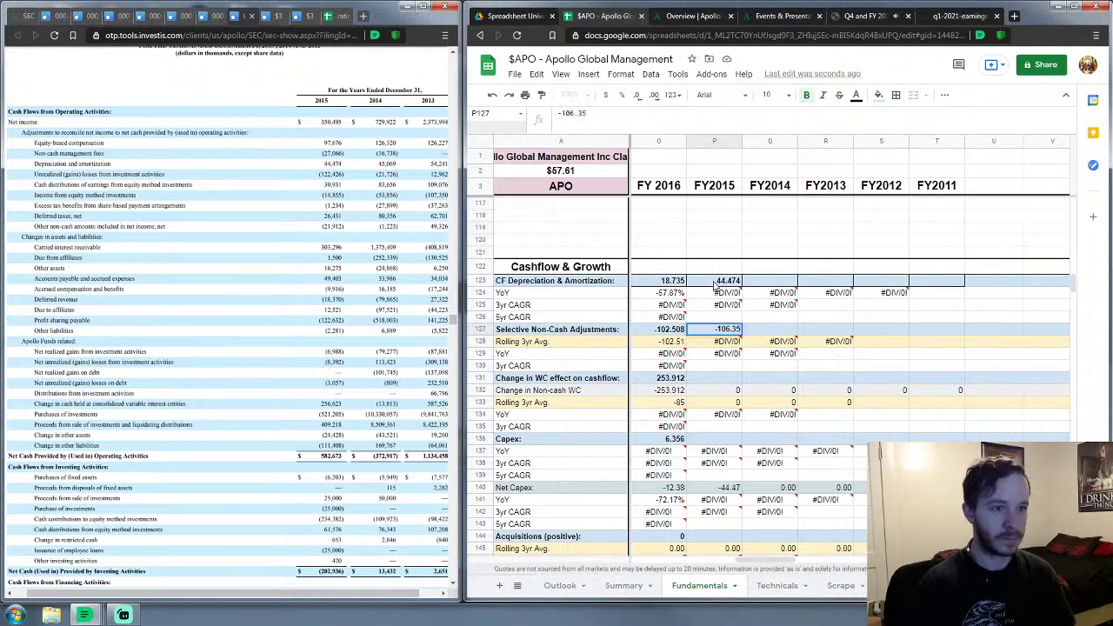
{"action": "key", "text": "Return"}
{"action": "key", "text": "Down"}
{"action": "key", "text": "Down"}
{"action": "key", "text": "Down"}
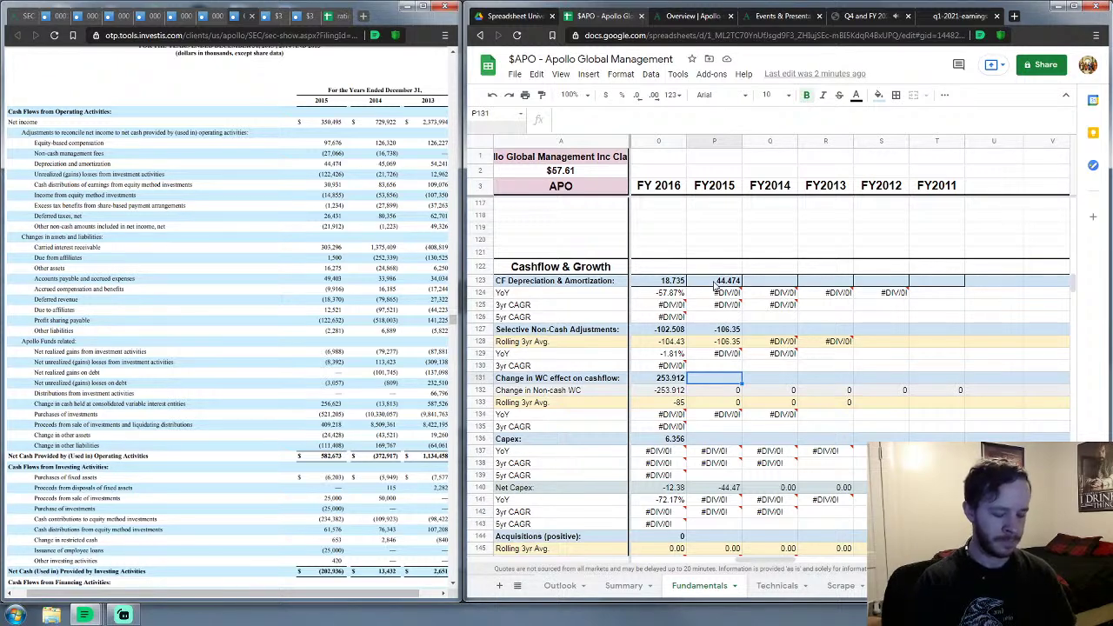
Step: Enter FY2015 working-capital change 220.159 in P131, Capex 6.203 in P136 and Acquisitions 0 in P144
{"action": "type", "text": "220.159"}
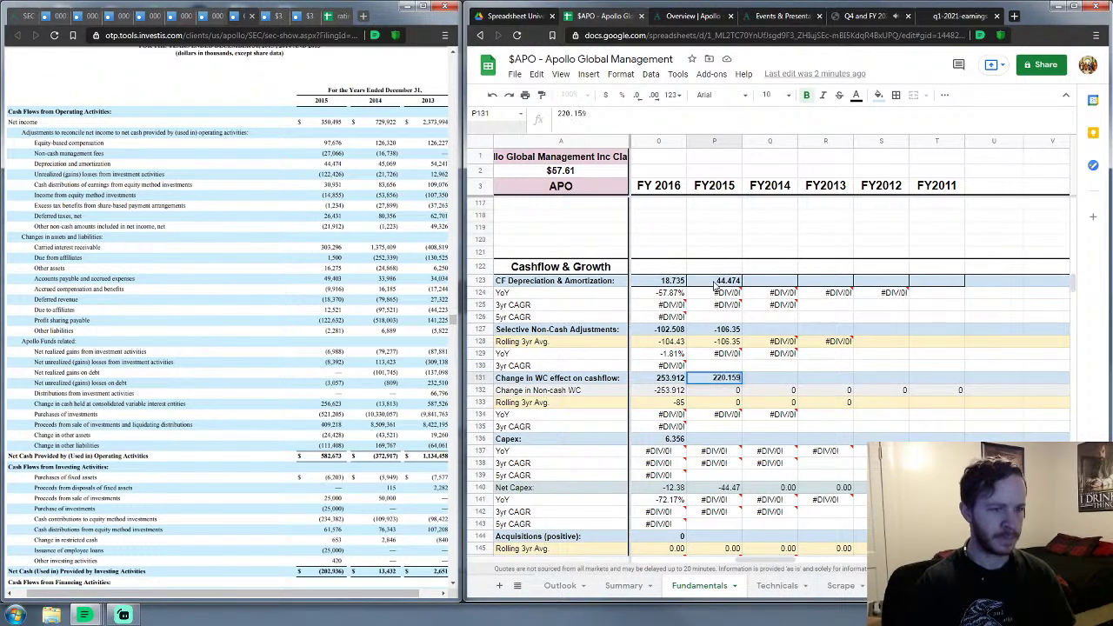
{"action": "key", "text": "Return"}
{"action": "key", "text": "Down"}
{"action": "key", "text": "Down"}
{"action": "key", "text": "Down"}
{"action": "key", "text": "Down"}
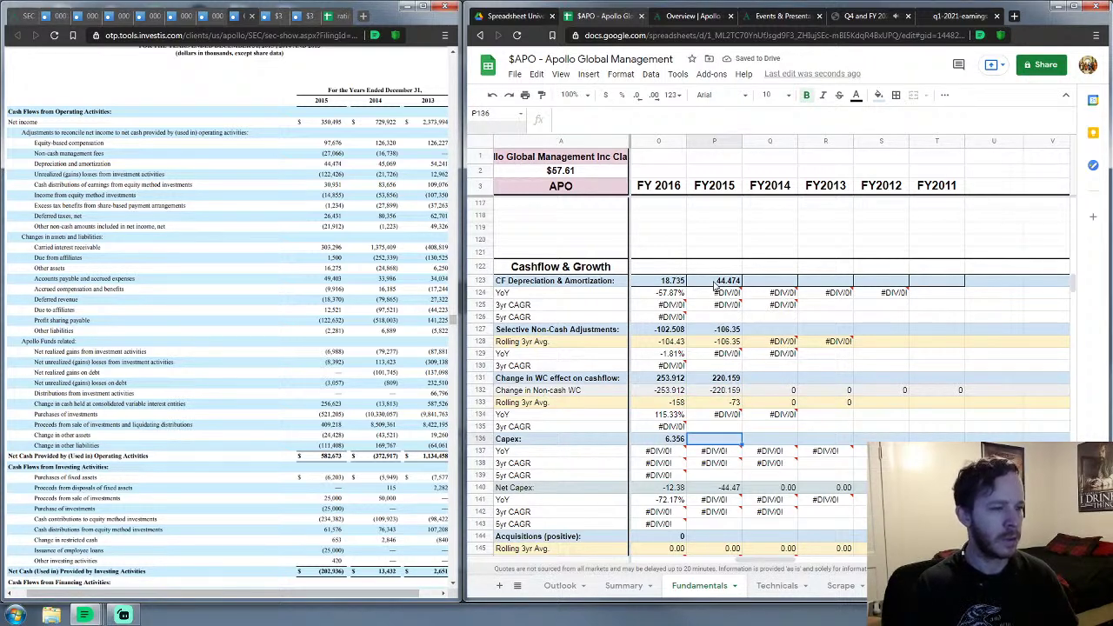
{"action": "scroll", "coordinate": [578, 414], "scroll_direction": "down", "scroll_amount": 2}
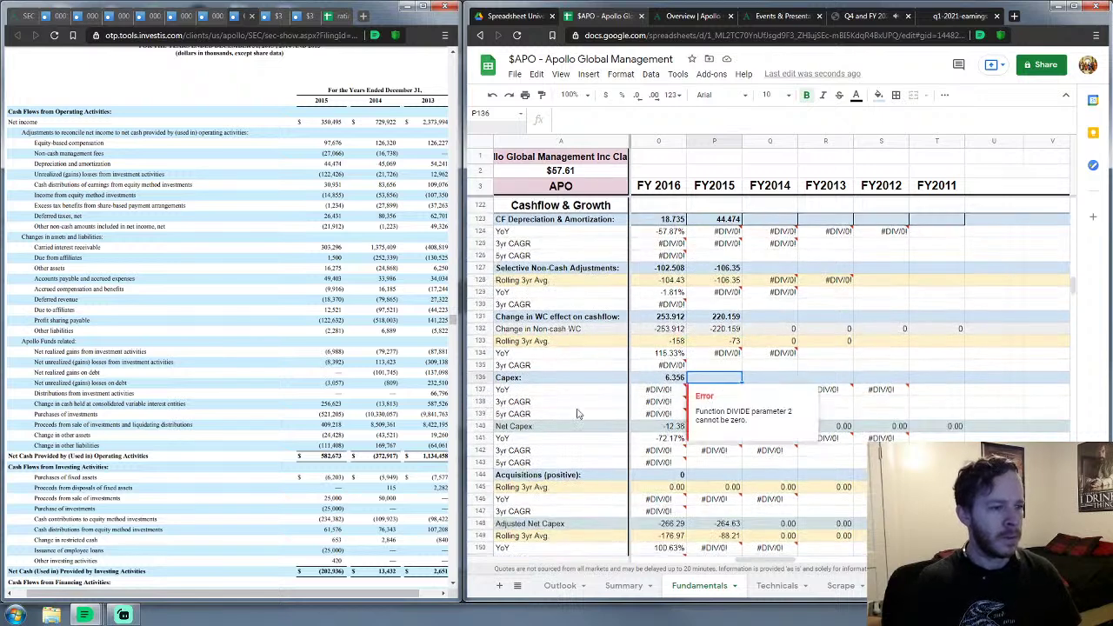
{"action": "scroll", "coordinate": [250, 437], "scroll_direction": "down", "scroll_amount": 3}
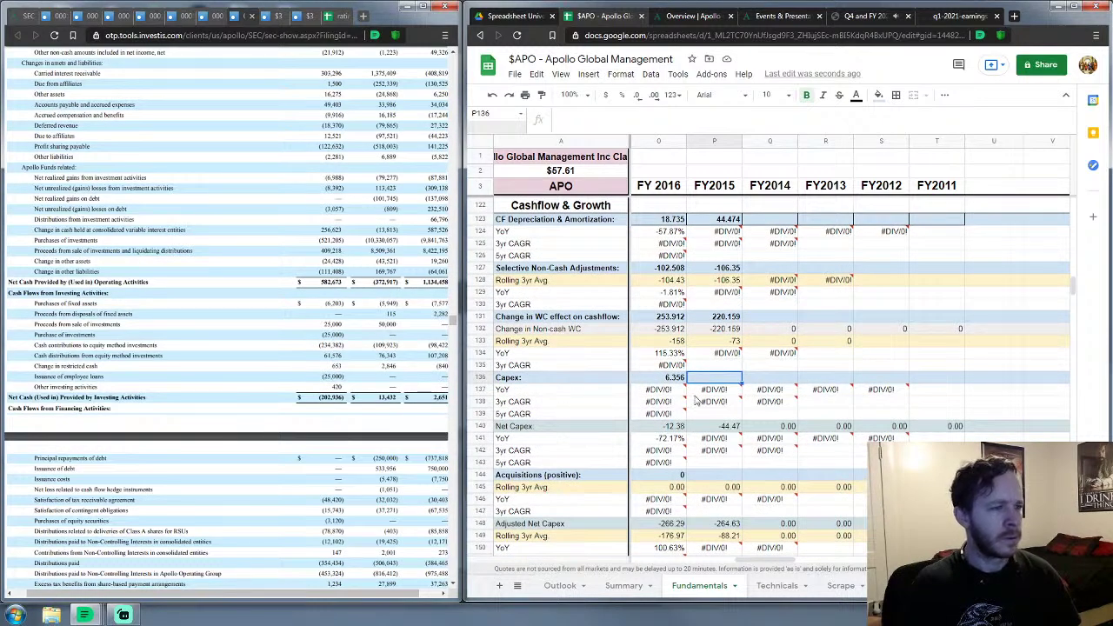
{"action": "type", "text": "6.203"}
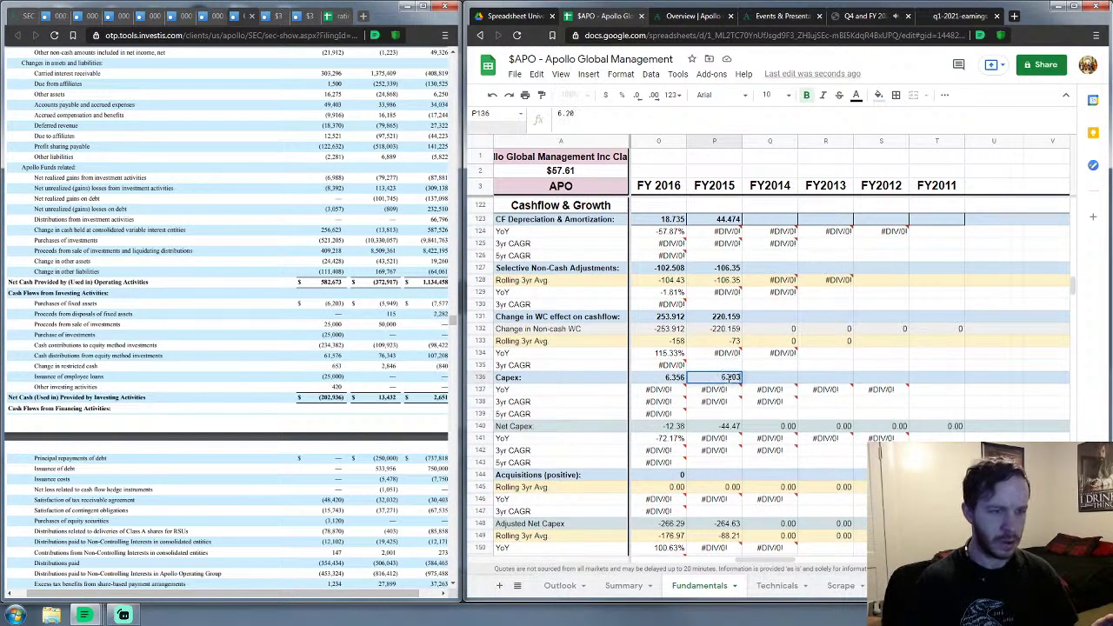
{"action": "key", "text": "Return"}
{"action": "key", "text": "Down"}
{"action": "key", "text": "Down"}
{"action": "key", "text": "Down"}
{"action": "key", "text": "Down"}
{"action": "key", "text": "Down"}
{"action": "key", "text": "Down"}
{"action": "key", "text": "Down"}
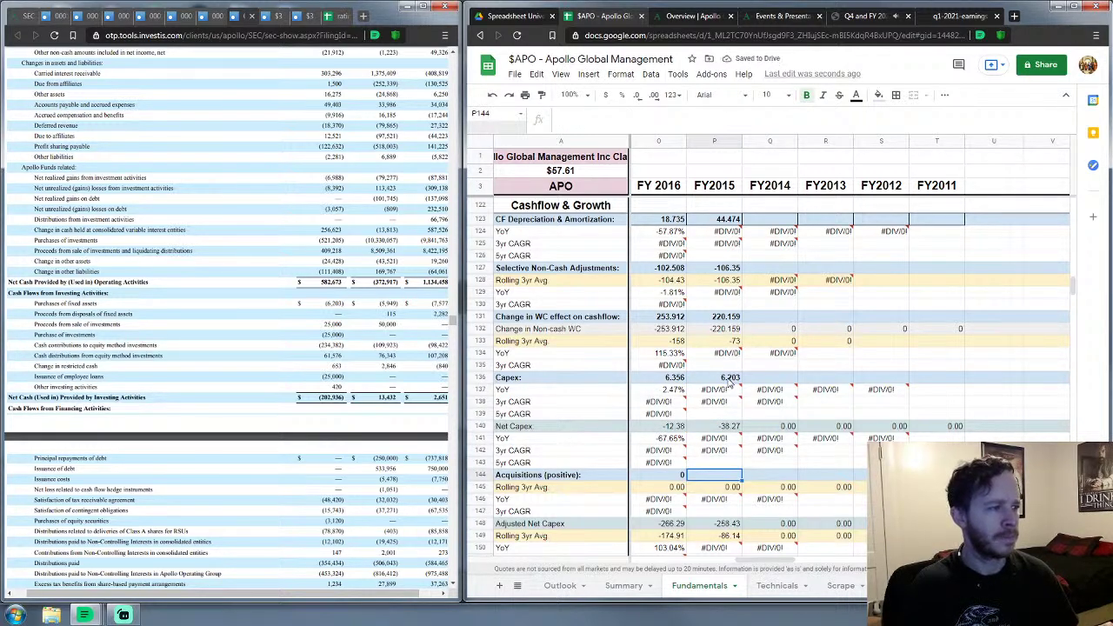
{"action": "type", "text": "0"}
{"action": "key", "text": "Return"}
{"action": "key", "text": "Down"}
{"action": "key", "text": "Down"}
{"action": "key", "text": "Down"}
{"action": "key", "text": "Down"}
{"action": "key", "text": "Down"}
{"action": "key", "text": "Down"}
{"action": "key", "text": "Down"}
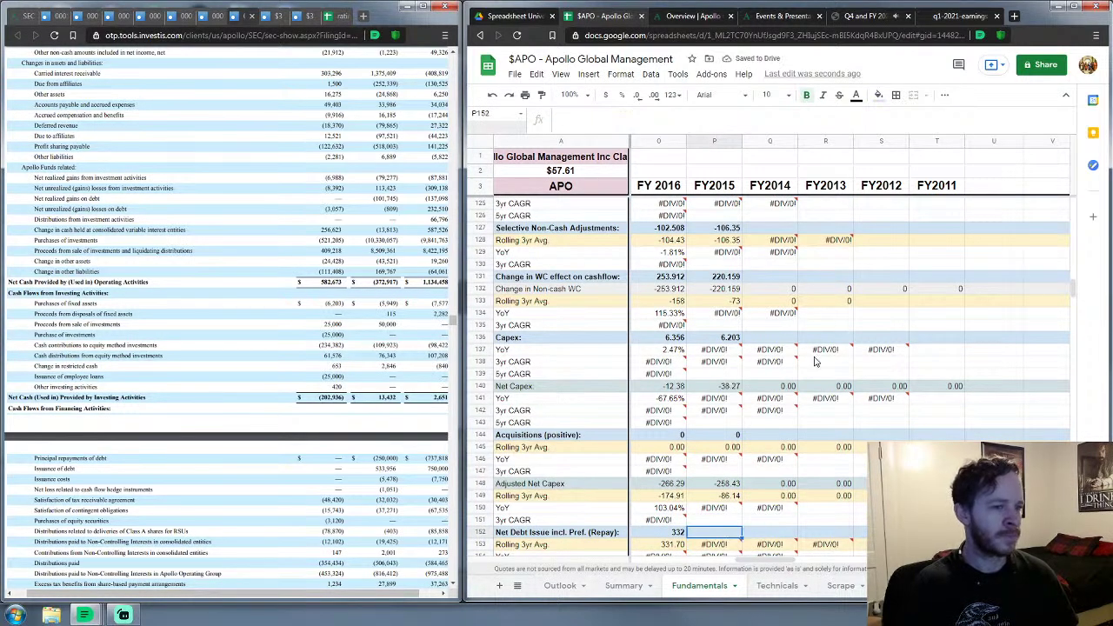
{"action": "scroll", "coordinate": [787, 376], "scroll_direction": "down", "scroll_amount": 5}
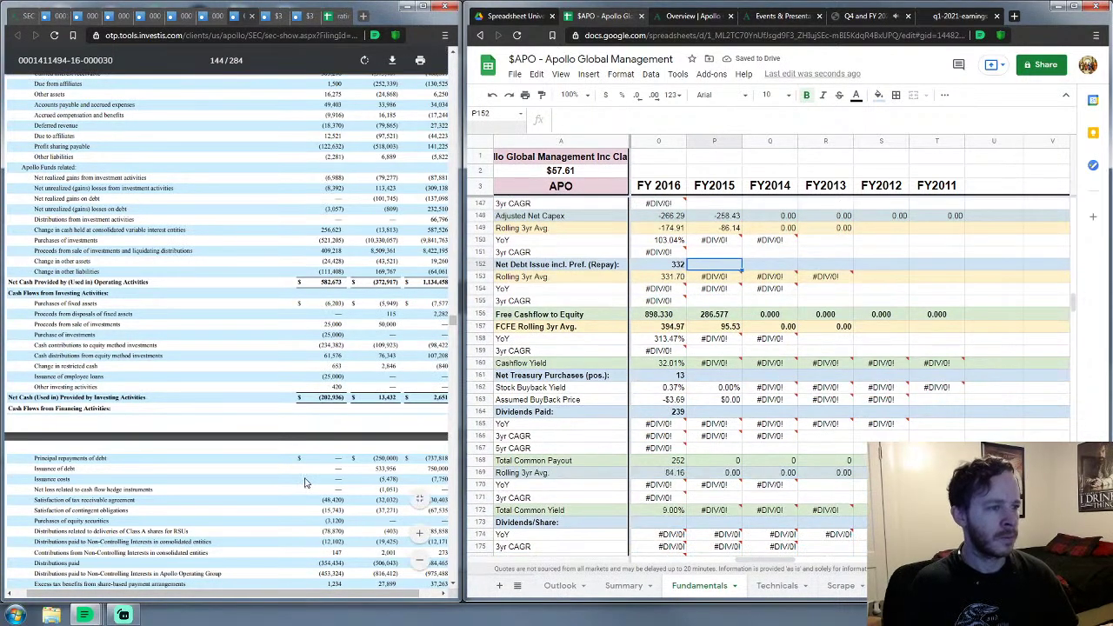
Step: In column P, enter FY2015 Net Debt Issue 0, Net Treasury Purchases 3 and Dividends Paid 354
{"action": "scroll", "coordinate": [304, 482], "scroll_direction": "down", "scroll_amount": 2}
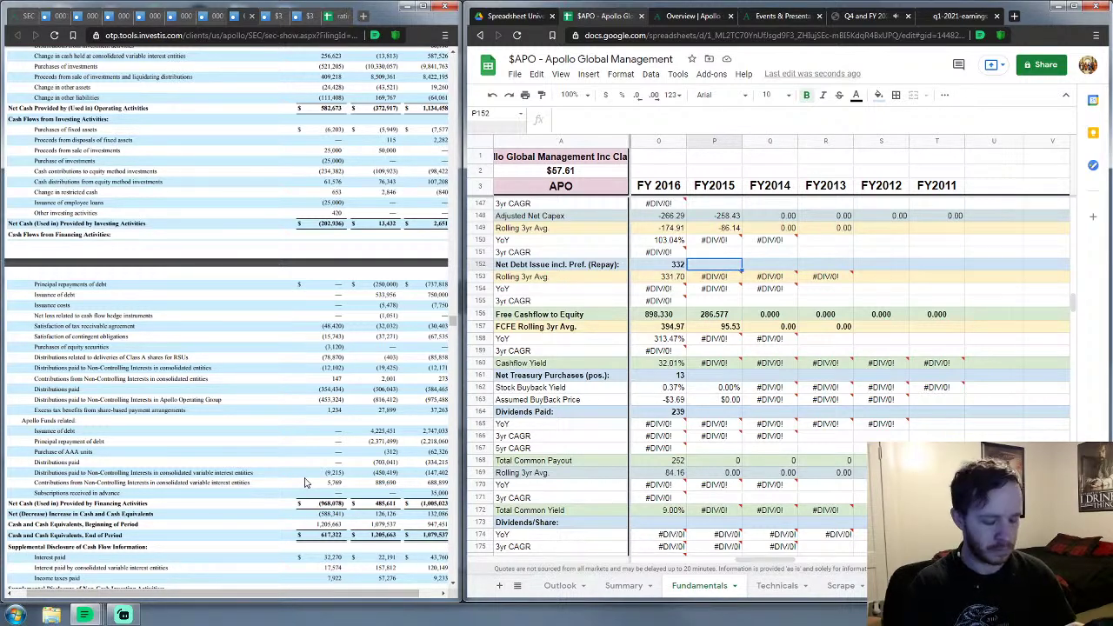
{"action": "type", "text": "0"}
{"action": "key", "text": "Return"}
{"action": "key", "text": "Down"}
{"action": "key", "text": "Down"}
{"action": "key", "text": "Down"}
{"action": "key", "text": "Down"}
{"action": "key", "text": "Down"}
{"action": "key", "text": "Down"}
{"action": "key", "text": "Down"}
{"action": "key", "text": "Down"}
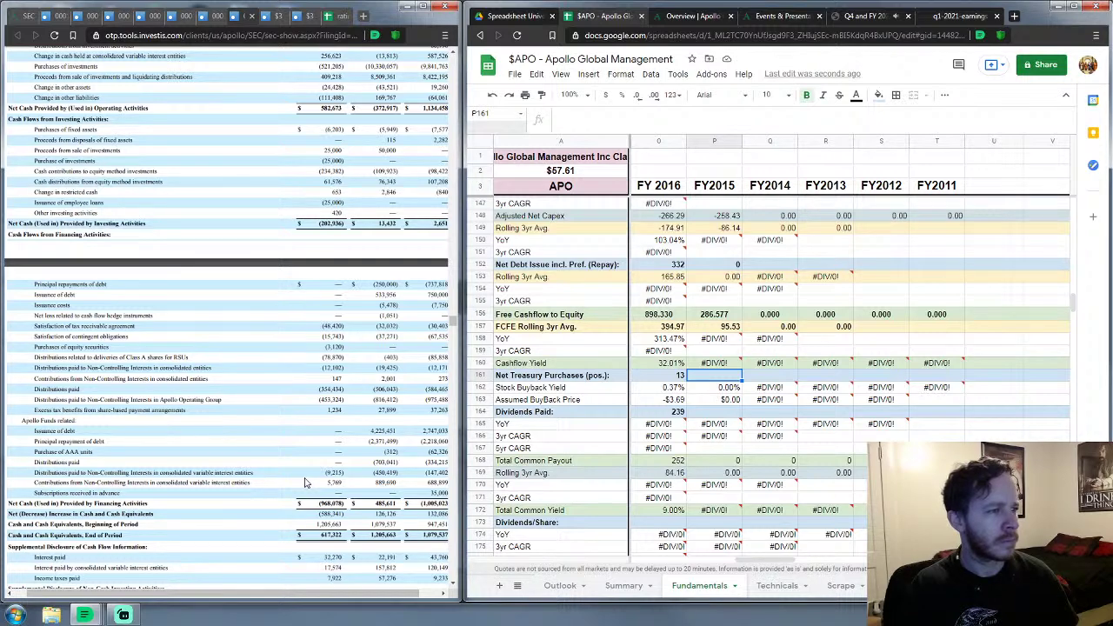
{"action": "type", "text": "3"}
{"action": "key", "text": "Return"}
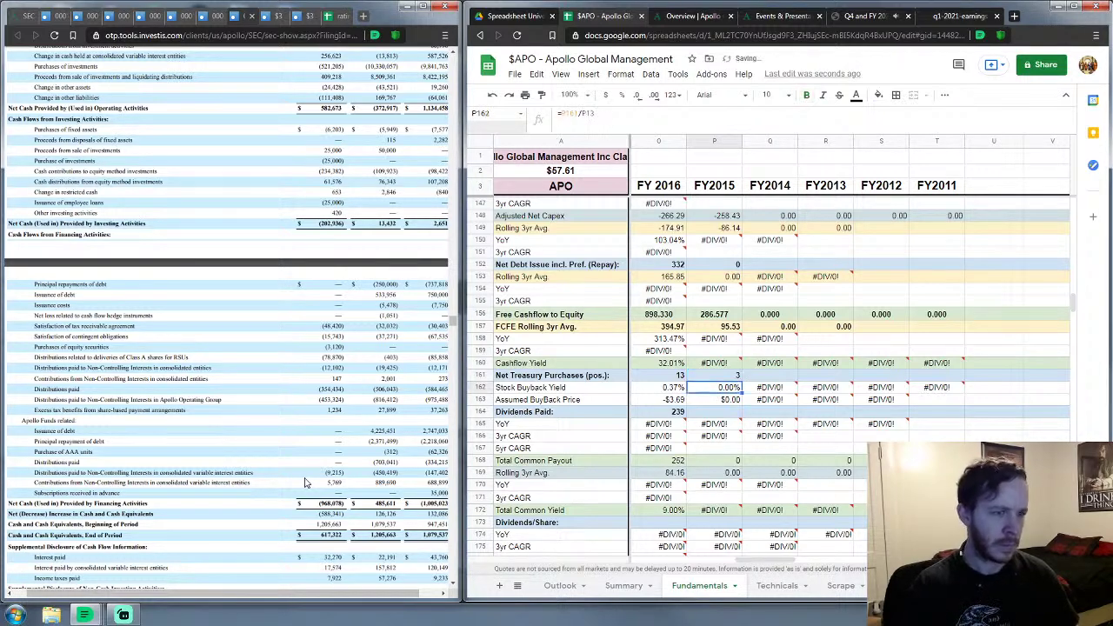
{"action": "key", "text": "Down"}
{"action": "key", "text": "Down"}
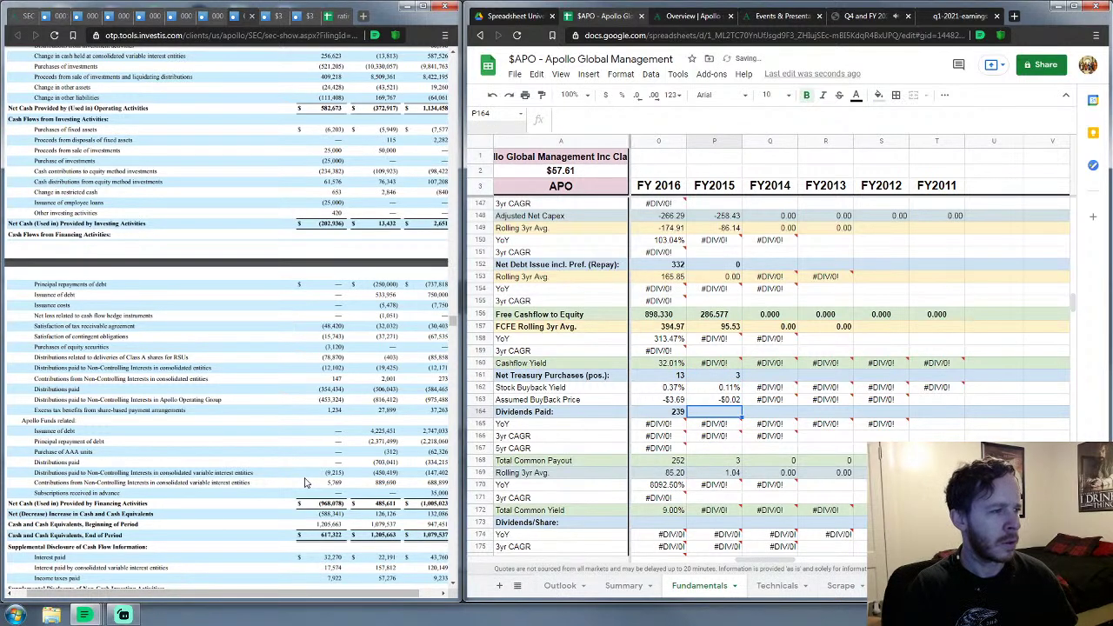
{"action": "type", "text": "354.434"}
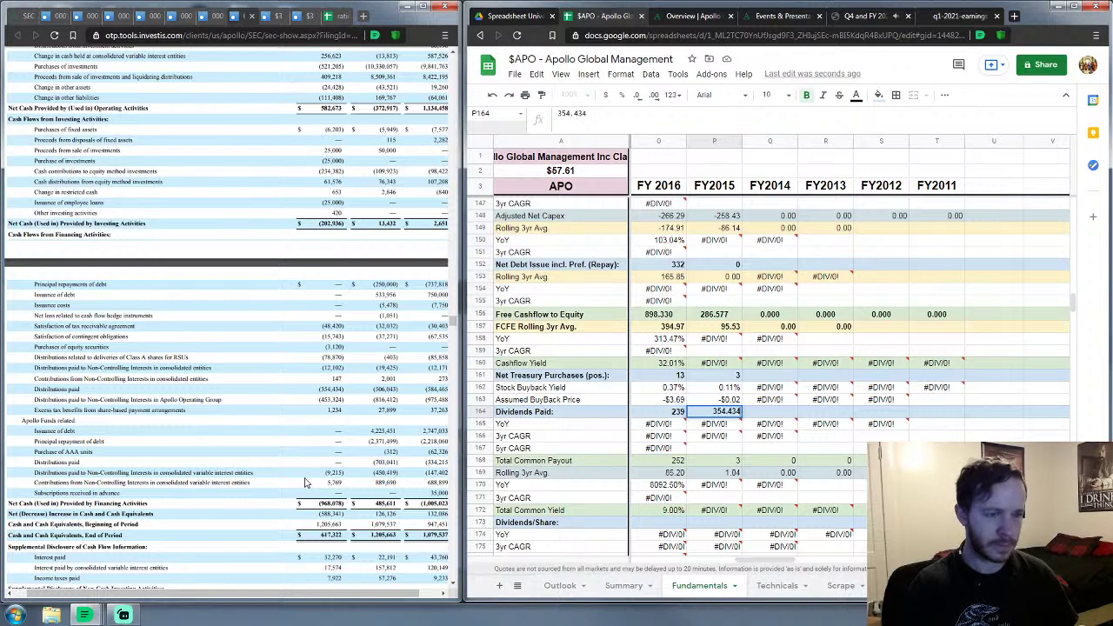
{"action": "key", "text": "Return"}
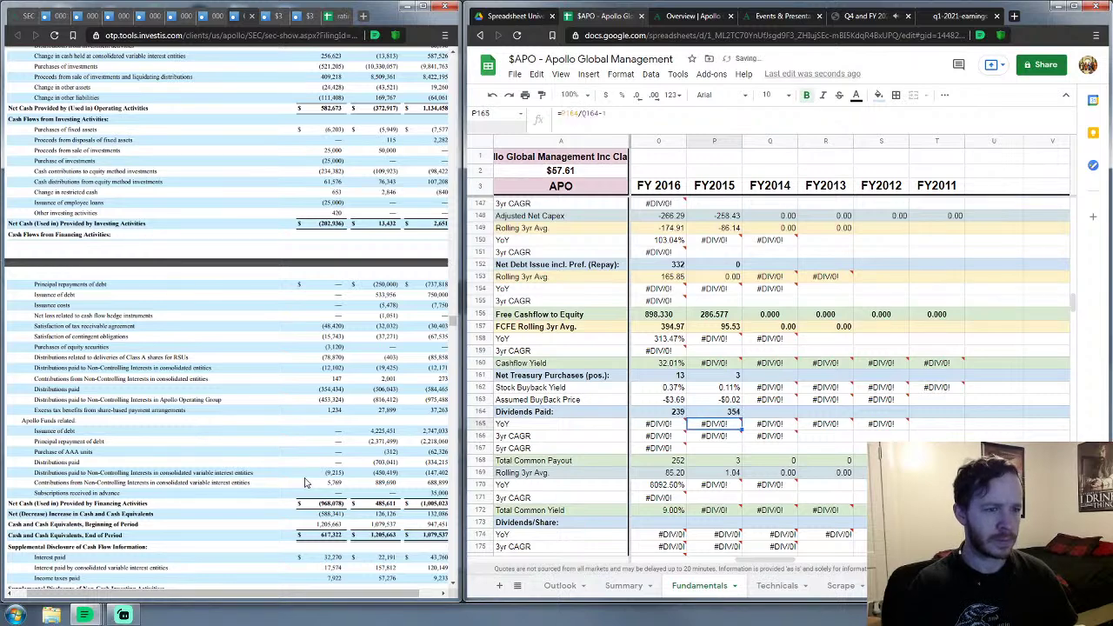
{"action": "key", "text": "Down"}
{"action": "key", "text": "Down"}
{"action": "key", "text": "Down"}
{"action": "key", "text": "Down"}
{"action": "key", "text": "Down"}
{"action": "key", "text": "Down"}
{"action": "key", "text": "Down"}
{"action": "key", "text": "Down"}
{"action": "key", "text": "Down"}
{"action": "key", "text": "Down"}
{"action": "key", "text": "Down"}
{"action": "key", "text": "Down"}
{"action": "key", "text": "Down"}
{"action": "key", "text": "Down"}
{"action": "key", "text": "Down"}
{"action": "key", "text": "Down"}
{"action": "key", "text": "Down"}
{"action": "key", "text": "Down"}
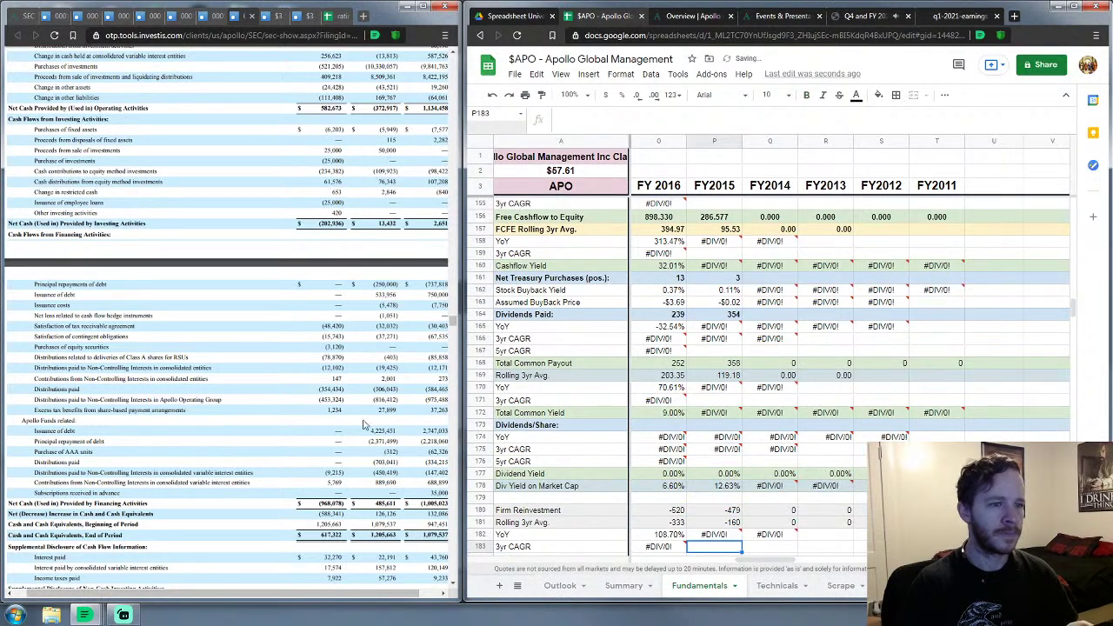
Step: Enter FY2015 Cash & Equivalents 669.298 in P222 and Marketable Securities 0 in P223
{"action": "scroll", "coordinate": [737, 414], "scroll_direction": "down", "scroll_amount": 10}
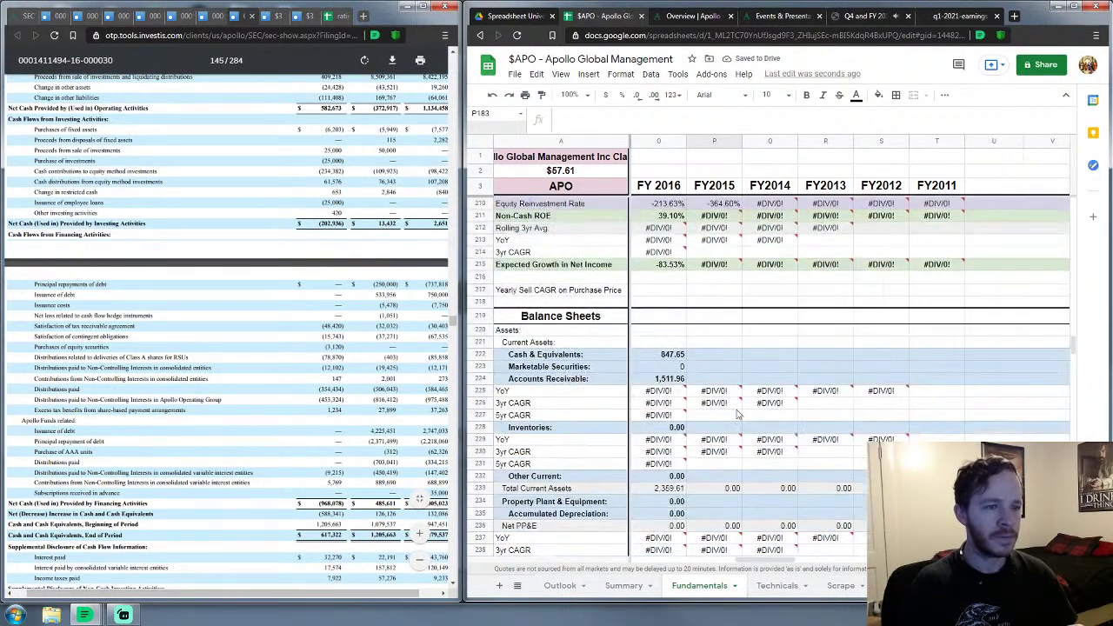
{"action": "scroll", "coordinate": [736, 415], "scroll_direction": "down", "scroll_amount": 2}
{"action": "left_click", "coordinate": [715, 268]}
{"action": "scroll", "coordinate": [715, 268], "scroll_direction": "down", "scroll_amount": 1}
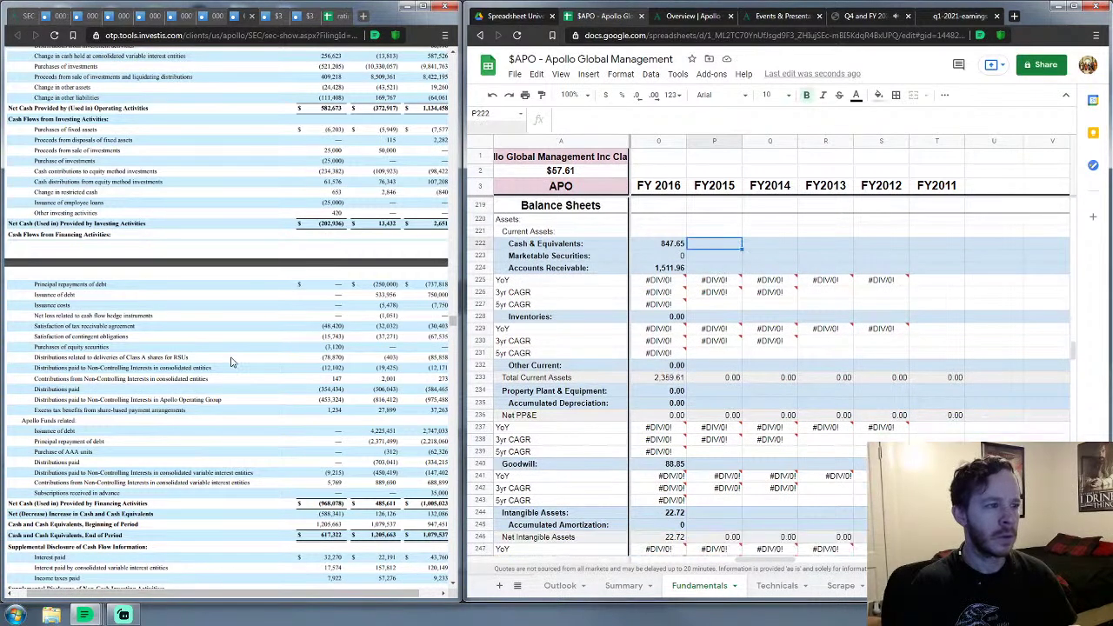
{"action": "scroll", "coordinate": [232, 360], "scroll_direction": "up", "scroll_amount": 10}
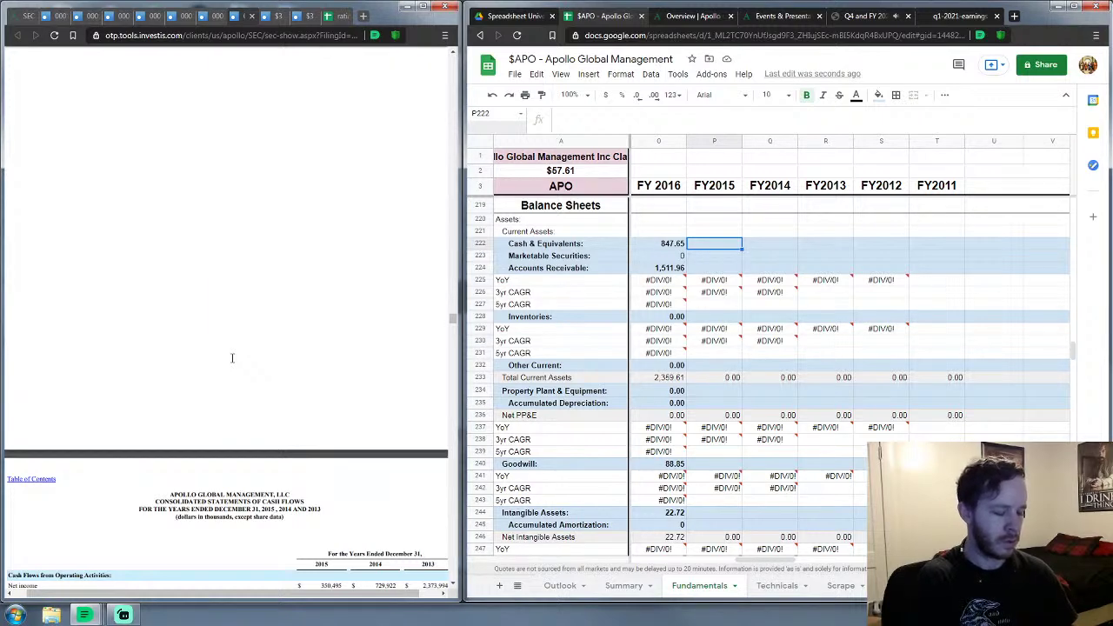
{"action": "scroll", "coordinate": [232, 358], "scroll_direction": "up", "scroll_amount": 20}
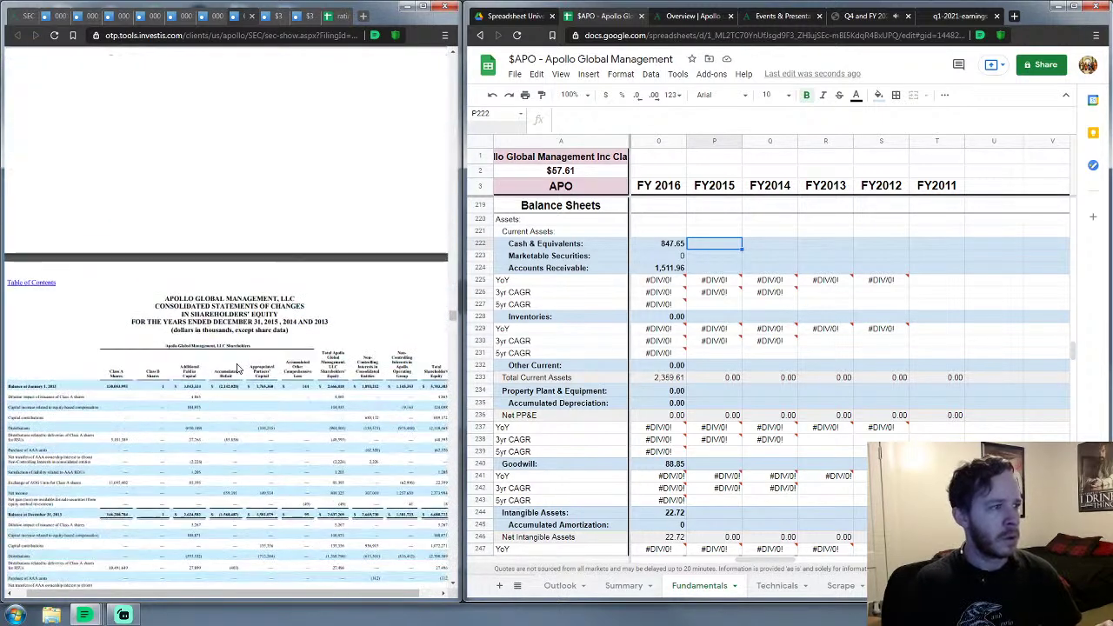
{"action": "scroll", "coordinate": [237, 364], "scroll_direction": "up", "scroll_amount": 5}
{"action": "scroll", "coordinate": [239, 369], "scroll_direction": "down", "scroll_amount": 3}
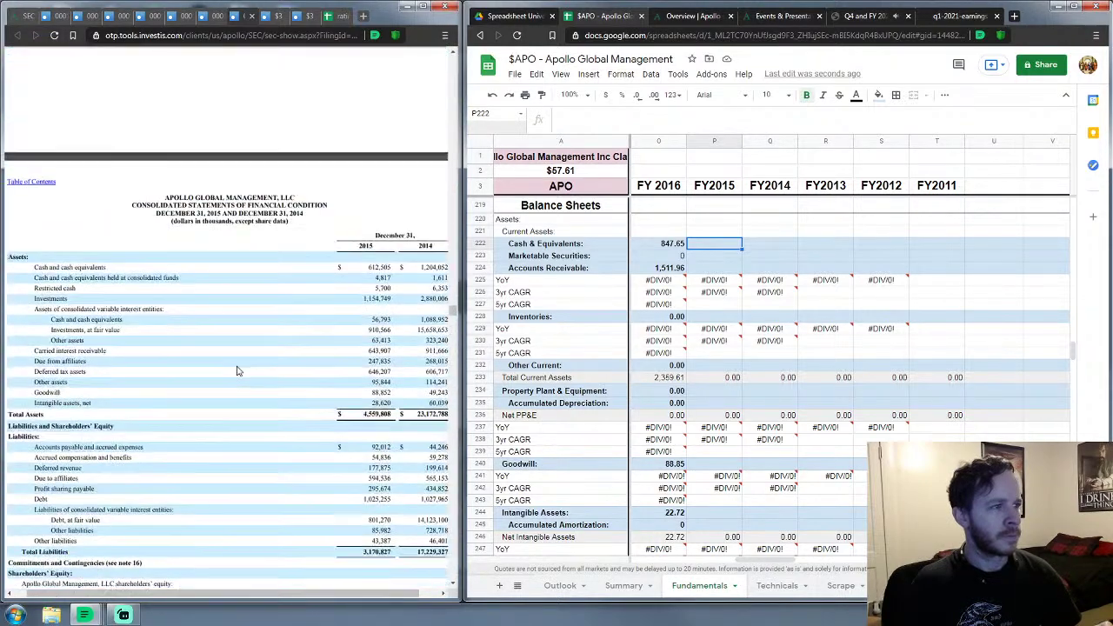
{"action": "scroll", "coordinate": [239, 371], "scroll_direction": "down", "scroll_amount": 1}
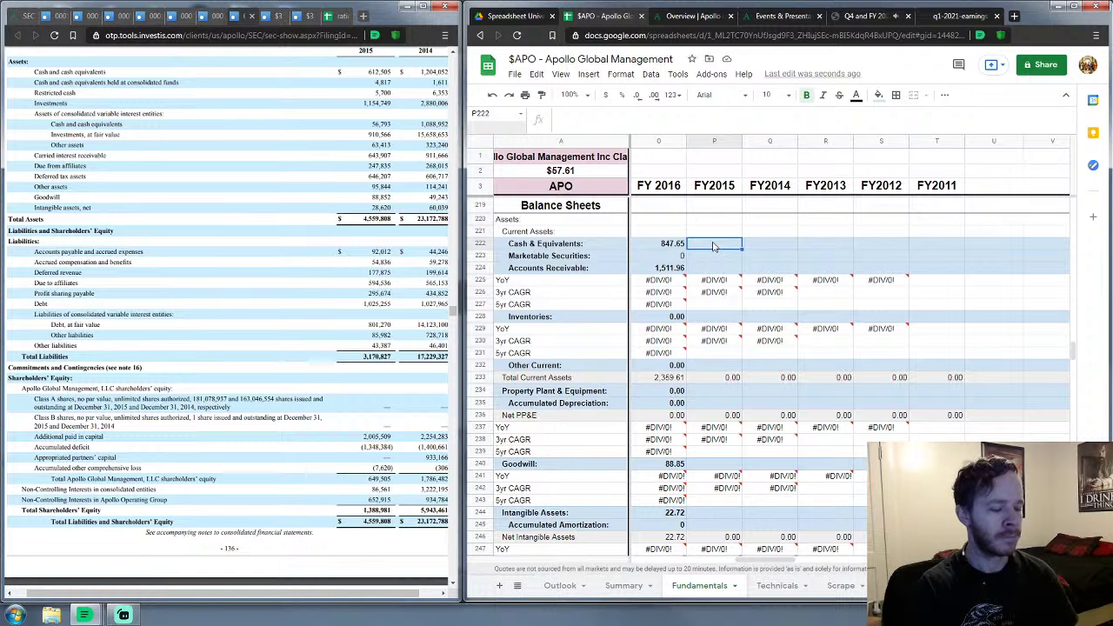
{"action": "type", "text": "669.298"}
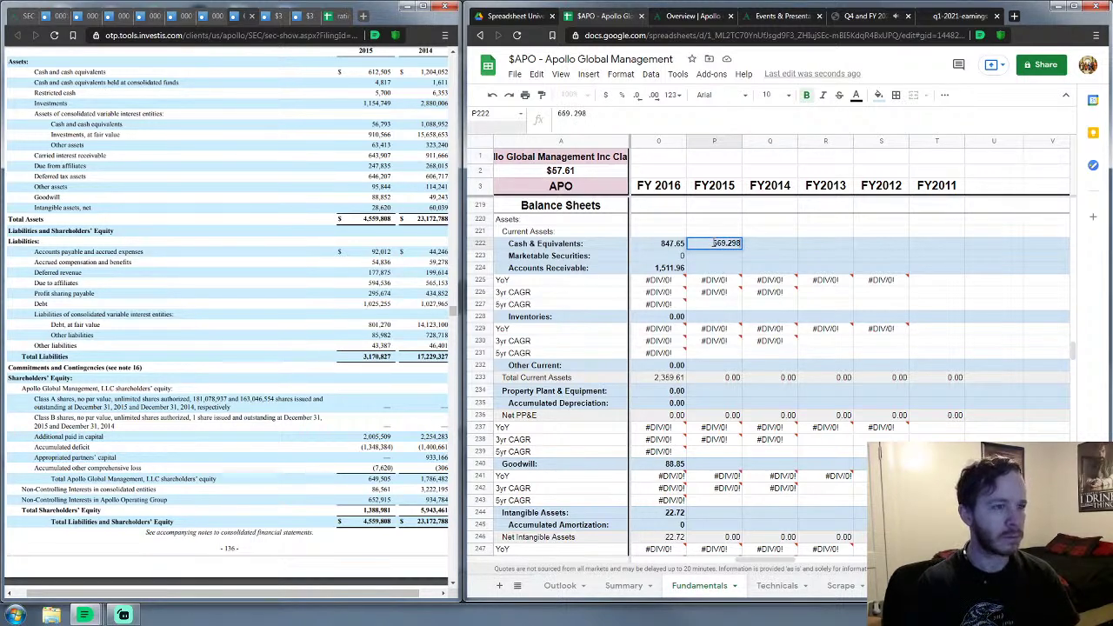
{"action": "key", "text": "Return"}
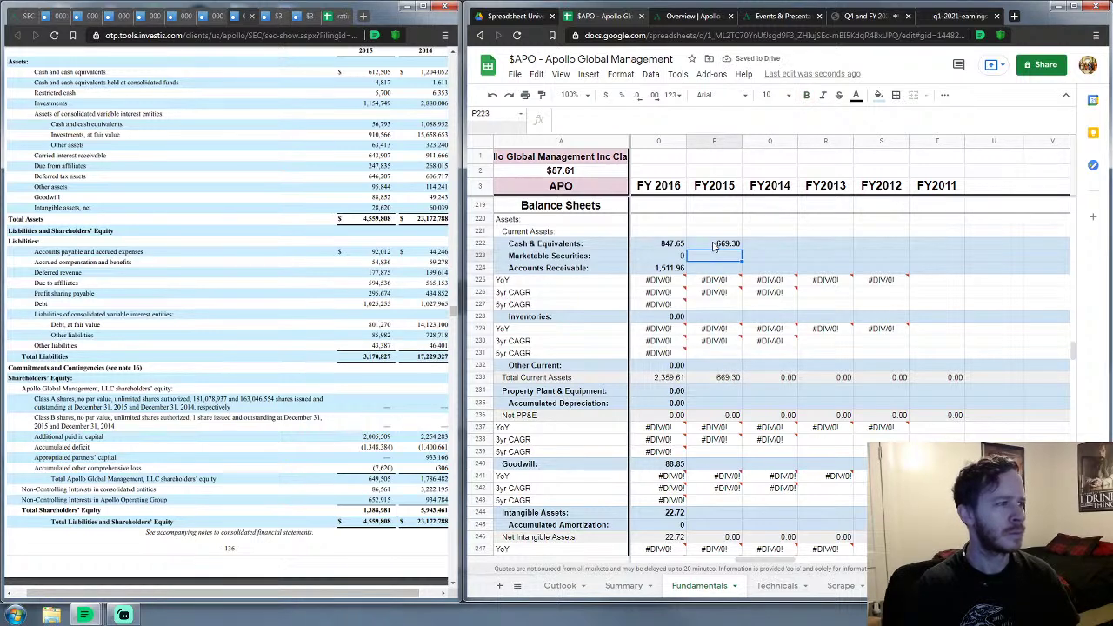
{"action": "type", "text": "0"}
{"action": "key", "text": "Return"}
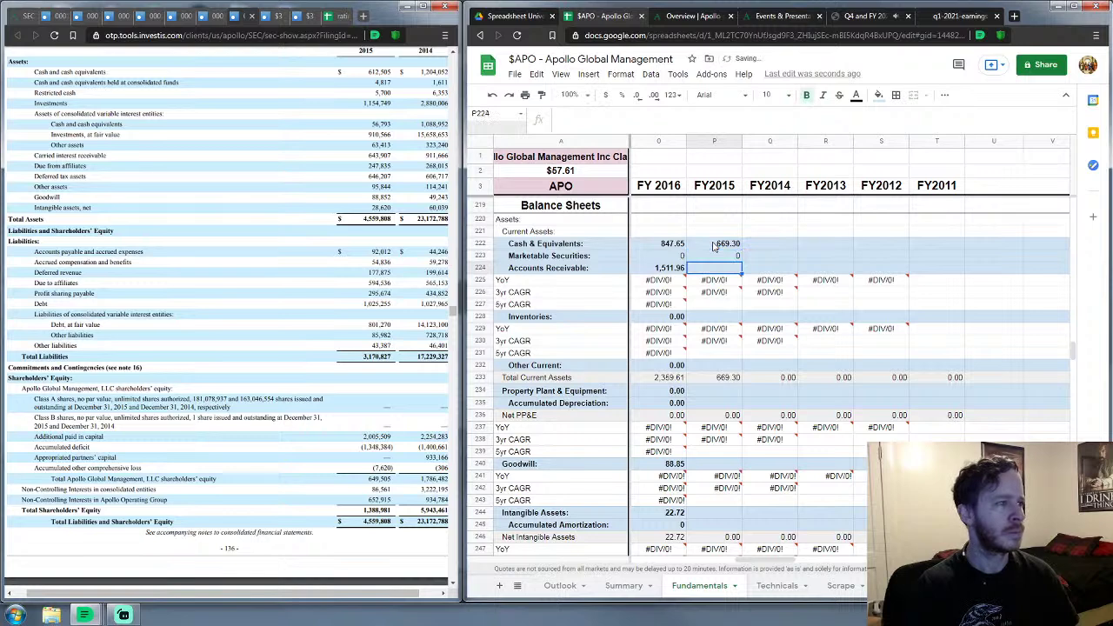
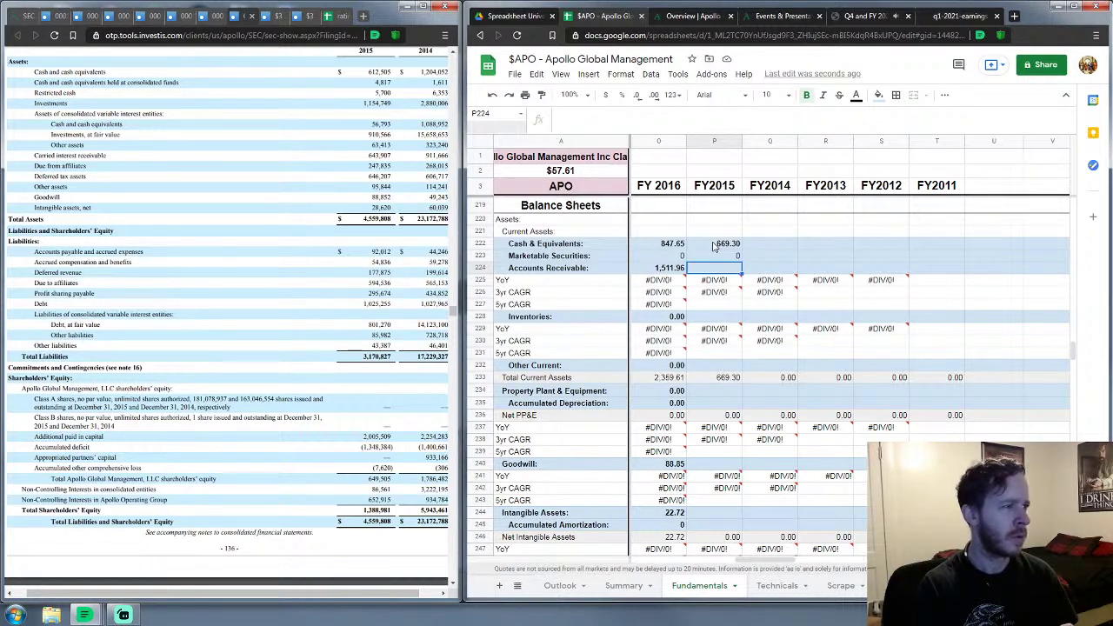
Step: Enter FY2015 Accounts Receivable 891.74 and zeros for inventories, other current assets, PP&E and accumulated depreciation
{"action": "type", "text": "891."}
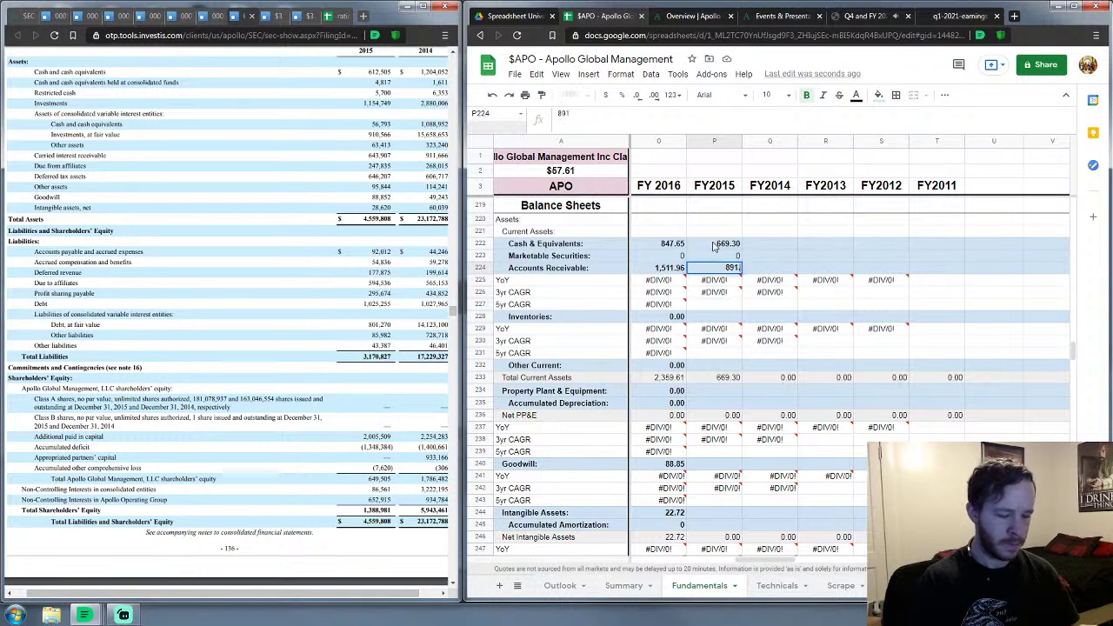
{"action": "type", "text": "74"}
{"action": "key", "text": "Return"}
{"action": "key", "text": "Down"}
{"action": "key", "text": "Down"}
{"action": "key", "text": "Down"}
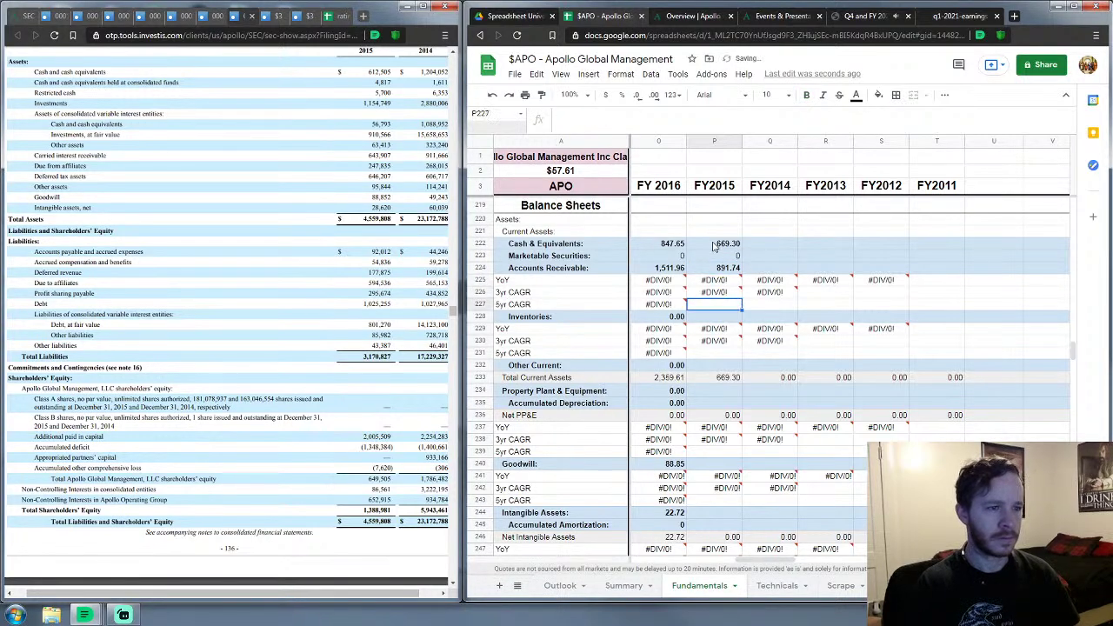
{"action": "type", "text": "0"}
{"action": "key", "text": "Return"}
{"action": "key", "text": "Down"}
{"action": "key", "text": "Down"}
{"action": "key", "text": "Down"}
{"action": "type", "text": "0"}
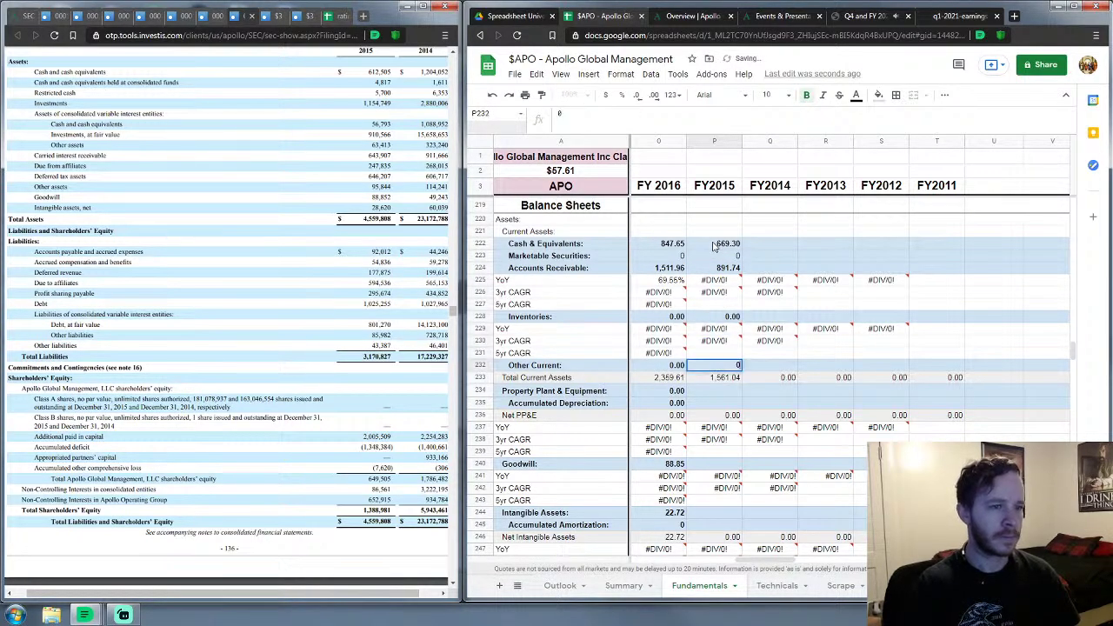
{"action": "key", "text": "Return"}
{"action": "key", "text": "Down"}
{"action": "type", "text": "0"}
{"action": "key", "text": "Return"}
{"action": "type", "text": "00"}
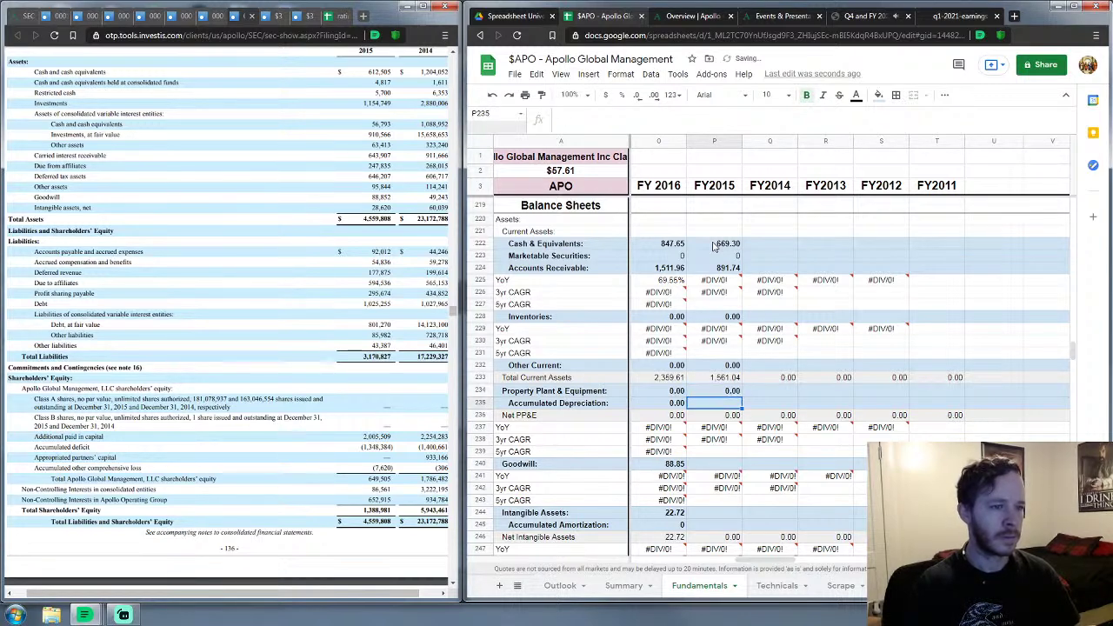
{"action": "key", "text": "Return"}
Step: Enter FY2015 Goodwill 88.852, Intangible Assets 28.62 and zero accumulated amortization
{"action": "key", "text": "Down"}
{"action": "key", "text": "Down"}
{"action": "key", "text": "Down"}
{"action": "key", "text": "Down"}
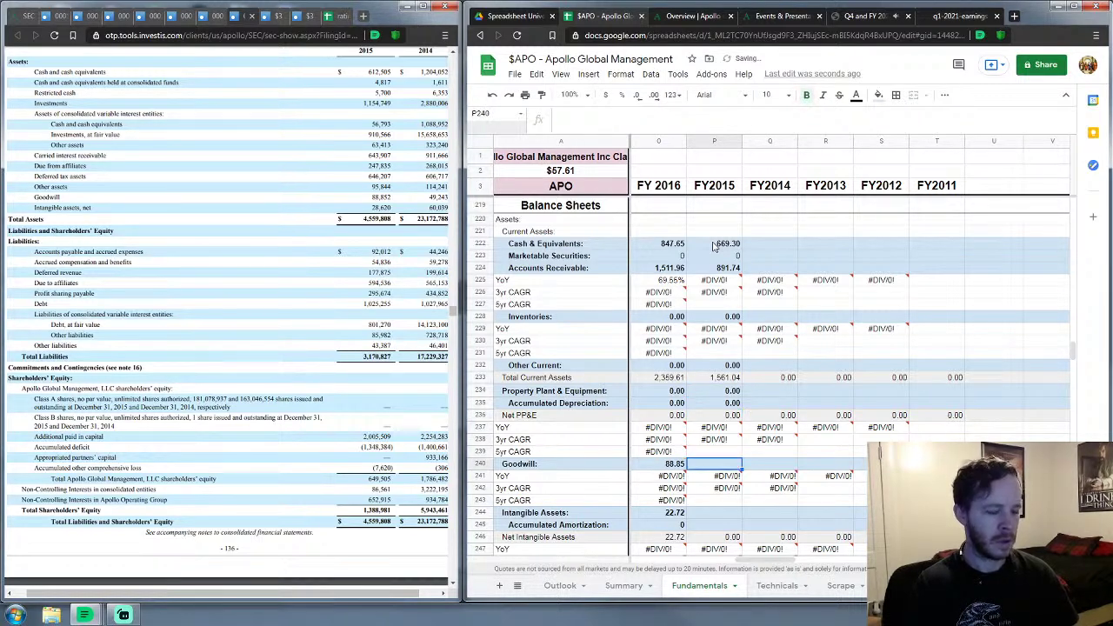
{"action": "type", "text": "88.852"}
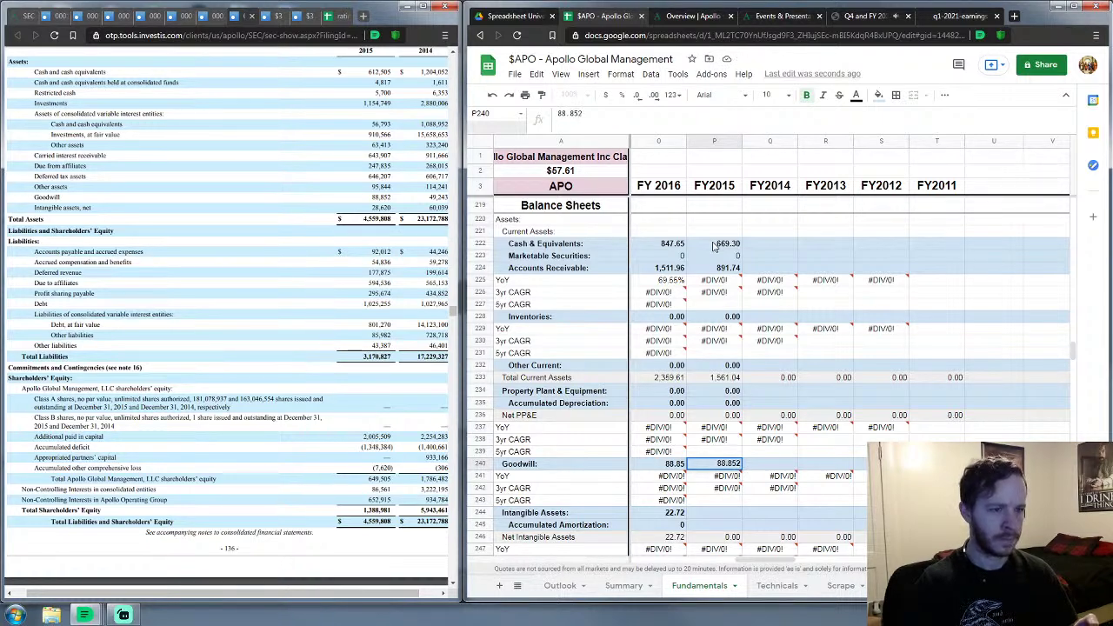
{"action": "key", "text": "Return"}
{"action": "key", "text": "Down"}
{"action": "key", "text": "Down"}
{"action": "key", "text": "Down"}
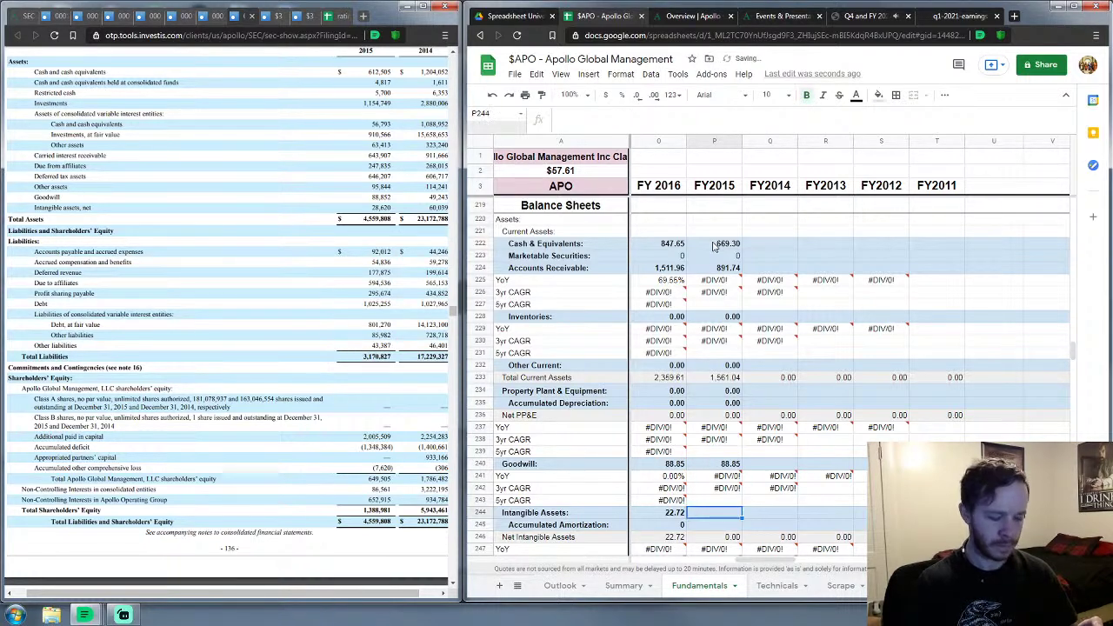
{"action": "type", "text": "28.62"}
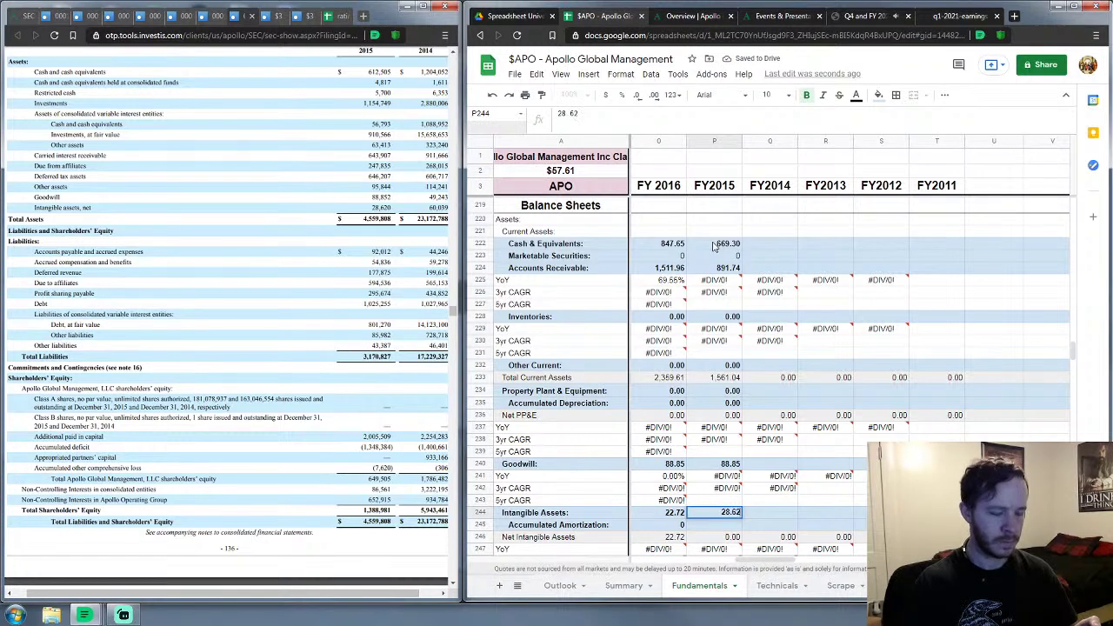
{"action": "key", "text": "Return"}
{"action": "type", "text": "0"}
{"action": "key", "text": "Return"}
{"action": "key", "text": "Down"}
{"action": "key", "text": "Down"}
{"action": "key", "text": "Down"}
{"action": "key", "text": "Down"}
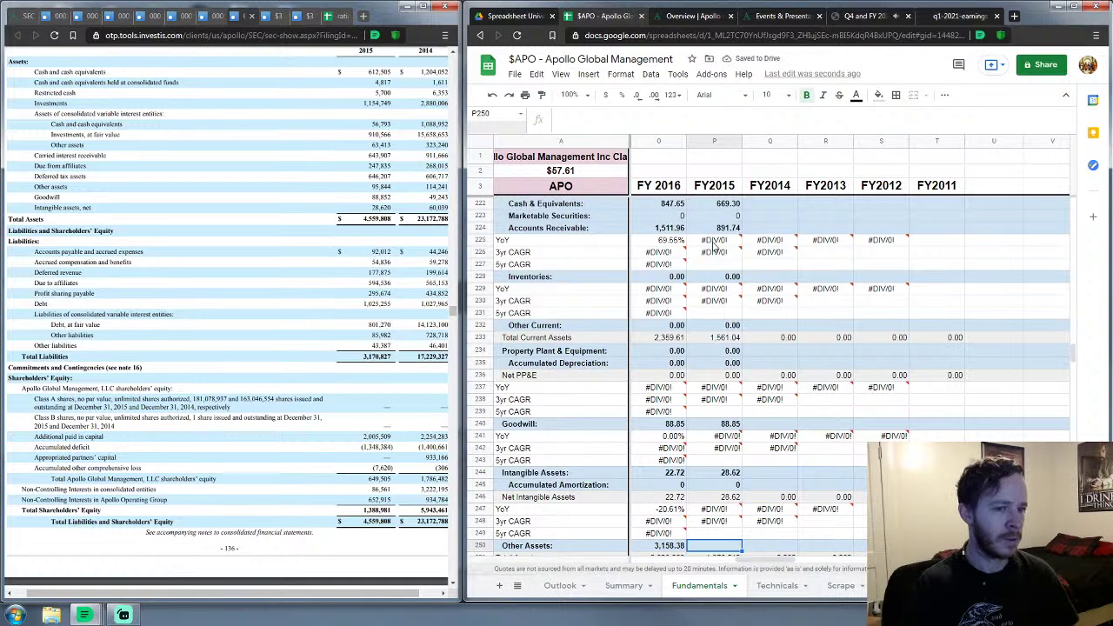
Step: Put 2881.296 in FY2015 Other Assets (P250) and 0 in Current Debt (P255)
{"action": "scroll", "coordinate": [783, 398], "scroll_direction": "down", "scroll_amount": 4}
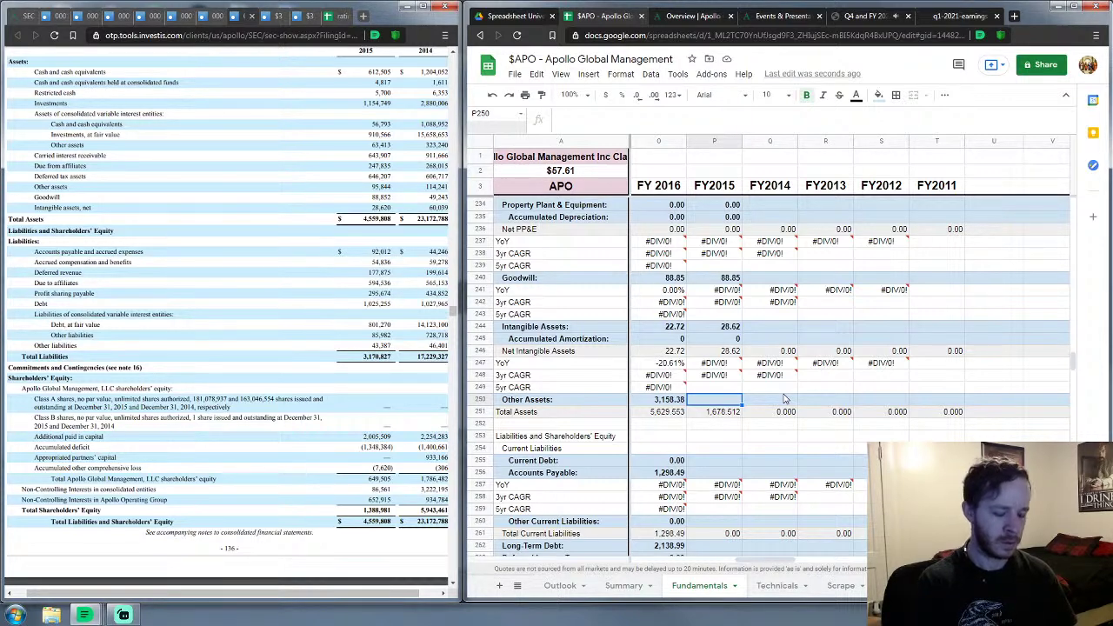
{"action": "type", "text": "2881.296"}
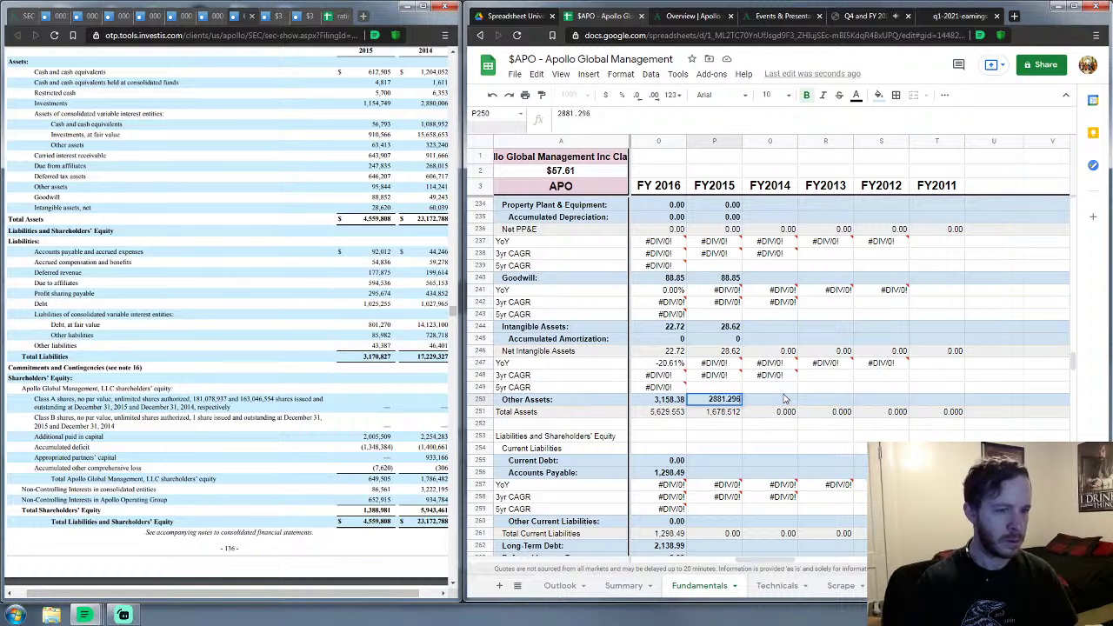
{"action": "key", "text": "Return"}
{"action": "key", "text": "Down"}
{"action": "key", "text": "Down"}
{"action": "key", "text": "Down"}
{"action": "key", "text": "Down"}
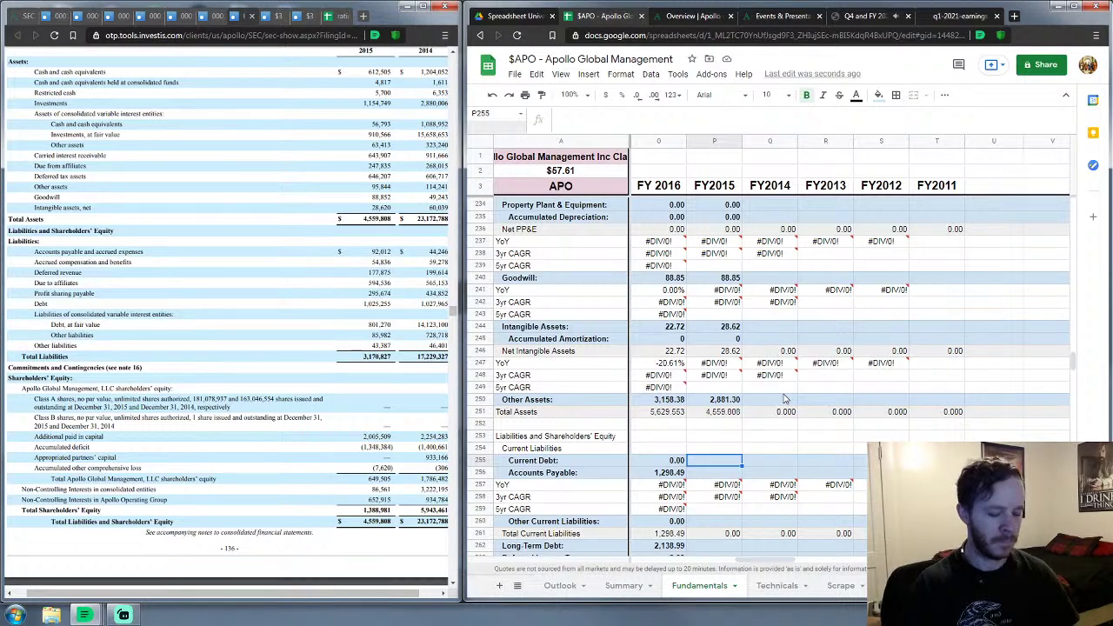
{"action": "type", "text": "0"}
{"action": "key", "text": "Return"}
Step: Enter FY2015 Accounts Payable 1,037.06 and zero Other Current Liabilities
{"action": "scroll", "coordinate": [785, 399], "scroll_direction": "down", "scroll_amount": 5}
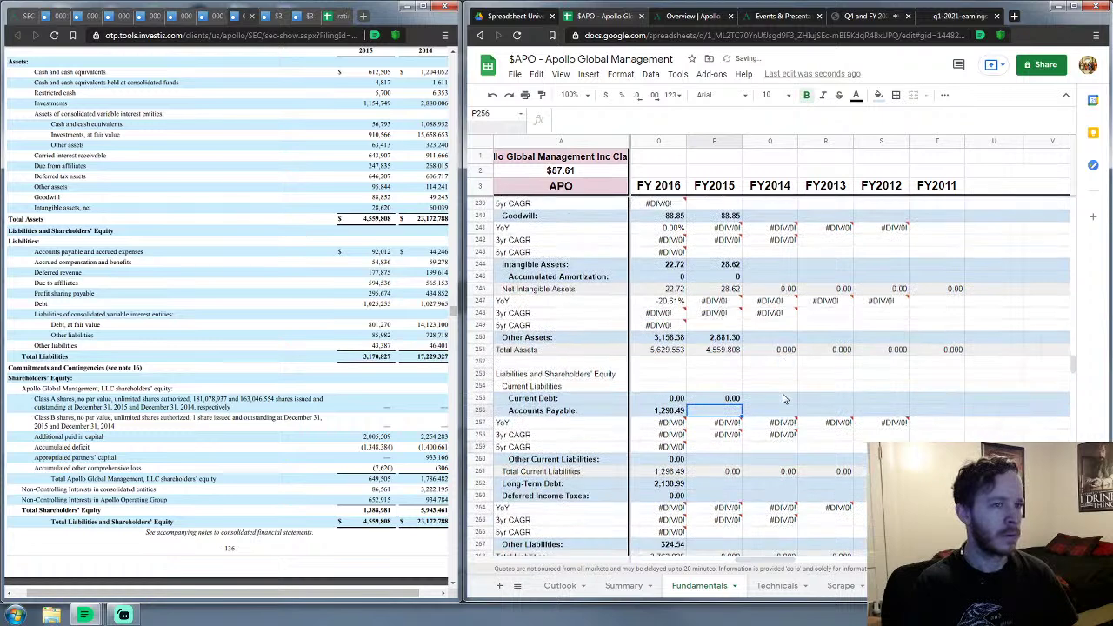
{"action": "mouse_move", "coordinate": [785, 400]}
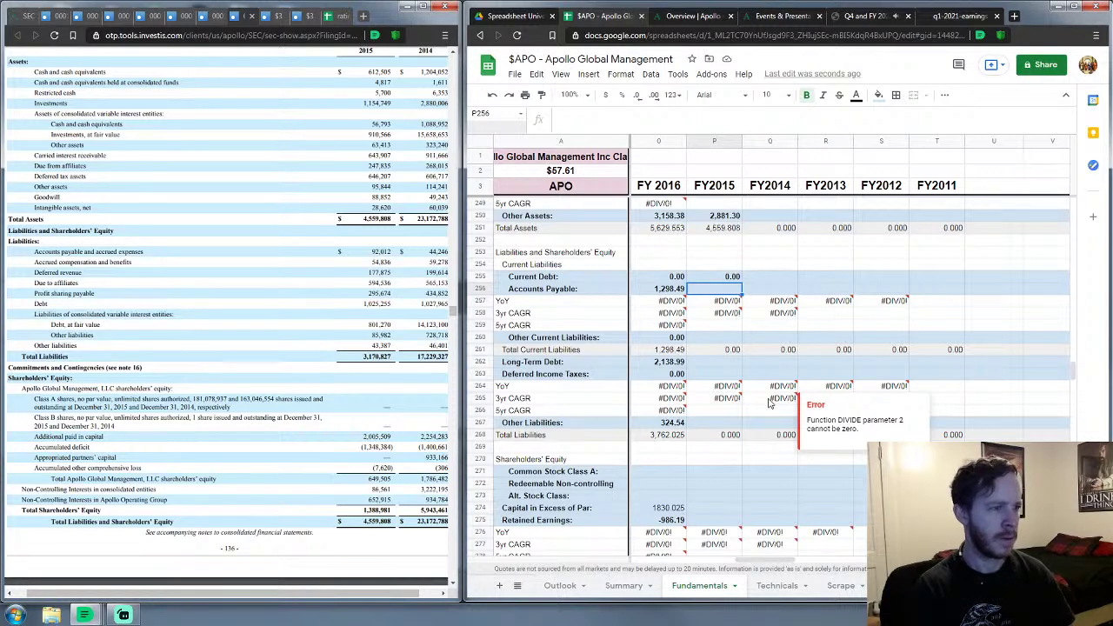
{"action": "type", "text": "1,037"}
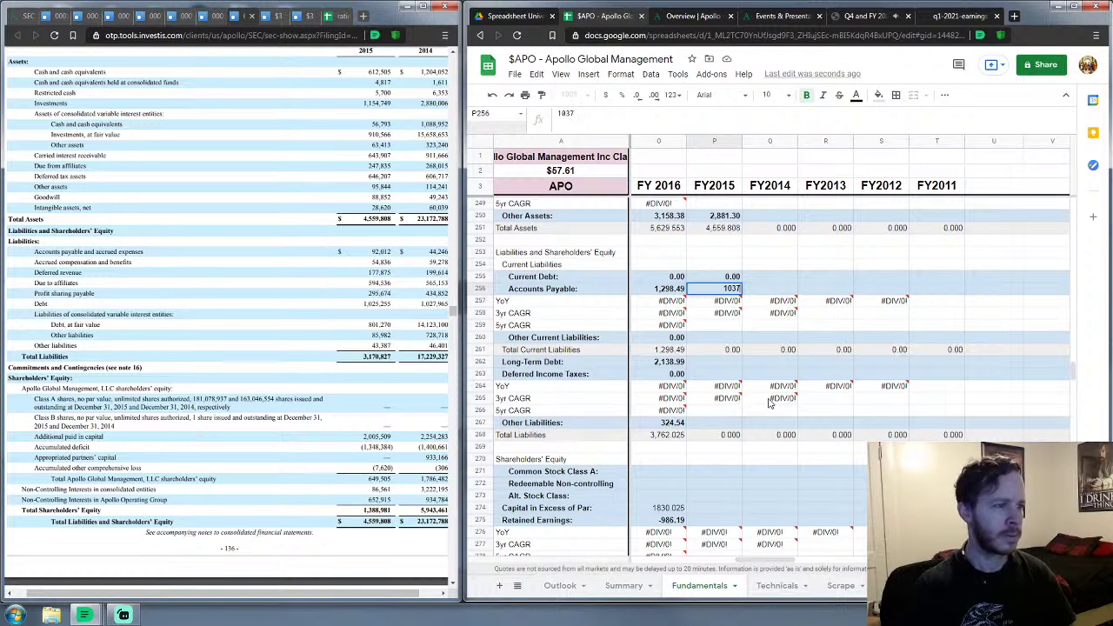
{"action": "type", "text": ".06"}
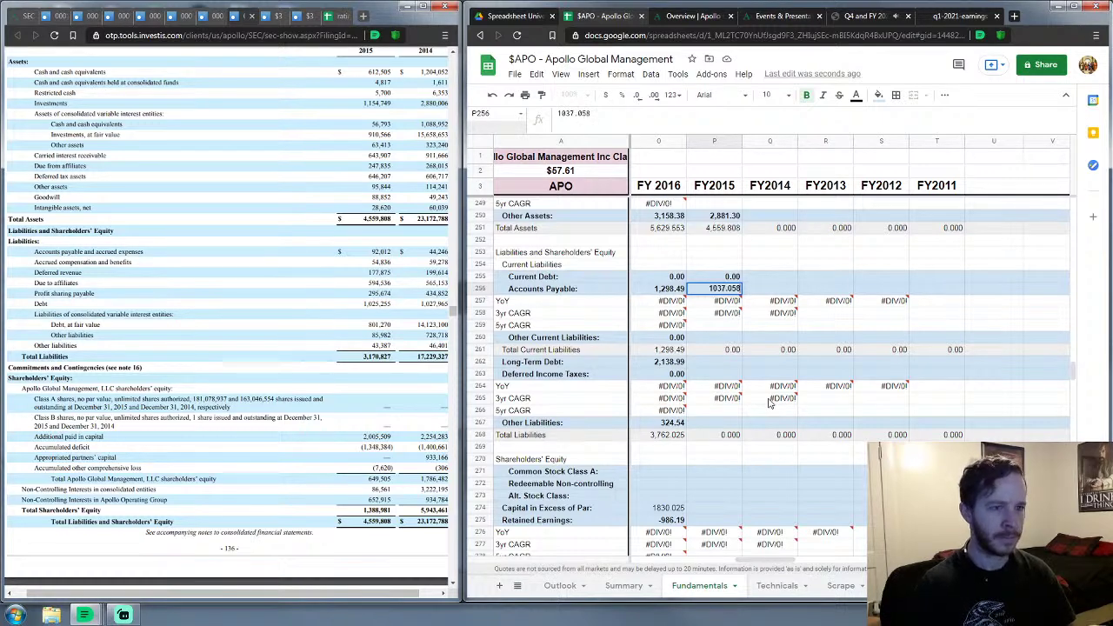
{"action": "key", "text": "Return"}
{"action": "key", "text": "Down"}
{"action": "key", "text": "Down"}
Step: Enter FY2015 Long-Term Debt as 1826.525
{"action": "key", "text": "Down"}
{"action": "type", "text": "0"}
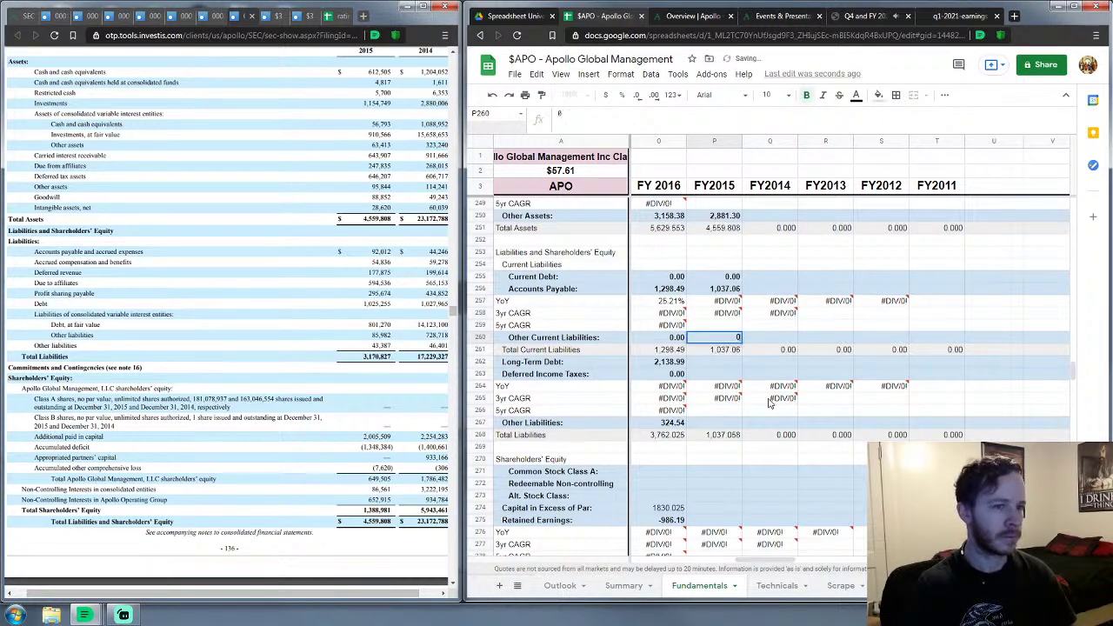
{"action": "key", "text": "Return"}
{"action": "key", "text": "Right"}
{"action": "key", "text": "Left"}
{"action": "key", "text": "Down"}
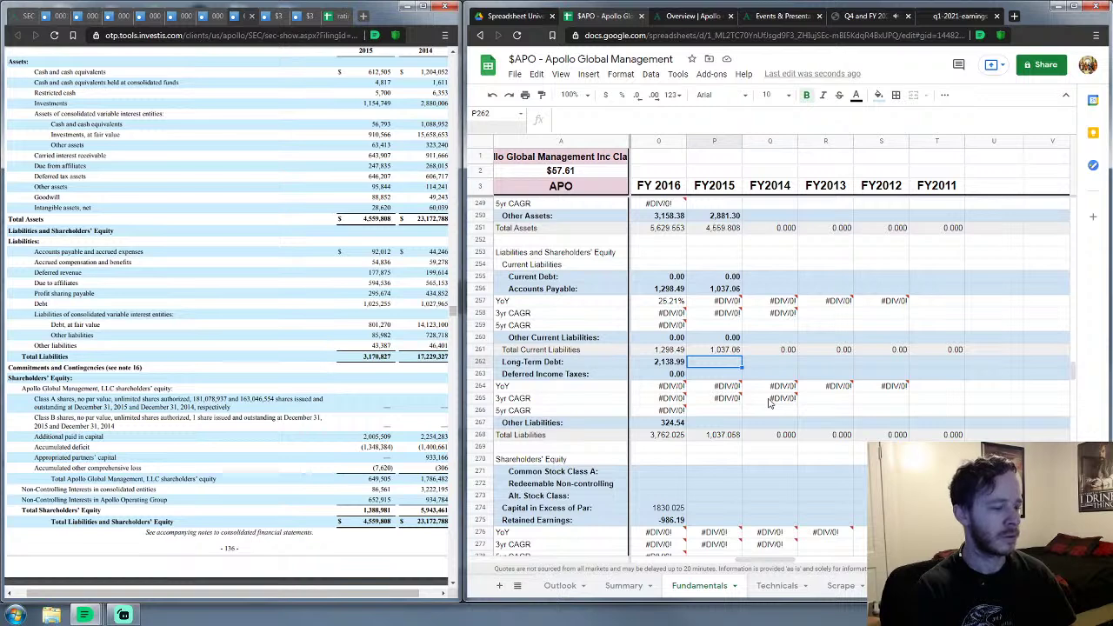
{"action": "type", "text": "182"}
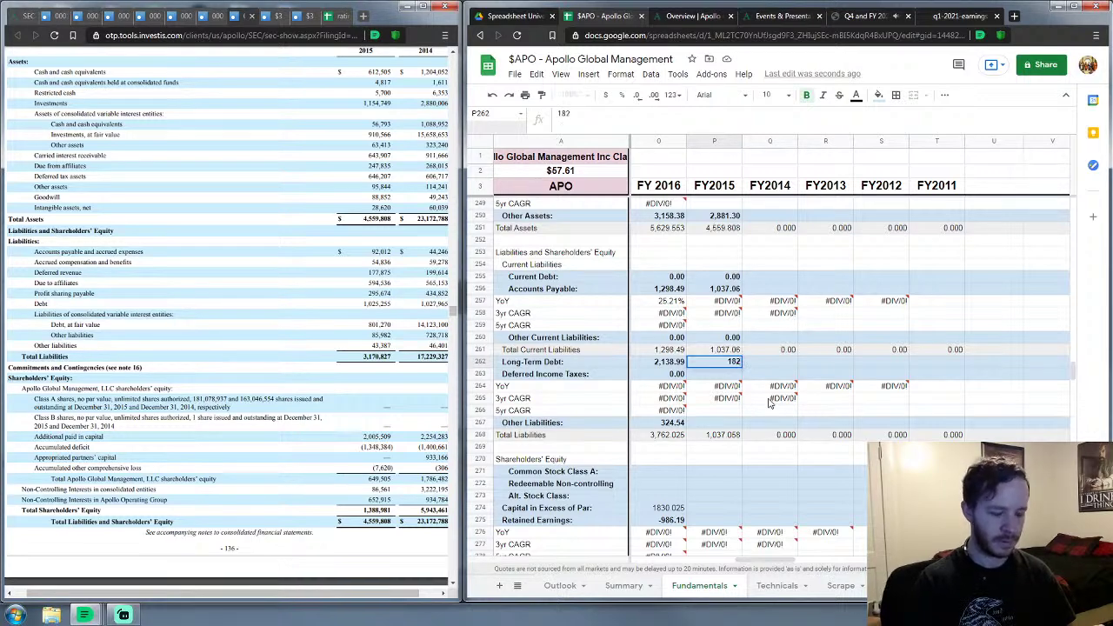
{"action": "type", "text": "6.525"}
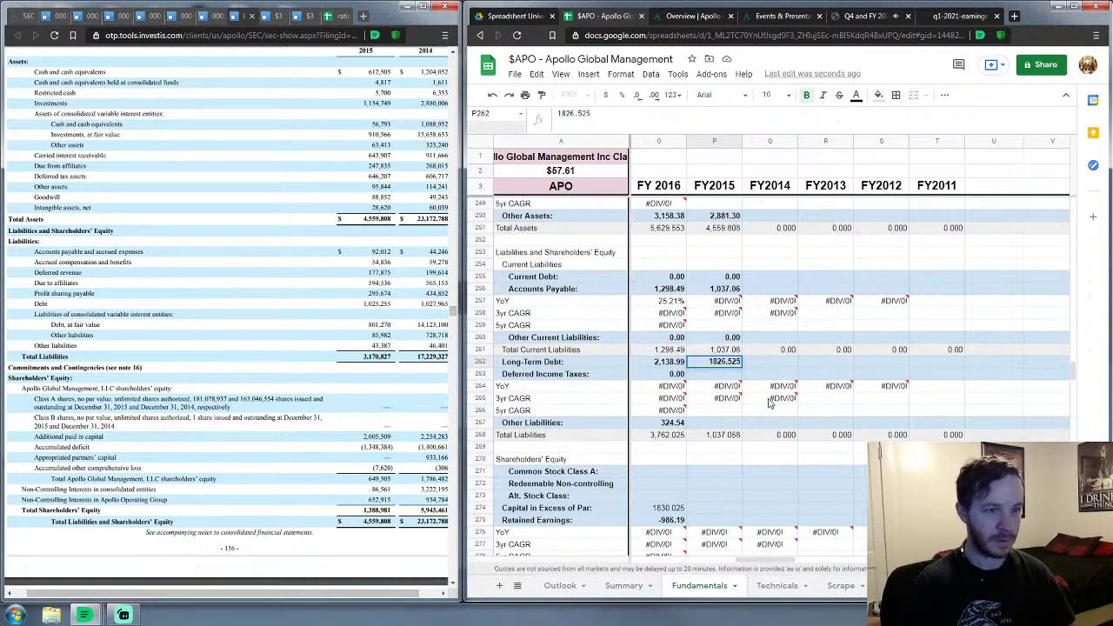
{"action": "key", "text": "Return"}
{"action": "key", "text": "Down"}
{"action": "key", "text": "Down"}
{"action": "key", "text": "Down"}
{"action": "key", "text": "Down"}
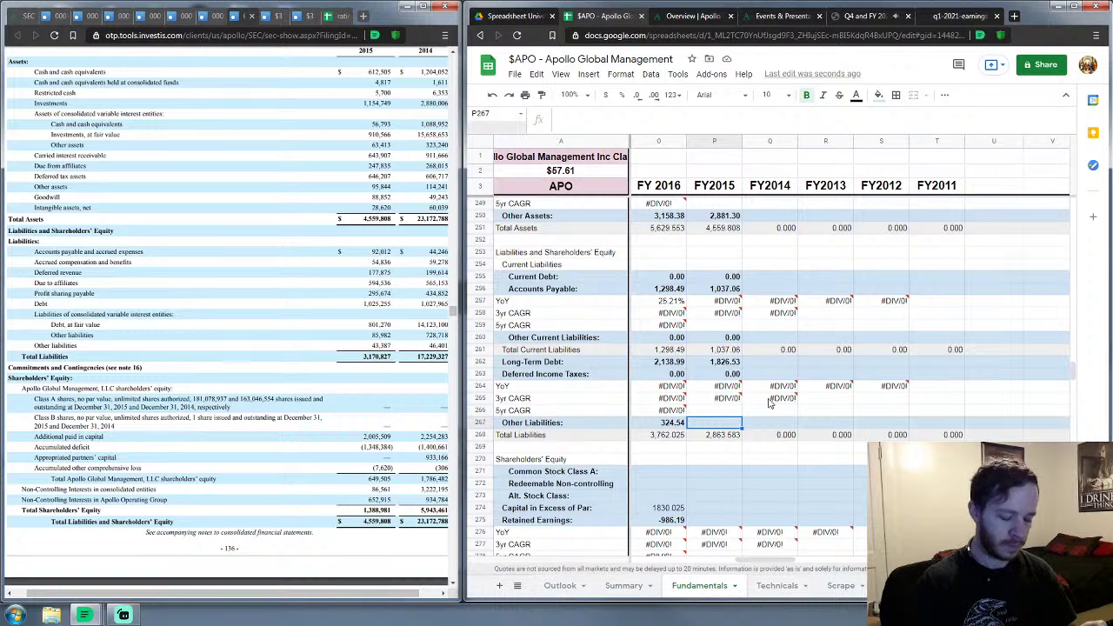
Step: Enter FY2015 Other Liabilities 307.244 and Capital in Excess of Par 2005.509
{"action": "type", "text": "307.244"}
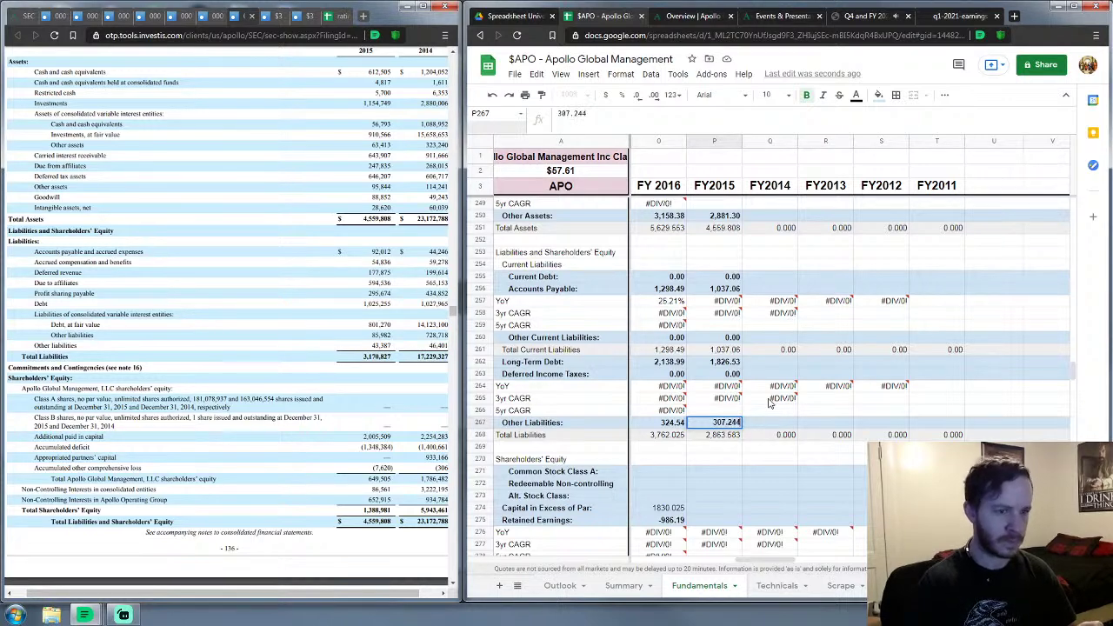
{"action": "key", "text": "Return"}
{"action": "key", "text": "Down"}
{"action": "key", "text": "Down"}
{"action": "key", "text": "Down"}
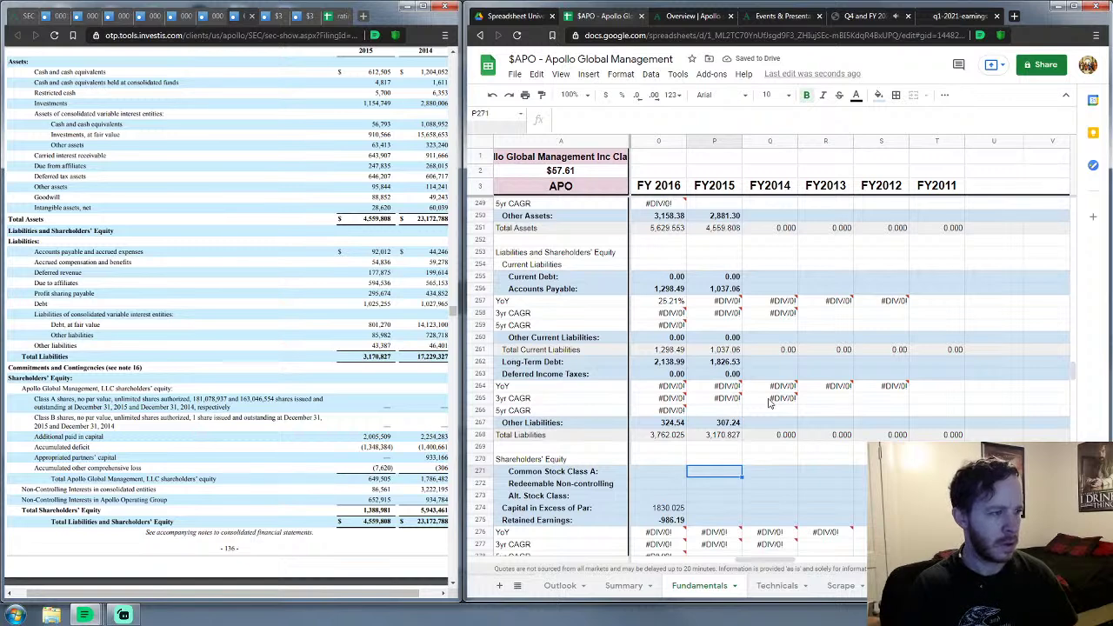
{"action": "key", "text": "Down"}
{"action": "key", "text": "Down"}
{"action": "key", "text": "Down"}
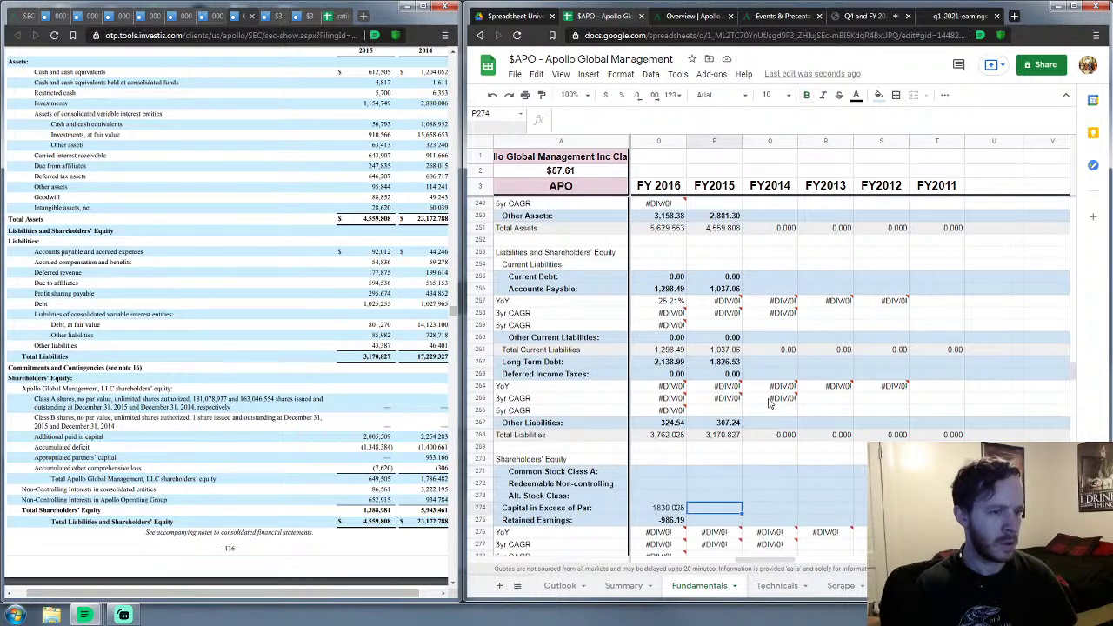
{"action": "type", "text": "20"}
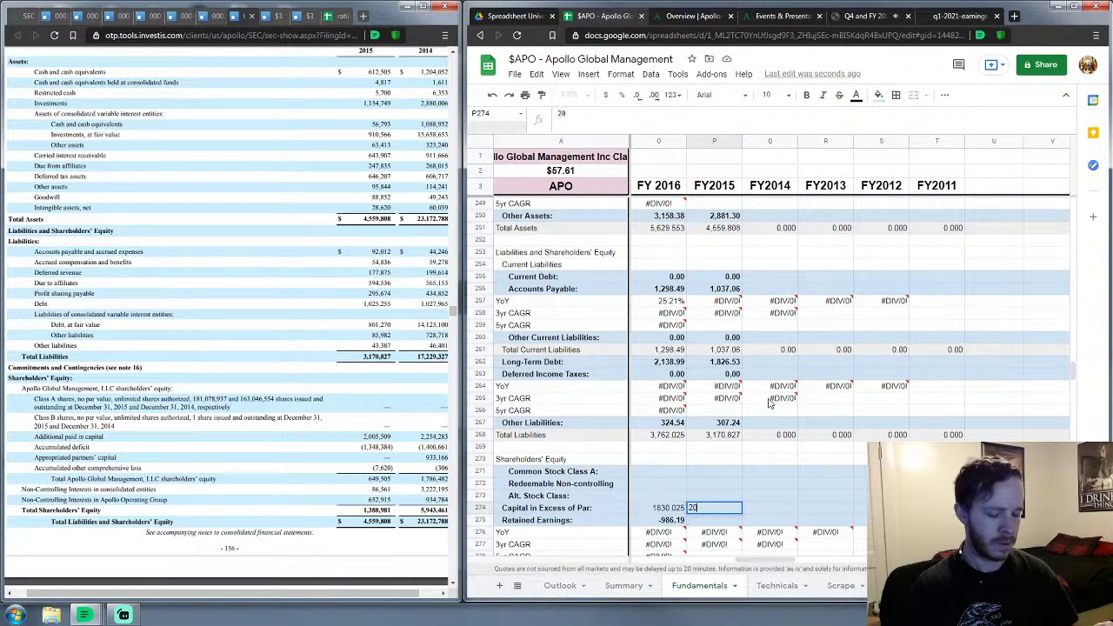
{"action": "type", "text": "05.509"}
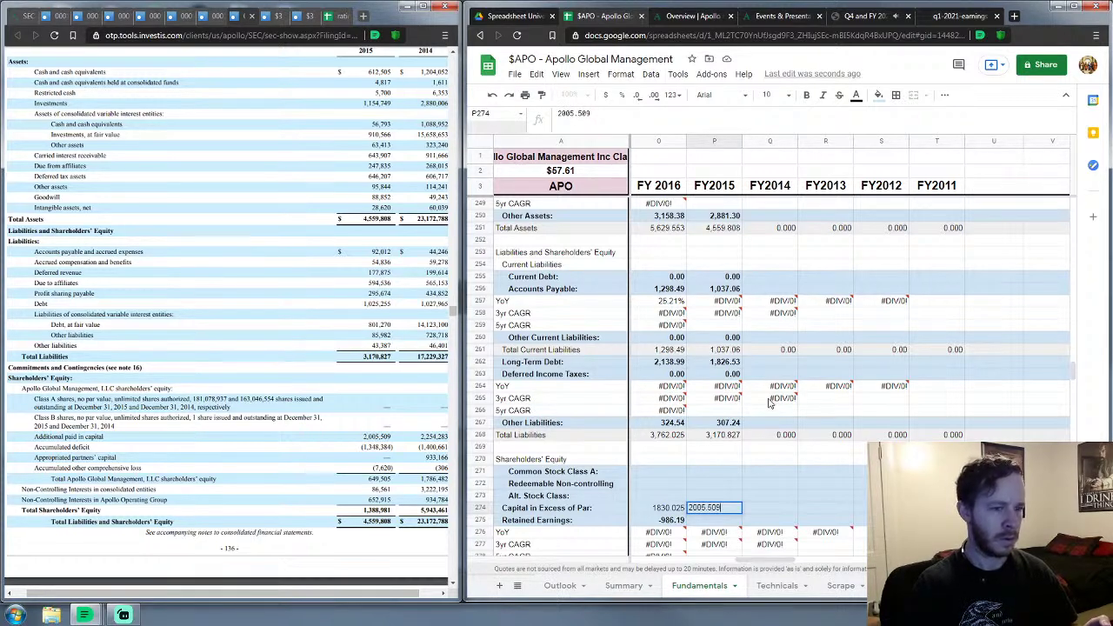
{"action": "key", "text": "Return"}
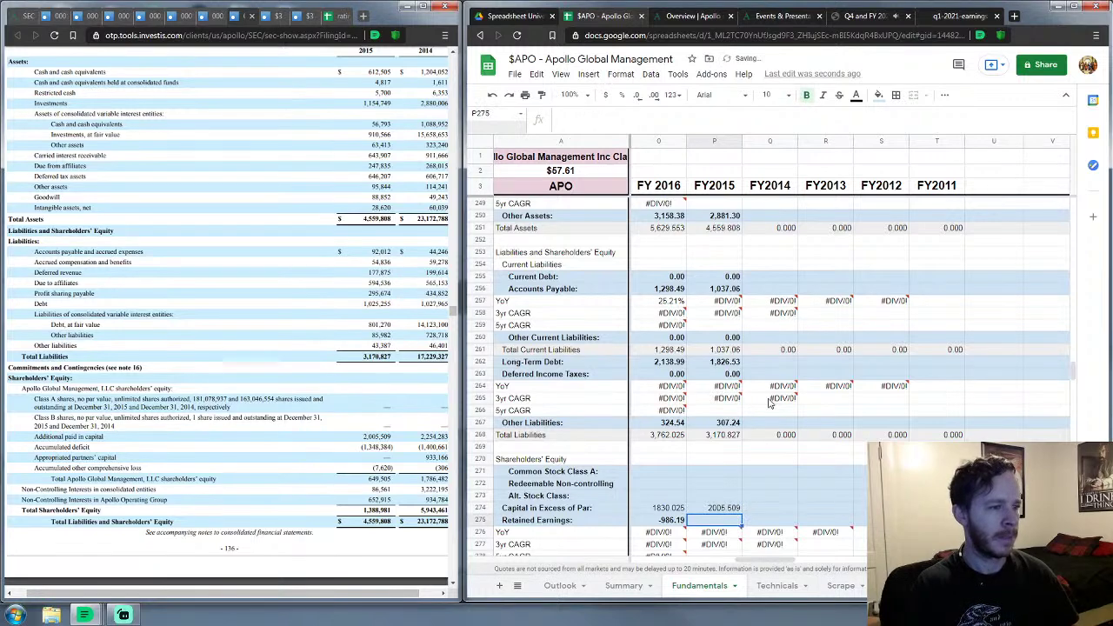
Step: Enter FY2015 Retained Earnings -1,348.38, Acc. Other -7.62 and Noncontrolling Interests 739.476
{"action": "type", "text": "-1,"}
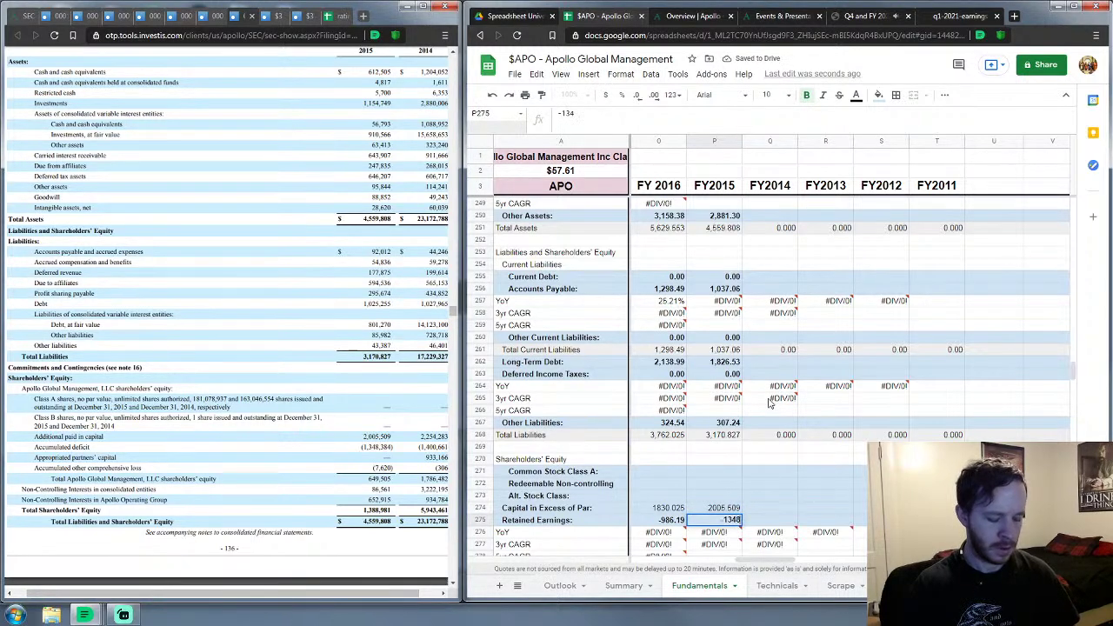
{"action": "type", "text": "348.38"}
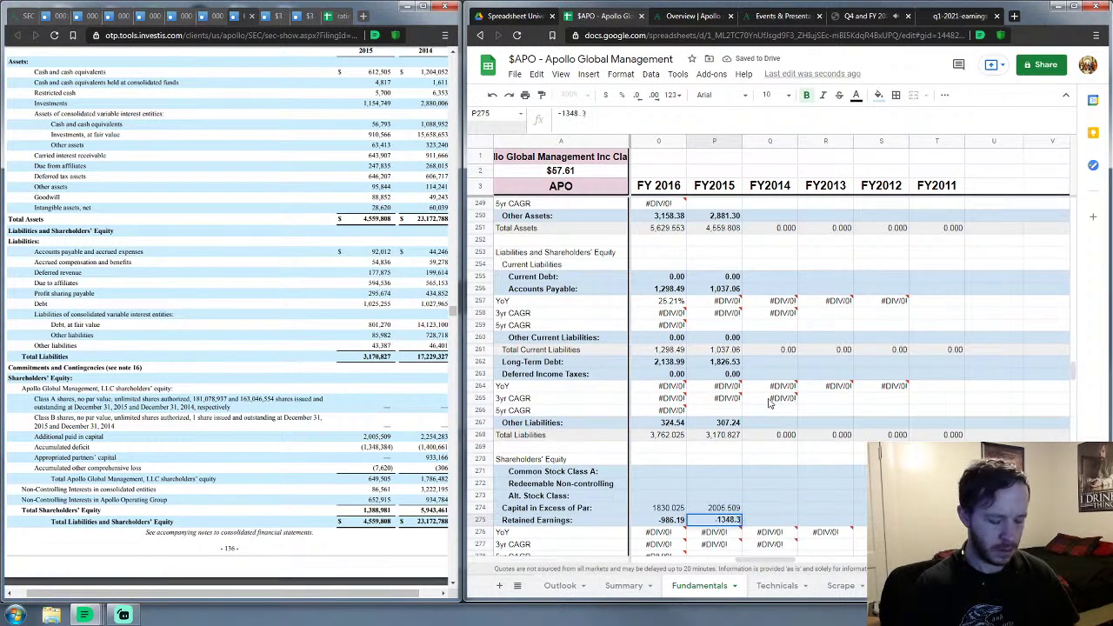
{"action": "key", "text": "Return"}
{"action": "key", "text": "Down"}
{"action": "key", "text": "Down"}
{"action": "key", "text": "Down"}
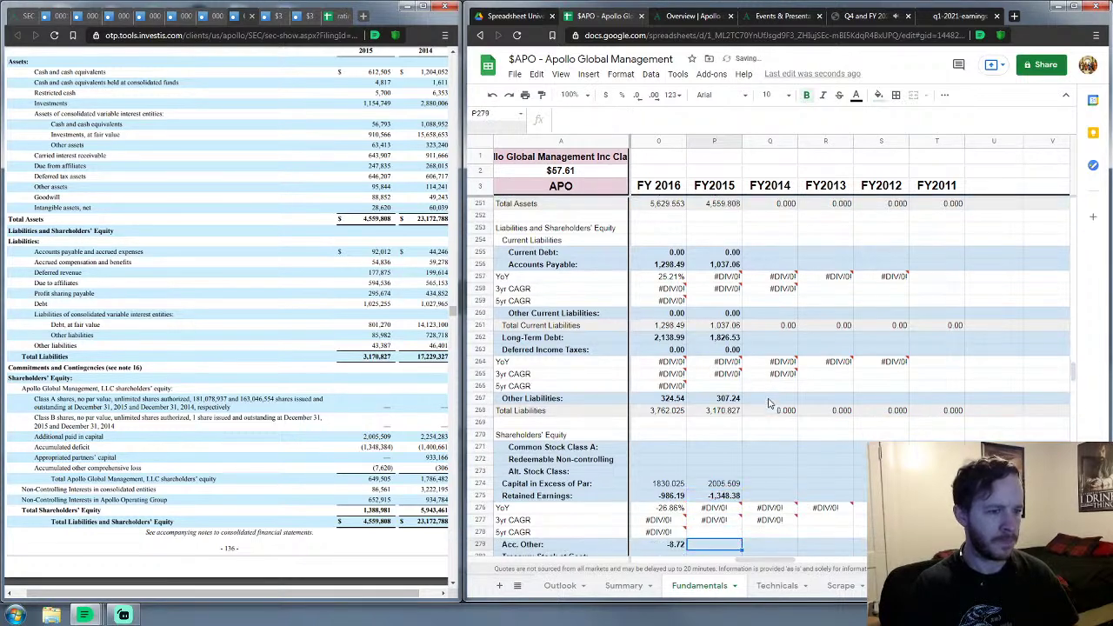
{"action": "type", "text": "-"}
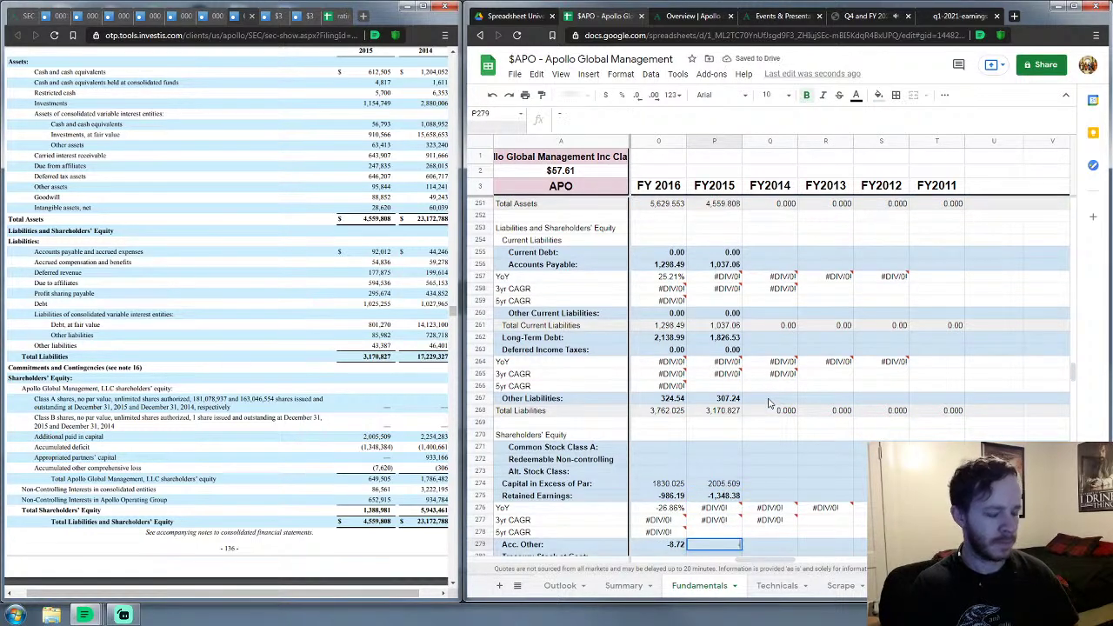
{"action": "type", "text": "7.6"}
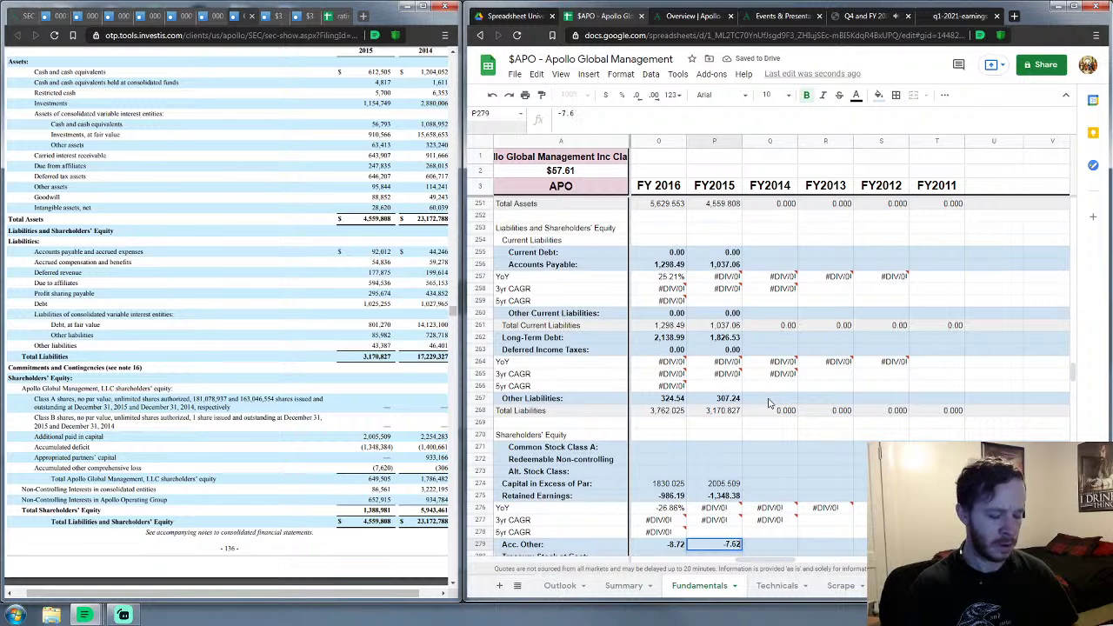
{"action": "type", "text": "2"}
{"action": "key", "text": "Return"}
{"action": "key", "text": "Down"}
{"action": "key", "text": "Down"}
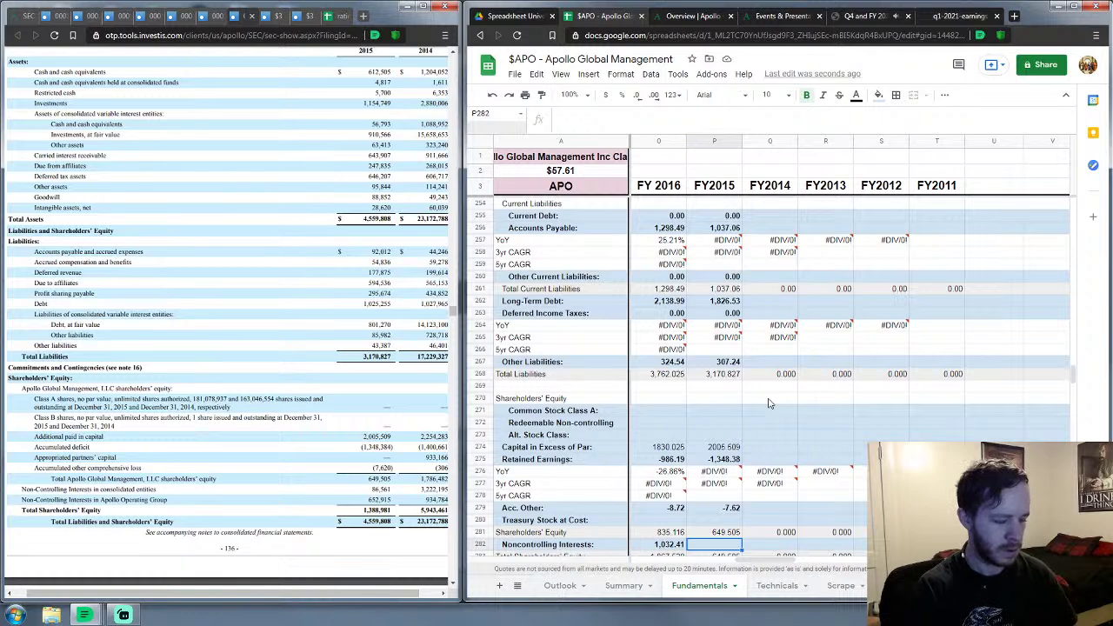
{"action": "type", "text": "7"}
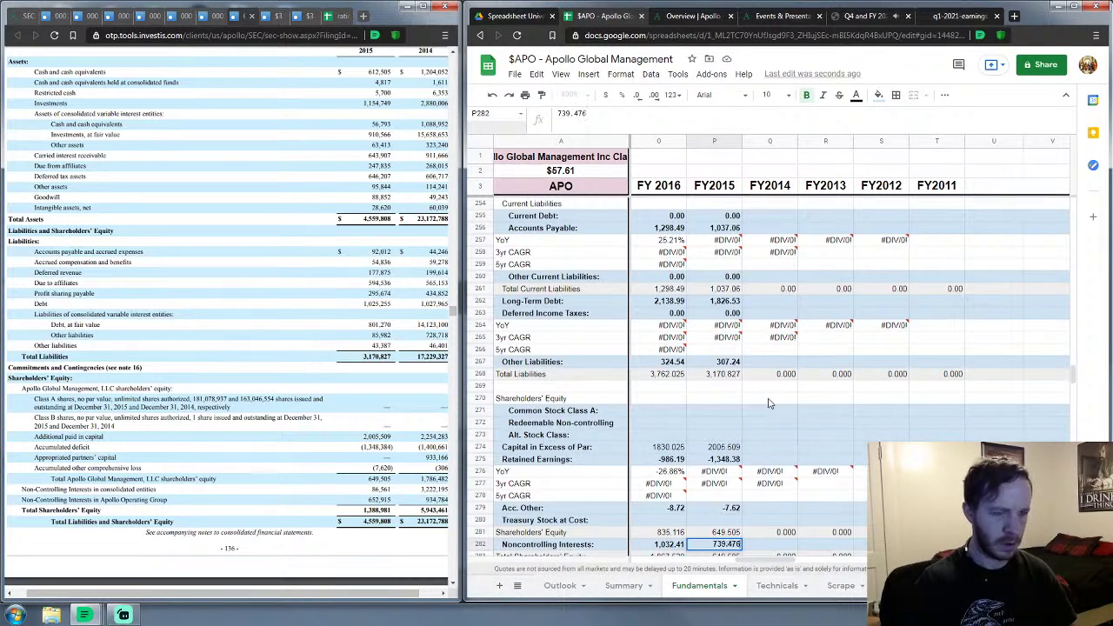
{"action": "type", "text": "39.476"}
{"action": "key", "text": "Return"}
{"action": "key", "text": "Down"}
{"action": "key", "text": "Down"}
{"action": "key", "text": "Down"}
{"action": "key", "text": "Down"}
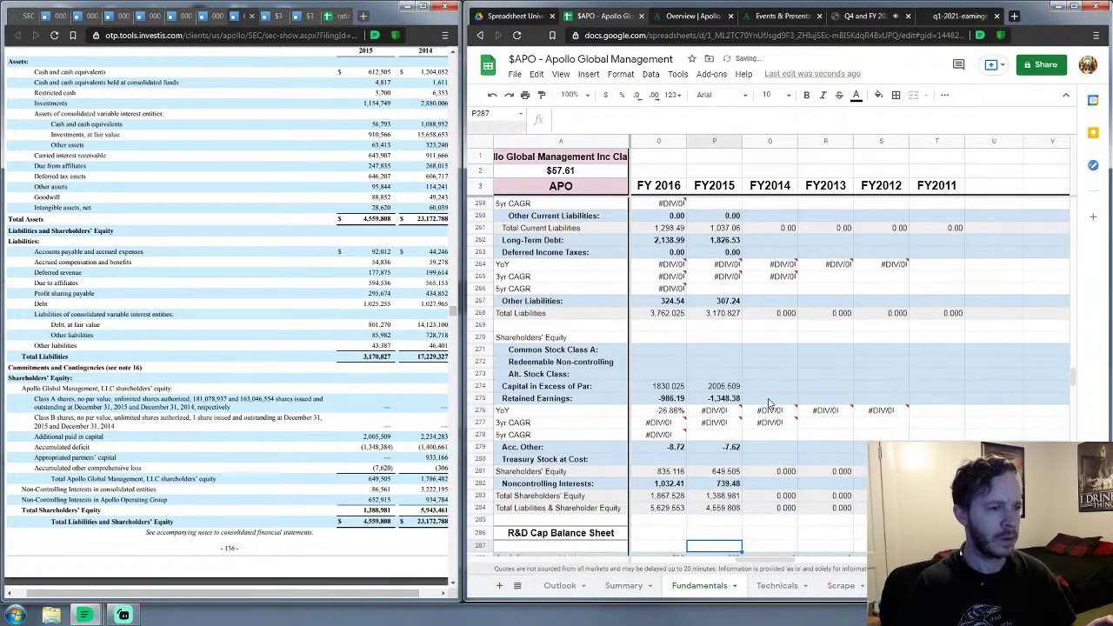
Step: Move up the FY2014 column from Q276 to the Shares Outstanding cell Q9
{"action": "left_click", "coordinate": [769, 405]}
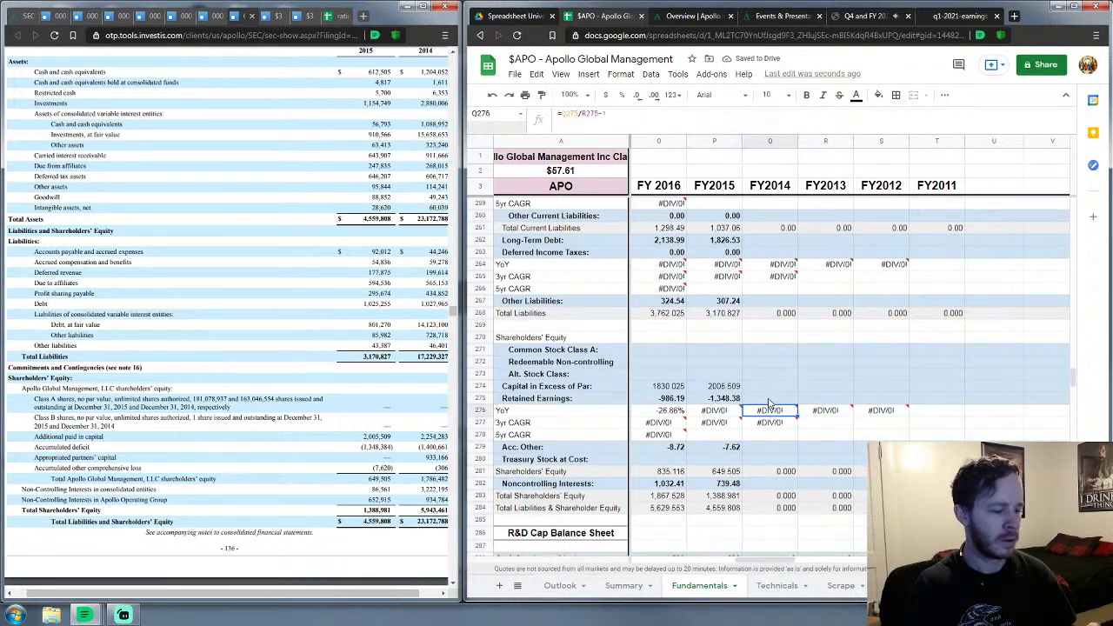
{"action": "key", "text": "Up"}
{"action": "key", "text": "Up"}
{"action": "key", "text": "Up"}
{"action": "key", "text": "Up"}
{"action": "key", "text": "Up"}
{"action": "key", "text": "Up"}
{"action": "key", "text": "Up"}
{"action": "key", "text": "Up"}
{"action": "key", "text": "Up"}
{"action": "key", "text": "Up"}
{"action": "key", "text": "Up"}
{"action": "key", "text": "Up"}
{"action": "key", "text": "Up"}
{"action": "key", "text": "Up"}
{"action": "key", "text": "Up"}
{"action": "key", "text": "Up"}
{"action": "key", "text": "Up"}
{"action": "key", "text": "Up"}
{"action": "key", "text": "Up"}
{"action": "key", "text": "Up"}
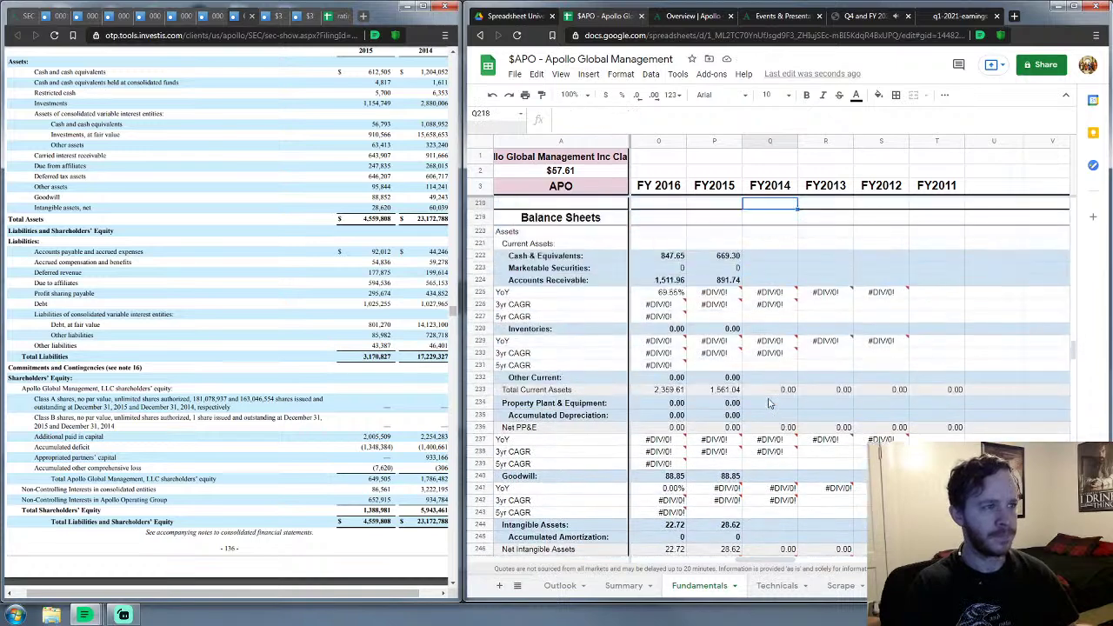
{"action": "key", "text": "Up"}
{"action": "key", "text": "Up"}
{"action": "key", "text": "Up"}
{"action": "key", "text": "Up"}
{"action": "key", "text": "Up"}
{"action": "key", "text": "Up"}
{"action": "key", "text": "Up"}
{"action": "key", "text": "Up"}
{"action": "key", "text": "Up"}
{"action": "key", "text": "Up"}
{"action": "key", "text": "Up"}
{"action": "key", "text": "Up"}
{"action": "key", "text": "Up"}
{"action": "key", "text": "Up"}
{"action": "key", "text": "Up"}
{"action": "key", "text": "Up"}
{"action": "key", "text": "Up"}
{"action": "key", "text": "Up"}
{"action": "key", "text": "Up"}
{"action": "key", "text": "Up"}
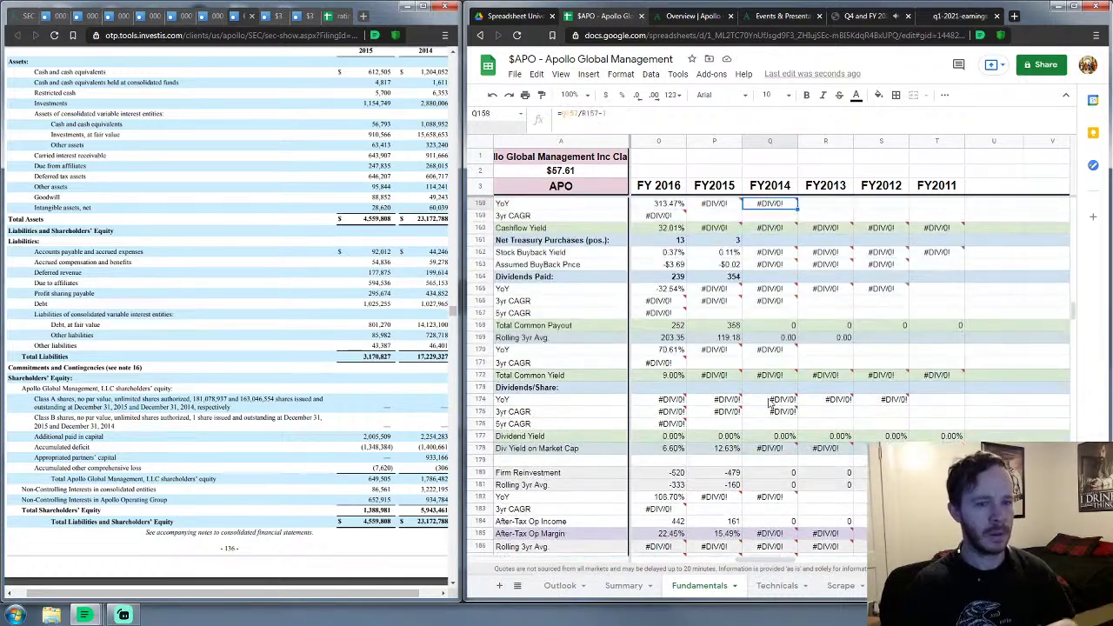
{"action": "key", "text": "Up"}
{"action": "key", "text": "Up"}
{"action": "key", "text": "Up"}
{"action": "key", "text": "Up"}
{"action": "key", "text": "Up"}
{"action": "key", "text": "Up"}
{"action": "key", "text": "Up"}
{"action": "key", "text": "Up"}
{"action": "key", "text": "Up"}
{"action": "key", "text": "Up"}
{"action": "key", "text": "Up"}
{"action": "key", "text": "Up"}
{"action": "key", "text": "Up"}
{"action": "key", "text": "Up"}
{"action": "key", "text": "Up"}
{"action": "key", "text": "Up"}
{"action": "key", "text": "Up"}
{"action": "key", "text": "Up"}
{"action": "key", "text": "Up"}
{"action": "key", "text": "Up"}
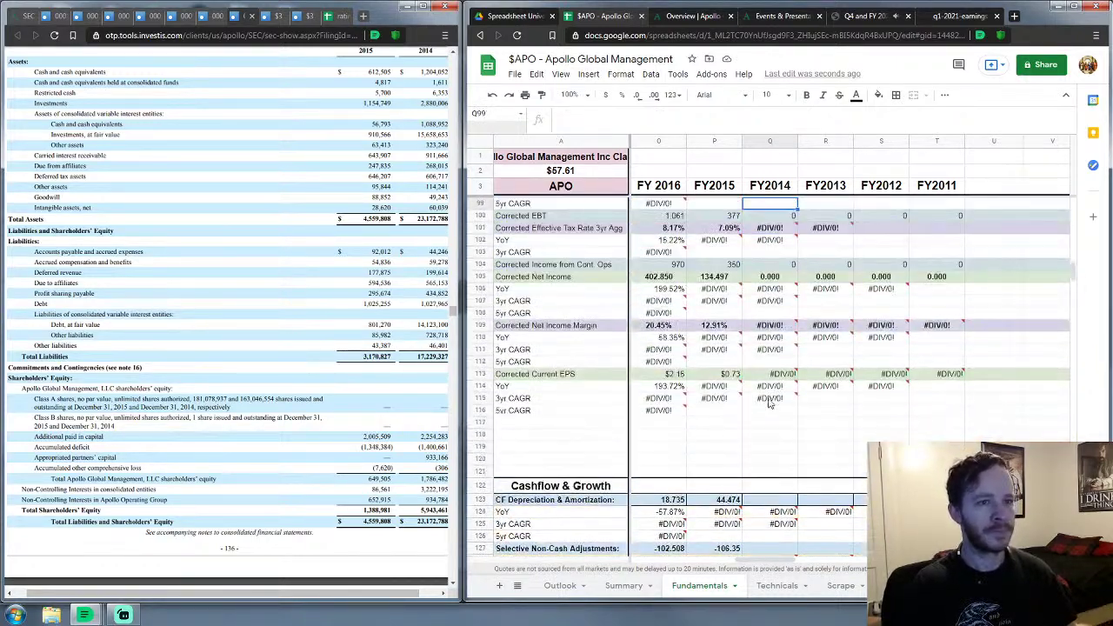
{"action": "key", "text": "Up"}
{"action": "key", "text": "Up"}
{"action": "key", "text": "Up"}
{"action": "key", "text": "Up"}
{"action": "key", "text": "Up"}
{"action": "key", "text": "Up"}
{"action": "key", "text": "Up"}
{"action": "key", "text": "Up"}
{"action": "key", "text": "Up"}
{"action": "key", "text": "Up"}
{"action": "key", "text": "Up"}
{"action": "key", "text": "Up"}
{"action": "key", "text": "Up"}
{"action": "key", "text": "Up"}
{"action": "key", "text": "Up"}
{"action": "key", "text": "Up"}
{"action": "key", "text": "Up"}
{"action": "key", "text": "Up"}
{"action": "key", "text": "Up"}
{"action": "key", "text": "Up"}
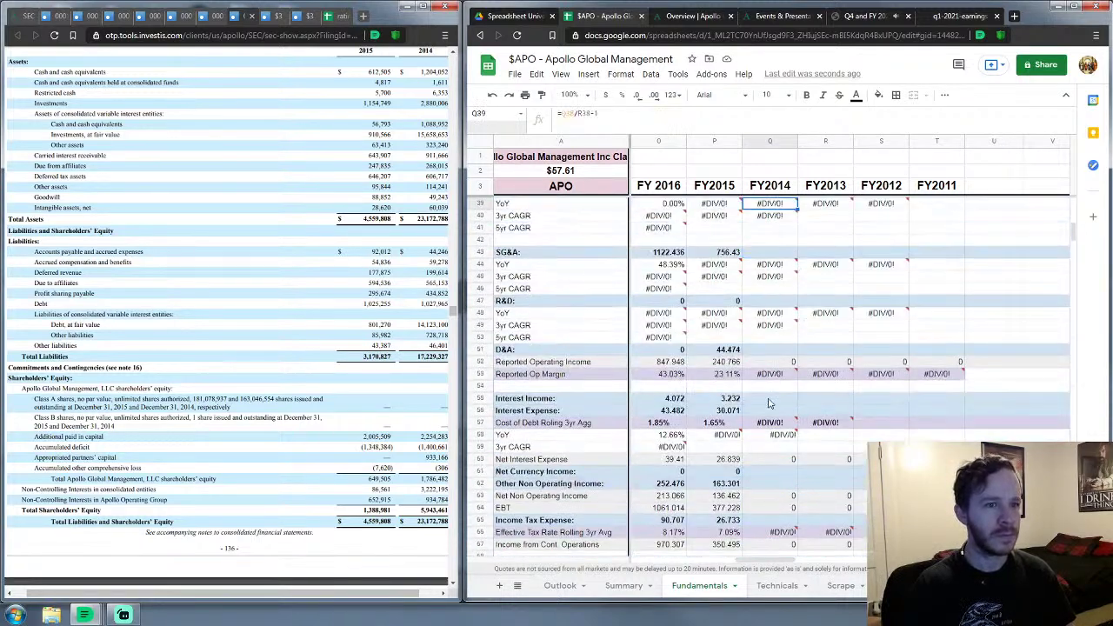
{"action": "key", "text": "Up"}
{"action": "key", "text": "Up"}
{"action": "key", "text": "Up"}
{"action": "key", "text": "Up"}
{"action": "key", "text": "Up"}
{"action": "key", "text": "Up"}
{"action": "key", "text": "Up"}
{"action": "key", "text": "Up"}
{"action": "key", "text": "Up"}
{"action": "key", "text": "Up"}
{"action": "key", "text": "Up"}
{"action": "key", "text": "Up"}
{"action": "key", "text": "Up"}
{"action": "key", "text": "Up"}
{"action": "key", "text": "Up"}
{"action": "key", "text": "Up"}
{"action": "key", "text": "Up"}
{"action": "key", "text": "Up"}
{"action": "key", "text": "Up"}
{"action": "key", "text": "Up"}
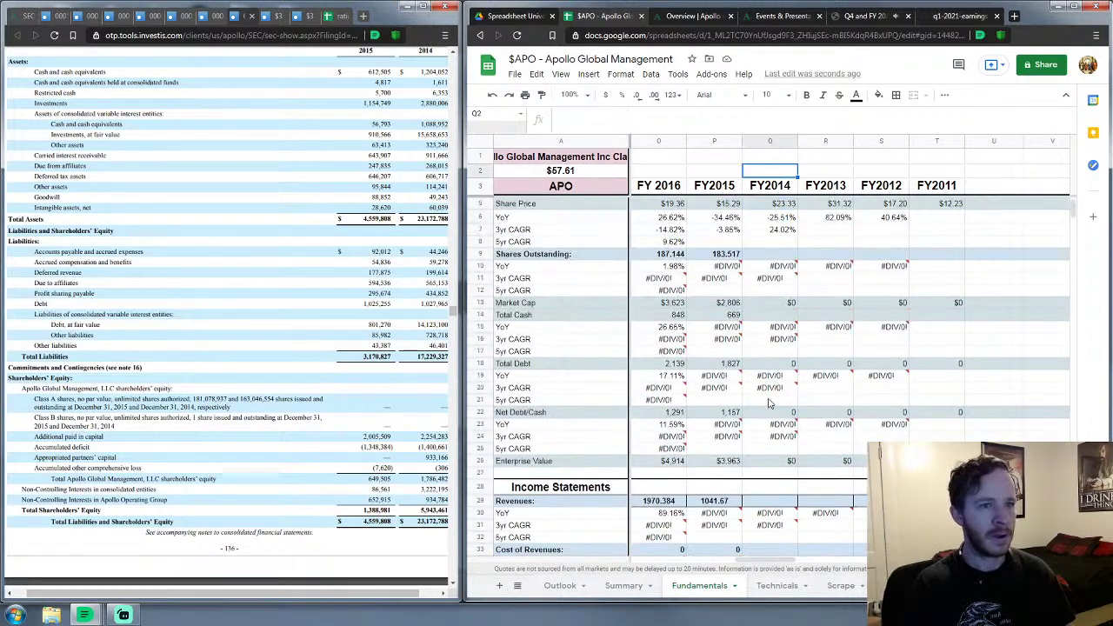
{"action": "key", "text": "Down"}
{"action": "key", "text": "Down"}
{"action": "key", "text": "Down"}
{"action": "key", "text": "Down"}
{"action": "key", "text": "Down"}
{"action": "key", "text": "Down"}
{"action": "key", "text": "Down"}
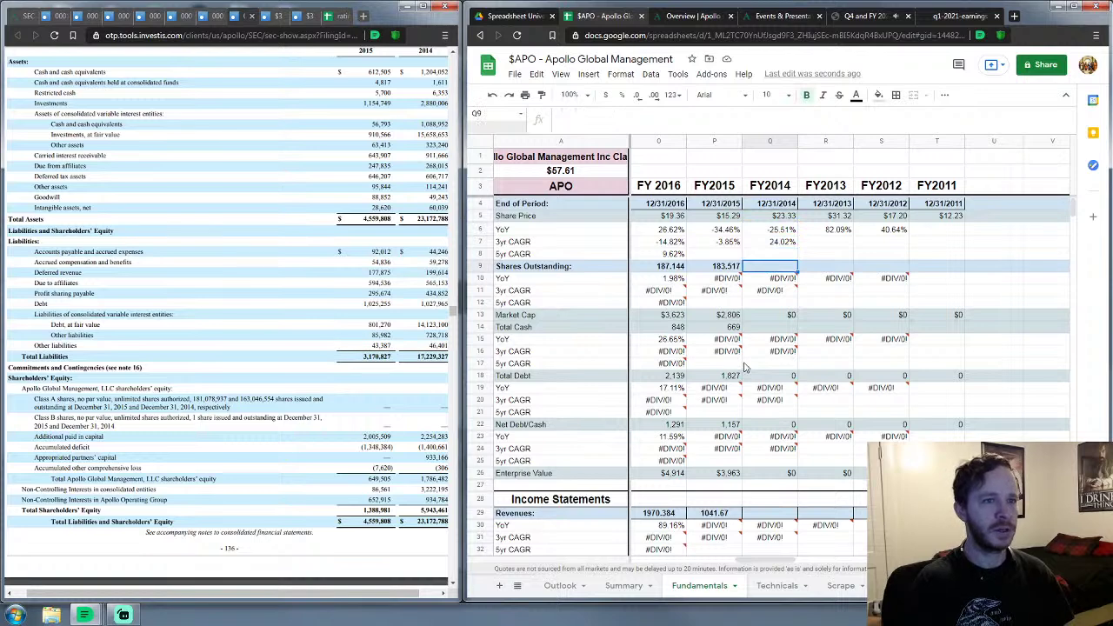
{"action": "scroll", "coordinate": [834, 277], "scroll_direction": "down", "scroll_amount": 2}
Step: Switch to the 2014 10-K tab, after checking the 2013 one, and scroll to 'Terms Used in This Report'
{"action": "scroll", "coordinate": [837, 275], "scroll_direction": "up", "scroll_amount": 1}
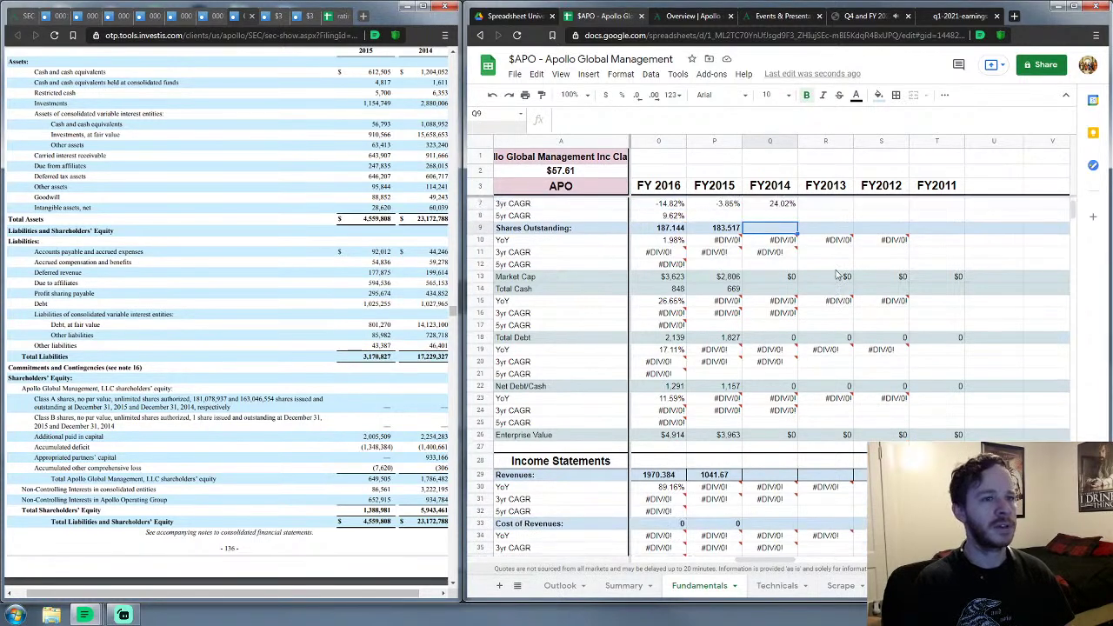
{"action": "left_click", "coordinate": [273, 18]}
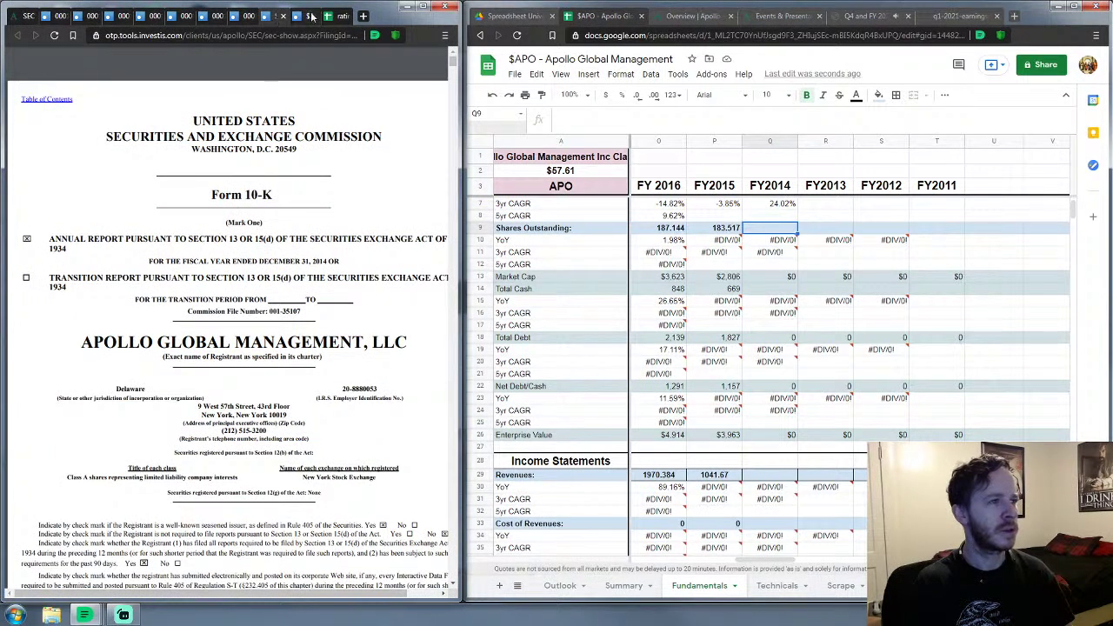
{"action": "left_click", "coordinate": [300, 16]}
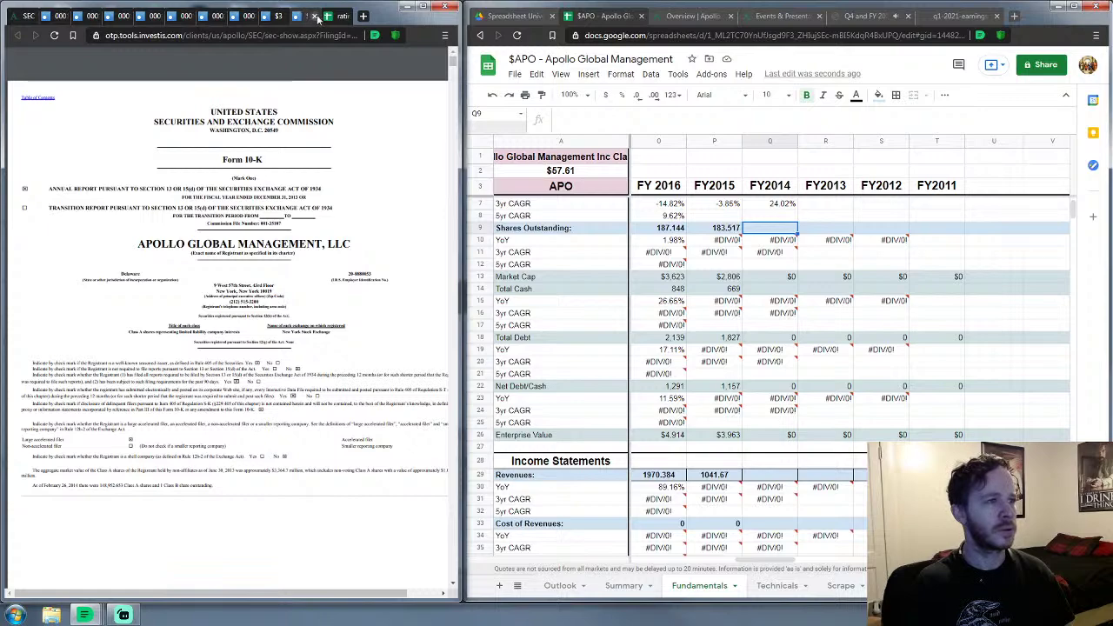
{"action": "left_click", "coordinate": [274, 19]}
{"action": "scroll", "coordinate": [183, 335], "scroll_direction": "down", "scroll_amount": 10}
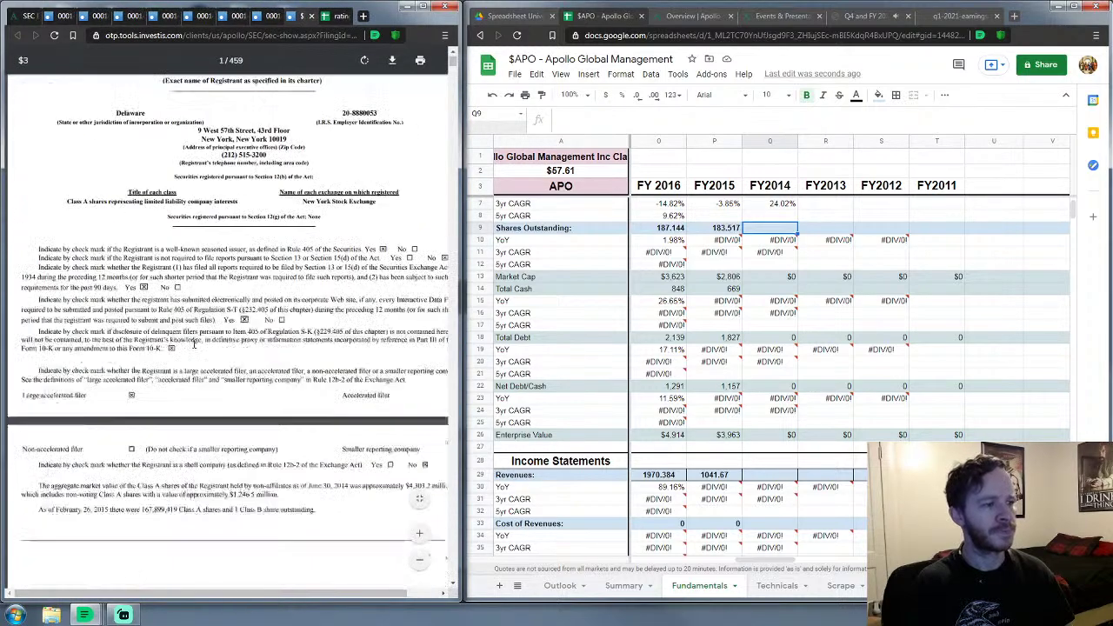
{"action": "scroll", "coordinate": [183, 335], "scroll_direction": "down", "scroll_amount": 10}
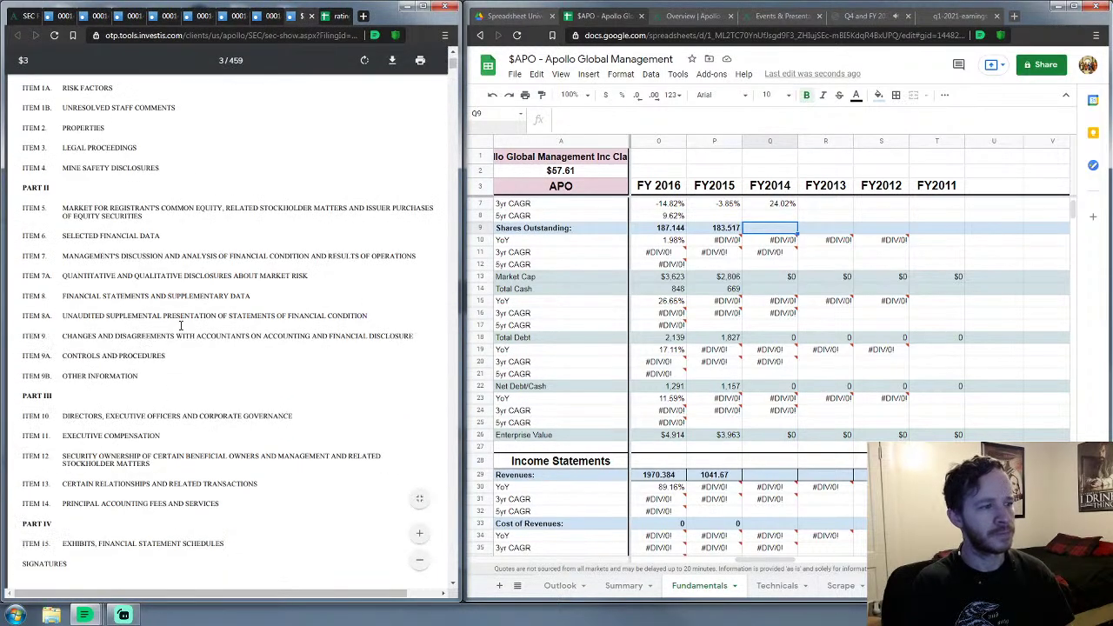
{"action": "scroll", "coordinate": [180, 328], "scroll_direction": "up", "scroll_amount": 3}
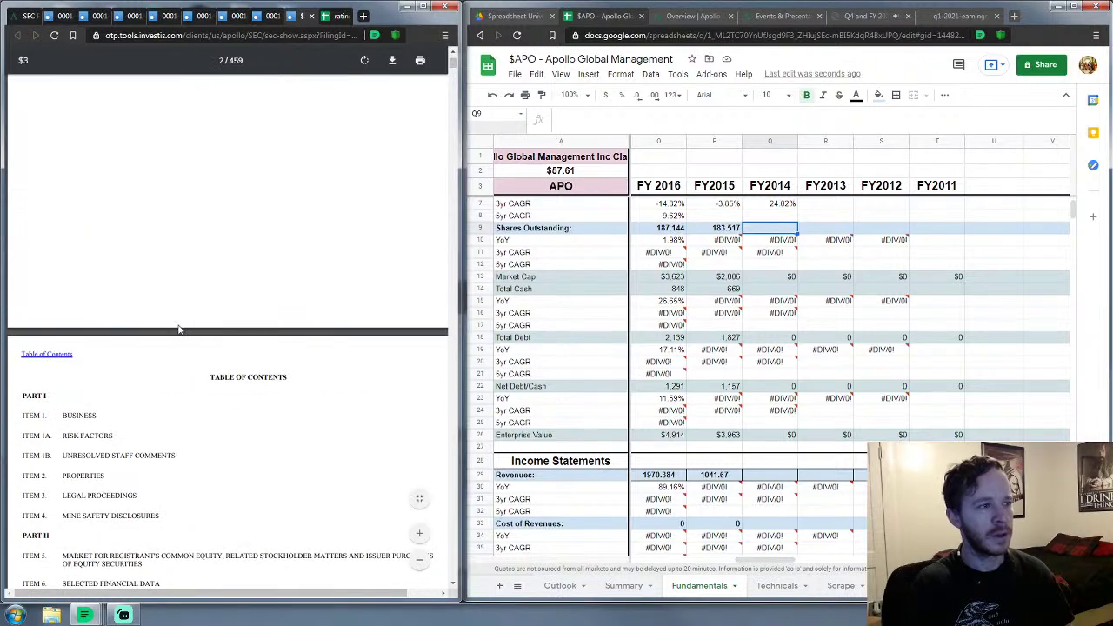
{"action": "scroll", "coordinate": [178, 329], "scroll_direction": "down", "scroll_amount": 5}
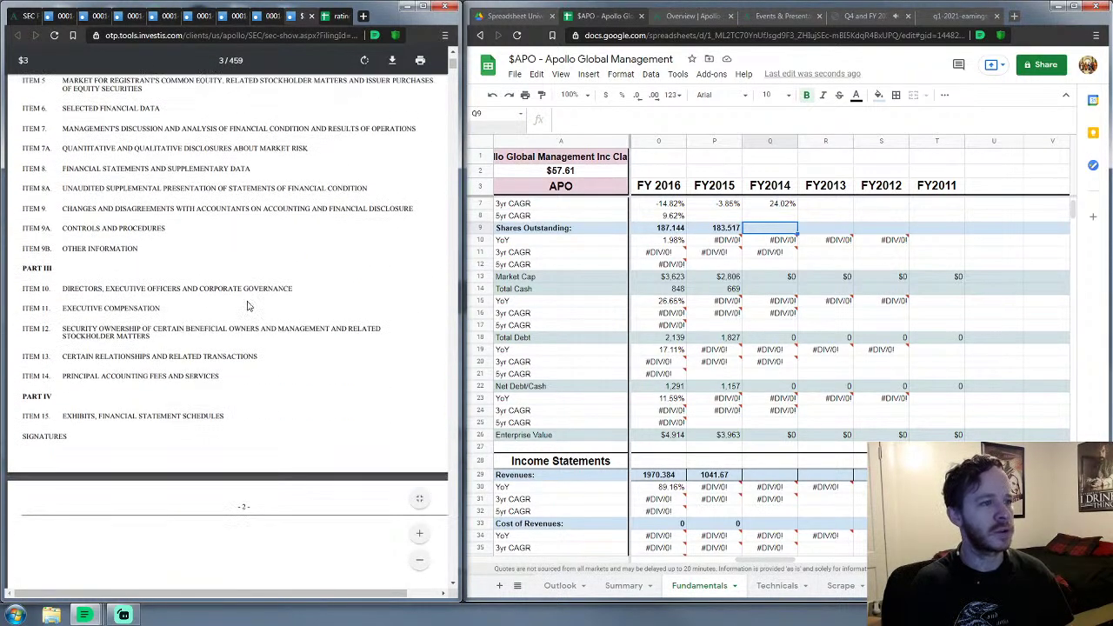
{"action": "scroll", "coordinate": [247, 304], "scroll_direction": "down", "scroll_amount": 8}
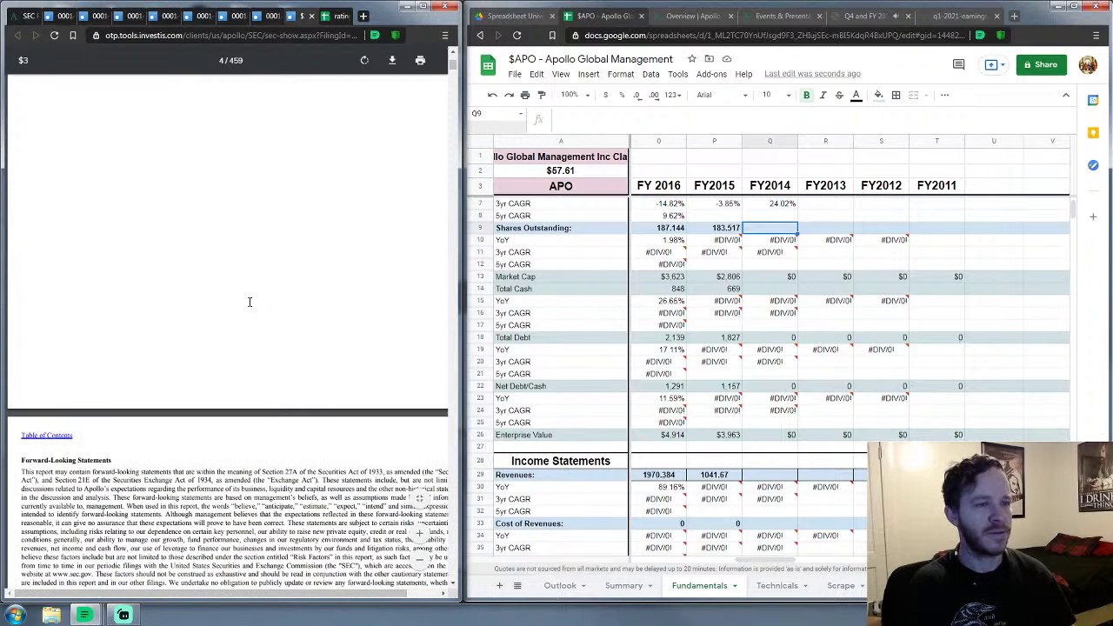
{"action": "scroll", "coordinate": [249, 302], "scroll_direction": "down", "scroll_amount": 5}
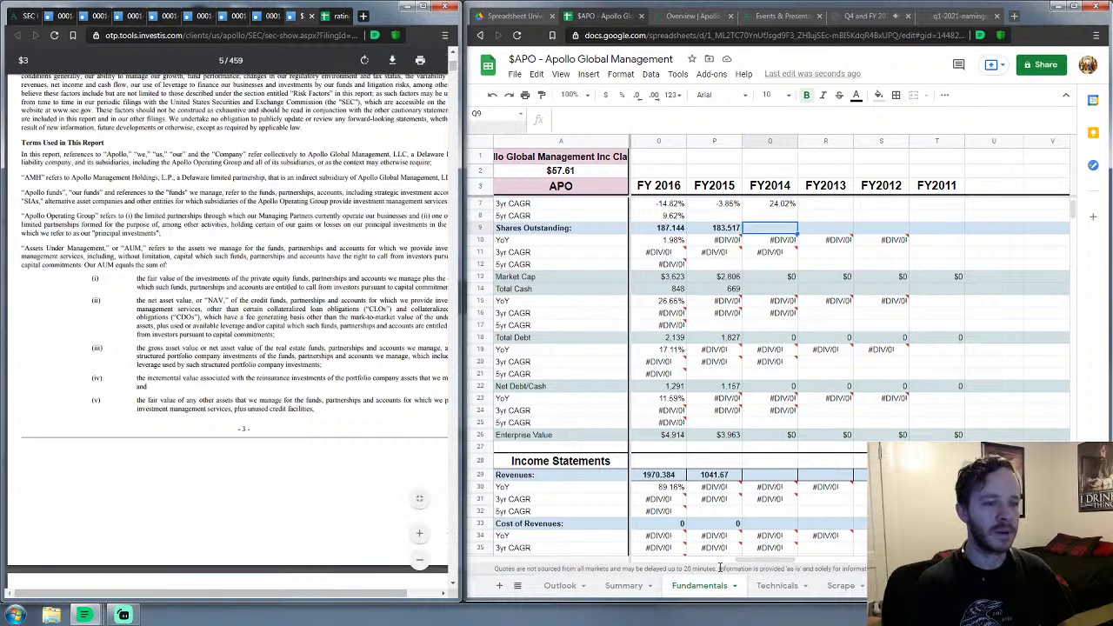
{"action": "left_click_drag", "start_coordinate": [745, 563], "coordinate": [705, 569]}
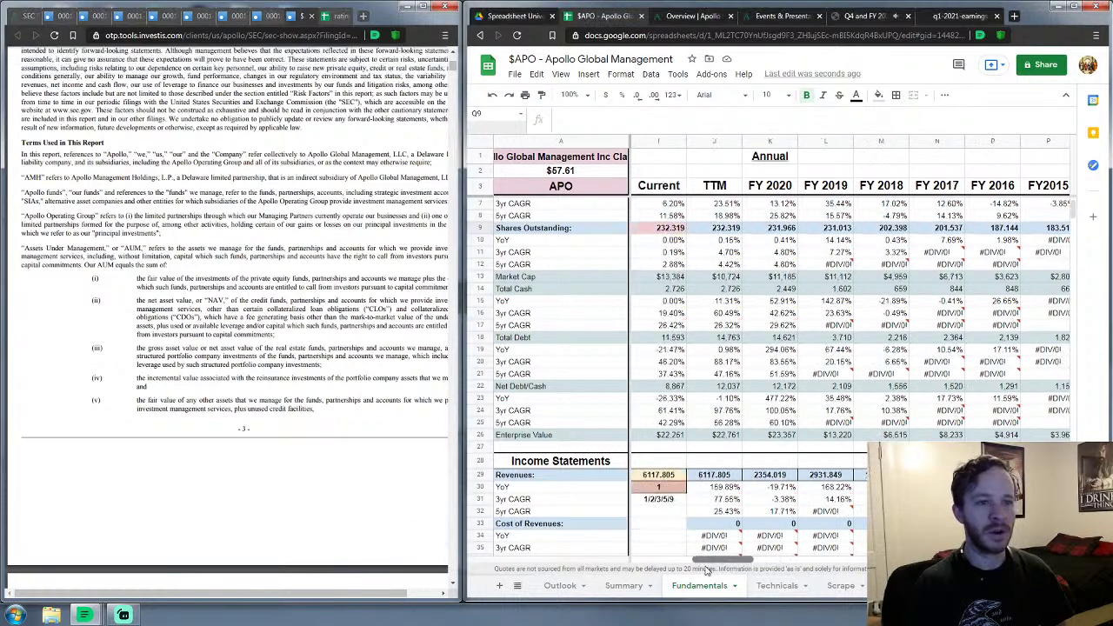
{"action": "scroll", "coordinate": [680, 457], "scroll_direction": "down", "scroll_amount": 15}
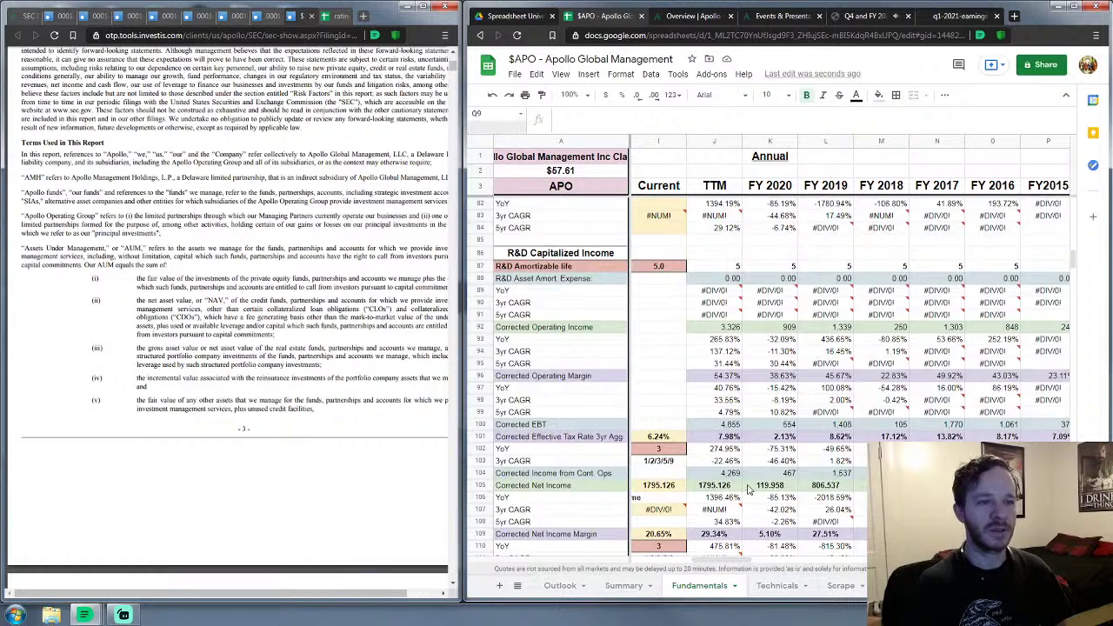
{"action": "scroll", "coordinate": [744, 487], "scroll_direction": "up", "scroll_amount": 5}
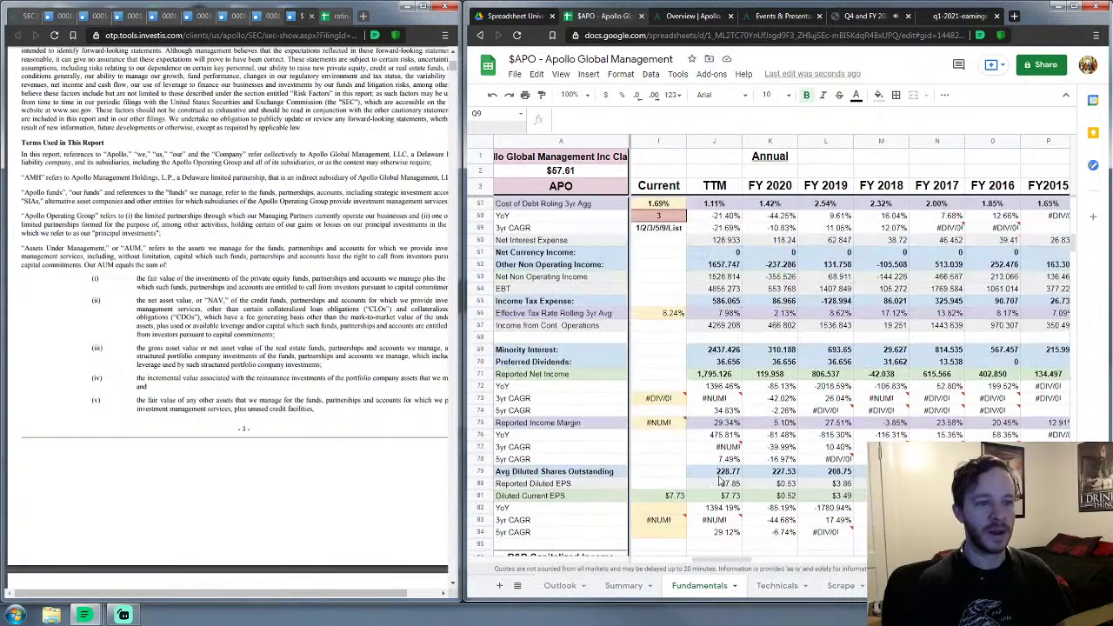
{"action": "scroll", "coordinate": [720, 481], "scroll_direction": "down", "scroll_amount": 3}
{"action": "scroll", "coordinate": [695, 521], "scroll_direction": "up", "scroll_amount": 3}
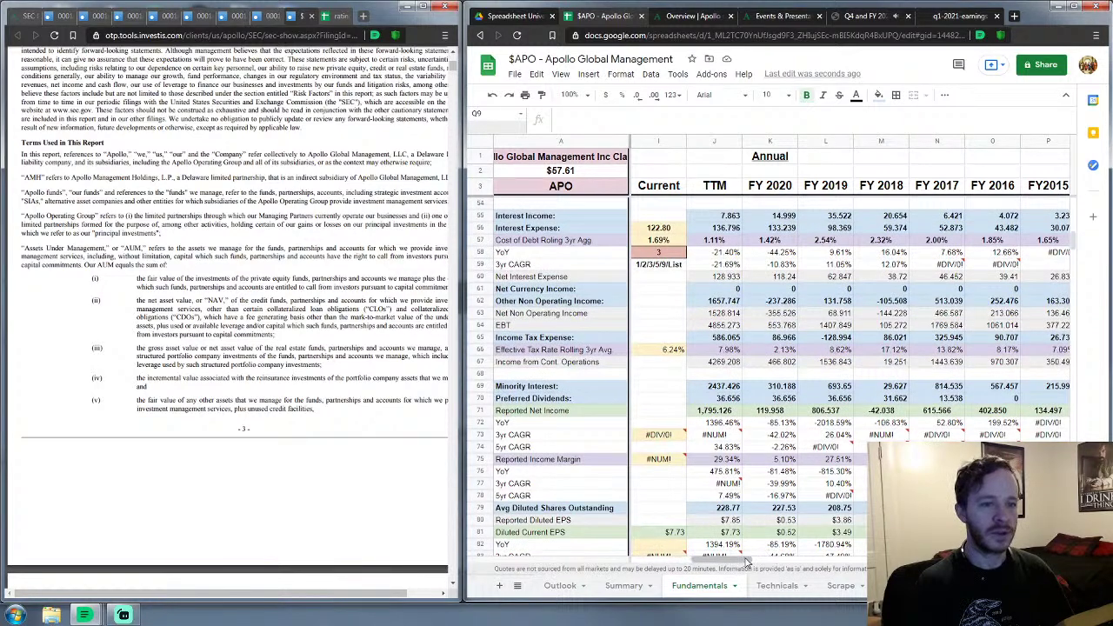
{"action": "left_click_drag", "start_coordinate": [746, 563], "coordinate": [758, 563]}
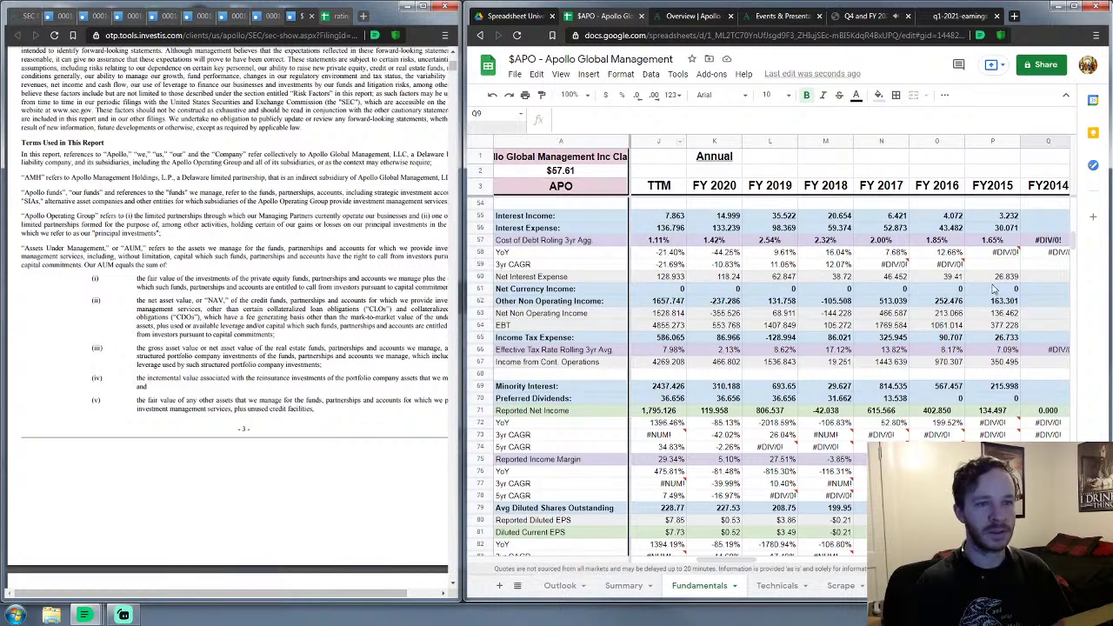
{"action": "left_click_drag", "start_coordinate": [758, 559], "coordinate": [780, 559]}
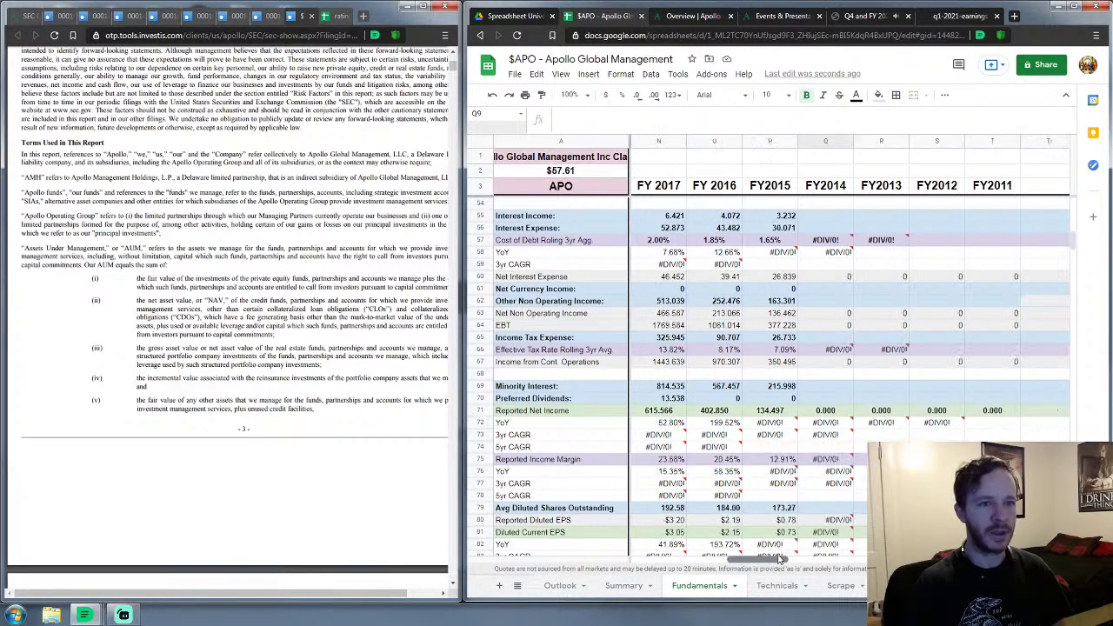
{"action": "scroll", "coordinate": [852, 328], "scroll_direction": "up", "scroll_amount": 10}
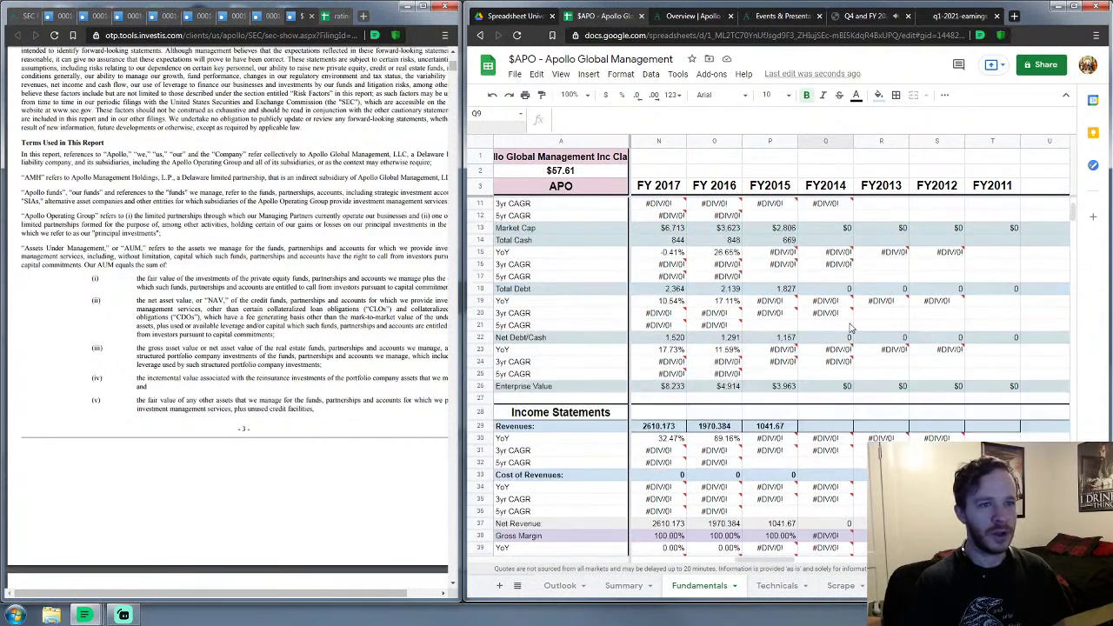
{"action": "scroll", "coordinate": [850, 326], "scroll_direction": "up", "scroll_amount": 5}
{"action": "scroll", "coordinate": [841, 208], "scroll_direction": "down", "scroll_amount": 3}
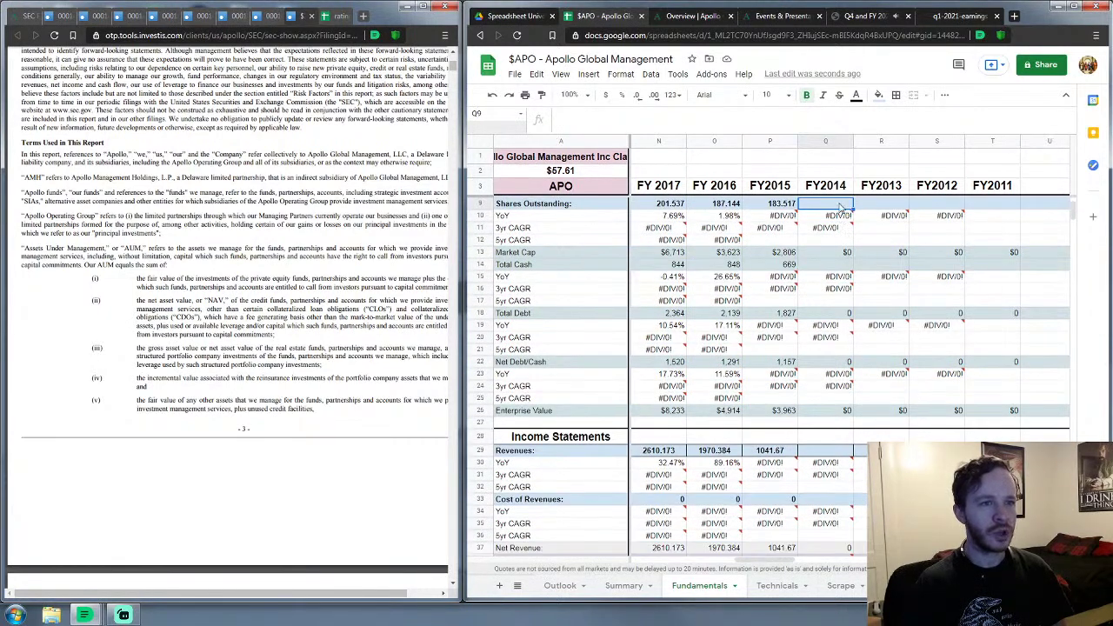
Step: Enter 167.899 in Q9 as FY2014 Shares Outstanding
{"action": "scroll", "coordinate": [238, 293], "scroll_direction": "up", "scroll_amount": 15}
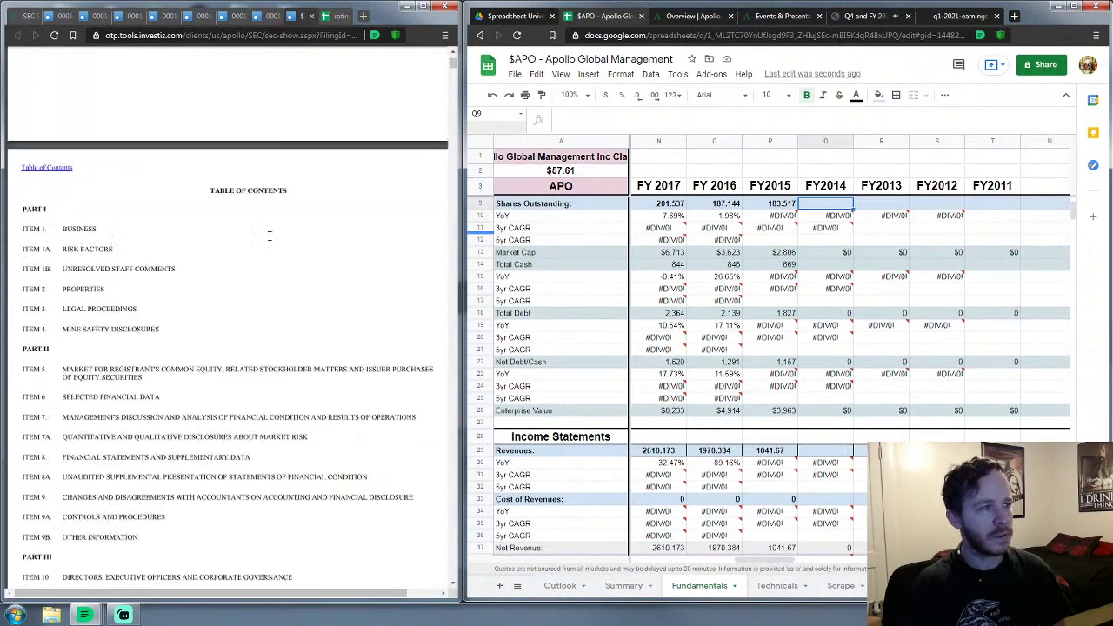
{"action": "scroll", "coordinate": [269, 235], "scroll_direction": "up", "scroll_amount": 8}
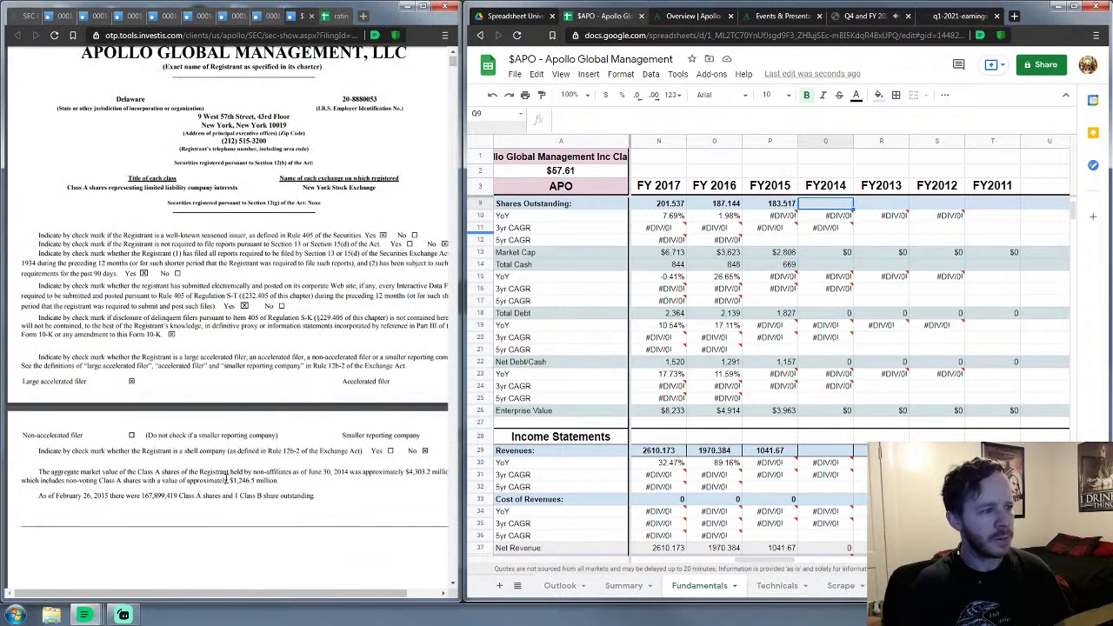
{"action": "type", "text": "167"}
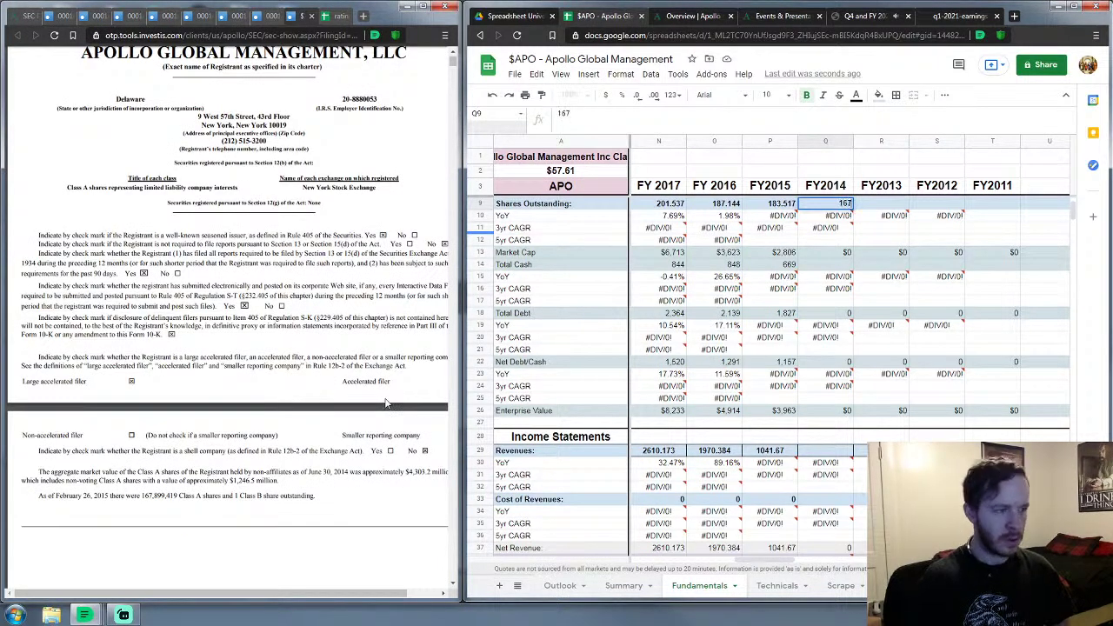
{"action": "type", "text": ".899419"}
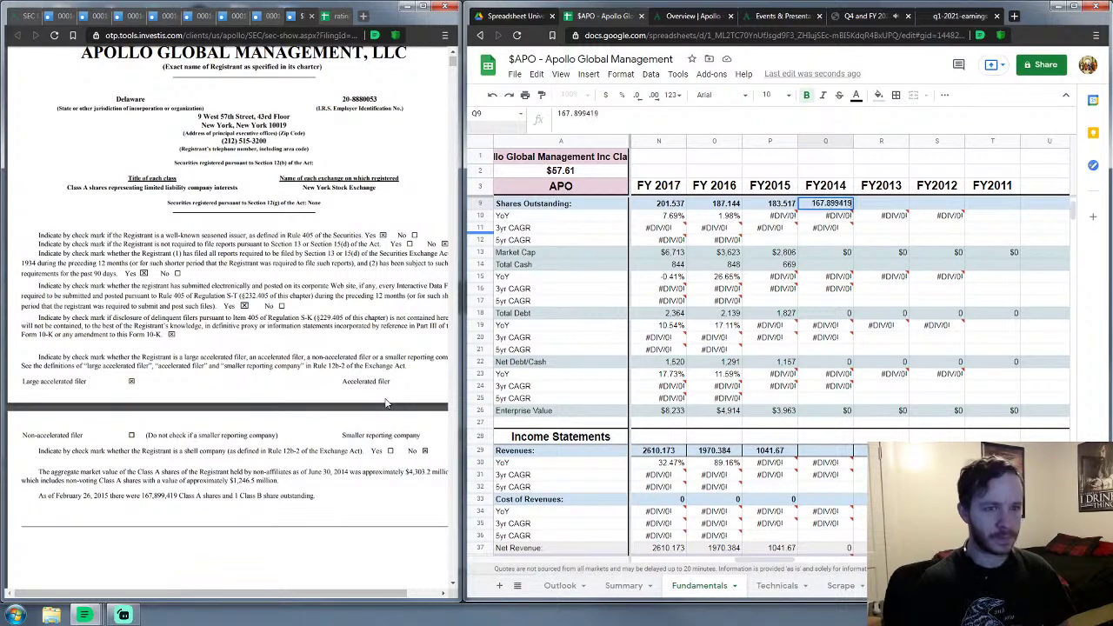
{"action": "key", "text": "Return"}
{"action": "key", "text": "Down"}
{"action": "key", "text": "Down"}
{"action": "key", "text": "Down"}
{"action": "key", "text": "Down"}
{"action": "key", "text": "Down"}
{"action": "key", "text": "Down"}
{"action": "key", "text": "Down"}
{"action": "key", "text": "Down"}
{"action": "key", "text": "Down"}
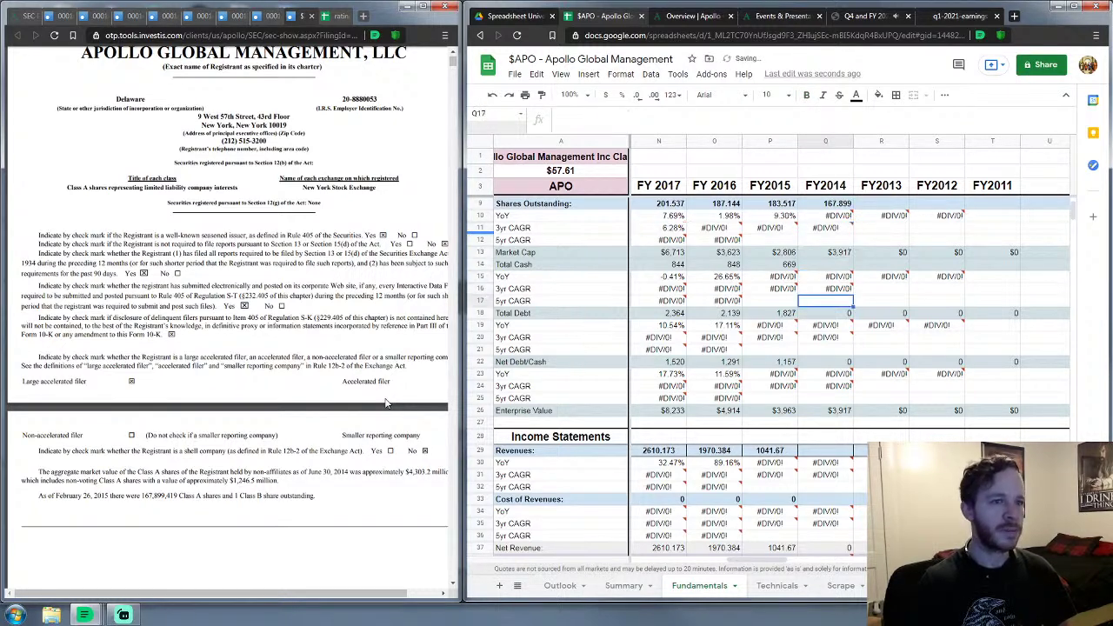
{"action": "key", "text": "Down"}
{"action": "key", "text": "Down"}
{"action": "key", "text": "Down"}
{"action": "key", "text": "Down"}
{"action": "key", "text": "Down"}
{"action": "key", "text": "Down"}
{"action": "key", "text": "Down"}
{"action": "key", "text": "Down"}
{"action": "key", "text": "Down"}
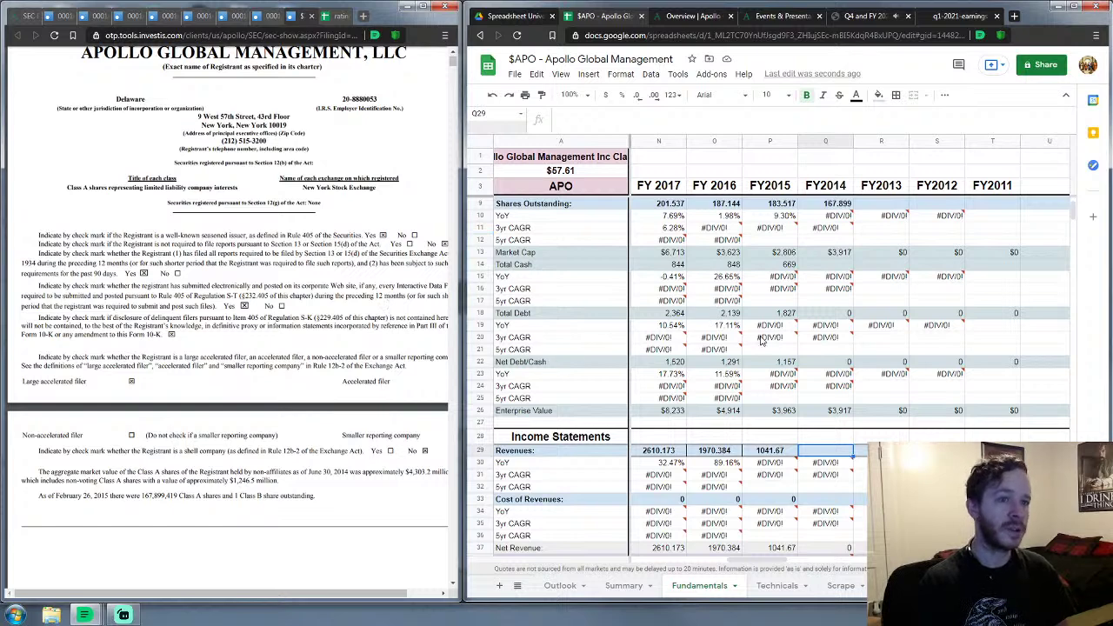
Step: Navigate the 10-K to the Consolidated Statements of Operations on page 151, fitted to width
{"action": "scroll", "coordinate": [761, 355], "scroll_direction": "down", "scroll_amount": 5}
{"action": "scroll", "coordinate": [761, 355], "scroll_direction": "down", "scroll_amount": 1}
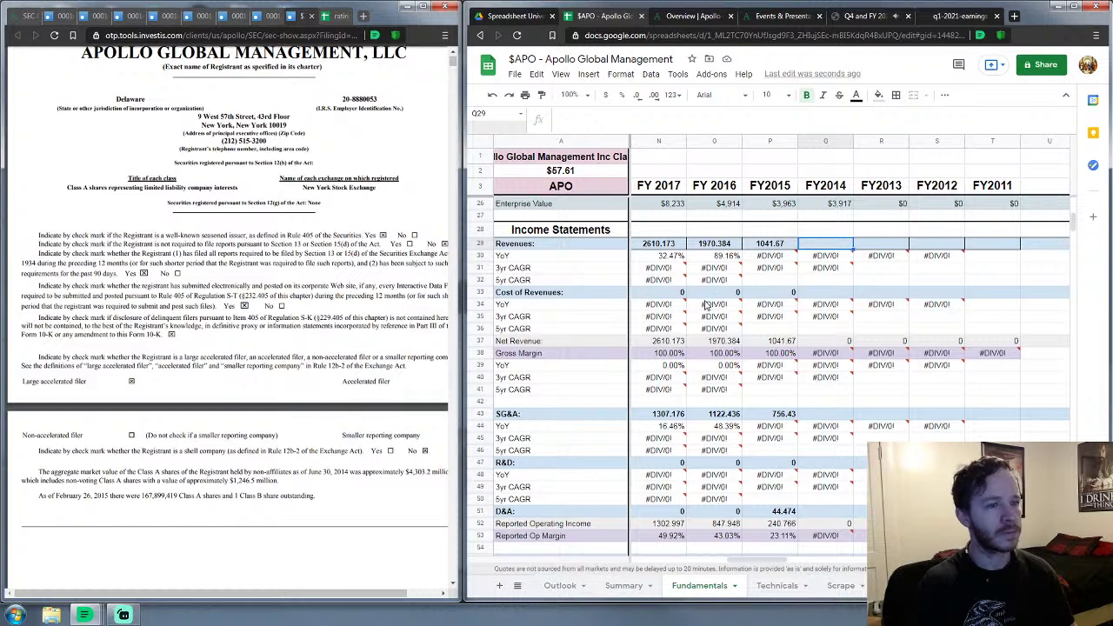
{"action": "scroll", "coordinate": [280, 381], "scroll_direction": "down", "scroll_amount": 4}
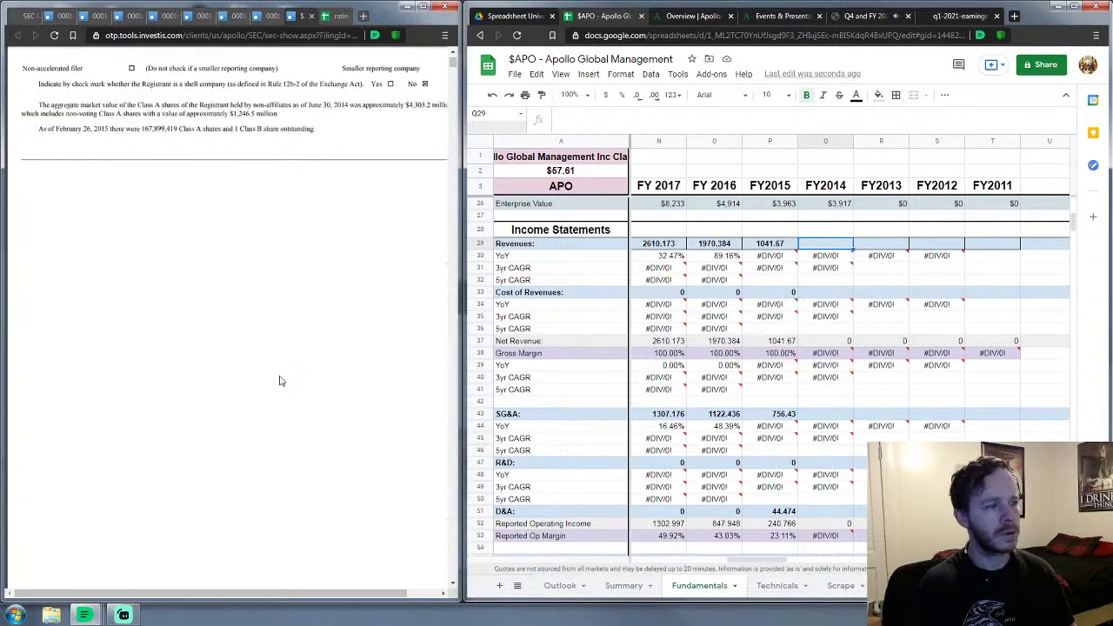
{"action": "scroll", "coordinate": [280, 381], "scroll_direction": "down", "scroll_amount": 5}
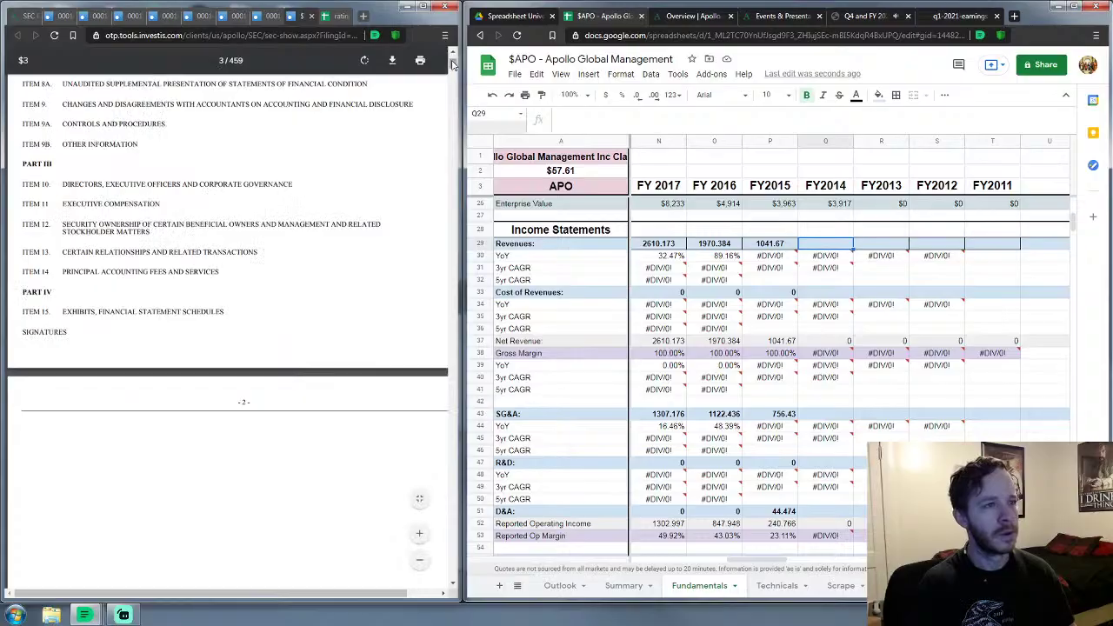
{"action": "left_click_drag", "start_coordinate": [453, 65], "coordinate": [438, 155]}
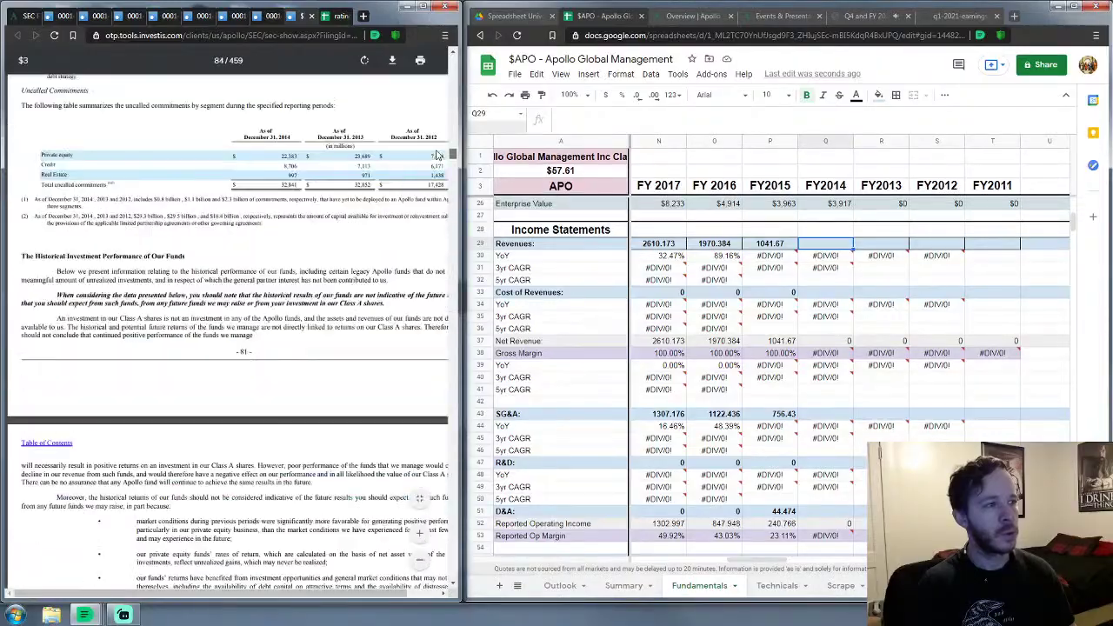
{"action": "scroll", "coordinate": [339, 200], "scroll_direction": "up", "scroll_amount": 4}
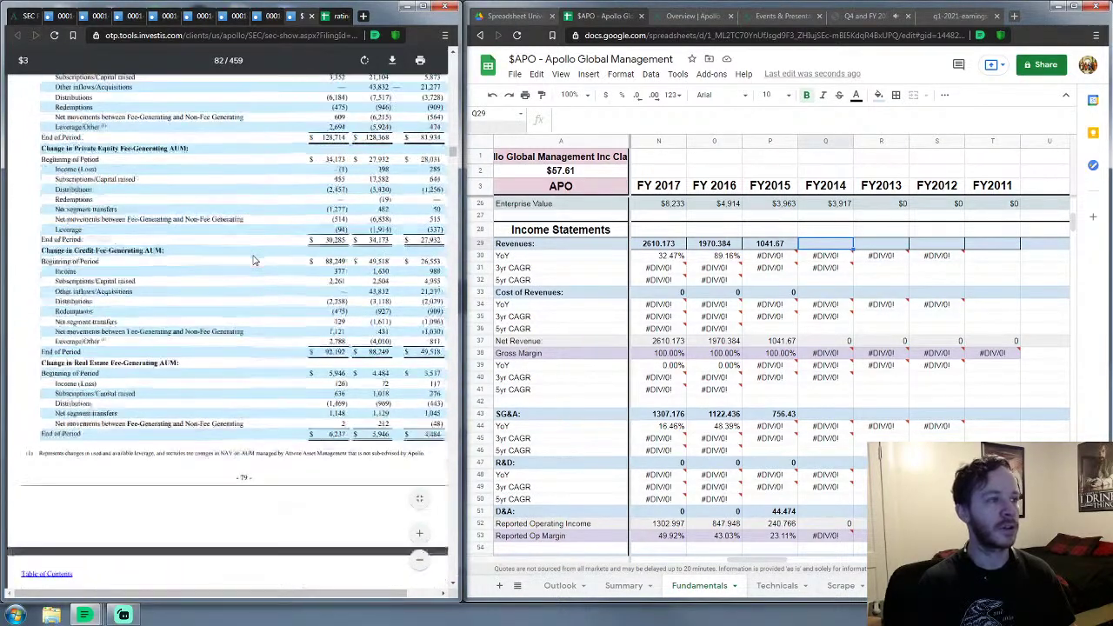
{"action": "scroll", "coordinate": [253, 260], "scroll_direction": "up", "scroll_amount": 3}
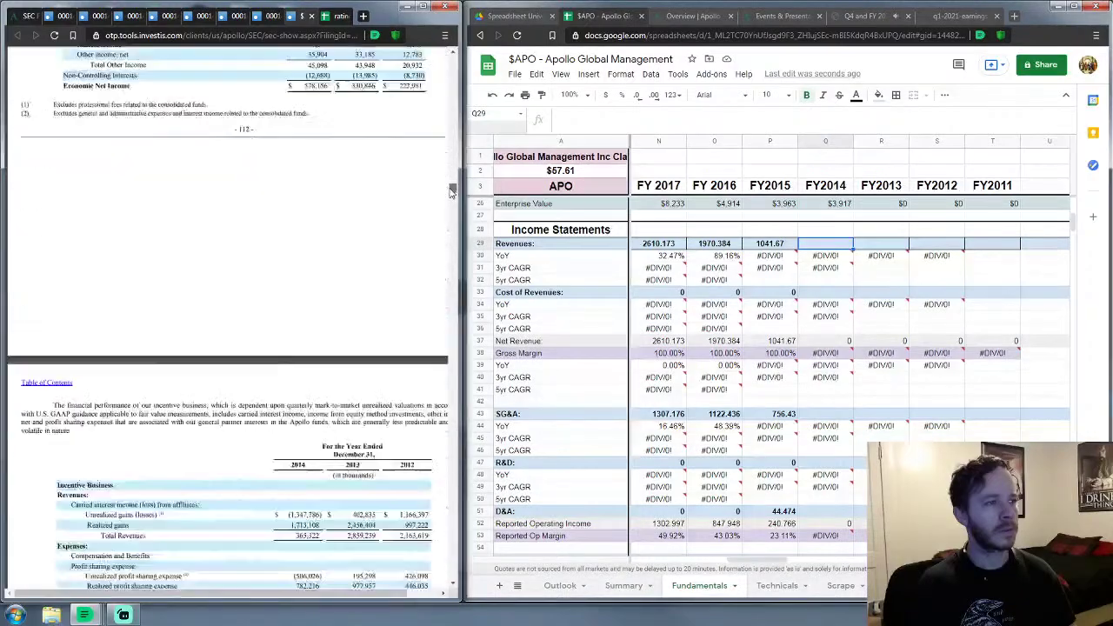
{"action": "left_click_drag", "start_coordinate": [451, 191], "coordinate": [451, 194]}
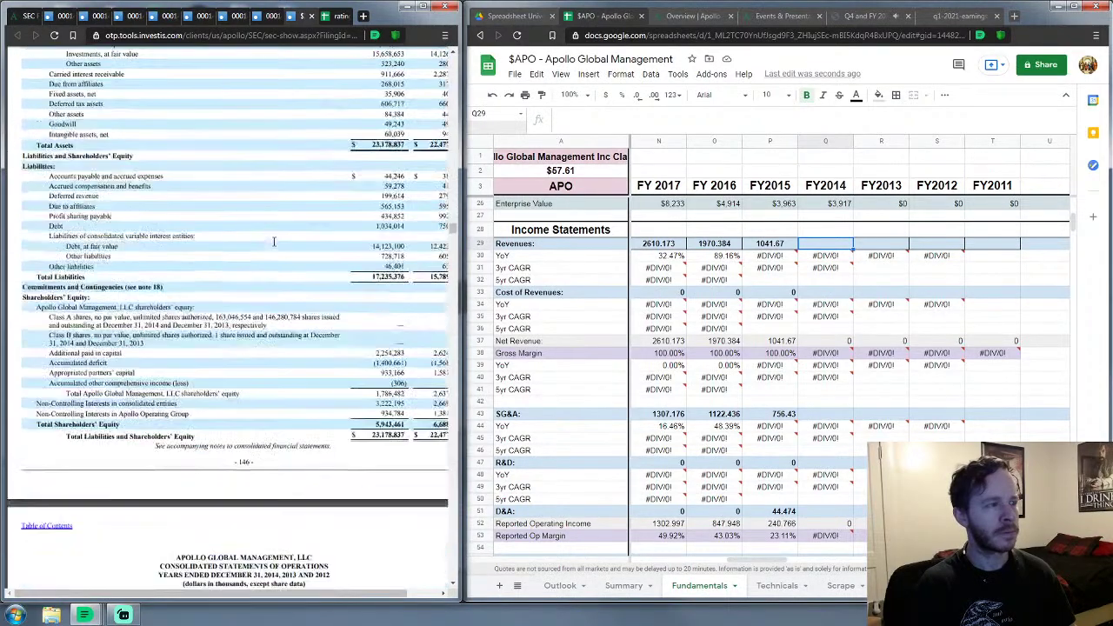
{"action": "scroll", "coordinate": [273, 247], "scroll_direction": "down", "scroll_amount": 1}
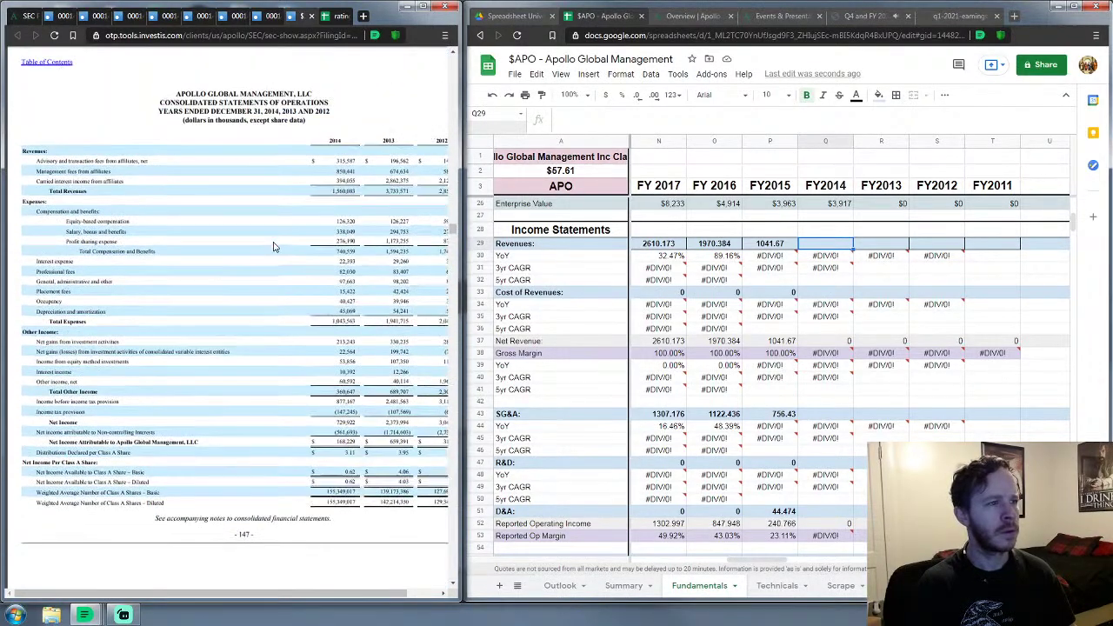
{"action": "mouse_move", "coordinate": [829, 253]}
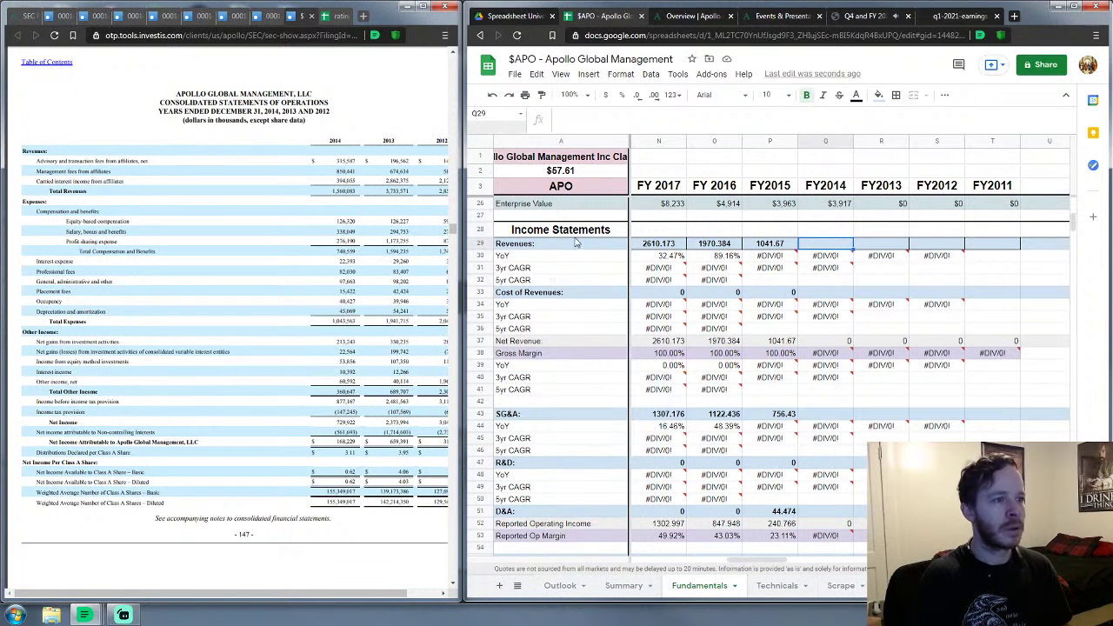
{"action": "left_click", "coordinate": [418, 537]}
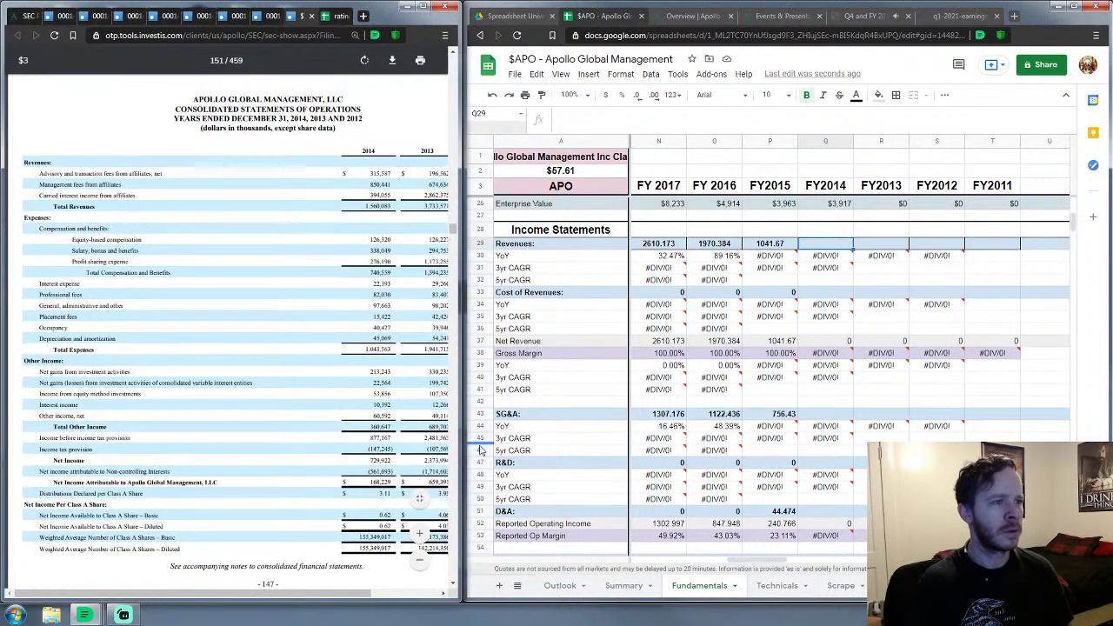
Step: Enter FY2014 Revenues 1560.083 and zero Cost of Revenues
{"action": "left_click", "coordinate": [827, 249]}
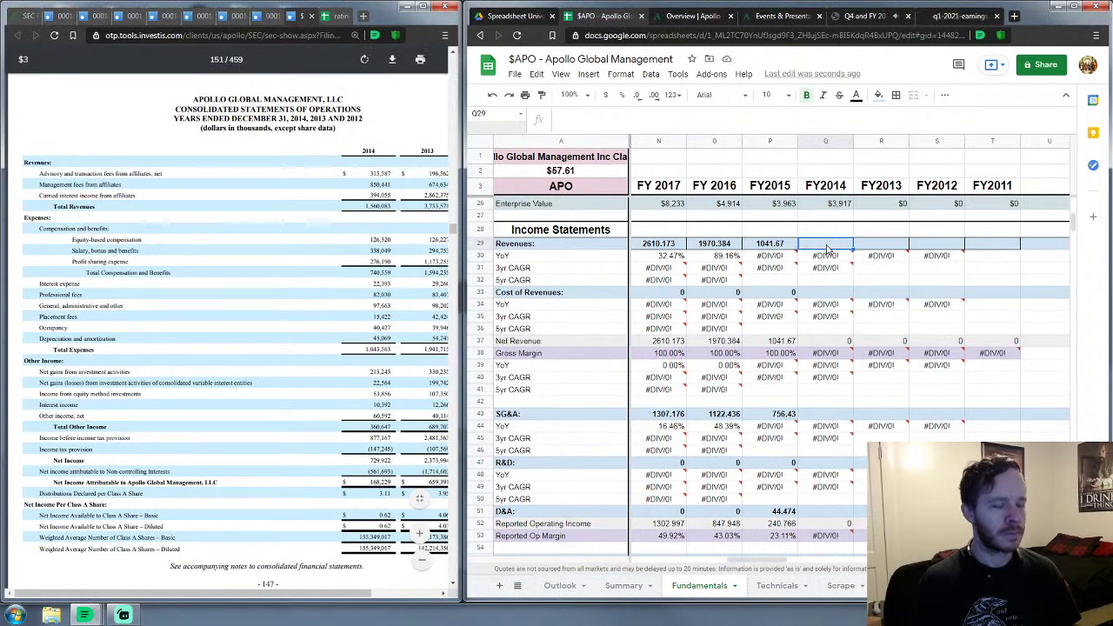
{"action": "type", "text": "1560.083"}
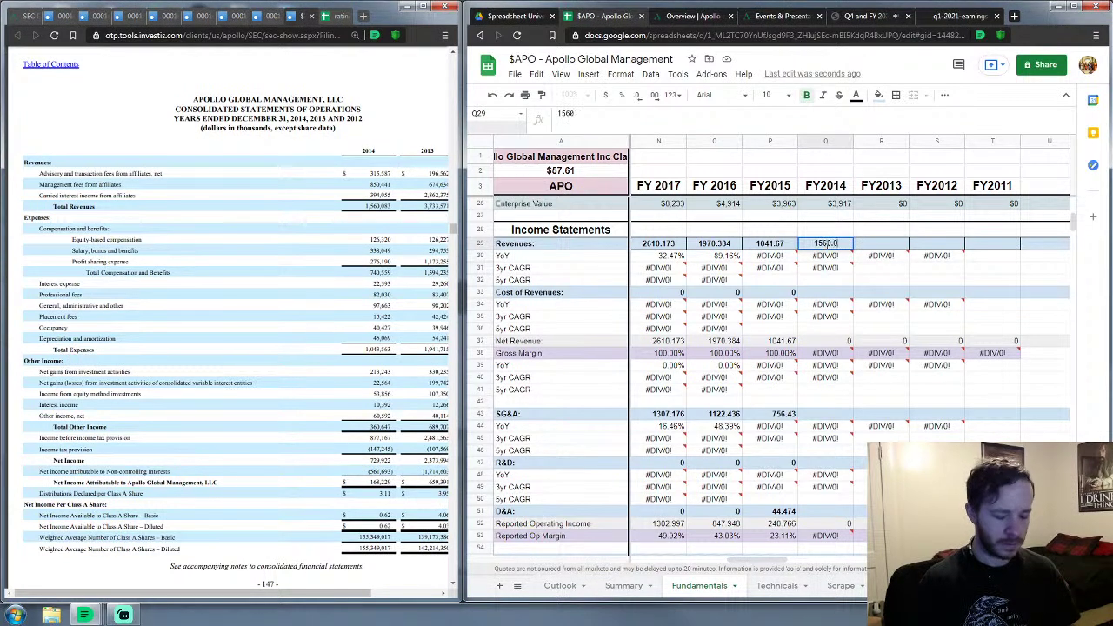
{"action": "key", "text": "Return"}
{"action": "key", "text": "Down"}
{"action": "key", "text": "Down"}
{"action": "key", "text": "Down"}
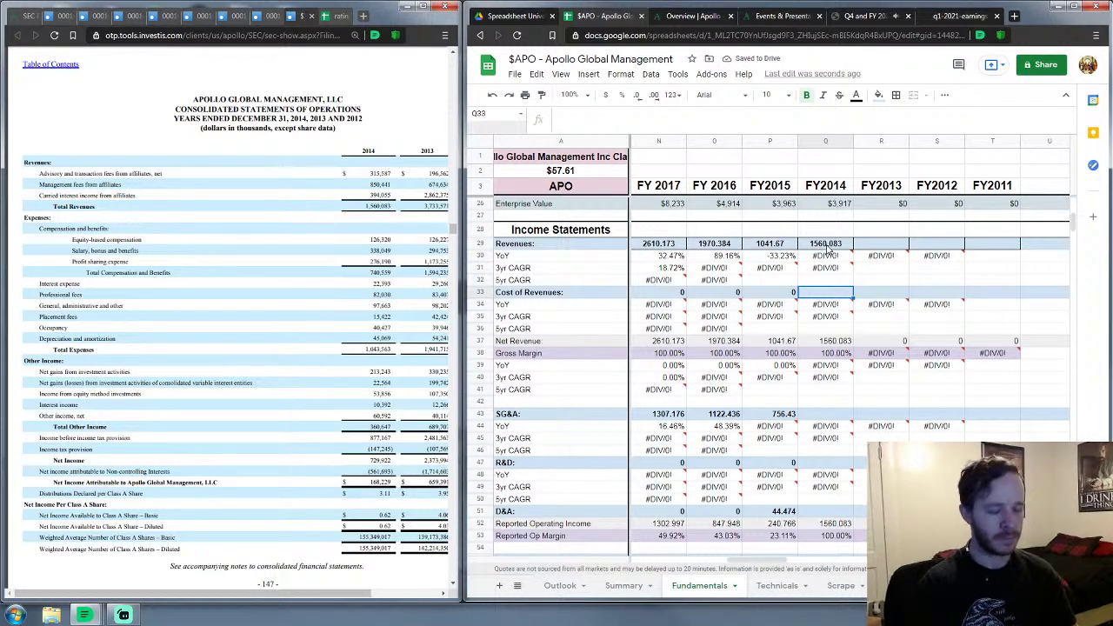
{"action": "type", "text": "0"}
{"action": "key", "text": "Return"}
{"action": "key", "text": "Down"}
{"action": "key", "text": "Down"}
{"action": "key", "text": "Down"}
{"action": "key", "text": "Down"}
{"action": "key", "text": "Down"}
{"action": "key", "text": "Down"}
{"action": "key", "text": "Down"}
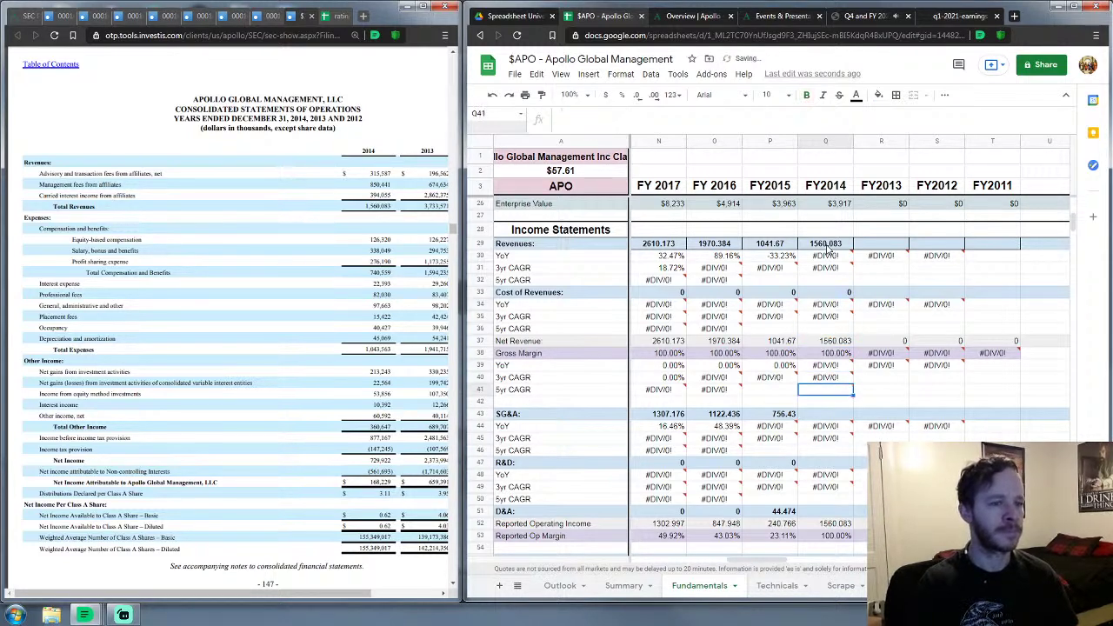
{"action": "key", "text": "Down"}
{"action": "key", "text": "Down"}
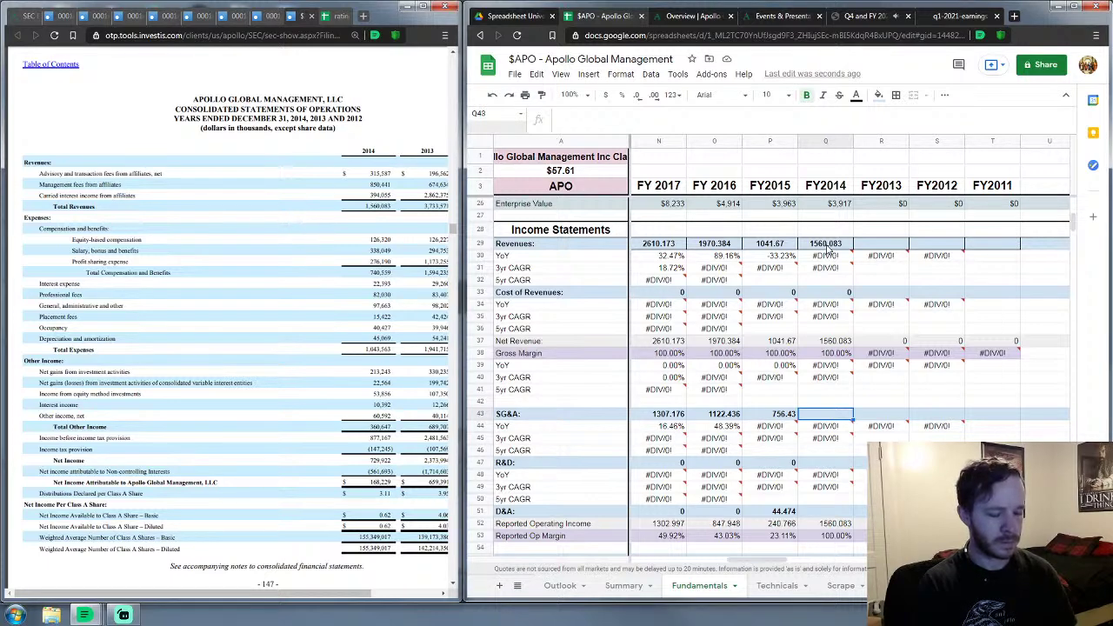
Step: Enter FY2014 SG&A 977.101, R&D 0 and D&A 45.069
{"action": "type", "text": "977"}
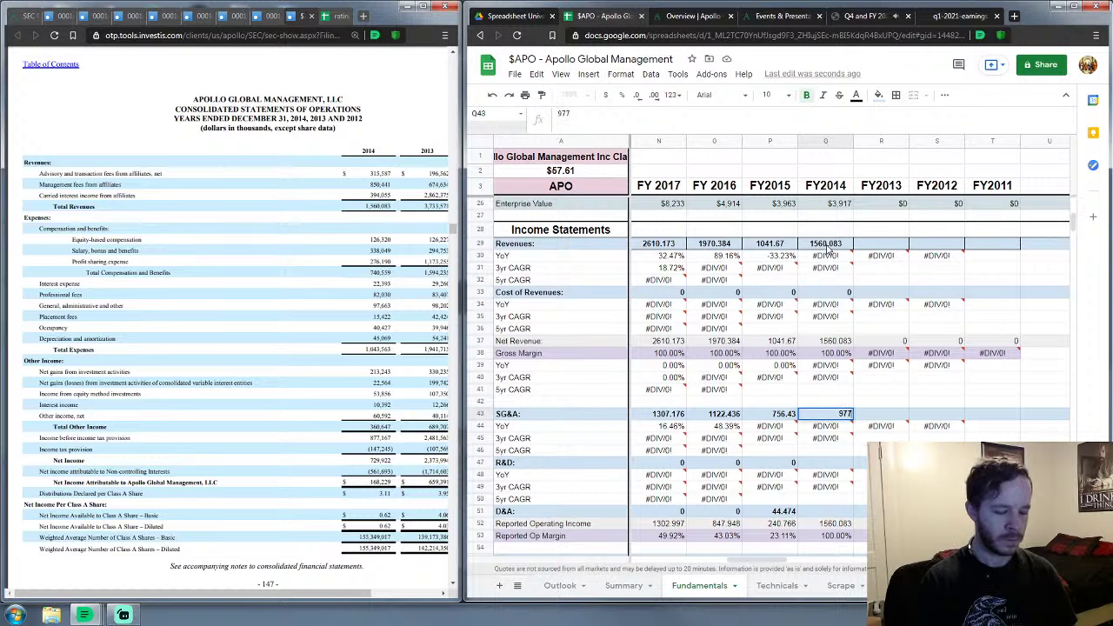
{"action": "type", "text": ".101"}
{"action": "key", "text": "Return"}
{"action": "key", "text": "Down"}
{"action": "key", "text": "Down"}
{"action": "key", "text": "Down"}
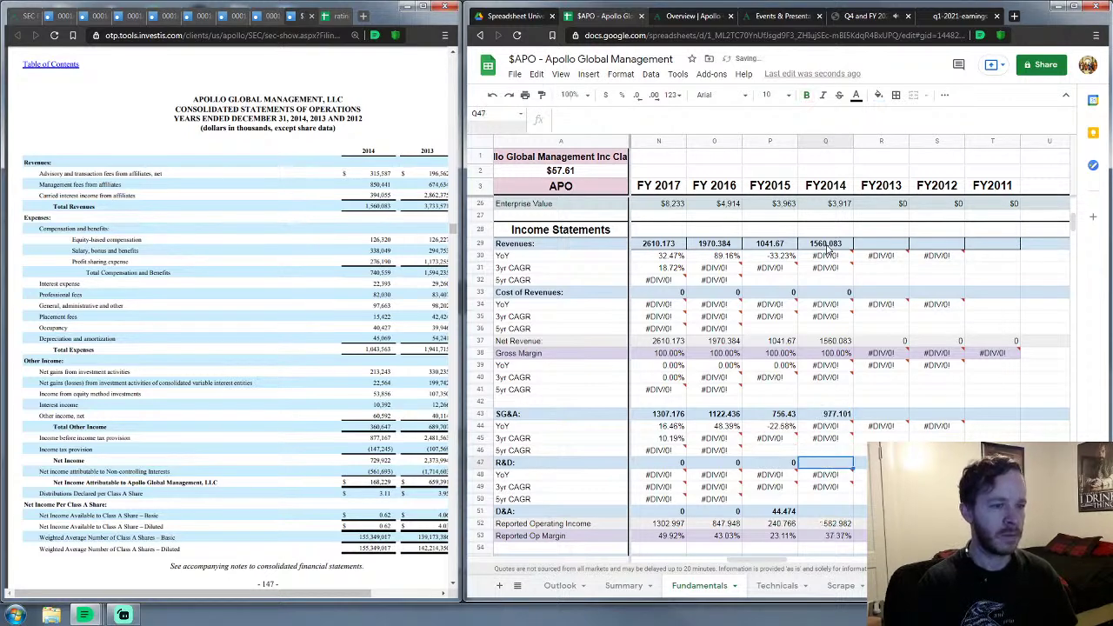
{"action": "type", "text": "0"}
{"action": "key", "text": "Return"}
{"action": "key", "text": "Down"}
{"action": "key", "text": "Down"}
{"action": "key", "text": "Down"}
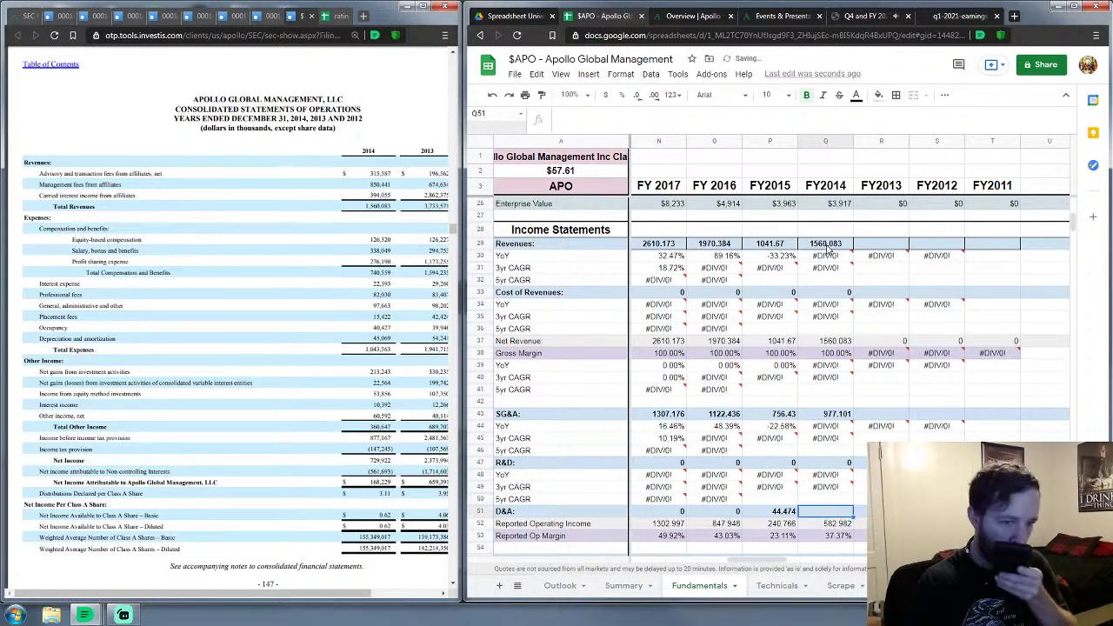
{"action": "type", "text": "45"}
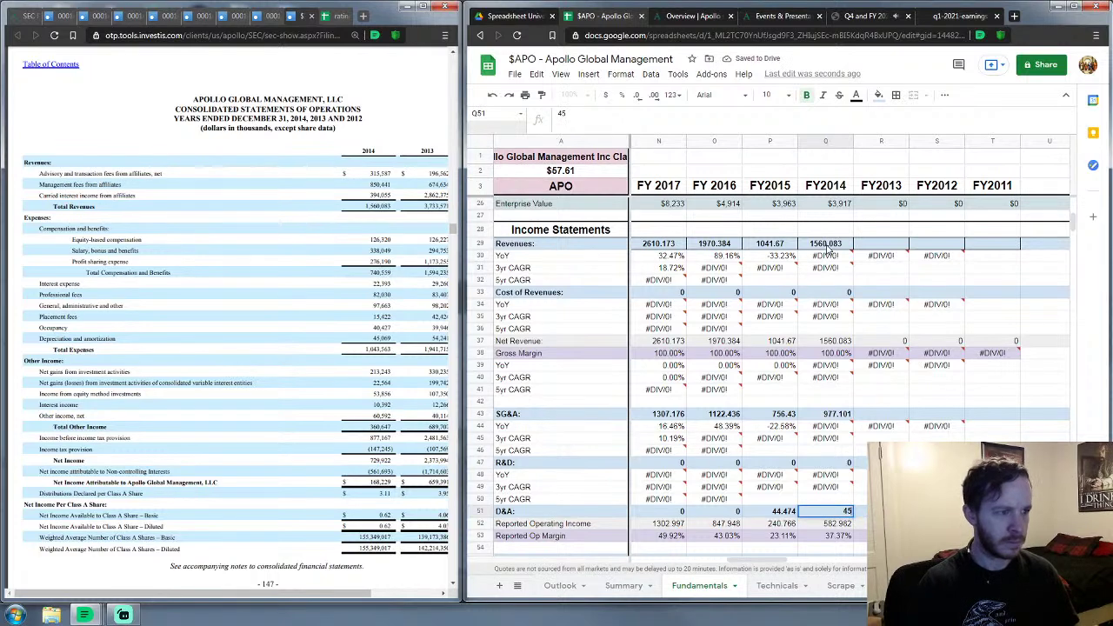
{"action": "type", "text": ".069"}
{"action": "key", "text": "Return"}
{"action": "key", "text": "Down"}
{"action": "key", "text": "Down"}
{"action": "key", "text": "Down"}
{"action": "key", "text": "Down"}
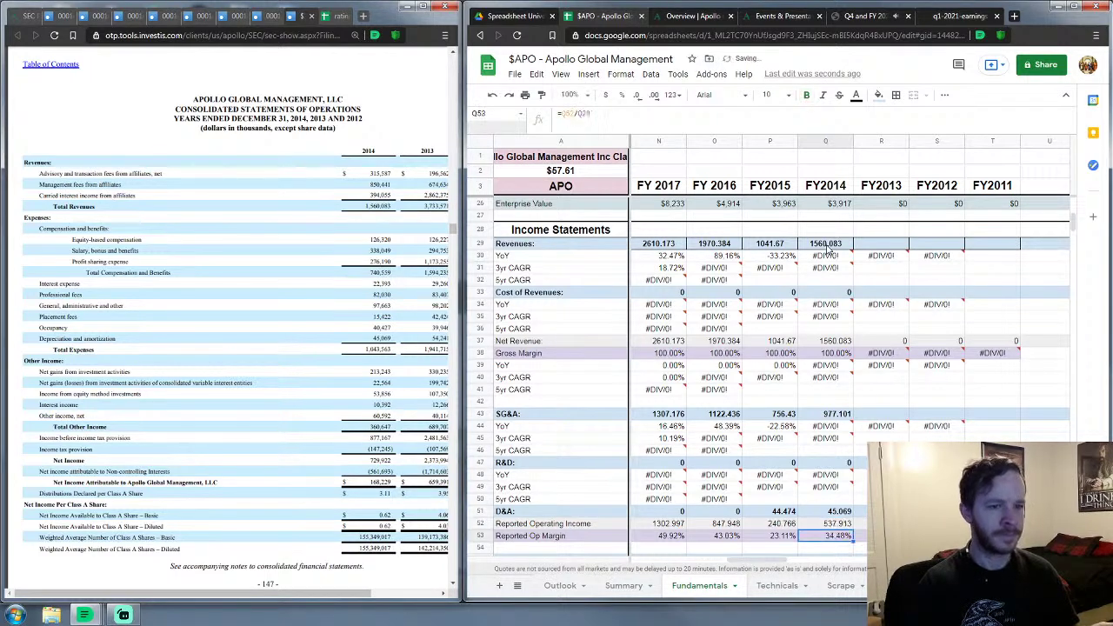
{"action": "key", "text": "Up"}
{"action": "key", "text": "Down"}
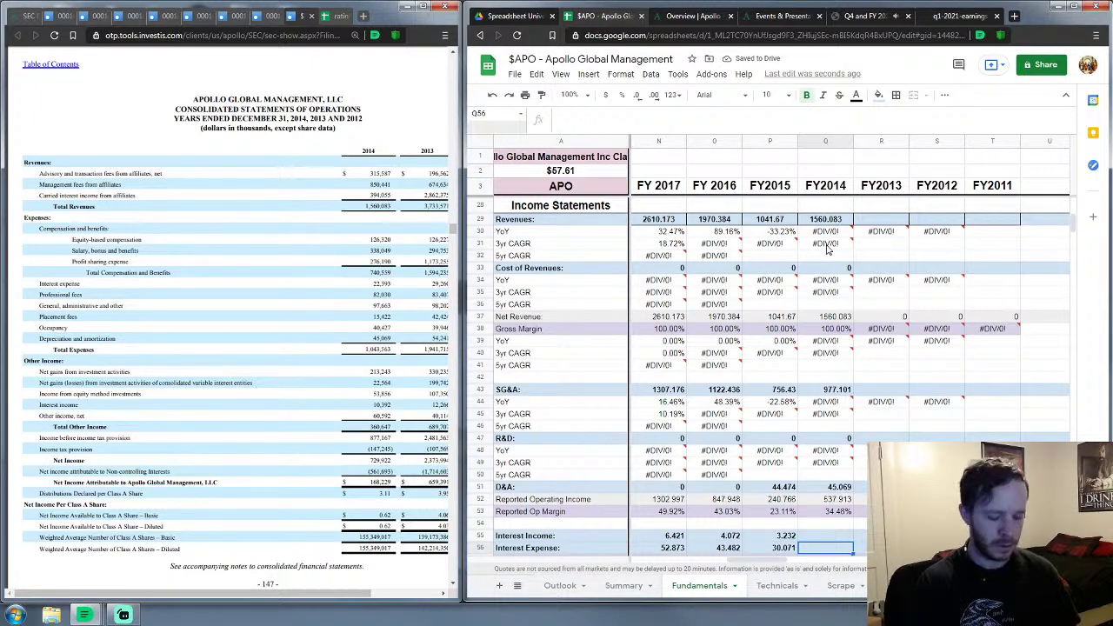
Step: Enter FY2014 interest expense 22.393, interest income 10.392, net currency income 0 and other income 350.255
{"action": "type", "text": "22.393"}
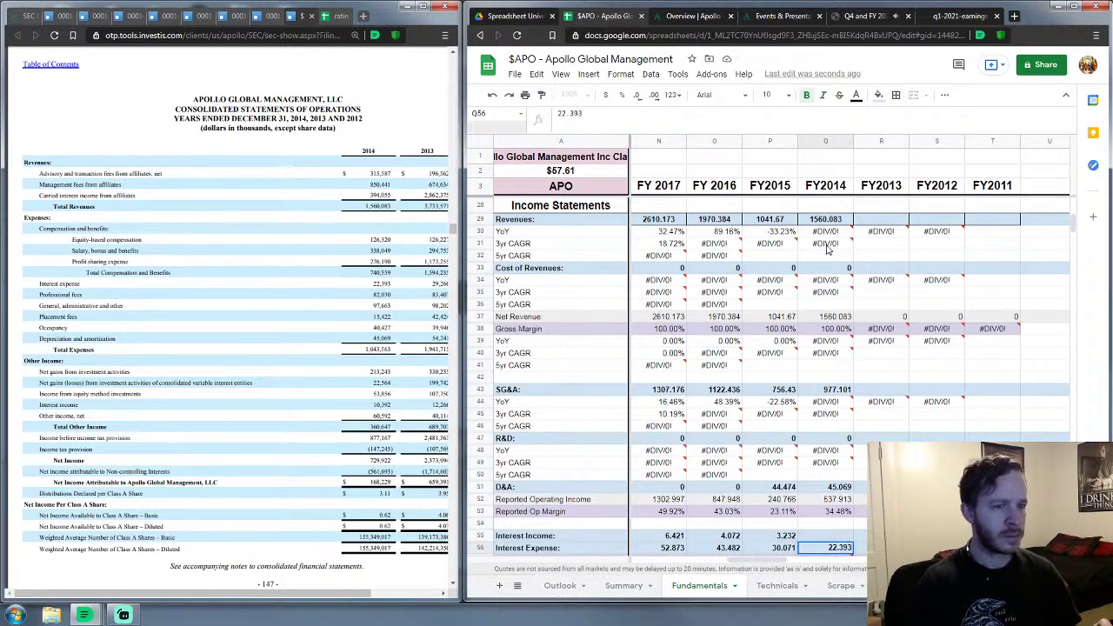
{"action": "key", "text": "Up"}
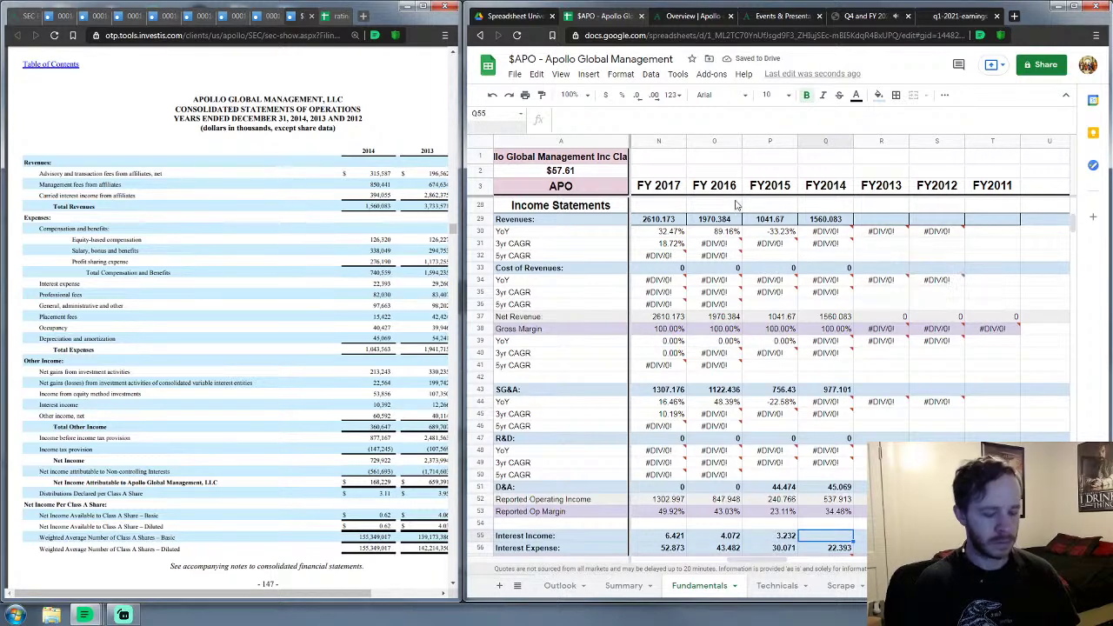
{"action": "type", "text": "10.3"}
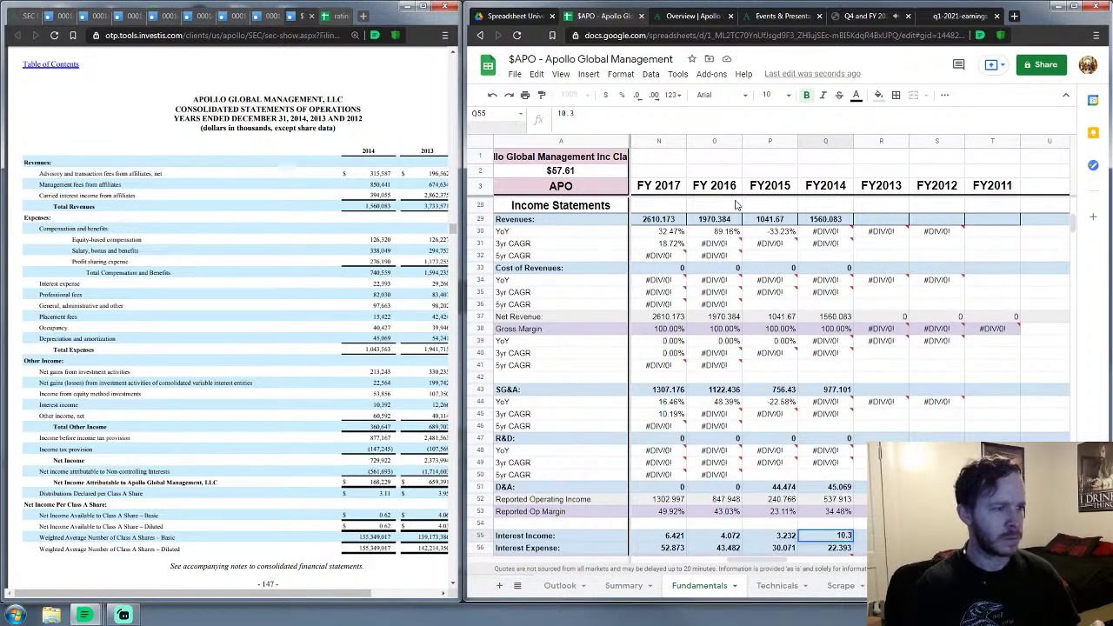
{"action": "type", "text": "92"}
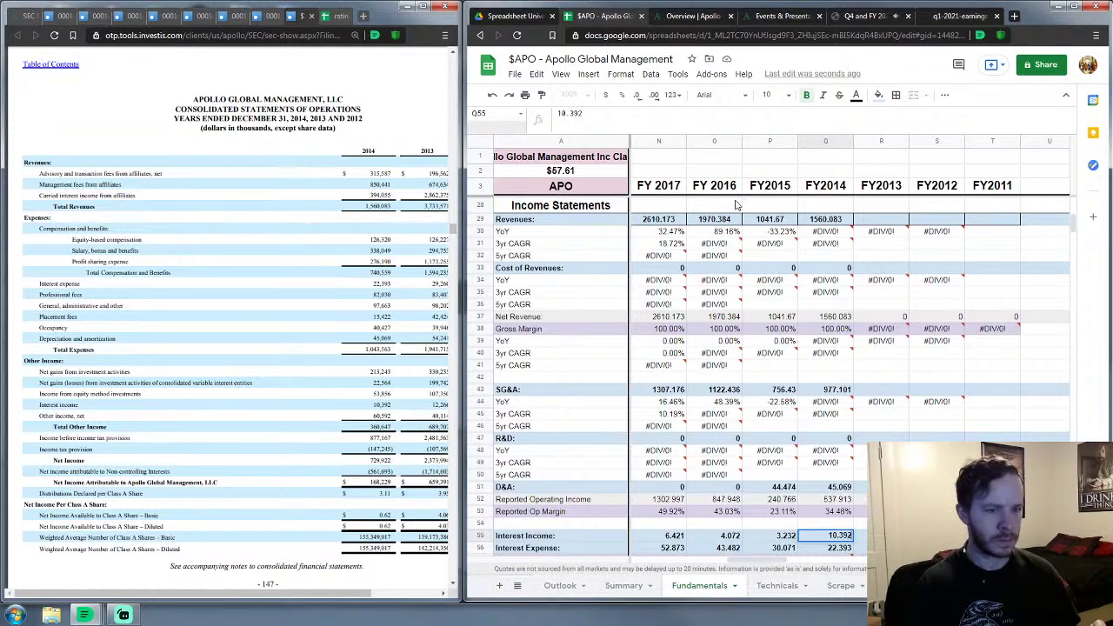
{"action": "key", "text": "Return"}
{"action": "key", "text": "Down"}
{"action": "key", "text": "Down"}
{"action": "key", "text": "Down"}
{"action": "key", "text": "Down"}
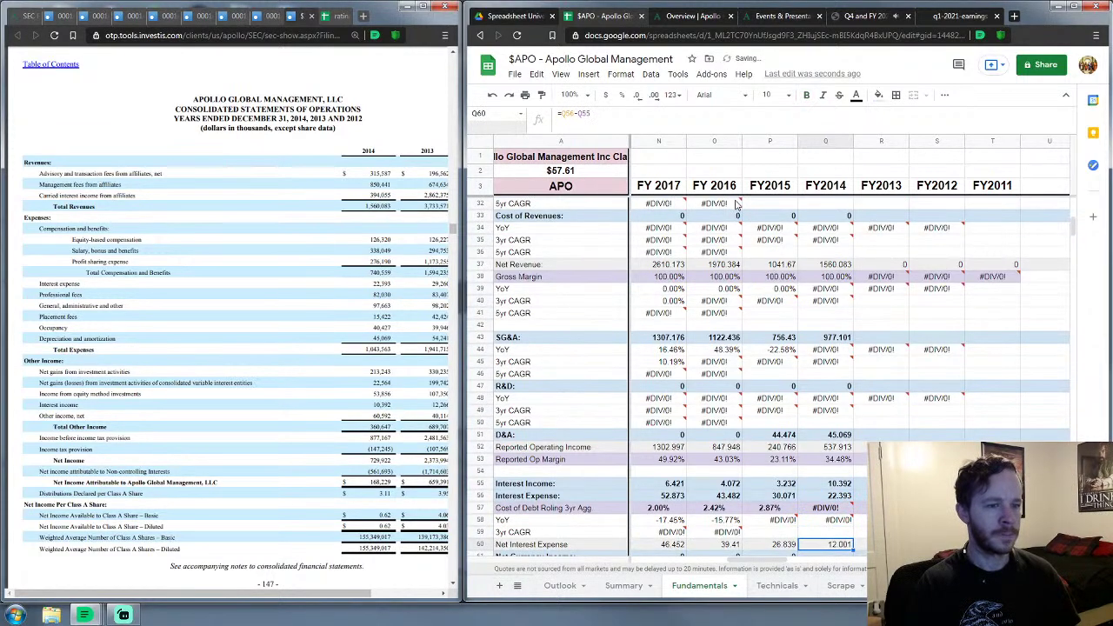
{"action": "key", "text": "Down"}
{"action": "scroll", "coordinate": [885, 361], "scroll_direction": "down", "scroll_amount": 5}
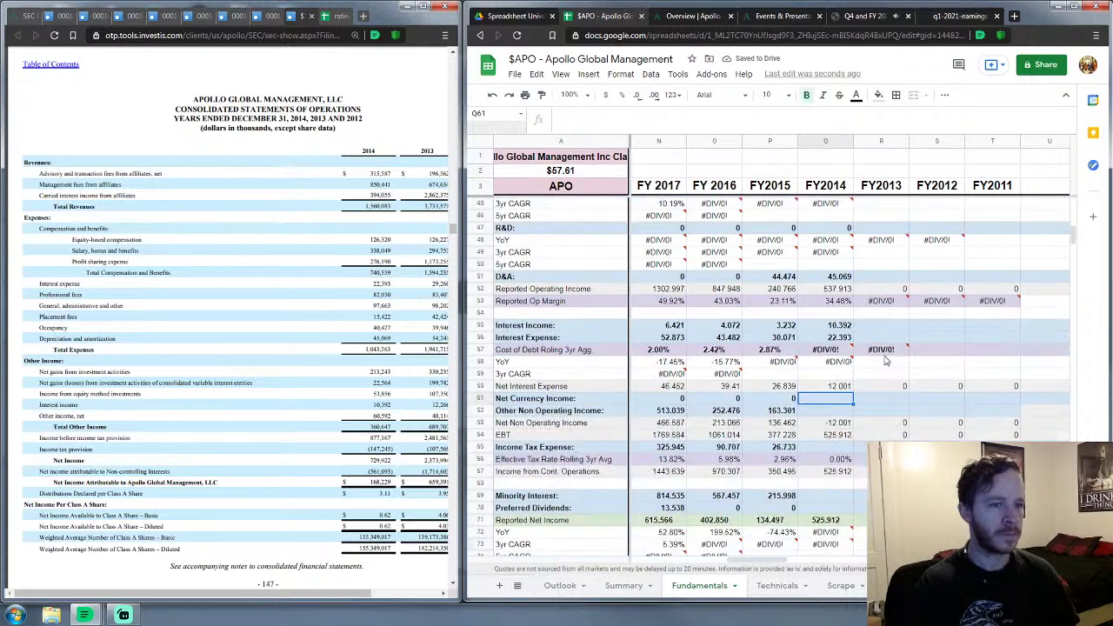
{"action": "type", "text": "0"}
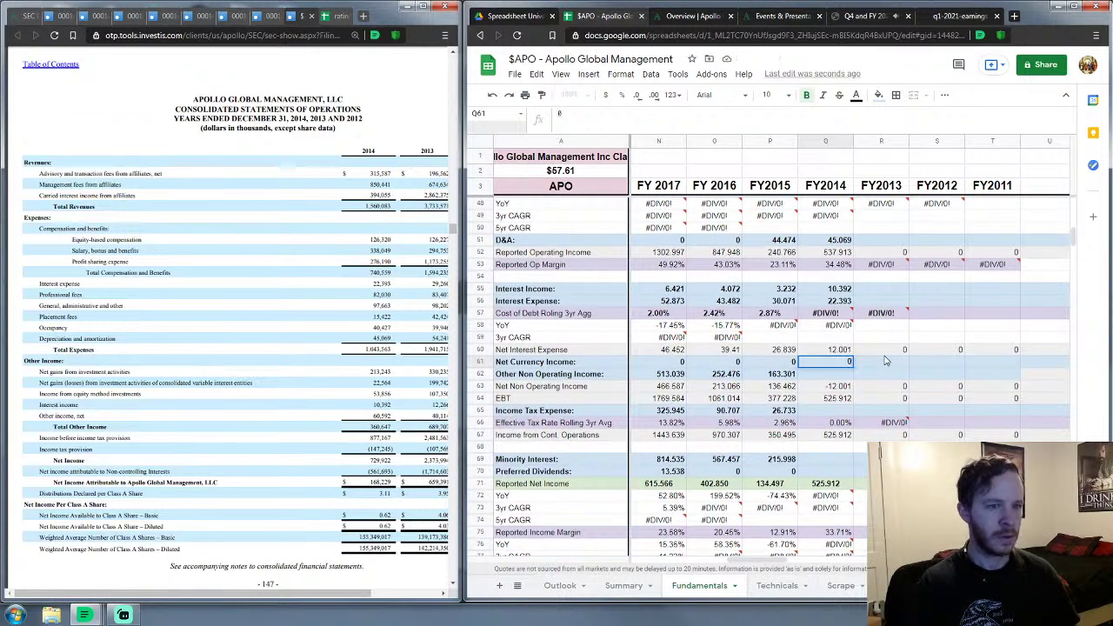
{"action": "key", "text": "Return"}
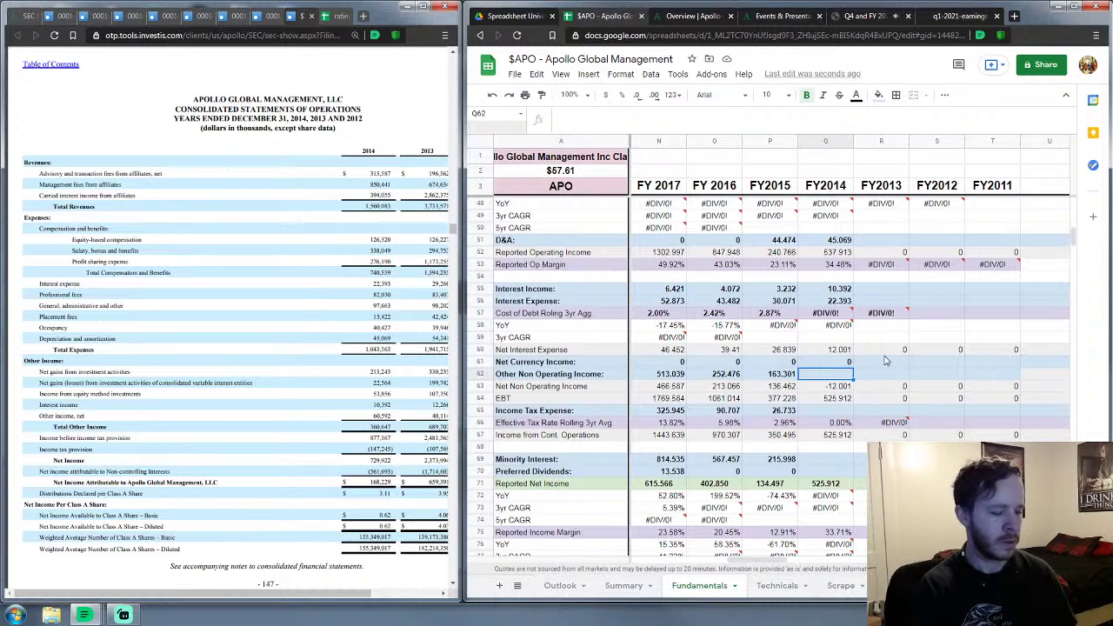
{"action": "type", "text": "350.255"}
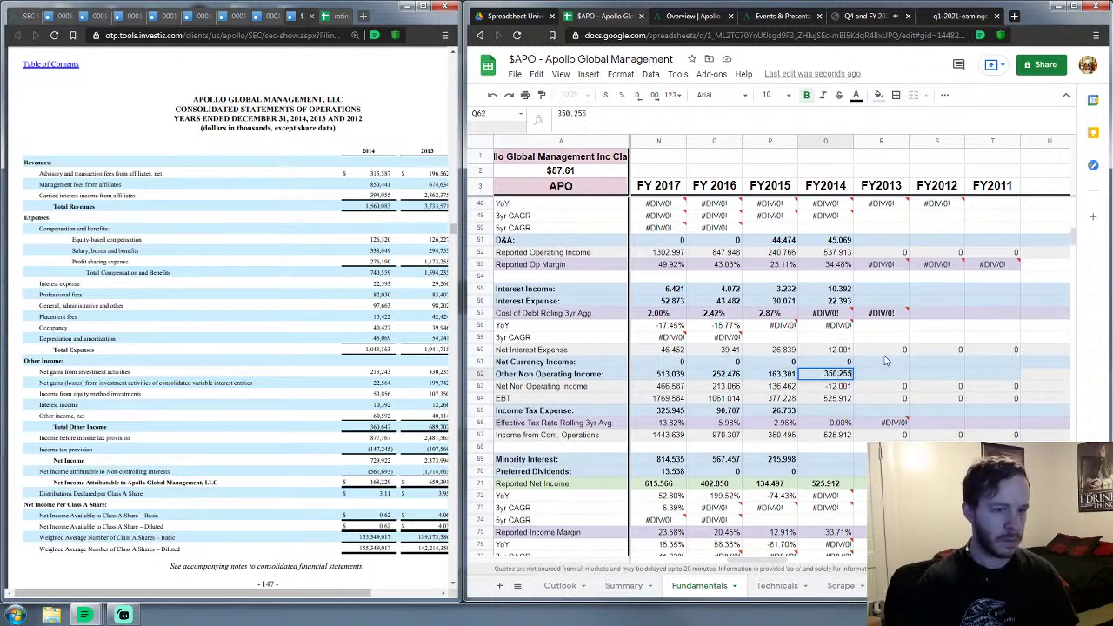
{"action": "key", "text": "Return"}
{"action": "key", "text": "Down"}
{"action": "key", "text": "Down"}
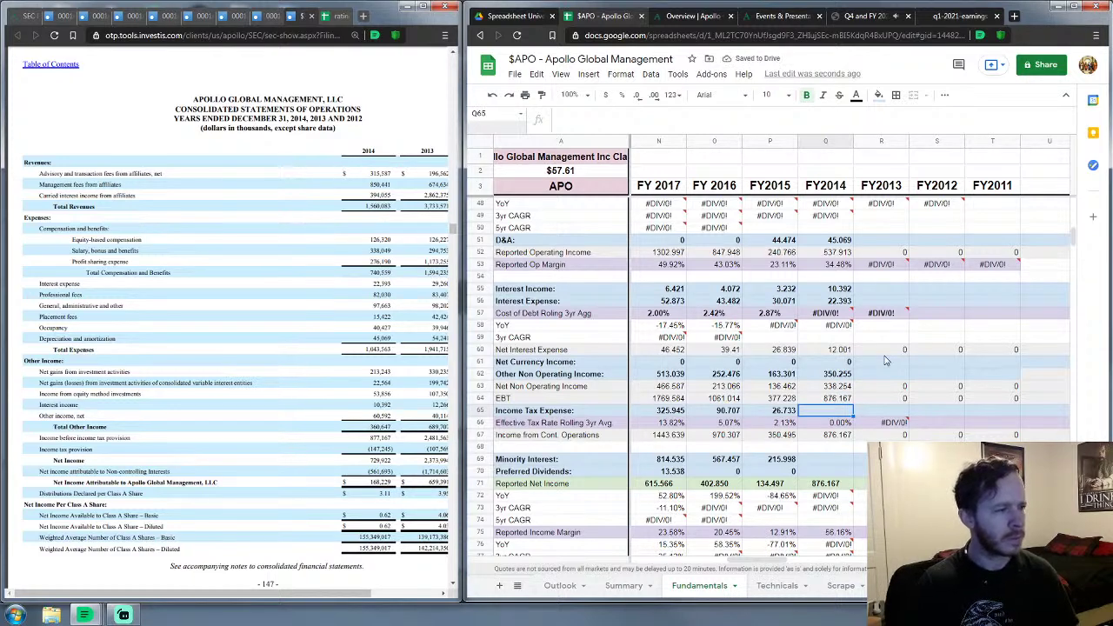
Step: Enter FY2014 income tax 147.245, minority interest 561.693 and zero preferred dividends
{"action": "type", "text": "147"}
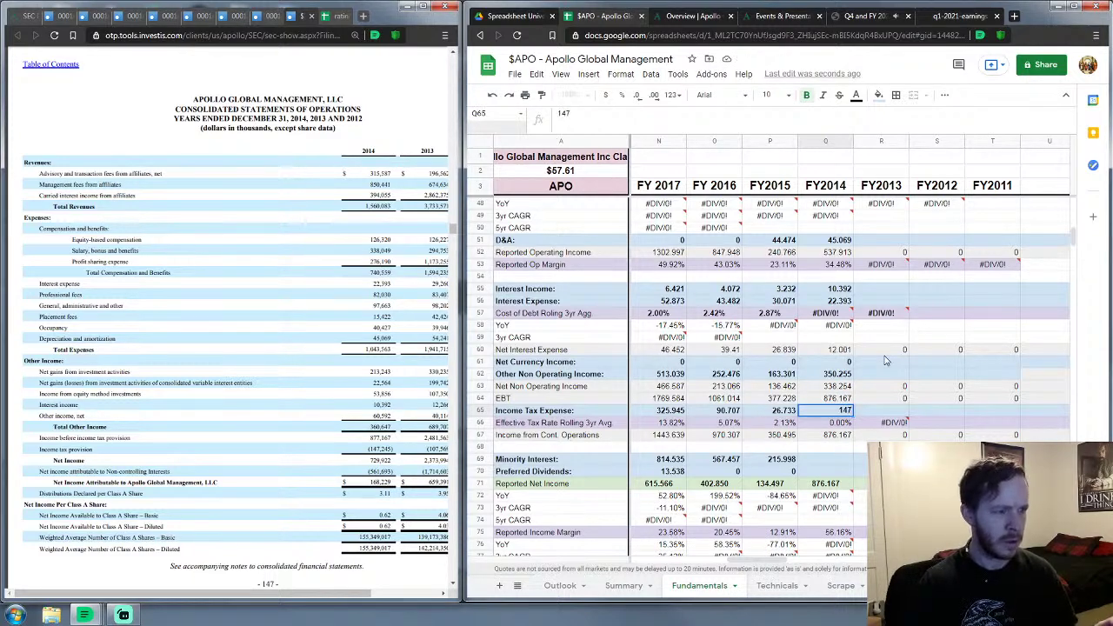
{"action": "type", "text": ".245"}
{"action": "key", "text": "Return"}
{"action": "key", "text": "Down"}
{"action": "key", "text": "Down"}
{"action": "key", "text": "Down"}
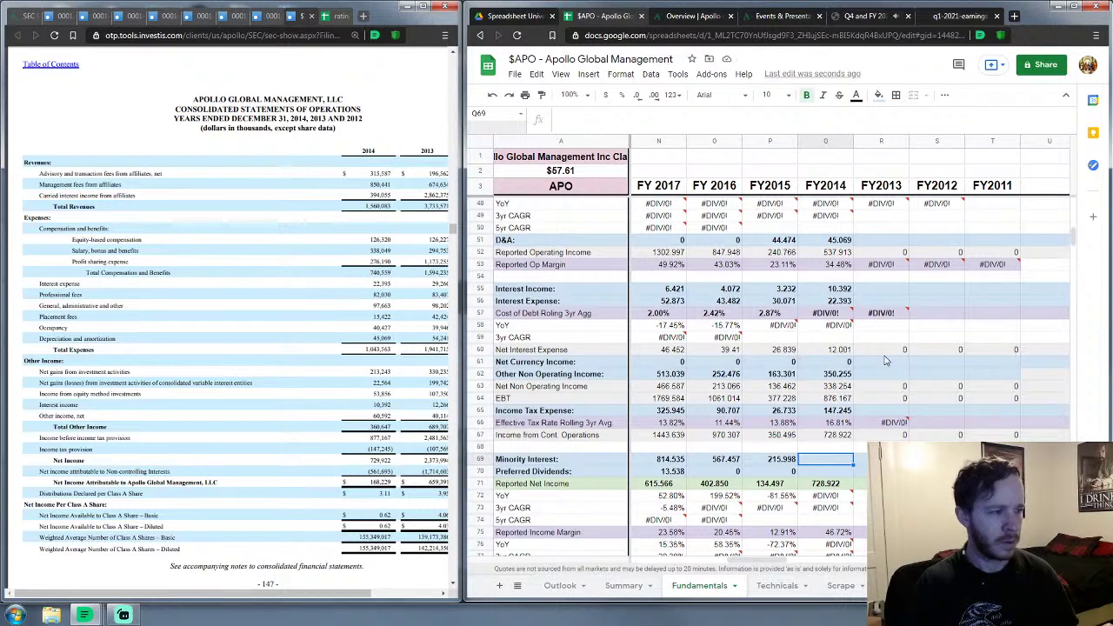
{"action": "type", "text": "561"}
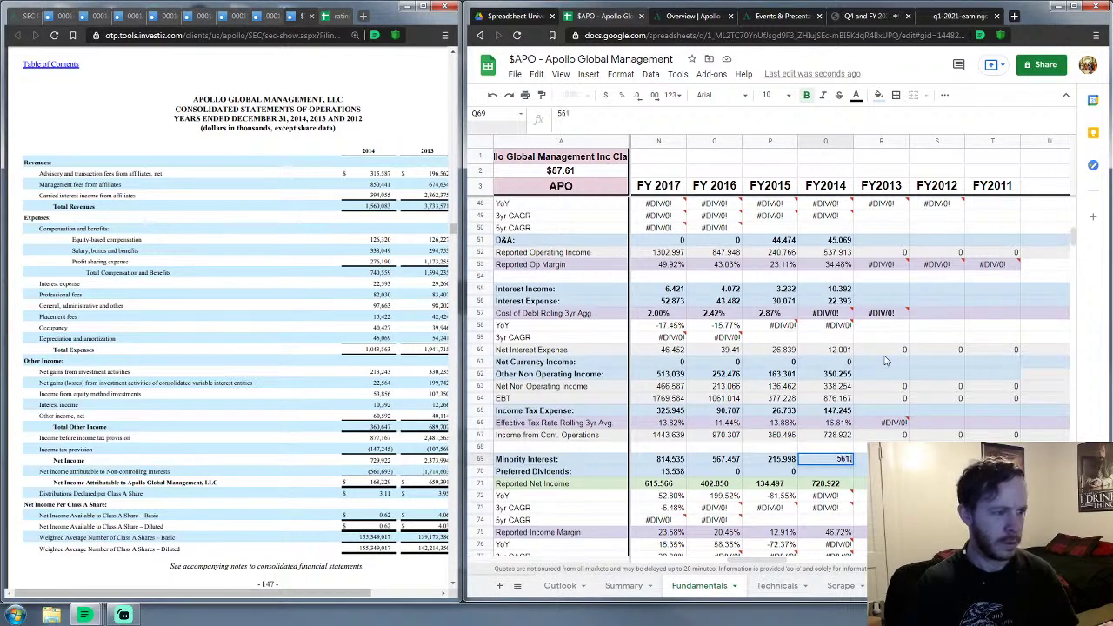
{"action": "type", "text": ".693"}
{"action": "key", "text": "Return"}
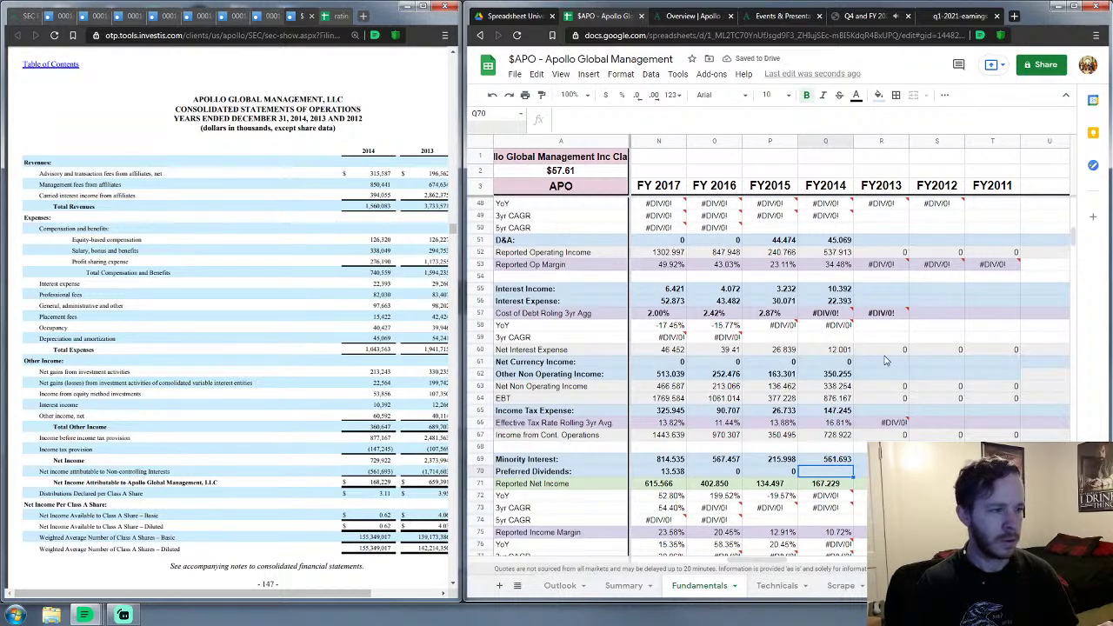
{"action": "type", "text": "0"}
{"action": "key", "text": "Return"}
Step: Check the net income growth rows and the FY2014 Reported Net Income of 167.229
{"action": "key", "text": "Down"}
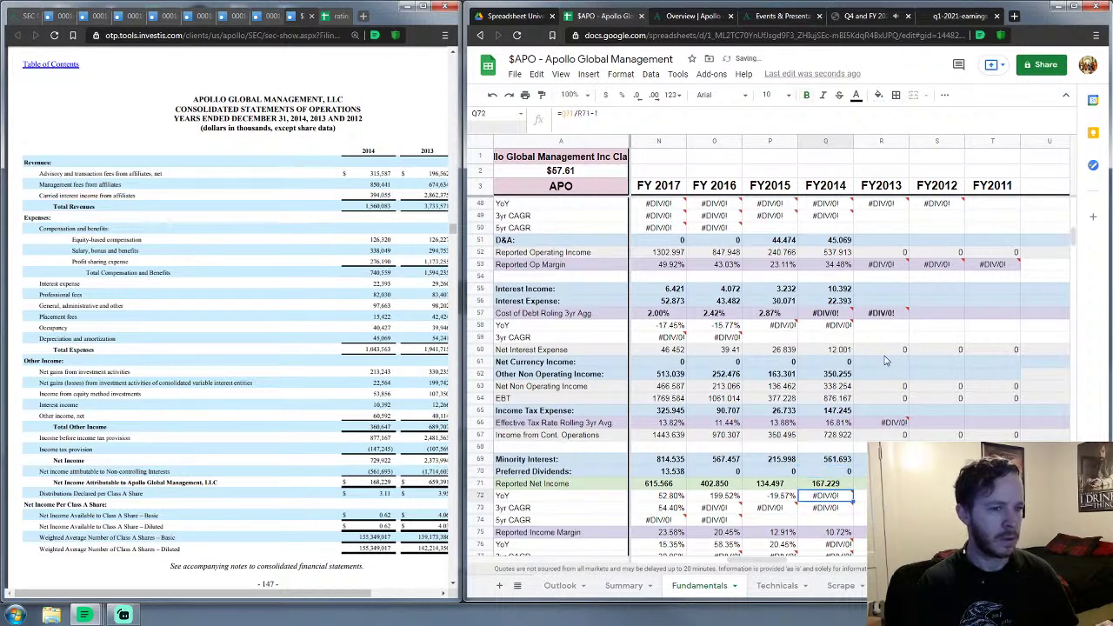
{"action": "key", "text": "Down"}
{"action": "key", "text": "Down"}
{"action": "key", "text": "Down"}
{"action": "key", "text": "Down"}
{"action": "key", "text": "Down"}
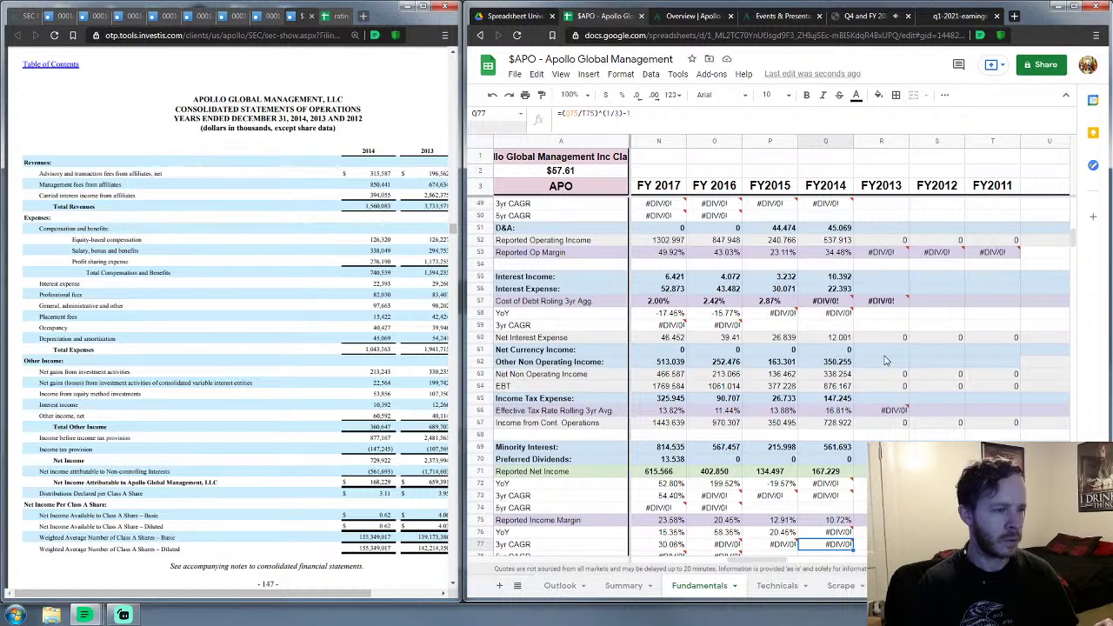
{"action": "key", "text": "Up"}
{"action": "key", "text": "Up"}
{"action": "key", "text": "Up"}
{"action": "key", "text": "Up"}
{"action": "key", "text": "Up"}
{"action": "key", "text": "Up"}
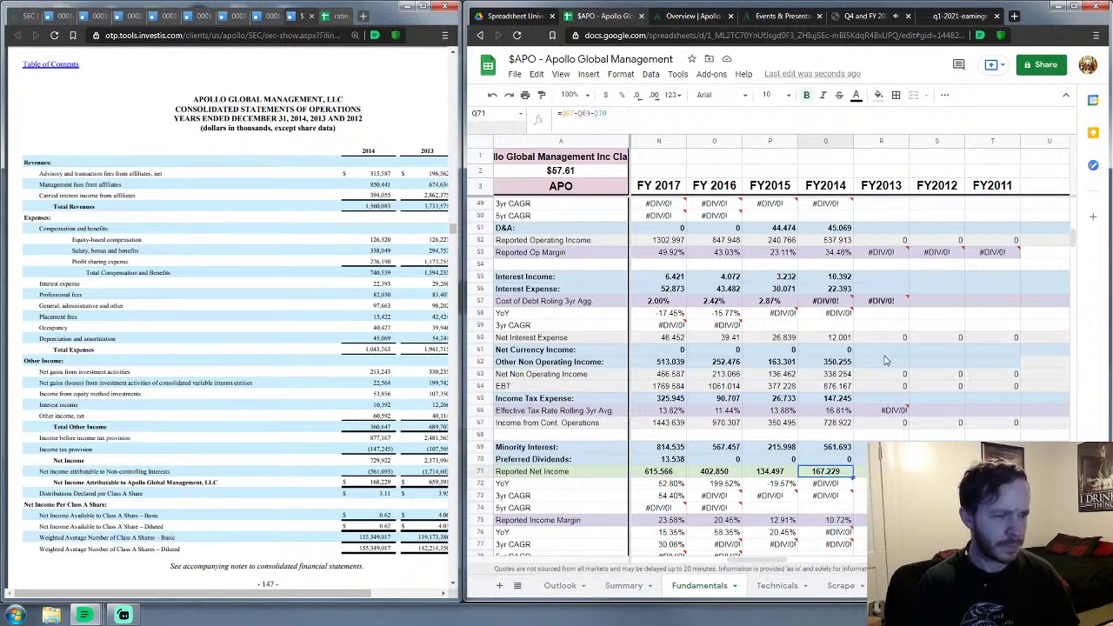
{"action": "key", "text": "Up"}
{"action": "key", "text": "Up"}
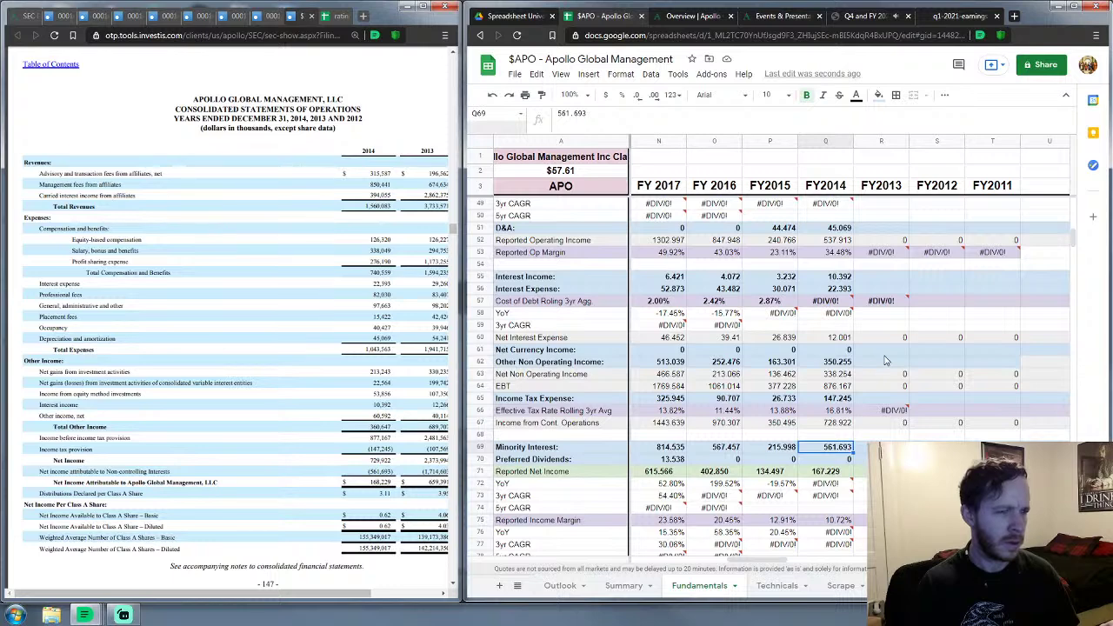
{"action": "key", "text": "Up"}
{"action": "key", "text": "Up"}
{"action": "key", "text": "Up"}
{"action": "key", "text": "Up"}
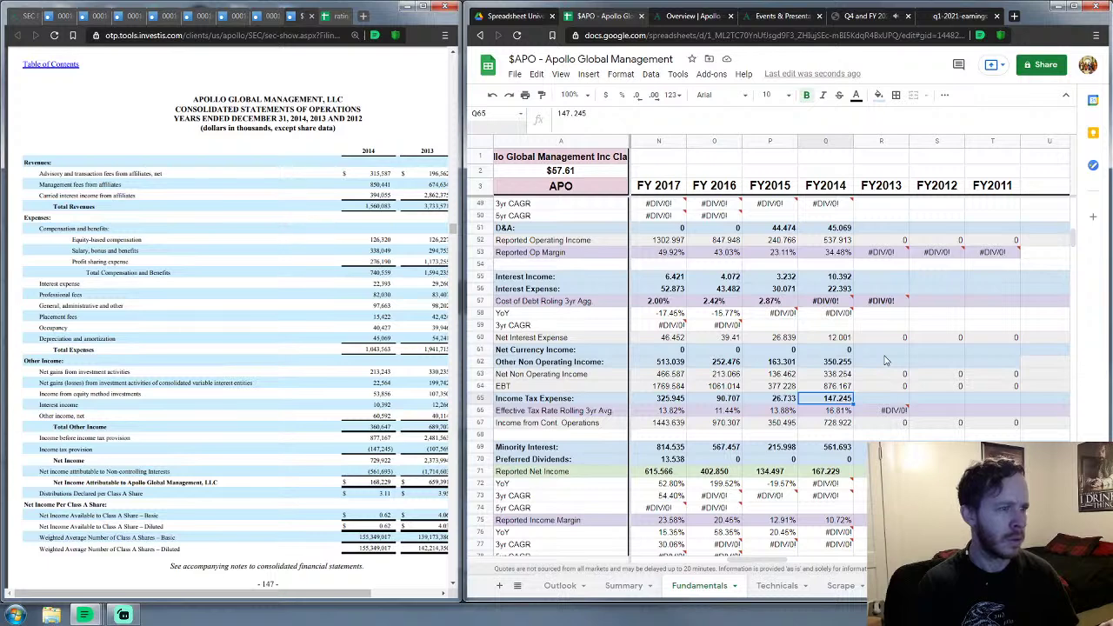
{"action": "left_click", "coordinate": [839, 390]}
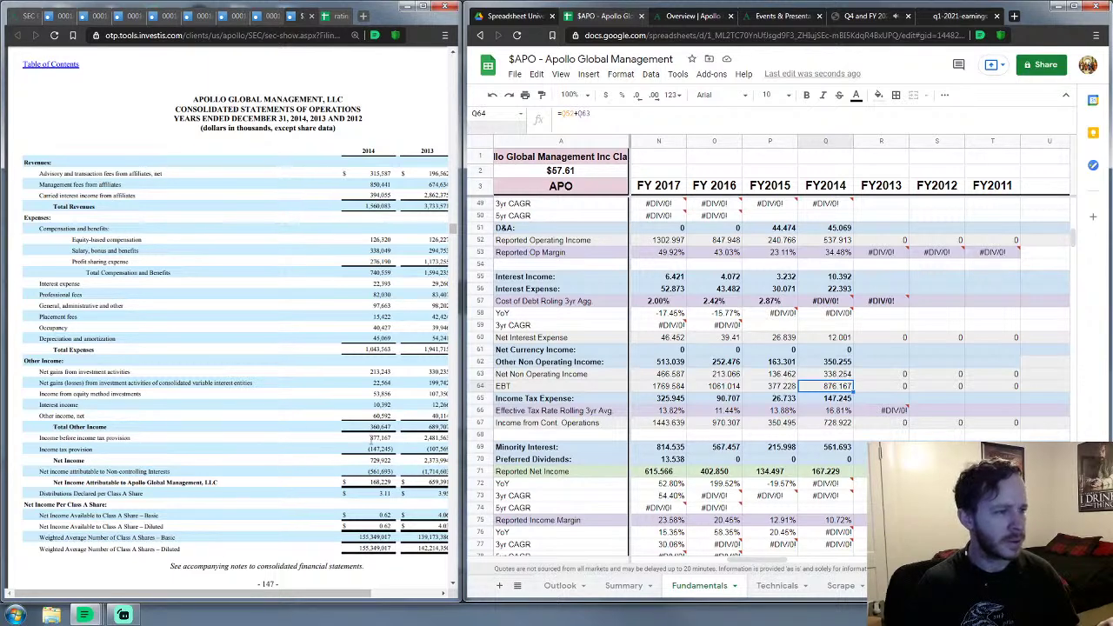
{"action": "double_click", "coordinate": [380, 438]}
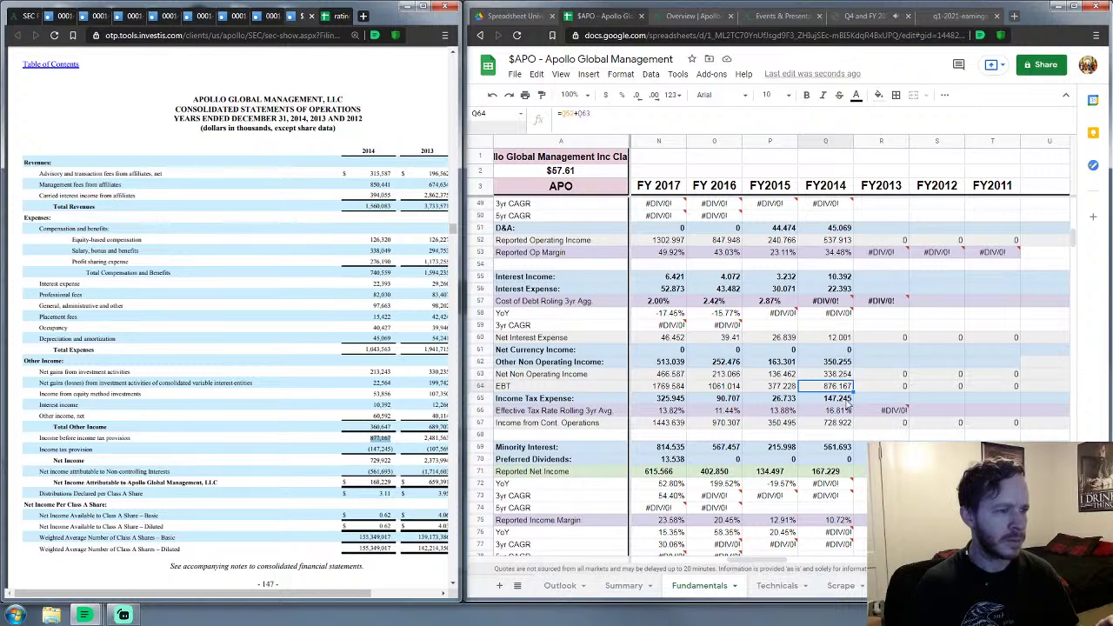
{"action": "left_click", "coordinate": [840, 367]}
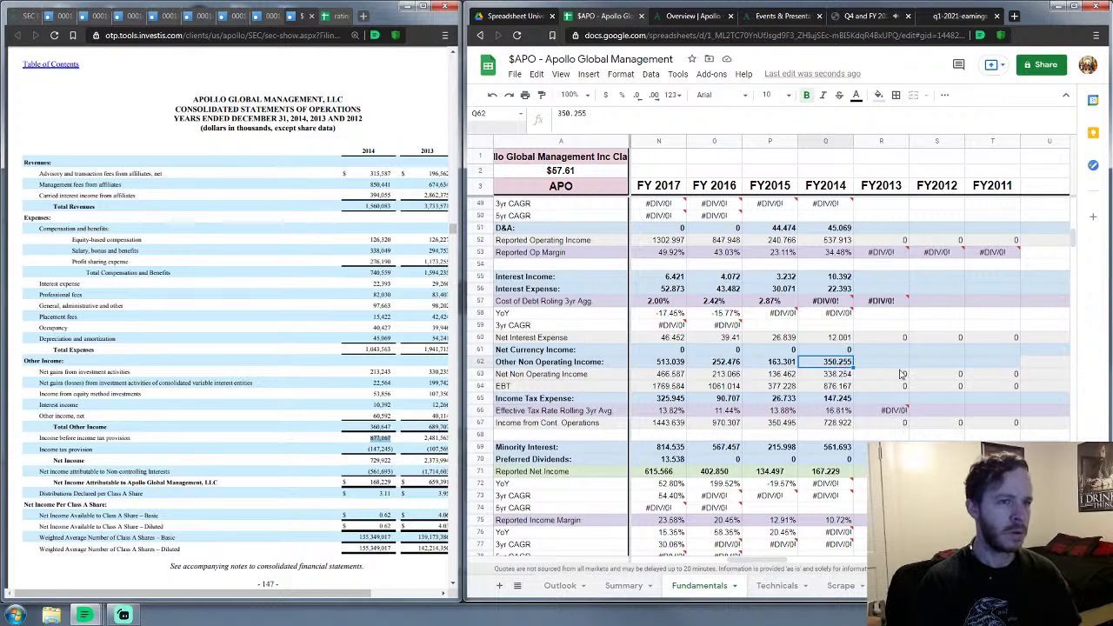
{"action": "scroll", "coordinate": [852, 374], "scroll_direction": "up", "scroll_amount": 3}
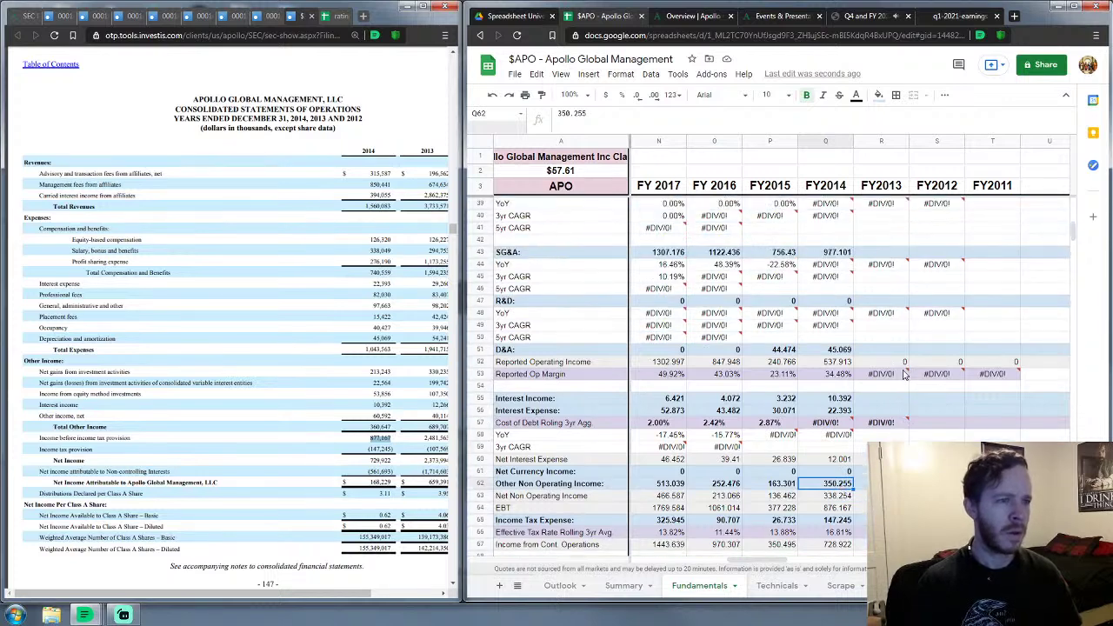
Step: Change FY2014 SG&A in Q43 from 977.101 to 976.101 via the formula bar
{"action": "left_click", "coordinate": [838, 351]}
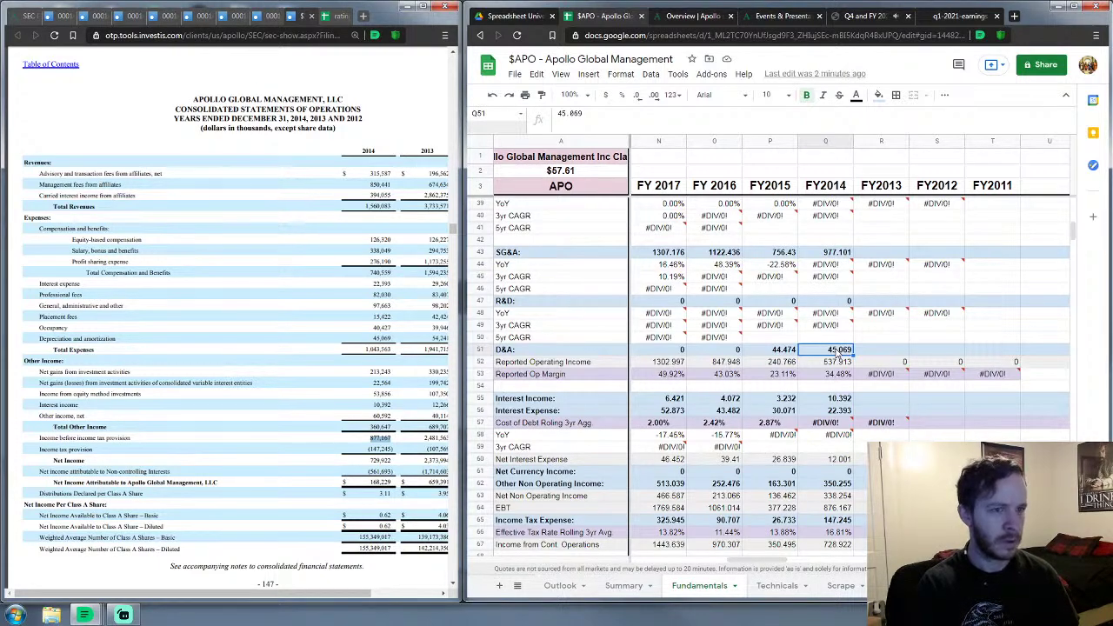
{"action": "scroll", "coordinate": [860, 351], "scroll_direction": "up", "scroll_amount": 2}
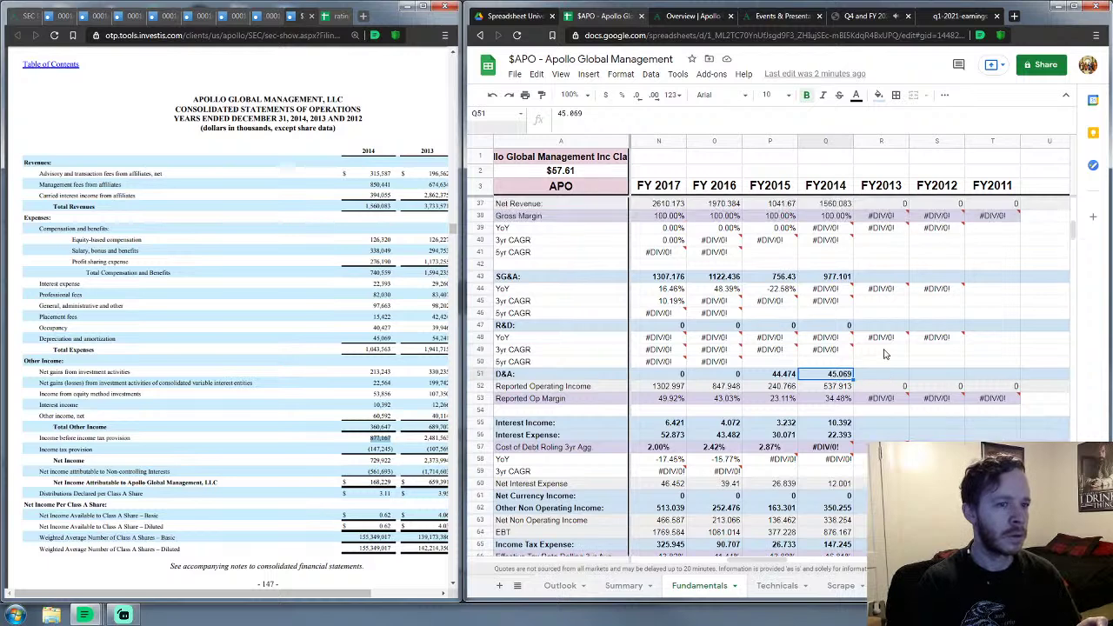
{"action": "scroll", "coordinate": [884, 351], "scroll_direction": "up", "scroll_amount": 1}
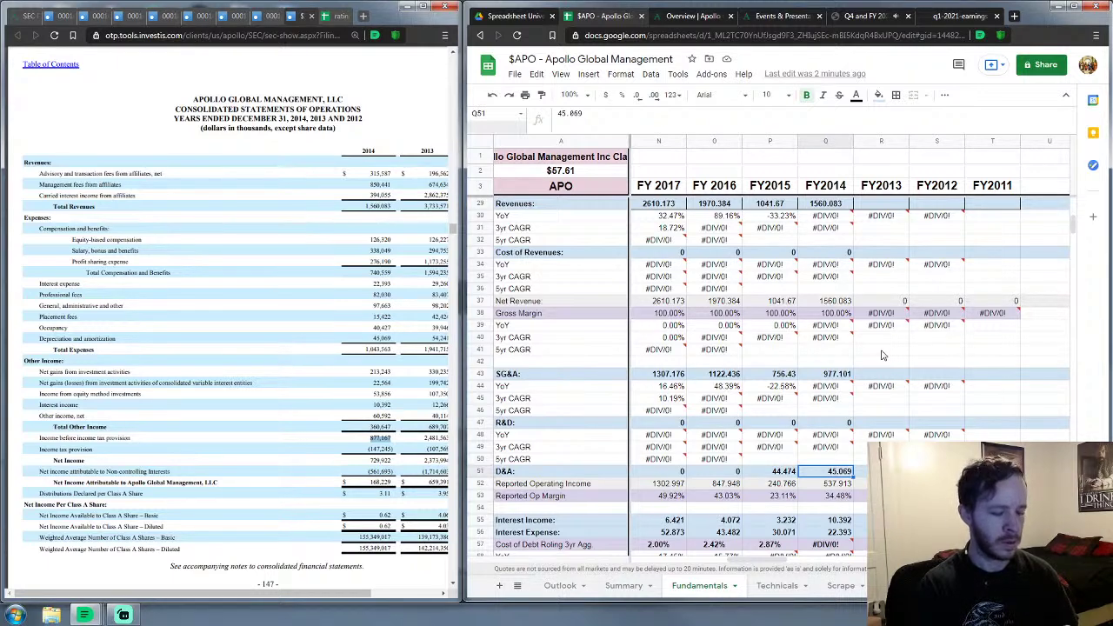
{"action": "left_click", "coordinate": [826, 374]}
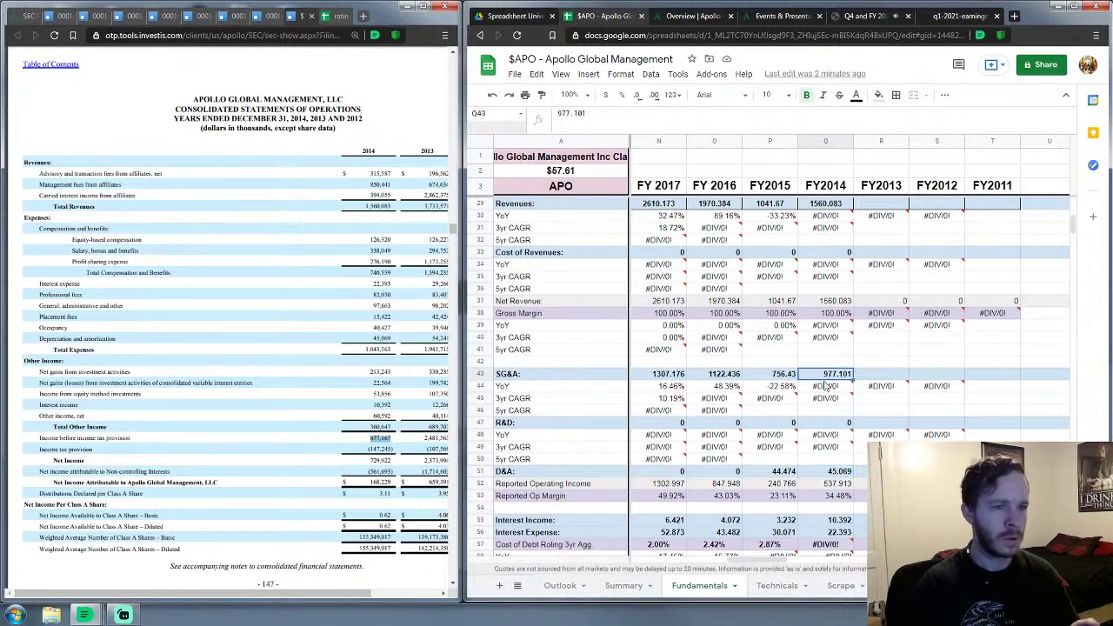
{"action": "left_click", "coordinate": [566, 113]}
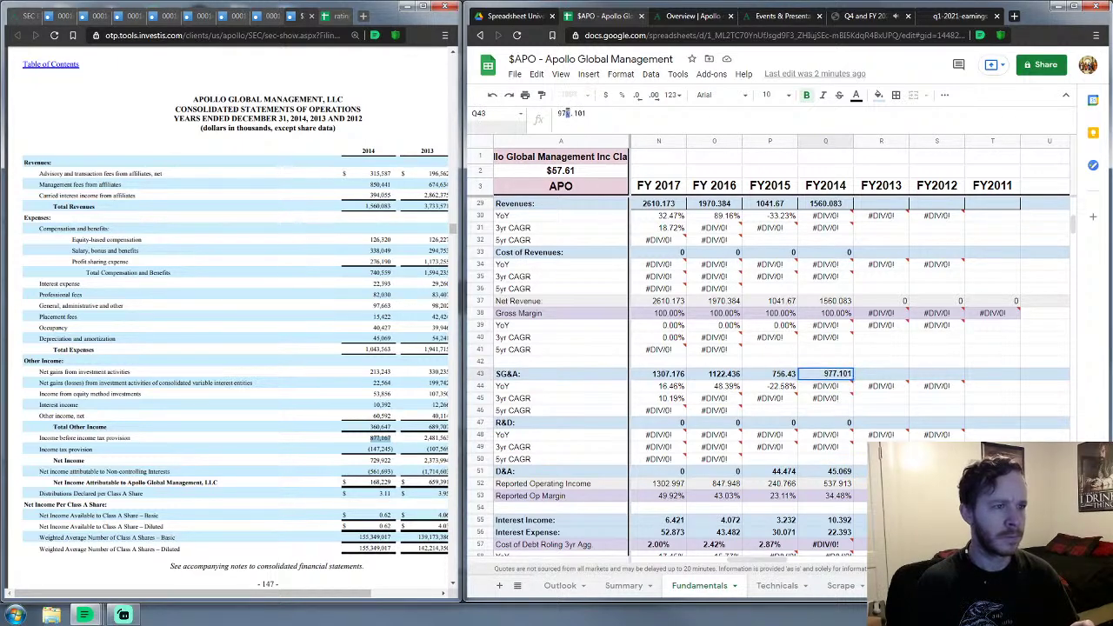
{"action": "type", "text": "6"}
{"action": "key", "text": "Return"}
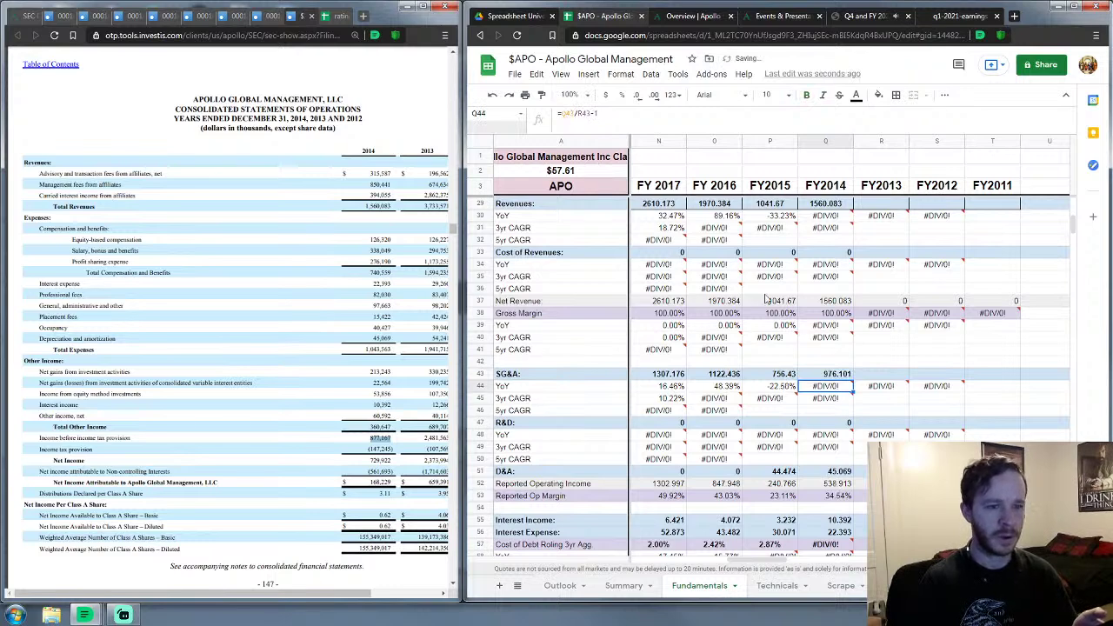
{"action": "scroll", "coordinate": [801, 318], "scroll_direction": "down", "scroll_amount": 2}
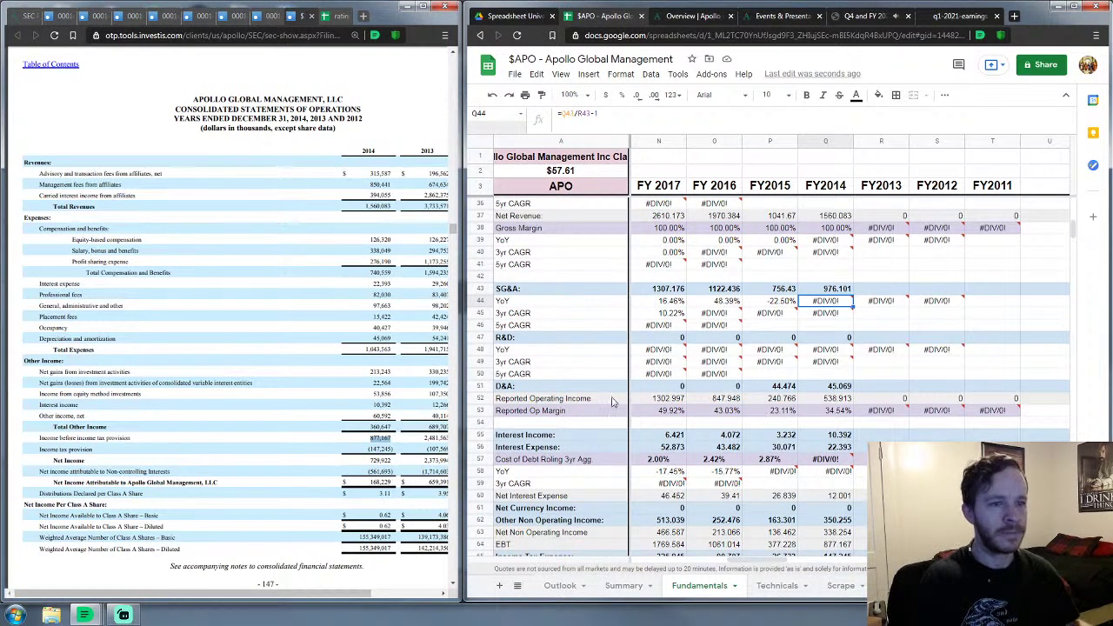
Step: Enter 155.349017 as FY2014 average diluted shares in Q79, then select Q123 in Cashflow & Growth
{"action": "scroll", "coordinate": [766, 409], "scroll_direction": "down", "scroll_amount": 5}
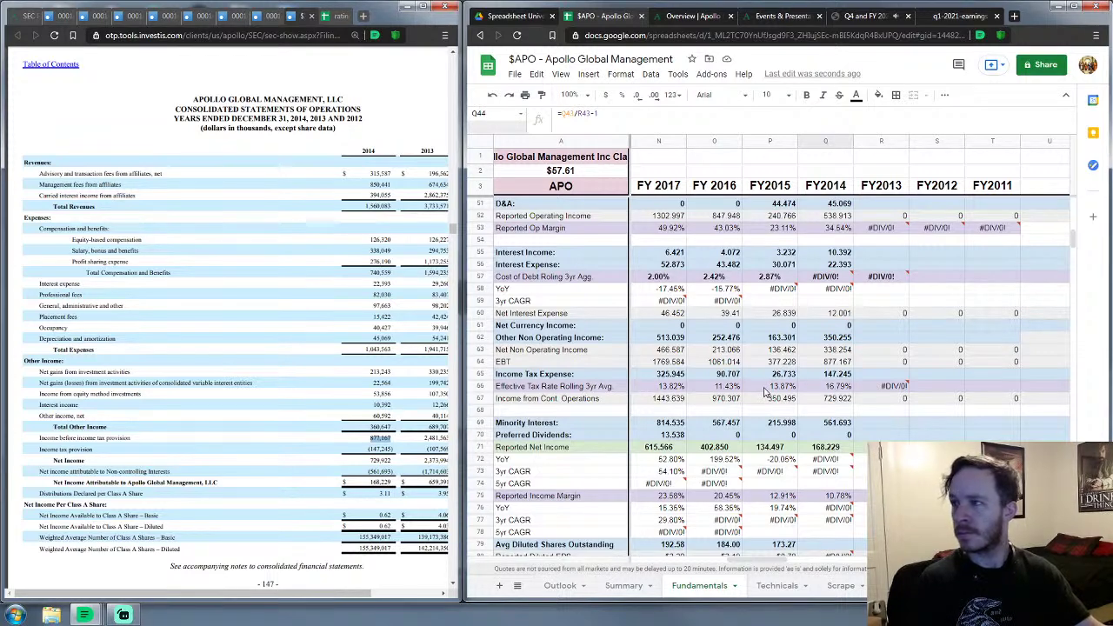
{"action": "scroll", "coordinate": [765, 393], "scroll_direction": "down", "scroll_amount": 2}
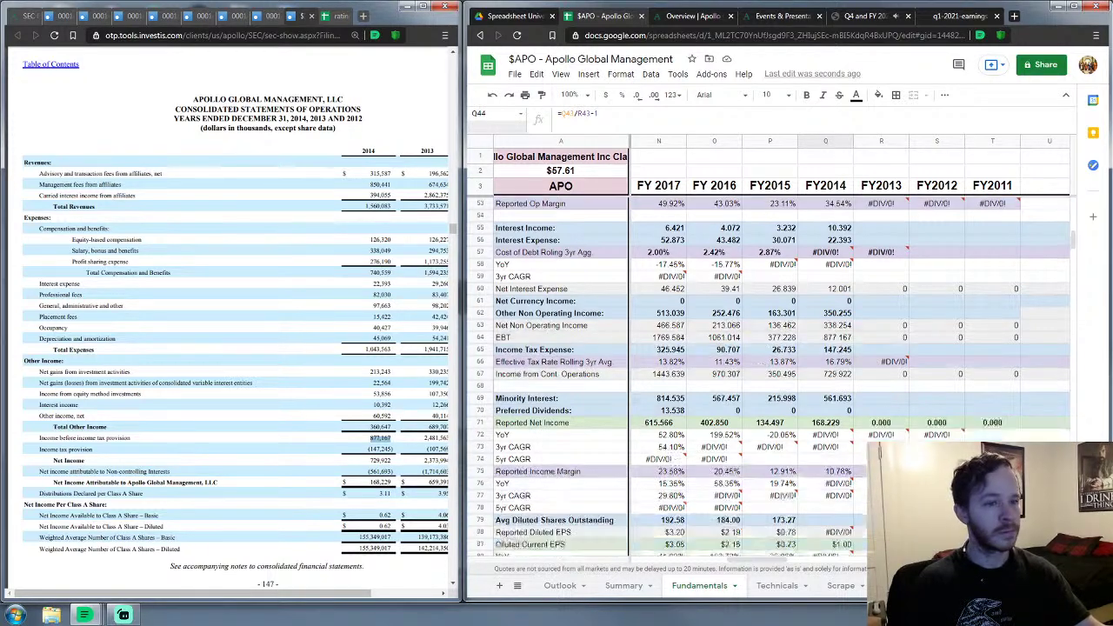
{"action": "left_click", "coordinate": [834, 460]}
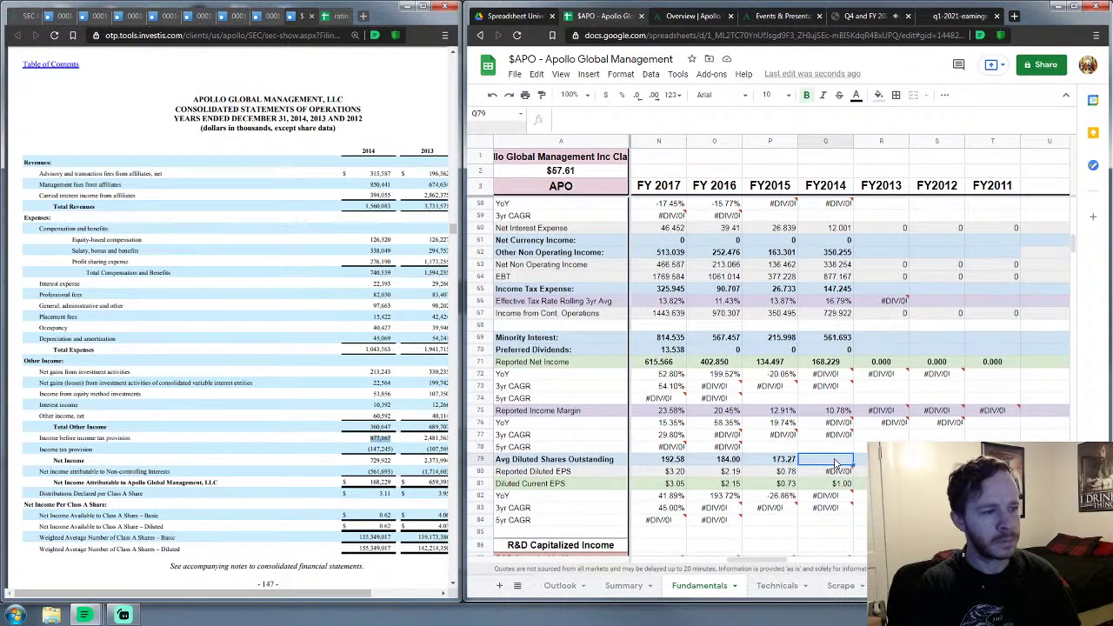
{"action": "type", "text": "155."}
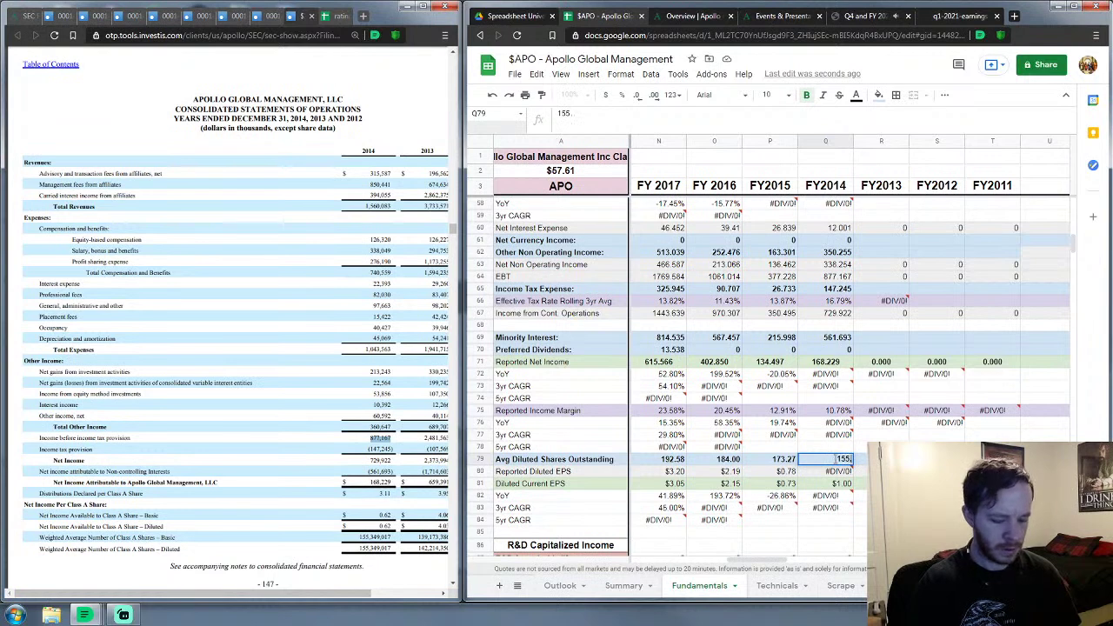
{"action": "type", "text": "349017"}
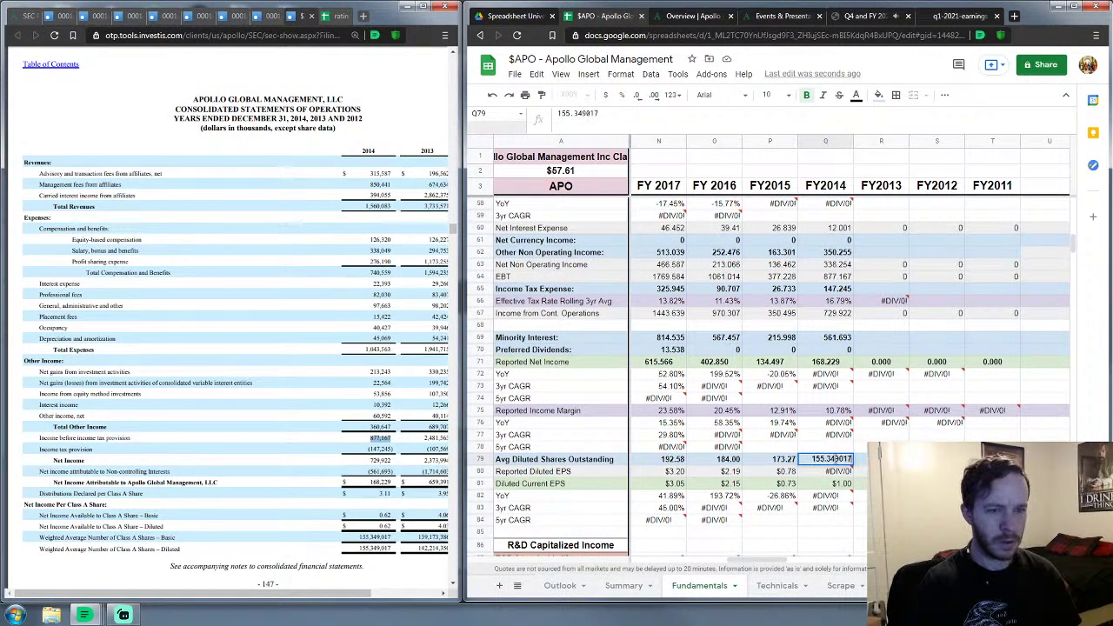
{"action": "key", "text": "Return"}
{"action": "key", "text": "Down"}
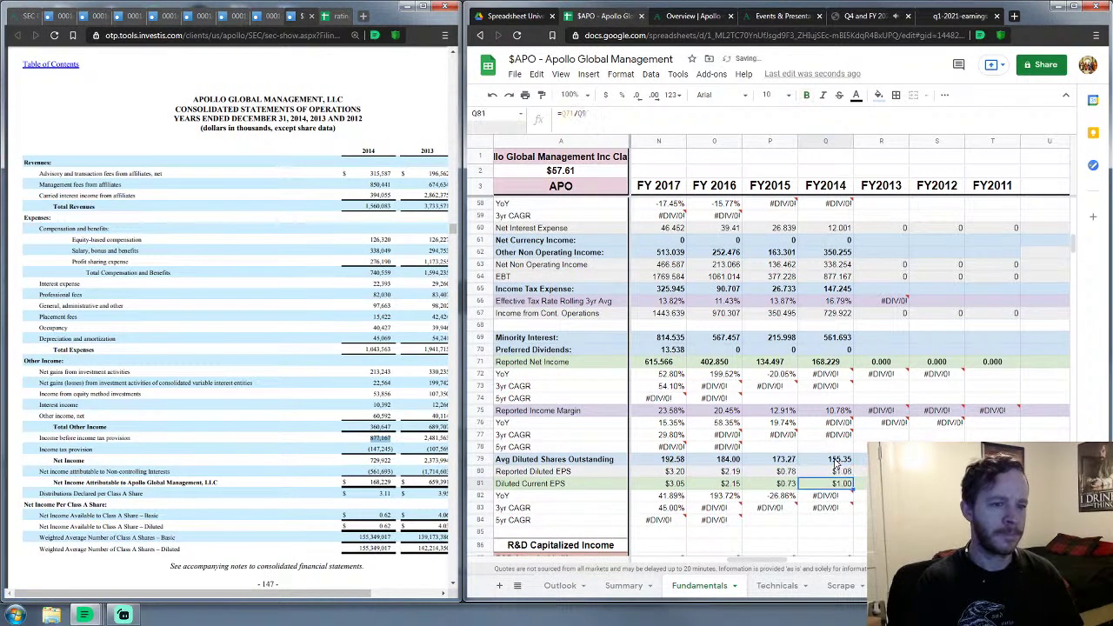
{"action": "scroll", "coordinate": [818, 345], "scroll_direction": "down", "scroll_amount": 15}
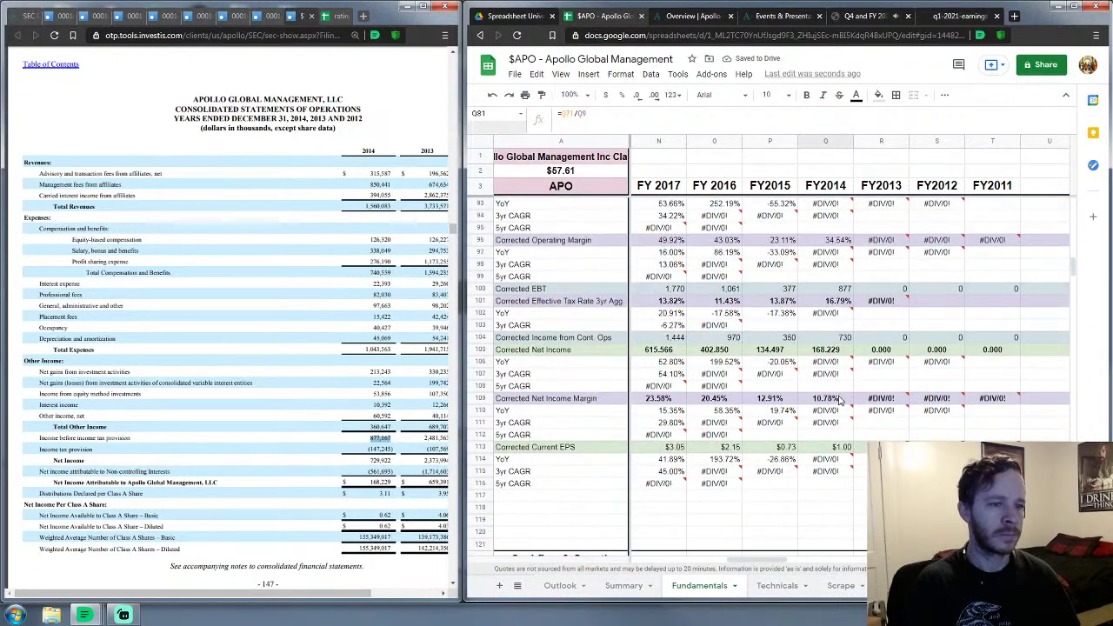
{"action": "left_click", "coordinate": [825, 426]}
Step: Paste 48.522 as FY2014 CF D&A in Q123 and enter 20.945 for non-cash adjustments in Q127
{"action": "scroll", "coordinate": [835, 408], "scroll_direction": "down", "scroll_amount": 4}
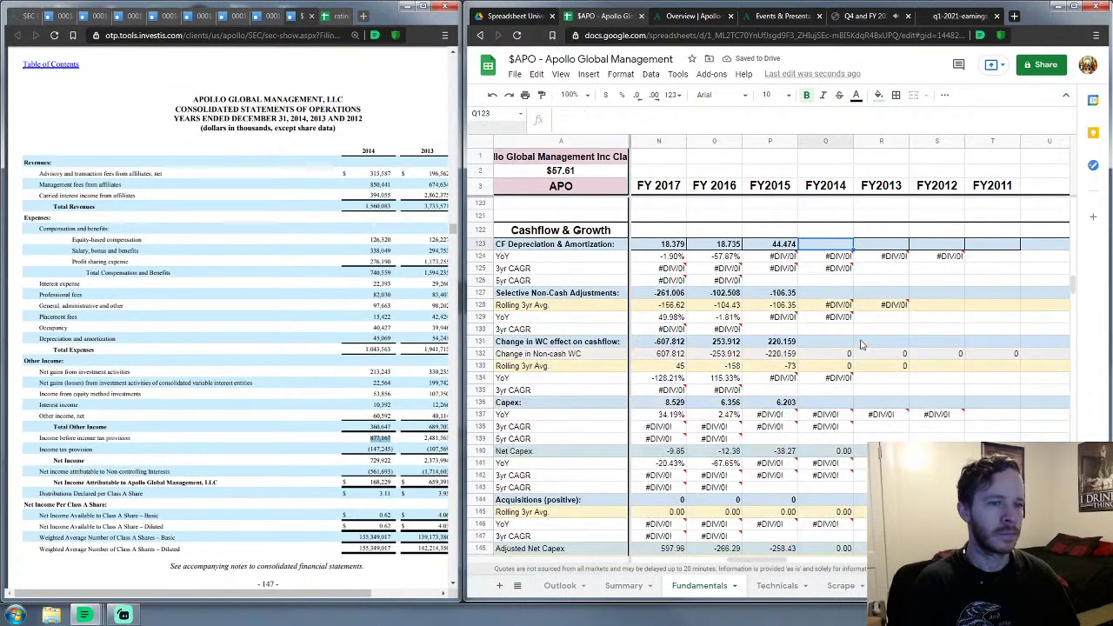
{"action": "scroll", "coordinate": [266, 425], "scroll_direction": "down", "scroll_amount": 15}
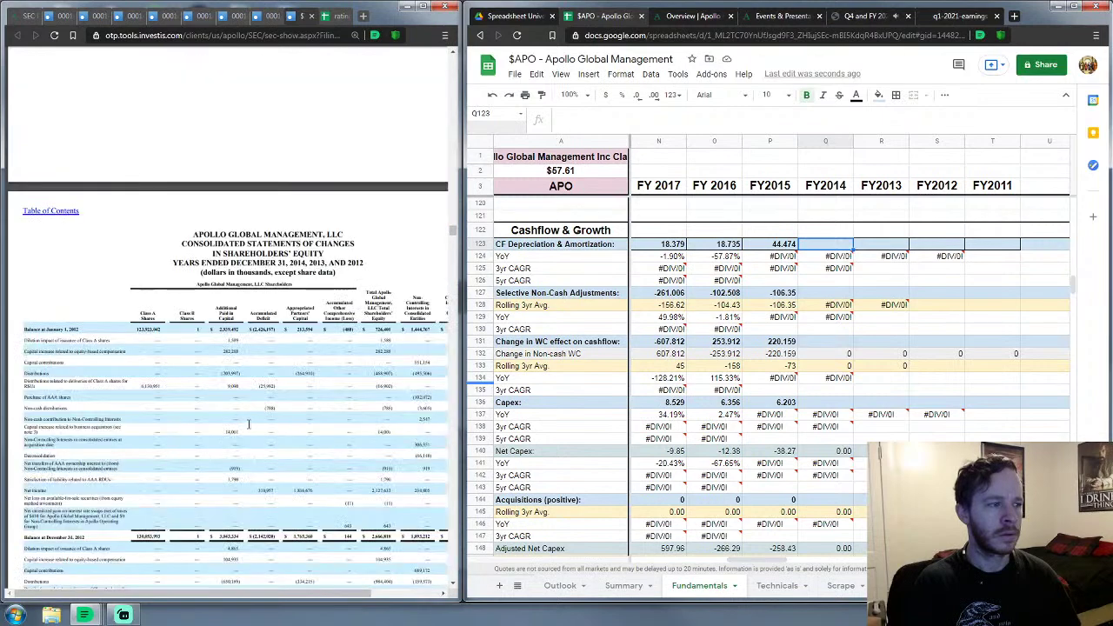
{"action": "scroll", "coordinate": [248, 424], "scroll_direction": "down", "scroll_amount": 5}
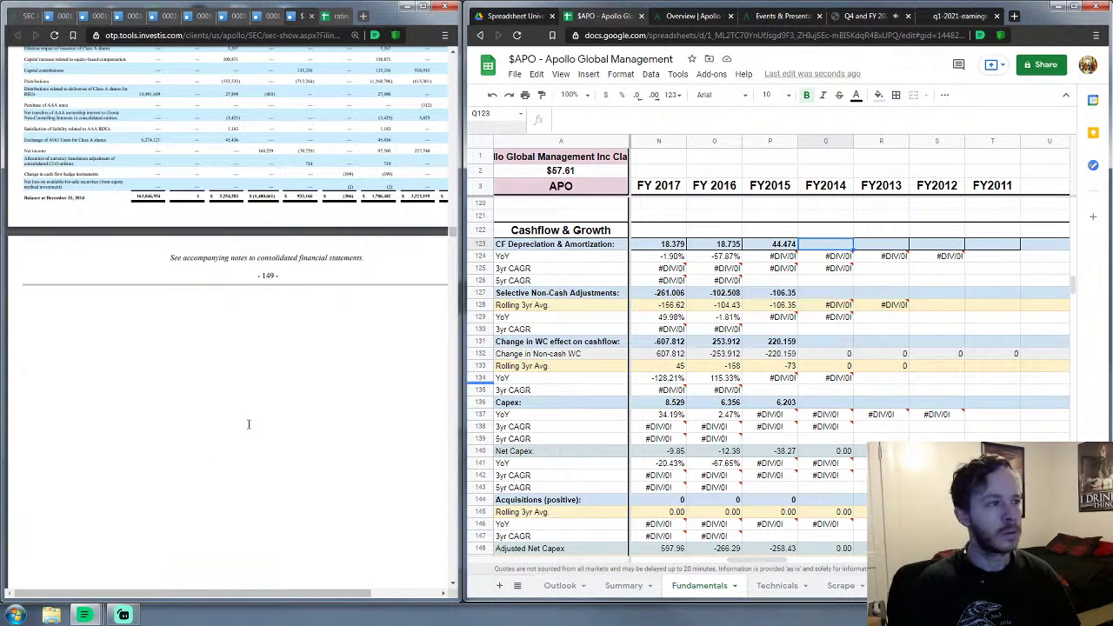
{"action": "scroll", "coordinate": [248, 424], "scroll_direction": "down", "scroll_amount": 8}
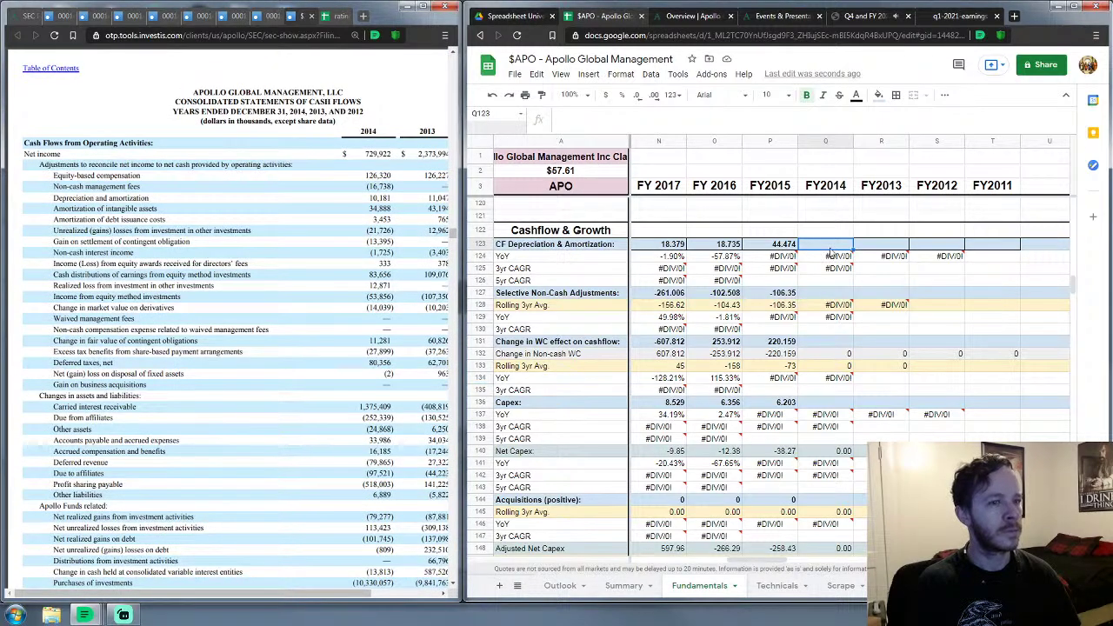
{"action": "mouse_move", "coordinate": [812, 262]}
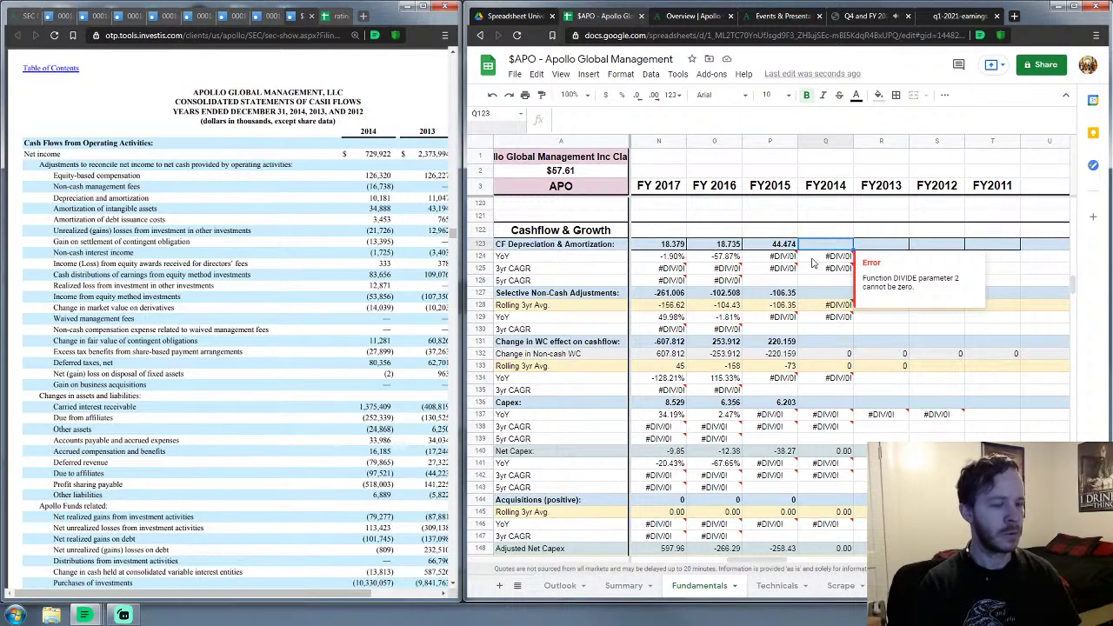
{"action": "type", "text": "48.522"}
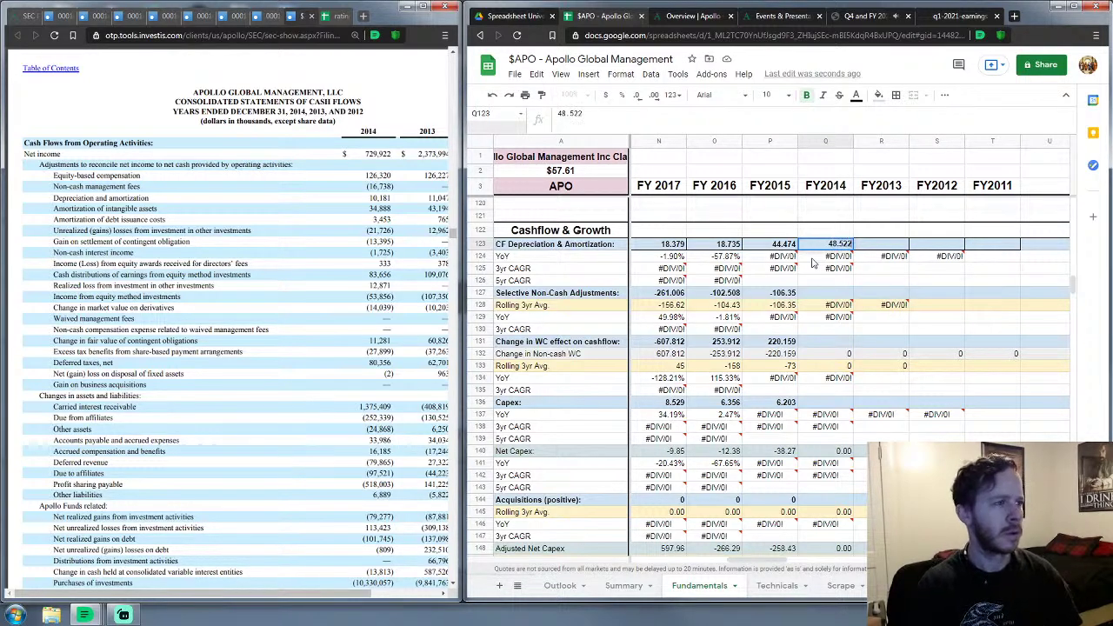
{"action": "key", "text": "Down"}
{"action": "key", "text": "Down"}
{"action": "key", "text": "Down"}
{"action": "key", "text": "Down"}
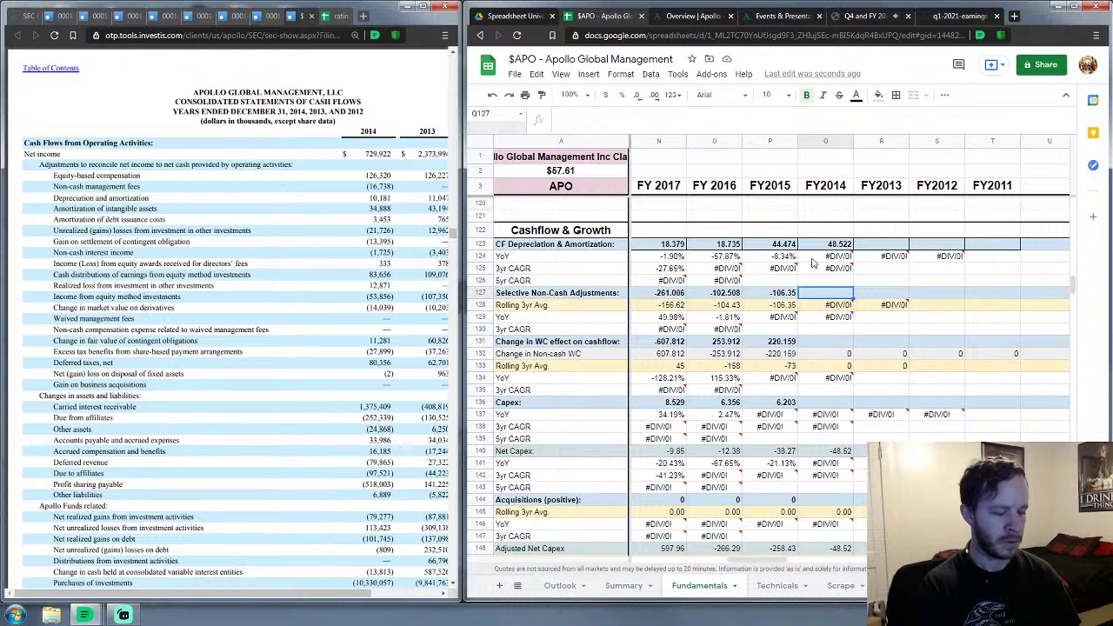
{"action": "type", "text": "20"}
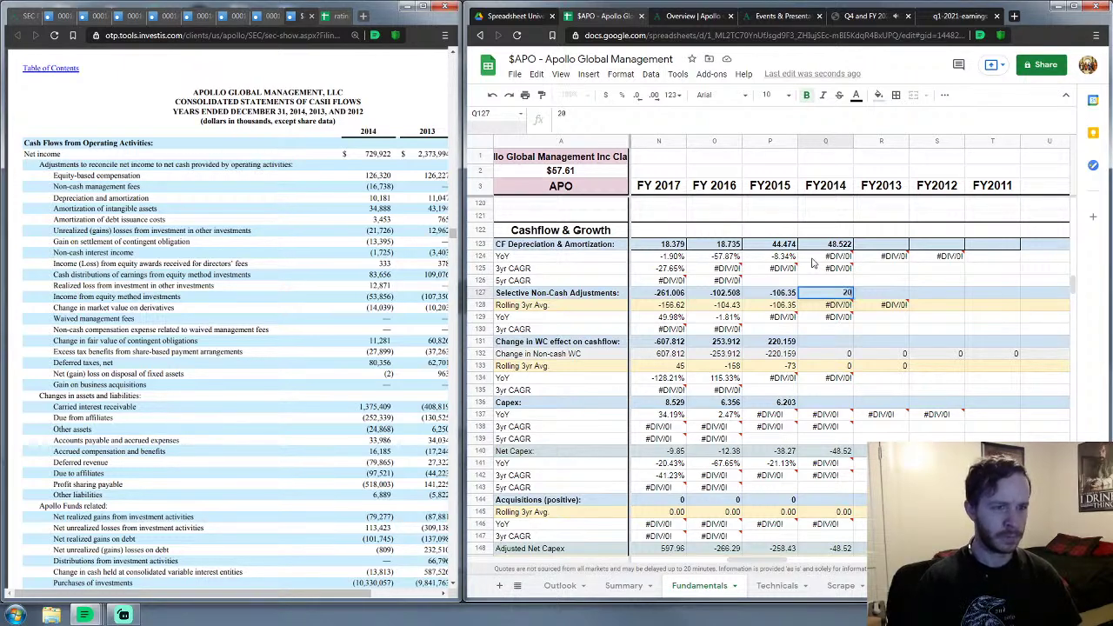
{"action": "type", "text": ".945"}
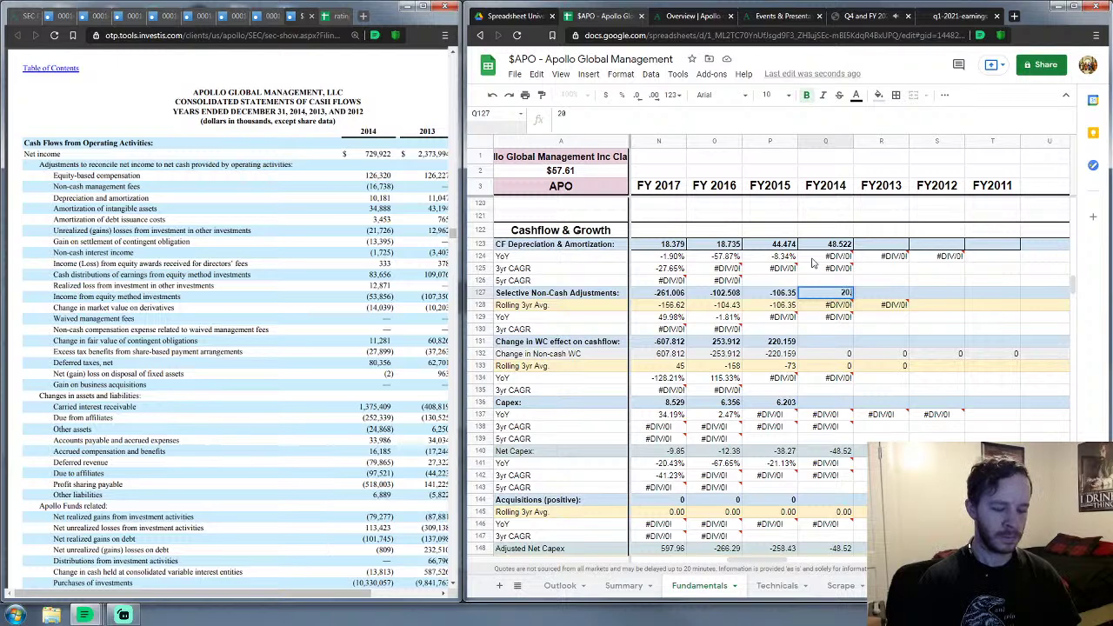
{"action": "key", "text": "Return"}
{"action": "key", "text": "Down"}
{"action": "key", "text": "Down"}
{"action": "key", "text": "Down"}
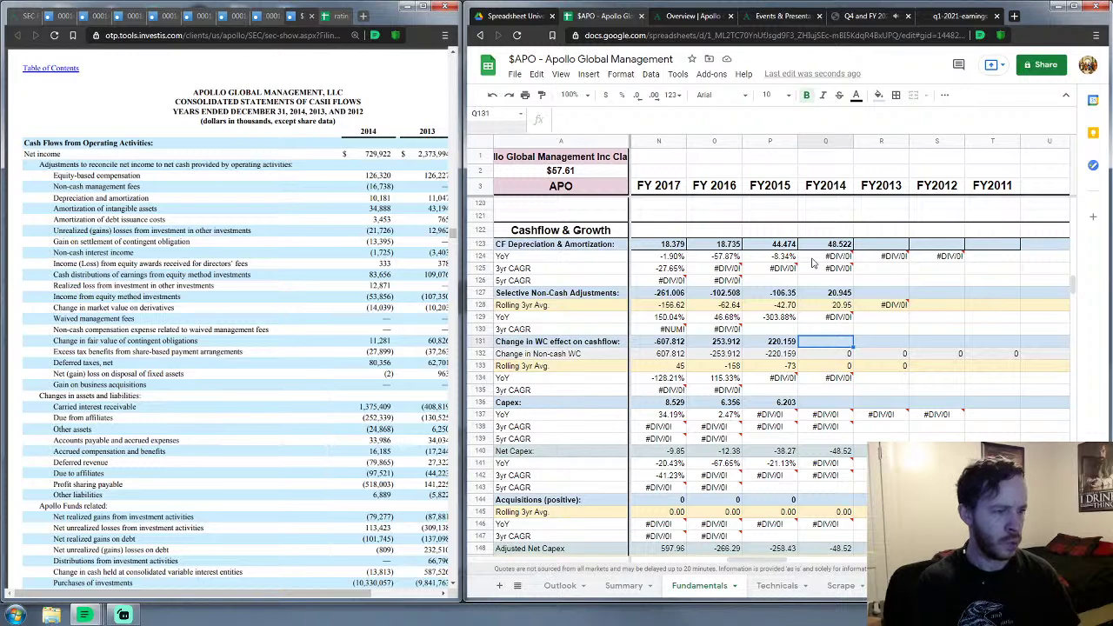
Step: Enter -1316.798 as the FY2014 change in working capital in Q131
{"action": "scroll", "coordinate": [362, 439], "scroll_direction": "down", "scroll_amount": 5}
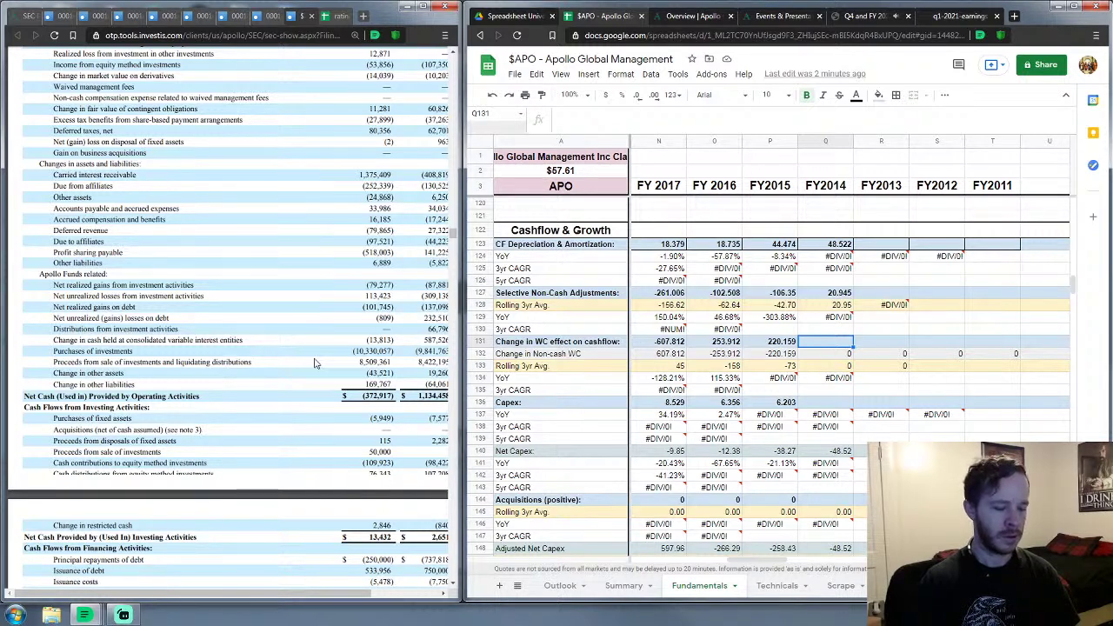
{"action": "type", "text": "-13"}
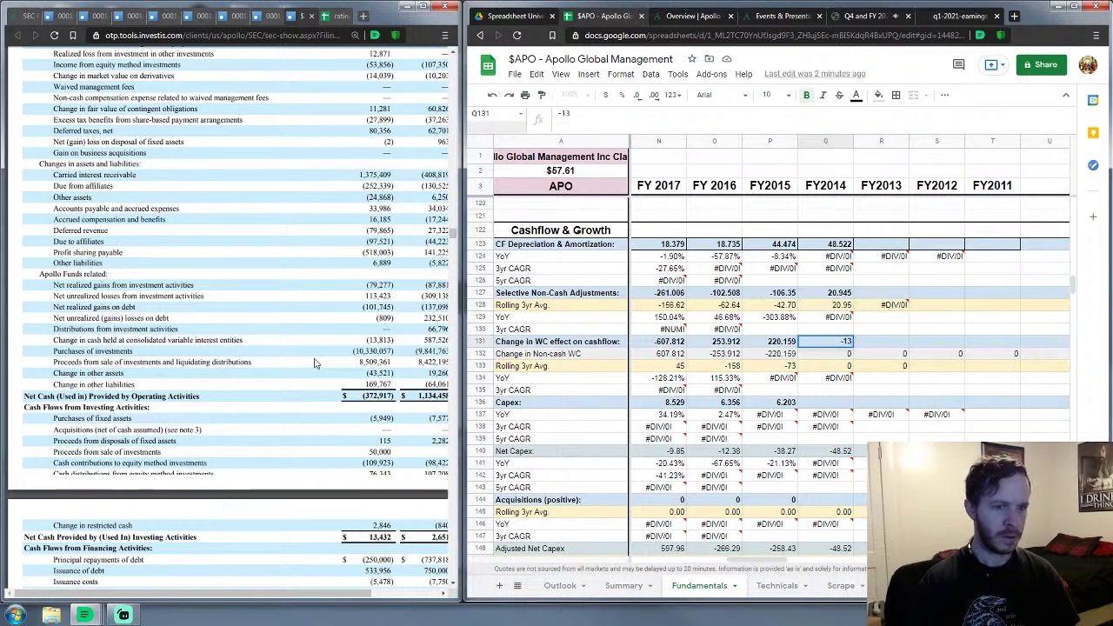
{"action": "type", "text": "16.798"}
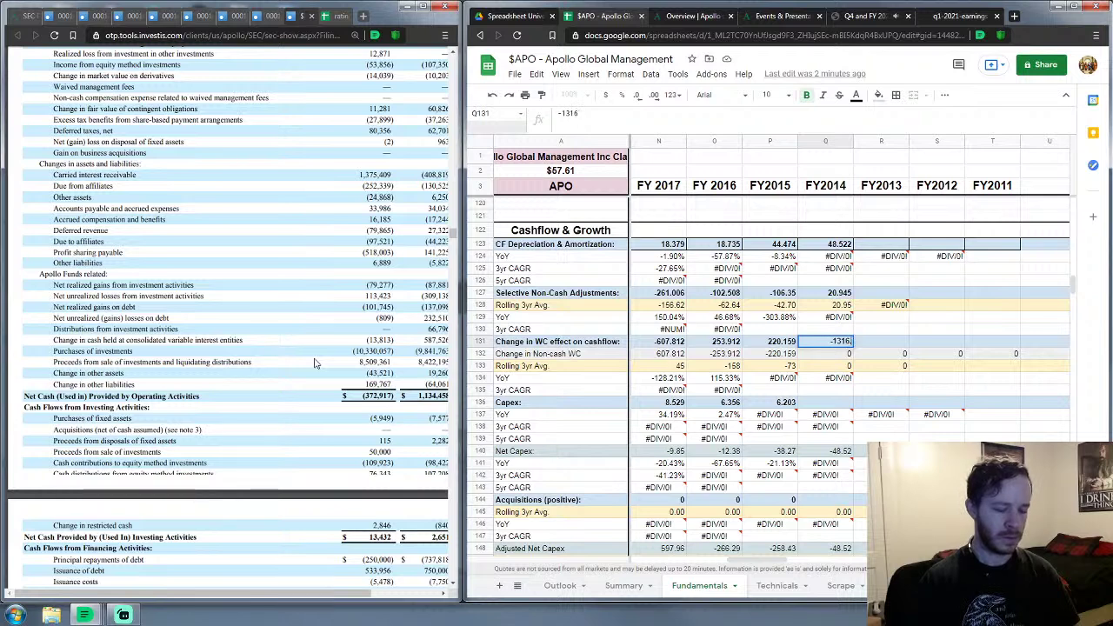
{"action": "key", "text": "Return"}
{"action": "key", "text": "Down"}
{"action": "key", "text": "Down"}
{"action": "key", "text": "Down"}
{"action": "key", "text": "Down"}
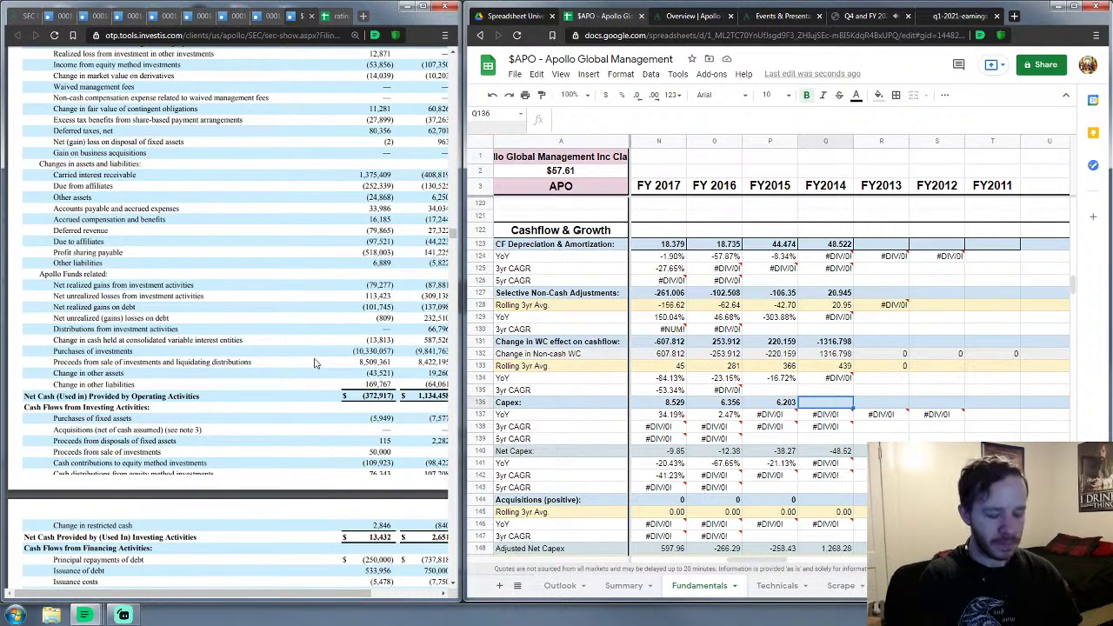
Step: Enter FY2014 Capex in Q136, correcting it from 5.949 to 5.834
{"action": "type", "text": "5.949"}
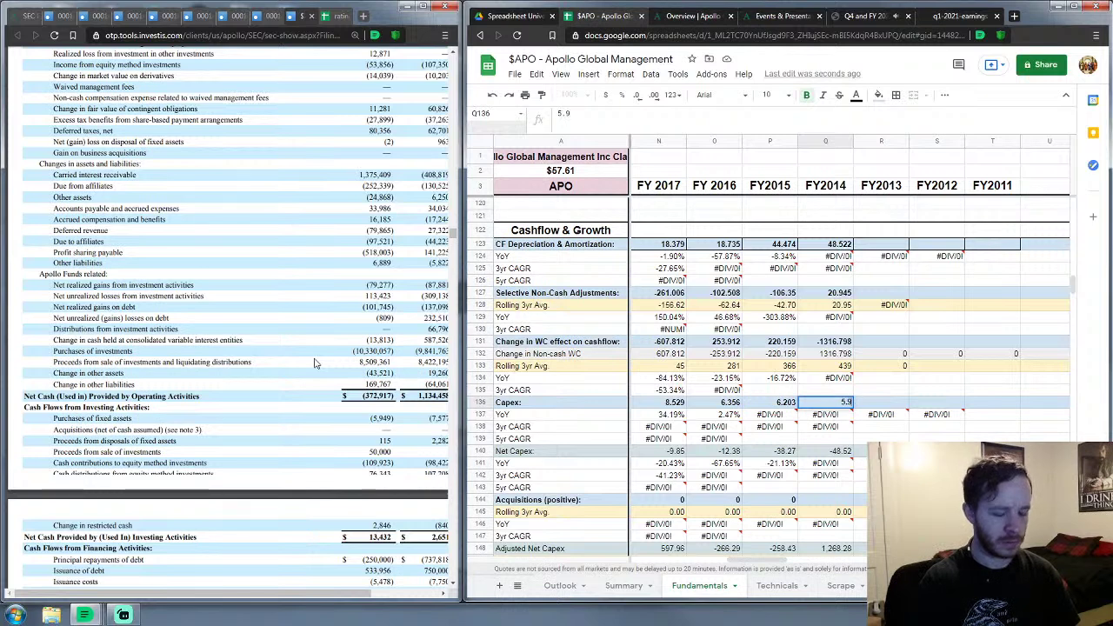
{"action": "key", "text": "Return"}
{"action": "key", "text": "Down"}
{"action": "key", "text": "Down"}
{"action": "key", "text": "Down"}
{"action": "key", "text": "Down"}
{"action": "key", "text": "Down"}
{"action": "key", "text": "Down"}
{"action": "key", "text": "Down"}
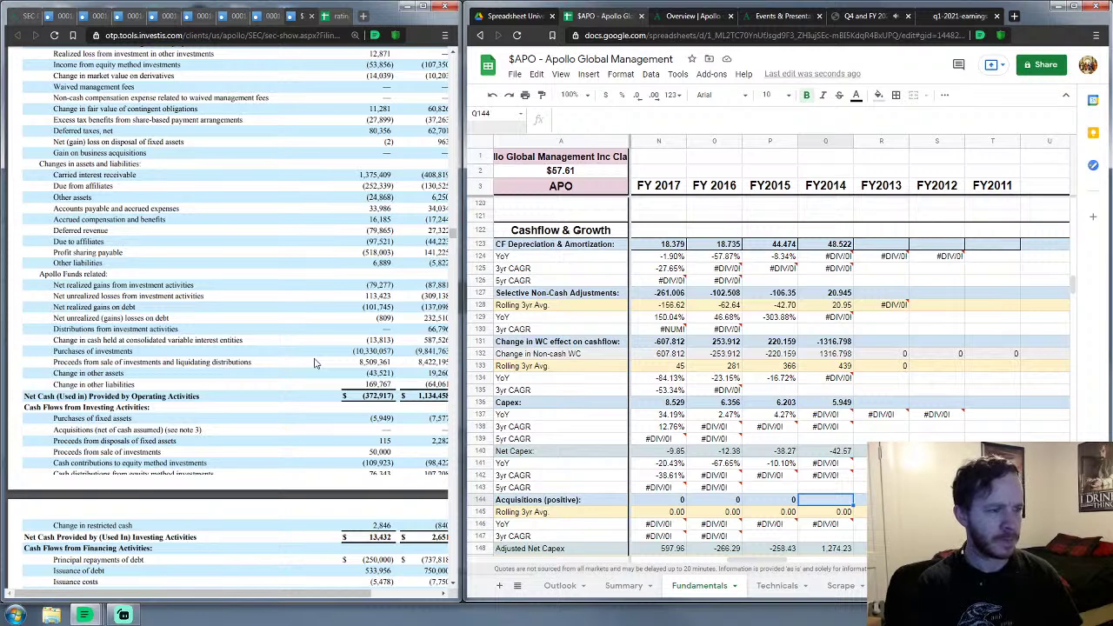
{"action": "left_click", "coordinate": [815, 404]}
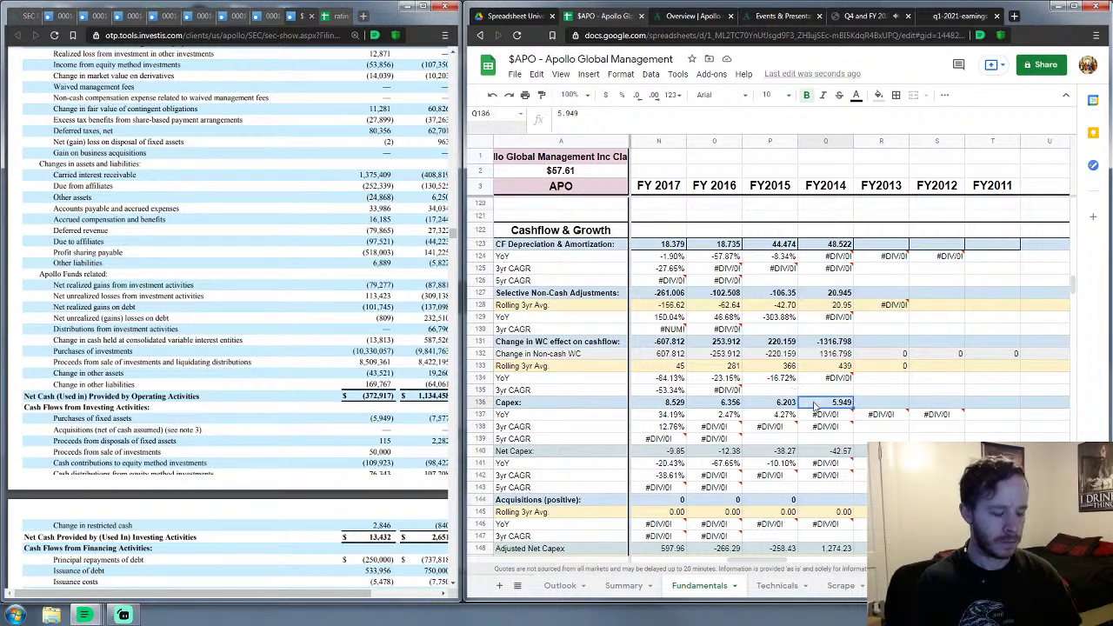
{"action": "type", "text": "5.834"}
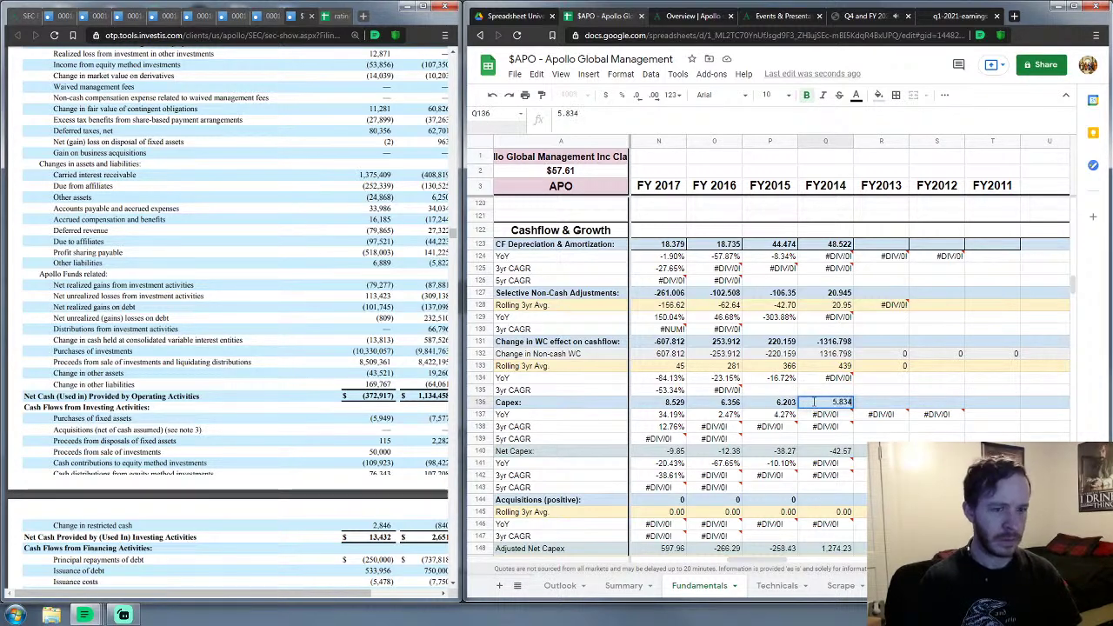
{"action": "key", "text": "Return"}
{"action": "key", "text": "Down"}
{"action": "key", "text": "Down"}
{"action": "key", "text": "Down"}
{"action": "key", "text": "Down"}
{"action": "key", "text": "Down"}
{"action": "key", "text": "Down"}
{"action": "key", "text": "Down"}
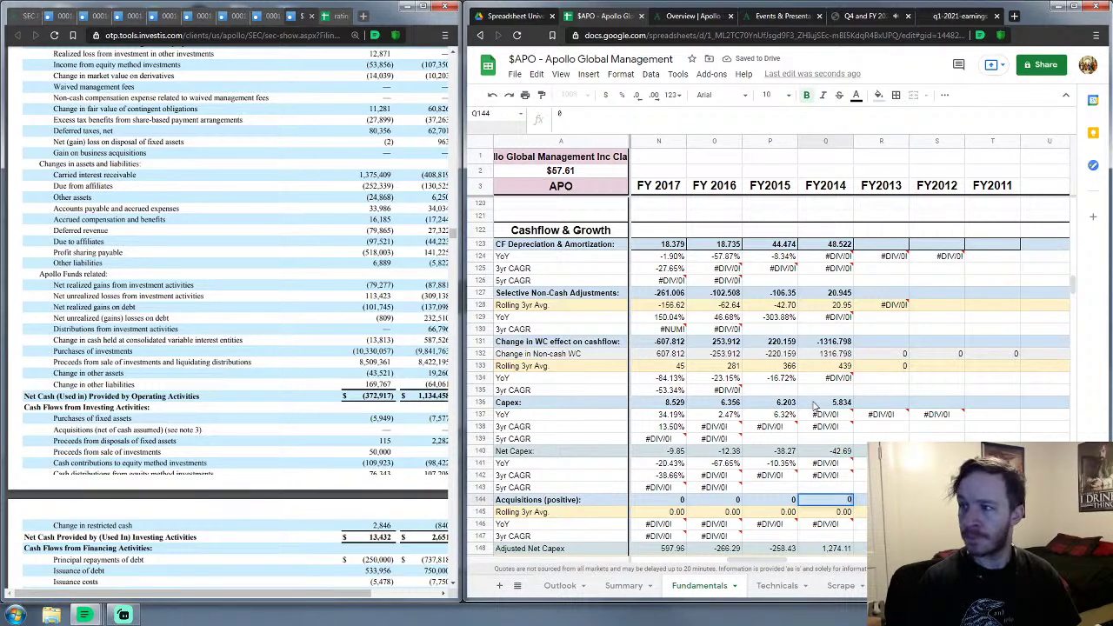
{"action": "key", "text": "Down"}
{"action": "key", "text": "Down"}
{"action": "key", "text": "Down"}
{"action": "key", "text": "Down"}
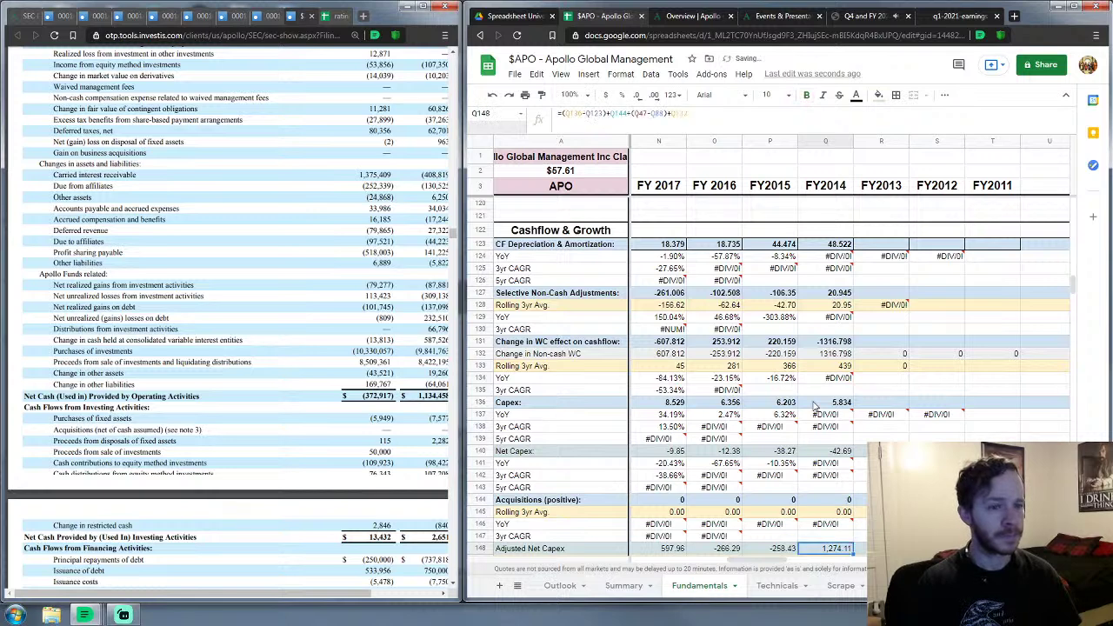
Step: Enter 2131.379 as FY2014 Net Debt Issue in Q152
{"action": "scroll", "coordinate": [808, 374], "scroll_direction": "down", "scroll_amount": 5}
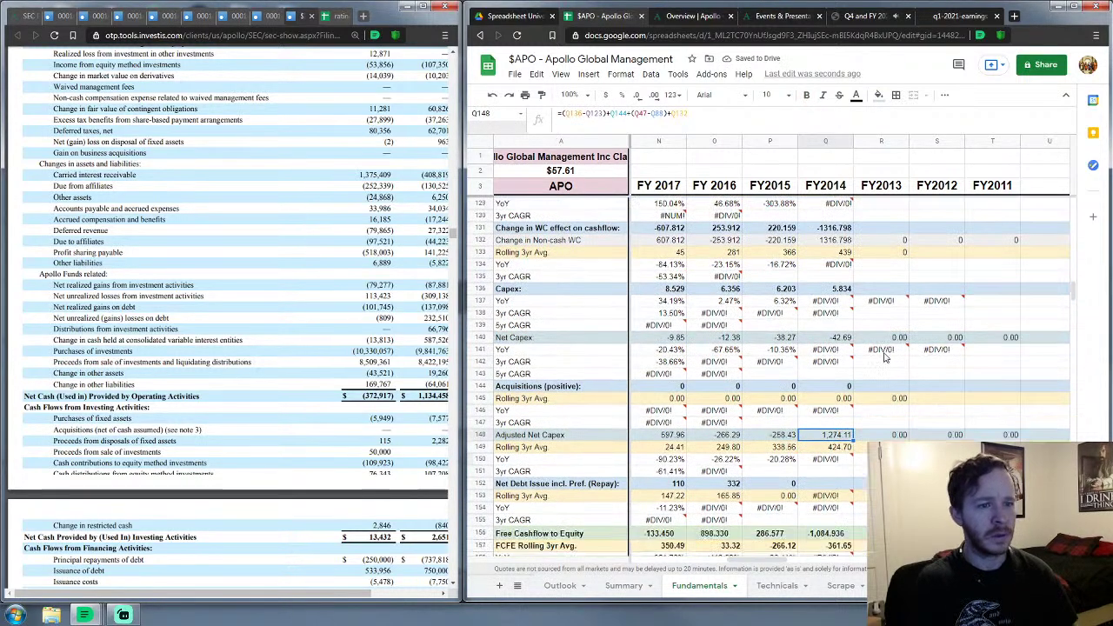
{"action": "scroll", "coordinate": [867, 363], "scroll_direction": "down", "scroll_amount": 1}
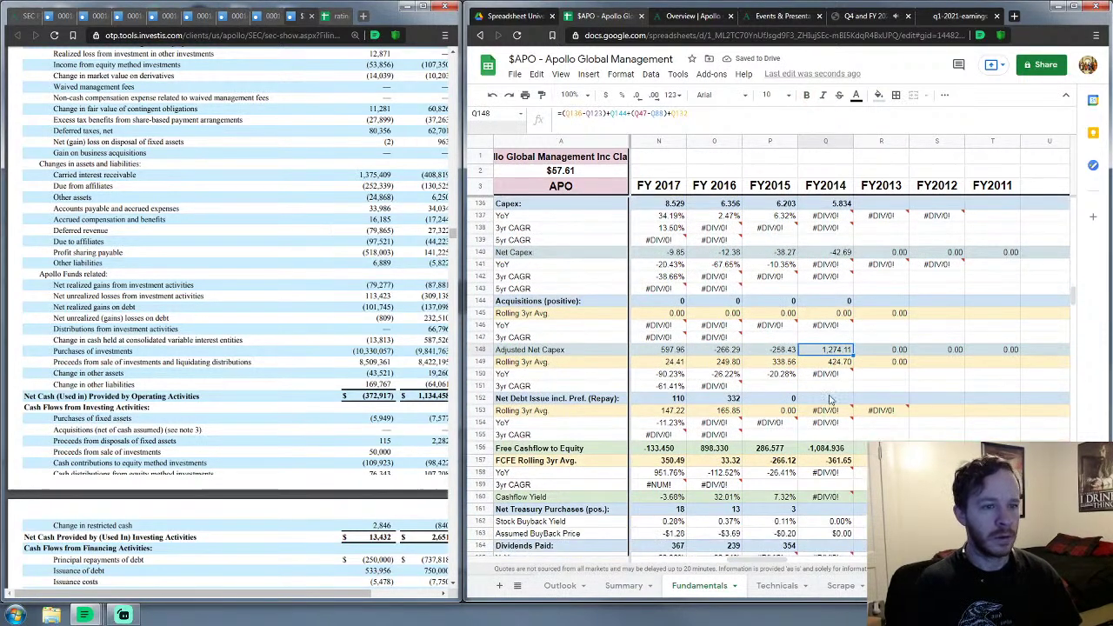
{"action": "left_click", "coordinate": [833, 401]}
{"action": "scroll", "coordinate": [932, 402], "scroll_direction": "down", "scroll_amount": 1}
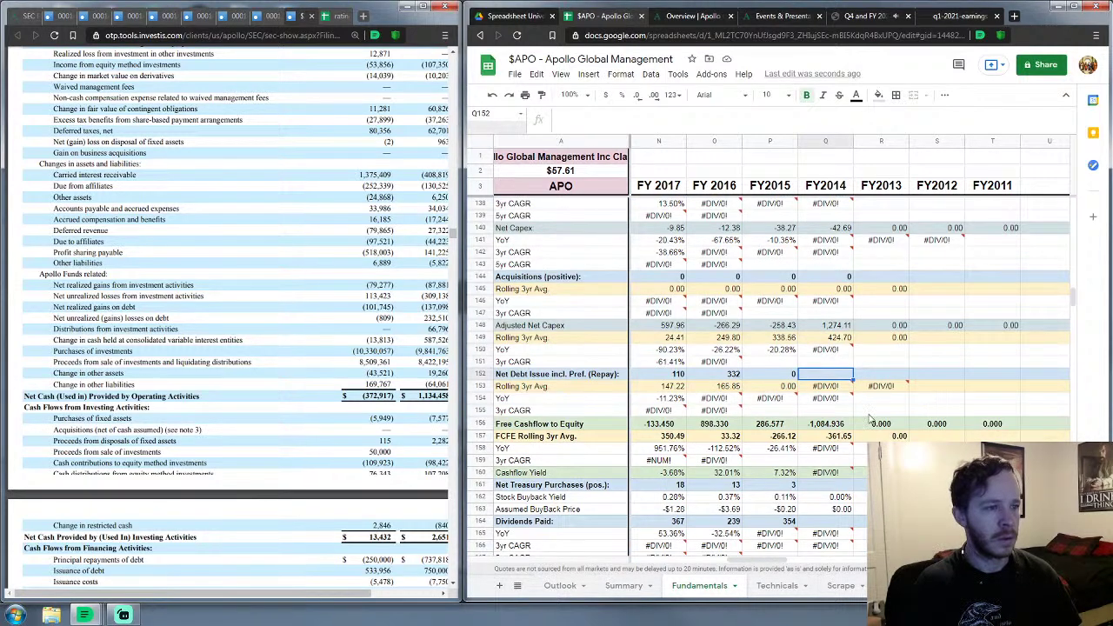
{"action": "scroll", "coordinate": [287, 495], "scroll_direction": "down", "scroll_amount": 4}
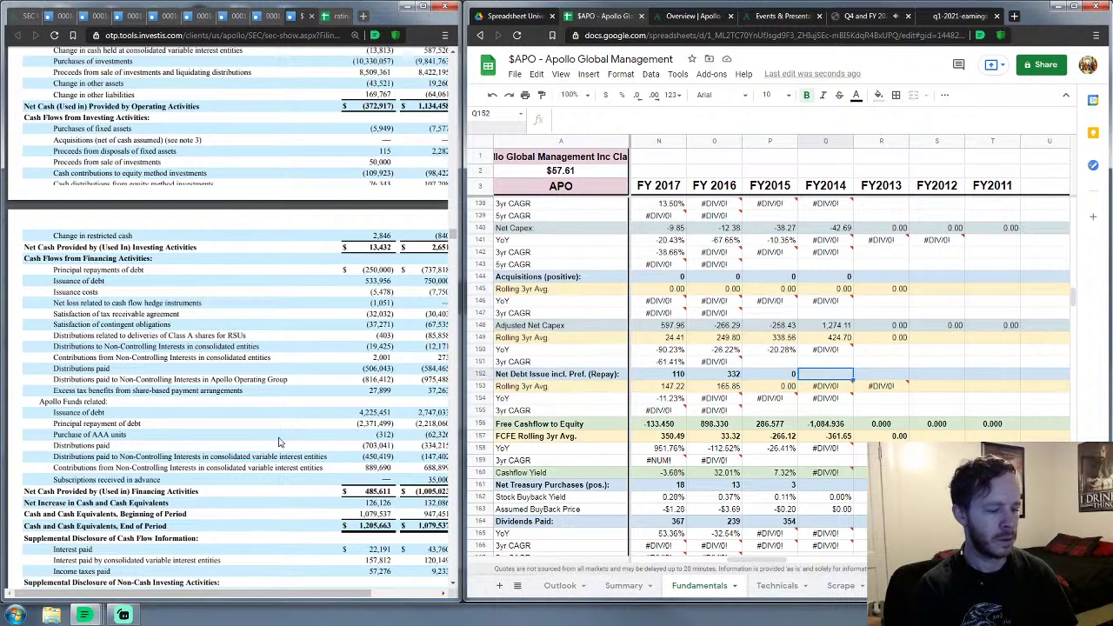
{"action": "type", "text": "21"}
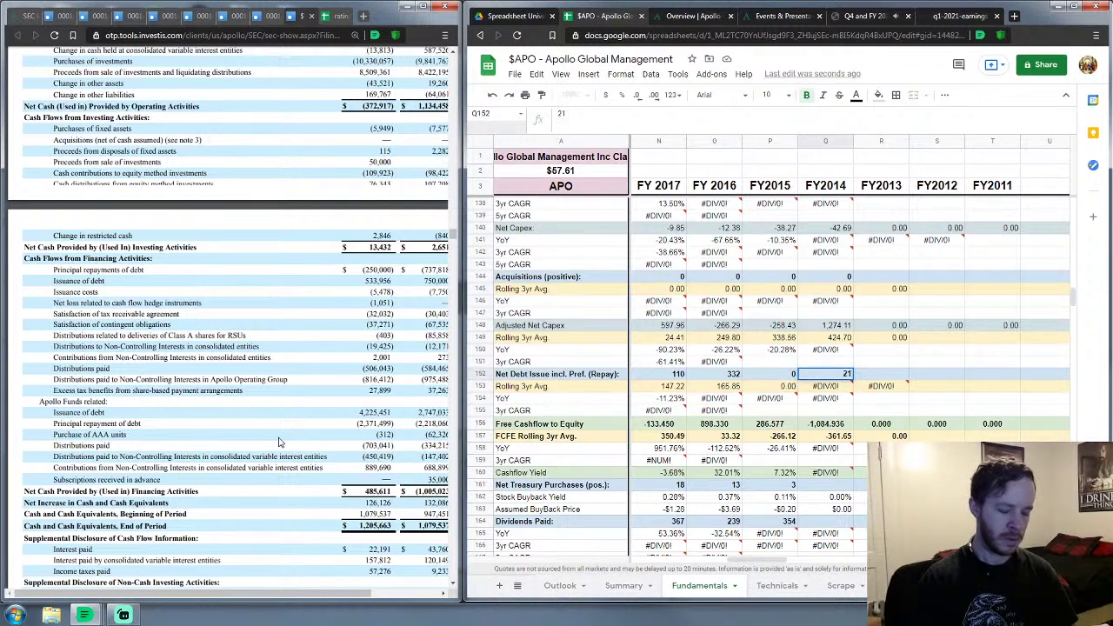
{"action": "type", "text": "31.379"}
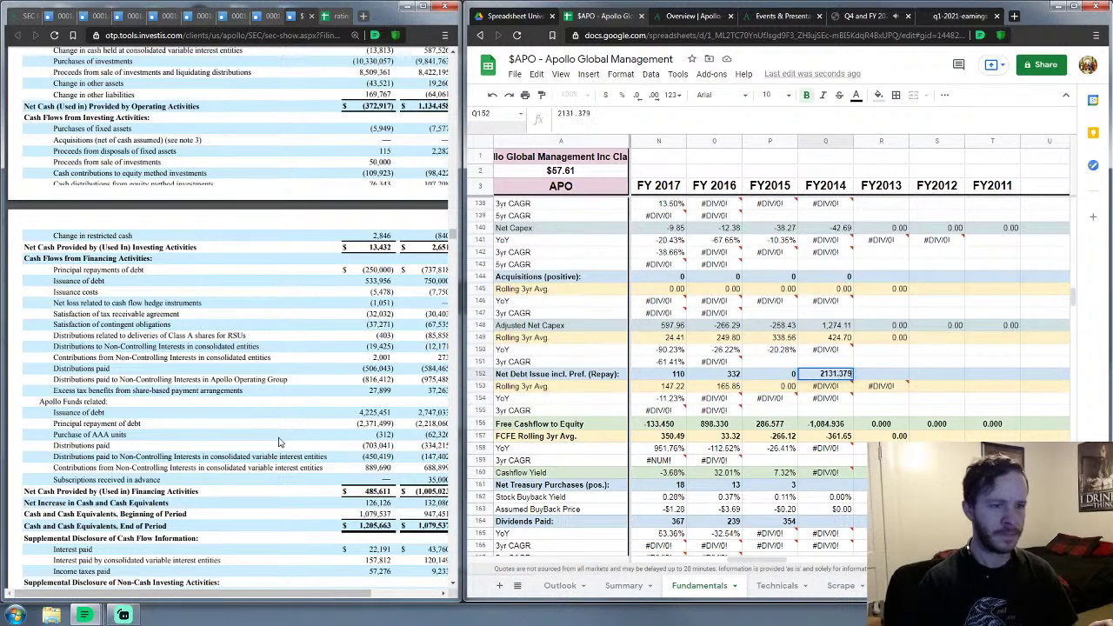
{"action": "key", "text": "Return"}
{"action": "key", "text": "Down"}
{"action": "key", "text": "Down"}
{"action": "key", "text": "Down"}
{"action": "key", "text": "Down"}
{"action": "key", "text": "Down"}
{"action": "key", "text": "Down"}
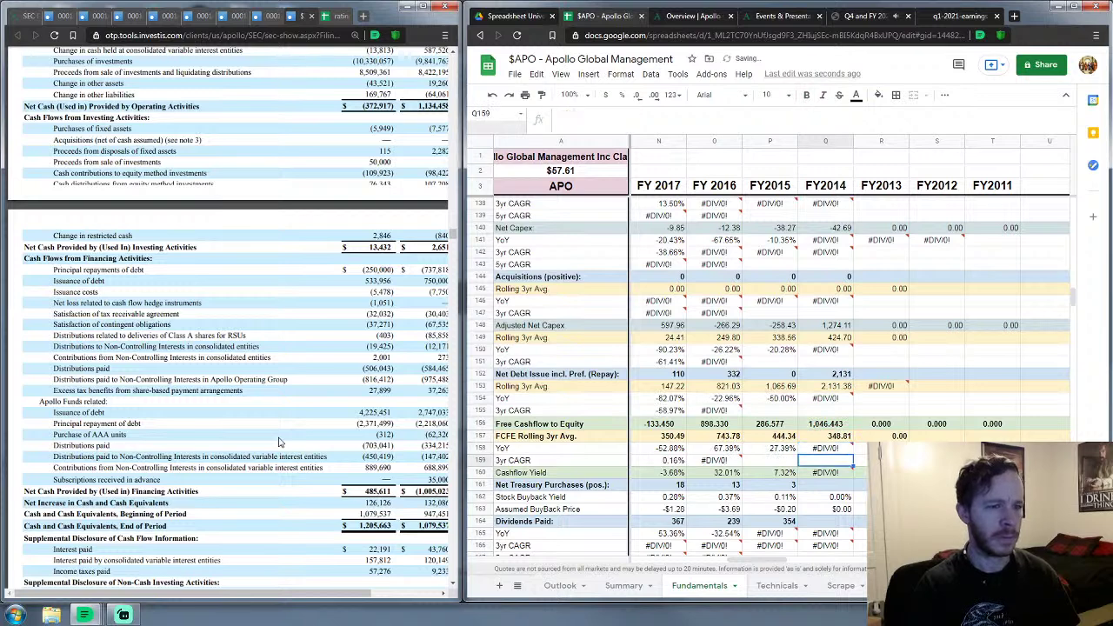
Step: Enter FY2014 Net Treasury Purchases .312 and Dividends Paid 506.043
{"action": "key", "text": "Down"}
{"action": "key", "text": "Down"}
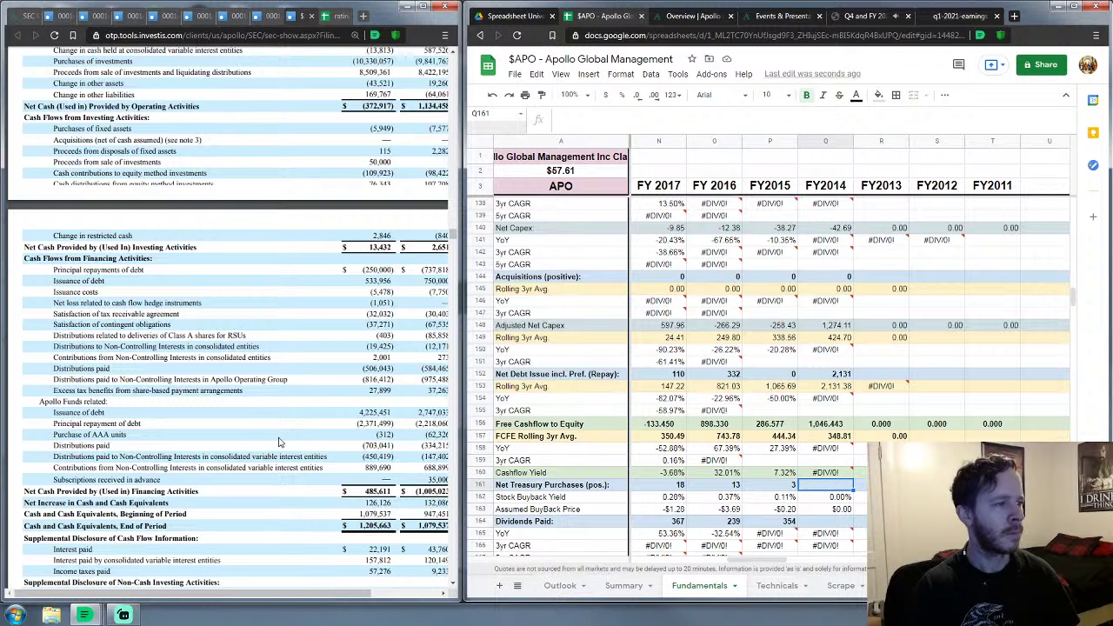
{"action": "type", "text": "0"}
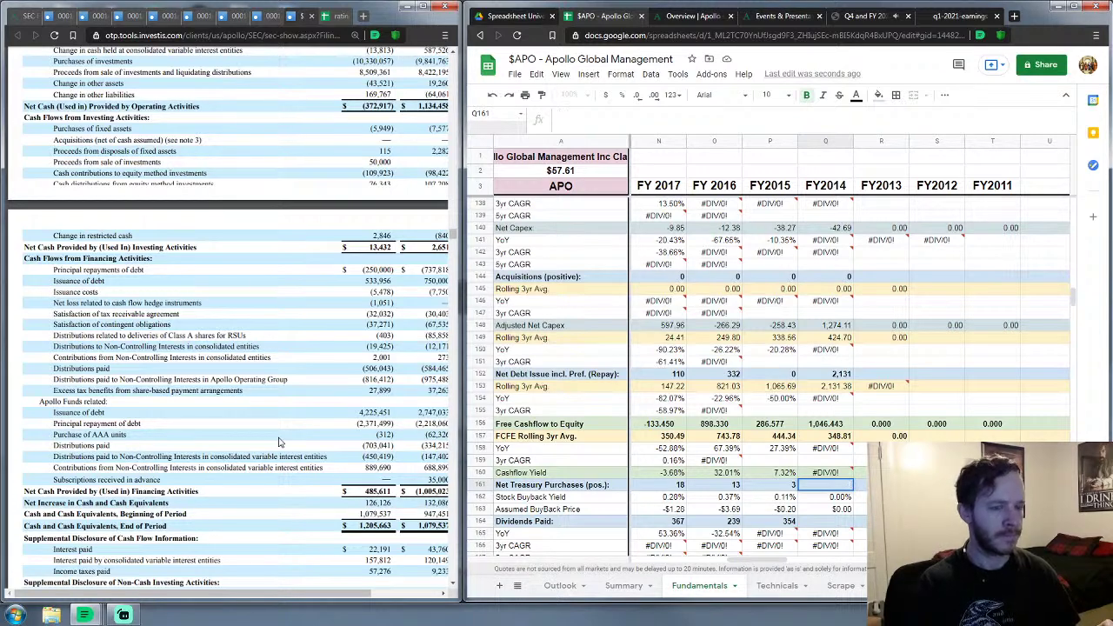
{"action": "type", "text": ".312"}
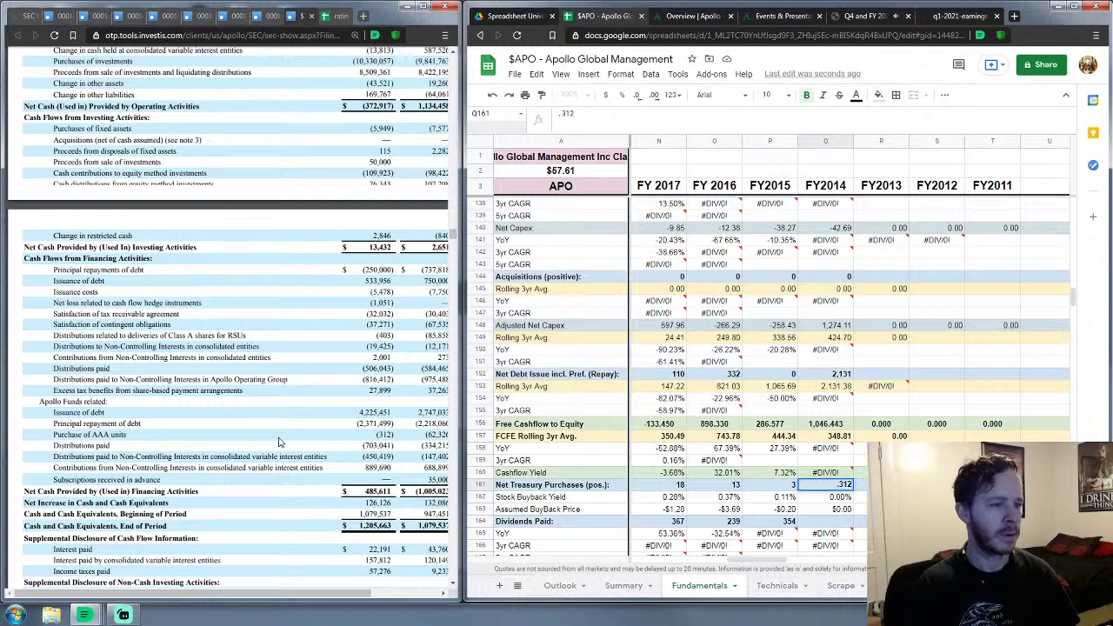
{"action": "key", "text": "Return"}
{"action": "key", "text": "Down"}
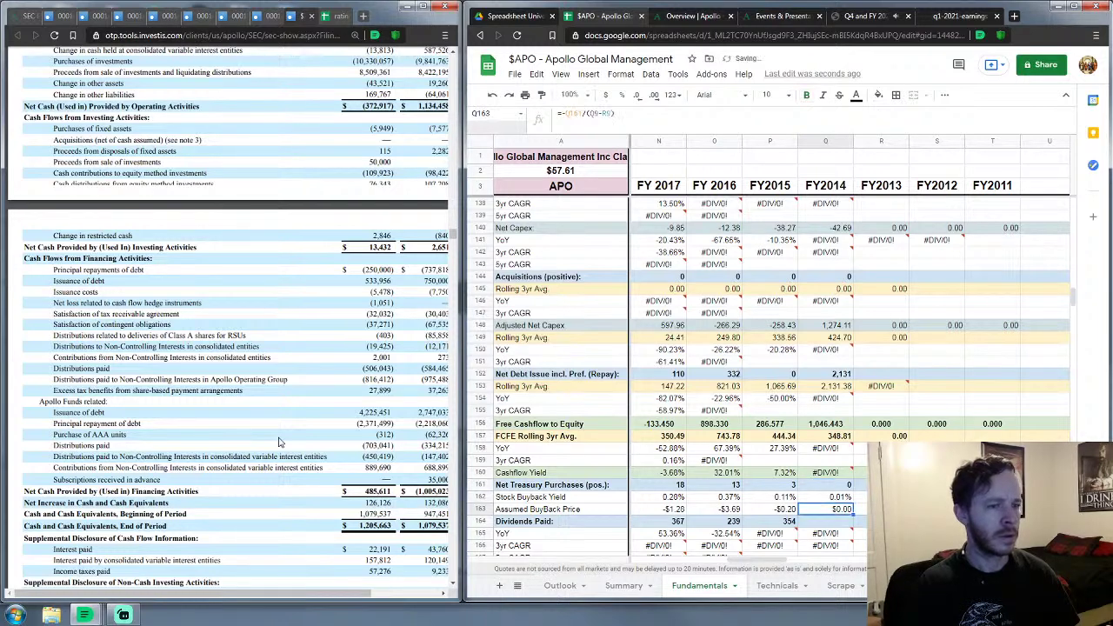
{"action": "key", "text": "Down"}
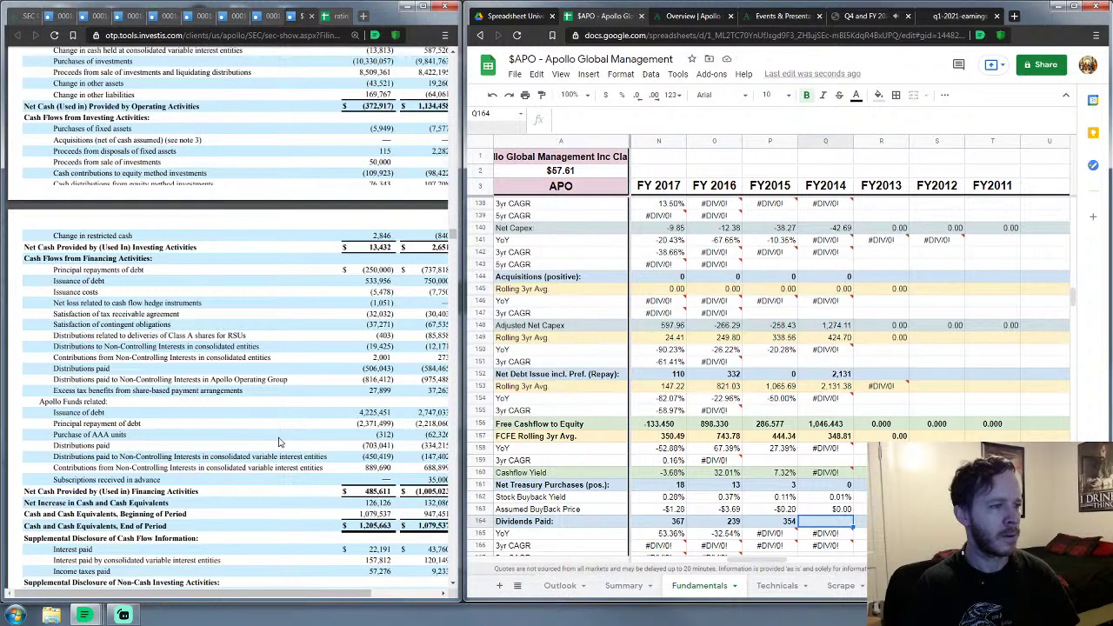
{"action": "type", "text": "506.043"}
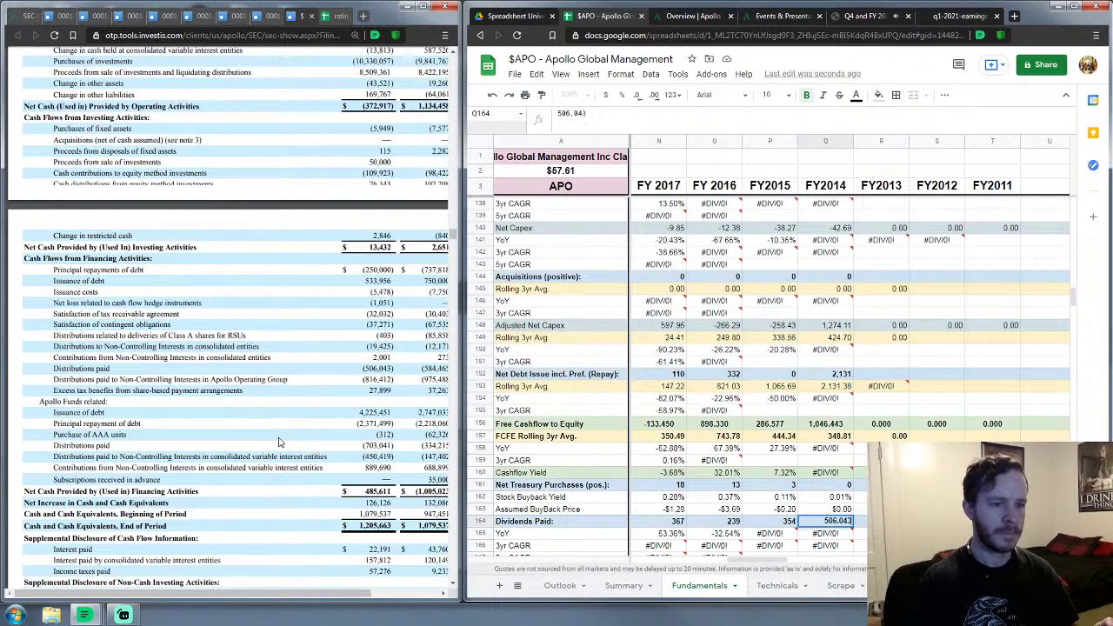
{"action": "key", "text": "Return"}
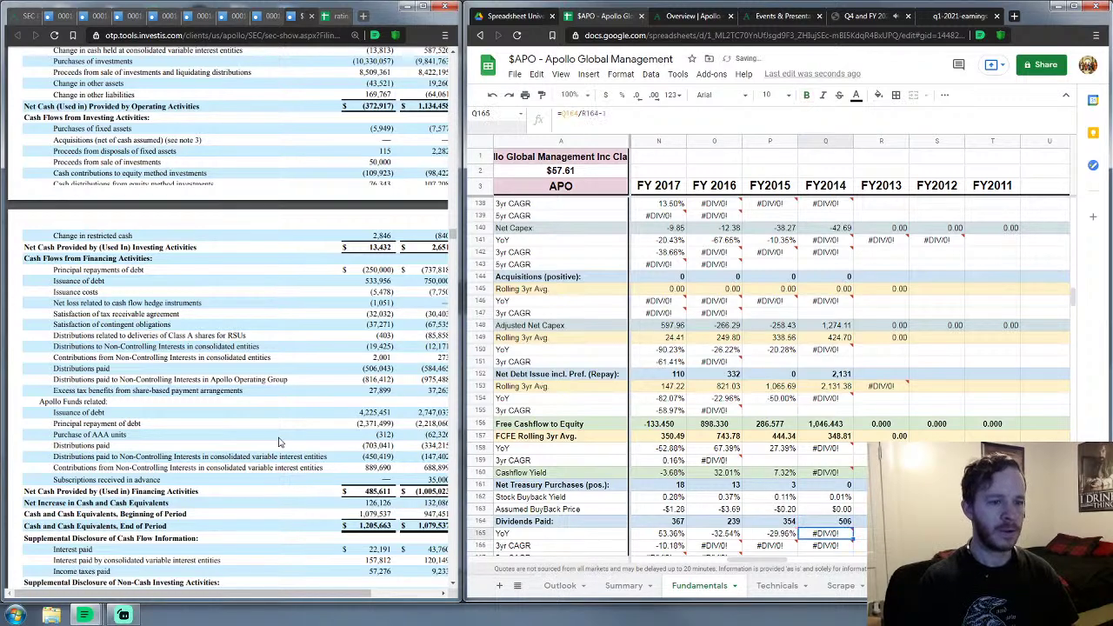
Step: Scroll down to the Balance Sheets section and select FY2014 Cash & Equivalents (Q222)
{"action": "scroll", "coordinate": [878, 328], "scroll_direction": "down", "scroll_amount": 2}
{"action": "scroll", "coordinate": [878, 328], "scroll_direction": "down", "scroll_amount": 10}
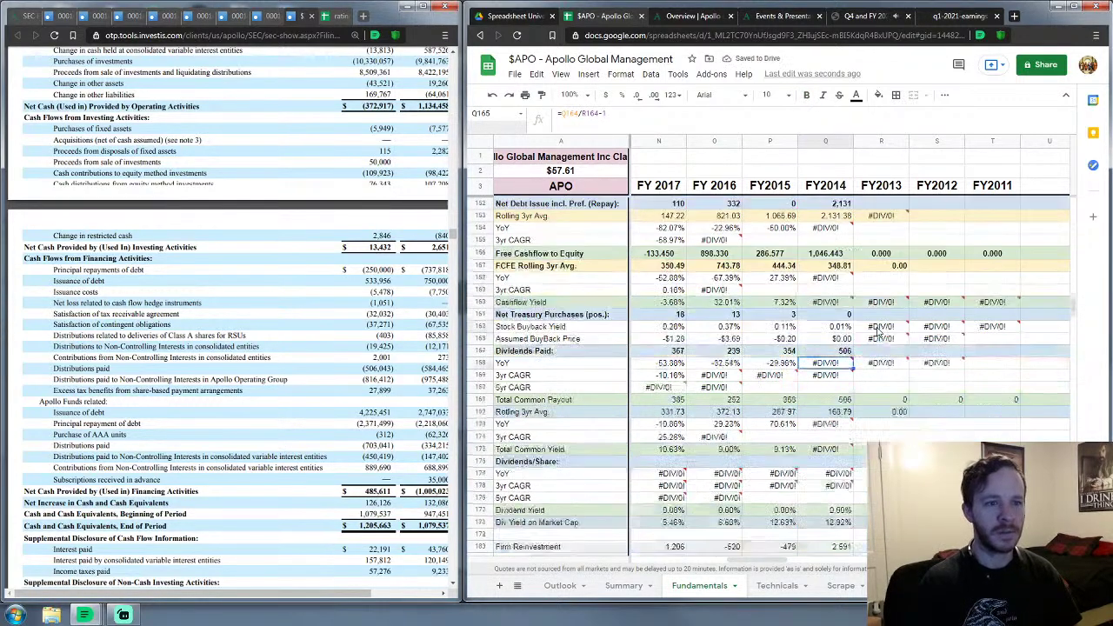
{"action": "scroll", "coordinate": [878, 330], "scroll_direction": "down", "scroll_amount": 5}
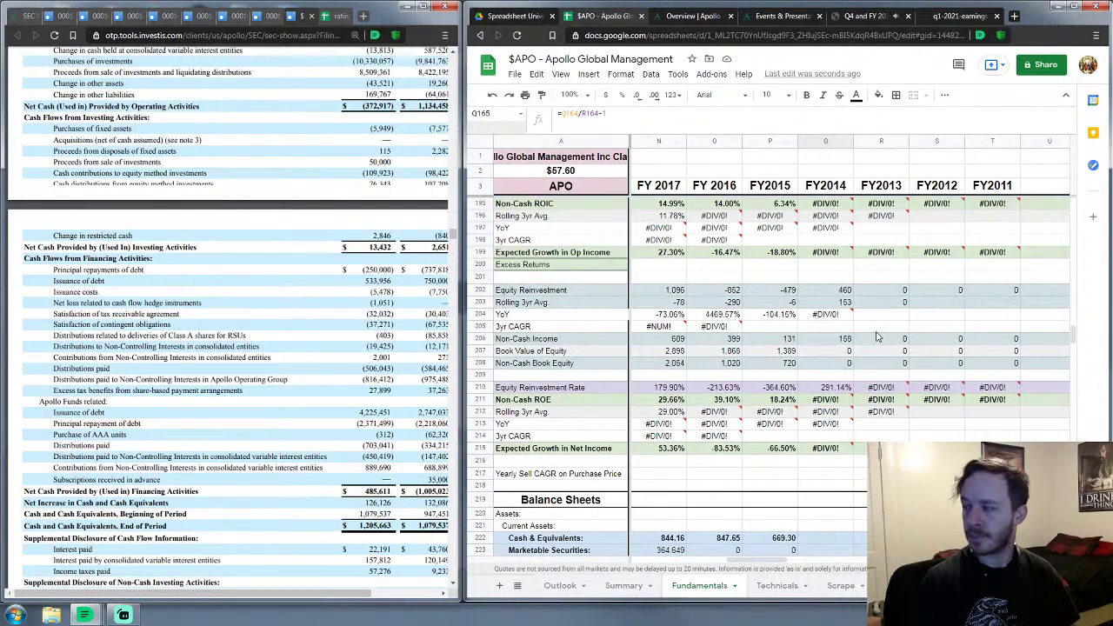
{"action": "scroll", "coordinate": [758, 397], "scroll_direction": "down", "scroll_amount": 2}
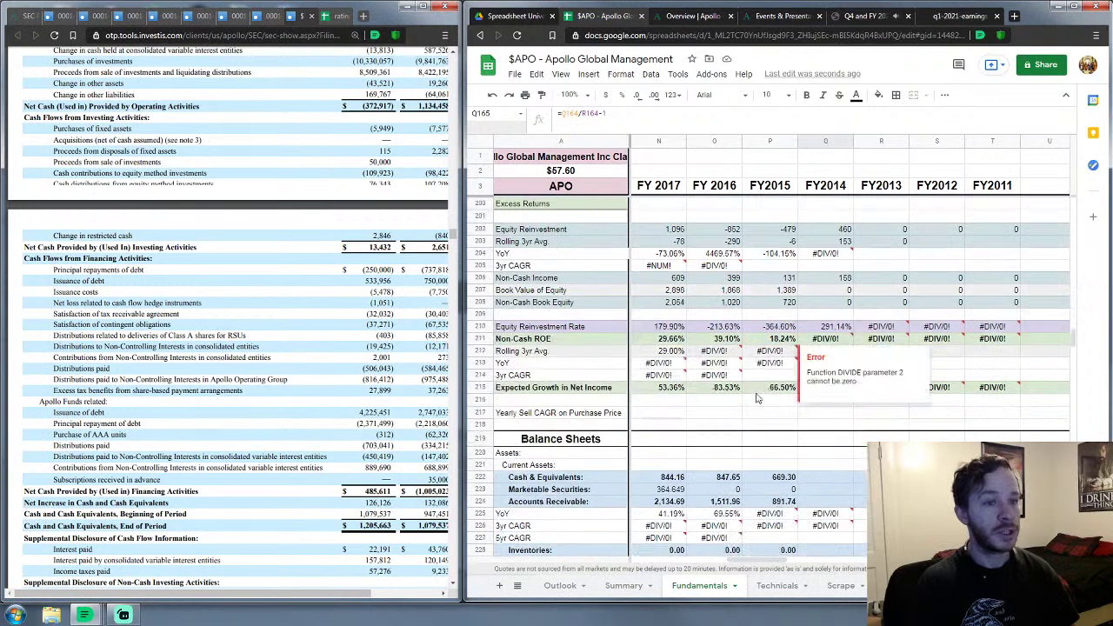
{"action": "scroll", "coordinate": [757, 397], "scroll_direction": "down", "scroll_amount": 2}
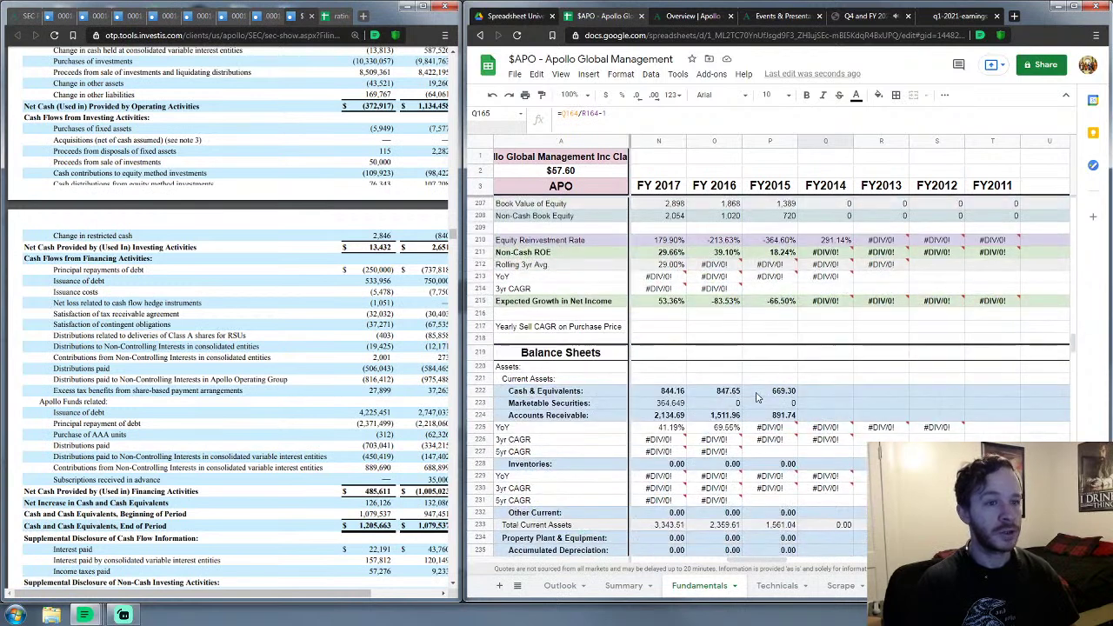
{"action": "left_click", "coordinate": [828, 393]}
{"action": "scroll", "coordinate": [822, 374], "scroll_direction": "down", "scroll_amount": 2}
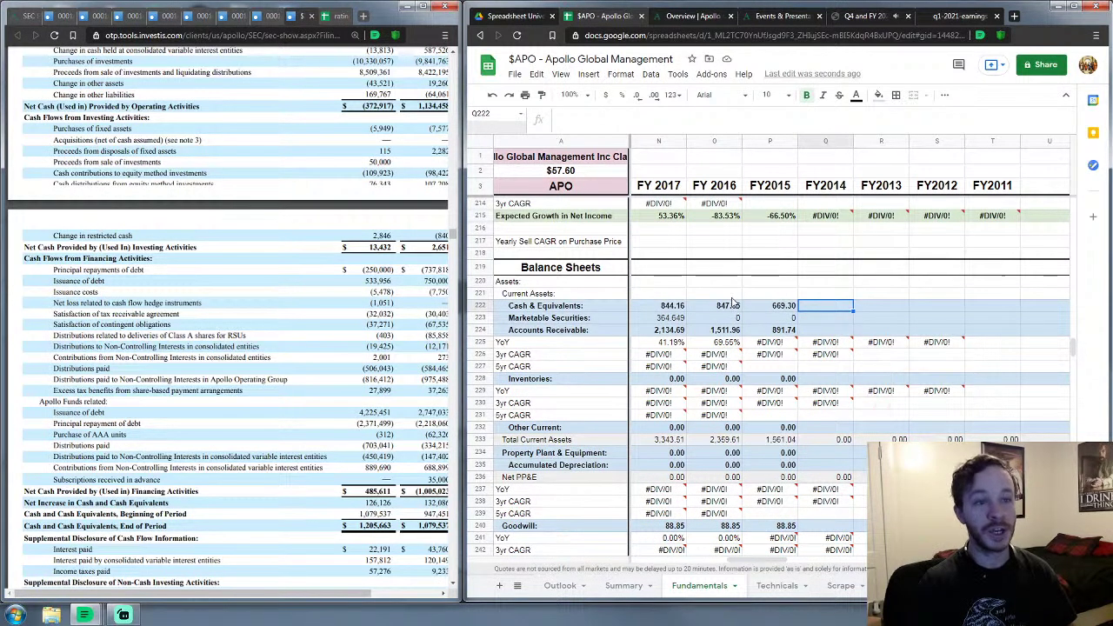
{"action": "scroll", "coordinate": [733, 304], "scroll_direction": "down", "scroll_amount": 2}
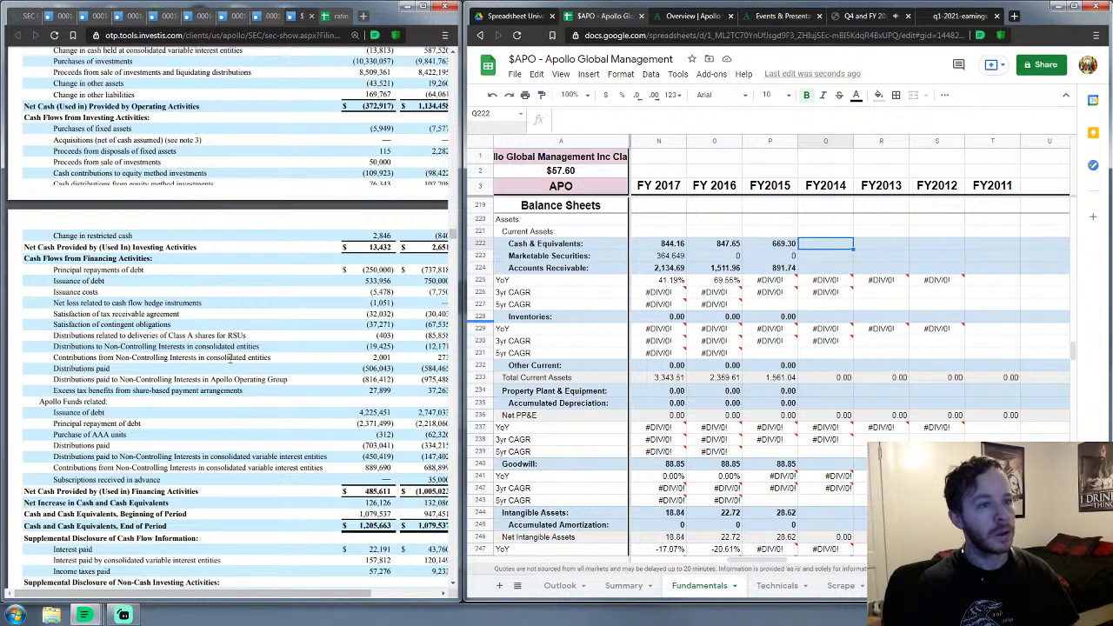
{"action": "scroll", "coordinate": [226, 363], "scroll_direction": "down", "scroll_amount": 15}
Step: Enter FY2014 Cash & Equivalents in Q222, correcting 2293.004 to 2294.615
{"action": "scroll", "coordinate": [242, 362], "scroll_direction": "up", "scroll_amount": 3}
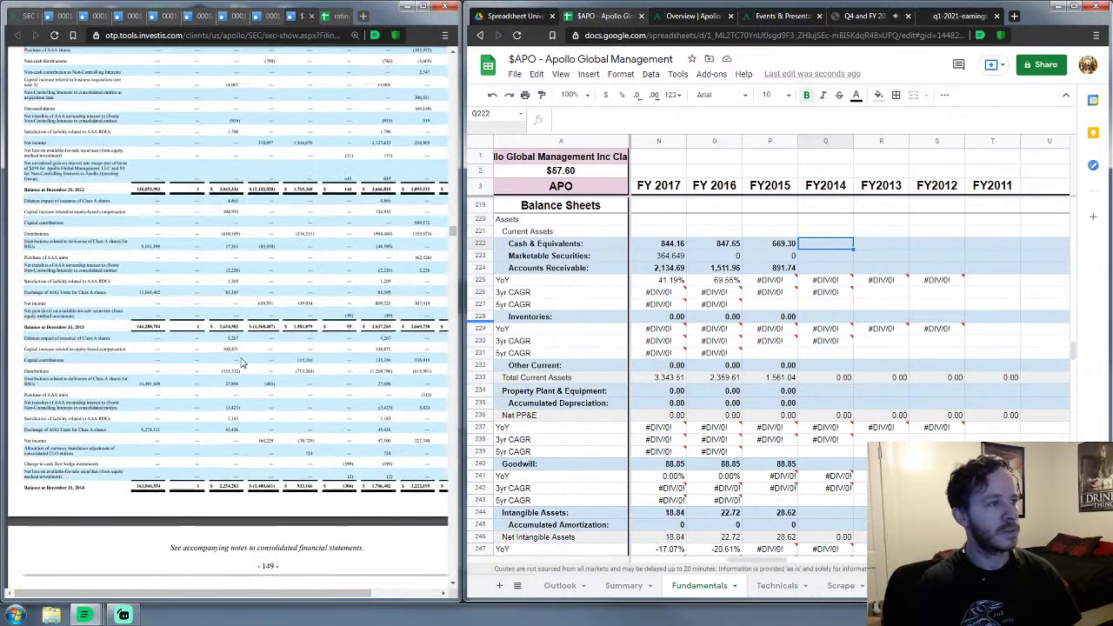
{"action": "scroll", "coordinate": [243, 363], "scroll_direction": "down", "scroll_amount": 4}
{"action": "scroll", "coordinate": [243, 363], "scroll_direction": "up", "scroll_amount": 10}
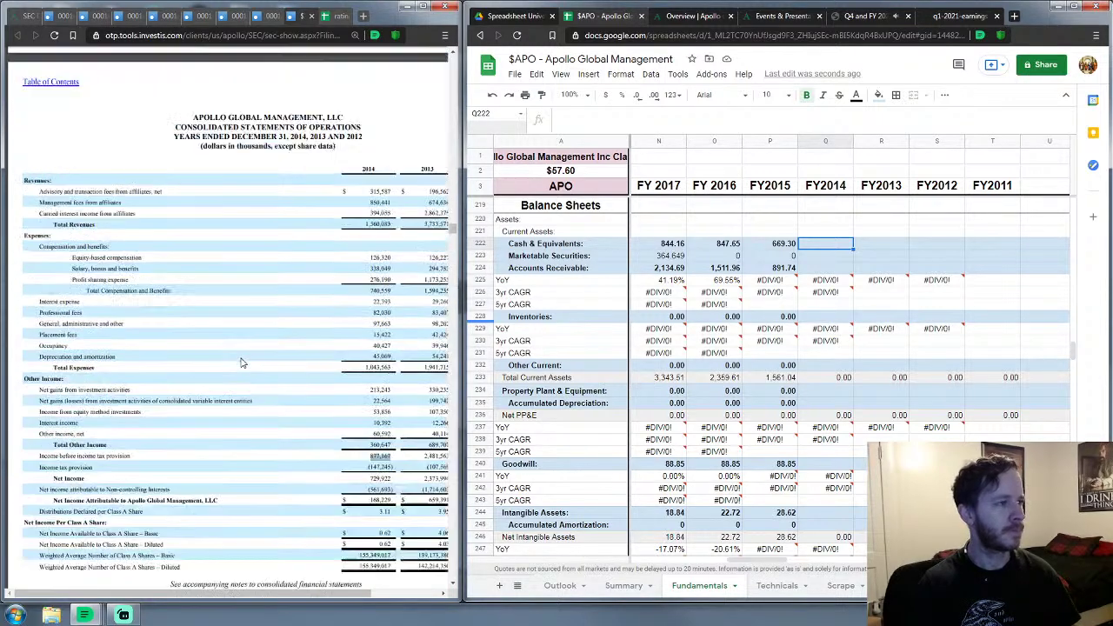
{"action": "scroll", "coordinate": [243, 363], "scroll_direction": "up", "scroll_amount": 10}
{"action": "scroll", "coordinate": [243, 363], "scroll_direction": "up", "scroll_amount": 5}
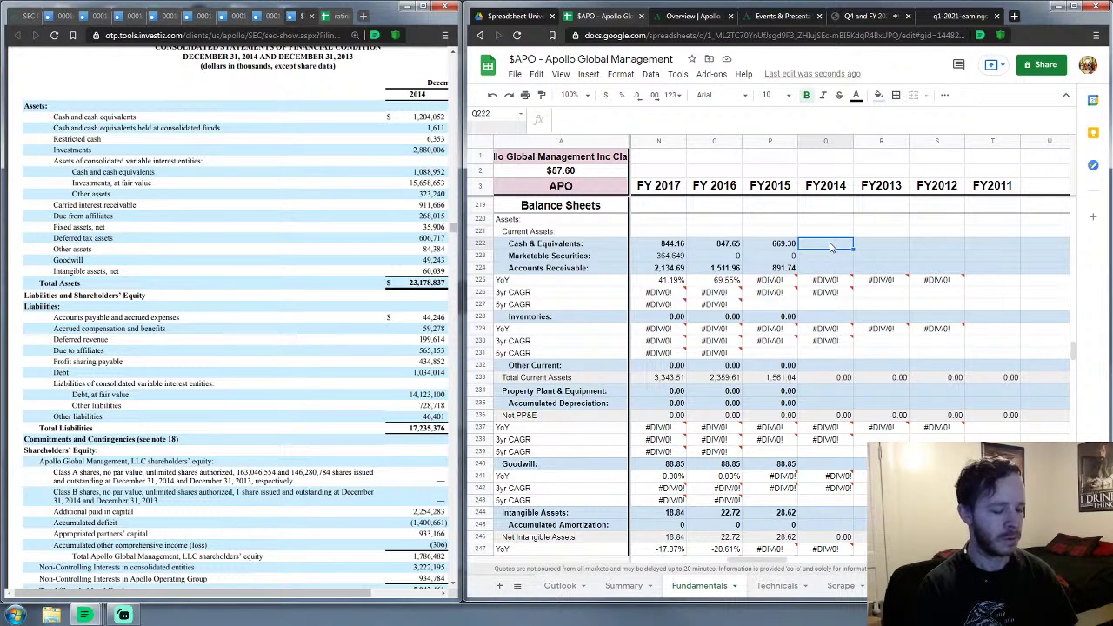
{"action": "type", "text": "2293.004"}
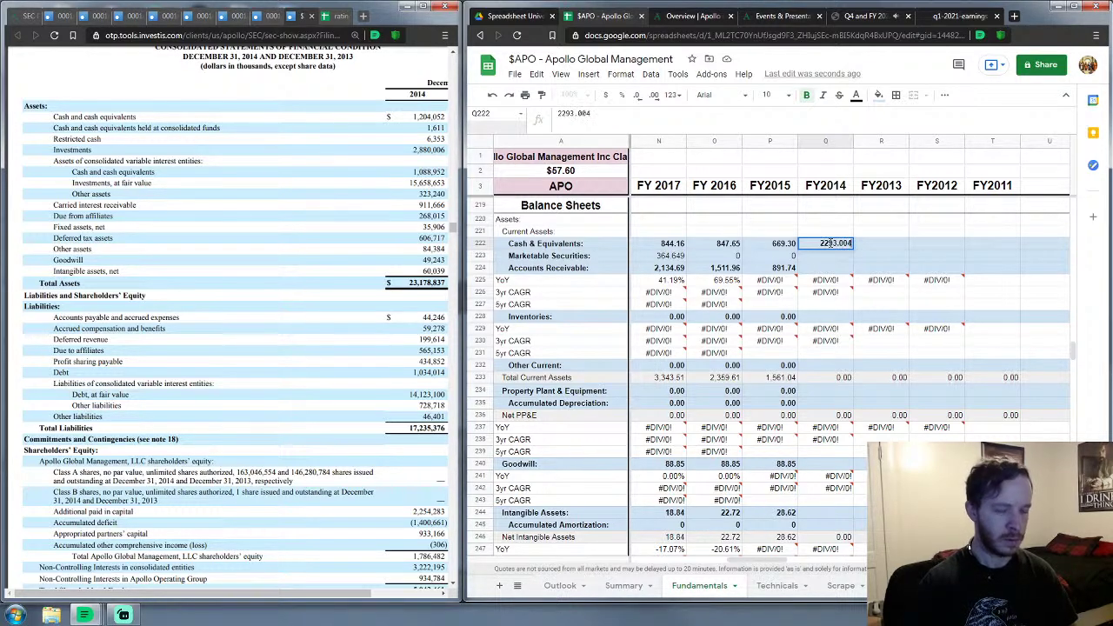
{"action": "key", "text": "Return"}
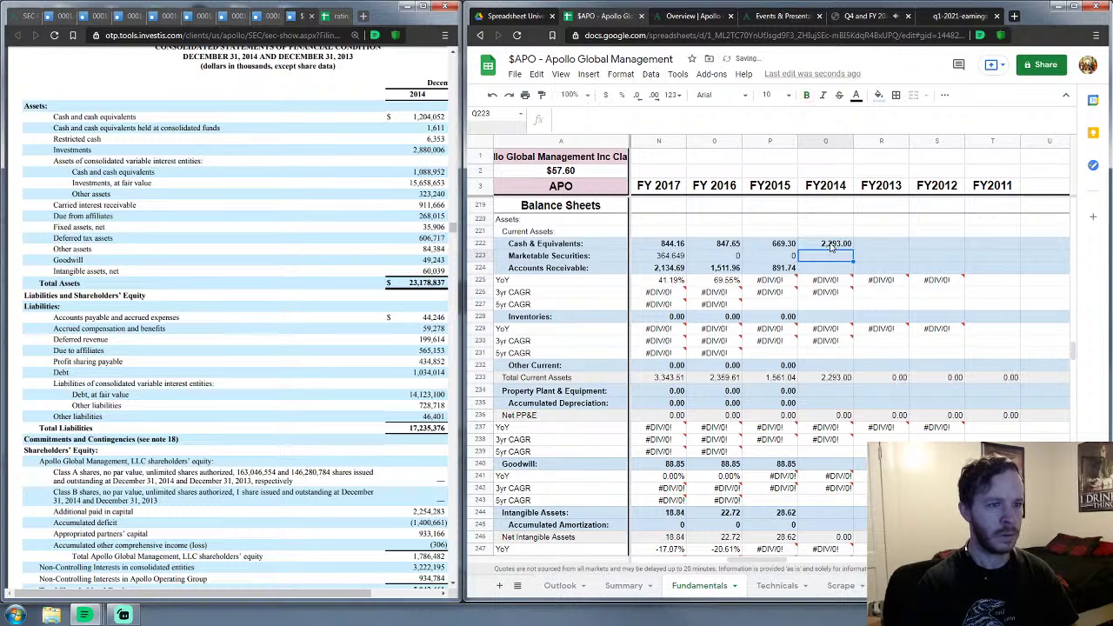
{"action": "type", "text": "0"}
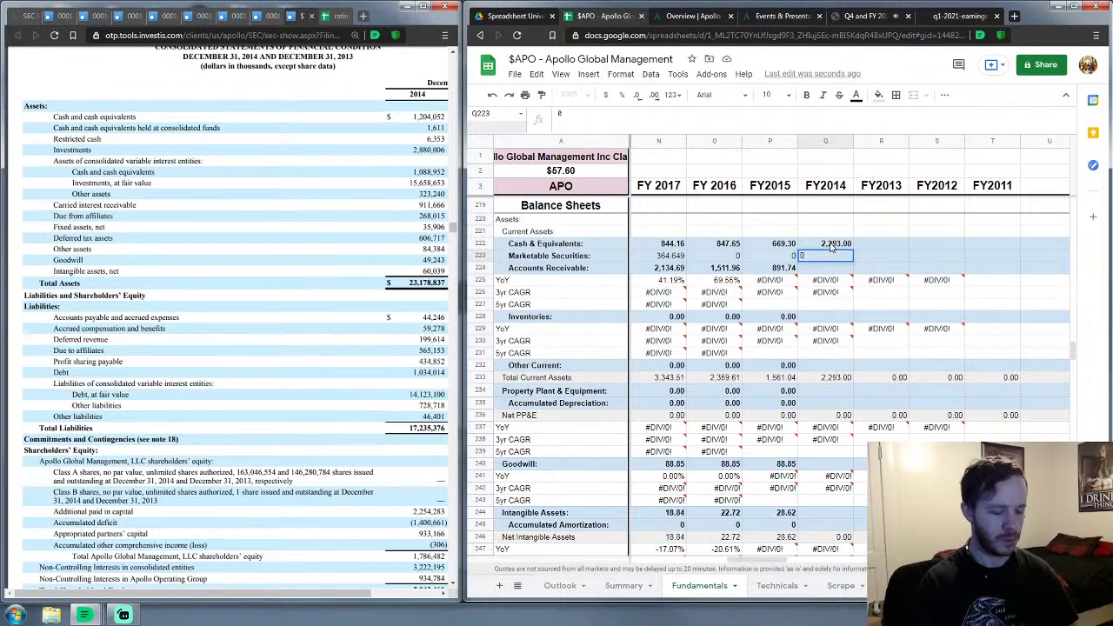
{"action": "left_click", "coordinate": [831, 246]}
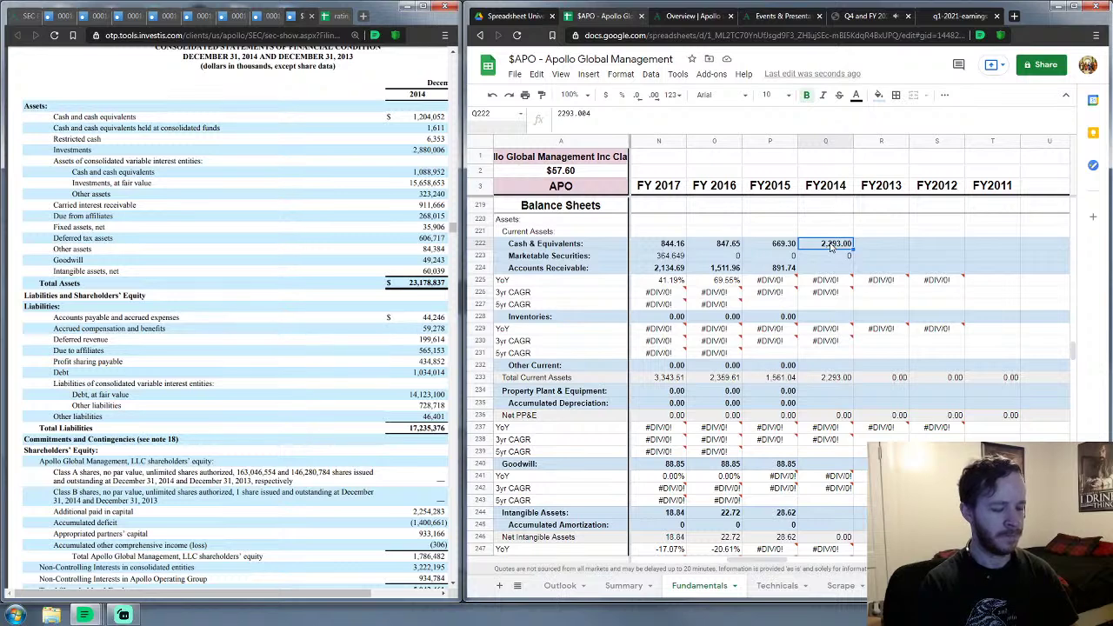
{"action": "type", "text": "2294.615"}
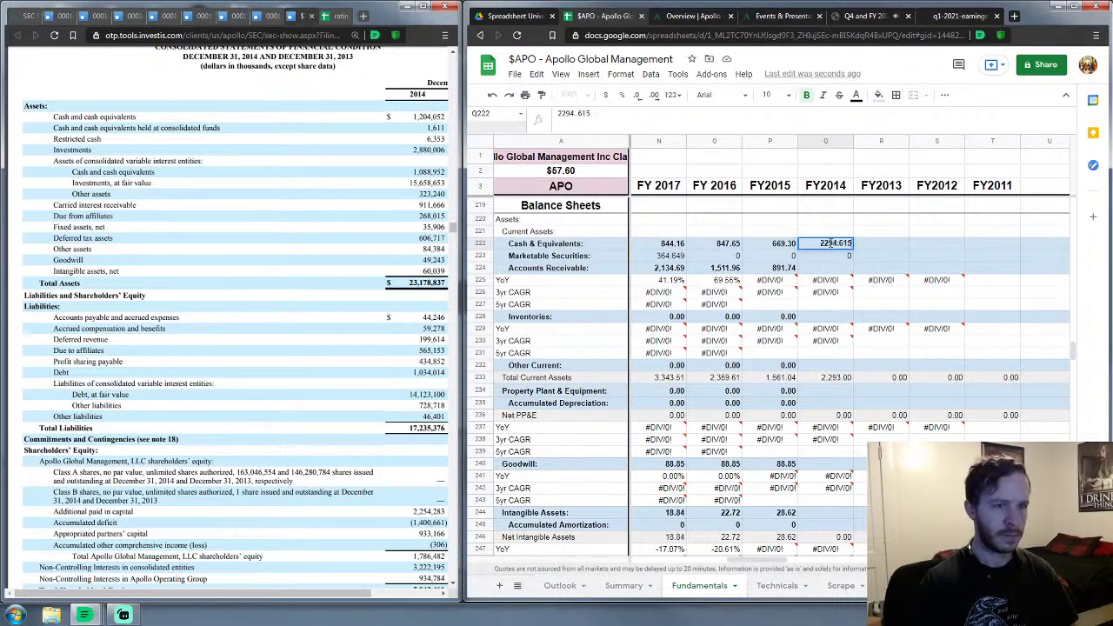
{"action": "key", "text": "Return"}
{"action": "key", "text": "Down"}
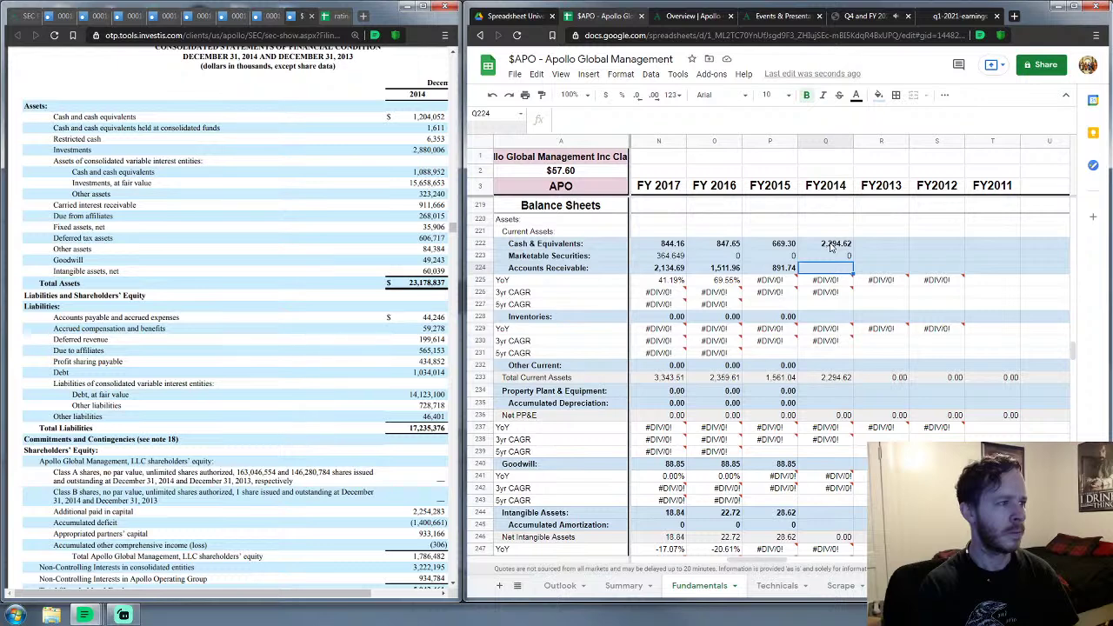
Step: Enter FY2014 Accounts Receivable 1179.68, with 0 for inventories and other current assets
{"action": "type", "text": "1179.681"}
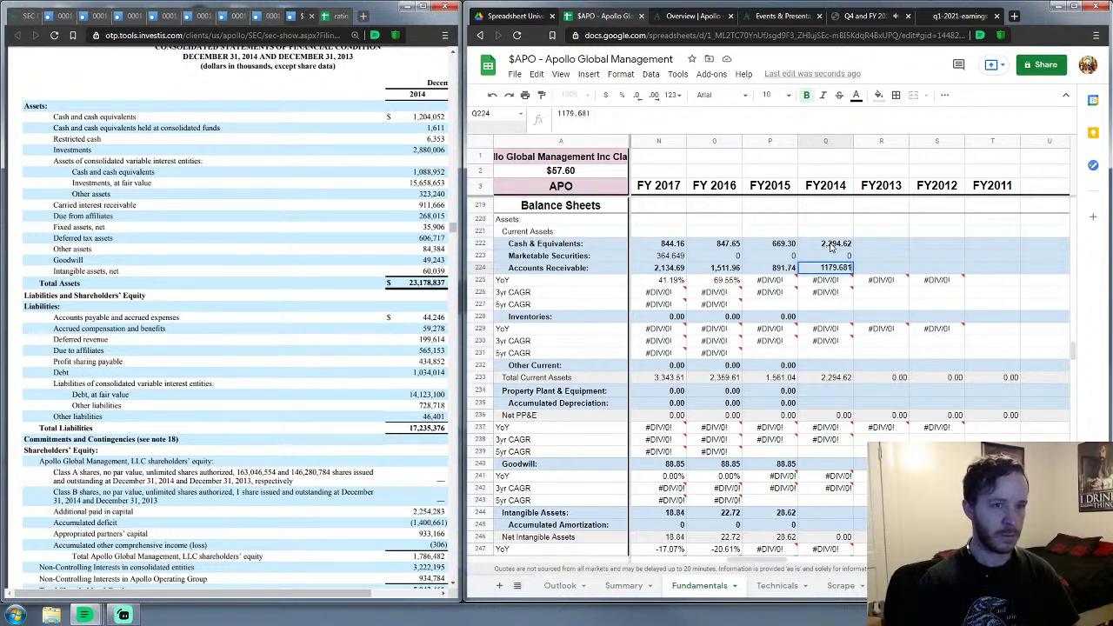
{"action": "key", "text": "Return"}
{"action": "key", "text": "Down"}
{"action": "key", "text": "Down"}
{"action": "key", "text": "Down"}
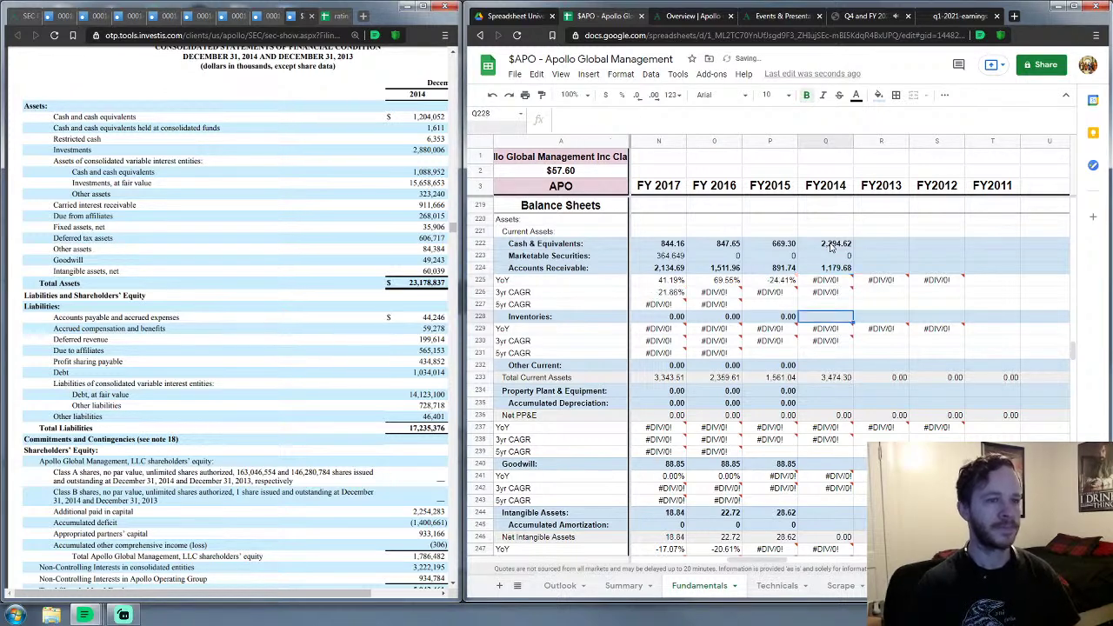
{"action": "type", "text": "0"}
{"action": "key", "text": "Return"}
{"action": "key", "text": "Down"}
{"action": "key", "text": "Down"}
{"action": "key", "text": "Down"}
{"action": "type", "text": "0"}
{"action": "key", "text": "Return"}
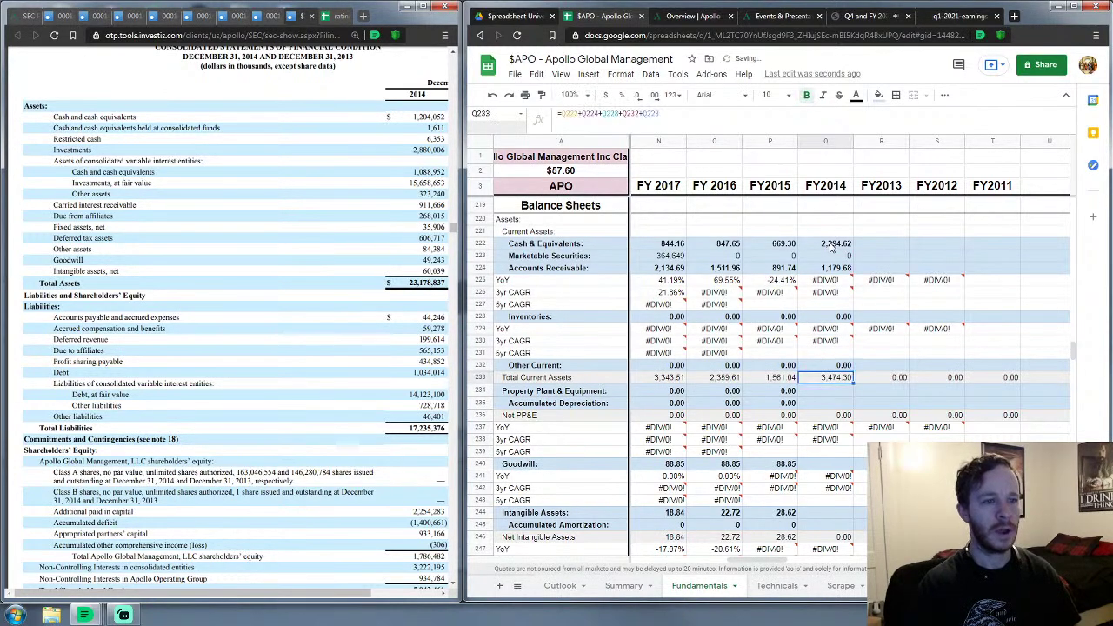
{"action": "key", "text": "Down"}
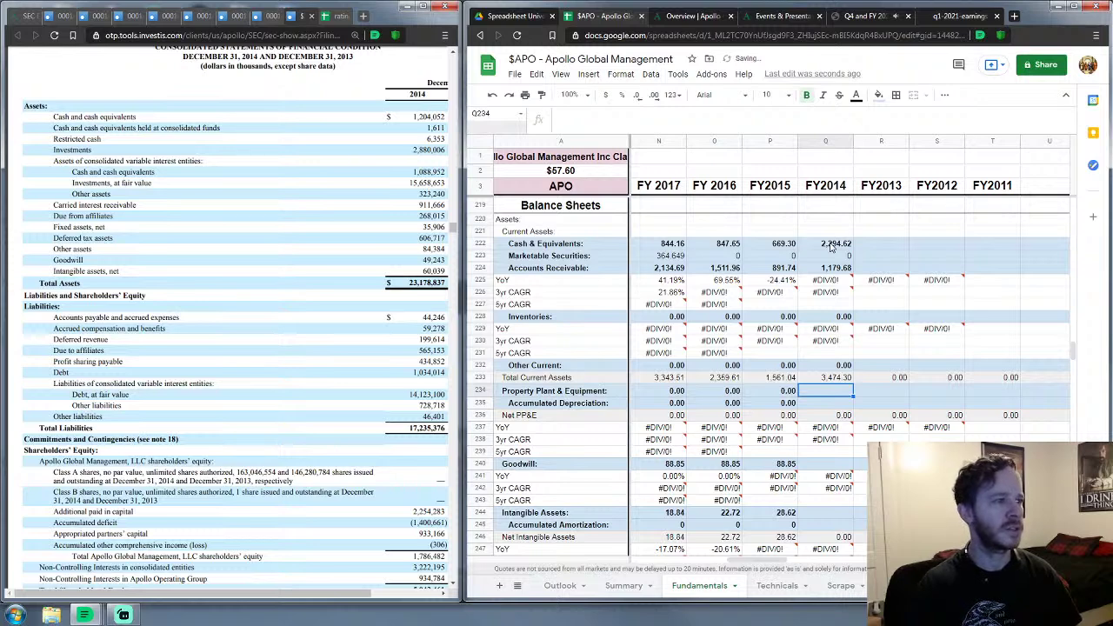
Step: Enter FY2014 PP&E 35.909, accumulated depreciation 0, Goodwill 49.243 and Intangibles 60.04
{"action": "type", "text": "35"}
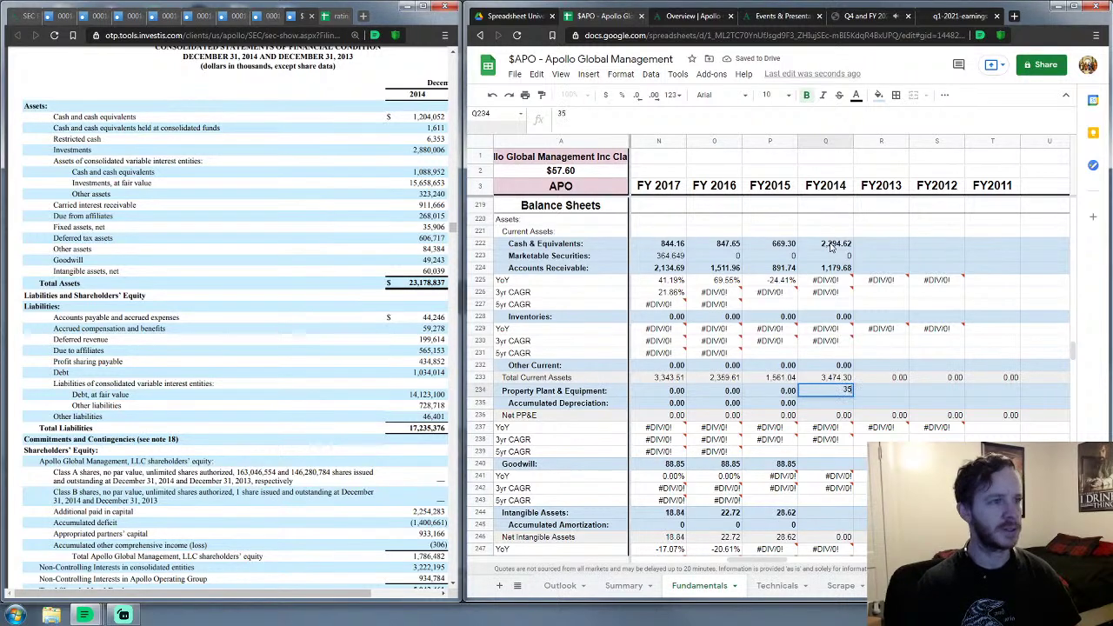
{"action": "type", "text": ".90"}
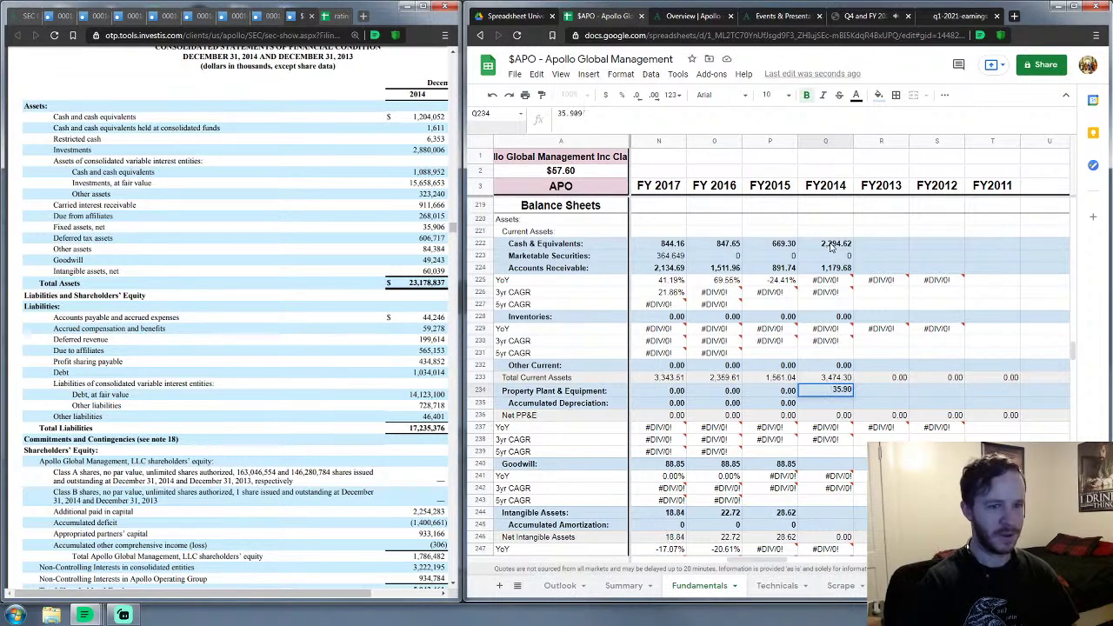
{"action": "type", "text": "9"}
{"action": "key", "text": "Return"}
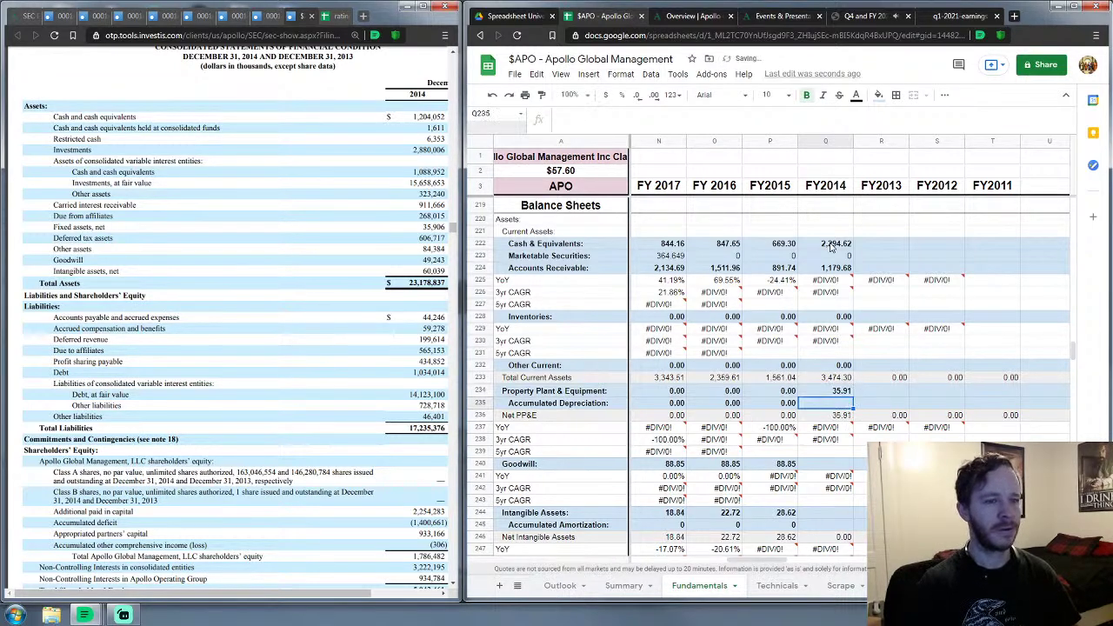
{"action": "type", "text": "0"}
{"action": "key", "text": "Return"}
{"action": "key", "text": "Down"}
{"action": "key", "text": "Down"}
{"action": "key", "text": "Down"}
{"action": "key", "text": "Down"}
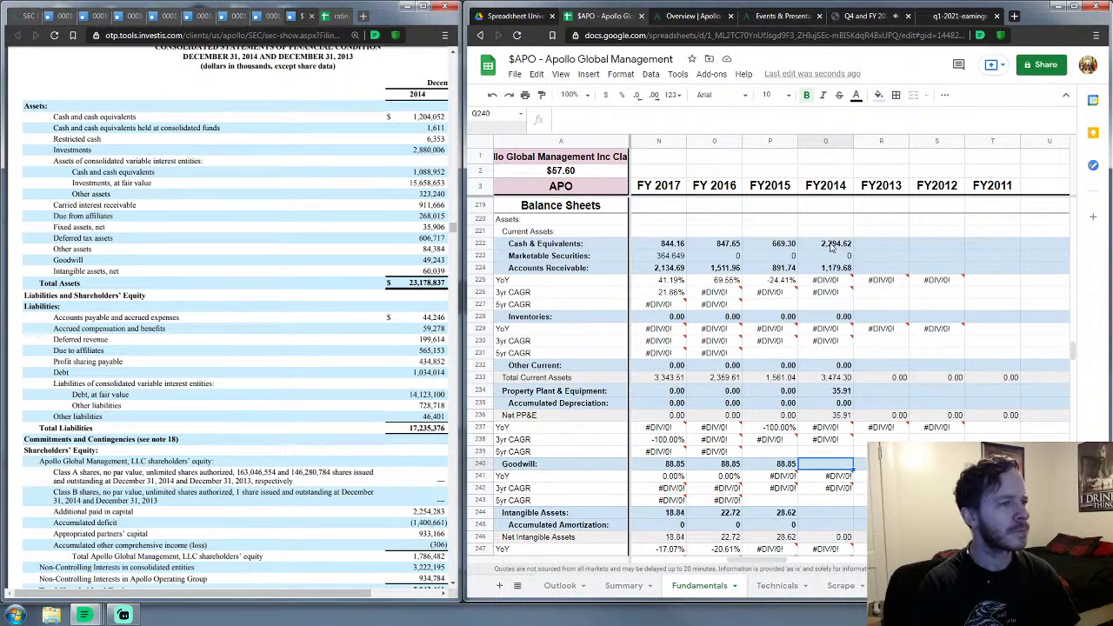
{"action": "type", "text": "49.243"}
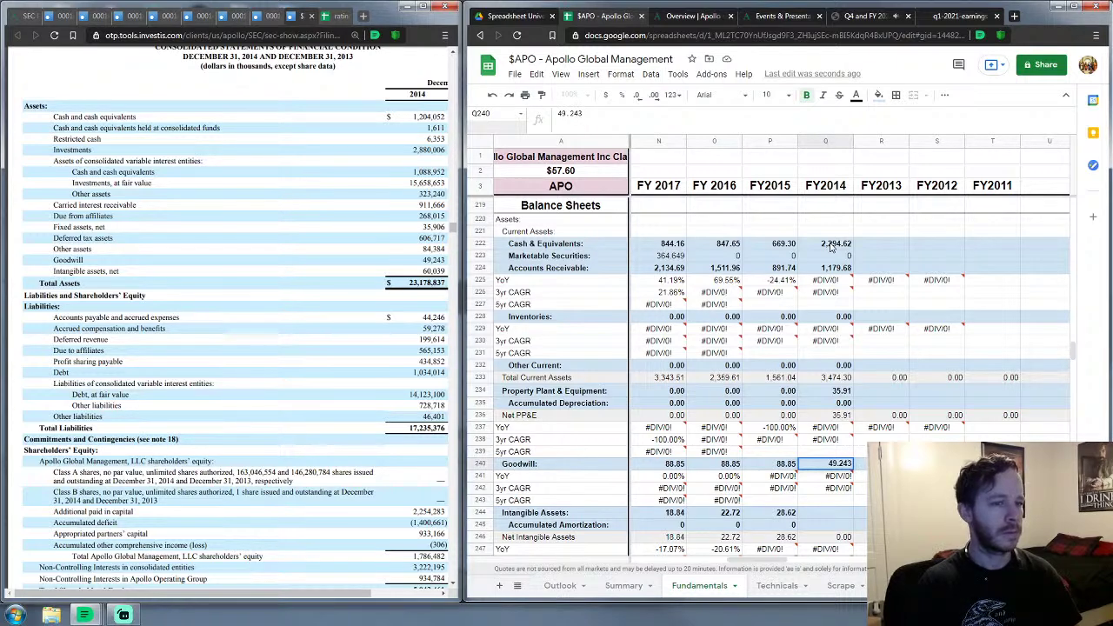
{"action": "key", "text": "Return"}
{"action": "key", "text": "Down"}
{"action": "key", "text": "Down"}
{"action": "key", "text": "Down"}
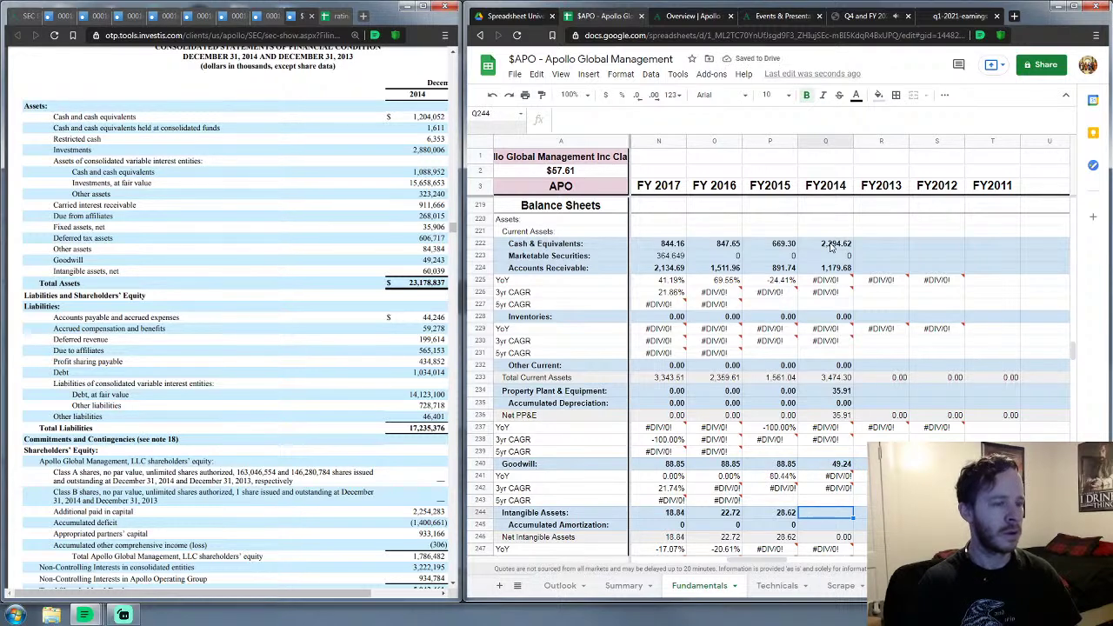
{"action": "type", "text": "60."}
{"action": "type", "text": "04"}
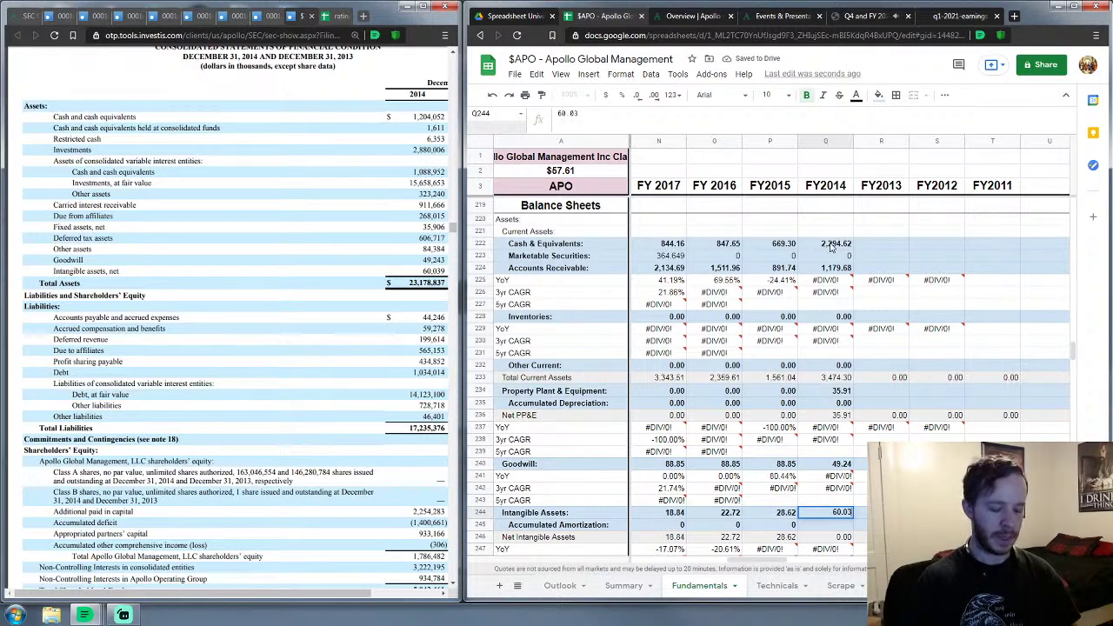
{"action": "key", "text": "Return"}
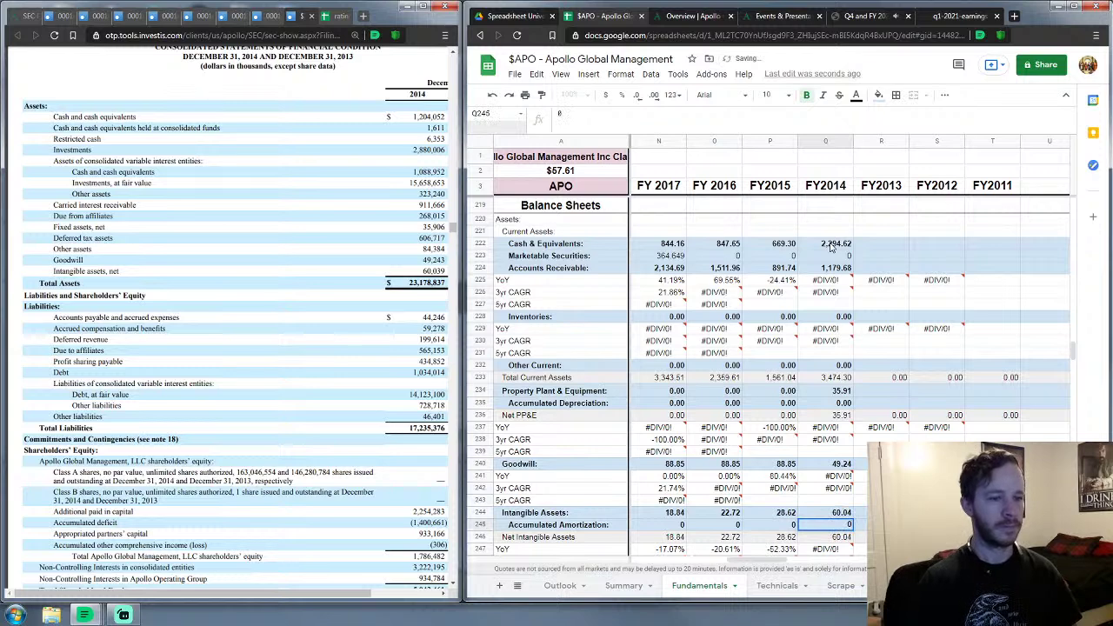
{"action": "key", "text": "Down"}
{"action": "key", "text": "Down"}
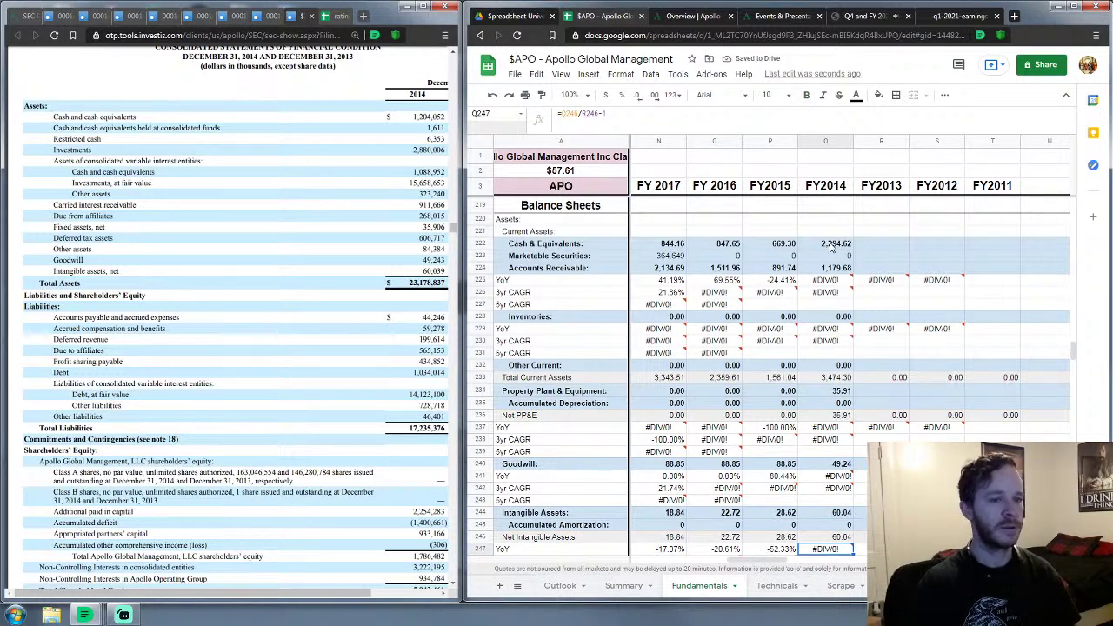
{"action": "key", "text": "Down"}
{"action": "key", "text": "Down"}
{"action": "key", "text": "Down"}
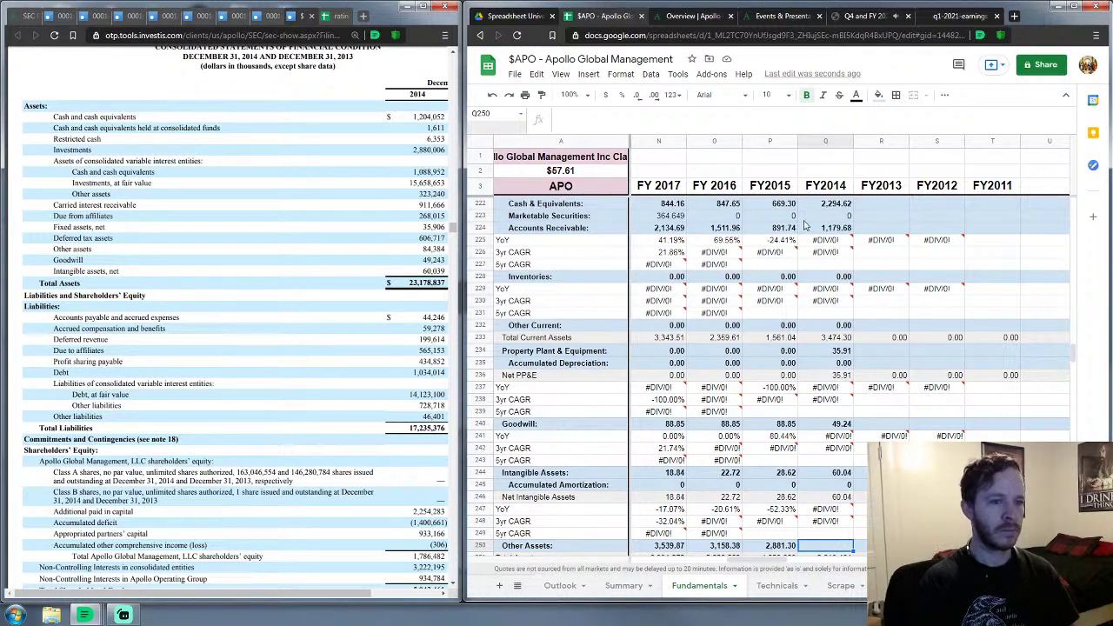
Step: Enter 19,559.35 as FY2014 Other Assets in Q250, making Total Assets 23,178.837
{"action": "scroll", "coordinate": [876, 358], "scroll_direction": "down", "scroll_amount": 2}
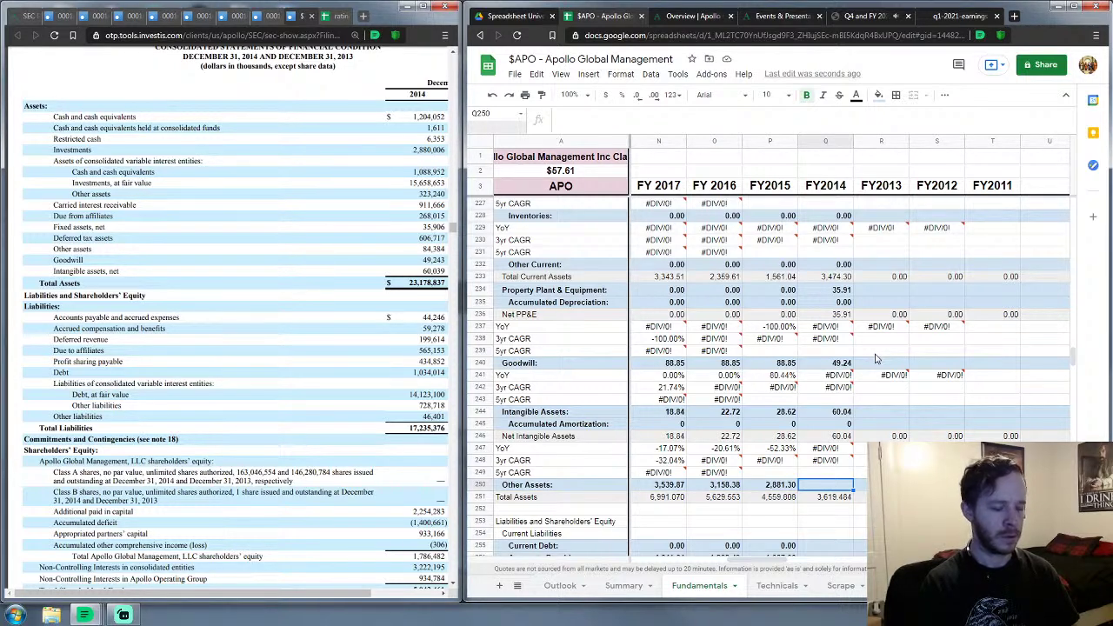
{"action": "type", "text": "19"}
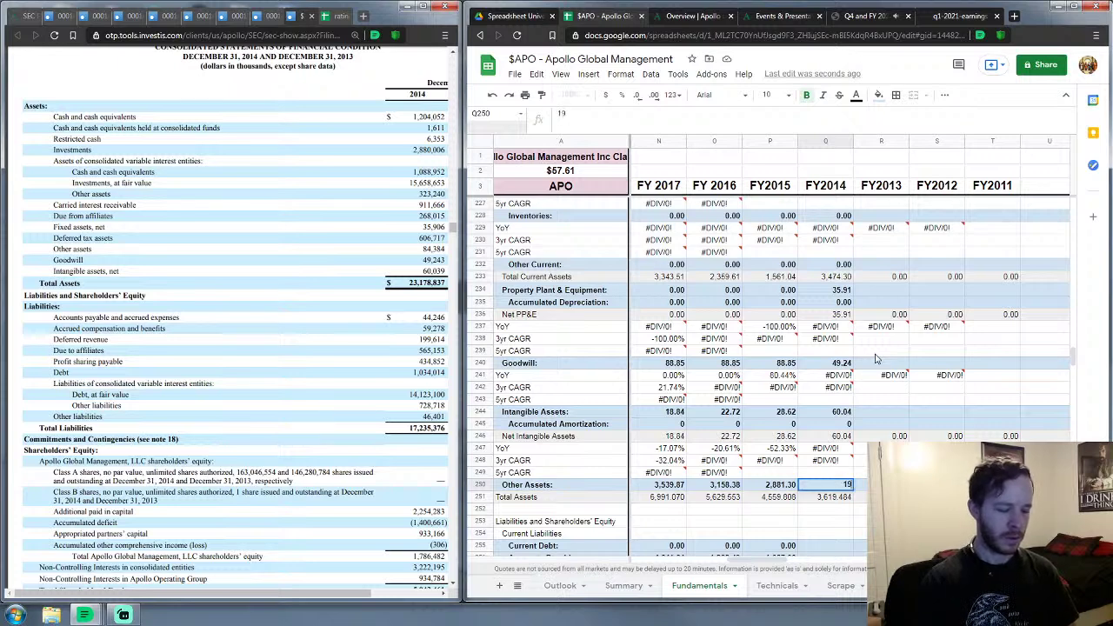
{"action": "type", "text": ",559.35"}
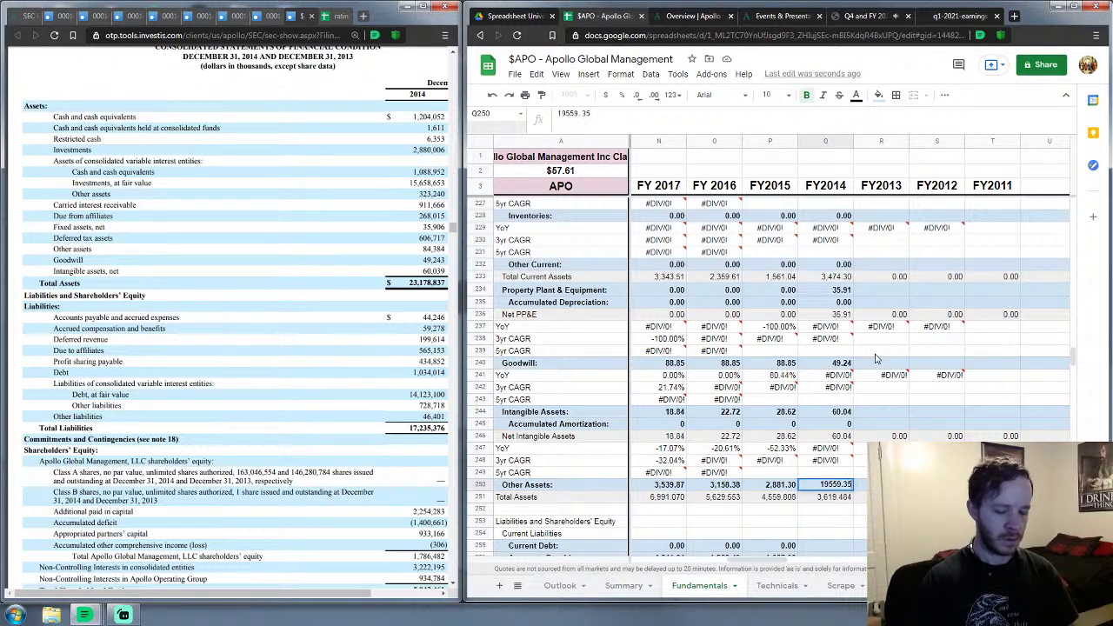
{"action": "key", "text": "Return"}
{"action": "key", "text": "Down"}
{"action": "key", "text": "Down"}
{"action": "key", "text": "Down"}
{"action": "key", "text": "Down"}
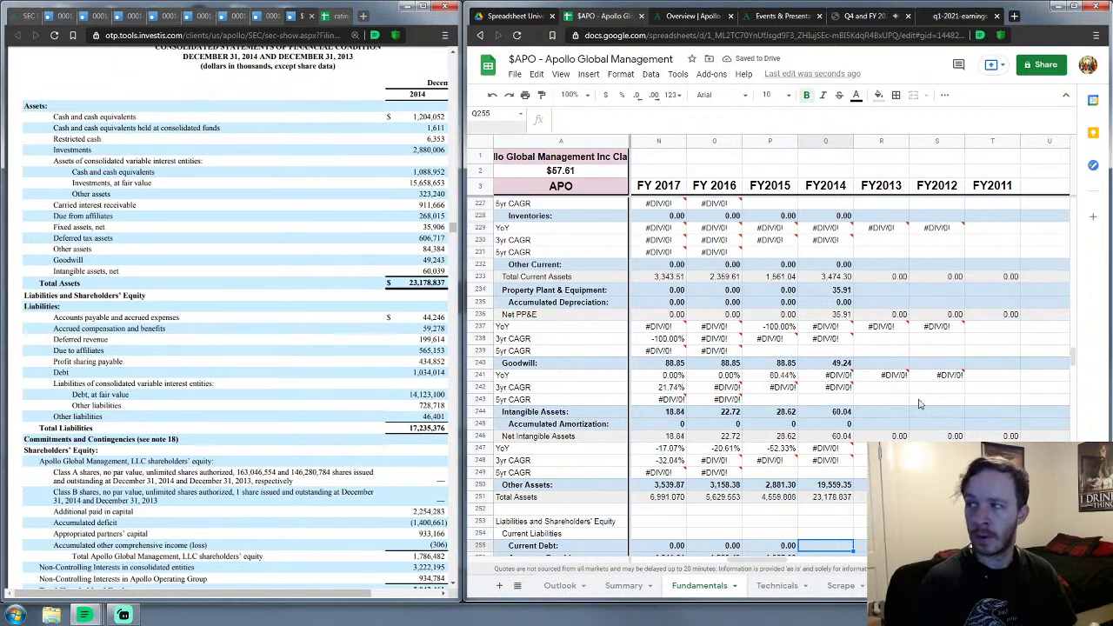
{"action": "scroll", "coordinate": [743, 432], "scroll_direction": "down", "scroll_amount": 5}
{"action": "scroll", "coordinate": [743, 432], "scroll_direction": "down", "scroll_amount": 3}
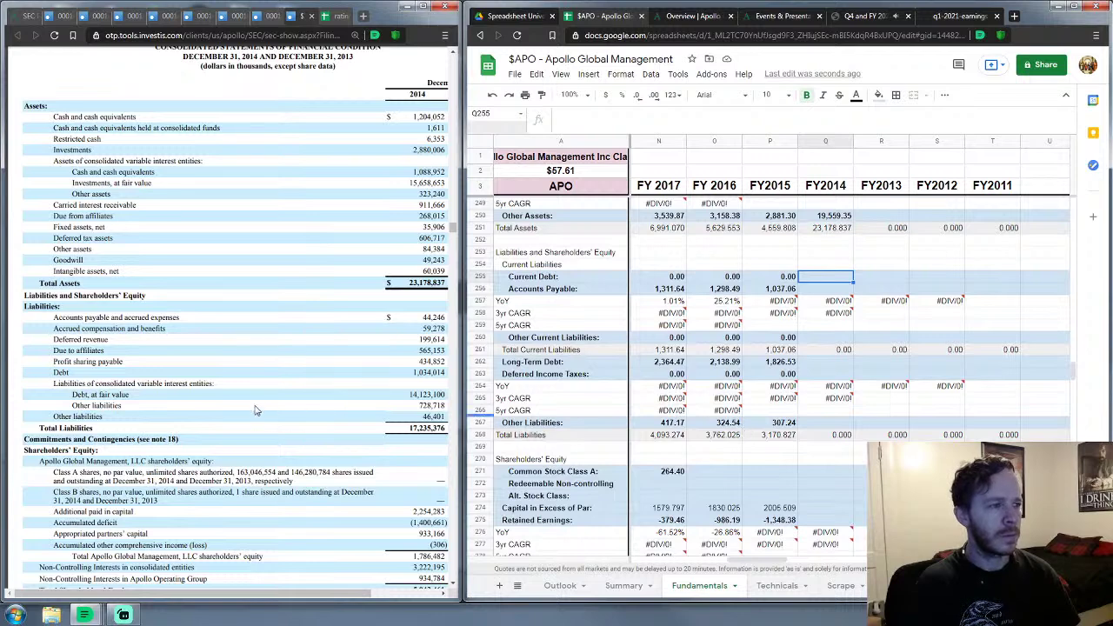
Step: Enter FY2014 Current Debt 0, Accounts Payable 1103.529 and Long-Term Debt 15,157.11
{"action": "scroll", "coordinate": [261, 402], "scroll_direction": "down", "scroll_amount": 4}
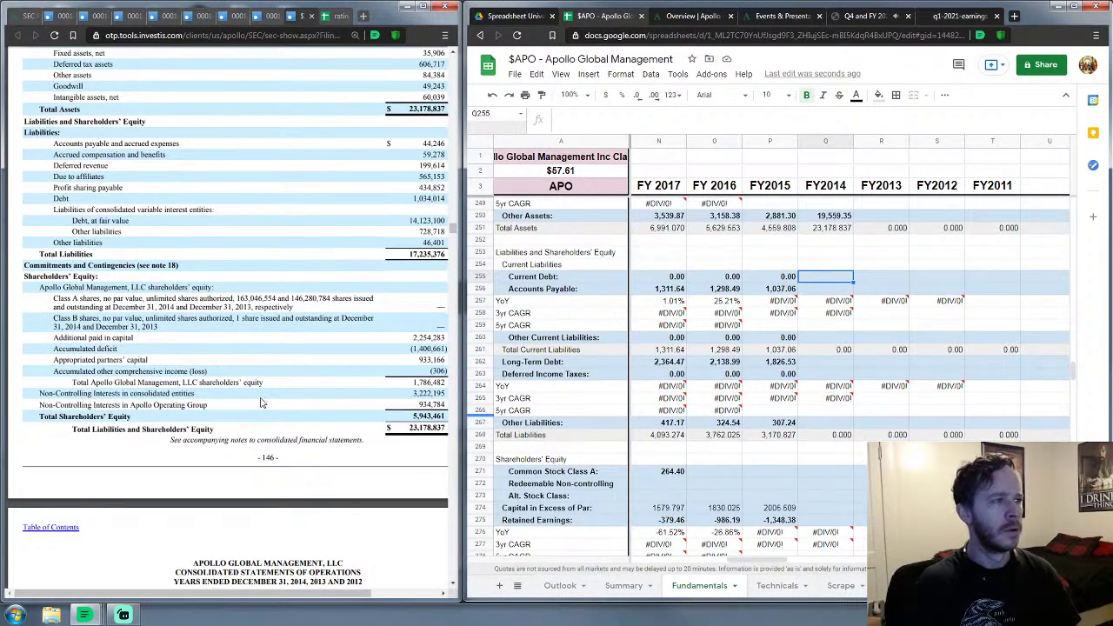
{"action": "type", "text": "0"}
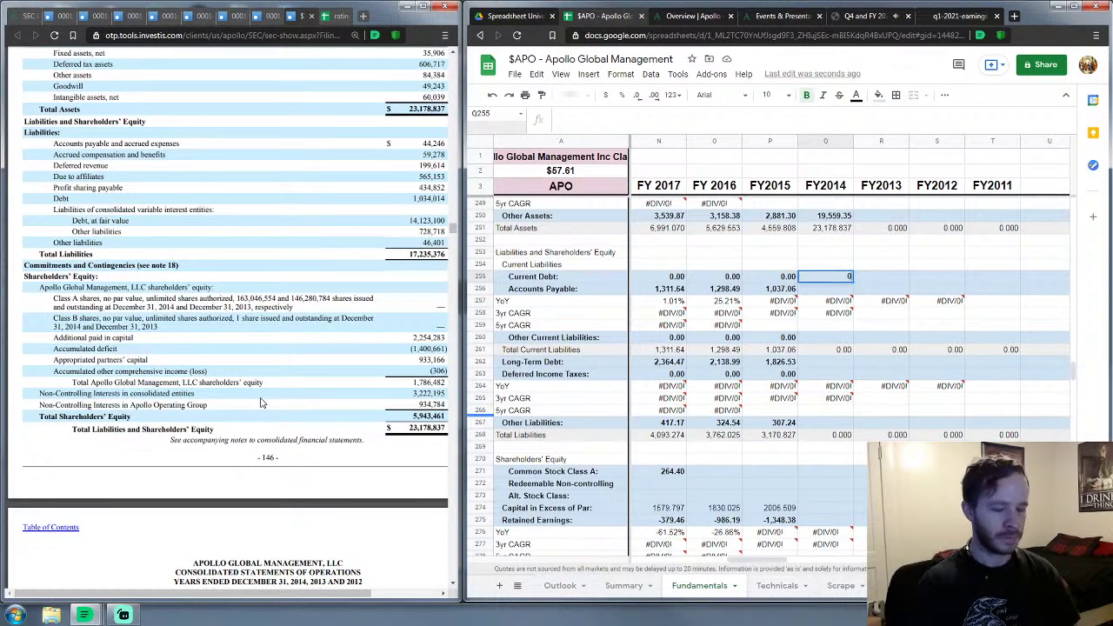
{"action": "key", "text": "Return"}
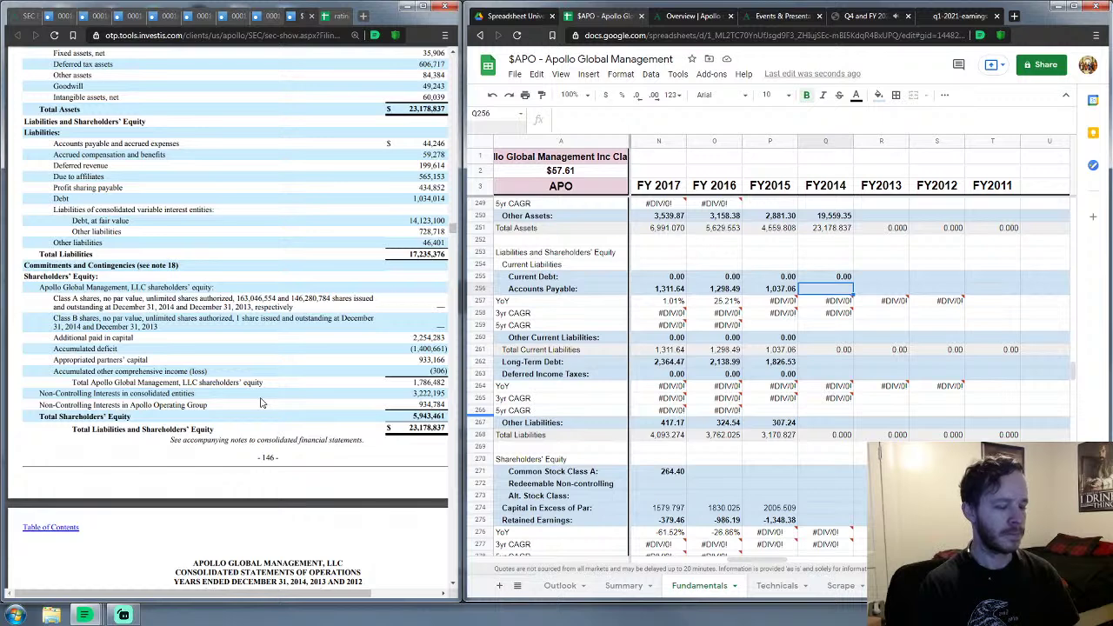
{"action": "type", "text": "110"}
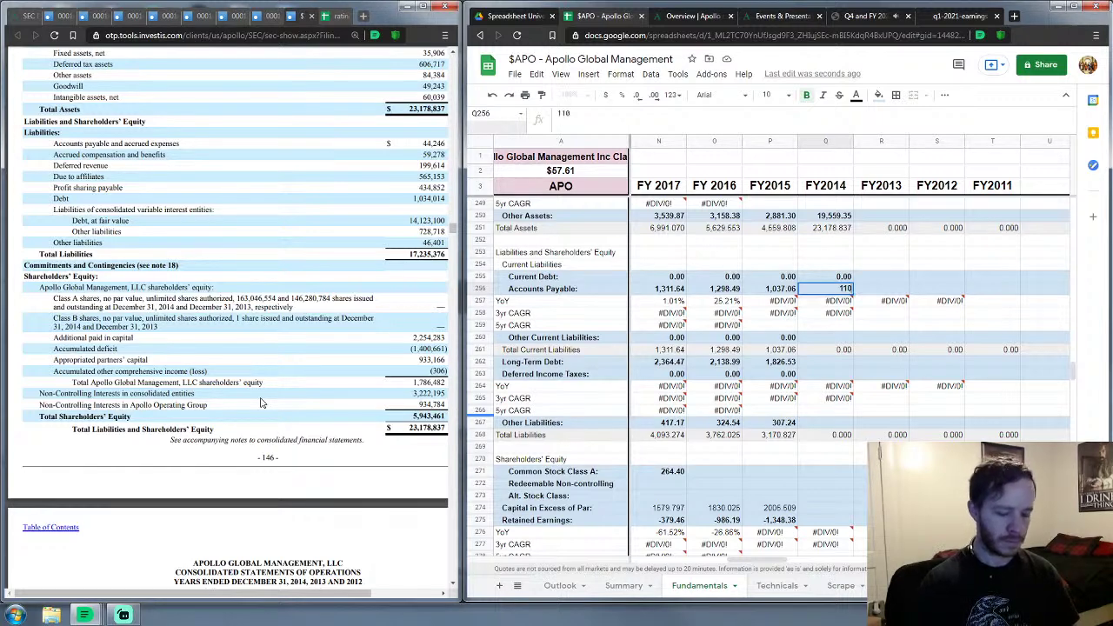
{"action": "type", "text": "3.526"}
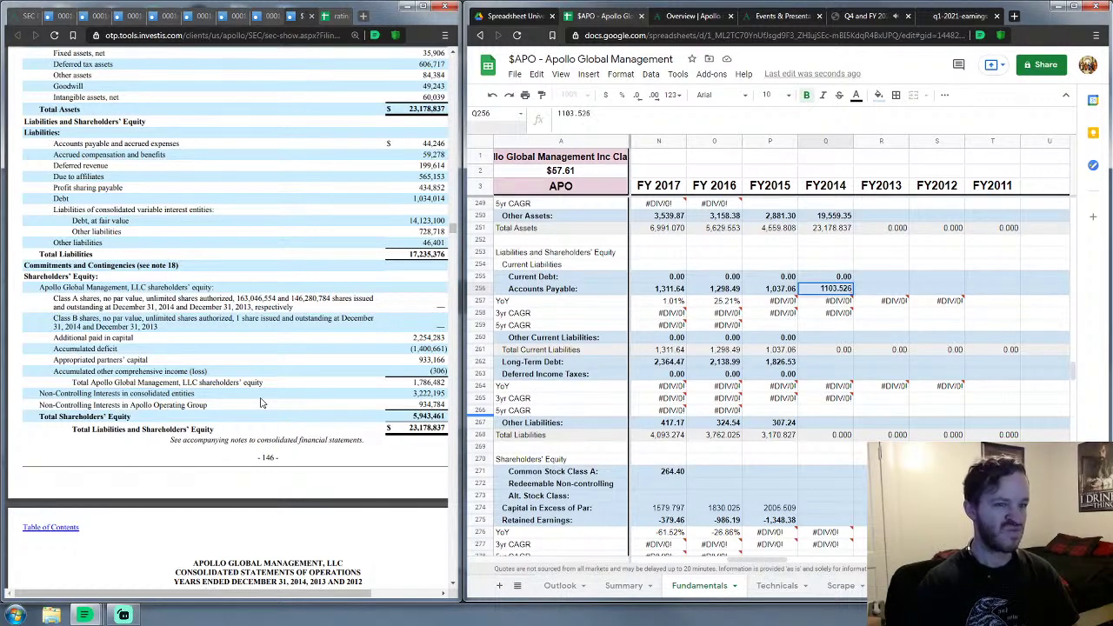
{"action": "key", "text": "BackSpace"}
{"action": "type", "text": "9"}
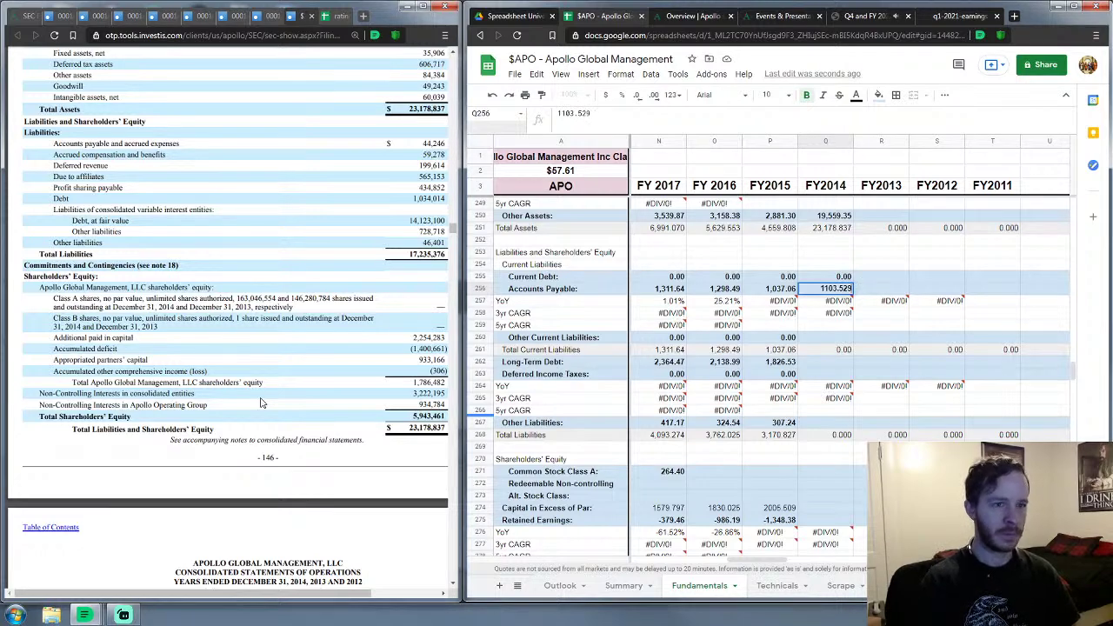
{"action": "key", "text": "Return"}
{"action": "key", "text": "Down"}
{"action": "key", "text": "Down"}
{"action": "key", "text": "Down"}
{"action": "key", "text": "Down"}
{"action": "key", "text": "Down"}
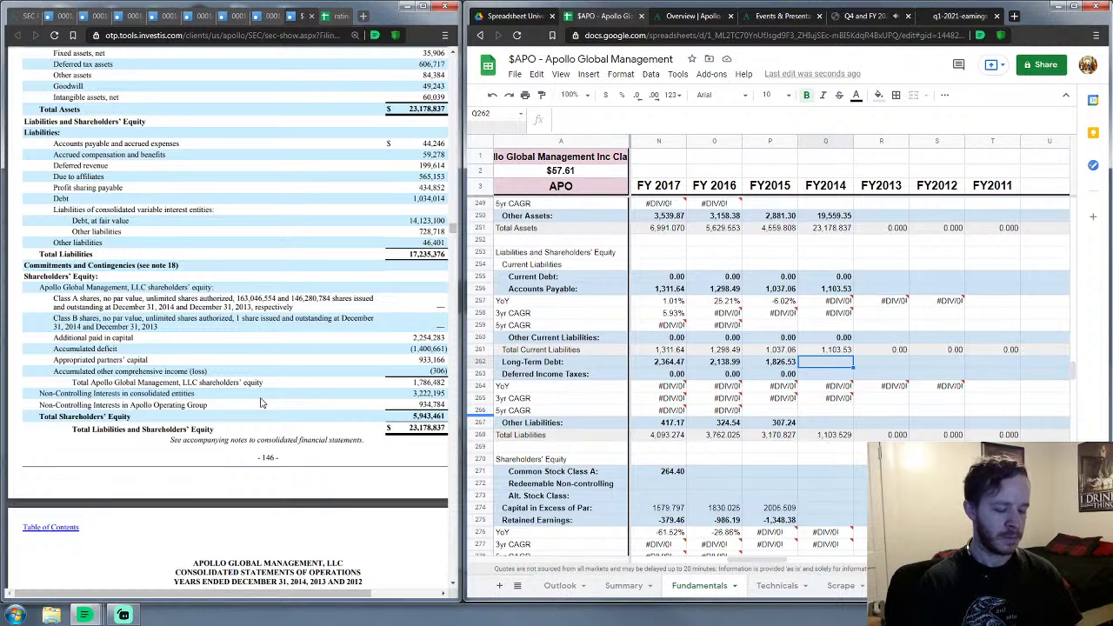
{"action": "type", "text": "15"}
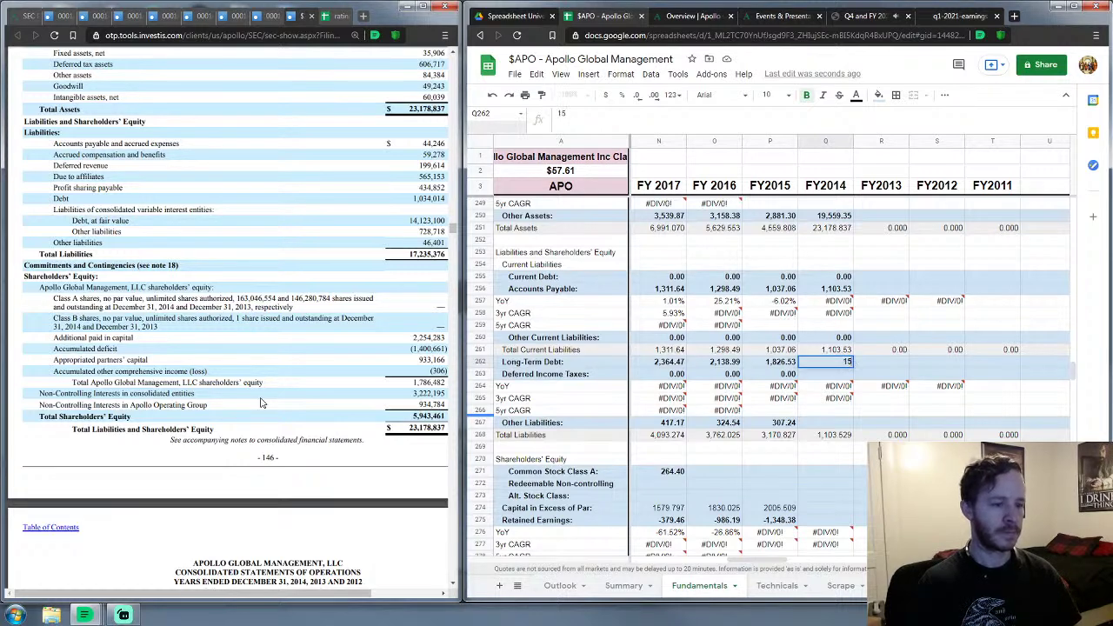
{"action": "type", "text": ",1"}
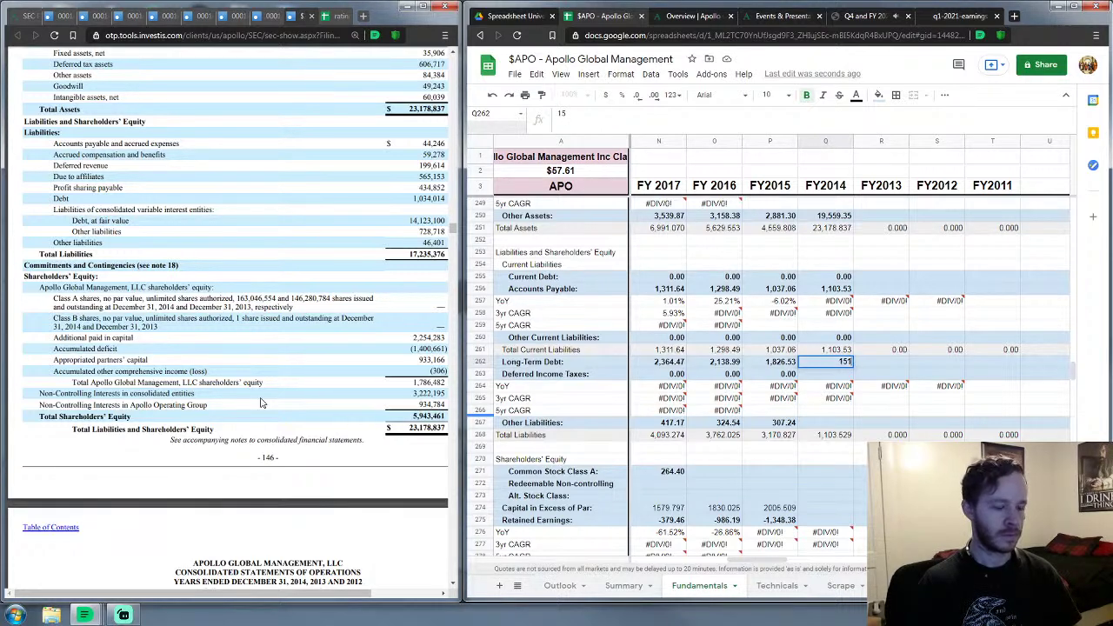
{"action": "type", "text": "57.11"}
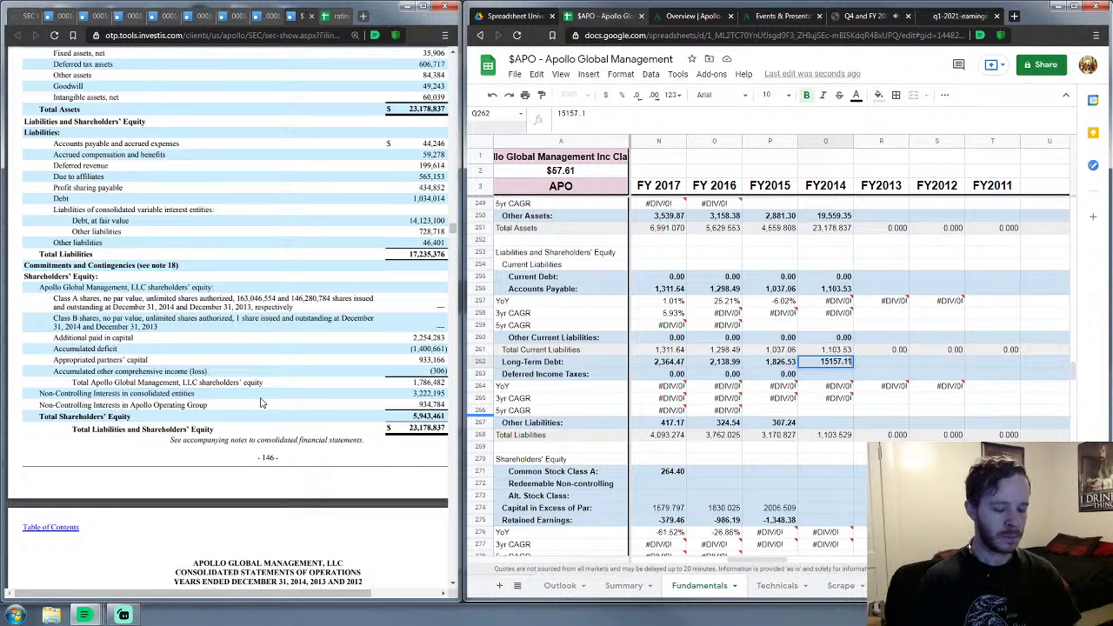
{"action": "key", "text": "Return"}
{"action": "key", "text": "Down"}
{"action": "key", "text": "Down"}
{"action": "key", "text": "Down"}
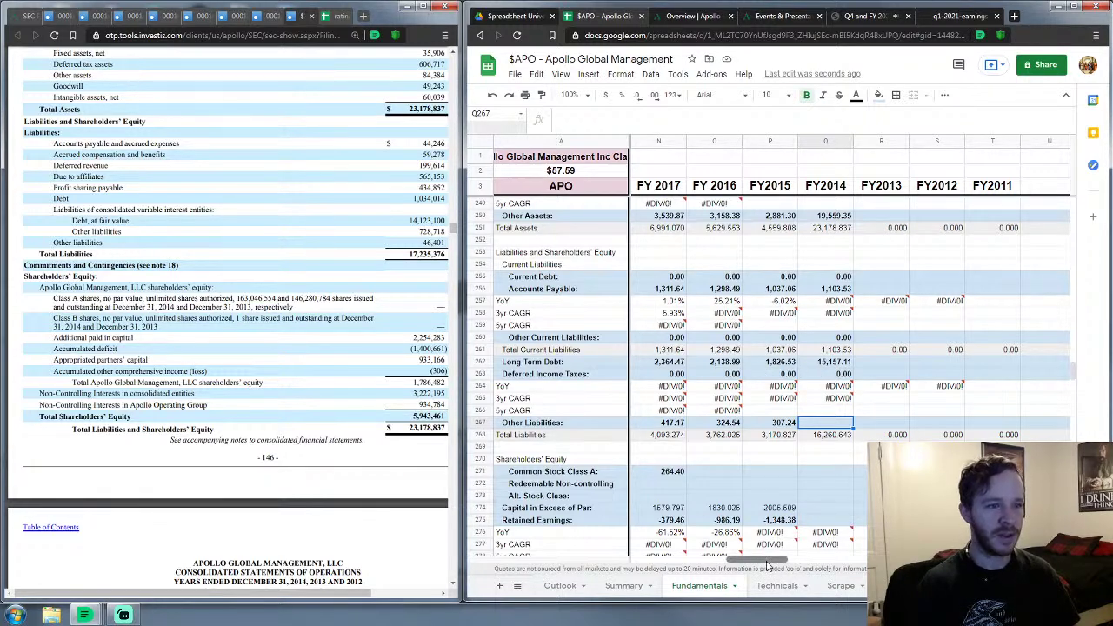
Step: Return to column Q and enter 974.73 as FY2014 Other Liabilities in Q267
{"action": "left_click_drag", "start_coordinate": [768, 564], "coordinate": [753, 565]}
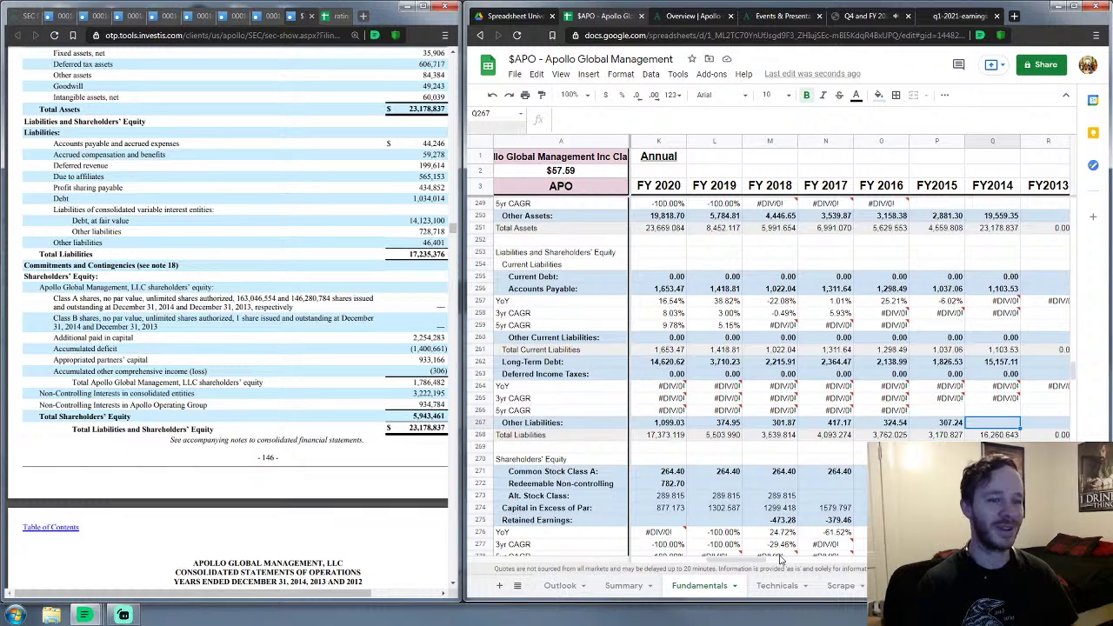
{"action": "scroll", "coordinate": [774, 559], "scroll_direction": "right", "scroll_amount": 2}
{"action": "scroll", "coordinate": [774, 559], "scroll_direction": "right", "scroll_amount": 3}
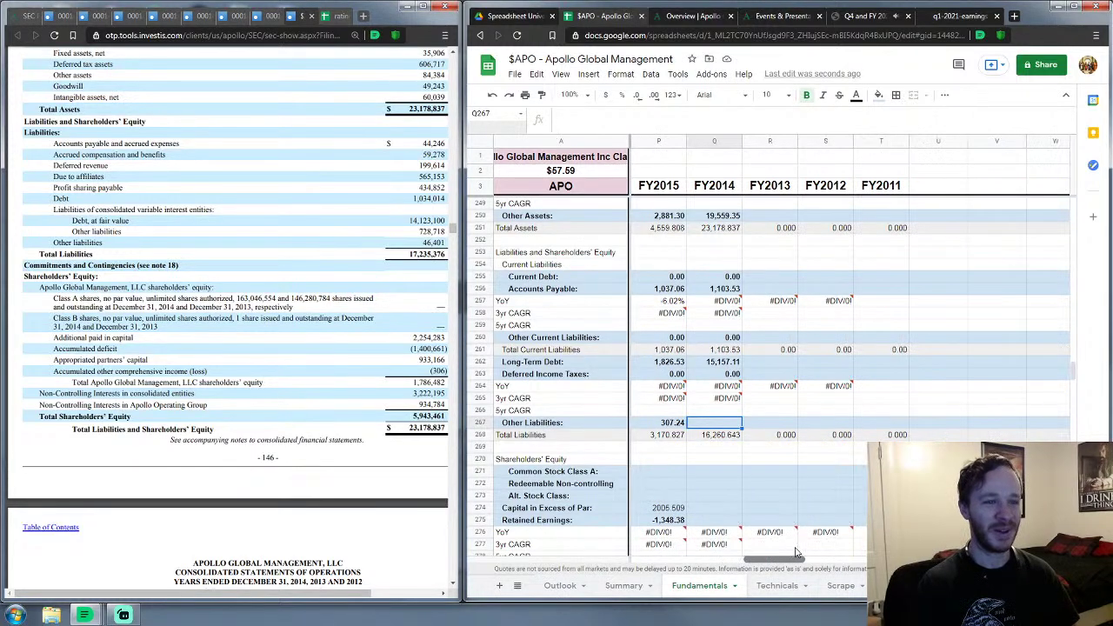
{"action": "left_click", "coordinate": [750, 424]}
{"action": "left_click", "coordinate": [736, 426]}
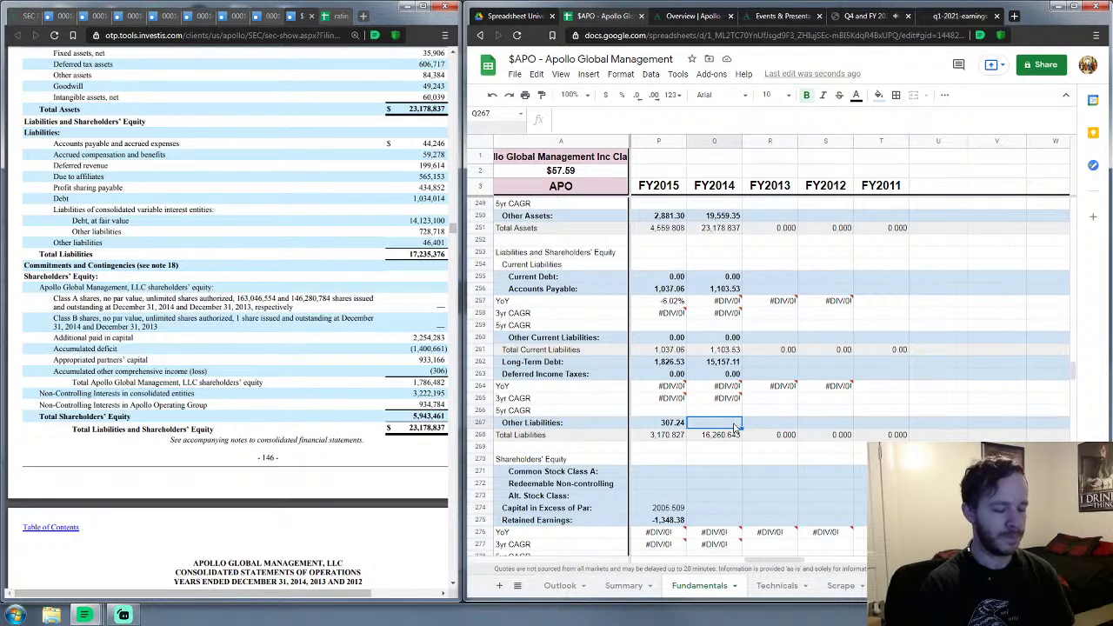
{"action": "type", "text": "974.7"}
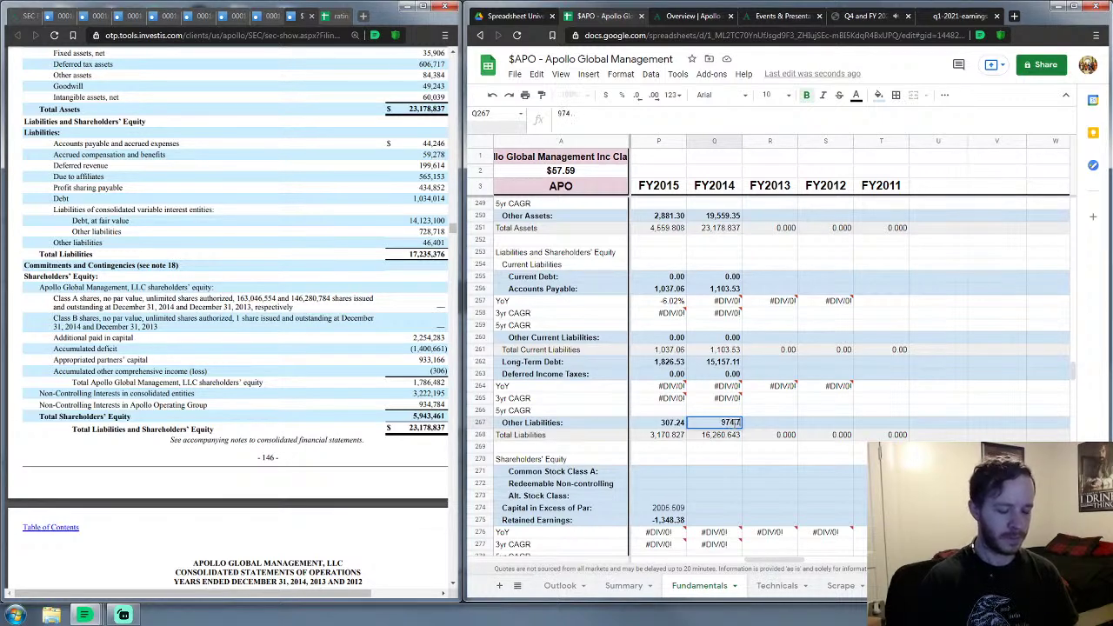
{"action": "type", "text": "3"}
{"action": "key", "text": "Return"}
{"action": "key", "text": "Down"}
{"action": "key", "text": "Down"}
{"action": "key", "text": "Down"}
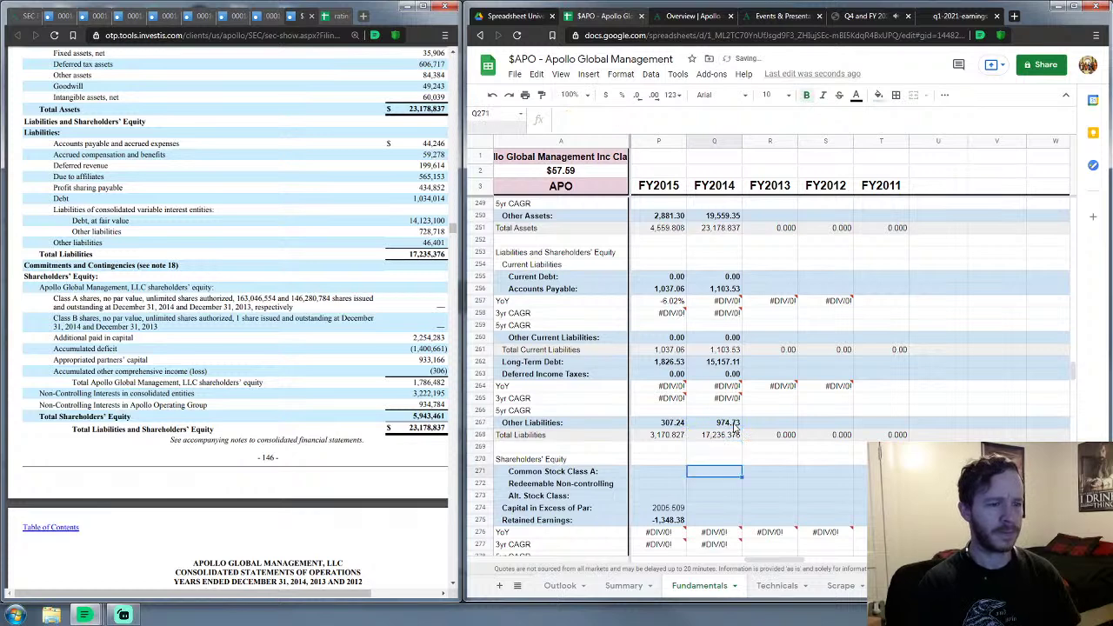
{"action": "key", "text": "Down"}
{"action": "key", "text": "Down"}
{"action": "key", "text": "Down"}
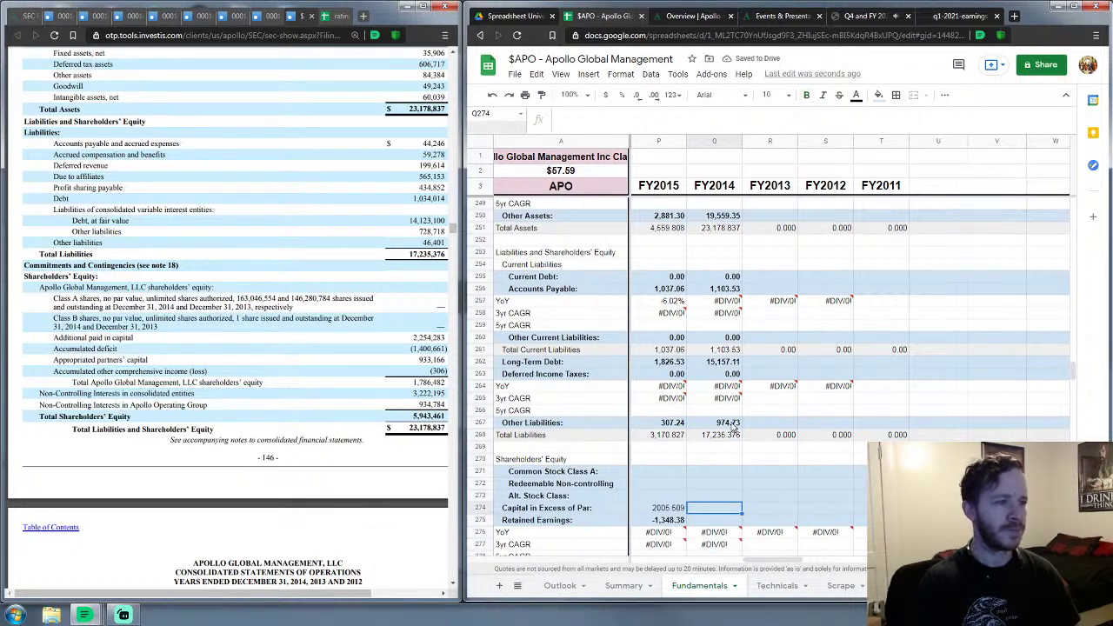
Step: Enter FY2014 equity values 2254.283, -1,400.66, 932.86 and 4156.979 down the equity rows
{"action": "scroll", "coordinate": [735, 426], "scroll_direction": "down", "scroll_amount": 4}
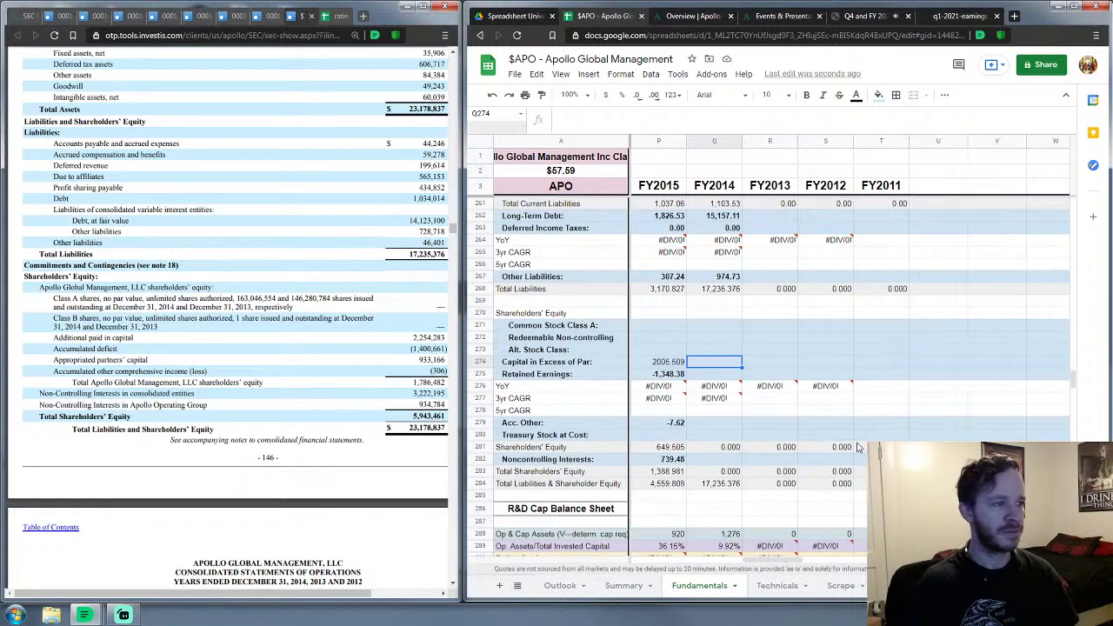
{"action": "type", "text": "225"}
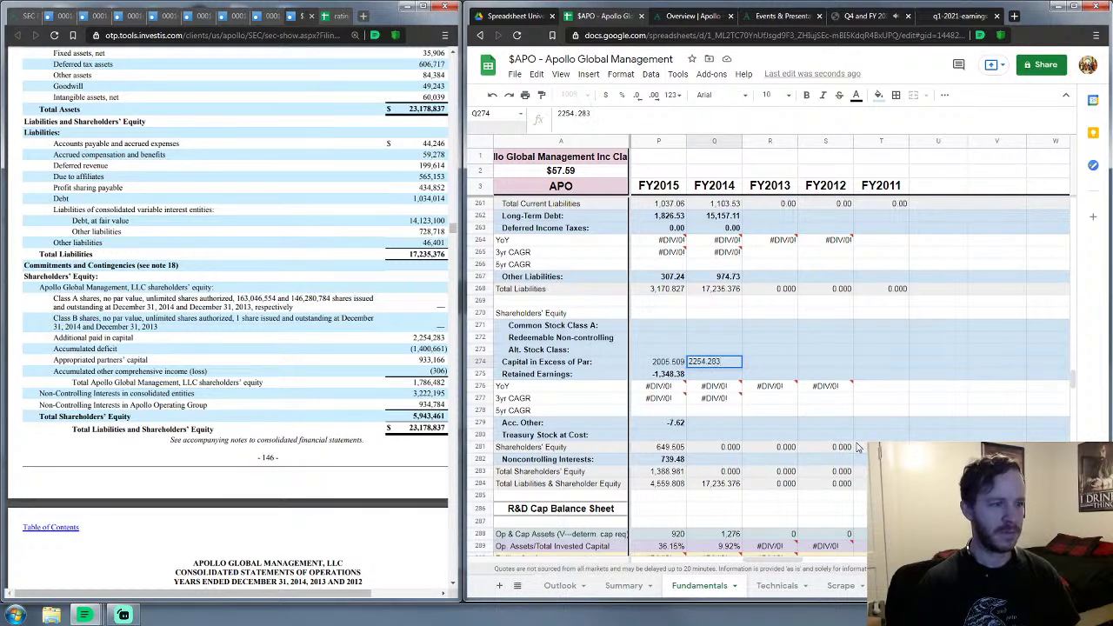
{"action": "type", "text": "4.283"}
{"action": "key", "text": "Return"}
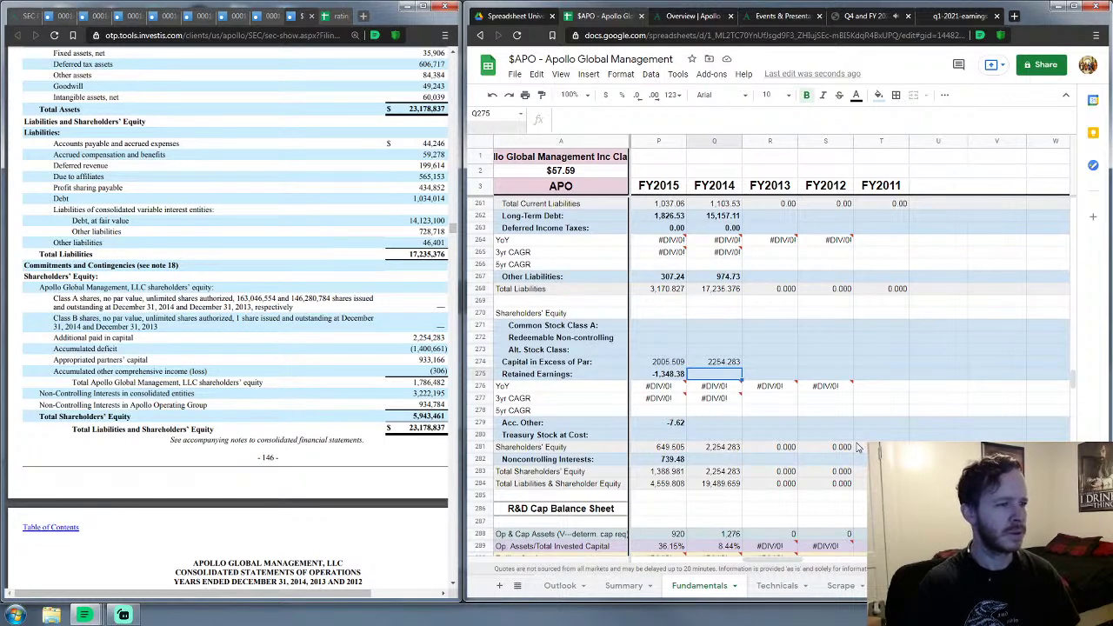
{"action": "type", "text": "-1,400.66"}
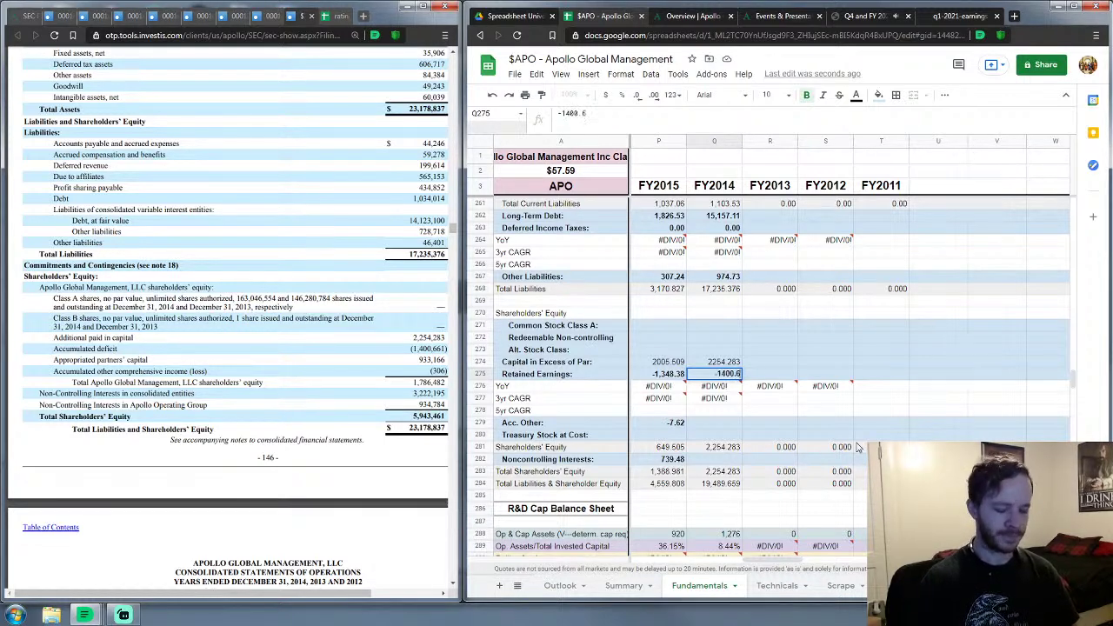
{"action": "key", "text": "Return"}
{"action": "key", "text": "Down"}
{"action": "key", "text": "Down"}
{"action": "key", "text": "Down"}
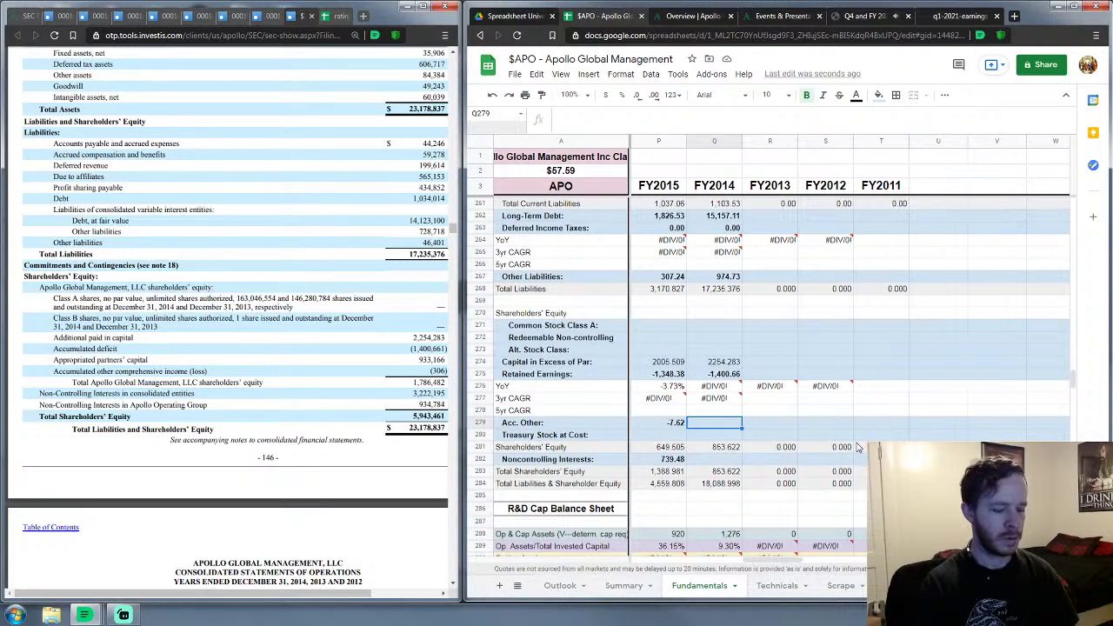
{"action": "type", "text": "9"}
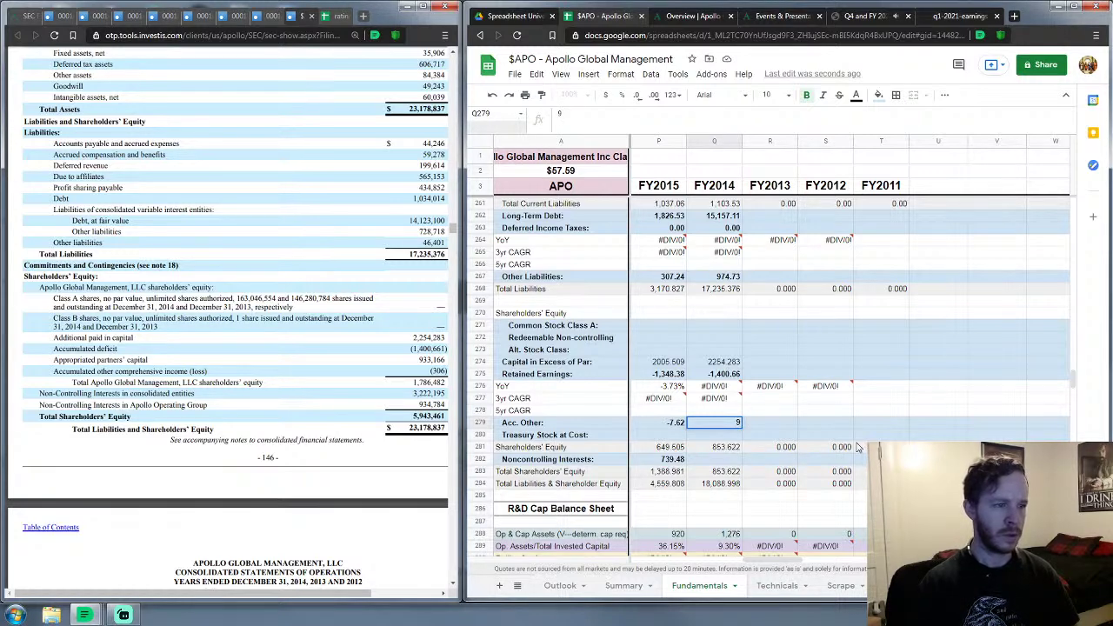
{"action": "type", "text": "32.86"}
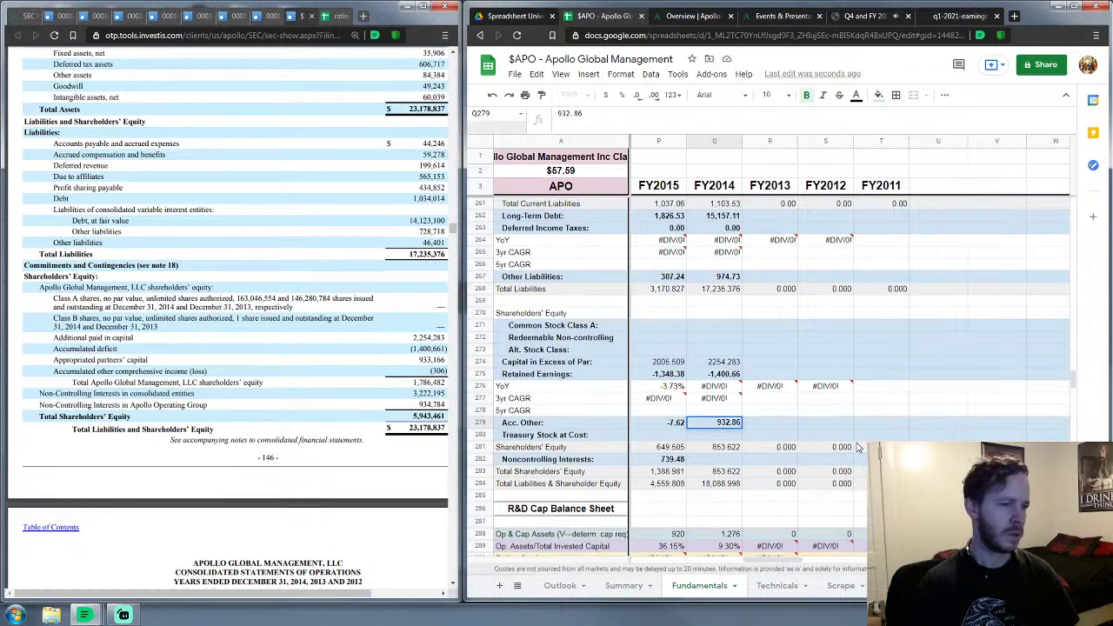
{"action": "key", "text": "Return"}
{"action": "key", "text": "Down"}
{"action": "key", "text": "Down"}
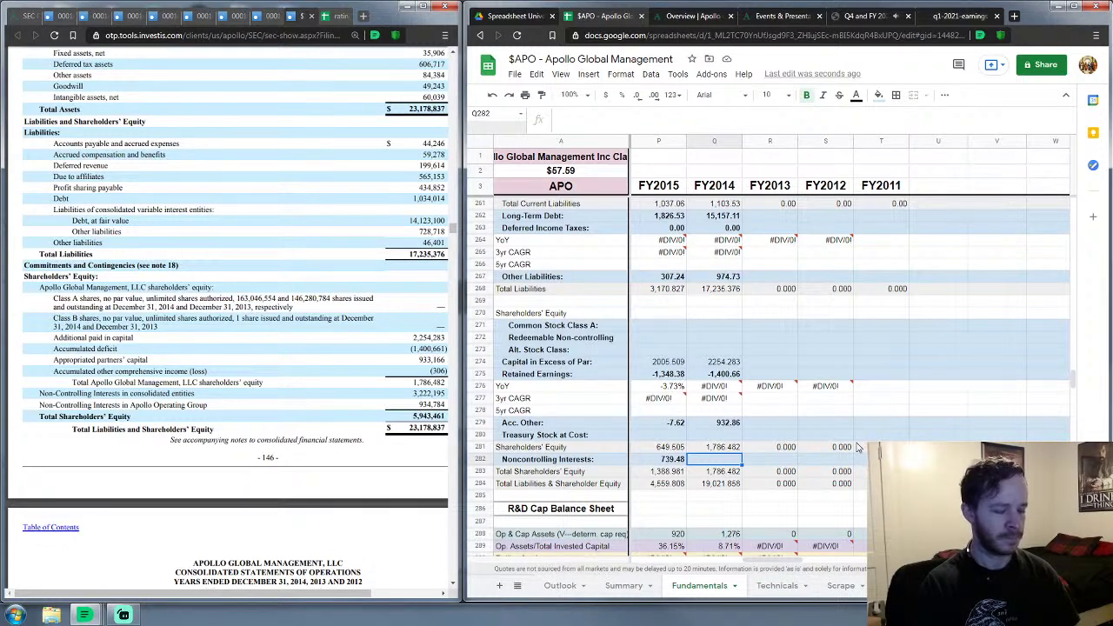
{"action": "type", "text": "4156.979"}
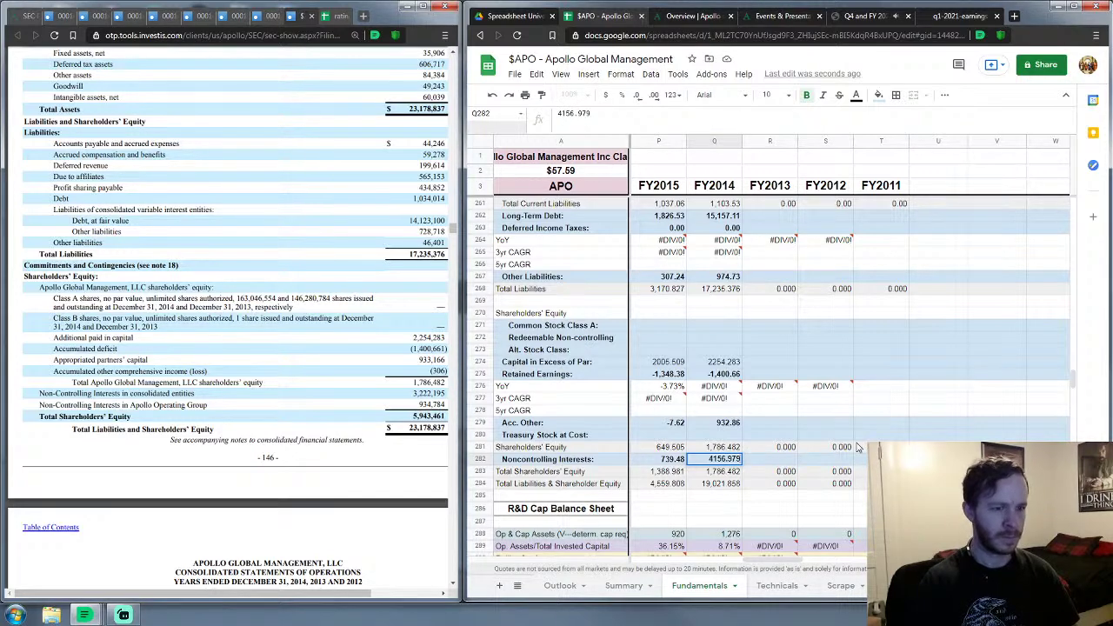
{"action": "key", "text": "Return"}
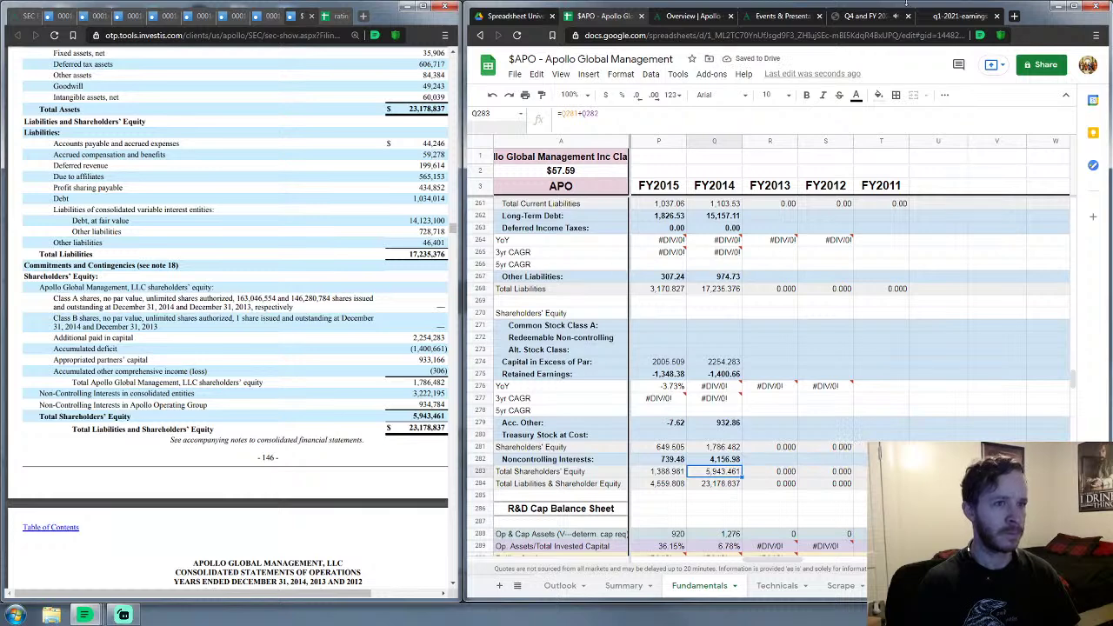
Step: Close the quarterly earnings results and Events & Presentations browser tabs
{"action": "left_click", "coordinate": [908, 17]}
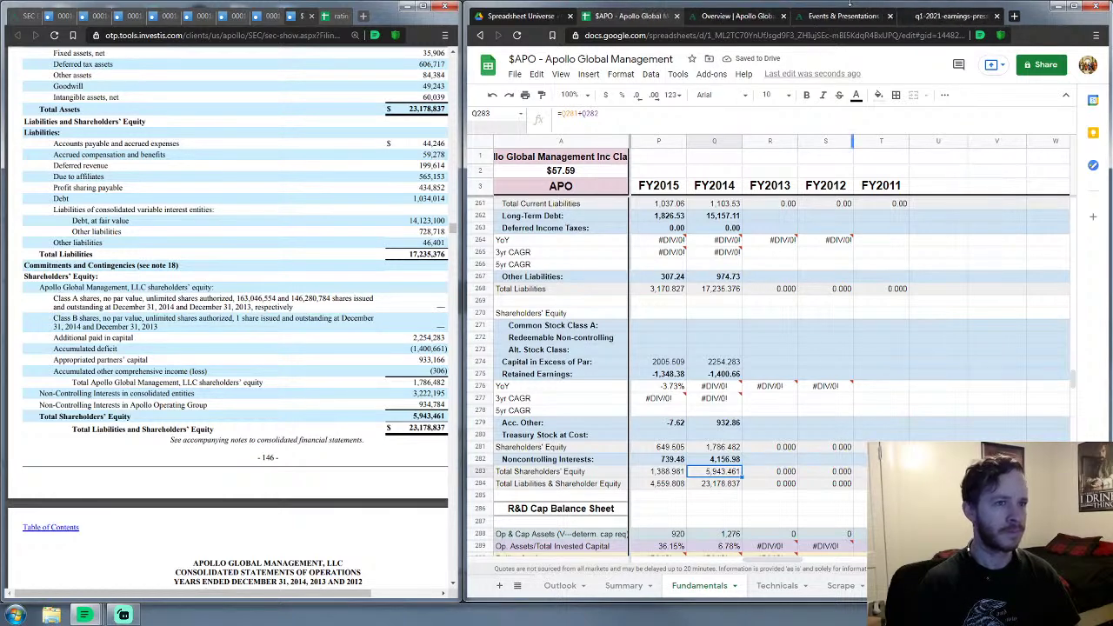
{"action": "left_click", "coordinate": [890, 17]}
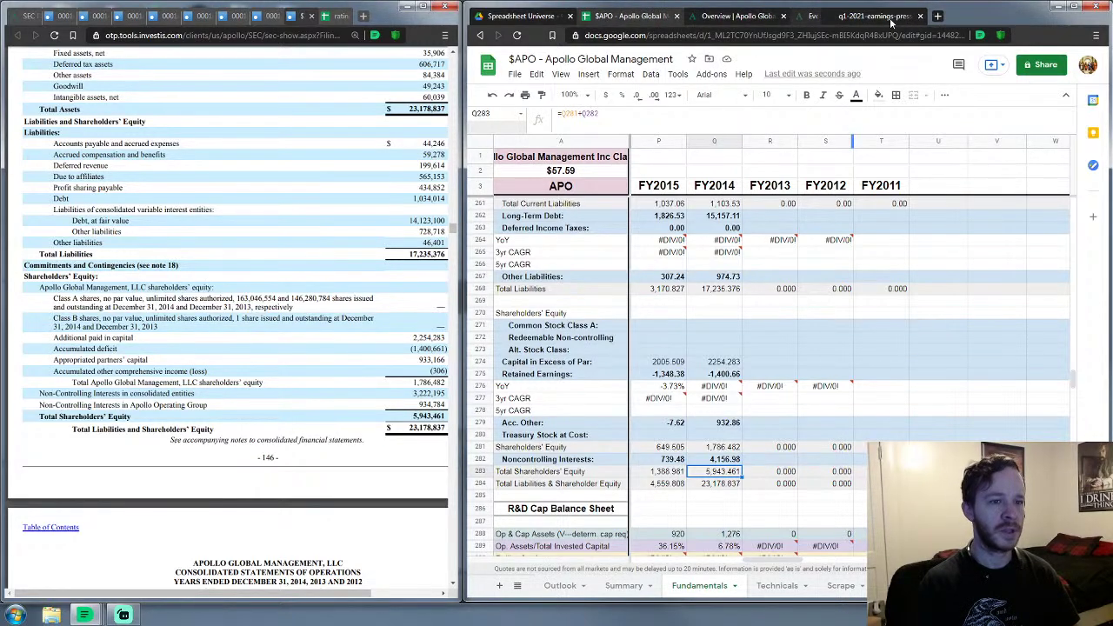
{"action": "left_click", "coordinate": [817, 339]}
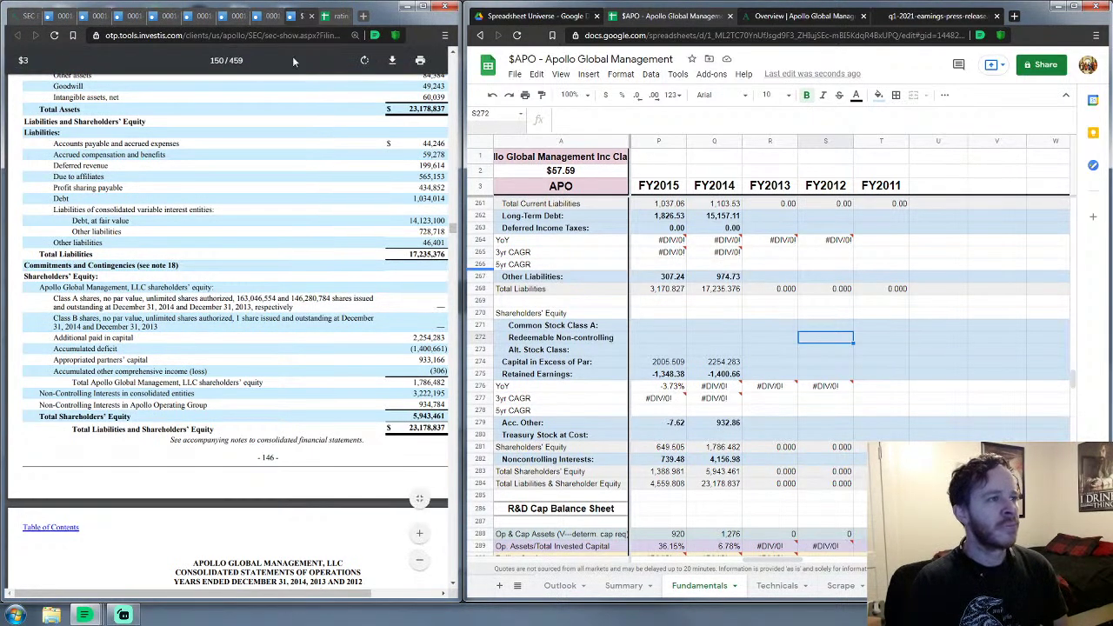
Step: Close the old filing tabs to reveal the ratings spreadsheet window
{"action": "left_click", "coordinate": [136, 16]}
{"action": "left_click", "coordinate": [140, 18]}
{"action": "left_click", "coordinate": [139, 17]}
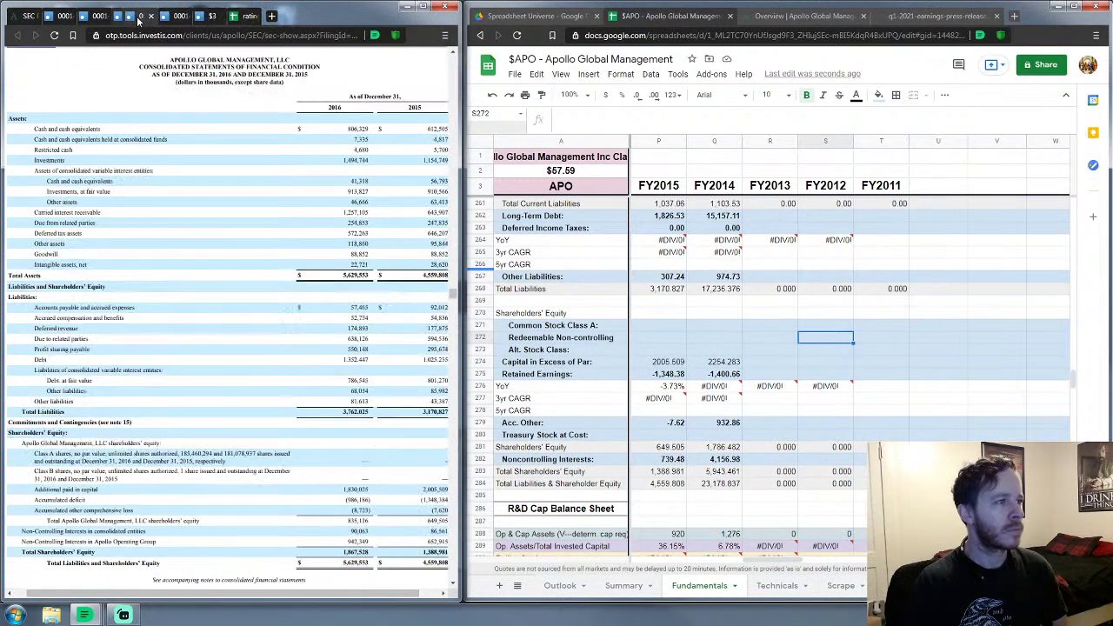
{"action": "left_click", "coordinate": [139, 18]}
{"action": "left_click", "coordinate": [139, 17]}
{"action": "left_click", "coordinate": [139, 18]}
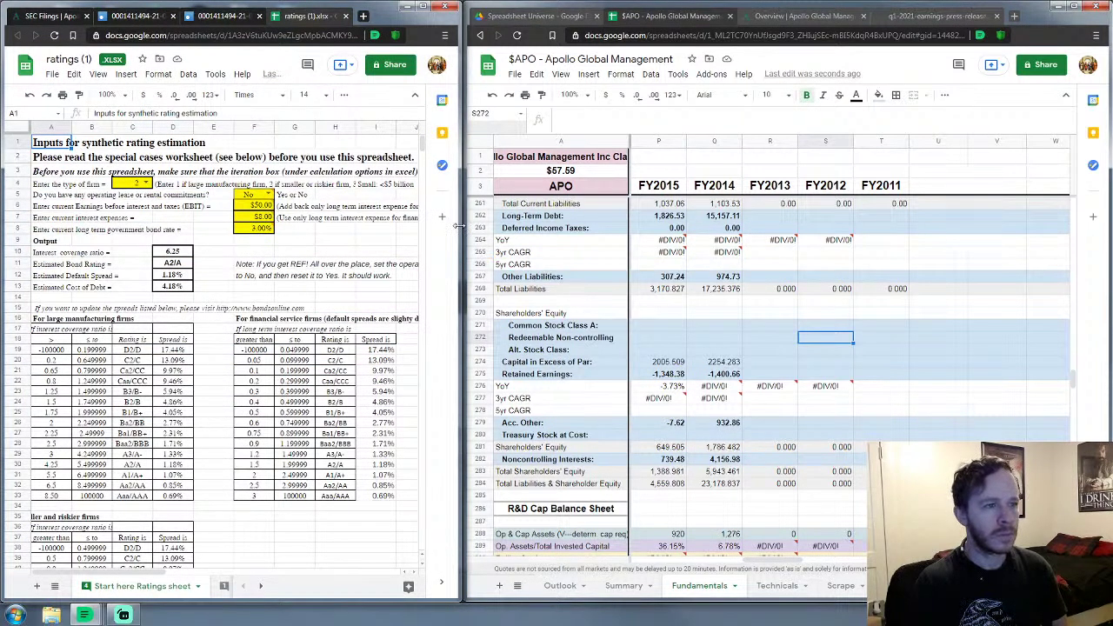
Step: Narrow the ratings window, widen the Apollo workbook window and bring it to the front
{"action": "left_click_drag", "start_coordinate": [465, 226], "coordinate": [188, 238]}
{"action": "left_click", "coordinate": [135, 297]}
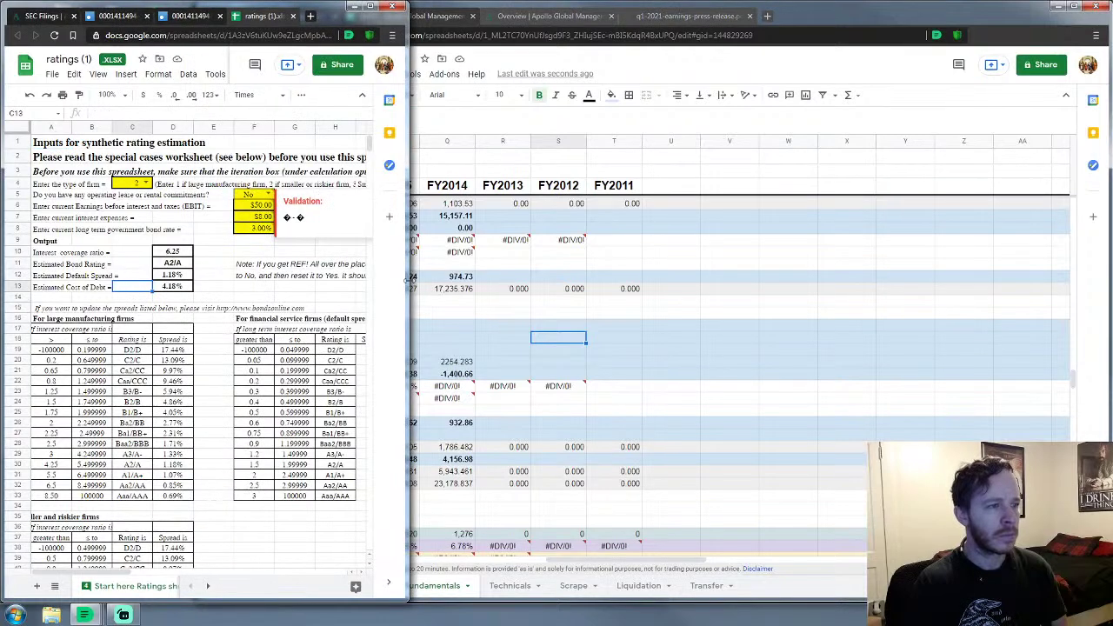
{"action": "left_click_drag", "start_coordinate": [410, 284], "coordinate": [299, 282]}
{"action": "left_click", "coordinate": [483, 328]}
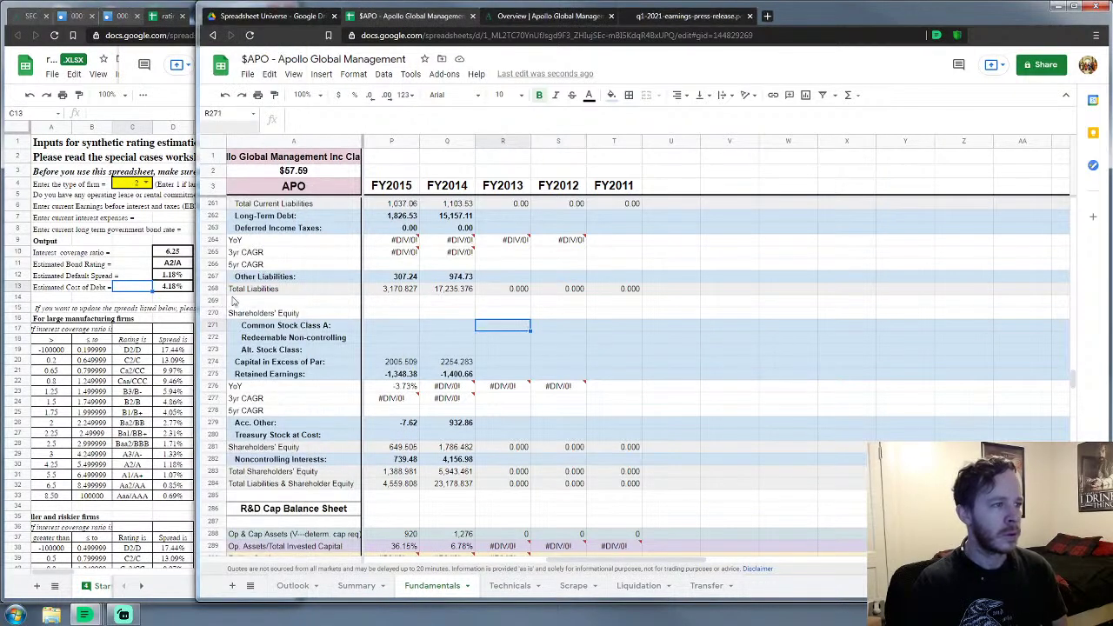
{"action": "scroll", "coordinate": [572, 327], "scroll_direction": "up", "scroll_amount": 2}
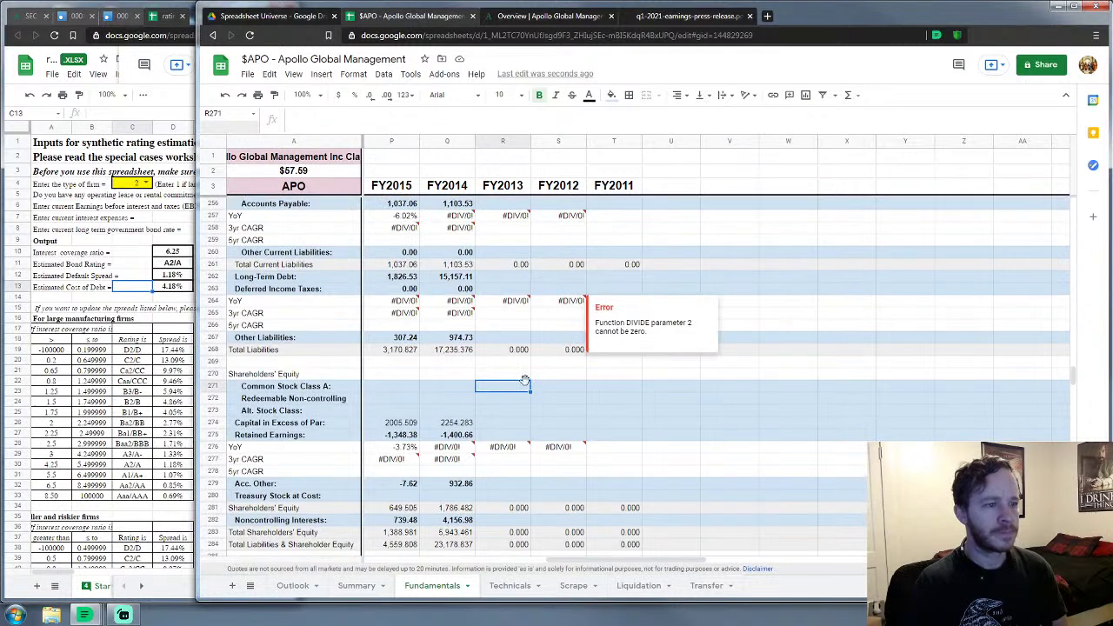
{"action": "left_click_drag", "start_coordinate": [632, 563], "coordinate": [553, 564]}
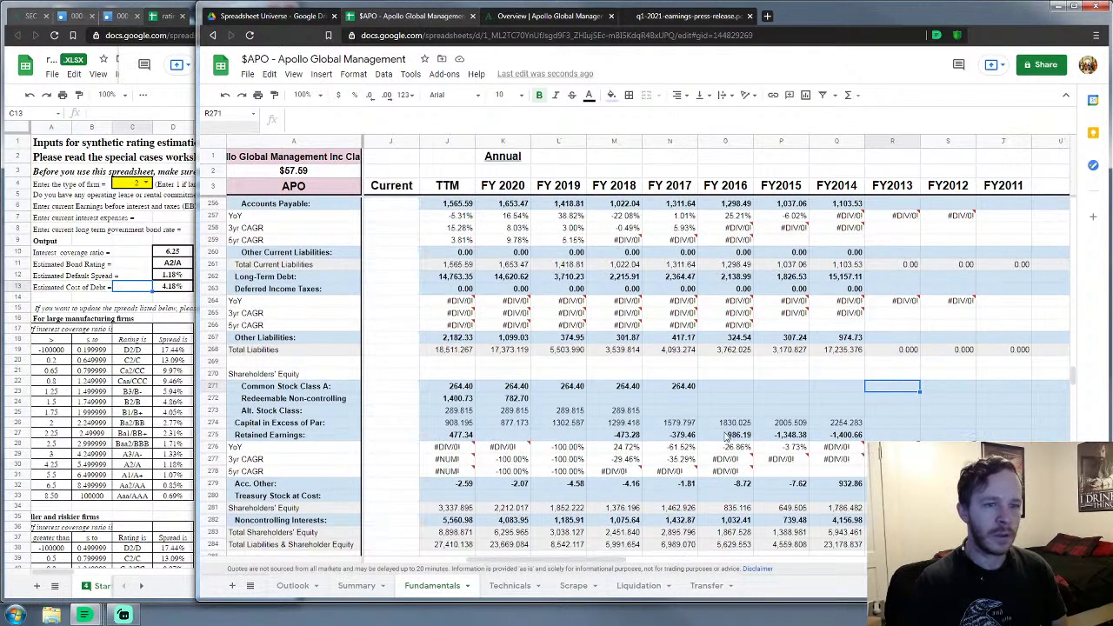
{"action": "scroll", "coordinate": [767, 397], "scroll_direction": "down", "scroll_amount": 3}
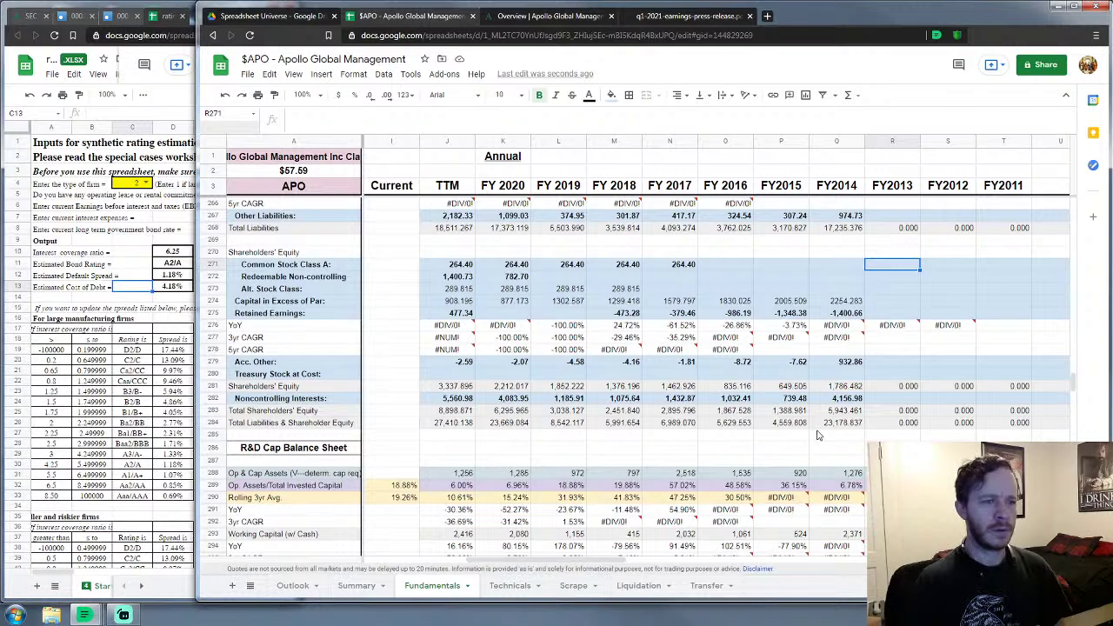
{"action": "scroll", "coordinate": [817, 434], "scroll_direction": "up", "scroll_amount": 10}
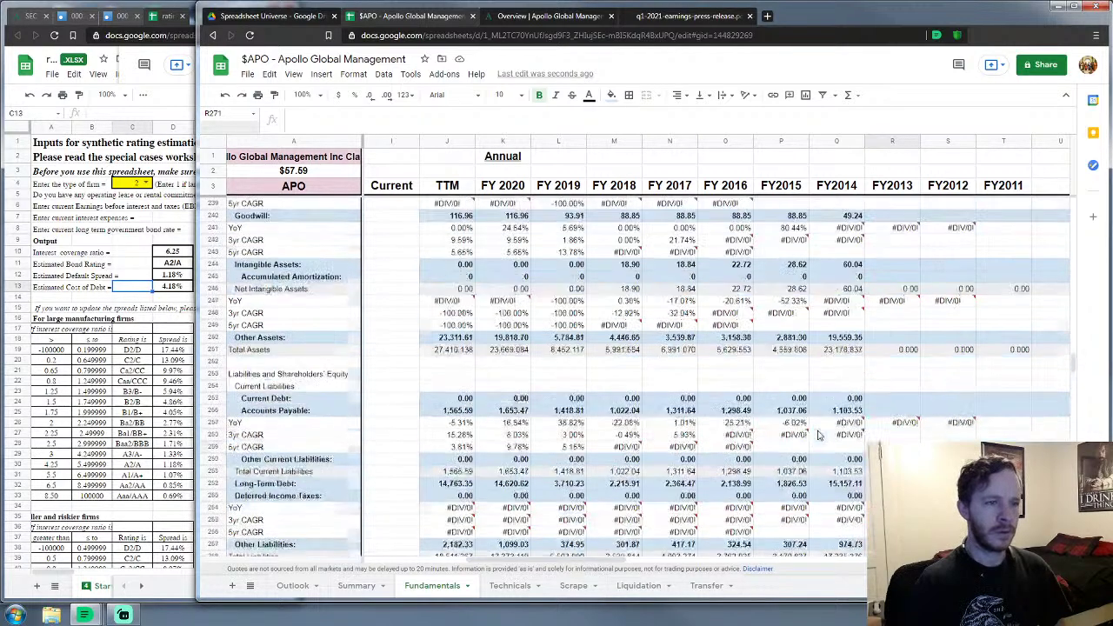
{"action": "scroll", "coordinate": [1016, 344], "scroll_direction": "up", "scroll_amount": 13}
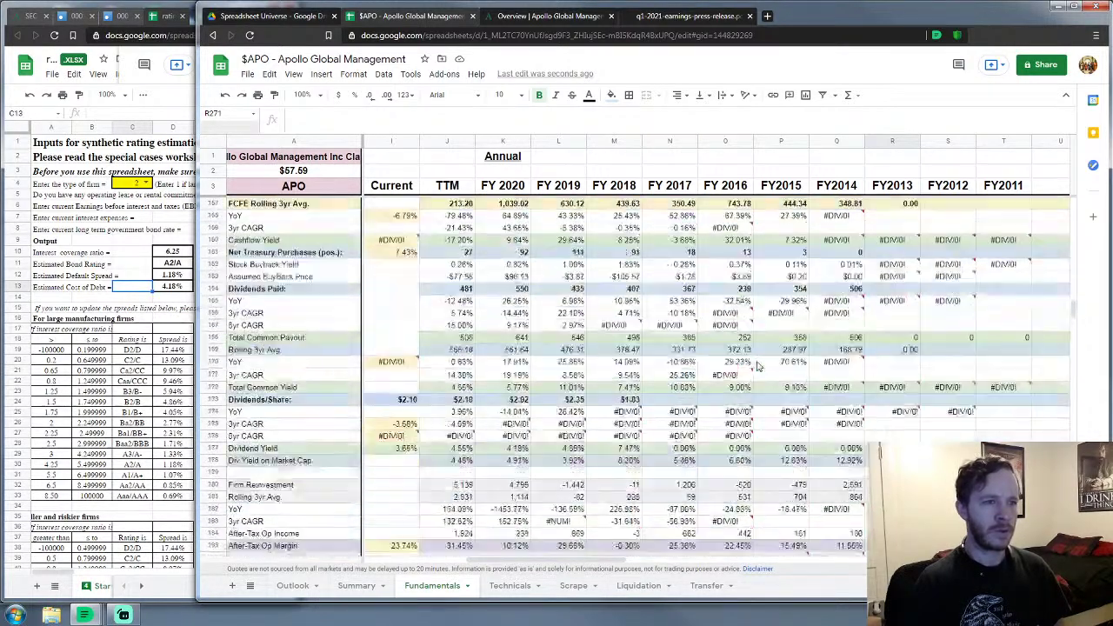
{"action": "scroll", "coordinate": [1035, 261], "scroll_direction": "up", "scroll_amount": 20}
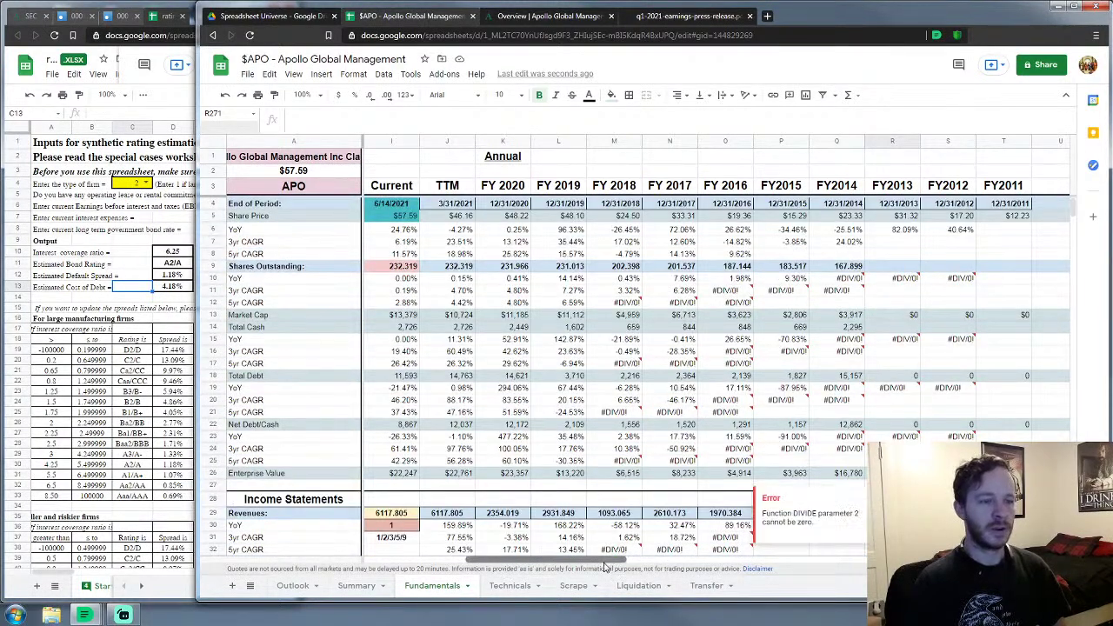
{"action": "left_click_drag", "start_coordinate": [622, 560], "coordinate": [476, 549]}
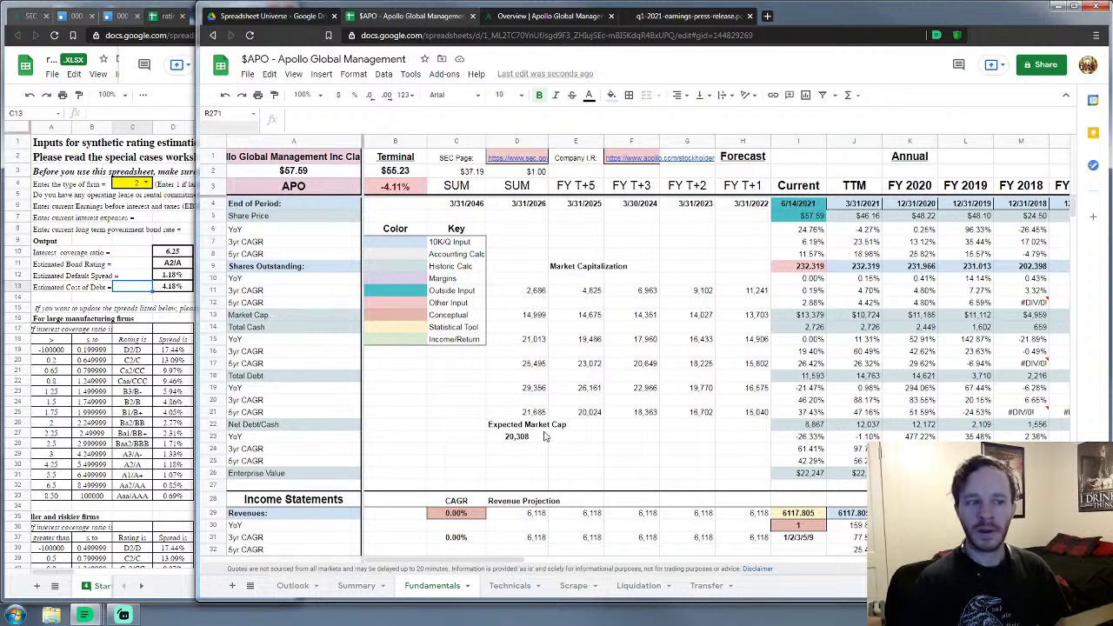
{"action": "scroll", "coordinate": [547, 438], "scroll_direction": "down", "scroll_amount": 4}
{"action": "scroll", "coordinate": [485, 370], "scroll_direction": "down", "scroll_amount": 3}
{"action": "scroll", "coordinate": [485, 369], "scroll_direction": "up", "scroll_amount": 7}
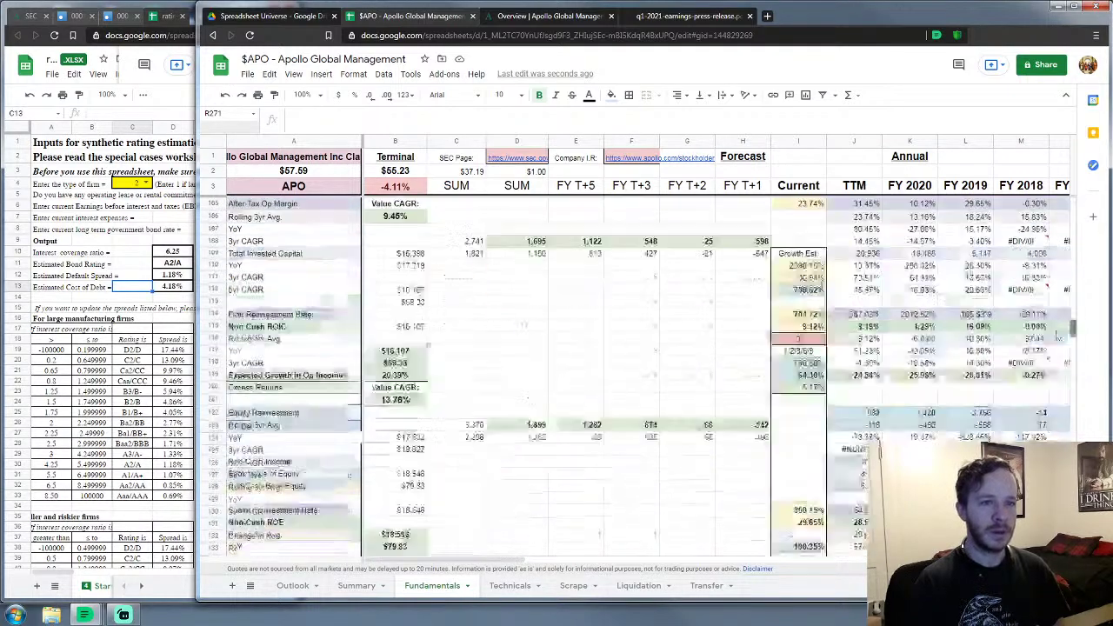
{"action": "left_click_drag", "start_coordinate": [1076, 209], "coordinate": [1075, 313]}
{"action": "scroll", "coordinate": [539, 374], "scroll_direction": "up", "scroll_amount": 9}
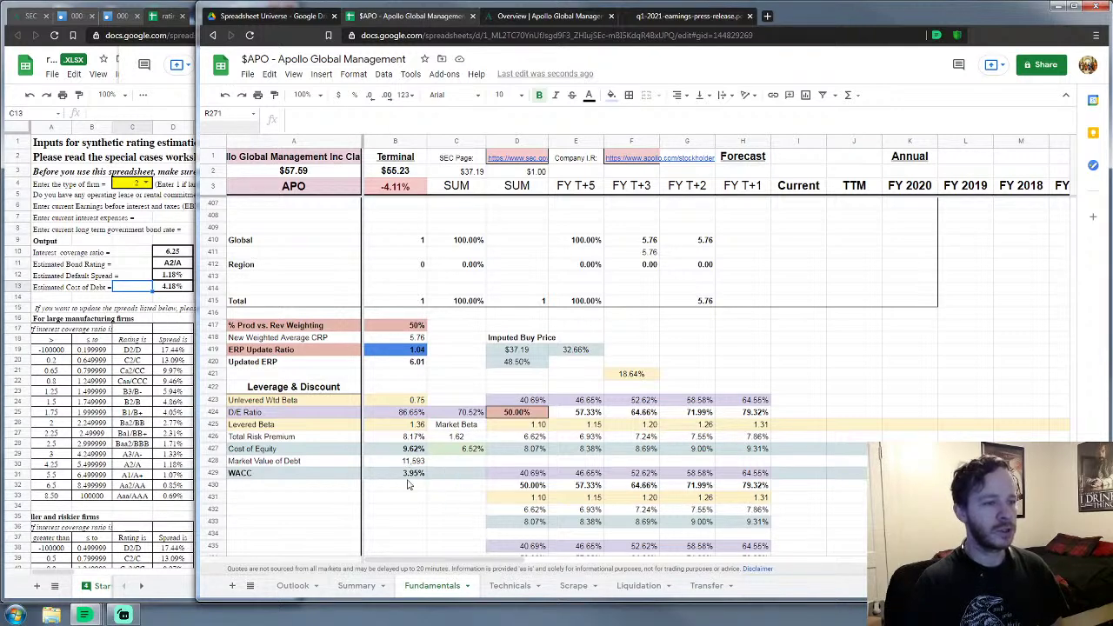
{"action": "scroll", "coordinate": [522, 481], "scroll_direction": "down", "scroll_amount": 5}
{"action": "scroll", "coordinate": [536, 481], "scroll_direction": "down", "scroll_amount": 3}
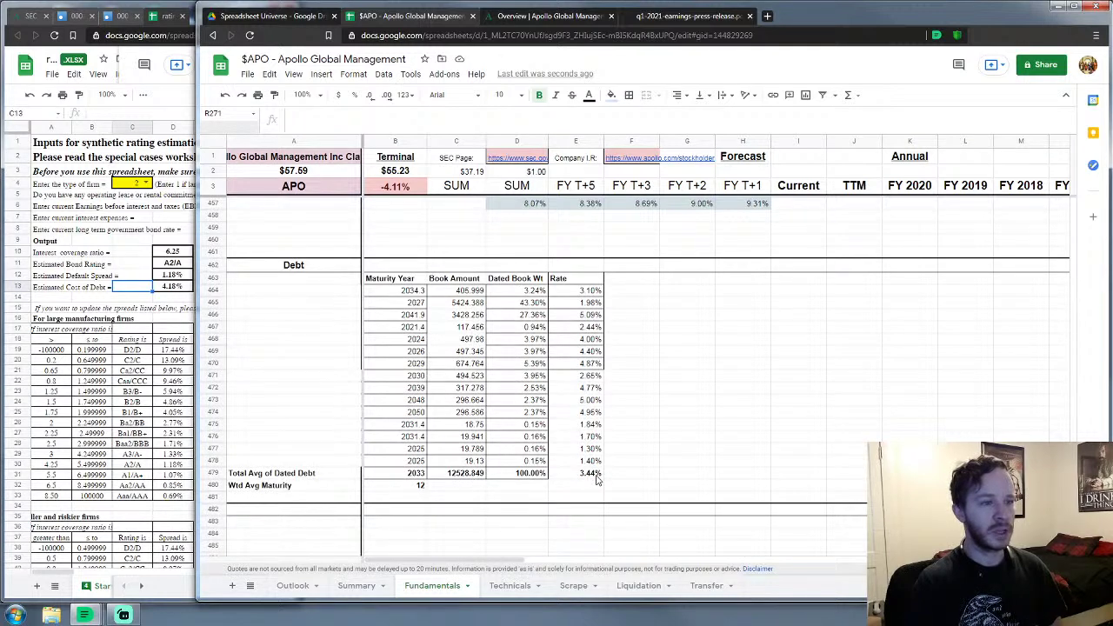
{"action": "scroll", "coordinate": [522, 461], "scroll_direction": "up", "scroll_amount": 6}
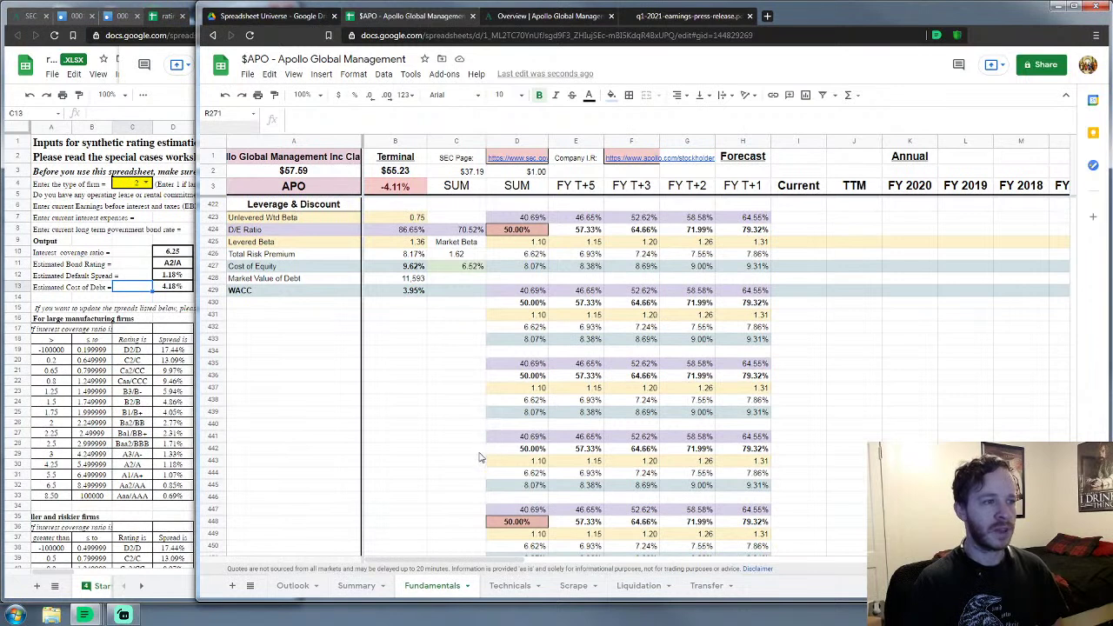
{"action": "scroll", "coordinate": [509, 470], "scroll_direction": "down", "scroll_amount": 5}
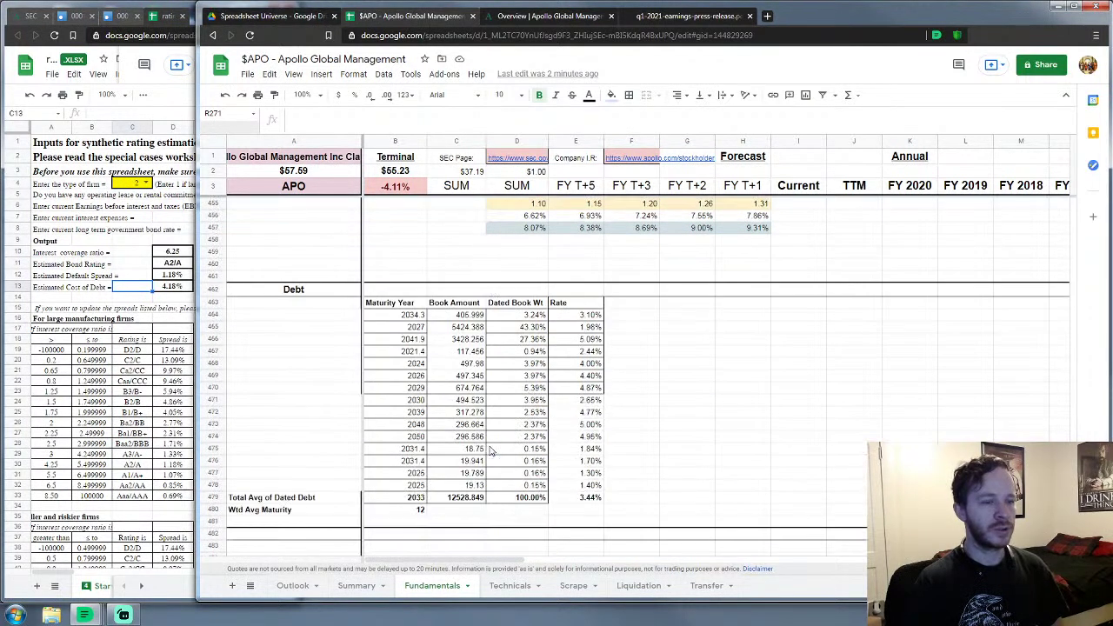
{"action": "scroll", "coordinate": [581, 494], "scroll_direction": "up", "scroll_amount": 5}
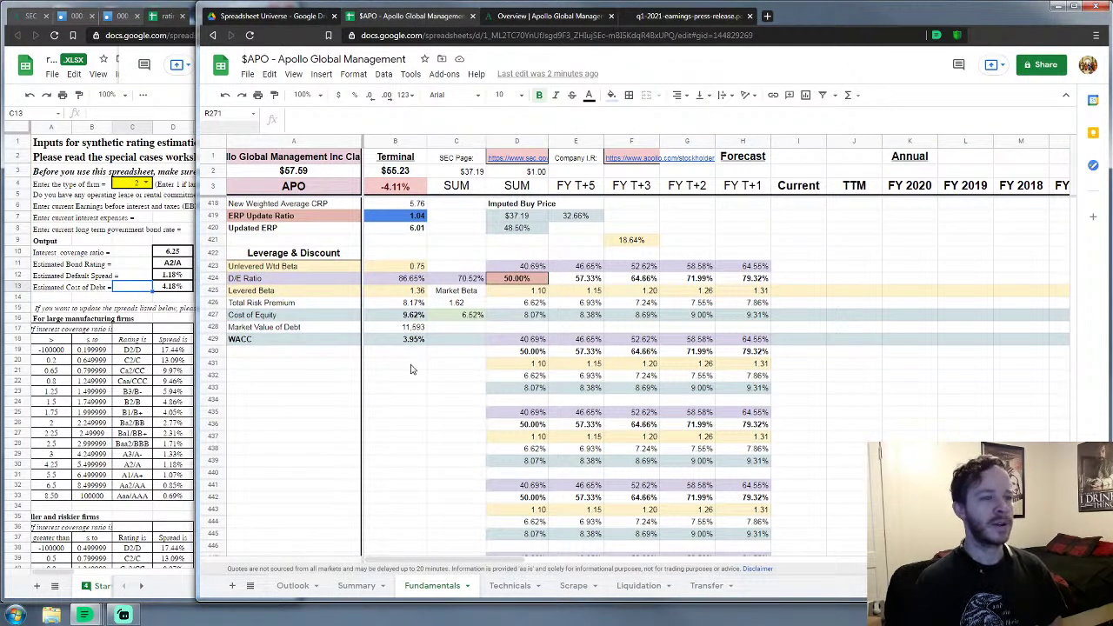
{"action": "scroll", "coordinate": [413, 367], "scroll_direction": "down", "scroll_amount": 5}
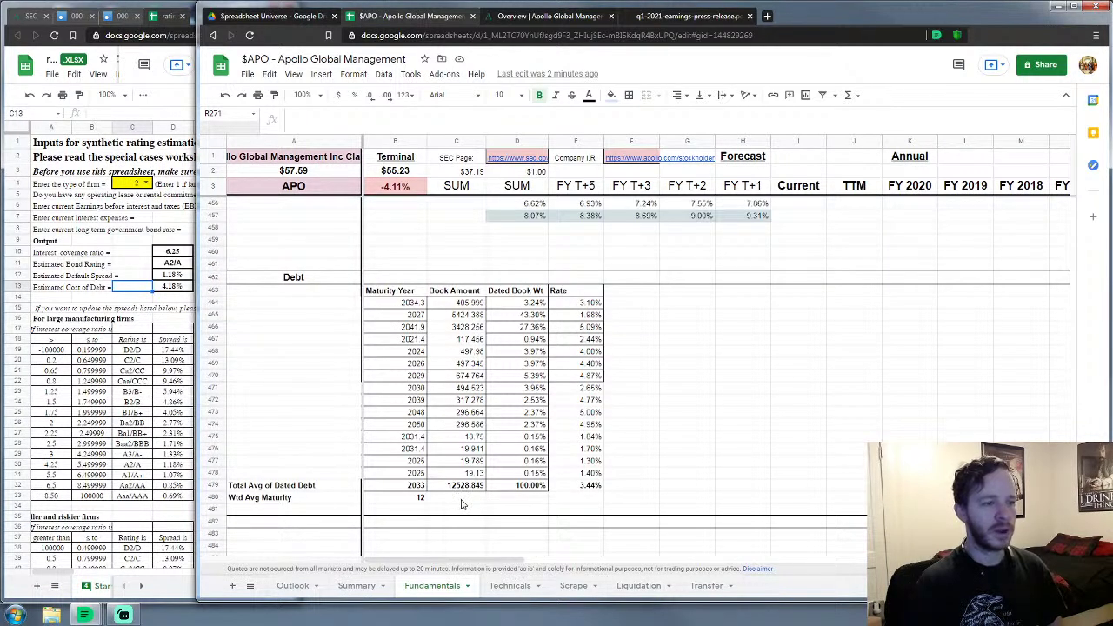
{"action": "scroll", "coordinate": [453, 495], "scroll_direction": "up", "scroll_amount": 5}
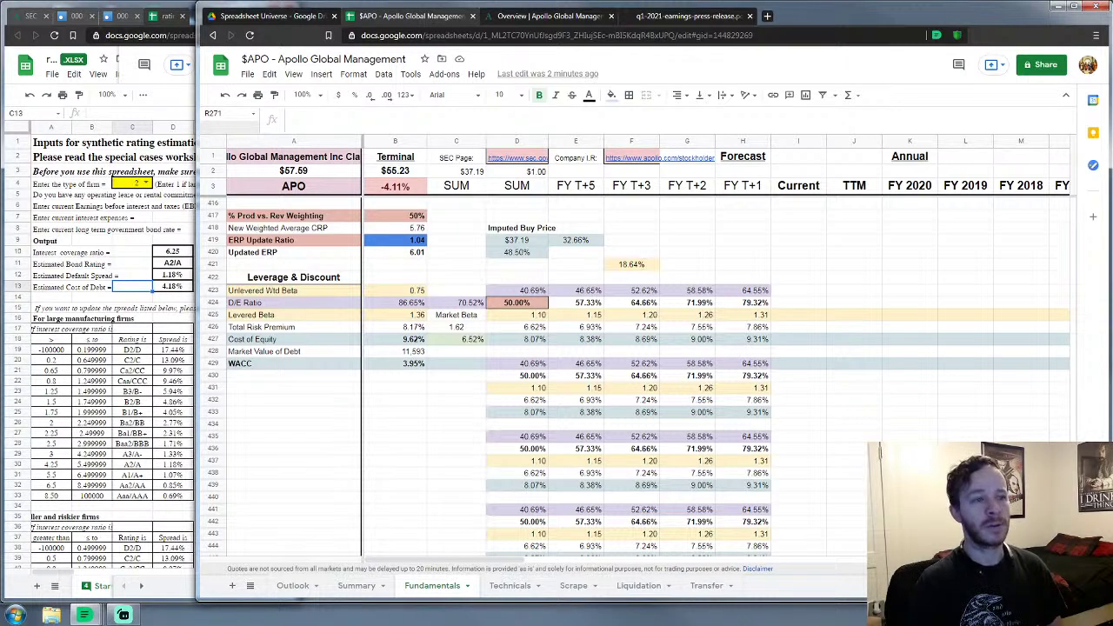
{"action": "scroll", "coordinate": [1080, 440], "scroll_direction": "up", "scroll_amount": 15}
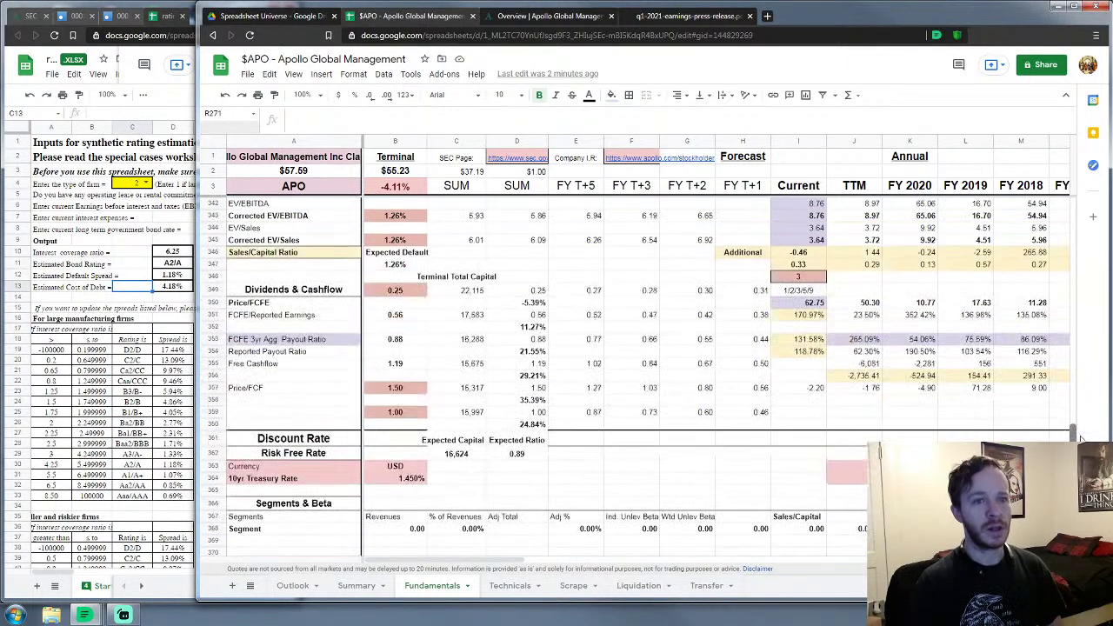
{"action": "scroll", "coordinate": [1080, 439], "scroll_direction": "up", "scroll_amount": 1}
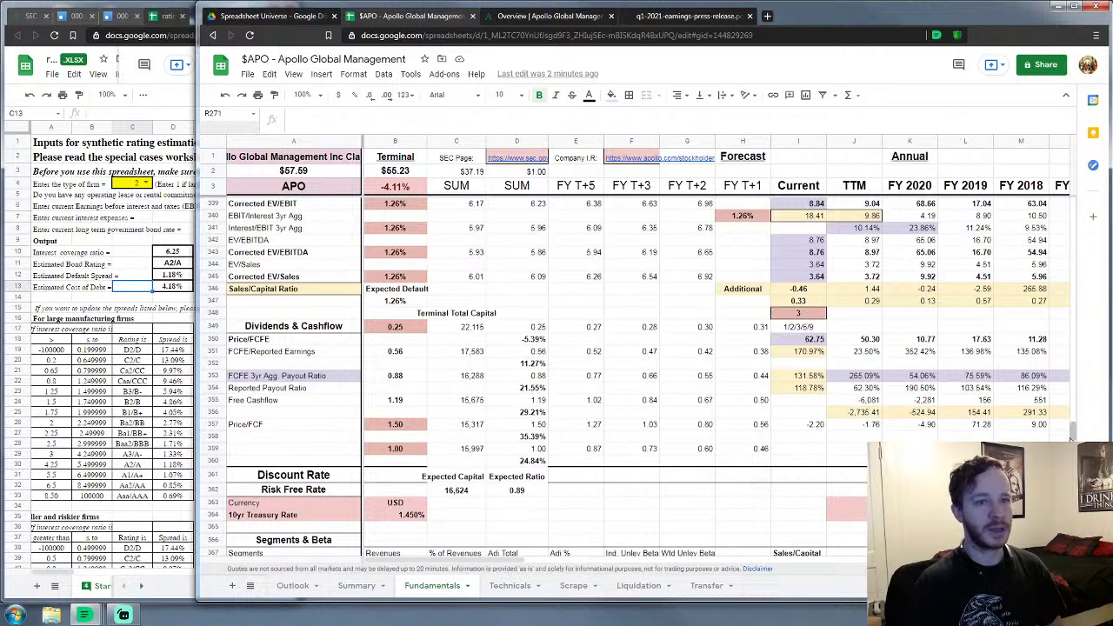
{"action": "left_click_drag", "start_coordinate": [513, 562], "coordinate": [582, 561]}
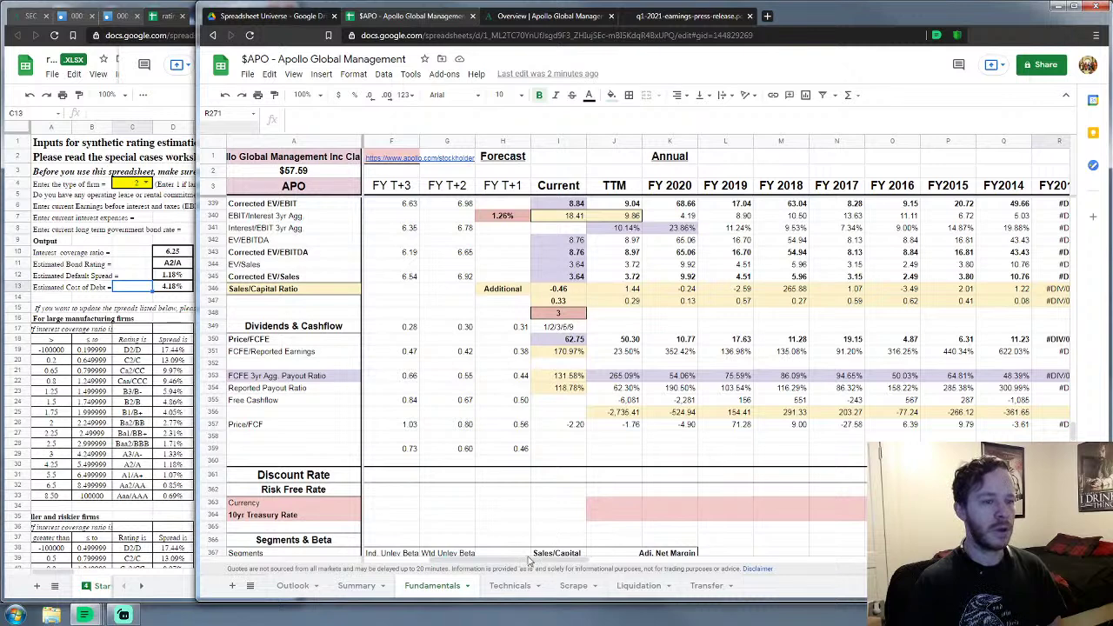
Step: Check the segment Total 0.45 formula, then set Sales/Capital in I348 to 5
{"action": "scroll", "coordinate": [515, 545], "scroll_direction": "down", "scroll_amount": 4}
{"action": "left_click", "coordinate": [574, 476]}
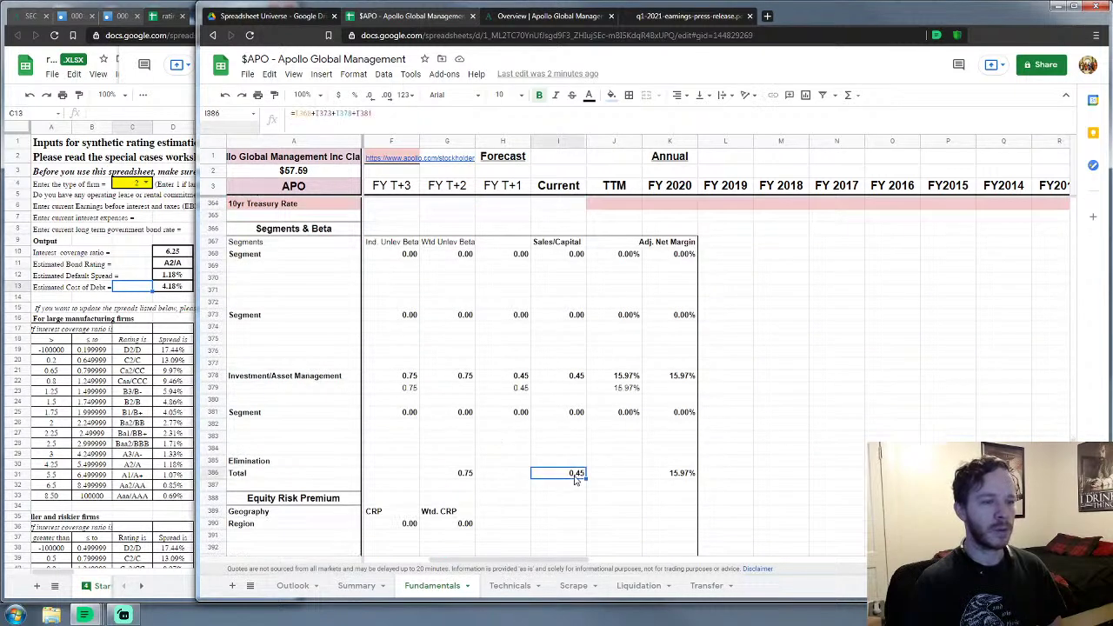
{"action": "scroll", "coordinate": [683, 478], "scroll_direction": "up", "scroll_amount": 4}
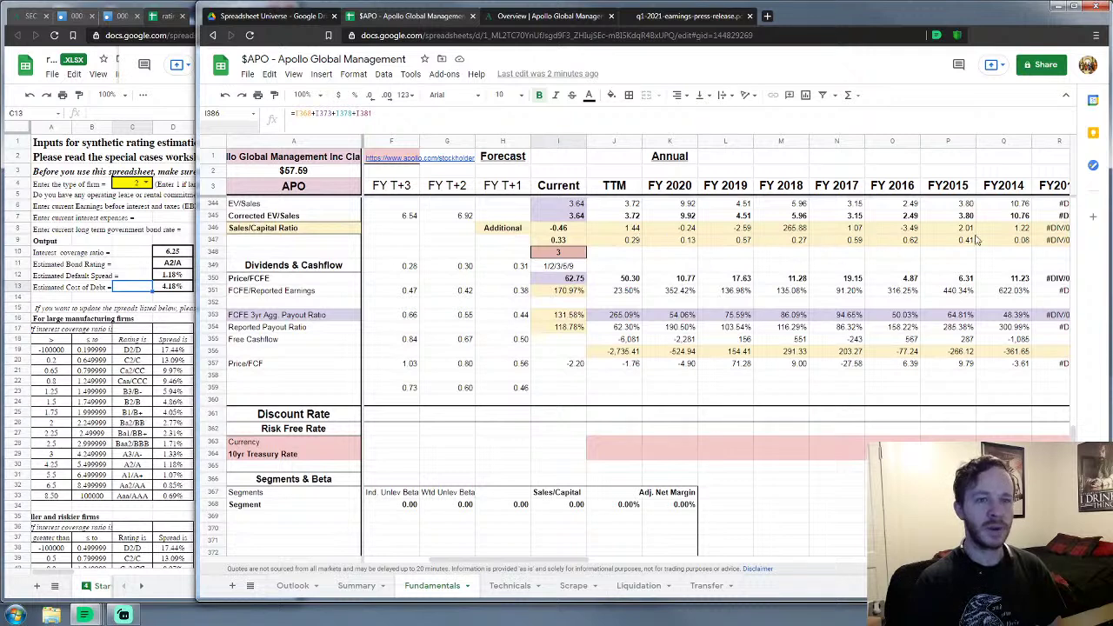
{"action": "left_click", "coordinate": [558, 252]}
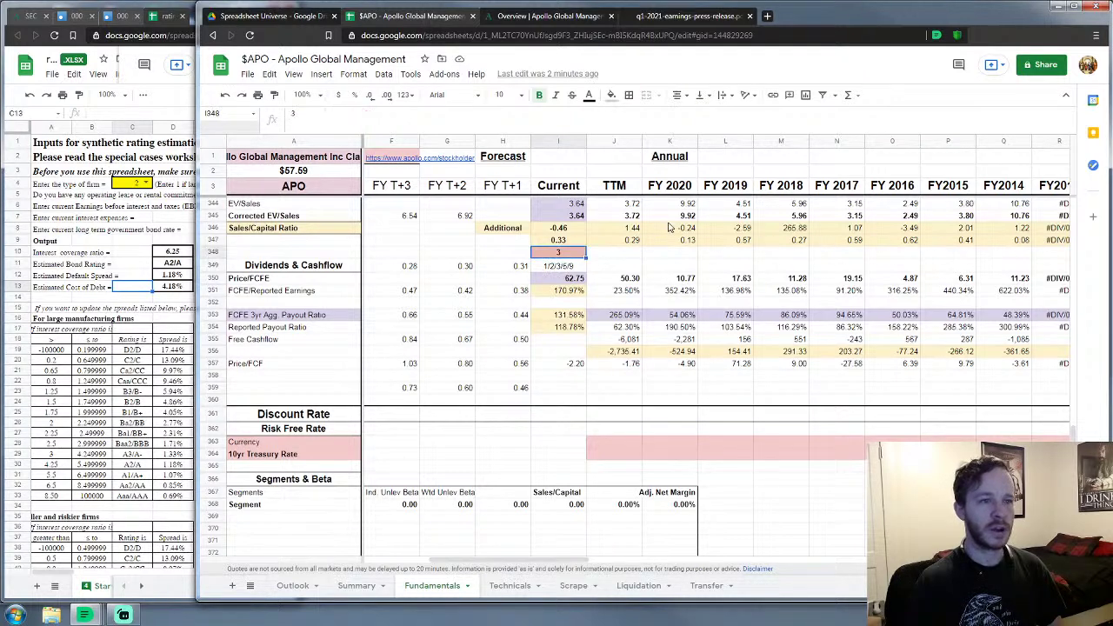
{"action": "type", "text": "5"}
{"action": "key", "text": "Return"}
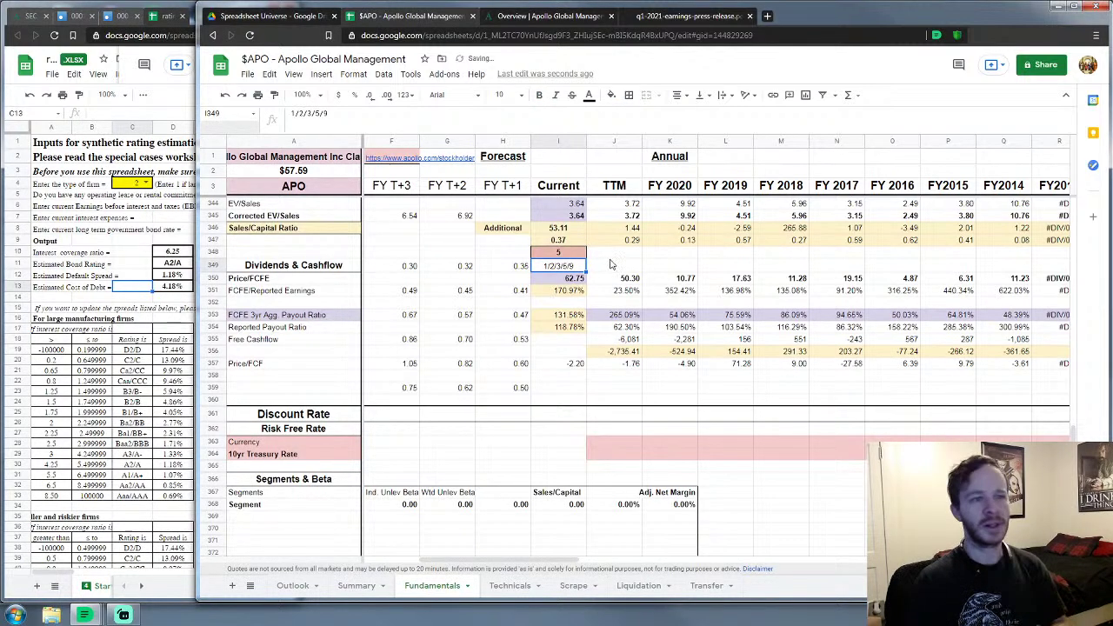
Step: Change the EBIT/Interest forecast in H340 from 1.26% to 0.86%
{"action": "scroll", "coordinate": [608, 309], "scroll_direction": "up", "scroll_amount": 4}
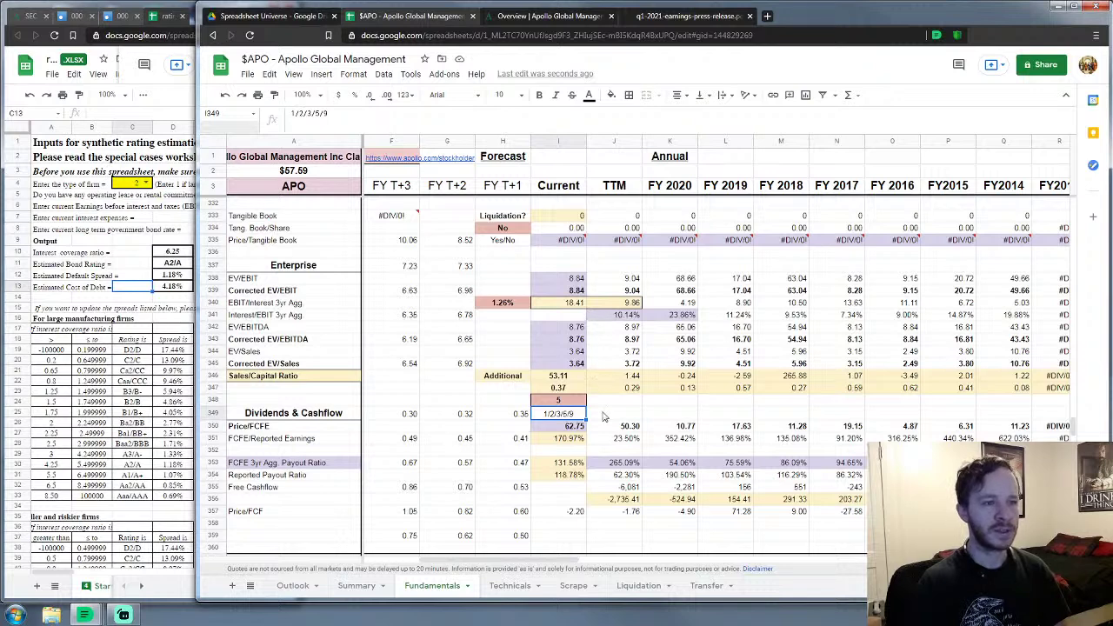
{"action": "left_click", "coordinate": [501, 303]}
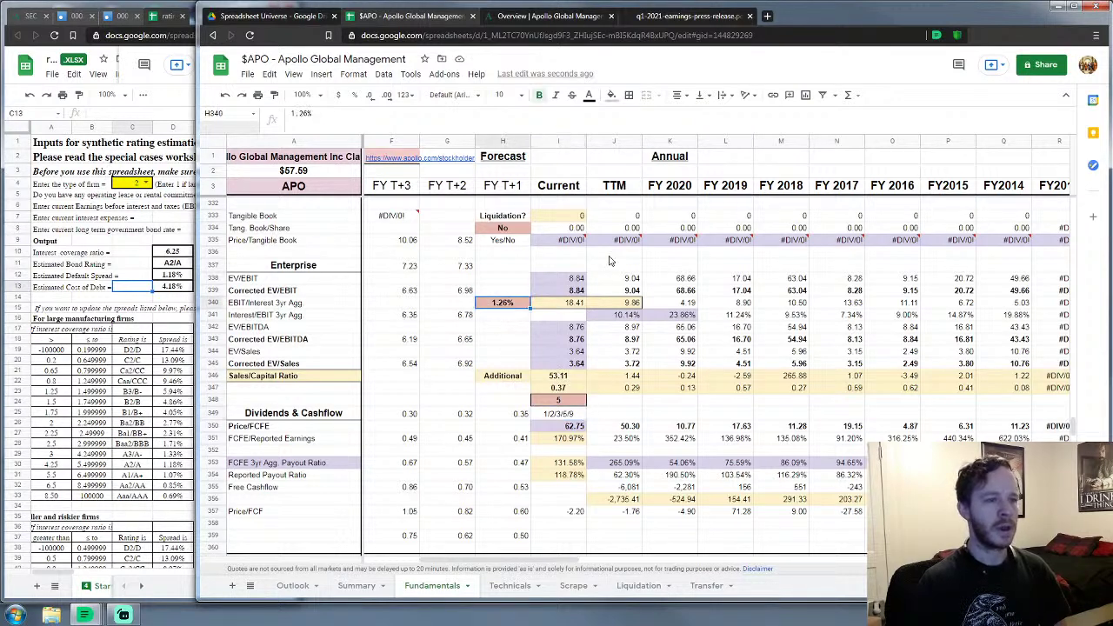
{"action": "type", "text": "0.86%"}
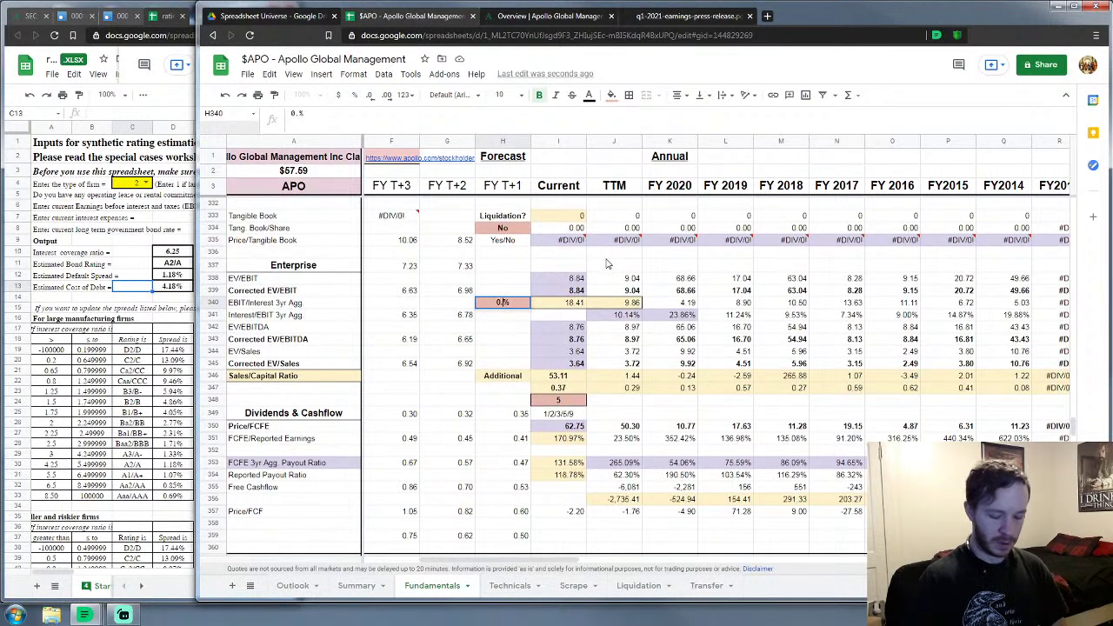
{"action": "key", "text": "Return"}
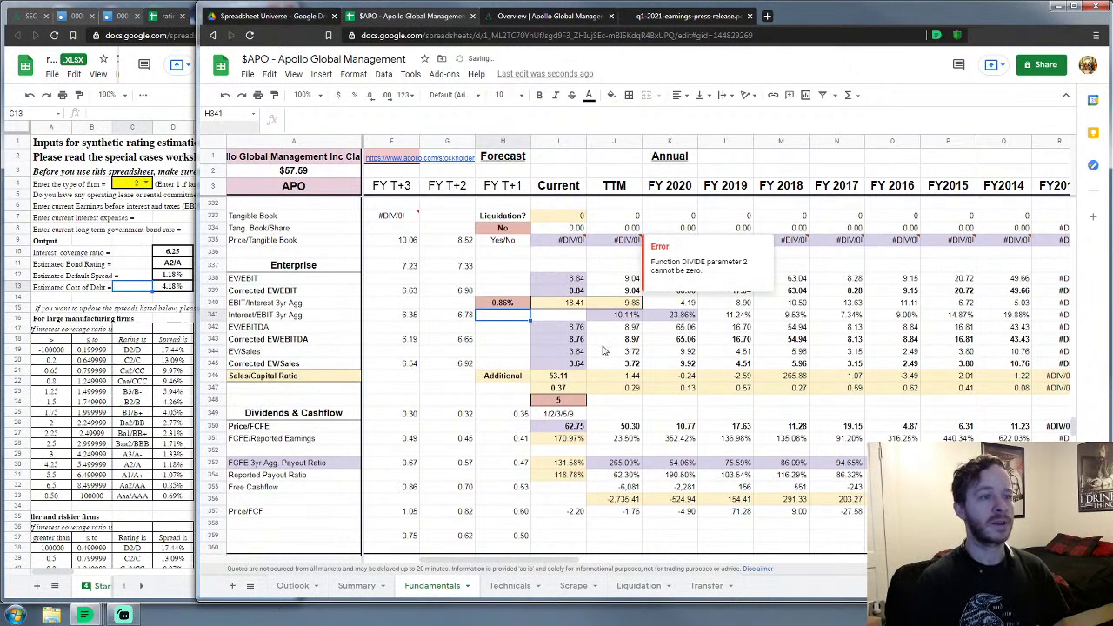
{"action": "left_click", "coordinate": [500, 357]}
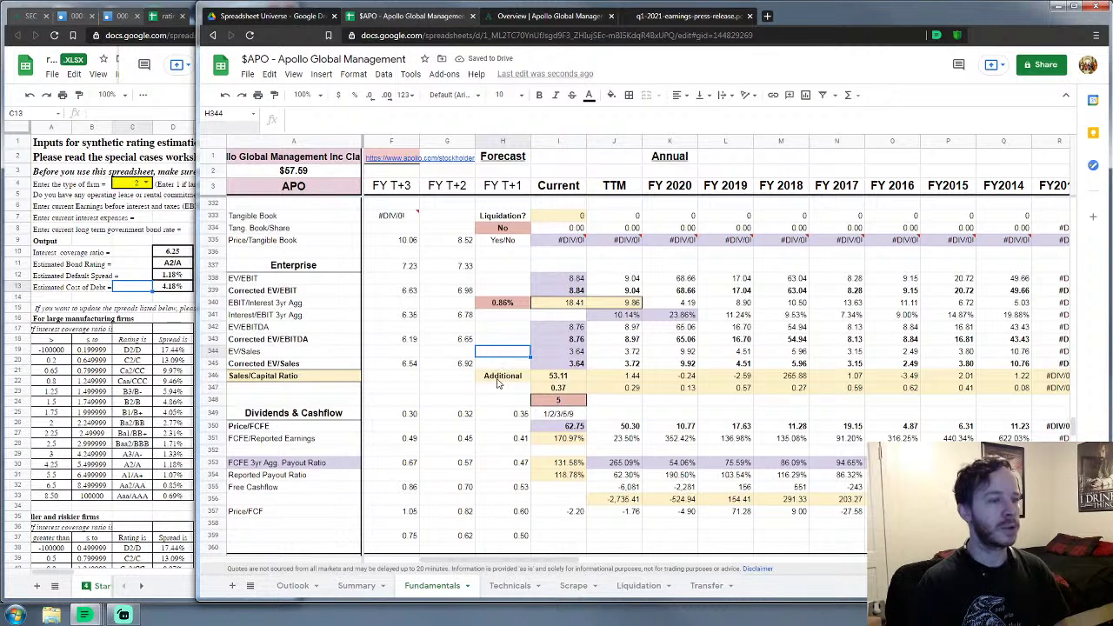
{"action": "scroll", "coordinate": [500, 364], "scroll_direction": "up", "scroll_amount": 7}
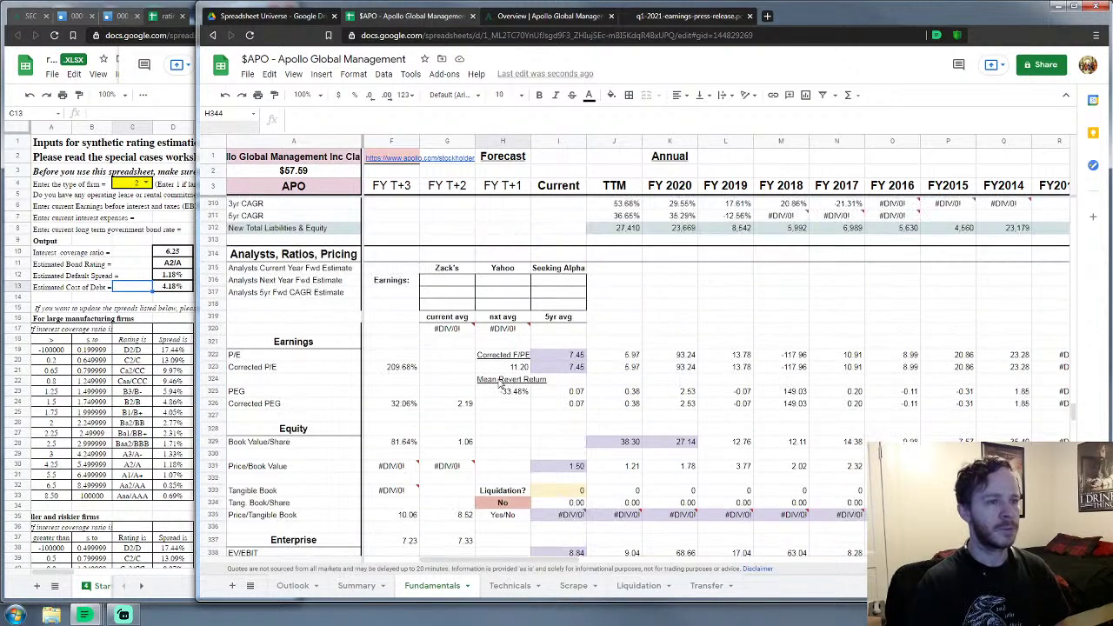
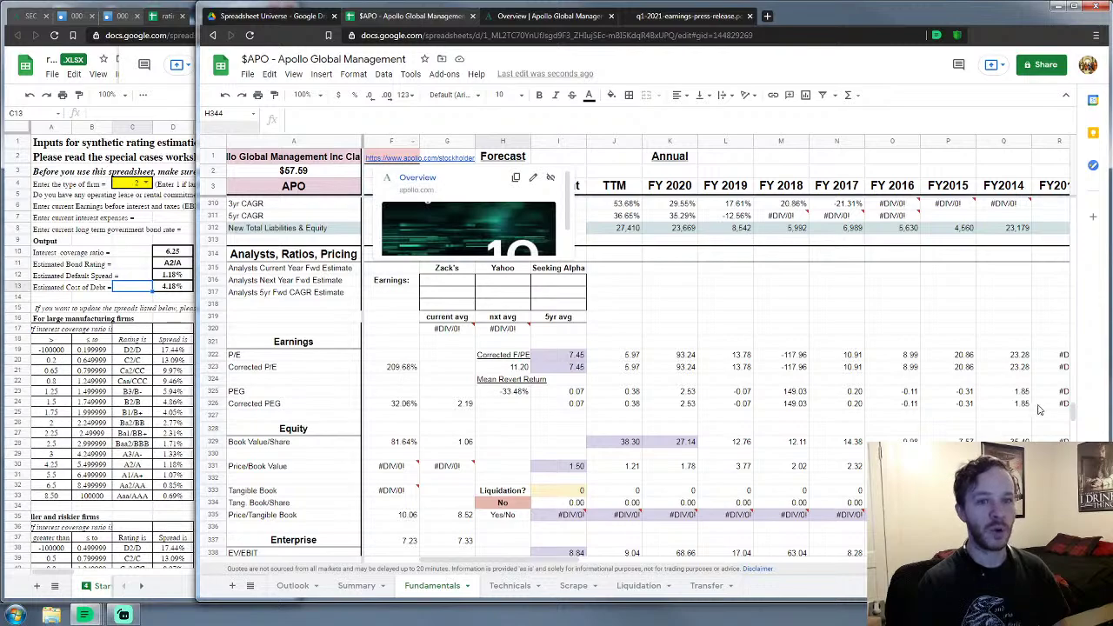
Step: Set the tax rate averaging period in I102 to 5 years
{"action": "left_click_drag", "start_coordinate": [1072, 418], "coordinate": [1051, 274]}
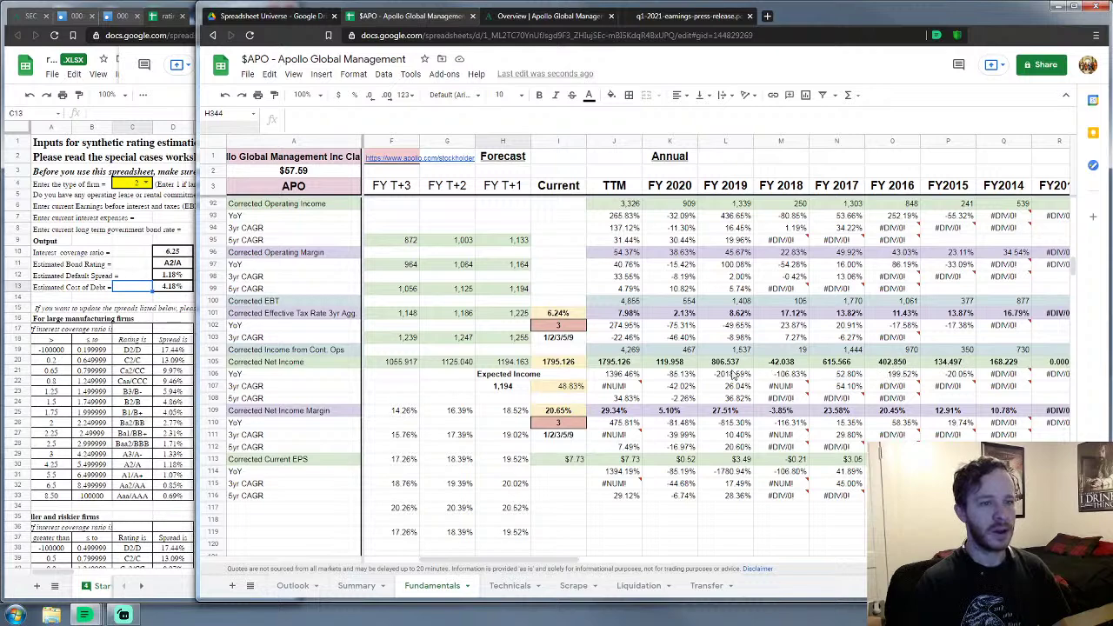
{"action": "scroll", "coordinate": [572, 380], "scroll_direction": "up", "scroll_amount": 6}
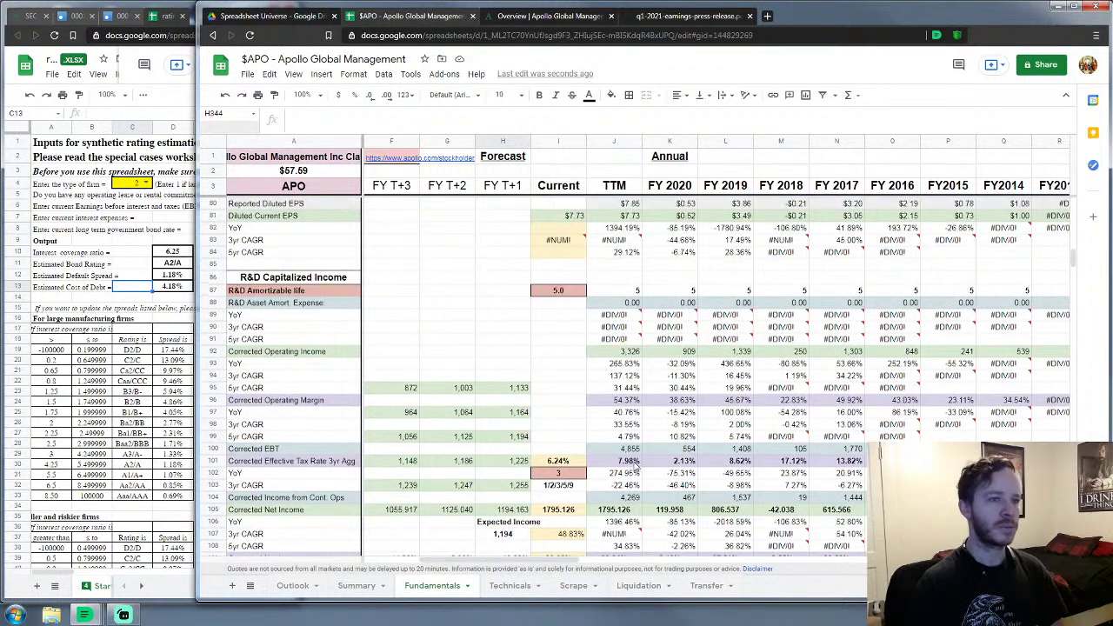
{"action": "scroll", "coordinate": [636, 467], "scroll_direction": "down", "scroll_amount": 6}
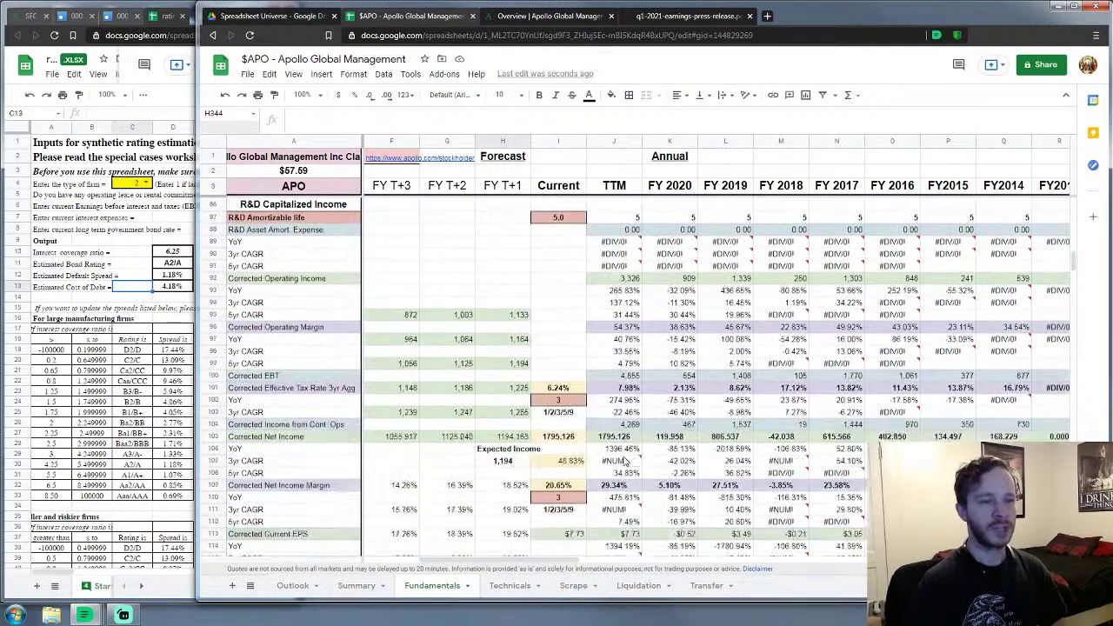
{"action": "left_click", "coordinate": [614, 374]}
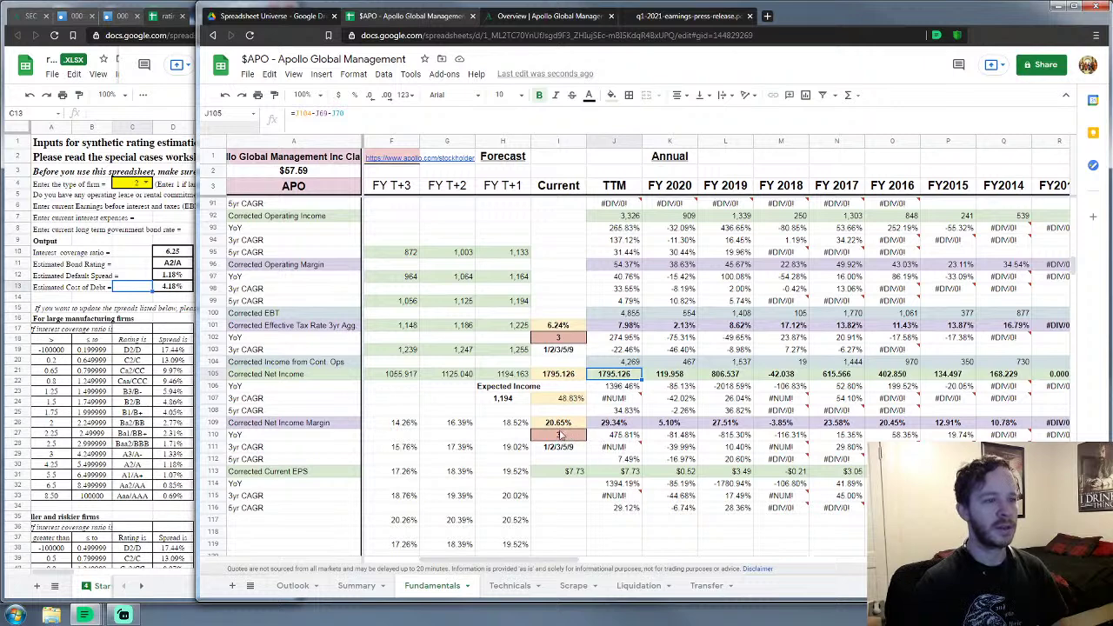
{"action": "left_click", "coordinate": [574, 343]}
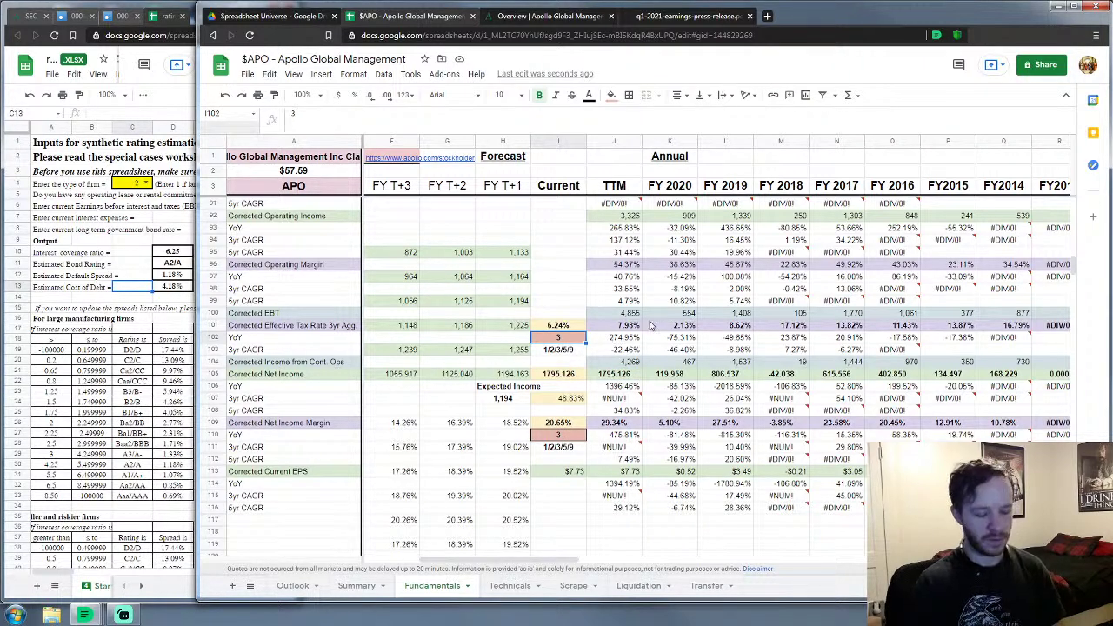
{"action": "key", "text": "Return"}
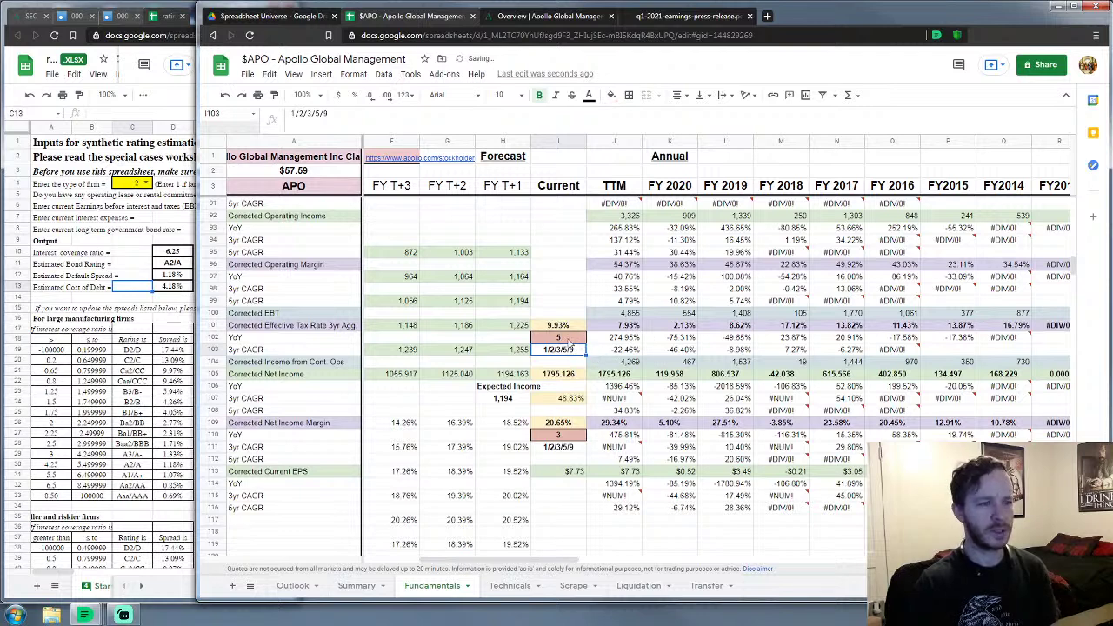
{"action": "left_click", "coordinate": [570, 341]}
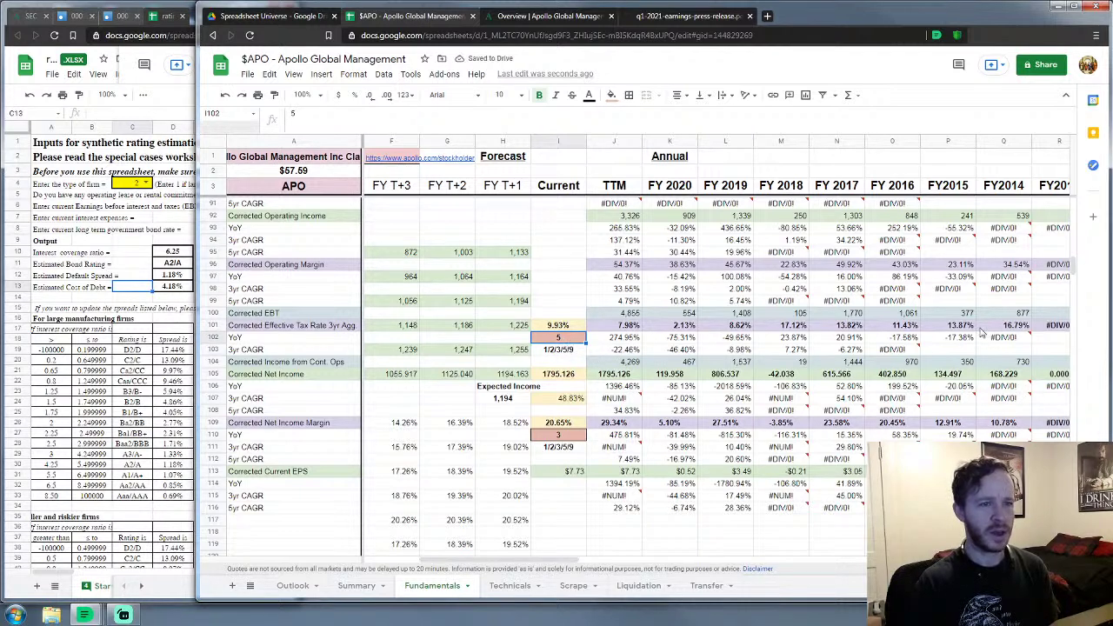
Step: Multiply the corrected effective tax rate formula in I101 by 1.5, giving 14.90%
{"action": "left_click", "coordinate": [567, 324]}
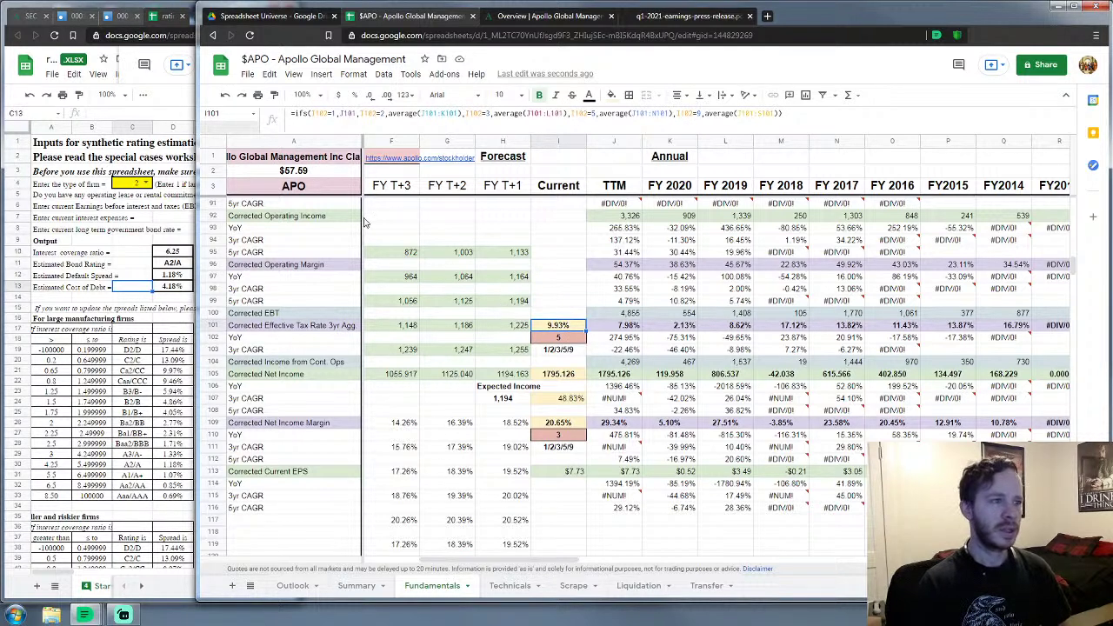
{"action": "left_click", "coordinate": [800, 113]}
{"action": "type", "text": "*1.5"}
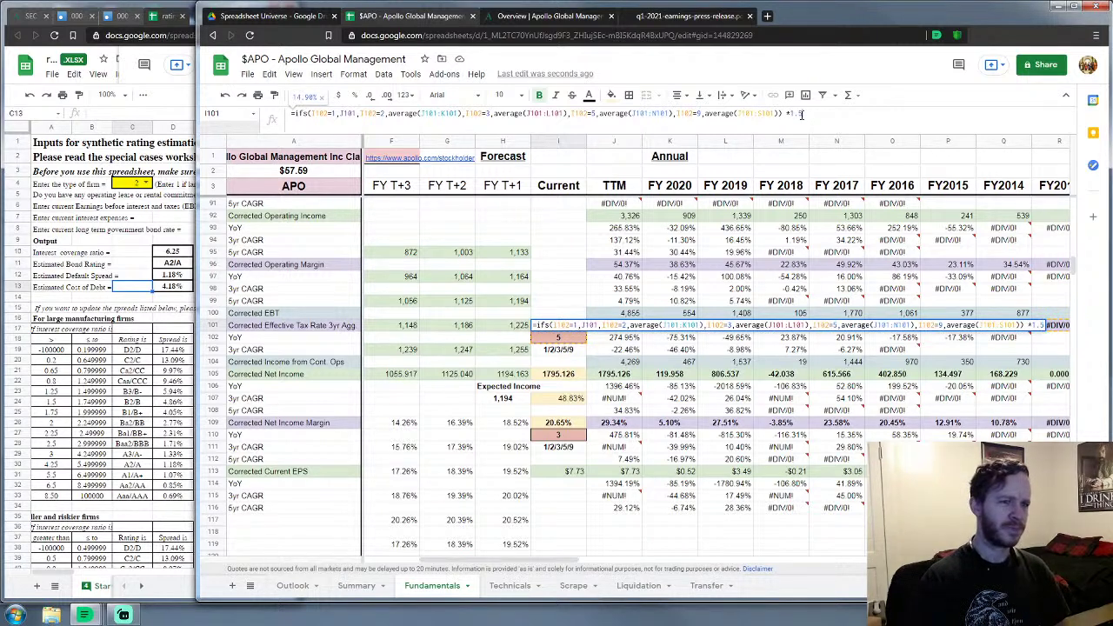
{"action": "key", "text": "Return"}
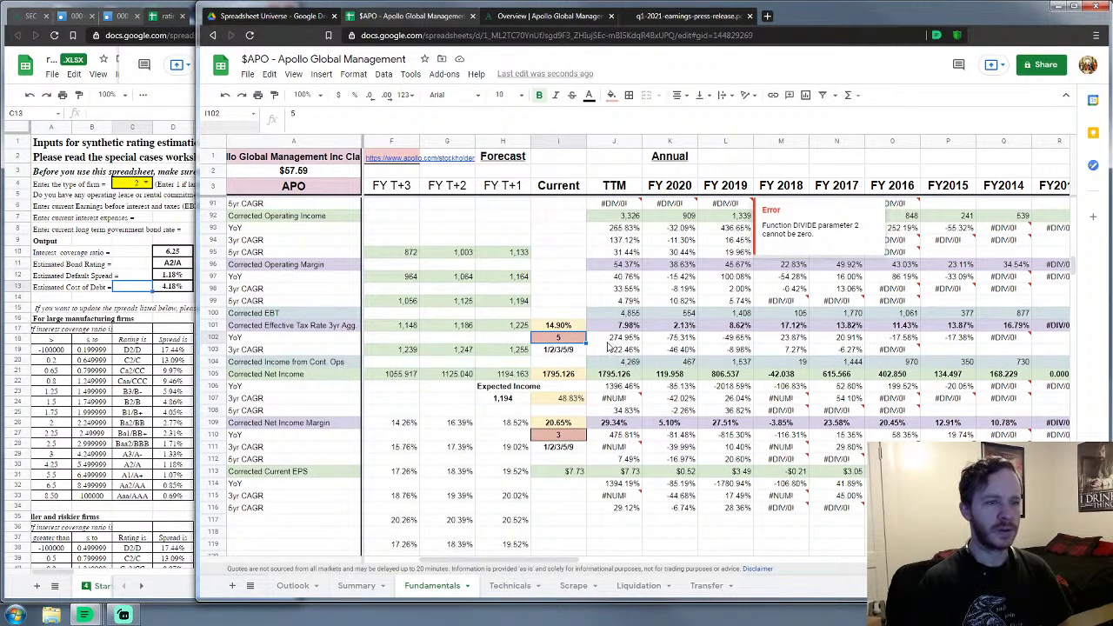
Step: Try a 9-year averaging period in I102, then undo back to 5
{"action": "type", "text": "9"}
{"action": "key", "text": "Return"}
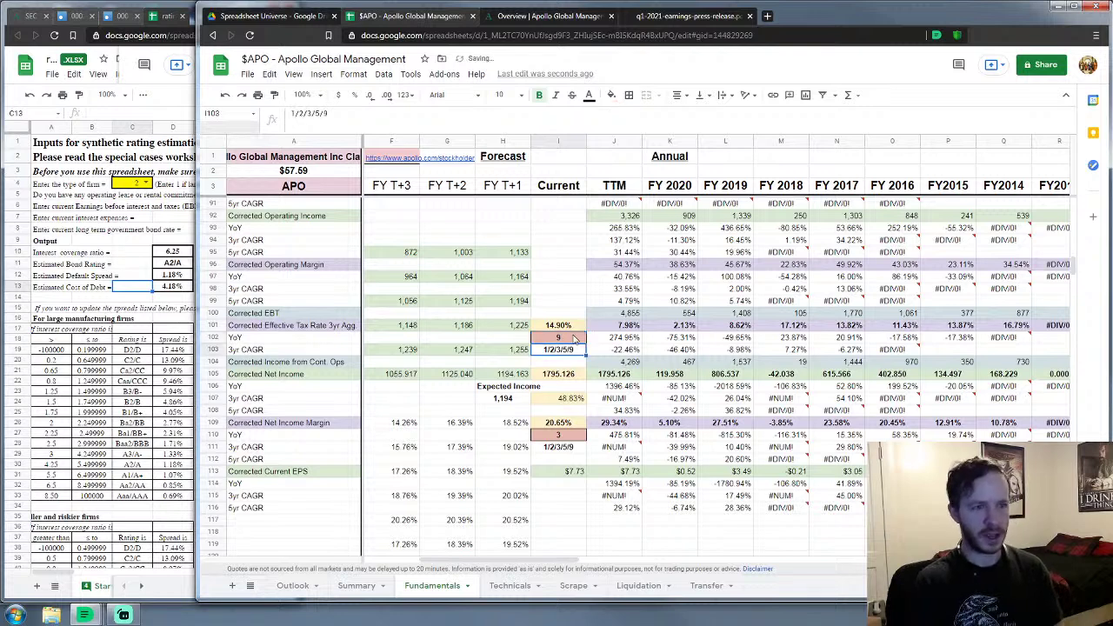
{"action": "left_click", "coordinate": [226, 96]}
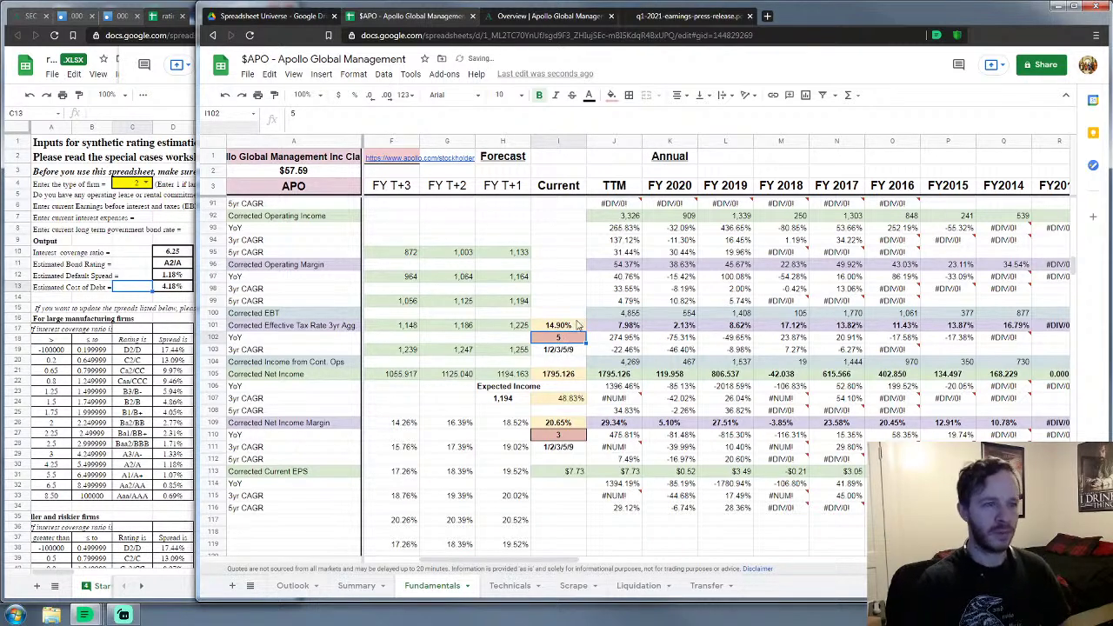
{"action": "key", "text": "Up"}
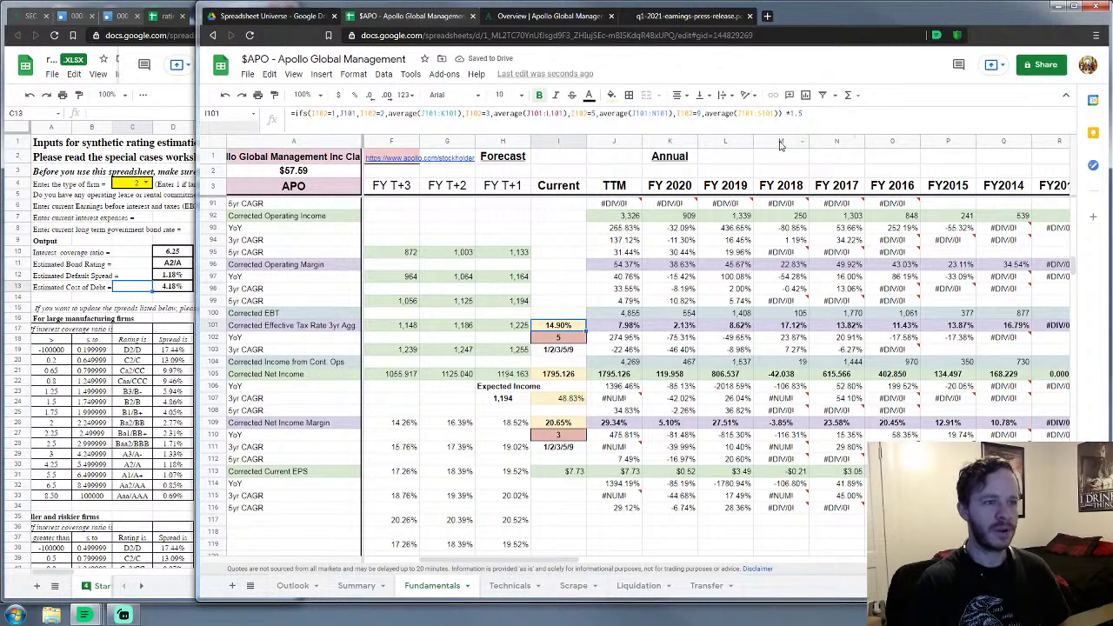
Step: Set the net income margin averaging period in I110 to 5 years
{"action": "key", "text": "ctrl+z"}
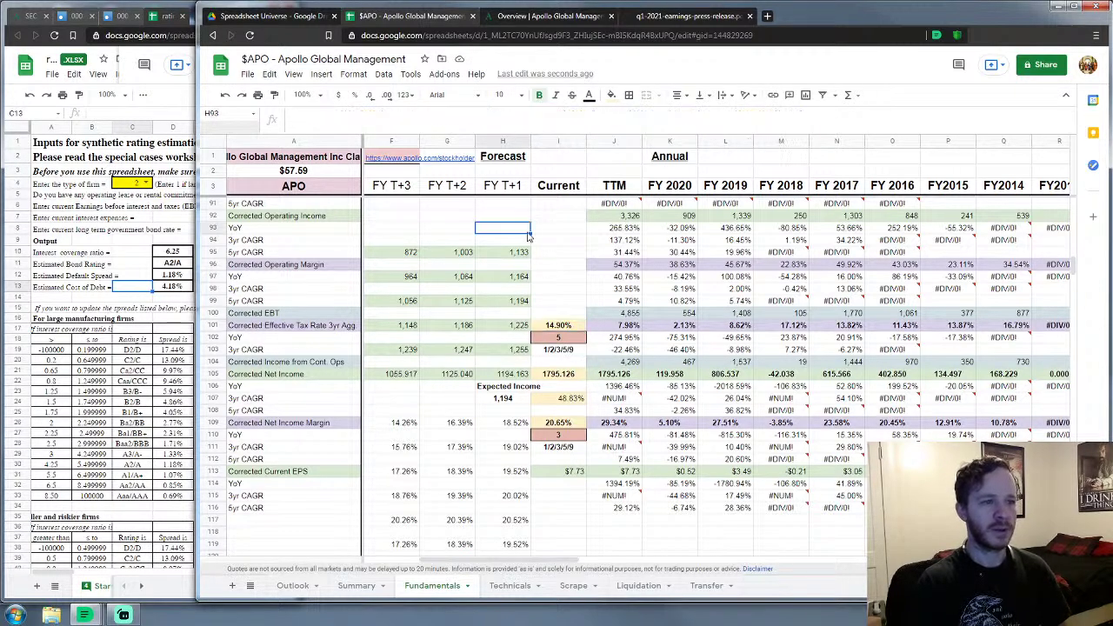
{"action": "key", "text": "ctrl+z"}
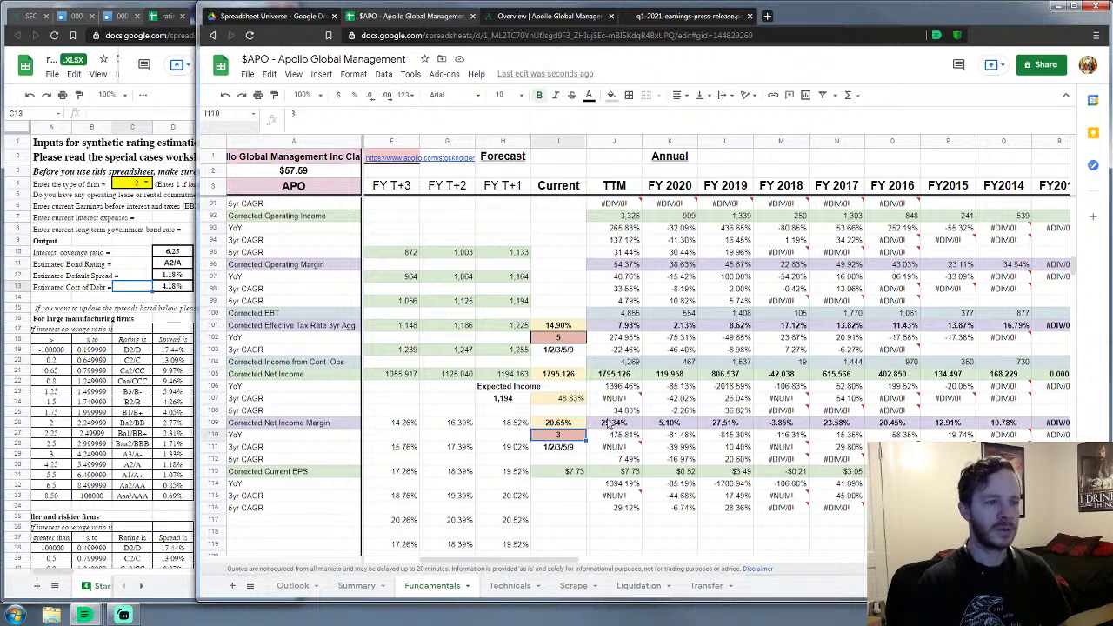
{"action": "type", "text": "5"}
{"action": "key", "text": "Return"}
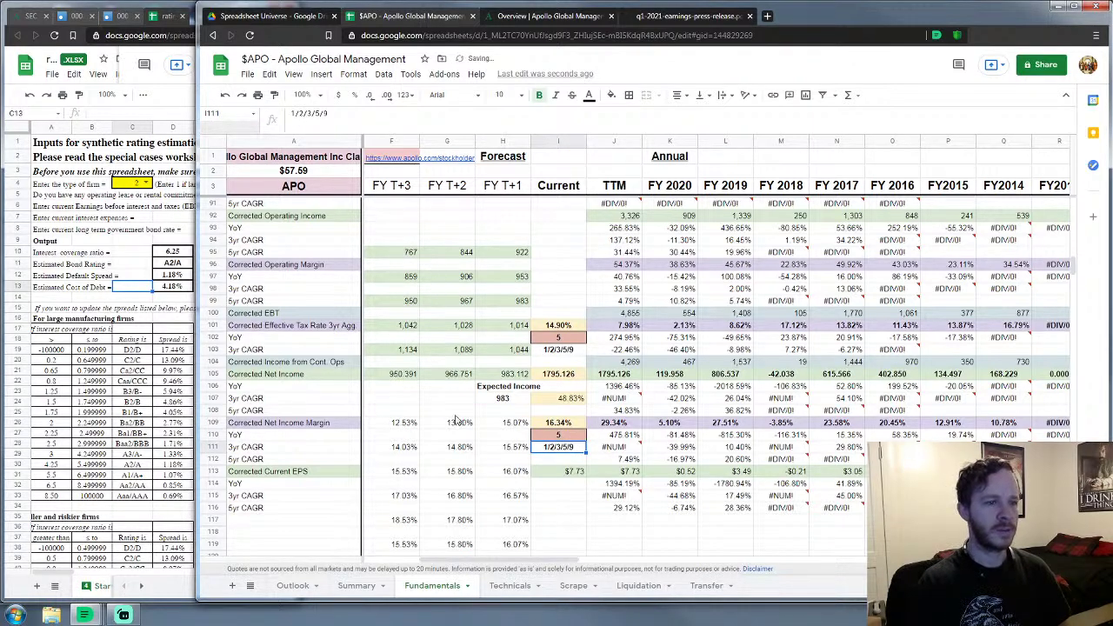
Step: Compare against the 3-year period with Undo/Redo, then review the J109:Q109 yearly margins
{"action": "left_click", "coordinate": [223, 94]}
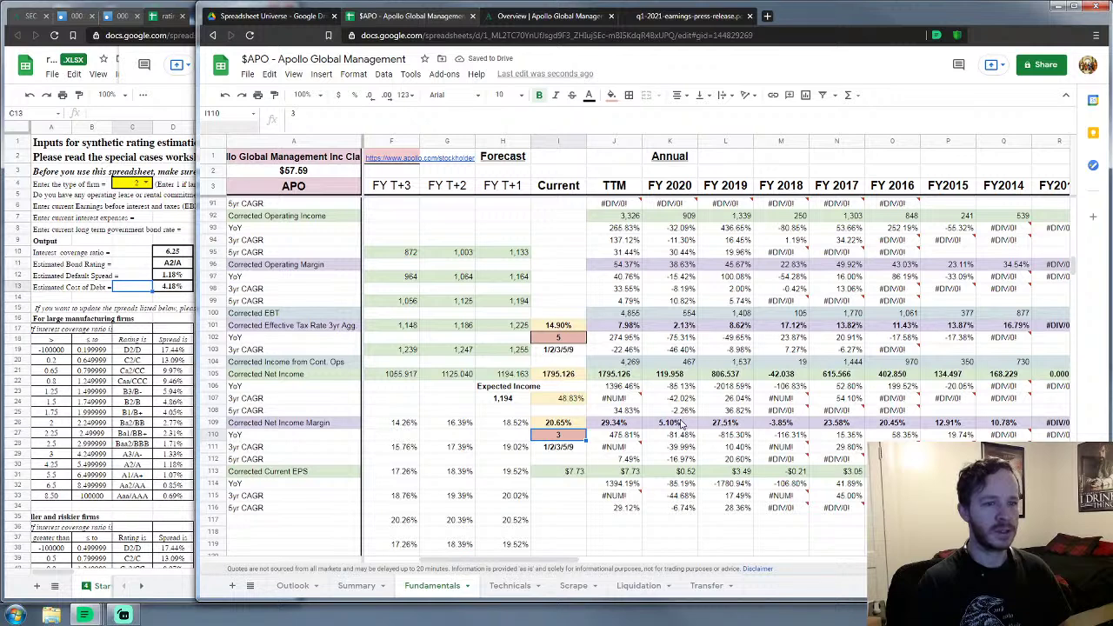
{"action": "left_click", "coordinate": [241, 95]}
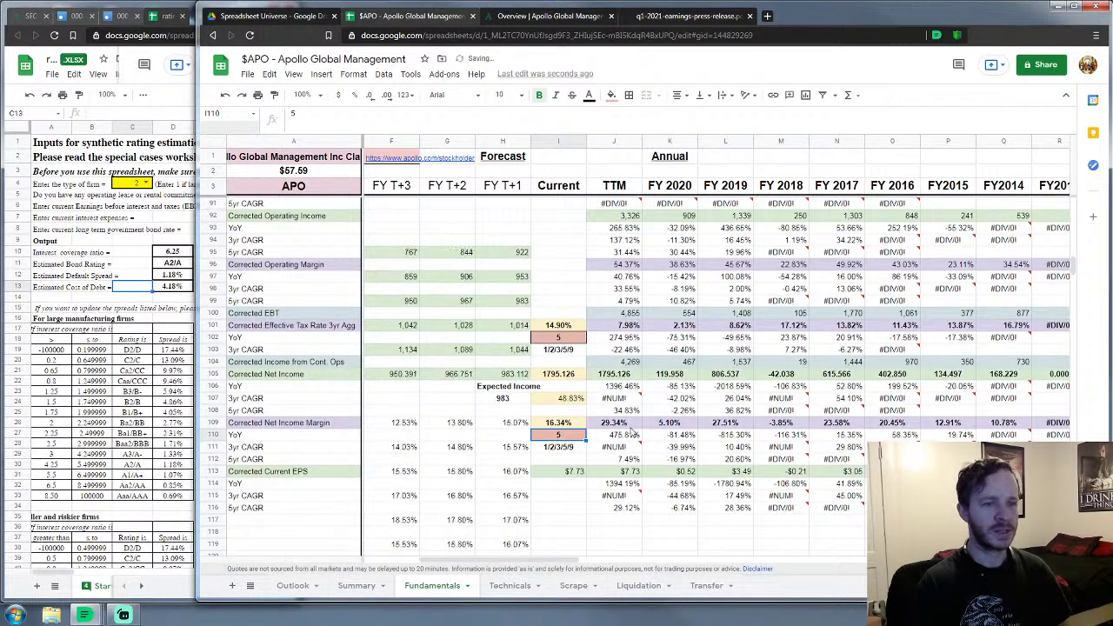
{"action": "left_click_drag", "start_coordinate": [630, 428], "coordinate": [1031, 428]}
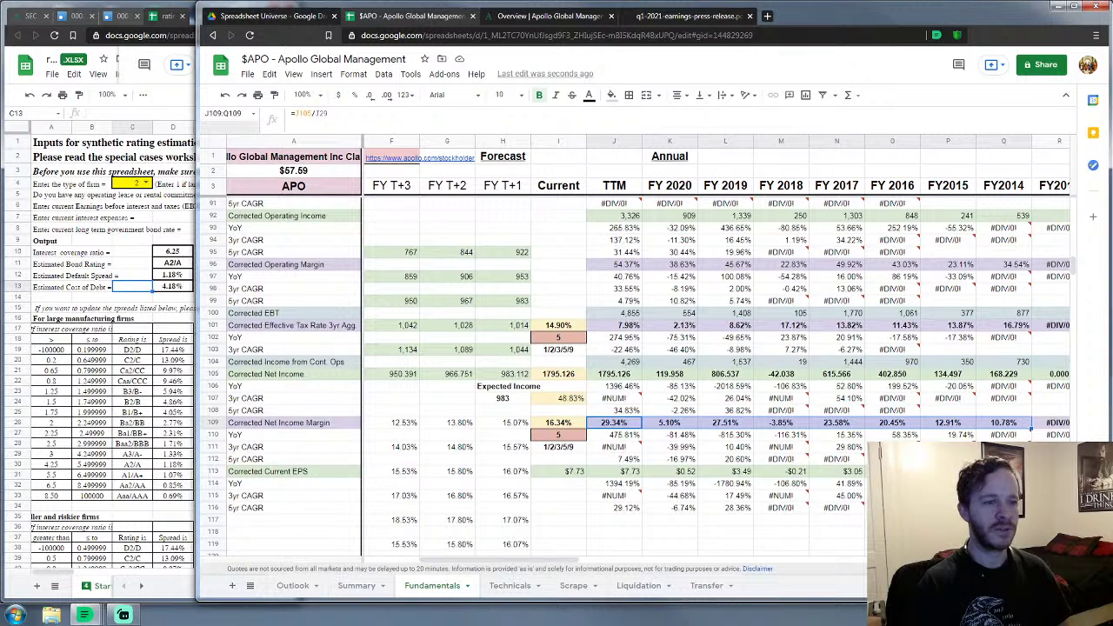
{"action": "left_click", "coordinate": [575, 522]}
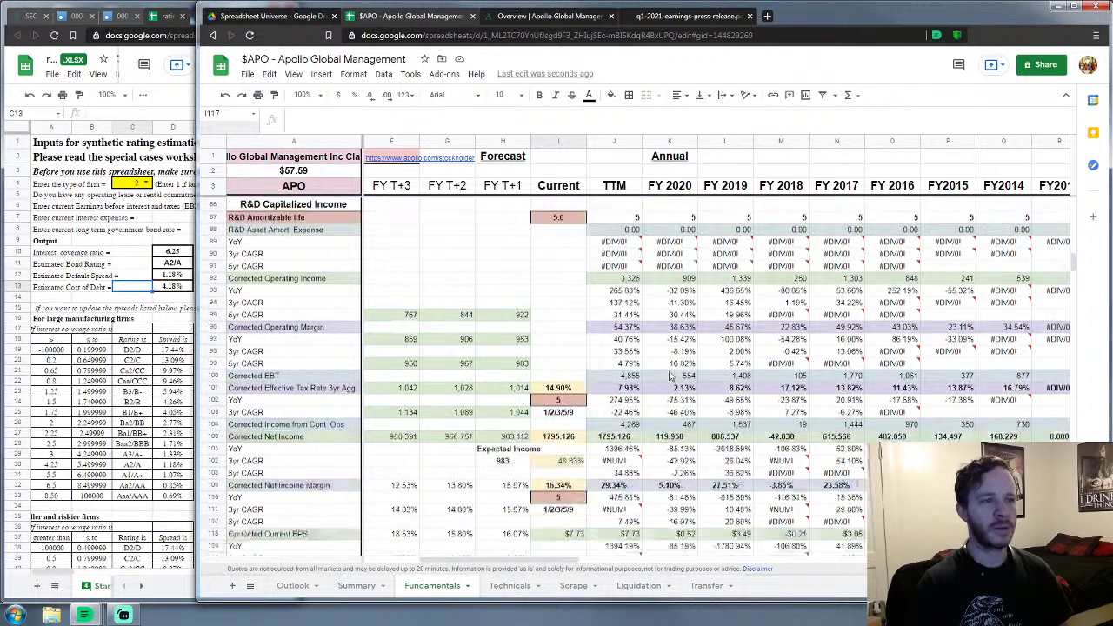
Step: Set the cost of debt averaging period to 5 years
{"action": "scroll", "coordinate": [671, 375], "scroll_direction": "up", "scroll_amount": 10}
{"action": "scroll", "coordinate": [671, 376], "scroll_direction": "up", "scroll_amount": 4}
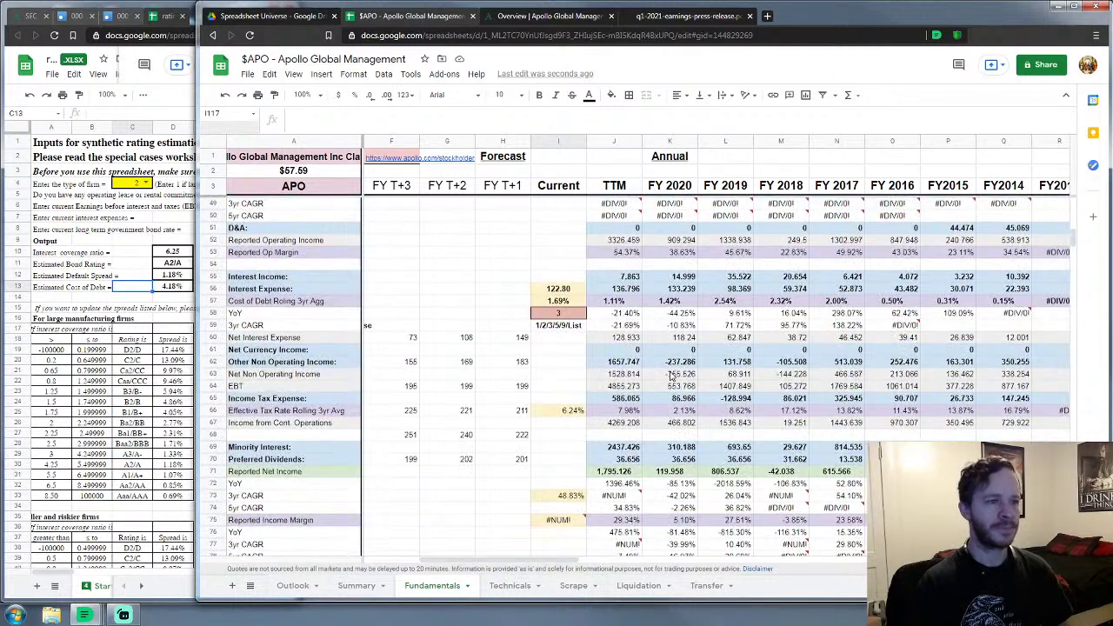
{"action": "scroll", "coordinate": [671, 375], "scroll_direction": "up", "scroll_amount": 2}
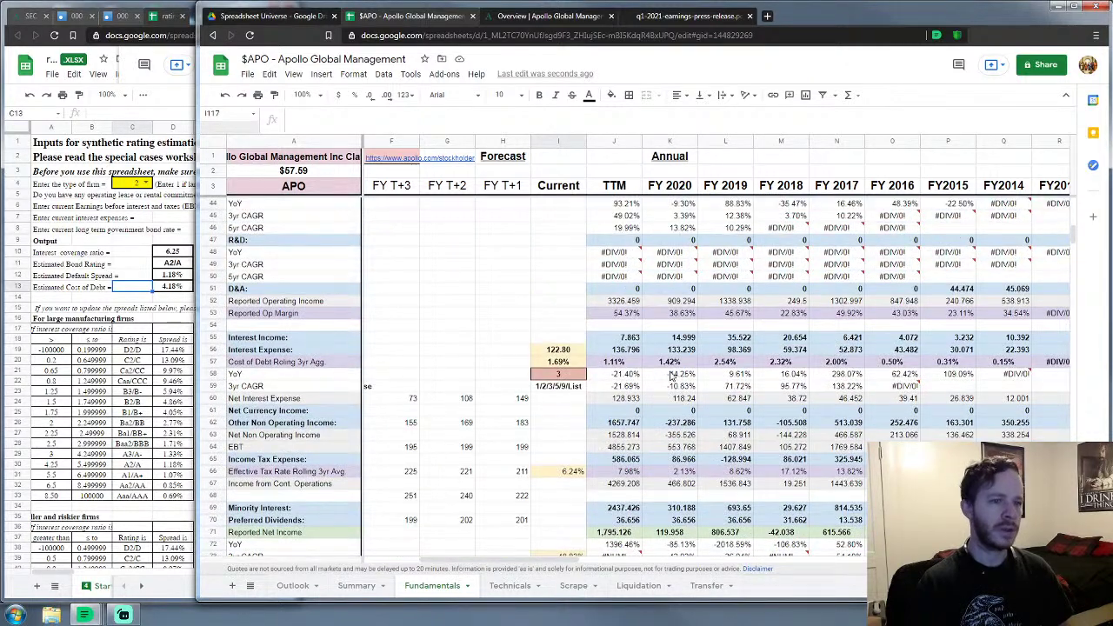
{"action": "left_click", "coordinate": [558, 379]}
{"action": "type", "text": "5"}
{"action": "key", "text": "Return"}
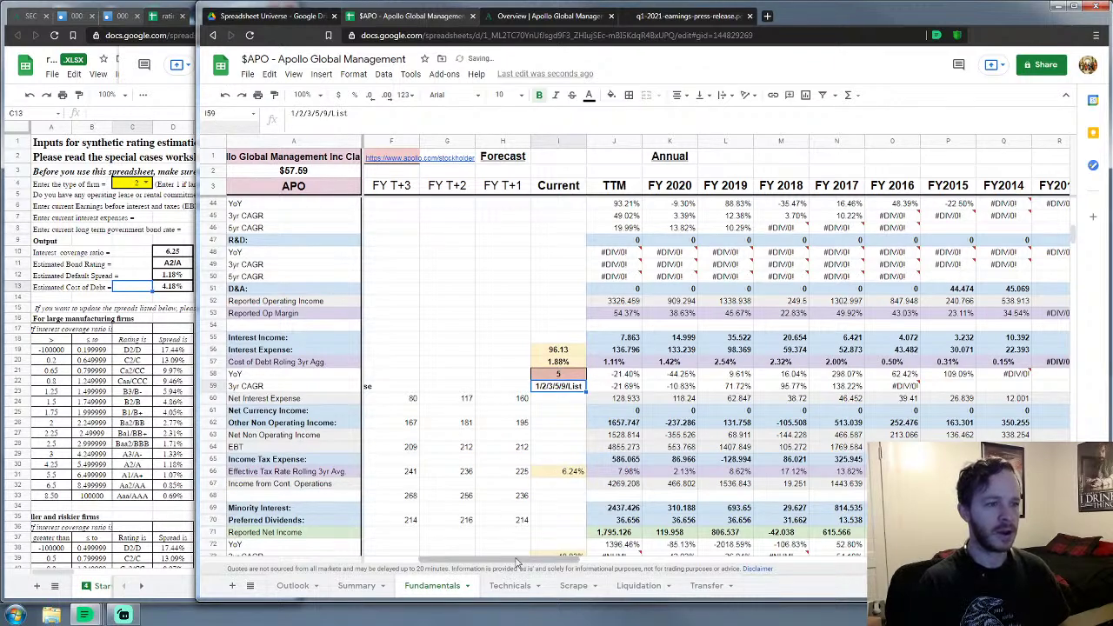
Step: Change the cost of debt averaging choice in I59 to List
{"action": "left_click_drag", "start_coordinate": [544, 562], "coordinate": [420, 561]}
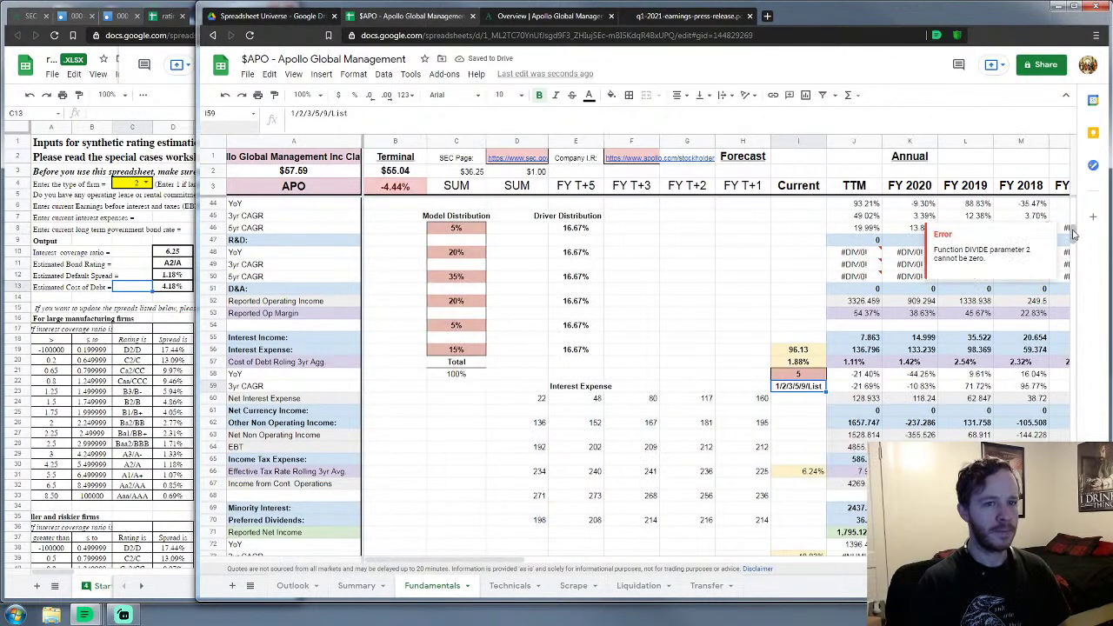
{"action": "scroll", "coordinate": [1009, 244], "scroll_direction": "down", "scroll_amount": 20}
{"action": "scroll", "coordinate": [643, 374], "scroll_direction": "down", "scroll_amount": 10}
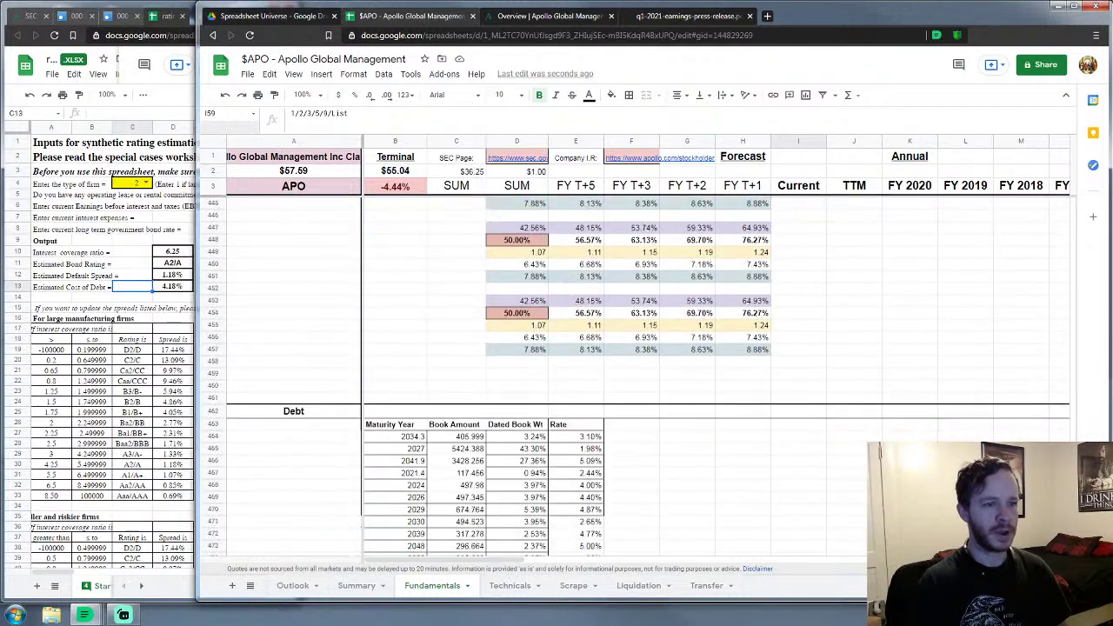
{"action": "scroll", "coordinate": [643, 374], "scroll_direction": "up", "scroll_amount": 8}
{"action": "scroll", "coordinate": [519, 561], "scroll_direction": "up", "scroll_amount": 20}
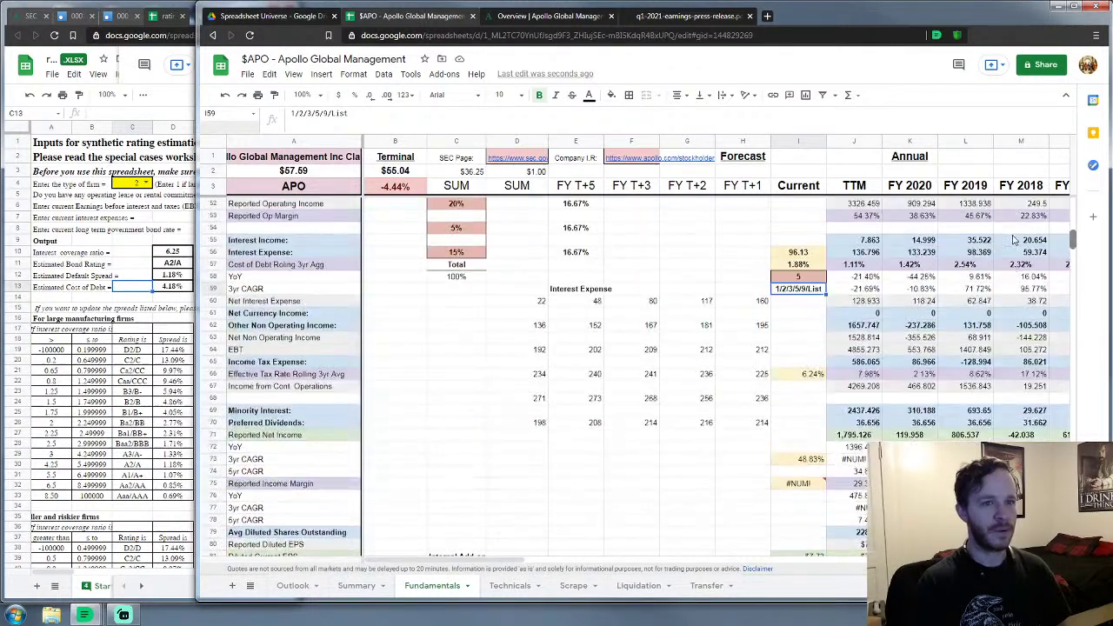
{"action": "scroll", "coordinate": [519, 561], "scroll_direction": "right", "scroll_amount": 4}
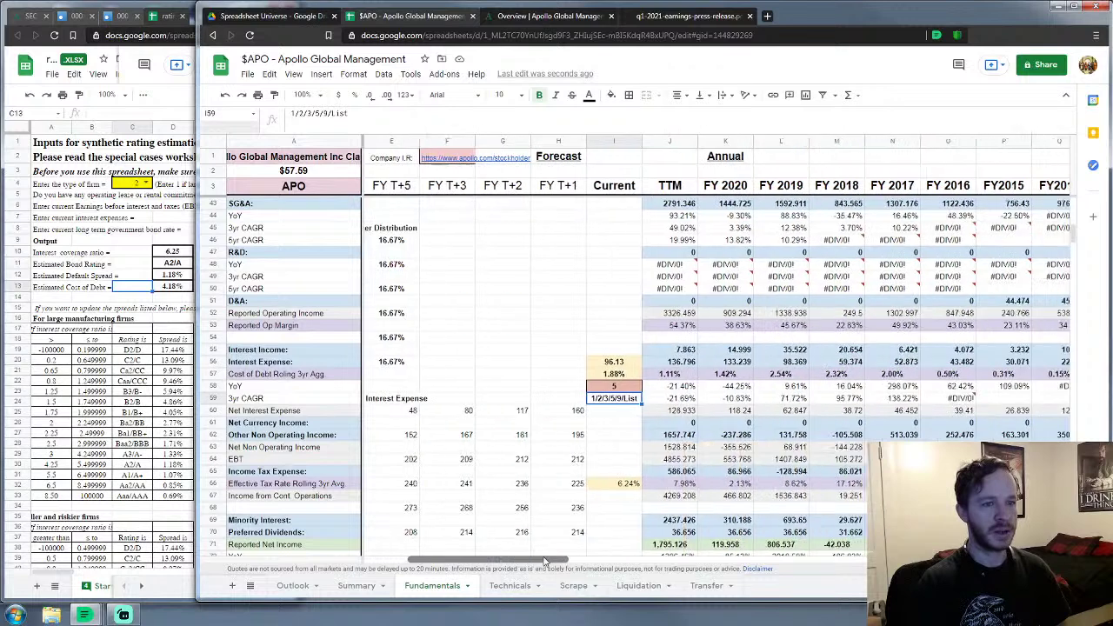
{"action": "left_click", "coordinate": [558, 420]}
{"action": "left_click", "coordinate": [569, 388]}
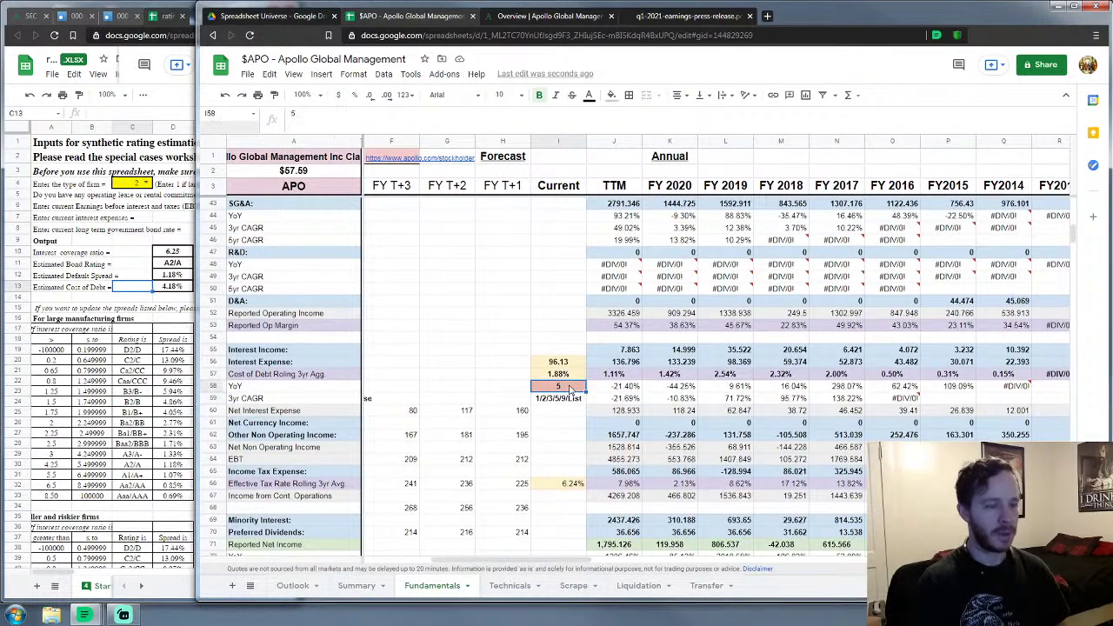
{"action": "type", "text": "List"}
{"action": "key", "text": "Return"}
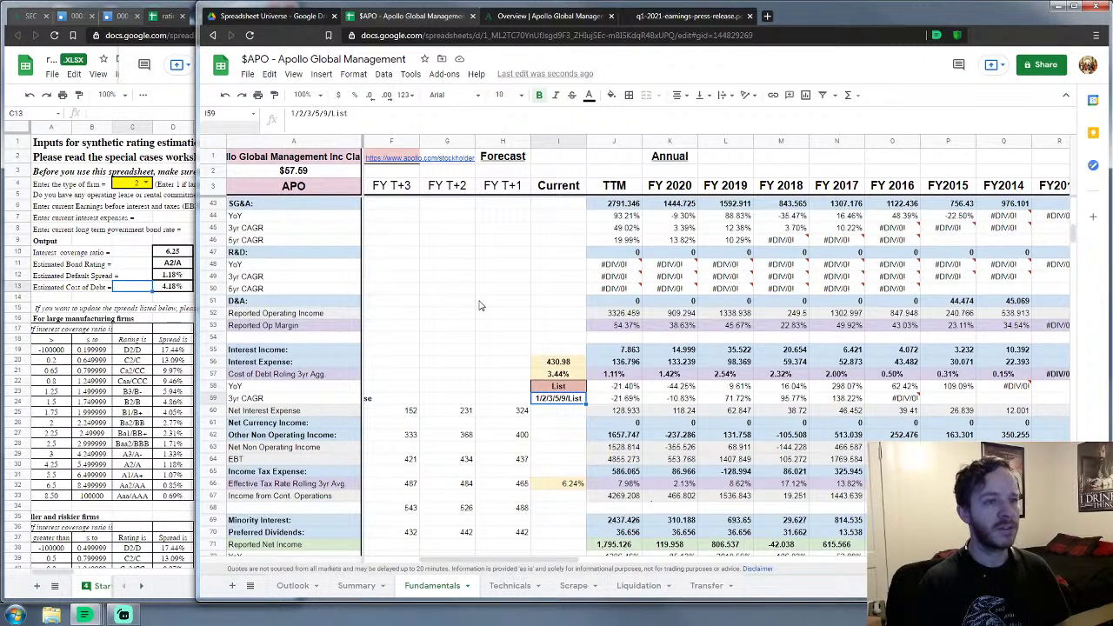
{"action": "scroll", "coordinate": [484, 305], "scroll_direction": "up", "scroll_amount": 3}
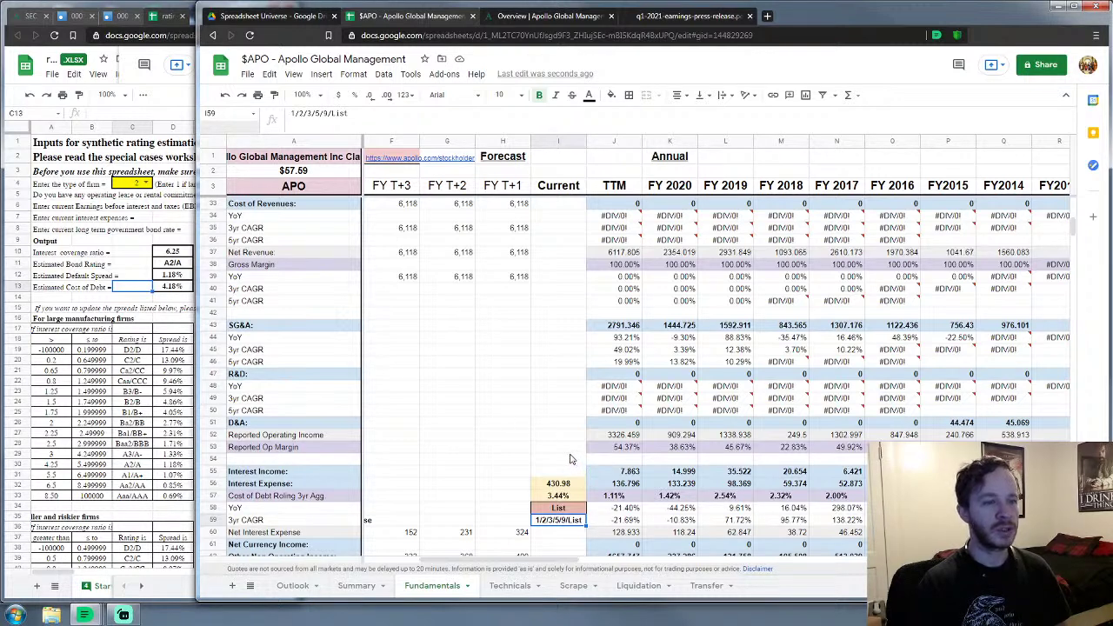
Step: Set the revenue averaging period in I30 to 3 years
{"action": "scroll", "coordinate": [546, 441], "scroll_direction": "up", "scroll_amount": 3}
{"action": "scroll", "coordinate": [547, 441], "scroll_direction": "down", "scroll_amount": 4}
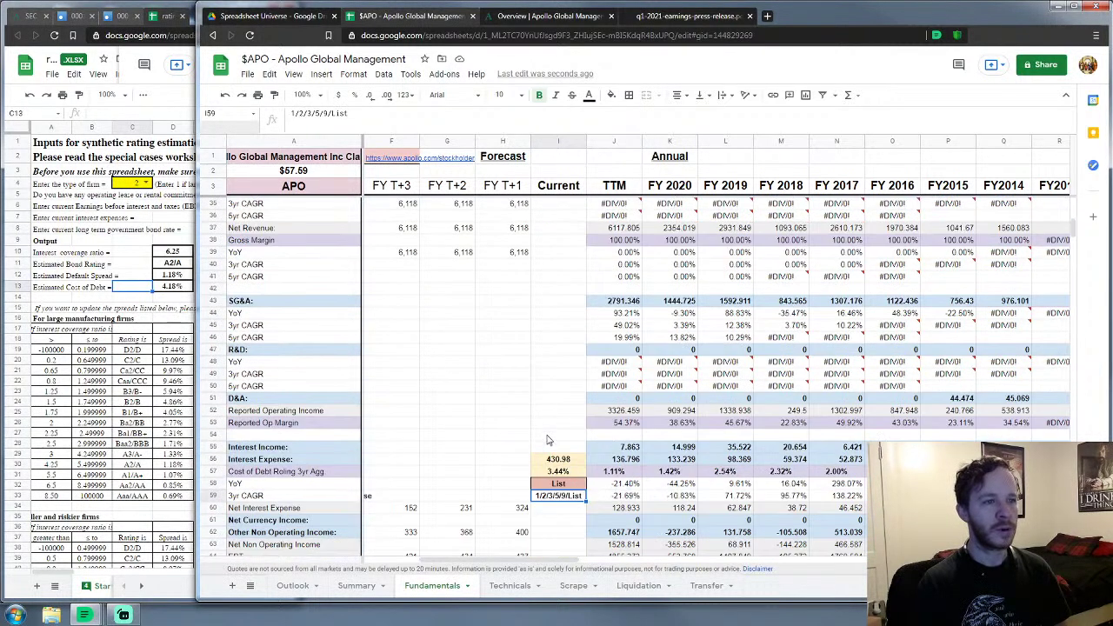
{"action": "scroll", "coordinate": [547, 440], "scroll_direction": "up", "scroll_amount": 3}
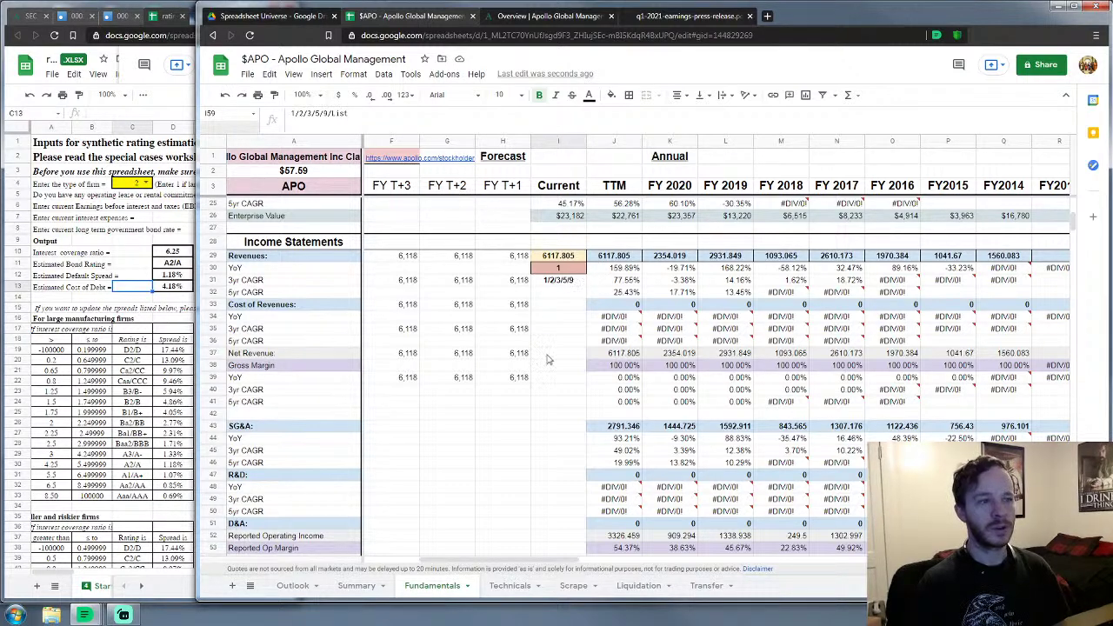
{"action": "left_click_drag", "start_coordinate": [549, 561], "coordinate": [520, 565]}
{"action": "left_click", "coordinate": [665, 377]}
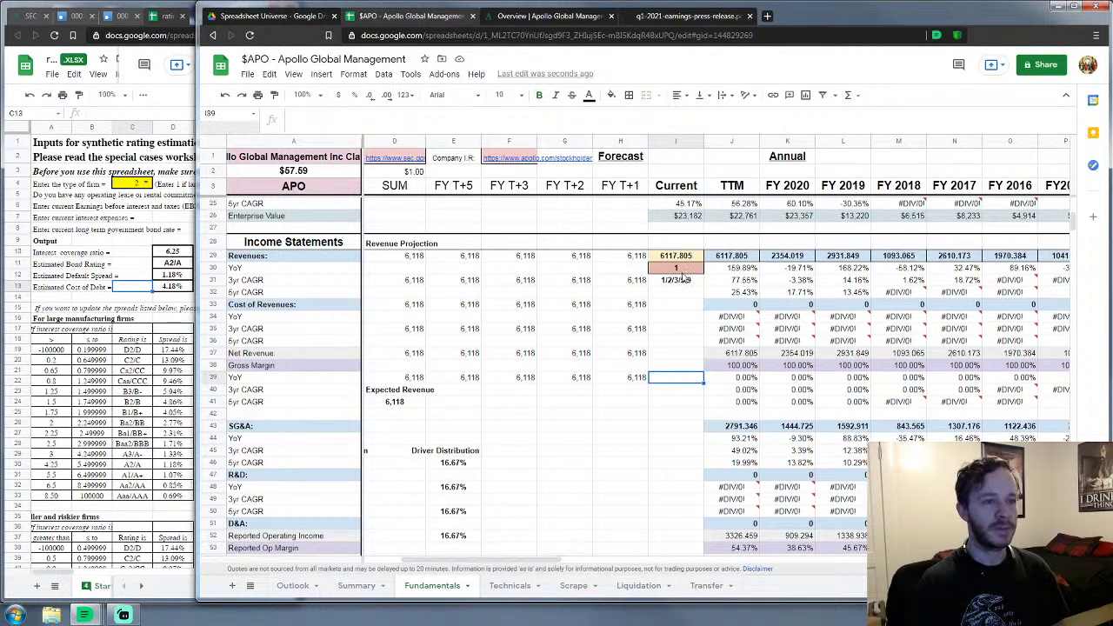
{"action": "left_click", "coordinate": [684, 270]}
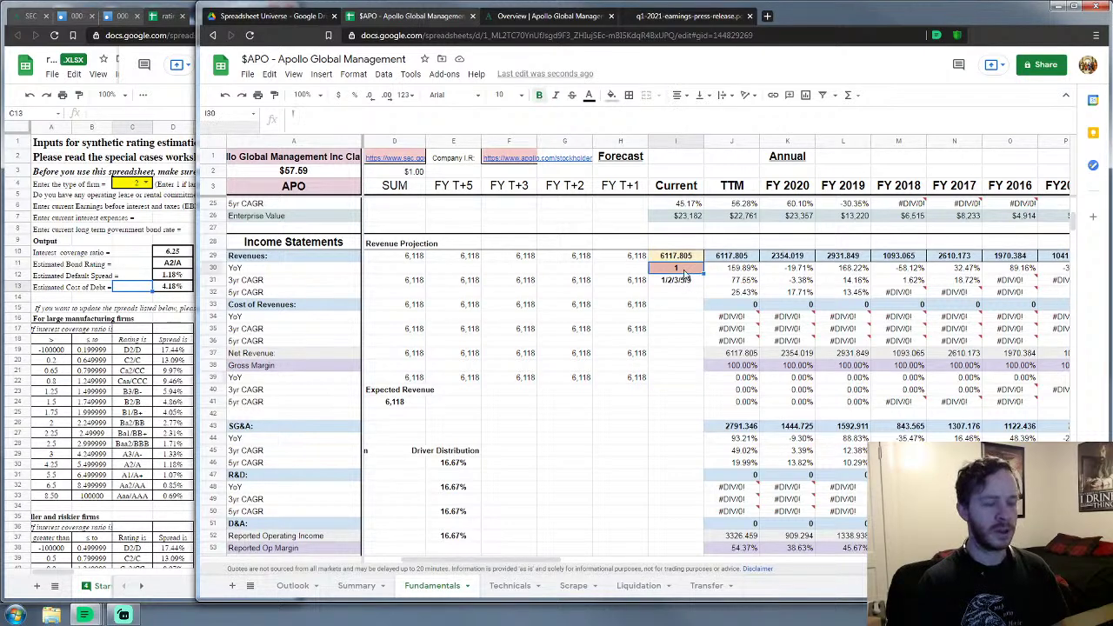
{"action": "type", "text": "3"}
{"action": "key", "text": "Return"}
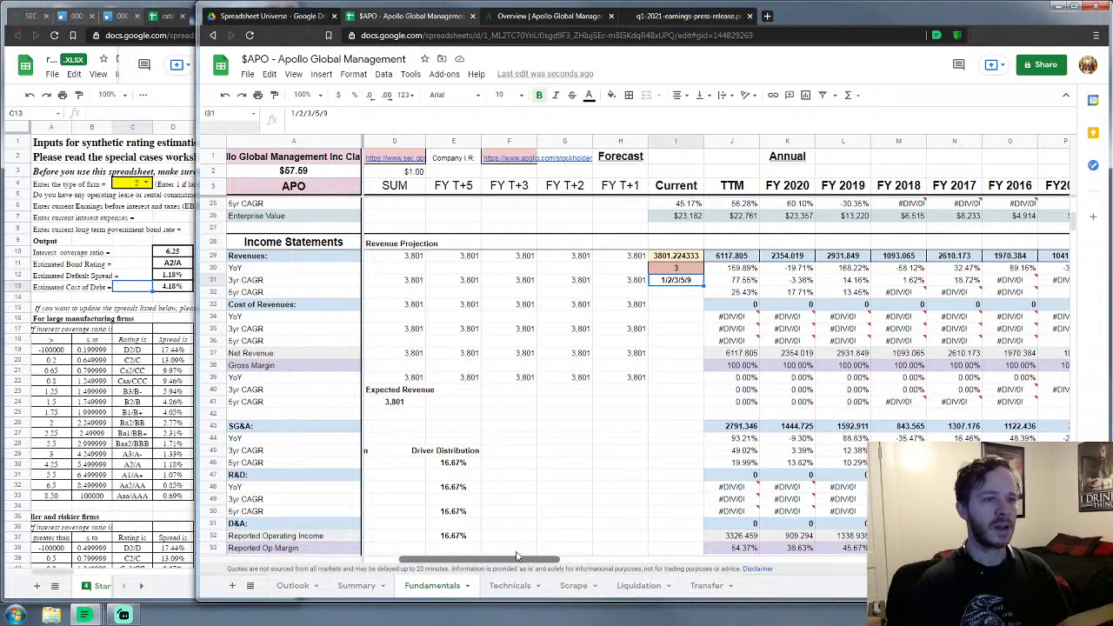
Step: Review the trailing revenue 6117.805 and the net income rows, now 907.207 at 16.34%
{"action": "left_click_drag", "start_coordinate": [517, 555], "coordinate": [524, 533]}
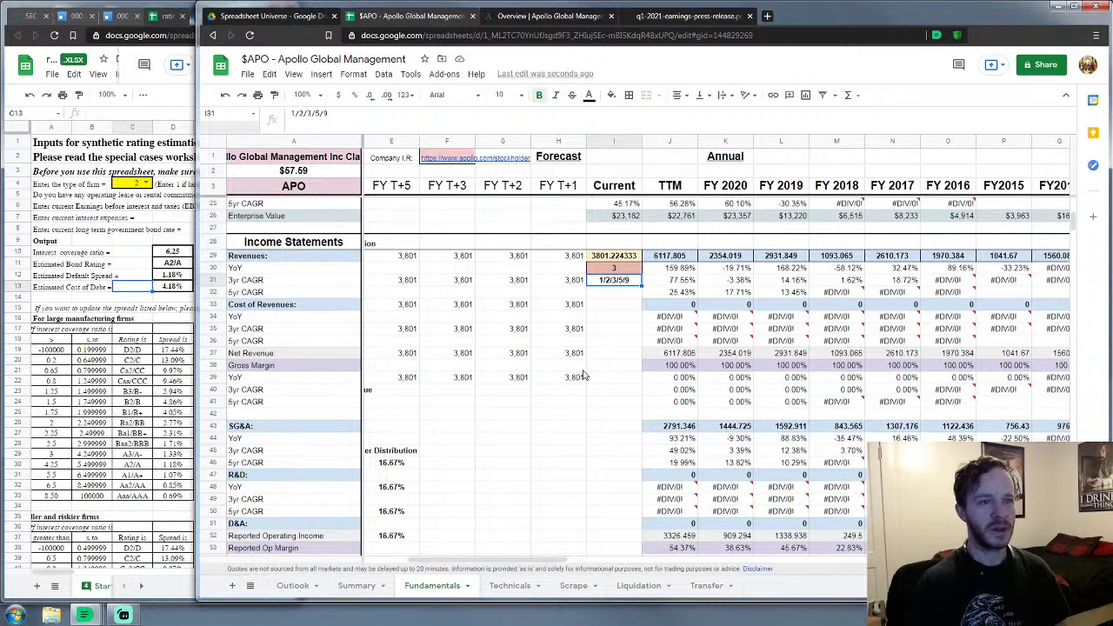
{"action": "left_click", "coordinate": [628, 341]}
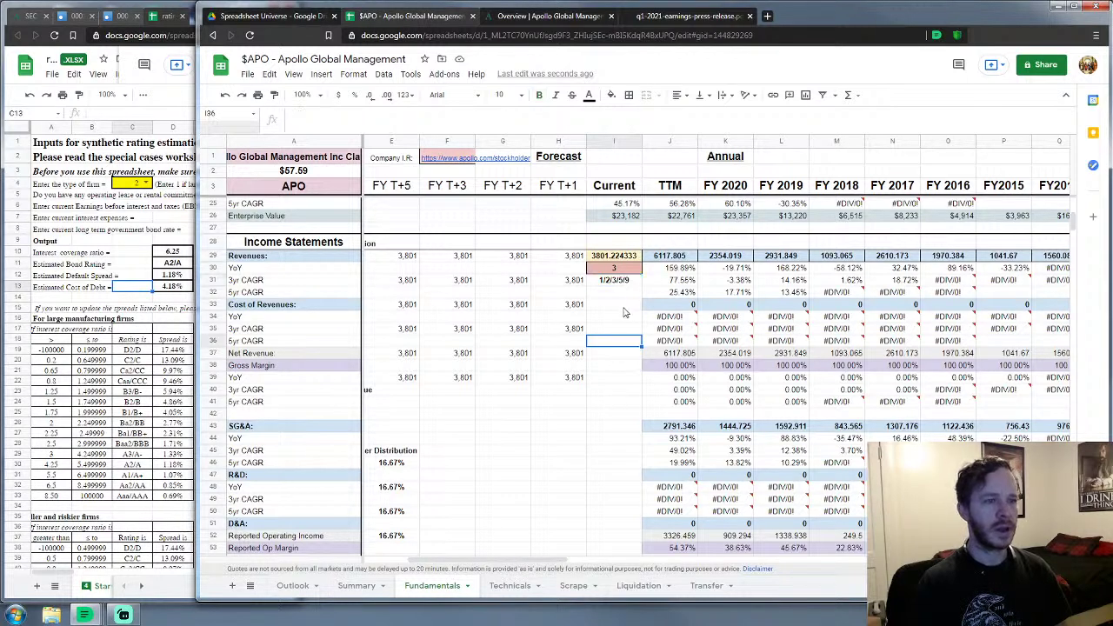
{"action": "scroll", "coordinate": [452, 556], "scroll_direction": "left", "scroll_amount": 3}
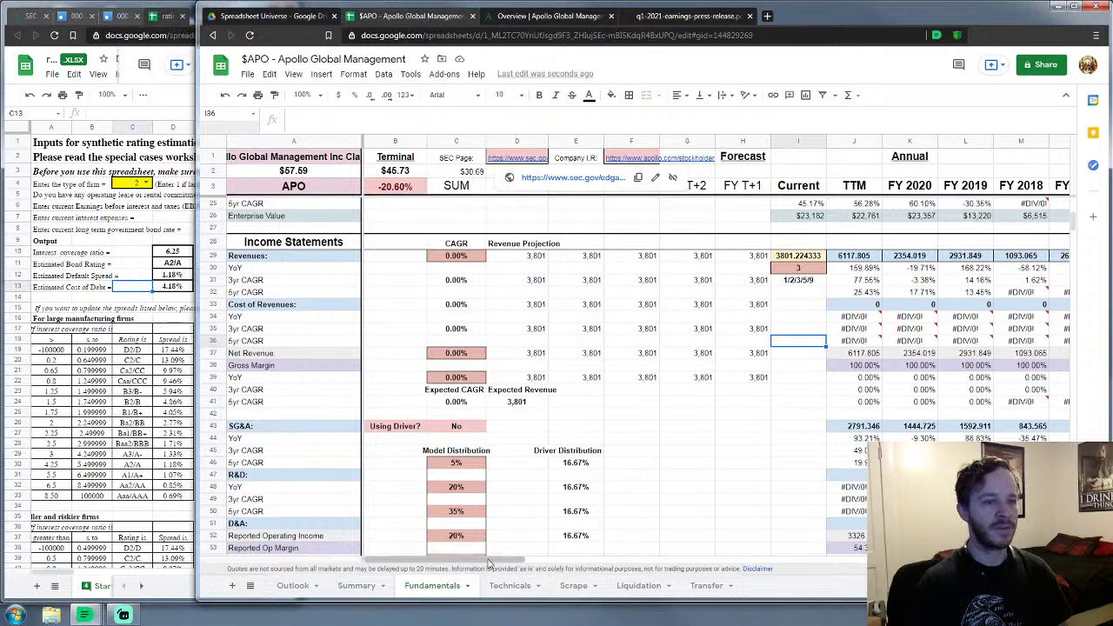
{"action": "scroll", "coordinate": [529, 544], "scroll_direction": "right", "scroll_amount": 3}
{"action": "scroll", "coordinate": [529, 544], "scroll_direction": "right", "scroll_amount": 1}
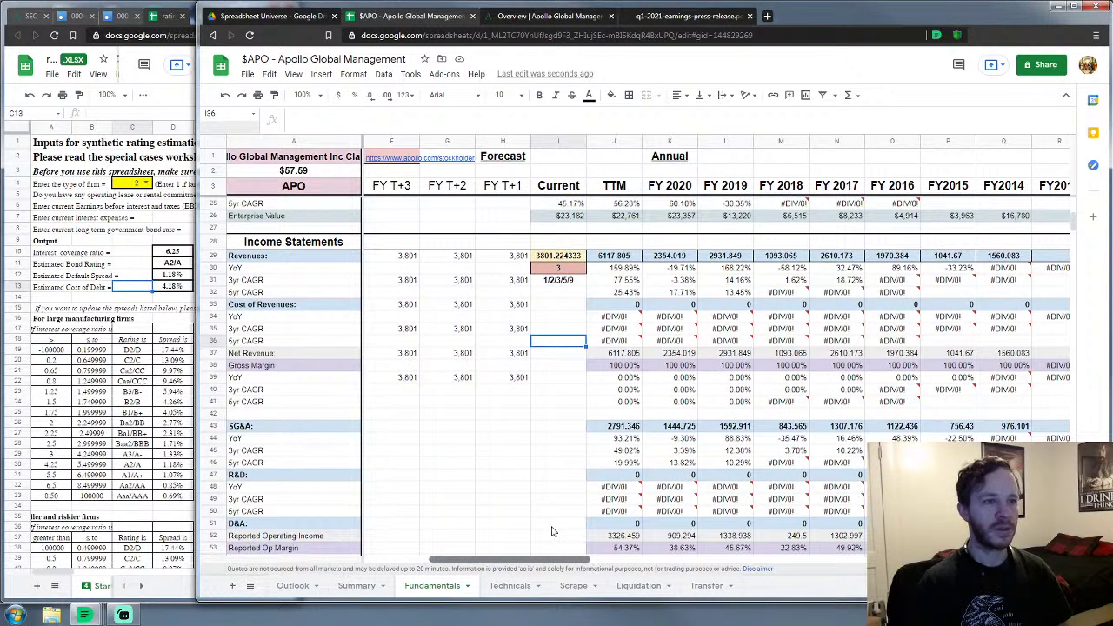
{"action": "scroll", "coordinate": [553, 531], "scroll_direction": "right", "scroll_amount": 1}
{"action": "scroll", "coordinate": [552, 532], "scroll_direction": "left", "scroll_amount": 1}
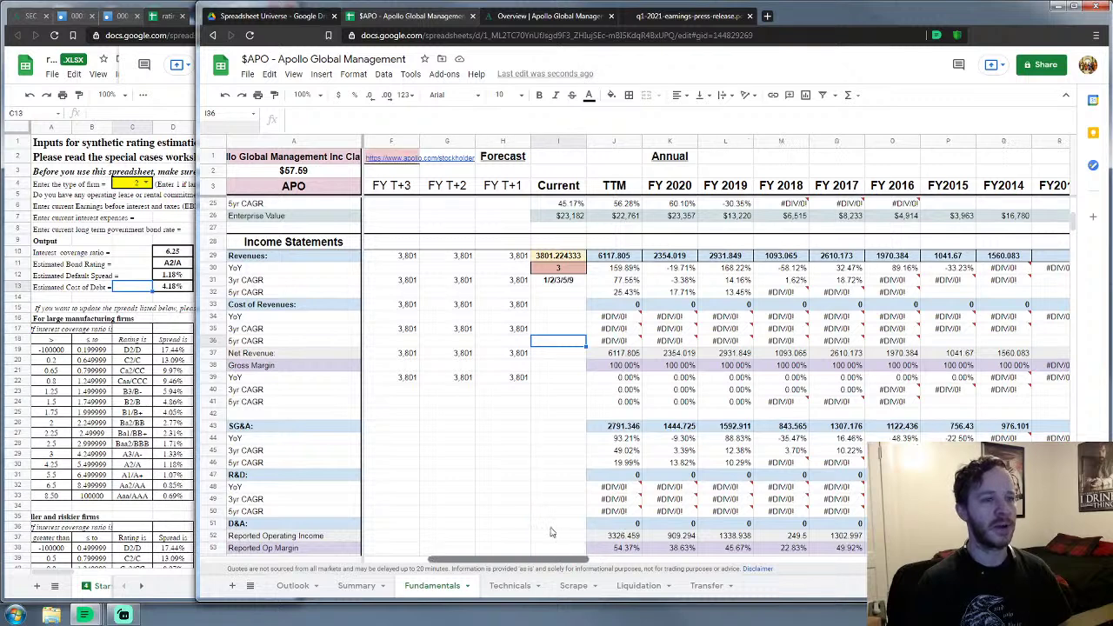
{"action": "left_click", "coordinate": [521, 477]}
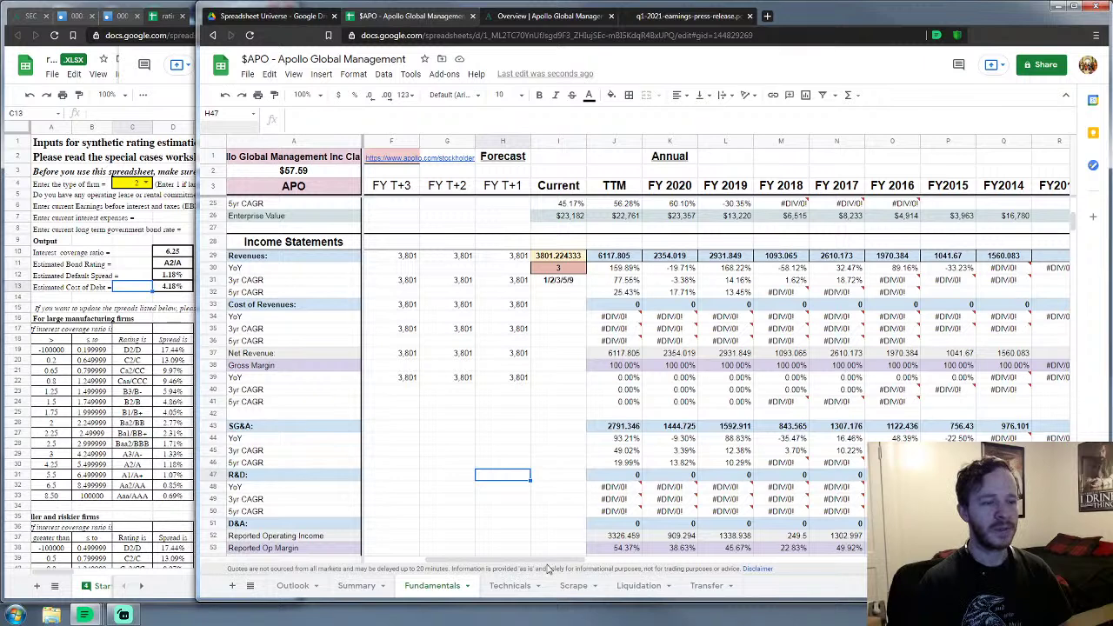
{"action": "scroll", "coordinate": [552, 468], "scroll_direction": "down", "scroll_amount": 3}
{"action": "scroll", "coordinate": [469, 419], "scroll_direction": "left", "scroll_amount": 4}
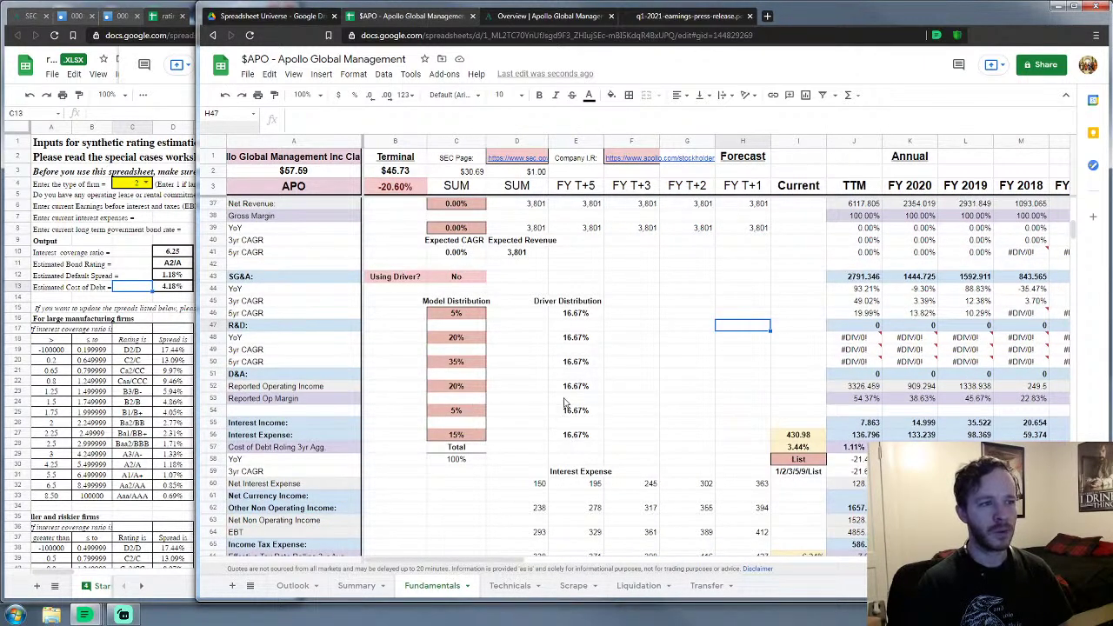
{"action": "scroll", "coordinate": [750, 348], "scroll_direction": "up", "scroll_amount": 5}
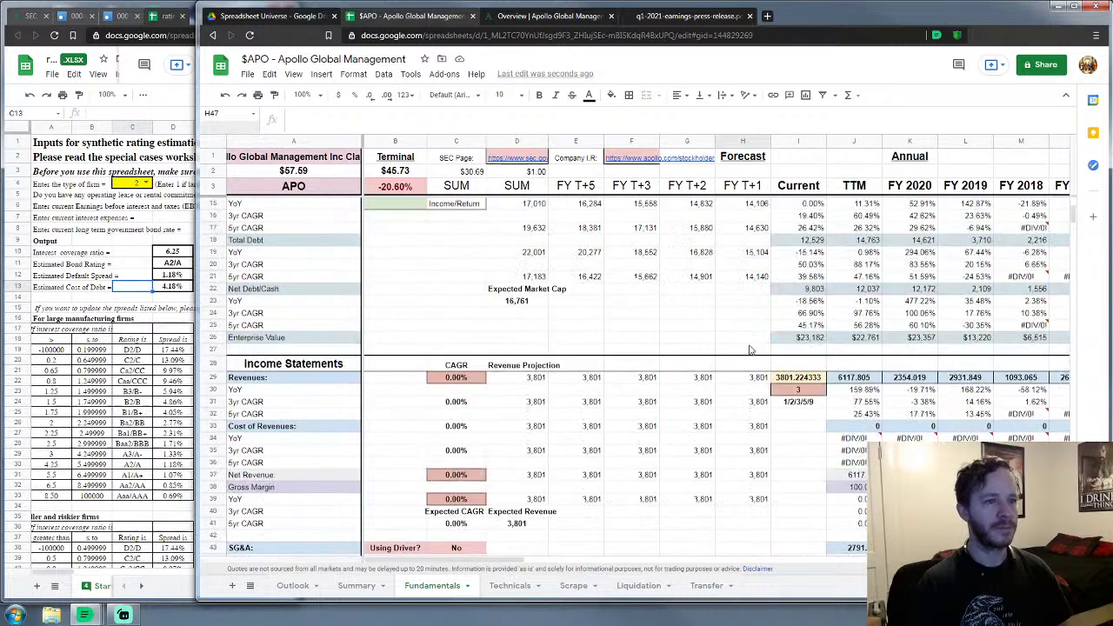
{"action": "left_click", "coordinate": [864, 383]}
{"action": "scroll", "coordinate": [864, 383], "scroll_direction": "down", "scroll_amount": 1}
{"action": "scroll", "coordinate": [861, 383], "scroll_direction": "up", "scroll_amount": 2}
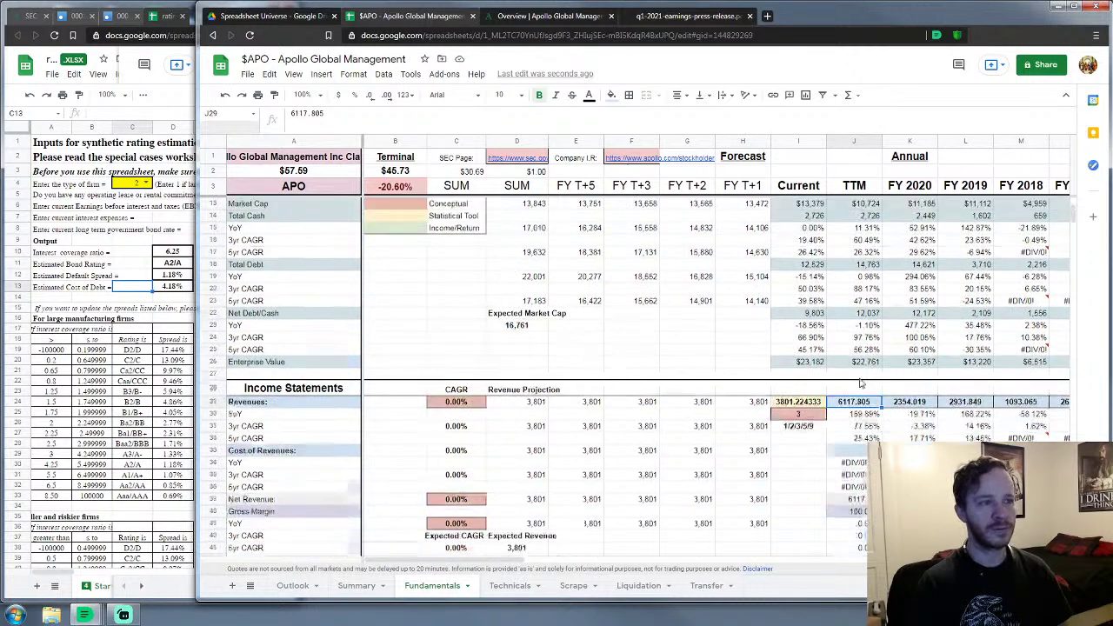
{"action": "scroll", "coordinate": [859, 382], "scroll_direction": "down", "scroll_amount": 10}
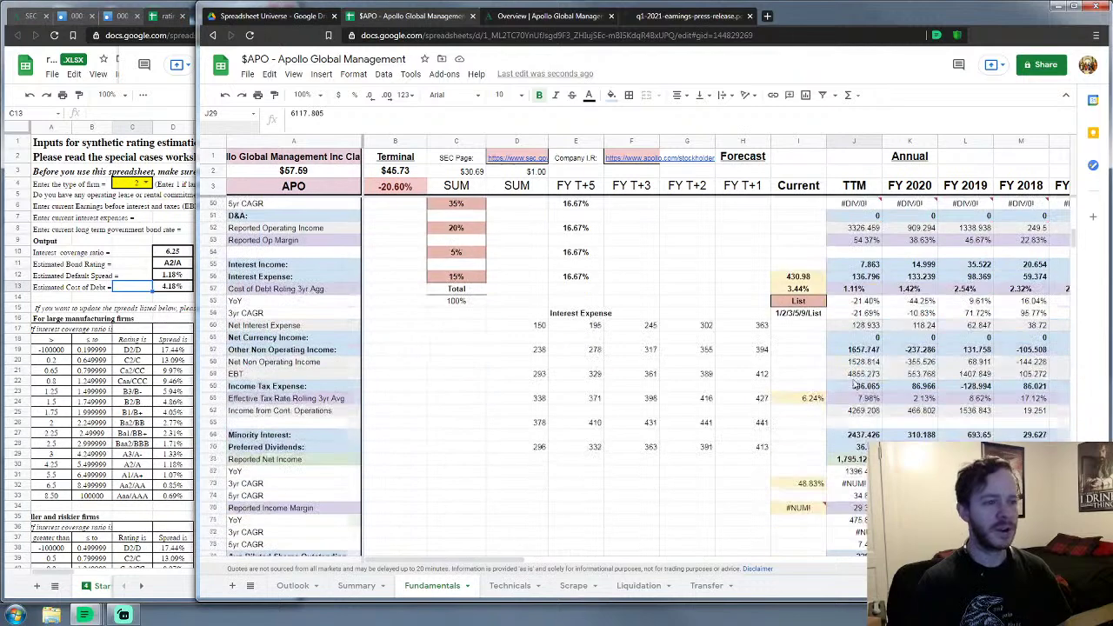
{"action": "scroll", "coordinate": [814, 363], "scroll_direction": "down", "scroll_amount": 7}
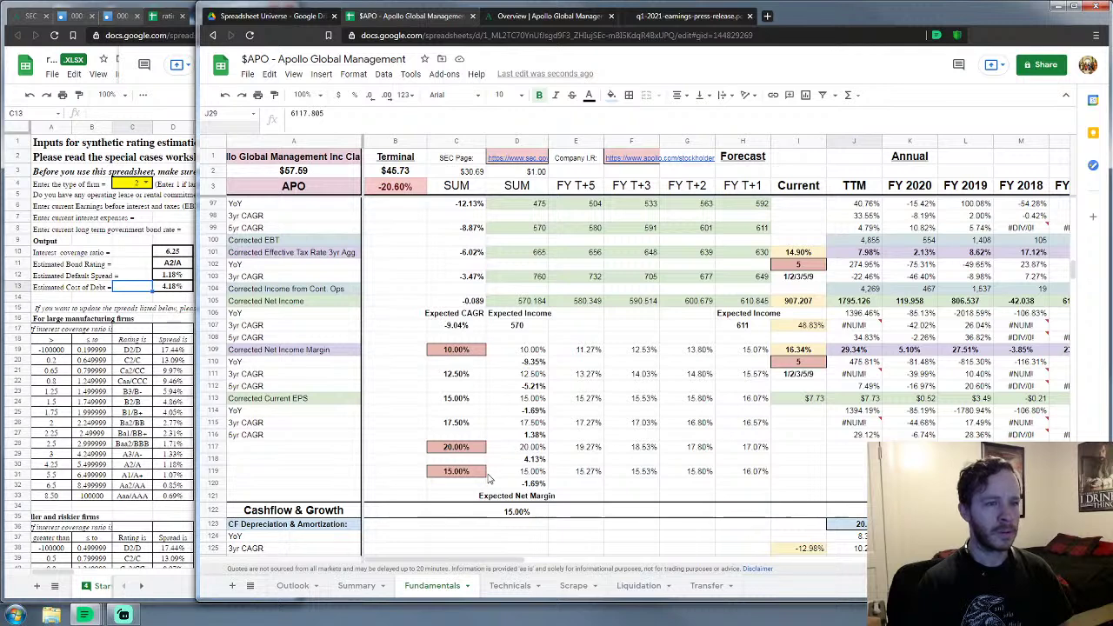
Step: Enter 7.50% in C109, 25% in C117 and 16.50% in C119
{"action": "left_click", "coordinate": [465, 352]}
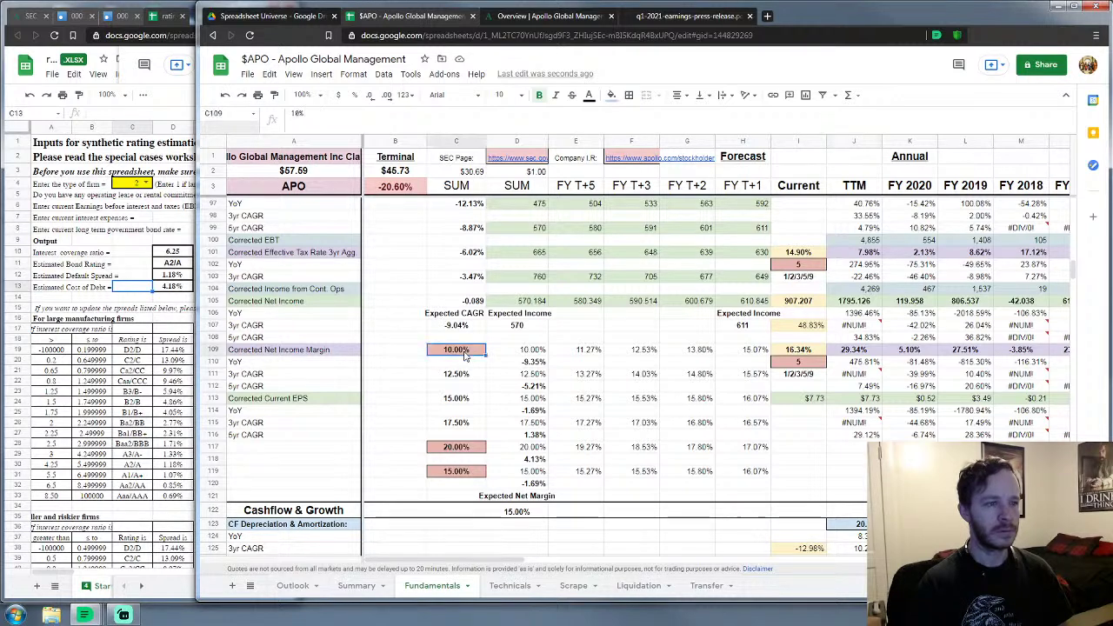
{"action": "type", "text": "7.5"}
{"action": "key", "text": "Return"}
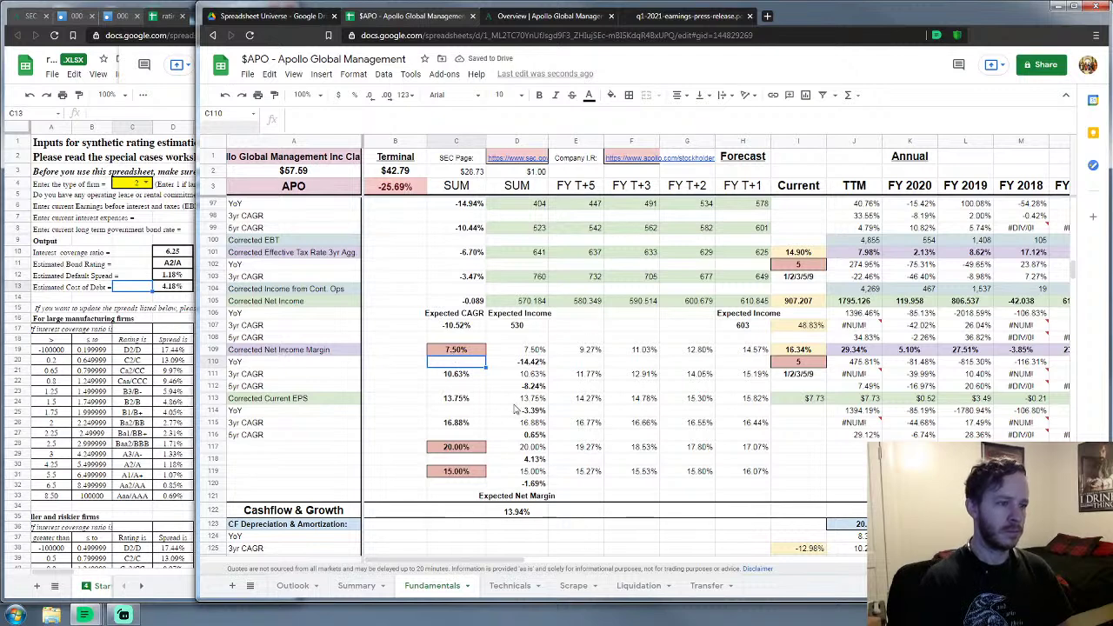
{"action": "left_click", "coordinate": [461, 452]}
{"action": "type", "text": "25"}
{"action": "key", "text": "Return"}
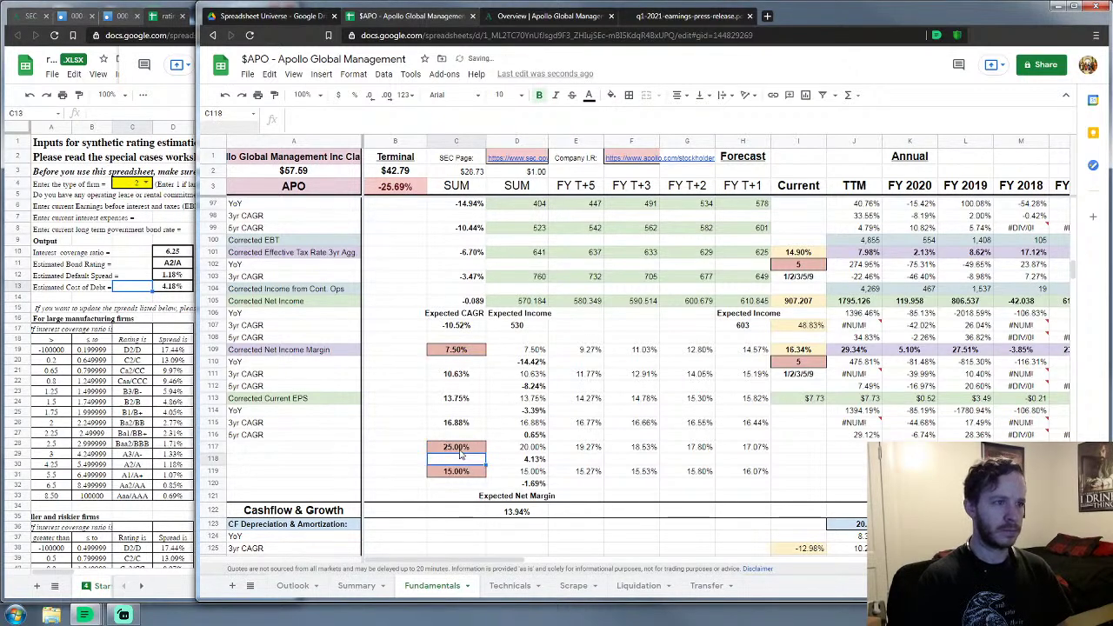
{"action": "left_click", "coordinate": [287, 410]}
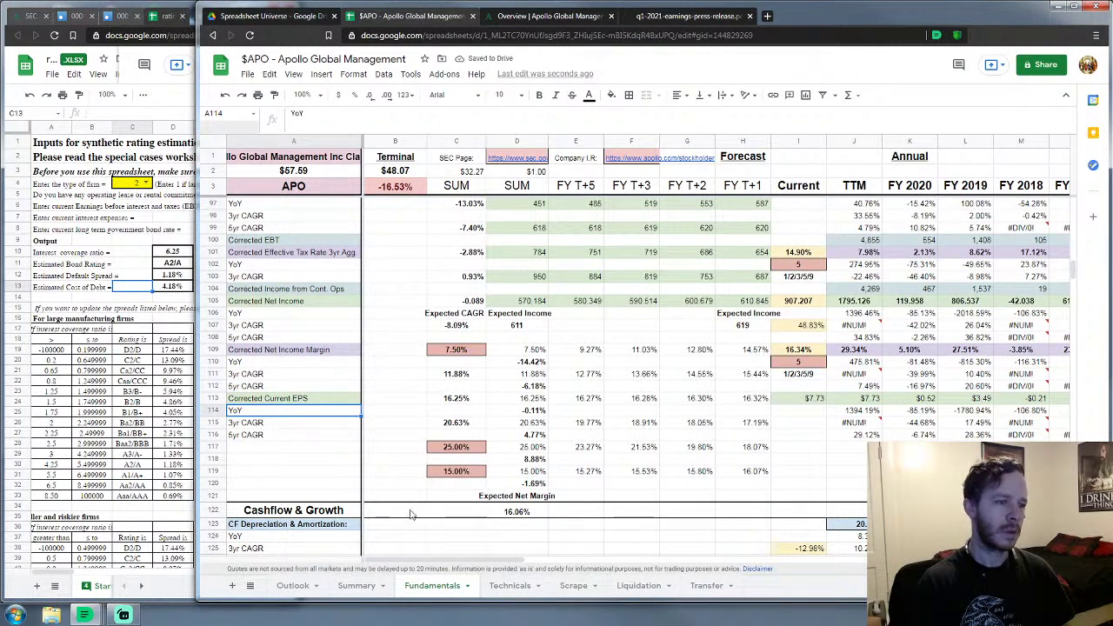
{"action": "left_click", "coordinate": [447, 471]}
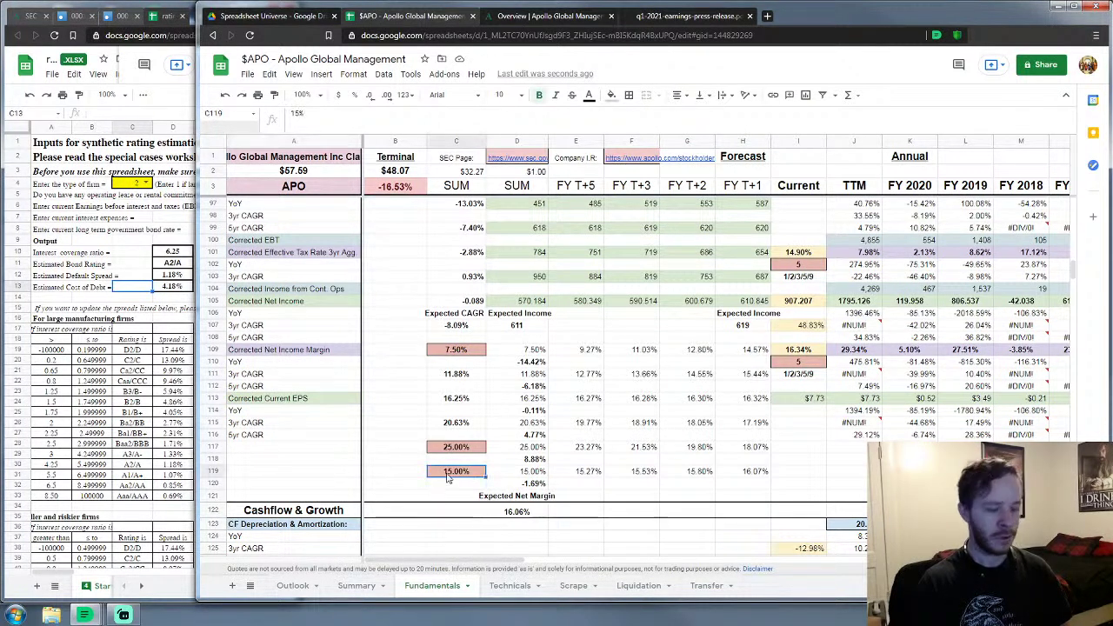
{"action": "type", "text": "16%.5"}
{"action": "key", "text": "Return"}
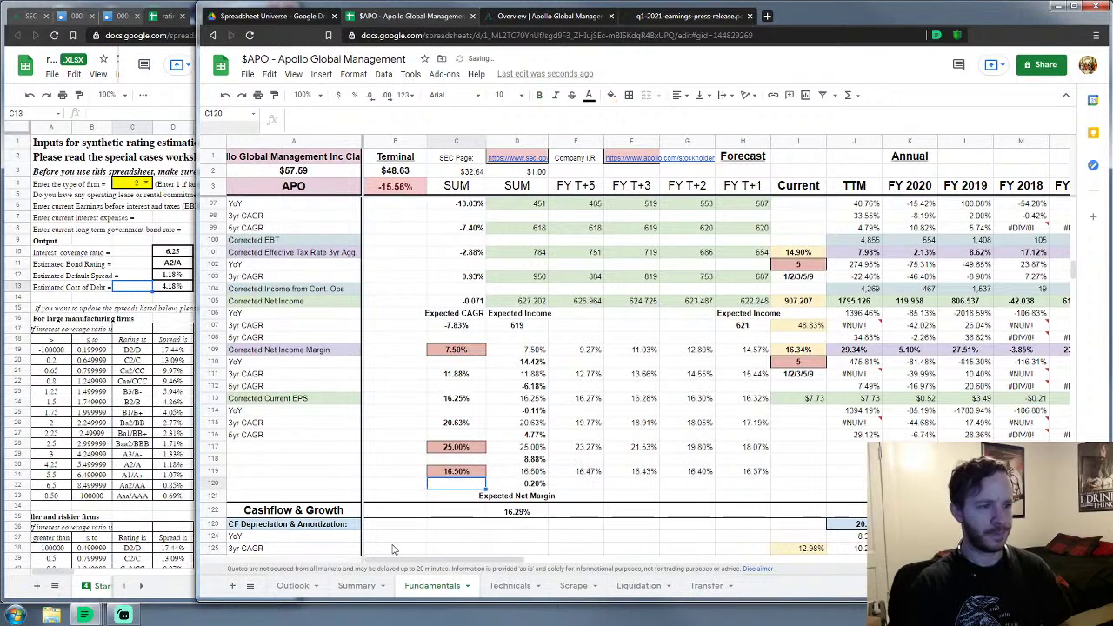
{"action": "left_click", "coordinate": [405, 473]}
{"action": "scroll", "coordinate": [657, 452], "scroll_direction": "down", "scroll_amount": 5}
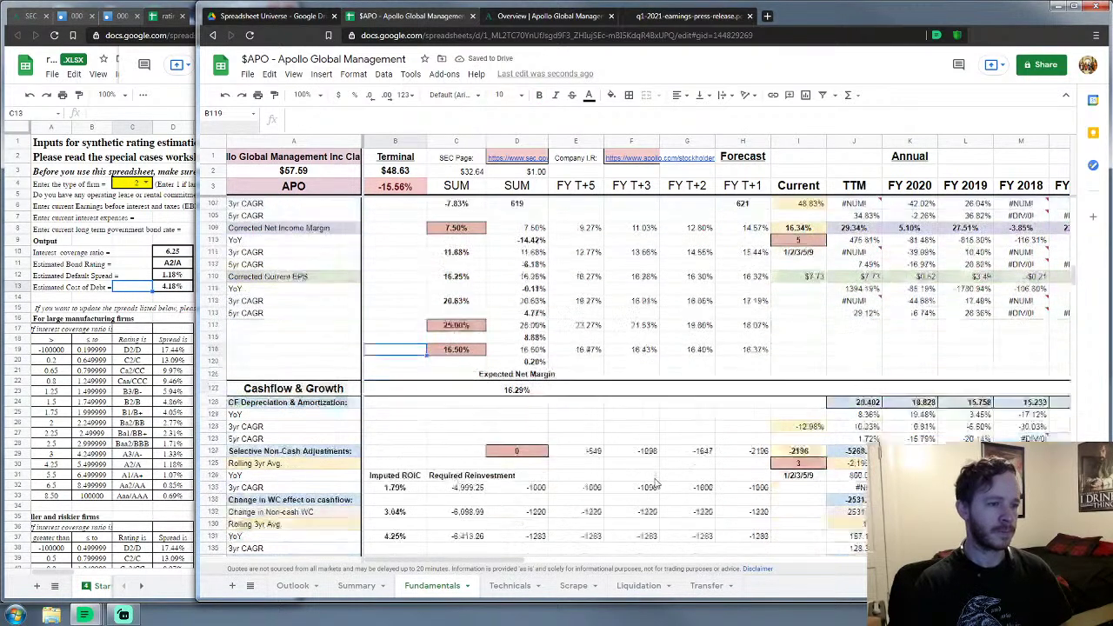
{"action": "scroll", "coordinate": [653, 483], "scroll_direction": "down", "scroll_amount": 6}
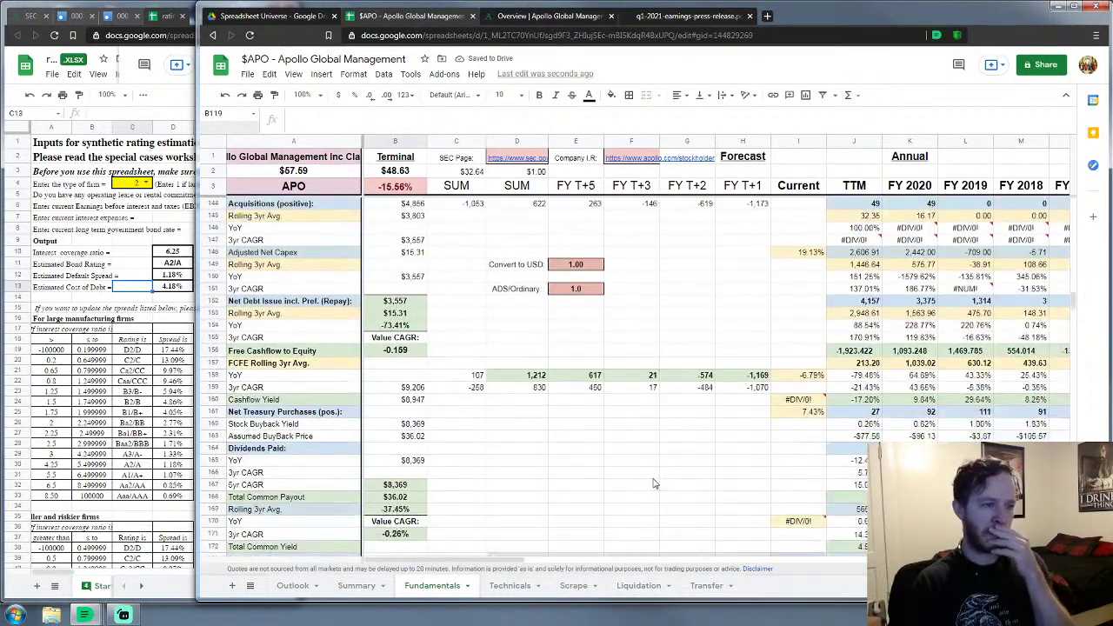
{"action": "scroll", "coordinate": [654, 484], "scroll_direction": "down", "scroll_amount": 7}
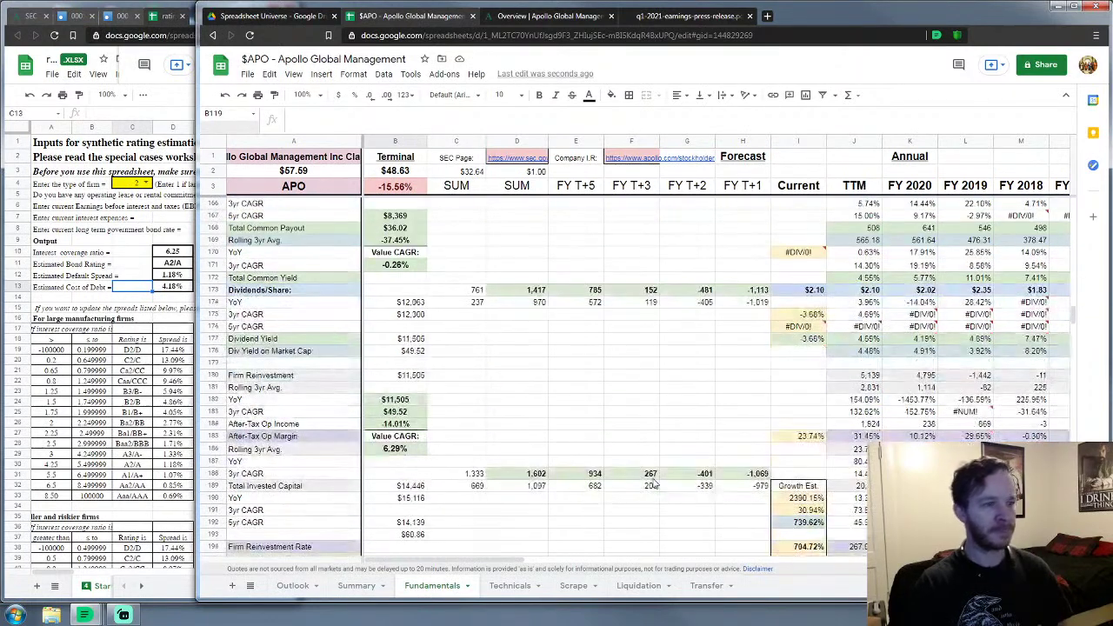
{"action": "scroll", "coordinate": [654, 484], "scroll_direction": "up", "scroll_amount": 1}
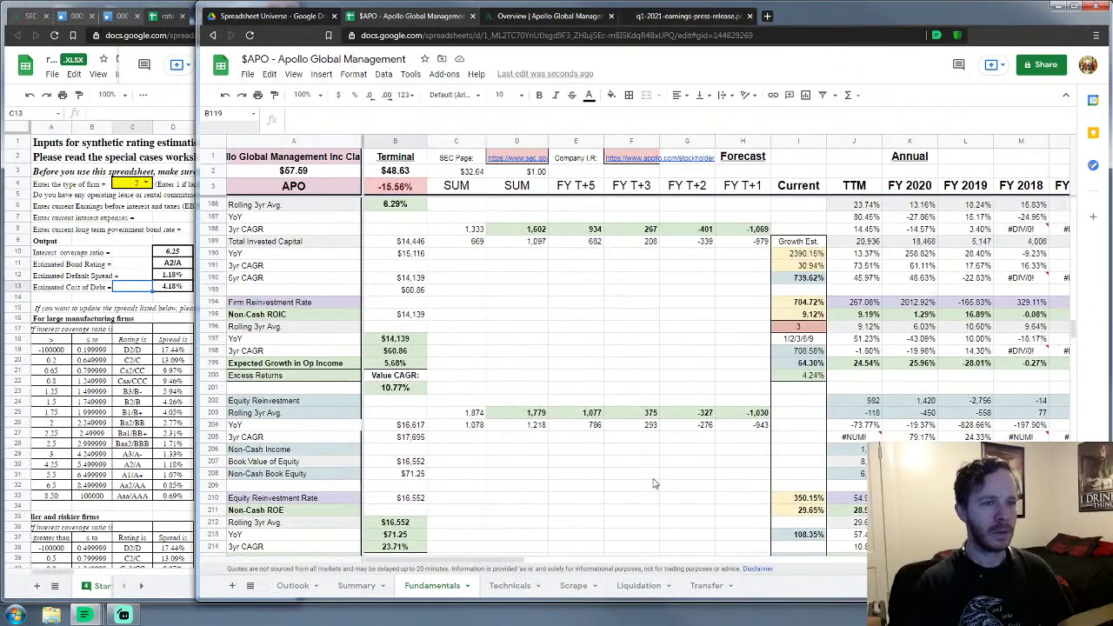
{"action": "left_click_drag", "start_coordinate": [546, 560], "coordinate": [574, 557]}
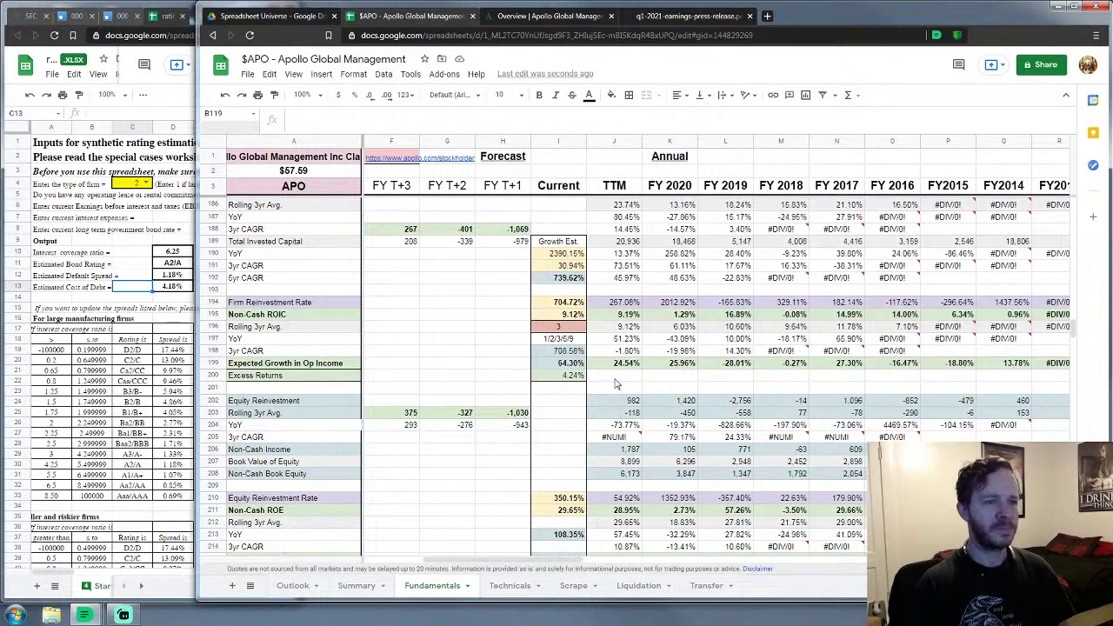
{"action": "left_click_drag", "start_coordinate": [617, 315], "coordinate": [1010, 309]}
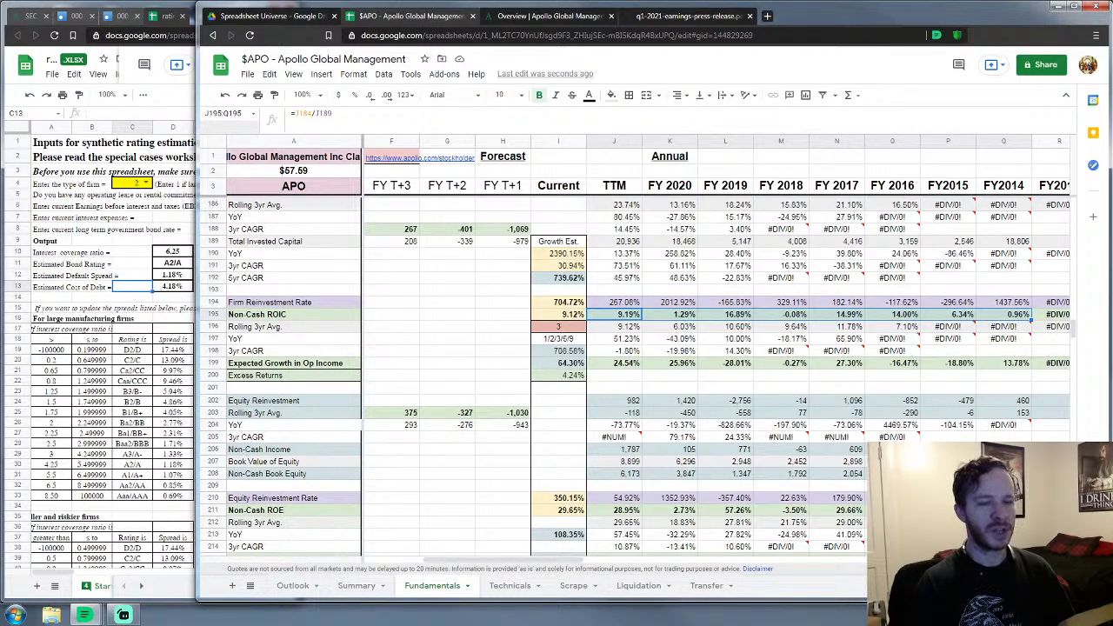
{"action": "left_click", "coordinate": [431, 339]}
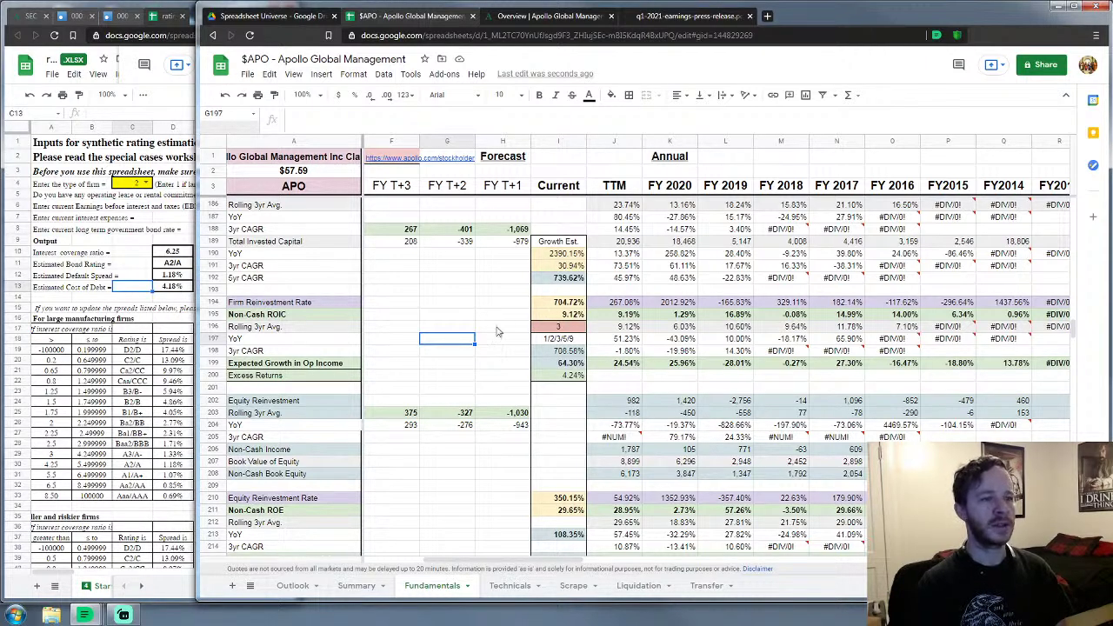
{"action": "left_click", "coordinate": [498, 328]}
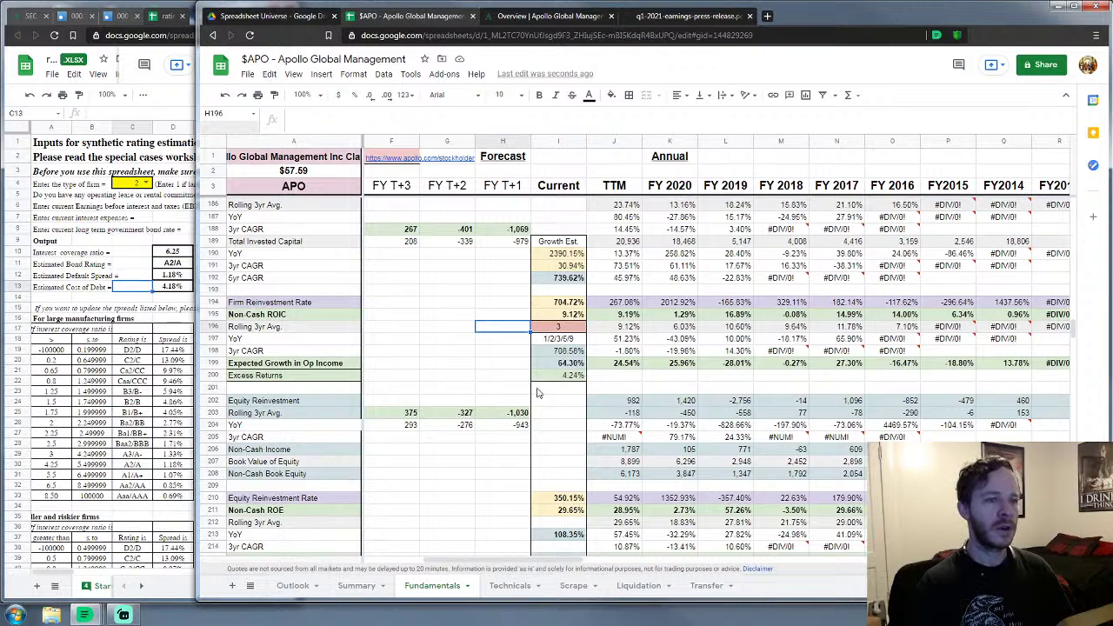
{"action": "scroll", "coordinate": [695, 350], "scroll_direction": "up", "scroll_amount": 4}
{"action": "scroll", "coordinate": [704, 355], "scroll_direction": "down", "scroll_amount": 4}
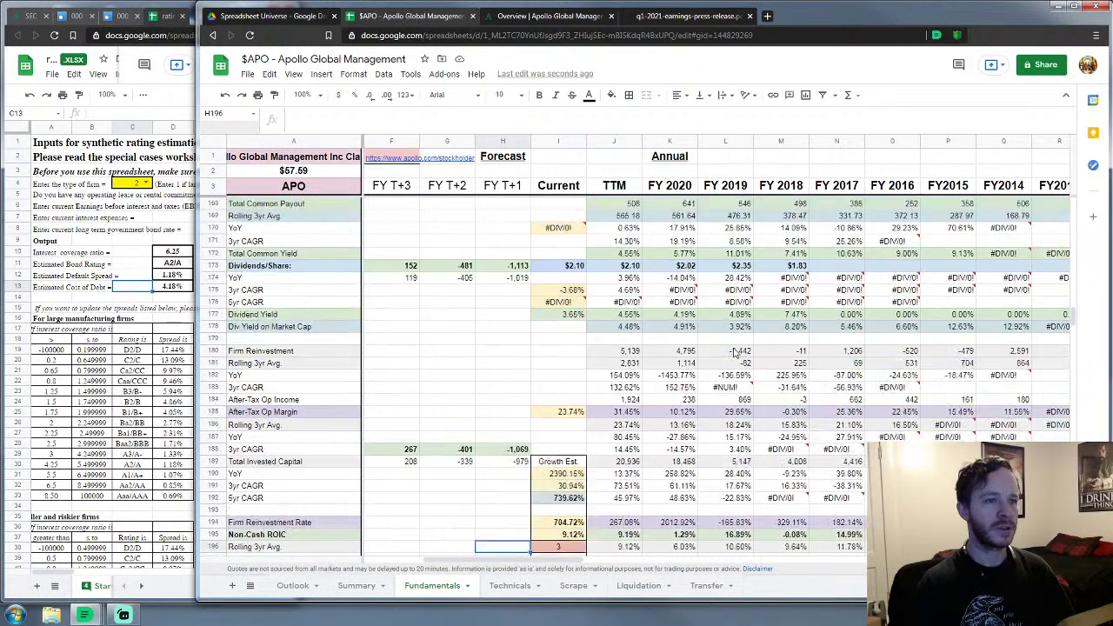
{"action": "left_click", "coordinate": [473, 379]}
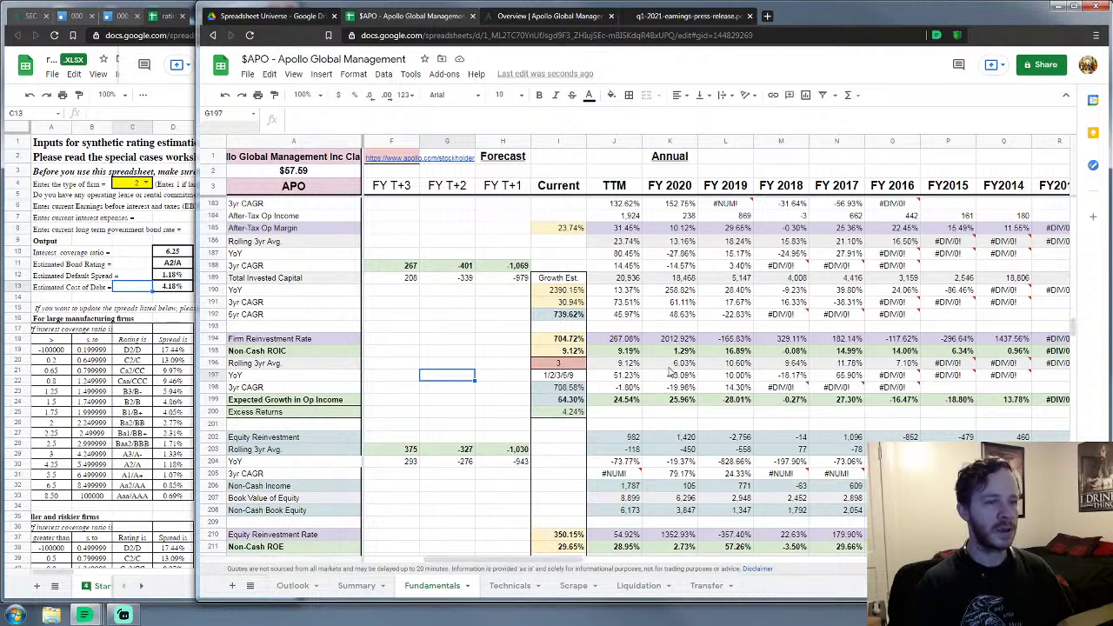
Step: Scroll down to the Leverage & Discount block of the Fundamentals sheet
{"action": "left_click_drag", "start_coordinate": [549, 566], "coordinate": [491, 565]}
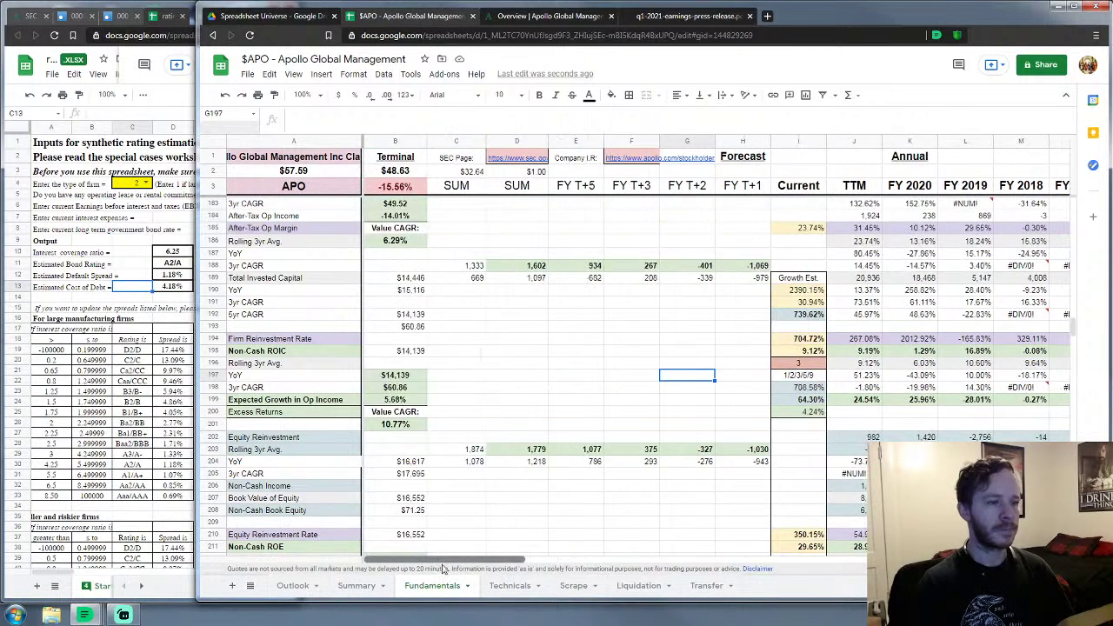
{"action": "scroll", "coordinate": [524, 457], "scroll_direction": "down", "scroll_amount": 4}
{"action": "scroll", "coordinate": [524, 457], "scroll_direction": "down", "scroll_amount": 4}
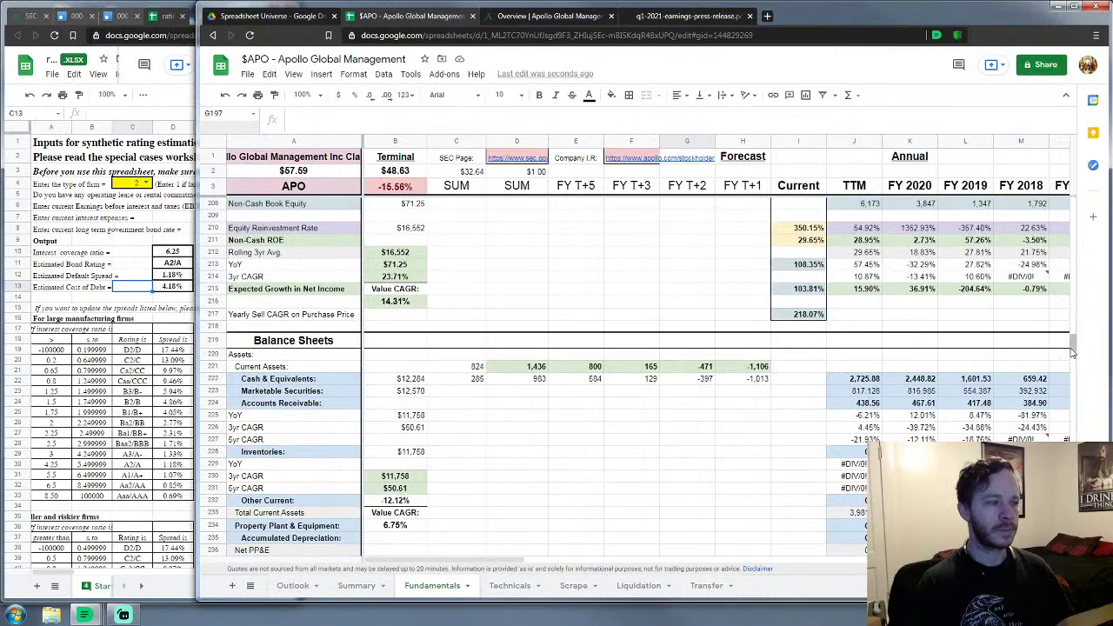
{"action": "left_click_drag", "start_coordinate": [1073, 350], "coordinate": [1073, 432]}
{"action": "scroll", "coordinate": [1073, 432], "scroll_direction": "down", "scroll_amount": 5}
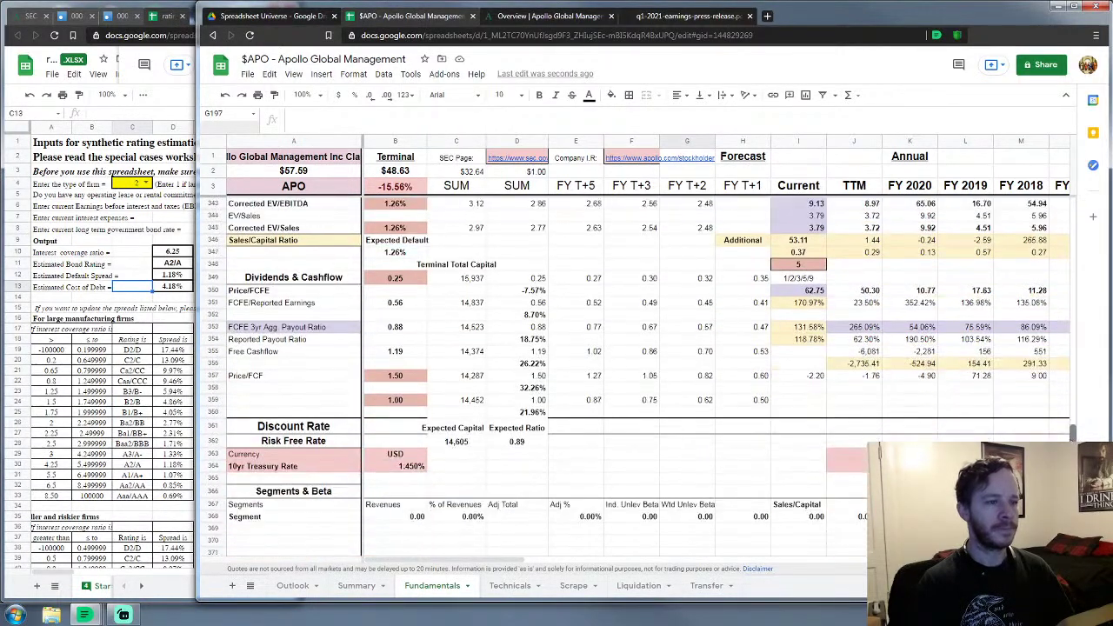
{"action": "scroll", "coordinate": [1073, 432], "scroll_direction": "down", "scroll_amount": 15}
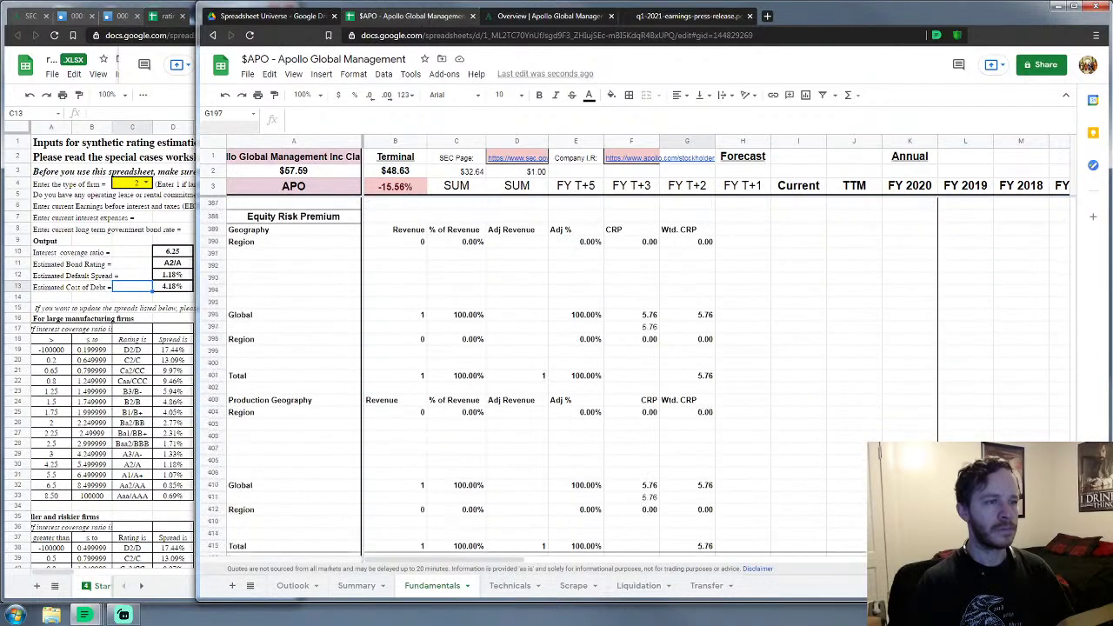
{"action": "scroll", "coordinate": [807, 424], "scroll_direction": "down", "scroll_amount": 5}
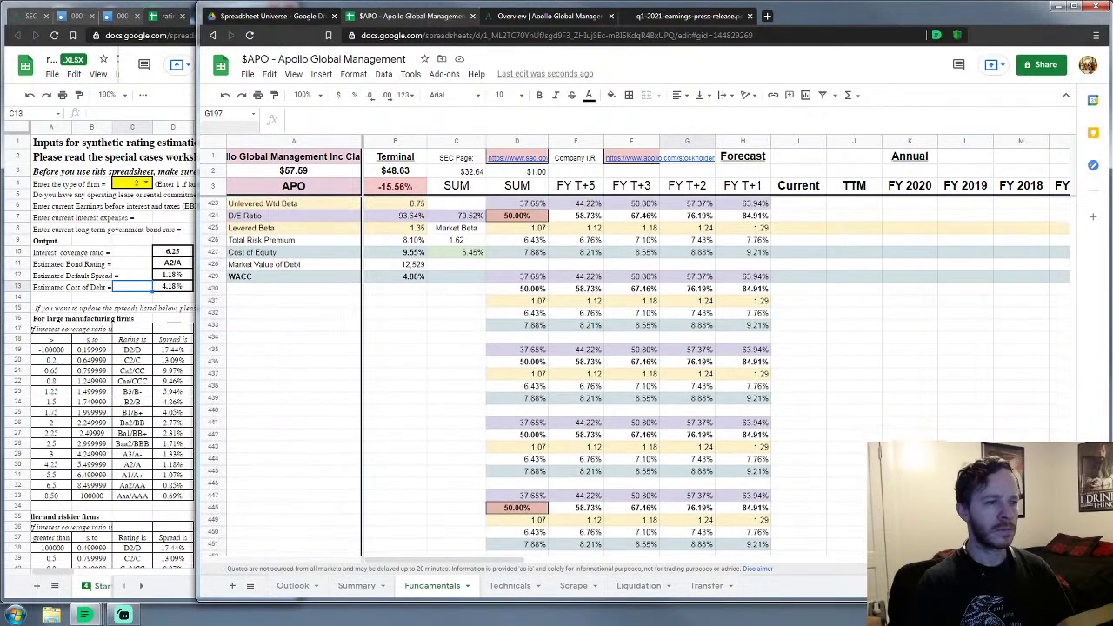
{"action": "scroll", "coordinate": [807, 423], "scroll_direction": "down", "scroll_amount": 8}
{"action": "scroll", "coordinate": [774, 419], "scroll_direction": "up", "scroll_amount": 7}
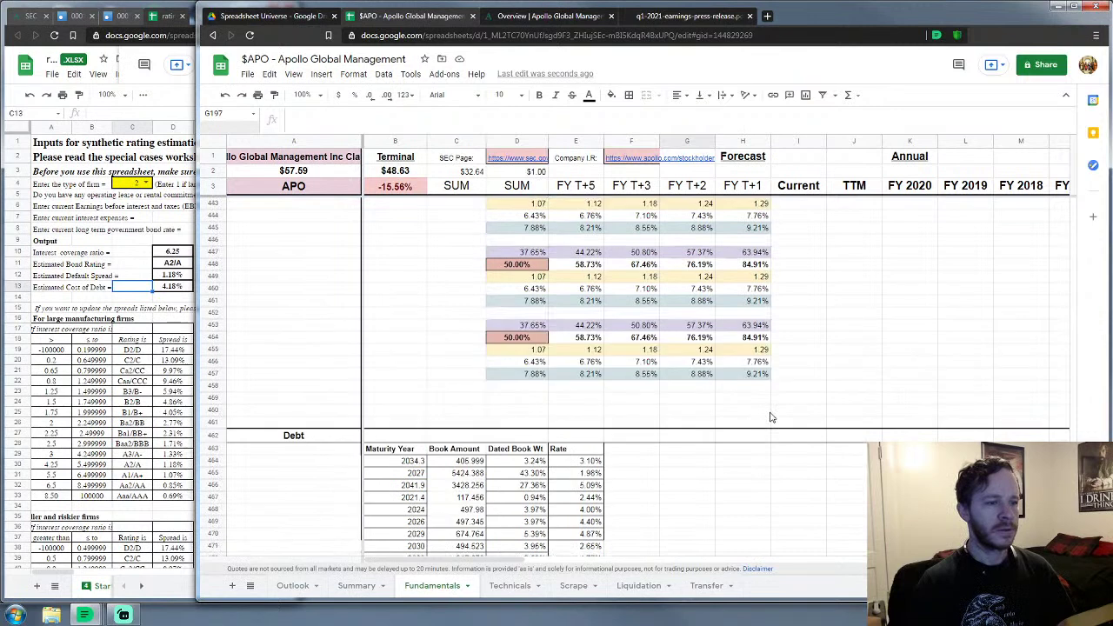
{"action": "scroll", "coordinate": [769, 418], "scroll_direction": "up", "scroll_amount": 5}
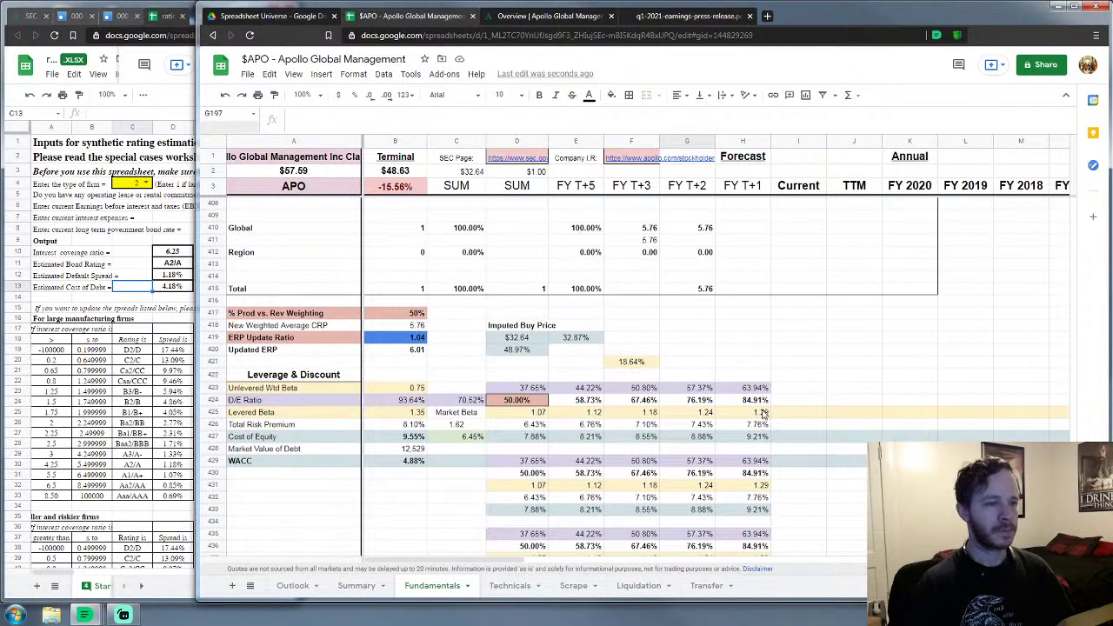
{"action": "scroll", "coordinate": [761, 414], "scroll_direction": "down", "scroll_amount": 3}
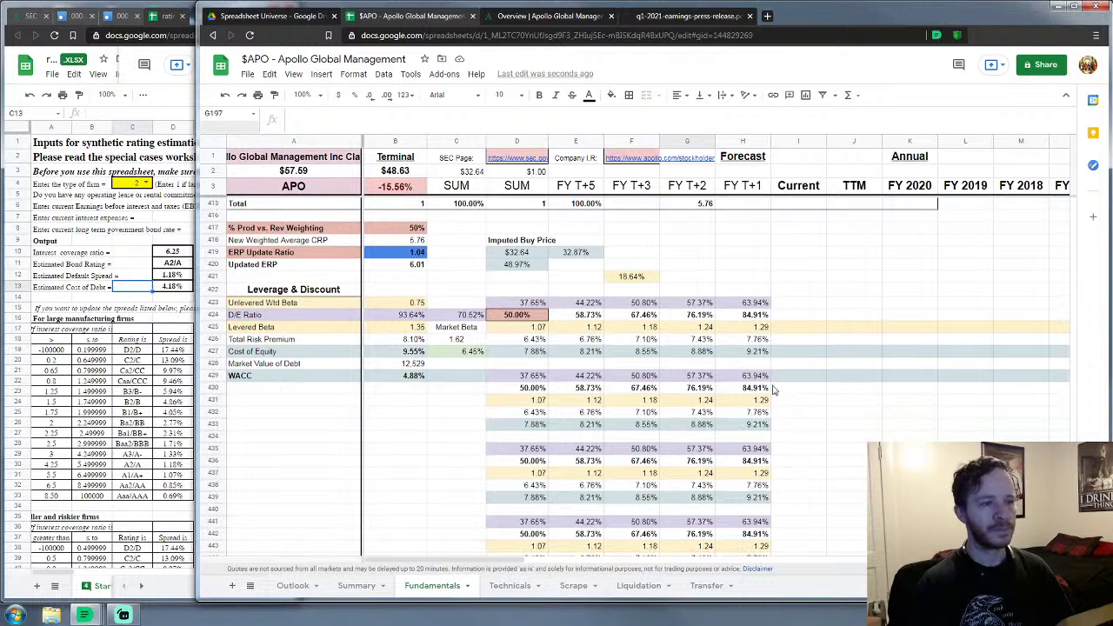
{"action": "scroll", "coordinate": [769, 395], "scroll_direction": "up", "scroll_amount": 2}
{"action": "scroll", "coordinate": [763, 388], "scroll_direction": "down", "scroll_amount": 1}
{"action": "scroll", "coordinate": [747, 384], "scroll_direction": "down", "scroll_amount": 5}
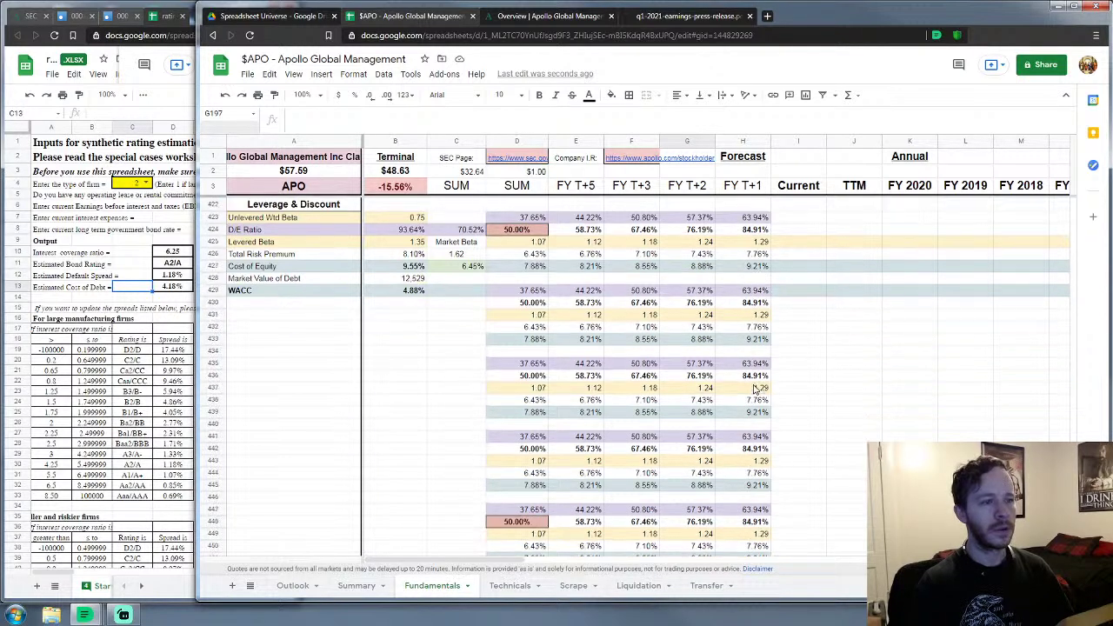
{"action": "scroll", "coordinate": [486, 349], "scroll_direction": "up", "scroll_amount": 3}
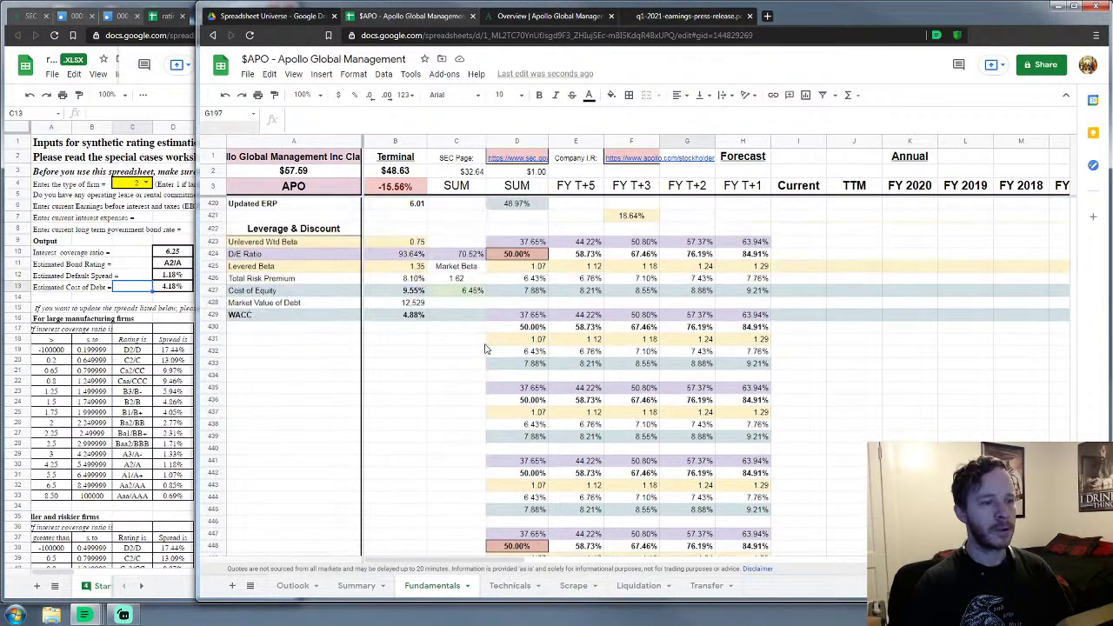
Step: Set the D/E Ratio in D424 to 150%, dropping the terminal price to $29.00
{"action": "left_click", "coordinate": [513, 253]}
{"action": "type", "text": "150%"}
{"action": "key", "text": "Return"}
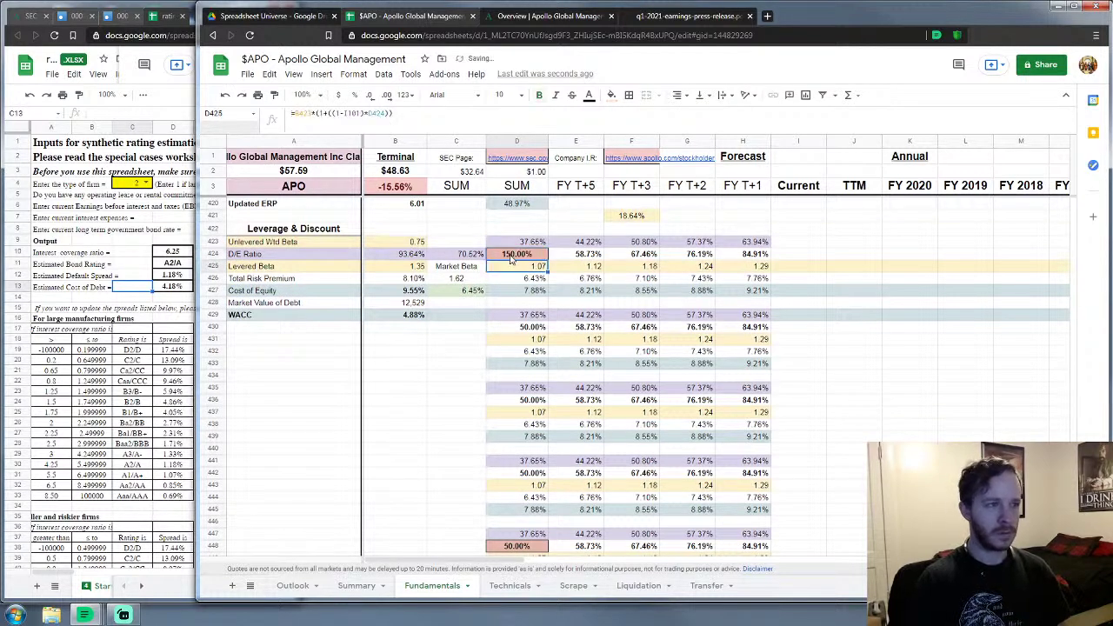
{"action": "left_click", "coordinate": [428, 439]}
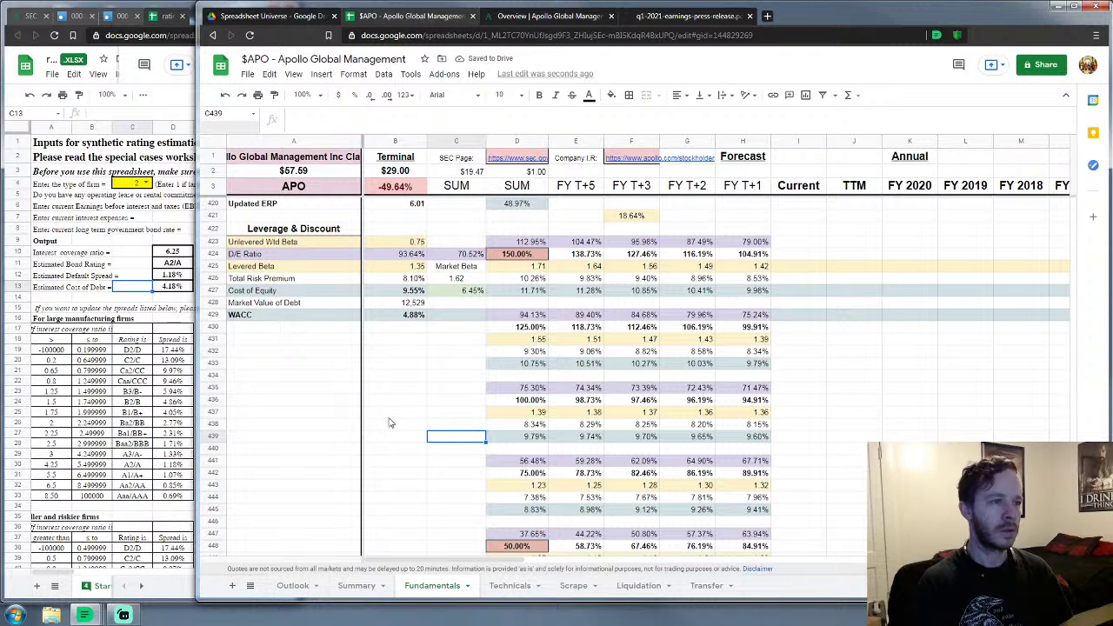
{"action": "scroll", "coordinate": [684, 427], "scroll_direction": "up", "scroll_amount": 3}
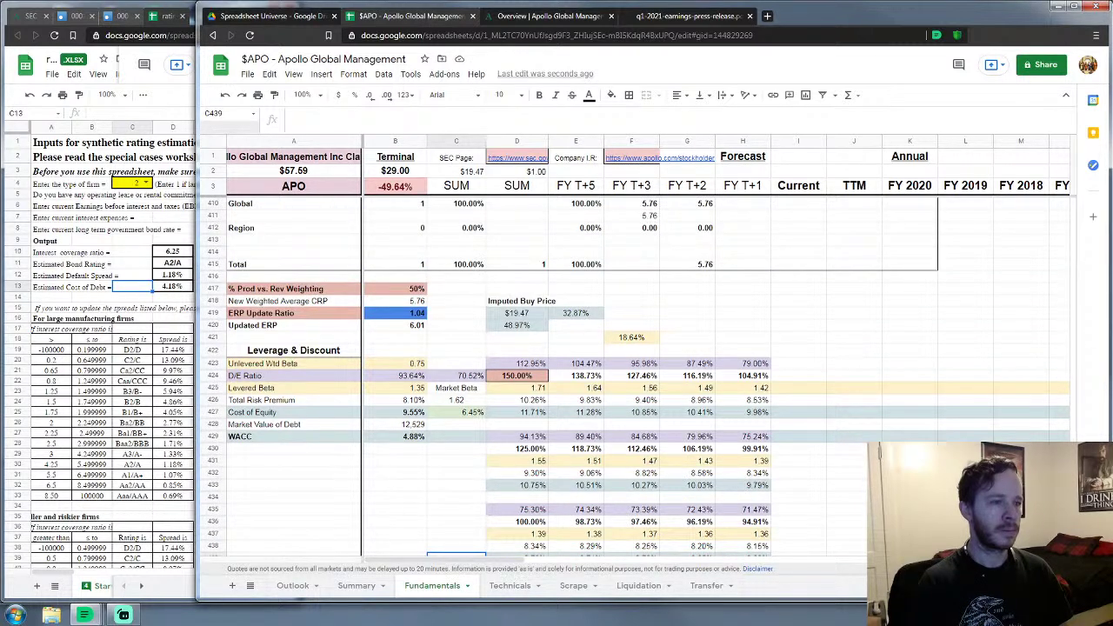
{"action": "left_click_drag", "start_coordinate": [1073, 487], "coordinate": [1048, 194]}
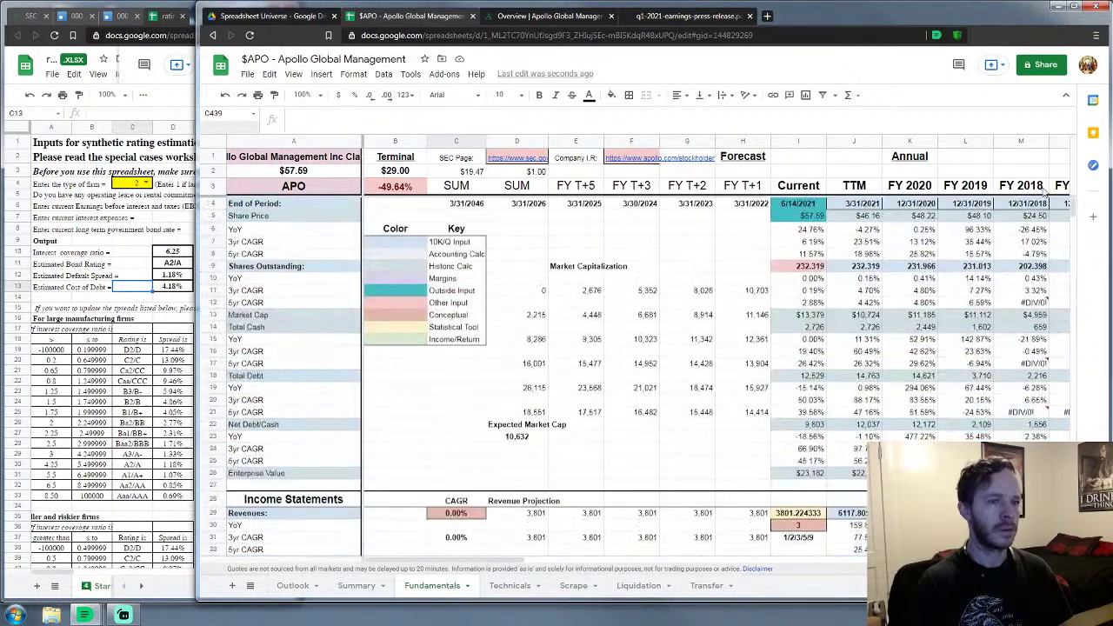
{"action": "scroll", "coordinate": [532, 549], "scroll_direction": "right", "scroll_amount": 3}
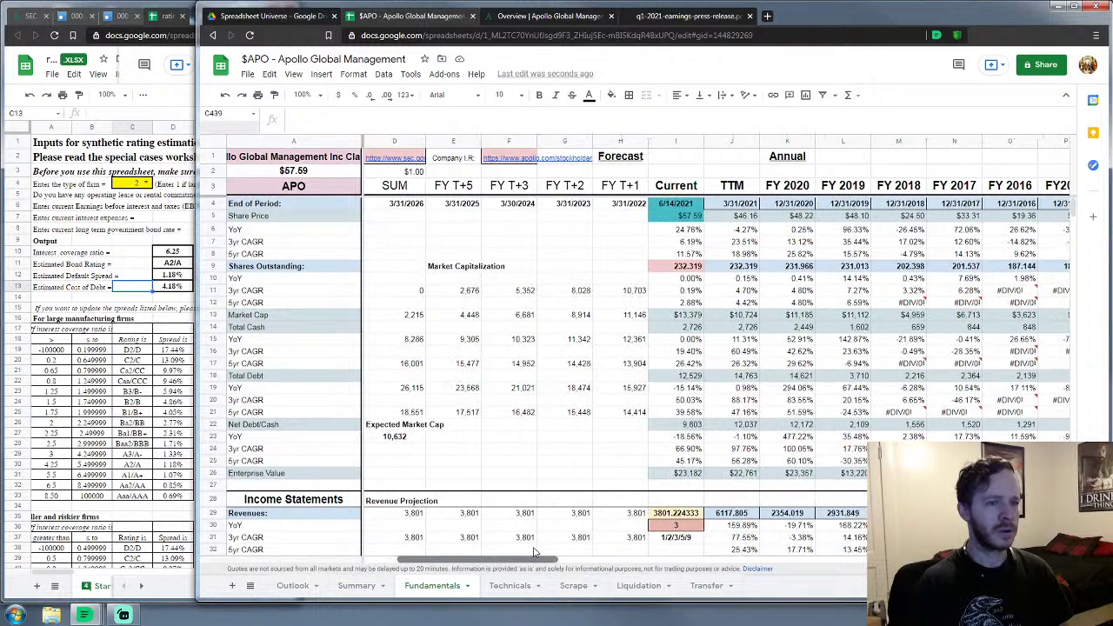
{"action": "scroll", "coordinate": [548, 548], "scroll_direction": "right", "scroll_amount": 1}
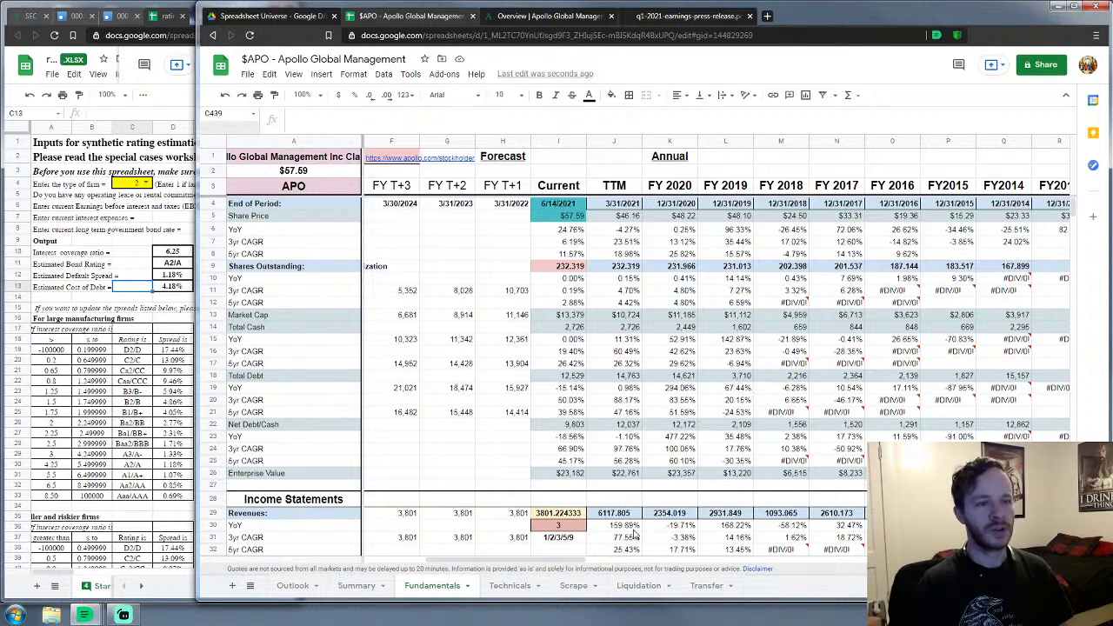
{"action": "left_click_drag", "start_coordinate": [586, 558], "coordinate": [600, 559]}
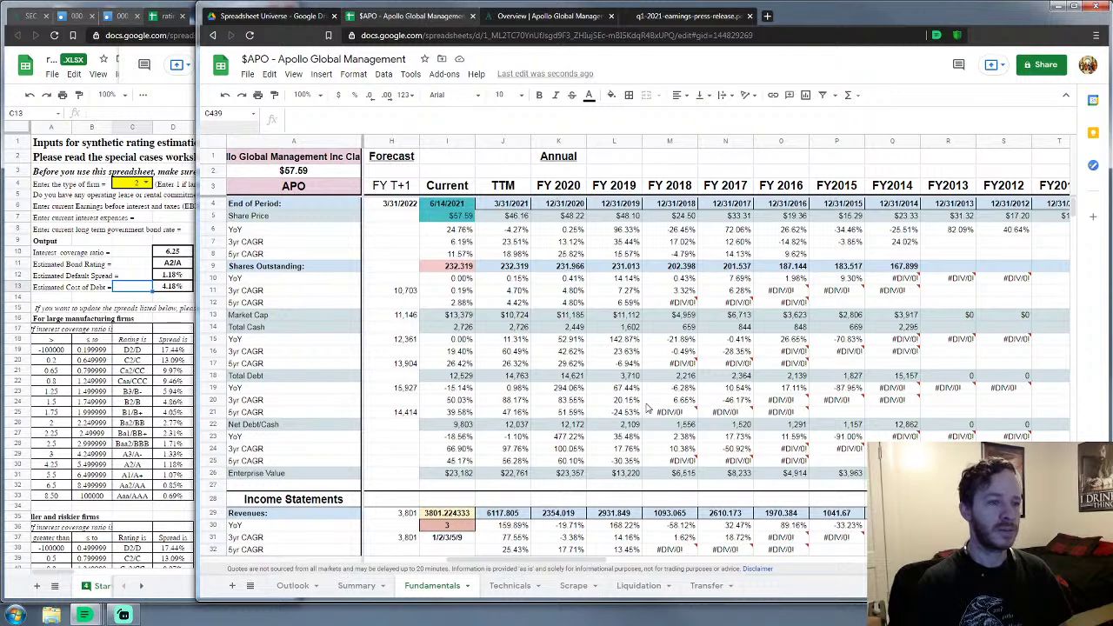
{"action": "left_click_drag", "start_coordinate": [450, 377], "coordinate": [904, 377]}
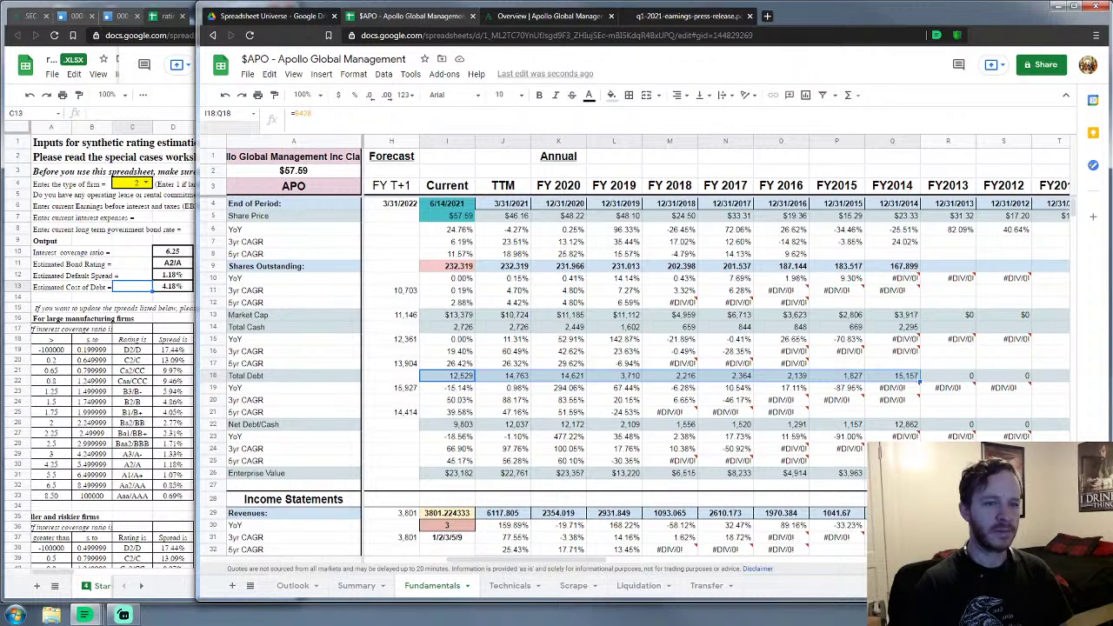
{"action": "left_click_drag", "start_coordinate": [456, 316], "coordinate": [904, 320]}
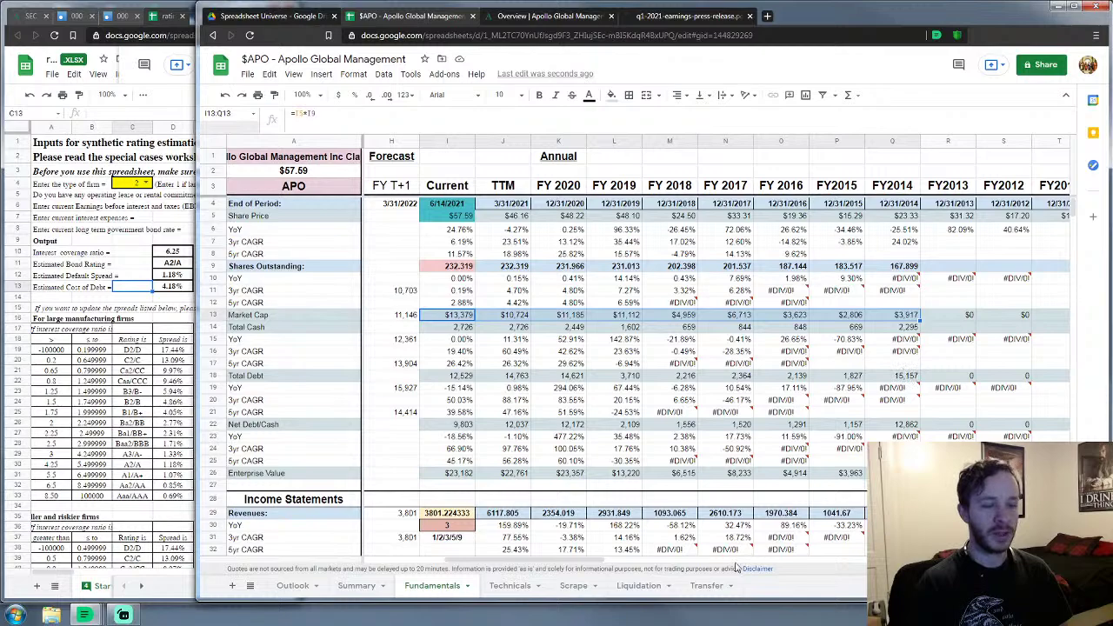
{"action": "left_click_drag", "start_coordinate": [604, 565], "coordinate": [437, 555]}
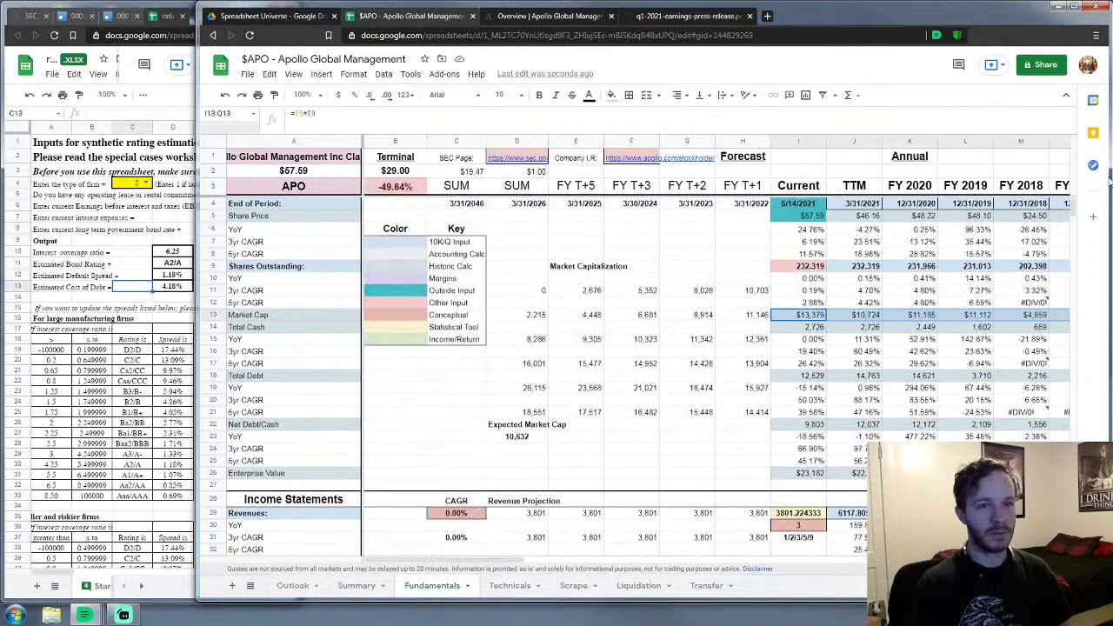
Step: Change the D/E ratio in D424 to 125%, giving a $33.18 terminal price (−42.38%)
{"action": "left_click_drag", "start_coordinate": [1072, 207], "coordinate": [1062, 496]}
{"action": "scroll", "coordinate": [587, 327], "scroll_direction": "up", "scroll_amount": 3}
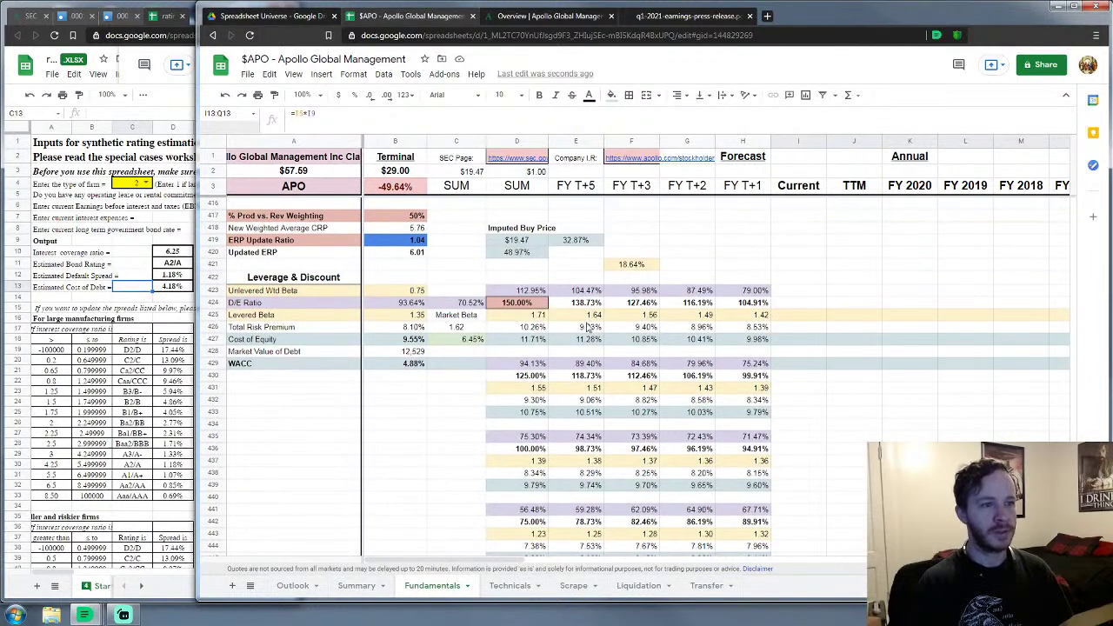
{"action": "left_click", "coordinate": [513, 304]}
{"action": "type", "text": "125%"}
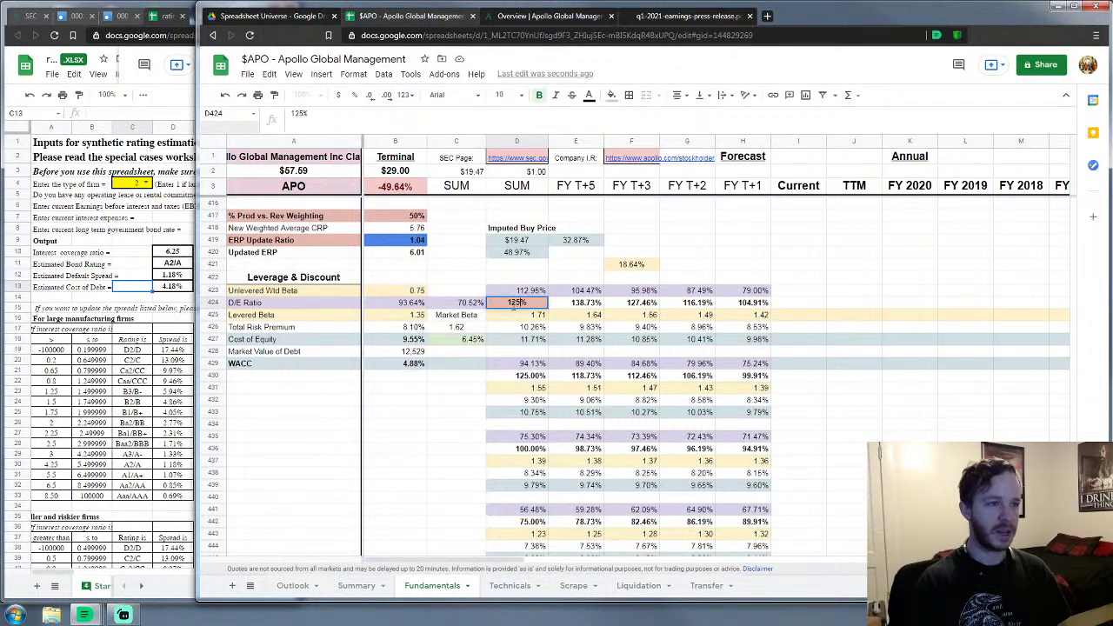
{"action": "key", "text": "Return"}
{"action": "scroll", "coordinate": [745, 423], "scroll_direction": "down", "scroll_amount": 5}
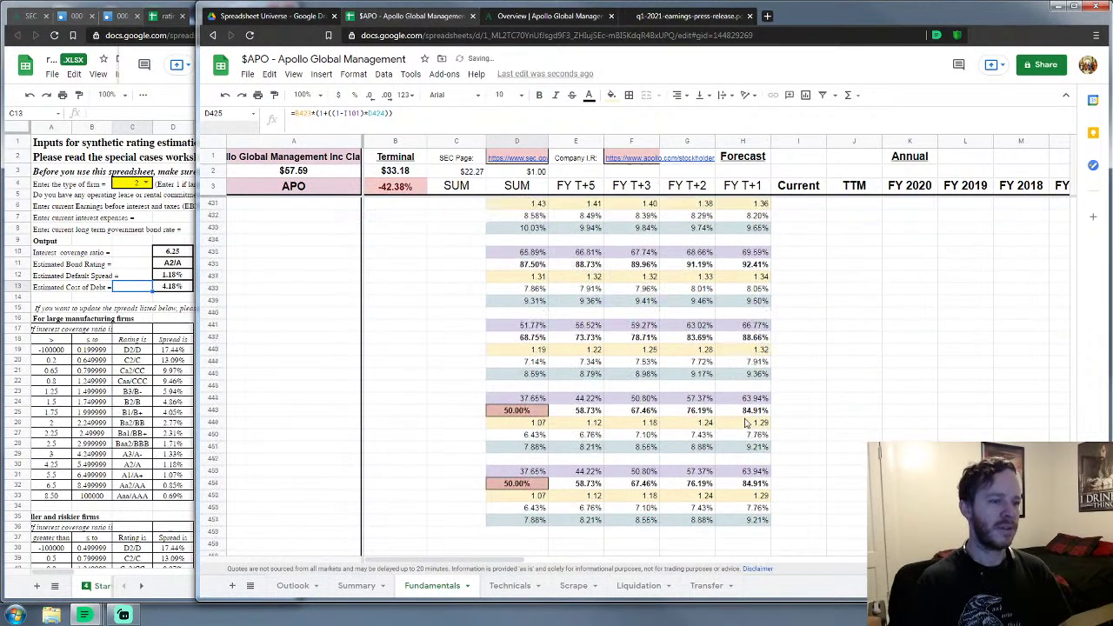
{"action": "scroll", "coordinate": [542, 435], "scroll_direction": "up", "scroll_amount": 2}
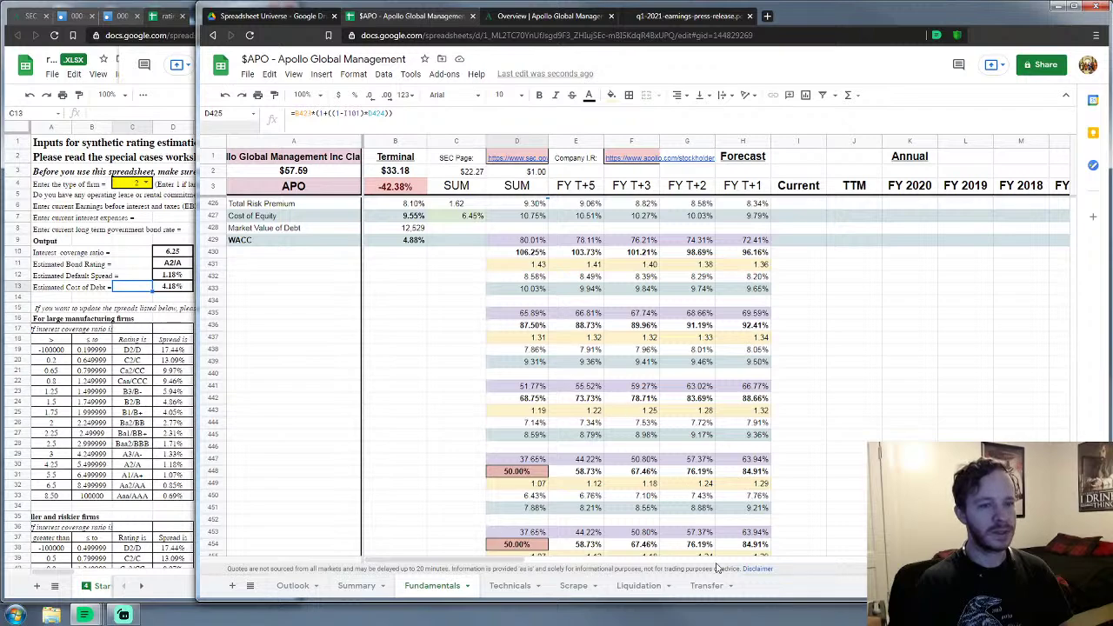
{"action": "scroll", "coordinate": [974, 300], "scroll_direction": "up", "scroll_amount": 20}
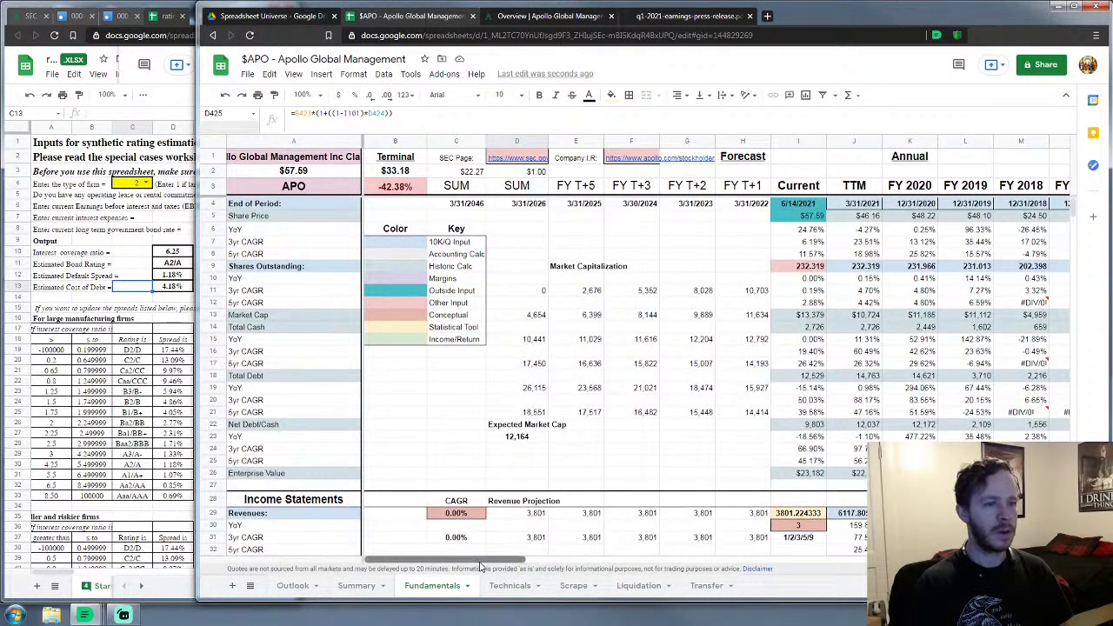
{"action": "left_click_drag", "start_coordinate": [443, 561], "coordinate": [539, 540]}
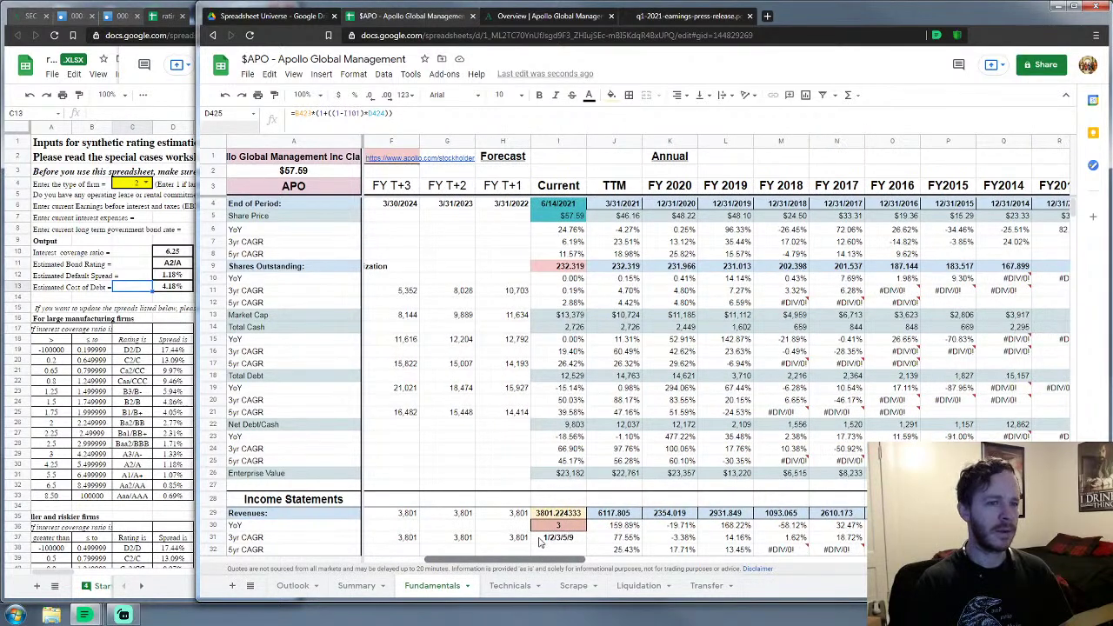
{"action": "scroll", "coordinate": [540, 541], "scroll_direction": "right", "scroll_amount": 1}
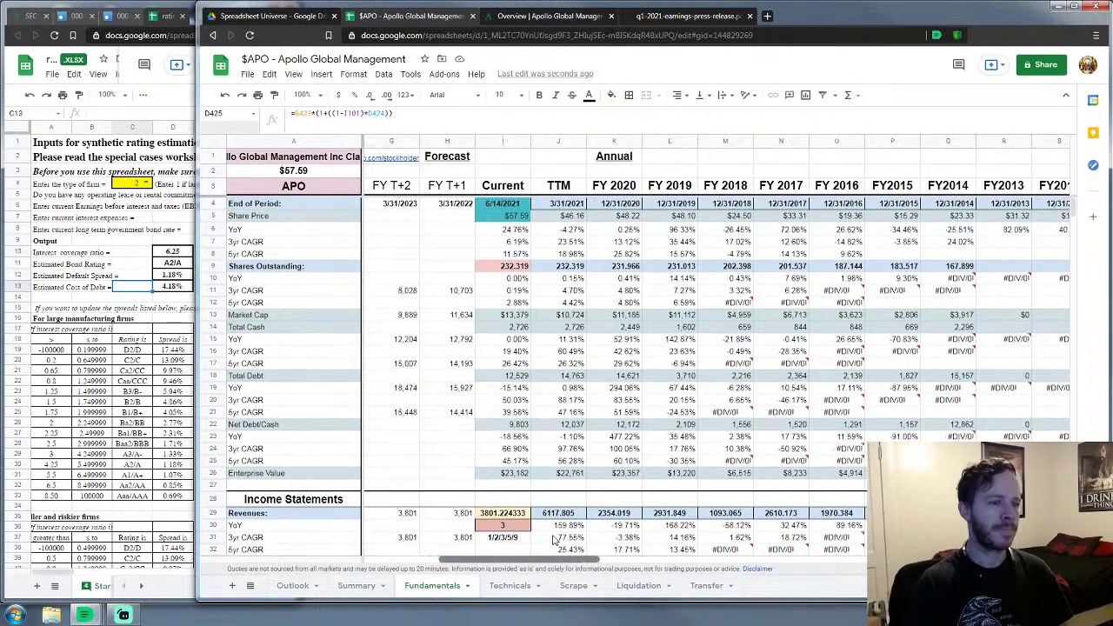
{"action": "scroll", "coordinate": [541, 487], "scroll_direction": "left", "scroll_amount": 5}
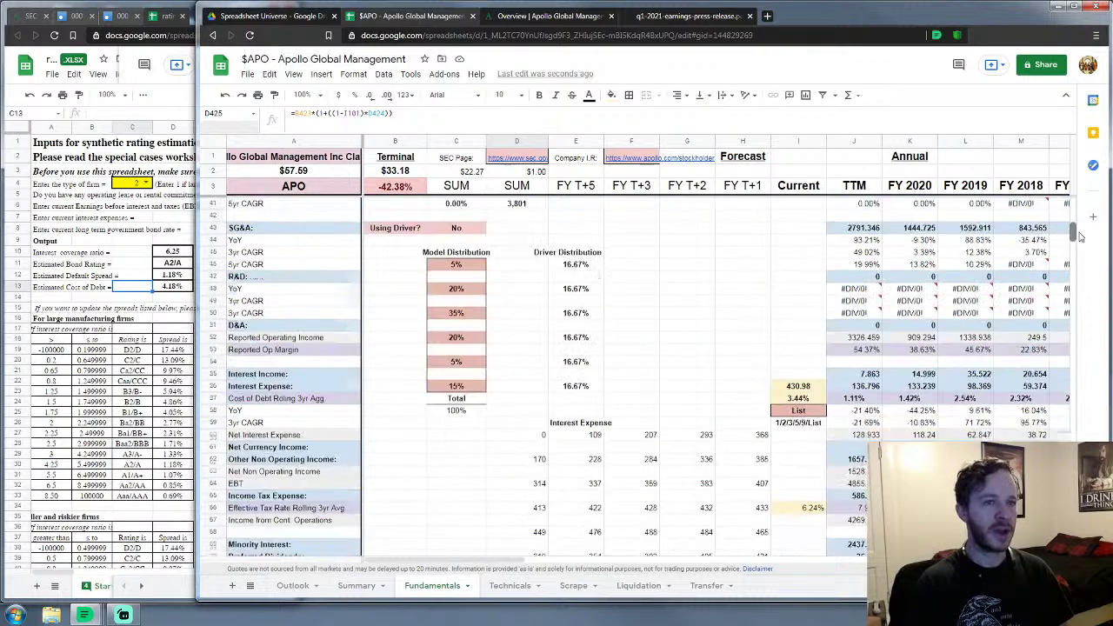
{"action": "left_click_drag", "start_coordinate": [1075, 213], "coordinate": [1066, 487]}
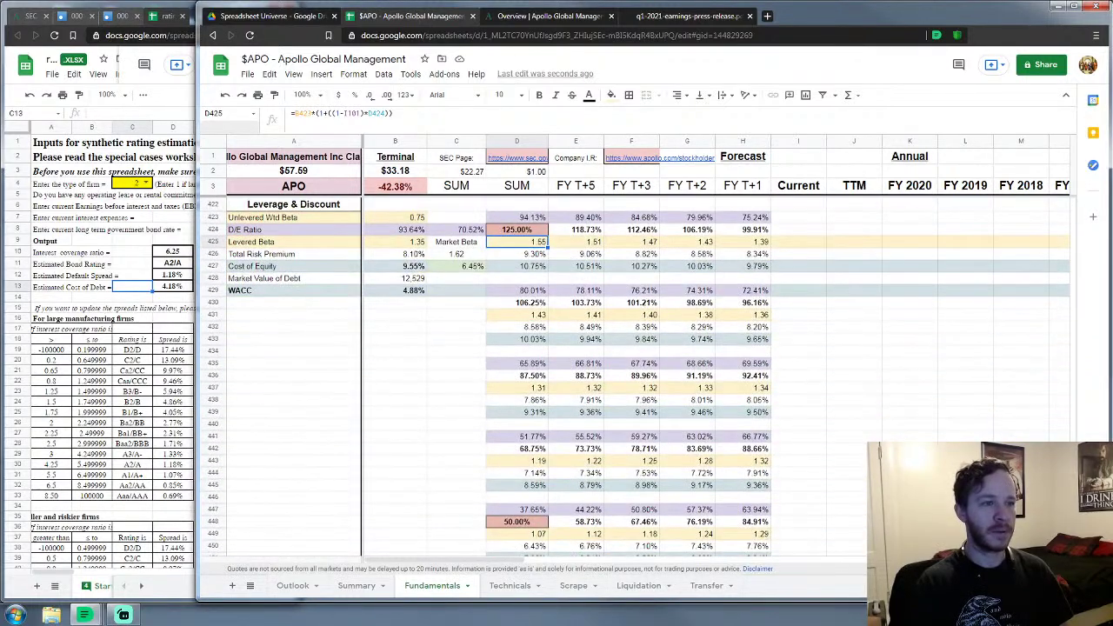
Step: Set the scenario weights to 25% in D448 and 75% in D454, giving $37.54
{"action": "left_click", "coordinate": [515, 521]}
{"action": "type", "text": "2%5"}
{"action": "key", "text": "Return"}
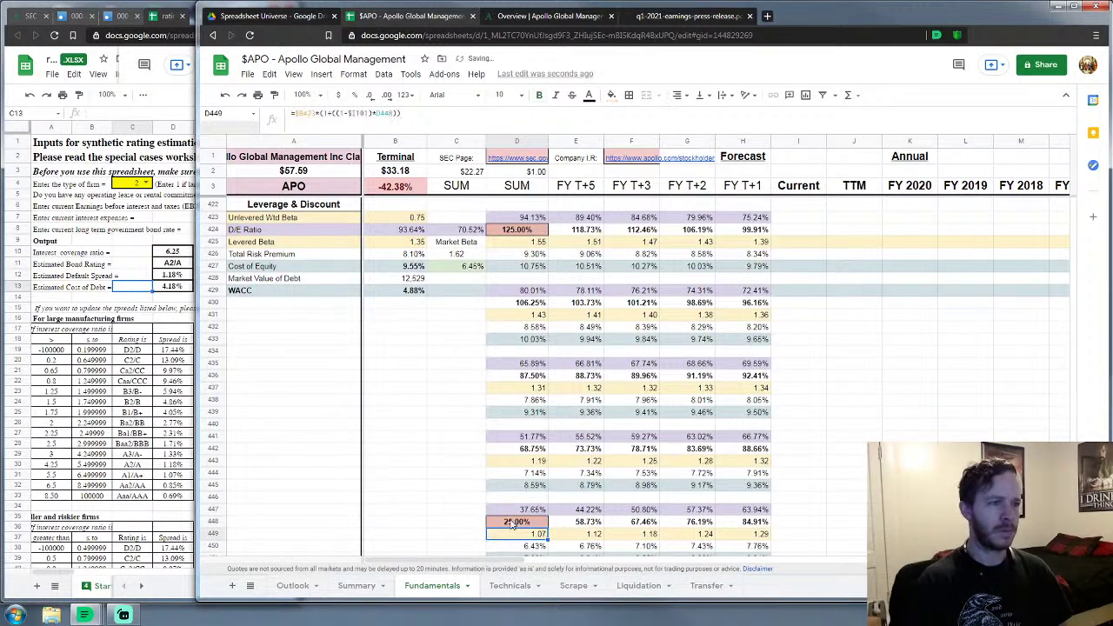
{"action": "left_click", "coordinate": [467, 425]}
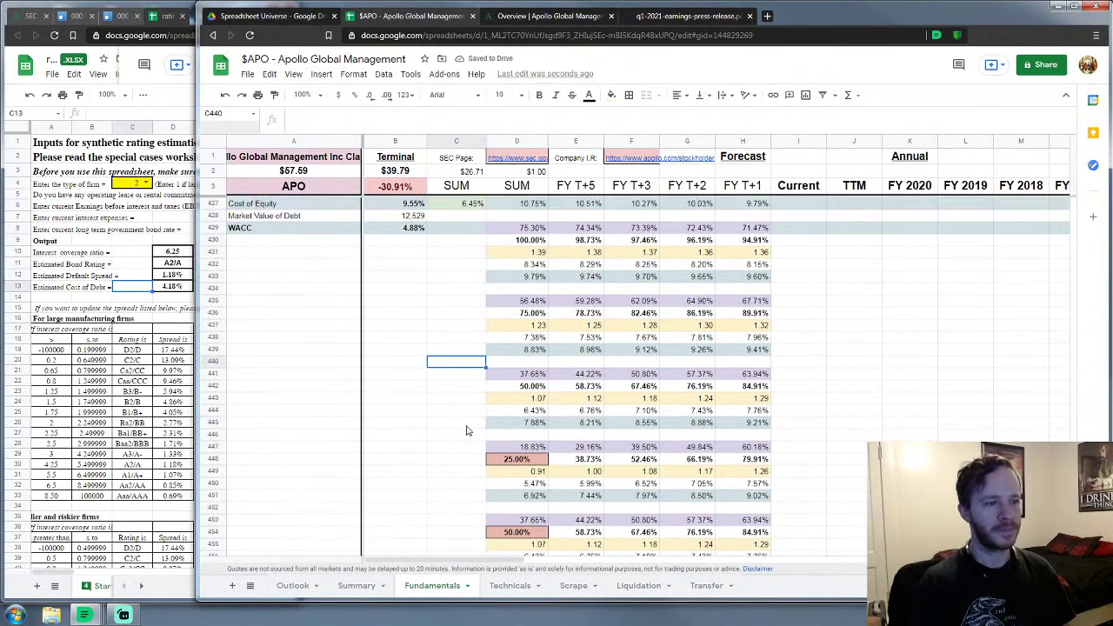
{"action": "scroll", "coordinate": [465, 436], "scroll_direction": "down", "scroll_amount": 2}
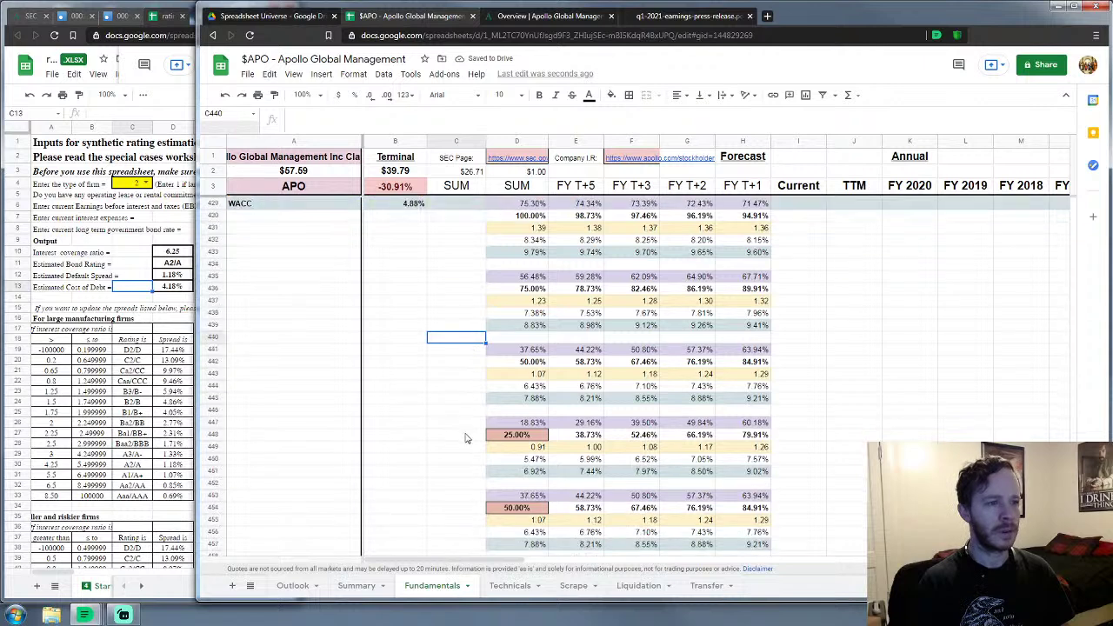
{"action": "left_click", "coordinate": [502, 510]}
{"action": "type", "text": "75"}
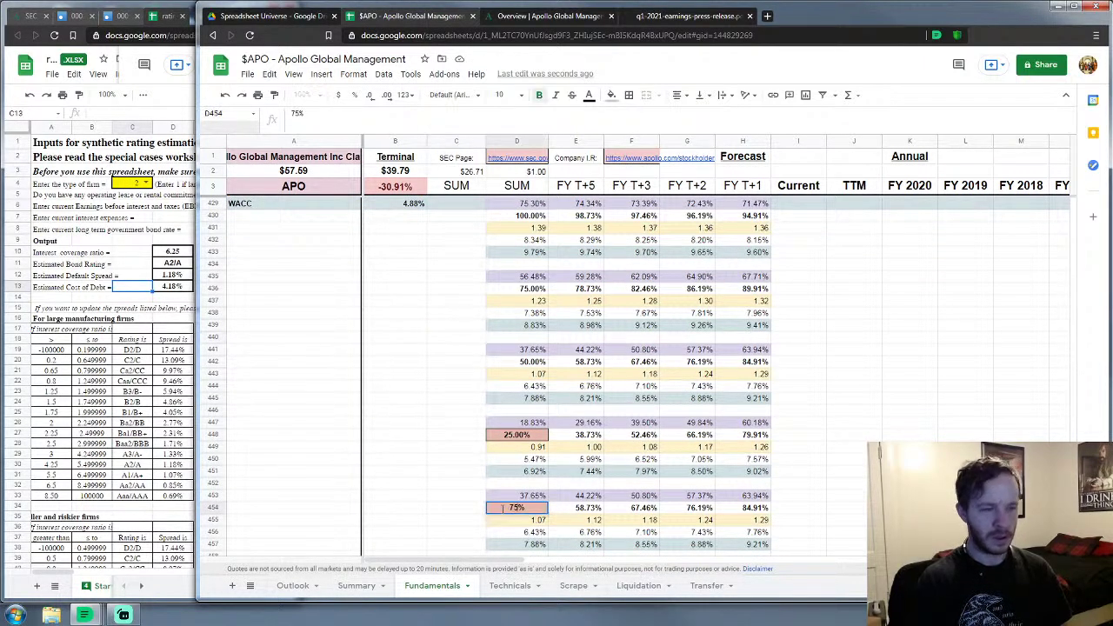
{"action": "key", "text": "Return"}
{"action": "left_click", "coordinate": [434, 391]}
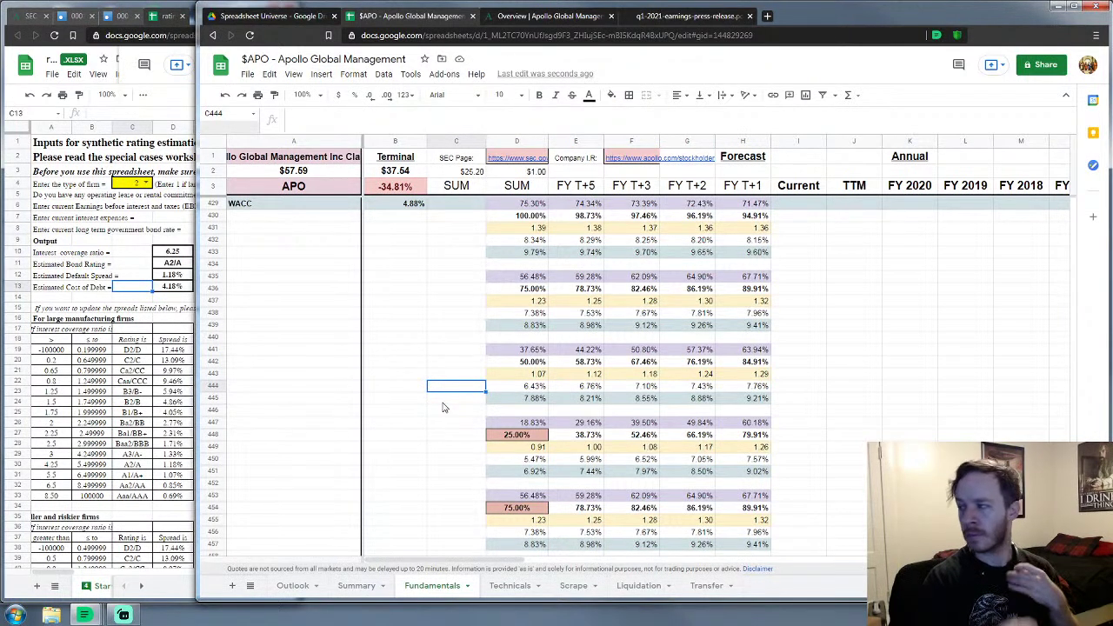
{"action": "left_click", "coordinate": [409, 424]}
{"action": "scroll", "coordinate": [452, 417], "scroll_direction": "up", "scroll_amount": 5}
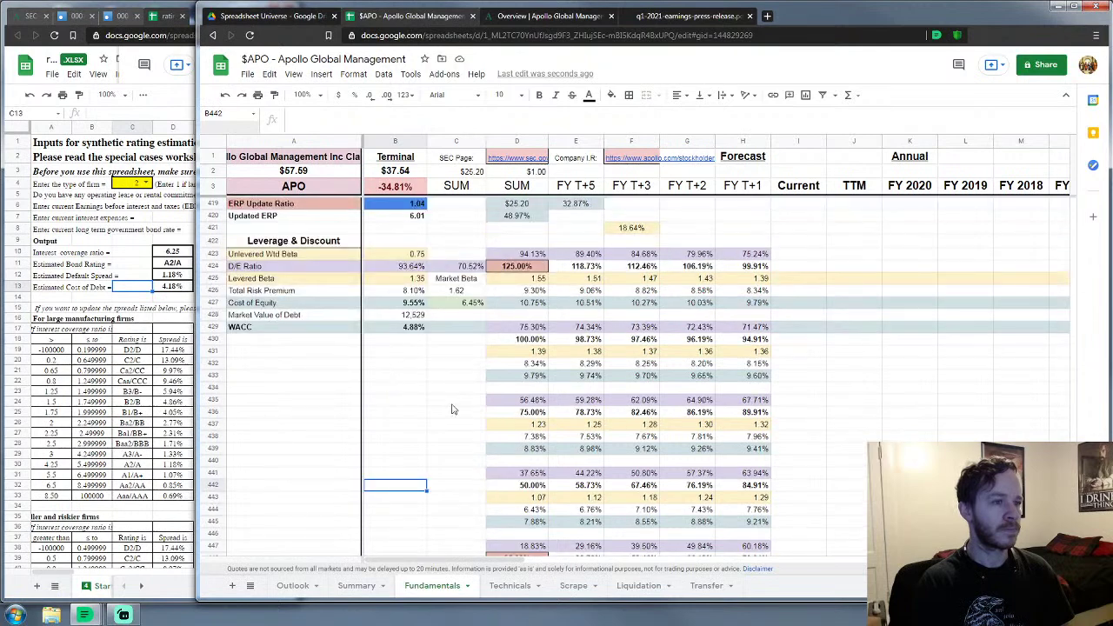
{"action": "scroll", "coordinate": [587, 484], "scroll_direction": "up", "scroll_amount": 3}
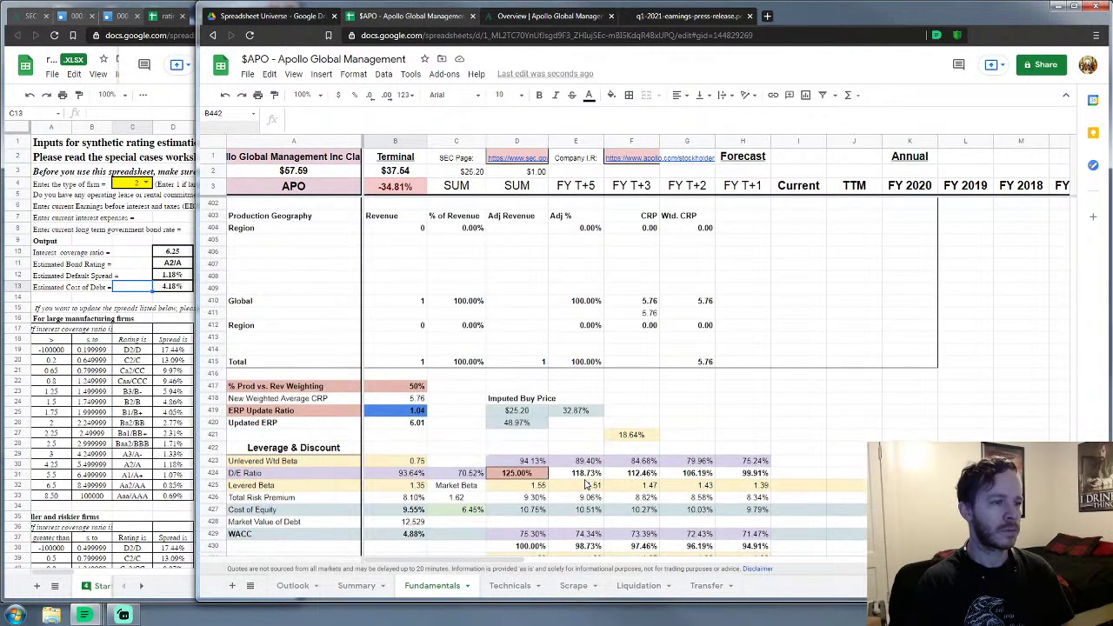
{"action": "scroll", "coordinate": [587, 484], "scroll_direction": "up", "scroll_amount": 15}
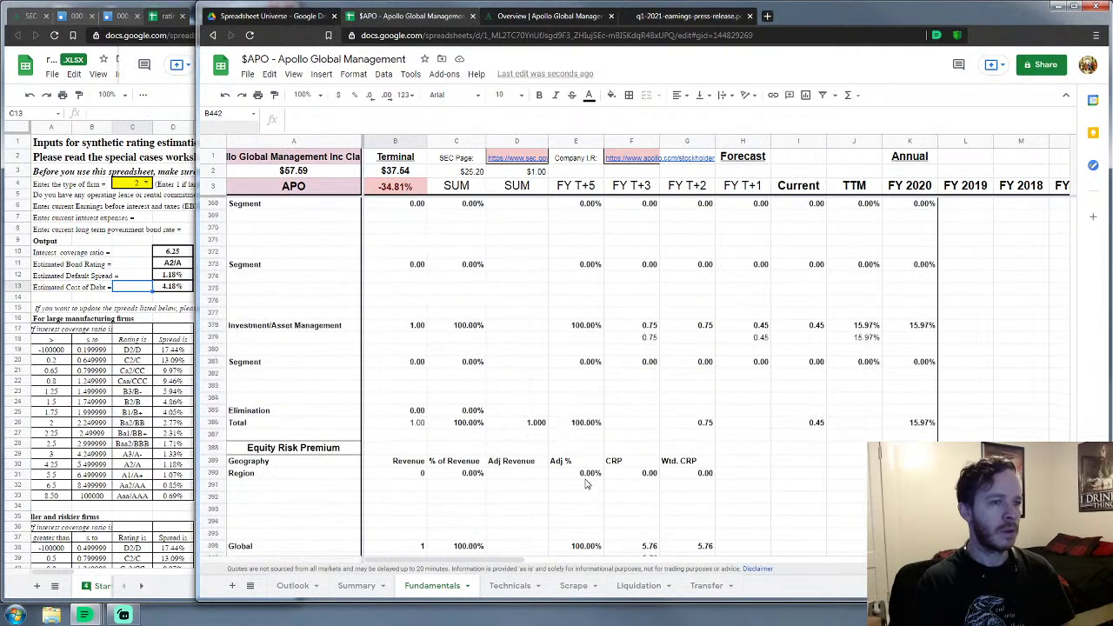
{"action": "scroll", "coordinate": [587, 484], "scroll_direction": "up", "scroll_amount": 4}
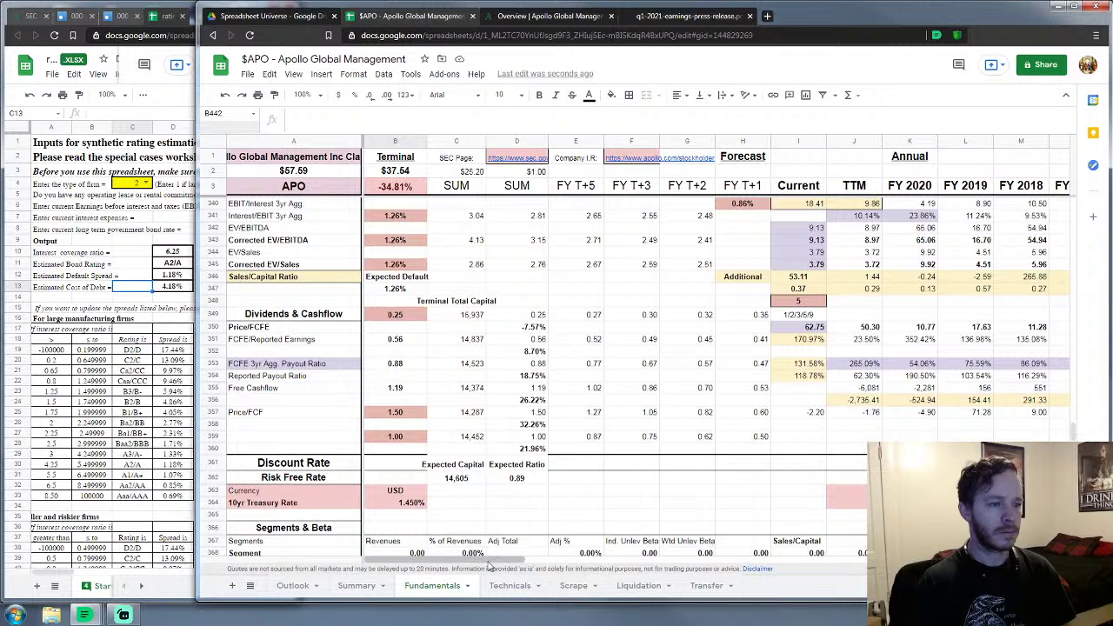
{"action": "left_click_drag", "start_coordinate": [487, 563], "coordinate": [537, 553]}
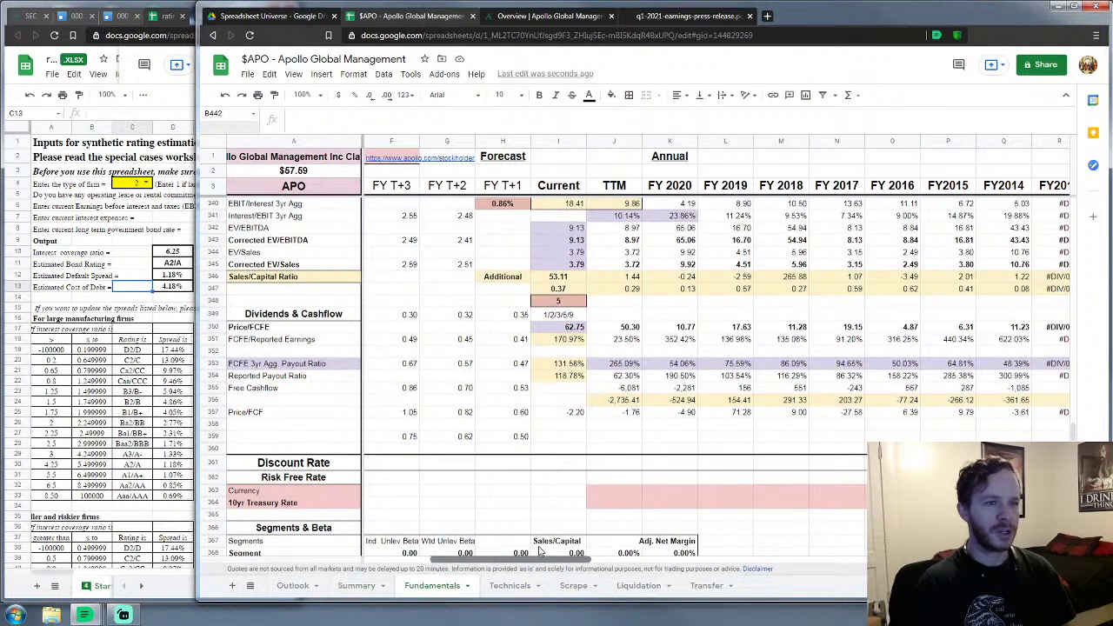
{"action": "left_click_drag", "start_coordinate": [539, 555], "coordinate": [487, 557]}
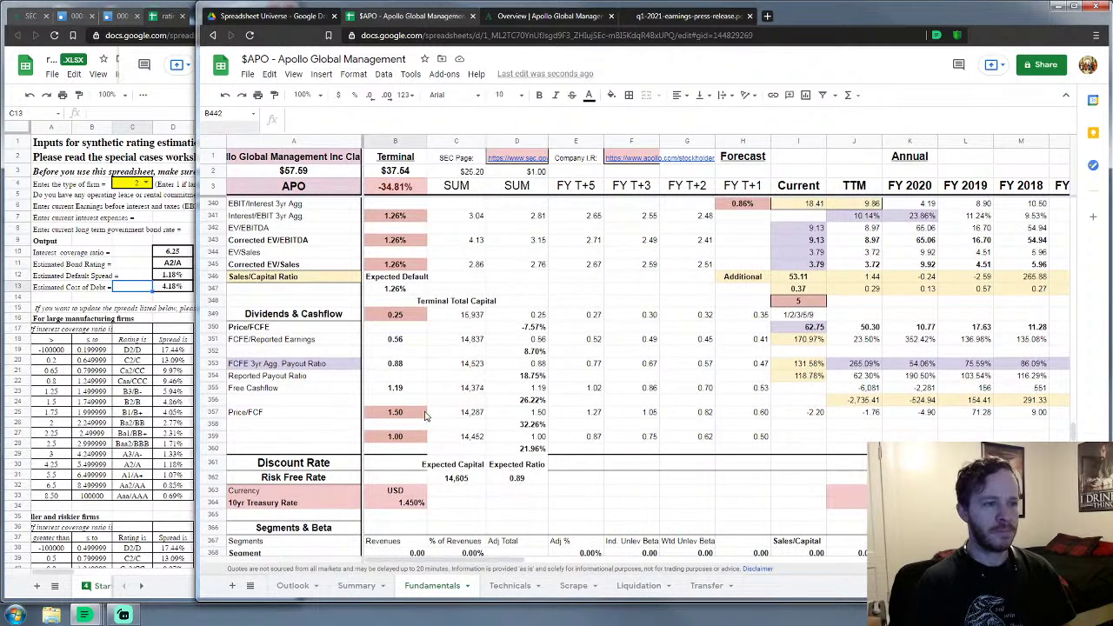
Step: Change the Price/FCF multiple in B357 to 0.75, giving a $36.02 terminal price
{"action": "left_click", "coordinate": [401, 414]}
{"action": "type", "text": "0.75"}
{"action": "key", "text": "Return"}
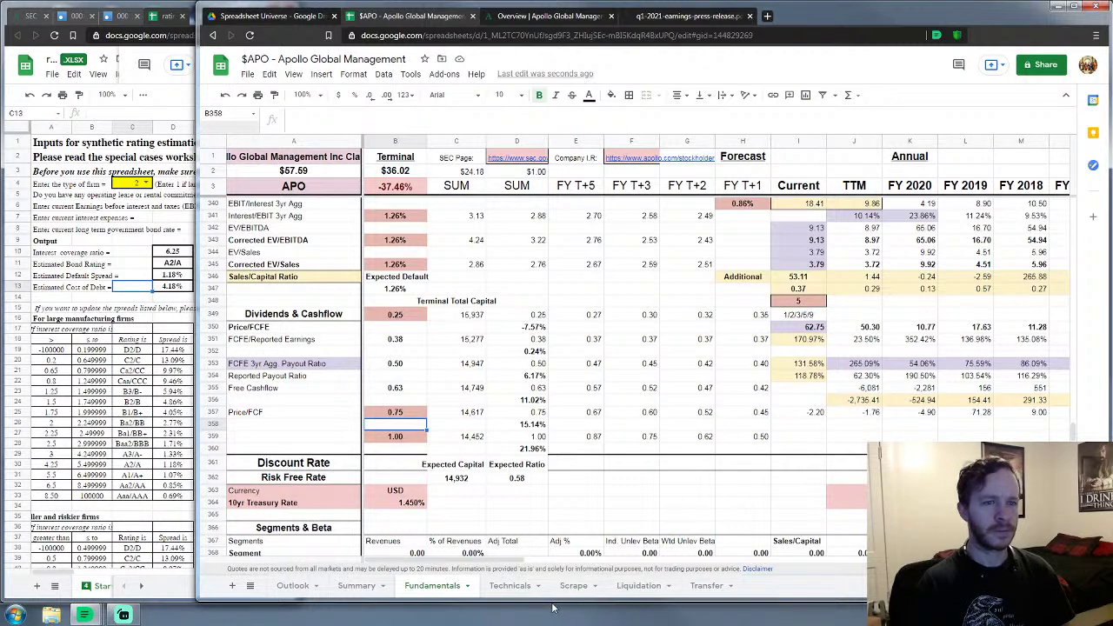
{"action": "left_click_drag", "start_coordinate": [507, 562], "coordinate": [588, 536]}
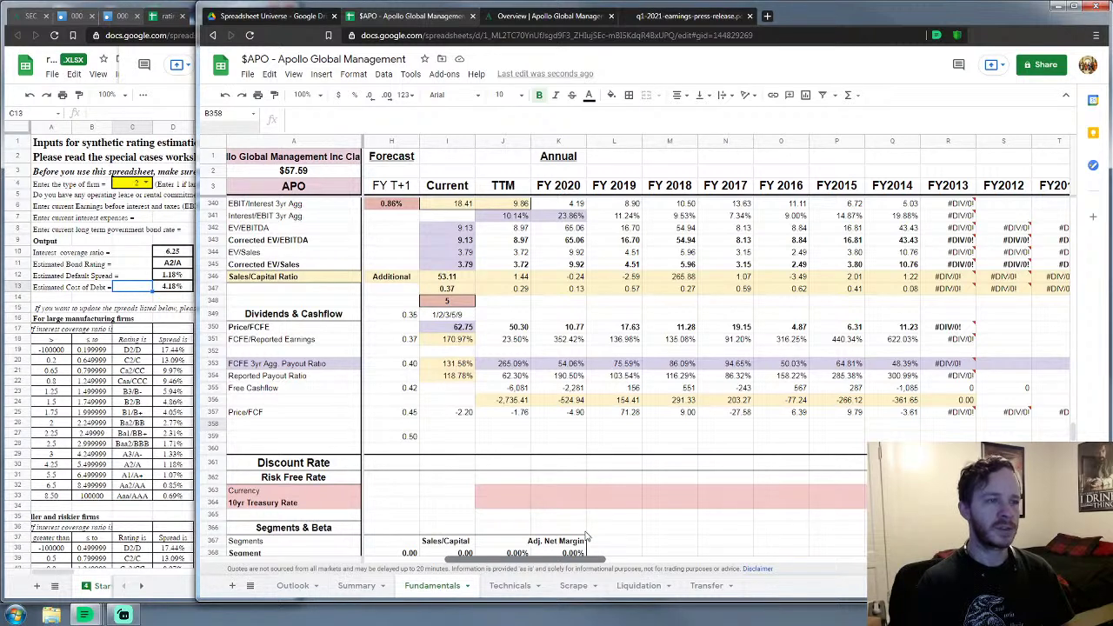
{"action": "left_click_drag", "start_coordinate": [587, 536], "coordinate": [584, 537]}
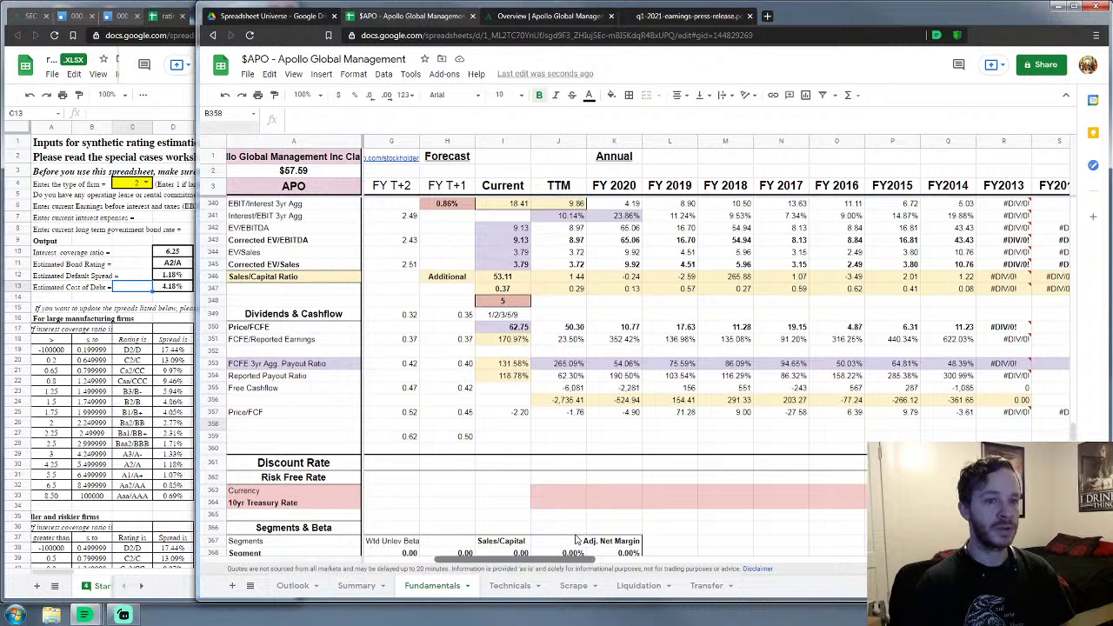
{"action": "left_click_drag", "start_coordinate": [580, 539], "coordinate": [491, 544]}
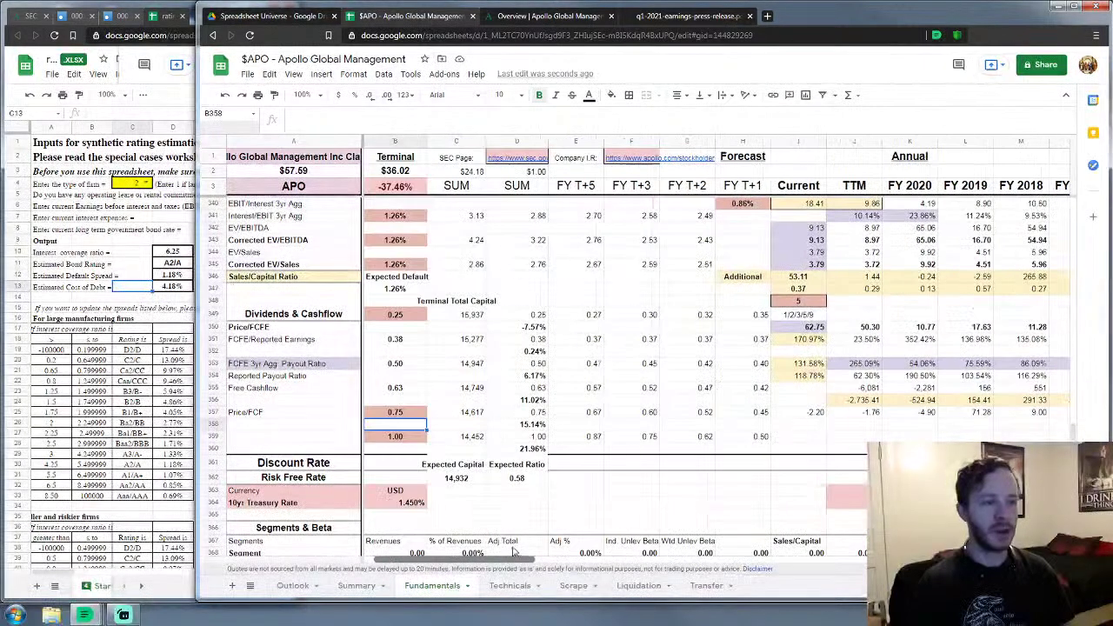
Step: Revise the B359 multiple to 0.65 as a first adjustment
{"action": "left_click", "coordinate": [625, 487]}
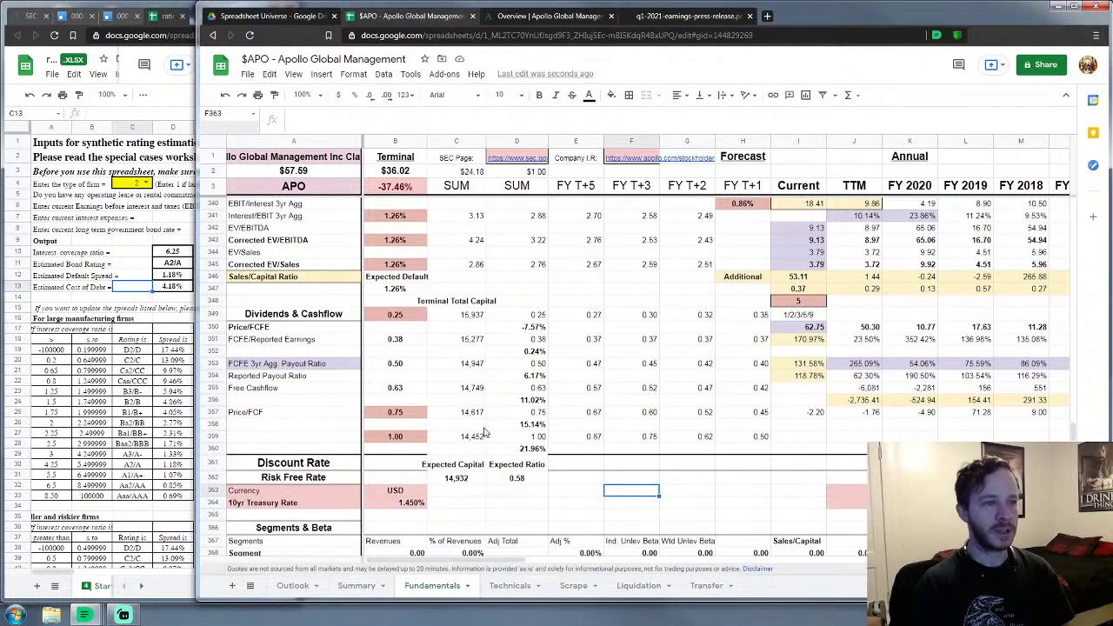
{"action": "left_click", "coordinate": [400, 437]}
{"action": "type", "text": ".75"}
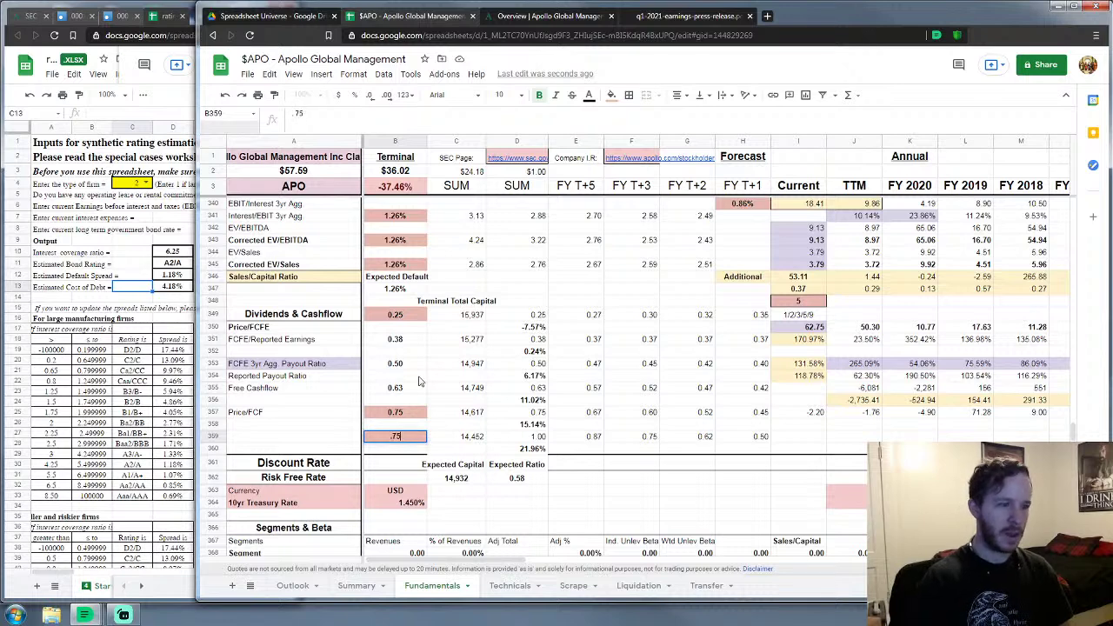
{"action": "key", "text": "BackSpace"}
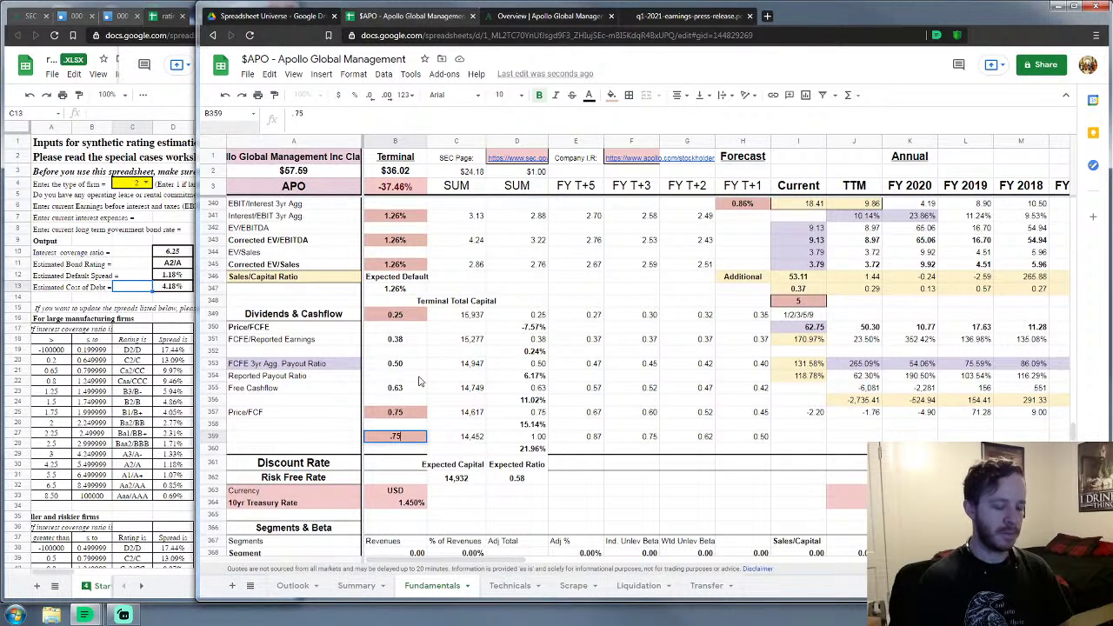
{"action": "type", "text": ".65"}
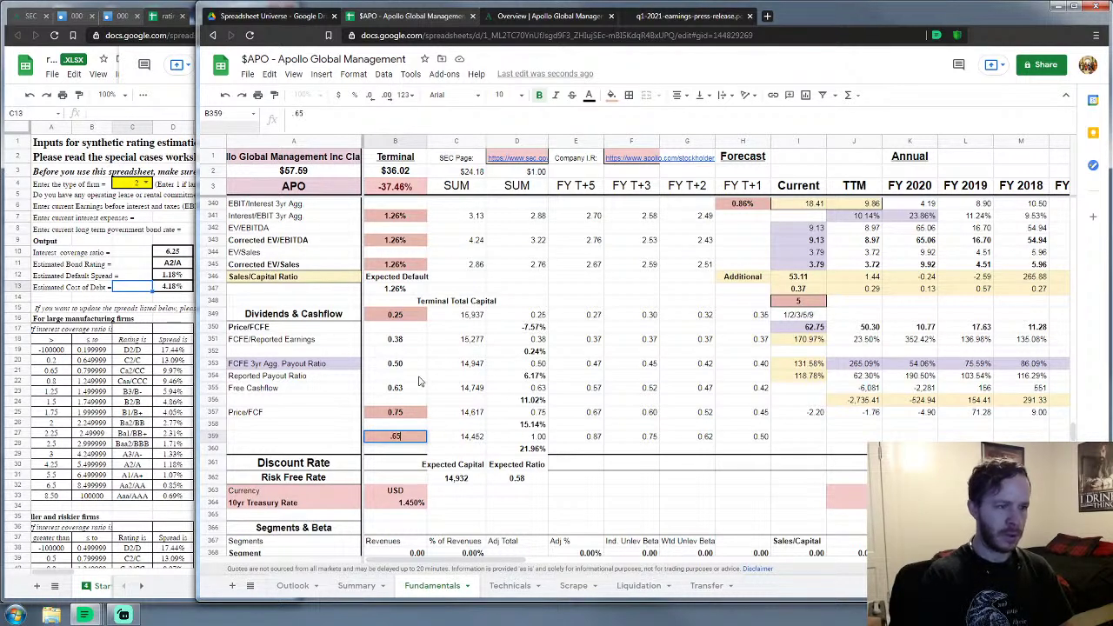
{"action": "key", "text": "Return"}
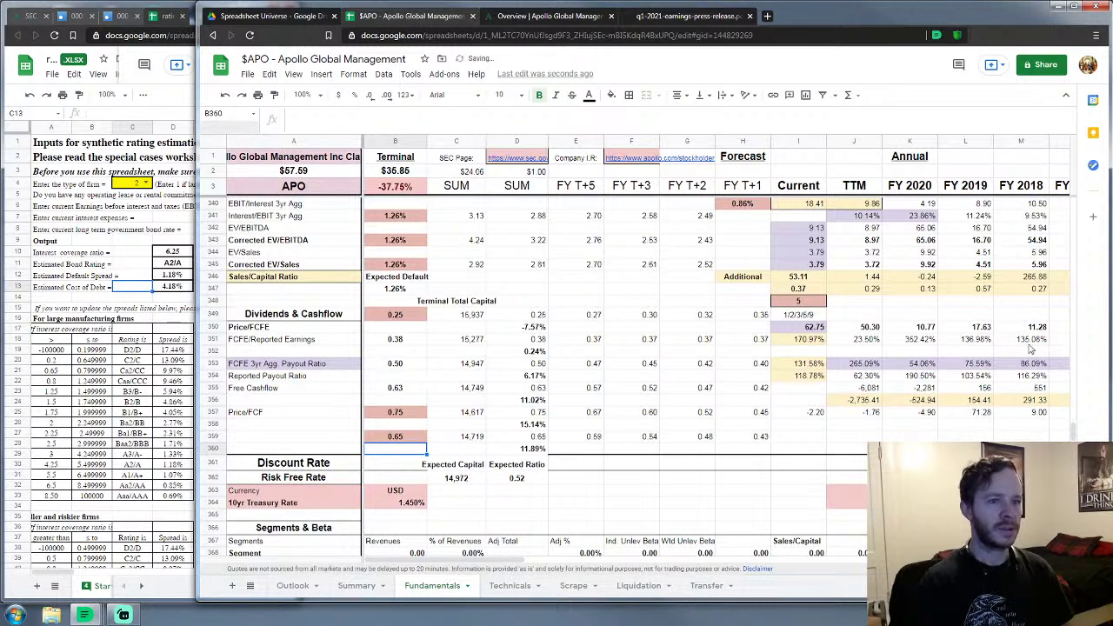
Step: Review the row 347 ratios from TTM to FY2014, then set B359 to 0.60
{"action": "scroll", "coordinate": [1075, 434], "scroll_direction": "up", "scroll_amount": 1}
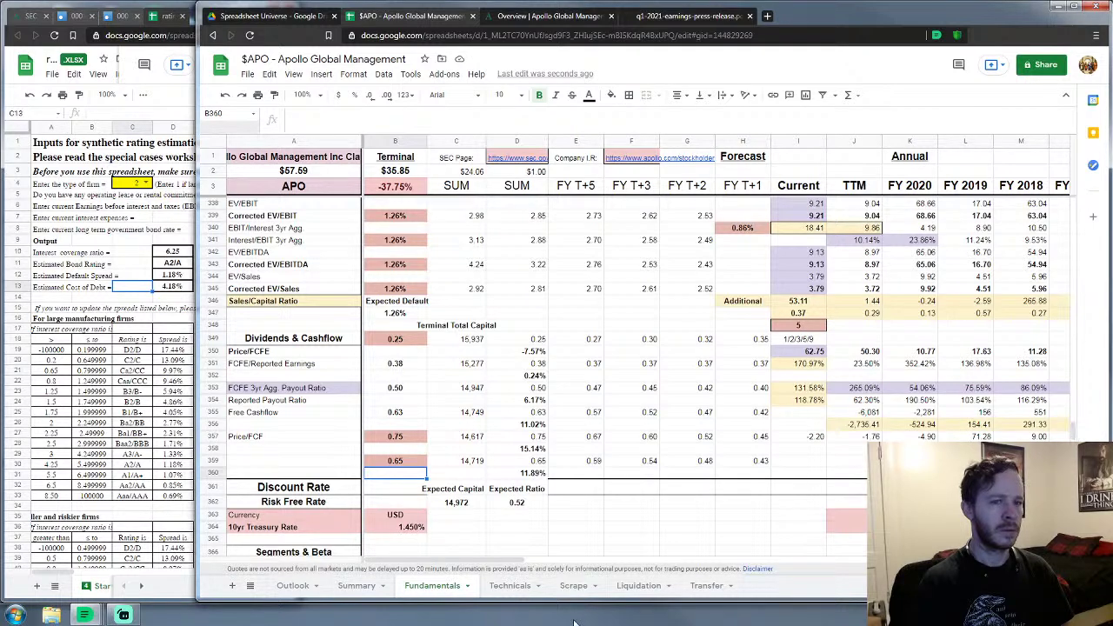
{"action": "left_click_drag", "start_coordinate": [419, 561], "coordinate": [489, 561]}
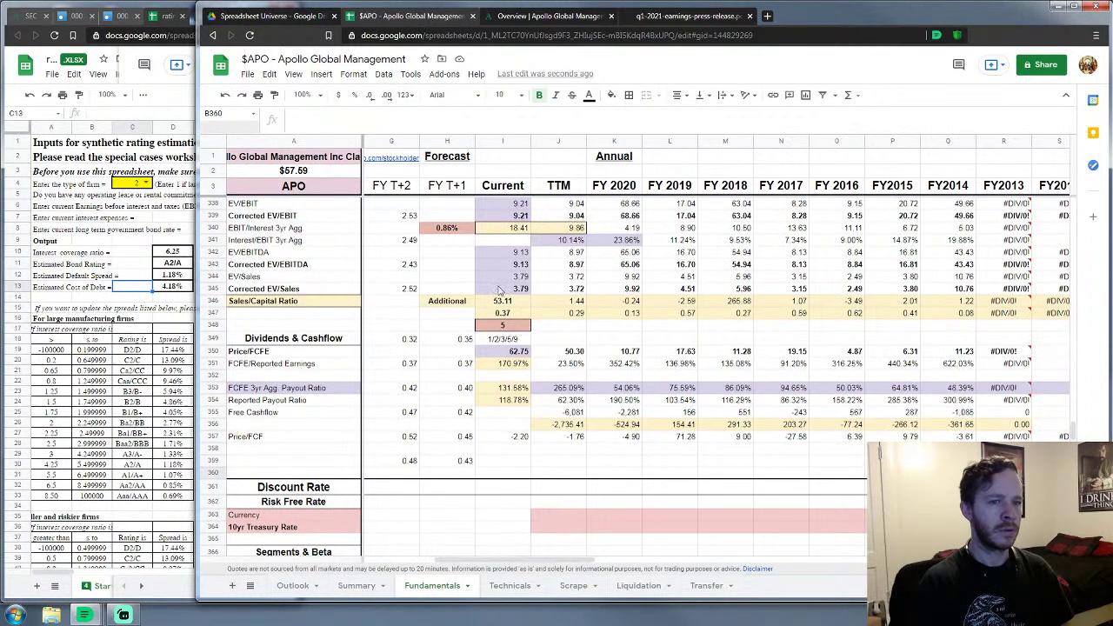
{"action": "left_click_drag", "start_coordinate": [571, 317], "coordinate": [939, 320]}
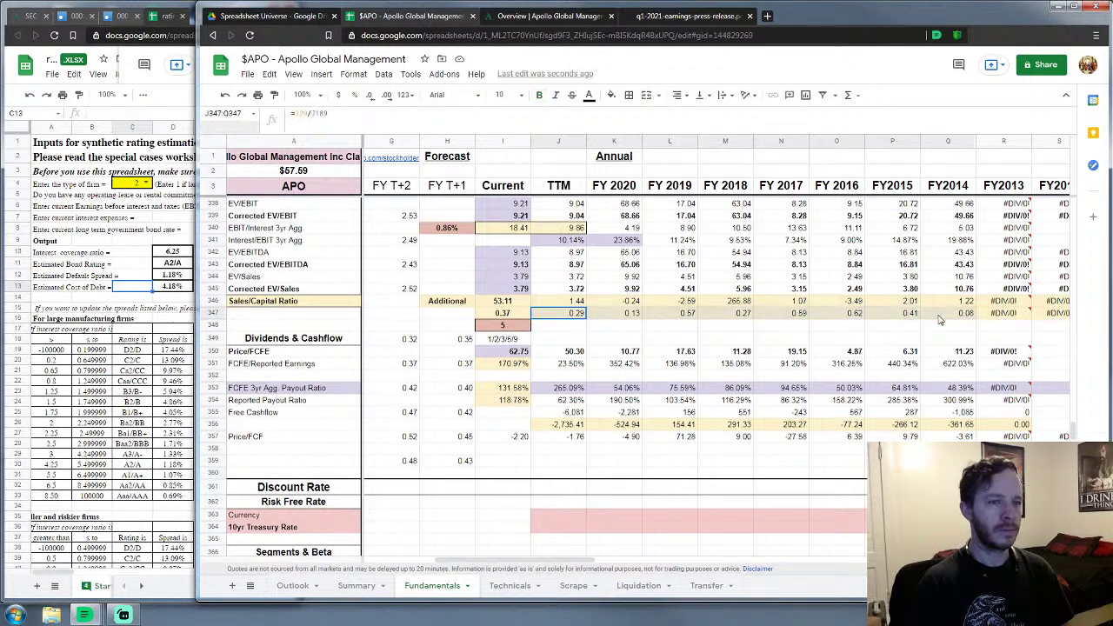
{"action": "left_click", "coordinate": [613, 472]}
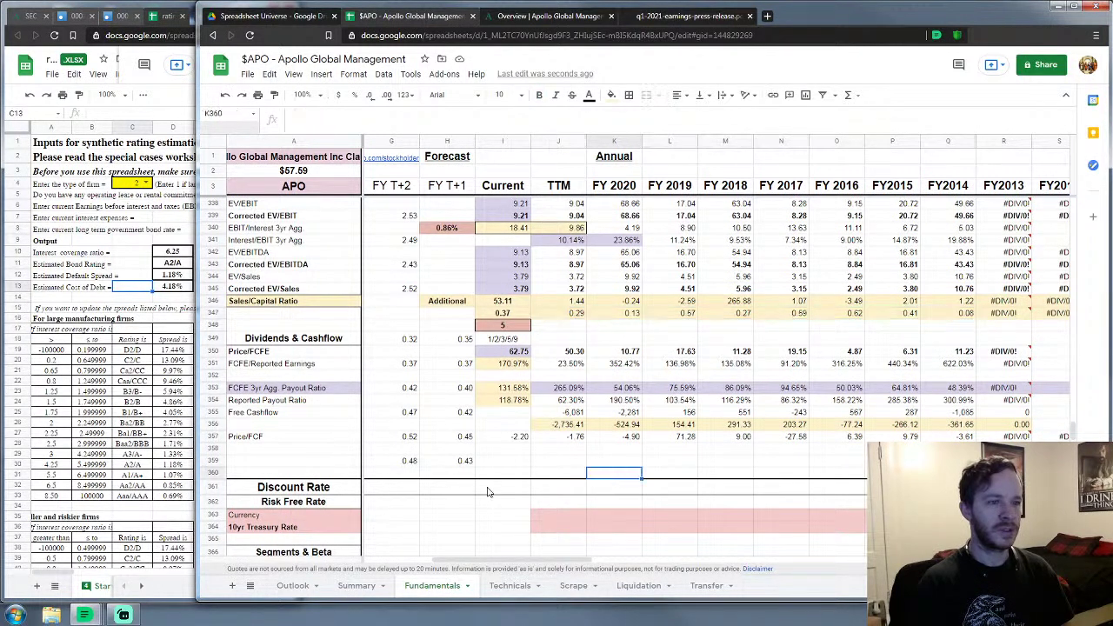
{"action": "left_click_drag", "start_coordinate": [493, 564], "coordinate": [399, 521]}
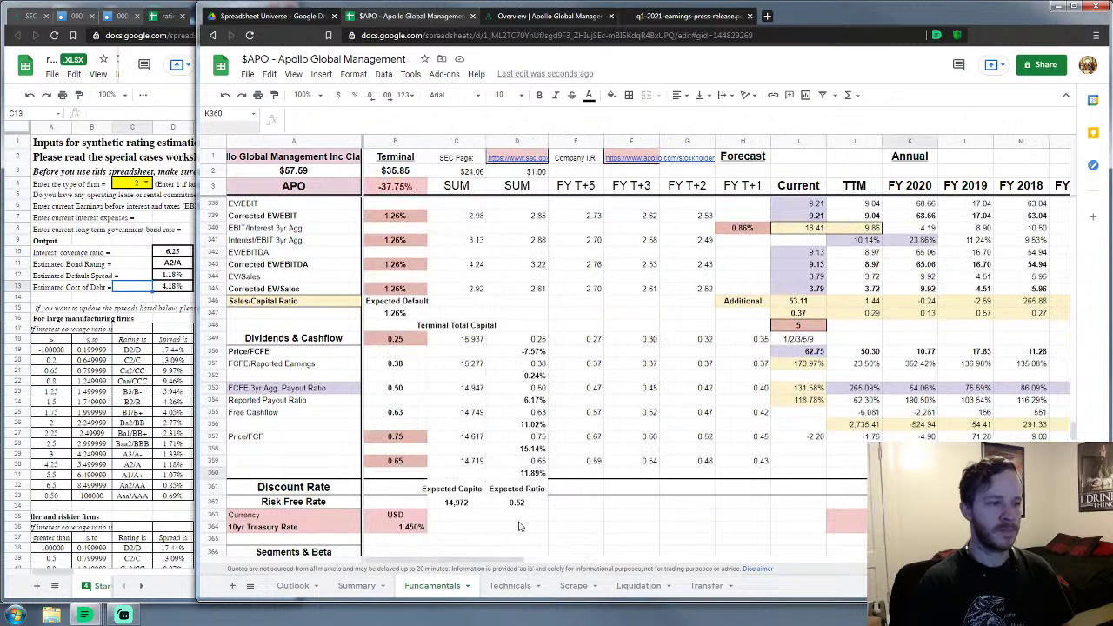
{"action": "left_click", "coordinate": [389, 464]}
{"action": "type", "text": "0.6"}
{"action": "key", "text": "Return"}
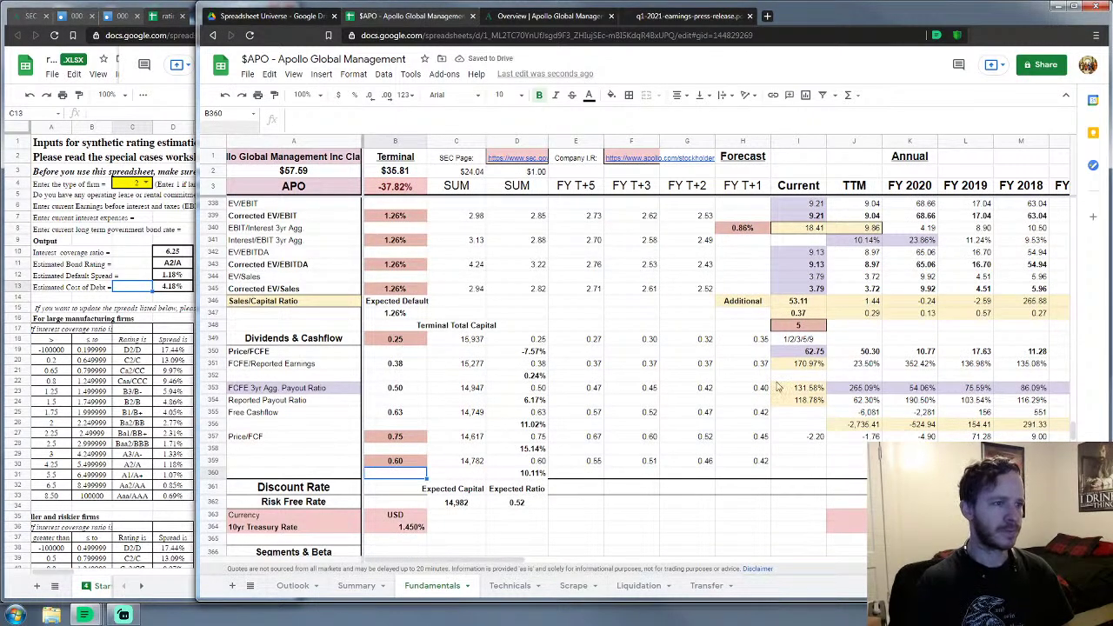
{"action": "scroll", "coordinate": [687, 348], "scroll_direction": "up", "scroll_amount": 6}
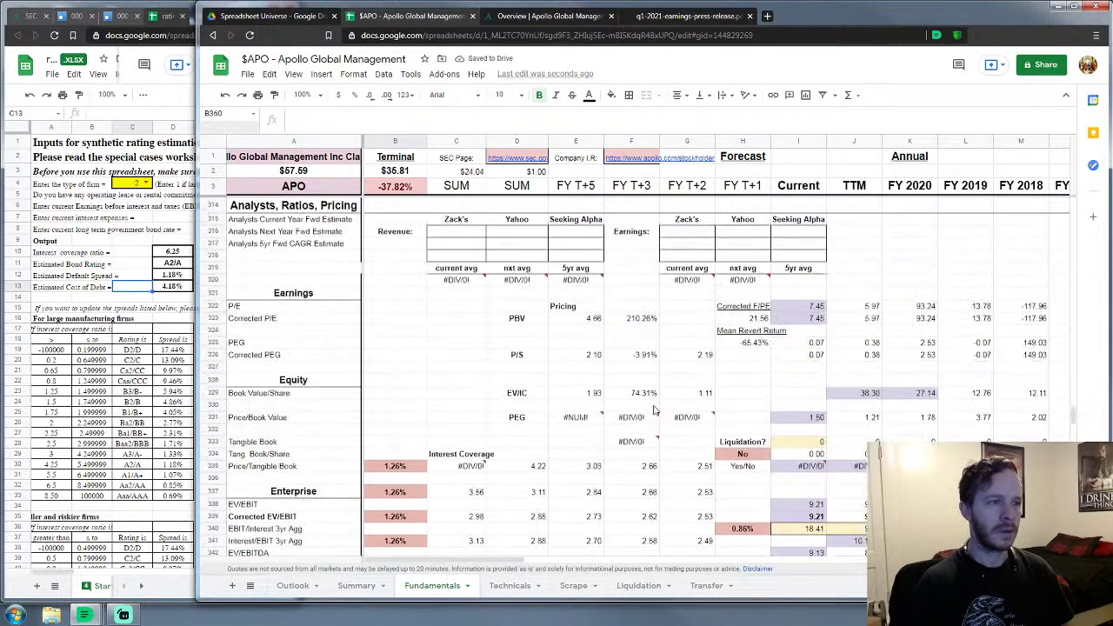
{"action": "scroll", "coordinate": [661, 404], "scroll_direction": "up", "scroll_amount": 8}
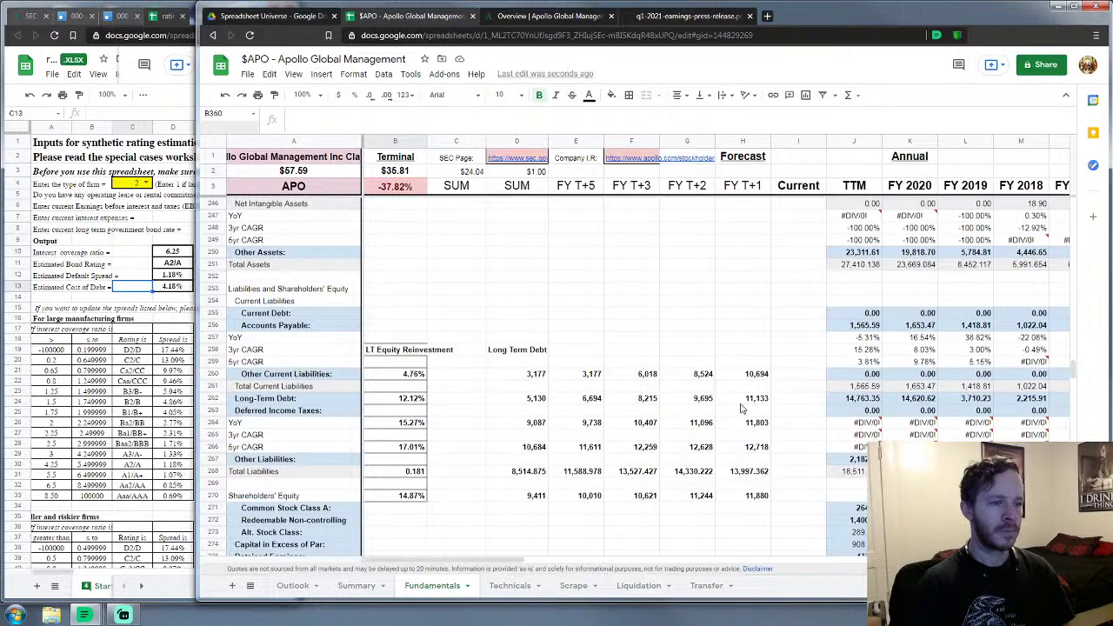
{"action": "scroll", "coordinate": [741, 407], "scroll_direction": "up", "scroll_amount": 5}
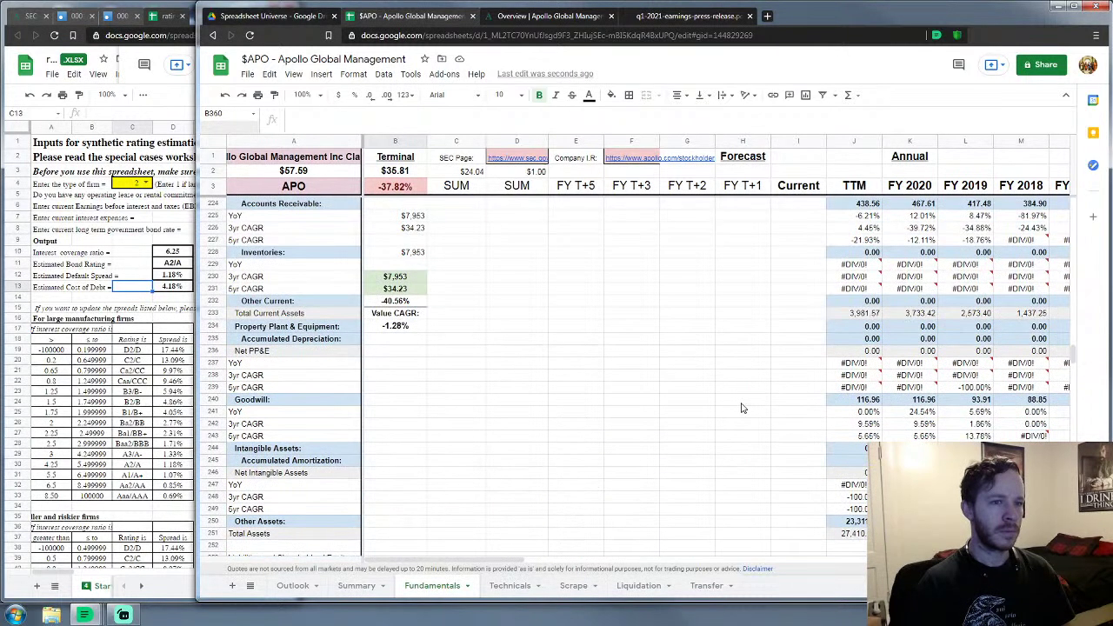
{"action": "scroll", "coordinate": [742, 407], "scroll_direction": "down", "scroll_amount": 5}
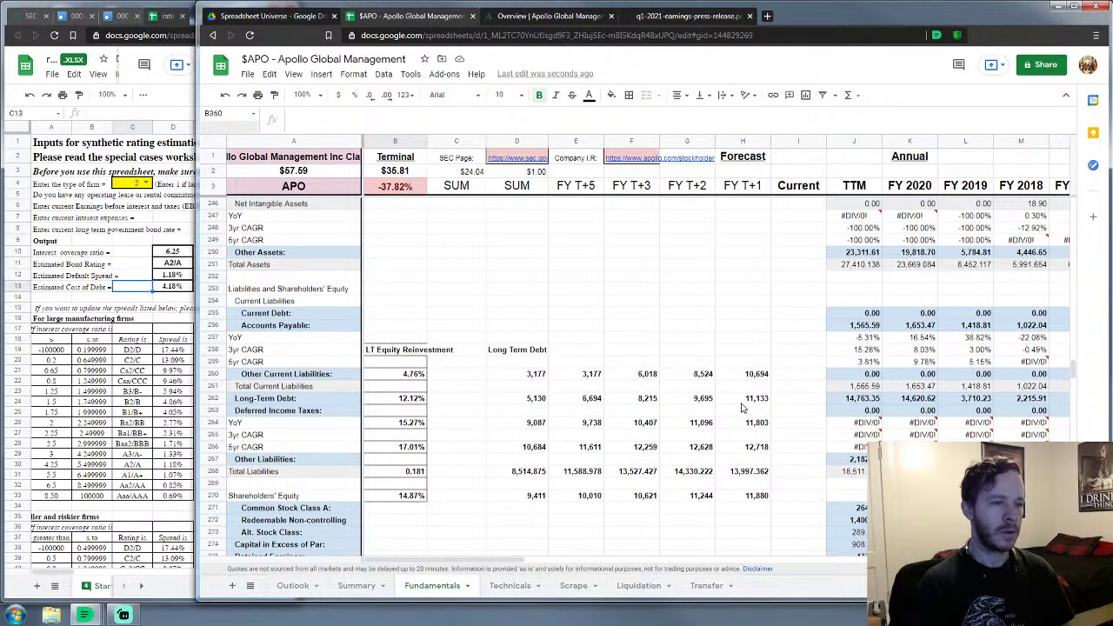
{"action": "scroll", "coordinate": [742, 407], "scroll_direction": "up", "scroll_amount": 10}
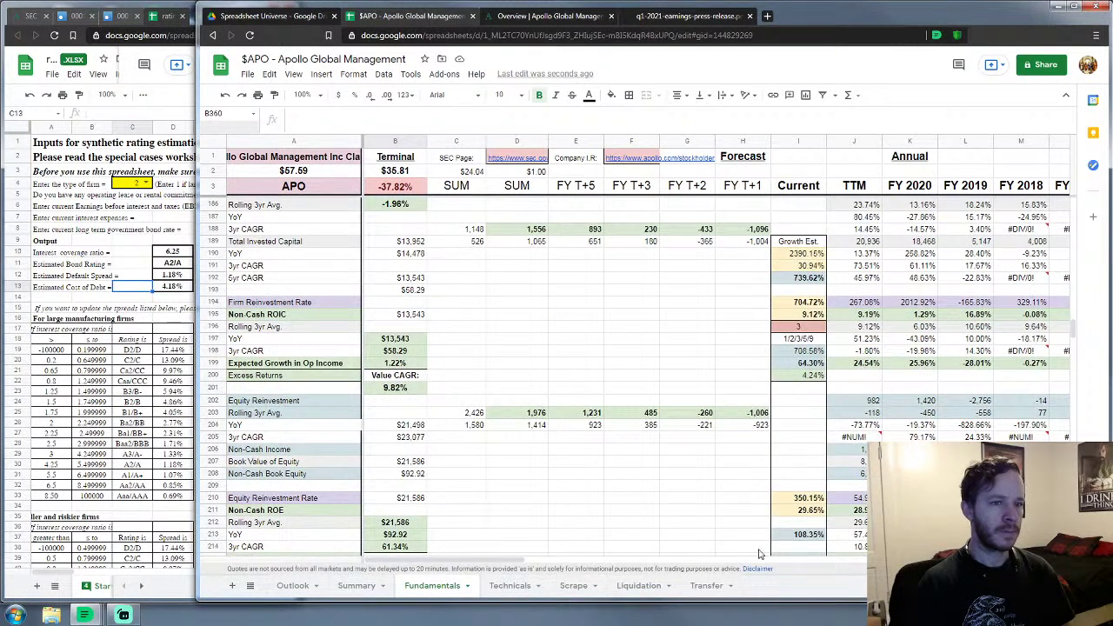
{"action": "mouse_move", "coordinate": [483, 562]}
{"action": "left_mouse_down"}
{"action": "mouse_move", "coordinate": [501, 563]}
{"action": "mouse_move", "coordinate": [473, 562]}
{"action": "left_mouse_up"}
{"action": "scroll", "coordinate": [539, 461], "scroll_direction": "up", "scroll_amount": 5}
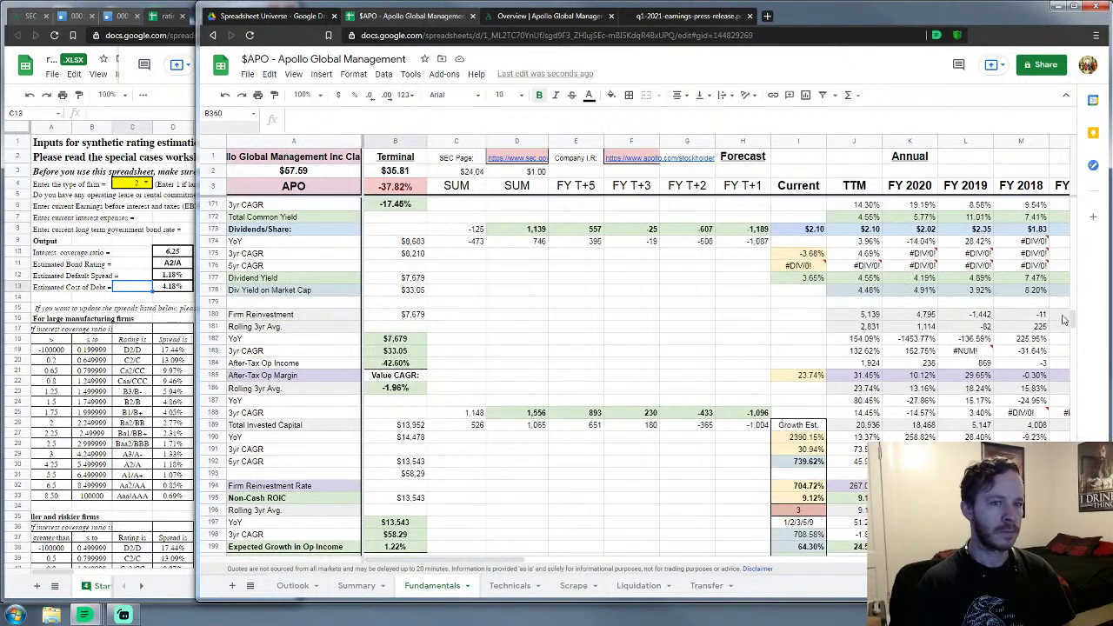
{"action": "left_click_drag", "start_coordinate": [1076, 324], "coordinate": [1073, 271]}
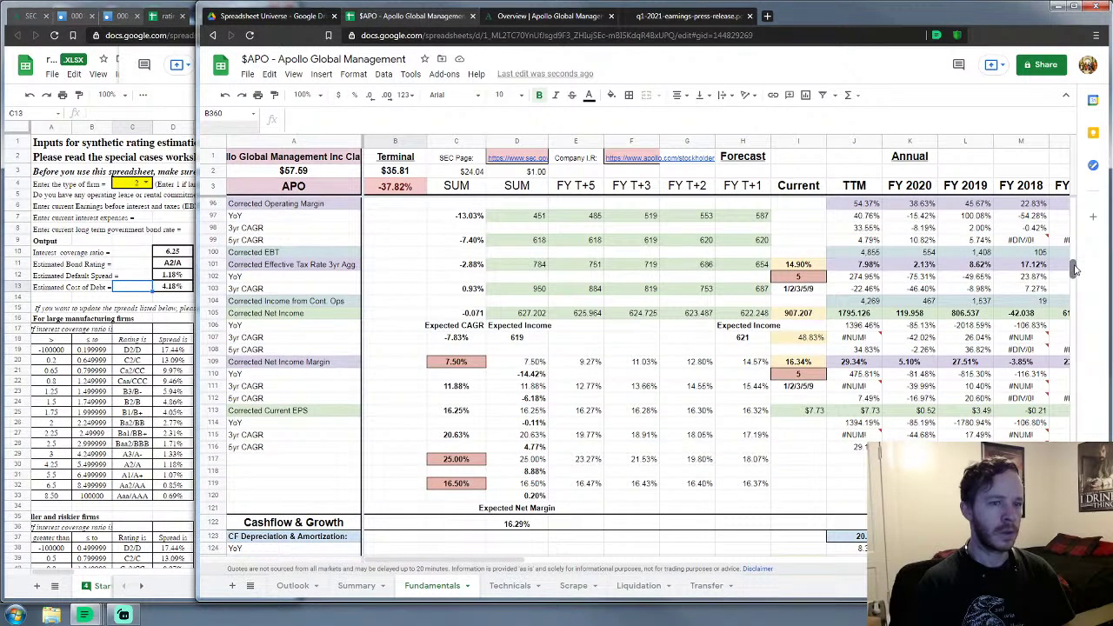
{"action": "left_click_drag", "start_coordinate": [1075, 269], "coordinate": [1076, 267]}
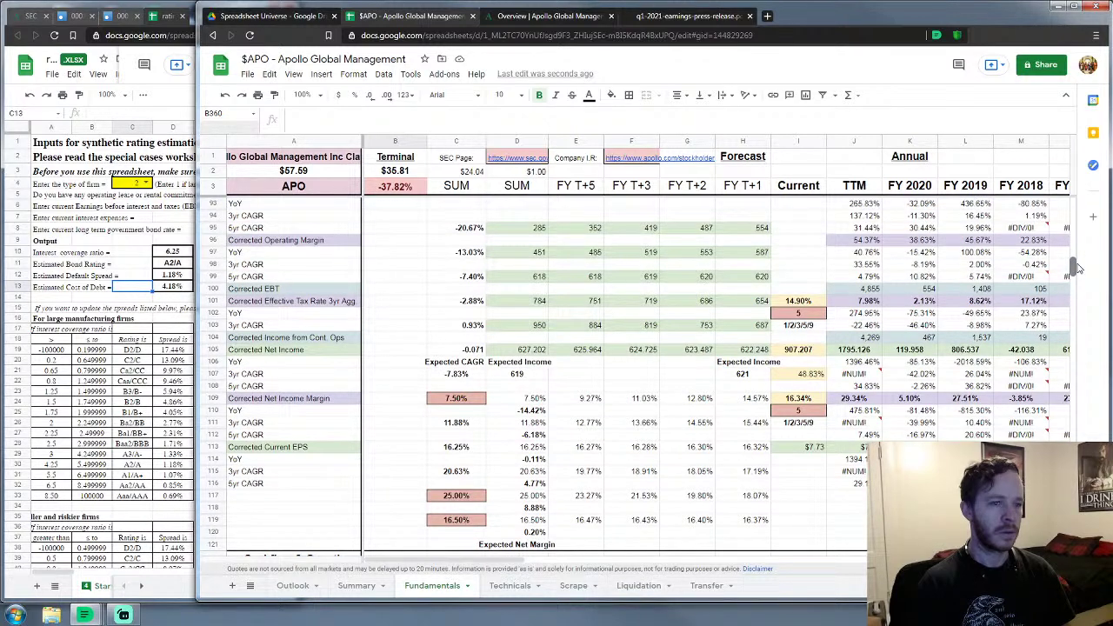
{"action": "left_click_drag", "start_coordinate": [1076, 267], "coordinate": [1104, 225]}
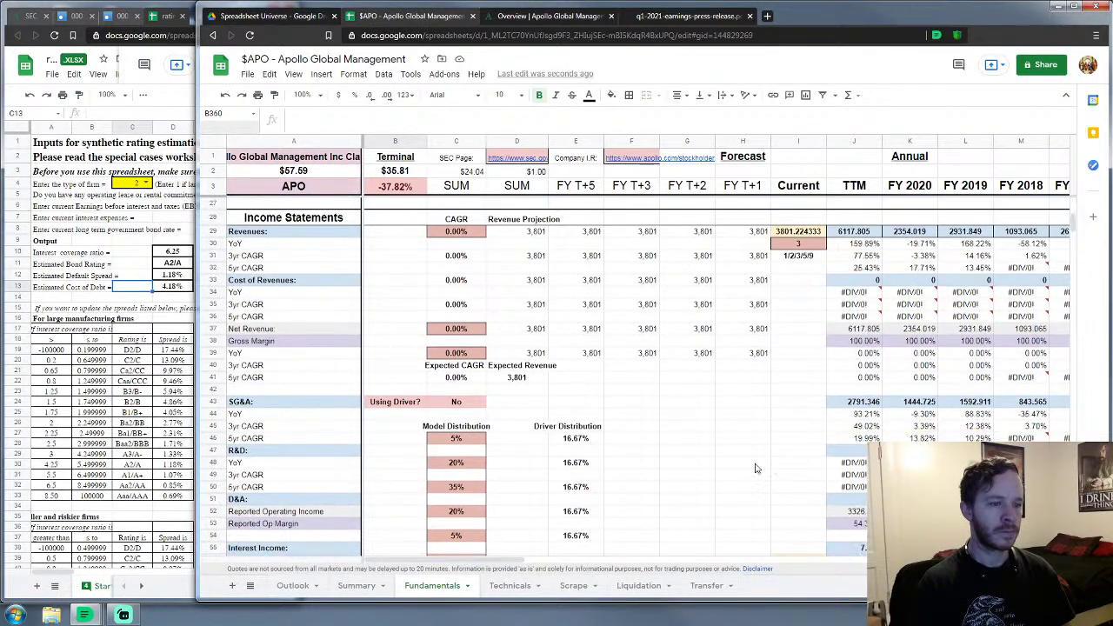
Step: Open the Scrape sheet, then clear the Average Growth cells and undo the deletion
{"action": "left_click", "coordinate": [574, 586]}
{"action": "left_click_drag", "start_coordinate": [549, 558], "coordinate": [765, 558]}
{"action": "scroll", "coordinate": [793, 385], "scroll_direction": "down", "scroll_amount": 3}
{"action": "scroll", "coordinate": [793, 384], "scroll_direction": "down", "scroll_amount": 1}
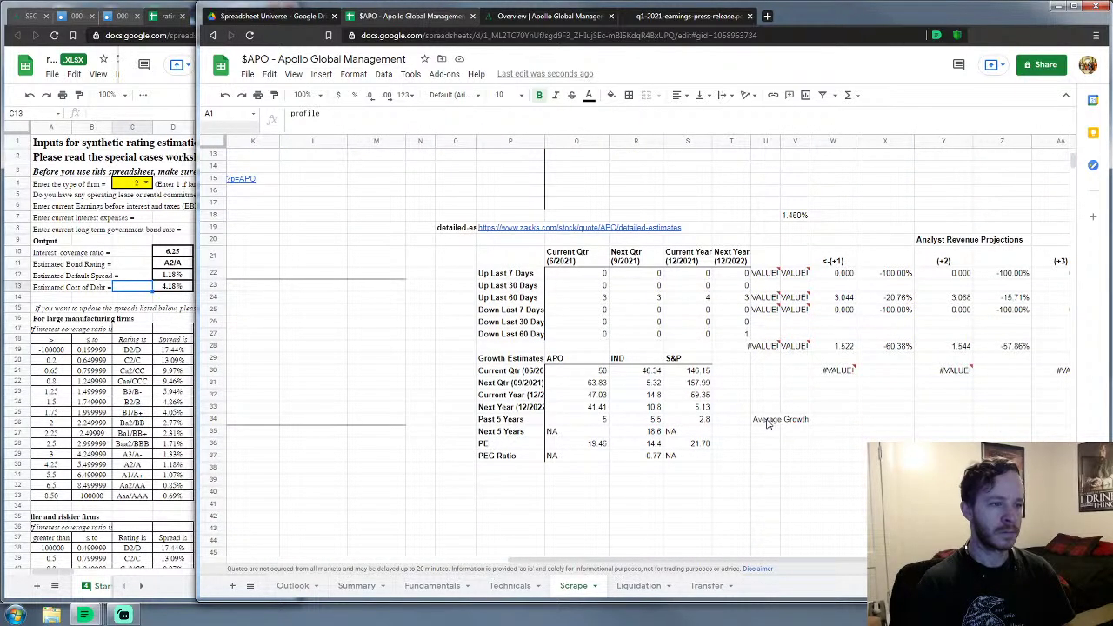
{"action": "left_click_drag", "start_coordinate": [768, 423], "coordinate": [904, 468]}
{"action": "key", "text": "Delete"}
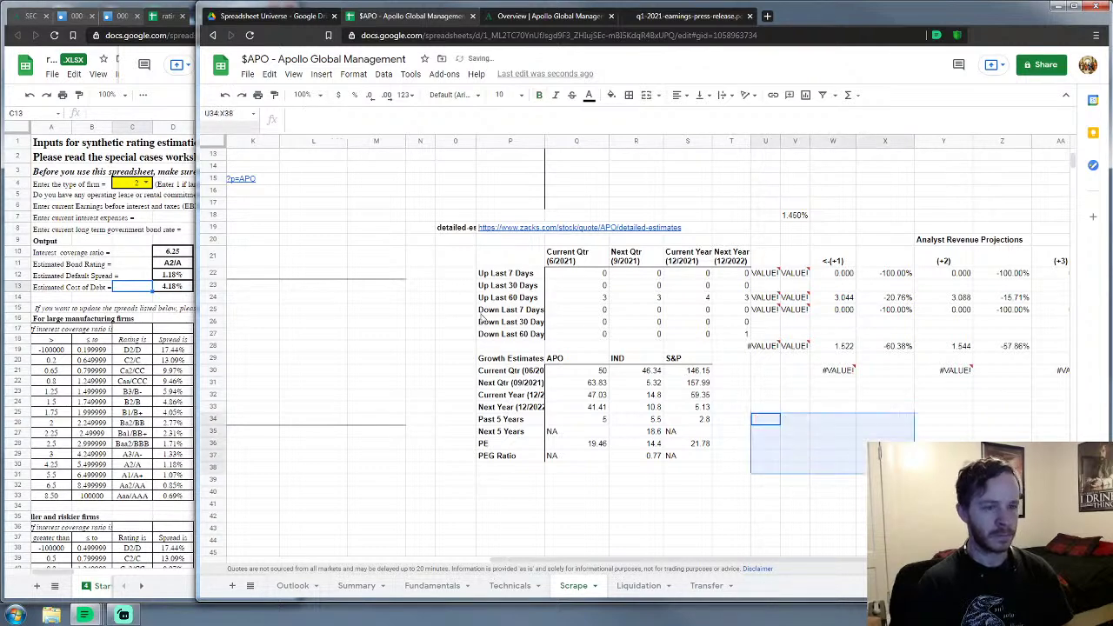
{"action": "left_click", "coordinate": [225, 94]}
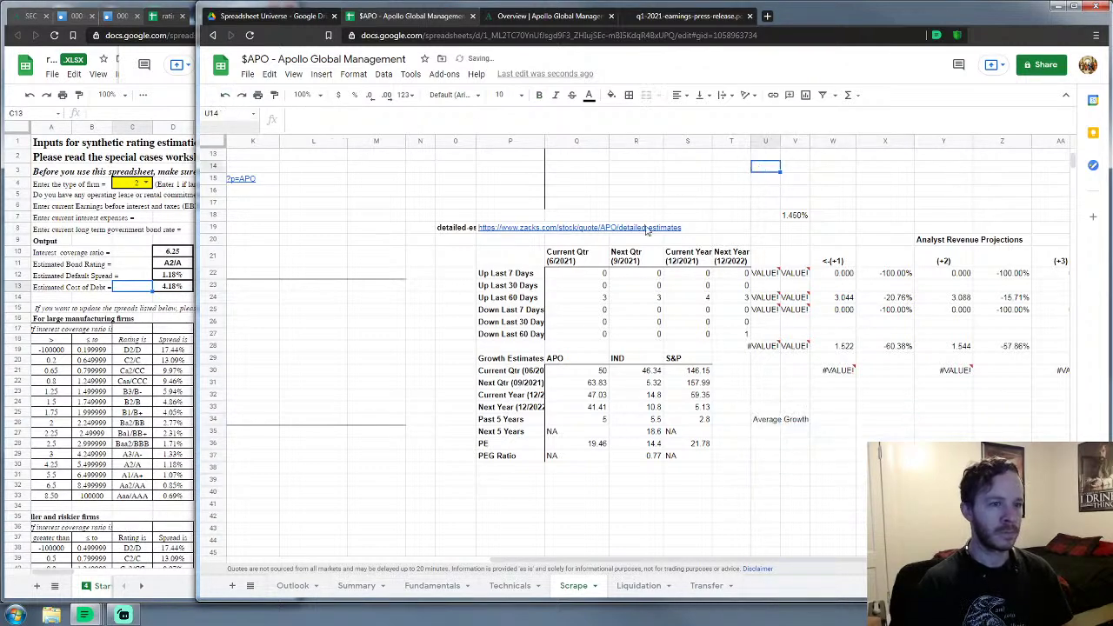
Step: Open the Zacks estimates link and APO's Yahoo Finance analysis page, then return to the spreadsheet
{"action": "left_click", "coordinate": [530, 250]}
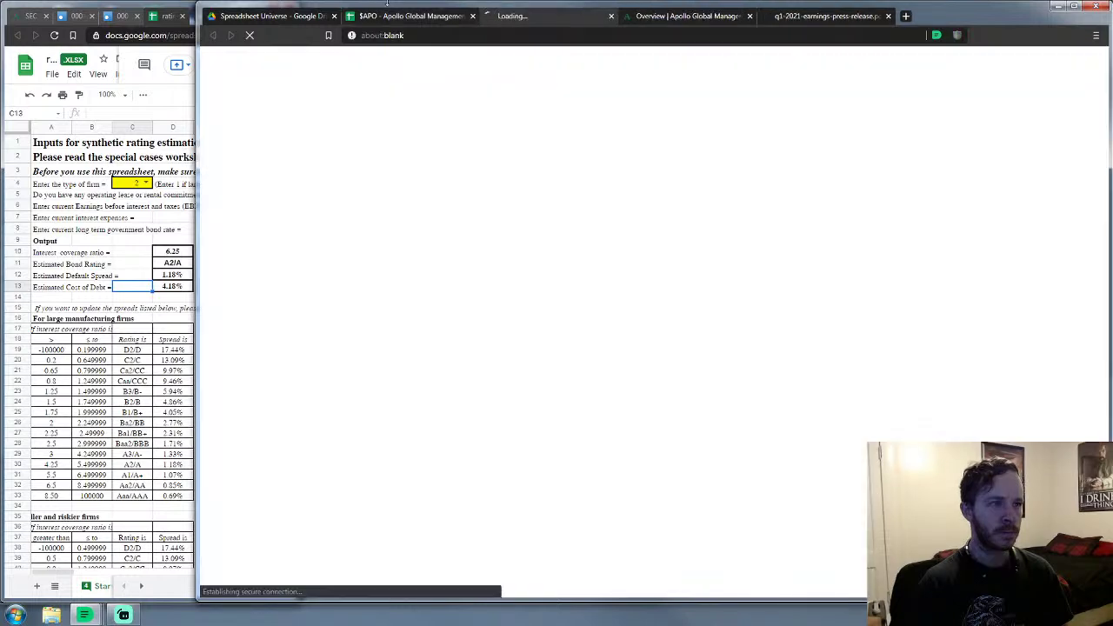
{"action": "left_click", "coordinate": [409, 15]}
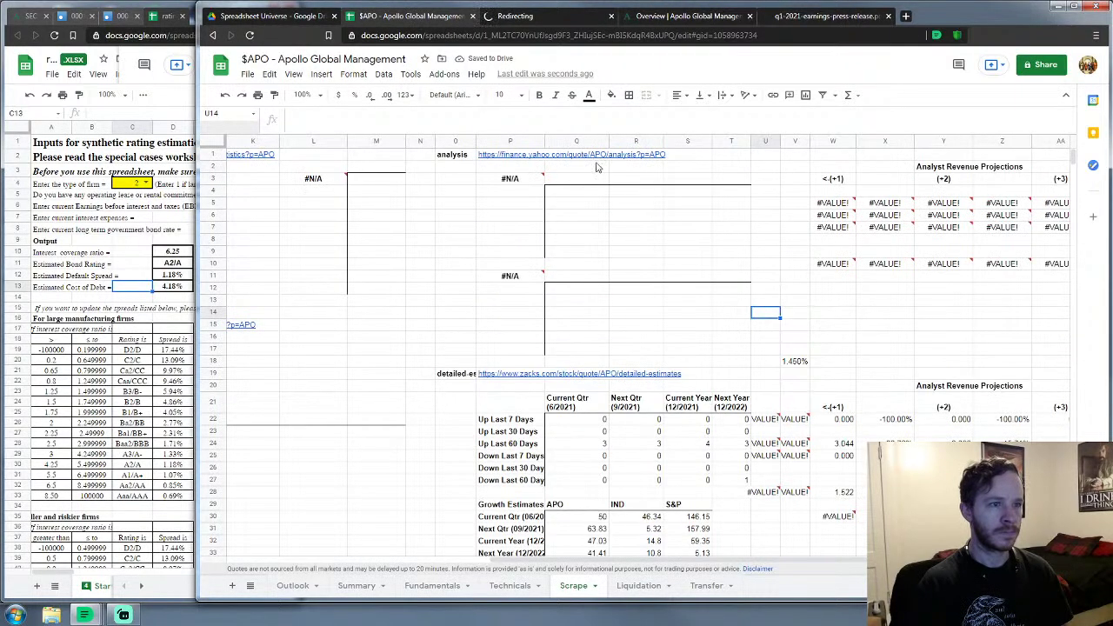
{"action": "left_click", "coordinate": [542, 176]}
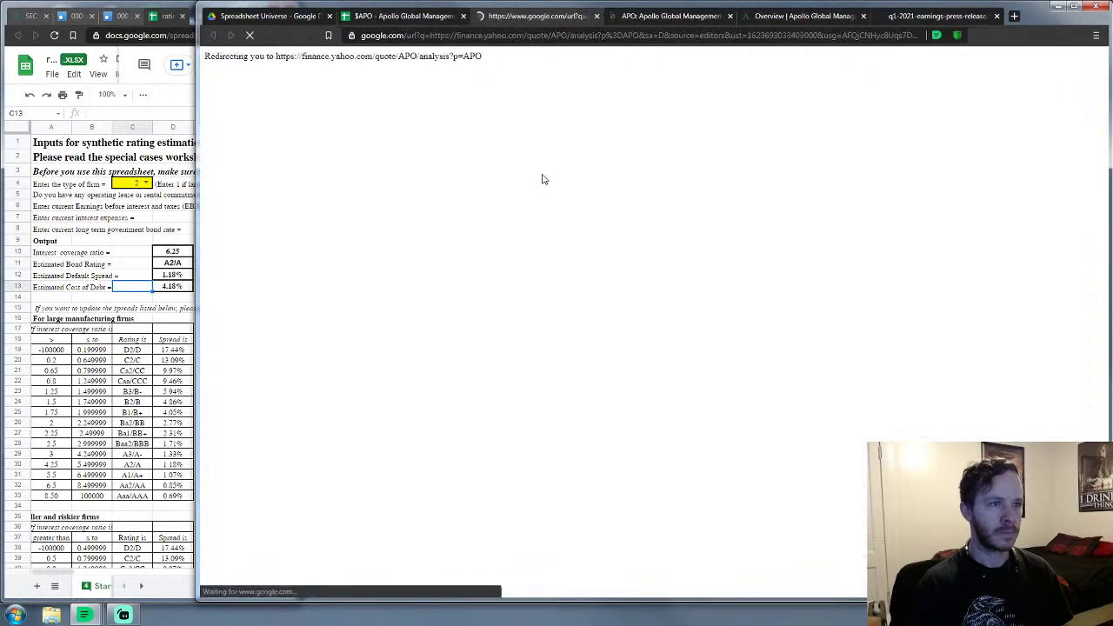
{"action": "scroll", "coordinate": [835, 266], "scroll_direction": "down", "scroll_amount": 3}
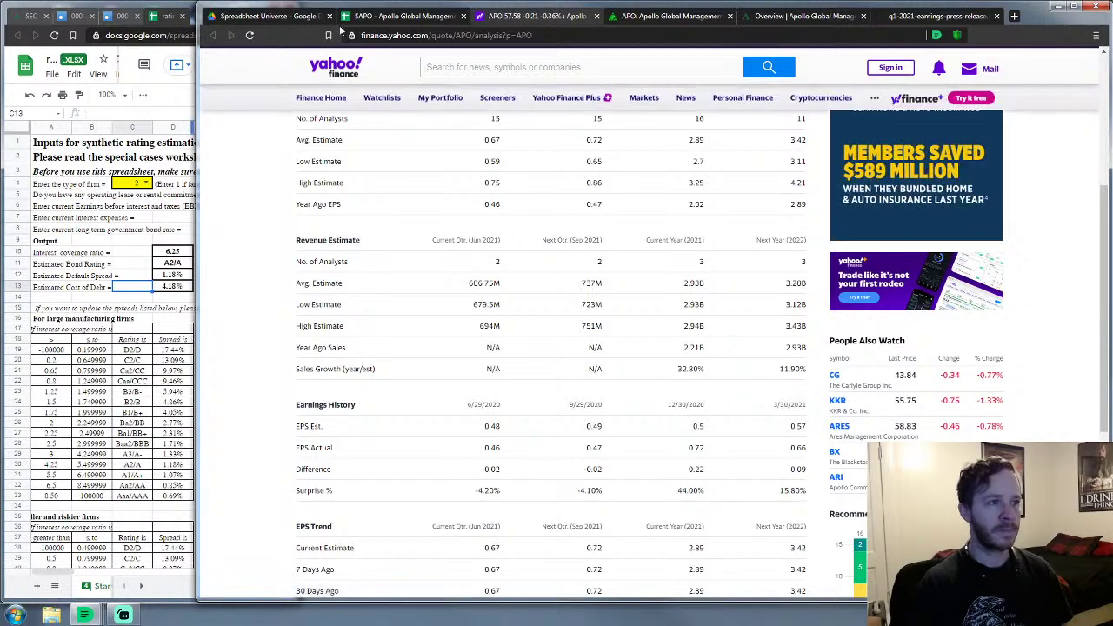
{"action": "left_click", "coordinate": [376, 17]}
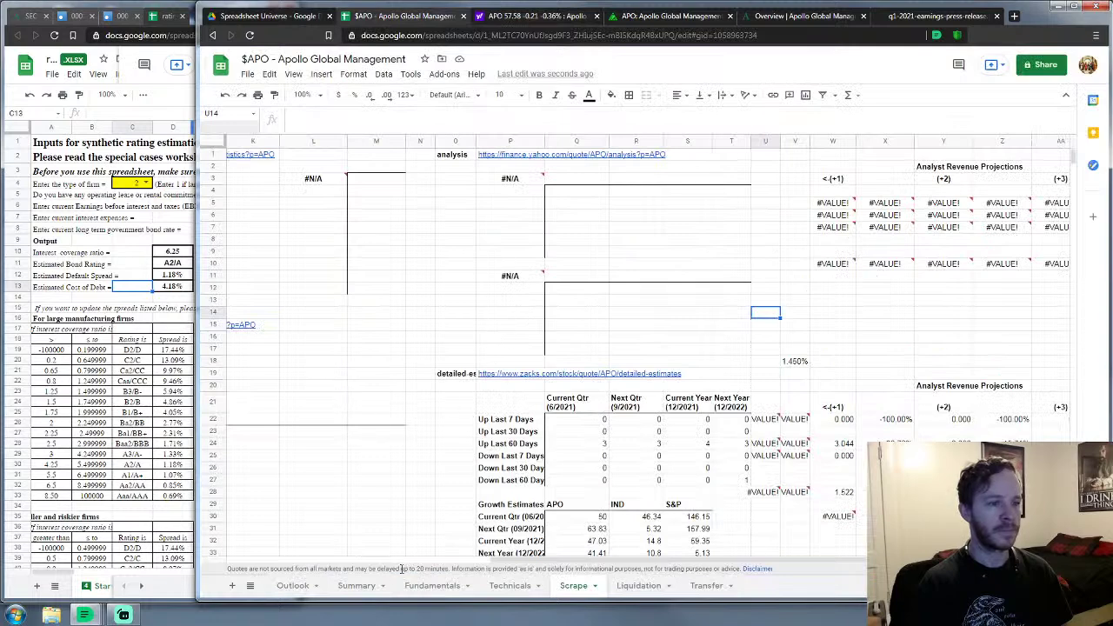
Step: Switch to the Fundamentals sheet tab
{"action": "left_click", "coordinate": [448, 586]}
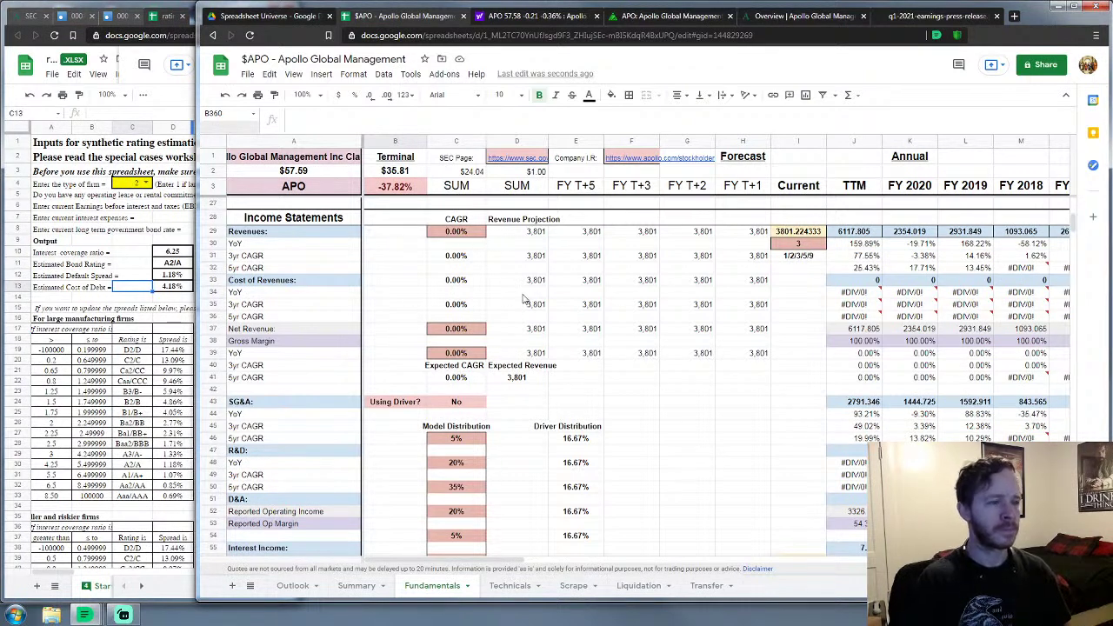
Step: Enter 5% as the Revenues CAGR in C29, then undo it
{"action": "left_click", "coordinate": [460, 233]}
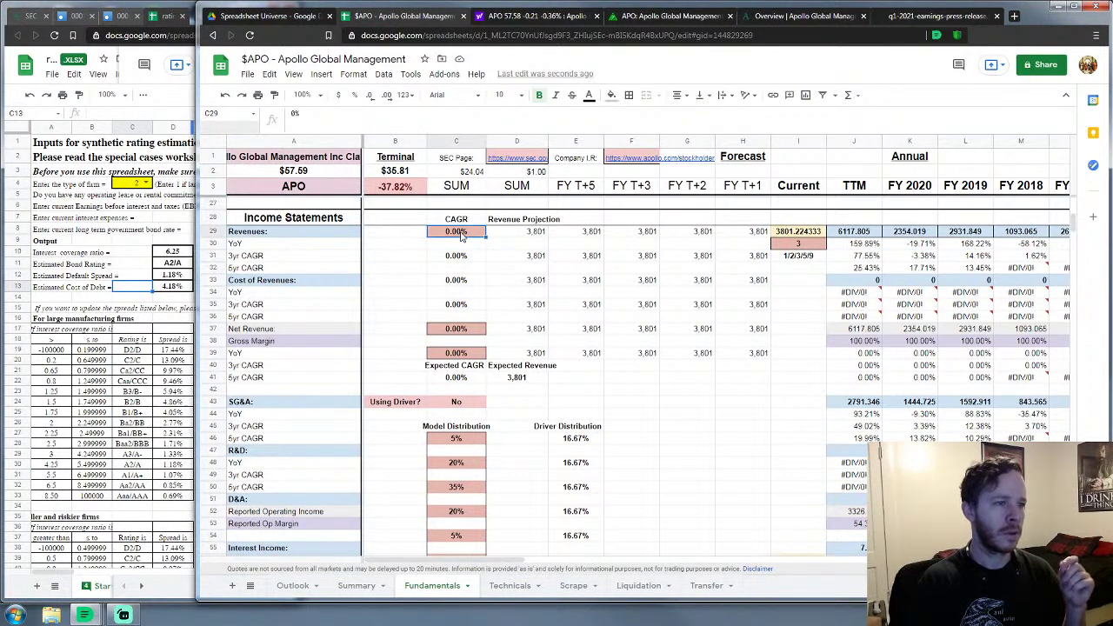
{"action": "type", "text": "5%"}
{"action": "key", "text": "Return"}
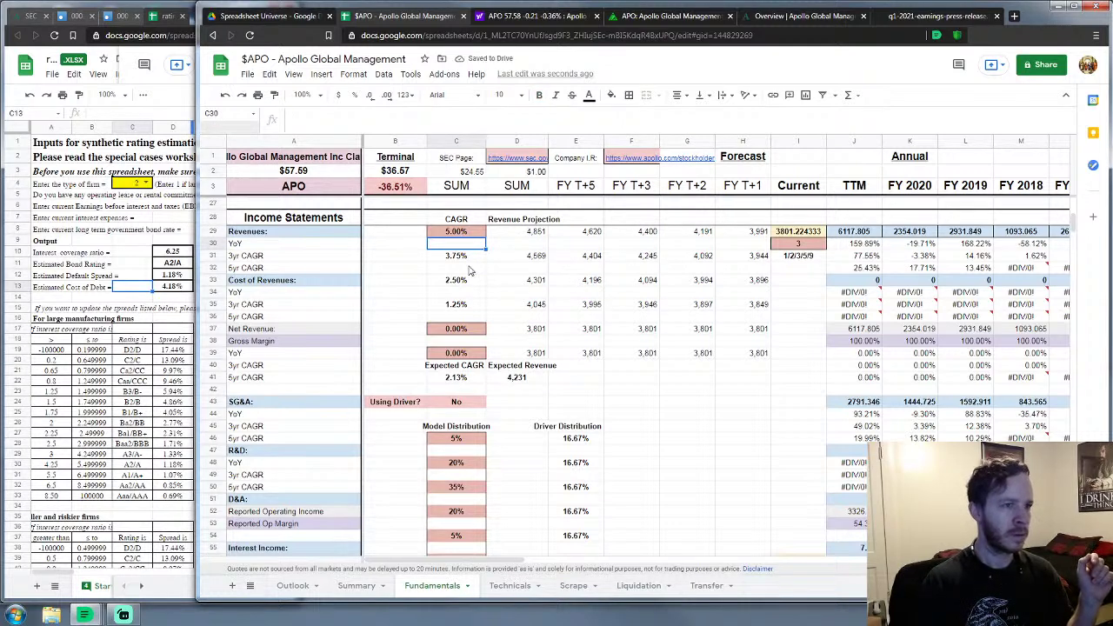
{"action": "left_click", "coordinate": [226, 95]}
Step: Set the CAGR inputs to 10% in C37 and 5% in C39
{"action": "left_click", "coordinate": [457, 332]}
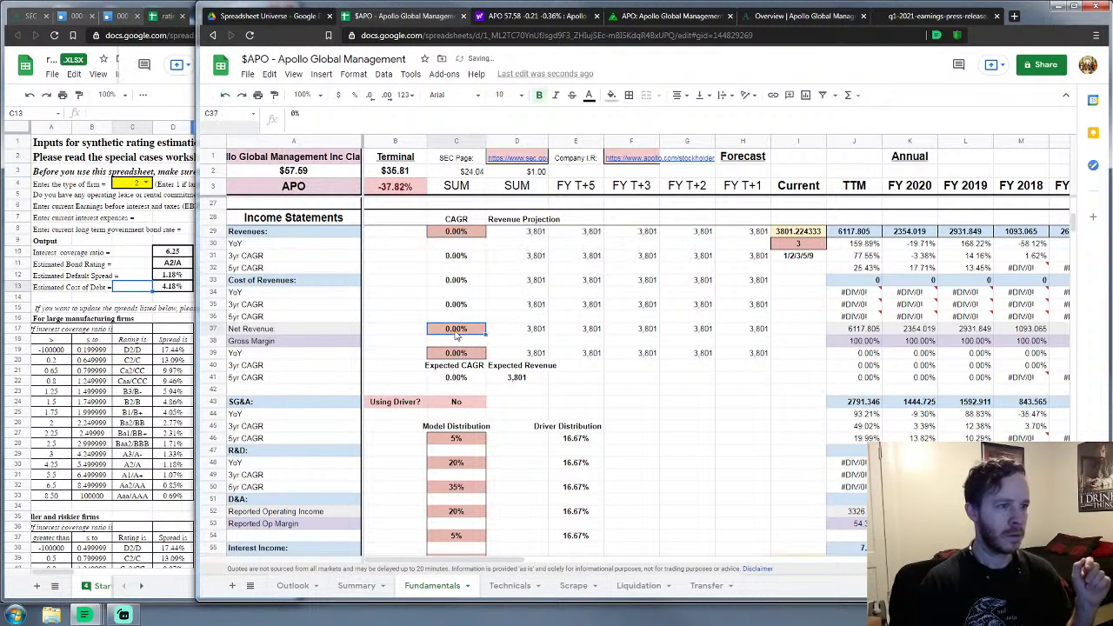
{"action": "type", "text": "10%"}
{"action": "key", "text": "Return"}
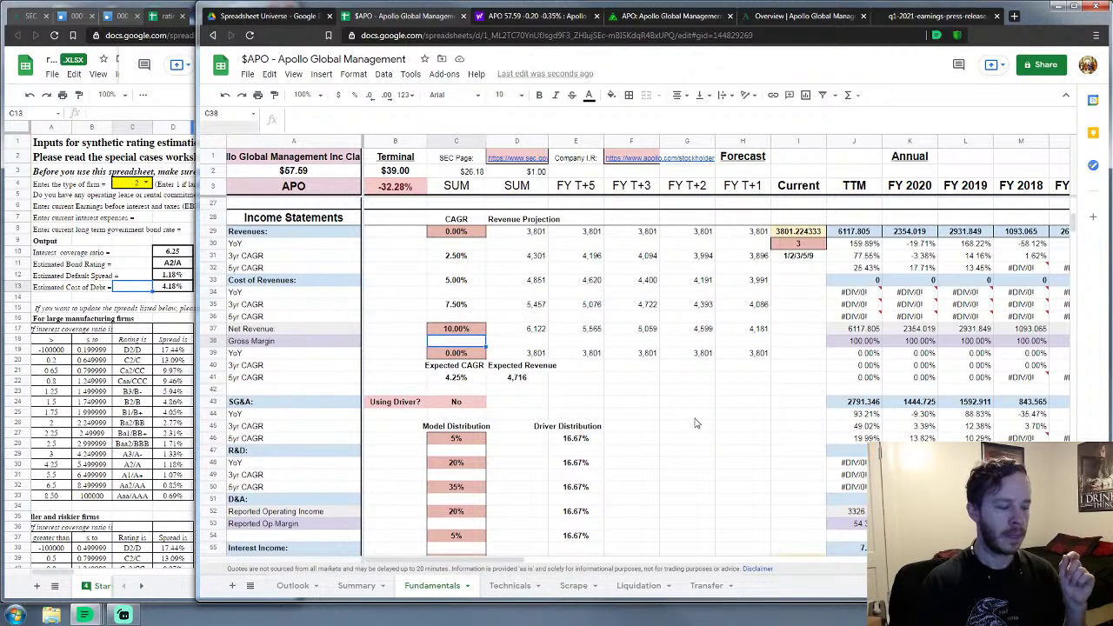
{"action": "left_click", "coordinate": [456, 354]}
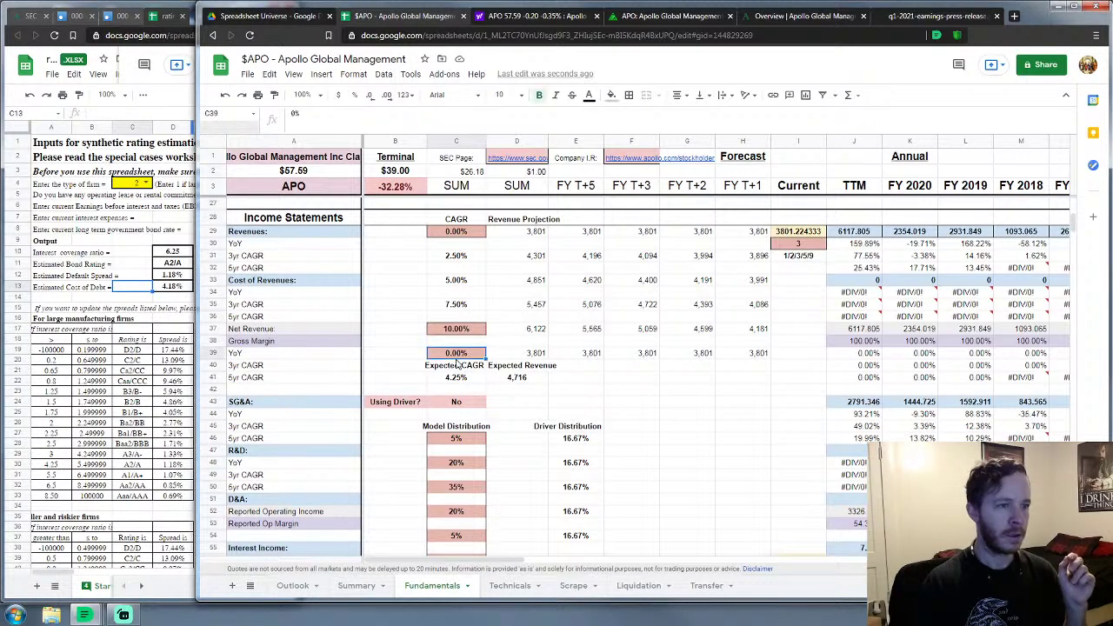
{"action": "type", "text": "5"}
{"action": "key", "text": "Return"}
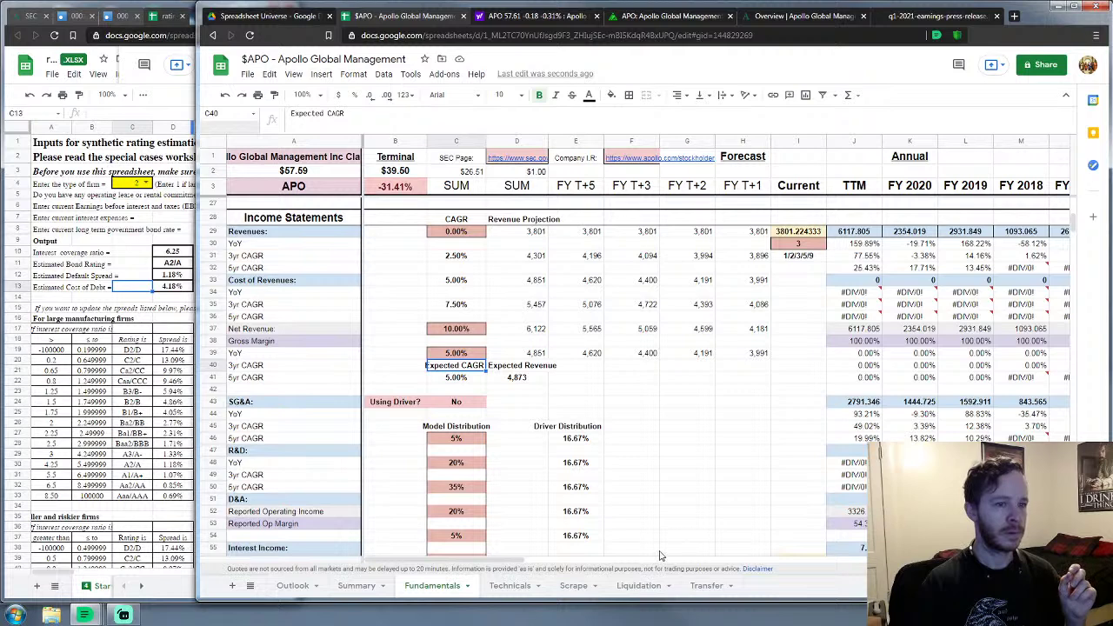
Step: Scroll horizontally back to columns C–E showing CAGR and Revenue Projection
{"action": "left_click_drag", "start_coordinate": [490, 567], "coordinate": [547, 544]}
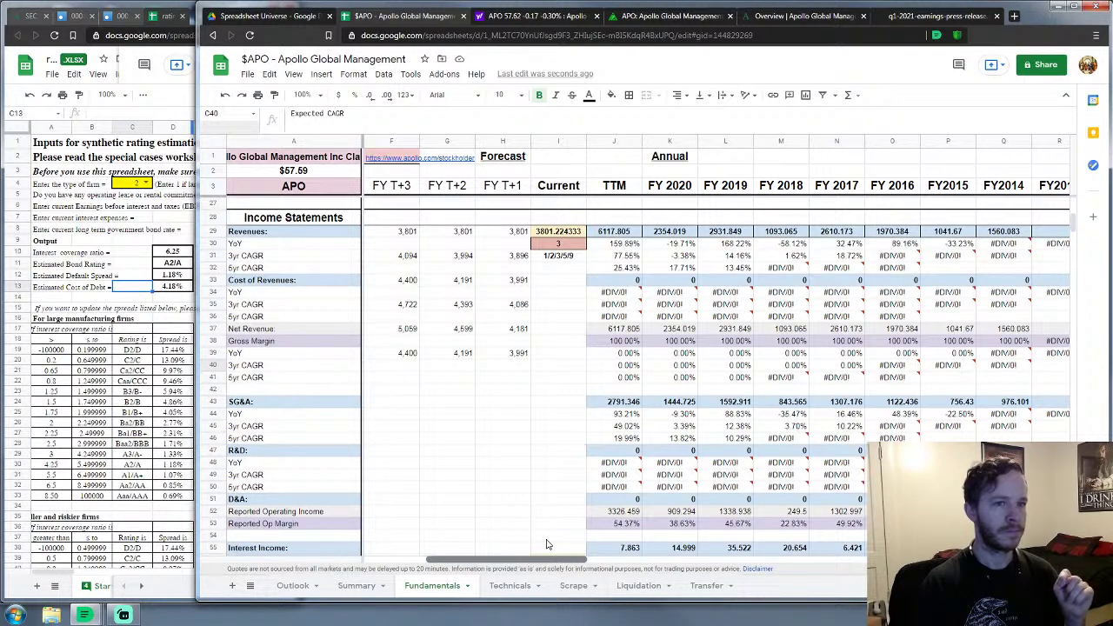
{"action": "scroll", "coordinate": [546, 544], "scroll_direction": "right", "scroll_amount": 1}
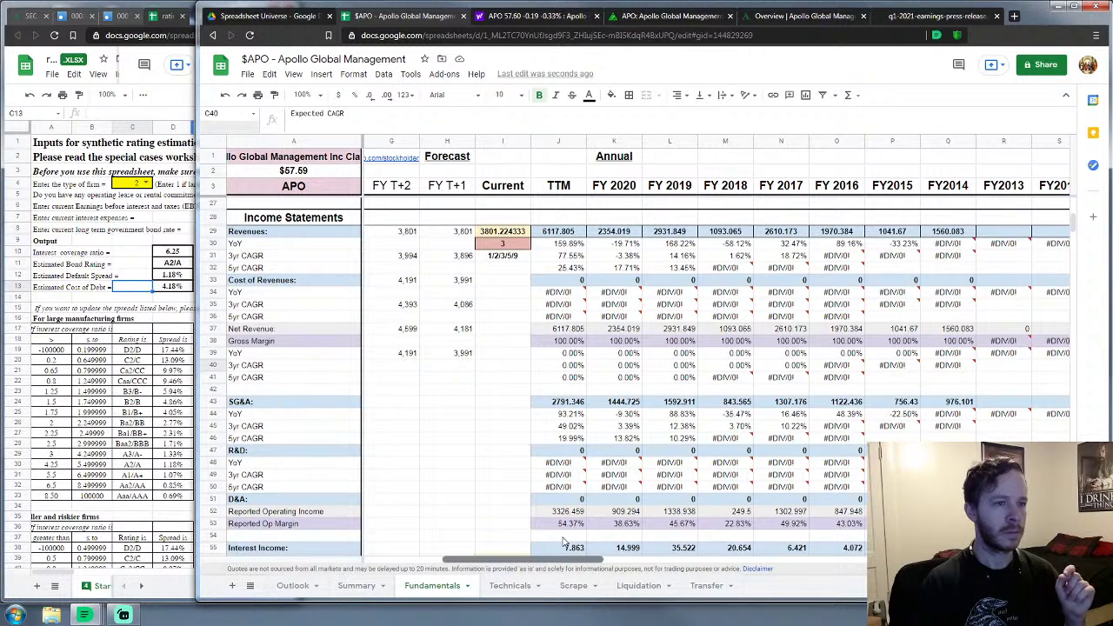
{"action": "left_click_drag", "start_coordinate": [563, 541], "coordinate": [494, 543]}
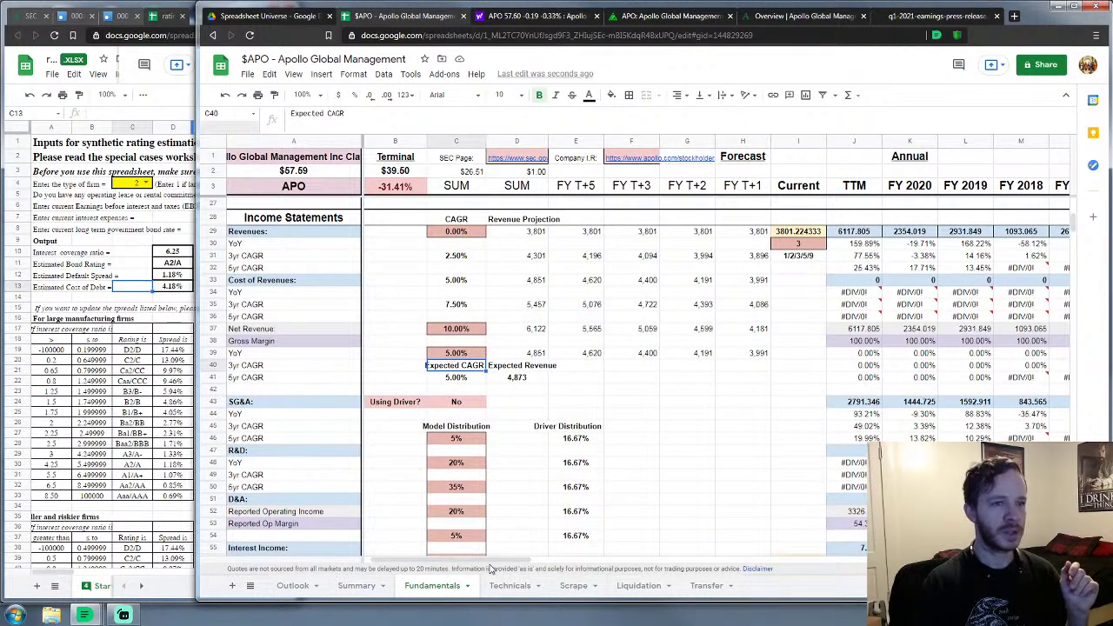
{"action": "left_click_drag", "start_coordinate": [494, 559], "coordinate": [540, 556]}
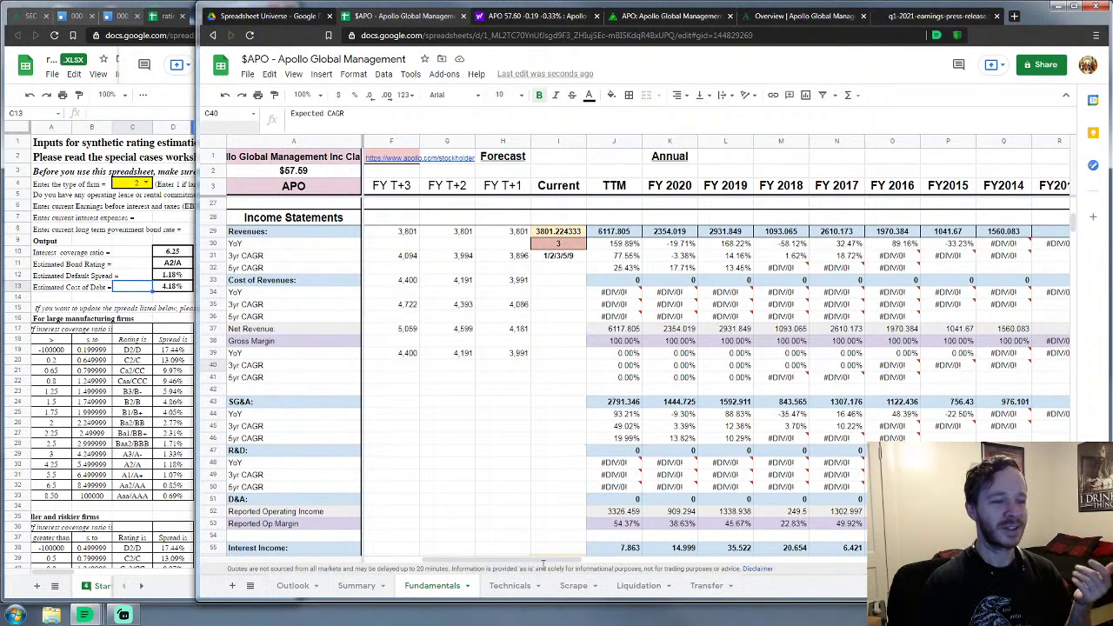
{"action": "left_click_drag", "start_coordinate": [551, 560], "coordinate": [490, 566]}
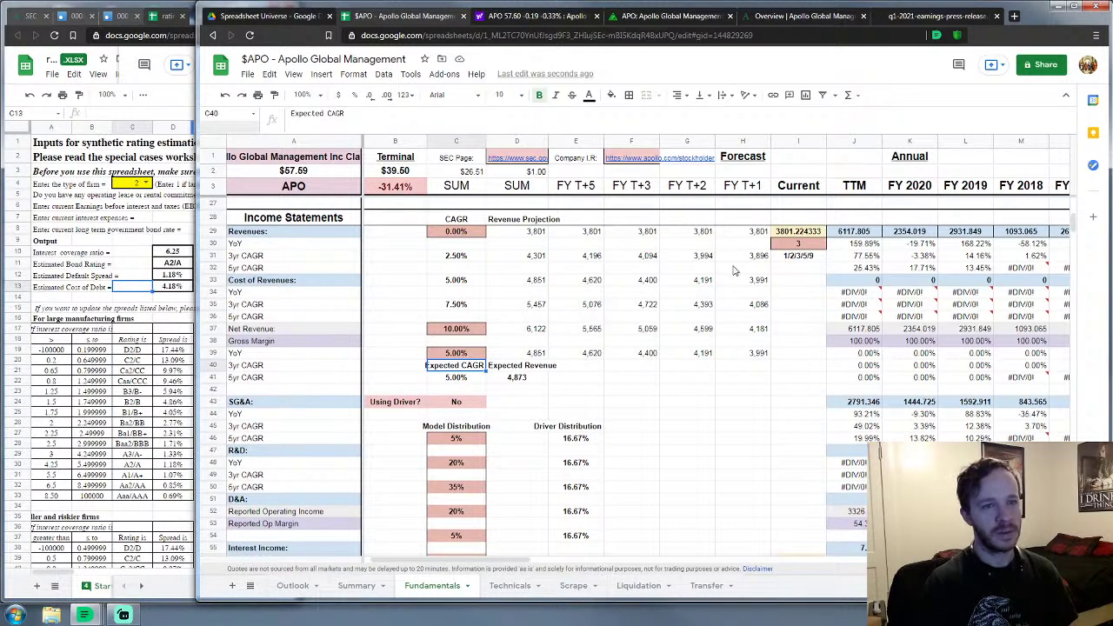
Step: Set the Current value in I30 to 2 and the Revenues CAGR in C29 to -5%
{"action": "left_click", "coordinate": [804, 246]}
{"action": "type", "text": "2"}
{"action": "key", "text": "Return"}
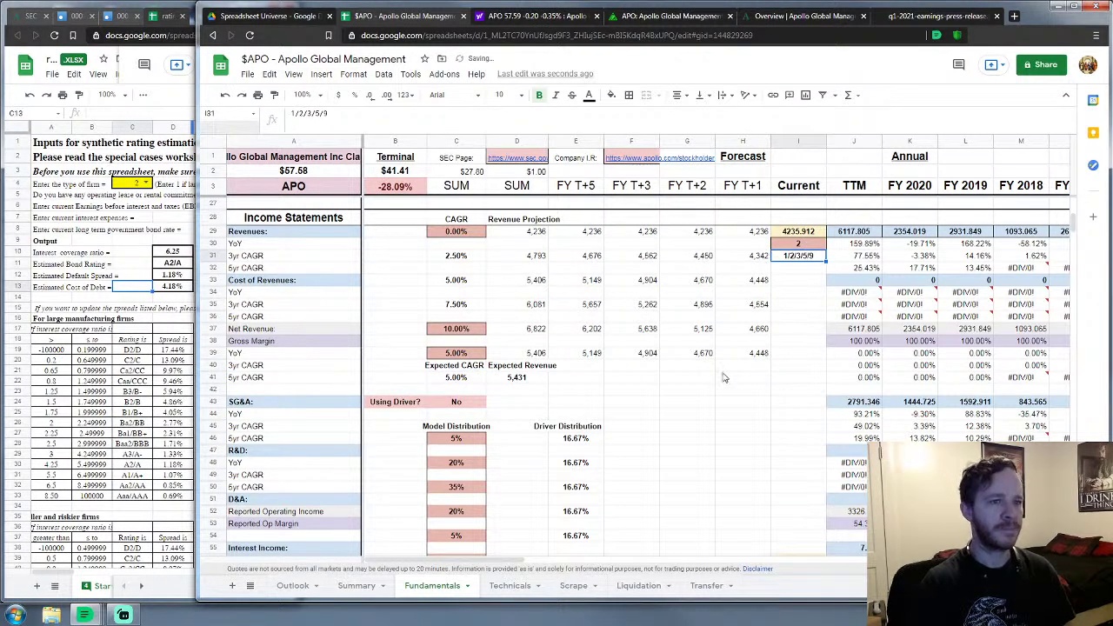
{"action": "left_click", "coordinate": [450, 237]}
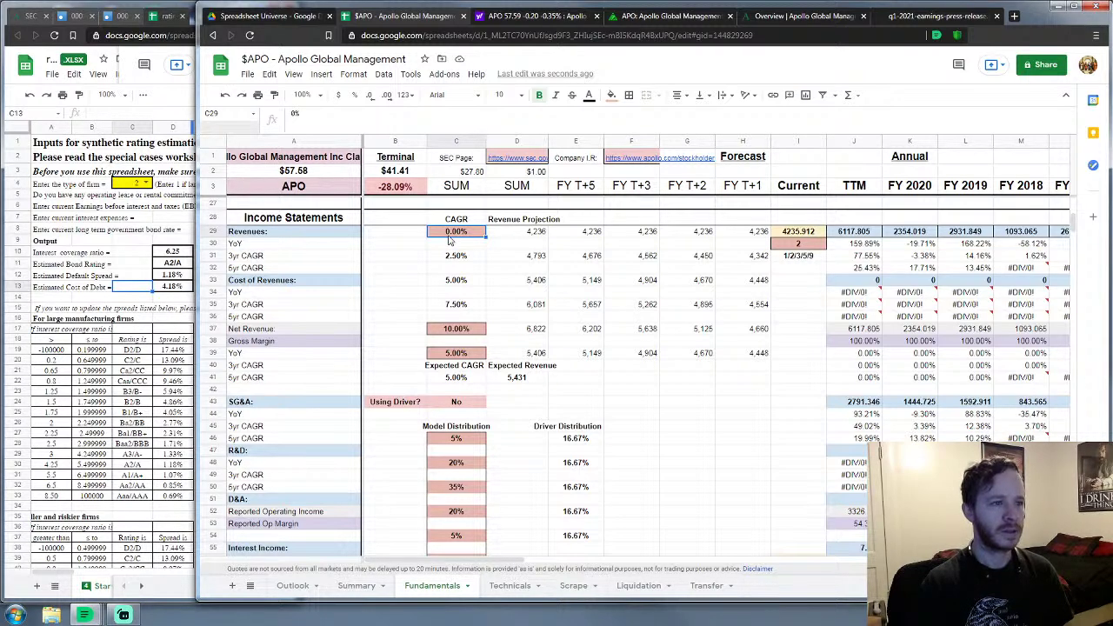
{"action": "type", "text": "-5"}
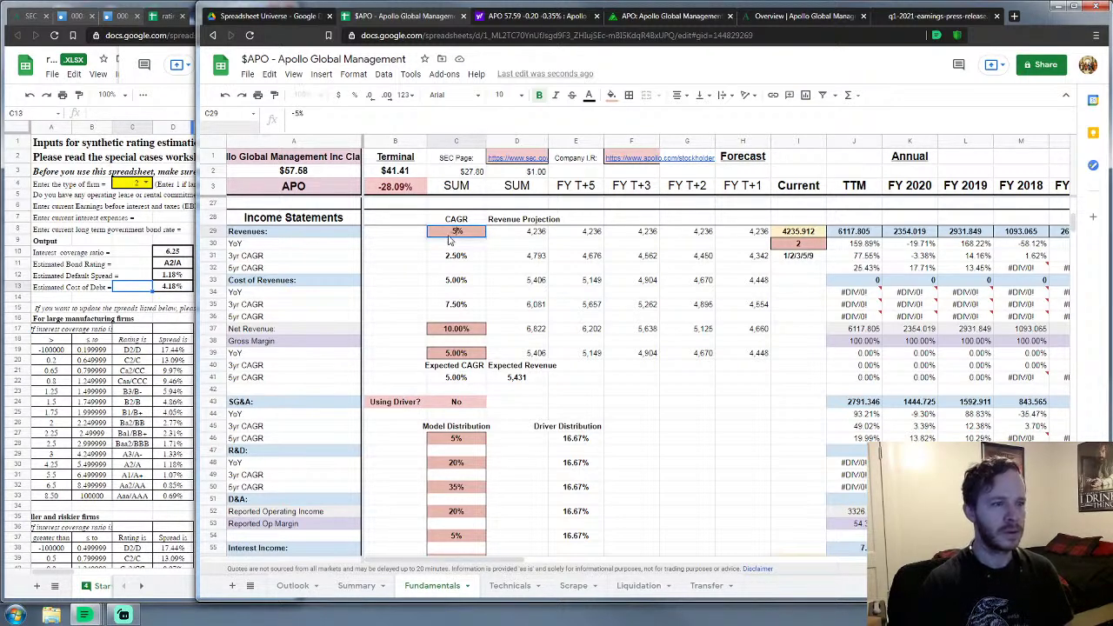
{"action": "key", "text": "Return"}
Step: Set the CAGR inputs to 15% in C37 and 10% in C39
{"action": "left_click", "coordinate": [461, 329]}
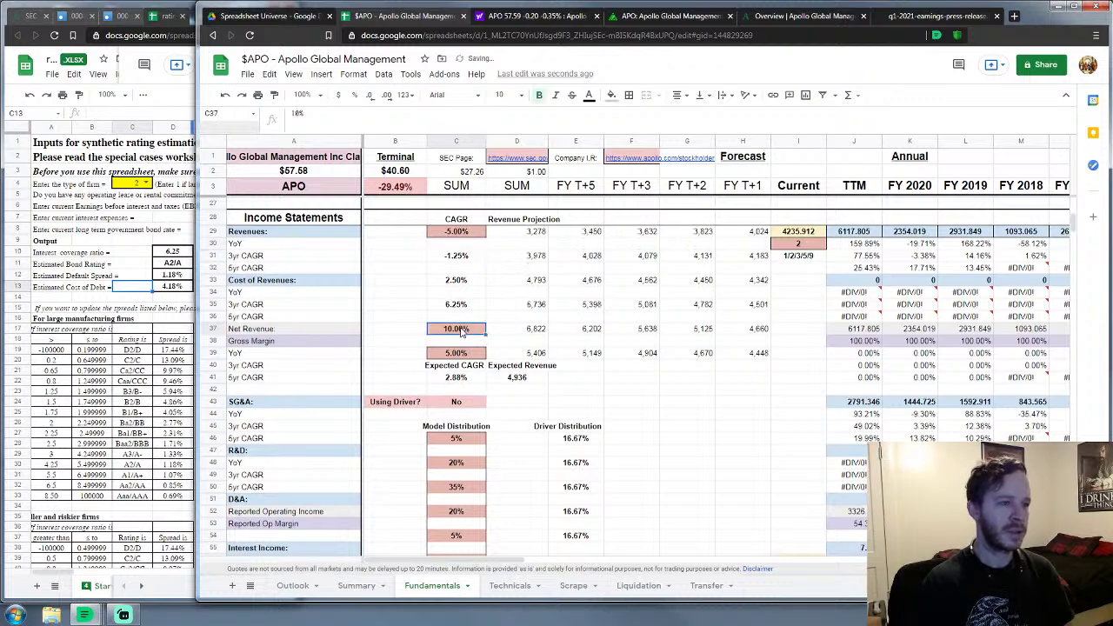
{"action": "type", "text": "15"}
{"action": "key", "text": "Return"}
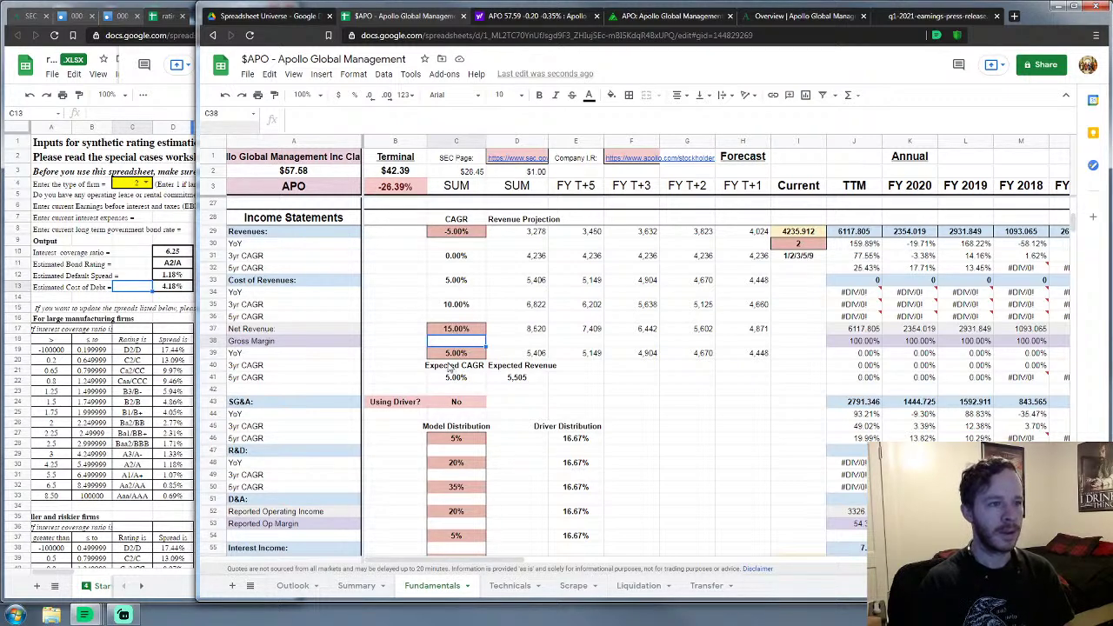
{"action": "key", "text": "Down"}
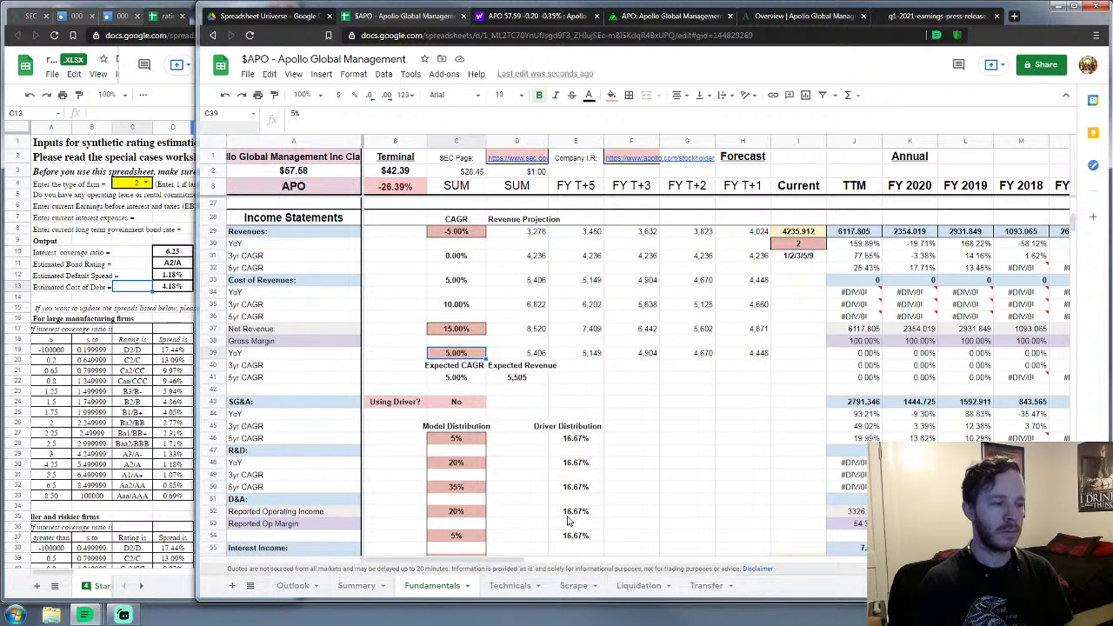
{"action": "type", "text": "10"}
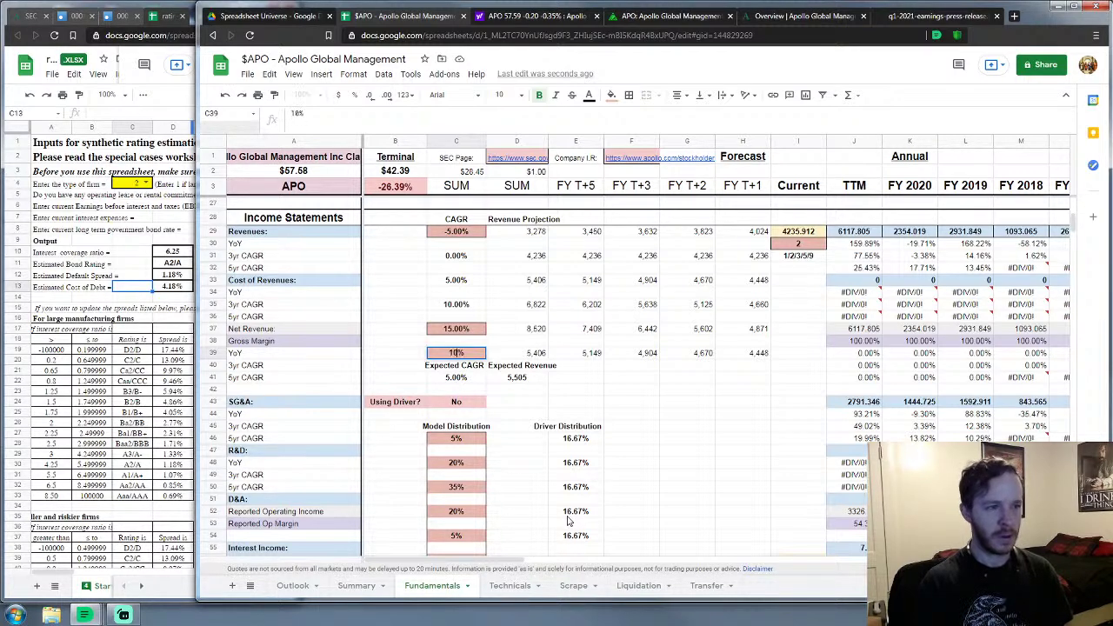
{"action": "key", "text": "Return"}
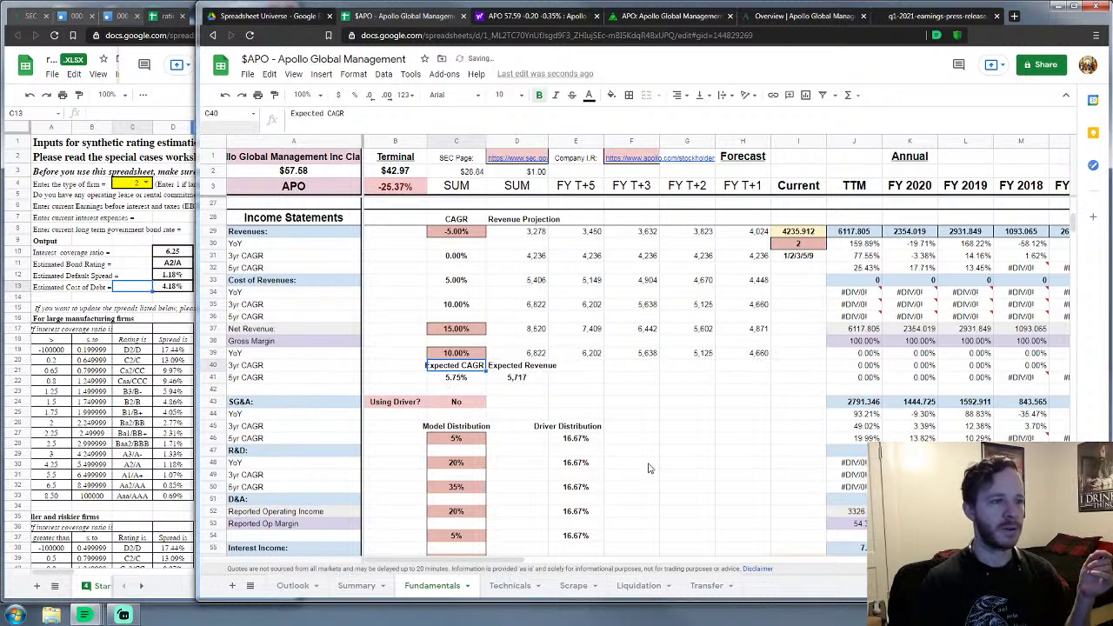
Step: Scroll to the Income Statements block and select the TTM revenue figure 6117.805
{"action": "left_click", "coordinate": [661, 466]}
{"action": "scroll", "coordinate": [662, 467], "scroll_direction": "down", "scroll_amount": 2}
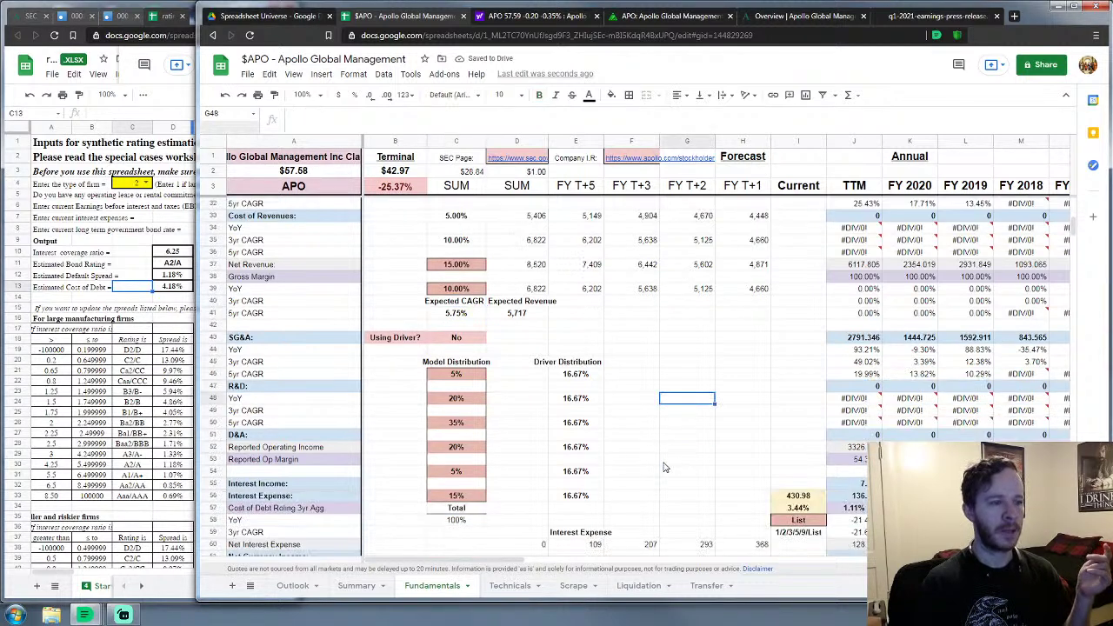
{"action": "scroll", "coordinate": [664, 468], "scroll_direction": "up", "scroll_amount": 2}
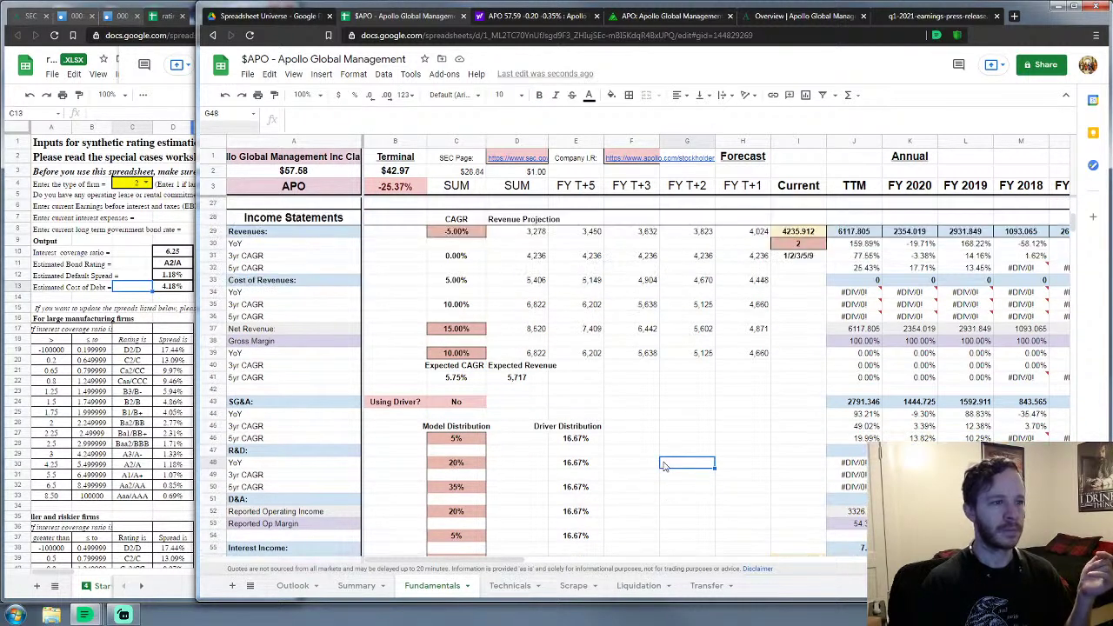
{"action": "scroll", "coordinate": [664, 466], "scroll_direction": "down", "scroll_amount": 1}
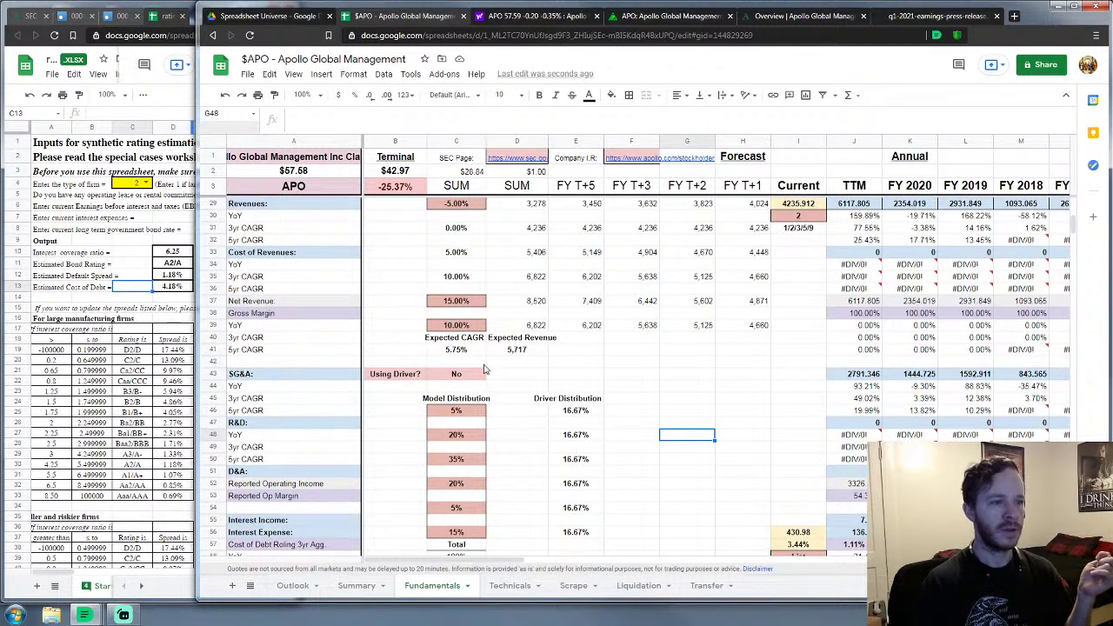
{"action": "scroll", "coordinate": [474, 363], "scroll_direction": "down", "scroll_amount": 1}
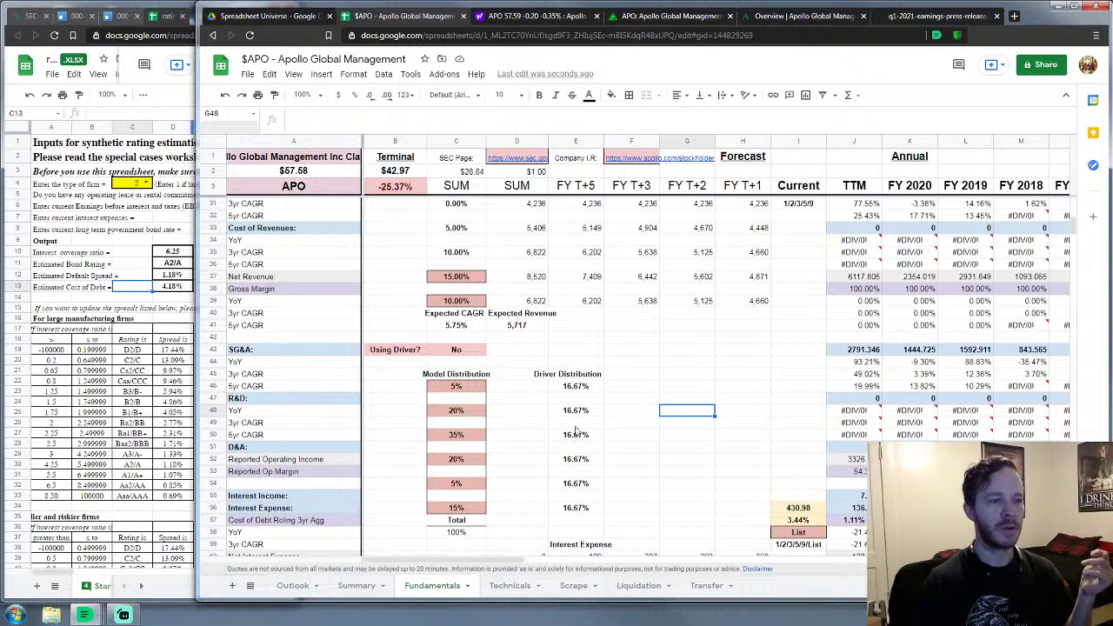
{"action": "scroll", "coordinate": [770, 357], "scroll_direction": "down", "scroll_amount": 2}
{"action": "scroll", "coordinate": [738, 398], "scroll_direction": "up", "scroll_amount": 5}
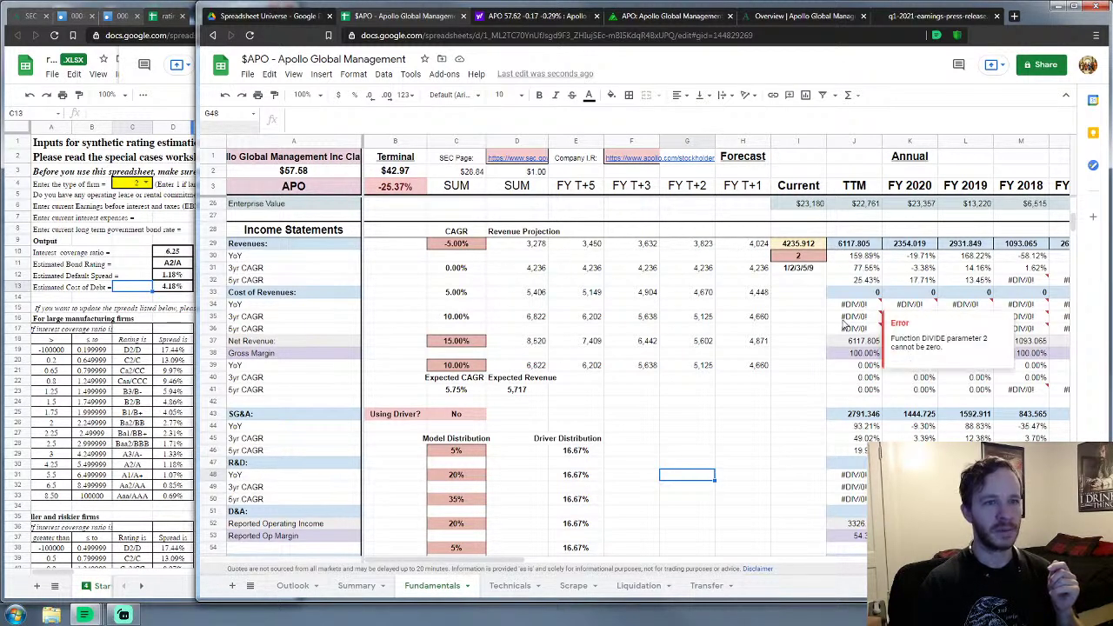
{"action": "scroll", "coordinate": [859, 273], "scroll_direction": "down", "scroll_amount": 1}
{"action": "scroll", "coordinate": [859, 273], "scroll_direction": "up", "scroll_amount": 2}
{"action": "left_click", "coordinate": [857, 270]}
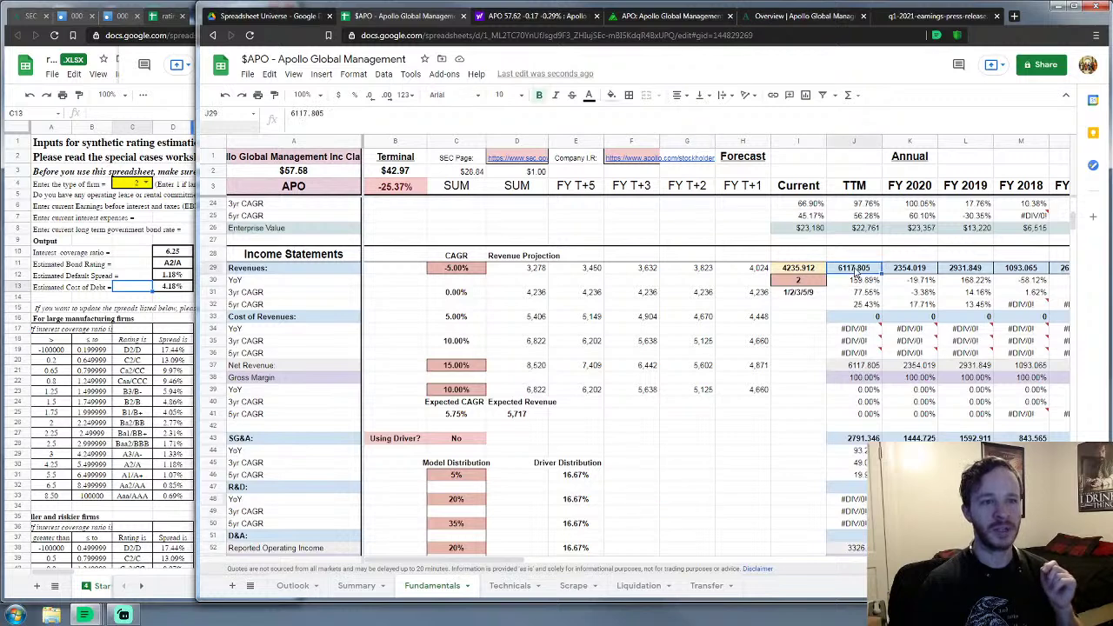
{"action": "mouse_move", "coordinate": [515, 561]}
{"action": "left_mouse_down"}
{"action": "mouse_move", "coordinate": [550, 559]}
{"action": "mouse_move", "coordinate": [521, 563]}
{"action": "left_mouse_up"}
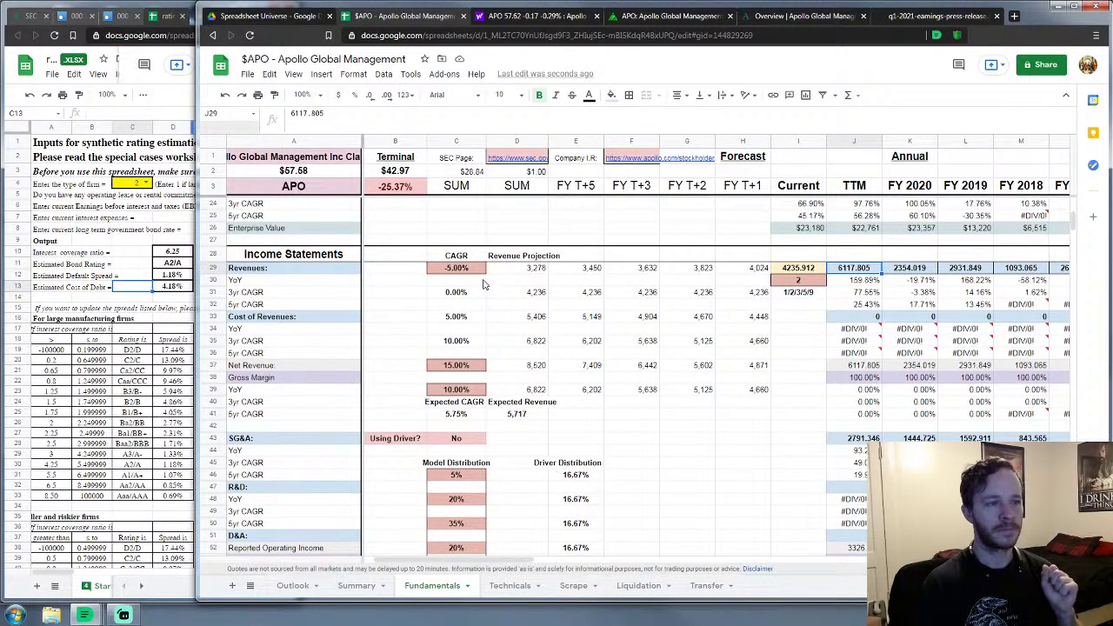
{"action": "scroll", "coordinate": [407, 421], "scroll_direction": "down", "scroll_amount": 2}
Step: Change the model distribution weights from 20% to 10%, 35% to 40%, and 20% to 25%
{"action": "left_click", "coordinate": [461, 435]}
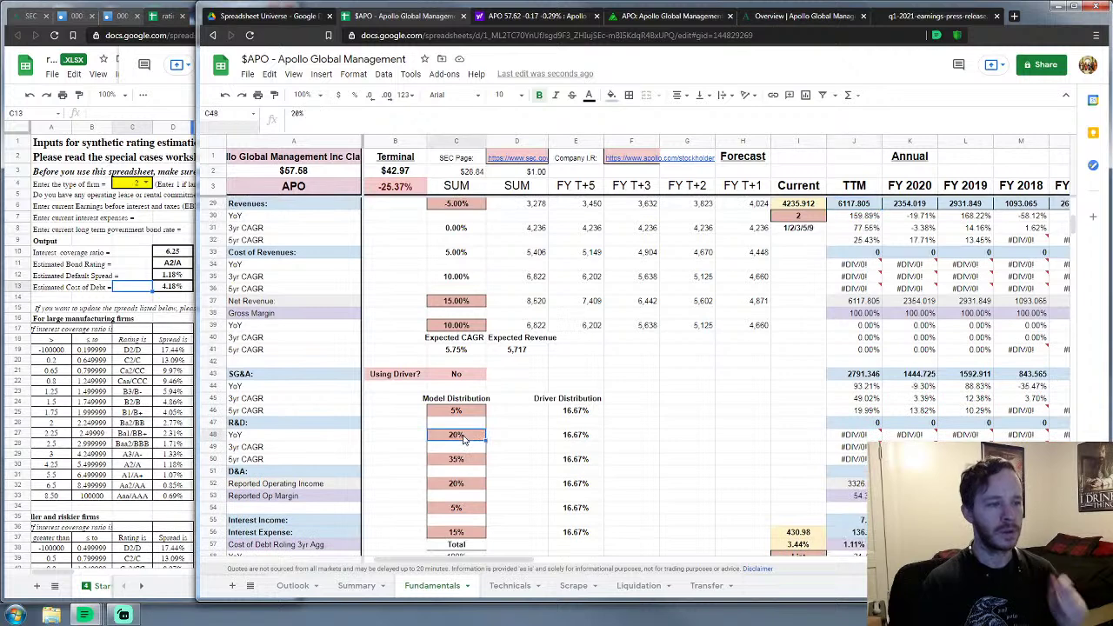
{"action": "type", "text": "10"}
{"action": "key", "text": "Return"}
{"action": "scroll", "coordinate": [465, 444], "scroll_direction": "down", "scroll_amount": 1}
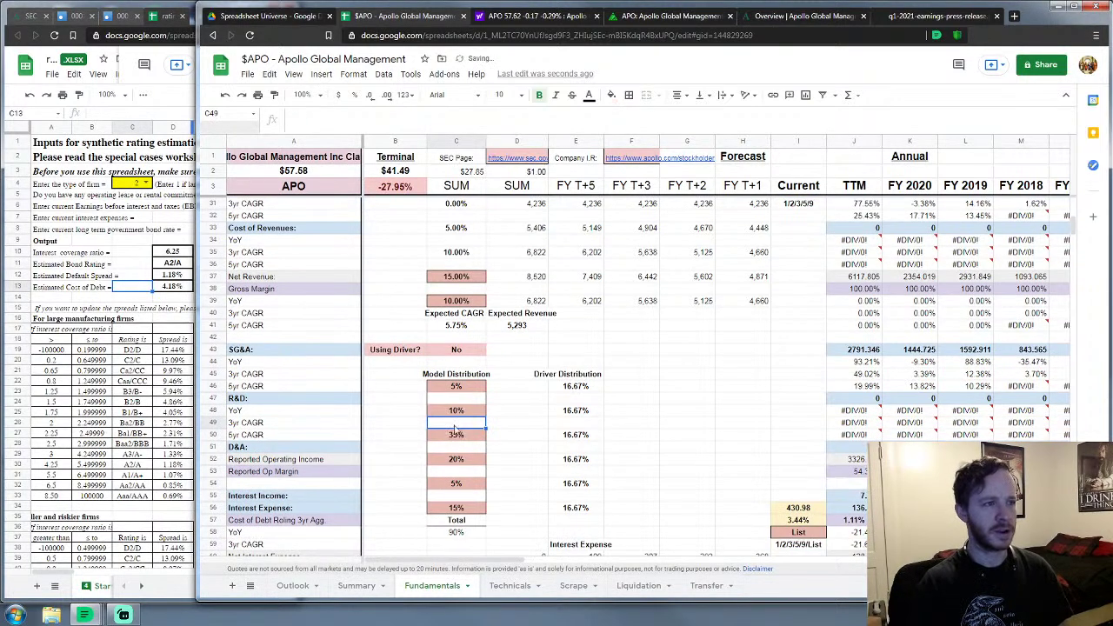
{"action": "scroll", "coordinate": [469, 435], "scroll_direction": "up", "scroll_amount": 2}
{"action": "scroll", "coordinate": [493, 426], "scroll_direction": "down", "scroll_amount": 2}
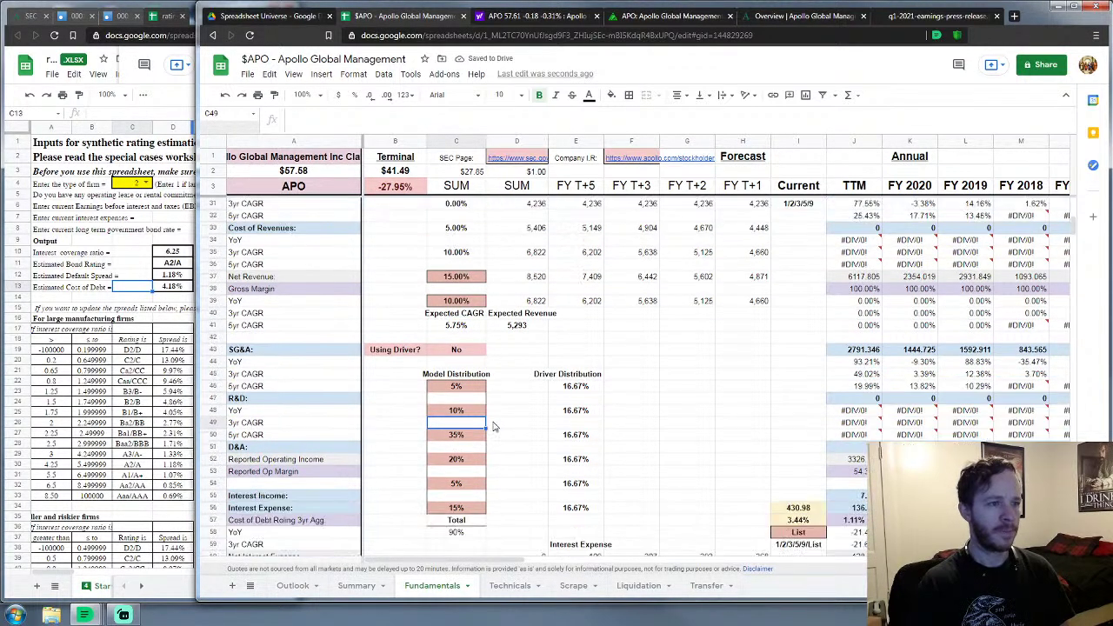
{"action": "left_click", "coordinate": [442, 437]}
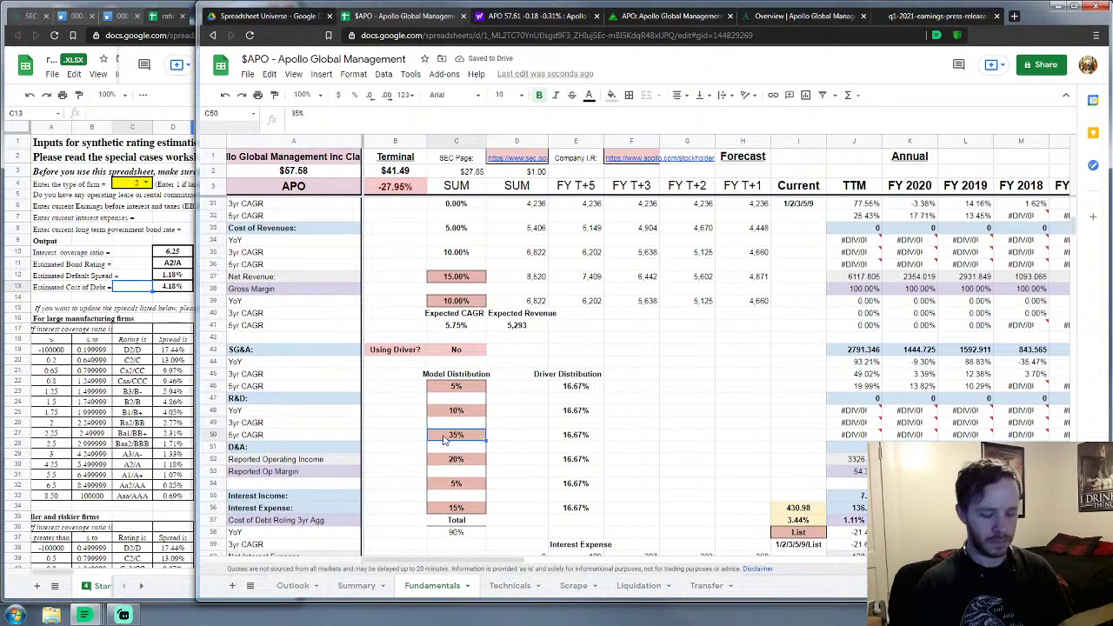
{"action": "type", "text": "40"}
{"action": "key", "text": "Return"}
{"action": "key", "text": "Down"}
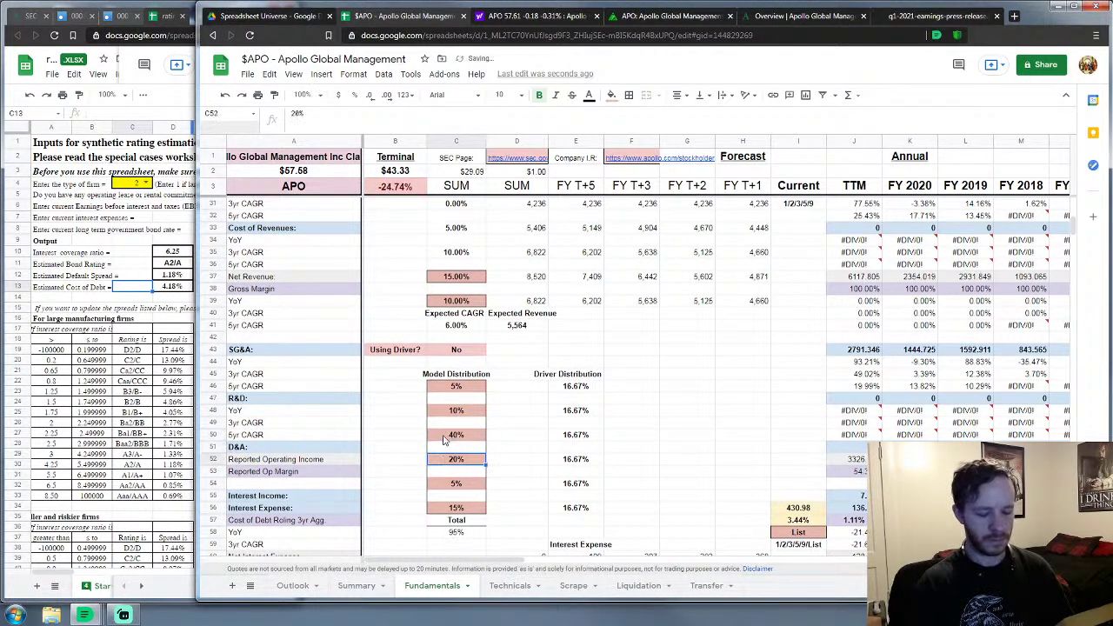
{"action": "type", "text": "25"}
{"action": "key", "text": "Return"}
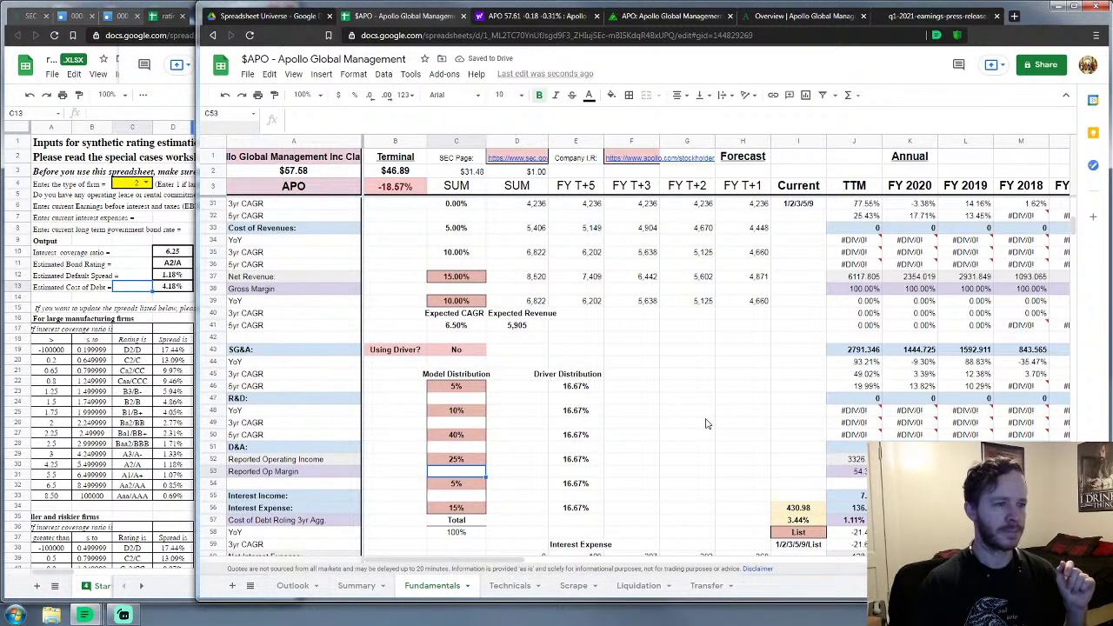
Step: Revise the 40% weight to 35% and the 5% weight to 10%, totalling 100%
{"action": "scroll", "coordinate": [706, 424], "scroll_direction": "down", "scroll_amount": 1}
{"action": "scroll", "coordinate": [525, 420], "scroll_direction": "up", "scroll_amount": 2}
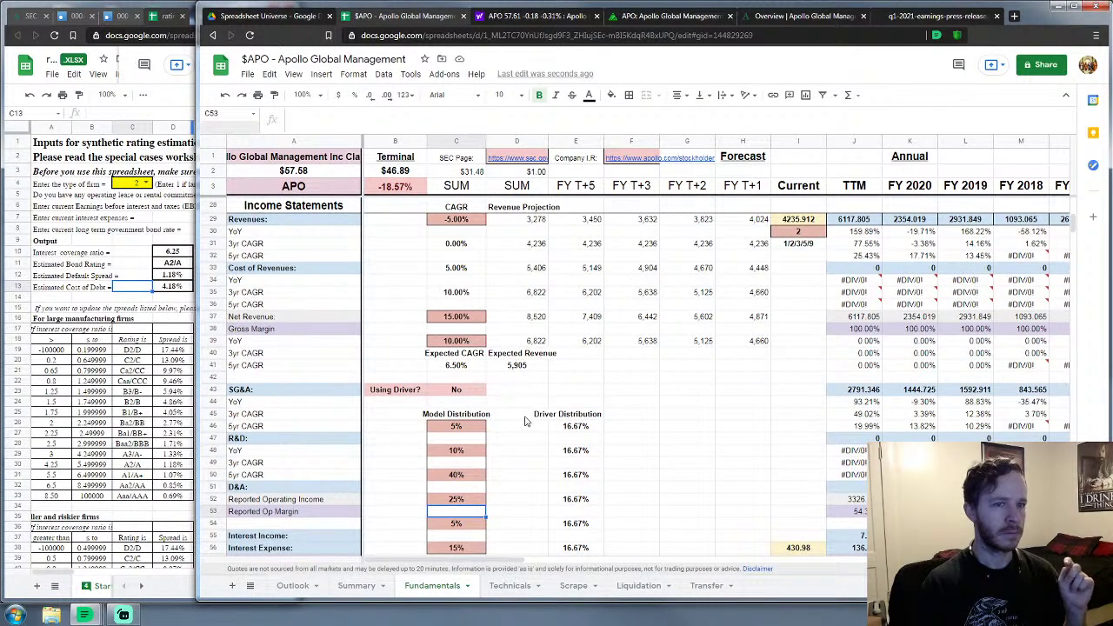
{"action": "scroll", "coordinate": [473, 494], "scroll_direction": "down", "scroll_amount": 2}
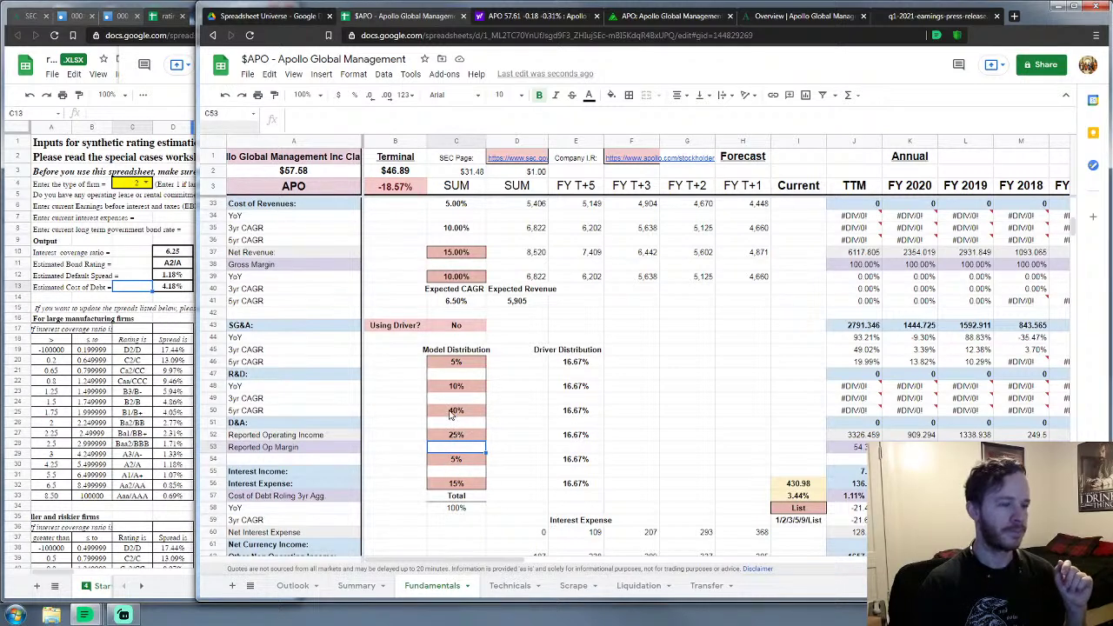
{"action": "left_click", "coordinate": [451, 415]}
{"action": "type", "text": "35"}
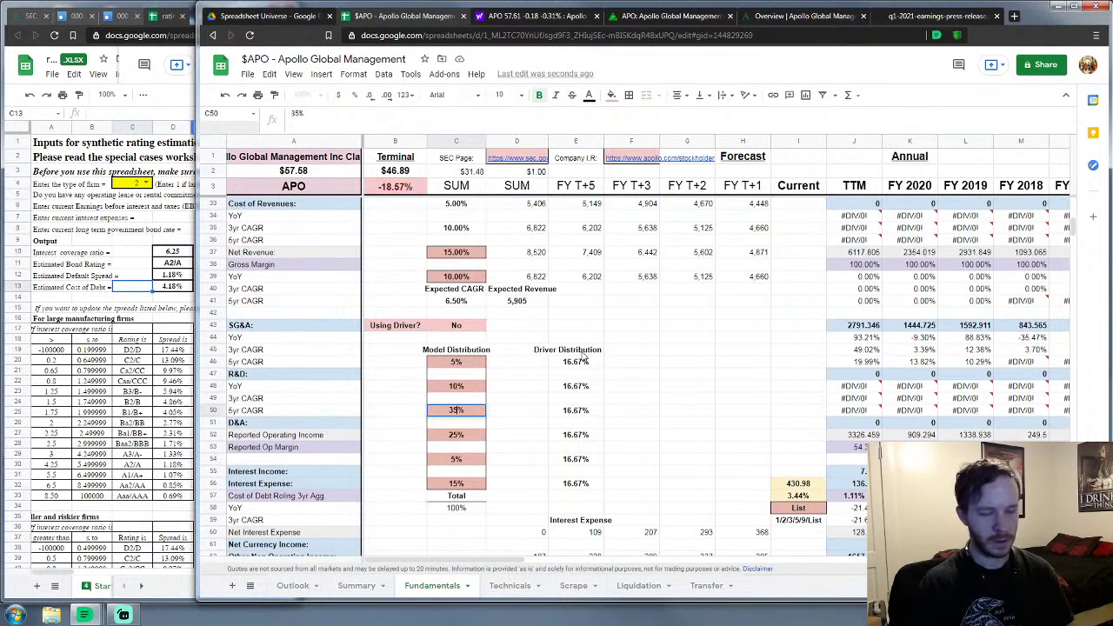
{"action": "key", "text": "Return"}
{"action": "key", "text": "Down"}
{"action": "key", "text": "Down"}
{"action": "key", "text": "Down"}
{"action": "type", "text": "10"}
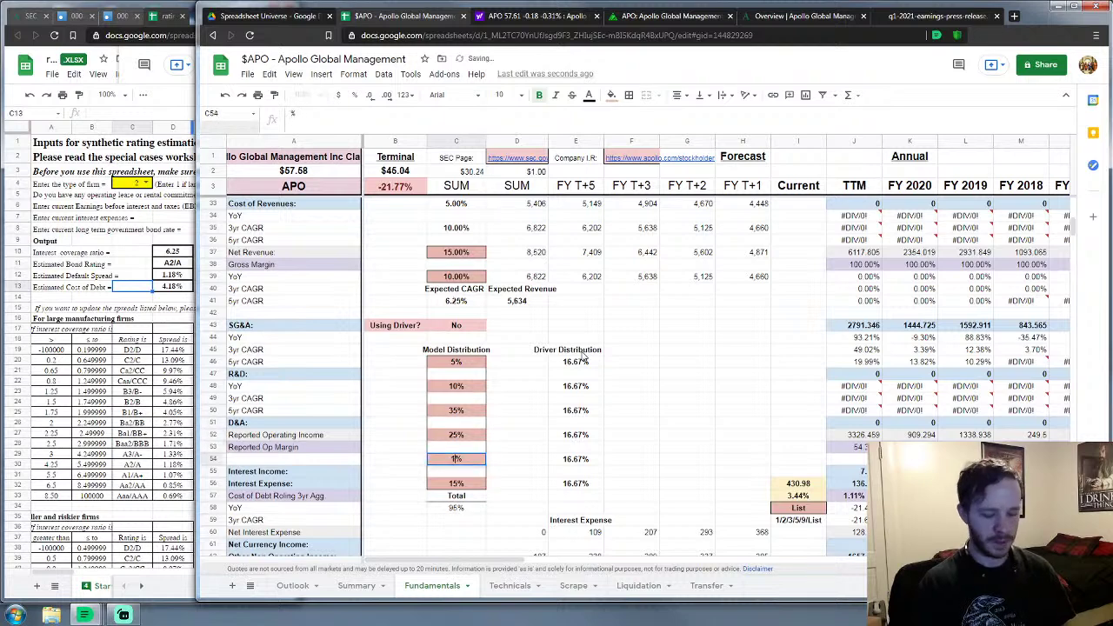
{"action": "key", "text": "Return"}
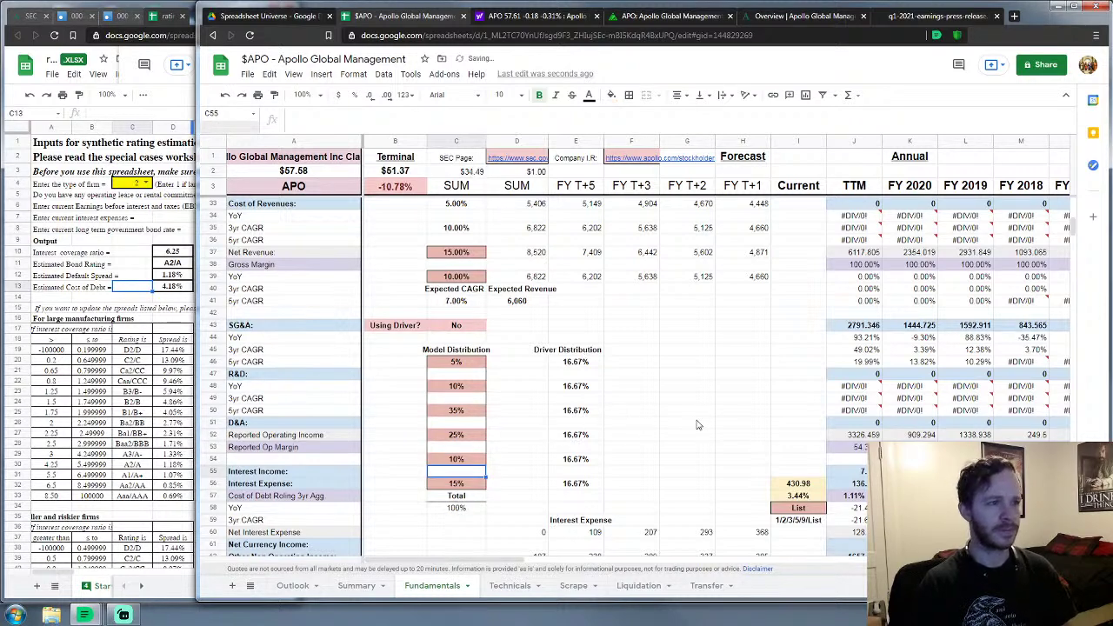
{"action": "scroll", "coordinate": [701, 407], "scroll_direction": "down", "scroll_amount": 1}
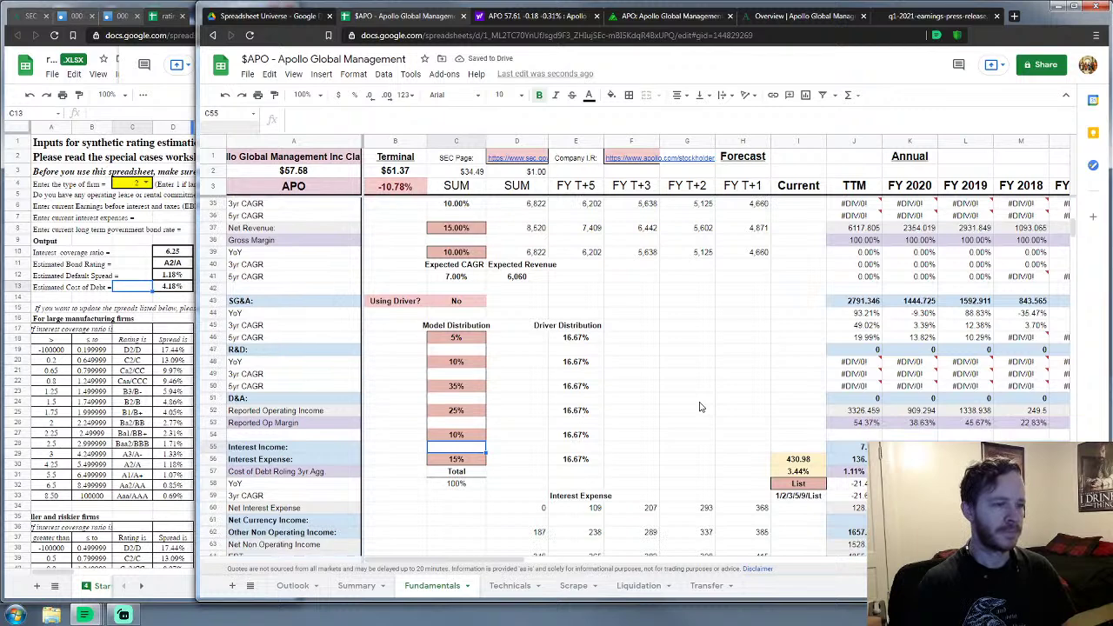
{"action": "scroll", "coordinate": [701, 407], "scroll_direction": "up", "scroll_amount": 1}
{"action": "scroll", "coordinate": [700, 407], "scroll_direction": "up", "scroll_amount": 3}
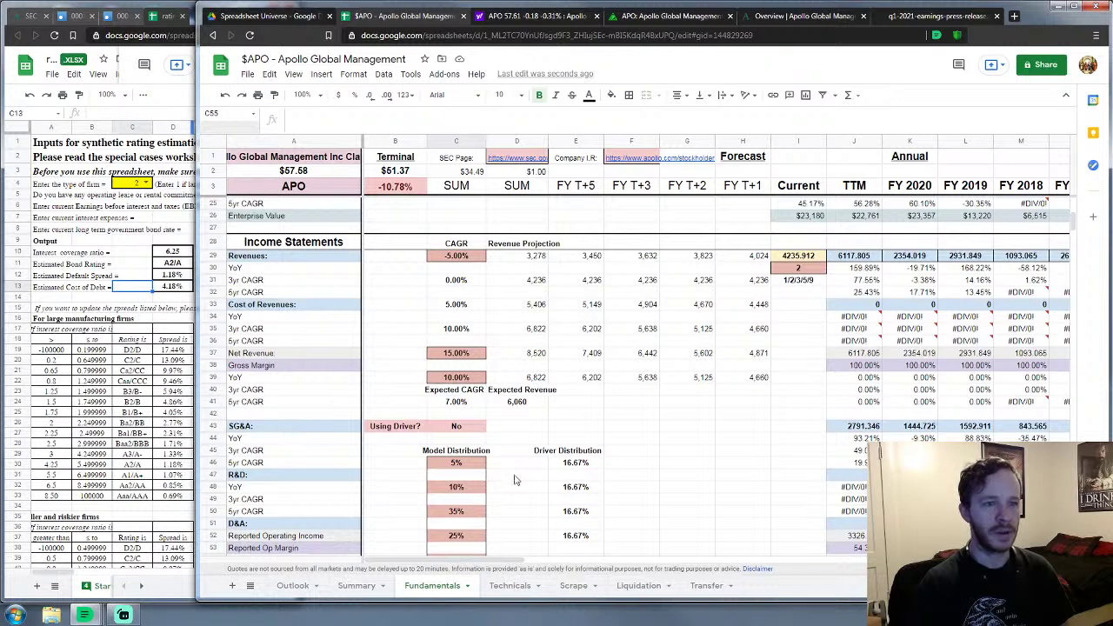
{"action": "left_click", "coordinate": [903, 257]}
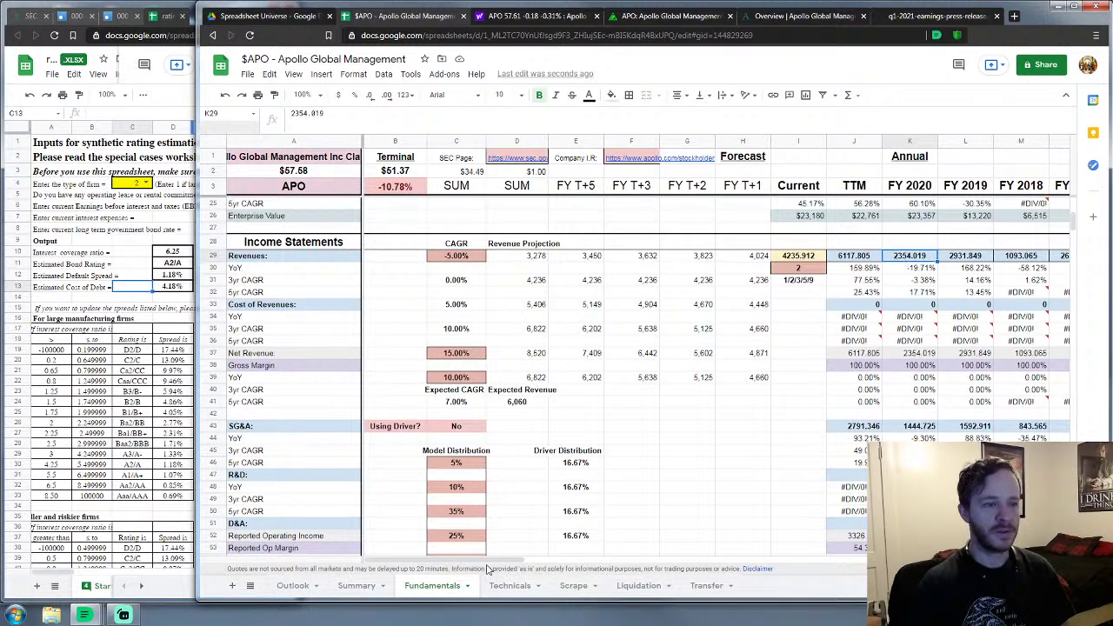
{"action": "left_click_drag", "start_coordinate": [500, 563], "coordinate": [520, 563]}
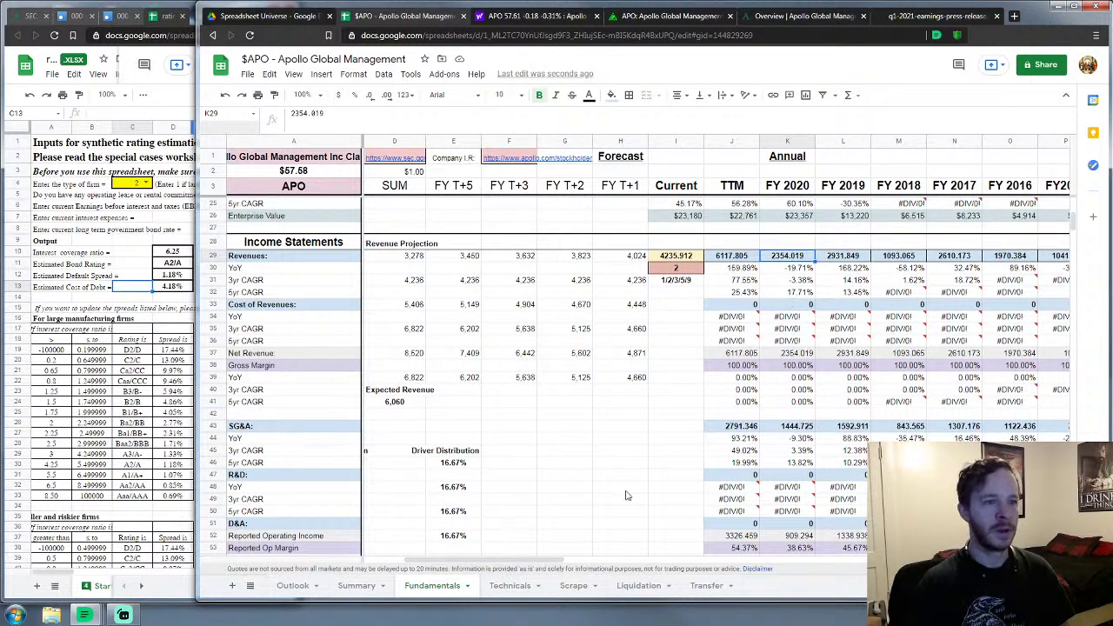
{"action": "left_click_drag", "start_coordinate": [550, 559], "coordinate": [532, 558]}
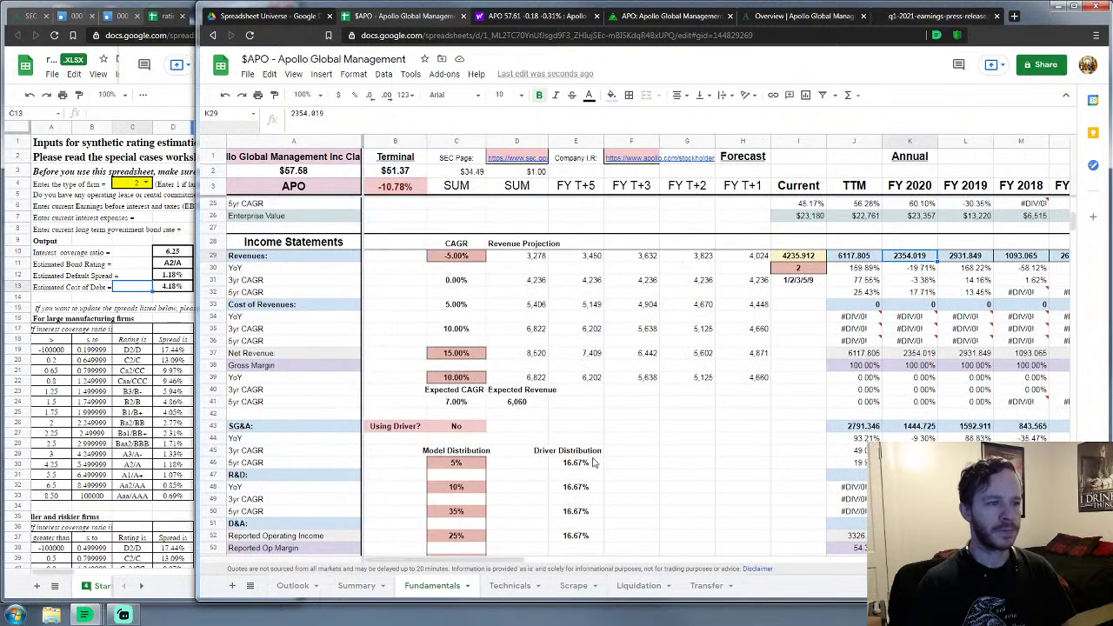
{"action": "scroll", "coordinate": [597, 463], "scroll_direction": "down", "scroll_amount": 3}
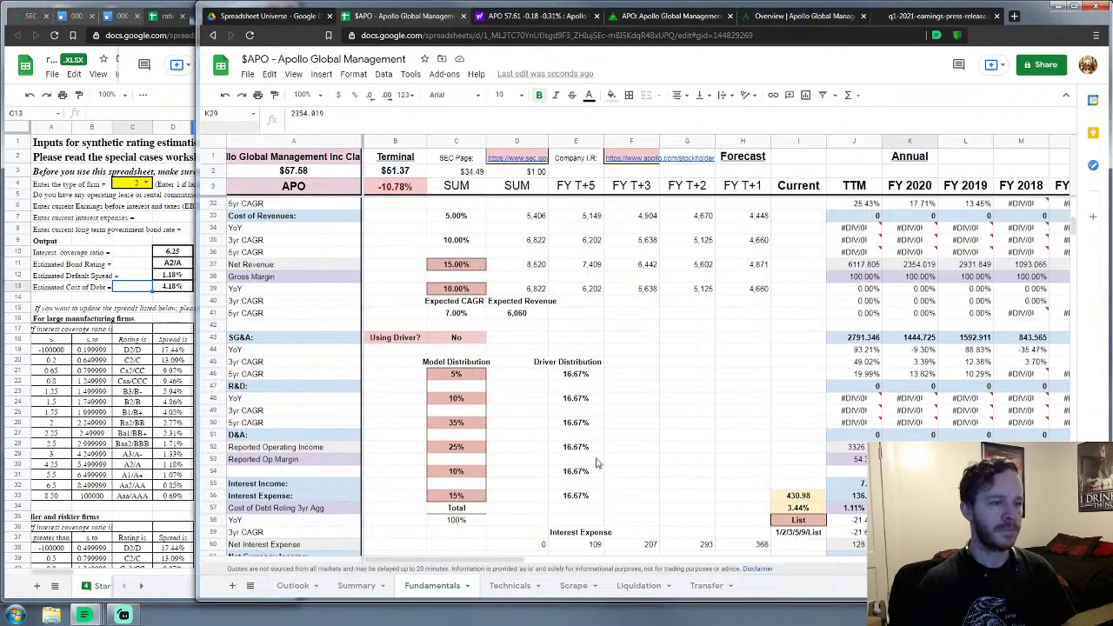
{"action": "scroll", "coordinate": [598, 463], "scroll_direction": "up", "scroll_amount": 1}
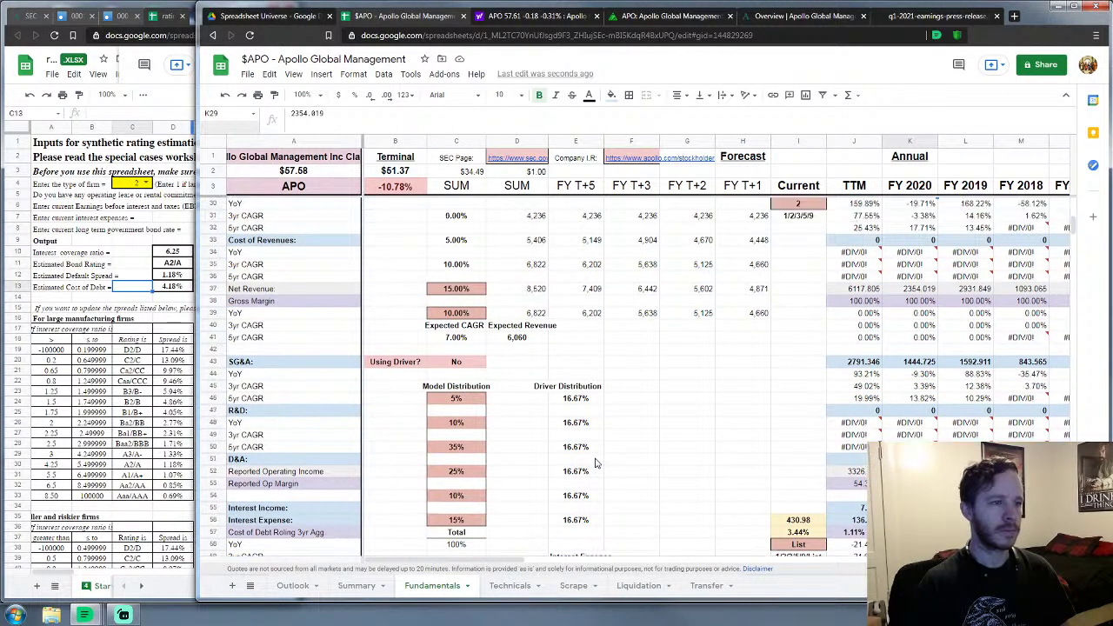
{"action": "scroll", "coordinate": [597, 463], "scroll_direction": "up", "scroll_amount": 1}
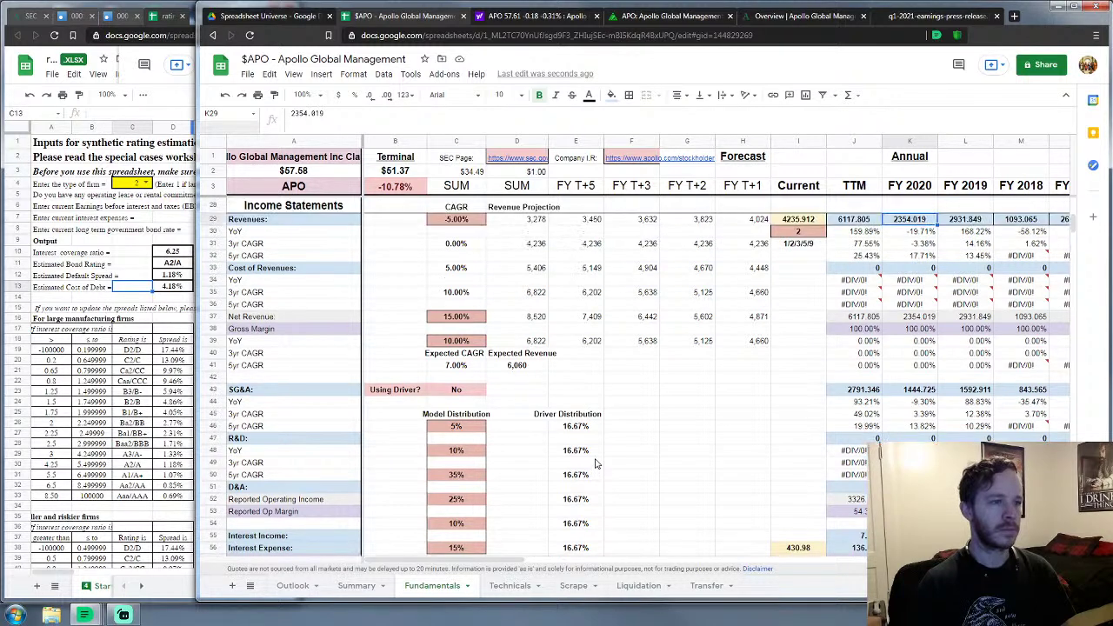
{"action": "scroll", "coordinate": [597, 462], "scroll_direction": "up", "scroll_amount": 2}
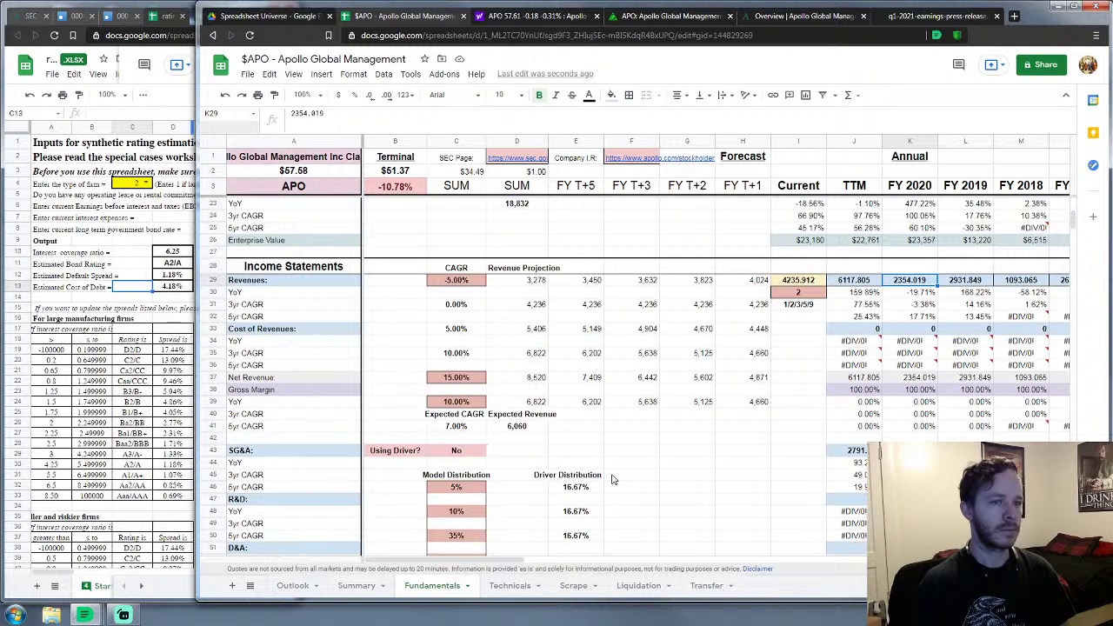
Step: Raise the Net Revenue CAGR in C37 to 20%
{"action": "left_click", "coordinate": [452, 379]}
{"action": "type", "text": "20"}
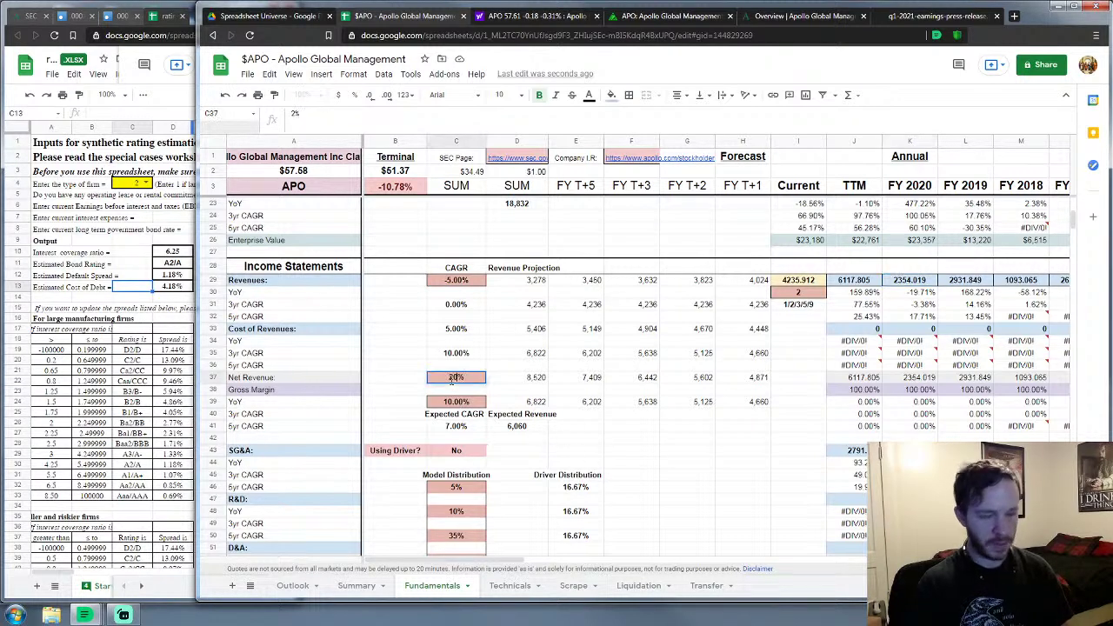
{"action": "key", "text": "Return"}
{"action": "scroll", "coordinate": [571, 435], "scroll_direction": "down", "scroll_amount": 2}
{"action": "scroll", "coordinate": [488, 445], "scroll_direction": "down", "scroll_amount": 2}
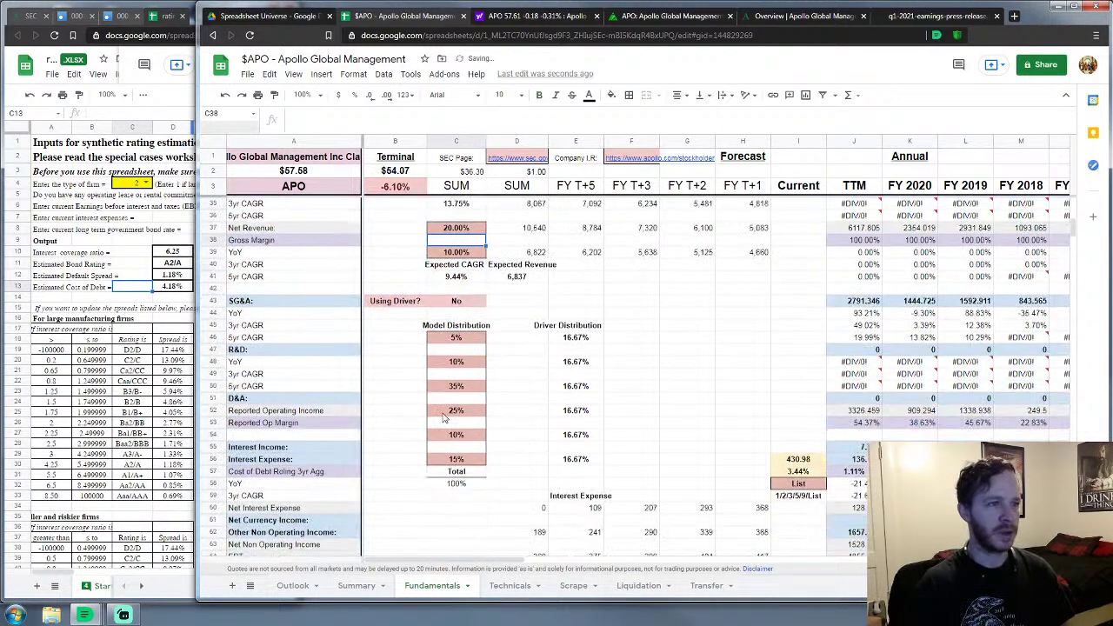
{"action": "scroll", "coordinate": [488, 476], "scroll_direction": "up", "scroll_amount": 2}
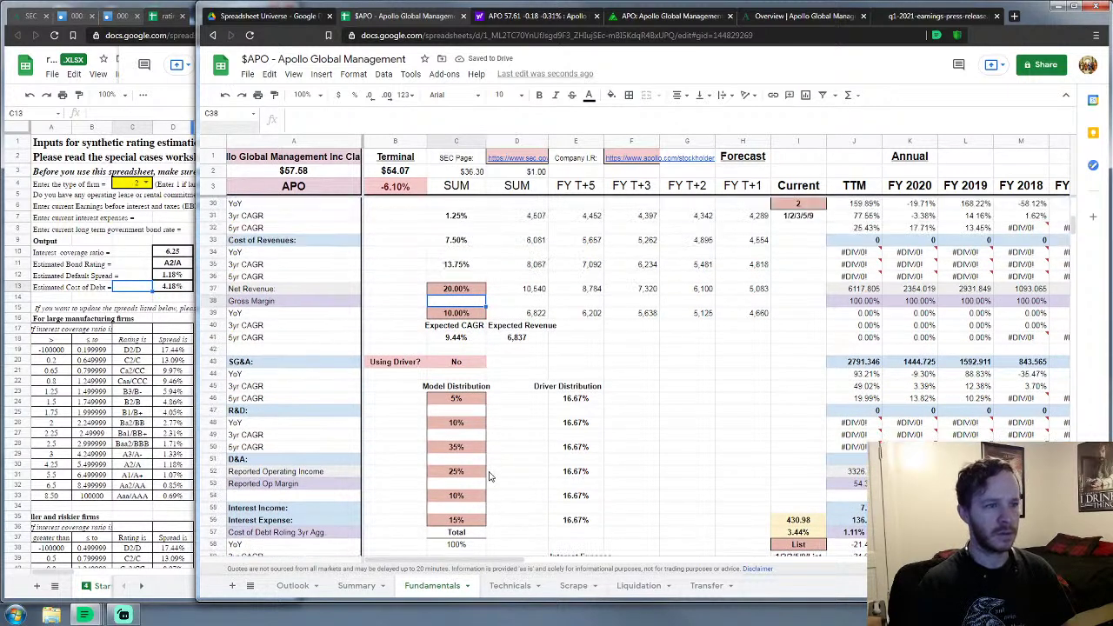
Step: Change a 10% distribution weight to 5% and the Reported Operating Income weight to 30%
{"action": "left_click", "coordinate": [464, 499]}
{"action": "type", "text": "5"}
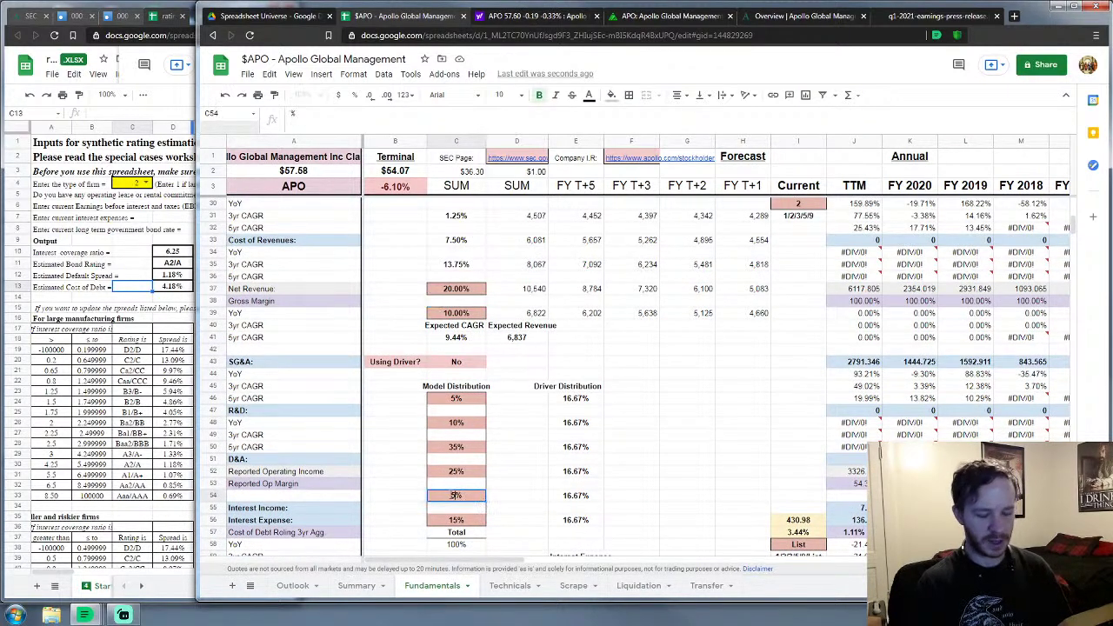
{"action": "key", "text": "Up"}
{"action": "key", "text": "Up"}
{"action": "type", "text": "30"}
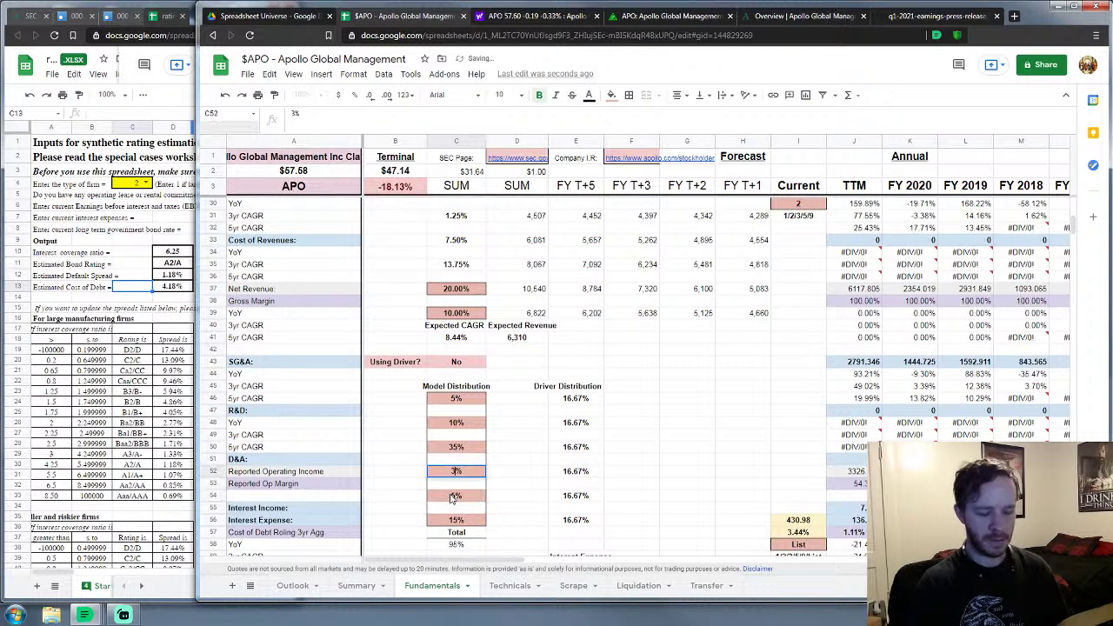
{"action": "key", "text": "Return"}
{"action": "left_click", "coordinate": [672, 438]}
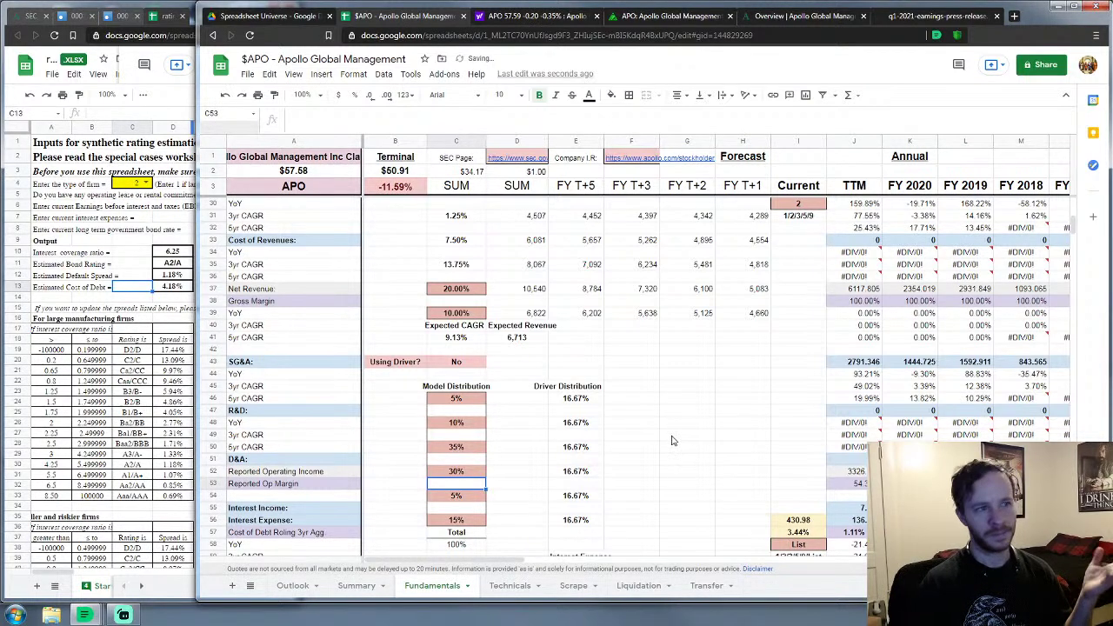
{"action": "scroll", "coordinate": [652, 431], "scroll_direction": "up", "scroll_amount": 2}
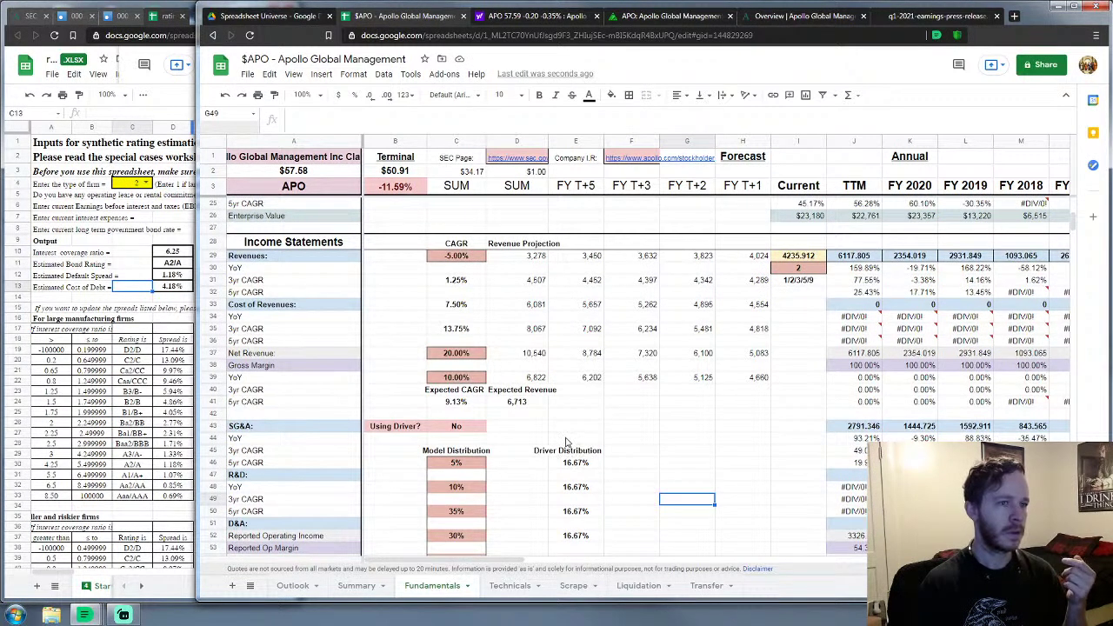
{"action": "scroll", "coordinate": [569, 443], "scroll_direction": "down", "scroll_amount": 1}
{"action": "scroll", "coordinate": [567, 442], "scroll_direction": "down", "scroll_amount": 1}
Step: Set the R&D weight to 5% and the following 35% weight to 40%
{"action": "left_click", "coordinate": [439, 425]}
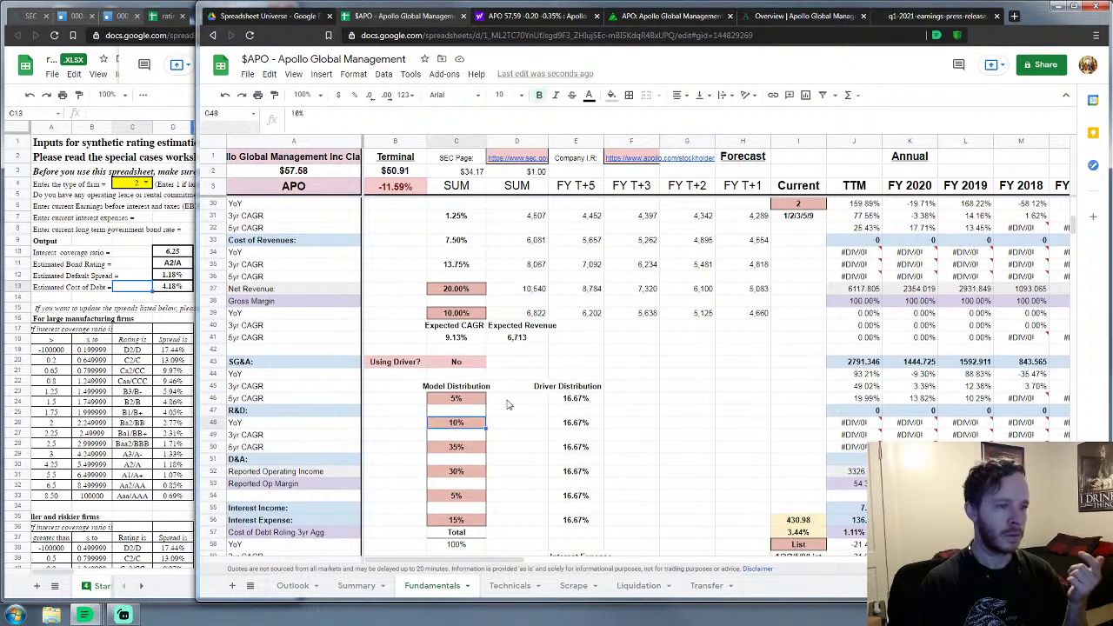
{"action": "type", "text": "5"}
{"action": "key", "text": "Return"}
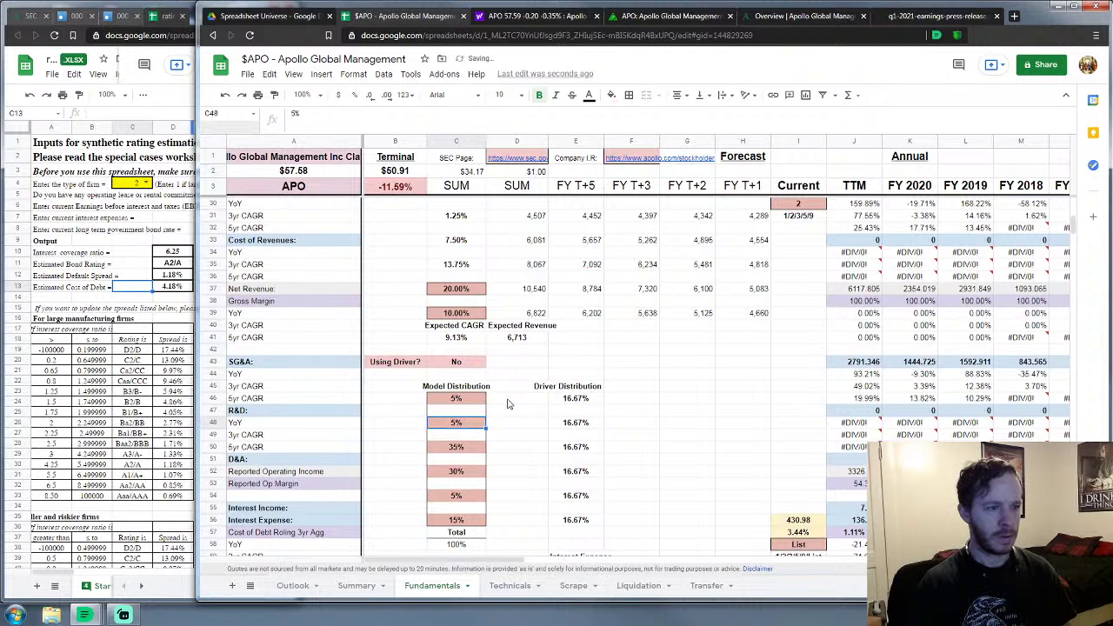
{"action": "key", "text": "Down"}
{"action": "type", "text": "40"}
{"action": "key", "text": "Return"}
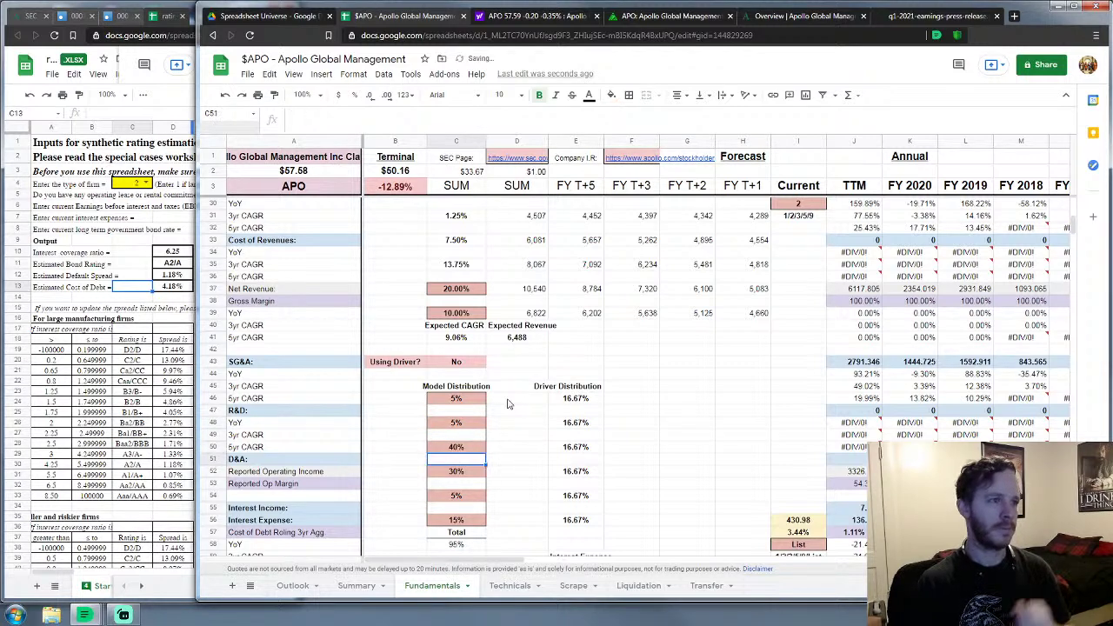
{"action": "scroll", "coordinate": [711, 404], "scroll_direction": "down", "scroll_amount": 1}
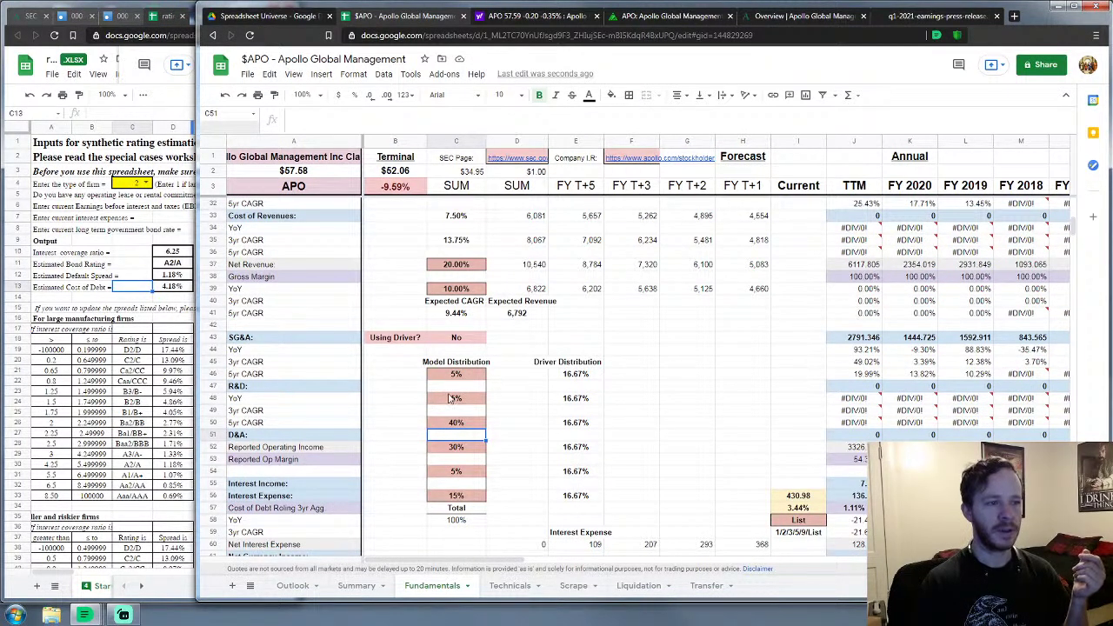
{"action": "scroll", "coordinate": [461, 398], "scroll_direction": "up", "scroll_amount": 3}
{"action": "scroll", "coordinate": [460, 450], "scroll_direction": "down", "scroll_amount": 2}
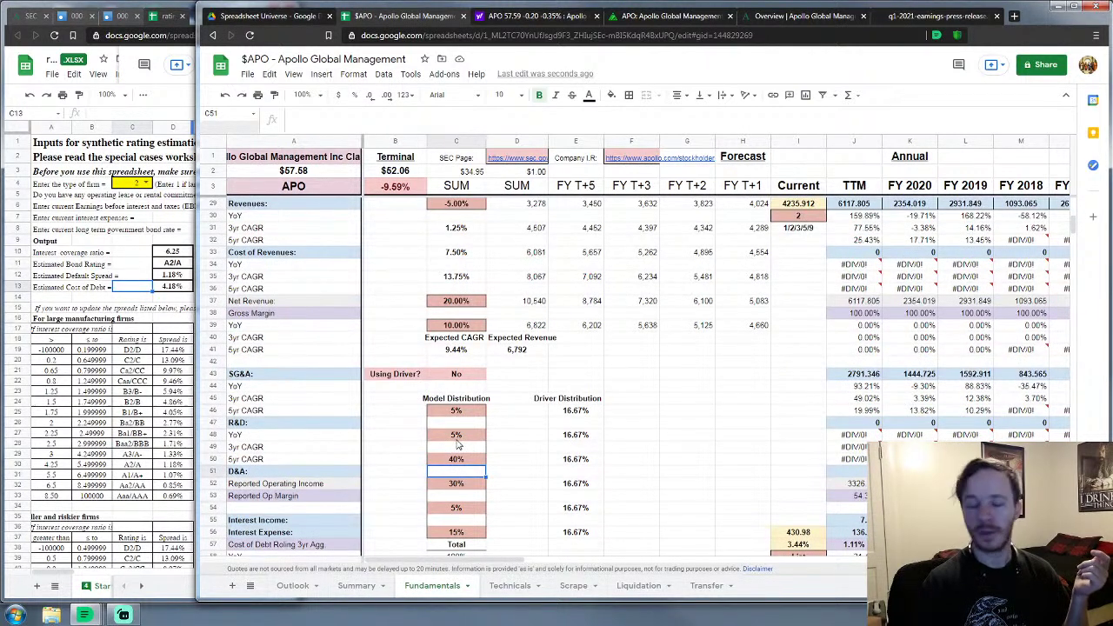
{"action": "scroll", "coordinate": [458, 445], "scroll_direction": "down", "scroll_amount": 2}
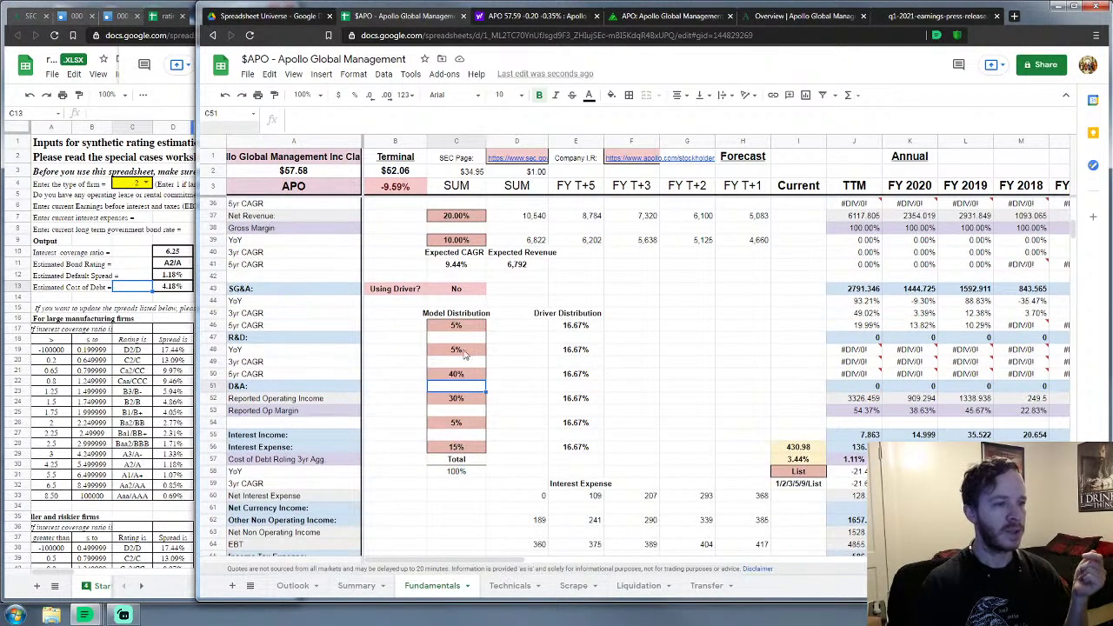
{"action": "scroll", "coordinate": [465, 354], "scroll_direction": "up", "scroll_amount": 2}
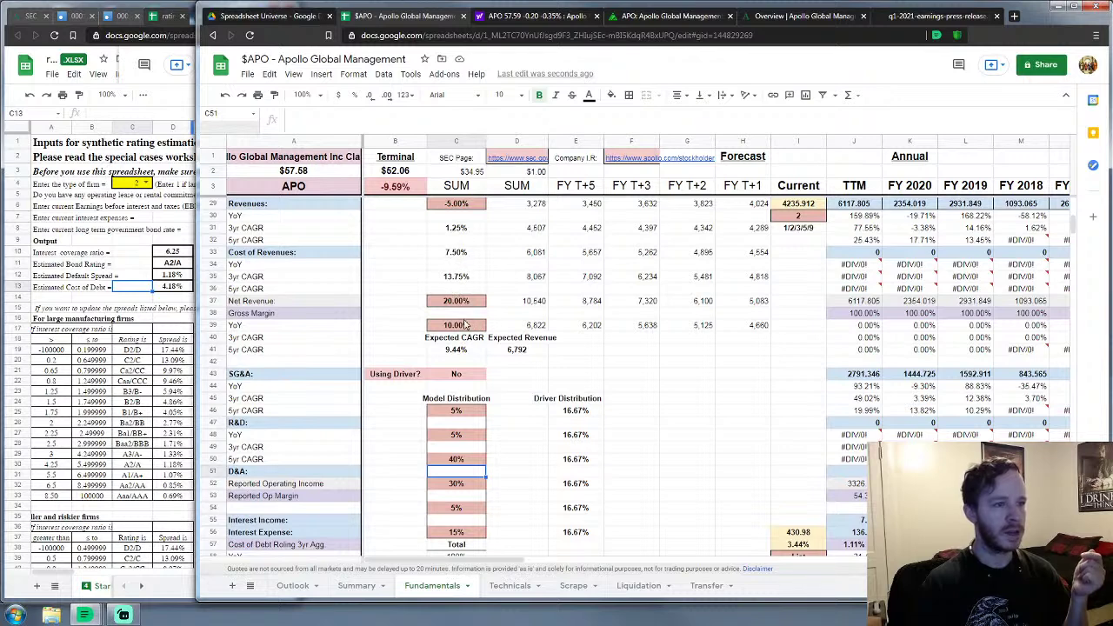
{"action": "scroll", "coordinate": [452, 426], "scroll_direction": "down", "scroll_amount": 1}
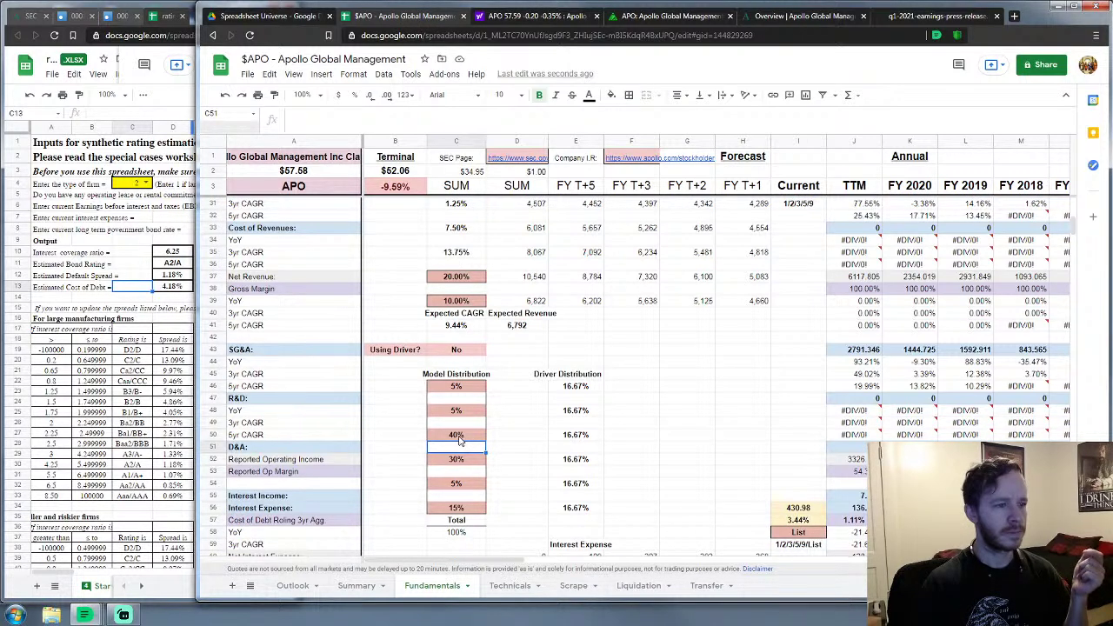
Step: Revise that weight to 35% and Reported Operating Income to 35%, totalling 100%
{"action": "left_click", "coordinate": [458, 436]}
{"action": "type", "text": "35"}
{"action": "key", "text": "Return"}
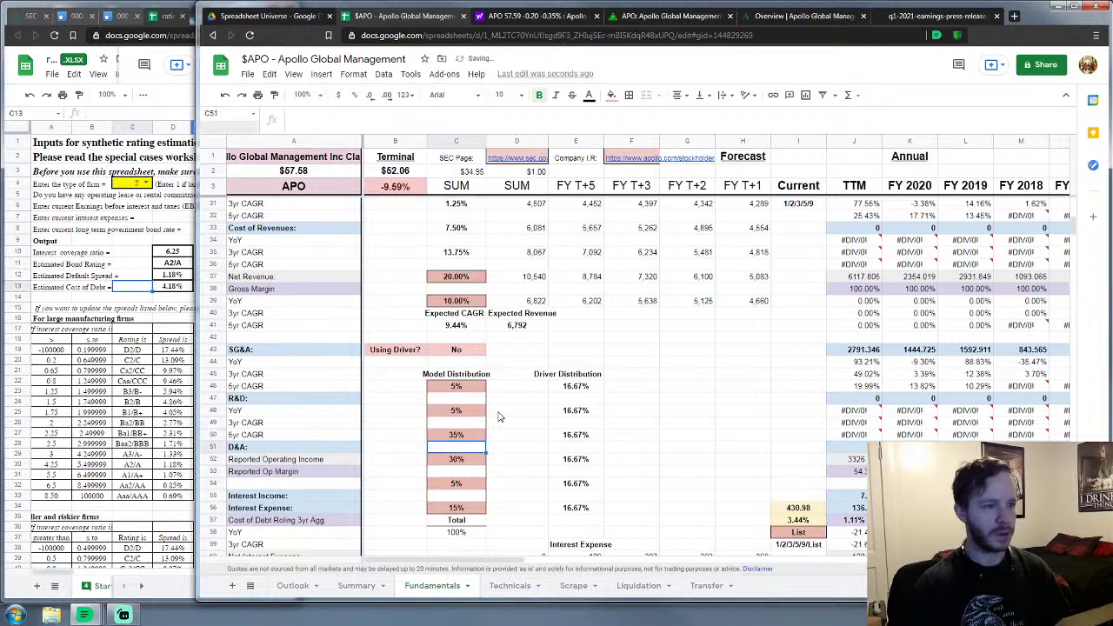
{"action": "key", "text": "Down"}
{"action": "type", "text": "35"}
{"action": "key", "text": "Return"}
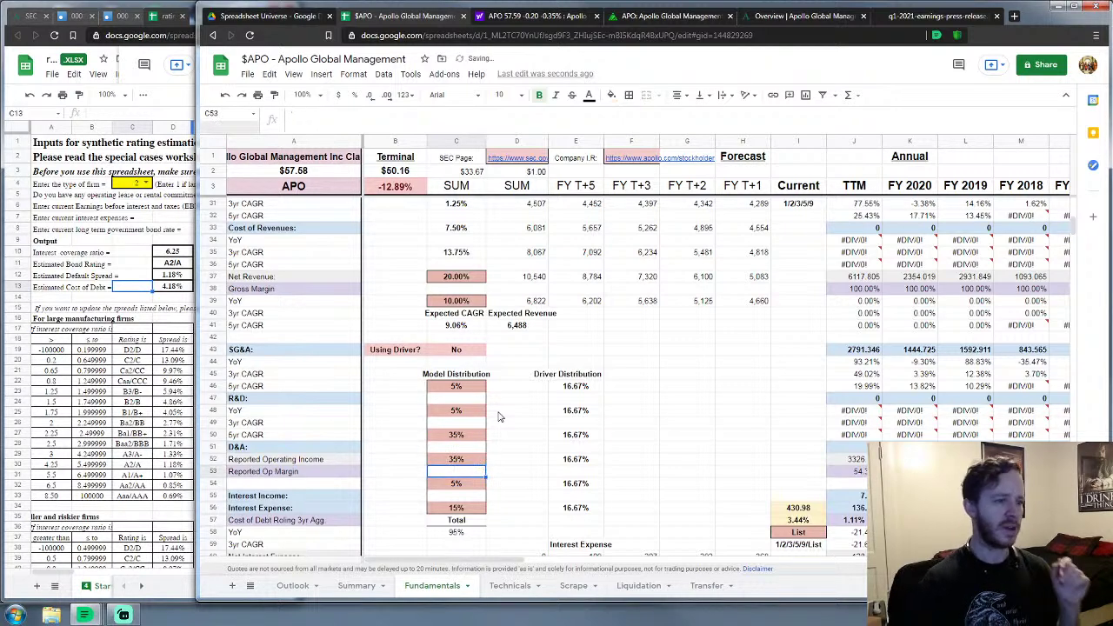
{"action": "scroll", "coordinate": [579, 446], "scroll_direction": "down", "scroll_amount": 2}
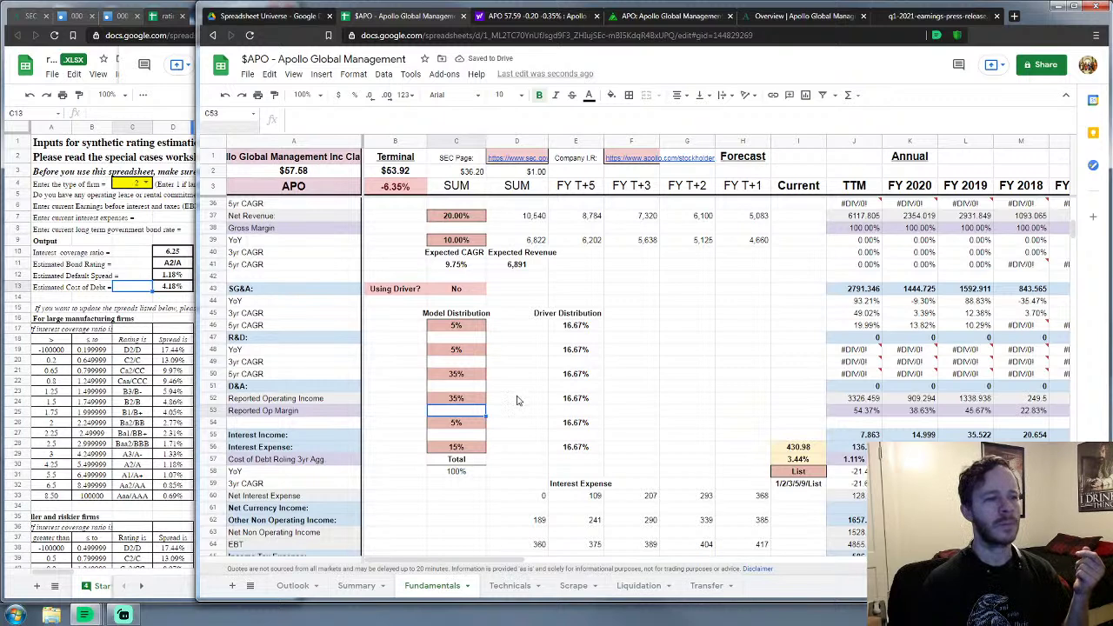
{"action": "scroll", "coordinate": [532, 393], "scroll_direction": "up", "scroll_amount": 2}
{"action": "scroll", "coordinate": [533, 393], "scroll_direction": "up", "scroll_amount": 2}
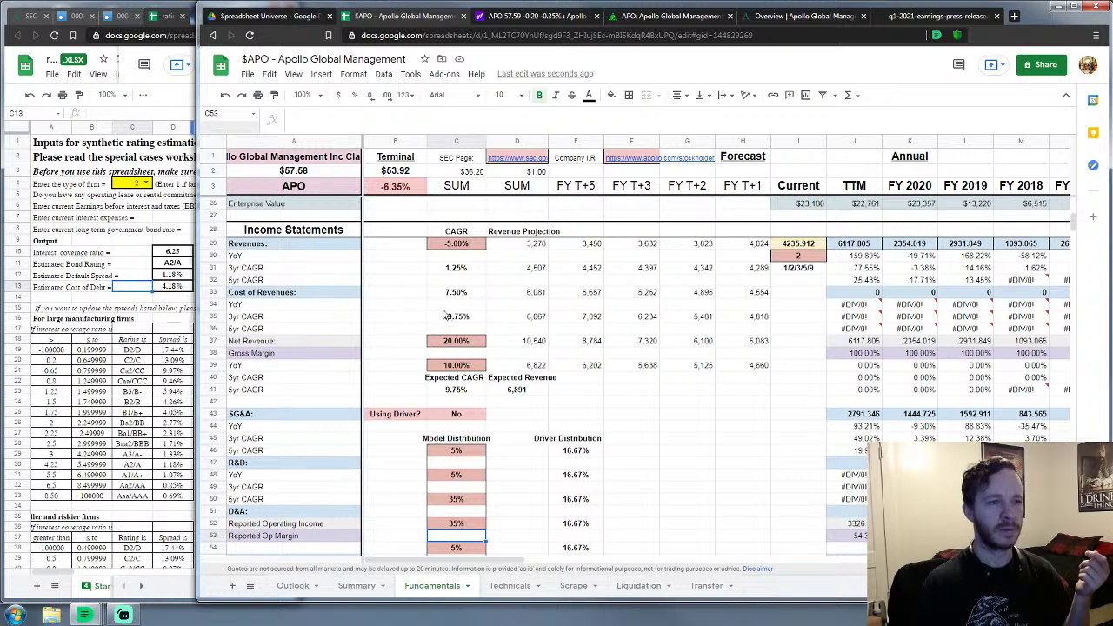
Step: Scroll down to the net margin input C119 and enter 17.5%
{"action": "scroll", "coordinate": [474, 396], "scroll_direction": "down", "scroll_amount": 3}
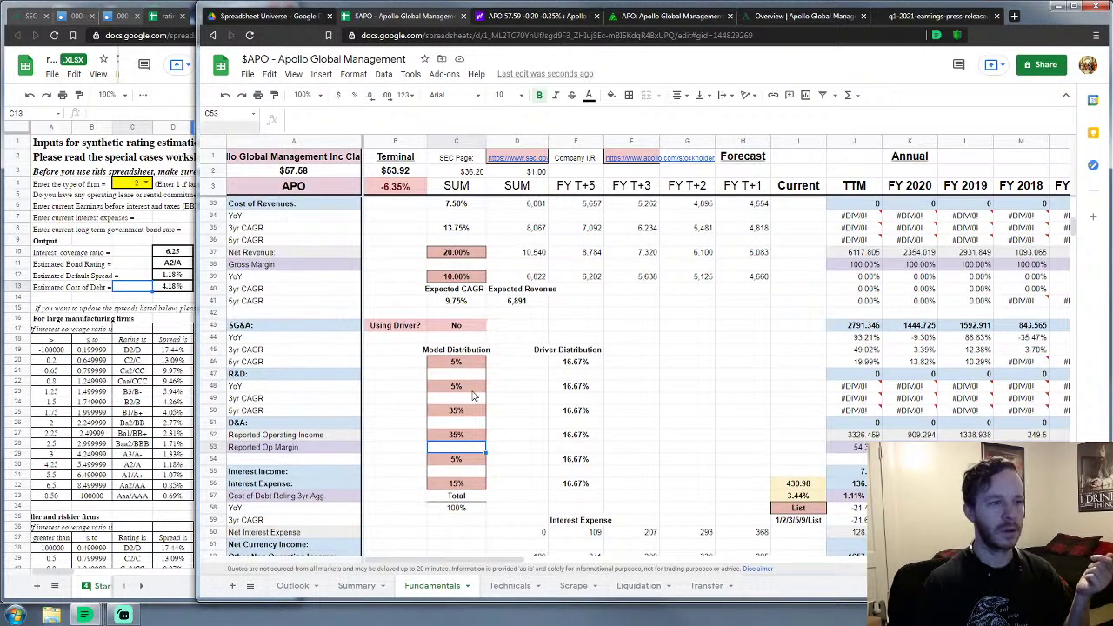
{"action": "scroll", "coordinate": [474, 395], "scroll_direction": "down", "scroll_amount": 2}
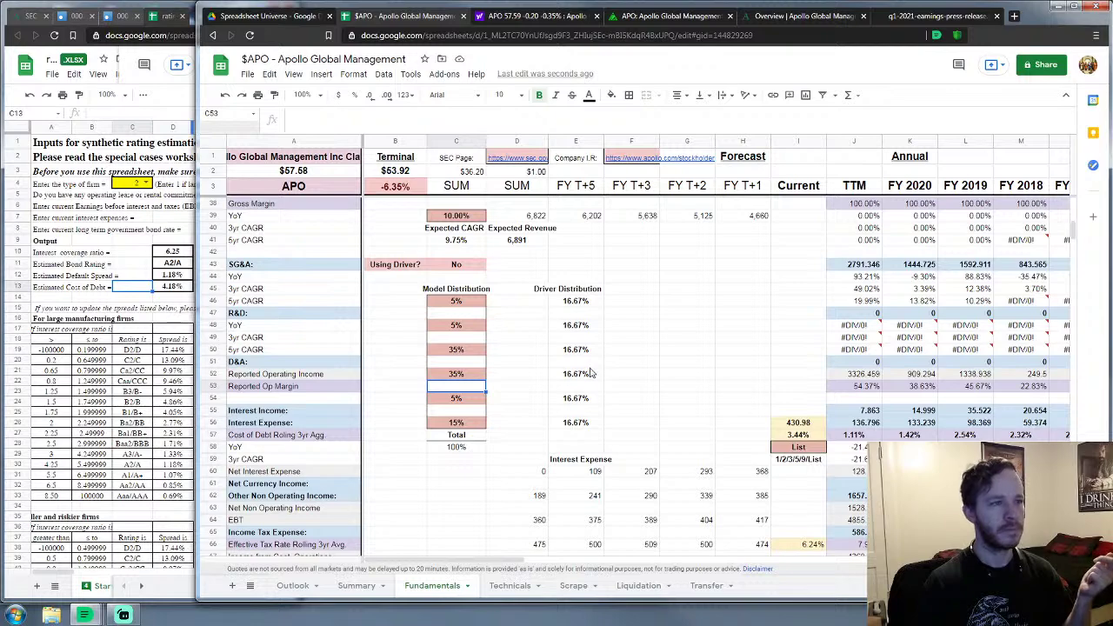
{"action": "scroll", "coordinate": [590, 373], "scroll_direction": "down", "scroll_amount": 15}
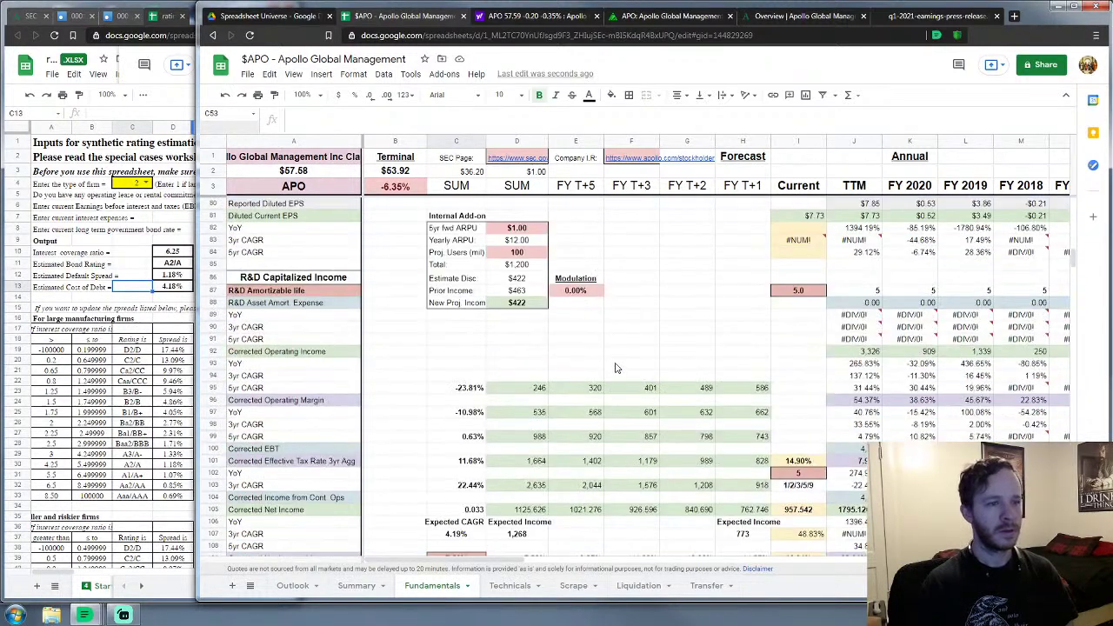
{"action": "scroll", "coordinate": [611, 364], "scroll_direction": "down", "scroll_amount": 2}
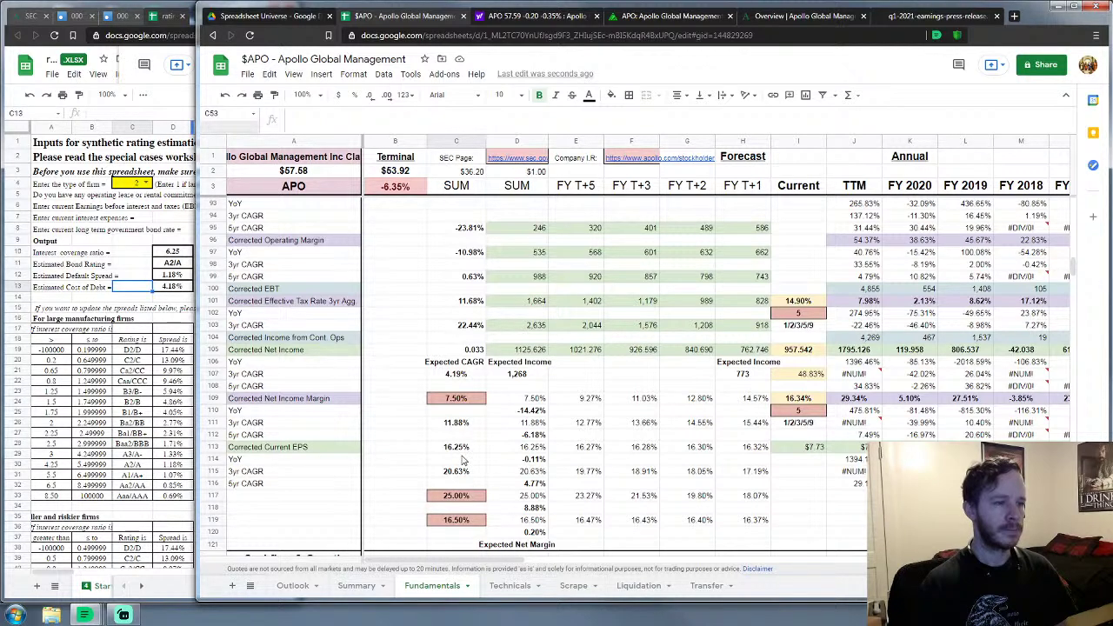
{"action": "left_click", "coordinate": [446, 521]}
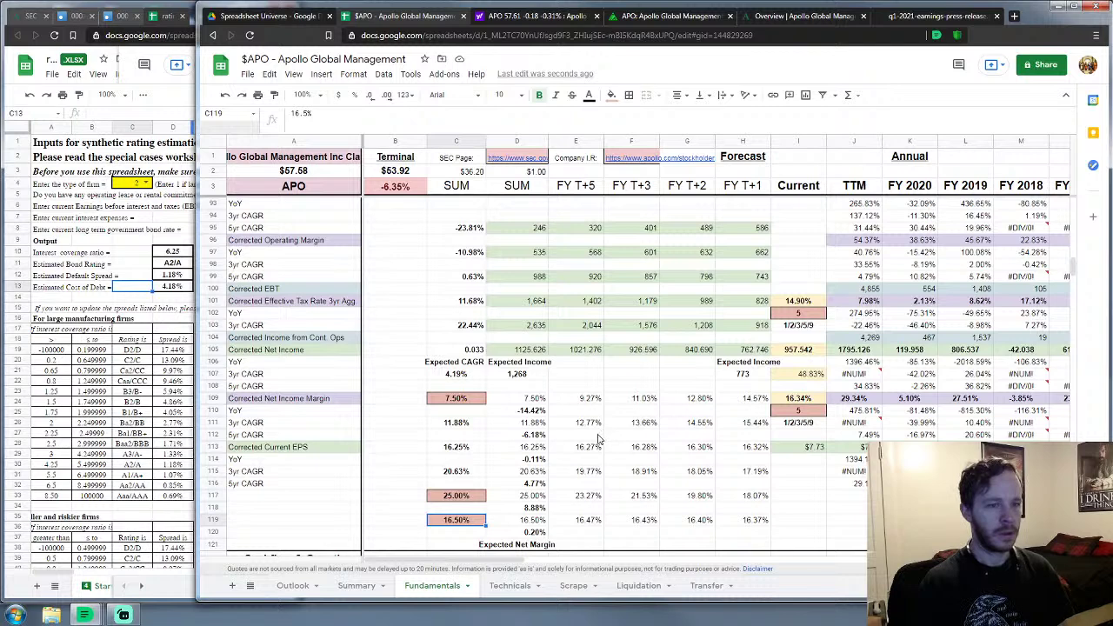
{"action": "type", "text": "17.5"}
{"action": "key", "text": "Return"}
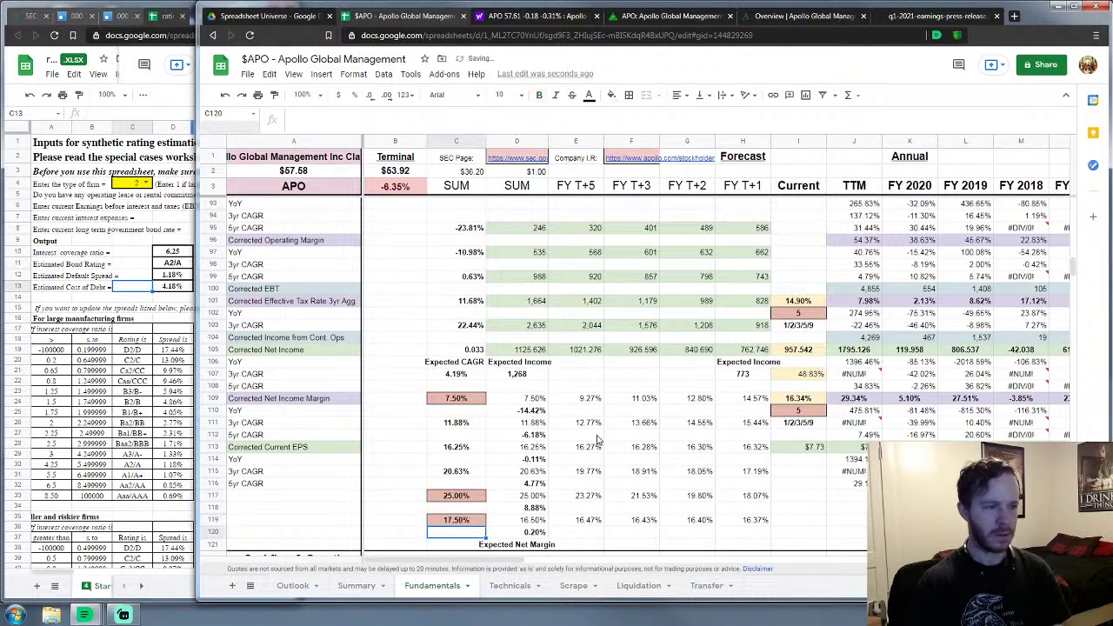
{"action": "scroll", "coordinate": [618, 418], "scroll_direction": "down", "scroll_amount": 6}
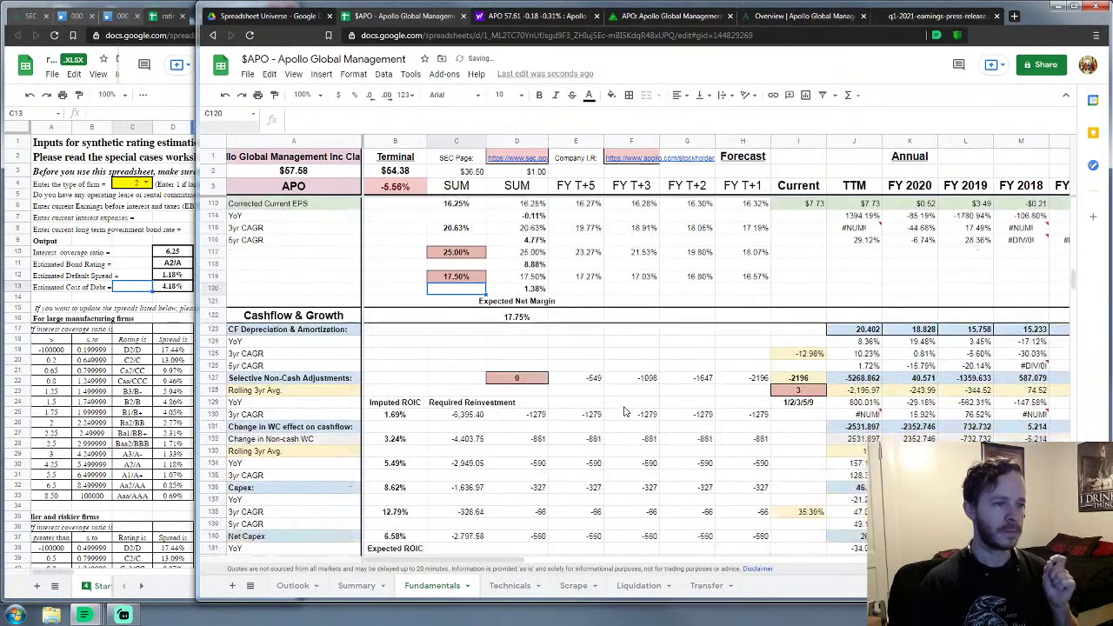
{"action": "scroll", "coordinate": [625, 411], "scroll_direction": "down", "scroll_amount": 1}
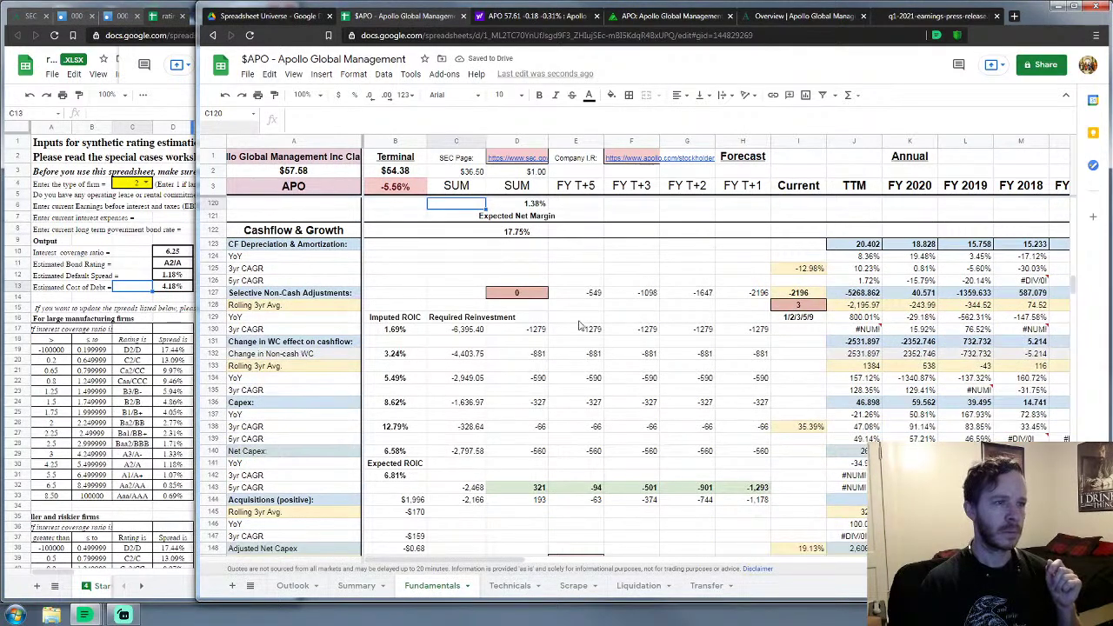
Step: Review the detailed earnings estimates on the Zacks APO page
{"action": "left_click", "coordinate": [687, 16]}
{"action": "scroll", "coordinate": [640, 281], "scroll_direction": "down", "scroll_amount": 5}
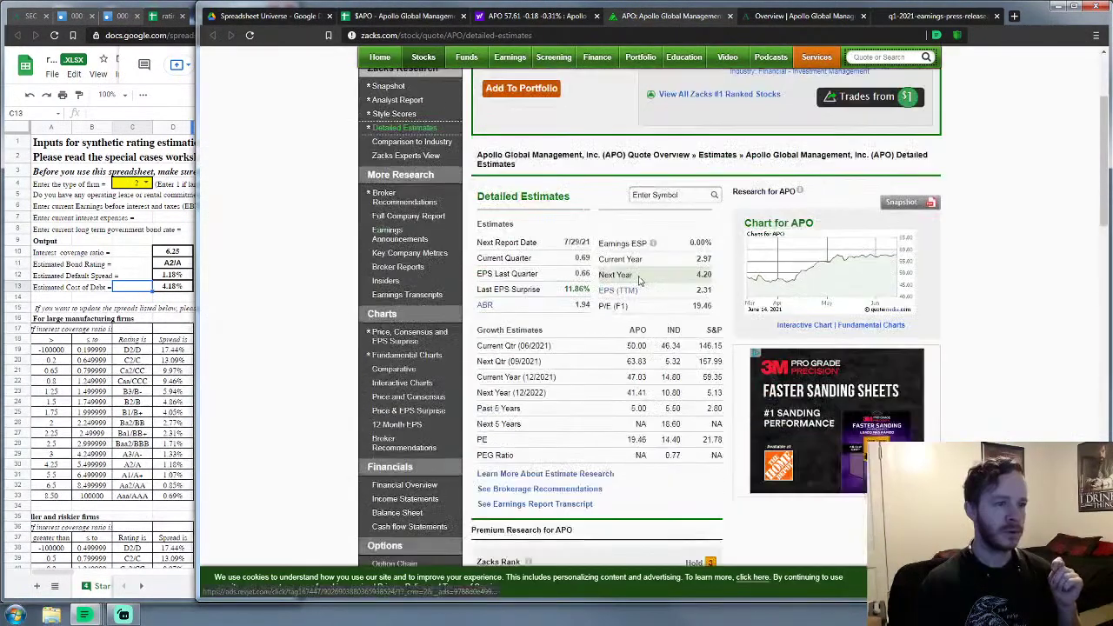
{"action": "scroll", "coordinate": [641, 281], "scroll_direction": "down", "scroll_amount": 3}
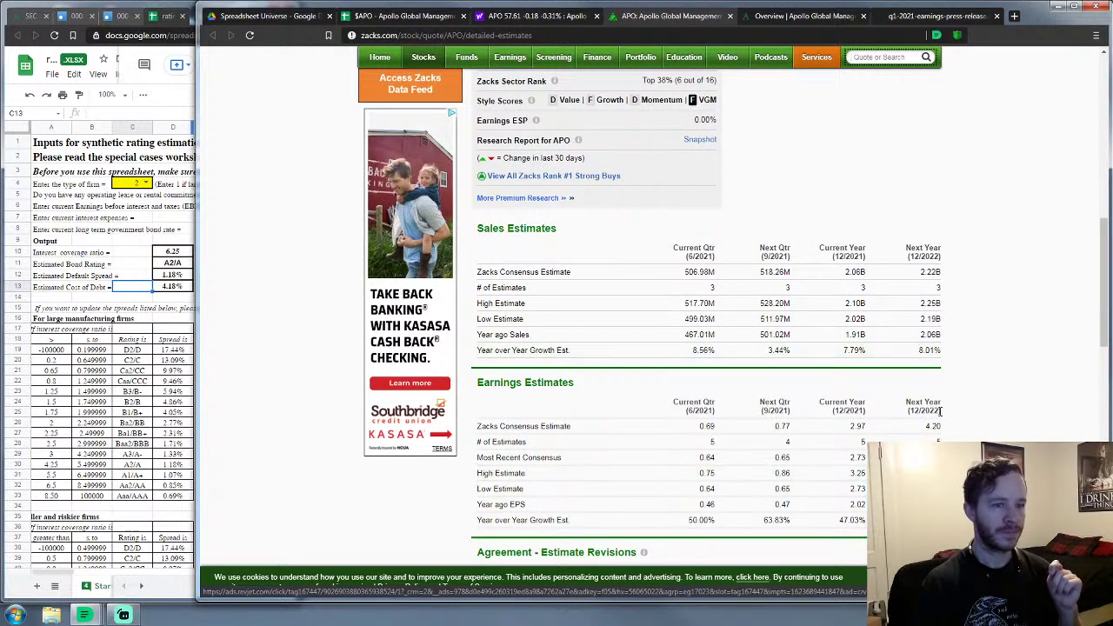
{"action": "scroll", "coordinate": [937, 410], "scroll_direction": "down", "scroll_amount": 5}
{"action": "scroll", "coordinate": [936, 408], "scroll_direction": "up", "scroll_amount": 9}
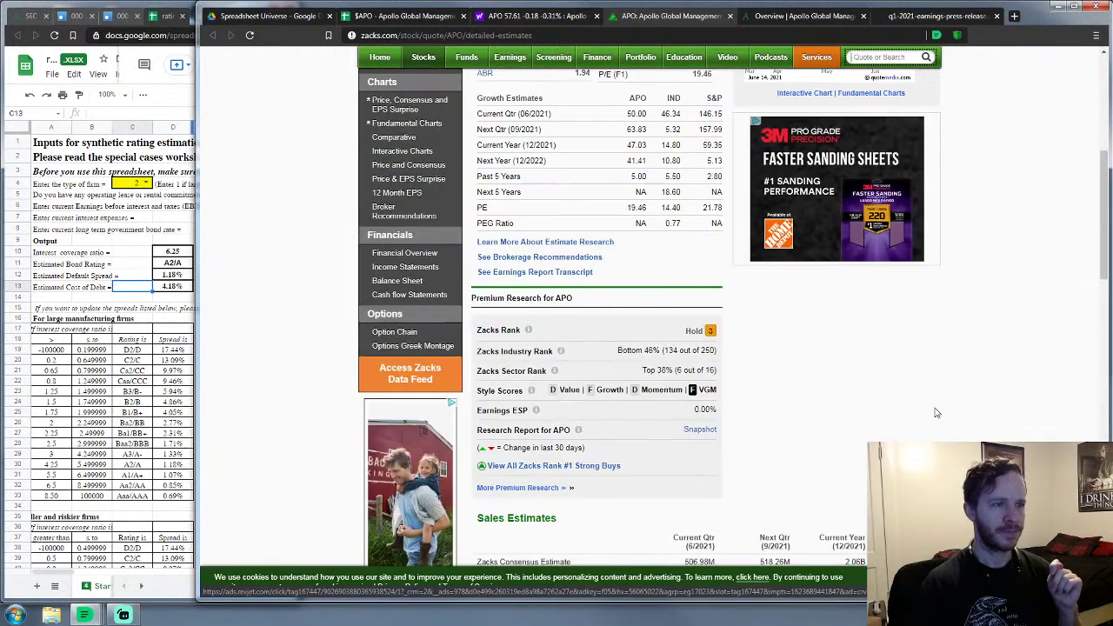
Step: Close the Yahoo Finance and Zacks pages and return to the APO spreadsheet
{"action": "left_click", "coordinate": [596, 15]}
{"action": "left_click", "coordinate": [596, 16]}
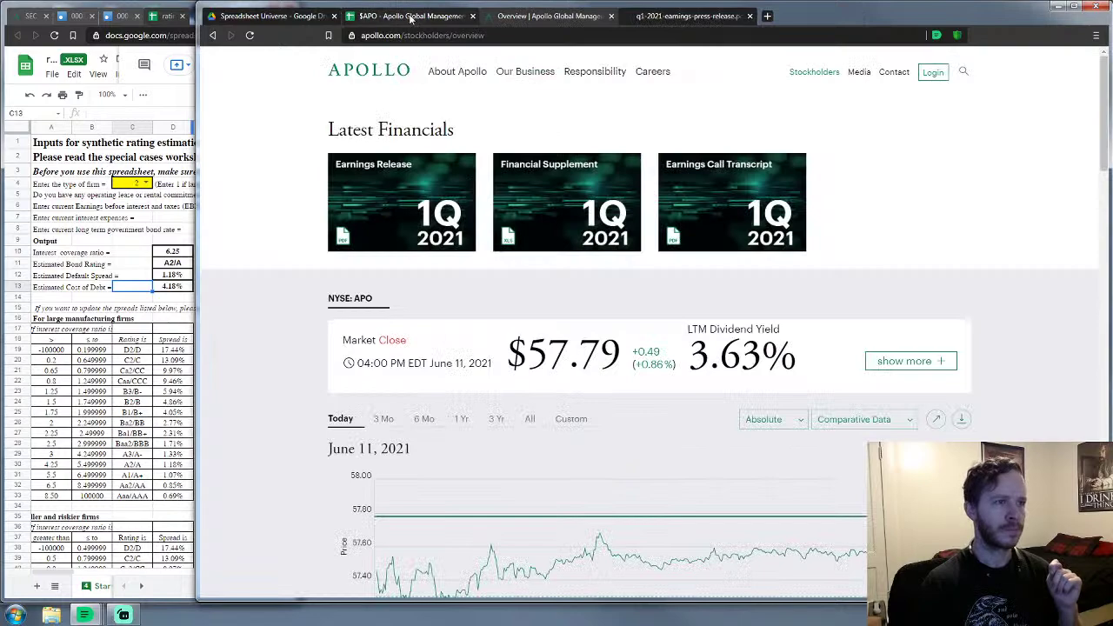
{"action": "left_click", "coordinate": [407, 16]}
{"action": "scroll", "coordinate": [673, 356], "scroll_direction": "down", "scroll_amount": 10}
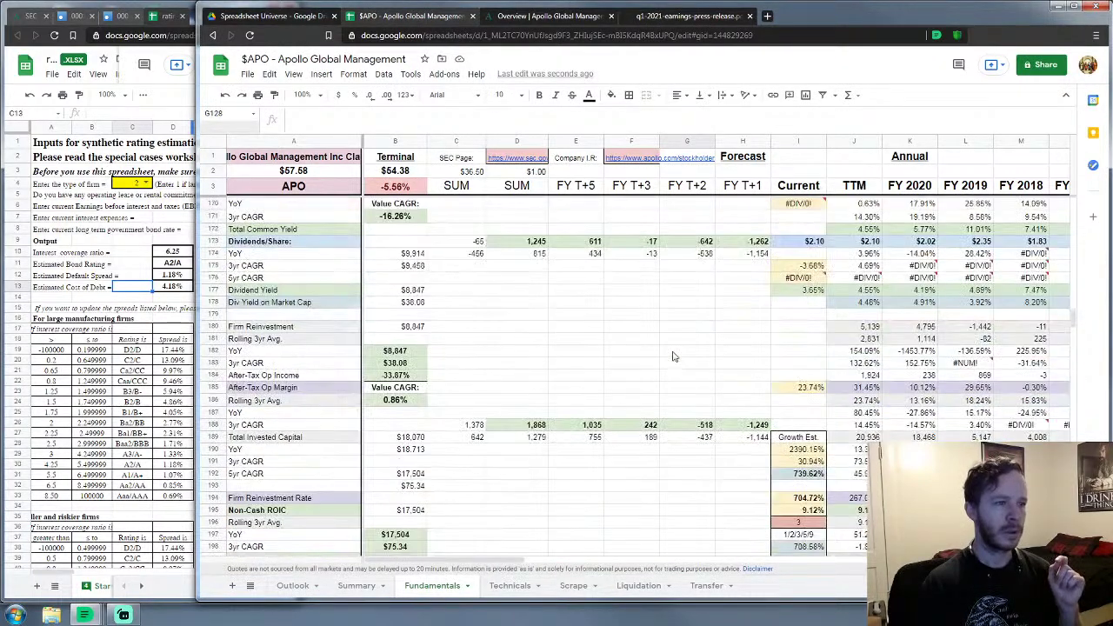
{"action": "scroll", "coordinate": [674, 356], "scroll_direction": "down", "scroll_amount": 5}
{"action": "scroll", "coordinate": [674, 355], "scroll_direction": "up", "scroll_amount": 12}
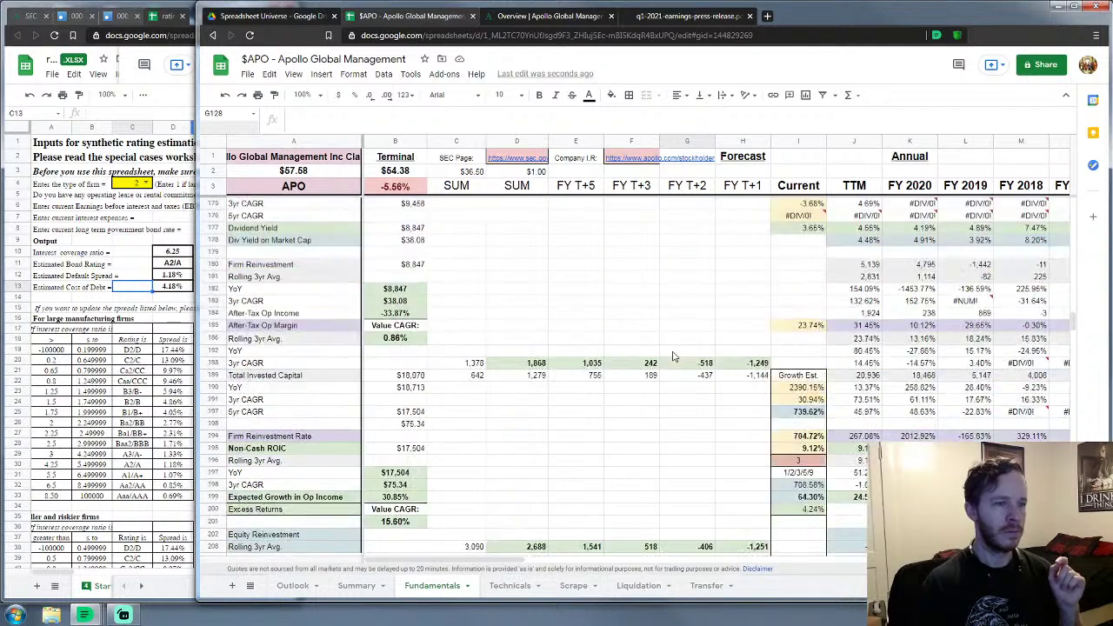
{"action": "scroll", "coordinate": [674, 356], "scroll_direction": "up", "scroll_amount": 8}
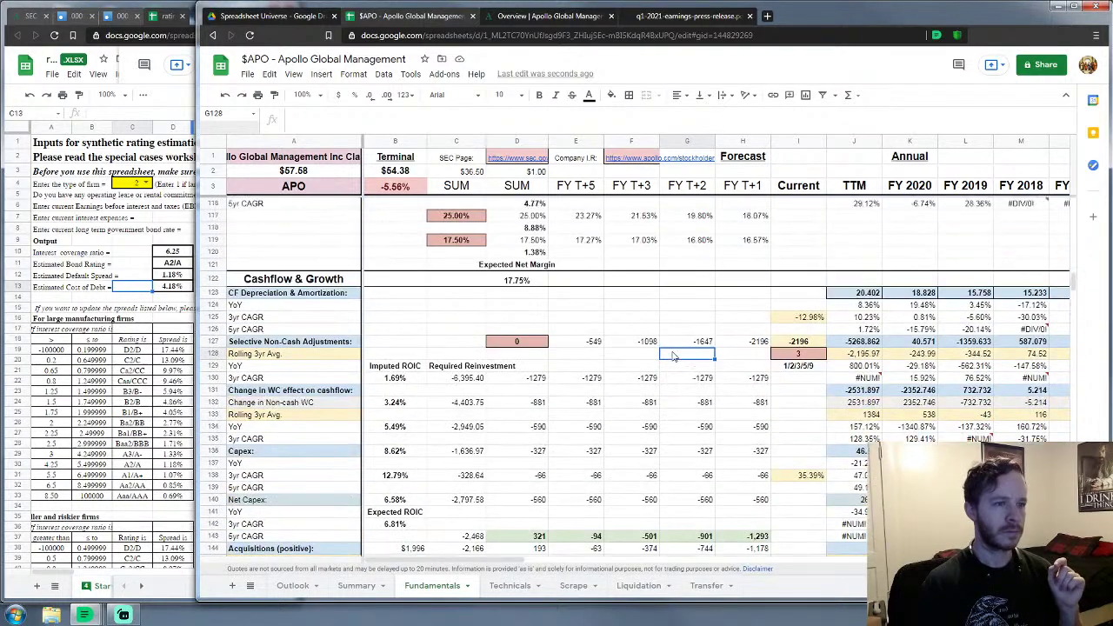
{"action": "scroll", "coordinate": [671, 356], "scroll_direction": "up", "scroll_amount": 1}
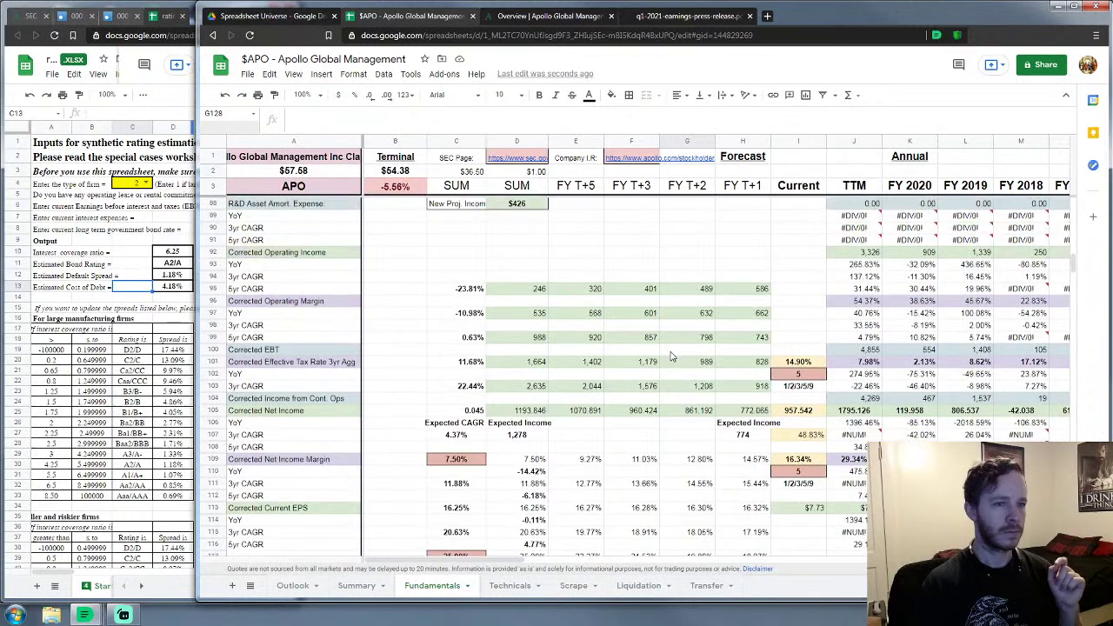
{"action": "scroll", "coordinate": [671, 356], "scroll_direction": "down", "scroll_amount": 1}
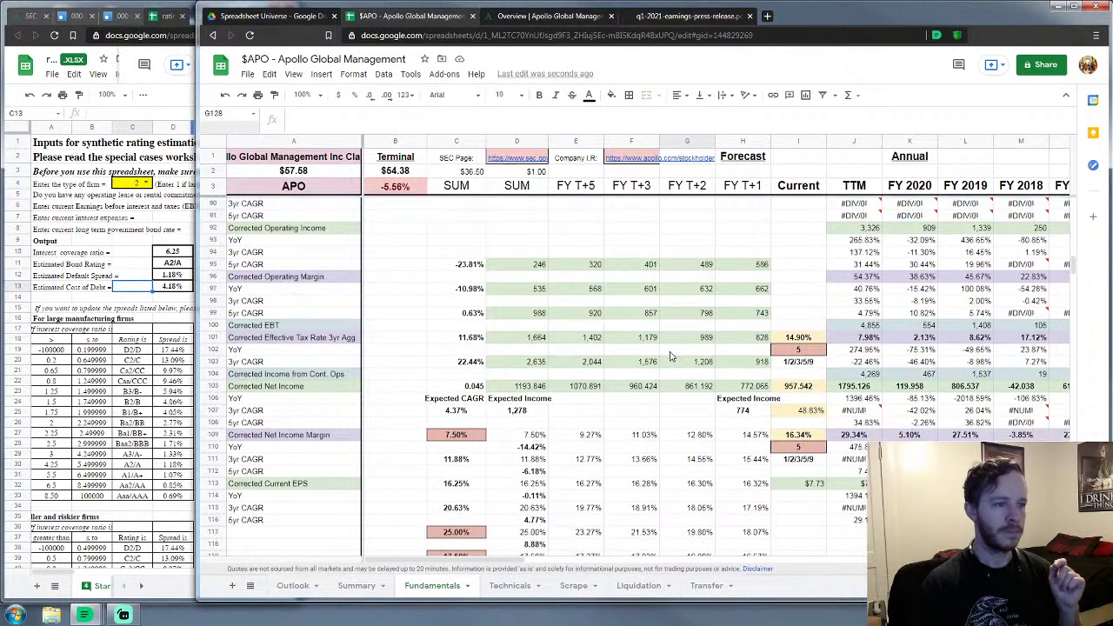
{"action": "scroll", "coordinate": [671, 356], "scroll_direction": "down", "scroll_amount": 5}
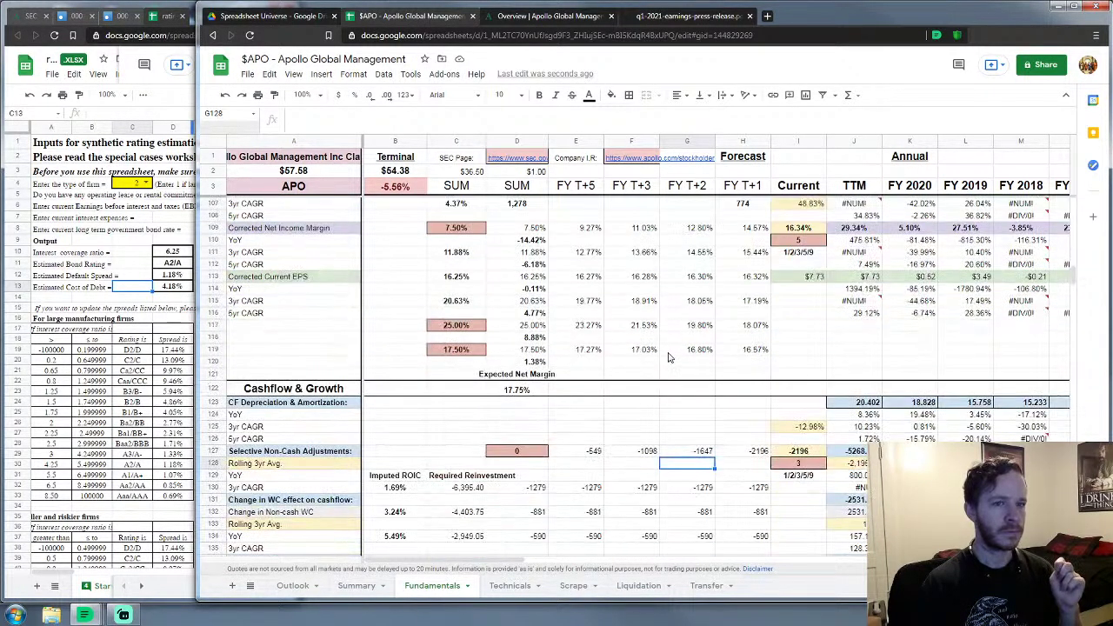
{"action": "left_click_drag", "start_coordinate": [502, 560], "coordinate": [559, 557]}
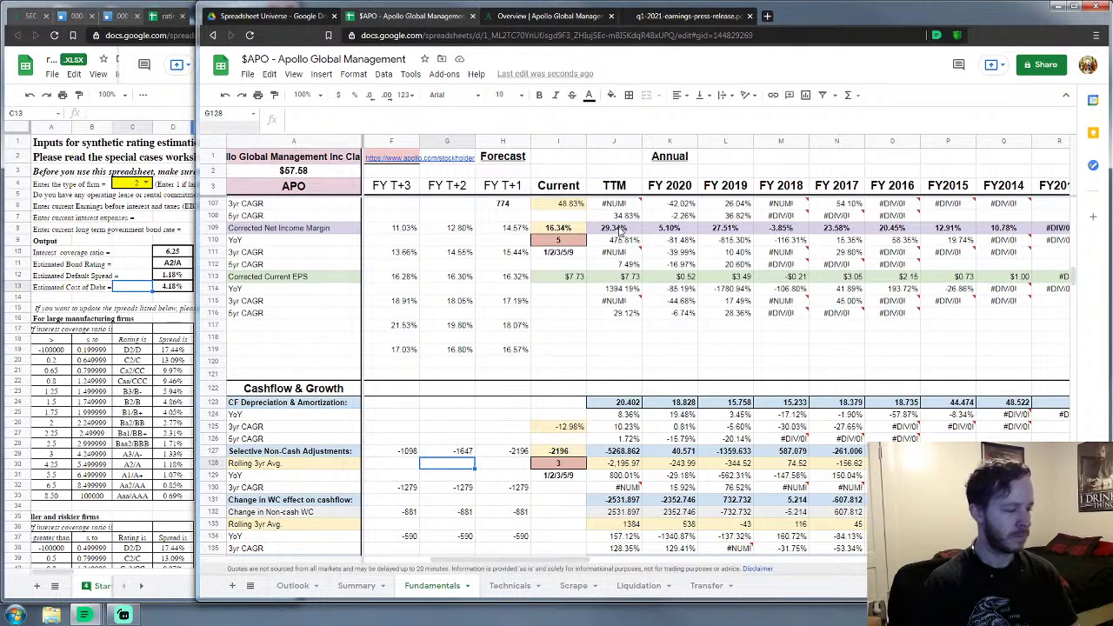
{"action": "scroll", "coordinate": [535, 275], "scroll_direction": "down", "scroll_amount": 3}
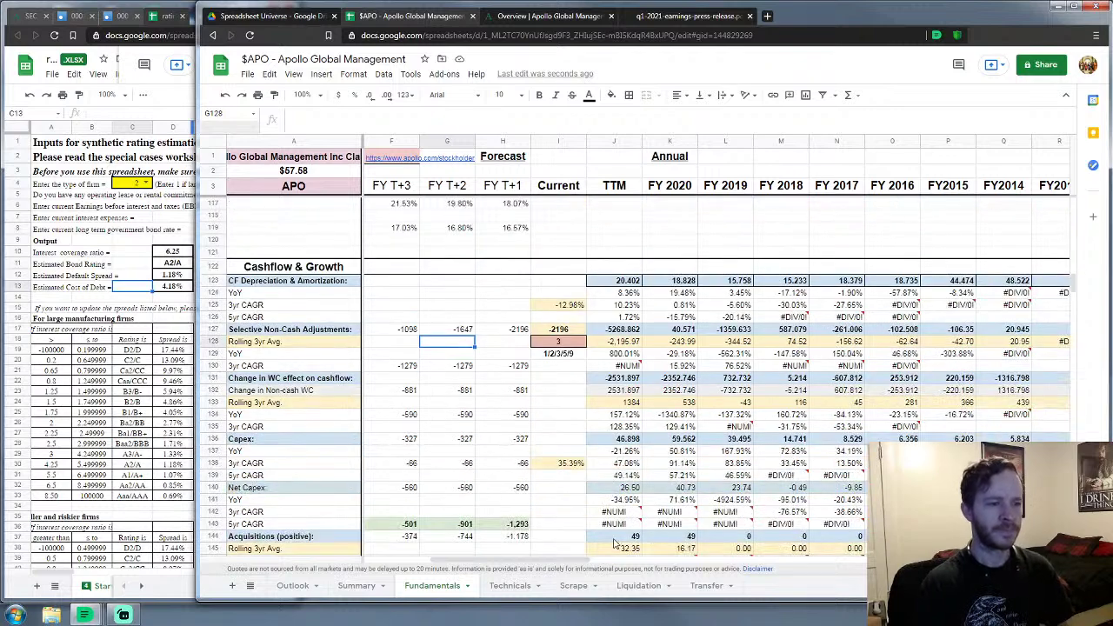
{"action": "scroll", "coordinate": [569, 560], "scroll_direction": "left", "scroll_amount": 4}
{"action": "scroll", "coordinate": [558, 420], "scroll_direction": "down", "scroll_amount": 8}
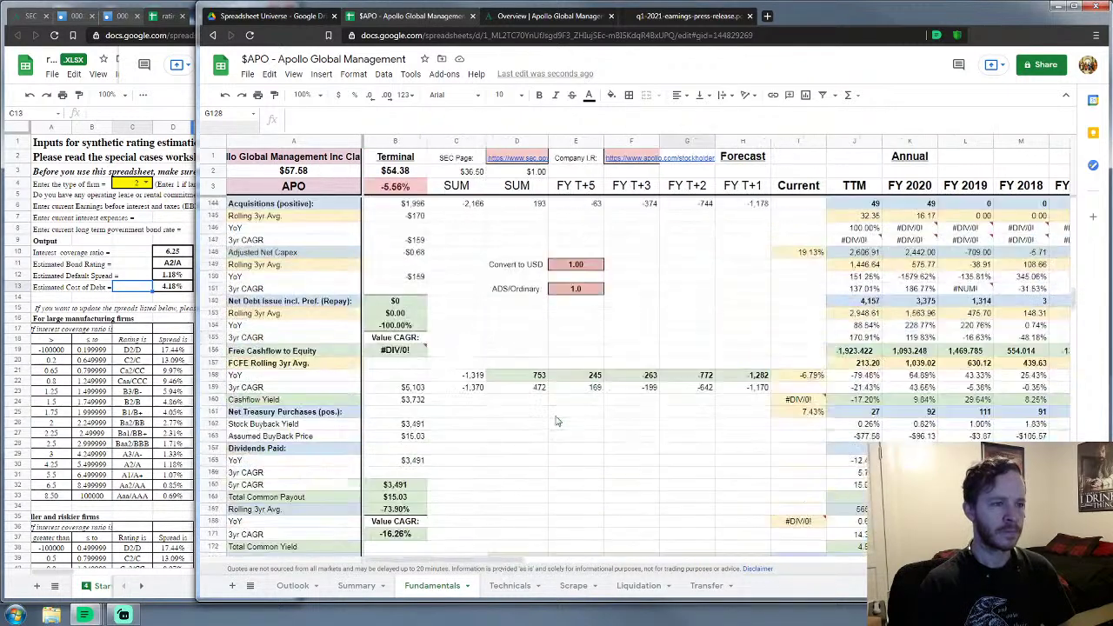
{"action": "scroll", "coordinate": [557, 420], "scroll_direction": "up", "scroll_amount": 5}
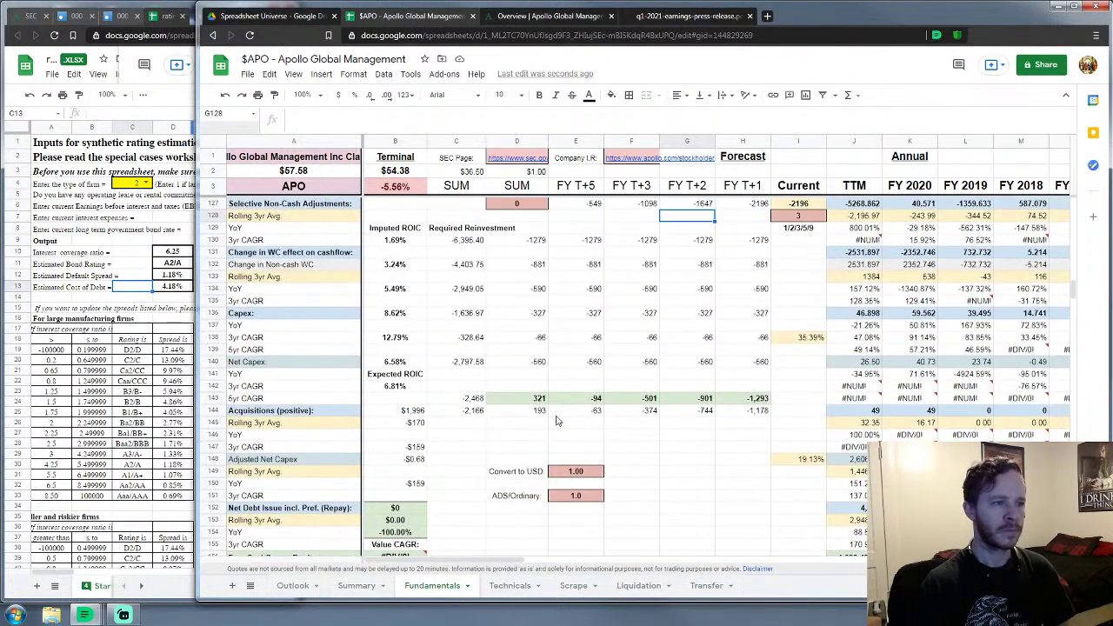
{"action": "scroll", "coordinate": [558, 421], "scroll_direction": "down", "scroll_amount": 3}
{"action": "scroll", "coordinate": [557, 421], "scroll_direction": "down", "scroll_amount": 20}
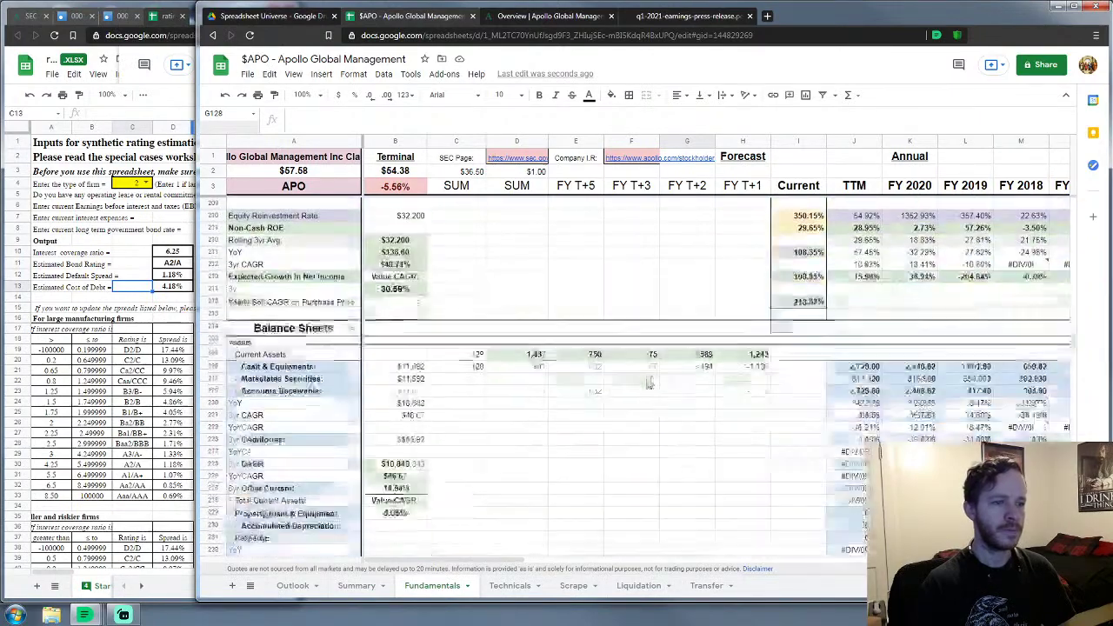
{"action": "scroll", "coordinate": [658, 381], "scroll_direction": "down", "scroll_amount": 20}
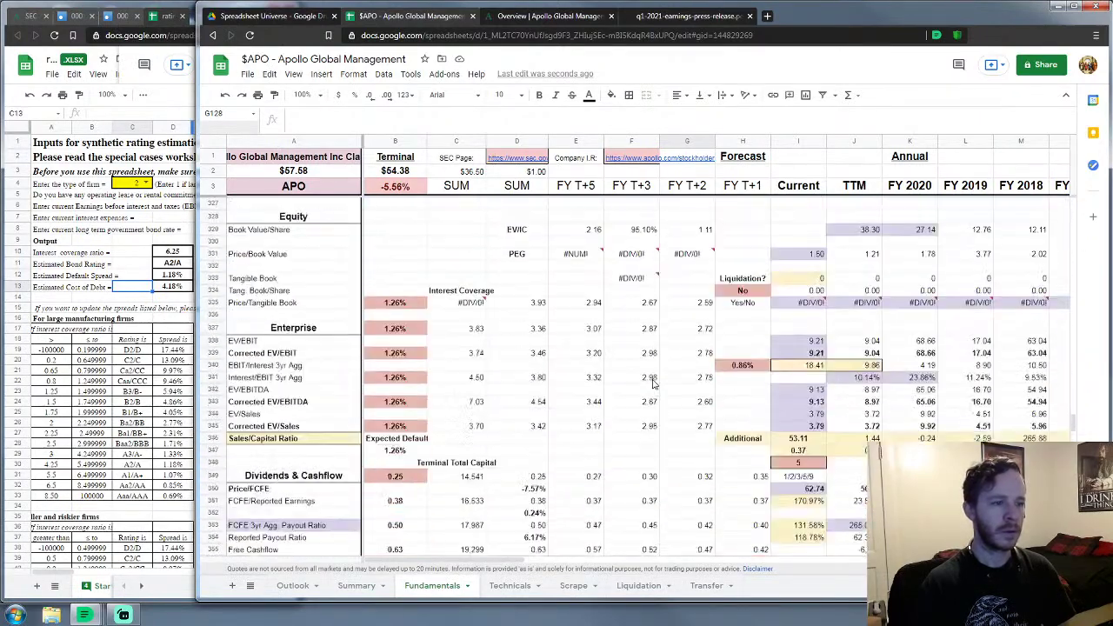
{"action": "scroll", "coordinate": [653, 385], "scroll_direction": "down", "scroll_amount": 20}
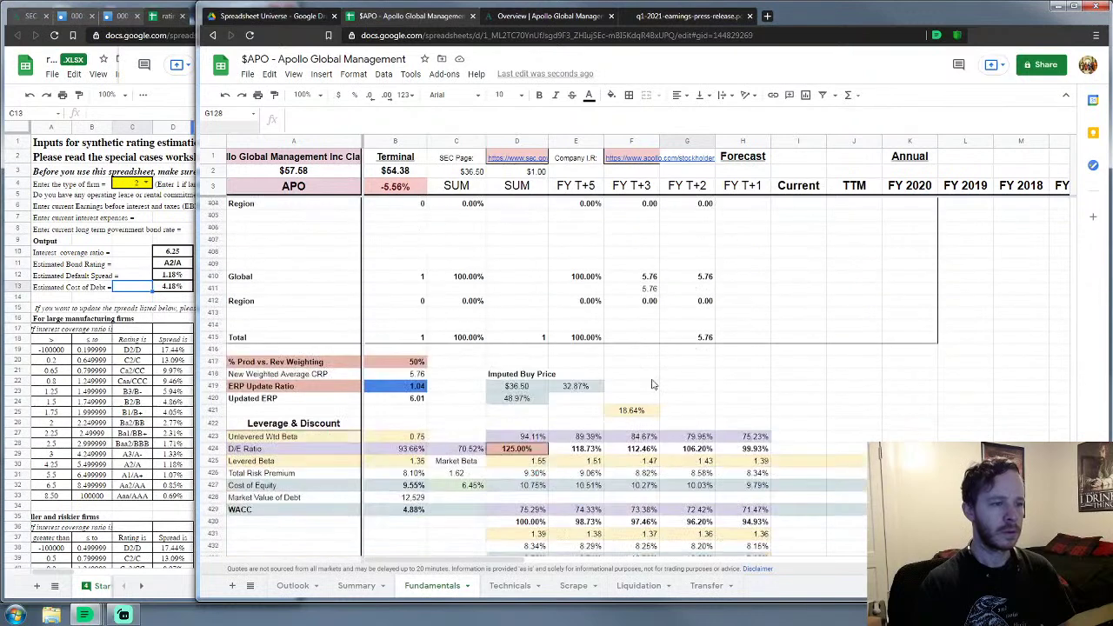
{"action": "scroll", "coordinate": [653, 383], "scroll_direction": "down", "scroll_amount": 1}
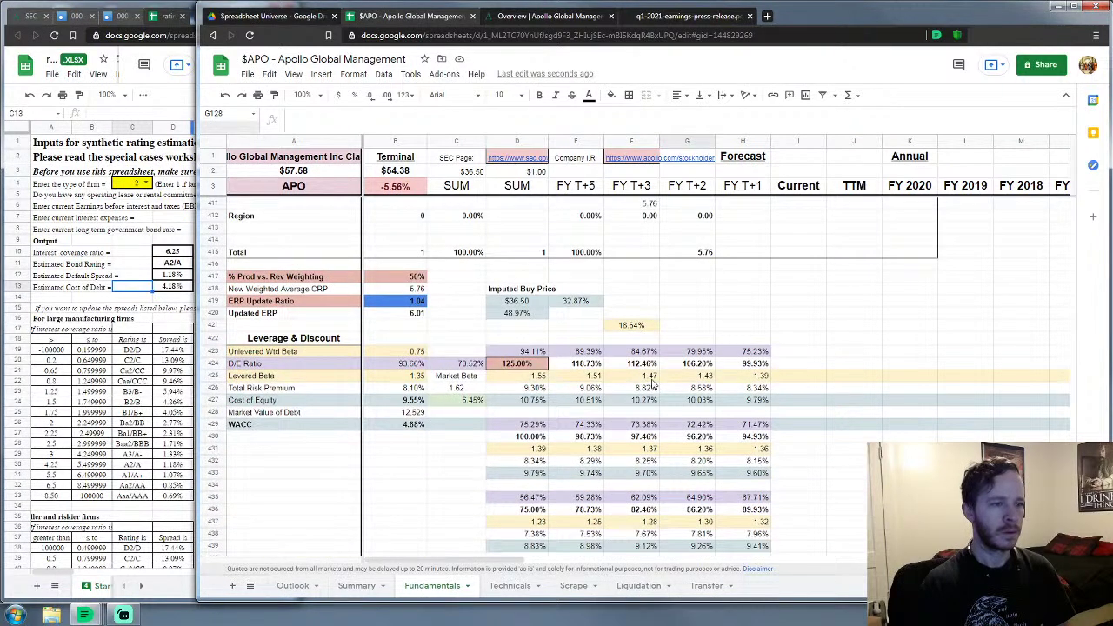
{"action": "scroll", "coordinate": [653, 383], "scroll_direction": "down", "scroll_amount": 4}
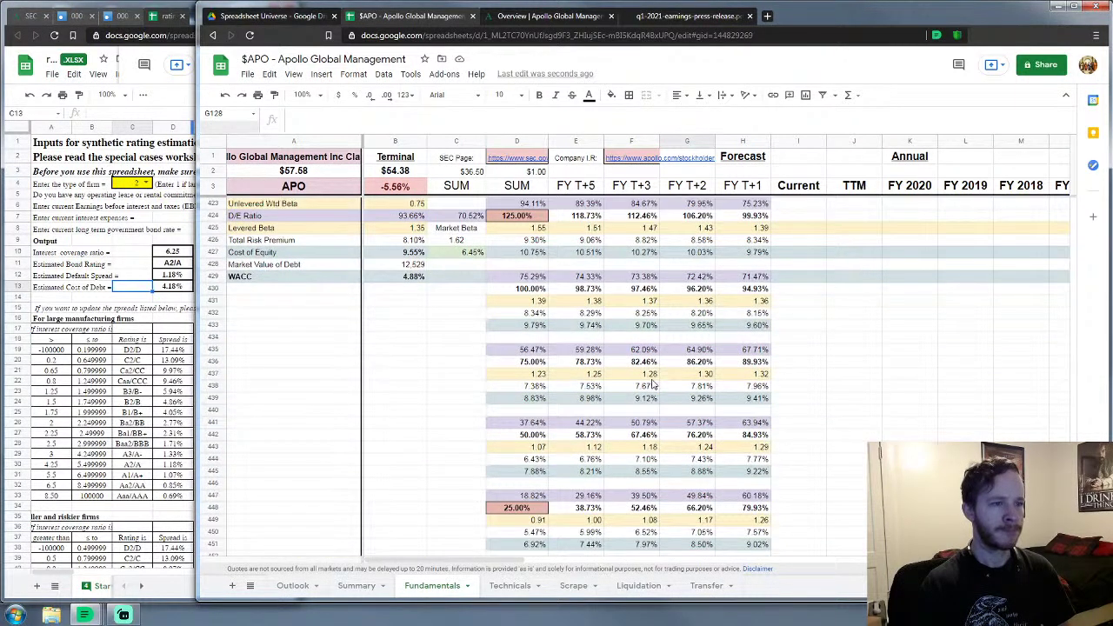
{"action": "scroll", "coordinate": [653, 385], "scroll_direction": "down", "scroll_amount": 3}
{"action": "scroll", "coordinate": [653, 383], "scroll_direction": "up", "scroll_amount": 4}
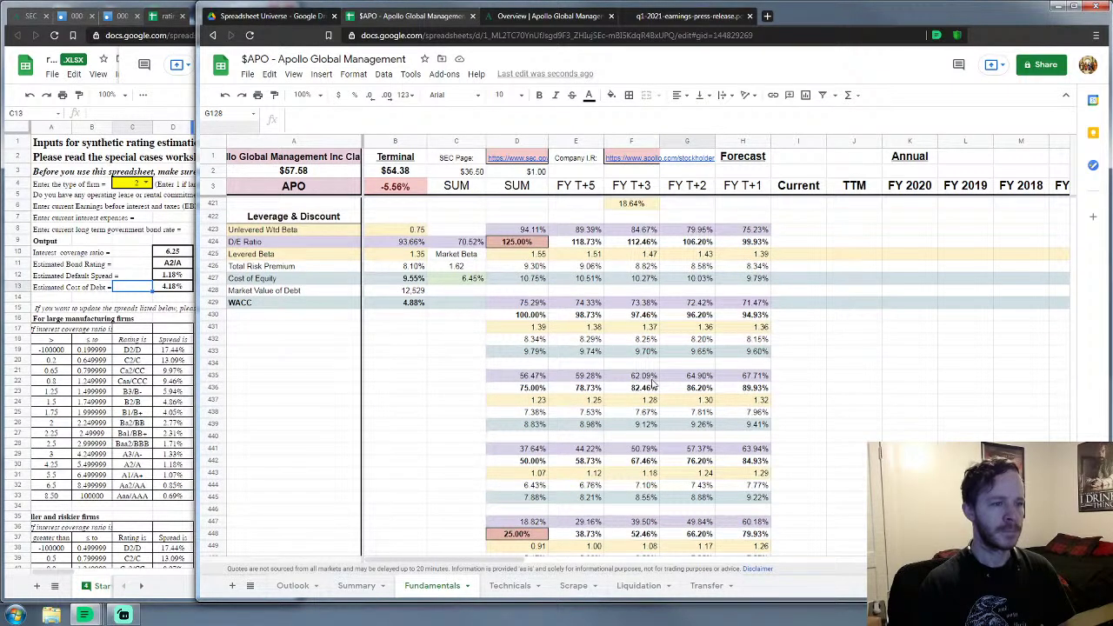
{"action": "scroll", "coordinate": [653, 383], "scroll_direction": "down", "scroll_amount": 5}
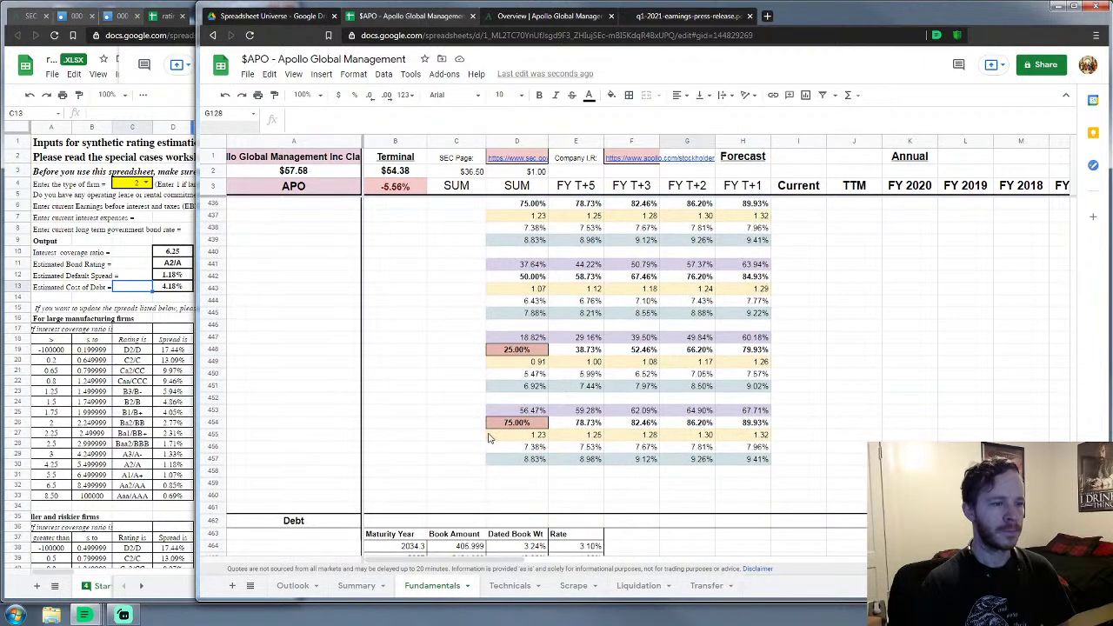
{"action": "left_click", "coordinate": [506, 423]}
{"action": "type", "text": "65%"}
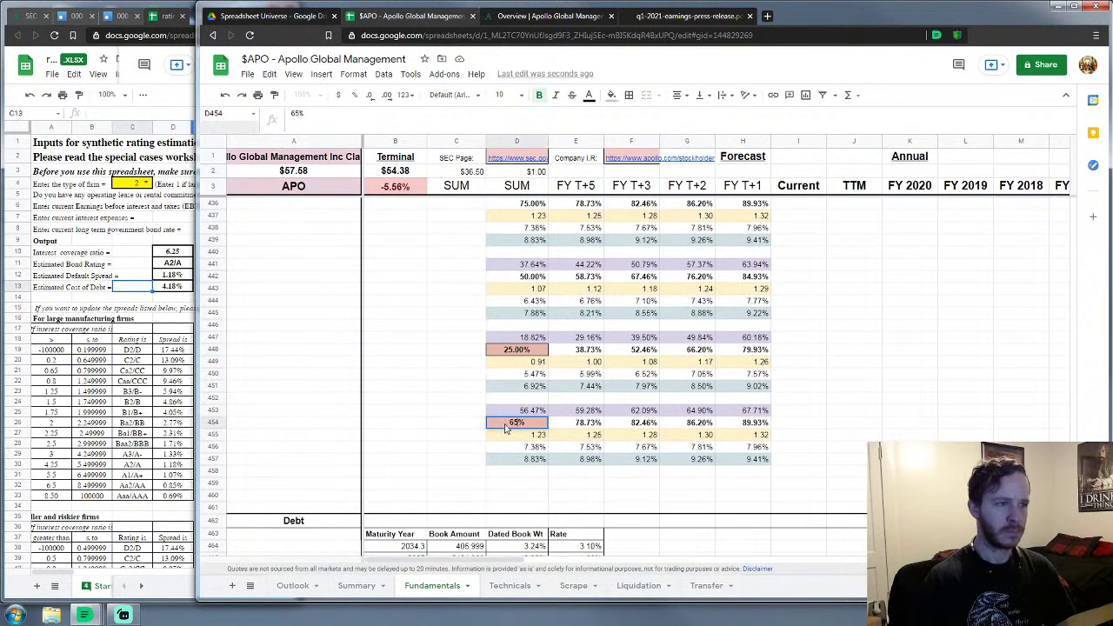
{"action": "key", "text": "Return"}
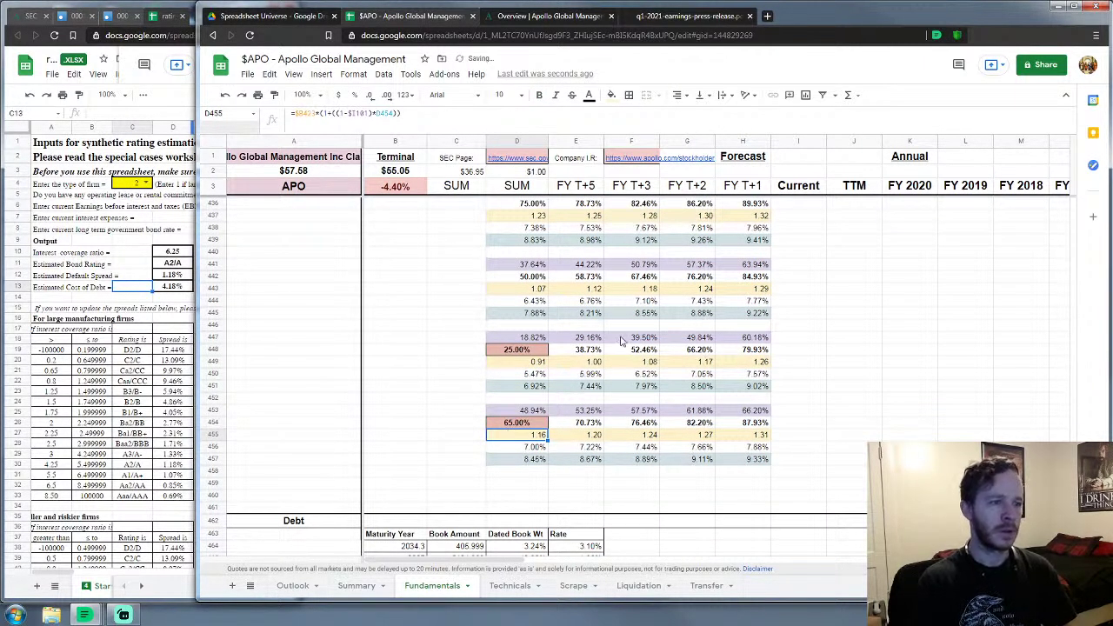
{"action": "scroll", "coordinate": [506, 473], "scroll_direction": "up", "scroll_amount": 2}
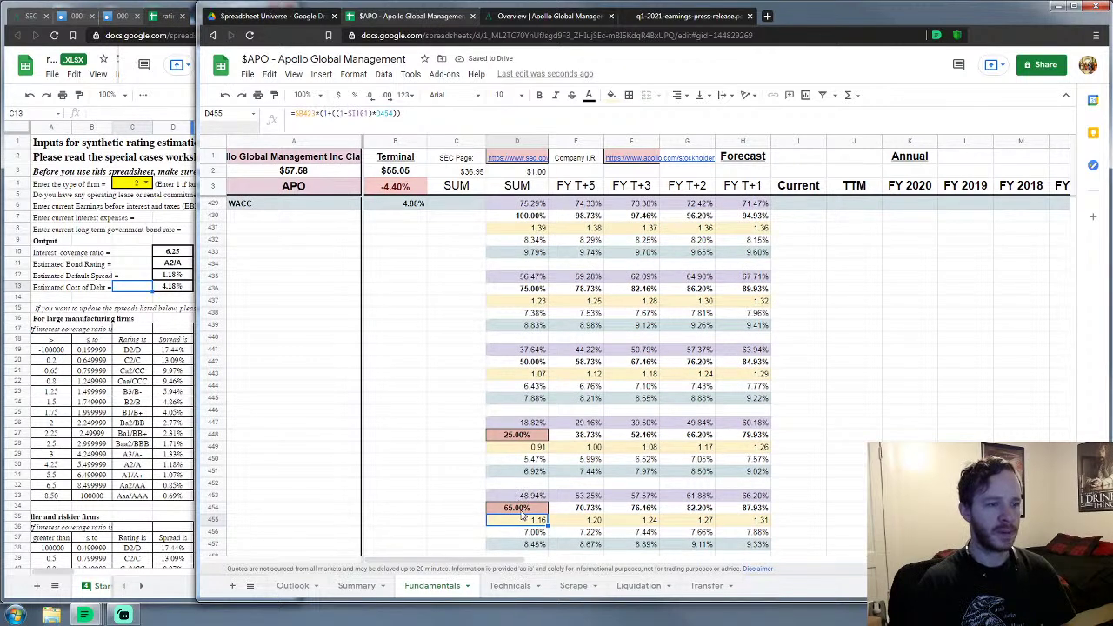
{"action": "scroll", "coordinate": [522, 515], "scroll_direction": "up", "scroll_amount": 2}
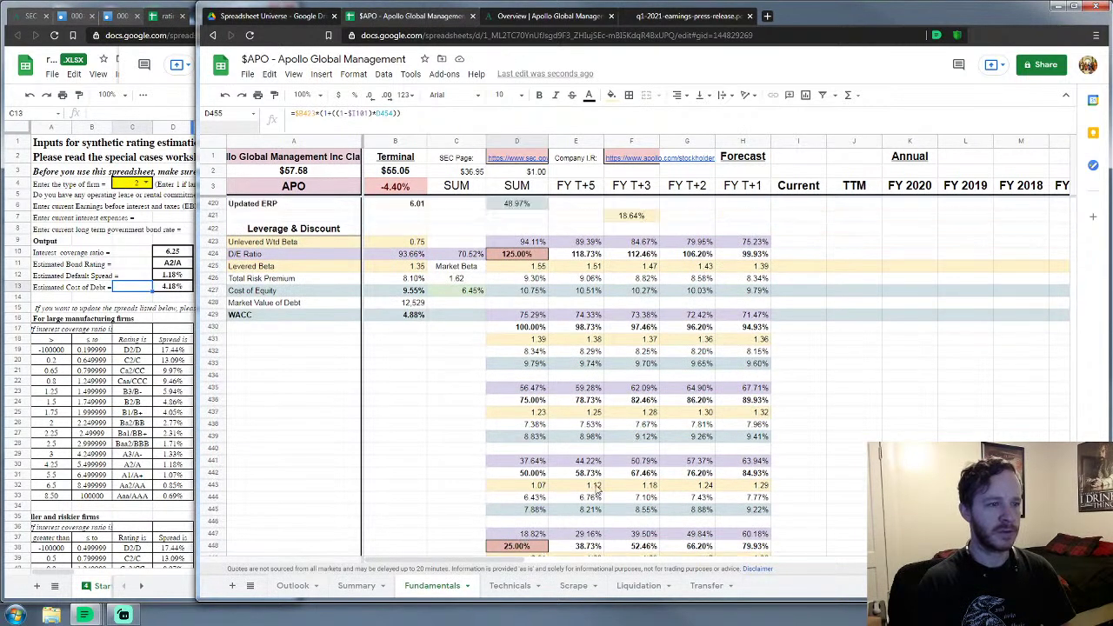
{"action": "scroll", "coordinate": [602, 487], "scroll_direction": "up", "scroll_amount": 2}
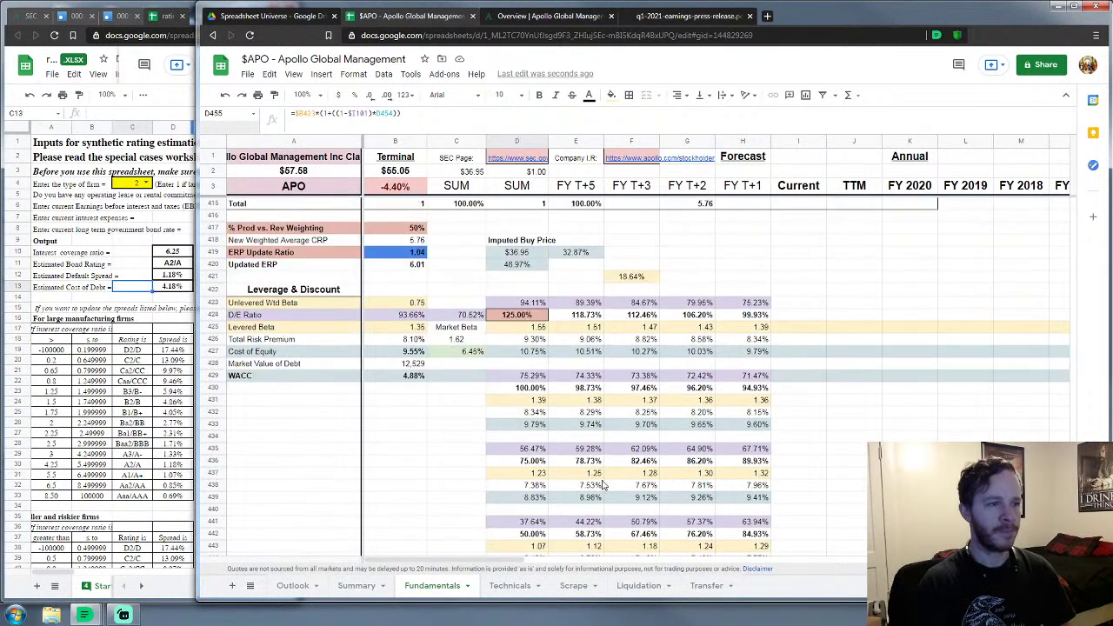
Step: Change the EBIT/Interest 3yr Agg forecast in H340 from 0.86% to 0.69%
{"action": "left_click", "coordinate": [853, 353]}
{"action": "scroll", "coordinate": [843, 355], "scroll_direction": "up", "scroll_amount": 7}
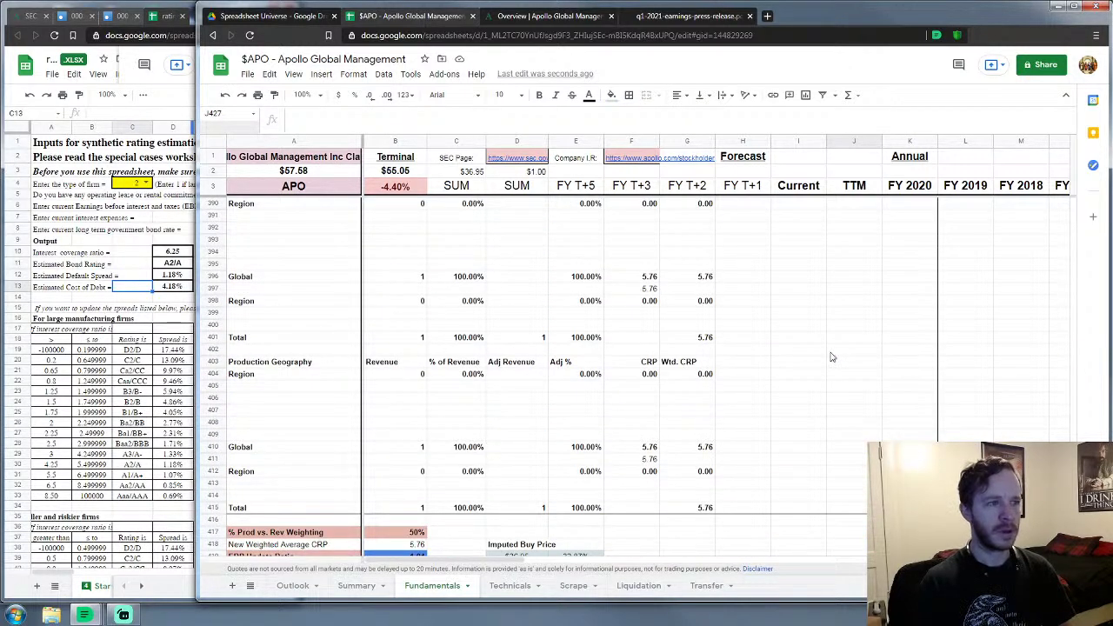
{"action": "scroll", "coordinate": [832, 361], "scroll_direction": "up", "scroll_amount": 5}
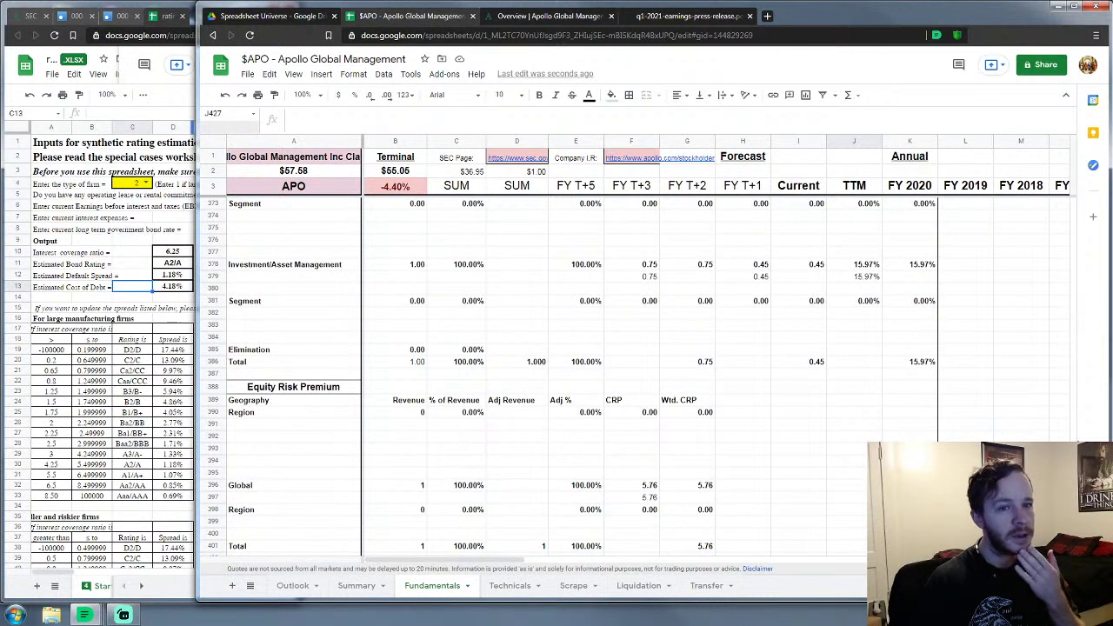
{"action": "scroll", "coordinate": [1082, 430], "scroll_direction": "up", "scroll_amount": 10}
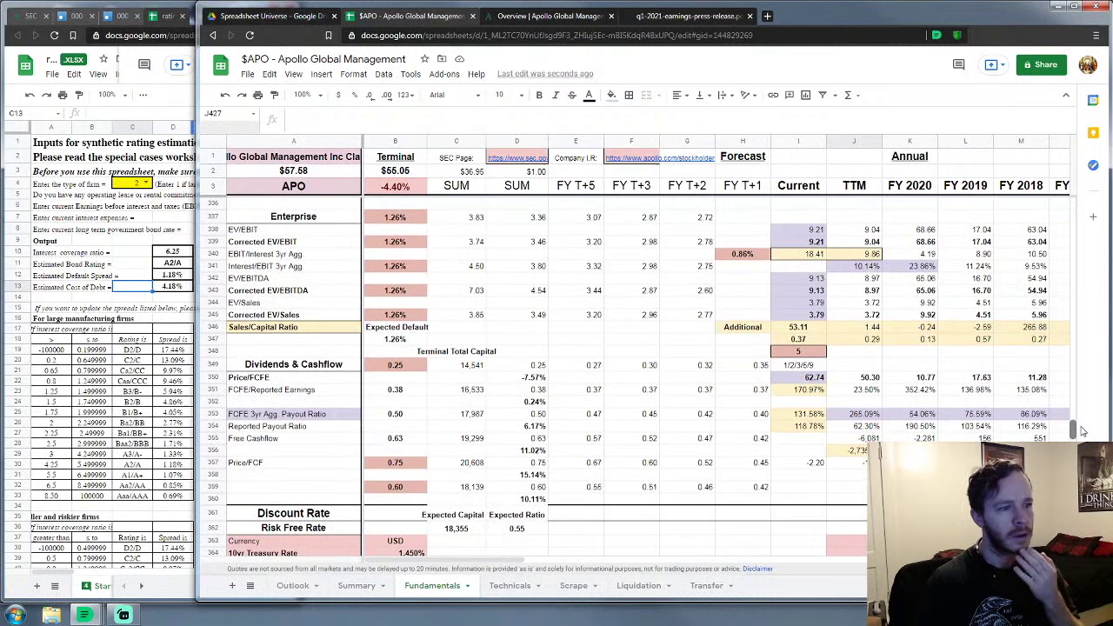
{"action": "scroll", "coordinate": [1078, 426], "scroll_direction": "up", "scroll_amount": 4}
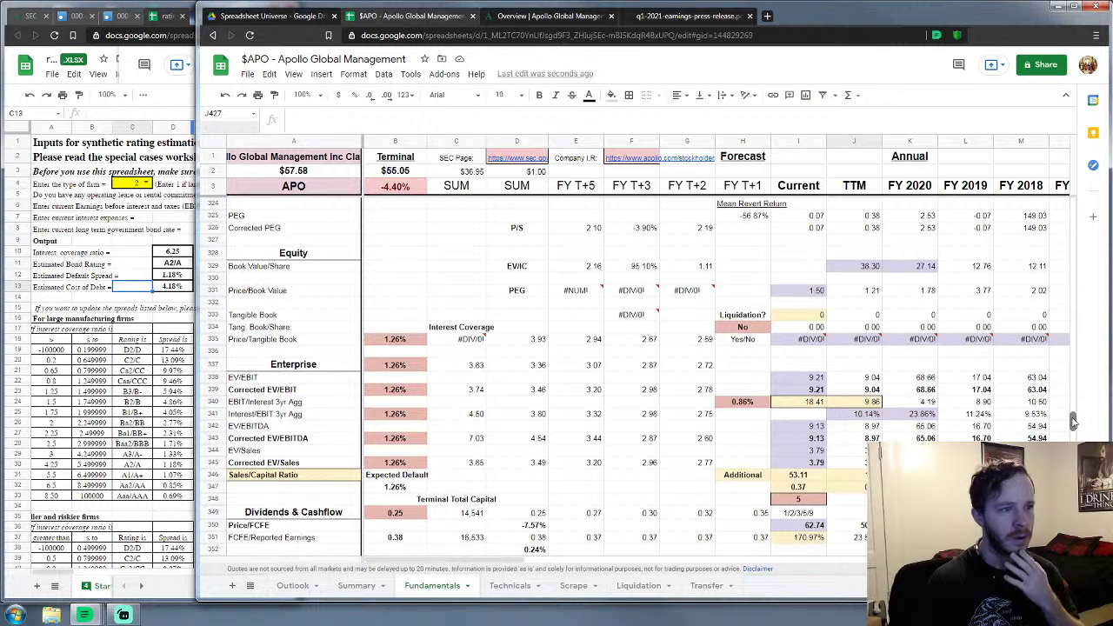
{"action": "scroll", "coordinate": [1074, 422], "scroll_direction": "up", "scroll_amount": 1}
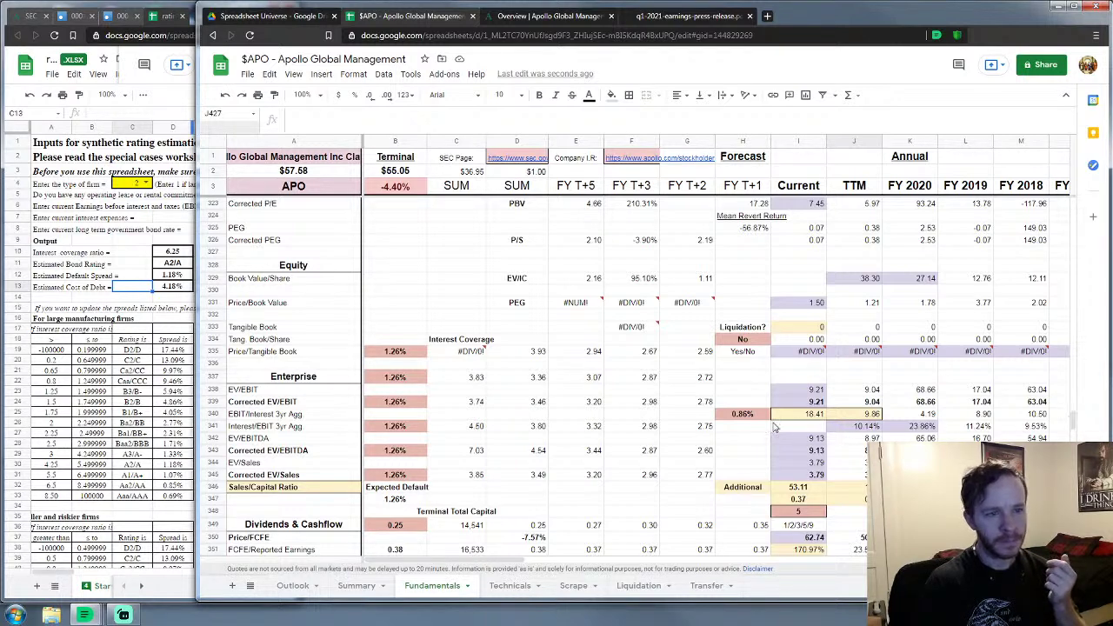
{"action": "left_click", "coordinate": [742, 416]}
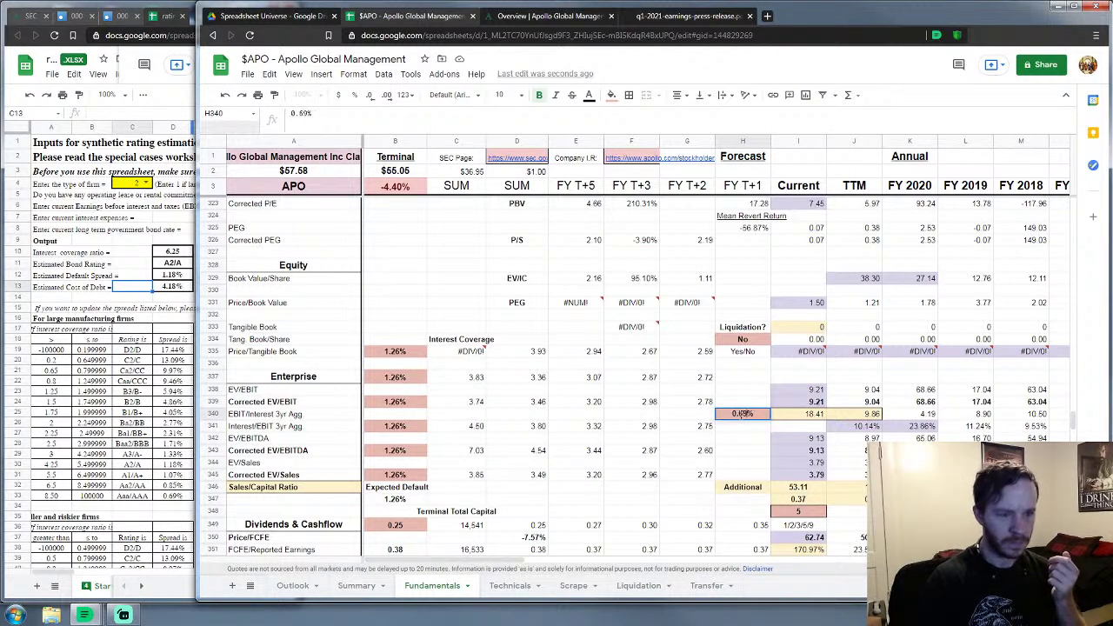
{"action": "key", "text": "Return"}
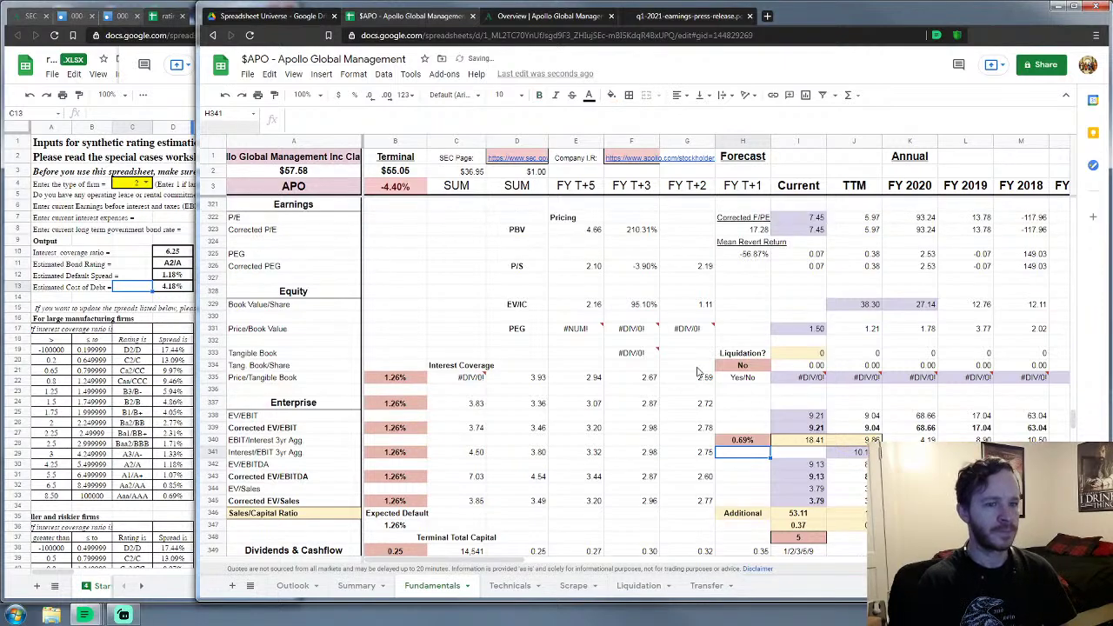
{"action": "scroll", "coordinate": [697, 372], "scroll_direction": "up", "scroll_amount": 4}
{"action": "scroll", "coordinate": [698, 371], "scroll_direction": "up", "scroll_amount": 20}
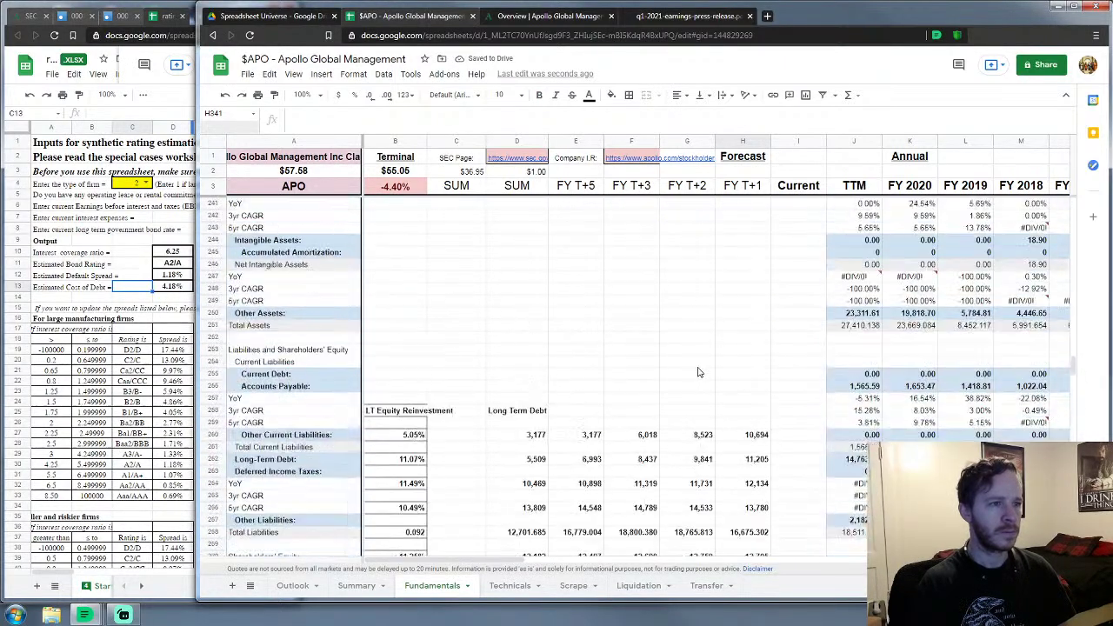
{"action": "scroll", "coordinate": [697, 371], "scroll_direction": "up", "scroll_amount": 8}
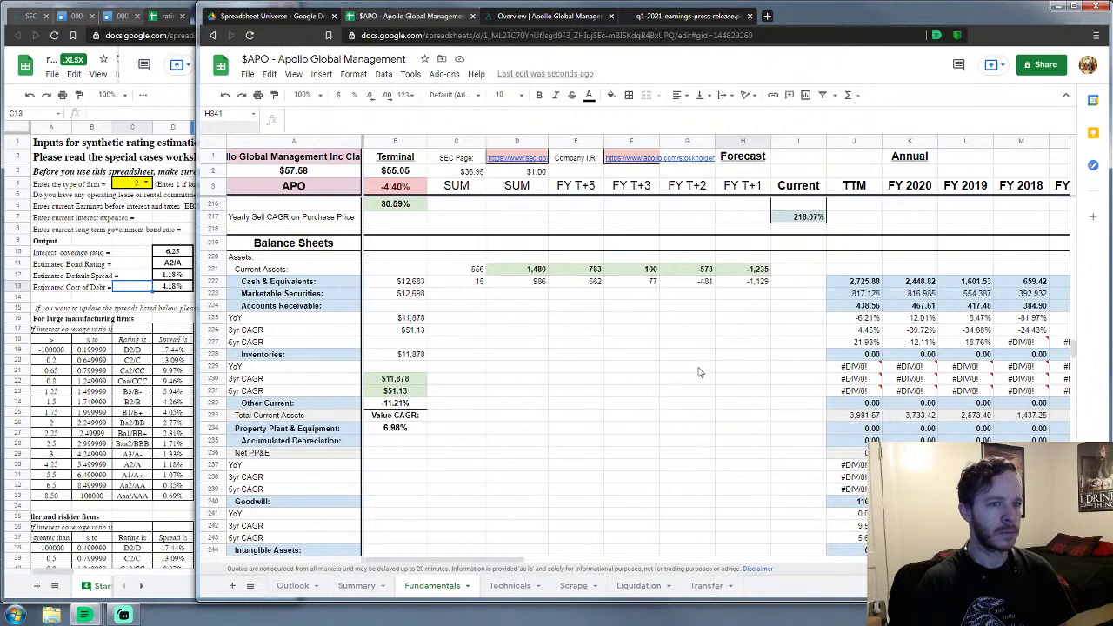
{"action": "scroll", "coordinate": [697, 371], "scroll_direction": "down", "scroll_amount": 8}
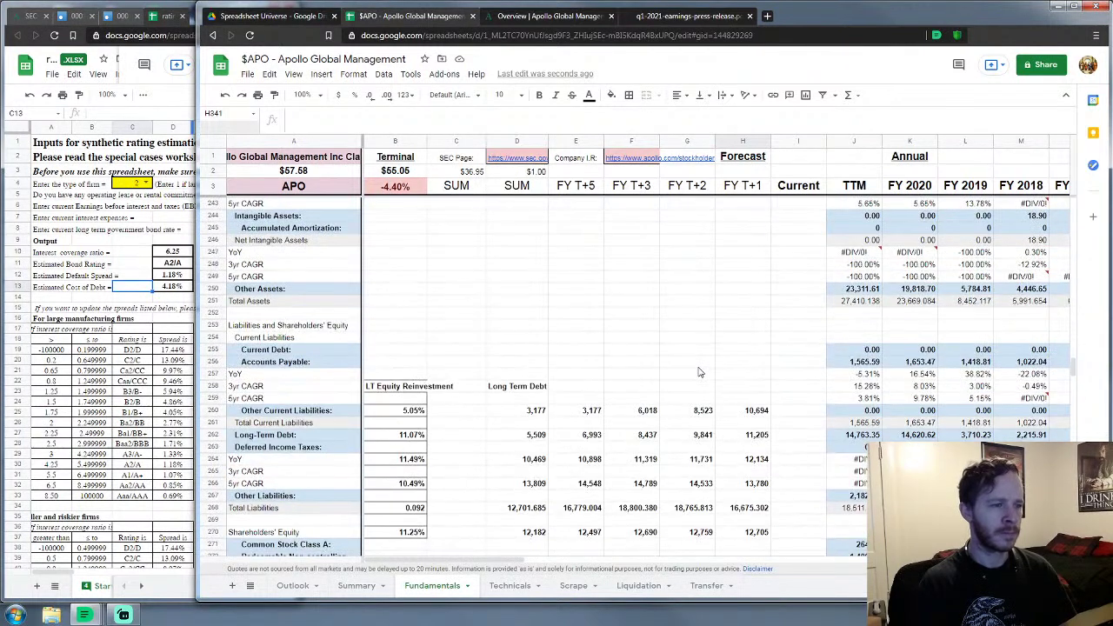
{"action": "scroll", "coordinate": [934, 344], "scroll_direction": "up", "scroll_amount": 11}
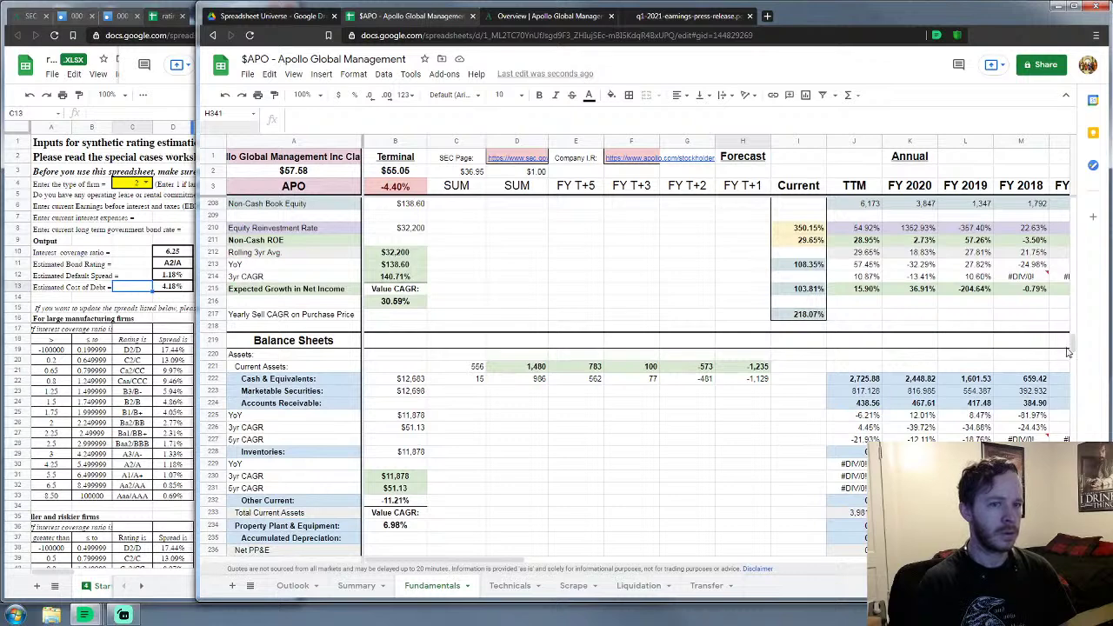
{"action": "scroll", "coordinate": [1054, 348], "scroll_direction": "up", "scroll_amount": 7}
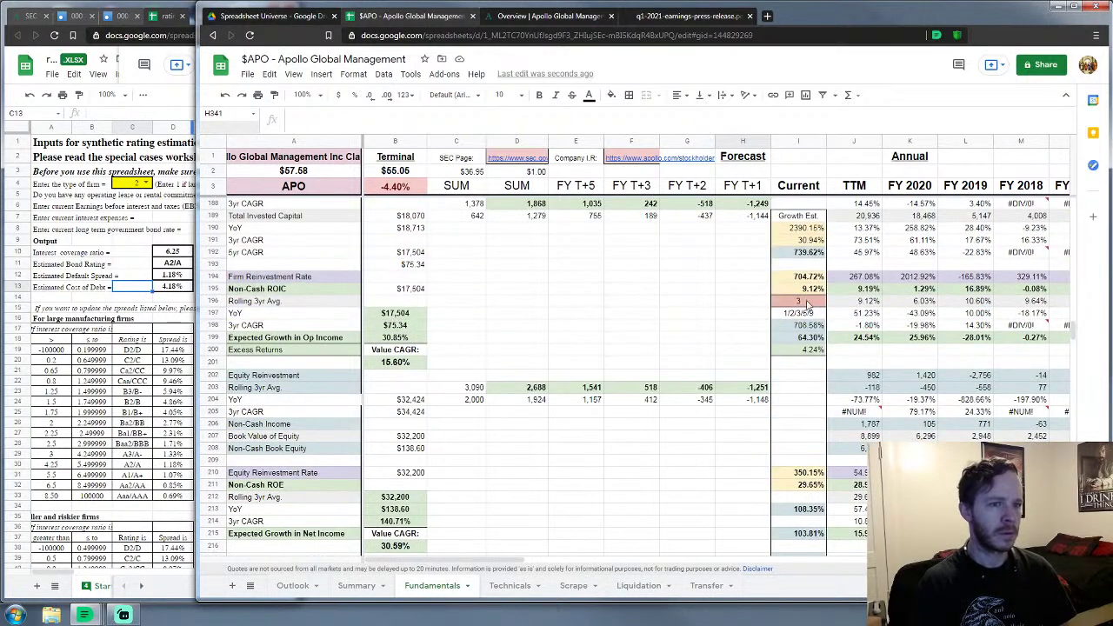
{"action": "left_click", "coordinate": [807, 302]}
{"action": "type", "text": "5"}
{"action": "key", "text": "Return"}
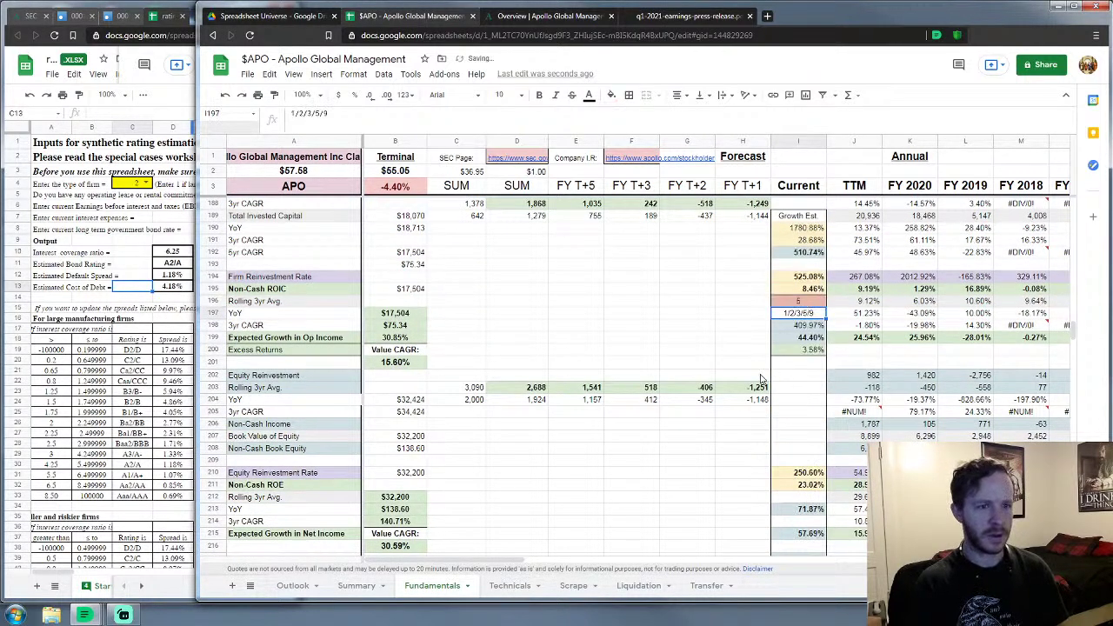
{"action": "left_click", "coordinate": [224, 94]}
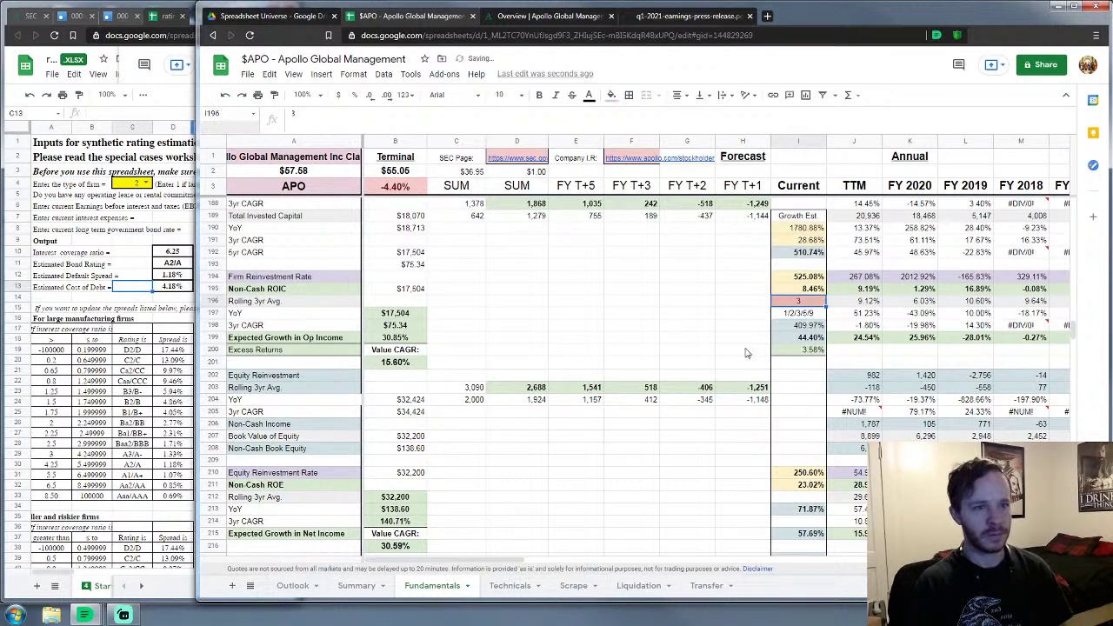
{"action": "left_click_drag", "start_coordinate": [1076, 382], "coordinate": [1091, 213]}
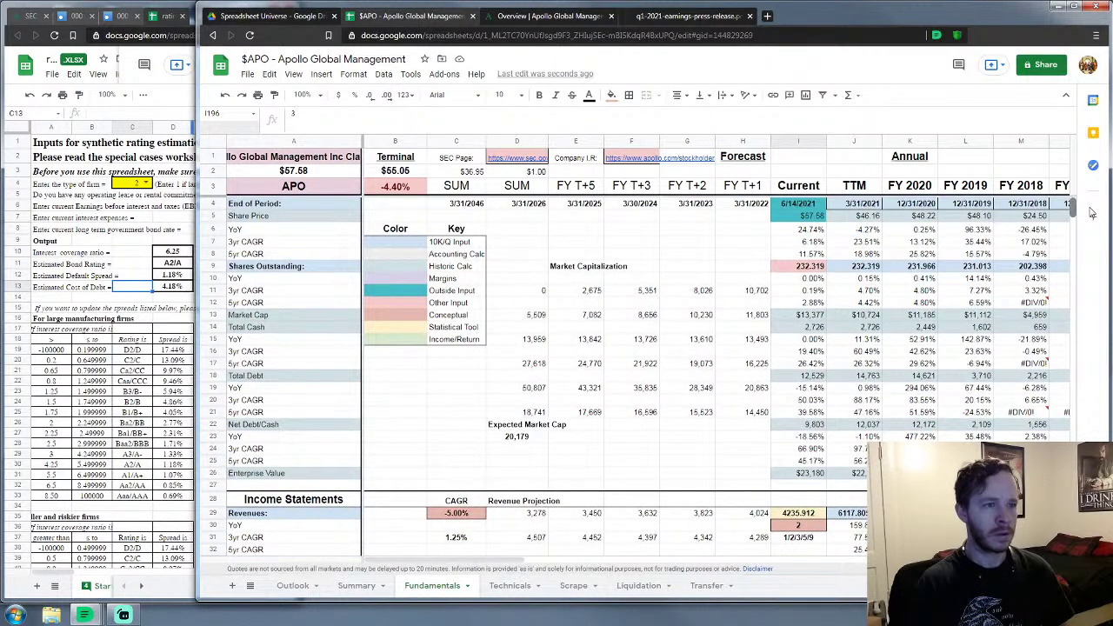
{"action": "left_click_drag", "start_coordinate": [1094, 214], "coordinate": [1109, 263]}
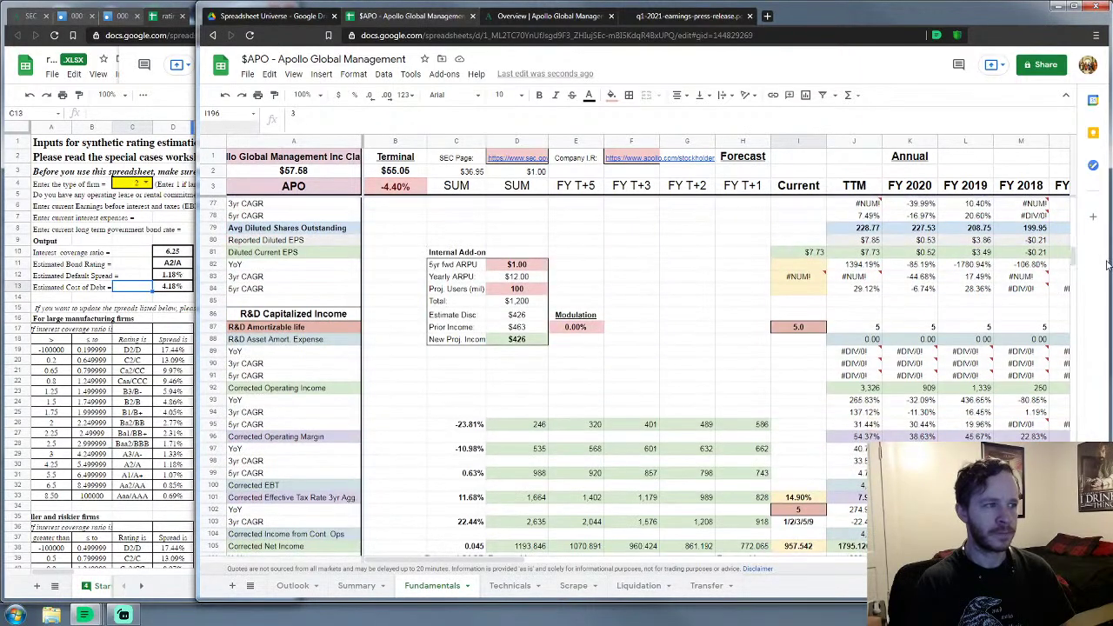
{"action": "scroll", "coordinate": [814, 313], "scroll_direction": "down", "scroll_amount": 20}
{"action": "scroll", "coordinate": [815, 313], "scroll_direction": "down", "scroll_amount": 5}
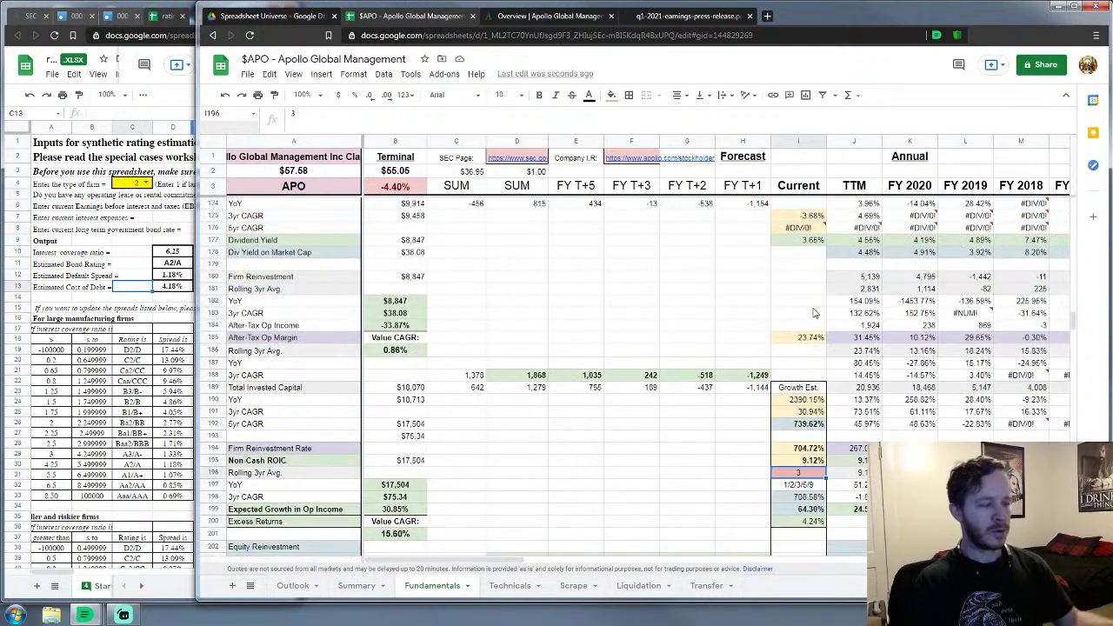
{"action": "scroll", "coordinate": [815, 313], "scroll_direction": "down", "scroll_amount": 10}
{"action": "scroll", "coordinate": [814, 313], "scroll_direction": "down", "scroll_amount": 15}
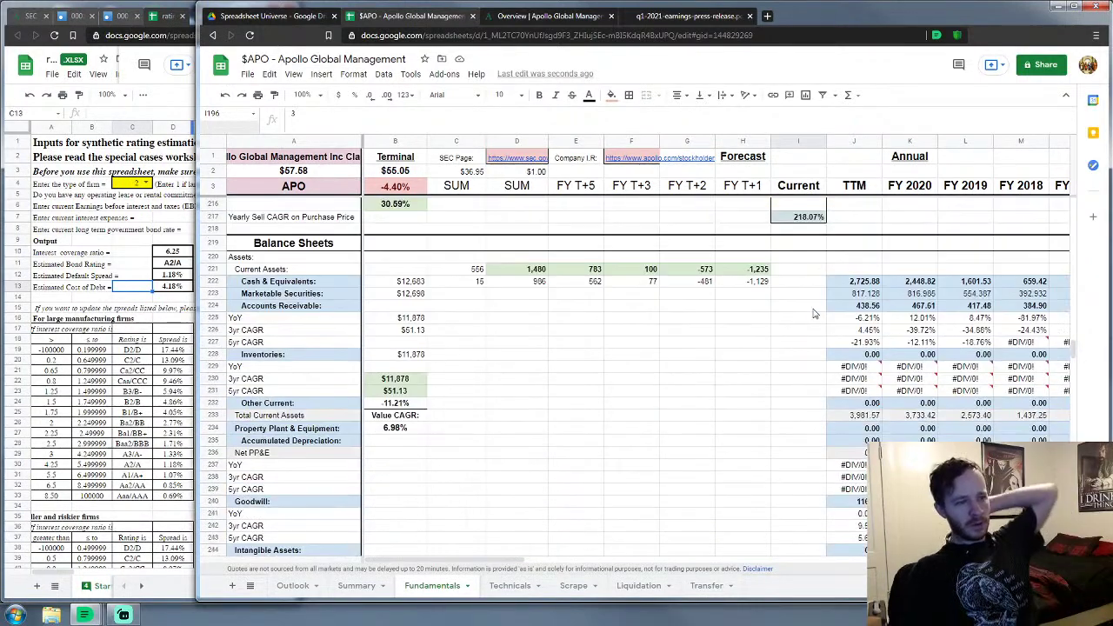
{"action": "scroll", "coordinate": [815, 313], "scroll_direction": "down", "scroll_amount": 20}
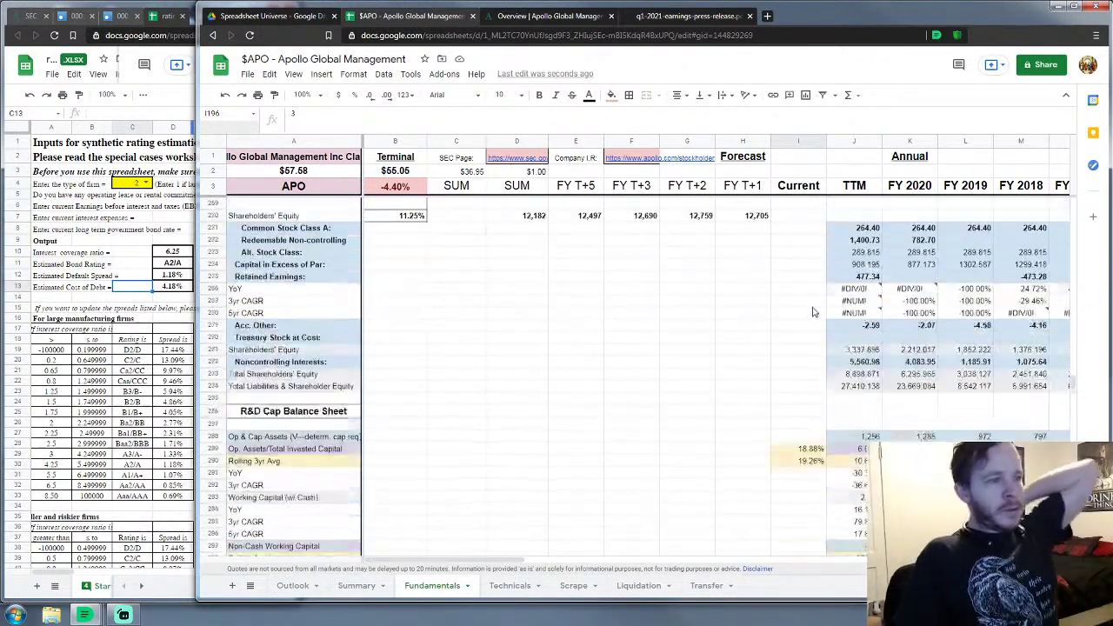
{"action": "scroll", "coordinate": [809, 301], "scroll_direction": "up", "scroll_amount": 2}
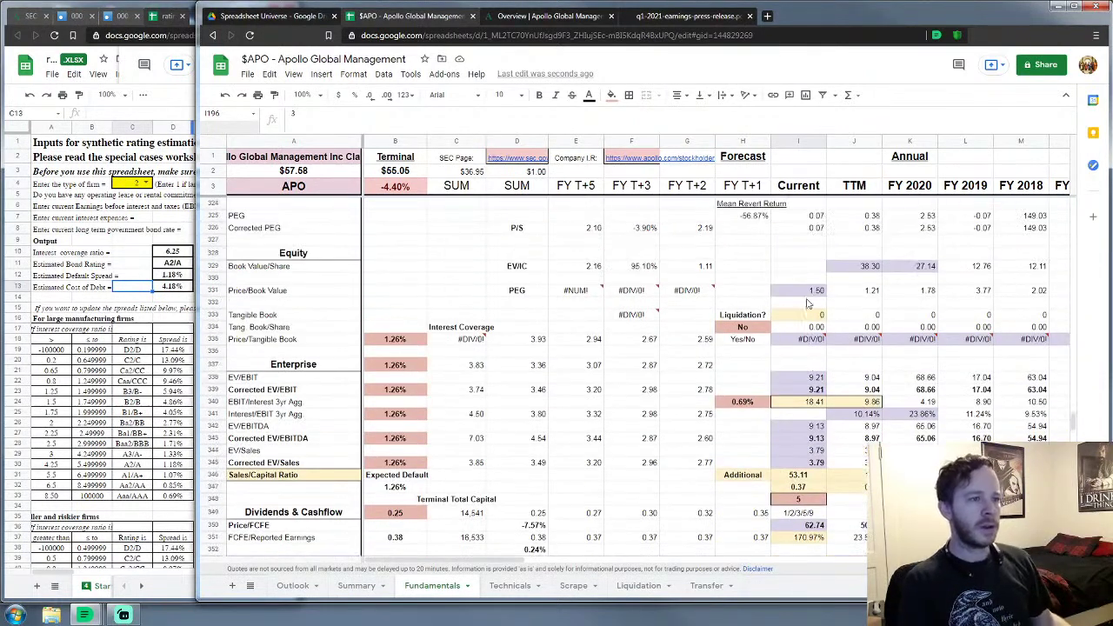
{"action": "left_click", "coordinate": [395, 339]}
{"action": "scroll", "coordinate": [561, 456], "scroll_direction": "down", "scroll_amount": 2}
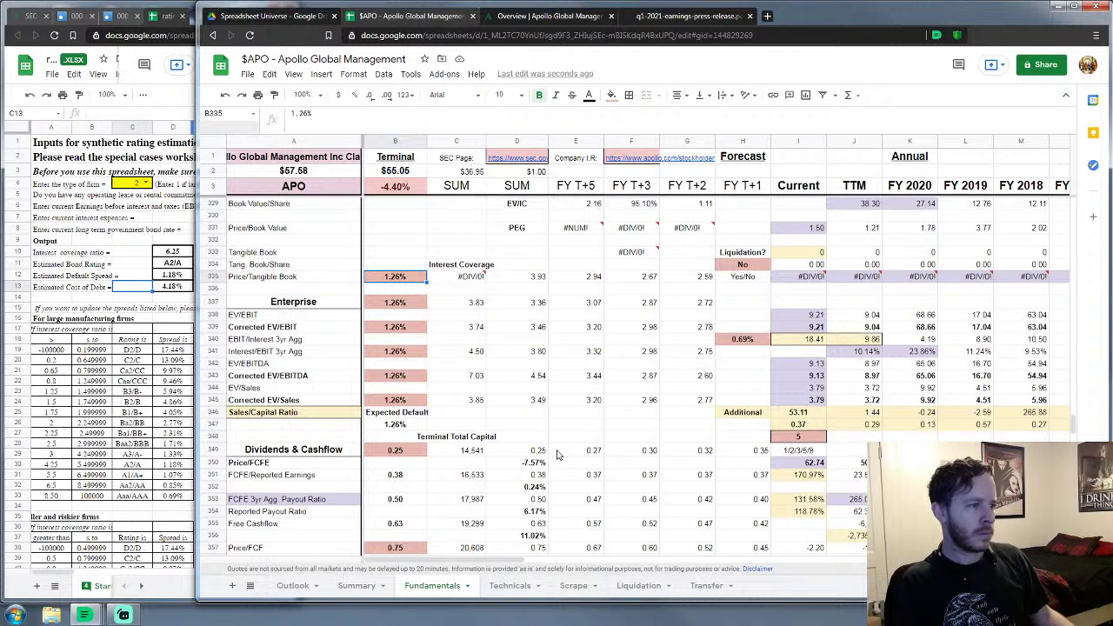
Step: Paste 13.09% into B335, replacing 1.26%
{"action": "type", "text": "13.09%"}
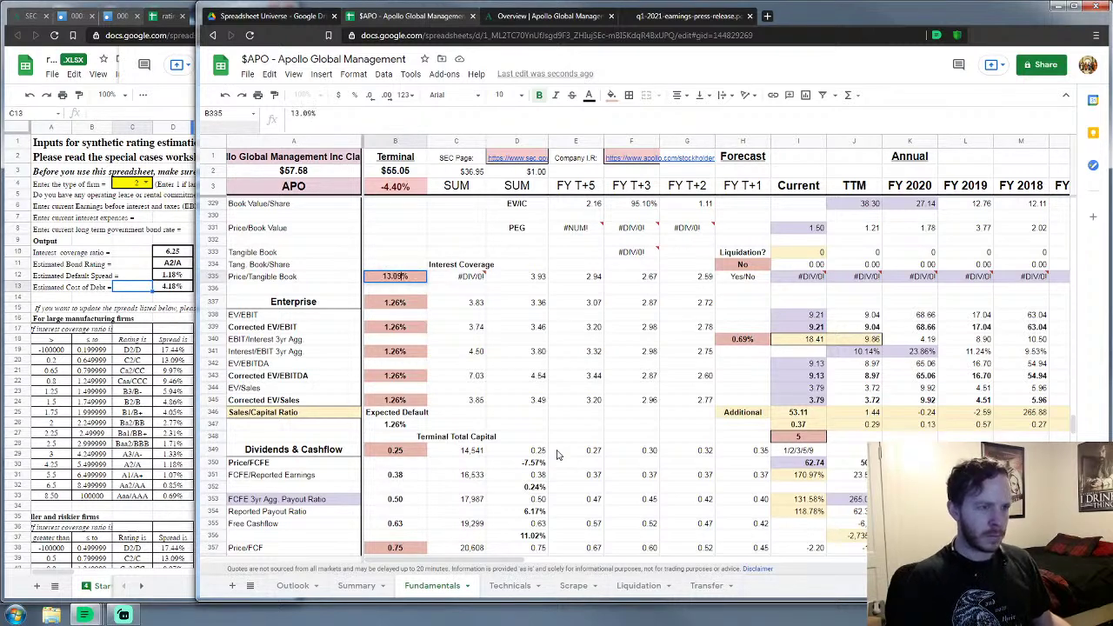
{"action": "key", "text": "Return"}
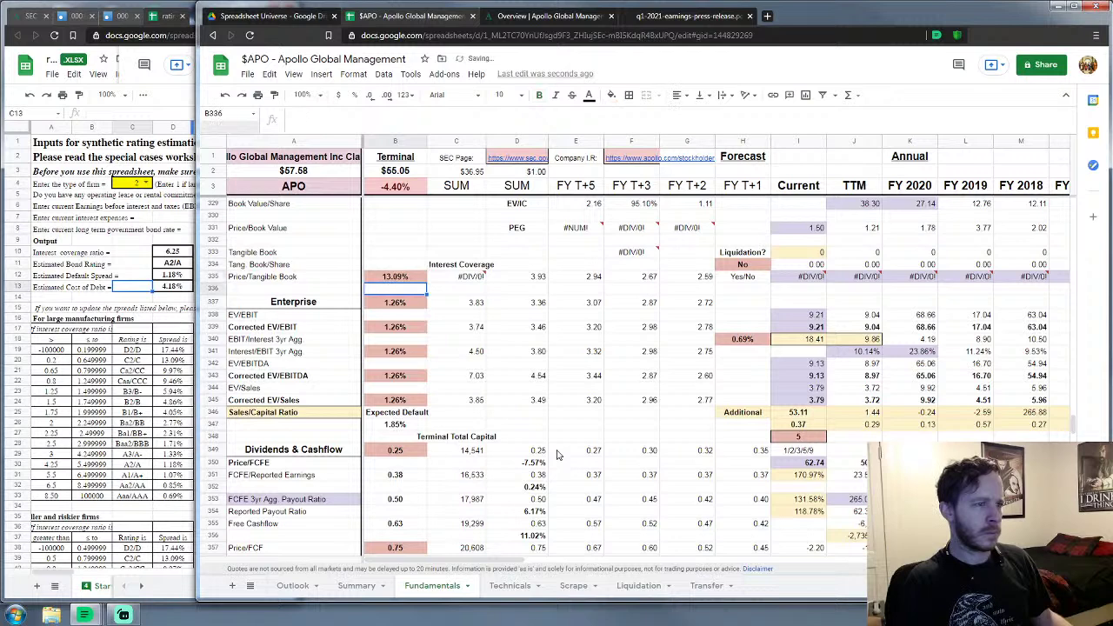
{"action": "key", "text": "Down"}
{"action": "key", "text": "Down"}
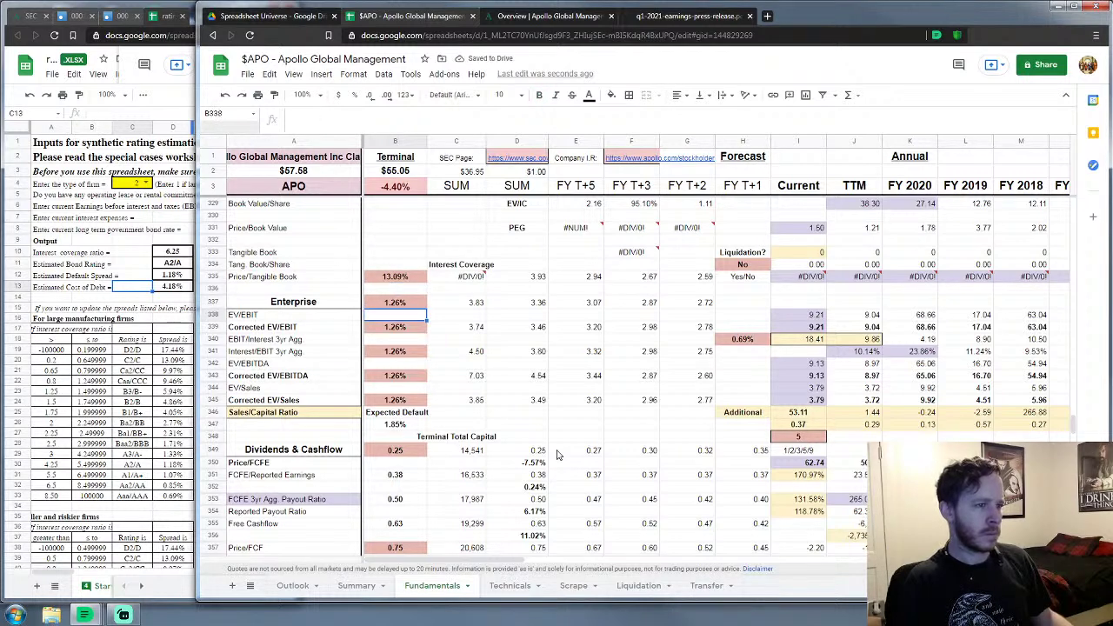
{"action": "key", "text": "Up"}
{"action": "key", "text": "Up"}
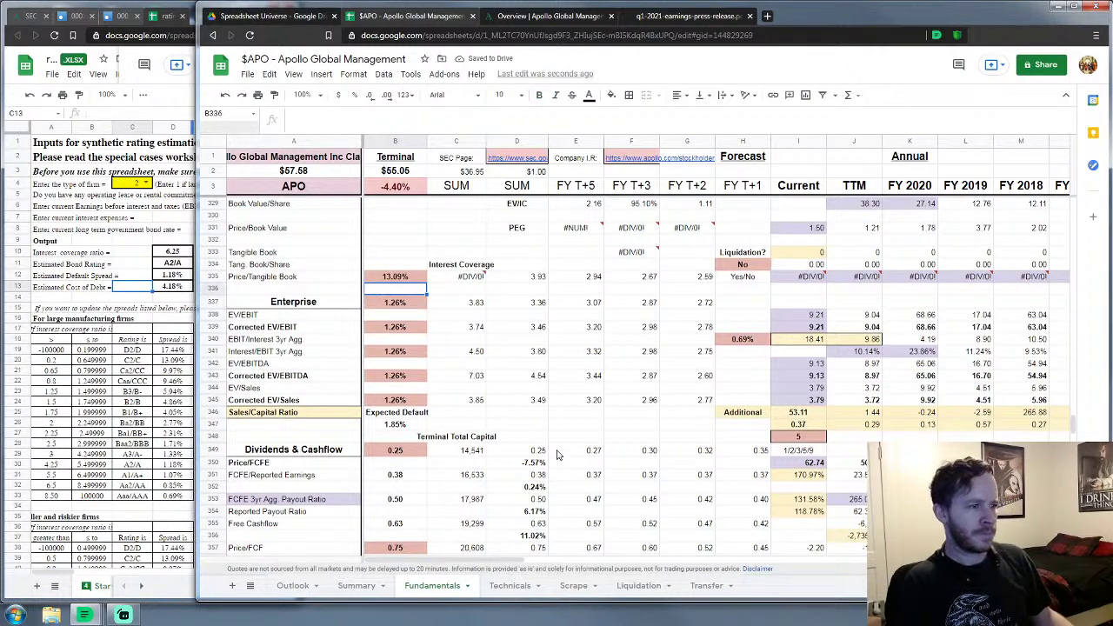
{"action": "key", "text": "Down"}
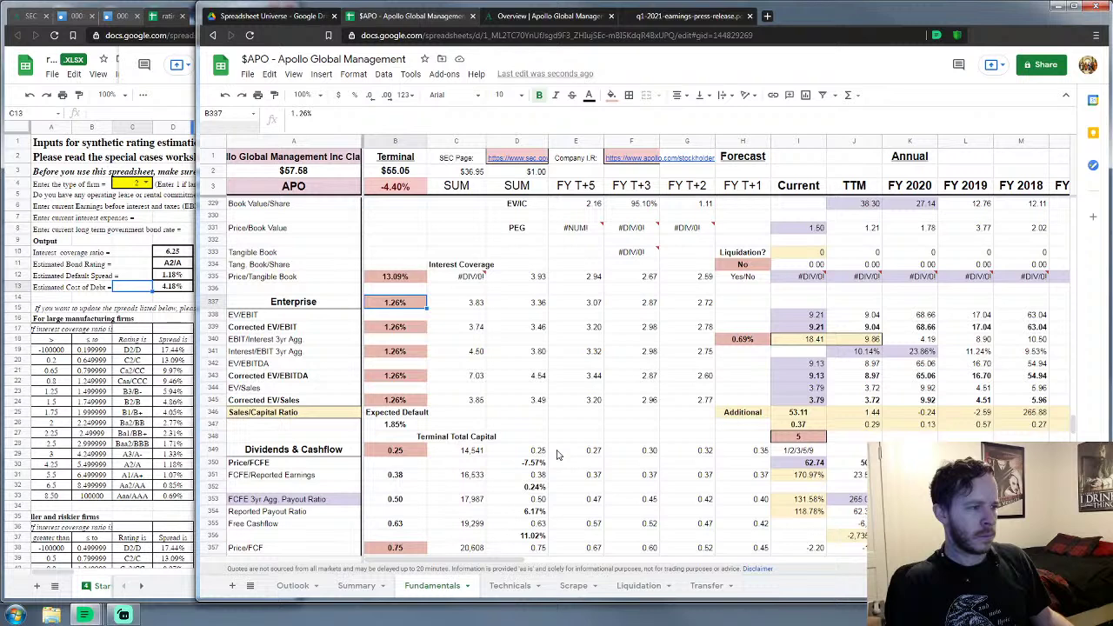
Step: Enter rates 1.33%, 1.33%, 1.18%, 0.85% and 1.33% into B337, B339, B341, B343 and B345
{"action": "type", "text": "1.33%"}
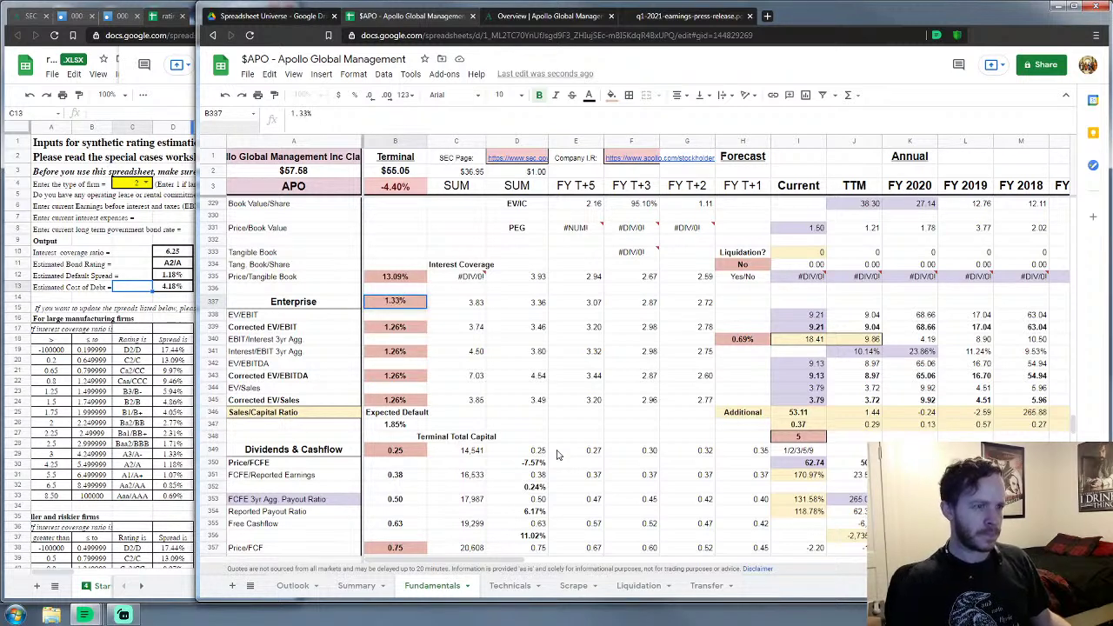
{"action": "key", "text": "Return"}
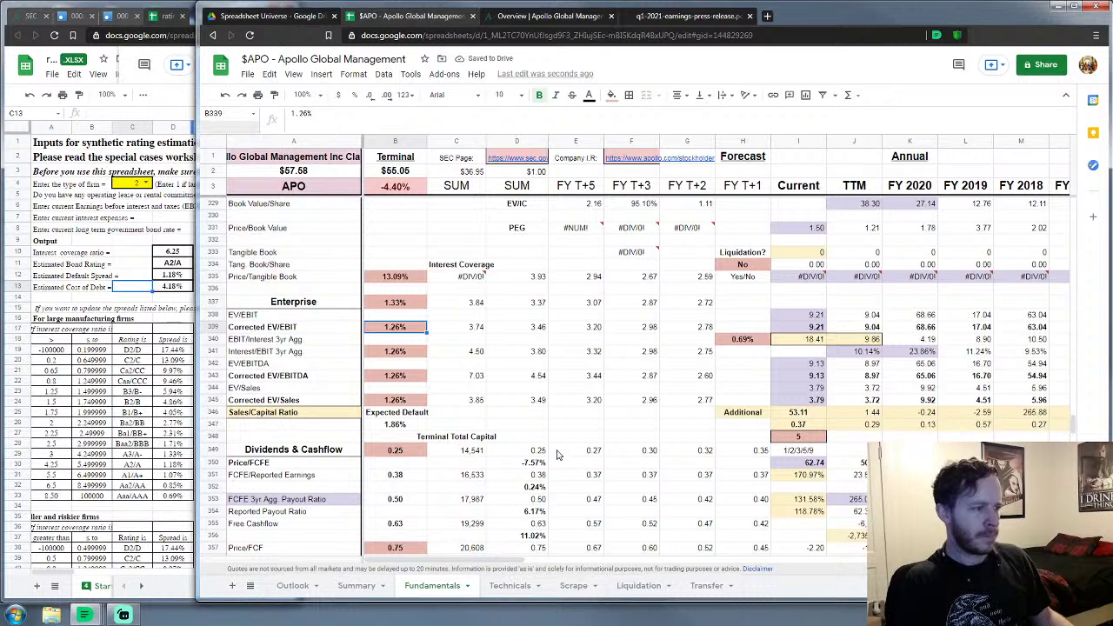
{"action": "type", "text": "1.3"}
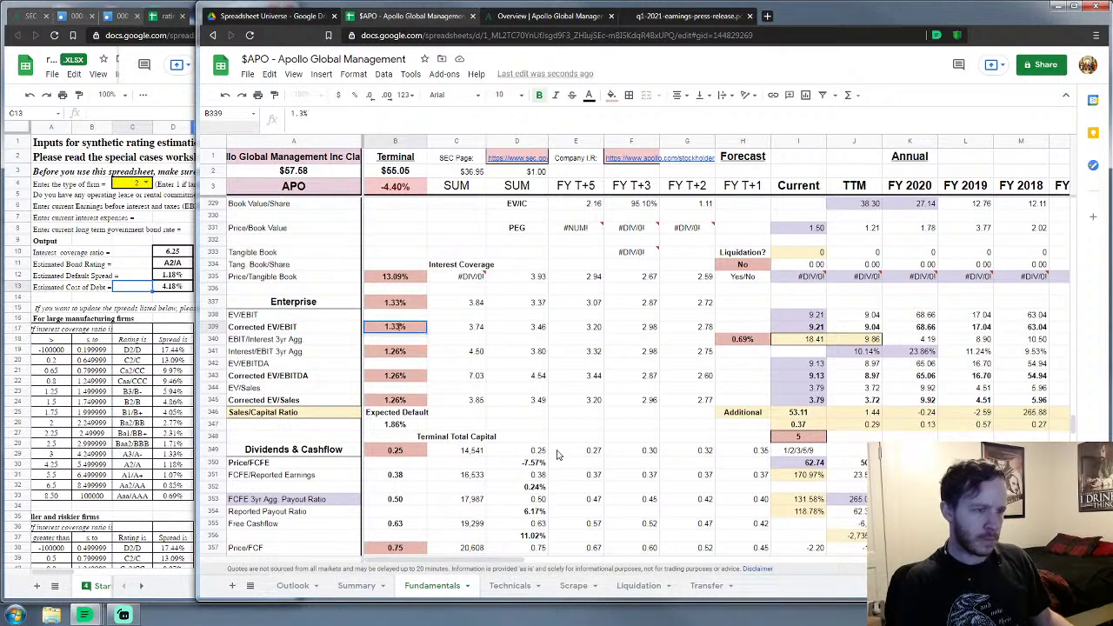
{"action": "type", "text": "3"}
{"action": "key", "text": "Return"}
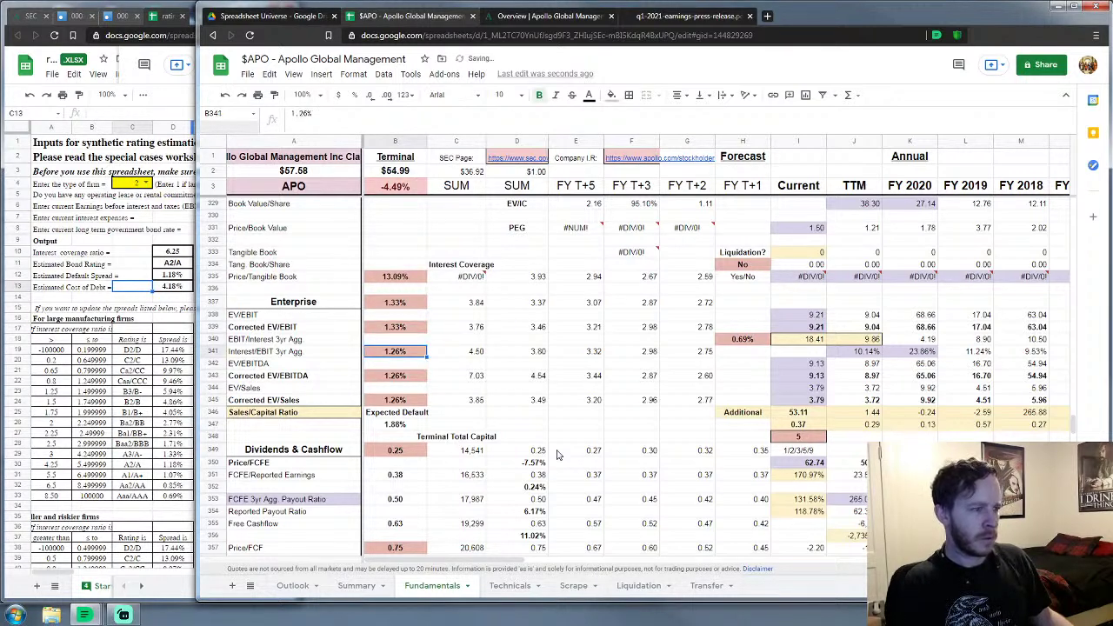
{"action": "type", "text": "1."}
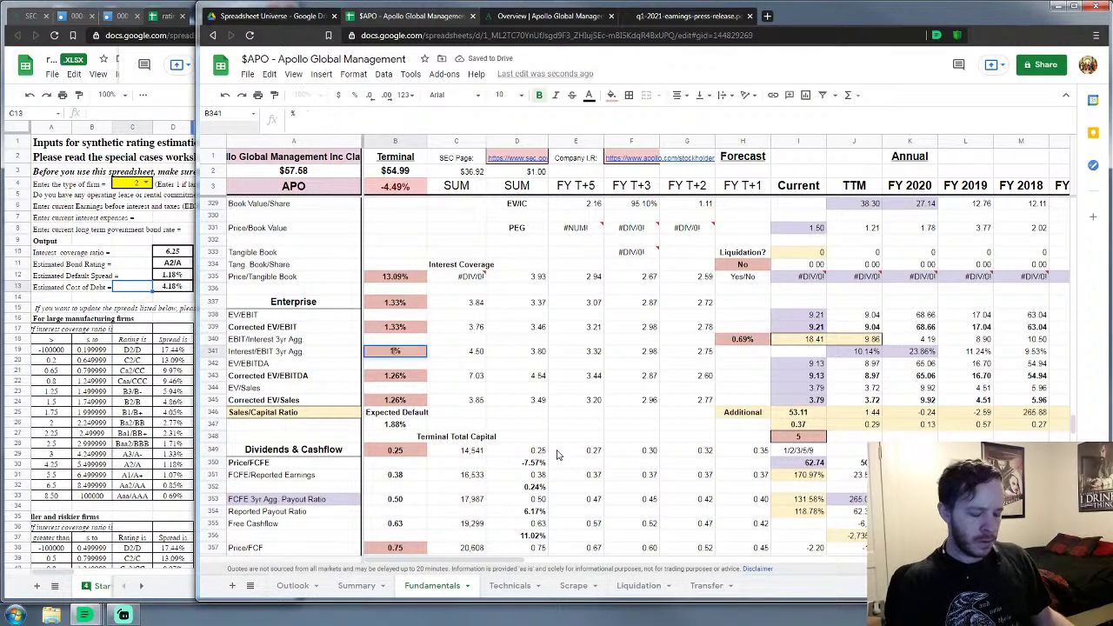
{"action": "type", "text": "18"}
{"action": "key", "text": "Return"}
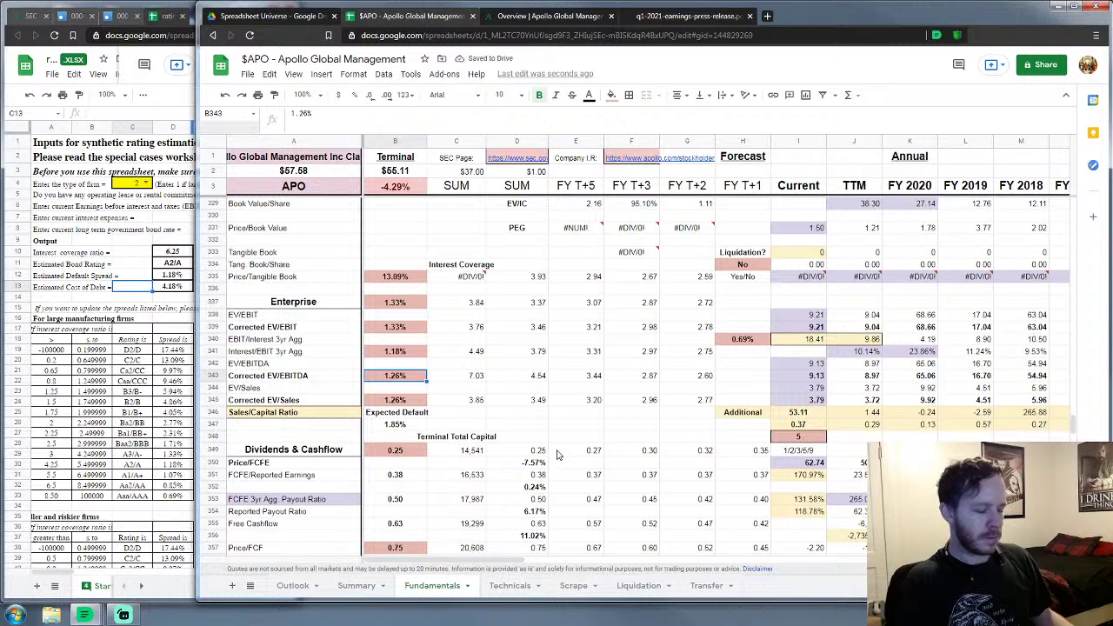
{"action": "type", "text": "0.85"}
{"action": "key", "text": "Return"}
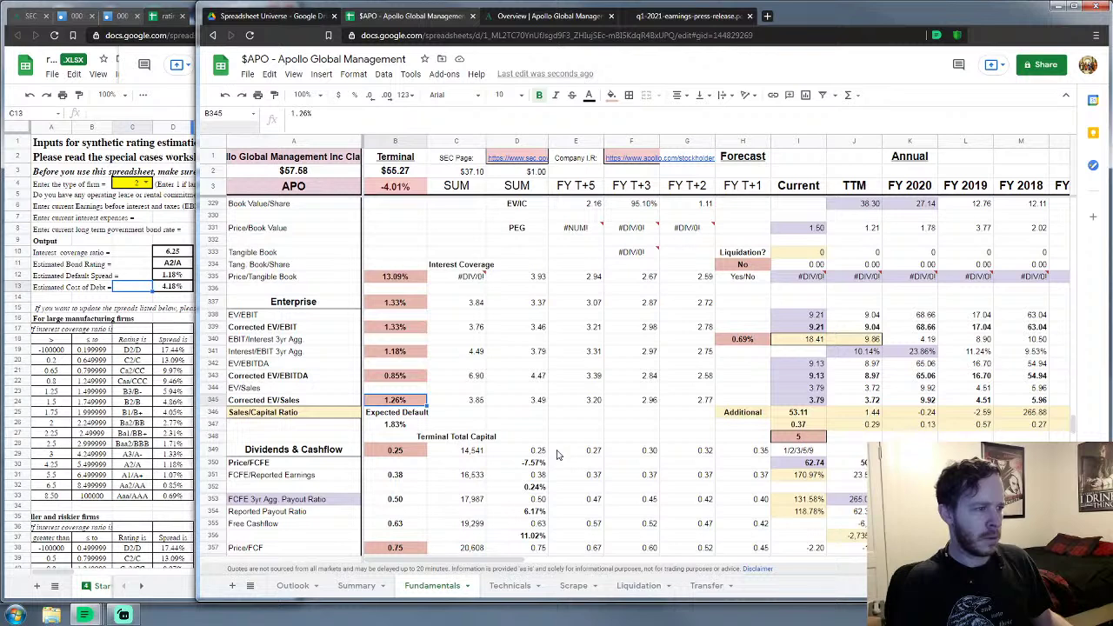
{"action": "type", "text": "1.33%"}
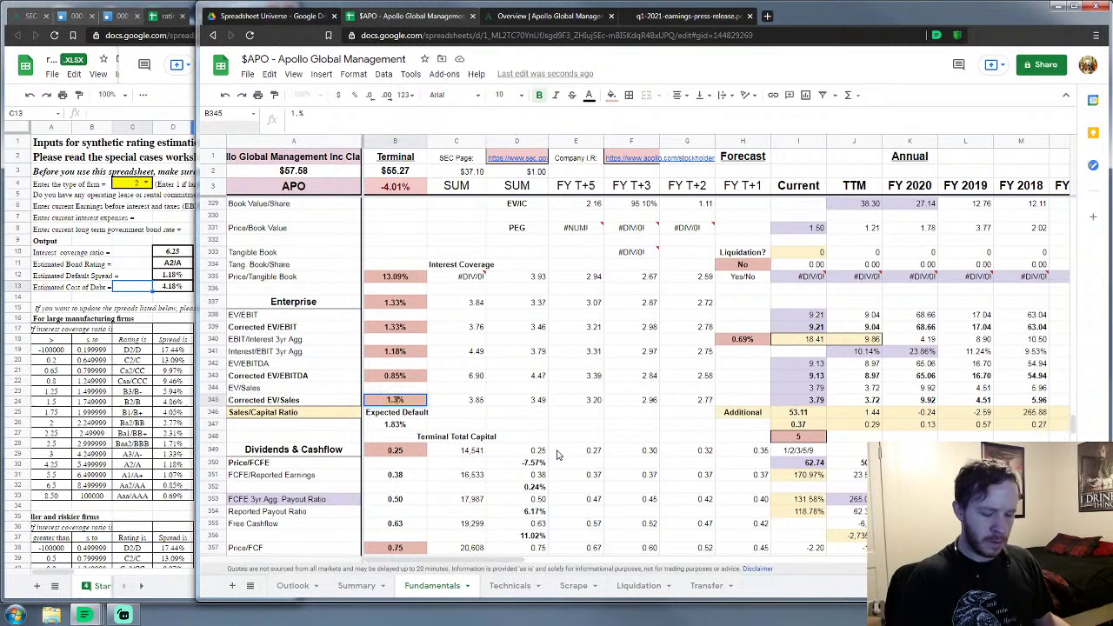
{"action": "key", "text": "Return"}
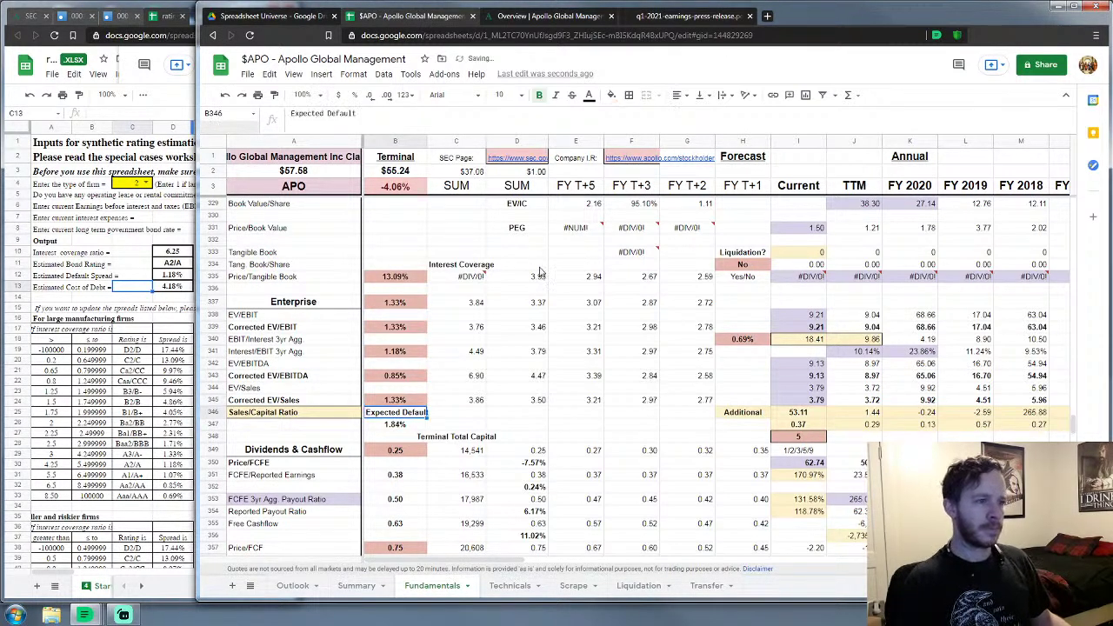
{"action": "left_click", "coordinate": [454, 228]}
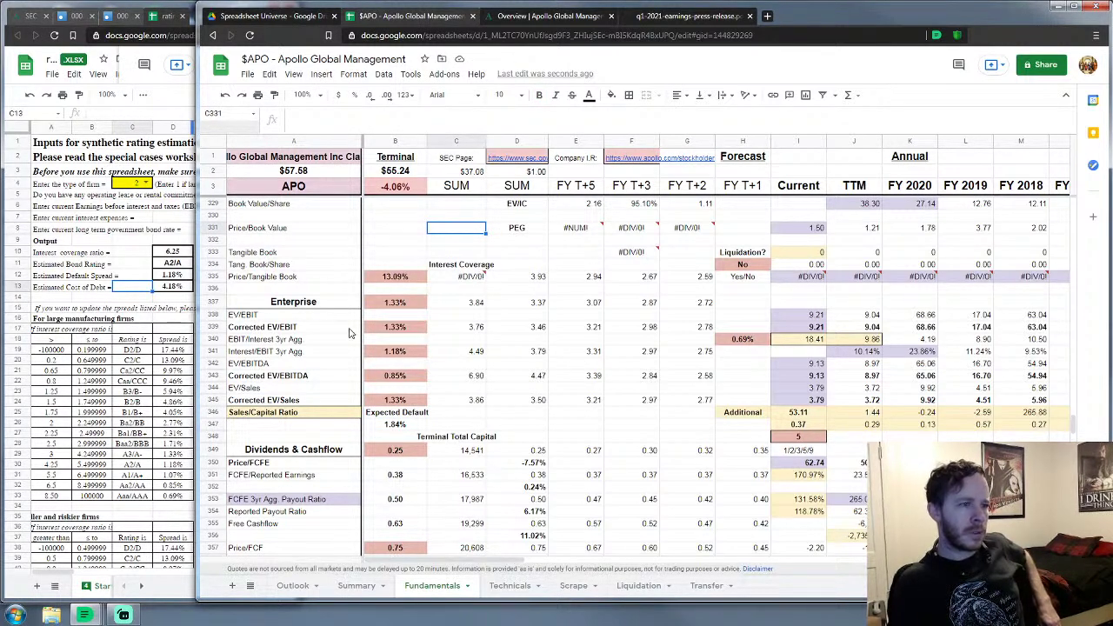
Step: Show the Summary sheet, close the synthetic rating workbook tab, and maximize the APO spreadsheet window
{"action": "left_click", "coordinate": [356, 585]}
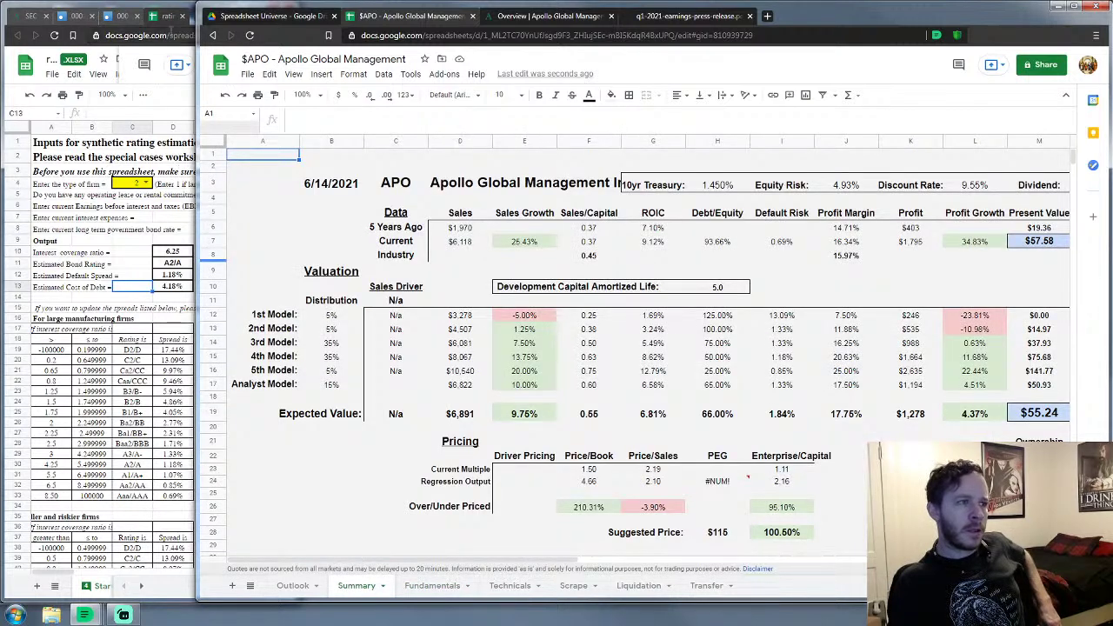
{"action": "left_click", "coordinate": [179, 17]}
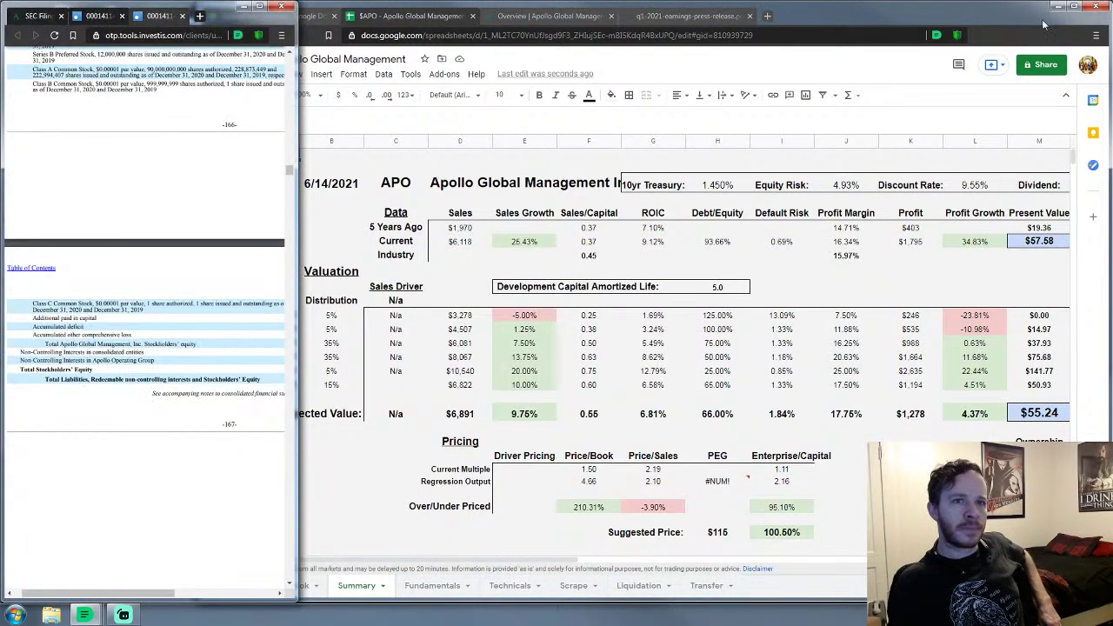
{"action": "left_click", "coordinate": [1075, 6]}
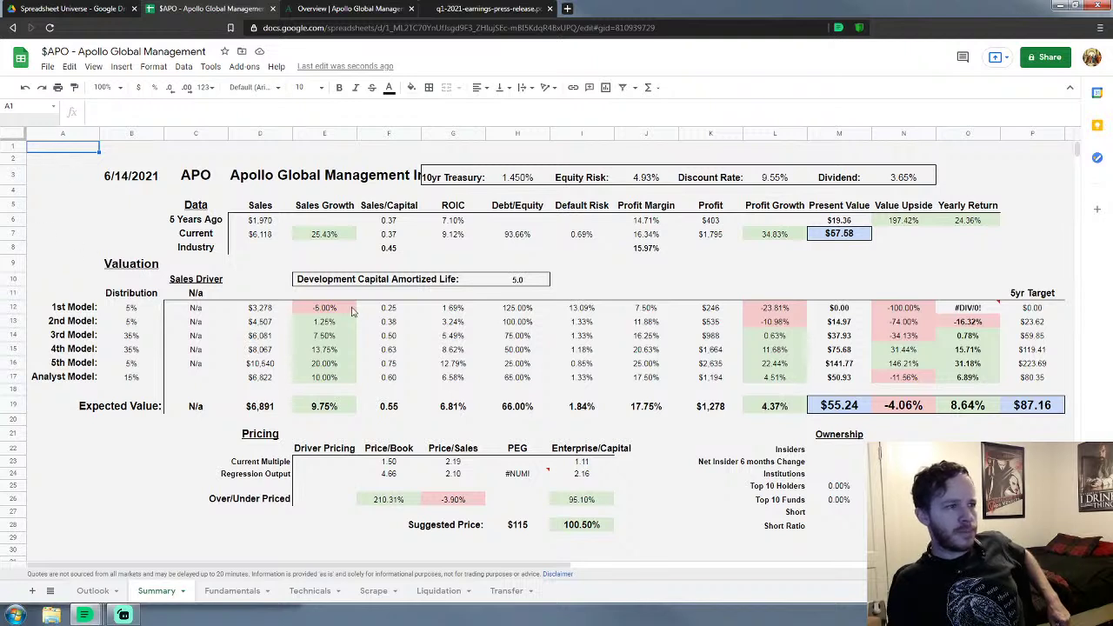
{"action": "left_click", "coordinate": [904, 461]}
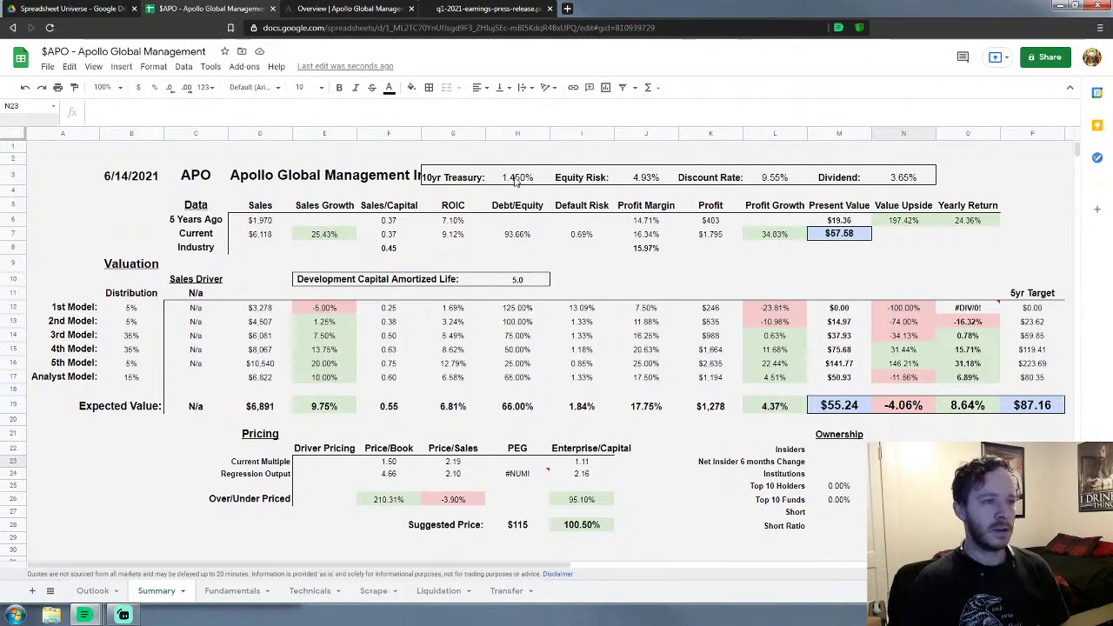
{"action": "left_click_drag", "start_coordinate": [516, 178], "coordinate": [639, 177]}
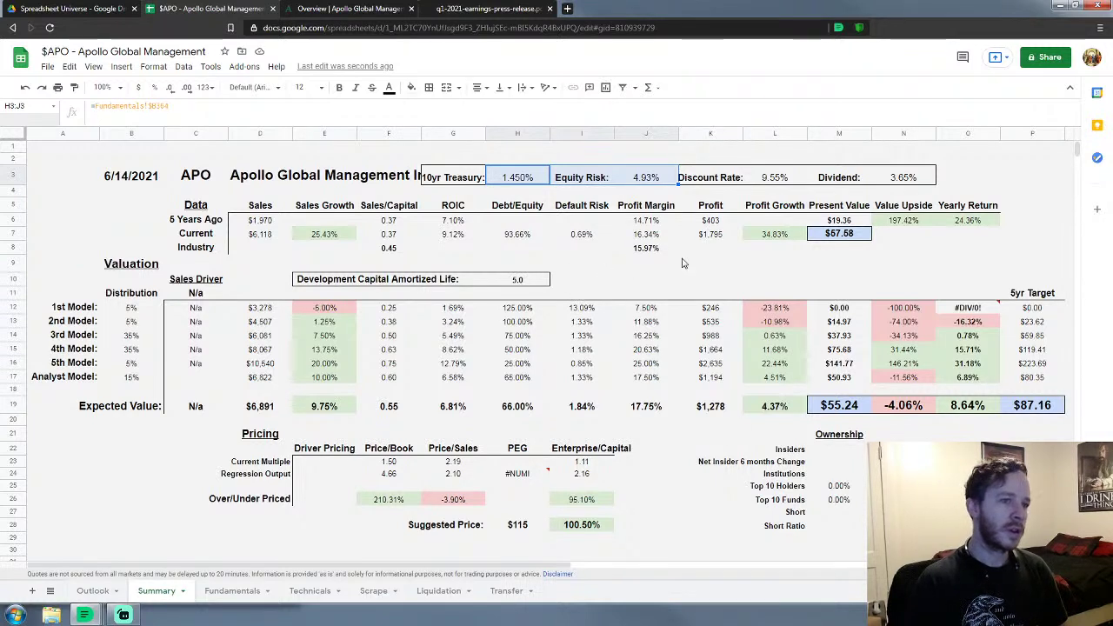
{"action": "left_click", "coordinate": [682, 262]}
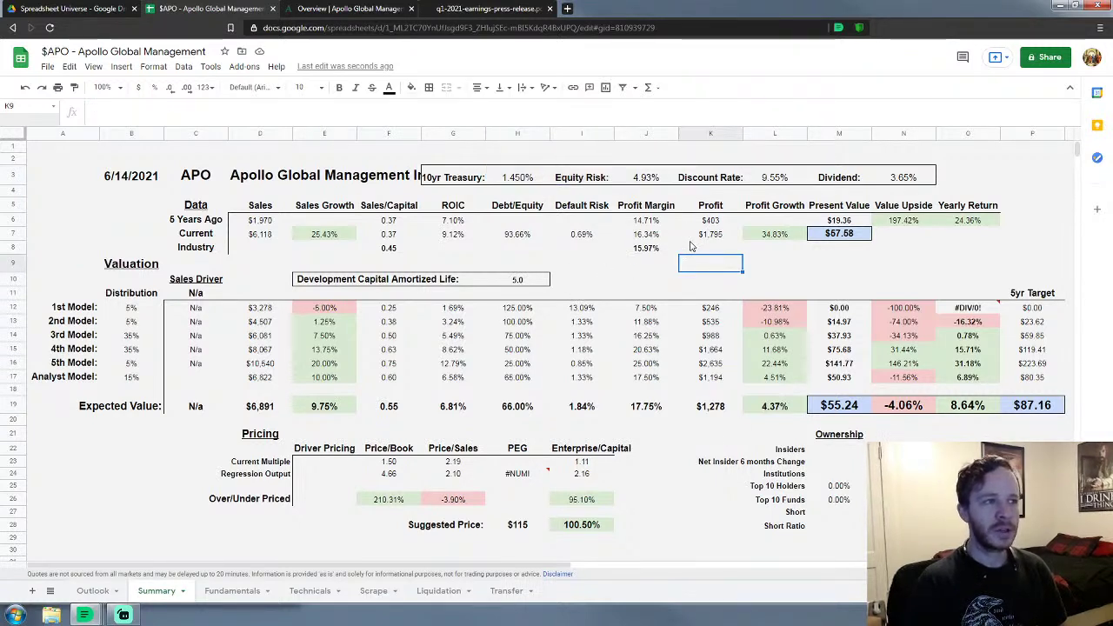
{"action": "left_click", "coordinate": [776, 178]}
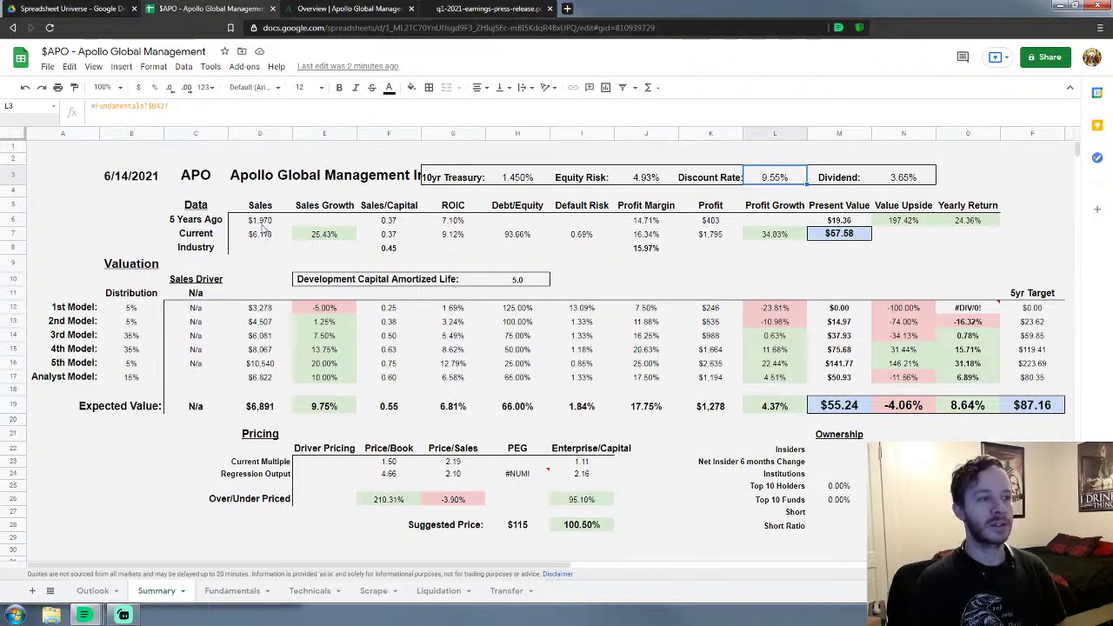
{"action": "left_click", "coordinate": [254, 238]}
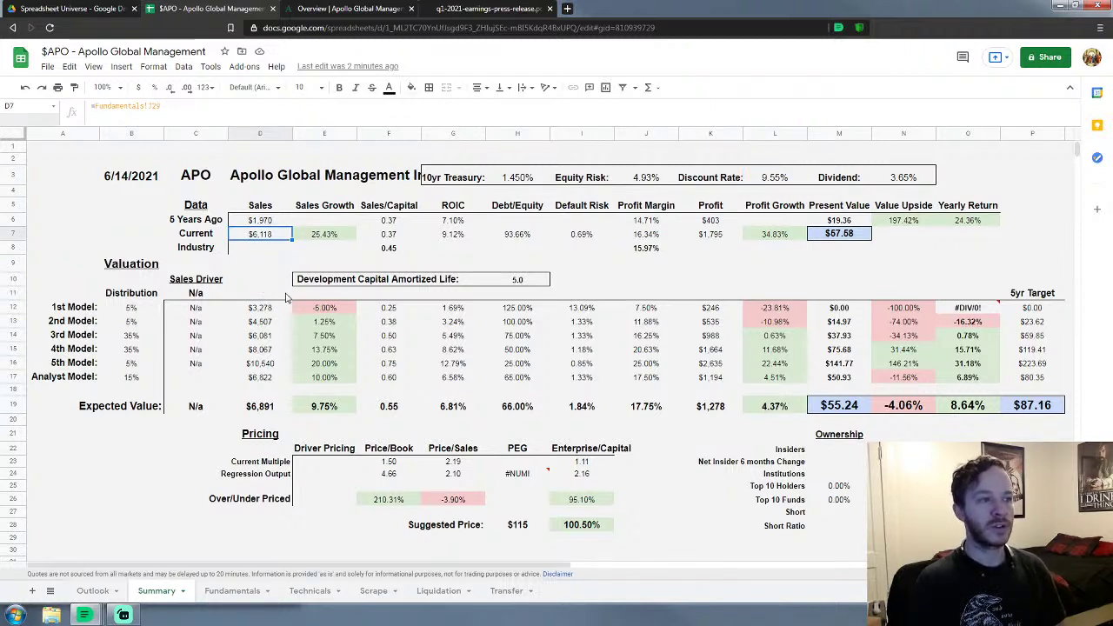
{"action": "left_click", "coordinate": [326, 237]}
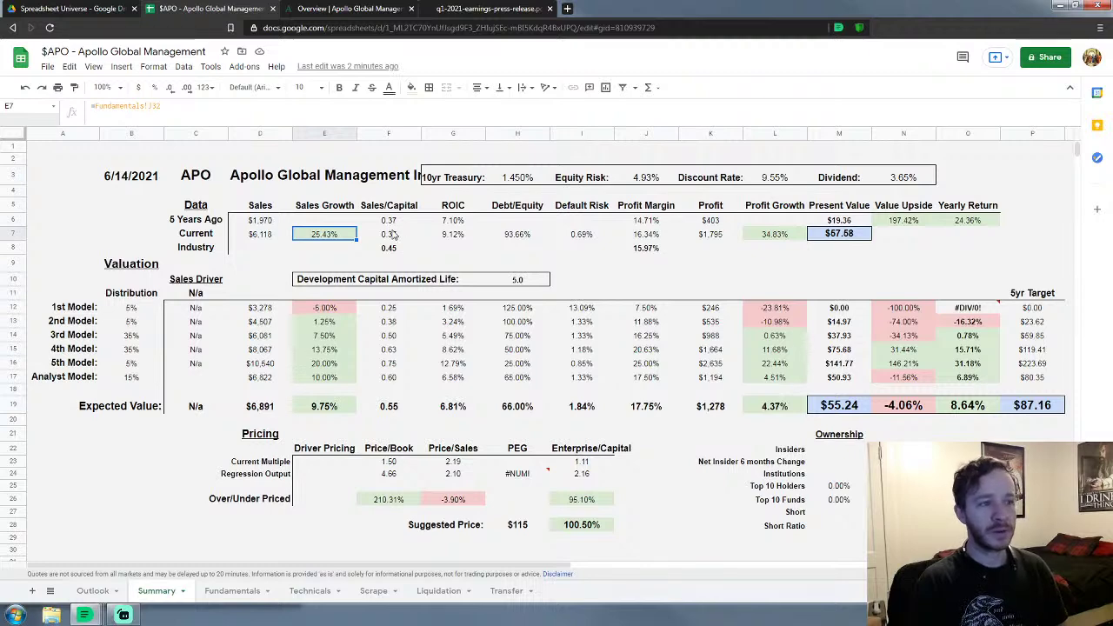
{"action": "left_click_drag", "start_coordinate": [260, 320], "coordinate": [324, 349]}
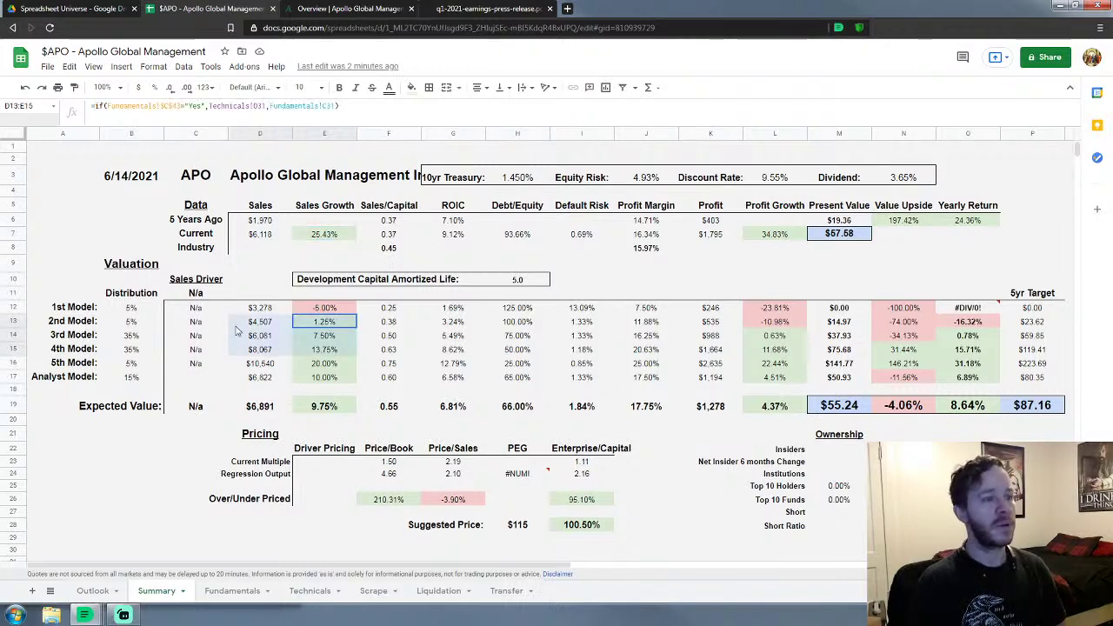
{"action": "right_click", "coordinate": [166, 336]}
{"action": "left_click", "coordinate": [451, 324]}
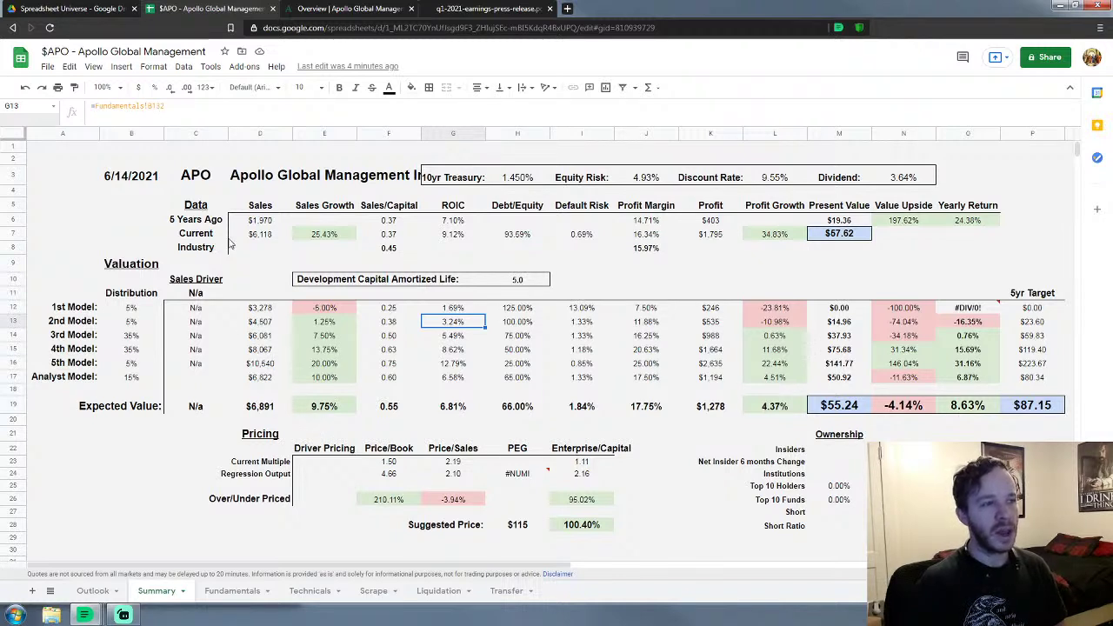
{"action": "left_click", "coordinate": [268, 237]}
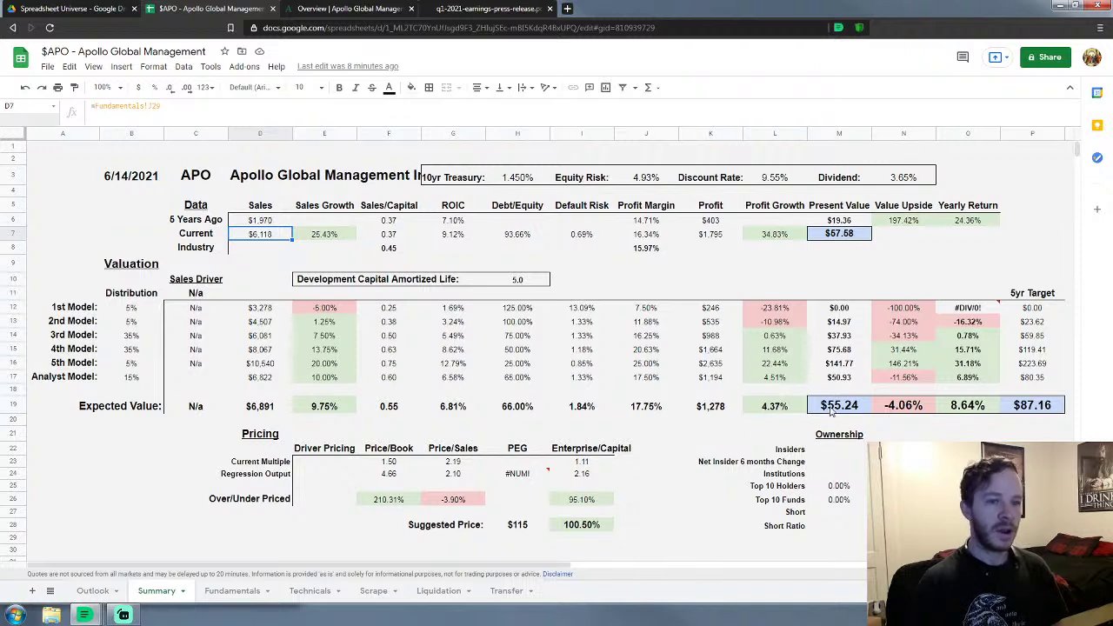
{"action": "left_click_drag", "start_coordinate": [830, 412], "coordinate": [1025, 406]}
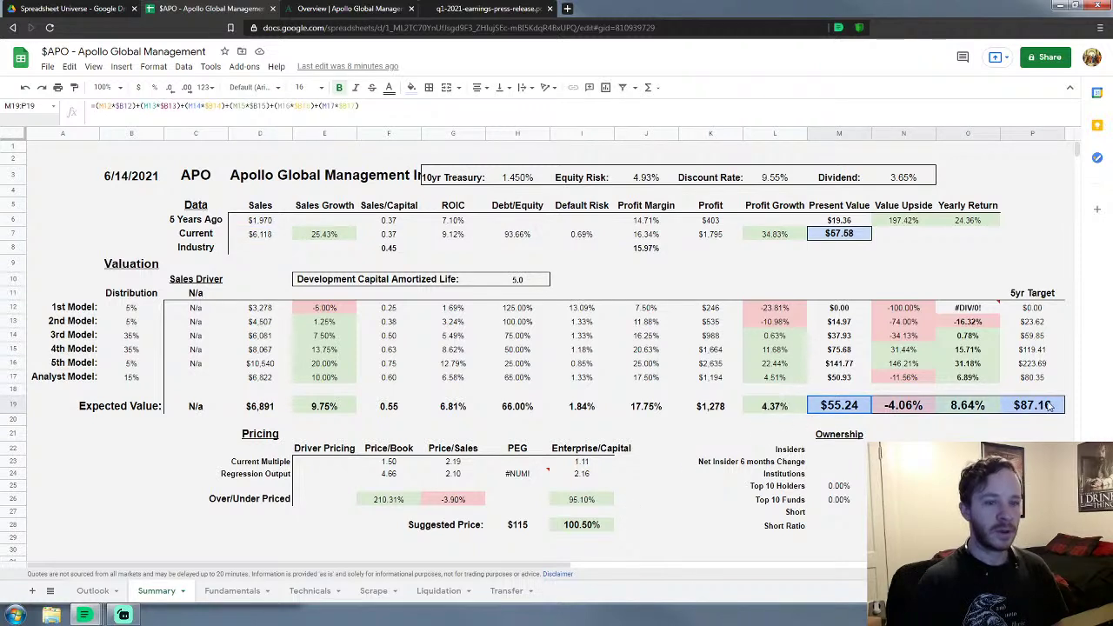
{"action": "left_click", "coordinate": [971, 423]}
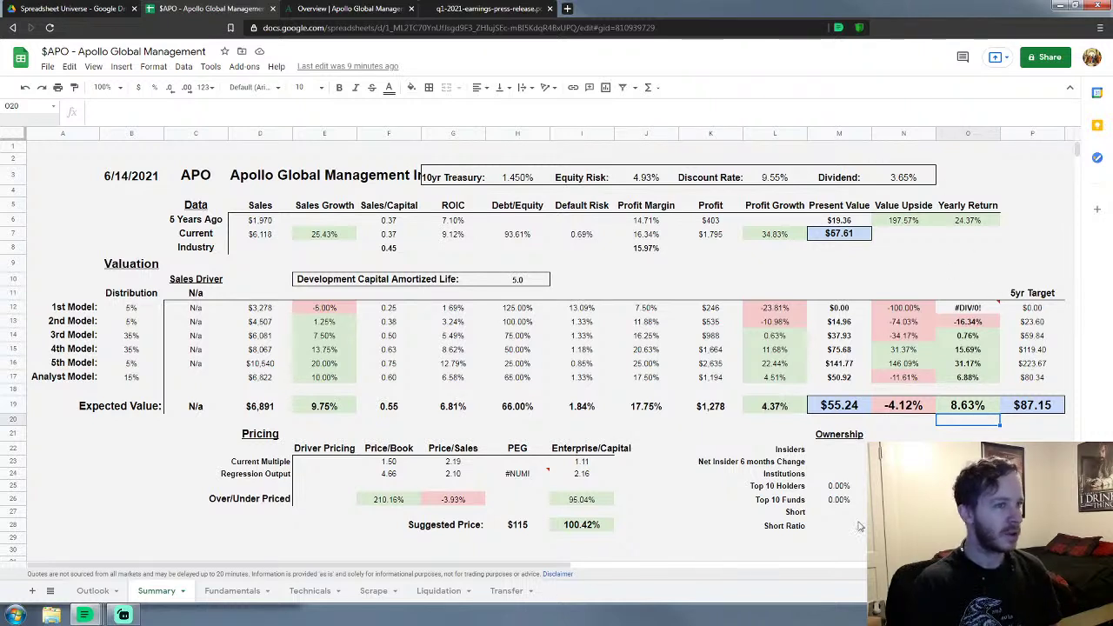
{"action": "left_click", "coordinate": [970, 283]}
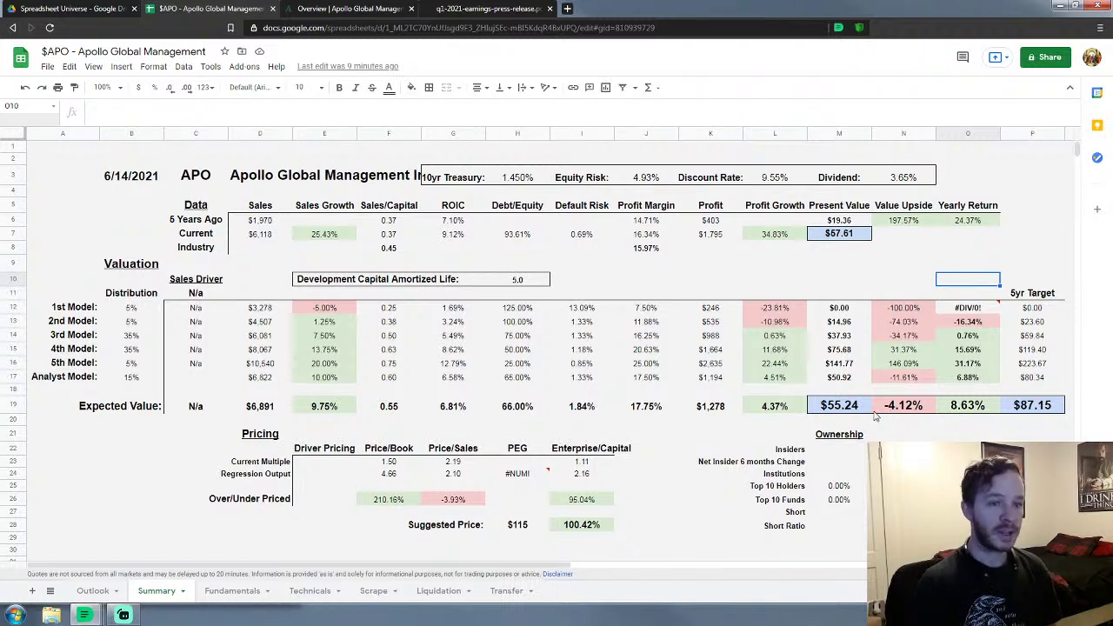
{"action": "left_click", "coordinate": [959, 408]}
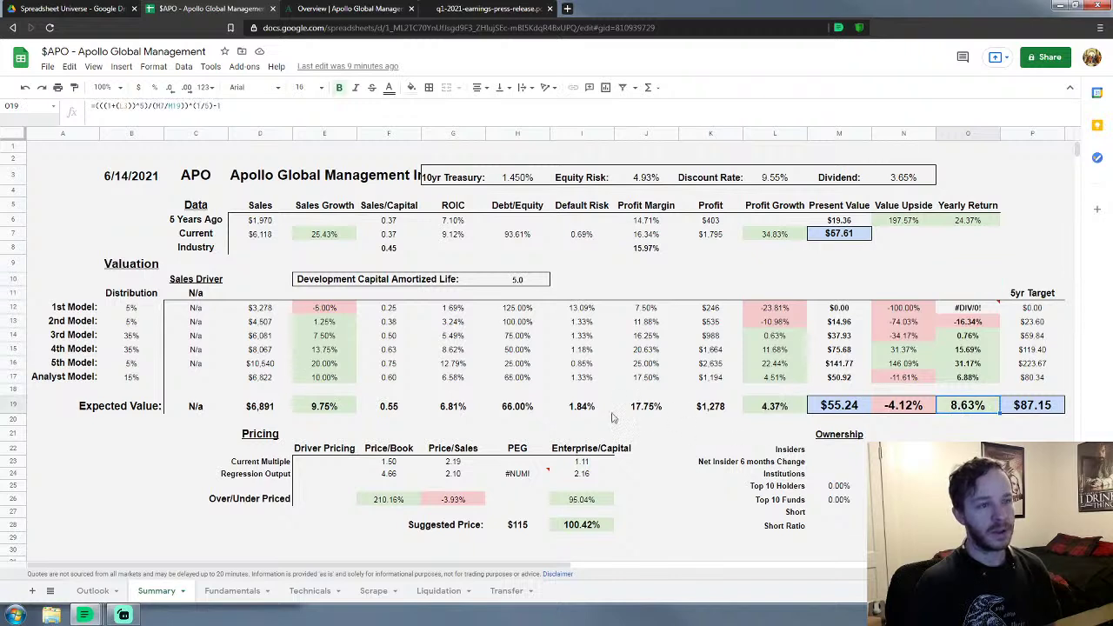